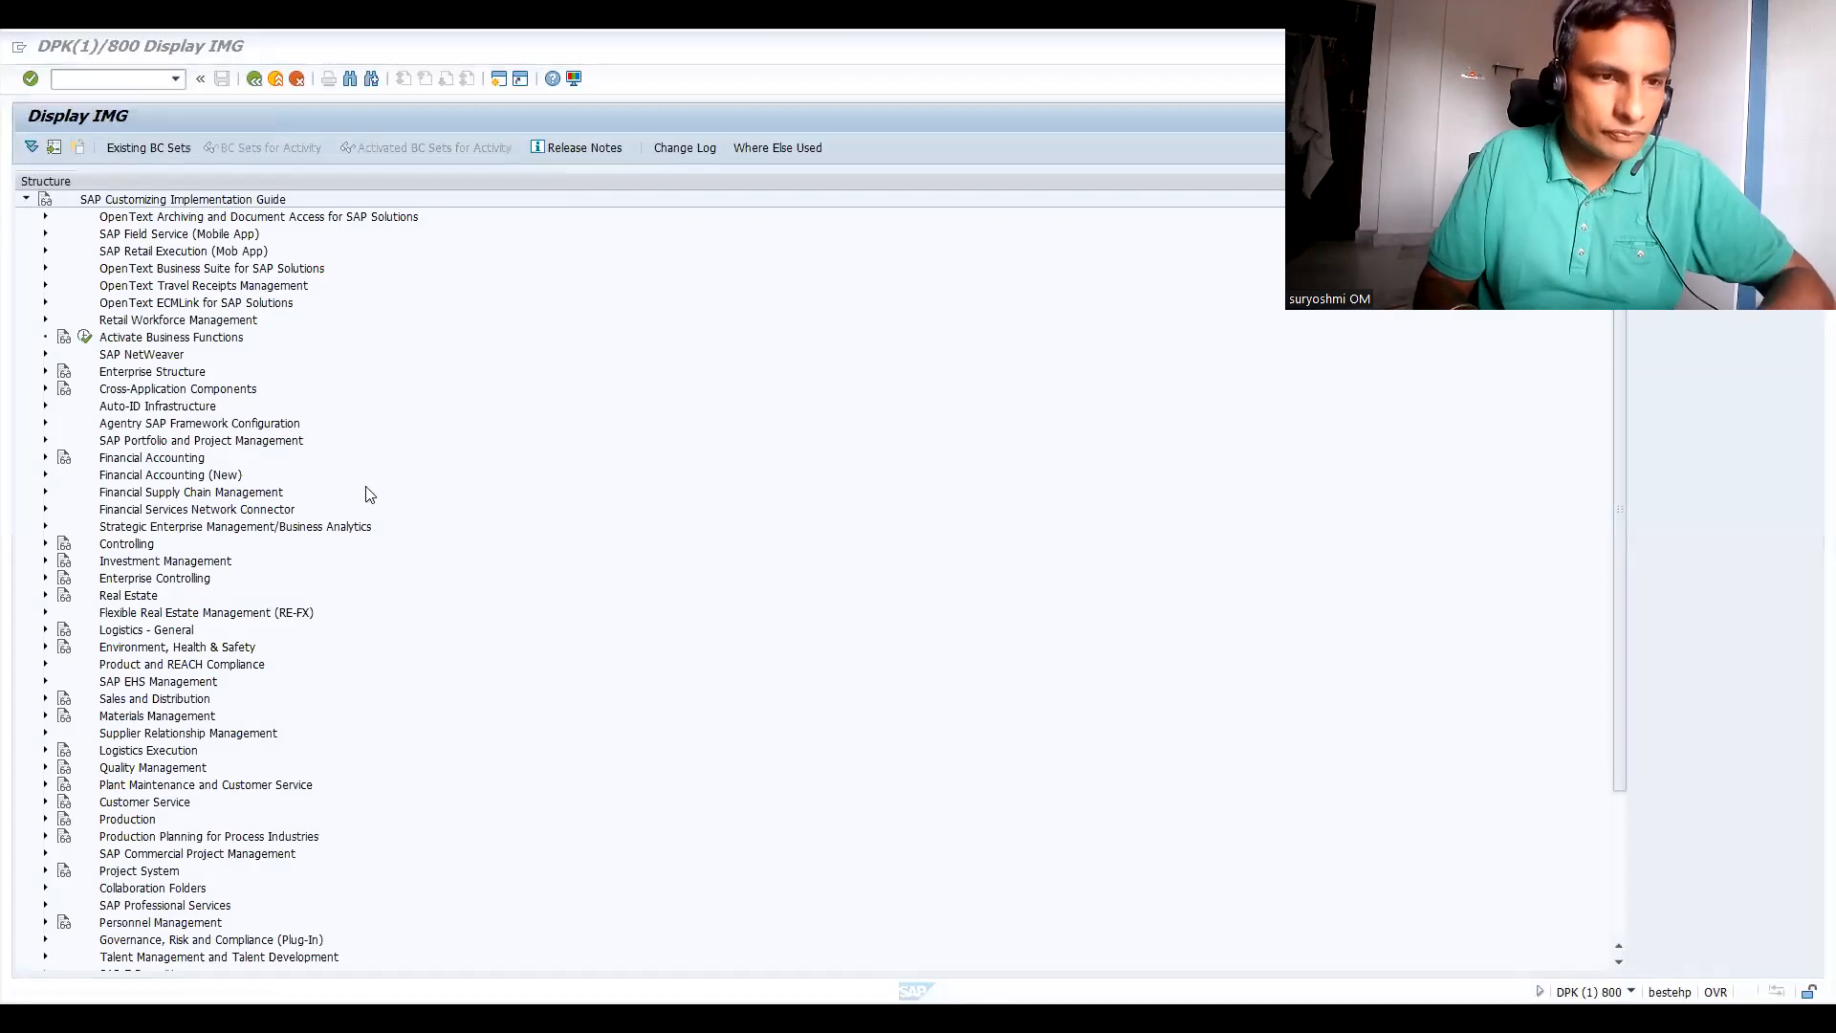
Expand Enterprise Structure, Definition and Financial Accounting in the implementation guide to reach the activity for editing, copying, deleting and checking company codes.
{"action": "left_click", "coordinate": [134, 355]}
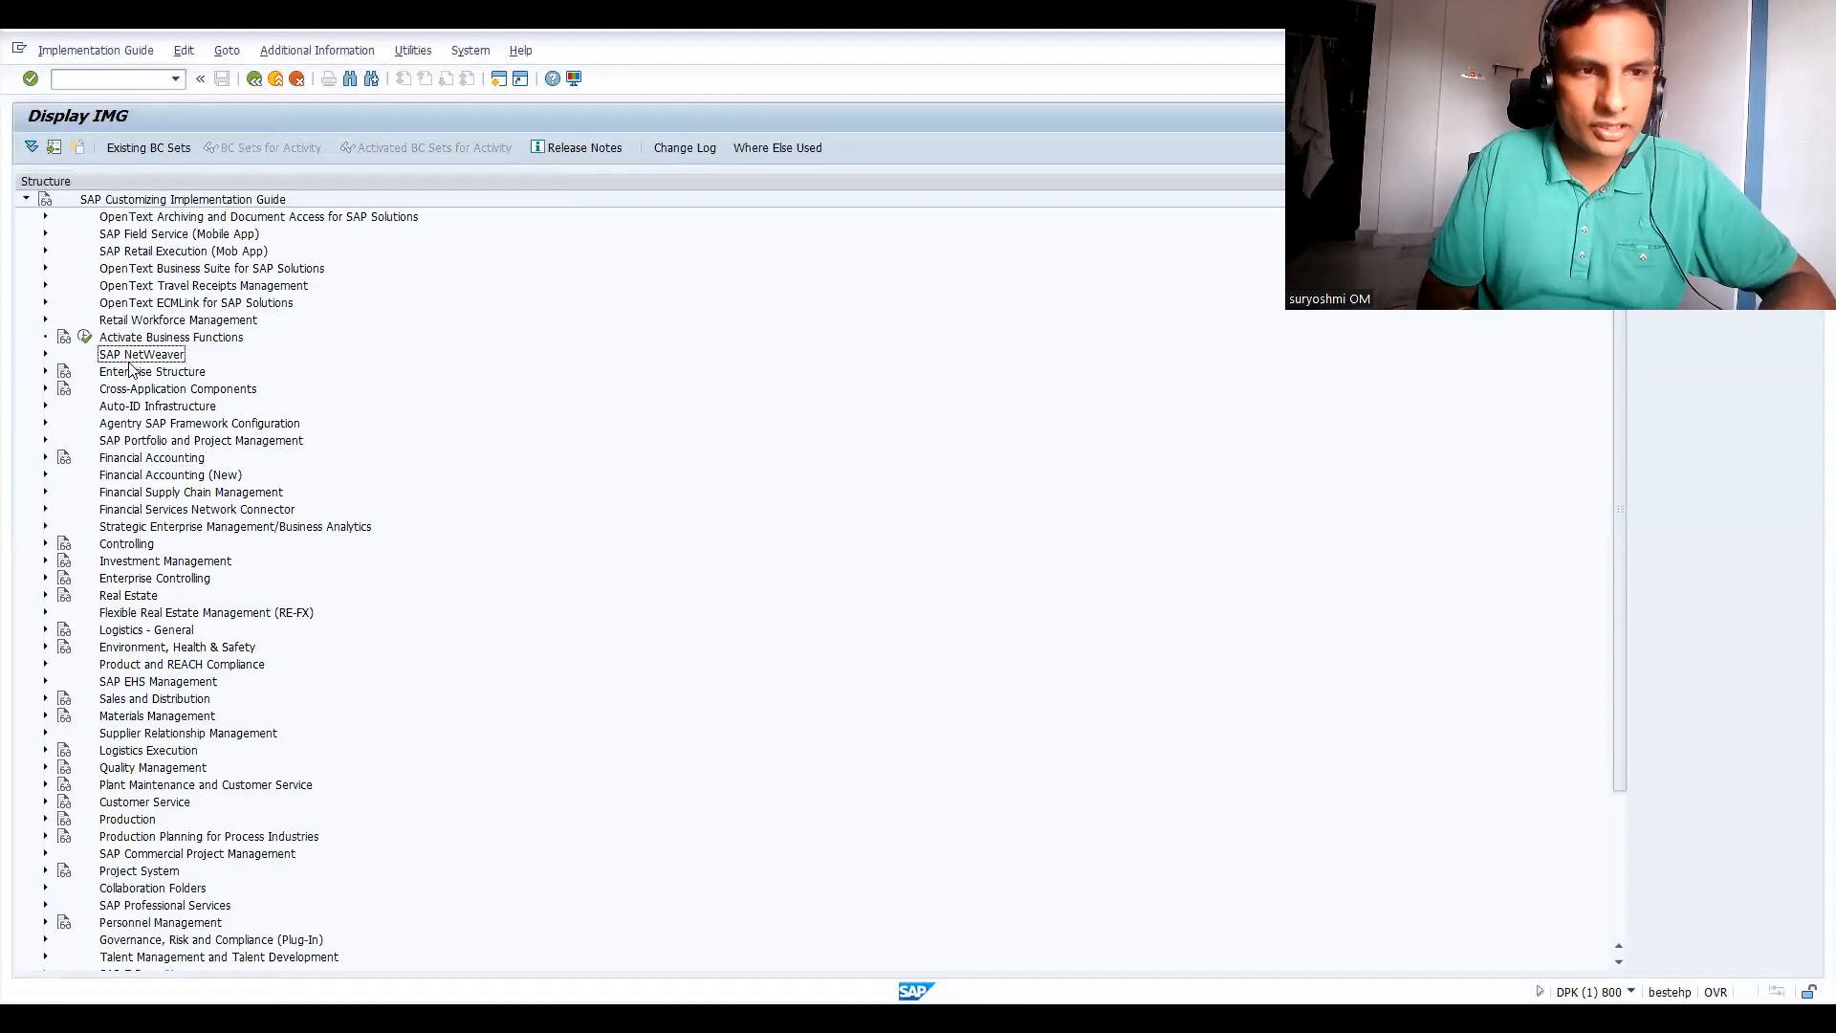
{"action": "left_click", "coordinate": [135, 373]}
{"action": "double_click", "coordinate": [135, 373]}
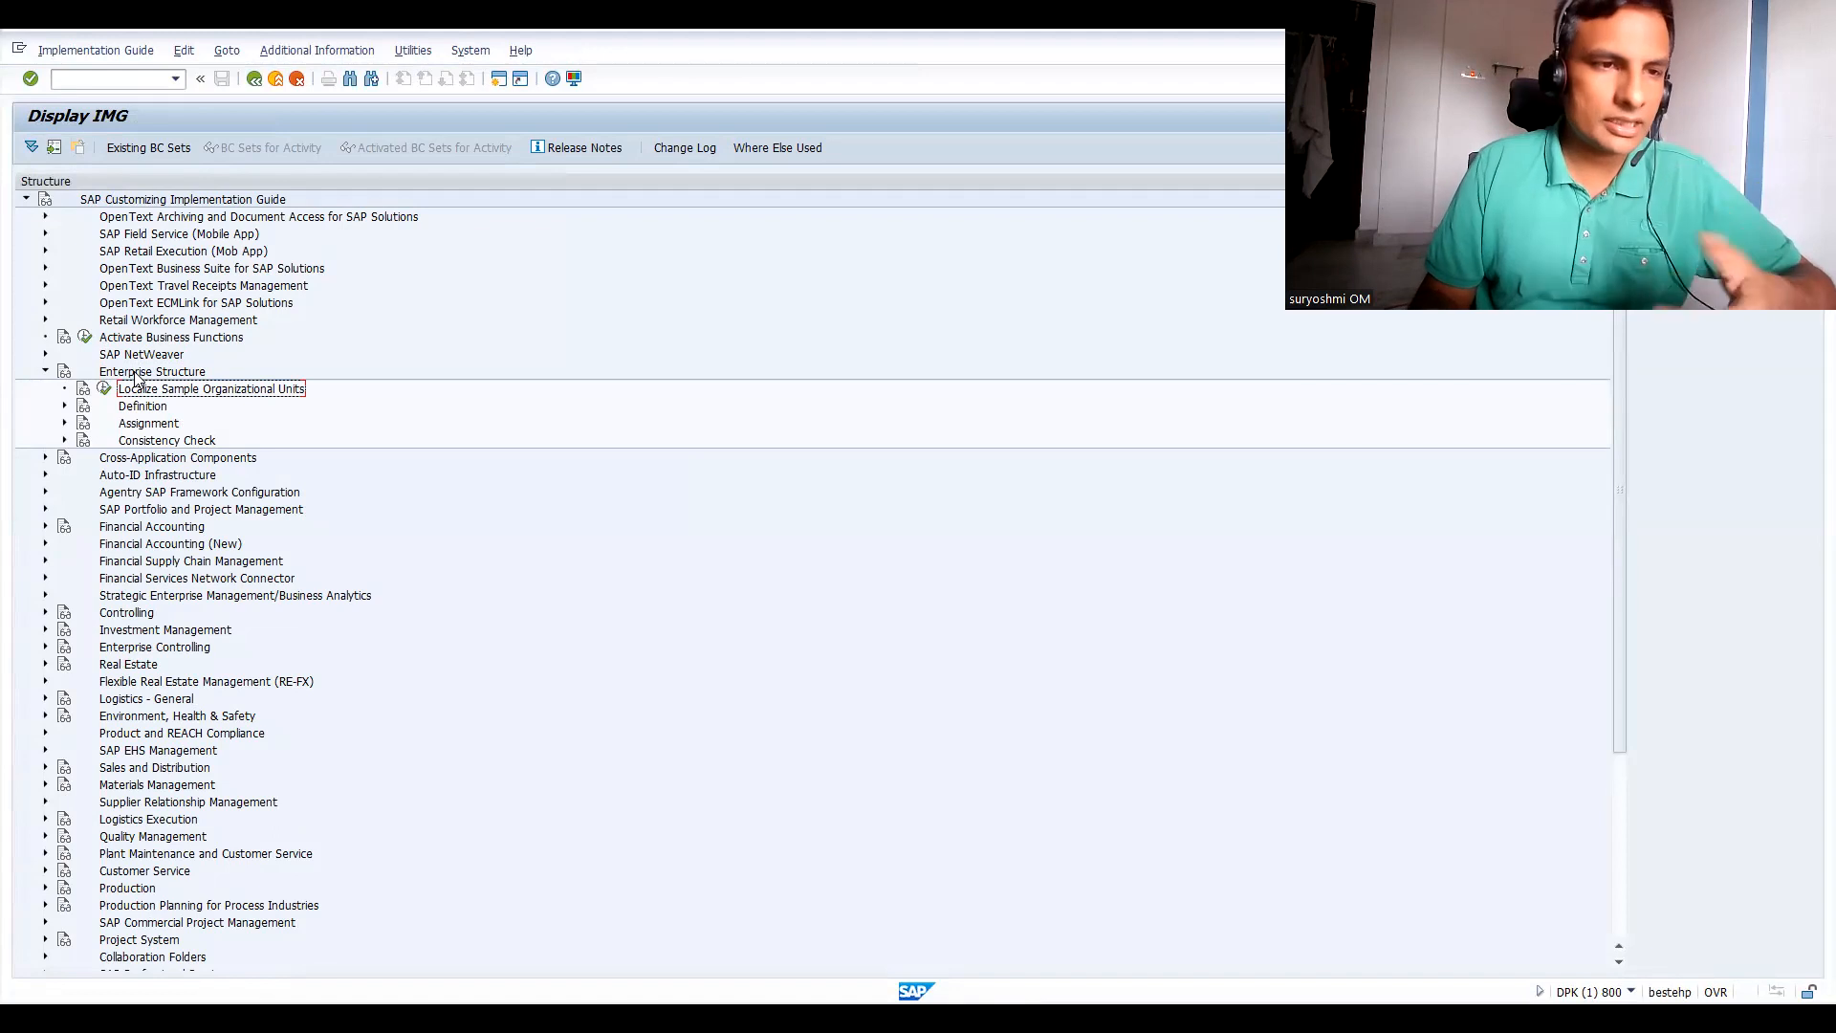
{"action": "key", "text": "Down"}
{"action": "key", "text": "Right"}
{"action": "key", "text": "Down"}
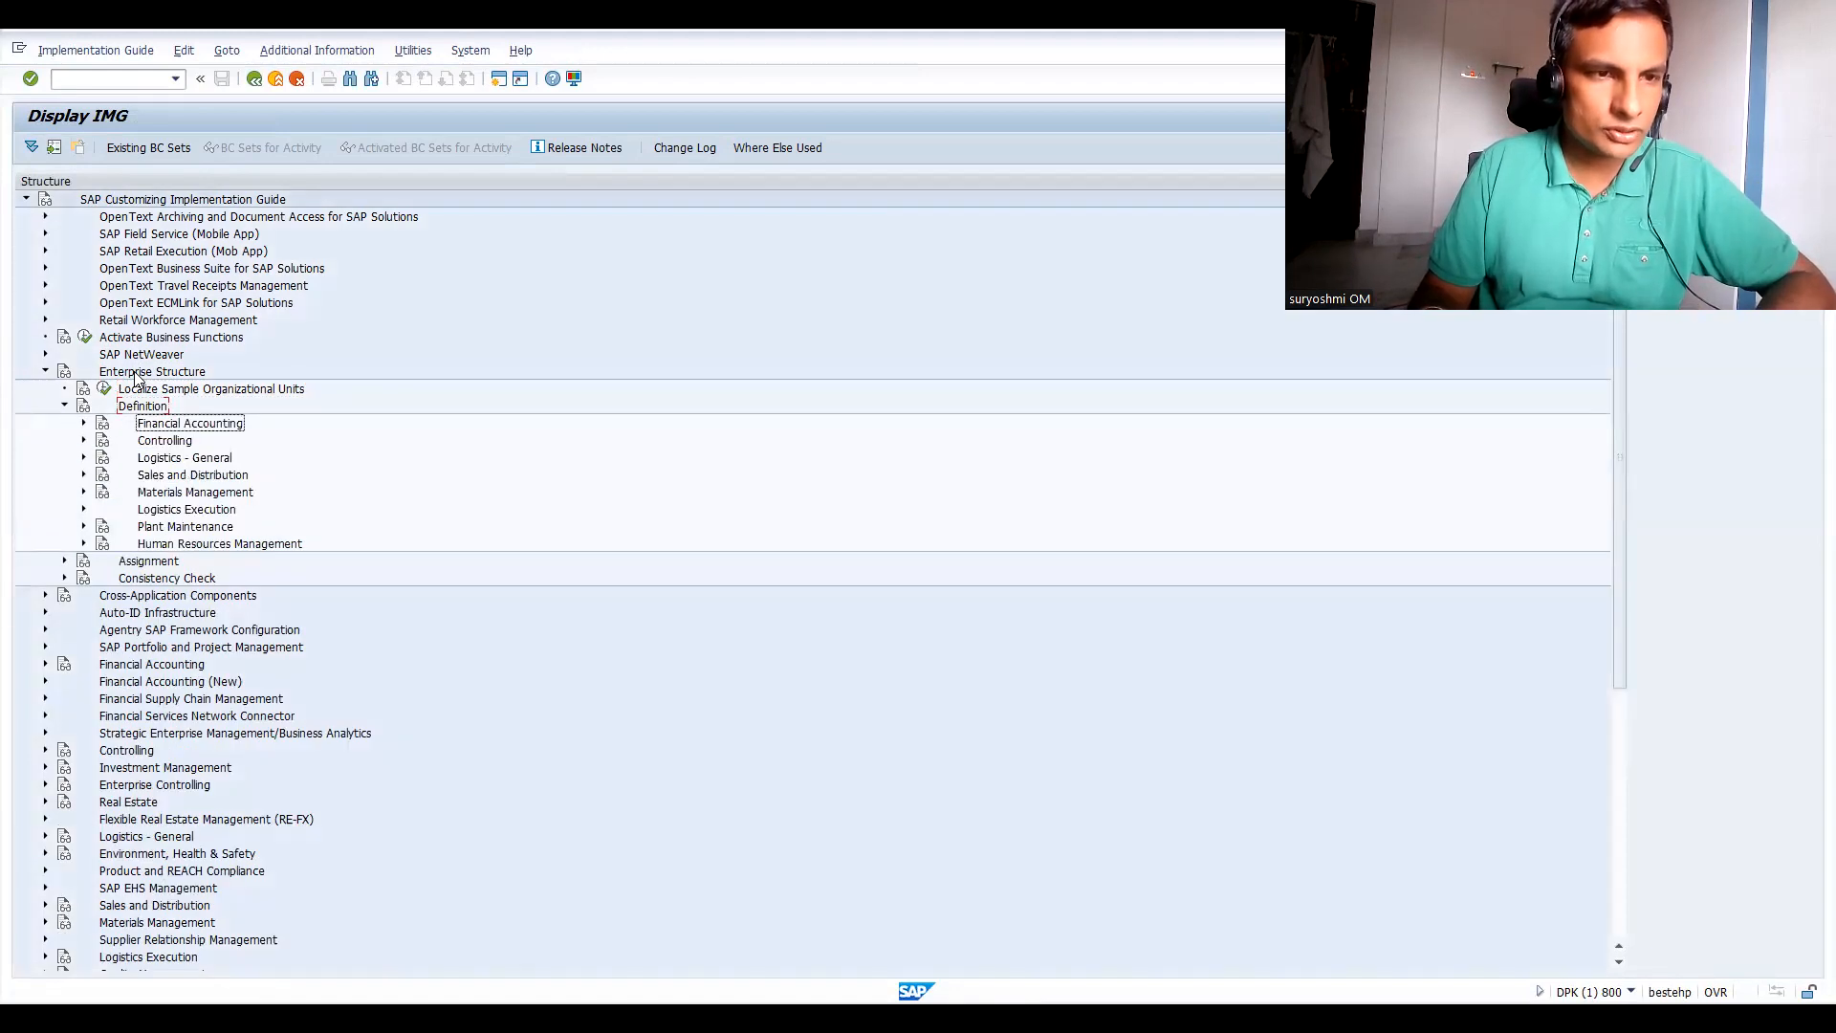
{"action": "key", "text": "Right"}
{"action": "key", "text": "Down"}
{"action": "key", "text": "Down"}
{"action": "key", "text": "Down"}
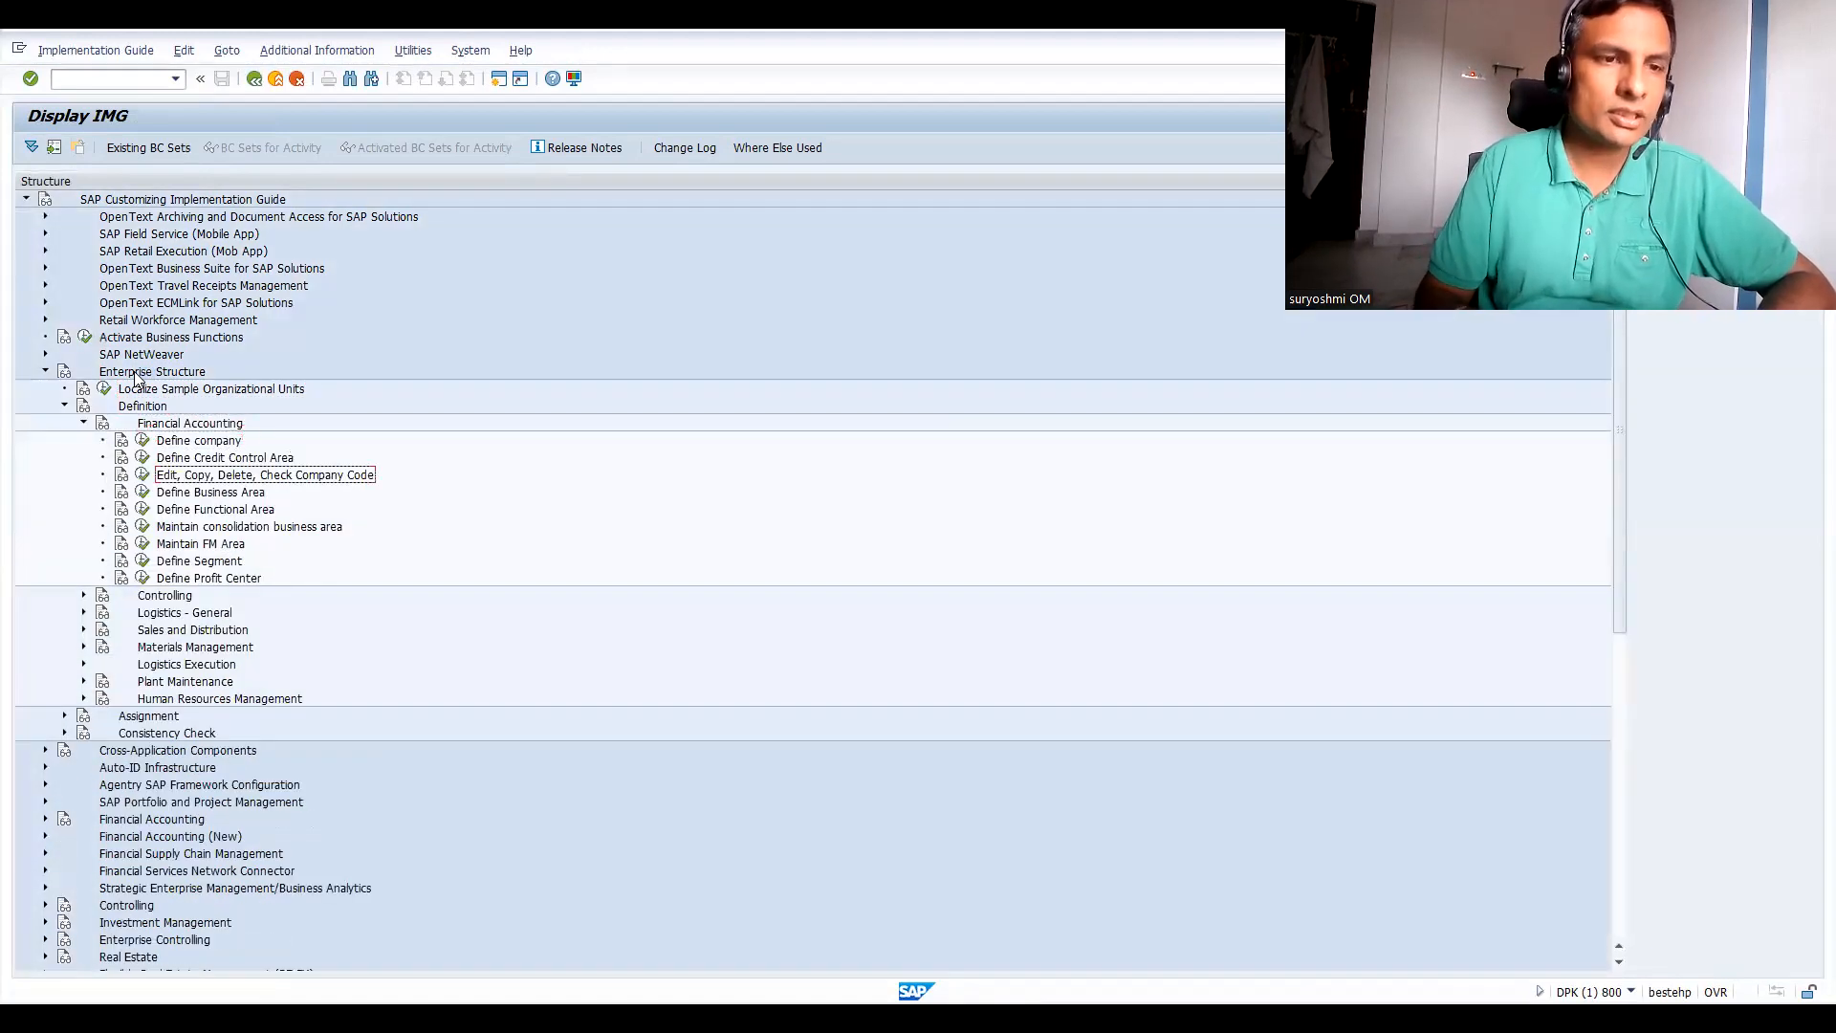
Open the Copy, delete, check company code activity and start copying a company code.
{"action": "left_click", "coordinate": [142, 475]}
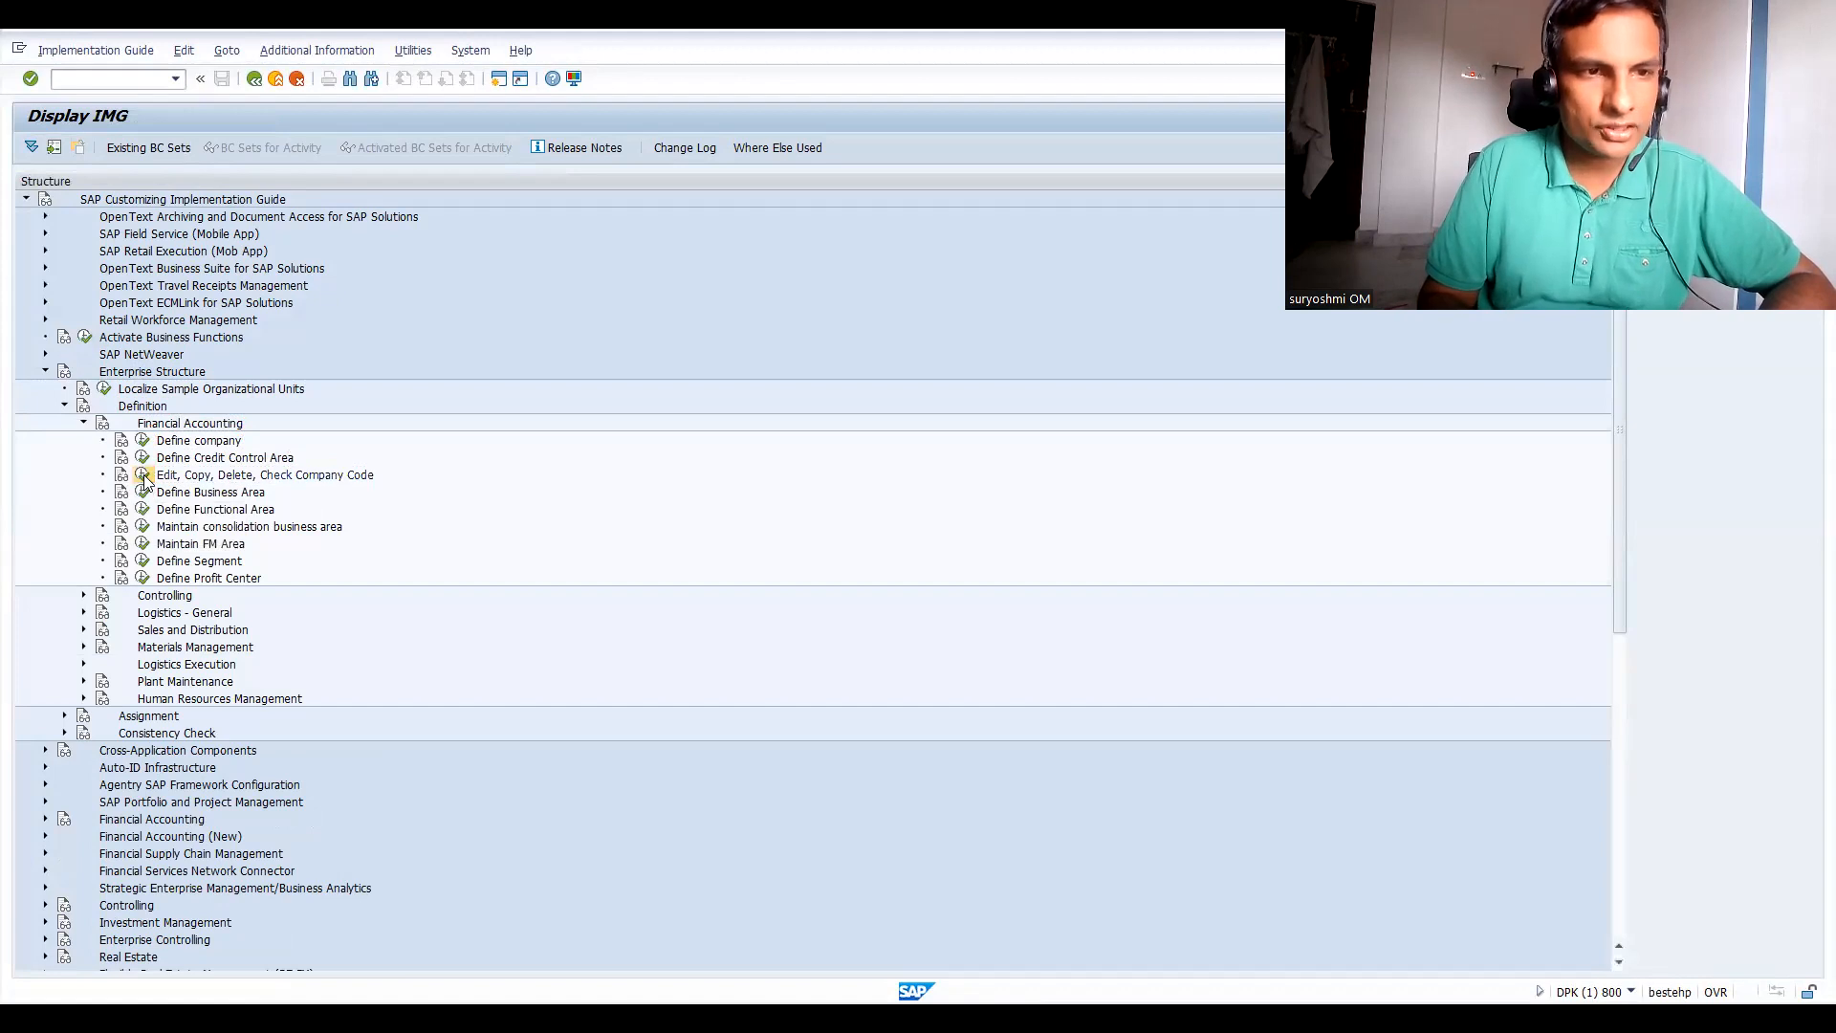
{"action": "double_click", "coordinate": [149, 254]}
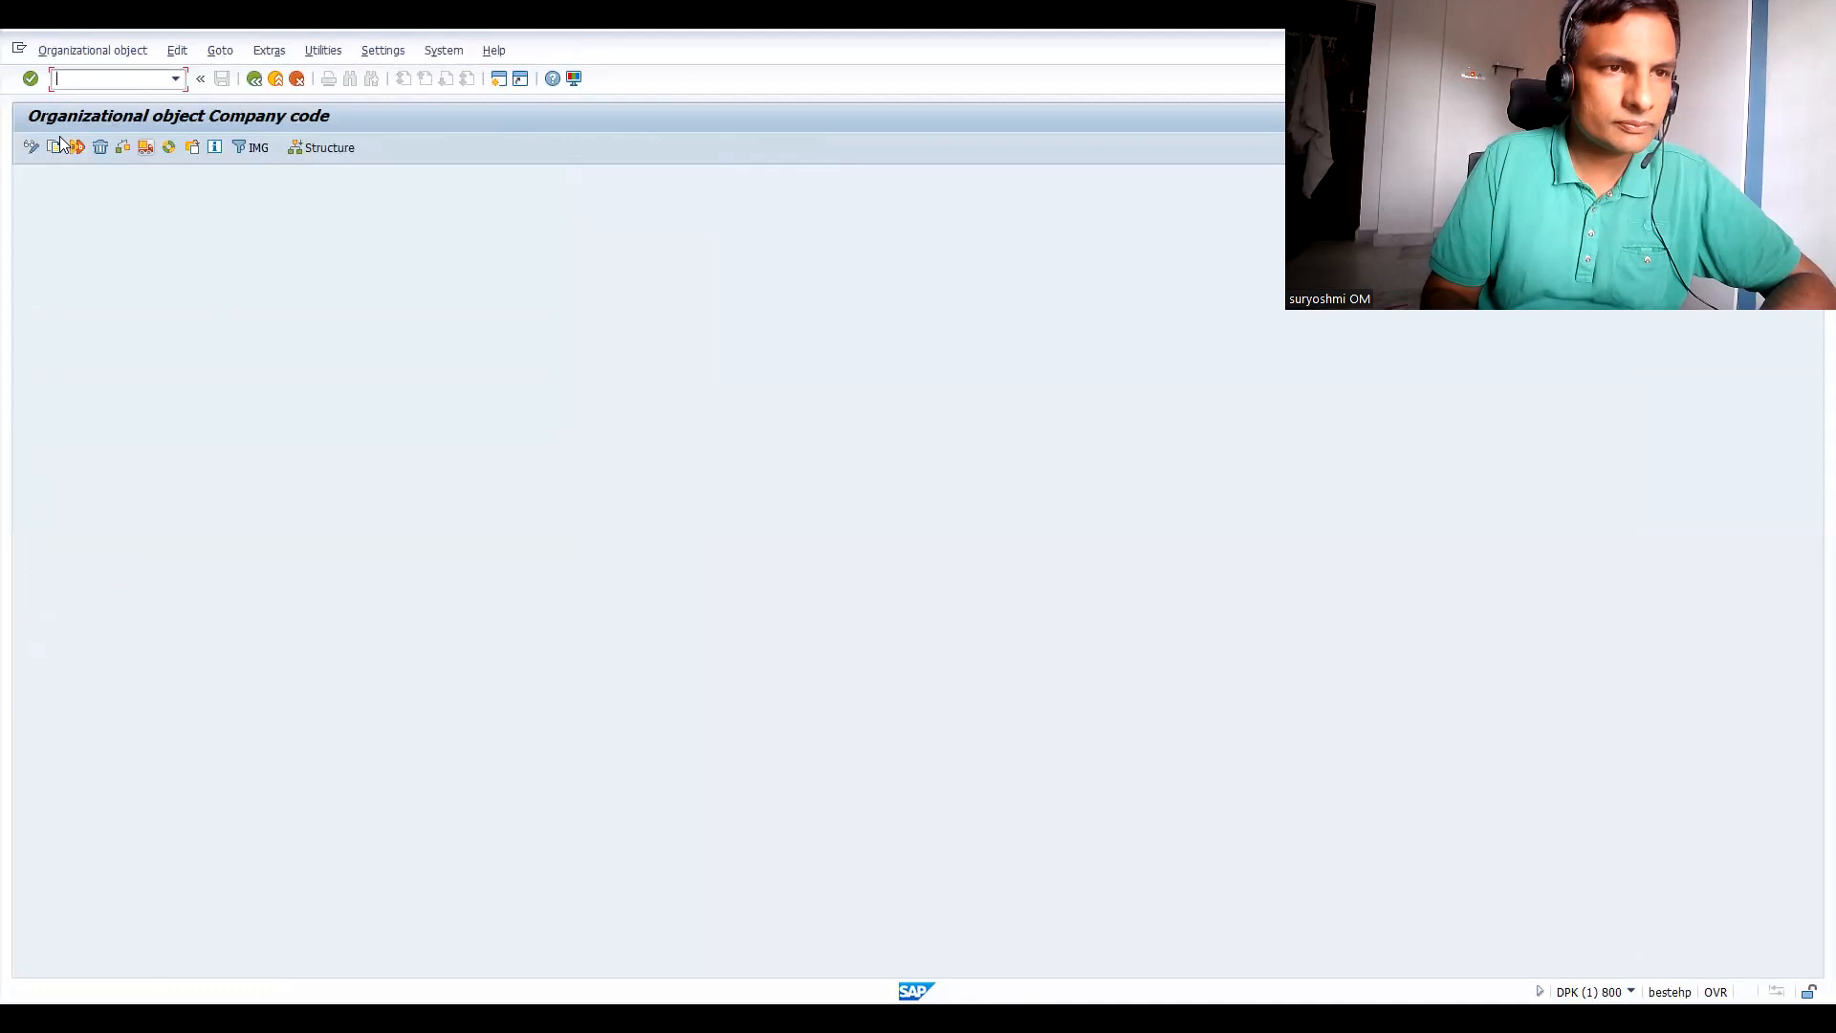
{"action": "left_click", "coordinate": [54, 148]}
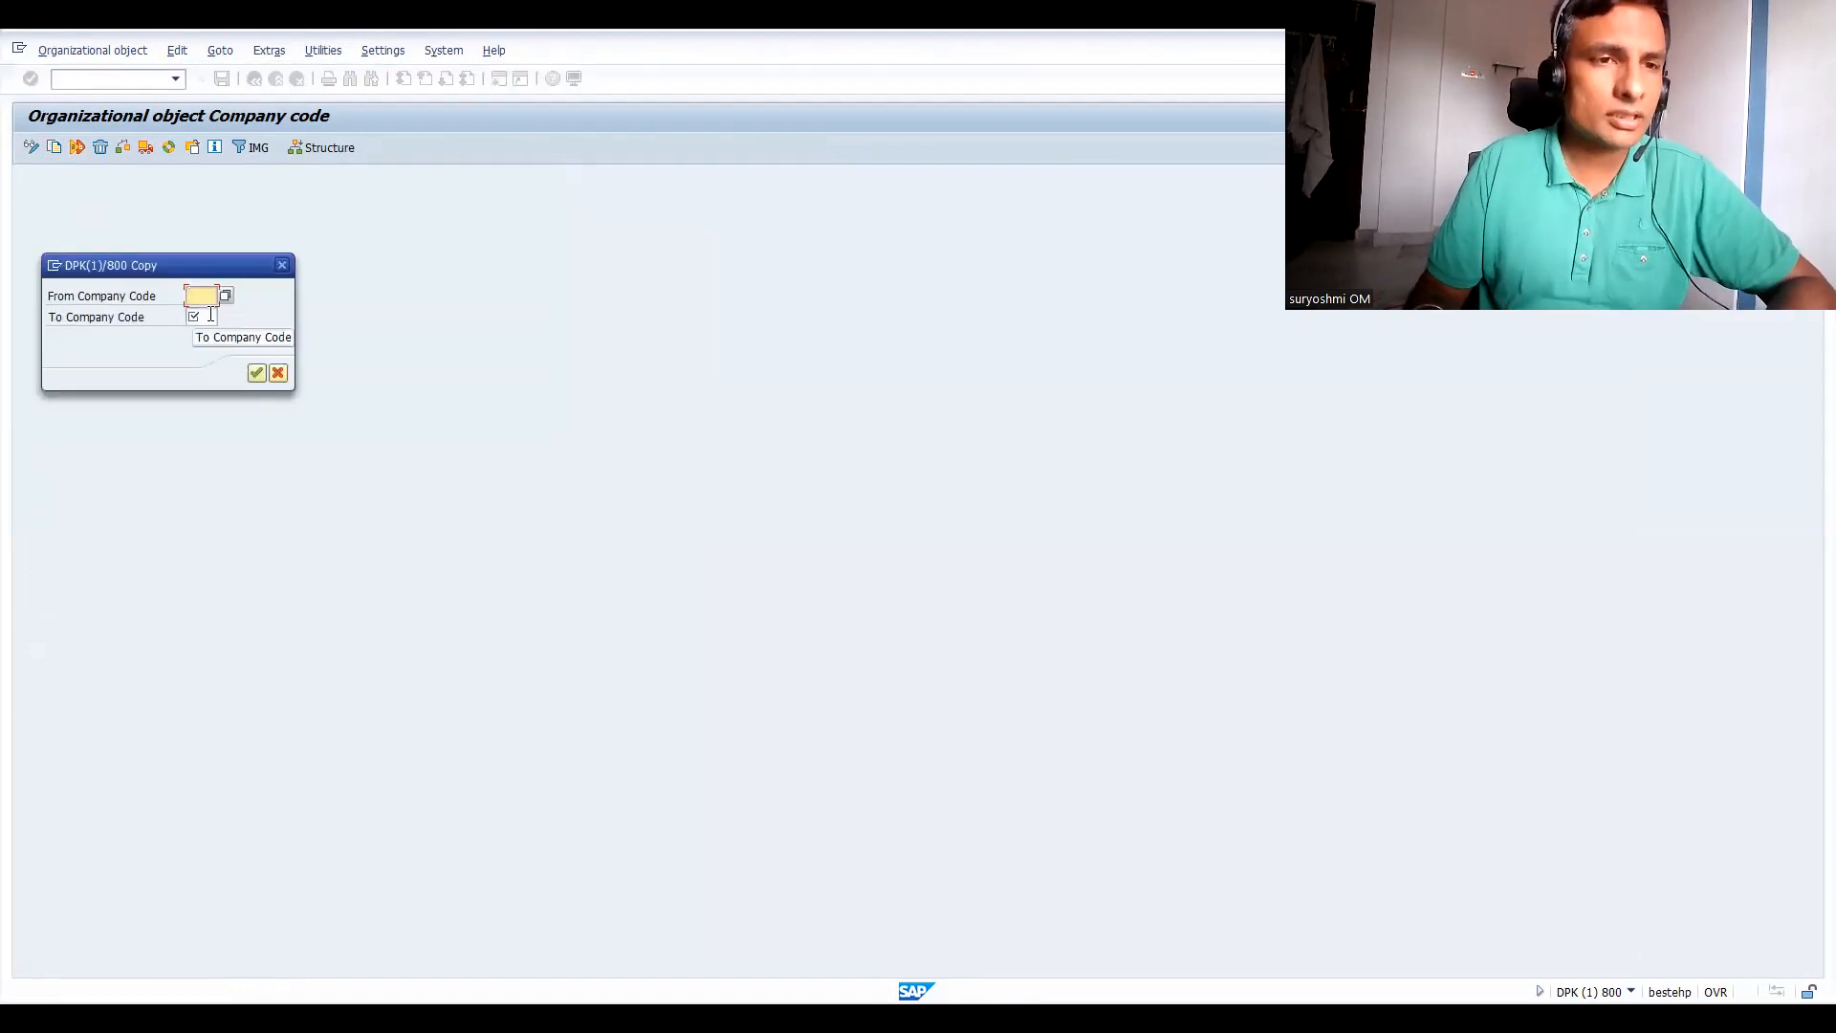
Choose IN47, the India Model Company in Bangalore, as the source company code from the value list.
{"action": "left_click", "coordinate": [205, 297]}
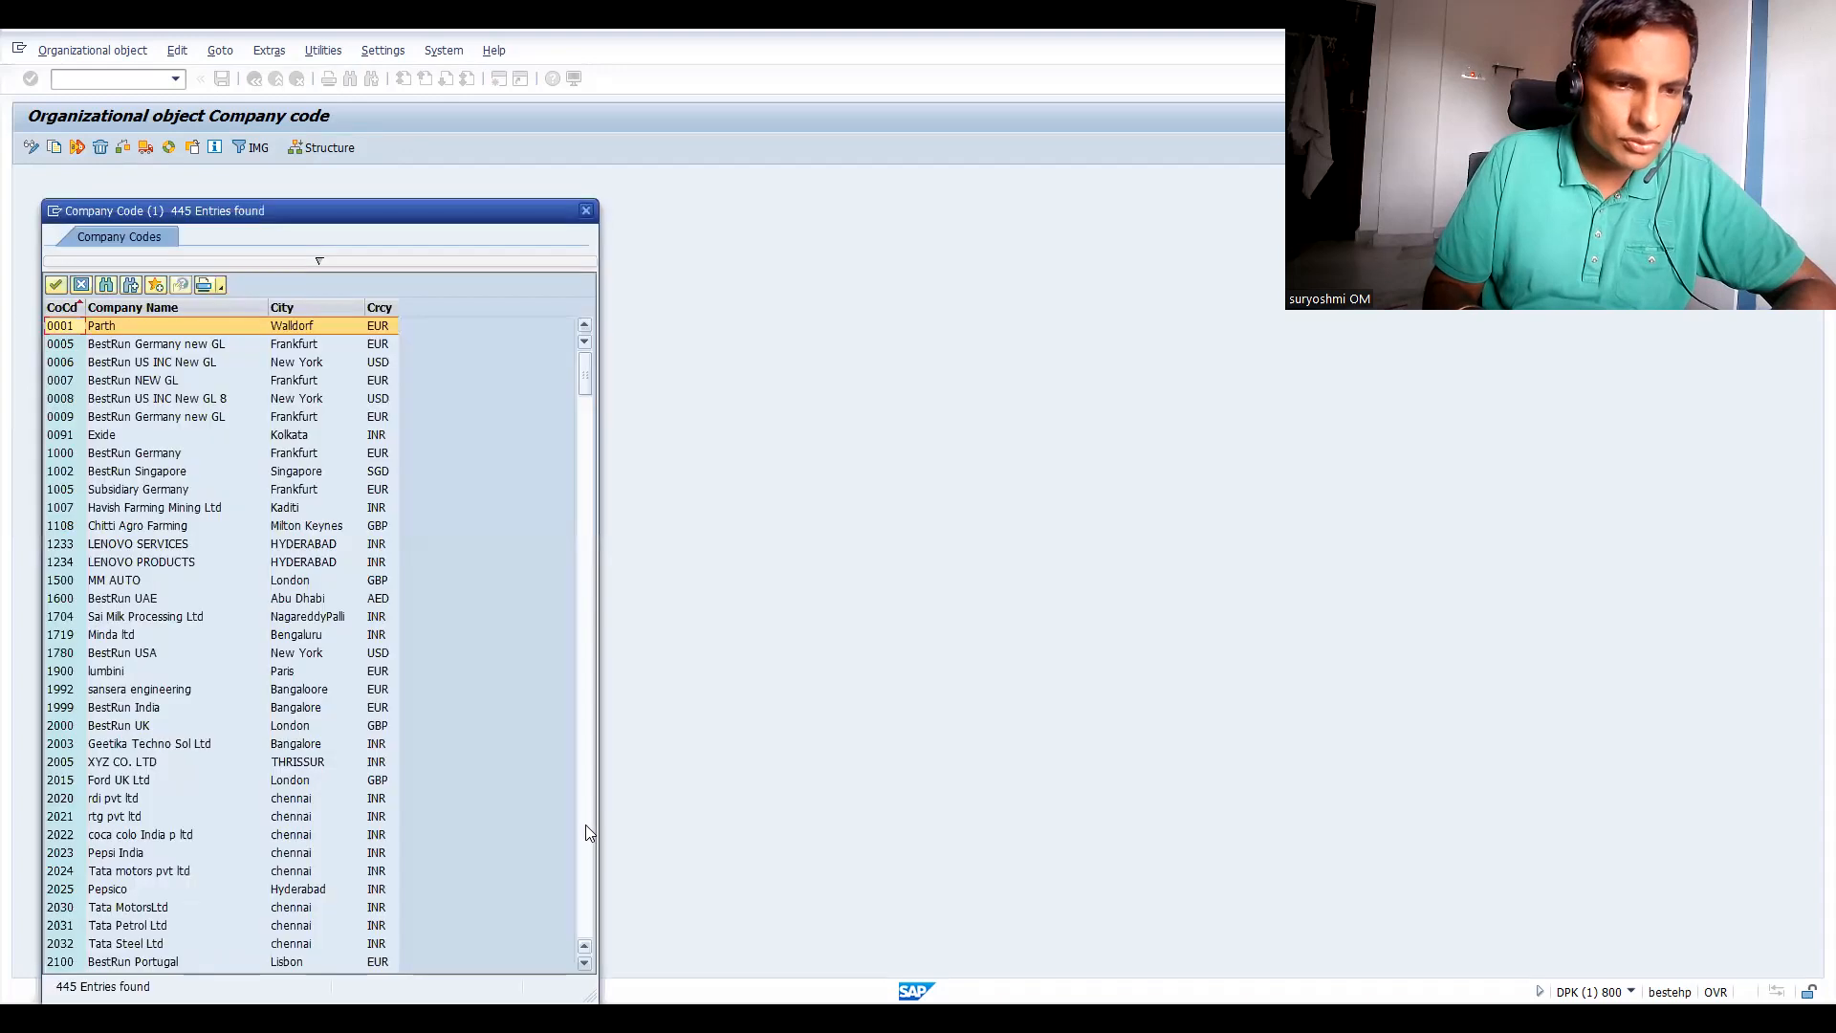
{"action": "left_click", "coordinate": [589, 833]}
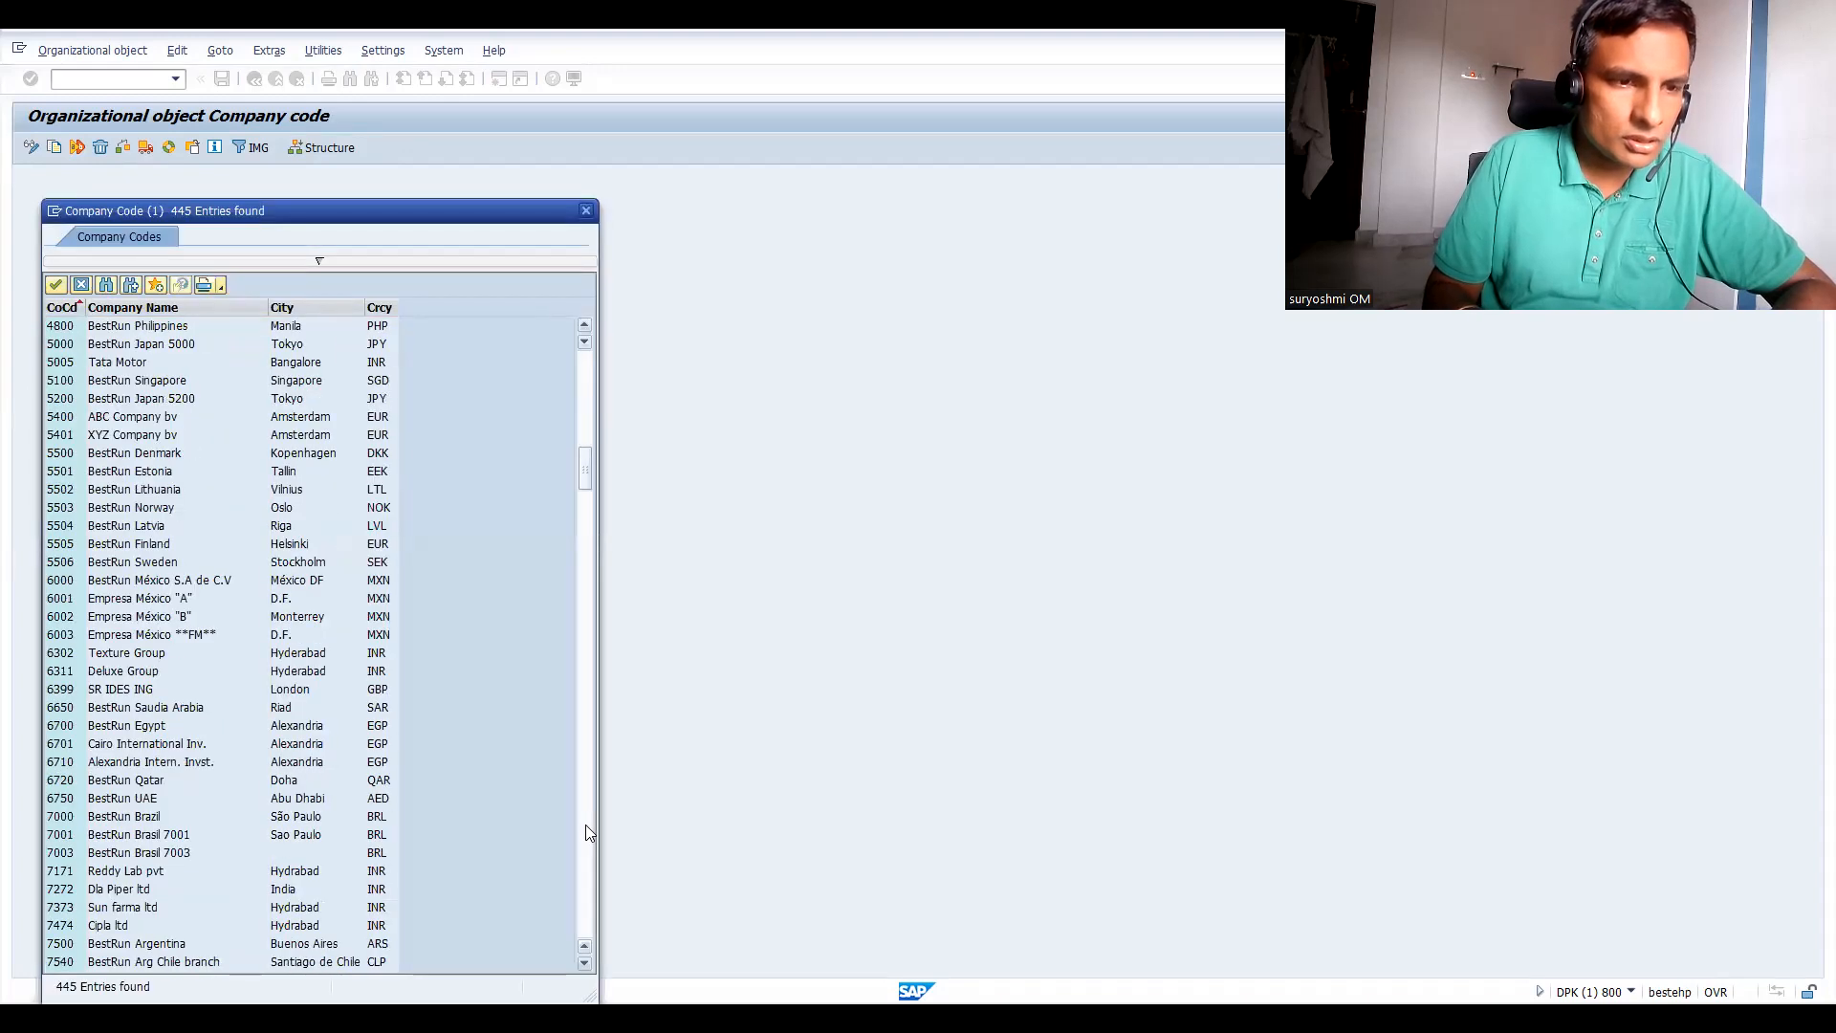
{"action": "left_click", "coordinate": [589, 833]}
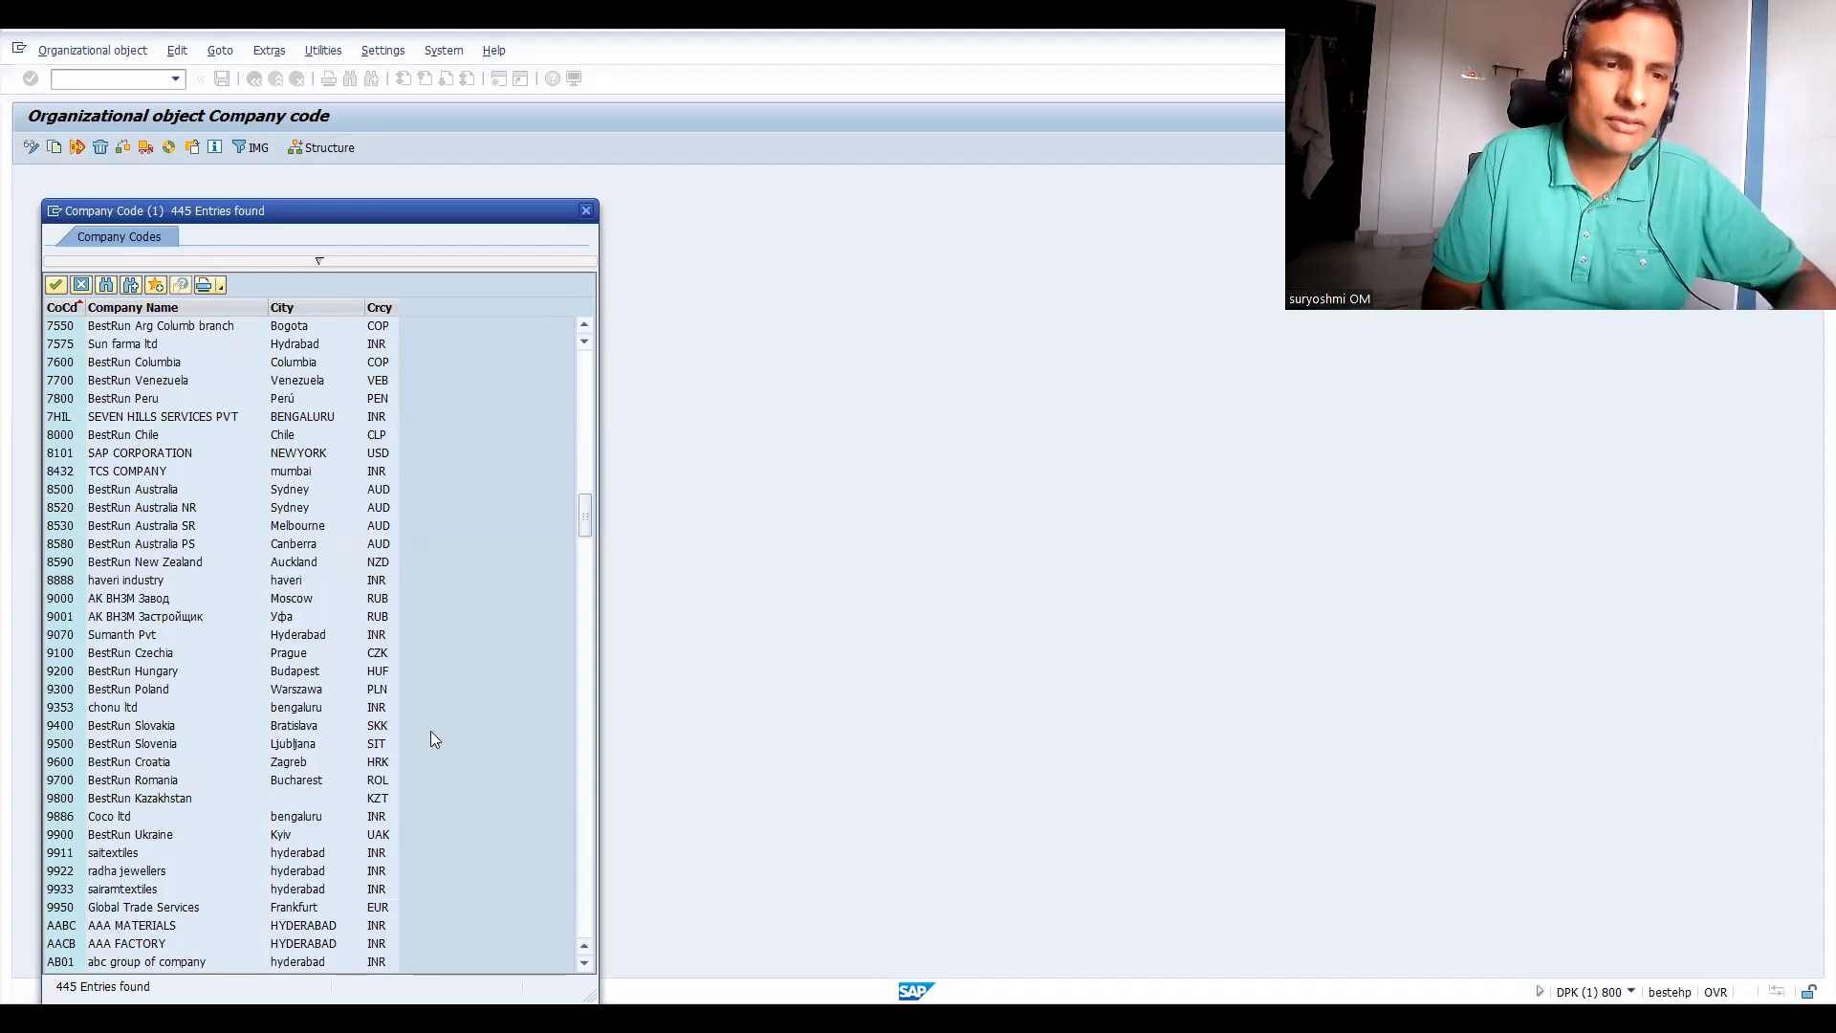
{"action": "left_click", "coordinate": [205, 560]}
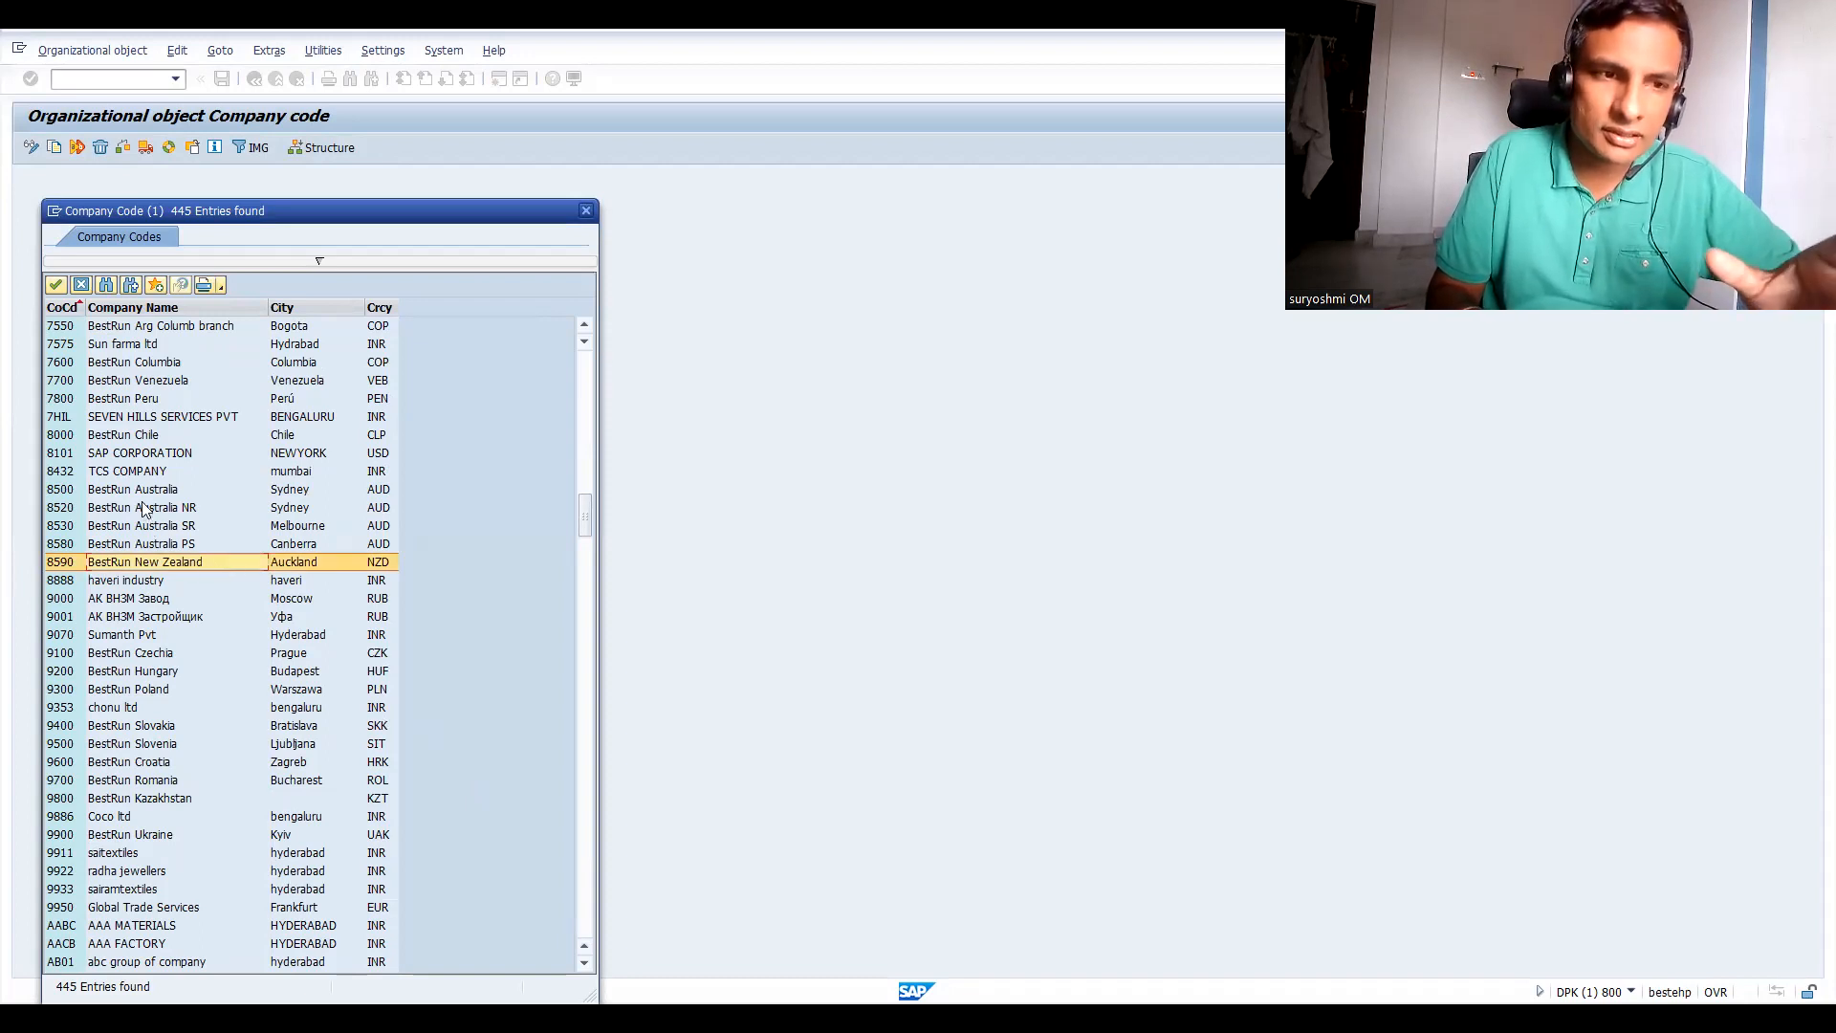
{"action": "left_click", "coordinate": [586, 750]}
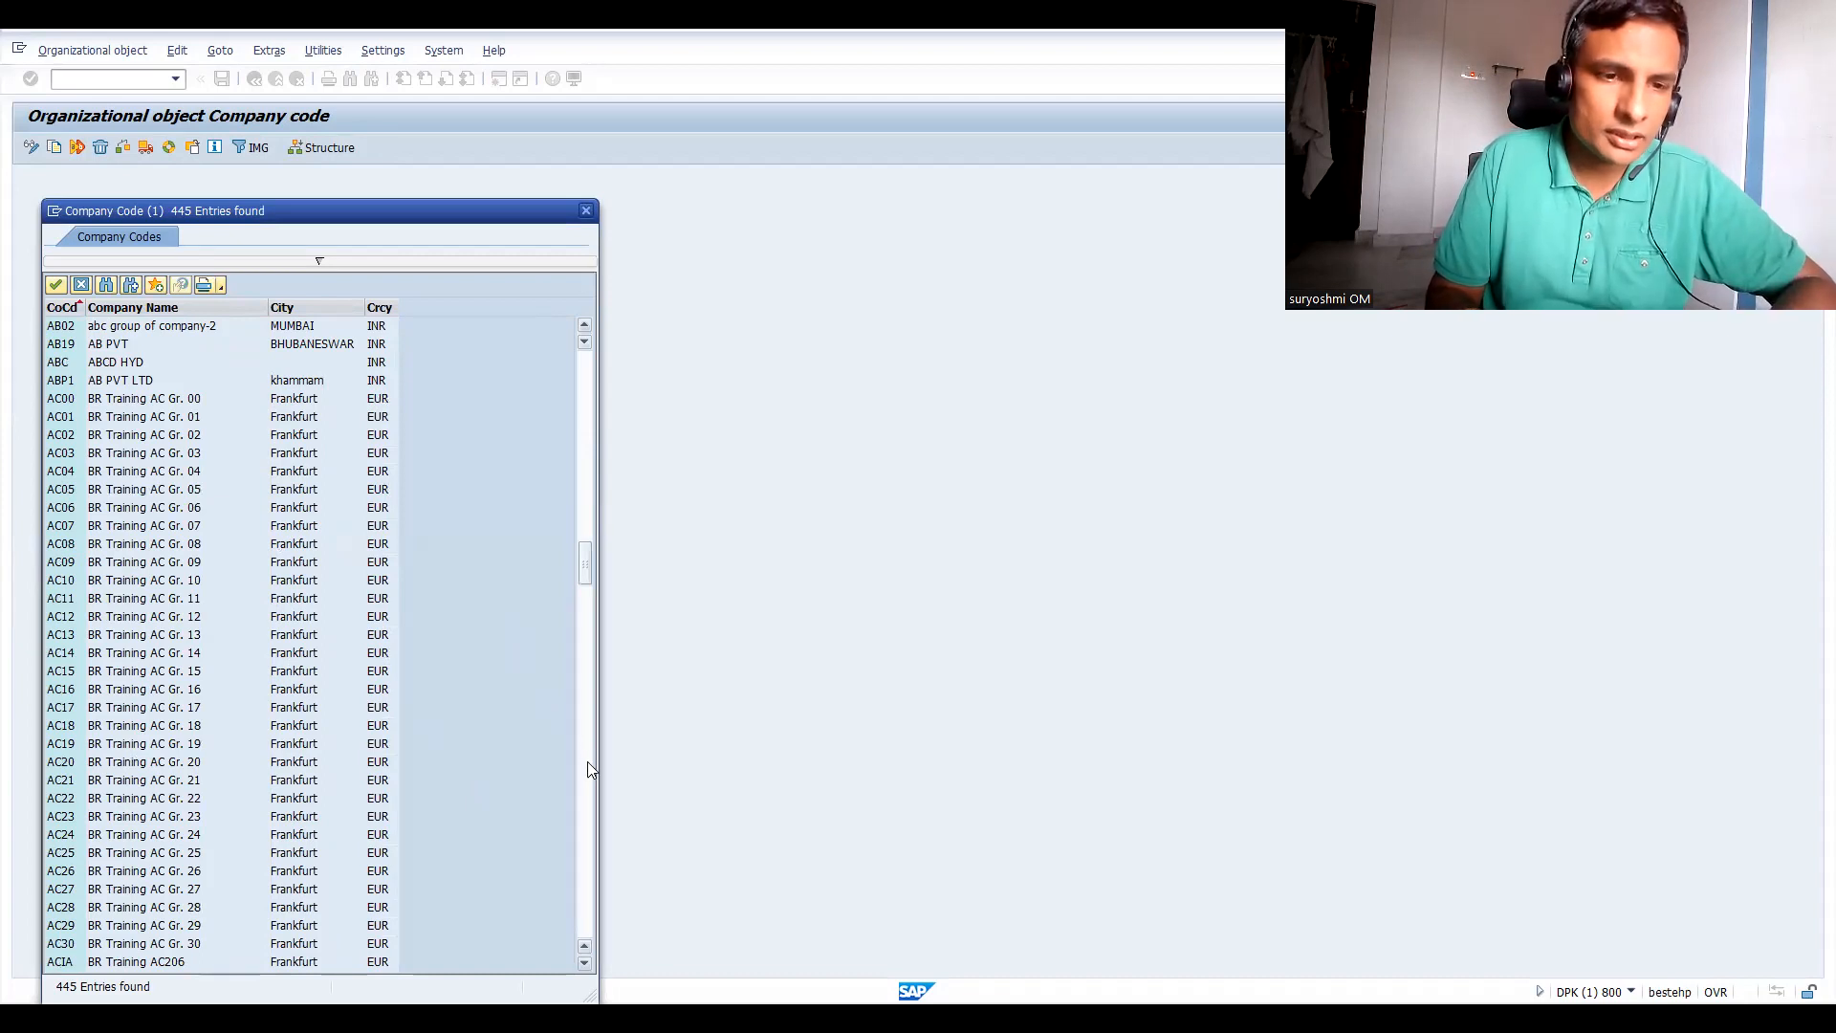
{"action": "left_click", "coordinate": [588, 770]}
{"action": "left_click", "coordinate": [590, 781]}
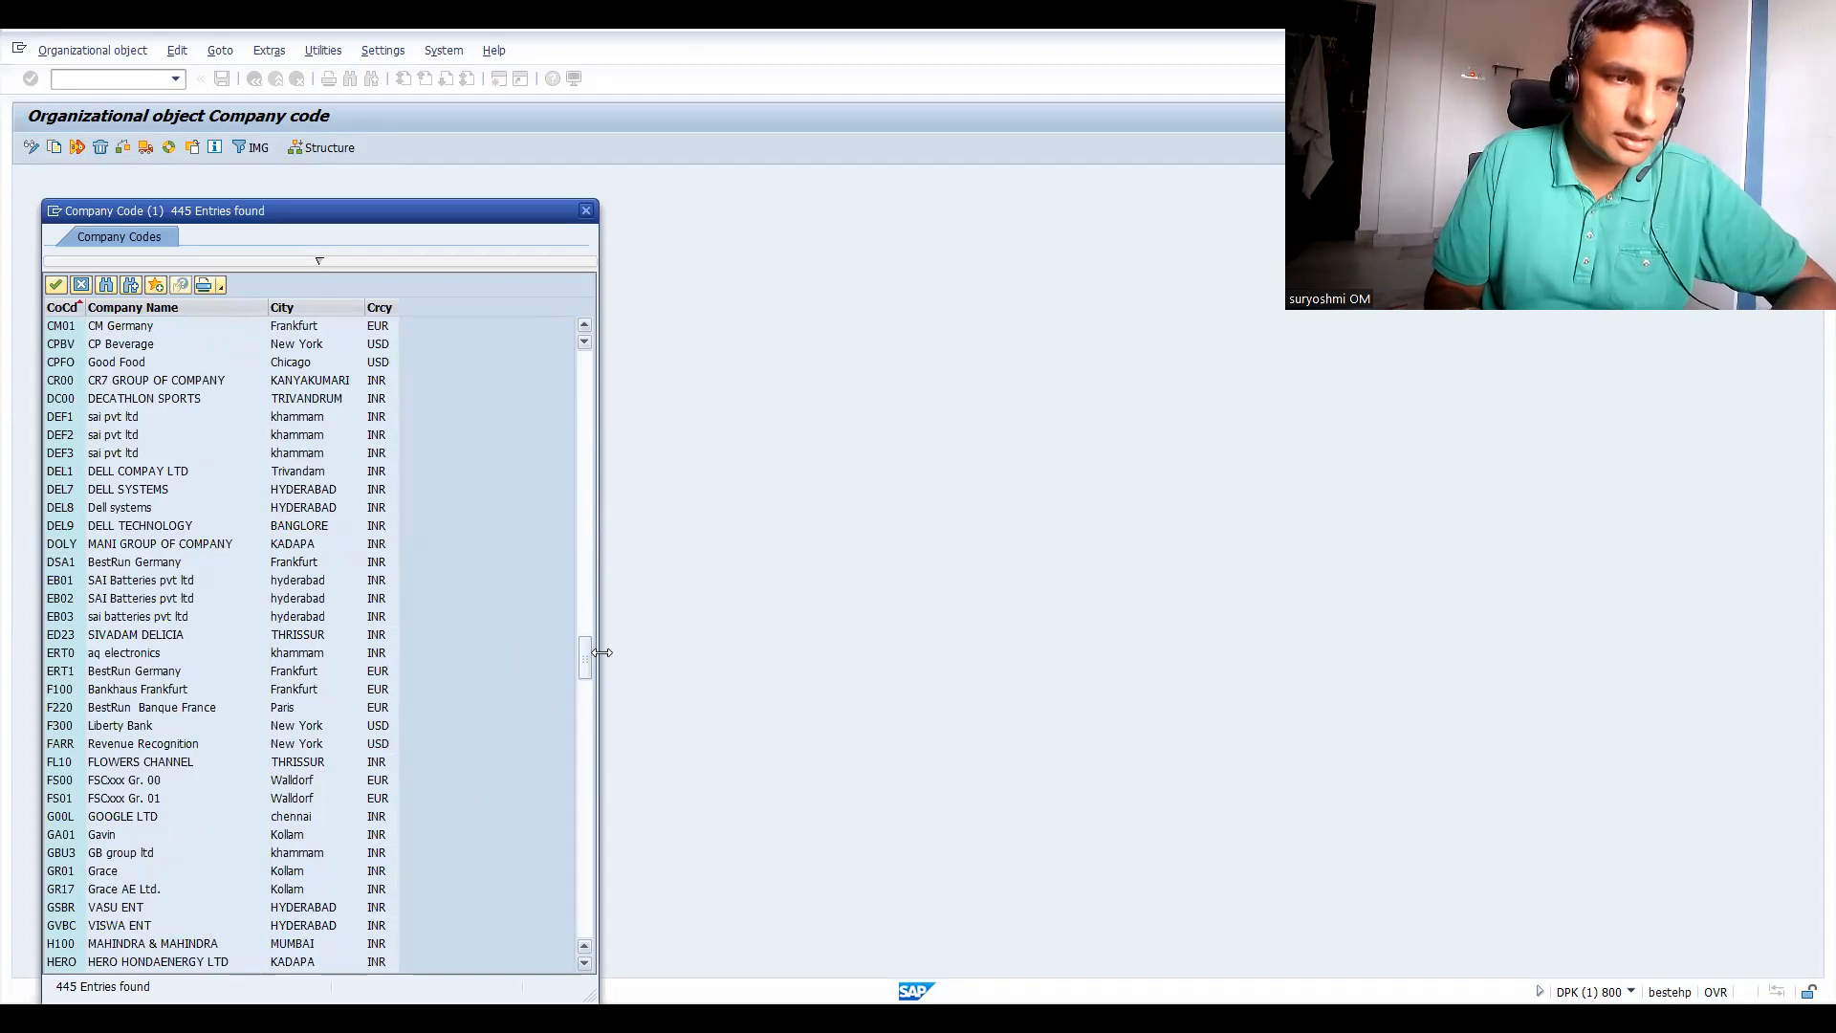
{"action": "left_click", "coordinate": [587, 894]}
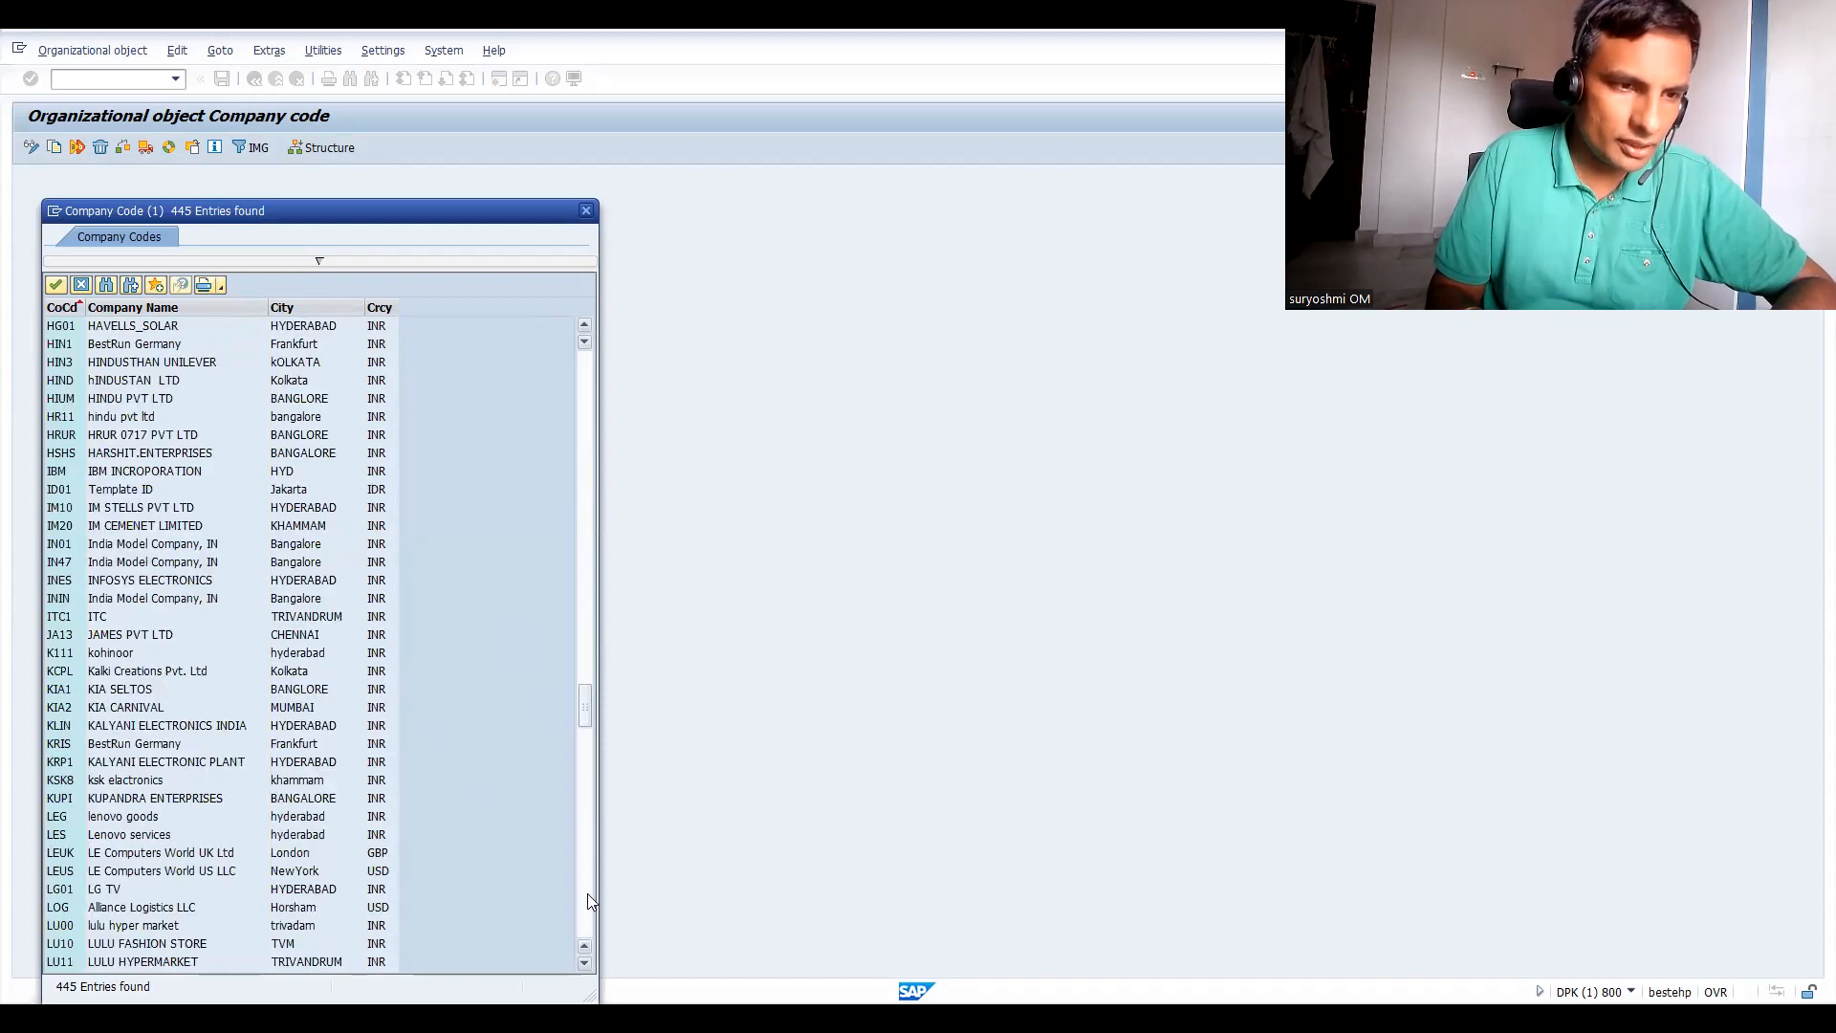
{"action": "left_click", "coordinate": [129, 567]}
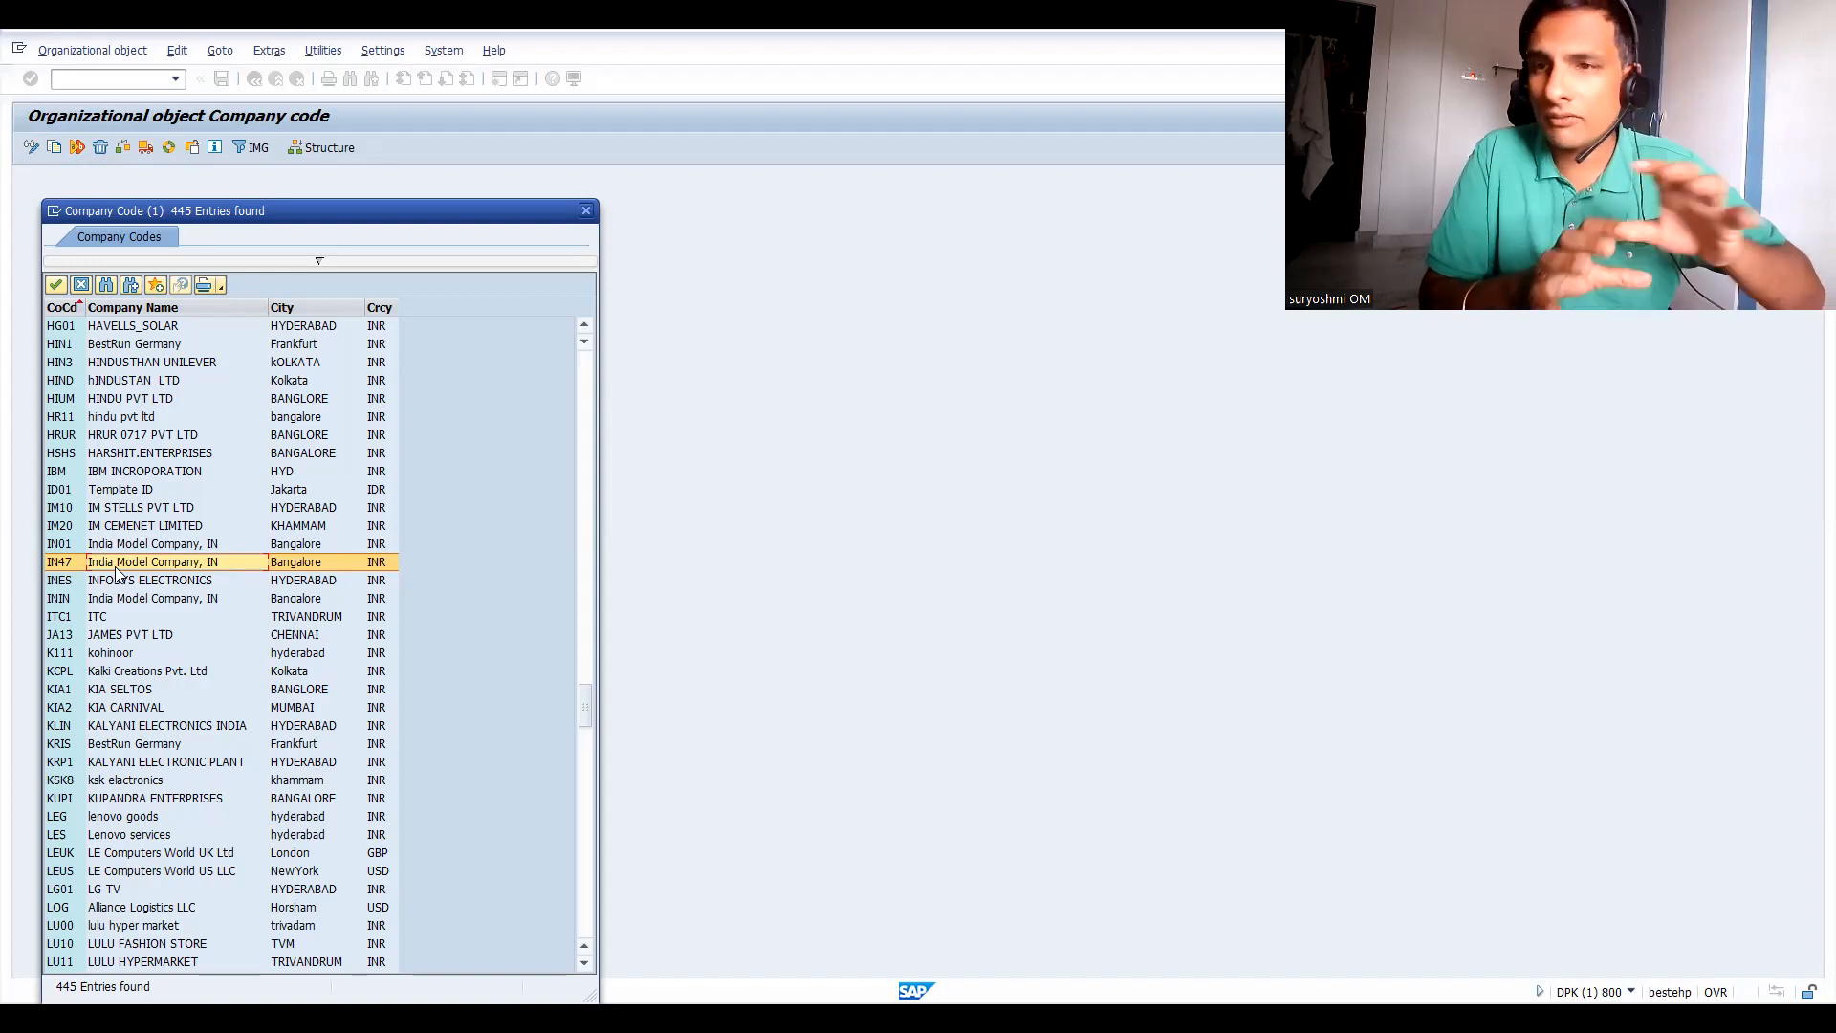
{"action": "left_click", "coordinate": [87, 565]}
{"action": "left_click", "coordinate": [87, 565]}
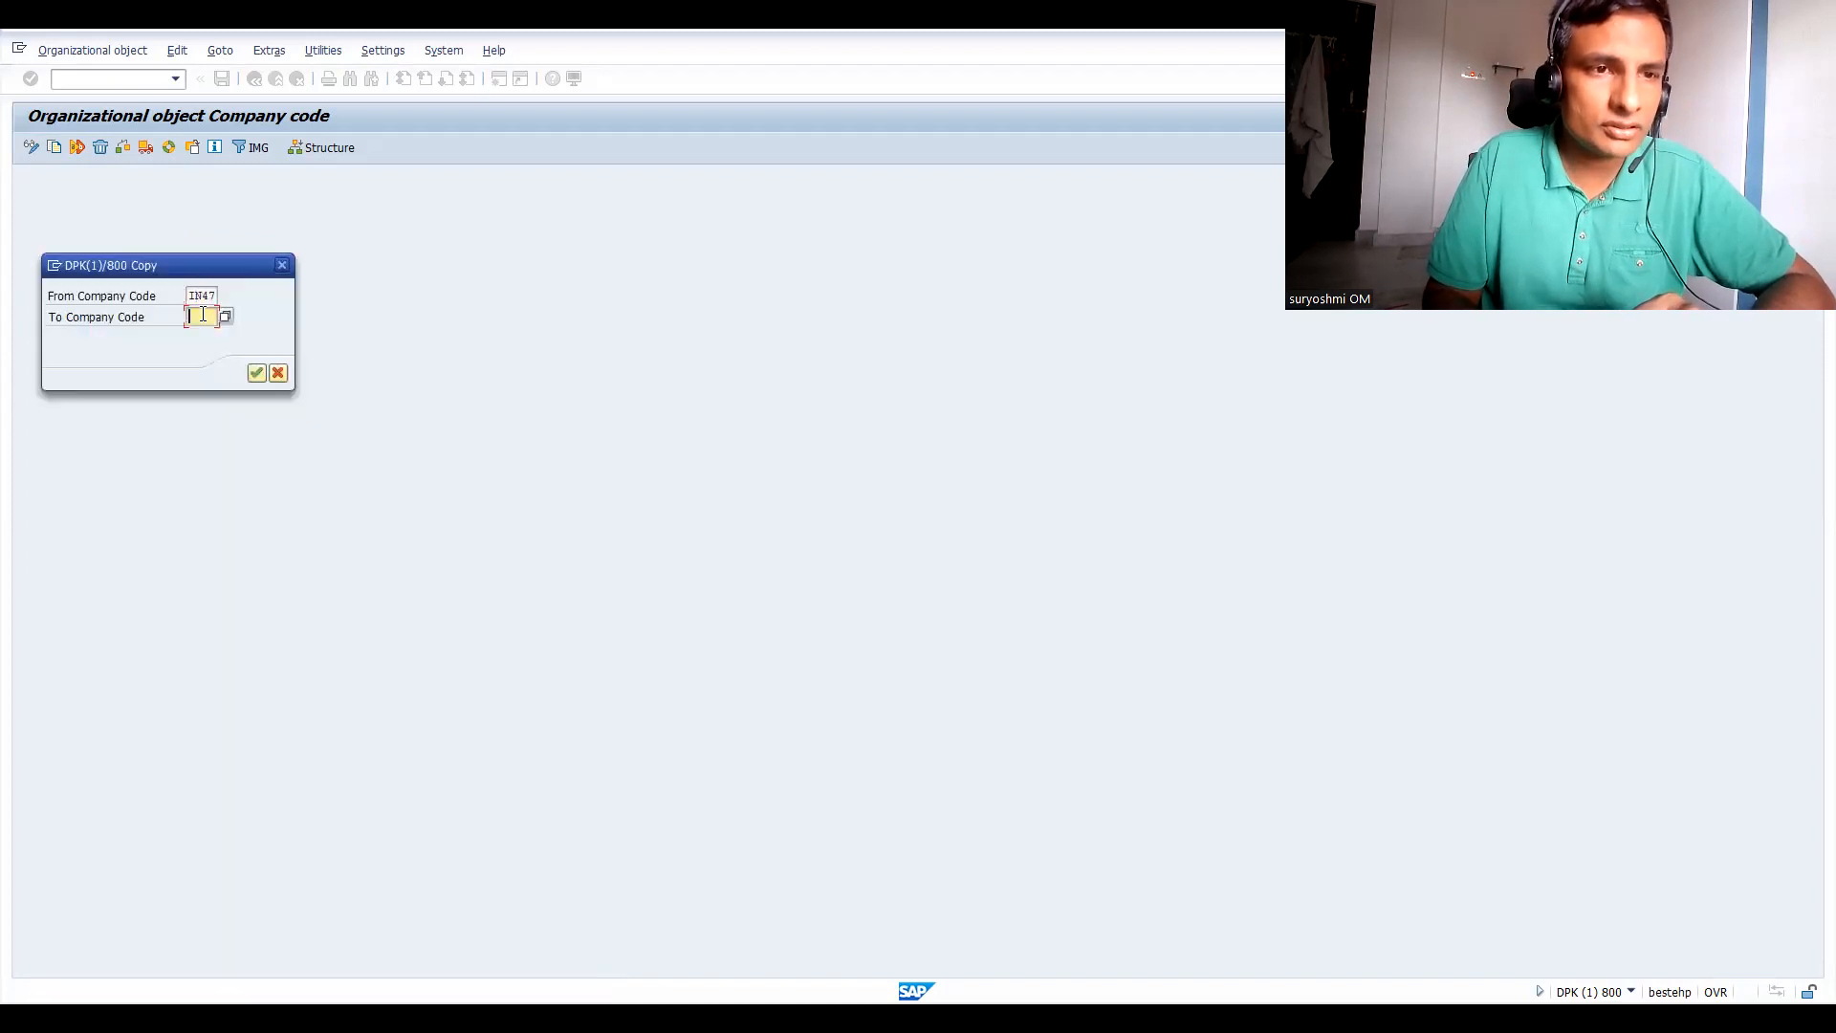
Set IN66 as the target company code, copy the G/L account data, and skip entering a different local currency.
{"action": "type", "text": "in"}
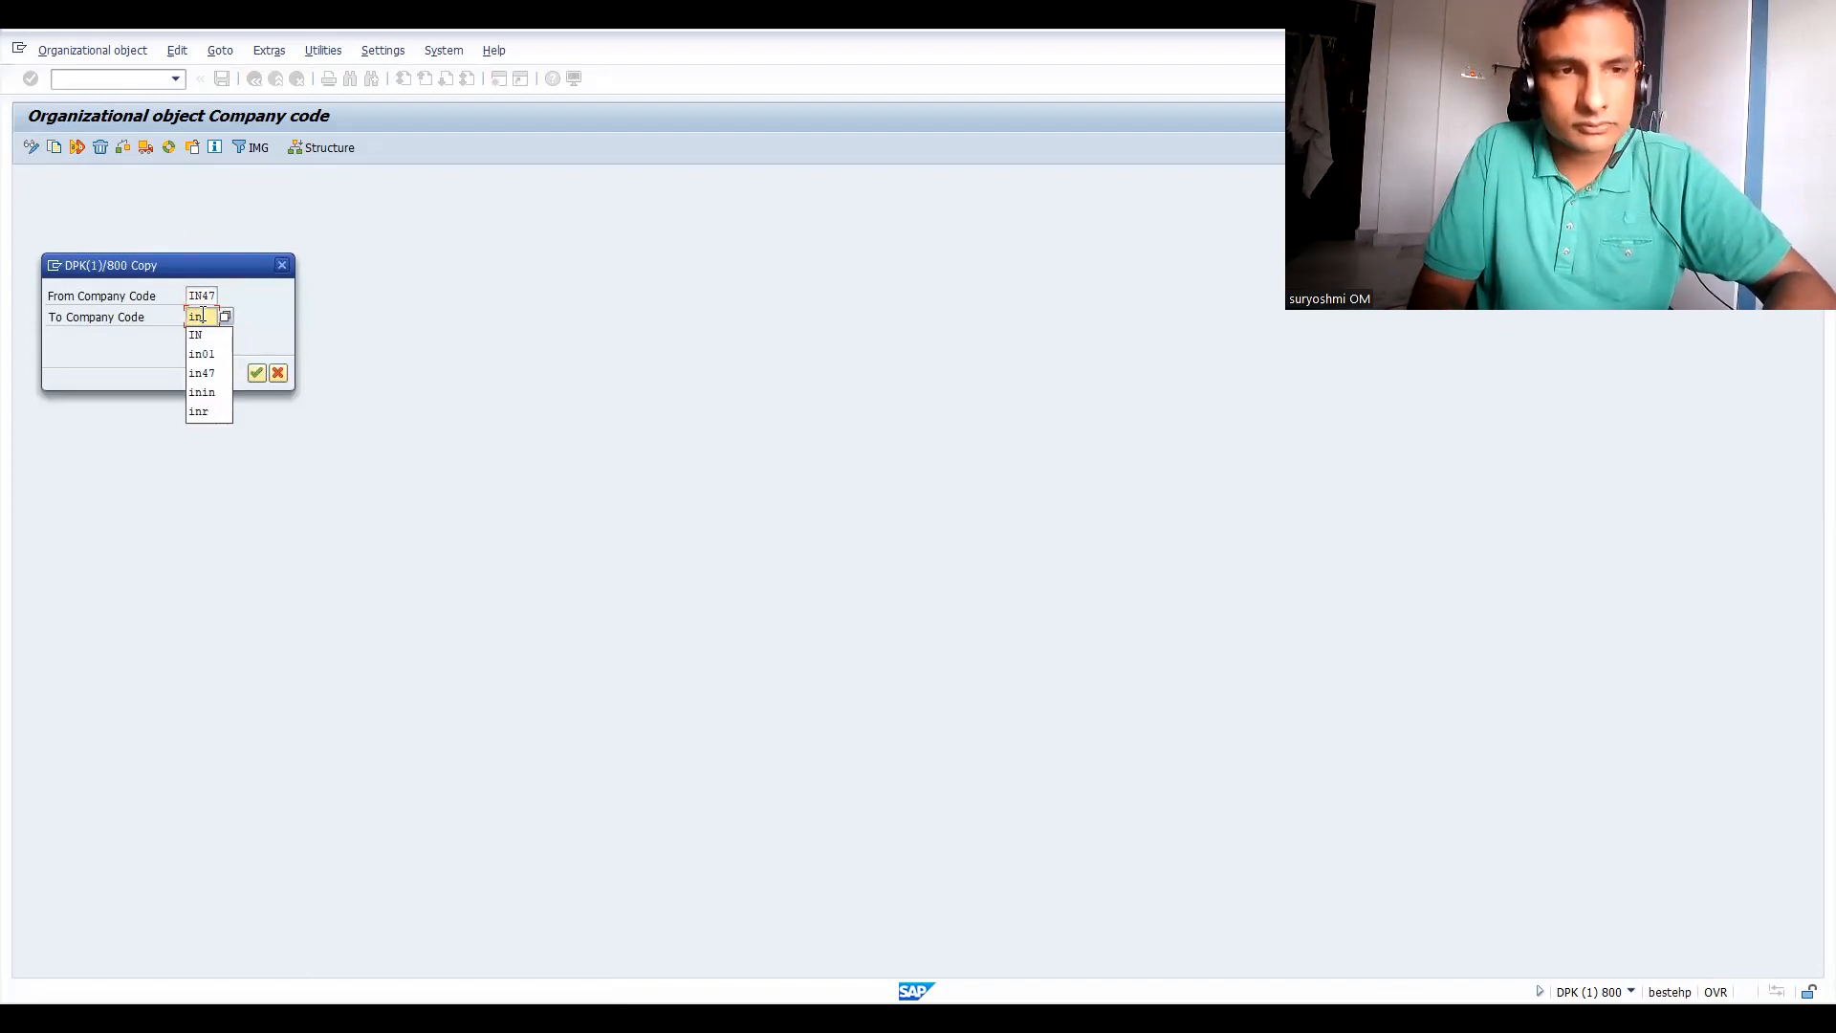
{"action": "type", "text": "66"}
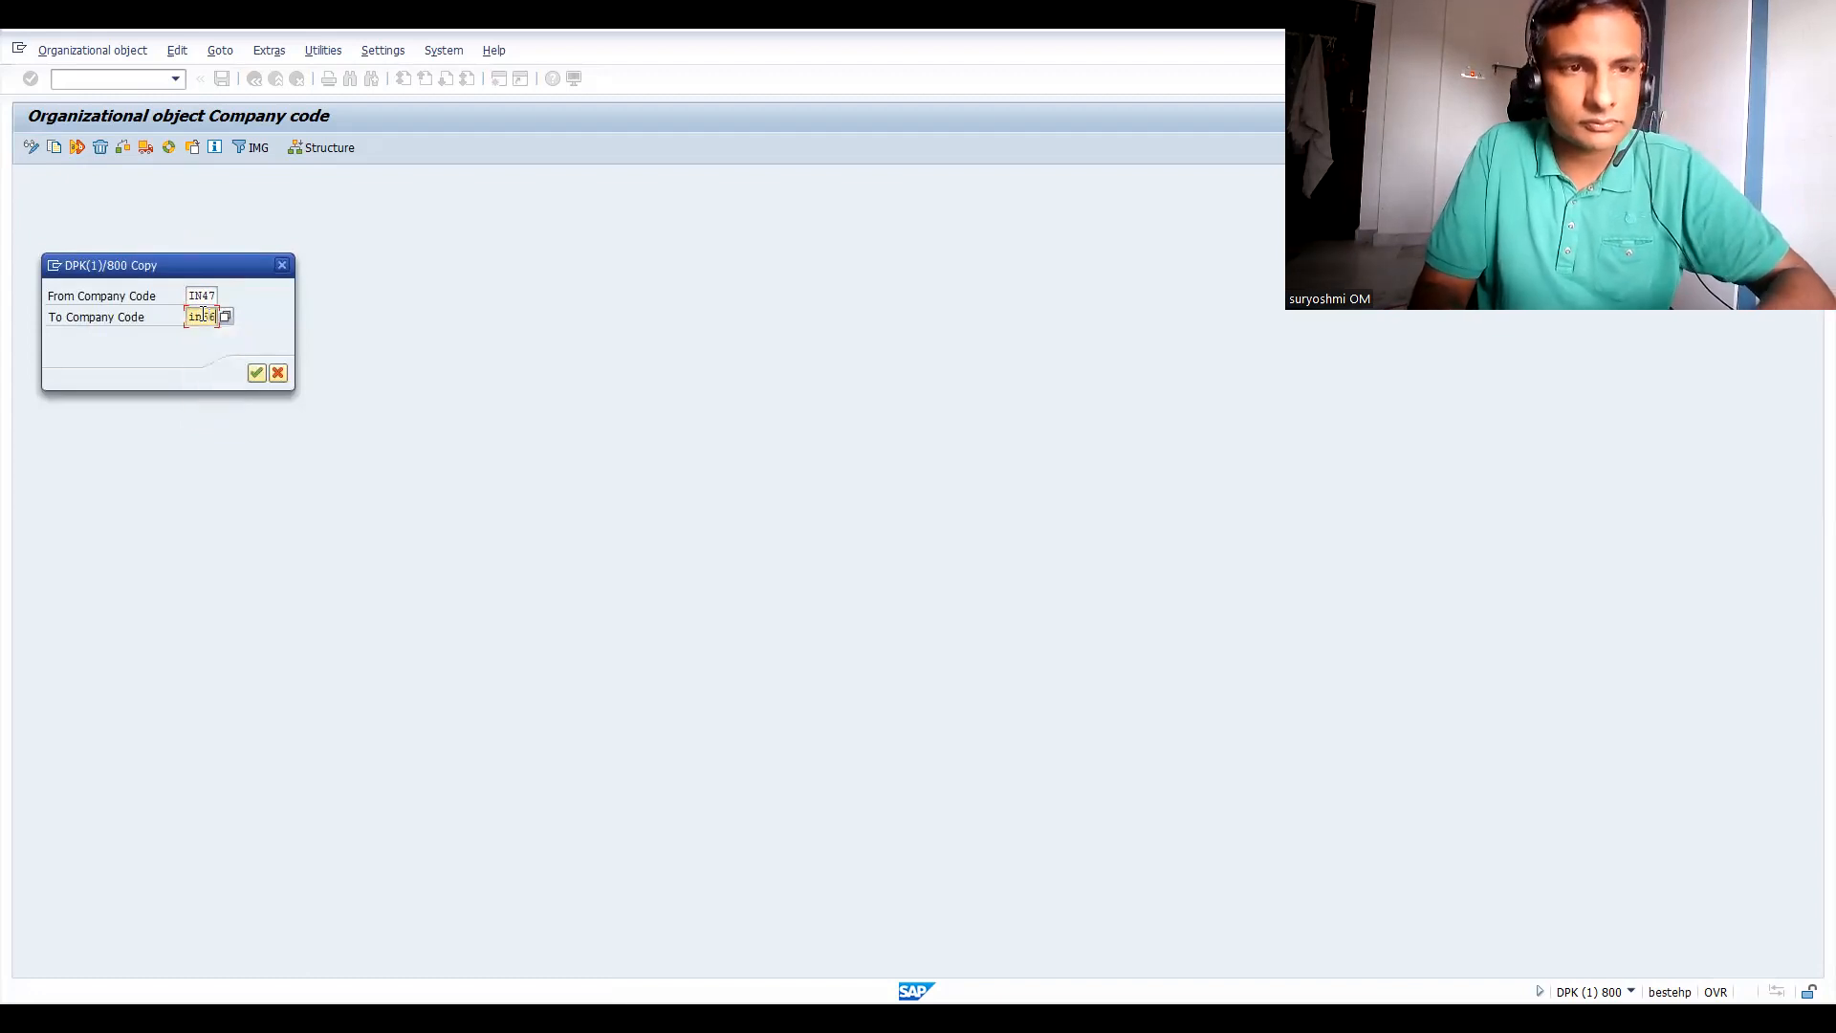
{"action": "left_click", "coordinate": [256, 373]}
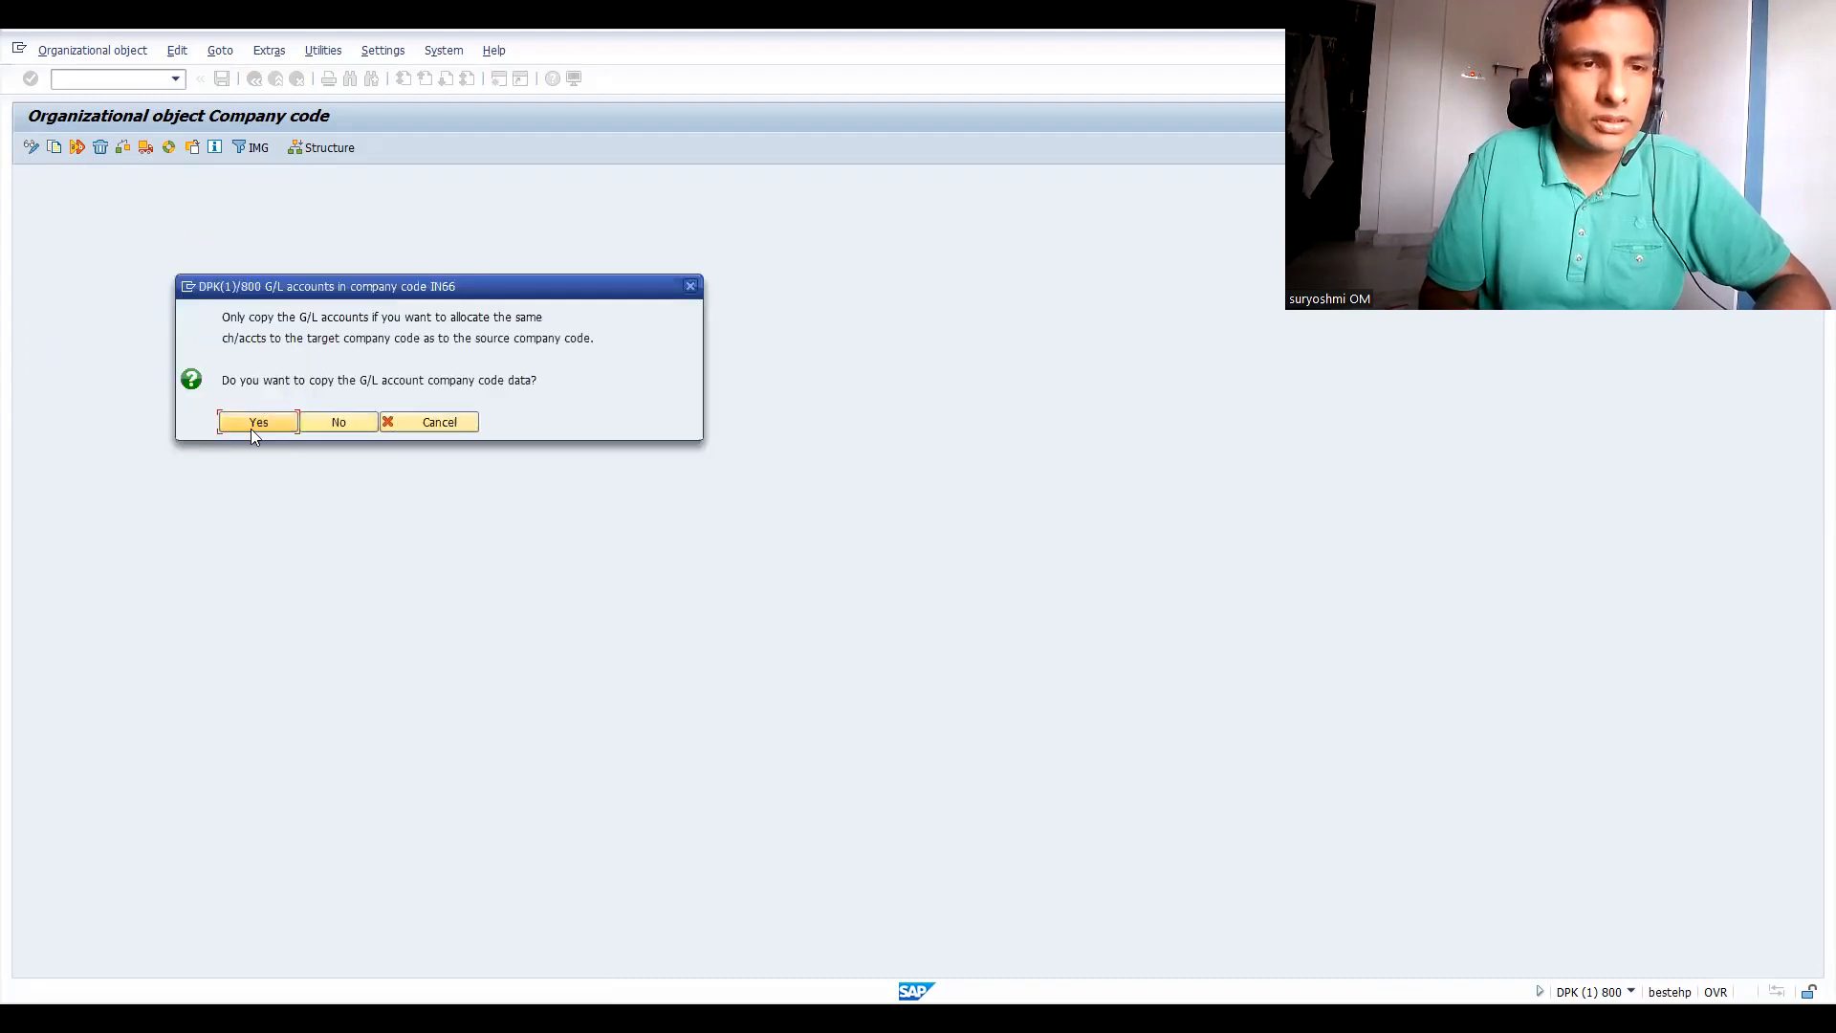
{"action": "left_click", "coordinate": [251, 428]}
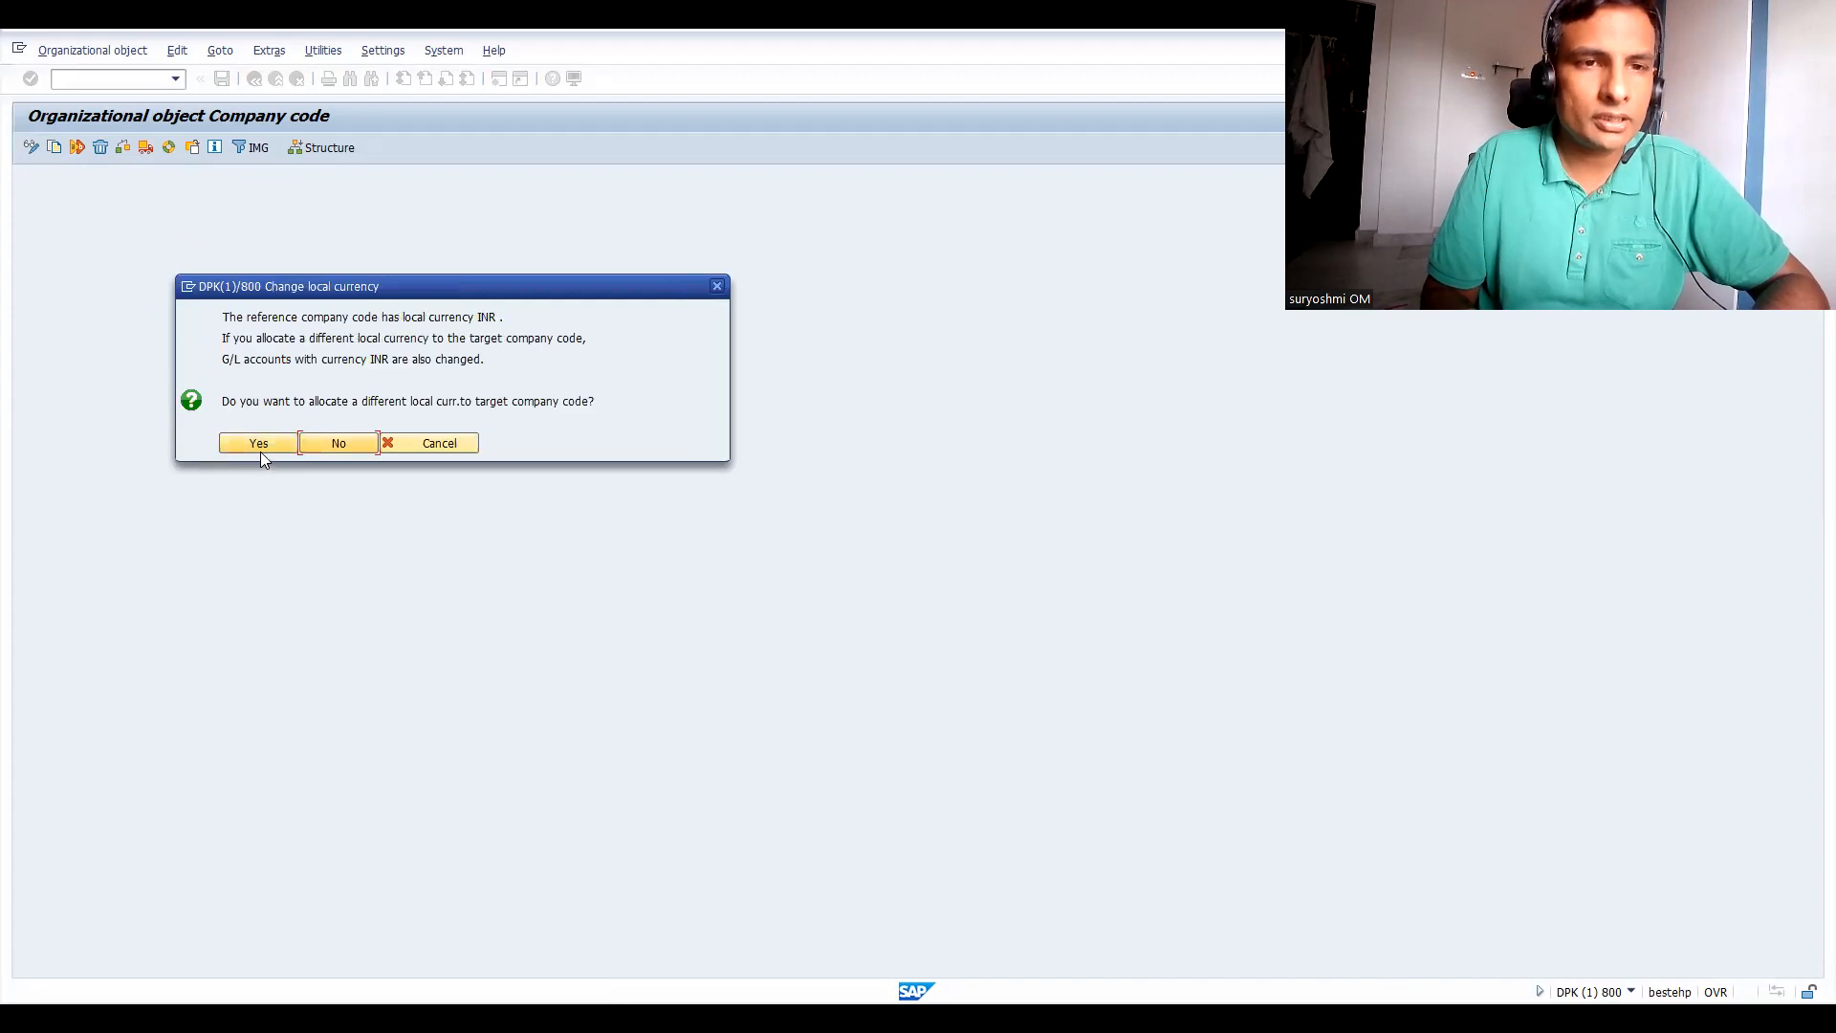
{"action": "left_click", "coordinate": [260, 449]}
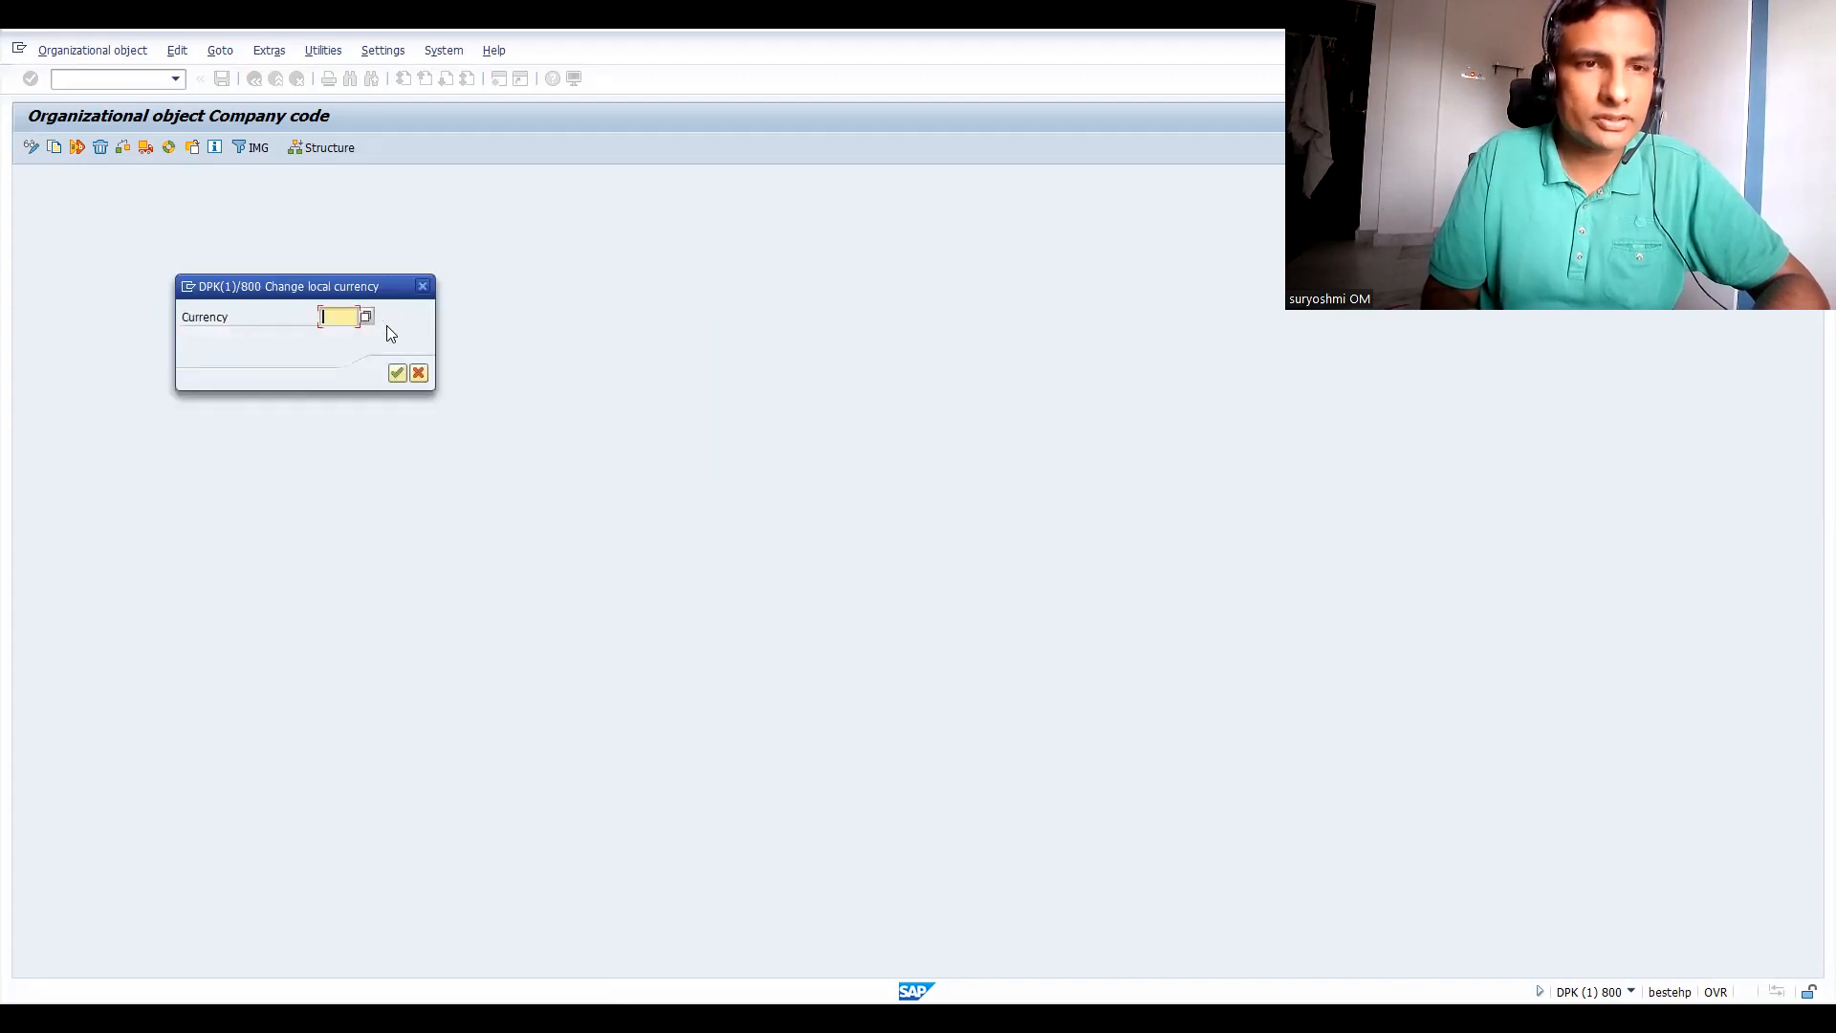
{"action": "left_click", "coordinate": [419, 373]}
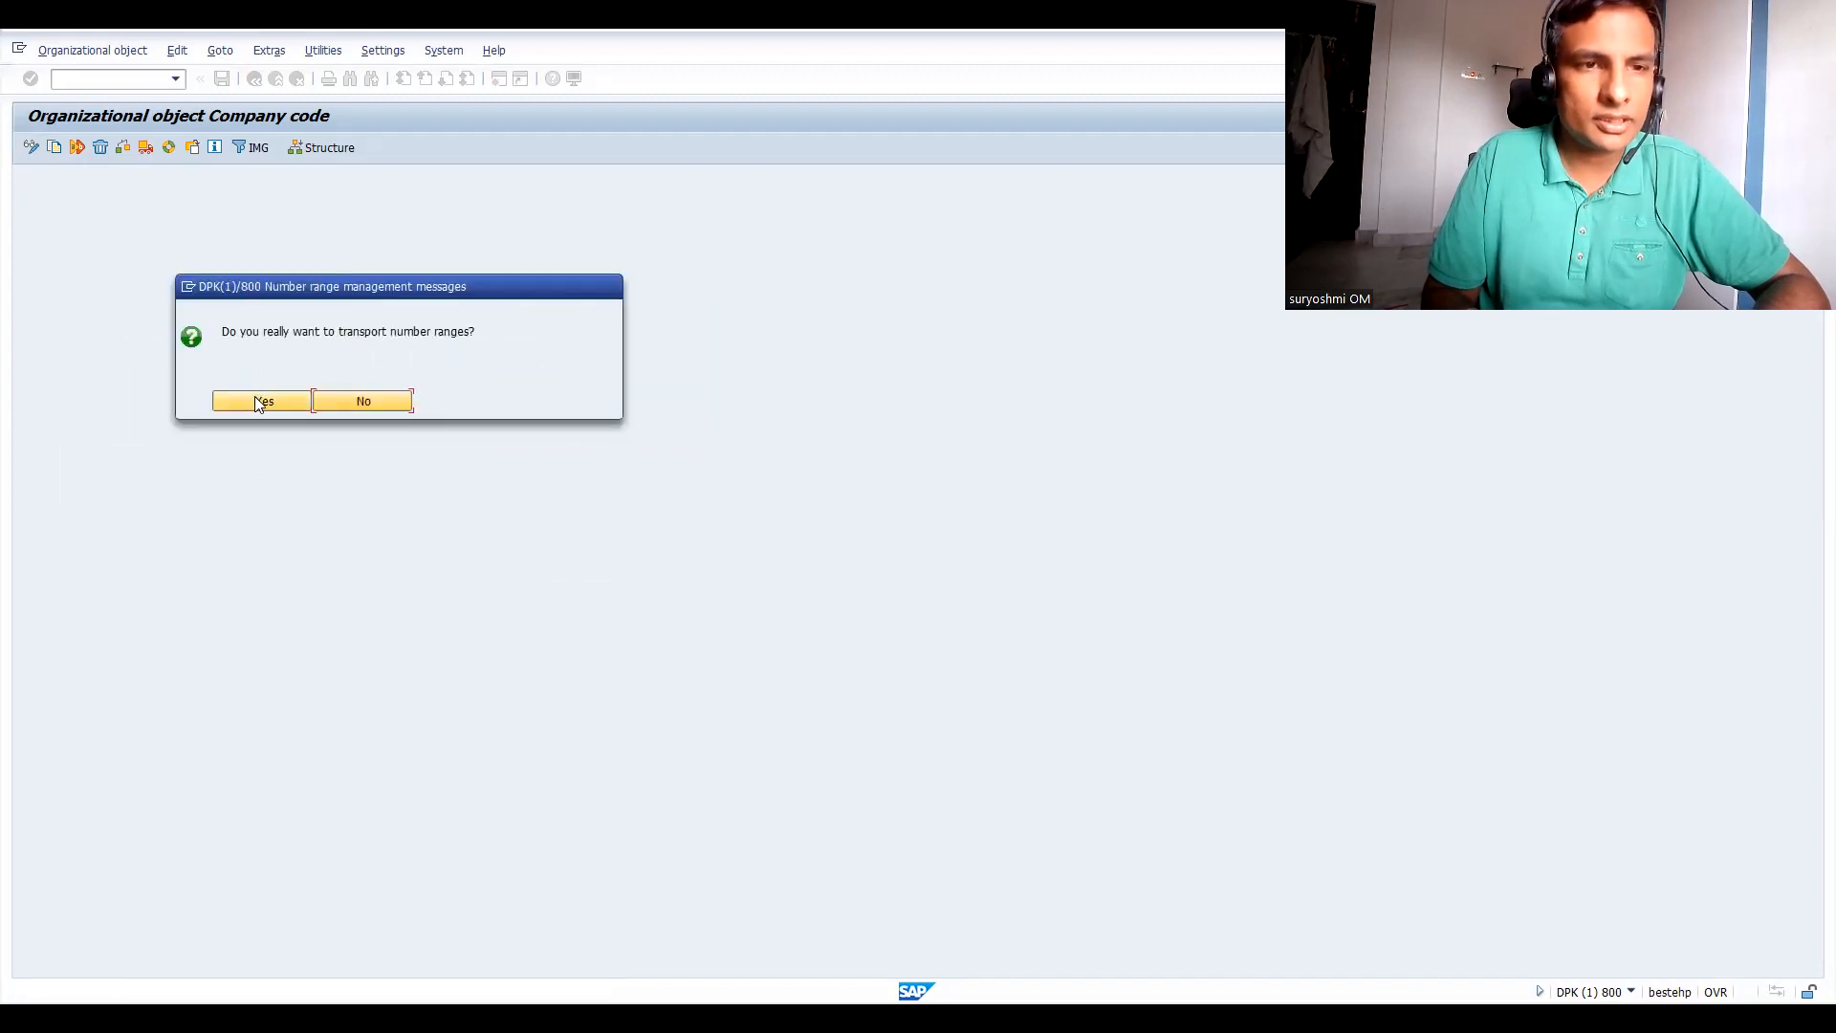
Agree to transport the number ranges and accept the customizing request "india alive".
{"action": "left_click", "coordinate": [256, 400]}
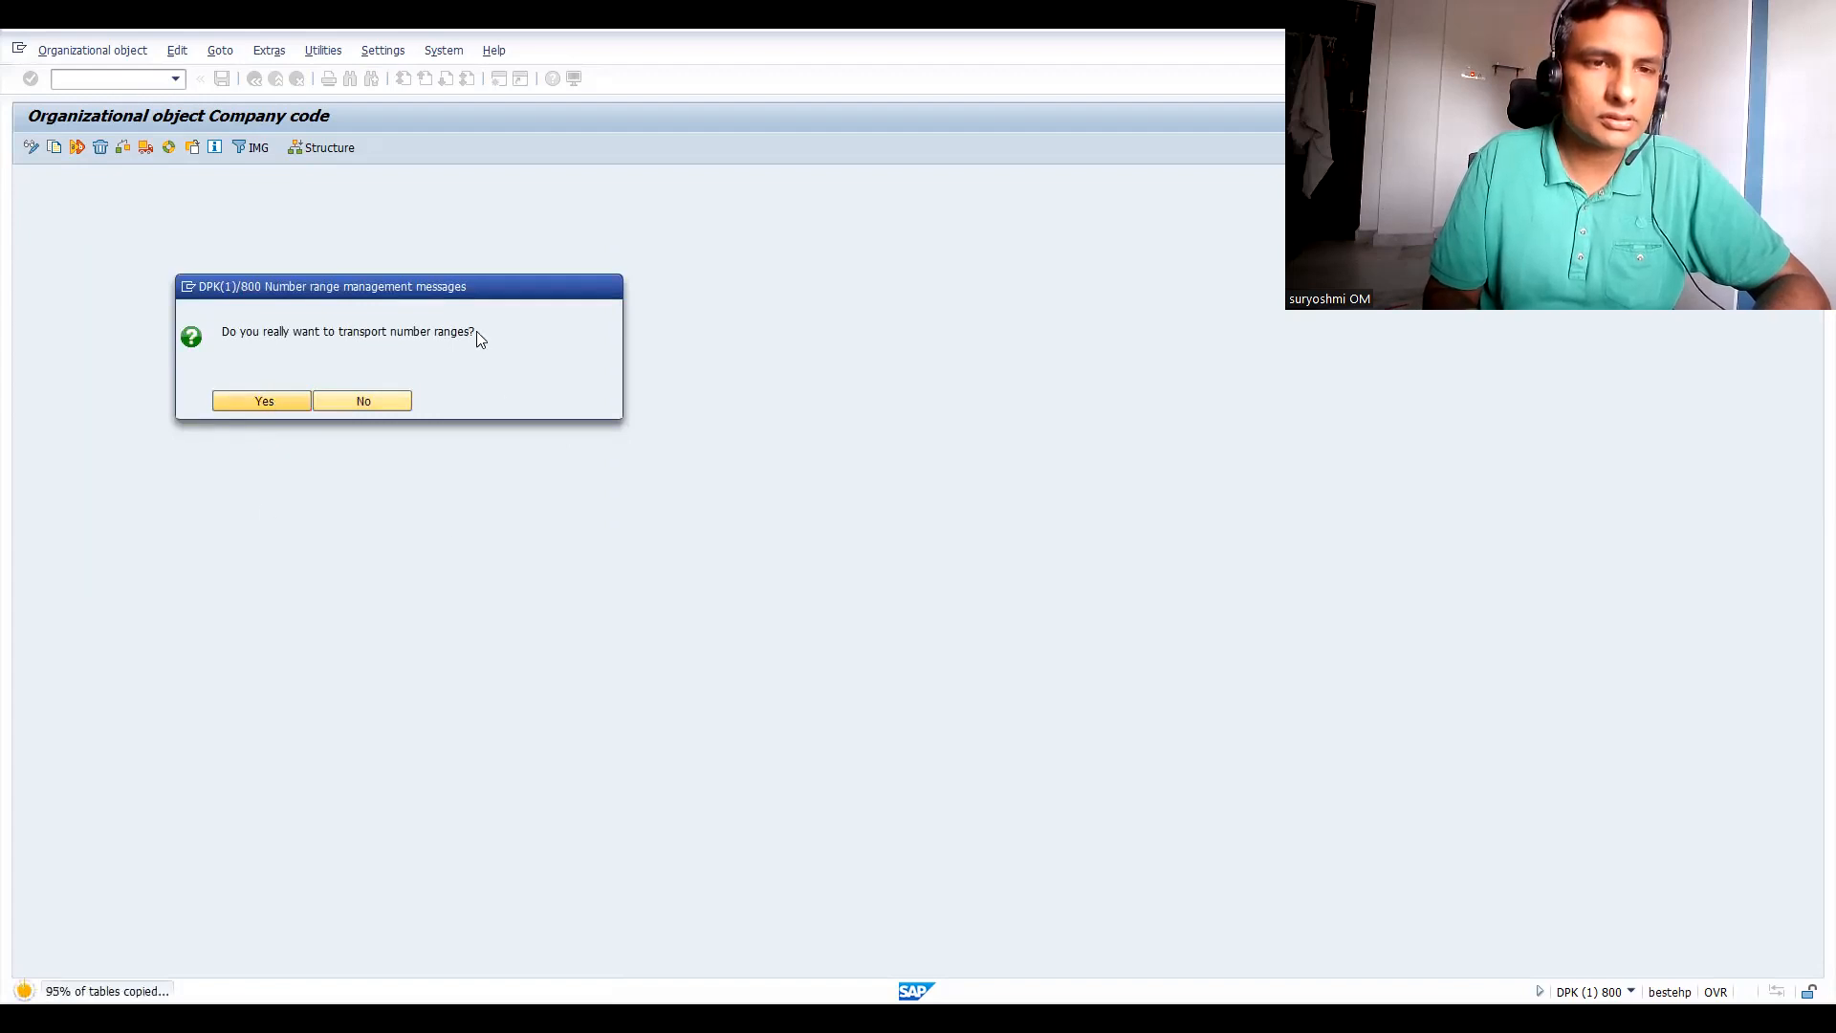
{"action": "left_click", "coordinate": [264, 401]}
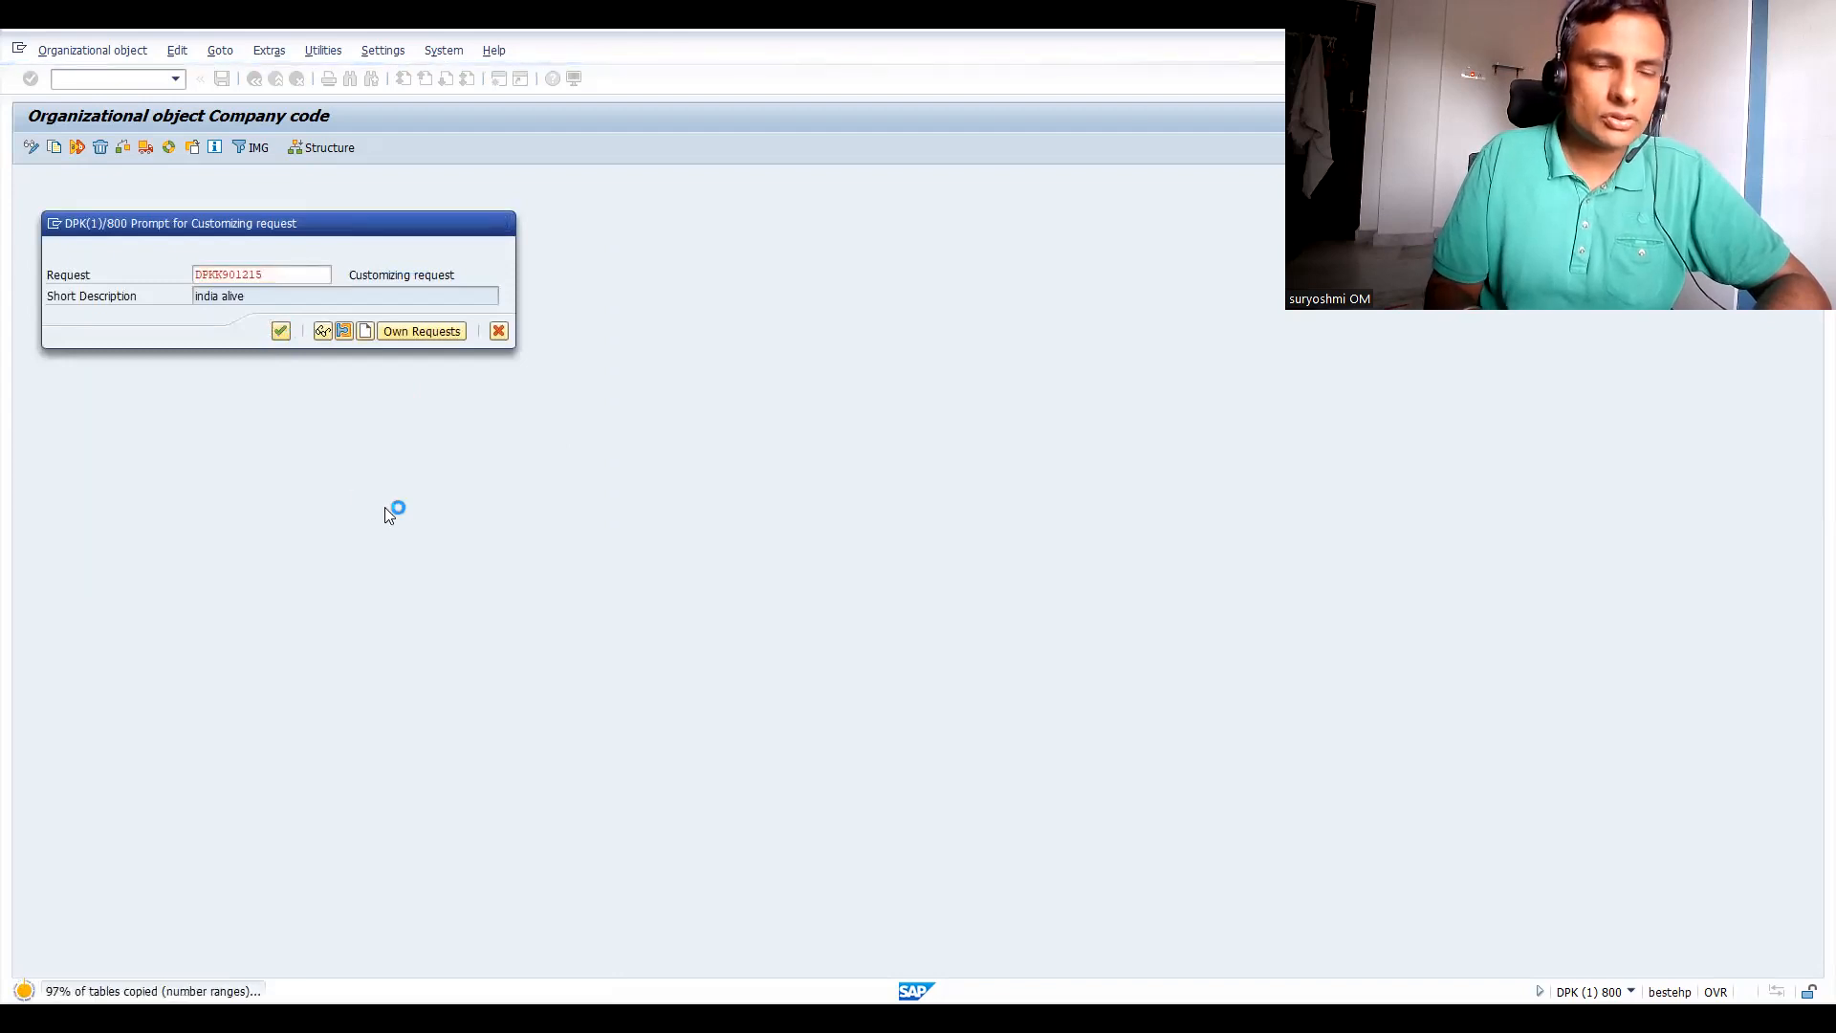
{"action": "key", "text": "Return"}
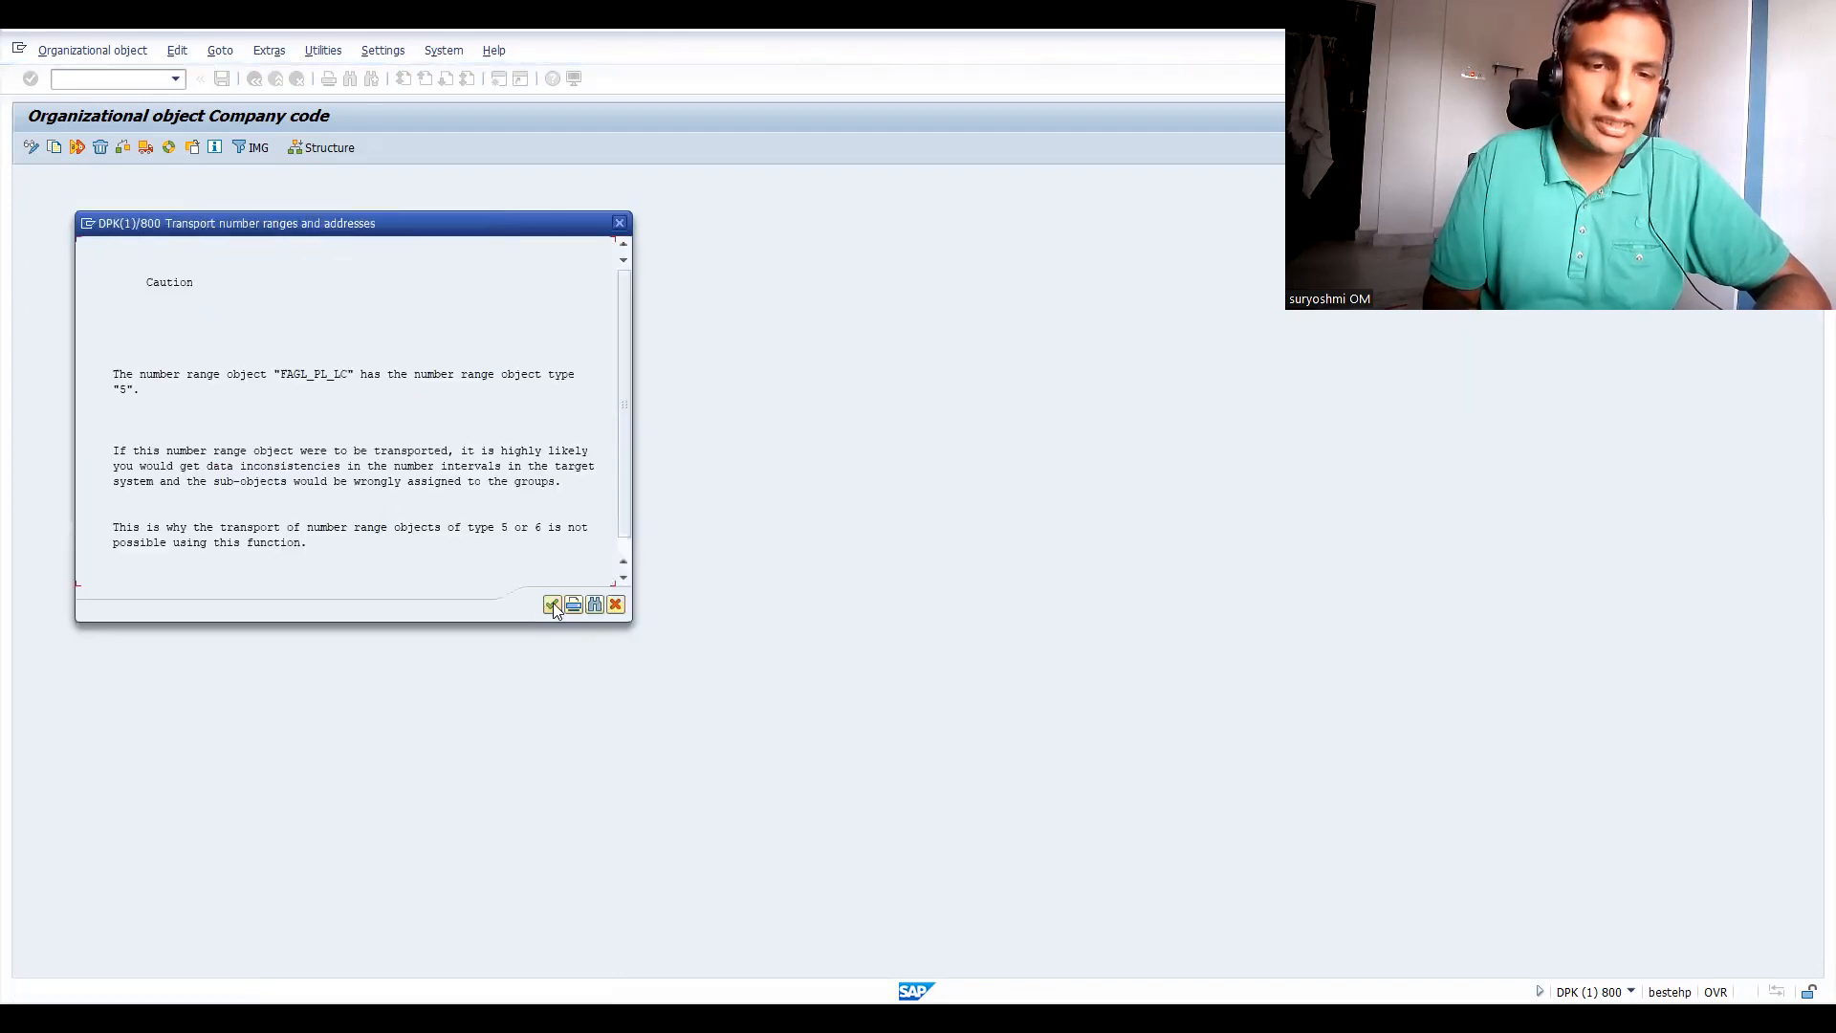
Acknowledge each caution about number range objects that cannot be transported.
{"action": "left_click", "coordinate": [552, 604]}
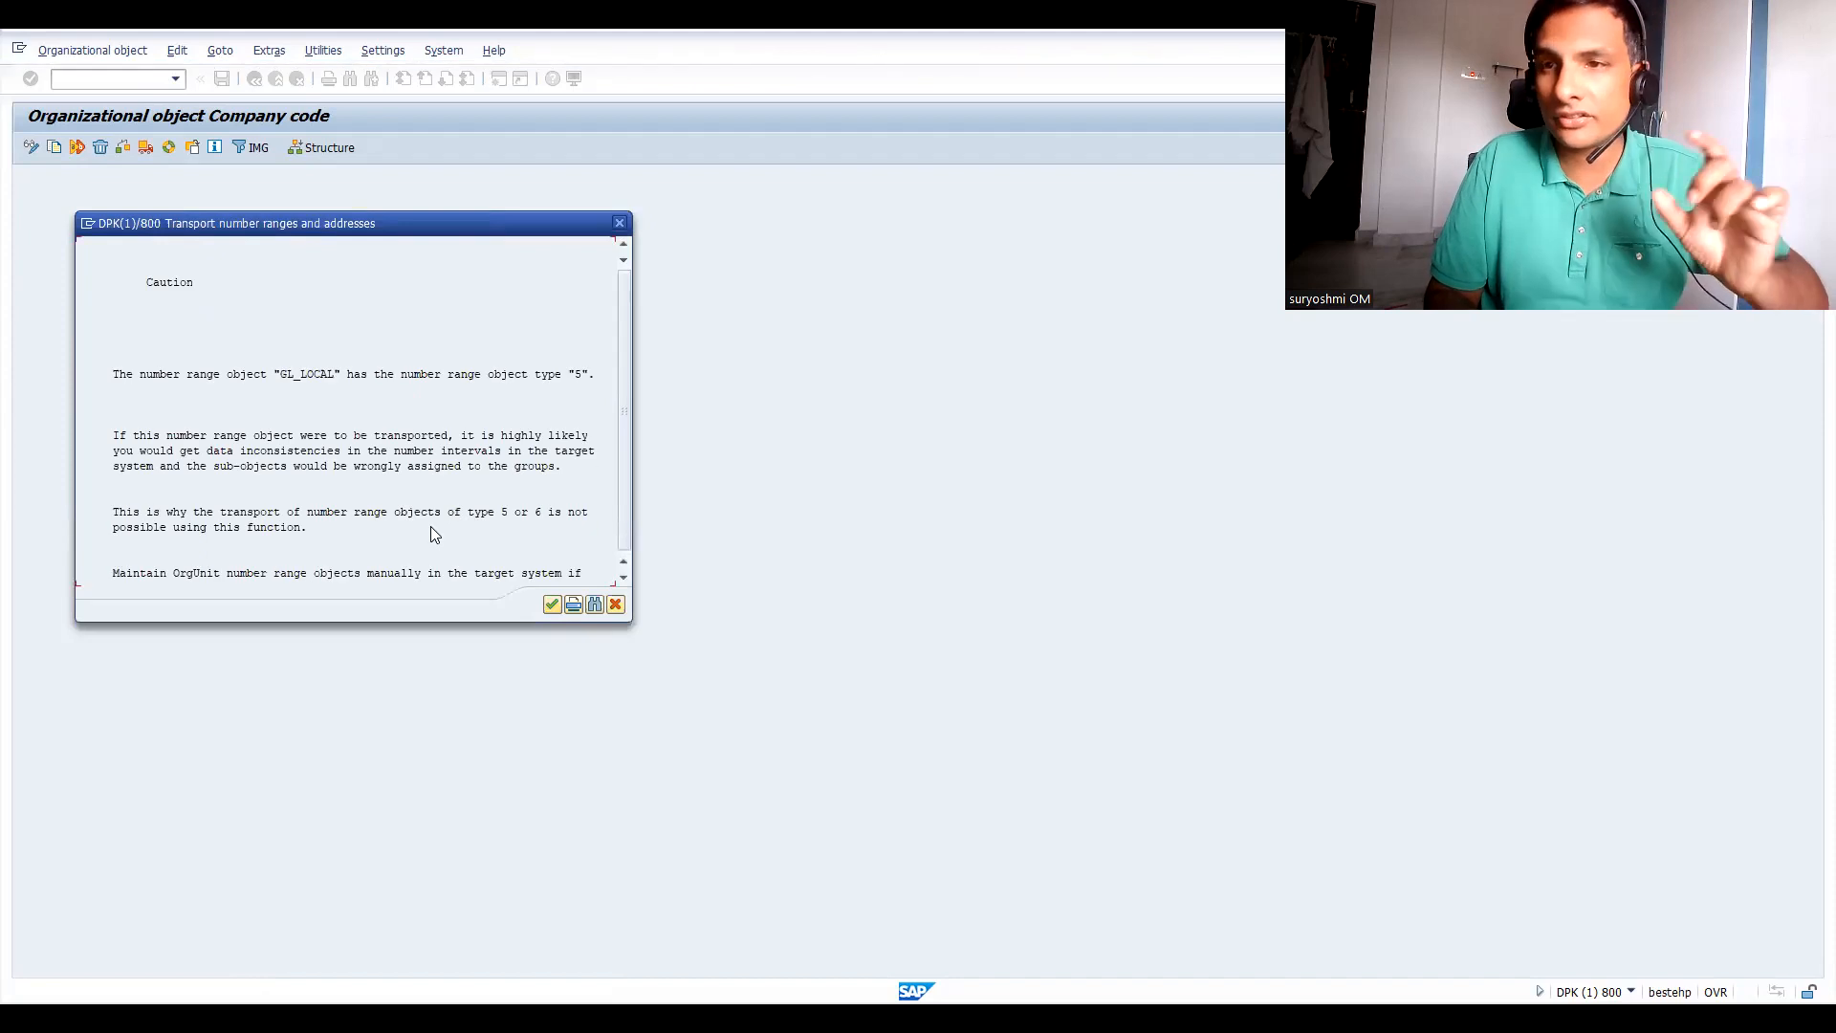
{"action": "left_click", "coordinate": [552, 604]}
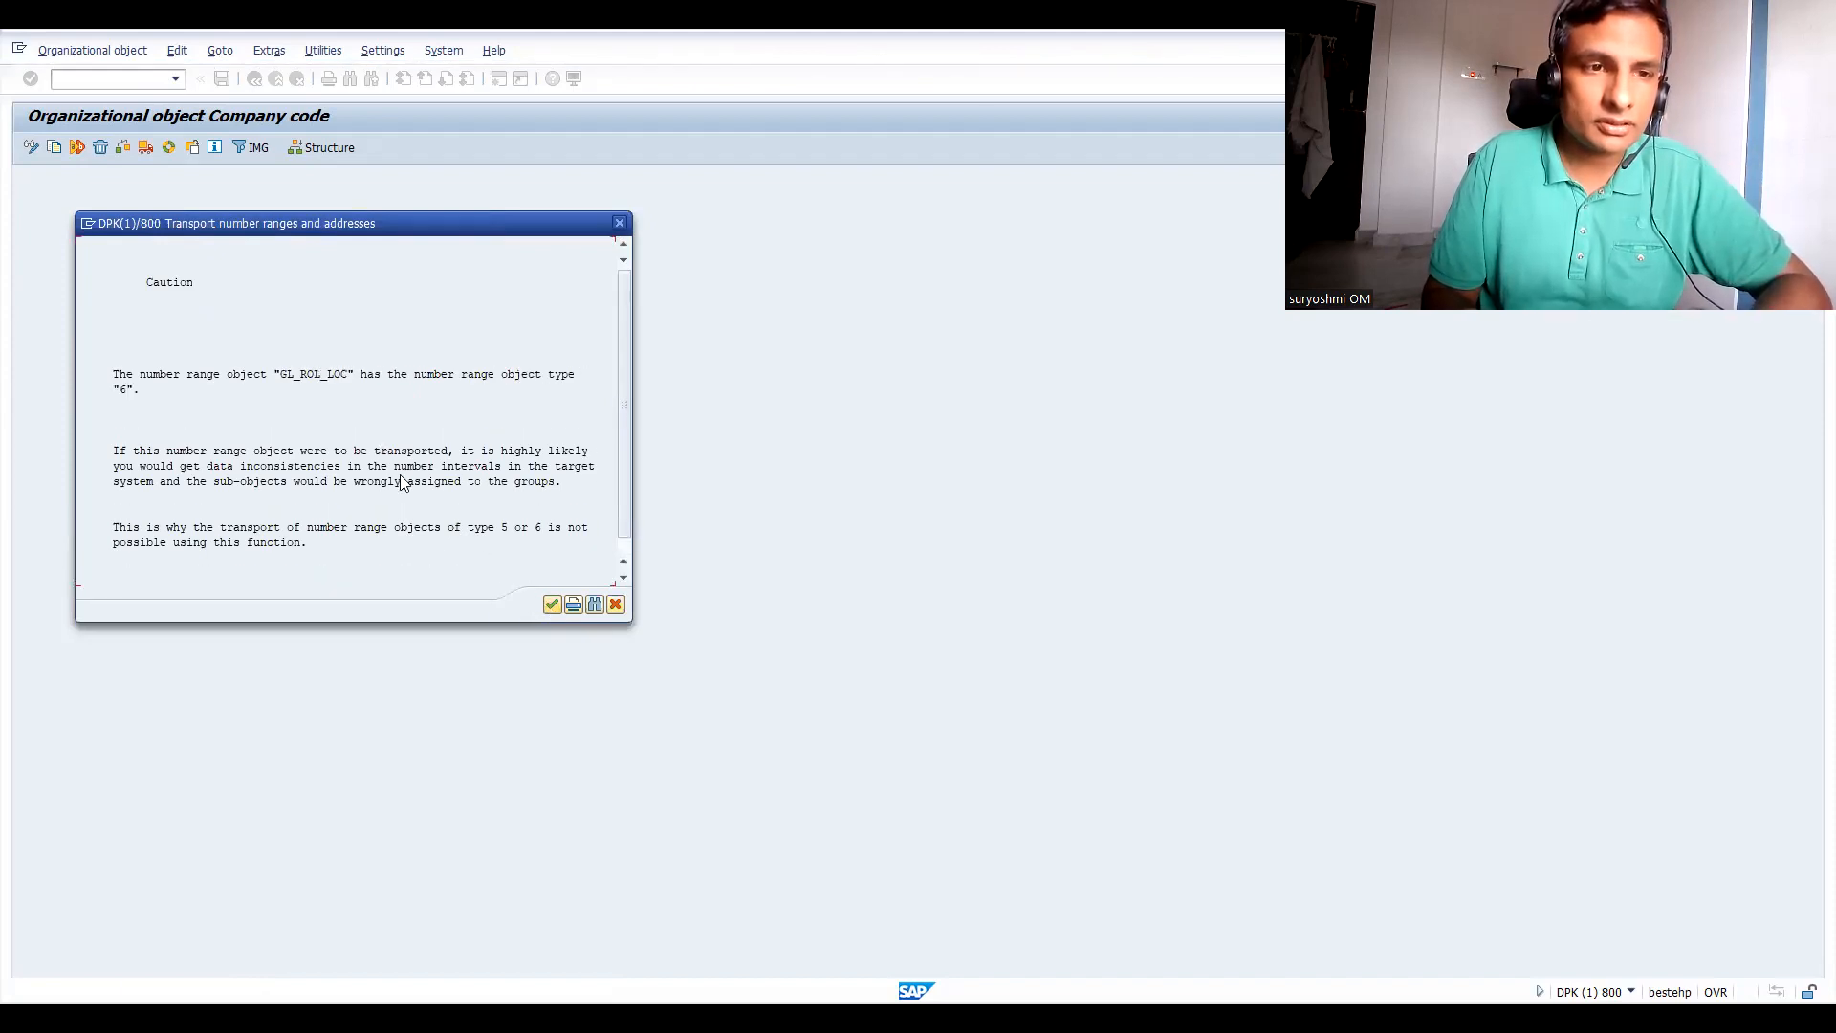
{"action": "left_click", "coordinate": [551, 604]}
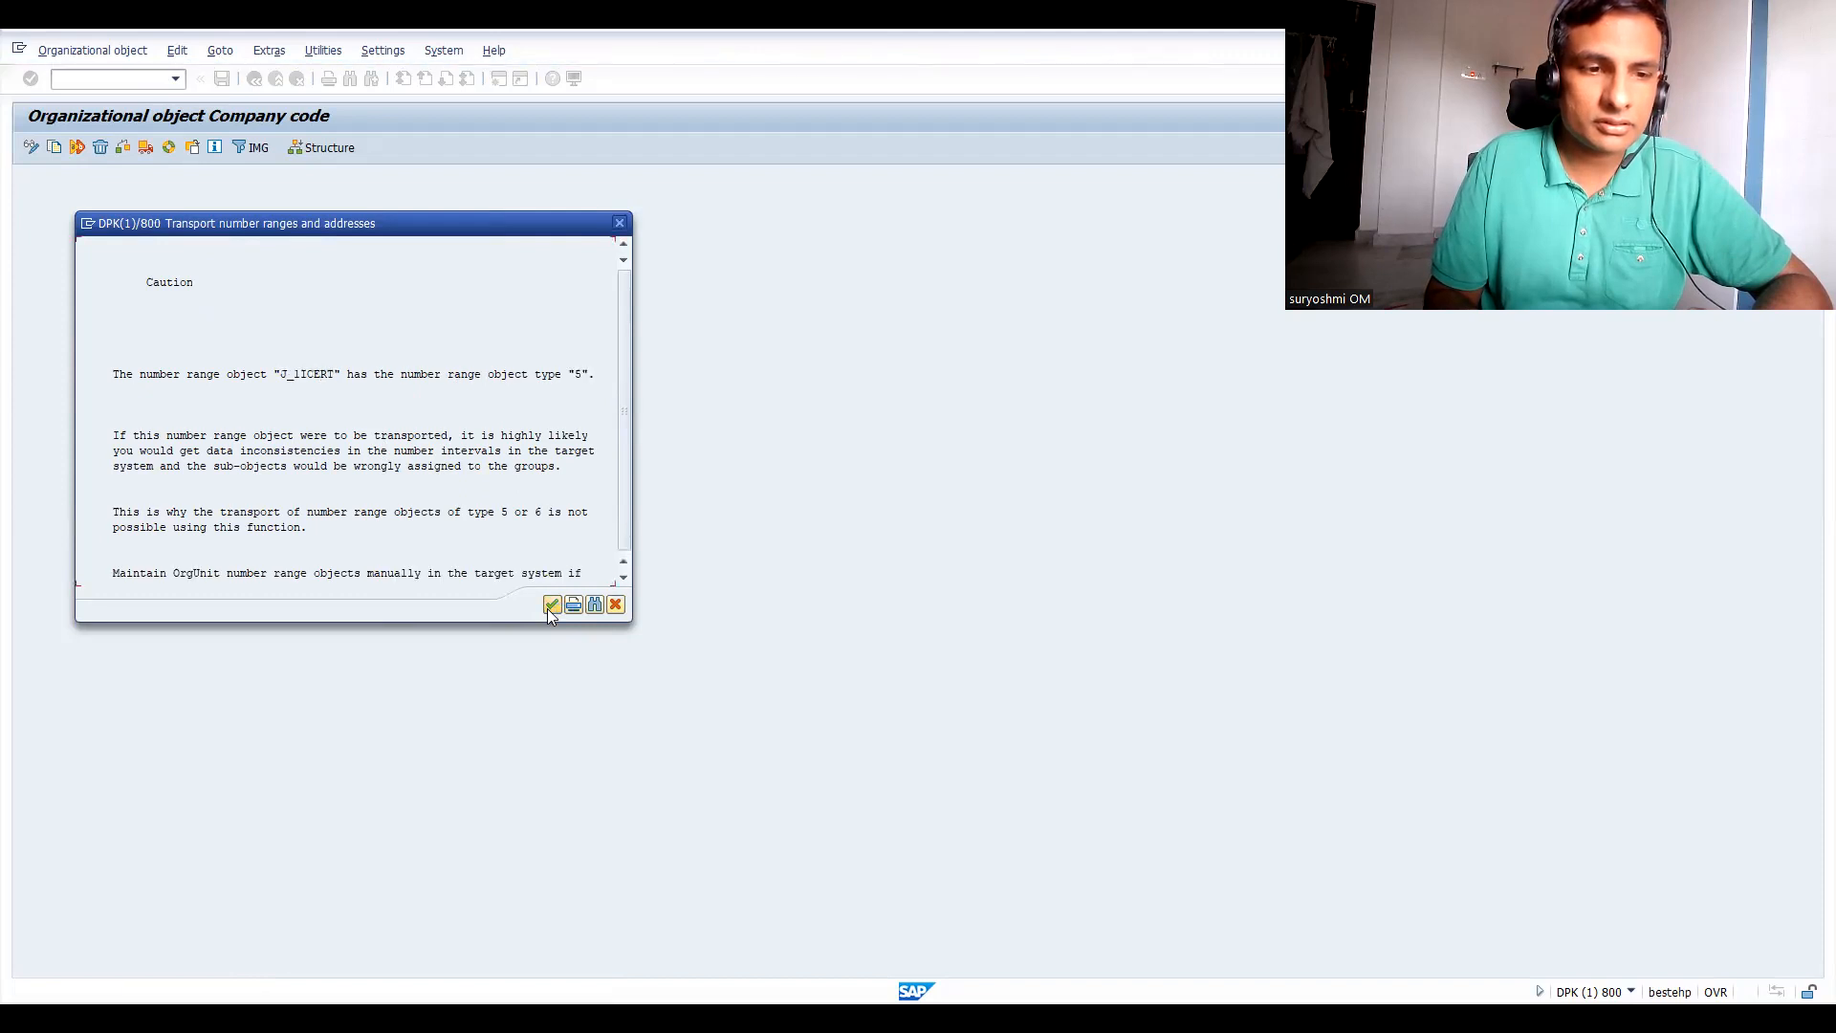
{"action": "left_click", "coordinate": [552, 604]}
{"action": "left_click", "coordinate": [551, 604]}
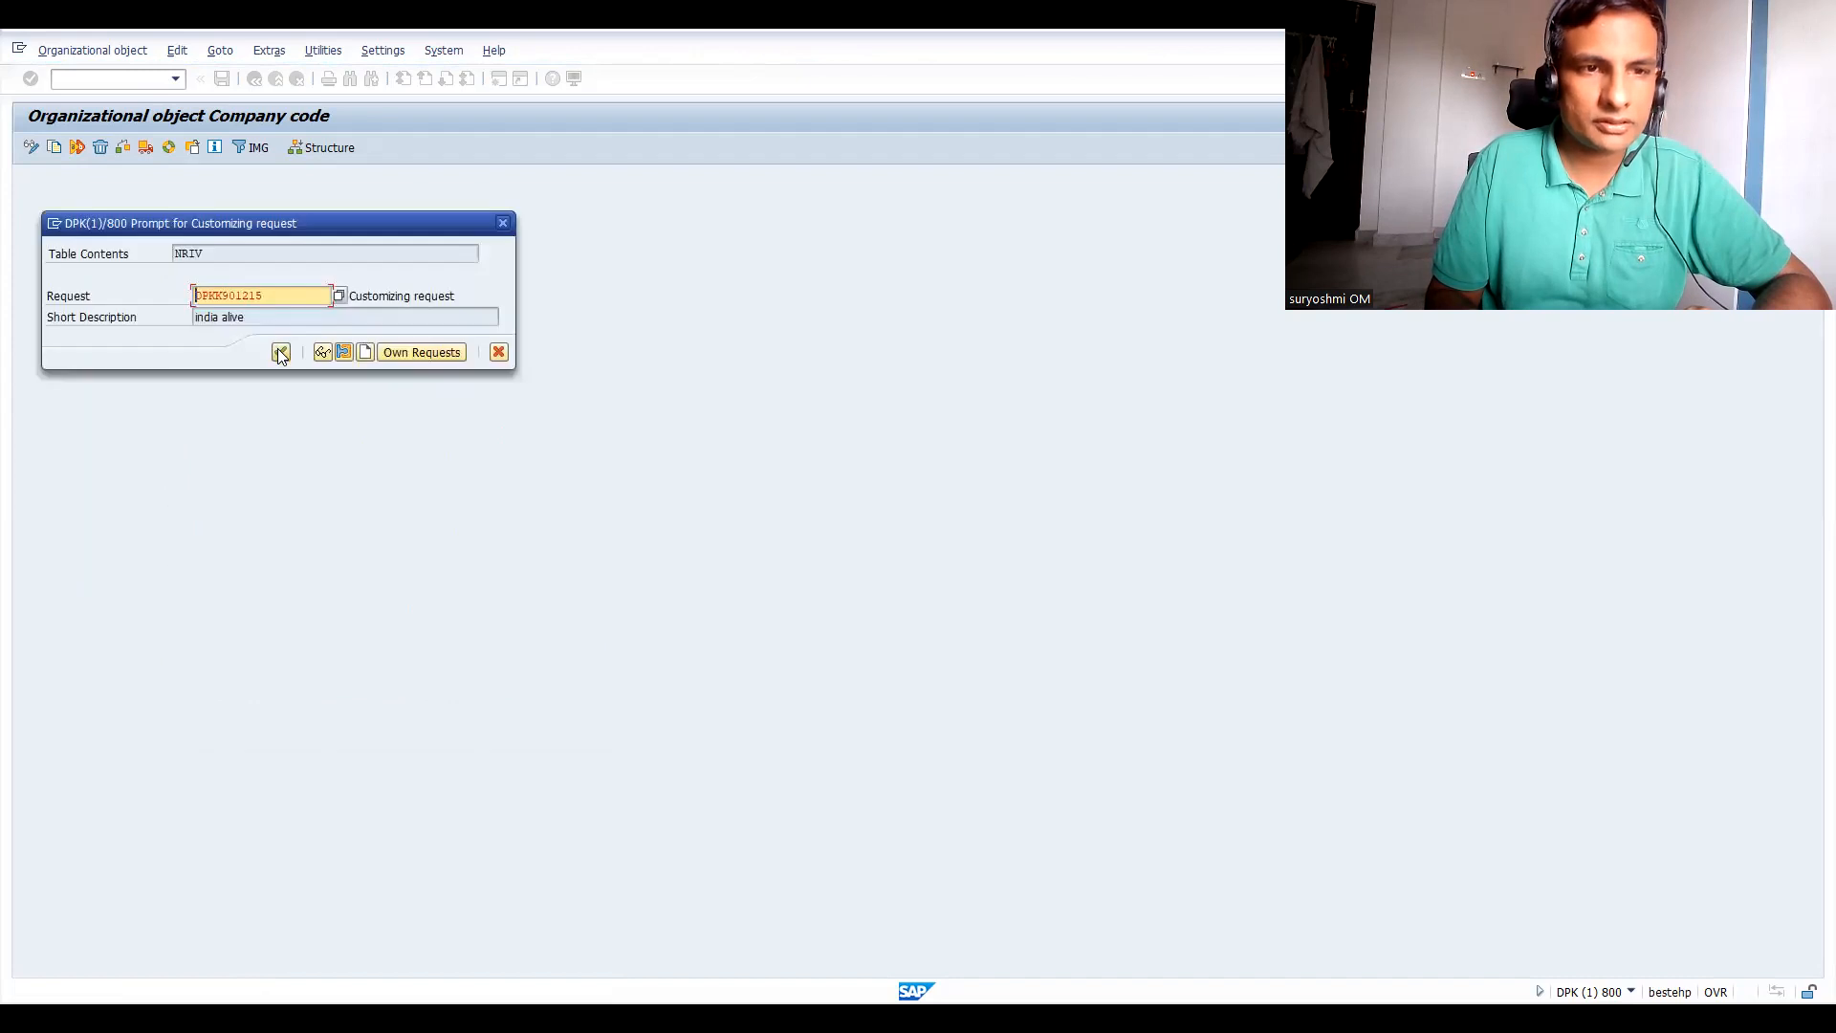
Accept the customizing request "india alive" for table NRIV, close the copy information, and view the completed activities.
{"action": "left_click", "coordinate": [280, 353]}
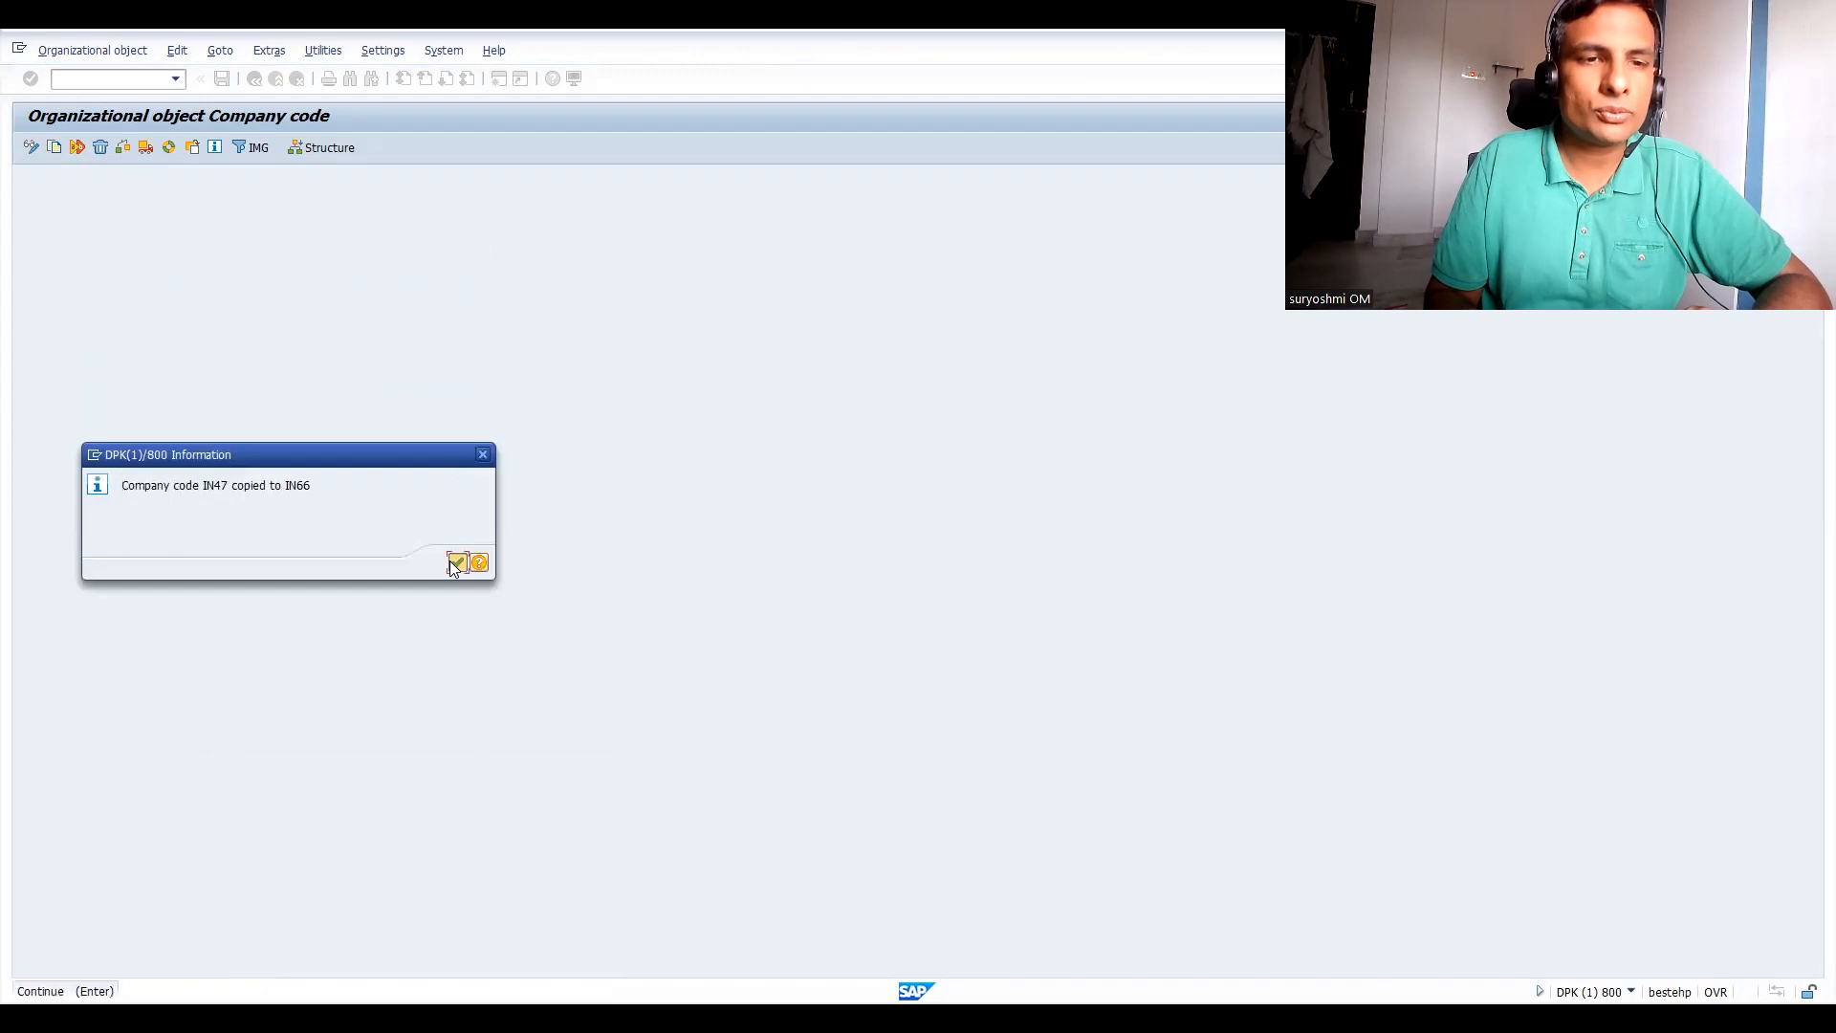
{"action": "left_click", "coordinate": [456, 563]}
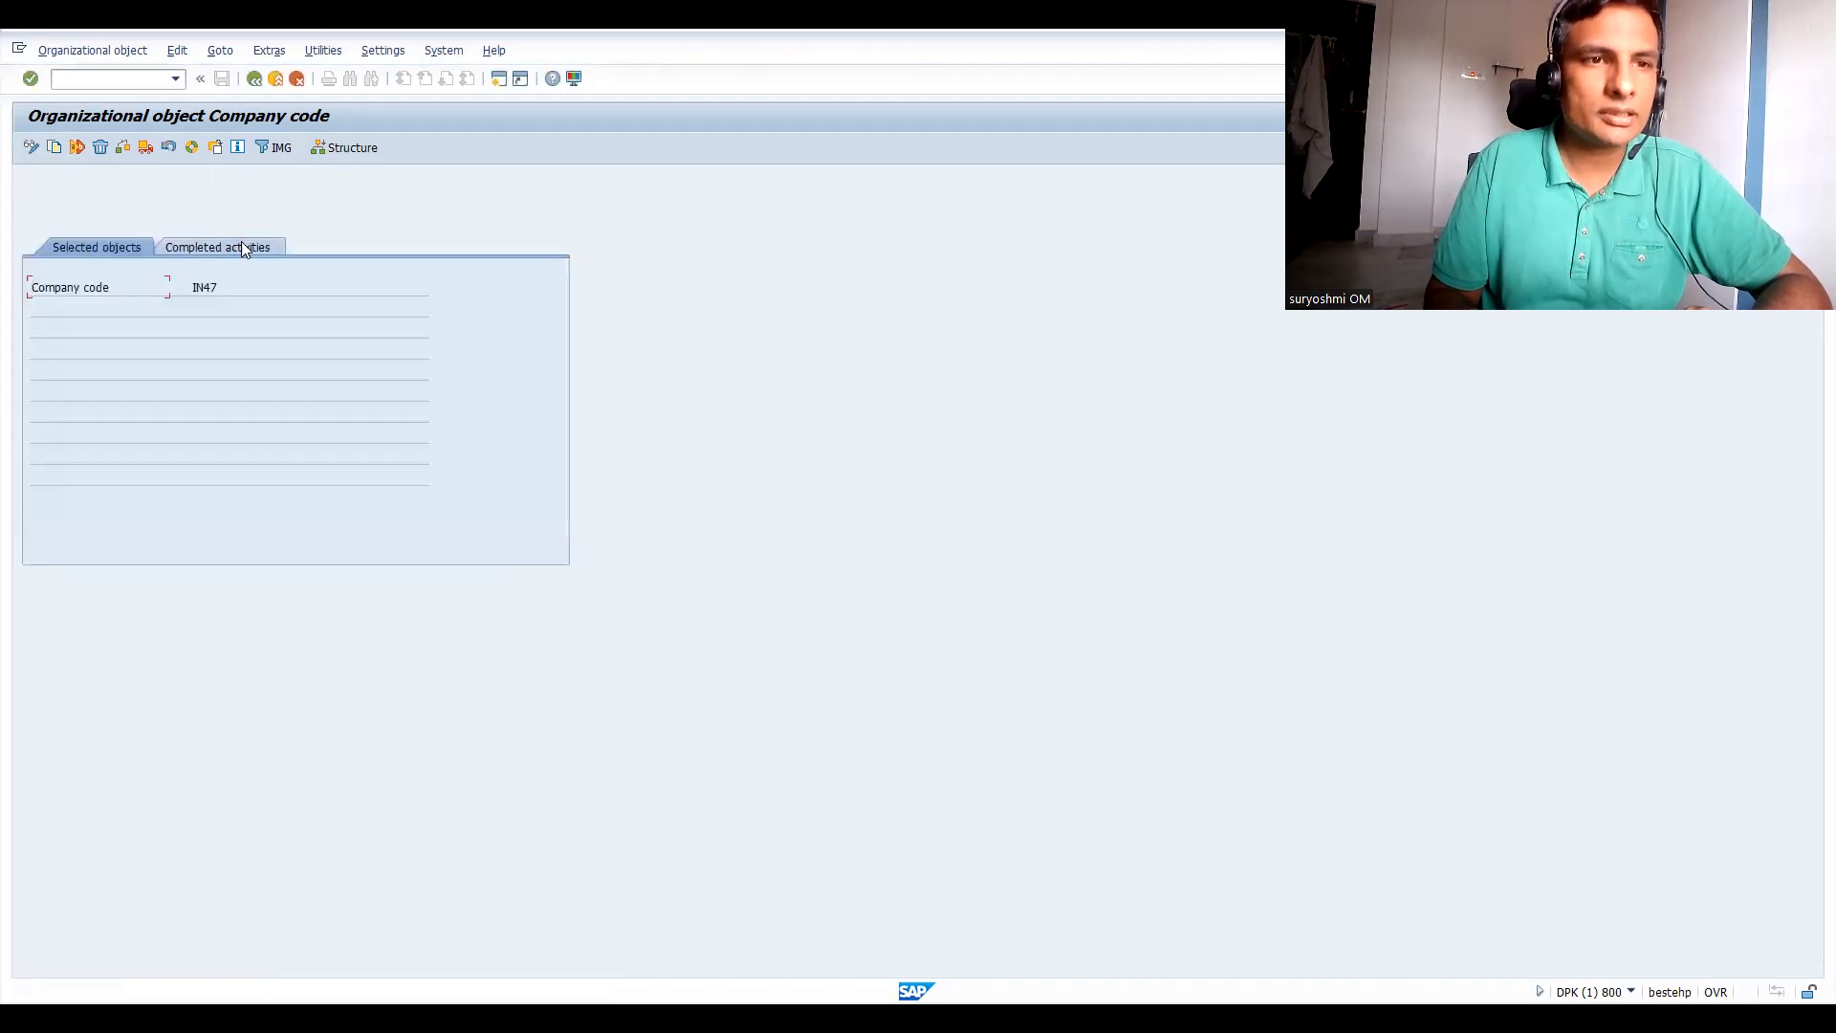
{"action": "left_click", "coordinate": [243, 248]}
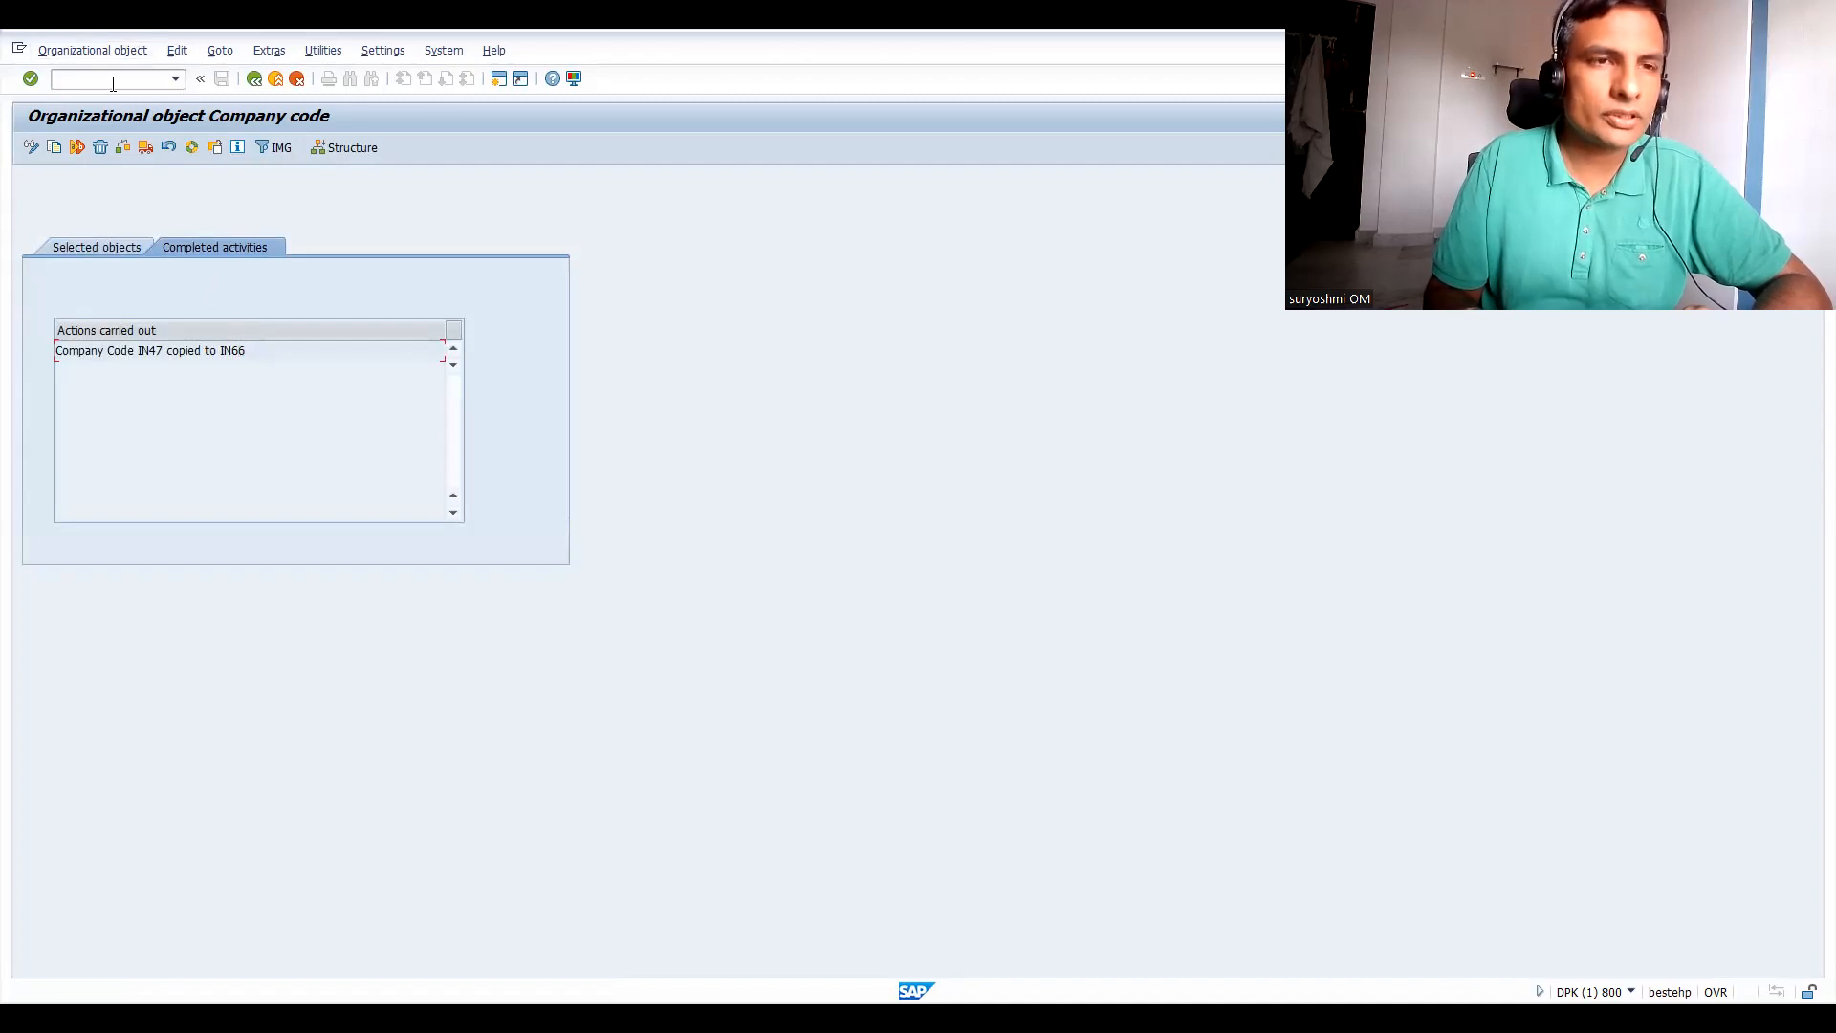
Return to the activity list, start Edit Company Code Data, and open the details of company code IN66.
{"action": "left_click", "coordinate": [253, 79]}
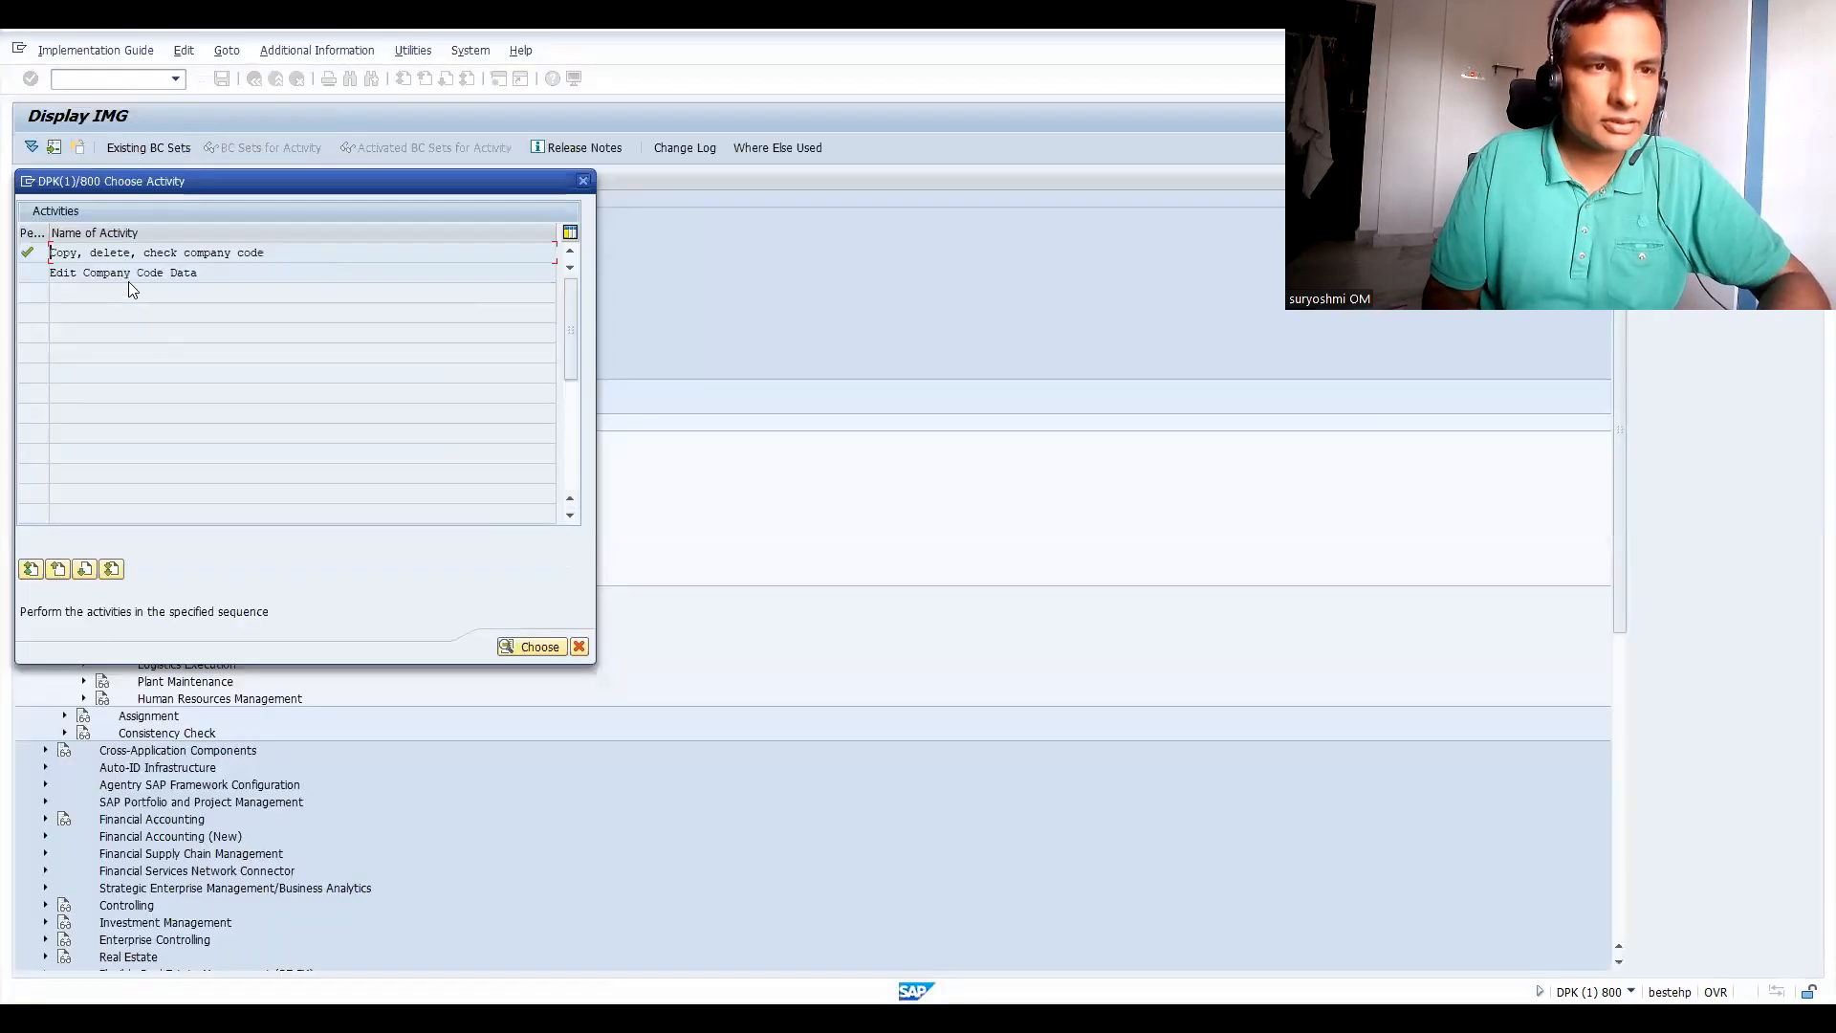
{"action": "double_click", "coordinate": [128, 275]}
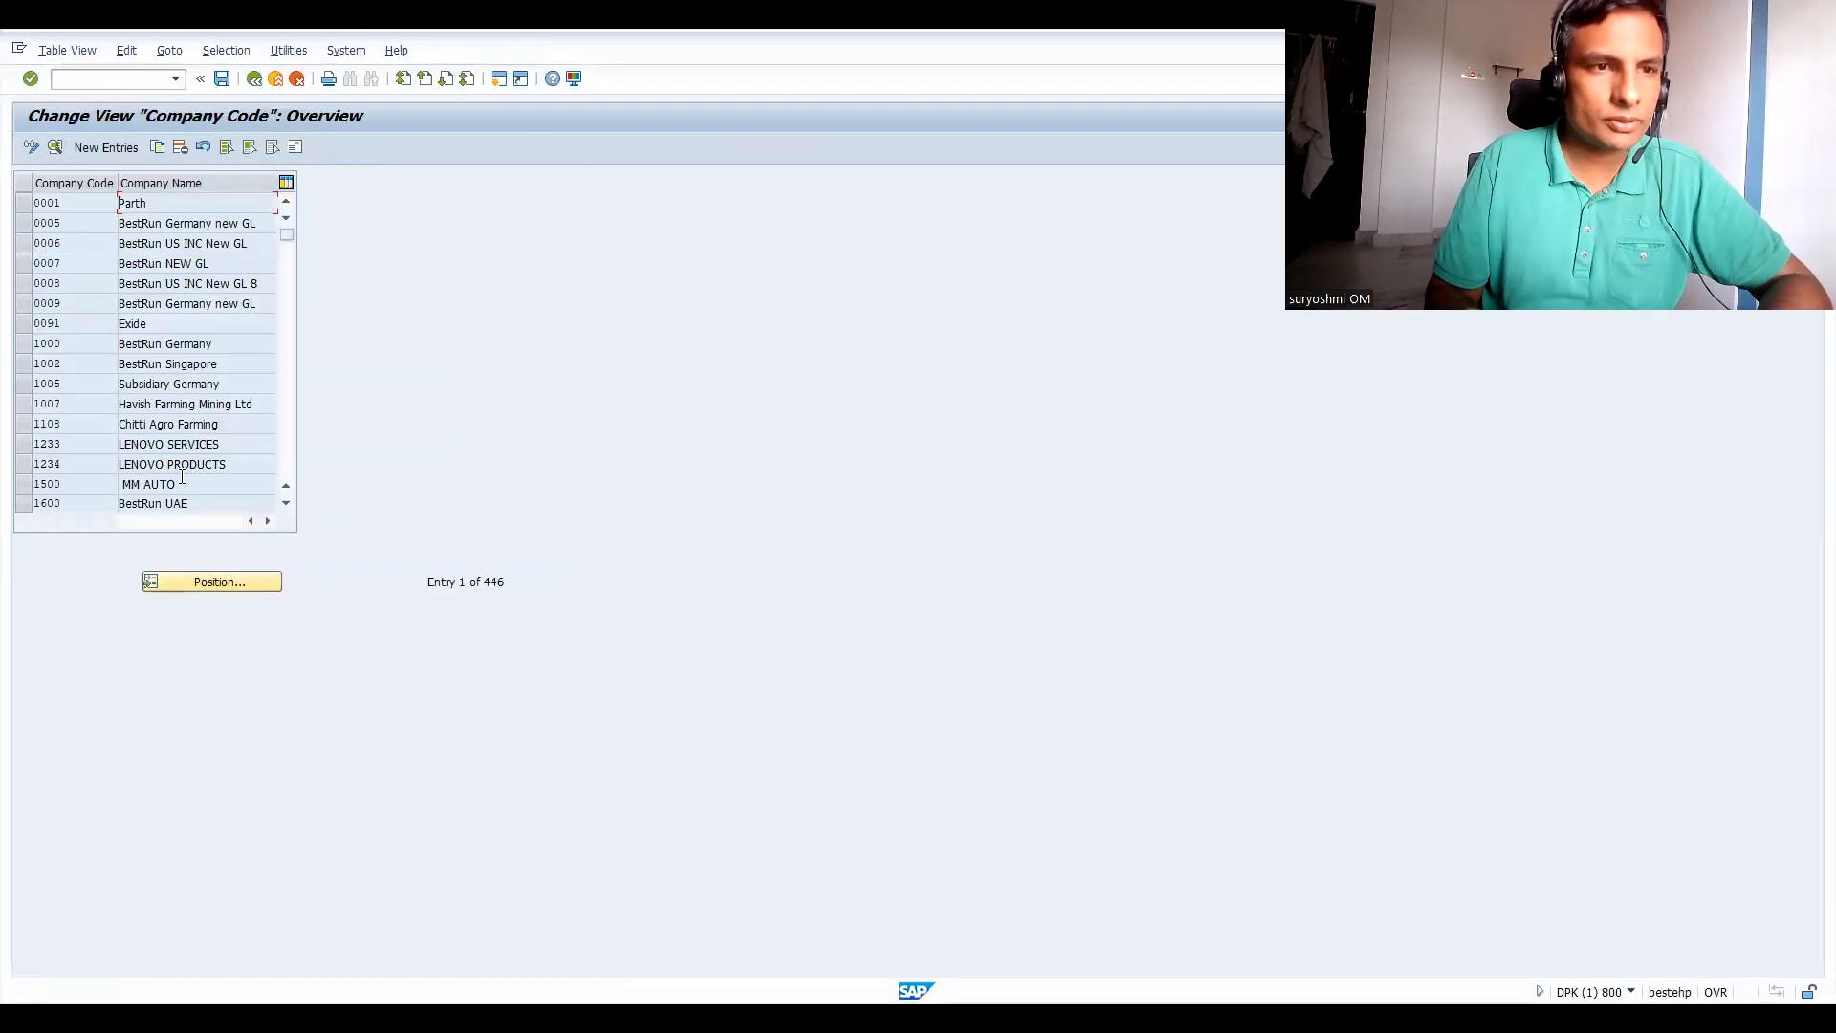
{"action": "left_click", "coordinate": [212, 583]}
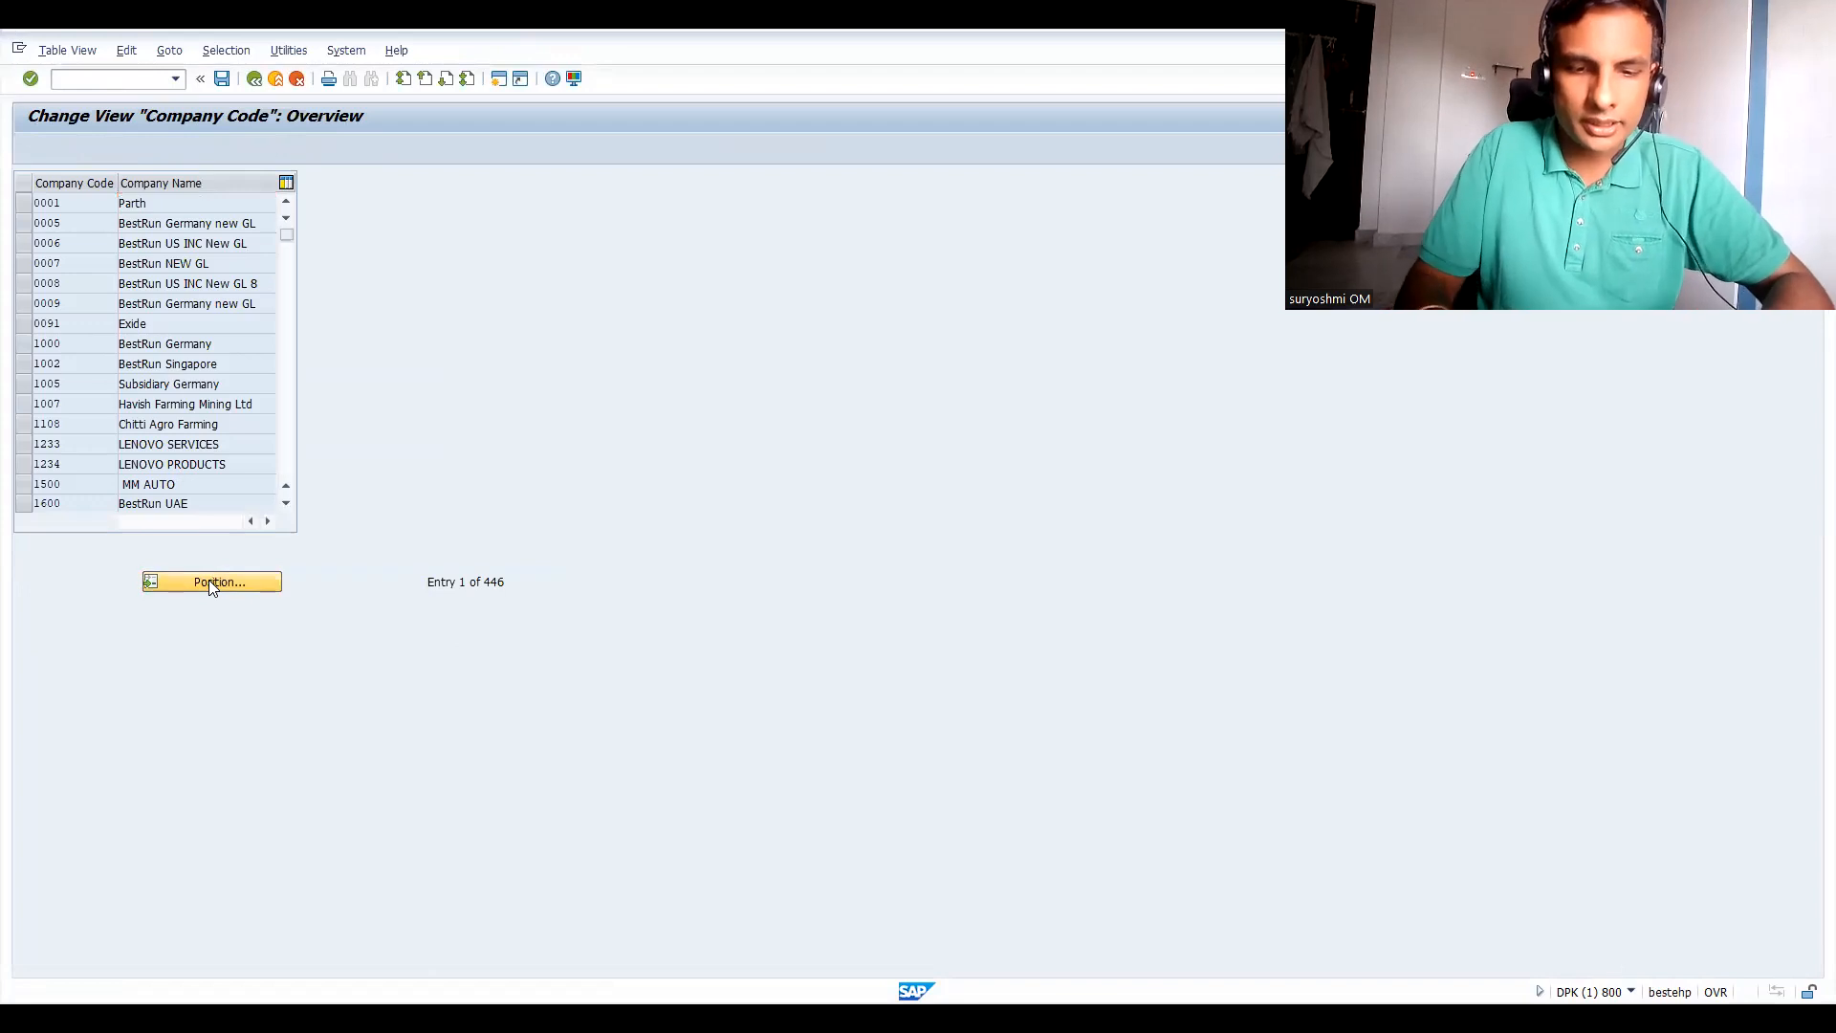
{"action": "type", "text": "in60"}
{"action": "key", "text": "Return"}
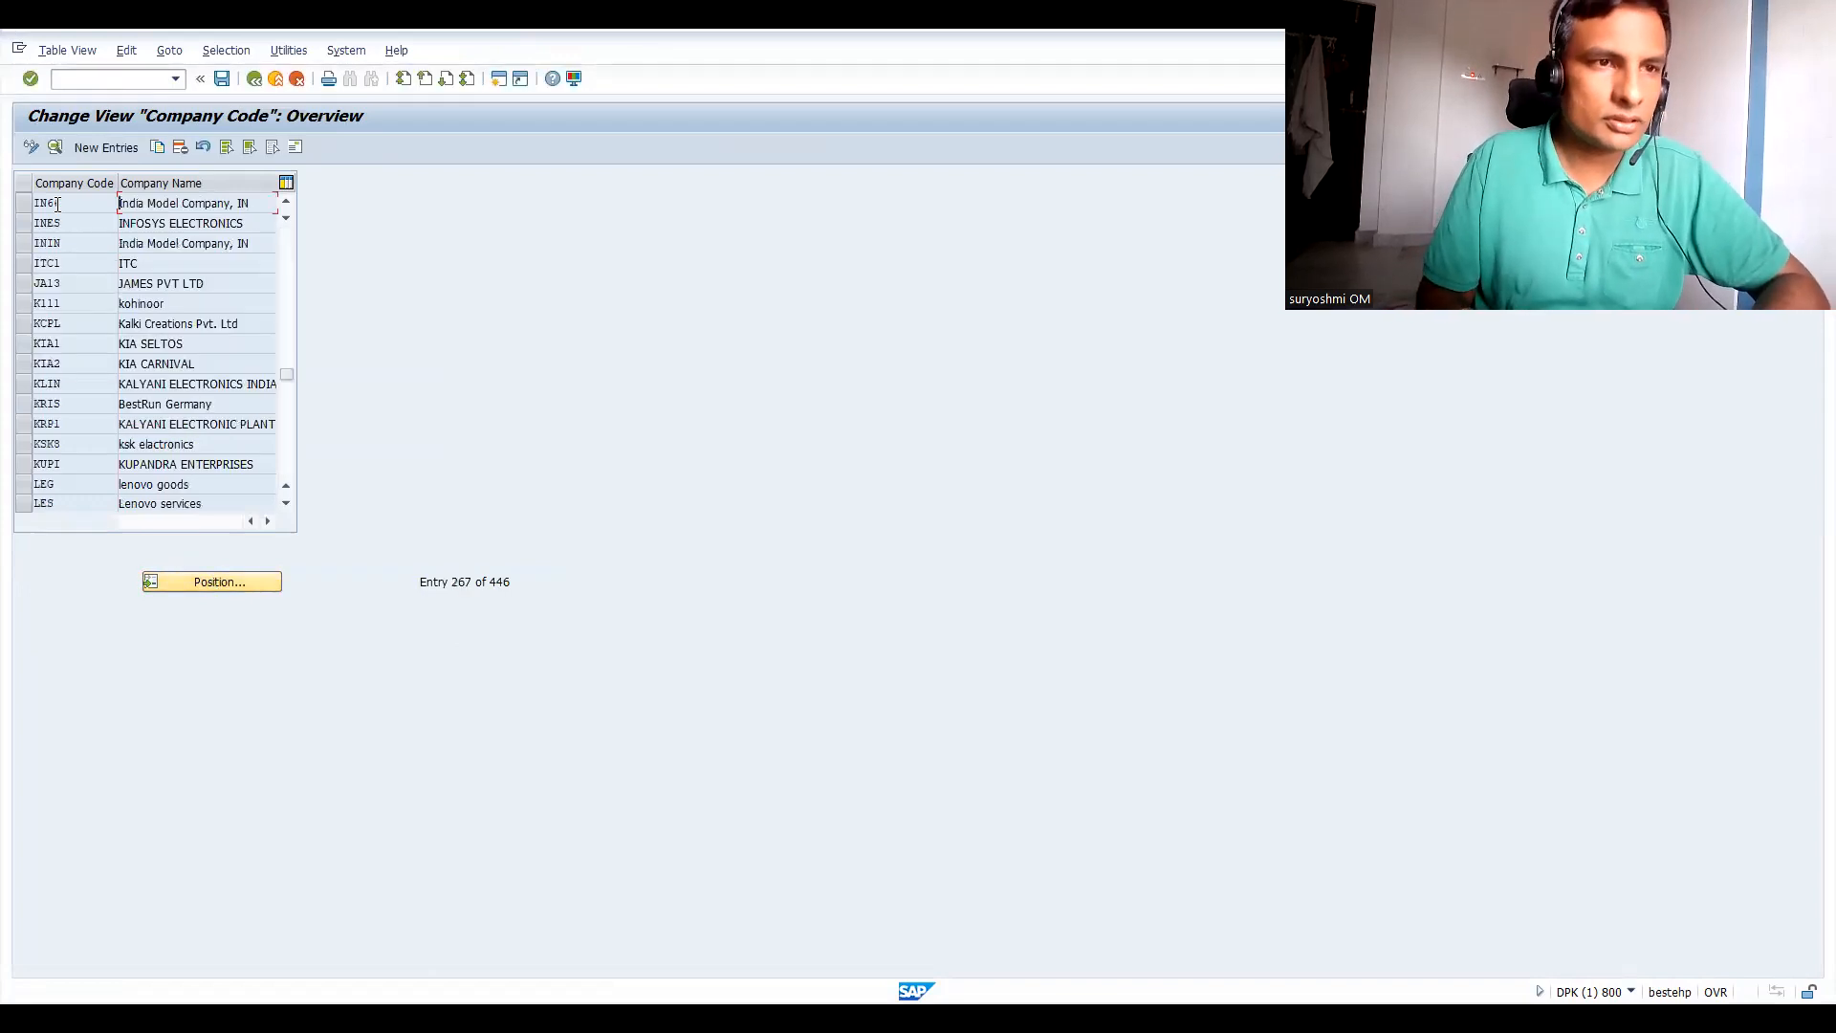
{"action": "double_click", "coordinate": [57, 204]}
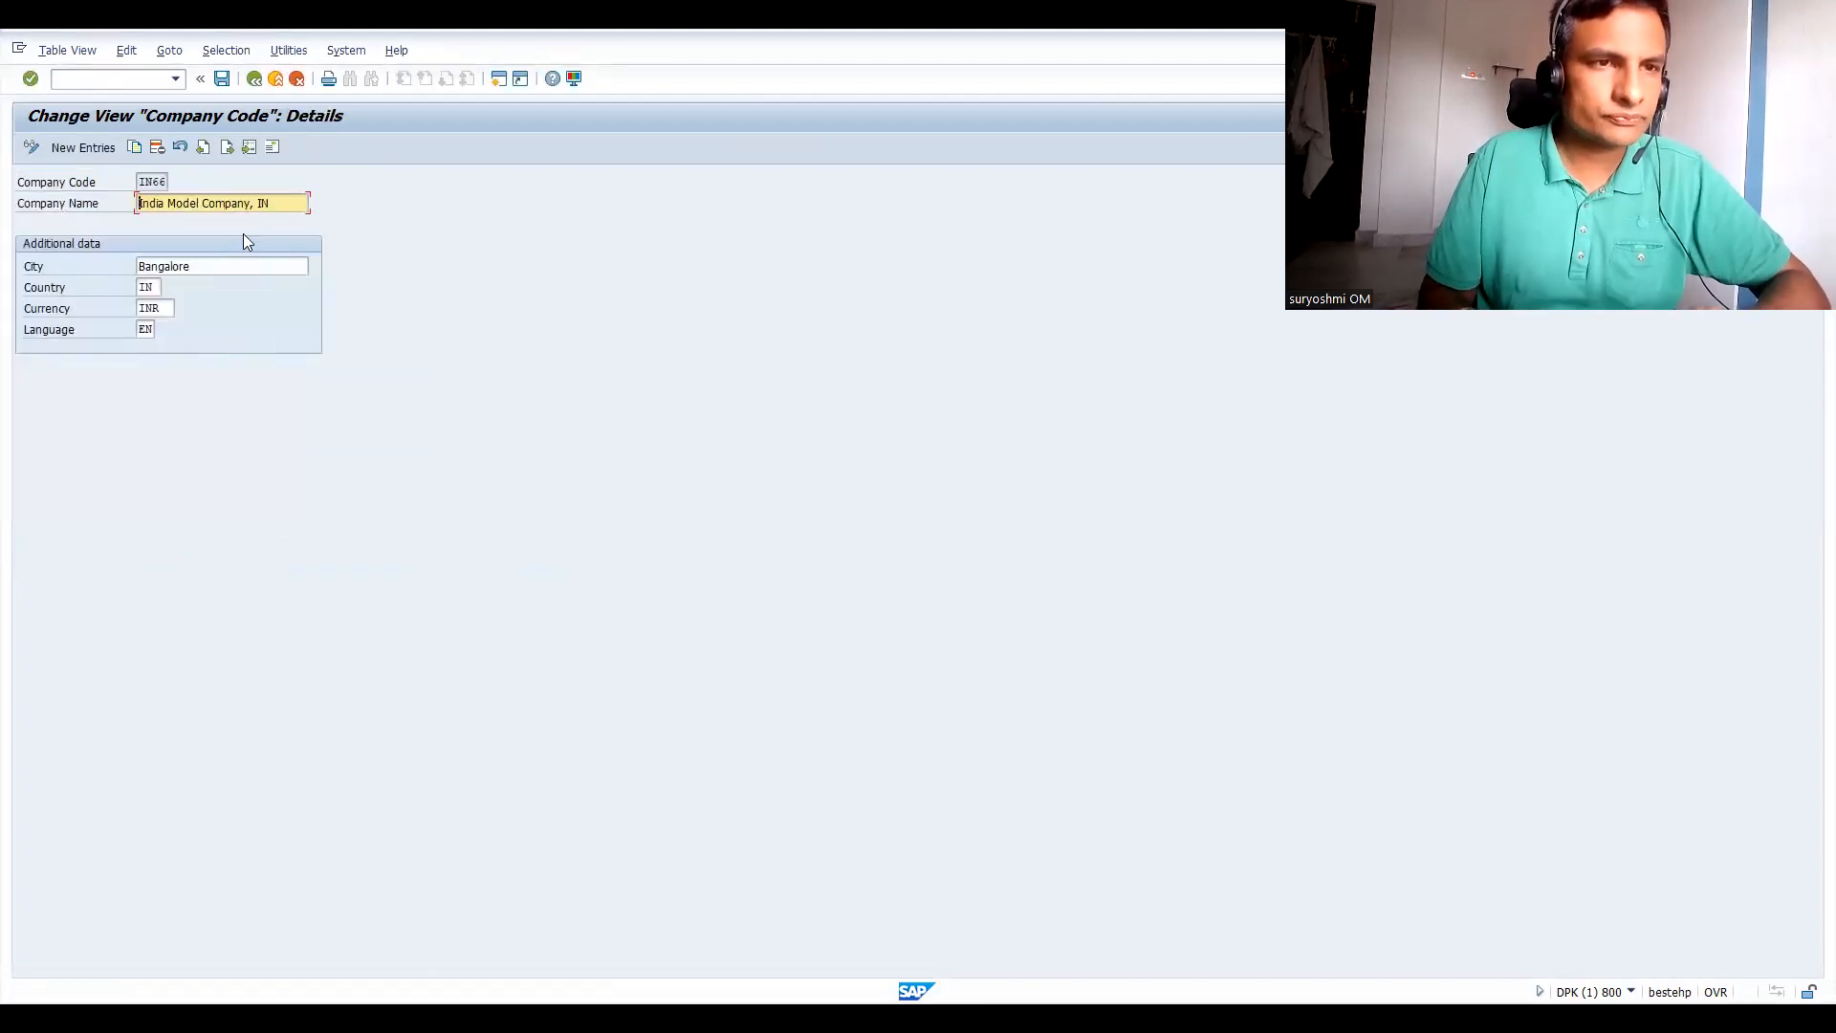
Replace the company name of IN66 with "king of era ltd.".
{"action": "left_click_drag", "start_coordinate": [271, 203], "coordinate": [4, 205]}
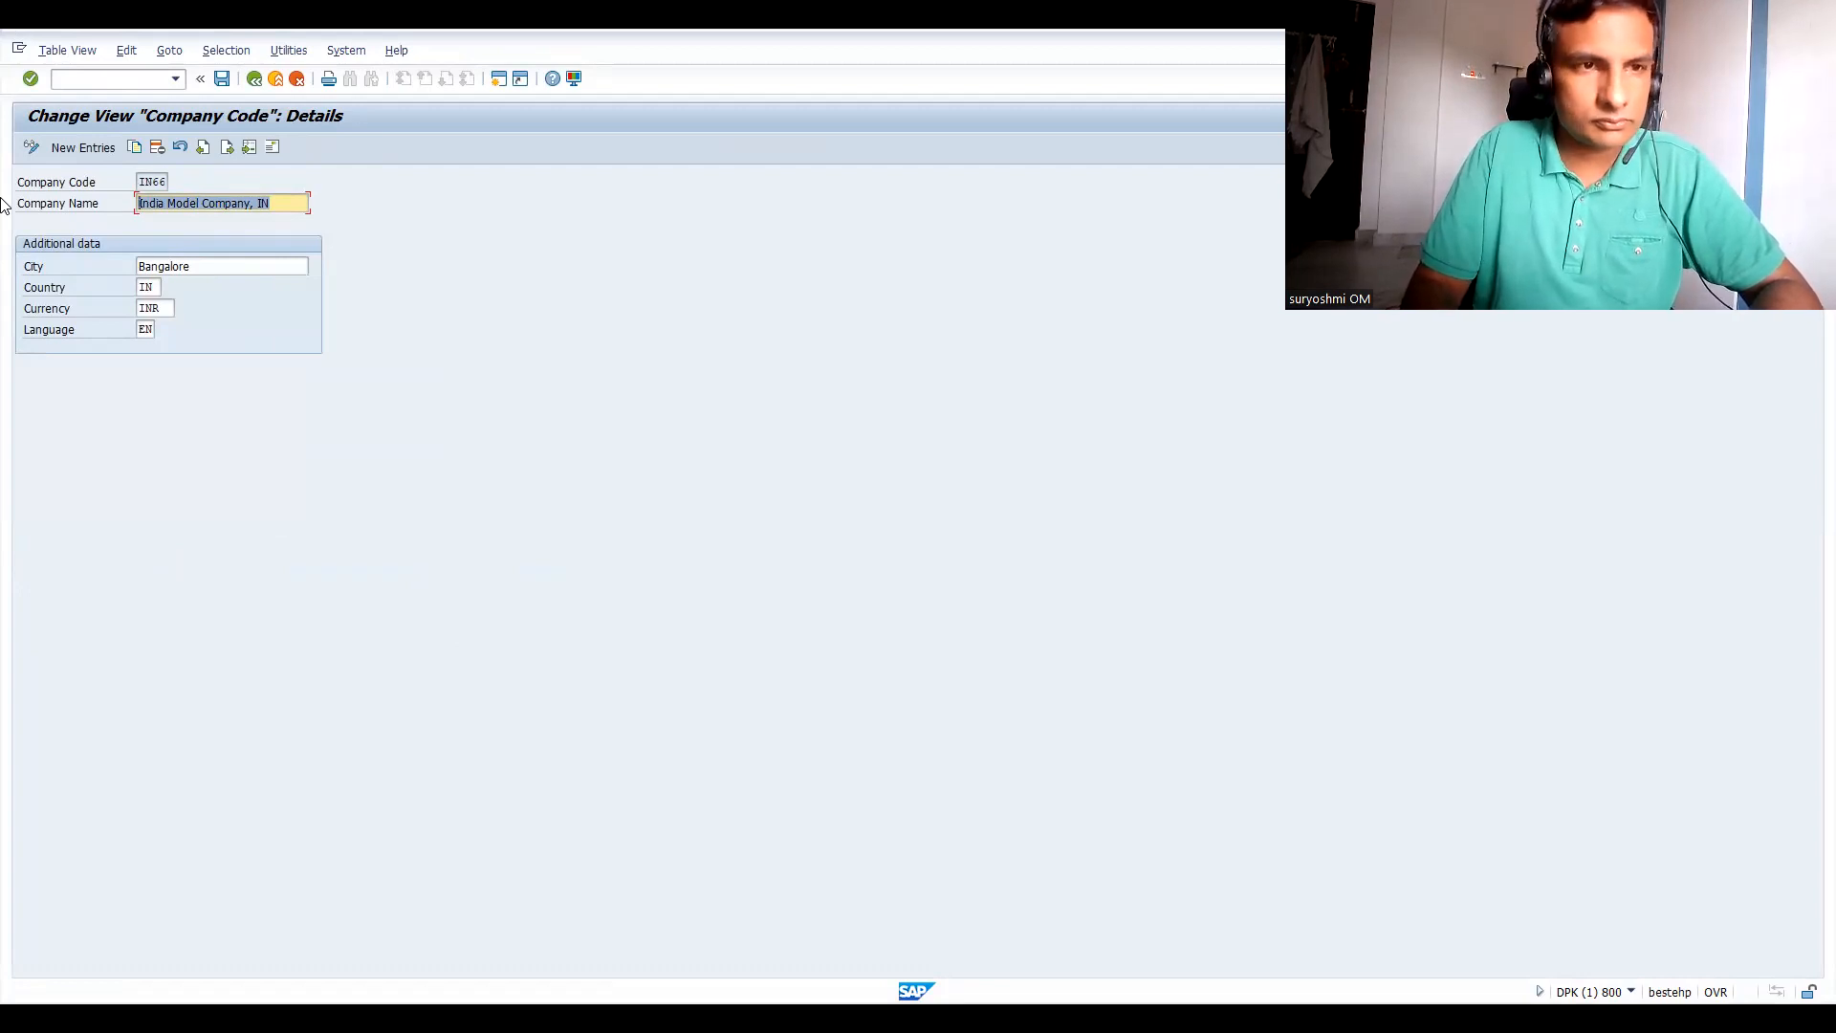
{"action": "key", "text": "BackSpace"}
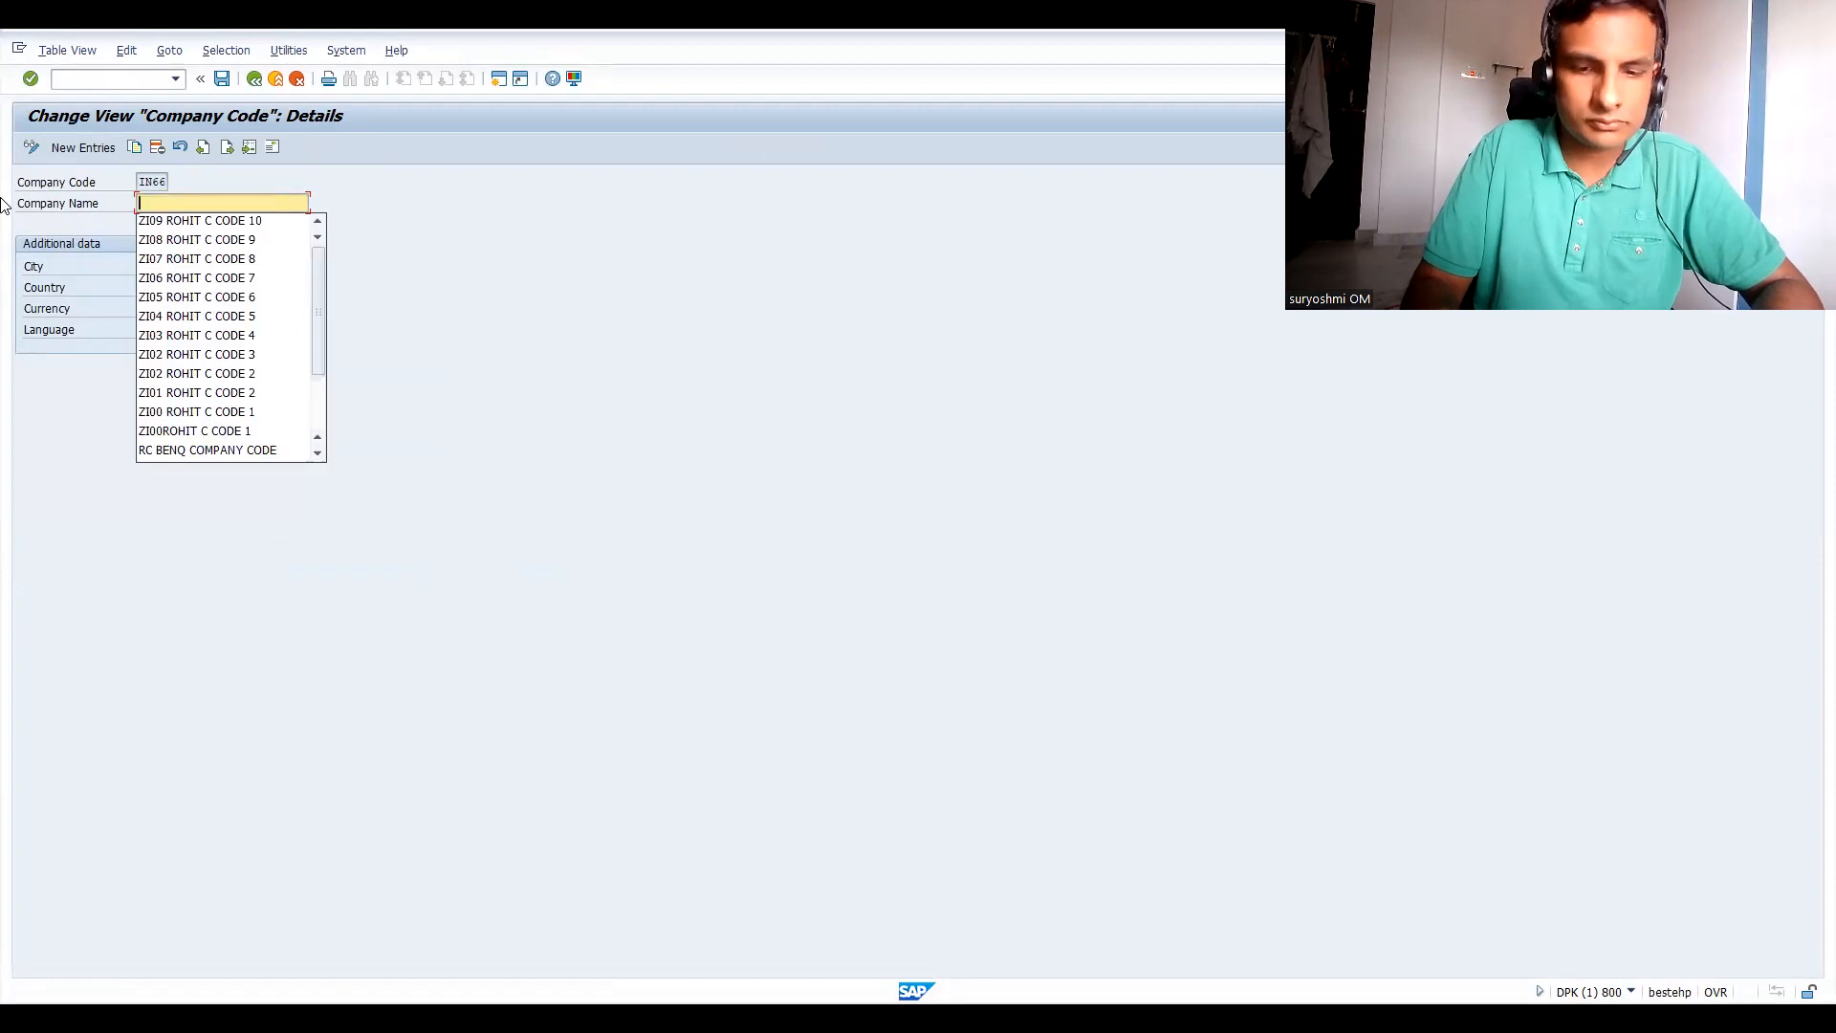
{"action": "type", "text": "king"}
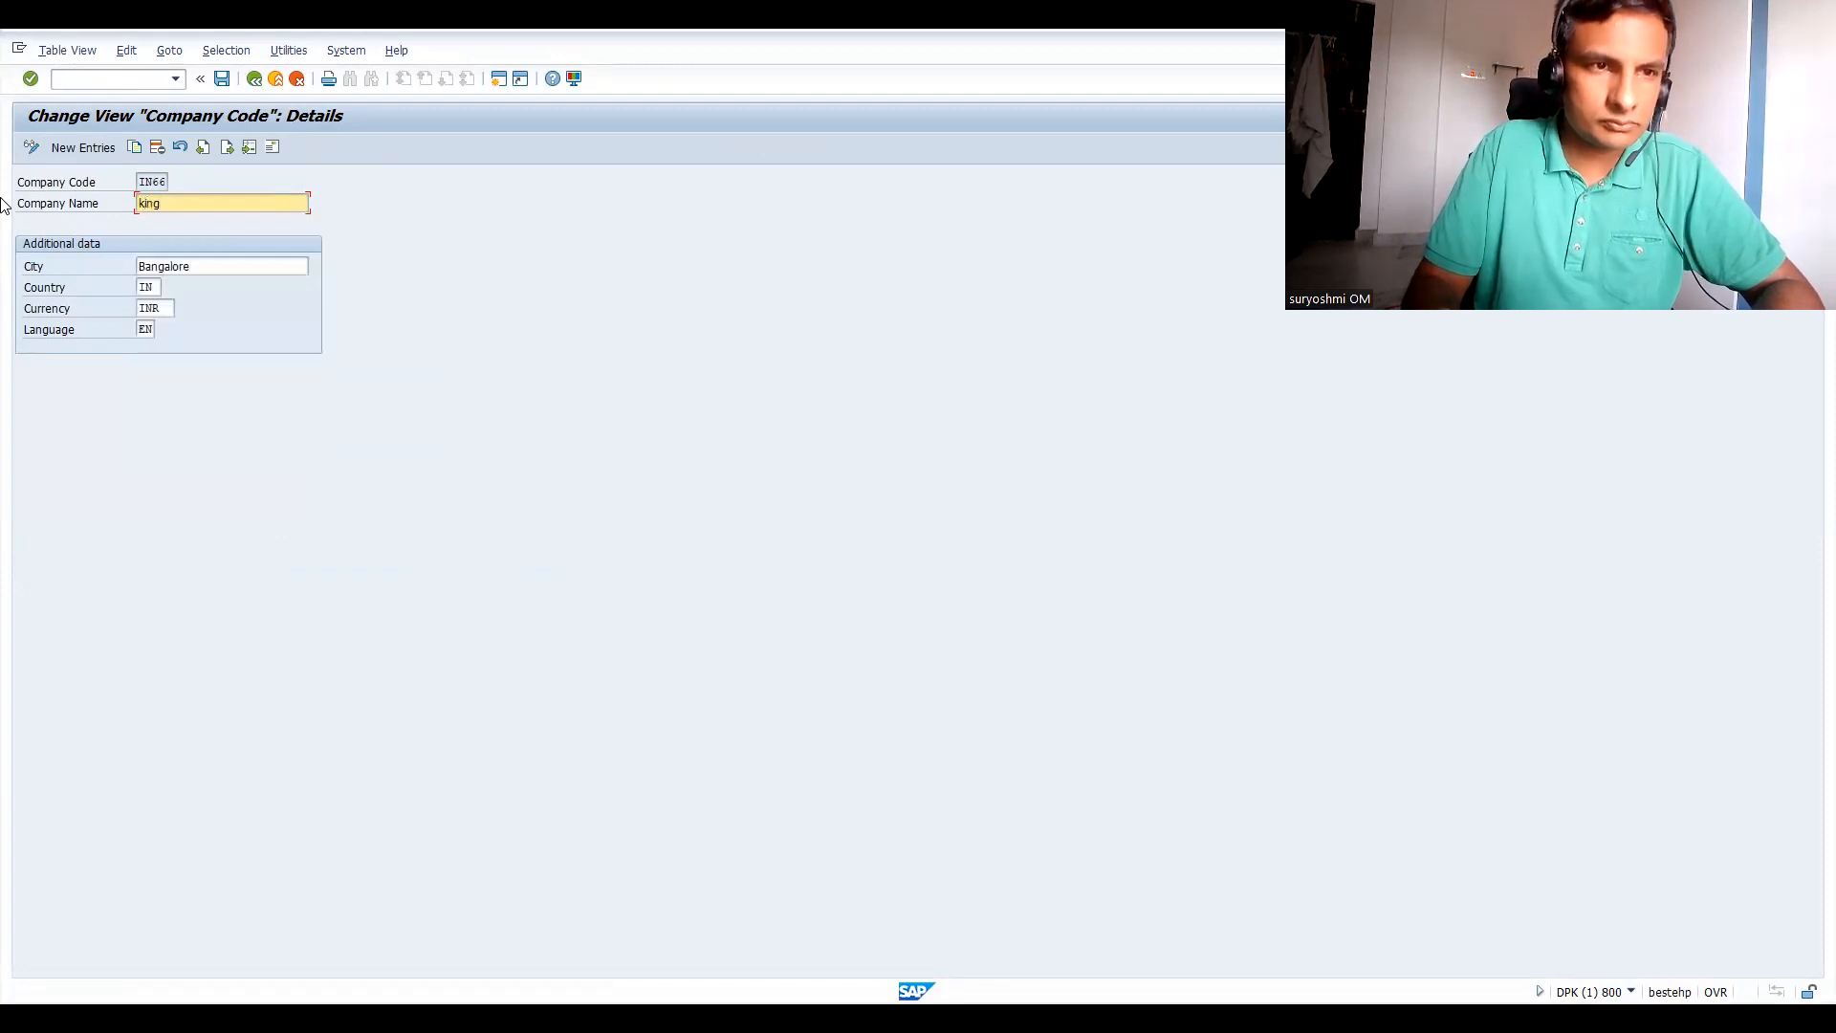
{"action": "type", "text": " co"}
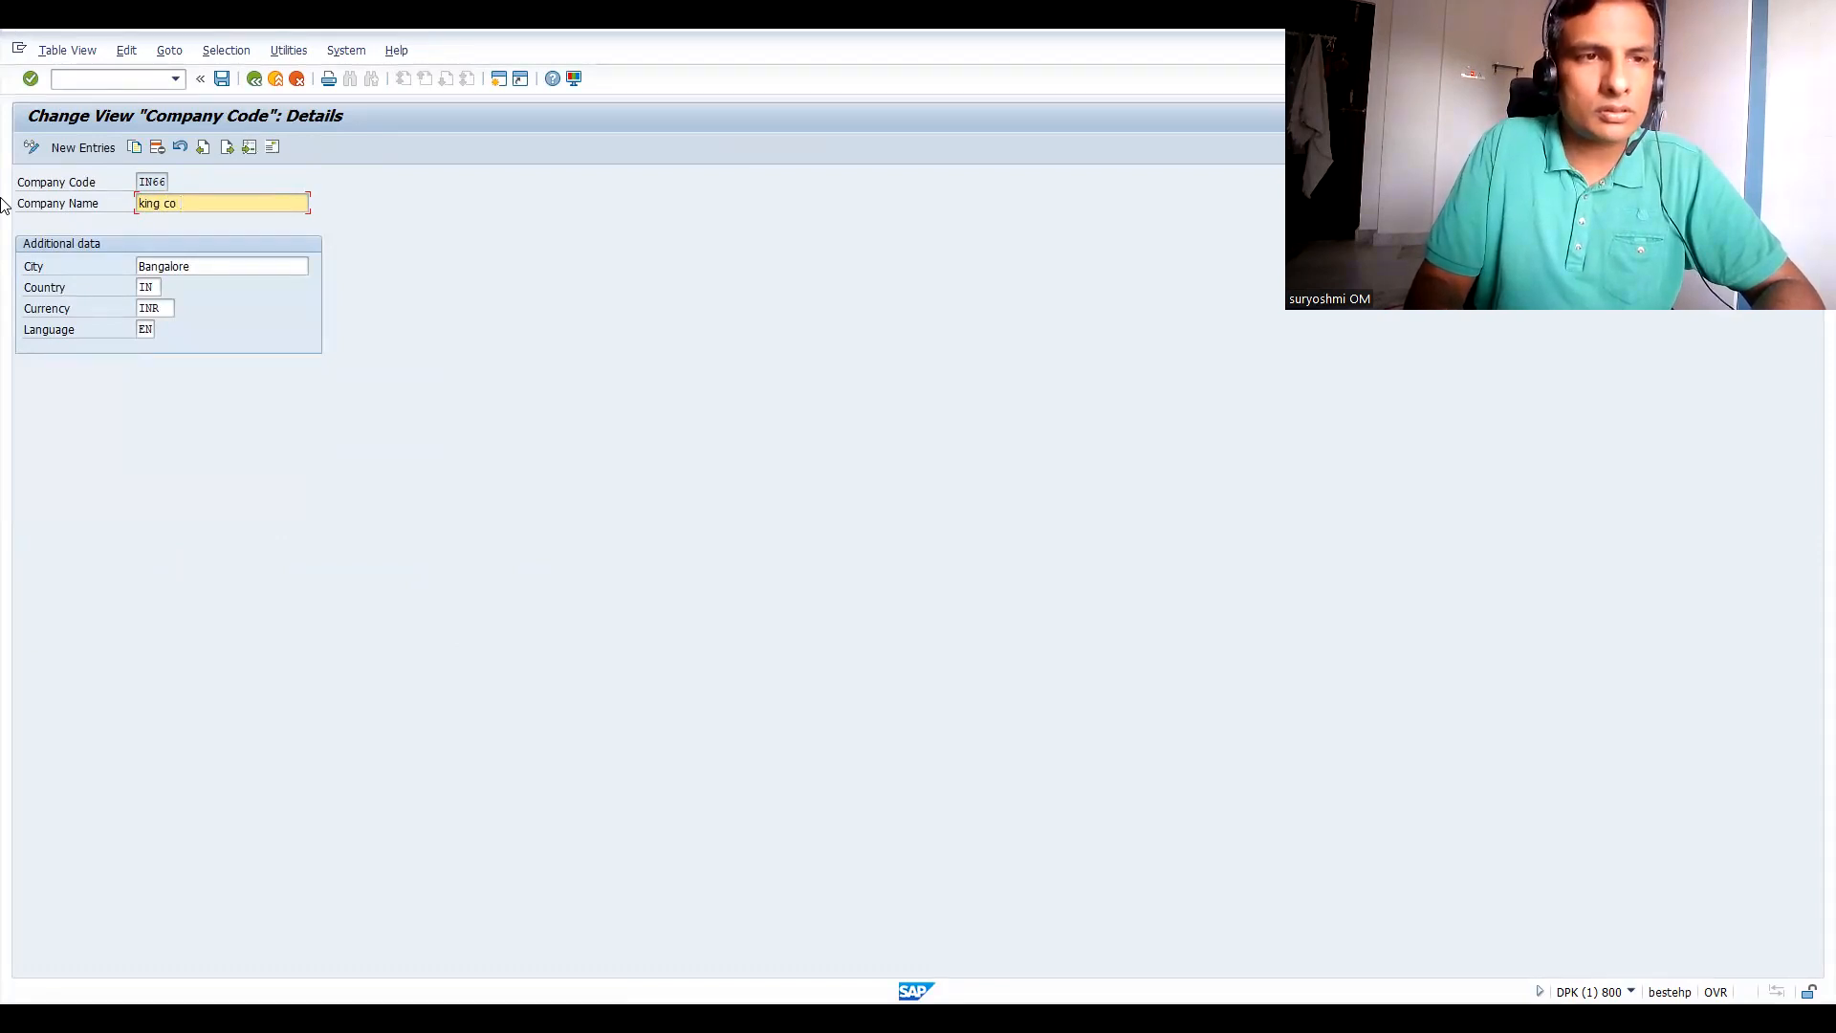
{"action": "key", "text": "BackSpace"}
{"action": "key", "text": "BackSpace"}
{"action": "key", "text": "BackSpace"}
{"action": "type", "text": "of"}
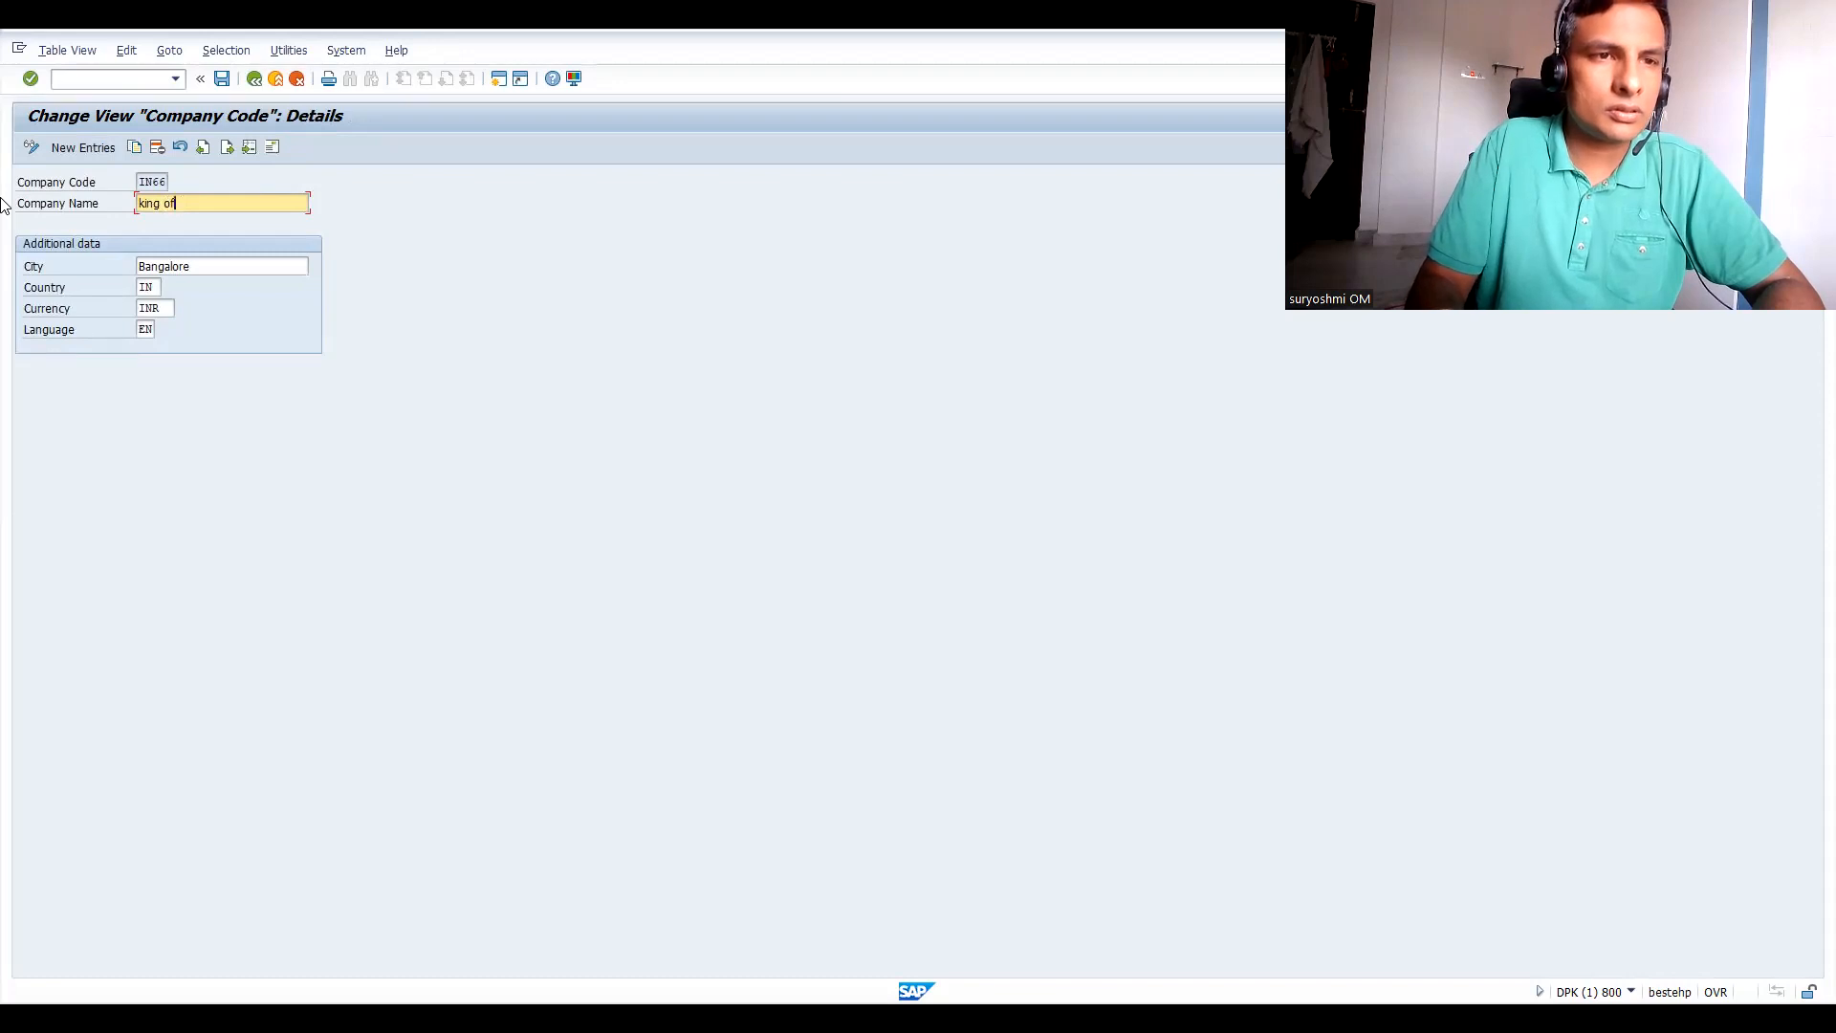
{"action": "type", "text": " era ltd"}
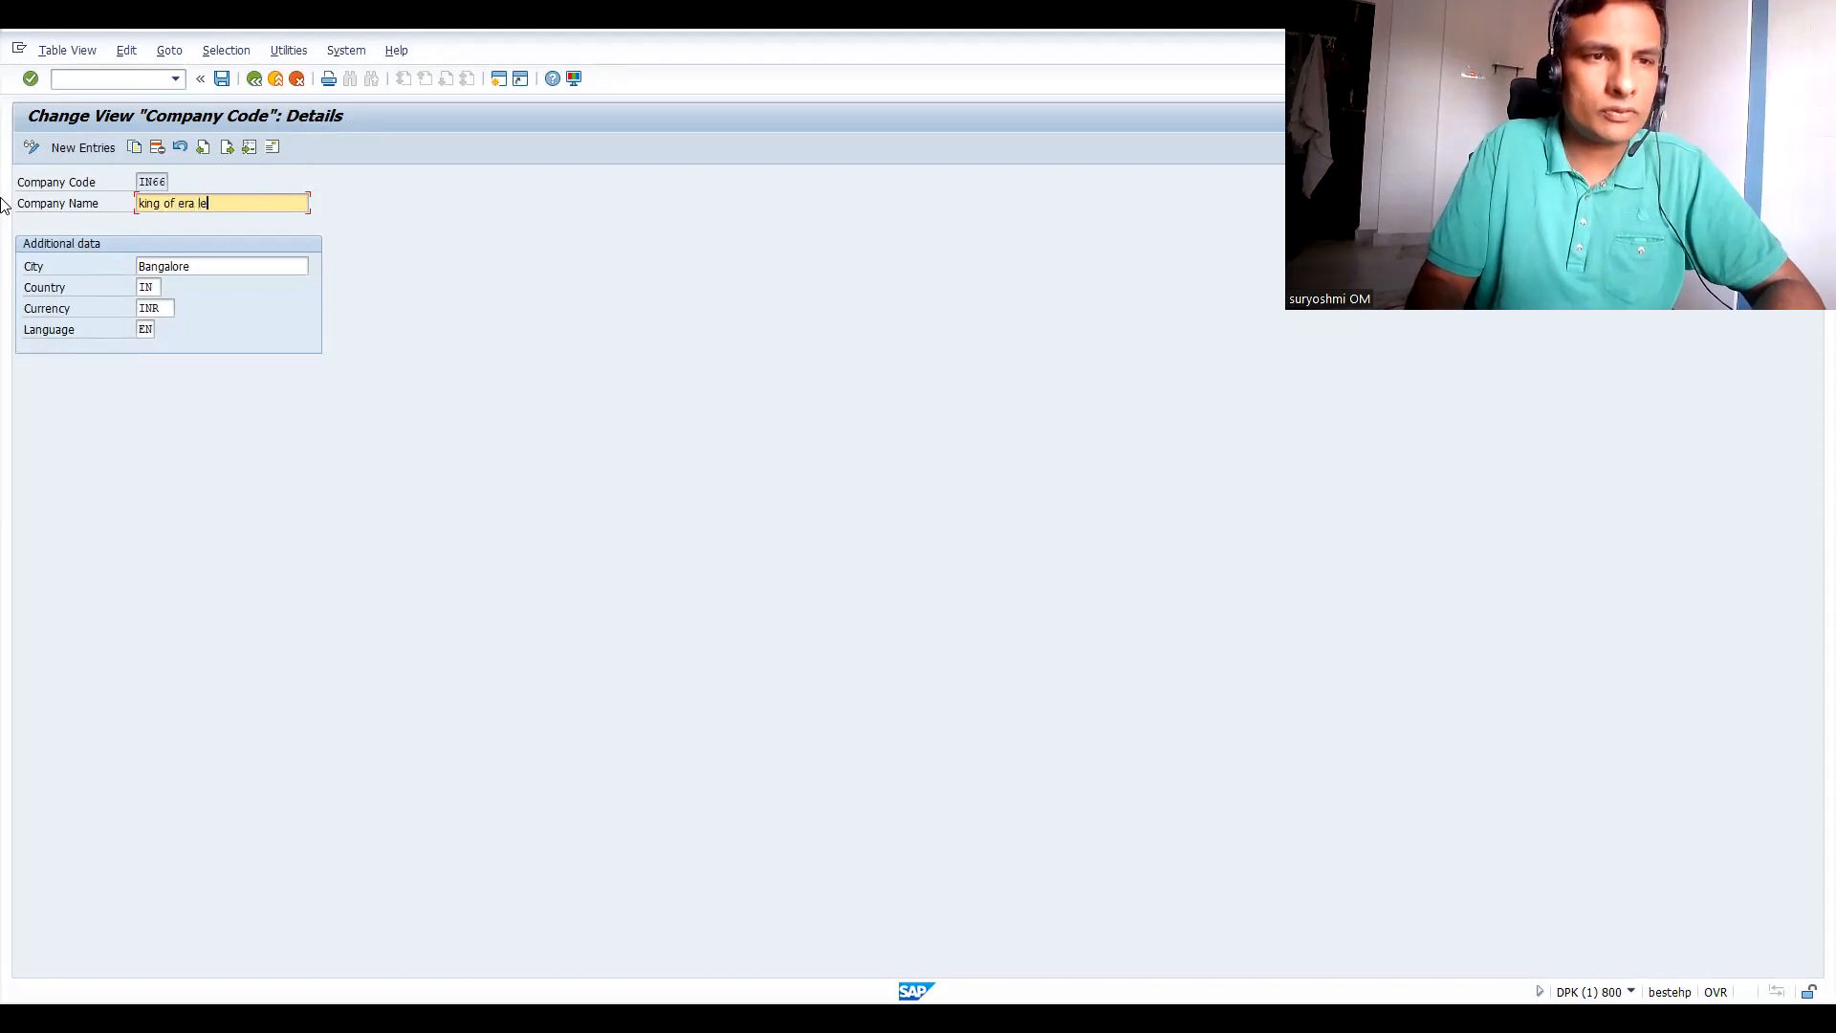
{"action": "type", "text": "."}
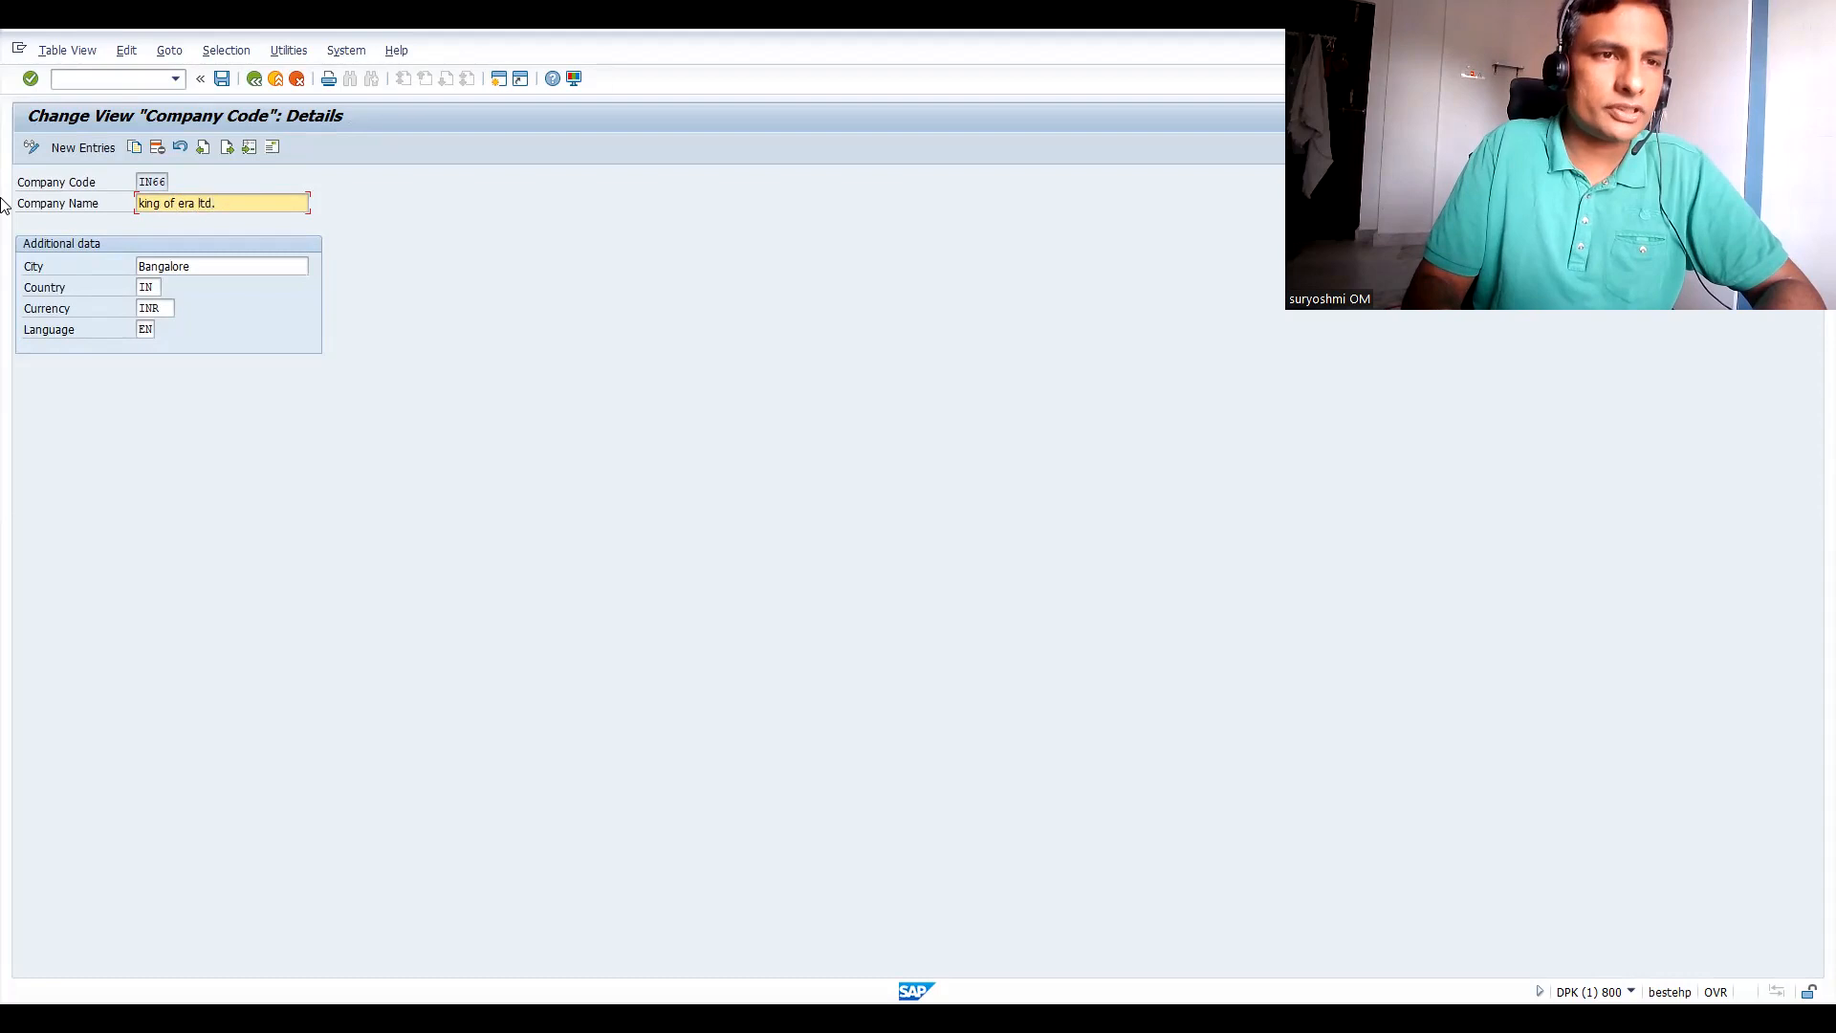
Change the ending of the company name so that it reads "king of global inida ltd".
{"action": "key", "text": "BackSpace"}
{"action": "key", "text": "BackSpace"}
{"action": "key", "text": "BackSpace"}
{"action": "key", "text": "BackSpace"}
{"action": "key", "text": "BackSpace"}
{"action": "key", "text": "BackSpace"}
{"action": "key", "text": "BackSpace"}
{"action": "key", "text": "BackSpace"}
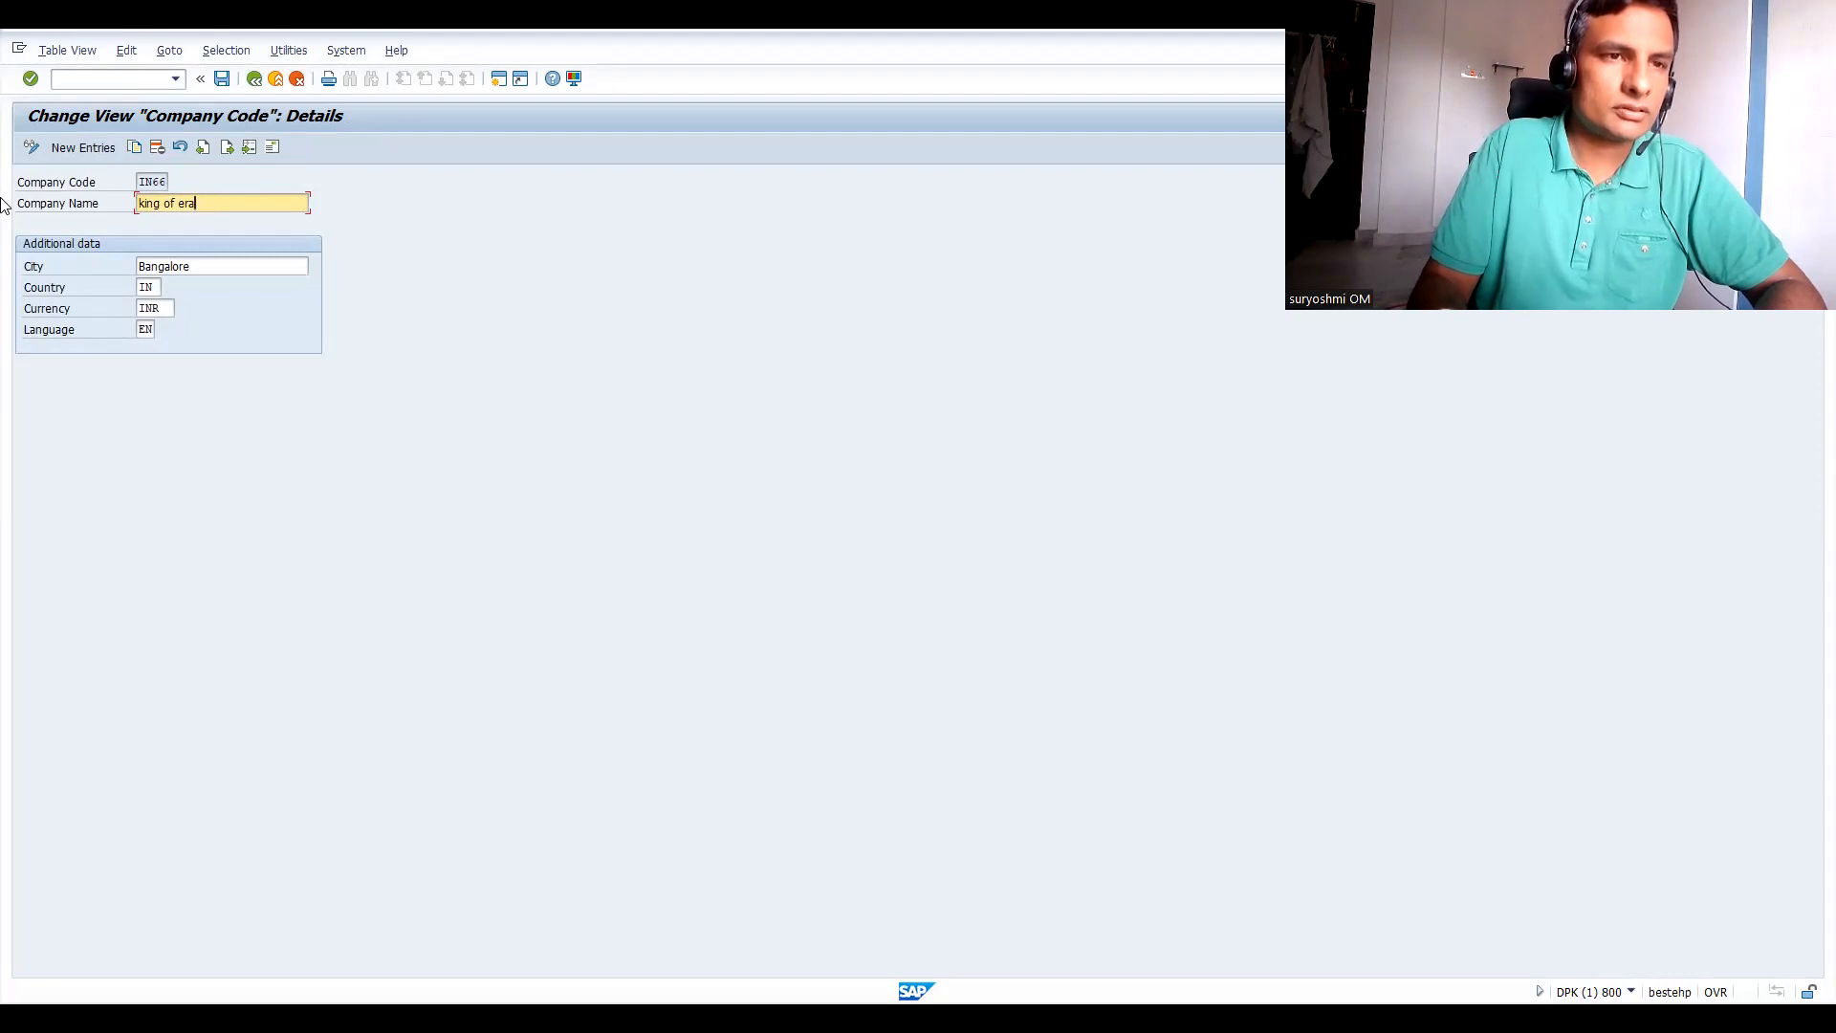
{"action": "key", "text": "BackSpace"}
{"action": "type", "text": "go"}
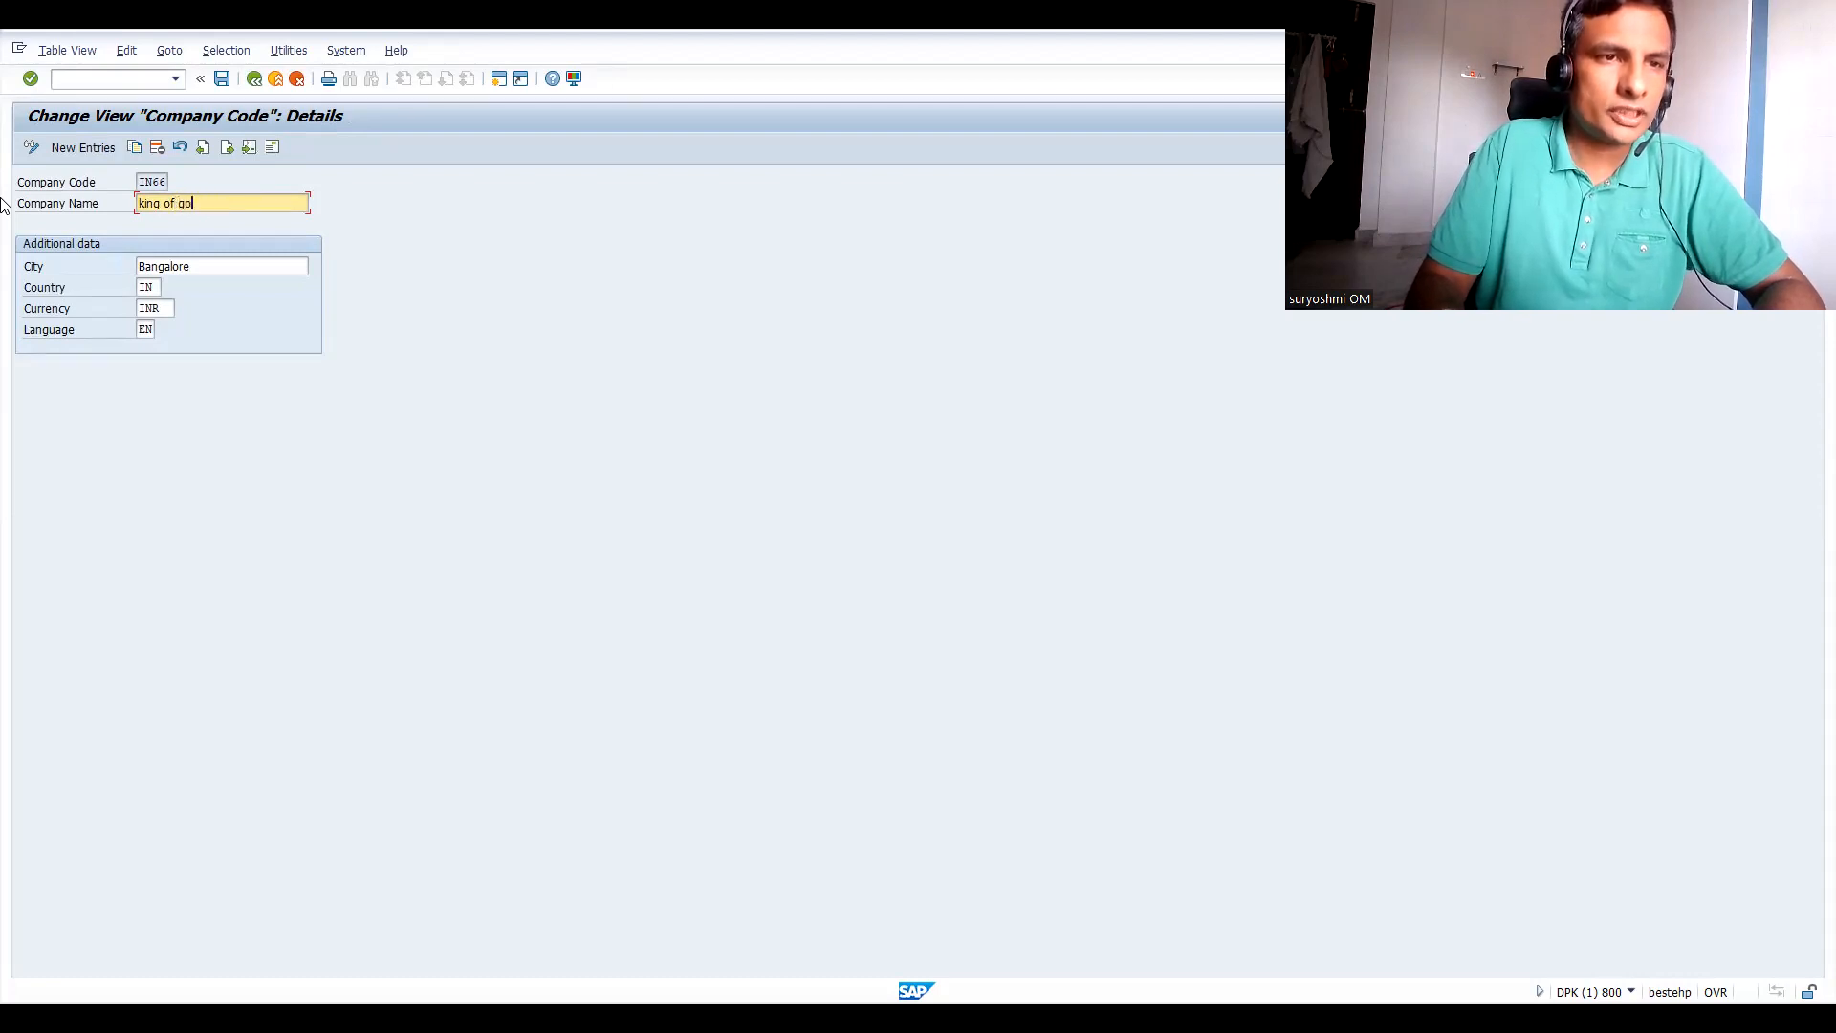
{"action": "type", "text": "b"}
{"action": "type", "text": "obal in"}
{"action": "type", "text": "ida lst"}
{"action": "key", "text": "BackSpace"}
{"action": "key", "text": "BackSpace"}
{"action": "type", "text": "td"}
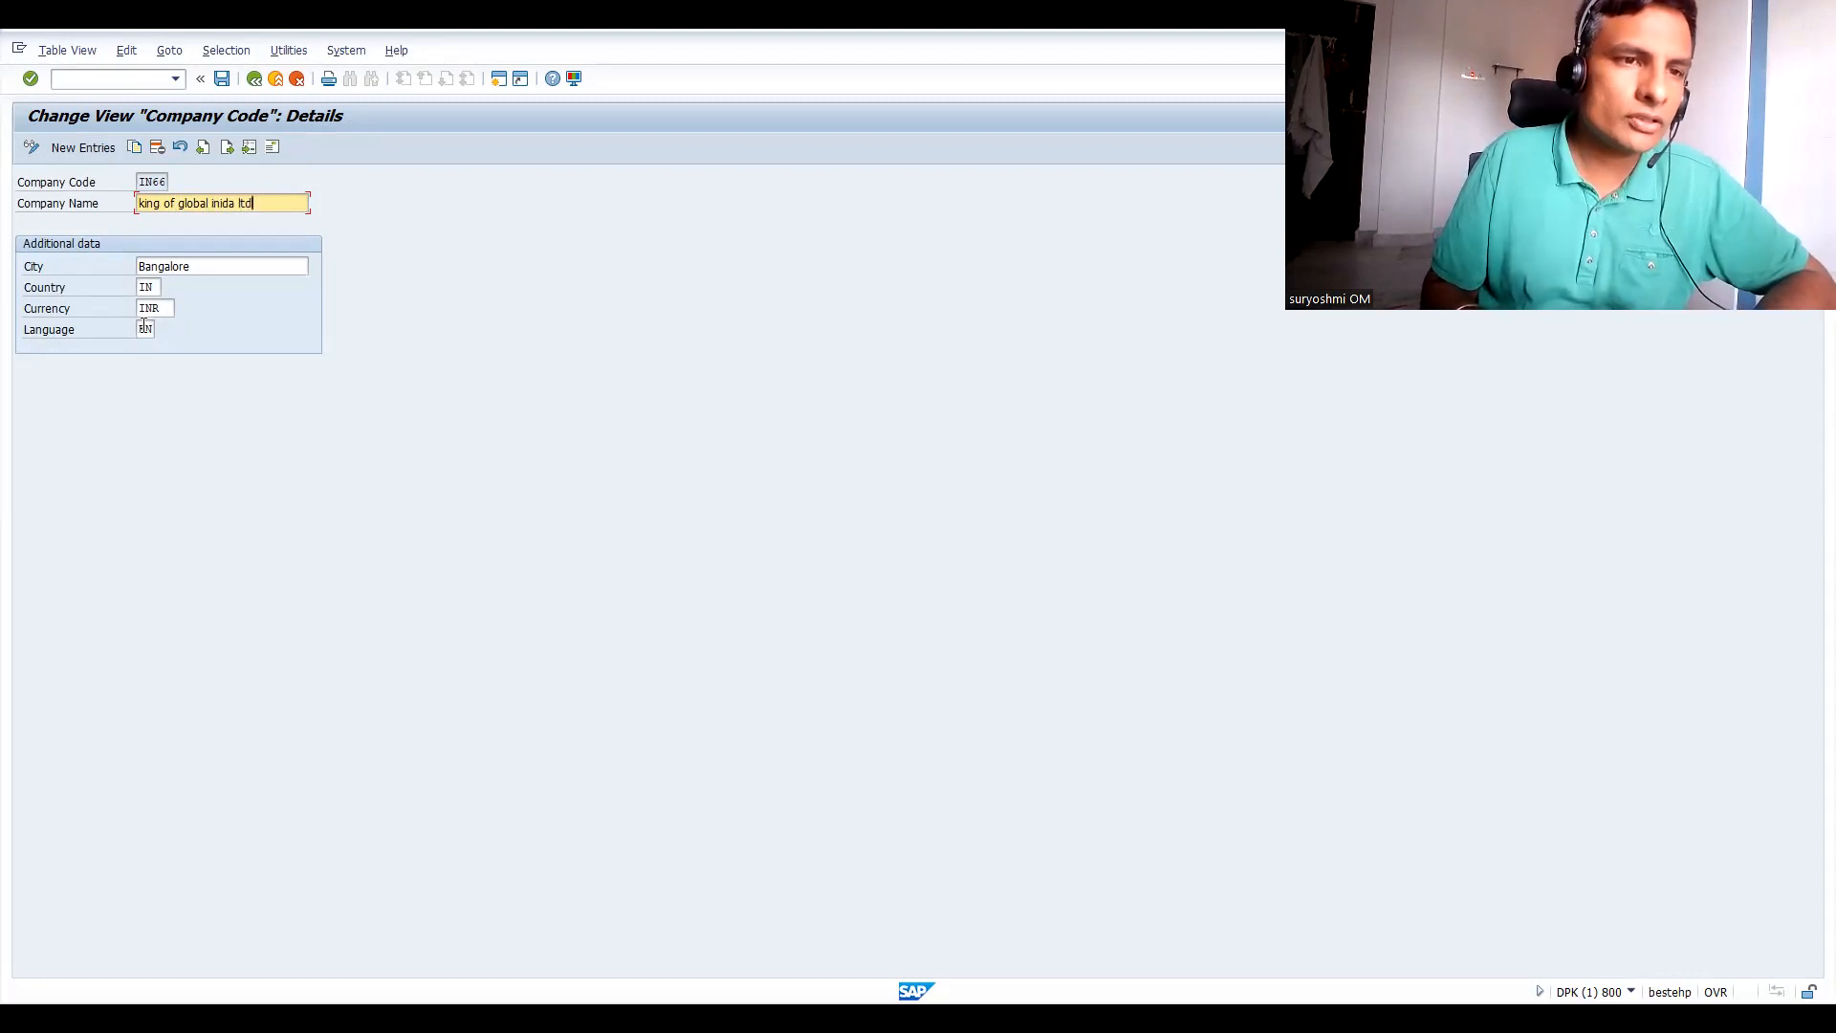
Open the address of IN66 and set the name to "KING OF GLOBAL INDIA".
{"action": "left_click", "coordinate": [273, 149]}
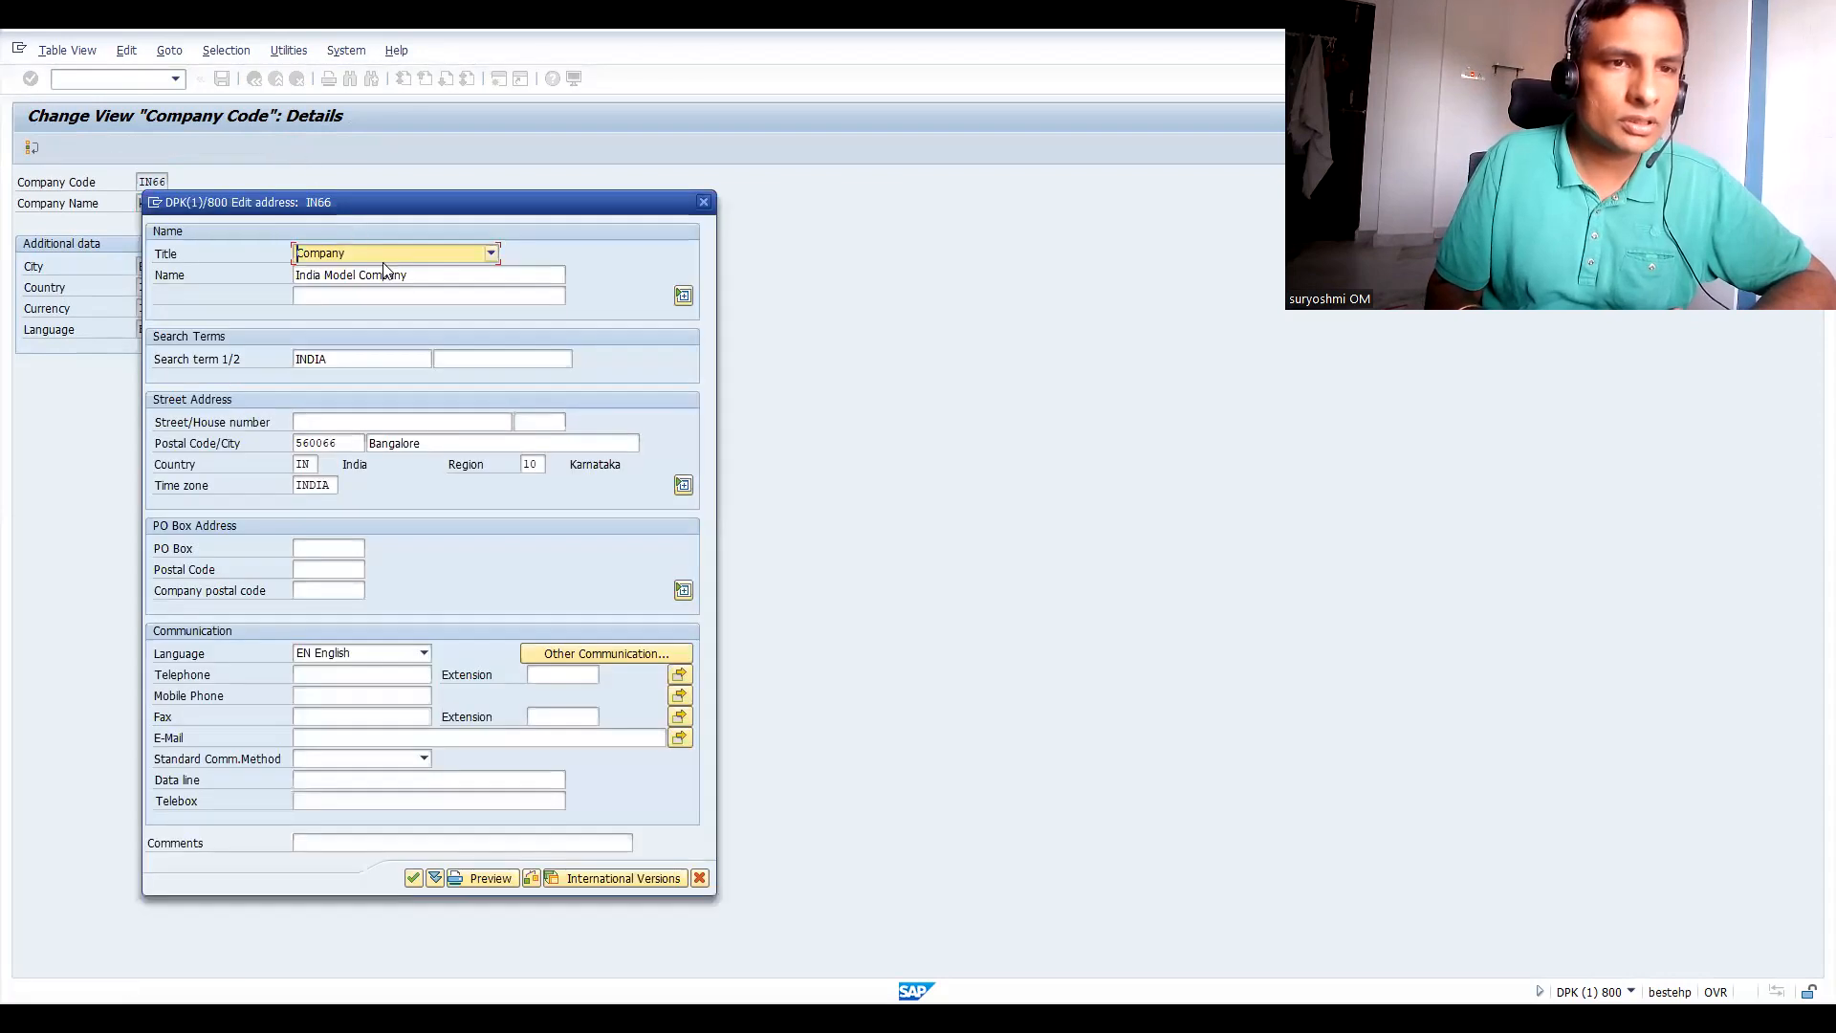
{"action": "left_click_drag", "start_coordinate": [446, 275], "coordinate": [193, 275]}
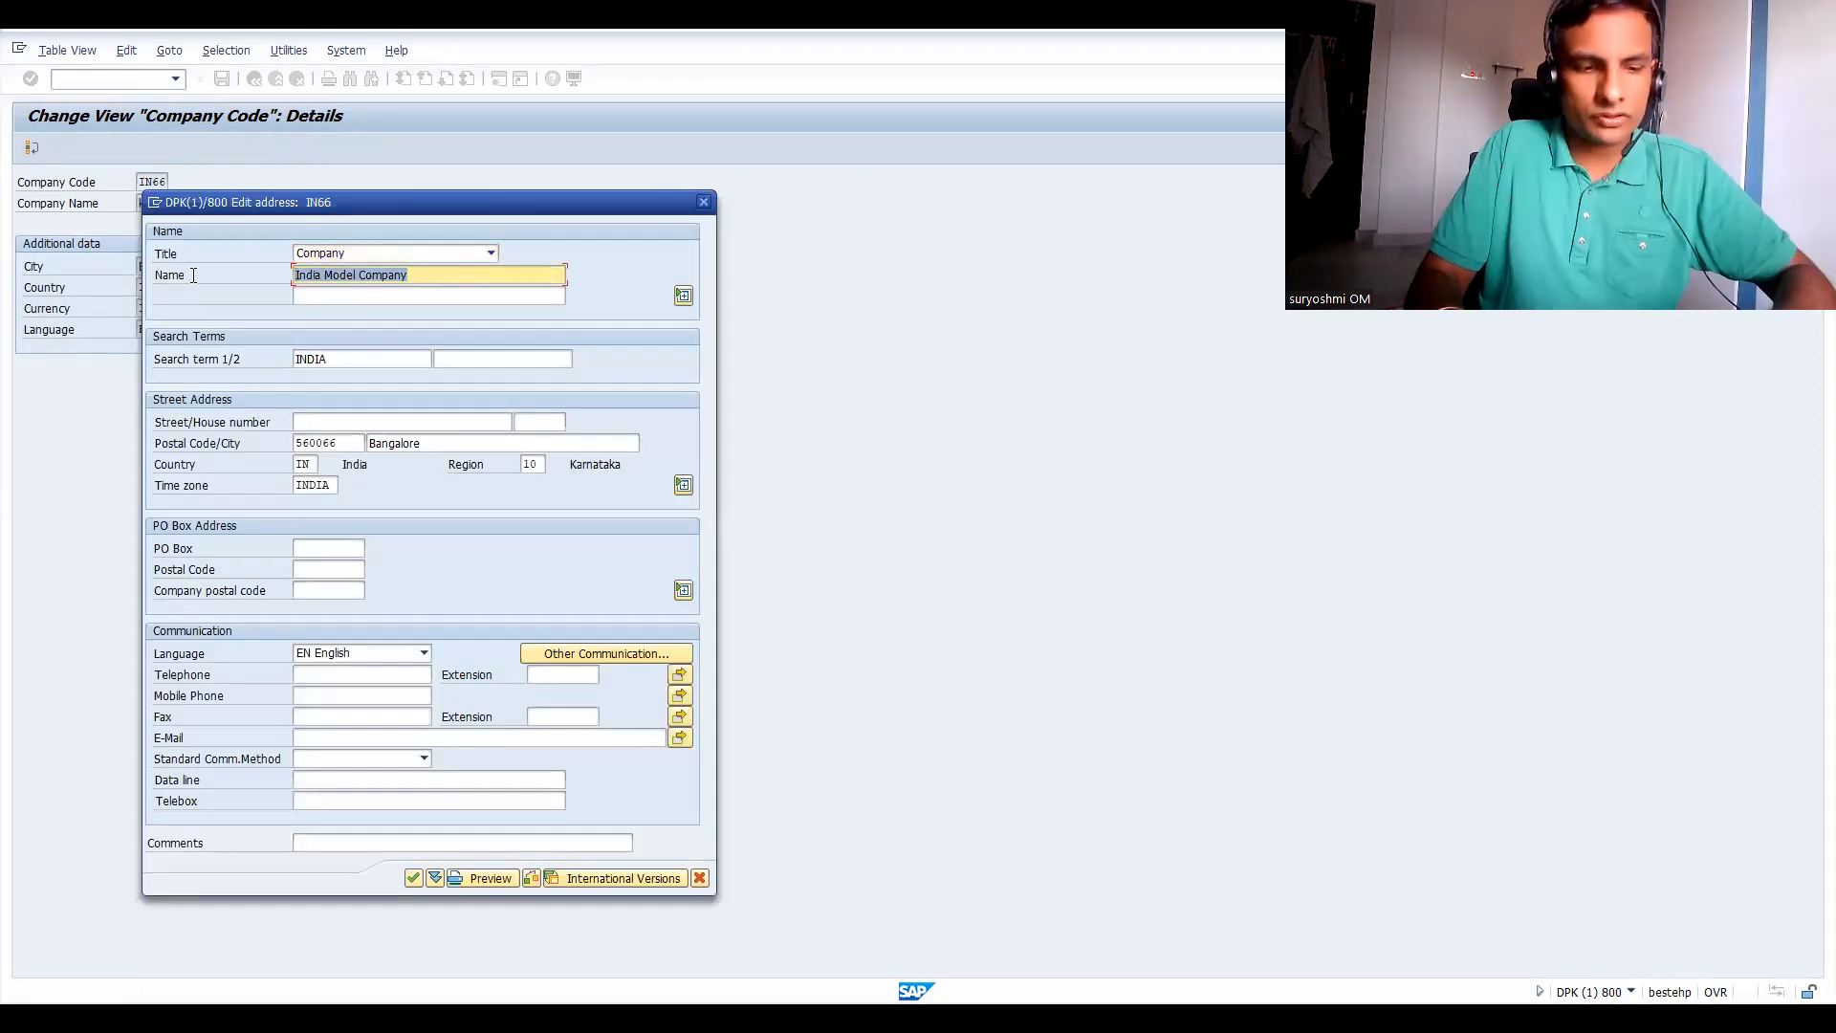
{"action": "type", "text": "KINGF"}
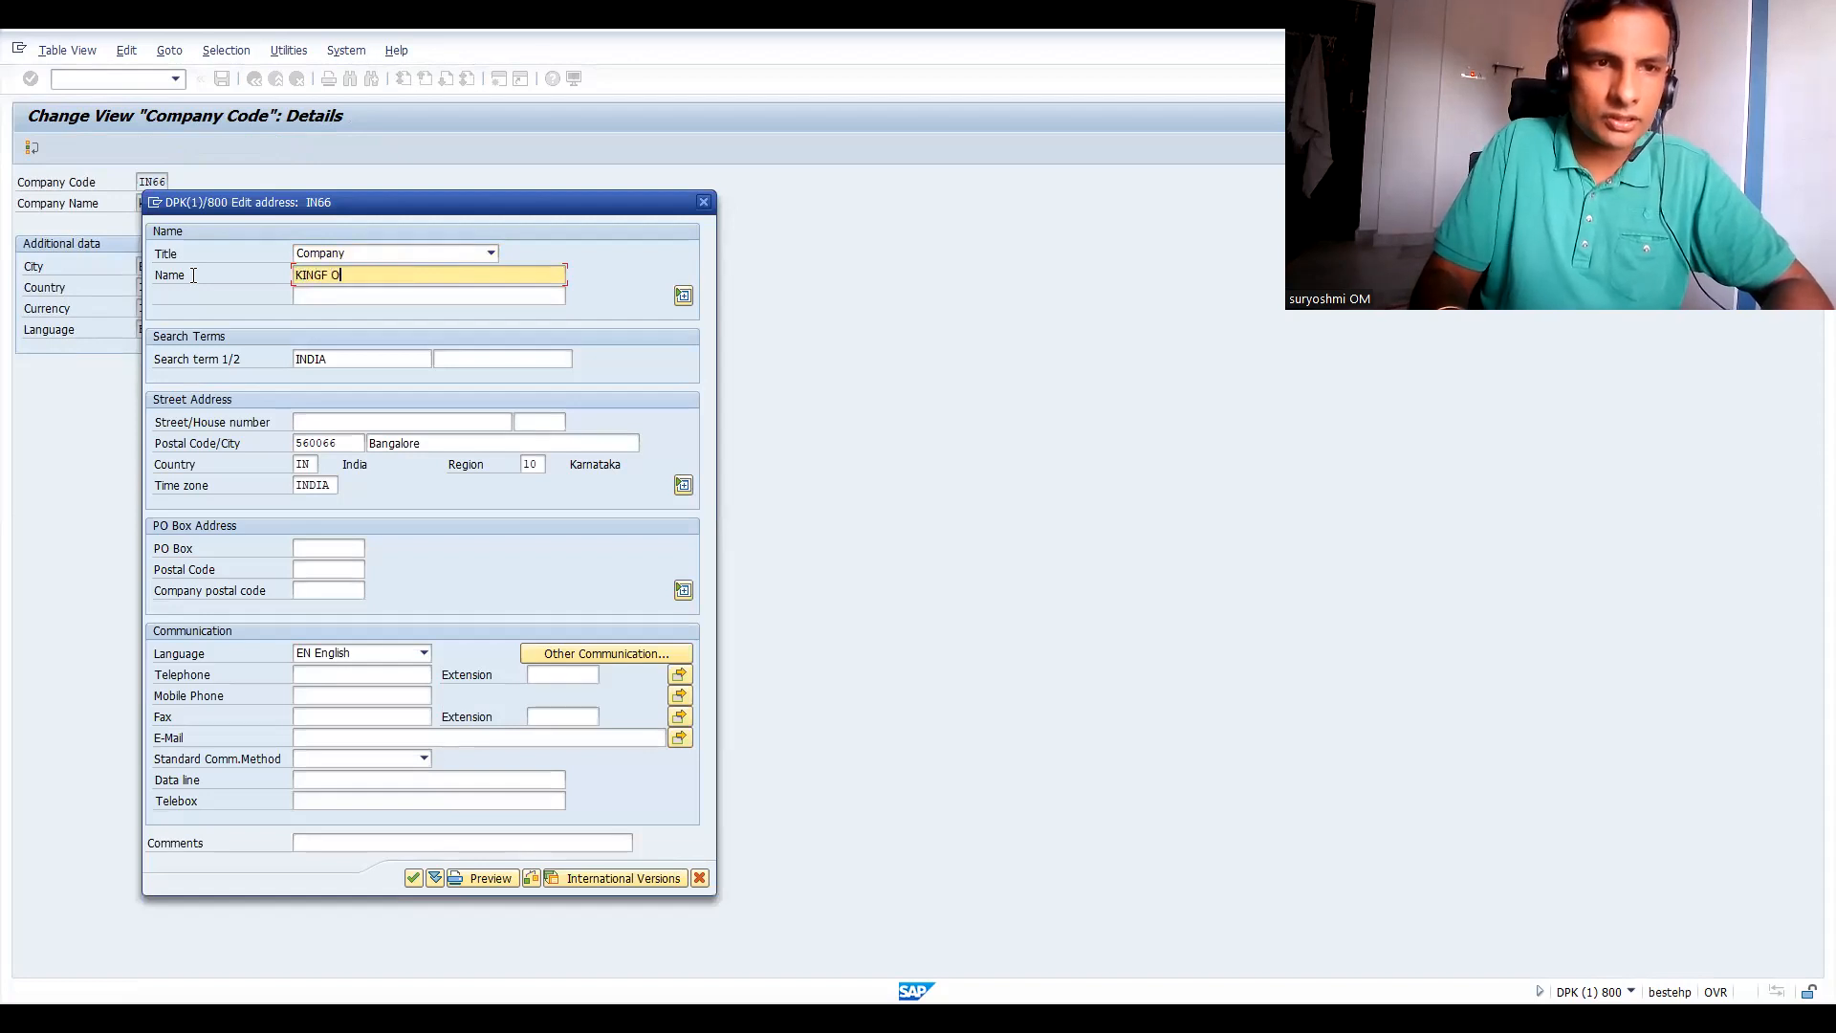
{"action": "key", "text": "BackSpace"}
{"action": "type", "text": "OF GL"}
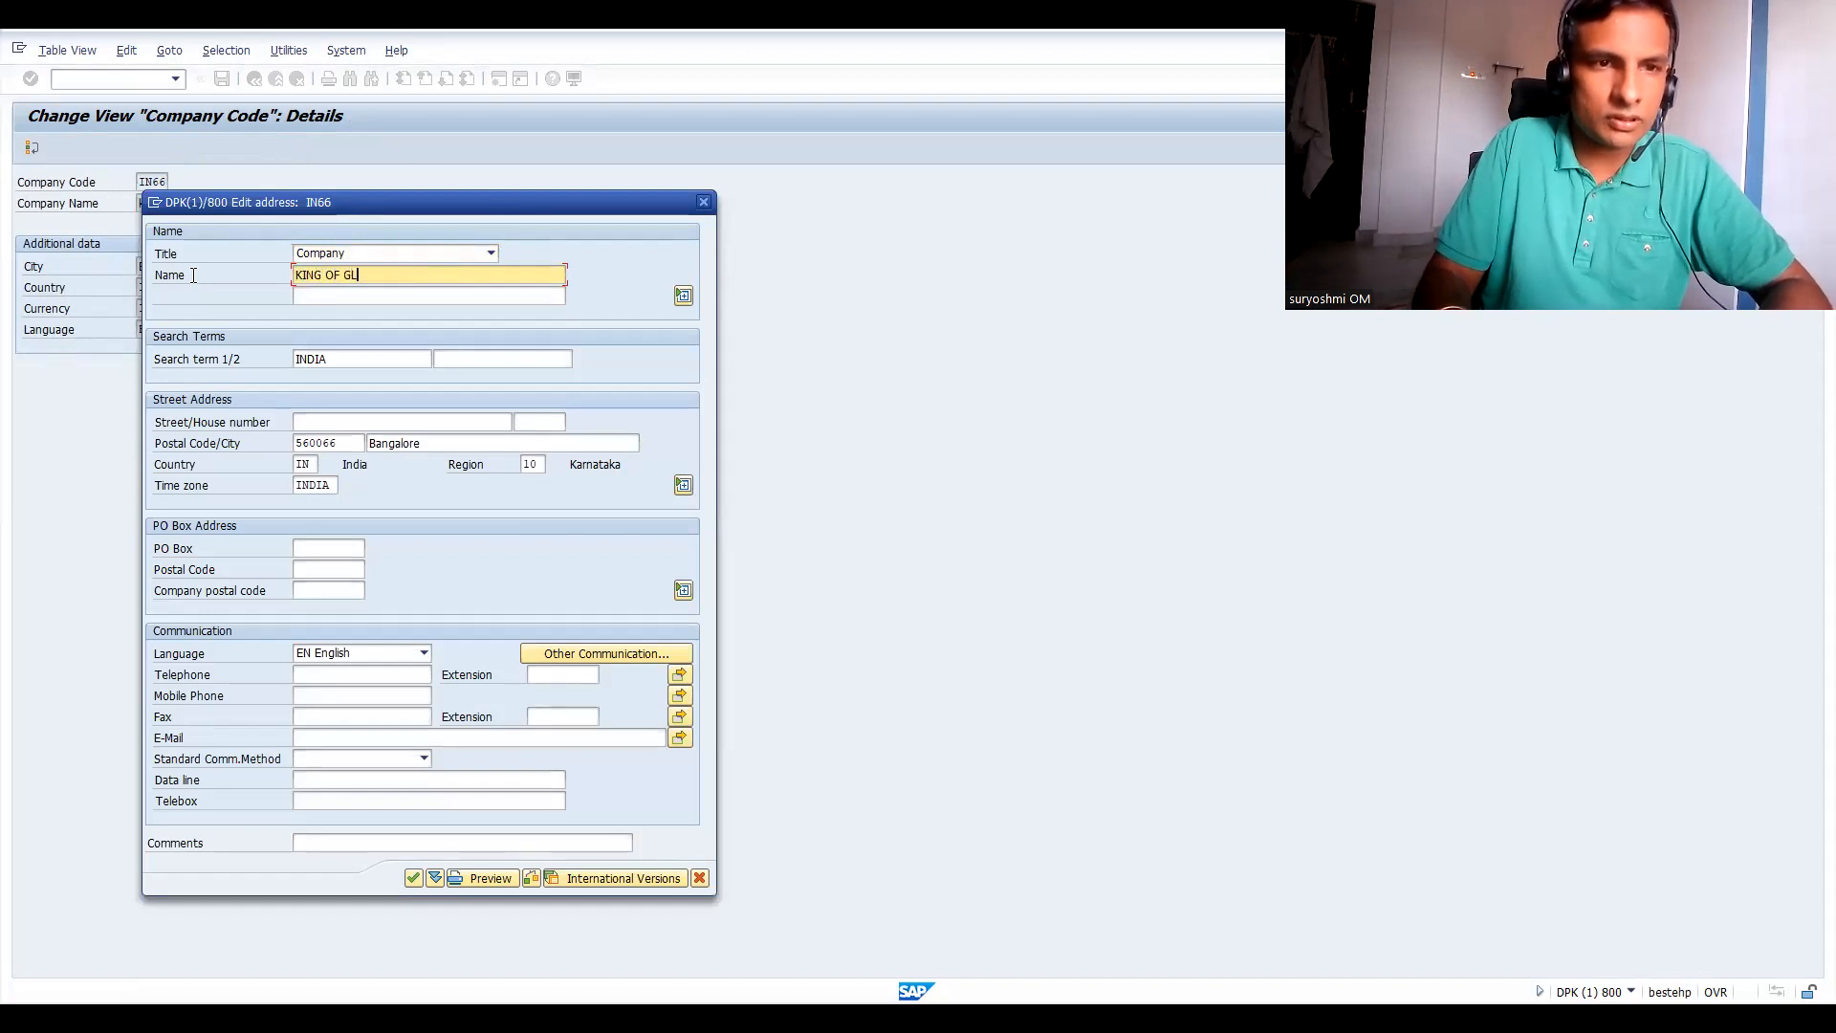
{"action": "type", "text": "OBAL IN"}
{"action": "type", "text": "I="}
{"action": "key", "text": "BackSpace"}
{"action": "key", "text": "BackSpace"}
{"action": "key", "text": "BackSpace"}
{"action": "type", "text": "DIA"}
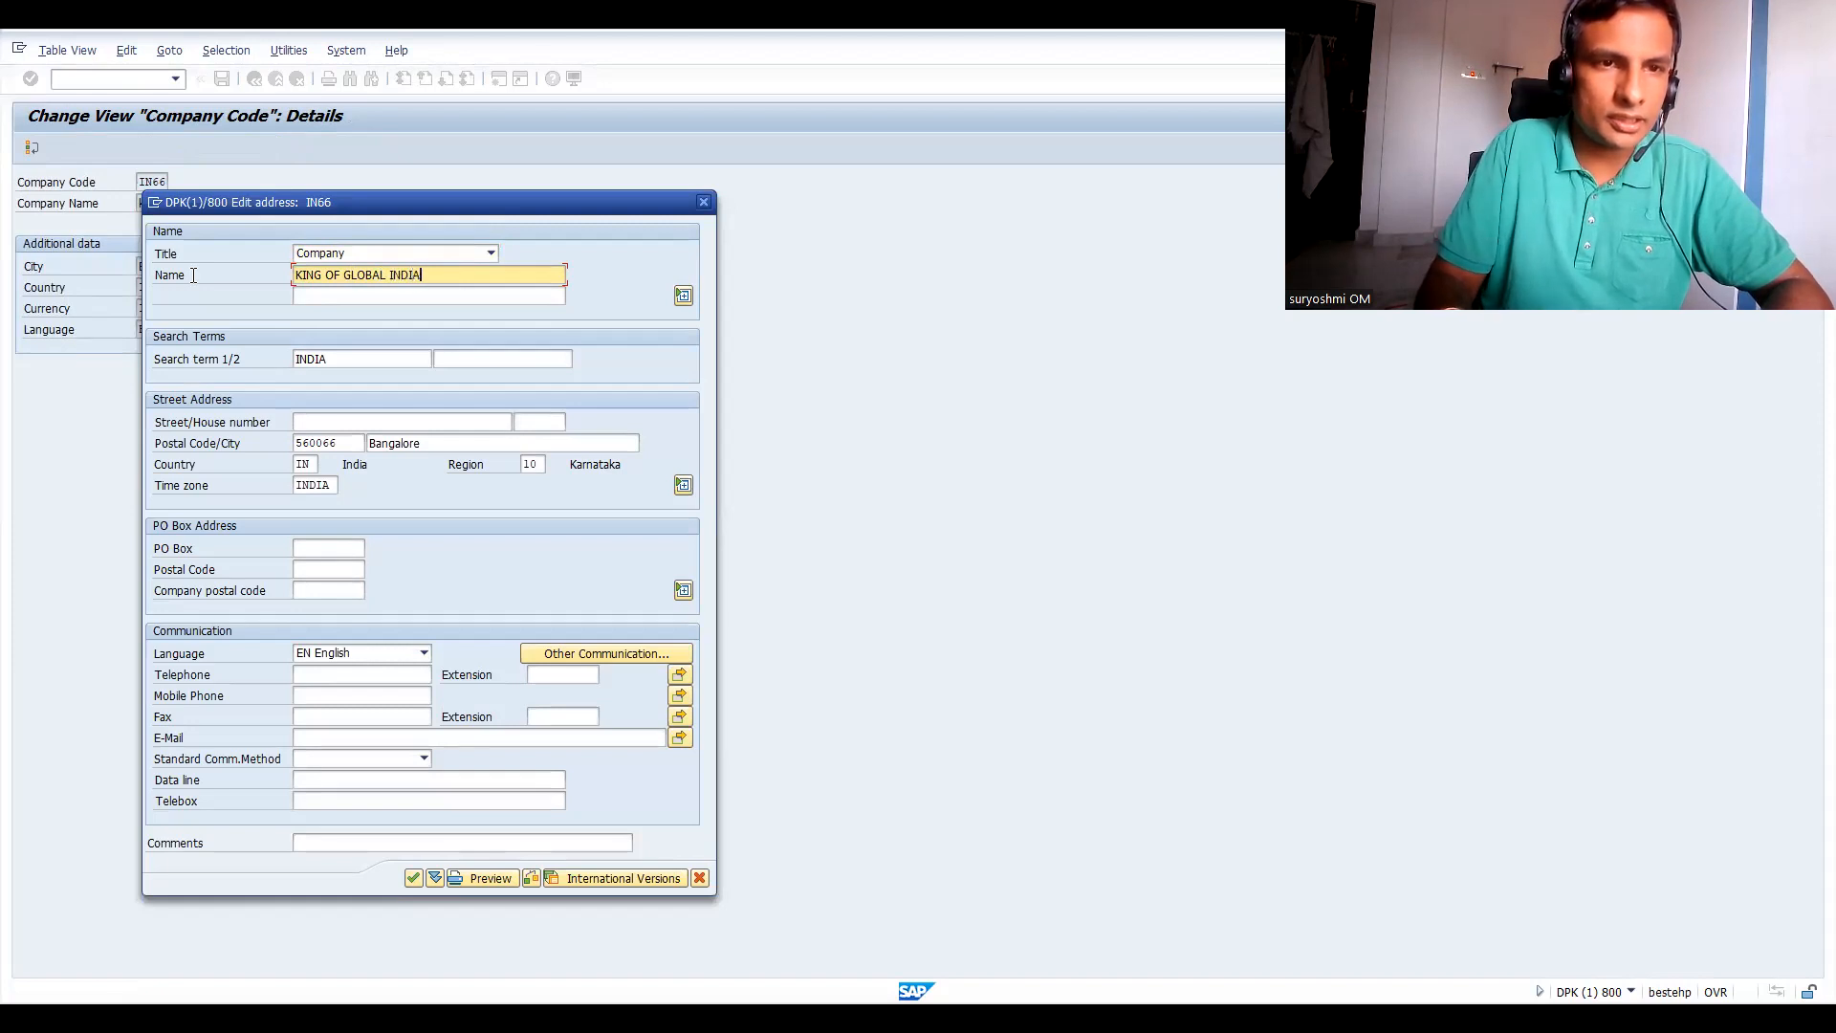
Set the first search term to BHARAT, enter a new postal code for Bangalore, and accept the address.
{"action": "left_click", "coordinate": [344, 359]}
{"action": "double_click", "coordinate": [344, 358]}
{"action": "type", "text": "BH"}
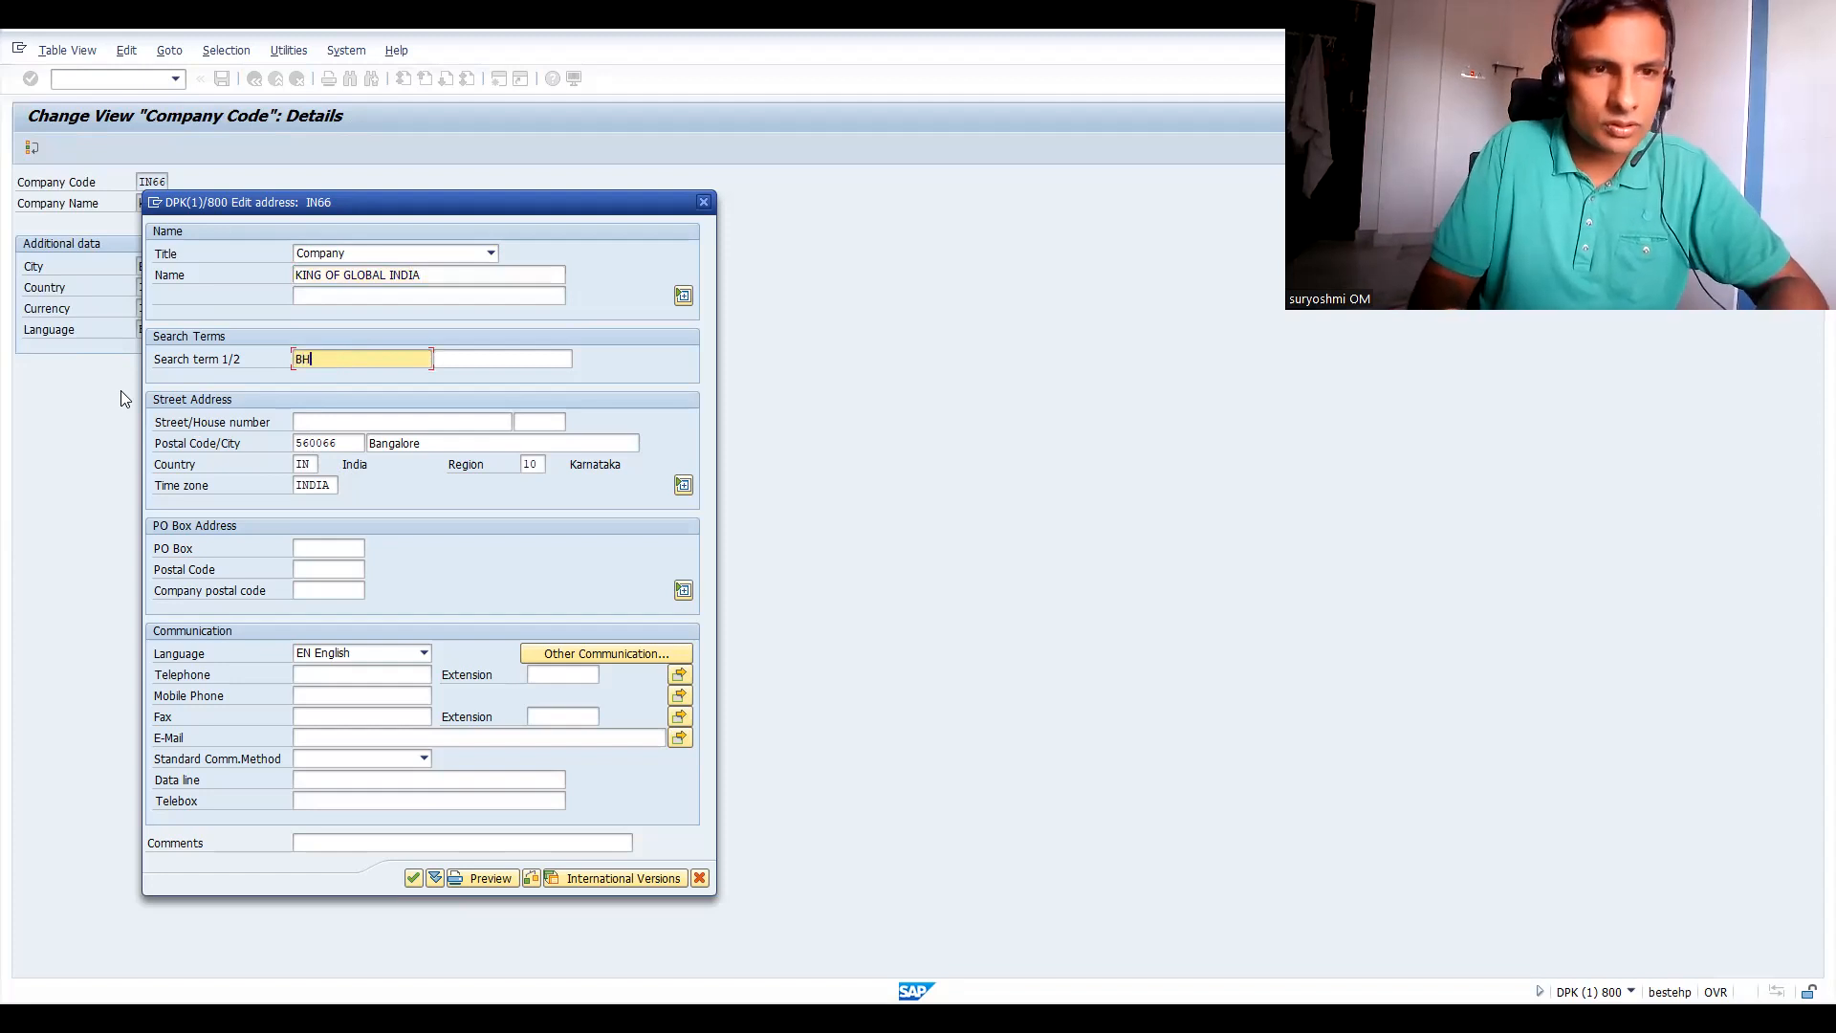
{"action": "type", "text": "ARAT"}
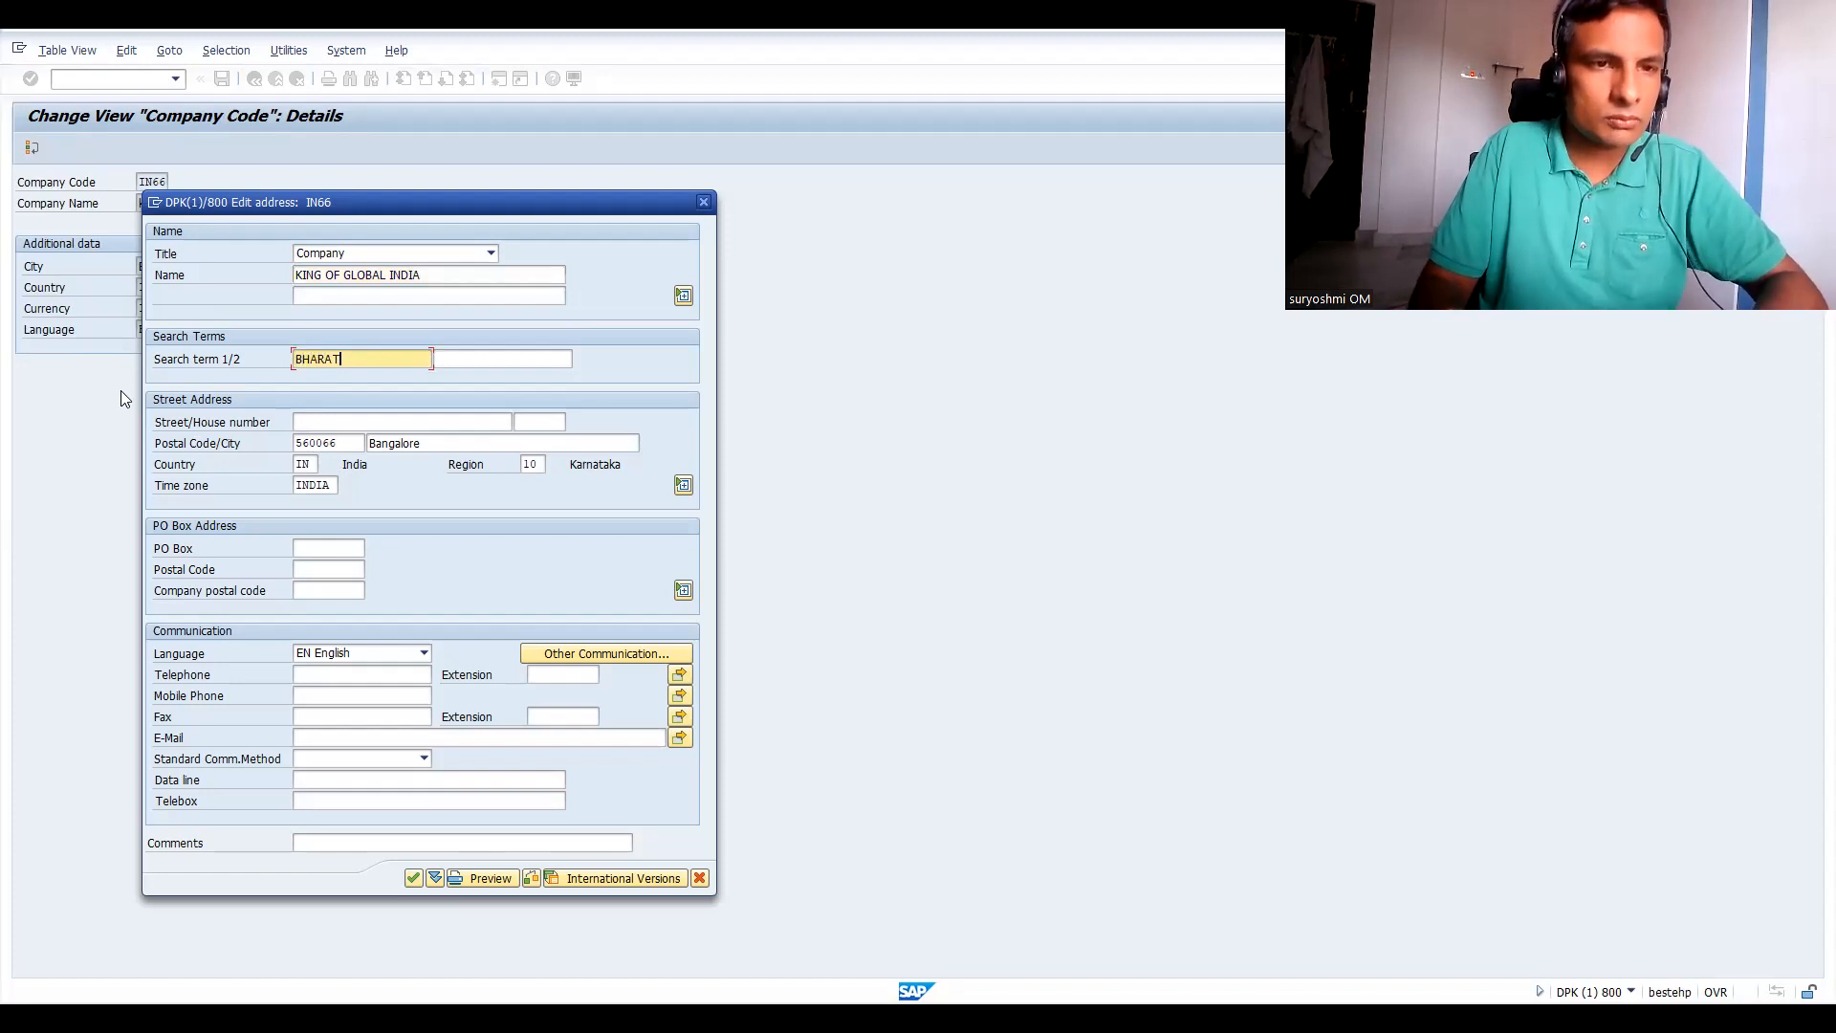
{"action": "left_click", "coordinate": [352, 449]}
{"action": "left_click_drag", "start_coordinate": [352, 448], "coordinate": [191, 449]}
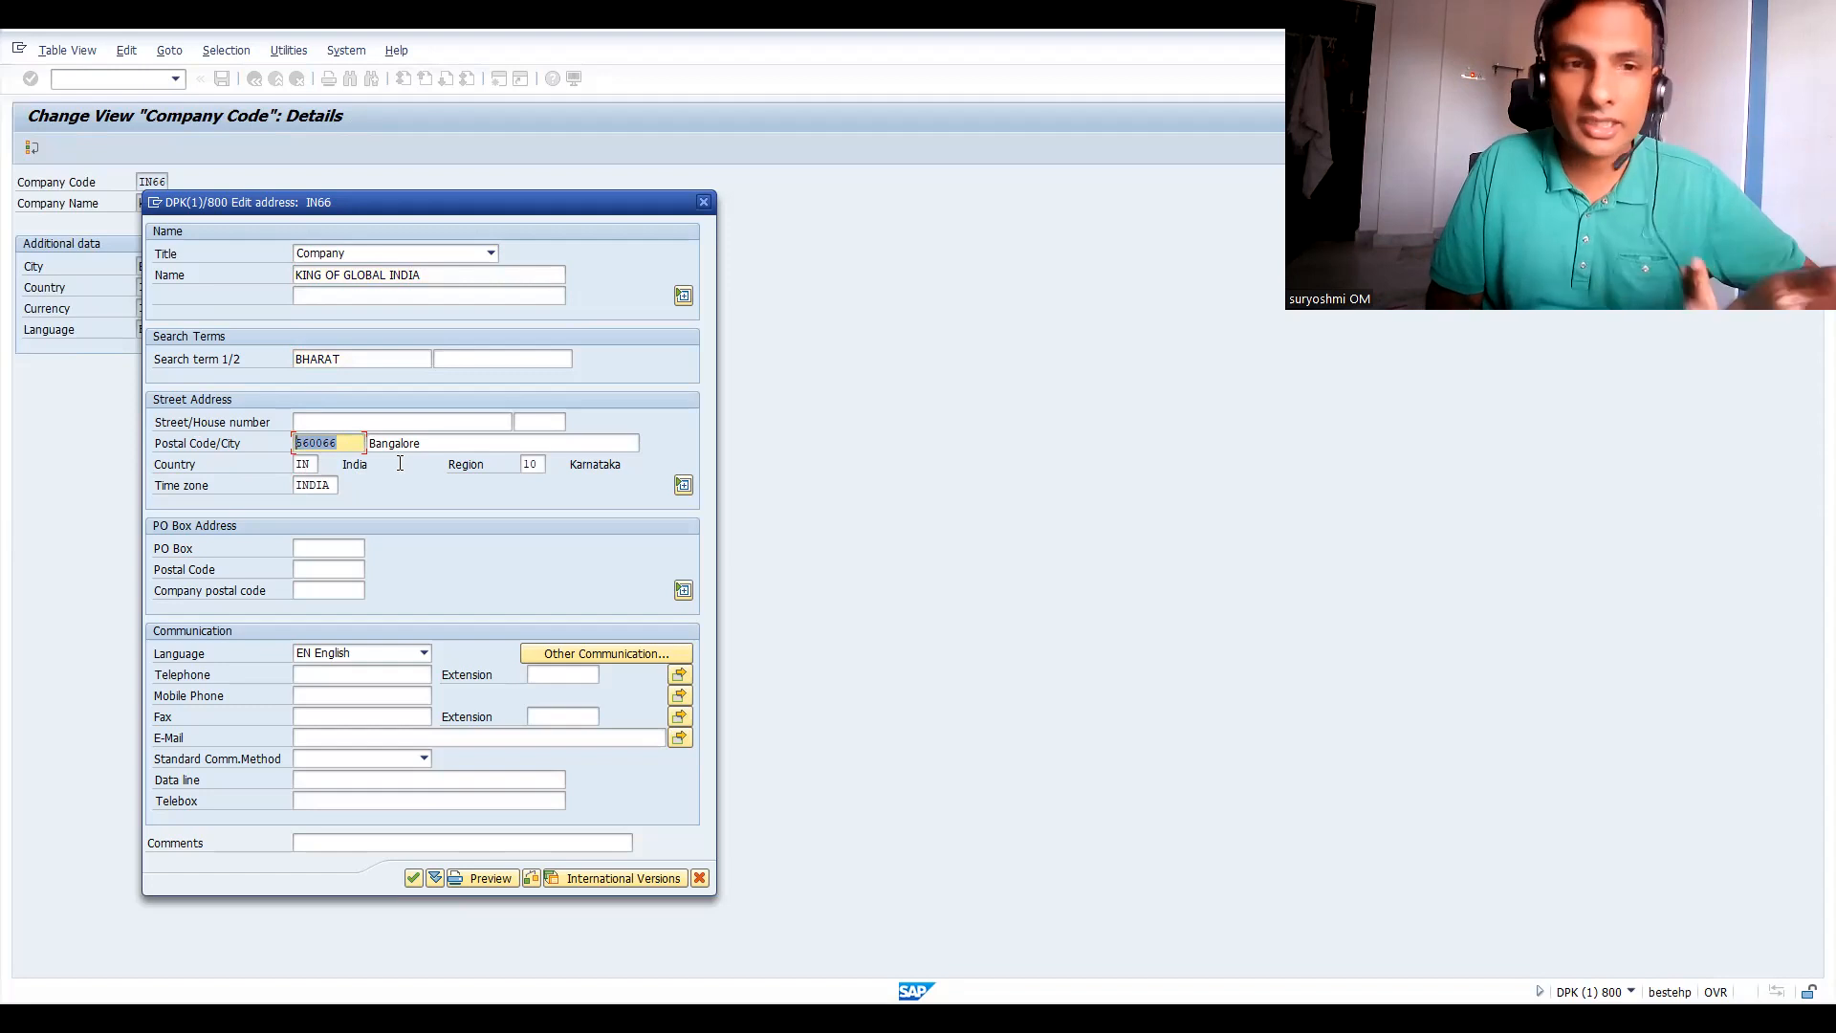
{"action": "type", "text": "560098"}
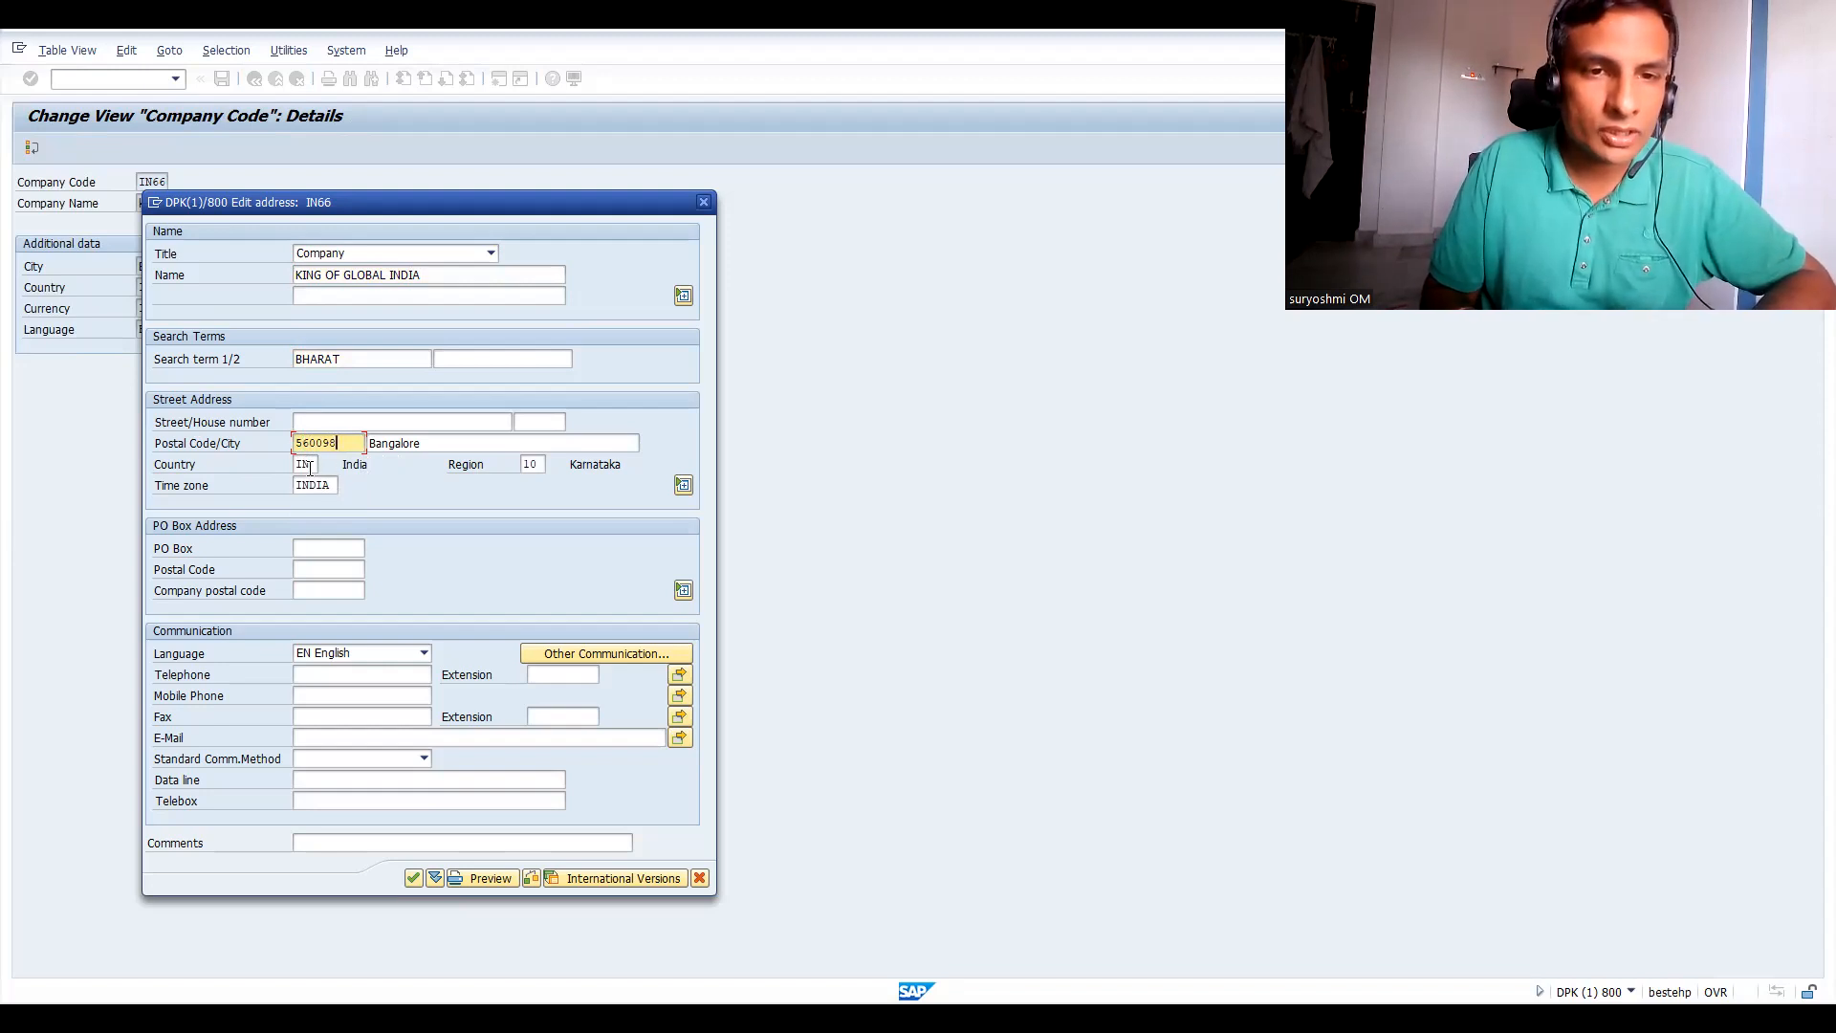
{"action": "left_click", "coordinate": [408, 882]}
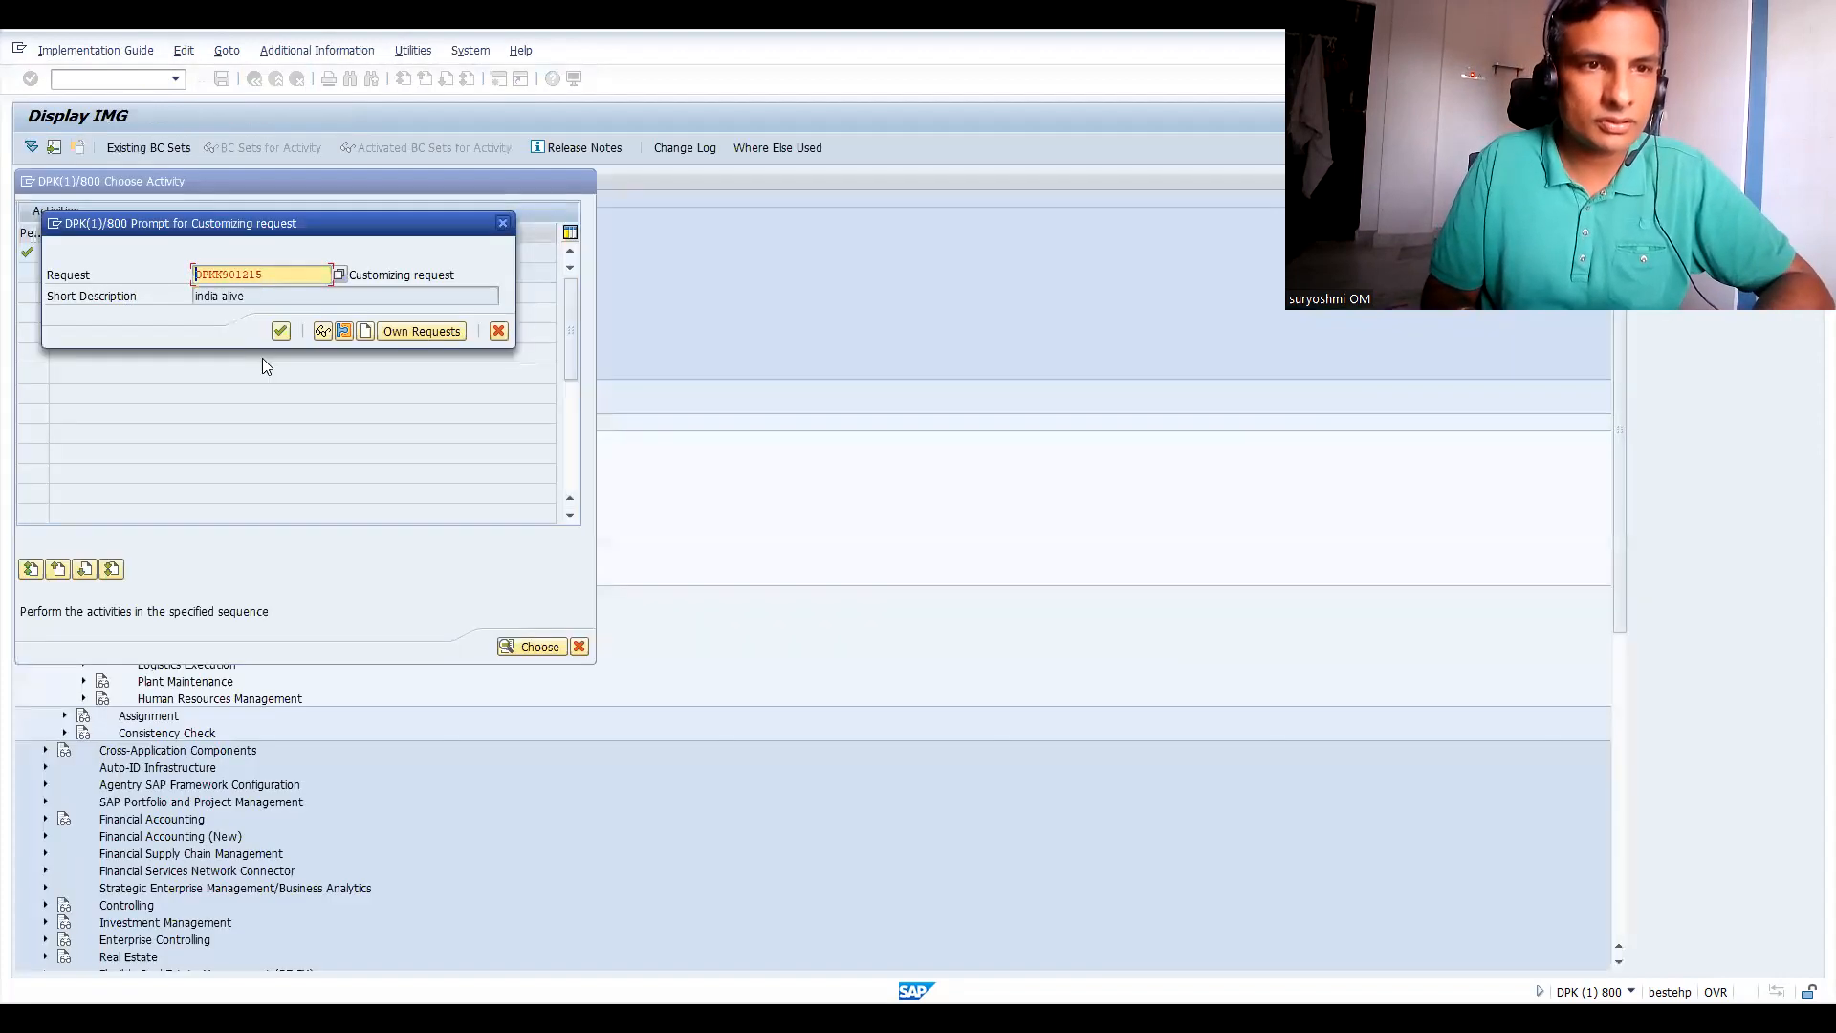
Save the company code changes under your own customizing request "india alive" and return to the implementation guide structure.
{"action": "left_click", "coordinate": [423, 332]}
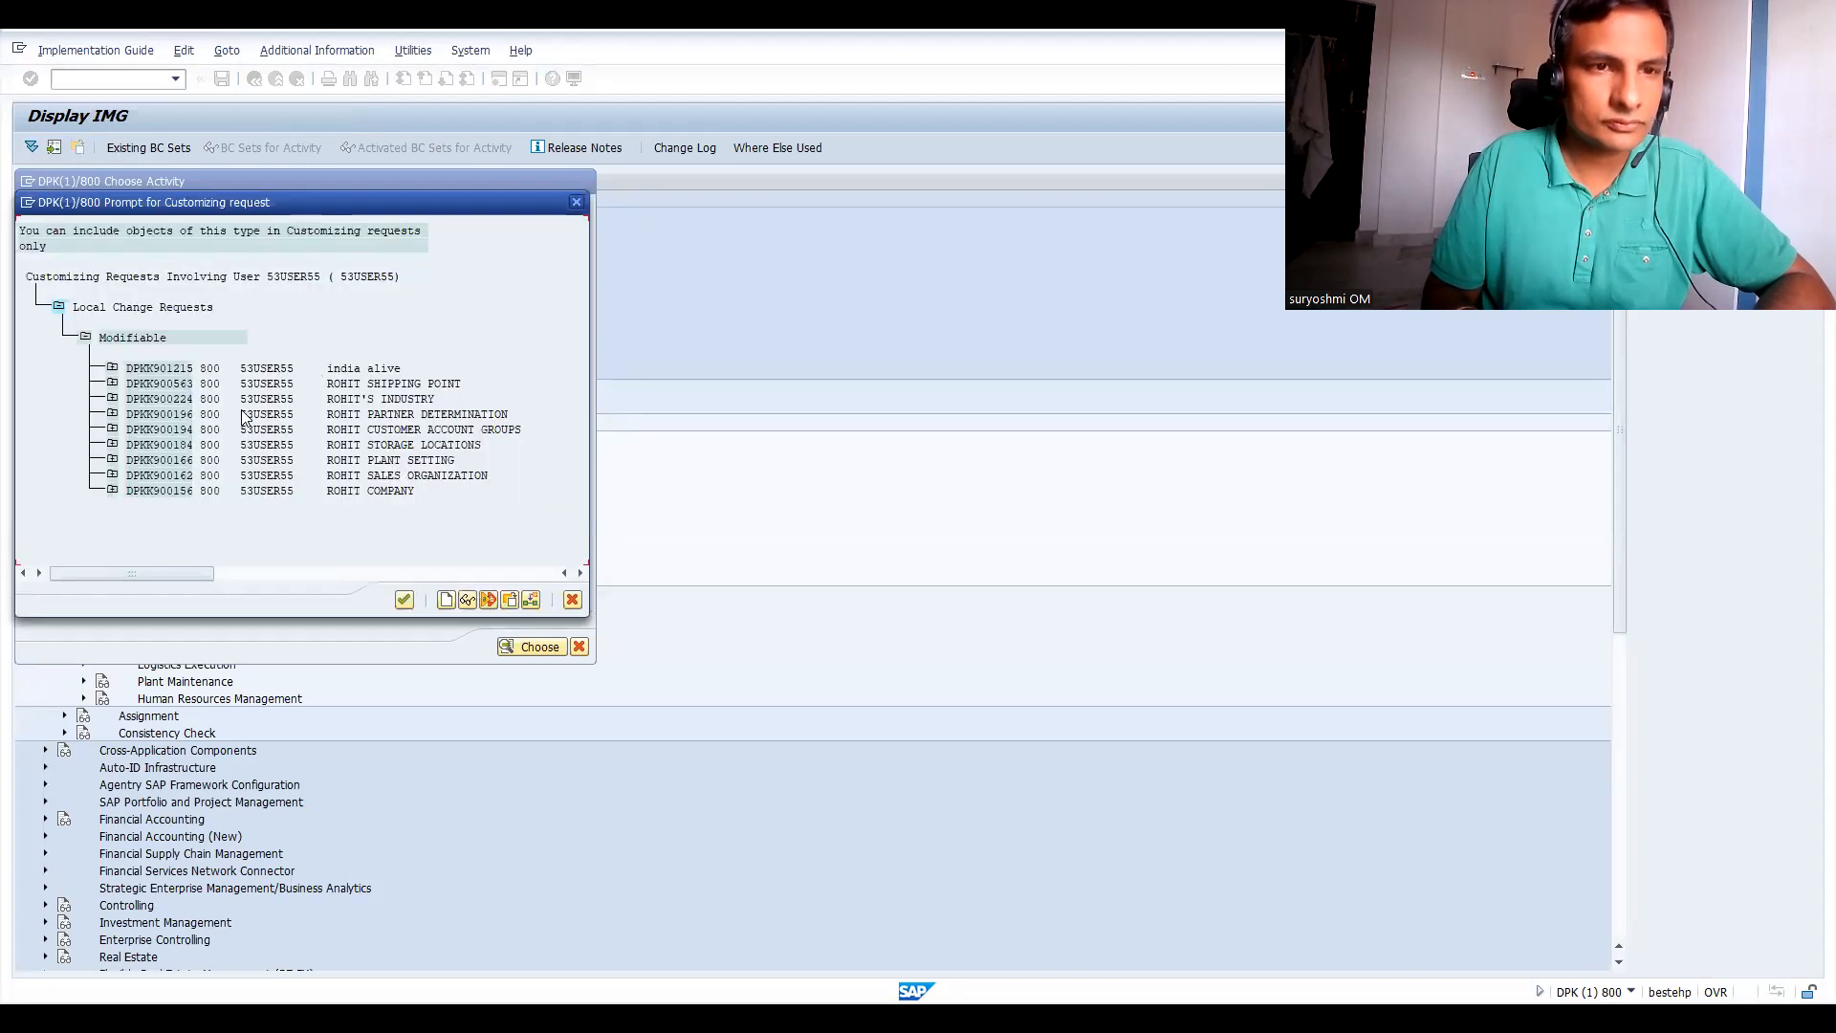
{"action": "double_click", "coordinate": [157, 366]}
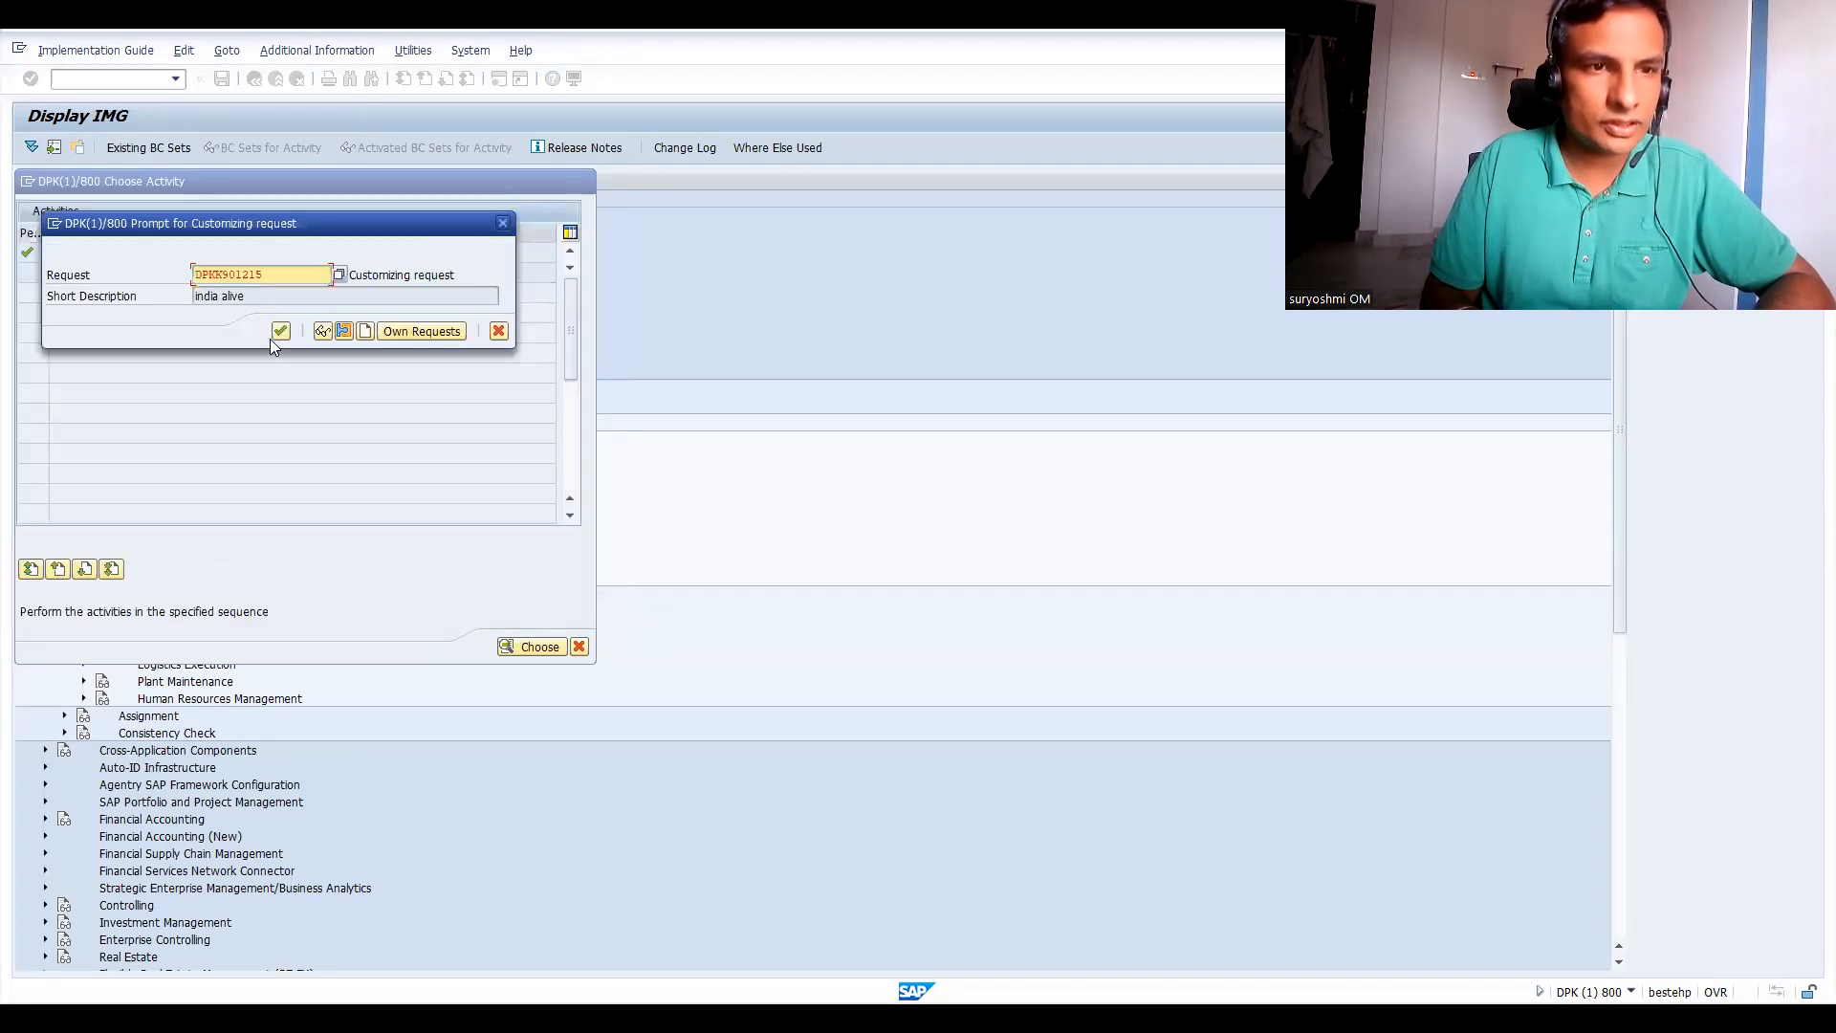
{"action": "left_click", "coordinate": [282, 331]}
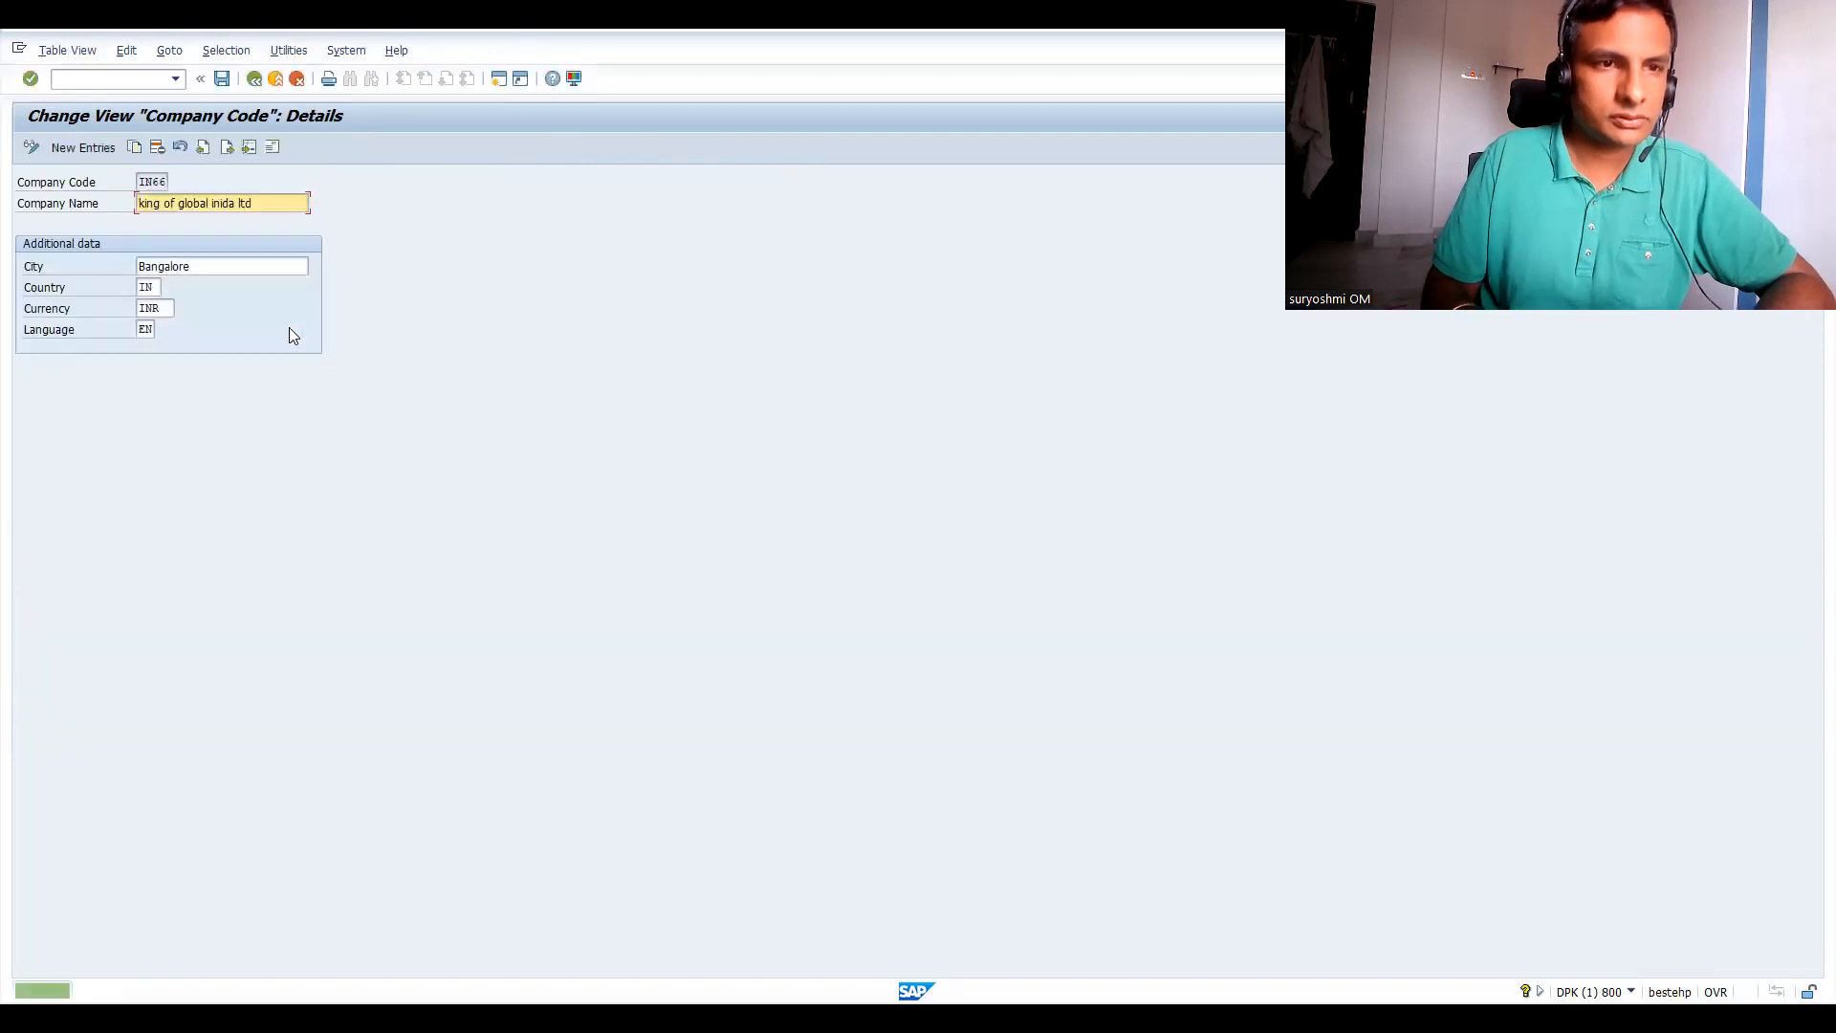
{"action": "left_click", "coordinate": [250, 84]}
{"action": "left_click", "coordinate": [250, 84]}
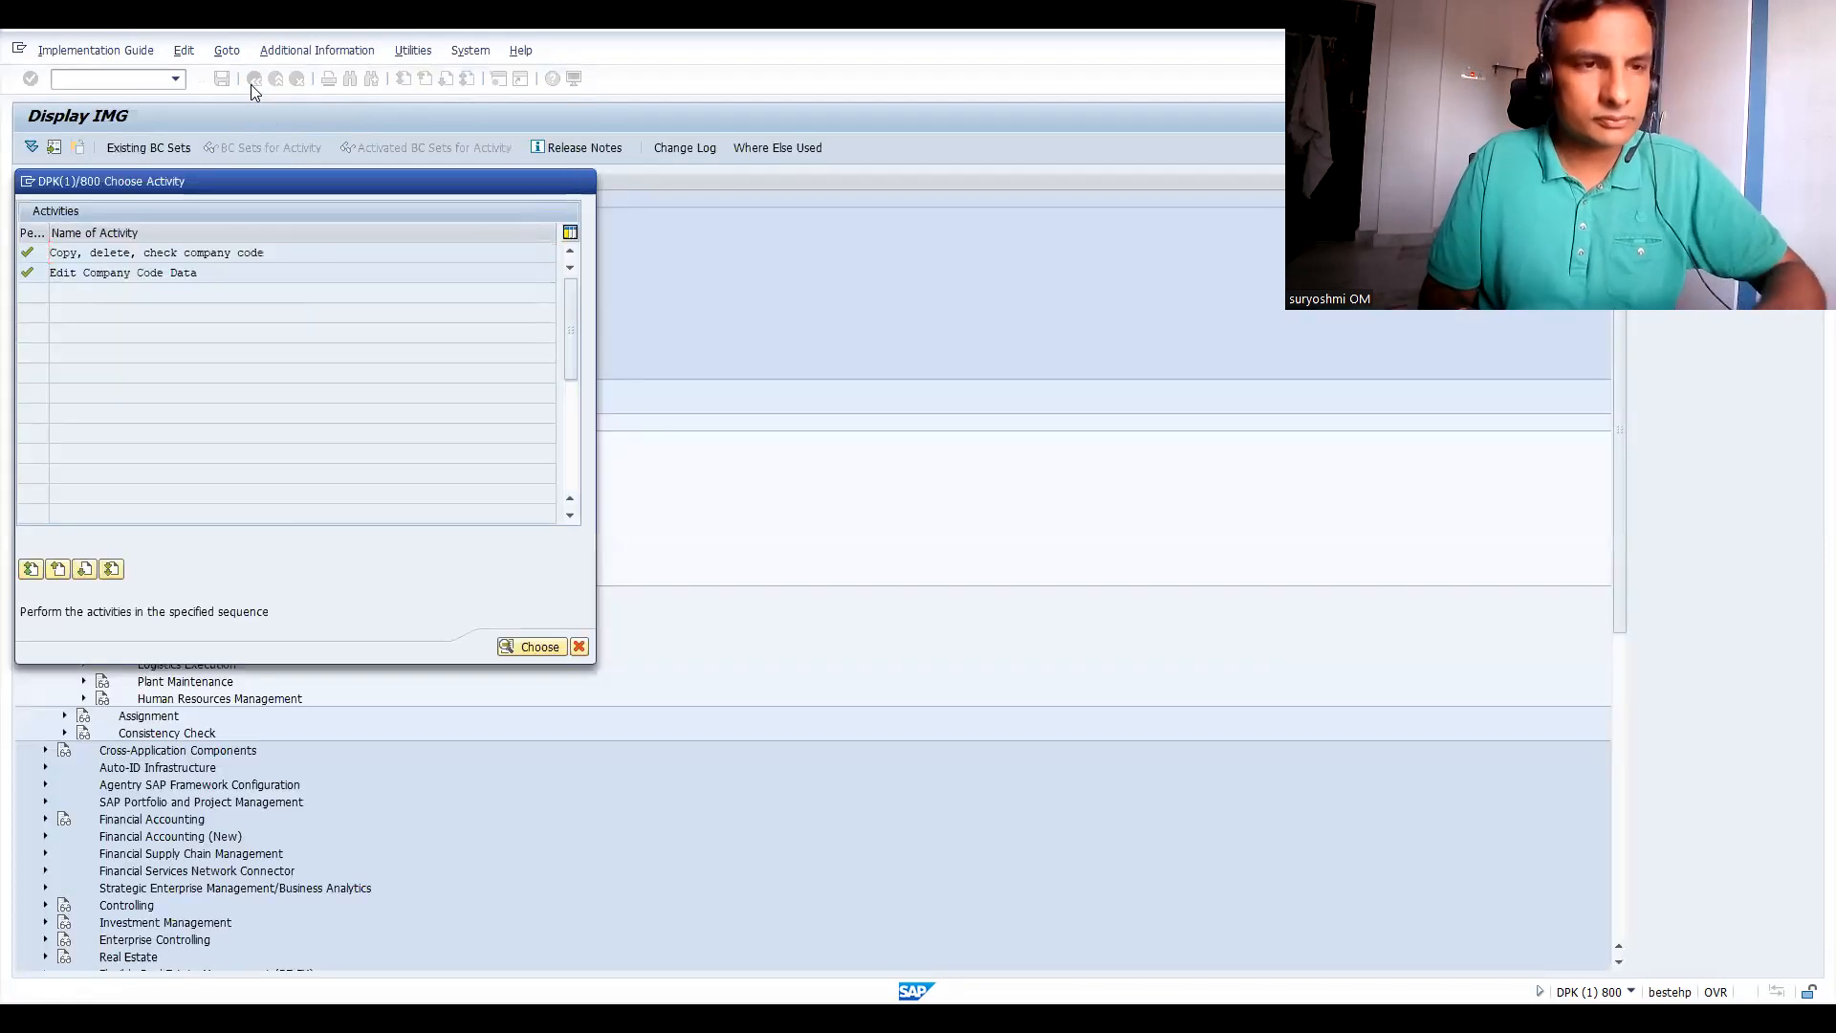
{"action": "key", "text": "Escape"}
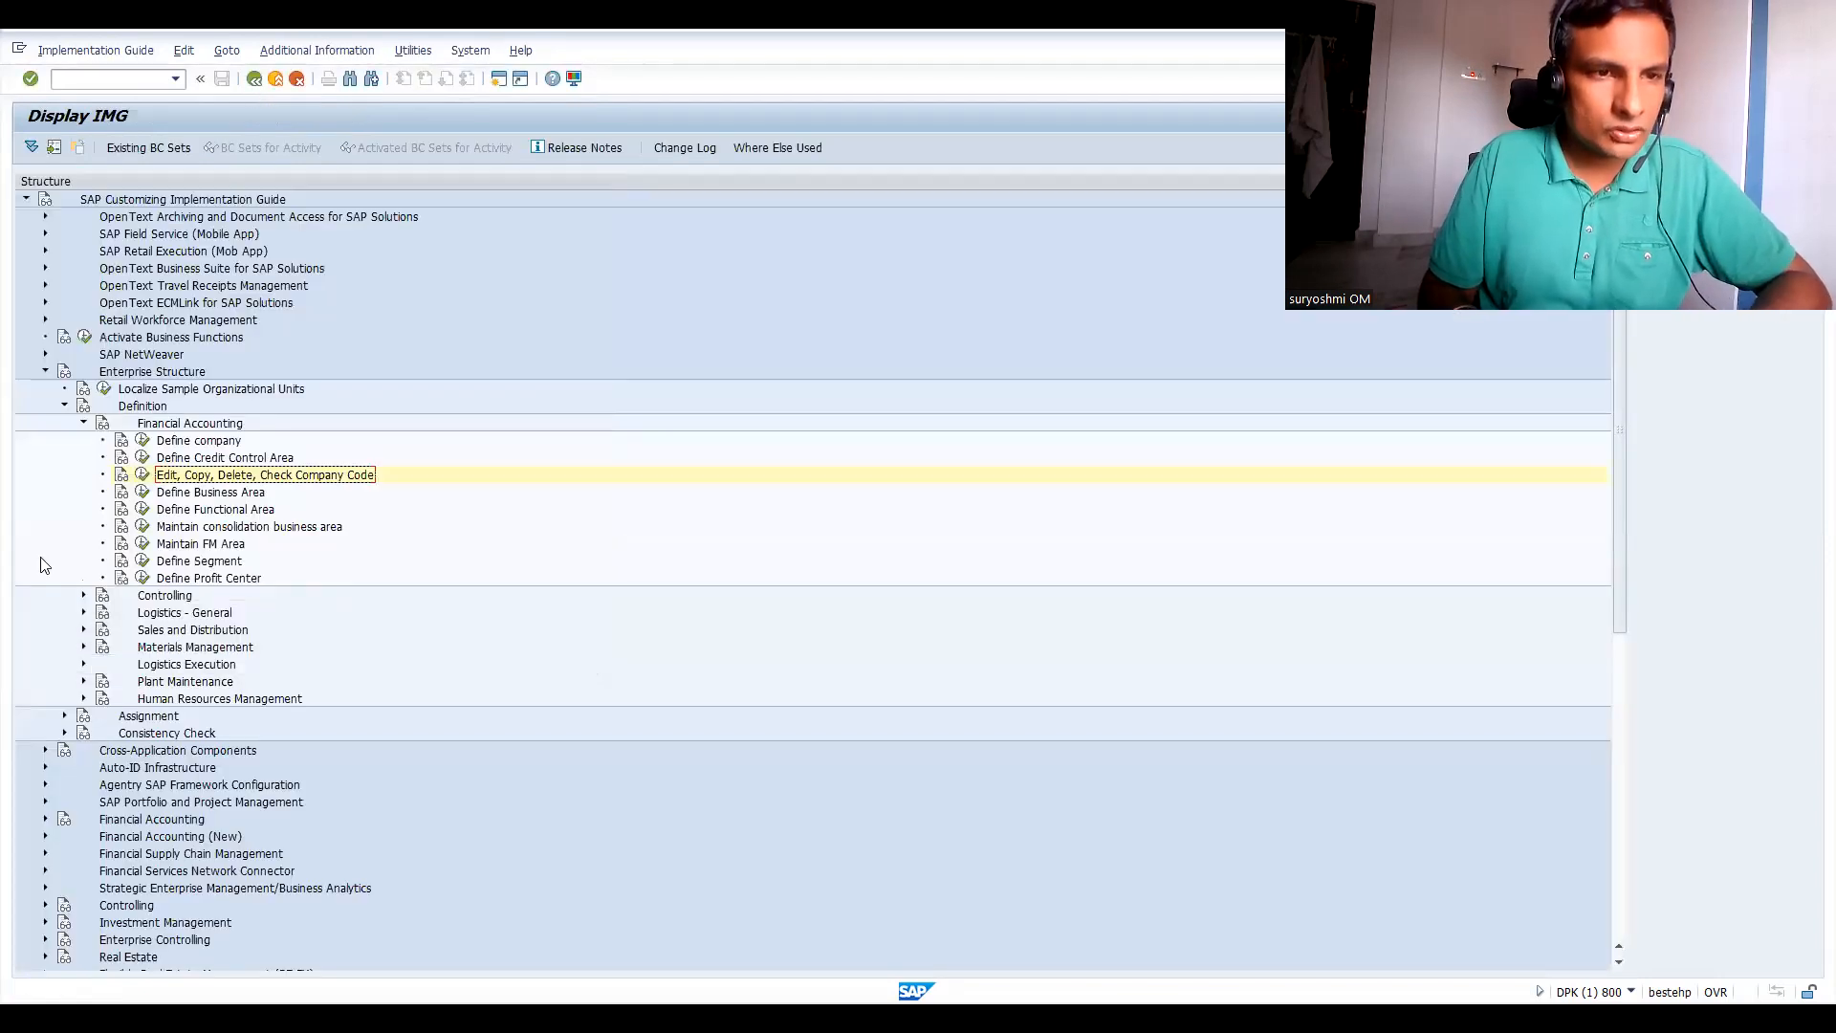
Start the Define Plant activity under Logistics - General and position the plant list at plant 2727.
{"action": "left_click", "coordinate": [83, 612]}
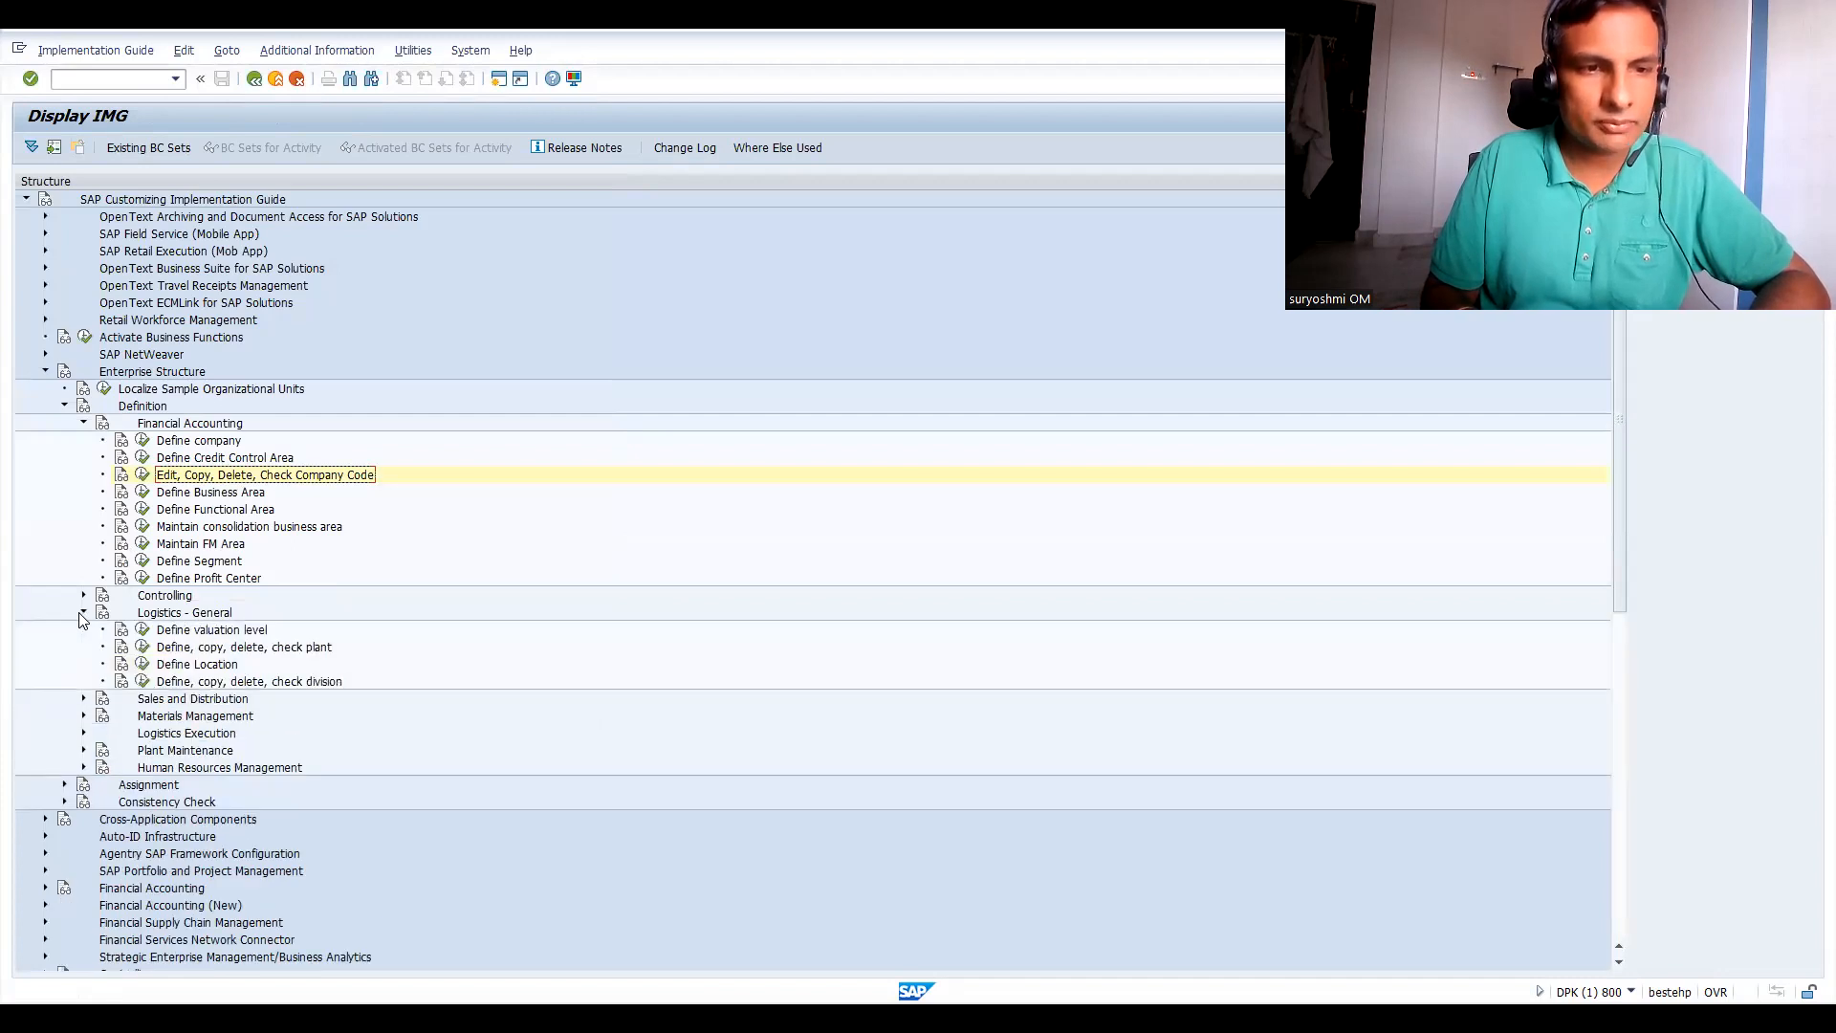
{"action": "left_click", "coordinate": [141, 650]}
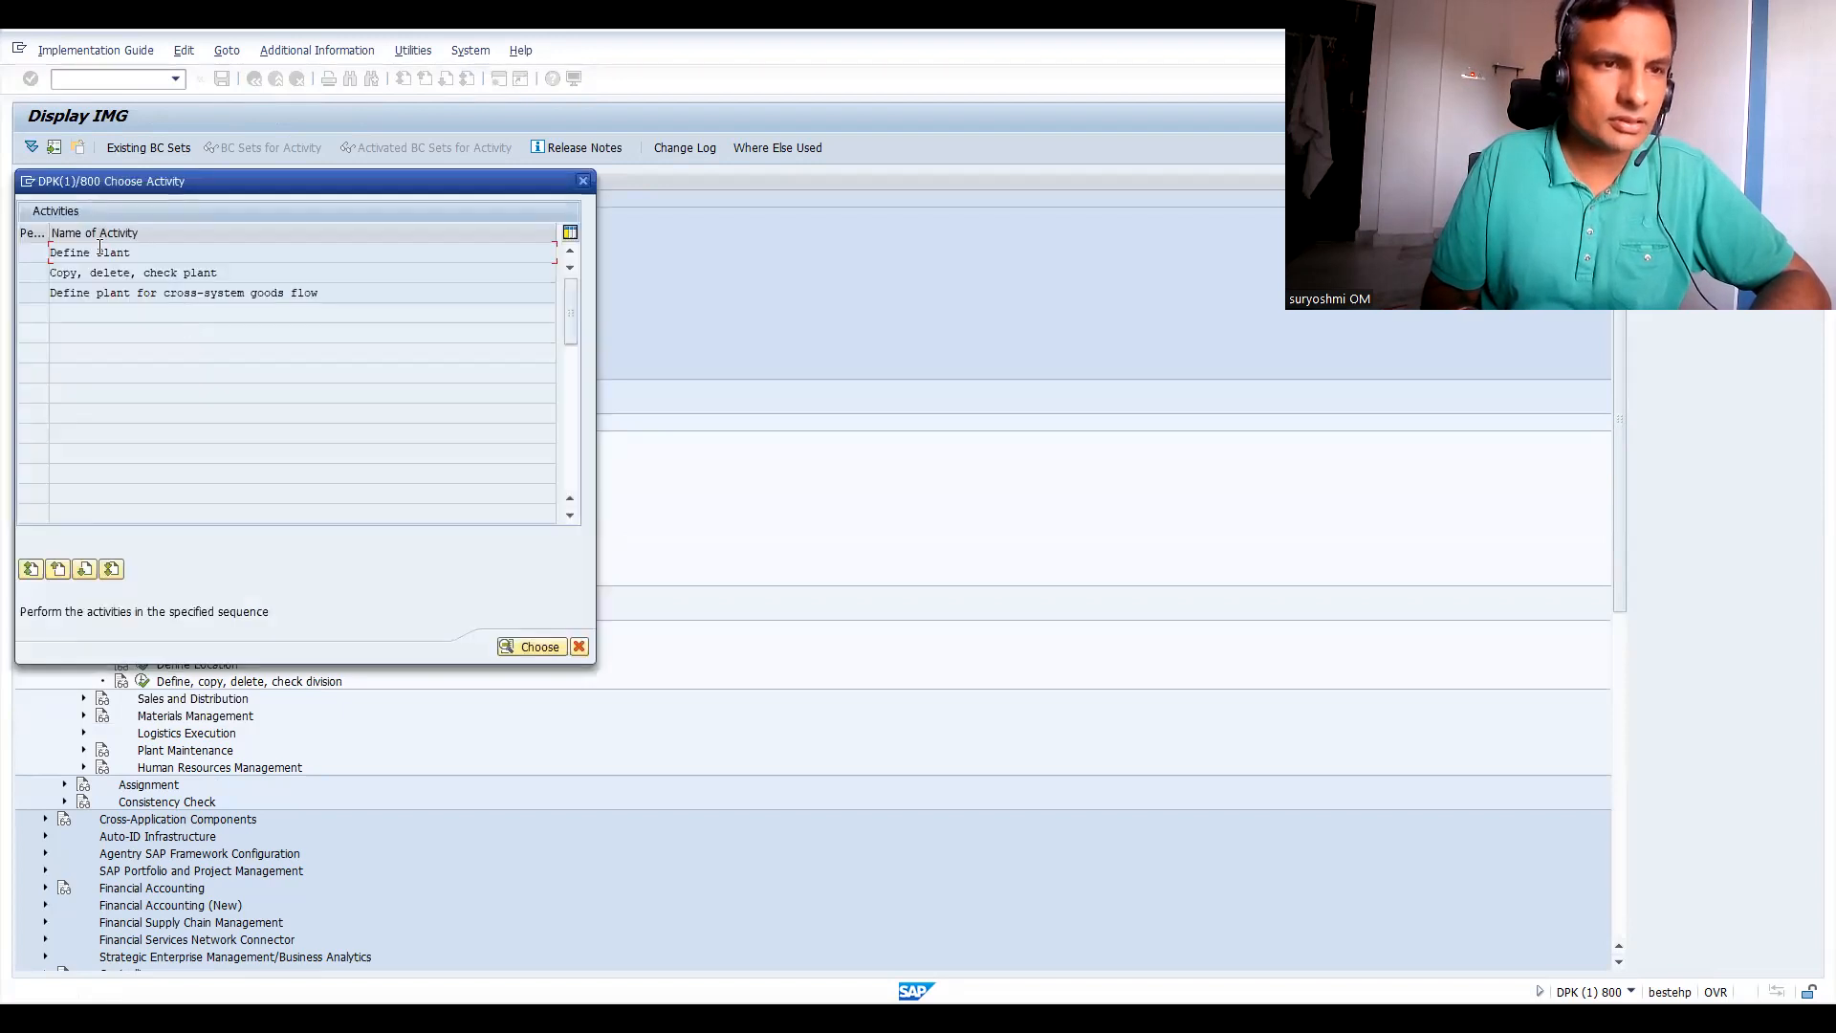
{"action": "double_click", "coordinate": [98, 252]}
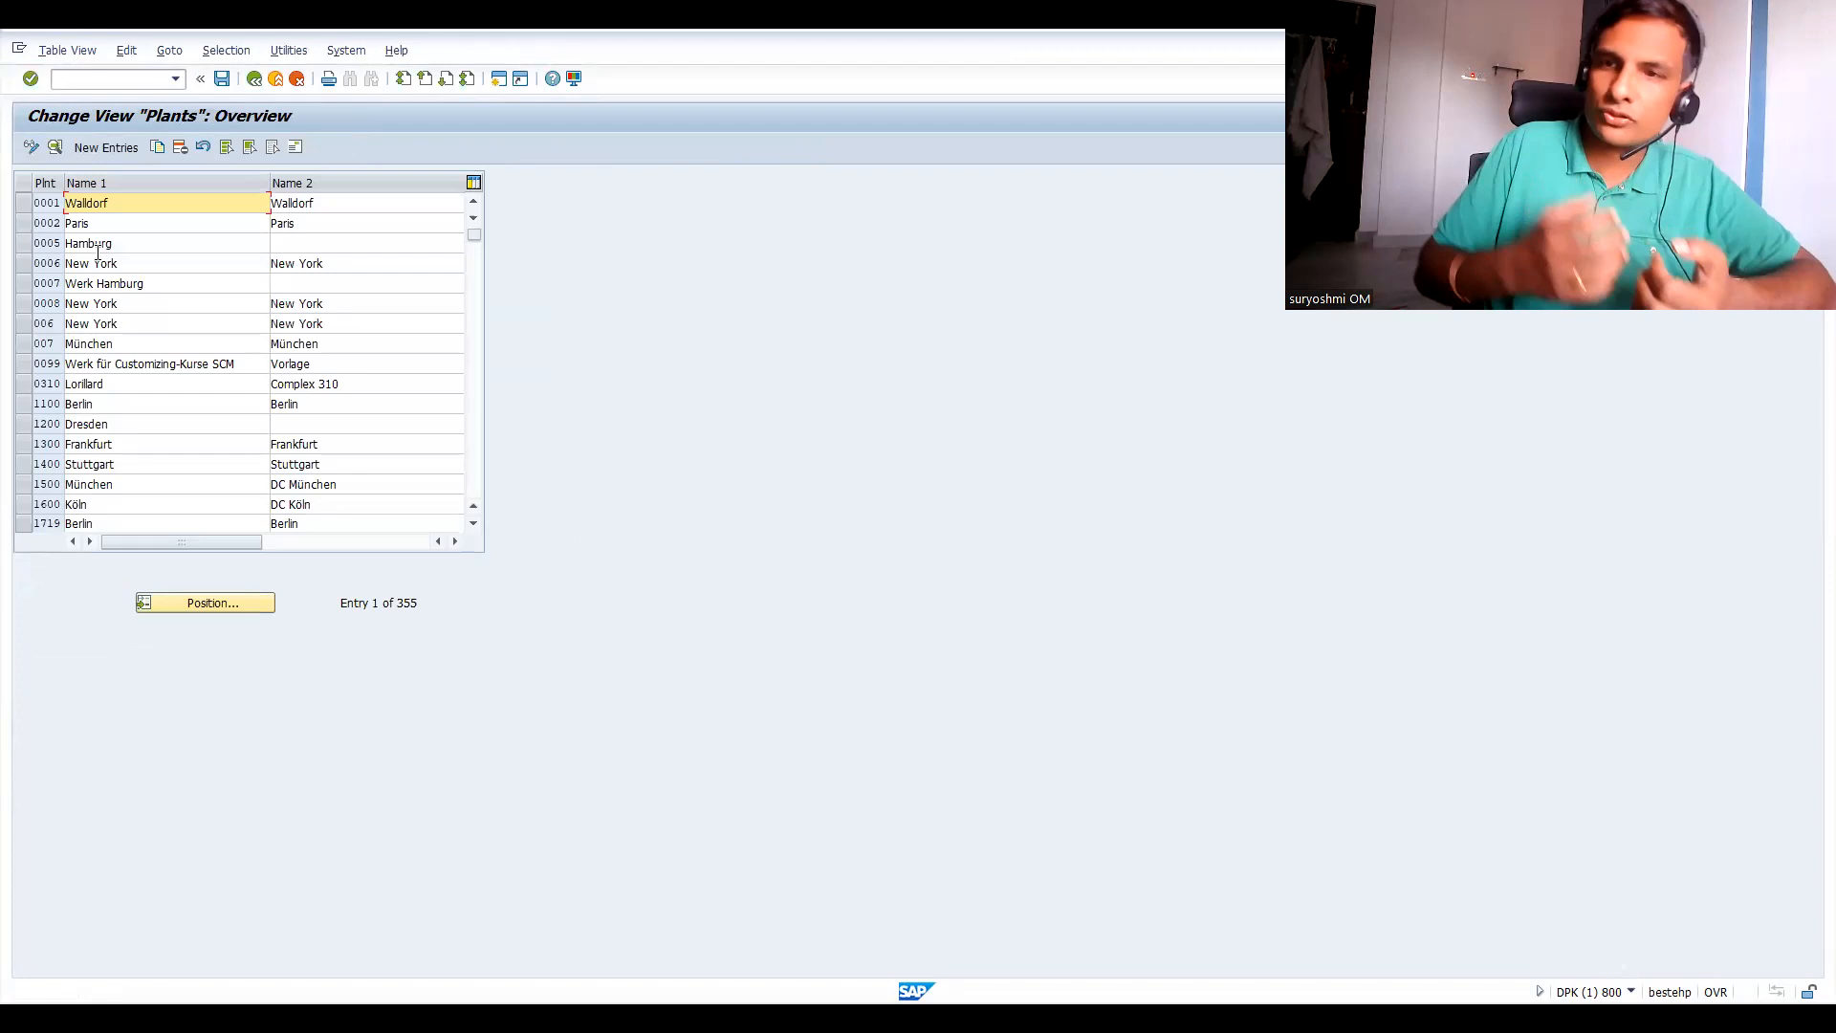
{"action": "left_click", "coordinate": [210, 606]}
{"action": "type", "text": "27"}
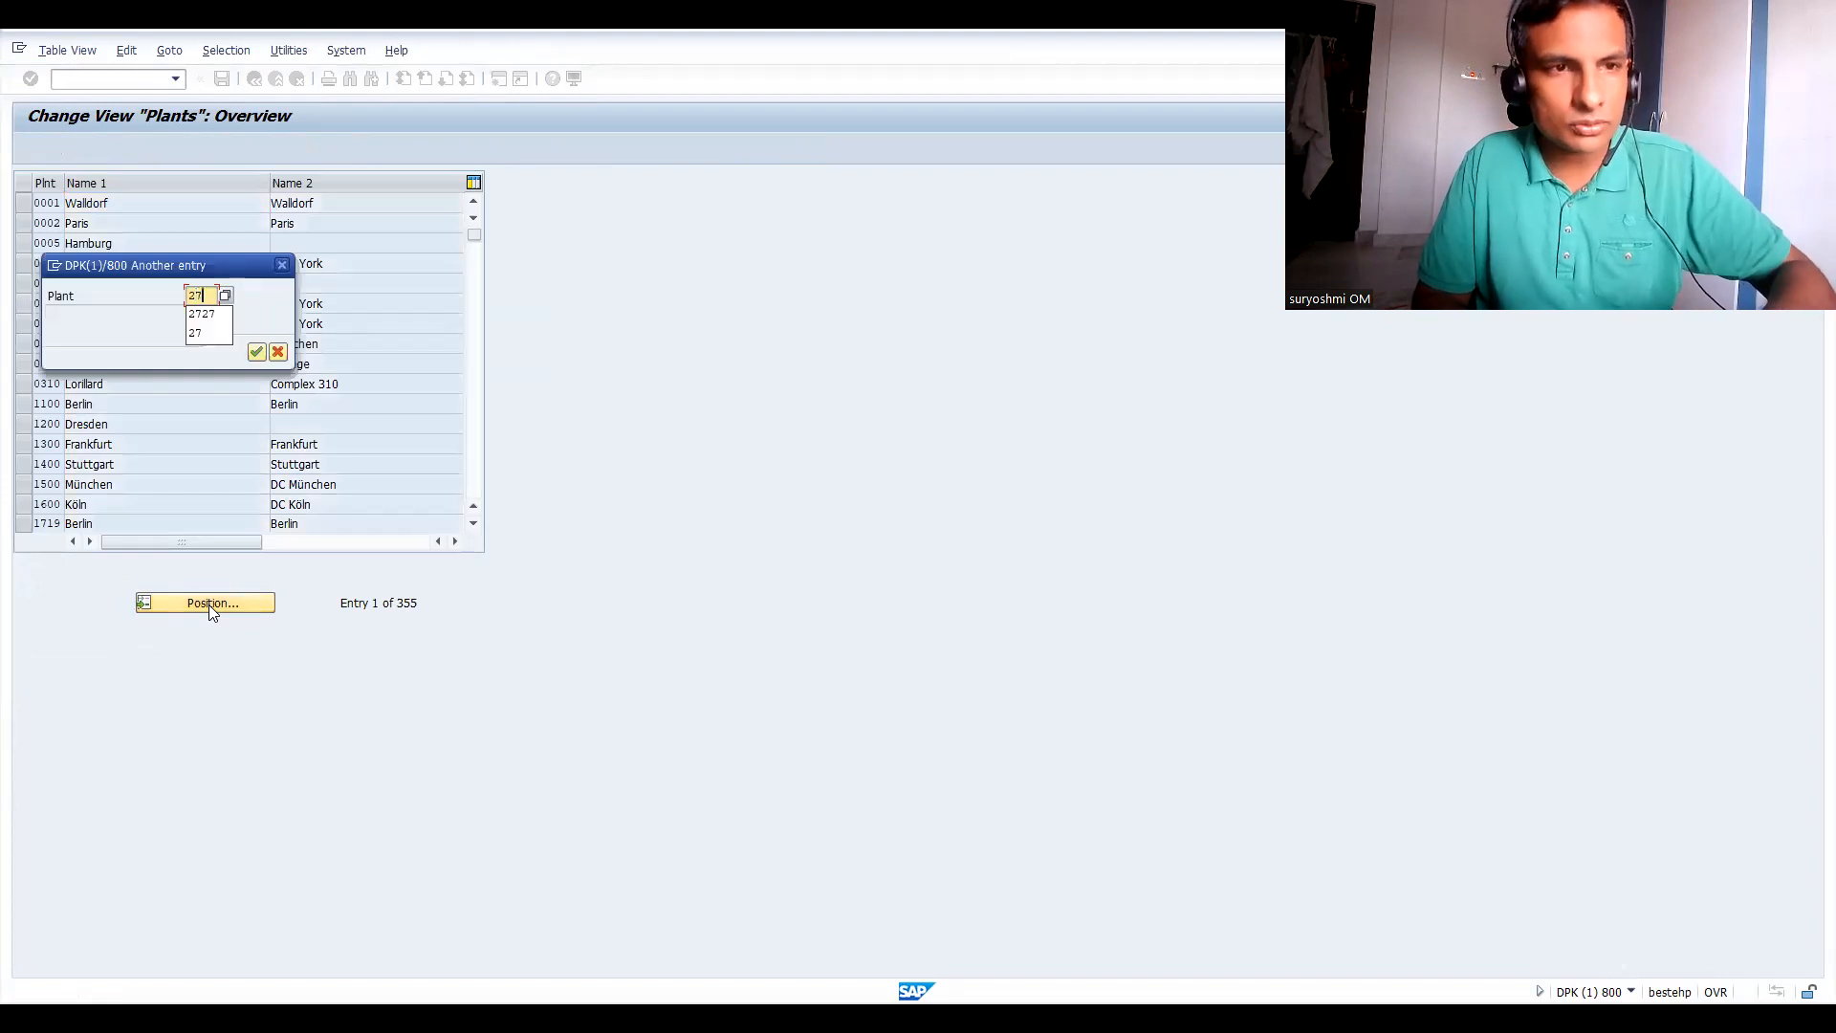
{"action": "type", "text": "27"}
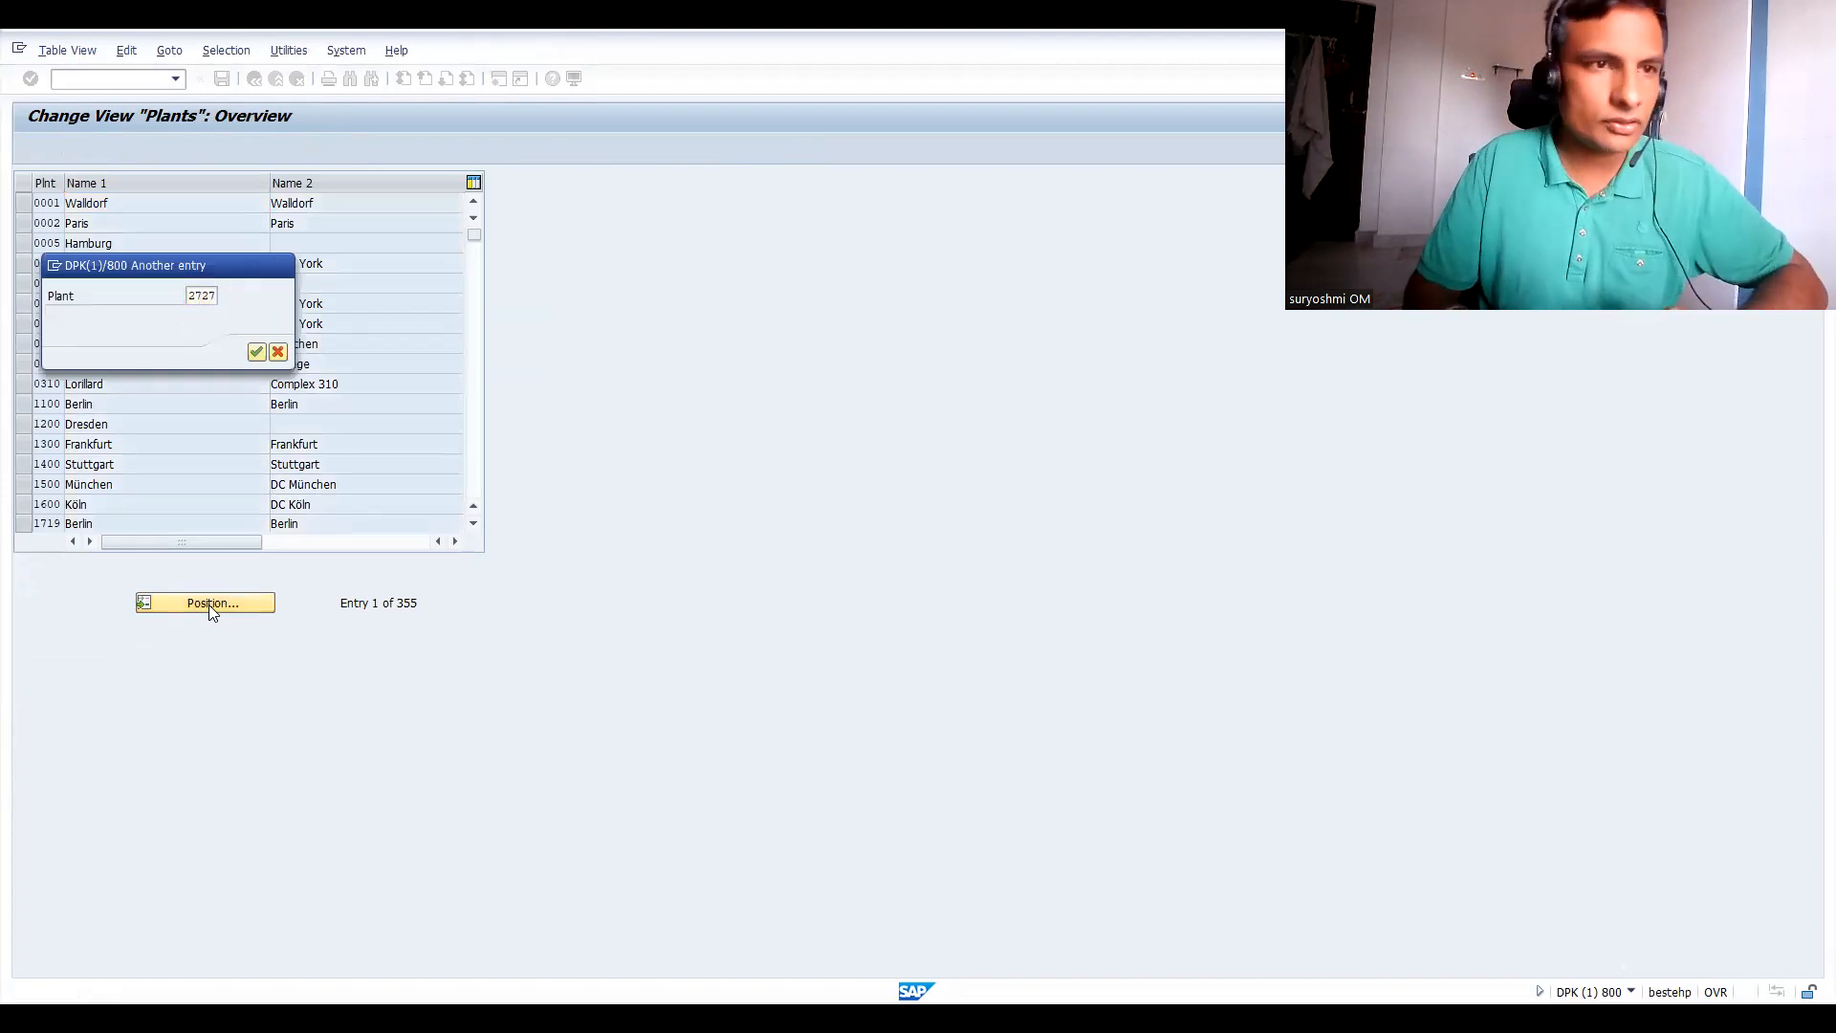
Copy plant 2727 to a new plant with the key IN61.
{"action": "key", "text": "Return"}
{"action": "left_click", "coordinate": [23, 203]}
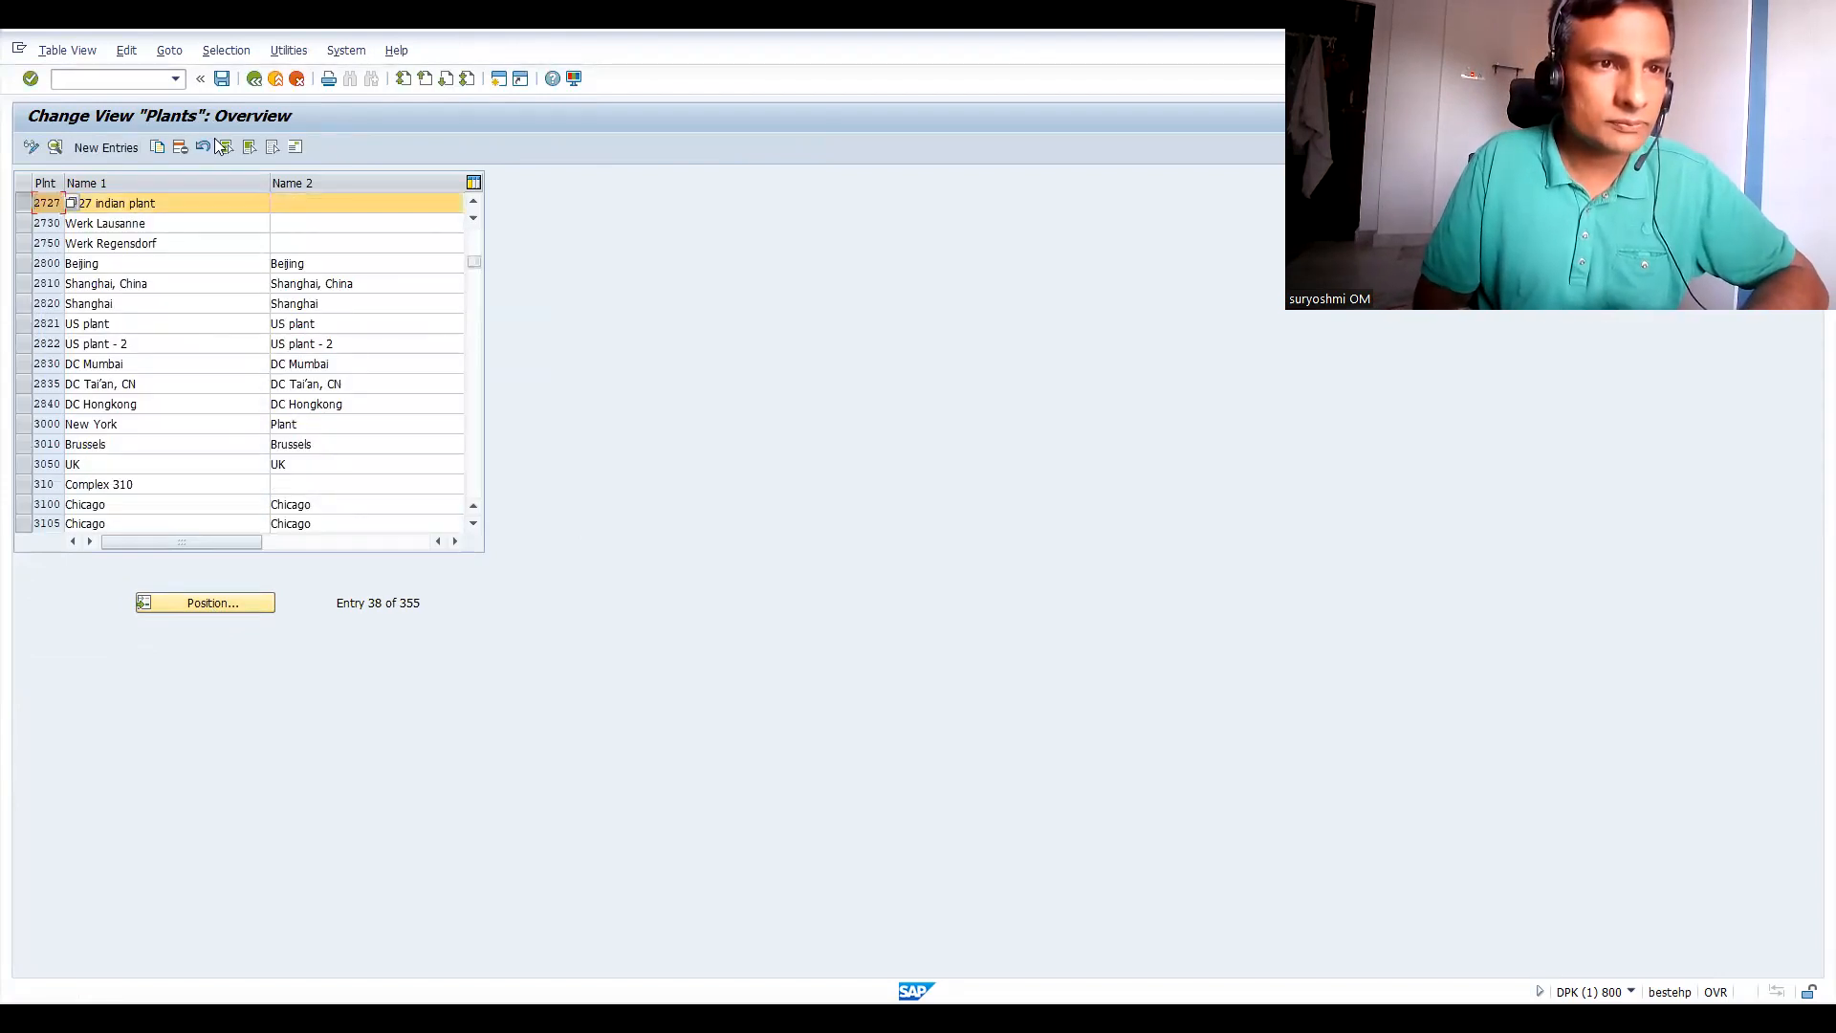
{"action": "left_click", "coordinate": [160, 149]}
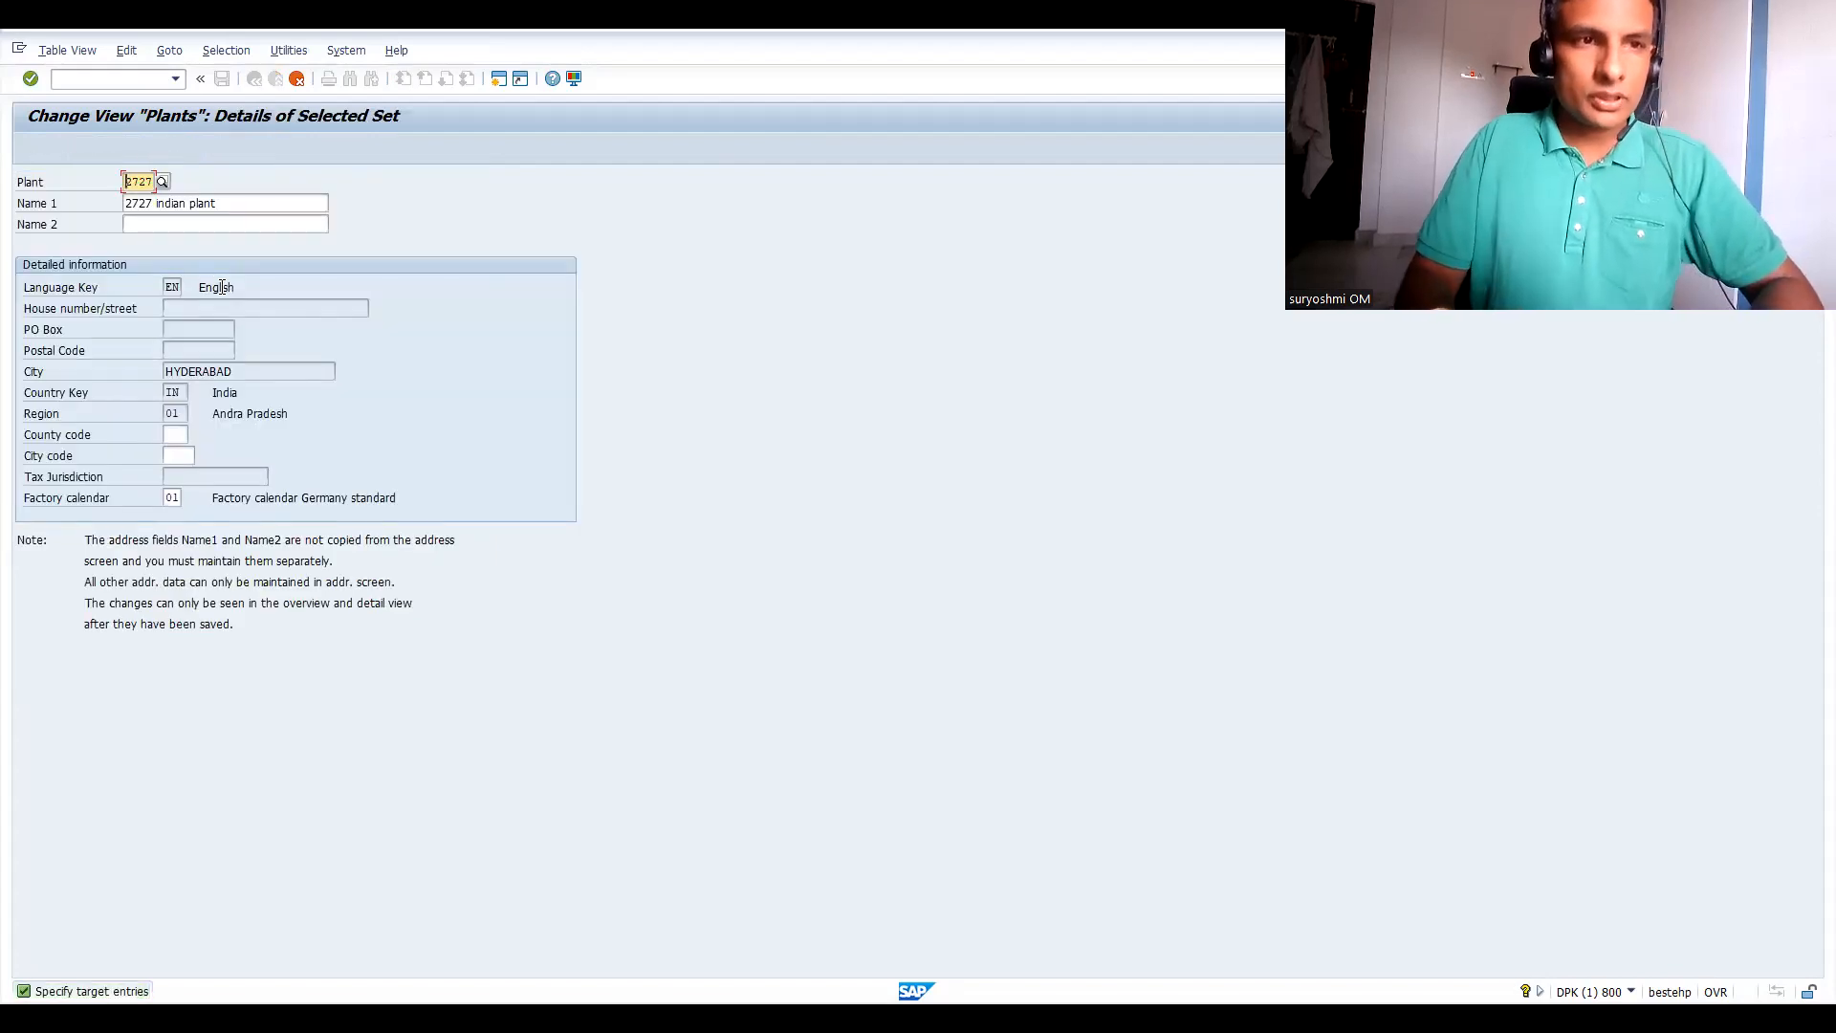
{"action": "type", "text": "IN6"}
{"action": "key", "text": "Delete"}
{"action": "key", "text": "Delete"}
{"action": "type", "text": "1"}
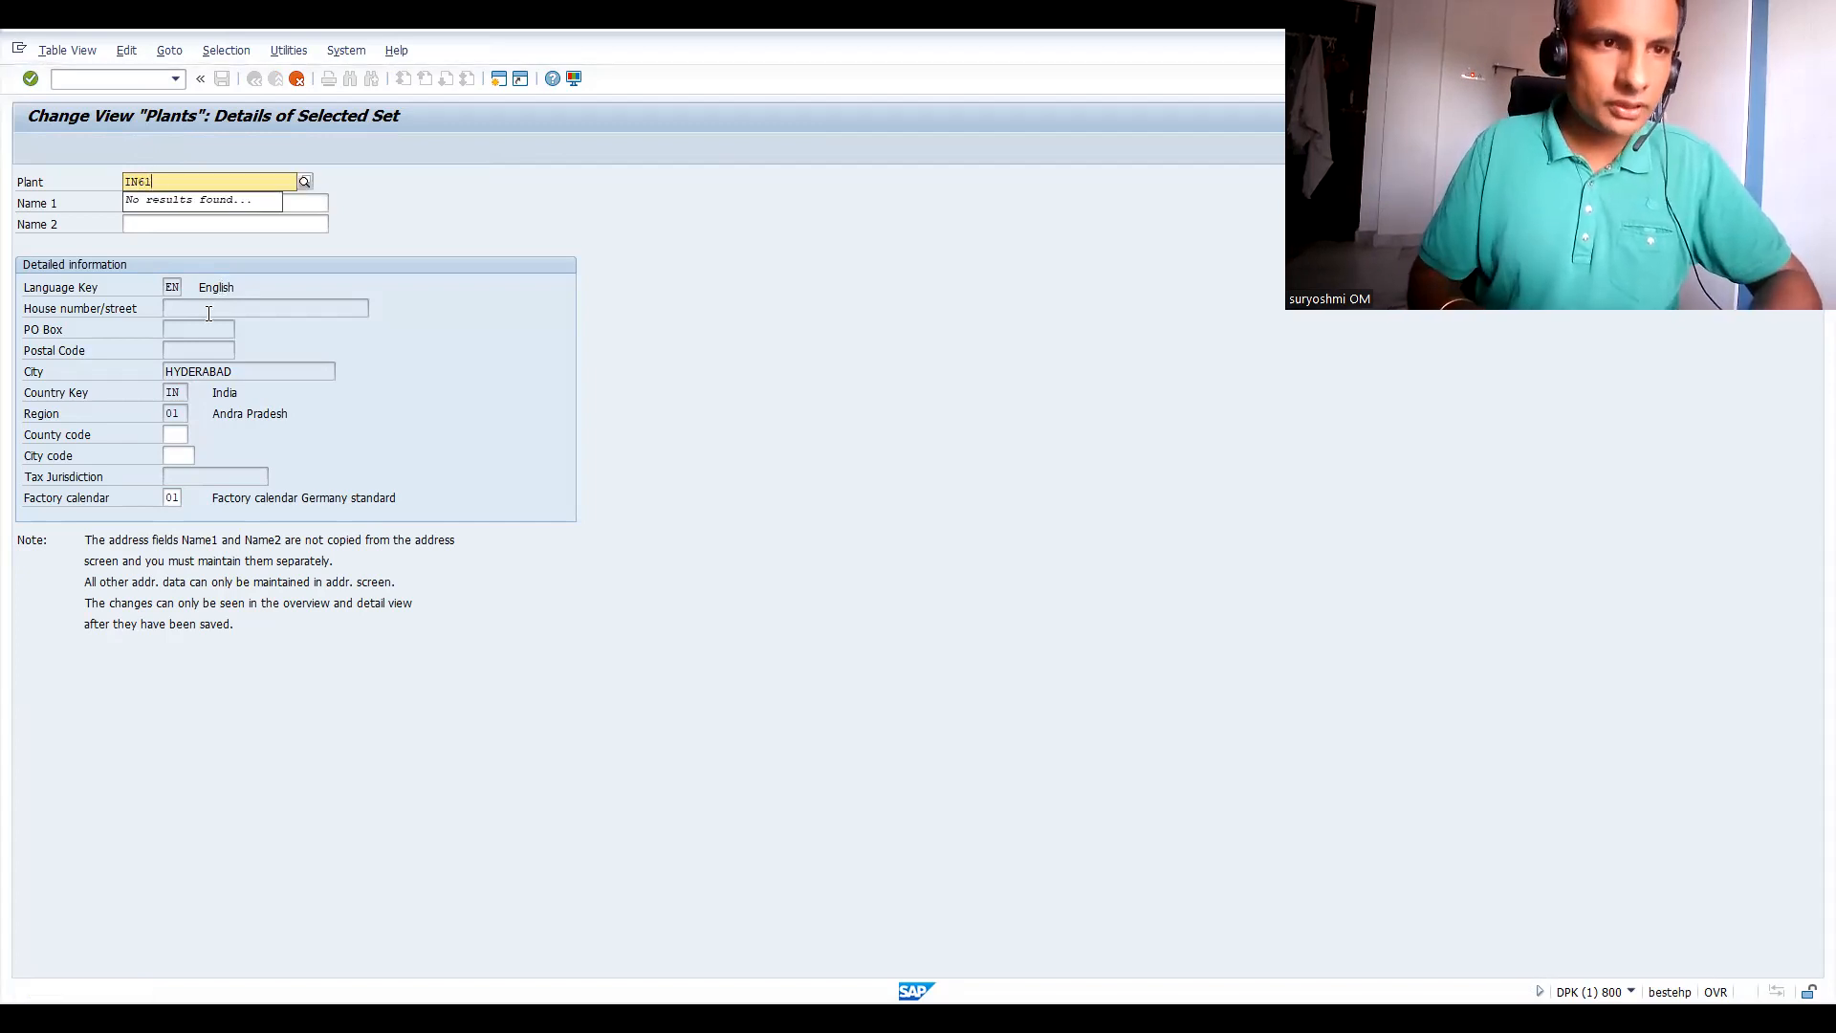
{"action": "key", "text": "Return"}
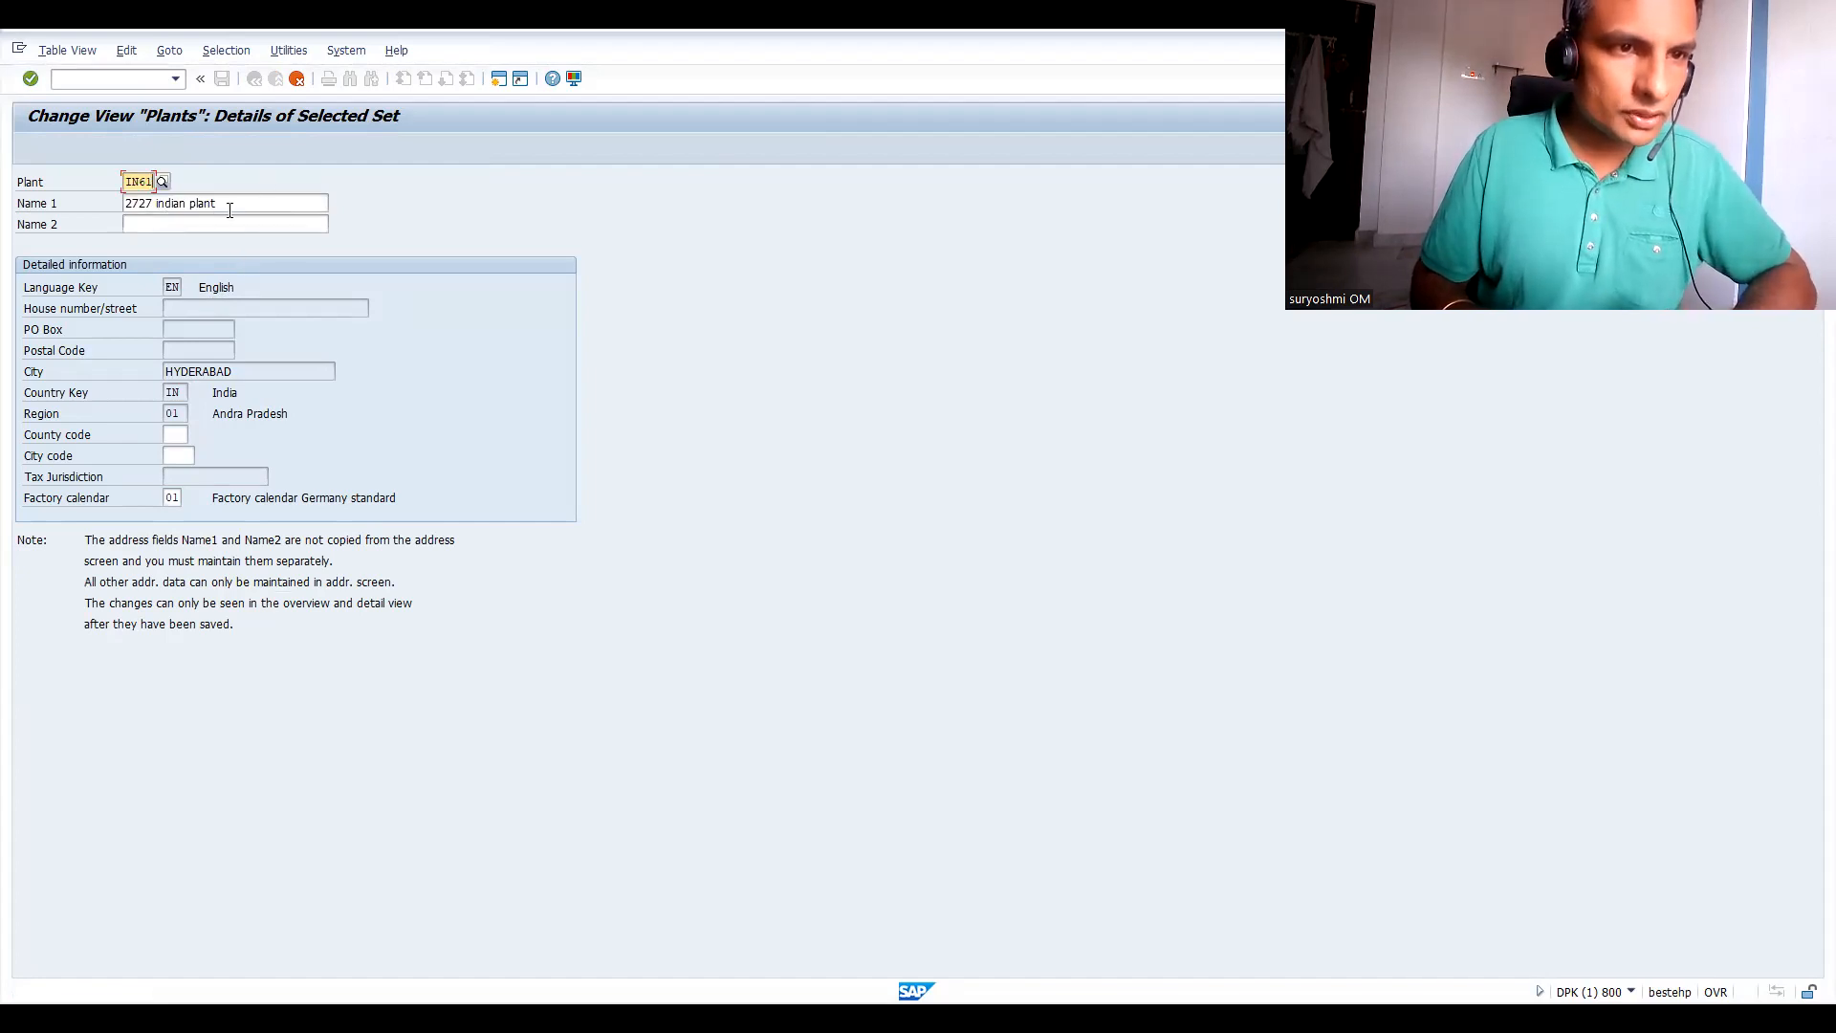
Set the first name line of plant IN61 to "IN61 PLANT" and proceed to its address.
{"action": "left_click_drag", "start_coordinate": [231, 204], "coordinate": [122, 204]}
{"action": "key", "text": "BackSpace"}
{"action": "type", "text": "IN61 PLANT"}
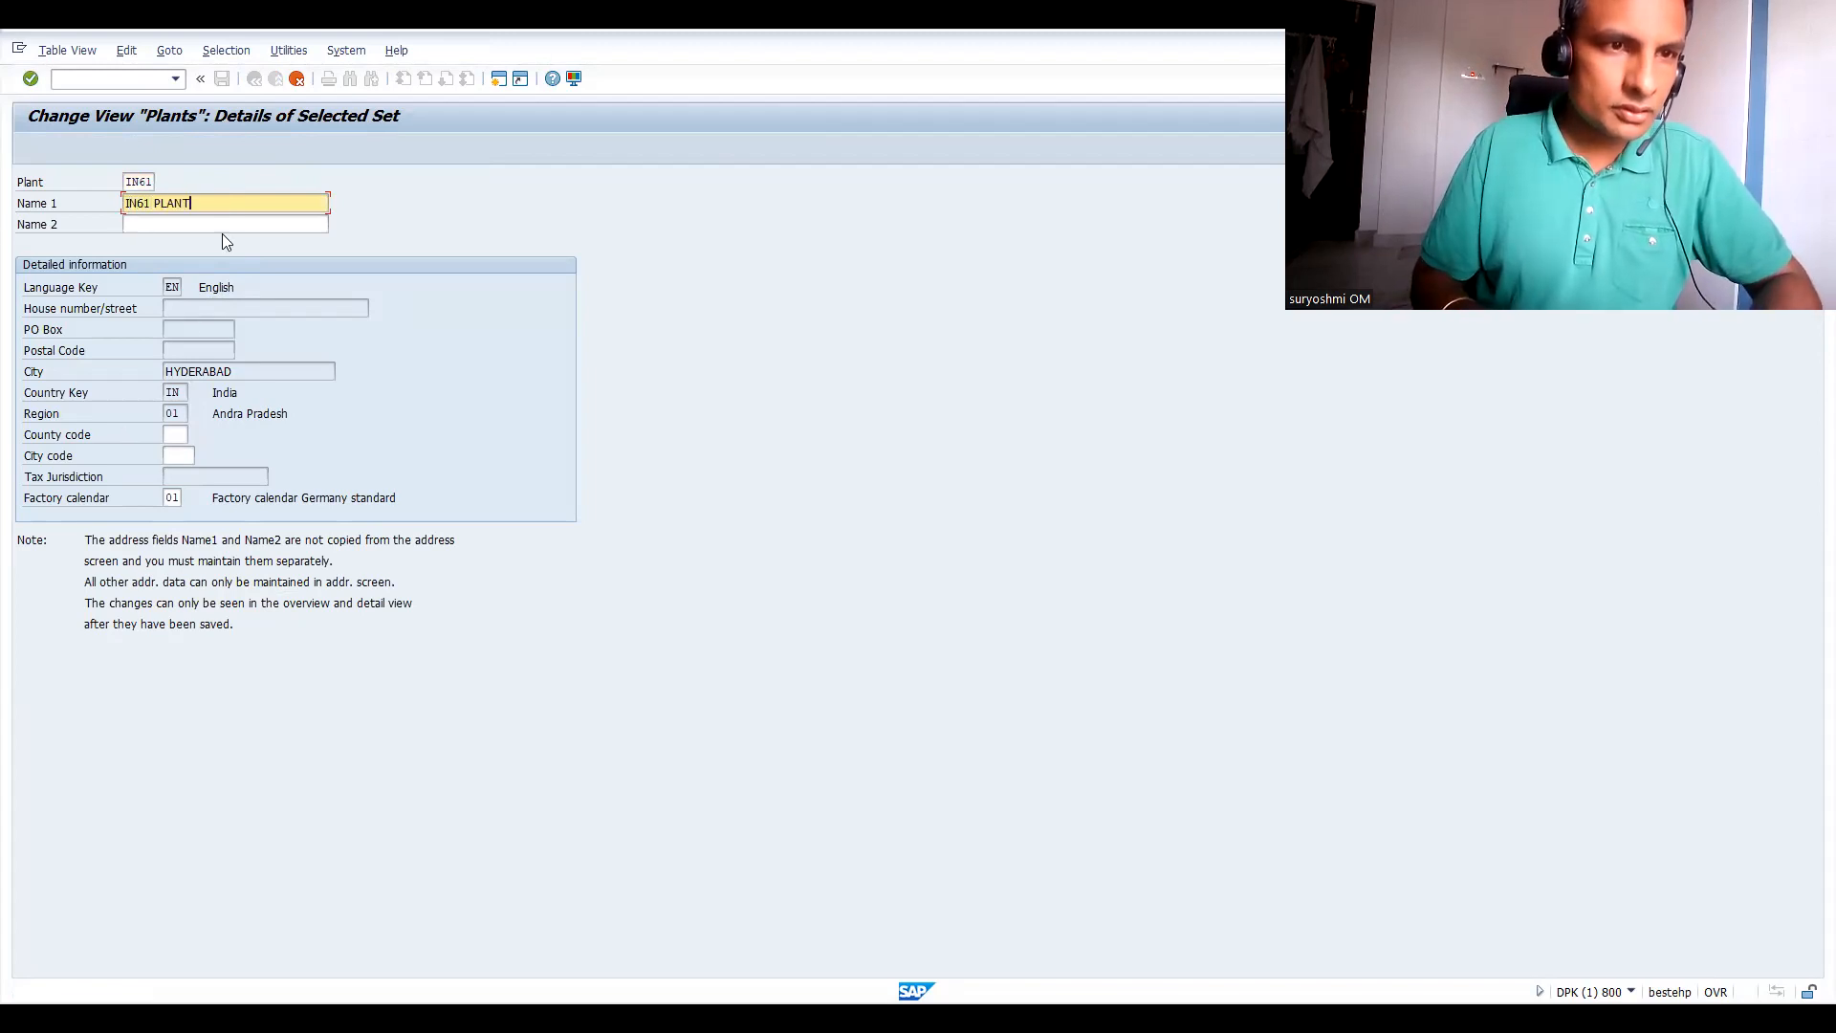
{"action": "key", "text": "Return"}
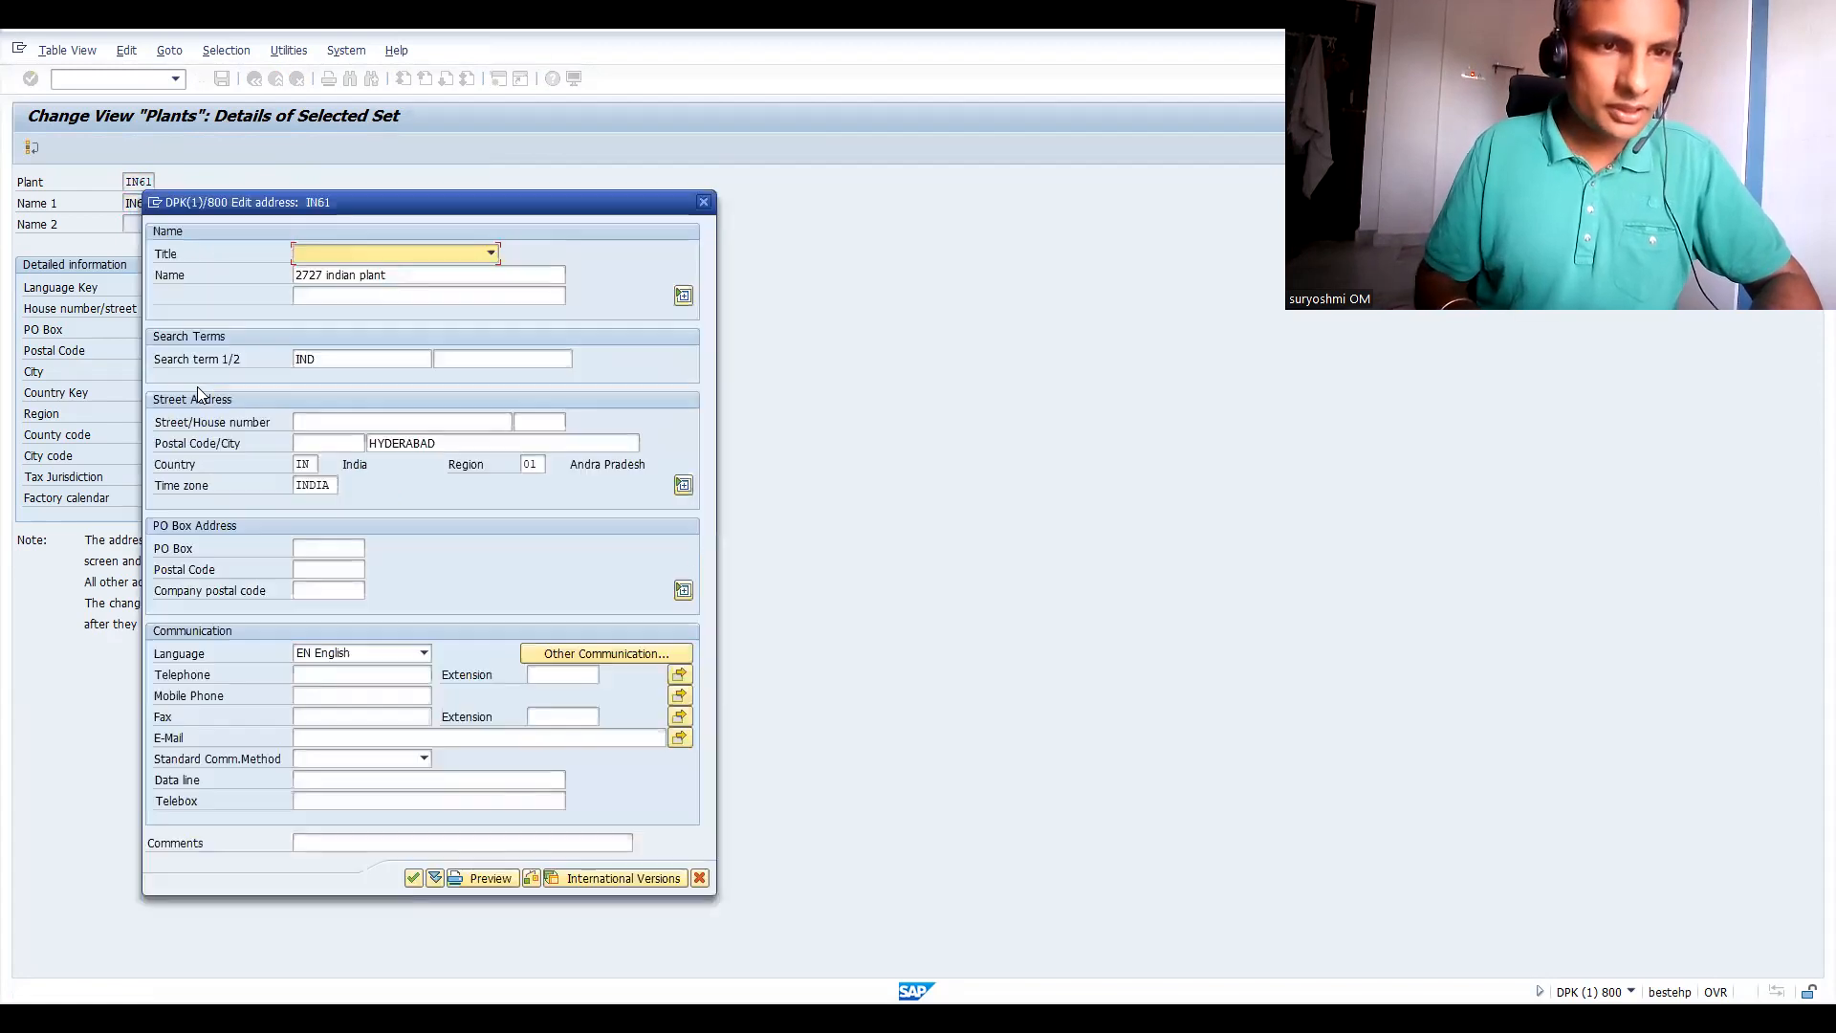
In the address of IN61, set the name to "IN61 PLANT BANGALORE" and the city to BANGALORE.
{"action": "triple_click", "coordinate": [392, 276]}
{"action": "type", "text": "IN"}
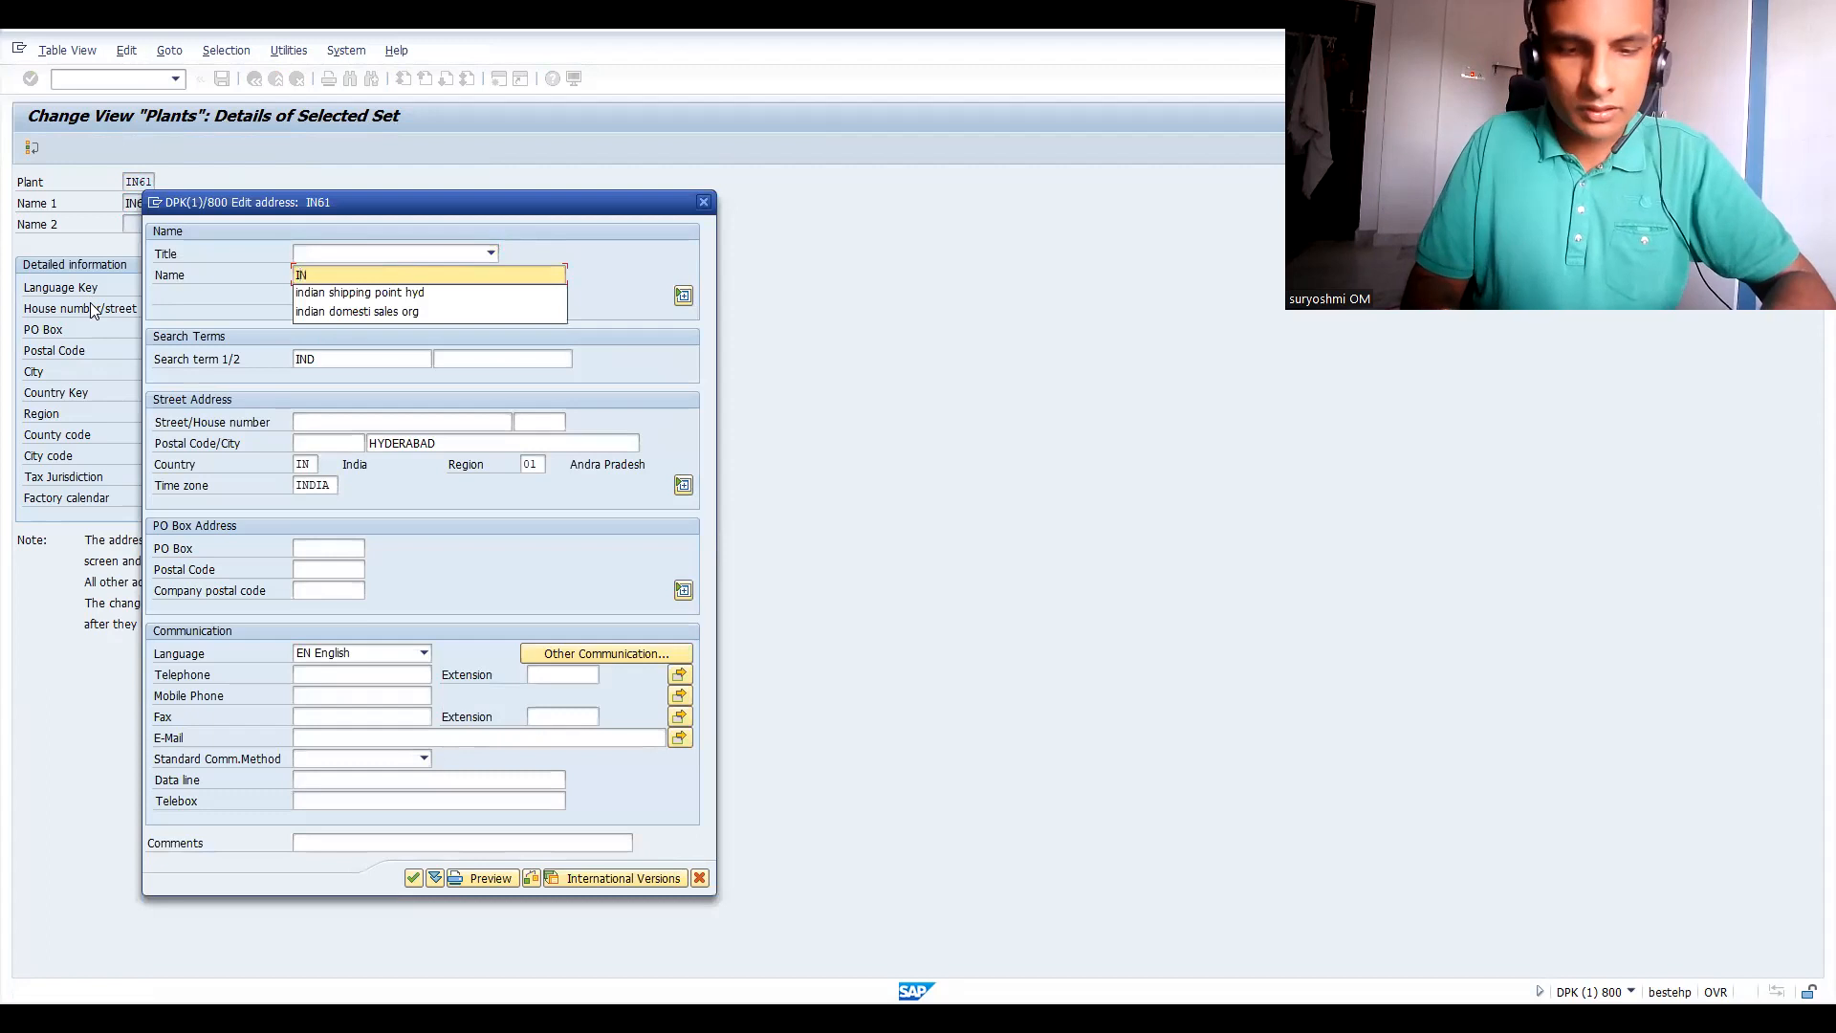
{"action": "type", "text": "61 PLANT BANGALORE"}
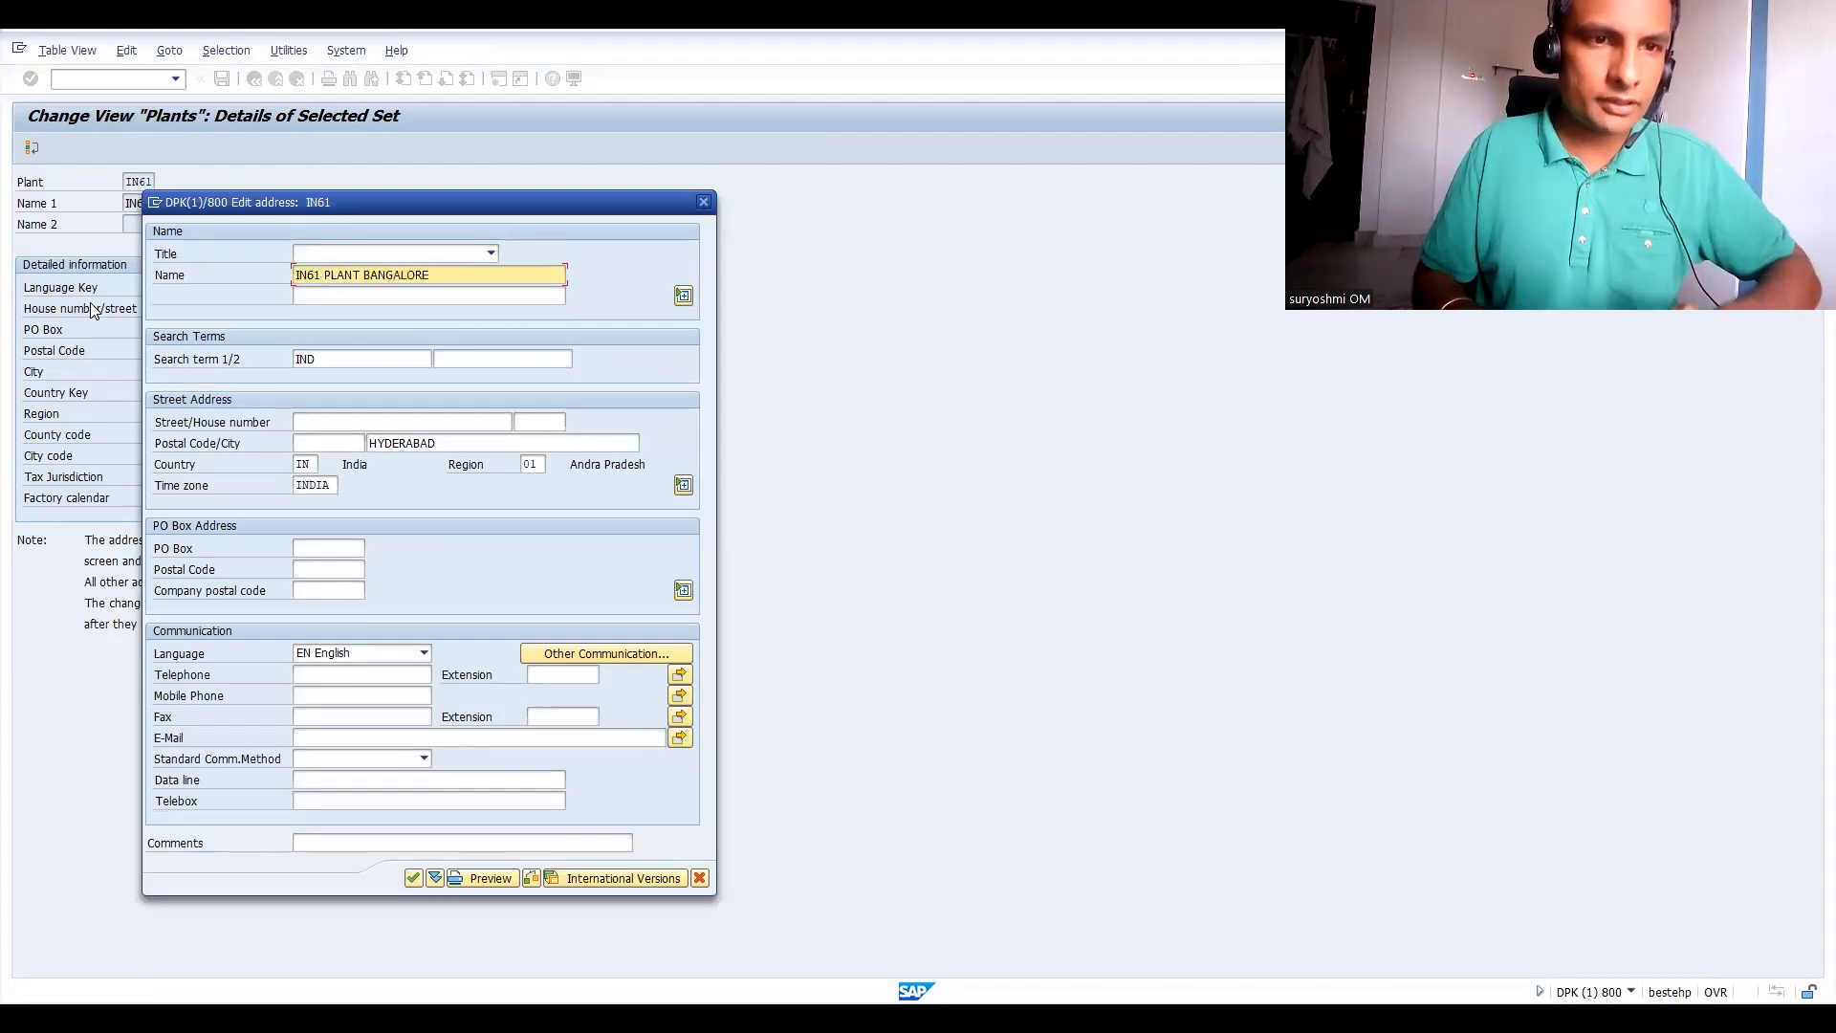
{"action": "double_click", "coordinate": [421, 443]}
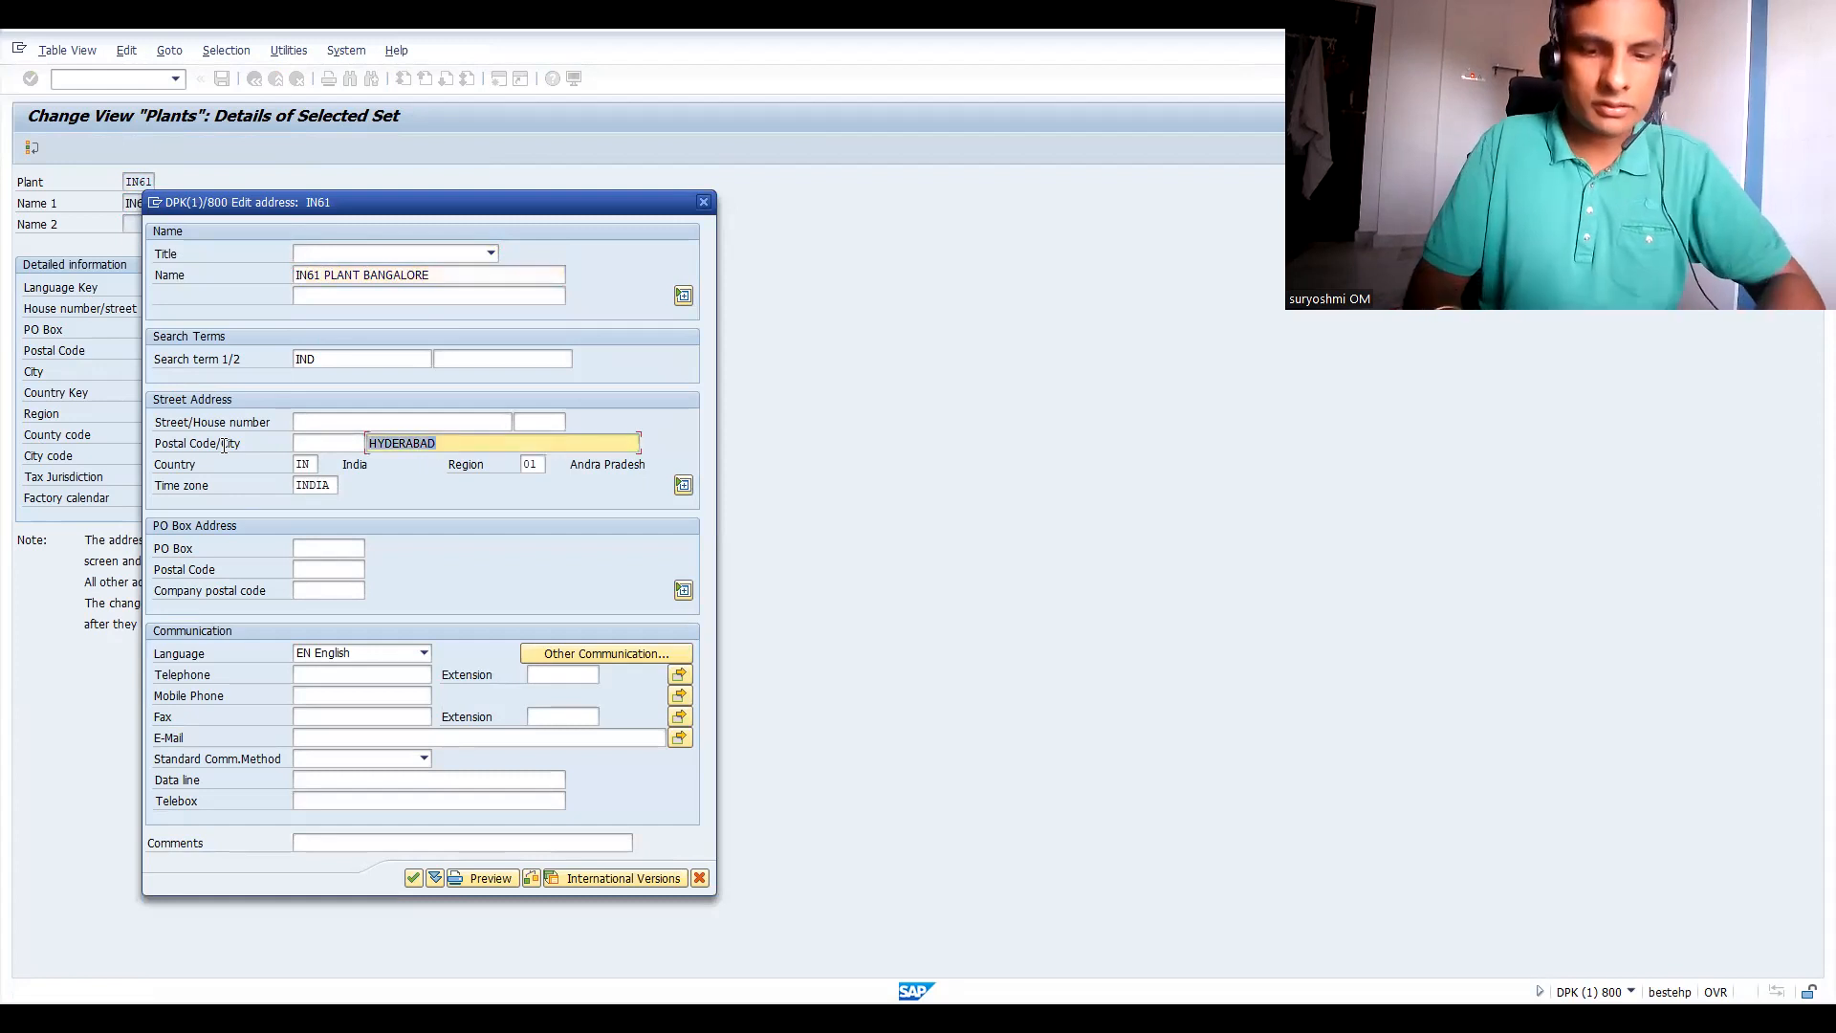
{"action": "type", "text": "BANGALORE"}
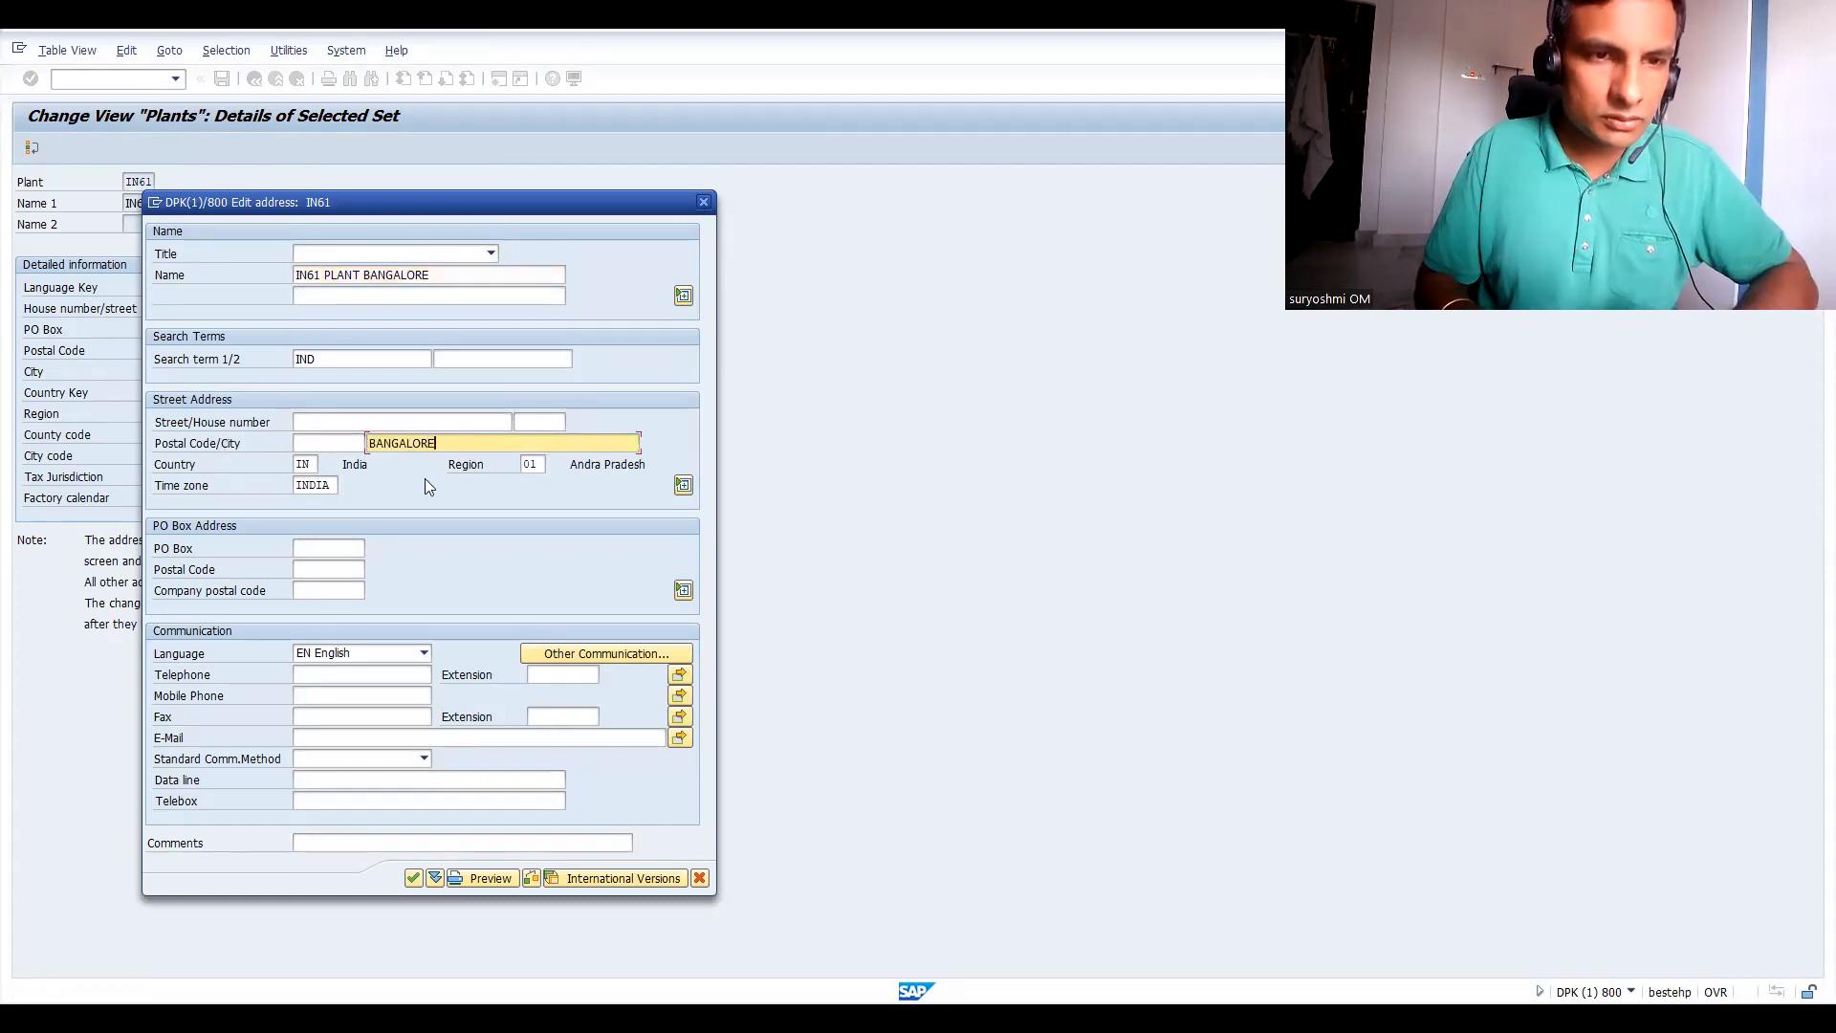
Set the region of IN61 to 10 (Karnataka), accept the address, and save the new plant.
{"action": "double_click", "coordinate": [533, 466]}
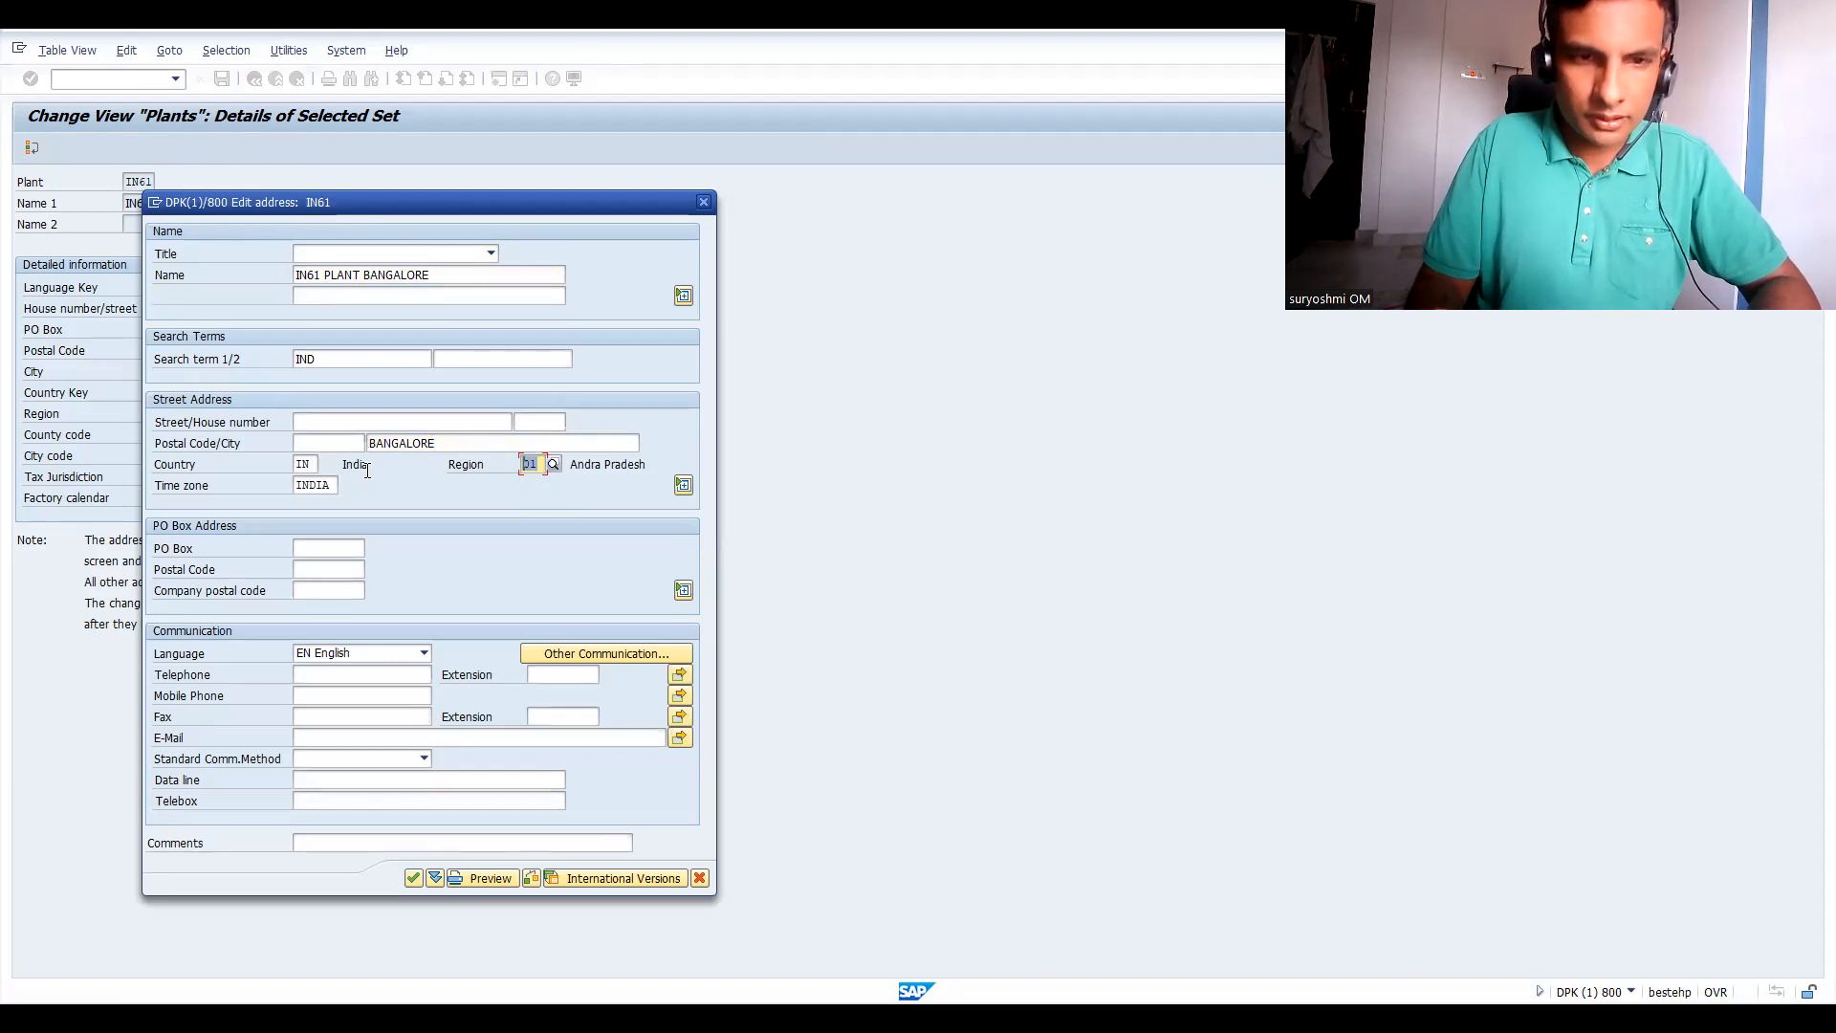
{"action": "type", "text": "10"}
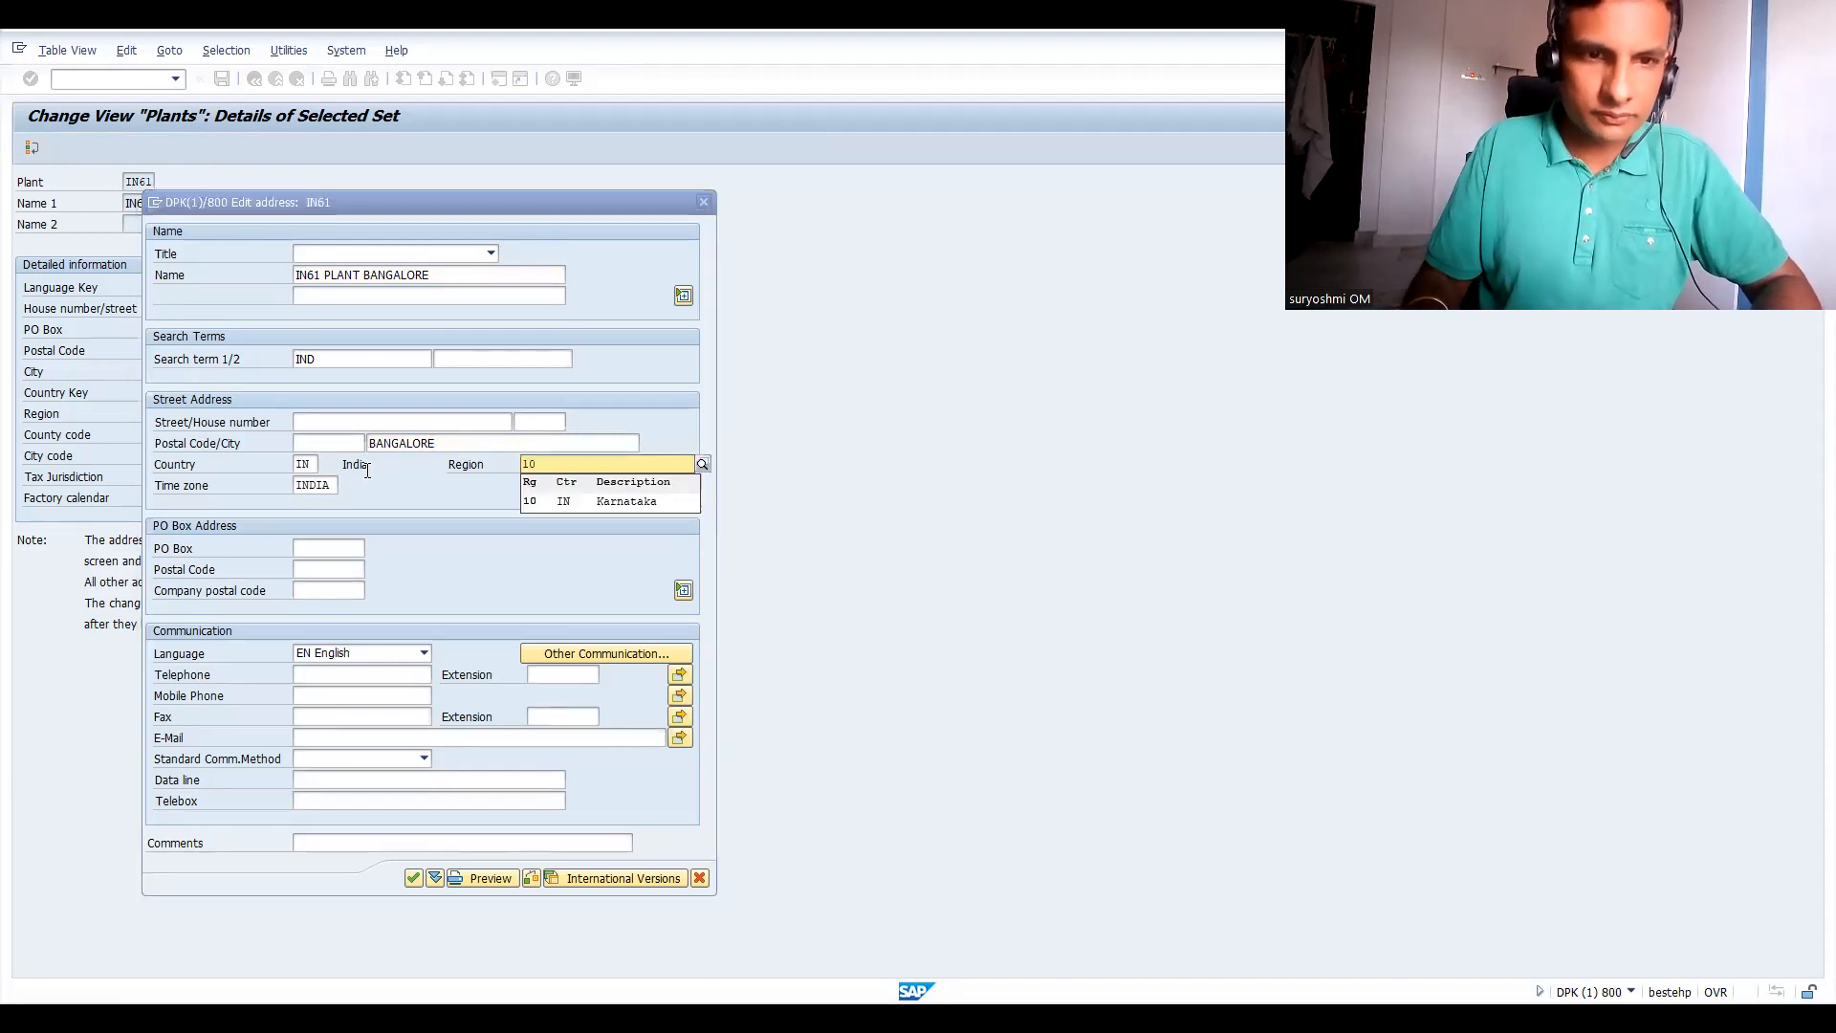
{"action": "key", "text": "Return"}
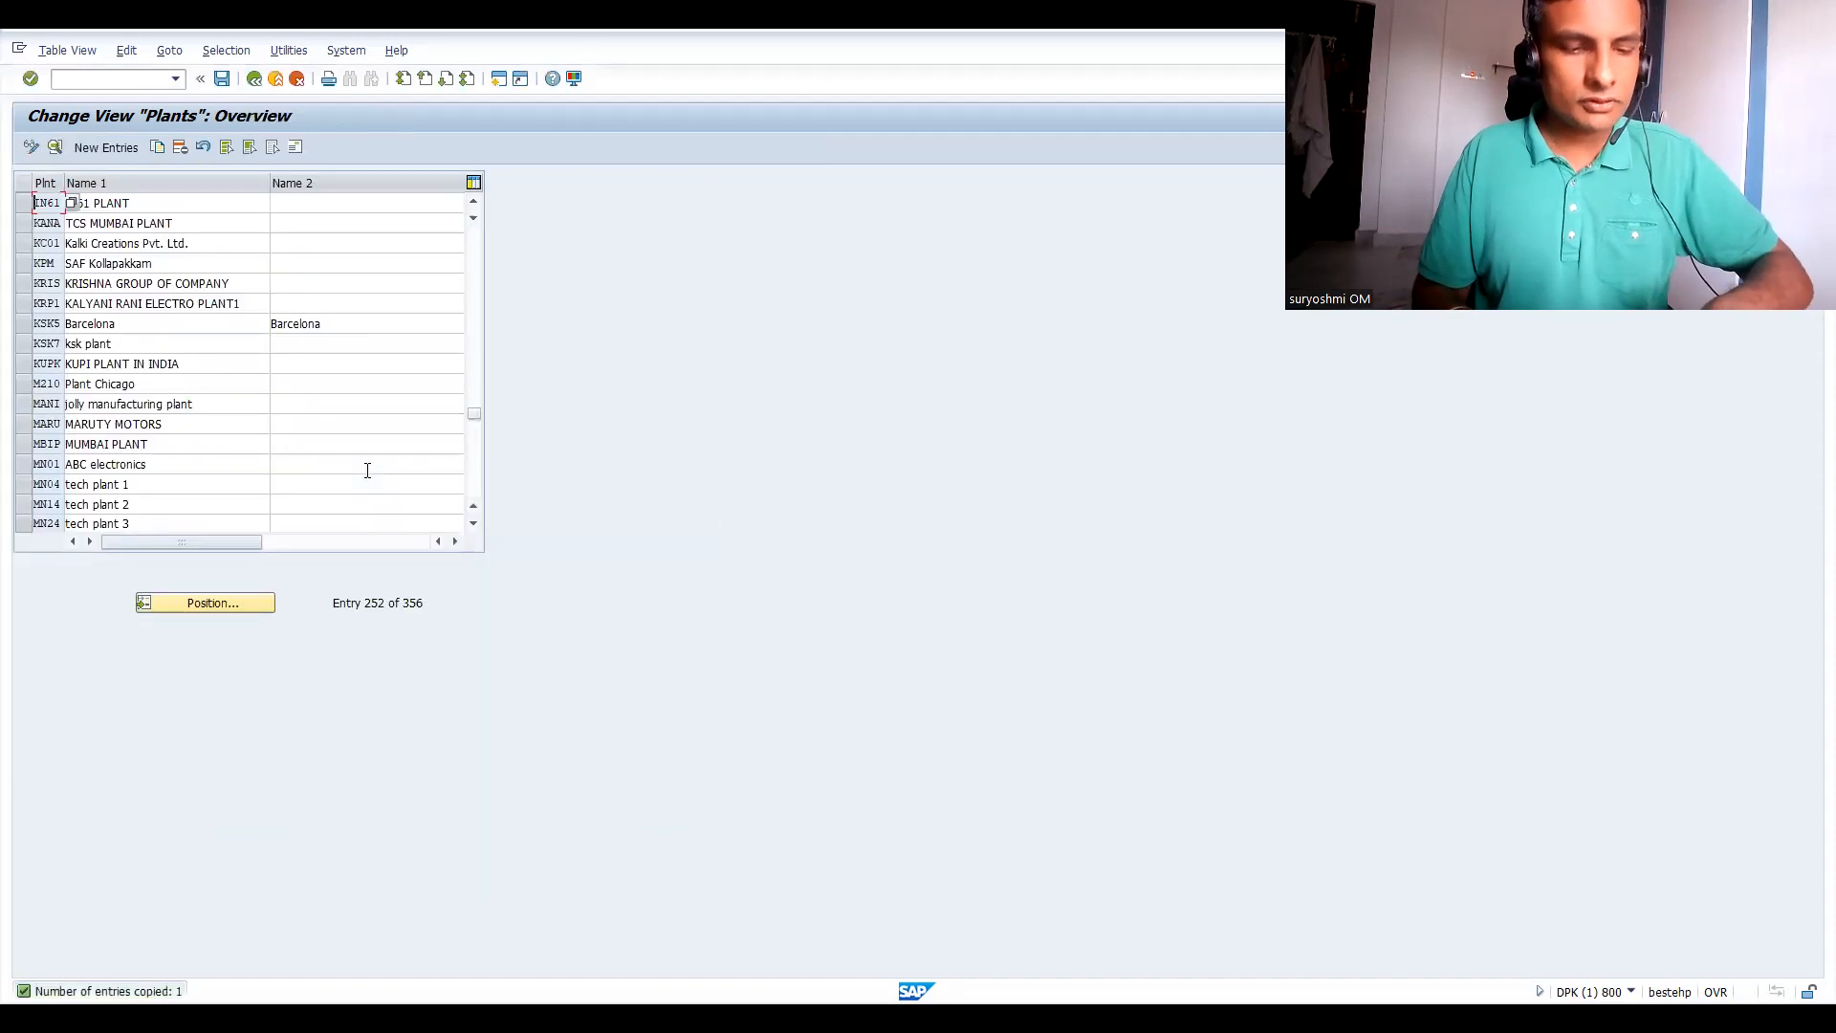
{"action": "key", "text": "ctrl+s"}
{"action": "key", "text": "Return"}
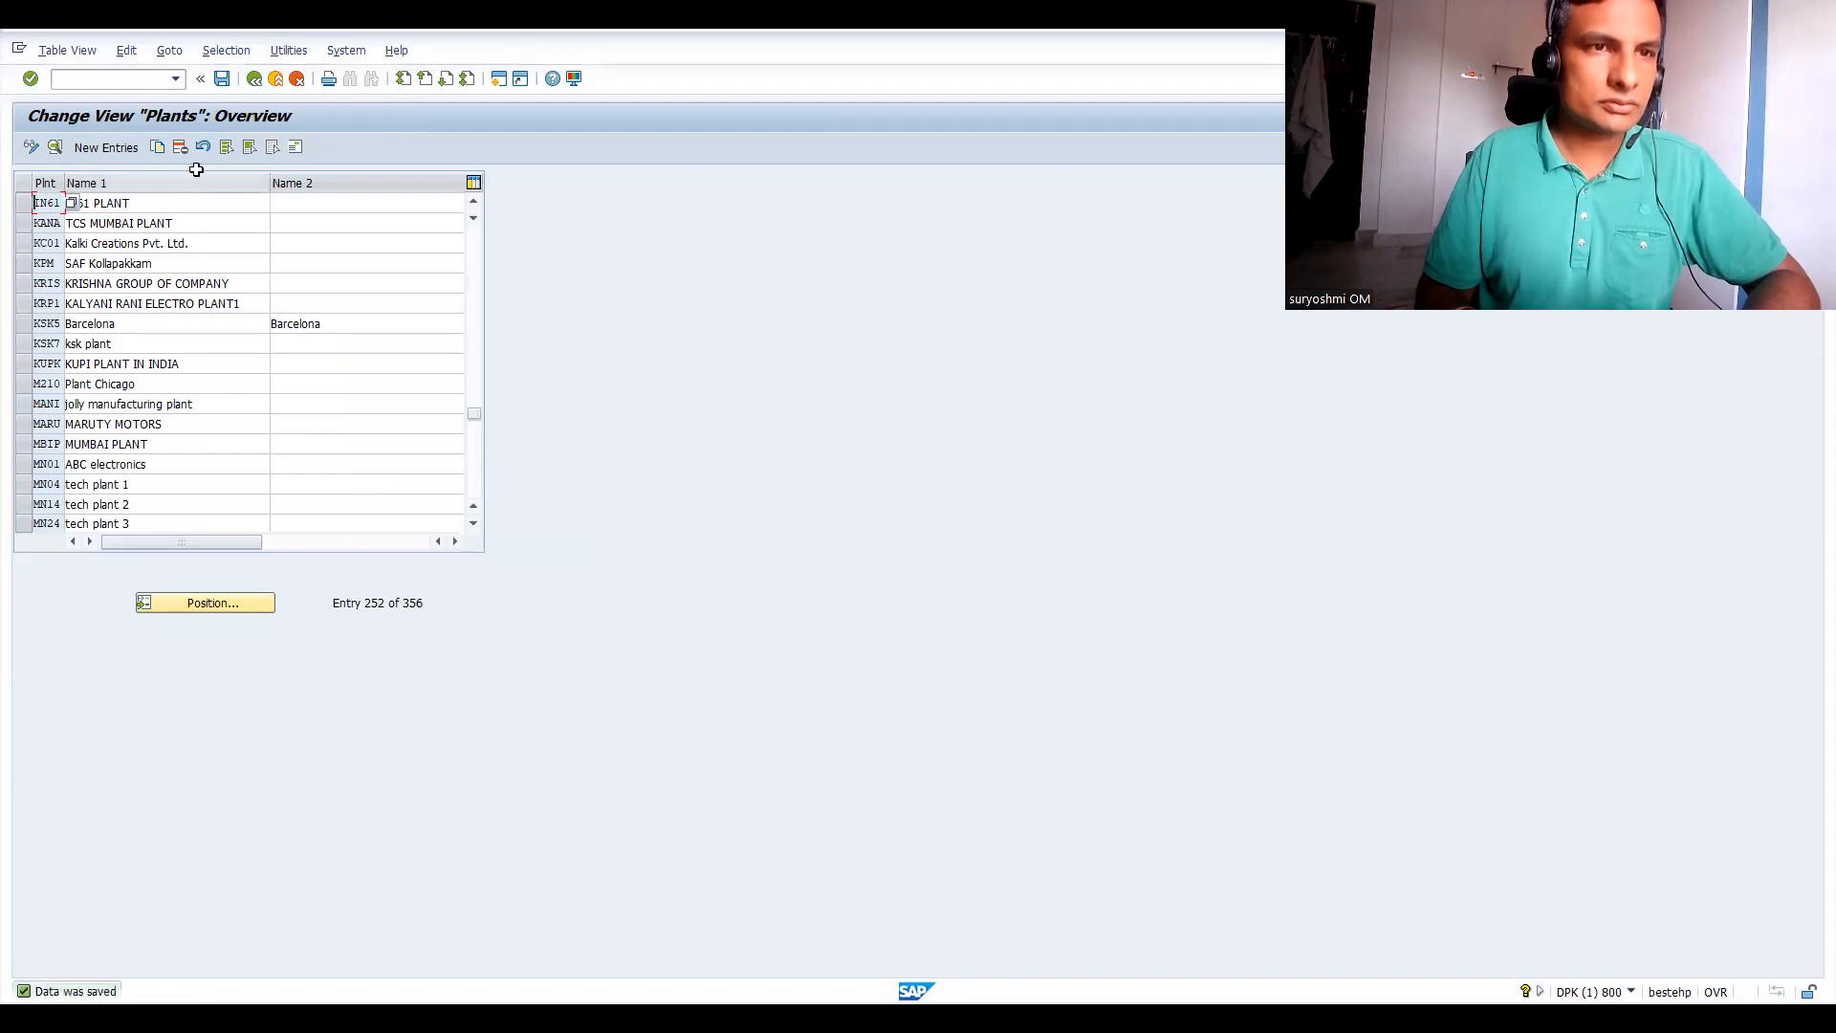
Copy plant IN61 to a new plant with the key IN62.
{"action": "left_click", "coordinate": [23, 202]}
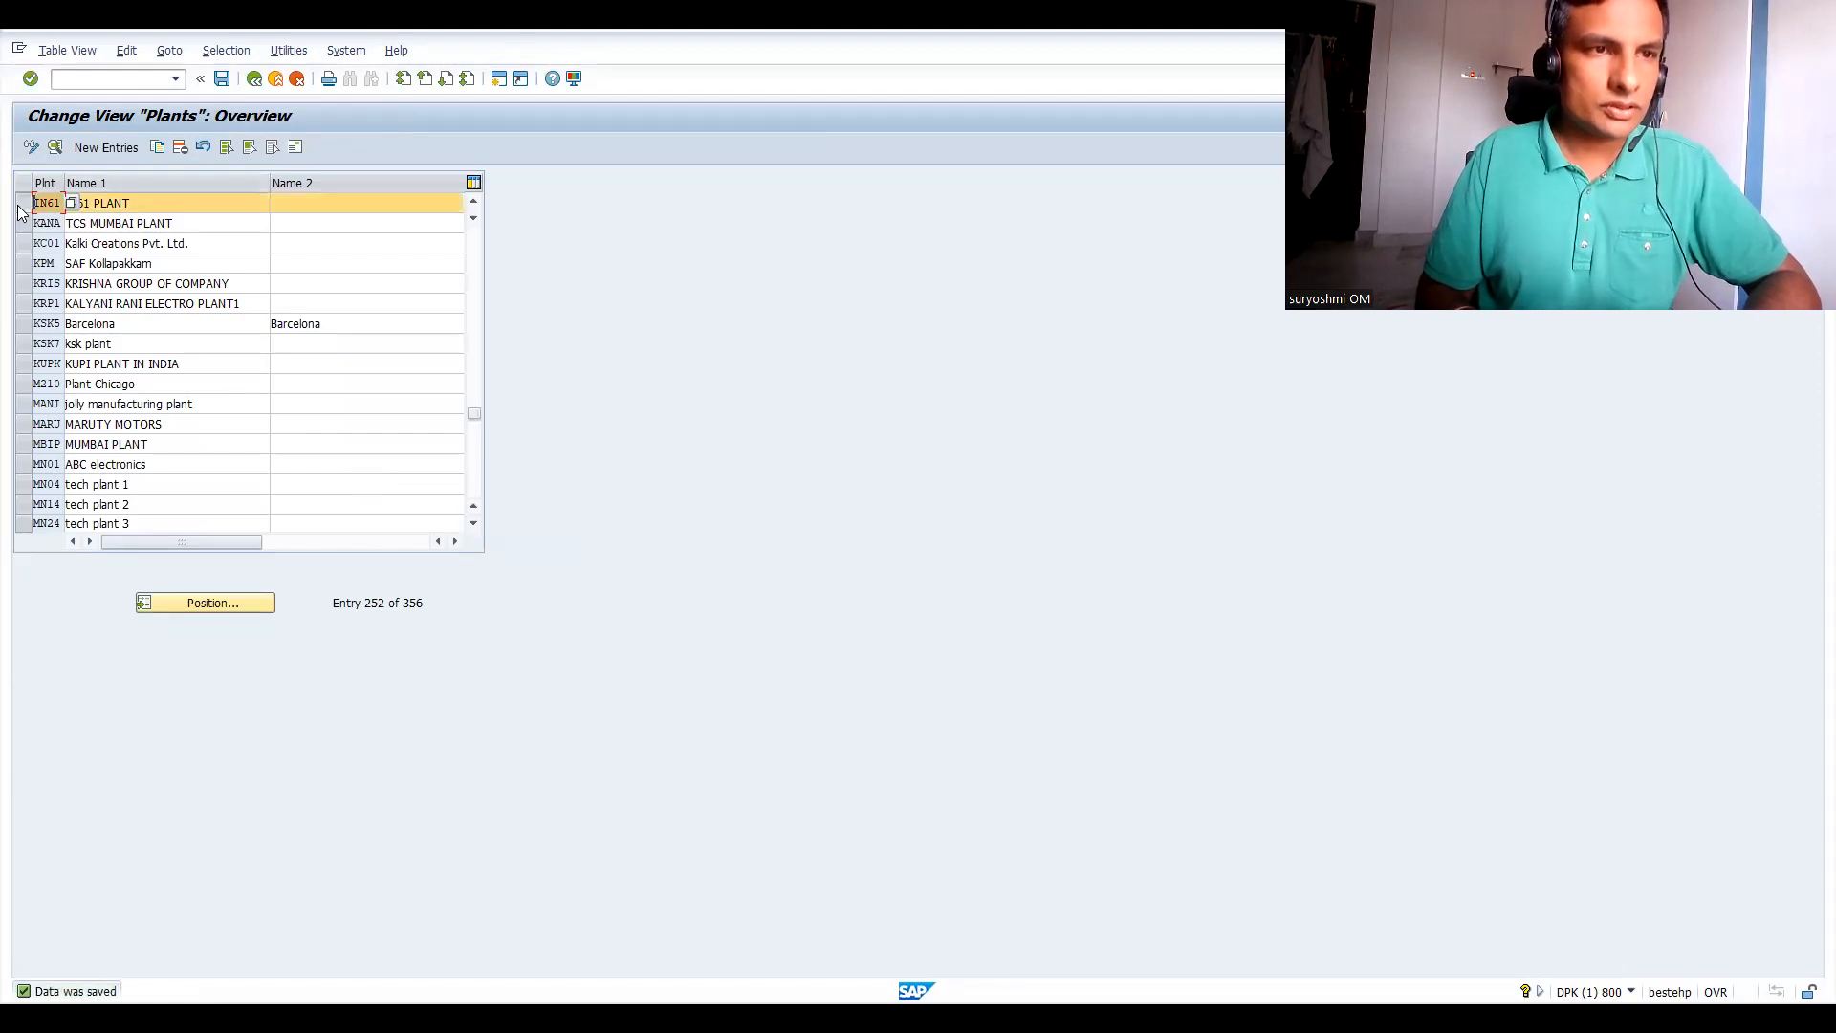
{"action": "left_click", "coordinate": [157, 147]}
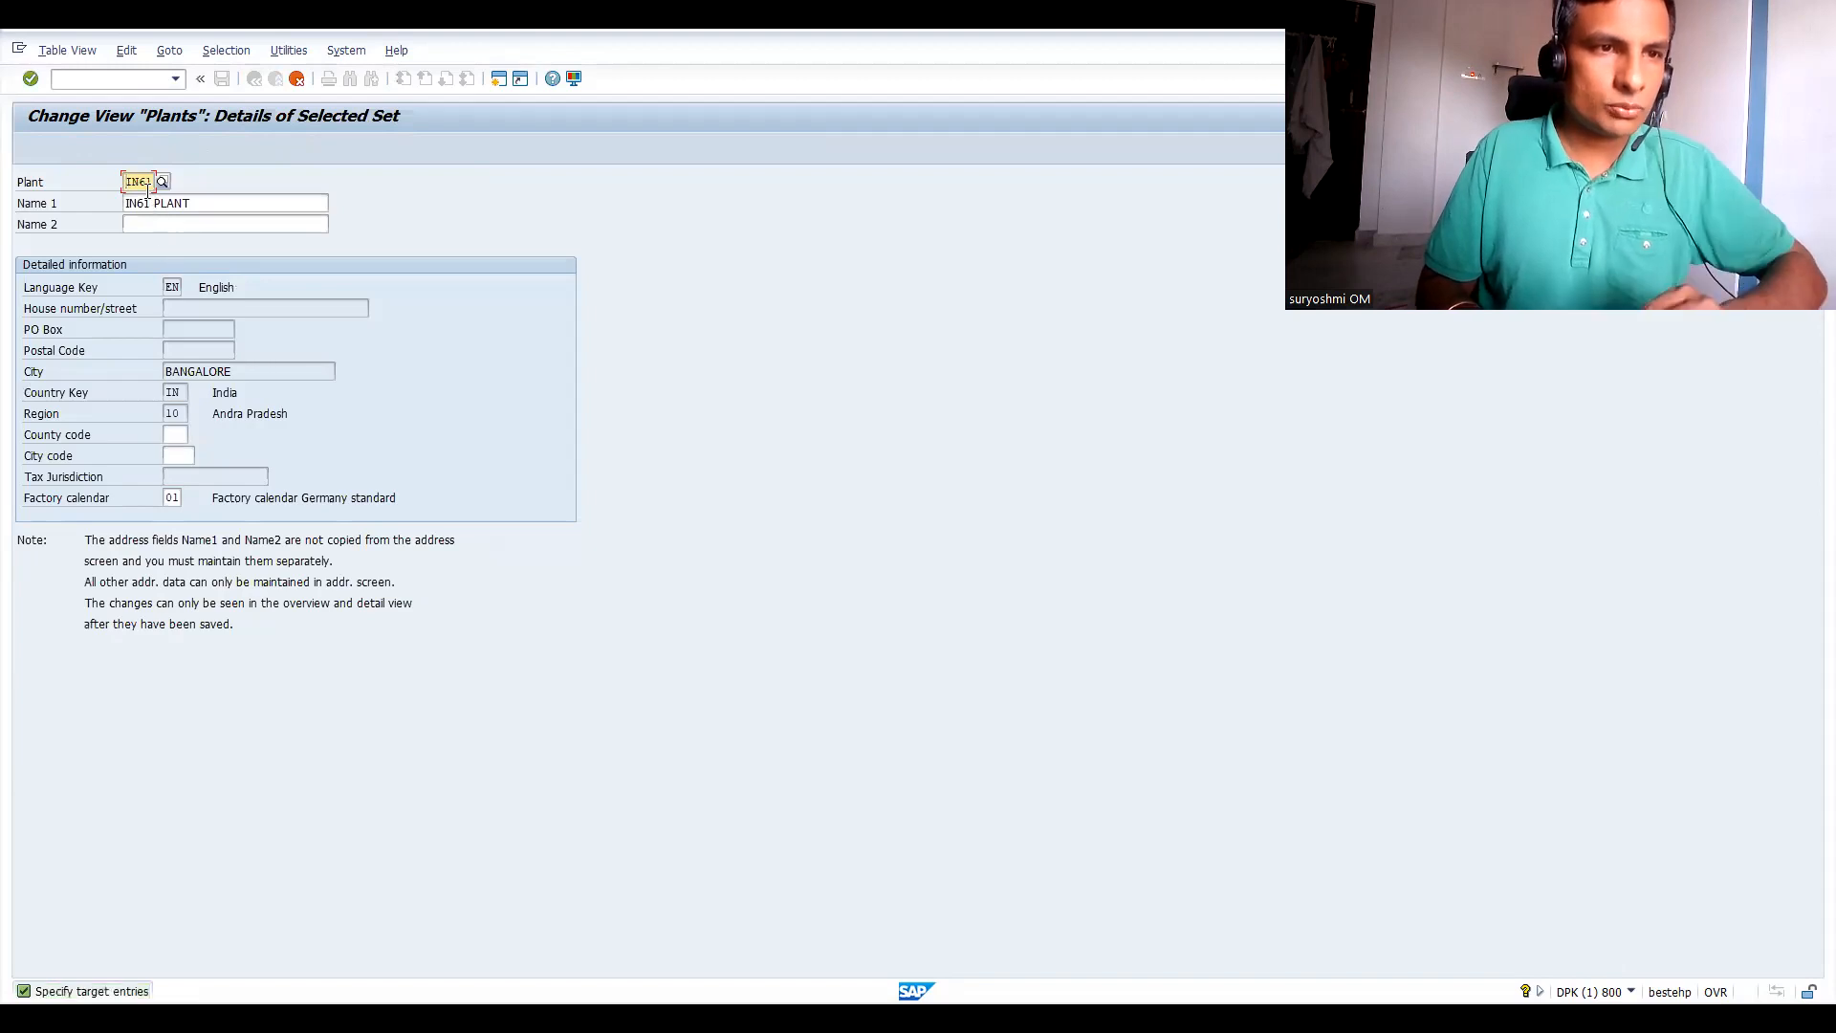
{"action": "type", "text": "2"}
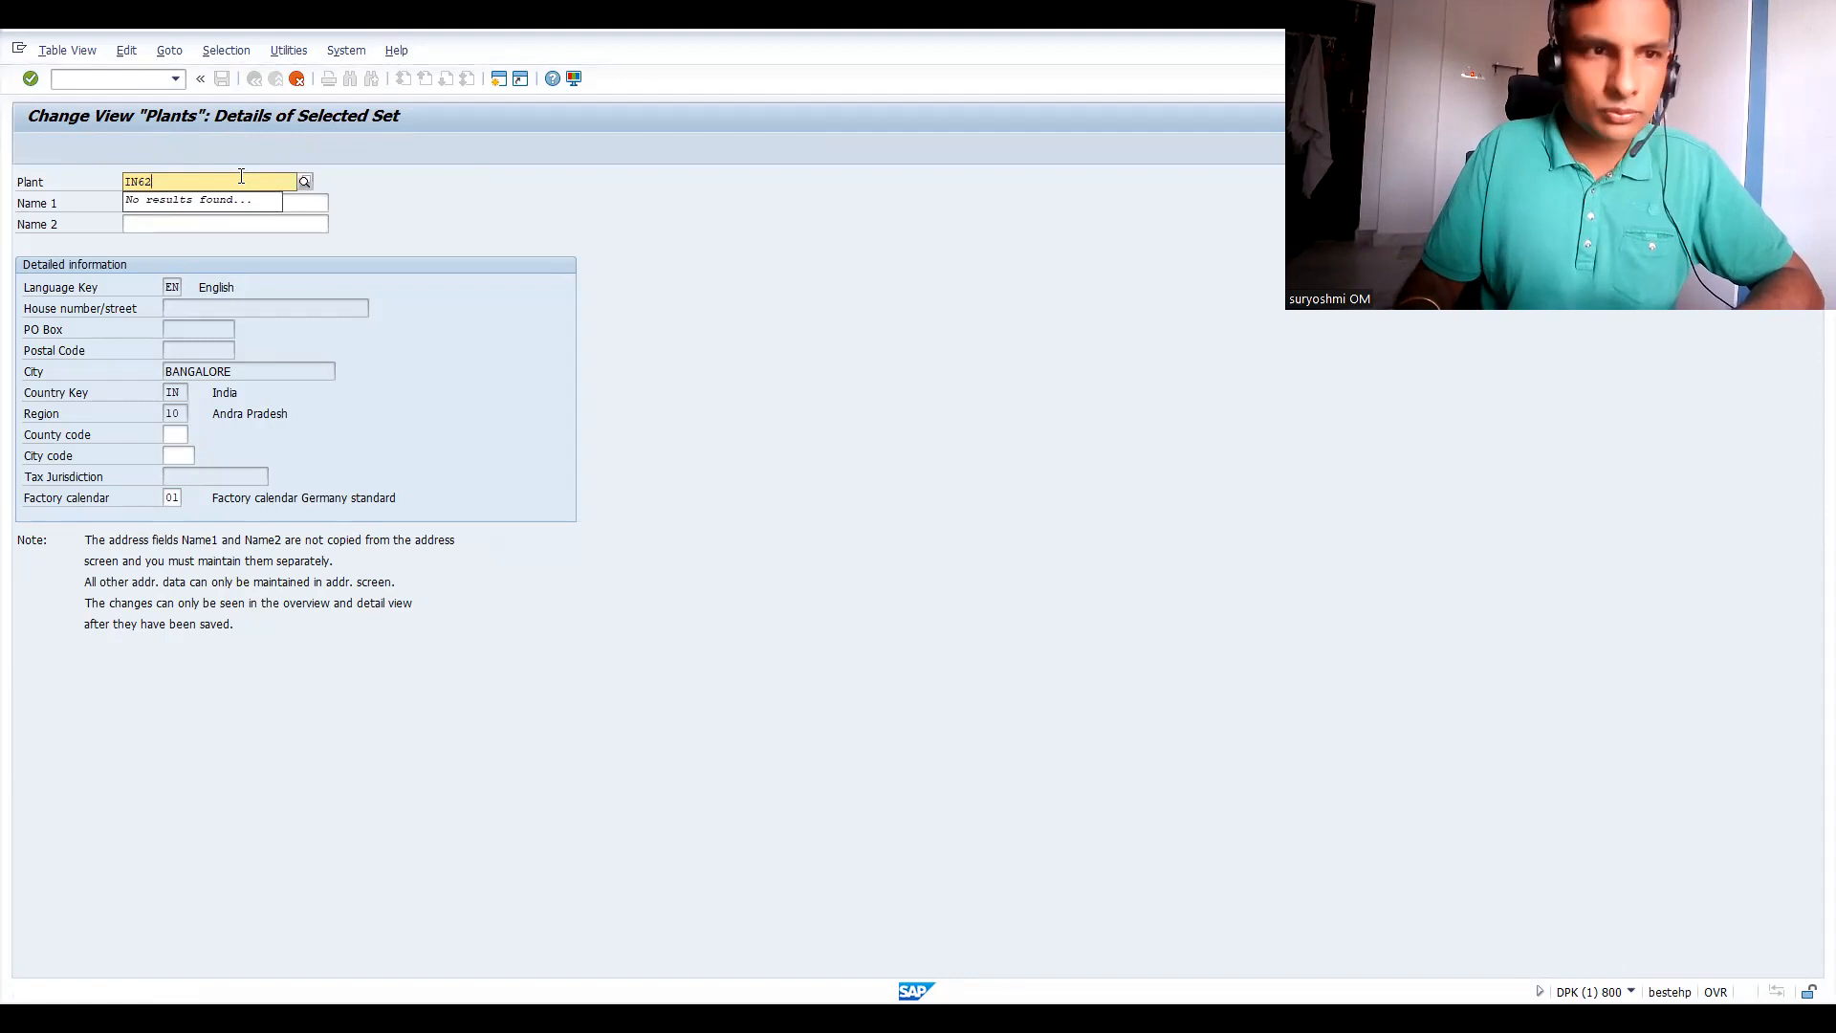
{"action": "key", "text": "Return"}
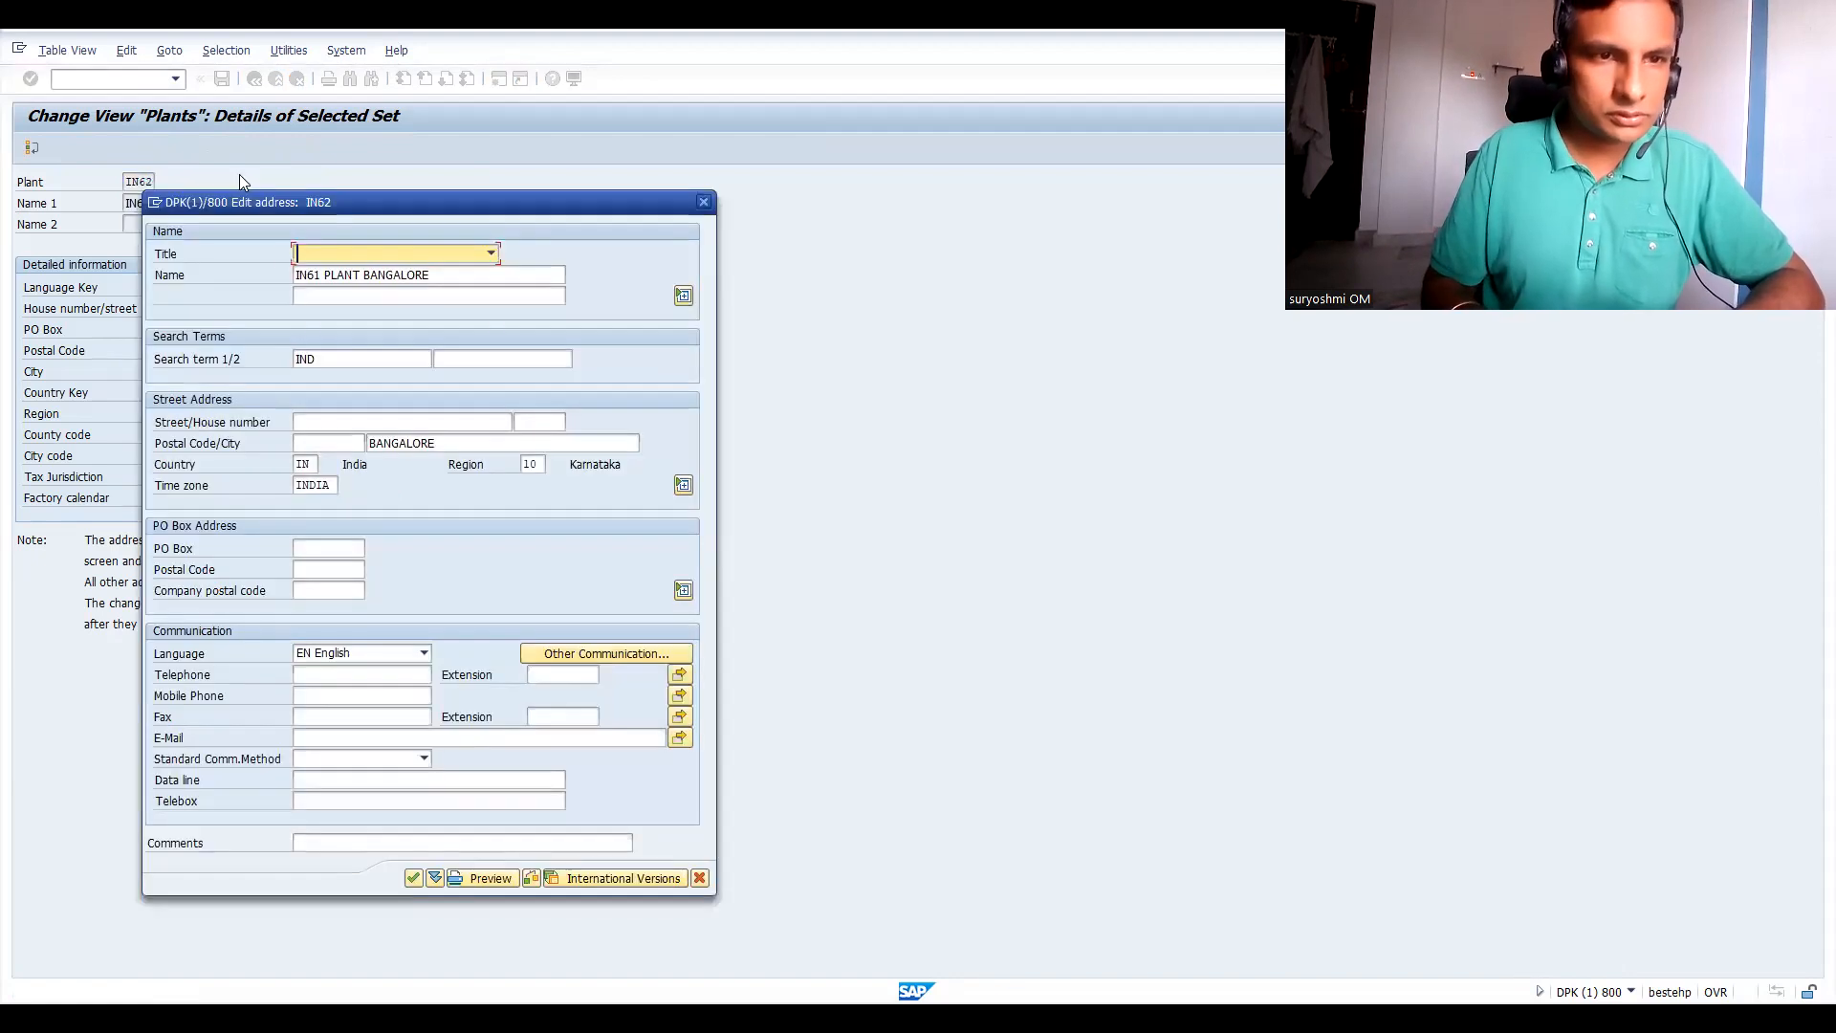
In the address of IN62, set the name to "IN61 PLANT MUMBAI" and the city to MUMBAI.
{"action": "left_click_drag", "start_coordinate": [363, 276], "coordinate": [497, 287]}
{"action": "type", "text": "MUMBAI"}
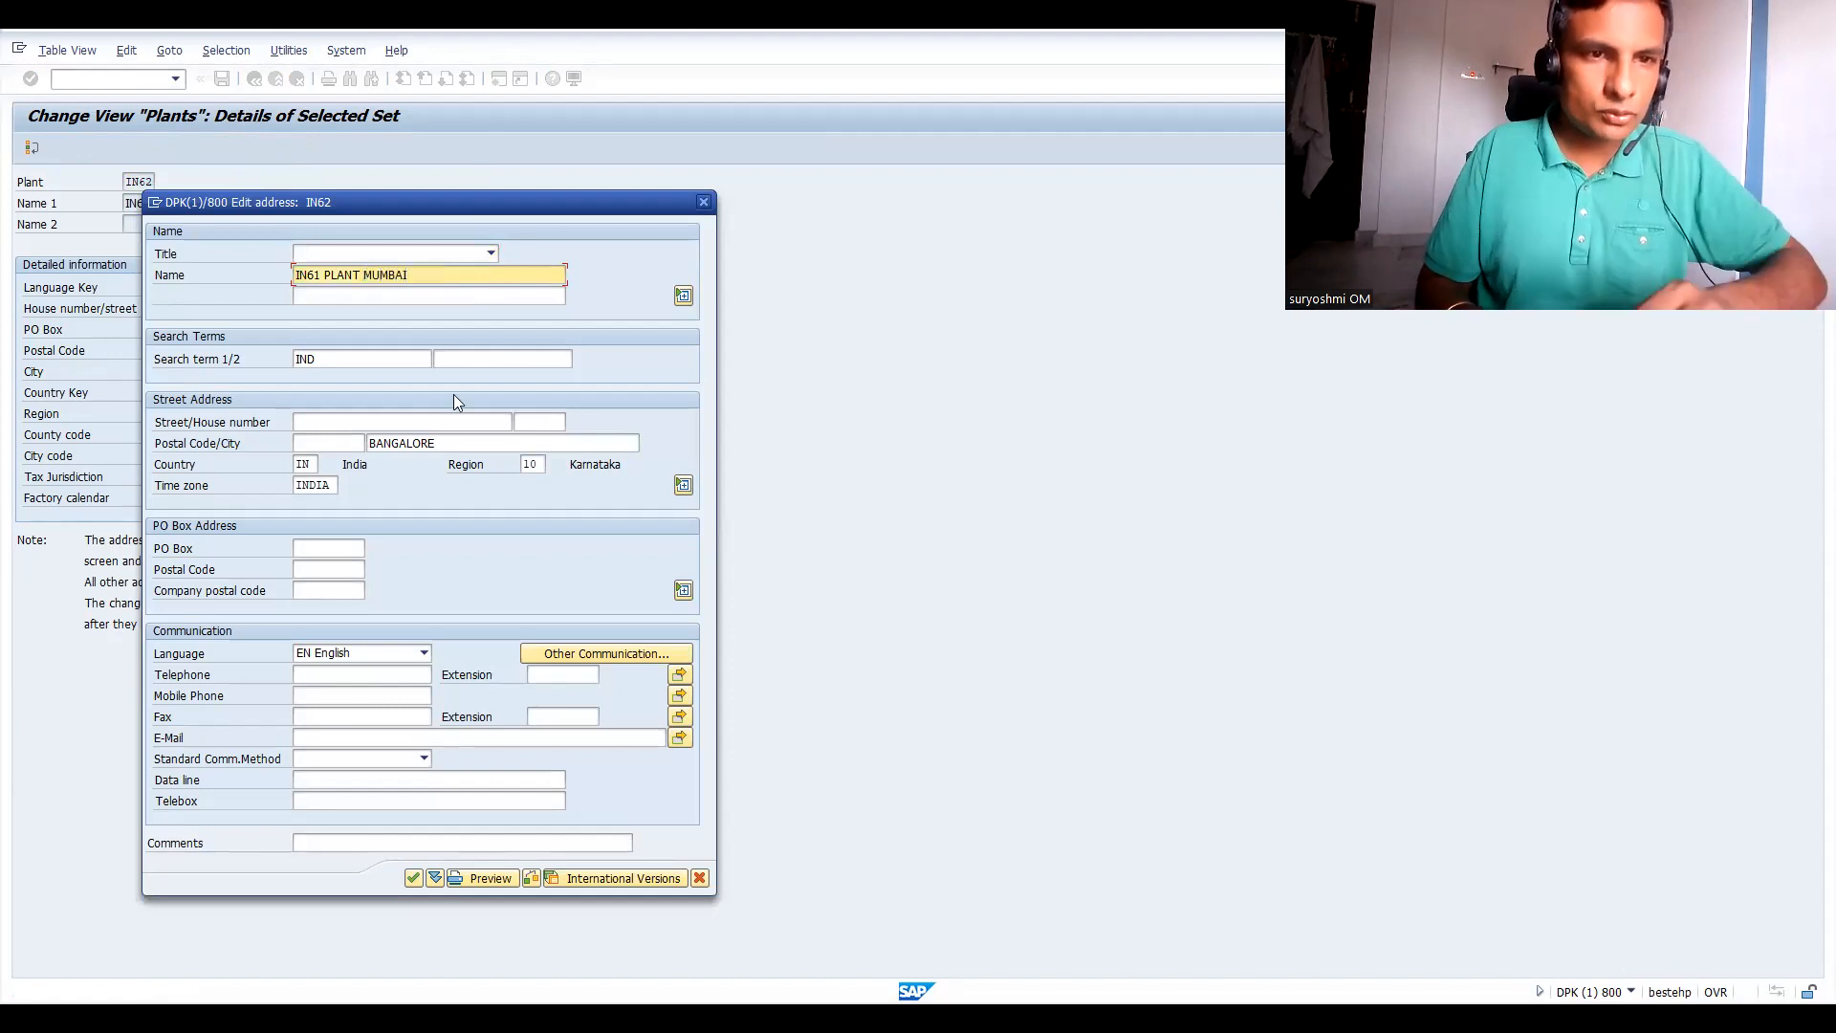
{"action": "left_click_drag", "start_coordinate": [465, 445], "coordinate": [183, 438]}
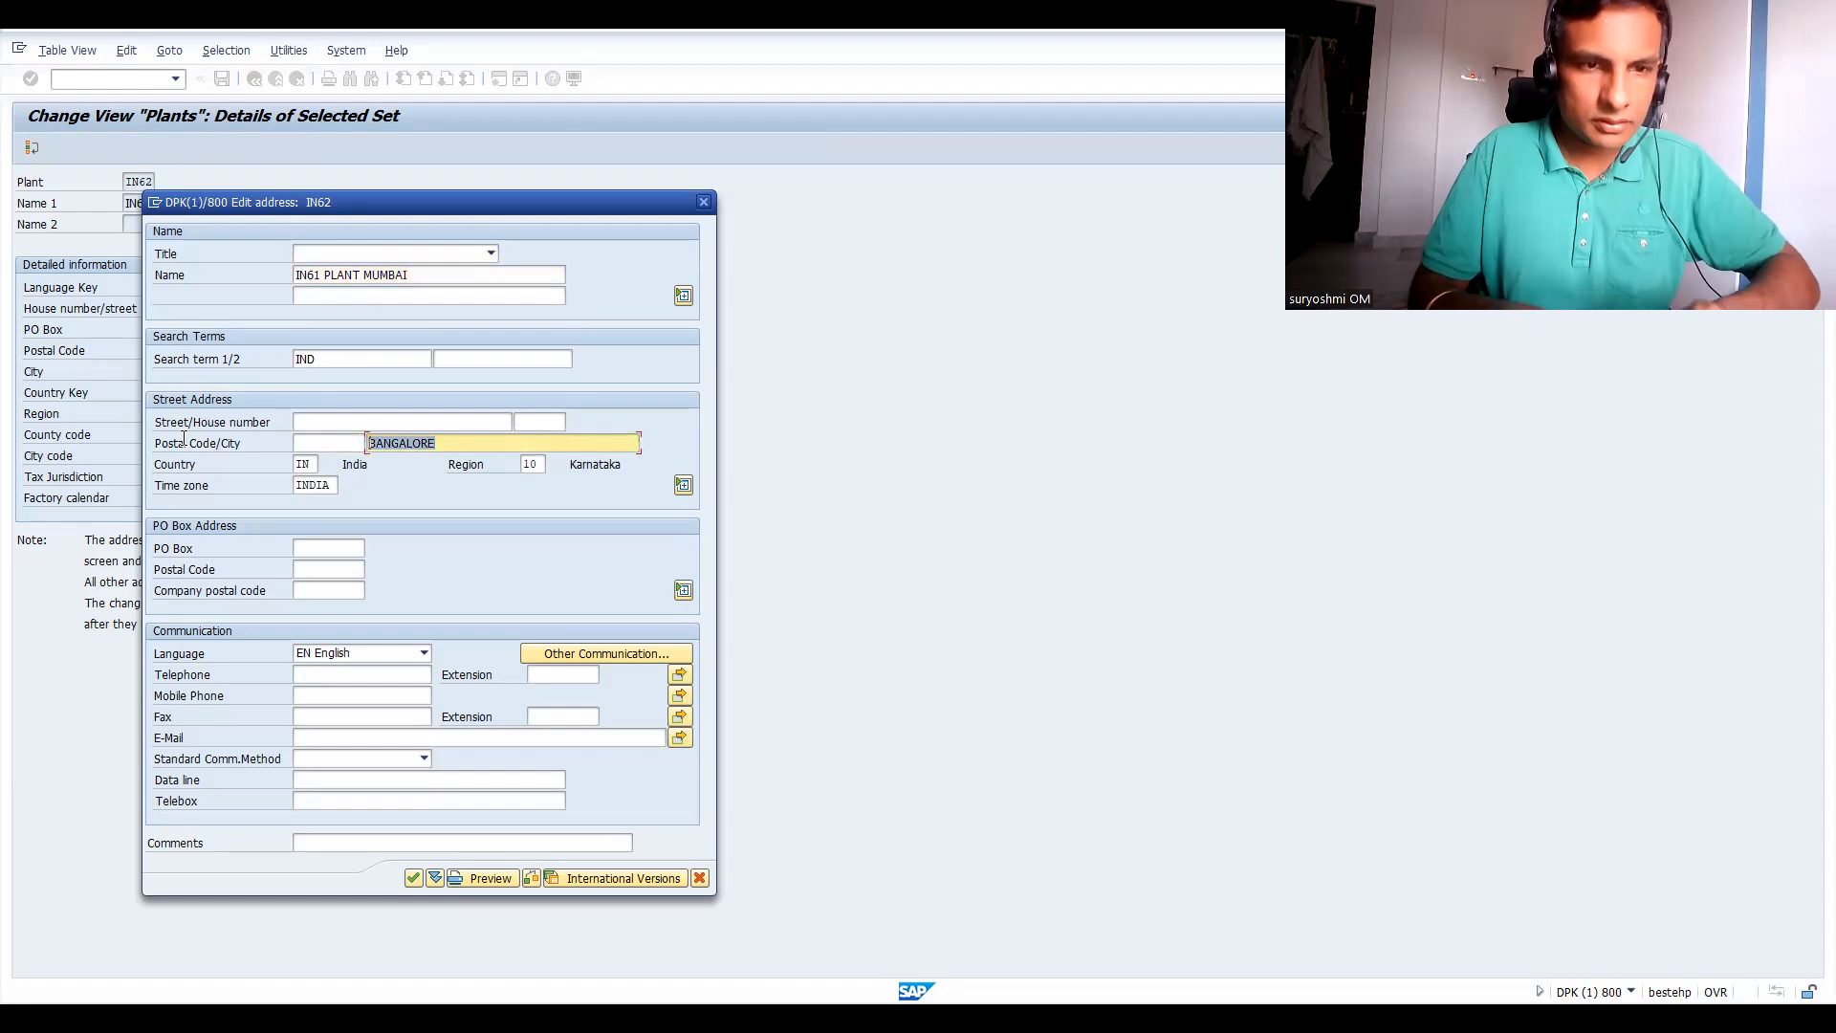
{"action": "type", "text": "MUMBAI"}
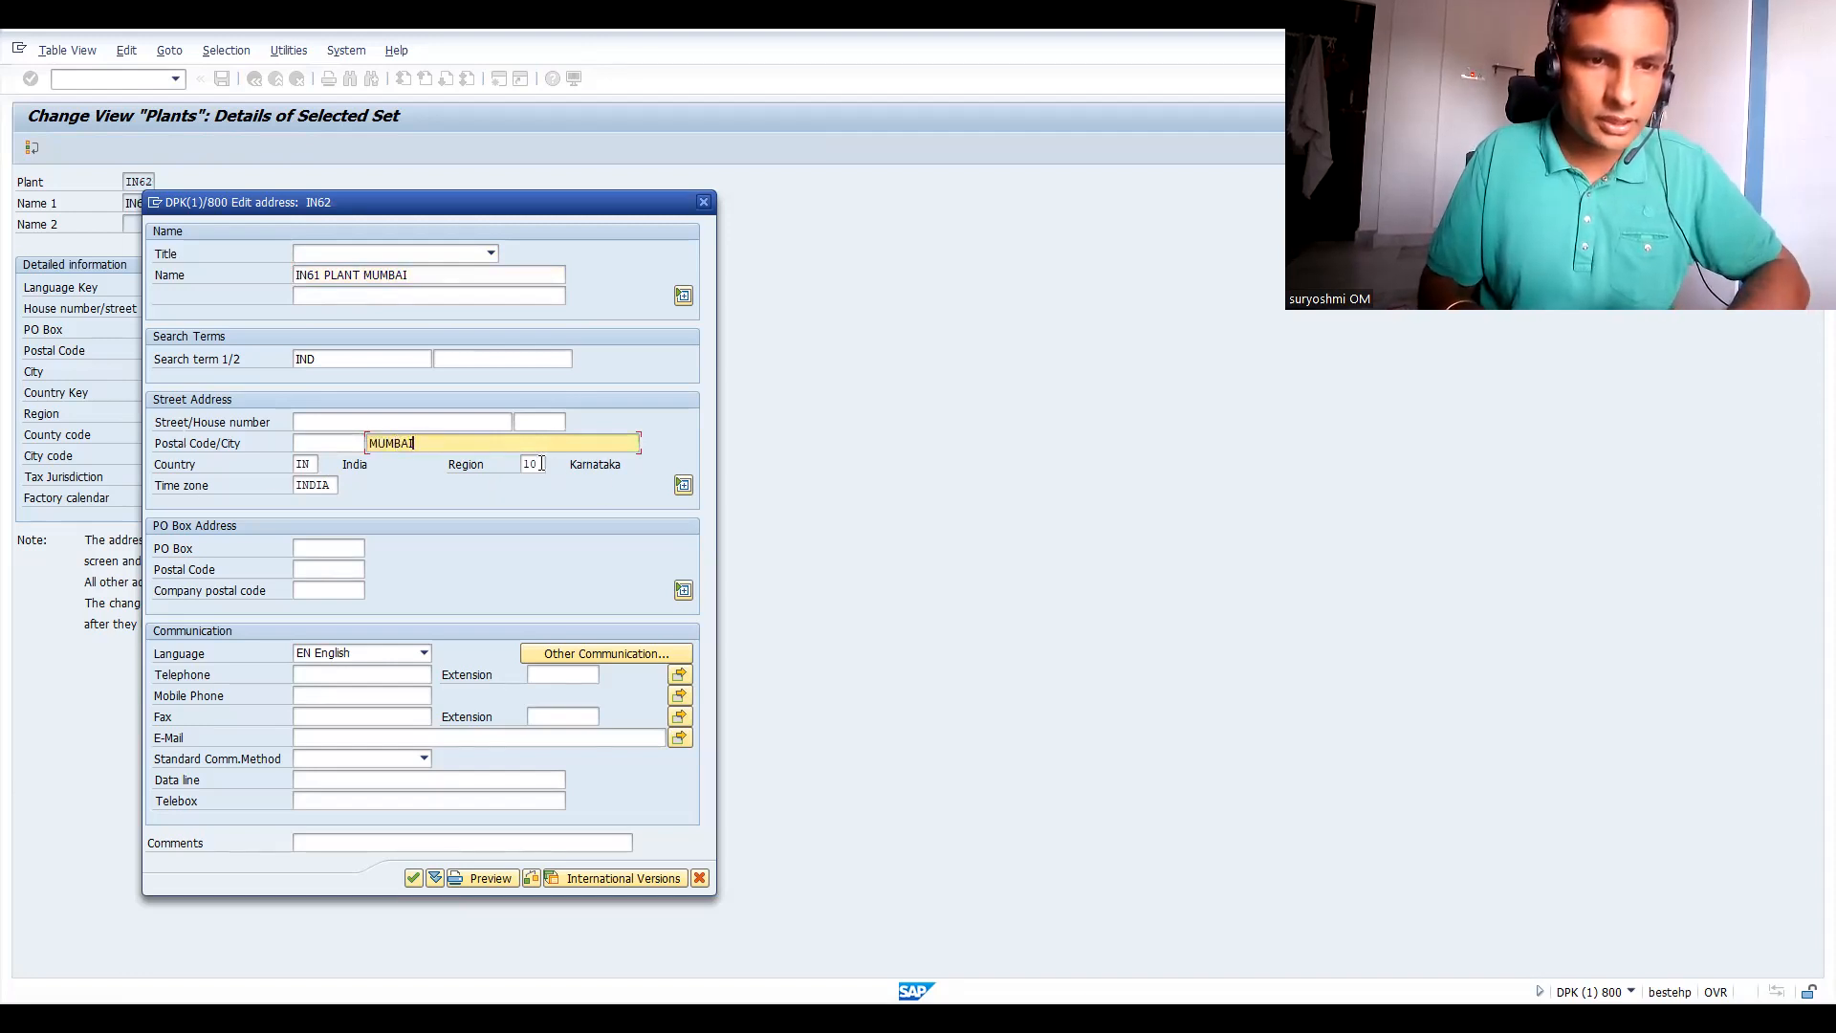
Choose region 13 for IN62, save the plant with this address, and return to the implementation guide structure.
{"action": "key", "text": "Return"}
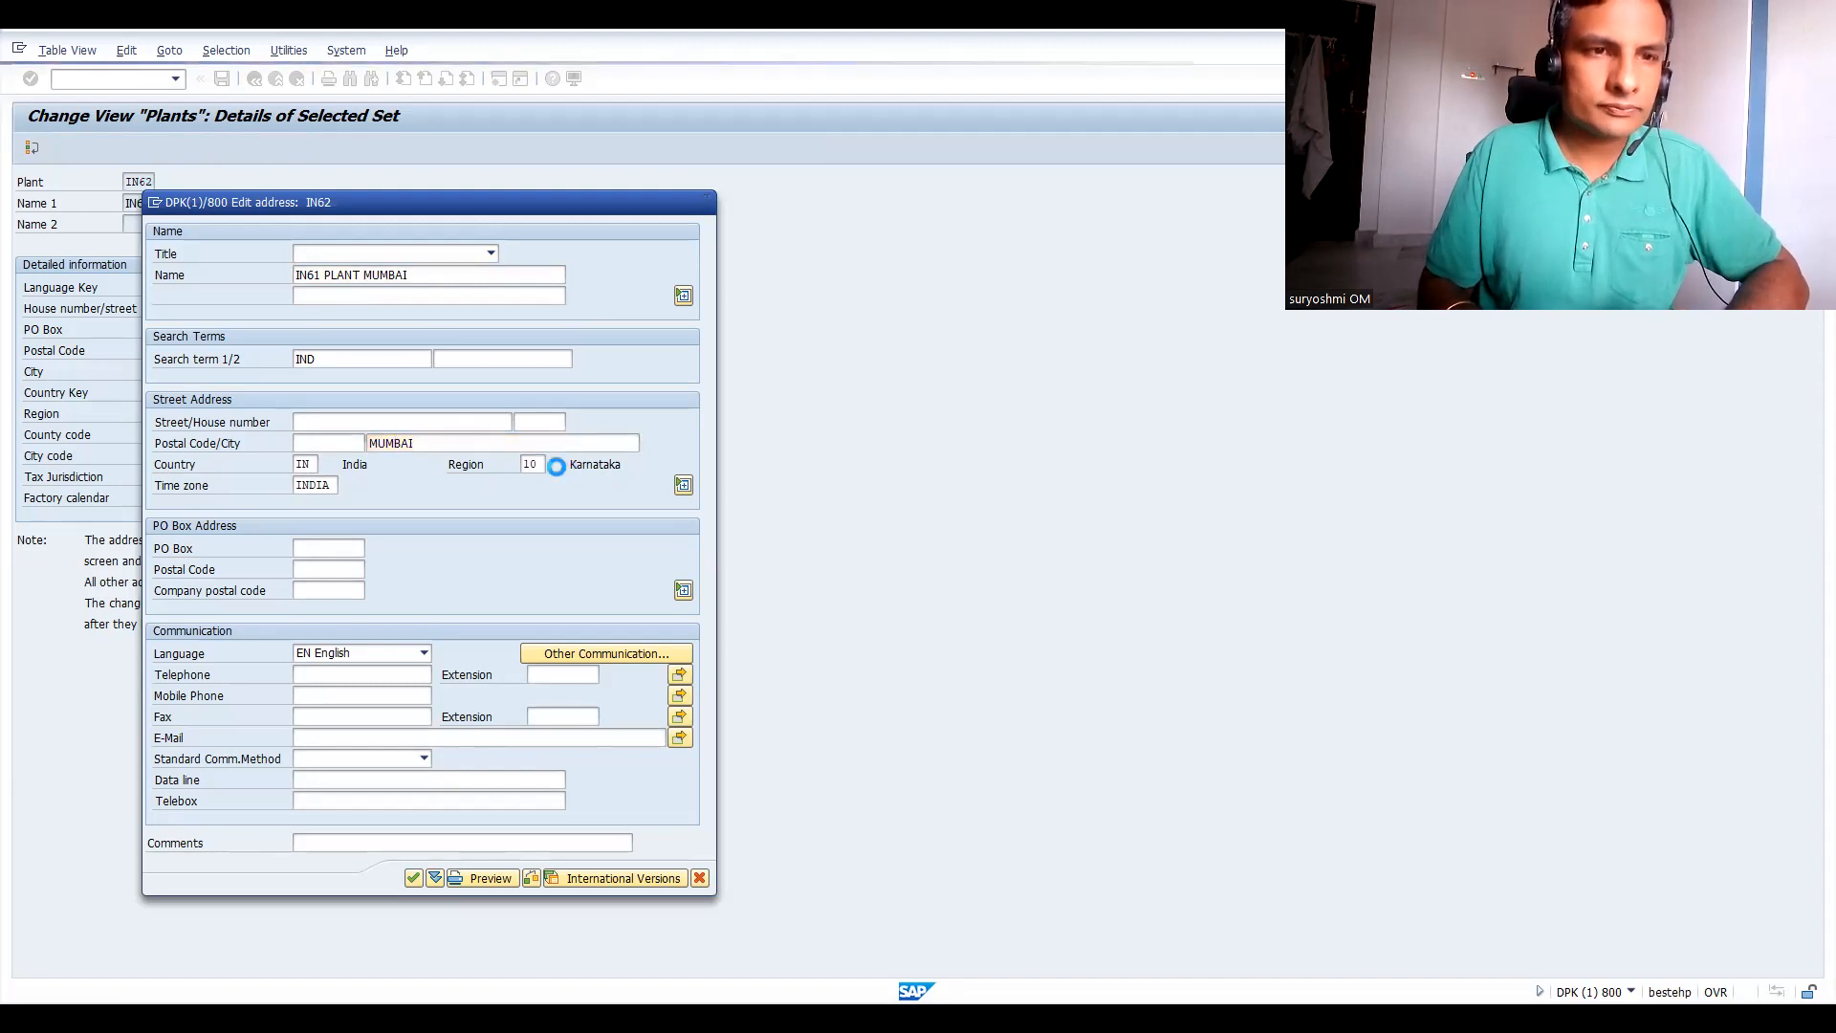
{"action": "left_click", "coordinate": [713, 658]}
{"action": "double_click", "coordinate": [714, 658]}
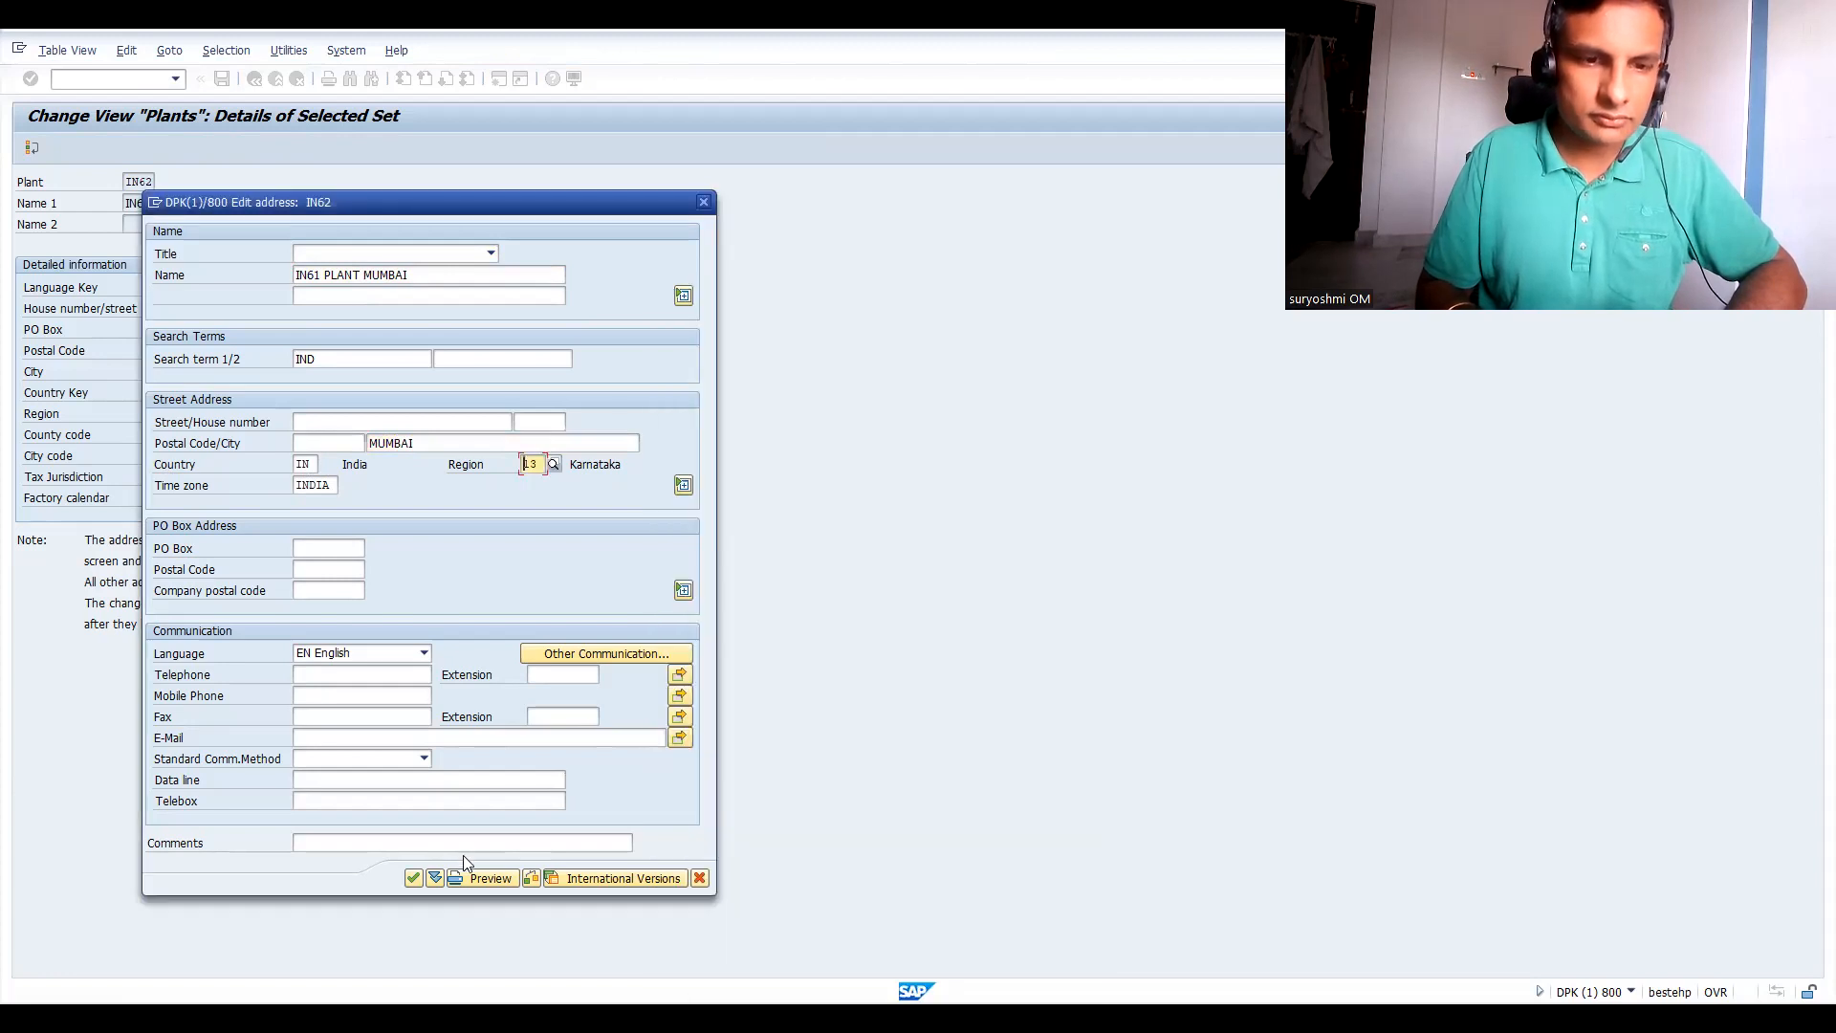
{"action": "left_click", "coordinate": [416, 878]}
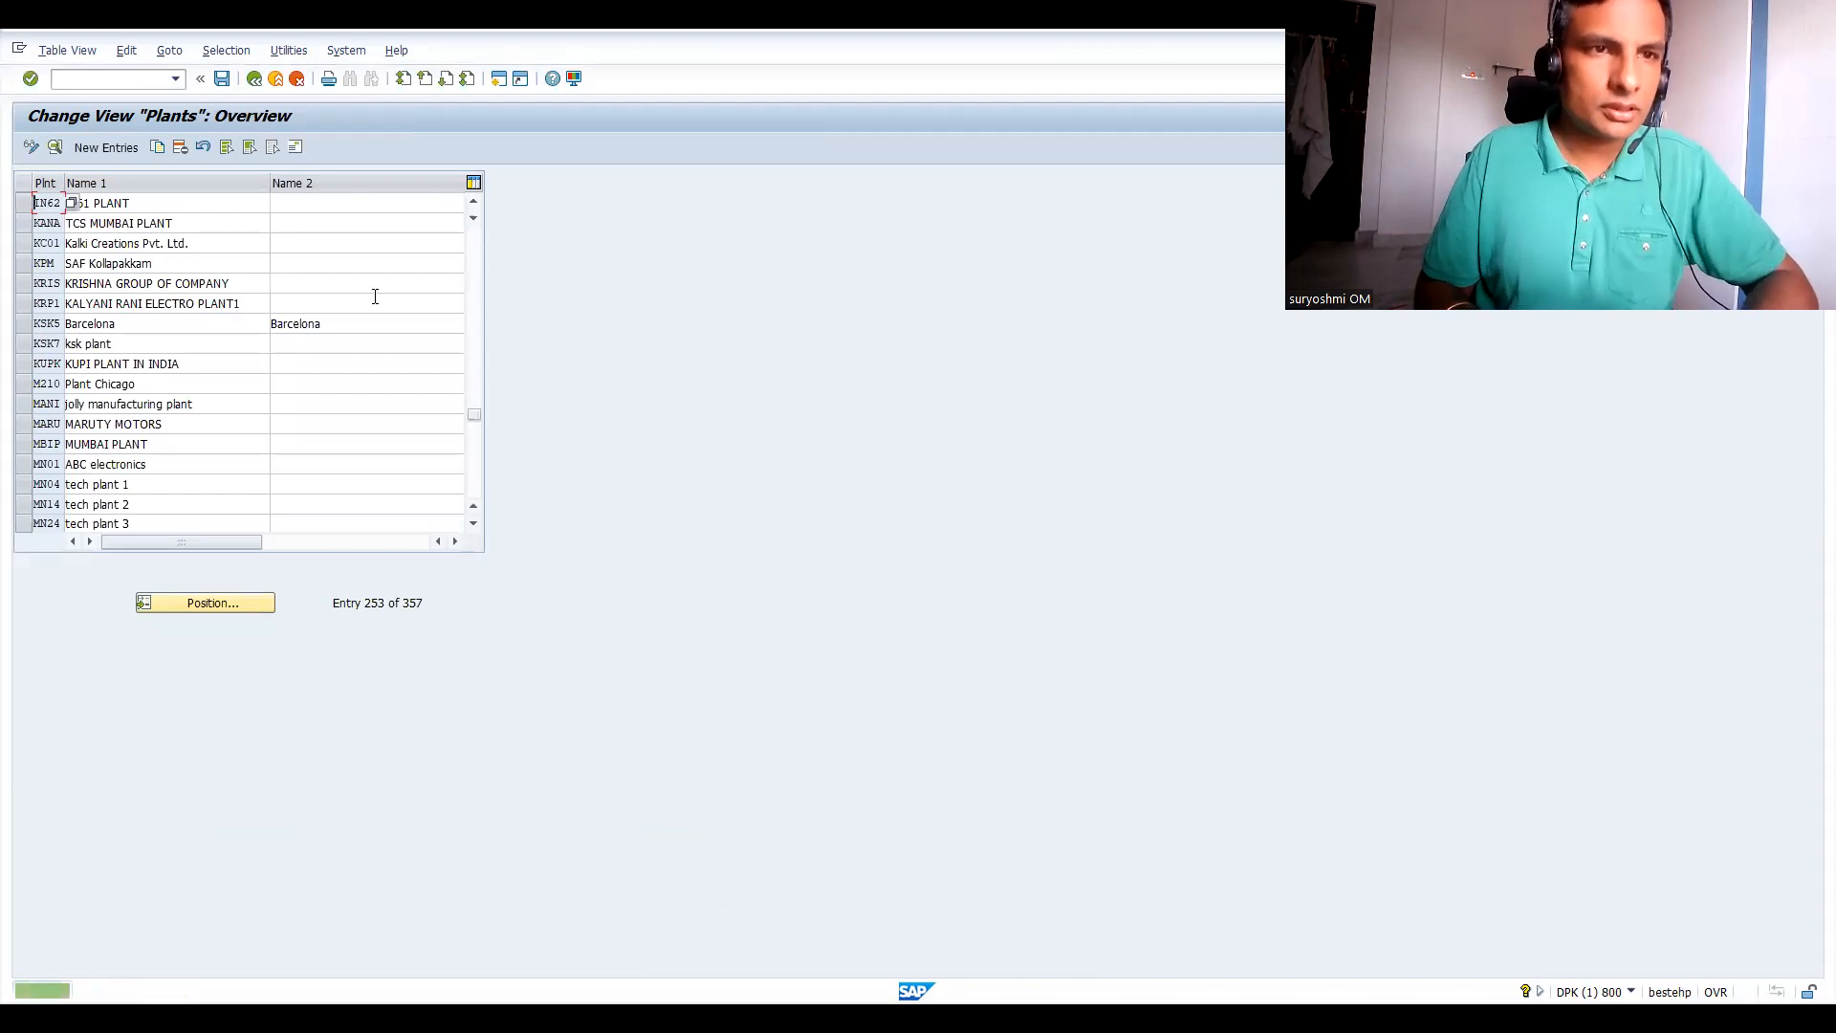
{"action": "left_click", "coordinate": [254, 79]}
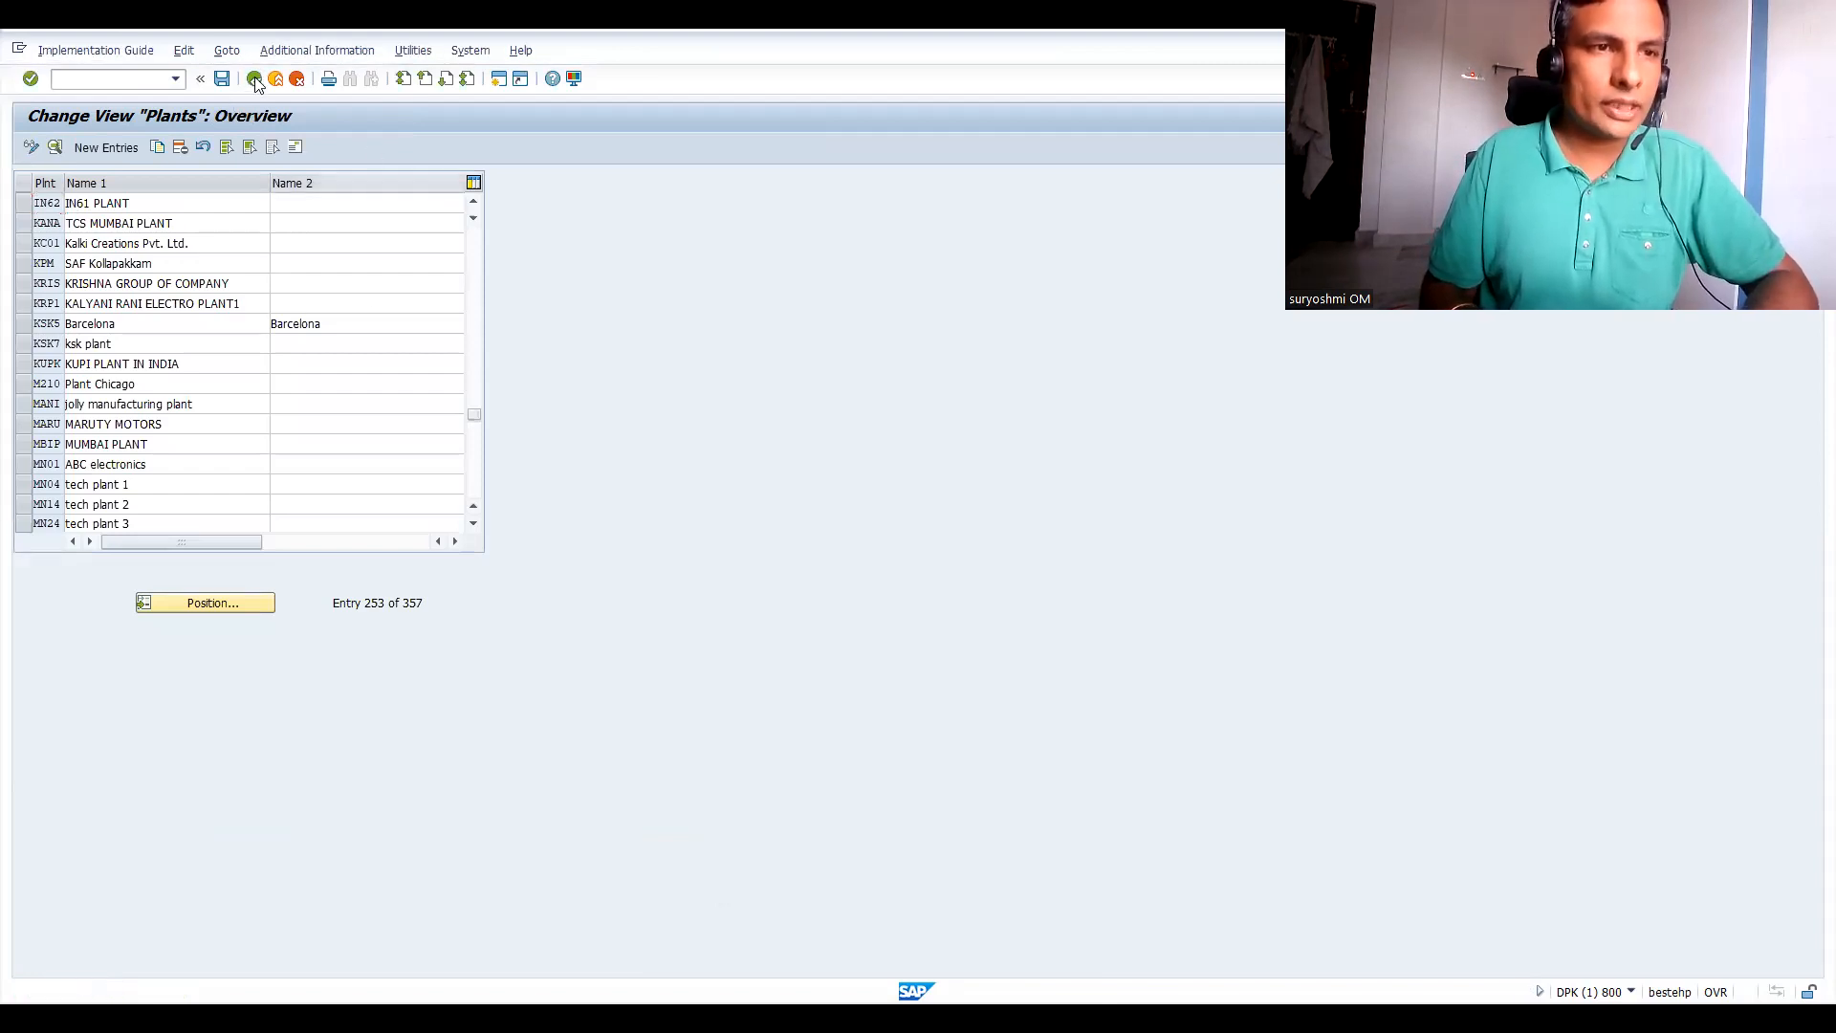
{"action": "left_click", "coordinate": [582, 181]}
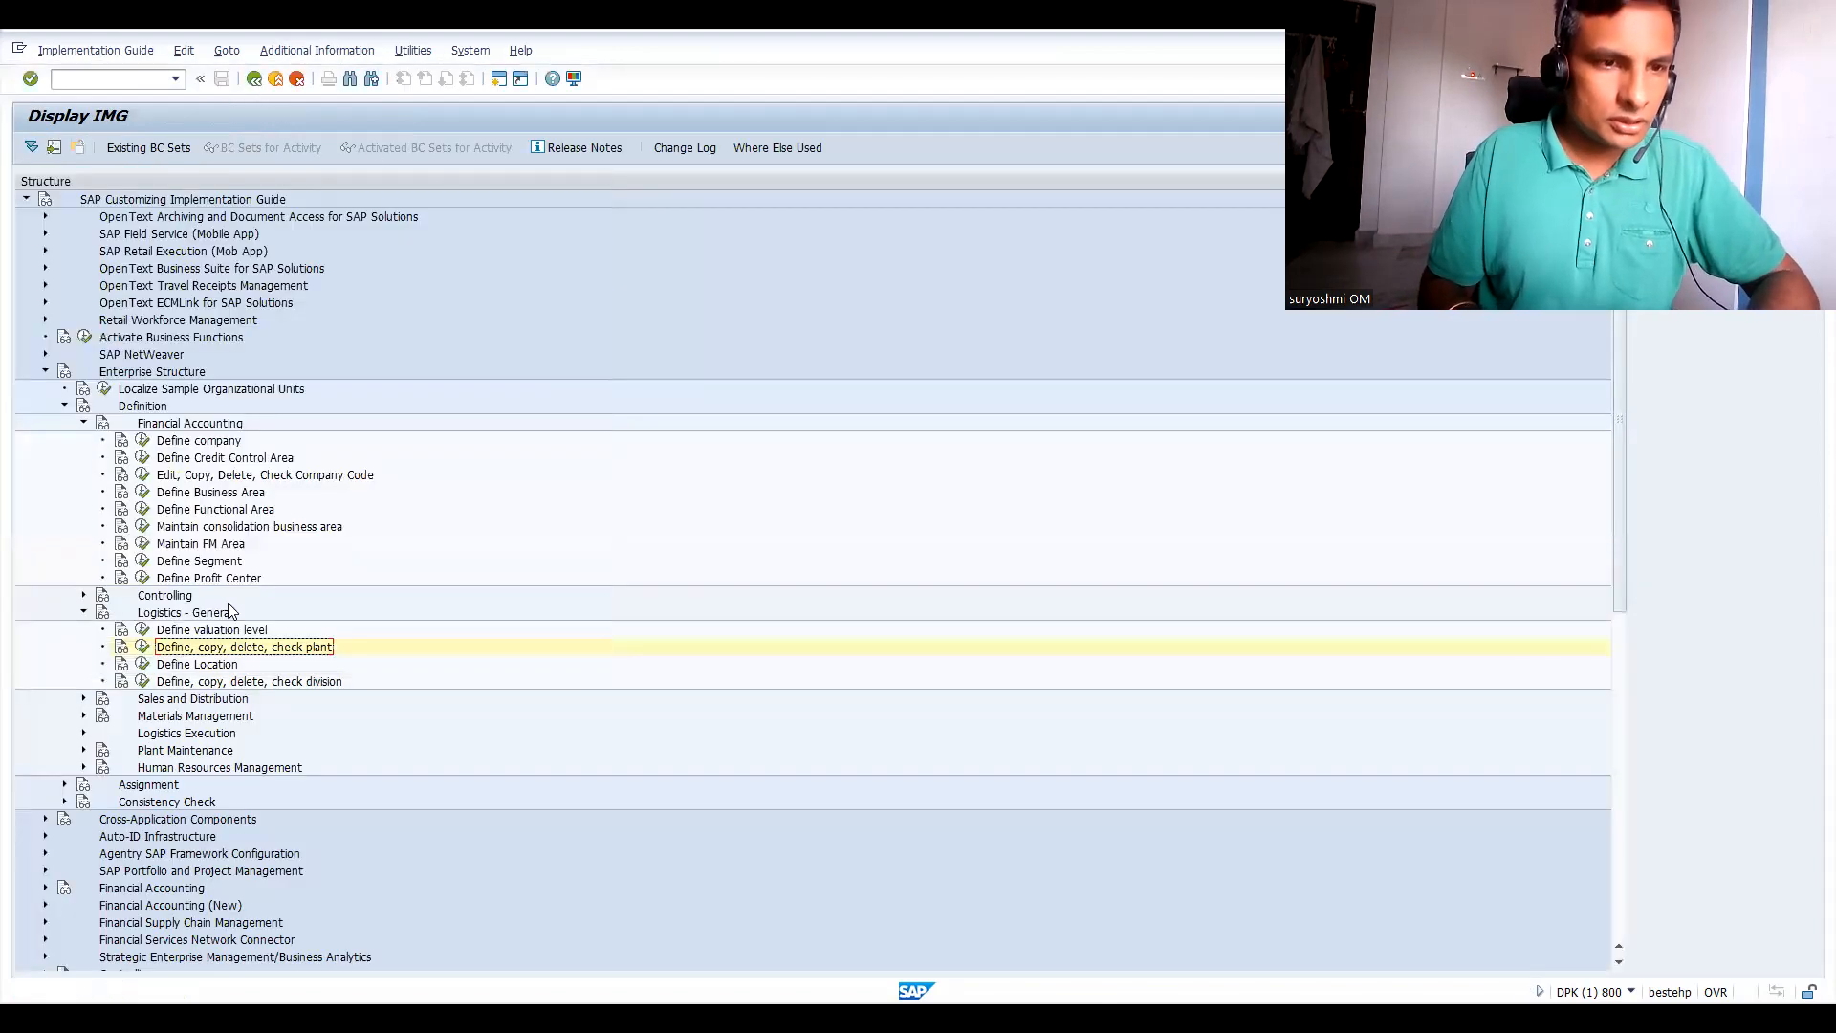
Start the Define Division activity under Logistics - General and open the entry of new divisions.
{"action": "left_click", "coordinate": [142, 681]}
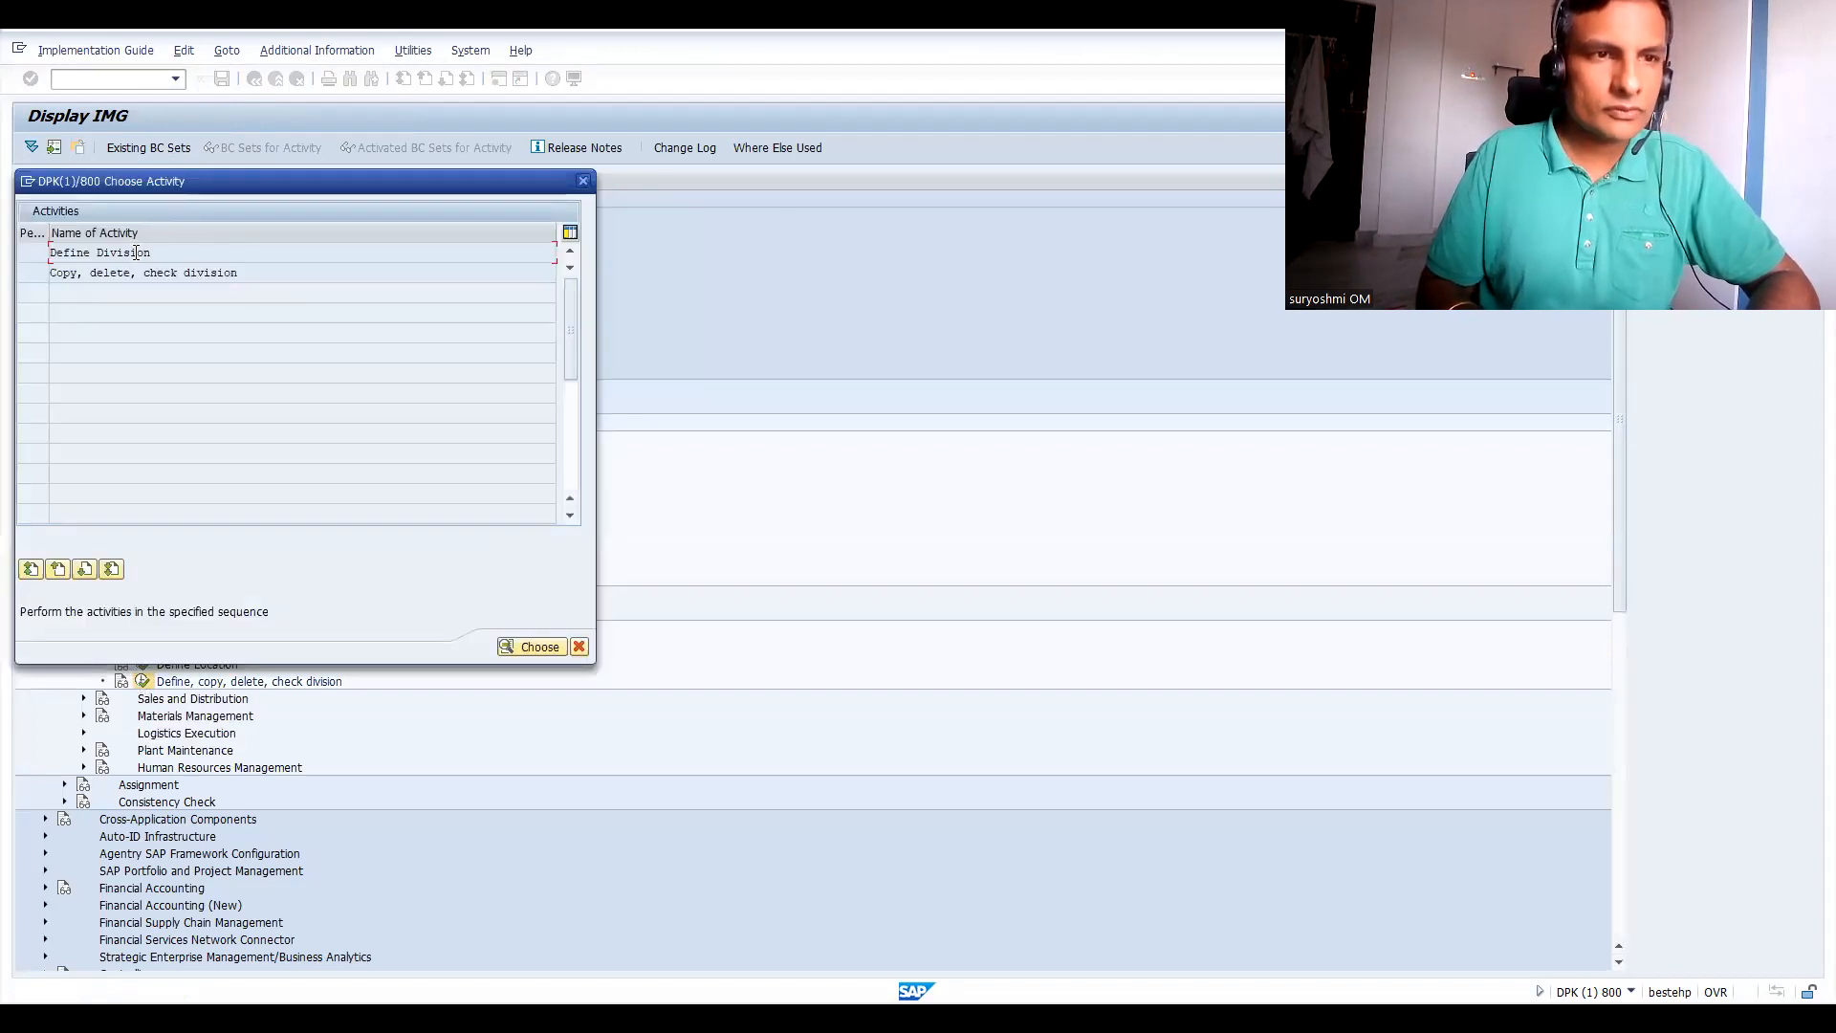
{"action": "double_click", "coordinate": [137, 256]}
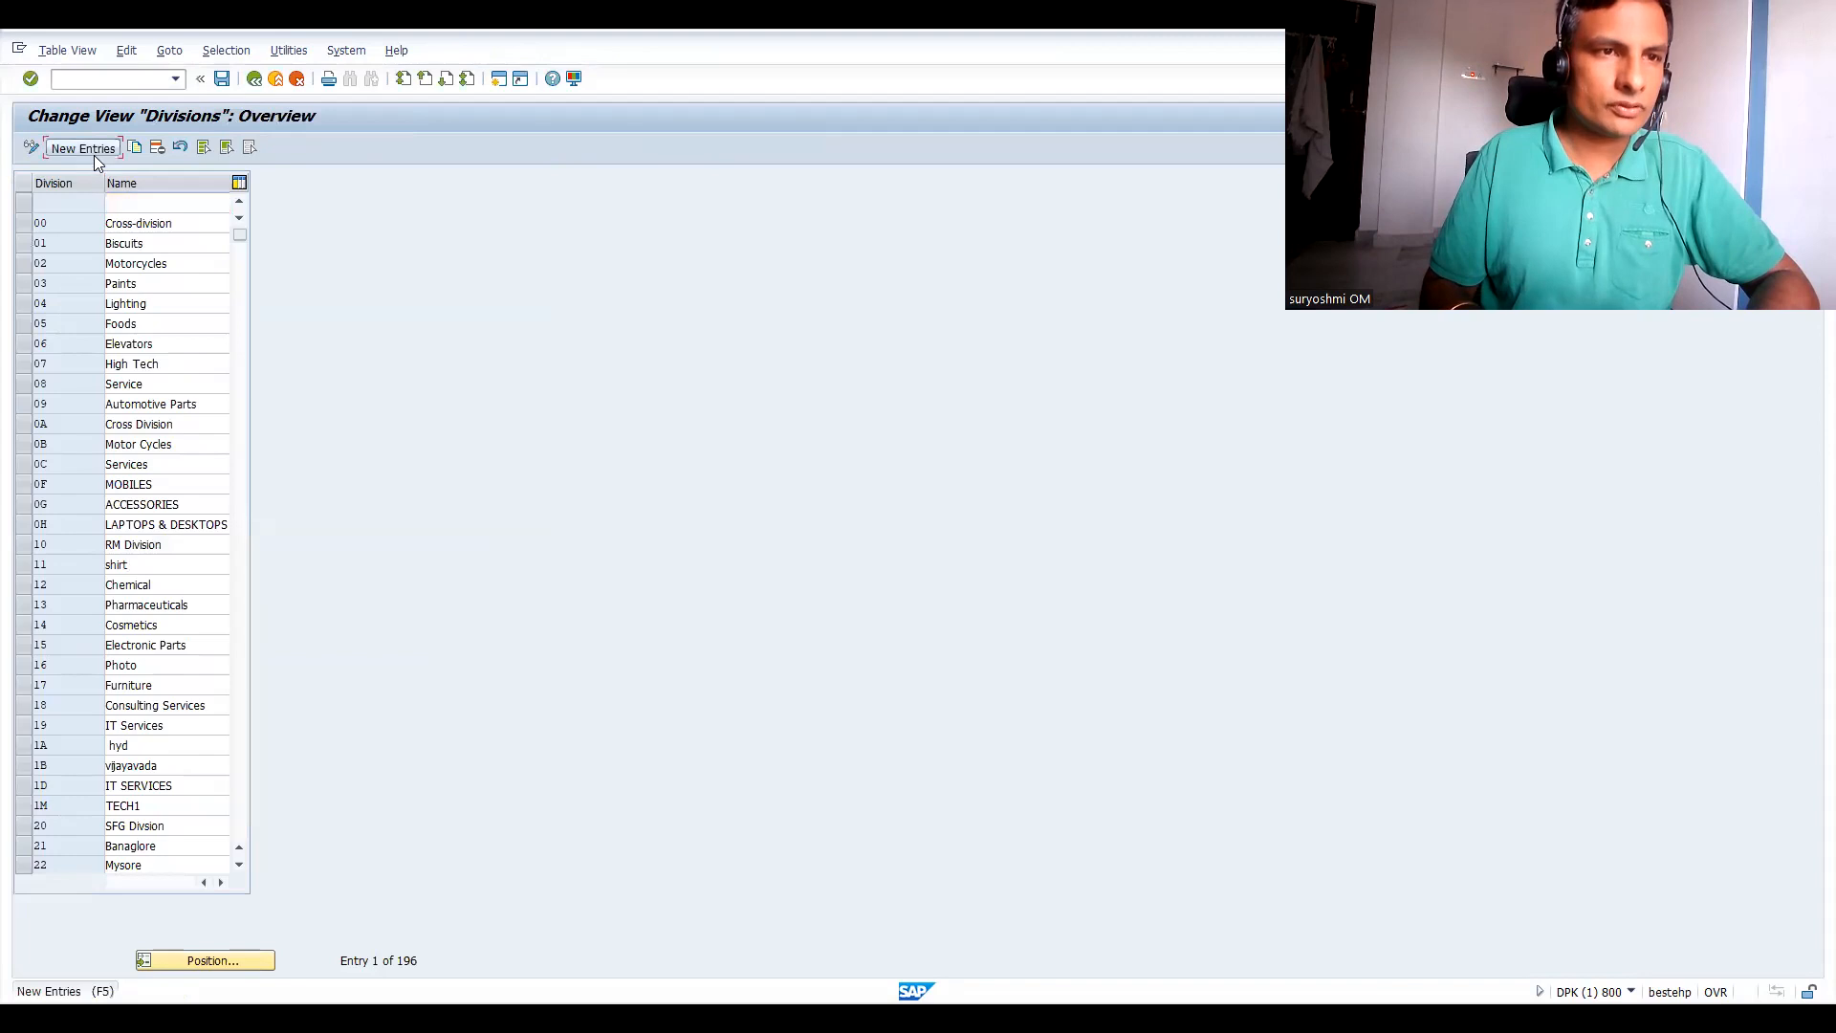
{"action": "left_click", "coordinate": [94, 154]}
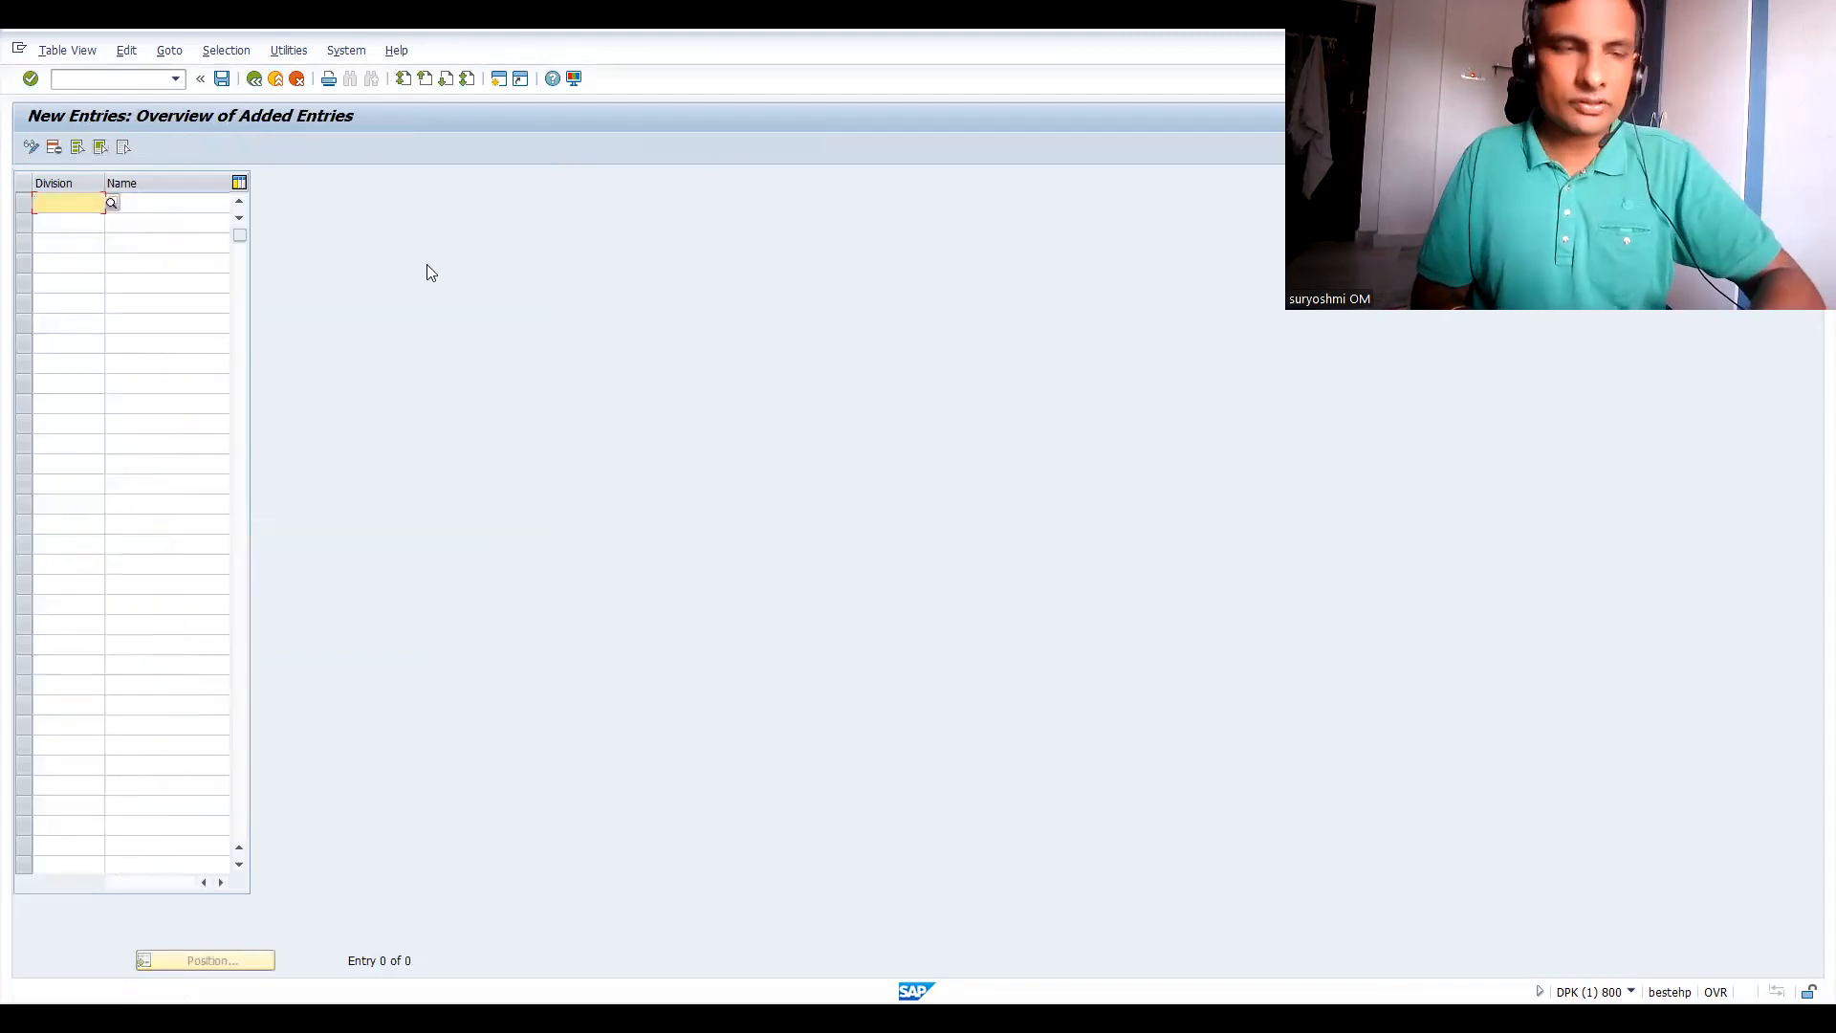
Try to add division 66 with the name "COMMON IND DIV".
{"action": "type", "text": "66"}
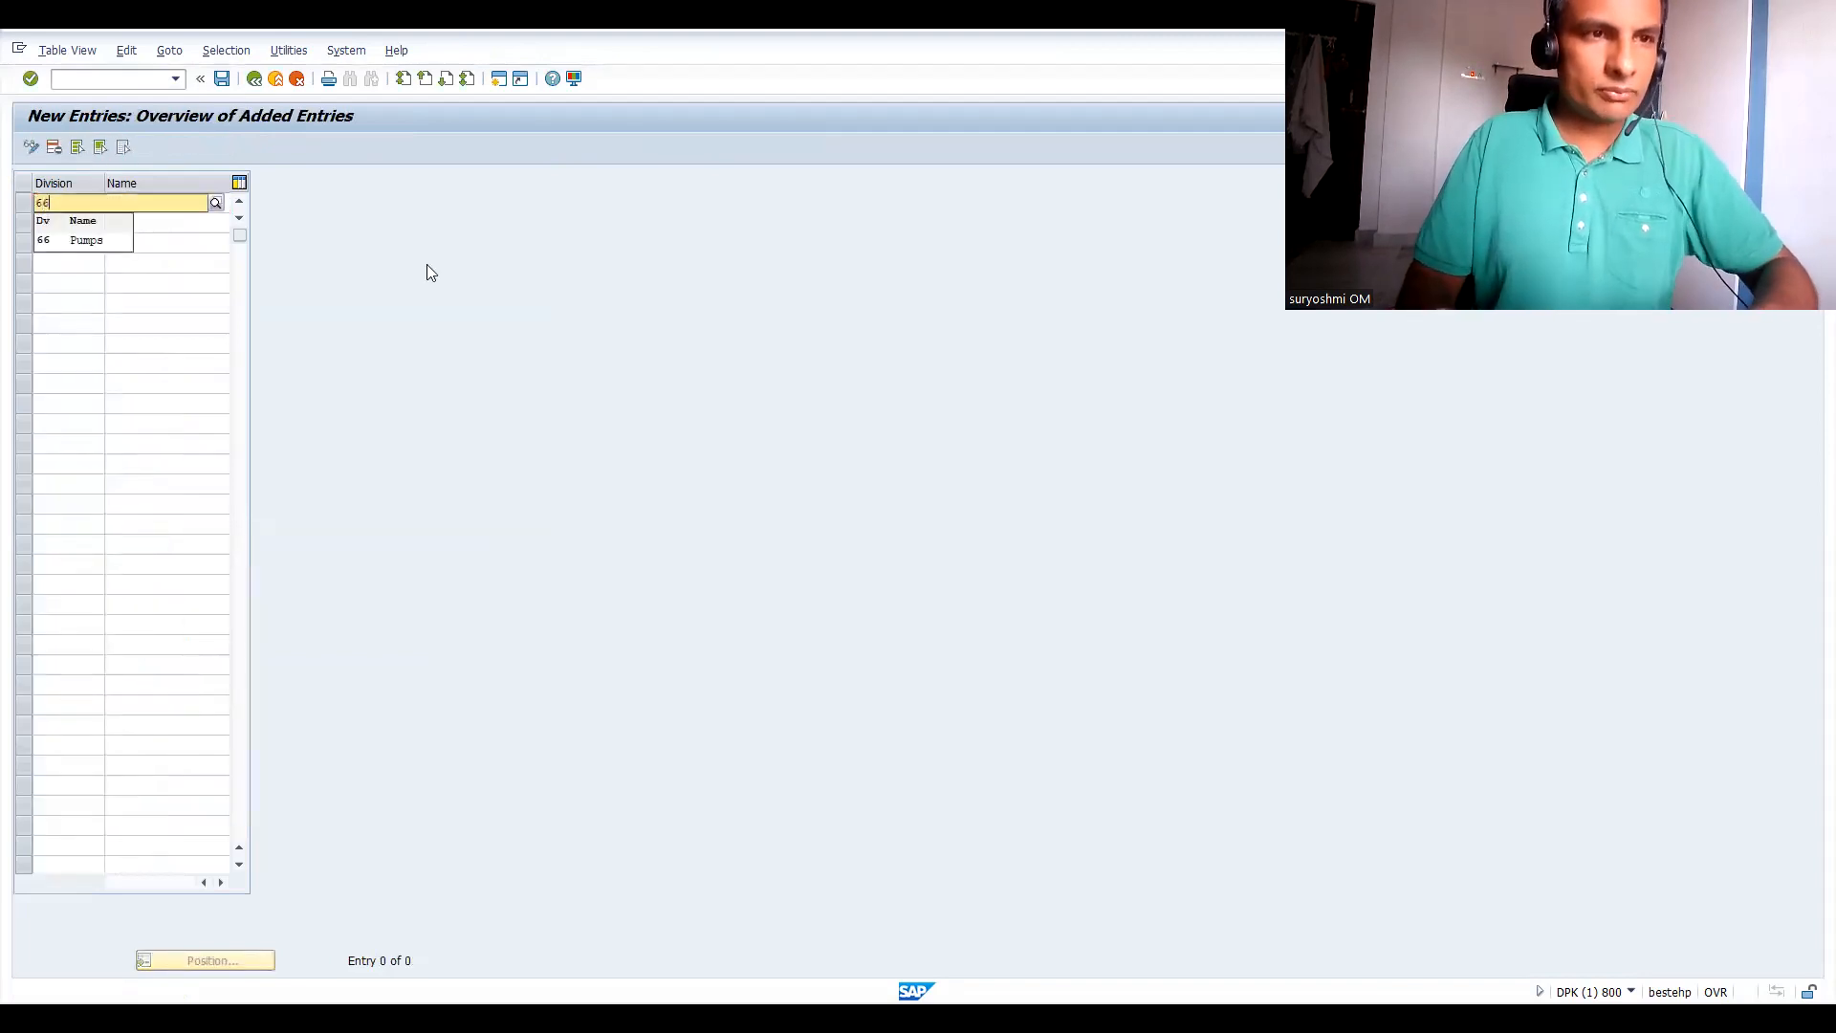
{"action": "key", "text": "Return"}
{"action": "left_click", "coordinate": [191, 202]}
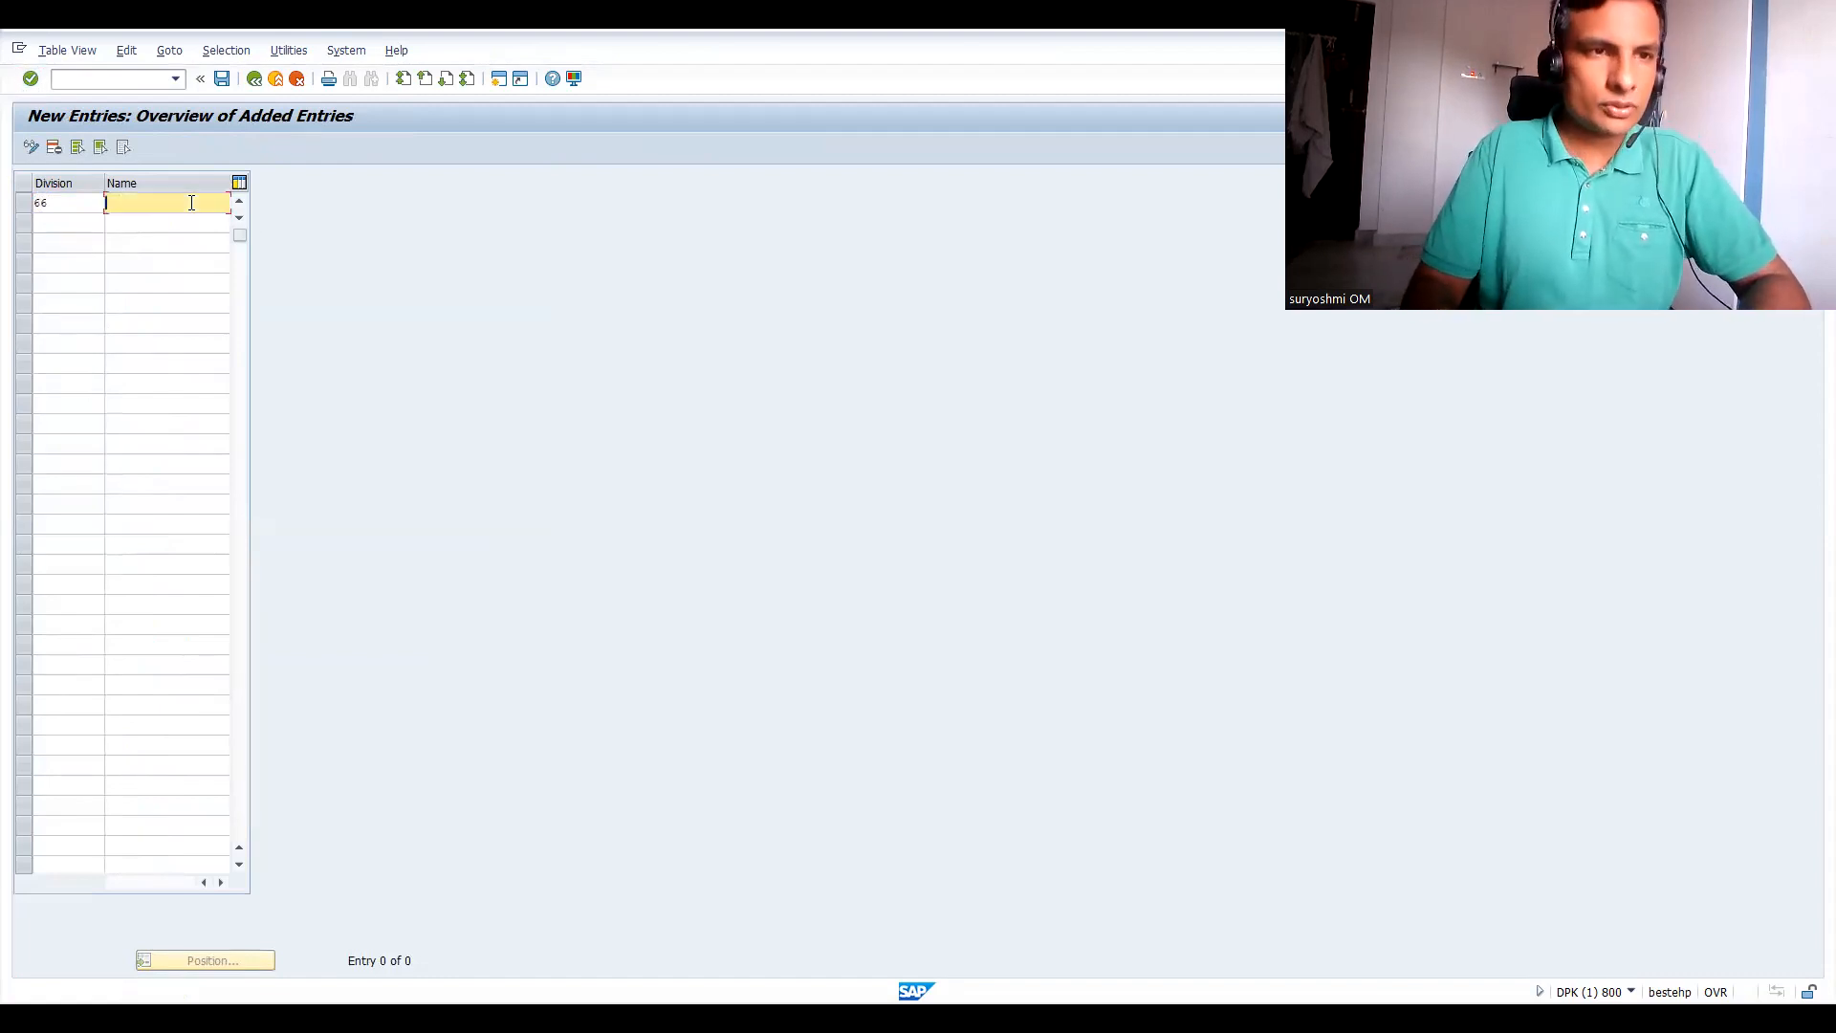
{"action": "type", "text": "co"}
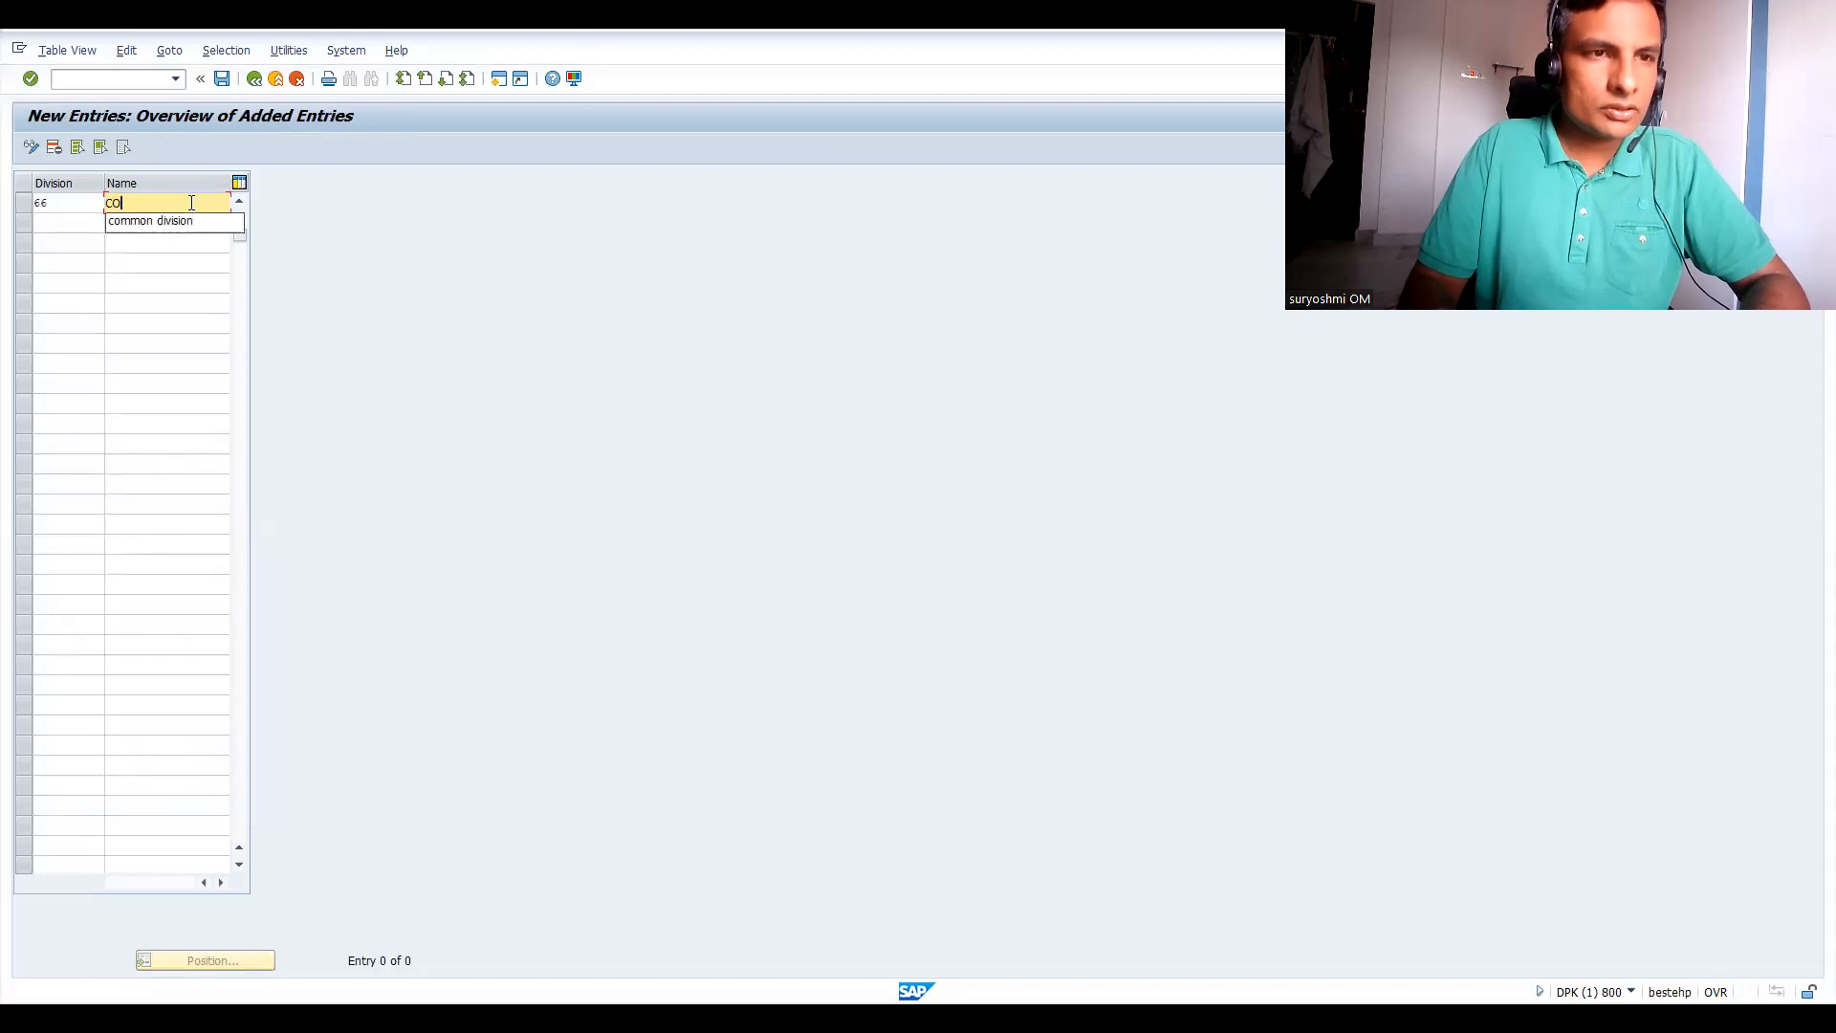
{"action": "type", "text": "mmon "}
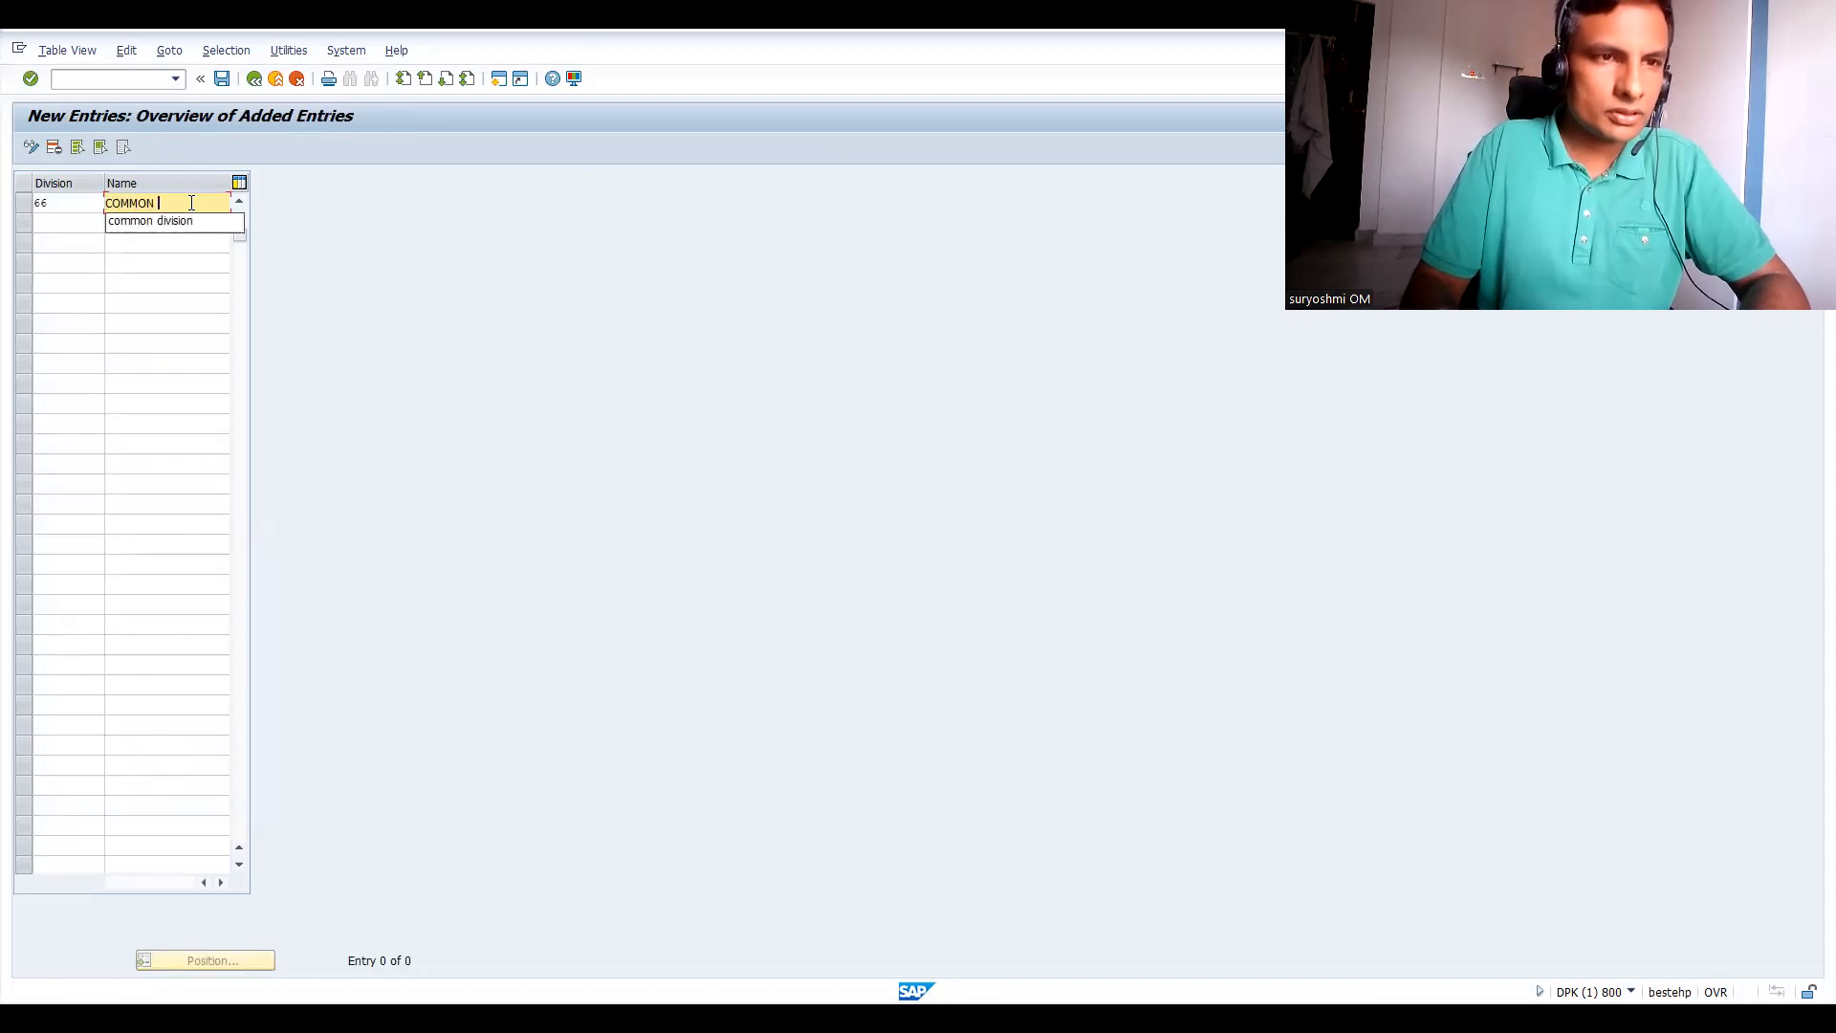
{"action": "type", "text": "ind div"}
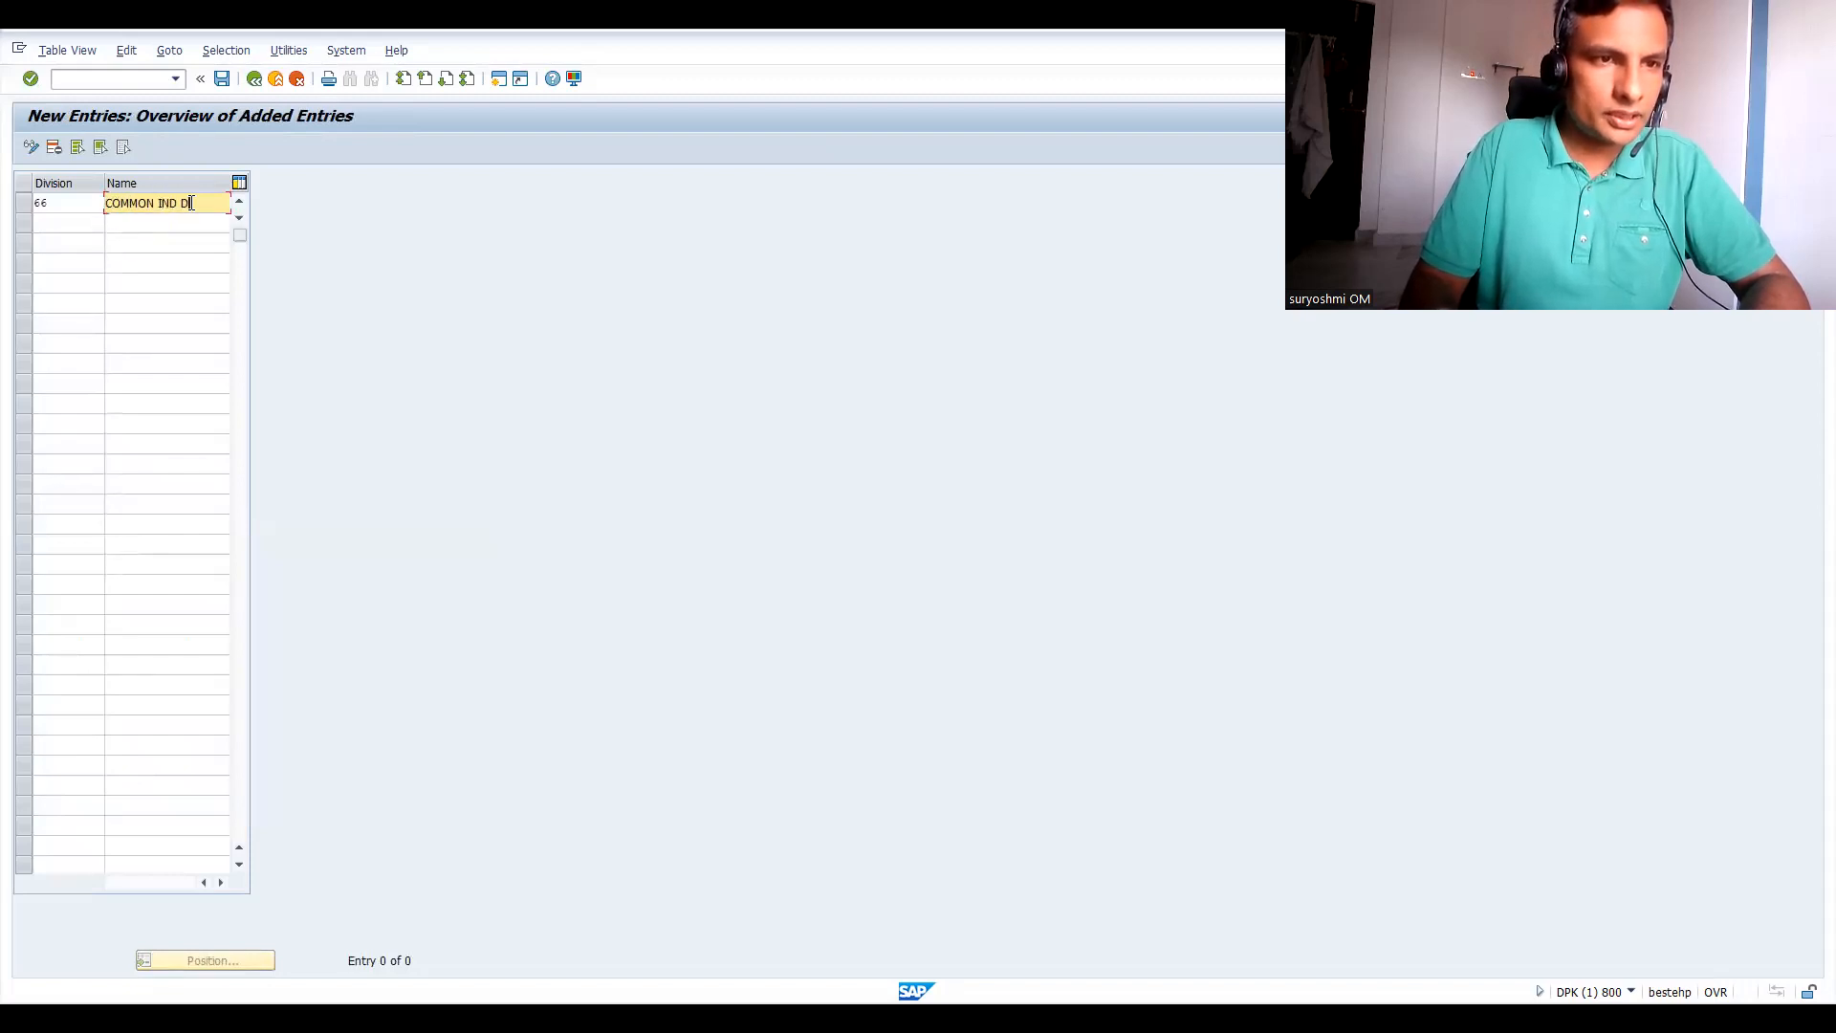
{"action": "key", "text": "Return"}
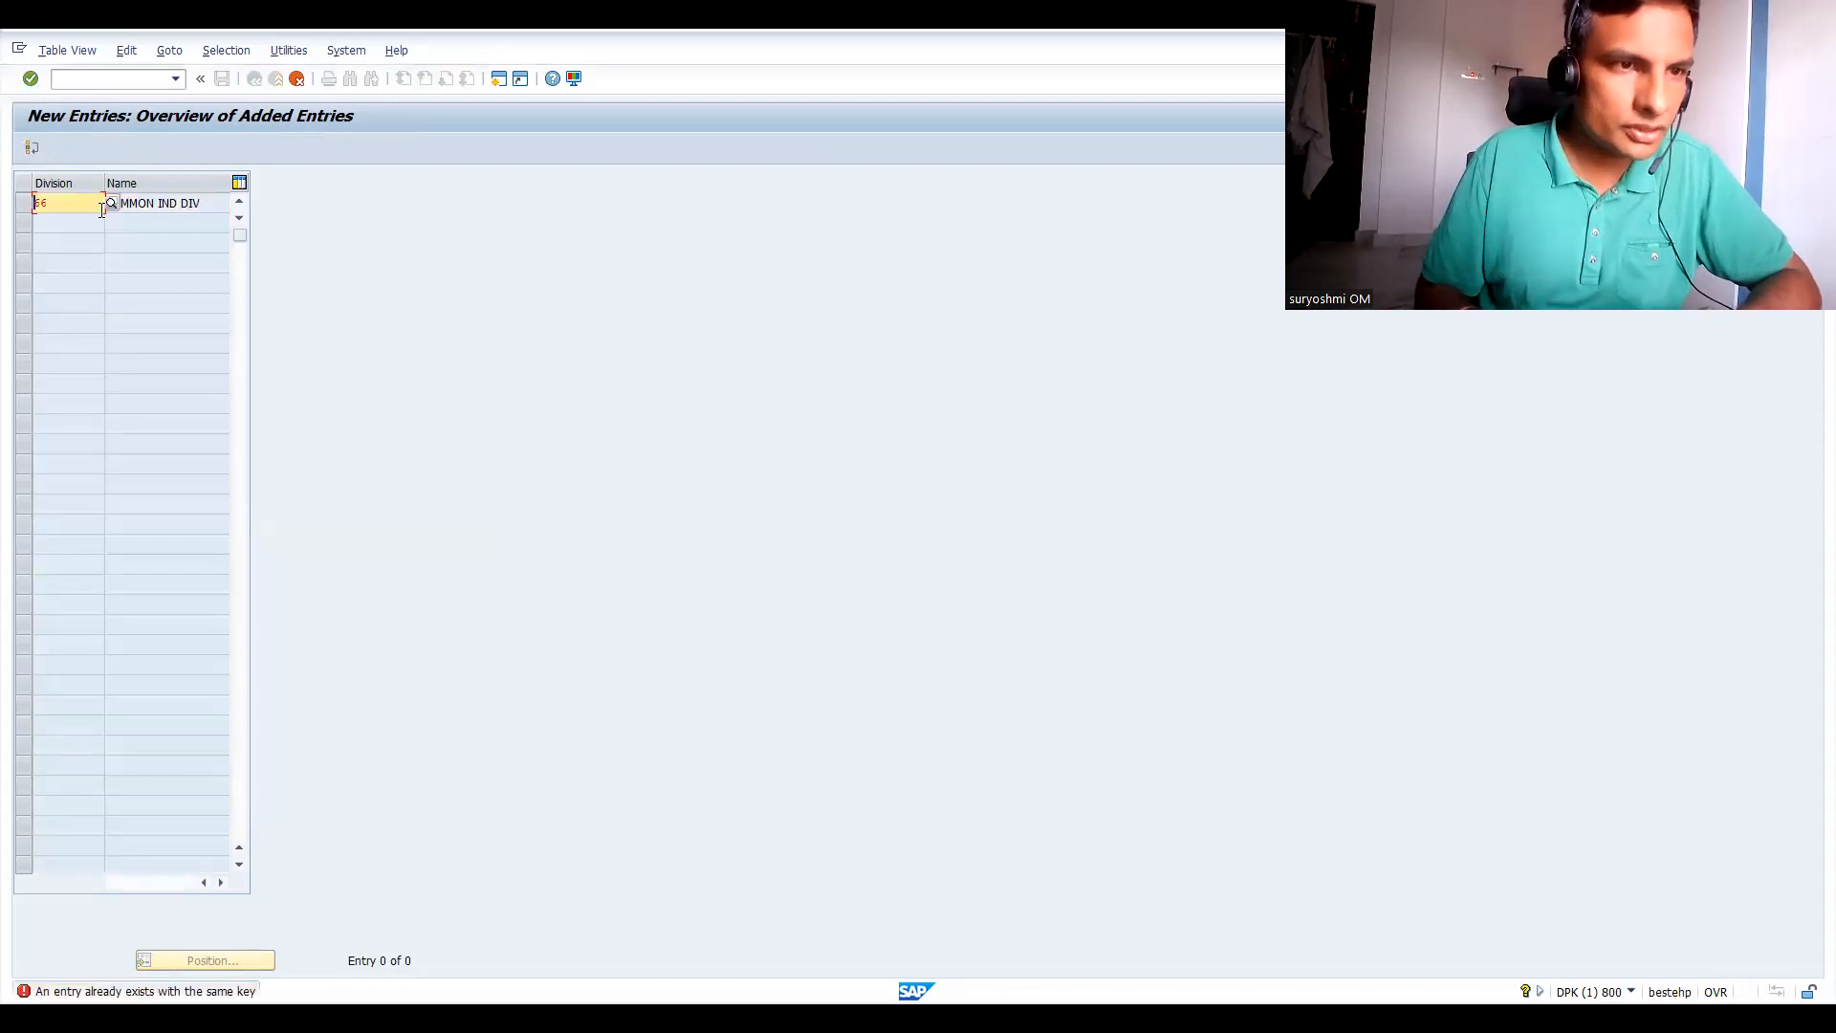
Look through the value list of existing division keys to see which ones are already taken.
{"action": "left_click", "coordinate": [107, 205]}
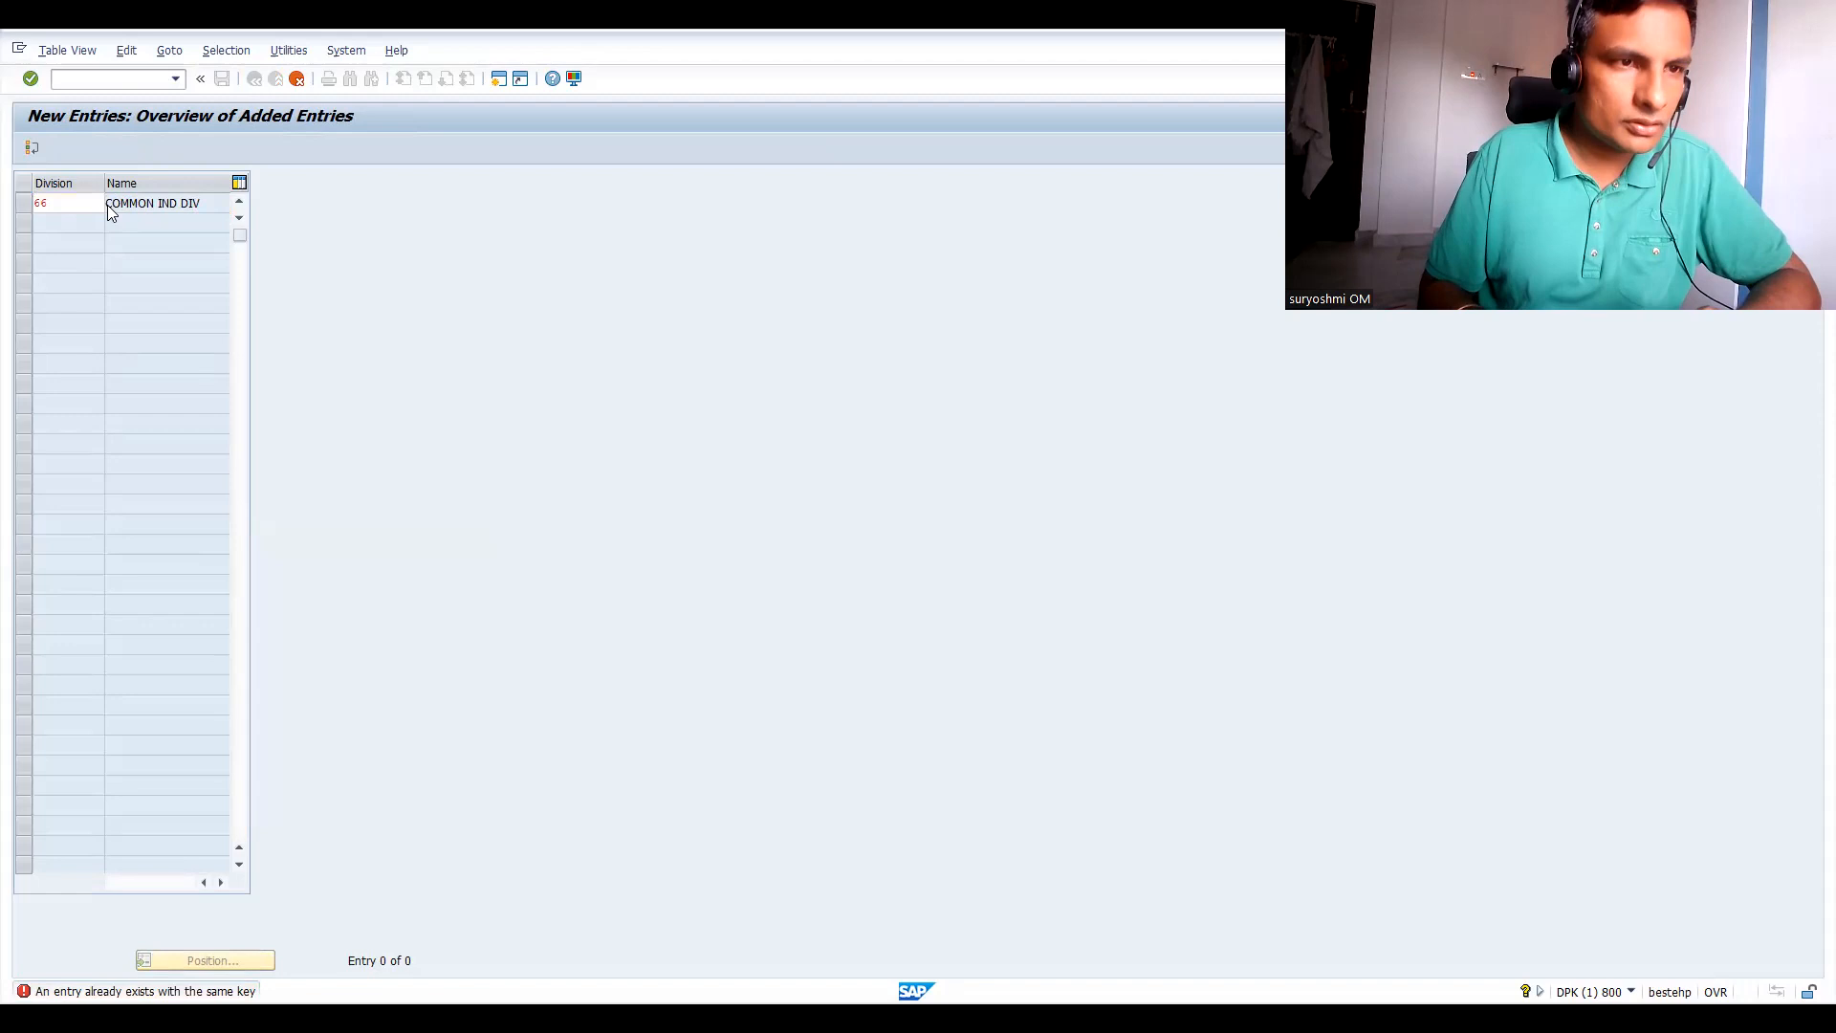
{"action": "left_click", "coordinate": [110, 204]}
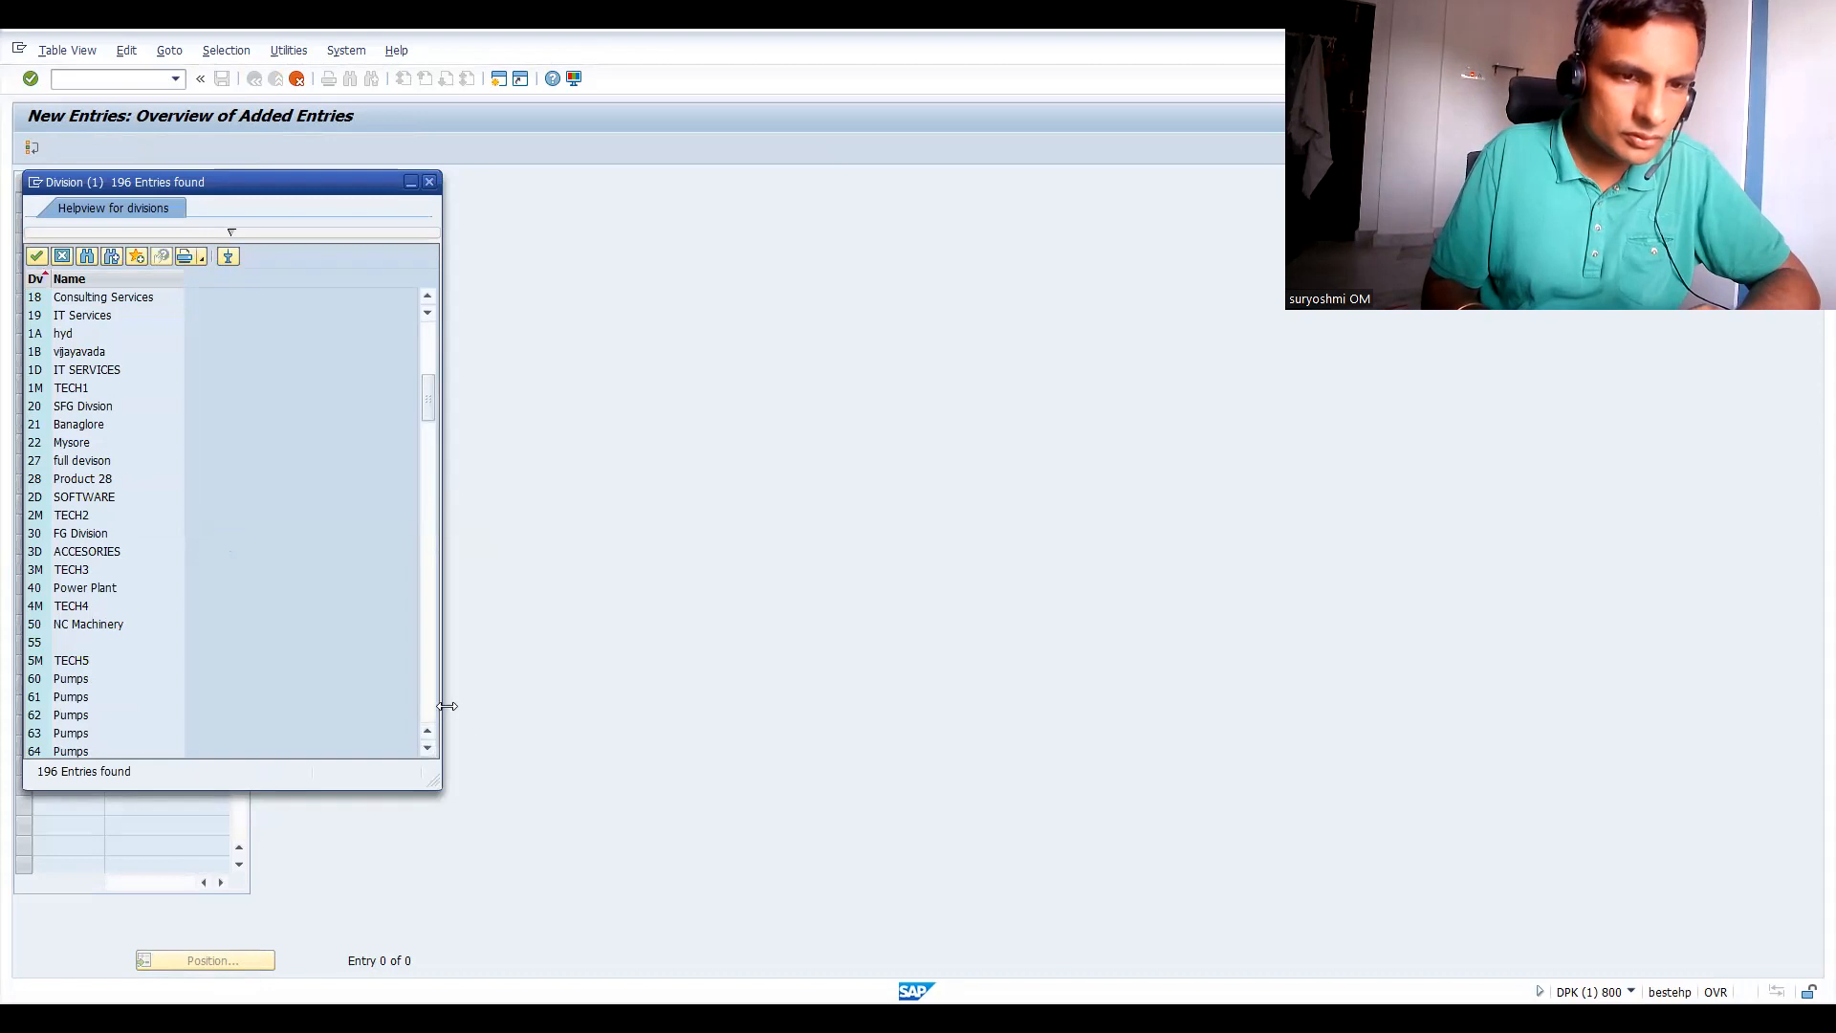
{"action": "scroll", "coordinate": [421, 706], "scroll_direction": "down", "scroll_amount": 20}
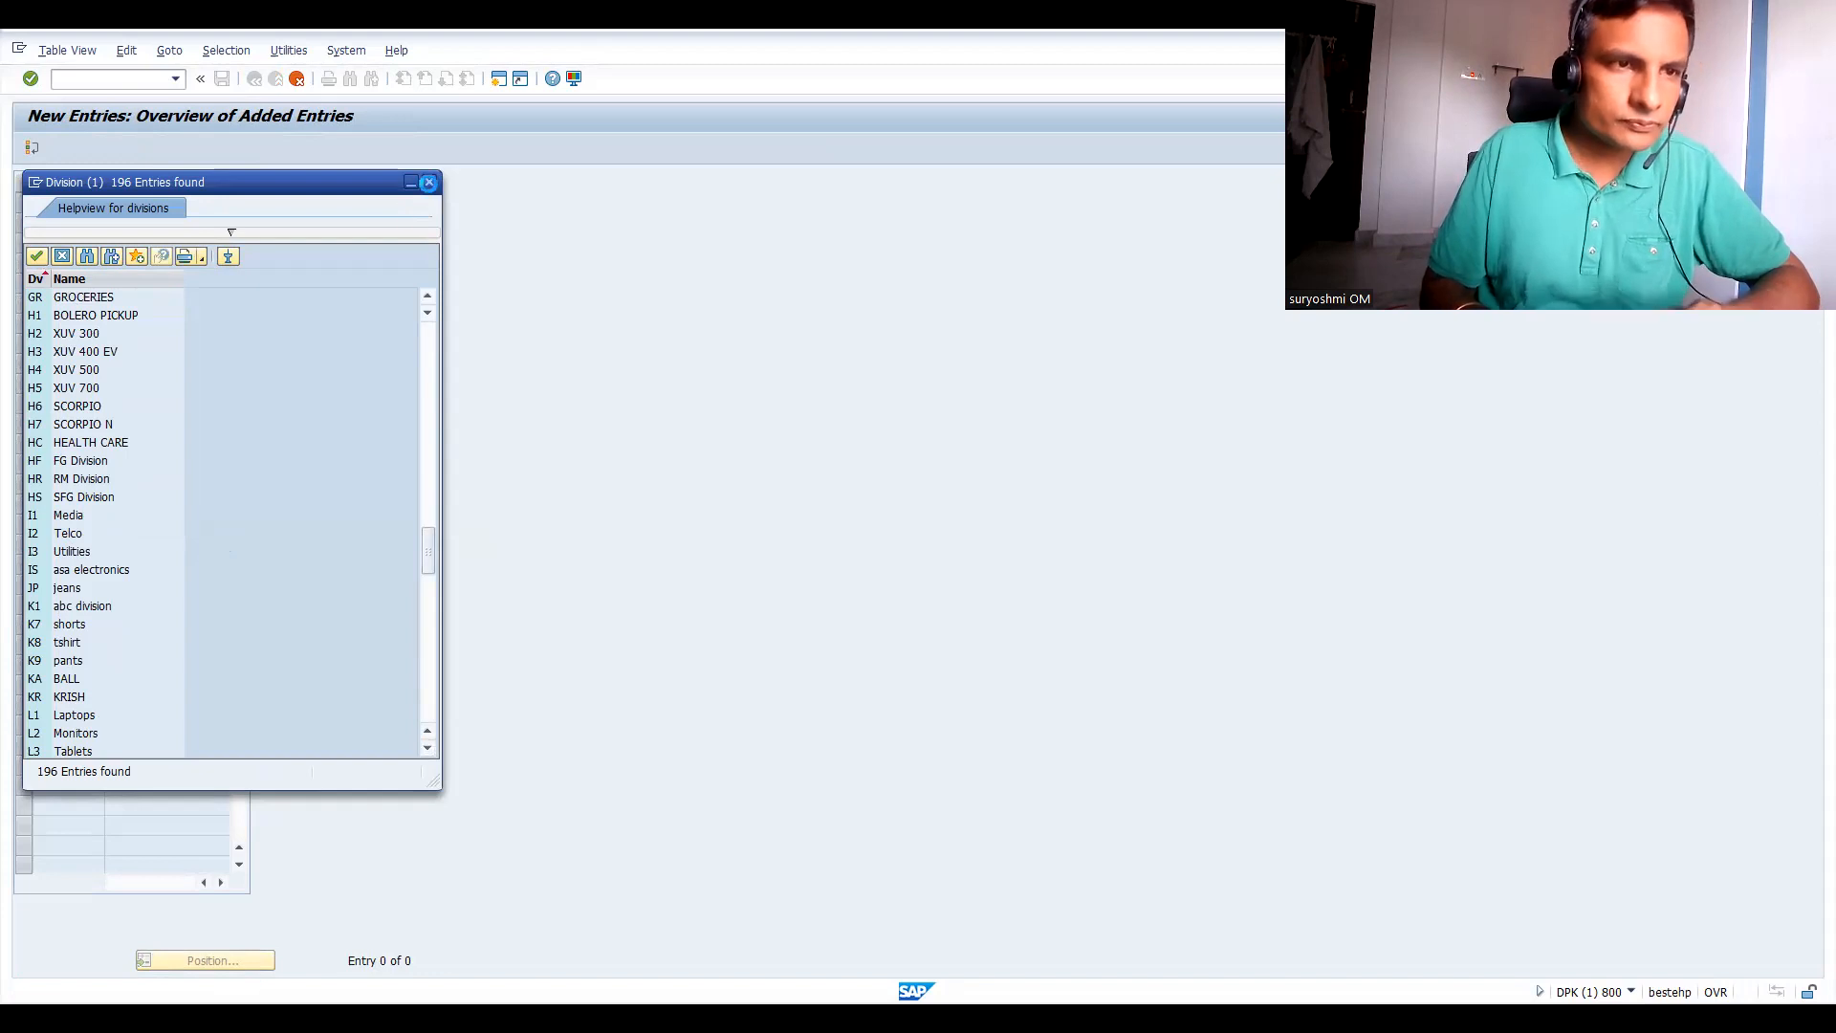
{"action": "left_click", "coordinate": [429, 182]}
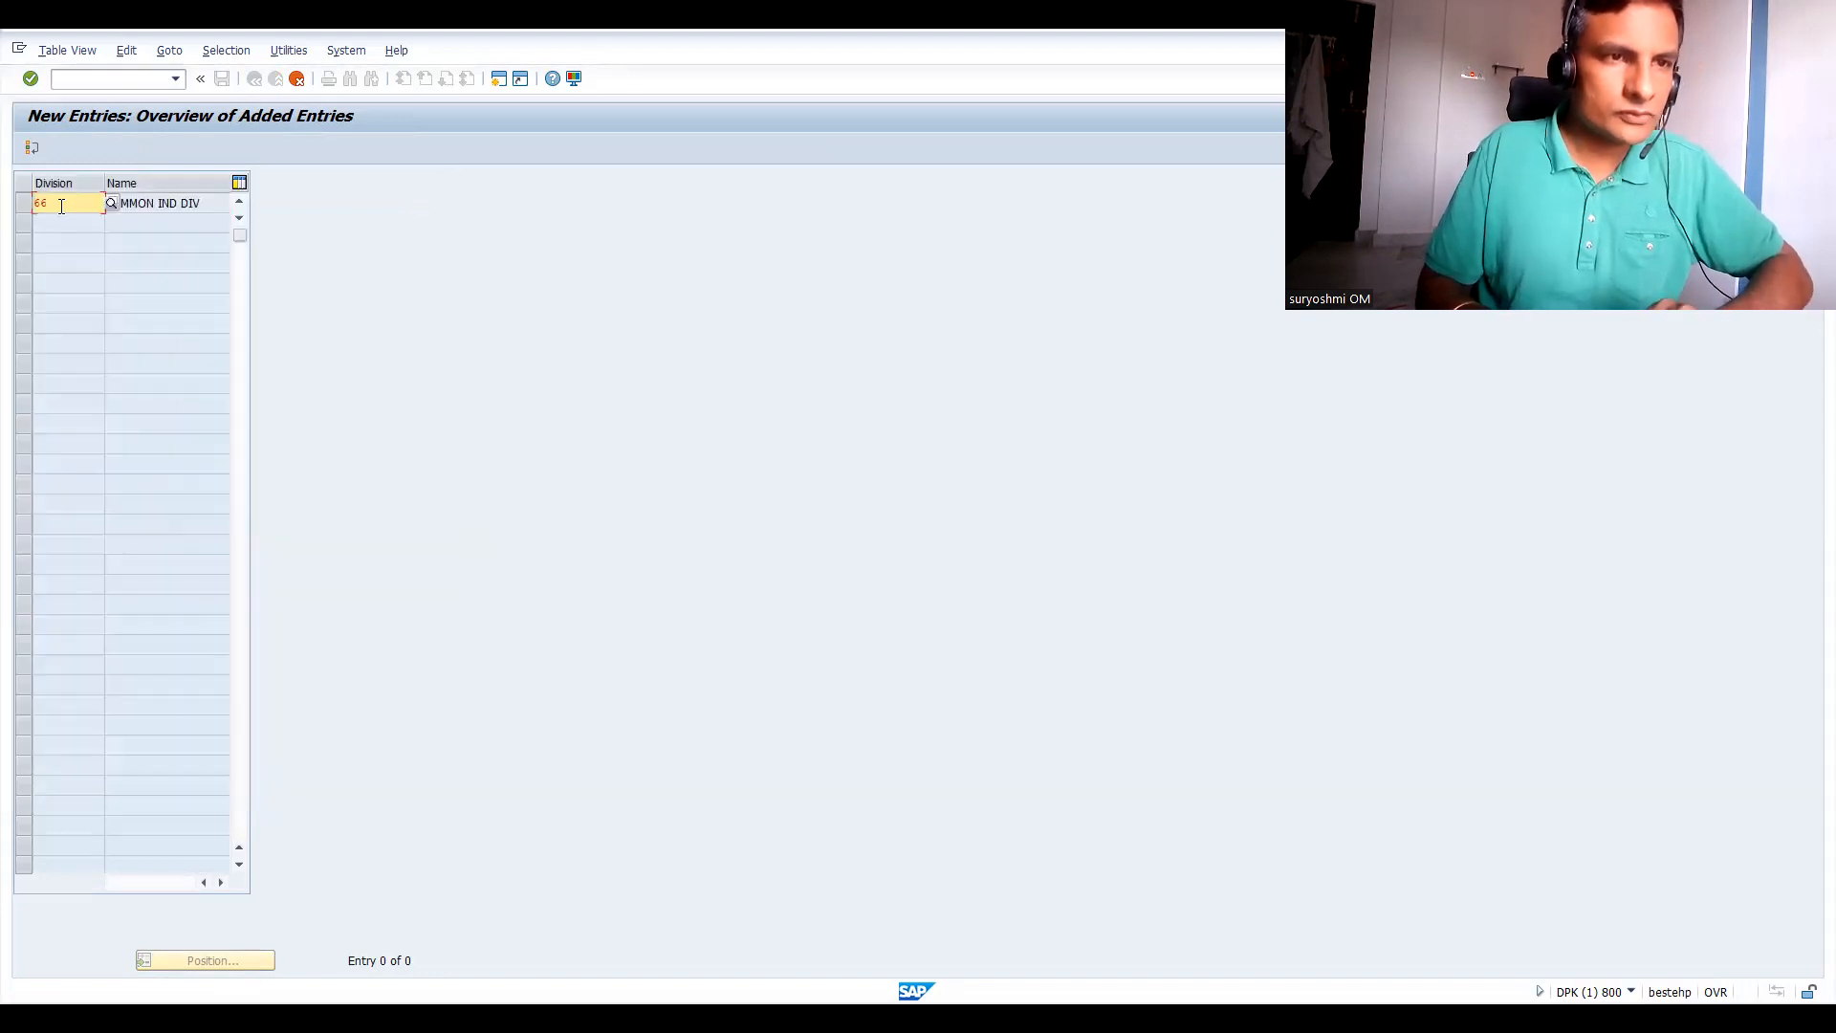
Change the key of the new "COMMON IND DIV" division to IN, save it, and return to the implementation guide structure.
{"action": "key", "text": "shift+Home"}
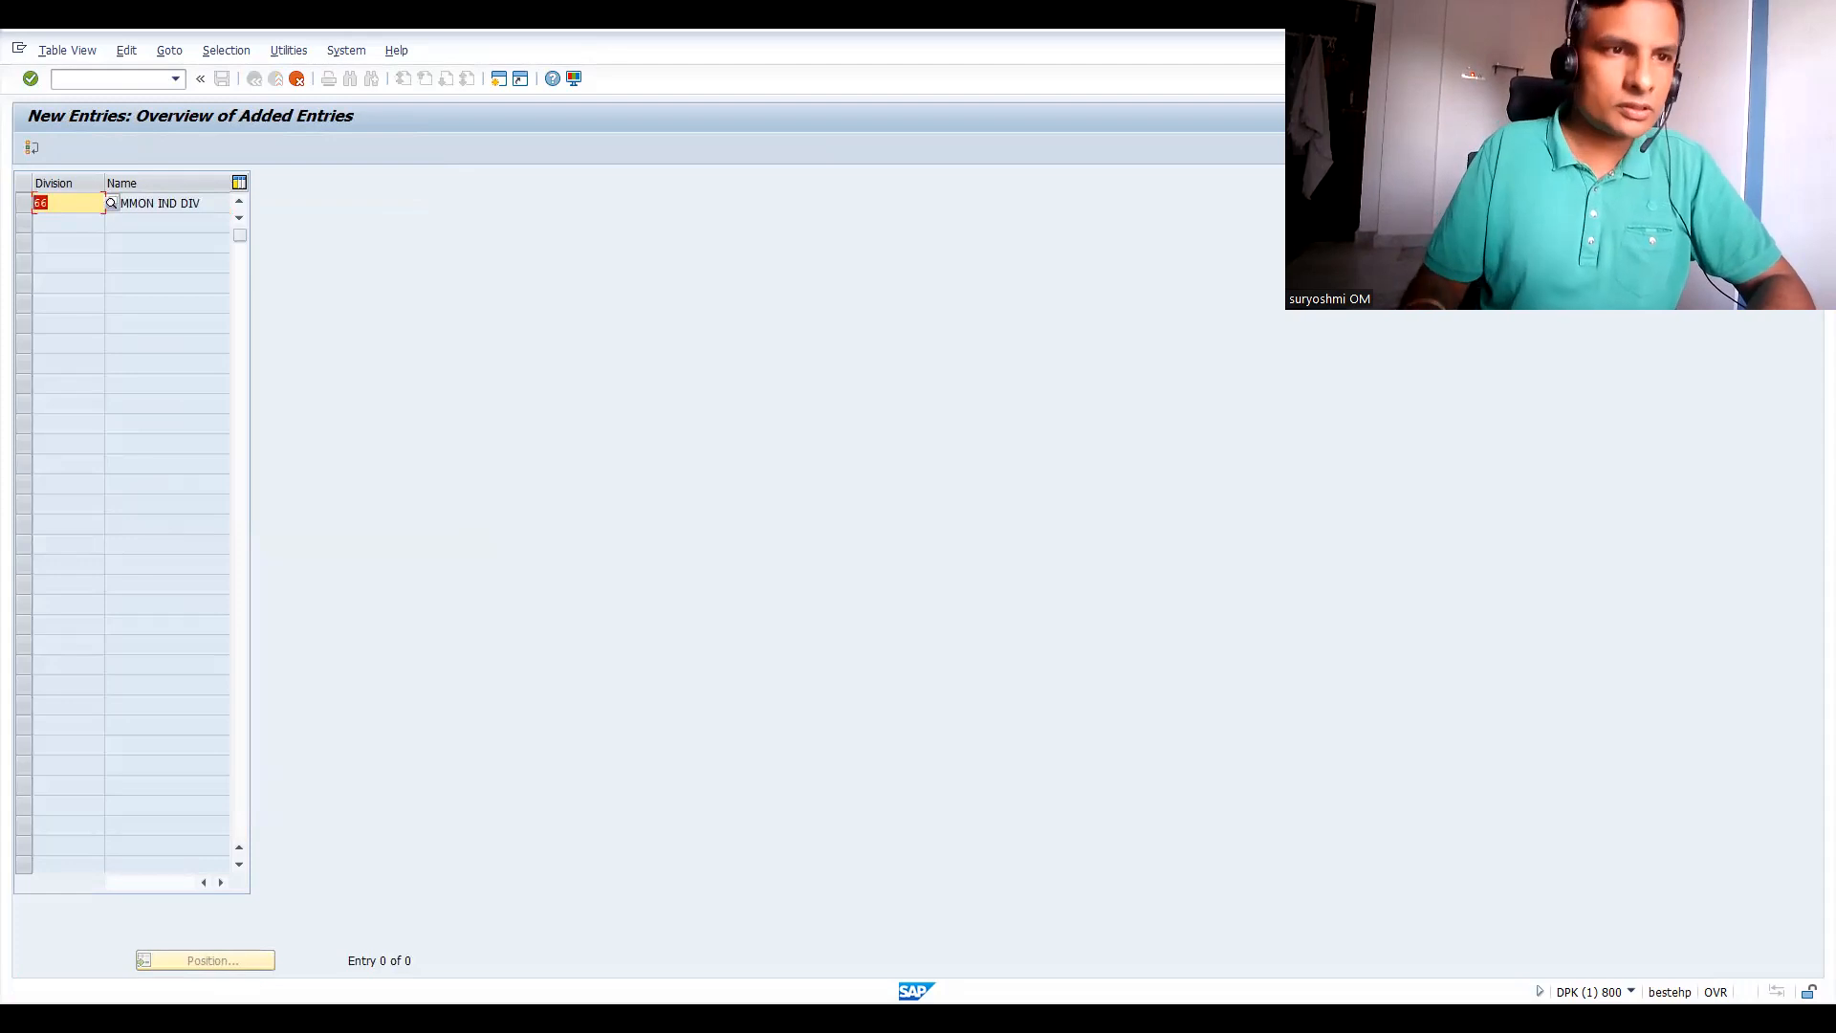
{"action": "type", "text": "IN"}
{"action": "key", "text": "Return"}
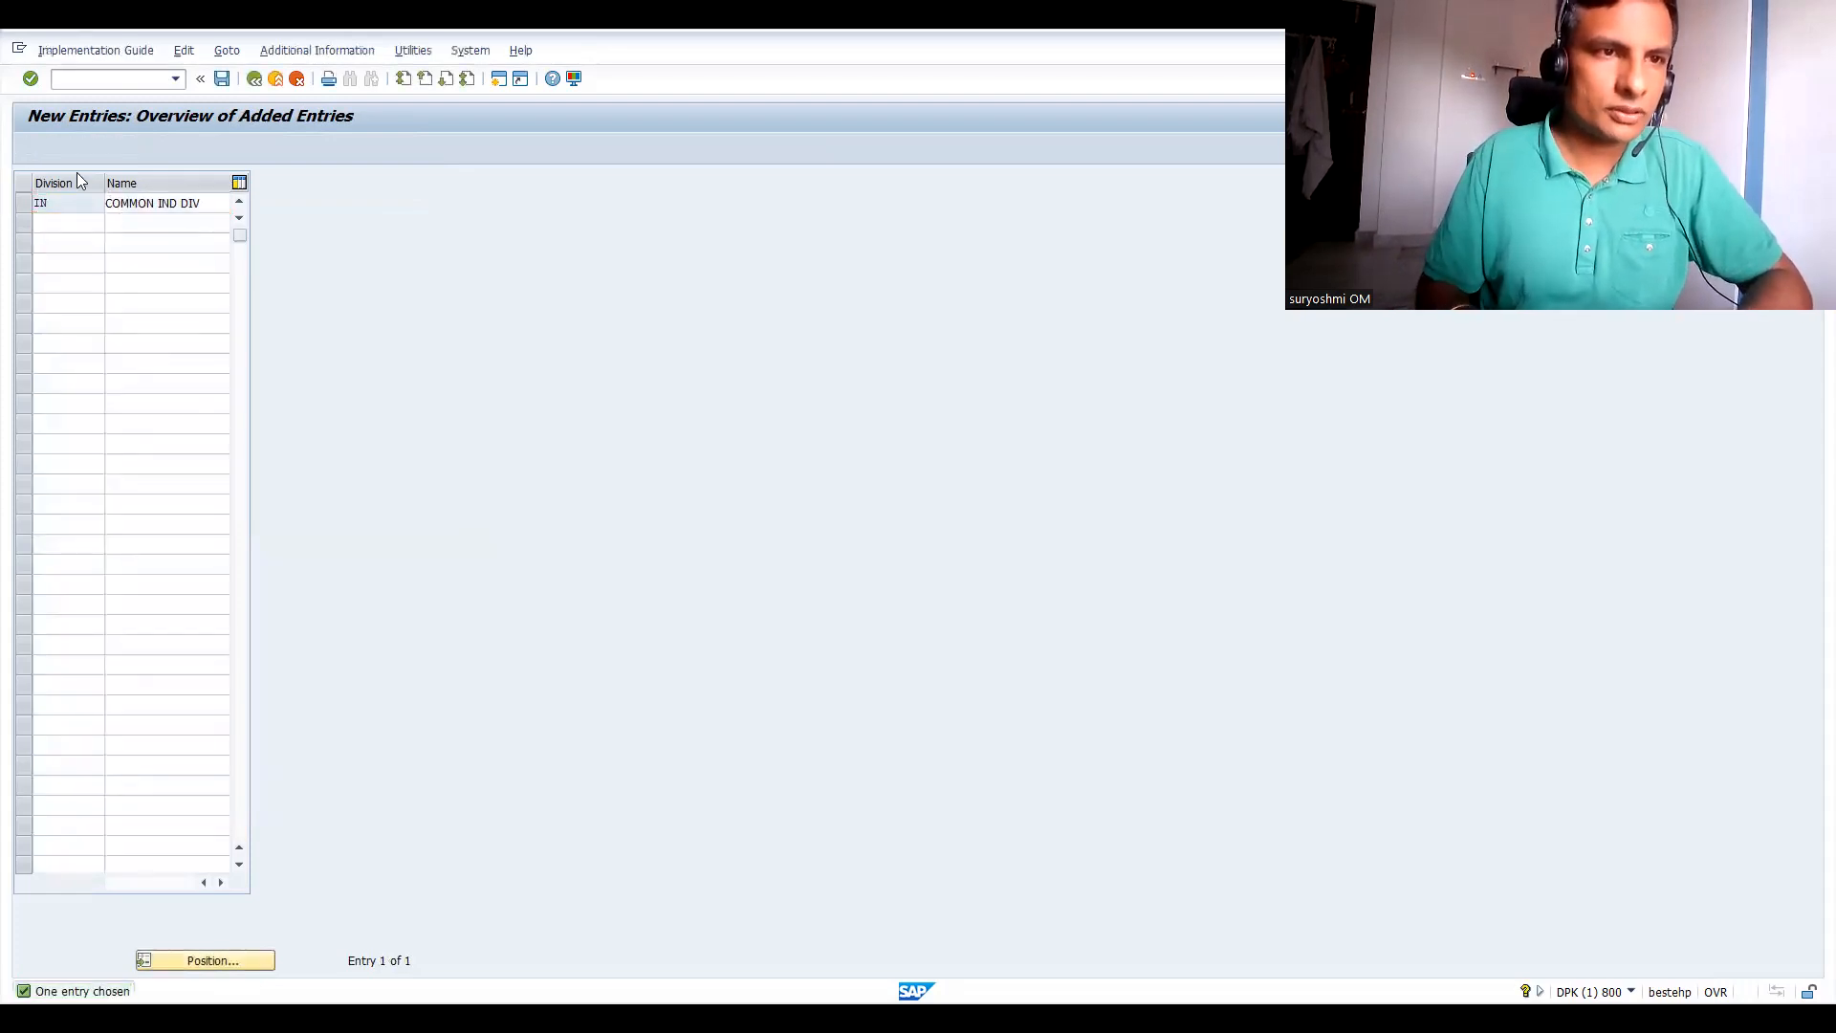
{"action": "left_click", "coordinate": [253, 78]}
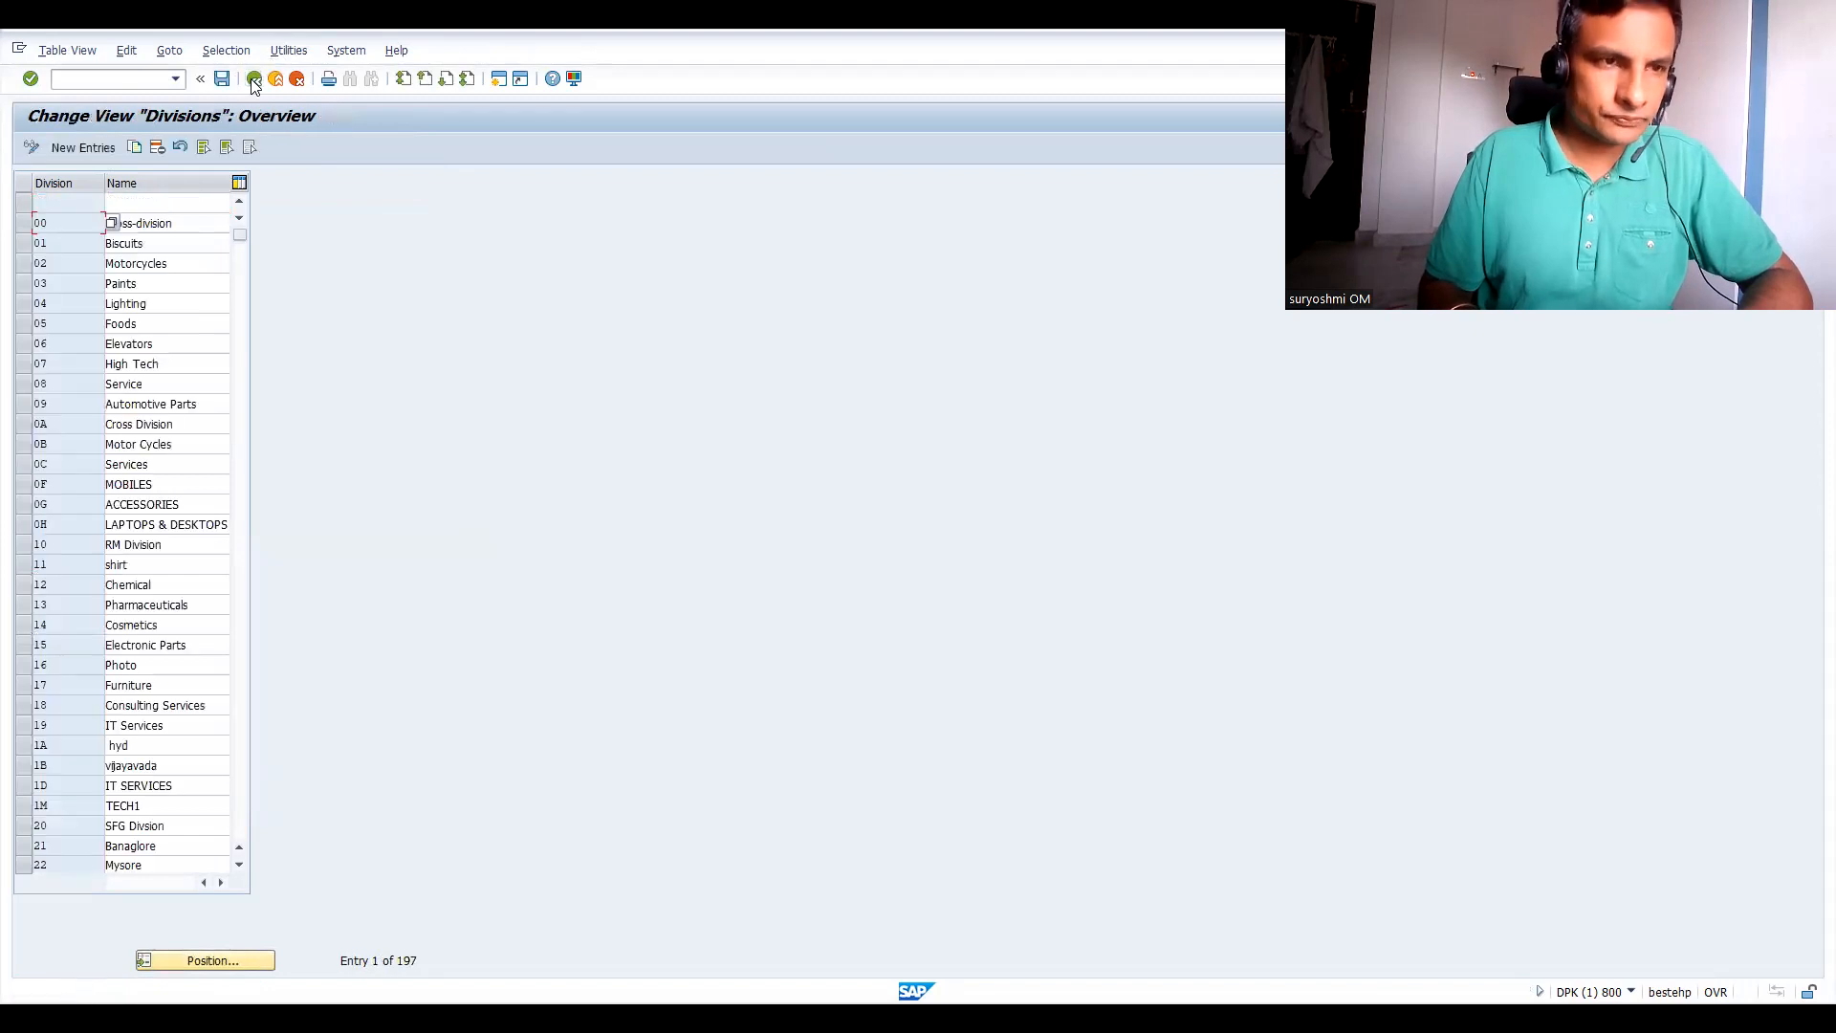
{"action": "left_click", "coordinate": [254, 78]}
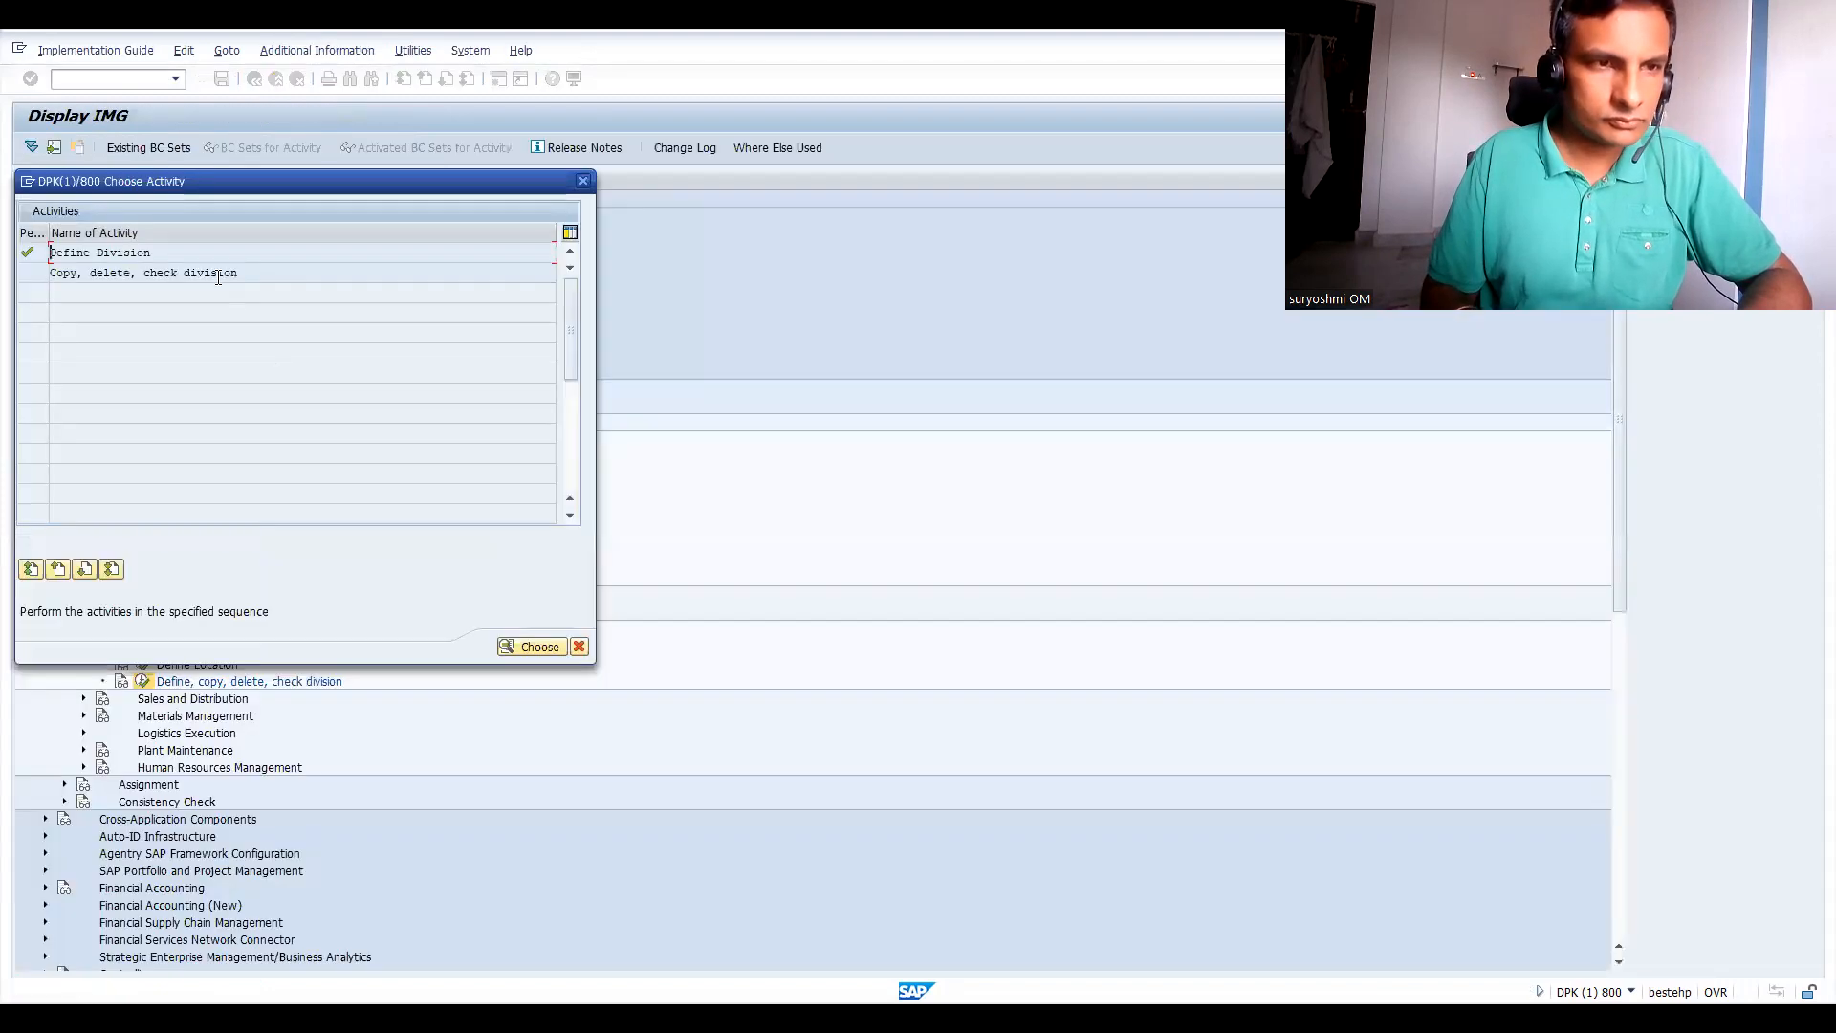
{"action": "key", "text": "Escape"}
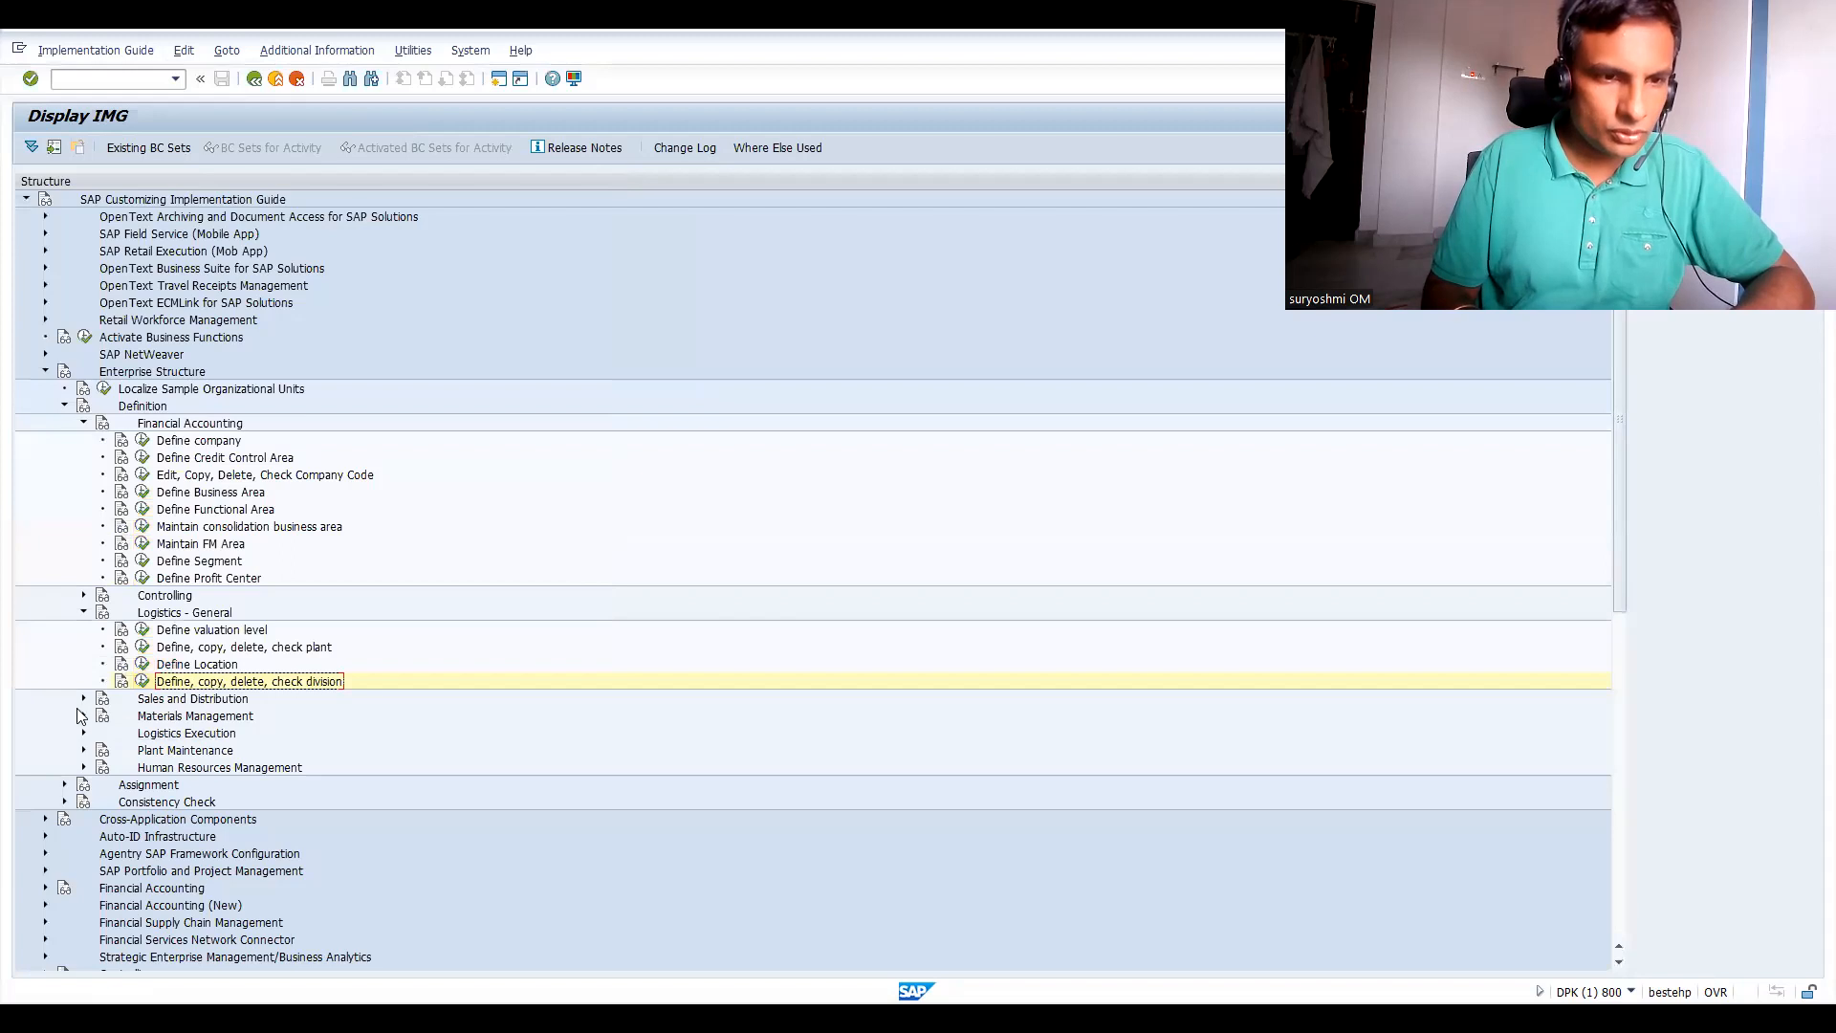
Start the Define Sales Organization activity under Sales and Distribution and open the entry of a new sales organization.
{"action": "left_click", "coordinate": [83, 698]}
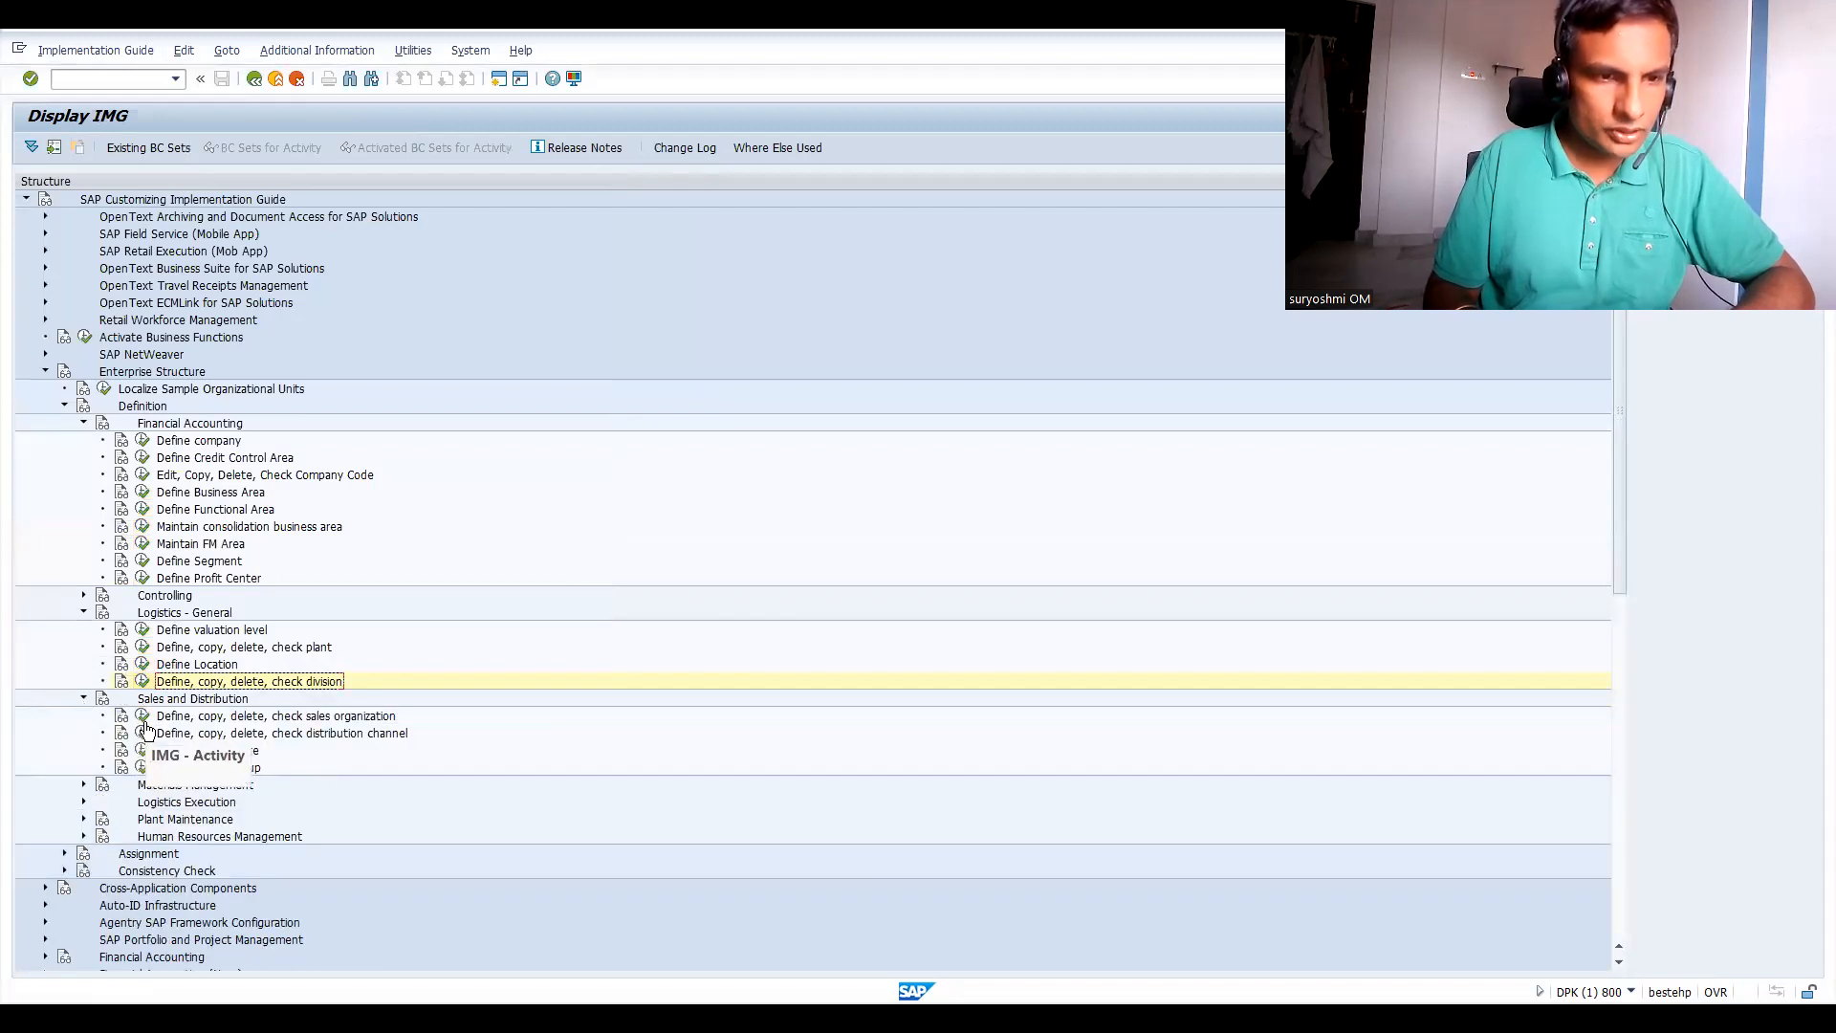
{"action": "left_click", "coordinate": [142, 716]}
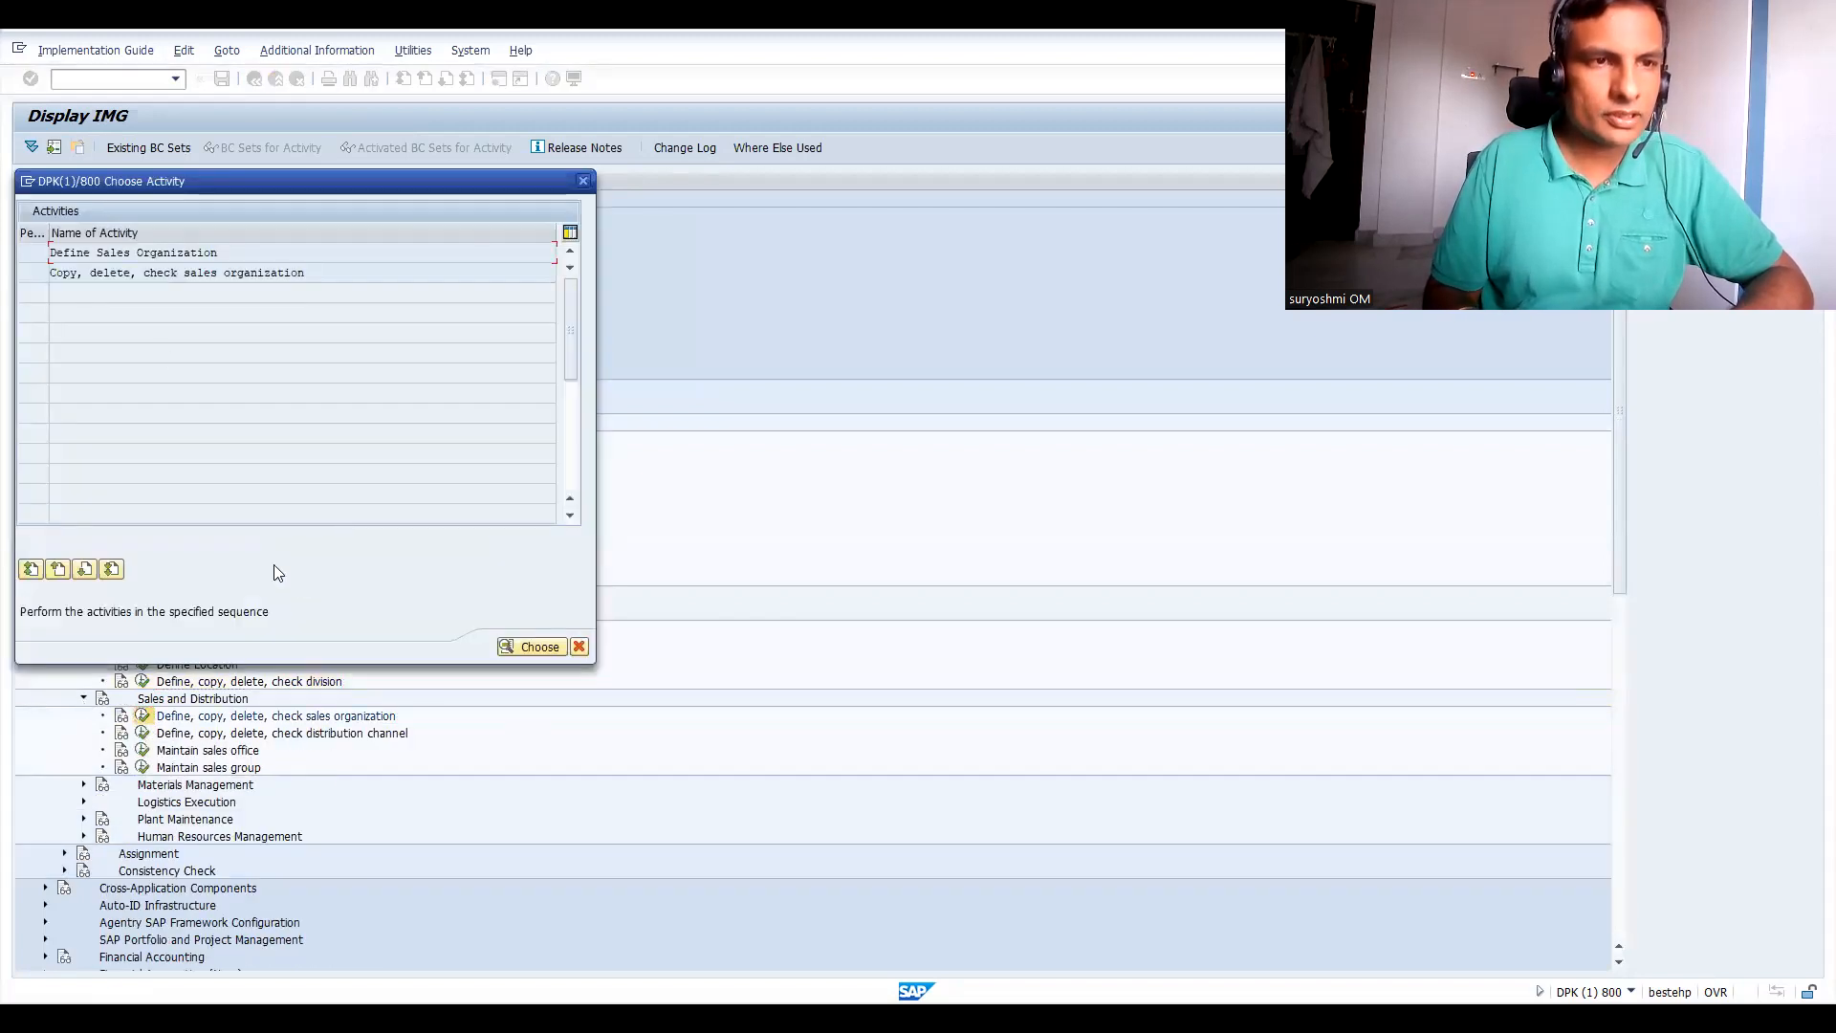
{"action": "double_click", "coordinate": [123, 254]}
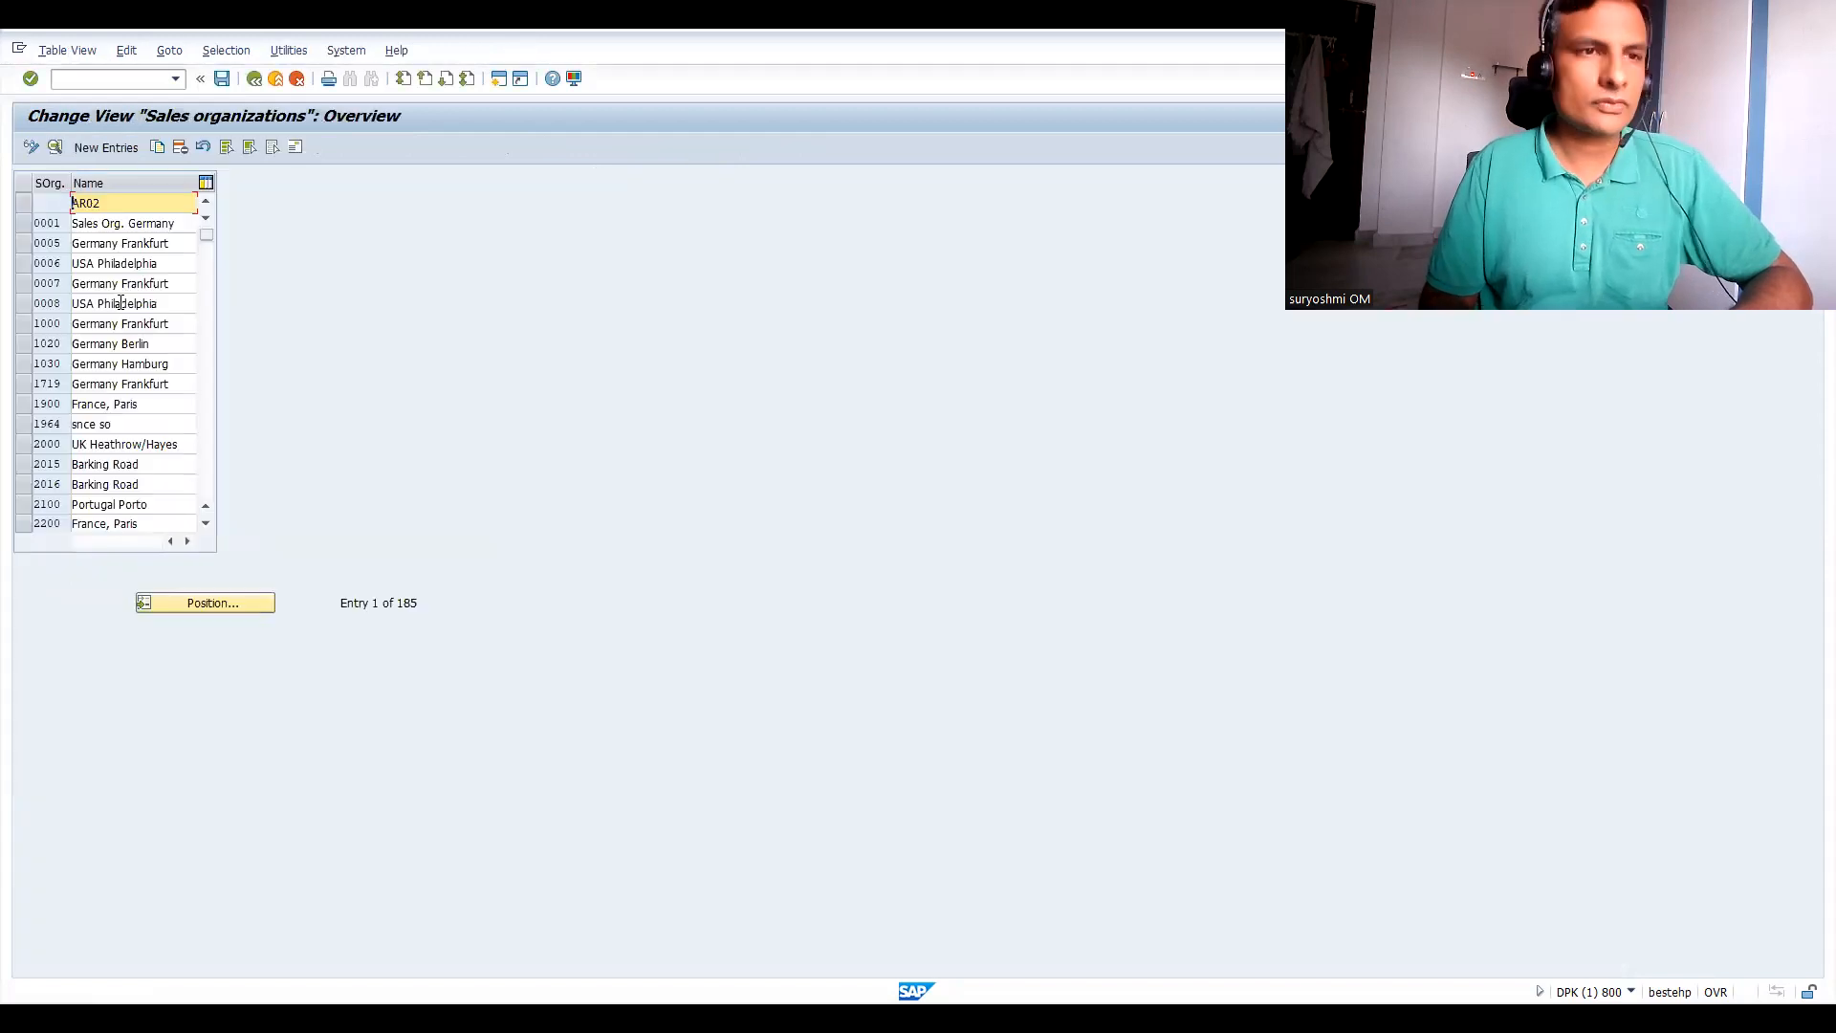
{"action": "left_click", "coordinate": [107, 147]}
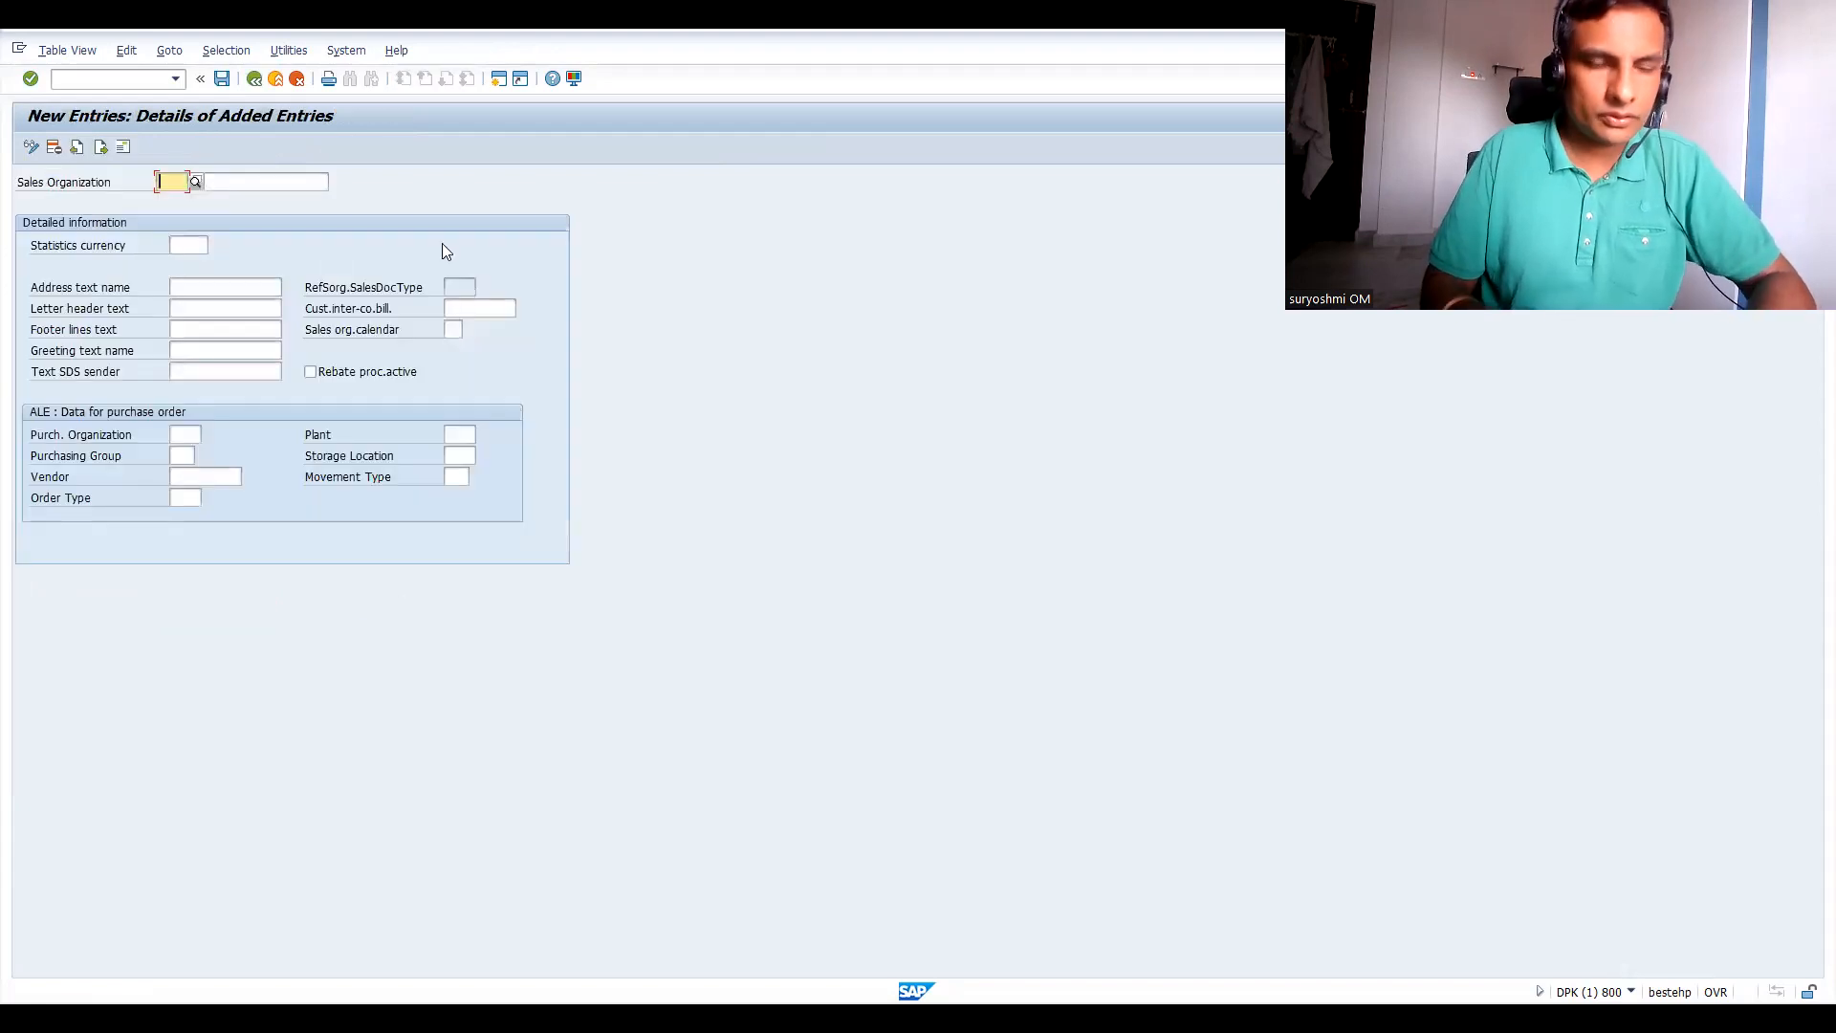
Enter sales organization IN66 with the name "KING OF GLOBAL LTD".
{"action": "type", "text": "IN66"}
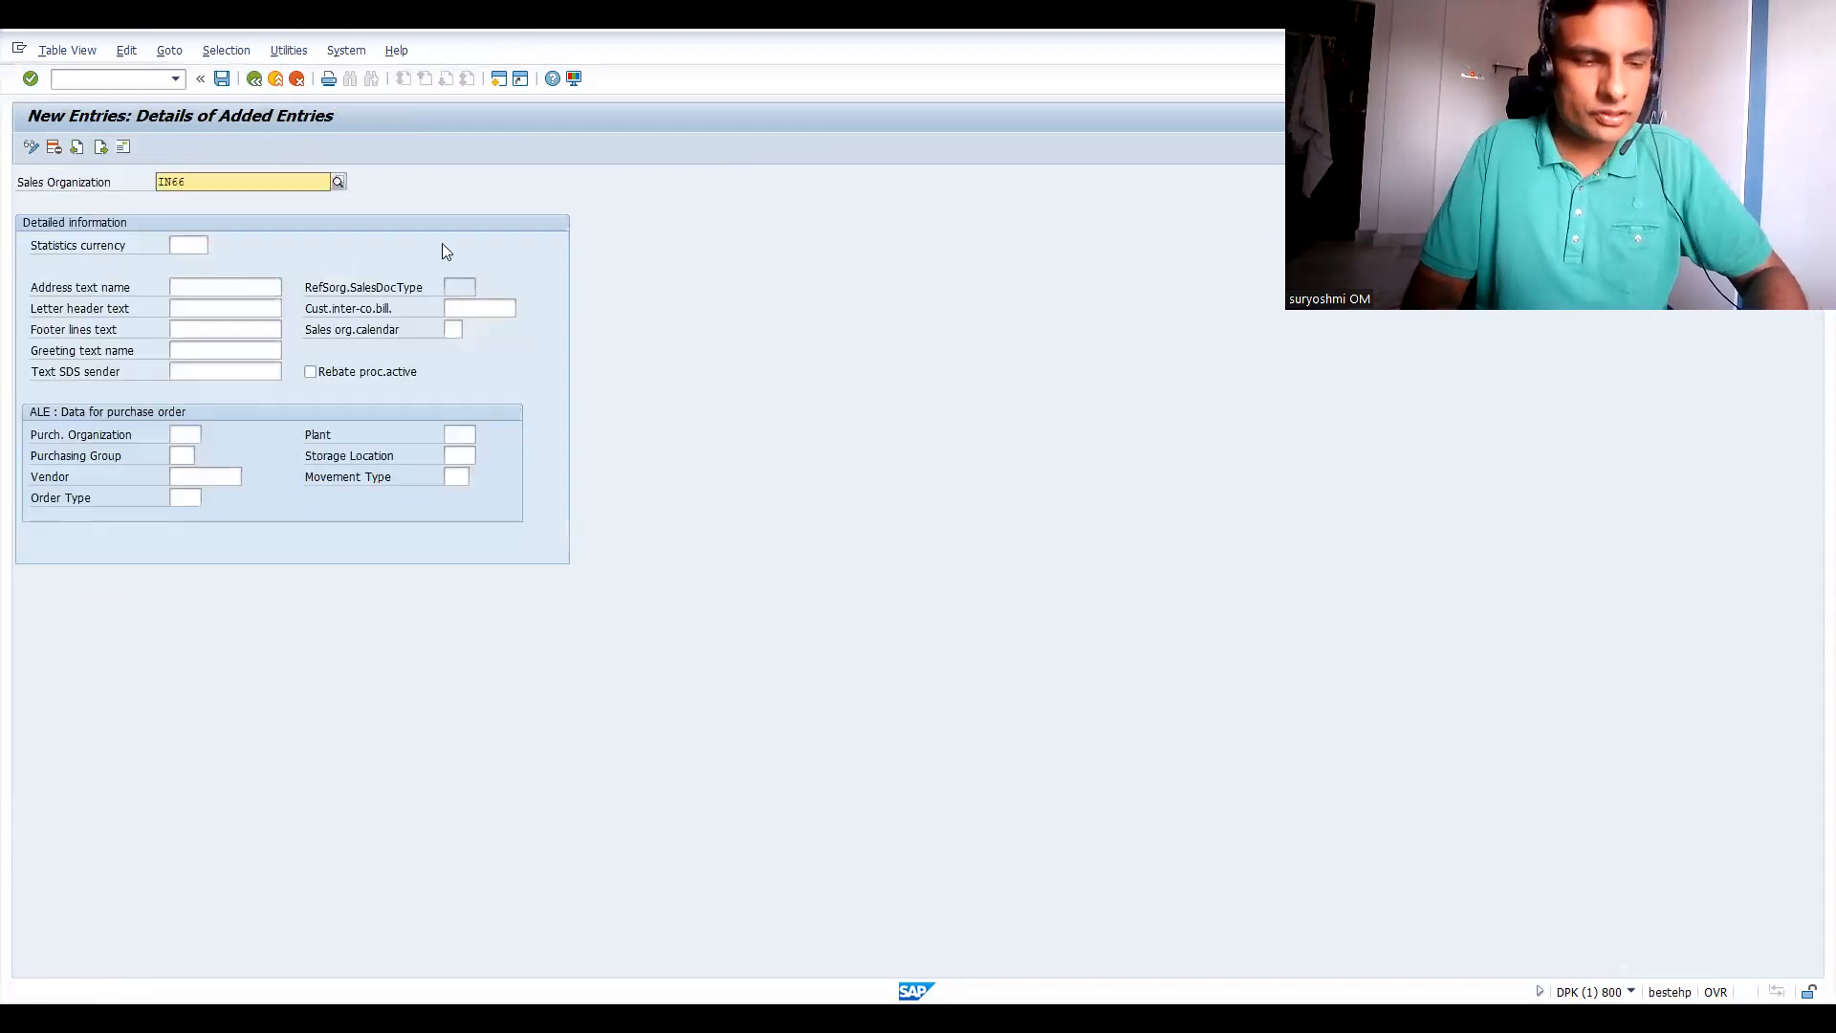
{"action": "key", "text": "Tab"}
{"action": "type", "text": "IN"}
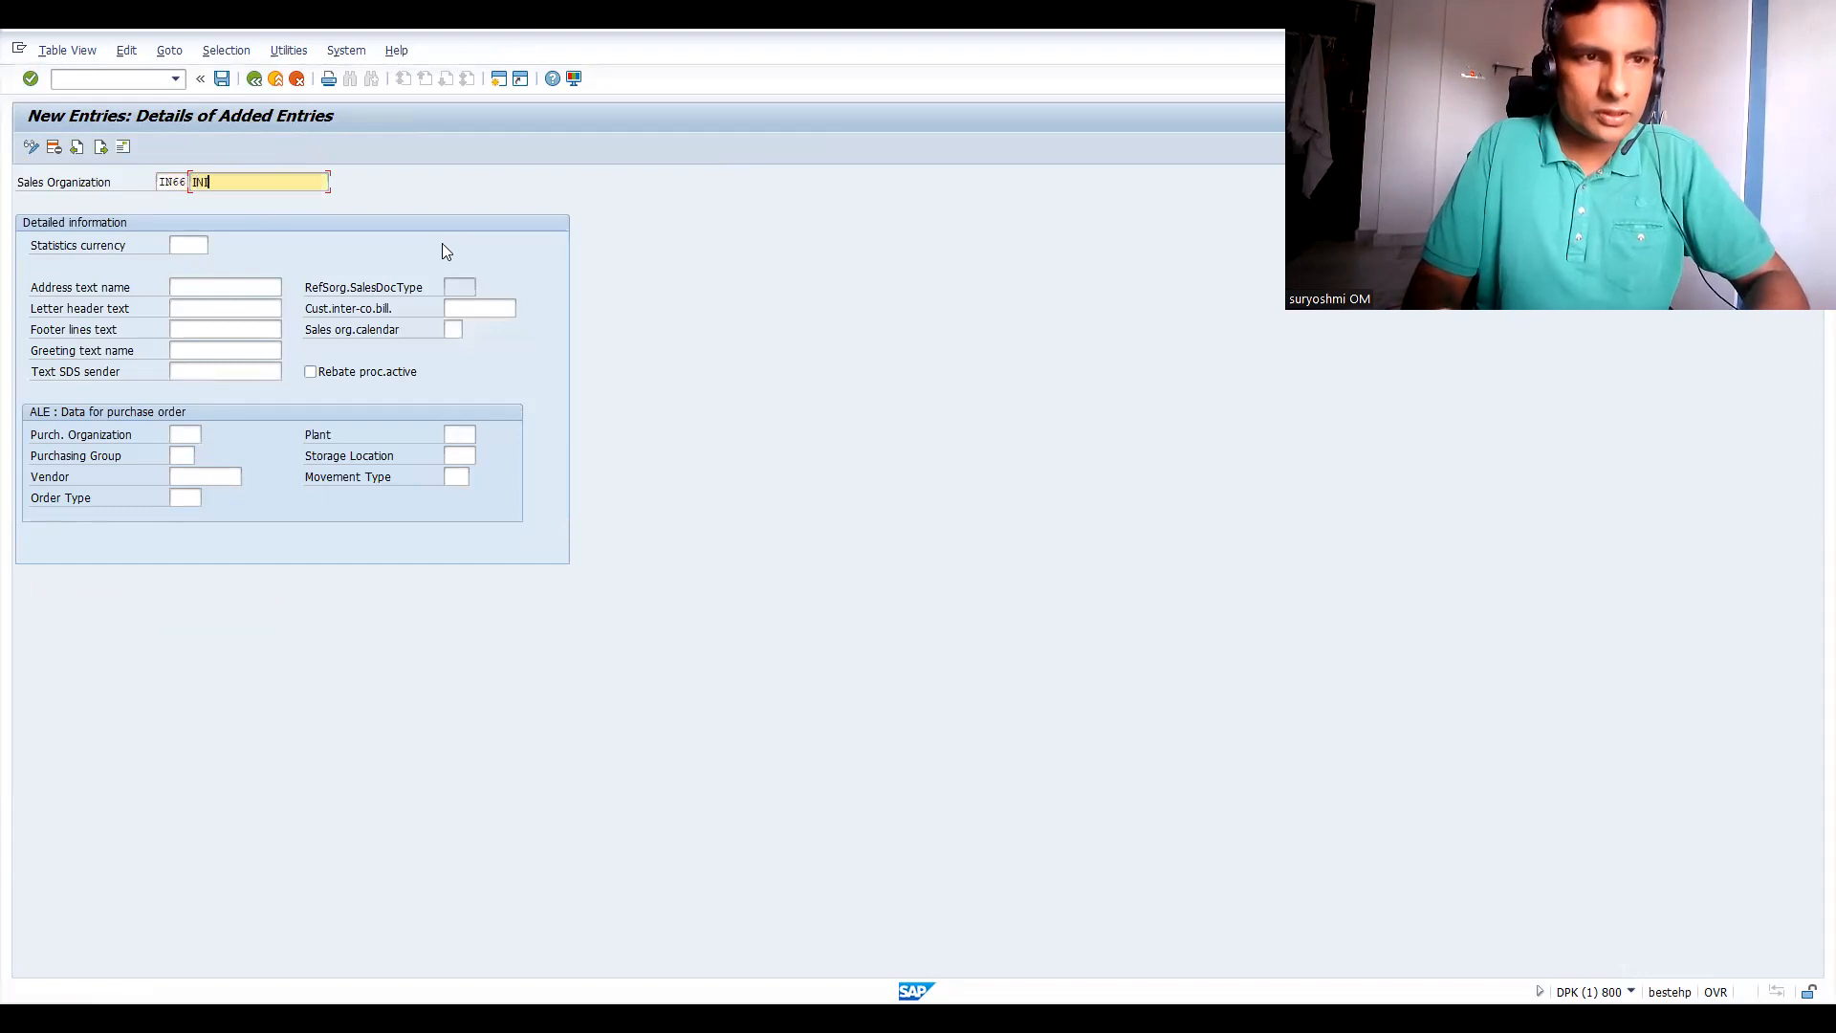
{"action": "key", "text": "BackSpace"}
{"action": "key", "text": "BackSpace"}
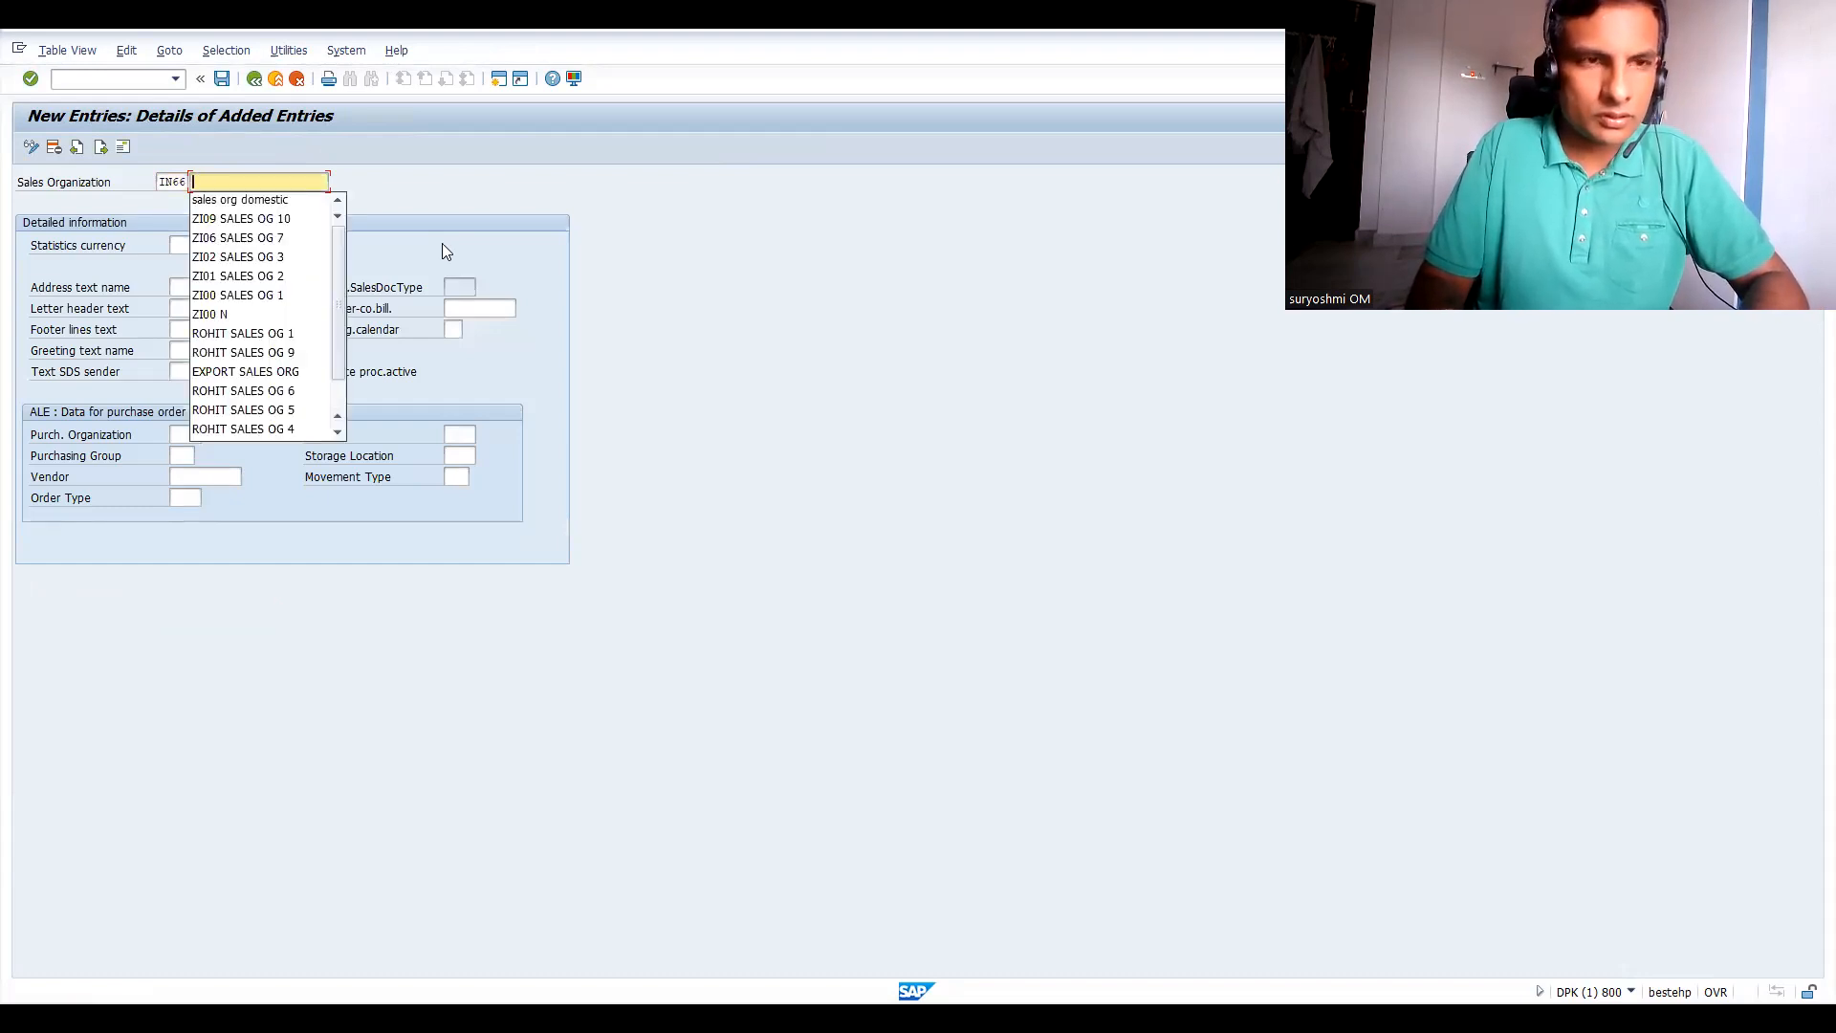
{"action": "type", "text": "B"}
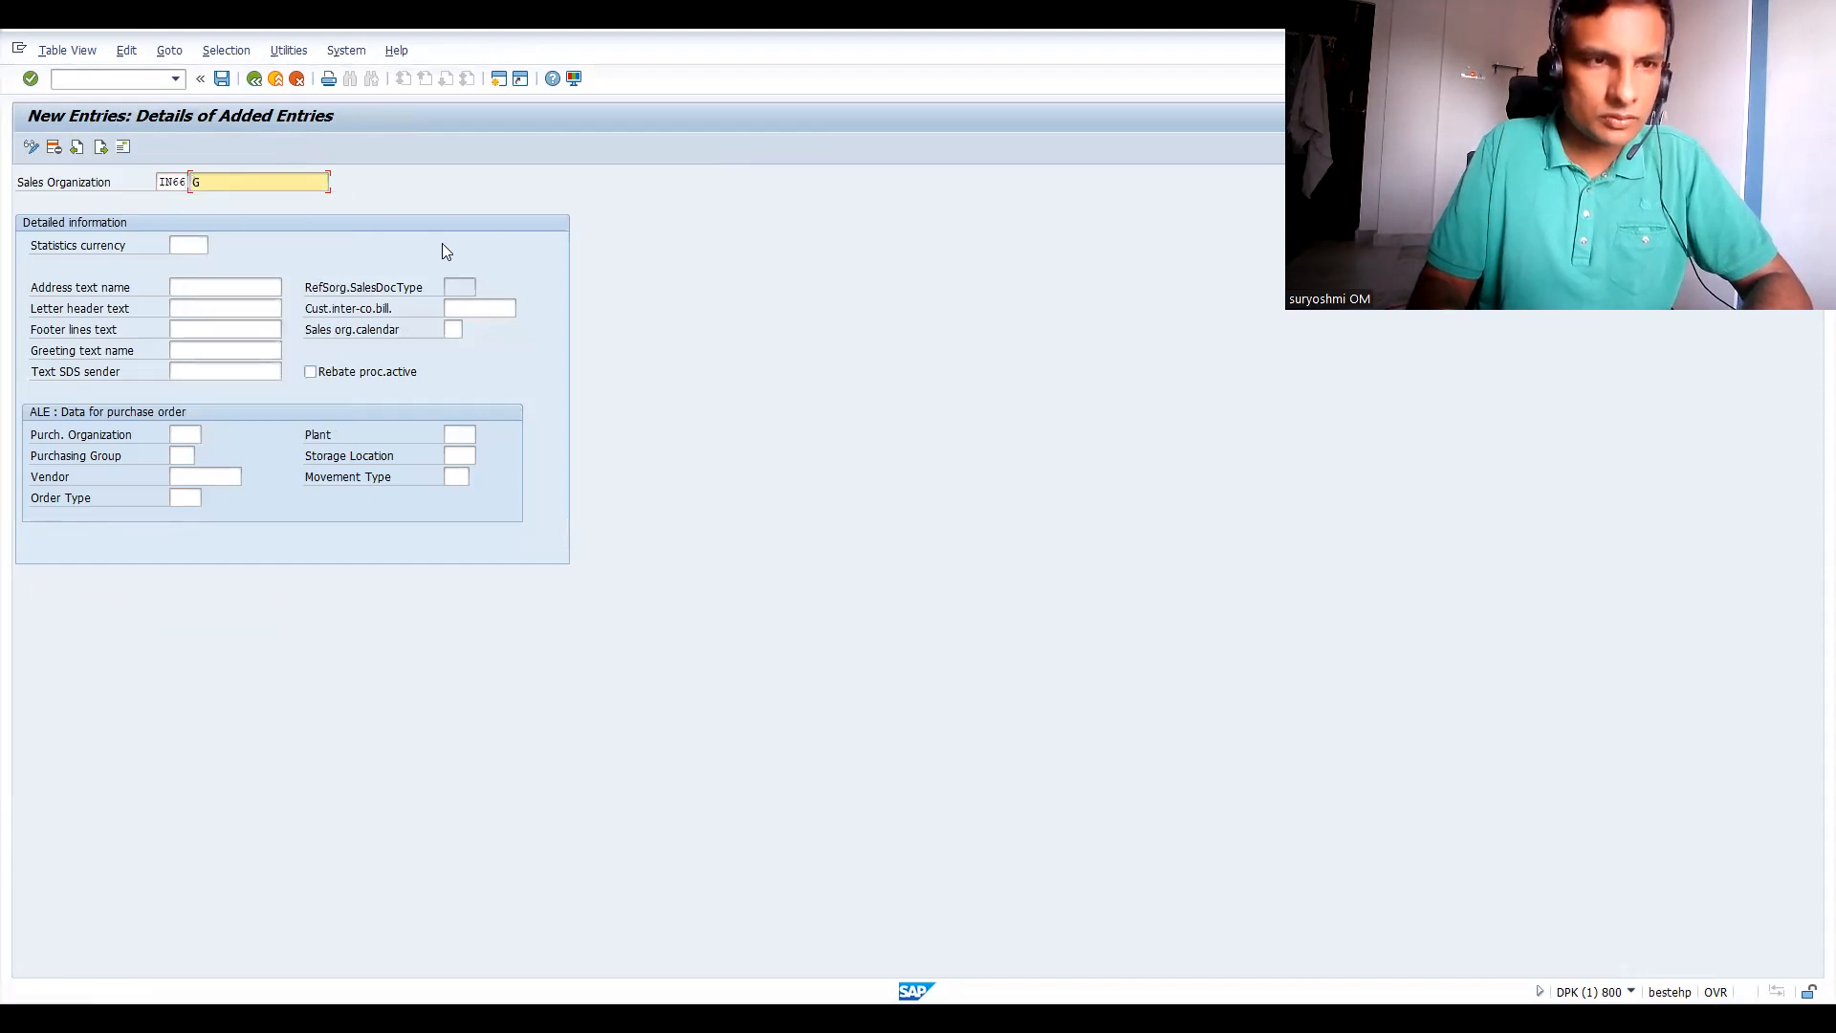
{"action": "key", "text": "BackSpace"}
{"action": "type", "text": "KI"}
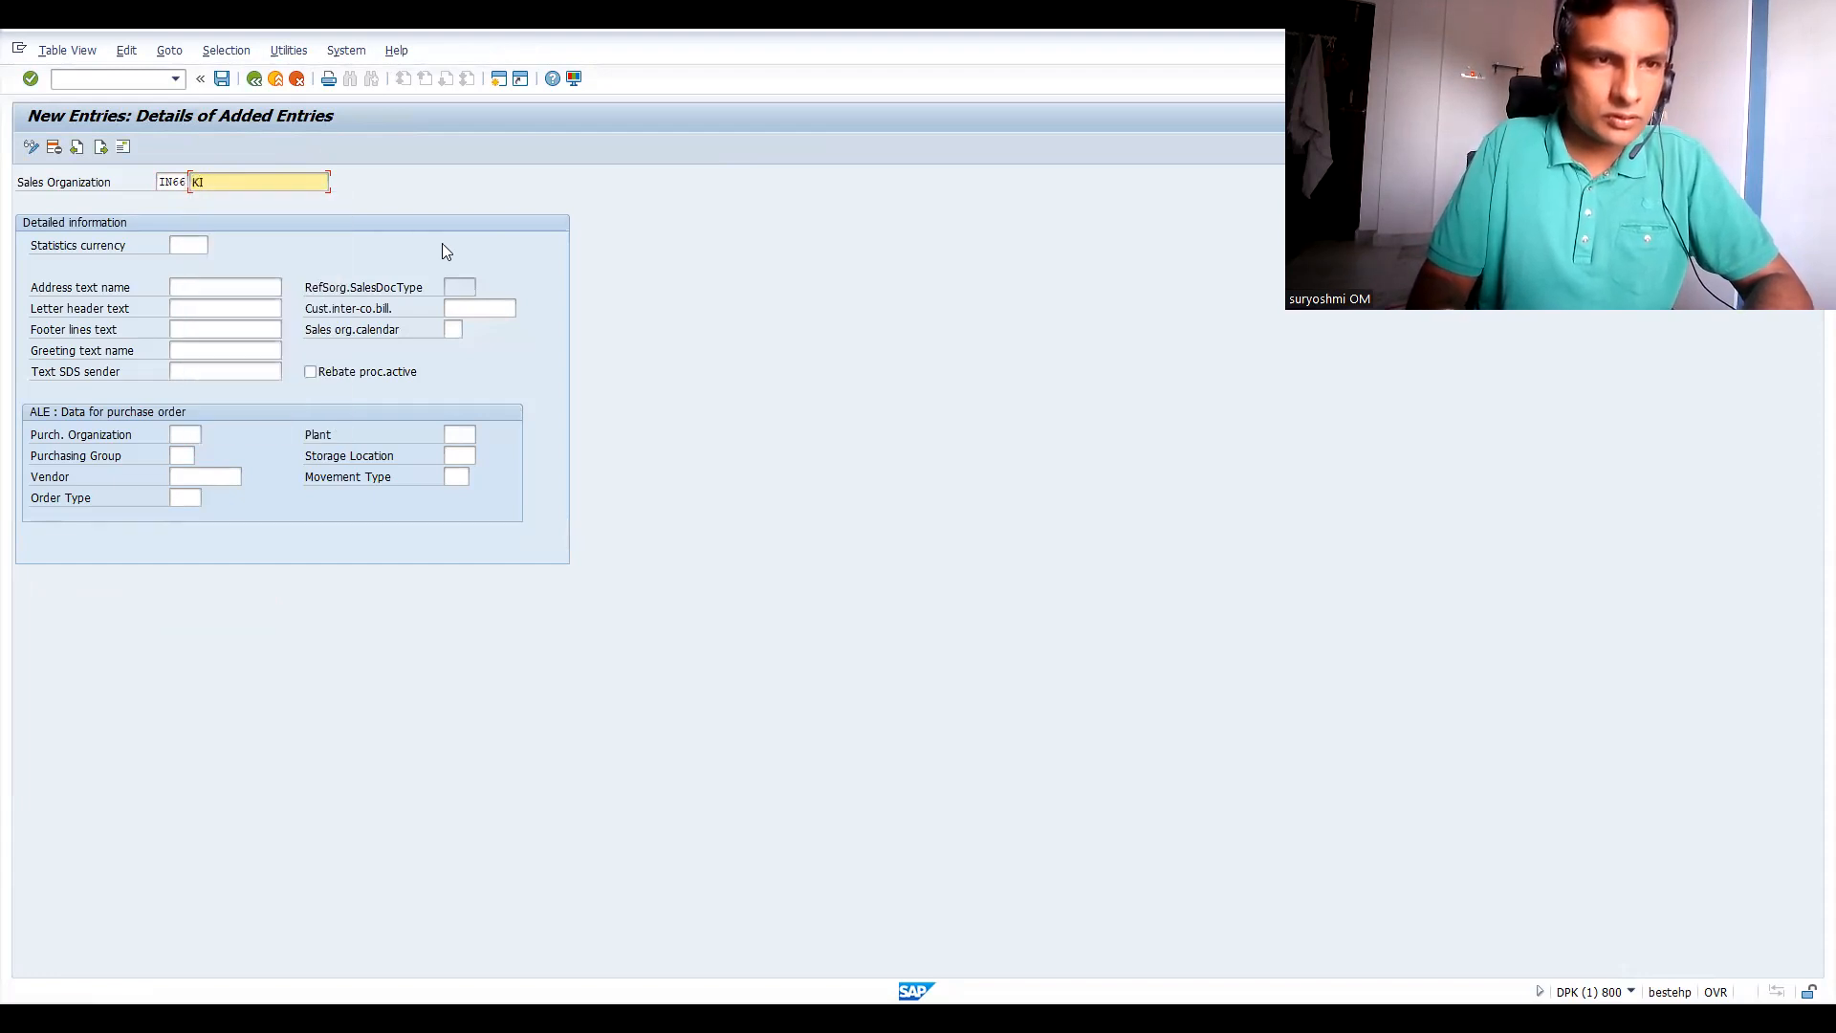
{"action": "type", "text": "NG "}
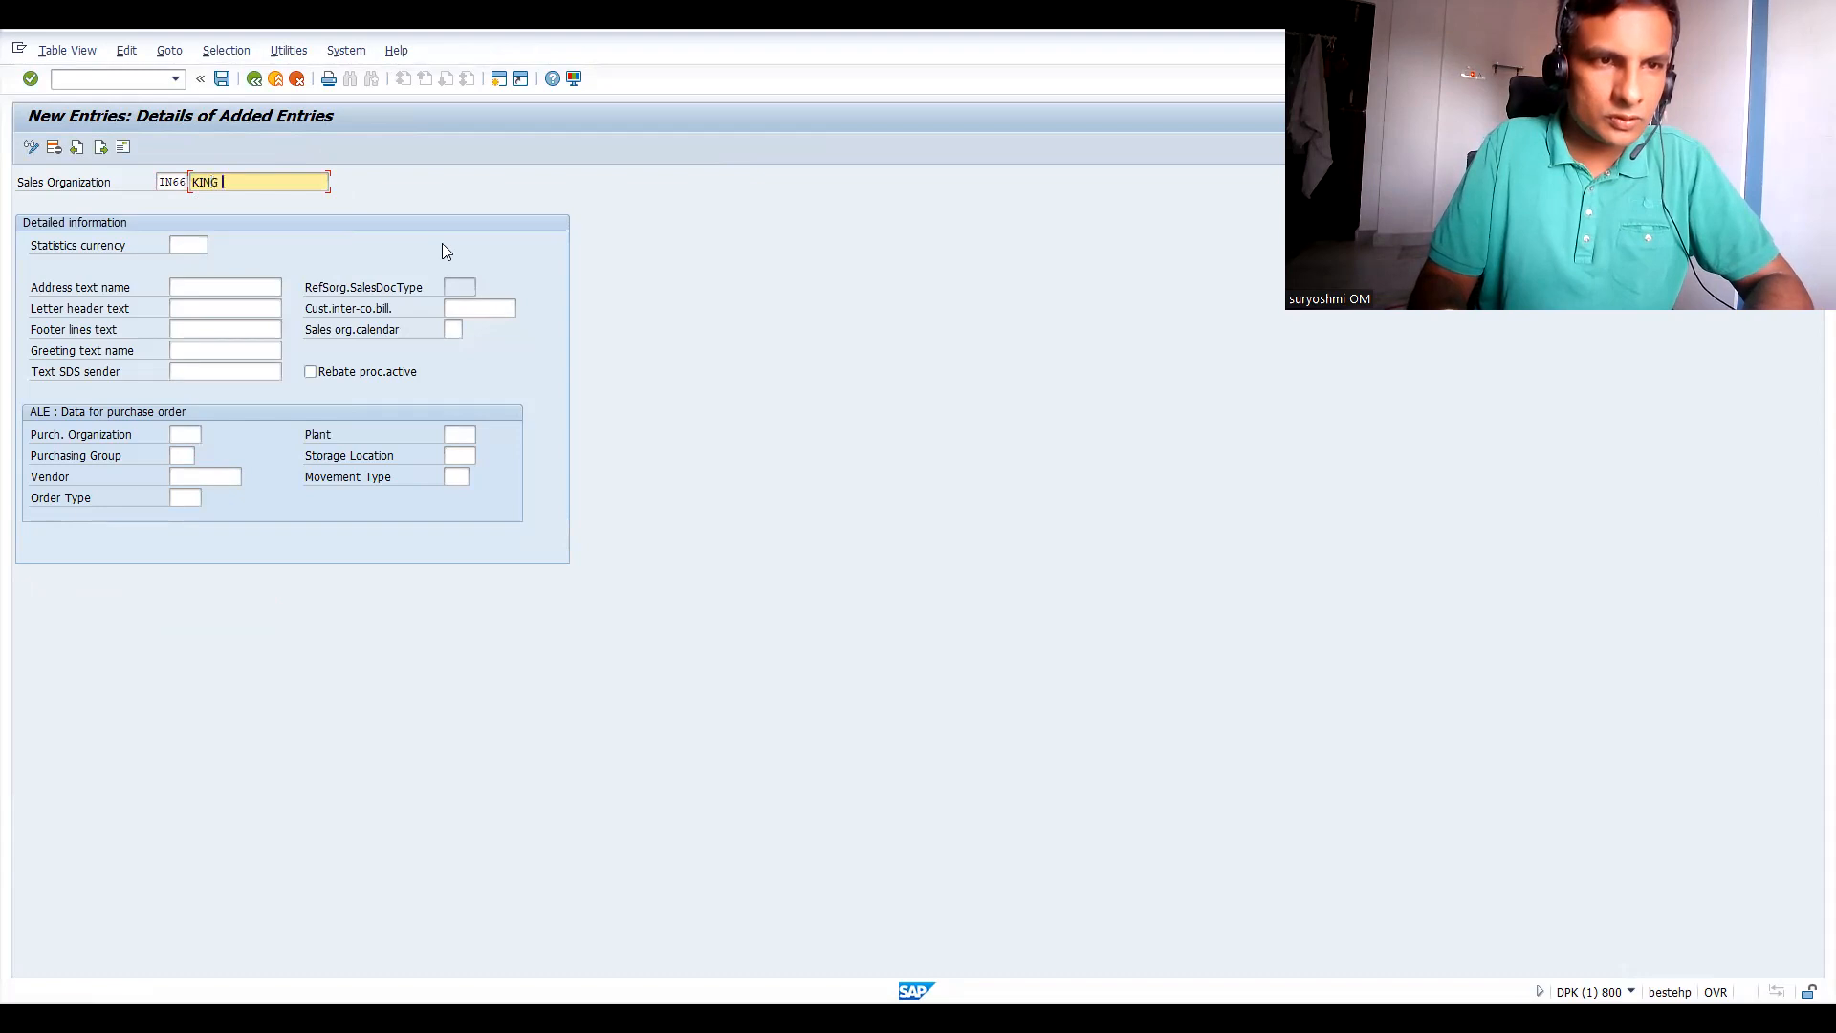
{"action": "type", "text": "OF GLO"}
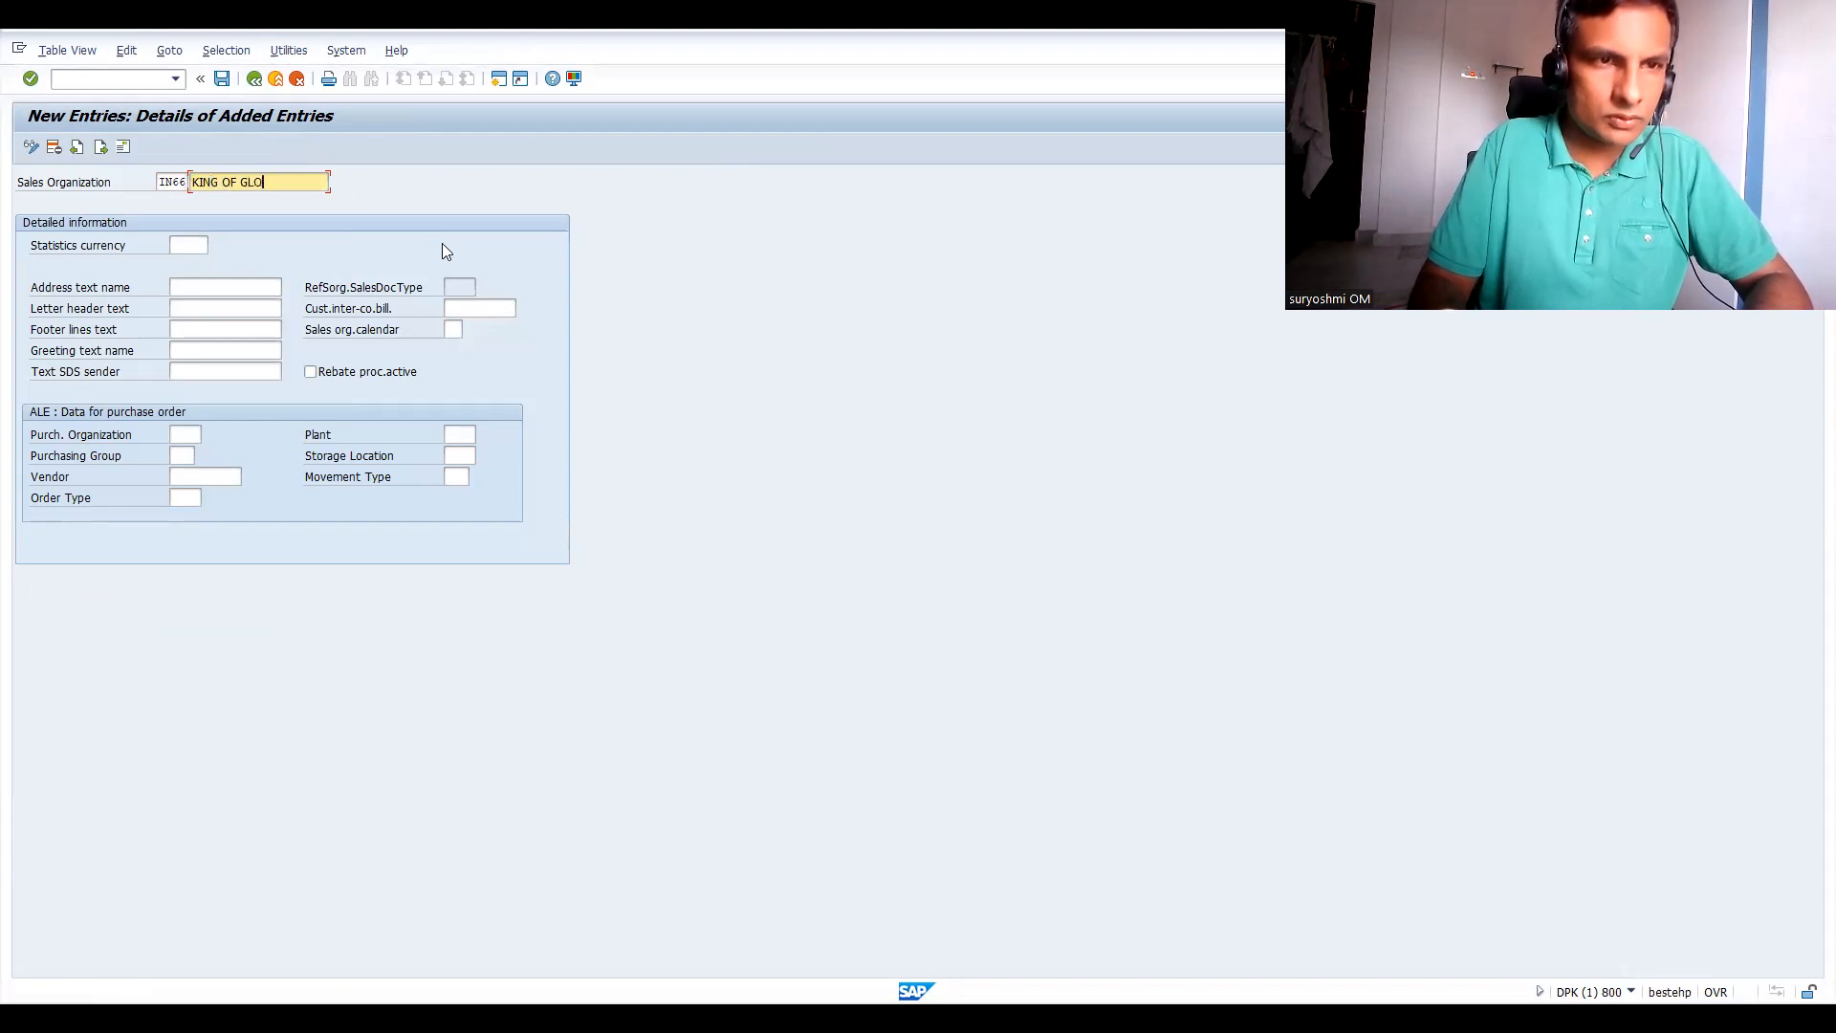
{"action": "type", "text": "BAL LTD"}
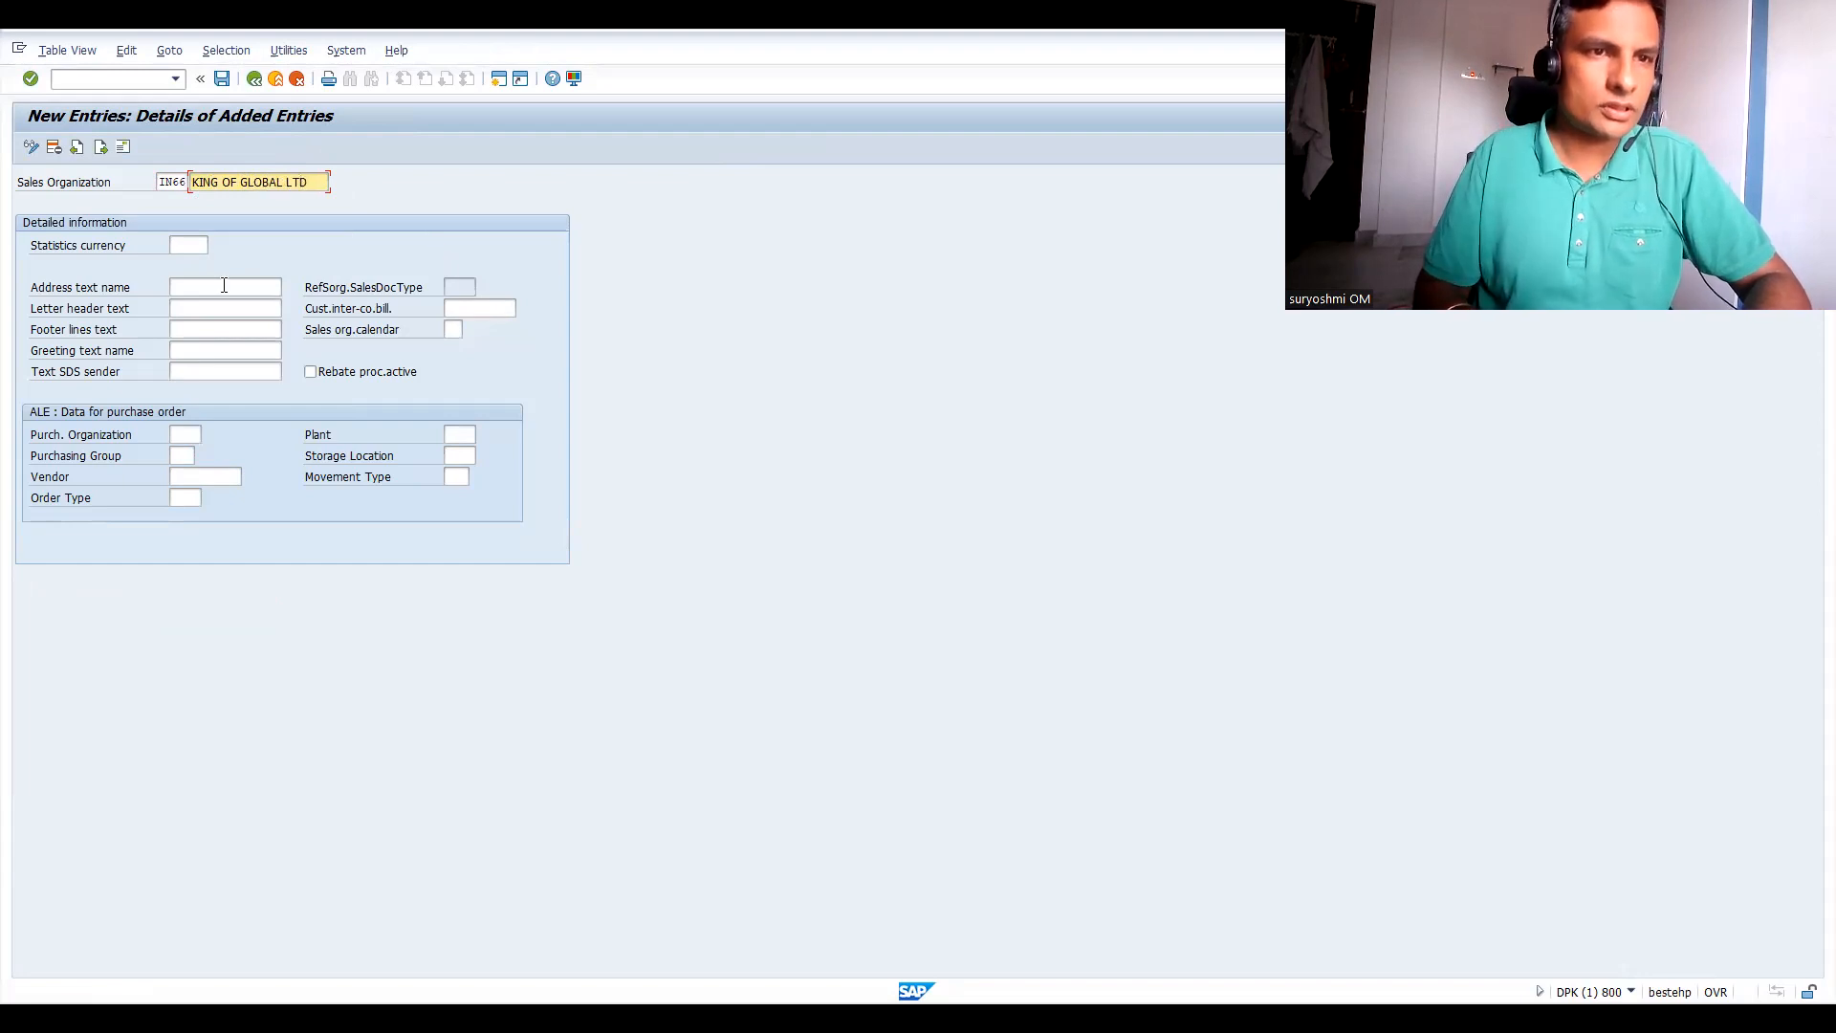
Set the statistics currency of IN66 to INR and its sales organization calendar to IN (India), accepting the currency notice.
{"action": "left_click", "coordinate": [191, 237]}
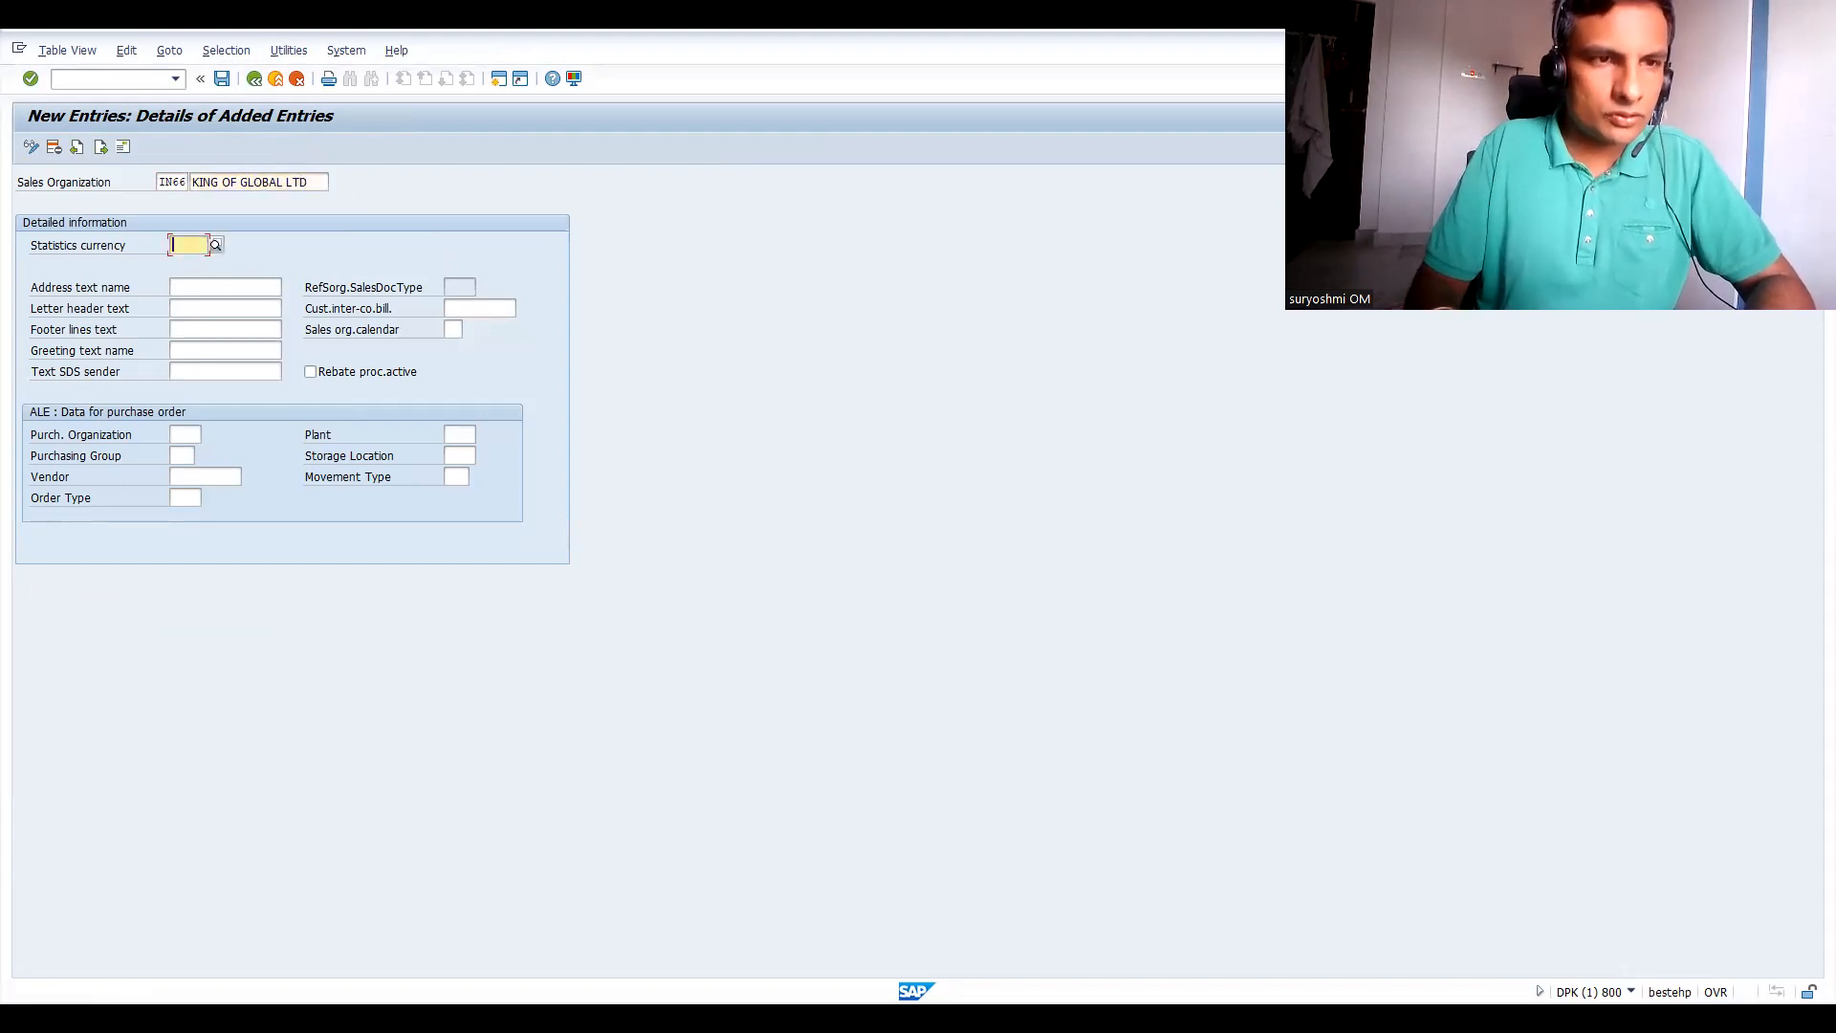
{"action": "type", "text": "INR"}
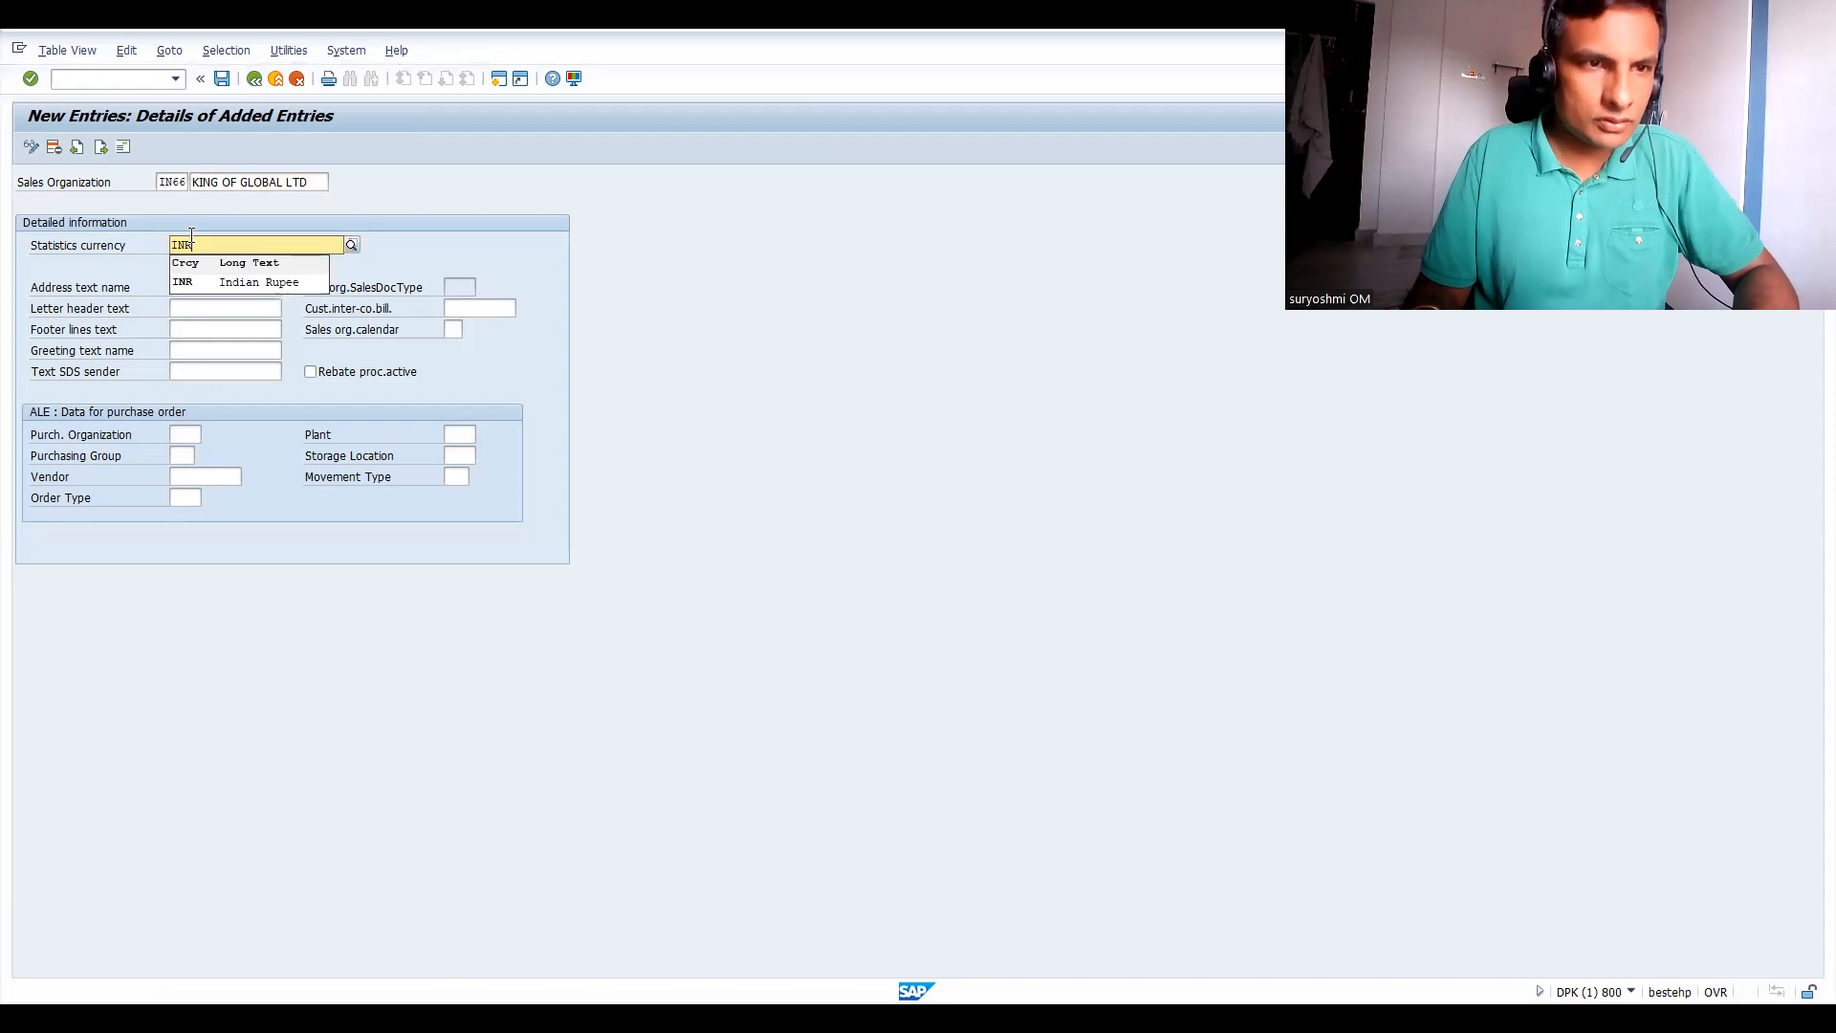
{"action": "key", "text": "Return"}
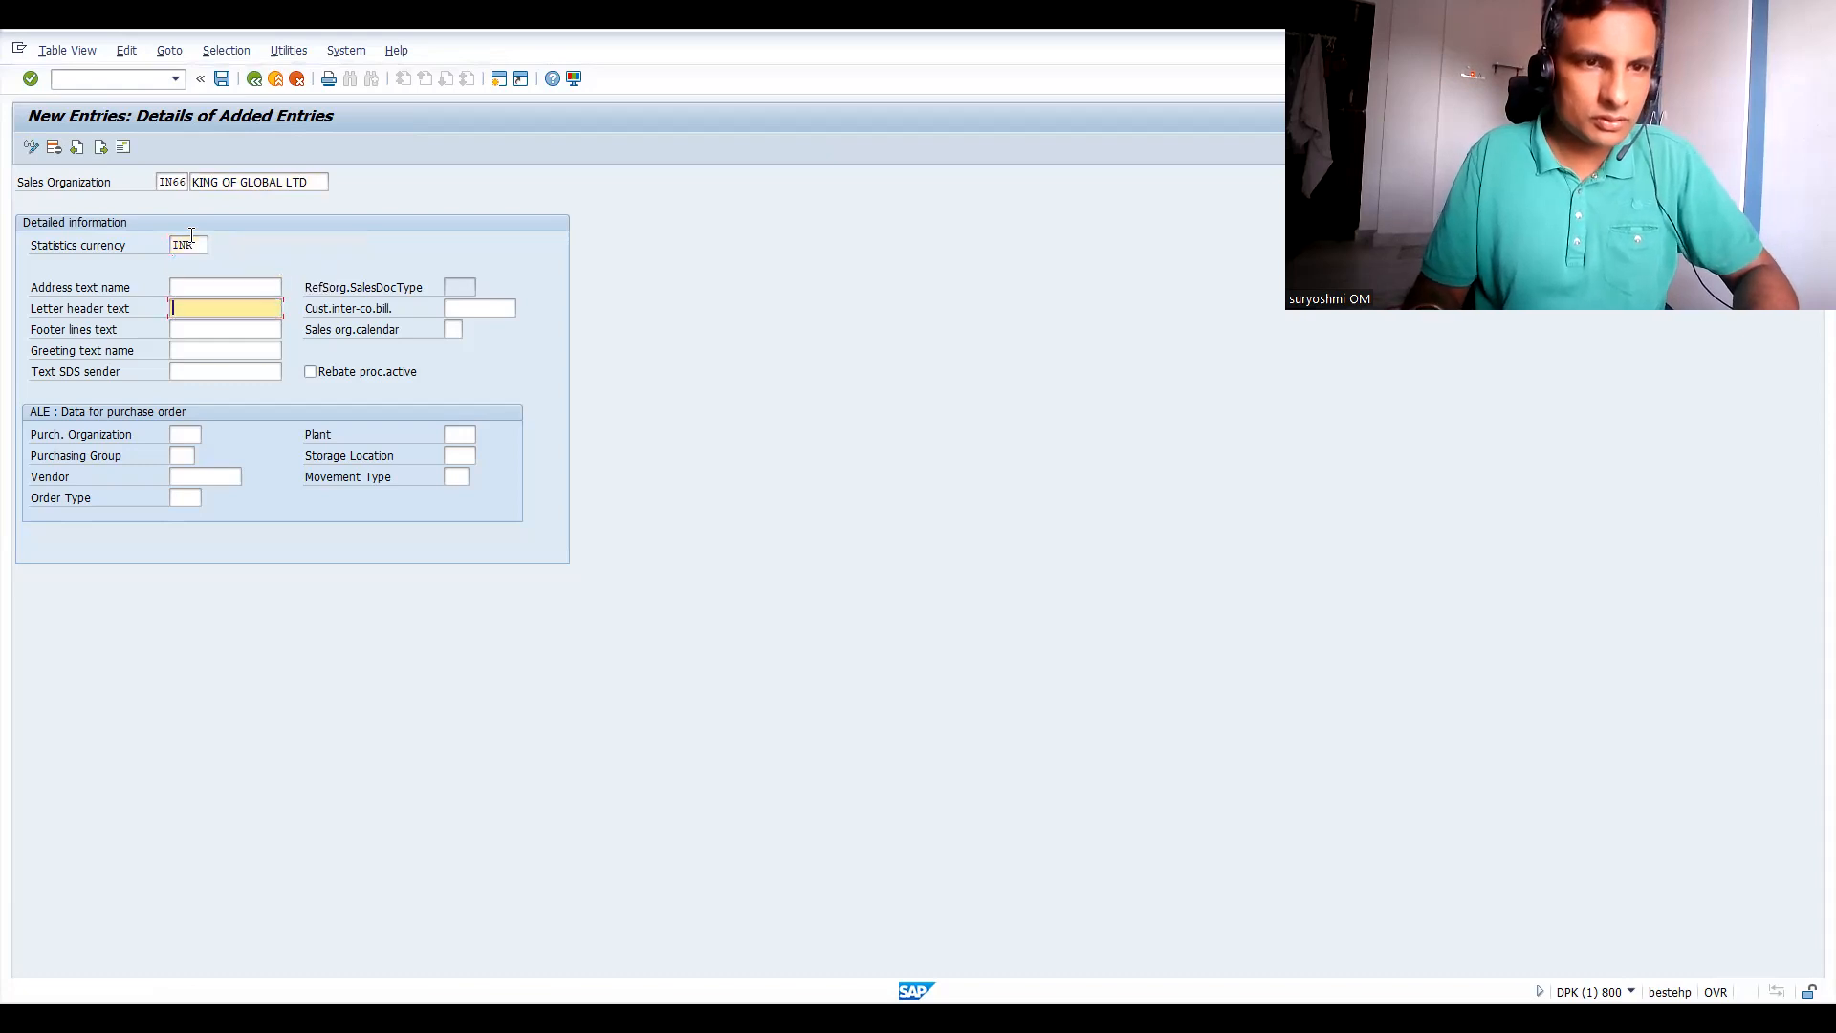
{"action": "left_click", "coordinate": [451, 329]}
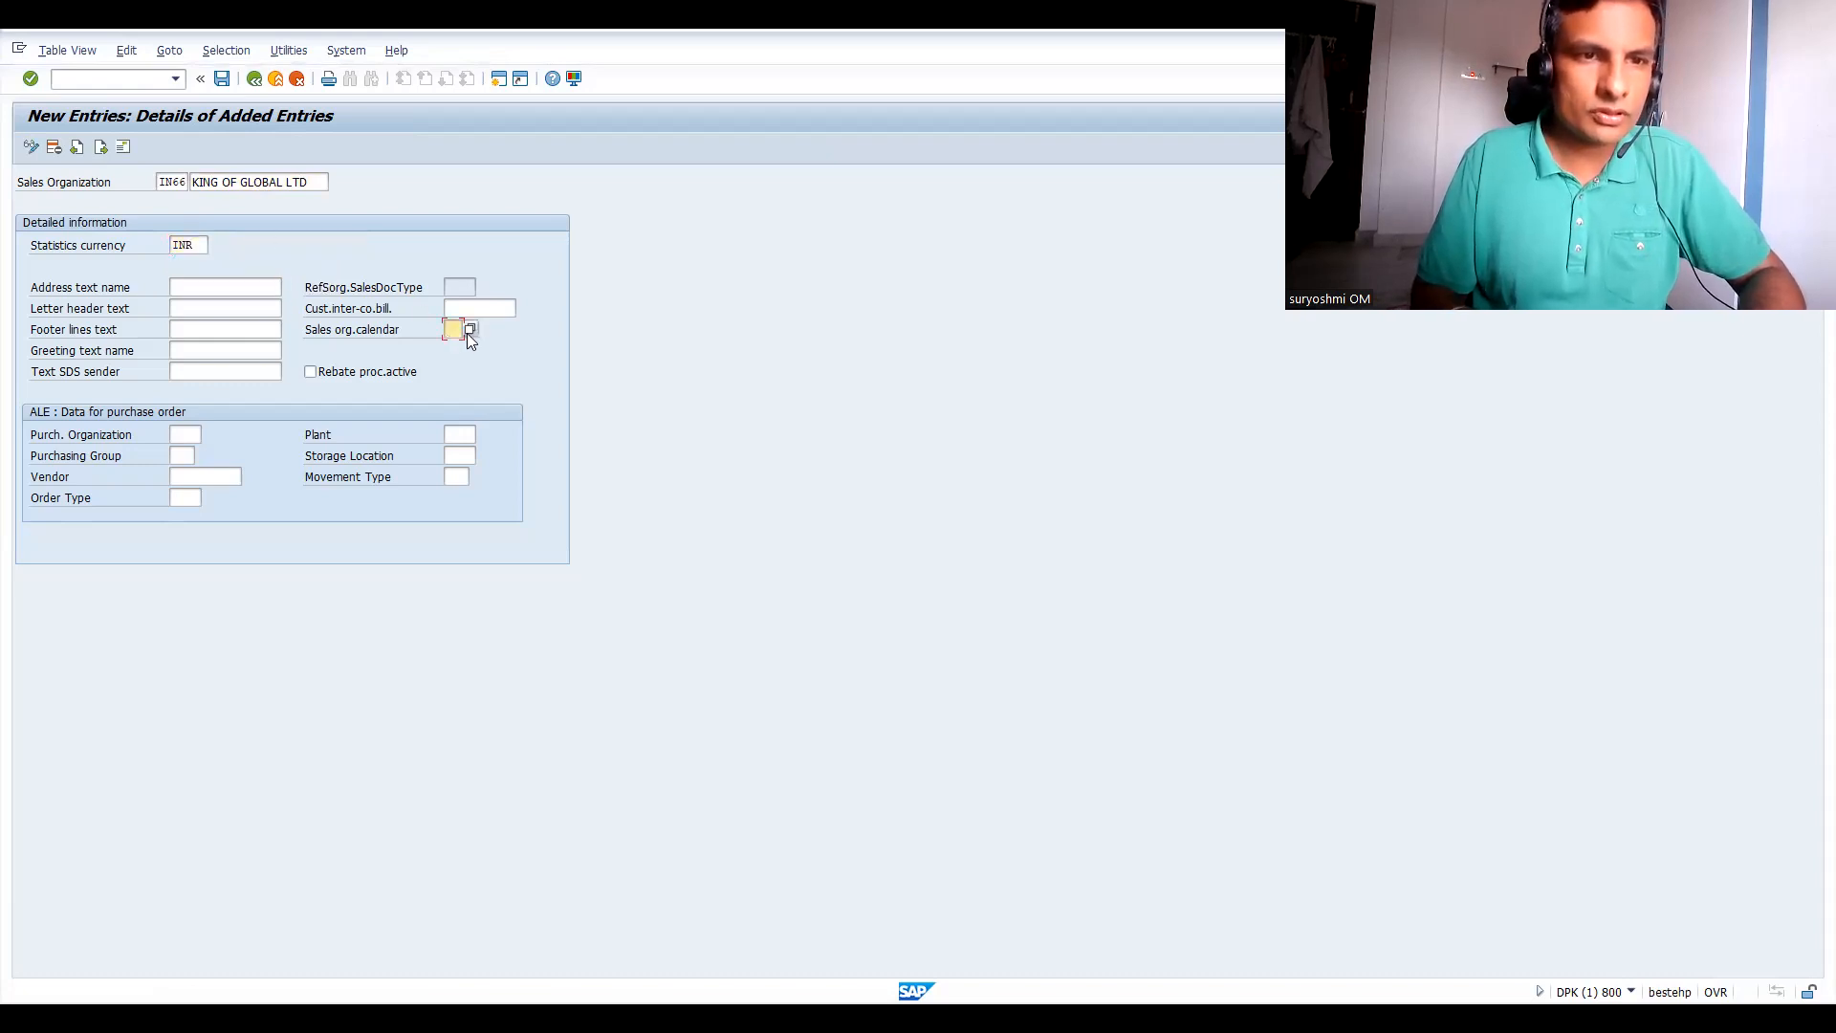
{"action": "left_click", "coordinate": [466, 332]}
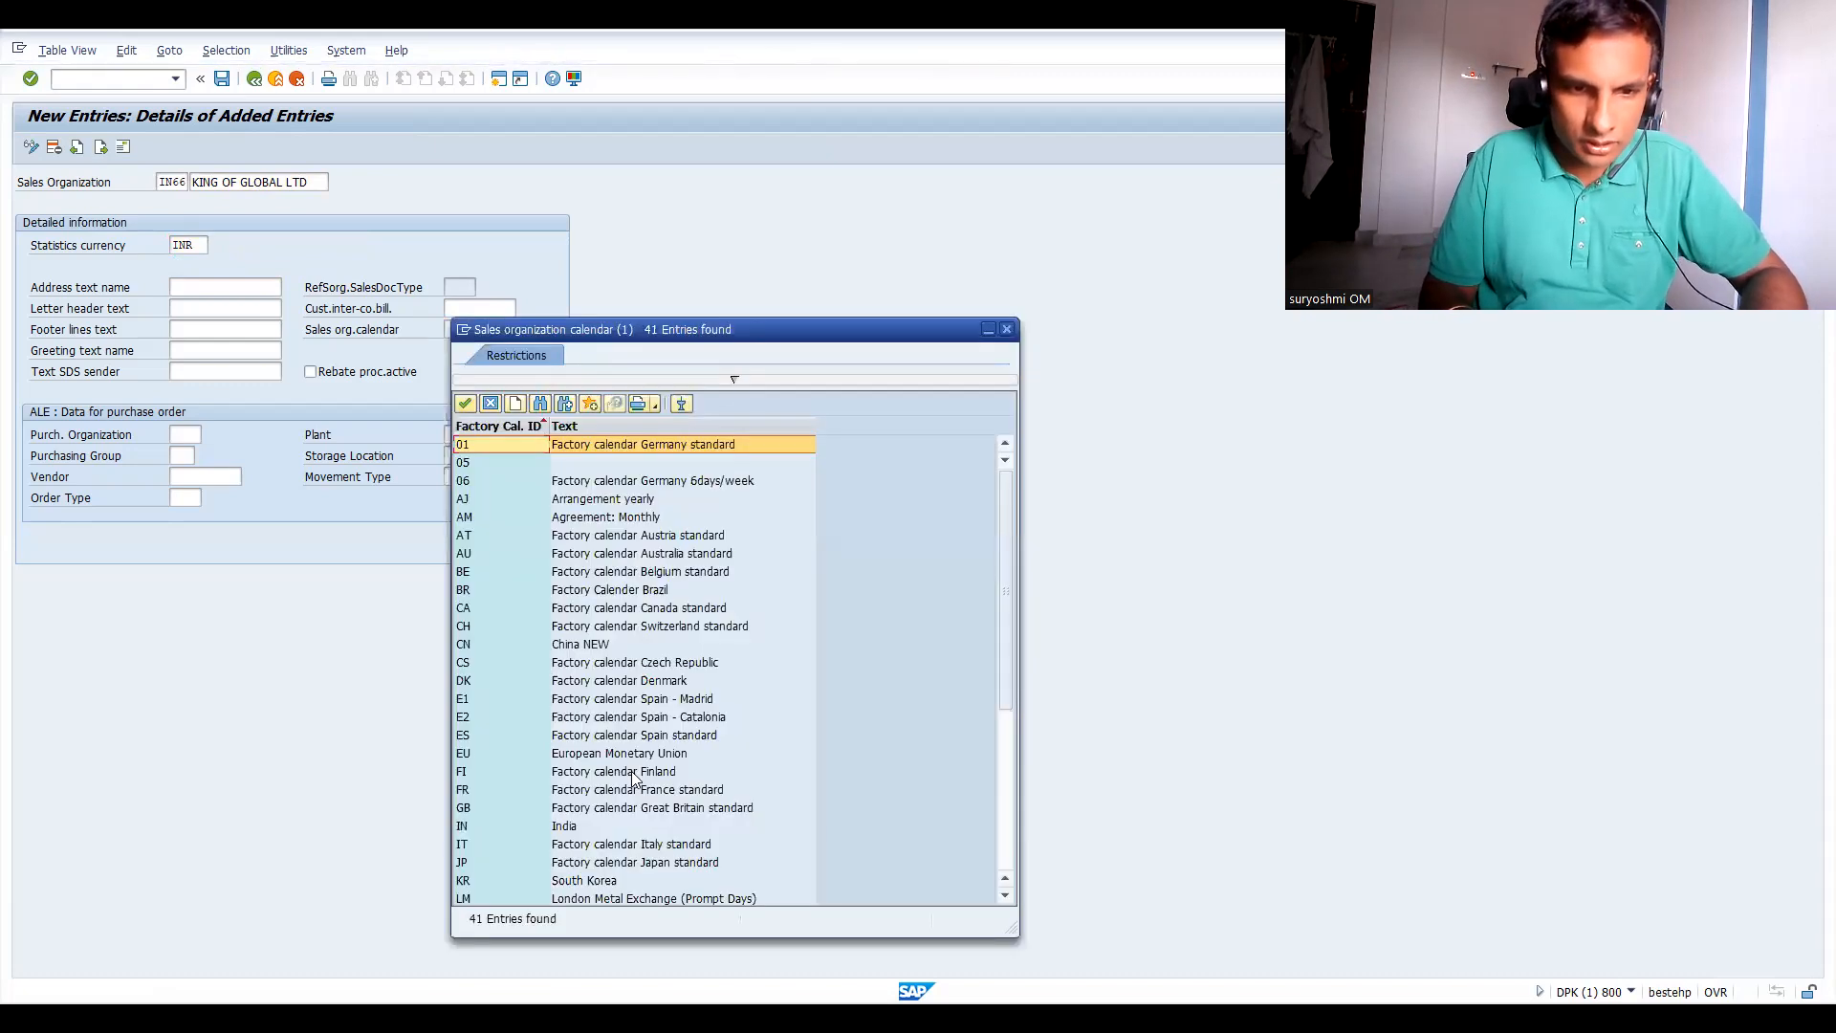
{"action": "double_click", "coordinate": [553, 827]}
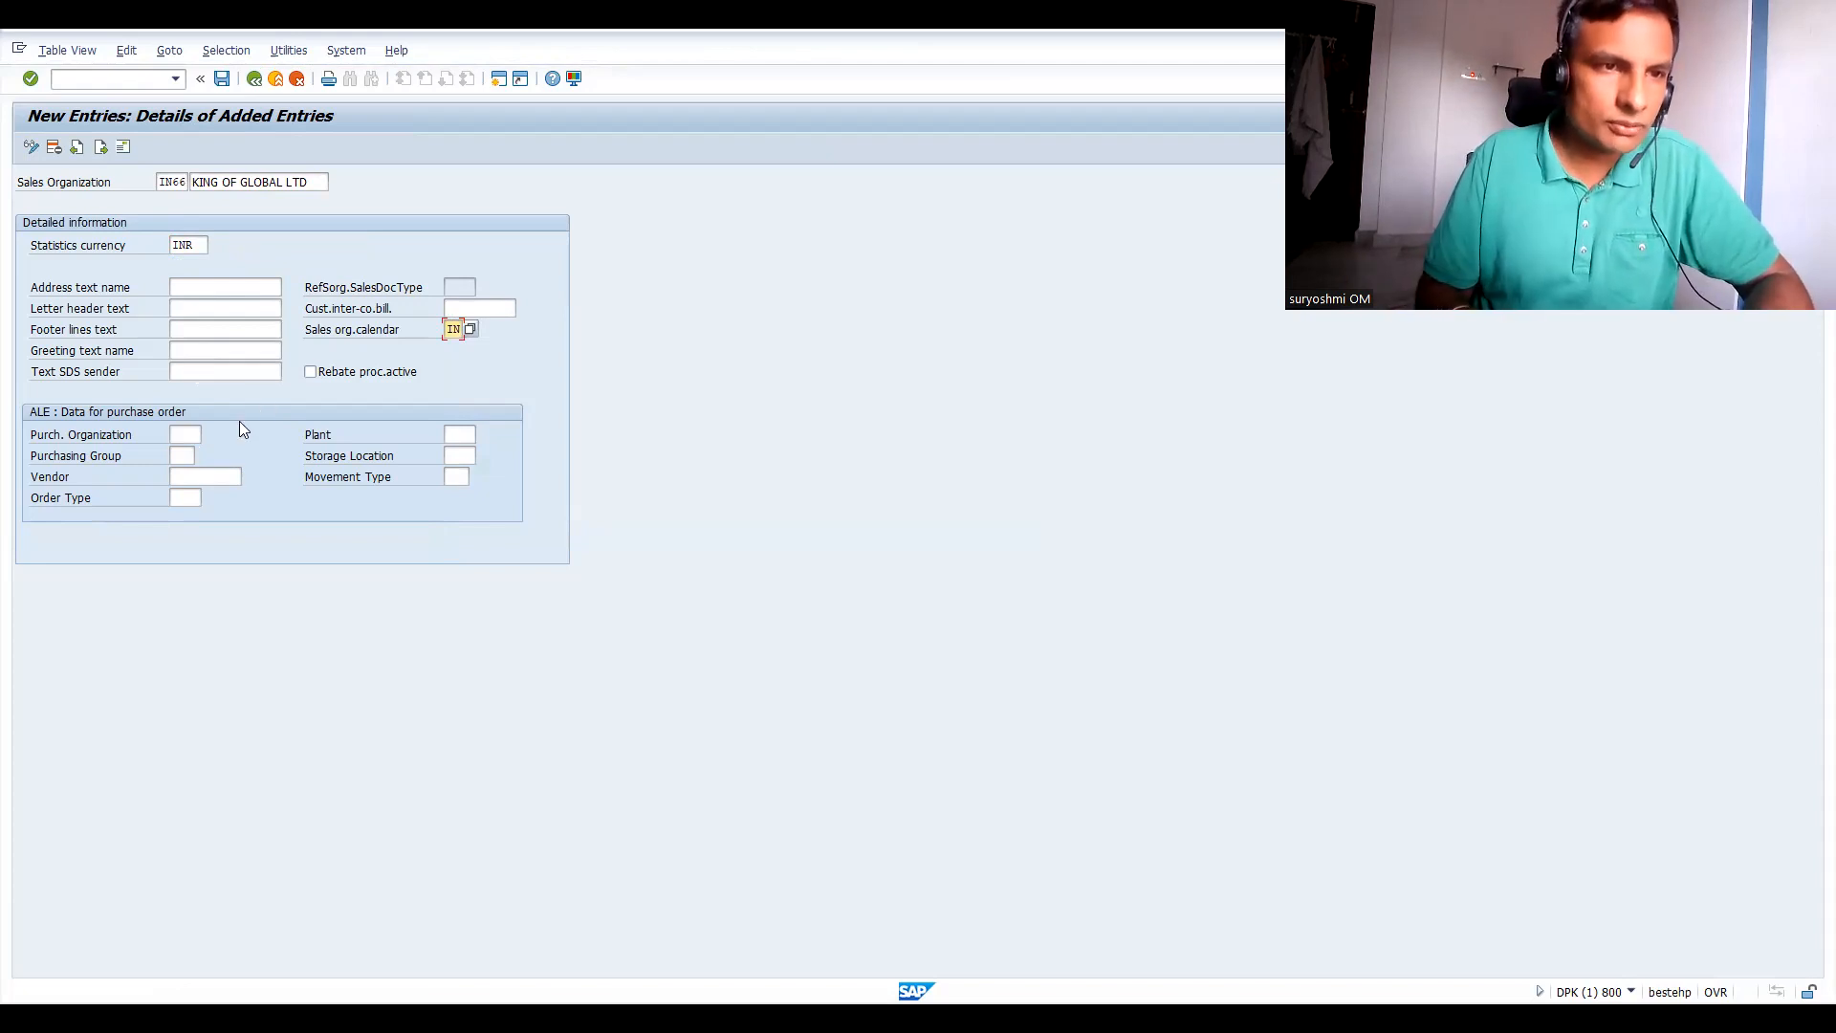
{"action": "key", "text": "Return"}
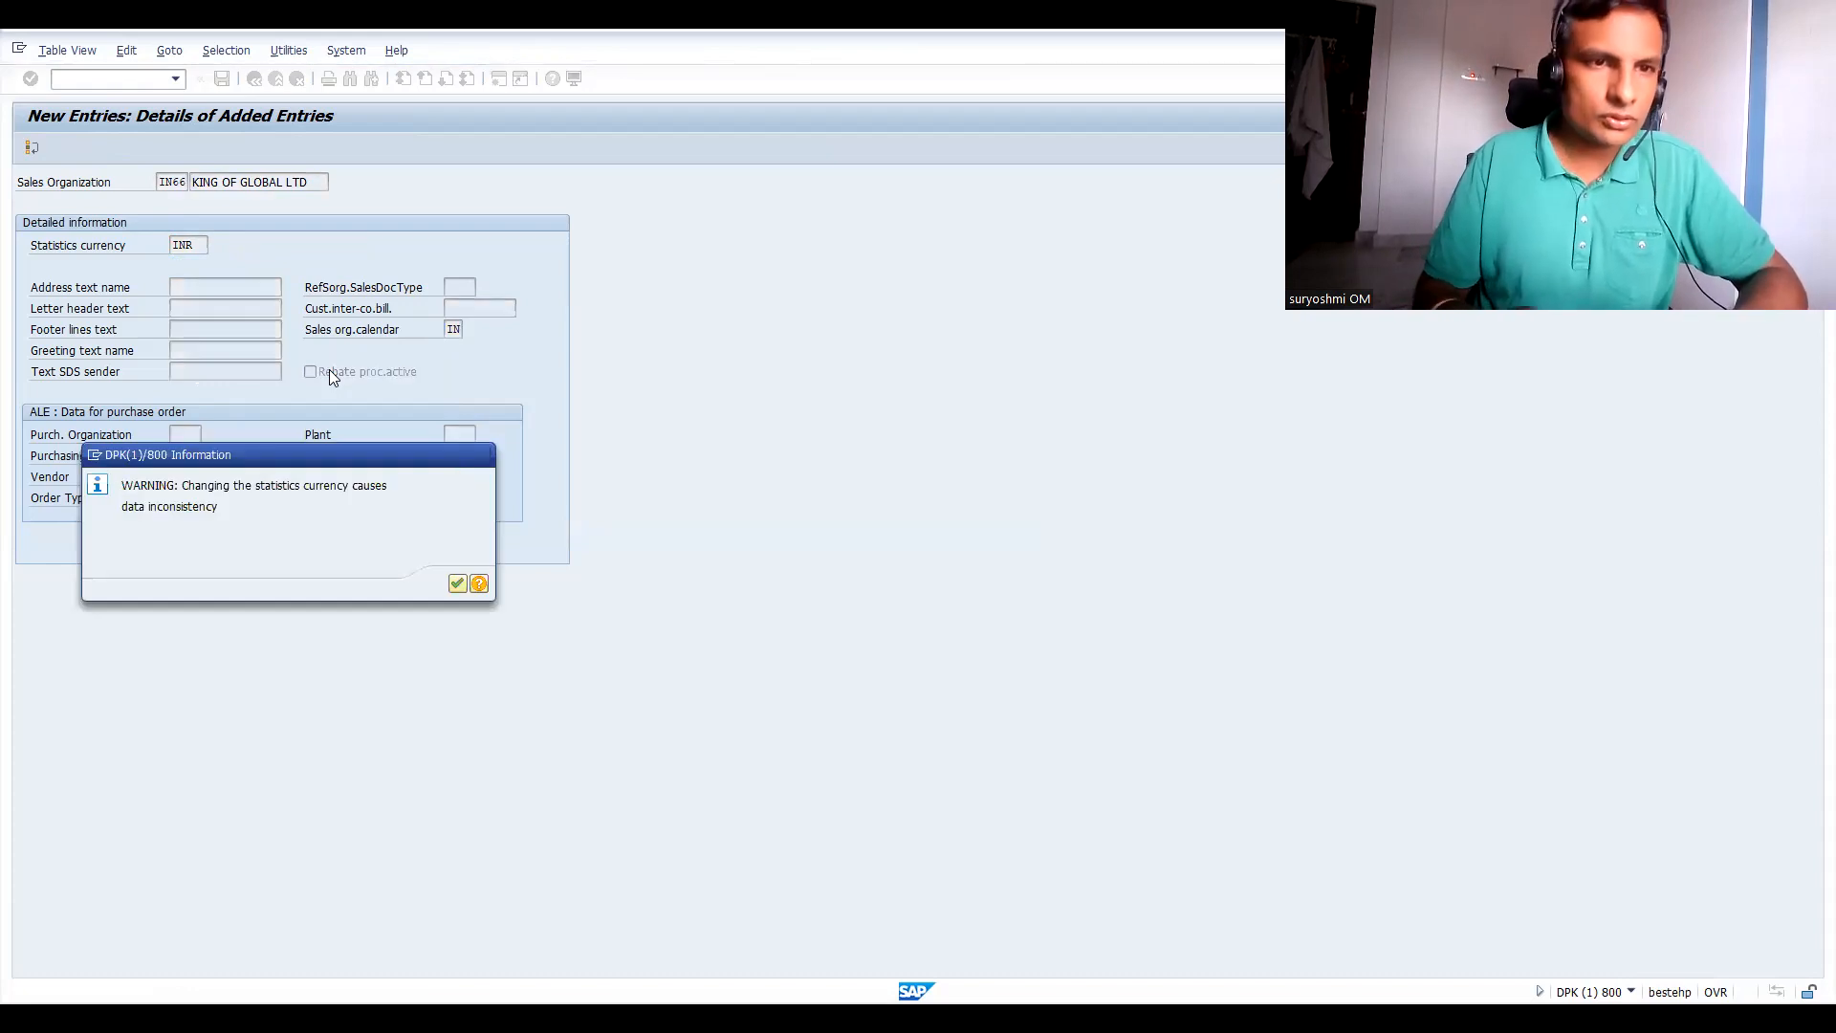
{"action": "key", "text": "Return"}
Open the address of sales organization IN66 and set the name to "KING OF GLOBAL INDIA" and the country to IN.
{"action": "left_click", "coordinate": [119, 147]}
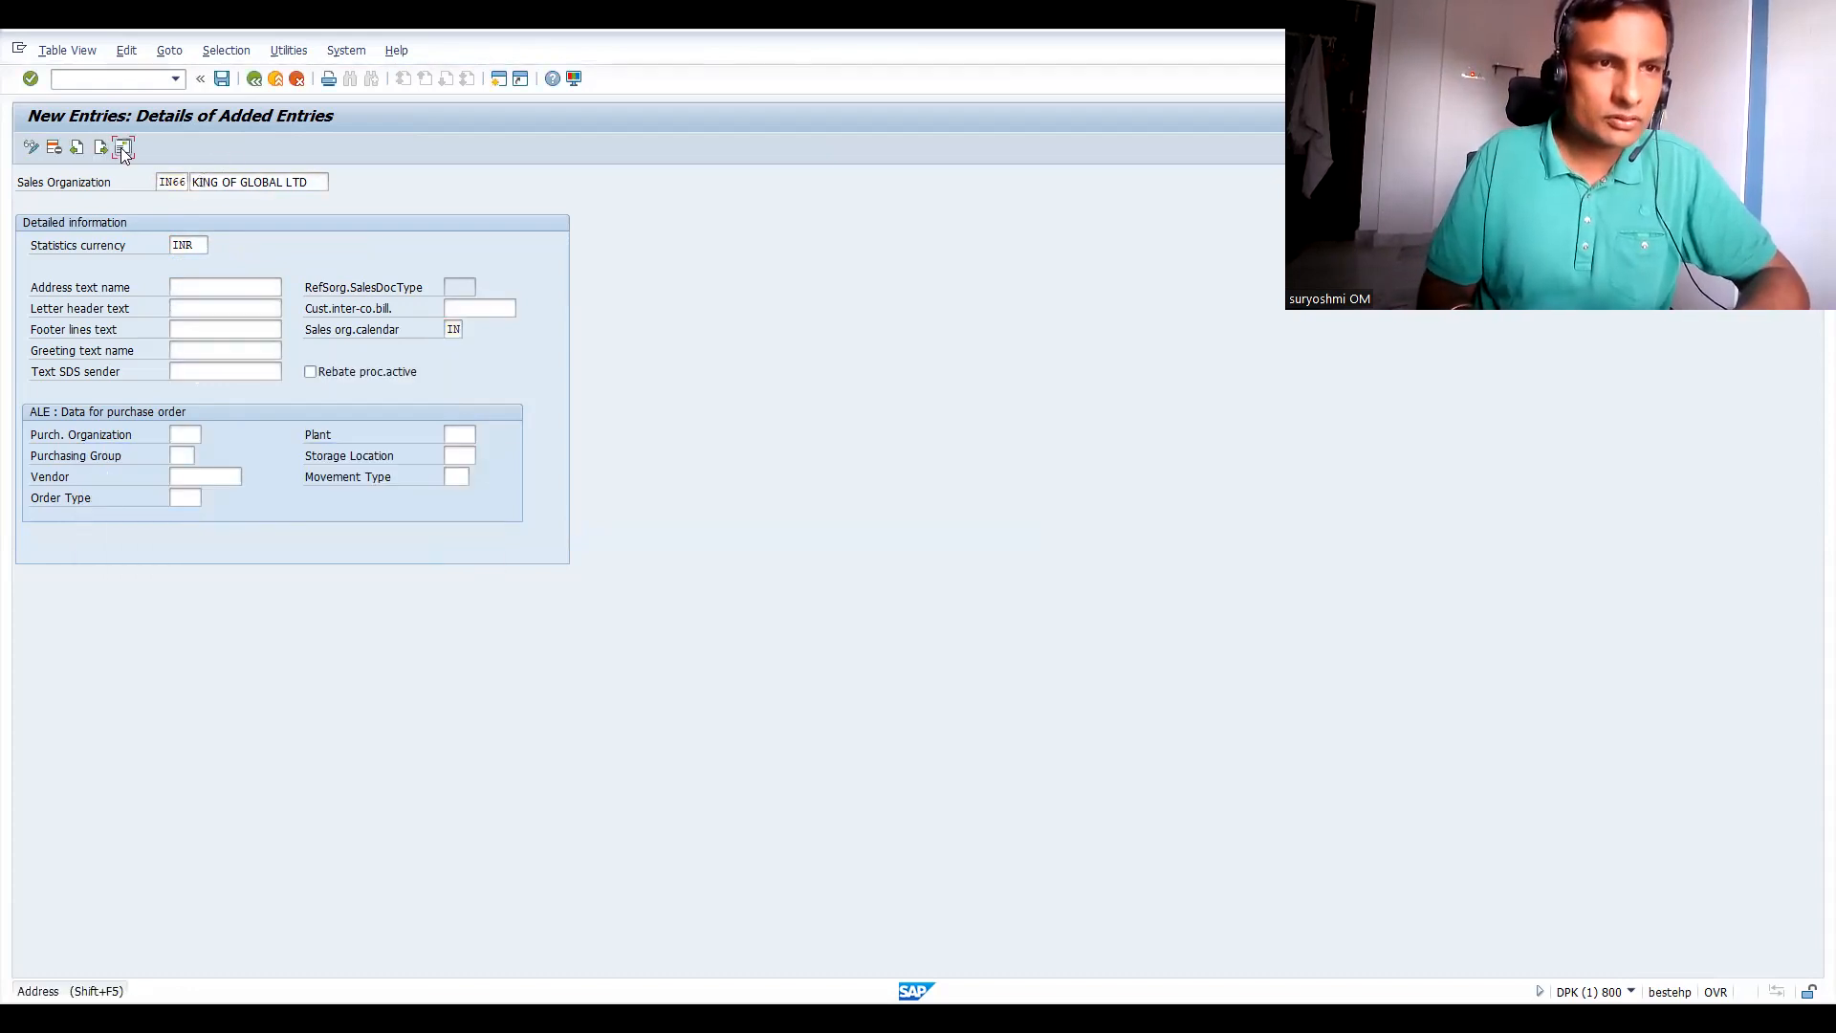
{"action": "key", "text": "Tab"}
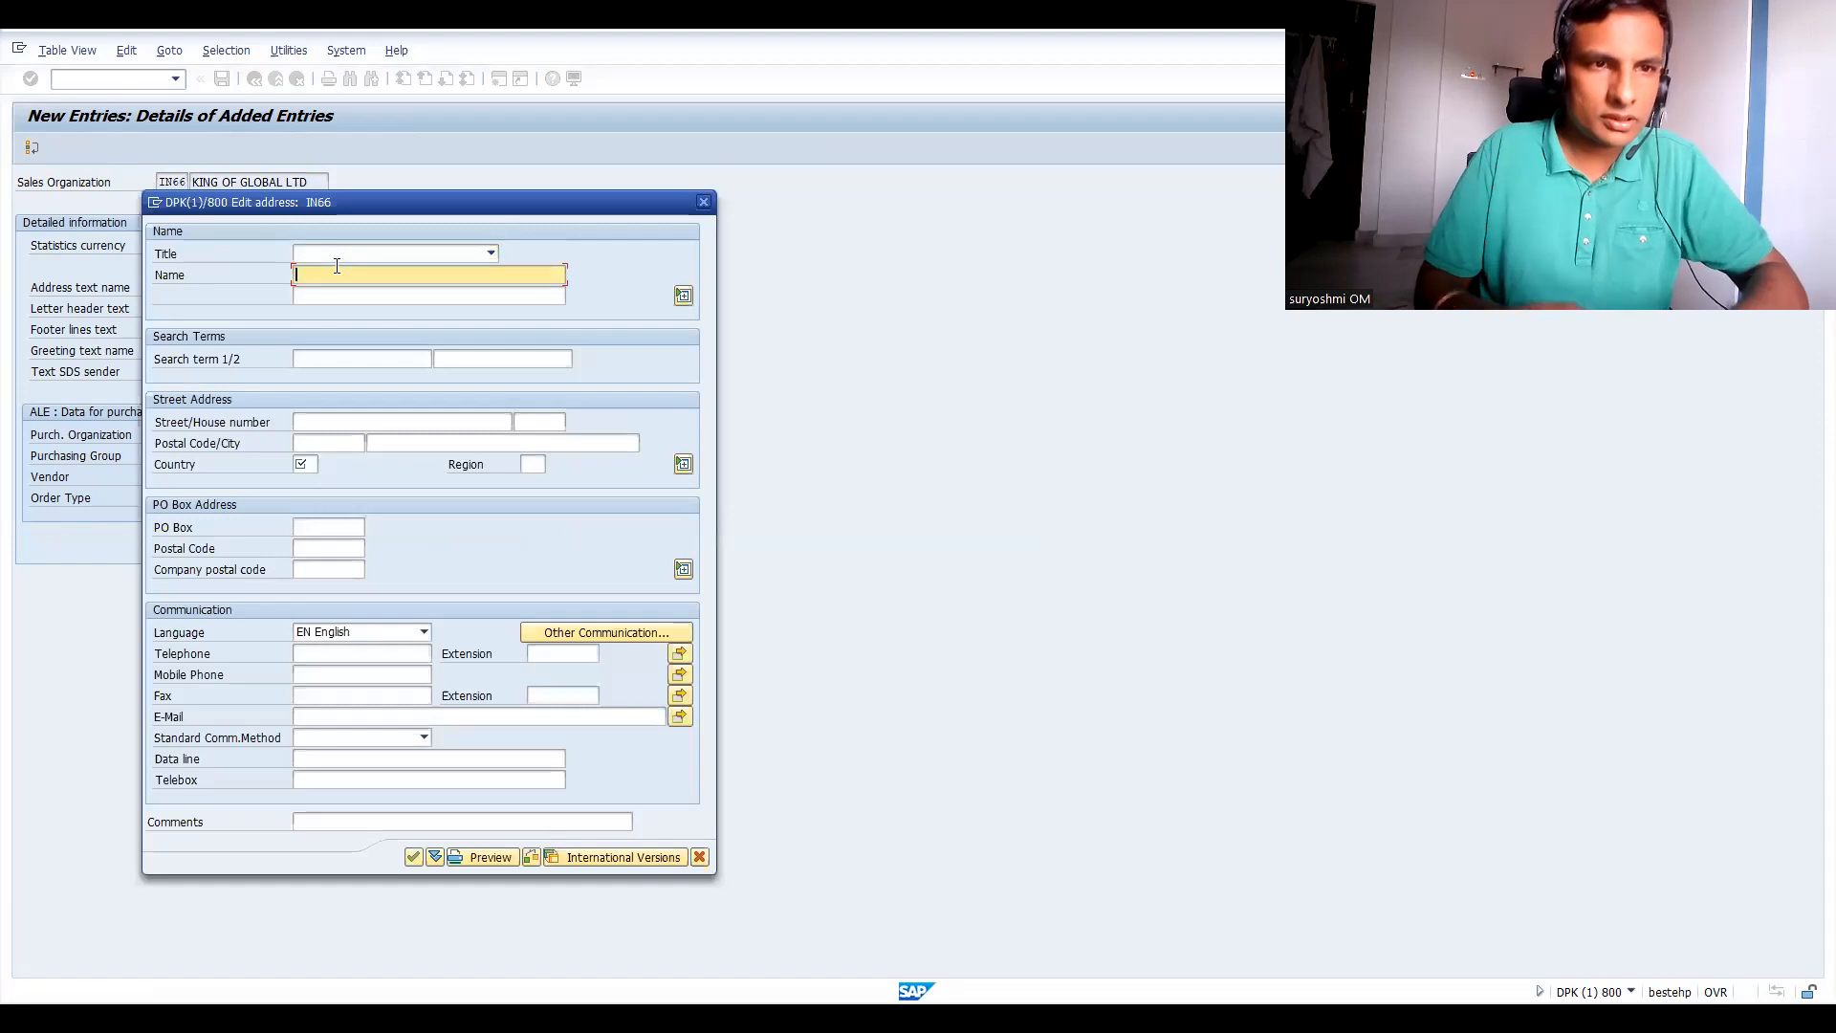
{"action": "type", "text": "KING"}
{"action": "left_click", "coordinate": [335, 293]}
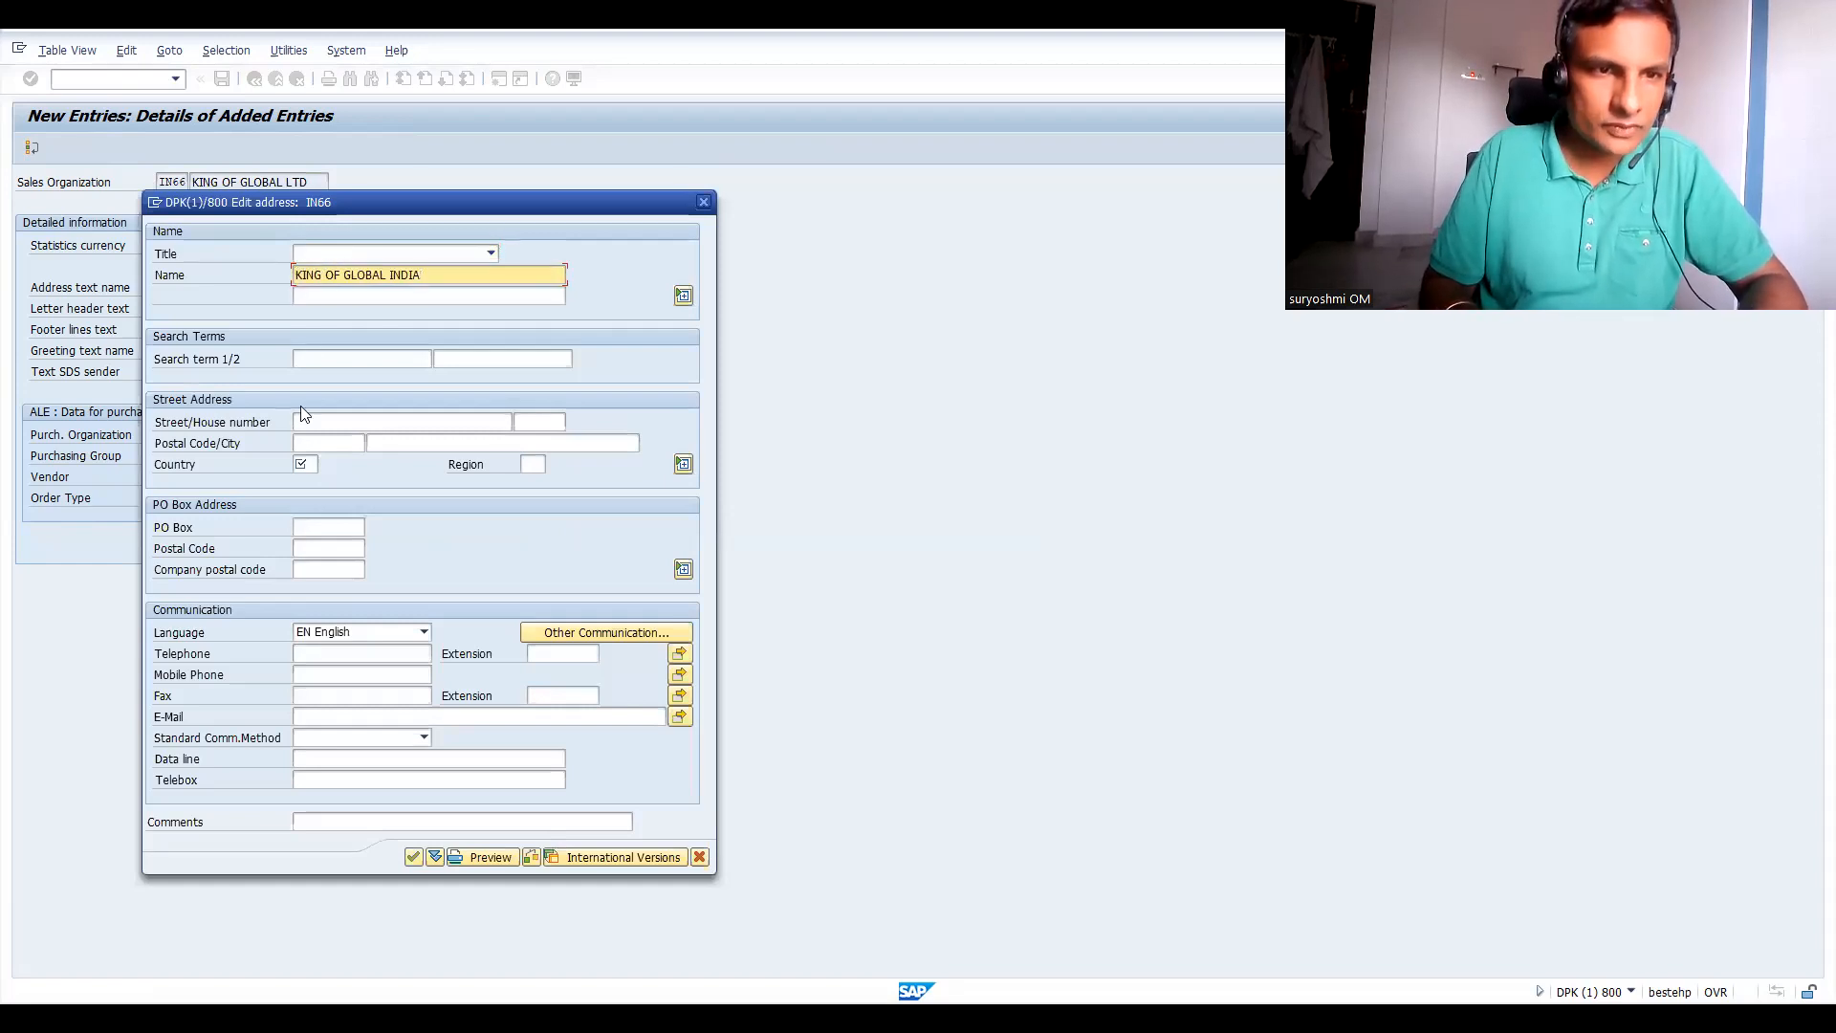
{"action": "left_click", "coordinate": [306, 465]}
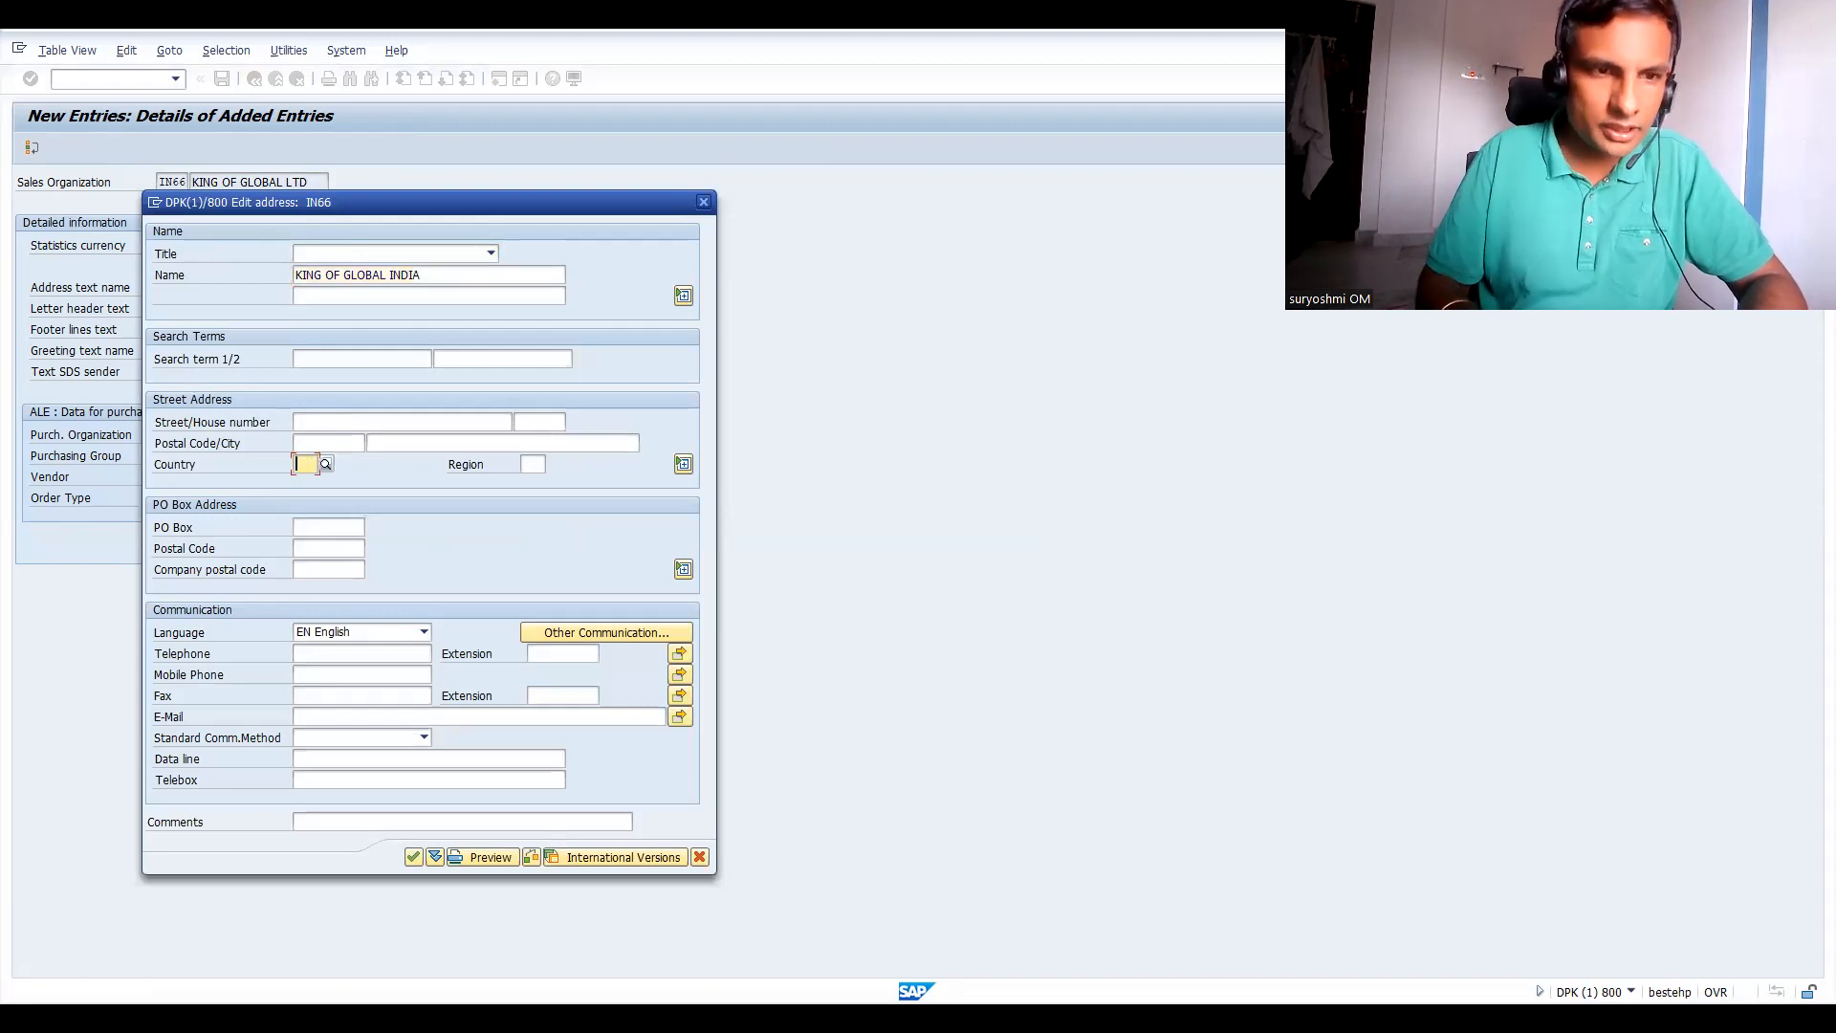
{"action": "type", "text": "IN"}
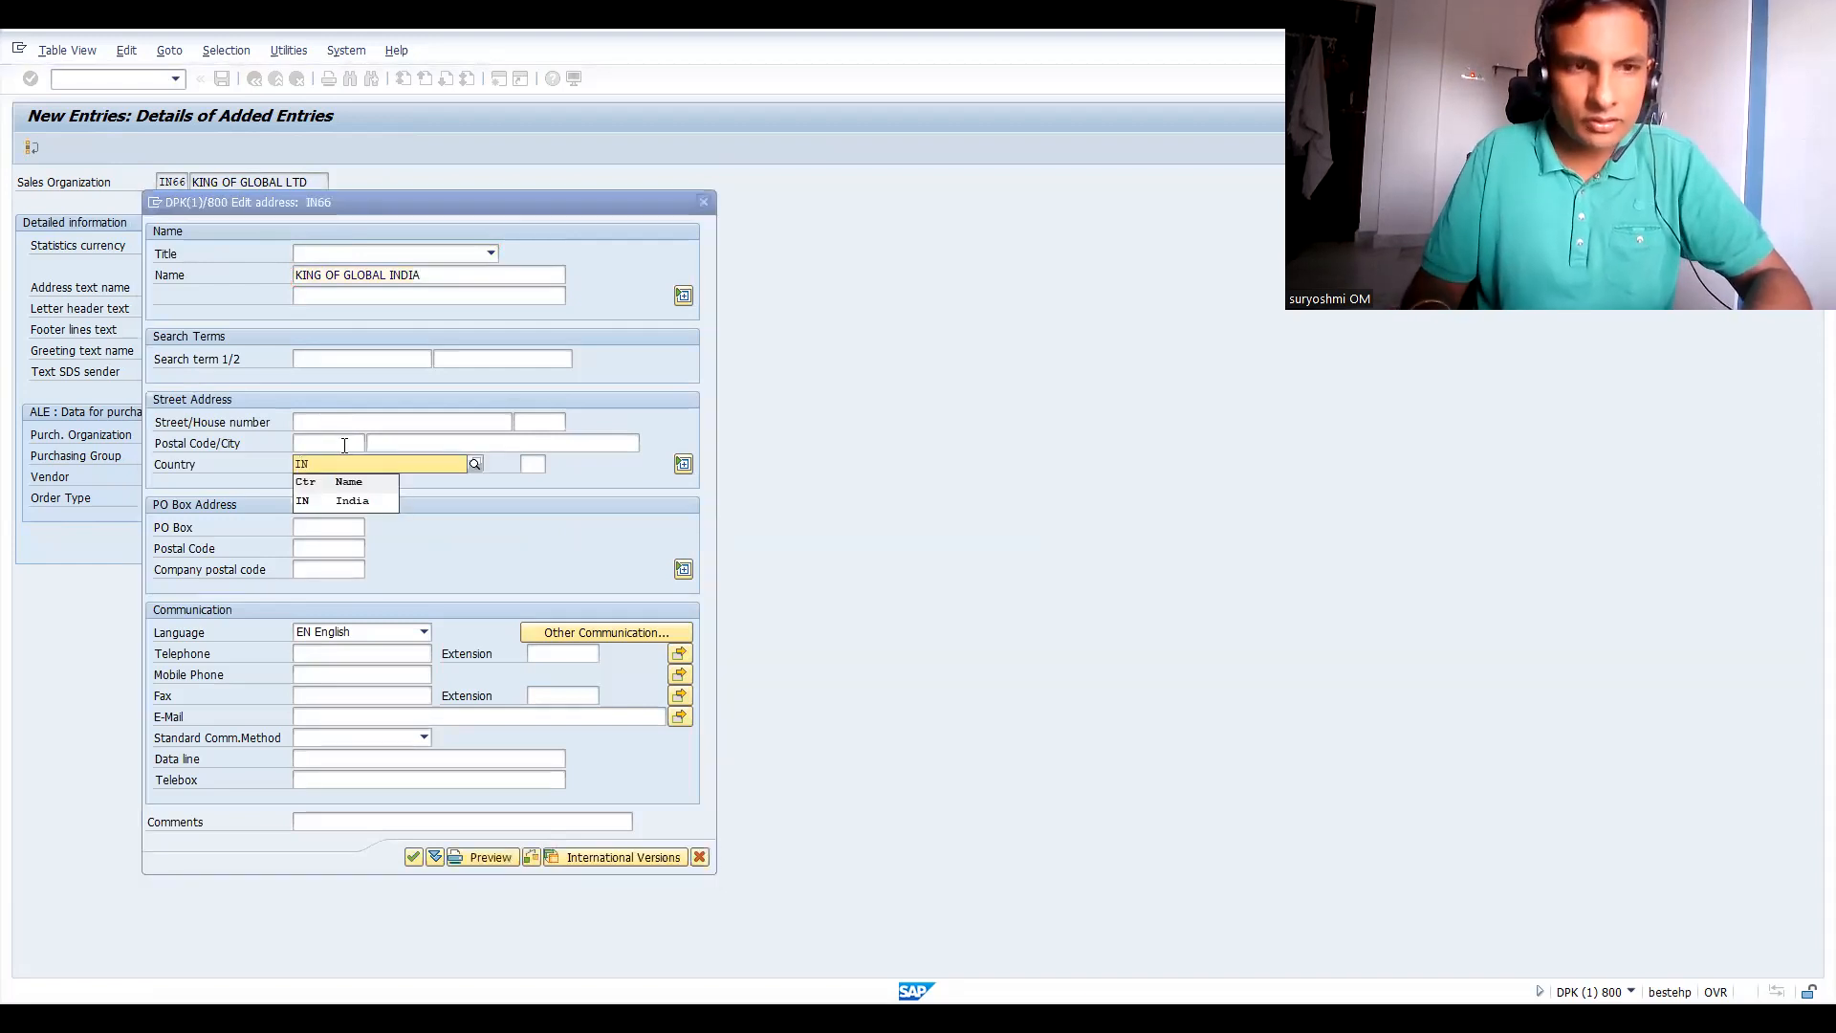
Set the postal code to 560098 and the city to BANGALORE in the address of sales organization IN66.
{"action": "left_click", "coordinate": [344, 446]}
{"action": "type", "text": "560098"}
{"action": "key", "text": "Tab"}
{"action": "key", "text": "Down"}
{"action": "key", "text": "Down"}
{"action": "key", "text": "Down"}
{"action": "key", "text": "Down"}
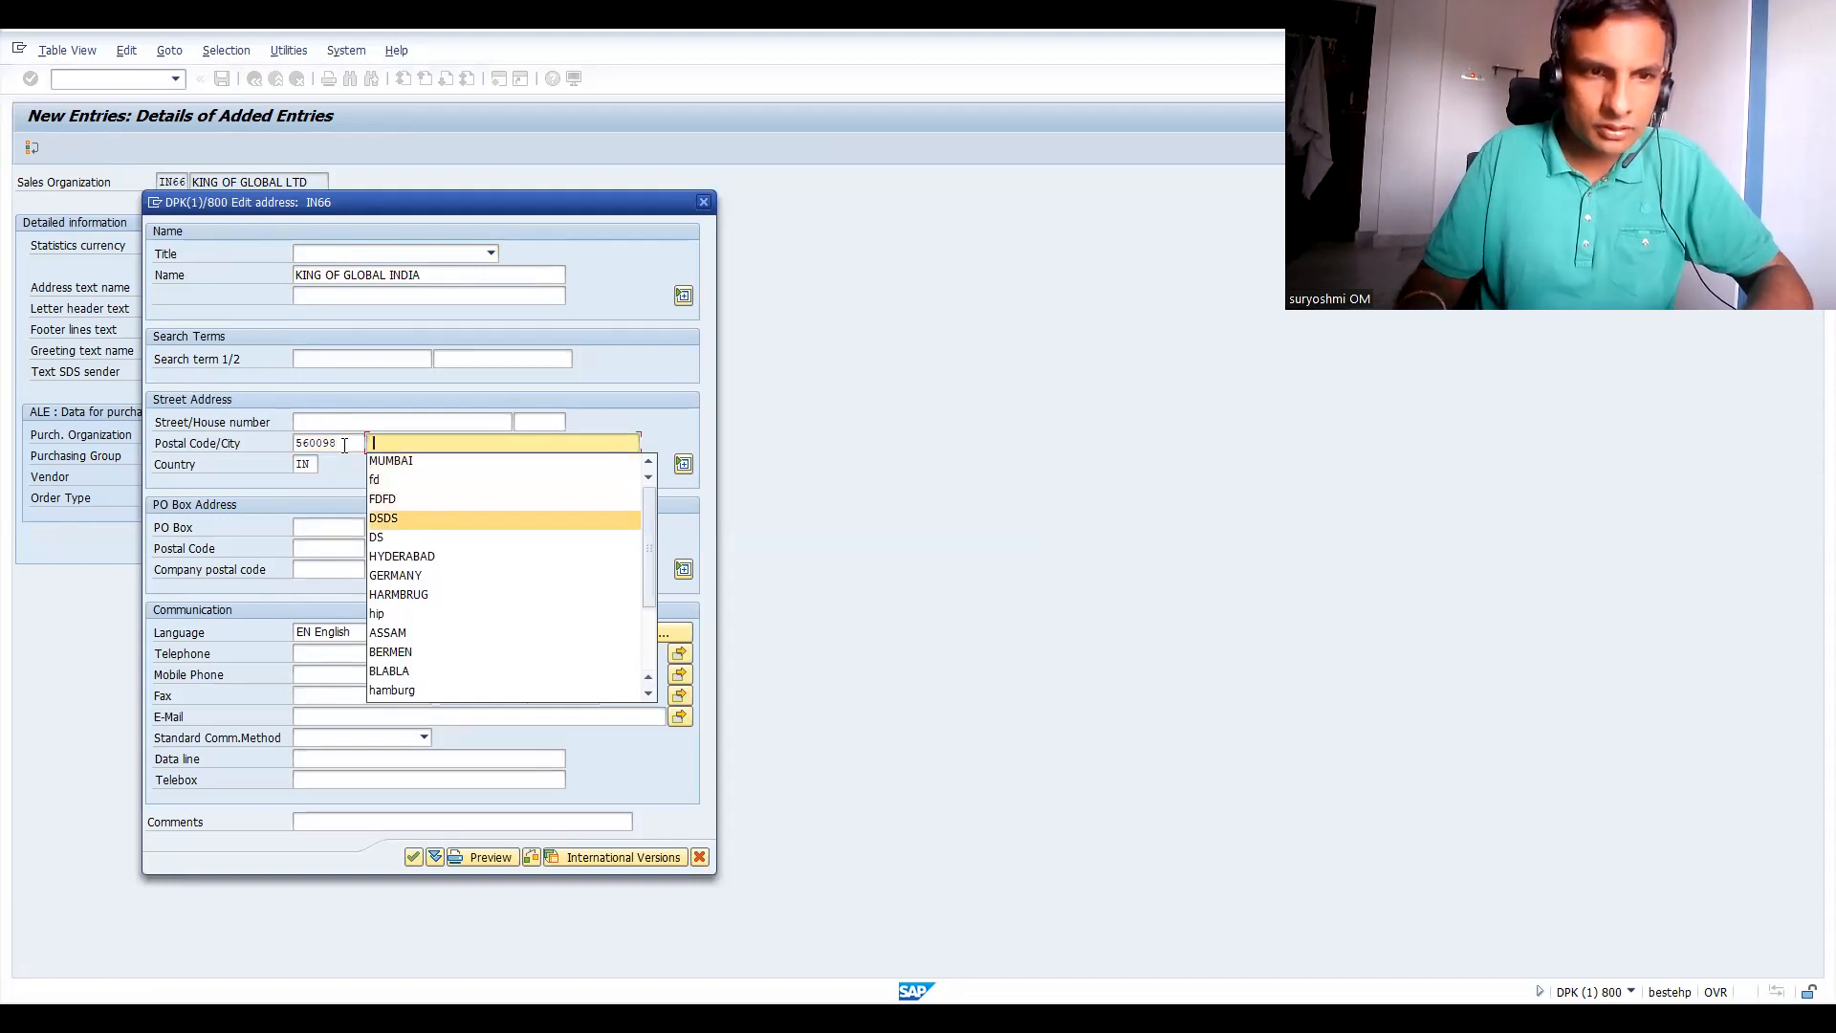
{"action": "key", "text": "Escape"}
{"action": "type", "text": "BA"}
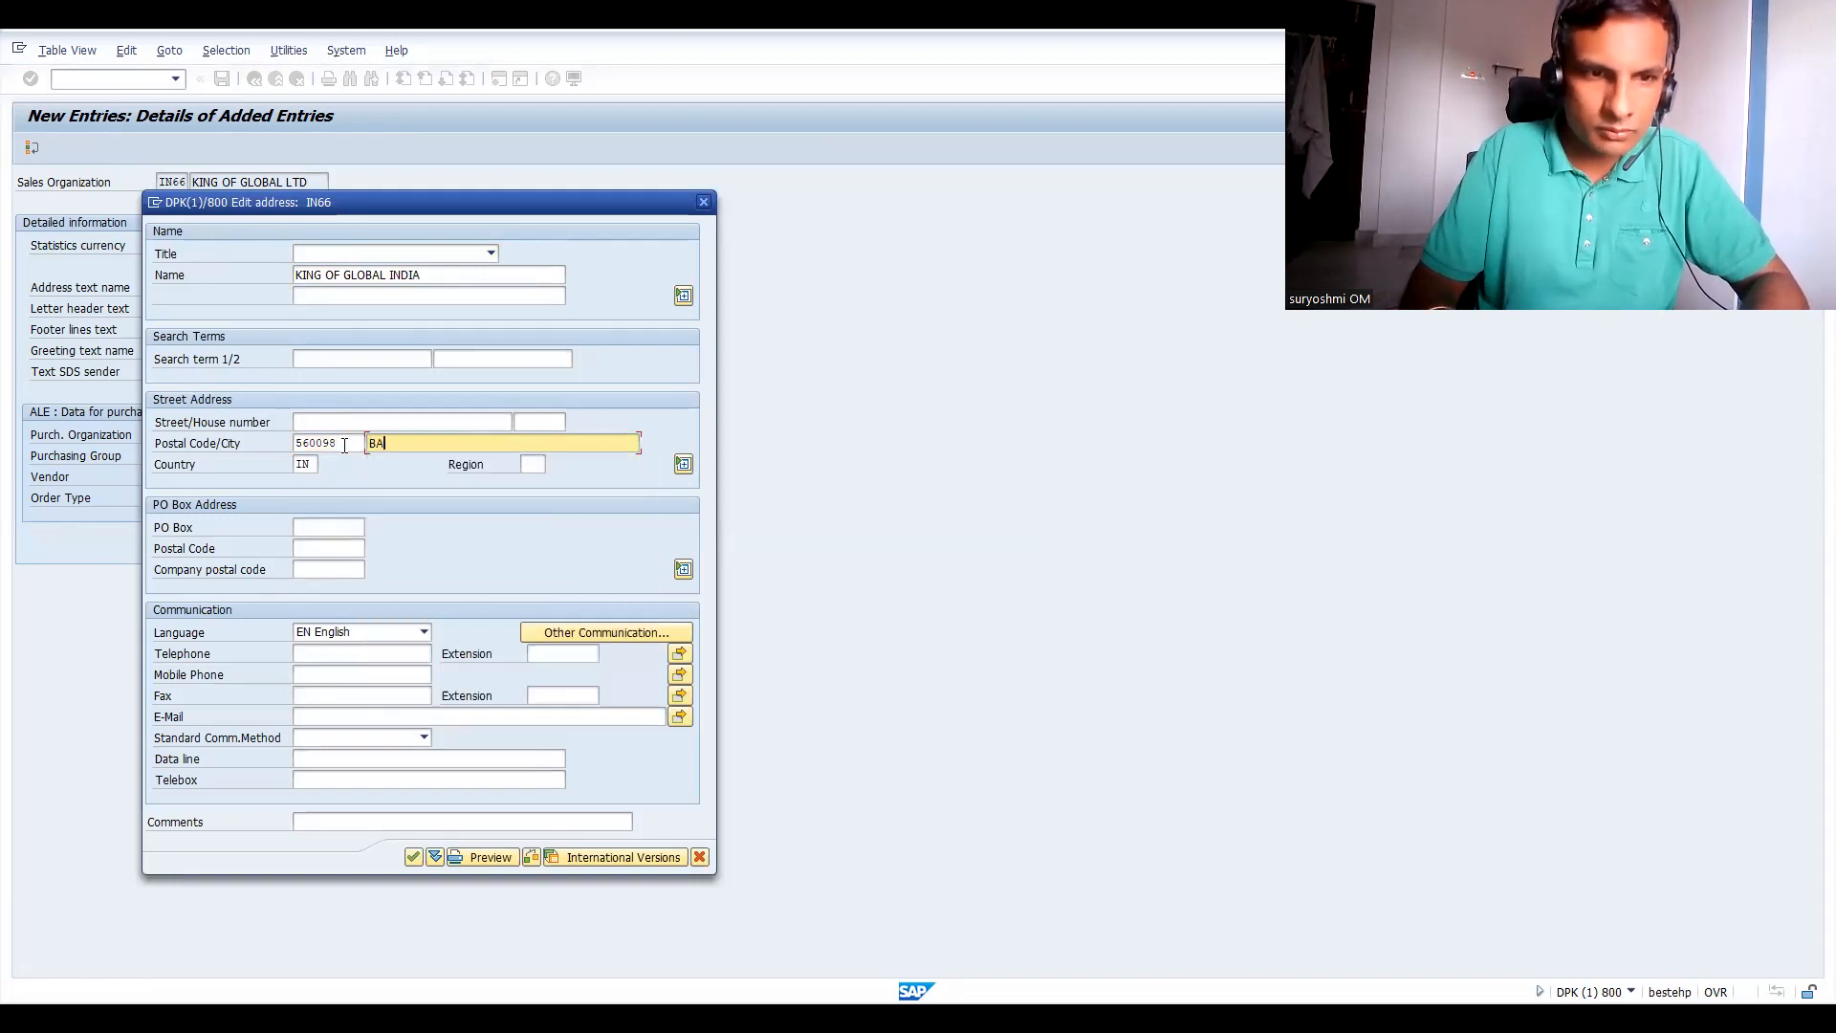
{"action": "type", "text": "NGALORE"}
{"action": "key", "text": "Tab"}
{"action": "key", "text": "Tab"}
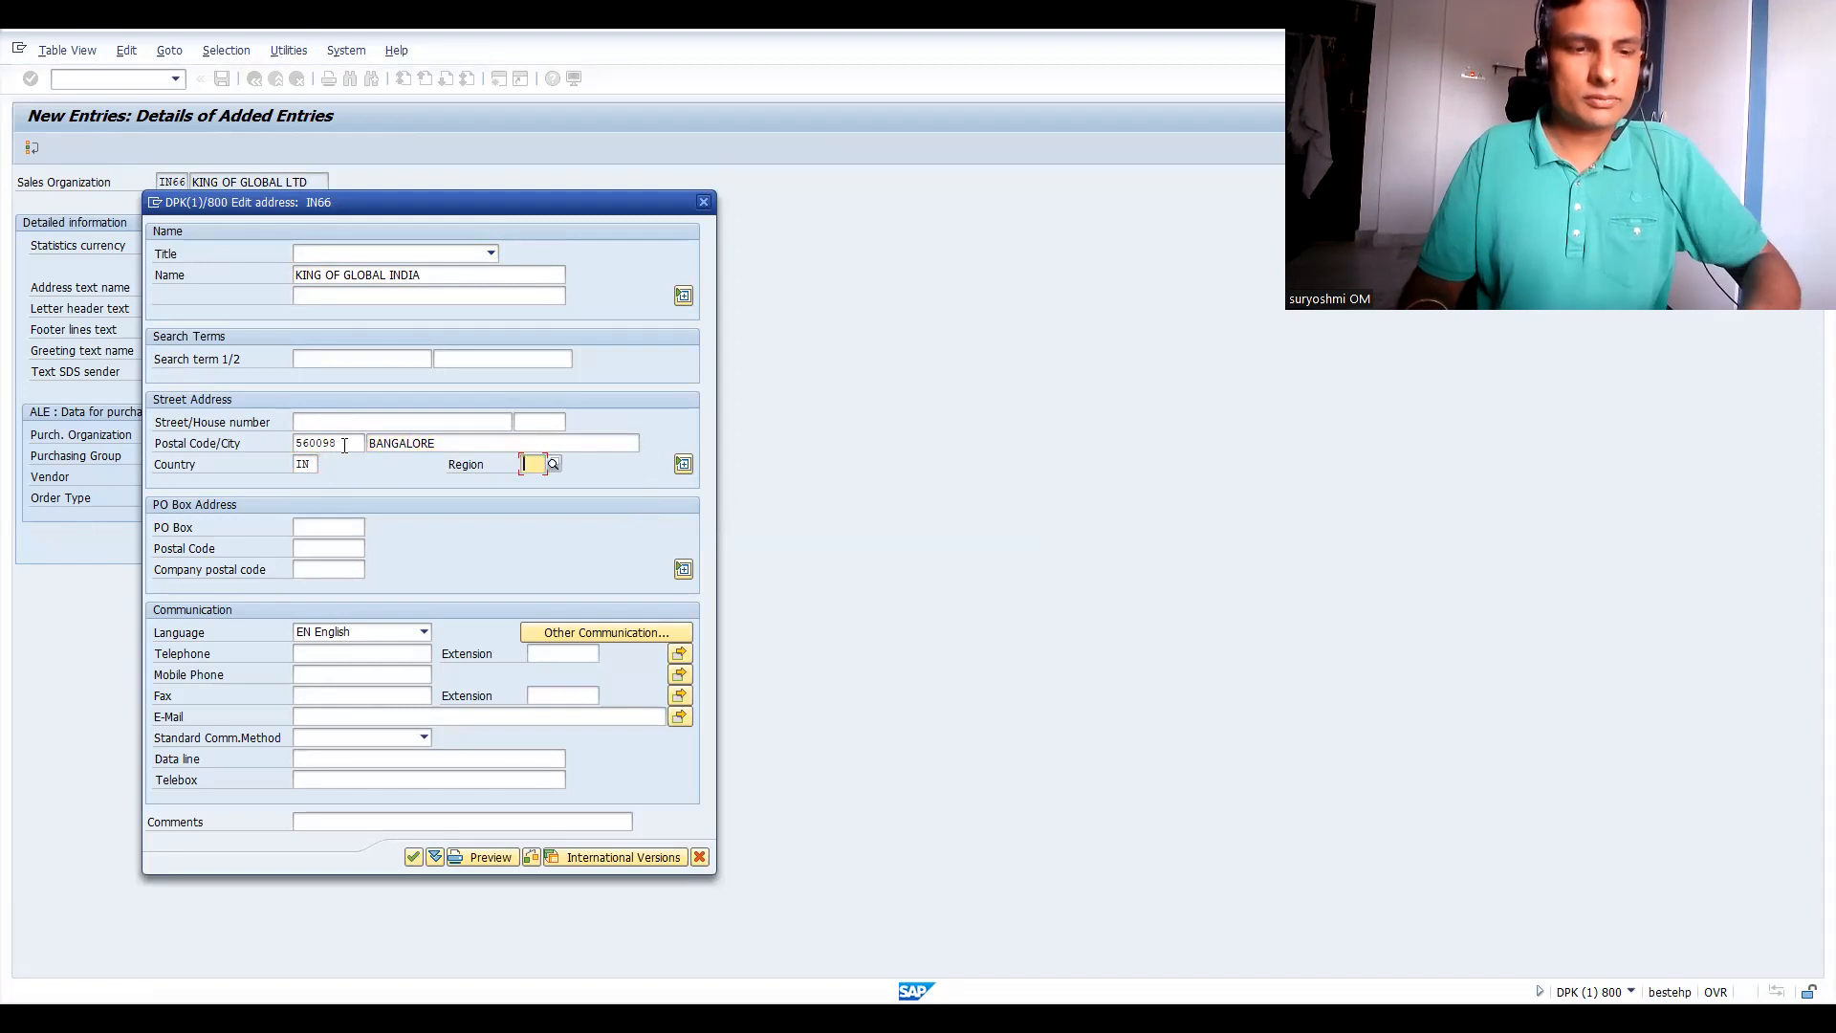
Set the address region to 10 (Karnataka) and save sales organization IN66, returning to the implementation guide.
{"action": "type", "text": "10"}
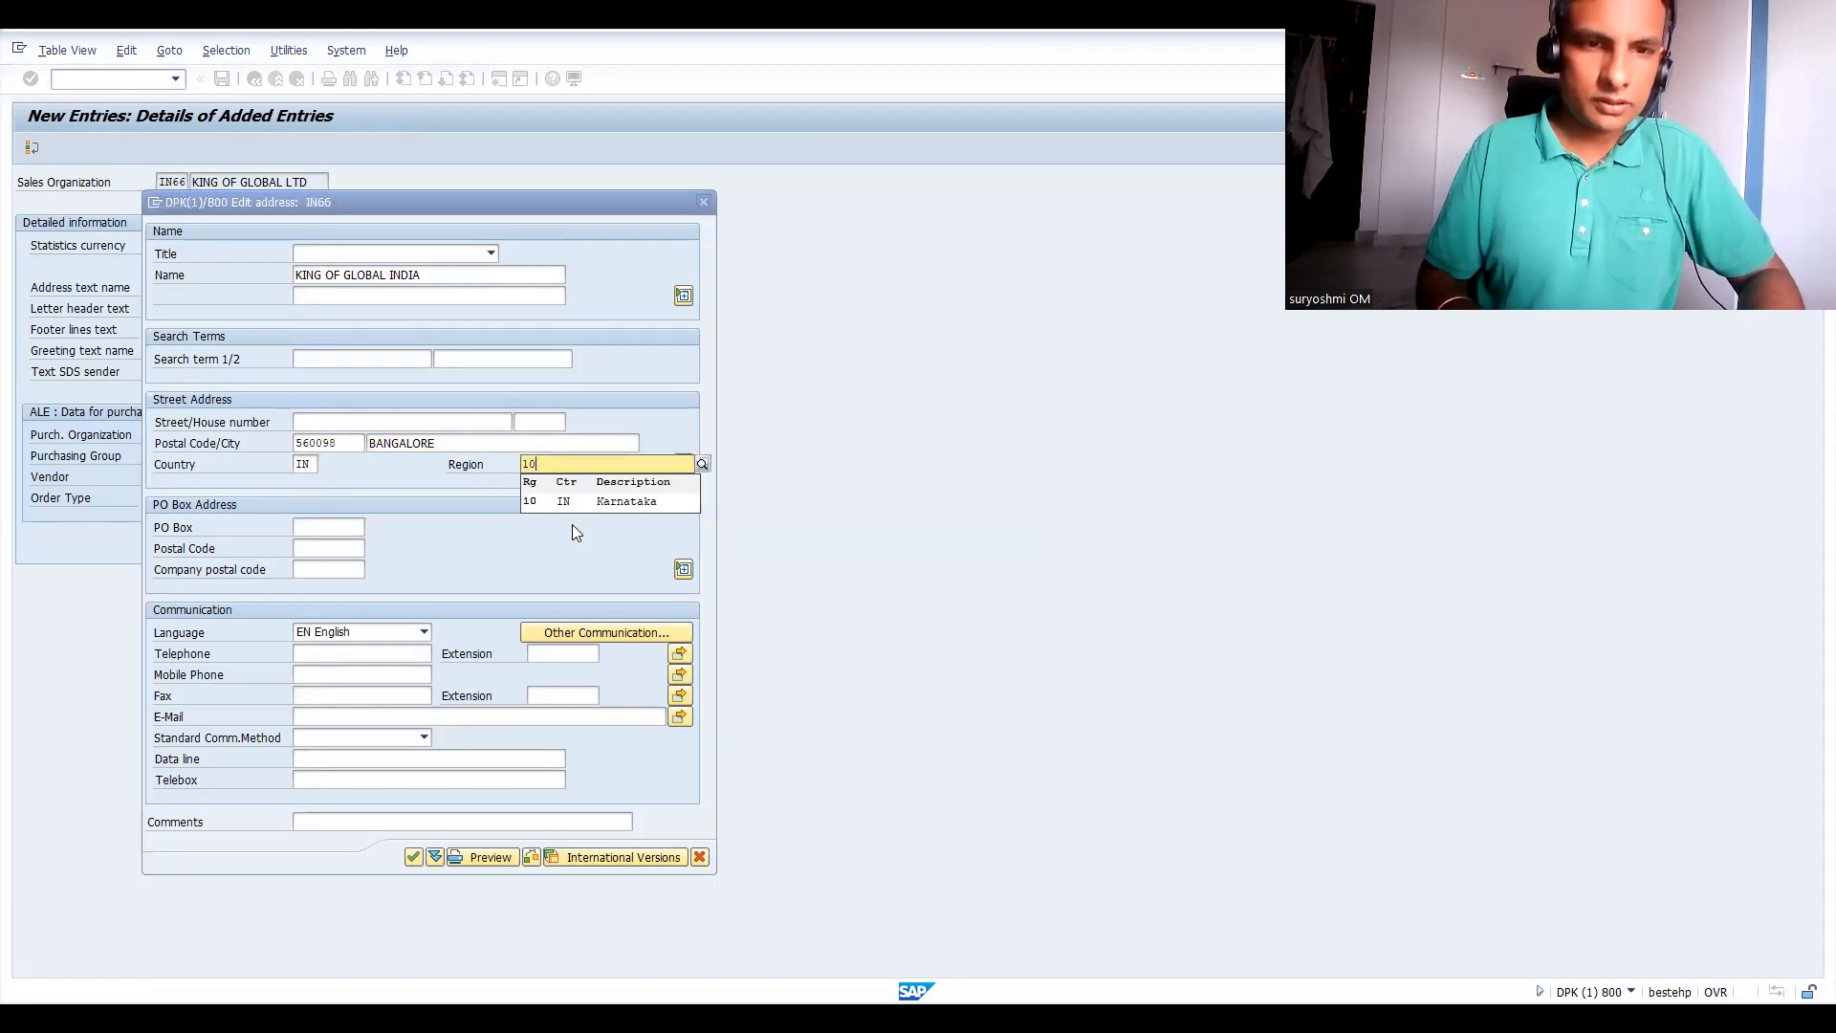
{"action": "left_click", "coordinate": [568, 499]}
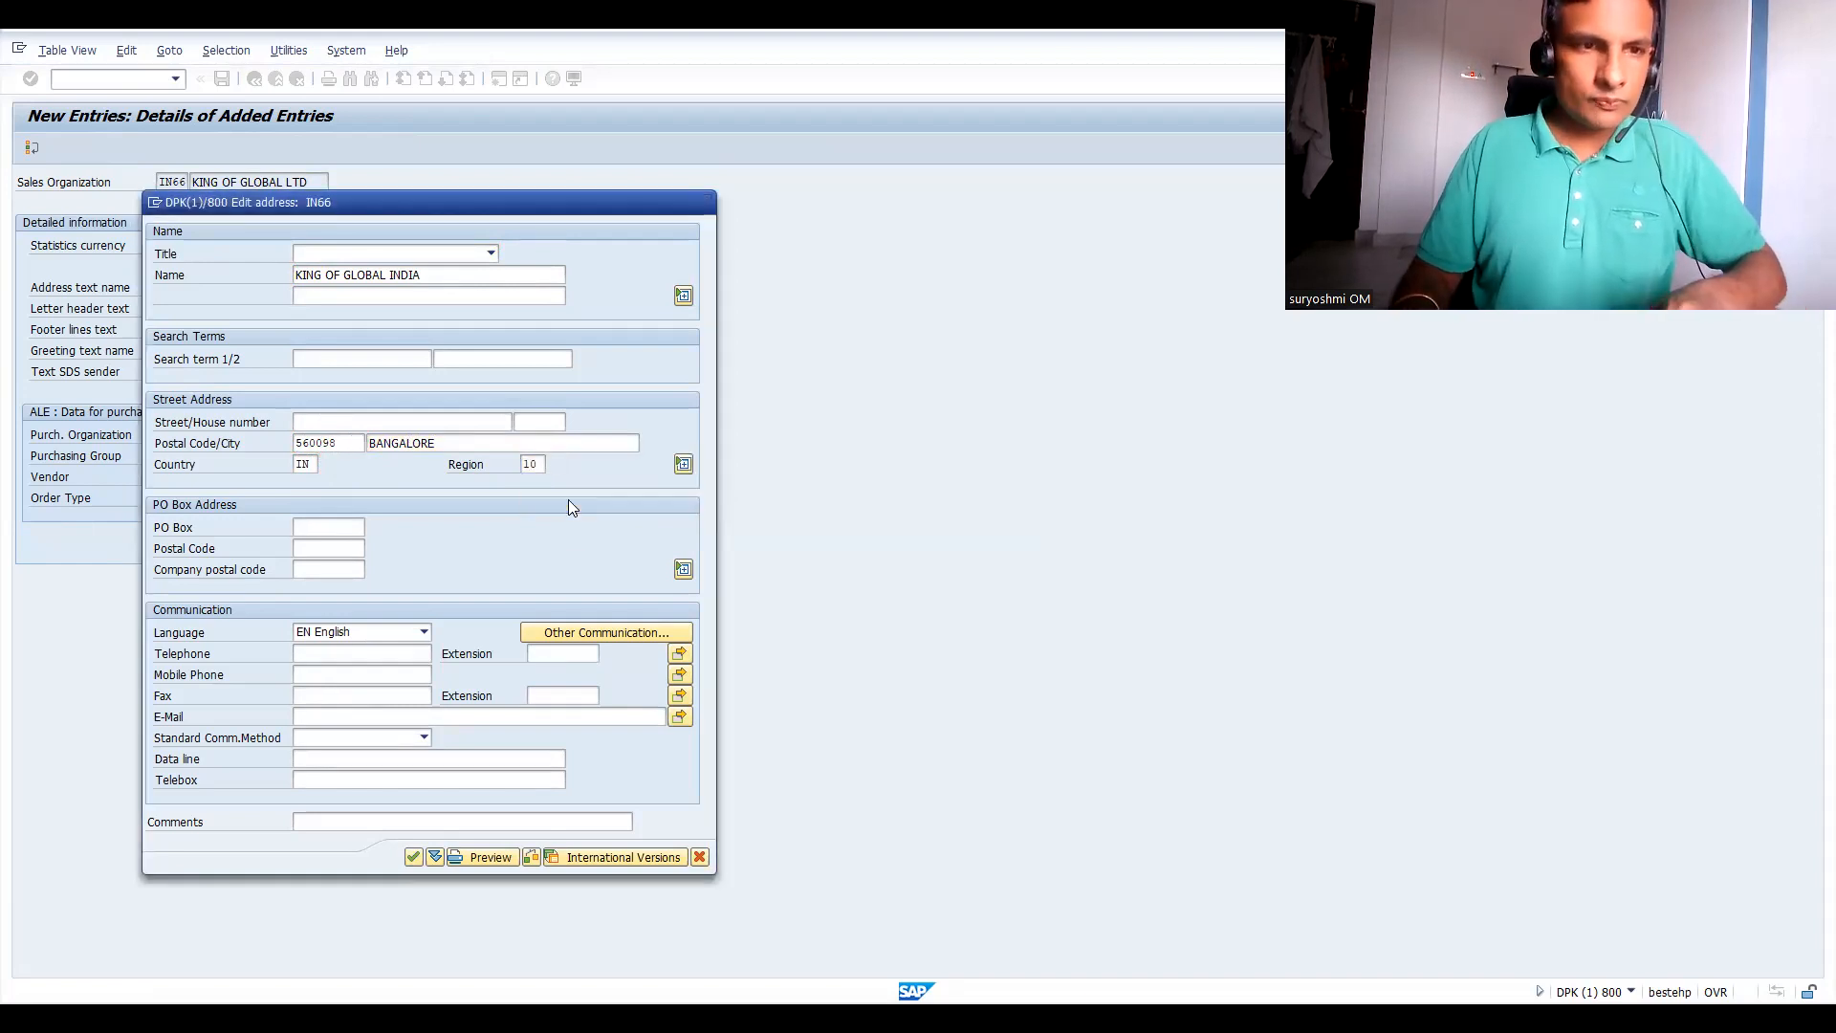
{"action": "key", "text": "Return"}
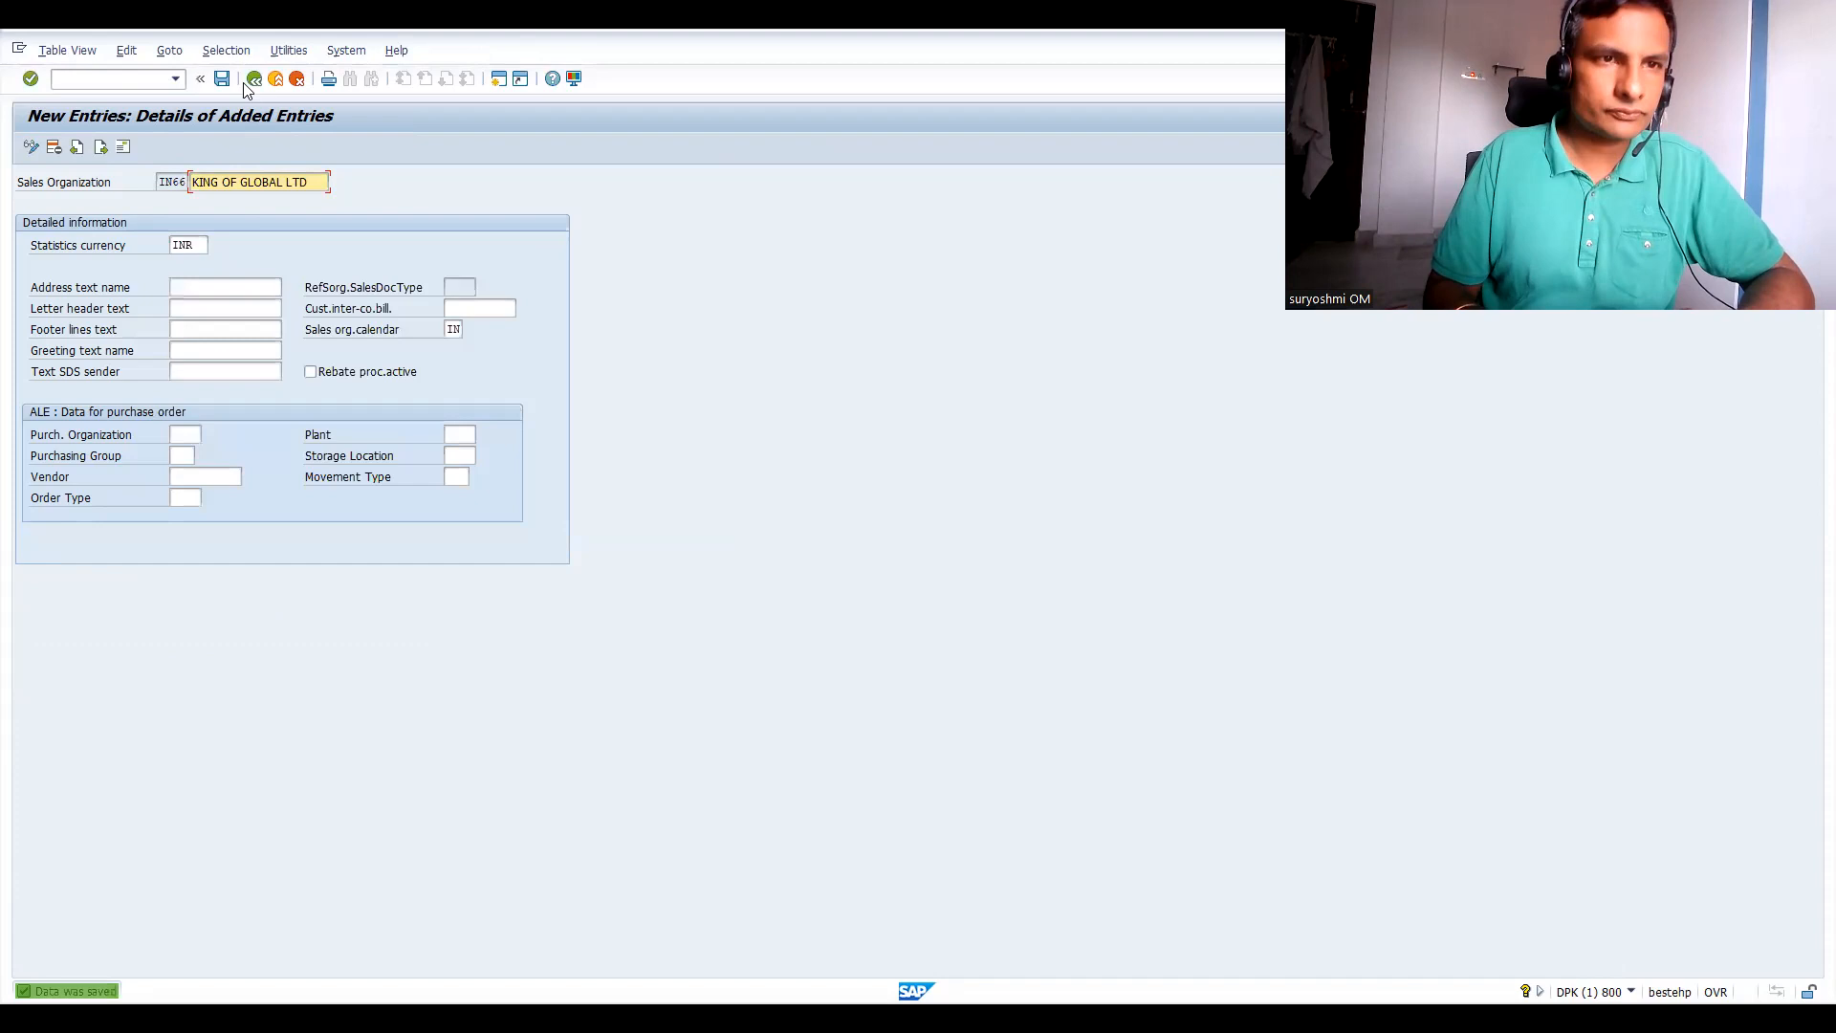
{"action": "left_click", "coordinate": [253, 79]}
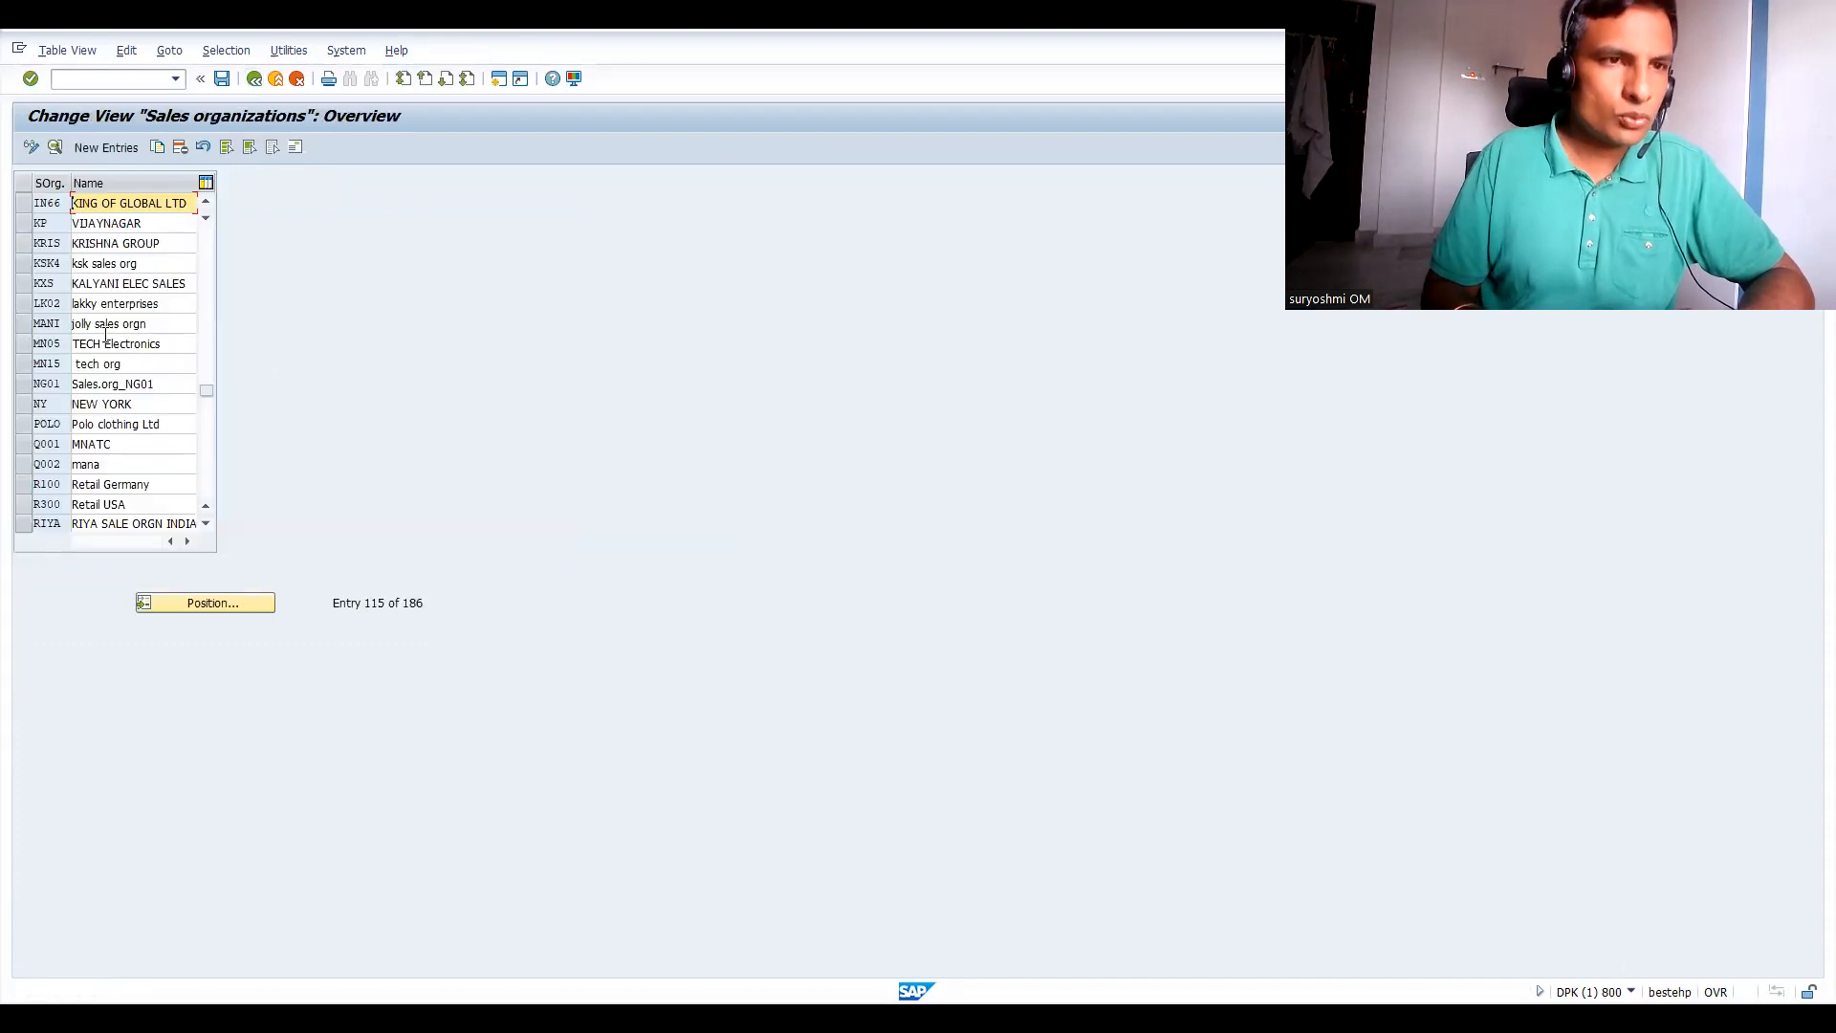
{"action": "left_click", "coordinate": [254, 79]}
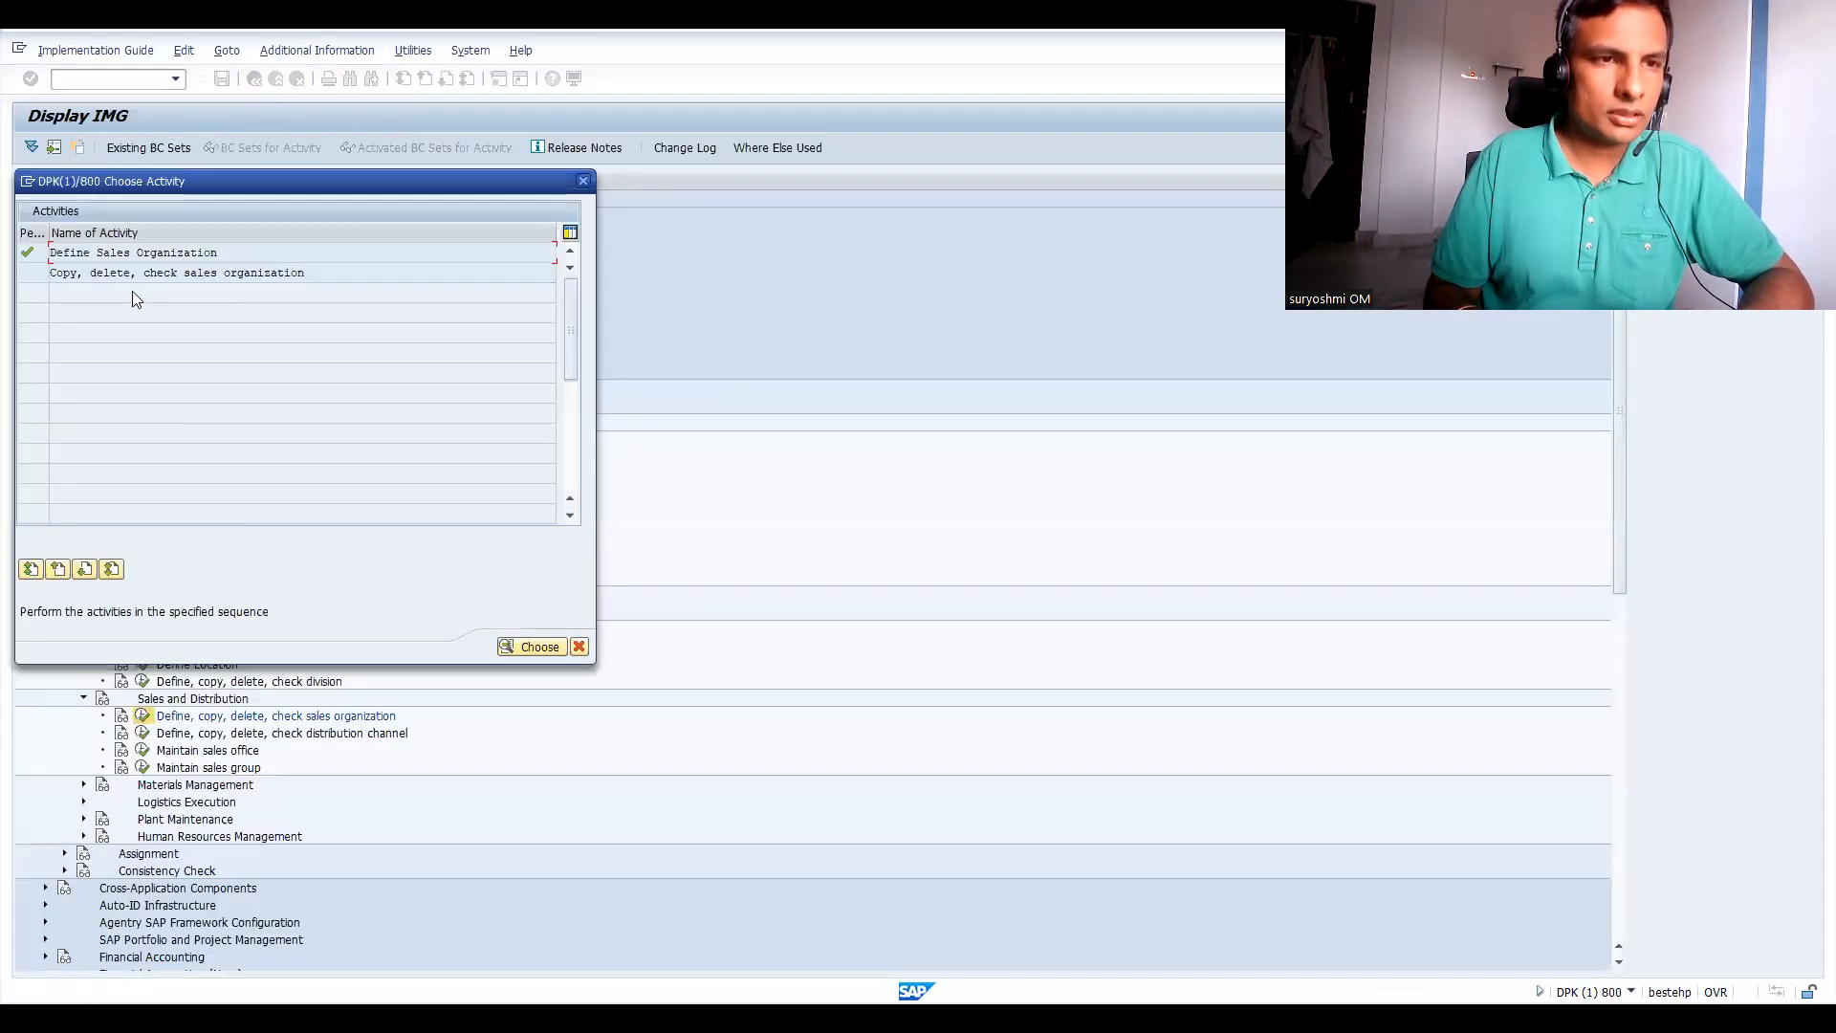
{"action": "key", "text": "Escape"}
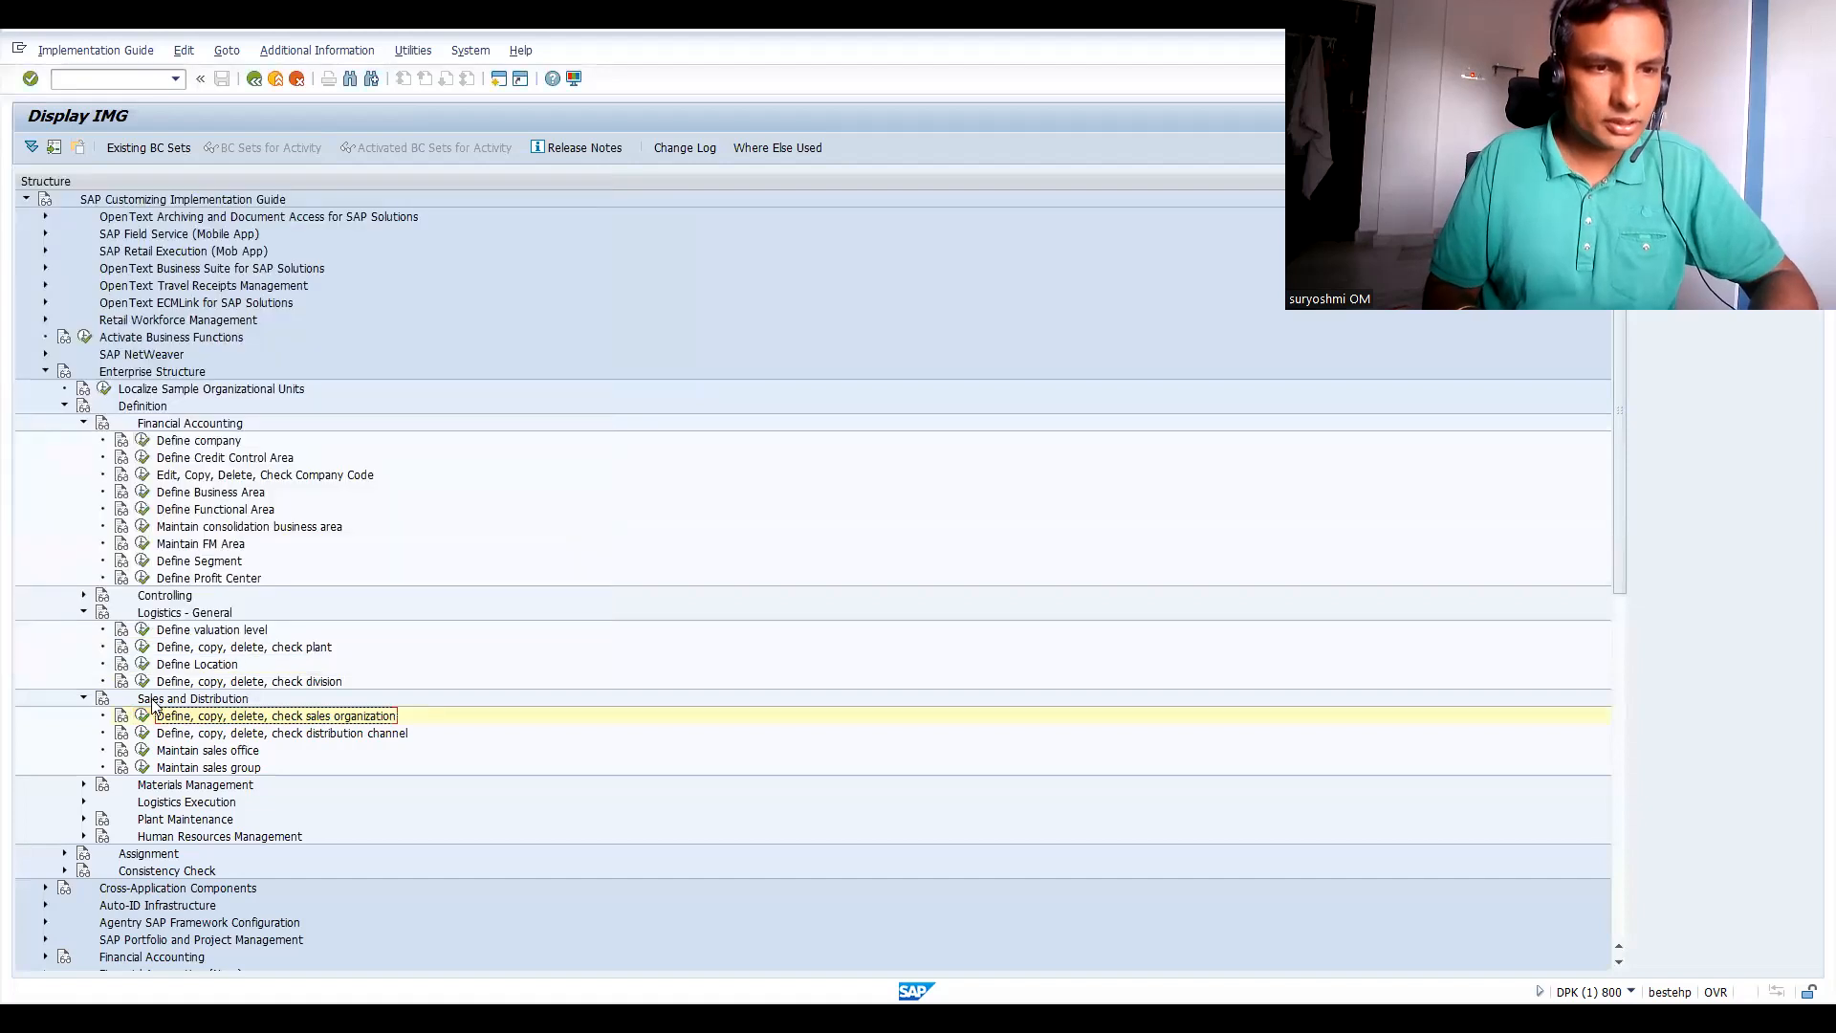
Start the Define distribution channel activity under Sales and Distribution and open the entry of new distribution channels.
{"action": "left_click", "coordinate": [142, 733]}
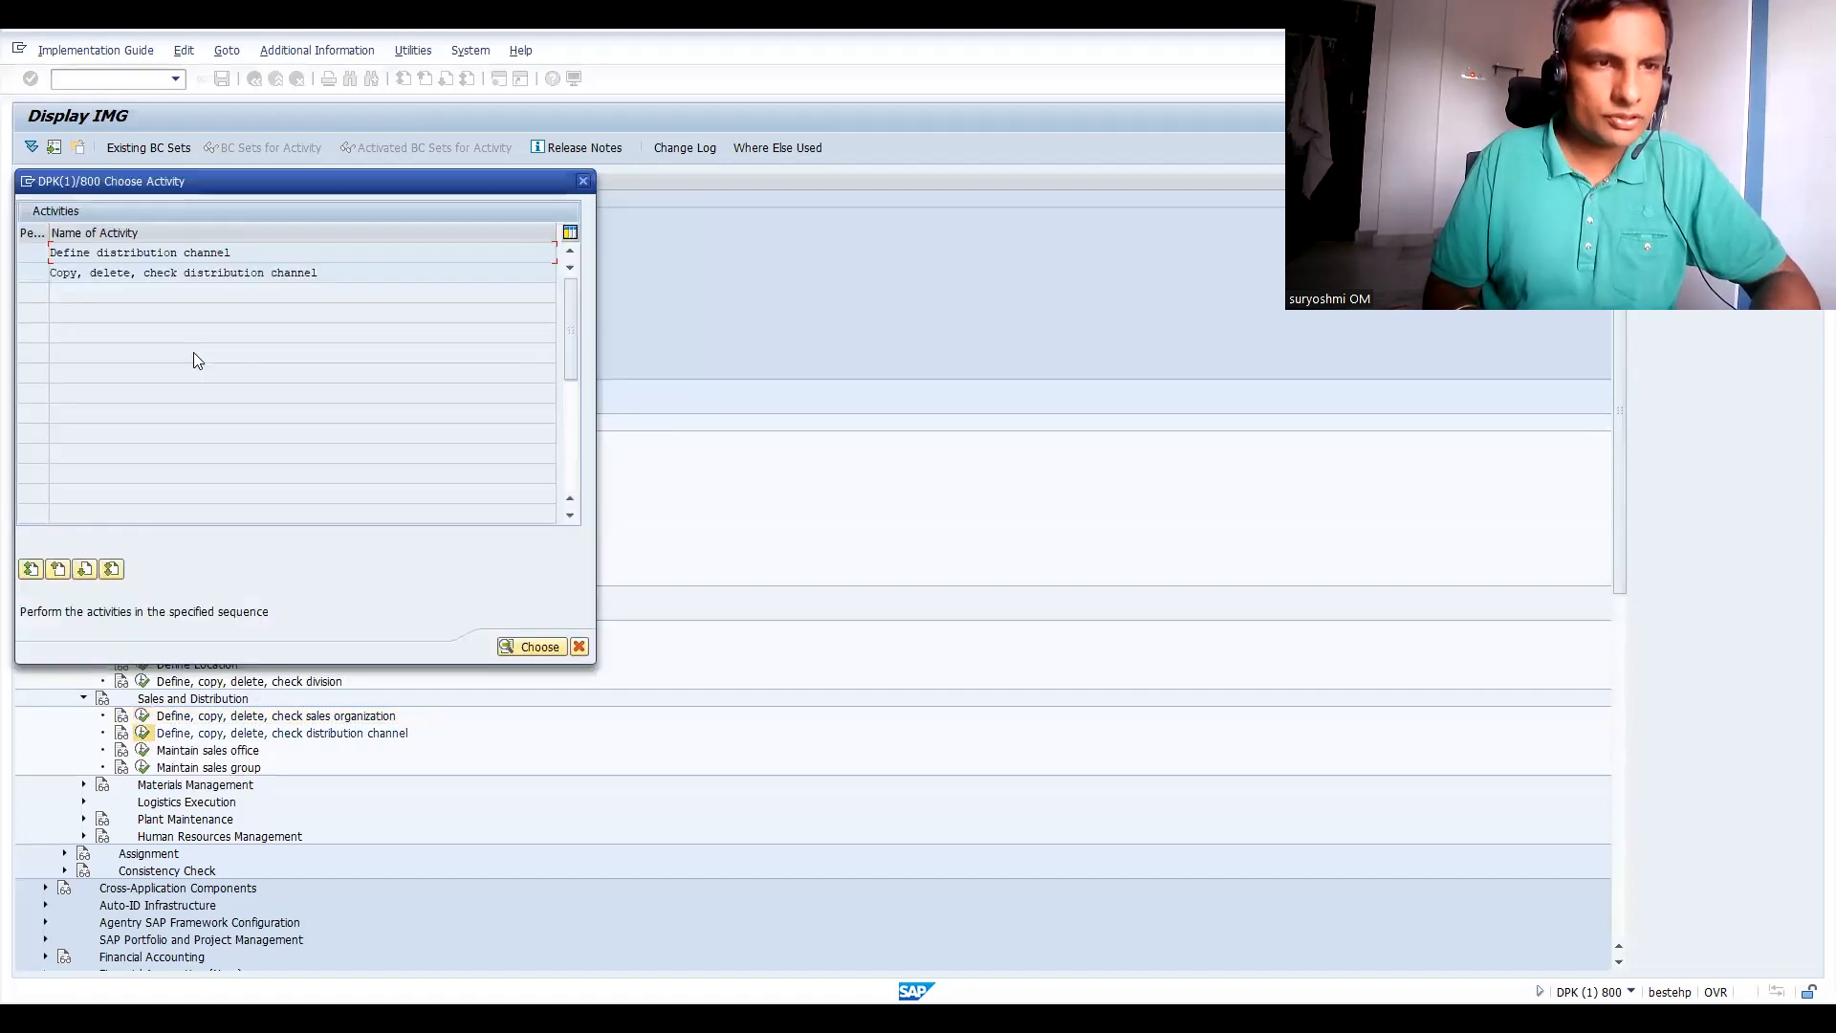
{"action": "double_click", "coordinate": [150, 253]}
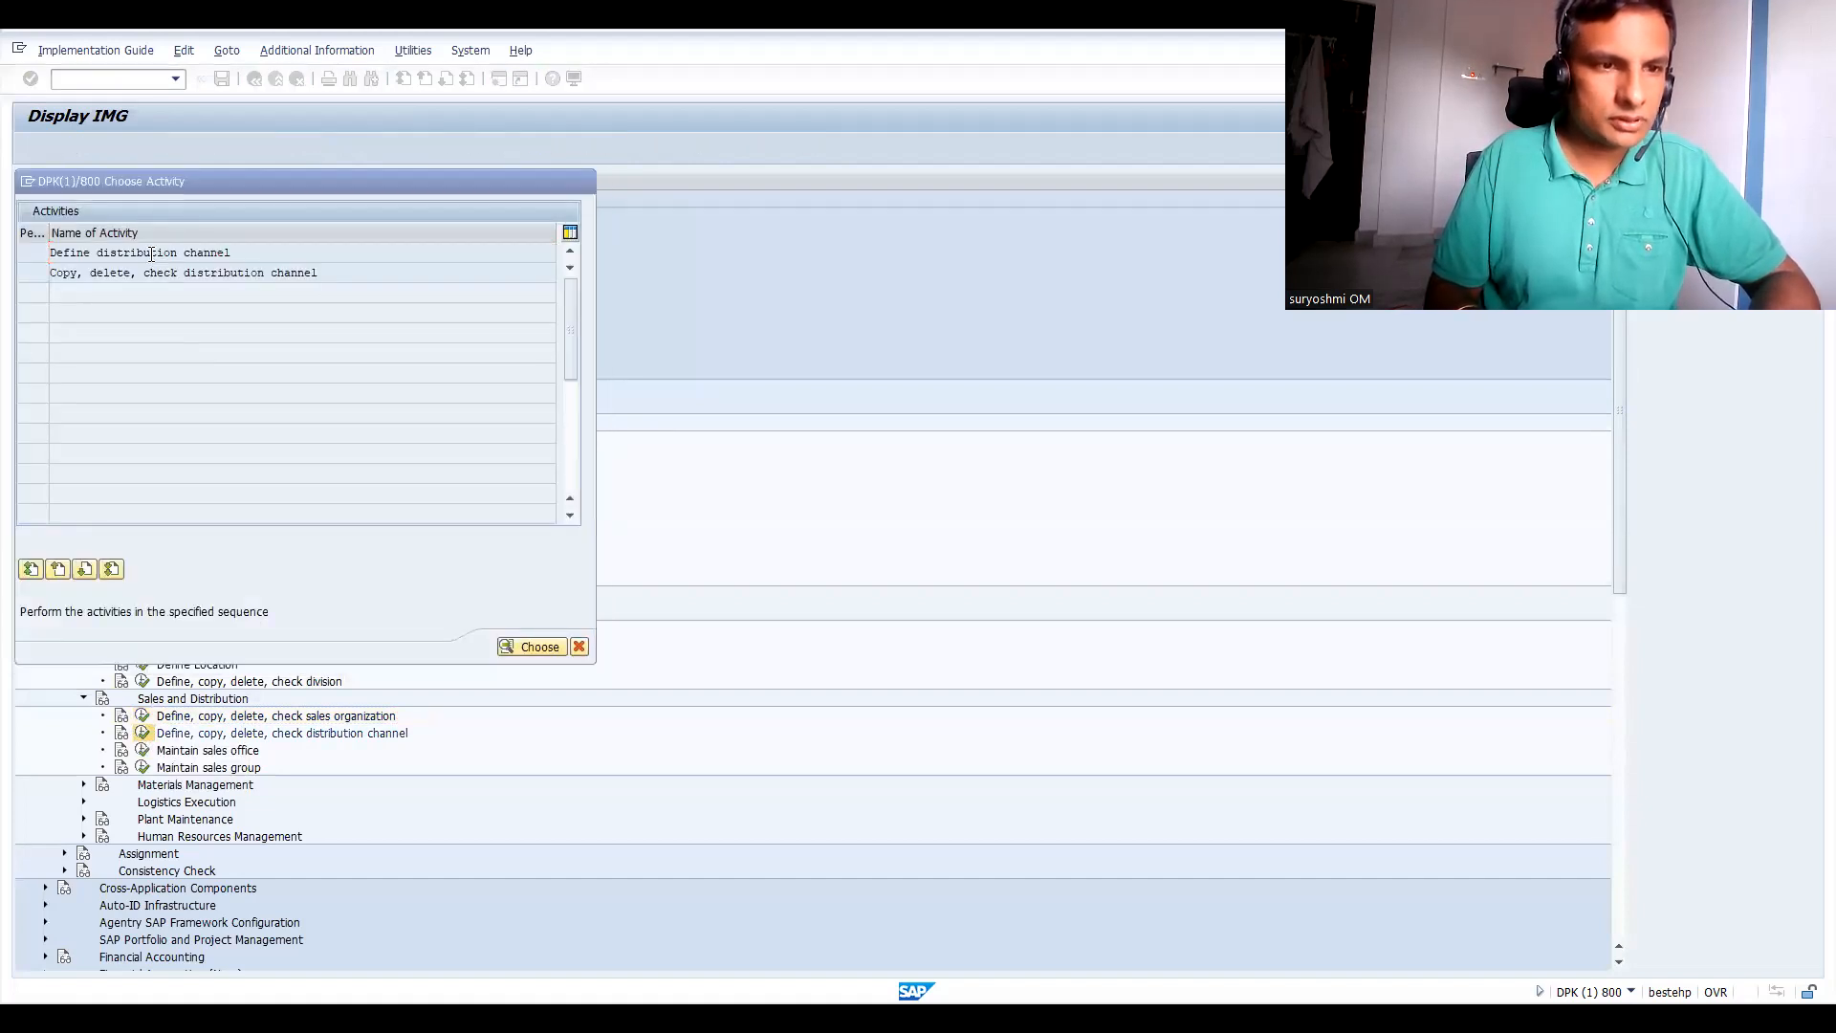
{"action": "left_click", "coordinate": [276, 724]}
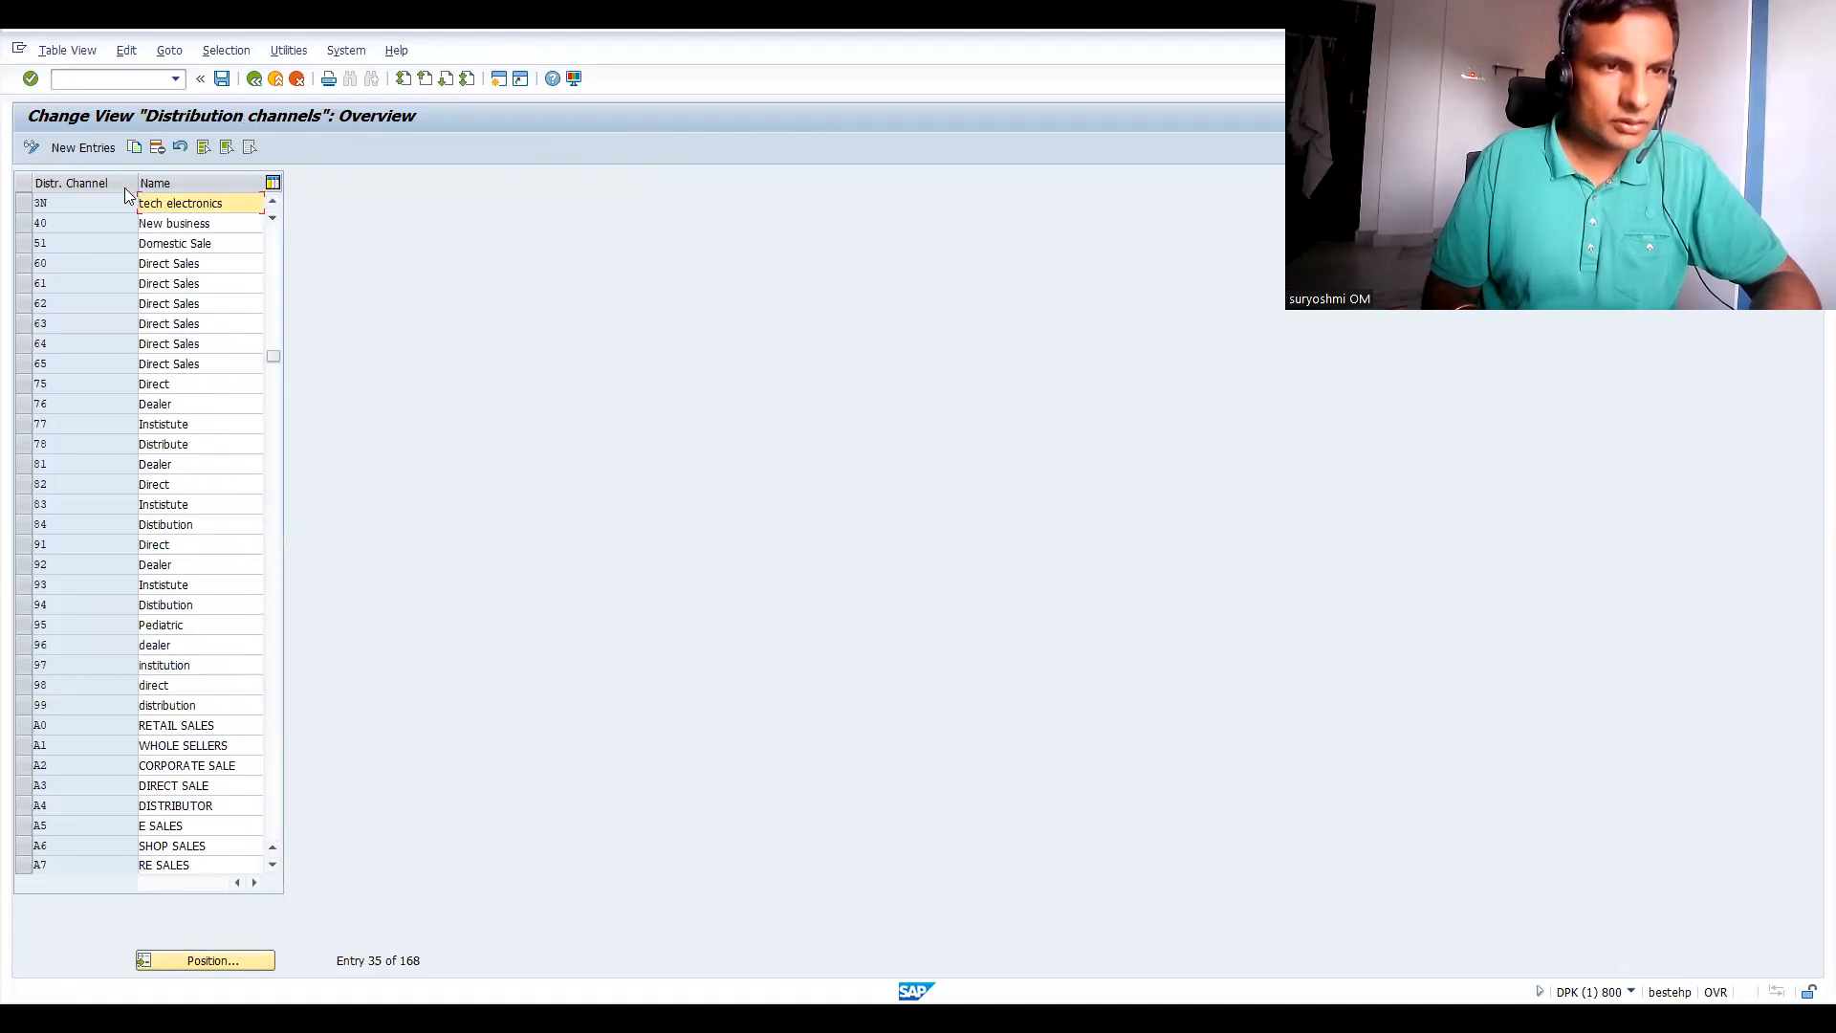
{"action": "left_click", "coordinate": [92, 148]}
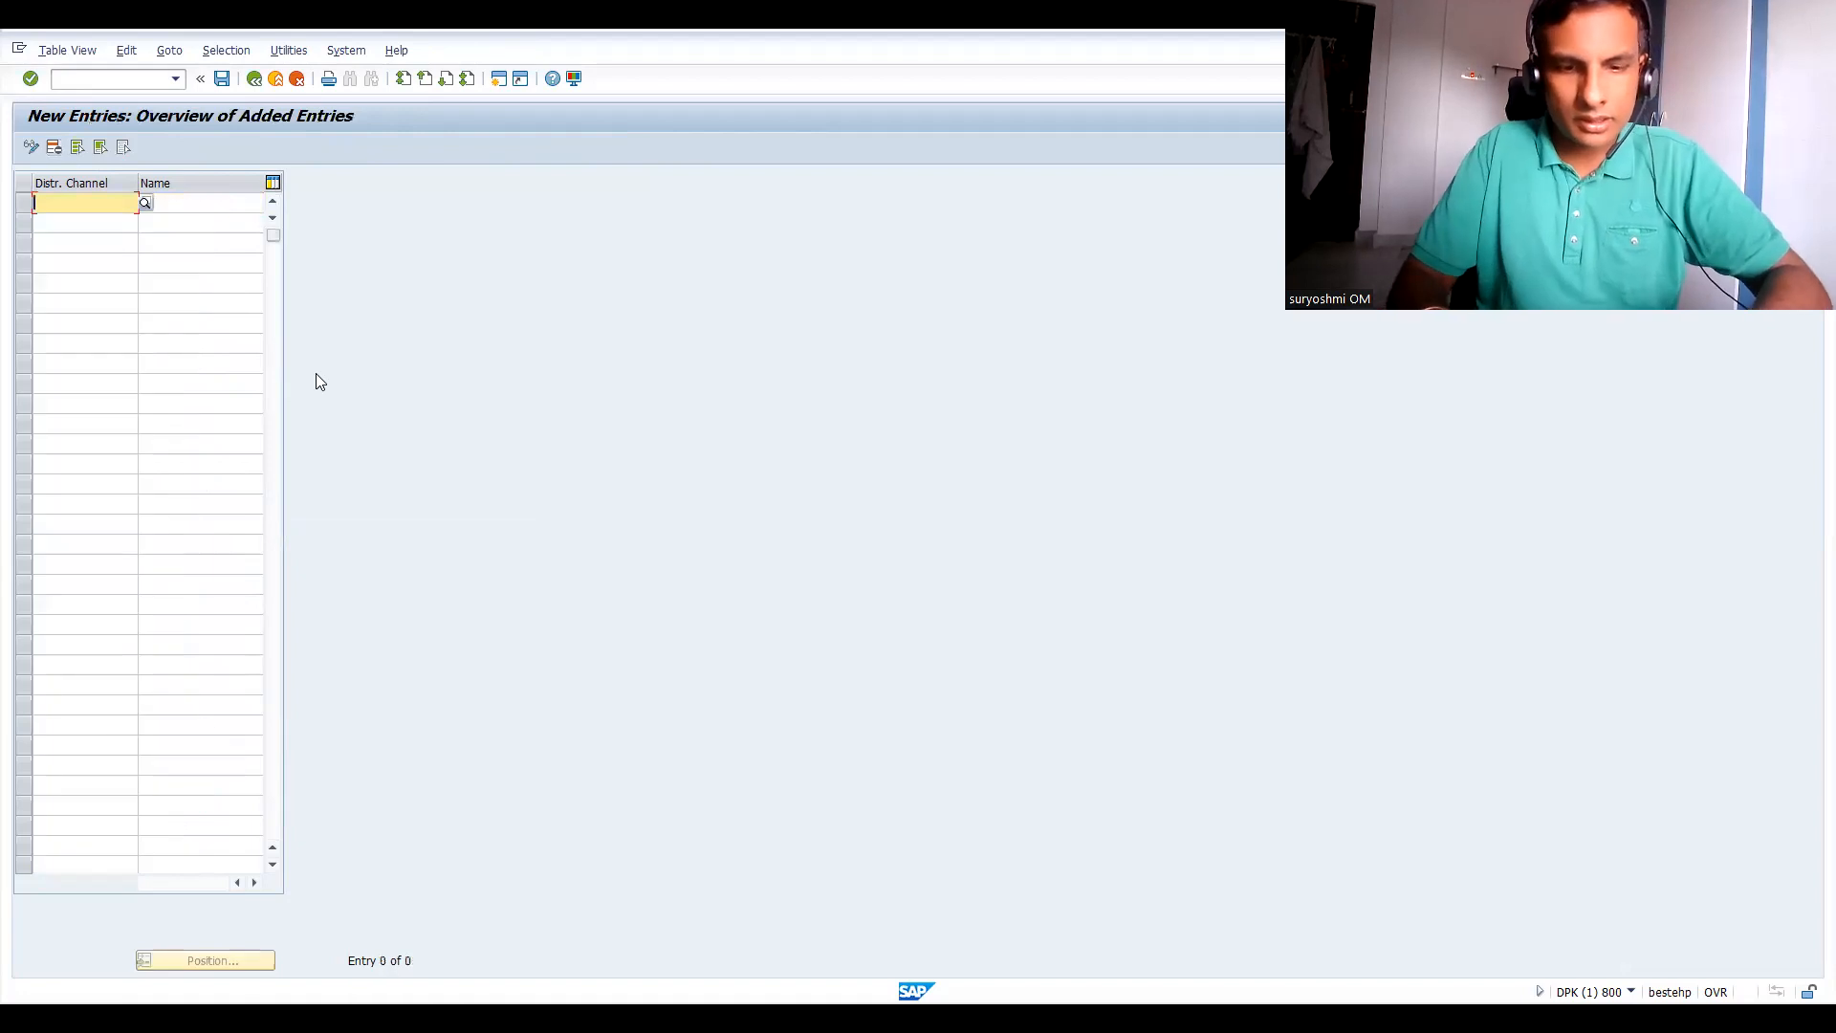
Enter distribution channel 66 with the name DISTRIBUTOR.
{"action": "type", "text": "66"}
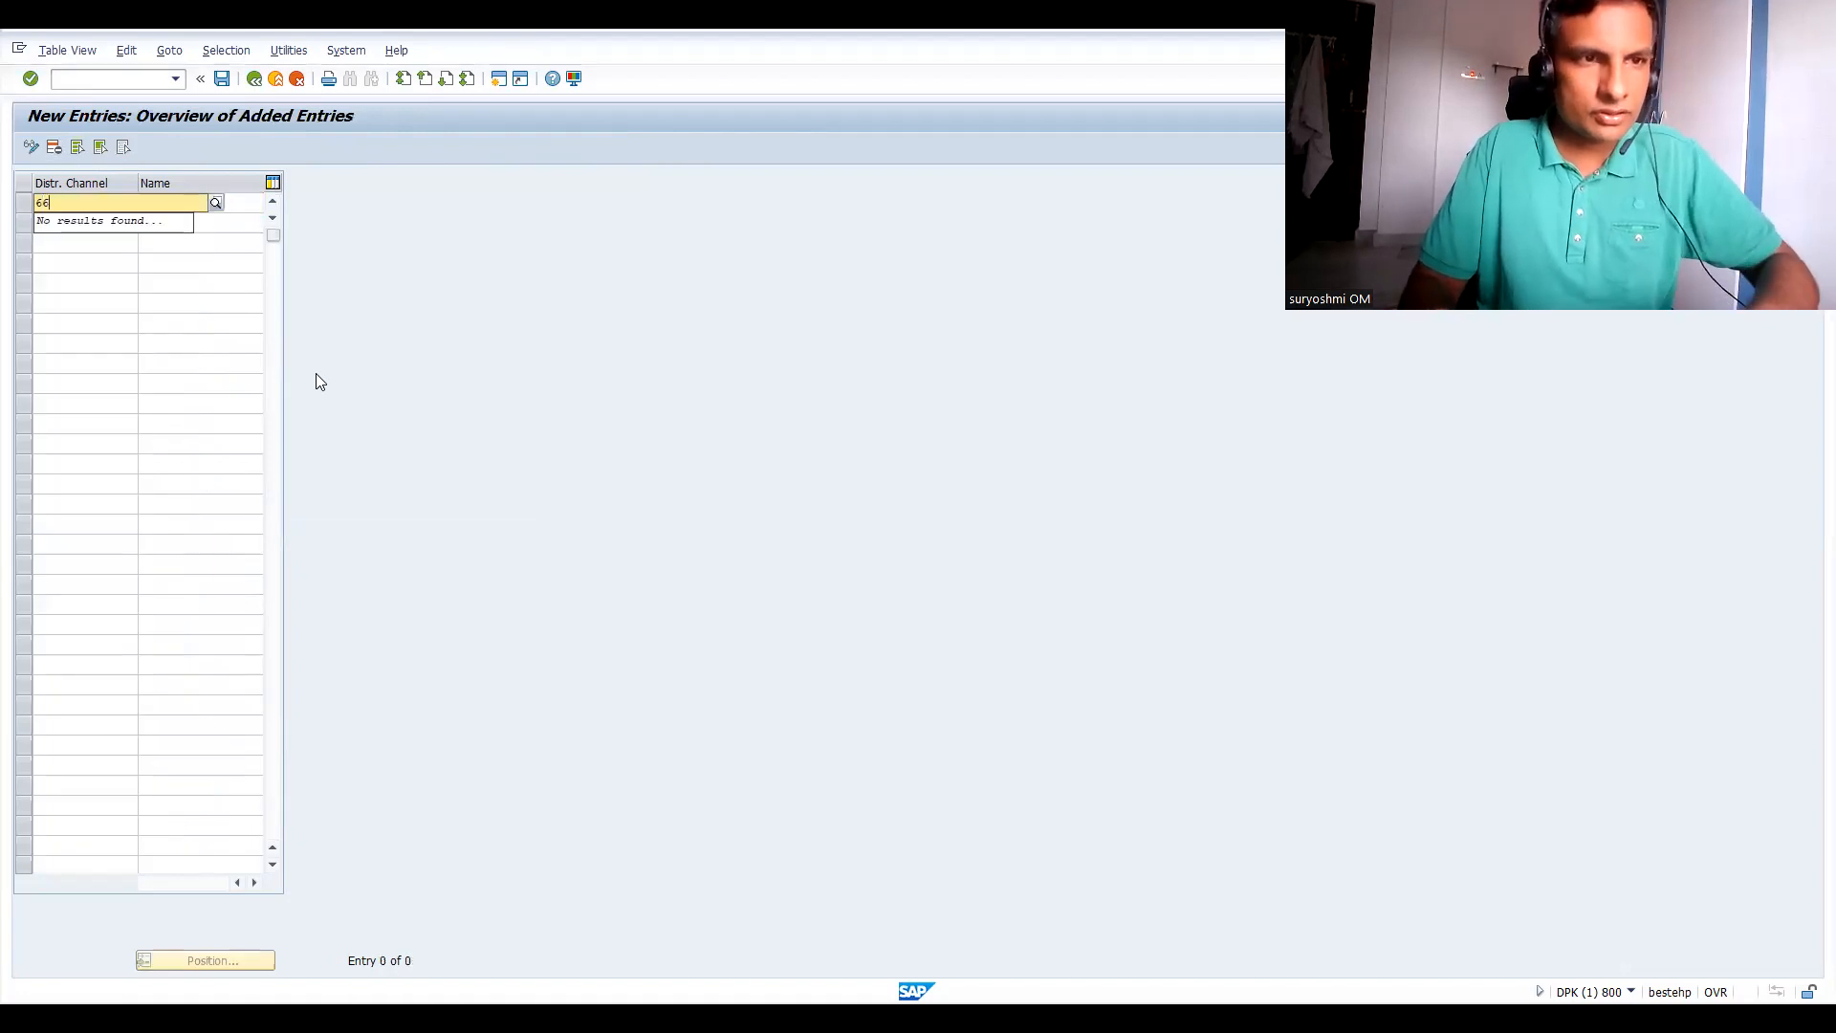
{"action": "key", "text": "Tab"}
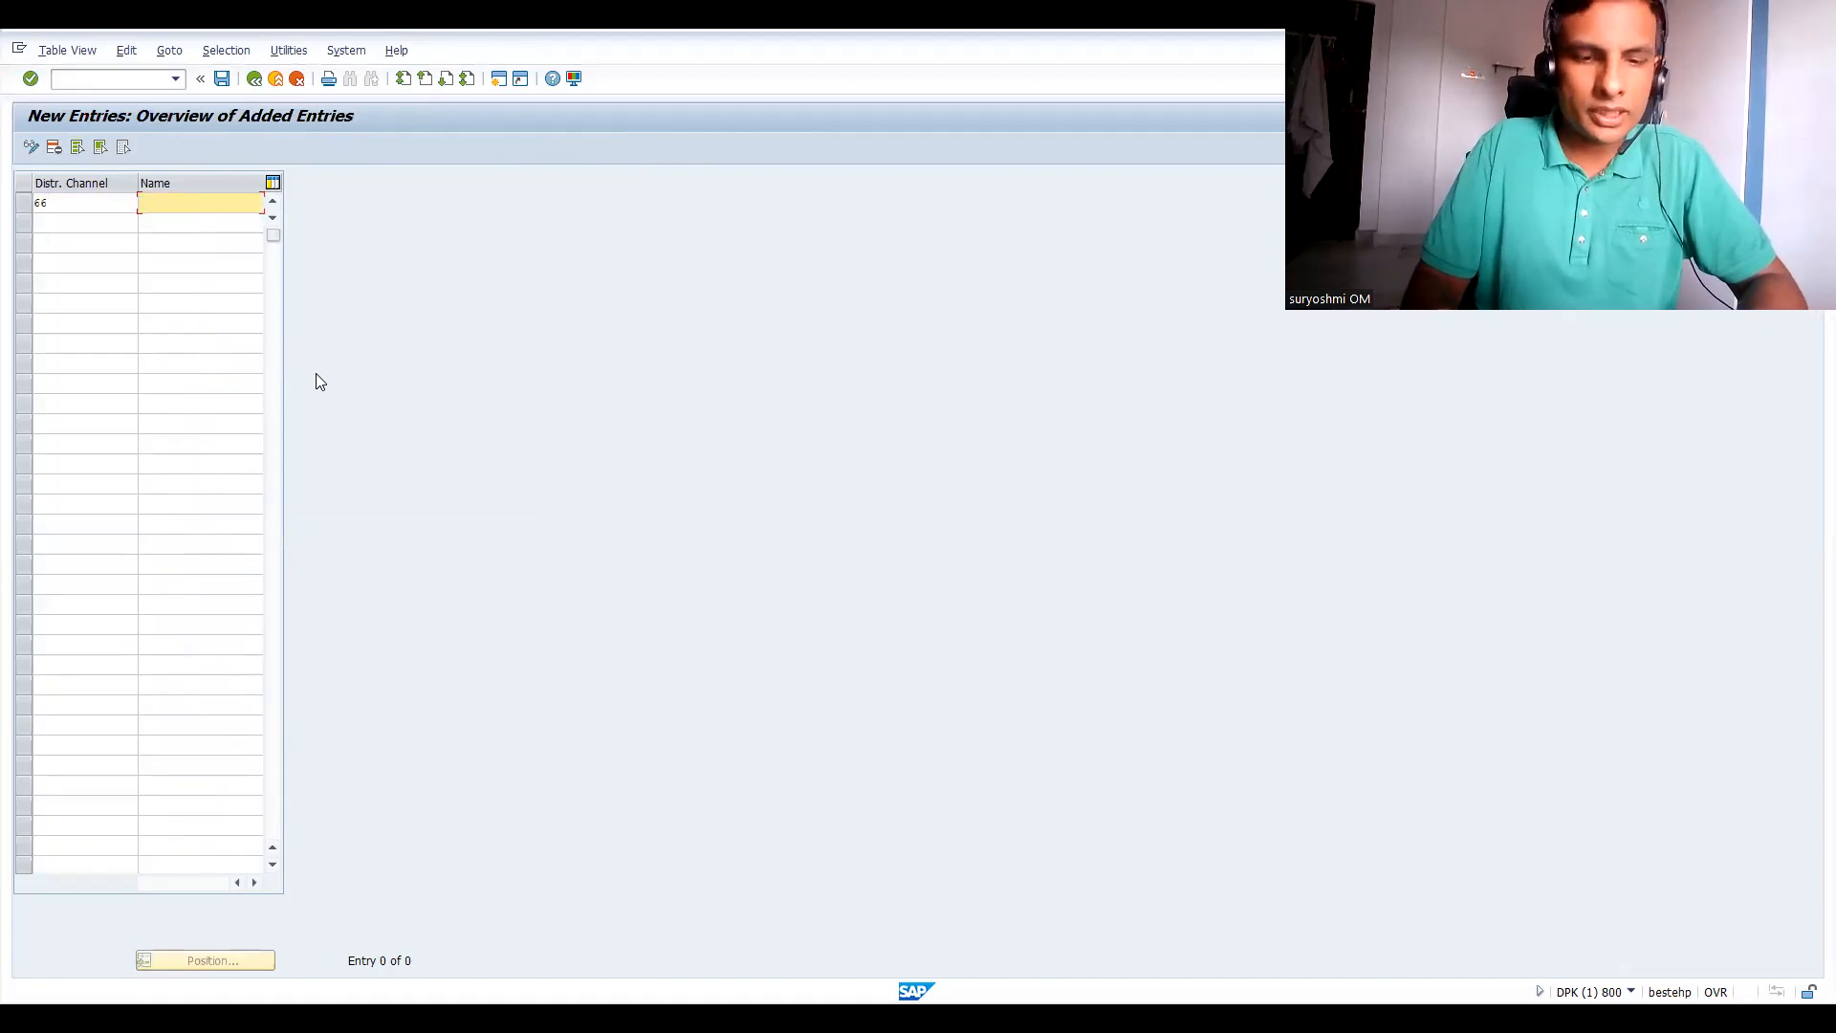
{"action": "type", "text": "DIS"}
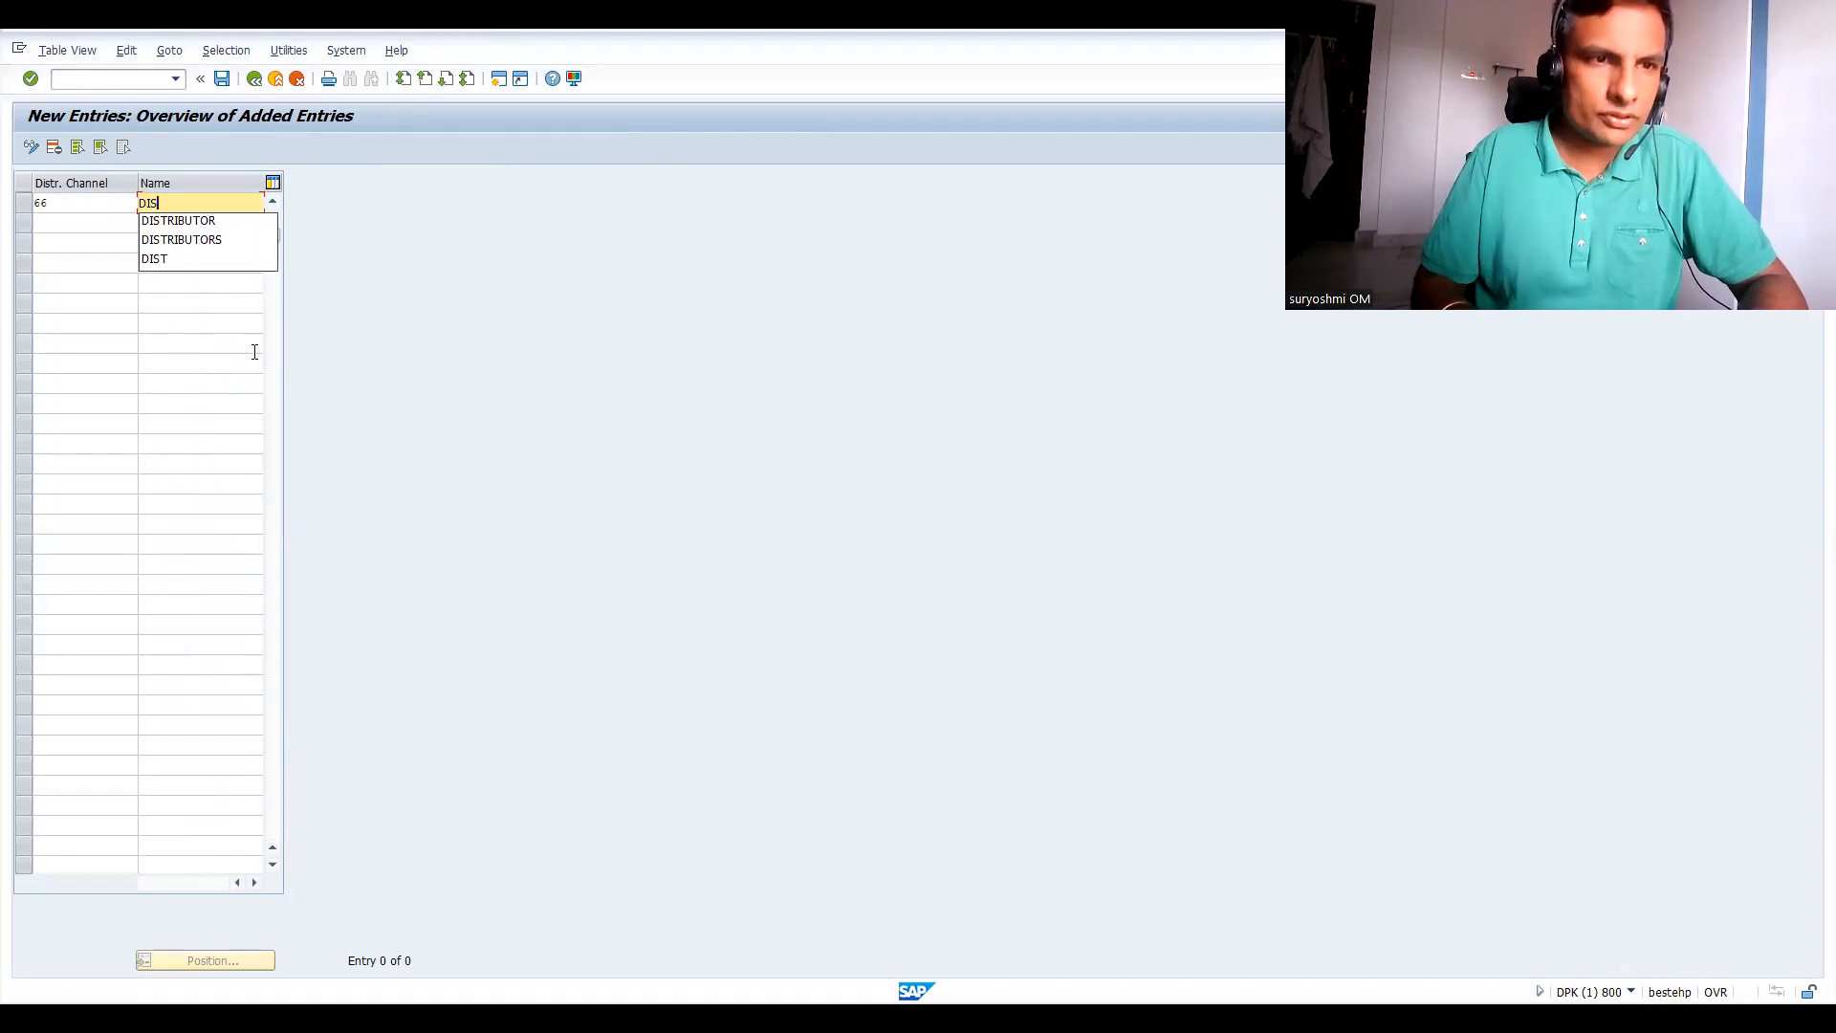
{"action": "left_click", "coordinate": [211, 221]}
{"action": "key", "text": "Return"}
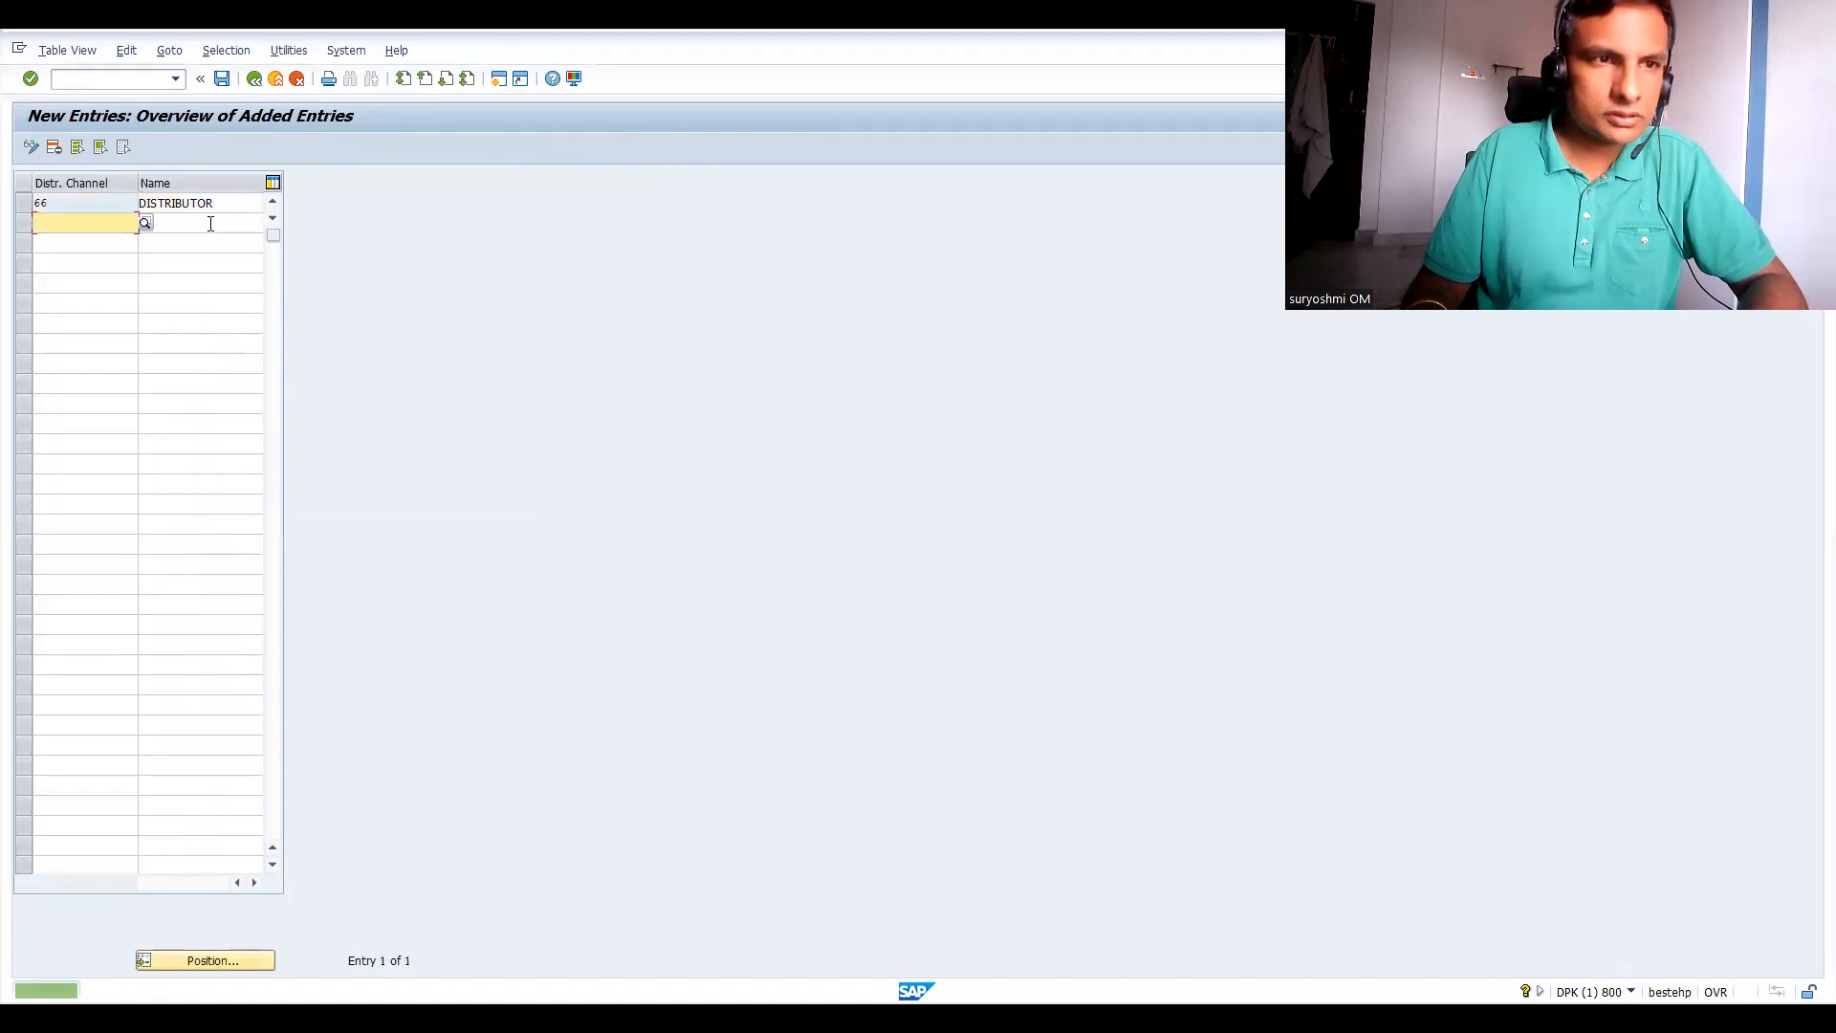
Enter distribution channel 67 with the name INTERNET SALES.
{"action": "type", "text": "67"}
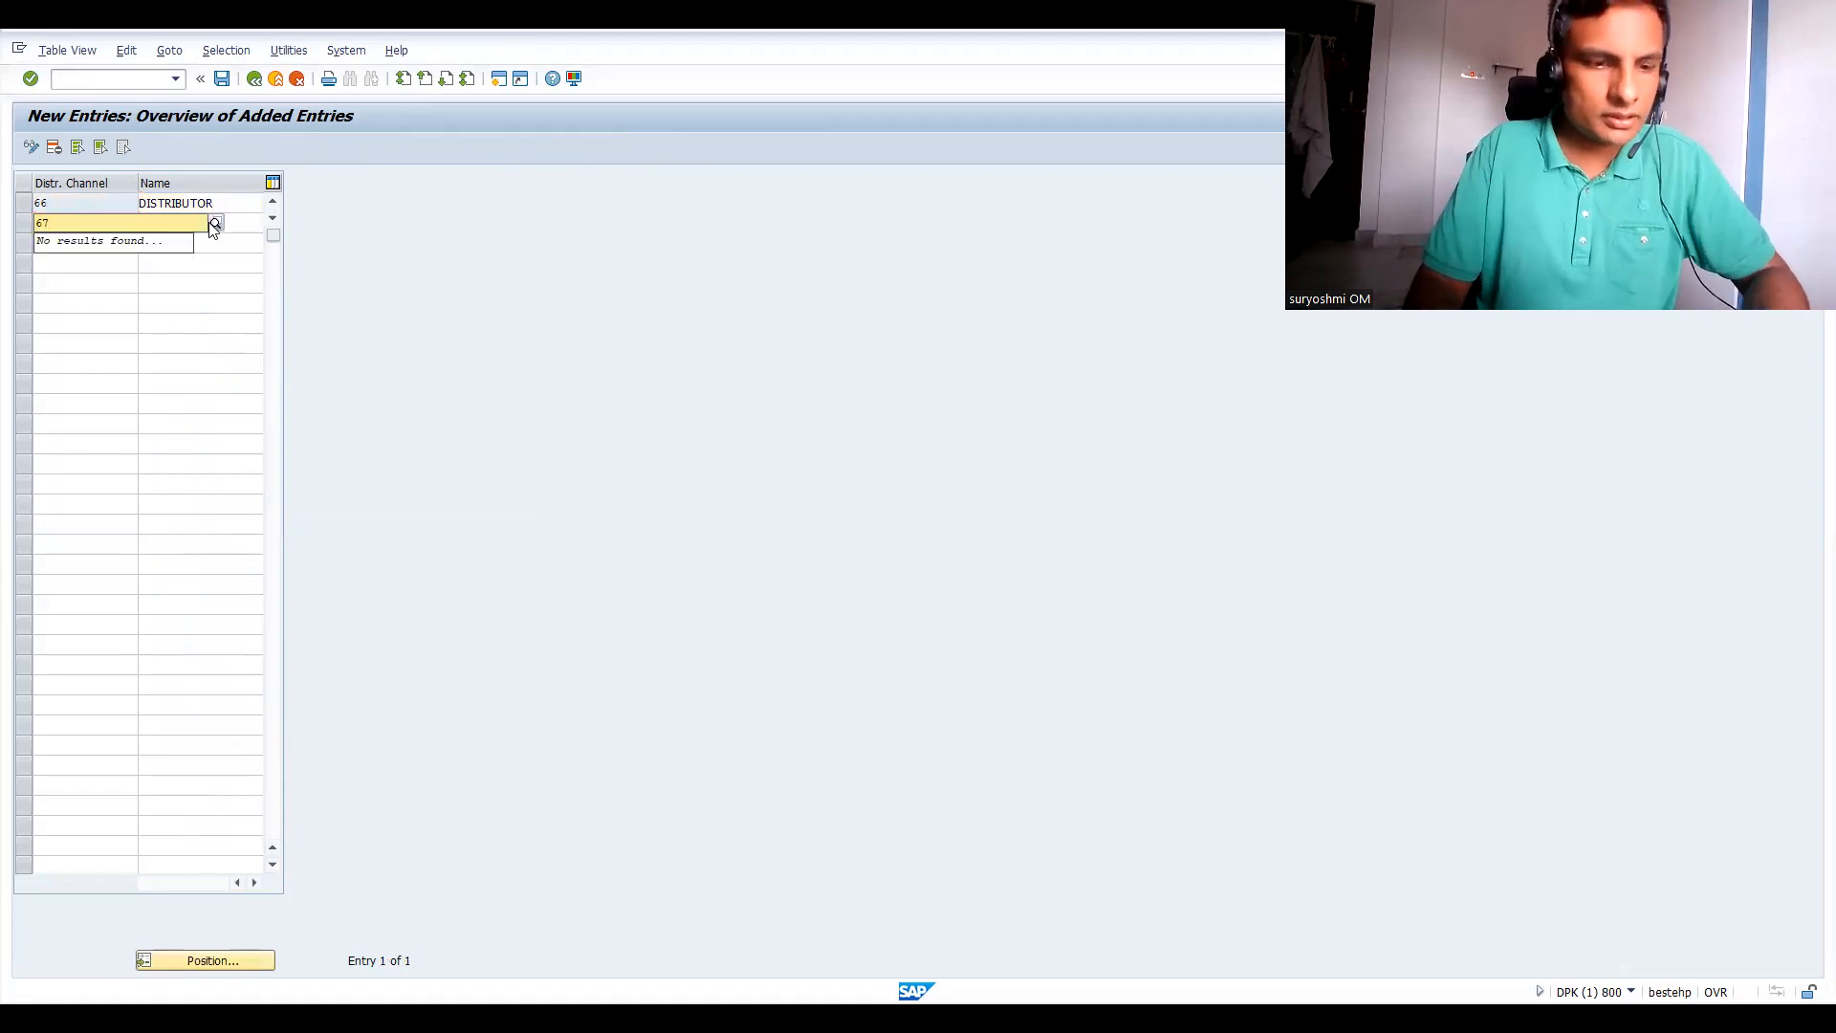
{"action": "key", "text": "Tab"}
{"action": "type", "text": "INT"}
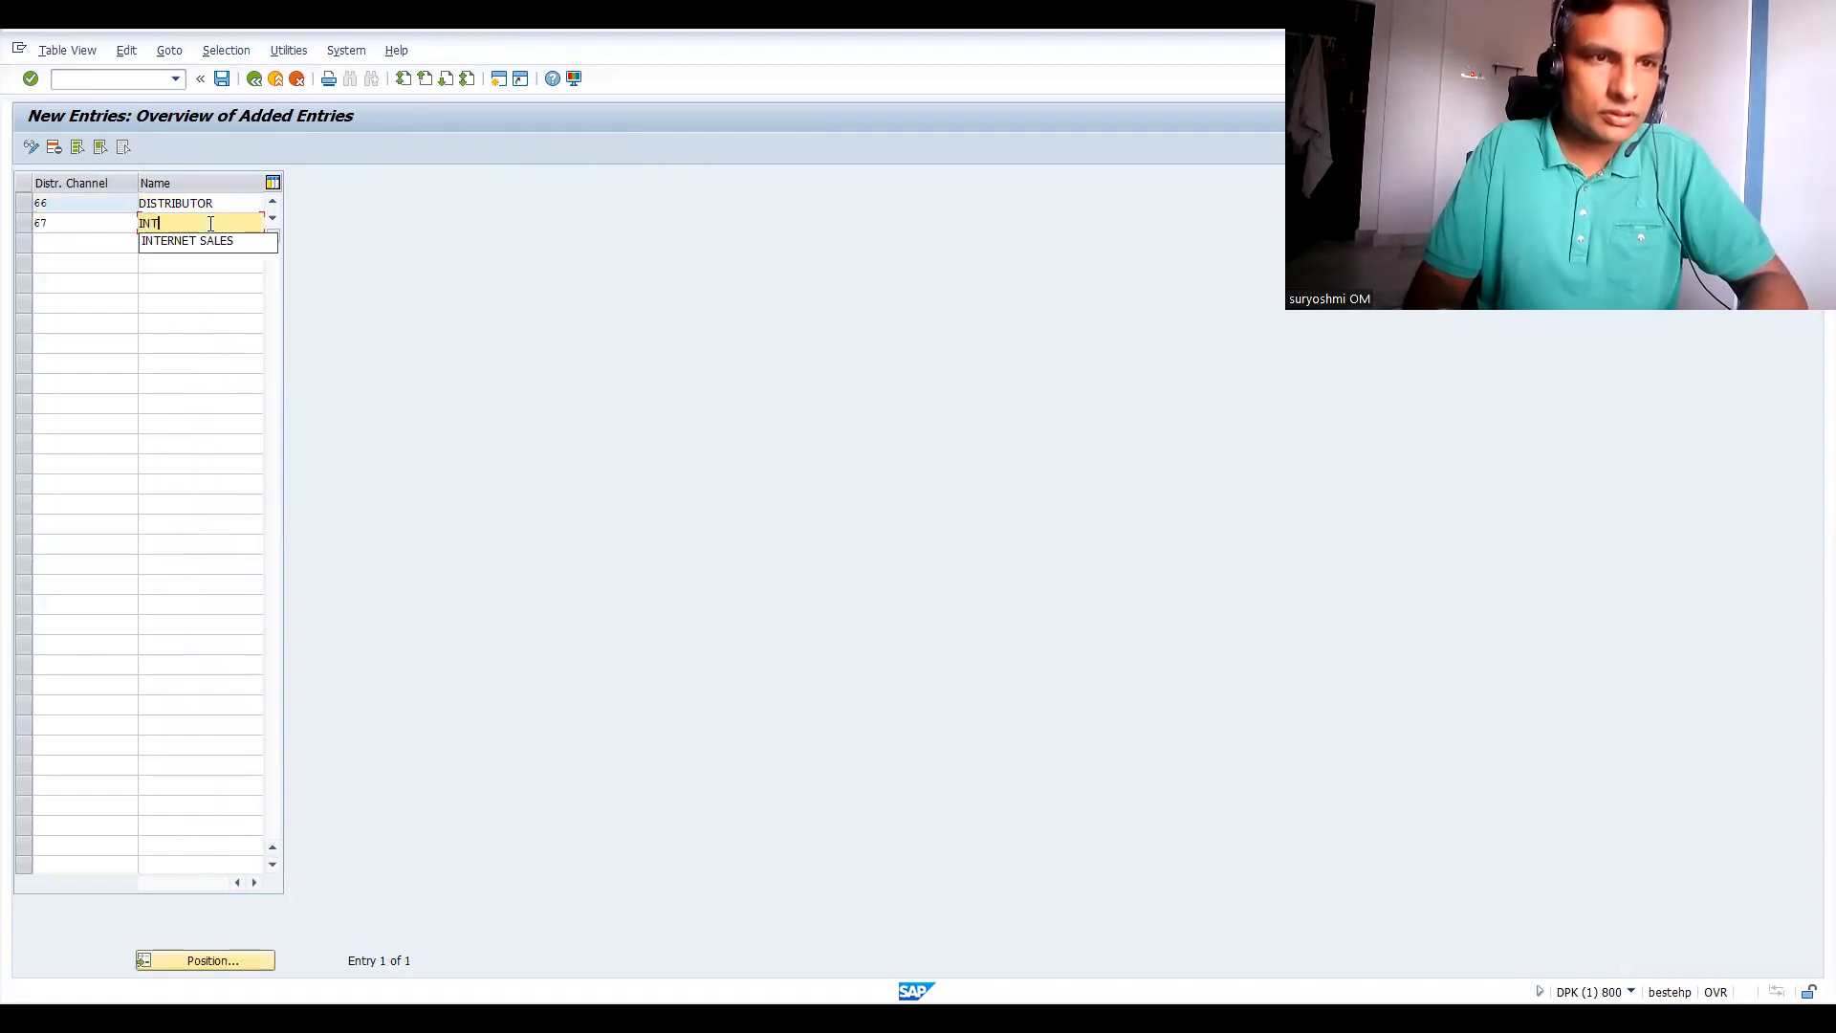
{"action": "type", "text": "ER"}
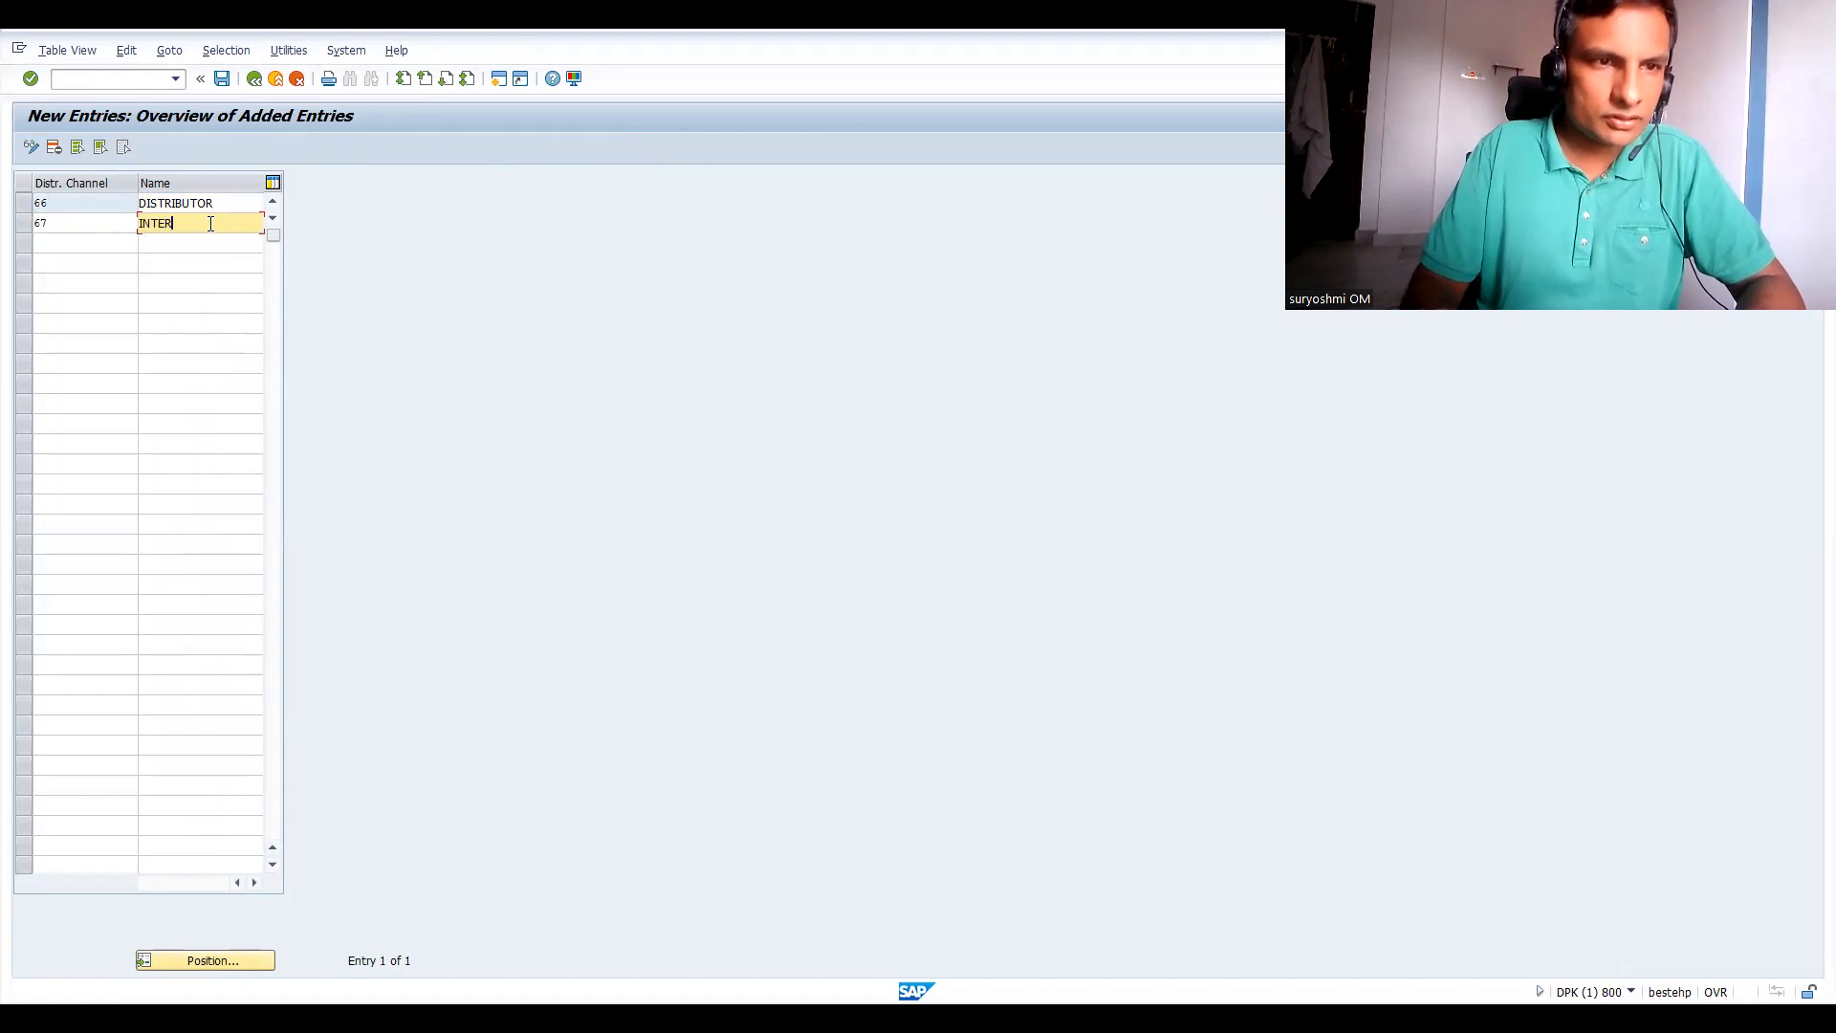
{"action": "key", "text": "Down"}
{"action": "key", "text": "Return"}
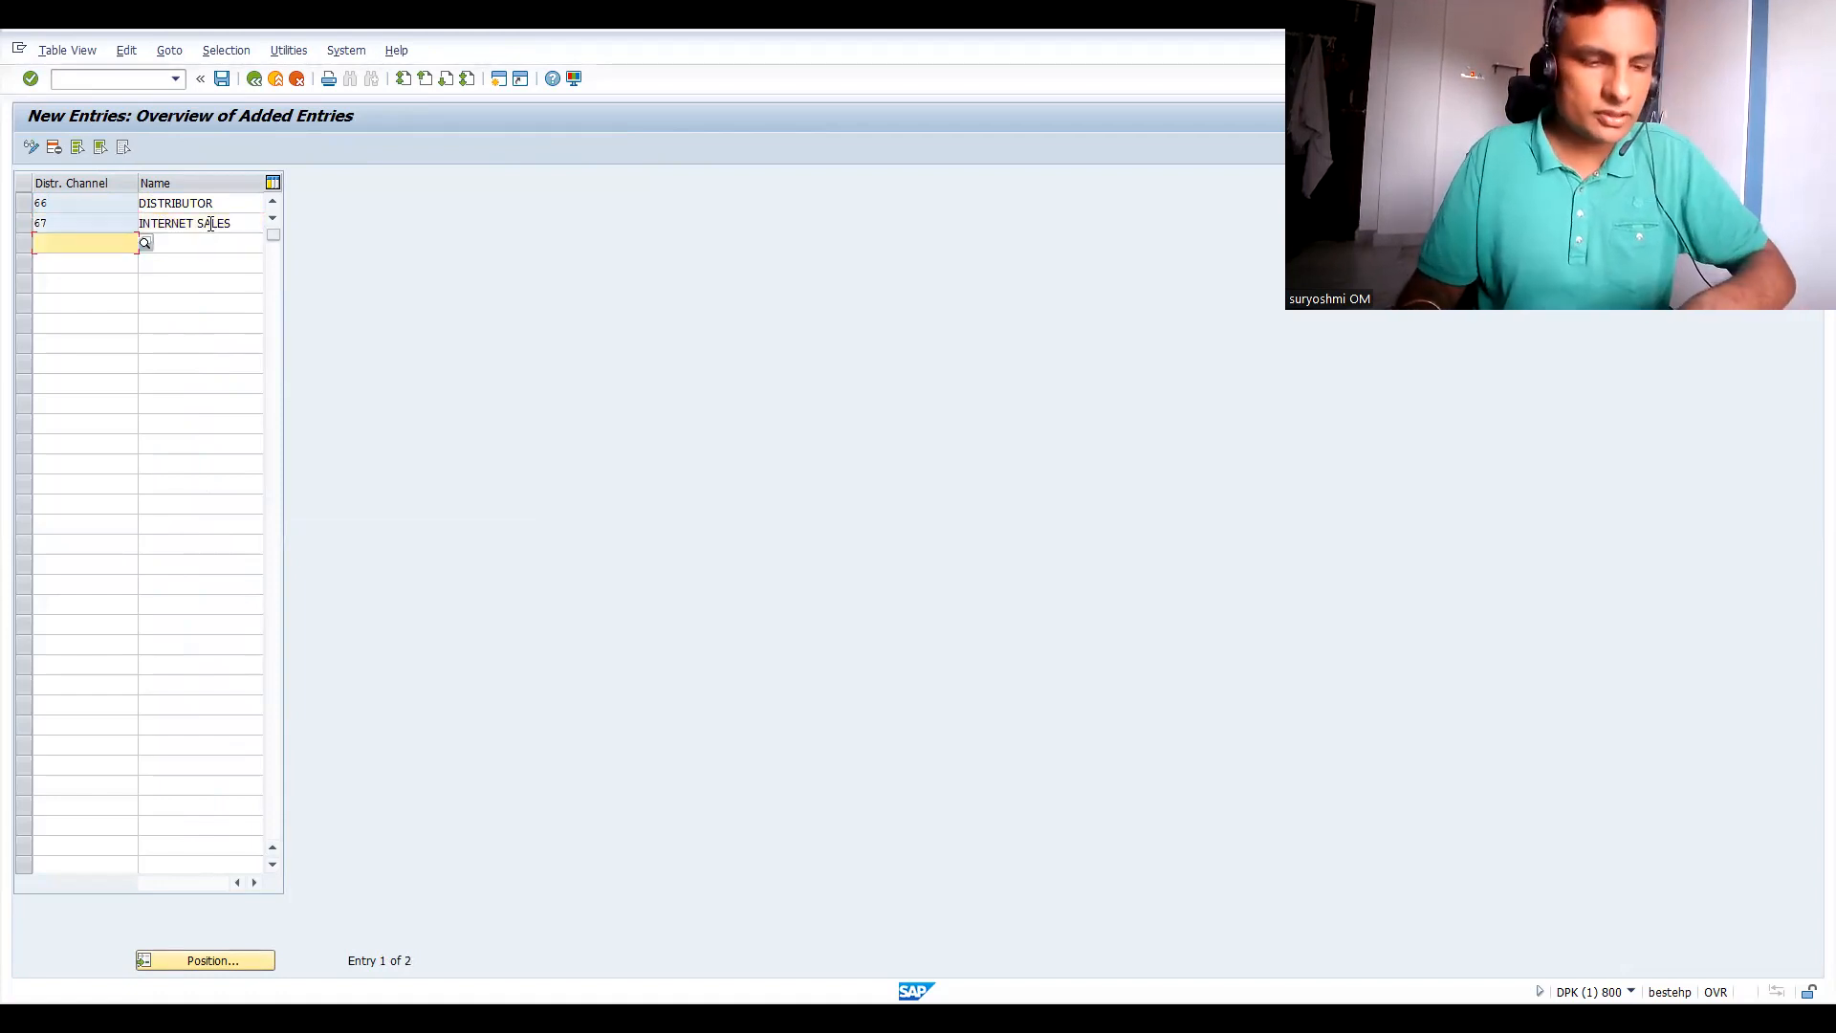
Save the new distribution channels and return to the implementation guide.
{"action": "key", "text": "F3"}
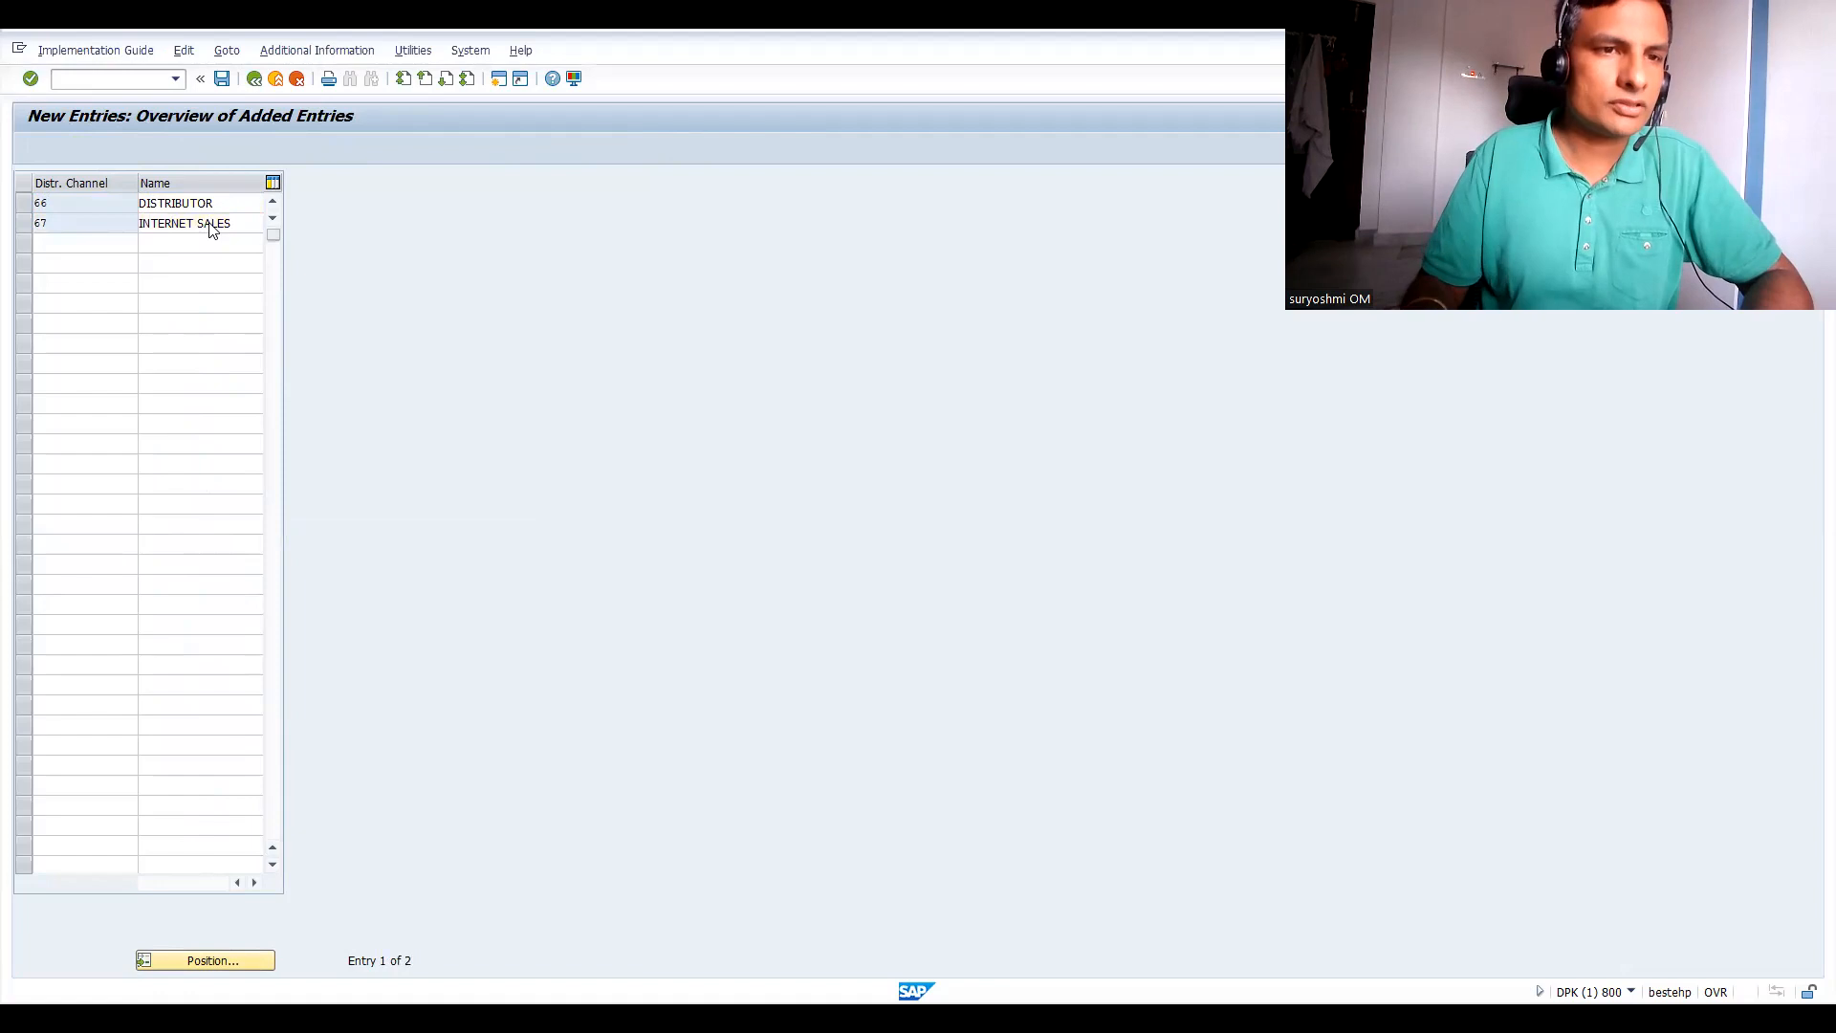
{"action": "left_click", "coordinate": [255, 78]}
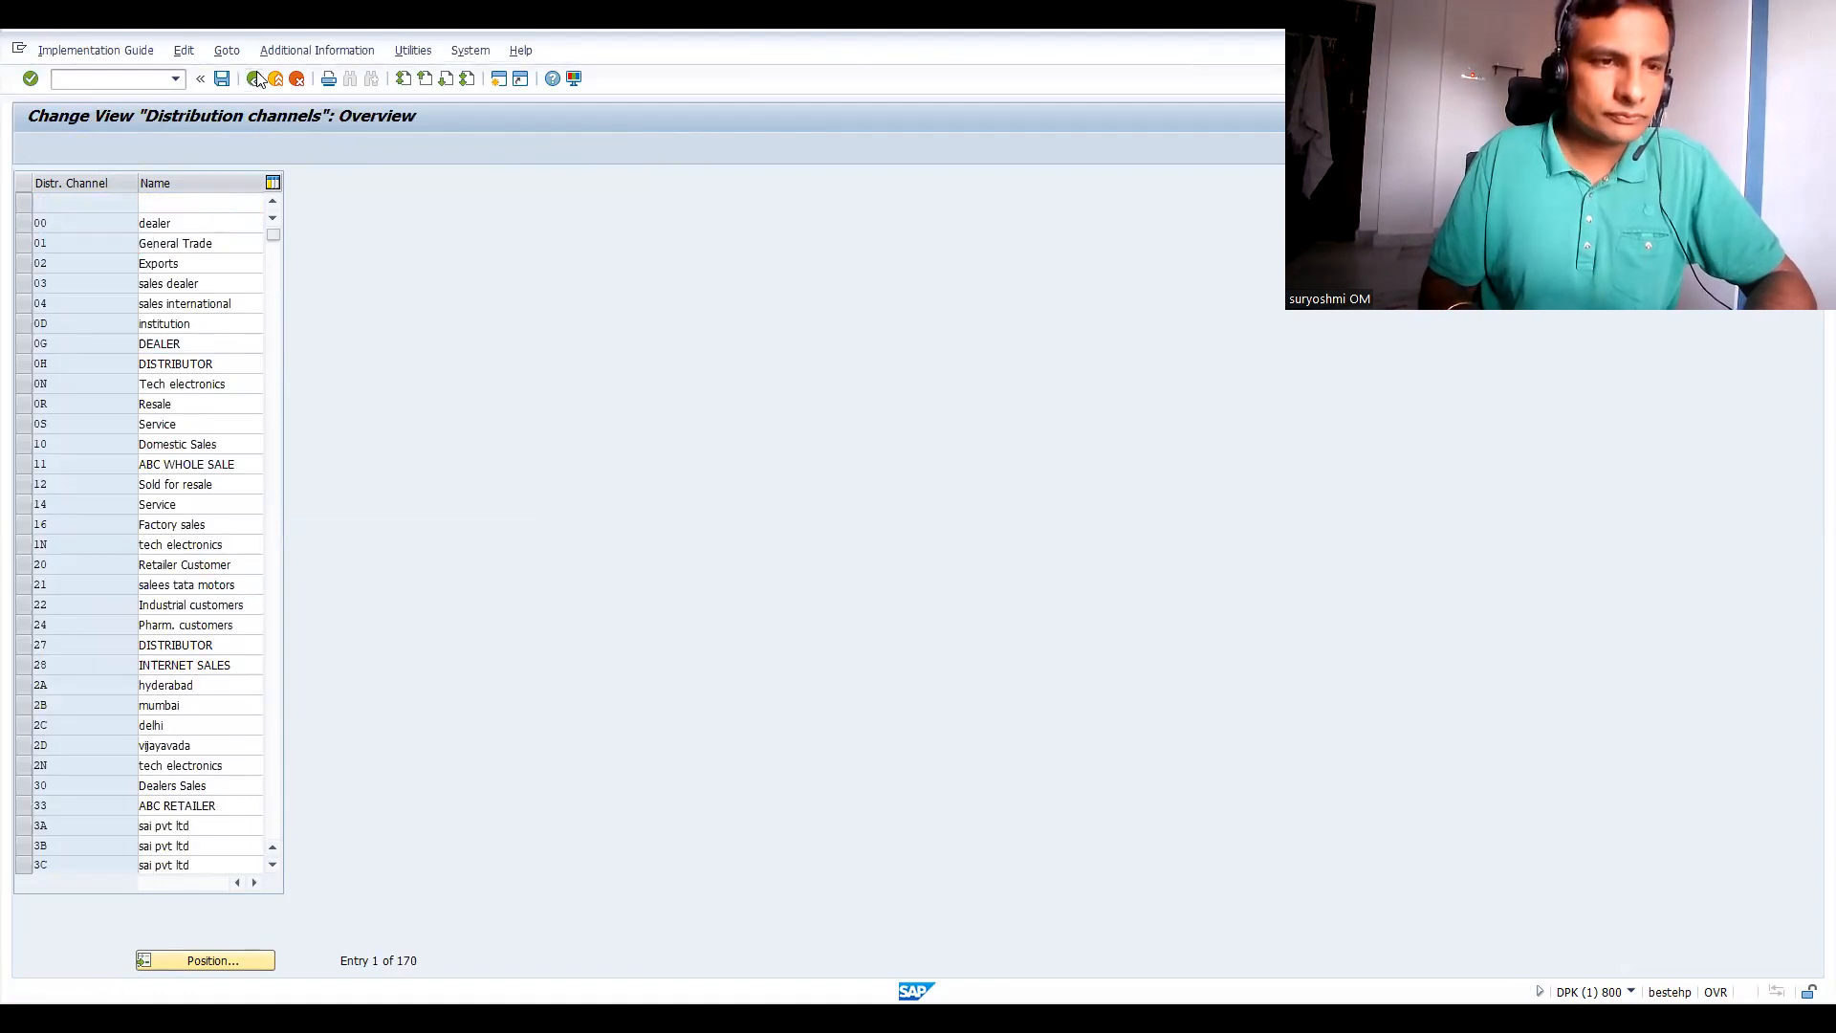
{"action": "left_click", "coordinate": [255, 78]}
{"action": "key", "text": "Escape"}
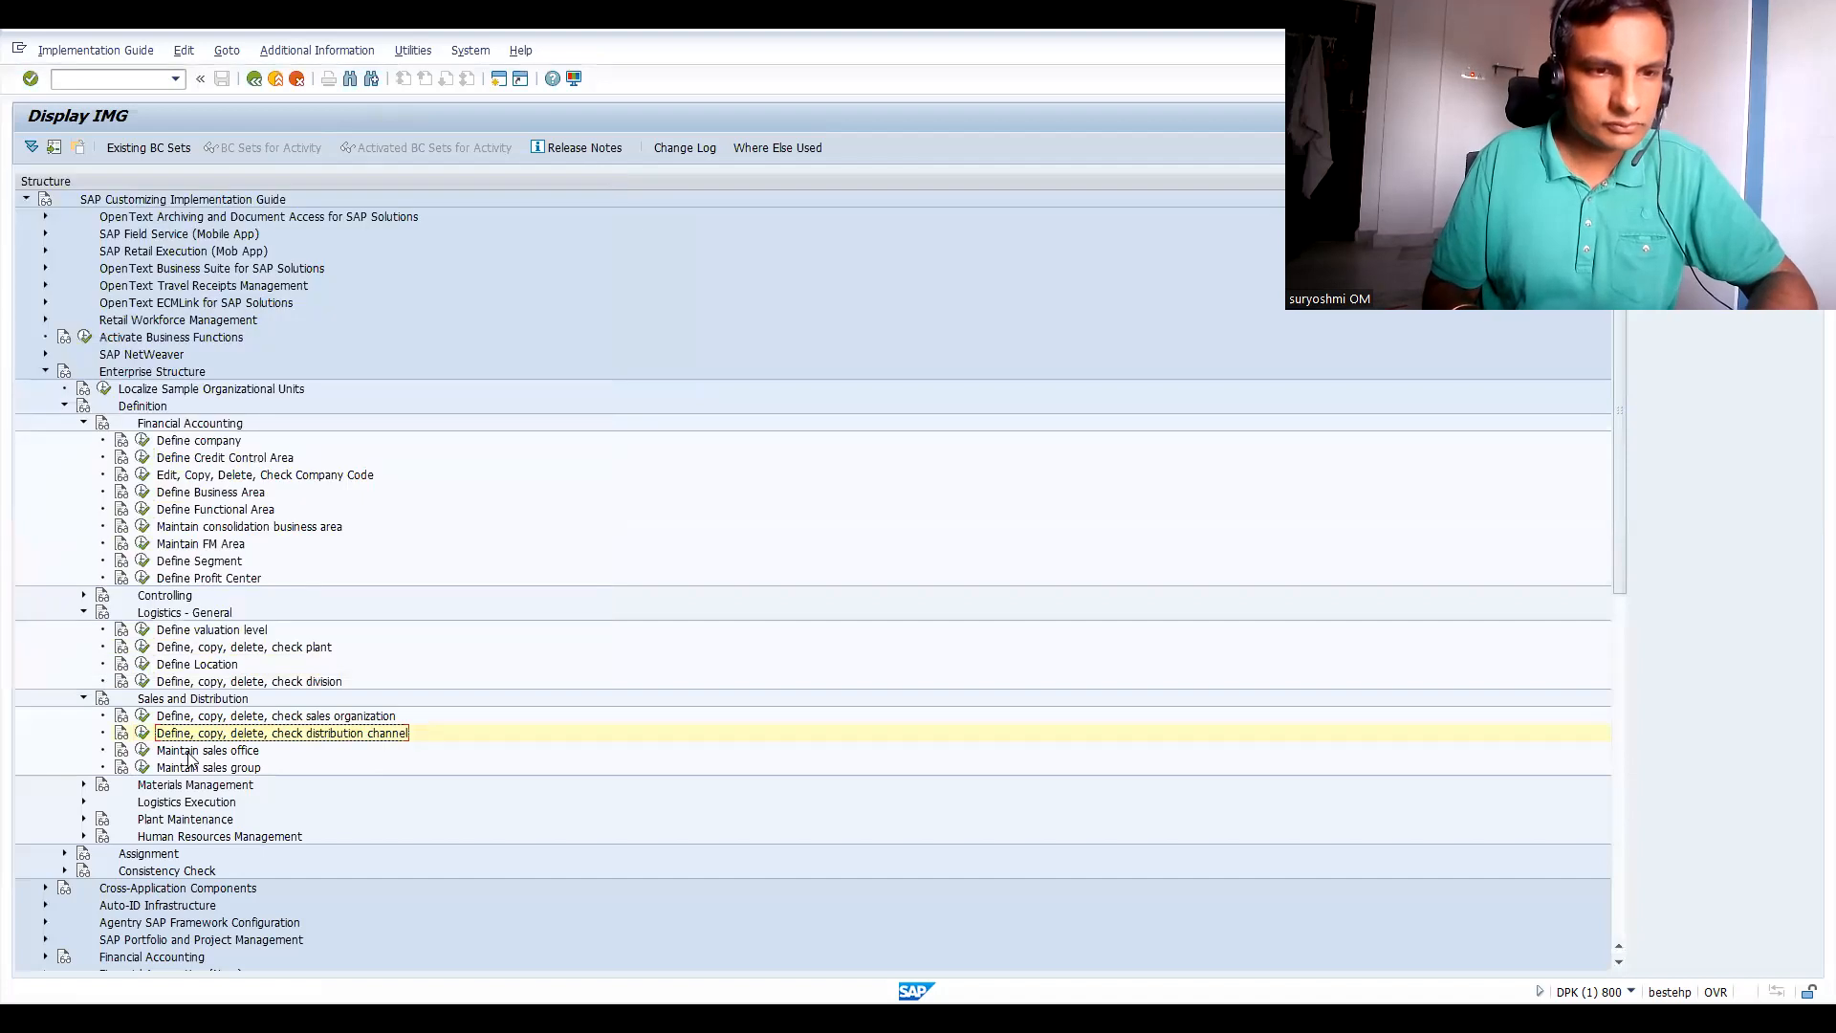
Start the Maintain purchasing organization activity under Materials Management and open the entry of new purchasing organizations.
{"action": "left_click", "coordinate": [84, 786]}
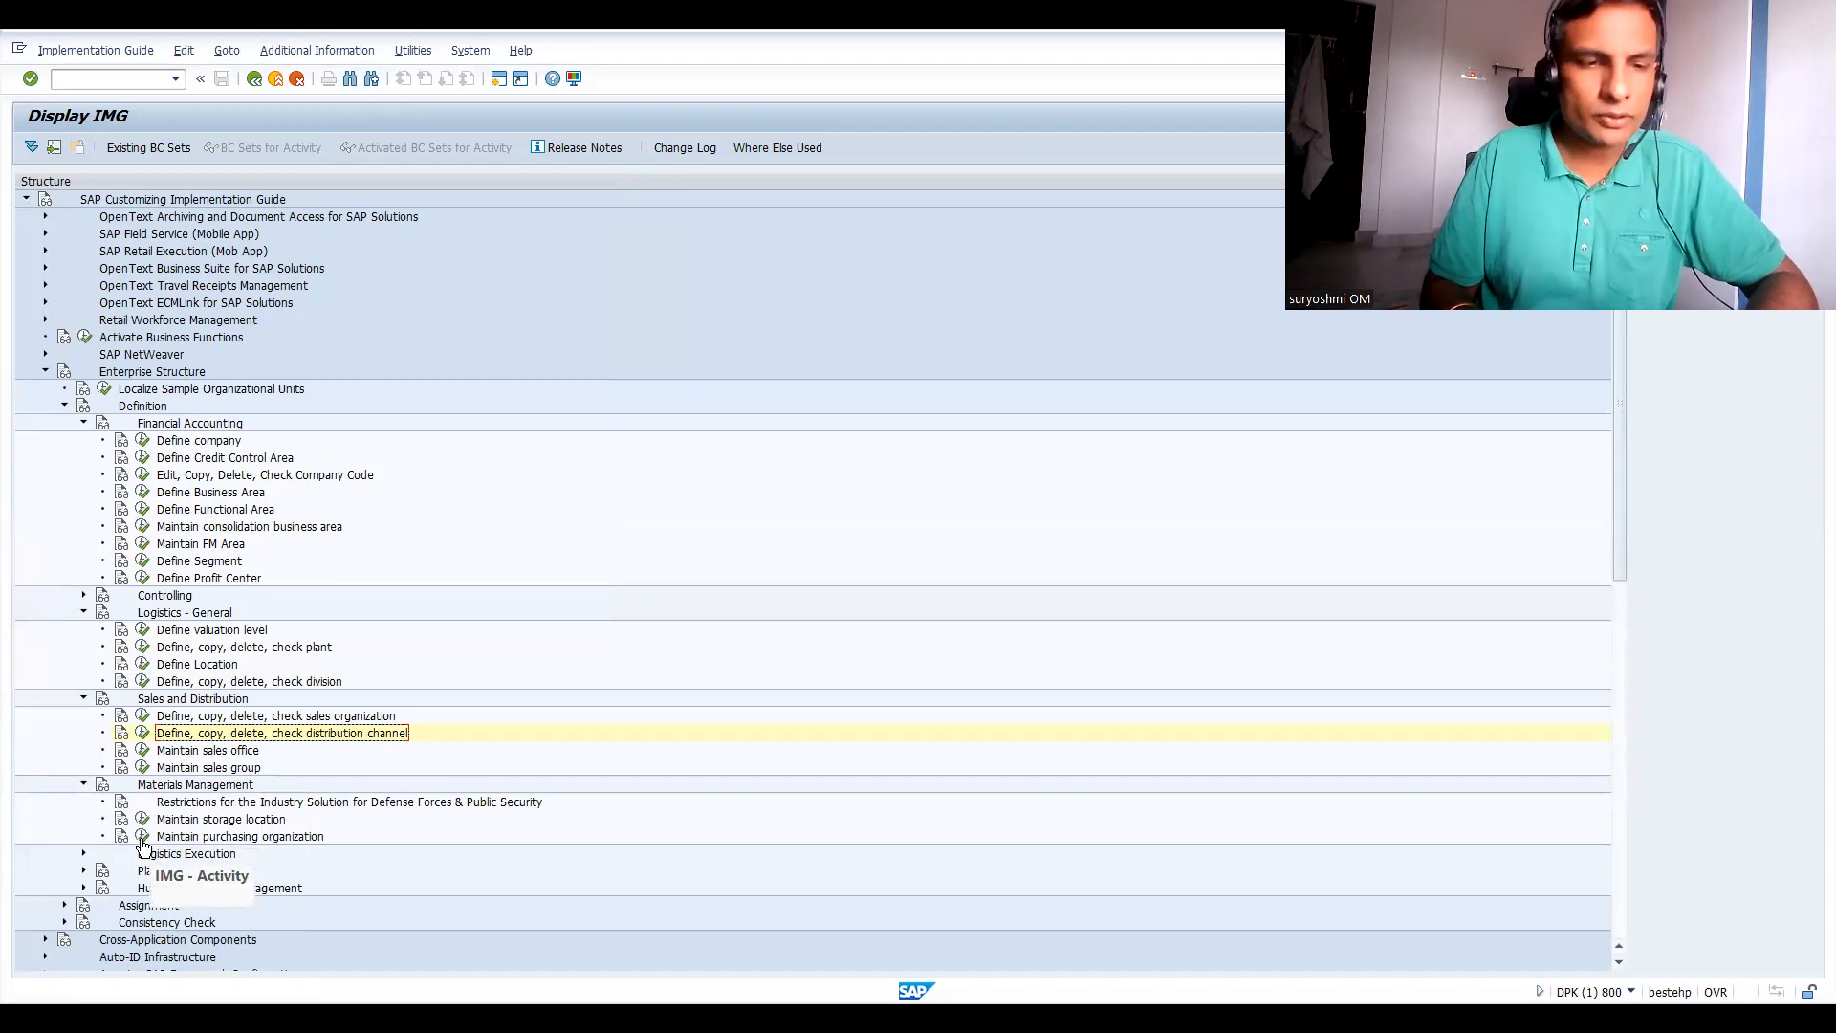
{"action": "left_click", "coordinate": [143, 837]}
{"action": "left_click", "coordinate": [82, 147]}
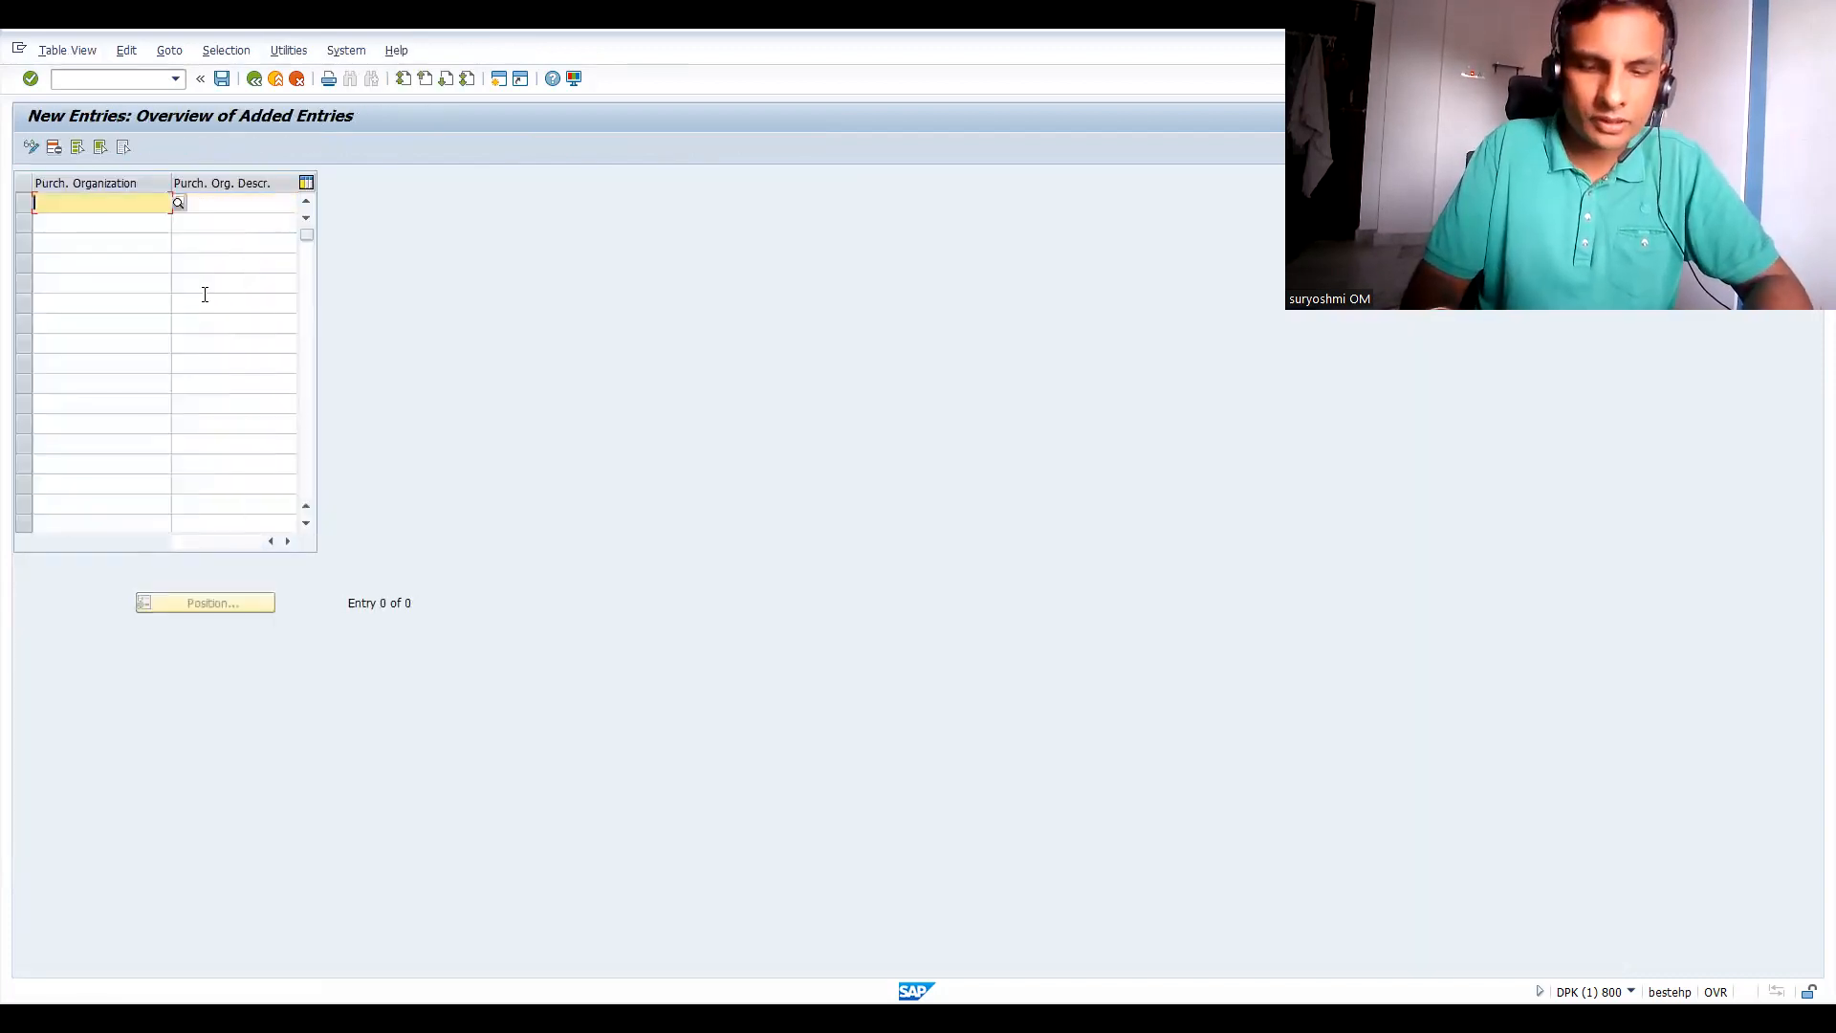
Enter and save purchasing organization IN66 with the description "PORG FOR INDINA OPS", returning to the implementation guide.
{"action": "type", "text": "IN66"}
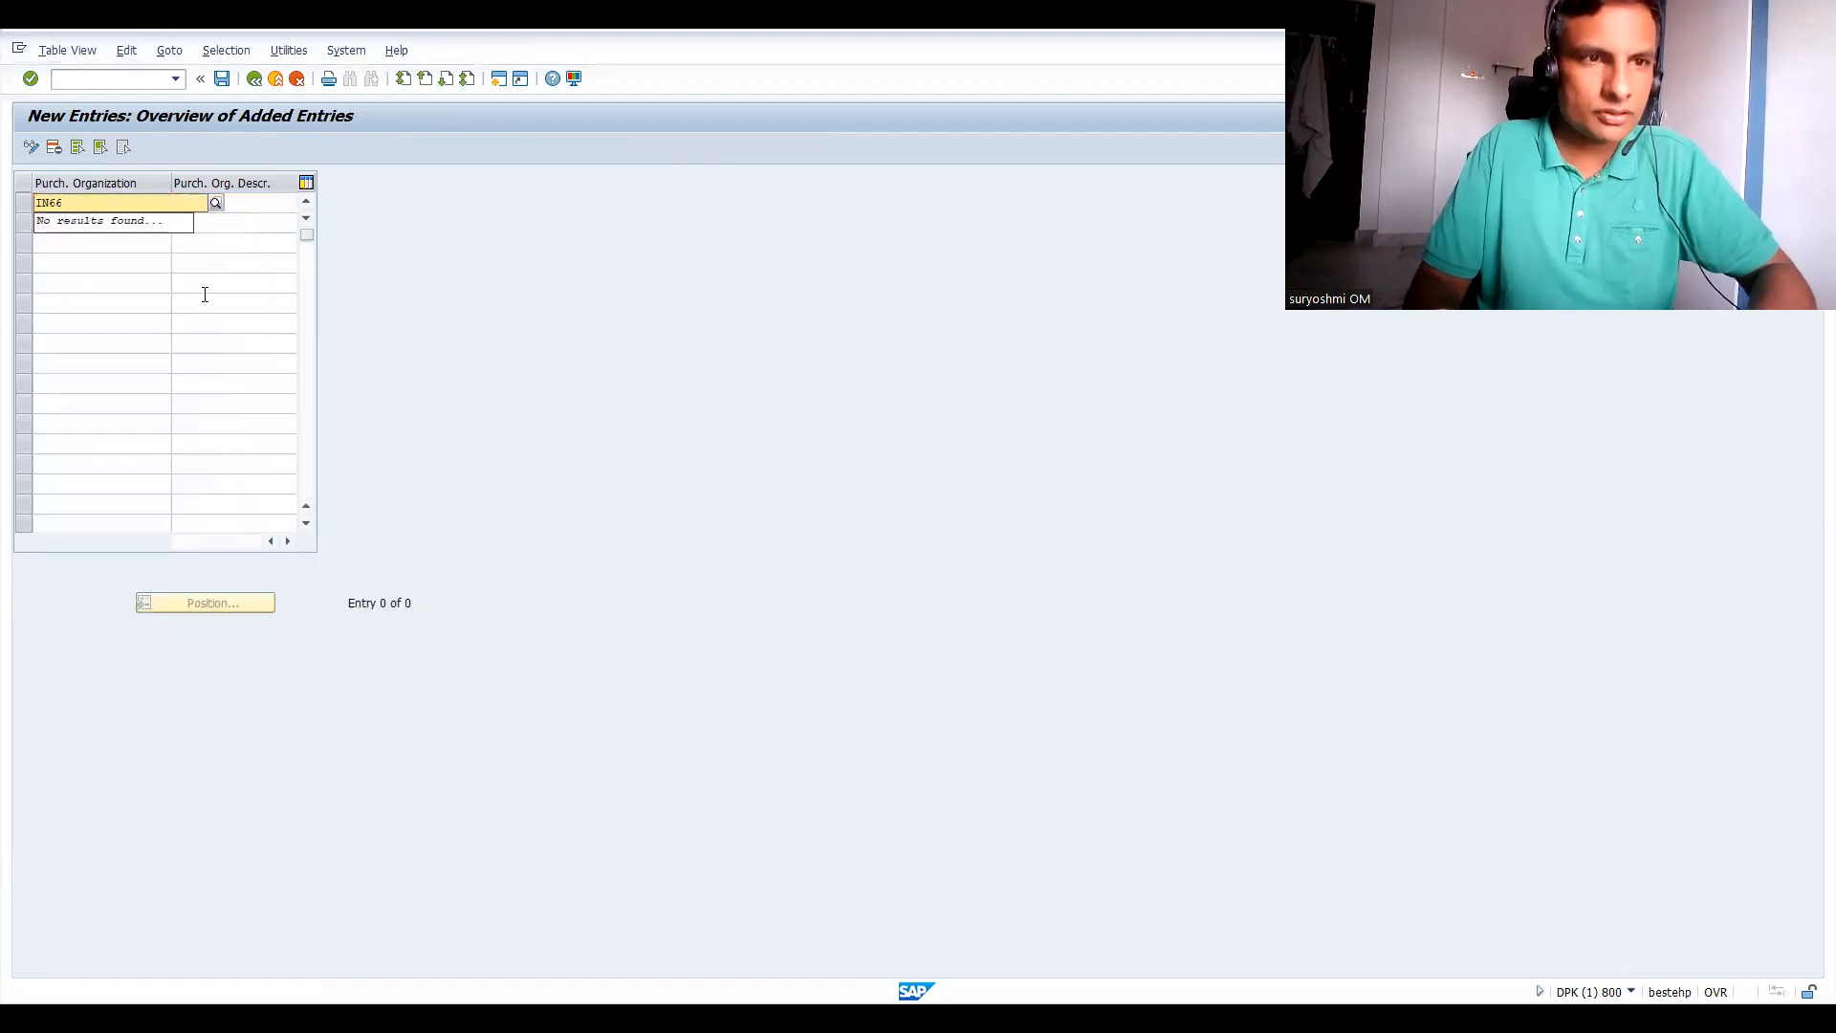
{"action": "key", "text": "Tab"}
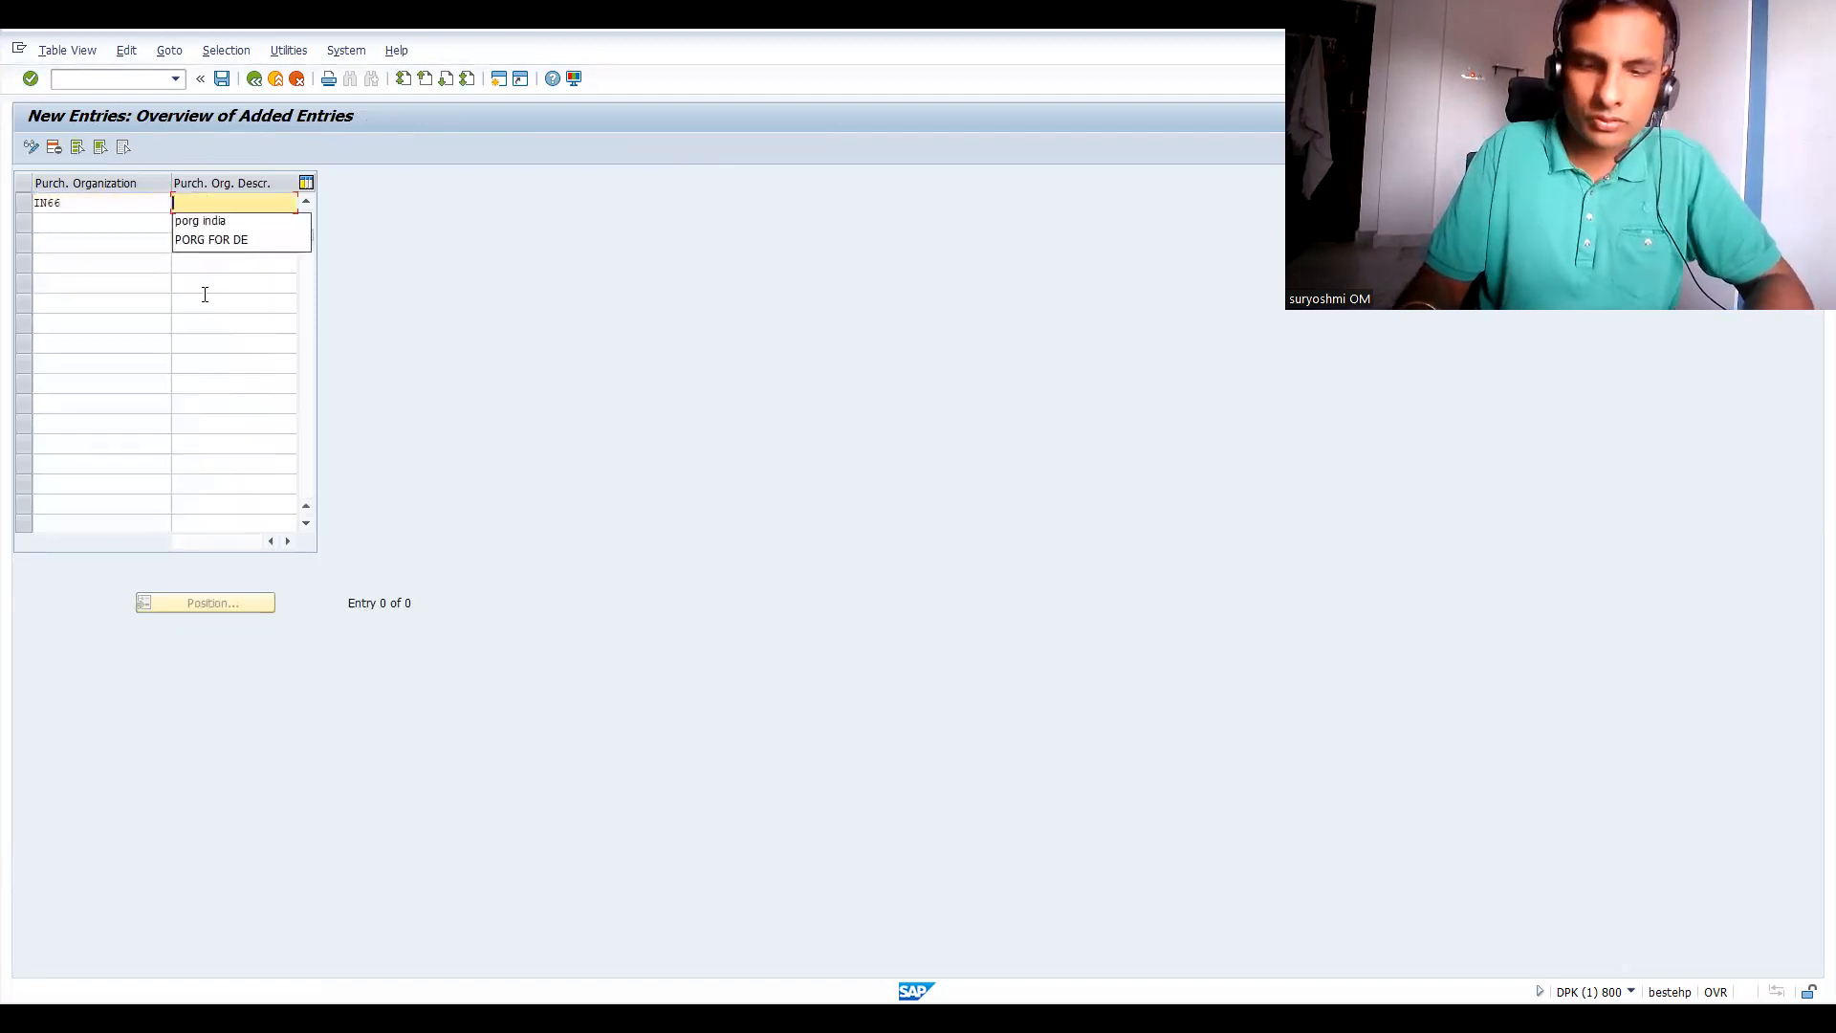
{"action": "type", "text": "PORG FOR "}
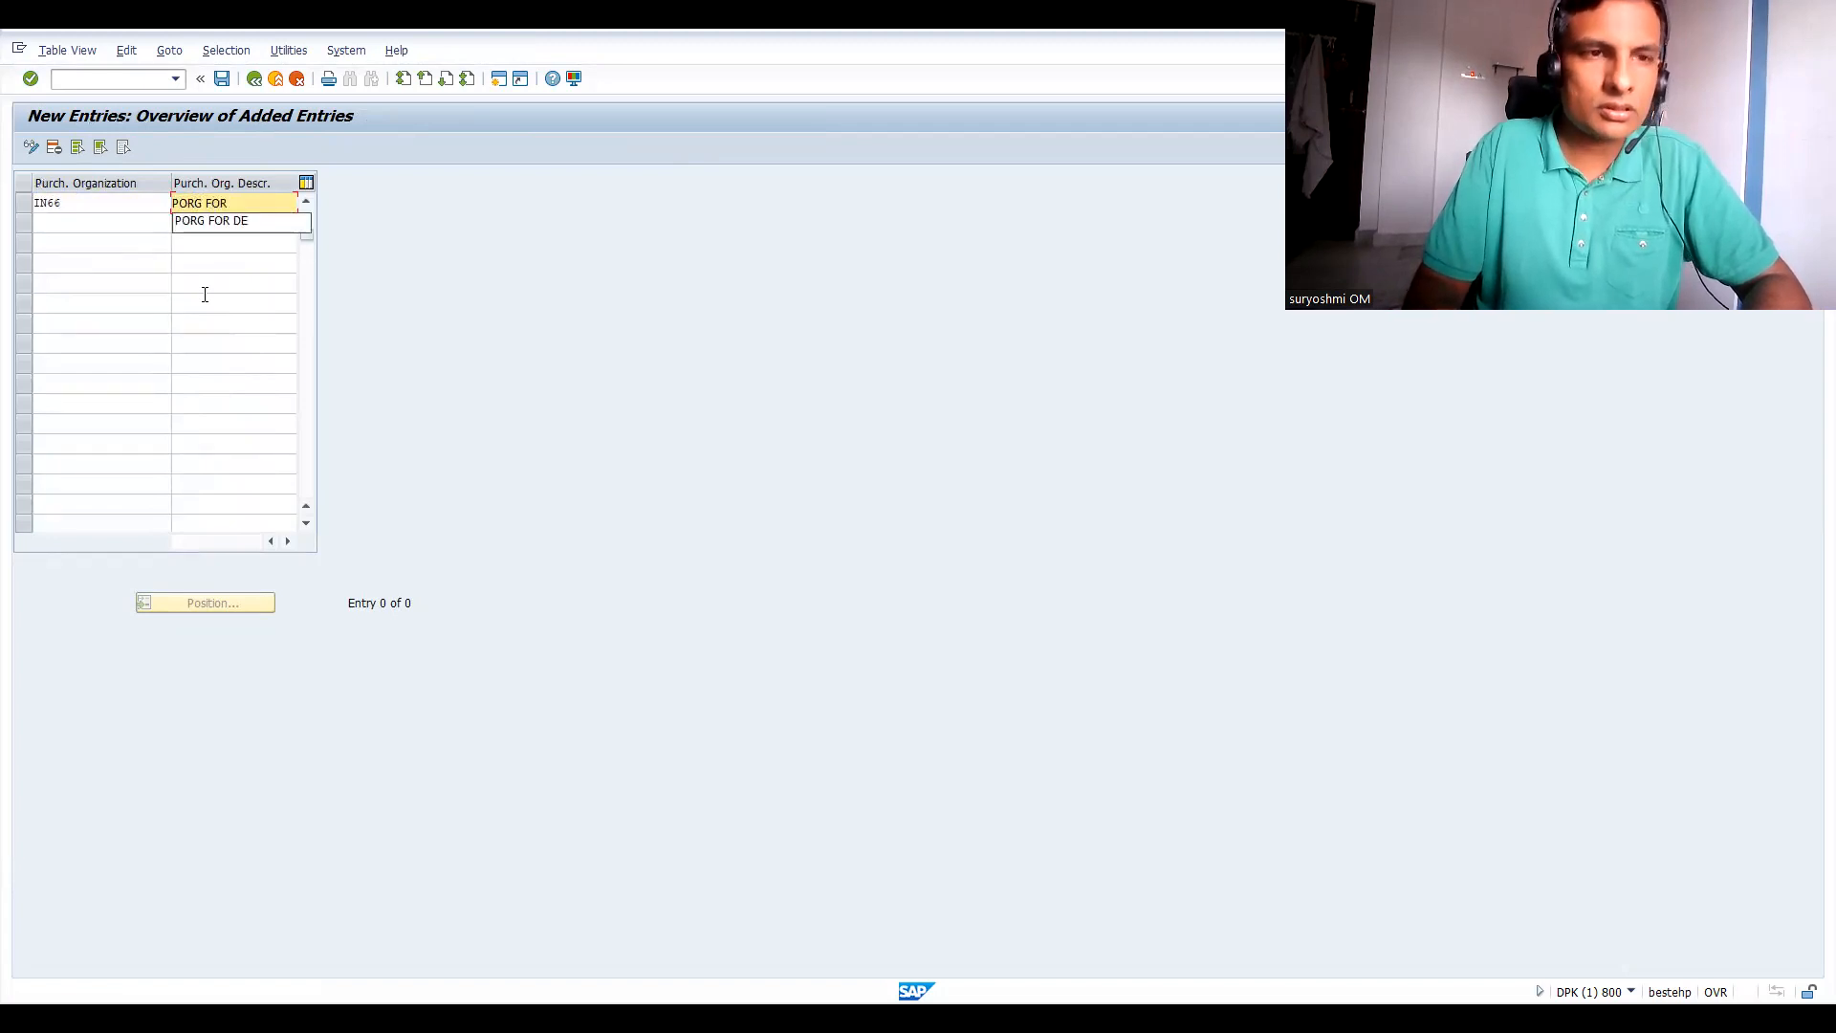
{"action": "type", "text": "G"}
{"action": "key", "text": "BackSpace"}
{"action": "type", "text": "IN"}
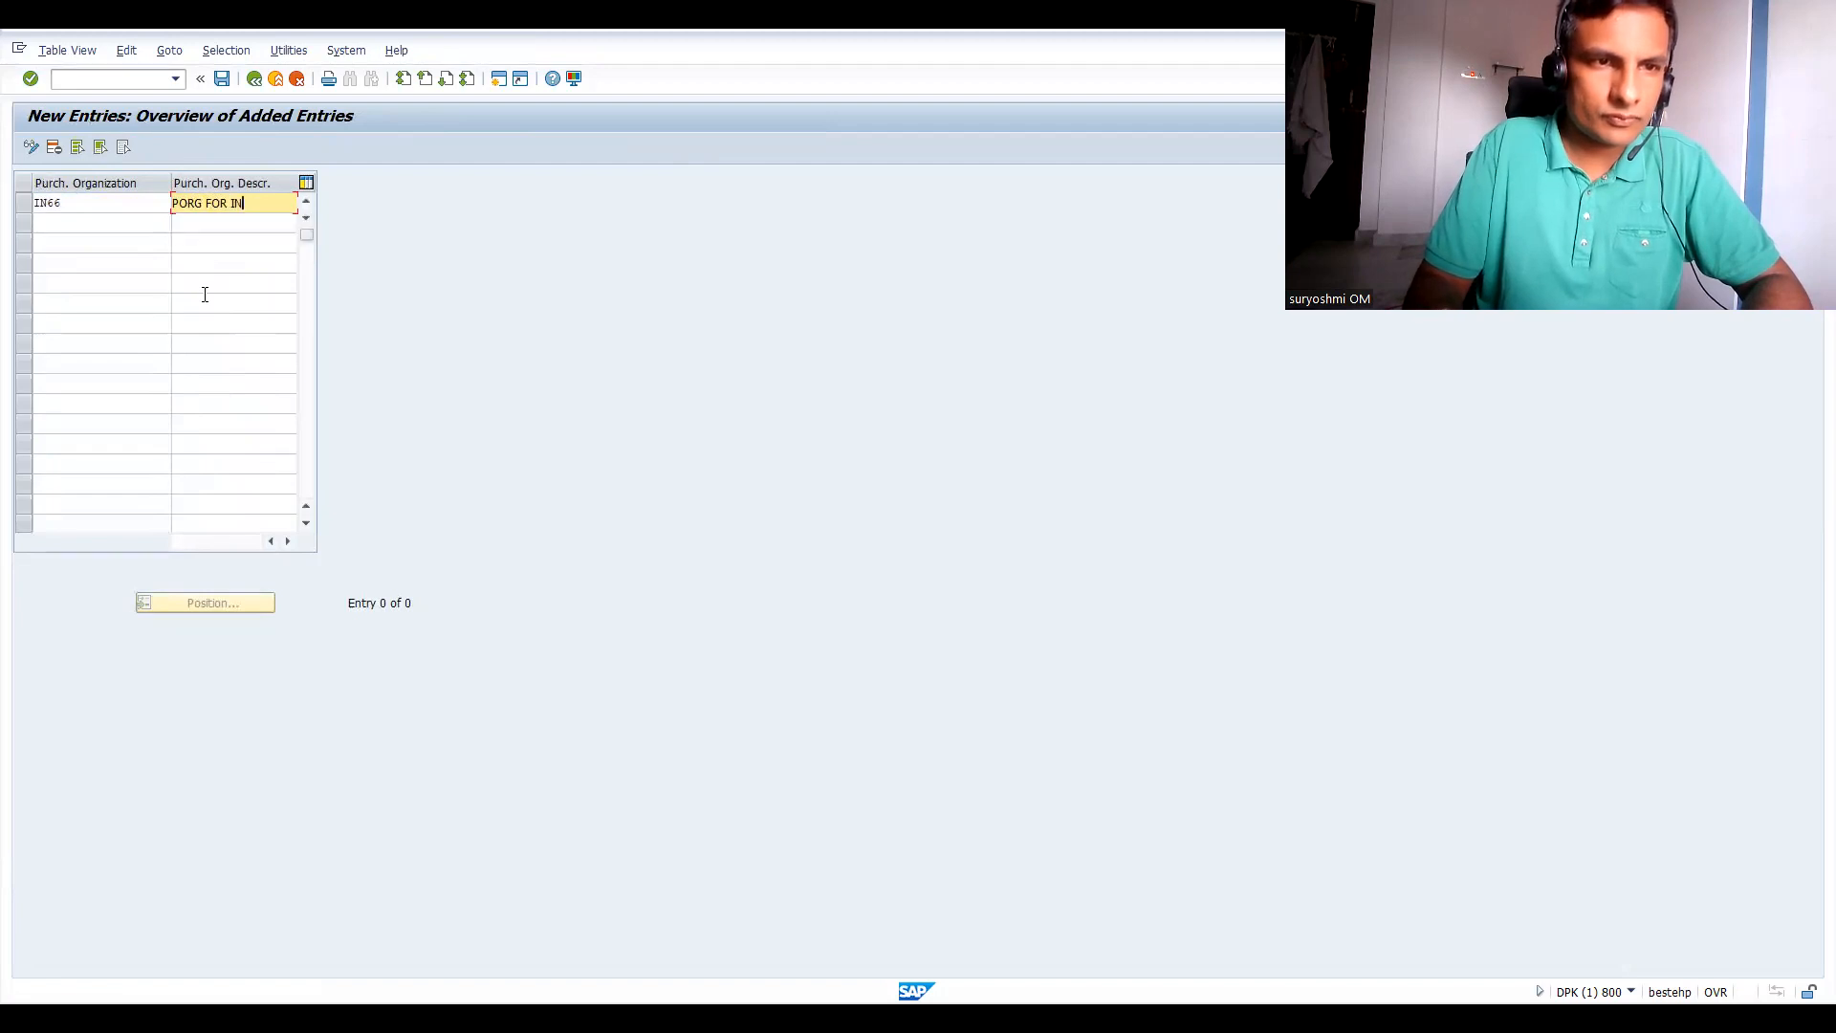
{"action": "type", "text": "DINA OPS"}
{"action": "key", "text": "Return"}
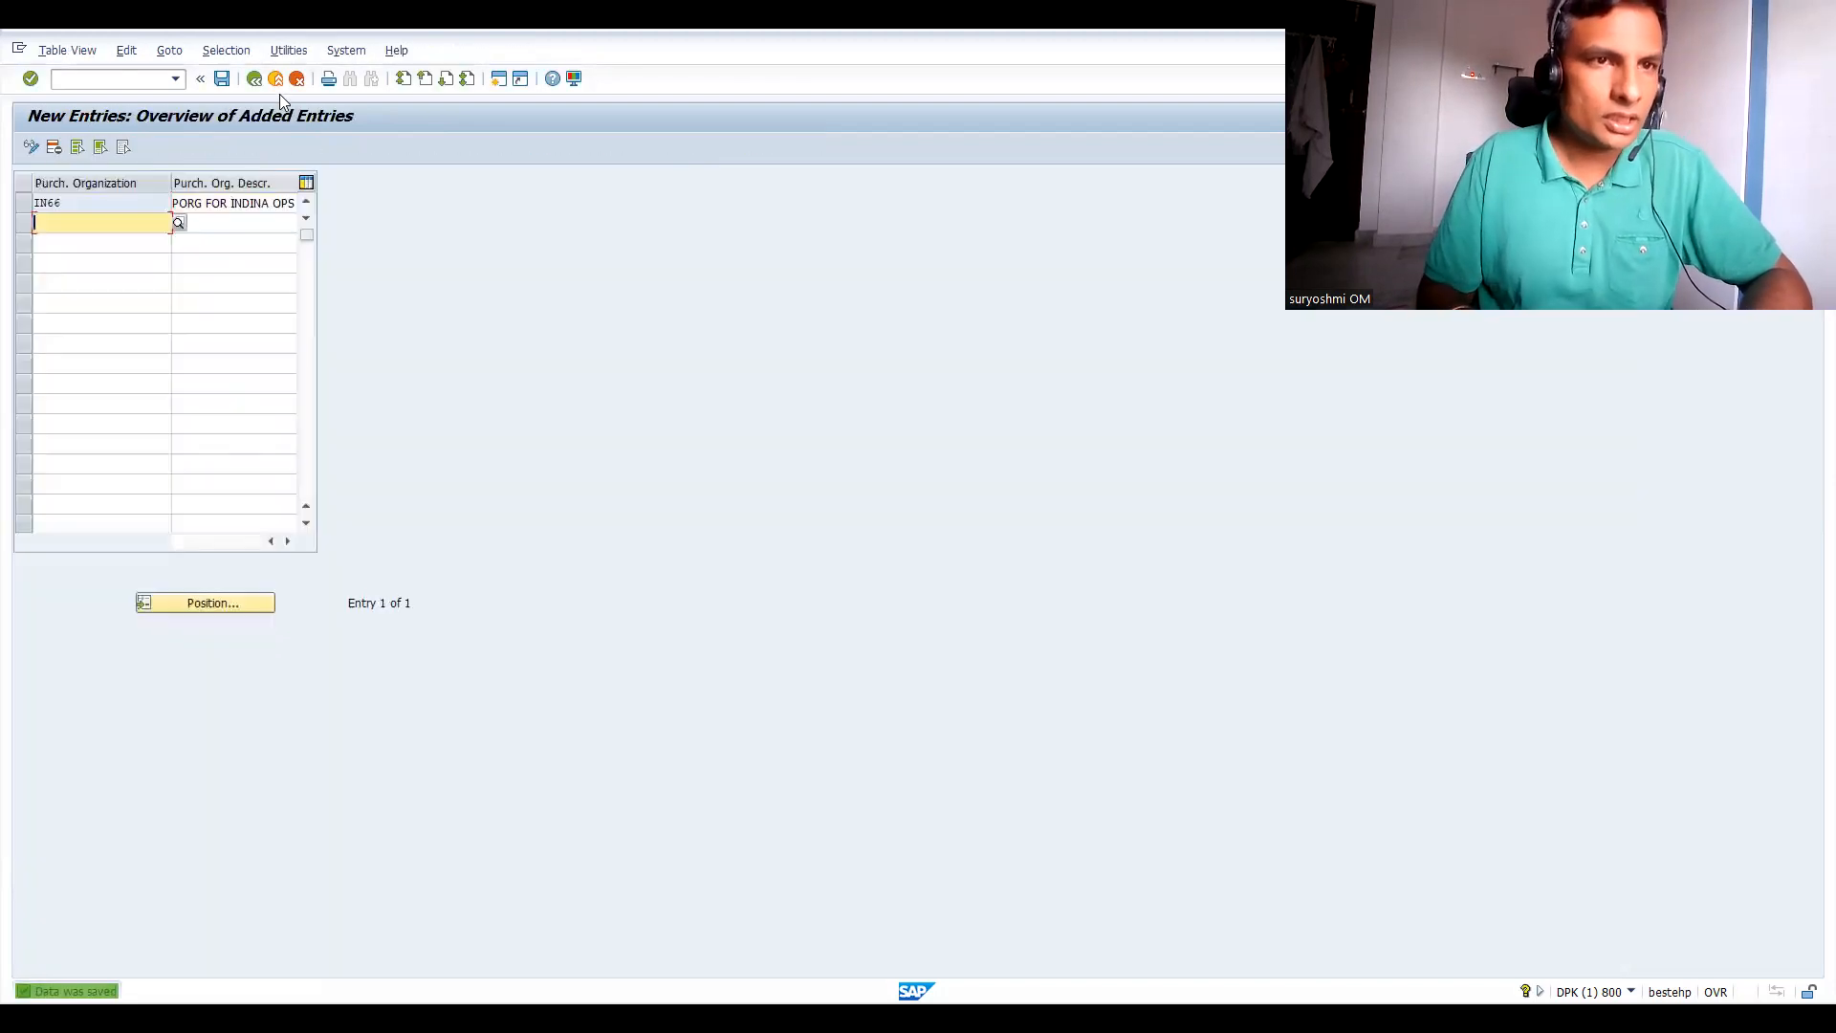
{"action": "left_click", "coordinate": [256, 82]}
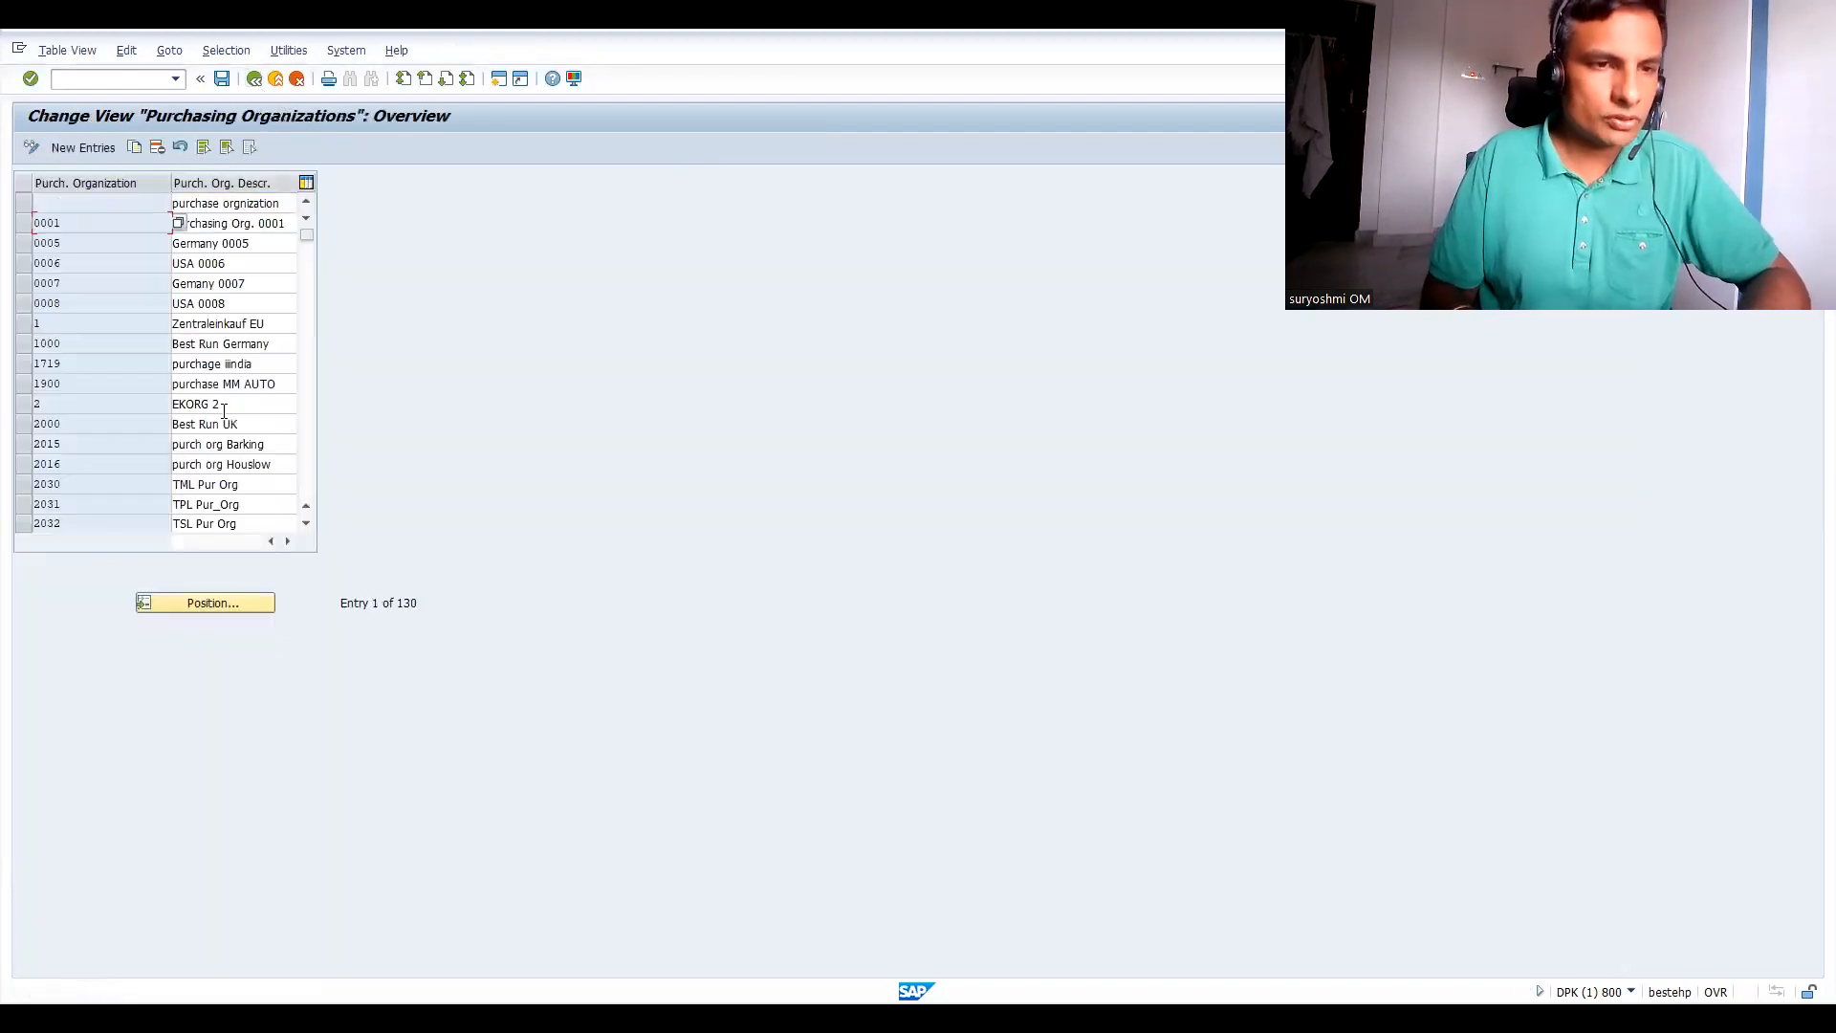
{"action": "left_click", "coordinate": [253, 77]}
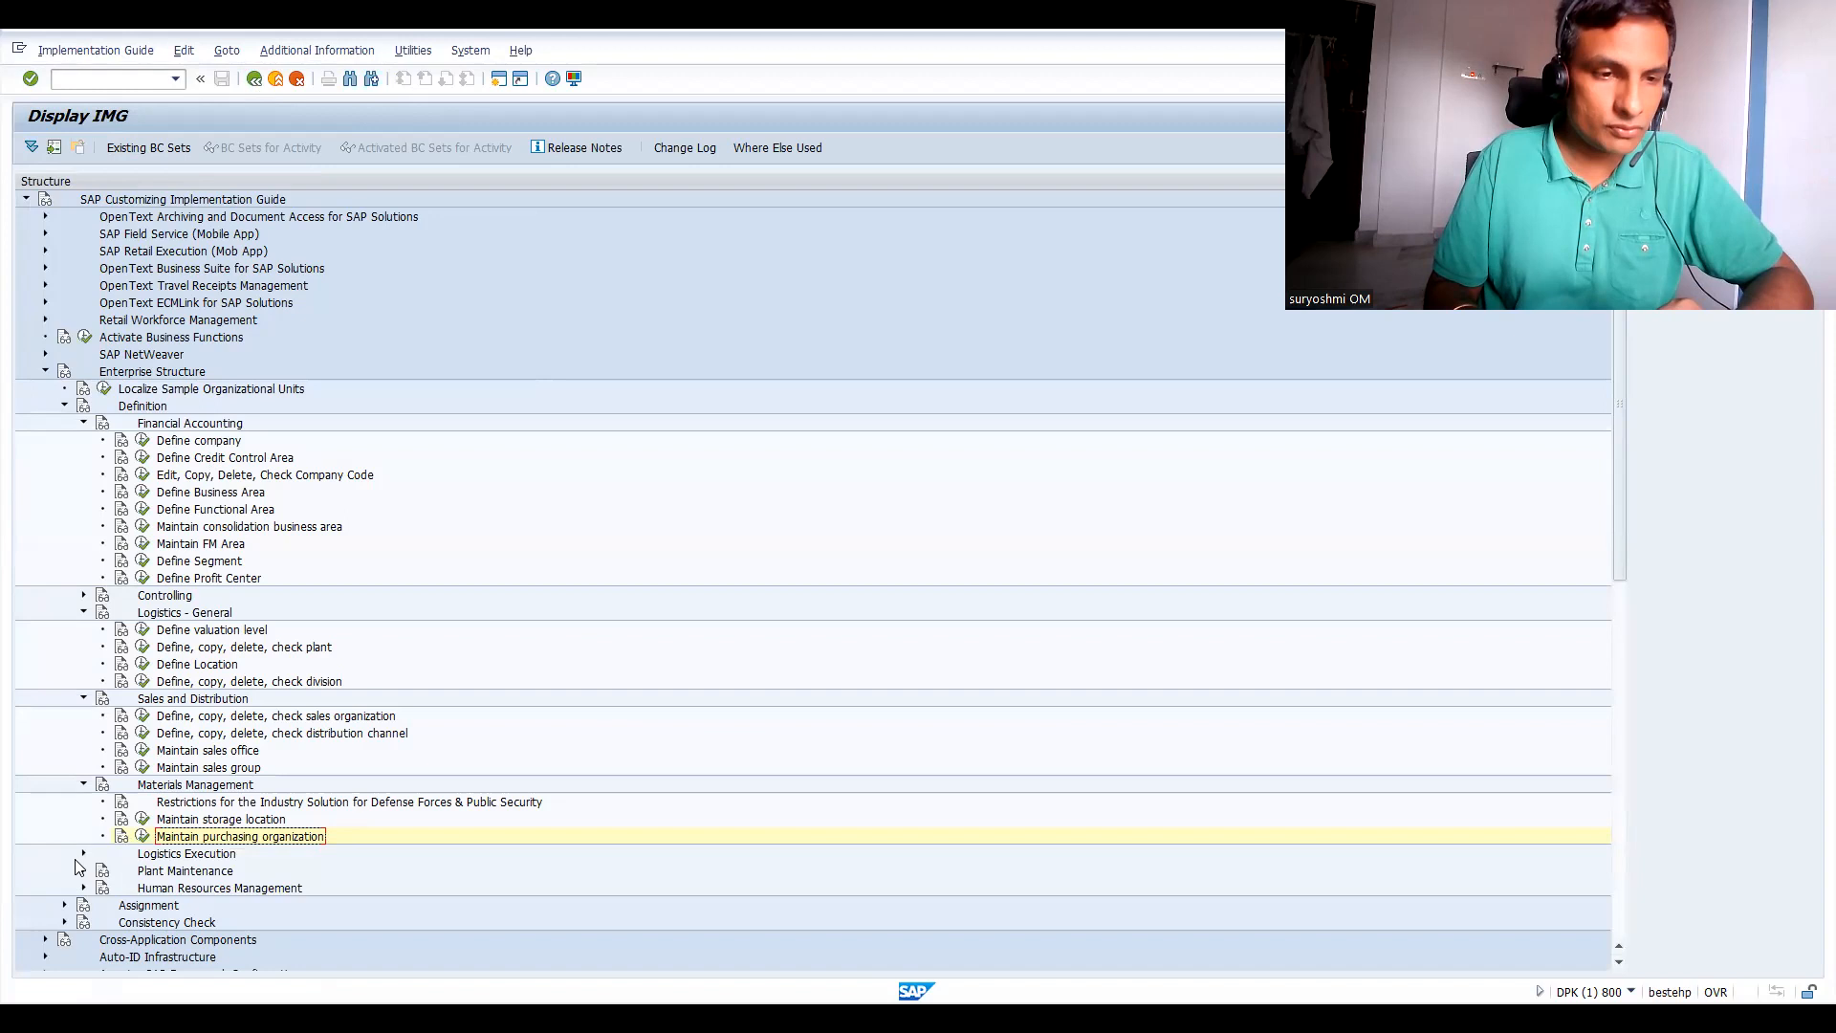
Start the Define shipping point activity under Logistics Execution and open the entry of new shipping points.
{"action": "left_click", "coordinate": [83, 854]}
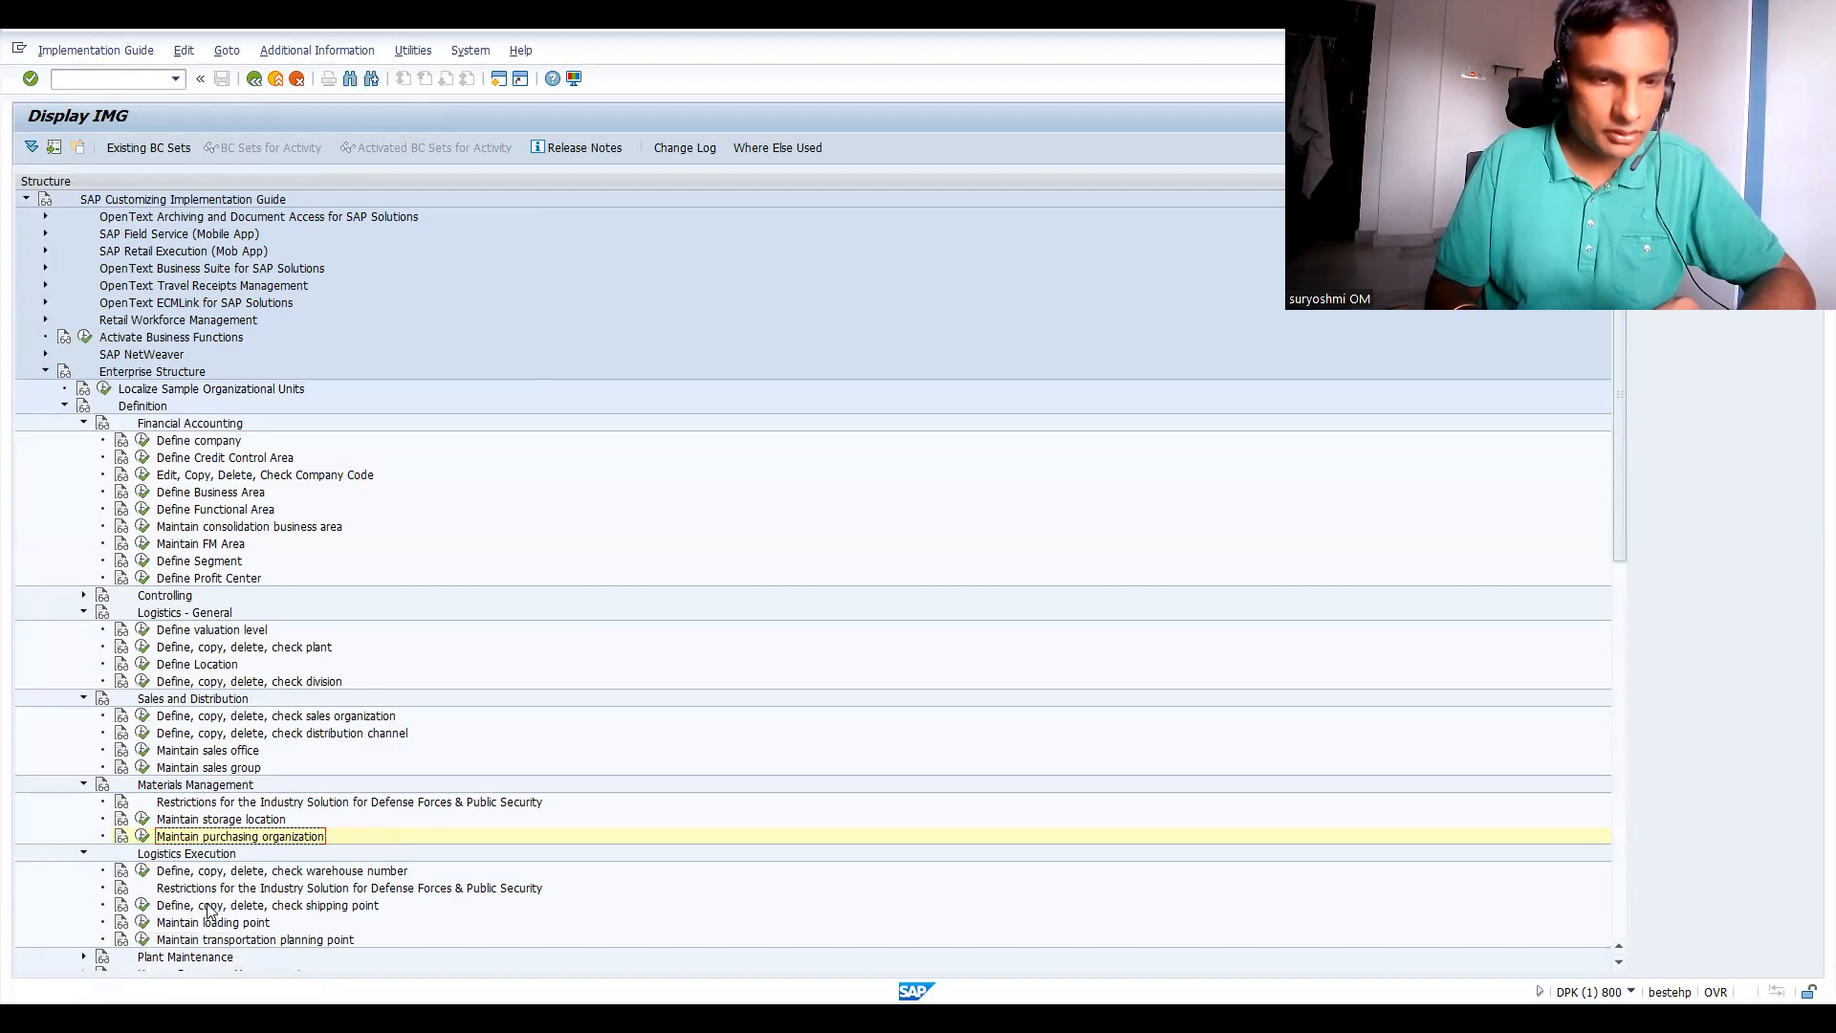
{"action": "left_click", "coordinate": [143, 906]}
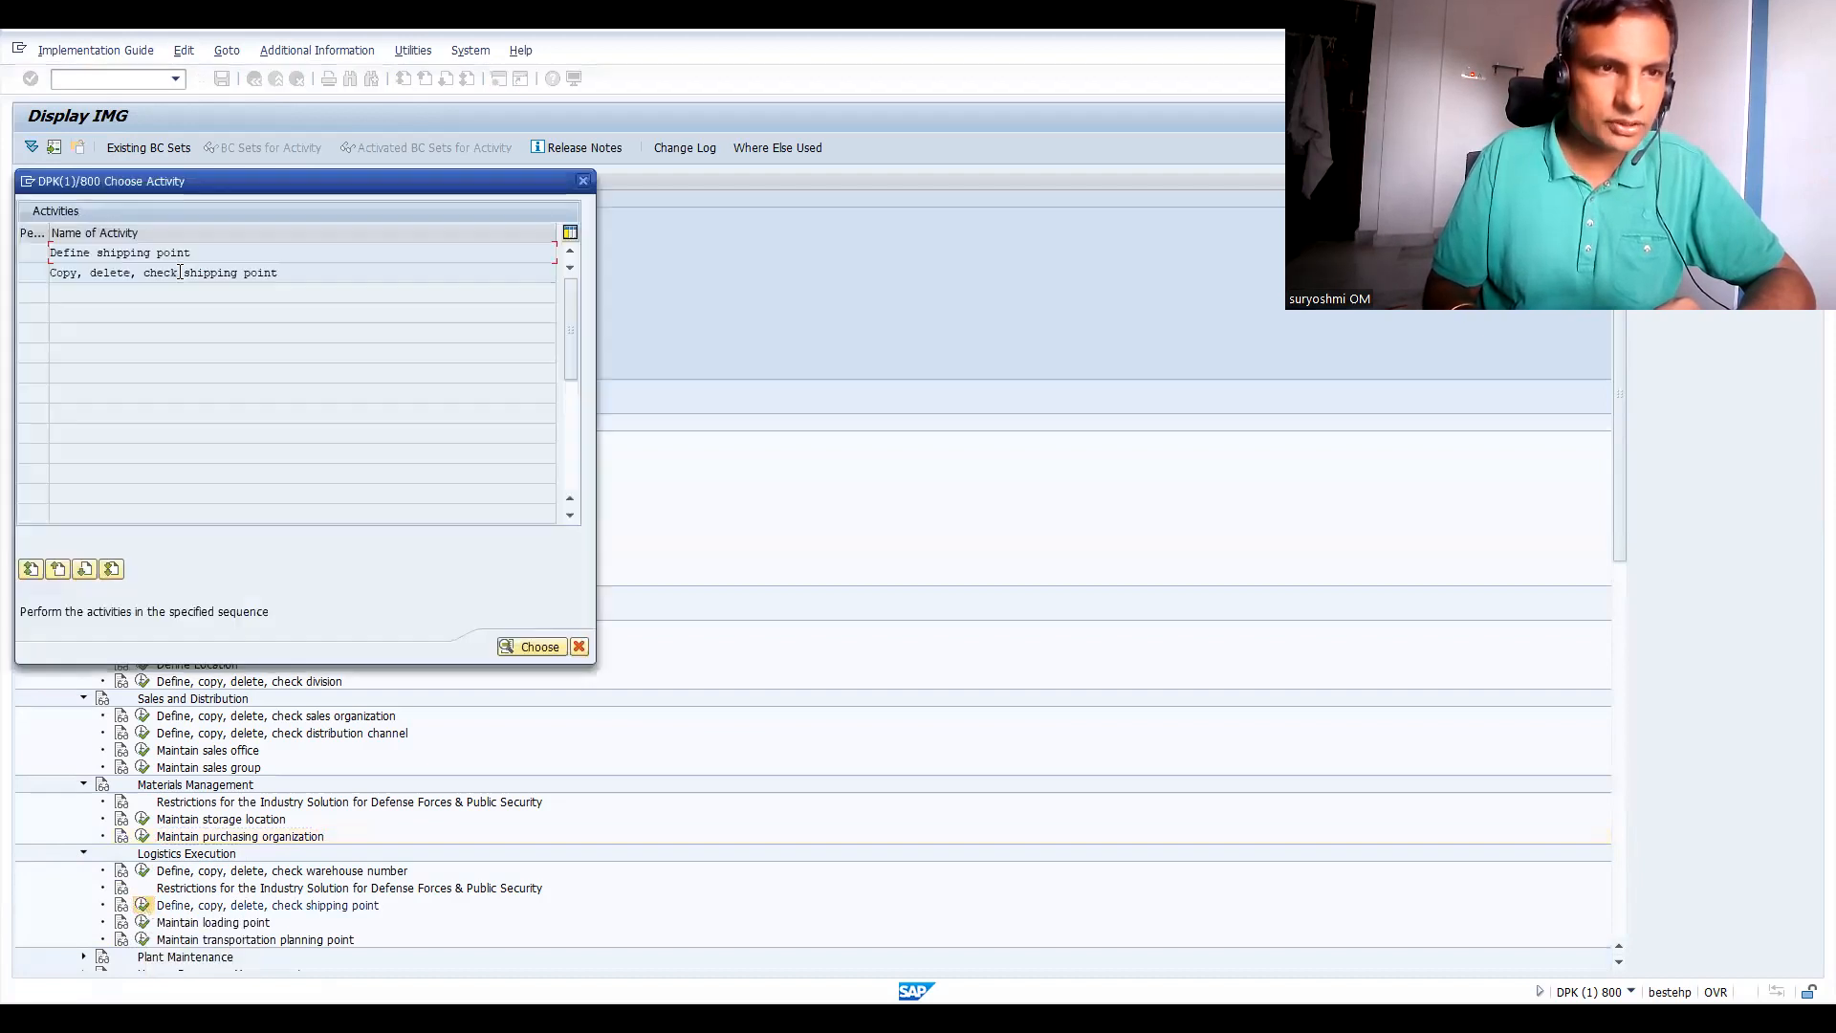
{"action": "double_click", "coordinate": [144, 254]}
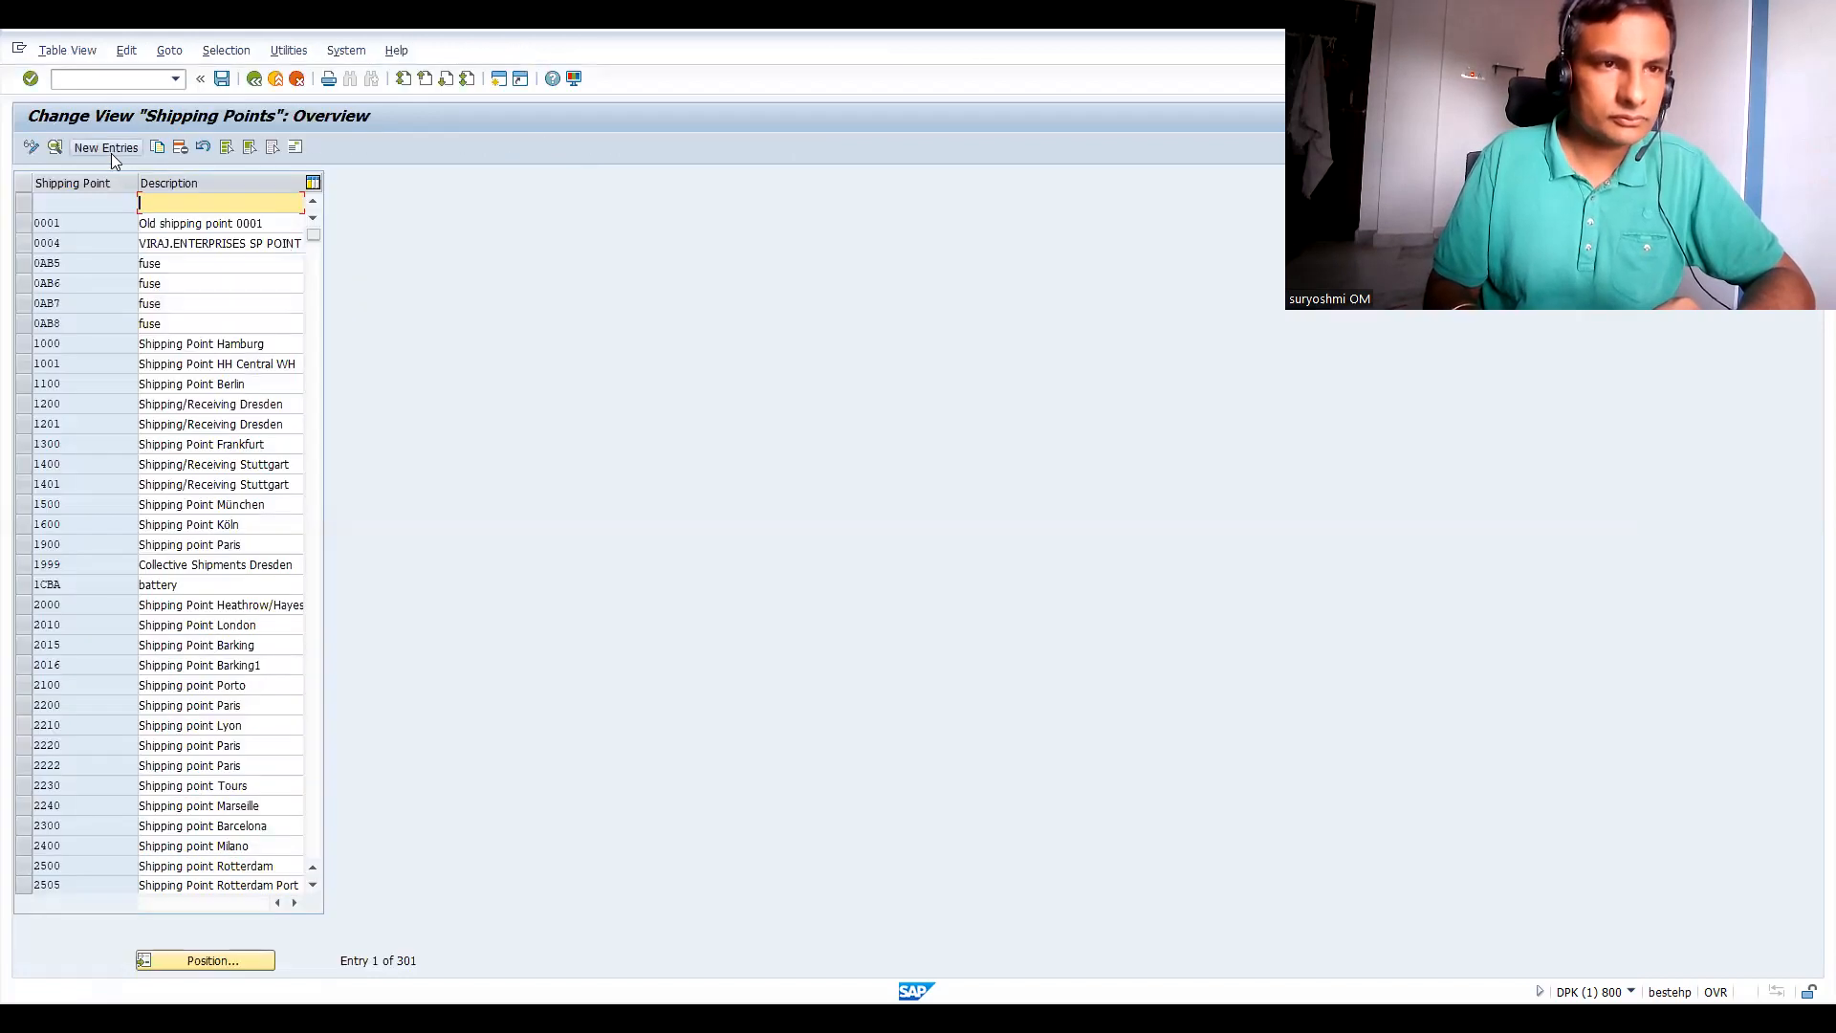
{"action": "left_click", "coordinate": [105, 147]}
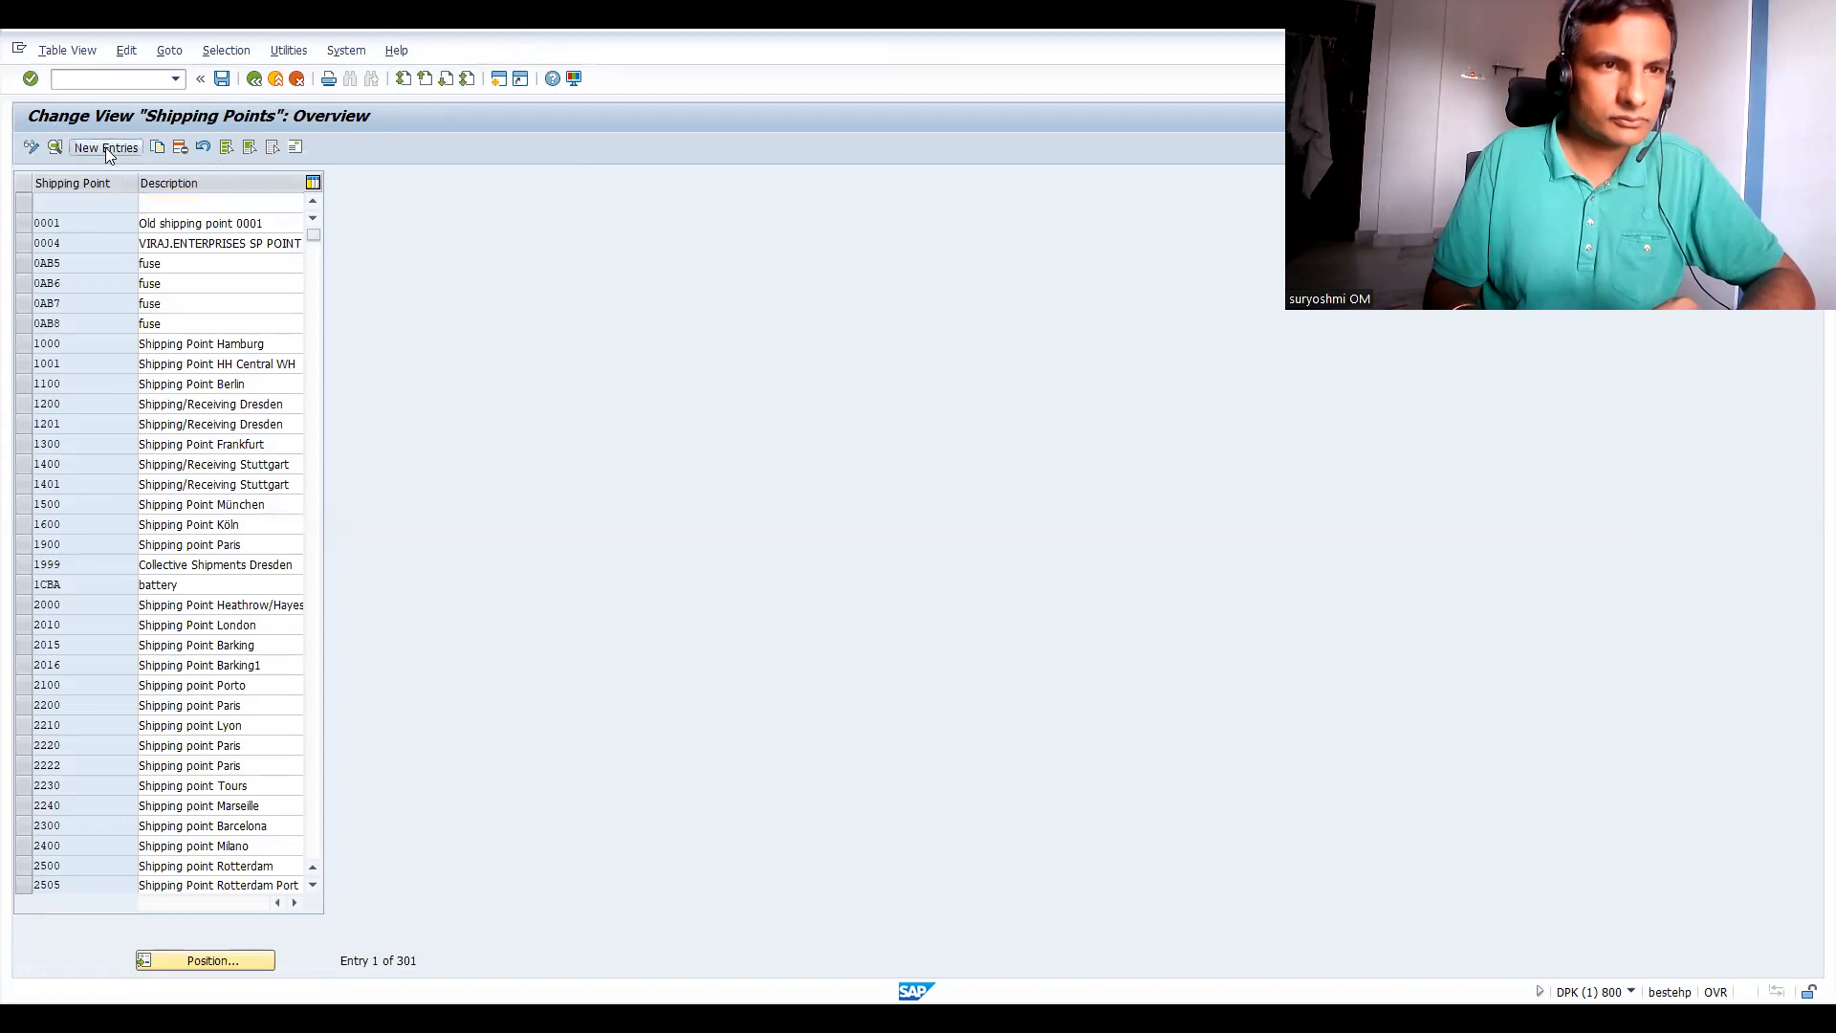
Enter shipping point IN66 with the description "SHIPPING POINT KA BLORE".
{"action": "type", "text": "I"}
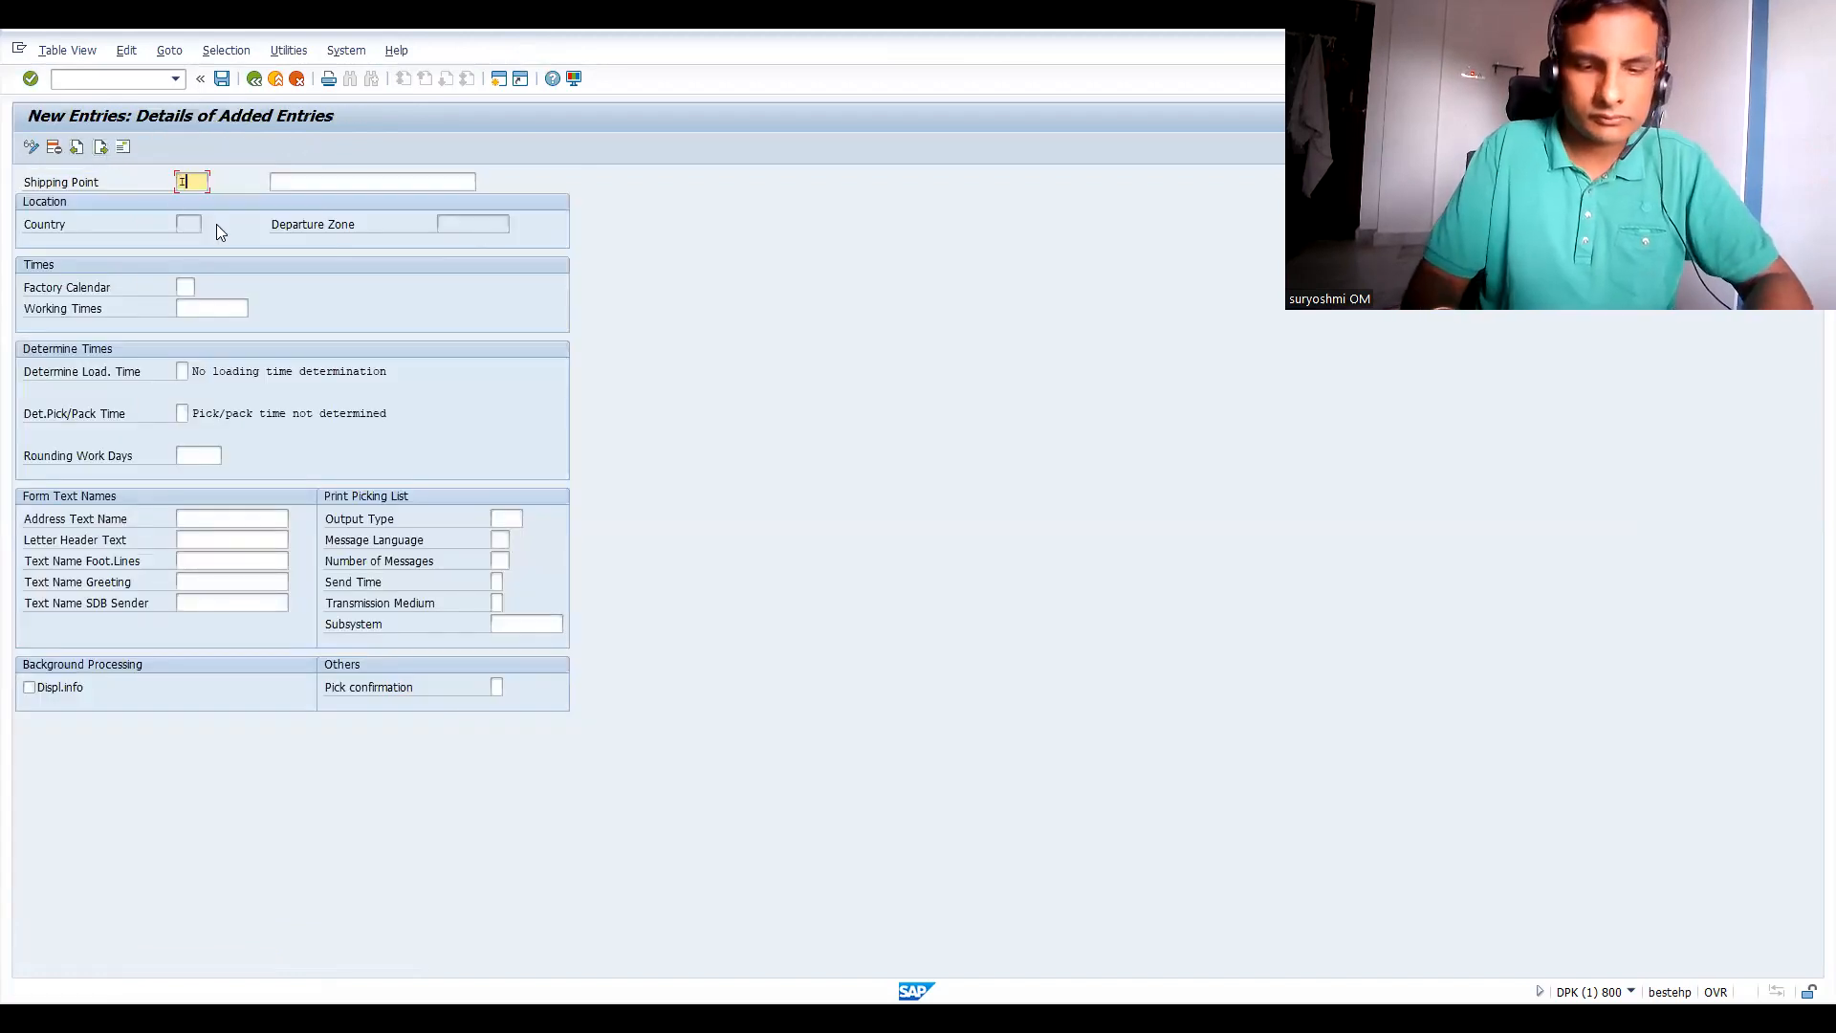
{"action": "type", "text": "N66"}
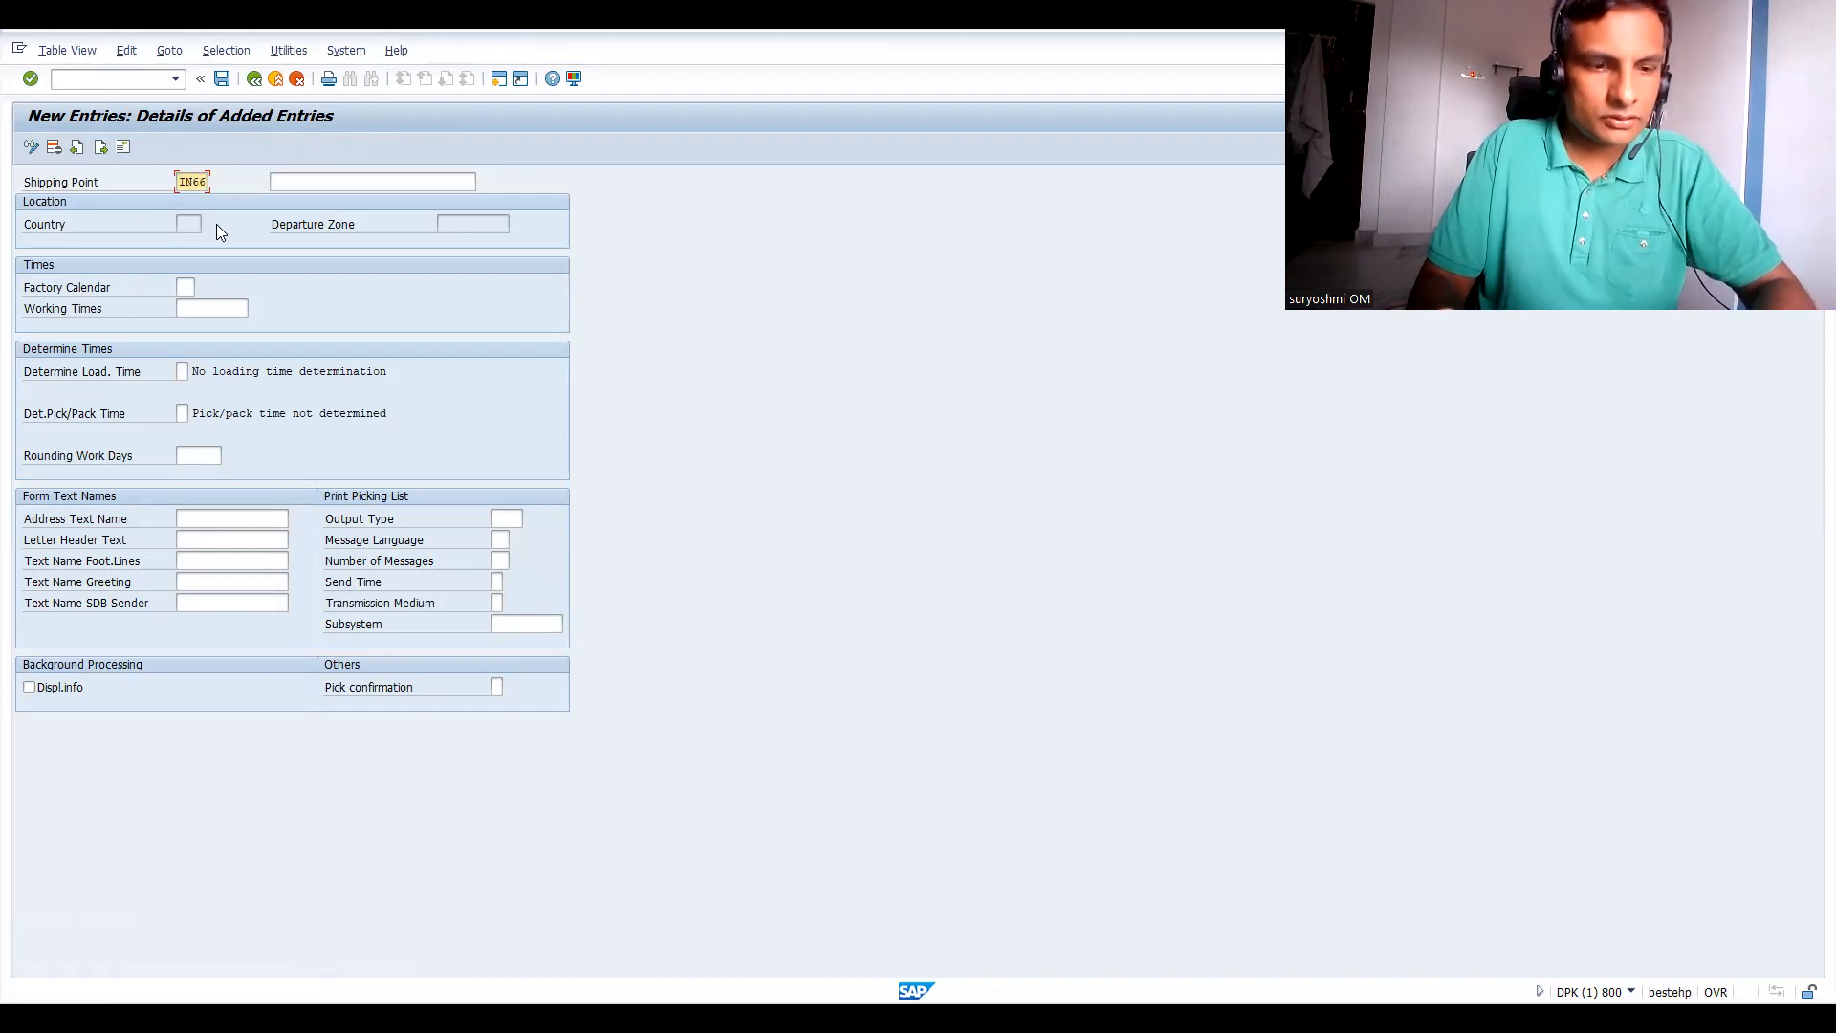
{"action": "type", "text": "SHI"}
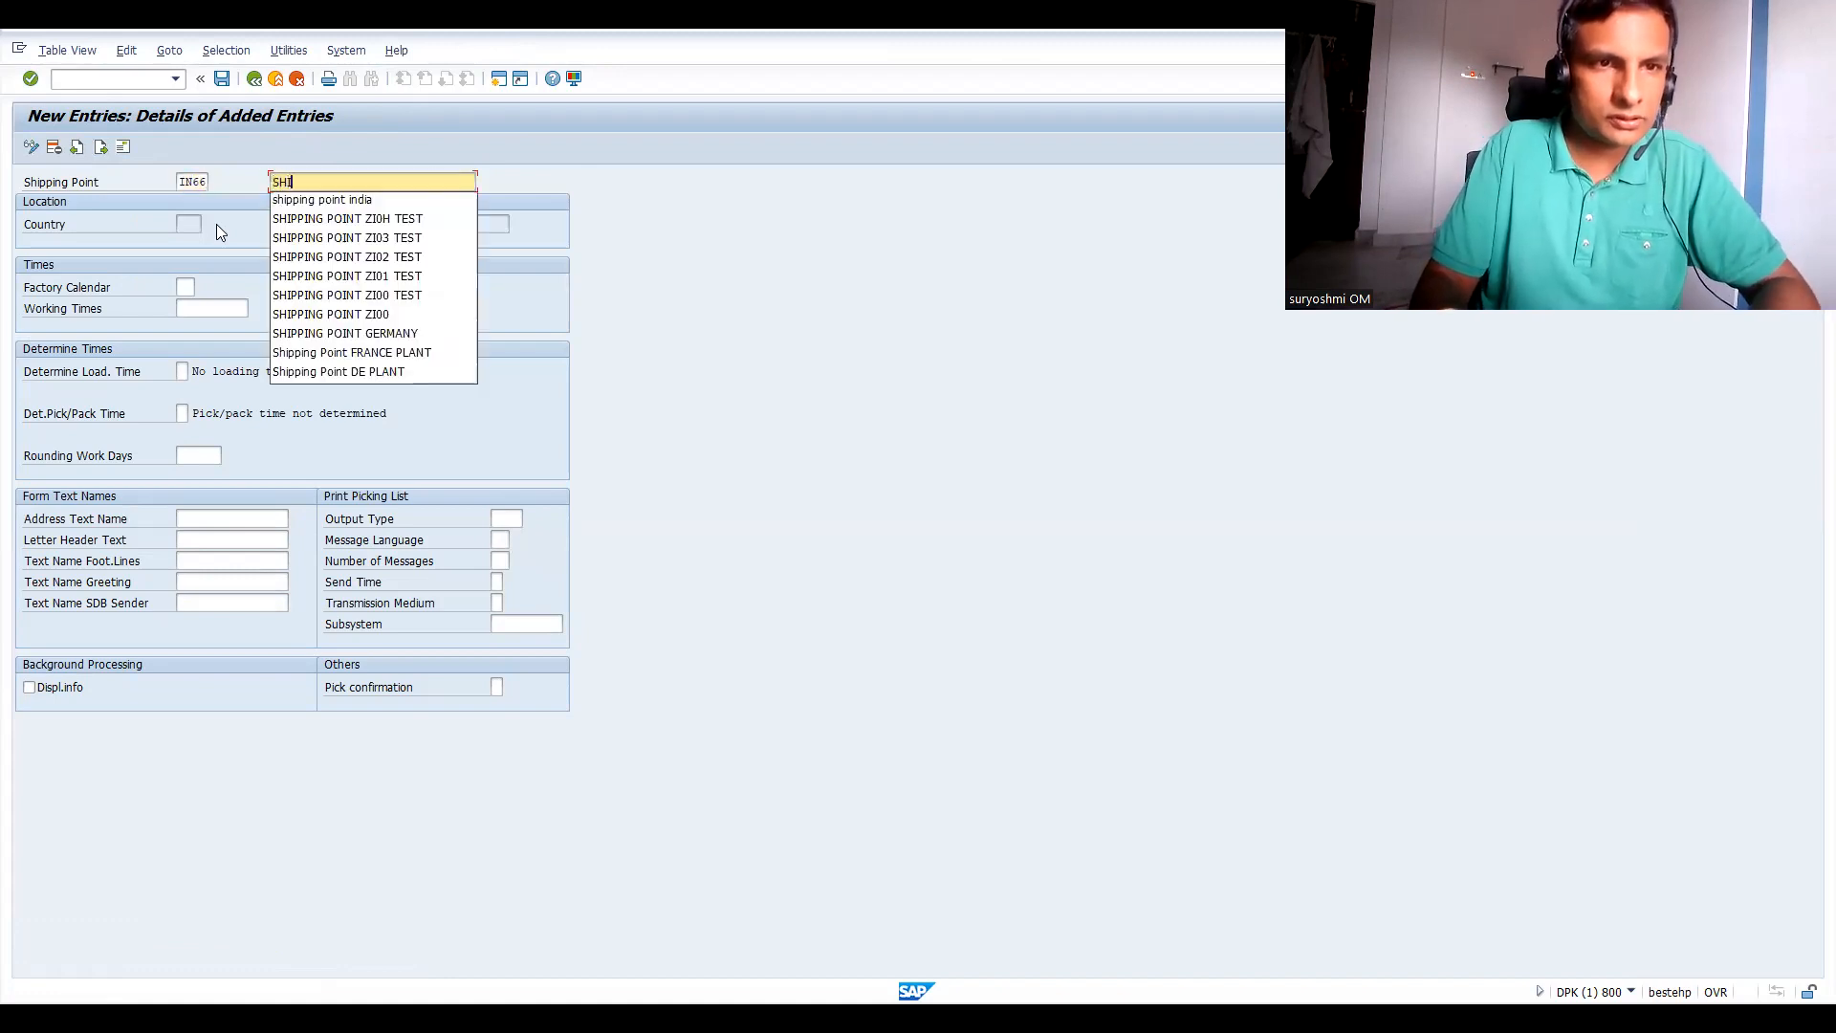
{"action": "type", "text": "PPING P"}
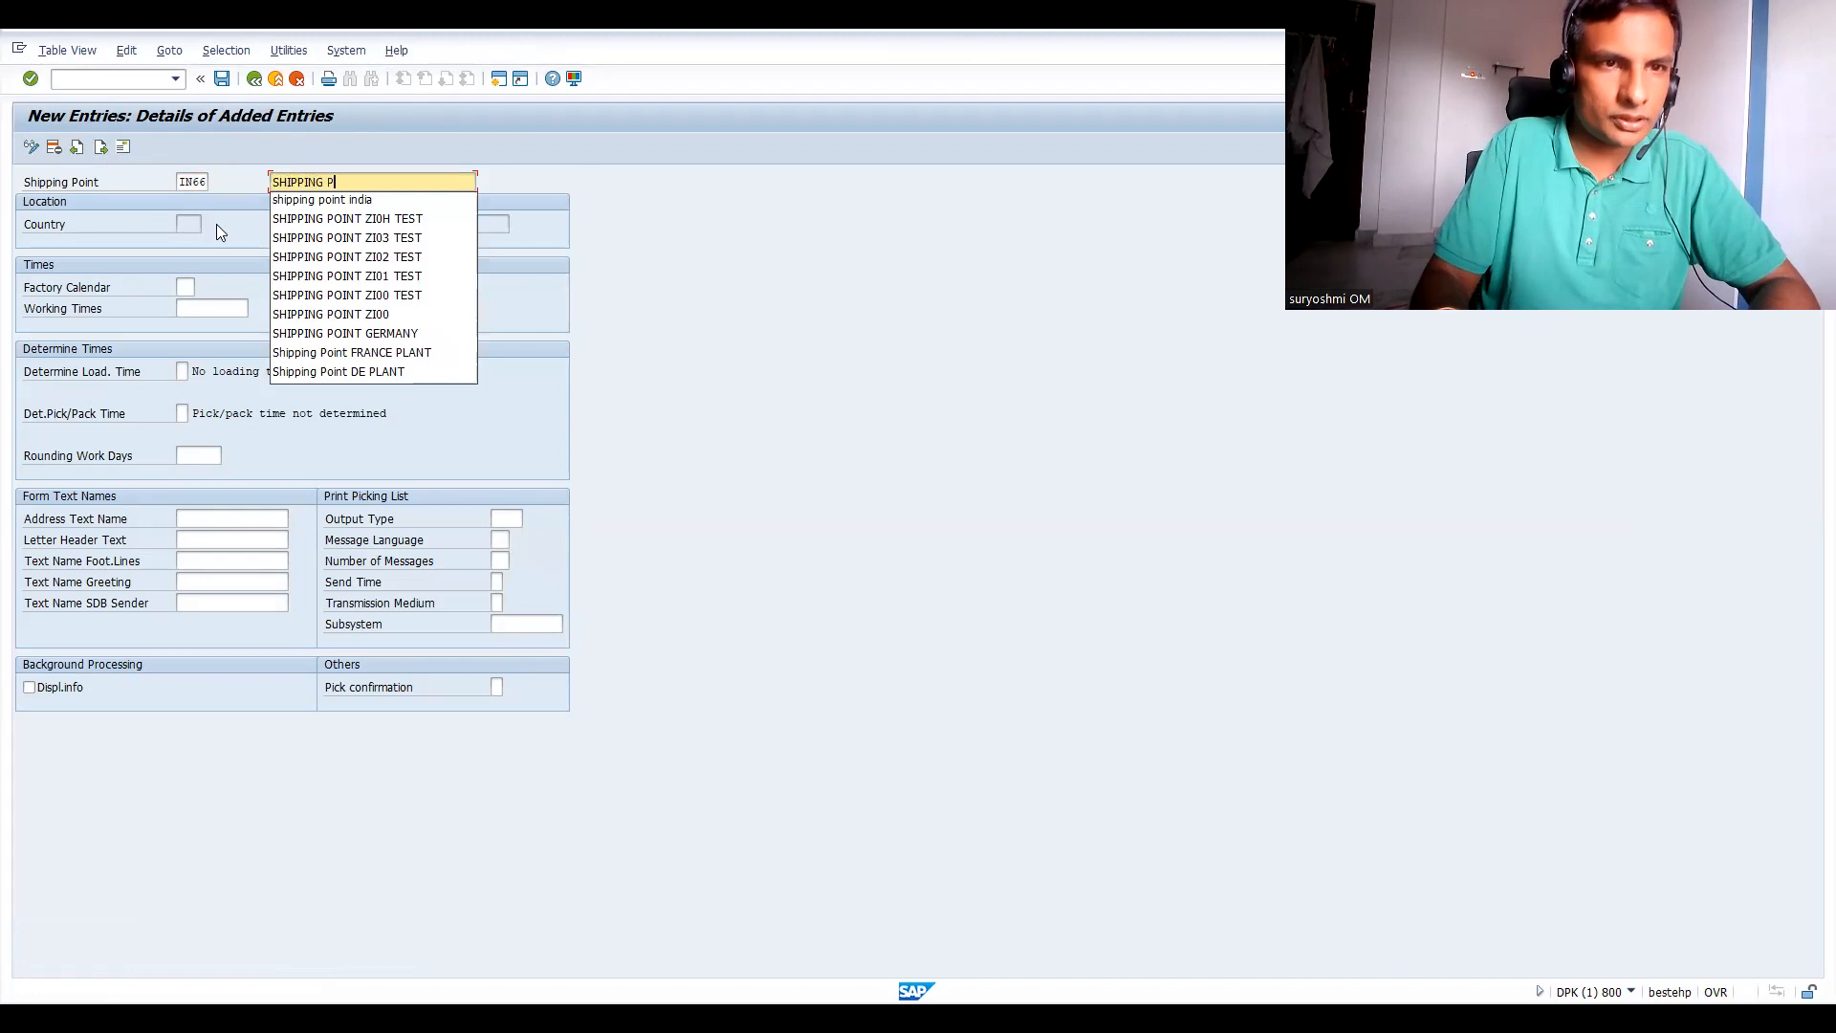
{"action": "type", "text": "OINT"}
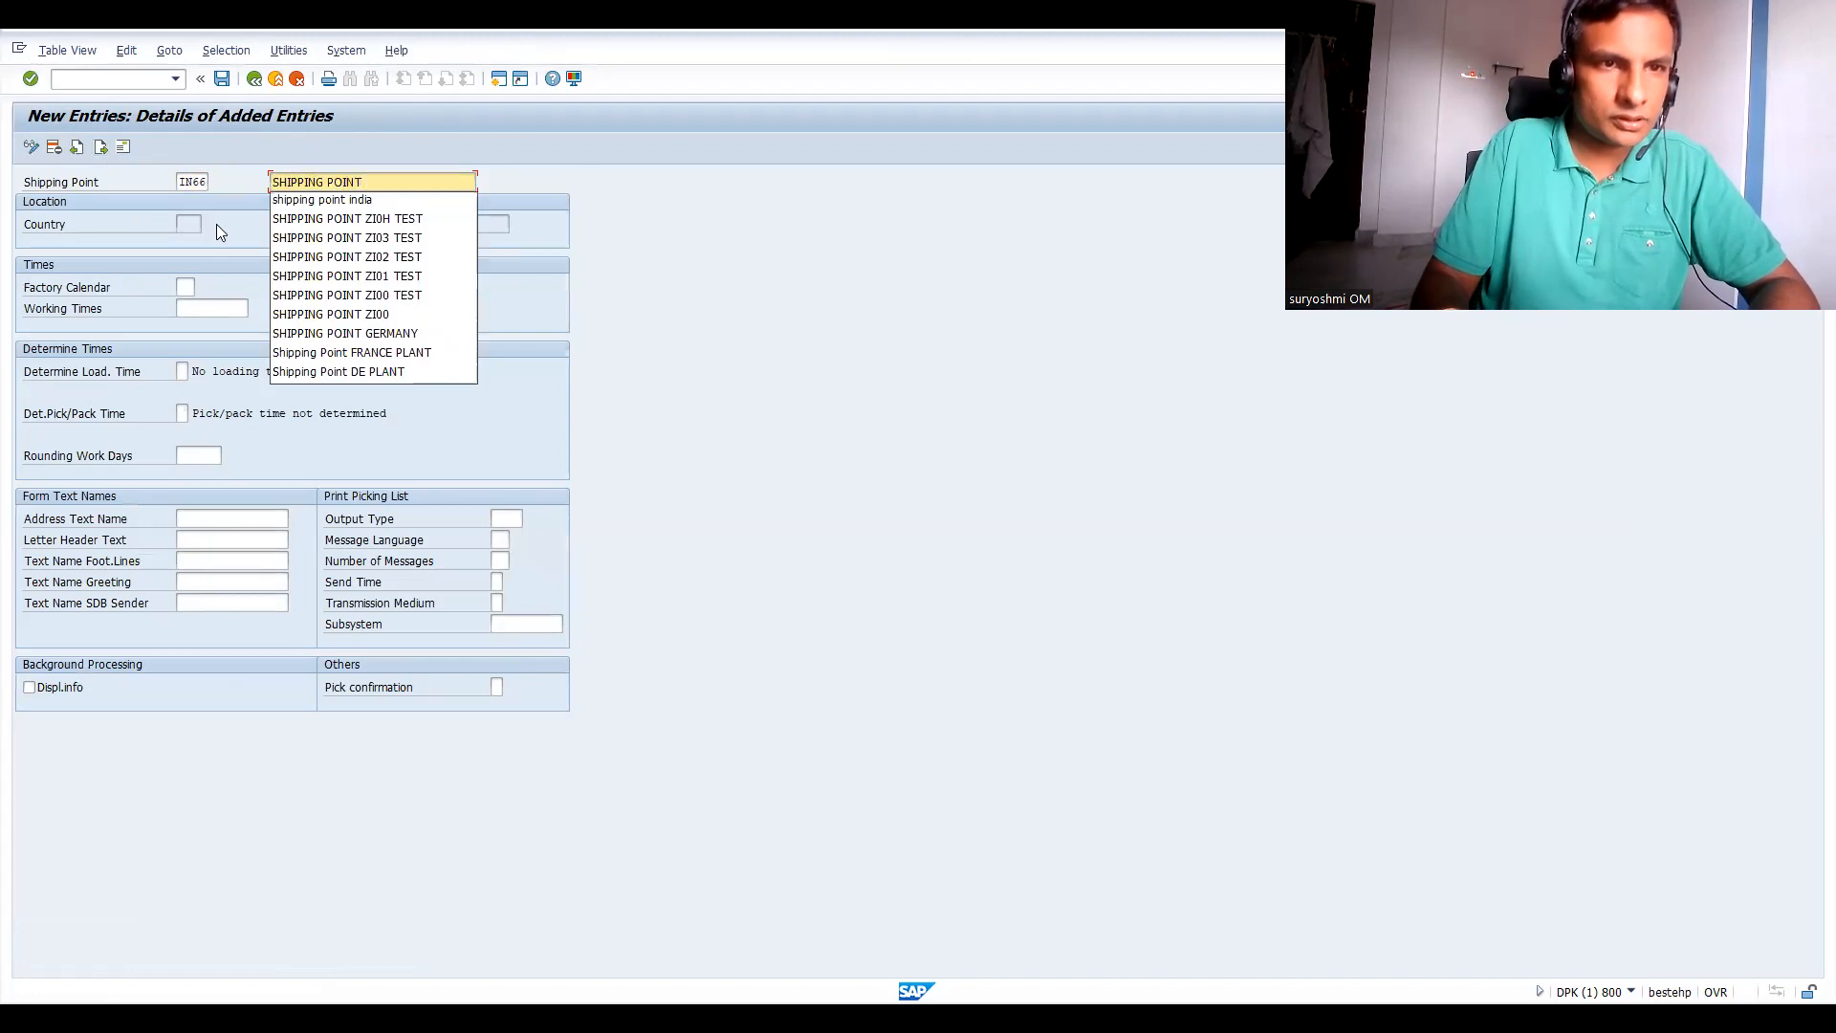
{"action": "type", "text": " KA BLORE"}
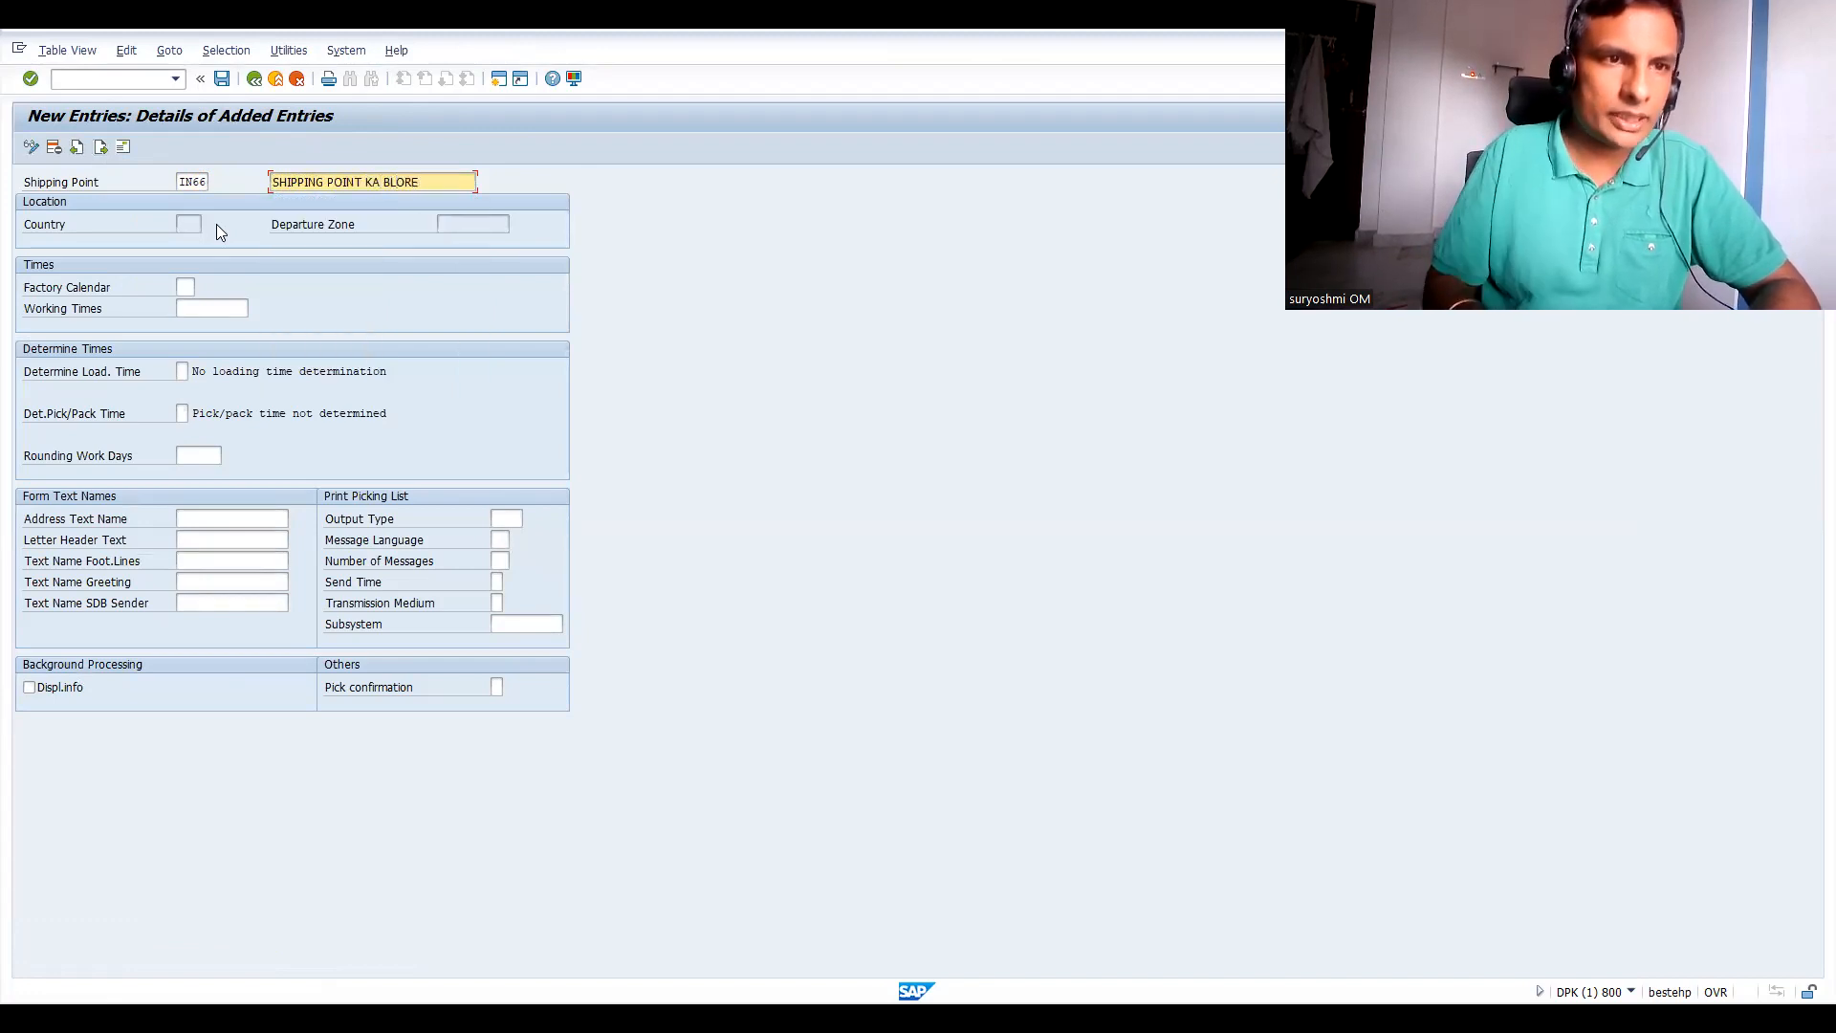
Set the factory calendar to IN and both the loading time and pick/pack time determination to C, default from shipping point.
{"action": "left_click", "coordinate": [181, 288]}
{"action": "type", "text": "IN"}
{"action": "key", "text": "Return"}
{"action": "left_click", "coordinate": [181, 371]}
{"action": "type", "text": "C"}
{"action": "key", "text": "Return"}
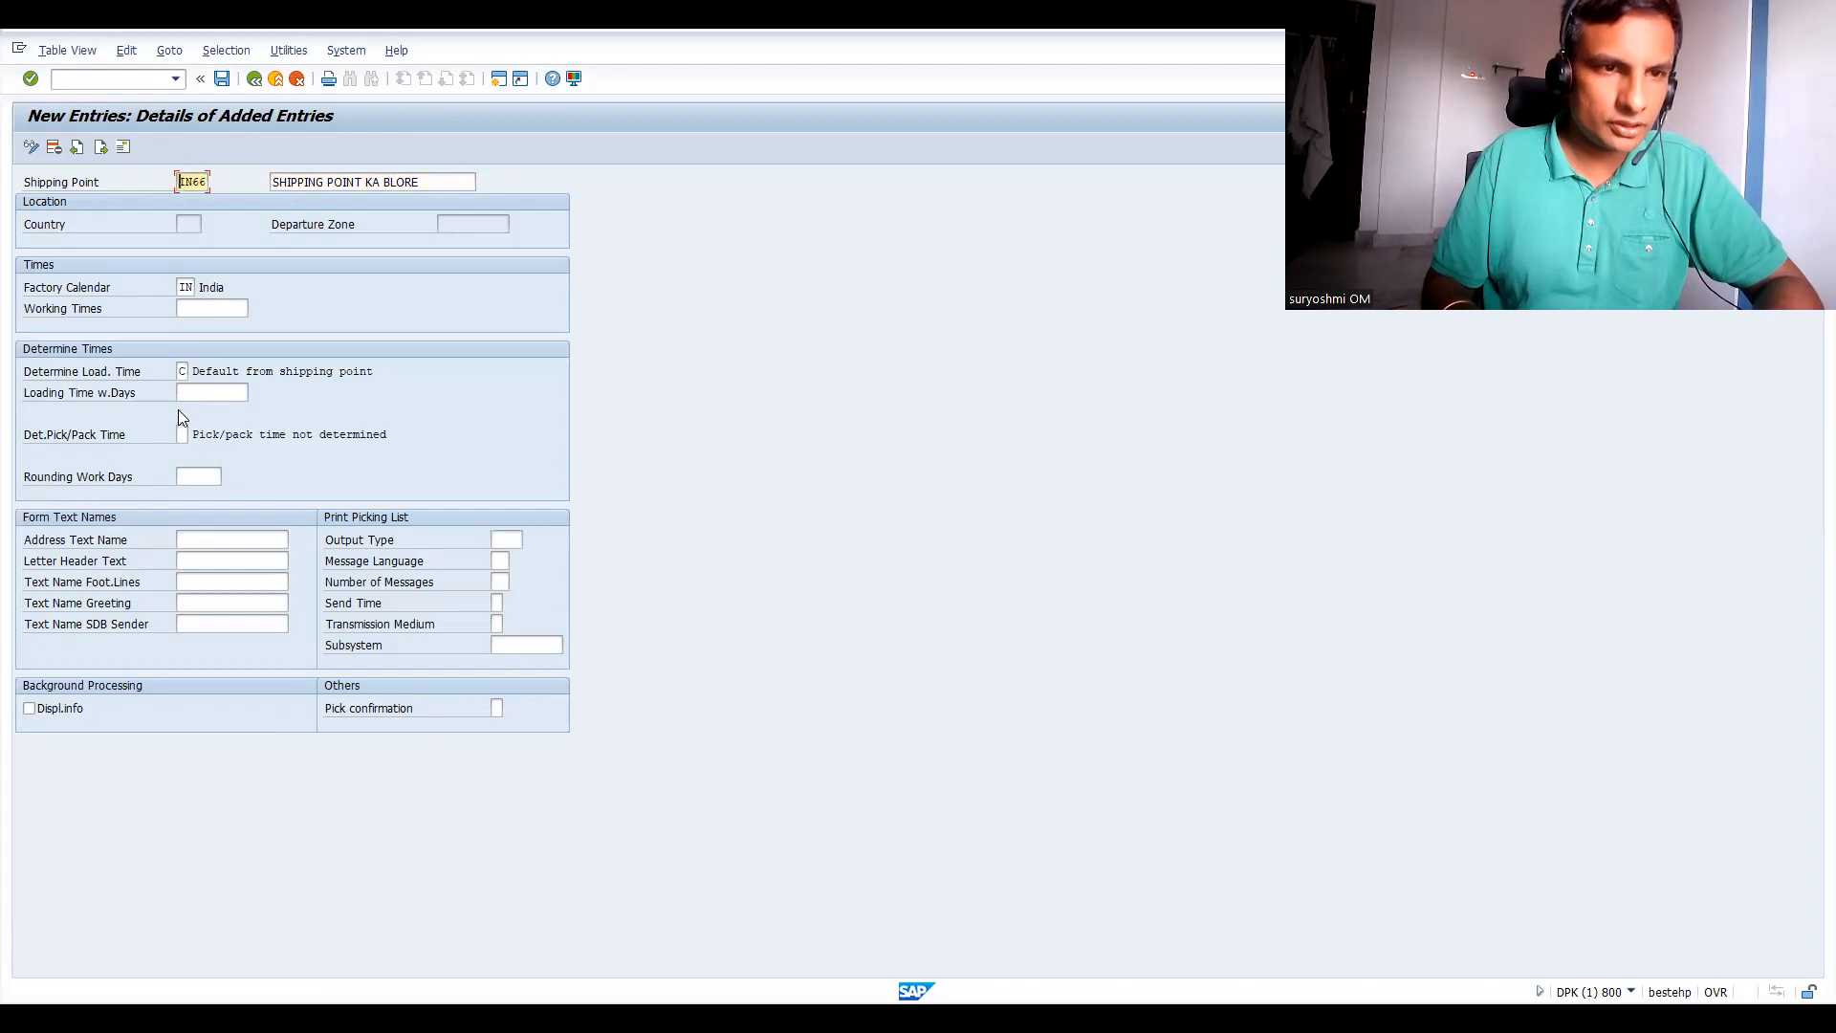
{"action": "left_click", "coordinate": [183, 434]}
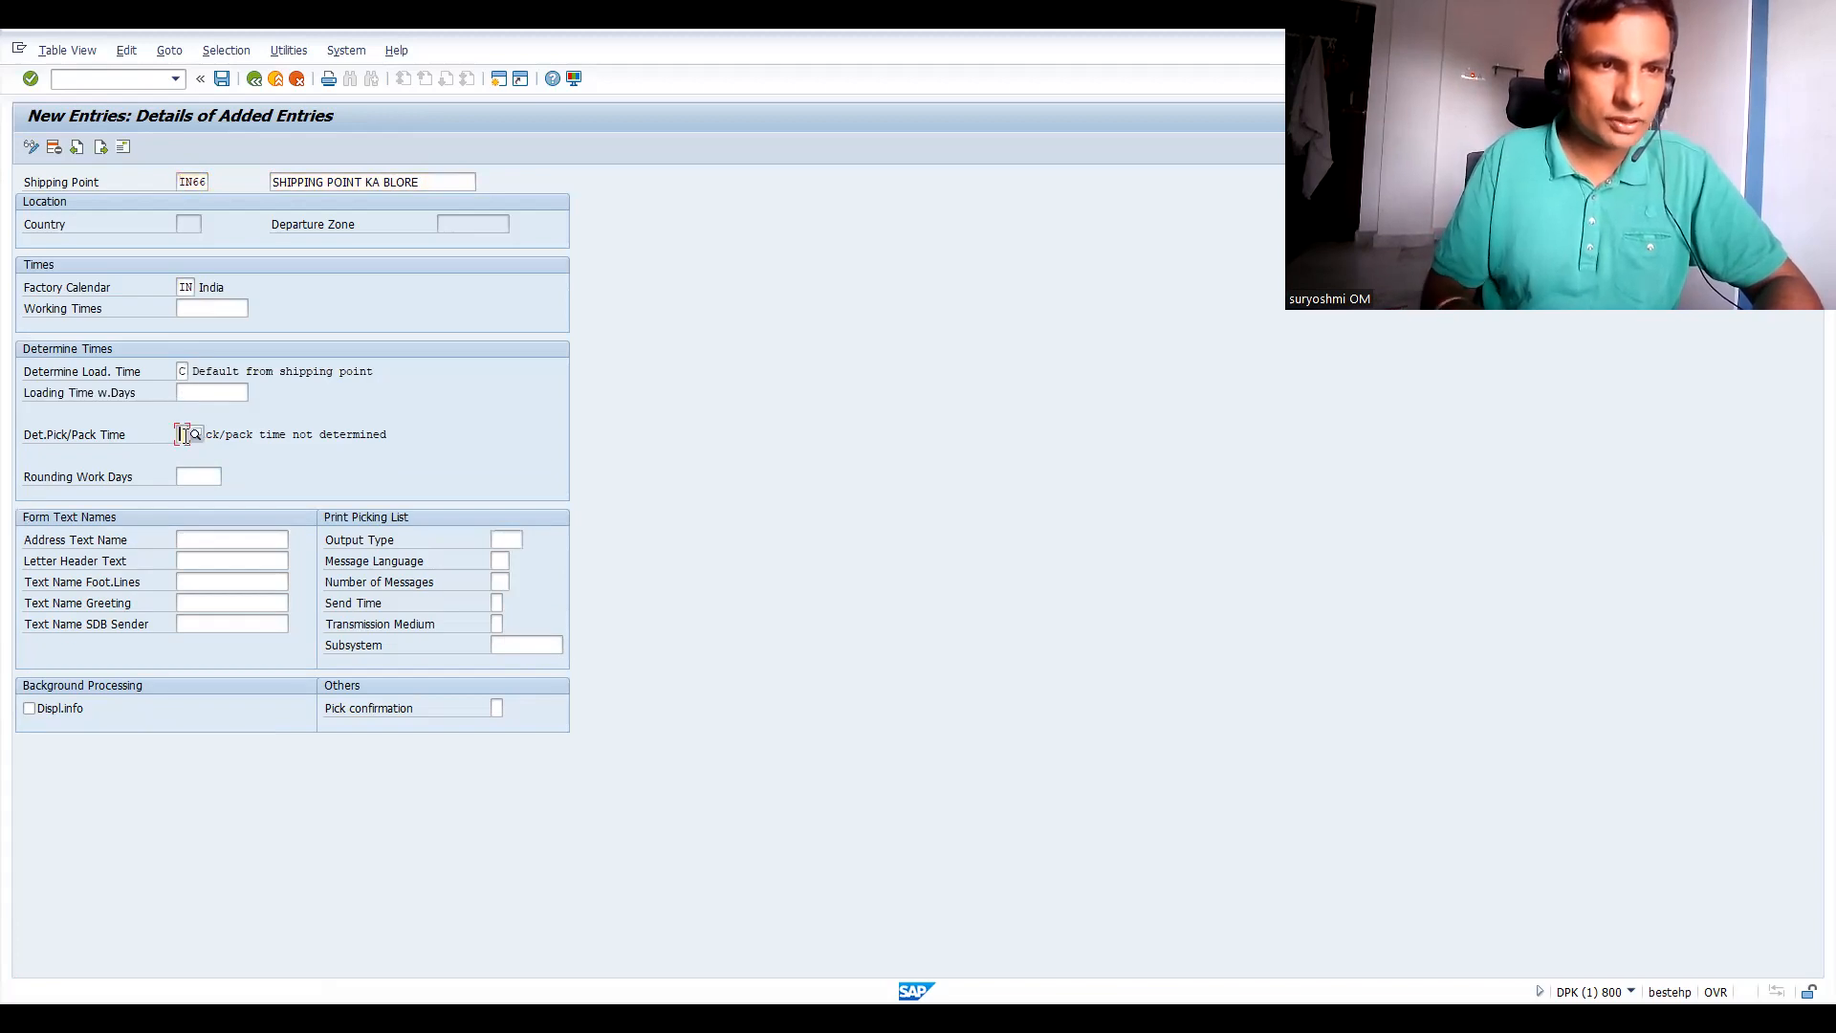
{"action": "type", "text": "C"}
{"action": "key", "text": "Return"}
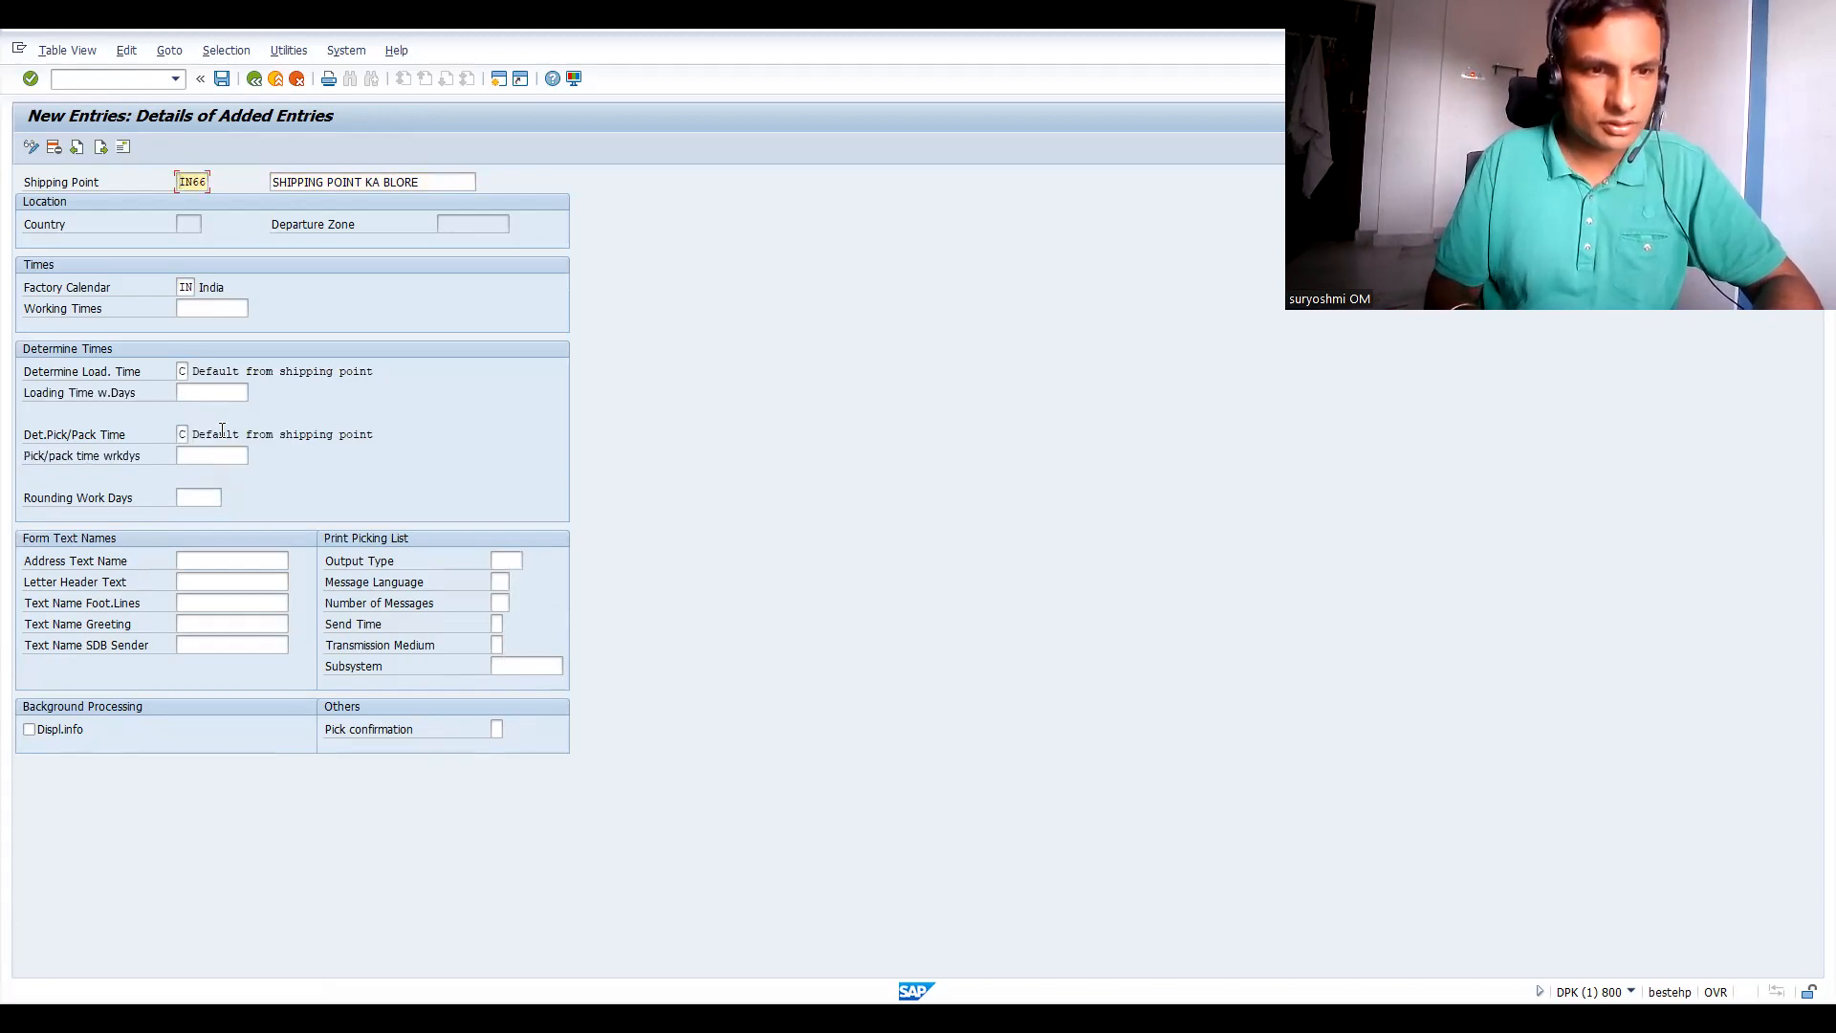
Open the address of shipping point IN66 and enter the name "SHIPPINNG POING KA BLORE".
{"action": "left_click", "coordinate": [125, 147]}
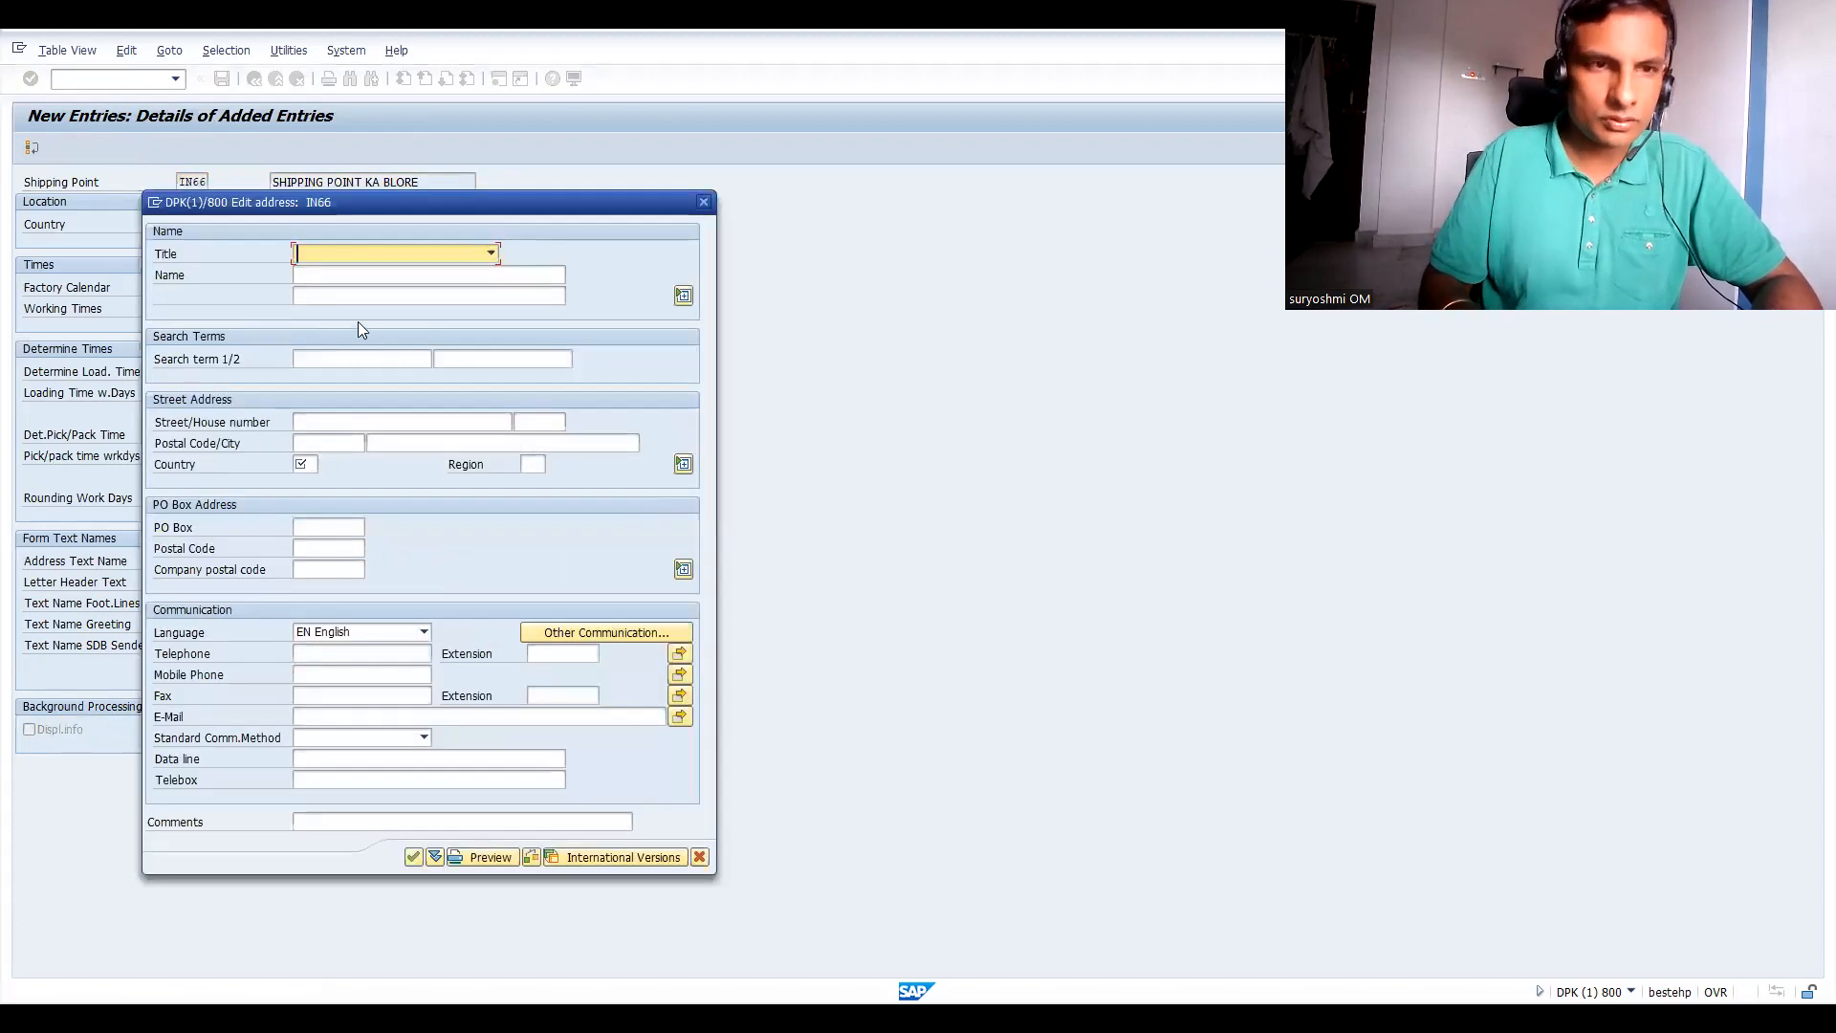
{"action": "left_click", "coordinate": [354, 275]}
{"action": "type", "text": "SHIPPIN"}
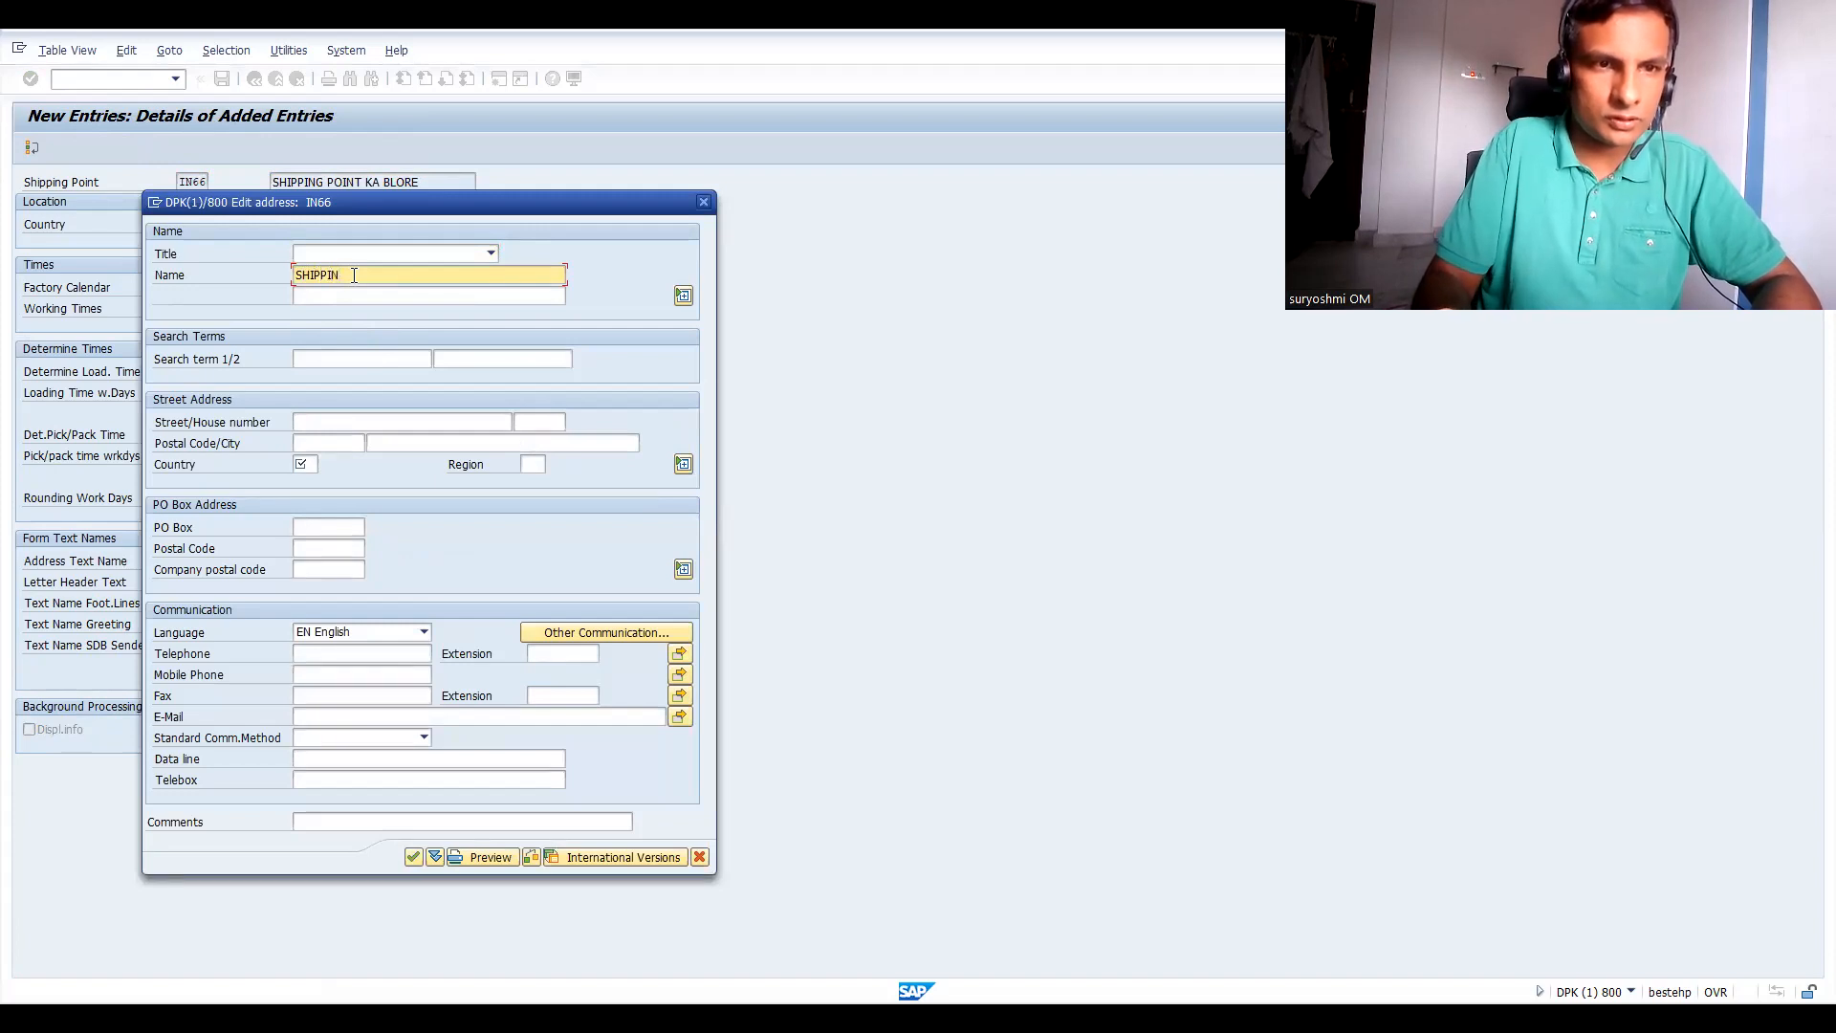
{"action": "type", "text": "NG POING KA BLORE"}
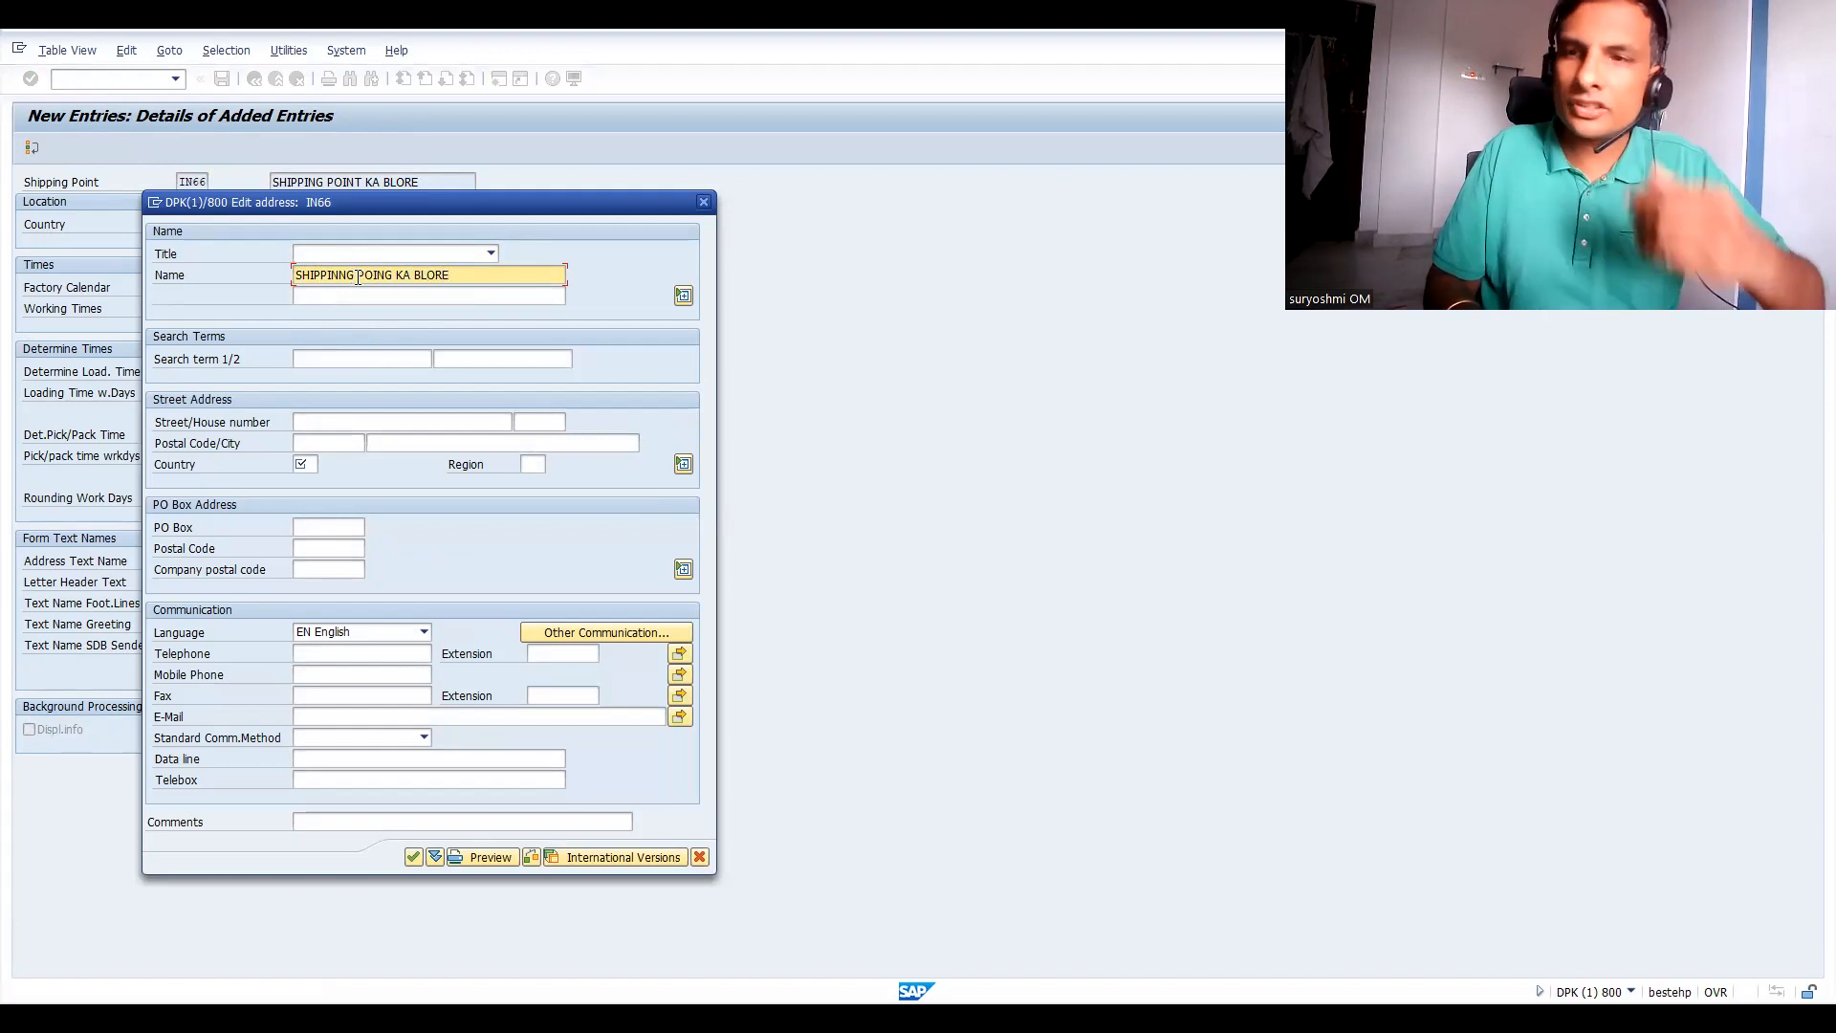
Set the shipping point address to country IN and region 10.
{"action": "left_click", "coordinate": [304, 465]}
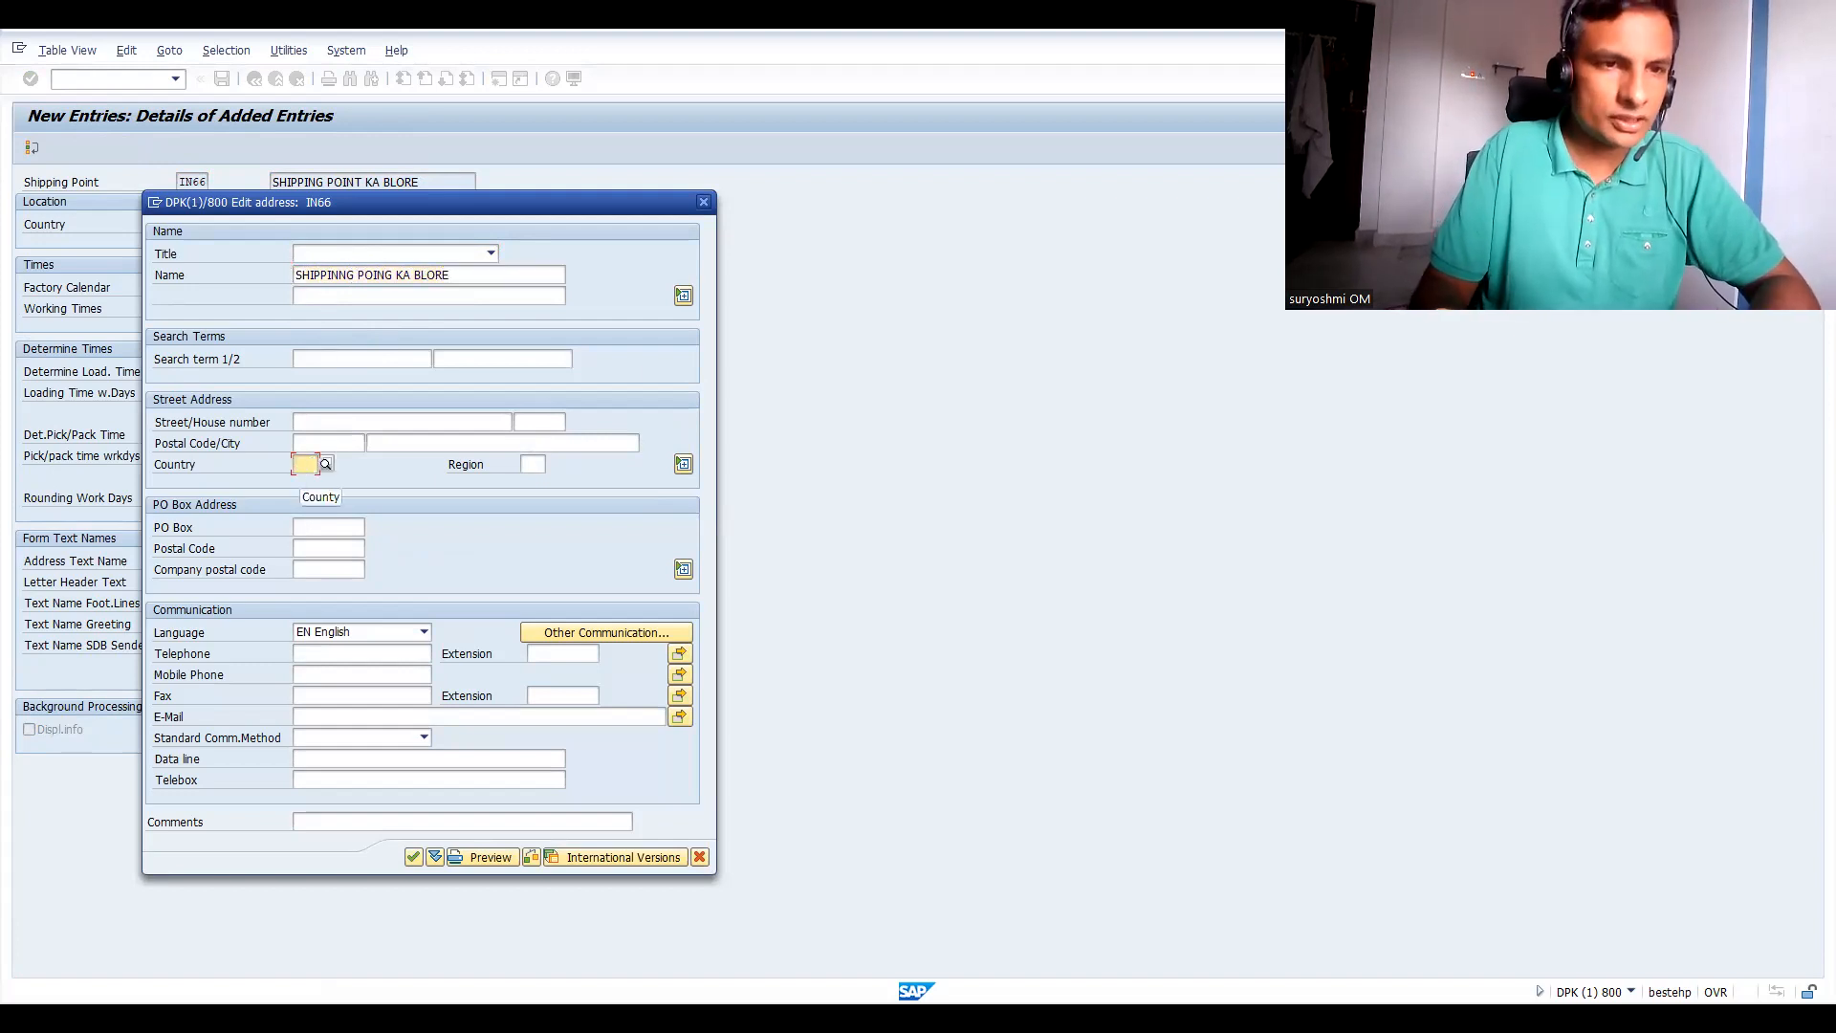
{"action": "type", "text": "K"}
{"action": "key", "text": "BackSpace"}
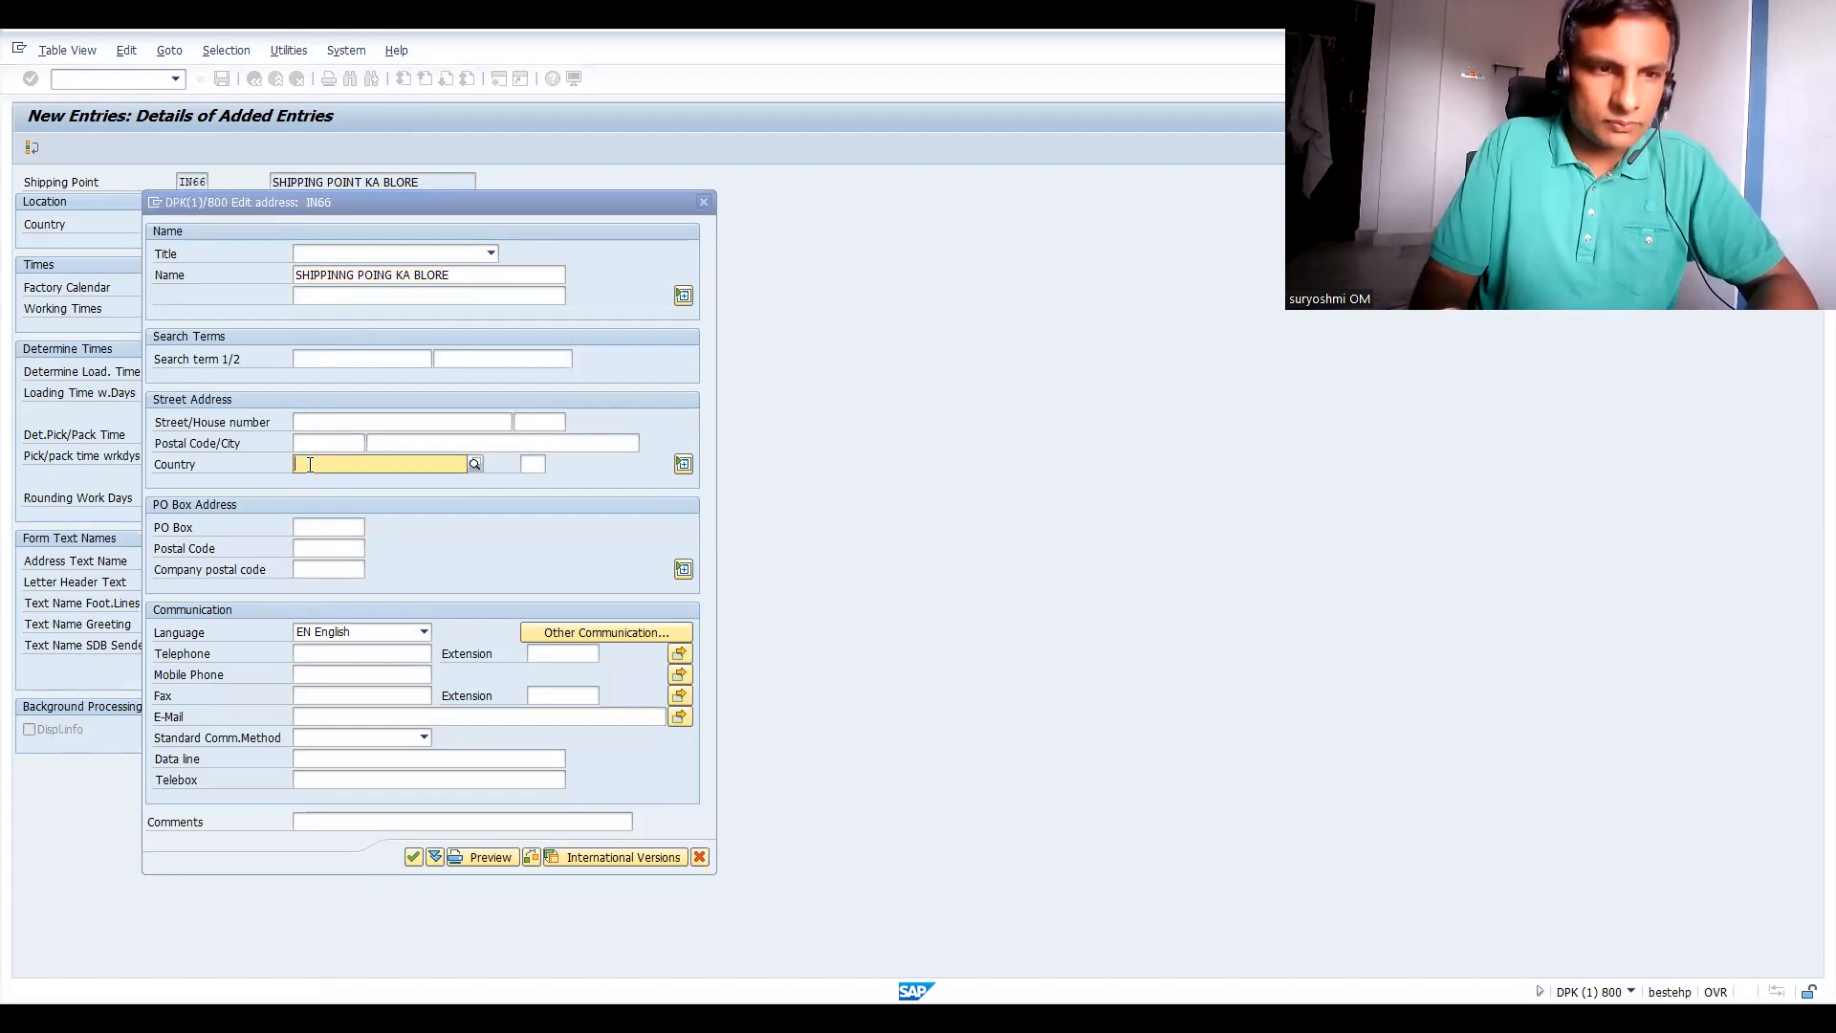
{"action": "type", "text": "IN"}
{"action": "key", "text": "Return"}
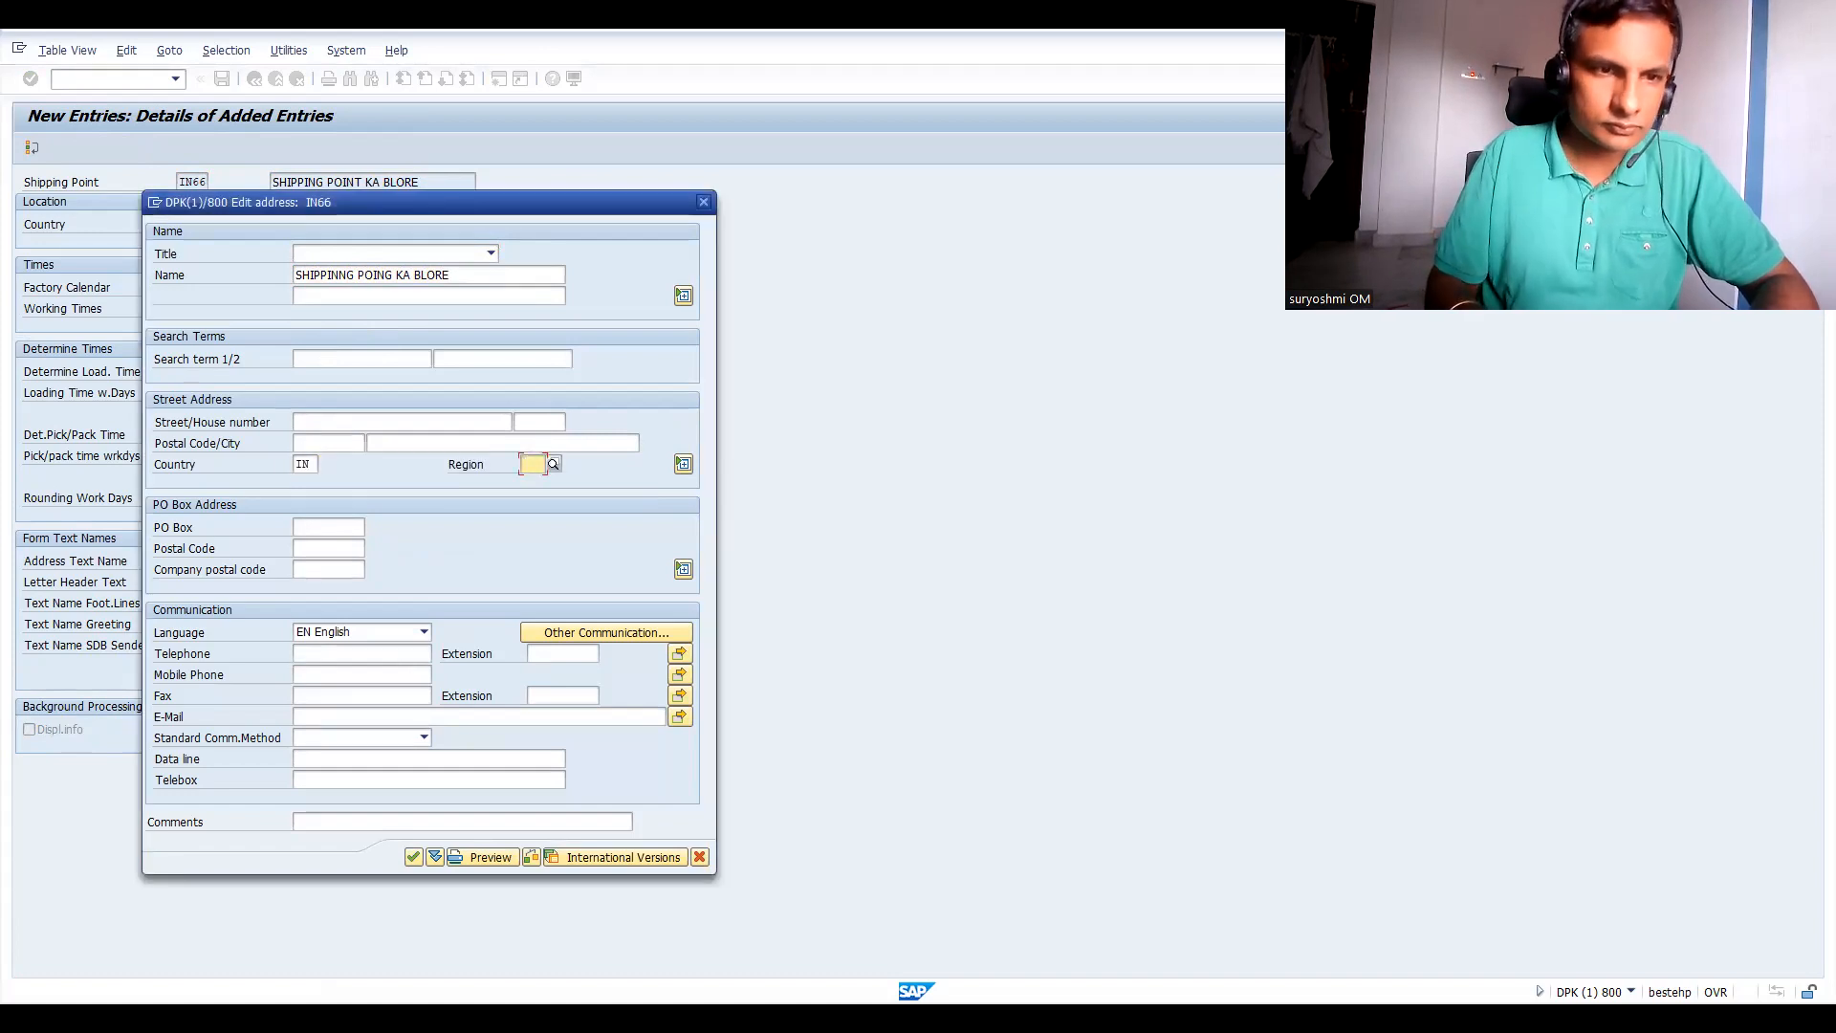
{"action": "type", "text": "10"}
Fill in the address's postal code from the suggested values and enter BANGALORE as the city.
{"action": "left_click", "coordinate": [304, 446]}
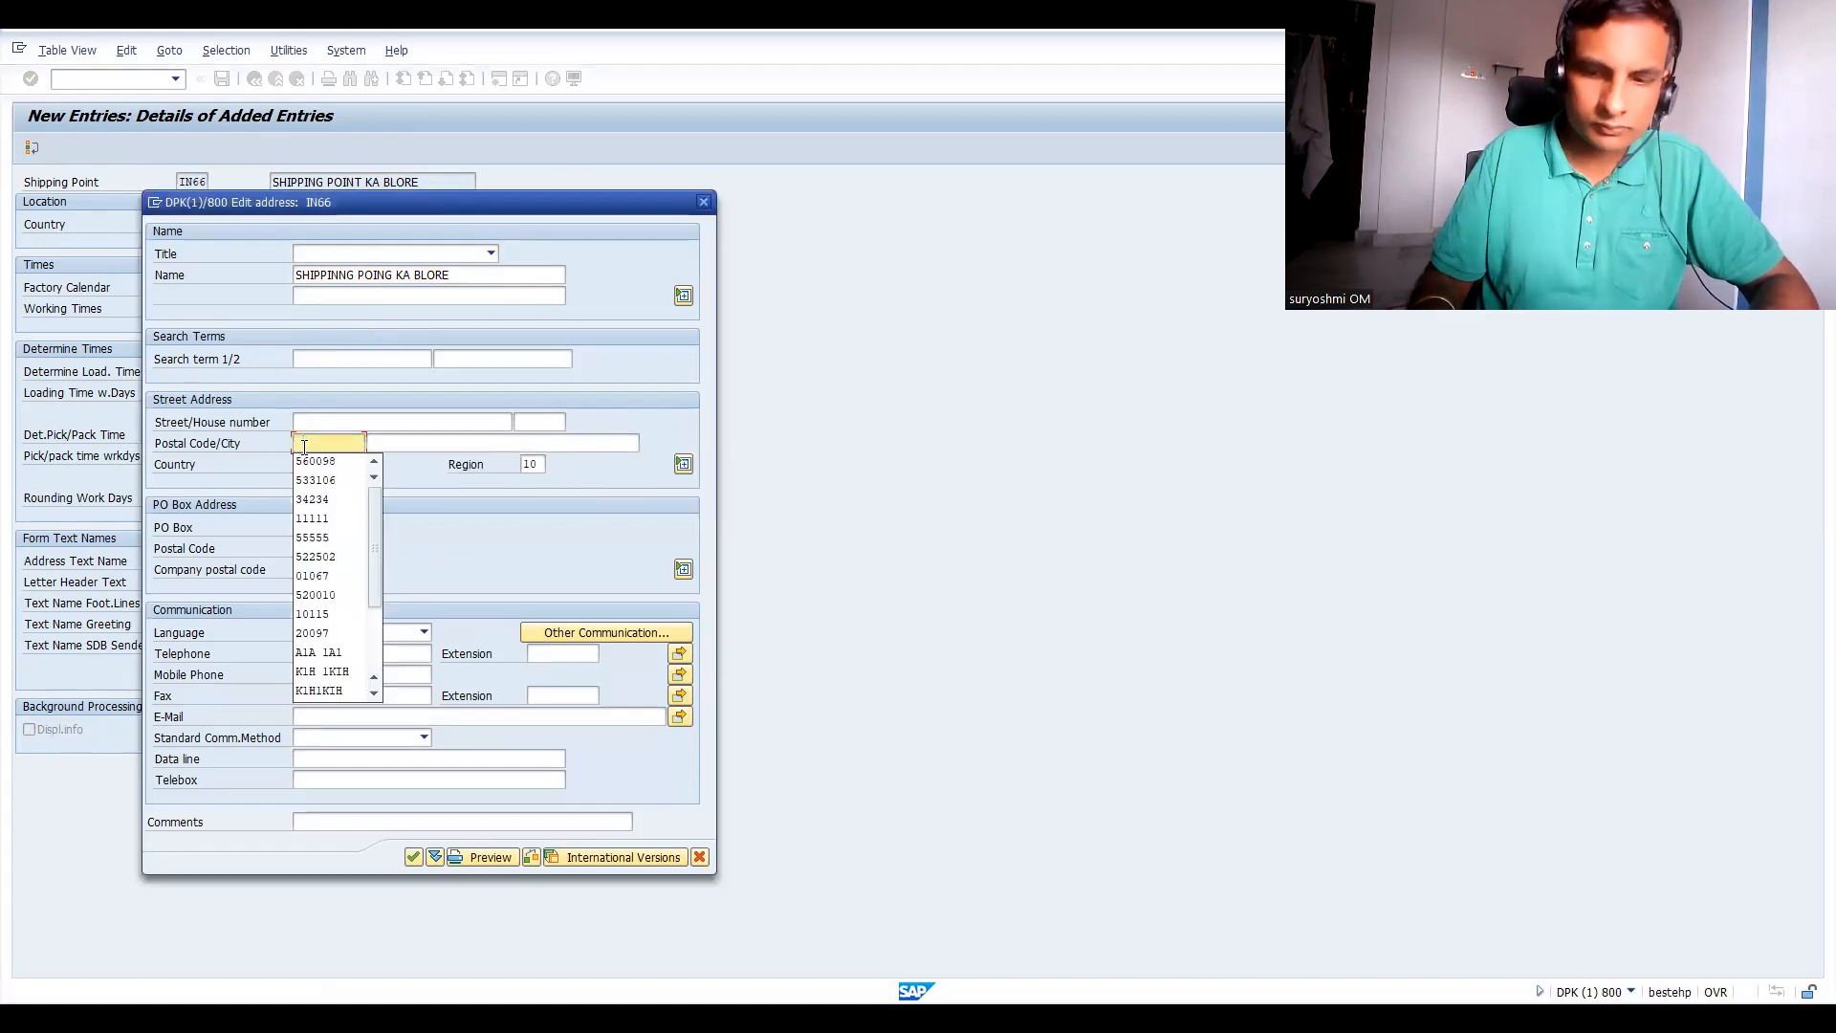
{"action": "key", "text": "Down"}
{"action": "key", "text": "Return"}
{"action": "key", "text": "Tab"}
{"action": "key", "text": "space"}
{"action": "key", "text": "Down"}
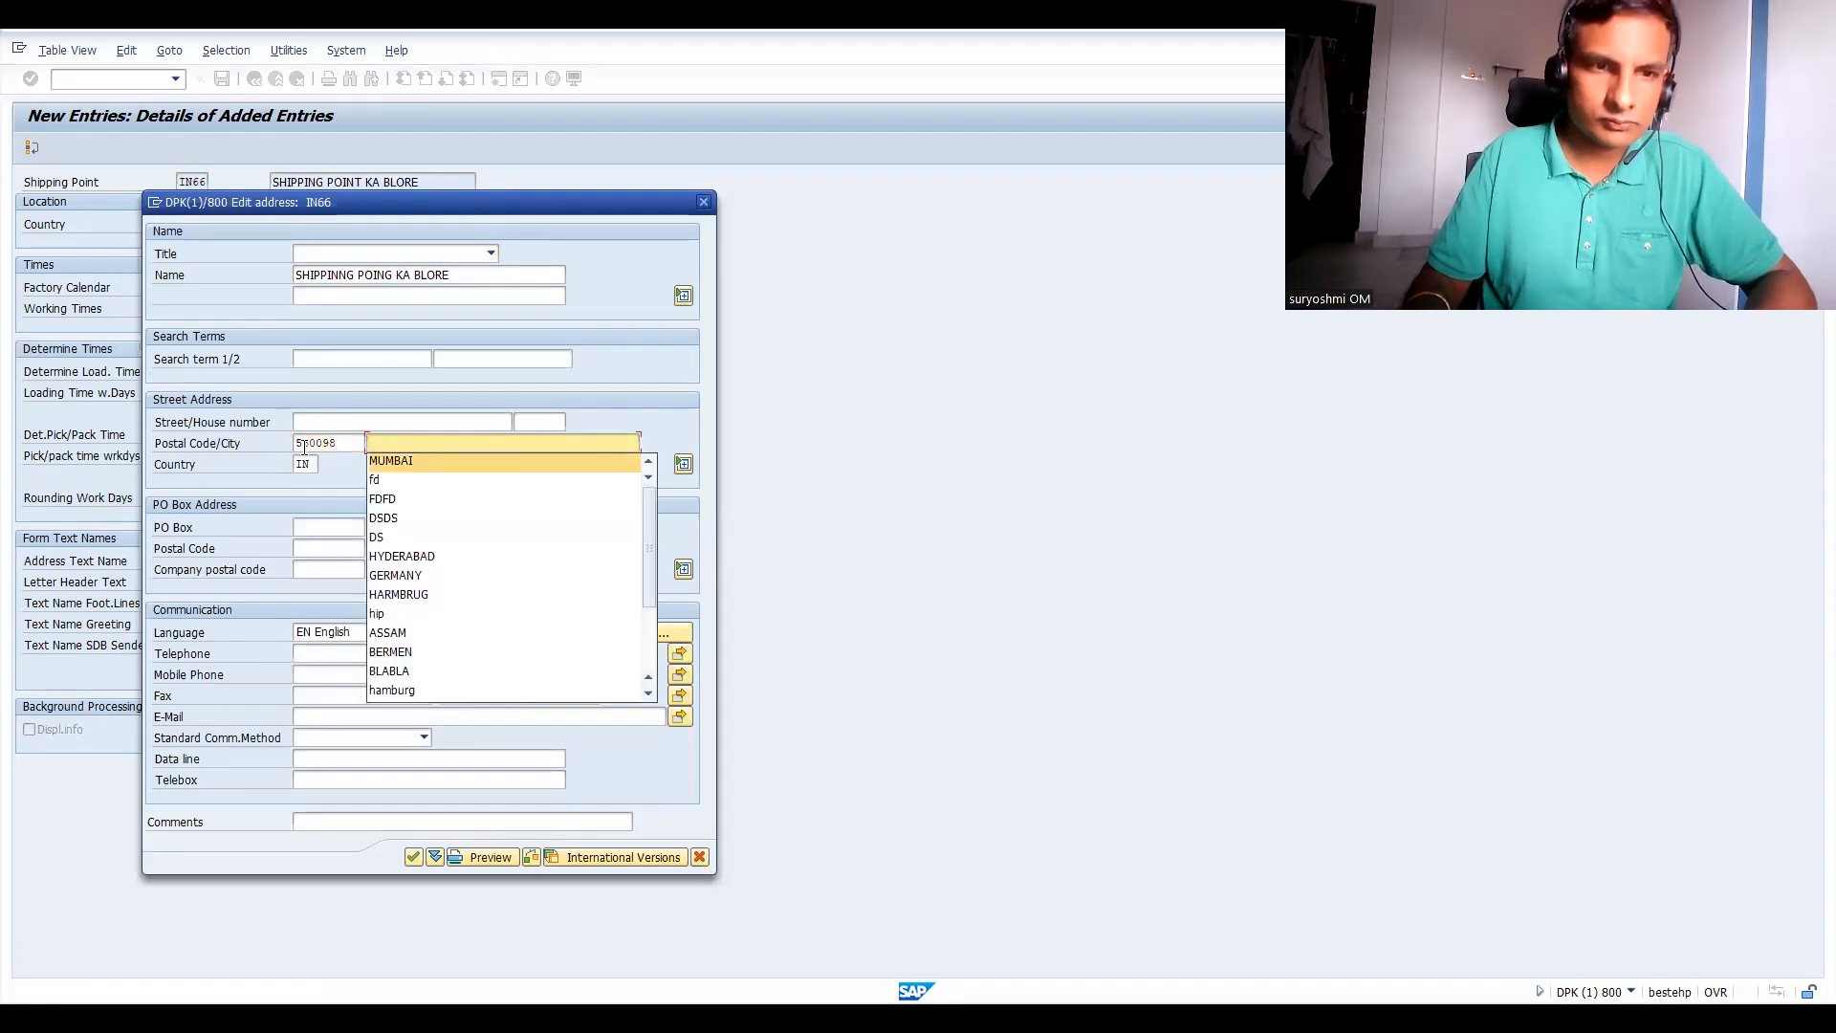
{"action": "key", "text": "Return"}
{"action": "key", "text": "BackSpace"}
{"action": "key", "text": "BackSpace"}
{"action": "key", "text": "BackSpace"}
{"action": "key", "text": "BackSpace"}
{"action": "key", "text": "BackSpace"}
{"action": "key", "text": "BackSpace"}
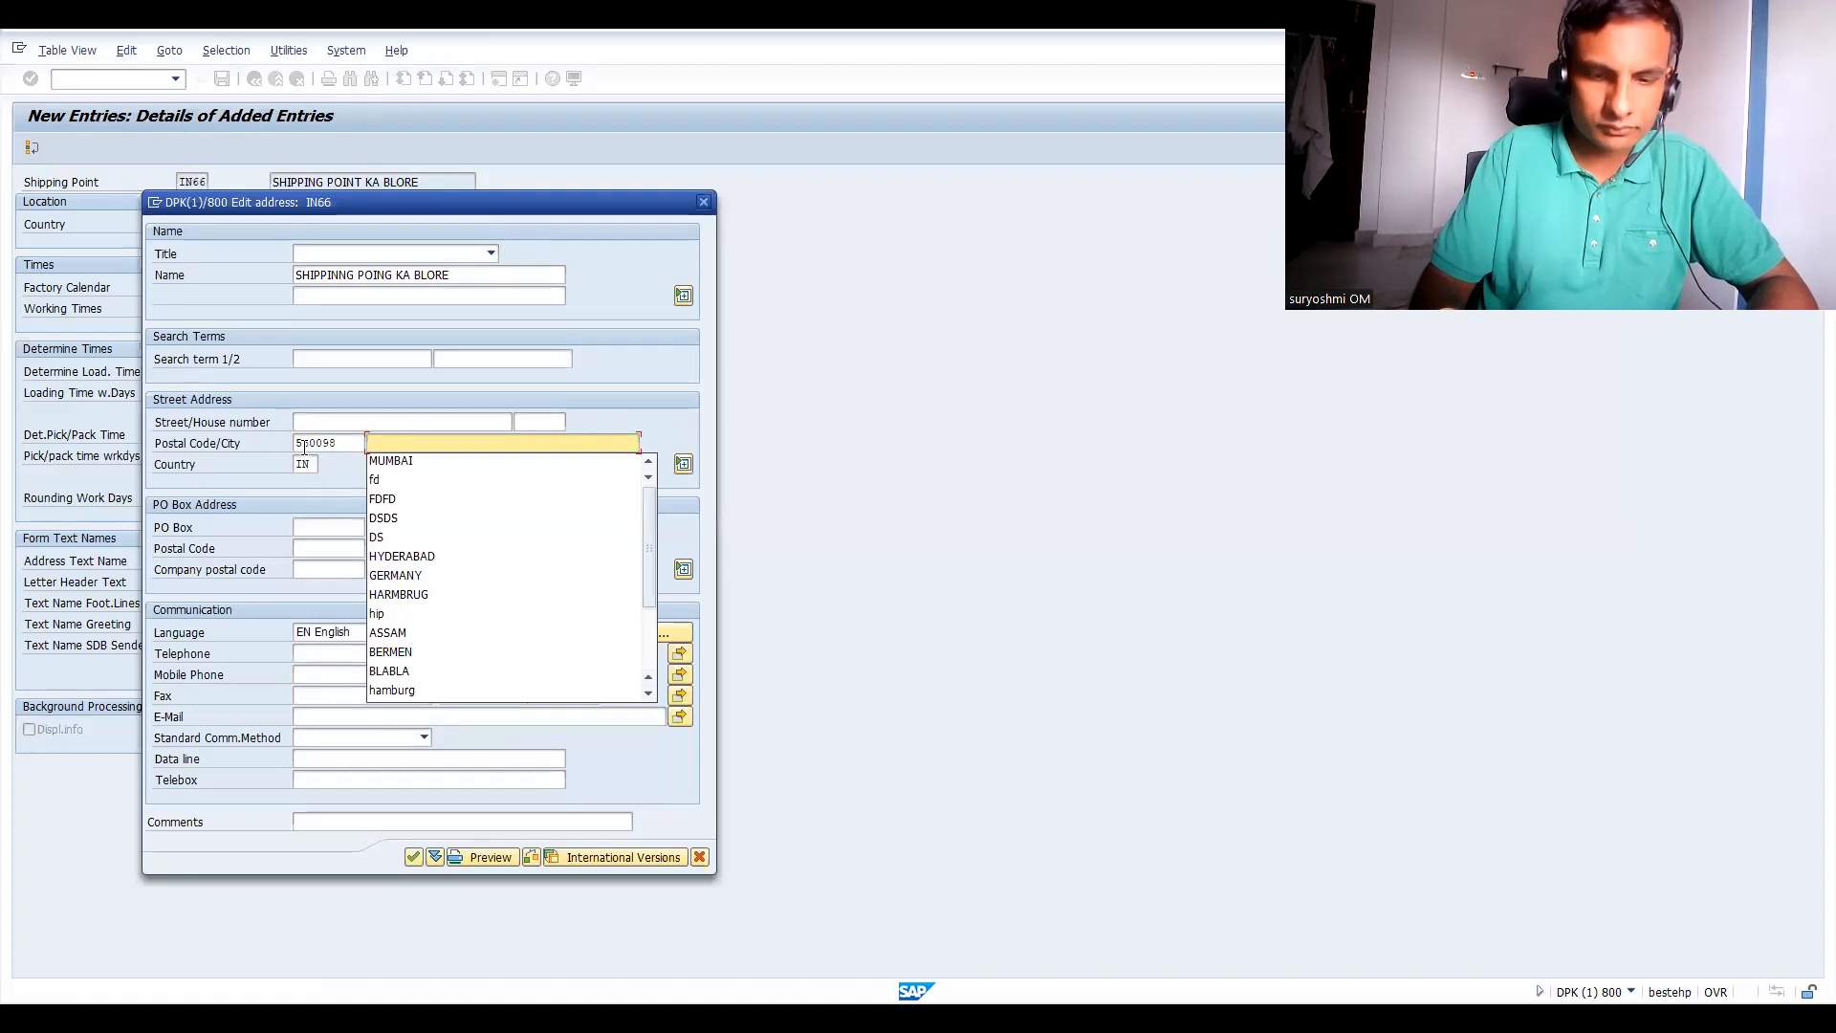
{"action": "type", "text": "BANGALORE"}
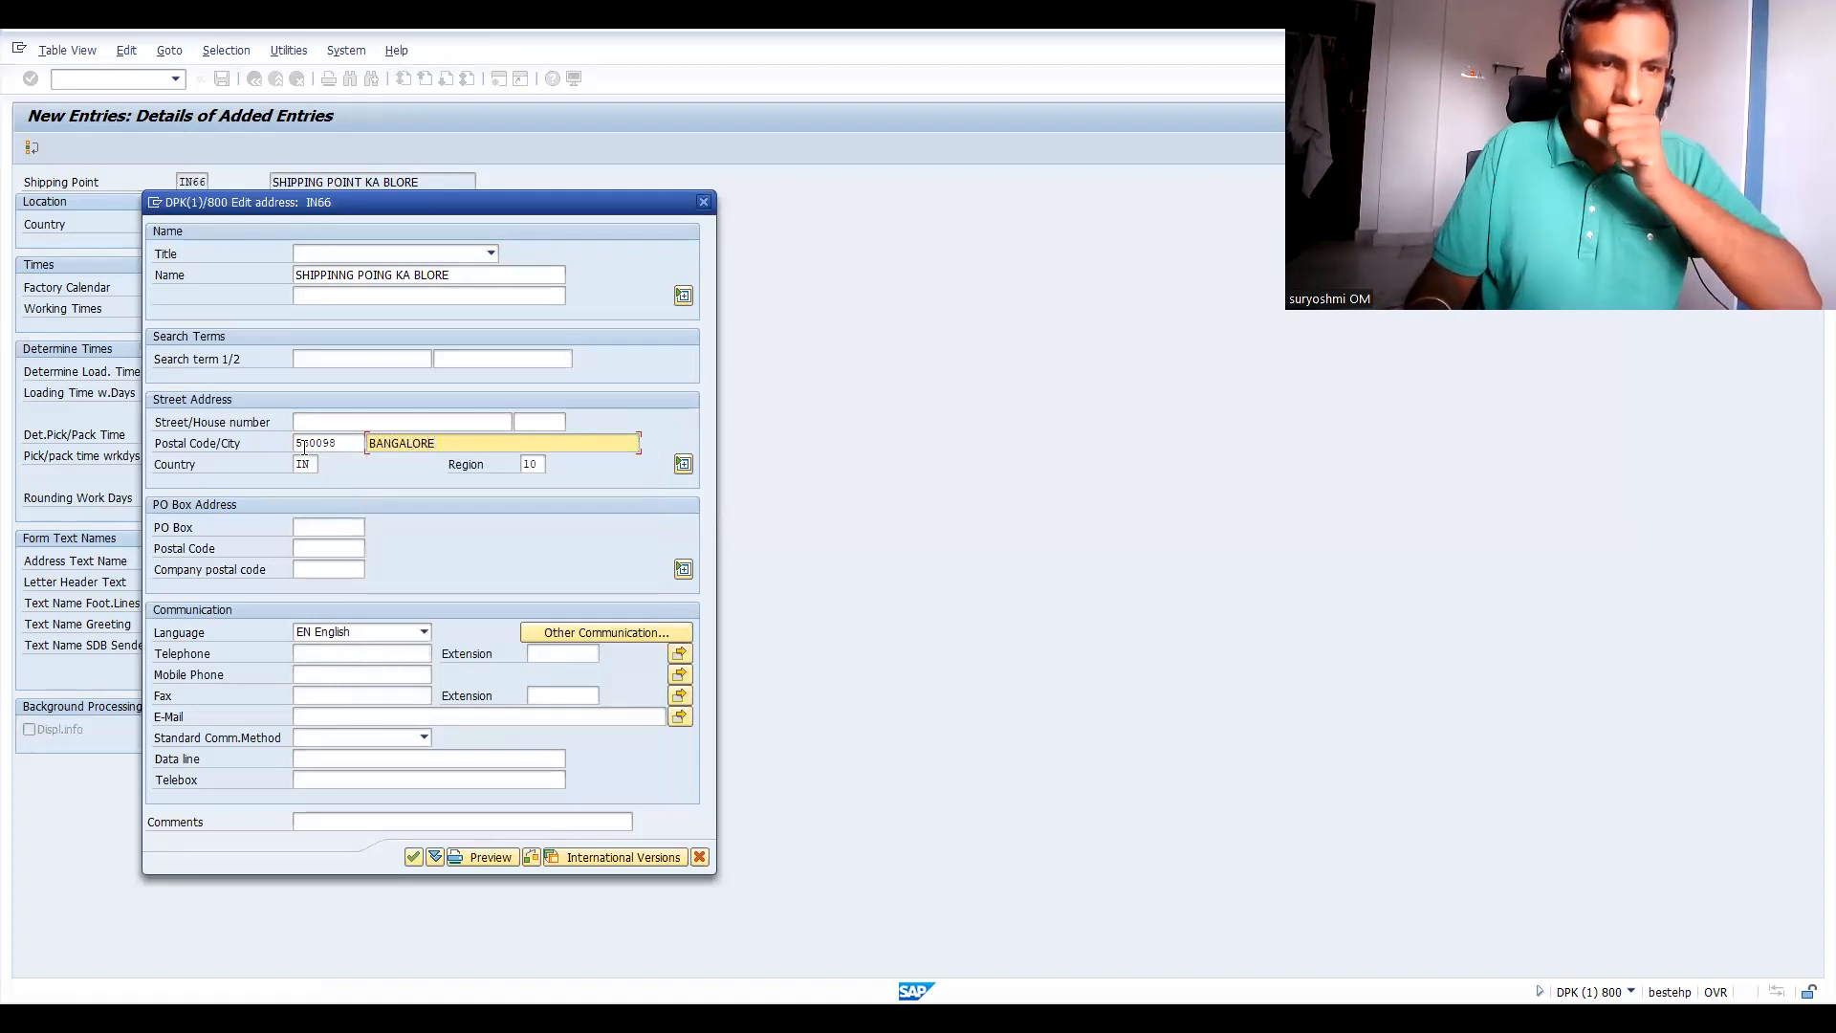
Set the first search term of the address to BHARAT and confirm the address.
{"action": "left_click", "coordinate": [328, 357]}
{"action": "key", "text": "Down"}
{"action": "key", "text": "Return"}
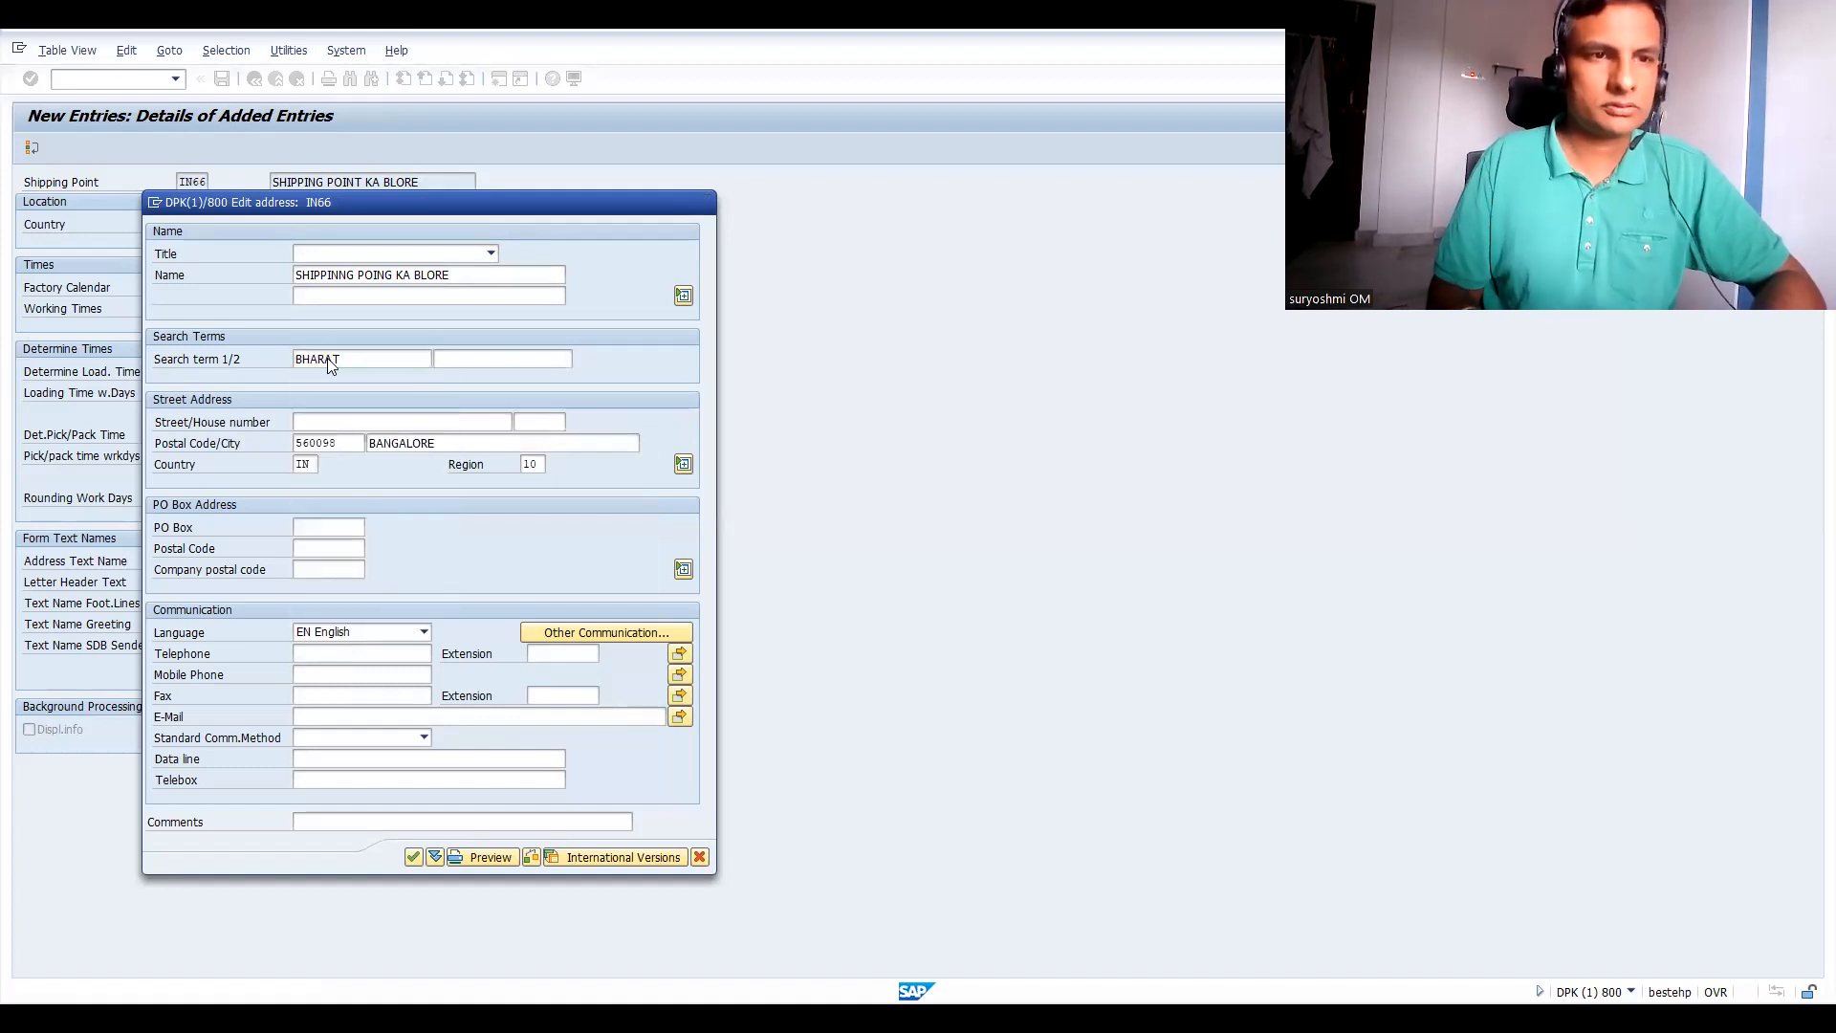
{"action": "key", "text": "Return"}
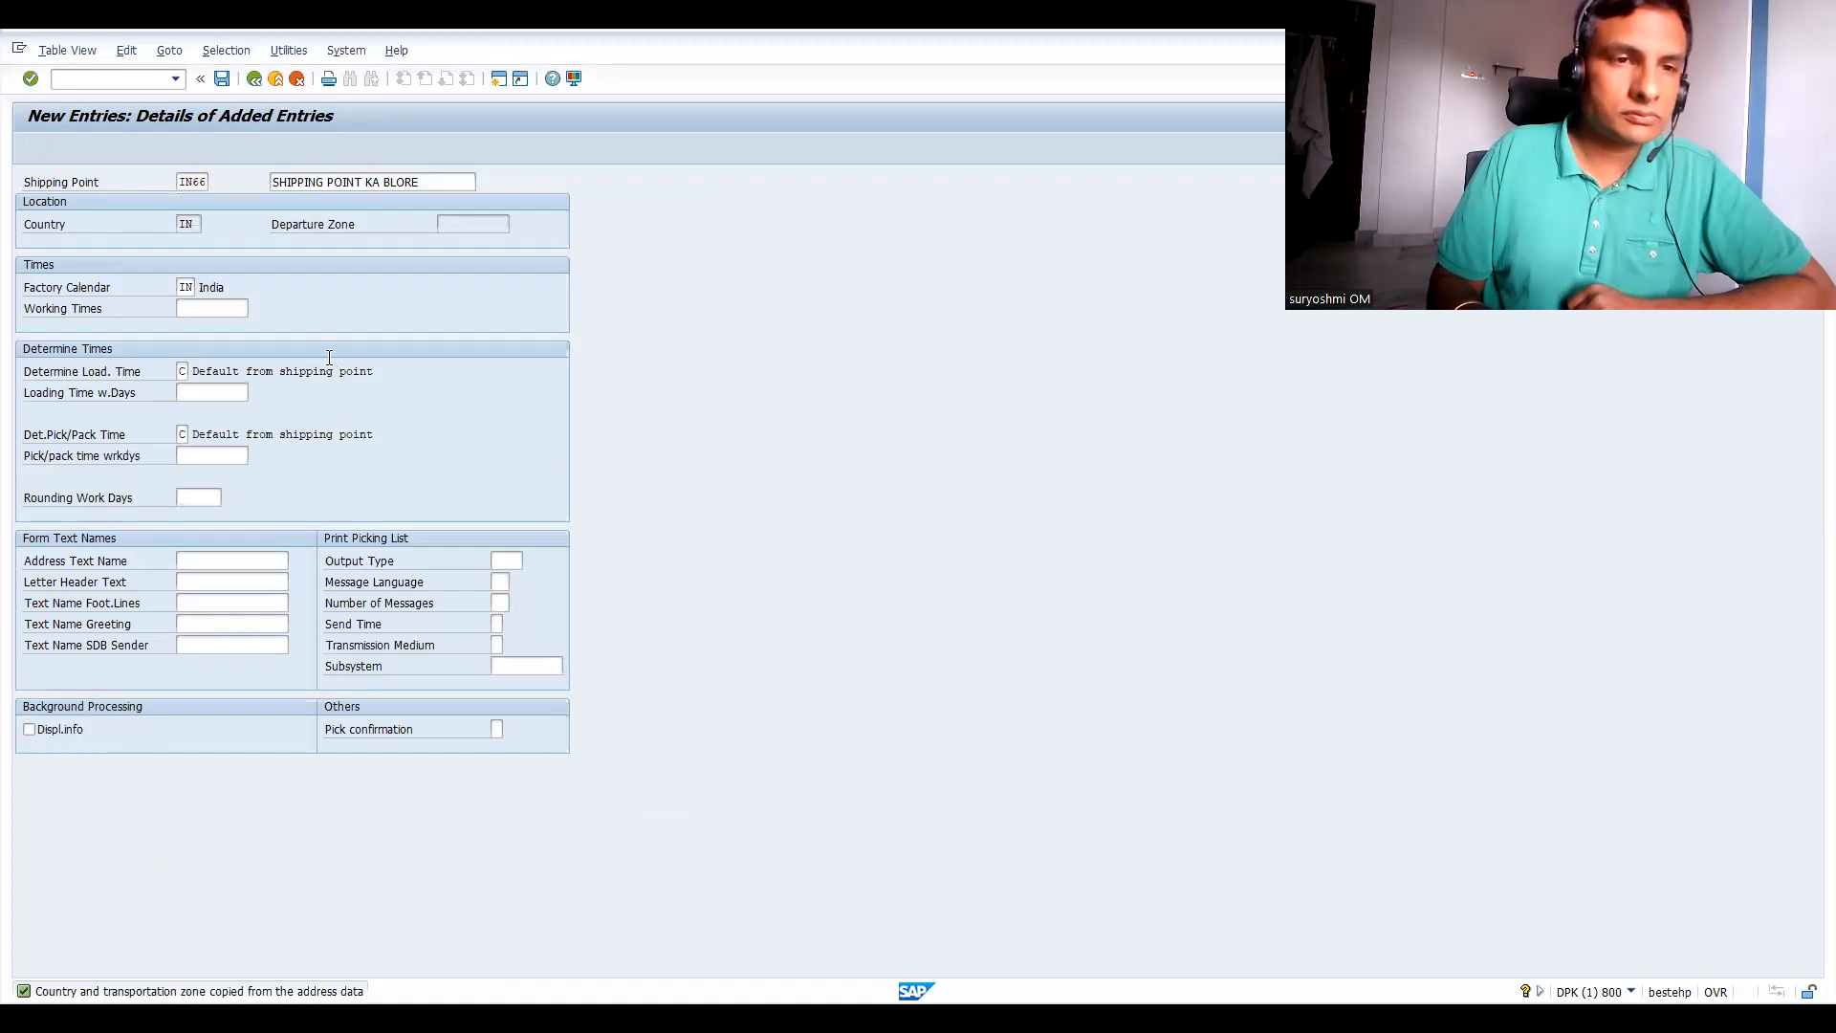
Save shipping point IN66 in the "india alive" customizing request and return to the shipping points overview.
{"action": "key", "text": "Return"}
{"action": "left_click", "coordinate": [417, 880]}
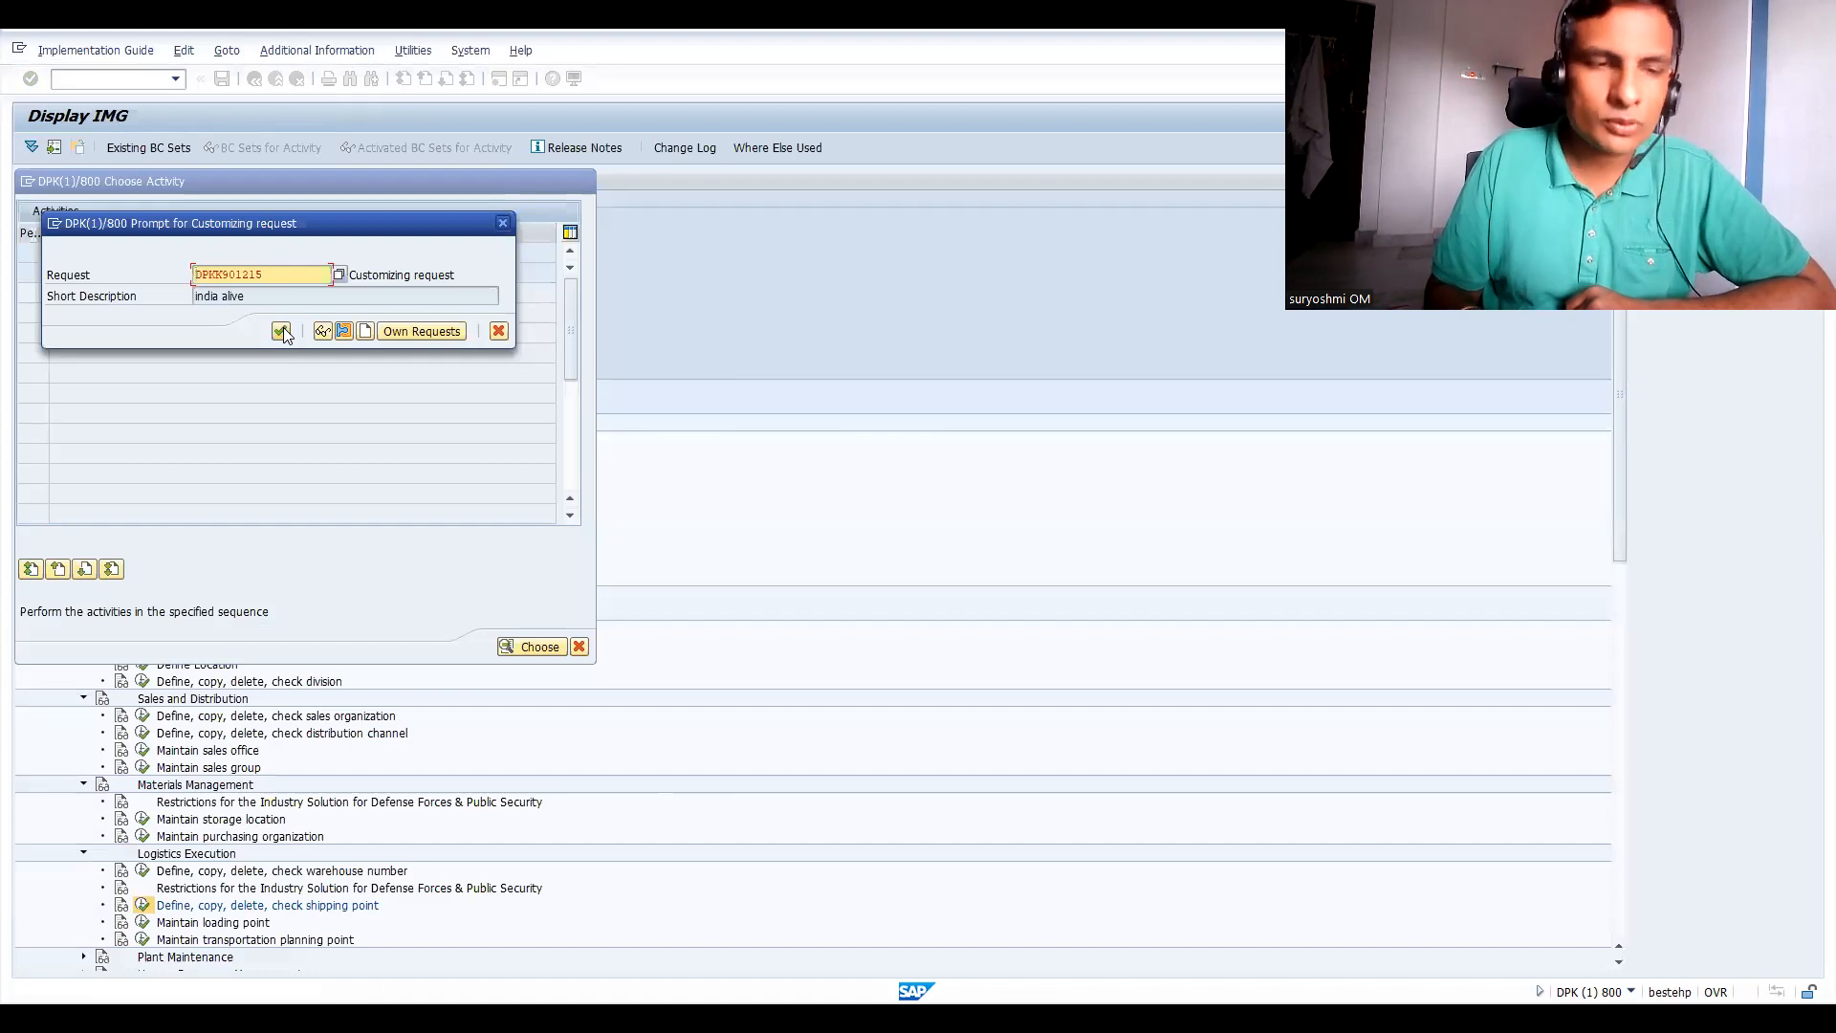
{"action": "left_click", "coordinate": [282, 329]}
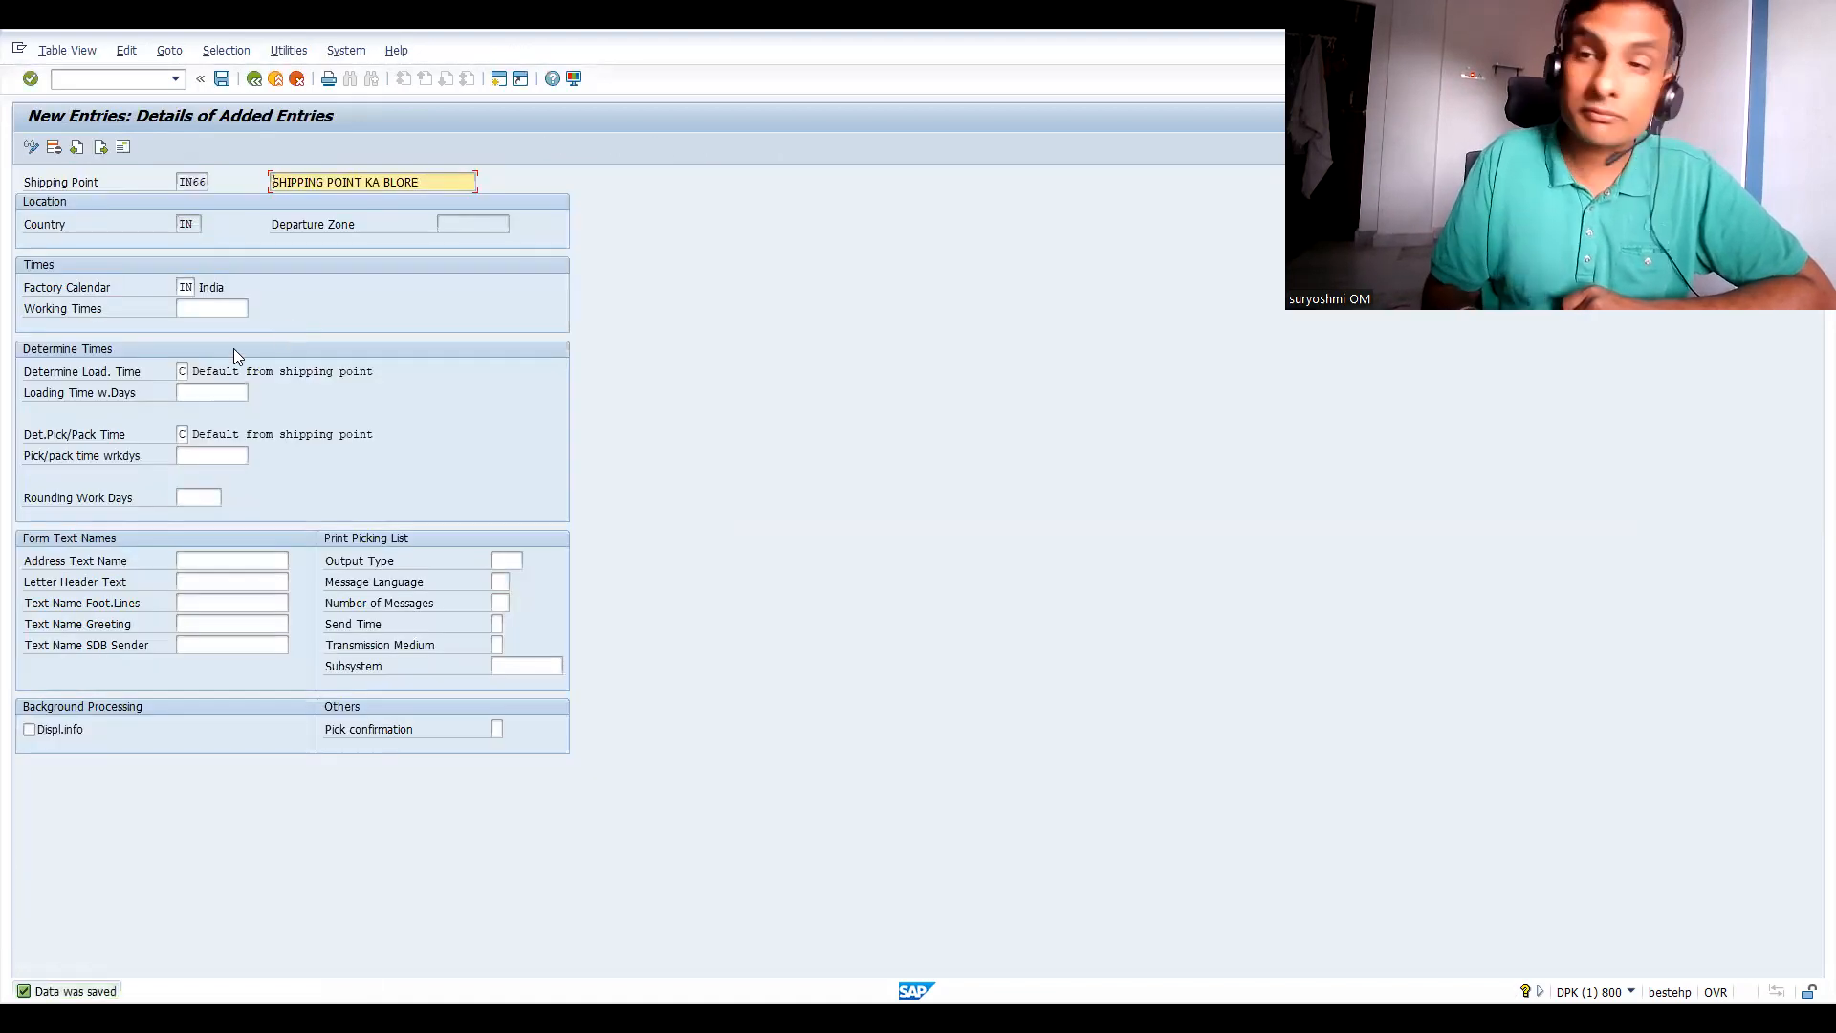
{"action": "left_click", "coordinate": [256, 79]}
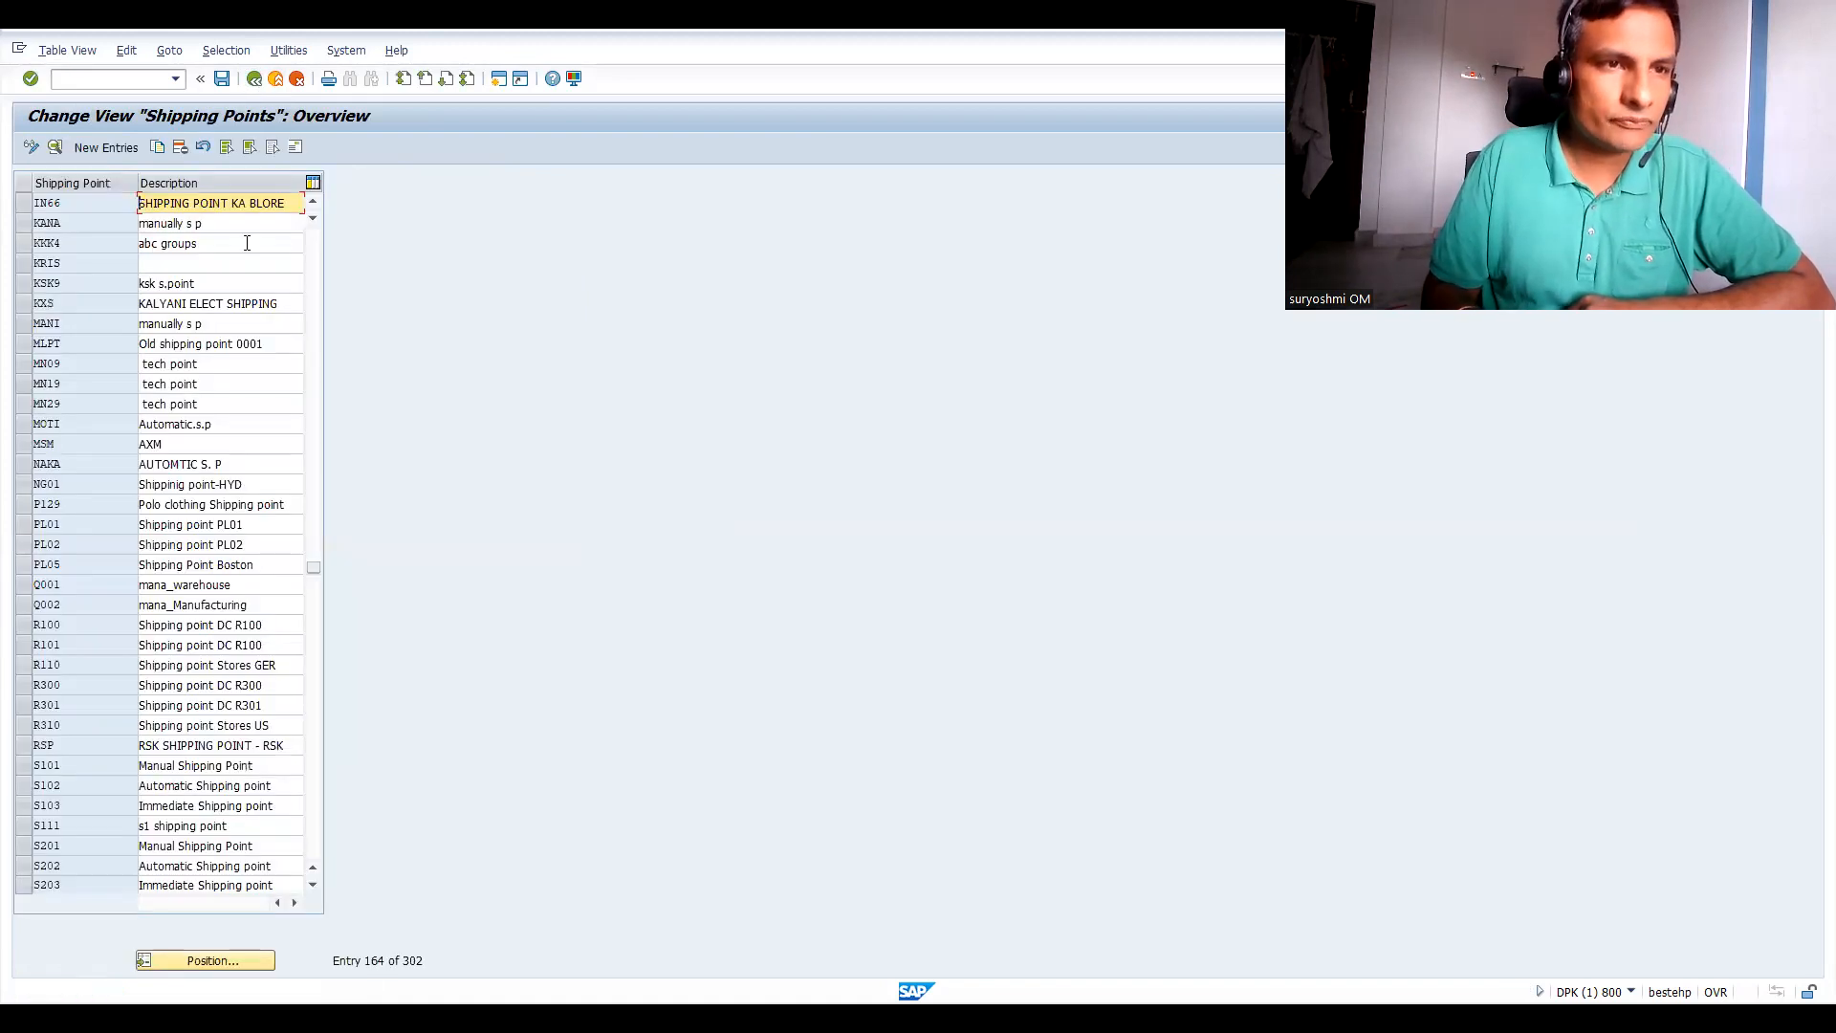
Copy shipping point IN66 as IN67 with the description "SHIPPING POINT MH MUMBAI" and open its address.
{"action": "left_click", "coordinate": [55, 203]}
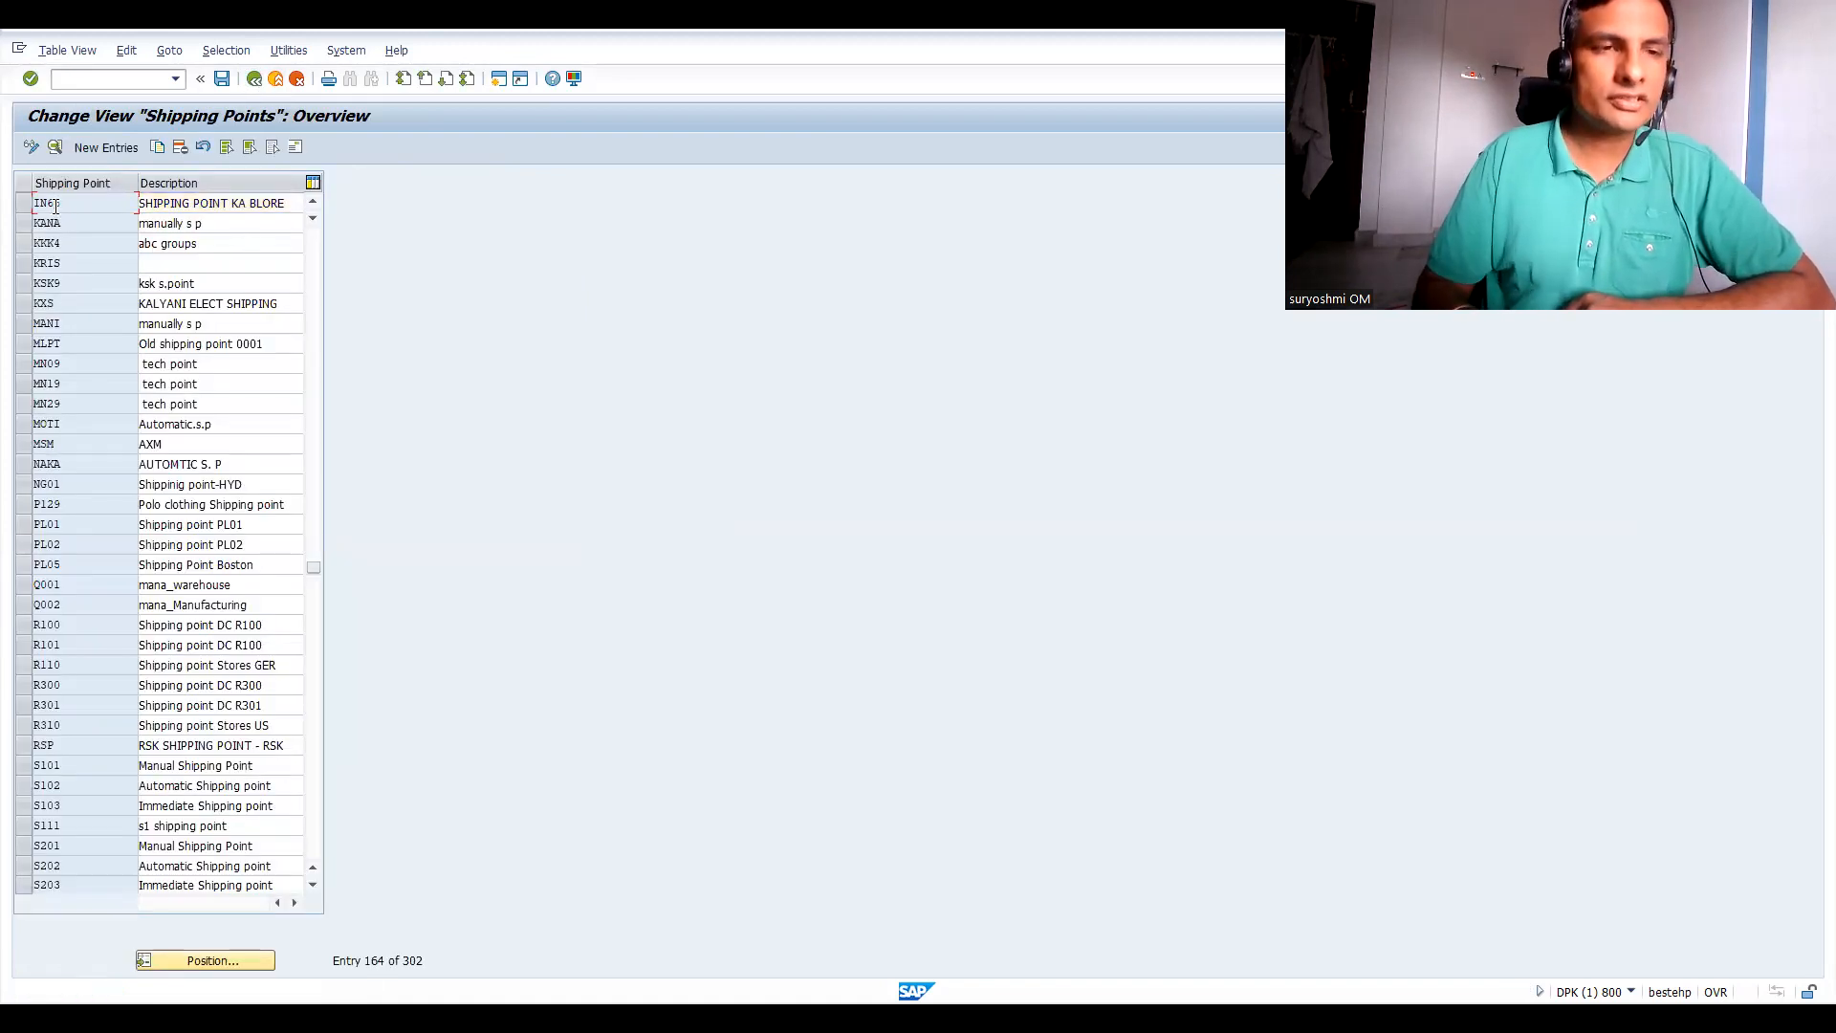
{"action": "left_click", "coordinate": [22, 203]}
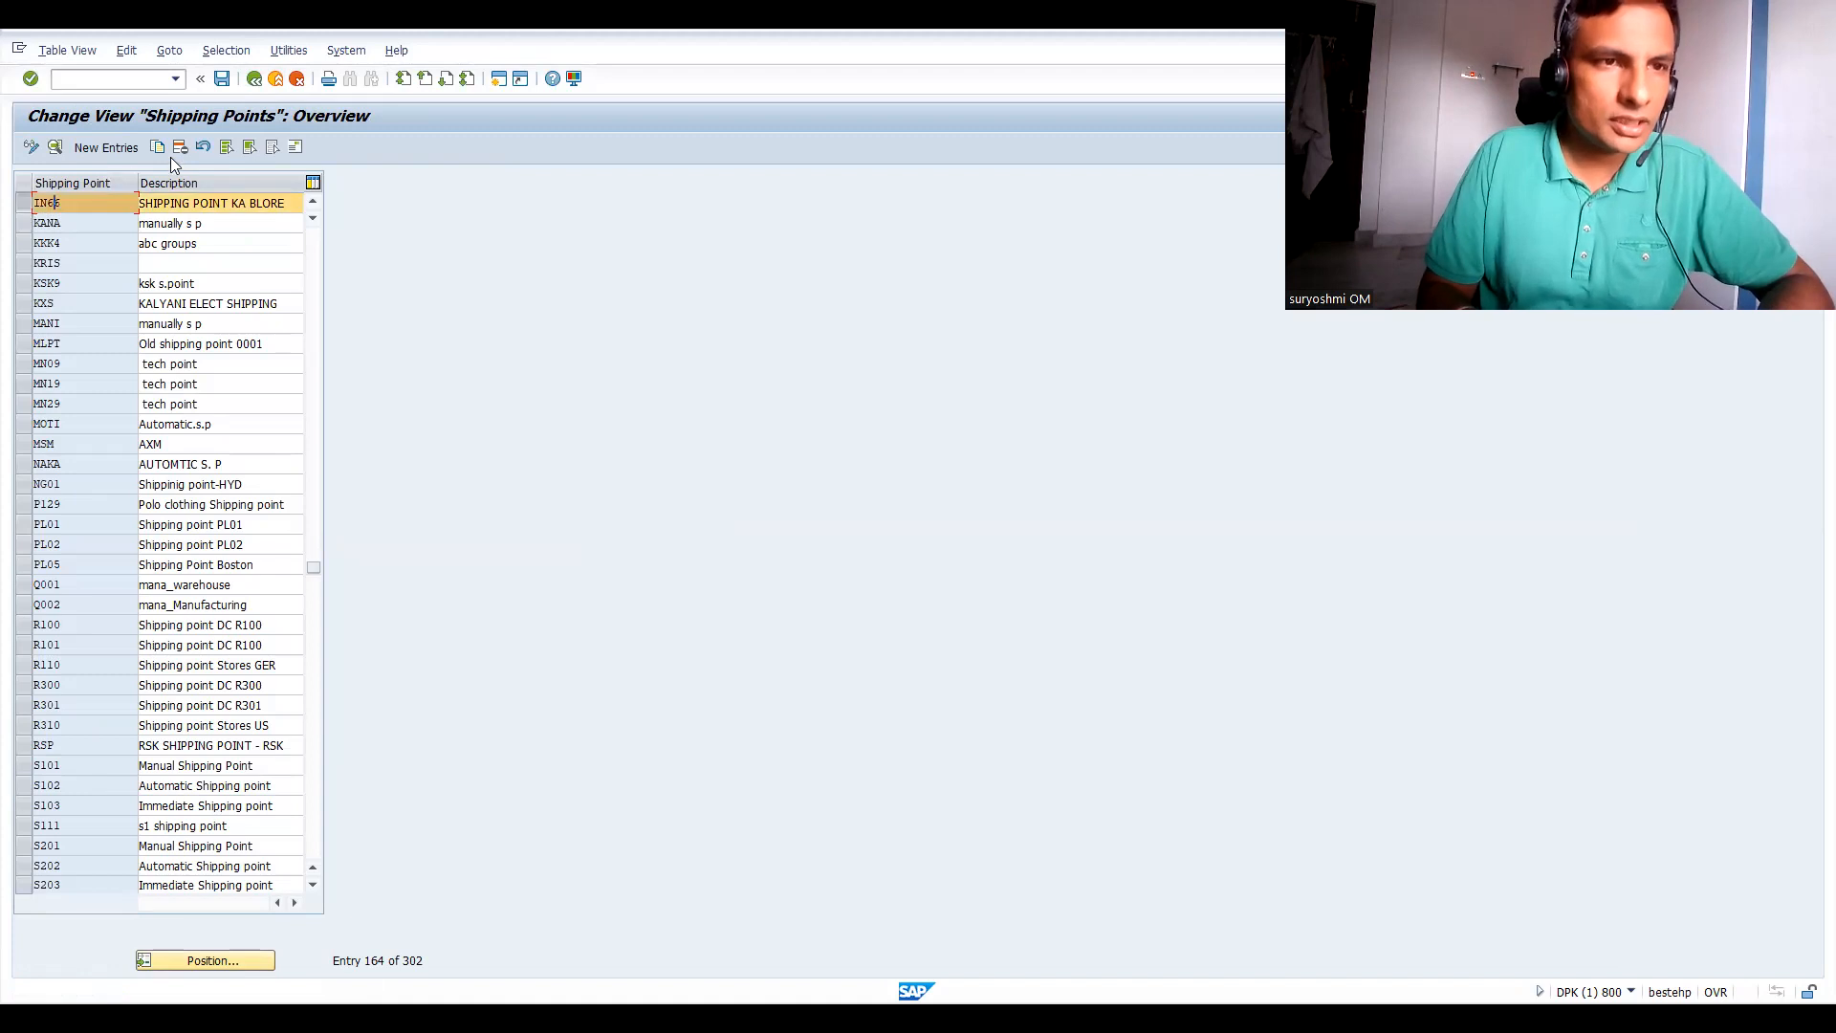
{"action": "left_click", "coordinate": [158, 149]}
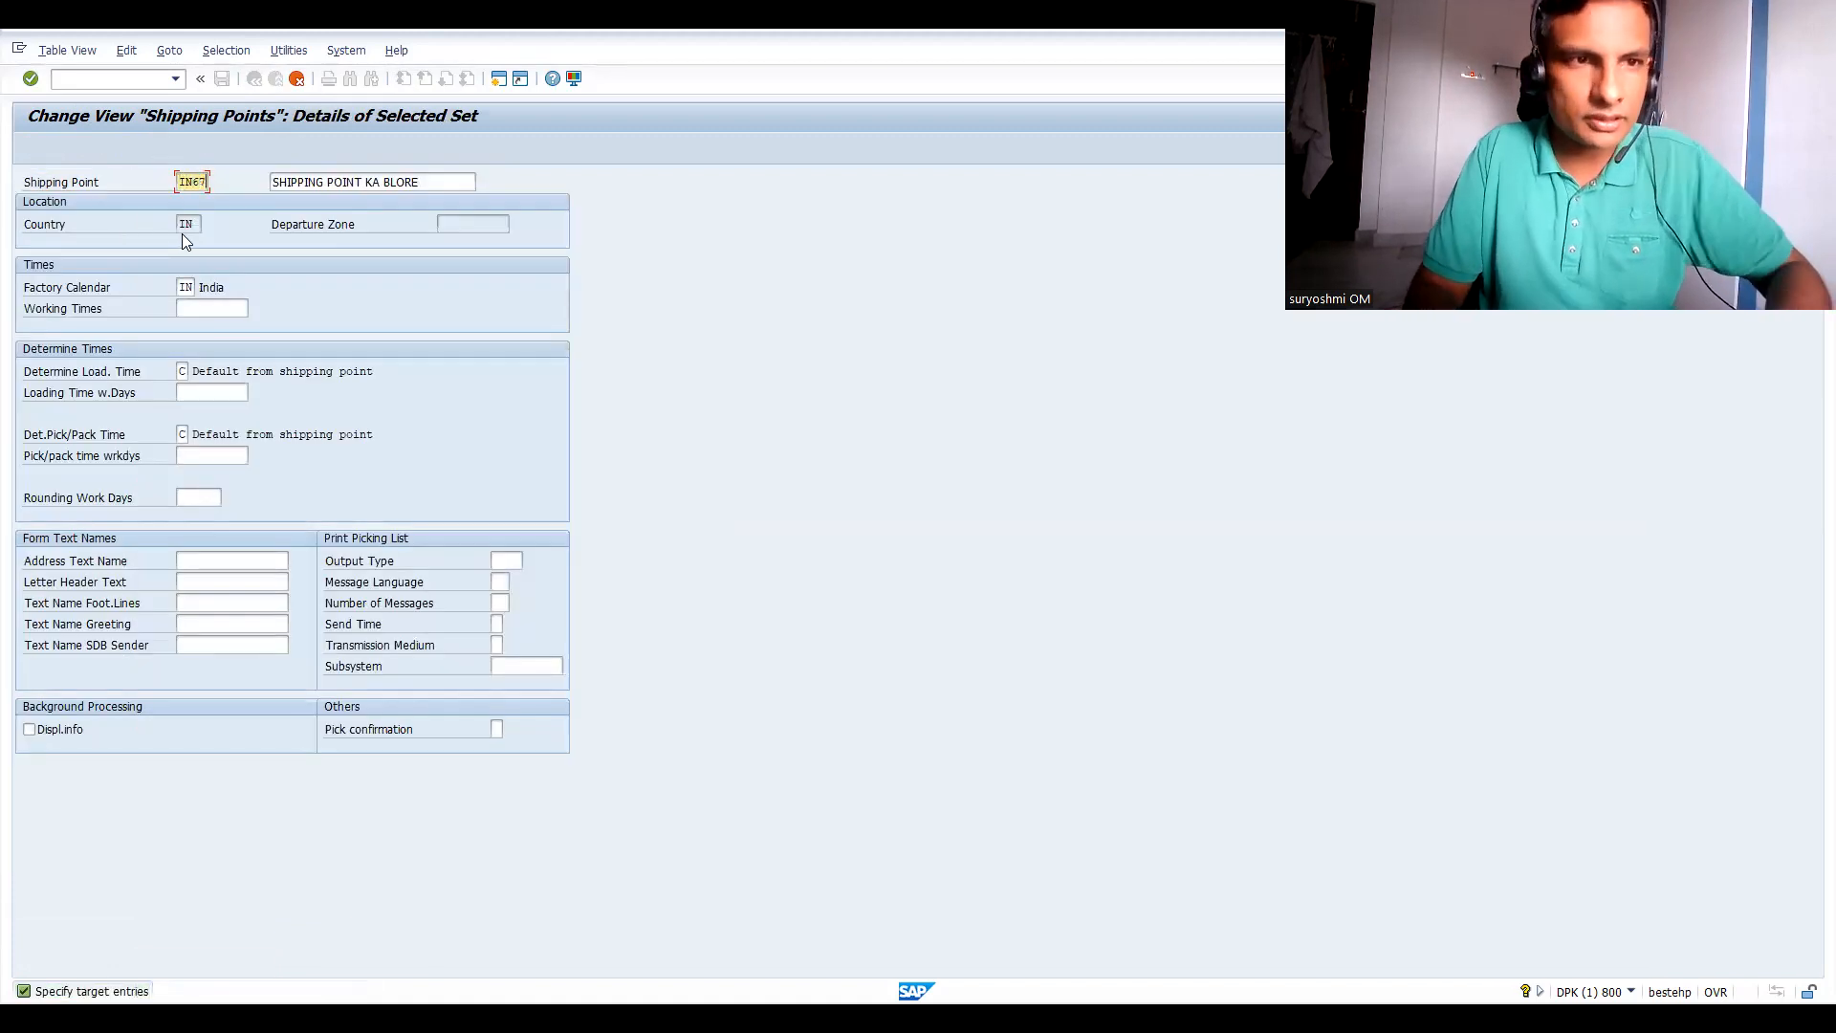
{"action": "left_click_drag", "start_coordinate": [365, 182], "coordinate": [547, 170]}
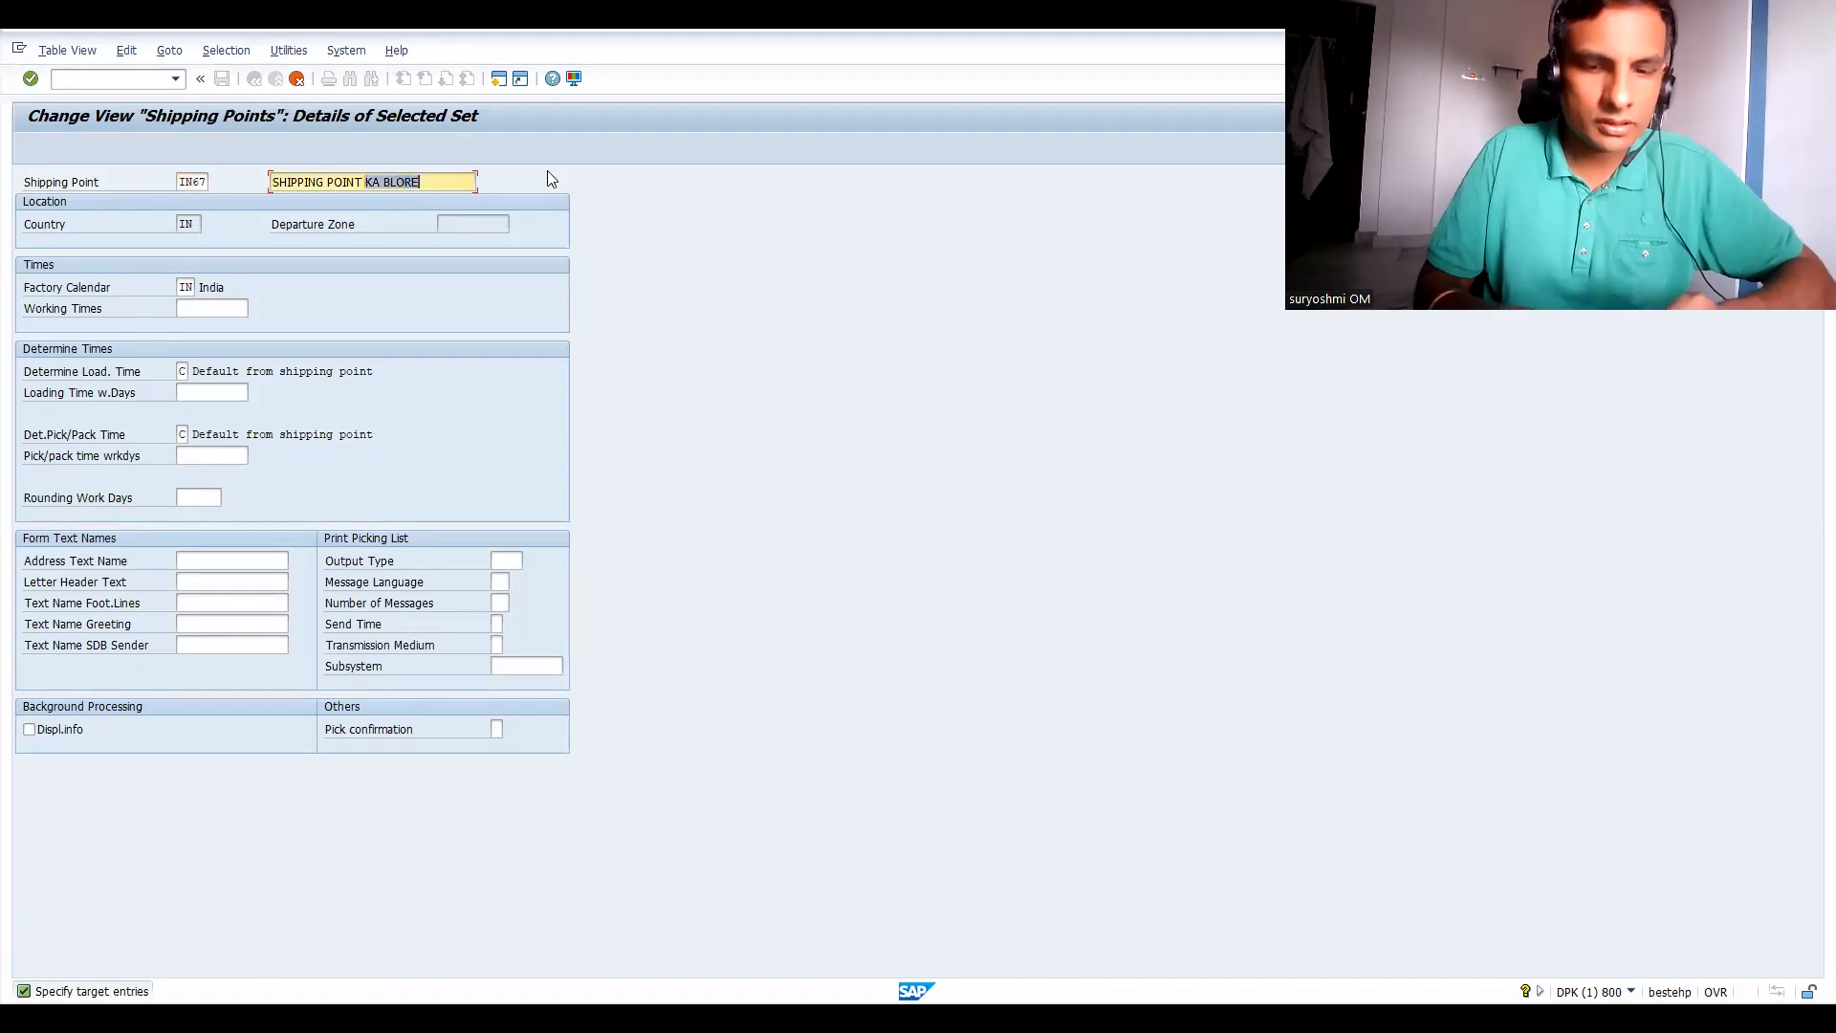
{"action": "type", "text": "MH MUMBAI"}
{"action": "key", "text": "Return"}
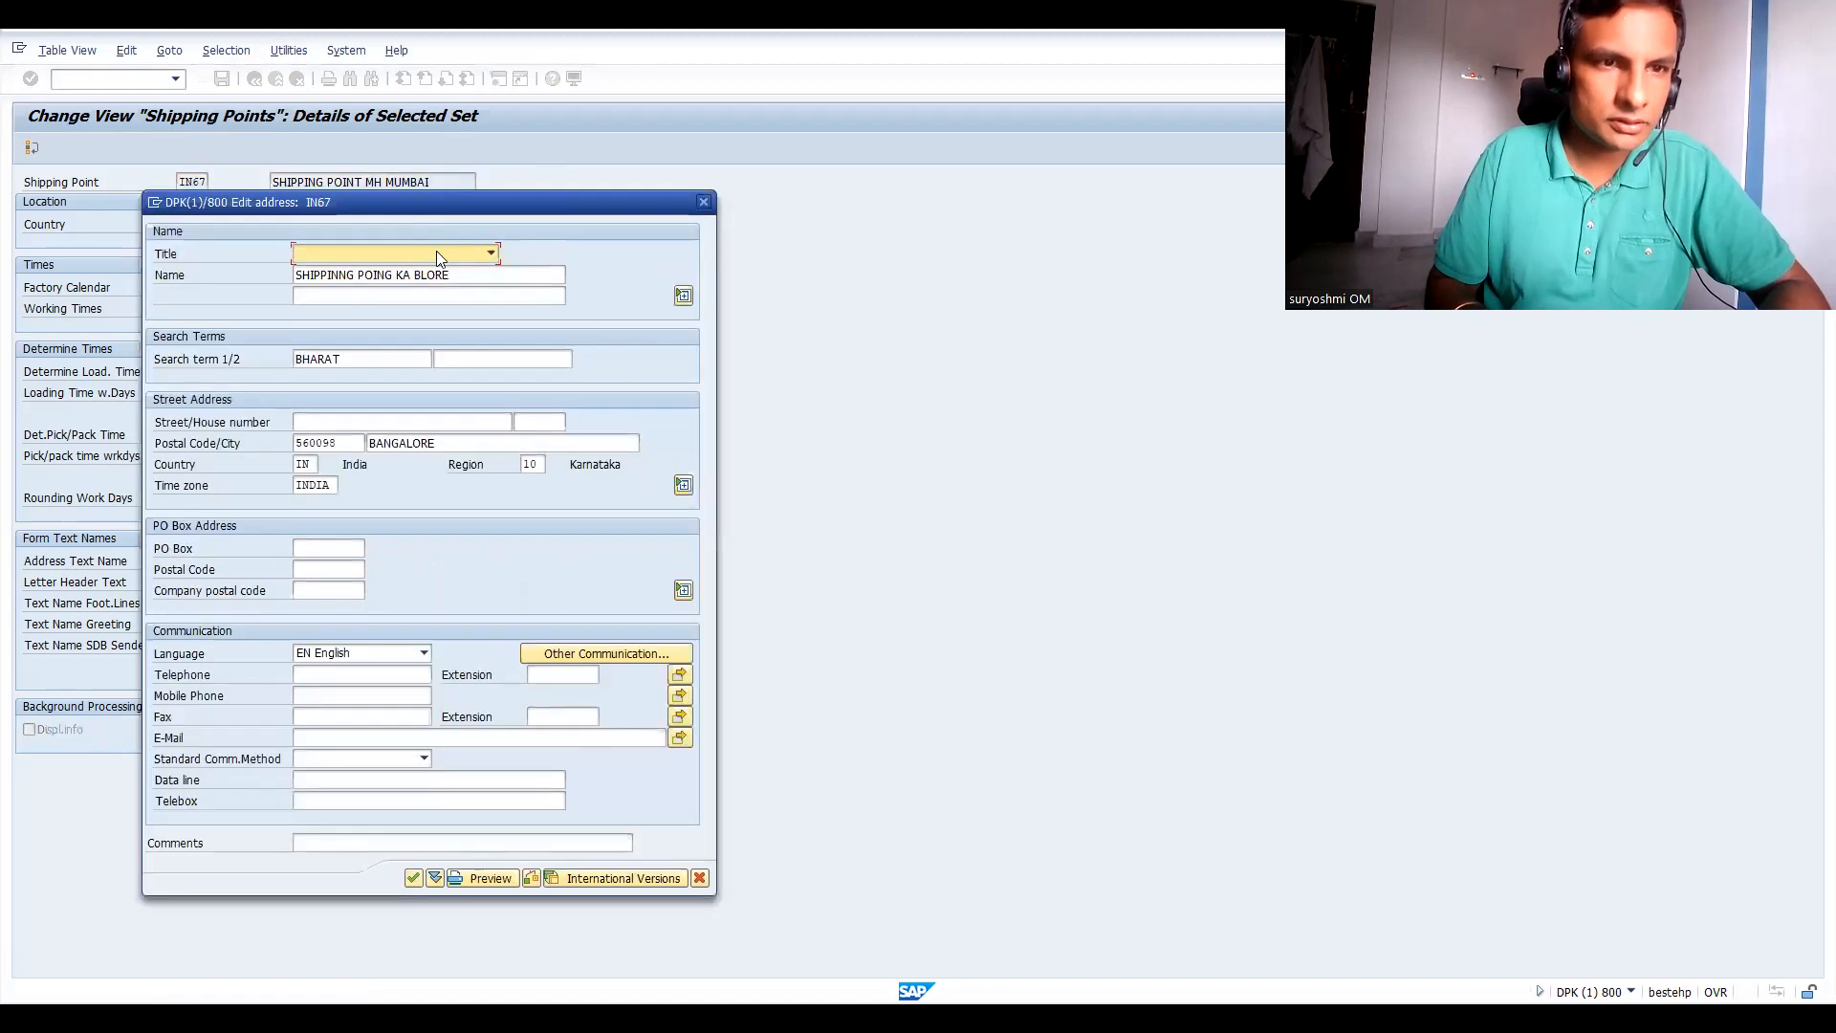
Change the IN67 address's name to "SHIPPINNG POING MH MUMBAI", replace its postal code and set the city to MUMBAI.
{"action": "left_click_drag", "start_coordinate": [395, 276], "coordinate": [585, 287]}
{"action": "type", "text": "MH MUMBAI"}
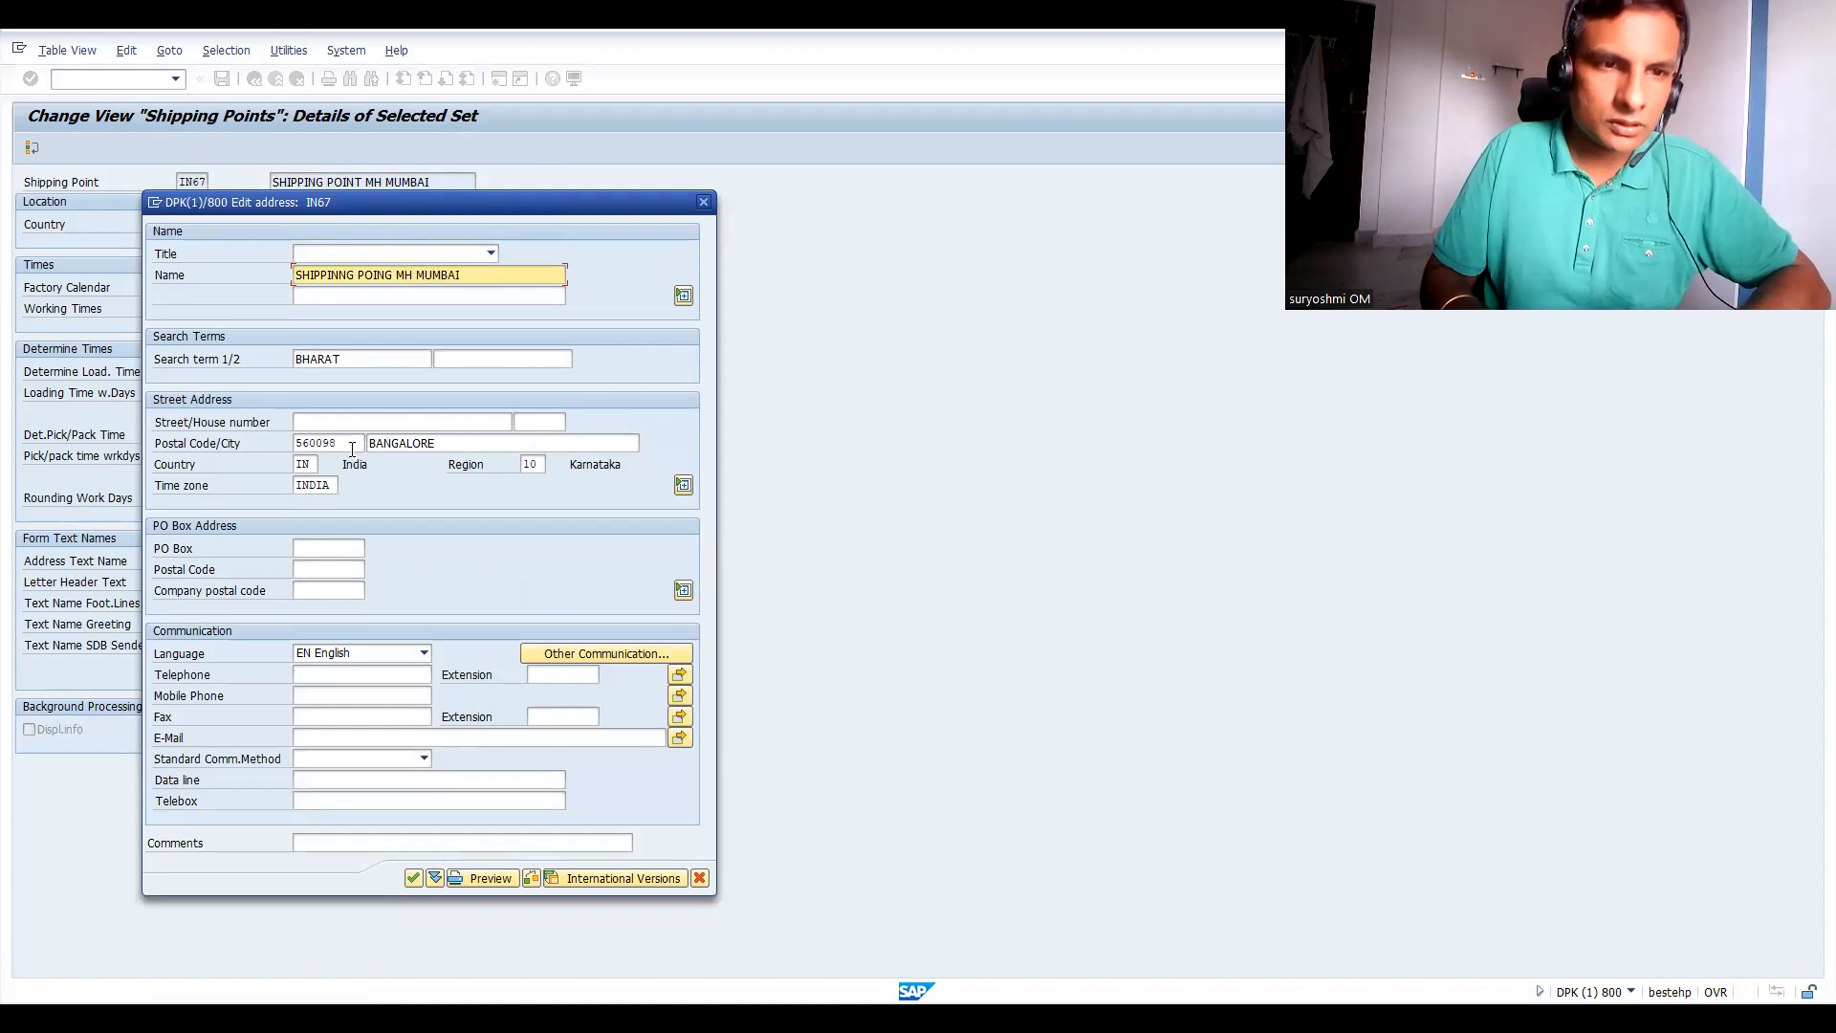
{"action": "left_click_drag", "start_coordinate": [346, 443], "coordinate": [292, 444]}
{"action": "type", "text": "232323"}
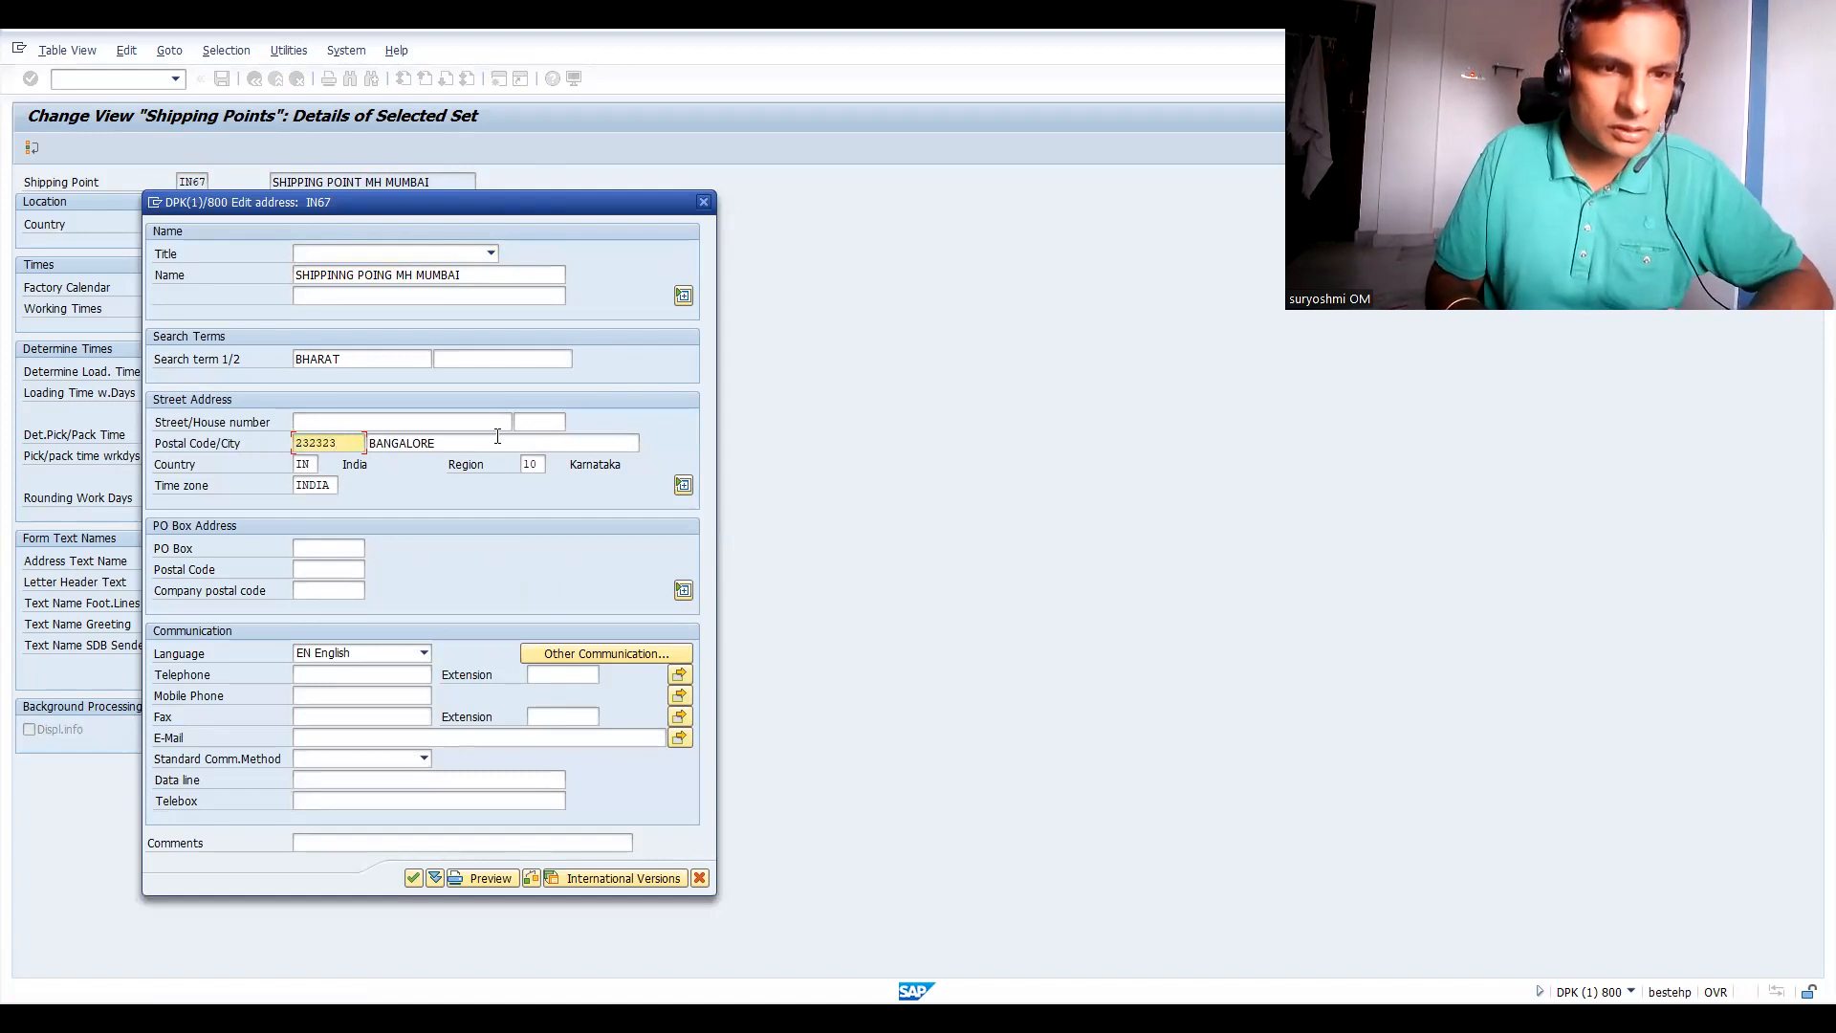
{"action": "left_click_drag", "start_coordinate": [486, 440], "coordinate": [379, 448]}
{"action": "key", "text": "BackSpace"}
{"action": "key", "text": "BackSpace"}
{"action": "type", "text": "MUMBAI"}
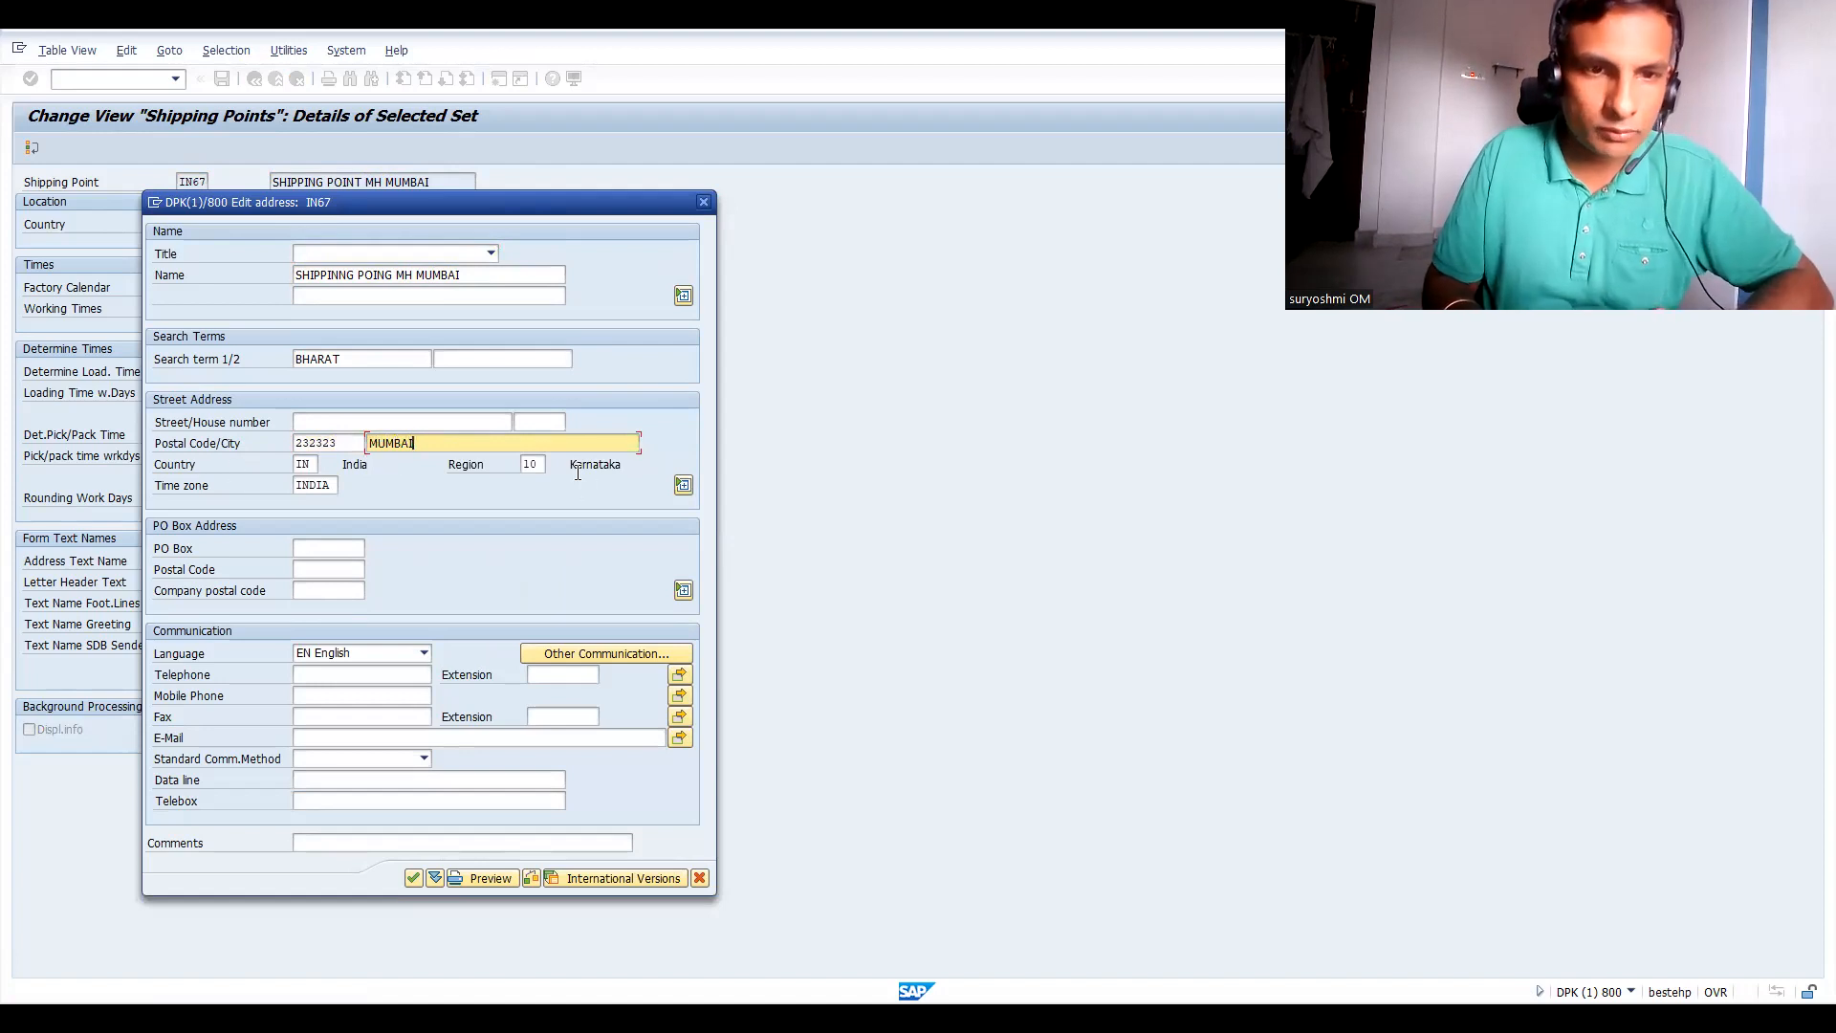
Set the address's region to 13 Maharashtra, confirm the address and return to the implementation guide.
{"action": "left_click", "coordinate": [538, 466]}
{"action": "left_click", "coordinate": [553, 464]}
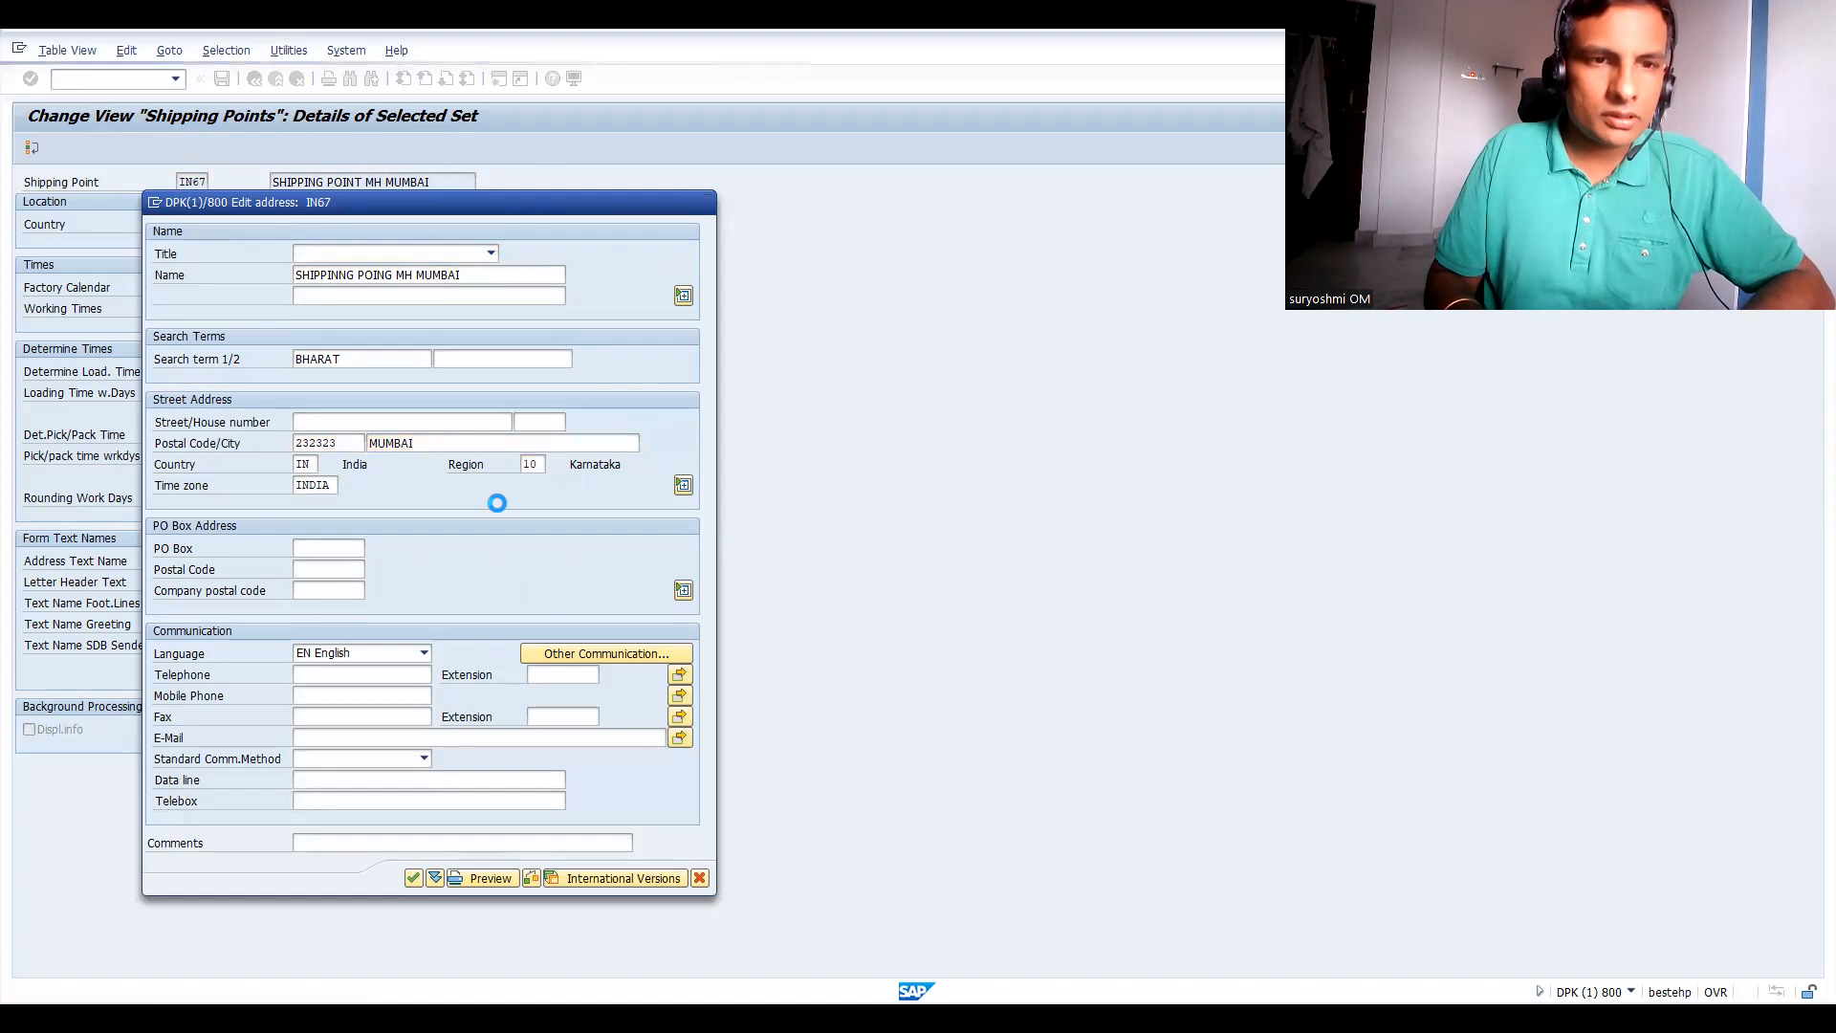
{"action": "left_click", "coordinate": [710, 660]}
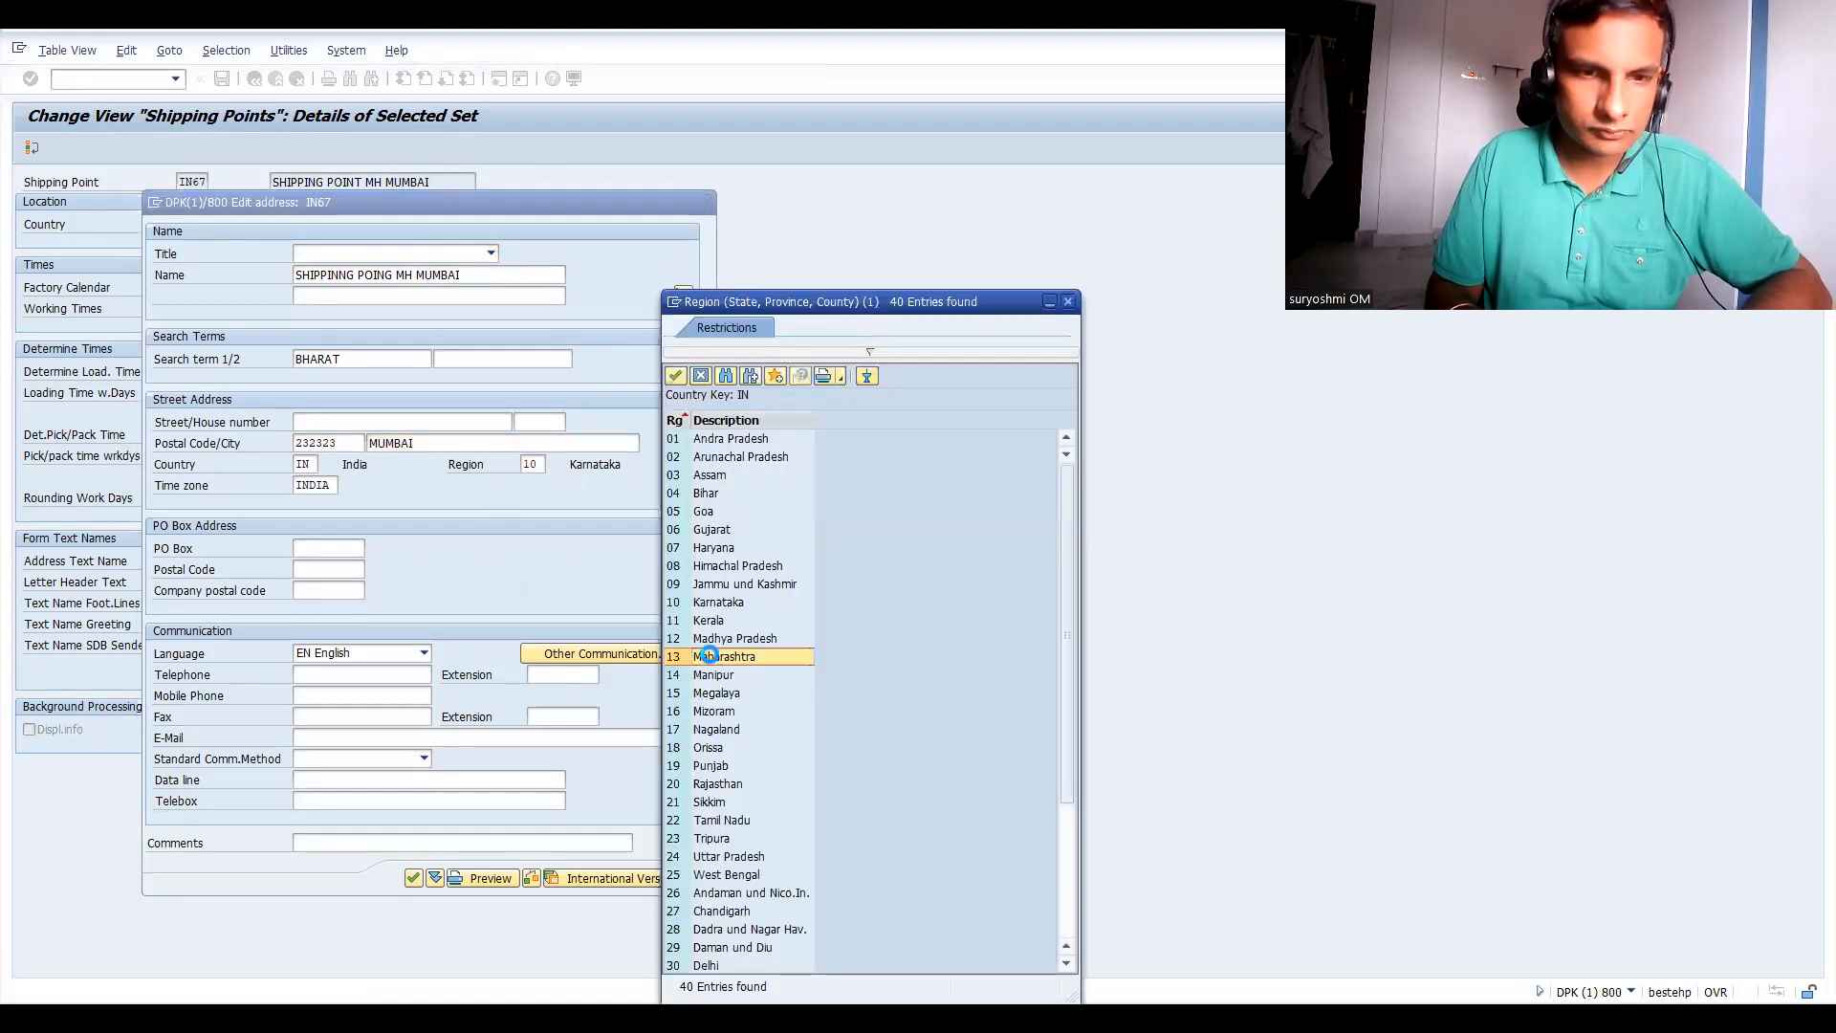
{"action": "key", "text": "Return"}
{"action": "left_click", "coordinate": [420, 881]}
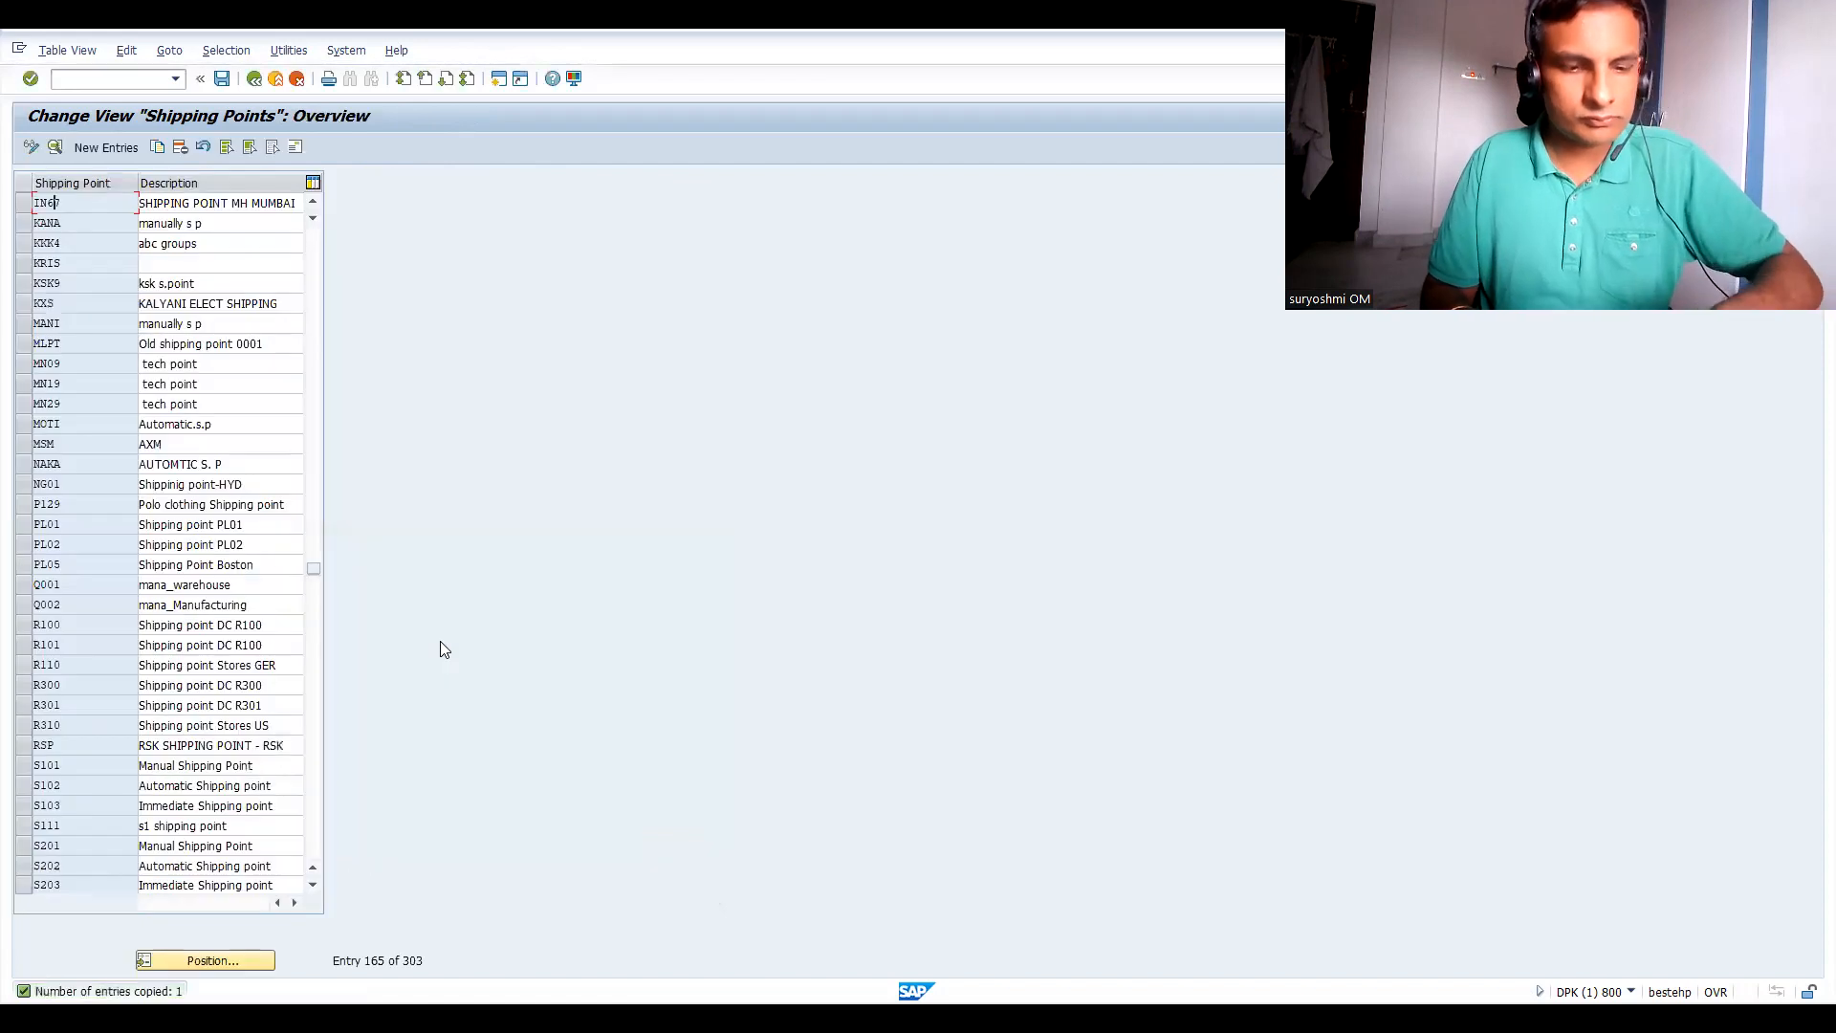
{"action": "left_click", "coordinate": [254, 78]}
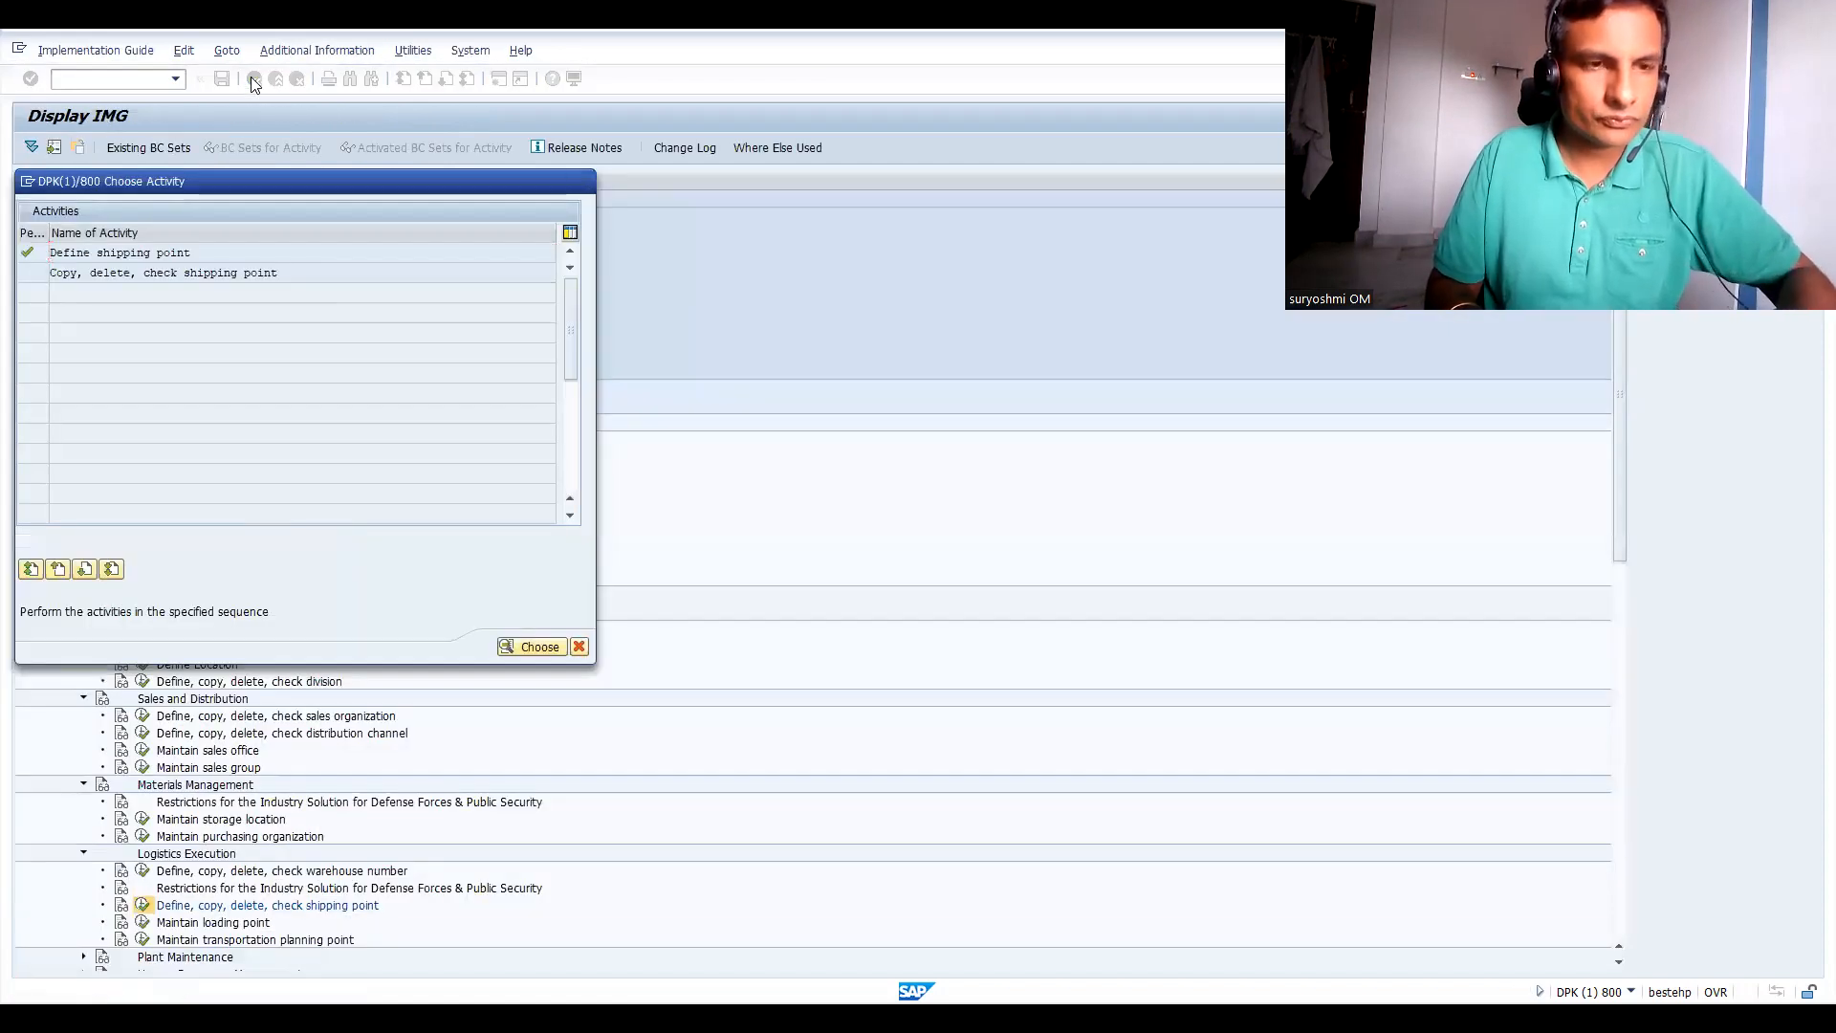
{"action": "key", "text": "Escape"}
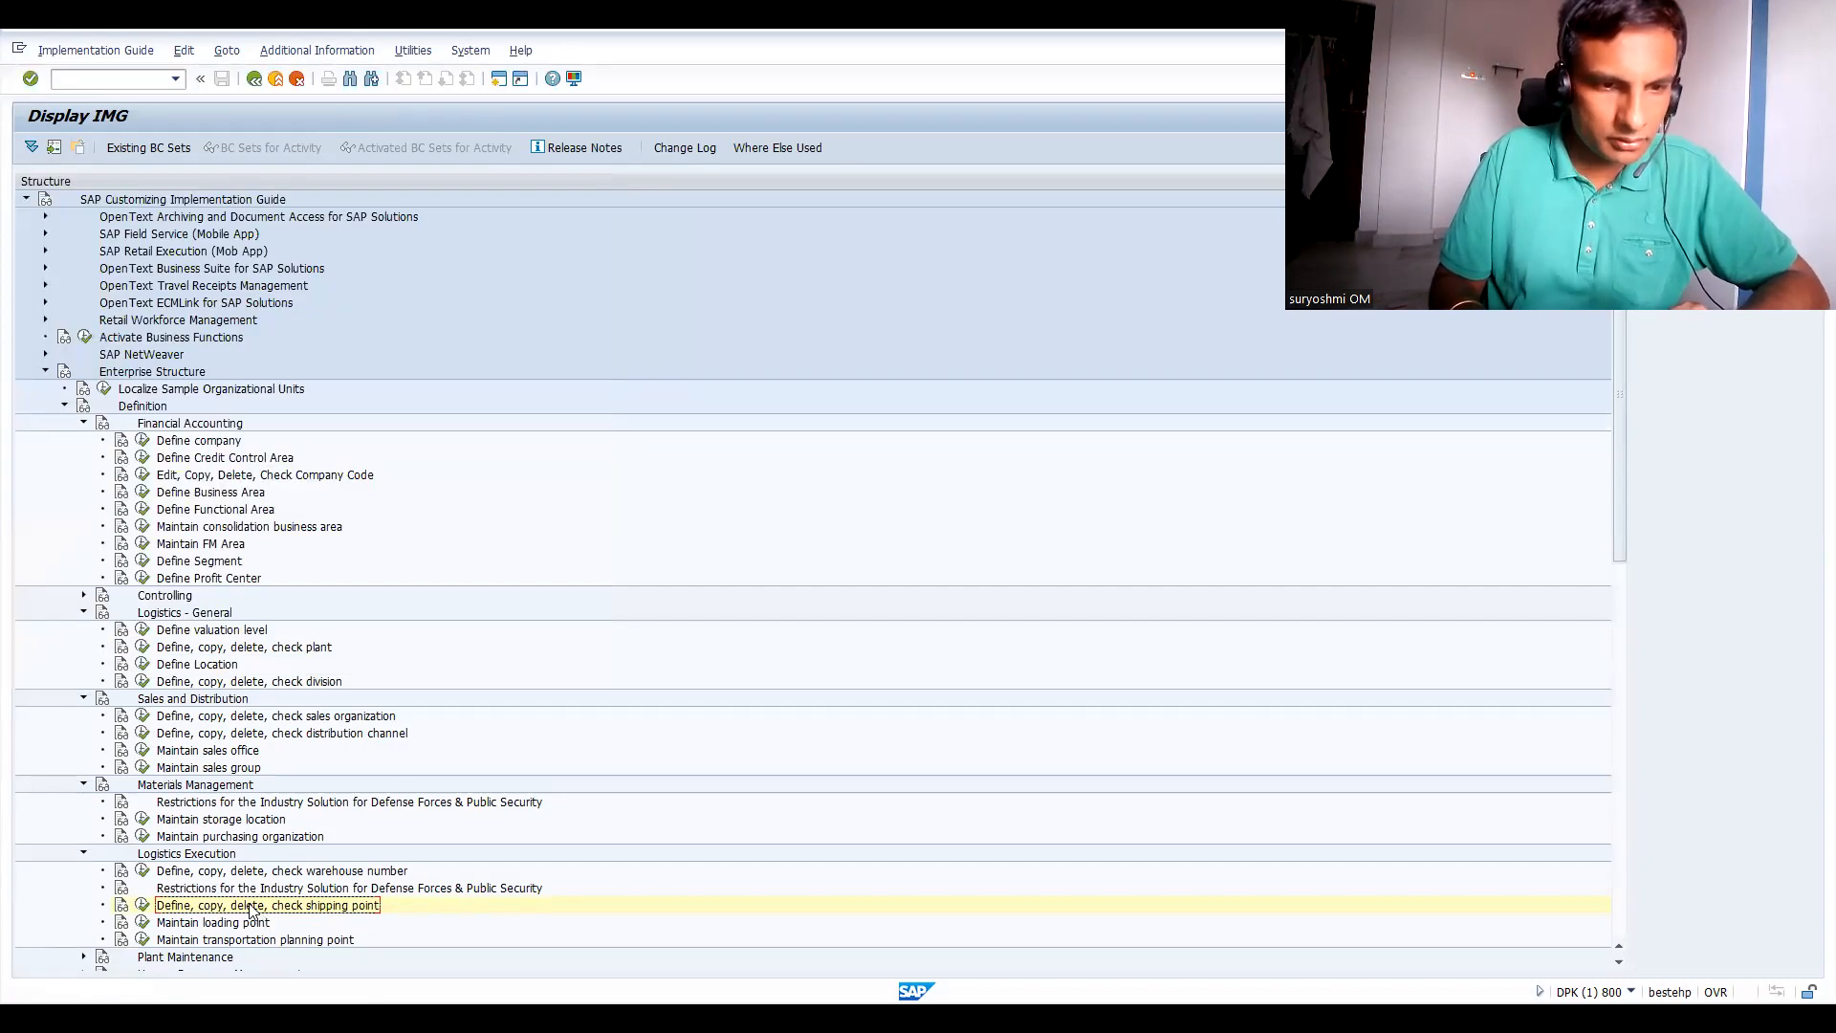
Try to open storage location maintenance with plant IN66 as the work area, and with IN65 instead.
{"action": "left_click", "coordinate": [143, 822]}
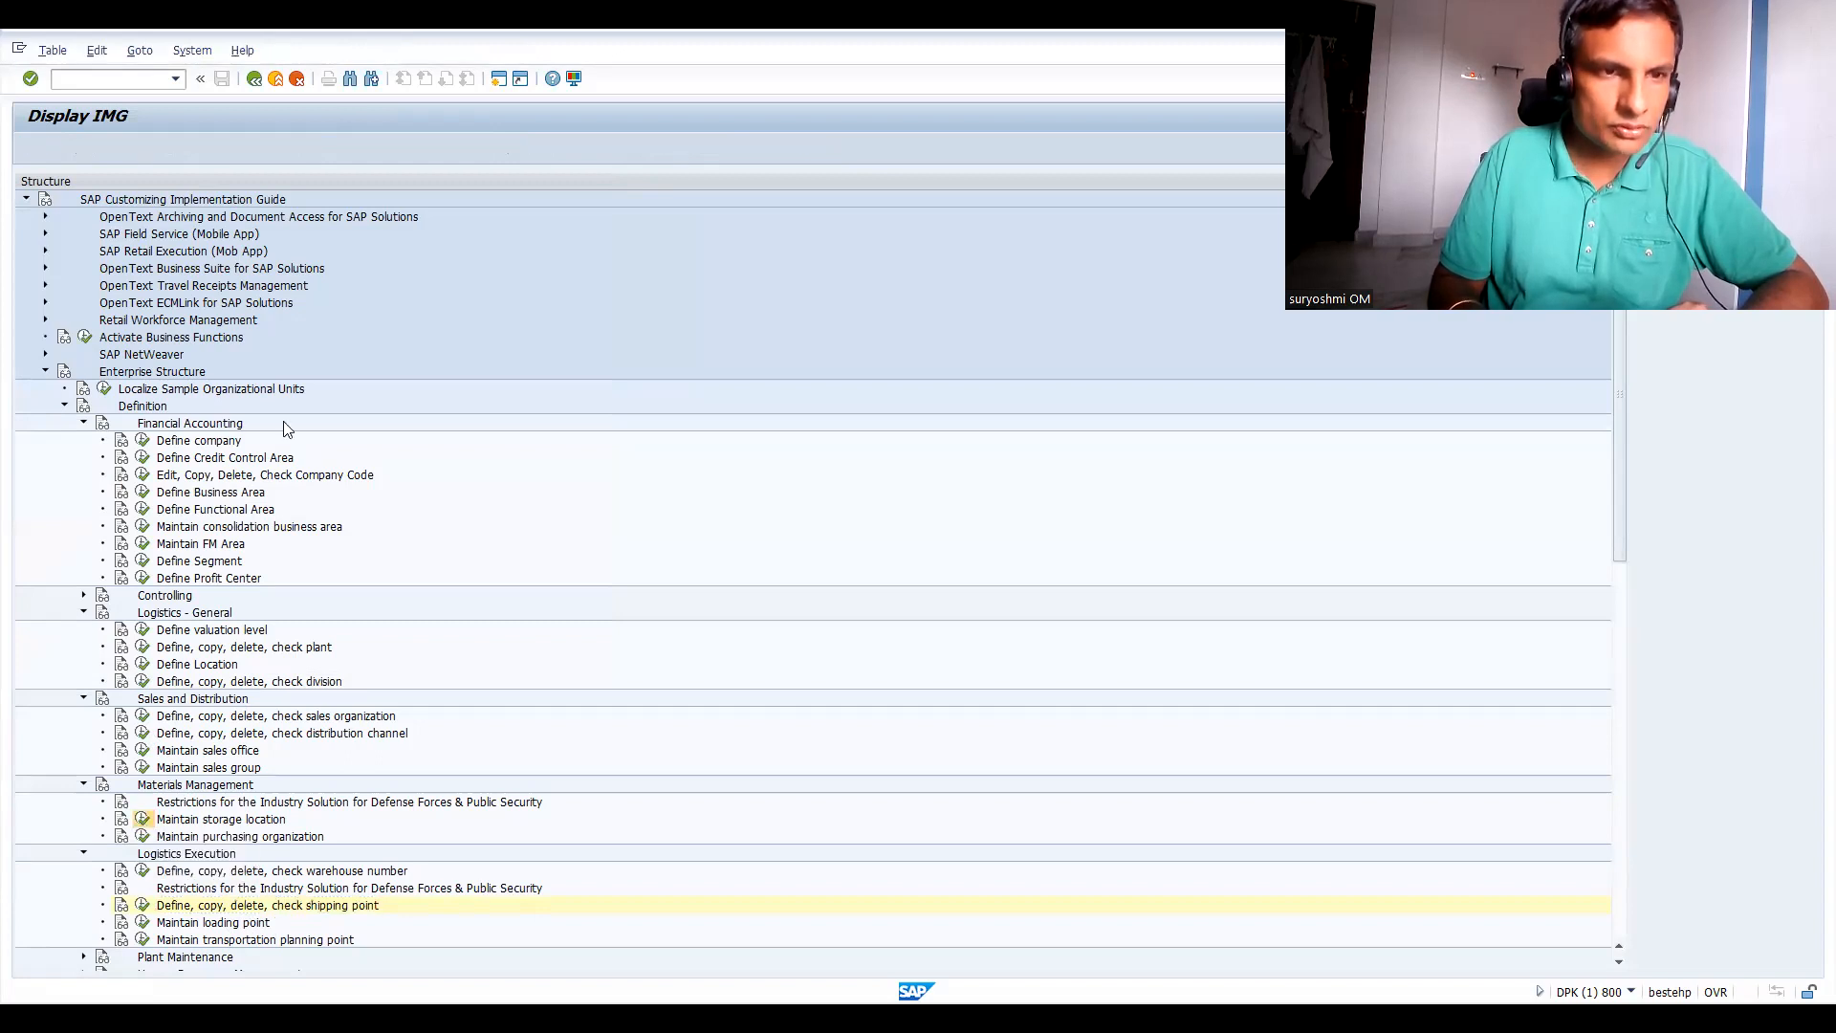
{"action": "type", "text": "IN66"}
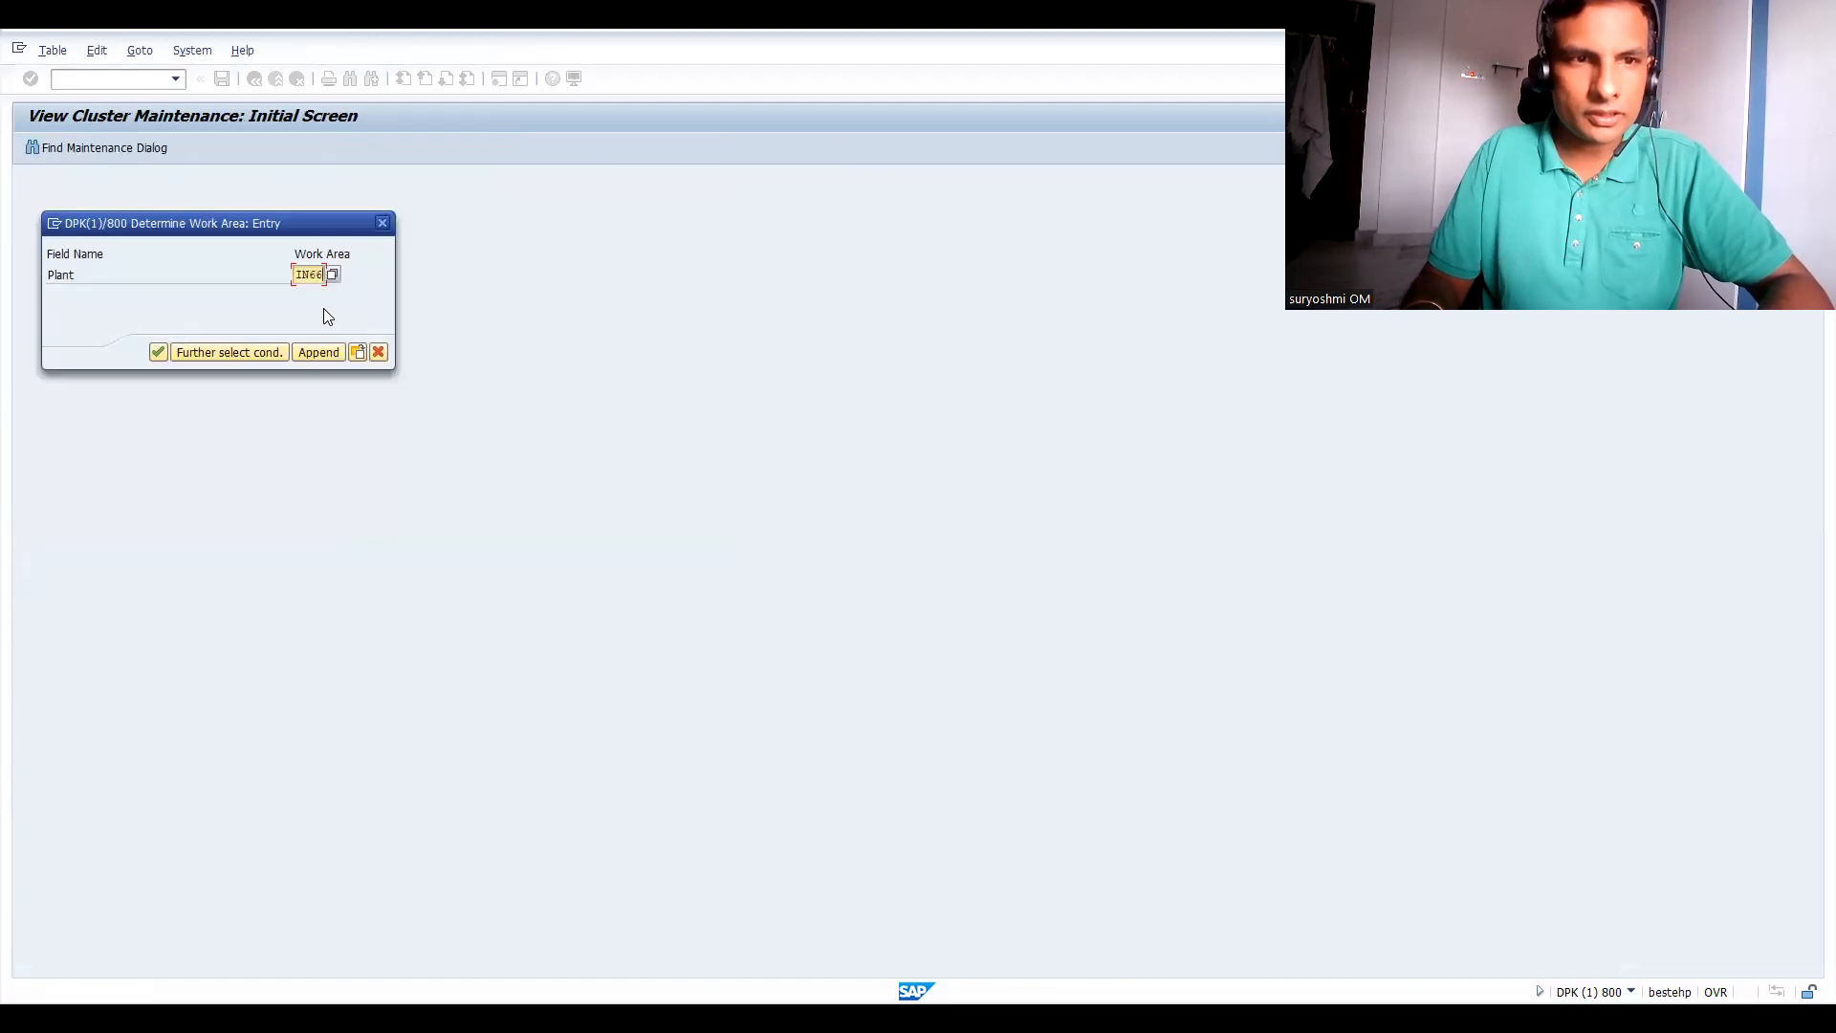
{"action": "key", "text": "Return"}
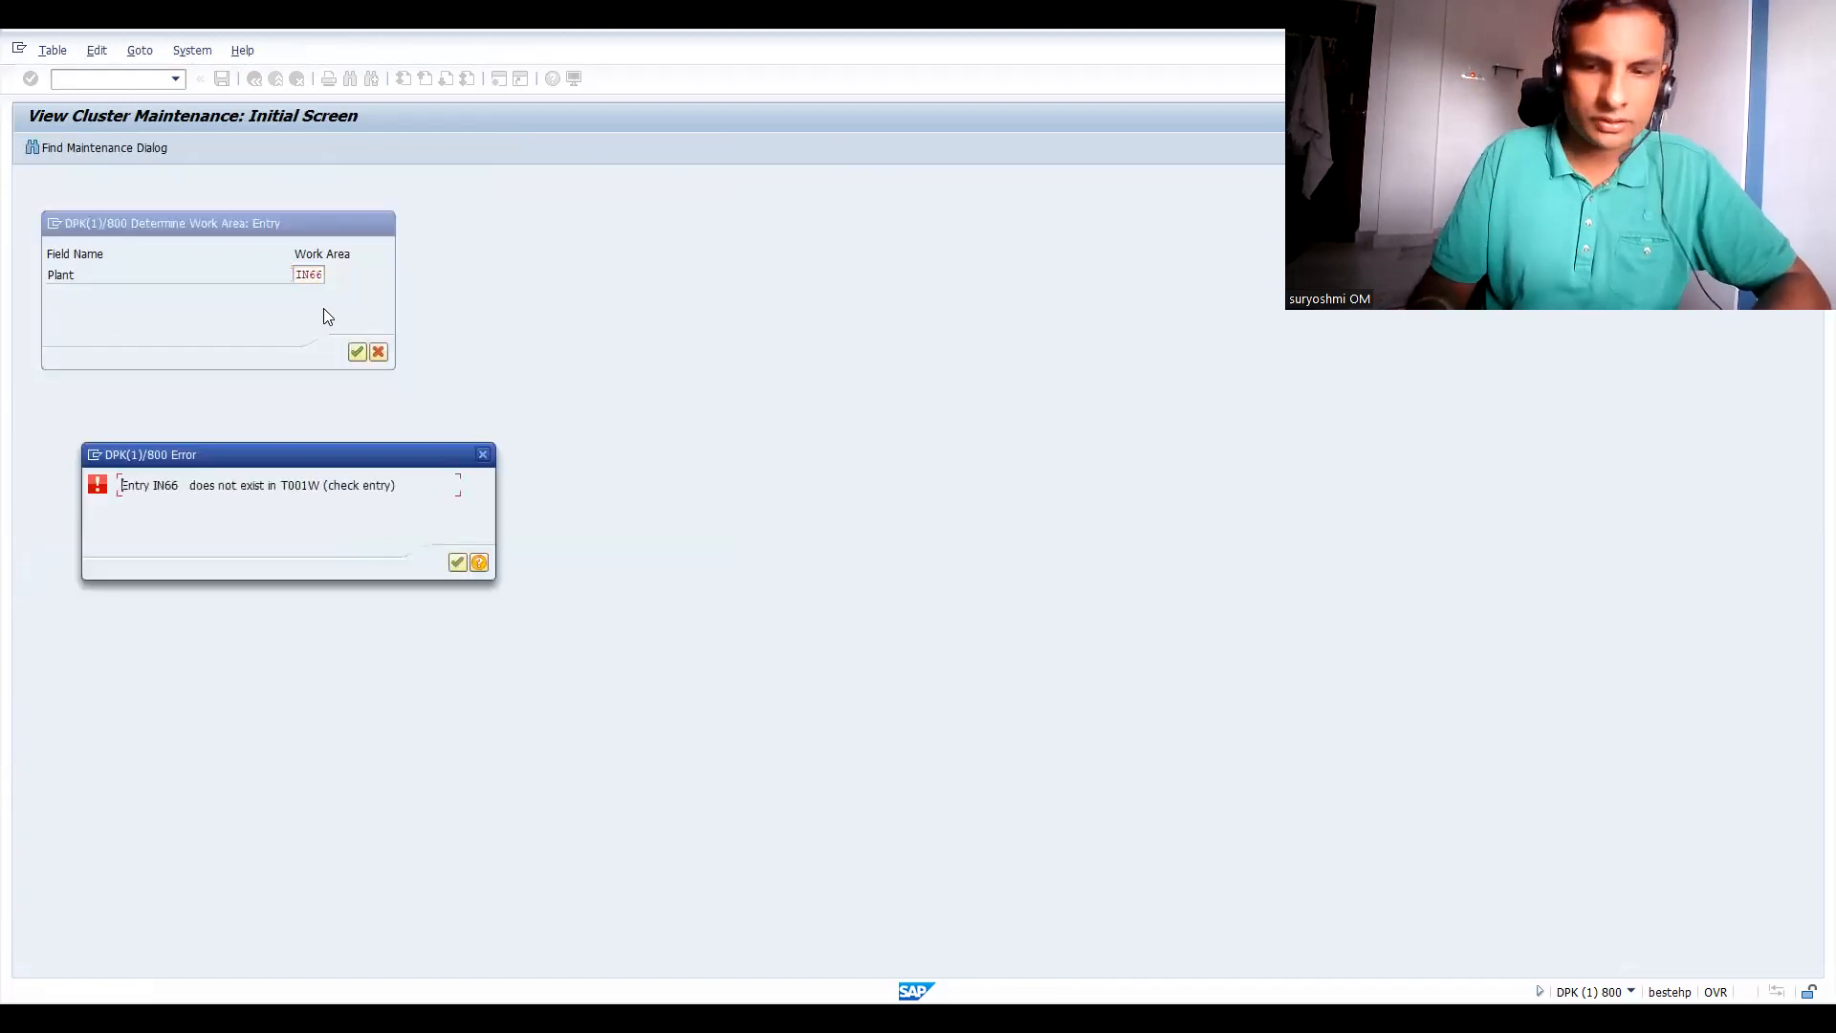
{"action": "key", "text": "Return"}
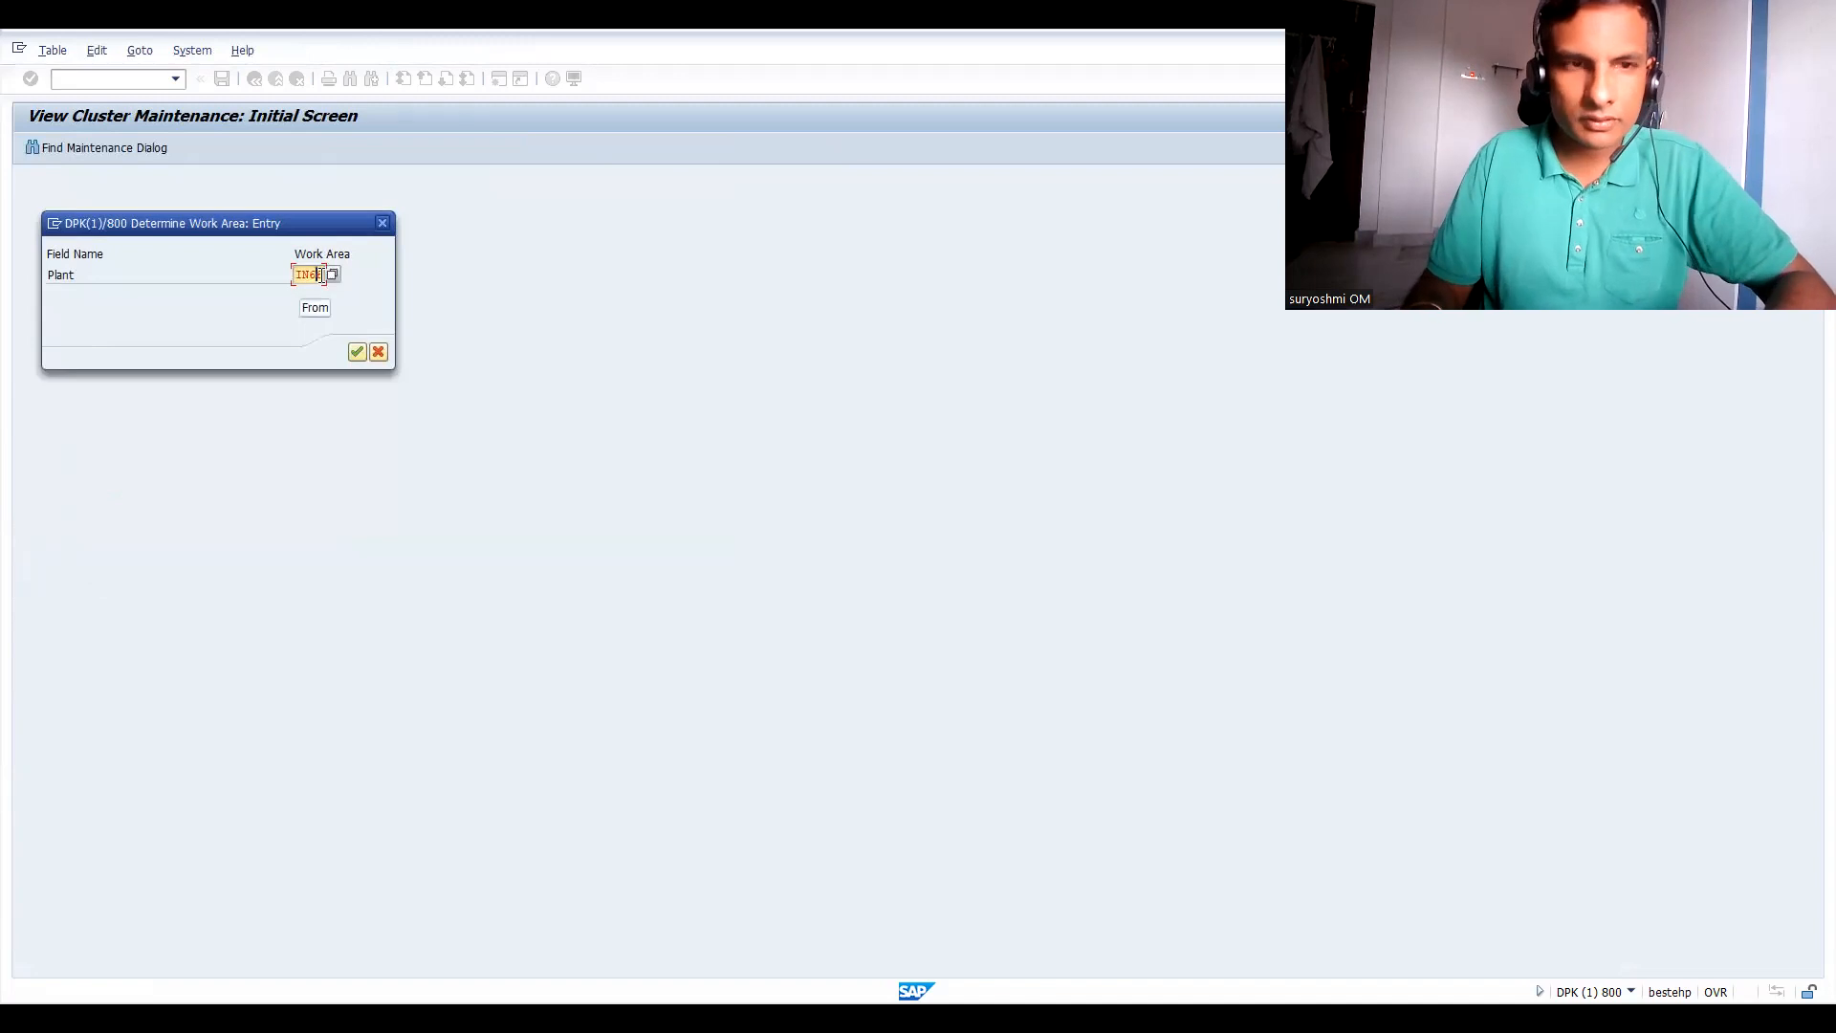
{"action": "type", "text": "5"}
{"action": "key", "text": "Return"}
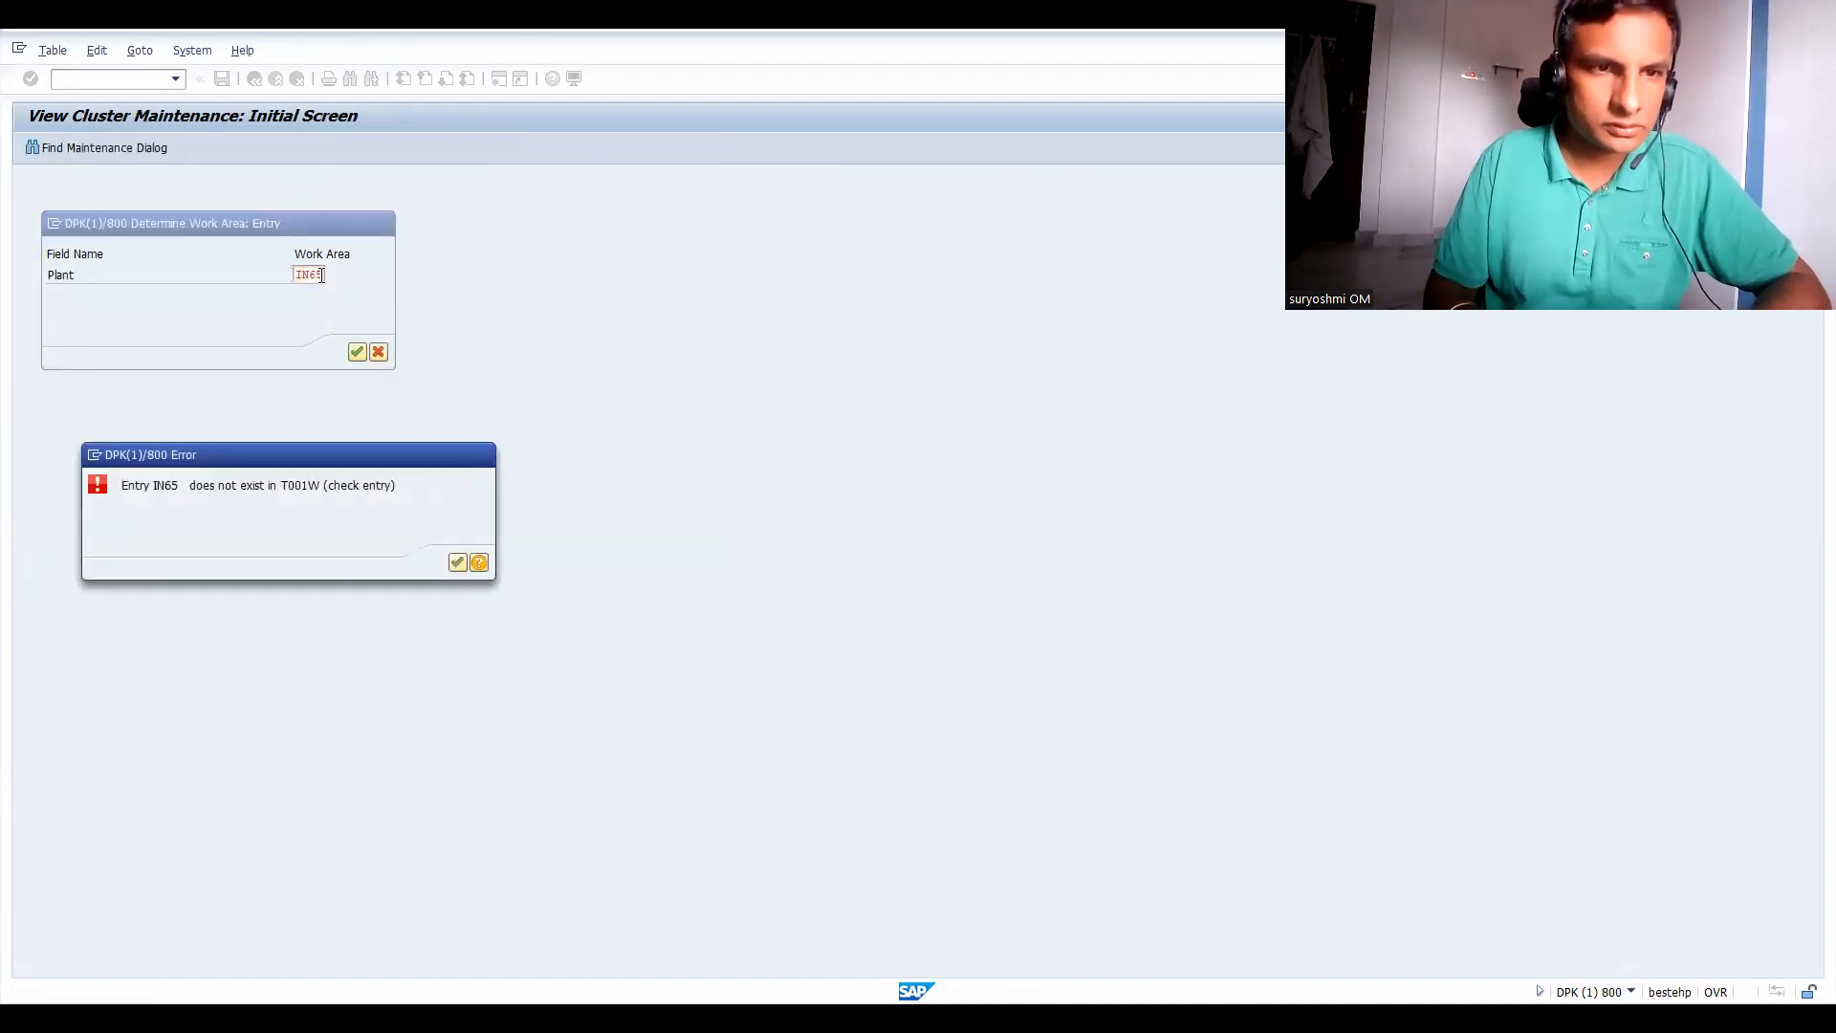
{"action": "key", "text": "Return"}
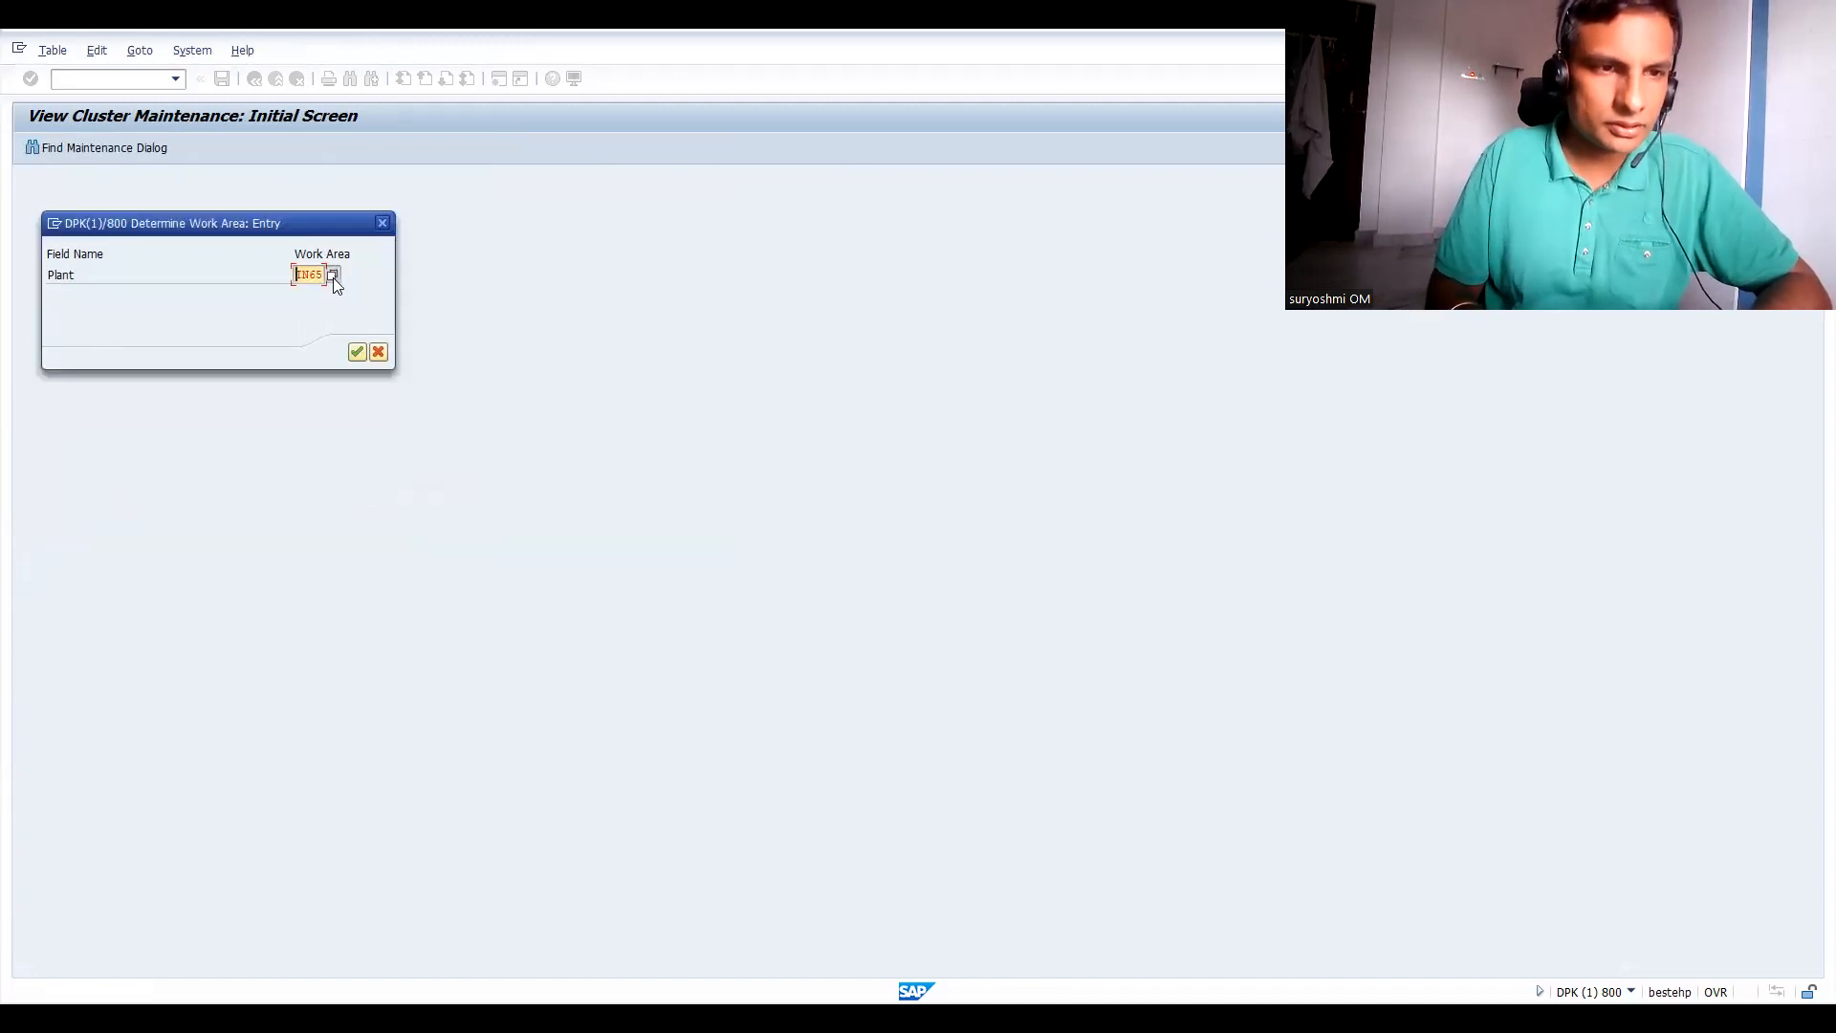
Look through the list of available plants for the newly defined IN plants and leave storage location maintenance.
{"action": "left_click", "coordinate": [332, 276]}
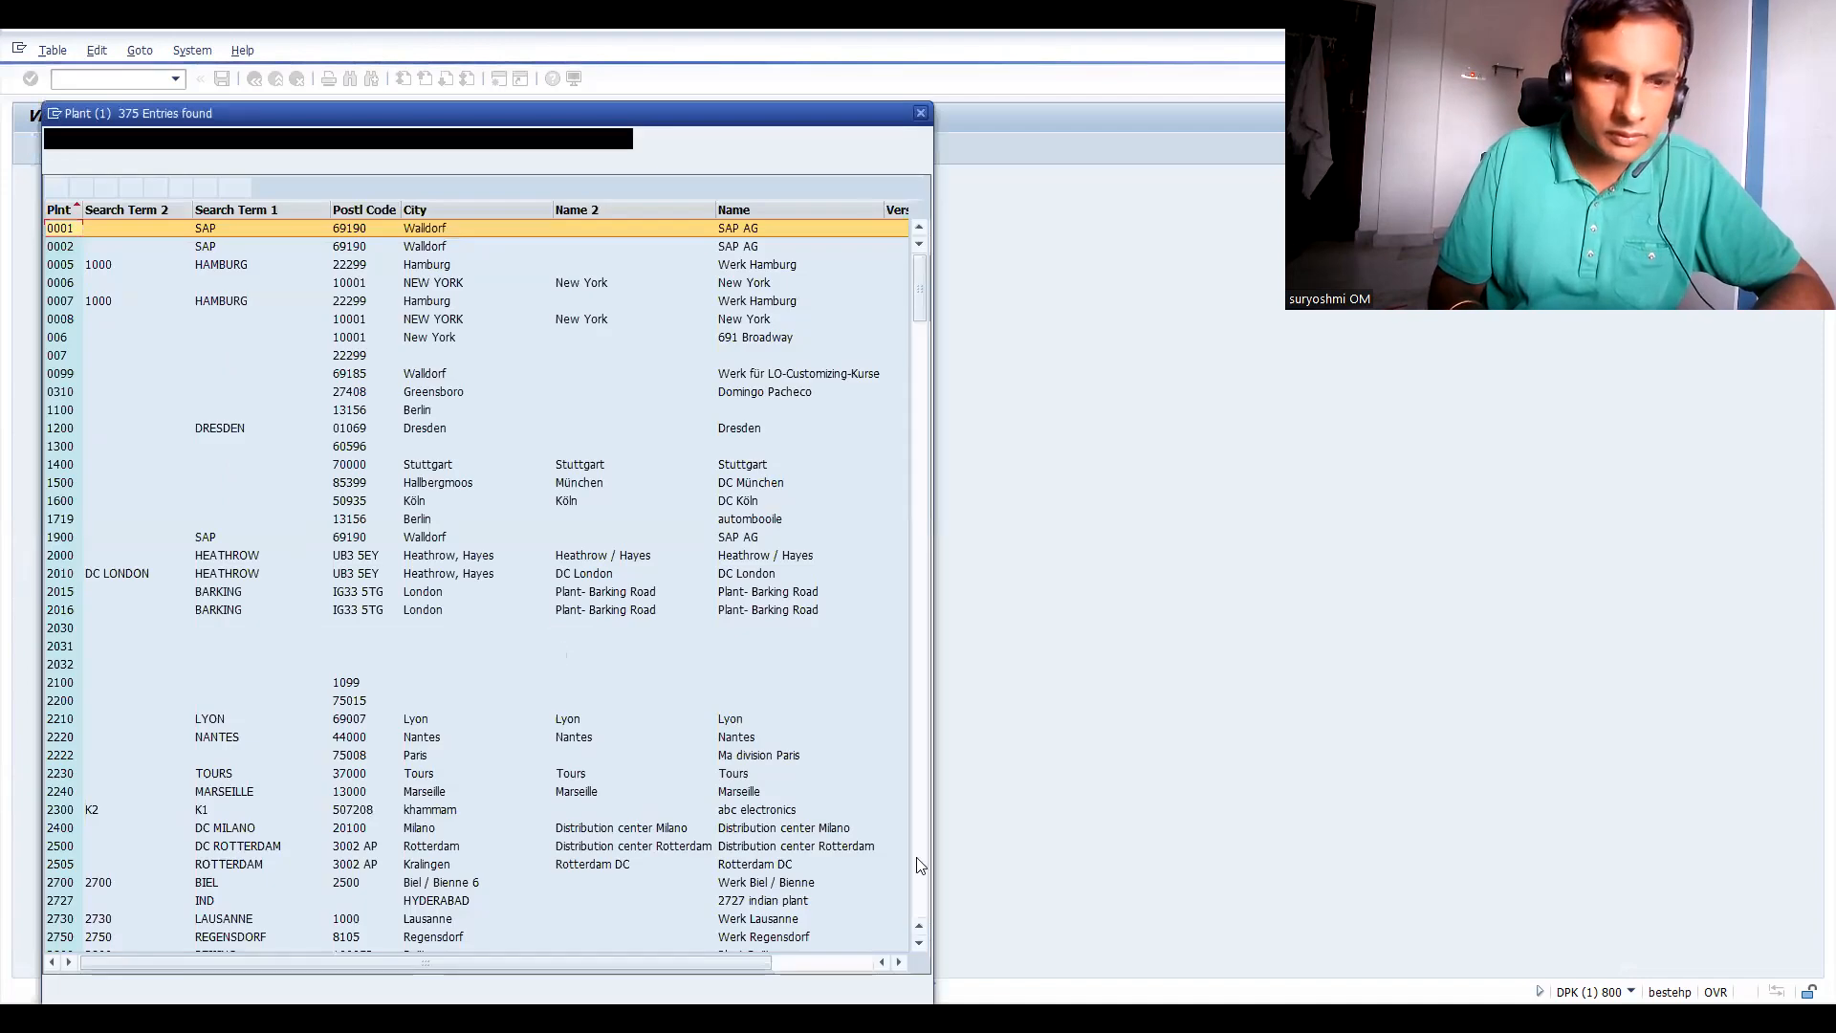
{"action": "scroll", "coordinate": [920, 866], "scroll_direction": "down", "scroll_amount": 10}
{"action": "scroll", "coordinate": [926, 868], "scroll_direction": "down", "scroll_amount": 15}
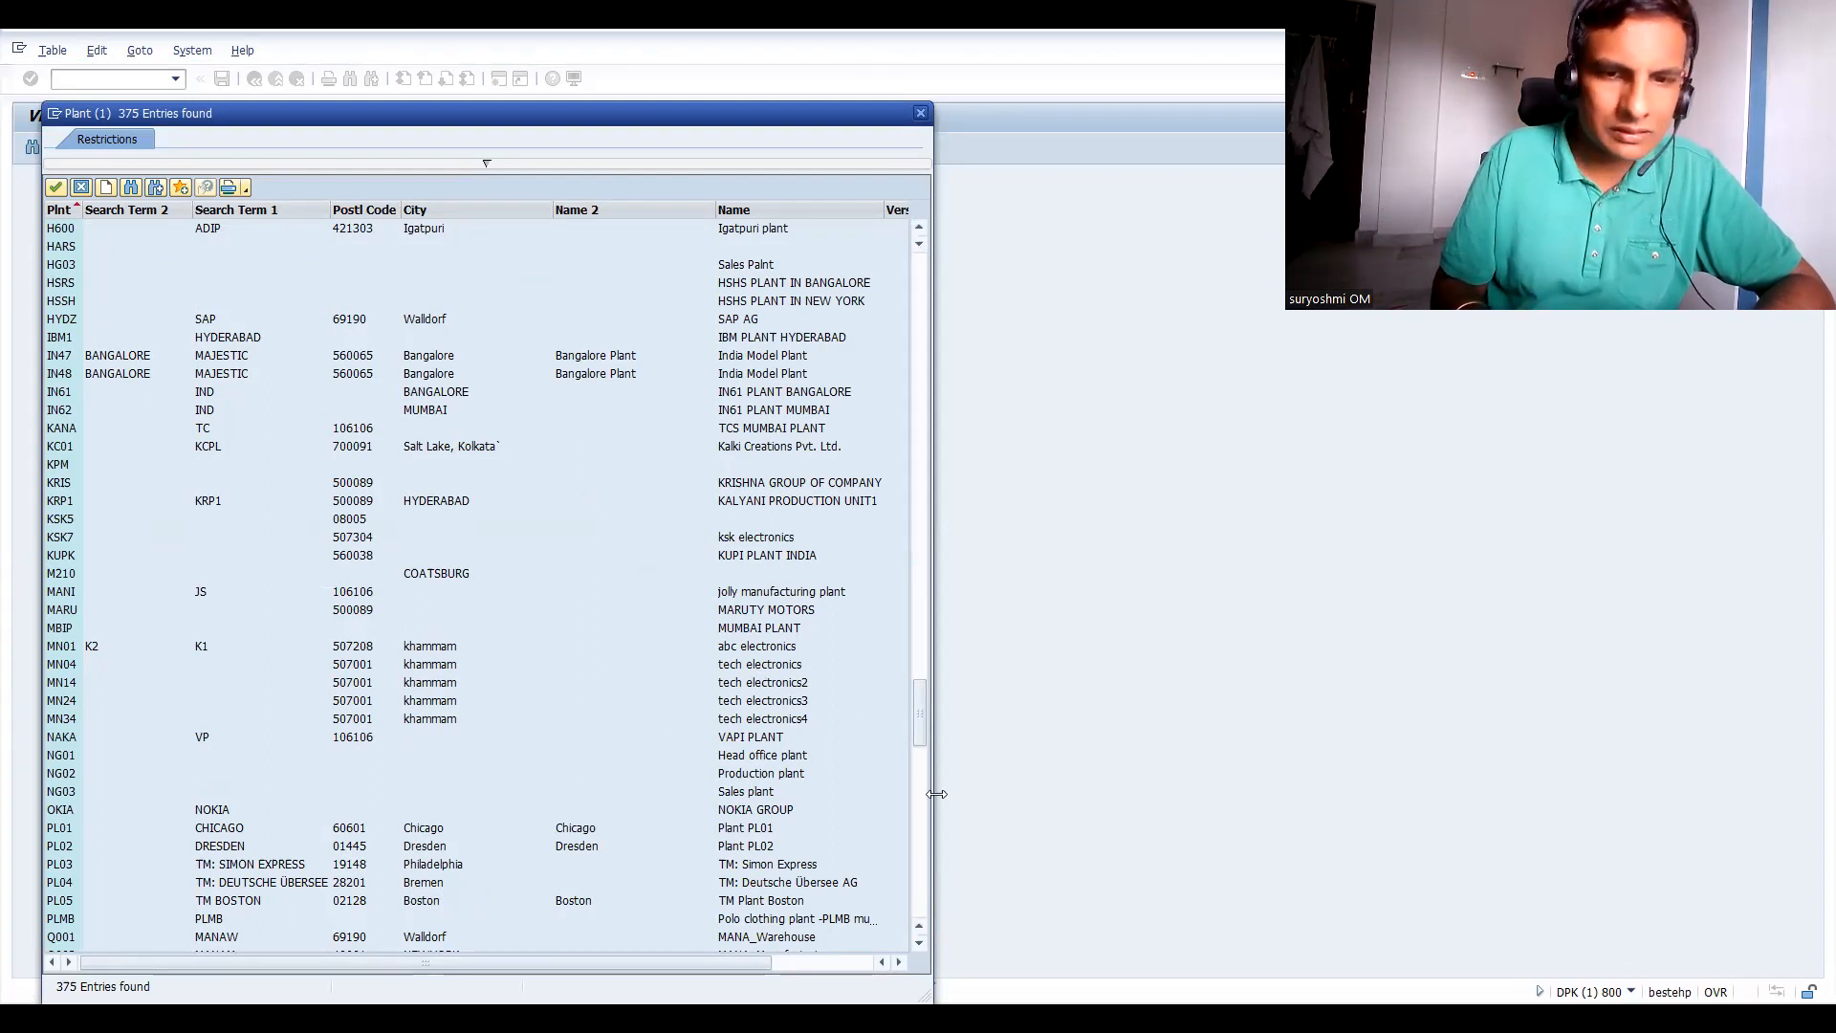
{"action": "left_click", "coordinate": [923, 398]}
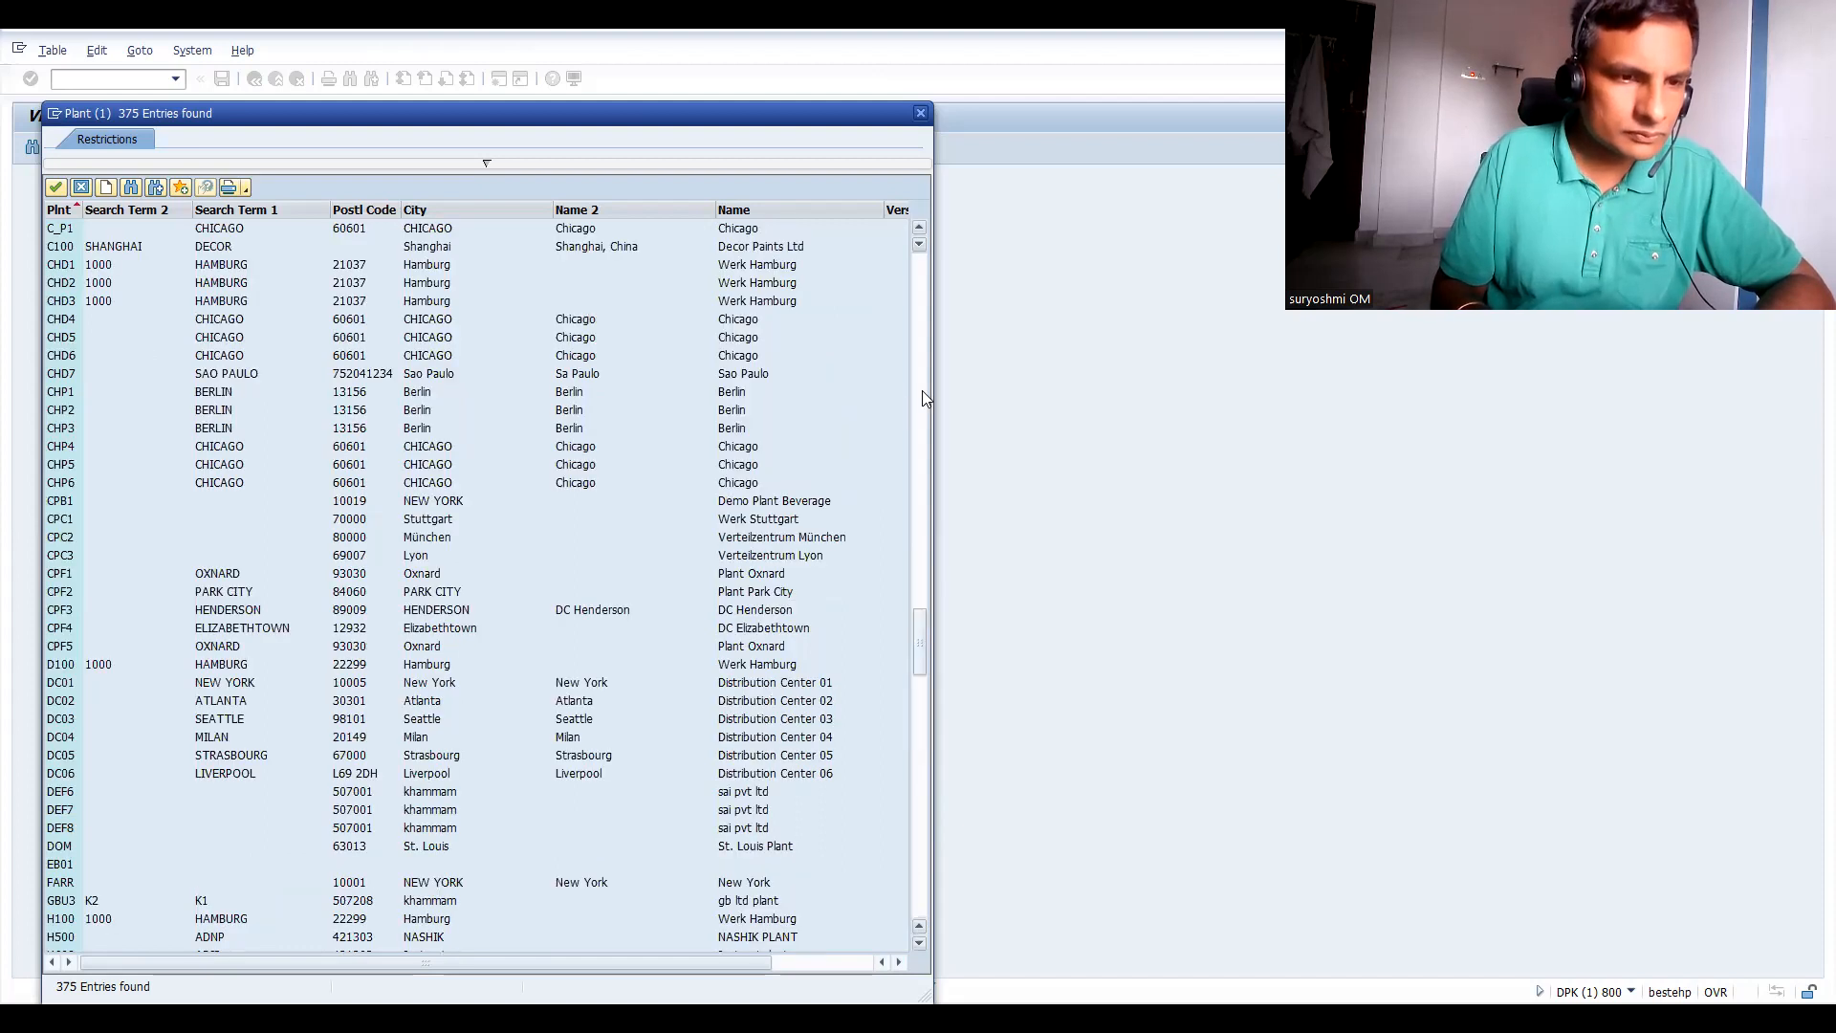
{"action": "left_click", "coordinate": [921, 848]}
{"action": "left_click", "coordinate": [921, 851]}
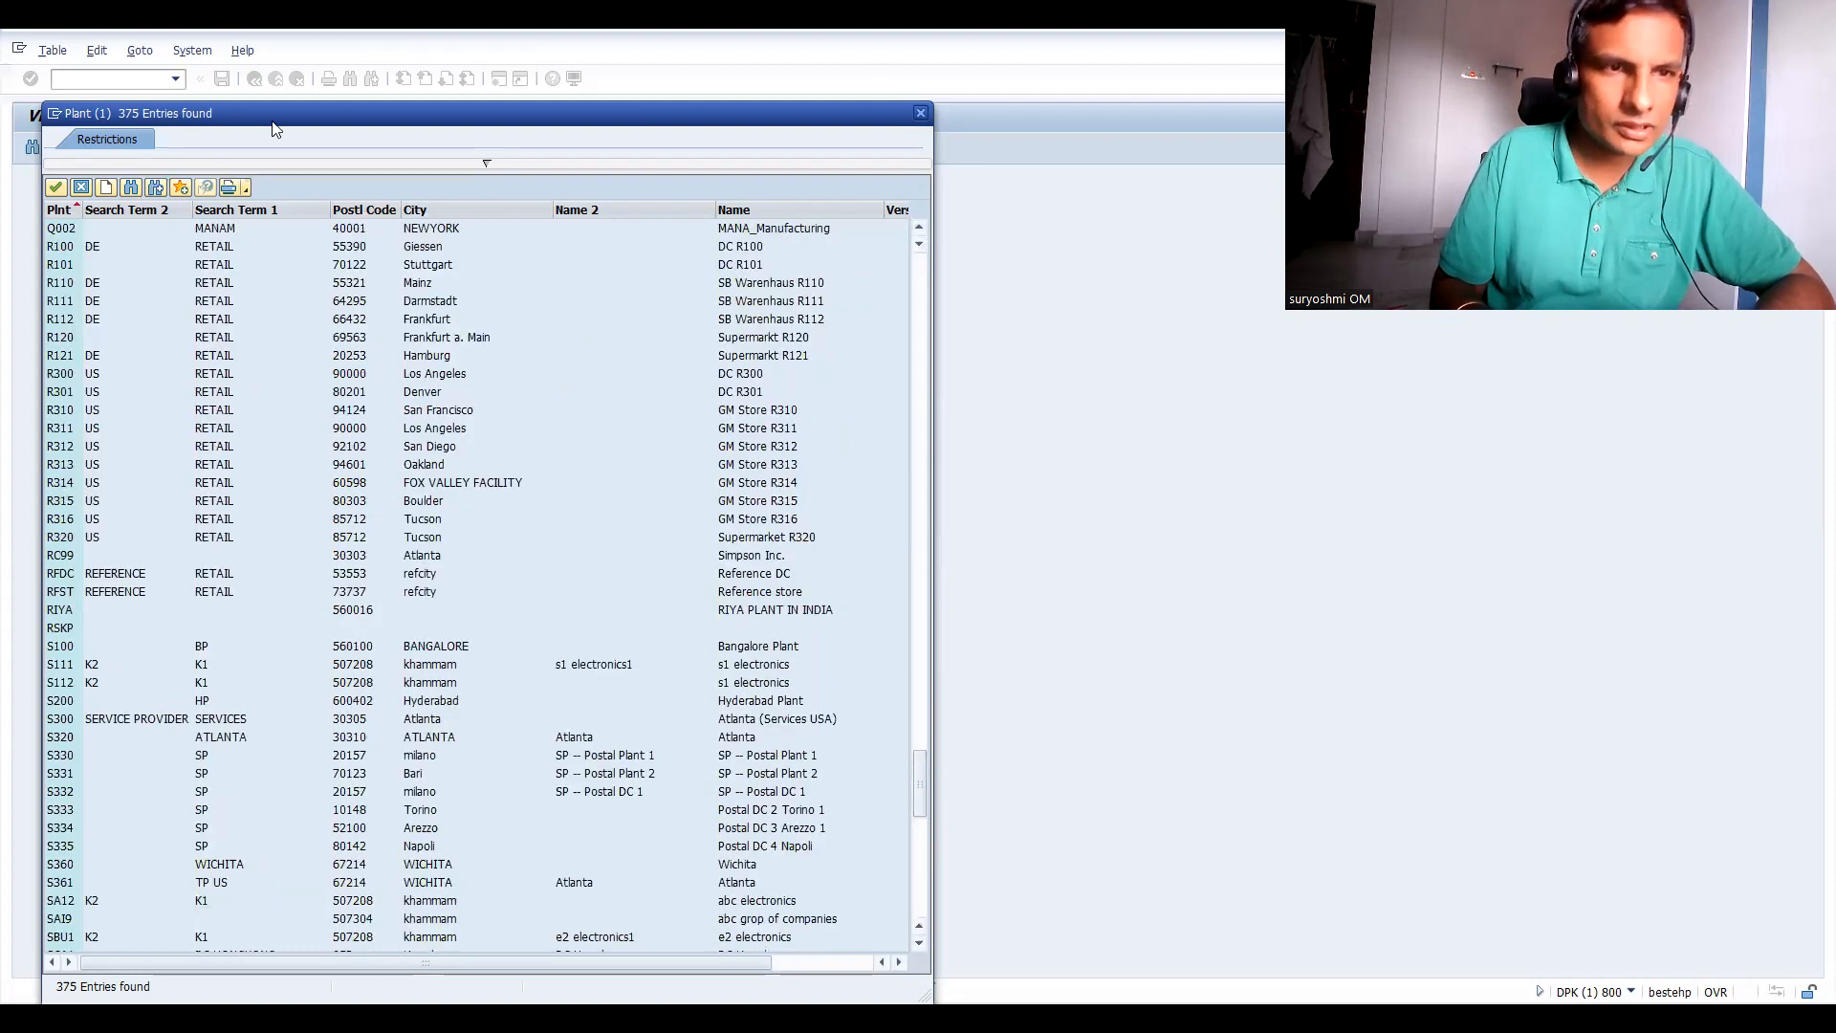
{"action": "left_click_drag", "start_coordinate": [273, 114], "coordinate": [249, 371]}
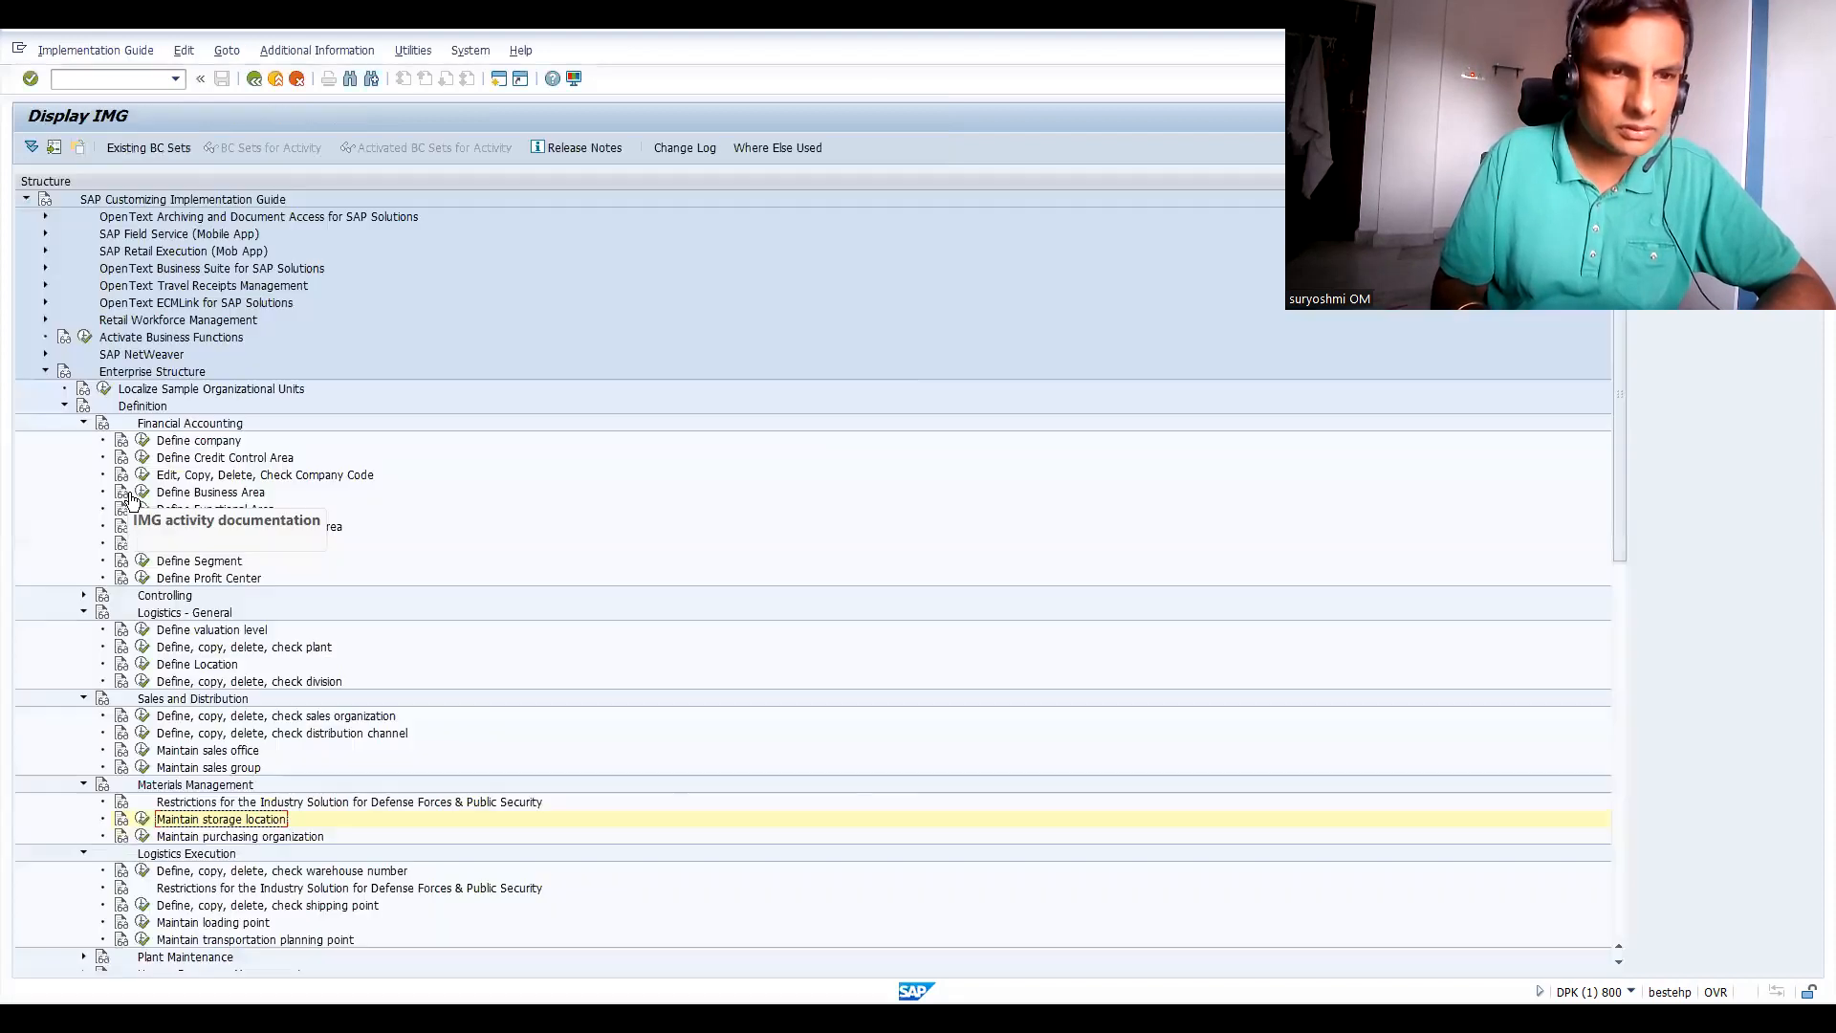
Open the Define Plant activity, find plant IN61 in the overview, open its details and check its address.
{"action": "left_click", "coordinate": [143, 646]}
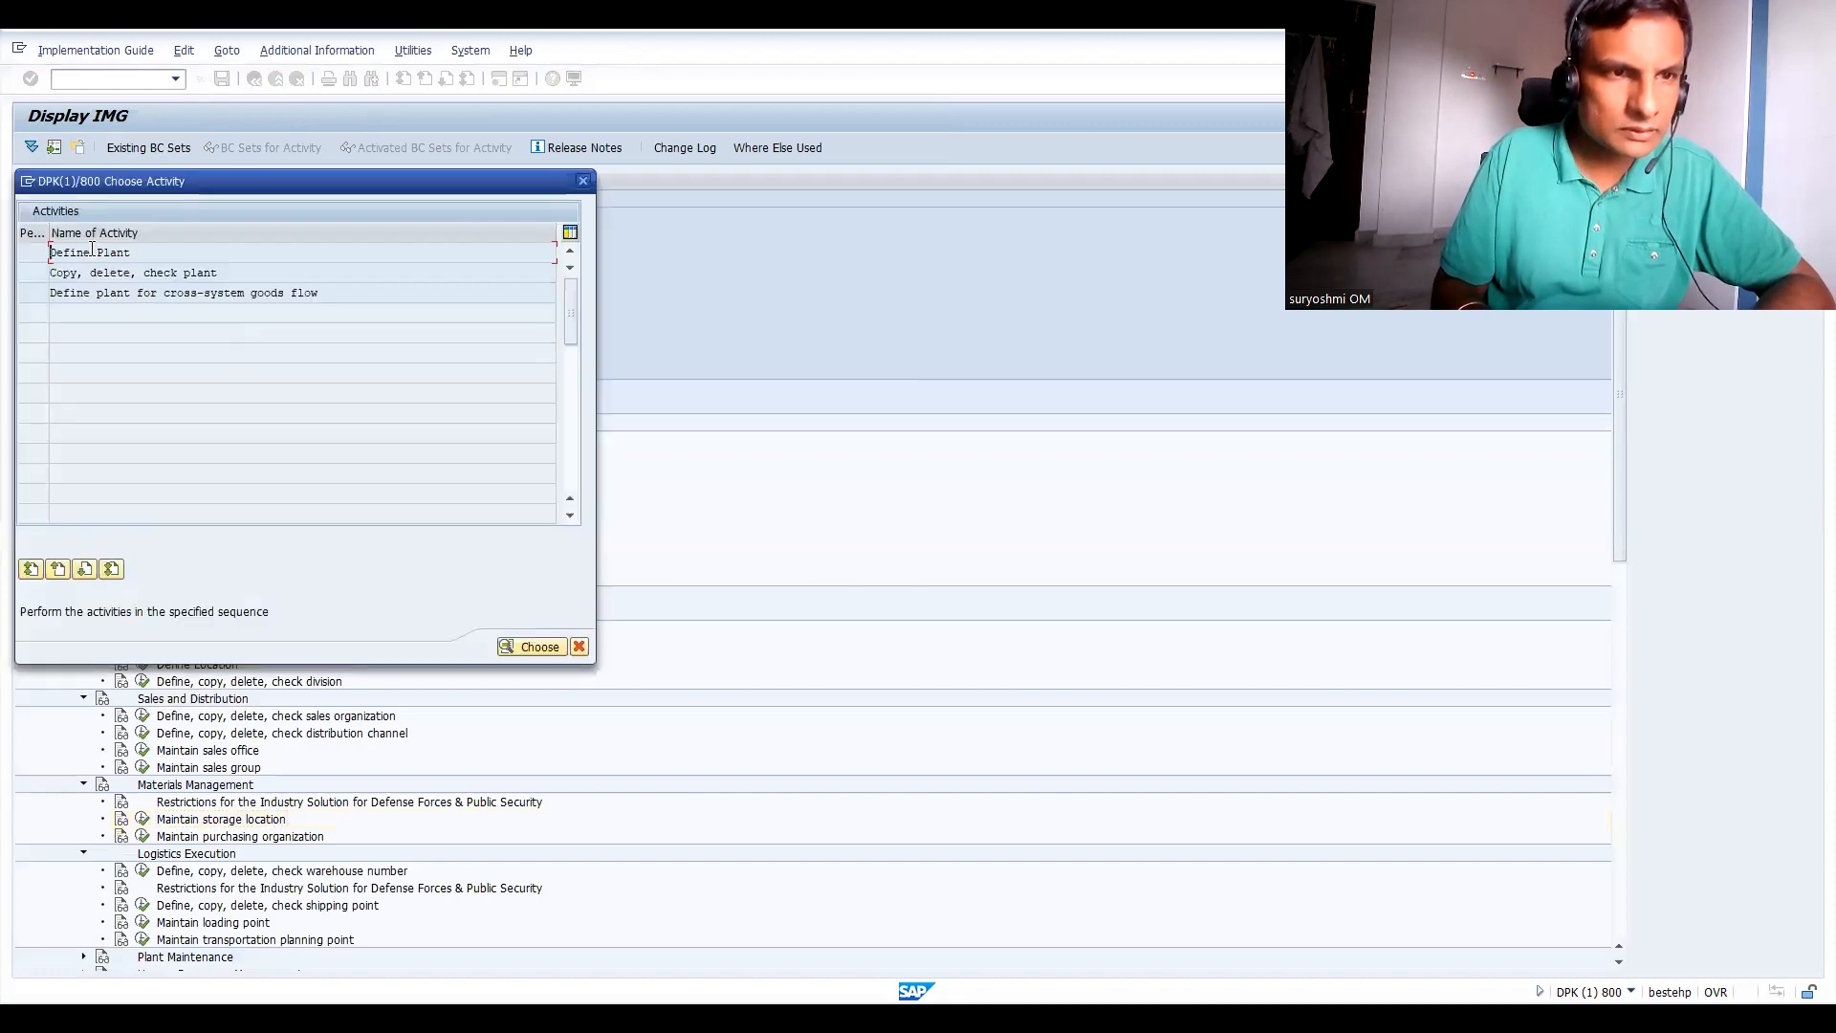
{"action": "double_click", "coordinate": [92, 251]}
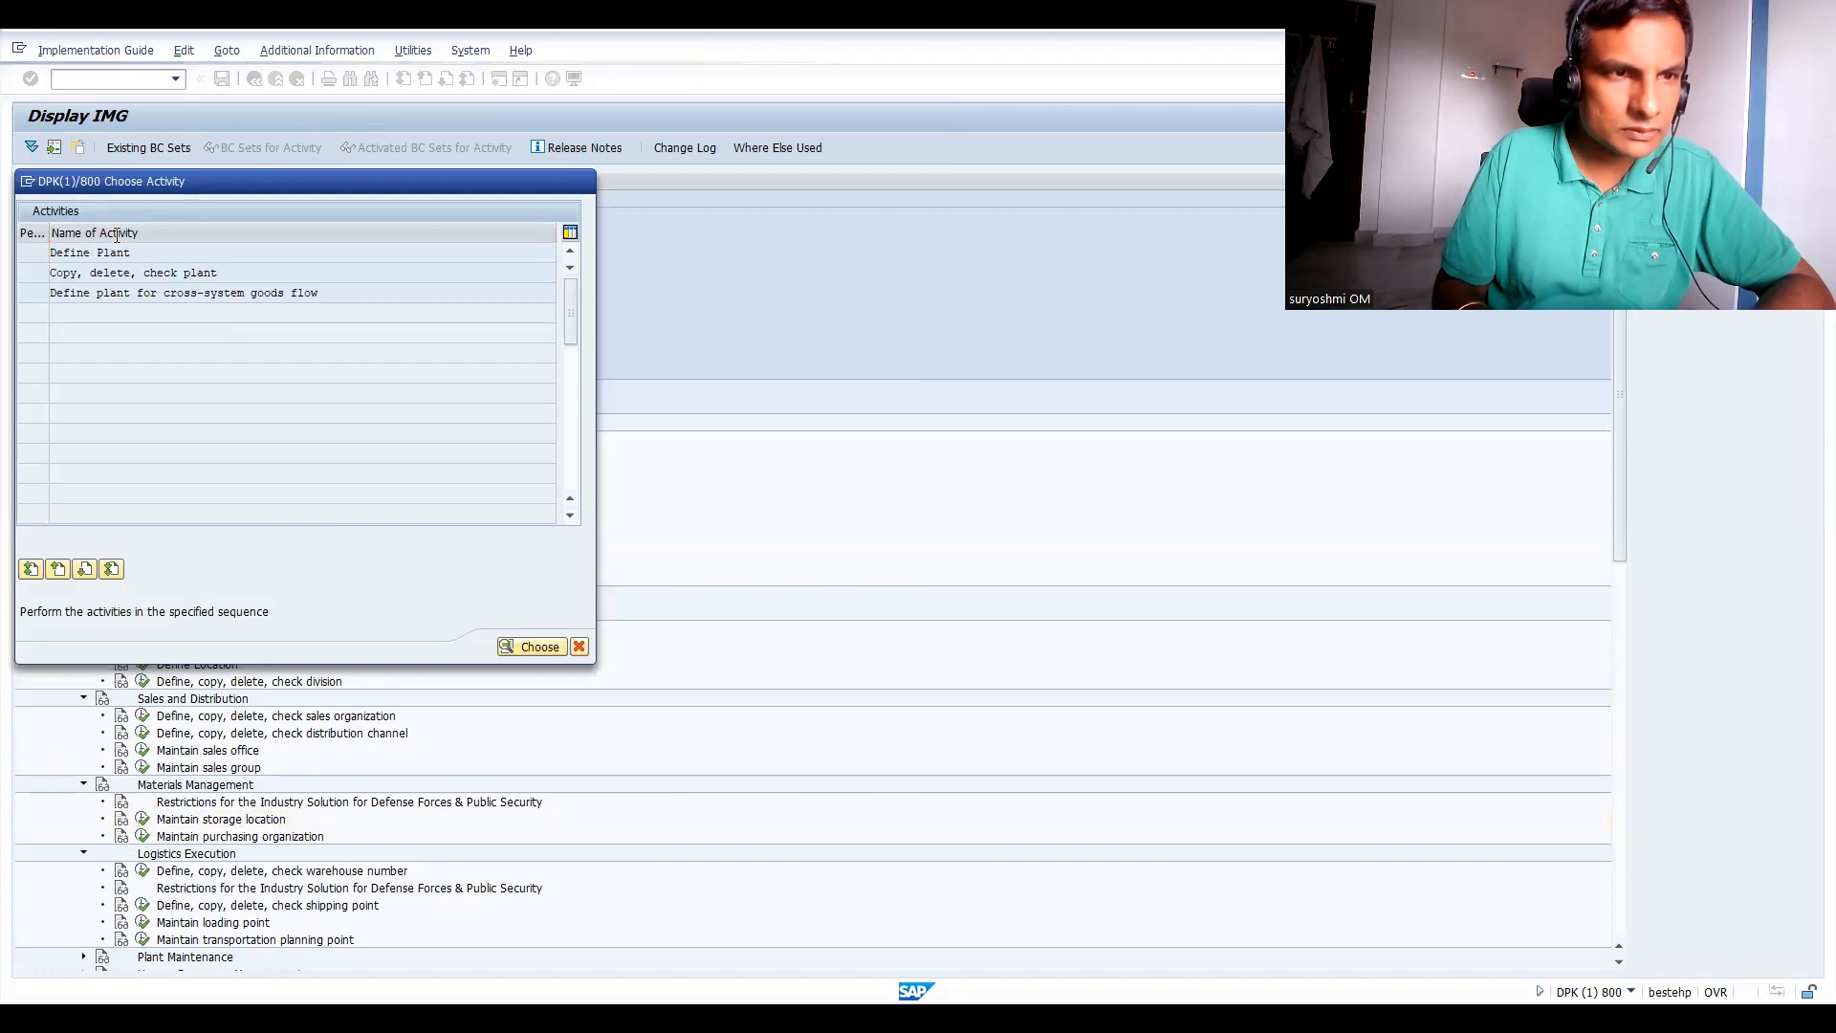
{"action": "left_click", "coordinate": [472, 482]}
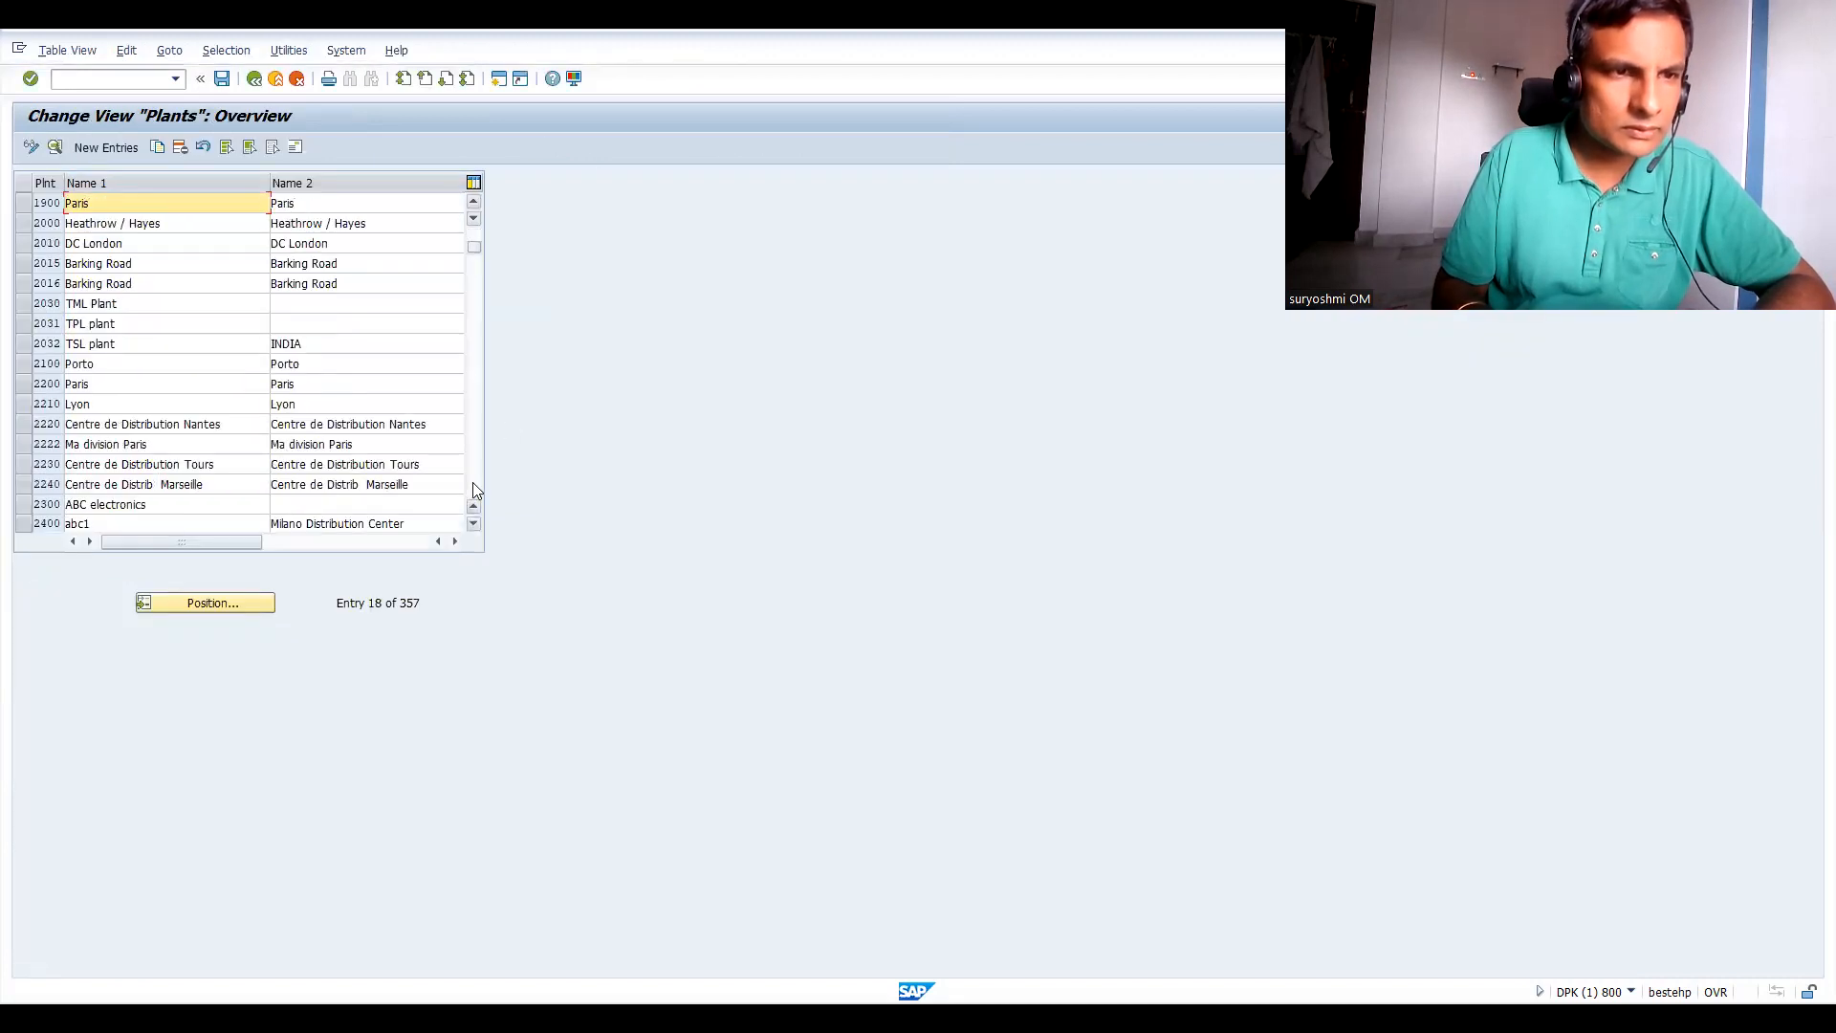
{"action": "left_click", "coordinate": [473, 488]}
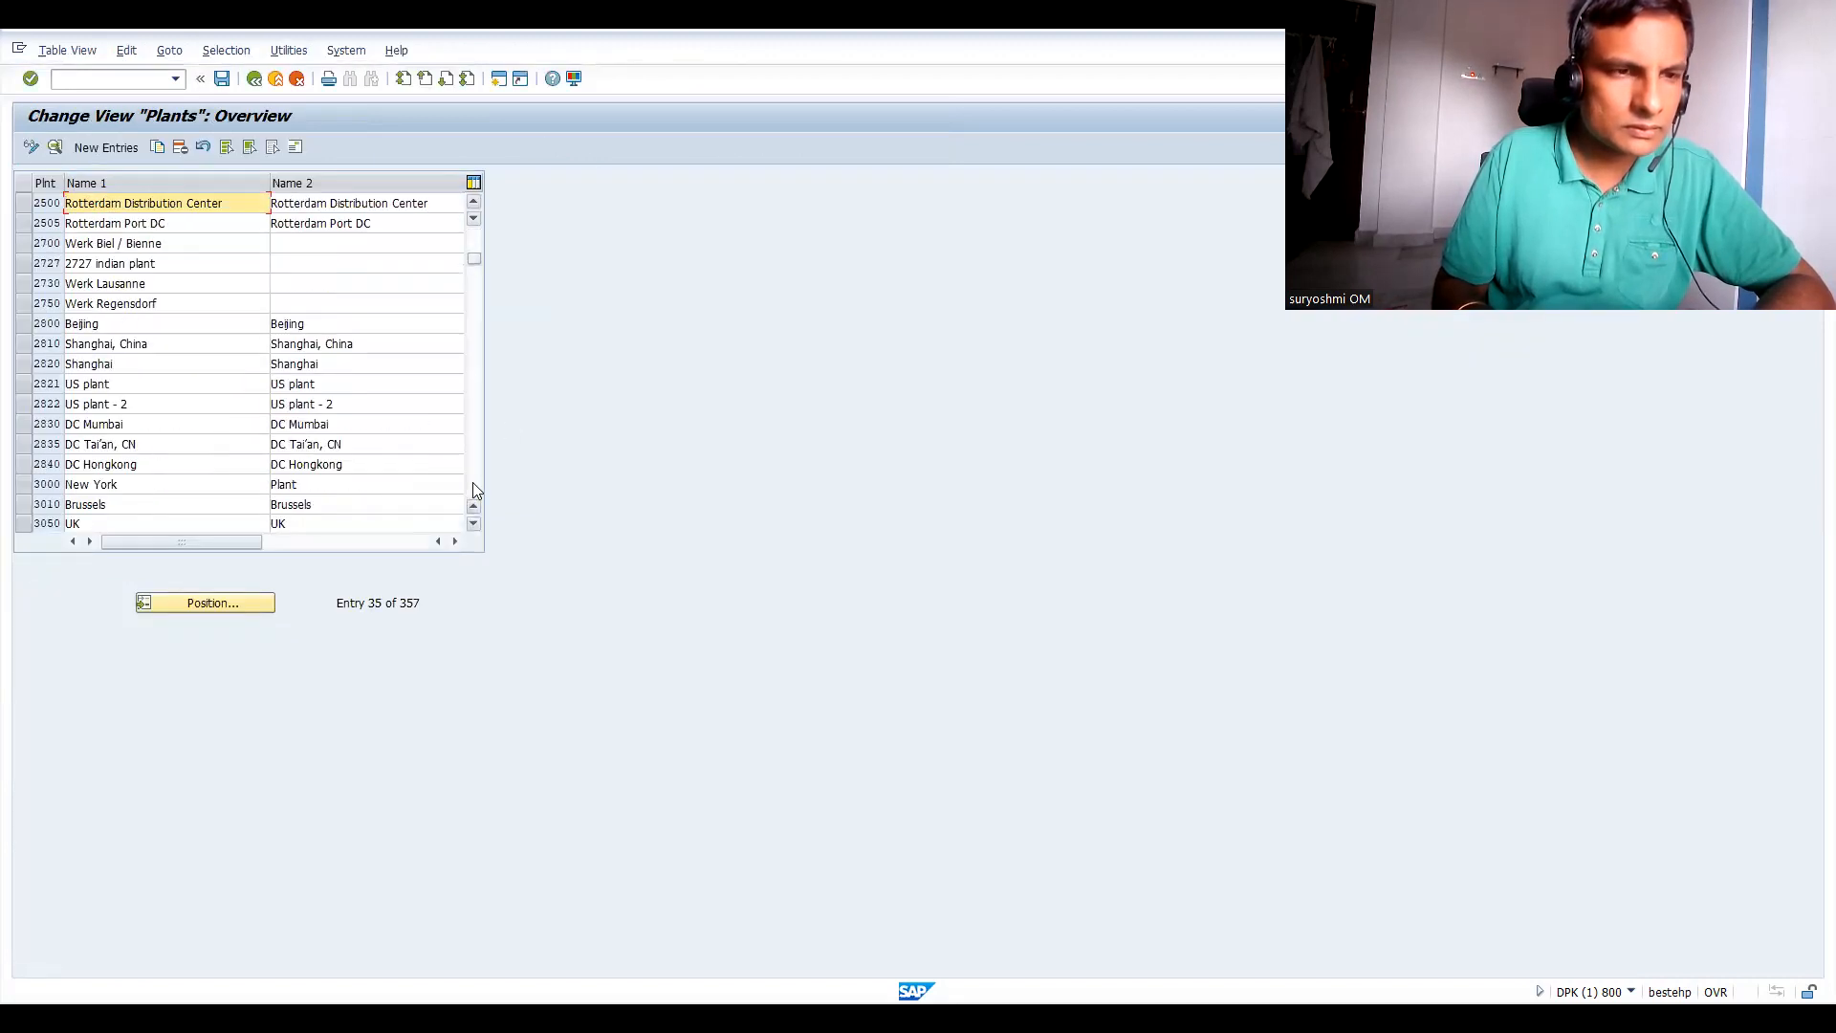
{"action": "left_click", "coordinate": [473, 487]}
{"action": "left_click", "coordinate": [472, 488]}
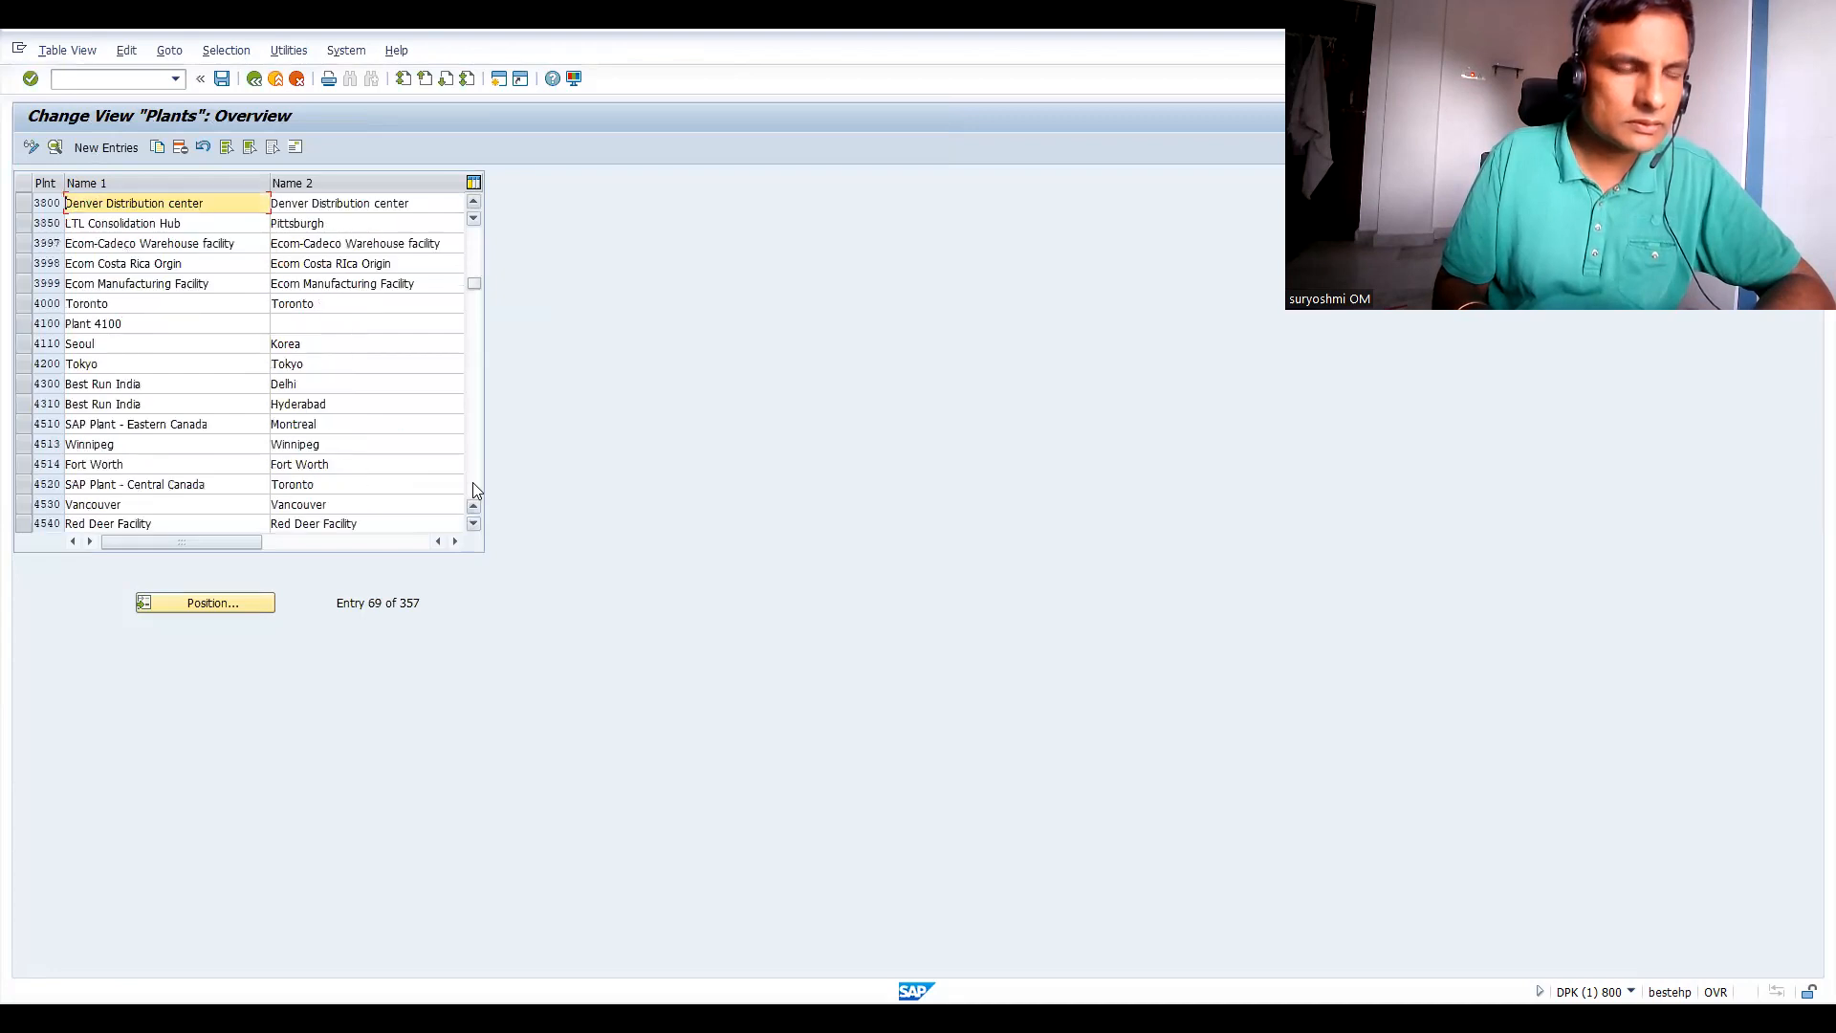
{"action": "left_click", "coordinate": [473, 488]}
{"action": "left_click", "coordinate": [472, 488]}
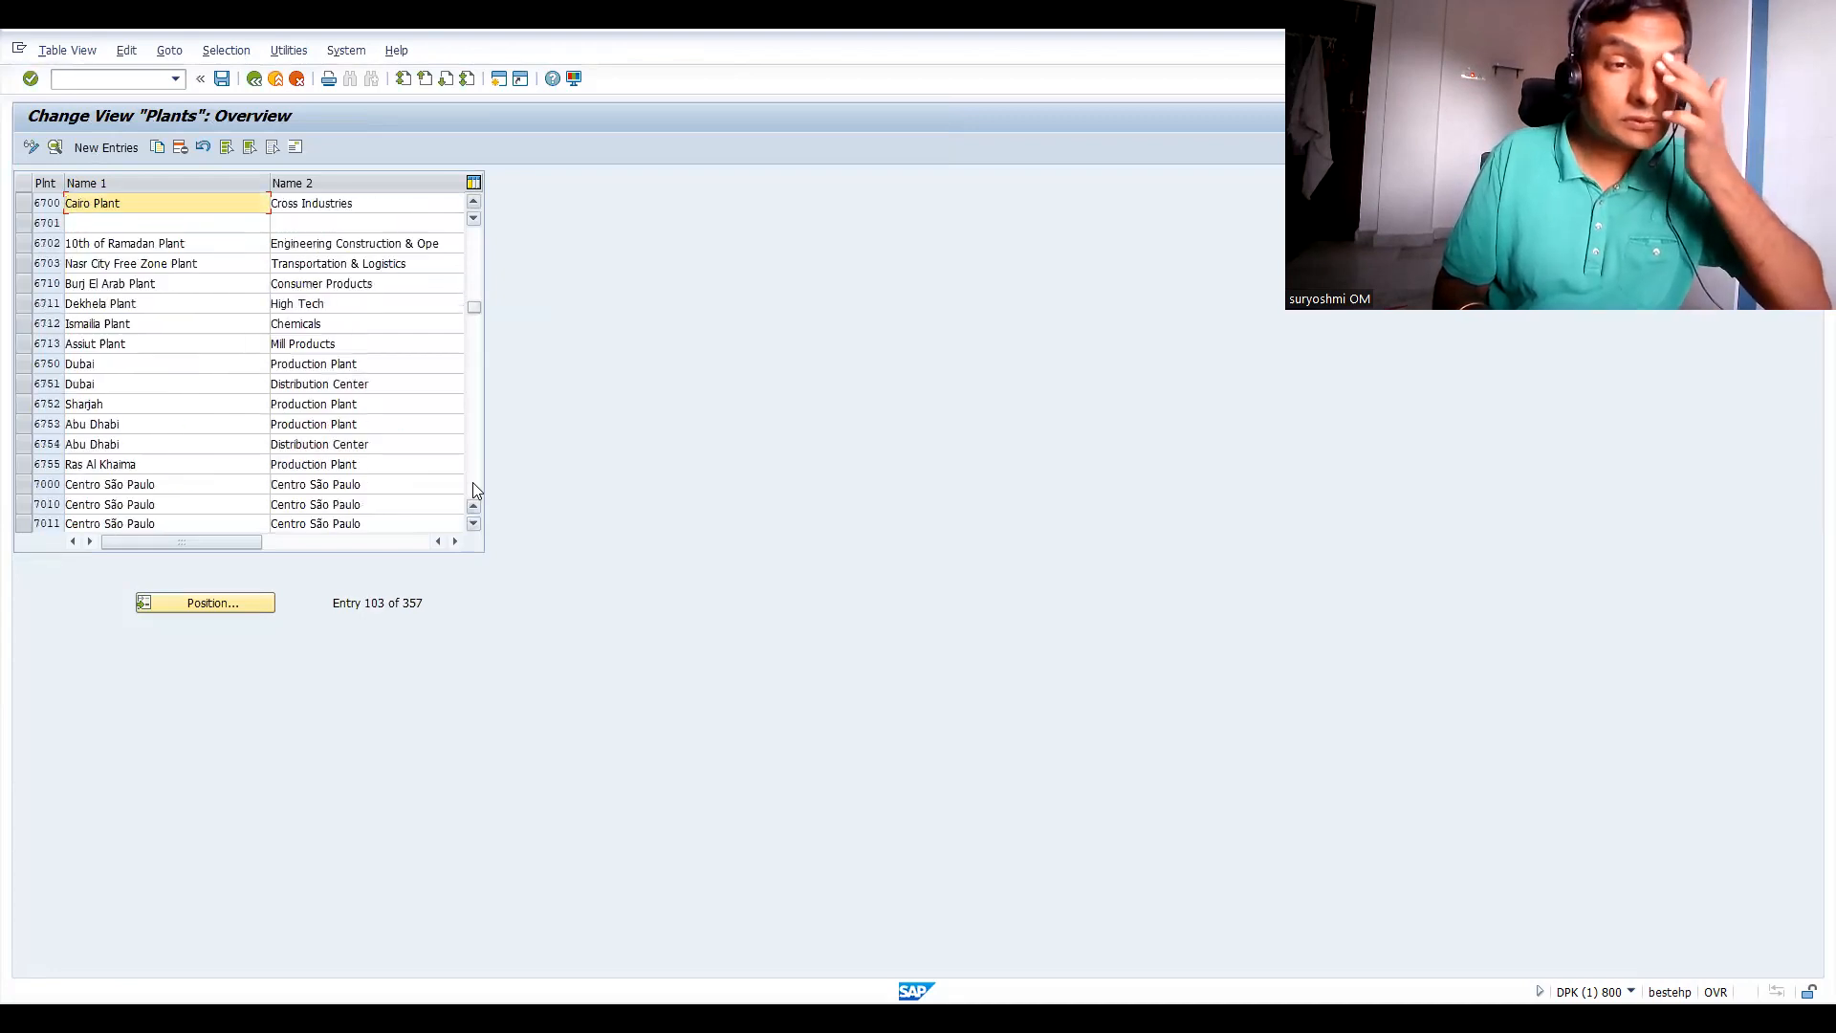
{"action": "left_click", "coordinate": [472, 484]}
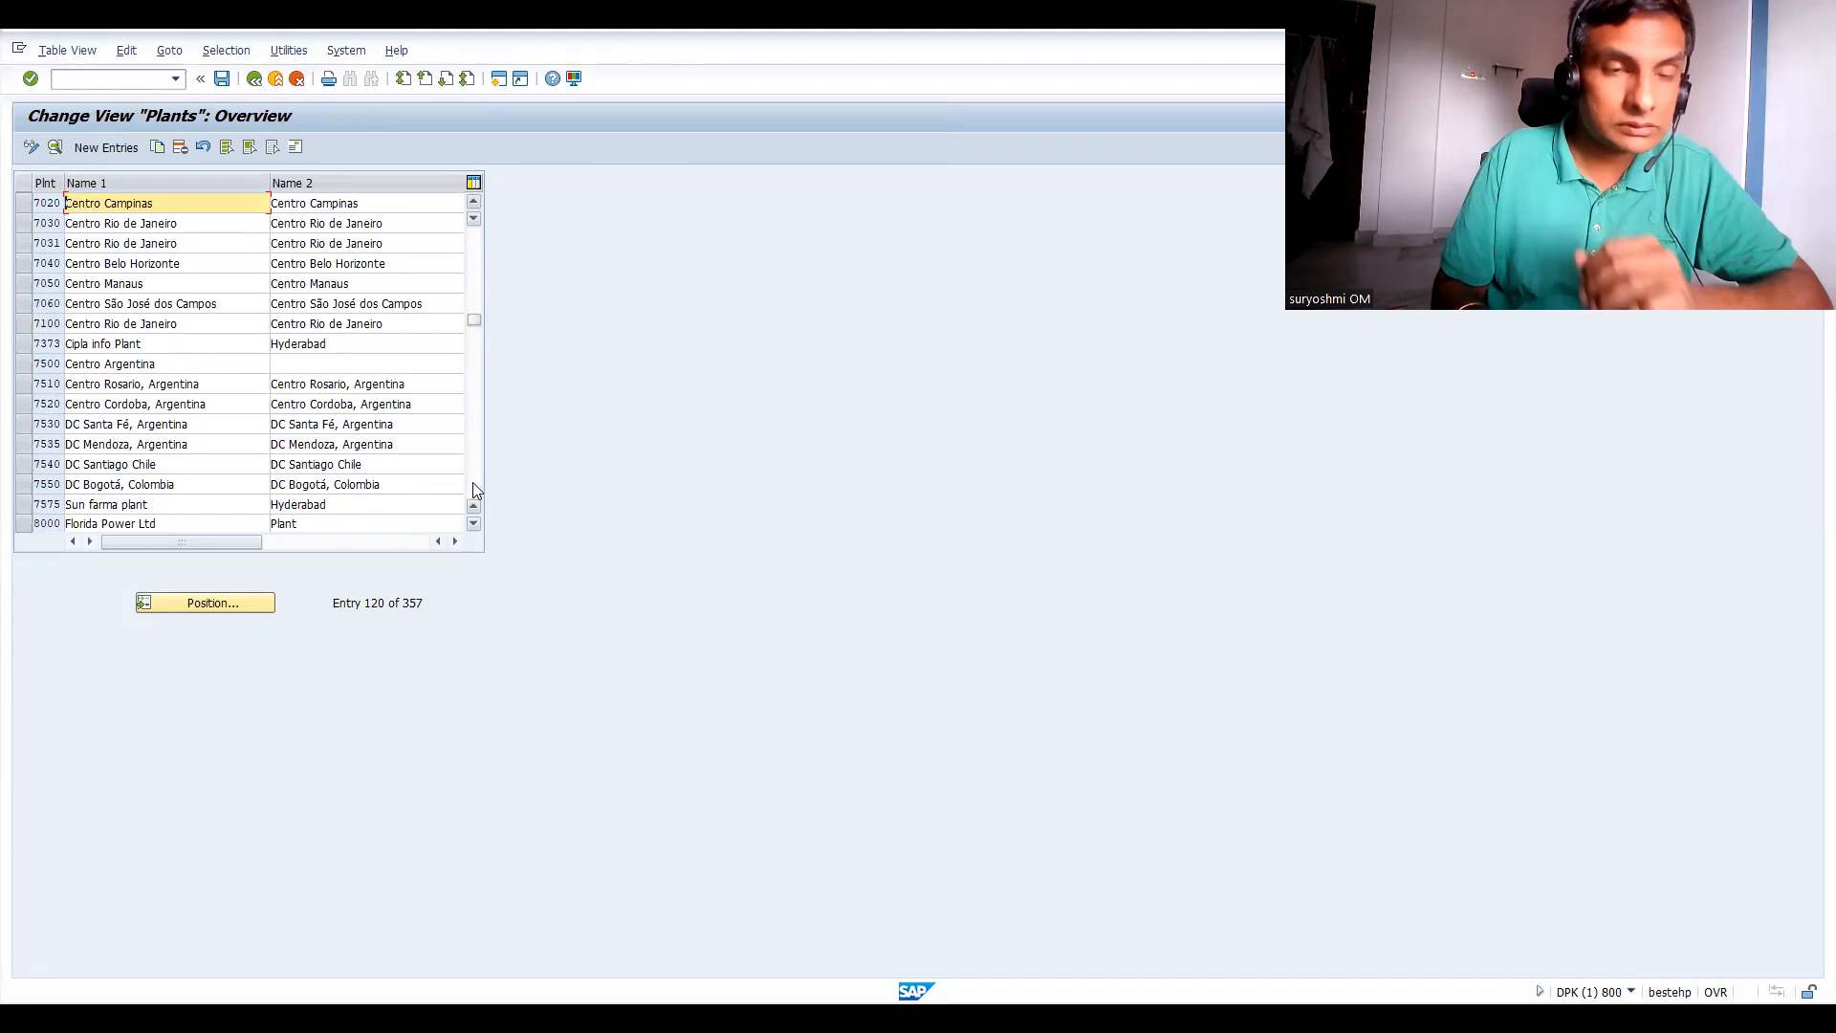
{"action": "left_click", "coordinate": [472, 484]}
{"action": "left_click", "coordinate": [473, 484]}
{"action": "left_click", "coordinate": [473, 488]}
{"action": "left_click", "coordinate": [473, 488]}
{"action": "left_click", "coordinate": [474, 488]}
{"action": "left_click", "coordinate": [473, 487]}
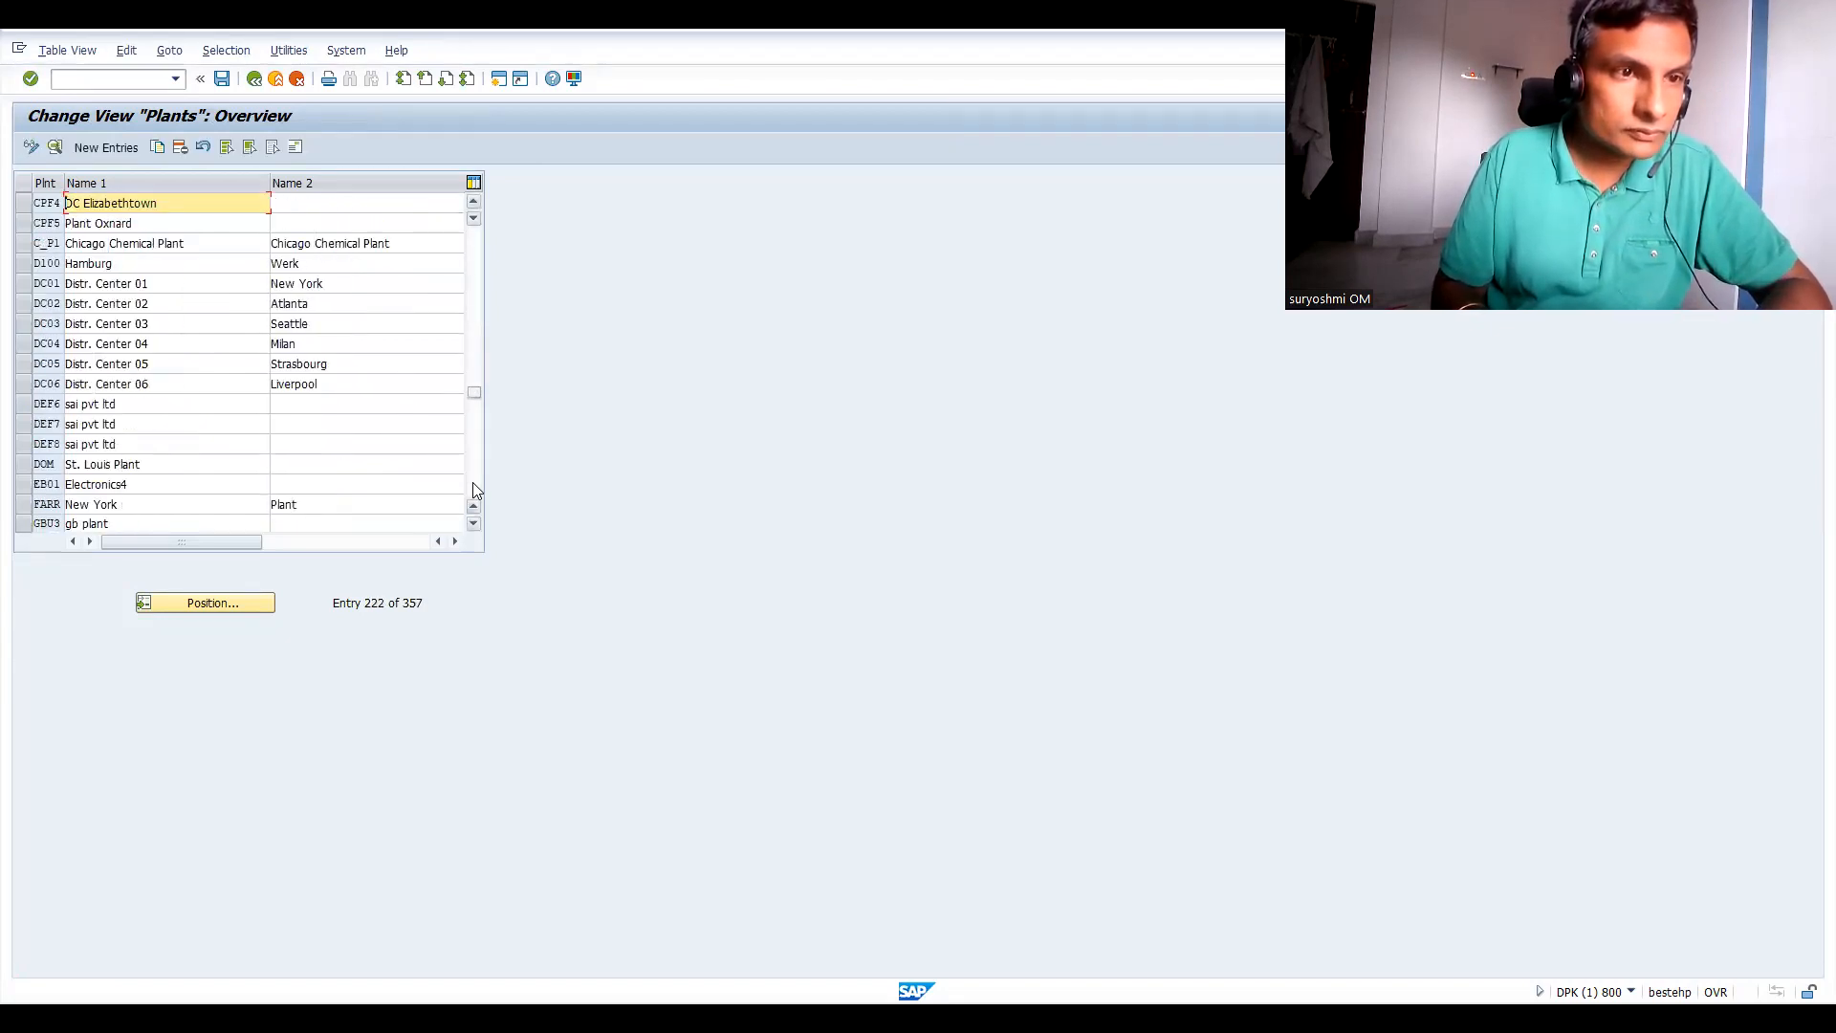
{"action": "left_click", "coordinate": [472, 482]}
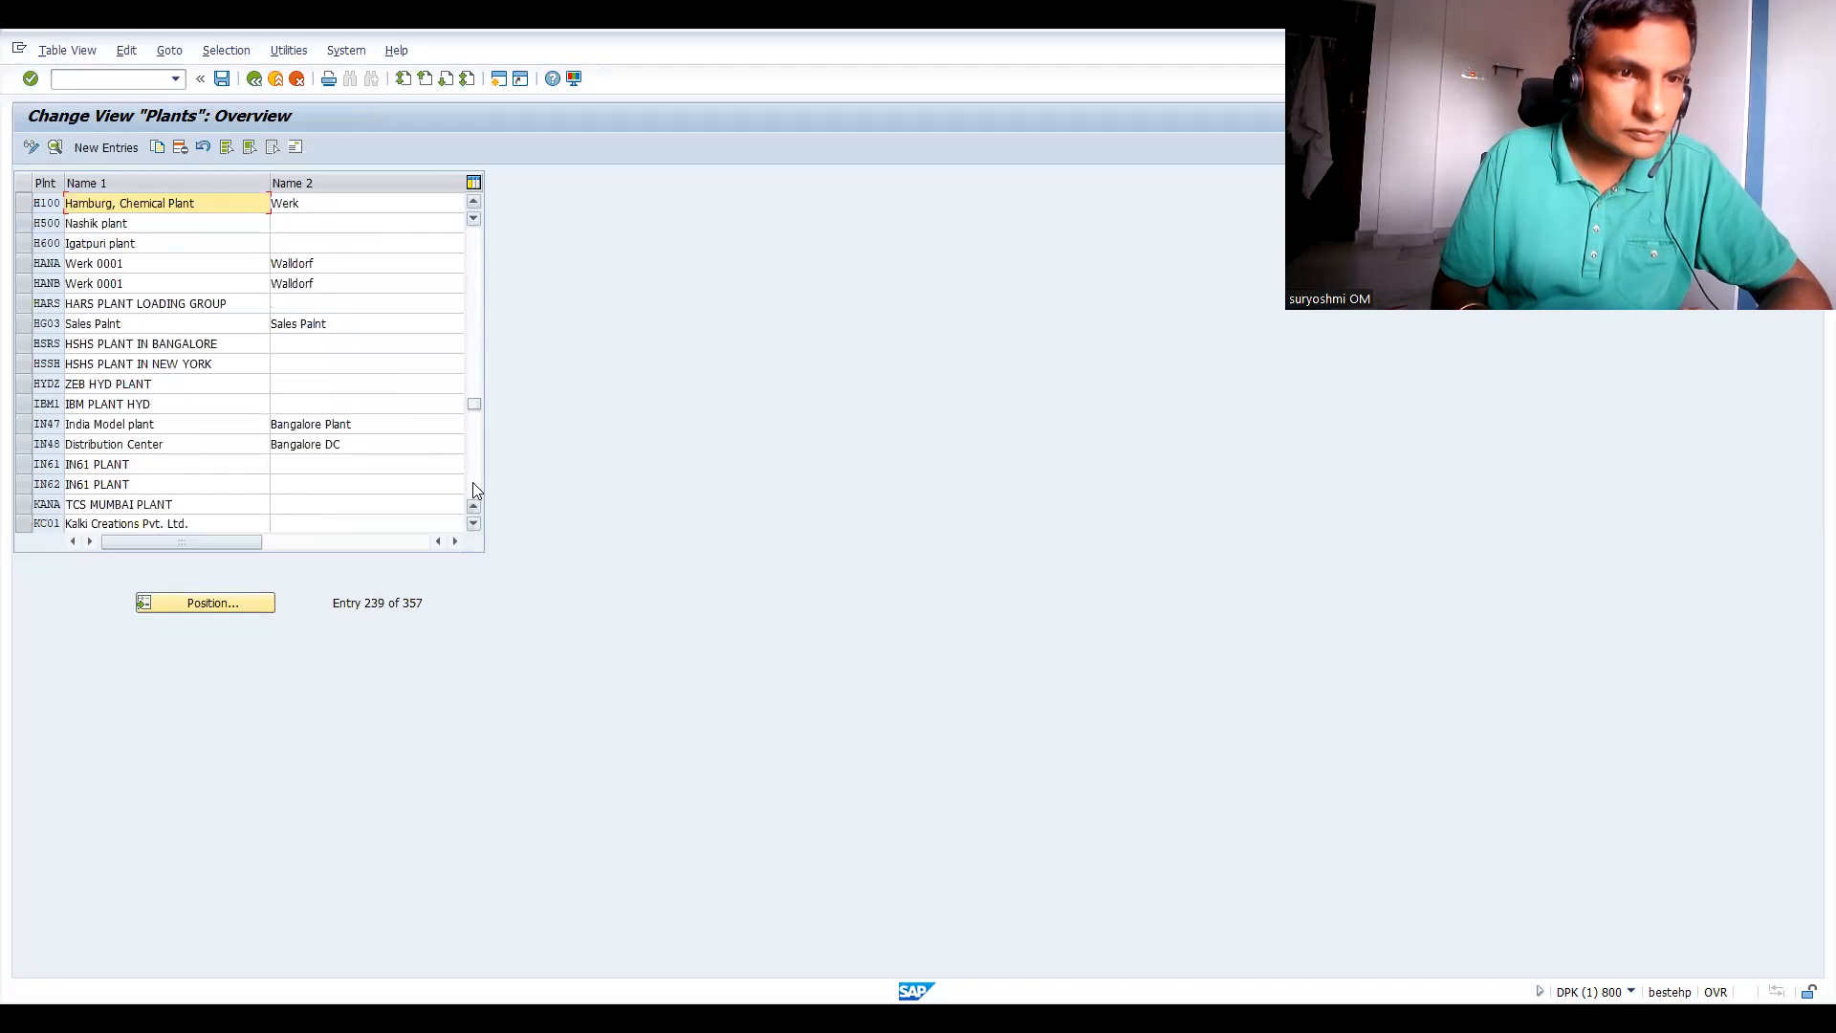
{"action": "double_click", "coordinate": [43, 464]}
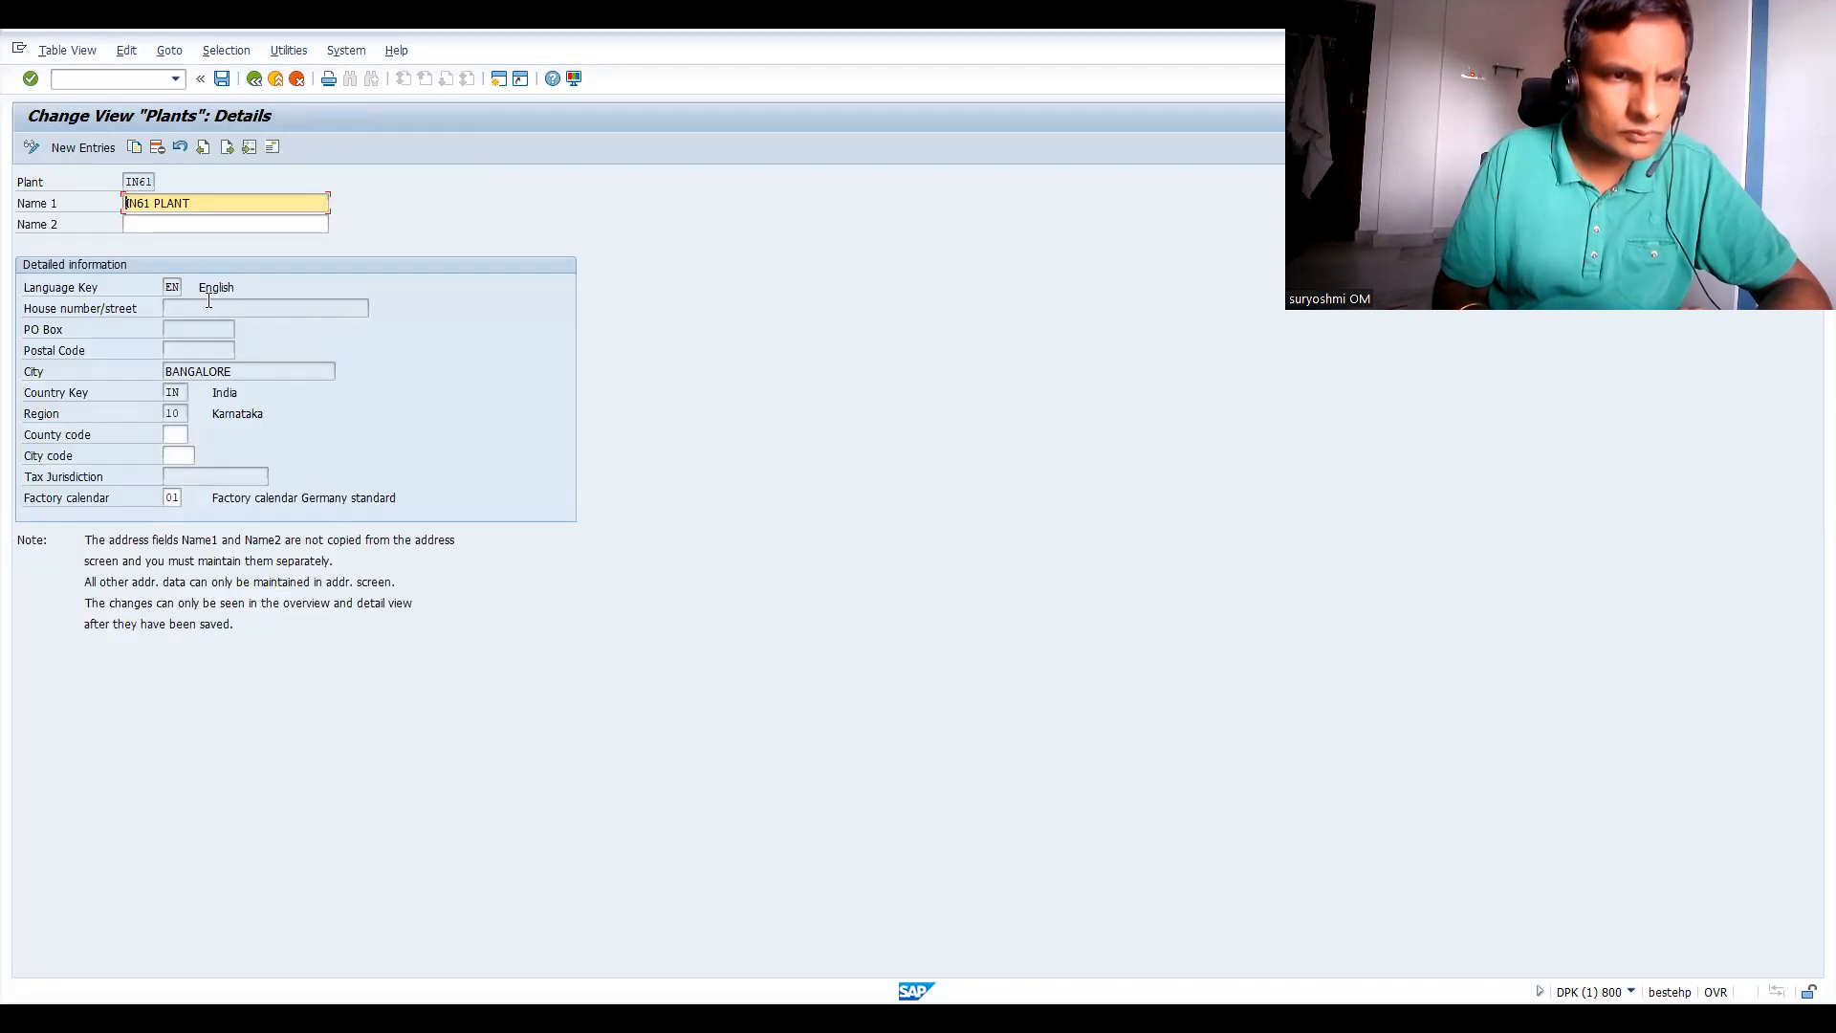
{"action": "left_click", "coordinate": [271, 147]}
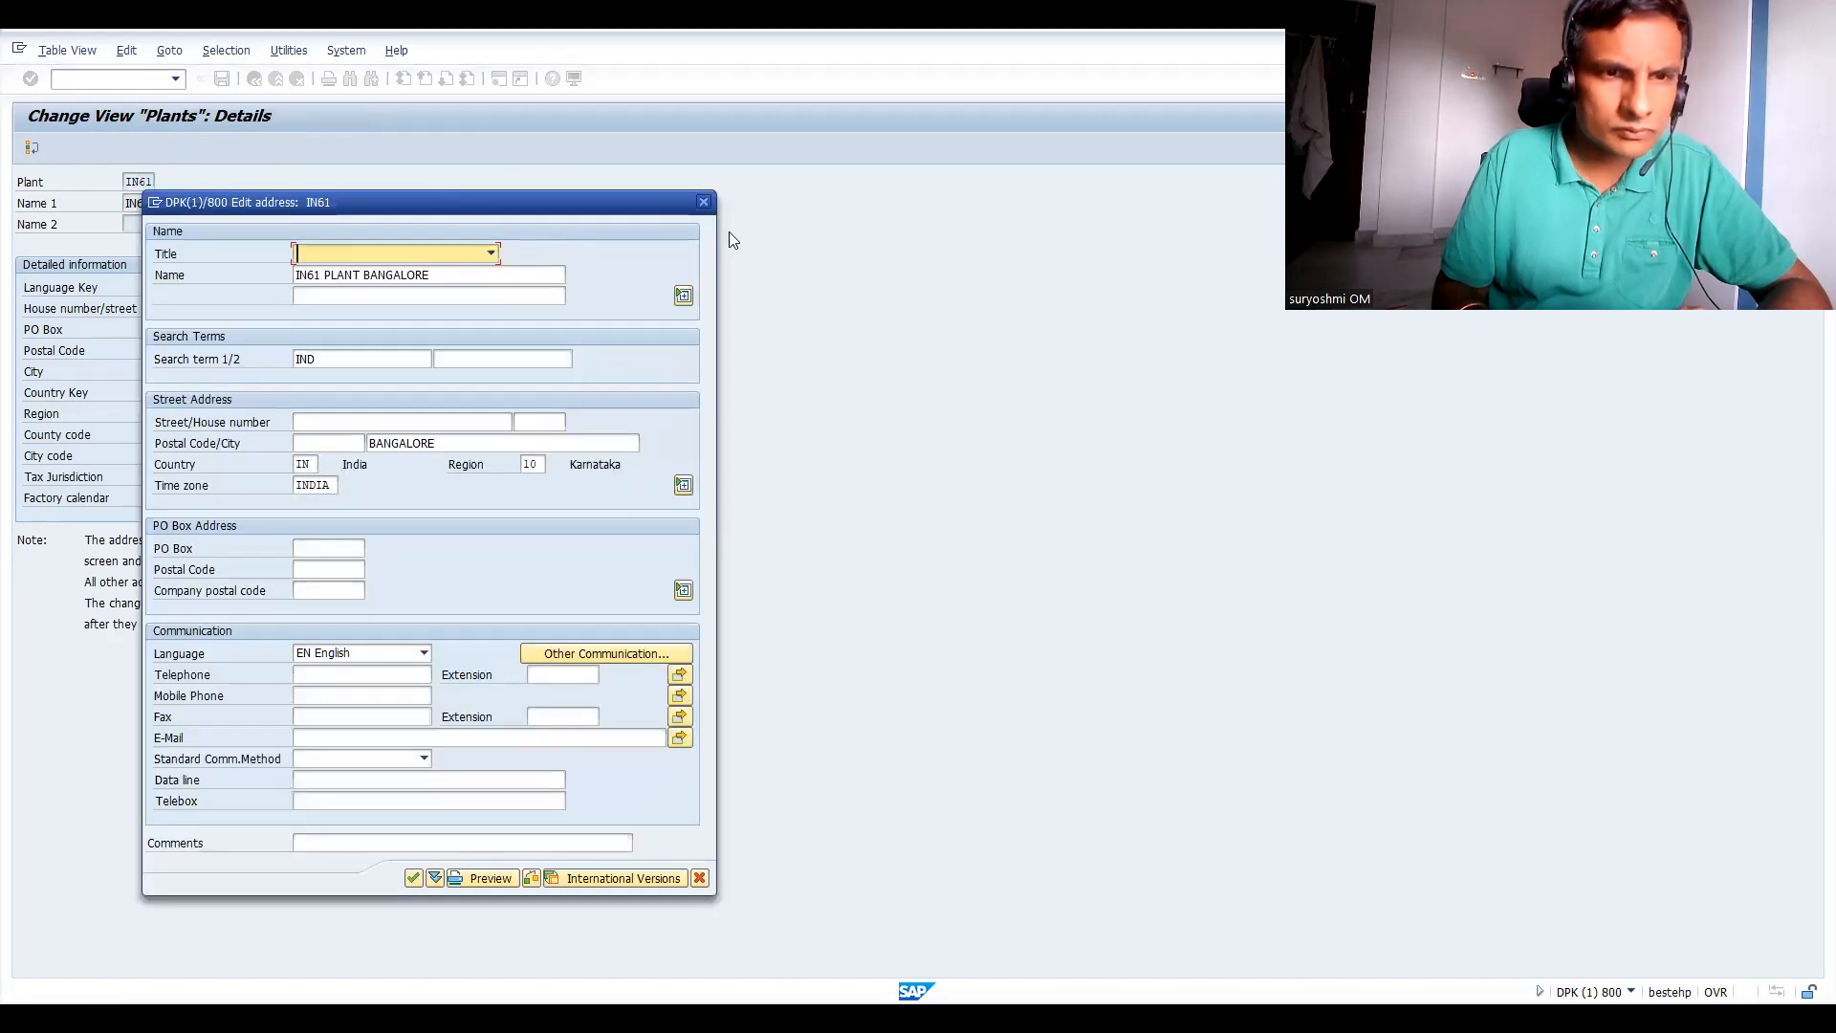
{"action": "left_click", "coordinate": [703, 205]}
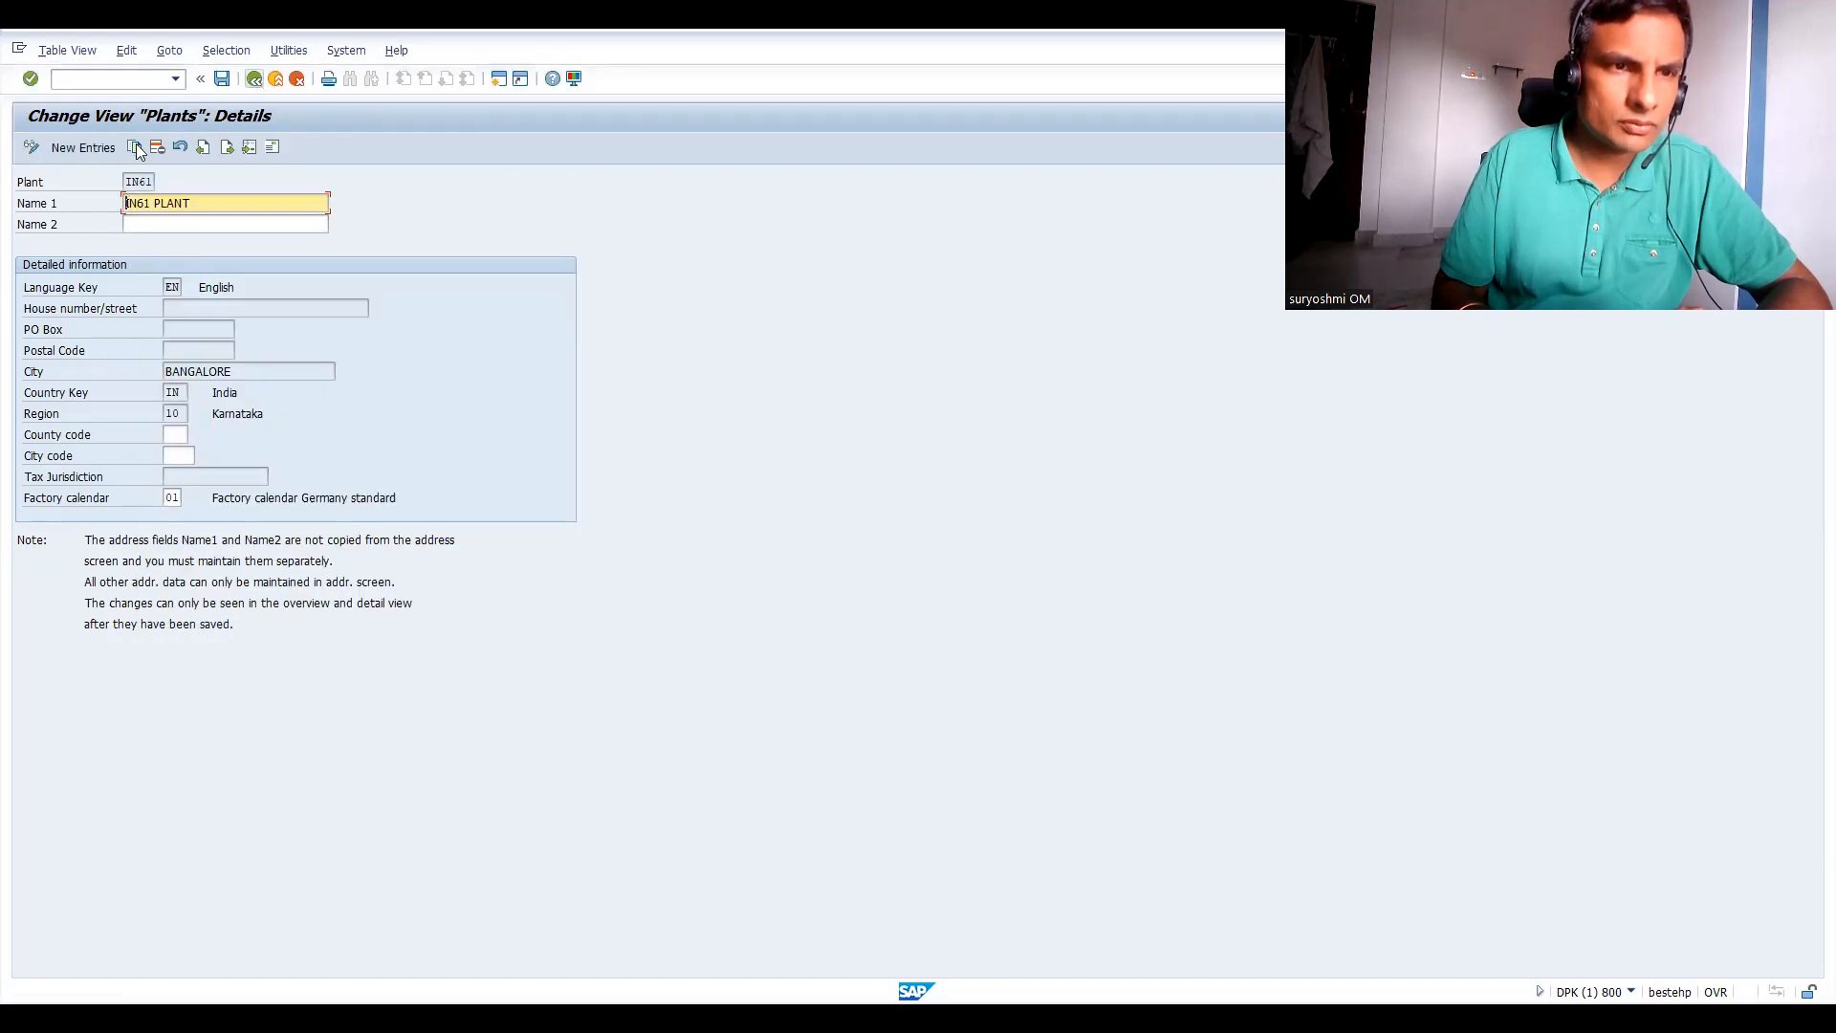
{"action": "left_click", "coordinate": [135, 146]}
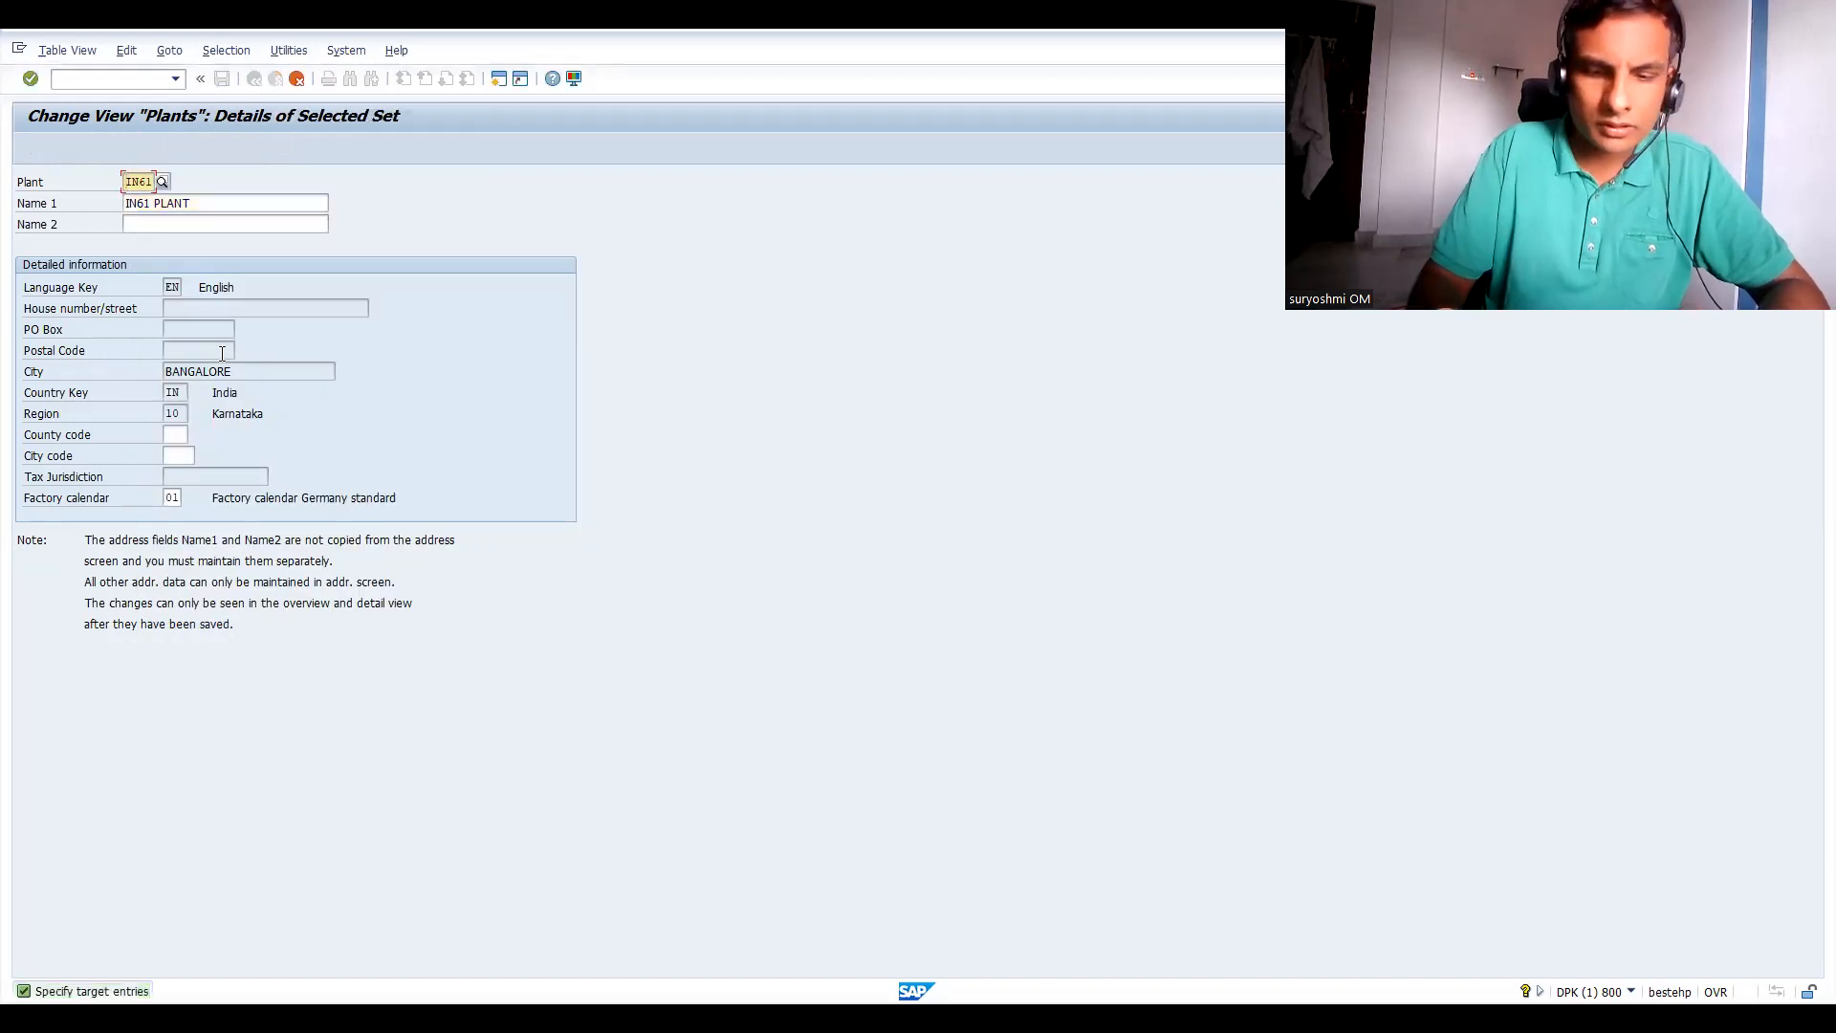
{"action": "type", "text": "IN661"}
{"action": "key", "text": "BackSpace"}
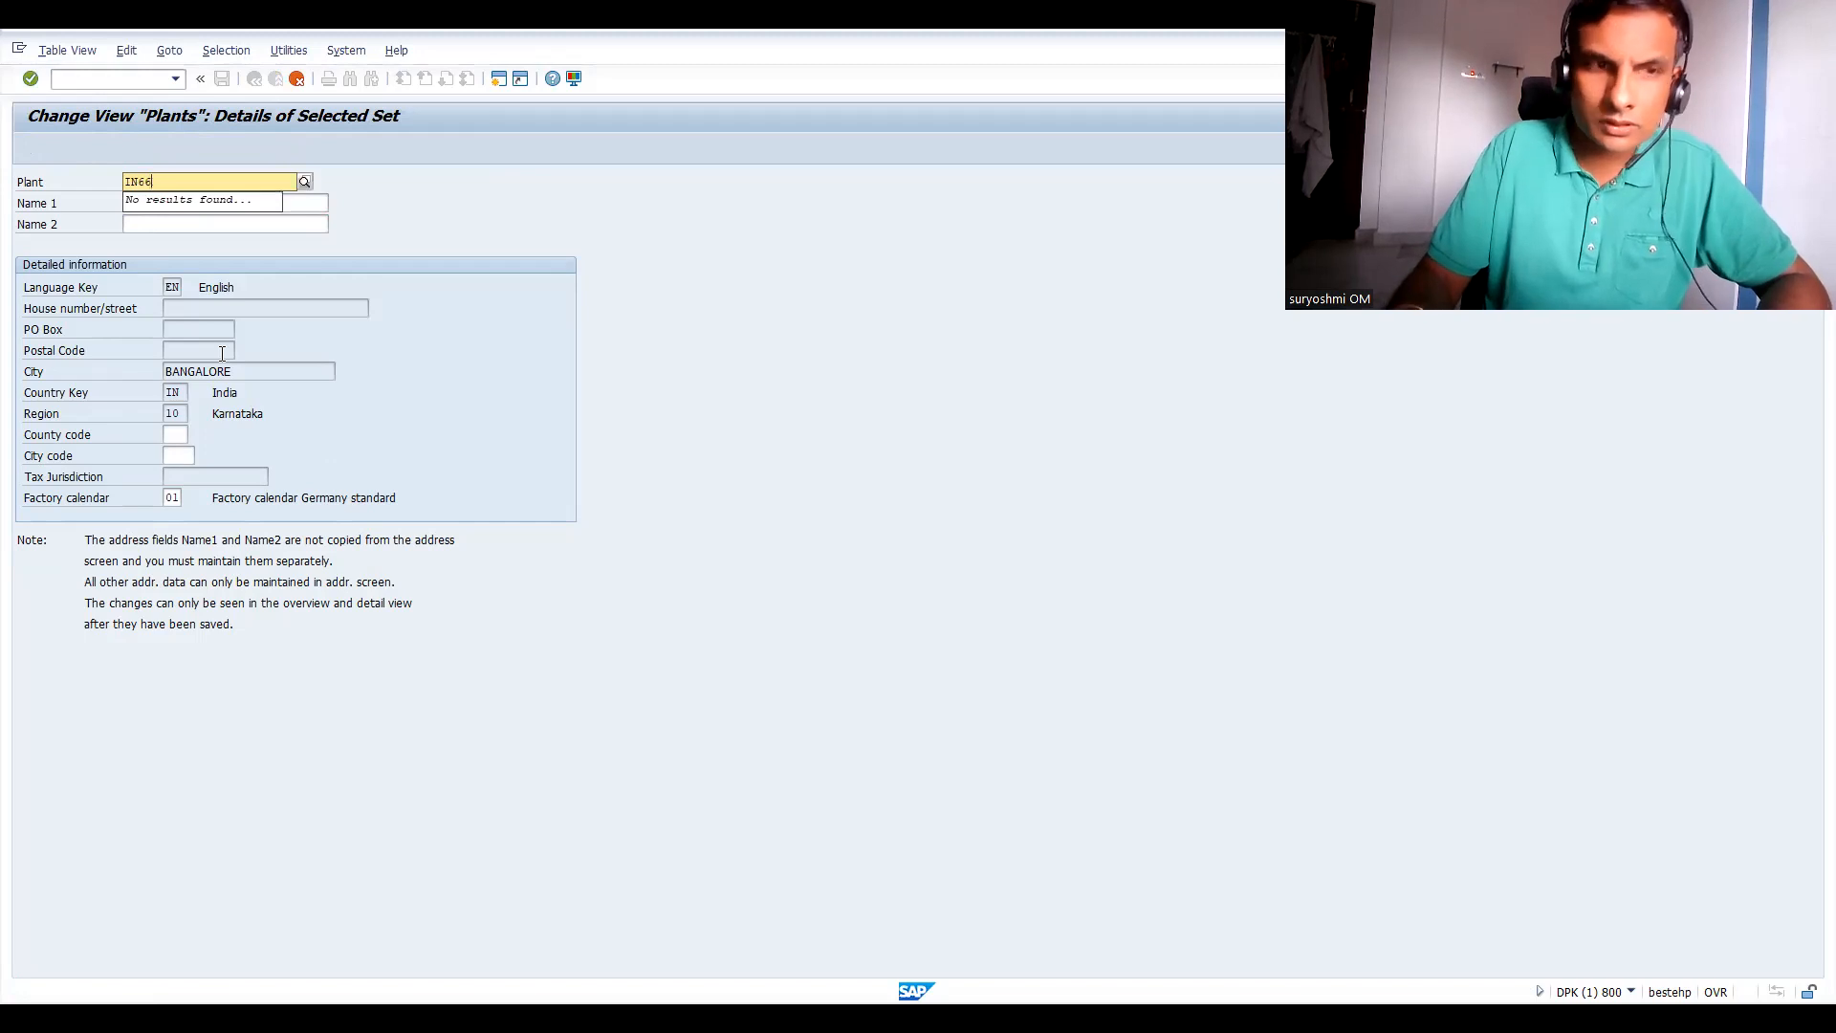
{"action": "left_click", "coordinate": [160, 223]}
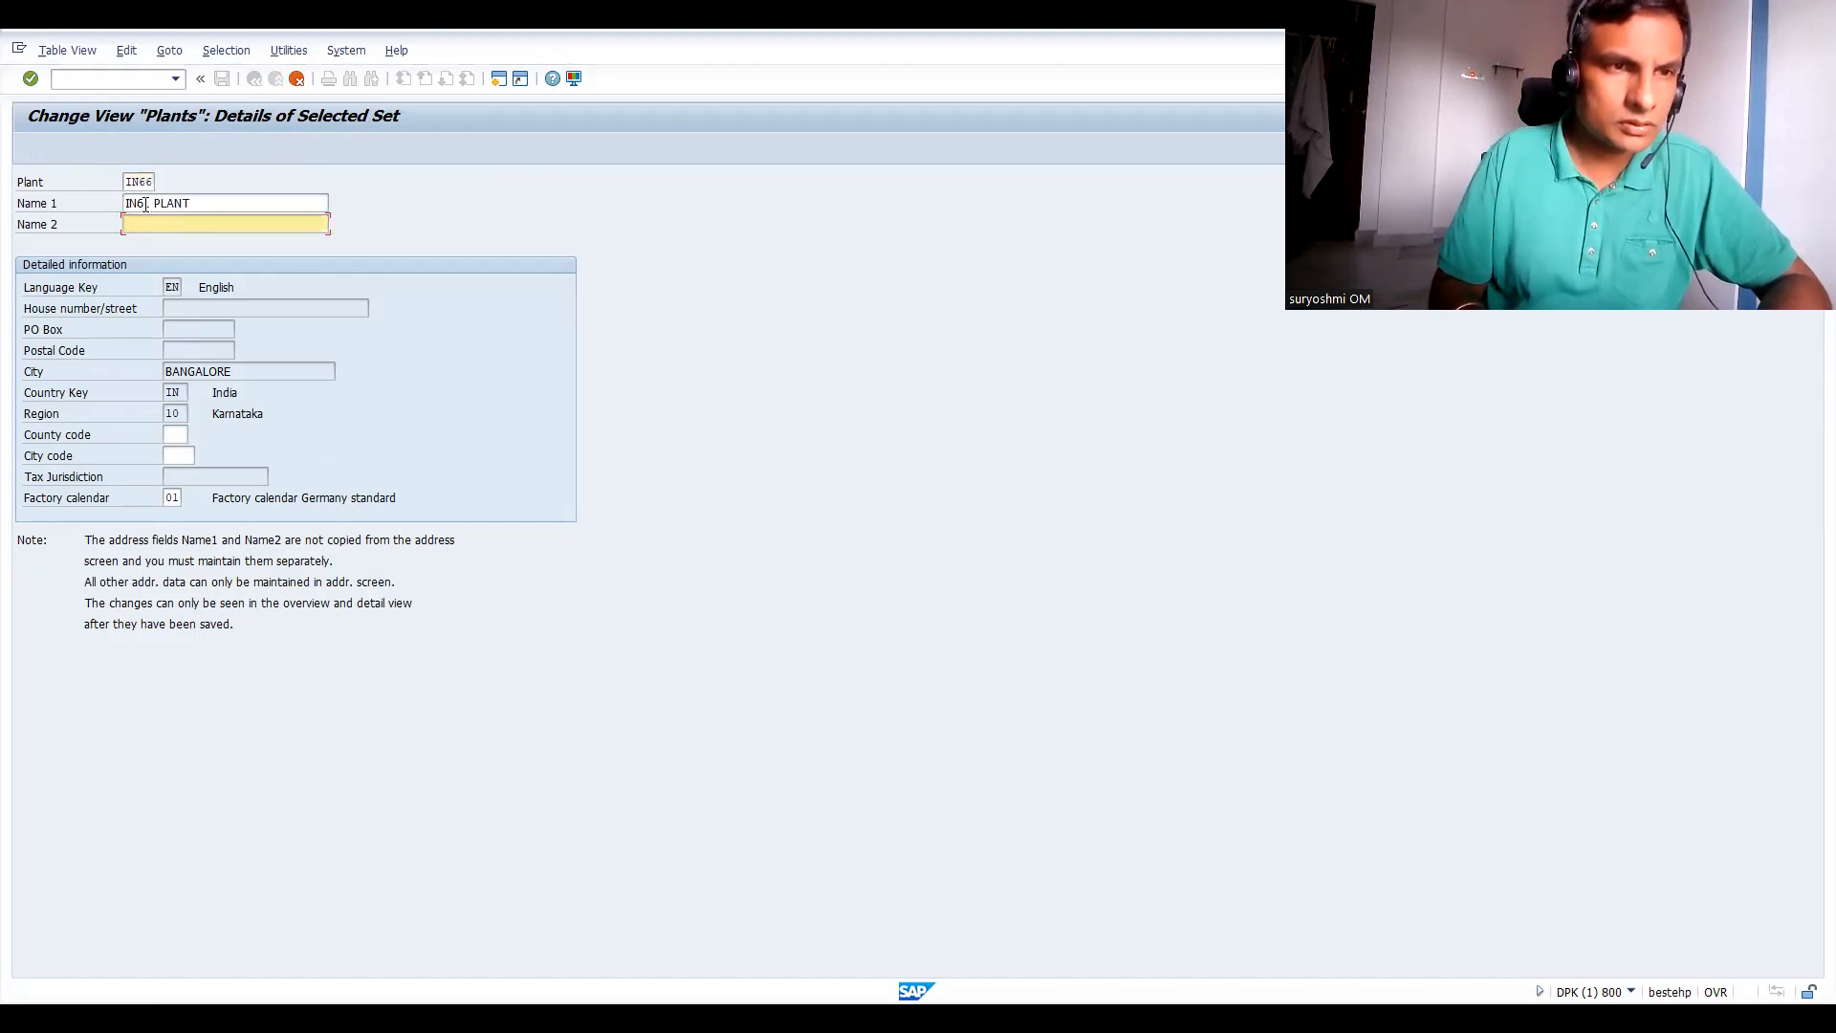
{"action": "left_click_drag", "start_coordinate": [140, 202], "coordinate": [192, 202]}
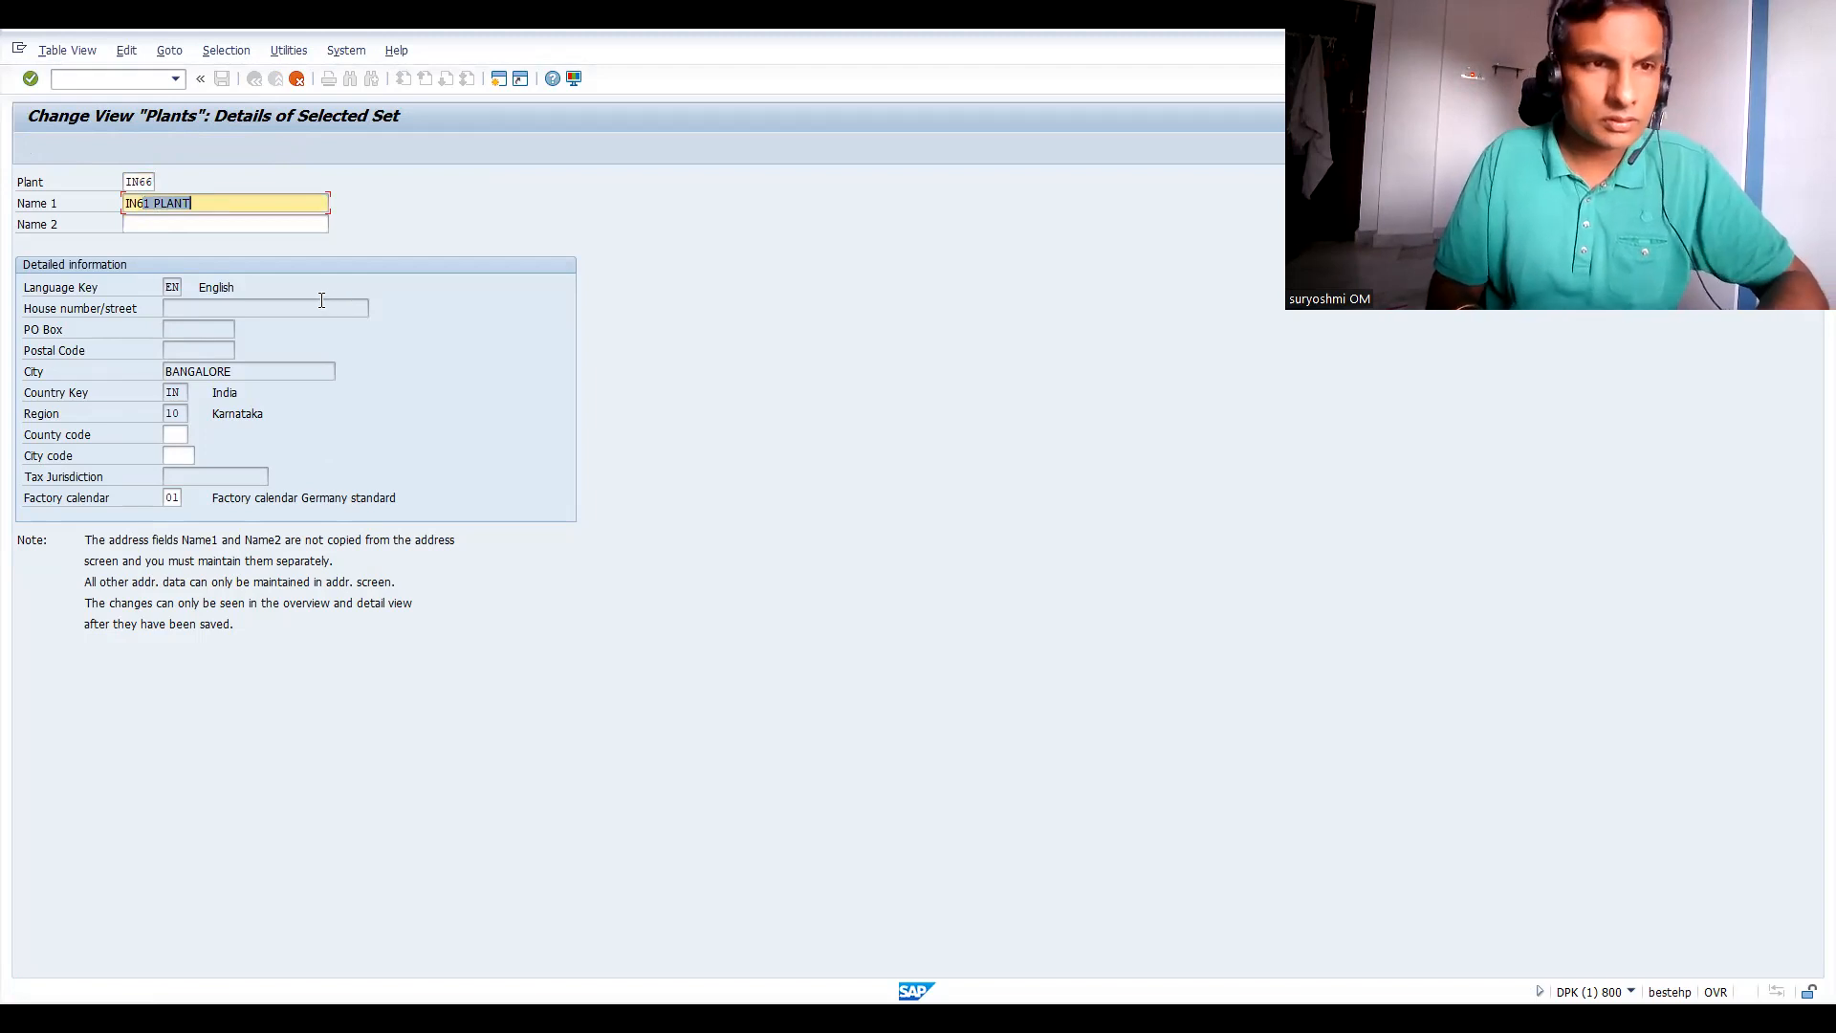
{"action": "left_click", "coordinate": [296, 80]}
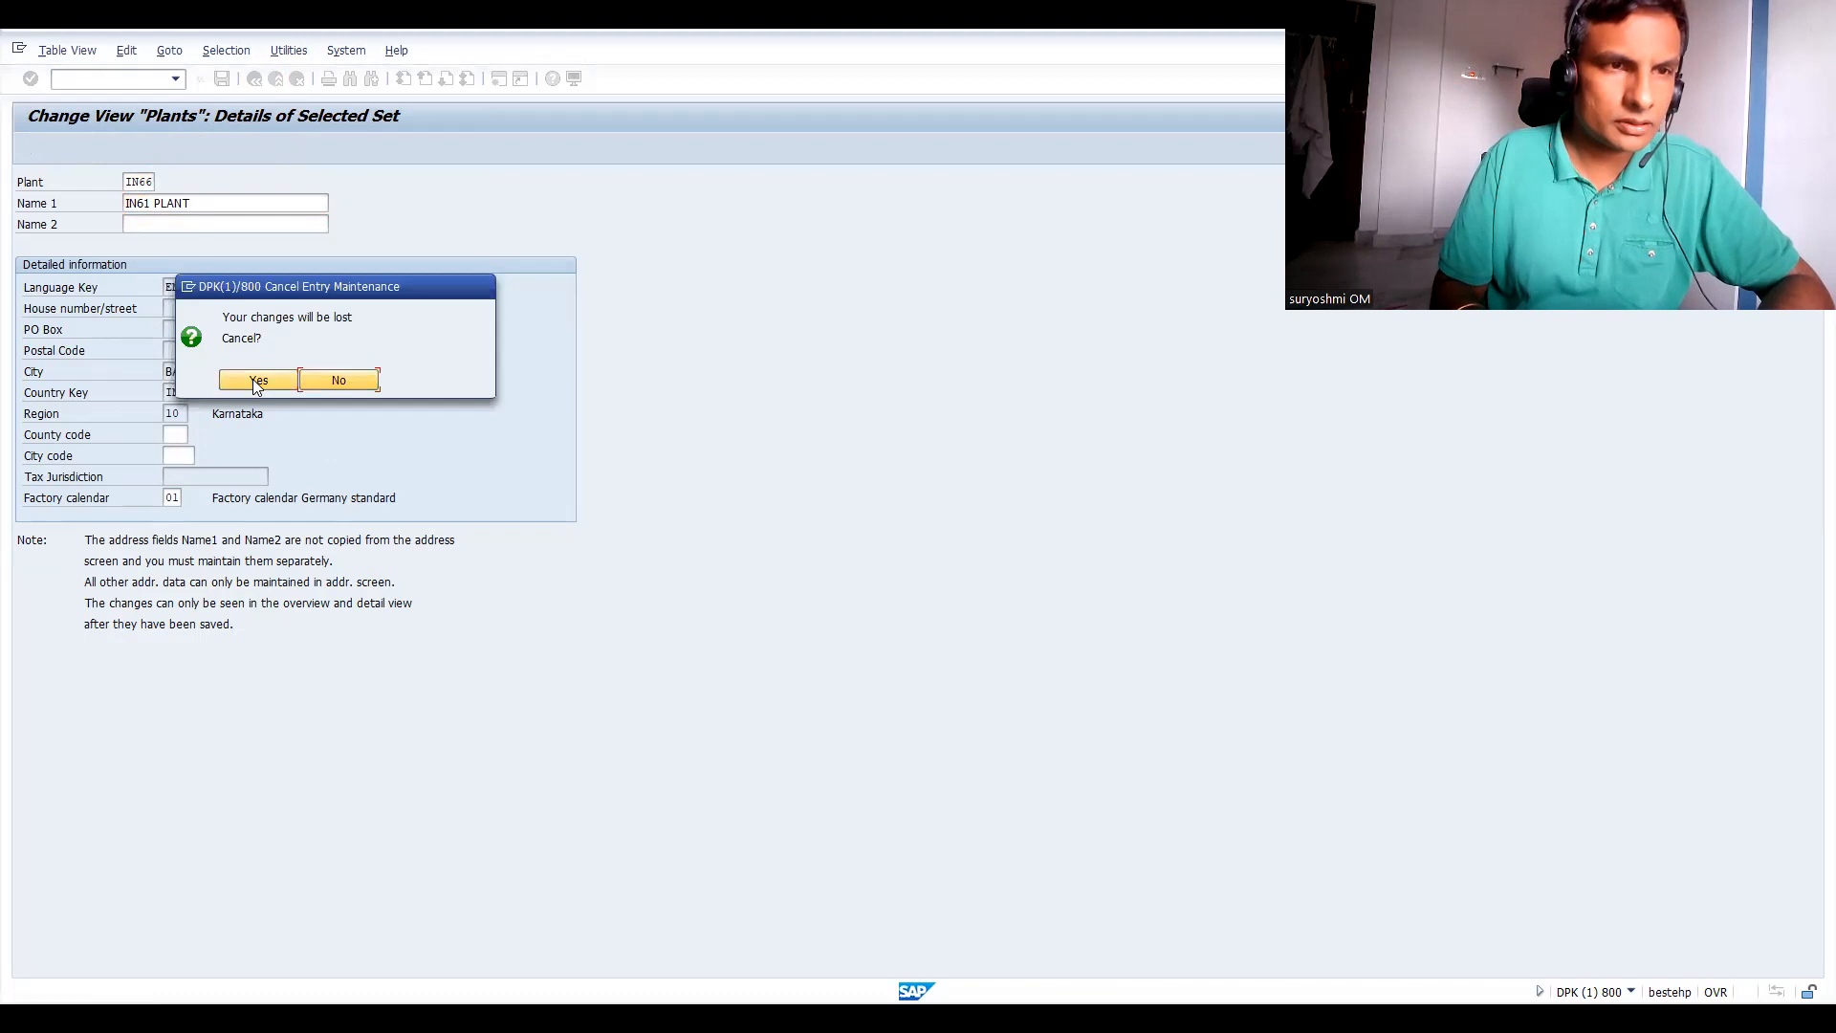
{"action": "left_click", "coordinate": [256, 382]}
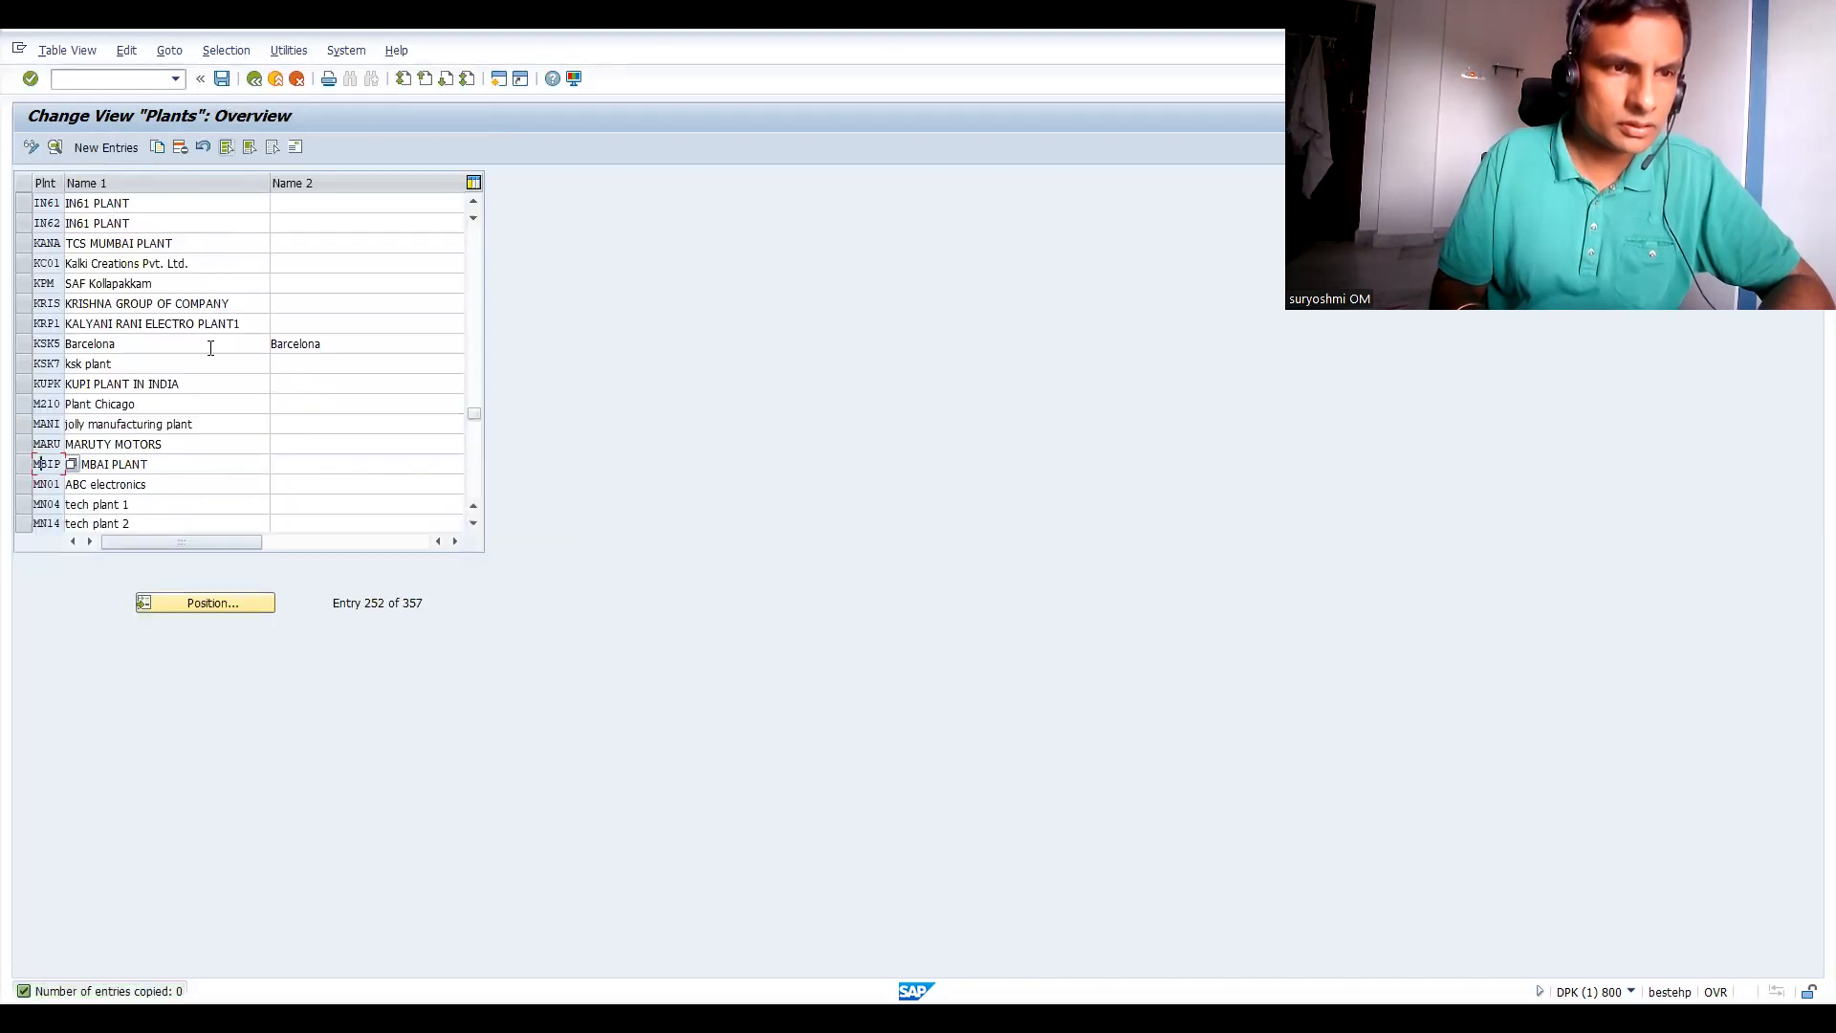
Look through the plants overview for the newly defined IN plants.
{"action": "left_click", "coordinate": [476, 486]}
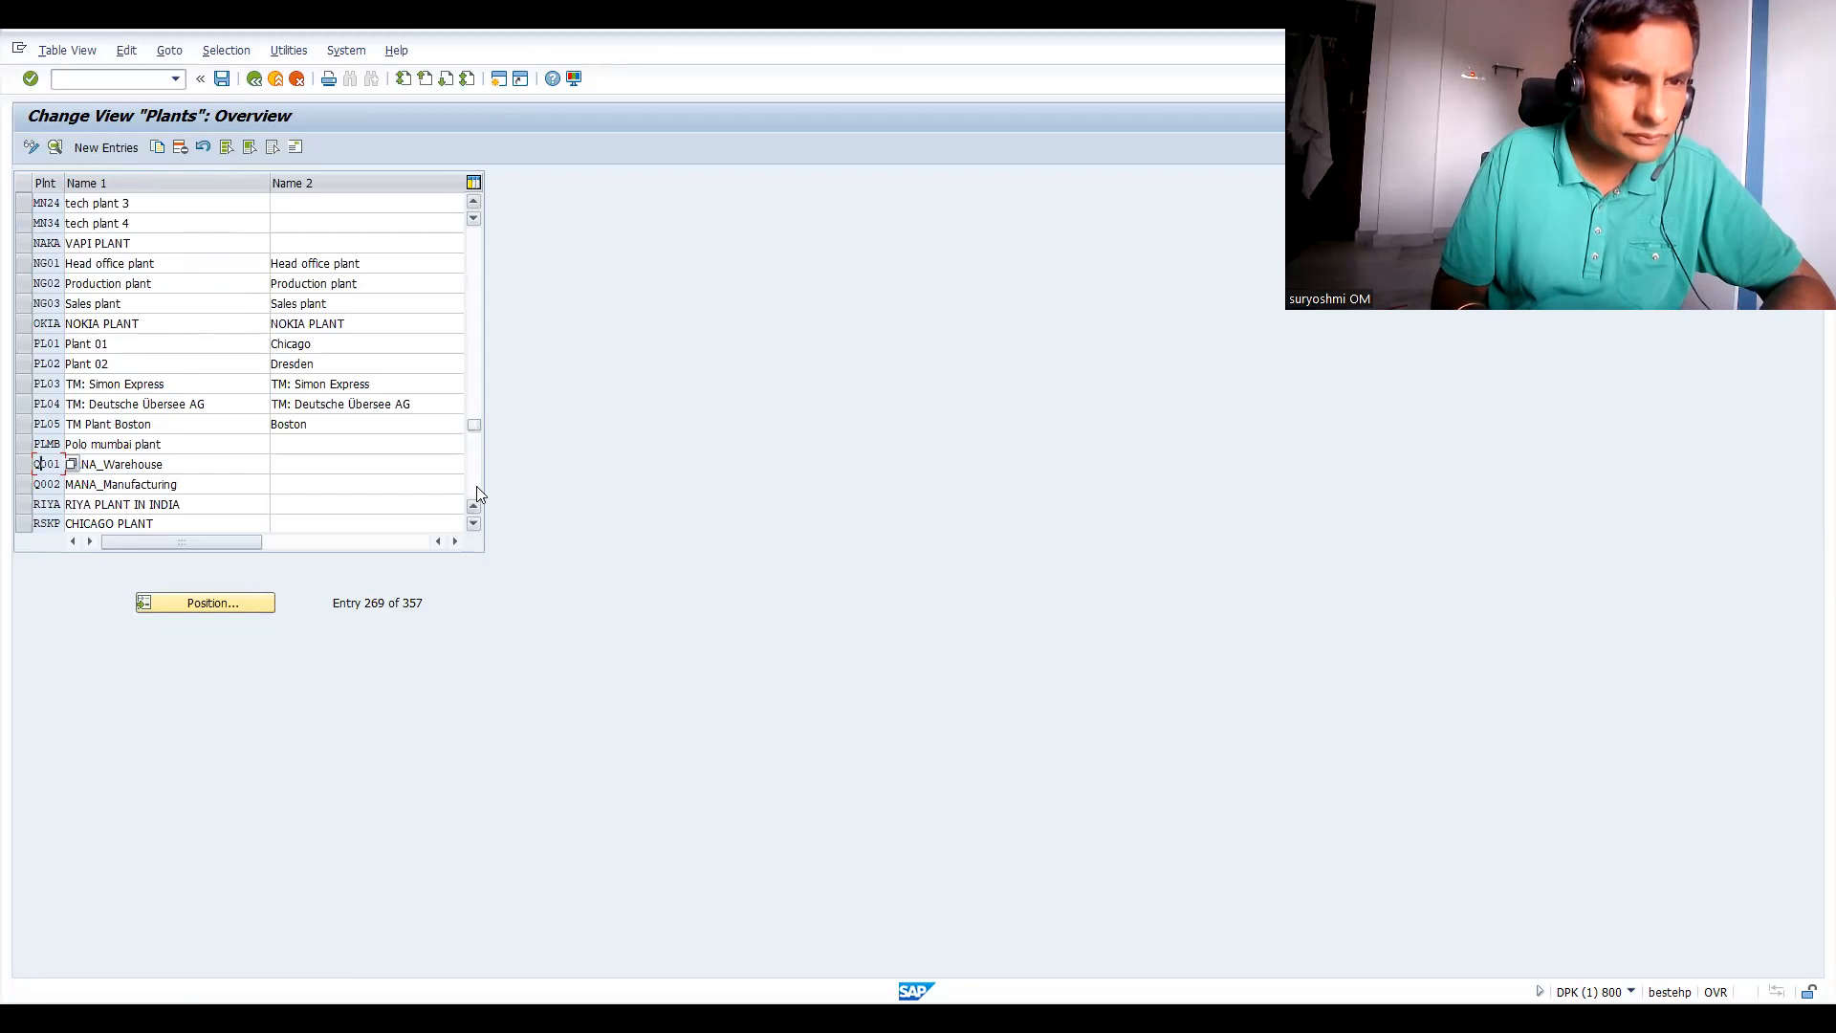
{"action": "left_click", "coordinate": [476, 486]}
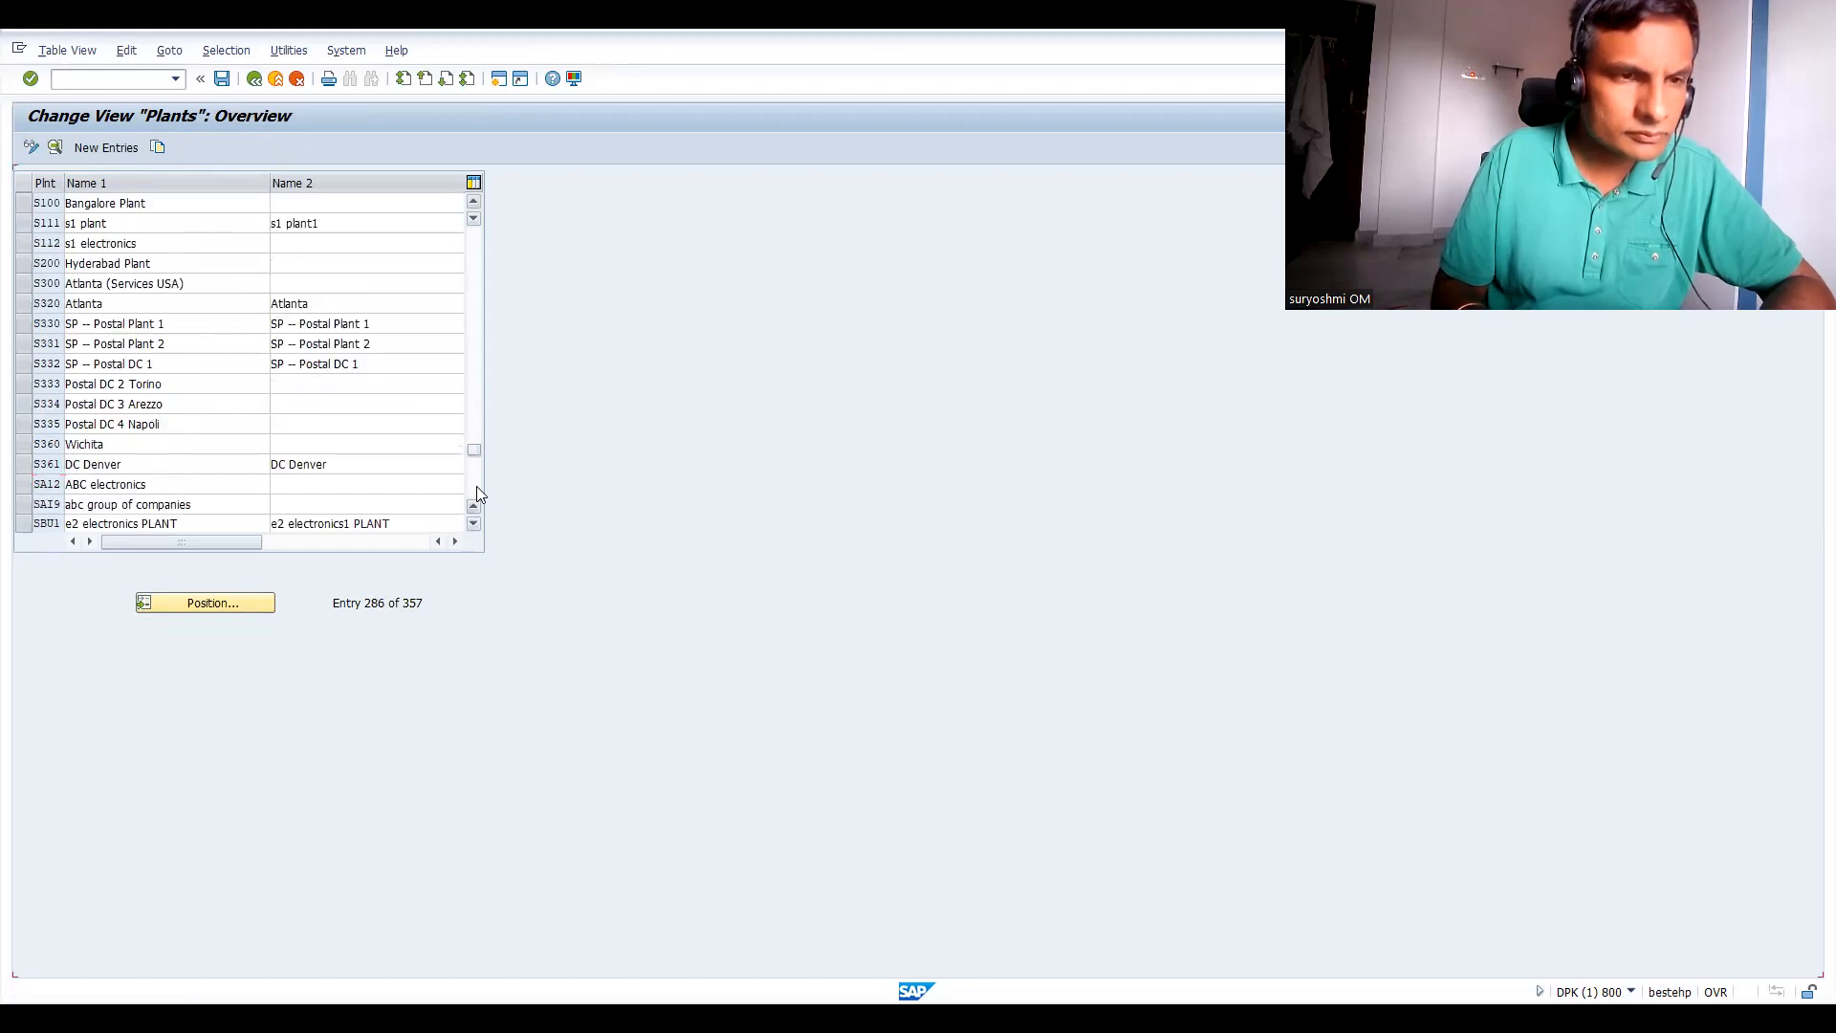
{"action": "left_click", "coordinate": [476, 486]}
{"action": "left_click", "coordinate": [477, 258]}
{"action": "left_click", "coordinate": [477, 256]}
{"action": "left_click", "coordinate": [478, 258]}
{"action": "left_click", "coordinate": [477, 257]}
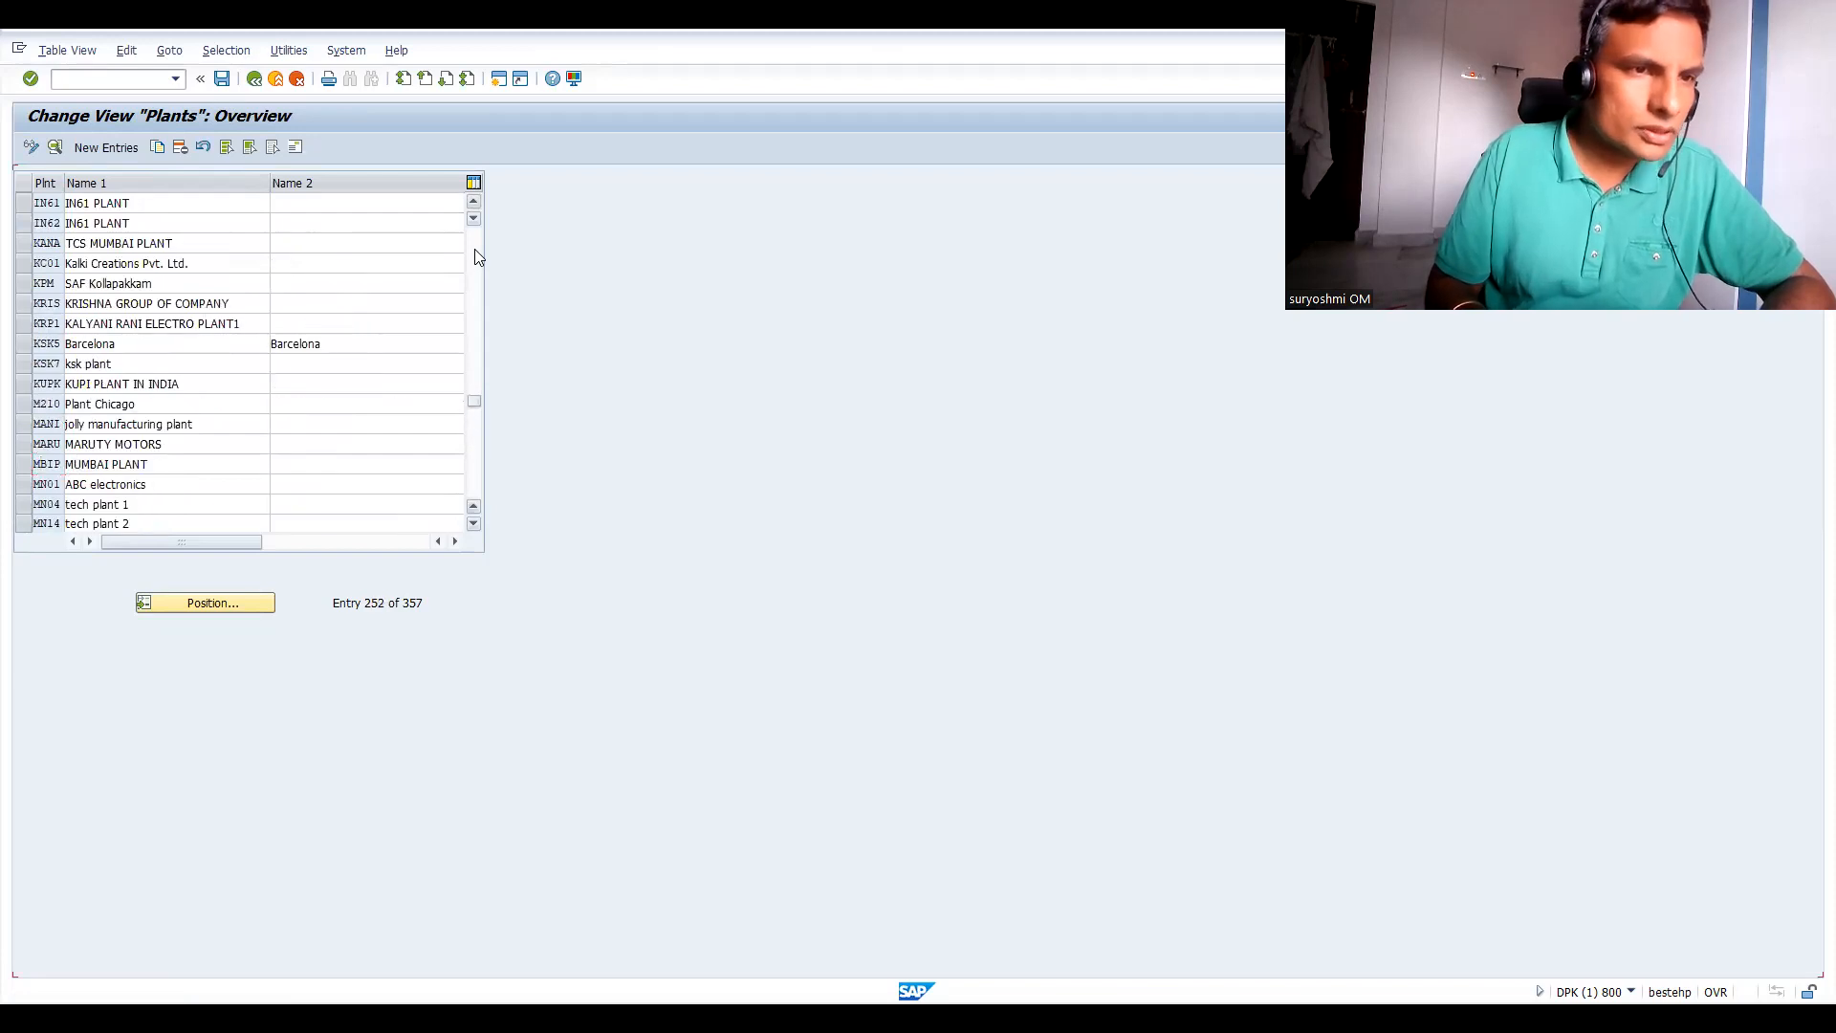
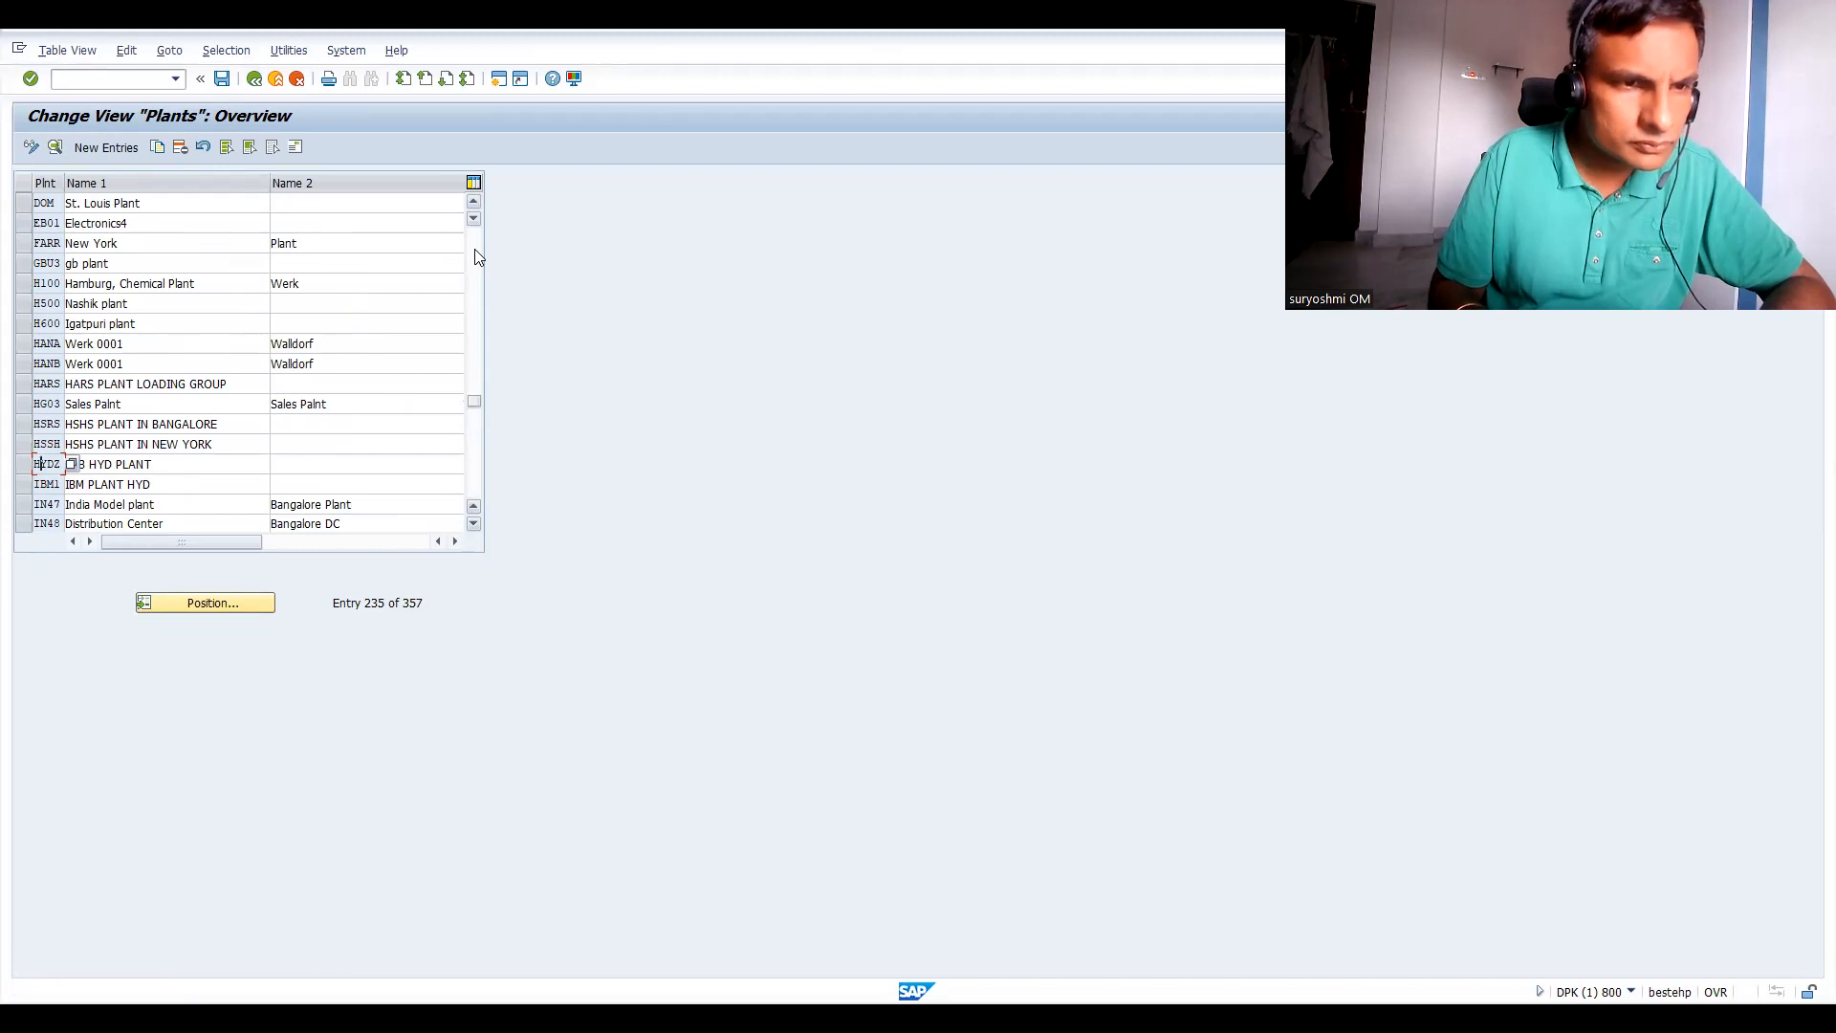
{"action": "left_click", "coordinate": [477, 257]}
{"action": "left_click", "coordinate": [477, 257]}
{"action": "left_click", "coordinate": [478, 257]}
{"action": "left_click", "coordinate": [478, 257]}
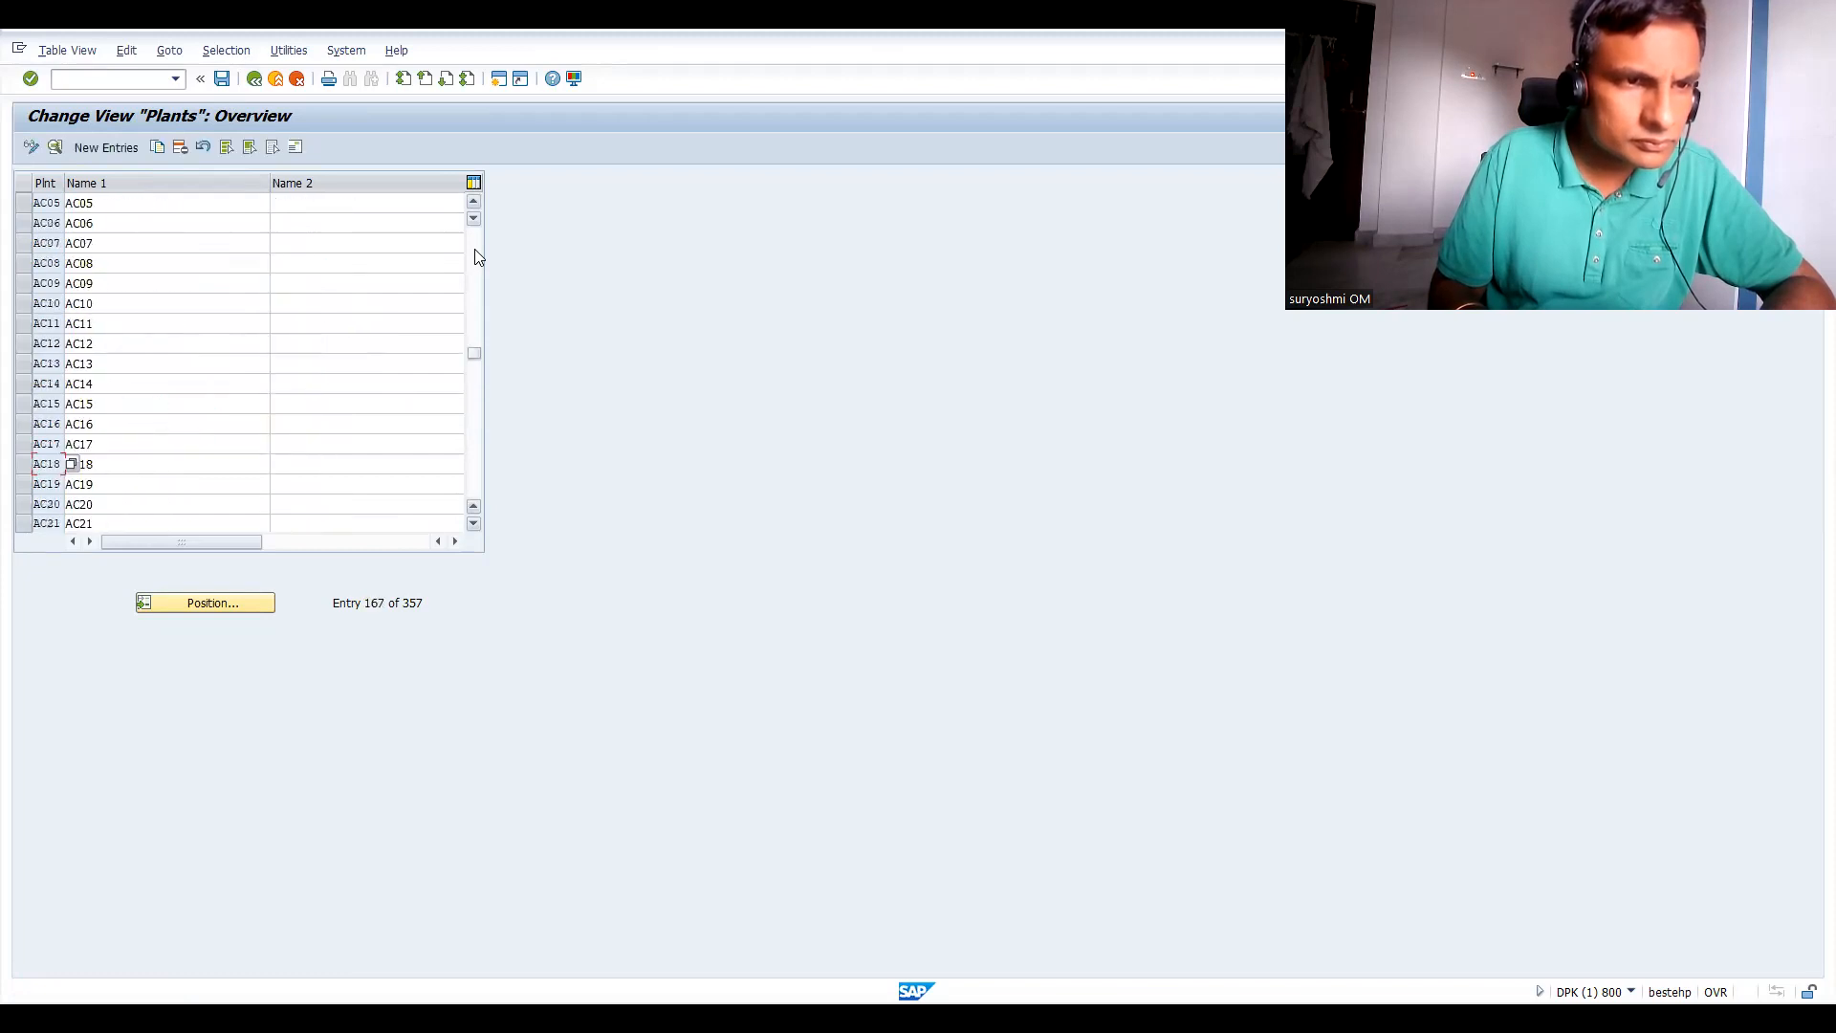
{"action": "left_click", "coordinate": [187, 608]}
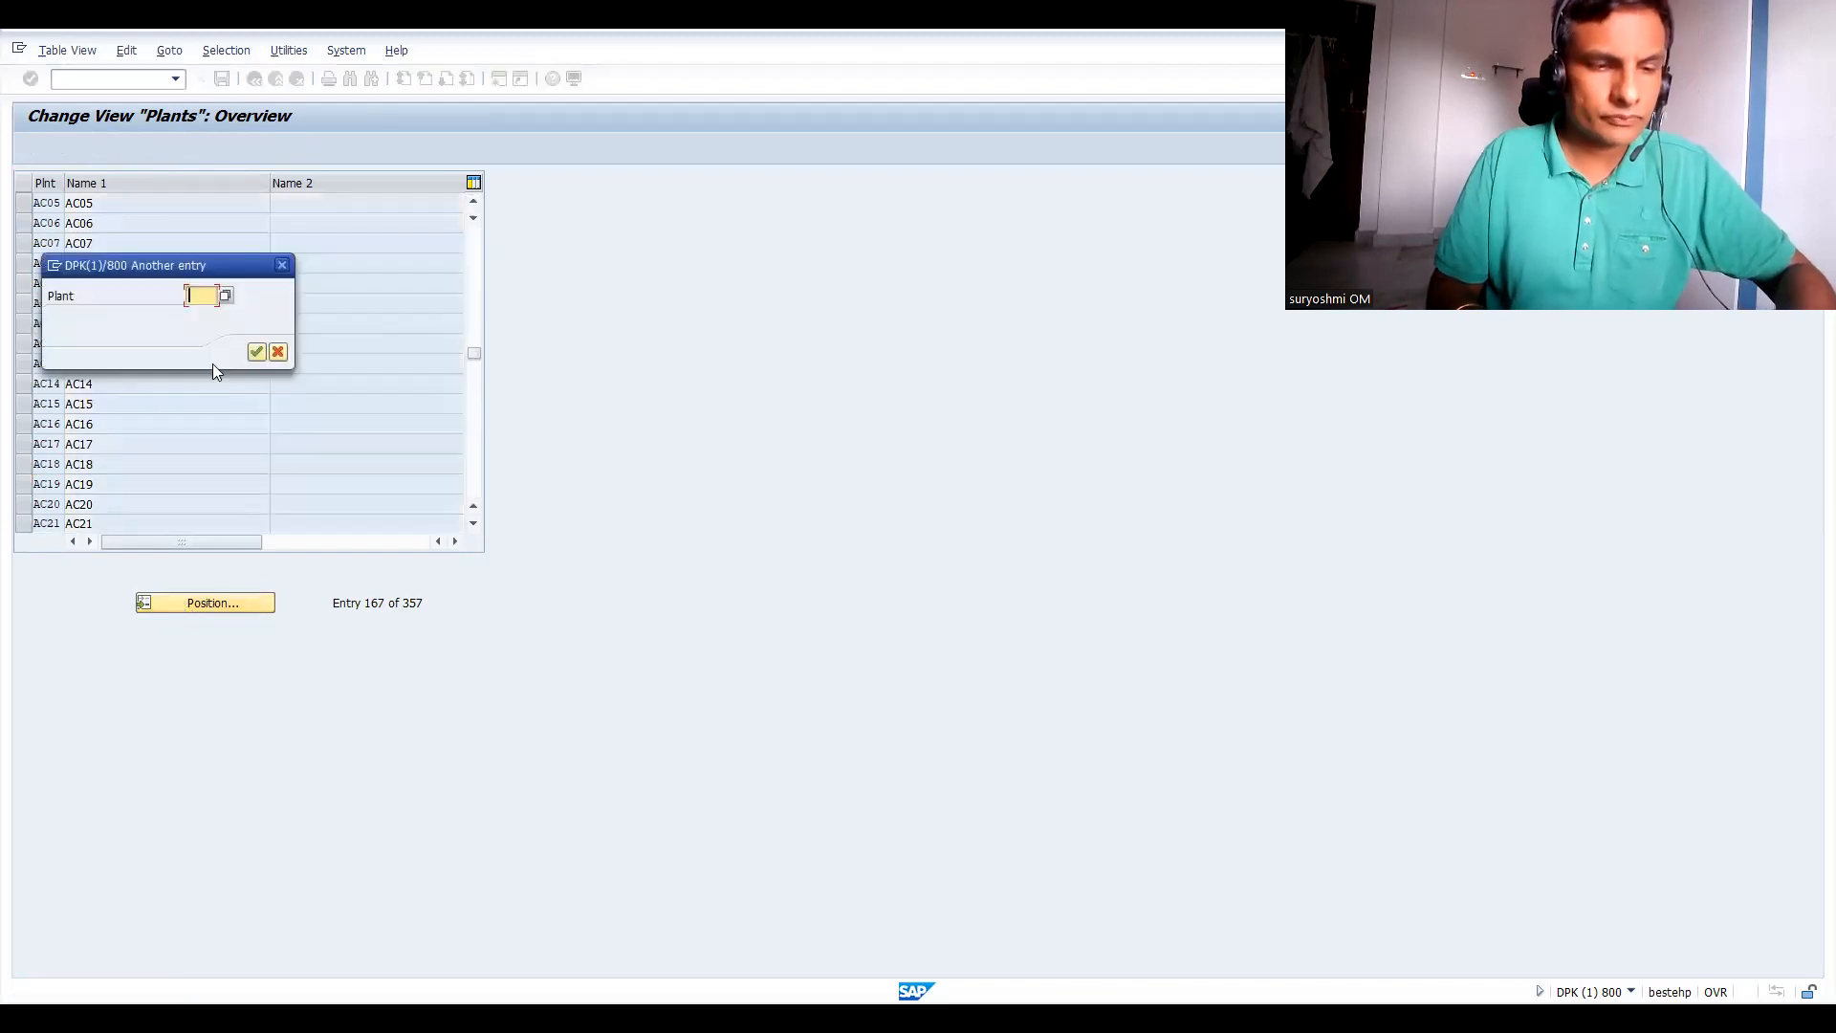
{"action": "key", "text": "Escape"}
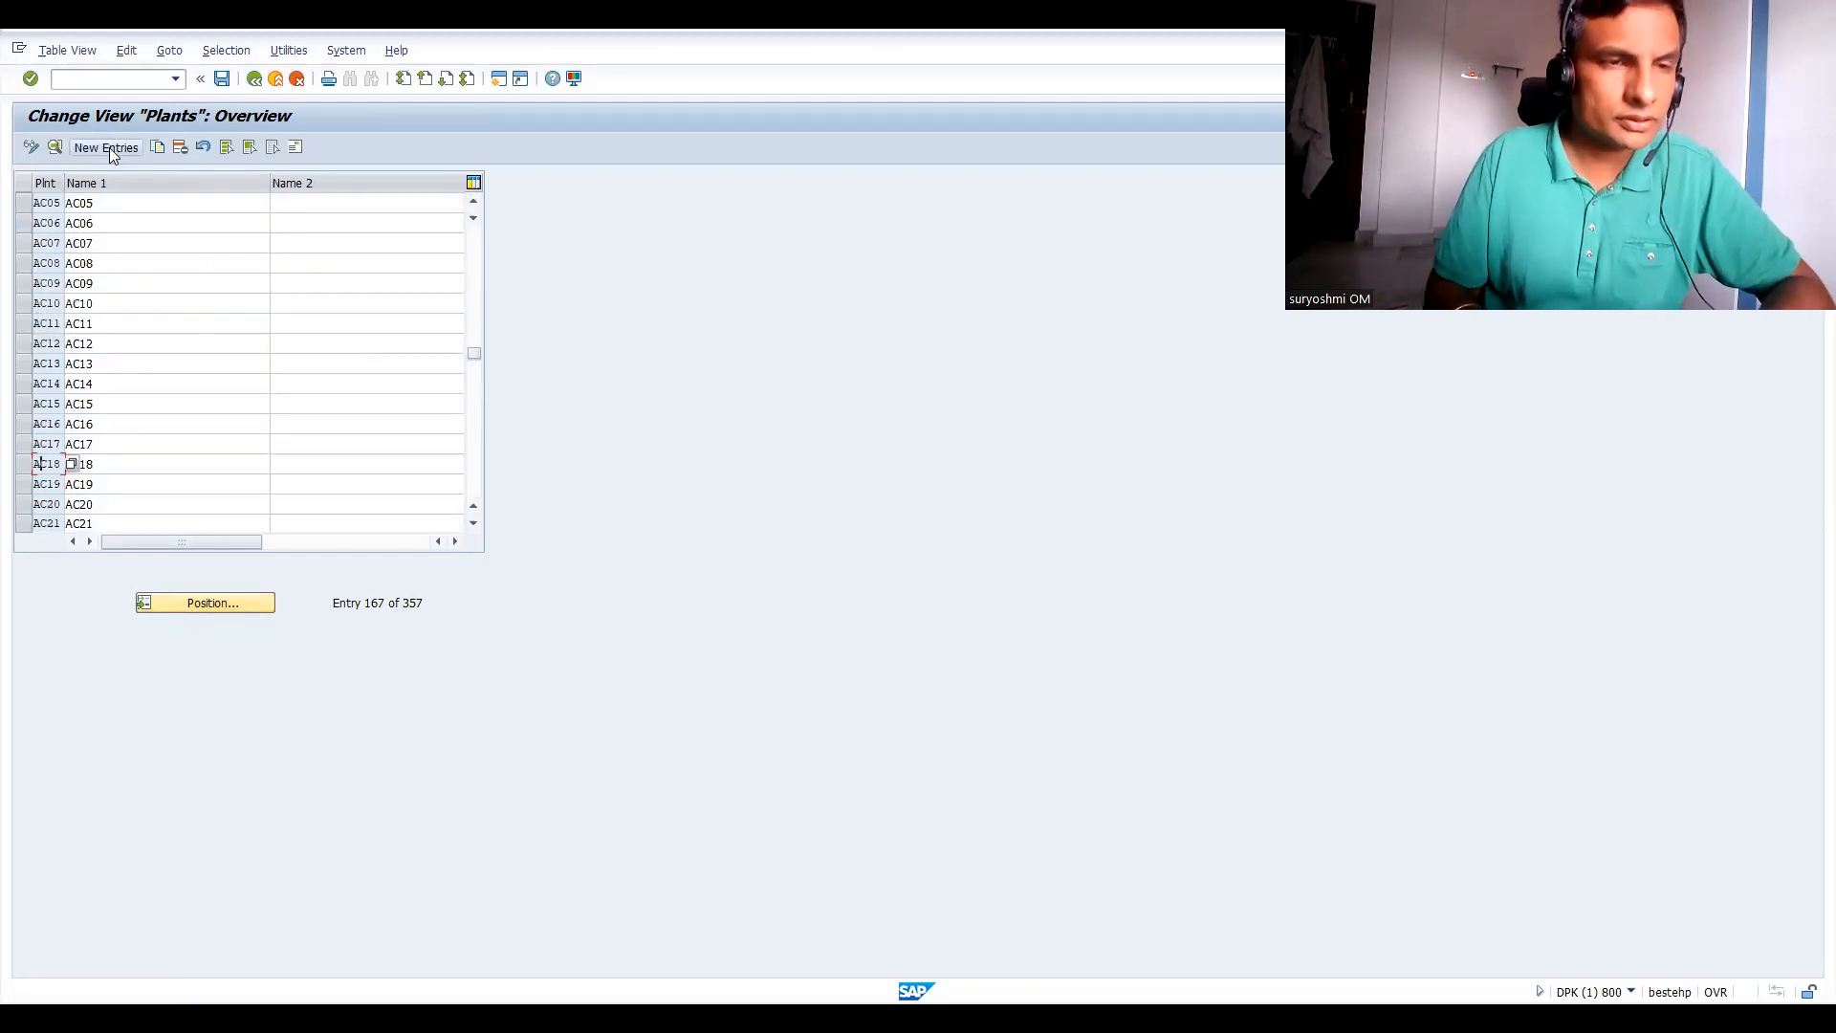
{"action": "left_click", "coordinate": [109, 147]}
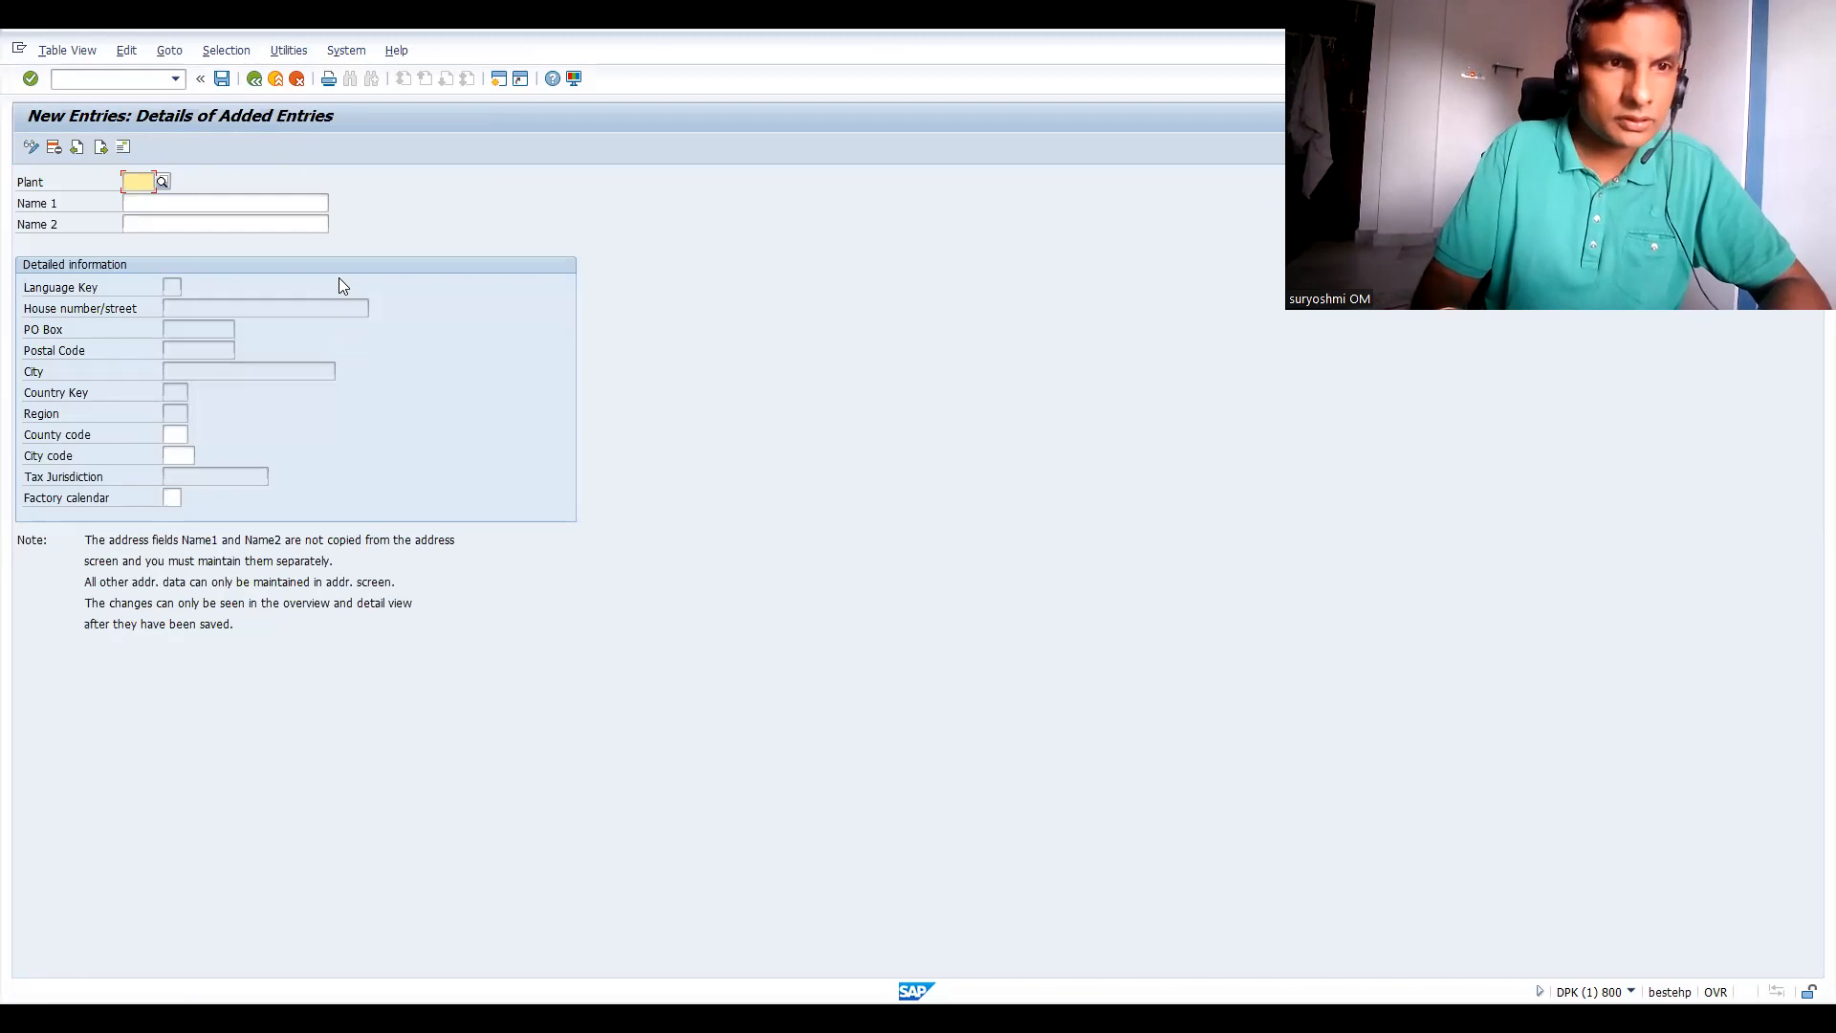
{"action": "type", "text": "IN"}
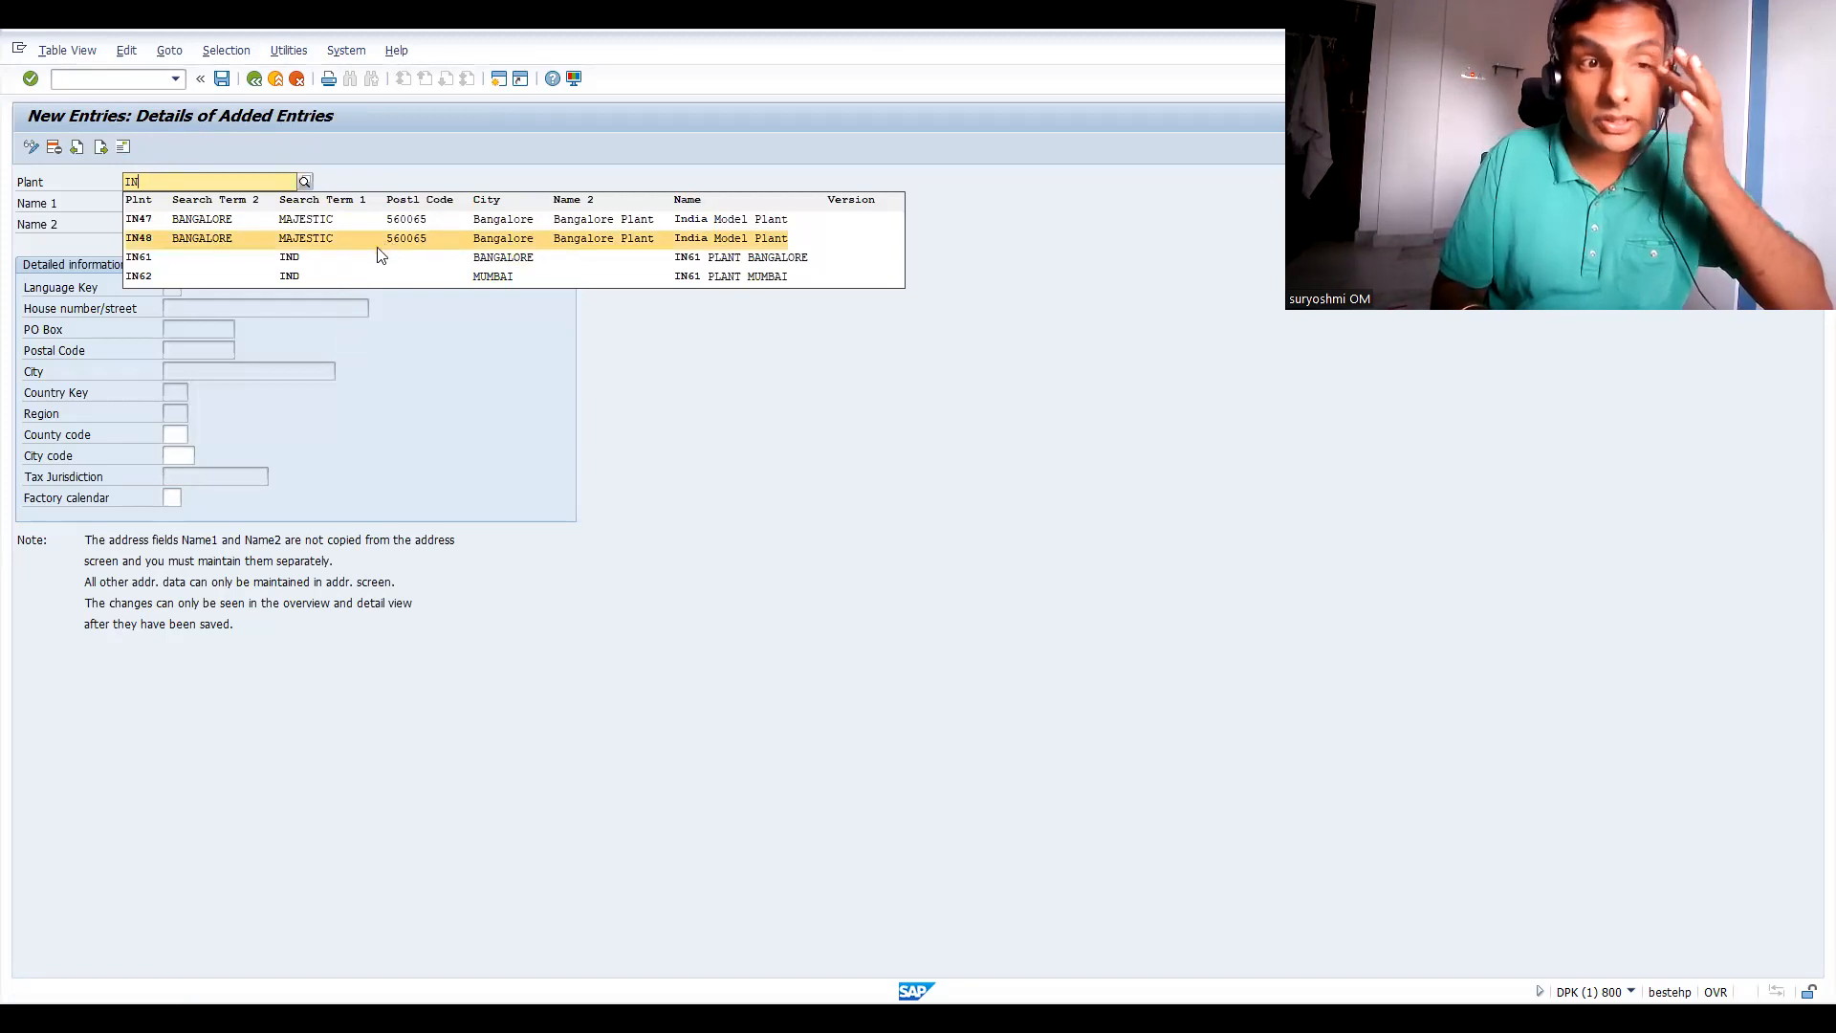
{"action": "left_click", "coordinate": [321, 357]}
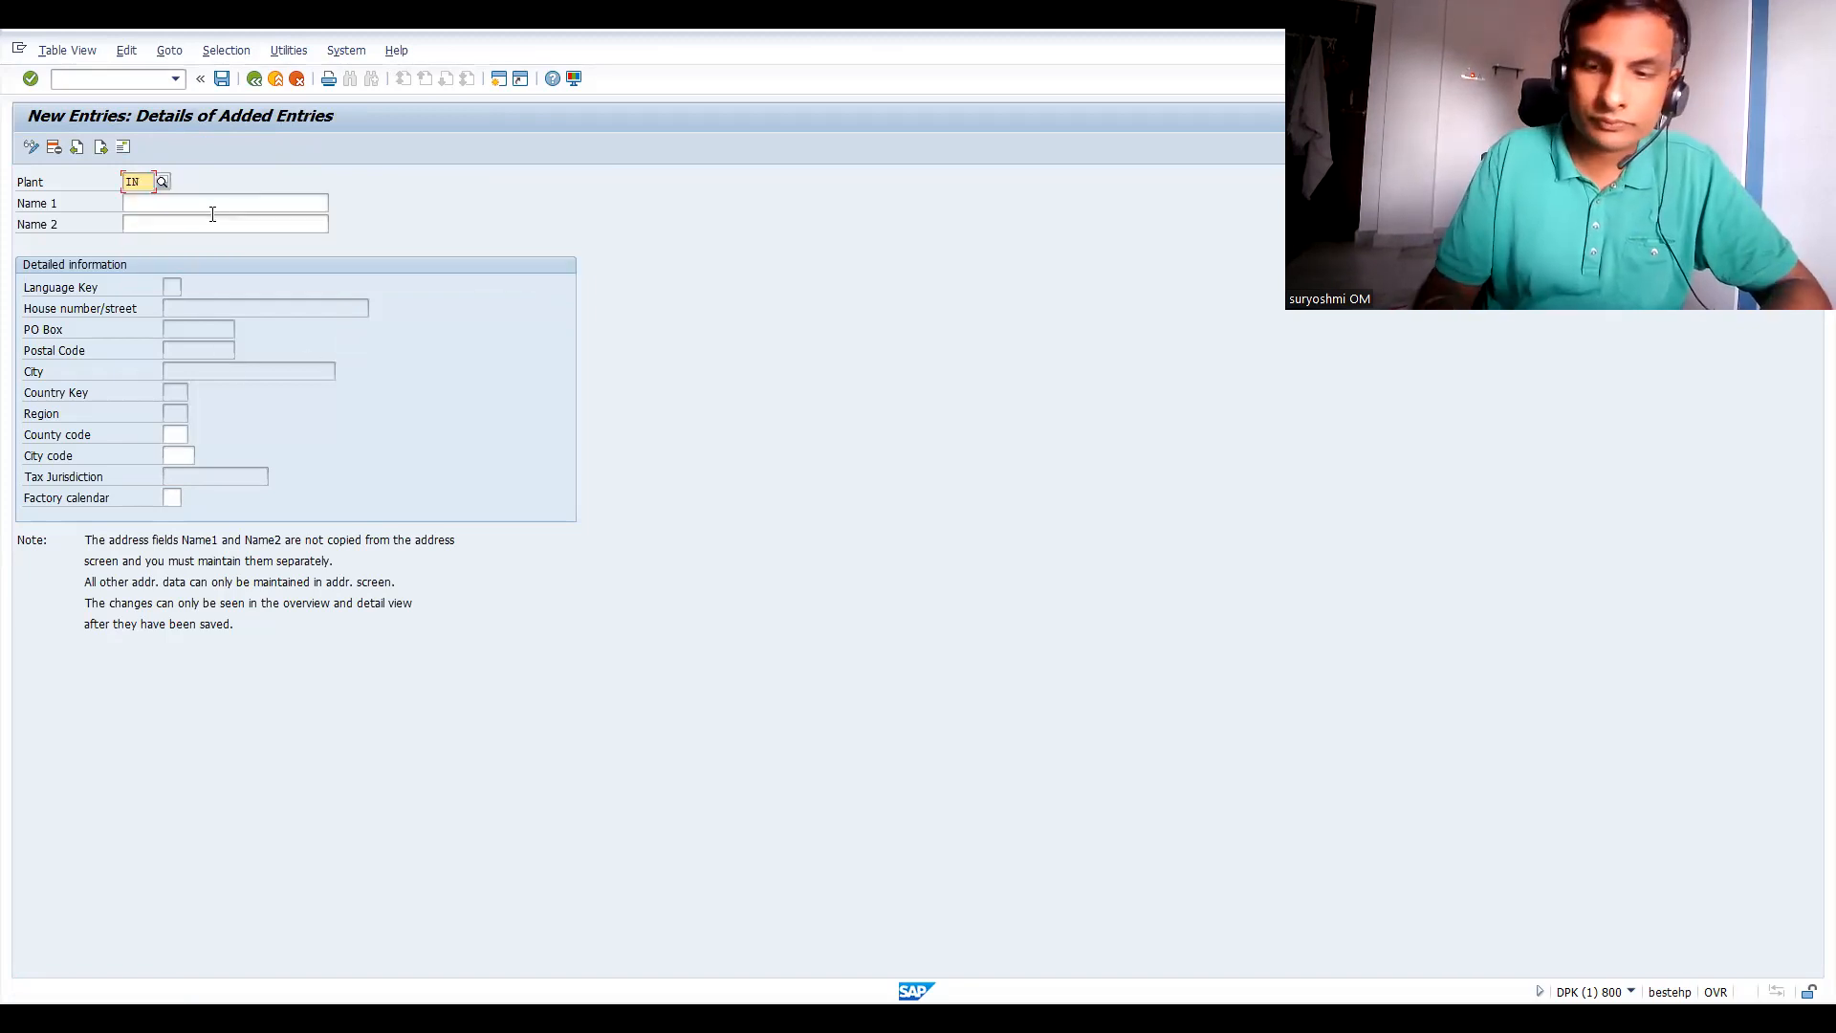
{"action": "key", "text": "BackSpace"}
{"action": "key", "text": "BackSpace"}
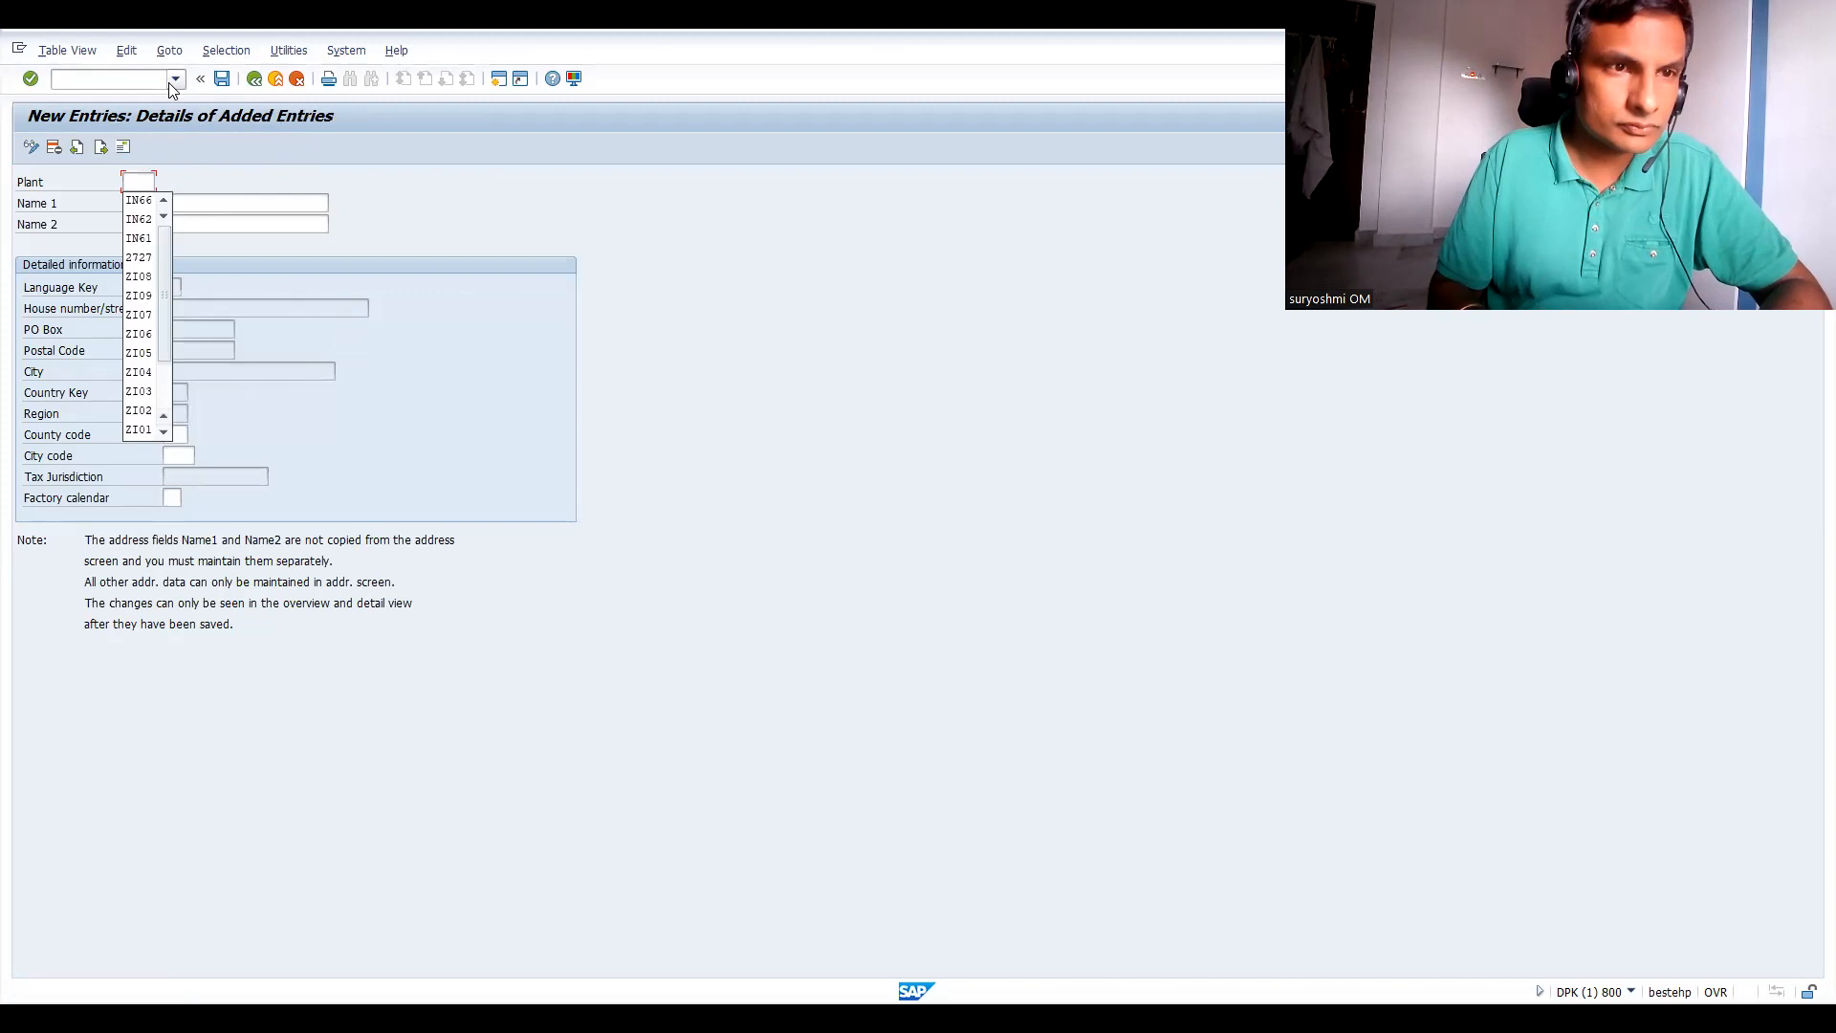
{"action": "left_click", "coordinate": [253, 79]}
{"action": "left_click", "coordinate": [296, 79]}
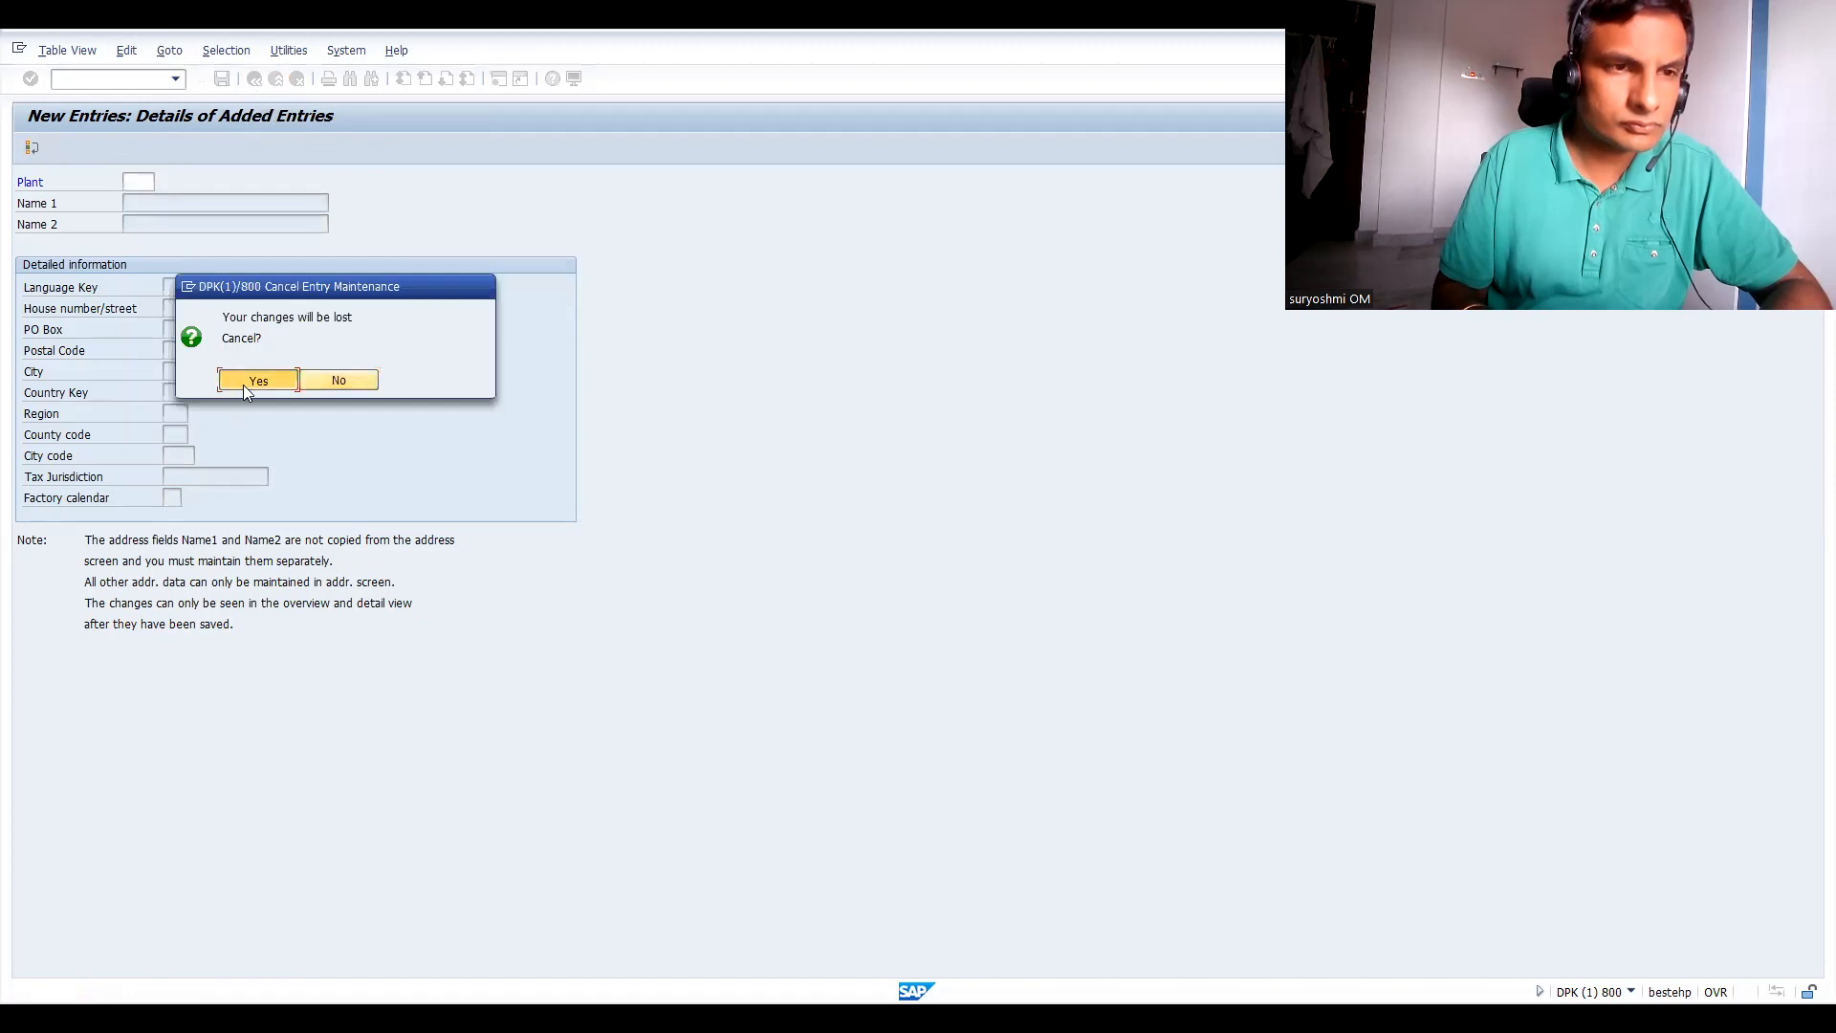
{"action": "left_click", "coordinate": [246, 382]}
Leave plant definition and open storage location maintenance with plant IN61 as the work area, ready for appending new entries.
{"action": "left_click", "coordinate": [253, 80]}
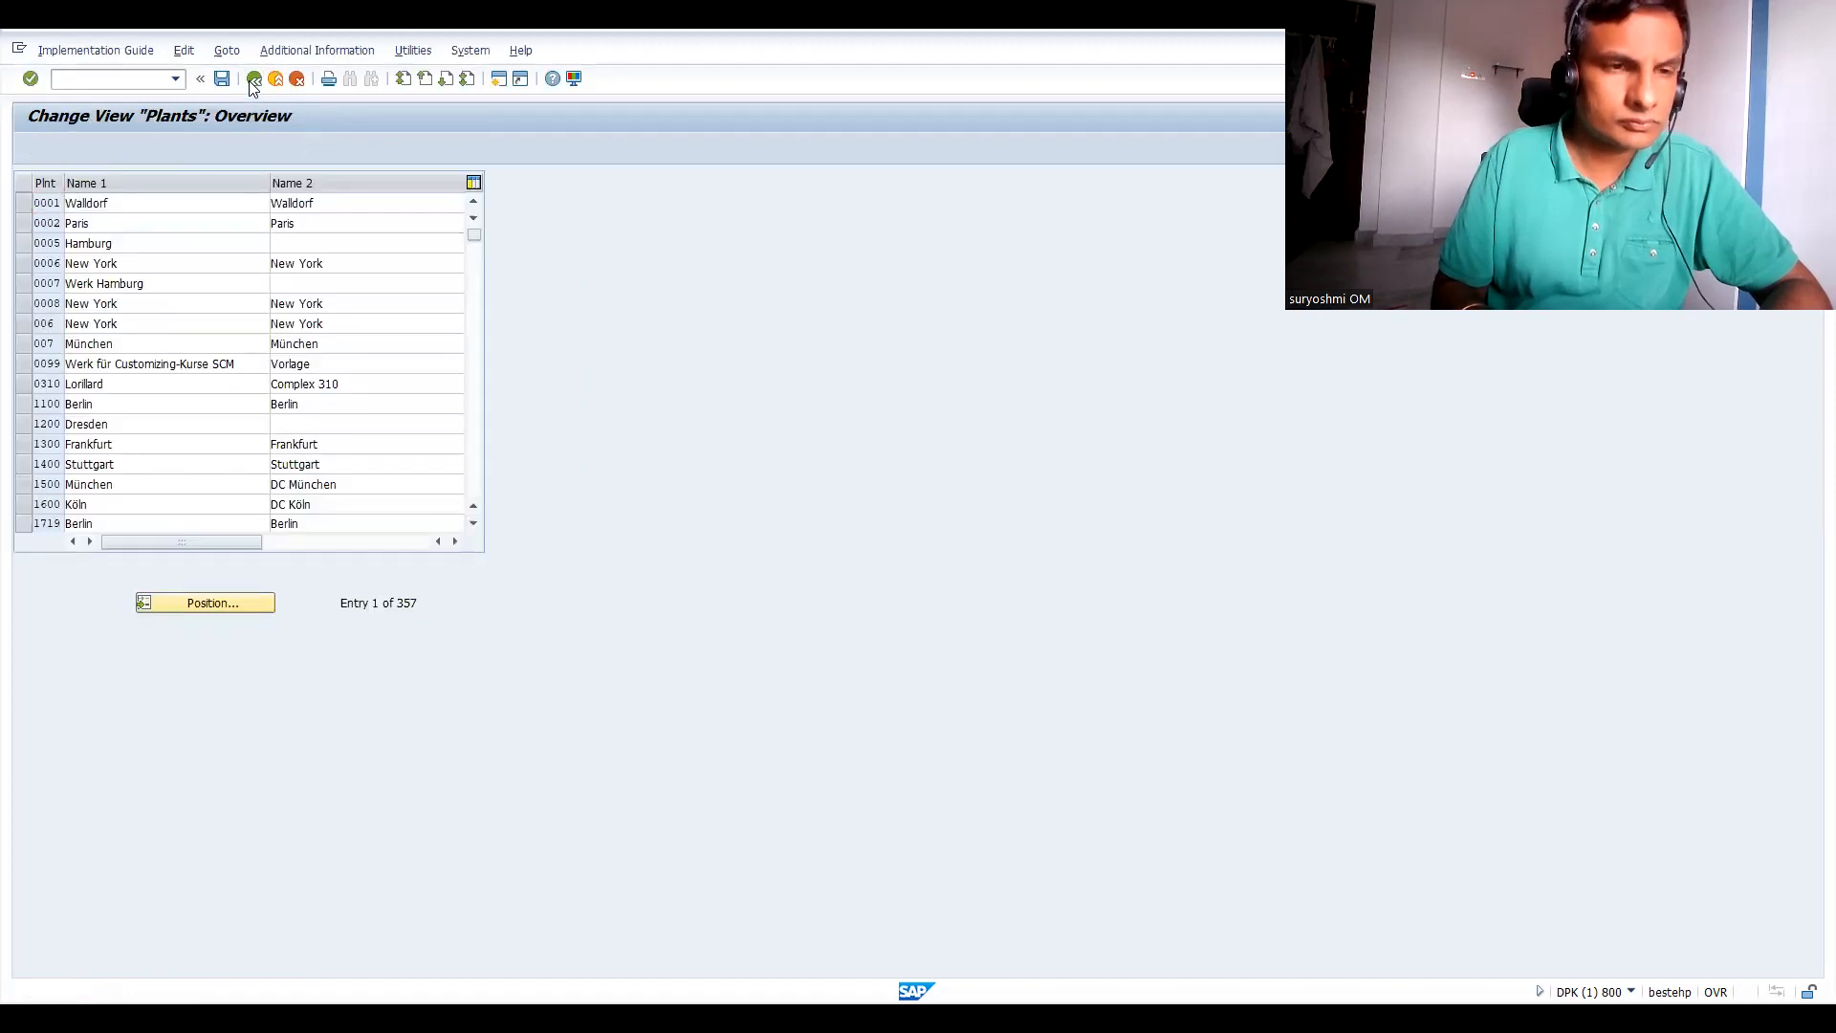
{"action": "key", "text": "Escape"}
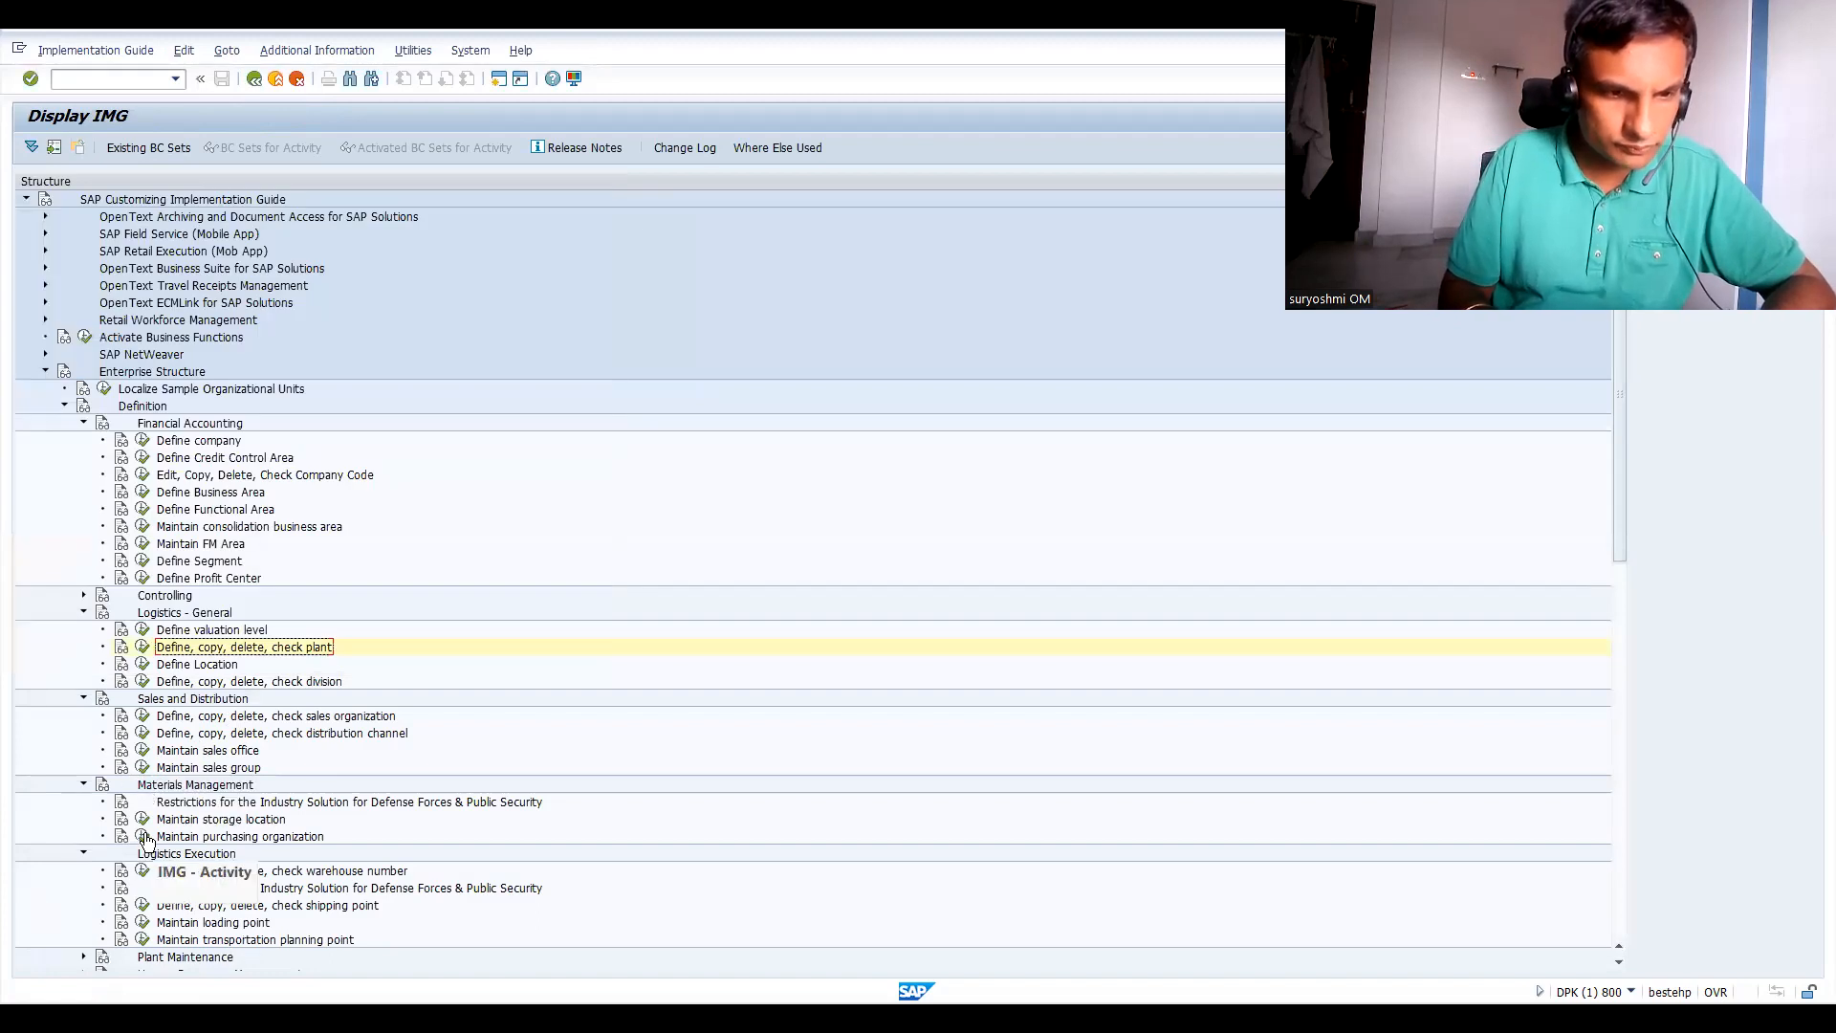
{"action": "left_click", "coordinate": [143, 821]}
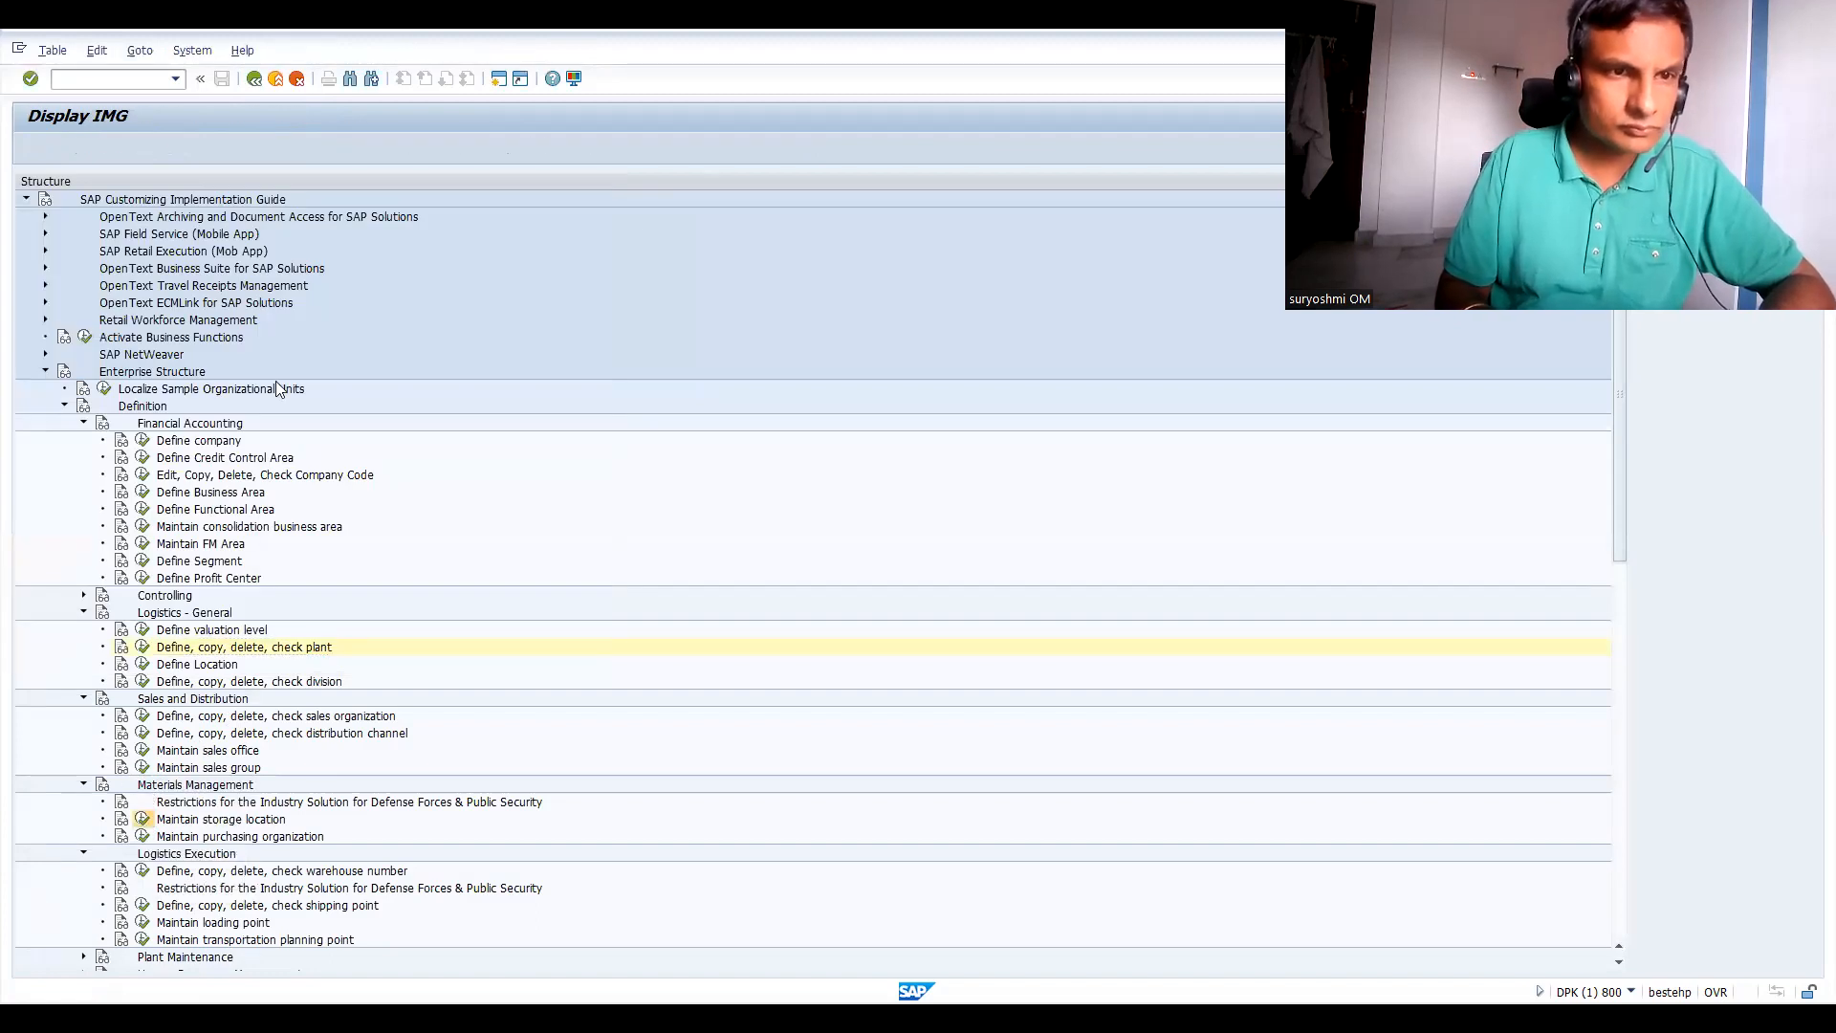
{"action": "type", "text": "IN61"}
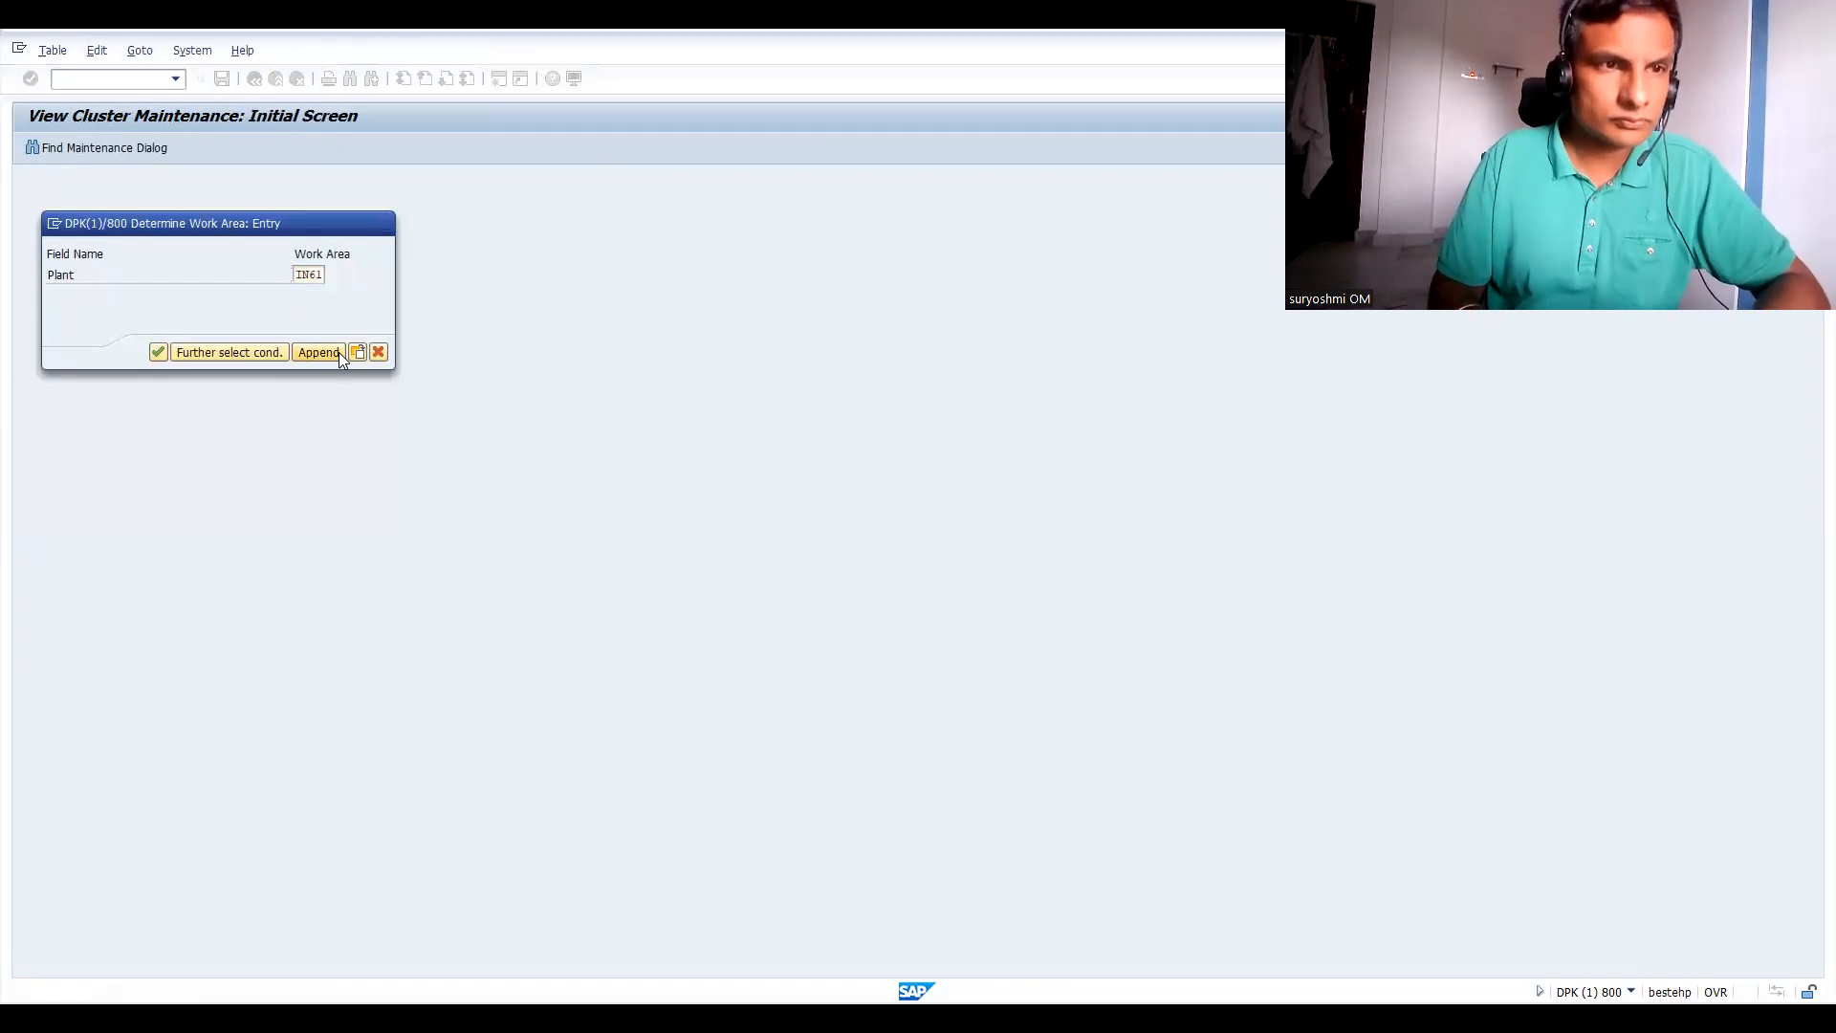
{"action": "left_click", "coordinate": [319, 352]}
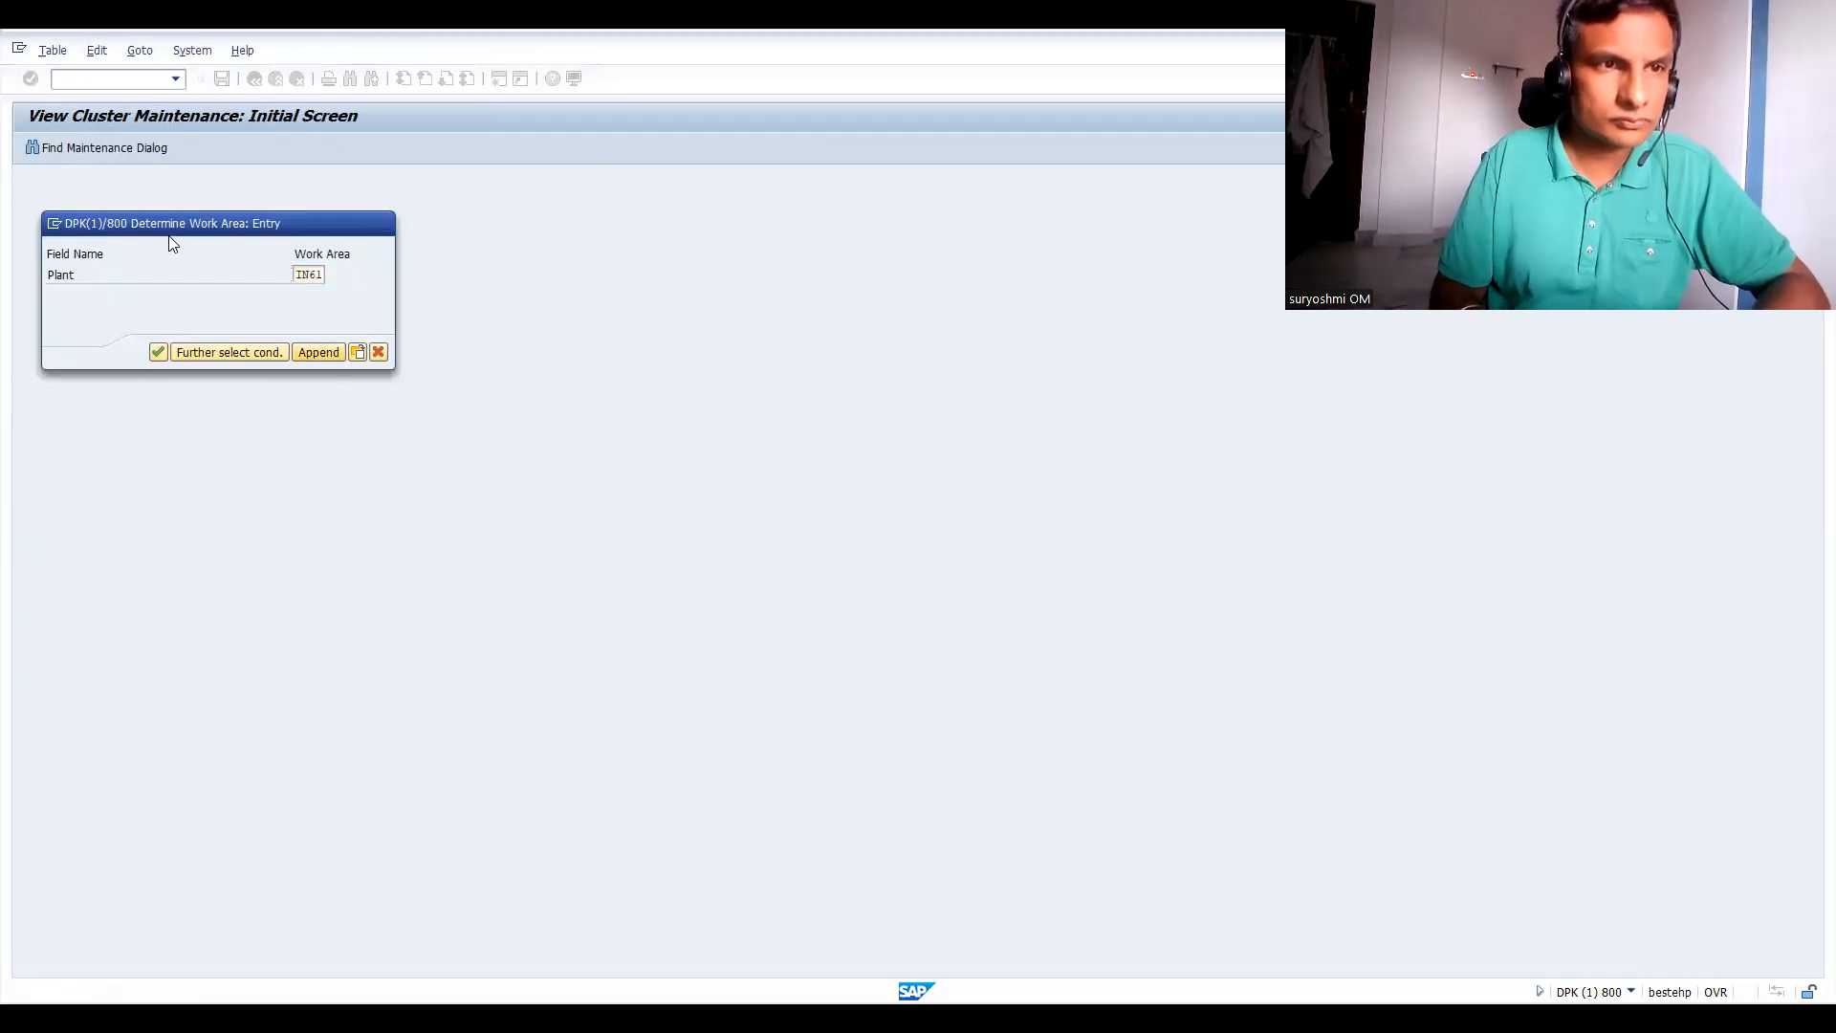
Add storage location SALE with the description FOR SALES to plant IN61.
{"action": "type", "text": "SALE"}
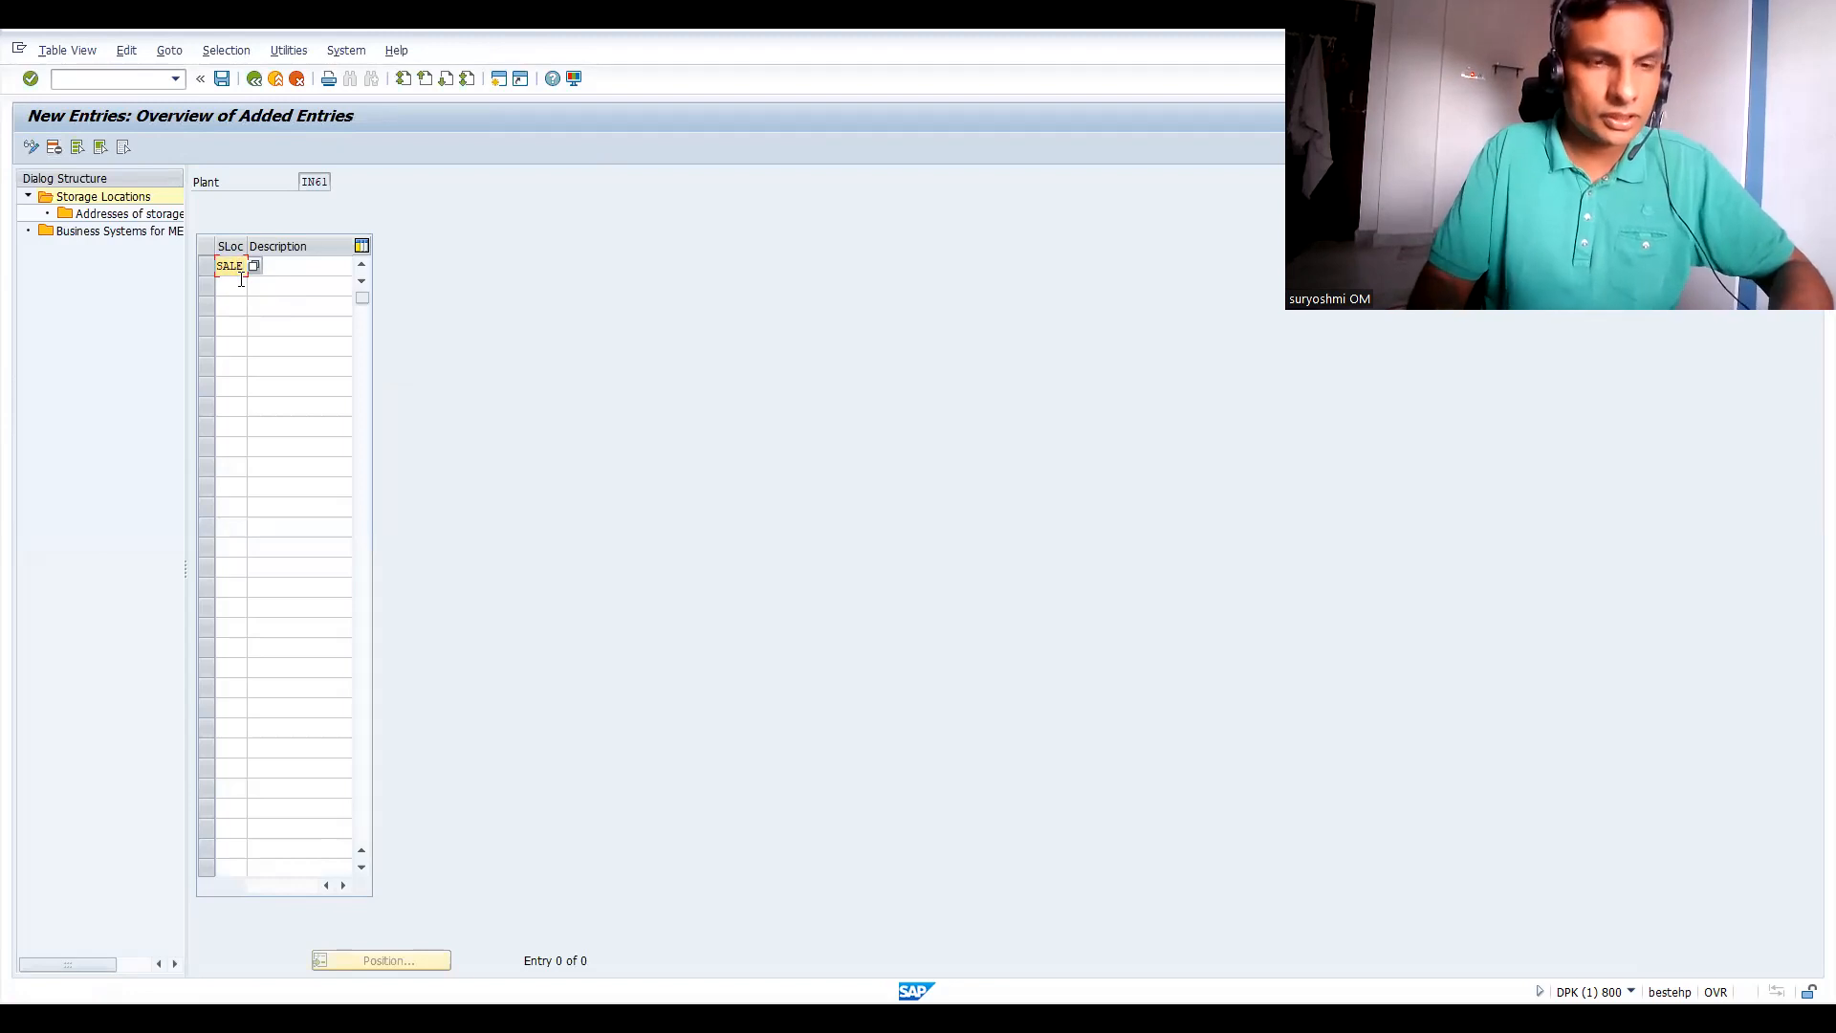
{"action": "key", "text": "Tab"}
{"action": "type", "text": "FOR "}
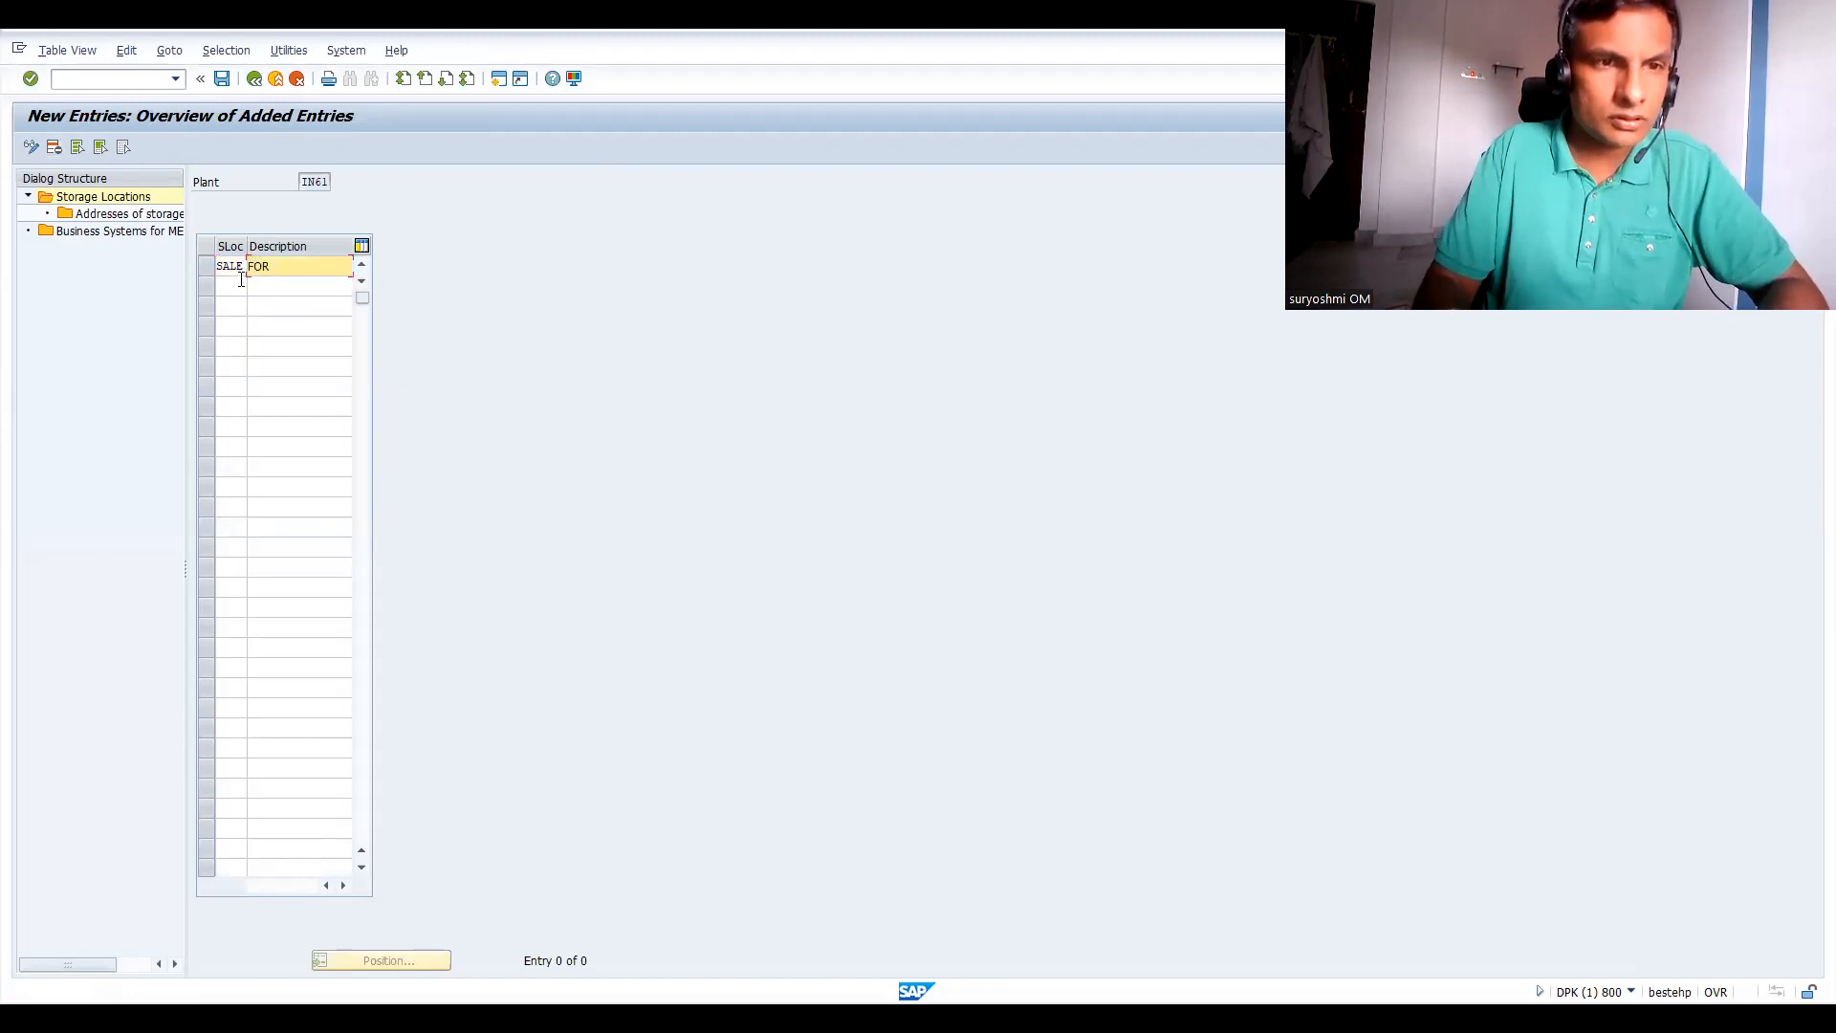
{"action": "type", "text": "SALES"}
Add storage location DAMG with the description DAMAGED GOODS in the second row.
{"action": "left_click", "coordinate": [232, 283]}
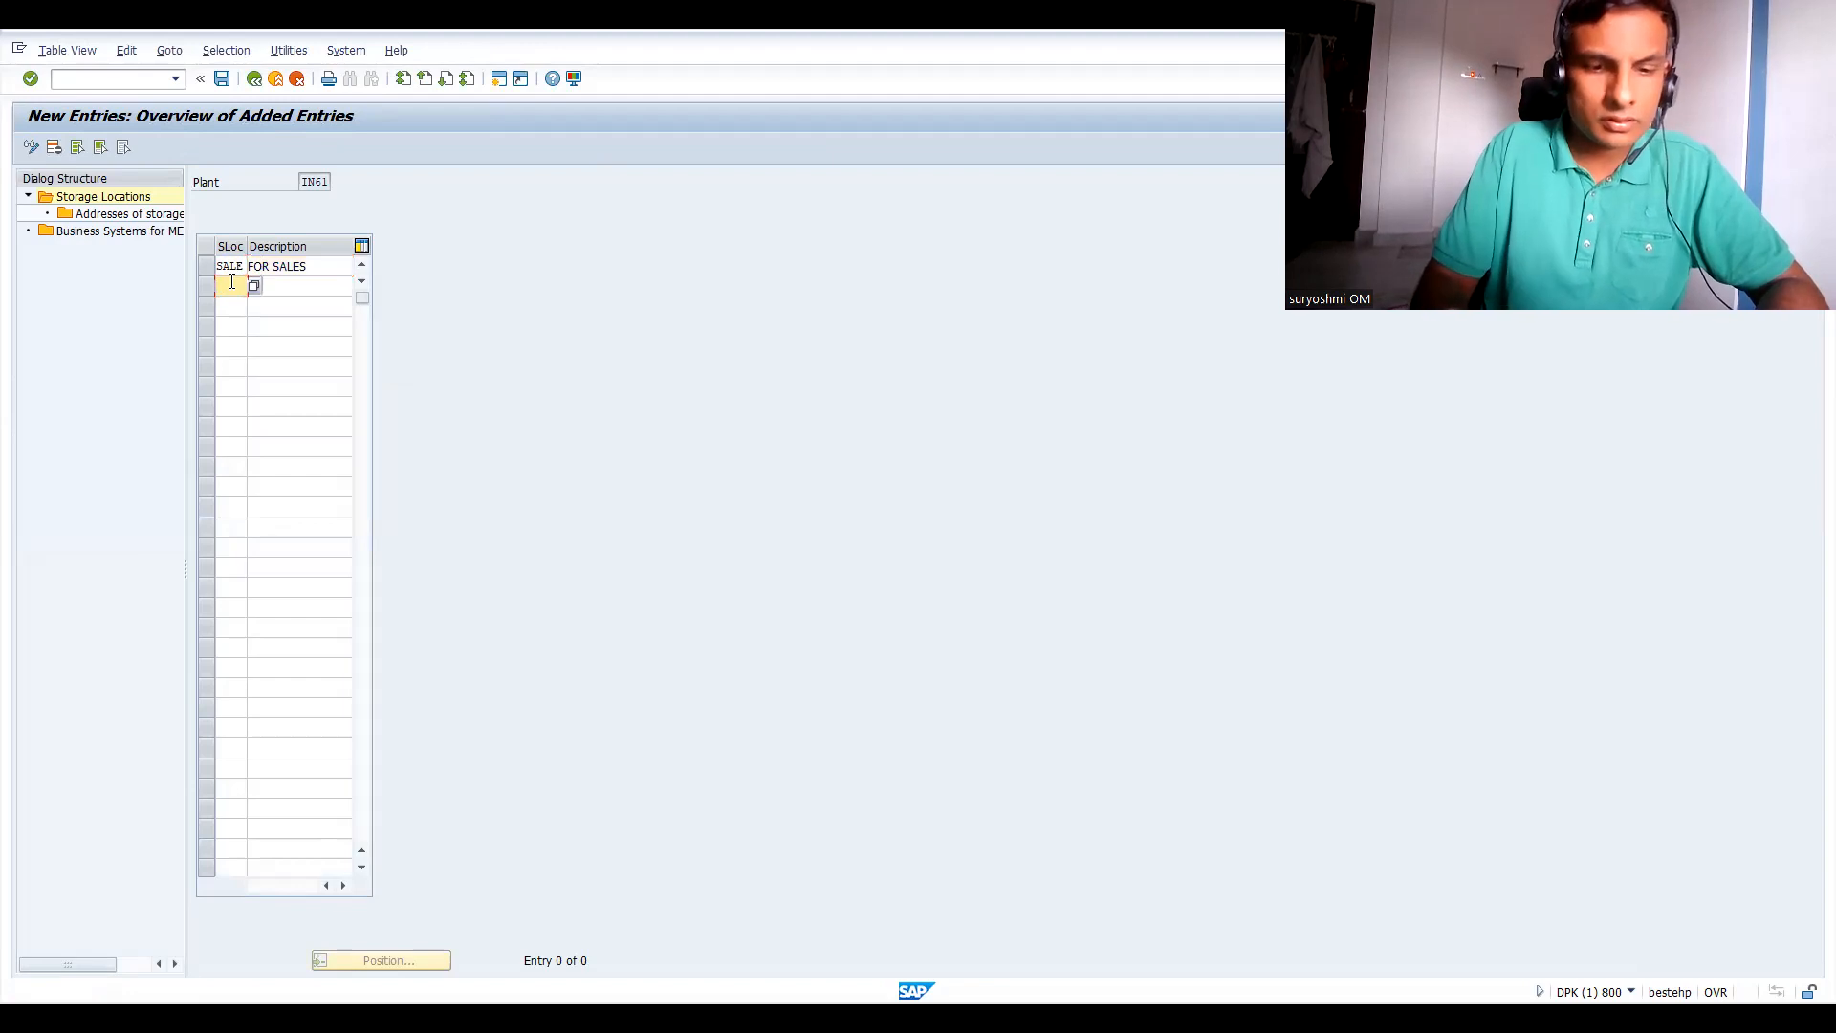
{"action": "type", "text": "DAMG"}
{"action": "key", "text": "Tab"}
{"action": "type", "text": "DAM"}
{"action": "key", "text": "Down"}
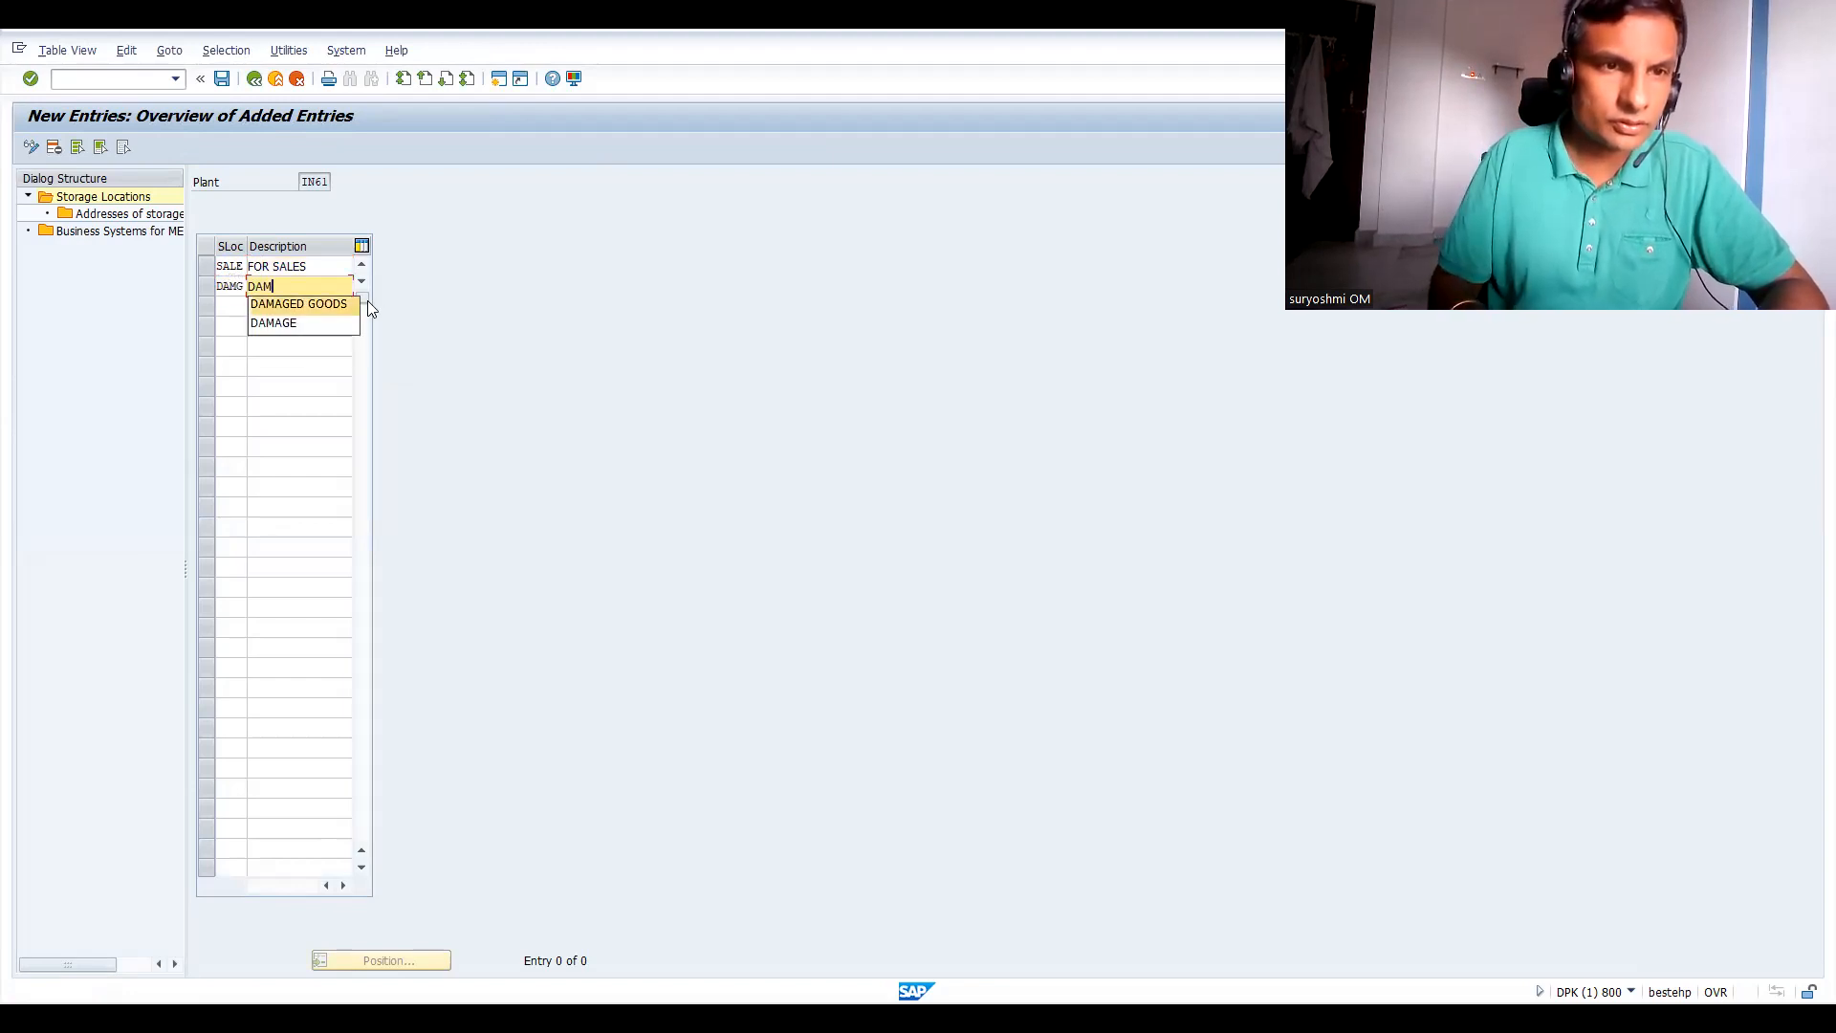
{"action": "key", "text": "Return"}
Add storage location BLCK with the description BLOCKED in the third row and save the new entries.
{"action": "left_click", "coordinate": [222, 306]}
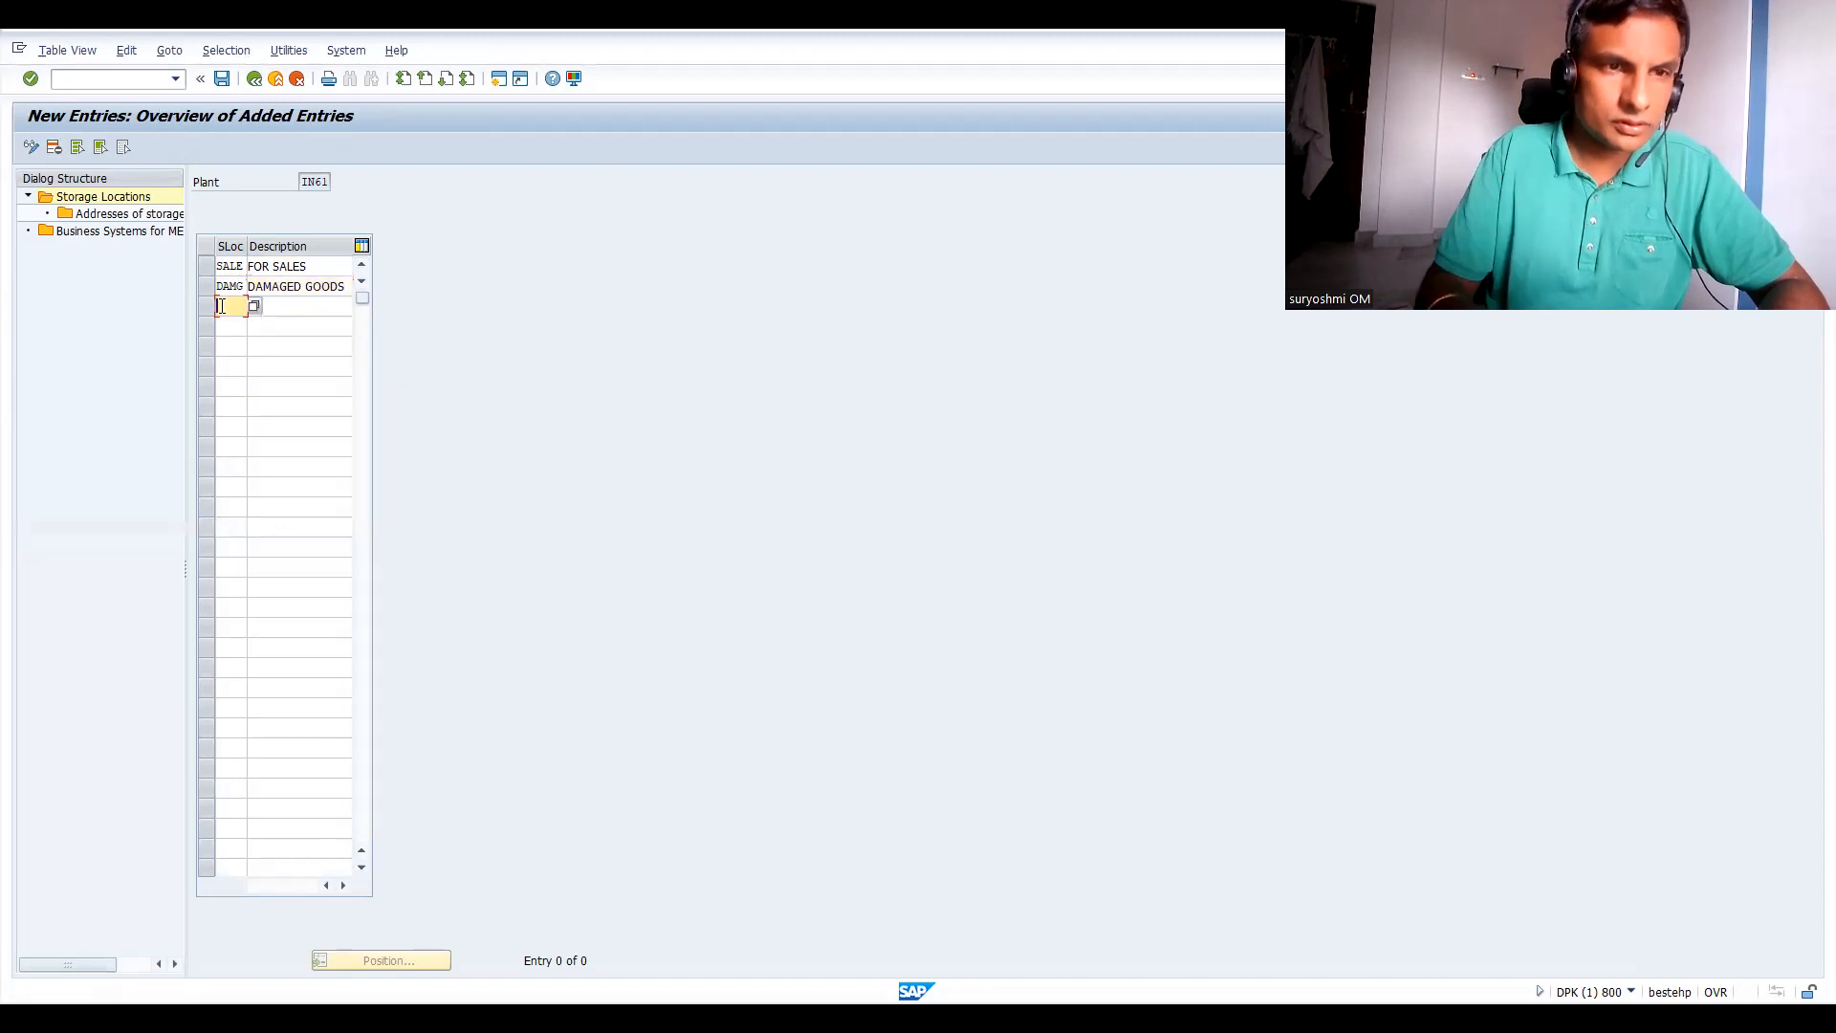
{"action": "type", "text": "ST"}
{"action": "type", "text": "CK"}
{"action": "key", "text": "Tab"}
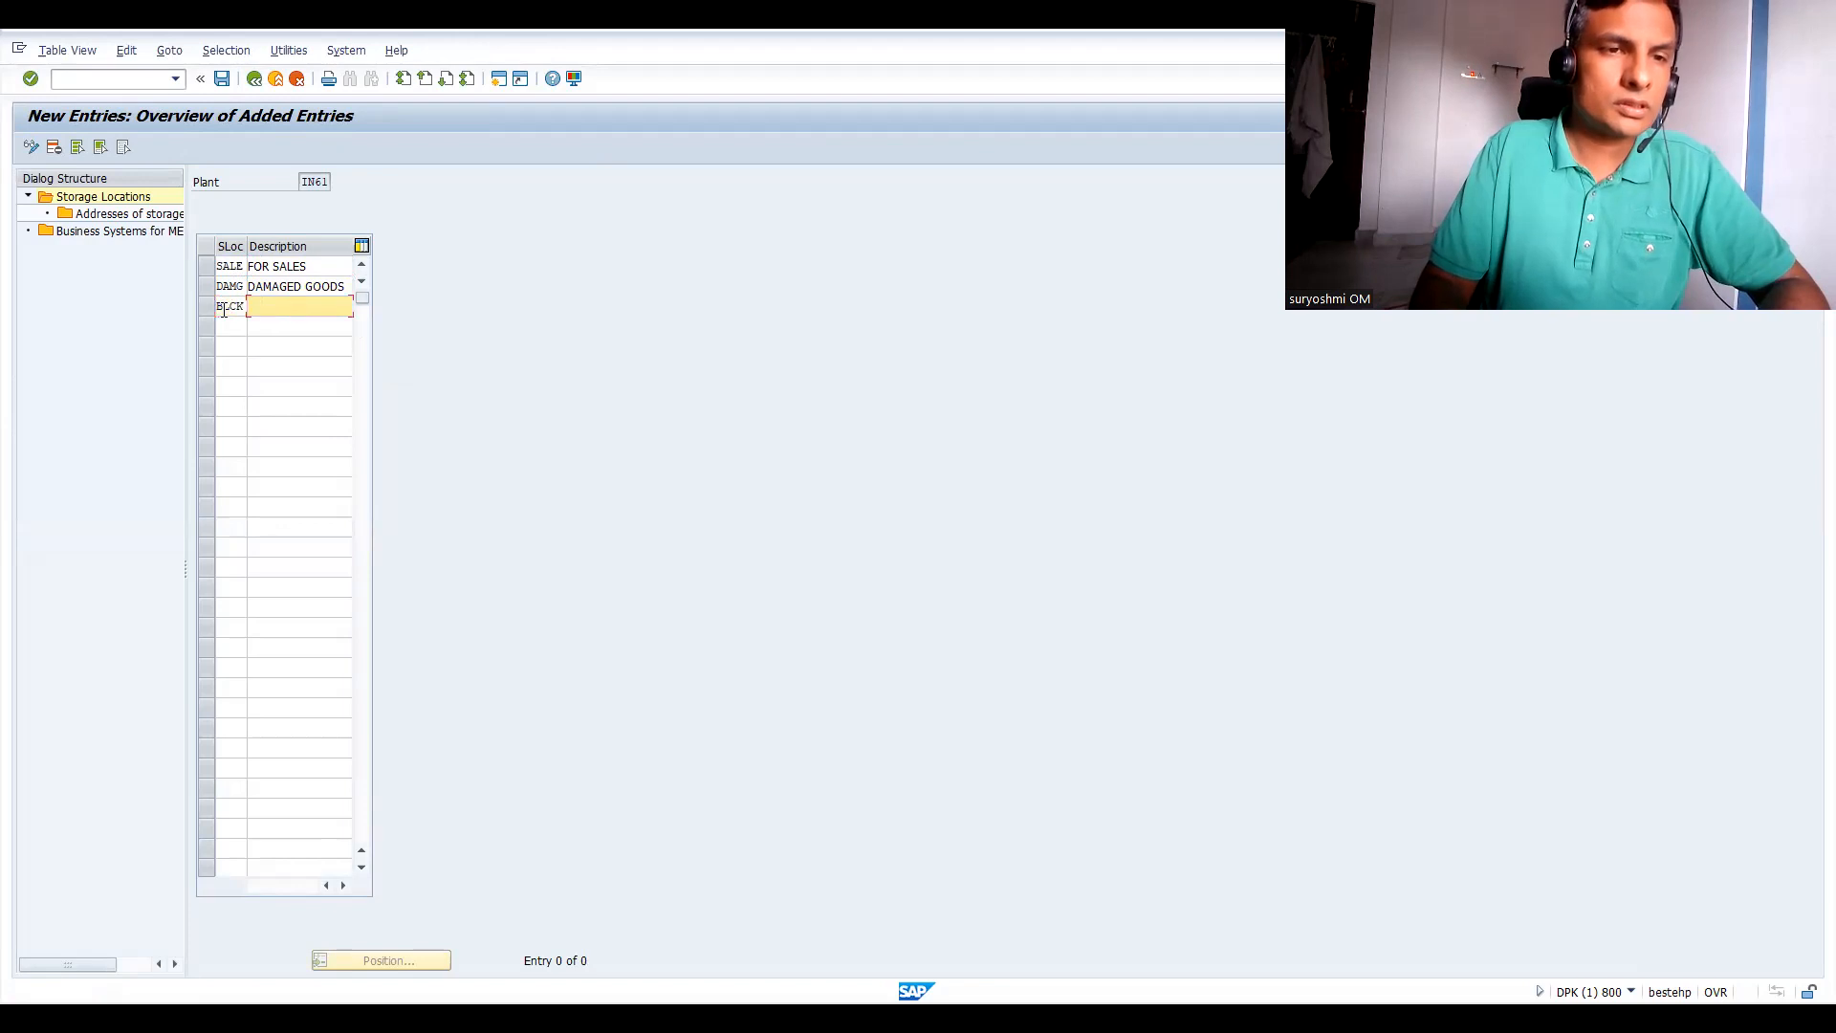
{"action": "type", "text": "BLOCKED"}
{"action": "key", "text": "Return"}
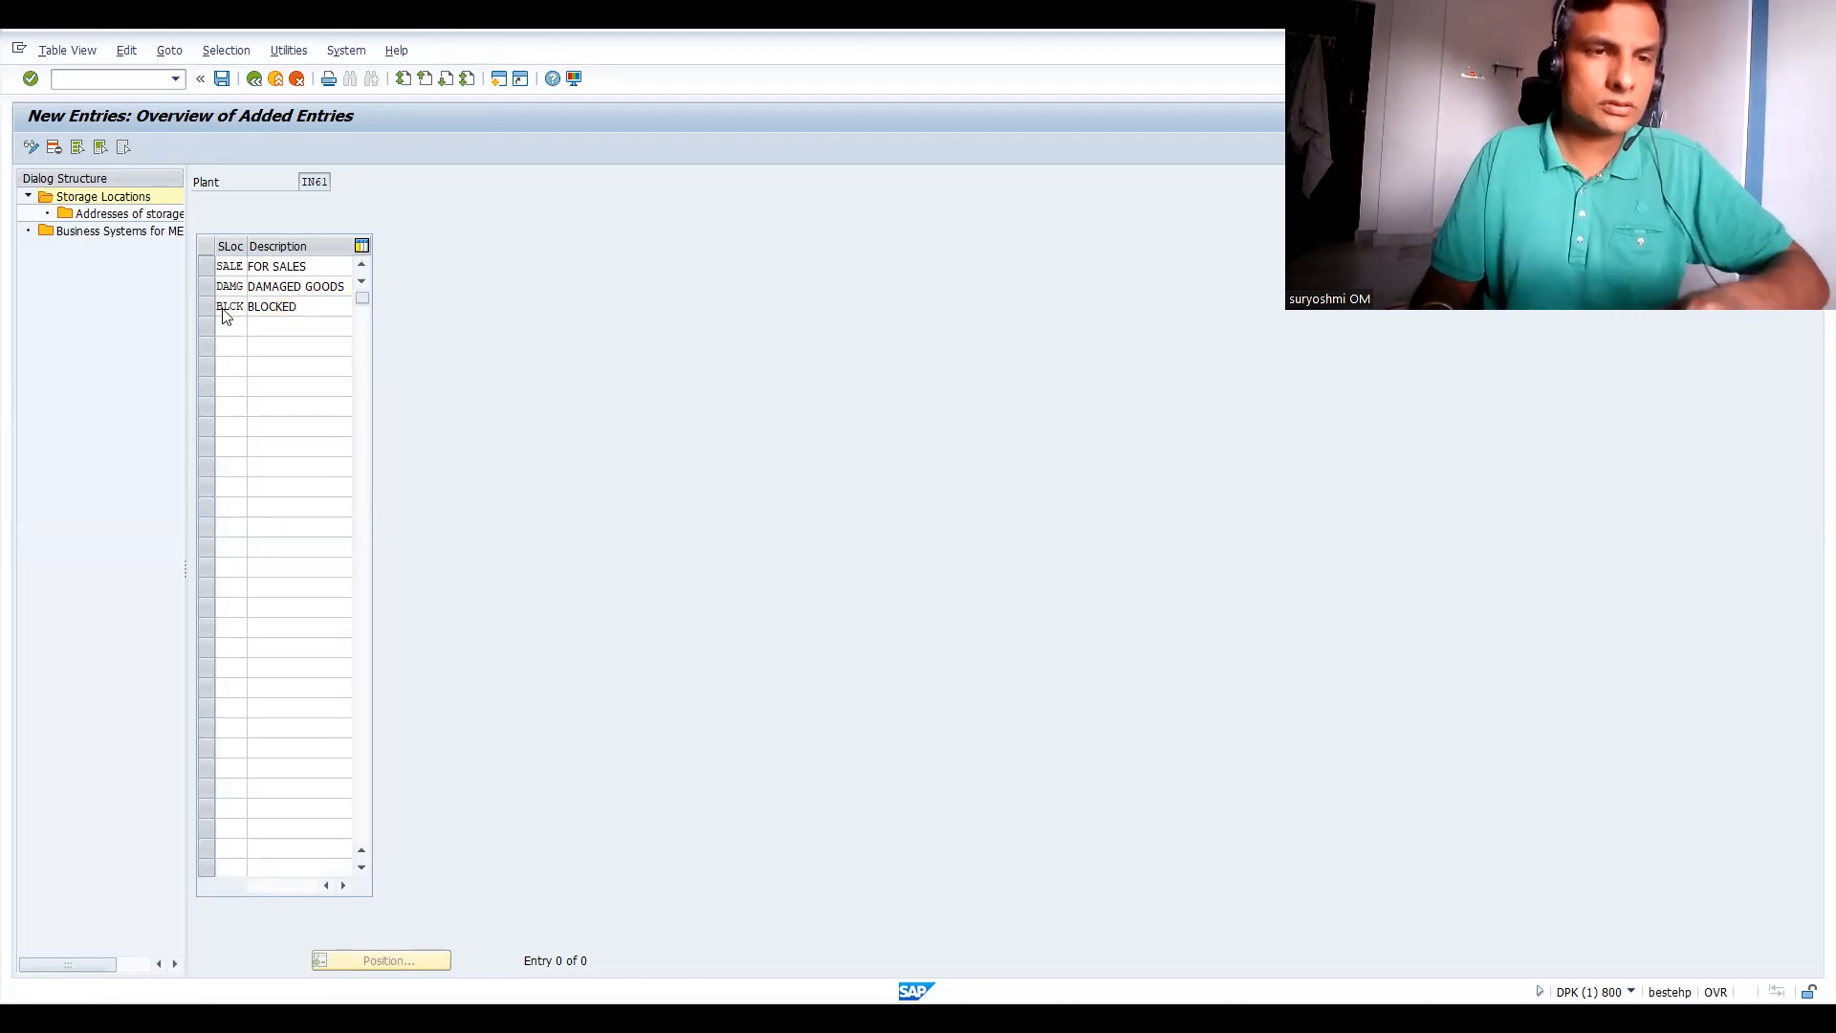
{"action": "key", "text": "ctrl+s"}
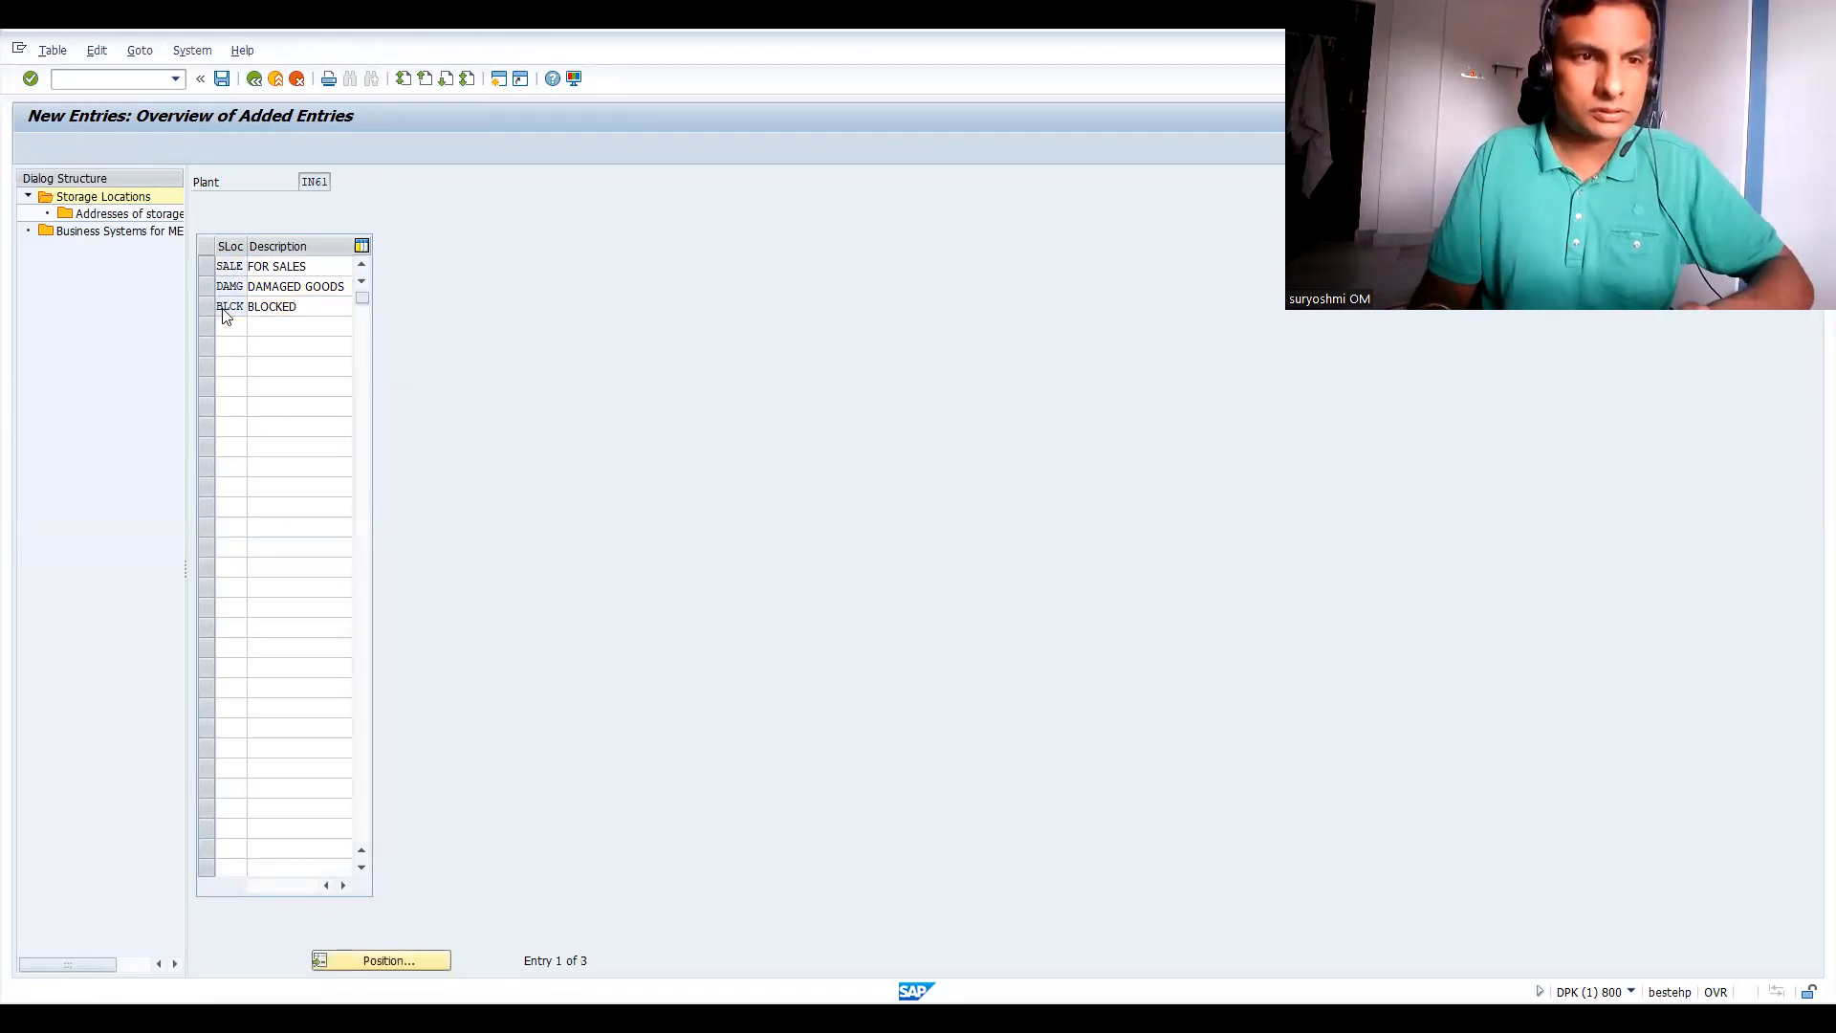
{"action": "key", "text": "Return"}
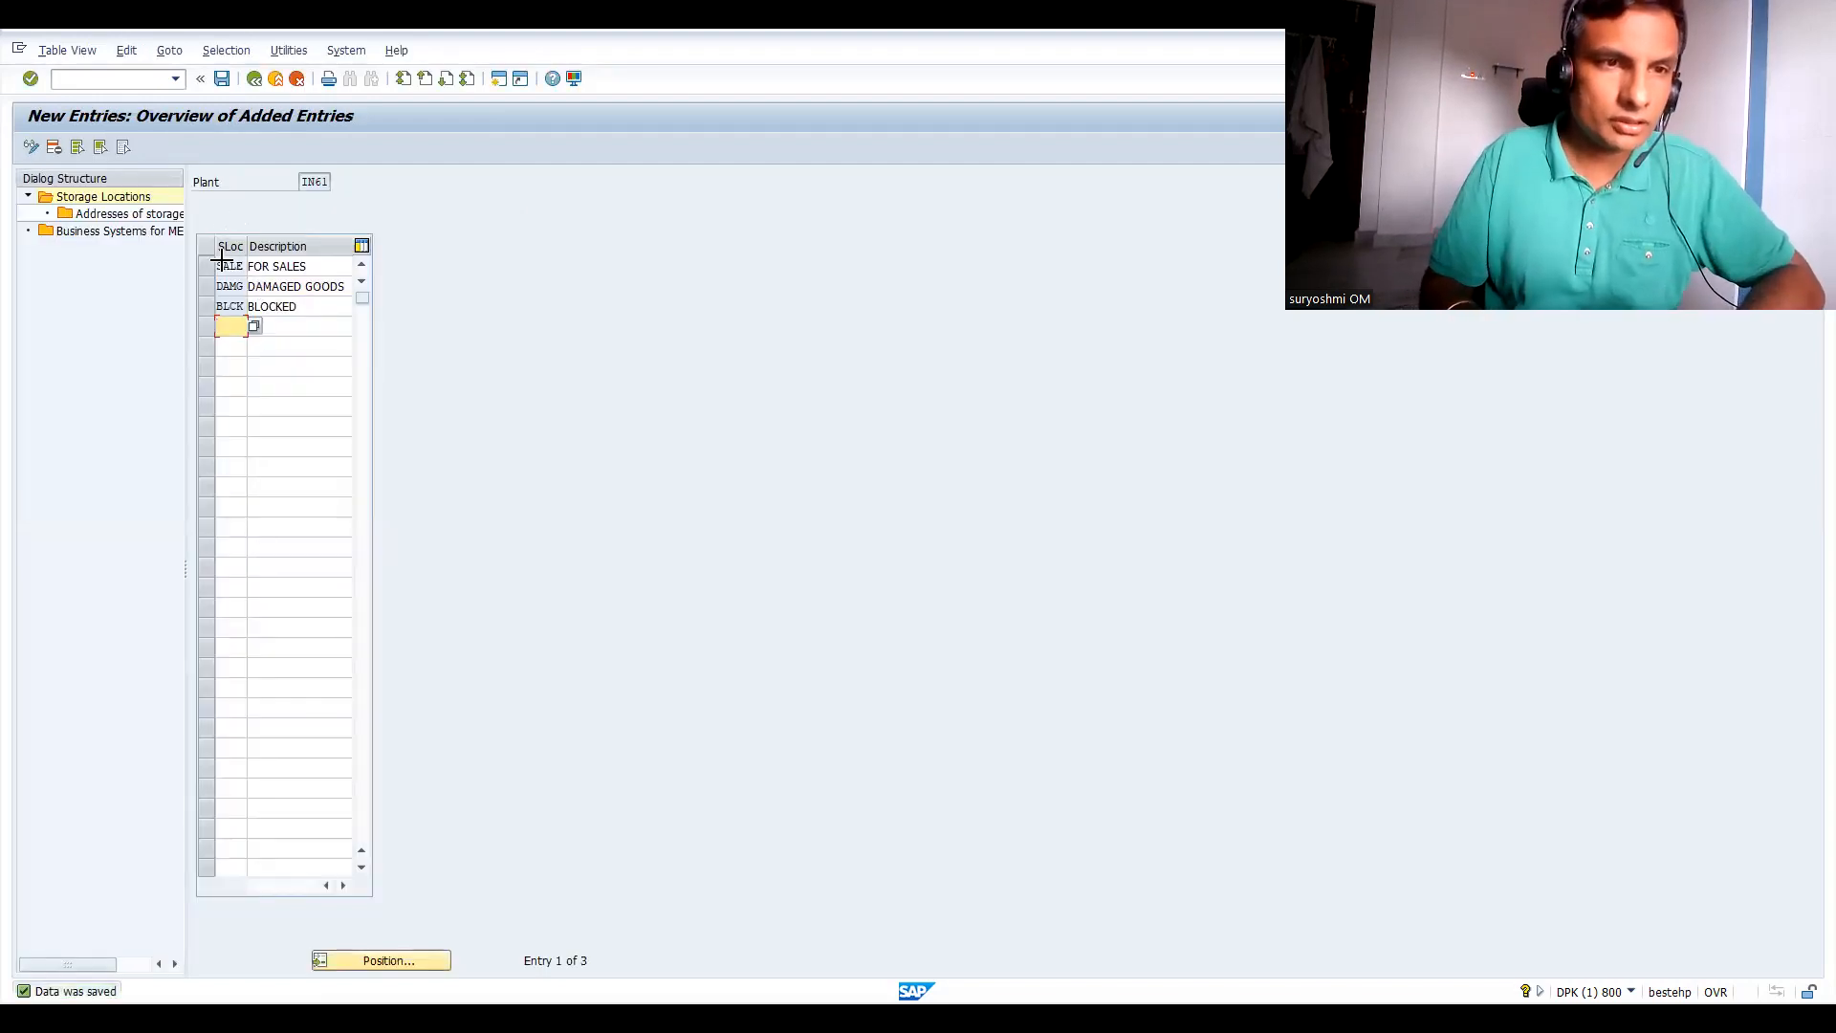
Copy the block of SALE, DAMG and BLCK rows to the clipboard and return to the implementation guide.
{"action": "left_click_drag", "start_coordinate": [218, 260], "coordinate": [344, 322]}
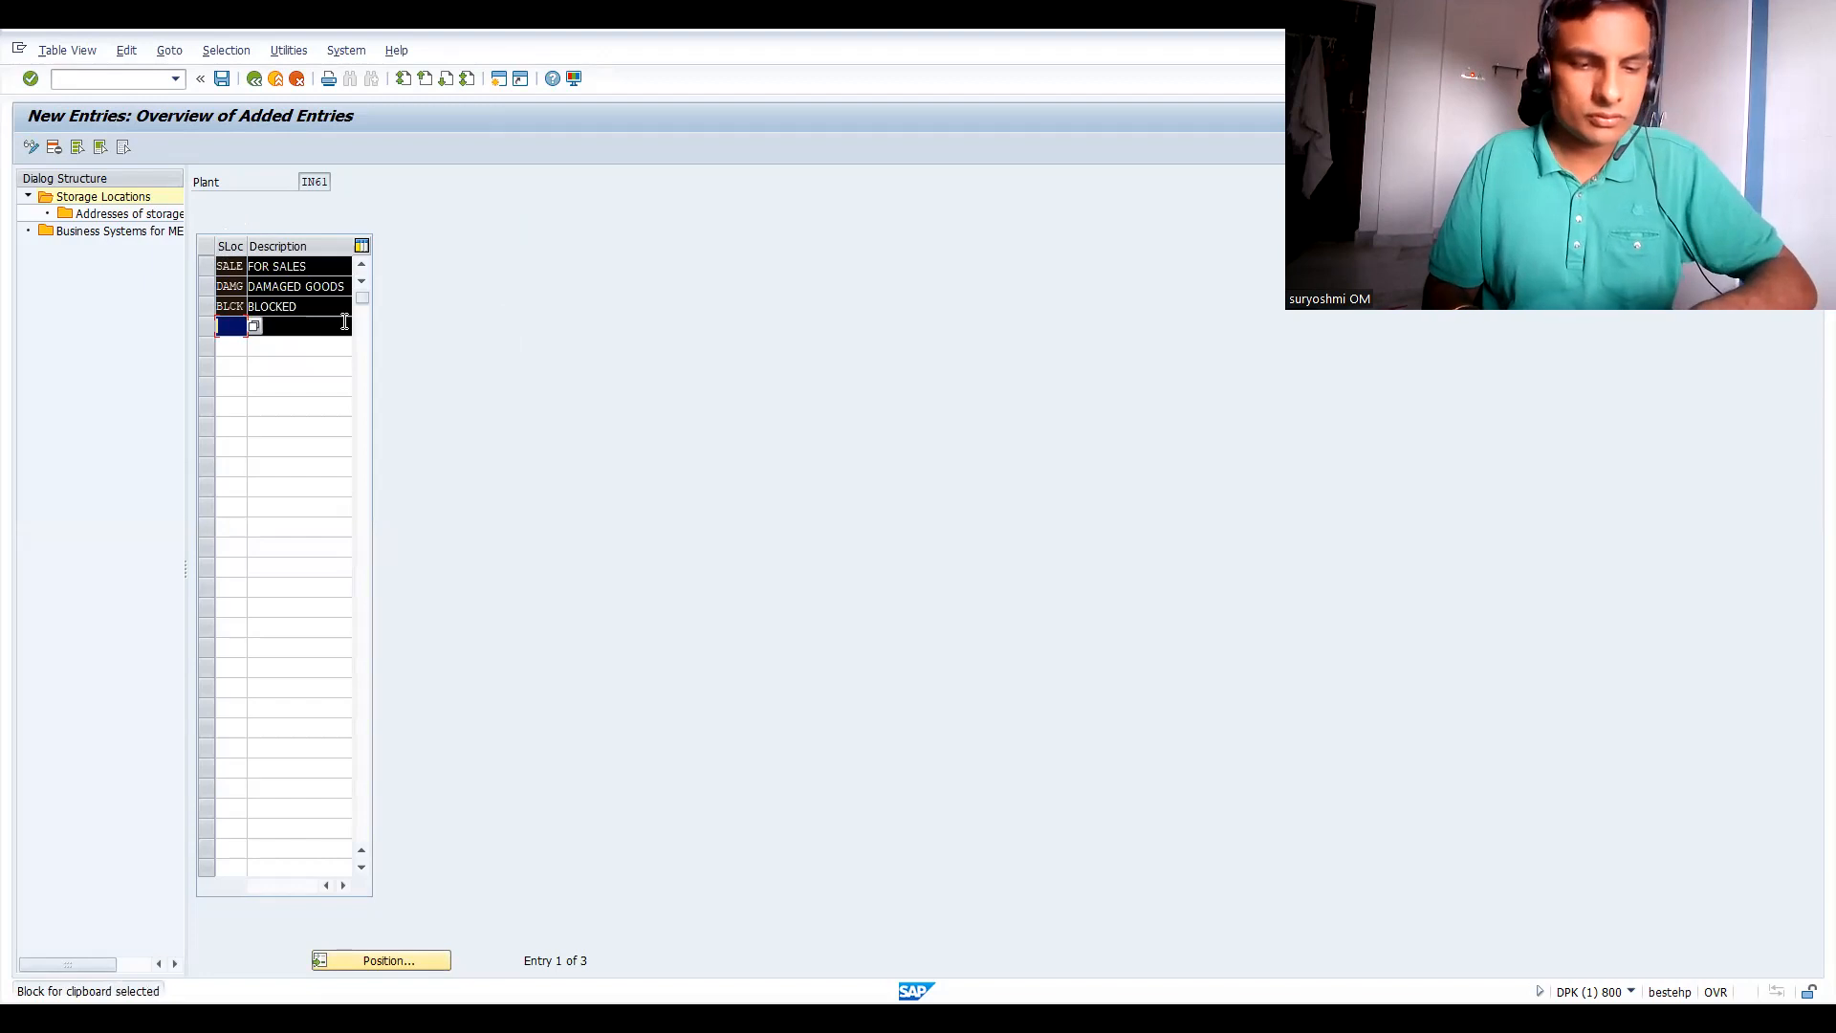
{"action": "key", "text": "ctrl+c"}
{"action": "left_click", "coordinate": [254, 79]}
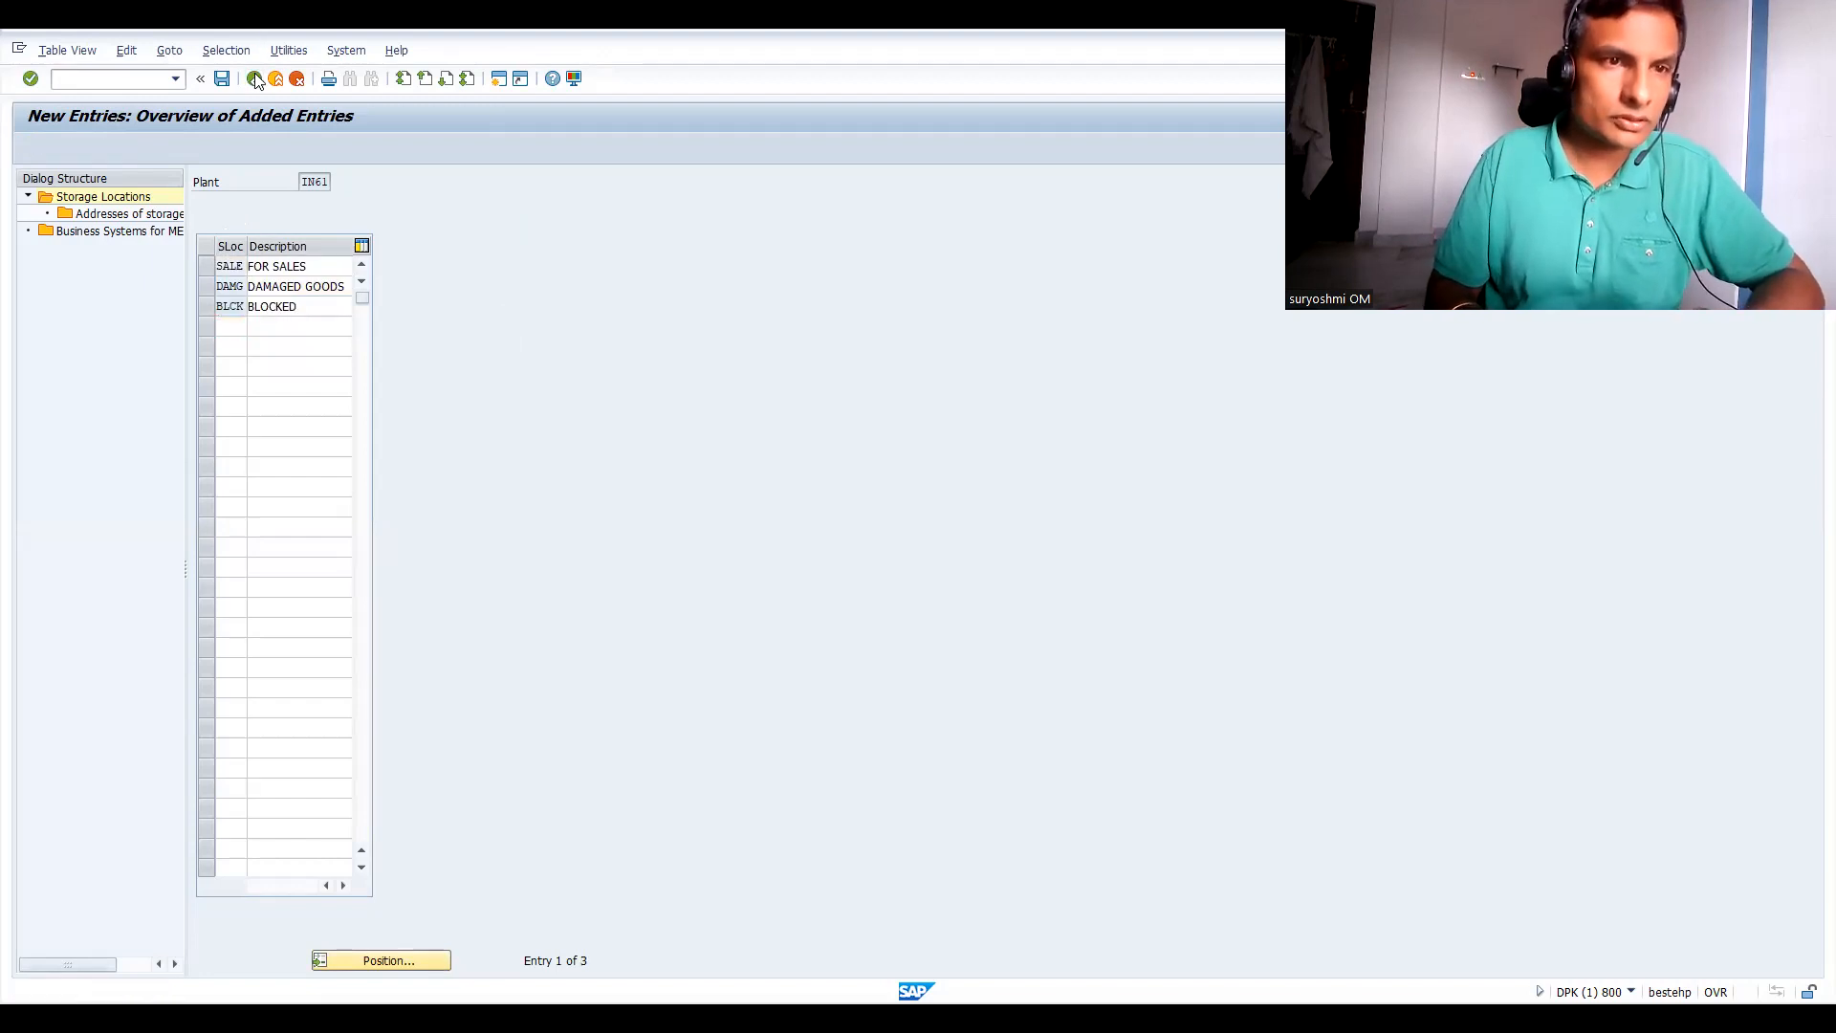
{"action": "left_click", "coordinate": [254, 79]}
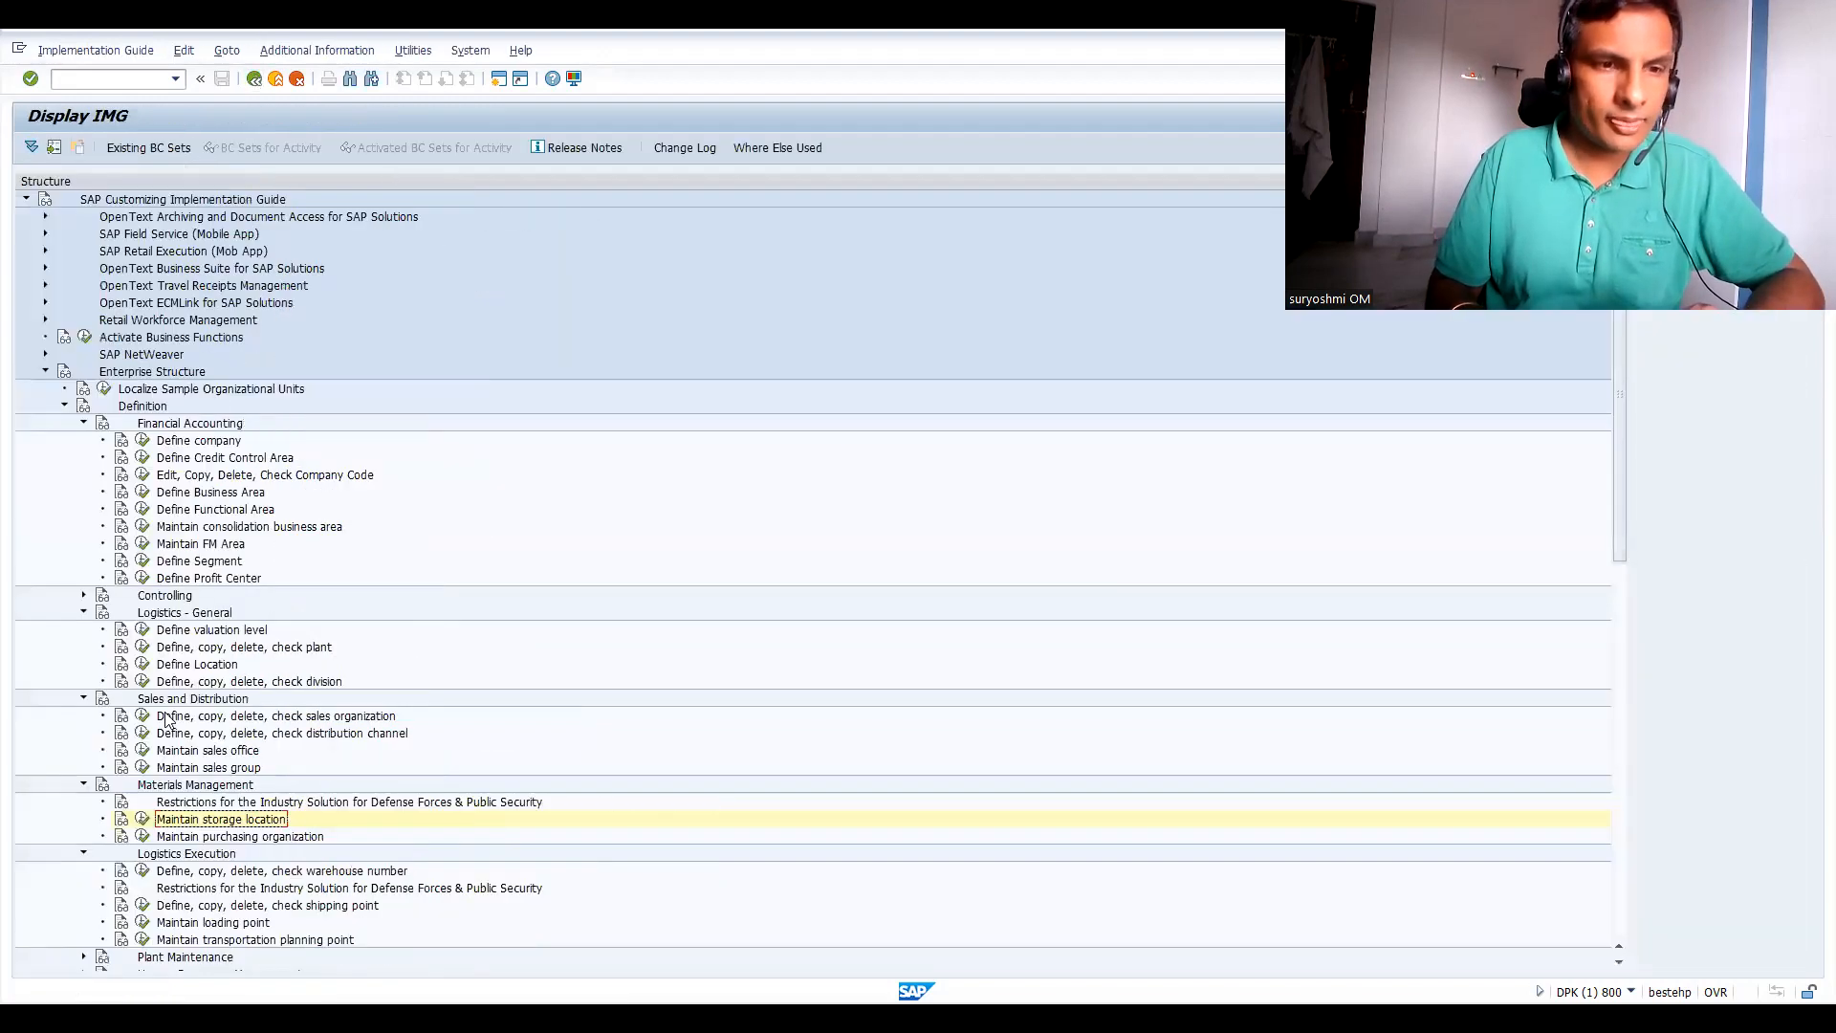
Open storage location maintenance with plant IN62 as the work area.
{"action": "left_click", "coordinate": [142, 819]}
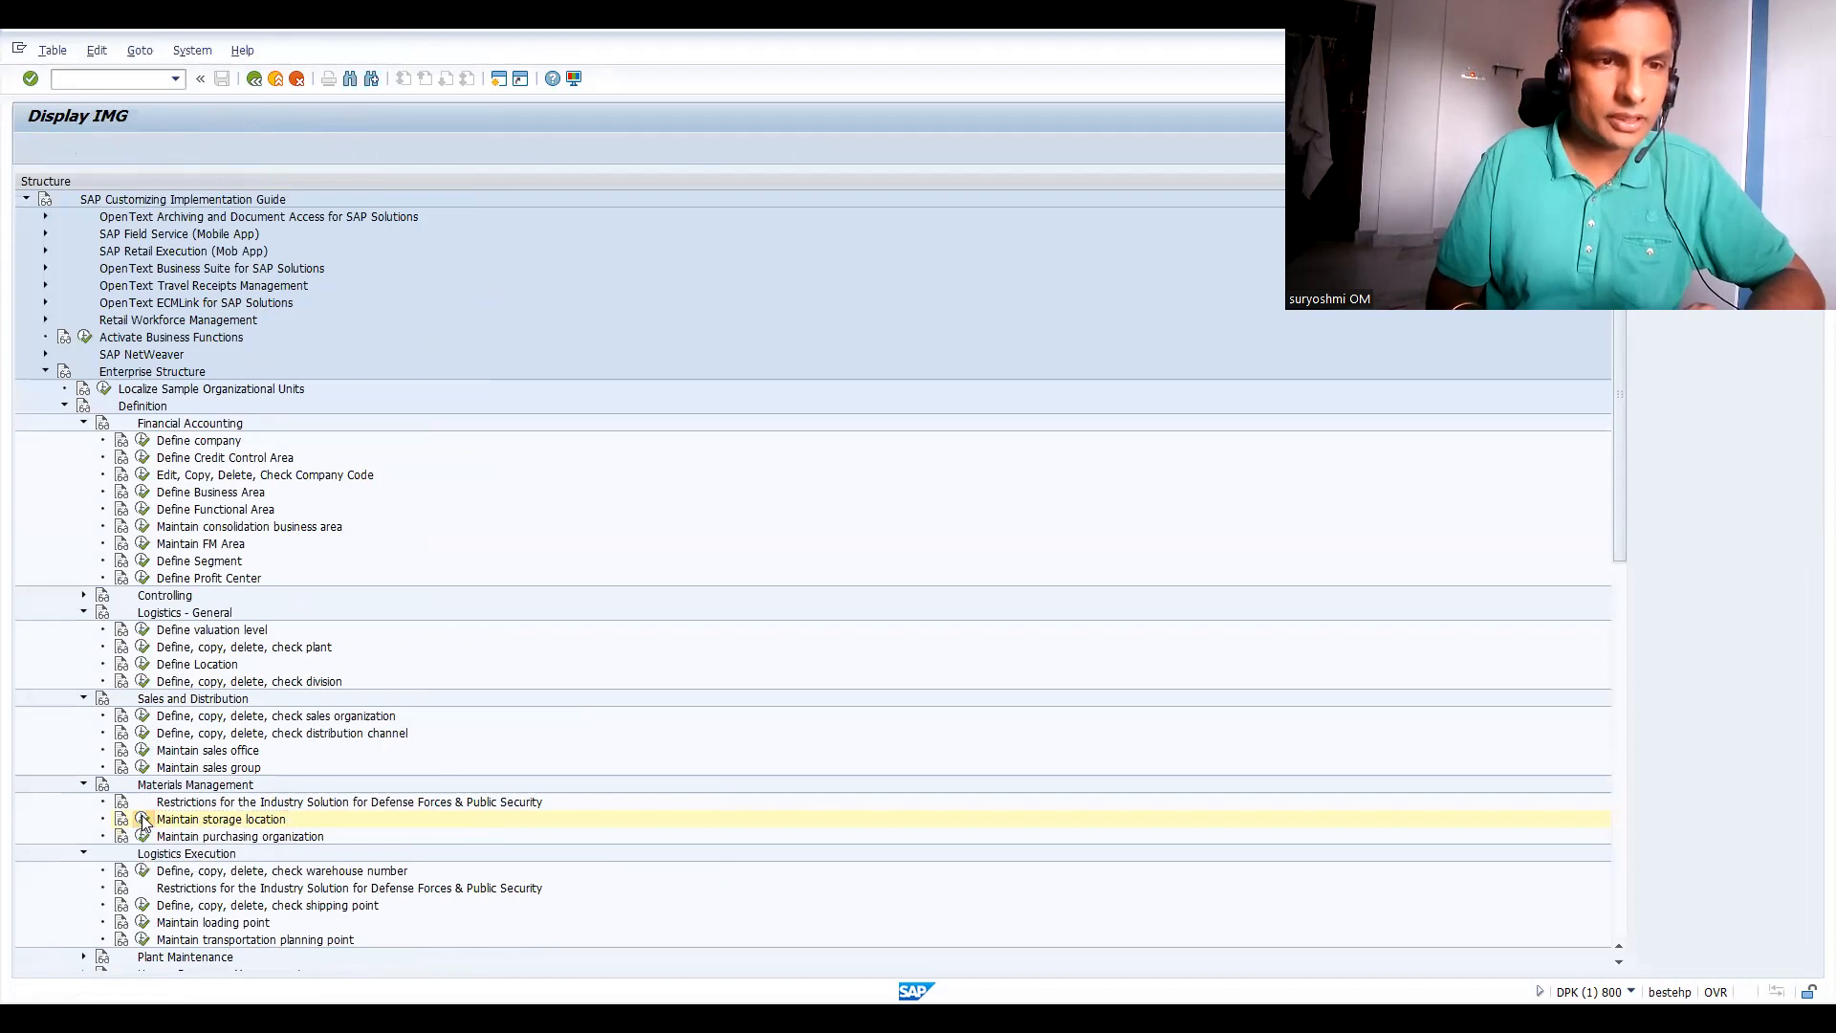
{"action": "key", "text": "Right"}
{"action": "key", "text": "Right"}
{"action": "key", "text": "Right"}
{"action": "type", "text": "2"}
{"action": "key", "text": "Return"}
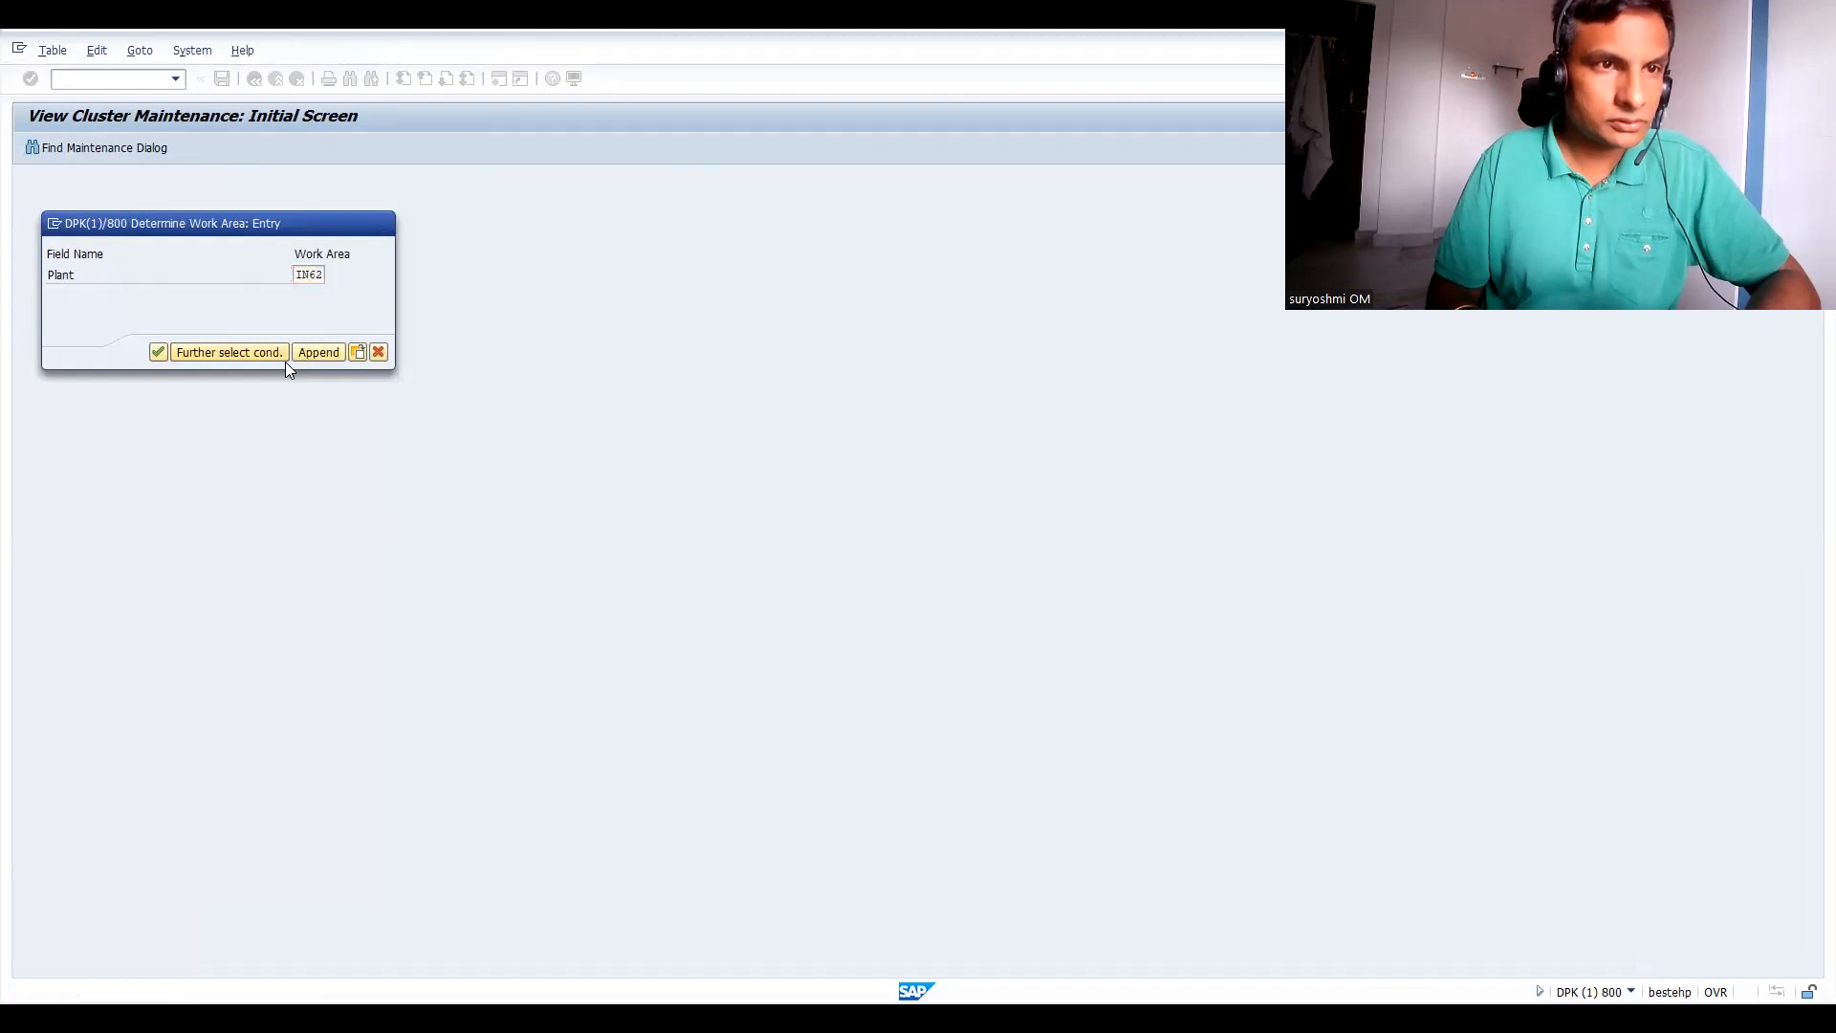
Paste the copied SALE, DAMG and BLCK rows as new storage locations for plant IN62 and save them.
{"action": "left_click", "coordinate": [86, 149]}
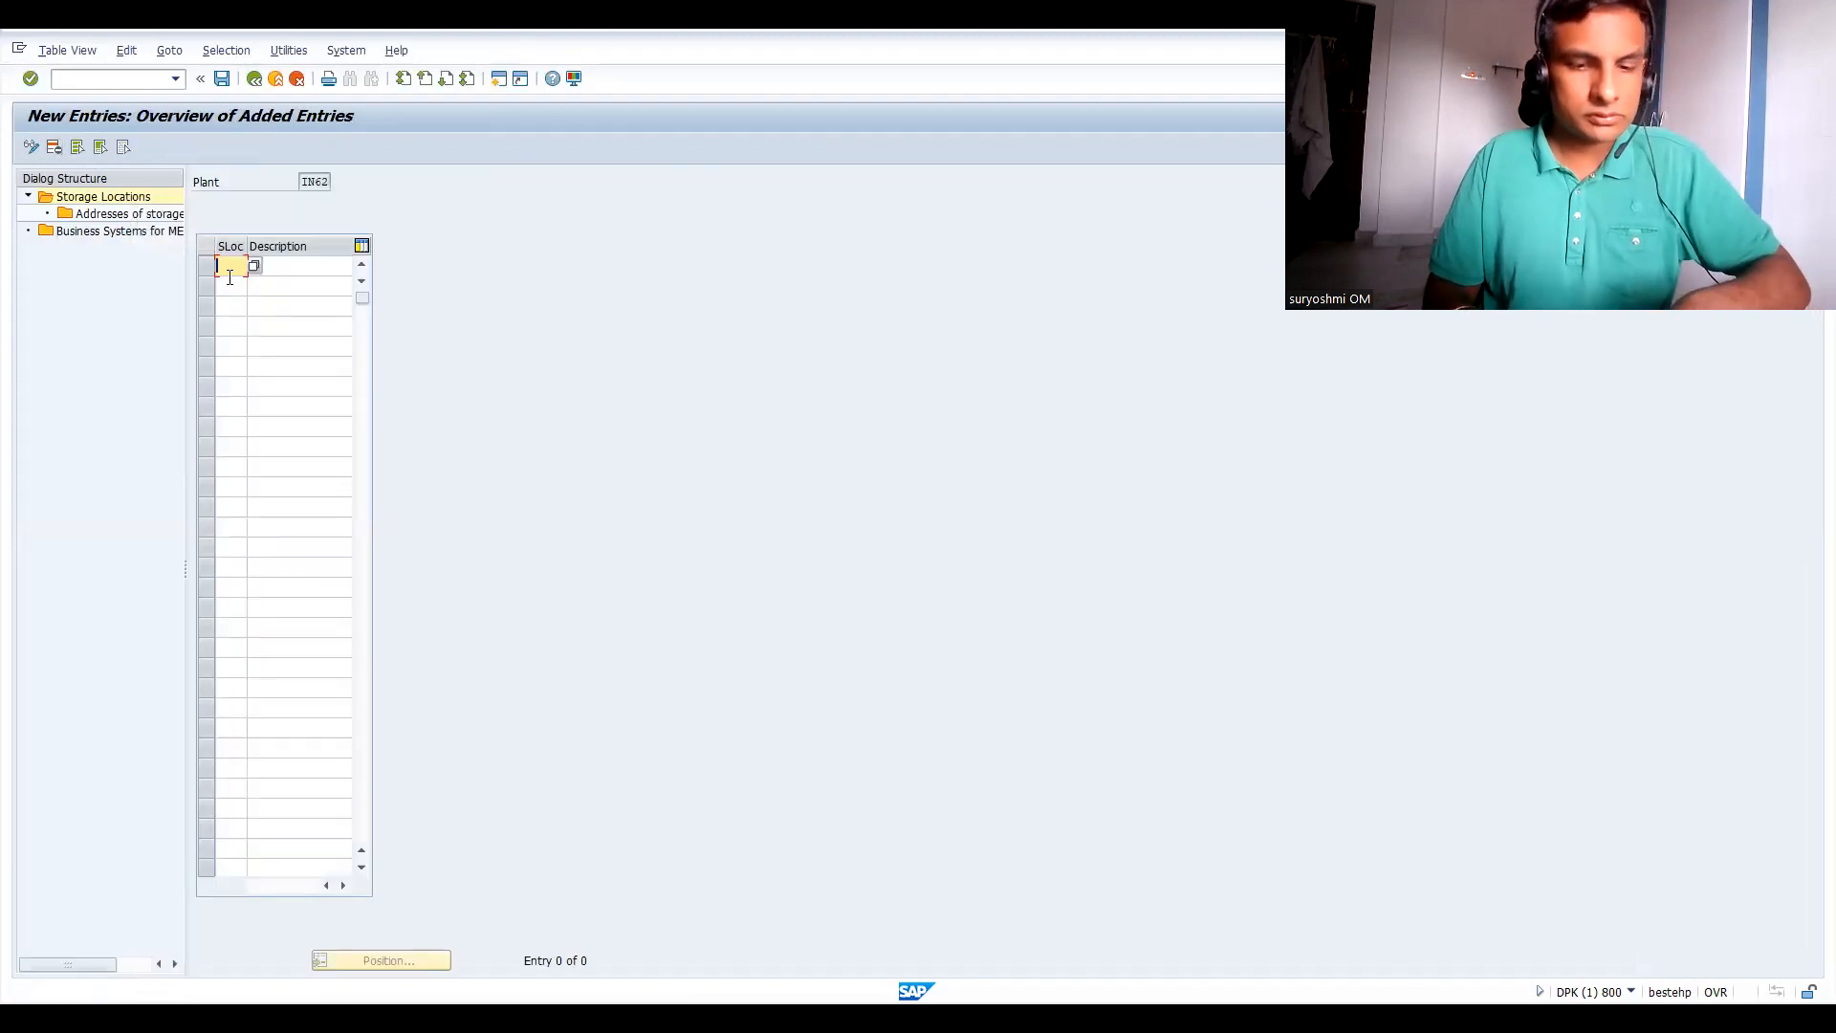
{"action": "key", "text": "ctrl+v"}
{"action": "key", "text": "Return"}
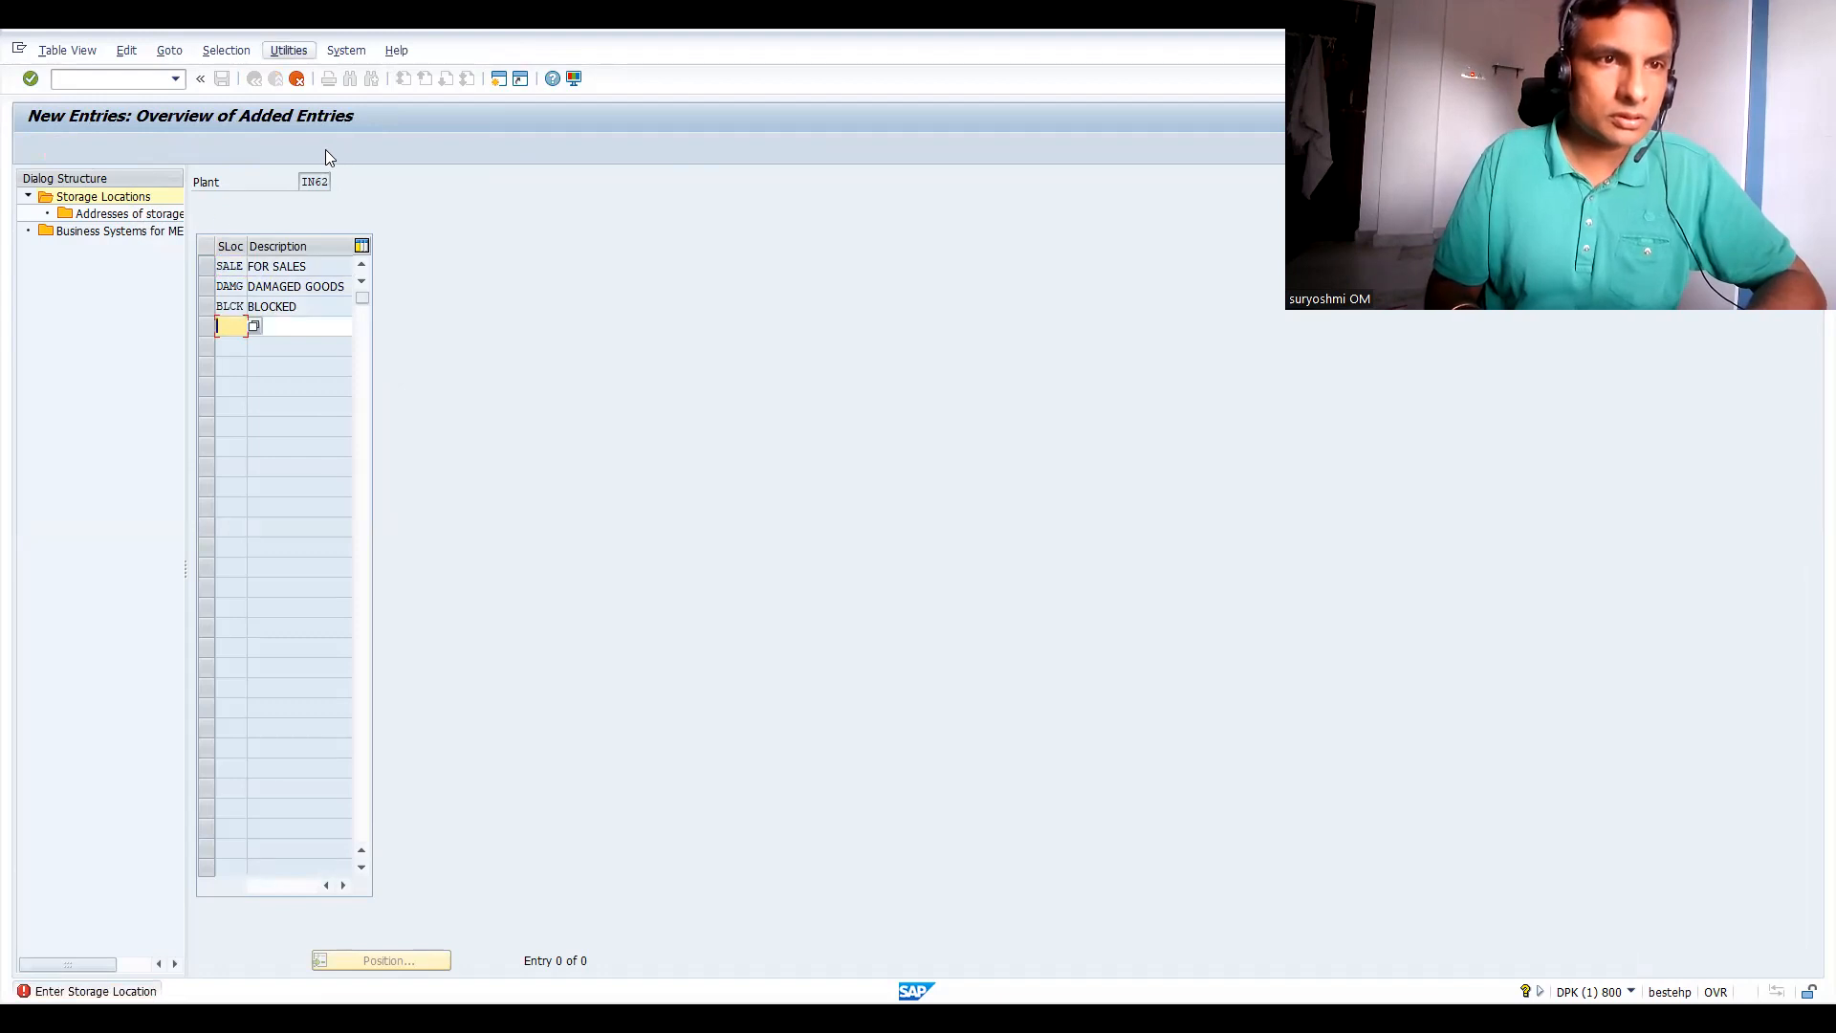
{"action": "left_click", "coordinate": [294, 84]}
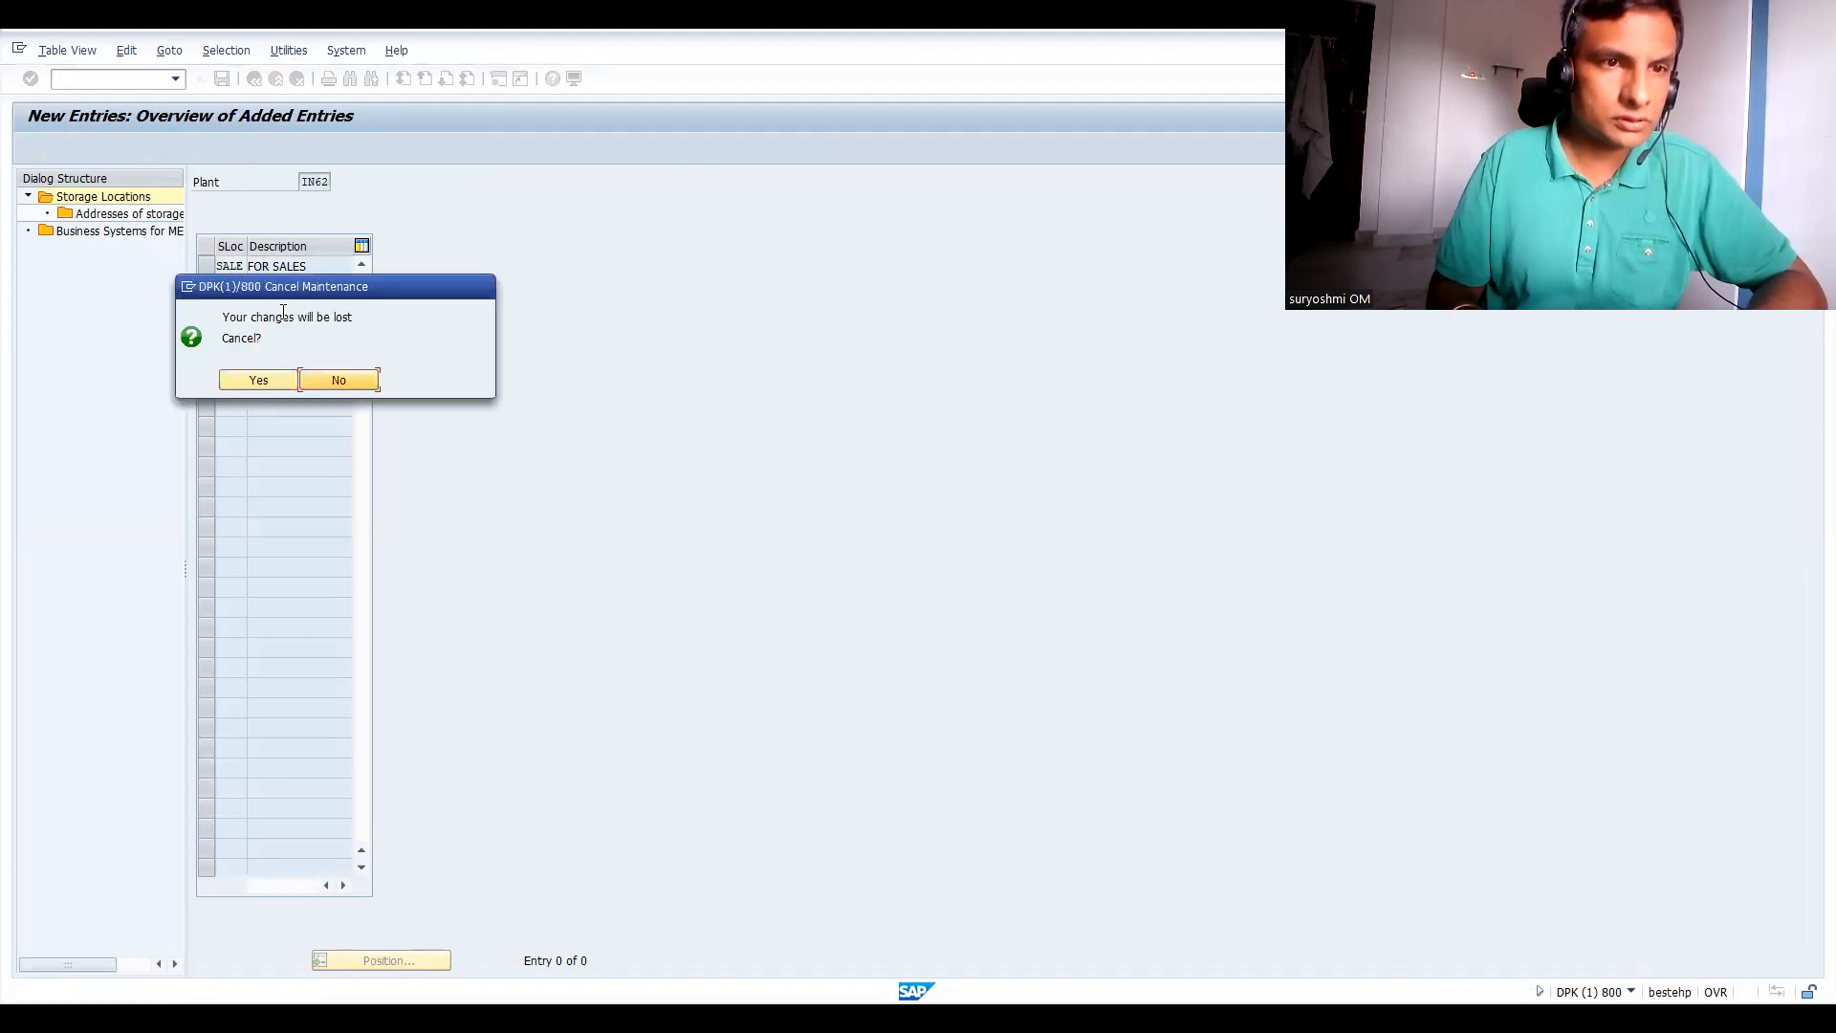
{"action": "key", "text": "Return"}
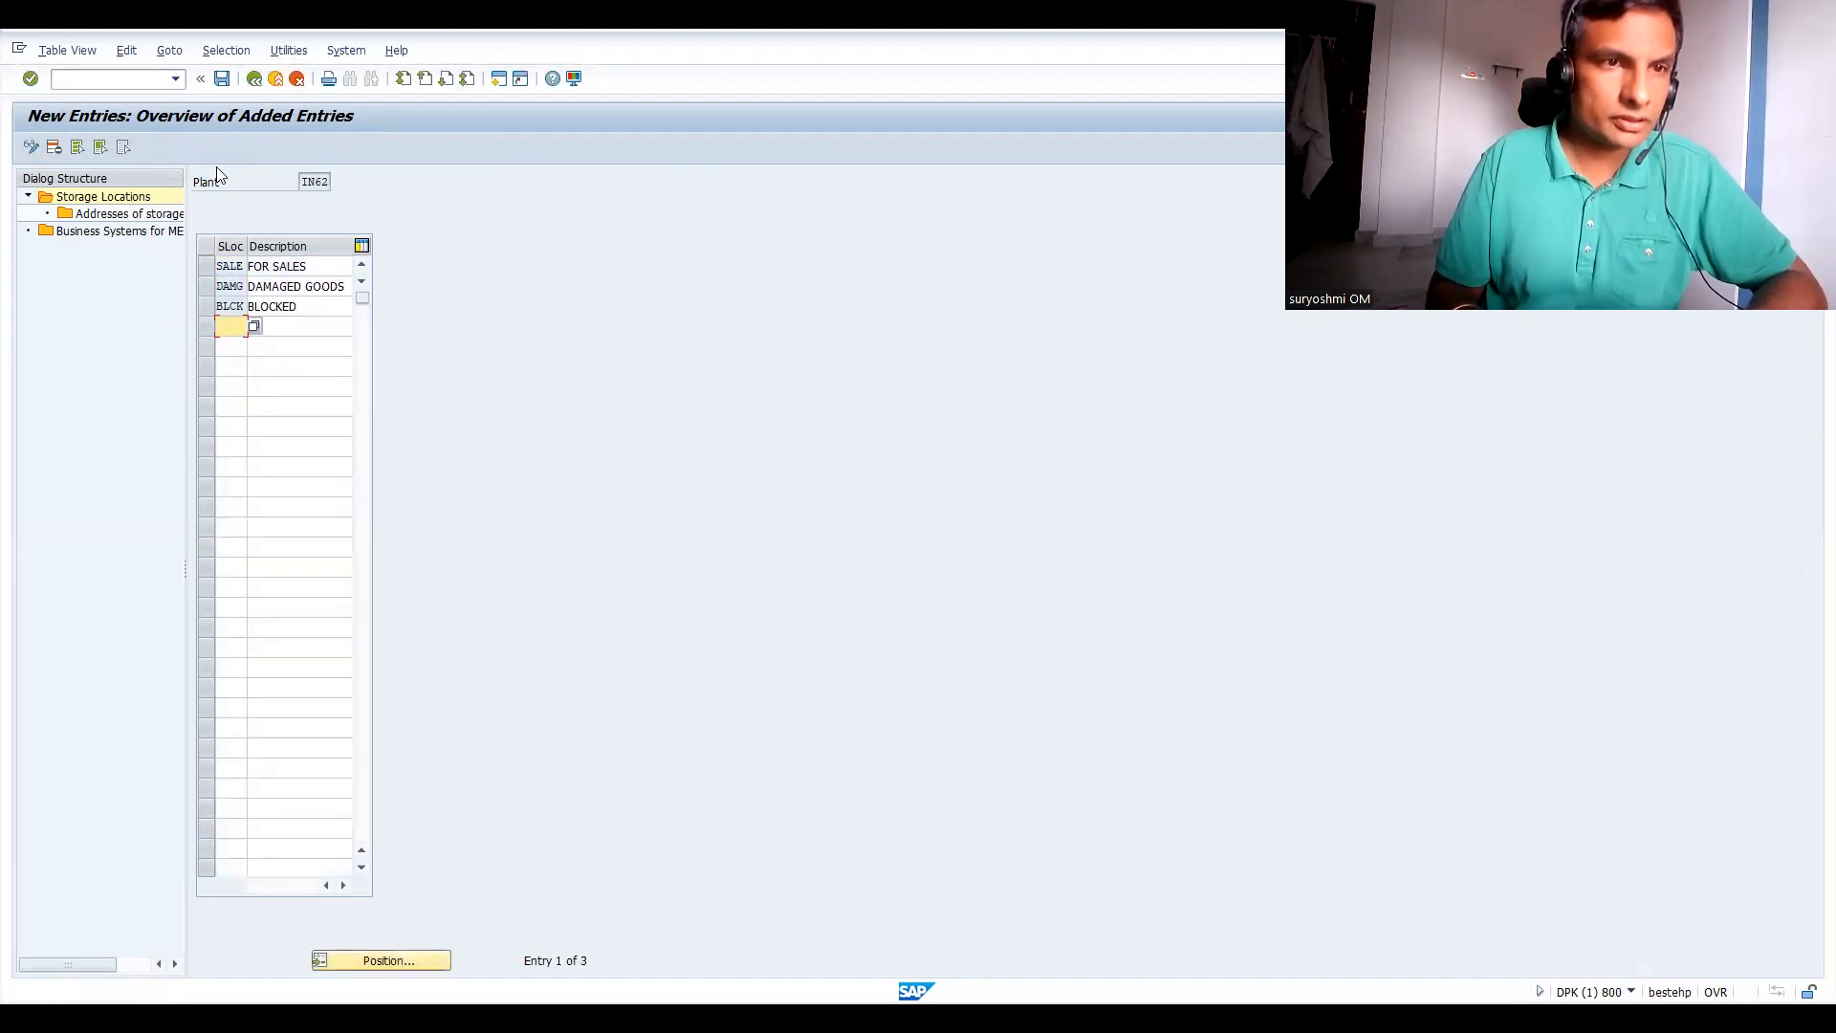
{"action": "left_click", "coordinate": [221, 80]}
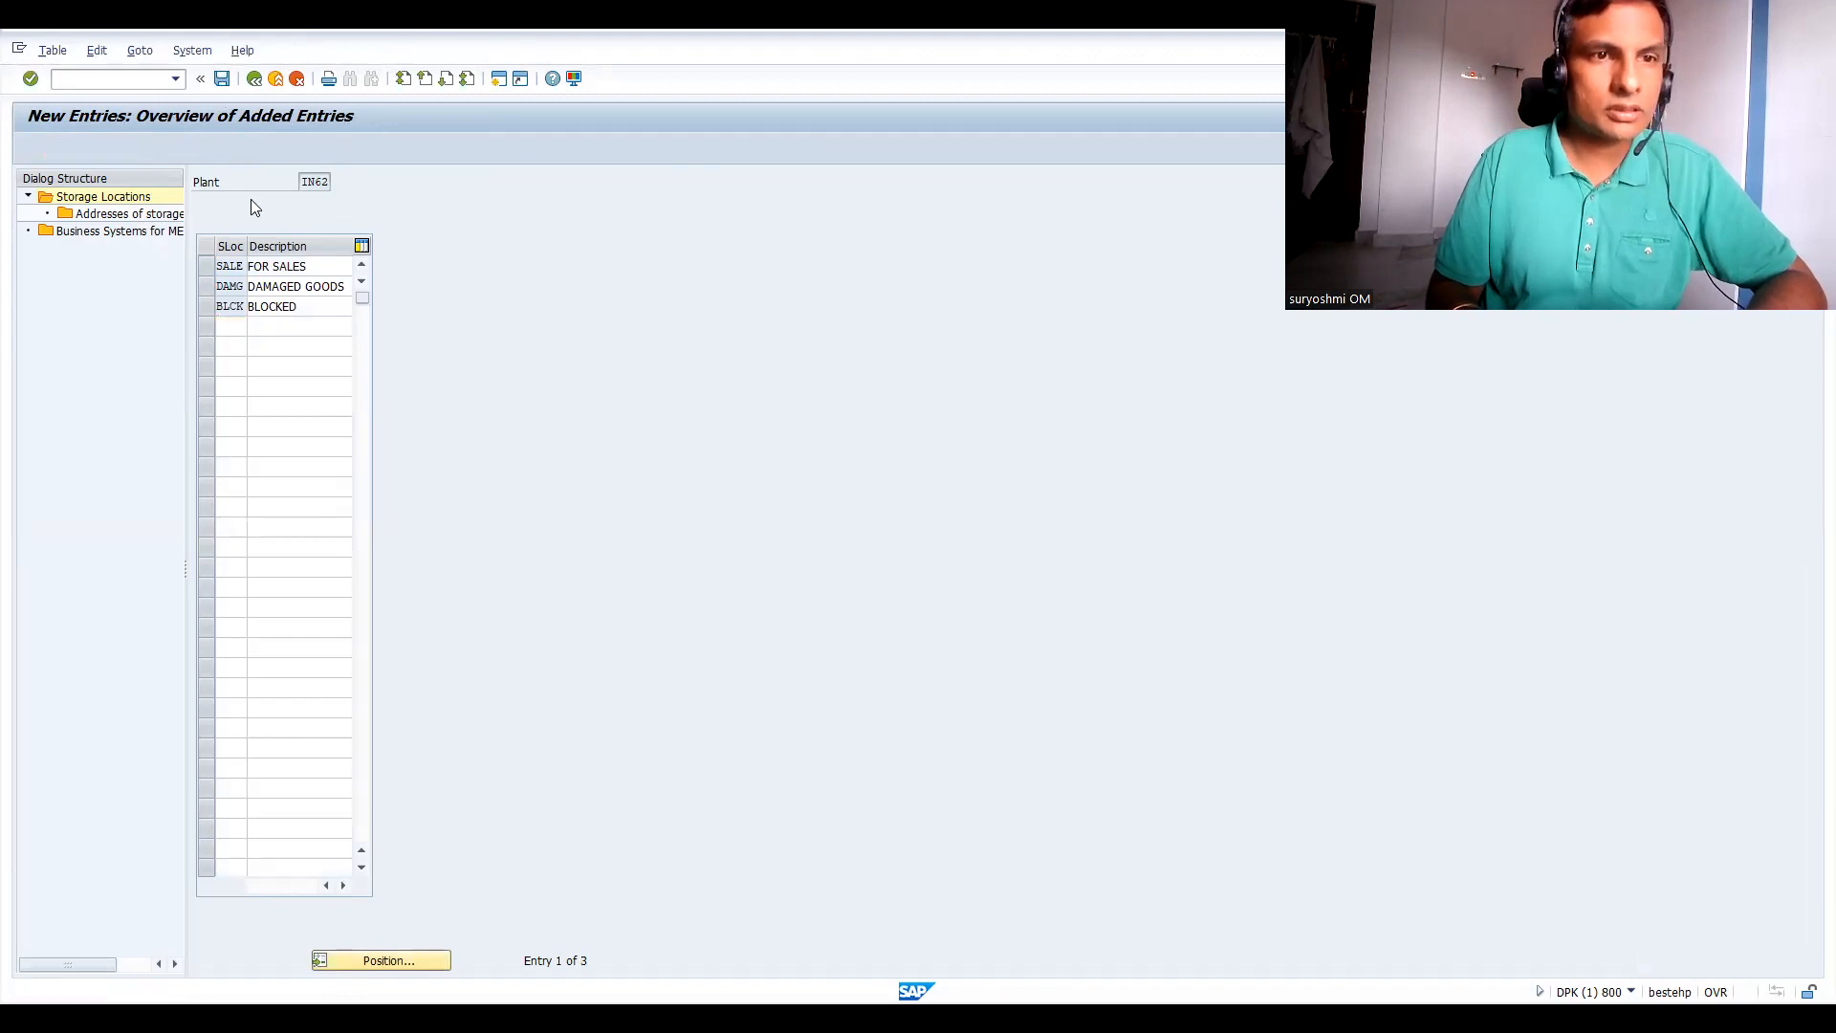
{"action": "key", "text": "Return"}
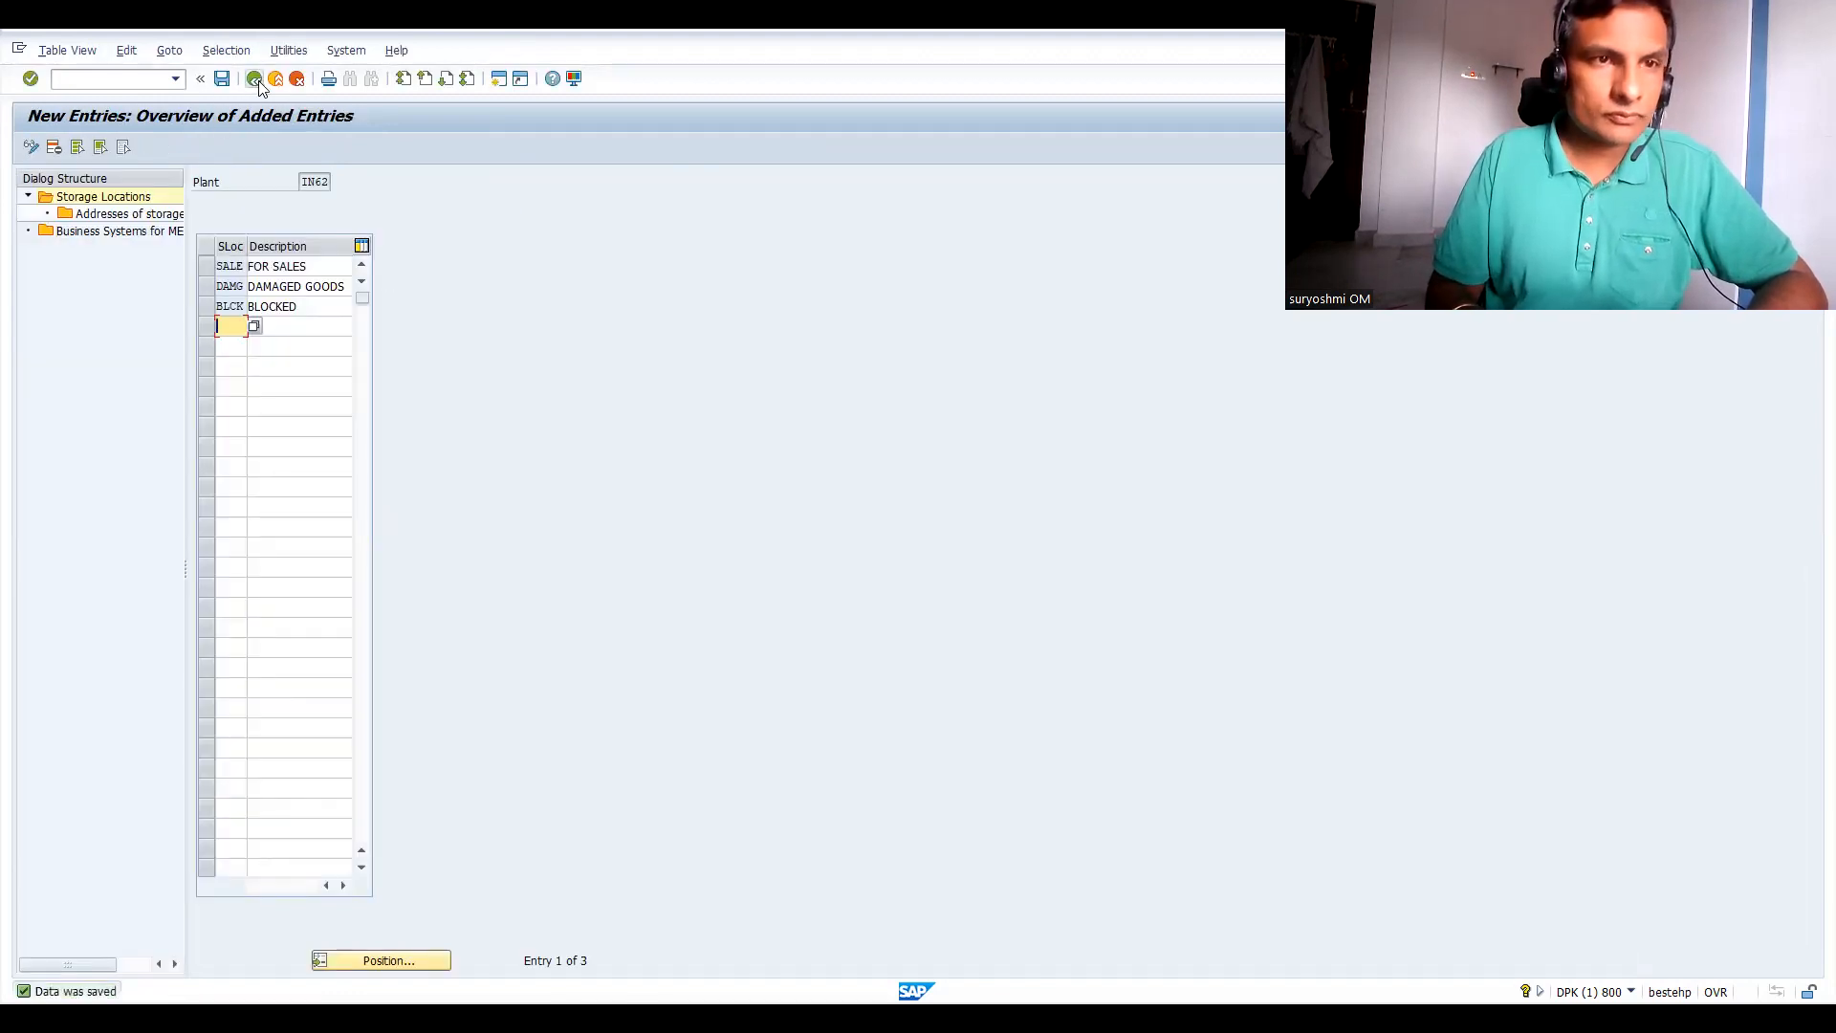
Leave the storage locations and open new entries for assigning plants to company codes under Enterprise Structure, Assignment, Logistics - General.
{"action": "left_click", "coordinate": [256, 81]}
{"action": "left_click", "coordinate": [256, 80]}
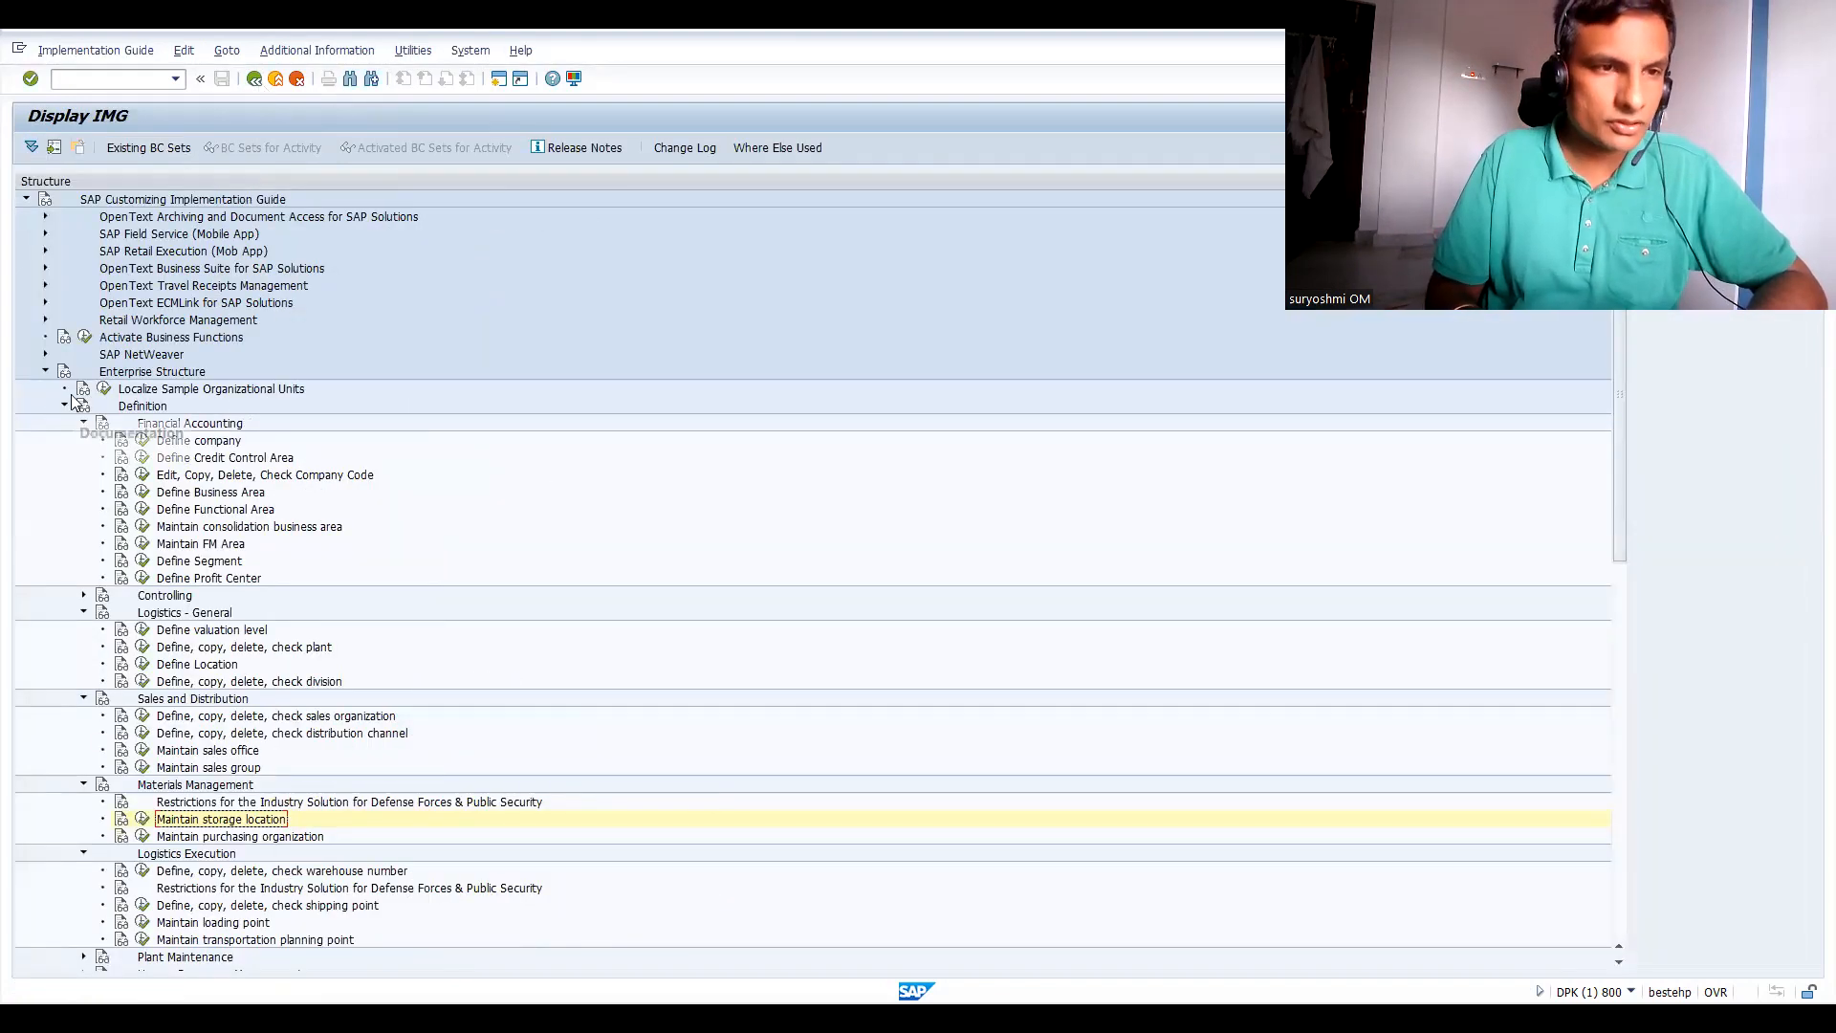
{"action": "left_click", "coordinate": [64, 406]}
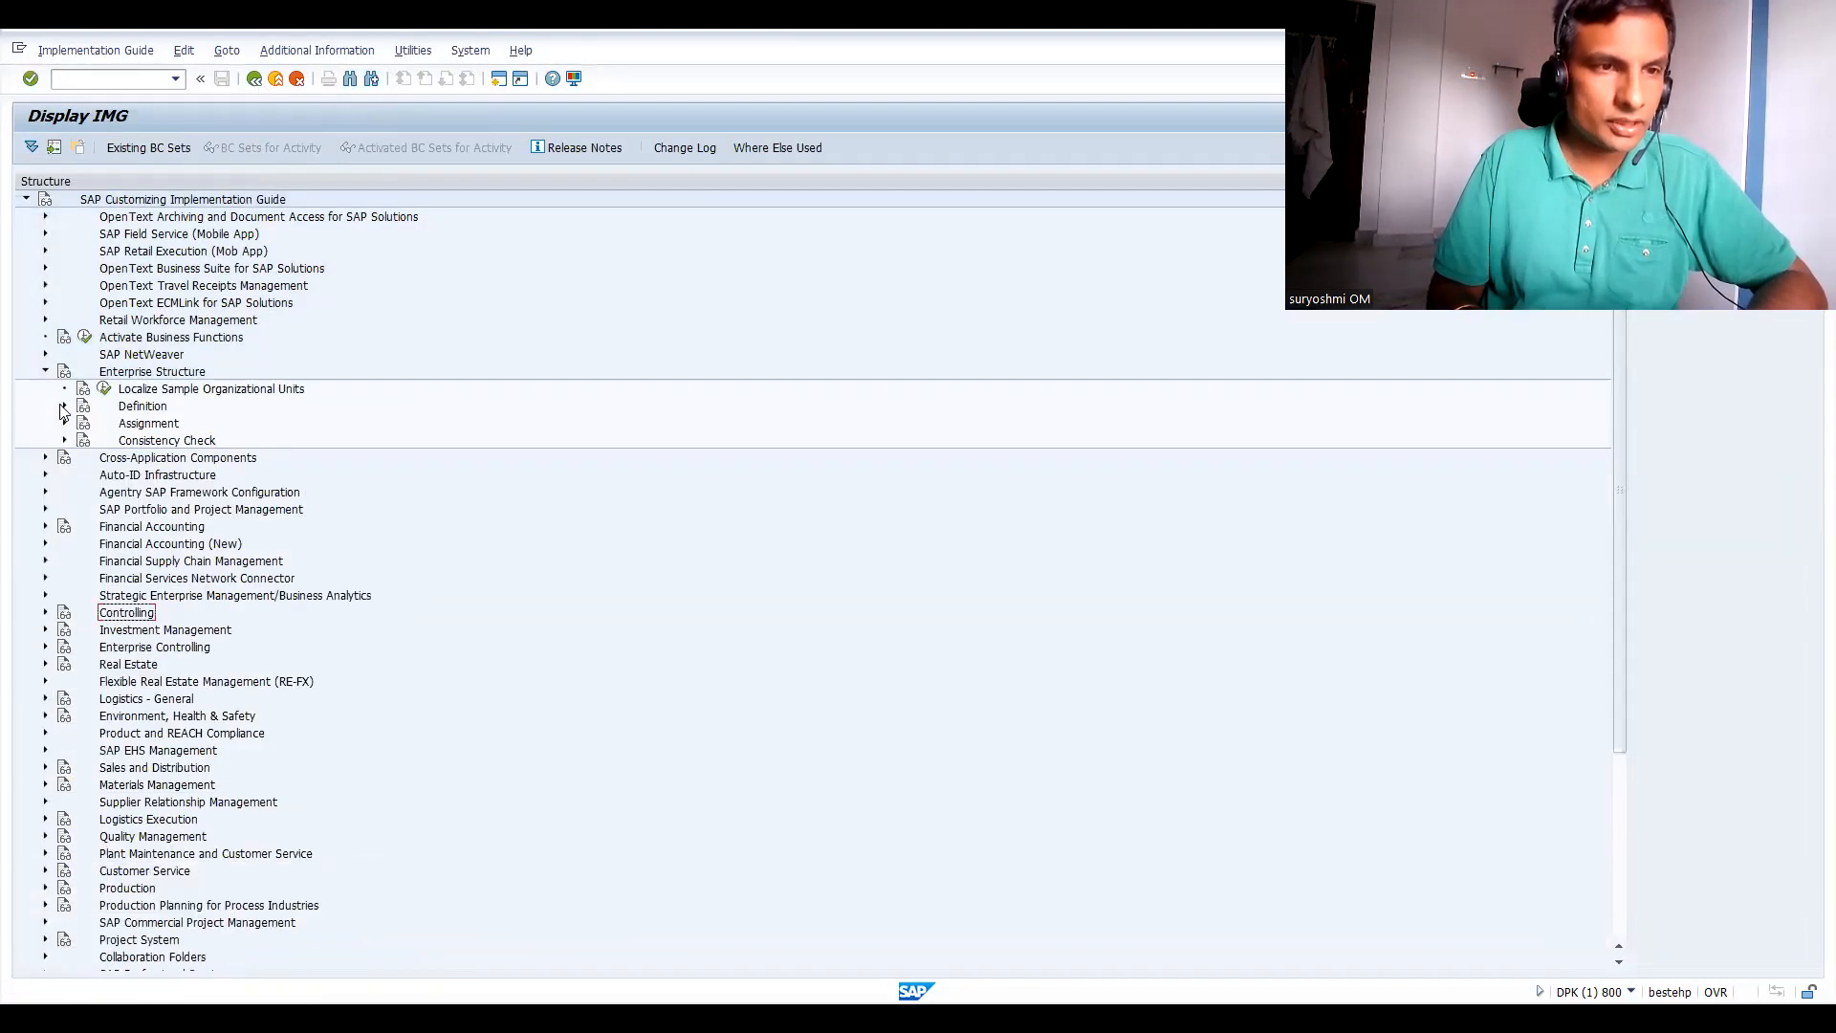
{"action": "left_click", "coordinate": [64, 423]}
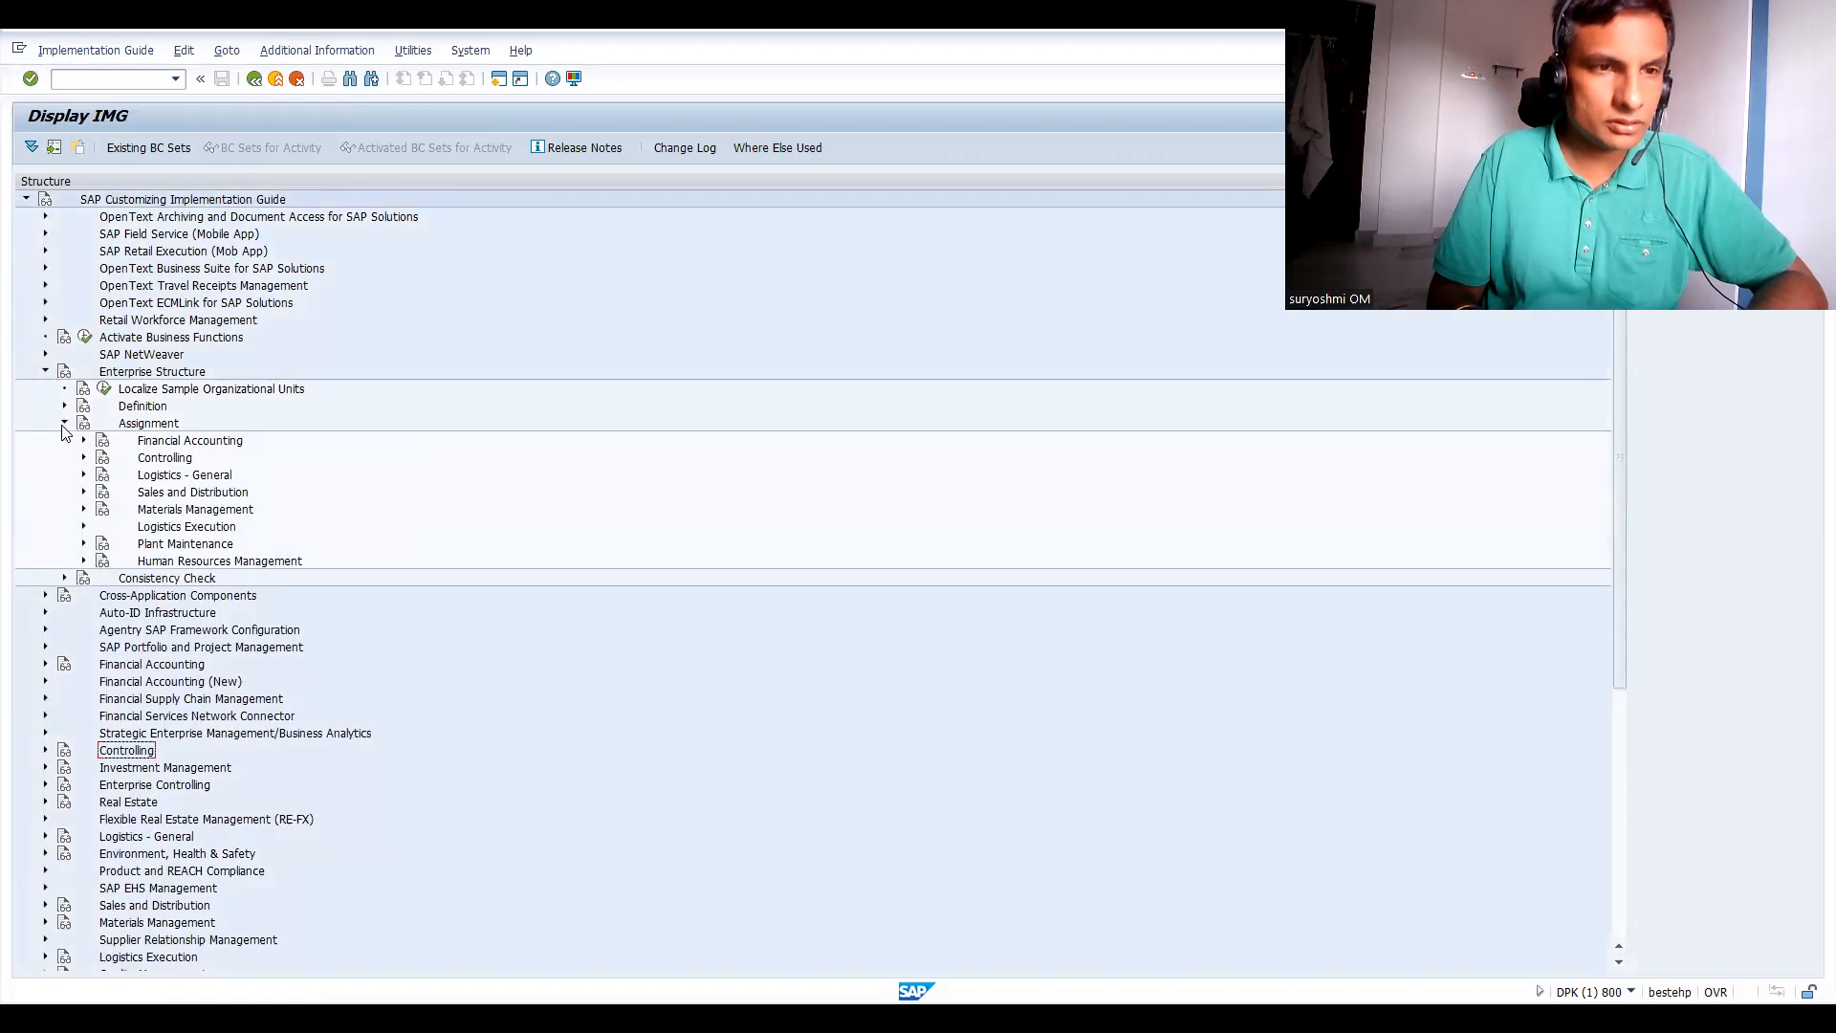
{"action": "left_click", "coordinate": [83, 475]}
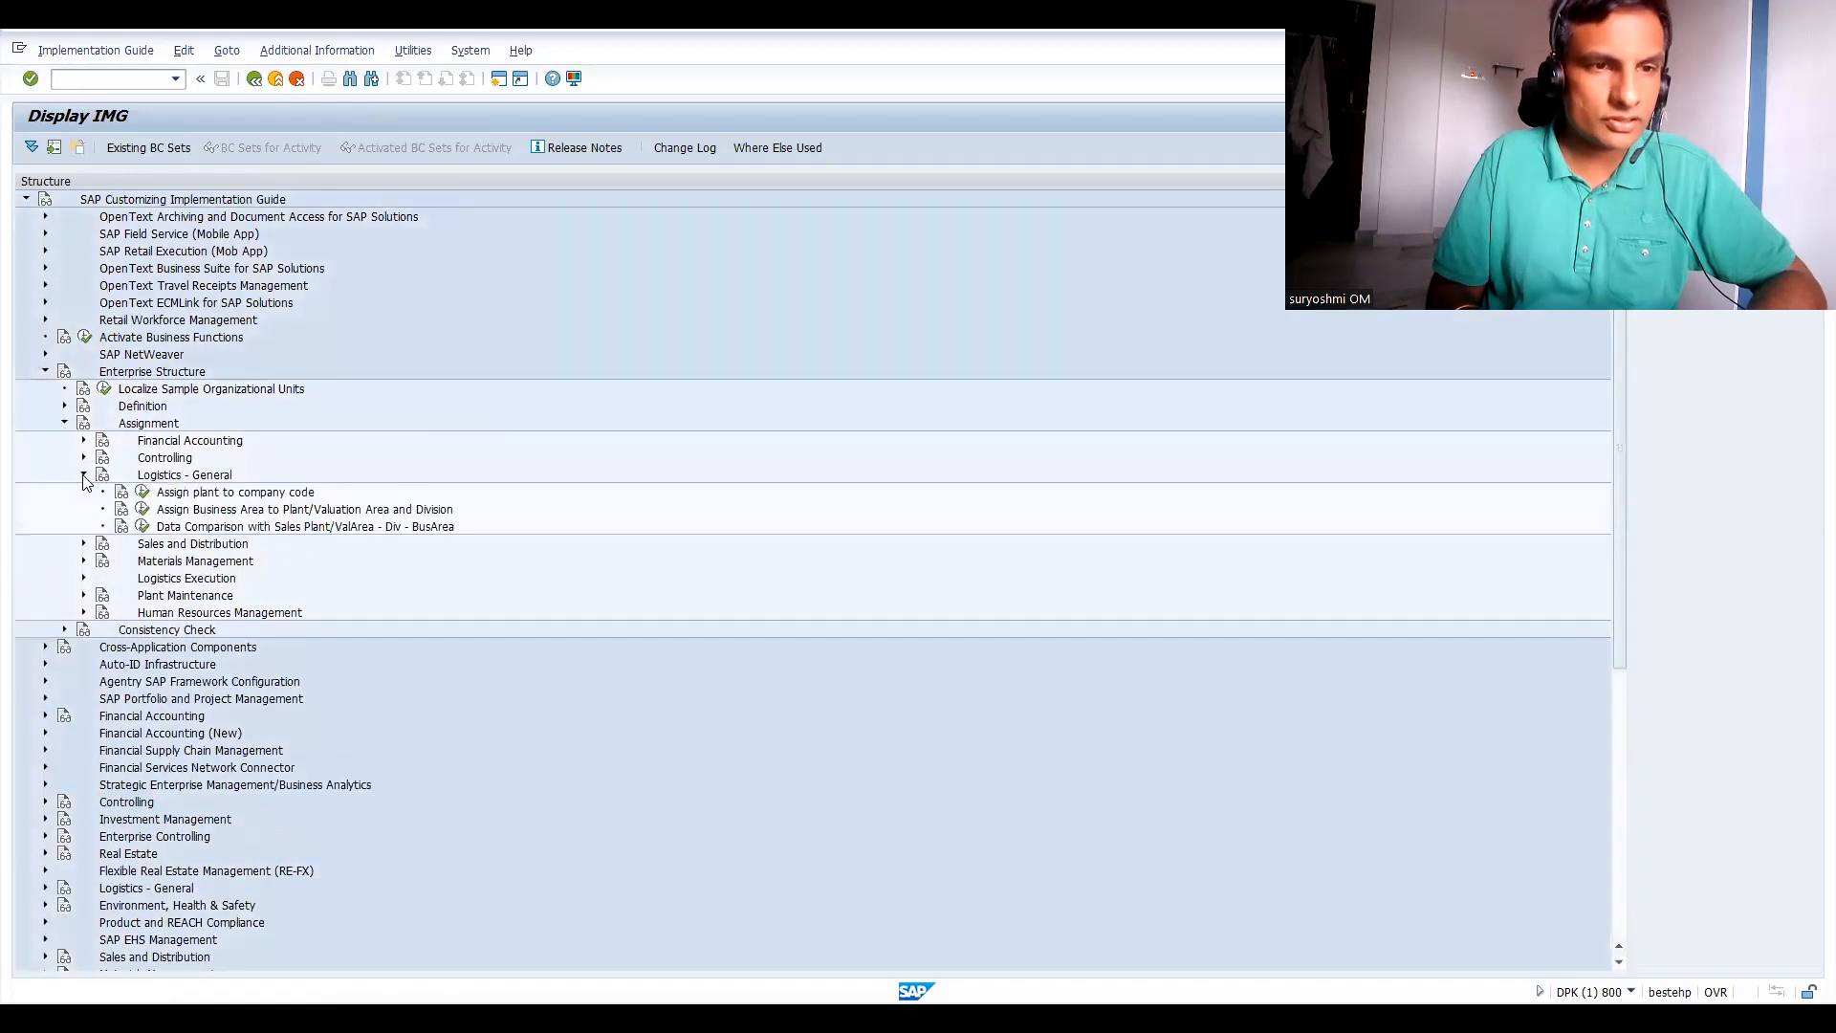
{"action": "left_click", "coordinate": [142, 493]}
{"action": "left_click", "coordinate": [82, 150]}
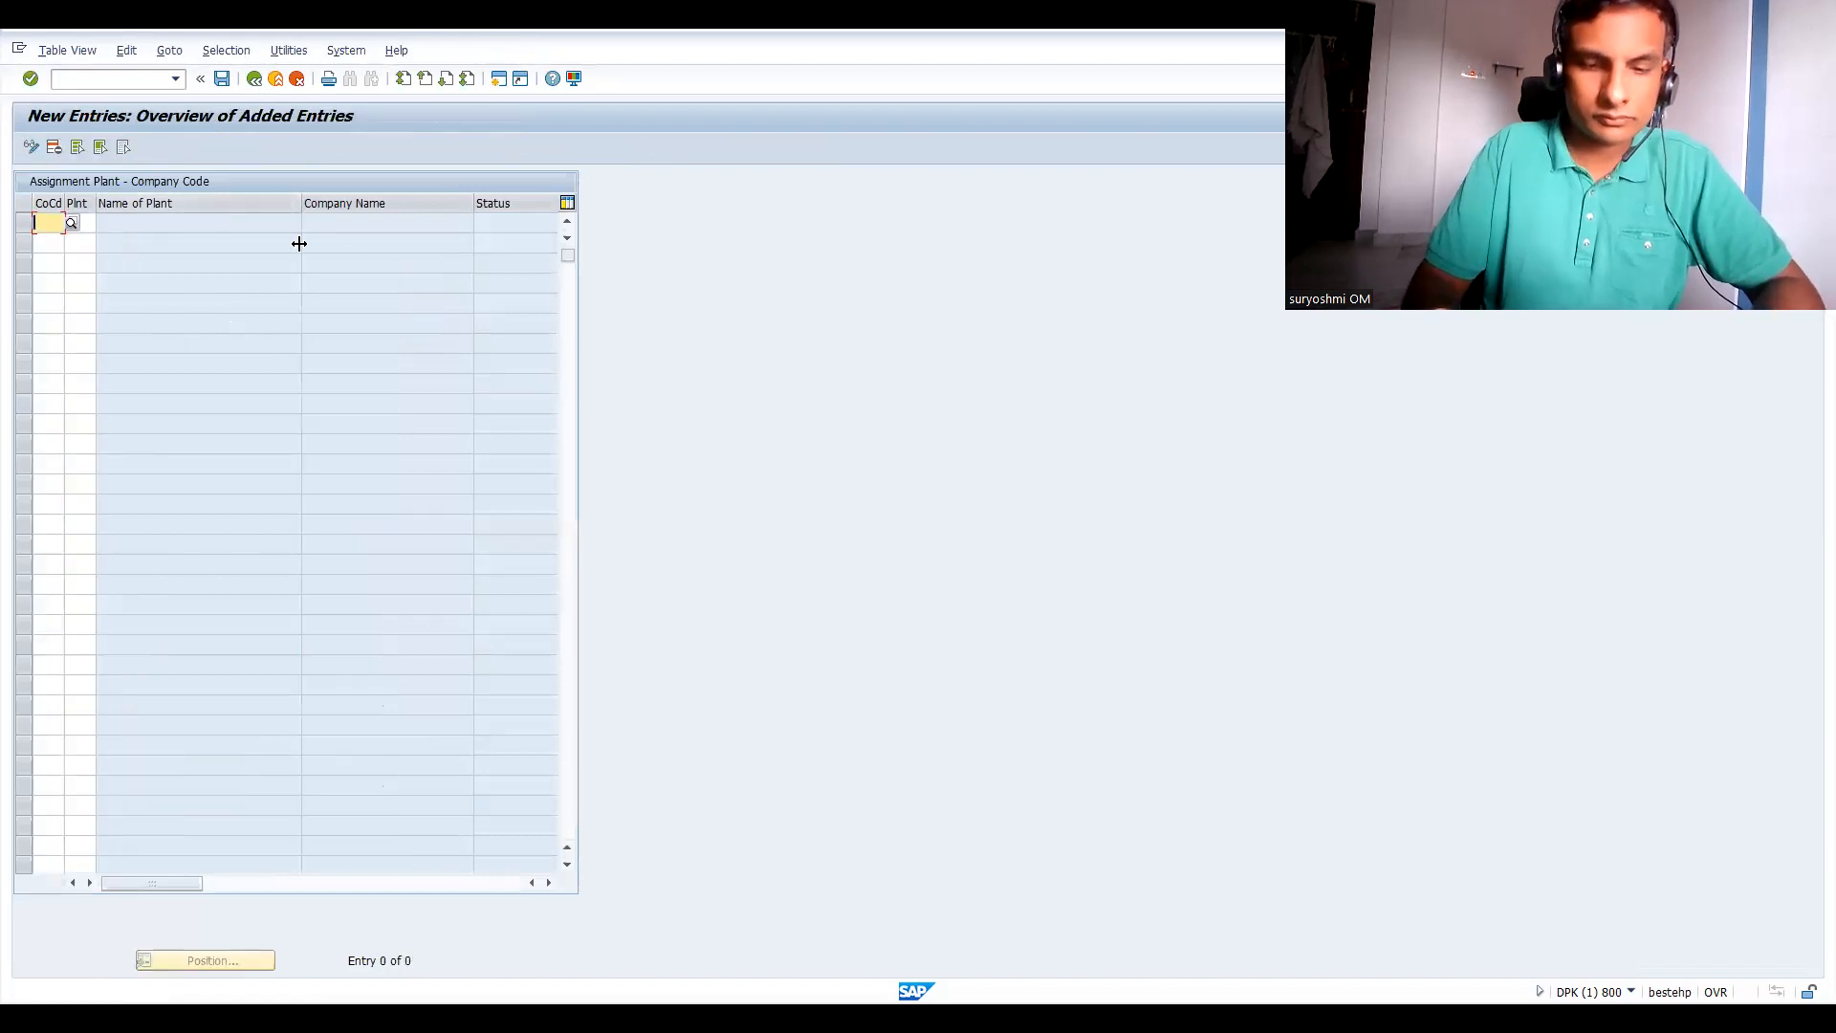
Assign plant IN61 to company code IN66 in the first row of the new entries.
{"action": "type", "text": "IN66"}
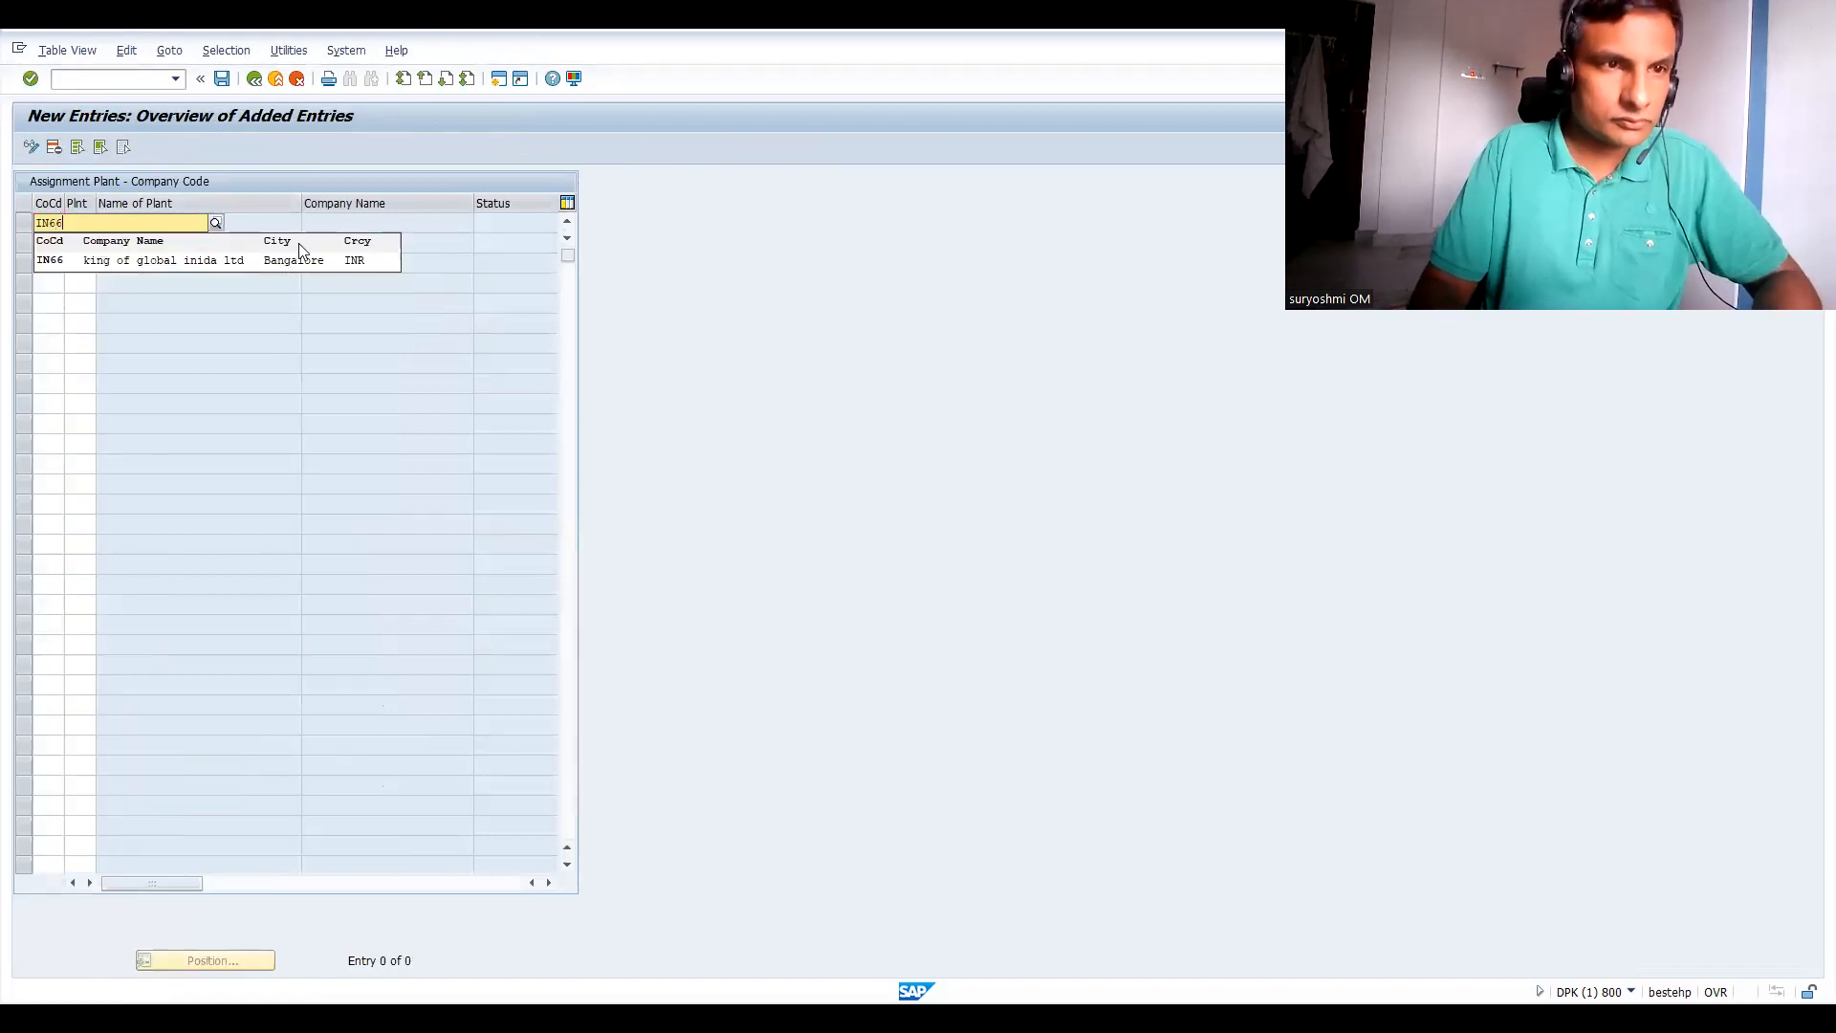
{"action": "key", "text": "Return"}
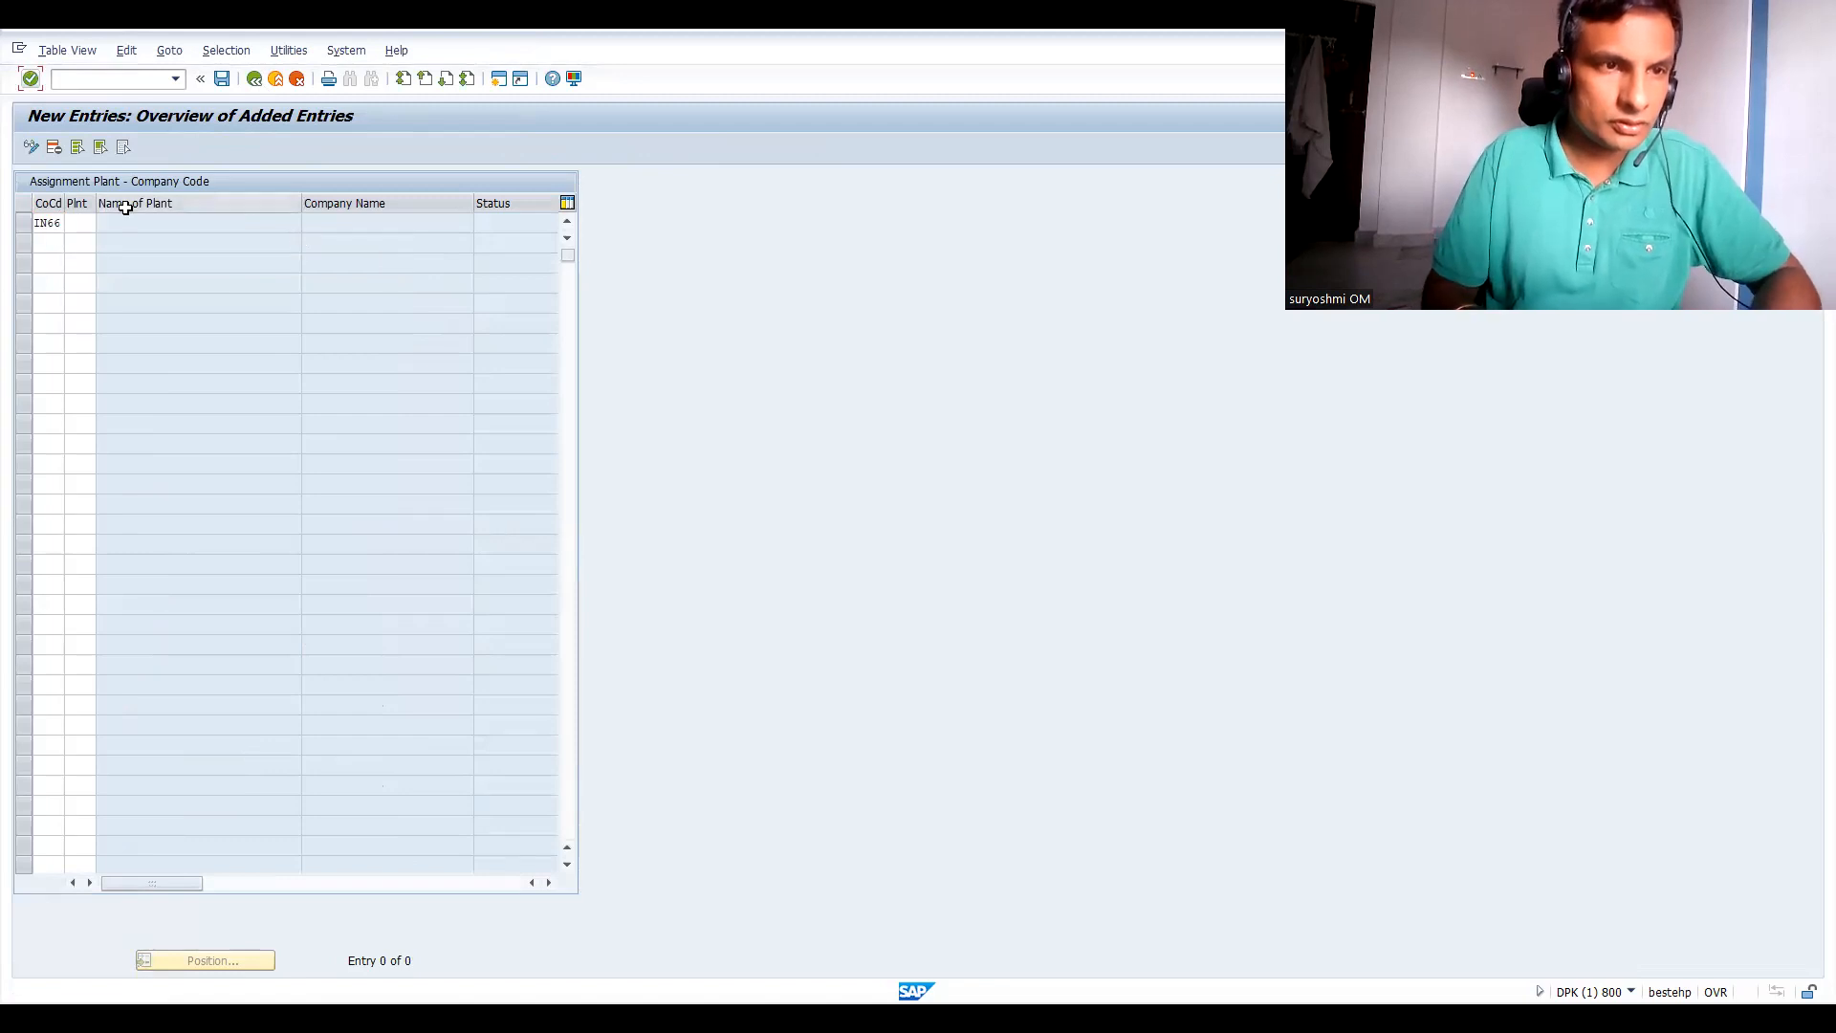
{"action": "left_click", "coordinate": [82, 230]}
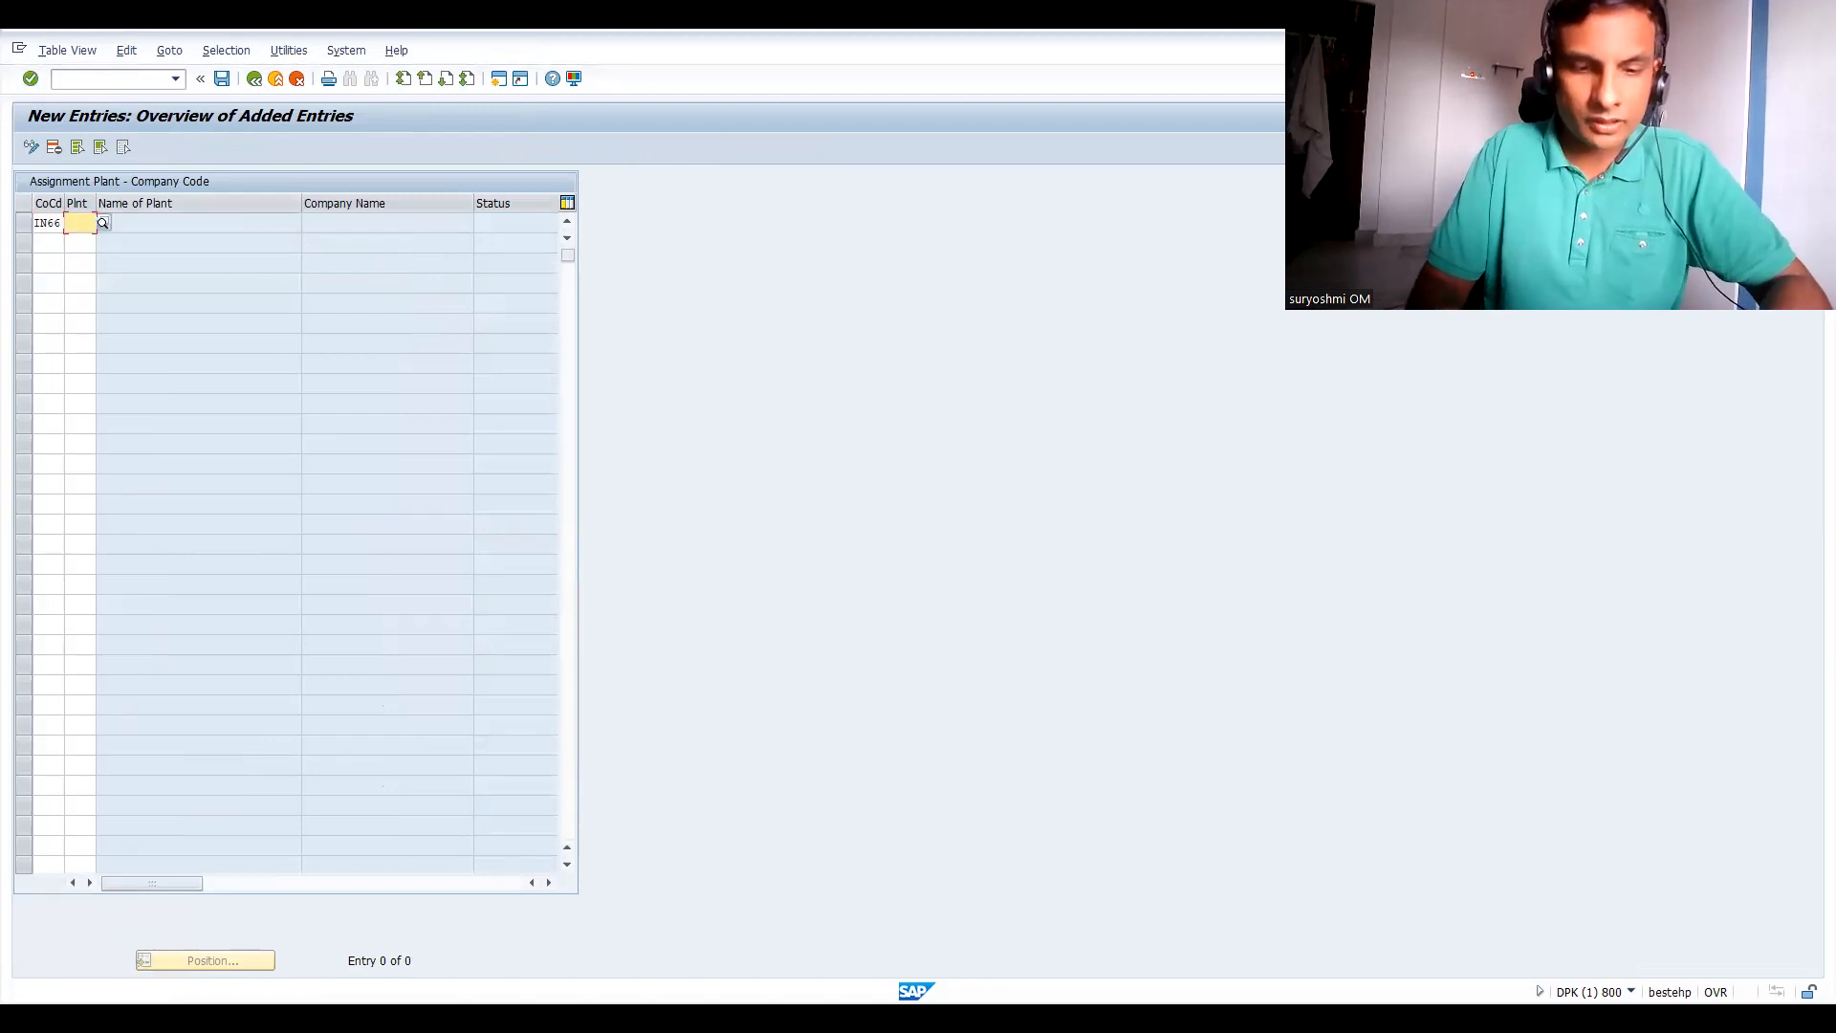
{"action": "type", "text": "IN61"}
{"action": "key", "text": "Return"}
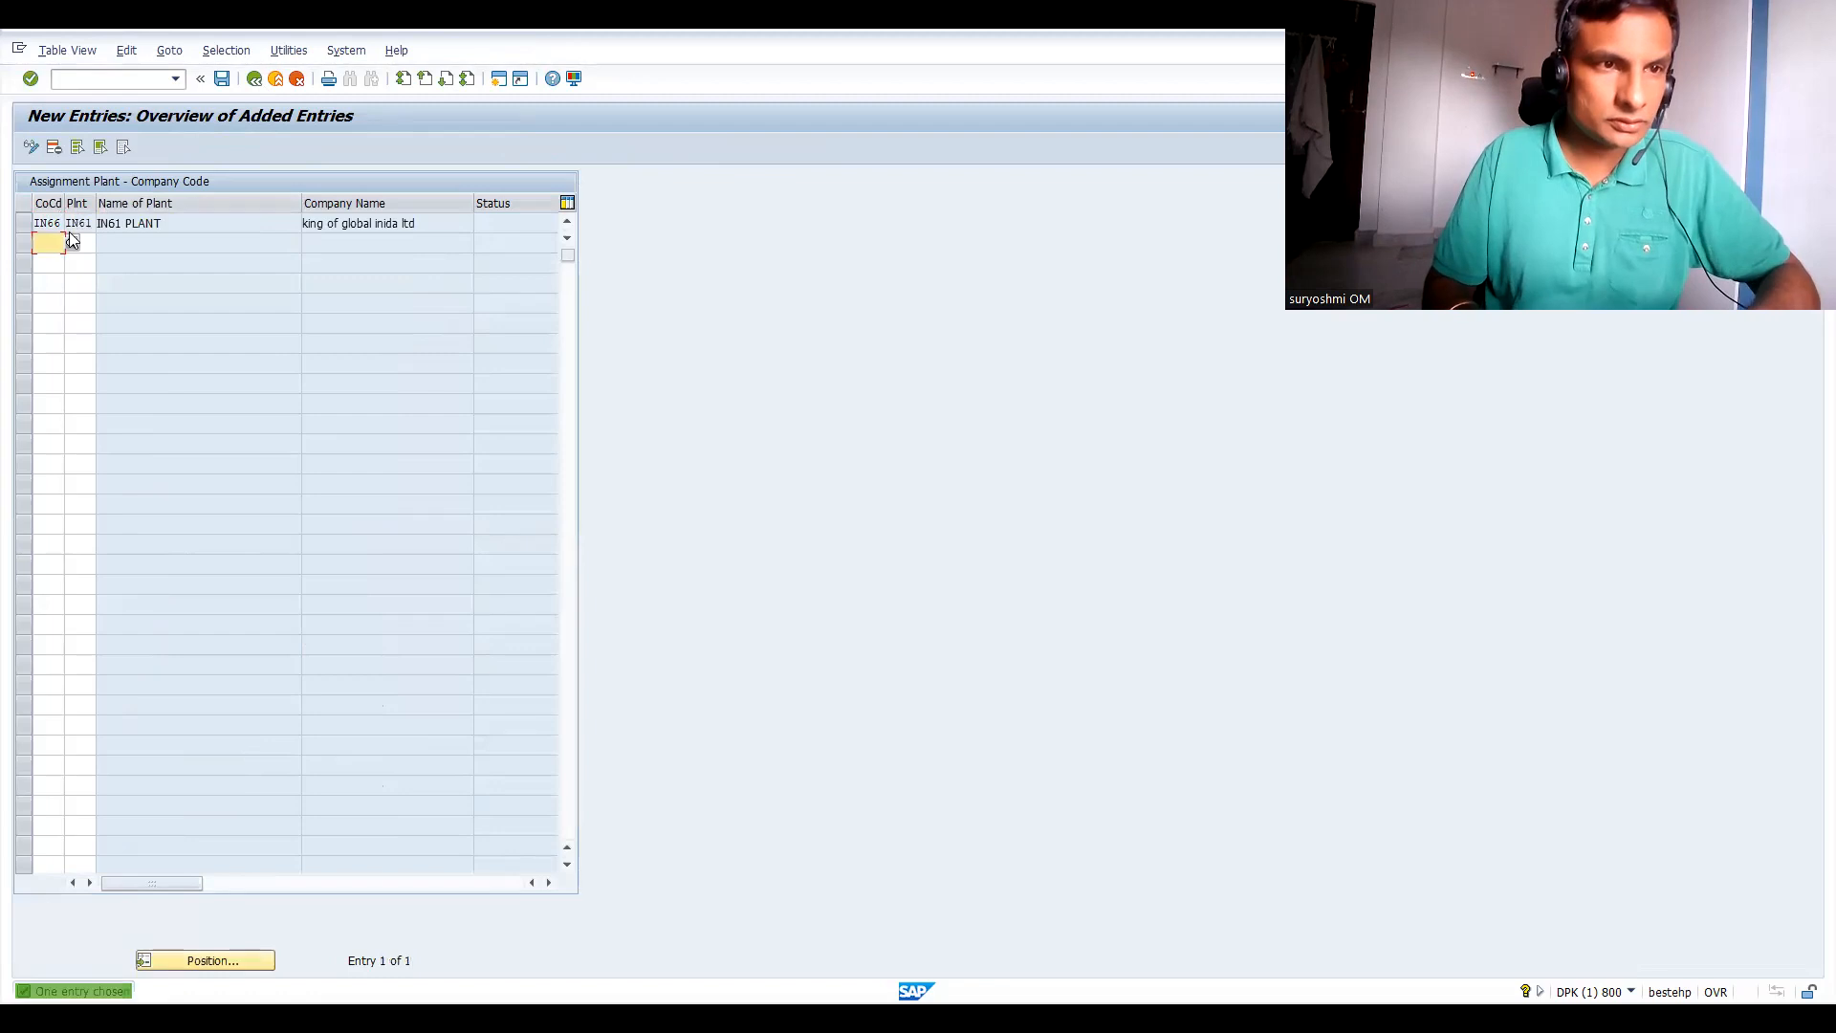
Assign plant IN62 to company code IN66 in the second row of the new entries.
{"action": "type", "text": "IN66"}
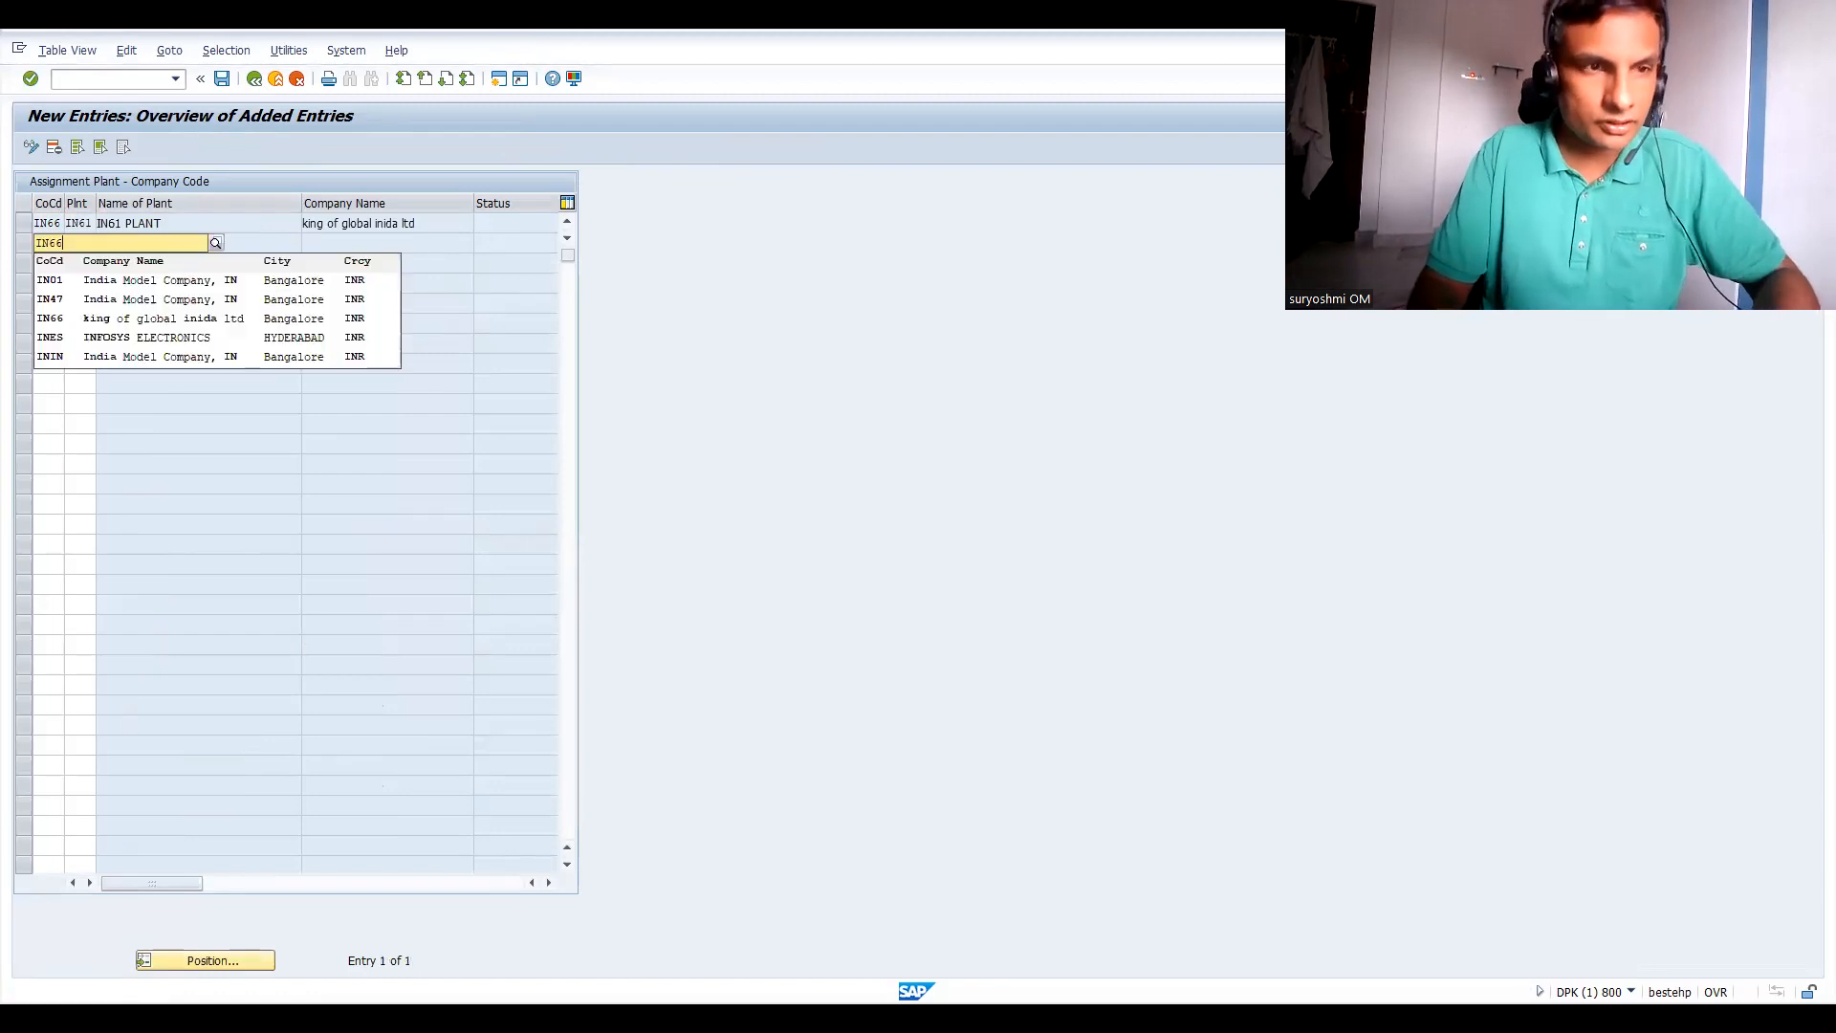
{"action": "key", "text": "Return"}
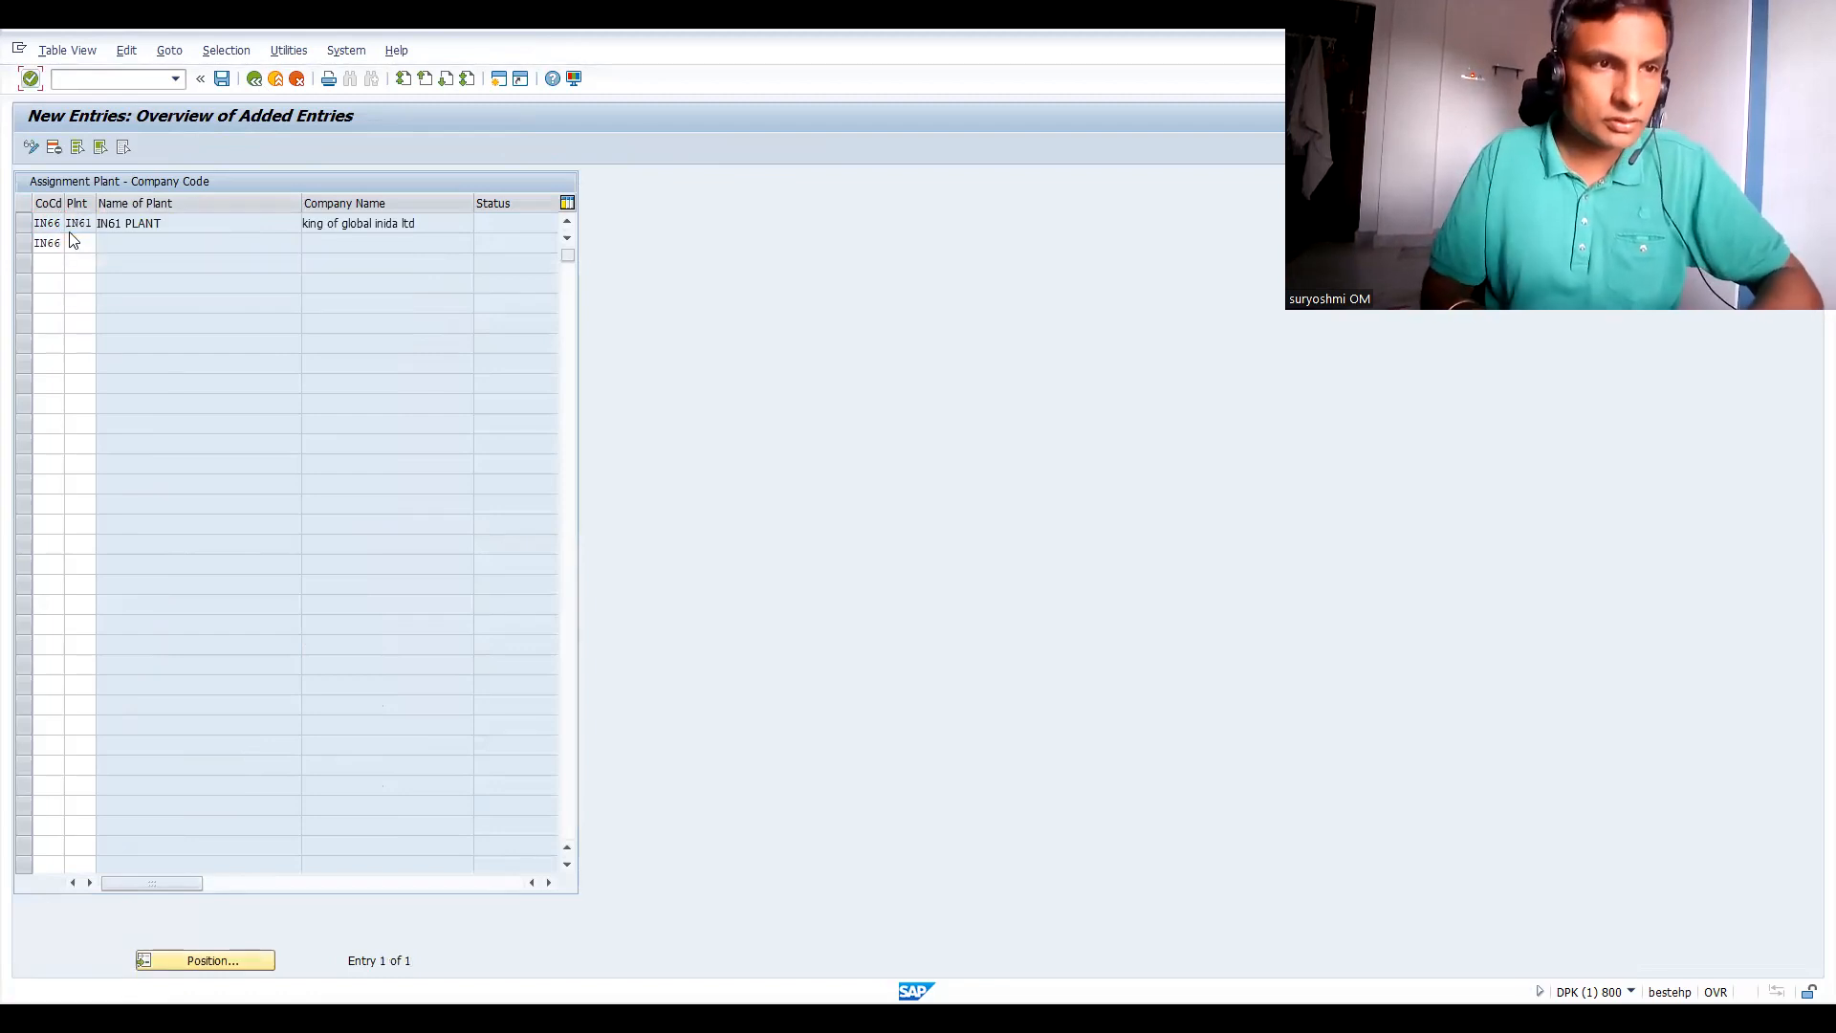
{"action": "left_click", "coordinate": [82, 243]}
{"action": "type", "text": "IN62"}
{"action": "key", "text": "Return"}
Save the plant assignments in the proposed customizing request and return to the implementation guide structure.
{"action": "key", "text": "ctrl+s"}
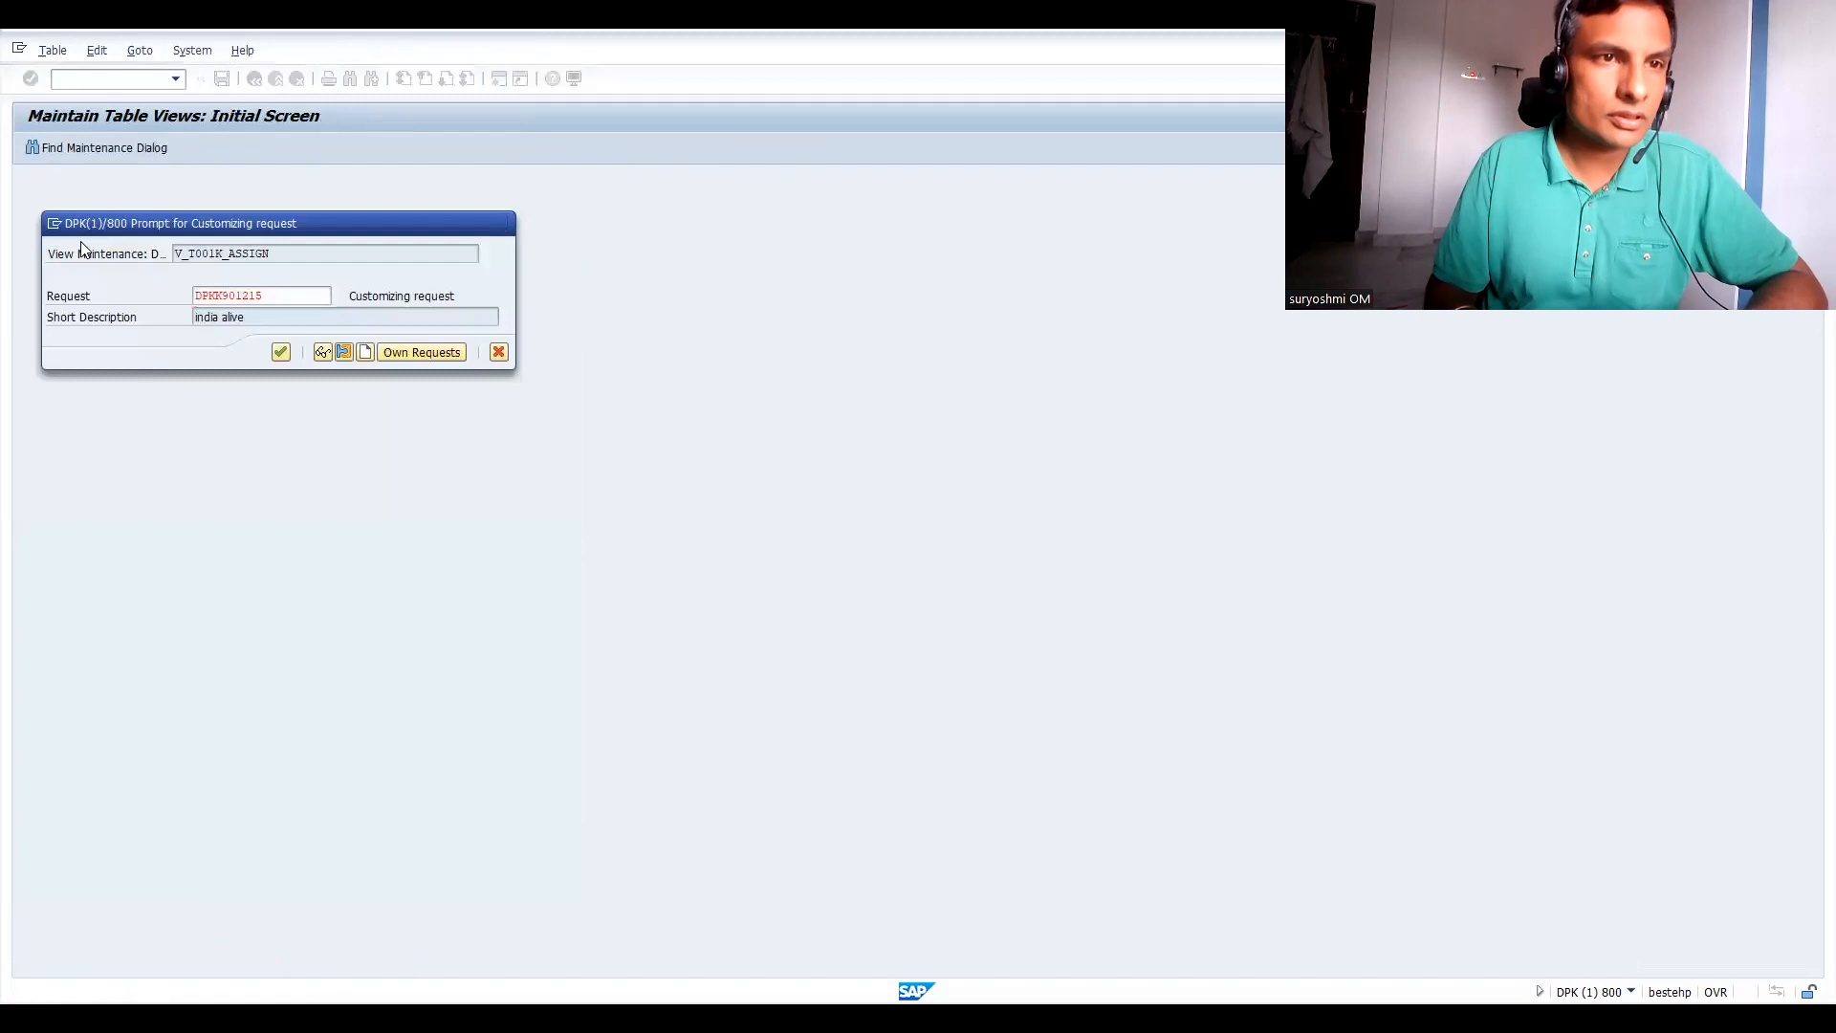
{"action": "key", "text": "Return"}
{"action": "left_click", "coordinate": [254, 82]}
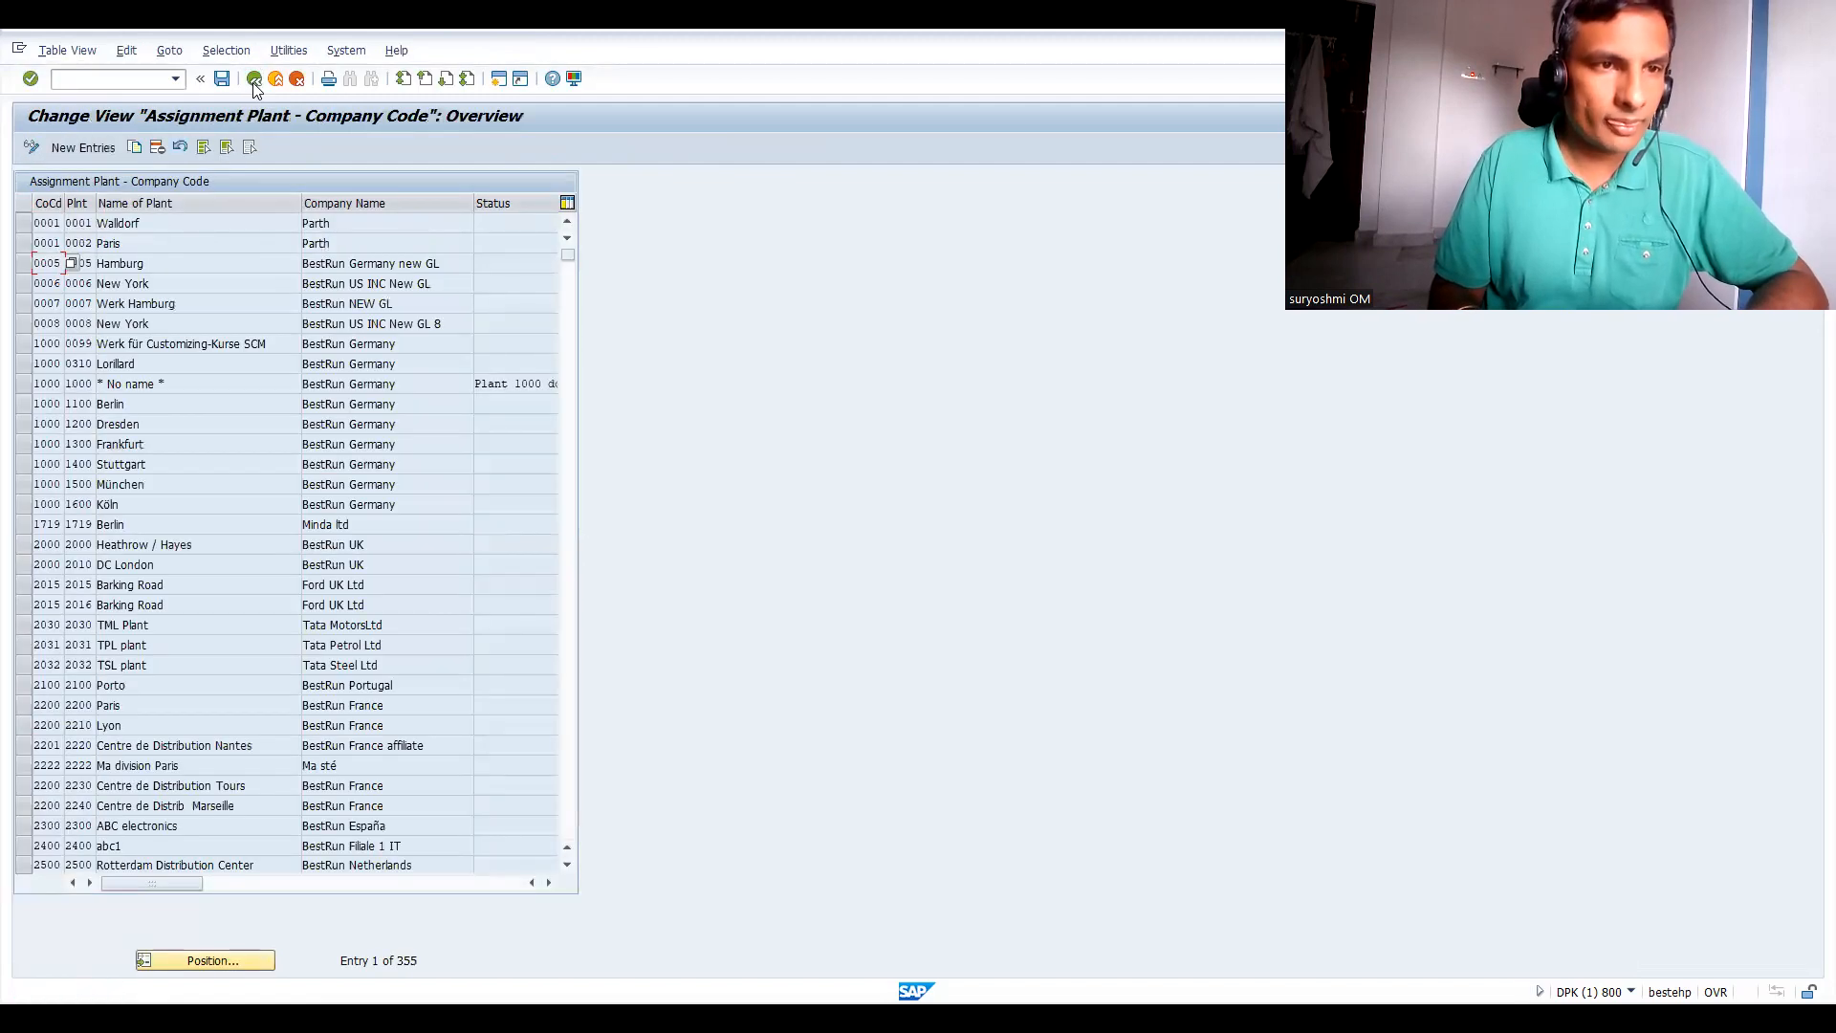
{"action": "left_click", "coordinate": [255, 82]}
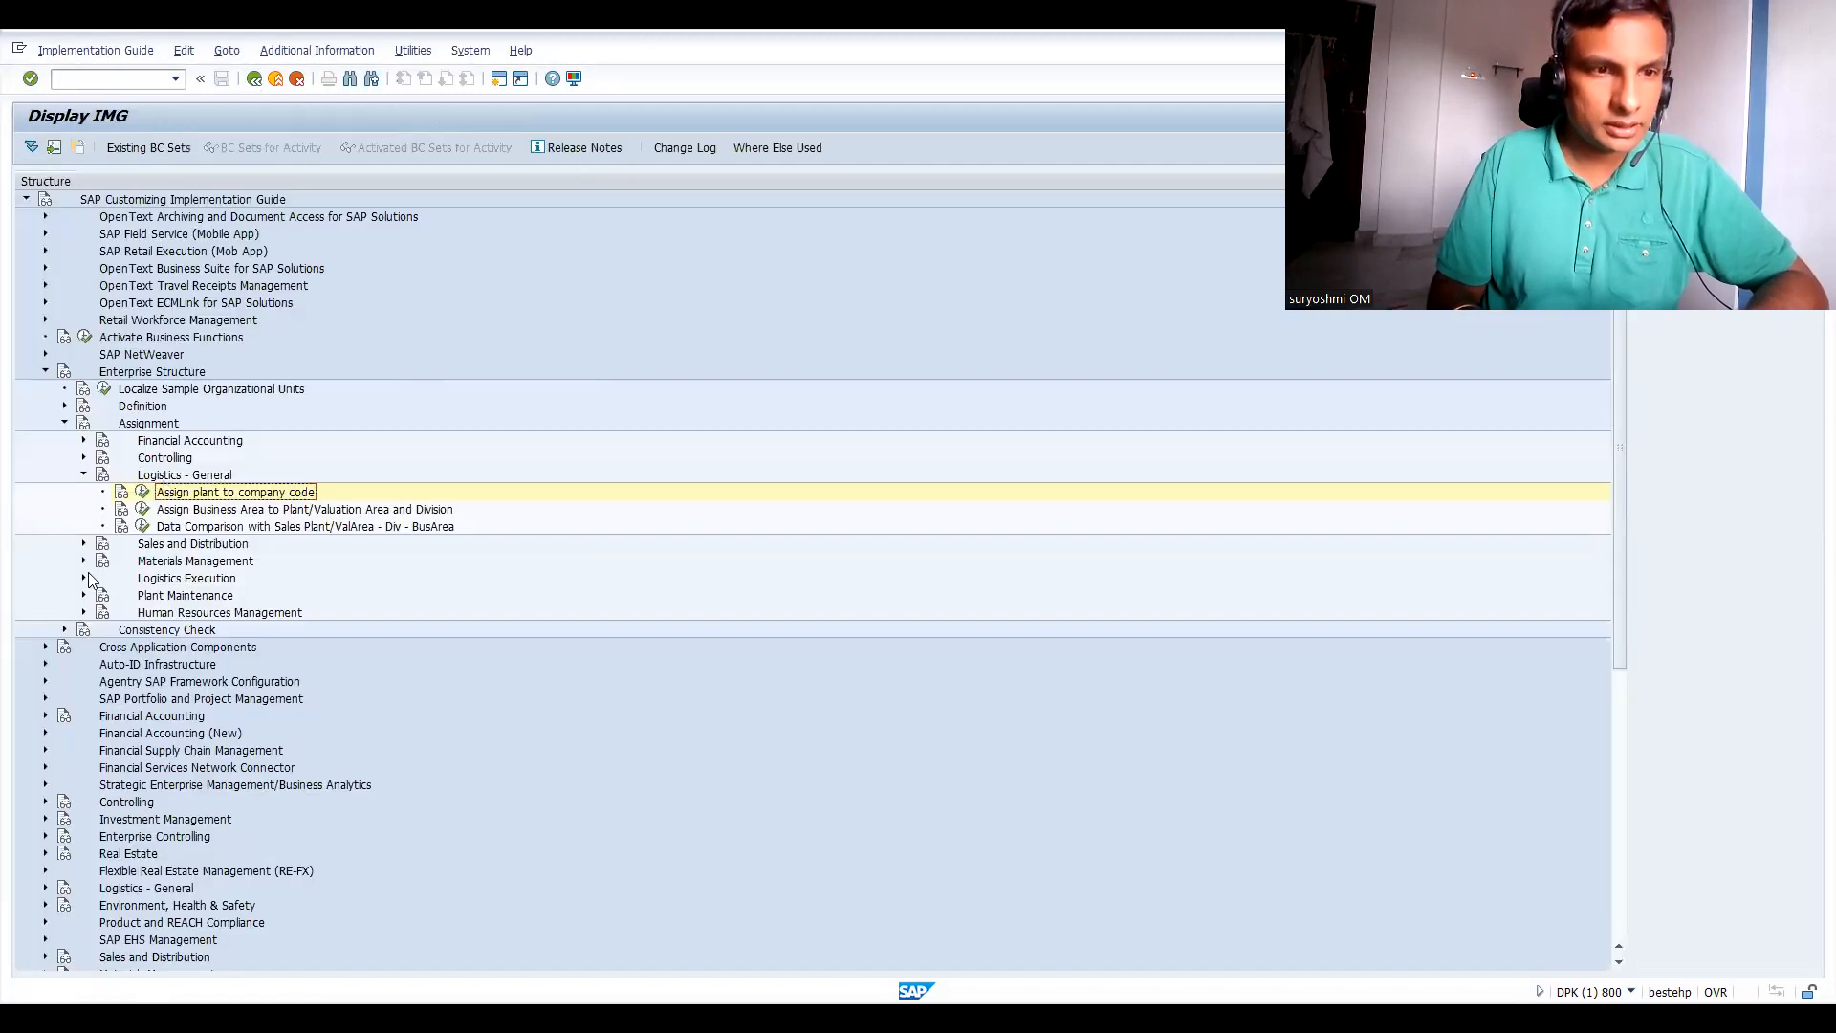
Open the sales organization to company code assignment under Sales and Distribution and position the list at IN47.
{"action": "left_click", "coordinate": [82, 545]}
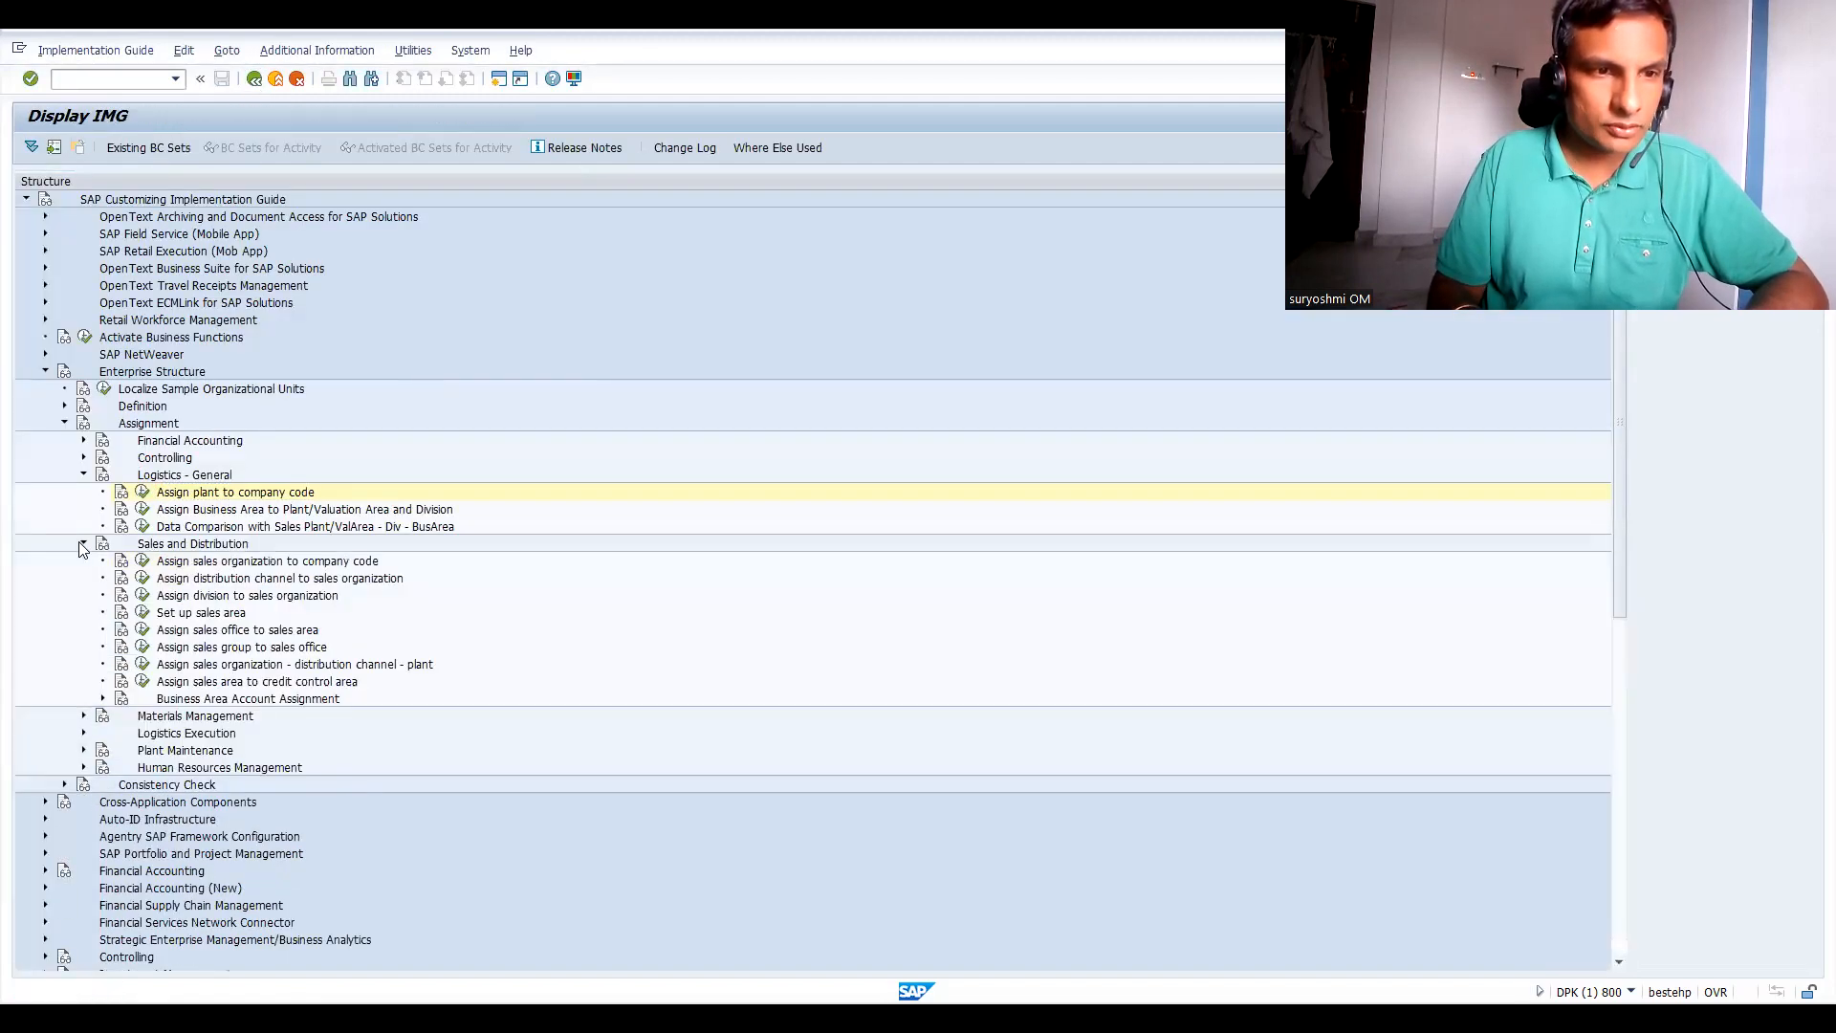
{"action": "left_click", "coordinate": [142, 561]}
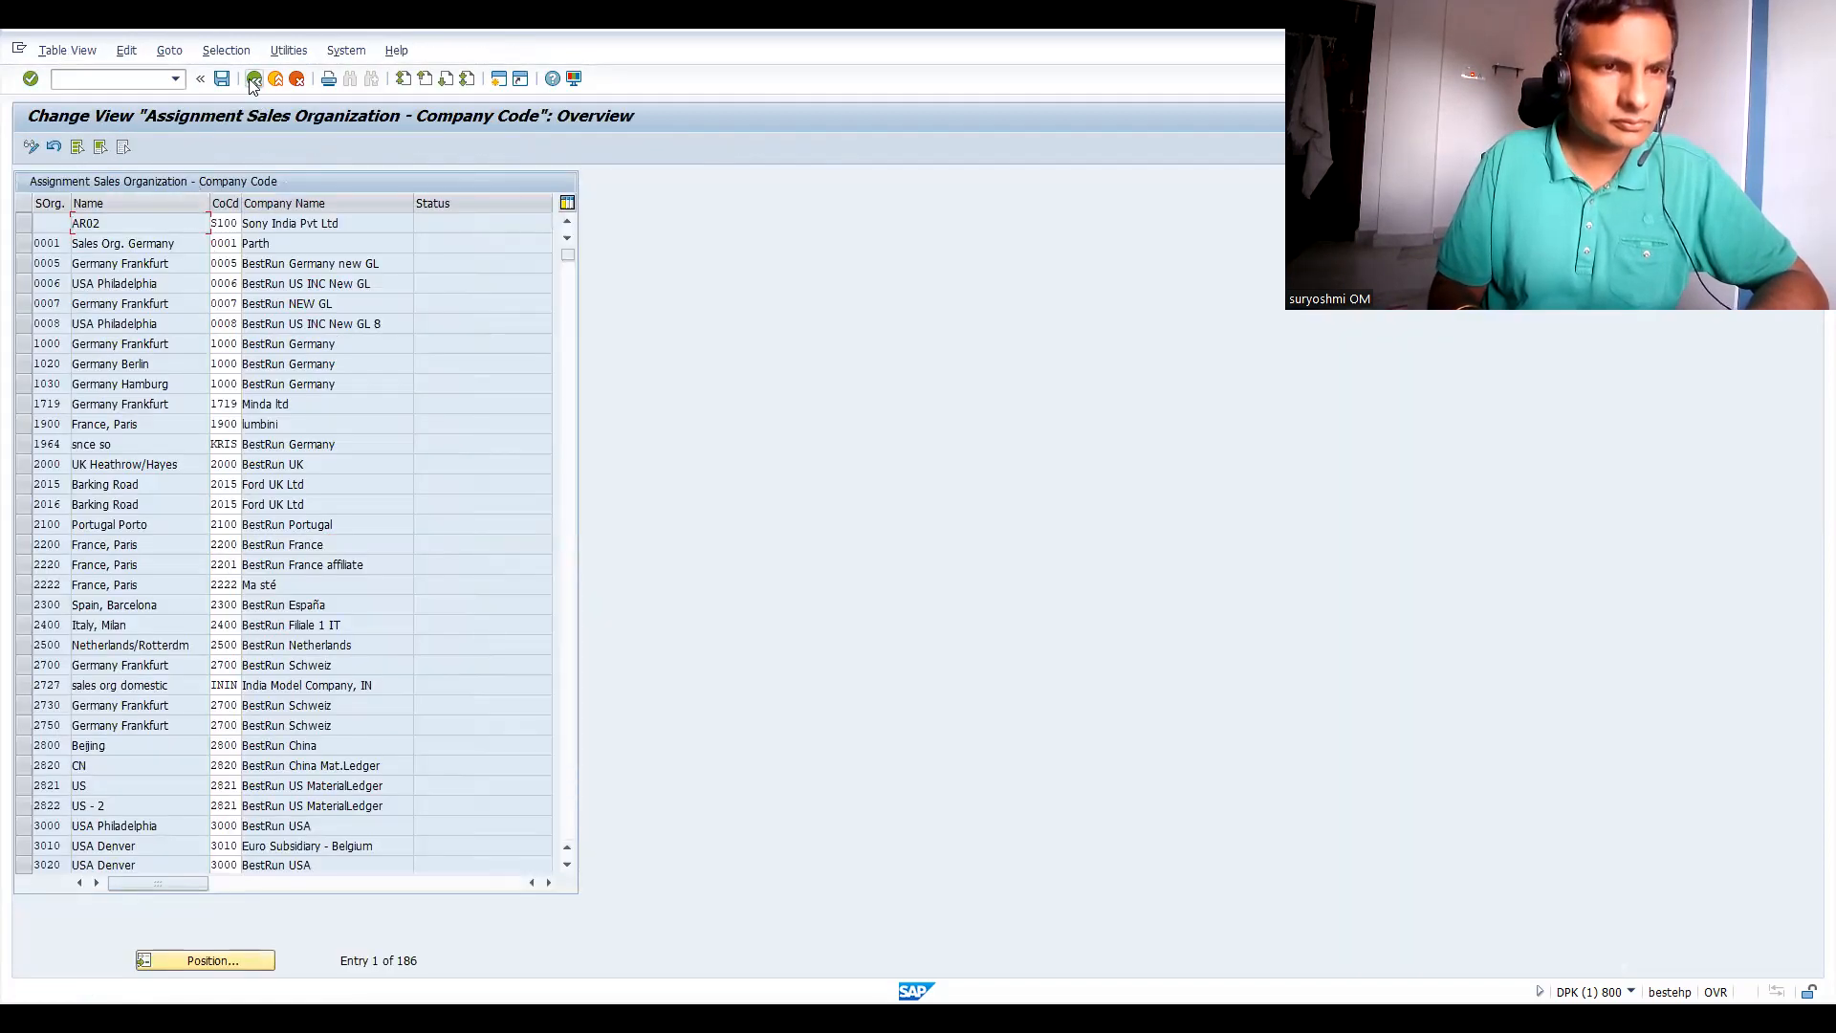
{"action": "left_click", "coordinate": [242, 954]}
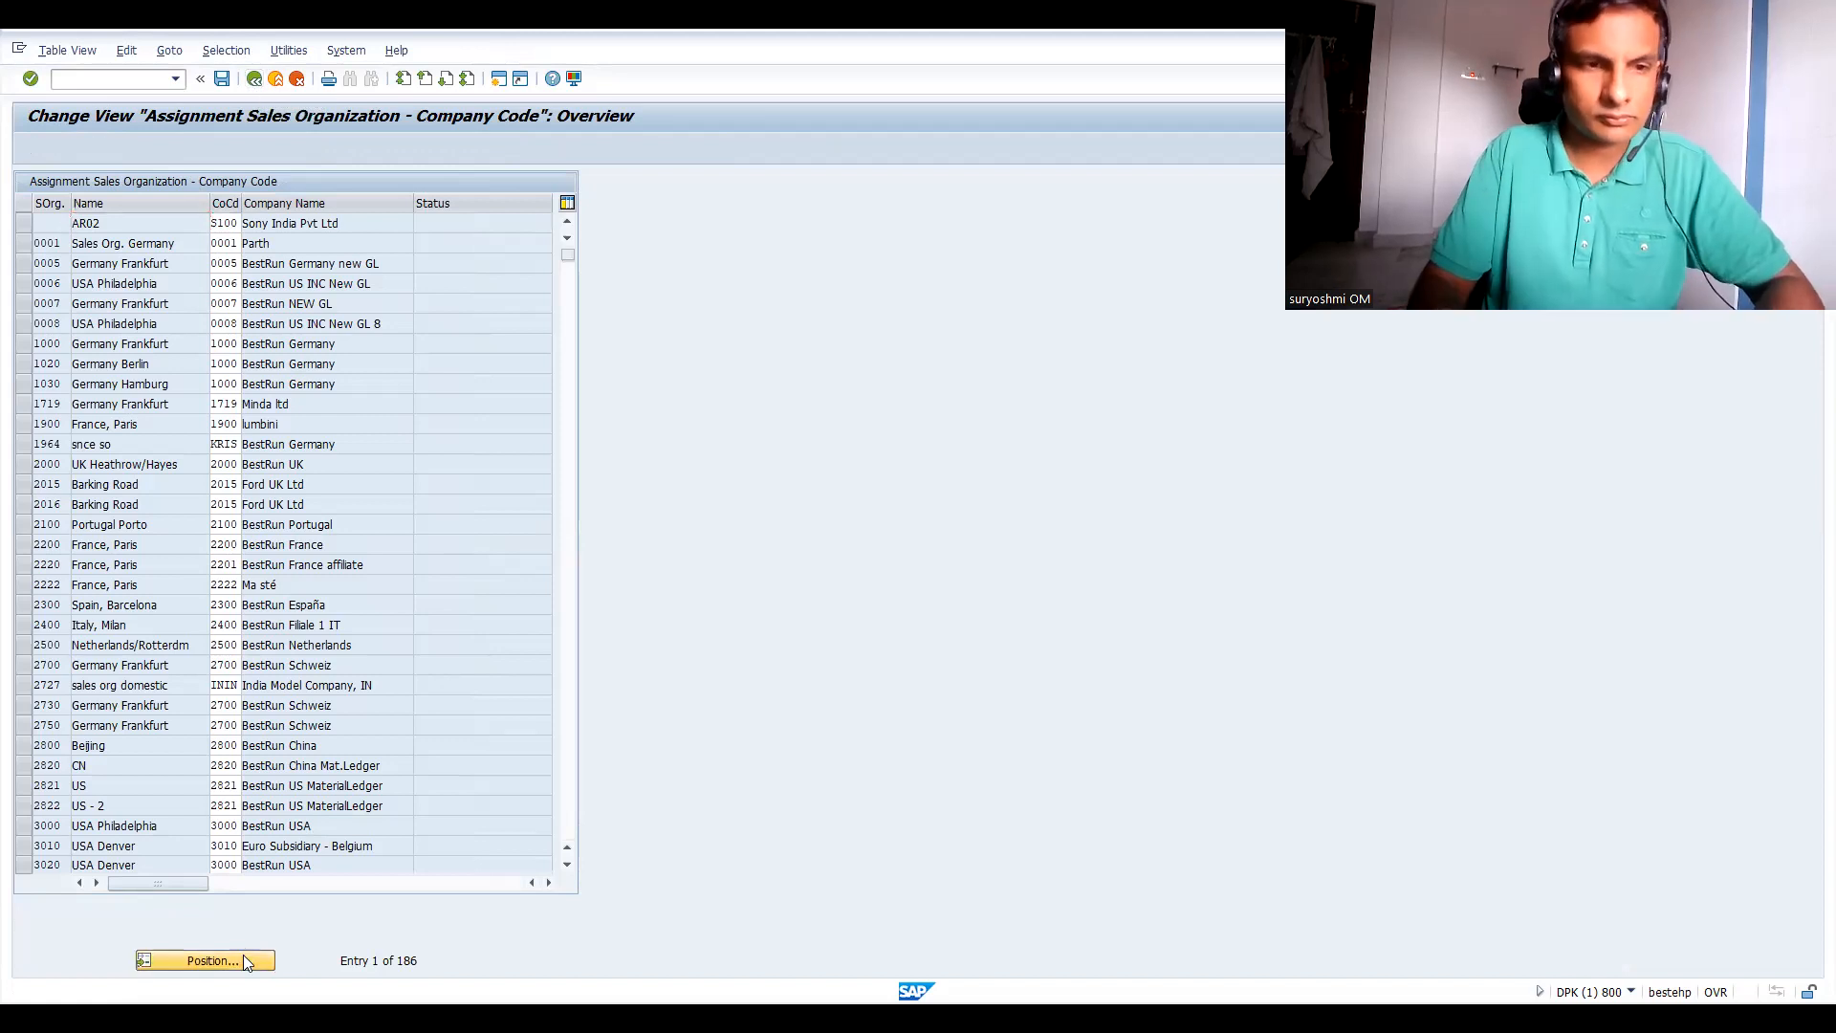
{"action": "type", "text": "IN47"}
{"action": "key", "text": "Return"}
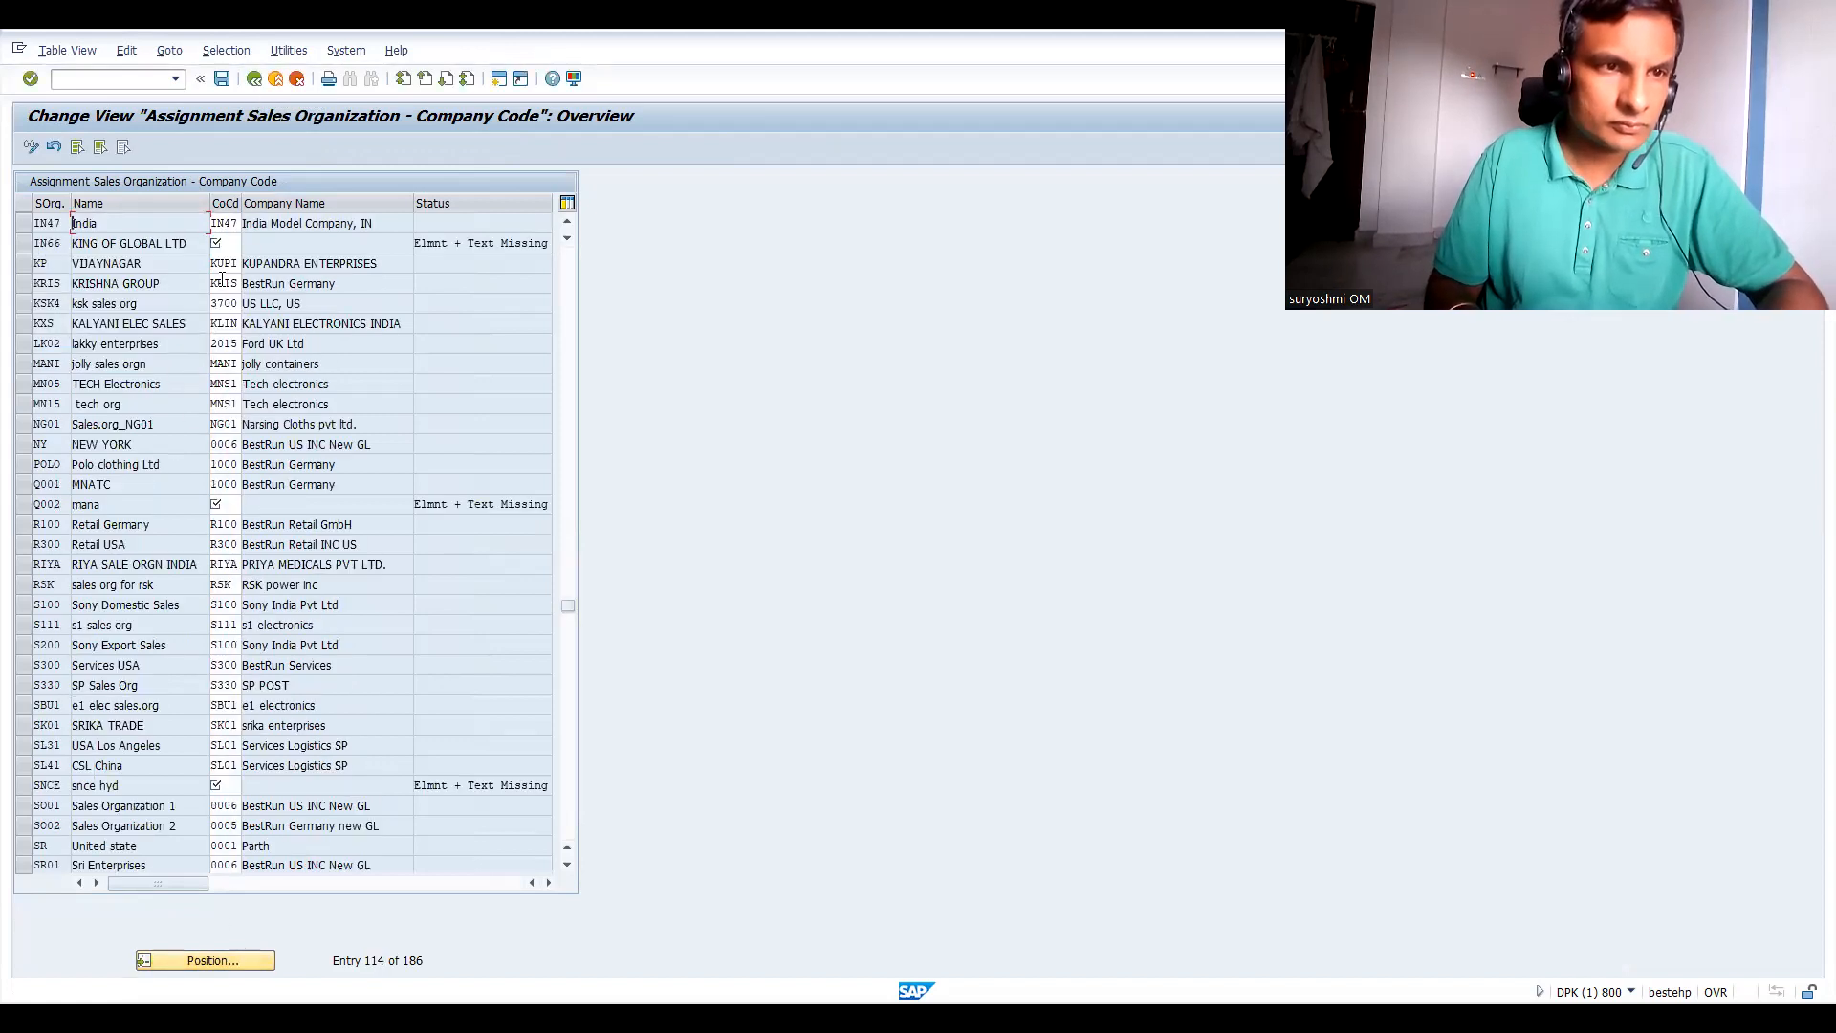
Assign company code IN66 to sales organization IN66, KING OF GLOBAL LTD.
{"action": "left_click", "coordinate": [233, 242]}
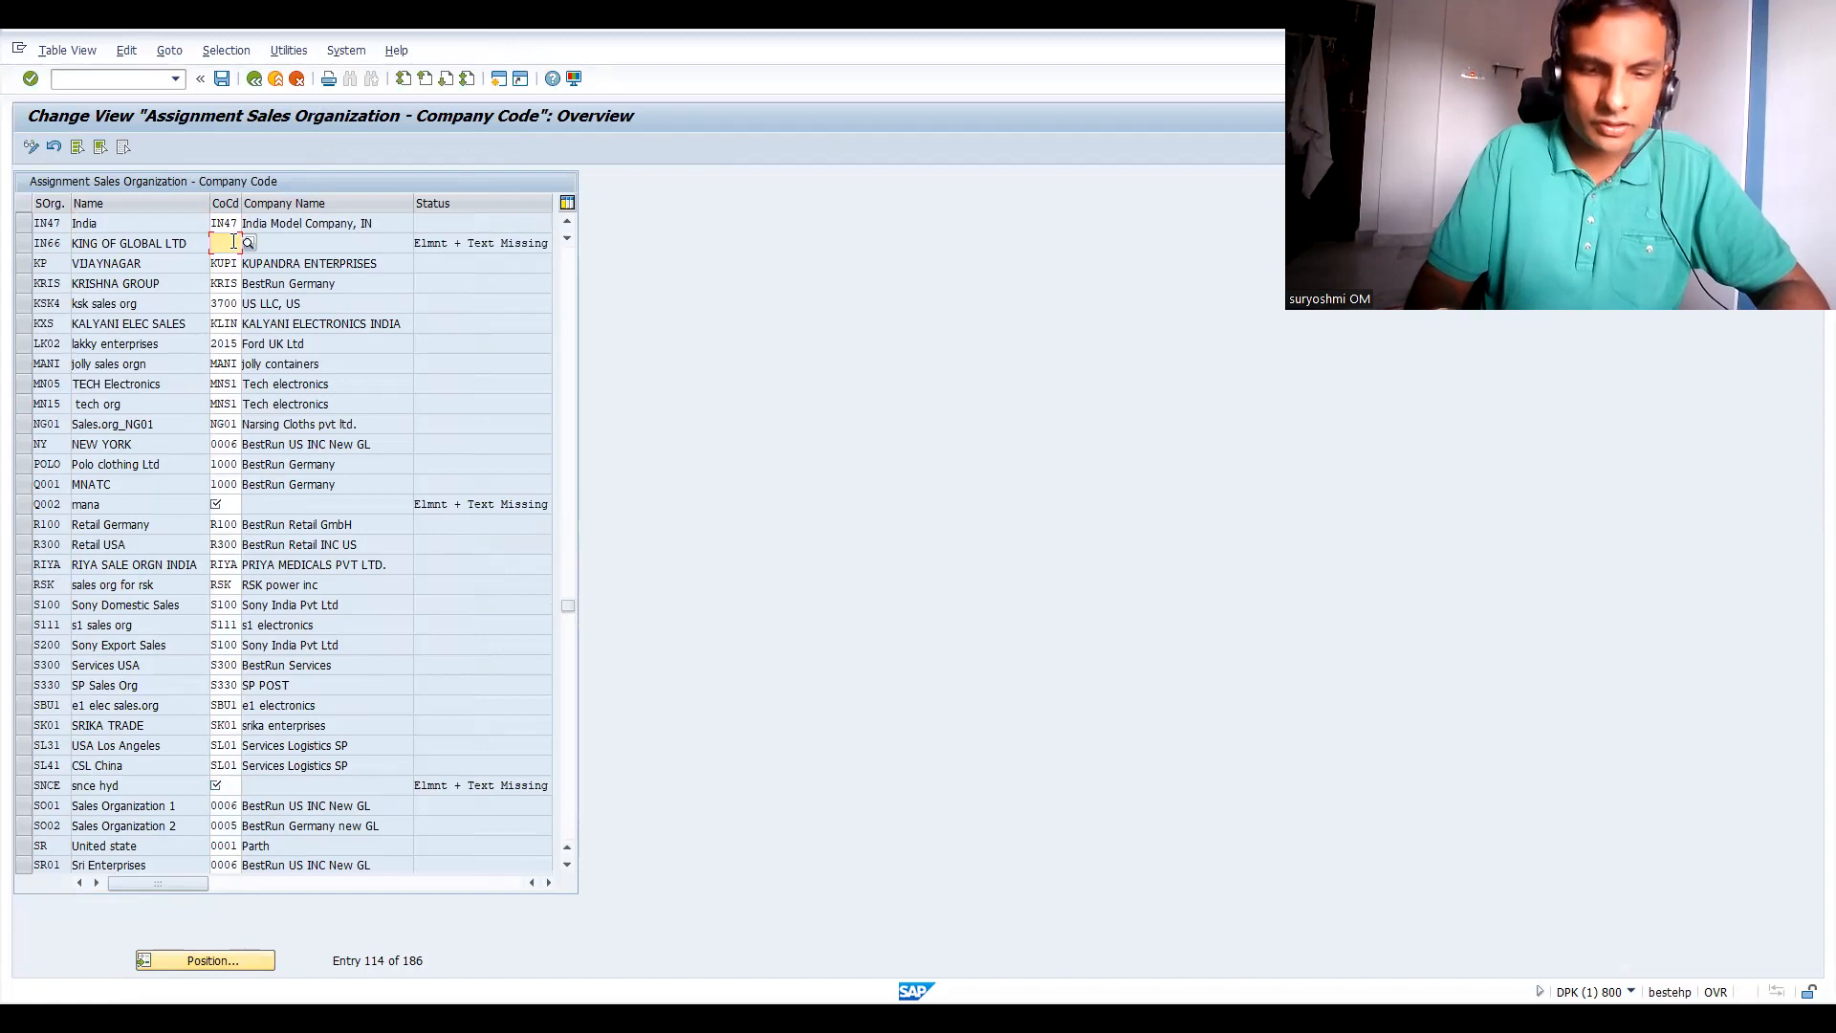
{"action": "type", "text": "IN6"}
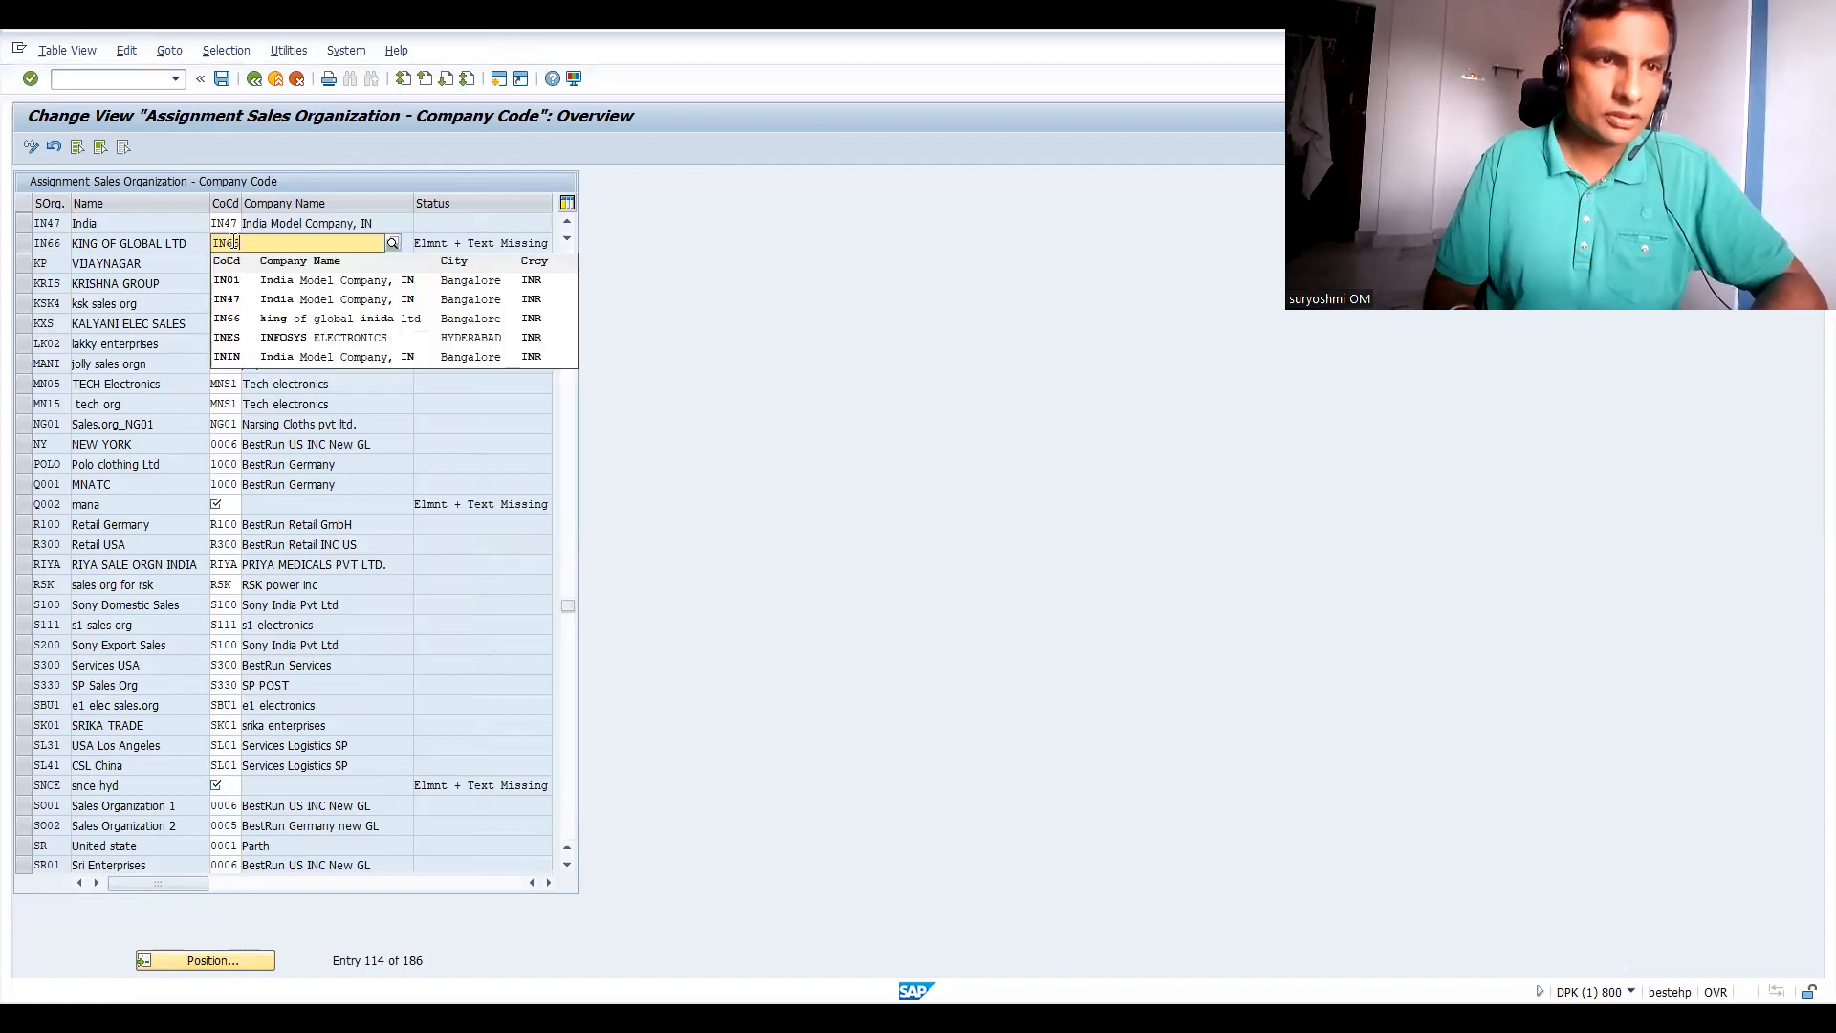
{"action": "type", "text": "6"}
{"action": "key", "text": "Return"}
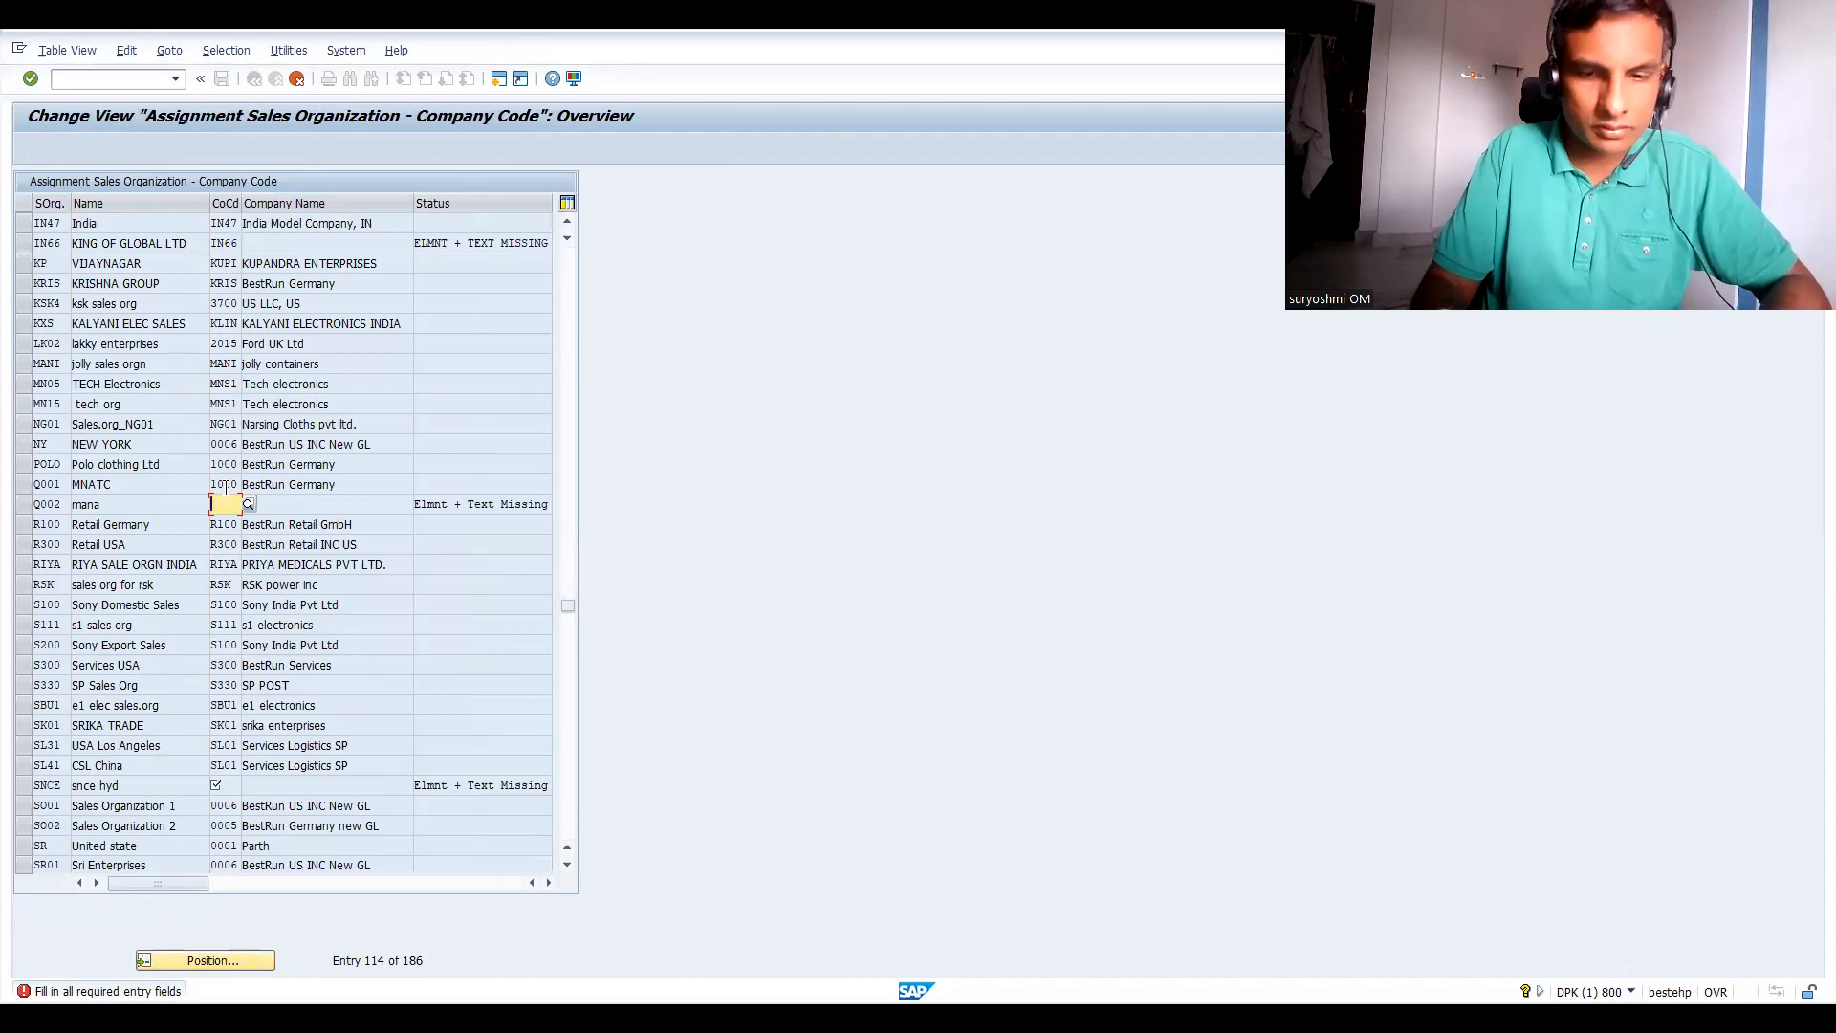
Fill in company code 0001 for the sales organizations Q002 and SNCE that lack one.
{"action": "type", "text": "0001"}
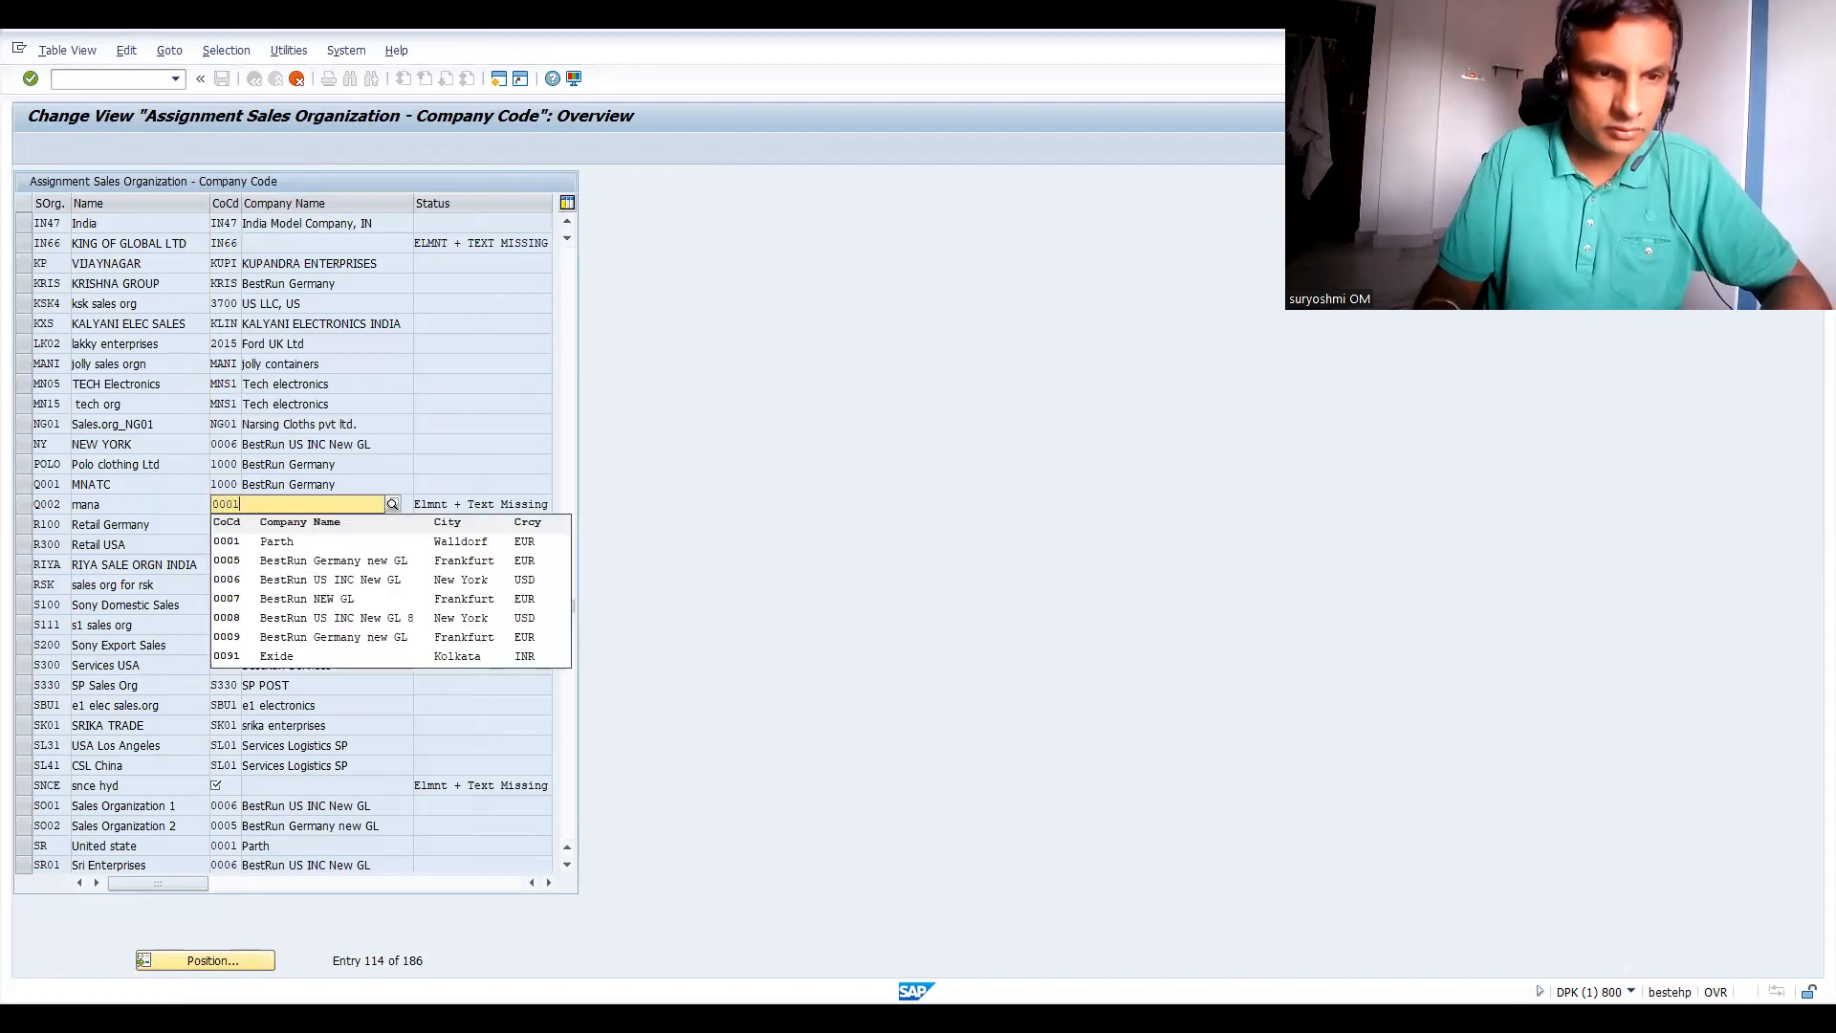
{"action": "key", "text": "Return"}
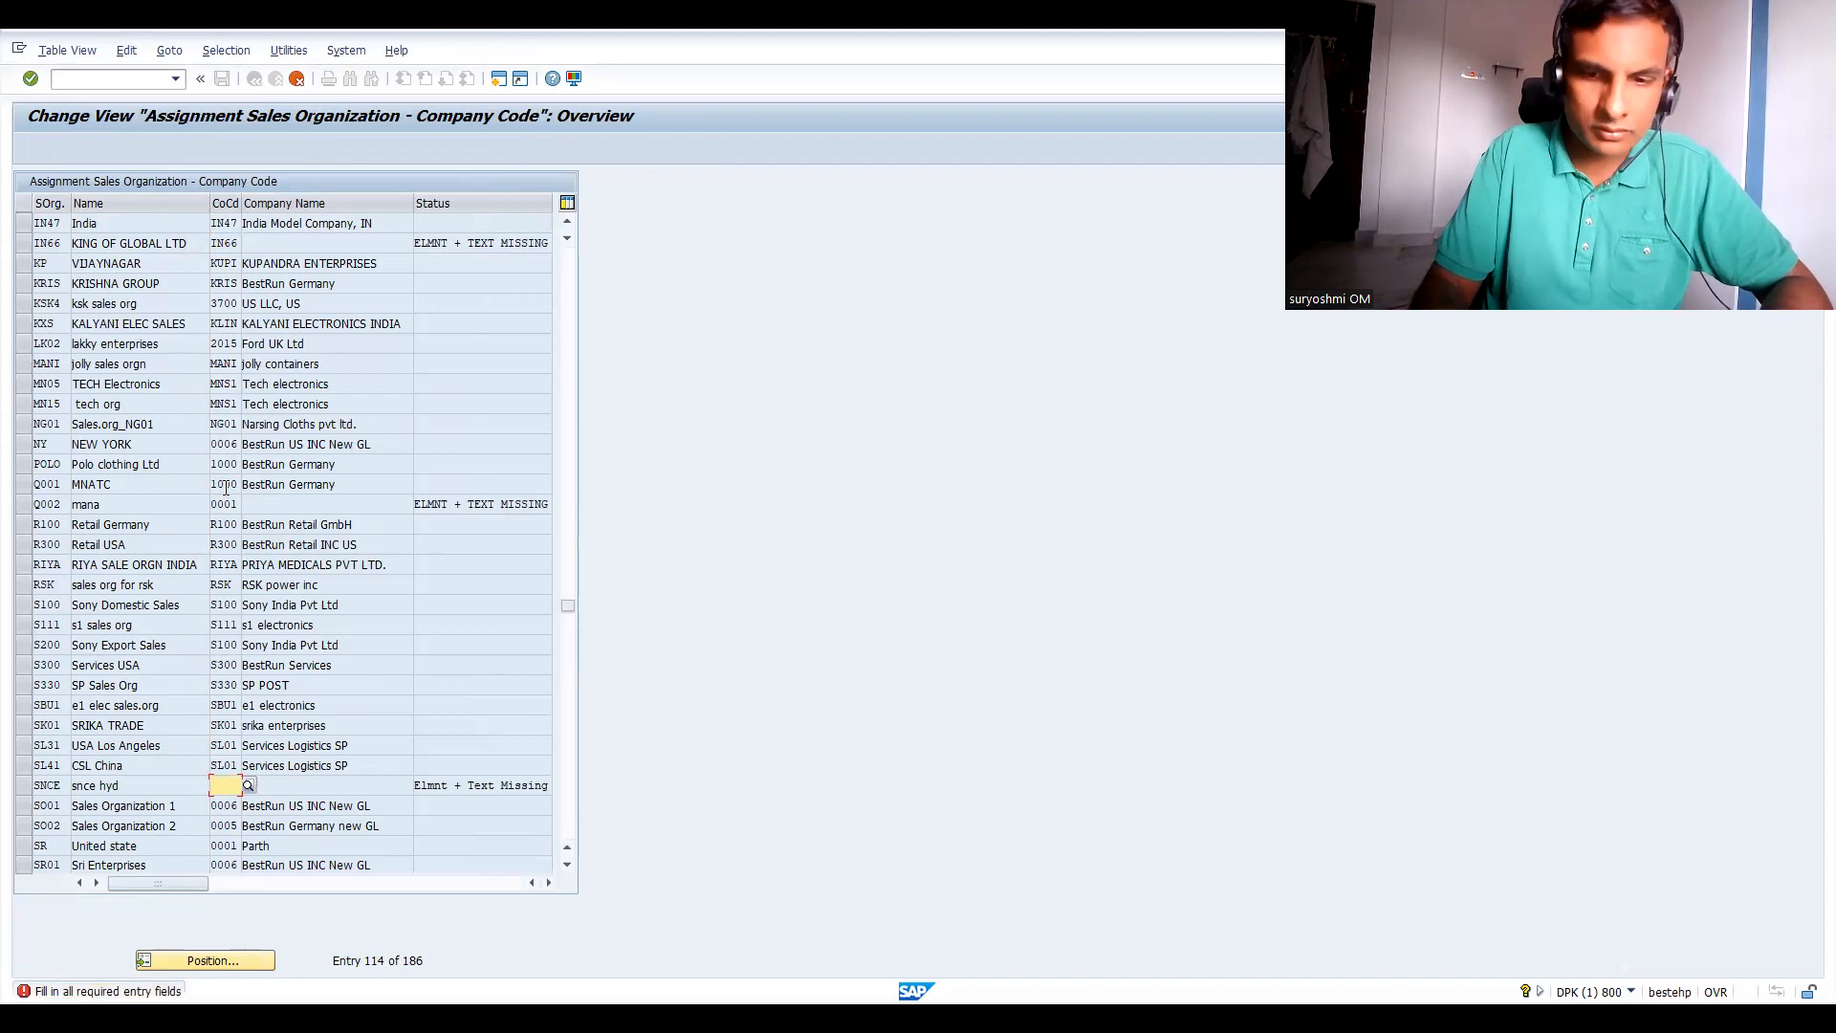
{"action": "type", "text": "000"}
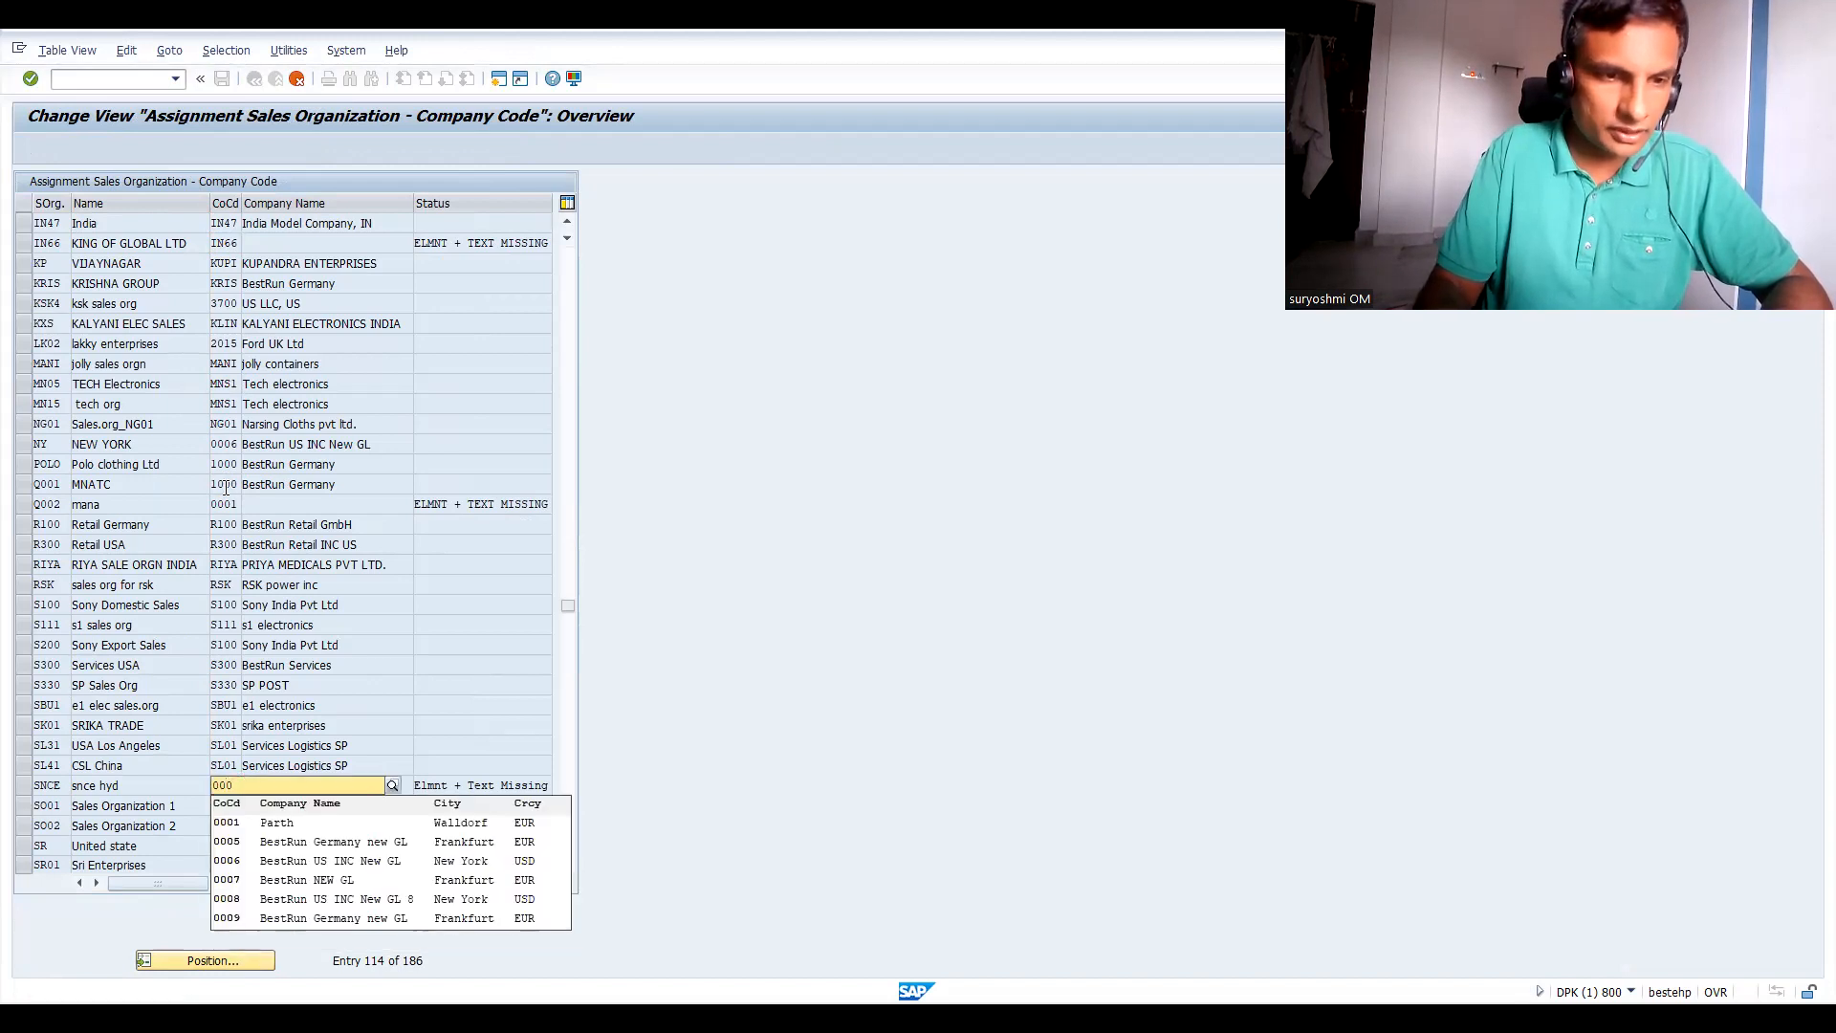
{"action": "type", "text": "1"}
{"action": "key", "text": "Return"}
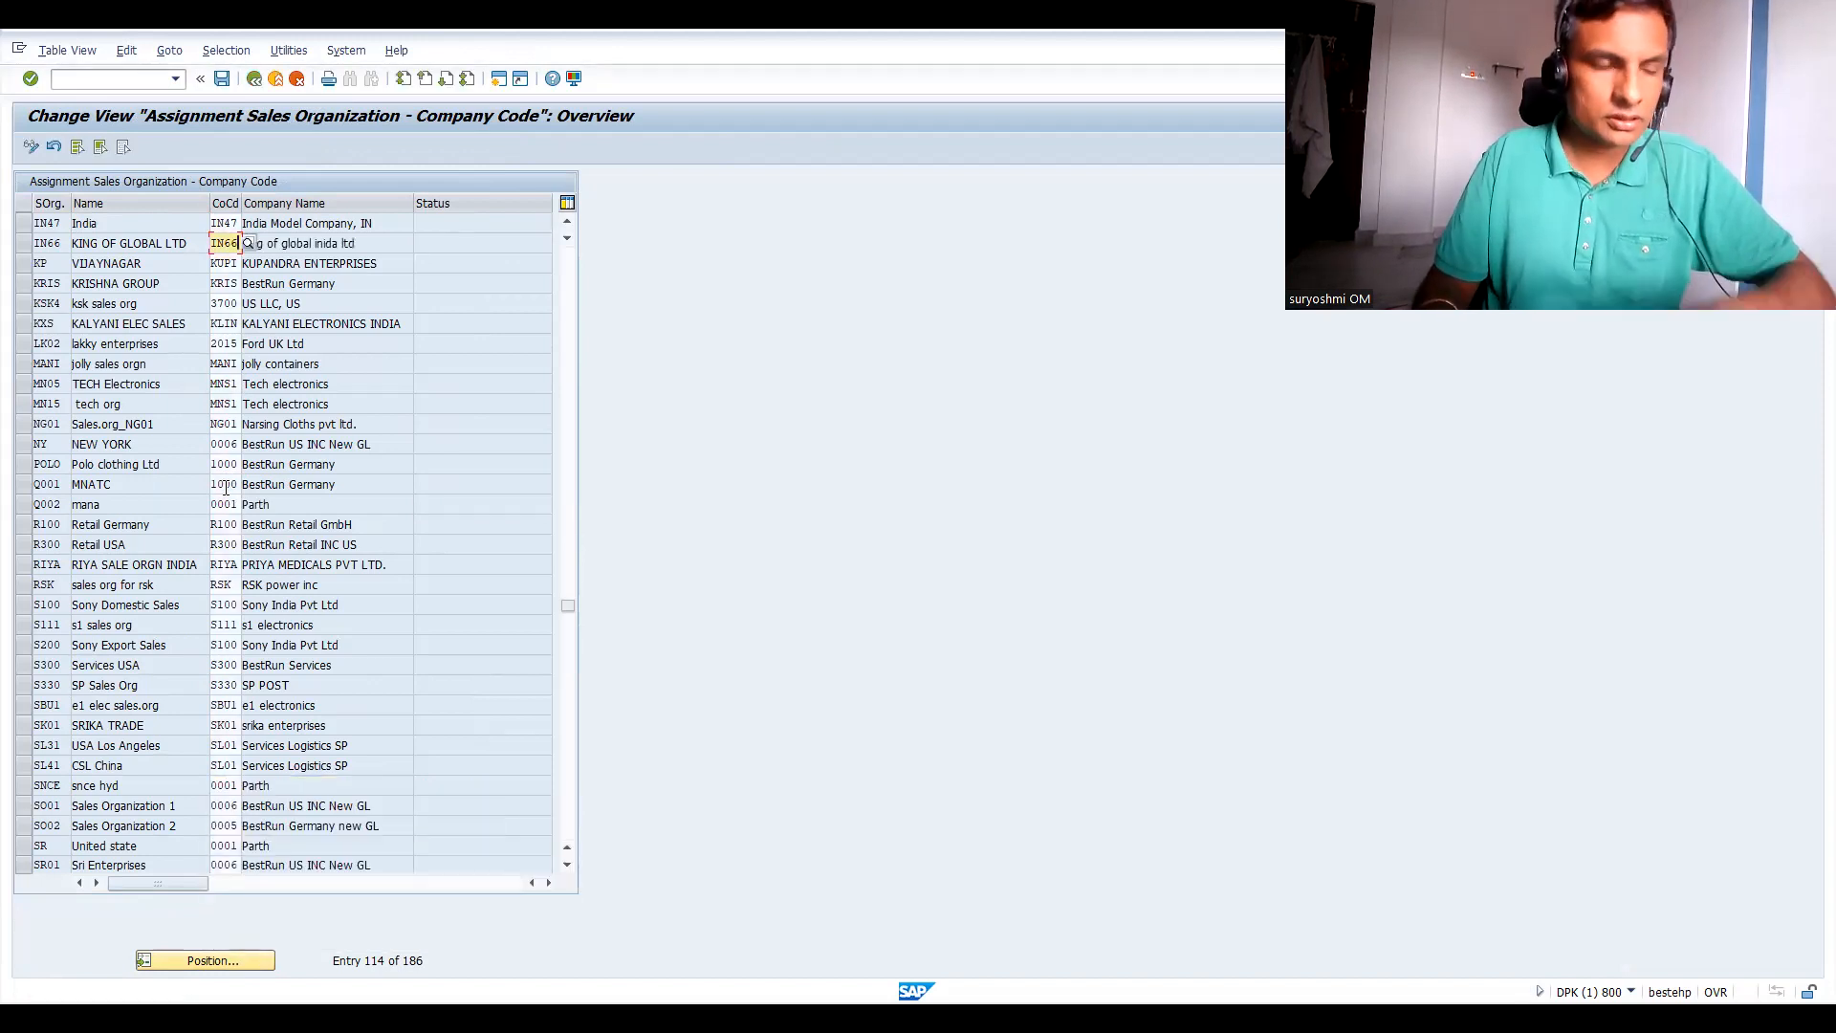
Save the sales organization assignments in the proposed customizing request and return to the implementation guide.
{"action": "key", "text": "F3"}
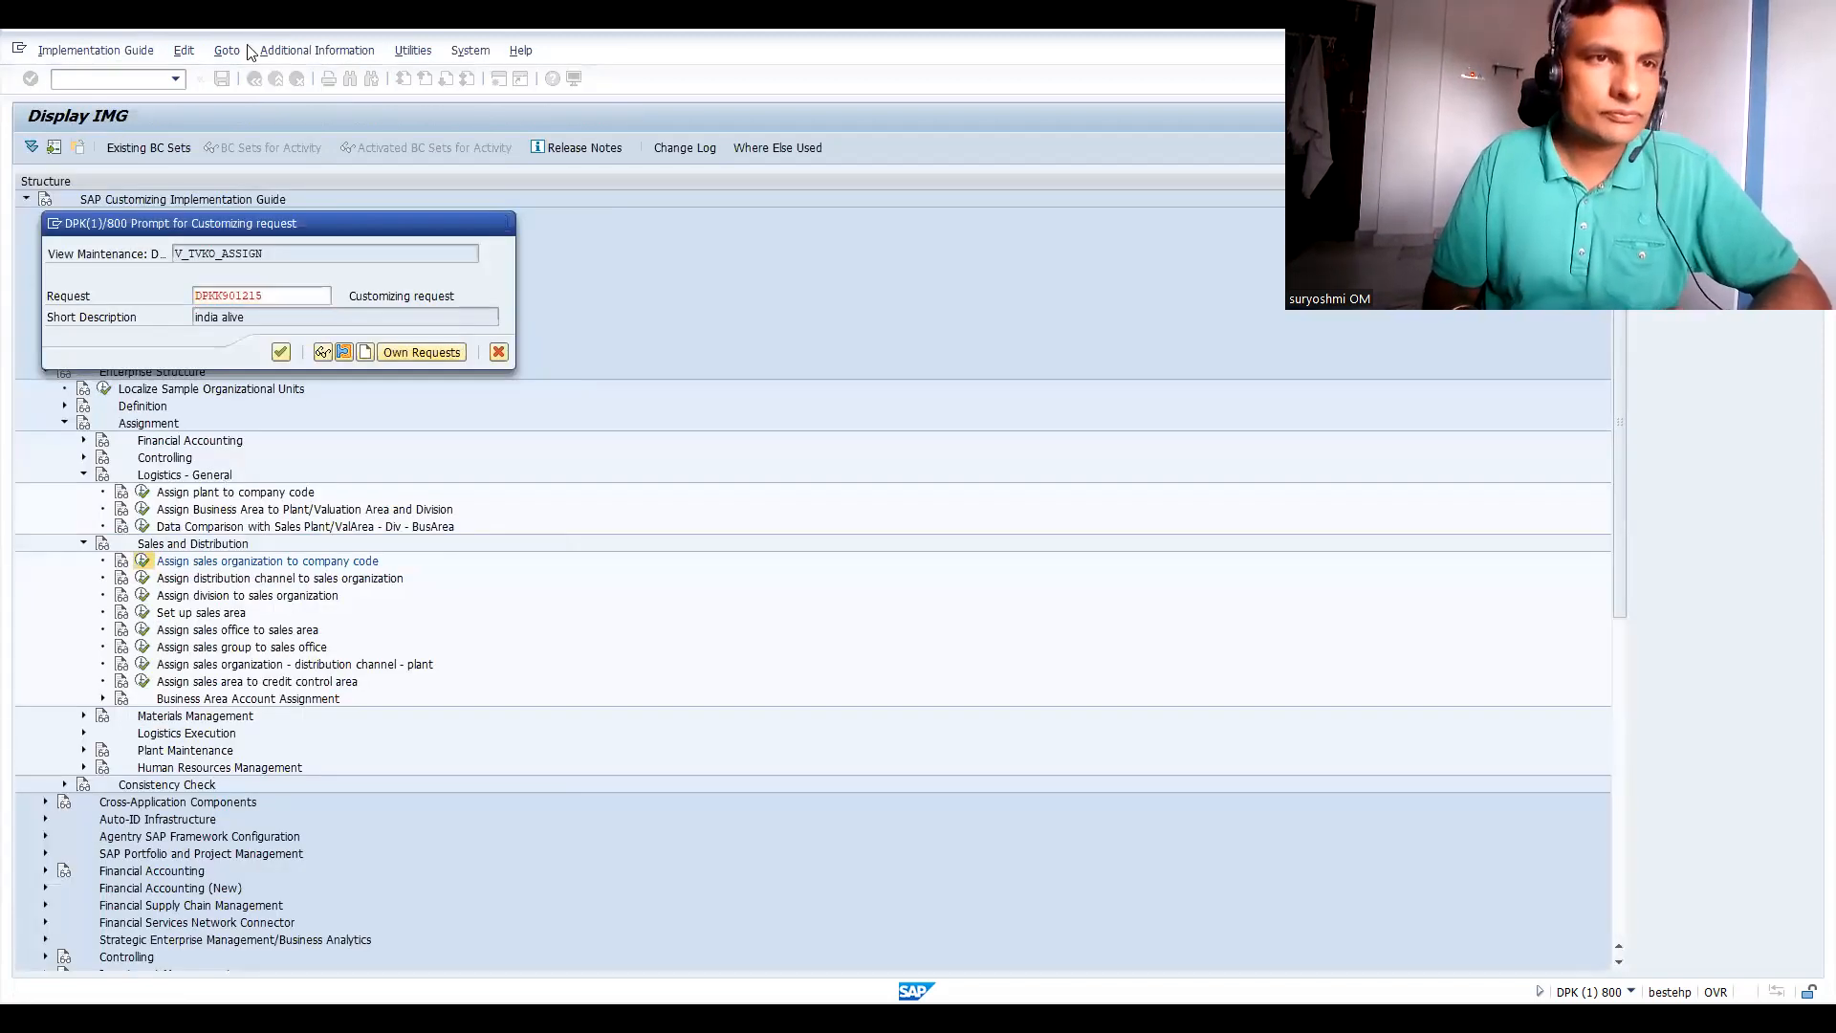
{"action": "key", "text": "Return"}
{"action": "left_click", "coordinate": [254, 82]}
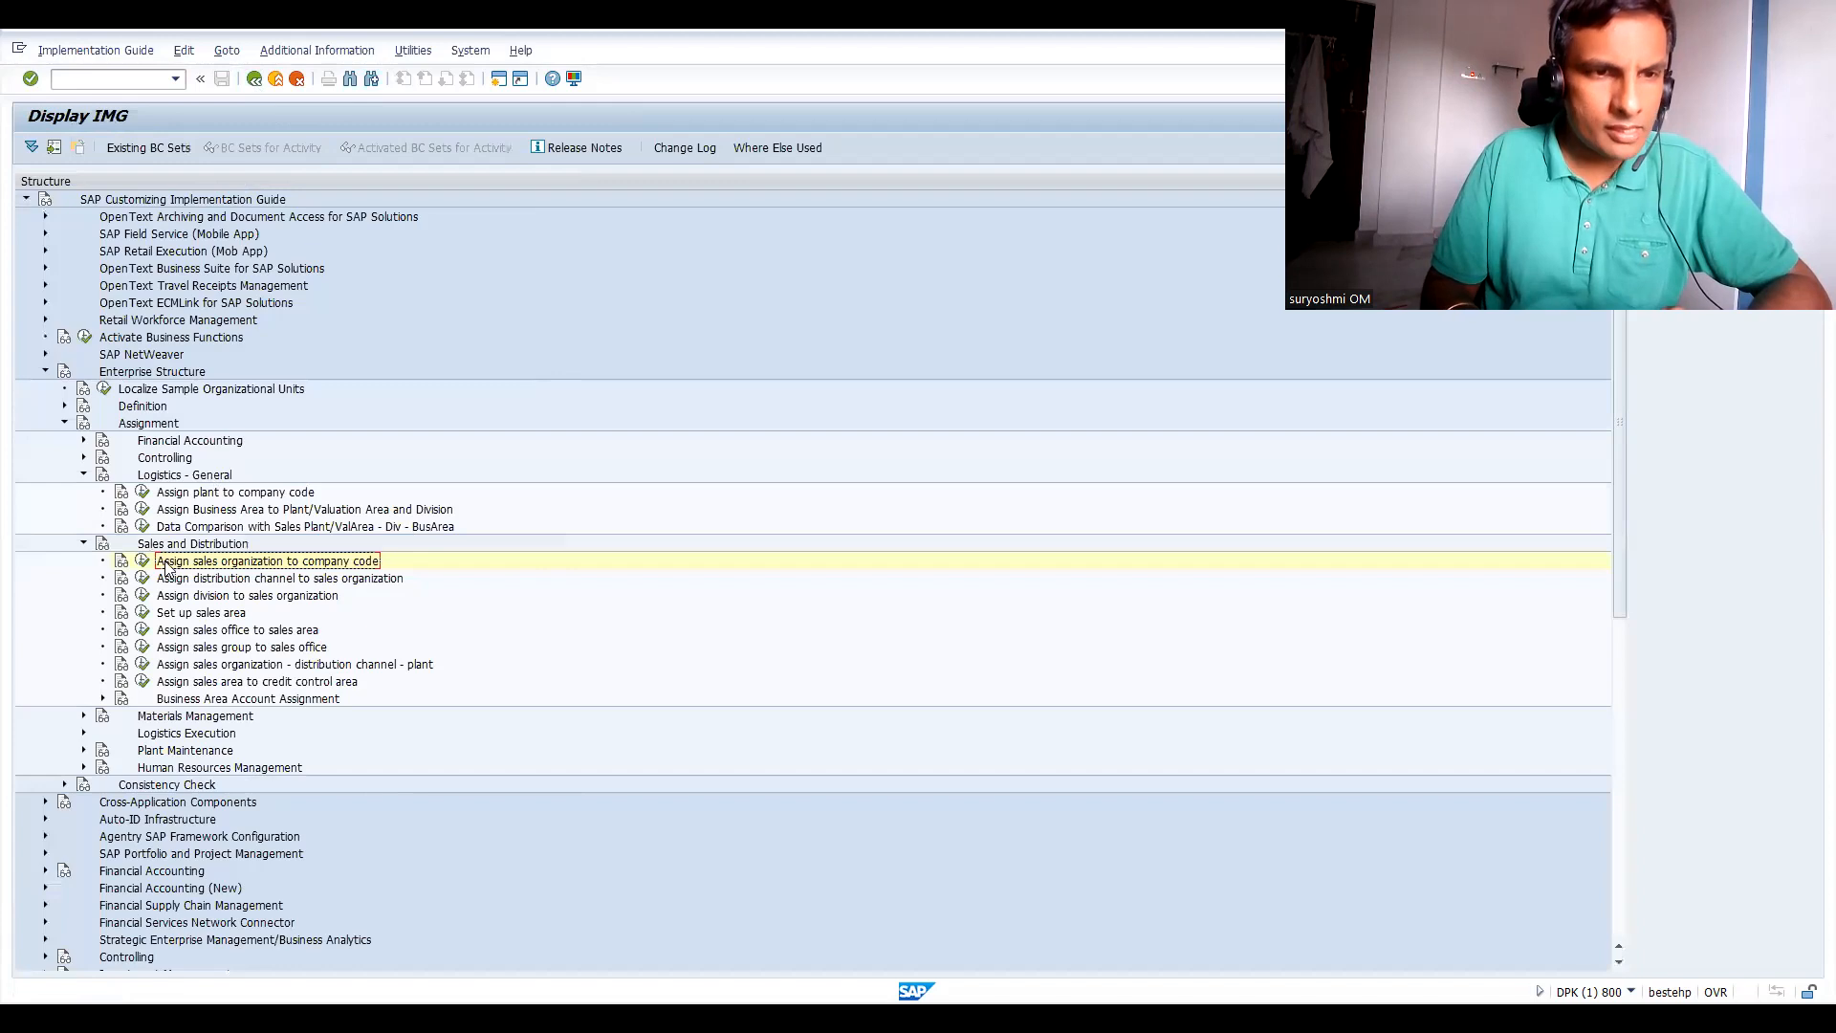
Add a new entry assigning distribution channel 66 to sales organization IN66.
{"action": "left_click", "coordinate": [142, 577]}
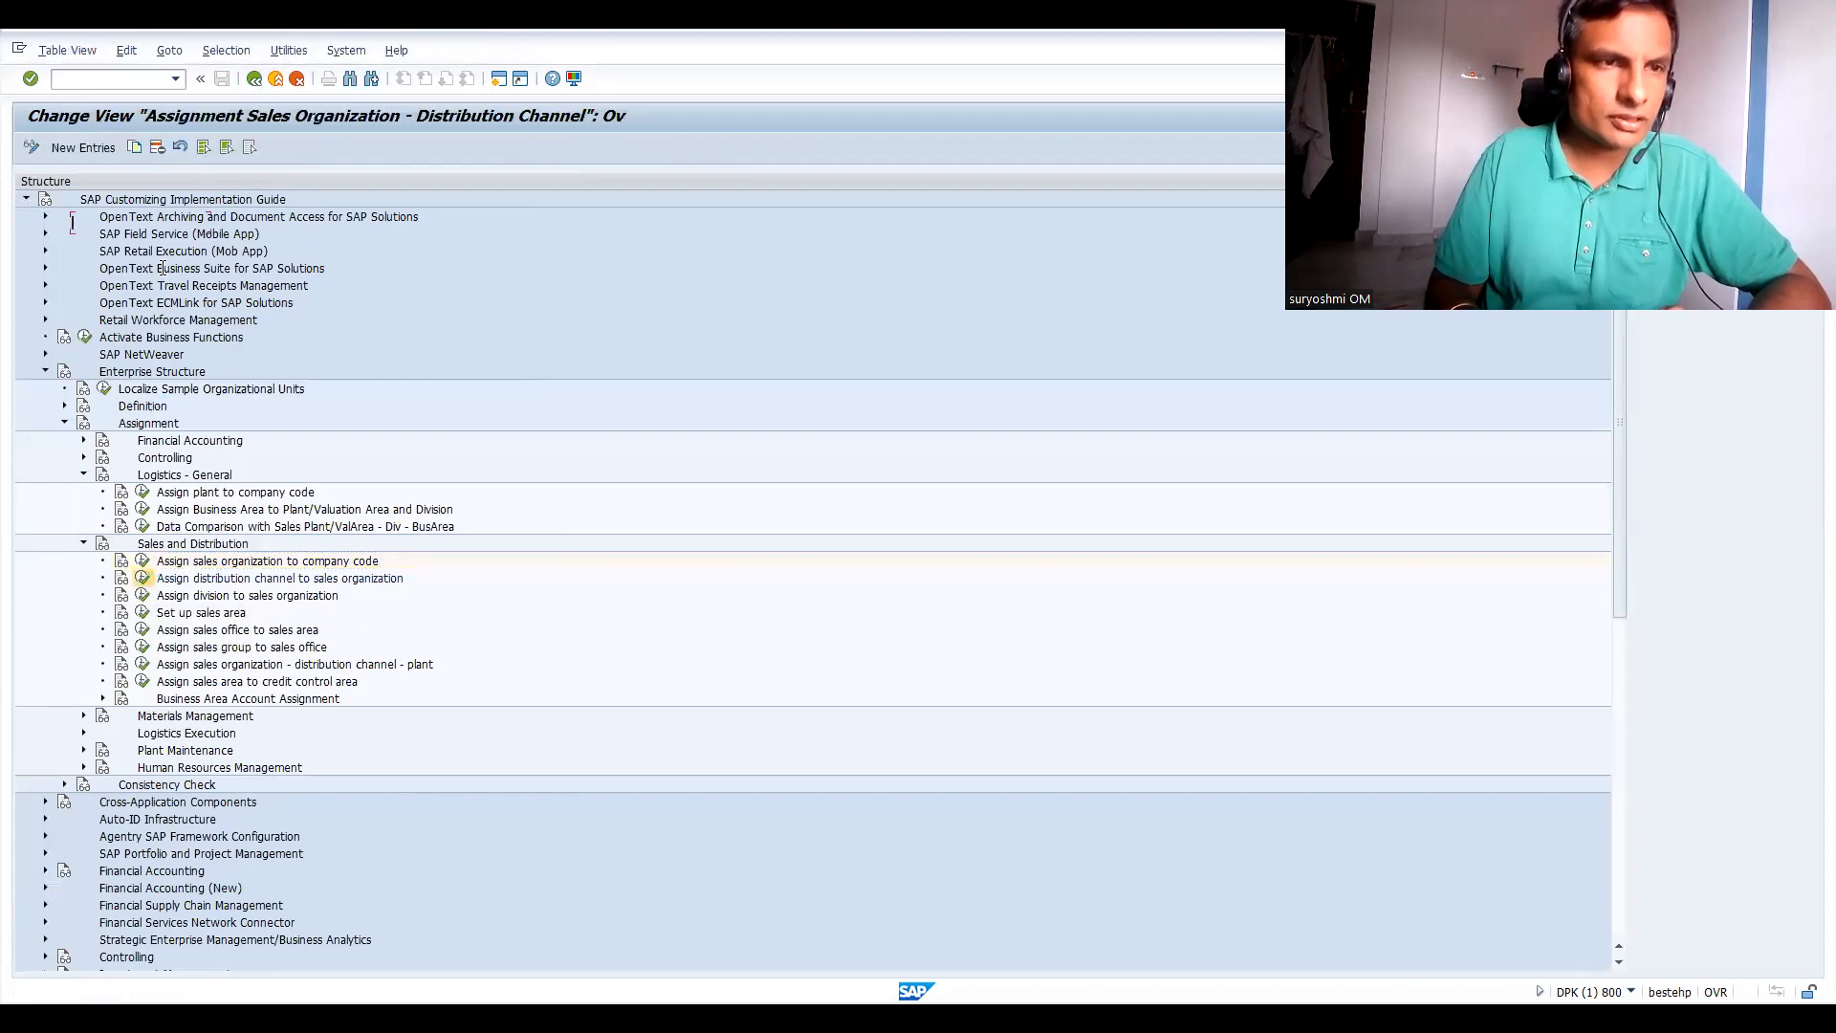
{"action": "left_click", "coordinate": [76, 151]}
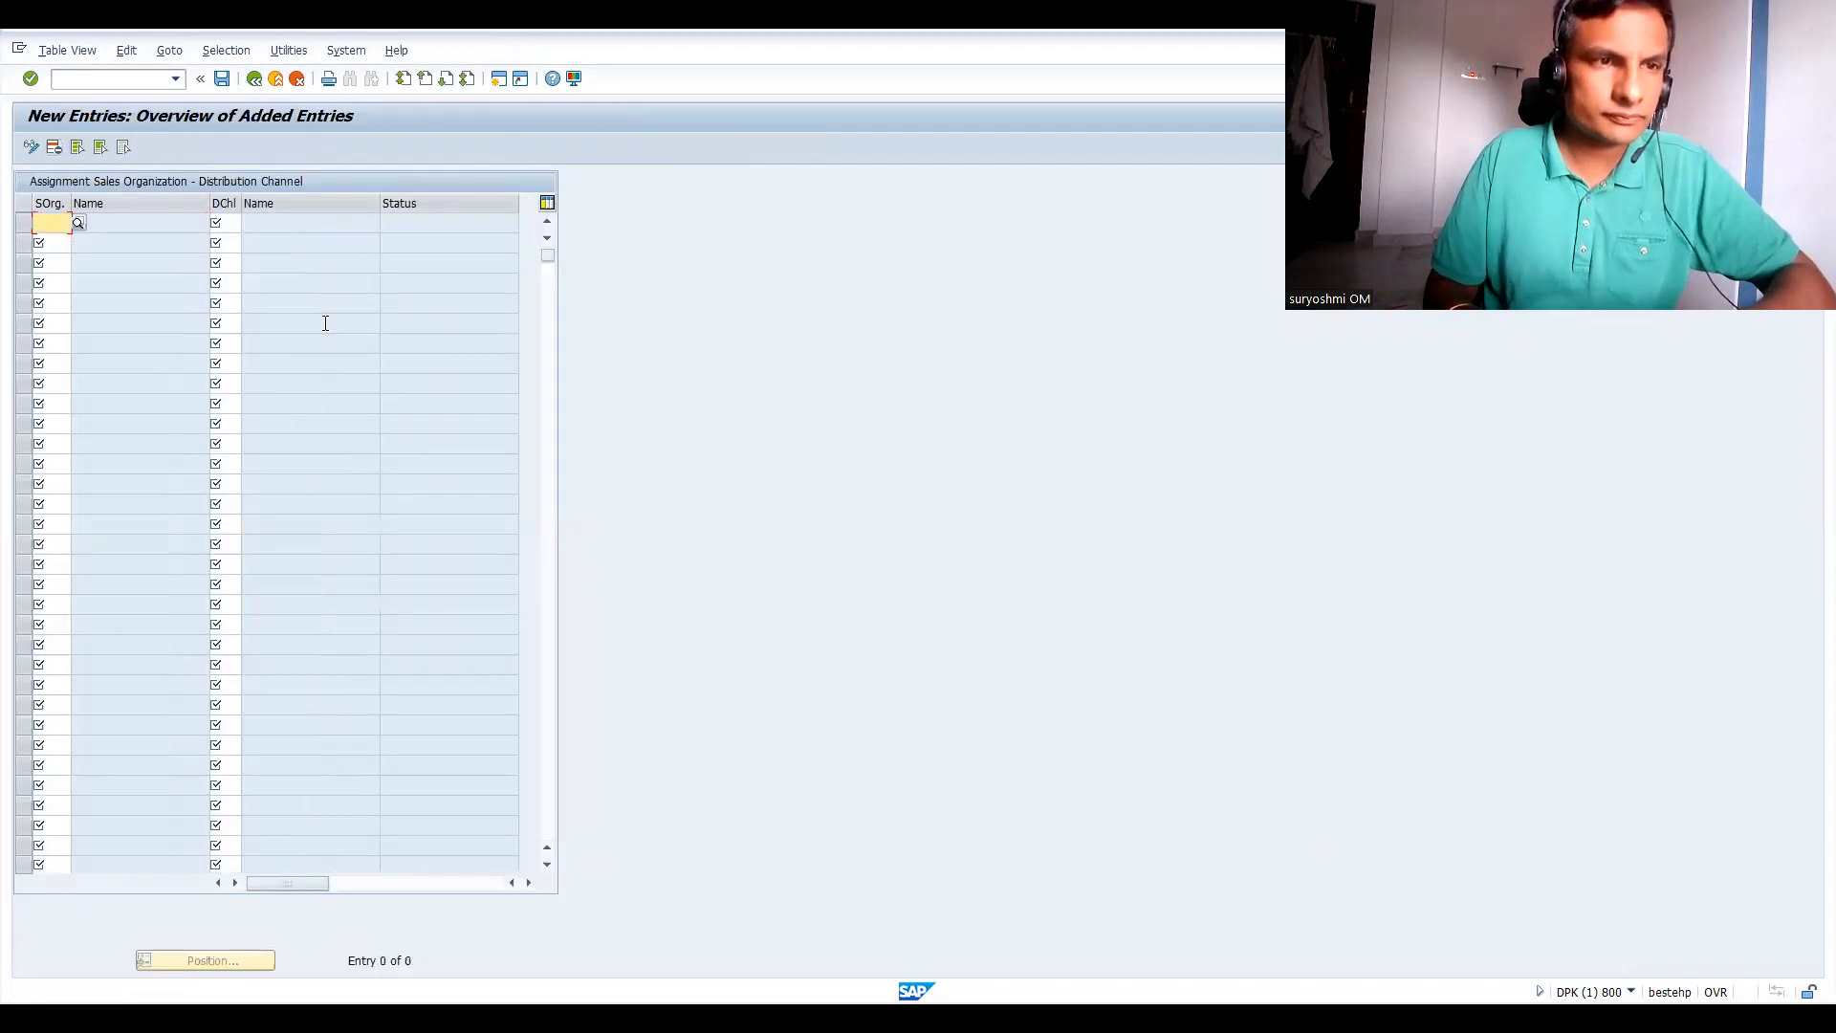
{"action": "type", "text": "IN66"}
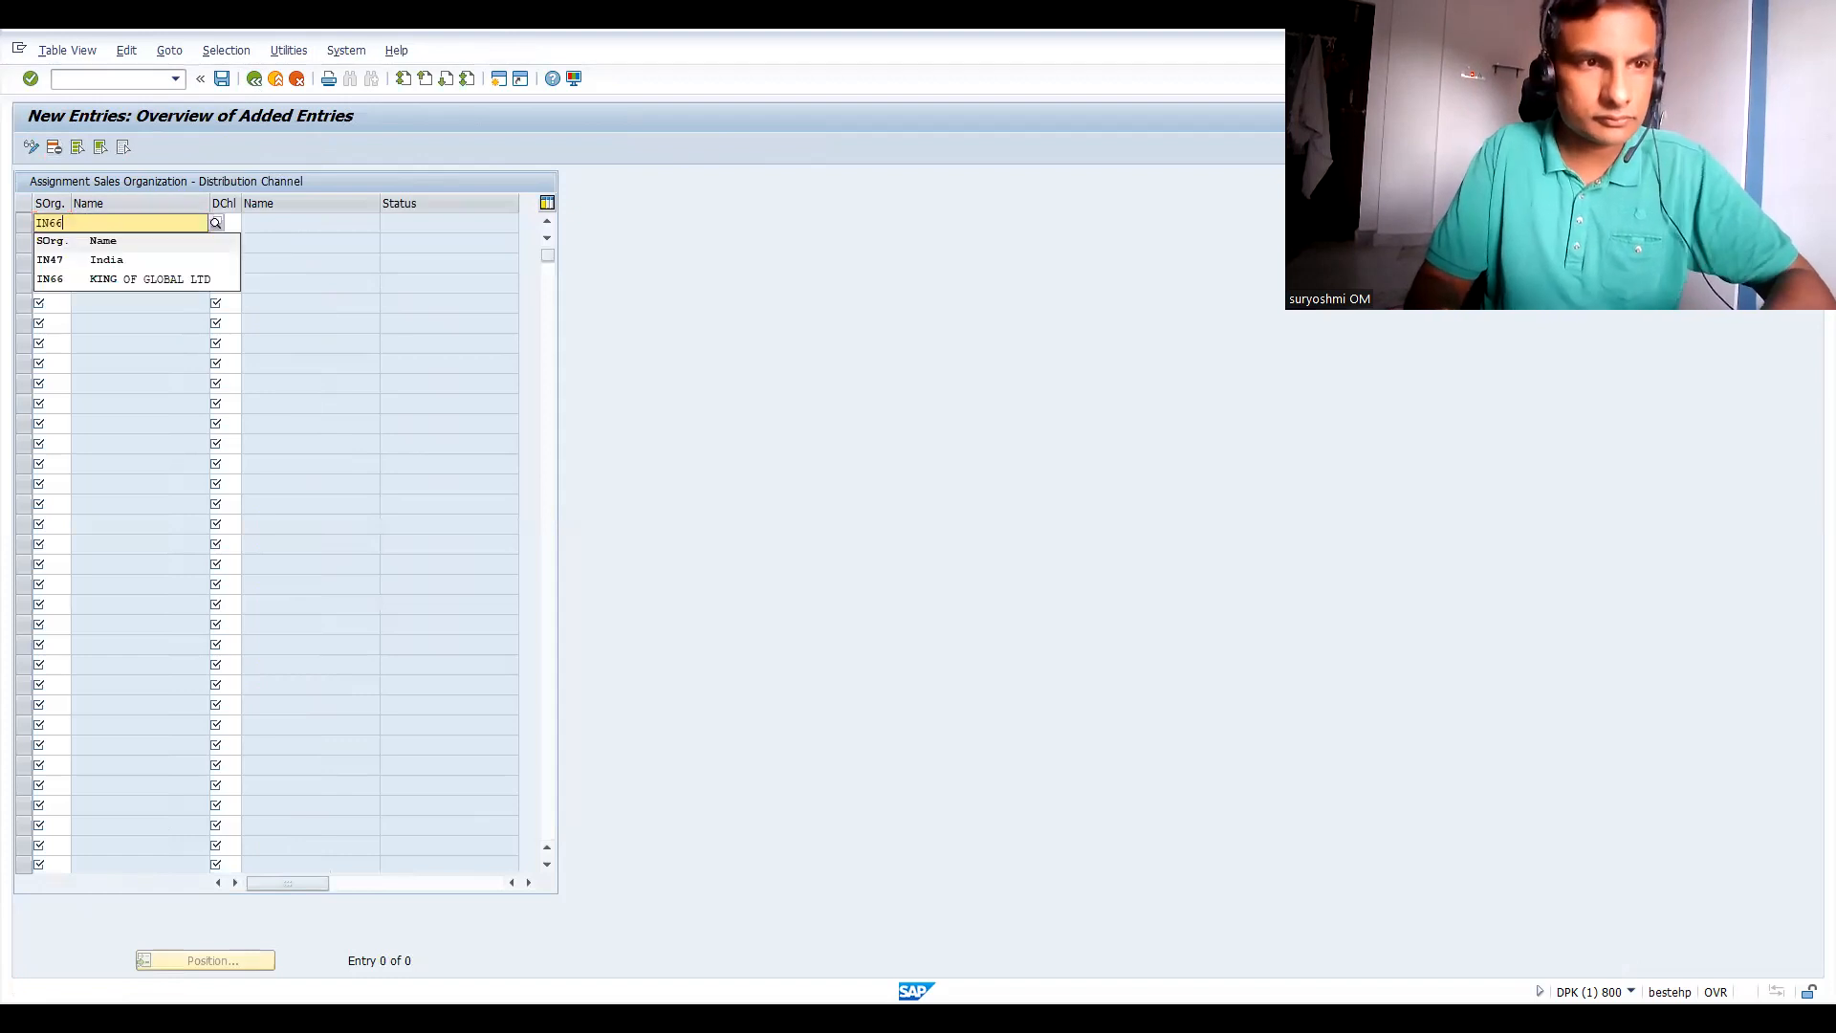
{"action": "key", "text": "Return"}
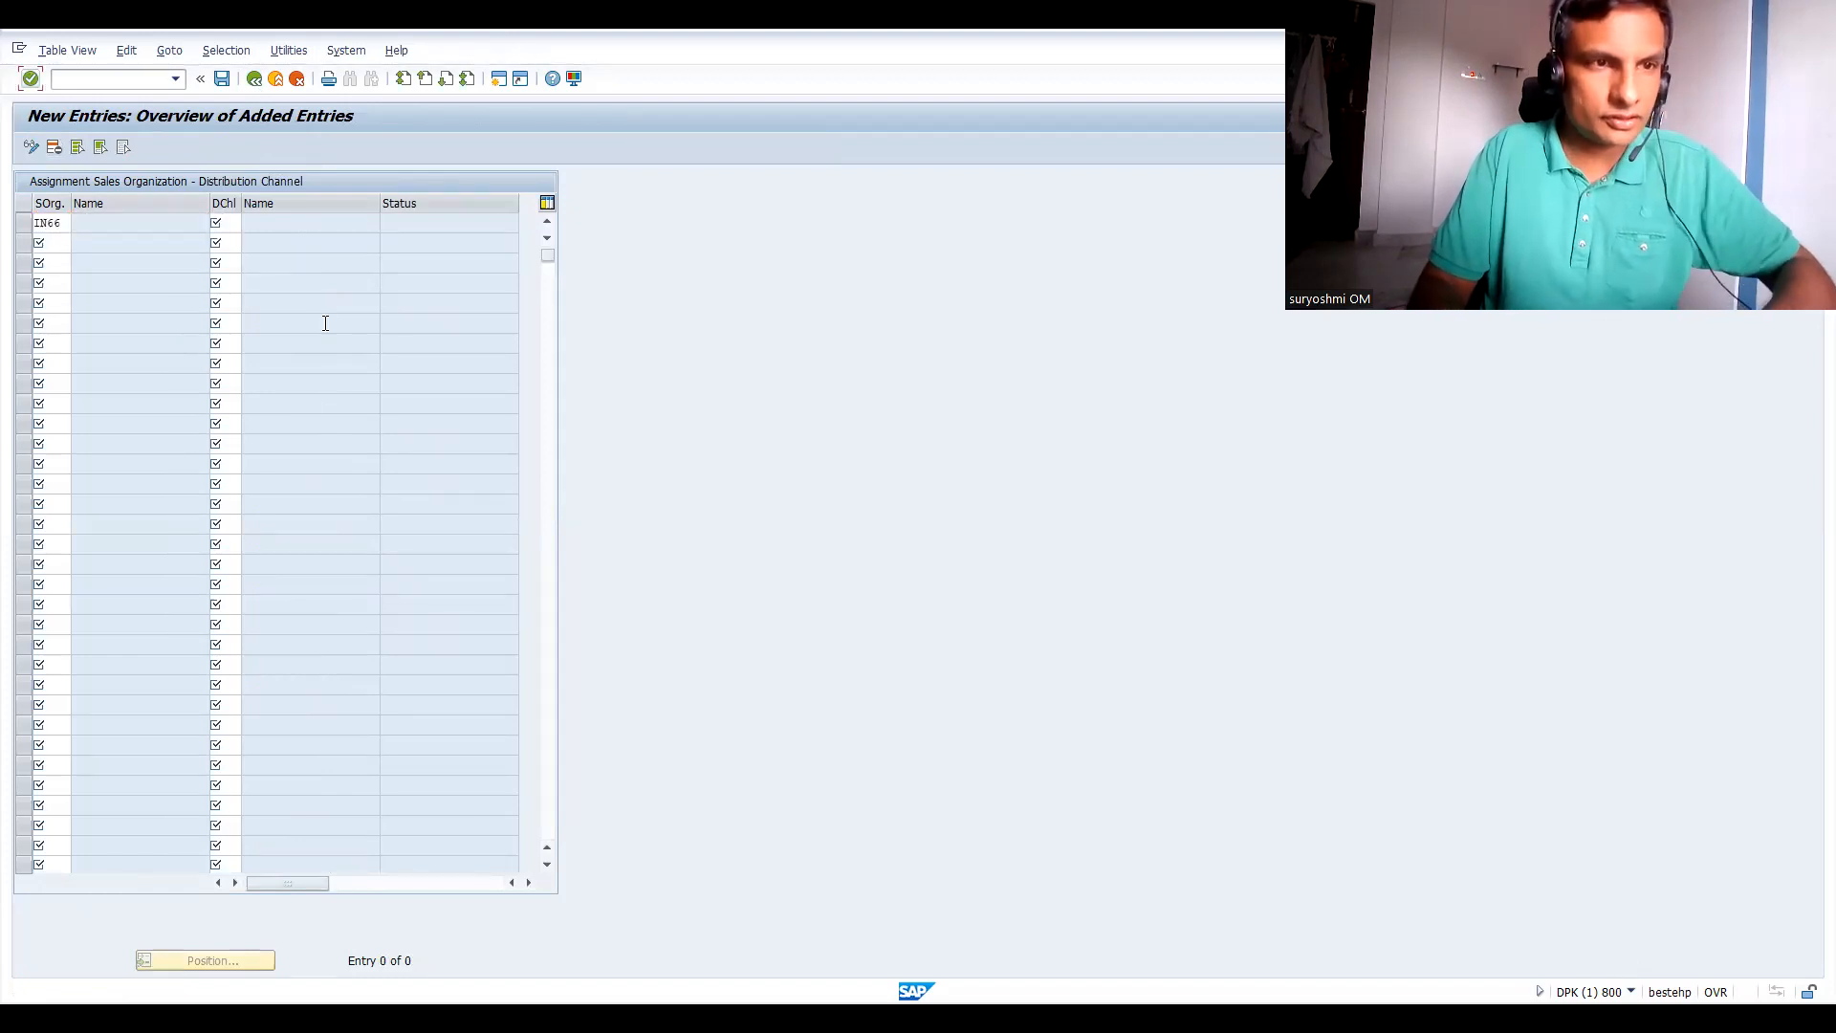
{"action": "left_click", "coordinate": [237, 224]}
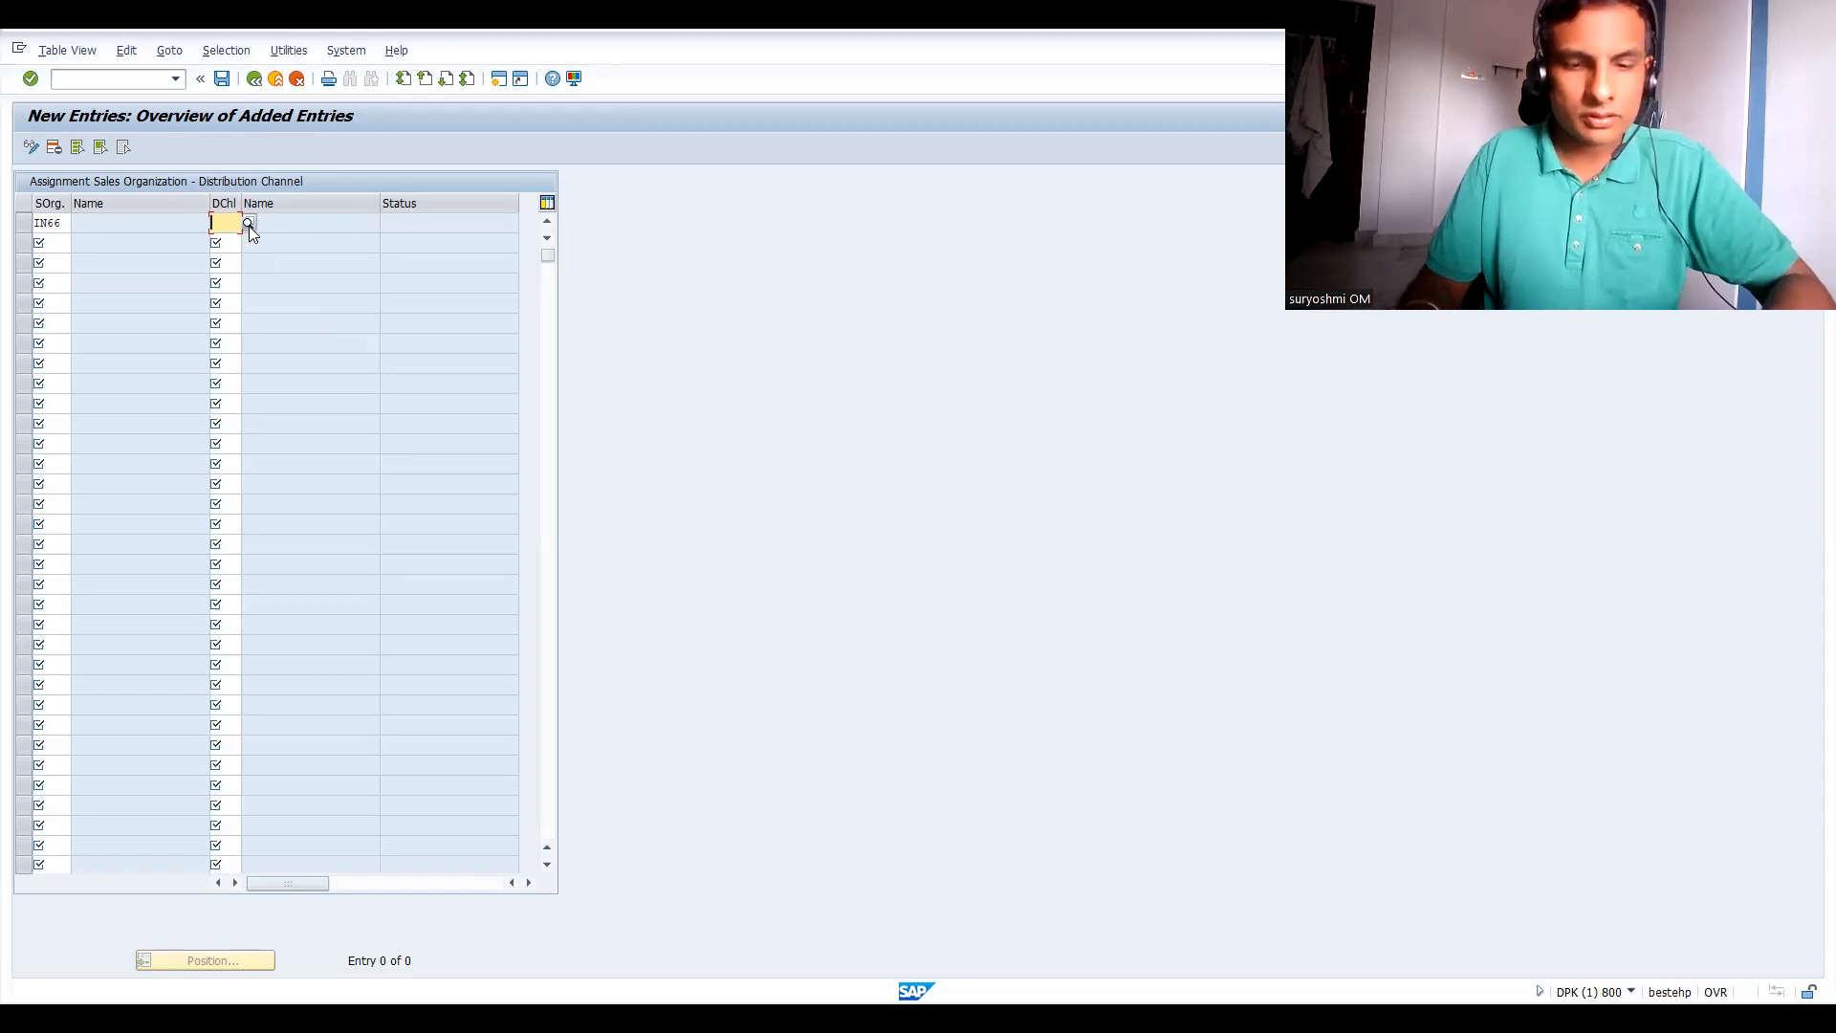
{"action": "type", "text": "66"}
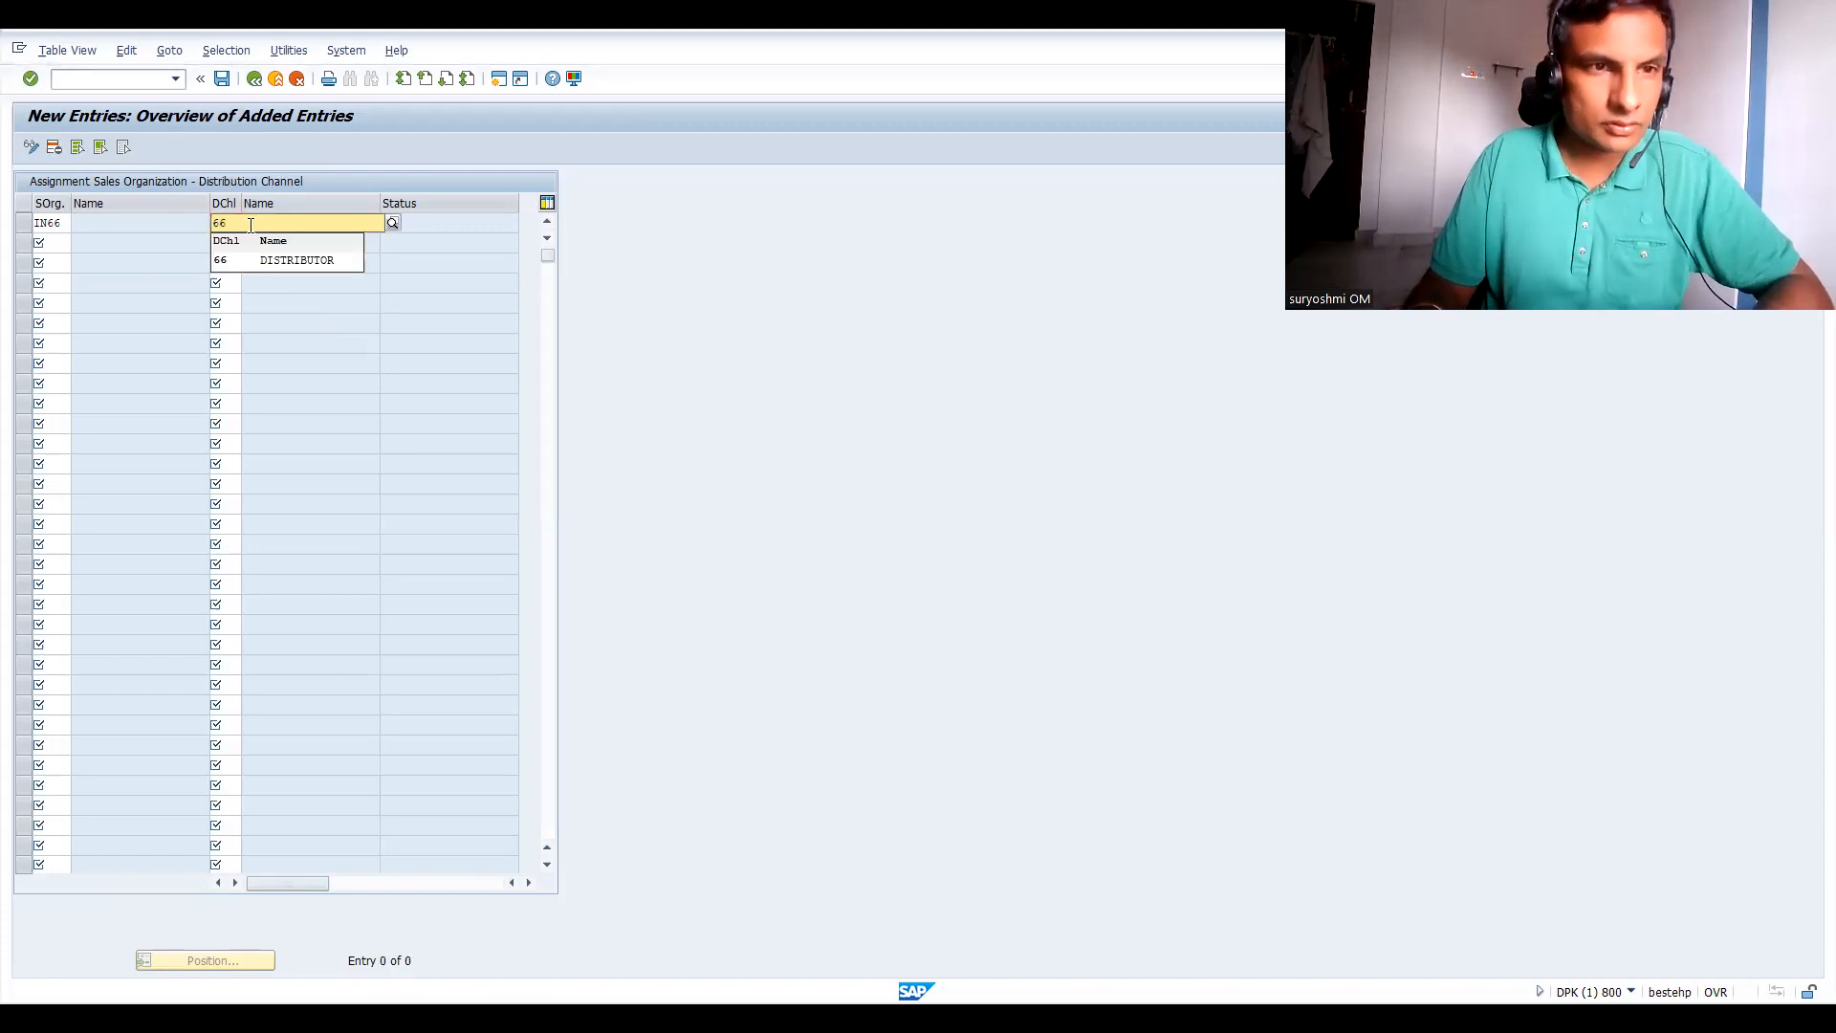
{"action": "key", "text": "Return"}
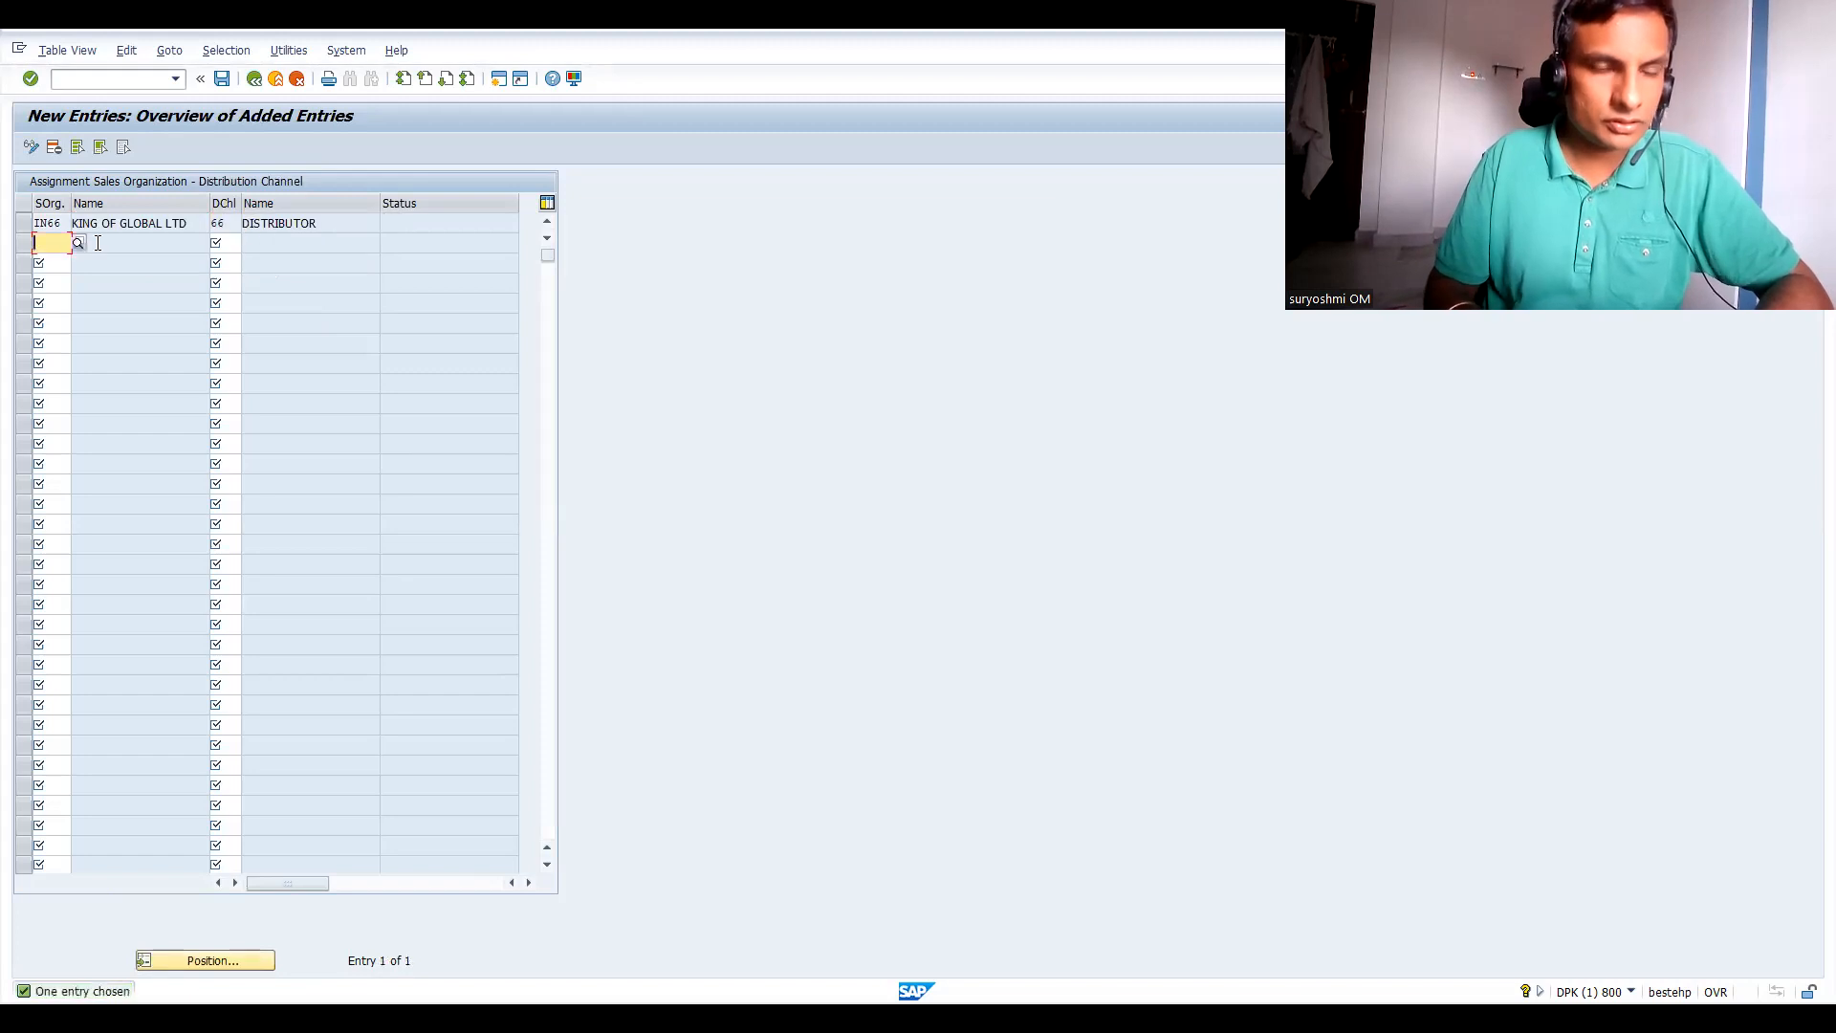
Add a second entry assigning distribution channel 67 to sales organization IN66.
{"action": "type", "text": "IN66"}
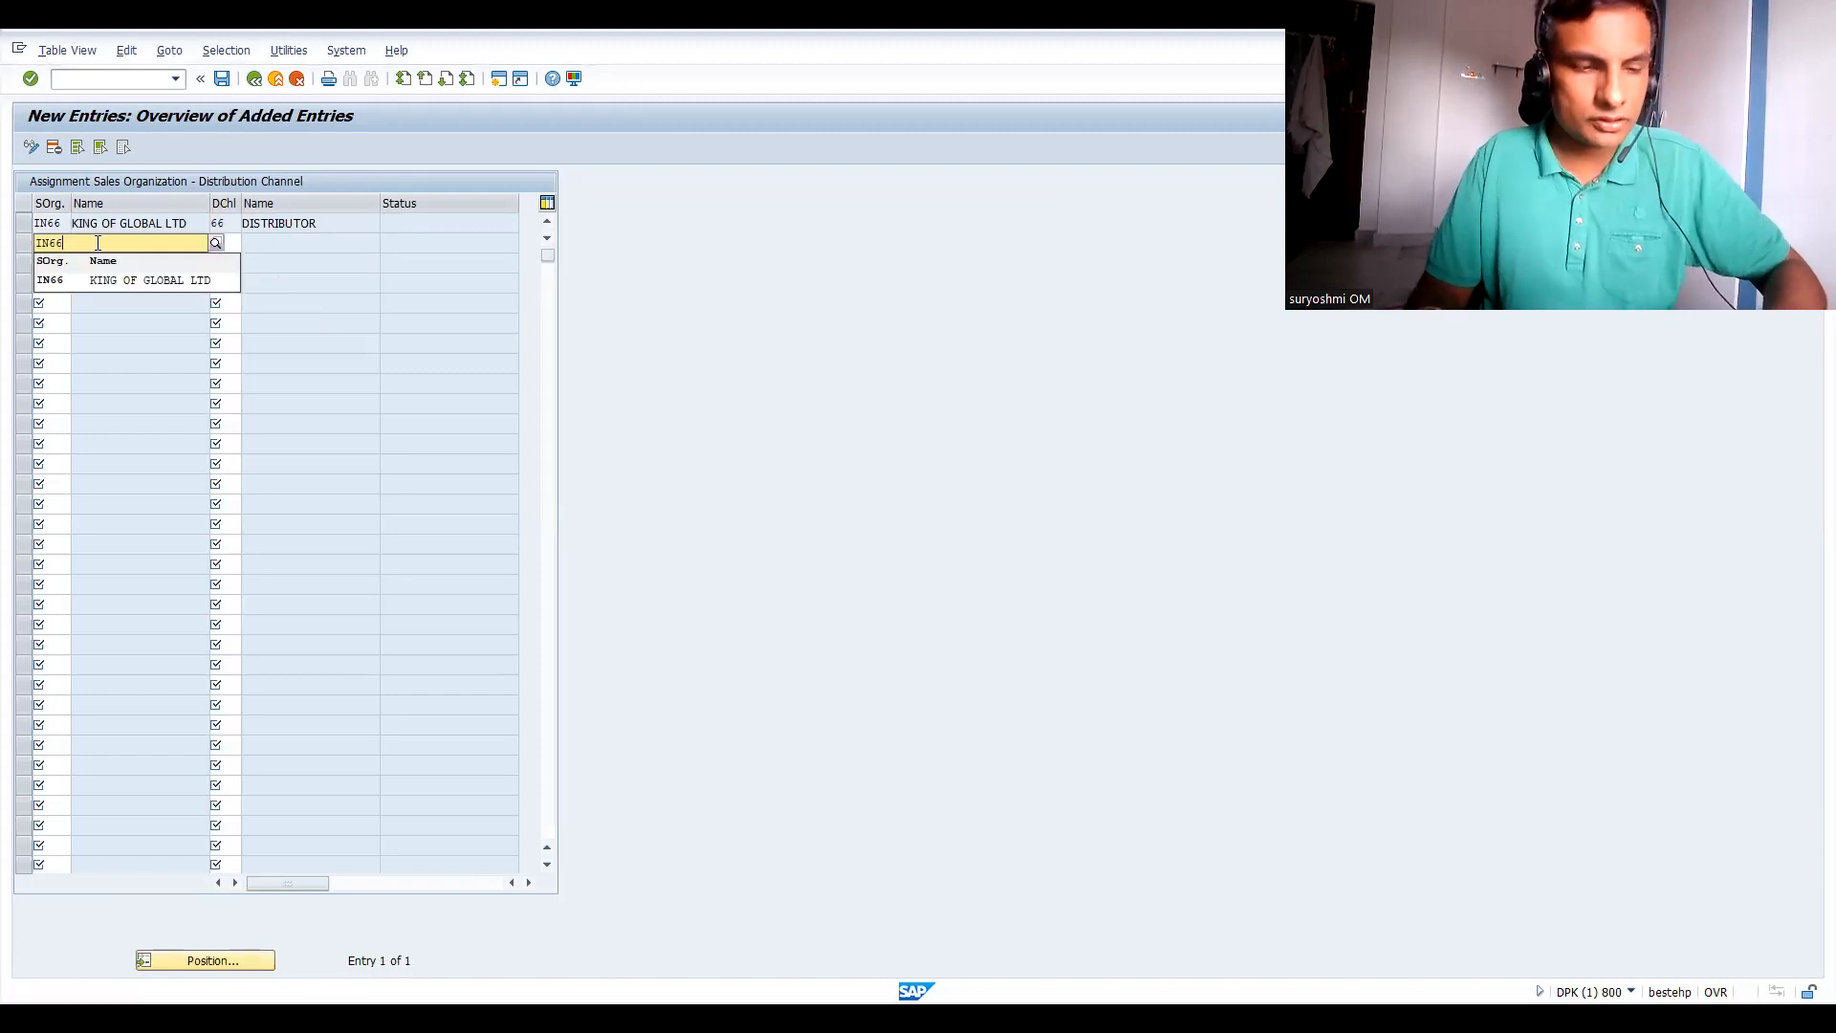
{"action": "key", "text": "Return"}
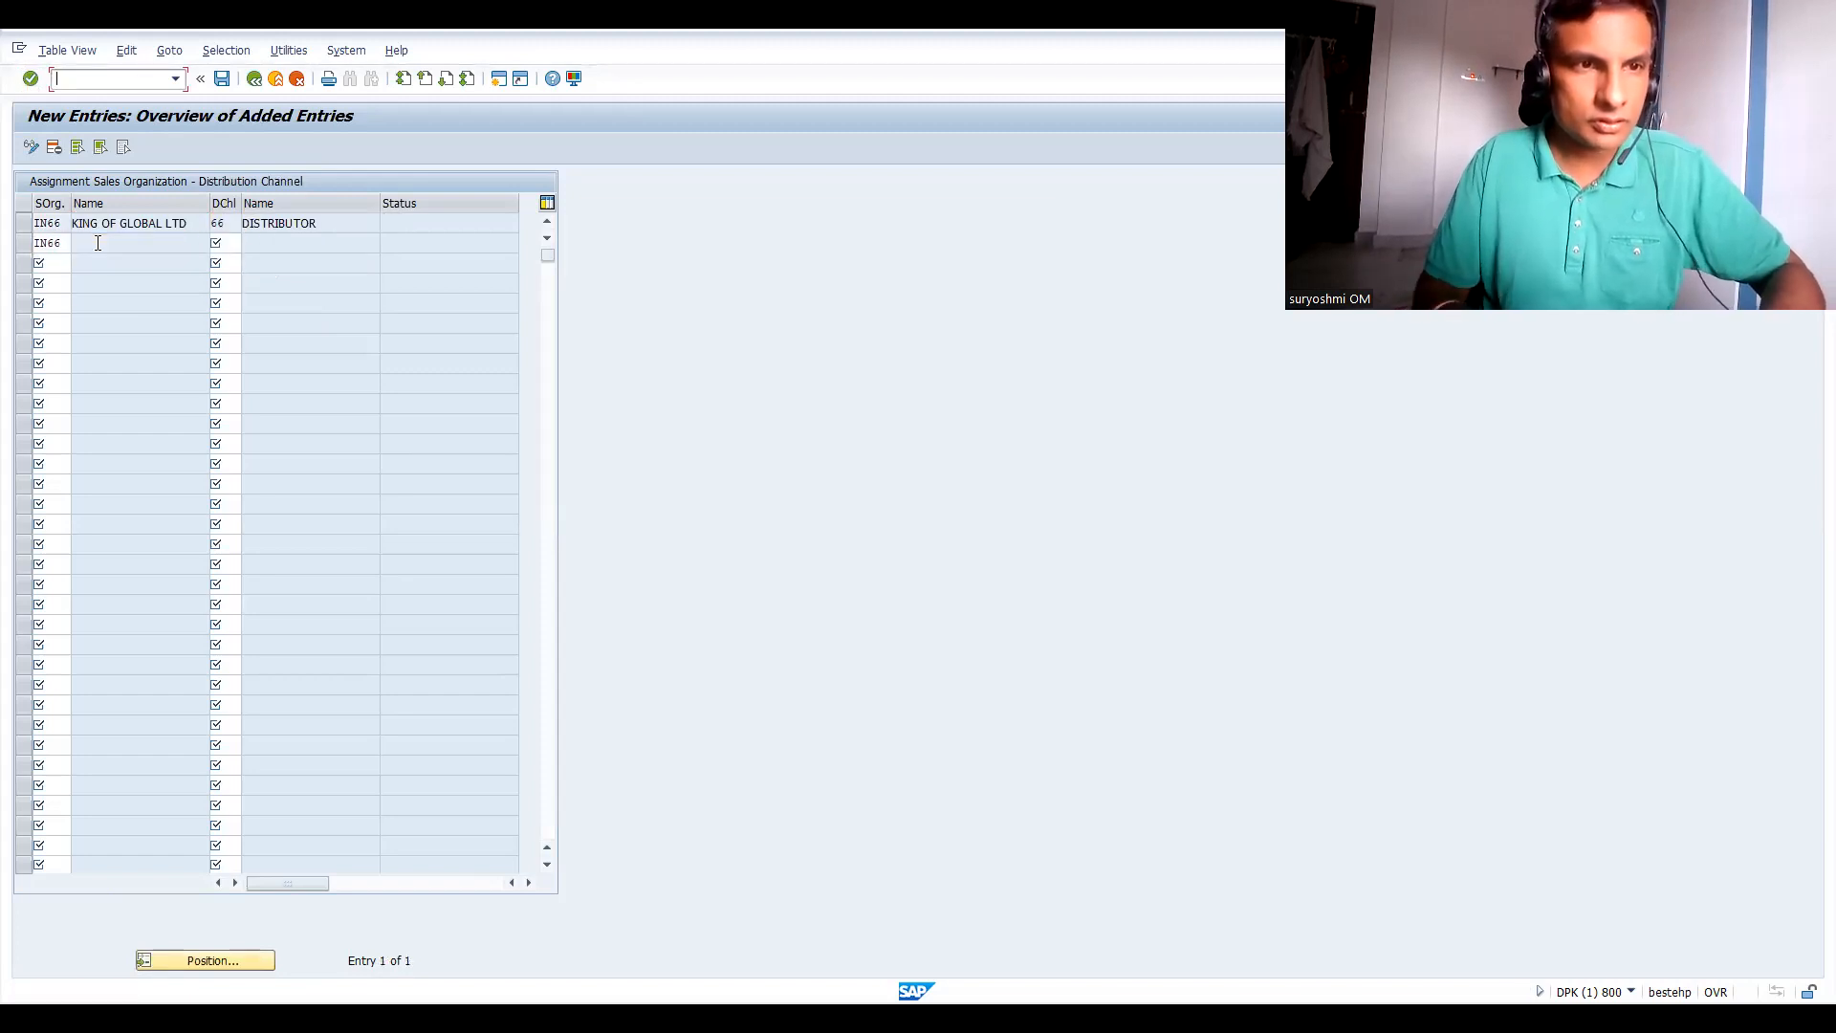
{"action": "left_click", "coordinate": [223, 242]}
{"action": "type", "text": "67"}
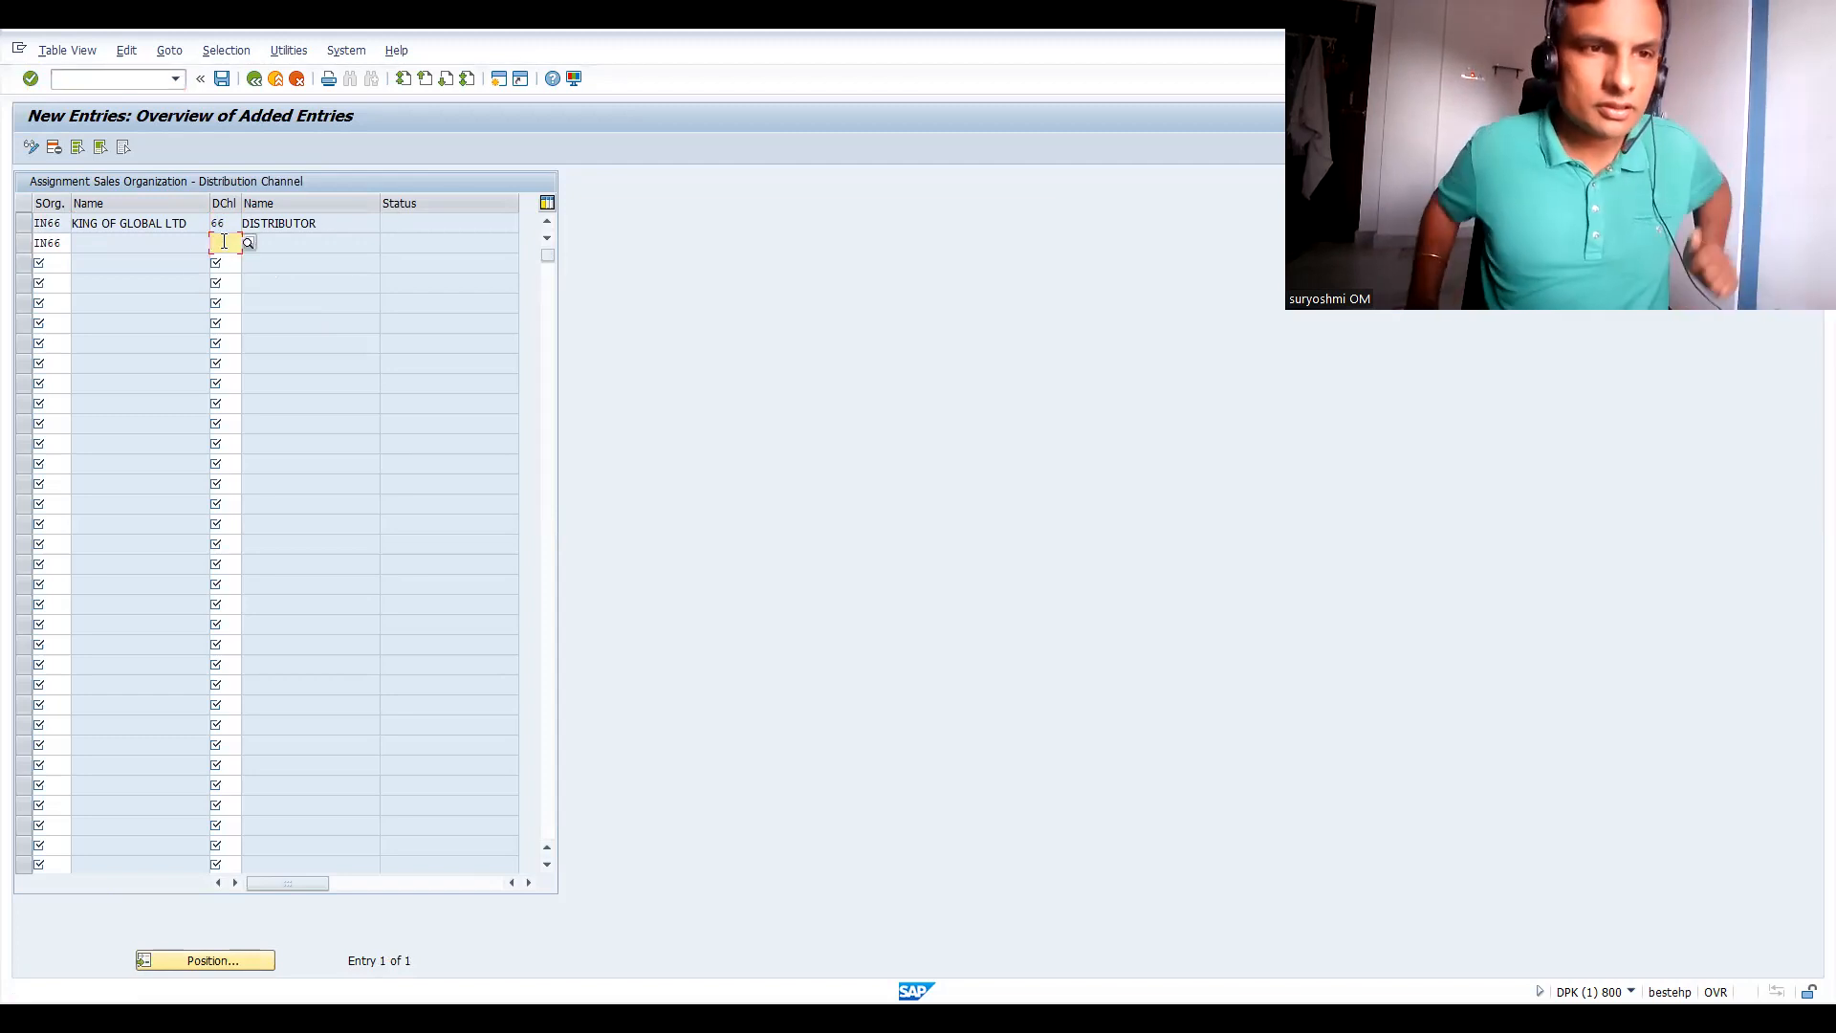
{"action": "key", "text": "Return"}
Save the distribution channel assignments in the proposed customizing request and return to the implementation guide.
{"action": "key", "text": "ctrl+s"}
{"action": "key", "text": "Return"}
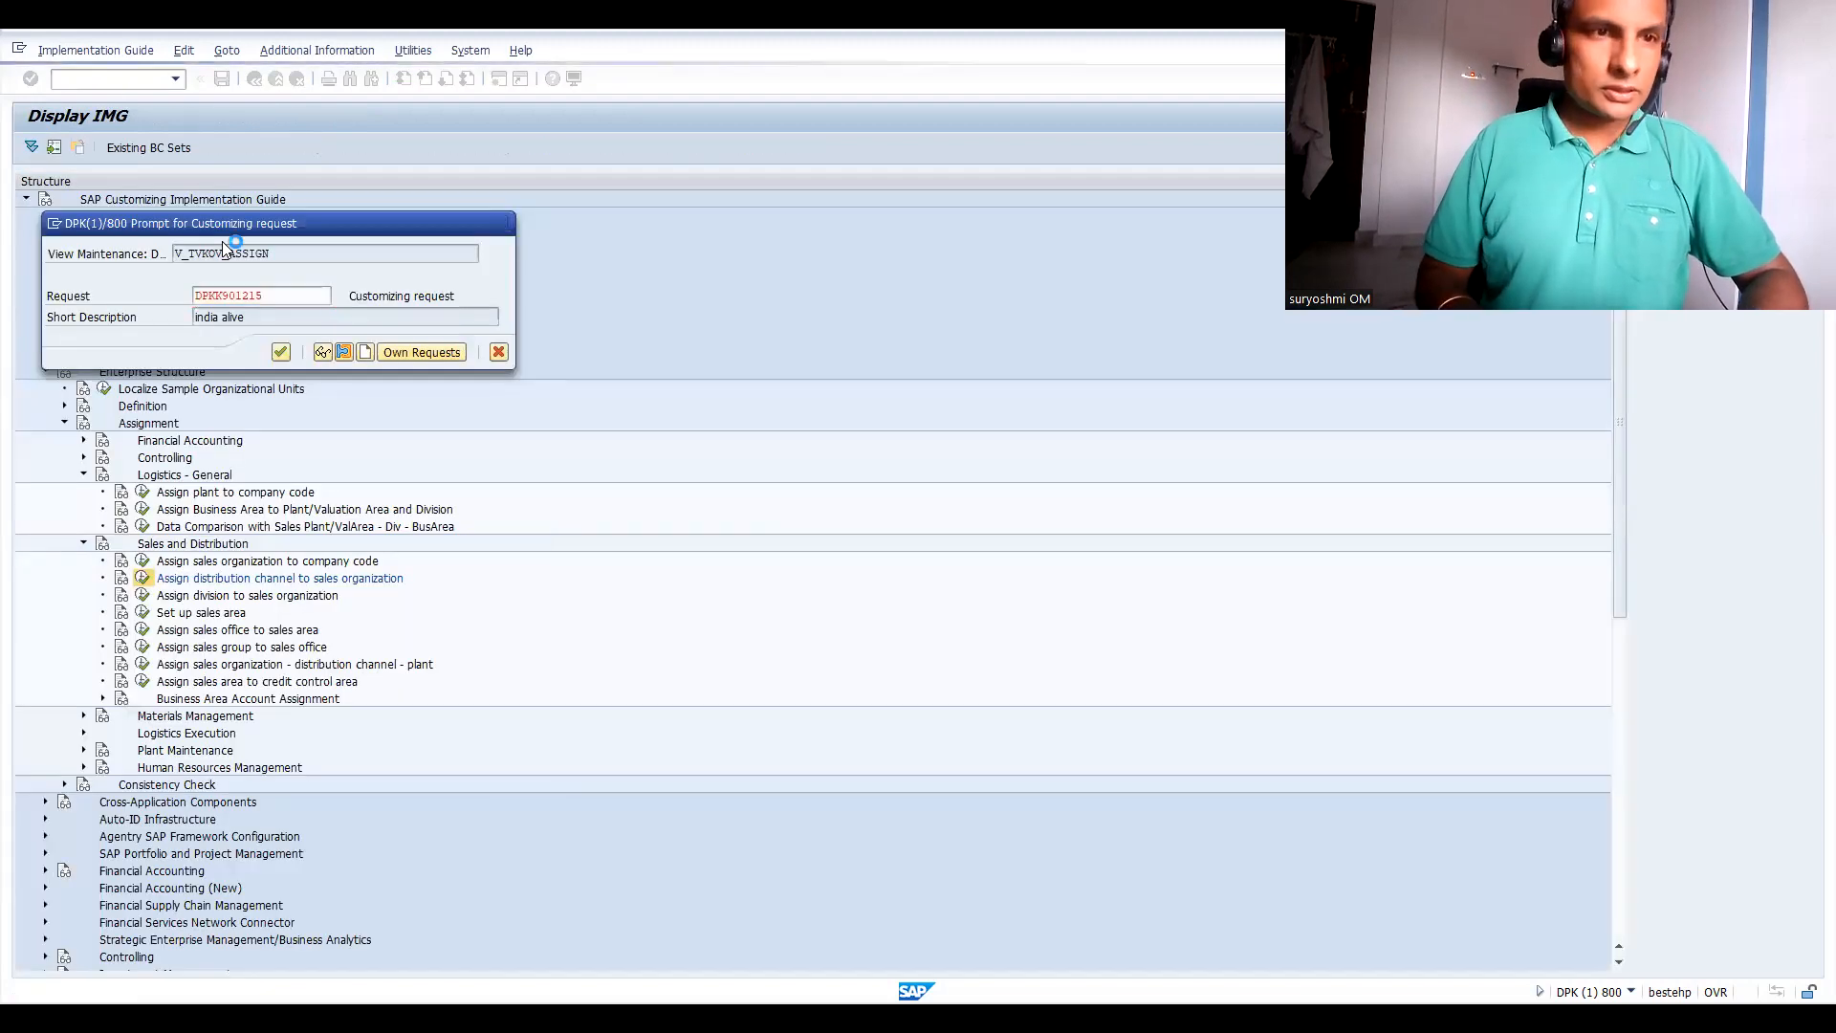
{"action": "key", "text": "F3"}
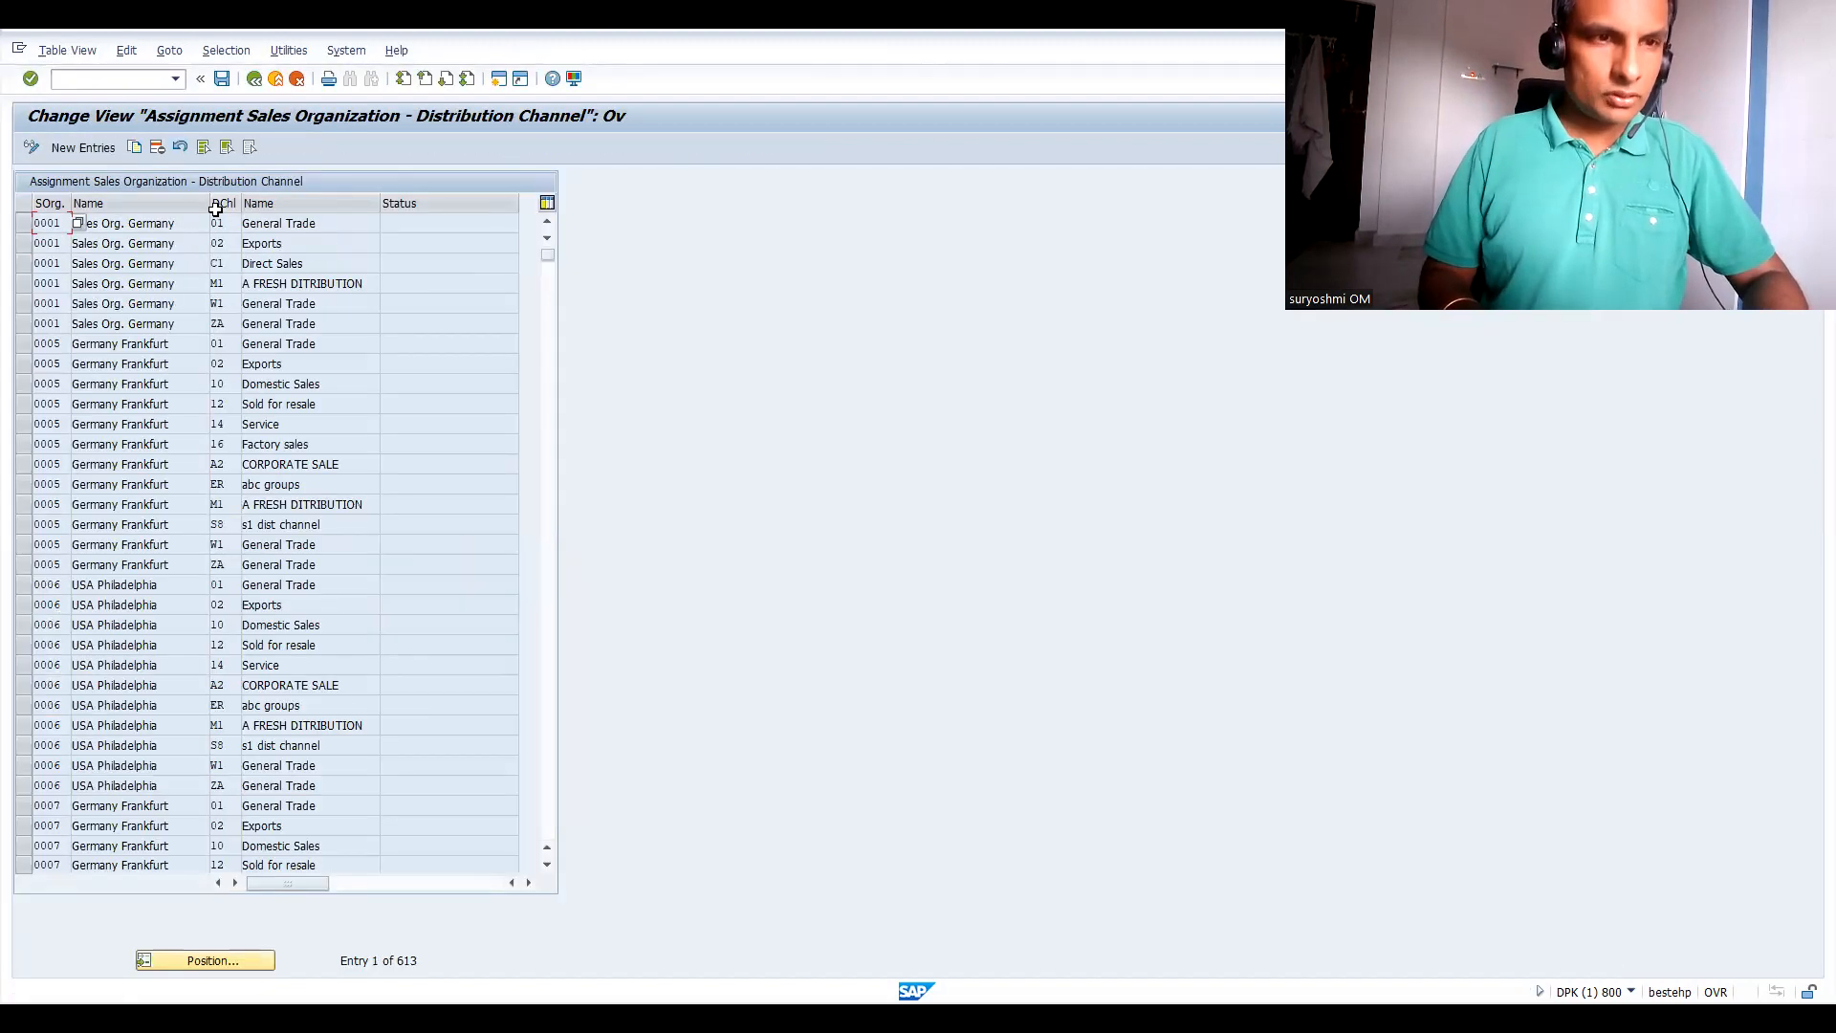
{"action": "key", "text": "F3"}
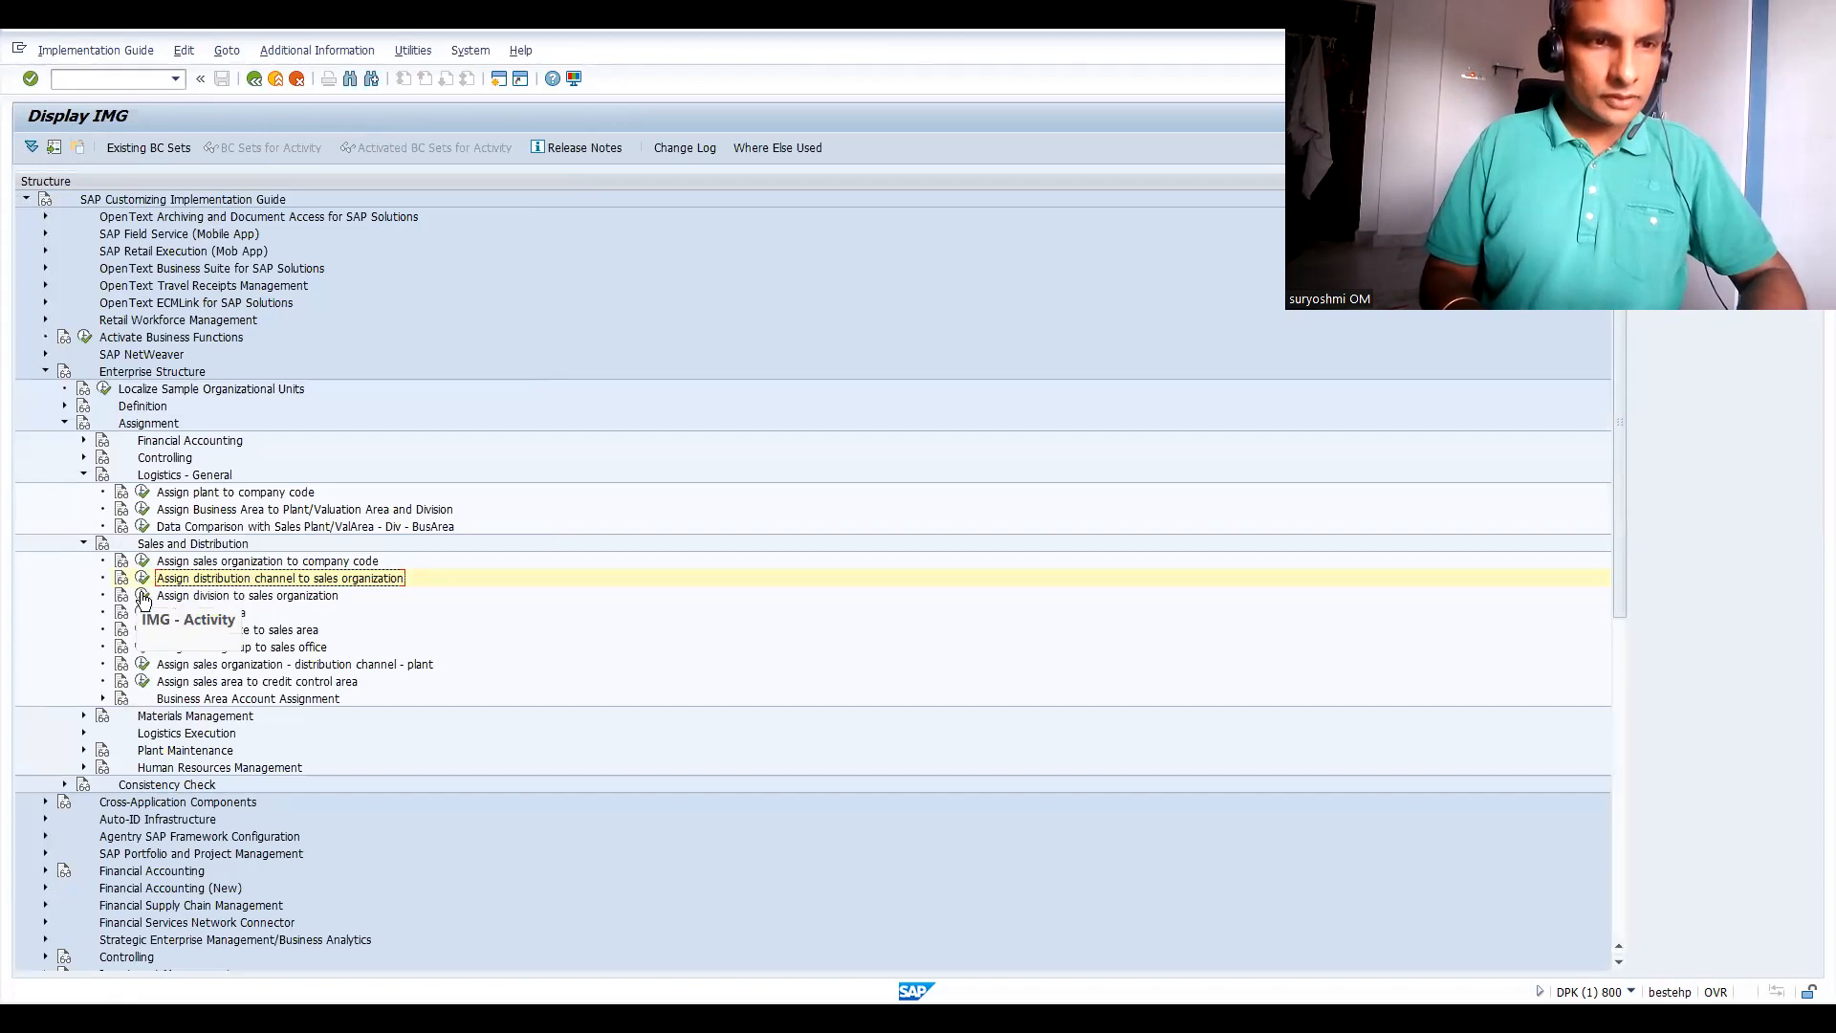
Add a new entry assigning division IN, COMMON IND DIV, to sales organization IN66.
{"action": "left_click", "coordinate": [143, 595]}
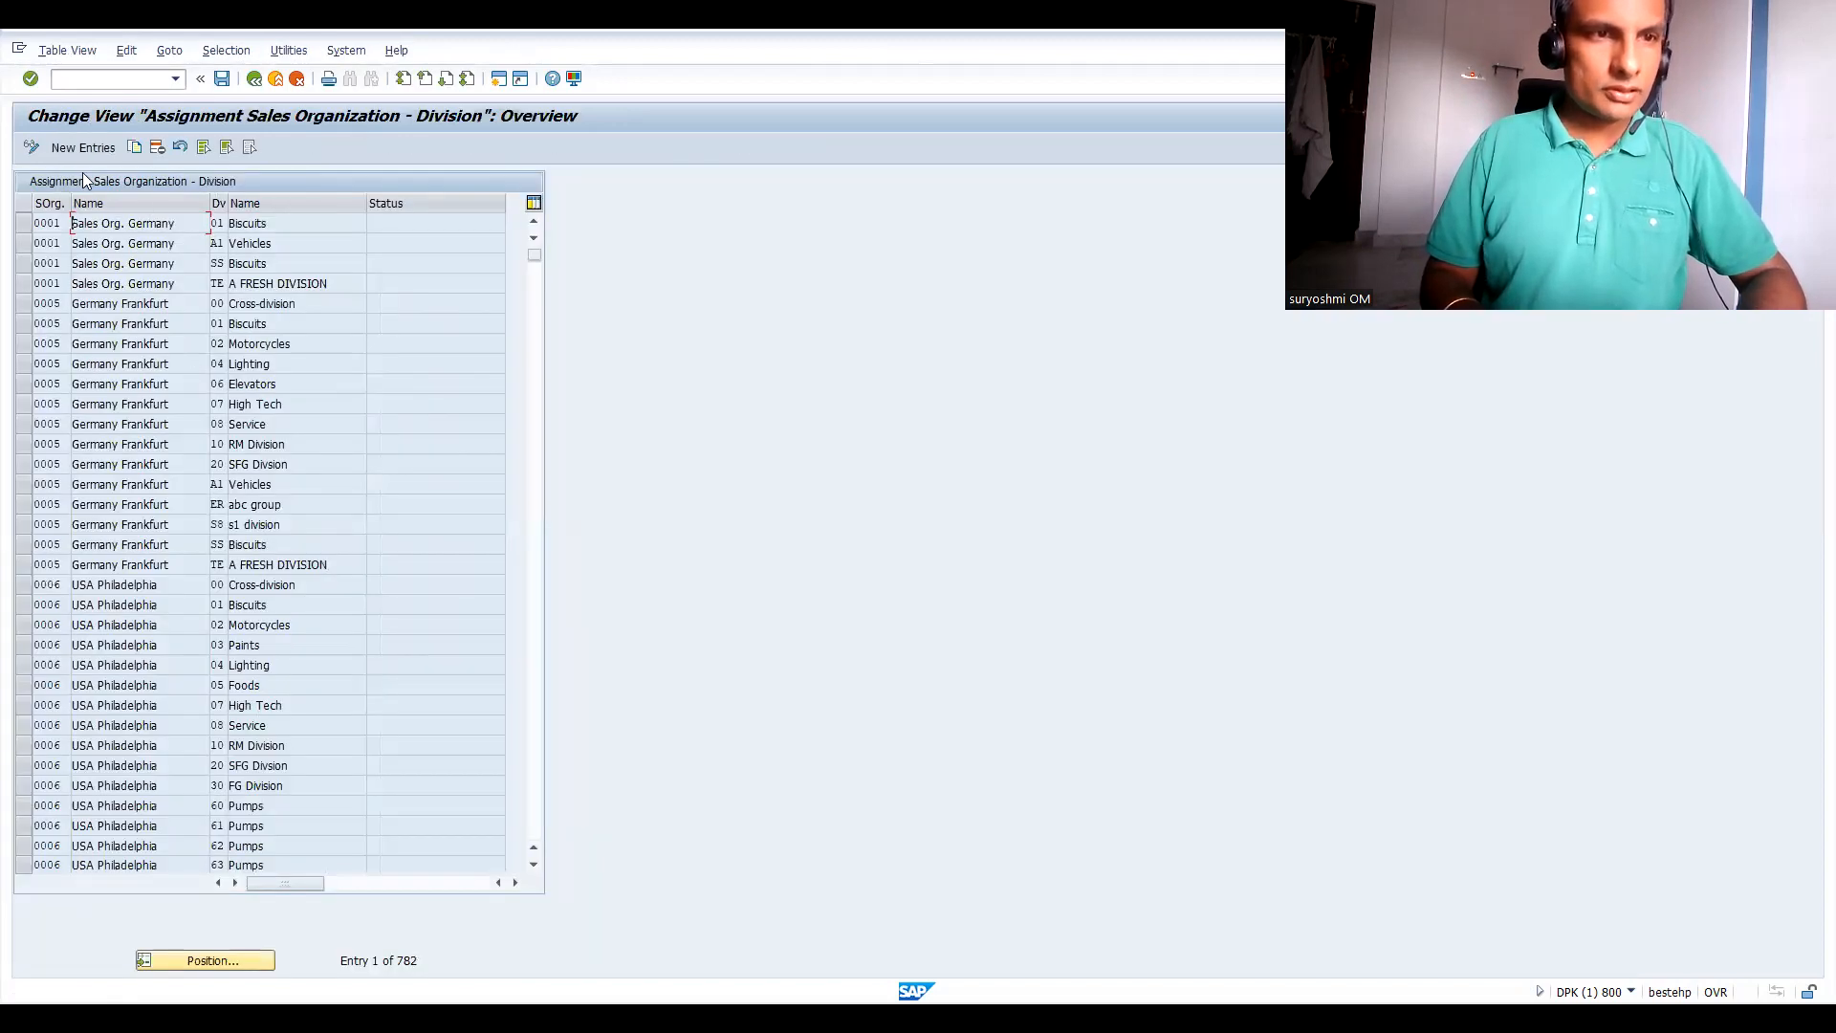
{"action": "left_click", "coordinate": [83, 149]}
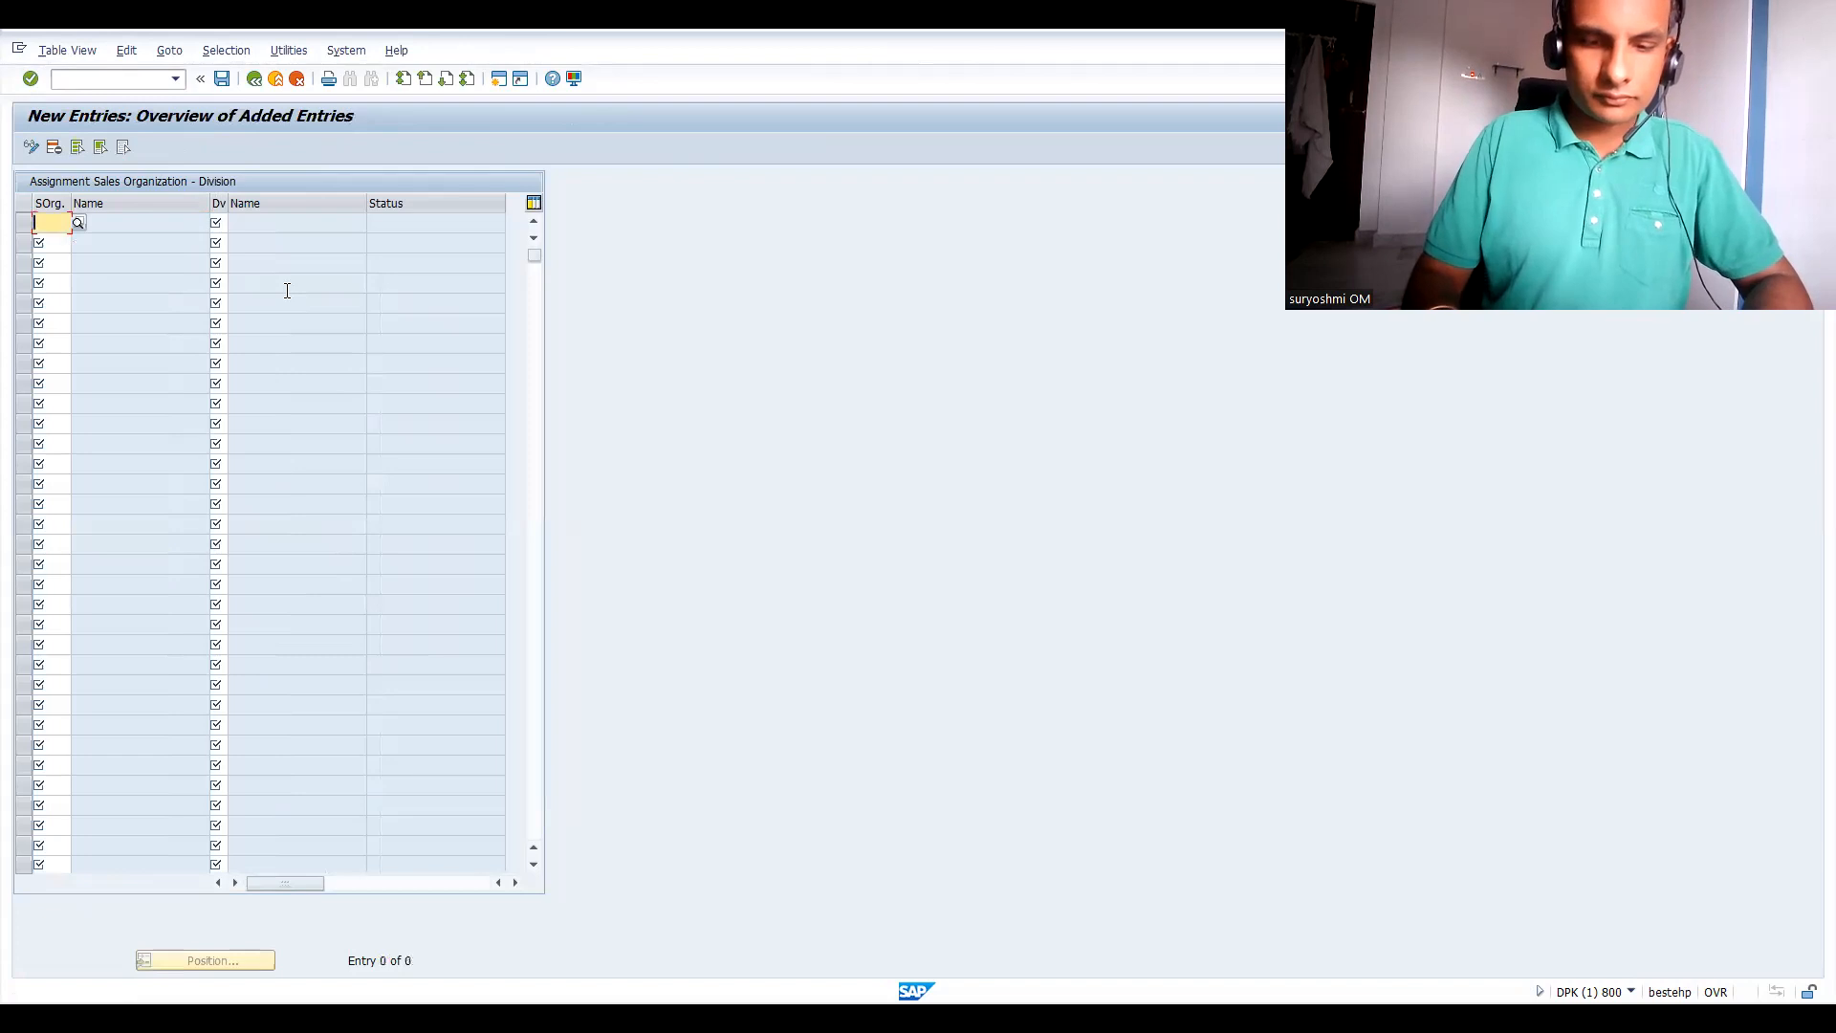
{"action": "type", "text": "IN66"}
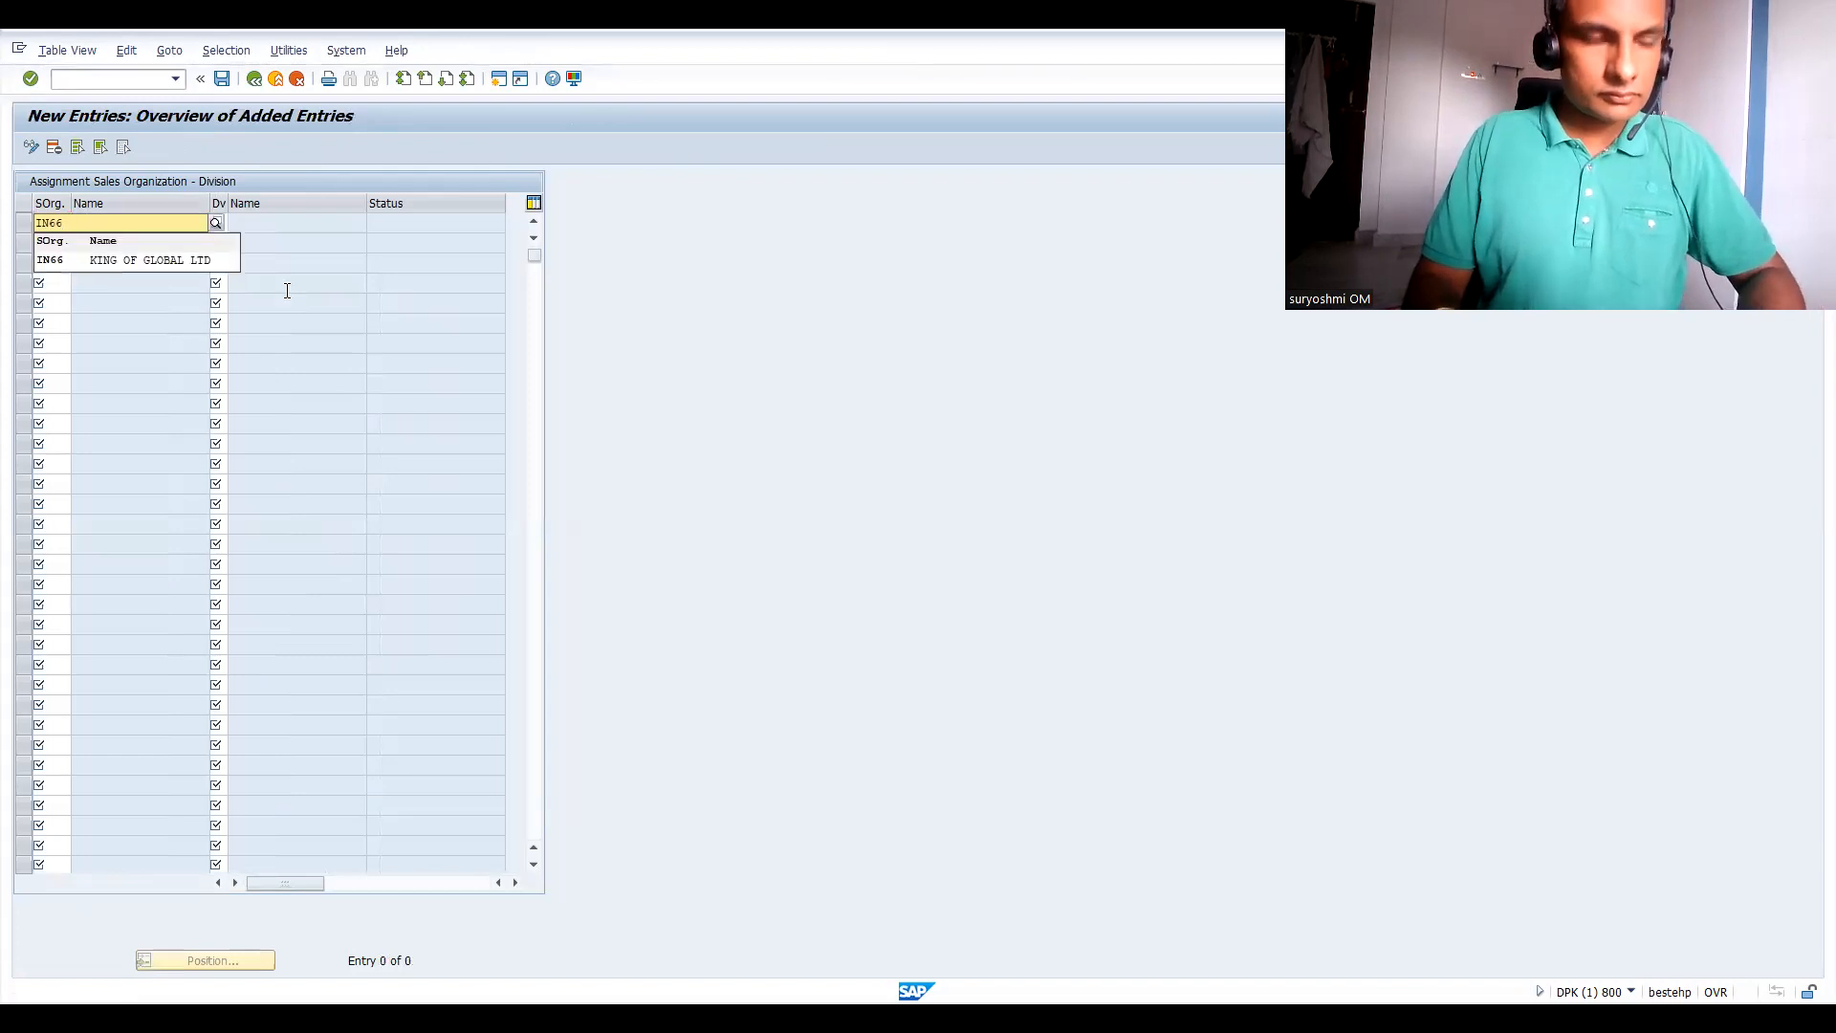
{"action": "key", "text": "Return"}
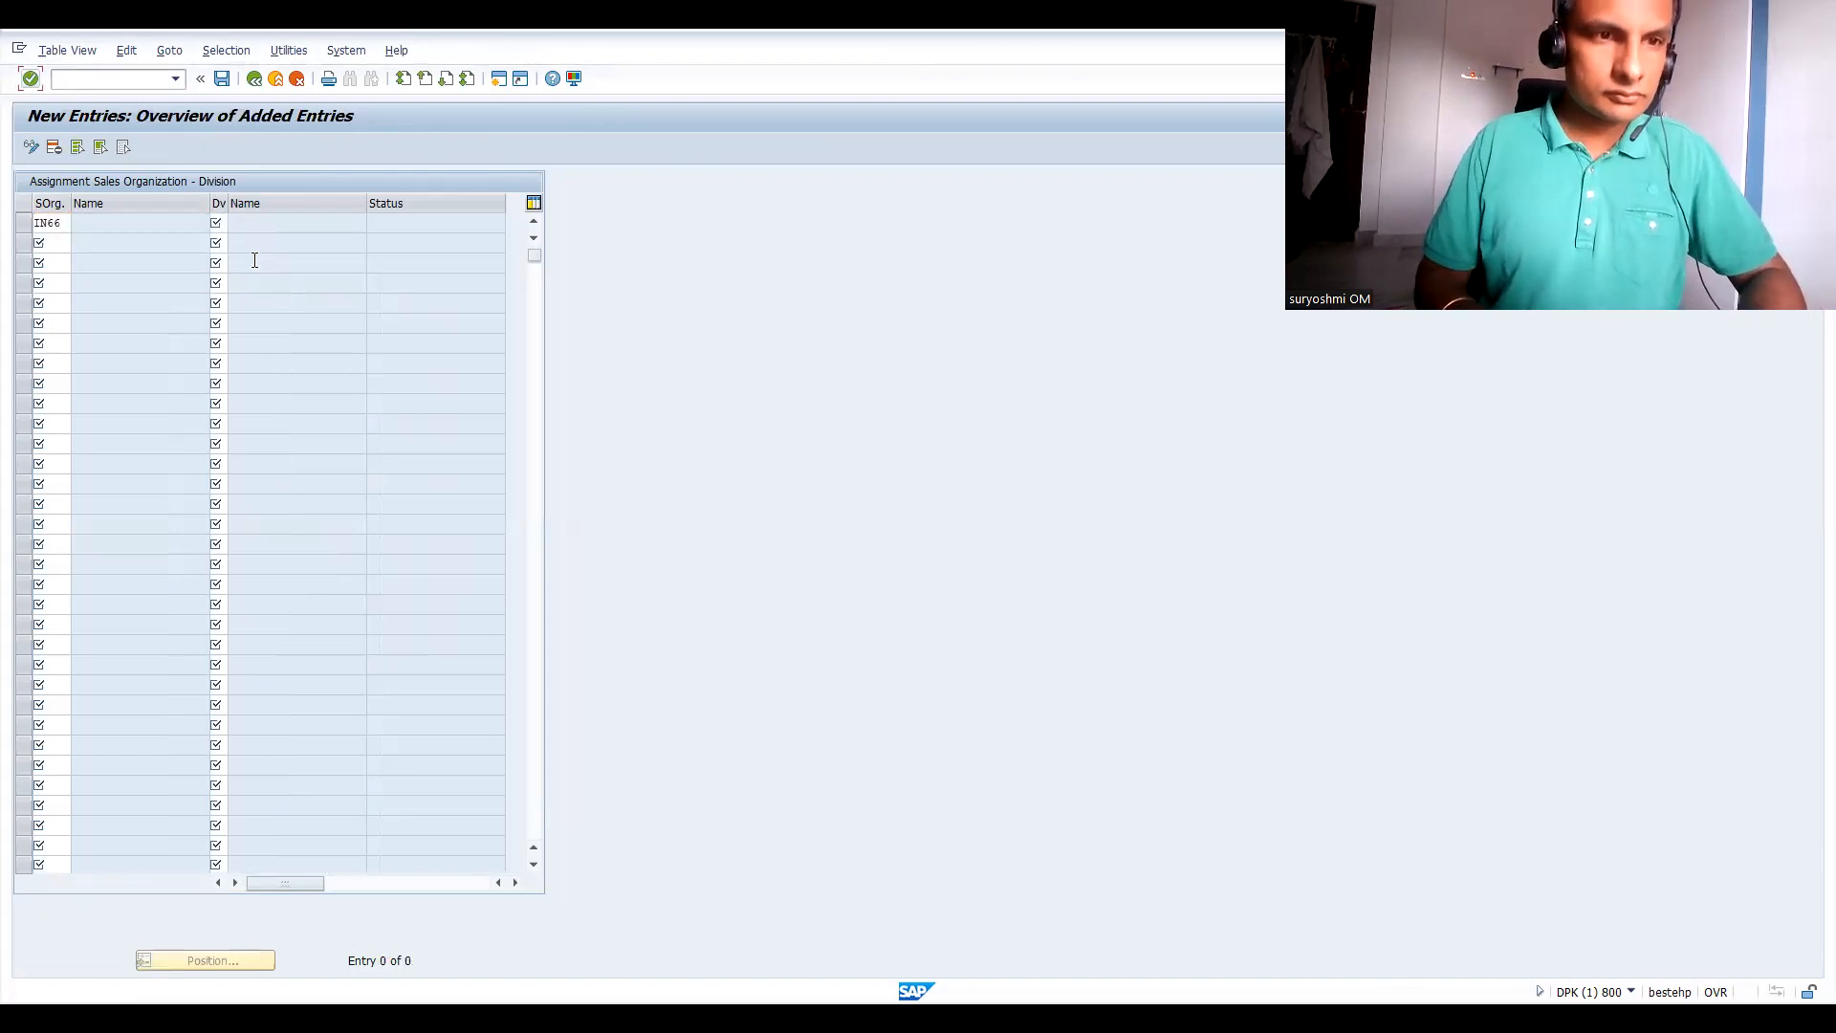
{"action": "left_click", "coordinate": [216, 221]}
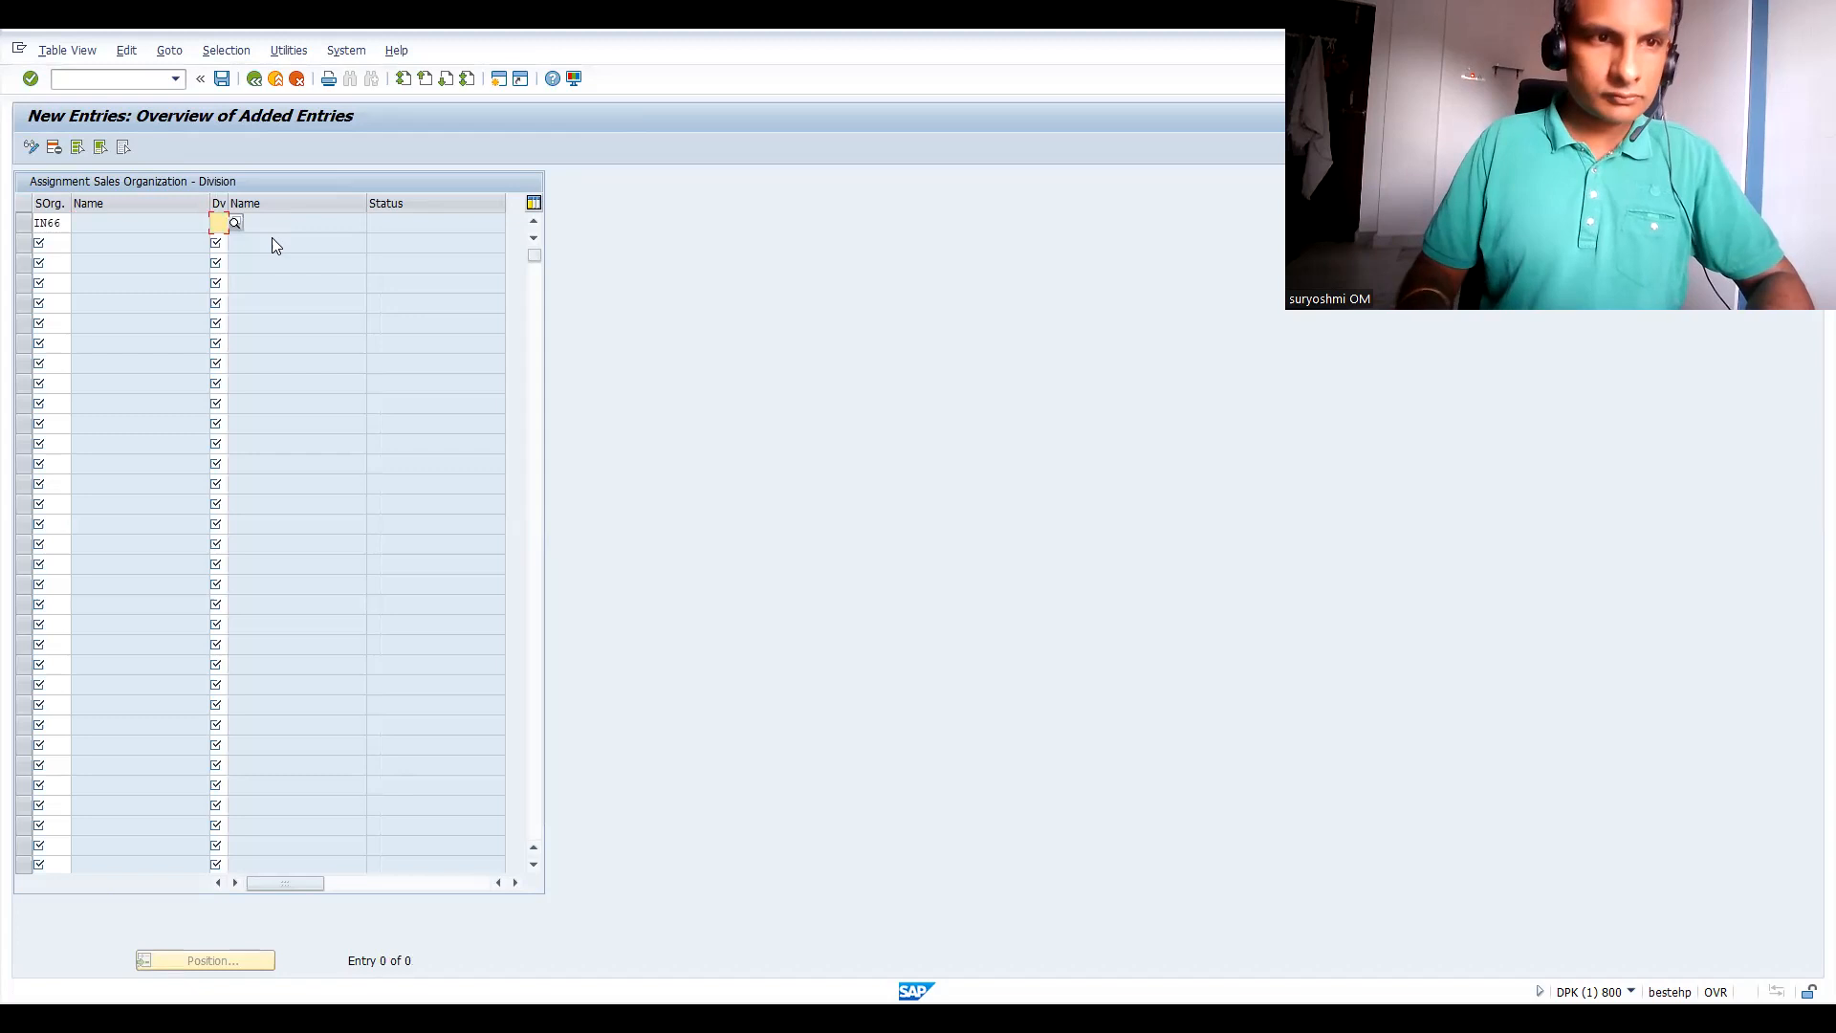
{"action": "type", "text": "IN"}
{"action": "key", "text": "Return"}
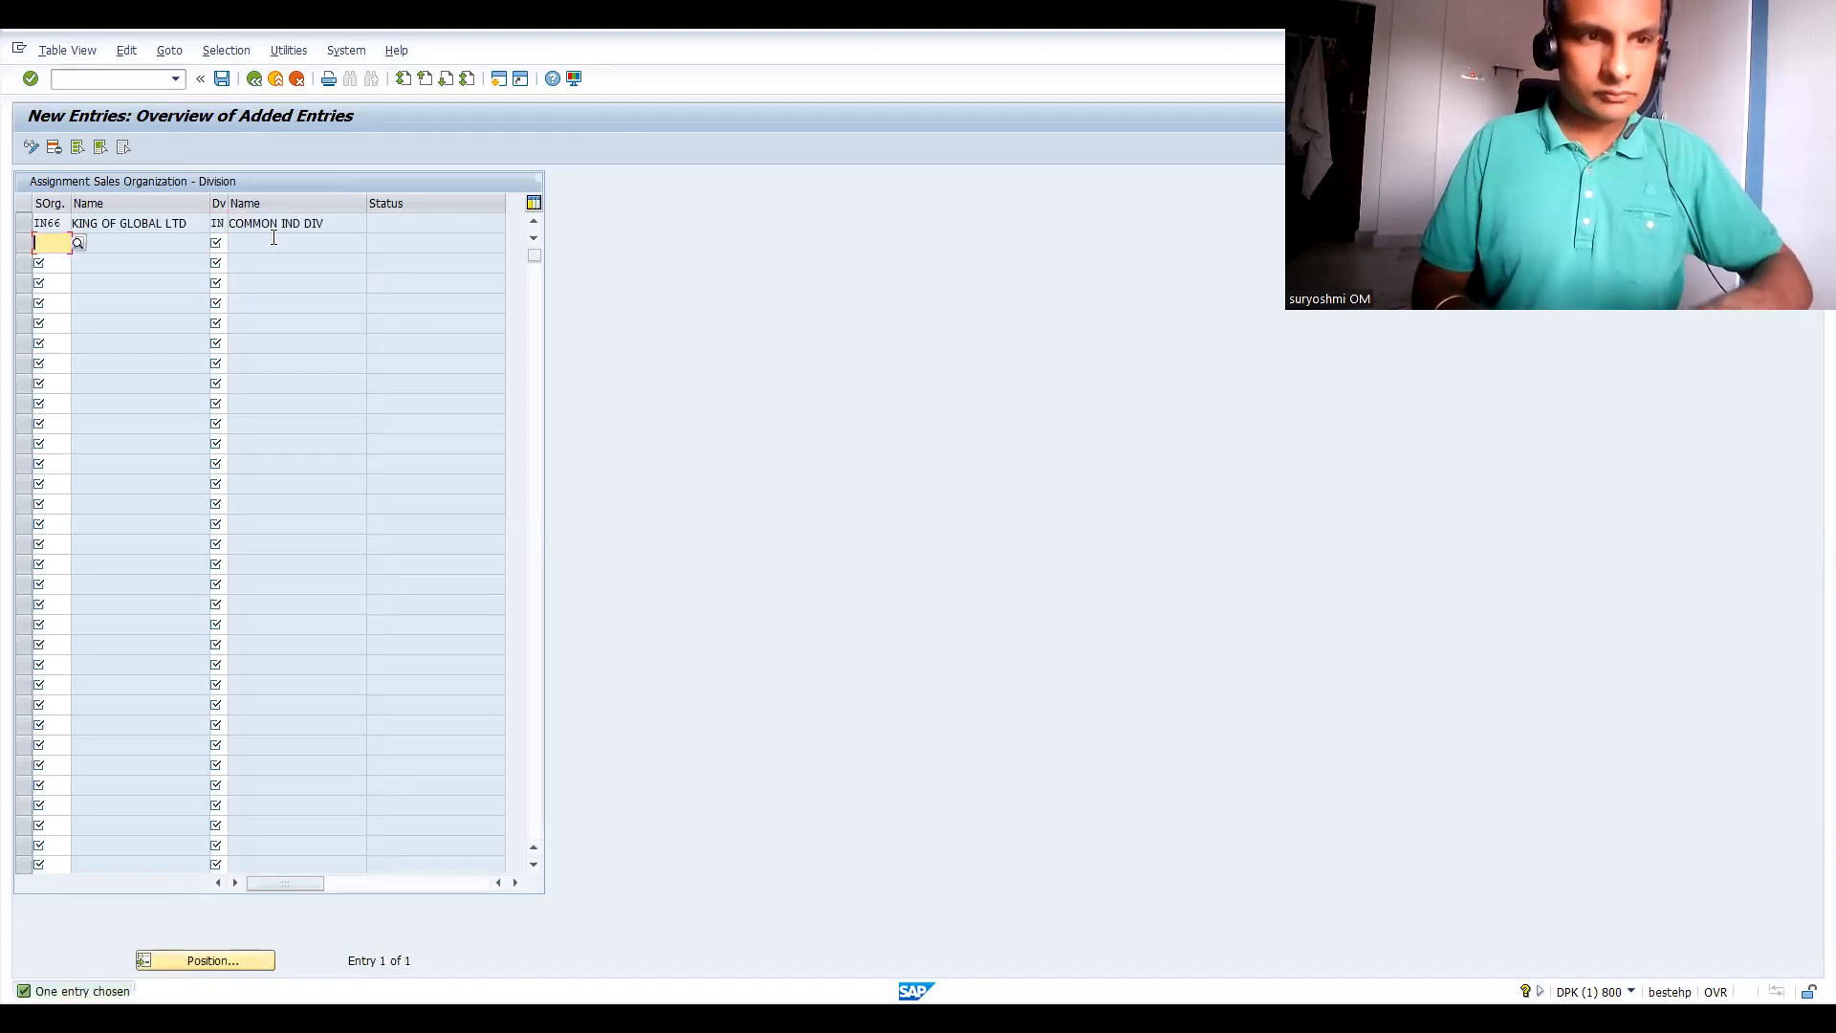
Save the division assignment in the proposed customizing request and return to the implementation guide.
{"action": "key", "text": "ctrl+s"}
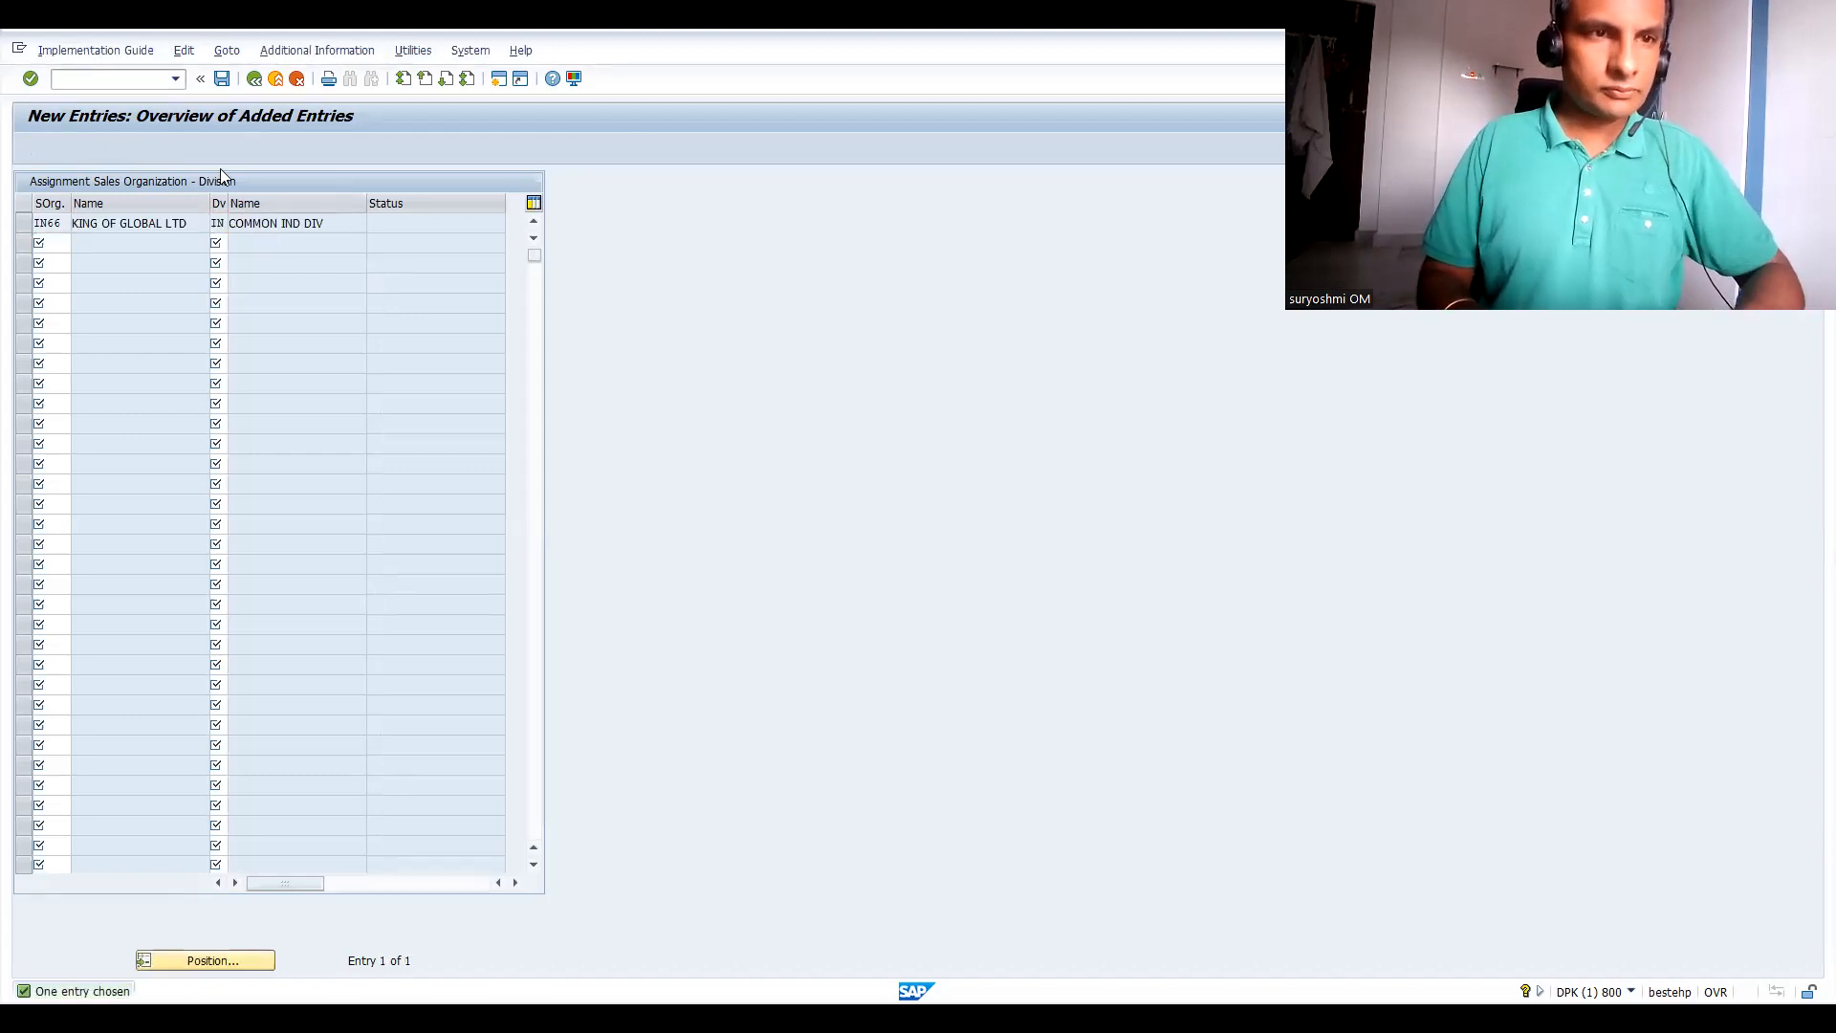
{"action": "key", "text": "Return"}
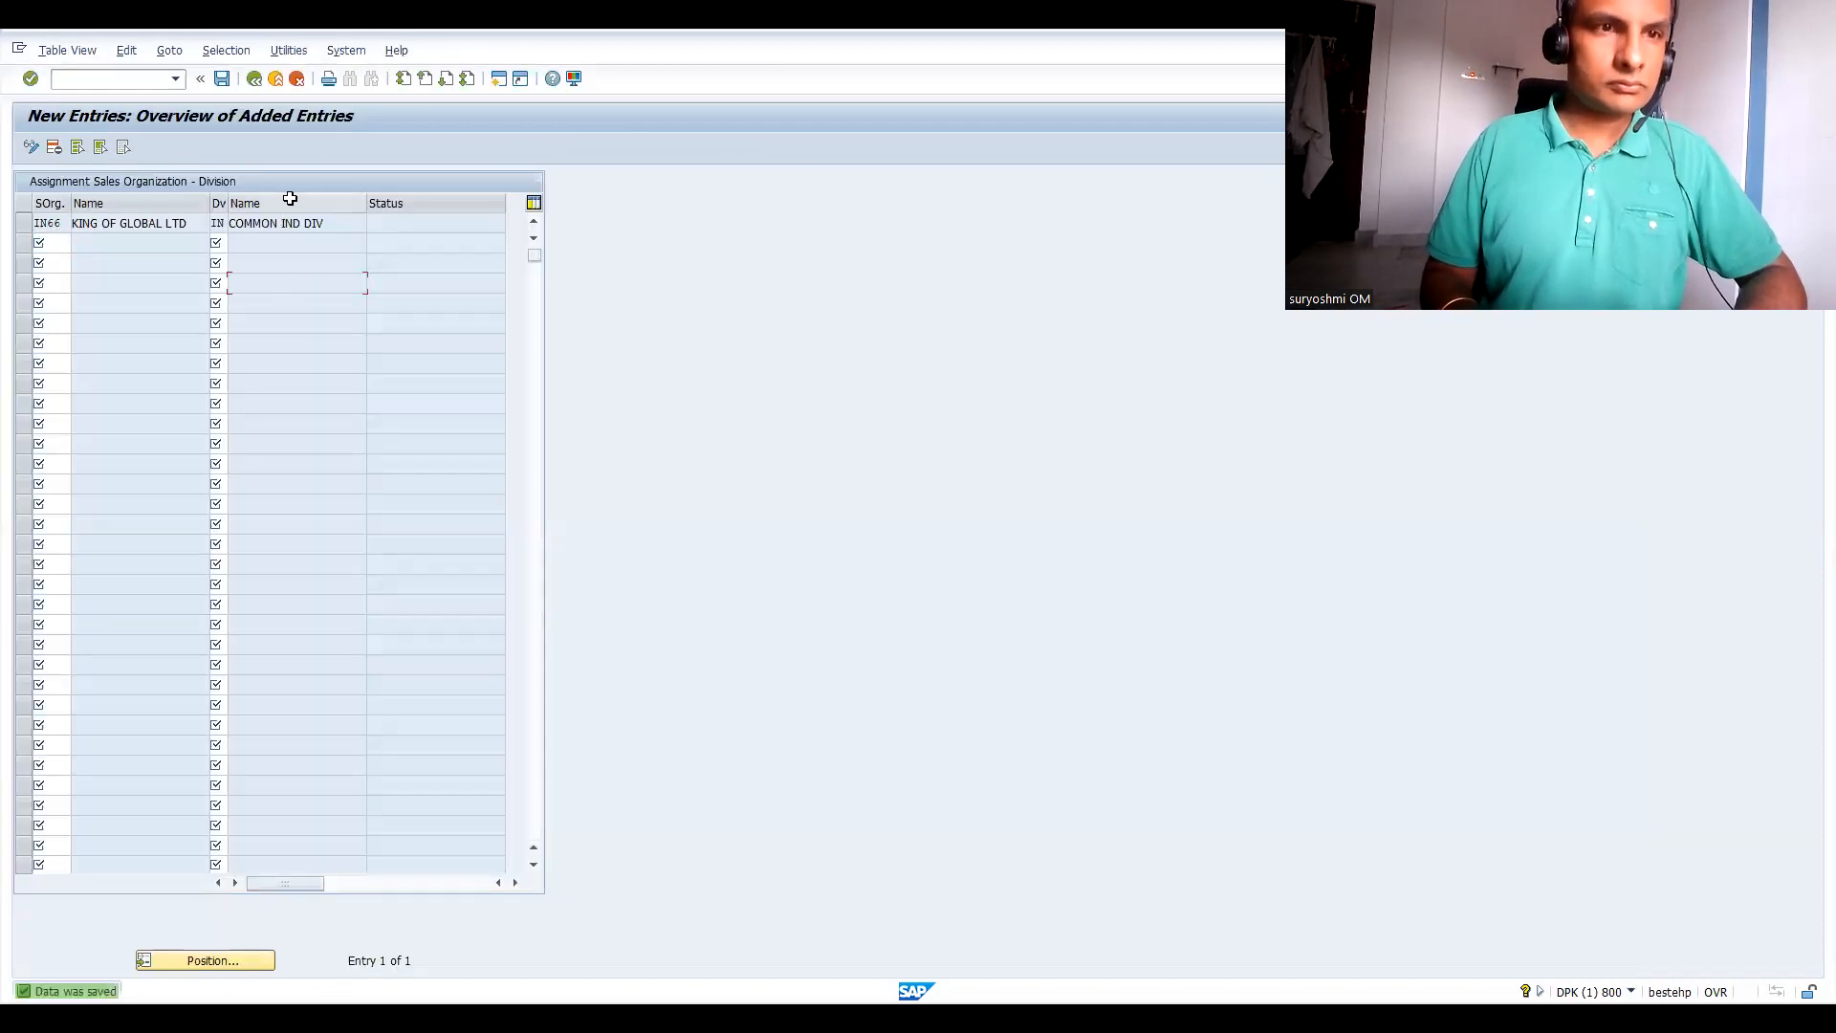
{"action": "left_click", "coordinate": [260, 84]}
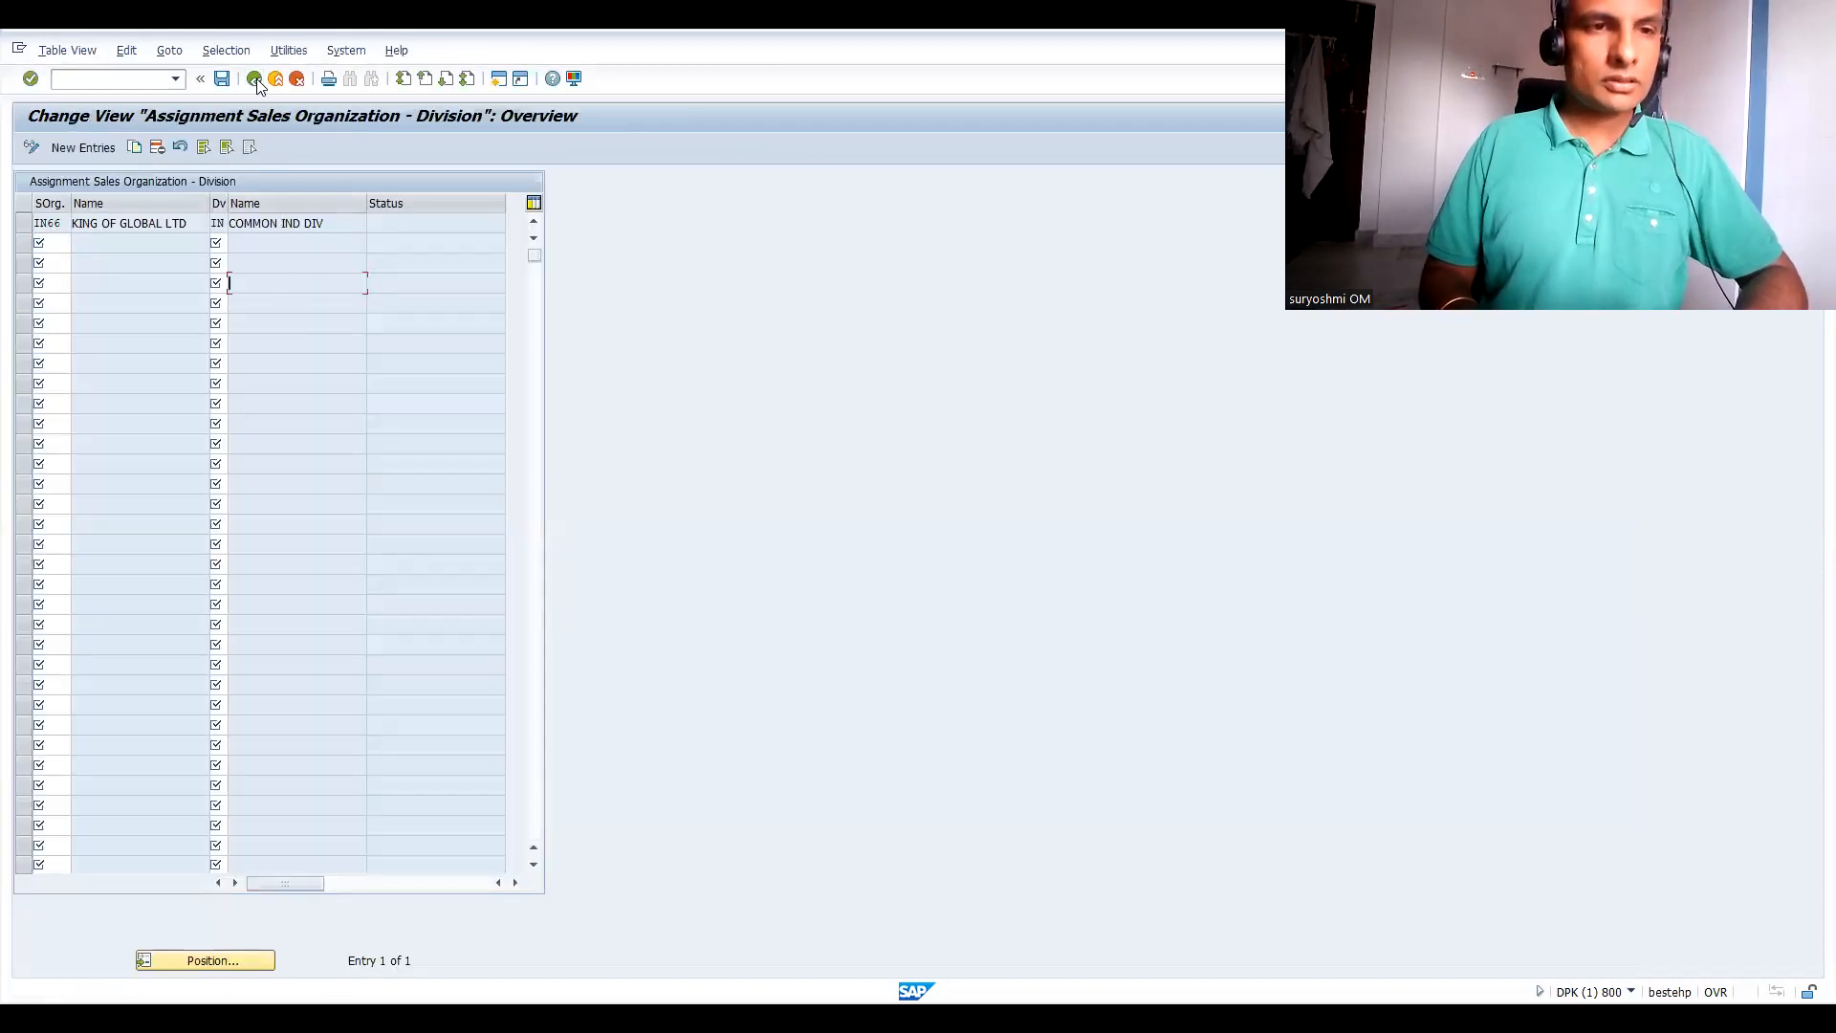
{"action": "left_click", "coordinate": [257, 81]}
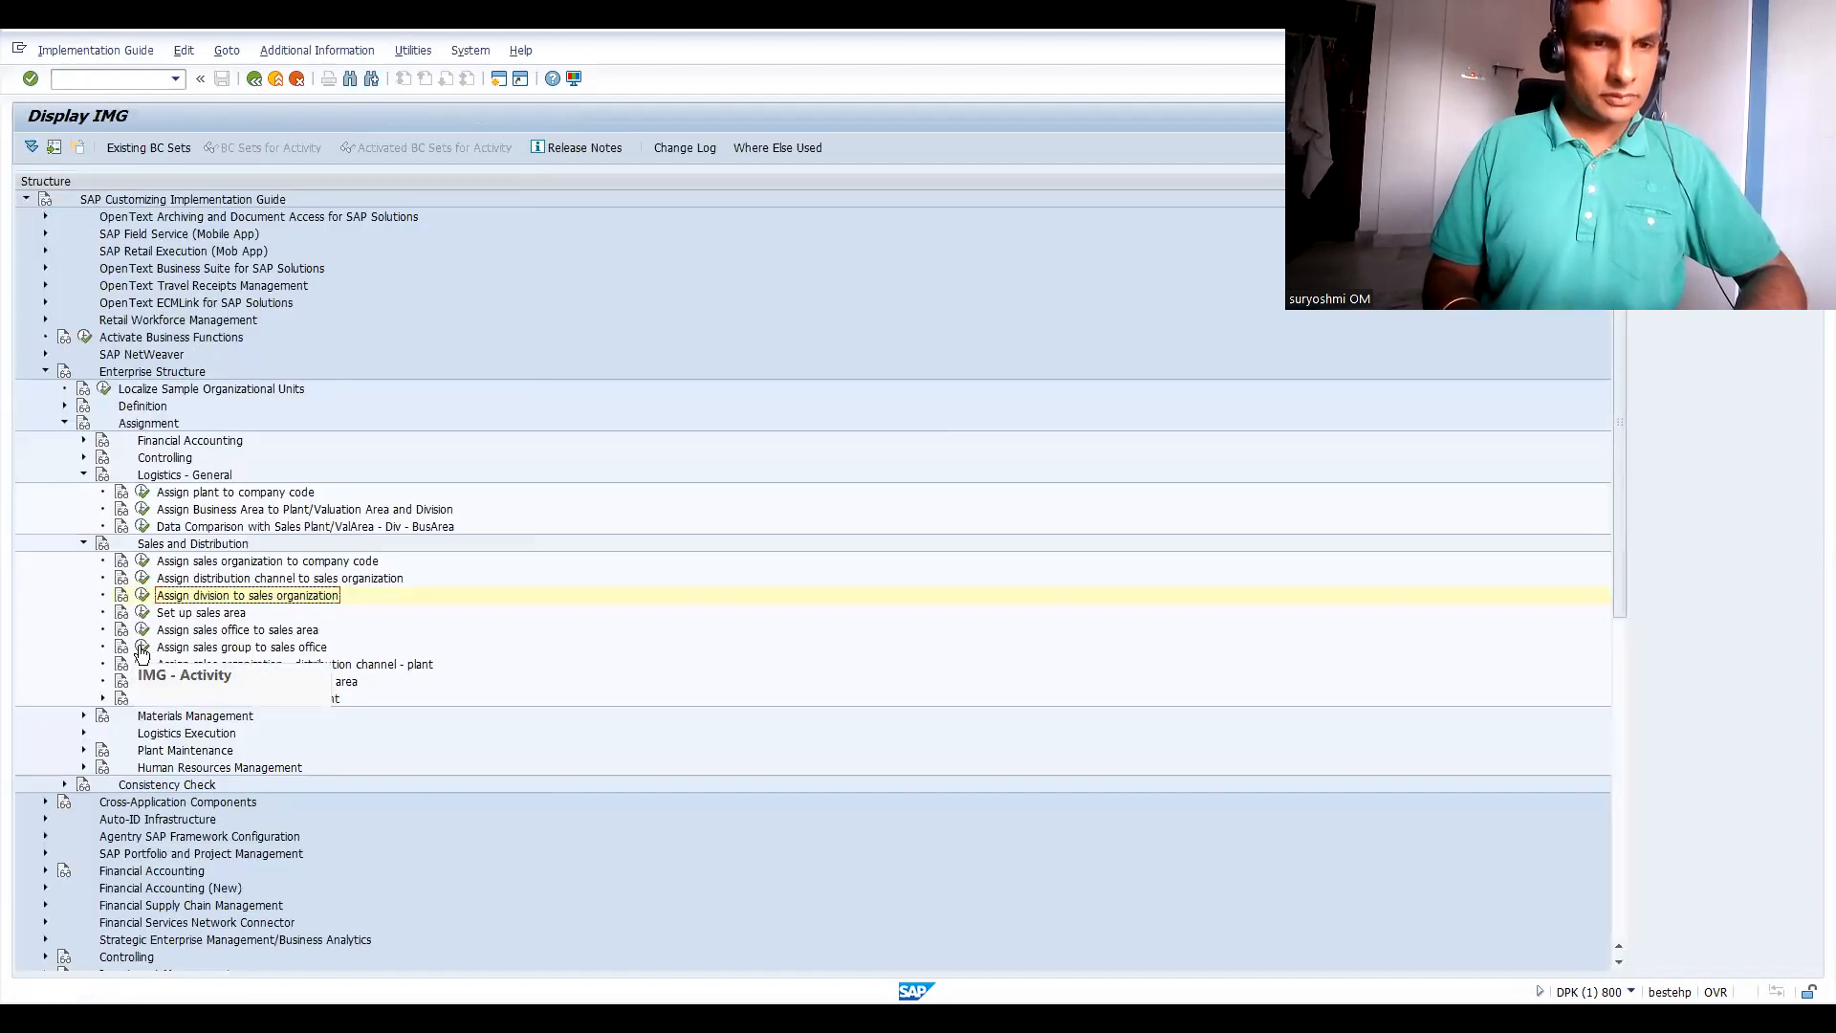
Set up a new sales area combining sales organization IN66, distribution channel 66 and division IN.
{"action": "left_click", "coordinate": [141, 613]}
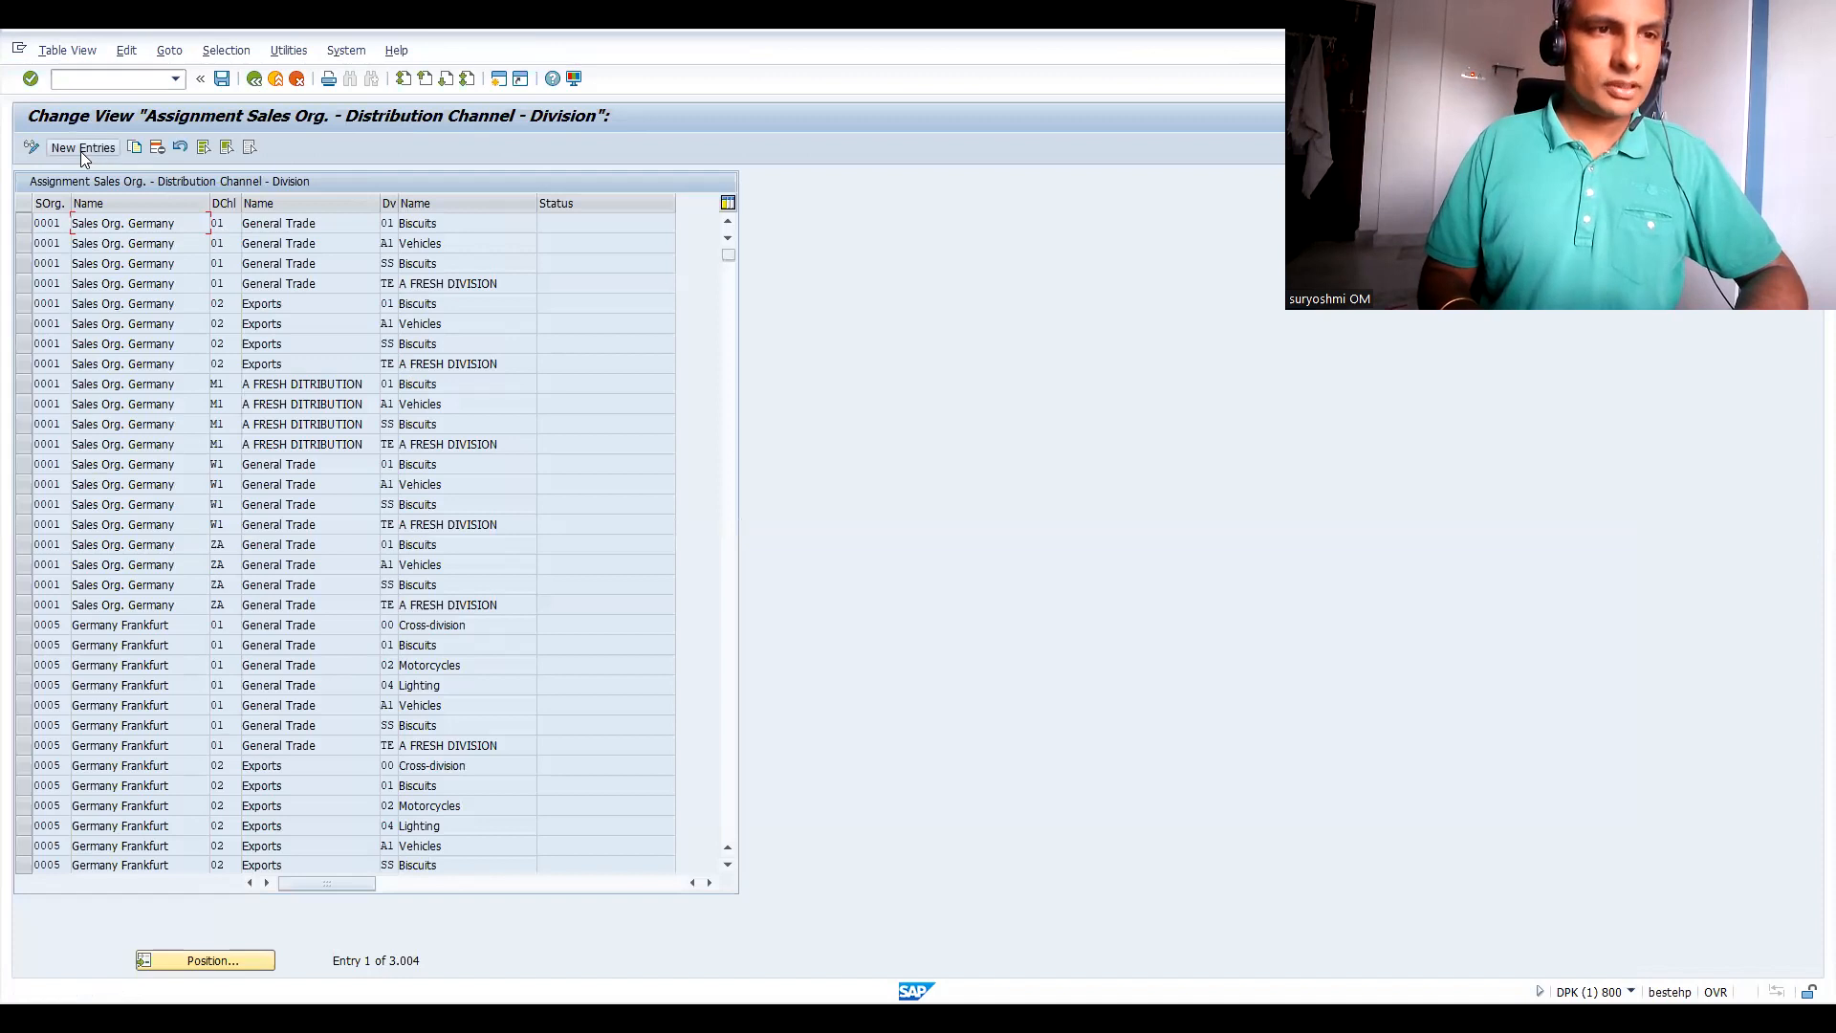
{"action": "left_click", "coordinate": [83, 147]}
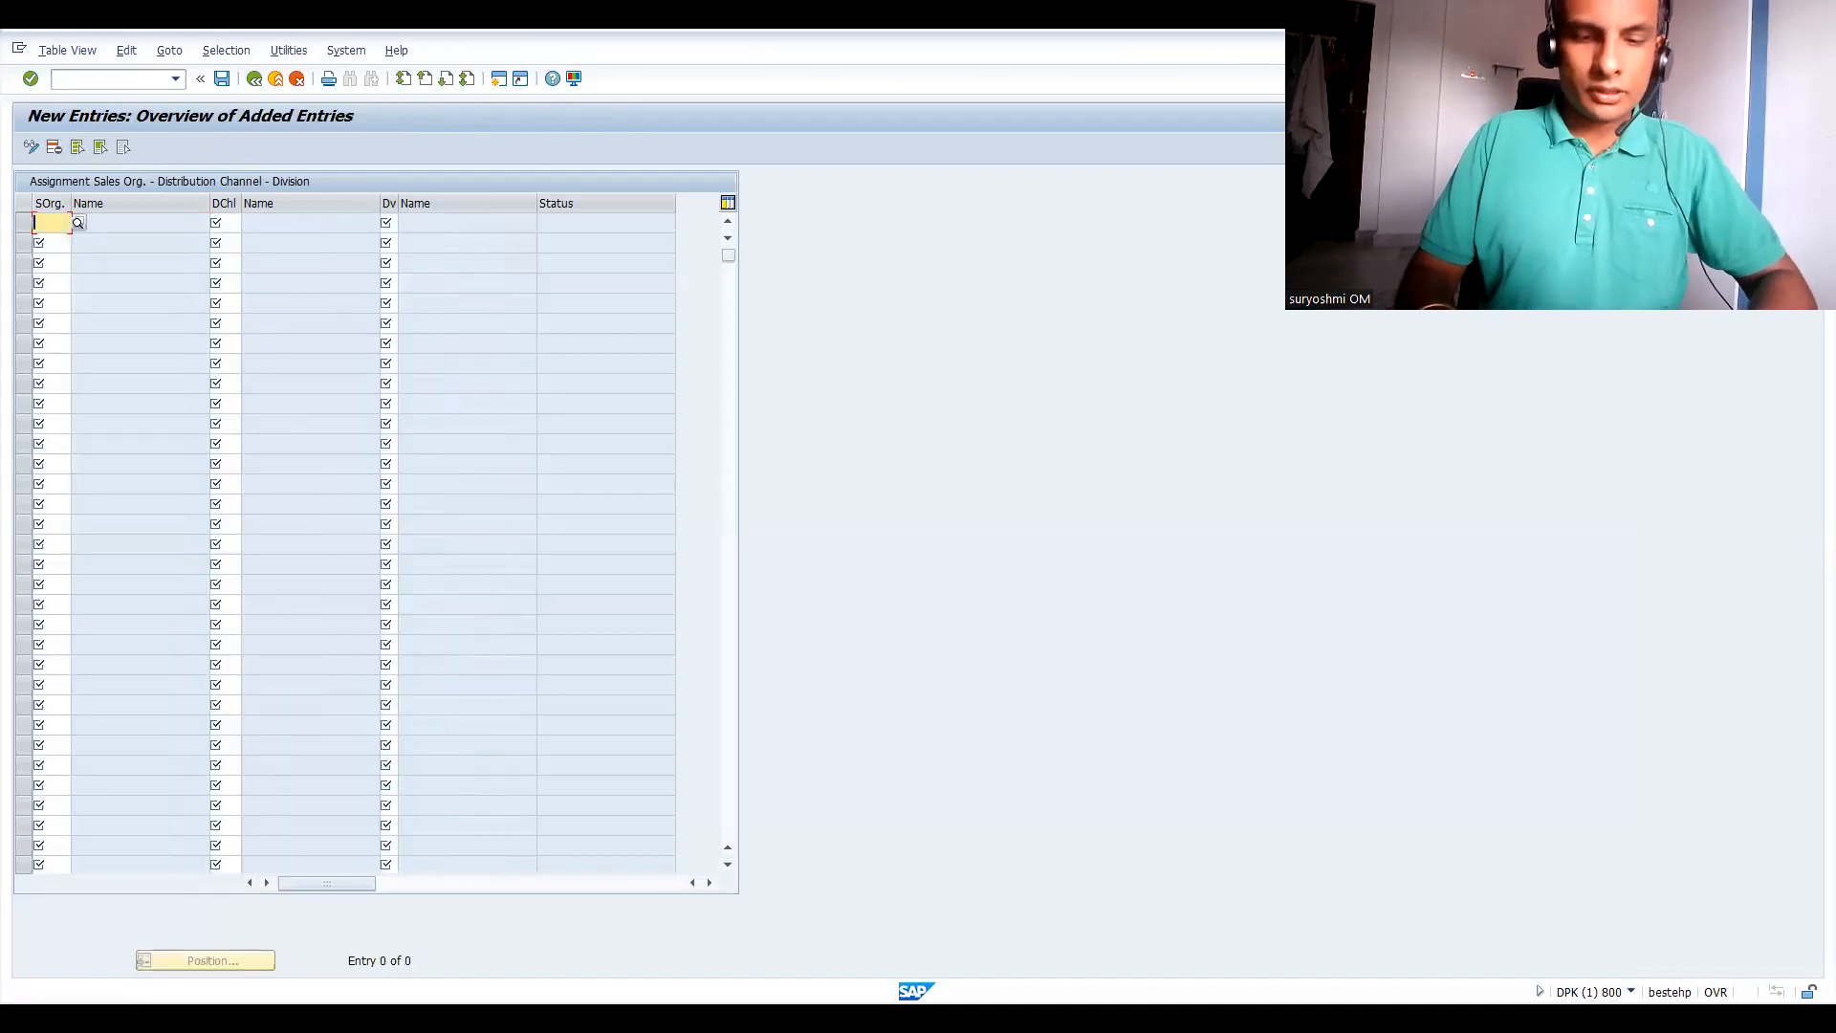
{"action": "type", "text": "IN66"}
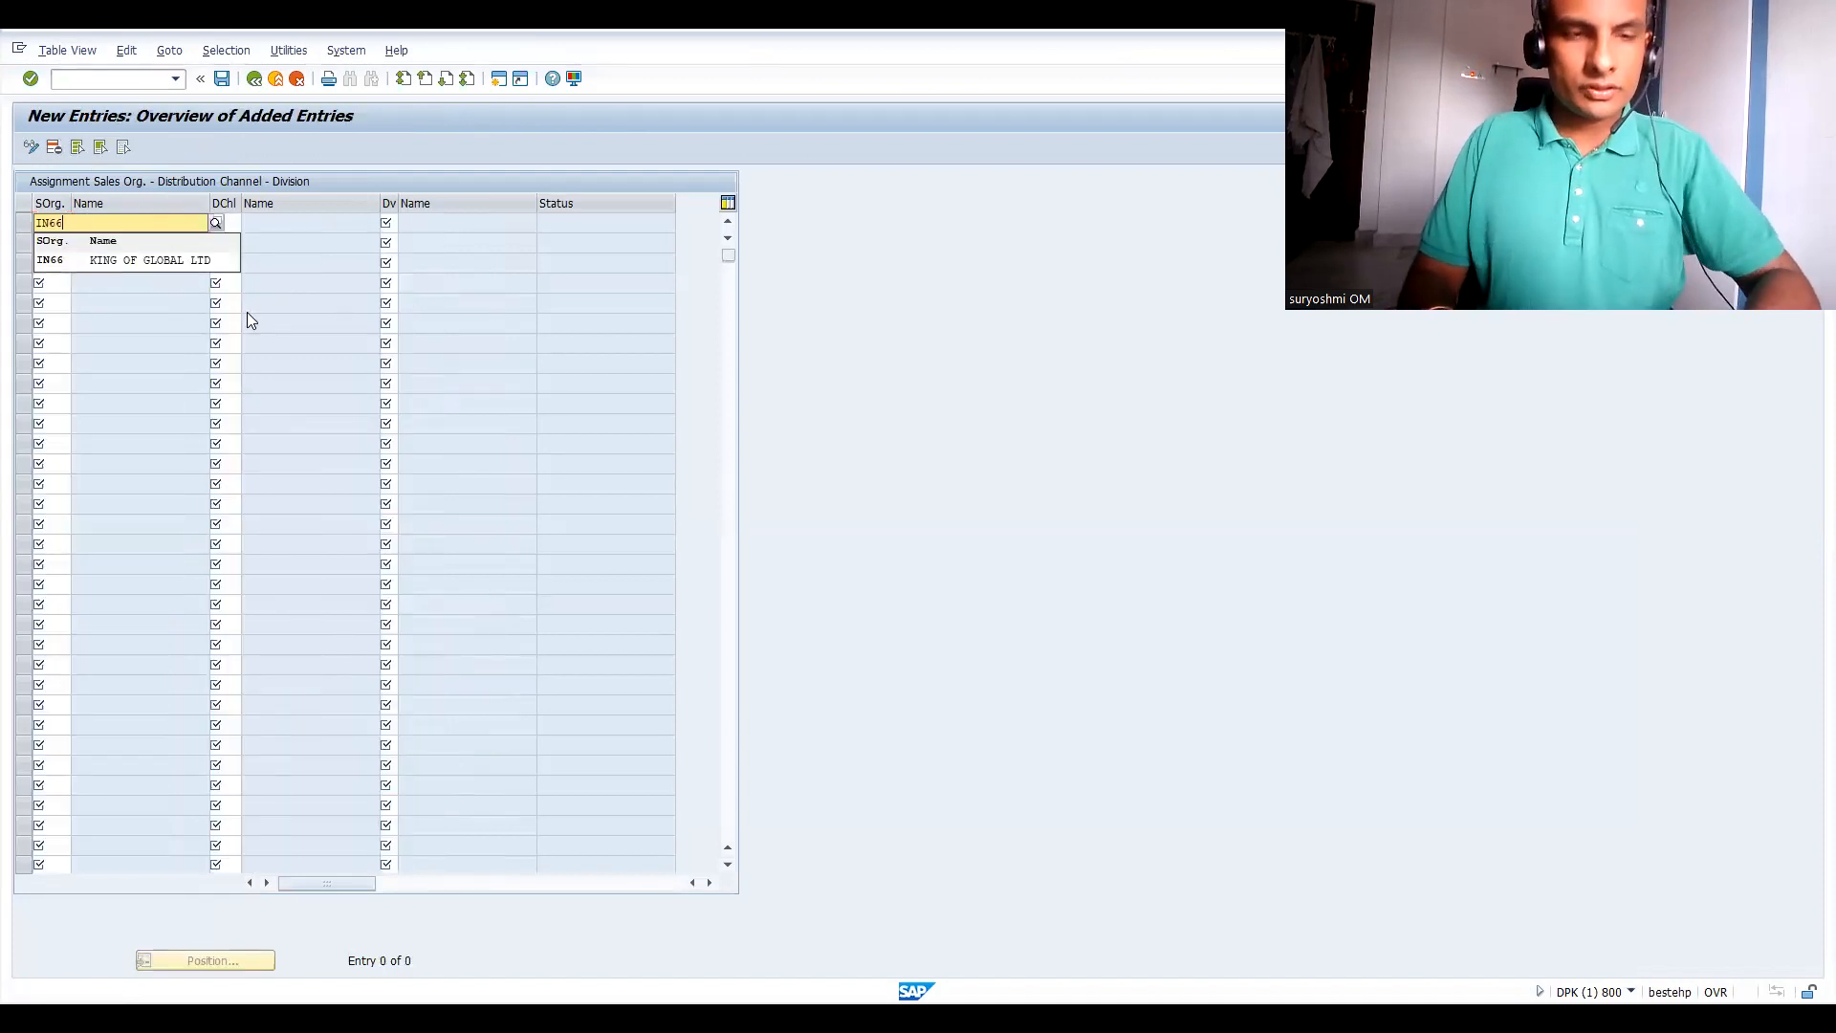
{"action": "key", "text": "Return"}
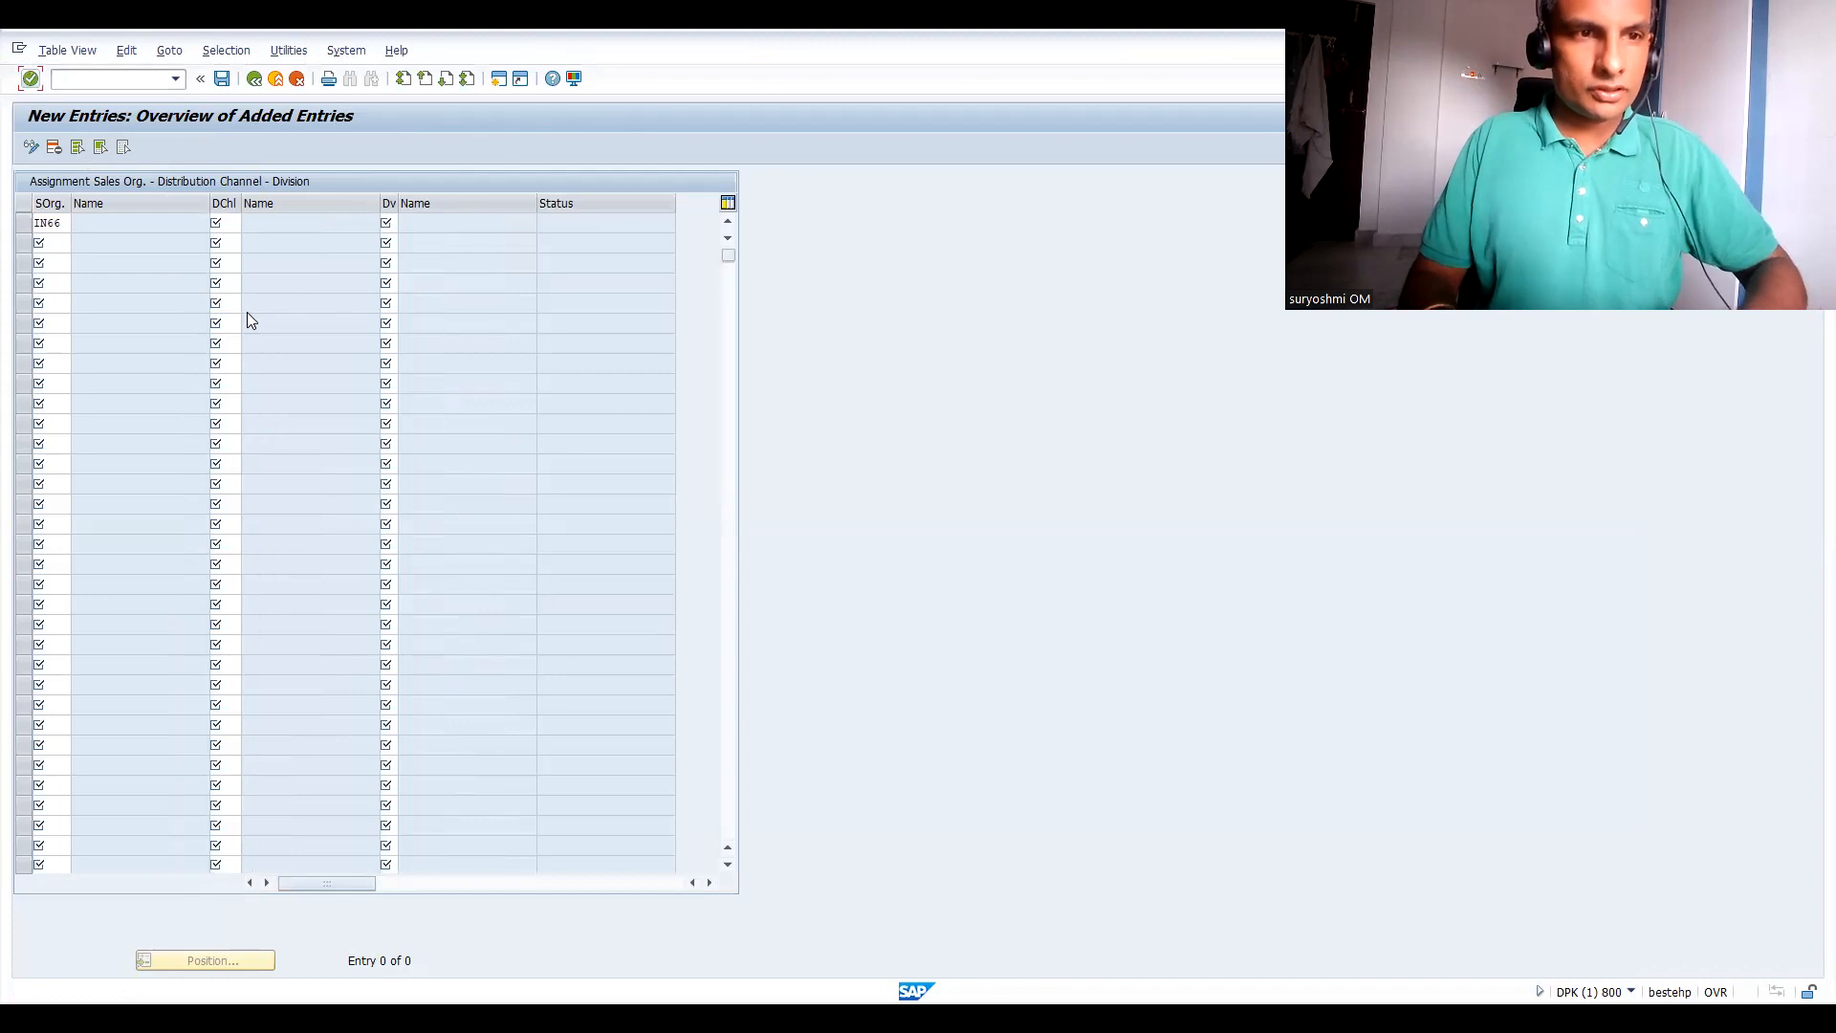
{"action": "left_click", "coordinate": [221, 223]}
{"action": "type", "text": "66"}
{"action": "key", "text": "Return"}
{"action": "left_click", "coordinate": [386, 221]}
{"action": "type", "text": "IN"}
{"action": "key", "text": "Return"}
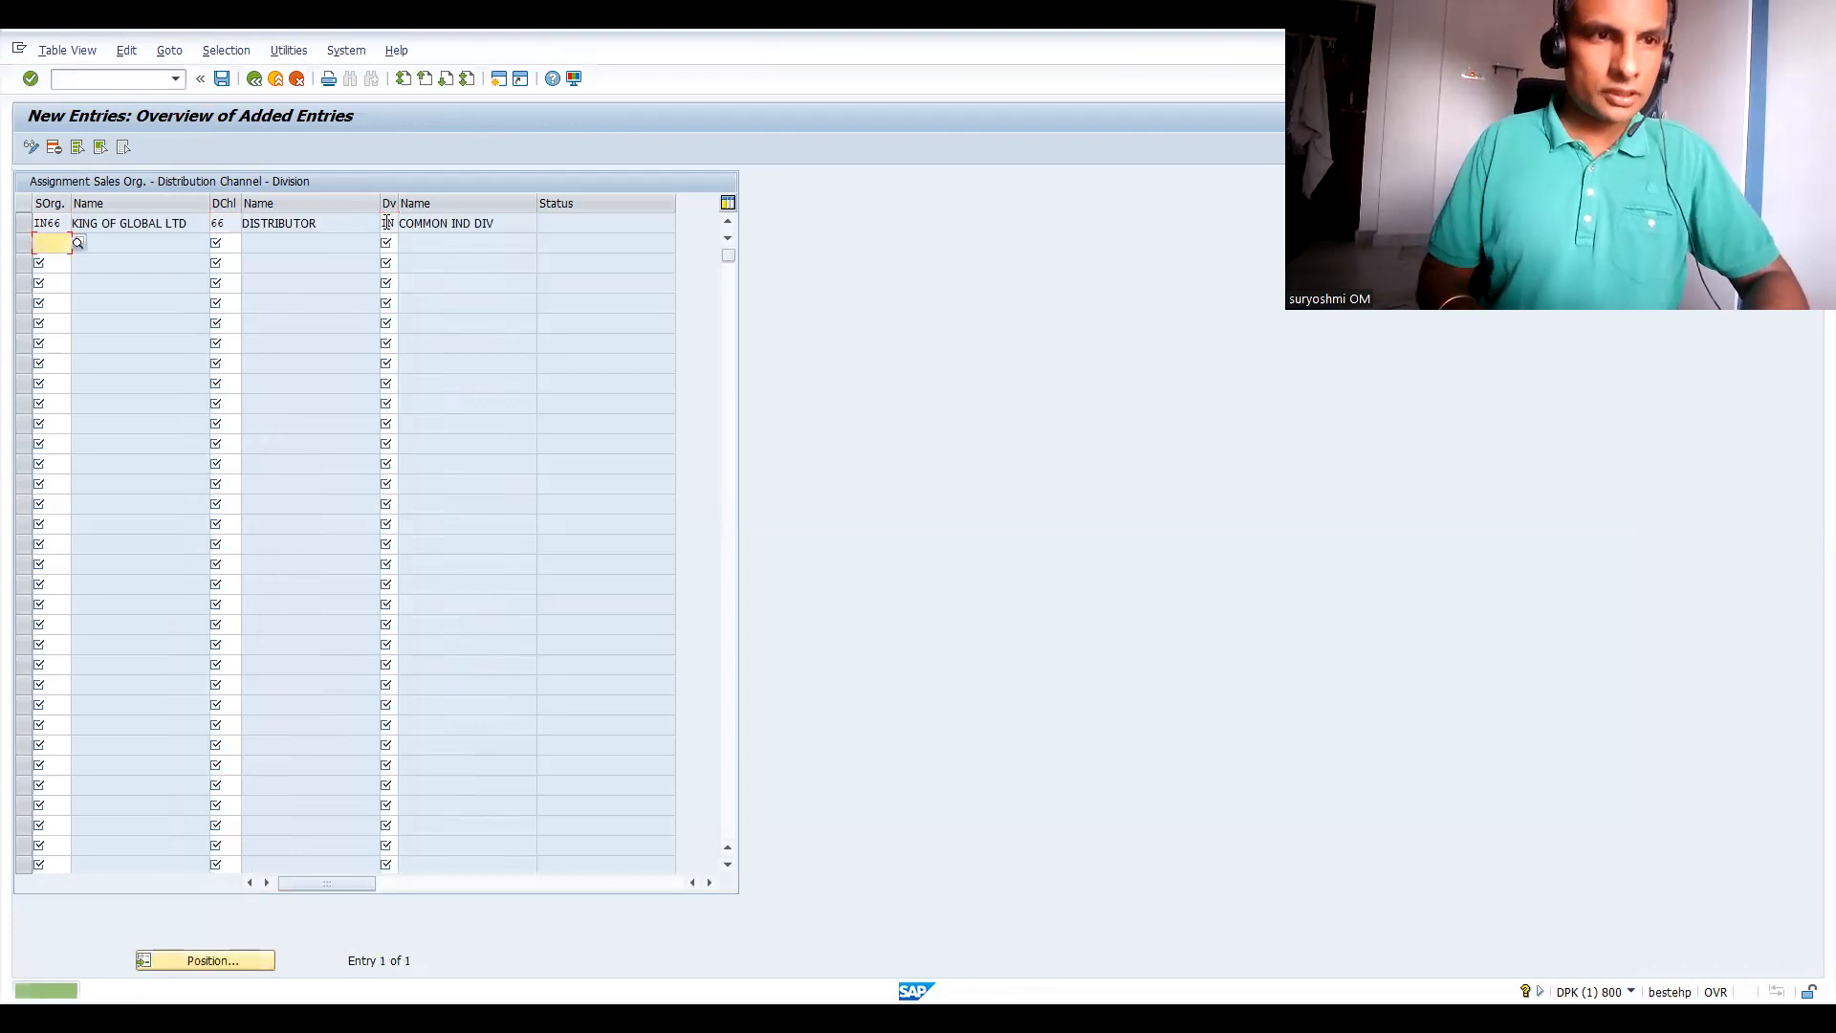
Add a second sales area with sales organization IN66, distribution channel 67 and division IN.
{"action": "type", "text": "IN66"}
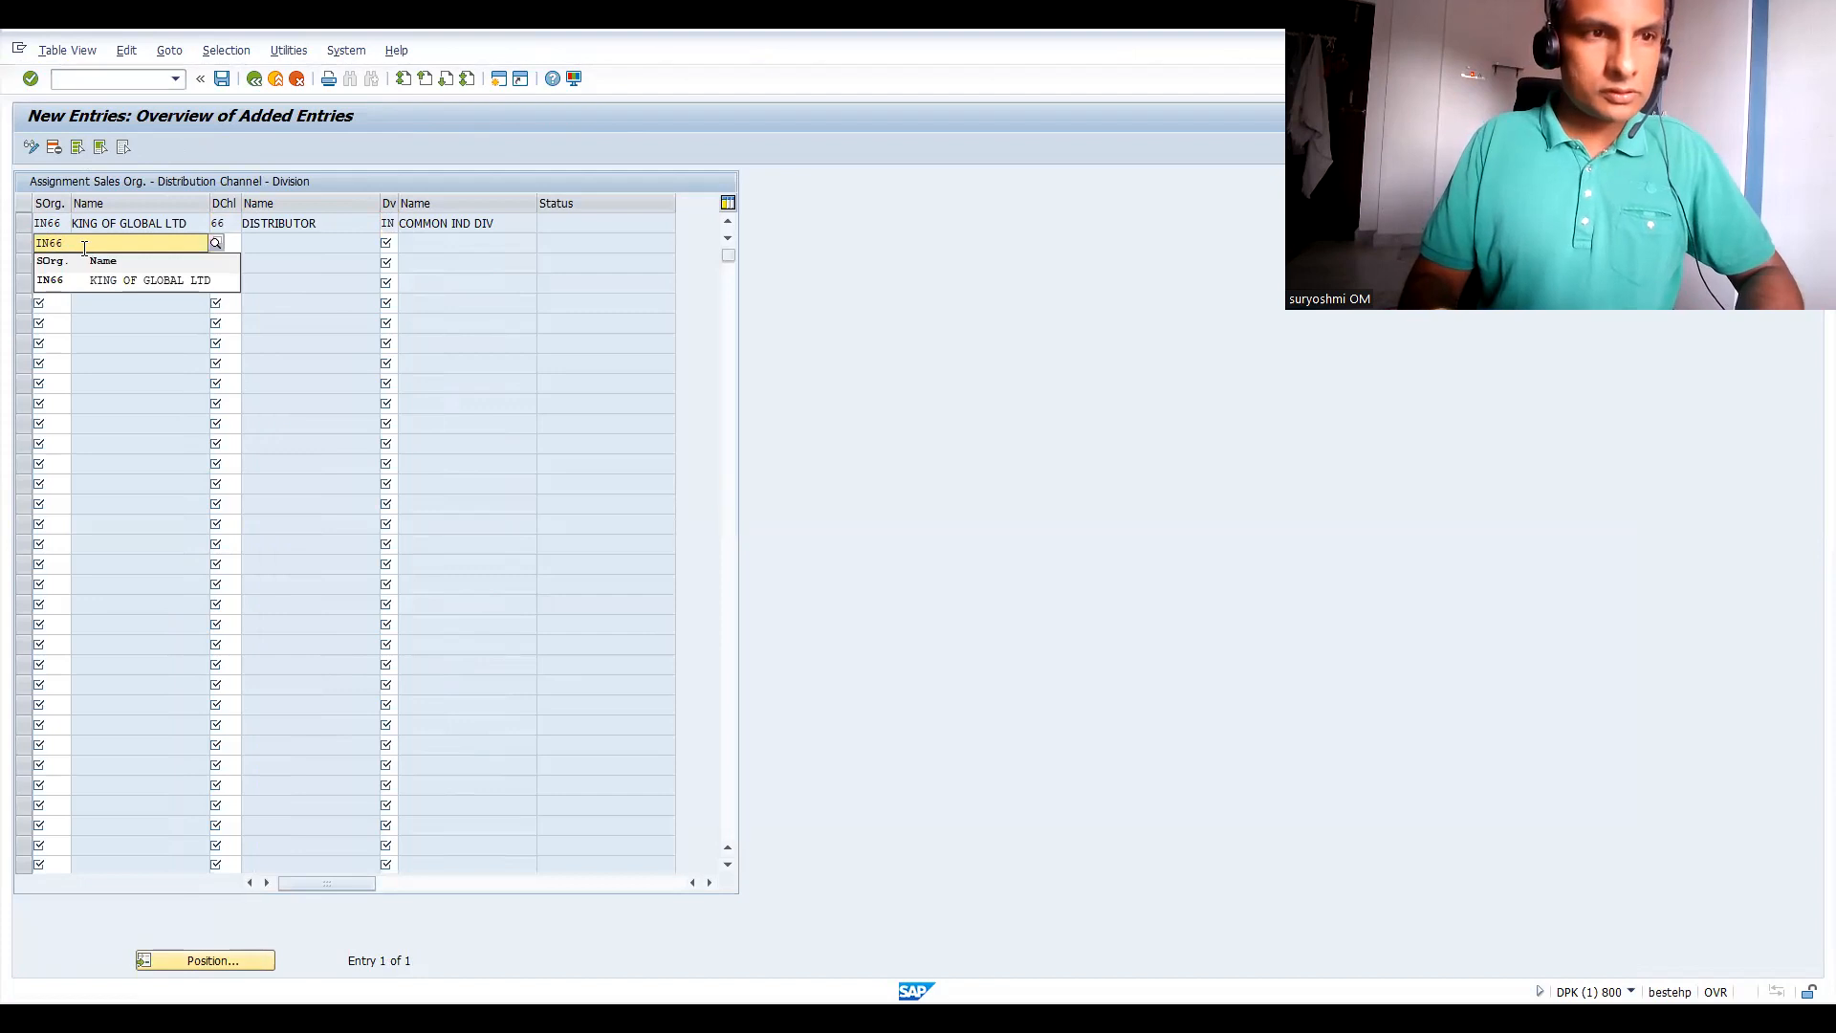
{"action": "key", "text": "Escape"}
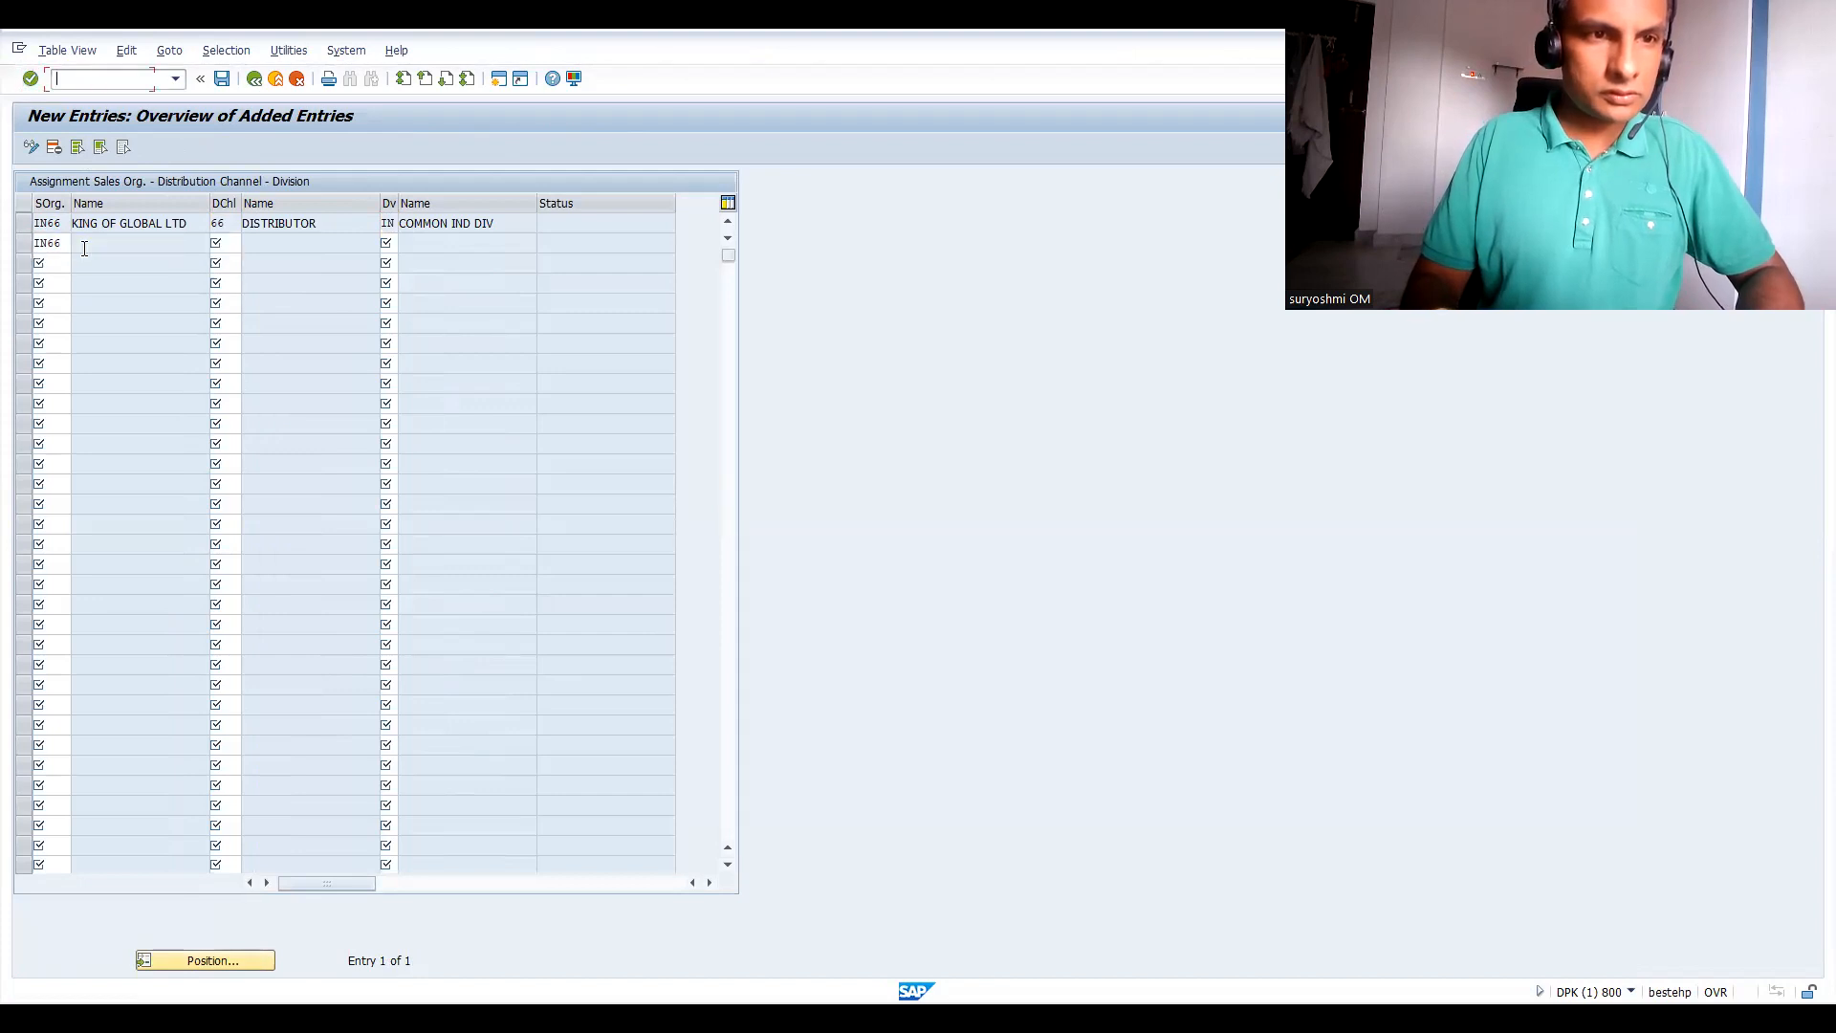
{"action": "left_click", "coordinate": [223, 247]}
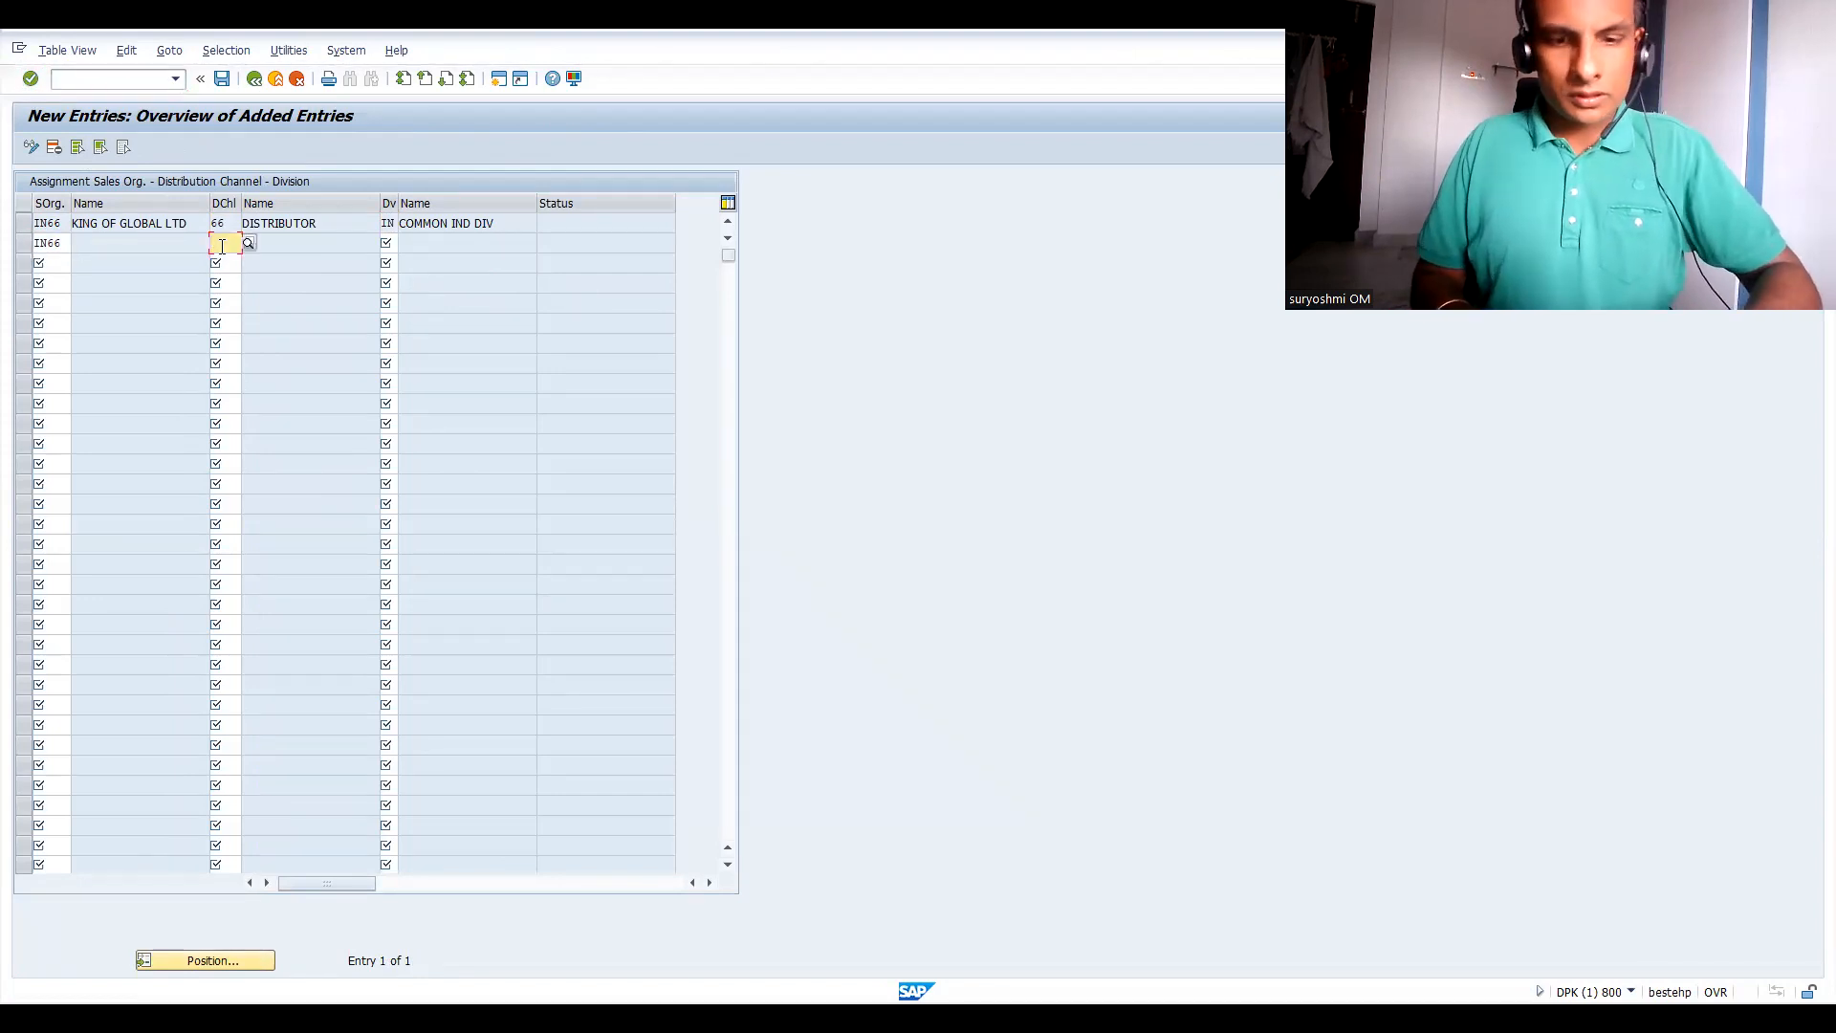
{"action": "type", "text": "67"}
{"action": "left_click", "coordinate": [390, 243]}
{"action": "type", "text": "I"}
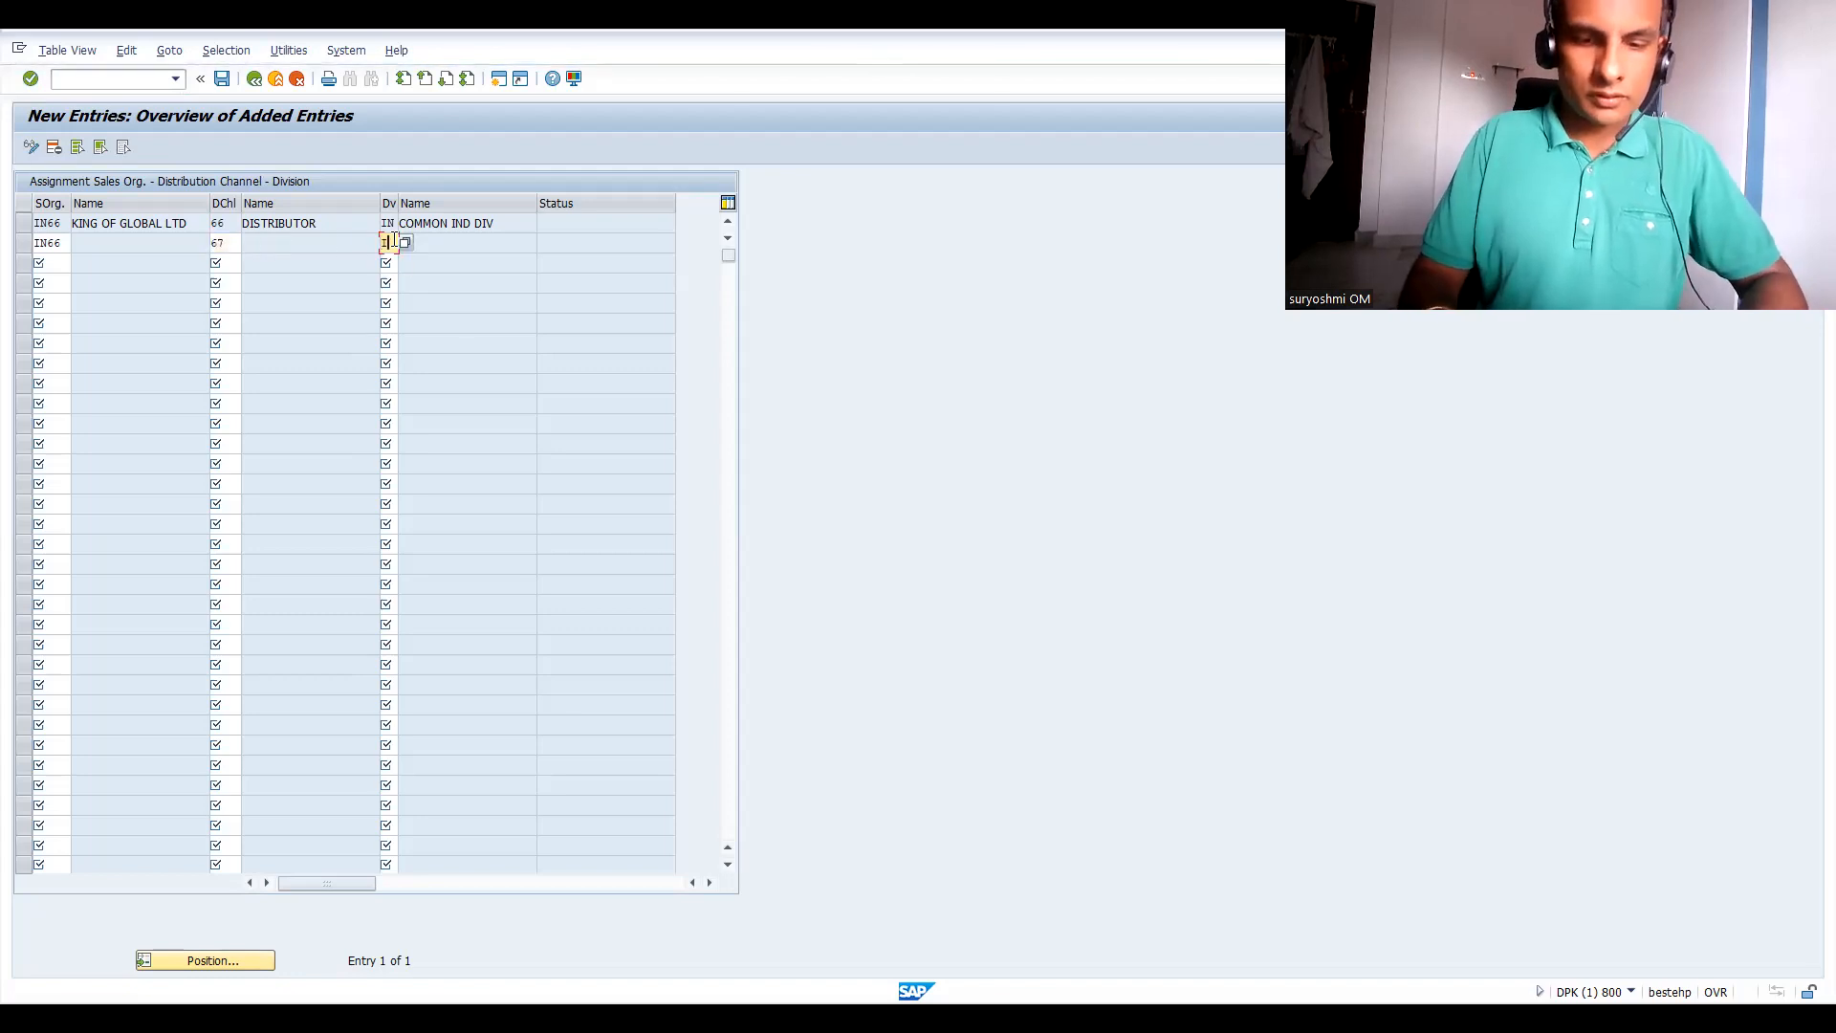
{"action": "type", "text": "N"}
{"action": "key", "text": "Return"}
Save the new sales areas in the proposed customizing request and return to the implementation guide.
{"action": "key", "text": "ctrl+s"}
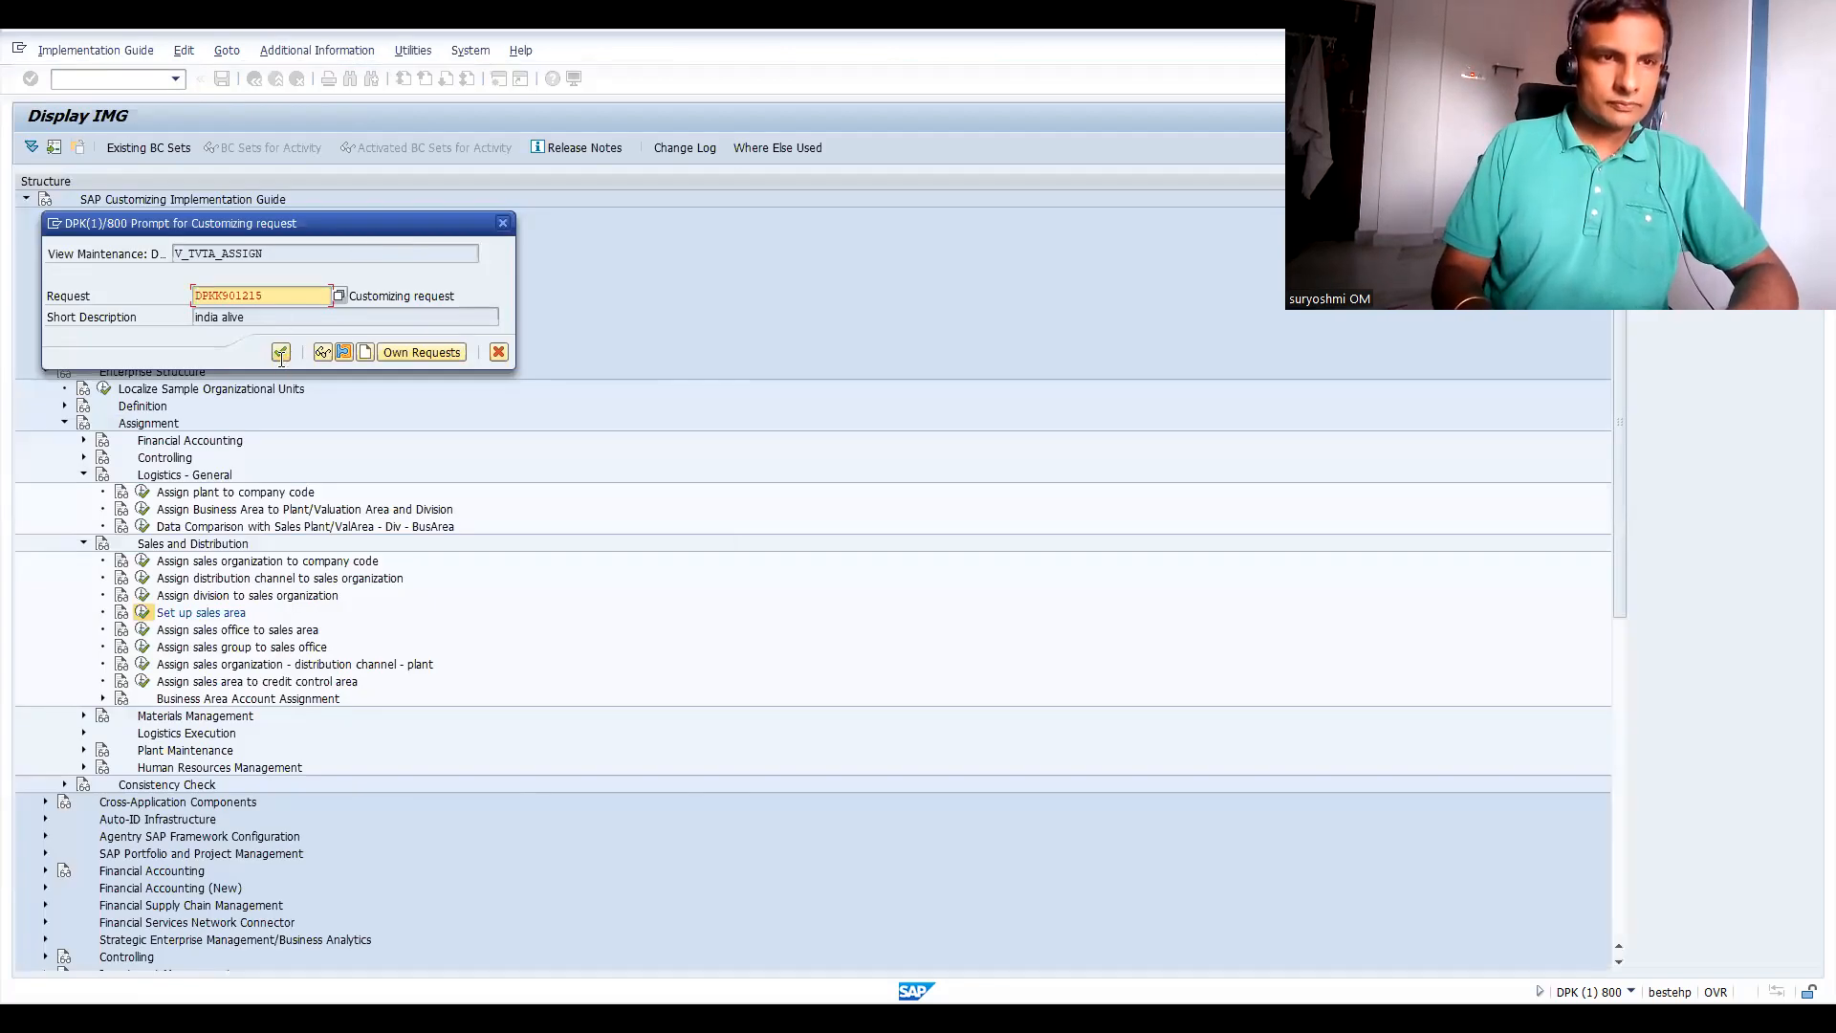
{"action": "left_click", "coordinate": [282, 353]}
{"action": "left_click", "coordinate": [252, 82]}
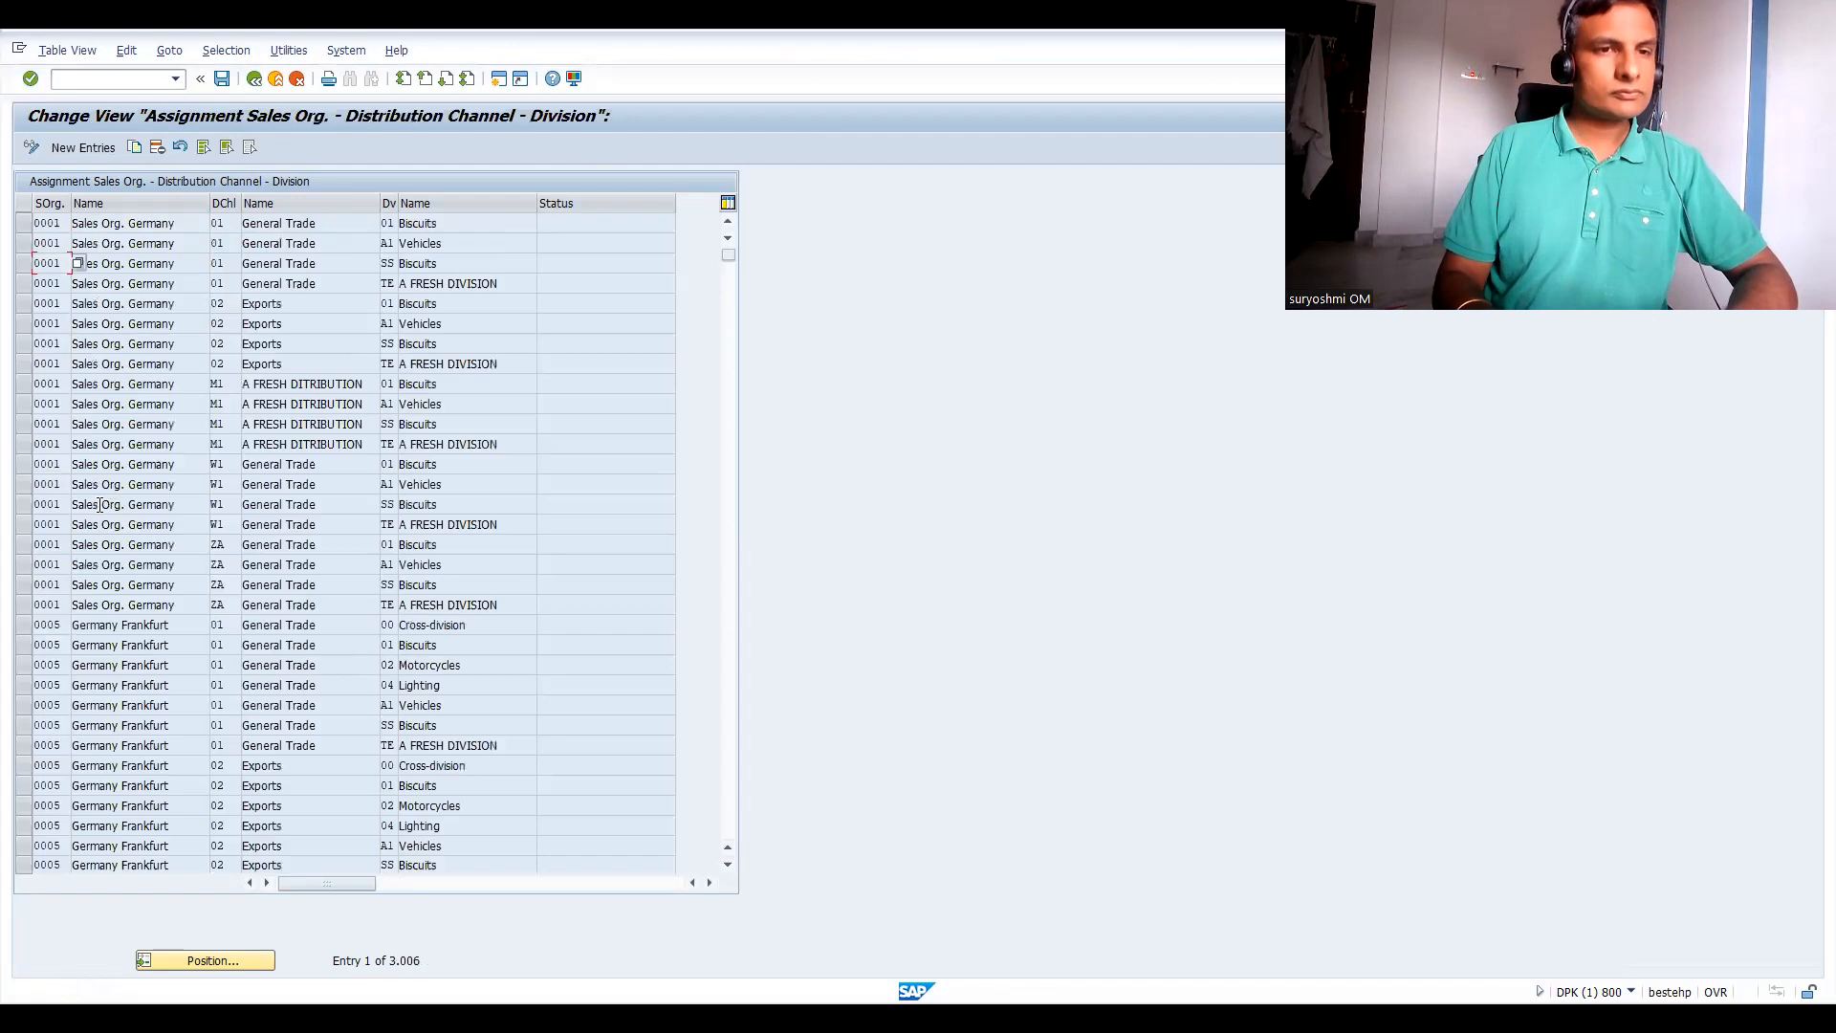
{"action": "left_click", "coordinate": [254, 79]}
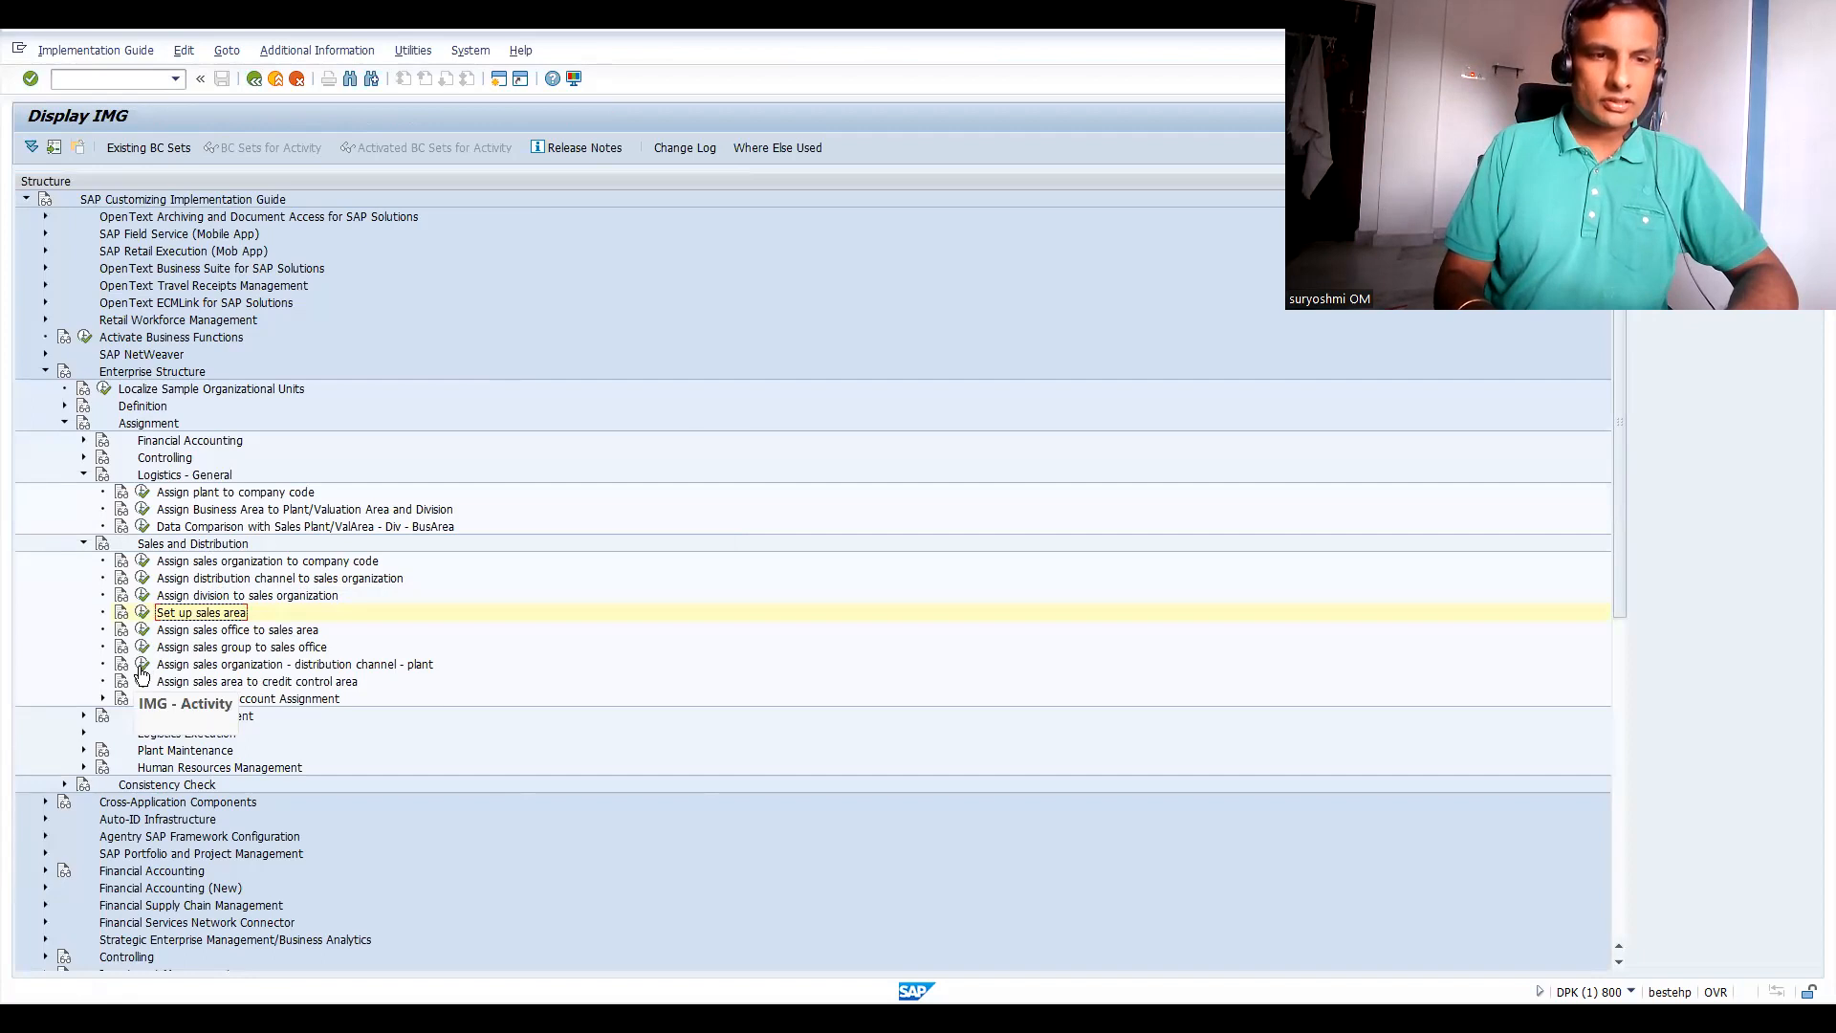
Enter a new plant assignment linking sales organization IN66 and distribution channel 66 to plant IN61.
{"action": "left_click", "coordinate": [142, 665]}
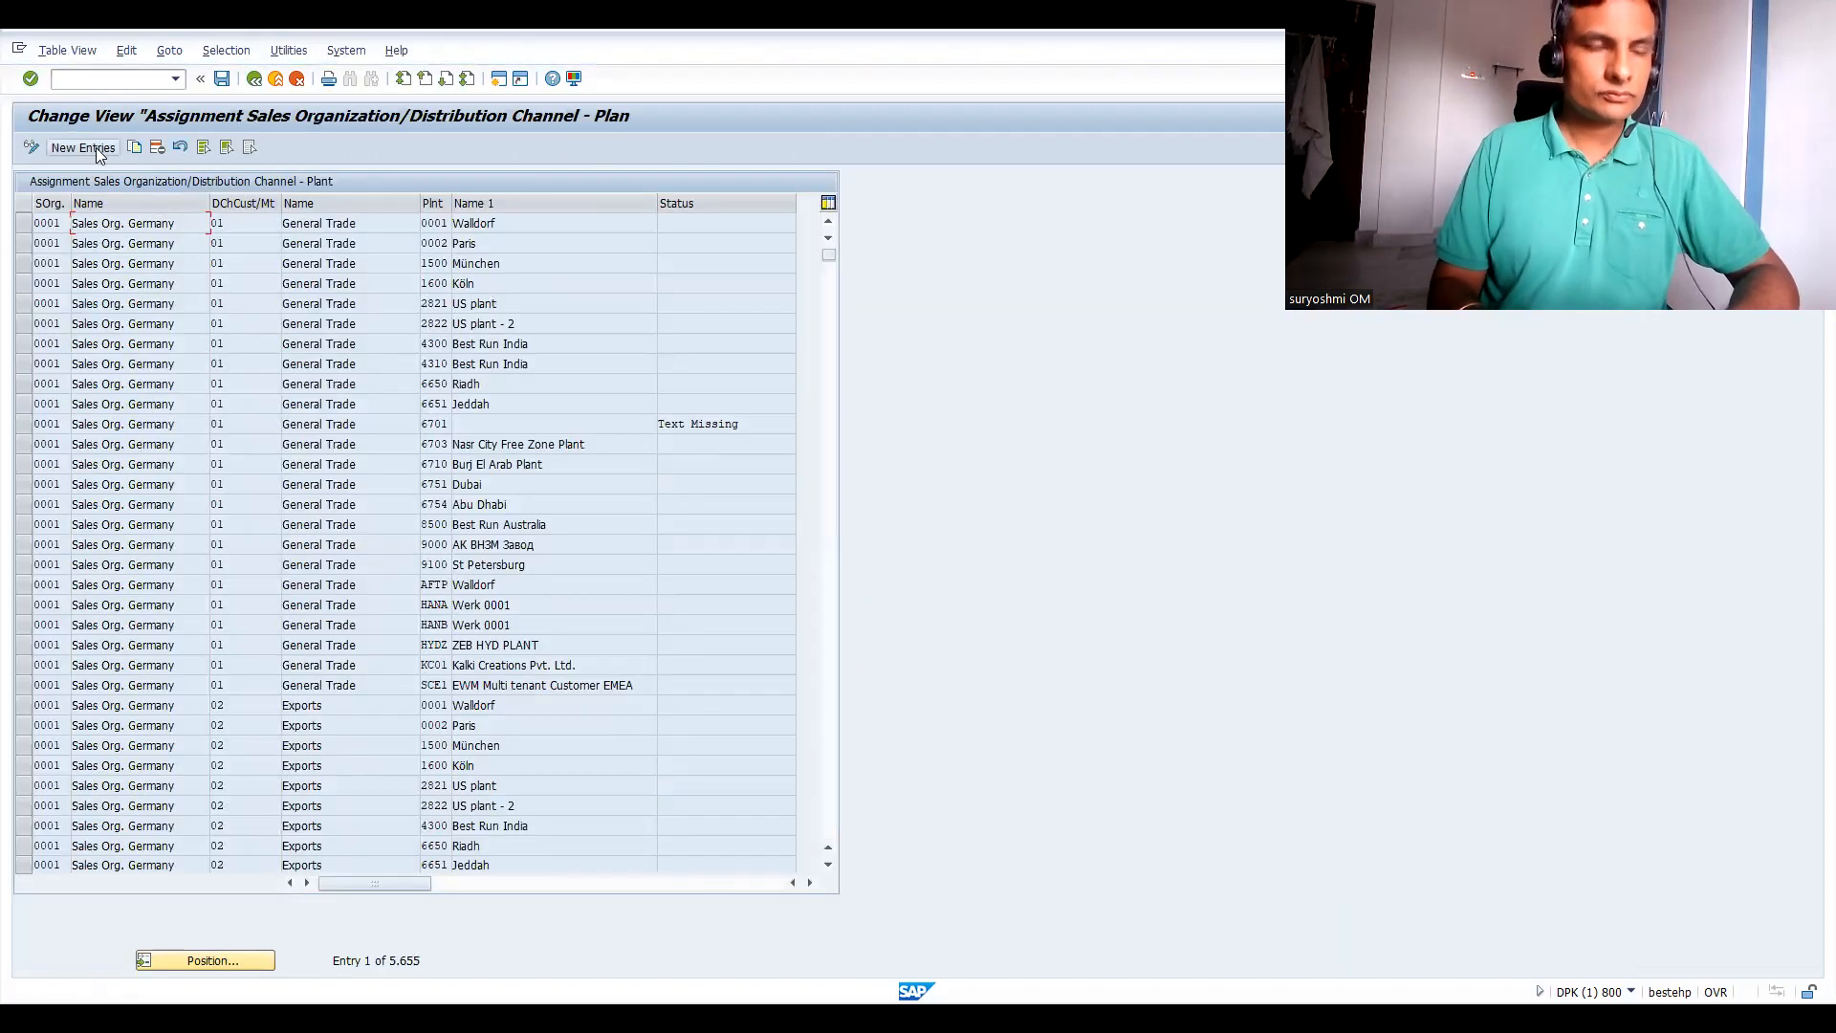
{"action": "left_click", "coordinate": [83, 147]}
{"action": "type", "text": "IN66"}
{"action": "key", "text": "Return"}
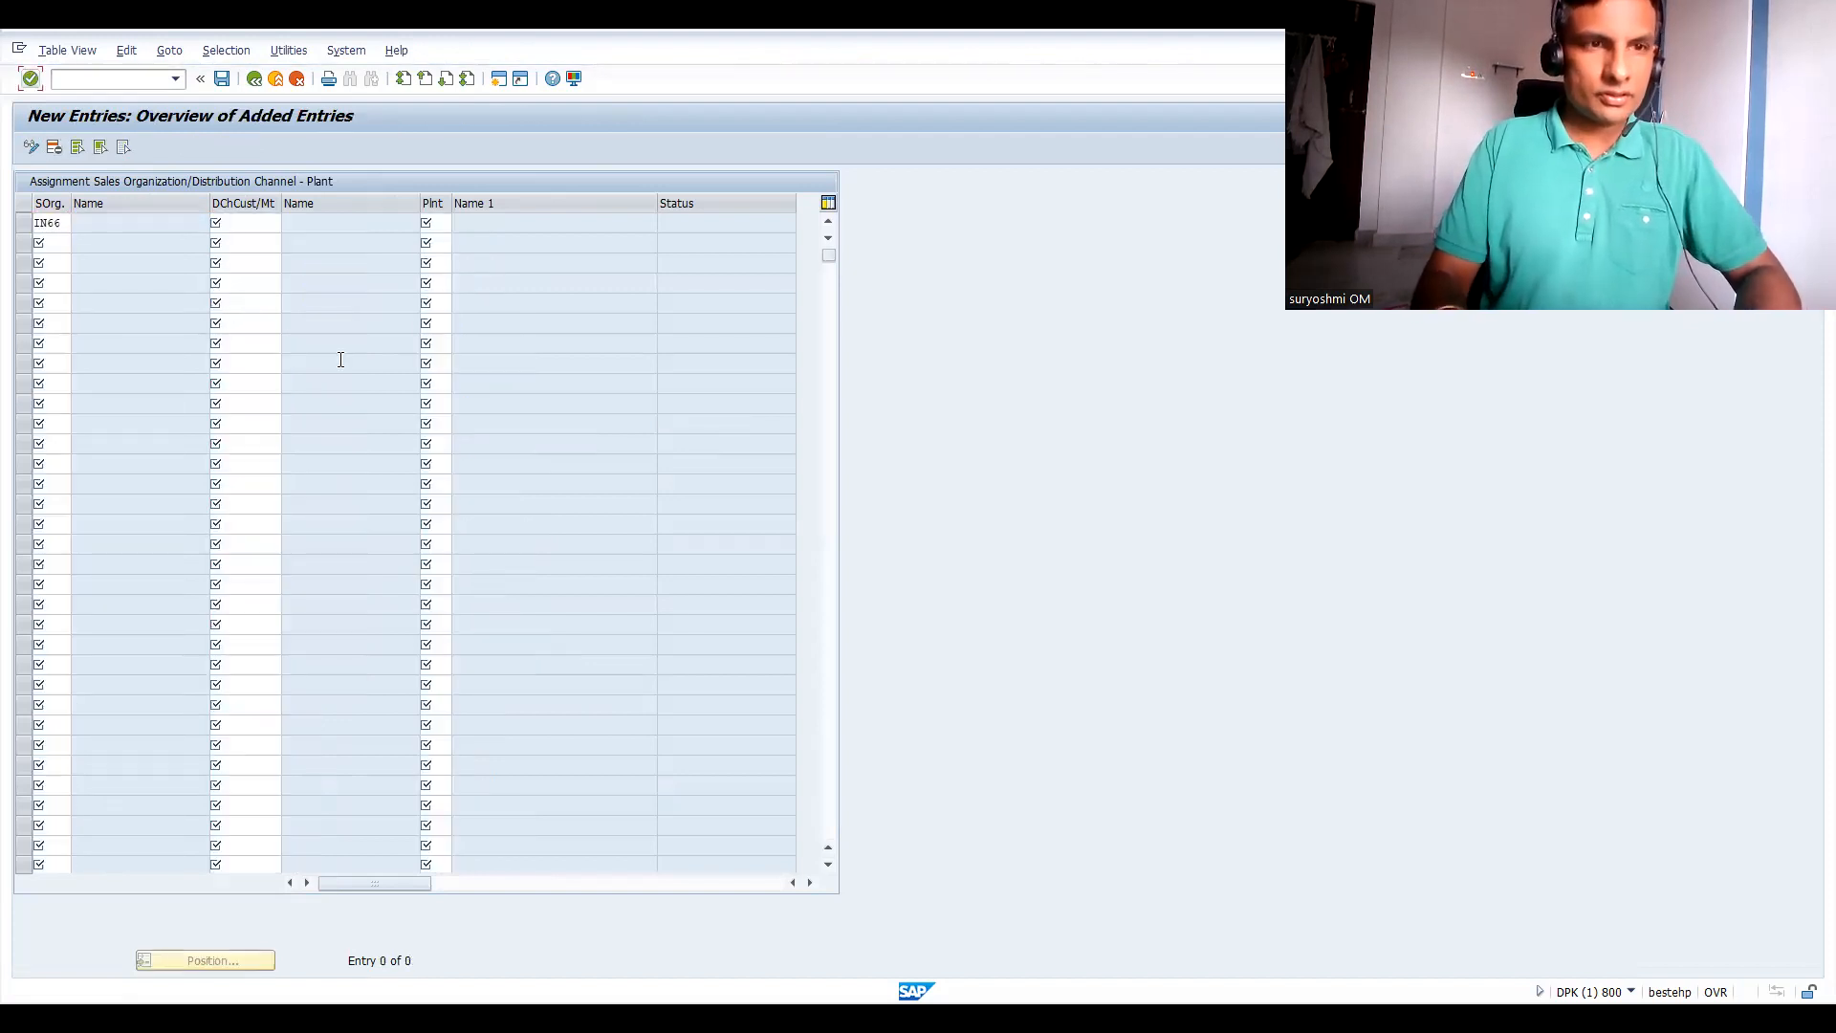
{"action": "left_click", "coordinate": [249, 220]}
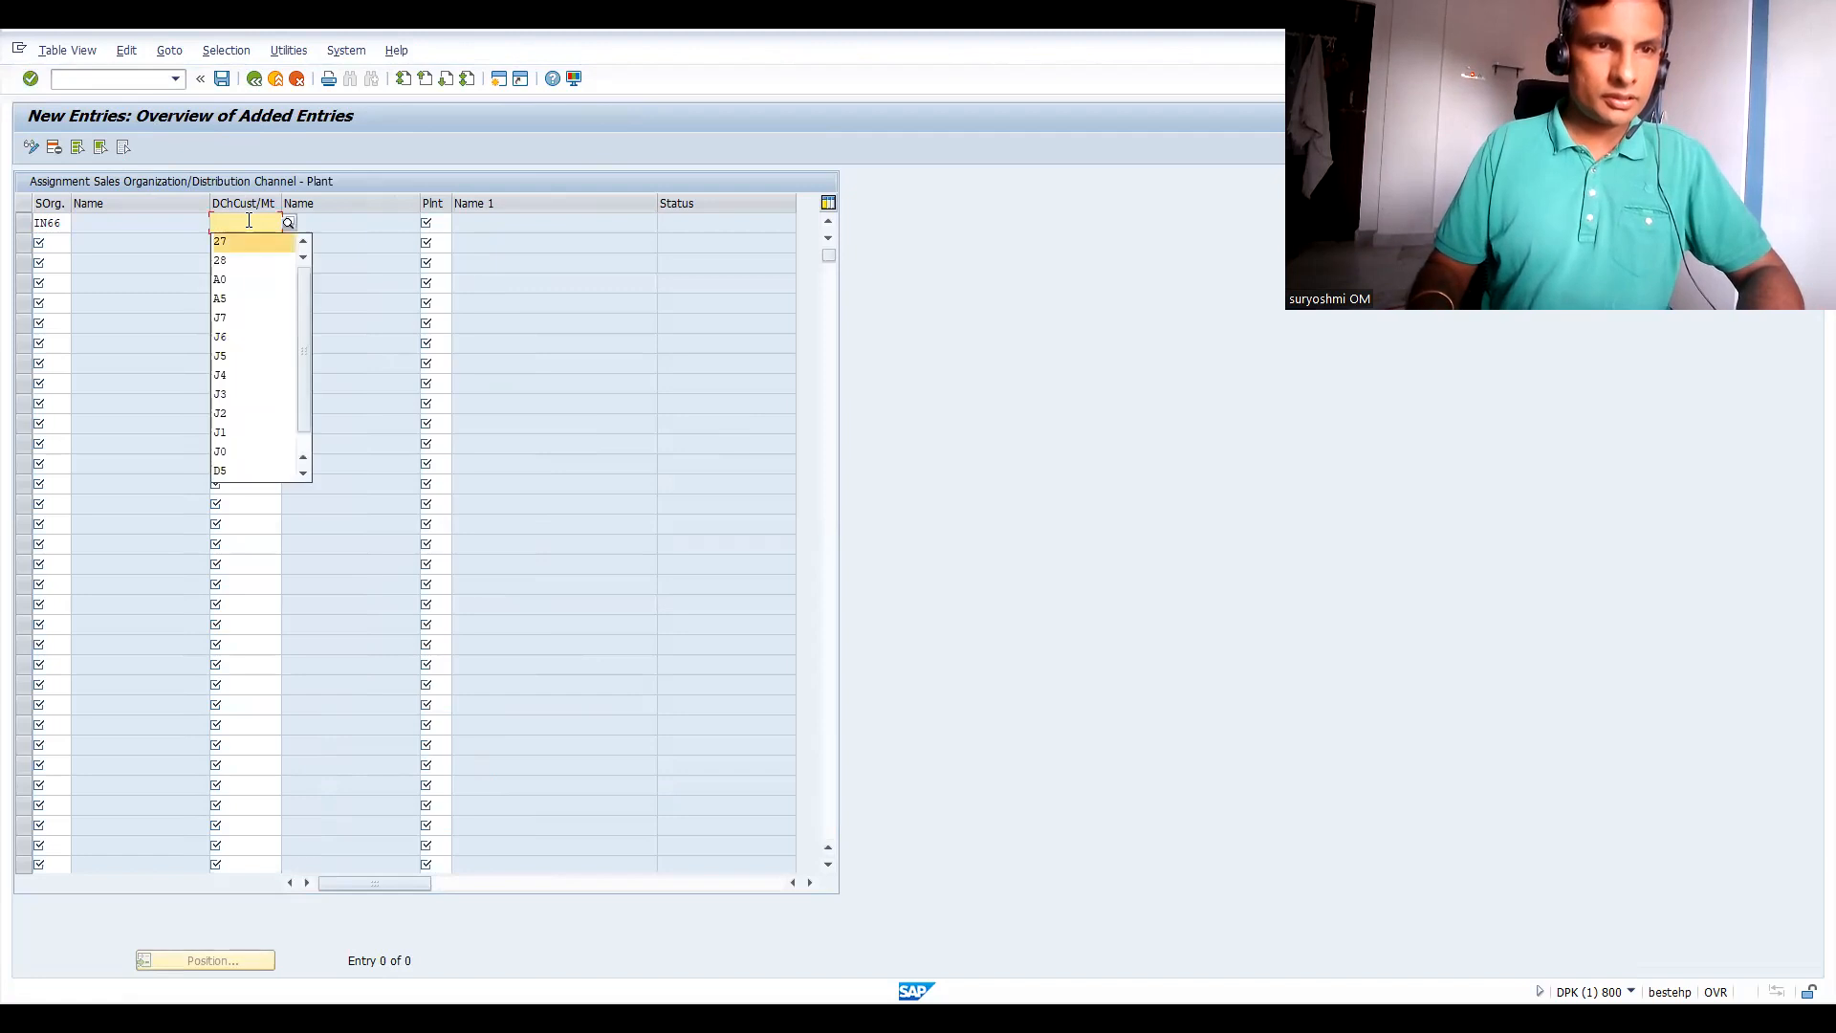
{"action": "type", "text": "6"}
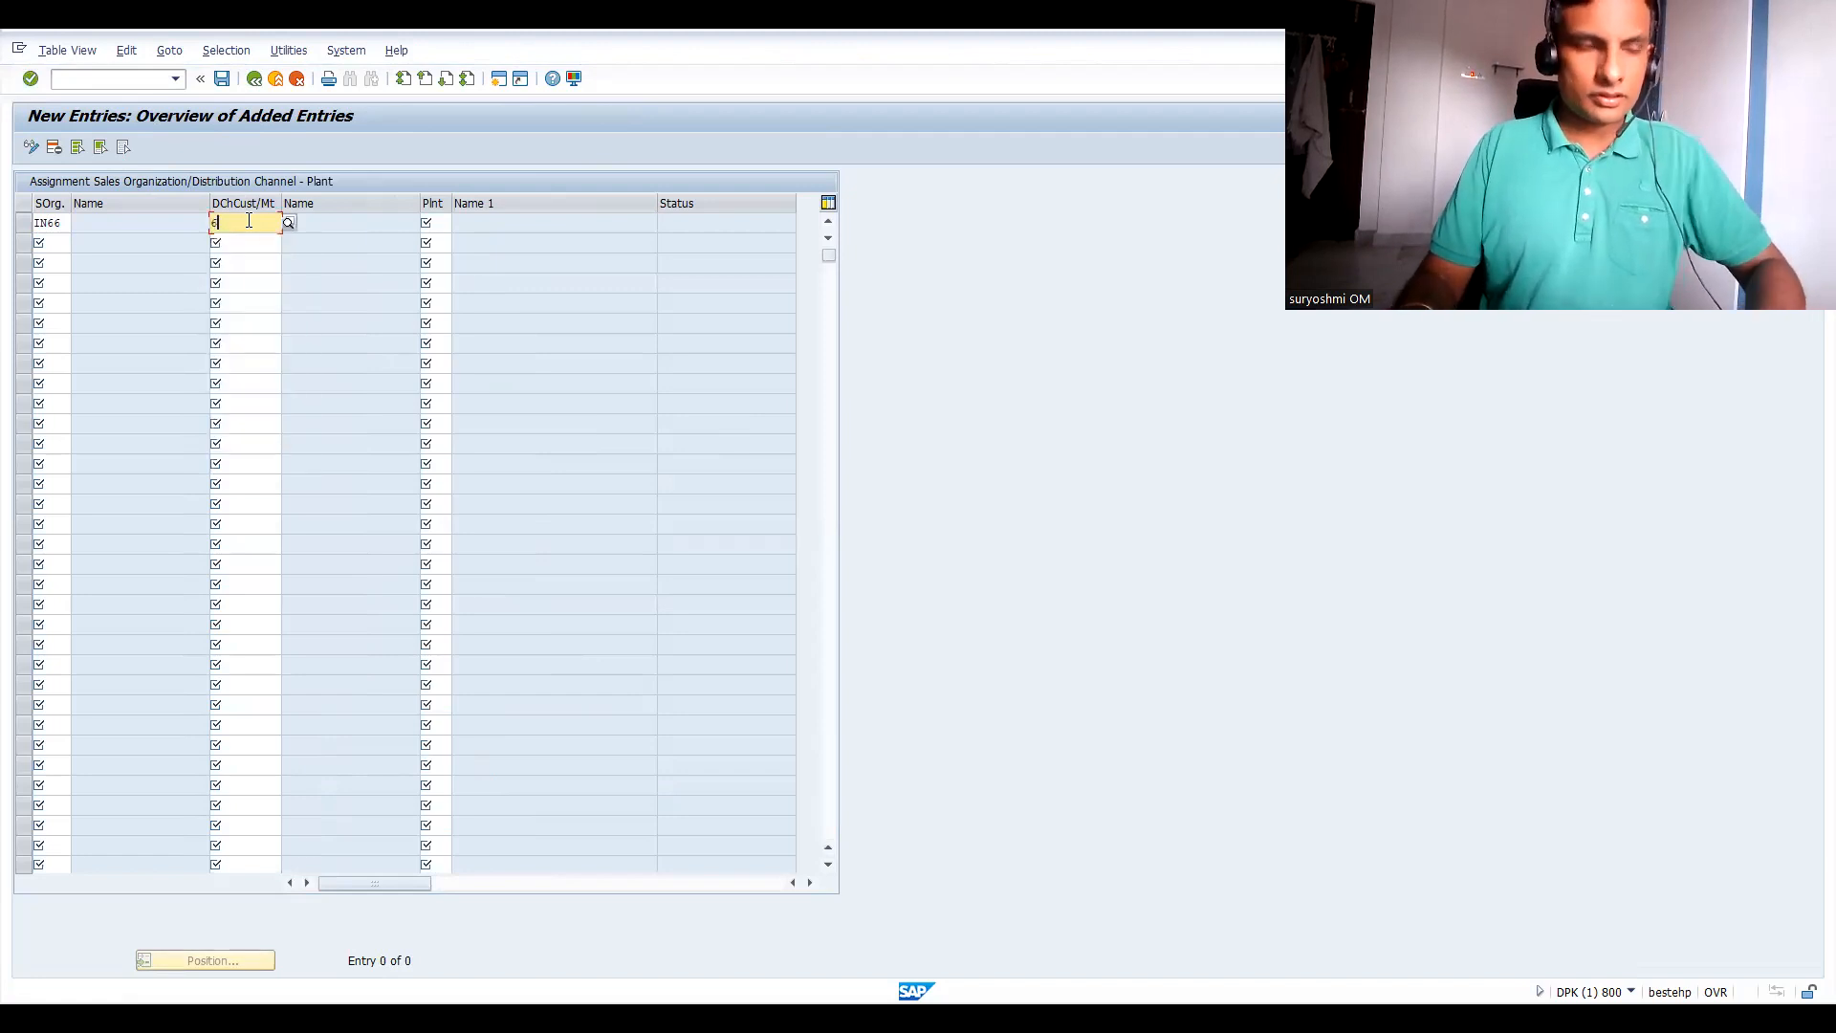
{"action": "type", "text": "6"}
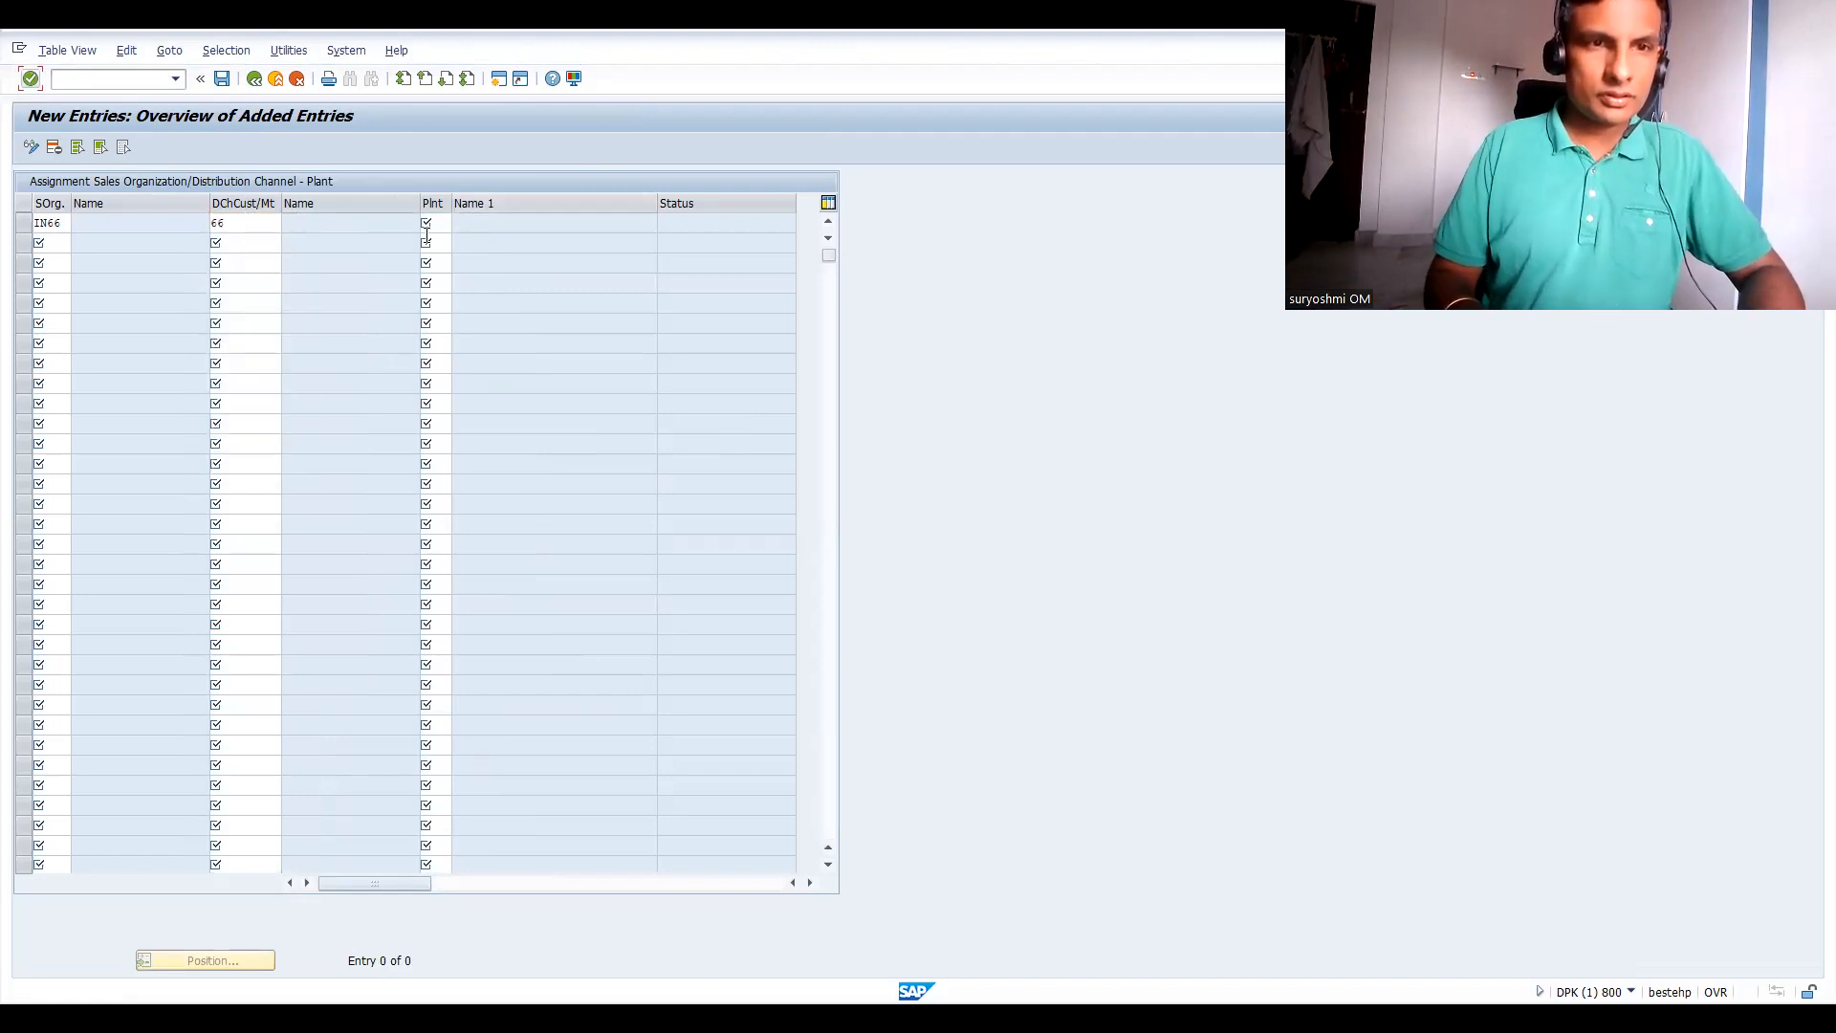
{"action": "left_click", "coordinate": [428, 223]}
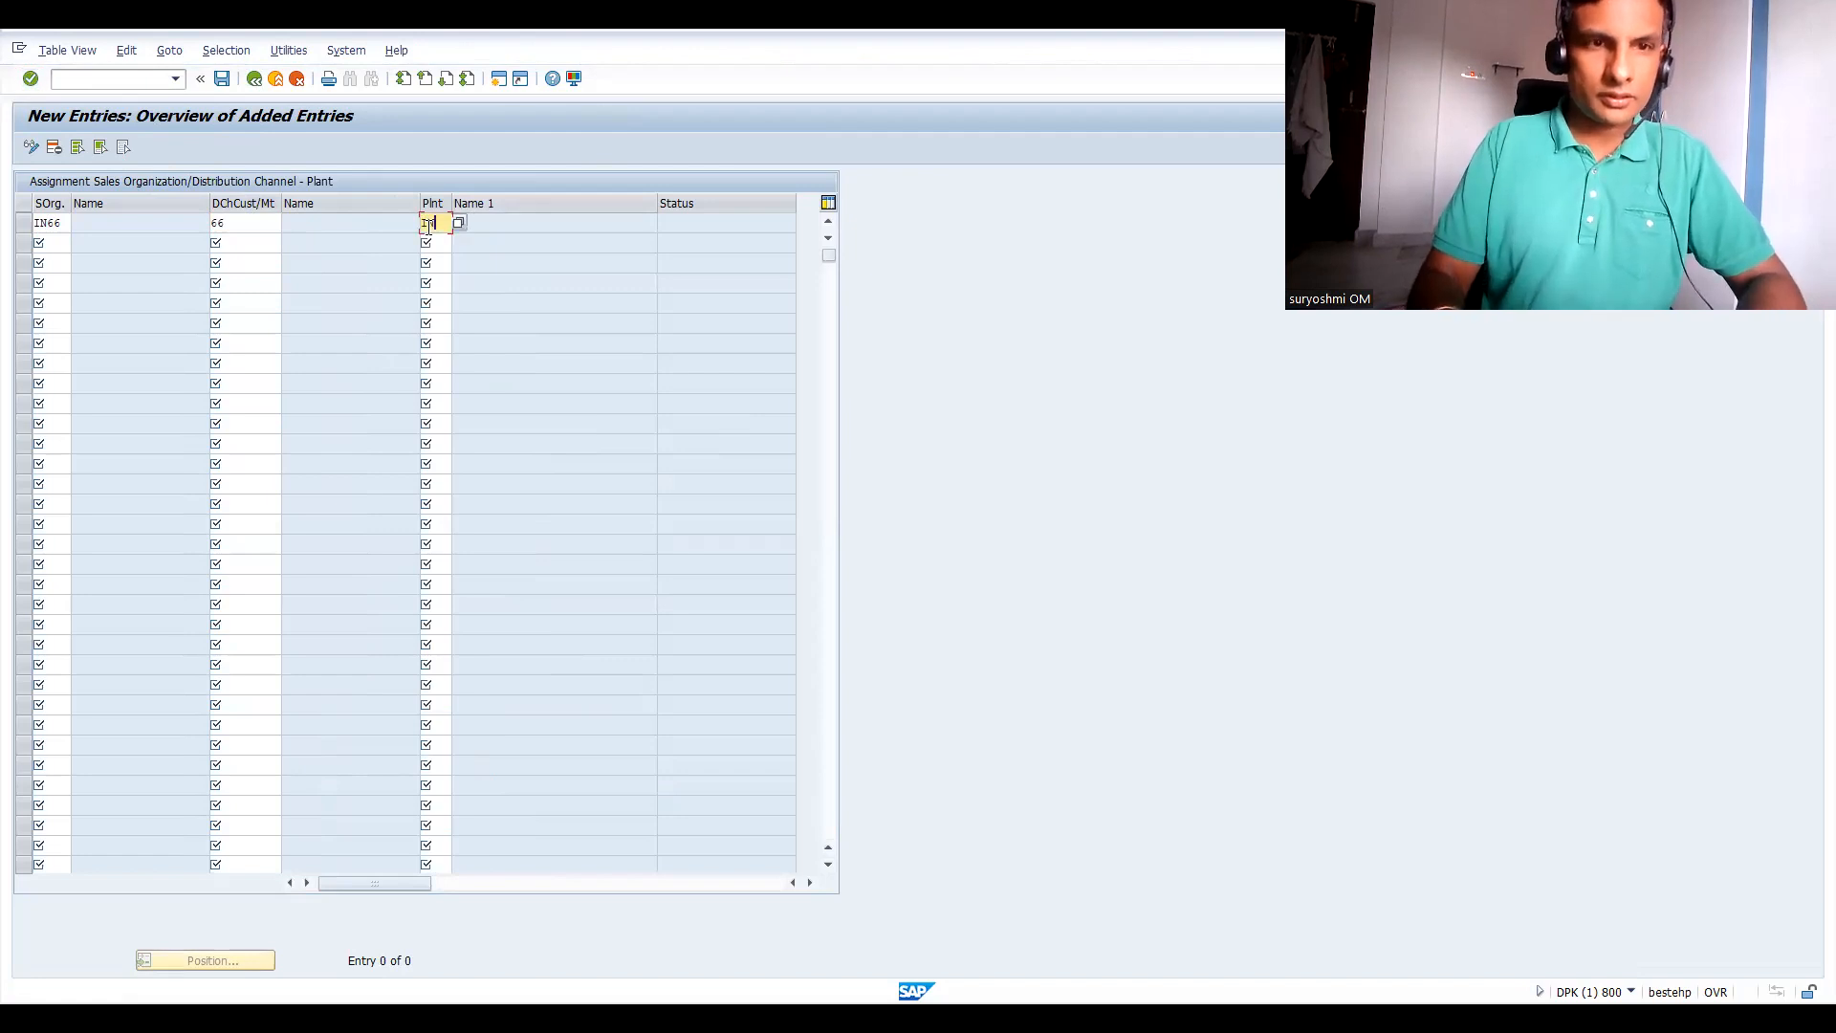
{"action": "type", "text": "IN61"}
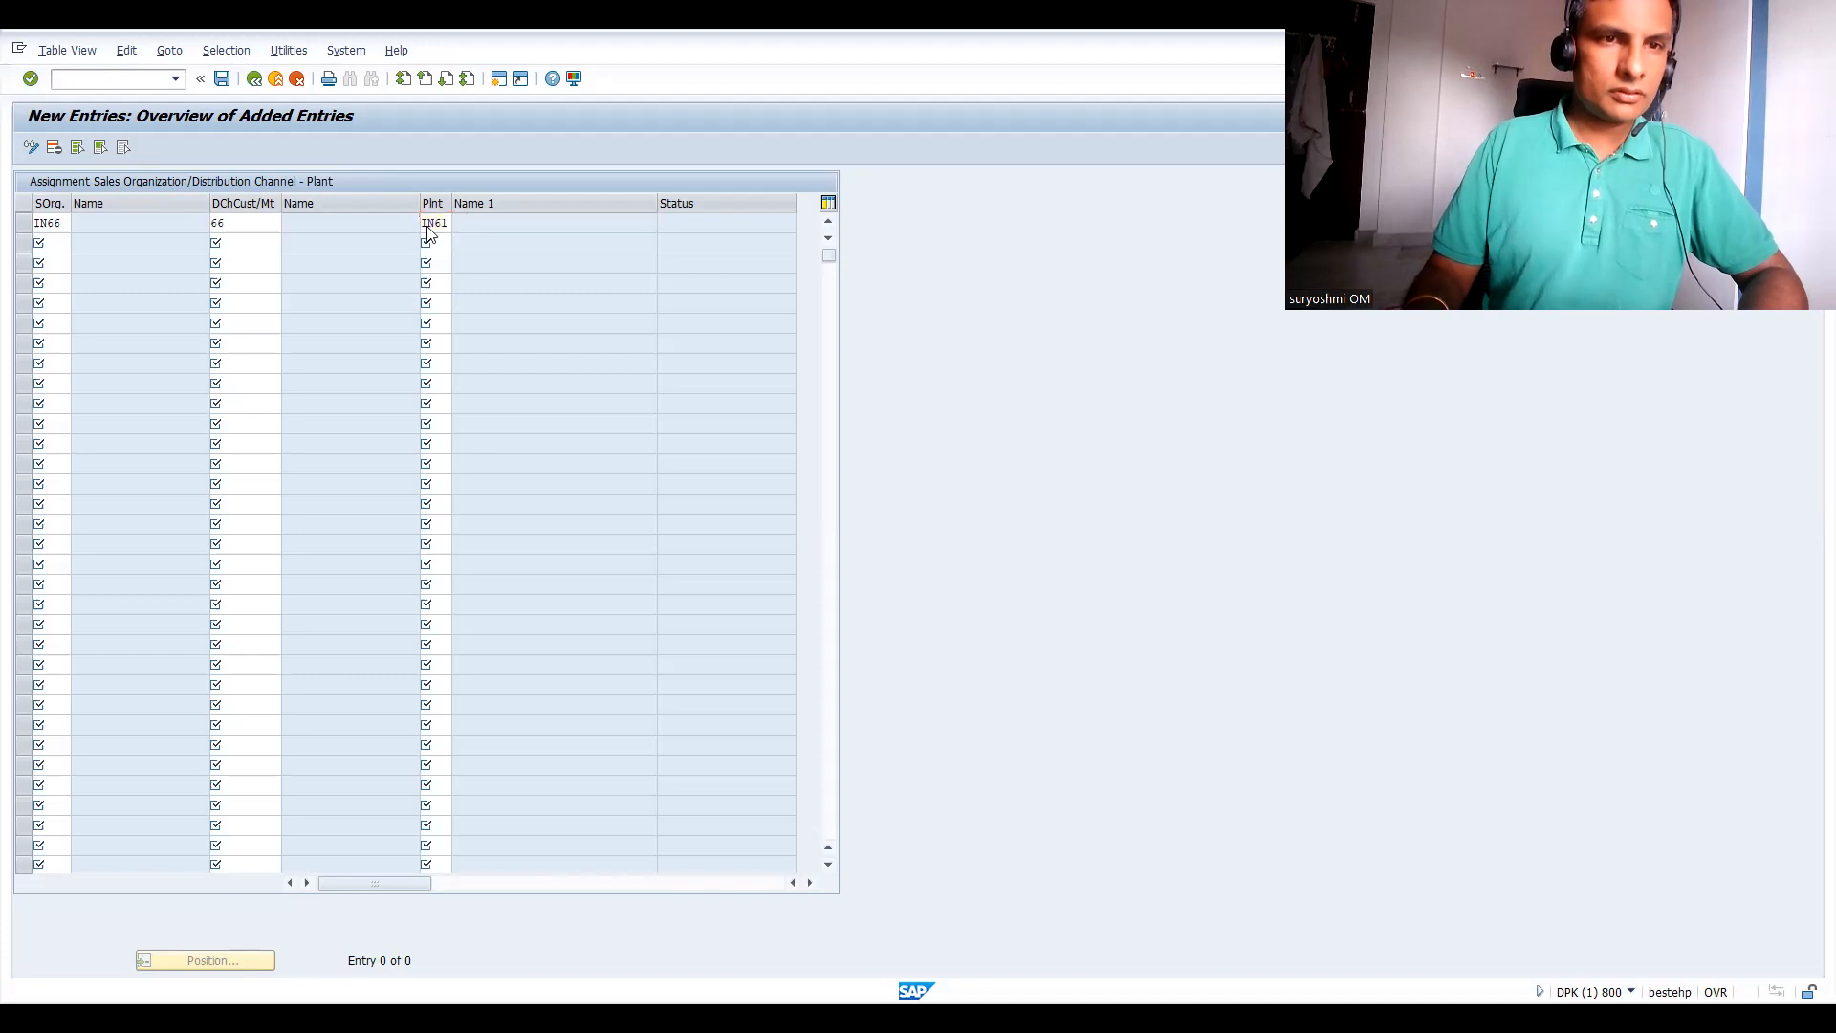
Add a second plant assignment linking sales organization IN66 and distribution channel 67 to plant IN61.
{"action": "key", "text": "Return"}
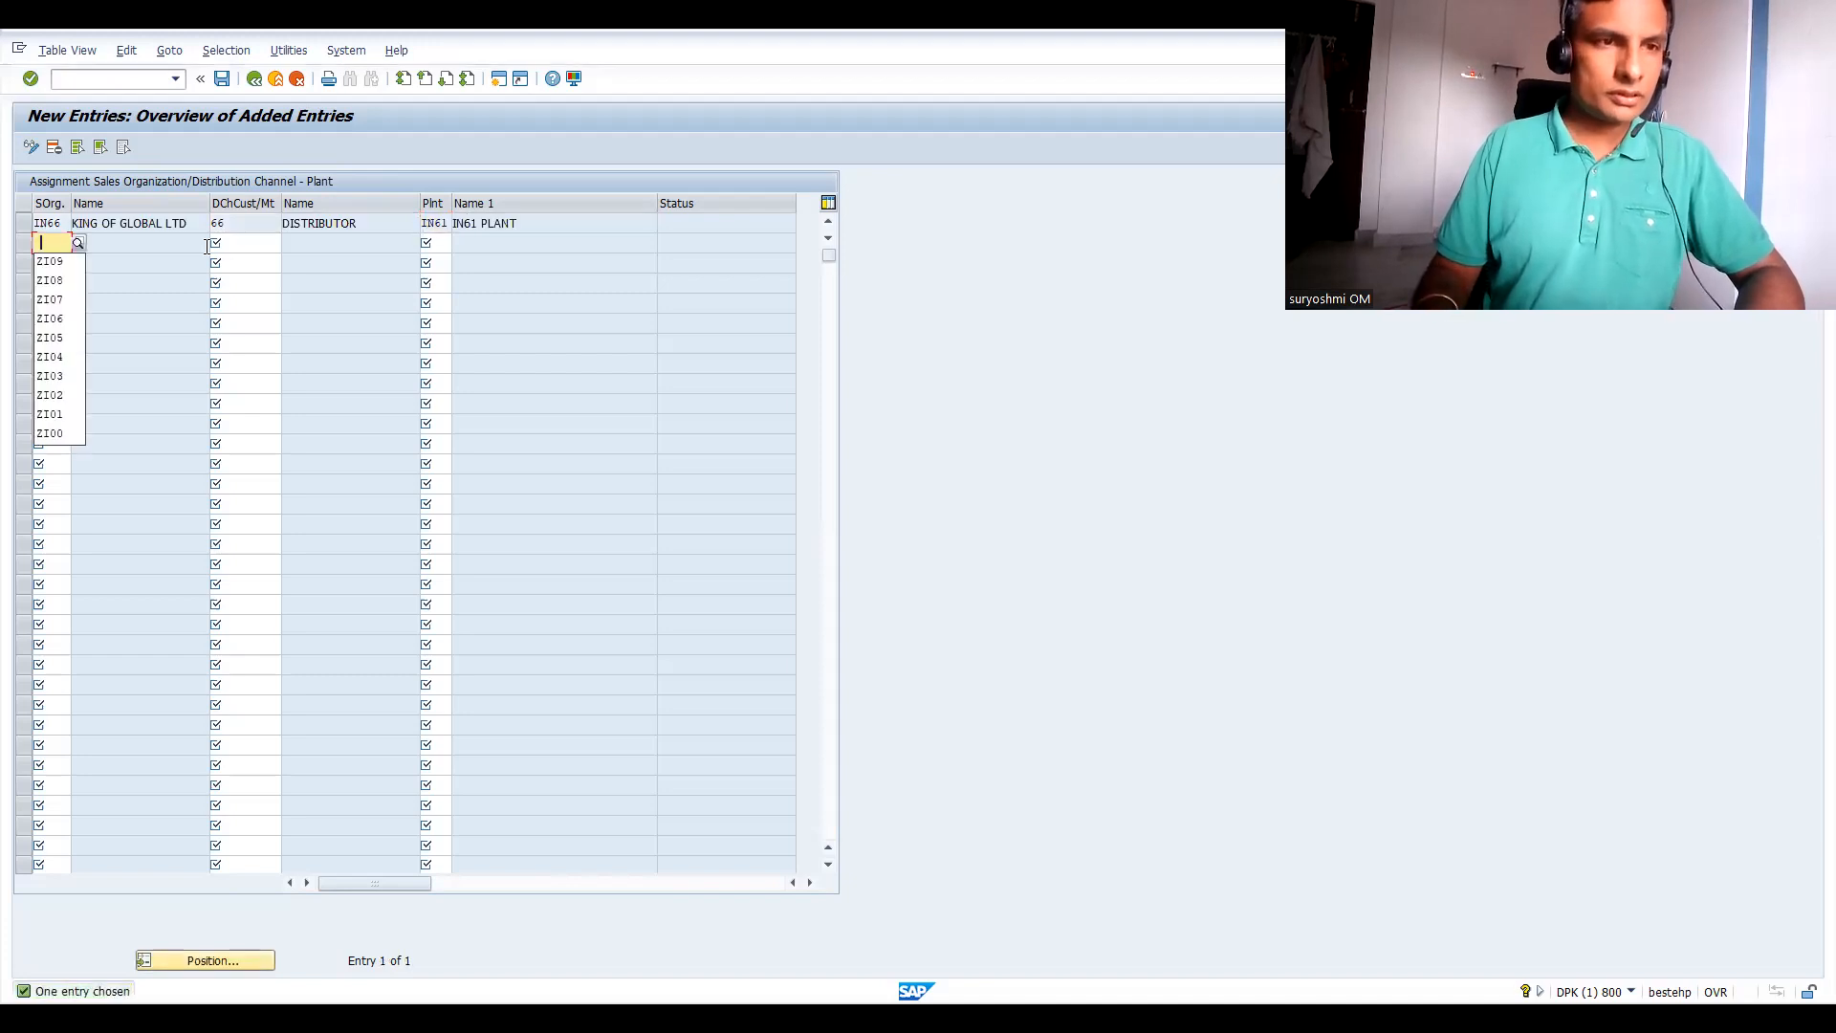
{"action": "type", "text": "I"}
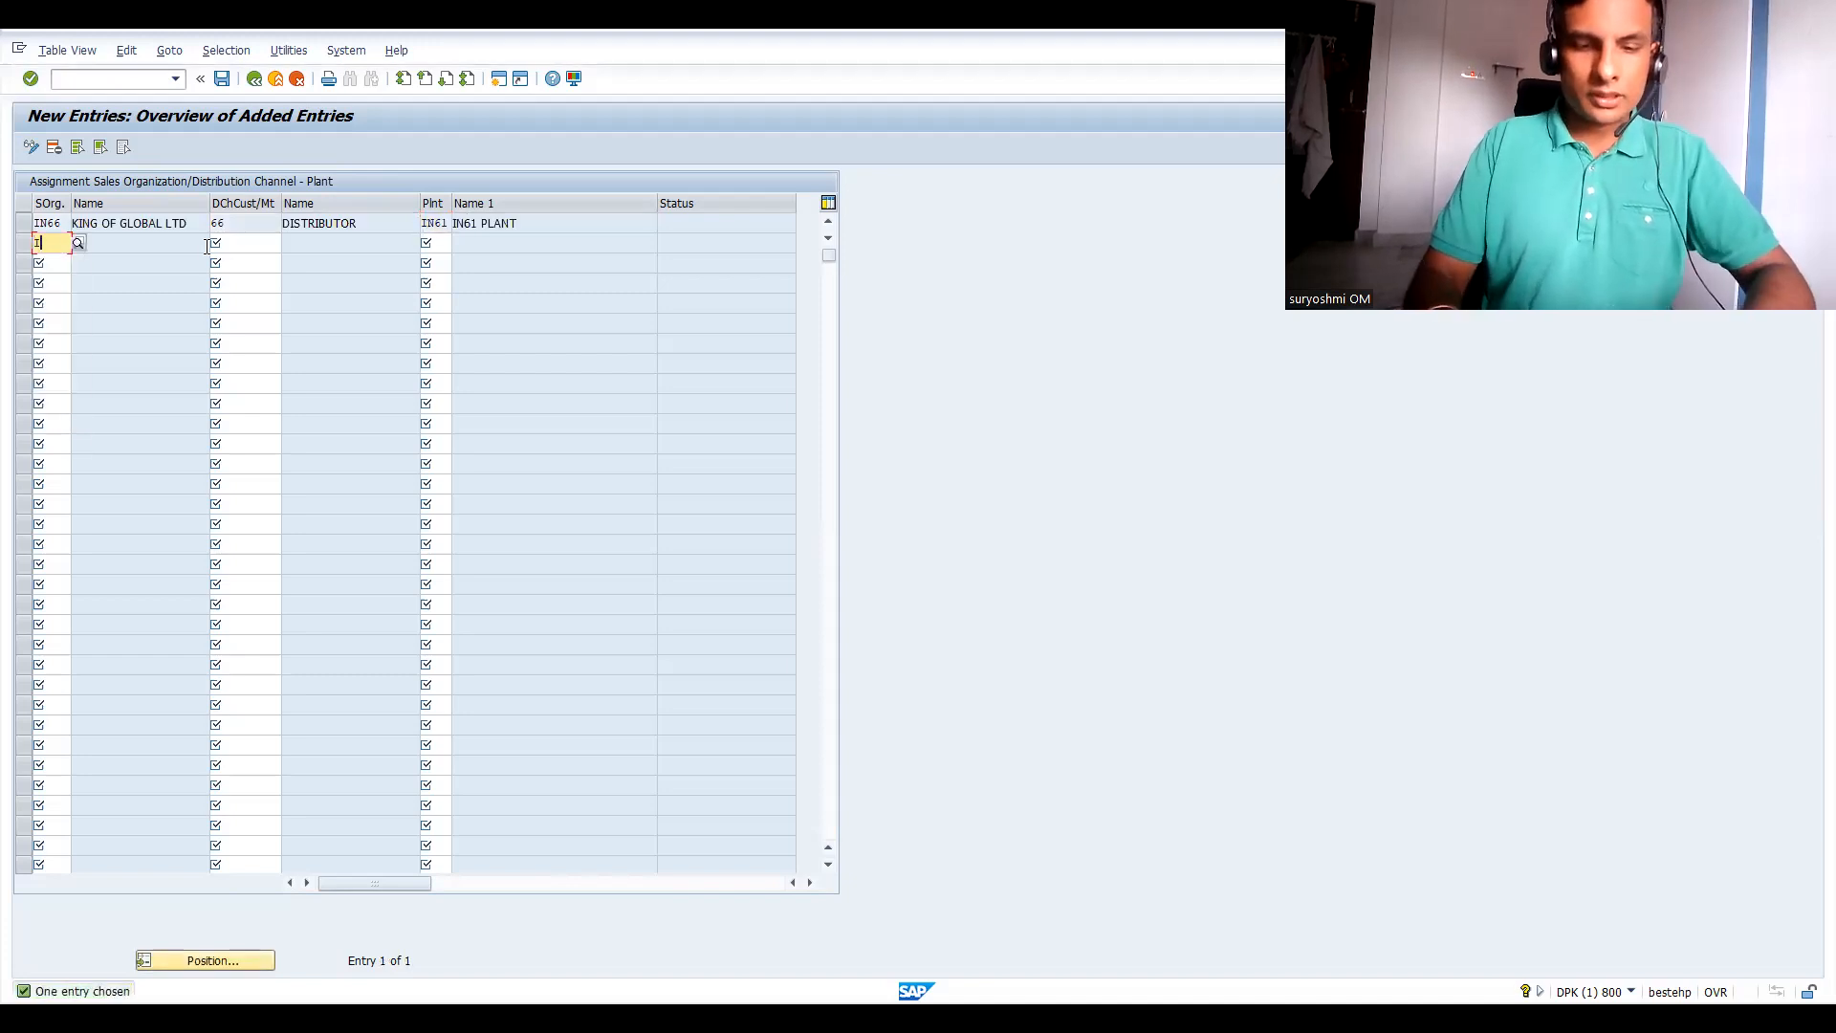
{"action": "type", "text": "N66"}
{"action": "left_click", "coordinate": [209, 245]}
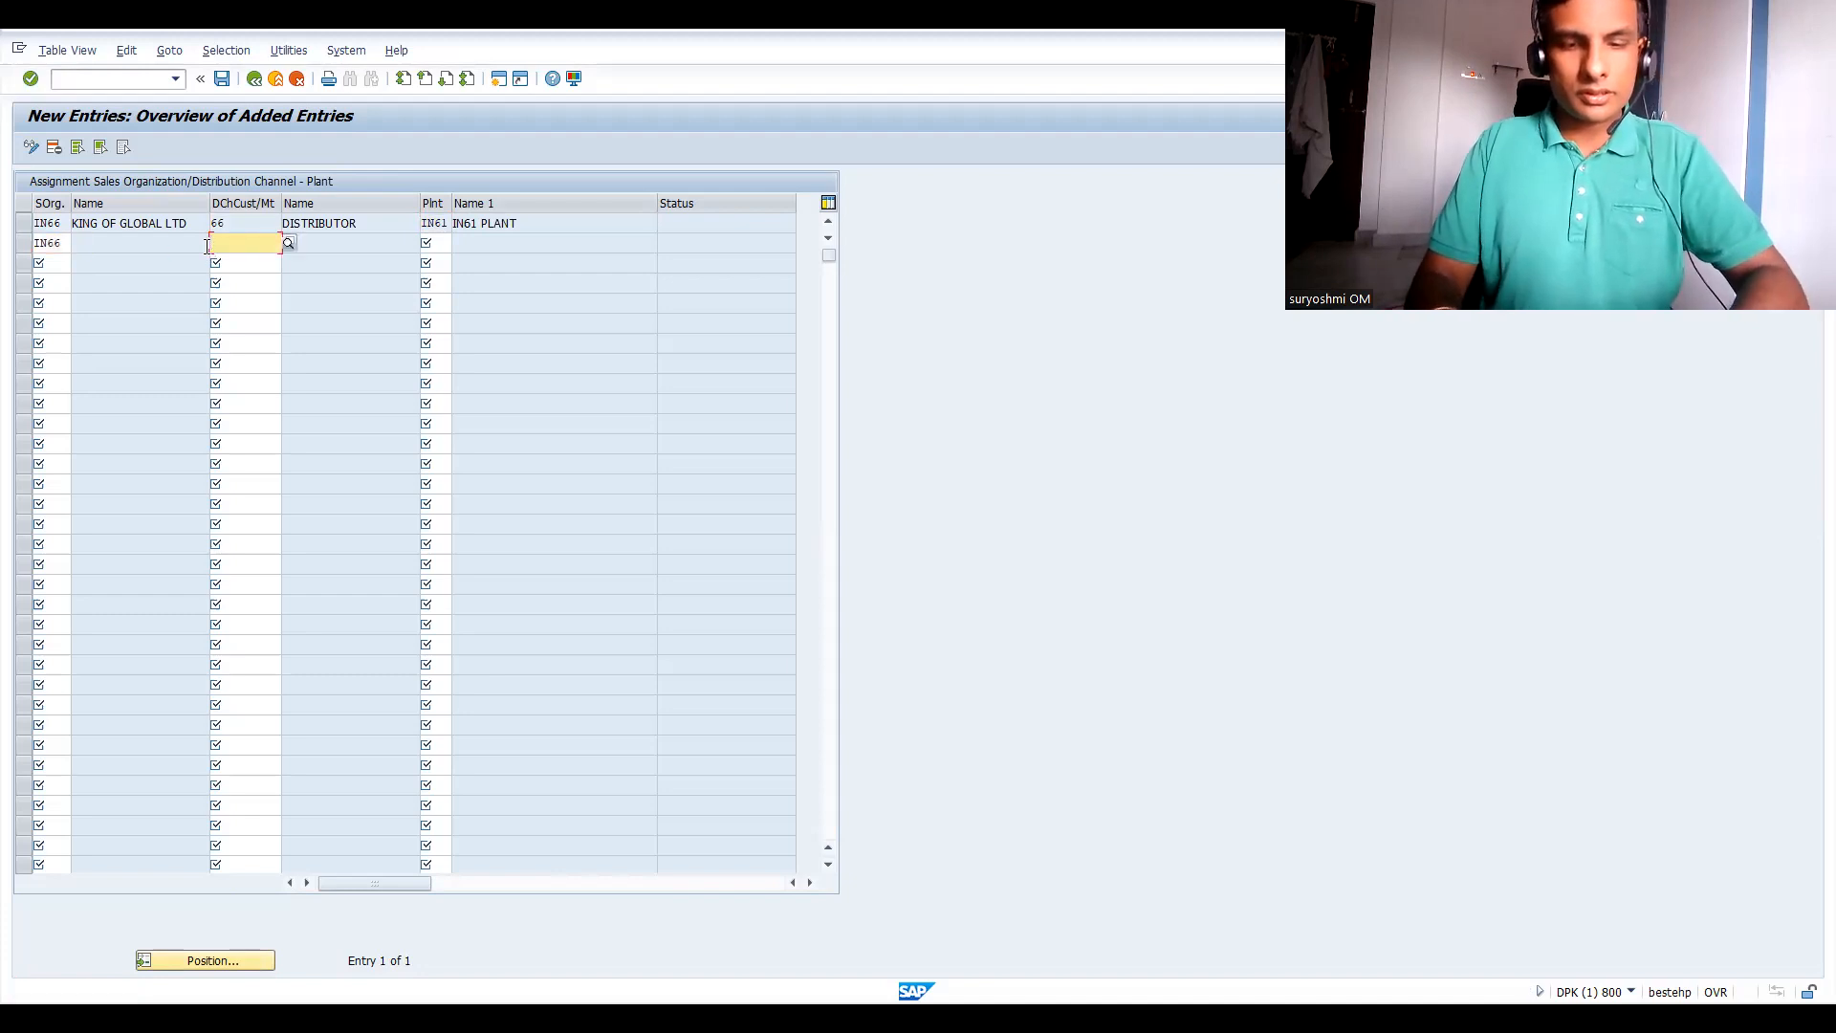
{"action": "type", "text": "67"}
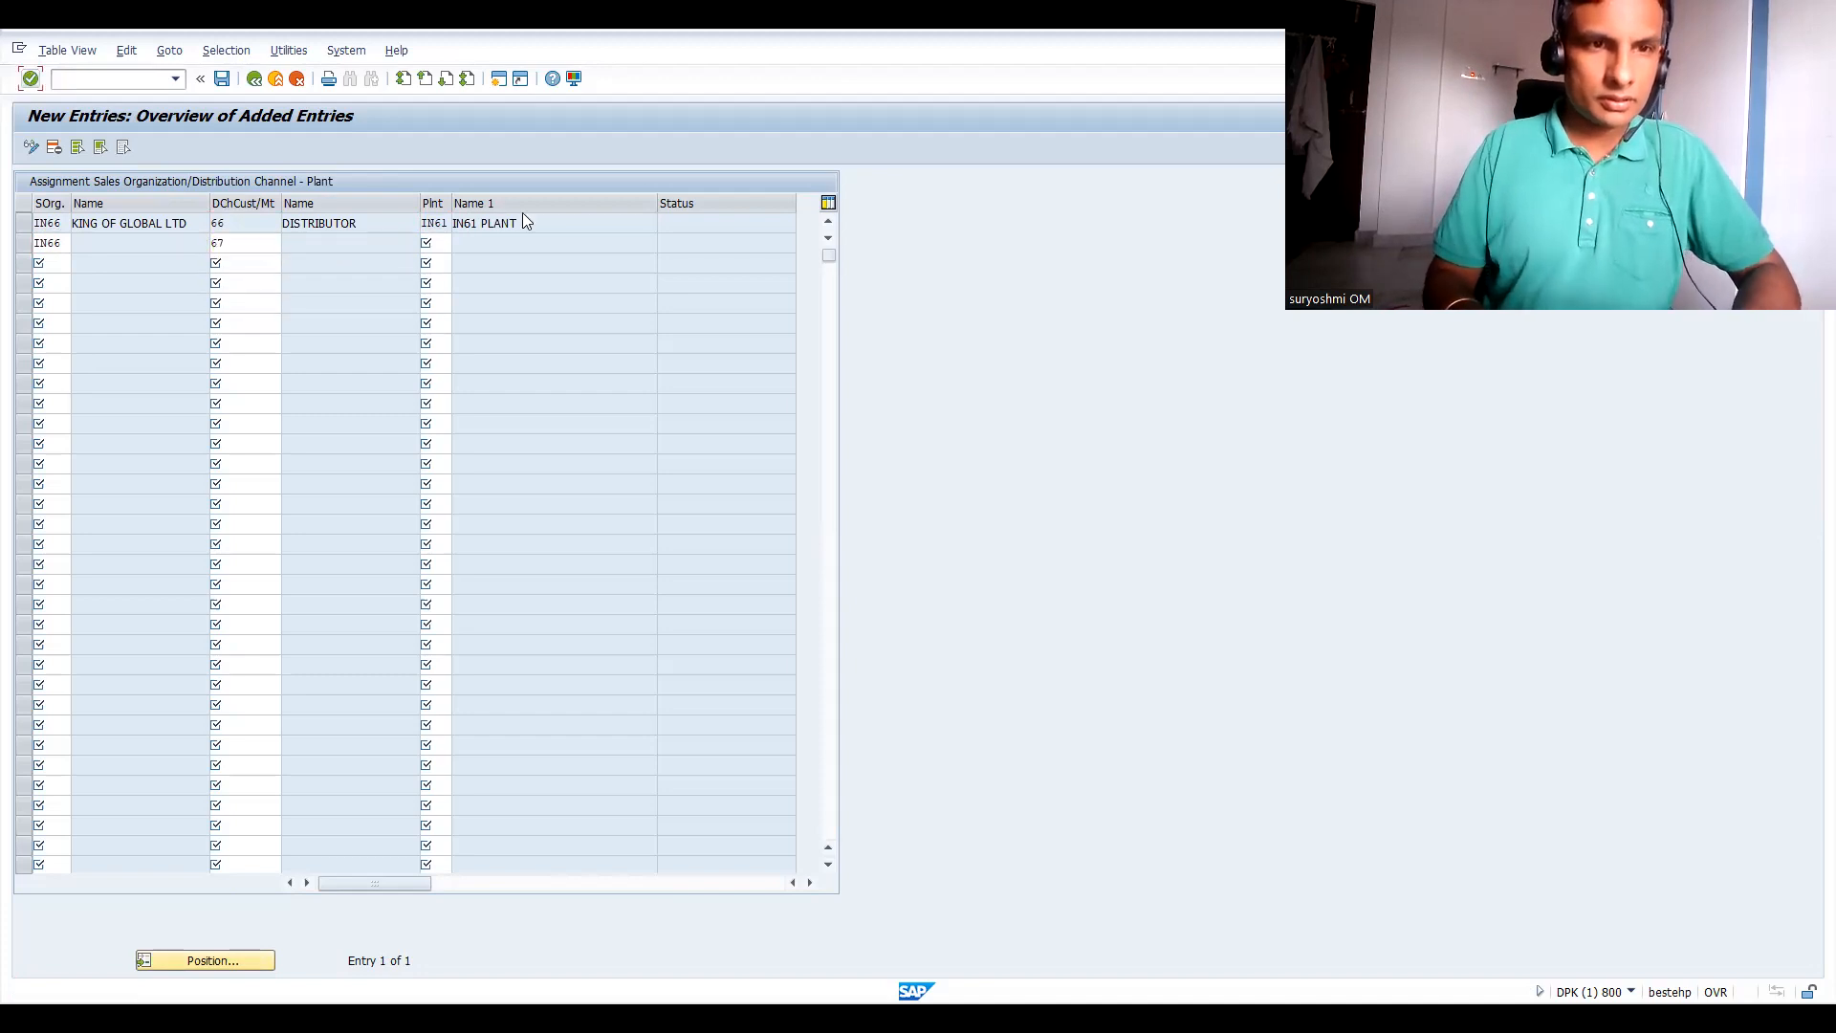
{"action": "left_click", "coordinate": [434, 240]}
{"action": "type", "text": "I"}
{"action": "key", "text": "Down"}
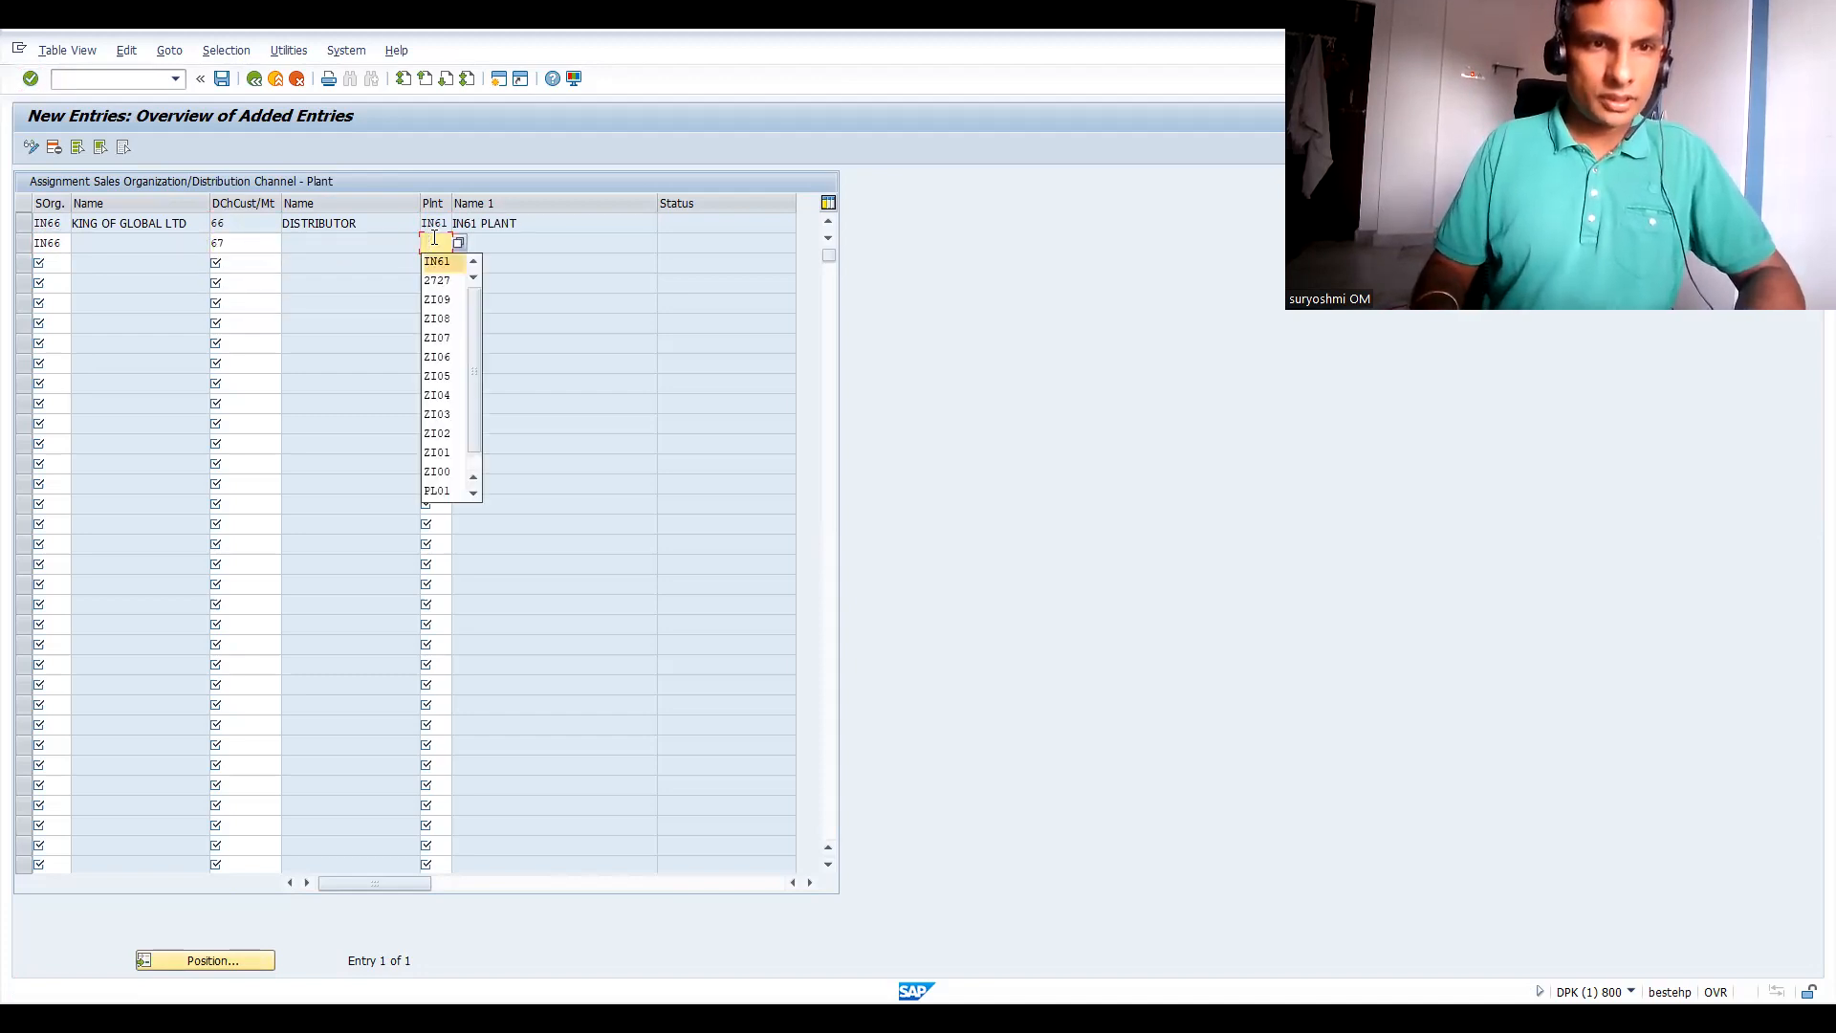
{"action": "key", "text": "Return"}
{"action": "key", "text": "Return"}
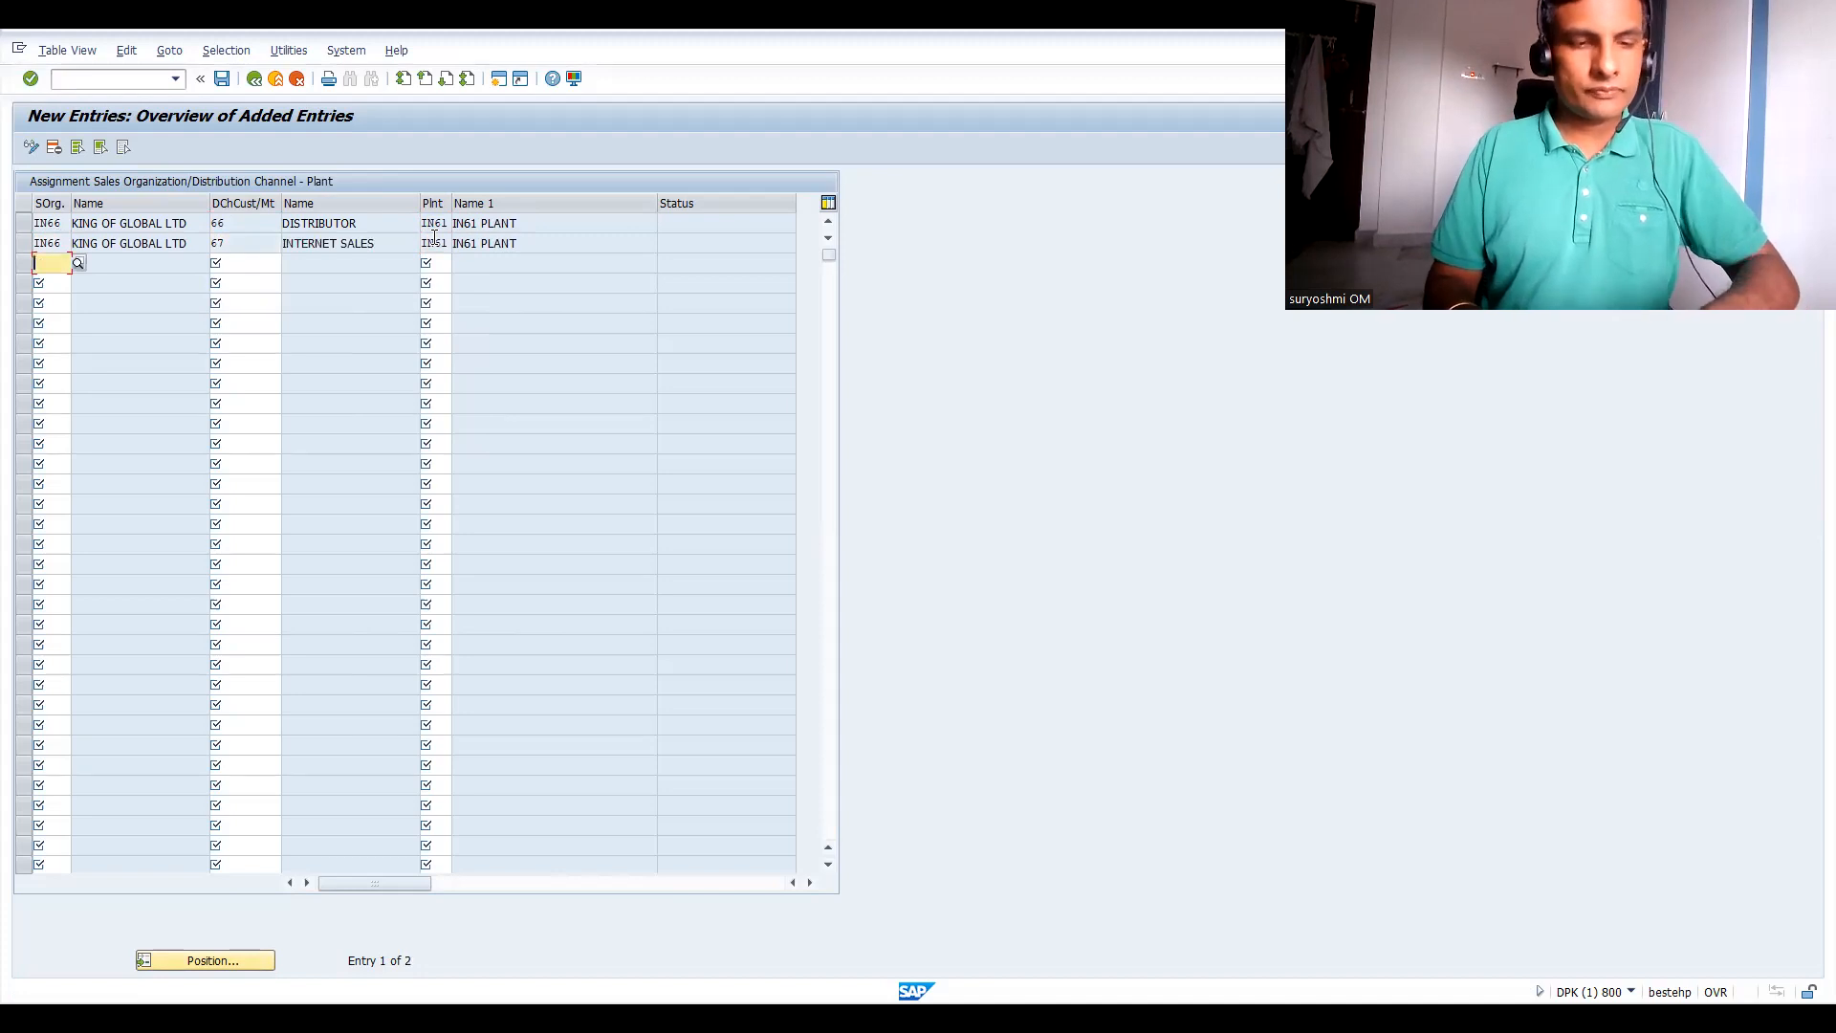
Save the new plant assignments in the proposed customizing request and return to the assignment overview.
{"action": "key", "text": "F3"}
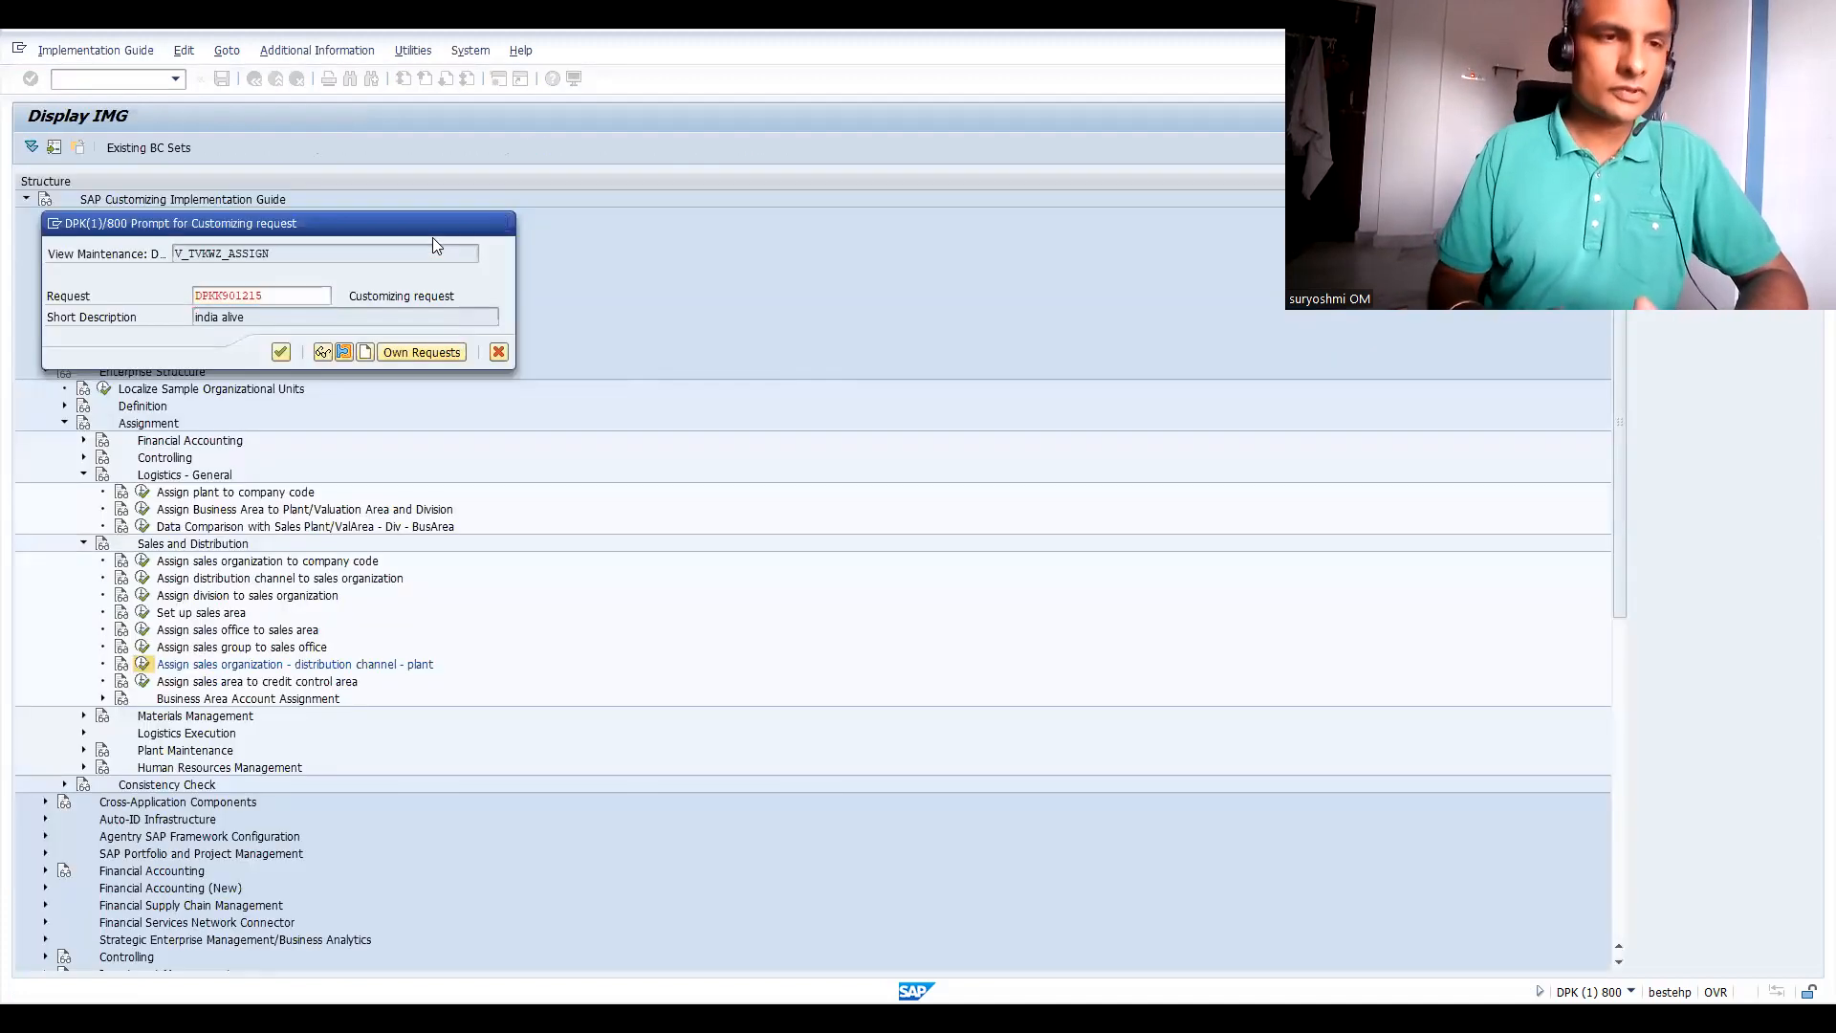
{"action": "key", "text": "Return"}
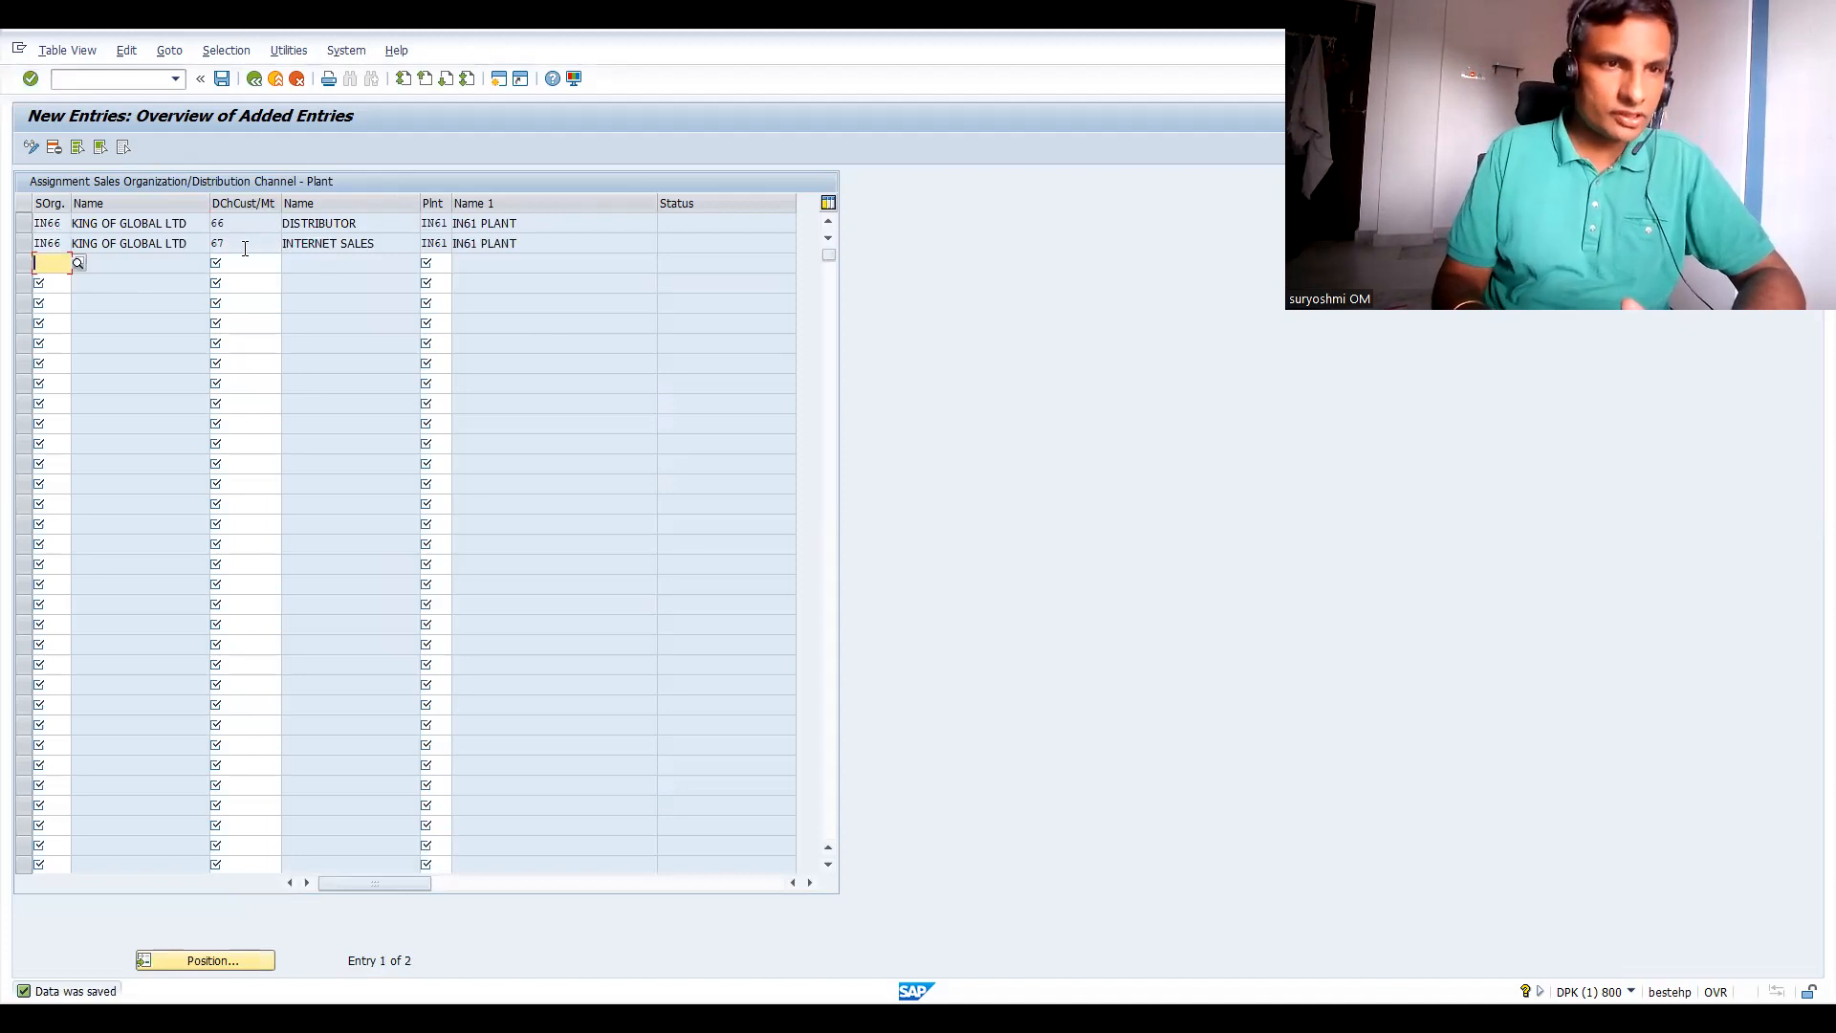
{"action": "left_click", "coordinate": [23, 244]}
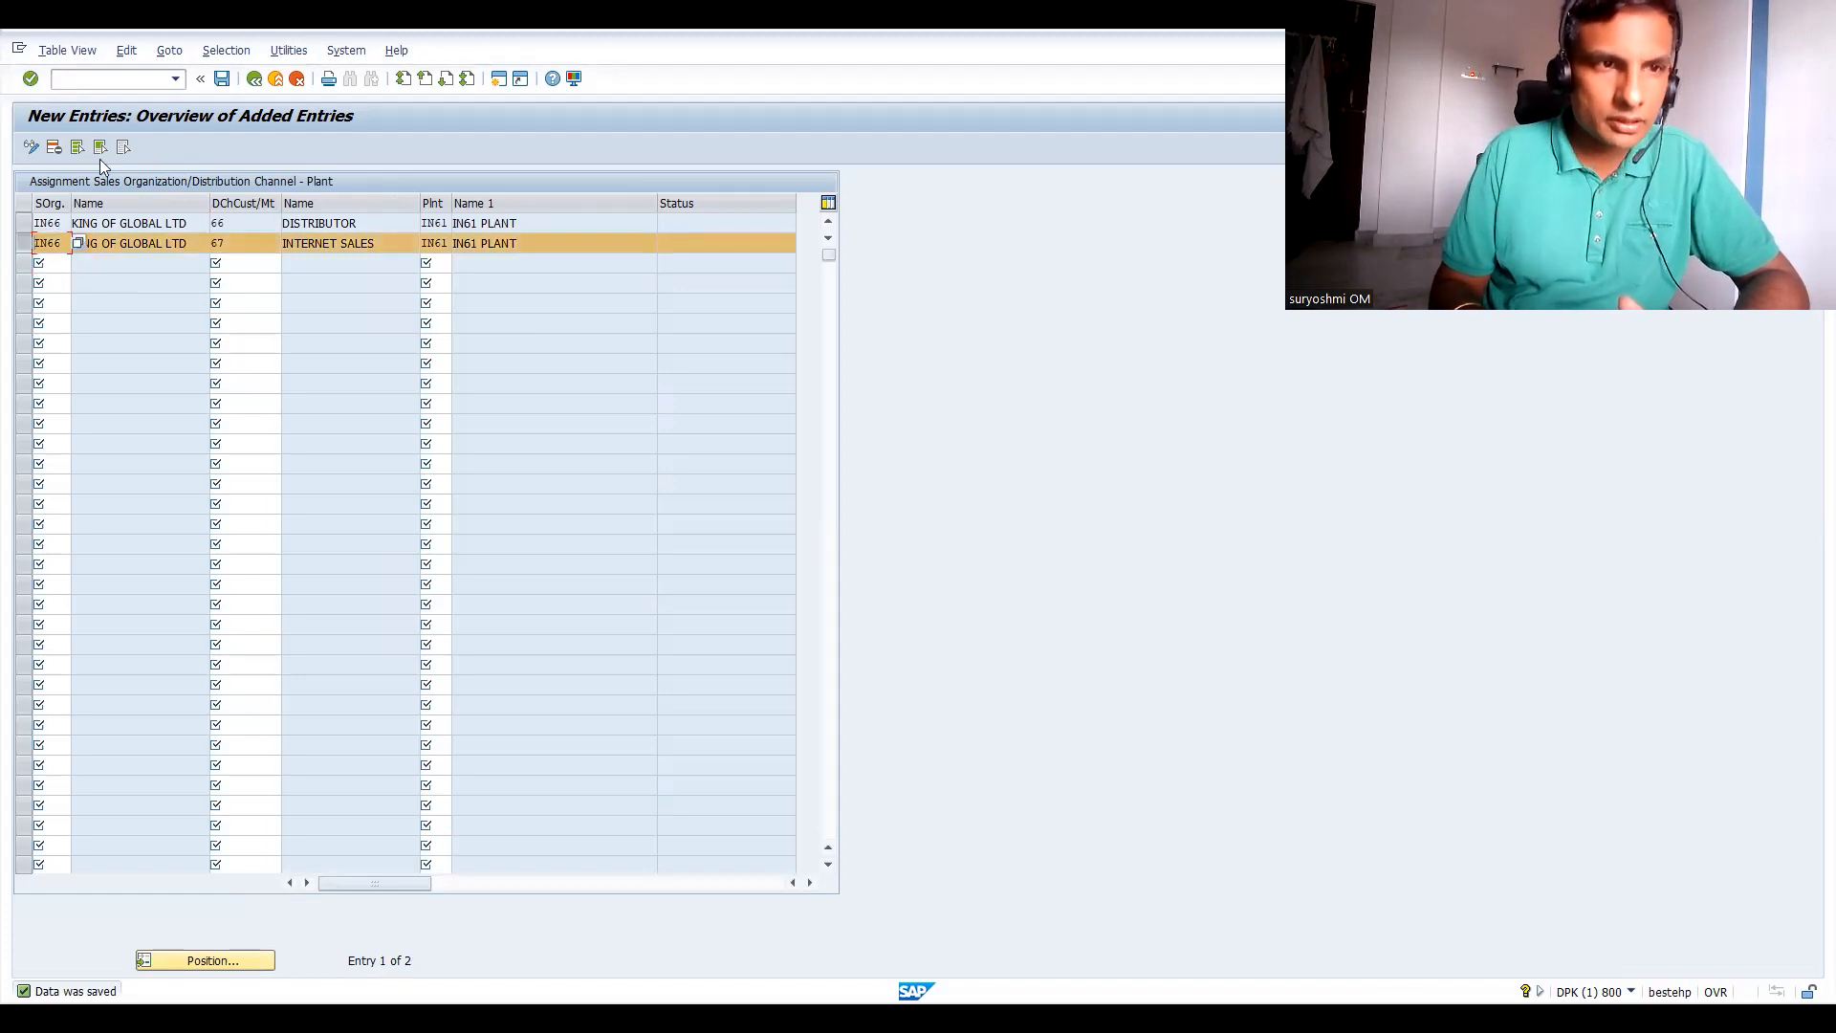
{"action": "left_click", "coordinate": [255, 82]}
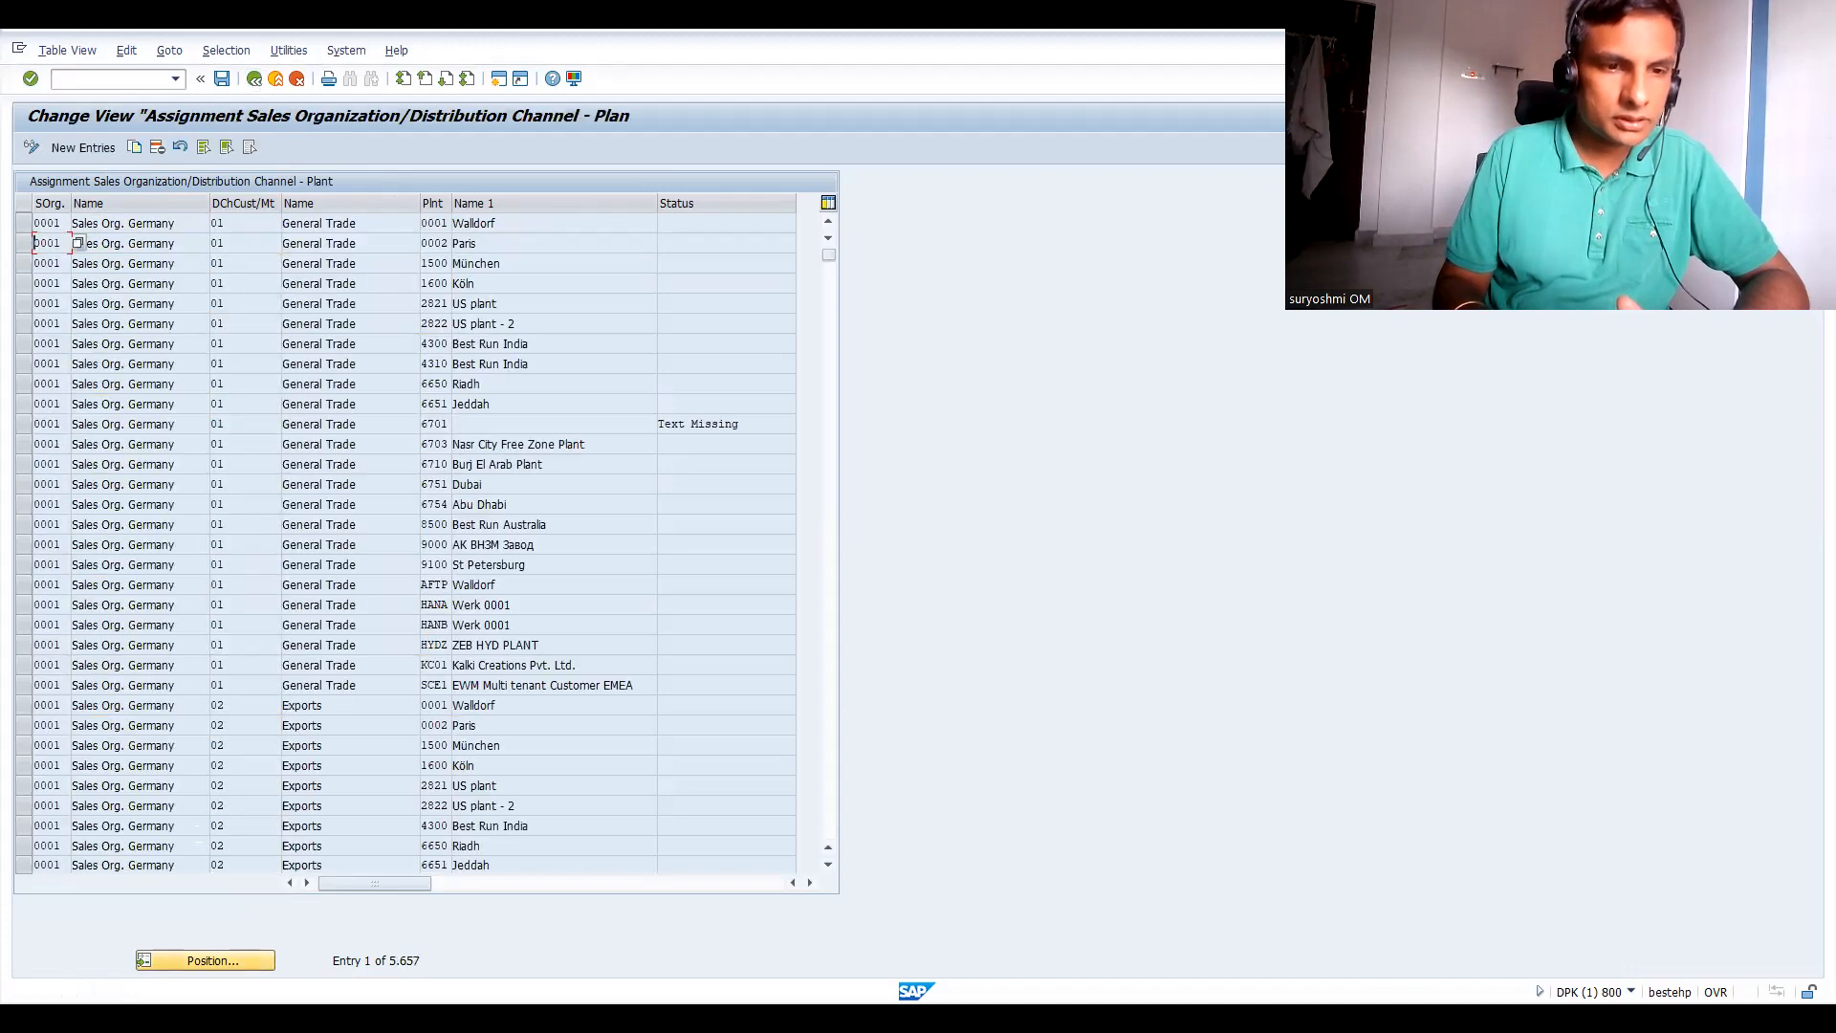
Copy the IN66 assignment for distribution channel 67 with plant IN62 as the new plant, and return to the implementation guide.
{"action": "left_click", "coordinate": [202, 964]}
{"action": "type", "text": "IN66"}
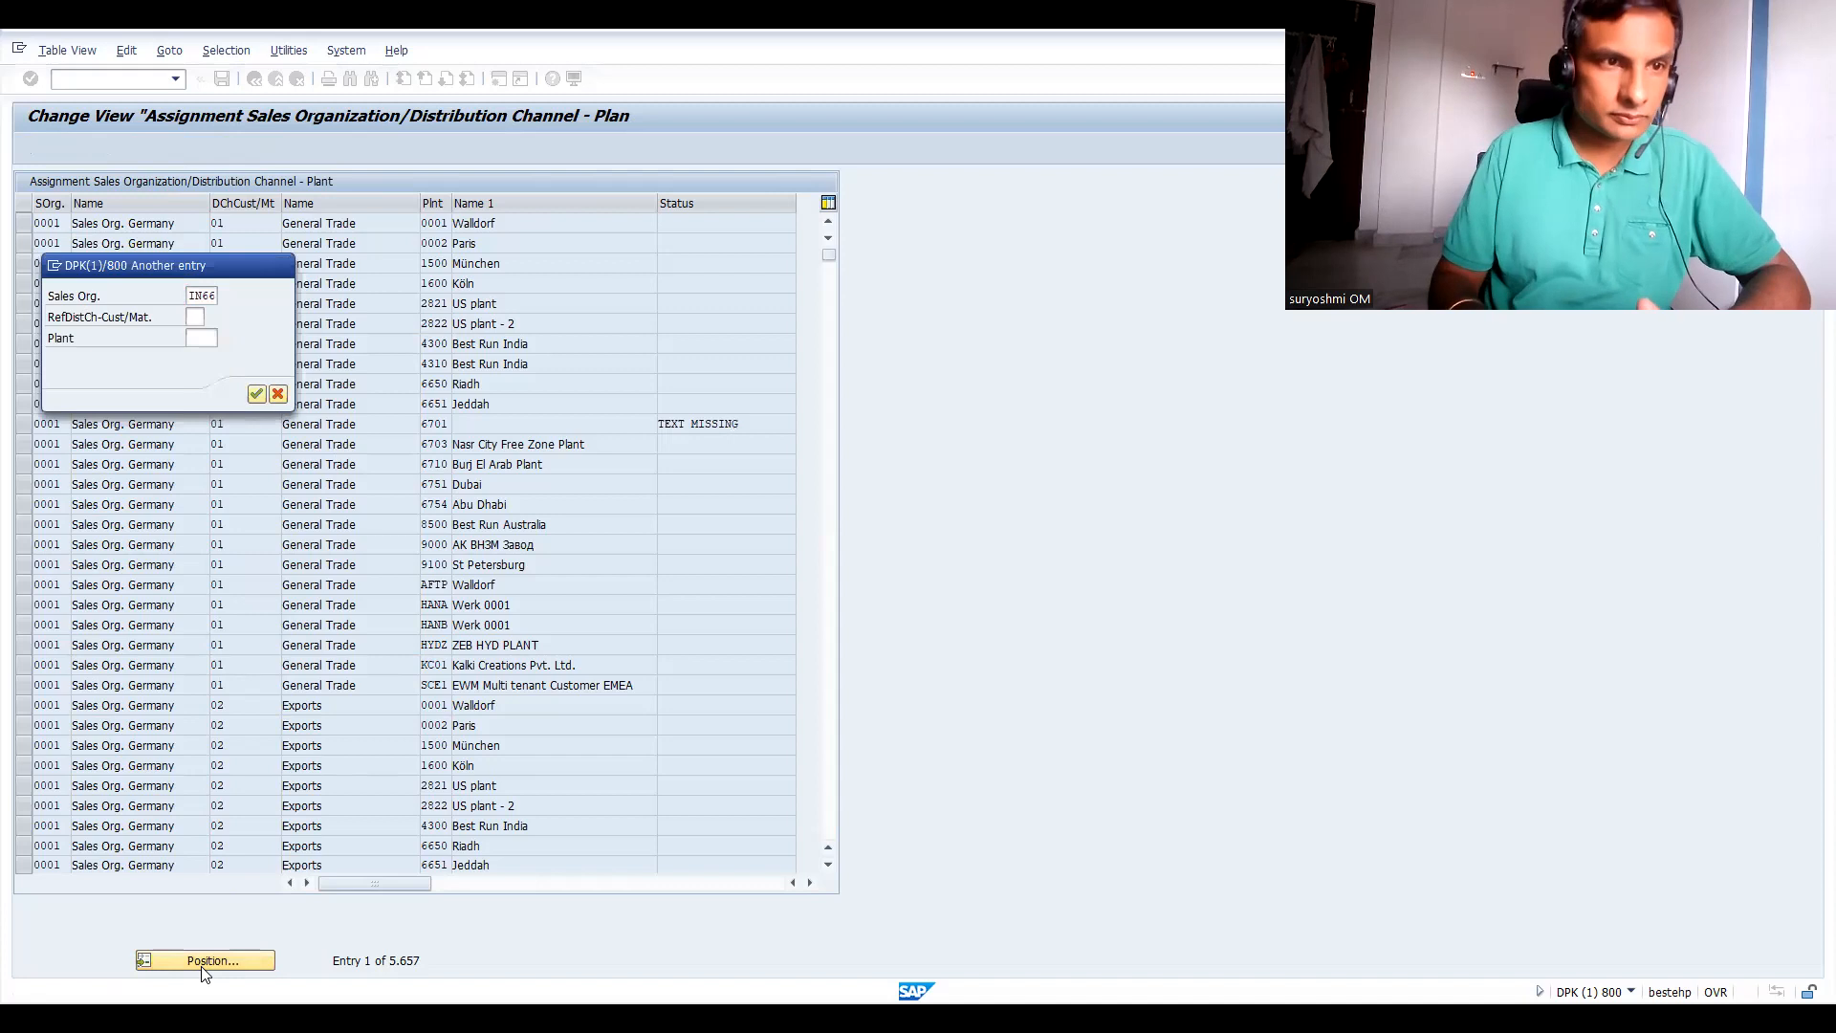
{"action": "key", "text": "Return"}
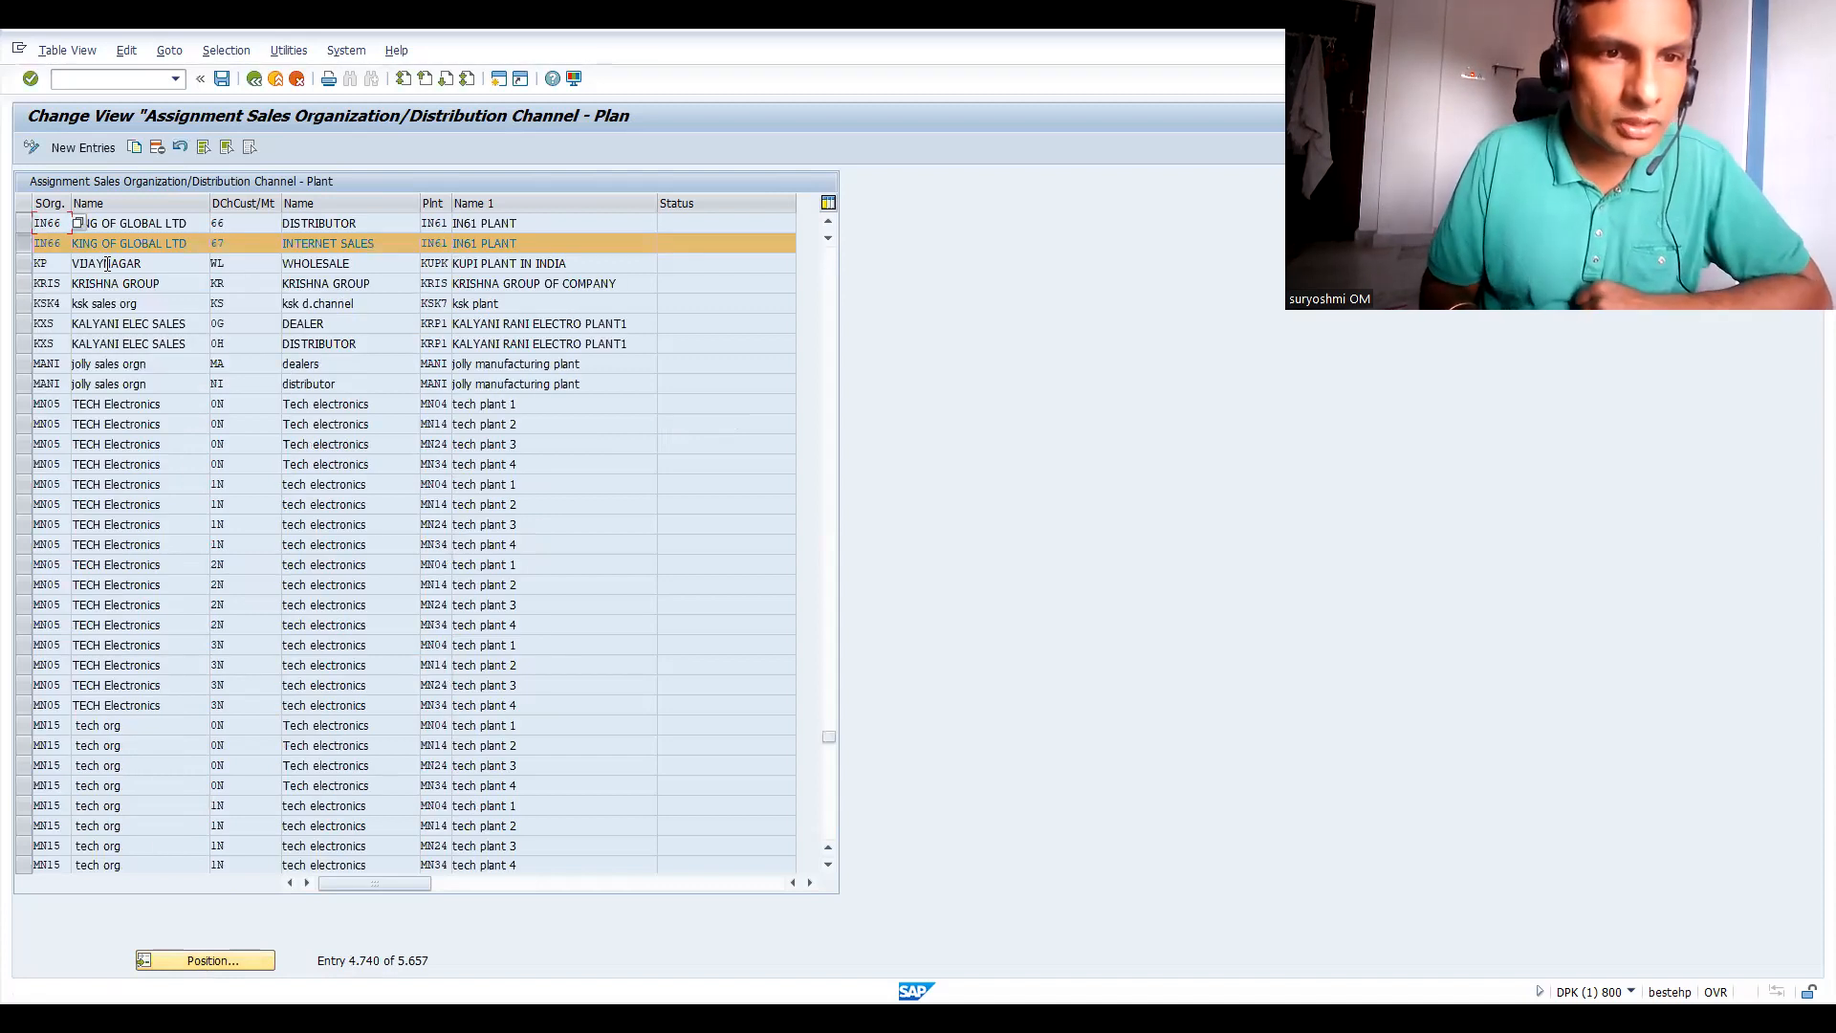
{"action": "left_click", "coordinate": [134, 148]}
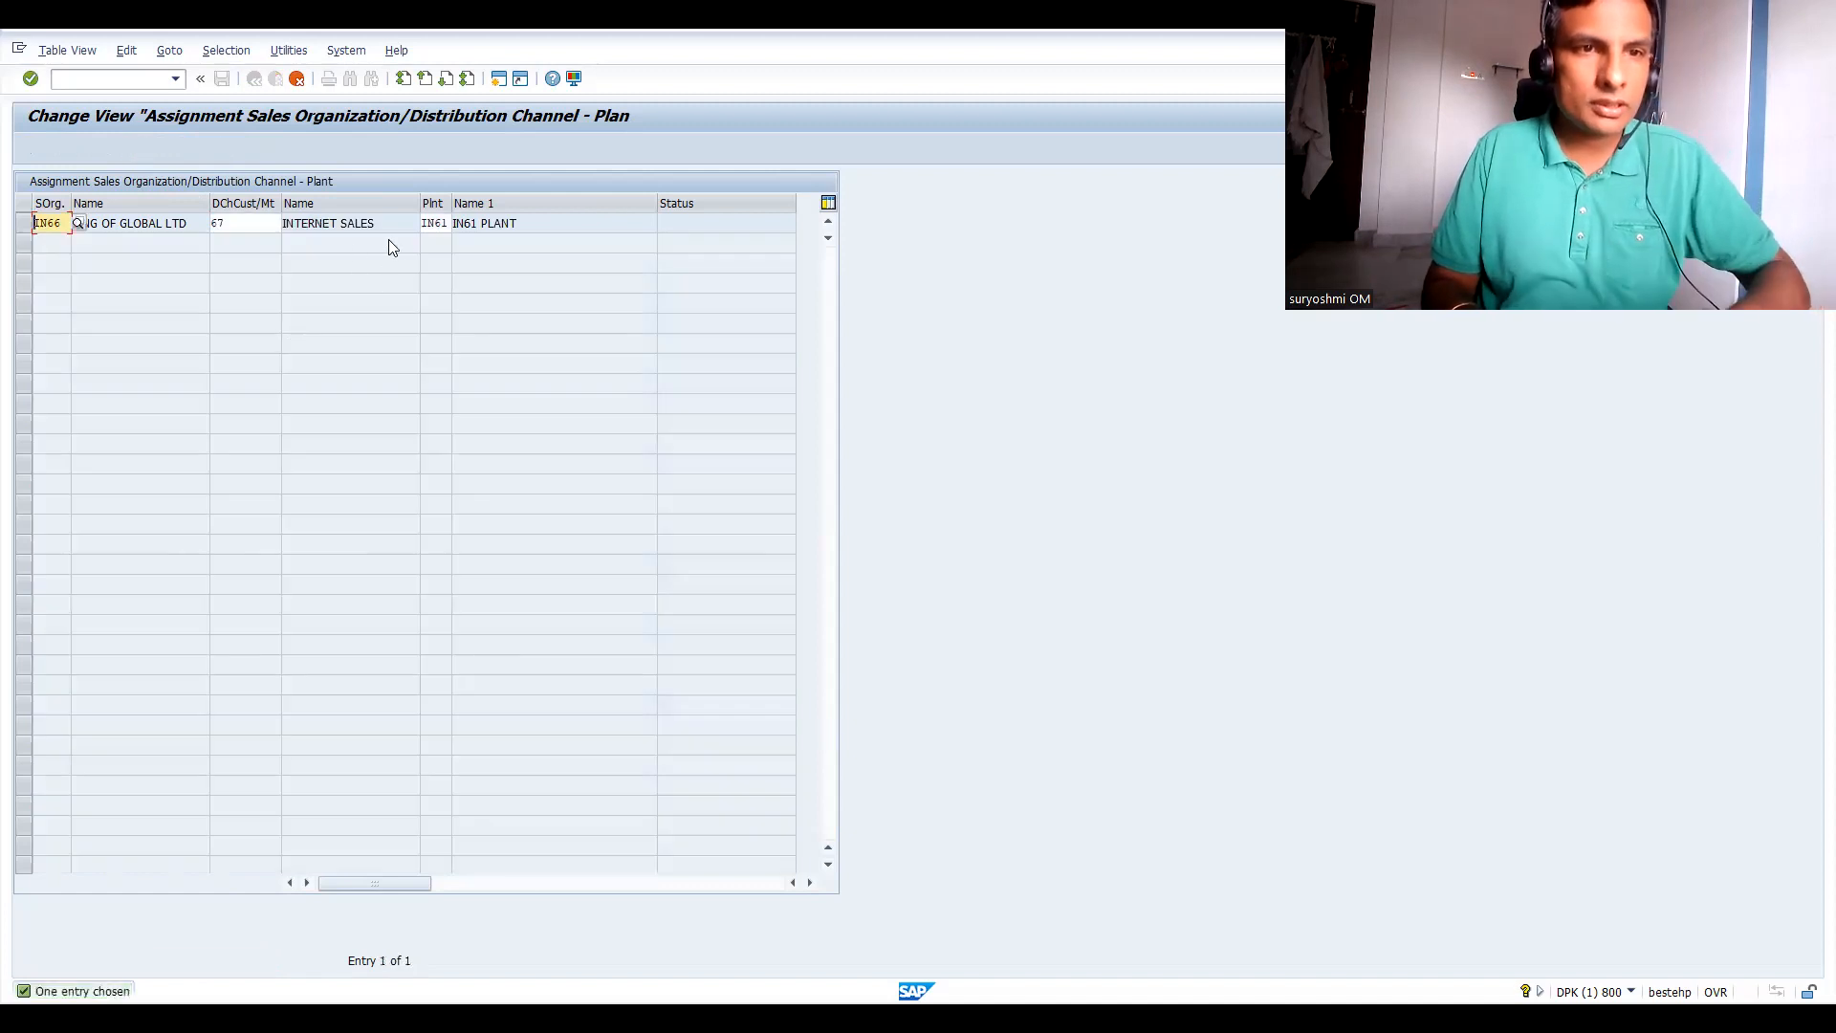
{"action": "left_click", "coordinate": [446, 224]}
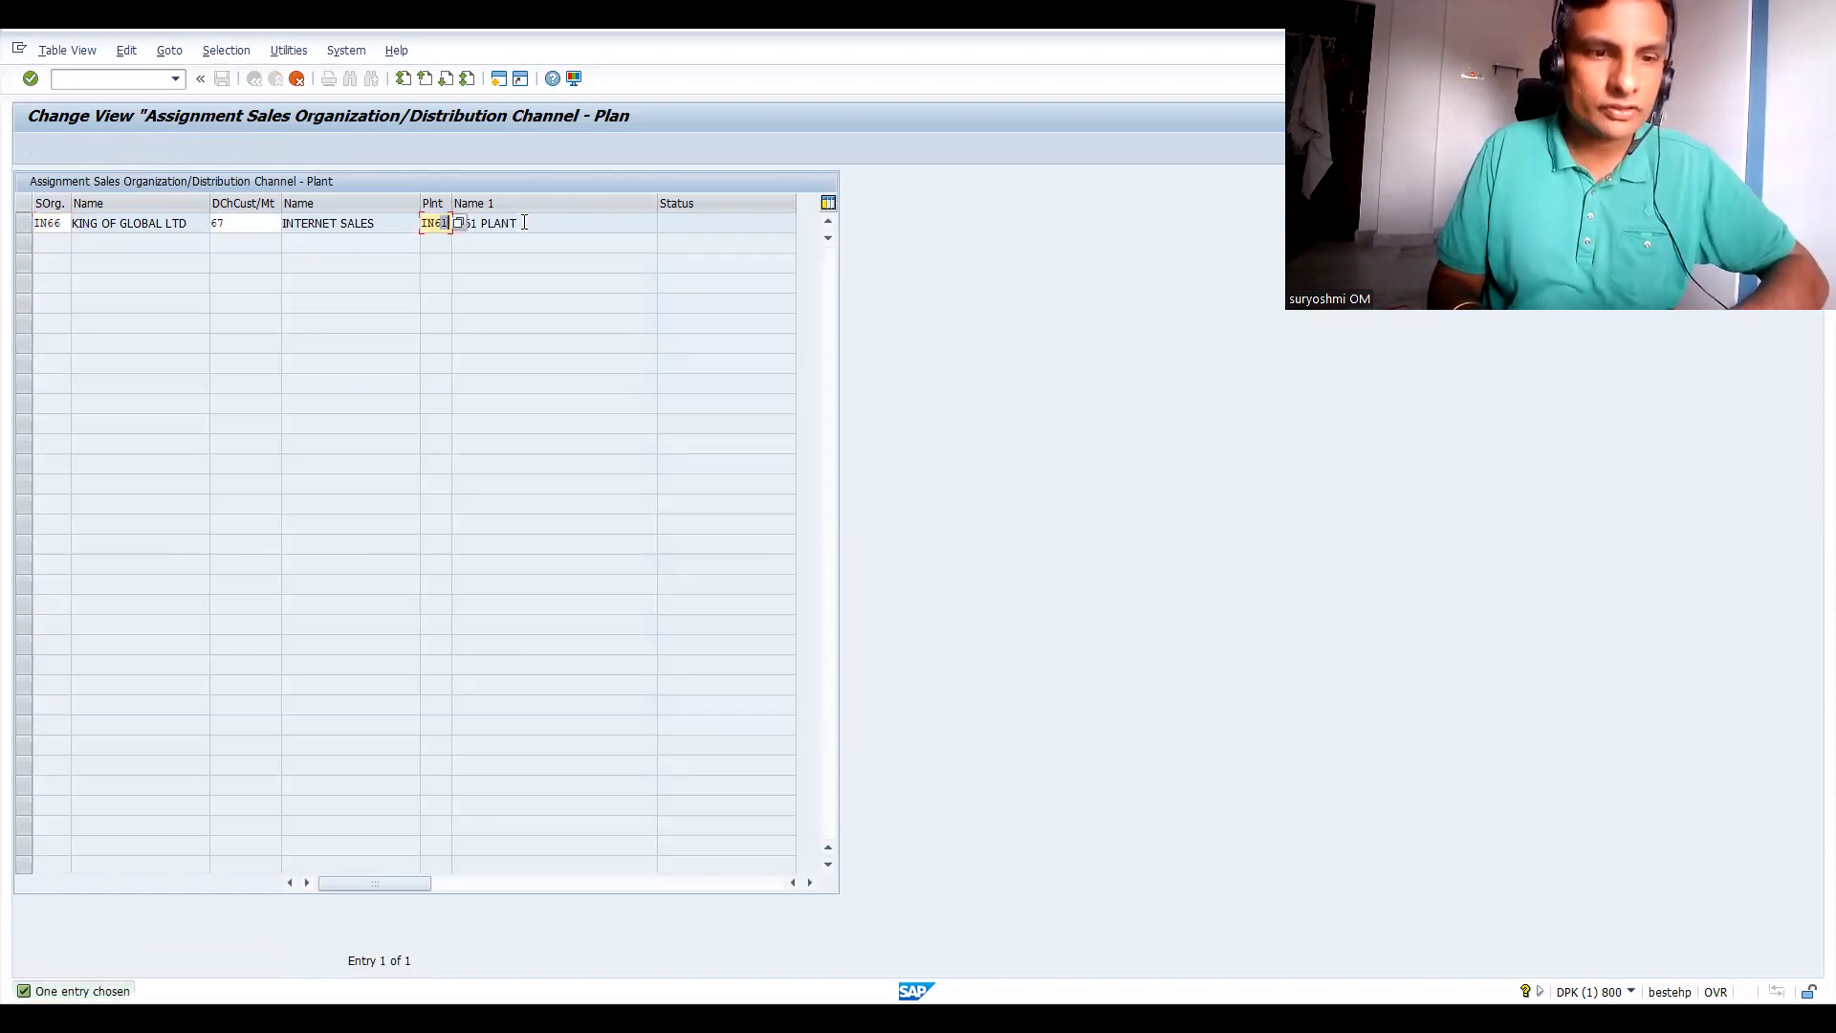
{"action": "type", "text": "2"}
{"action": "key", "text": "Return"}
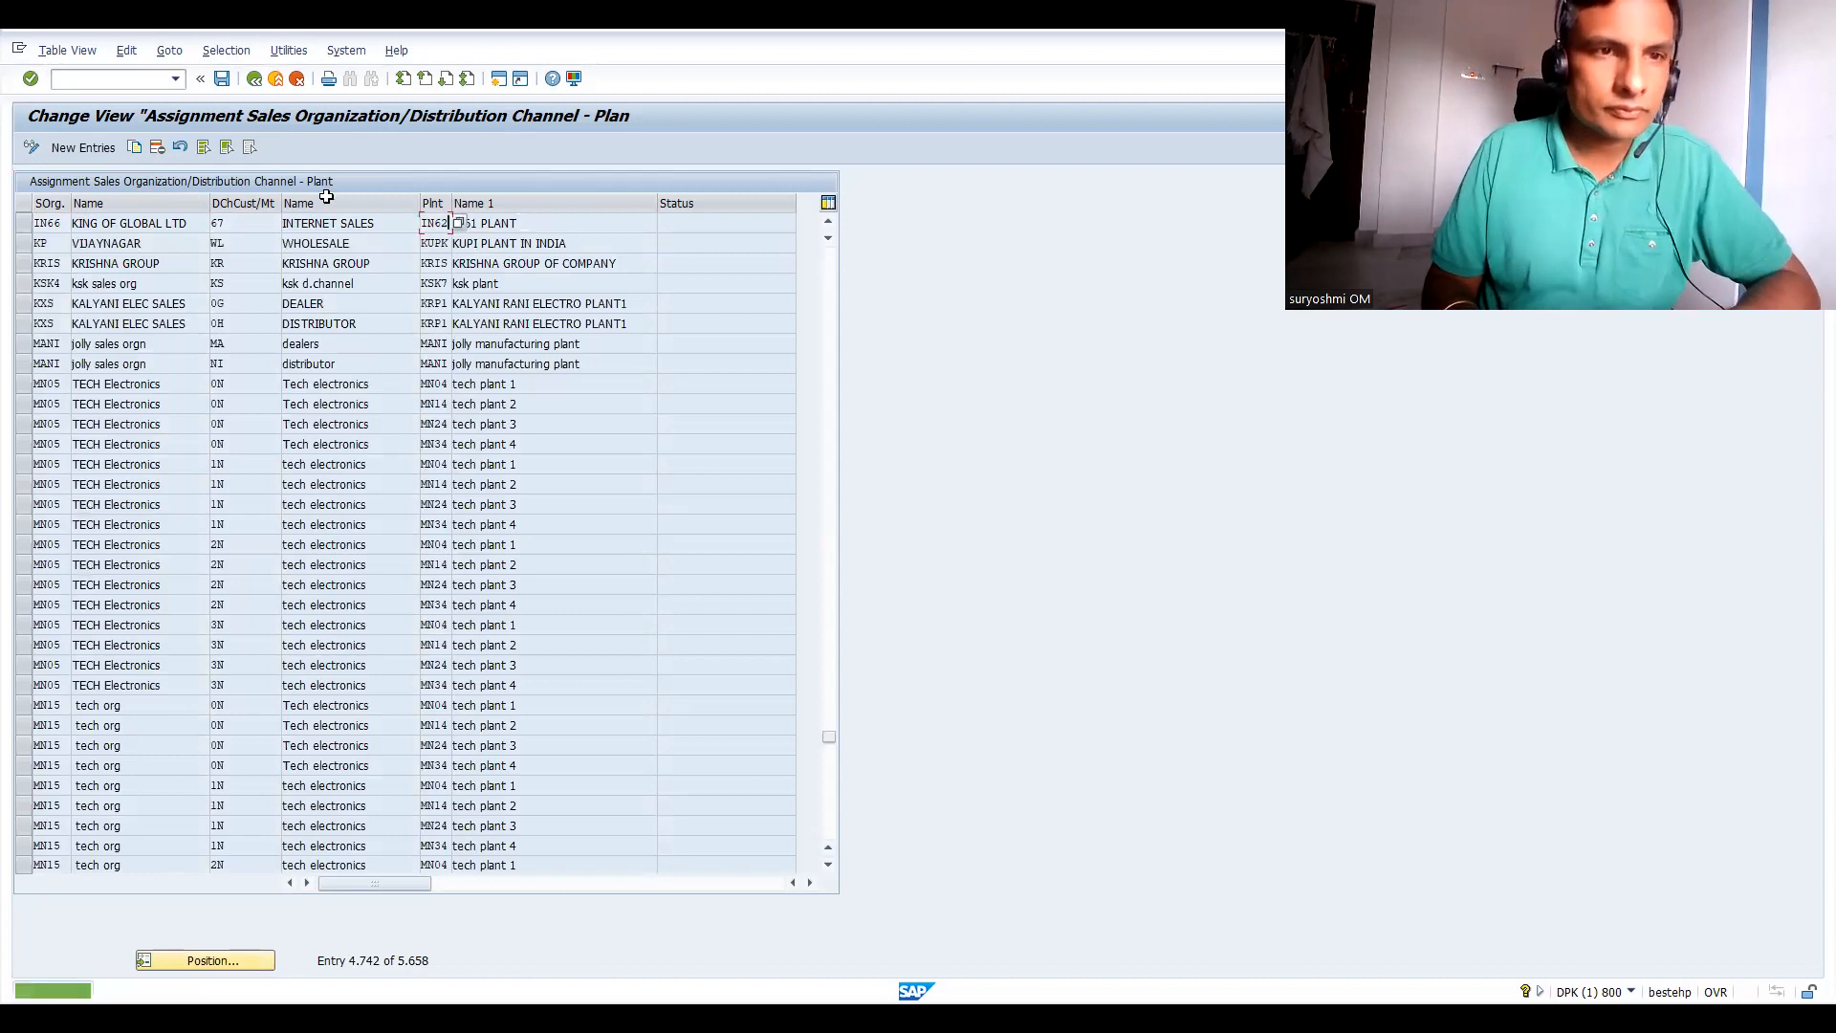
{"action": "left_click", "coordinate": [254, 79]}
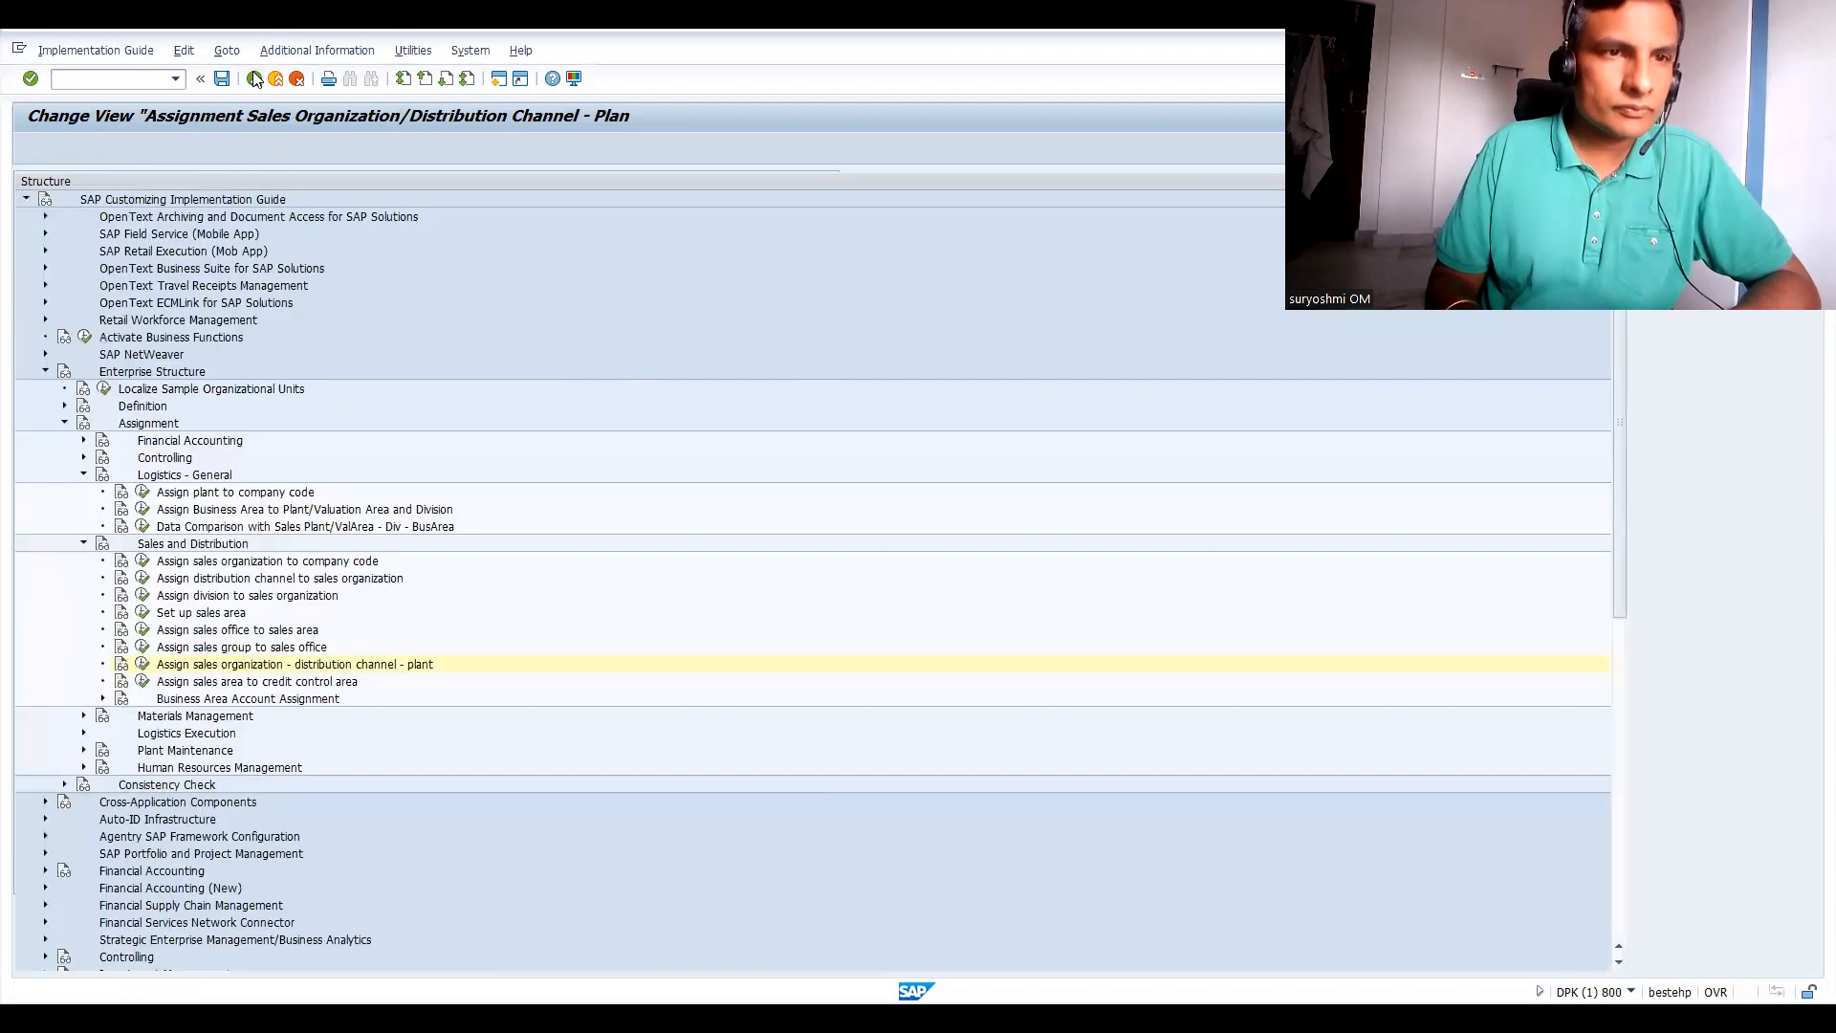
In the Materials Management assignment for company codes, assign purchasing organization IN66 to company code IN66.
{"action": "left_click", "coordinate": [84, 716]}
{"action": "left_click", "coordinate": [143, 733]}
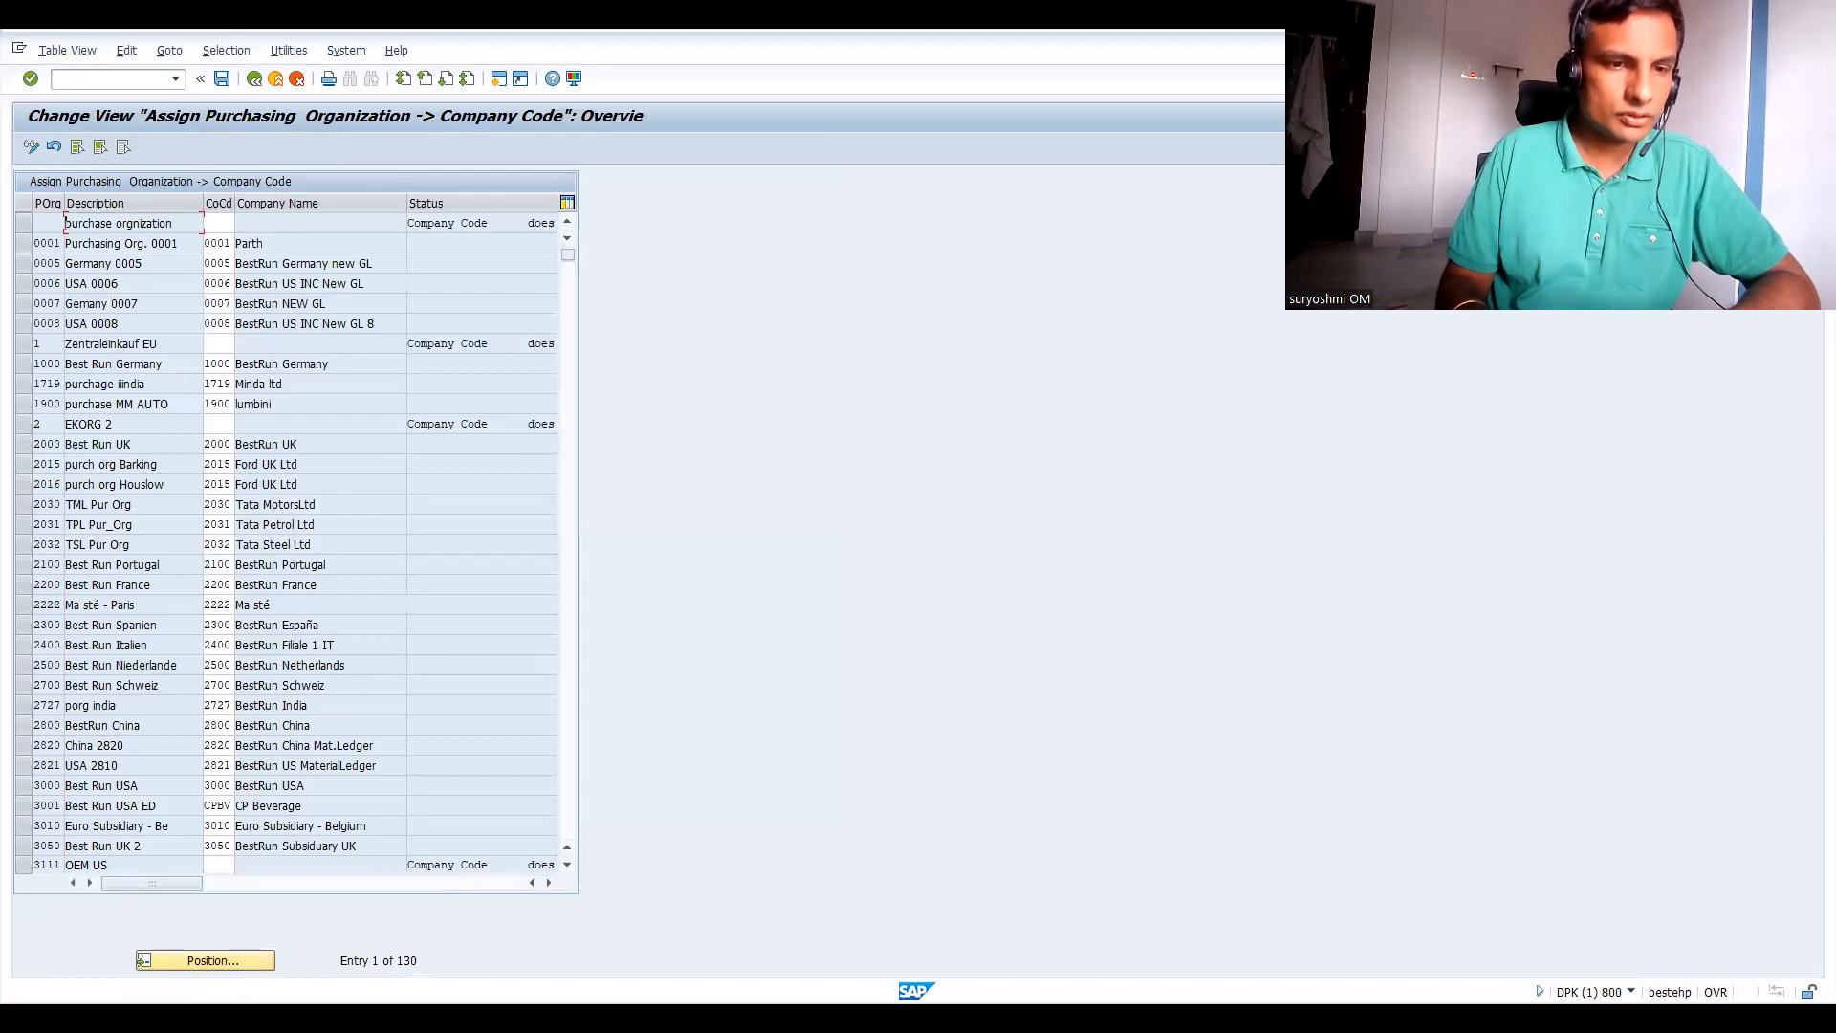
{"action": "left_click", "coordinate": [243, 960]}
{"action": "type", "text": "IN"}
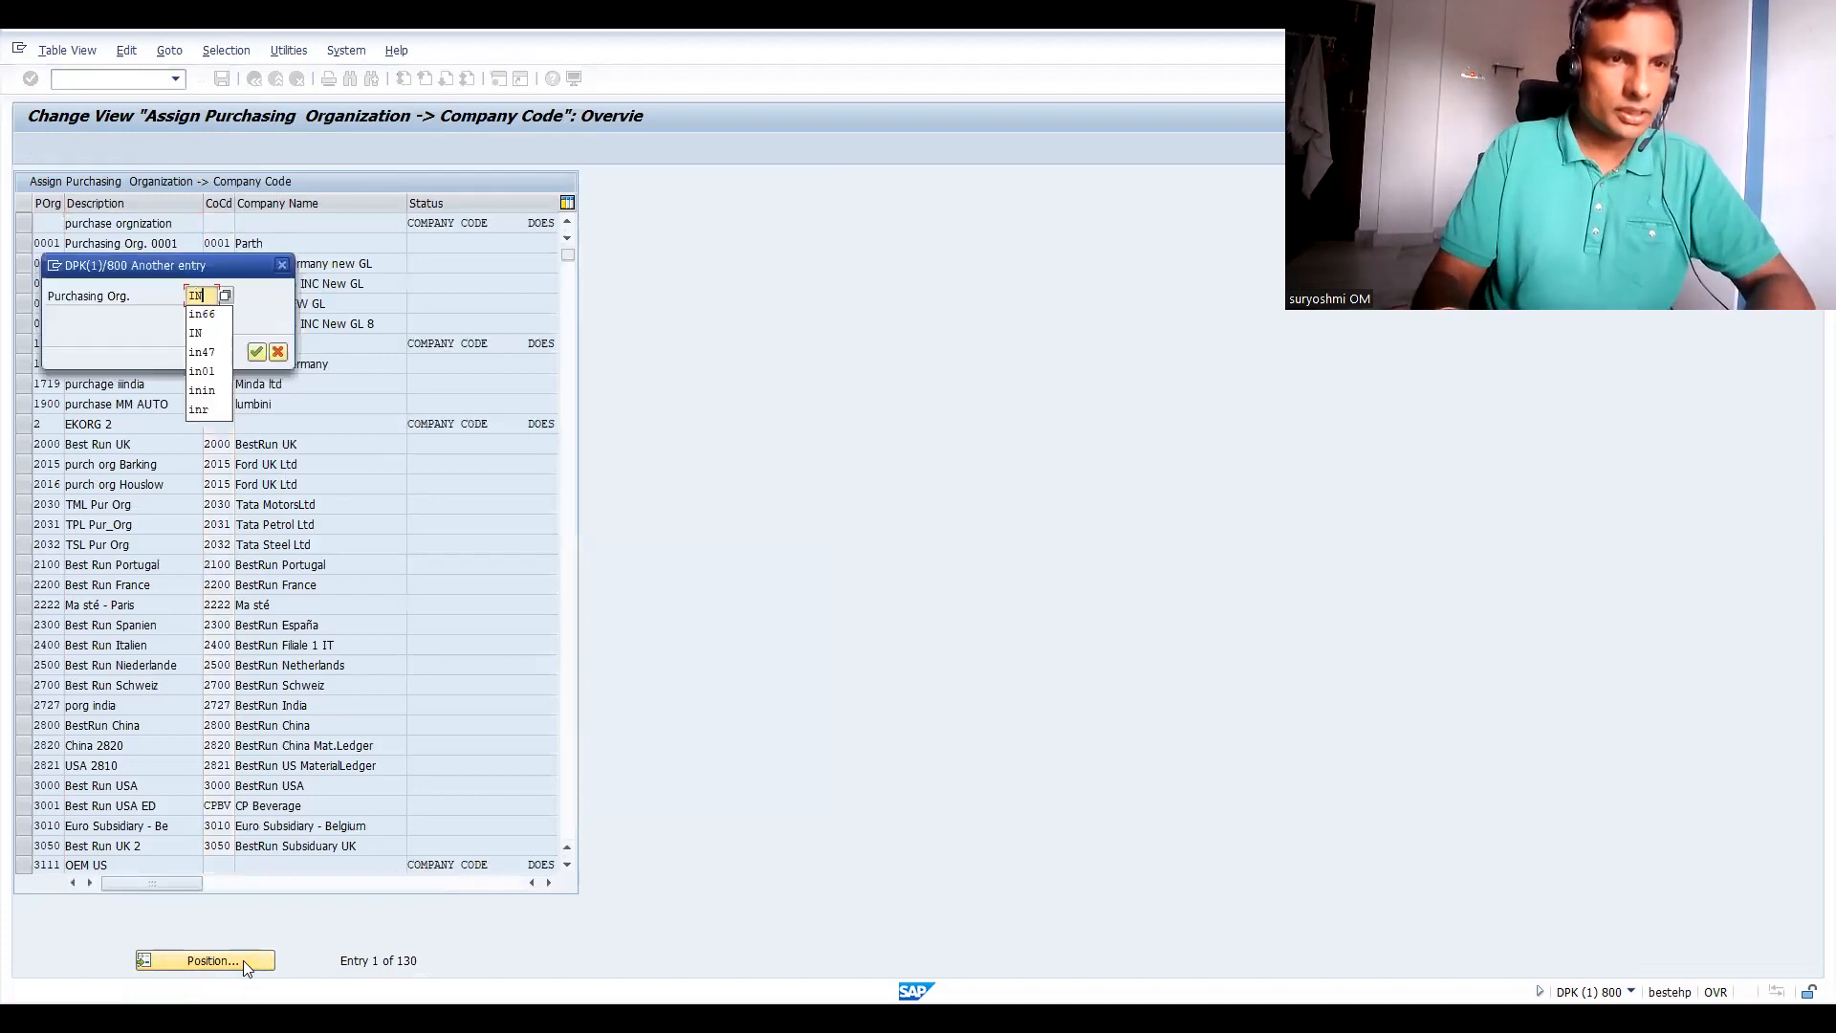
{"action": "type", "text": "66"}
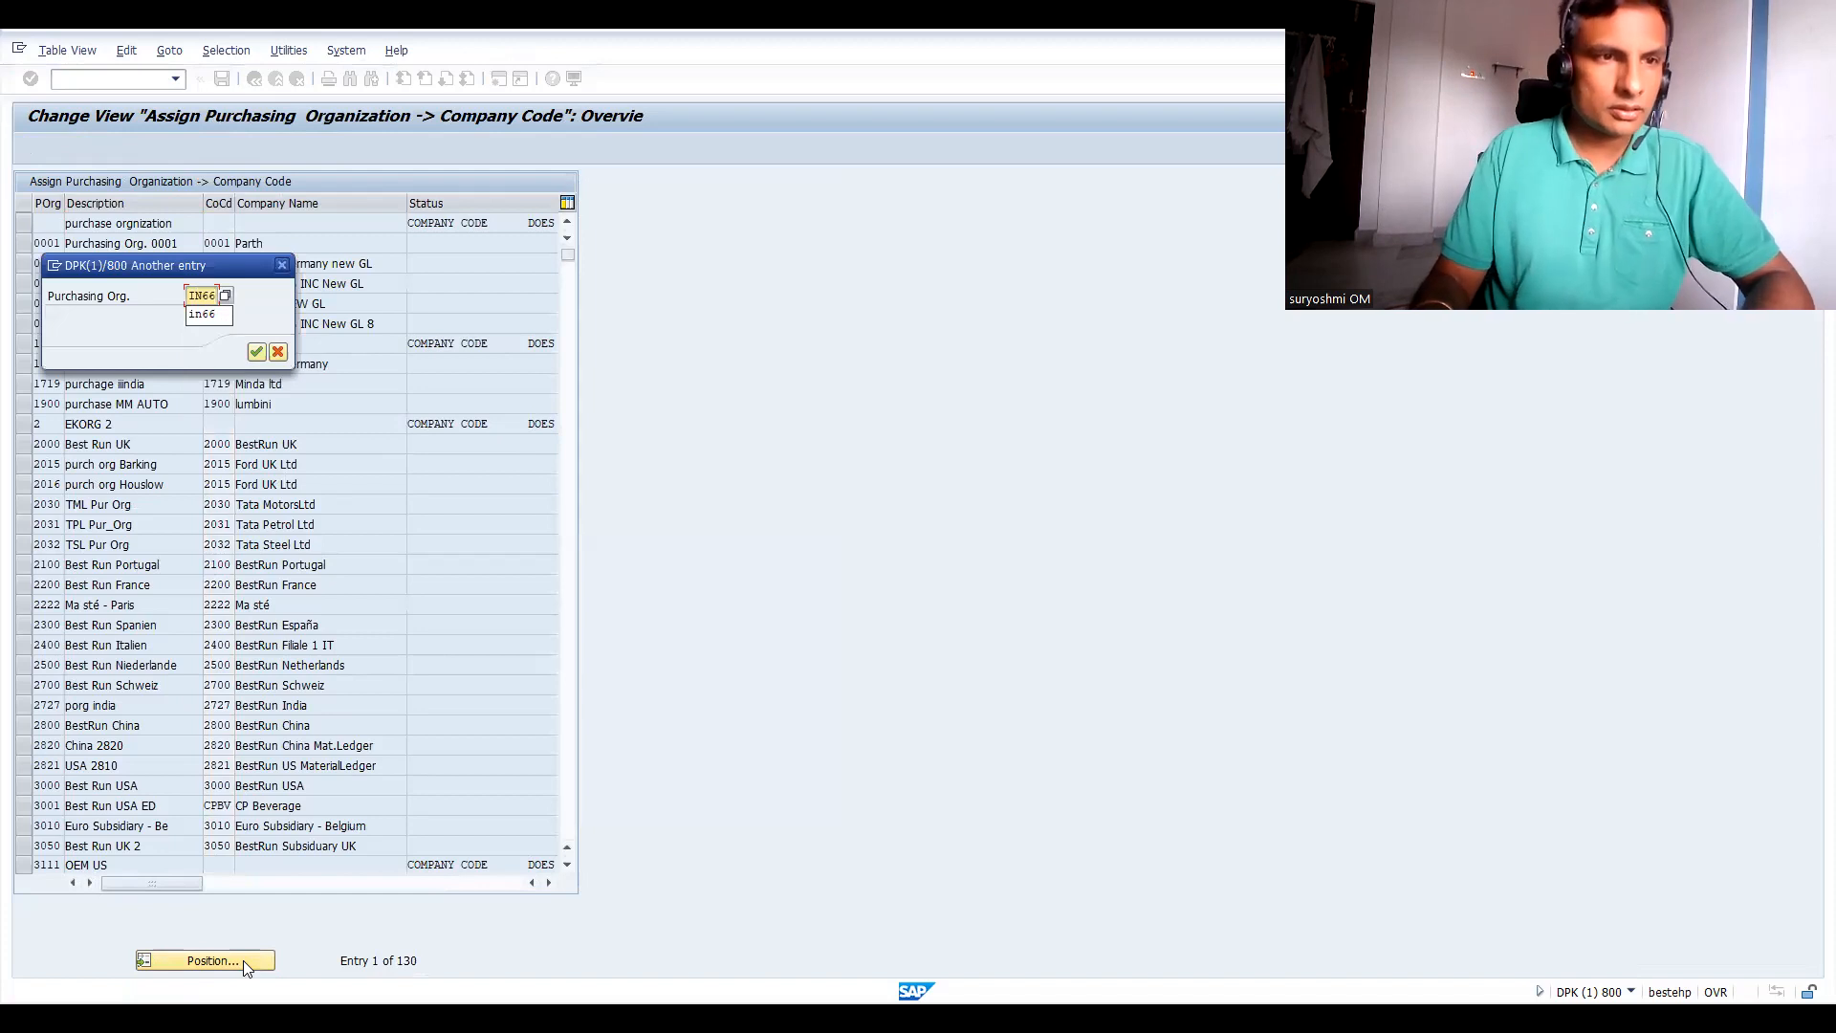
{"action": "key", "text": "Return"}
{"action": "left_click", "coordinate": [216, 222]}
{"action": "type", "text": "IN66"}
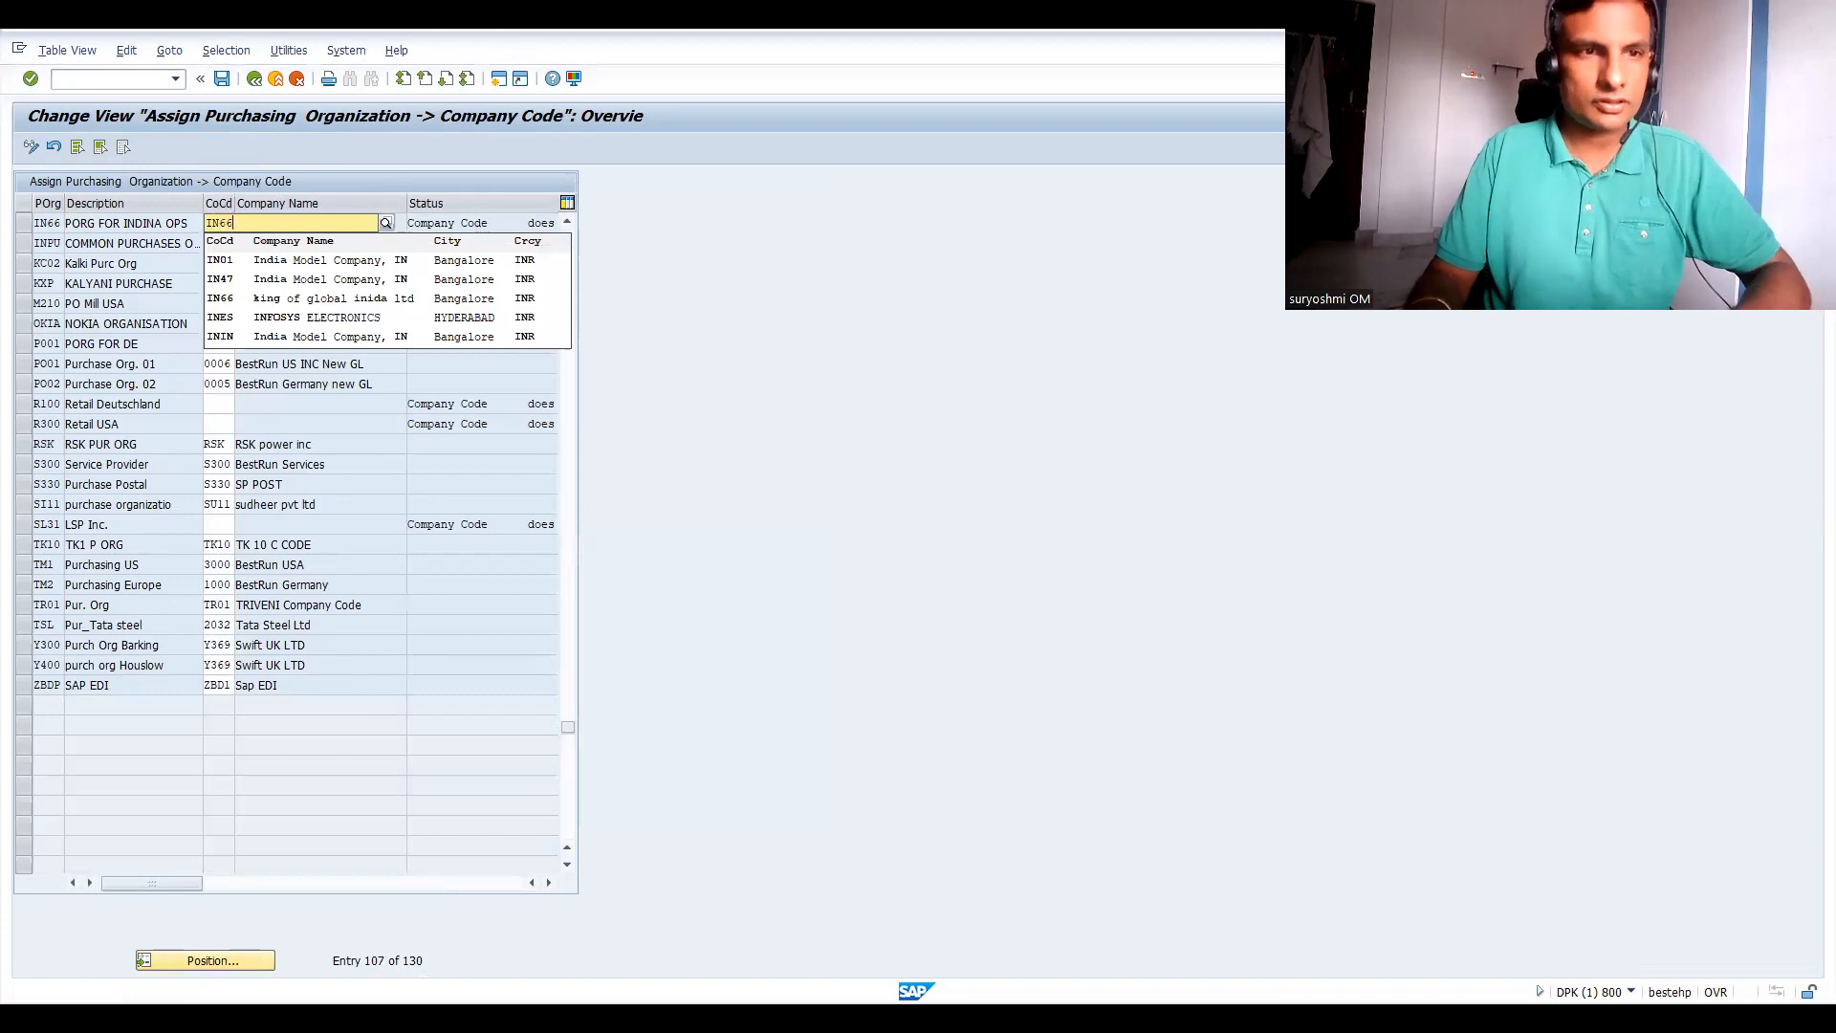
{"action": "key", "text": "Return"}
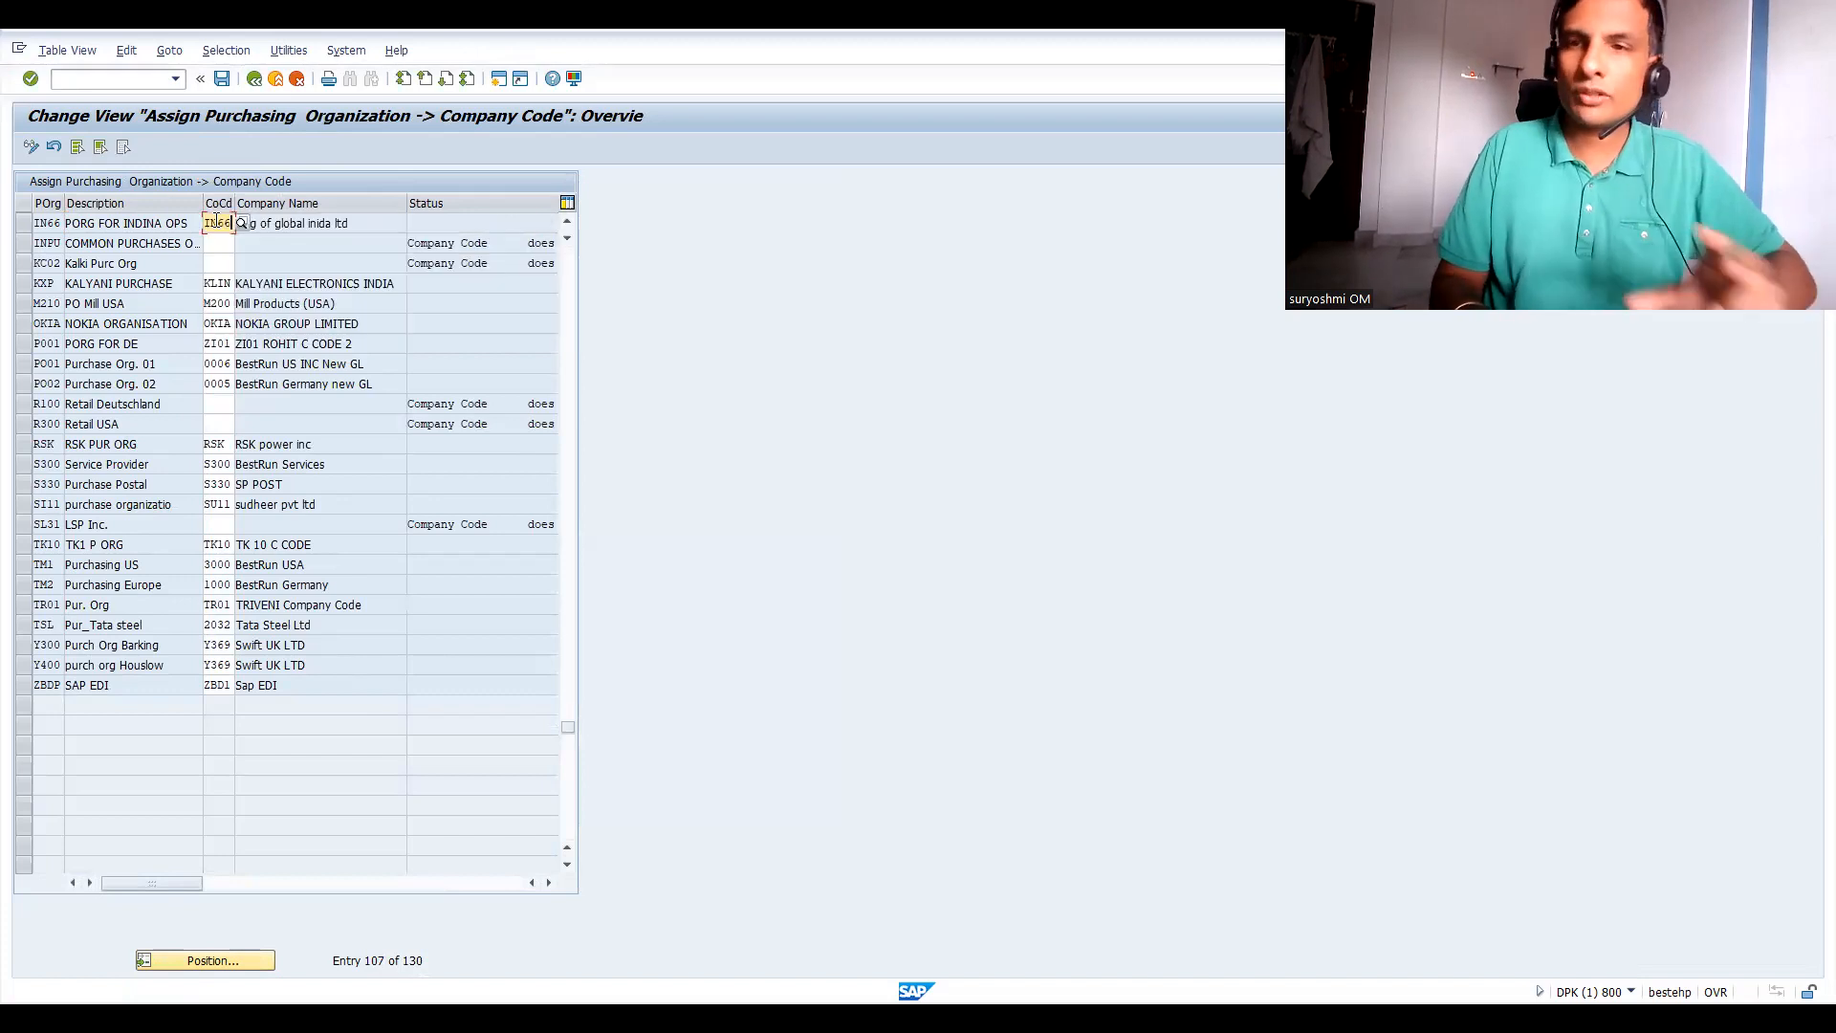
Save the purchasing organization's company code assignment and return to the implementation guide.
{"action": "key", "text": "F3"}
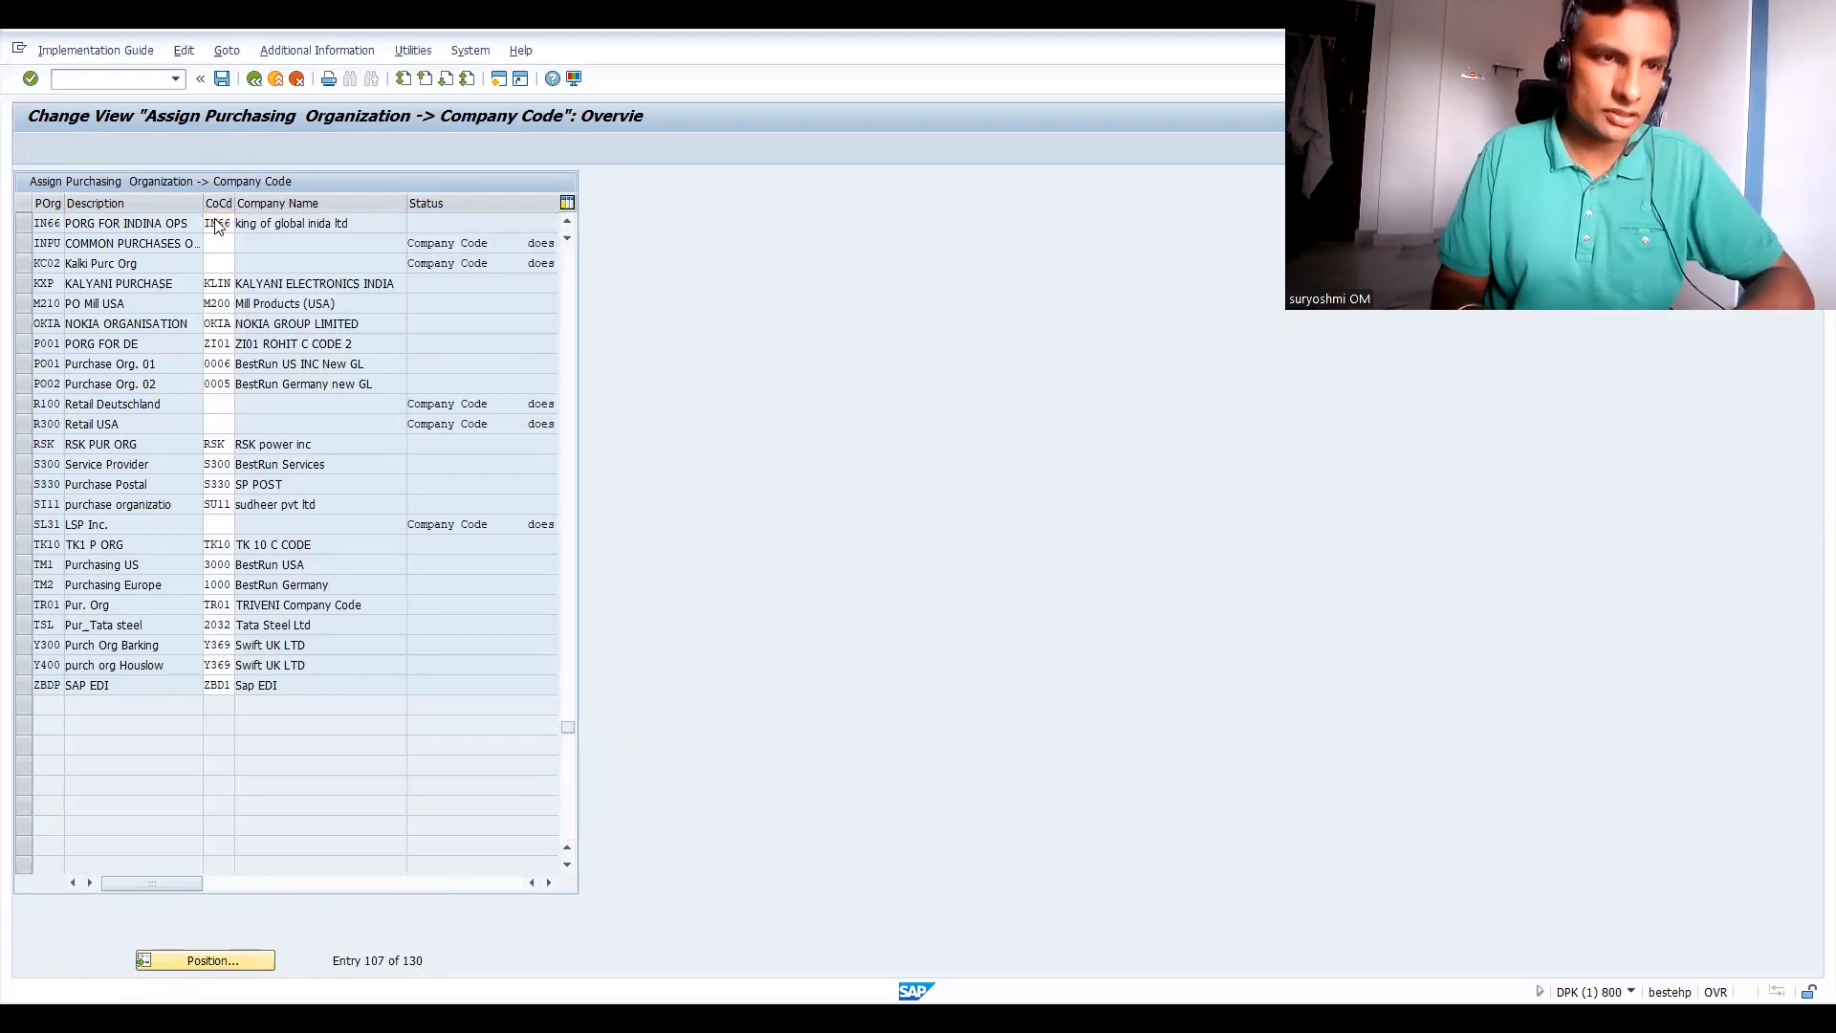
{"action": "key", "text": "Return"}
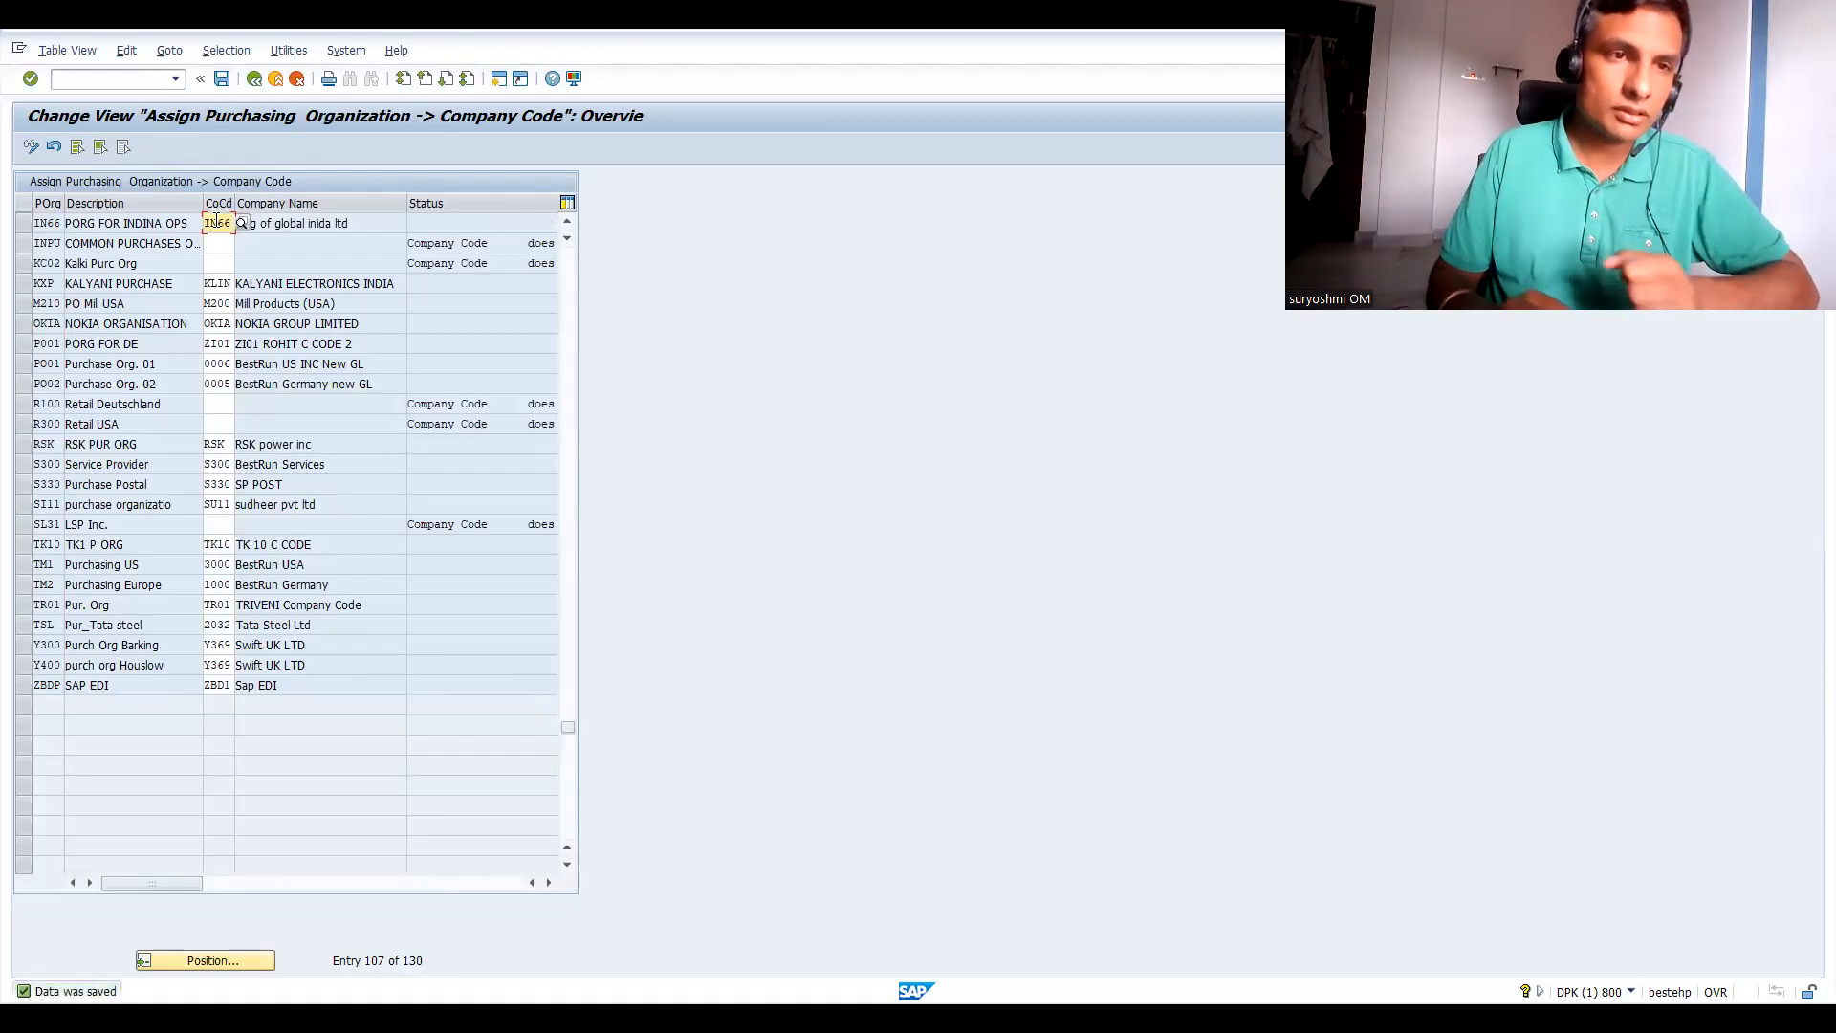
{"action": "left_click", "coordinate": [253, 78]}
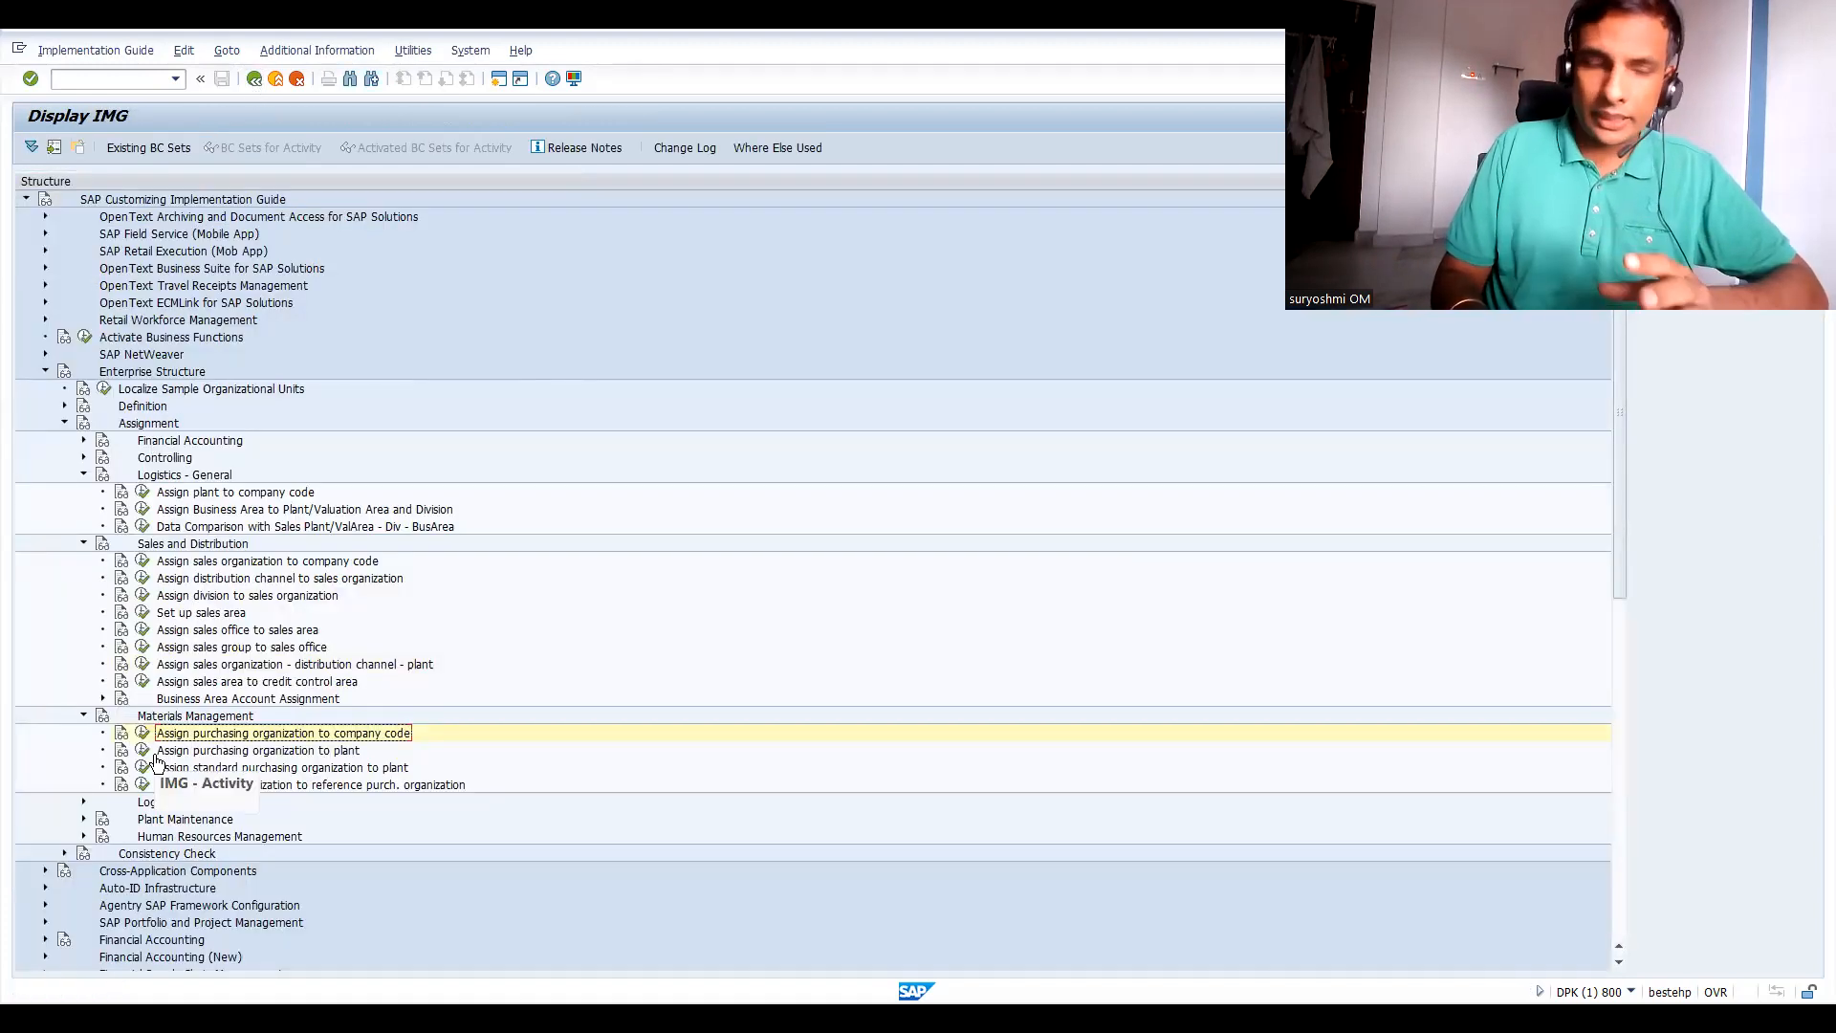
Create a new purchasing organization to plant assignment linking purchasing organization IN66 to plant IN61.
{"action": "left_click", "coordinate": [196, 751]}
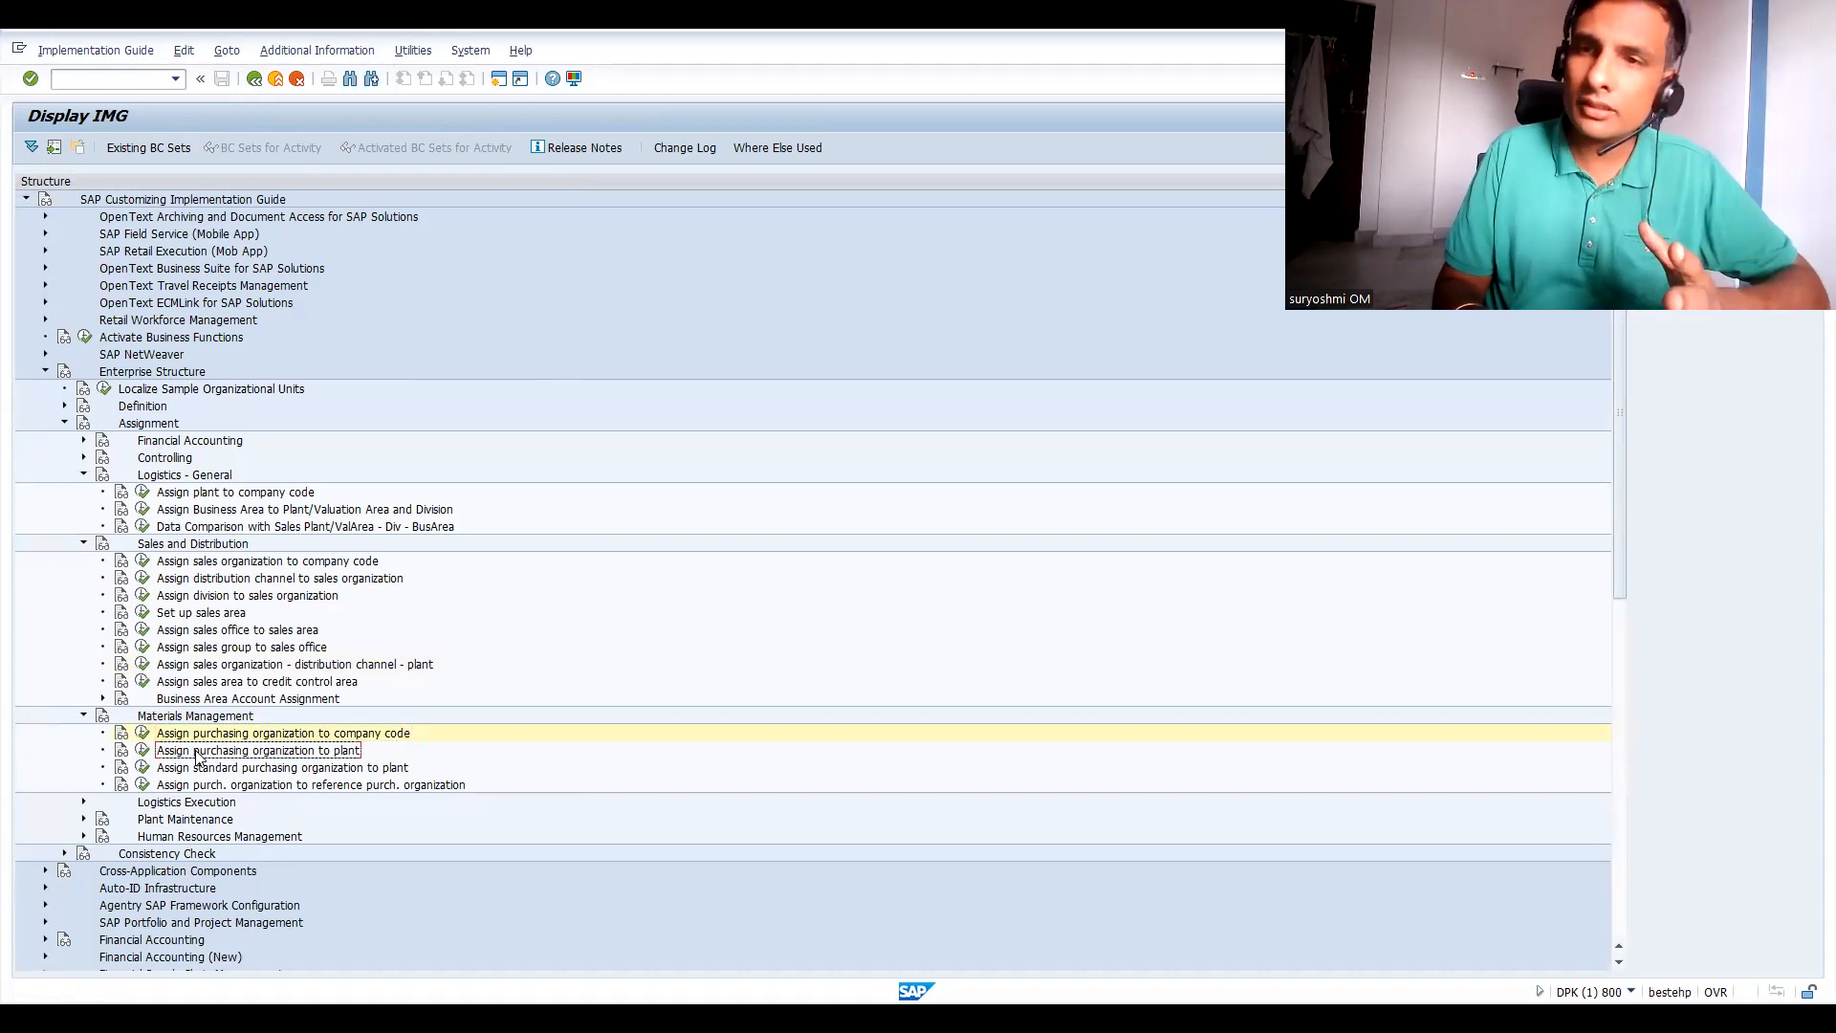
{"action": "left_click", "coordinate": [143, 749]}
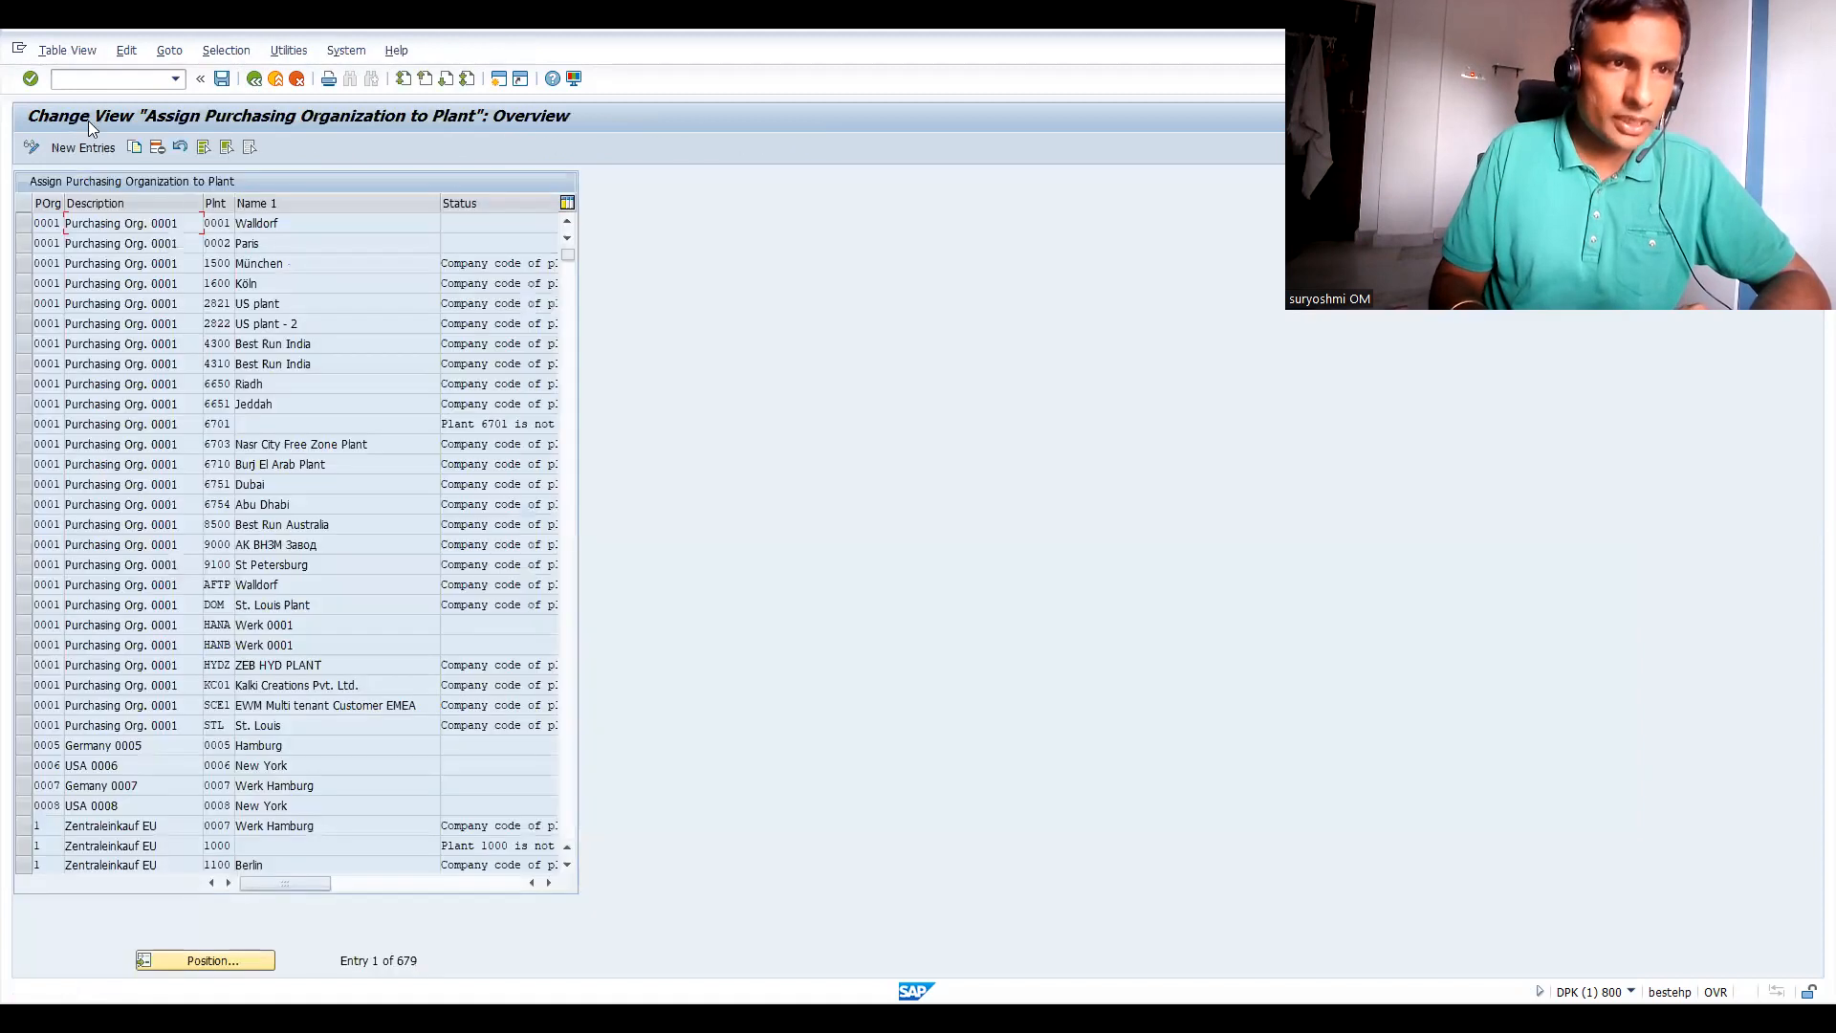
{"action": "left_click", "coordinate": [80, 148]}
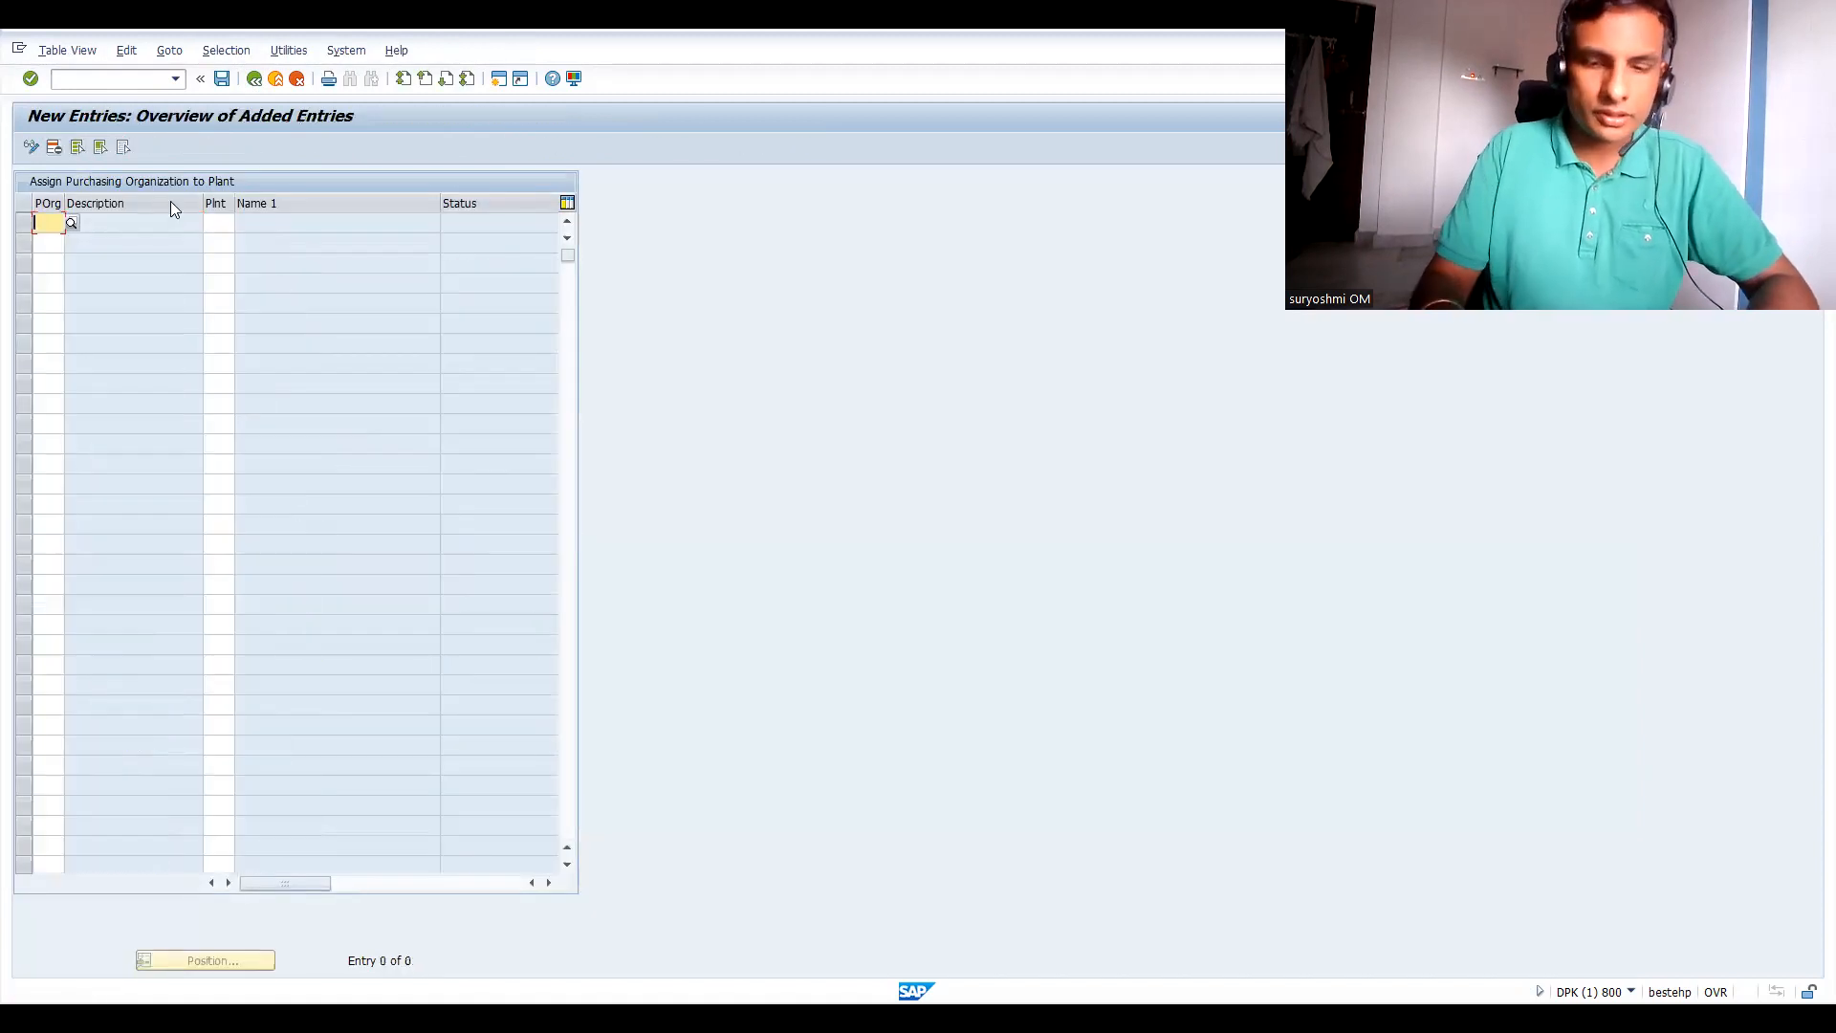
{"action": "key", "text": "BackSpace"}
{"action": "type", "text": "1"}
{"action": "type", "text": "N"}
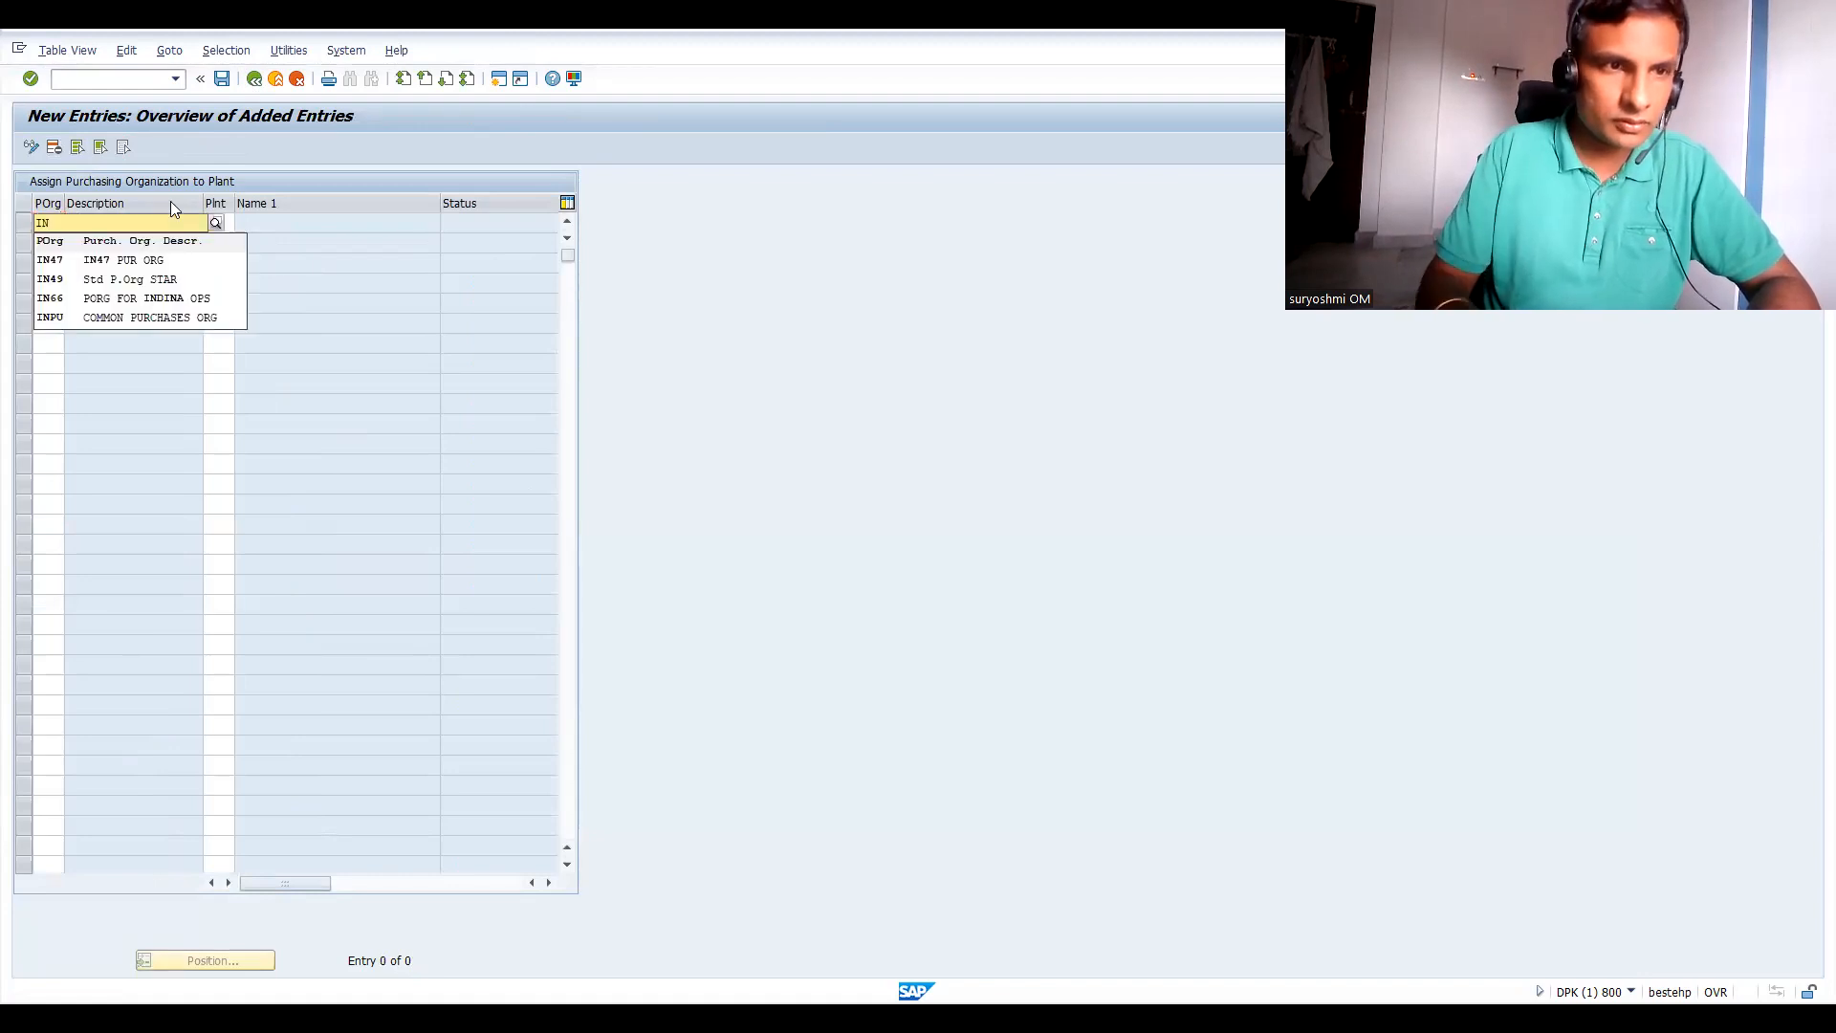
{"action": "left_click", "coordinate": [129, 302]}
{"action": "left_click", "coordinate": [221, 221]}
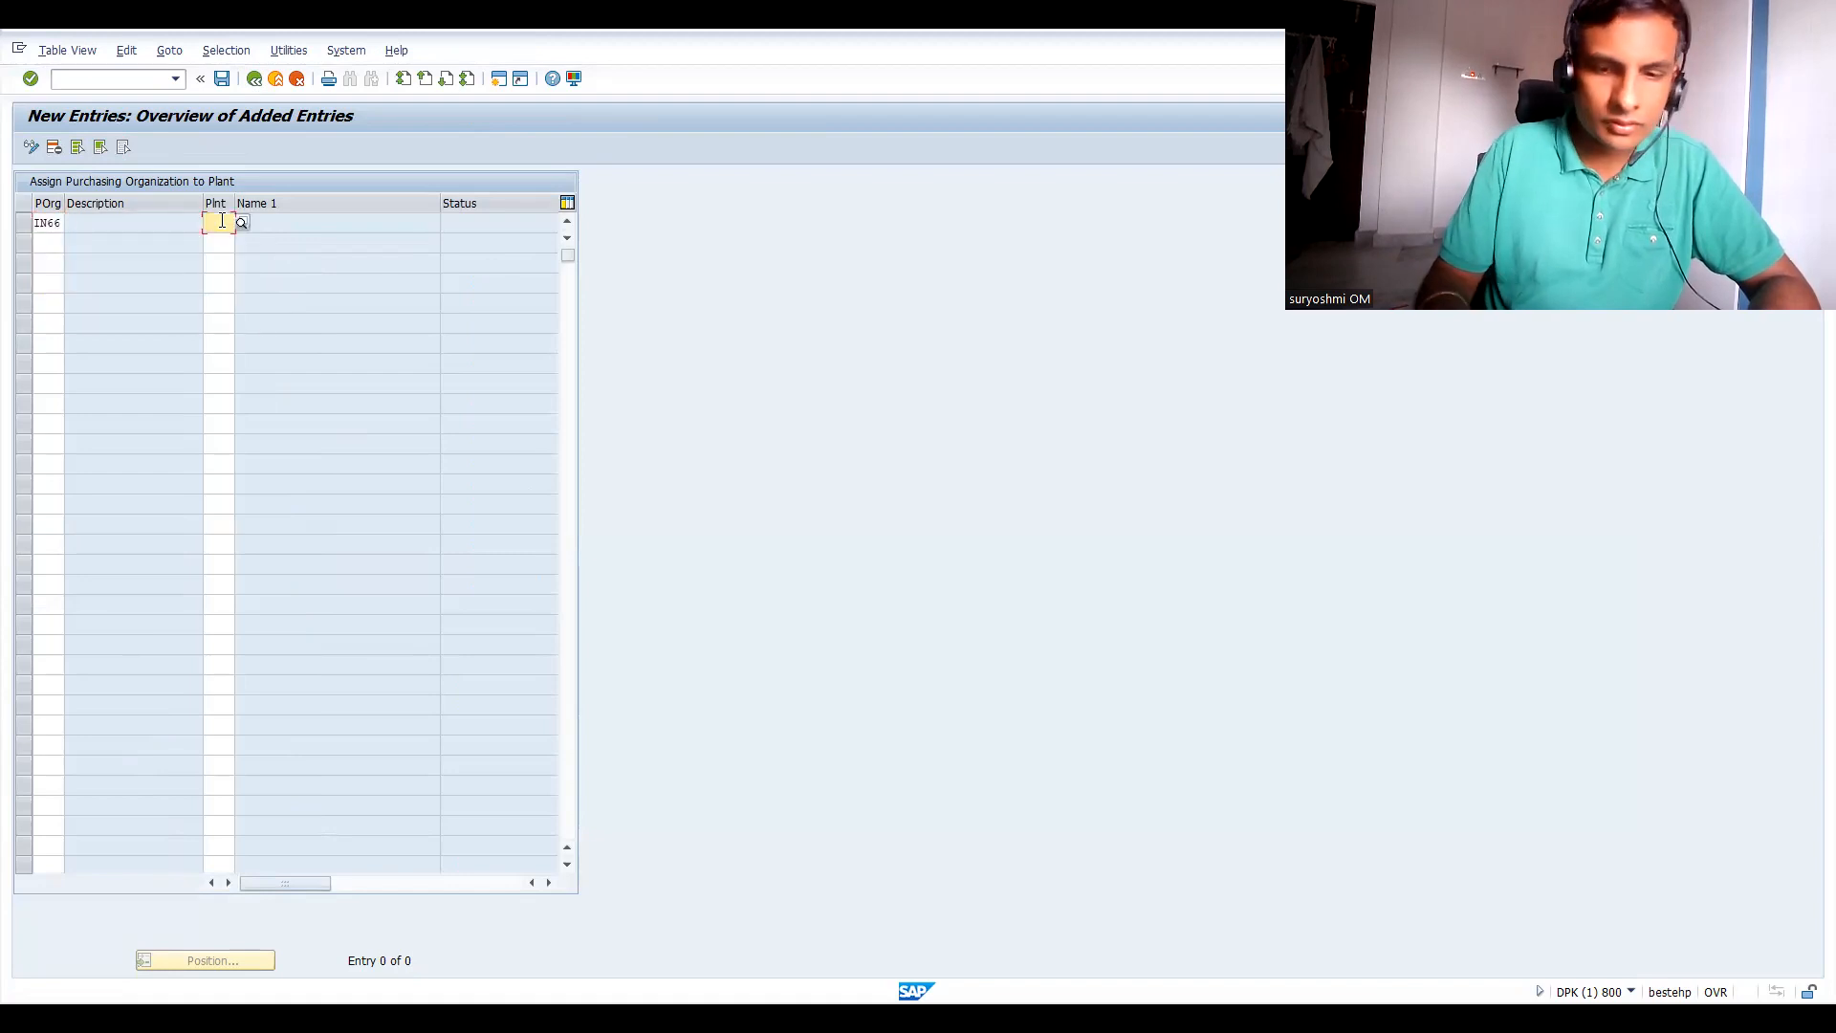
{"action": "type", "text": "IN"}
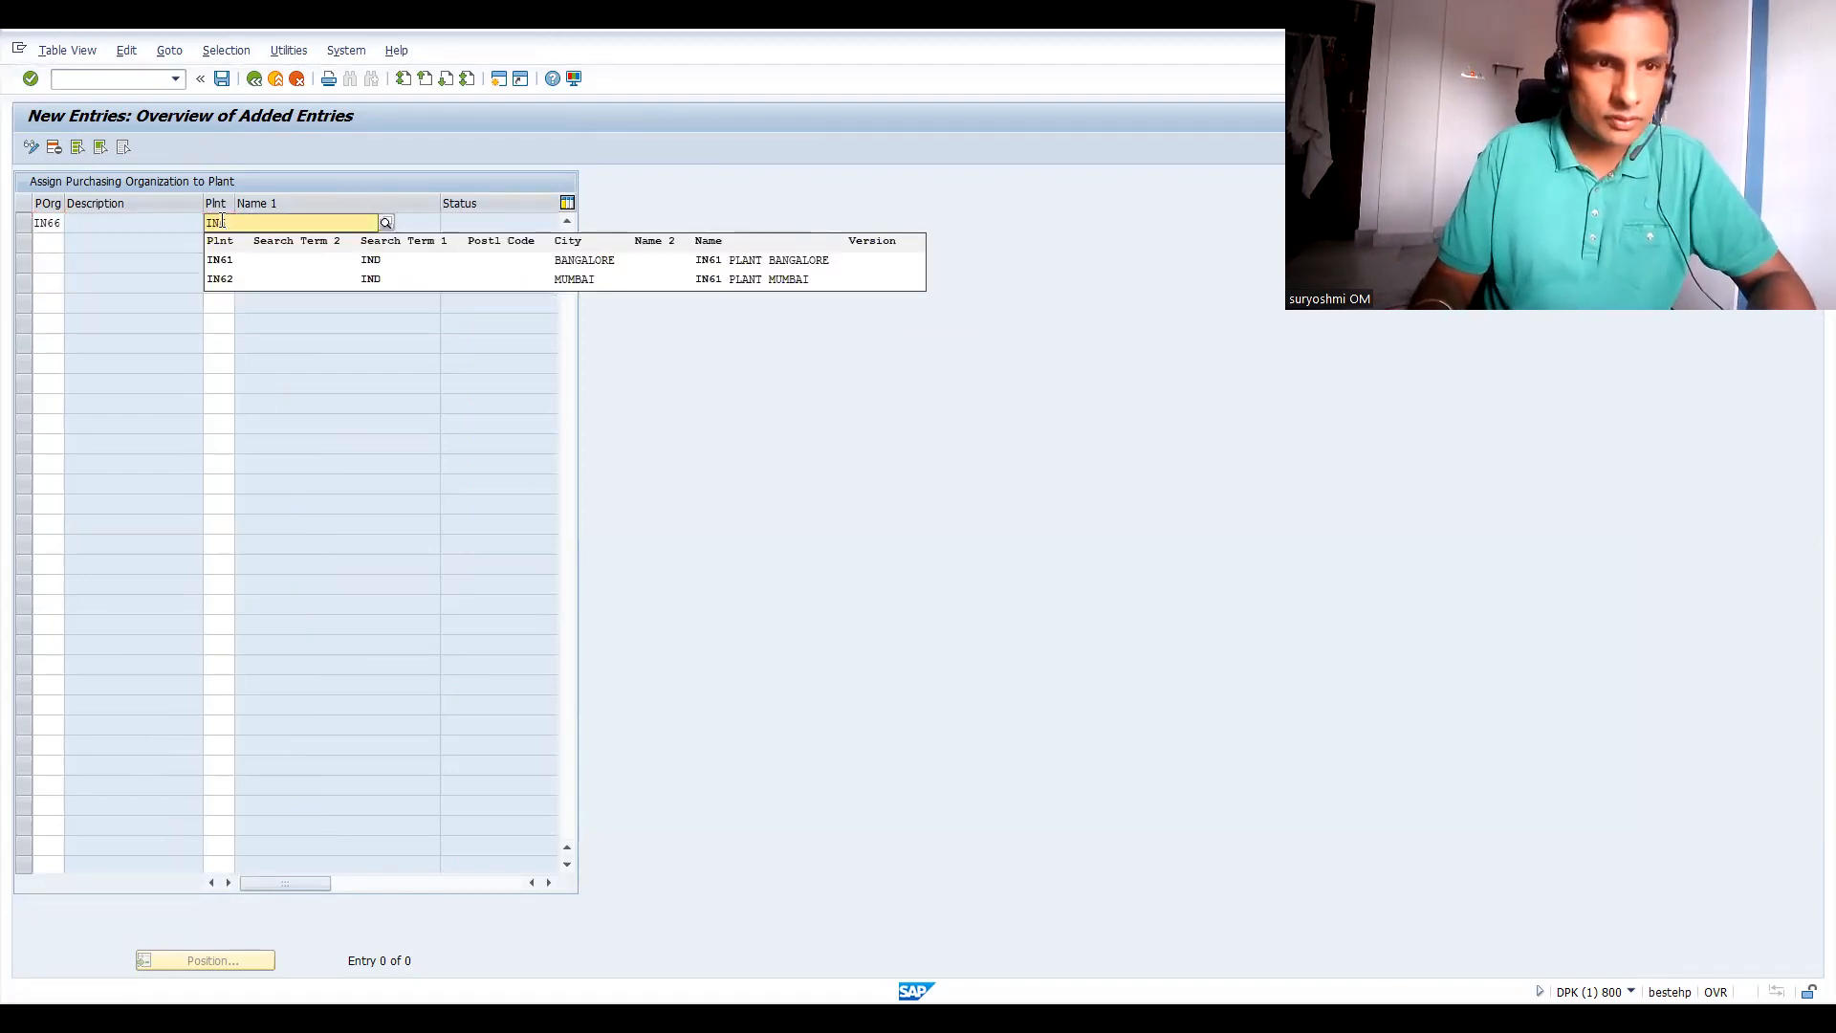
{"action": "key", "text": "Down"}
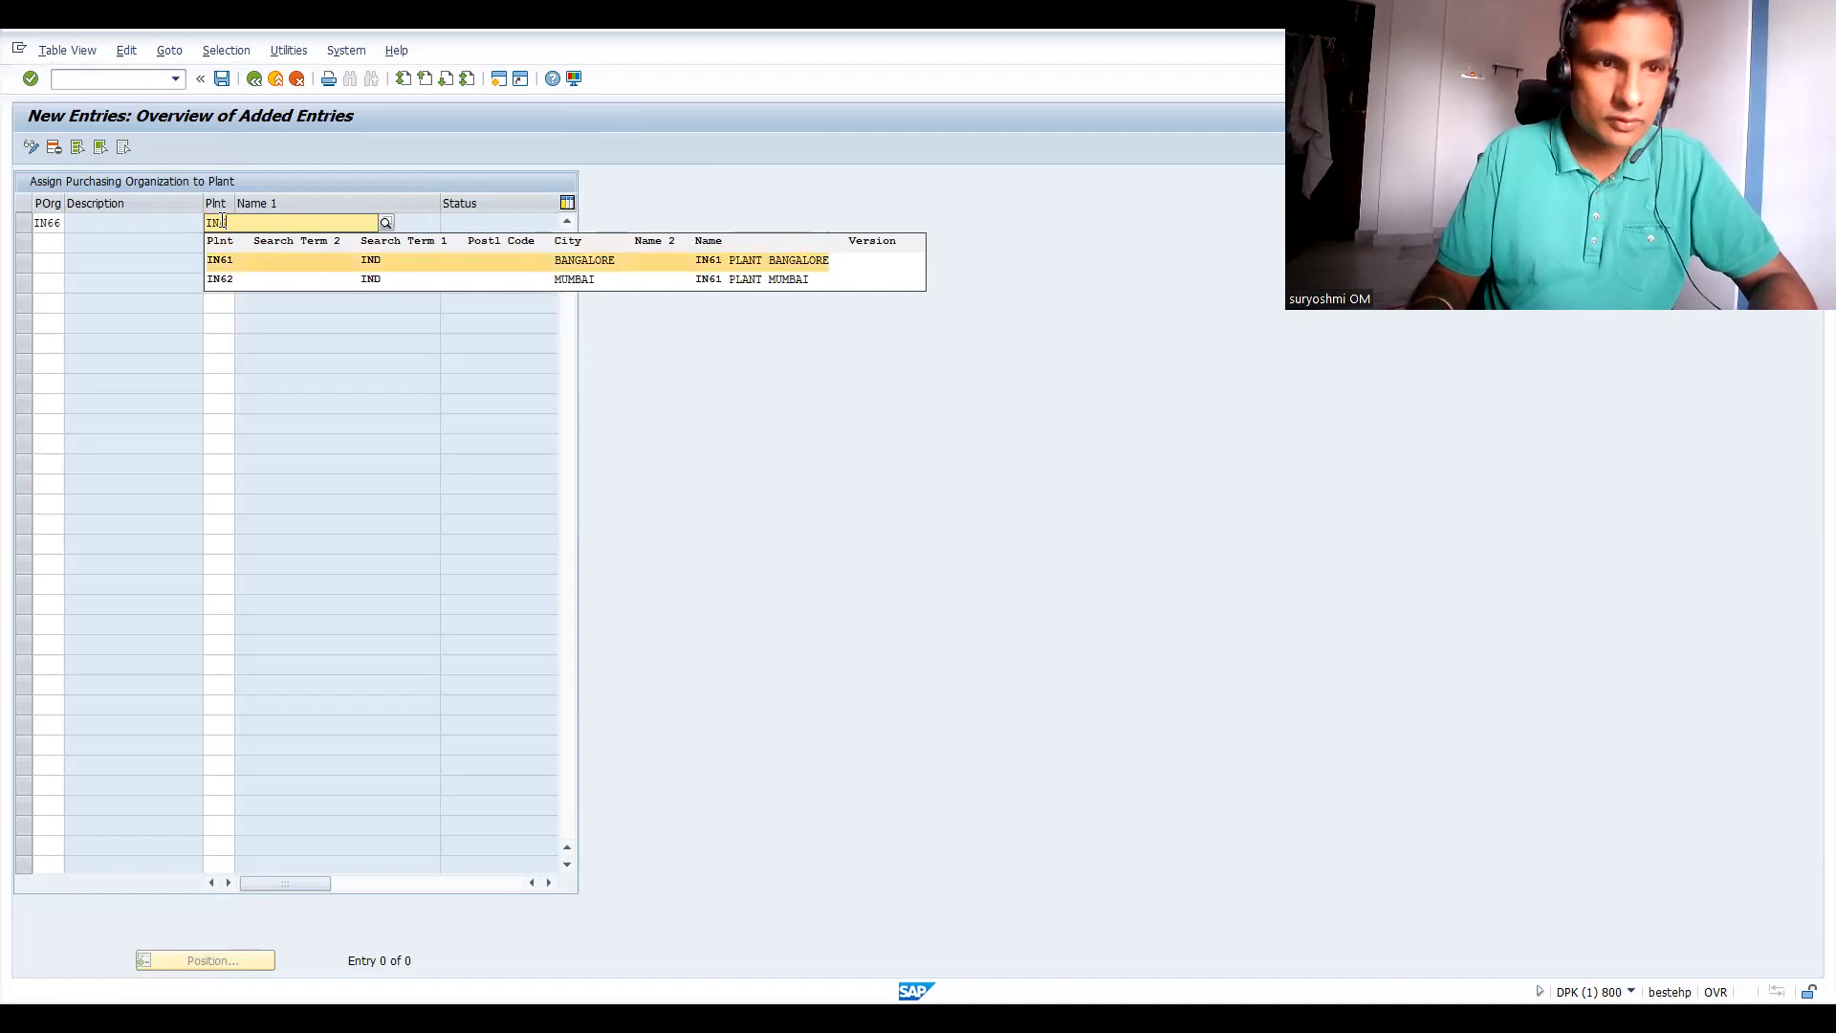
{"action": "key", "text": "Return"}
{"action": "key", "text": "Return"}
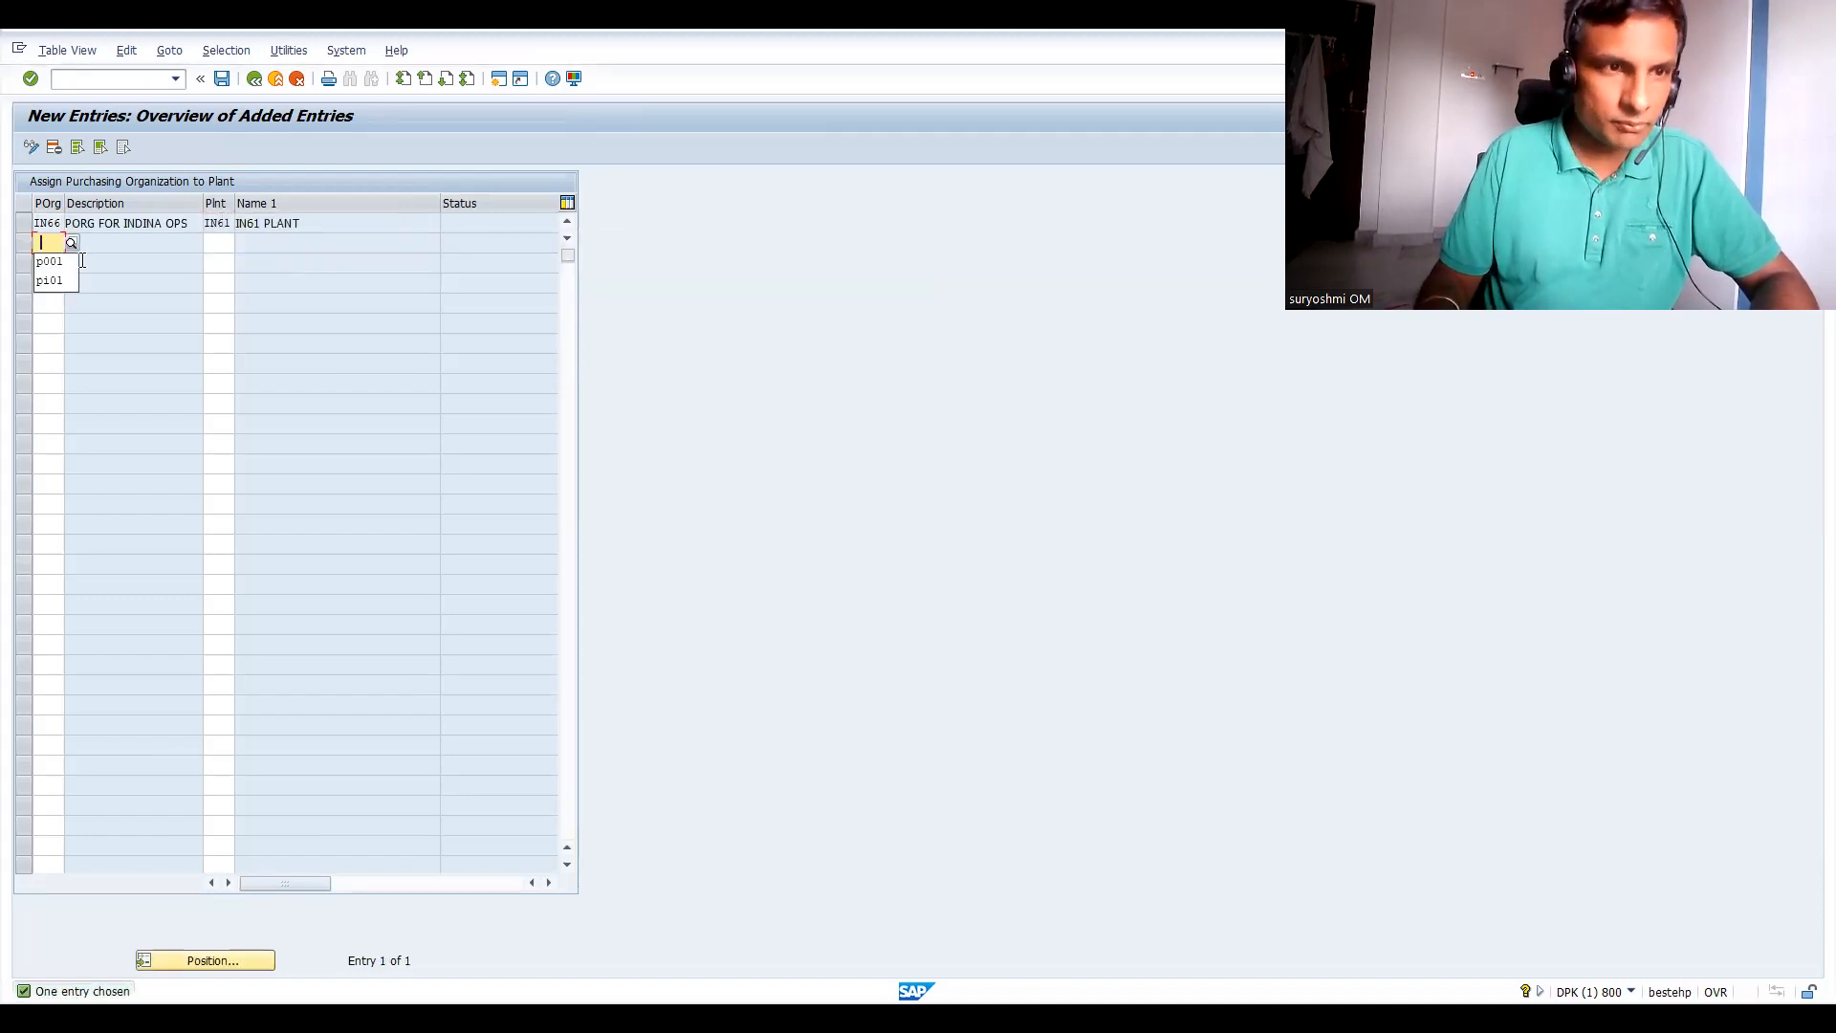
Assign purchasing organization IN66 to plant IN62 as a second entry, save, and return to the implementation guide.
{"action": "type", "text": "I"}
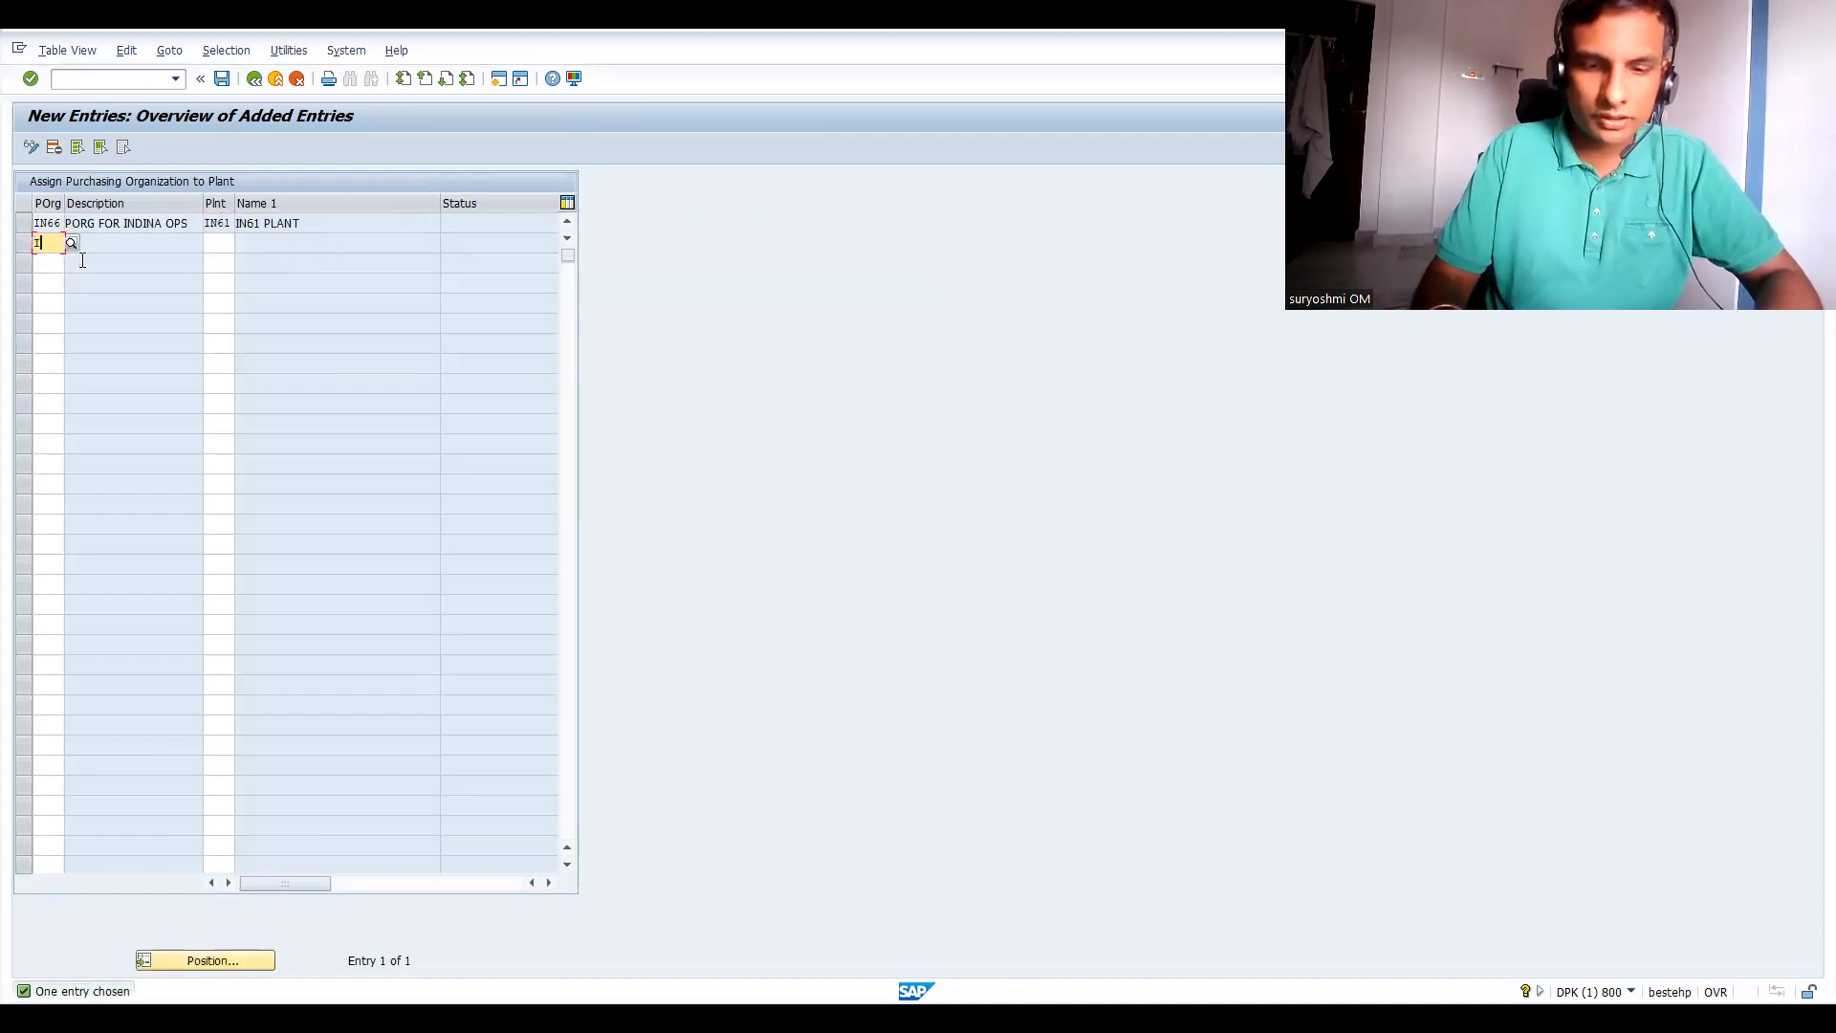
{"action": "type", "text": "N66"}
{"action": "key", "text": "Tab"}
{"action": "key", "text": "Return"}
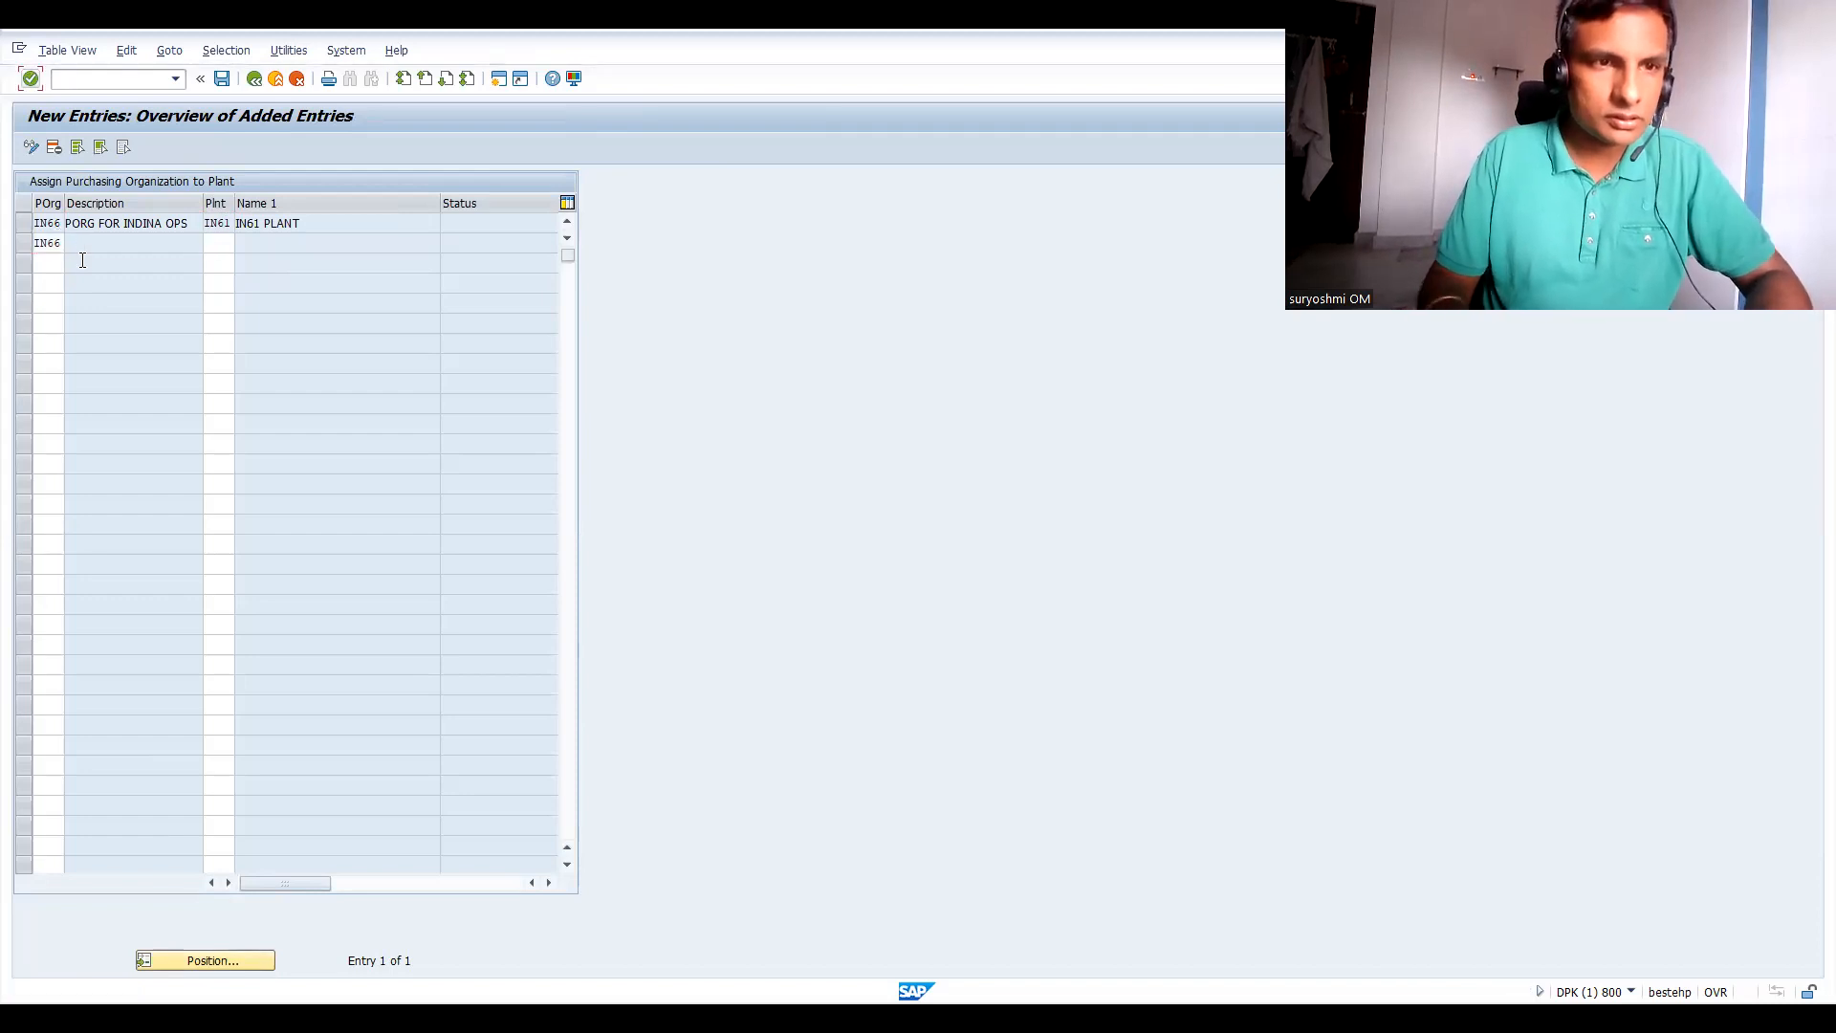
{"action": "left_click", "coordinate": [214, 242]}
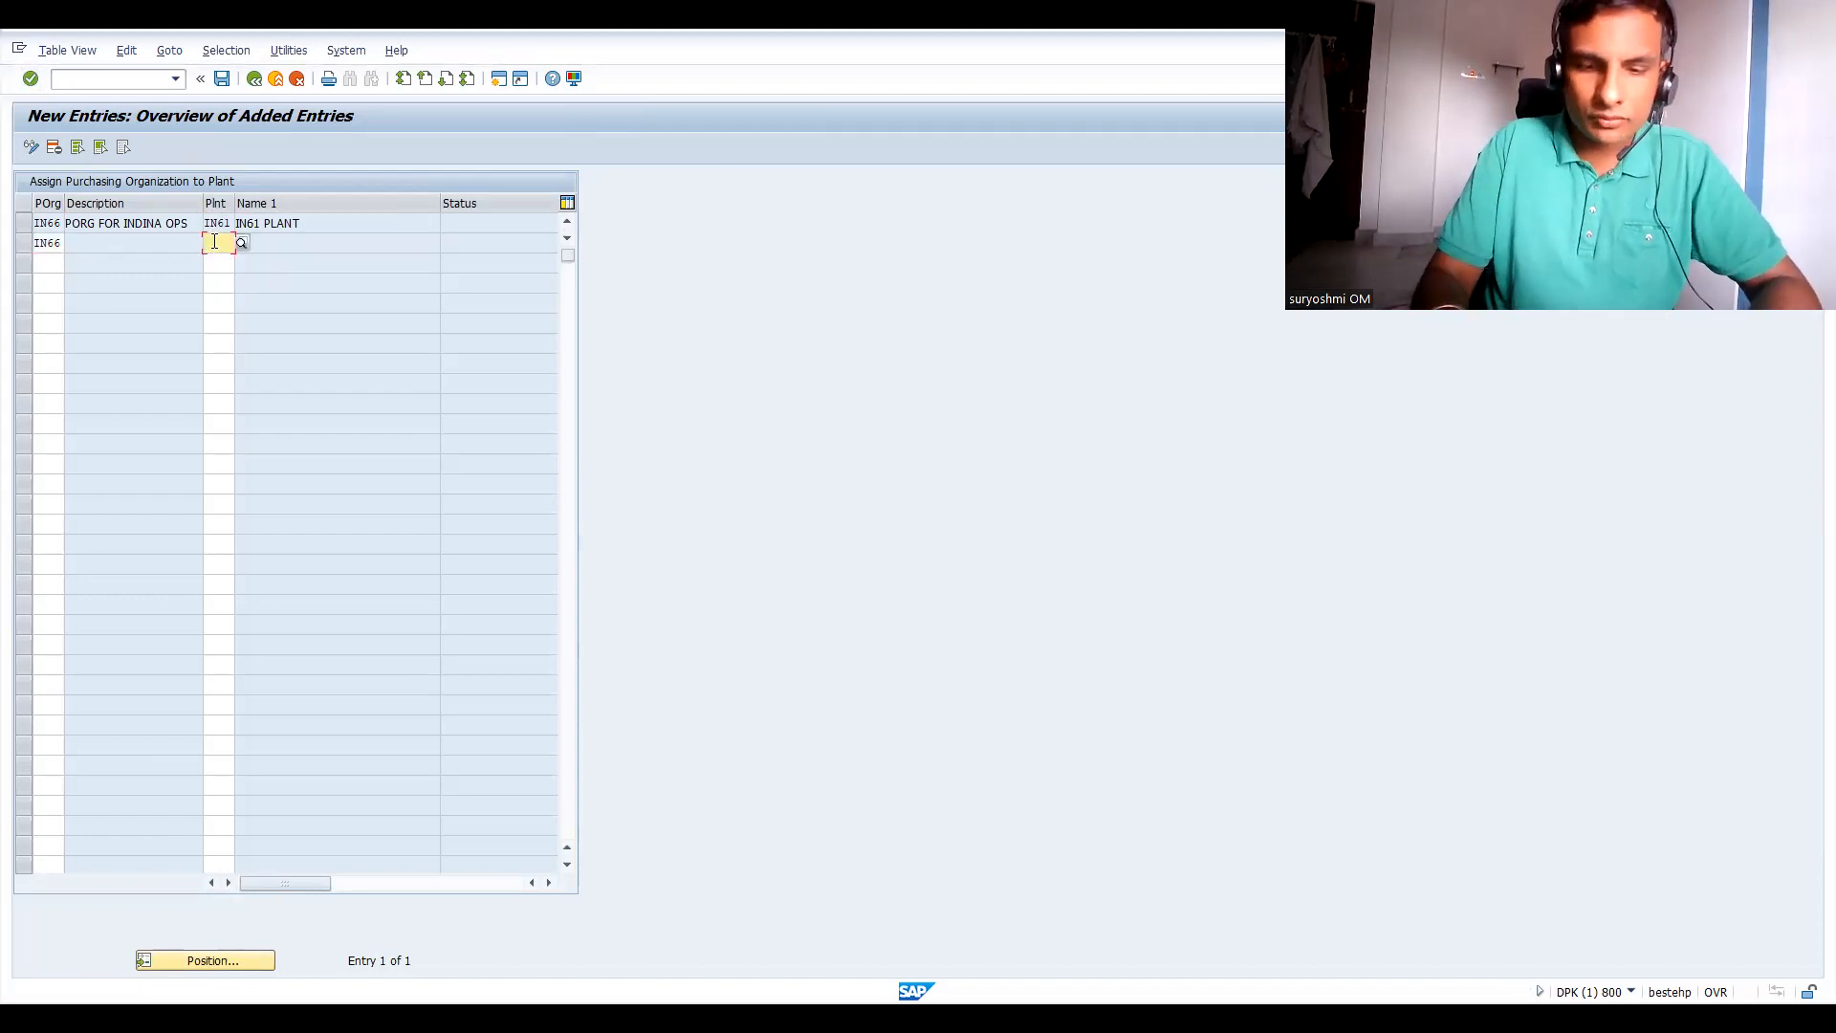
{"action": "type", "text": "IN62"}
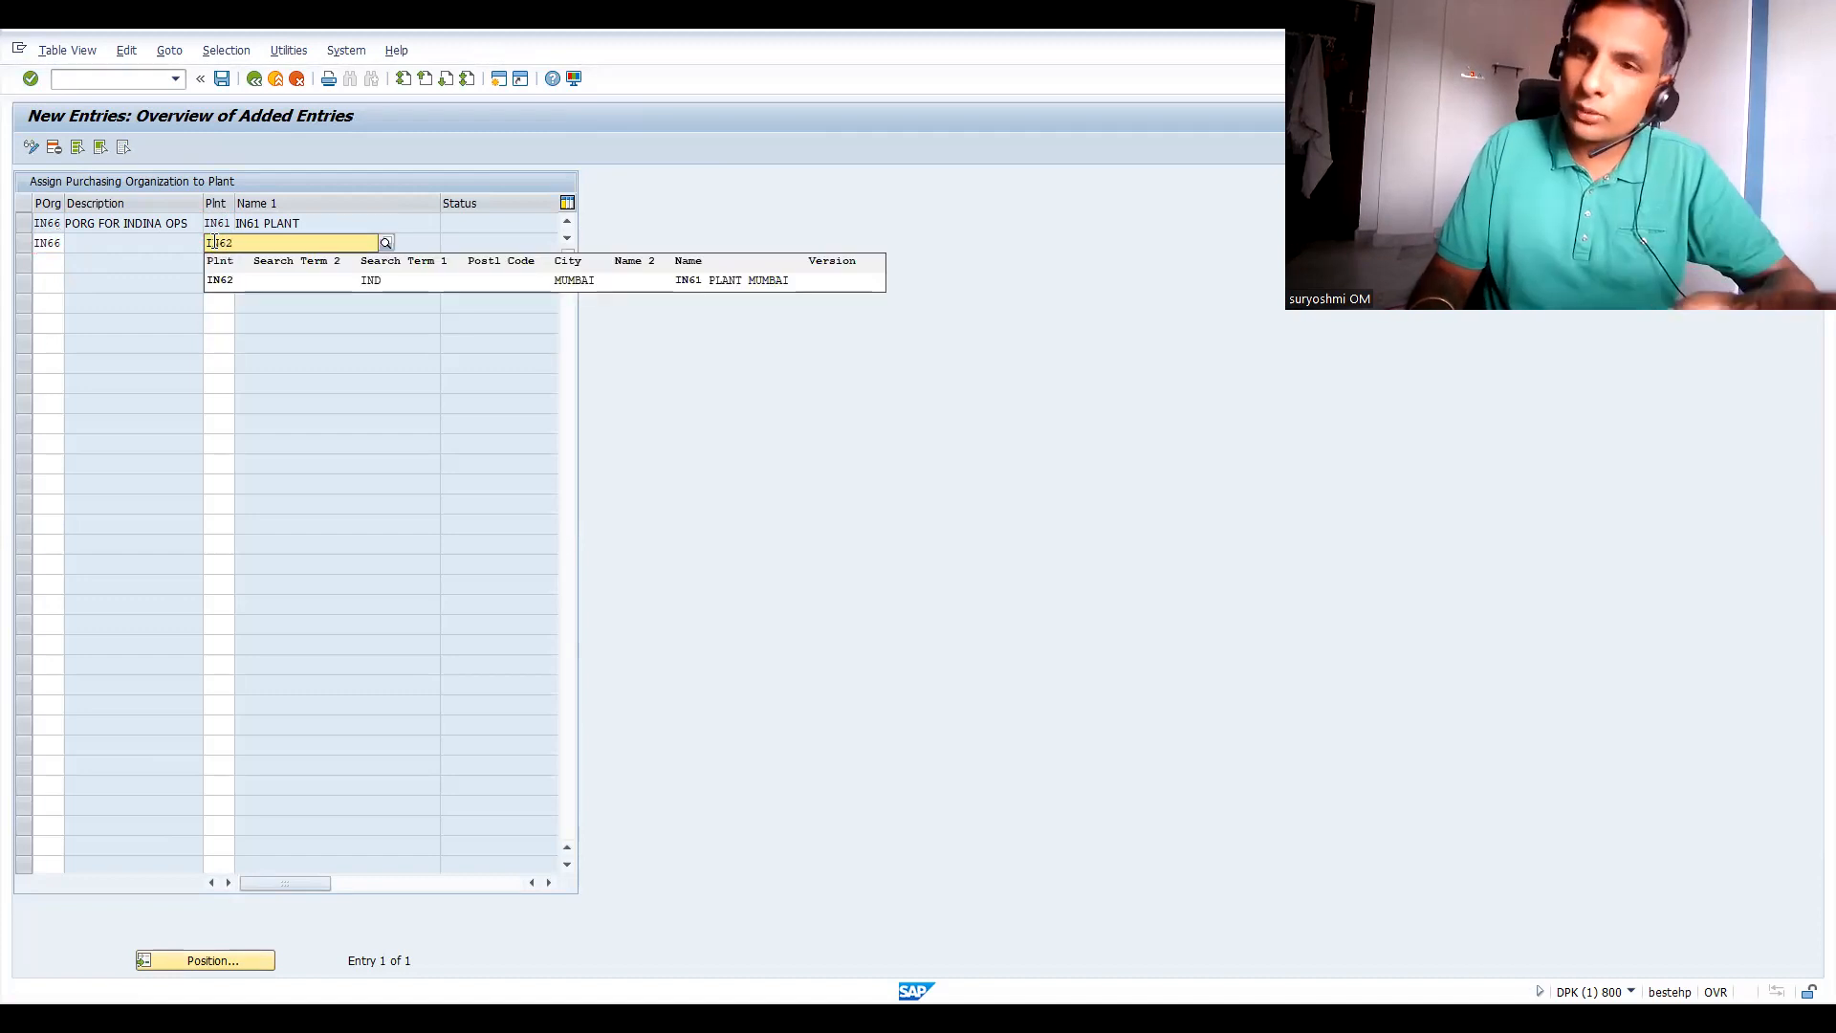
{"action": "key", "text": "Return"}
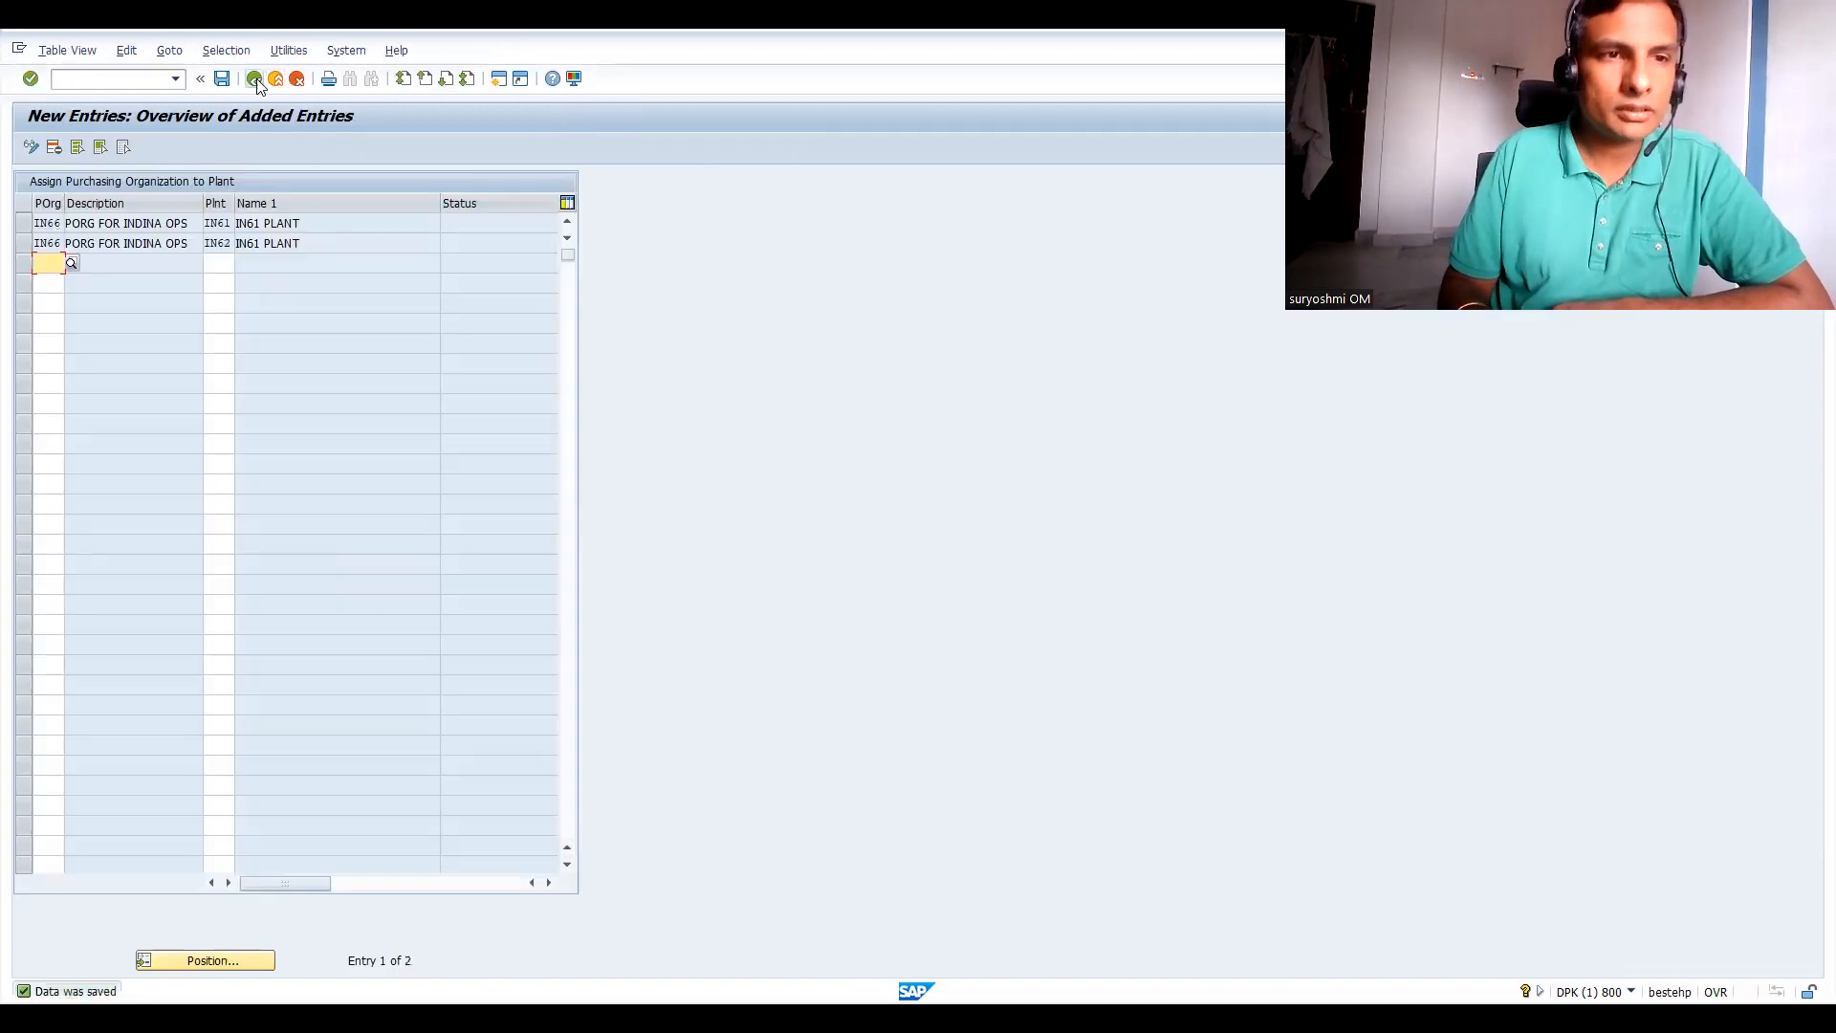
{"action": "left_click", "coordinate": [256, 80]}
{"action": "left_click", "coordinate": [256, 80]}
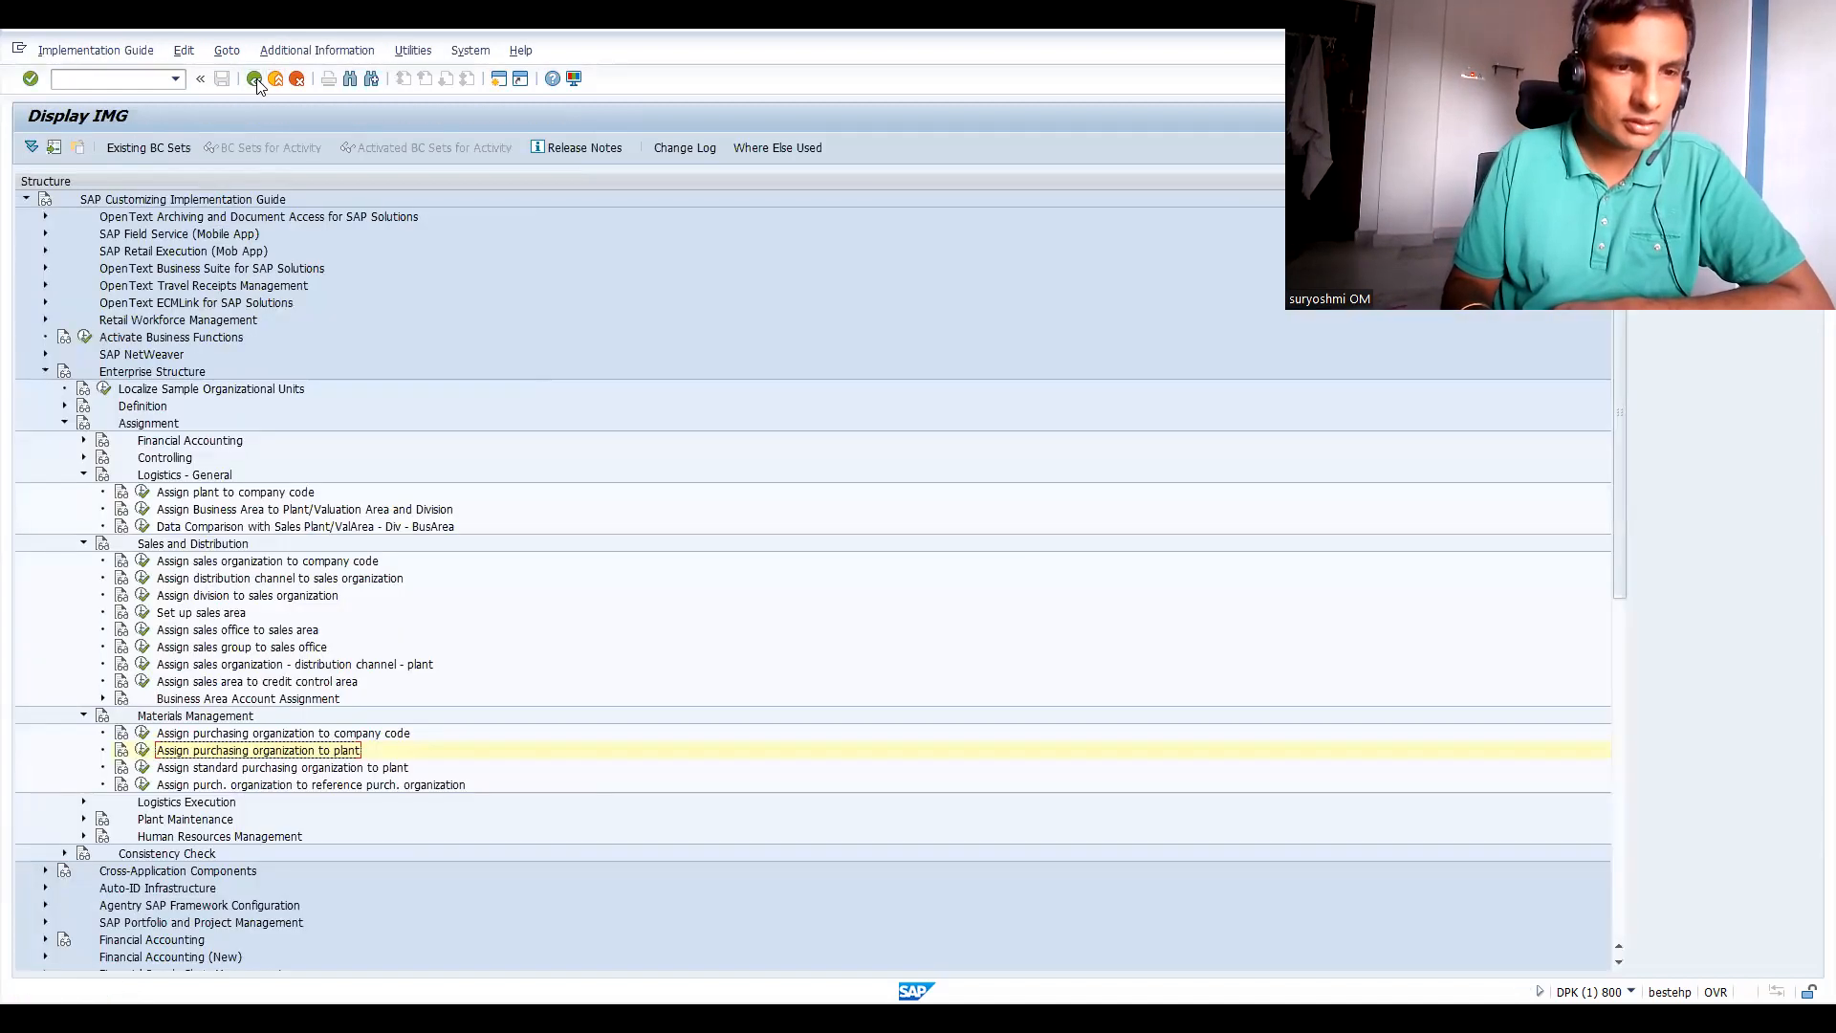
Collapse the Materials Management, Sales and Distribution, Logistics - General and Assignment nodes under Enterprise Structure.
{"action": "left_click", "coordinate": [83, 715]}
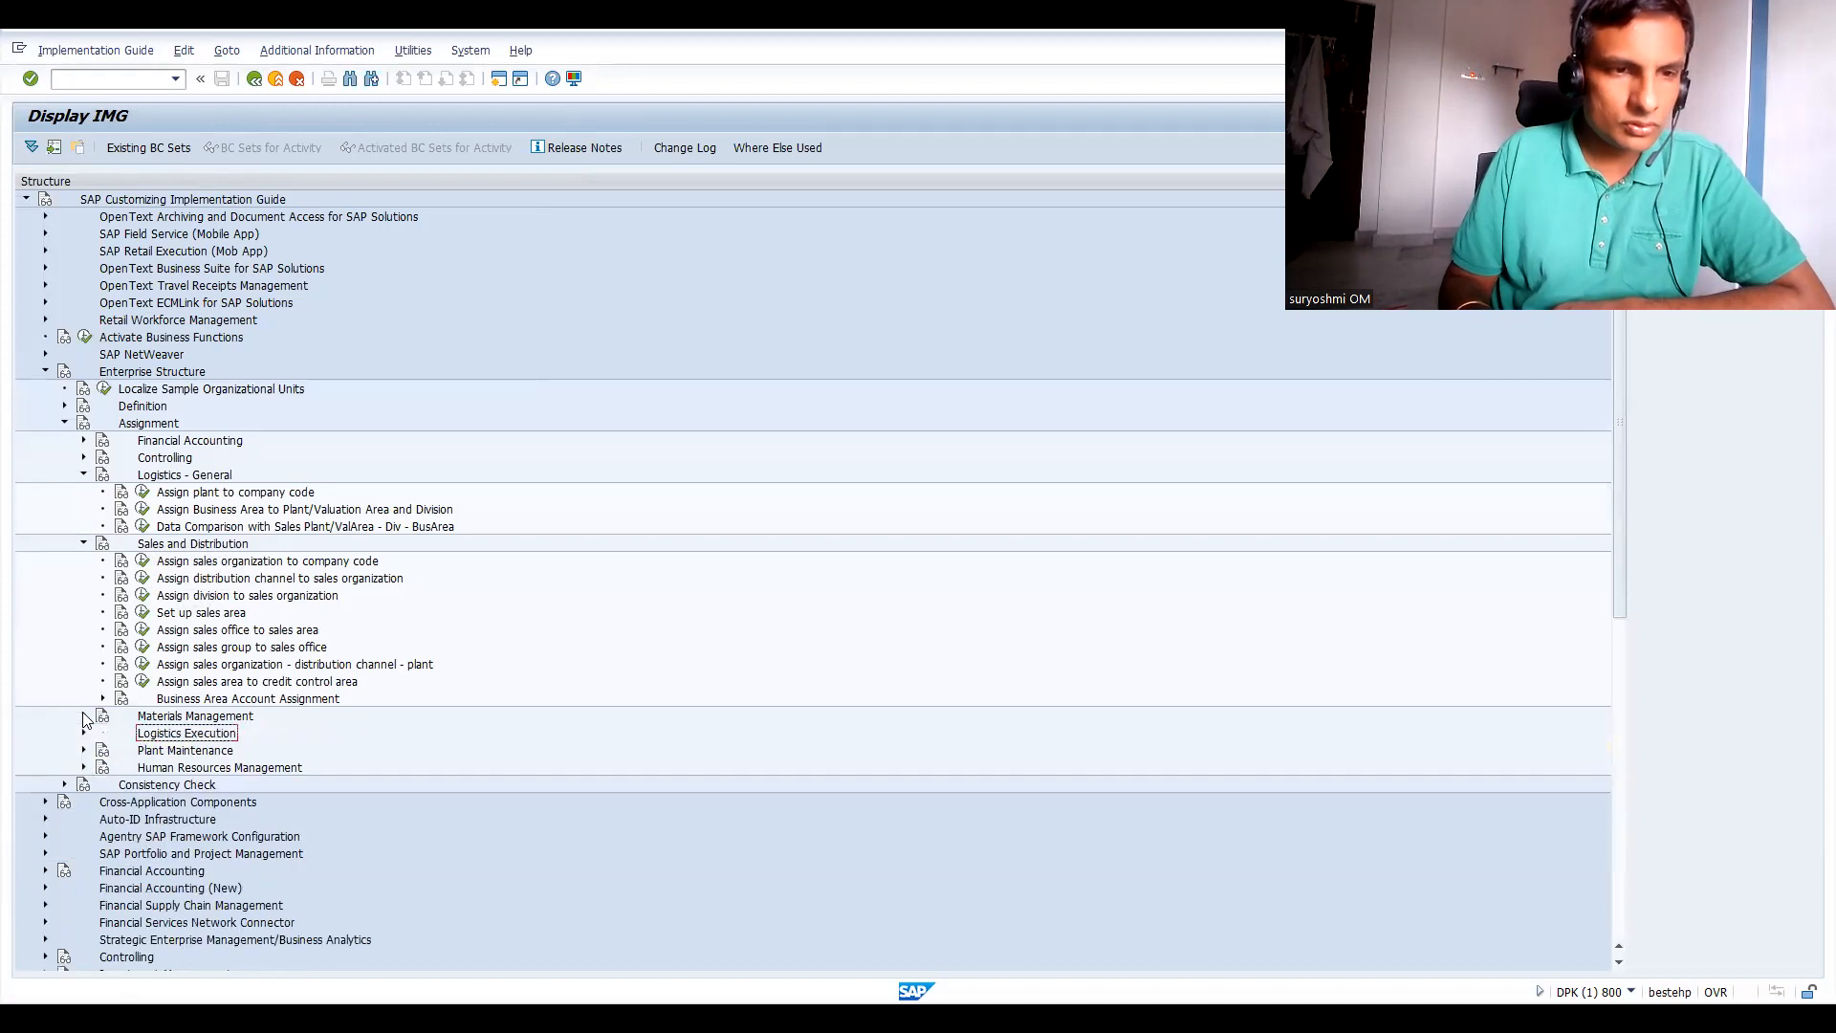
{"action": "left_click", "coordinate": [83, 544]}
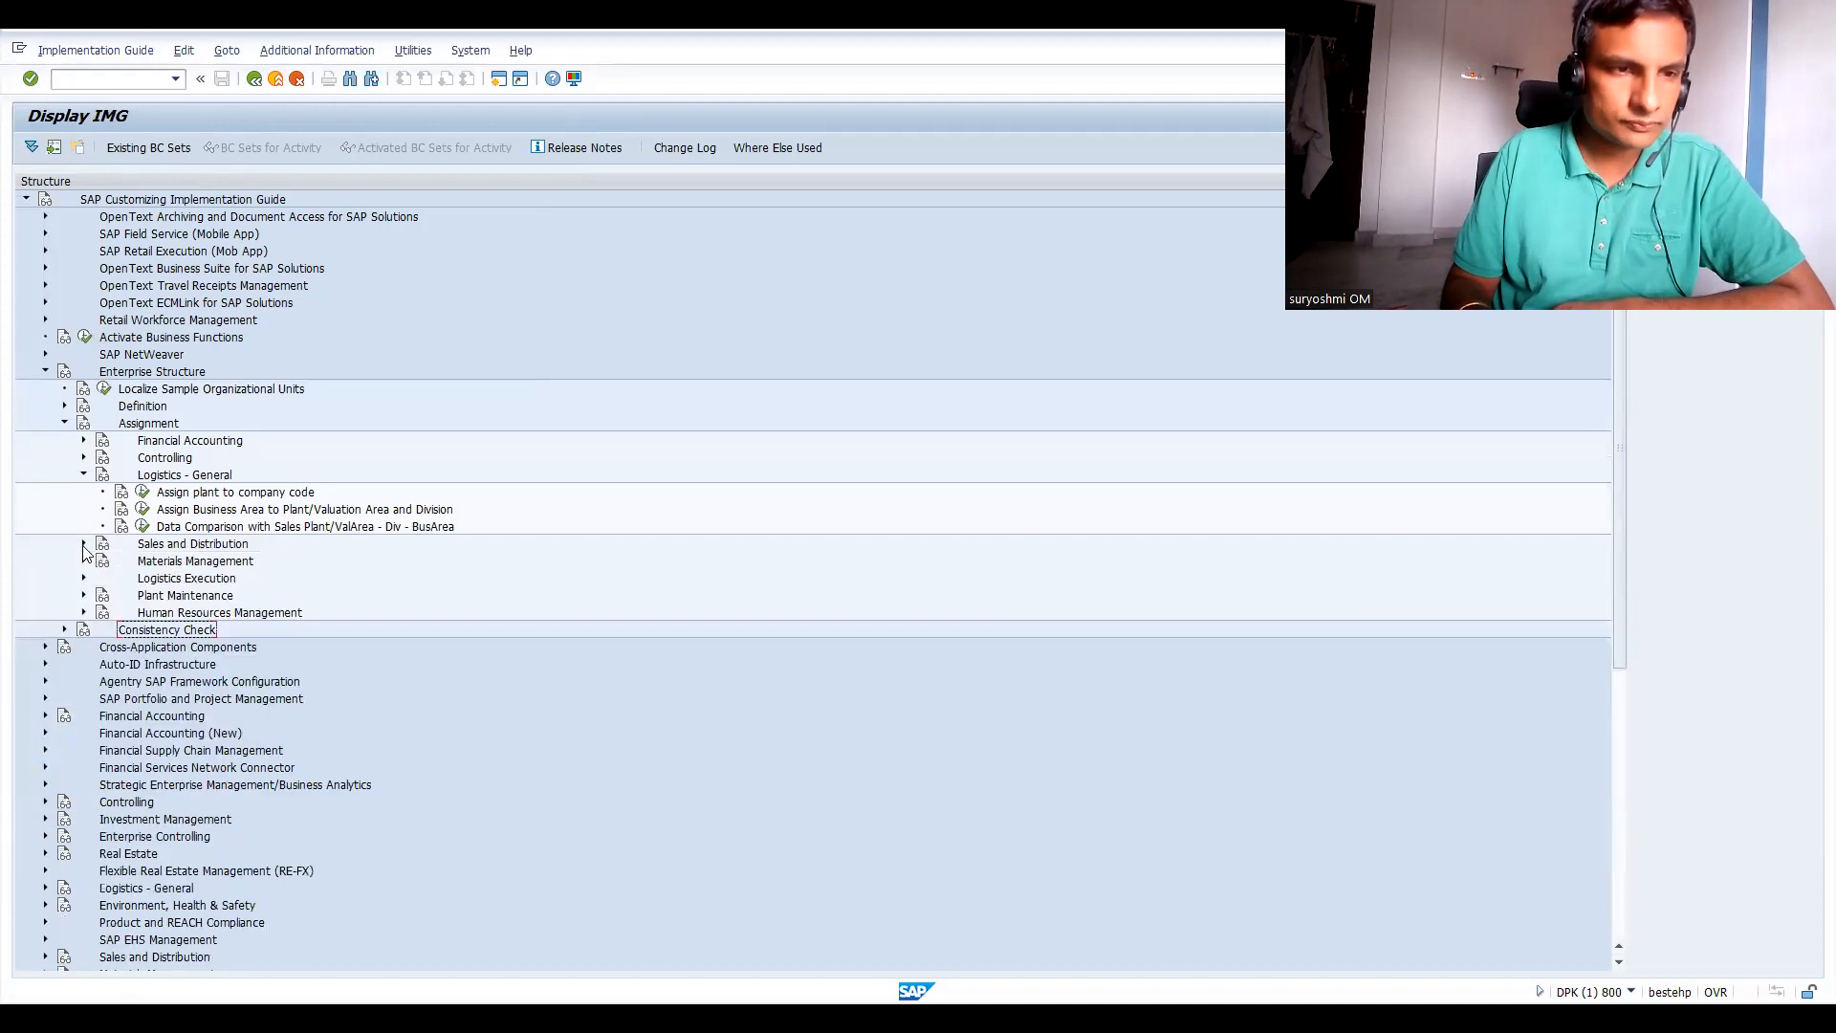
{"action": "left_click", "coordinate": [82, 474]}
{"action": "left_click", "coordinate": [63, 423]}
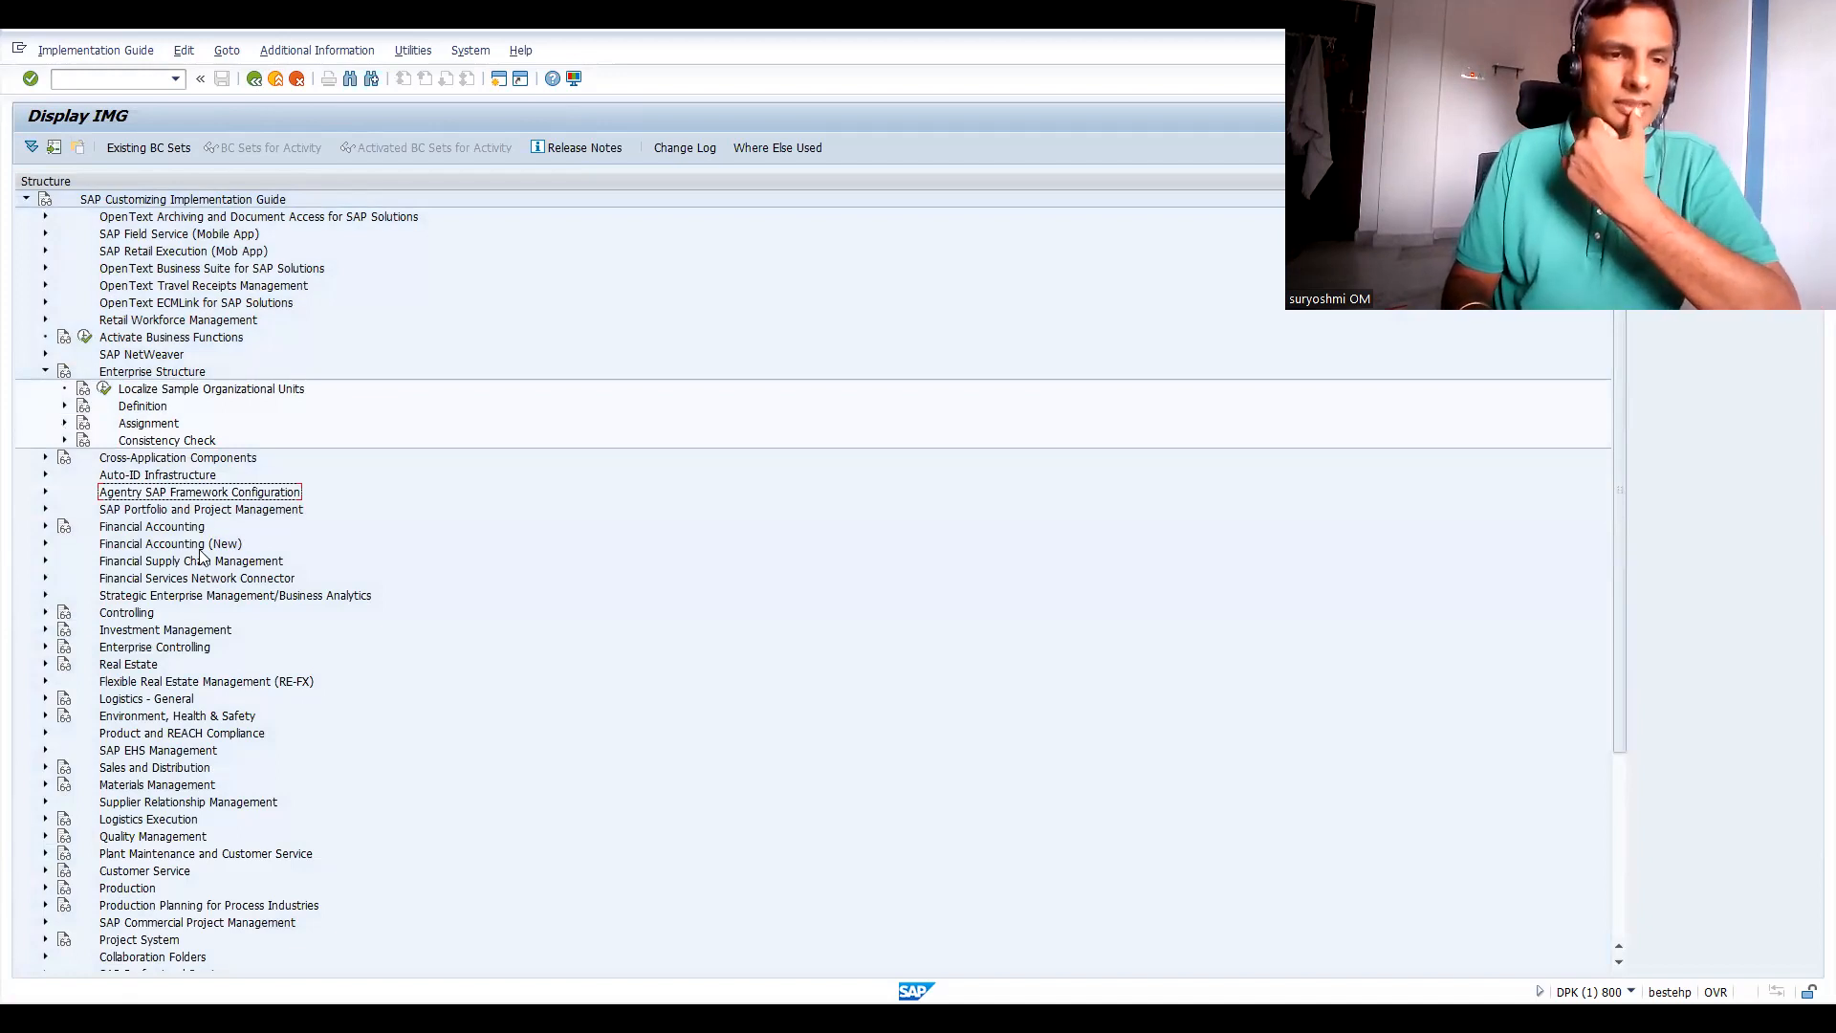
Expand the main Sales and Distribution node of the implementation guide.
{"action": "left_click", "coordinate": [134, 546]}
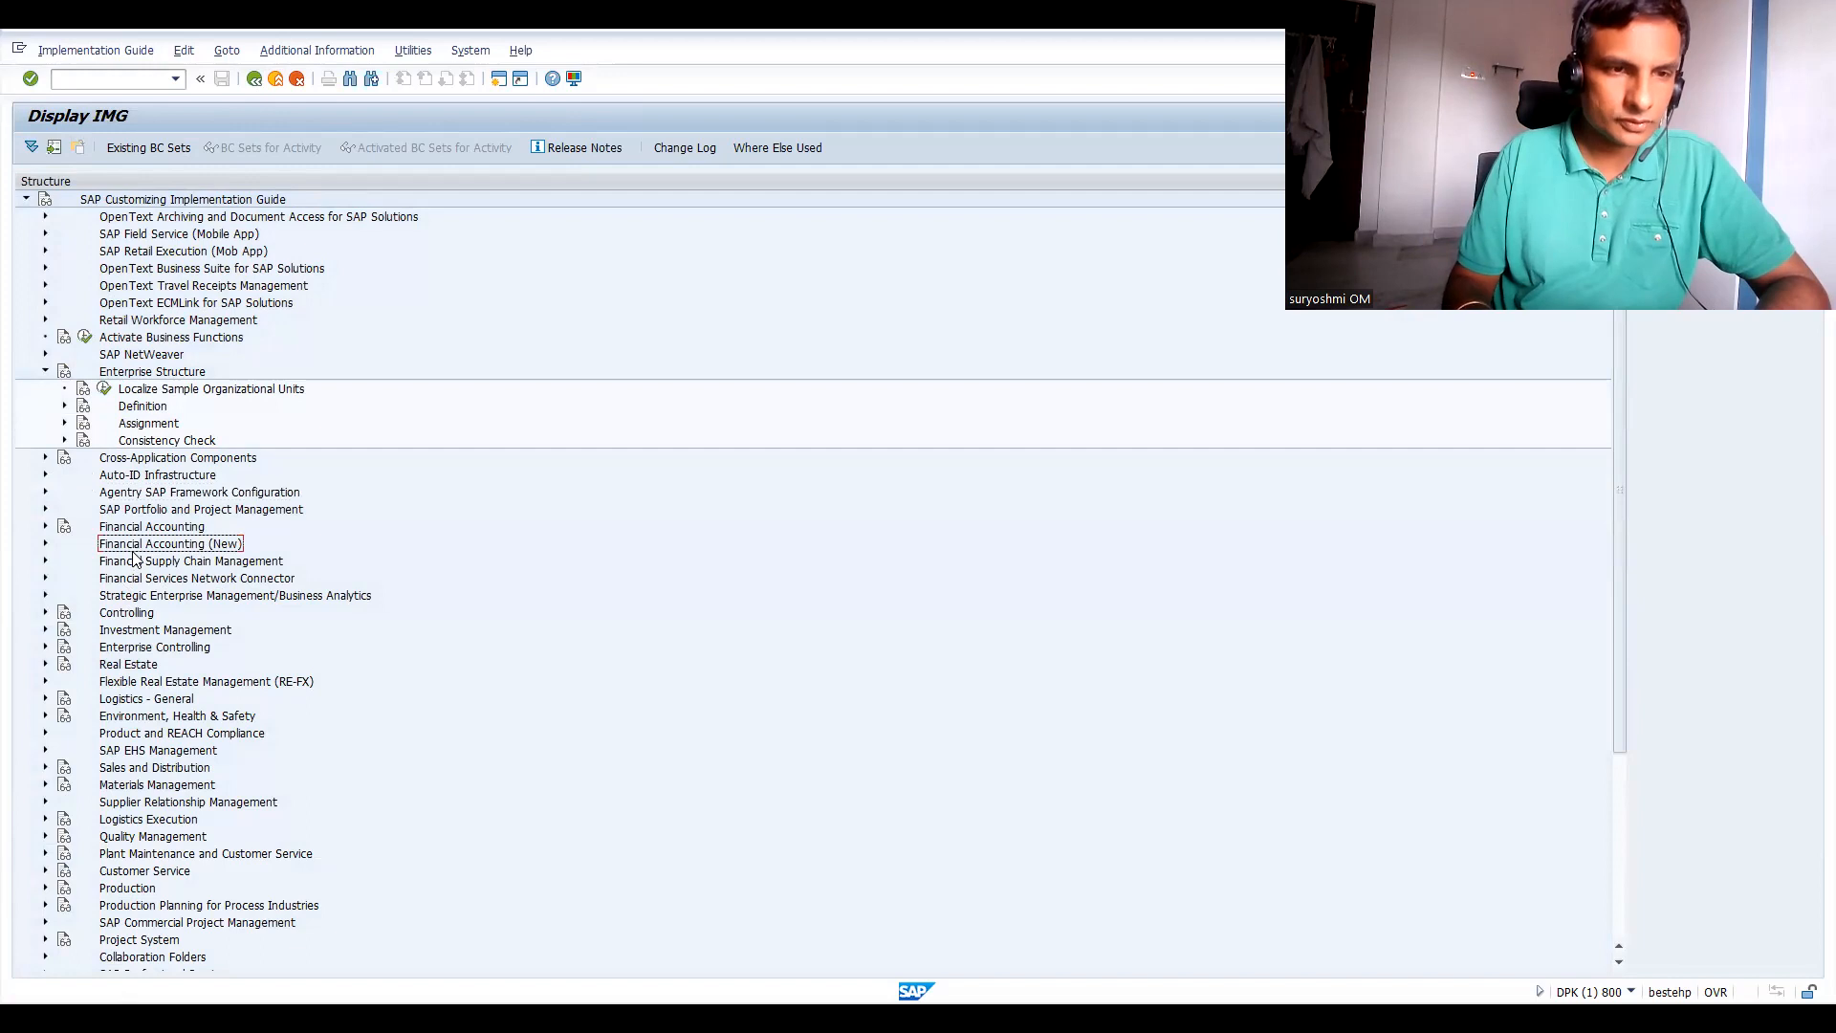
{"action": "left_click", "coordinate": [134, 561]}
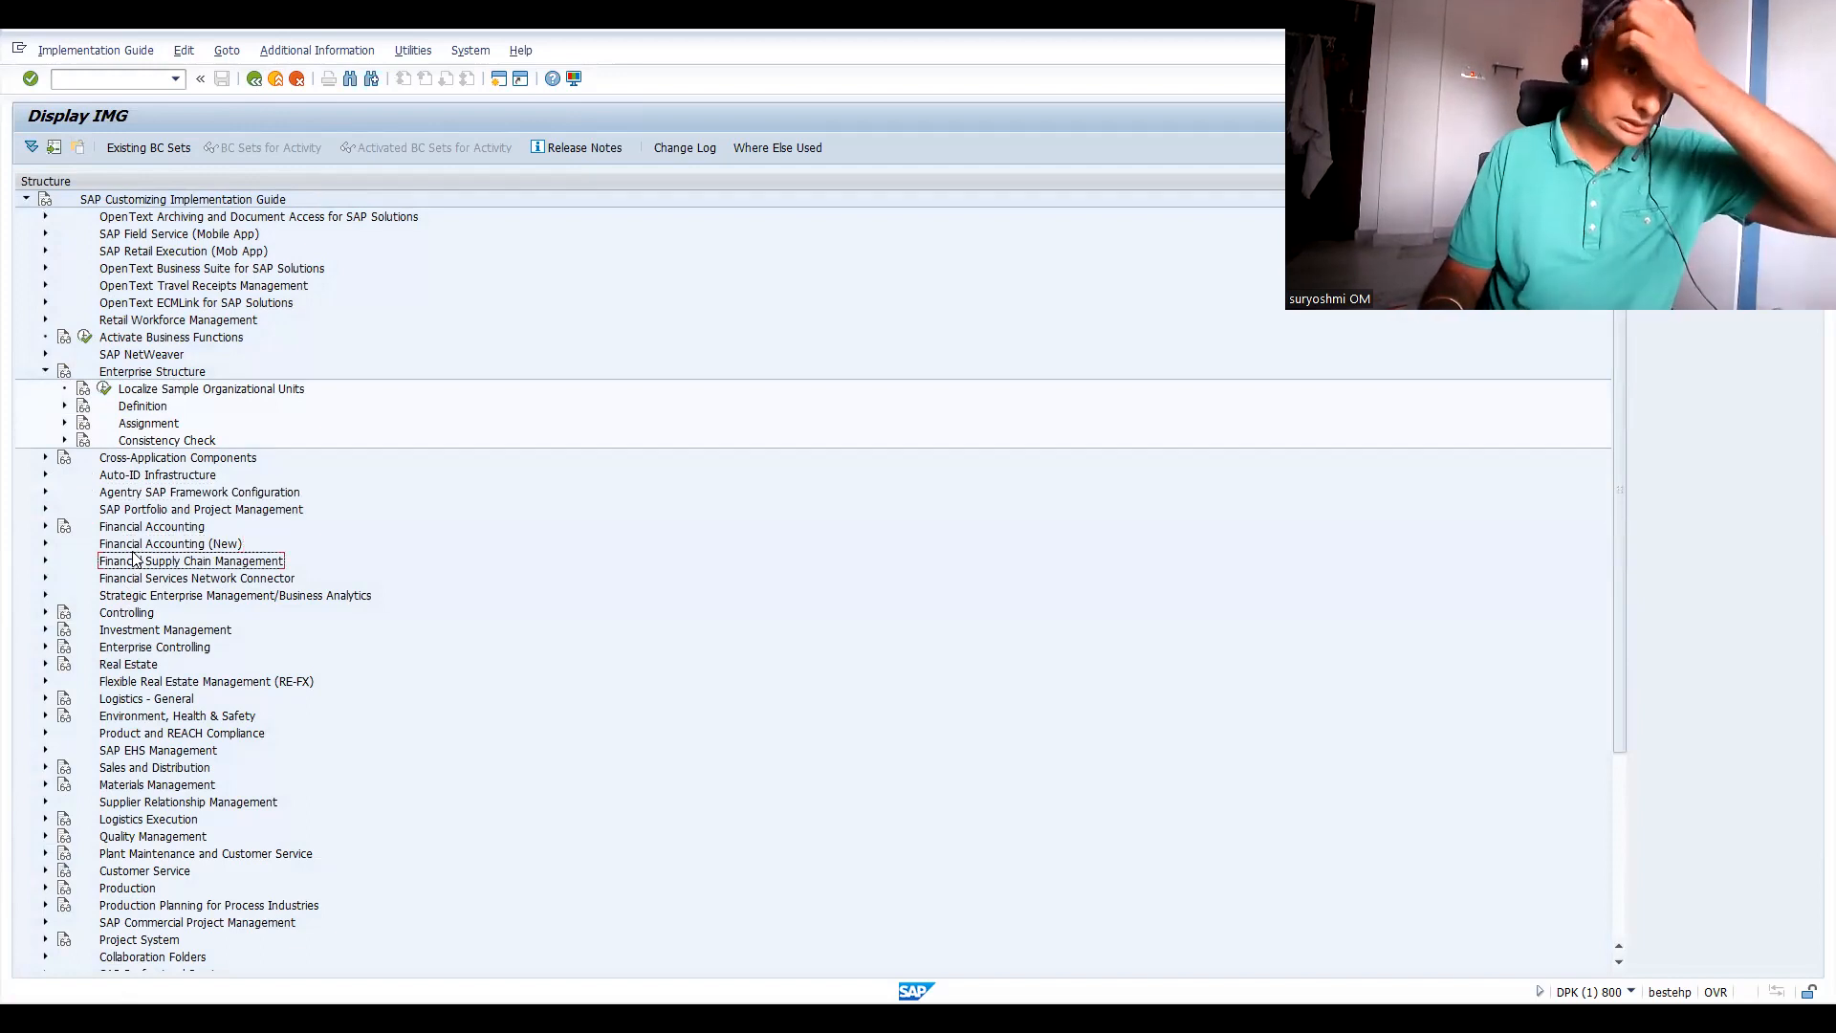
{"action": "key", "text": "Down"}
{"action": "key", "text": "Down"}
{"action": "key", "text": "Down"}
{"action": "key", "text": "Down"}
{"action": "key", "text": "Down"}
{"action": "key", "text": "Down"}
{"action": "key", "text": "Down"}
{"action": "key", "text": "Down"}
{"action": "key", "text": "Down"}
{"action": "key", "text": "Down"}
{"action": "key", "text": "Down"}
{"action": "key", "text": "Down"}
{"action": "key", "text": "Down"}
{"action": "key", "text": "Up"}
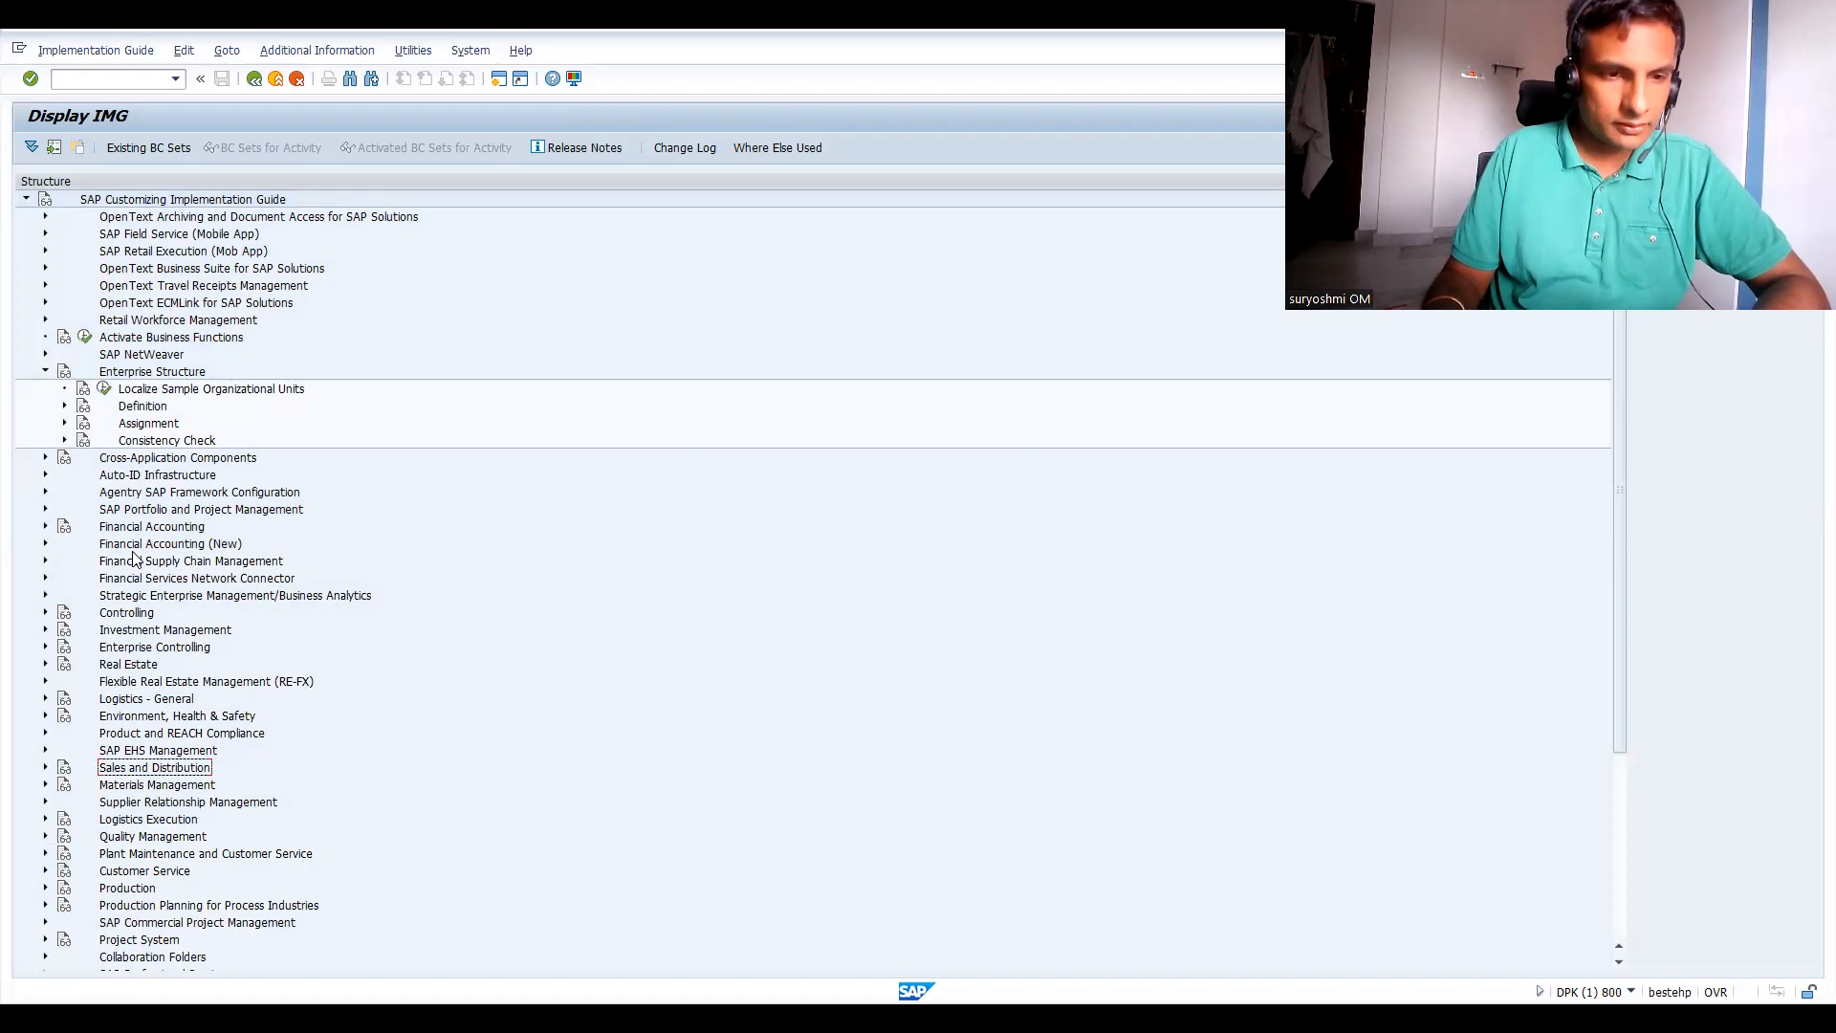
{"action": "key", "text": "Right"}
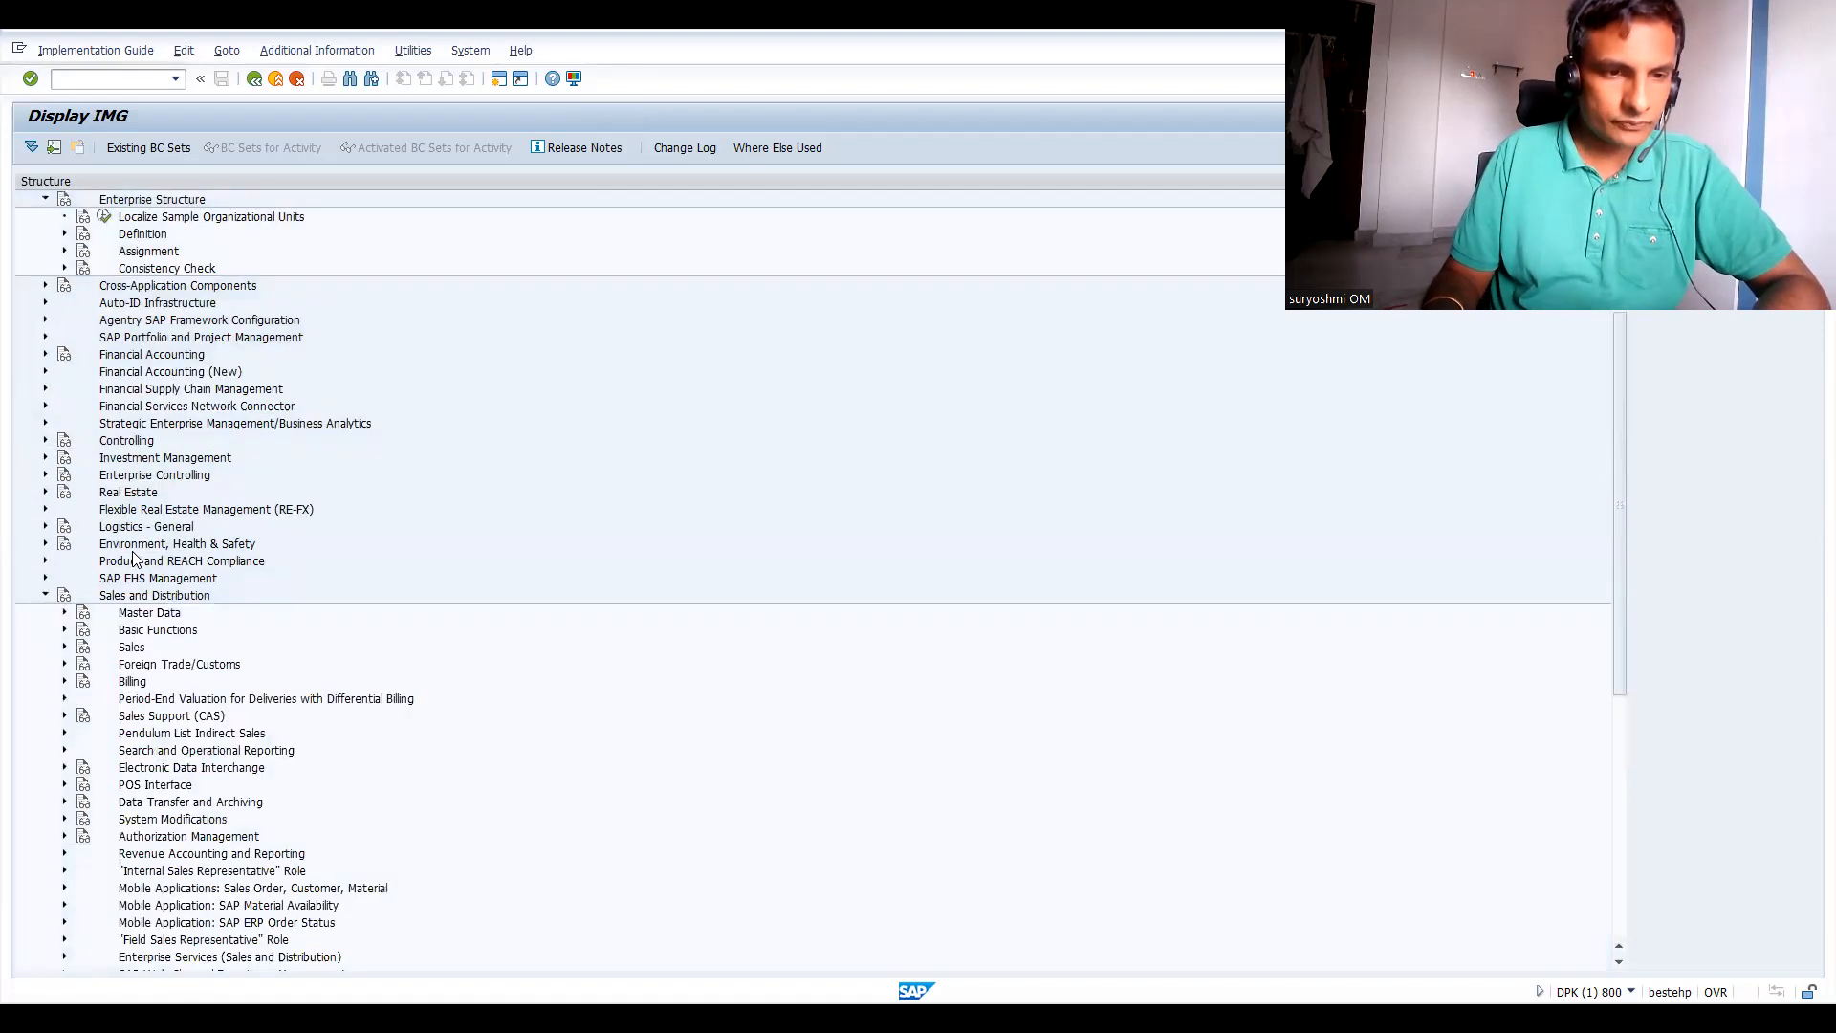
Expand Master Data, Business Partners and Customers within Sales and Distribution.
{"action": "key", "text": "Down"}
{"action": "key", "text": "Down"}
{"action": "key", "text": "Up"}
{"action": "key", "text": "Right"}
{"action": "key", "text": "Down"}
{"action": "key", "text": "Down"}
{"action": "key", "text": "Down"}
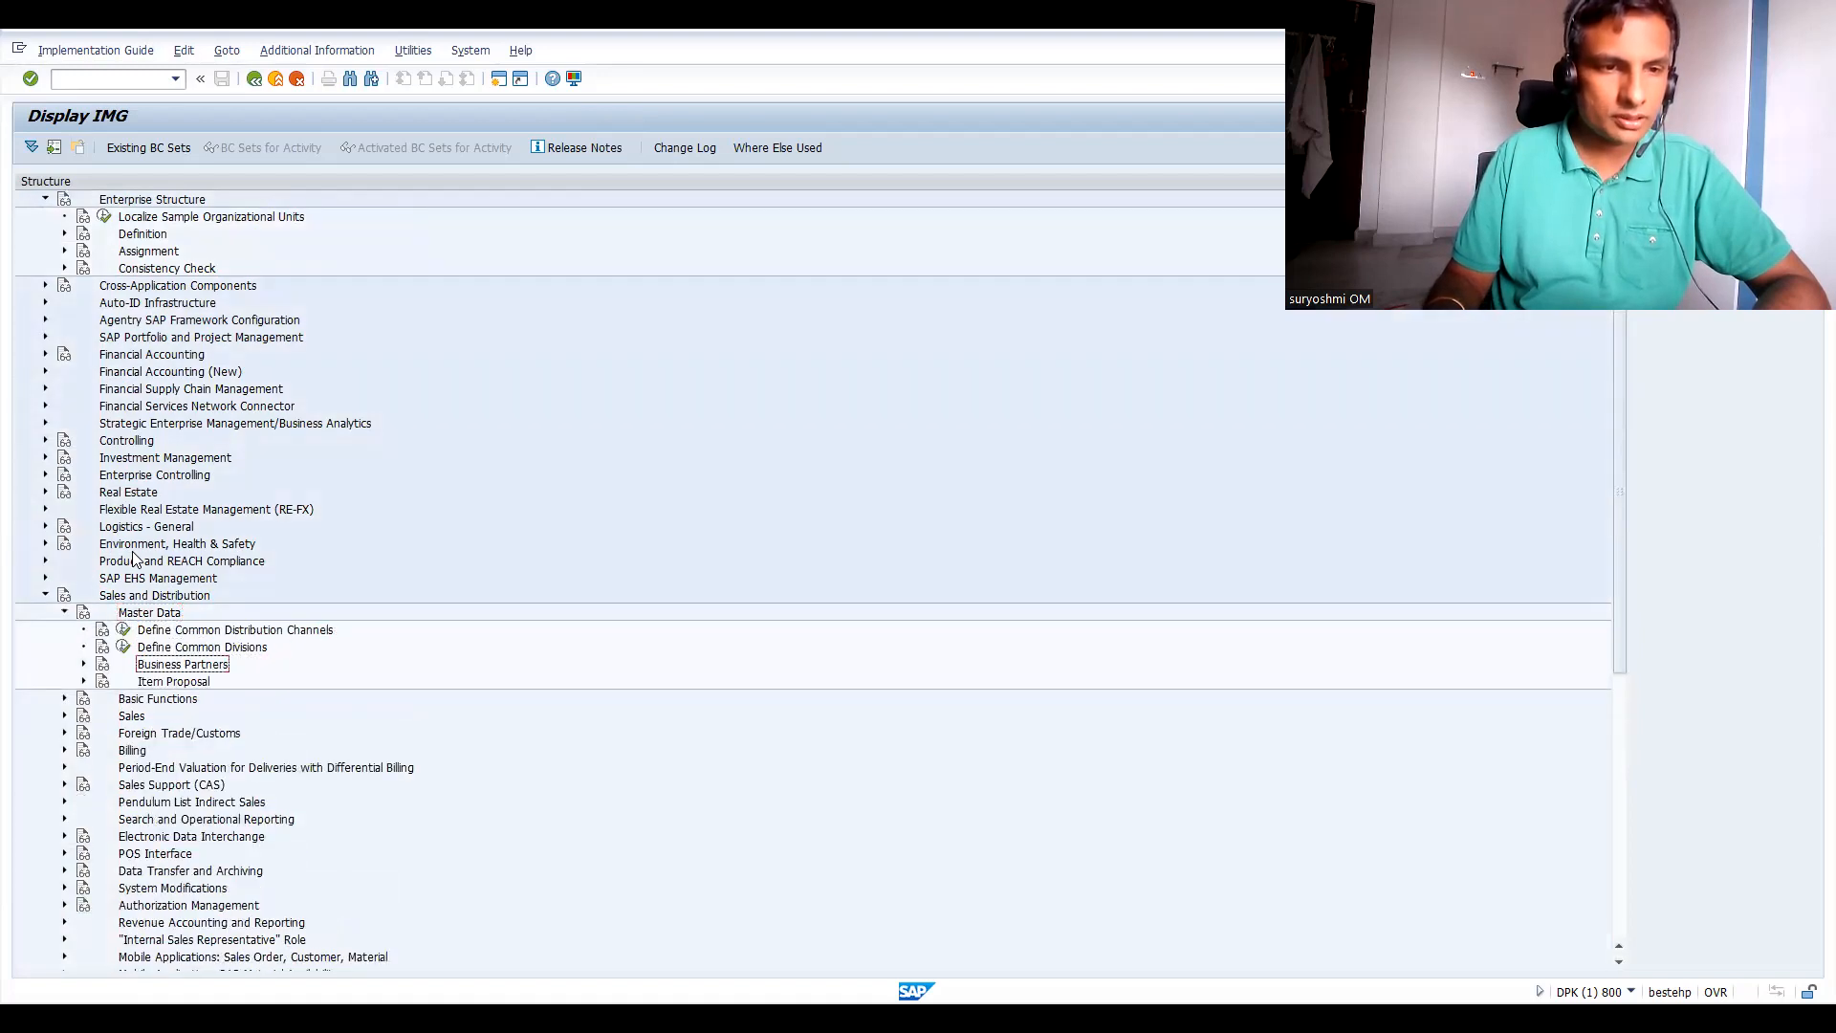
{"action": "key", "text": "Right"}
{"action": "key", "text": "Down"}
{"action": "key", "text": "Right"}
{"action": "key", "text": "Down"}
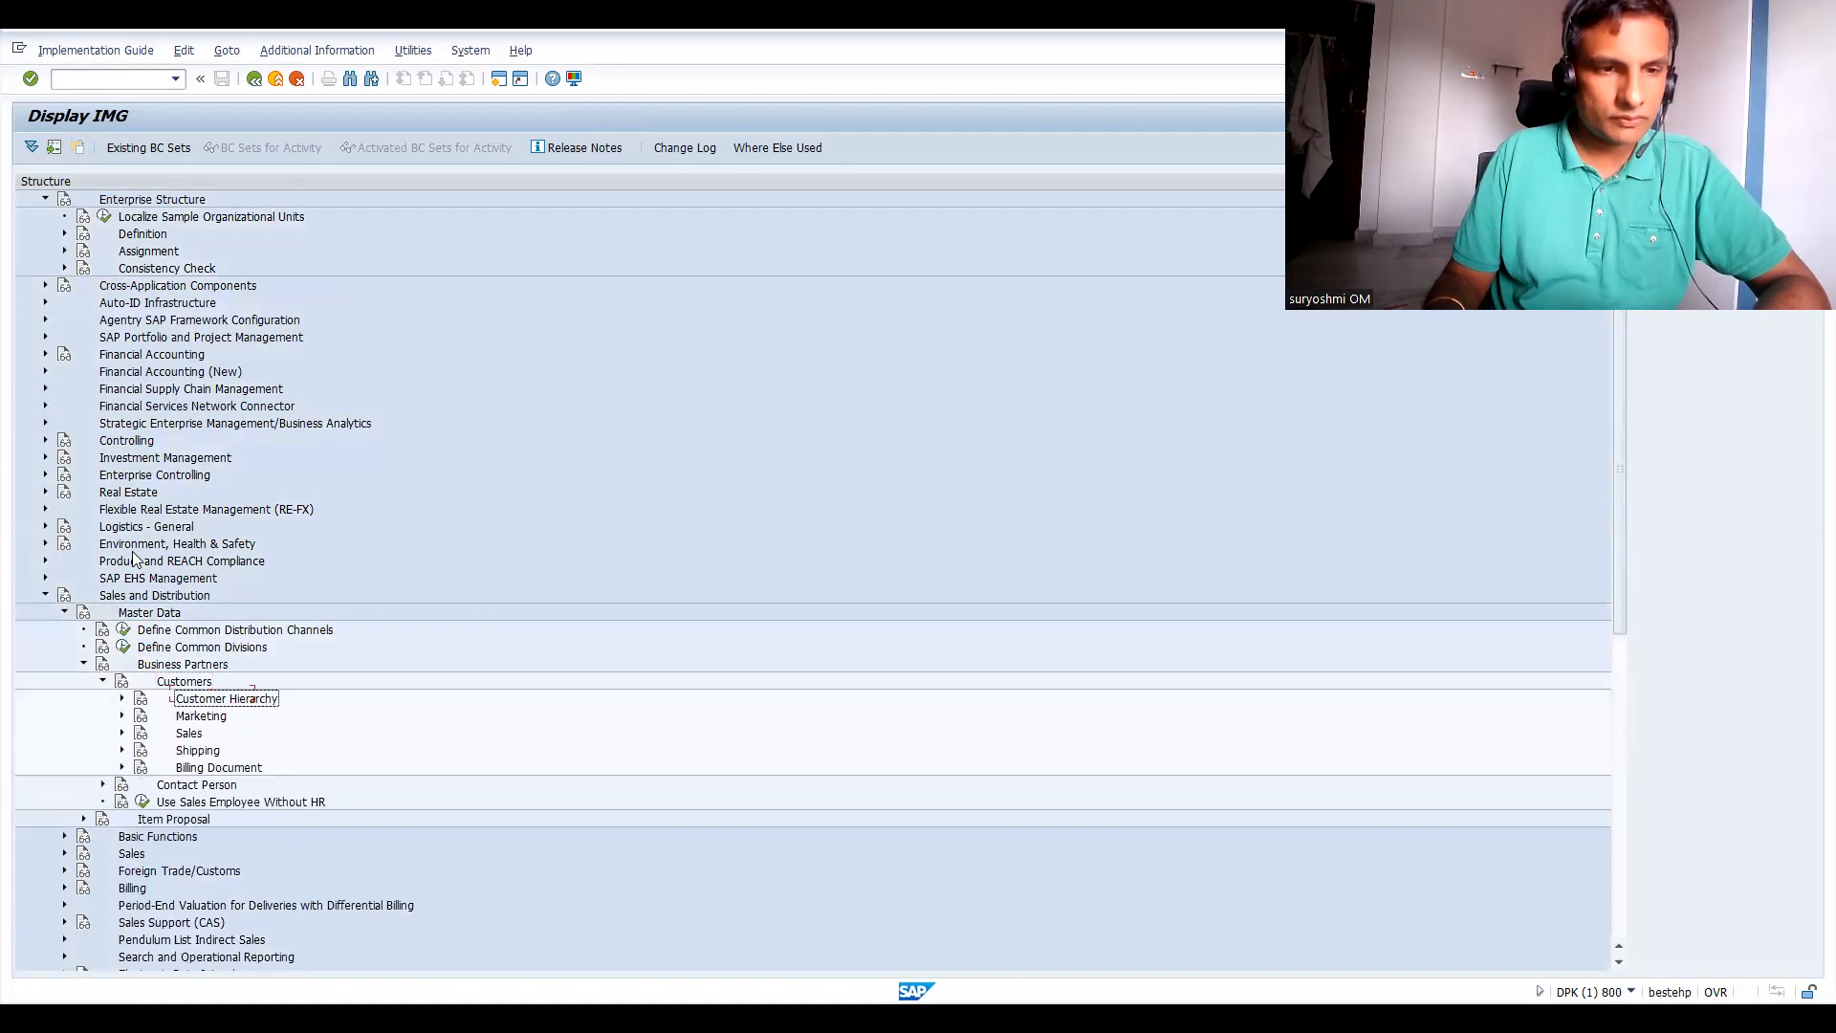
Expand the Marketing node under Customers and open the Define Industry Sector For Customers activity.
{"action": "key", "text": "Right"}
{"action": "key", "text": "Left"}
{"action": "key", "text": "Down"}
{"action": "key", "text": "Right"}
{"action": "key", "text": "Down"}
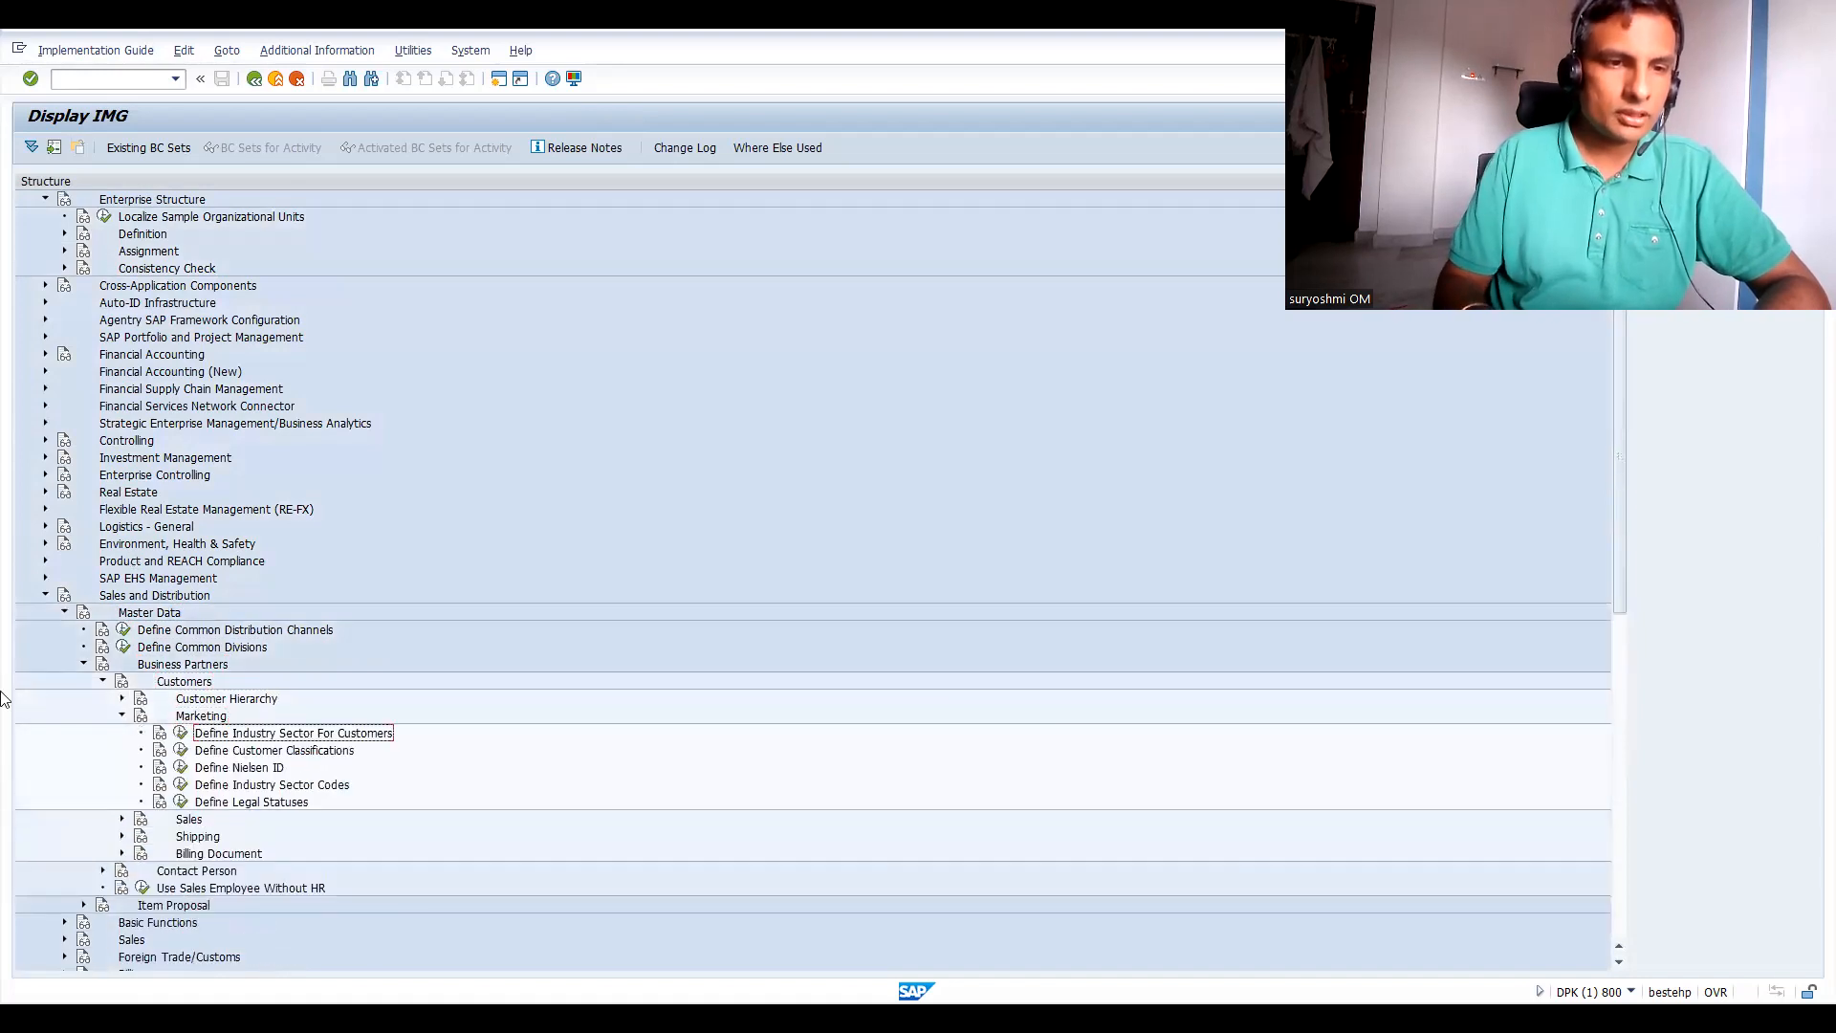
{"action": "left_click", "coordinate": [181, 735]}
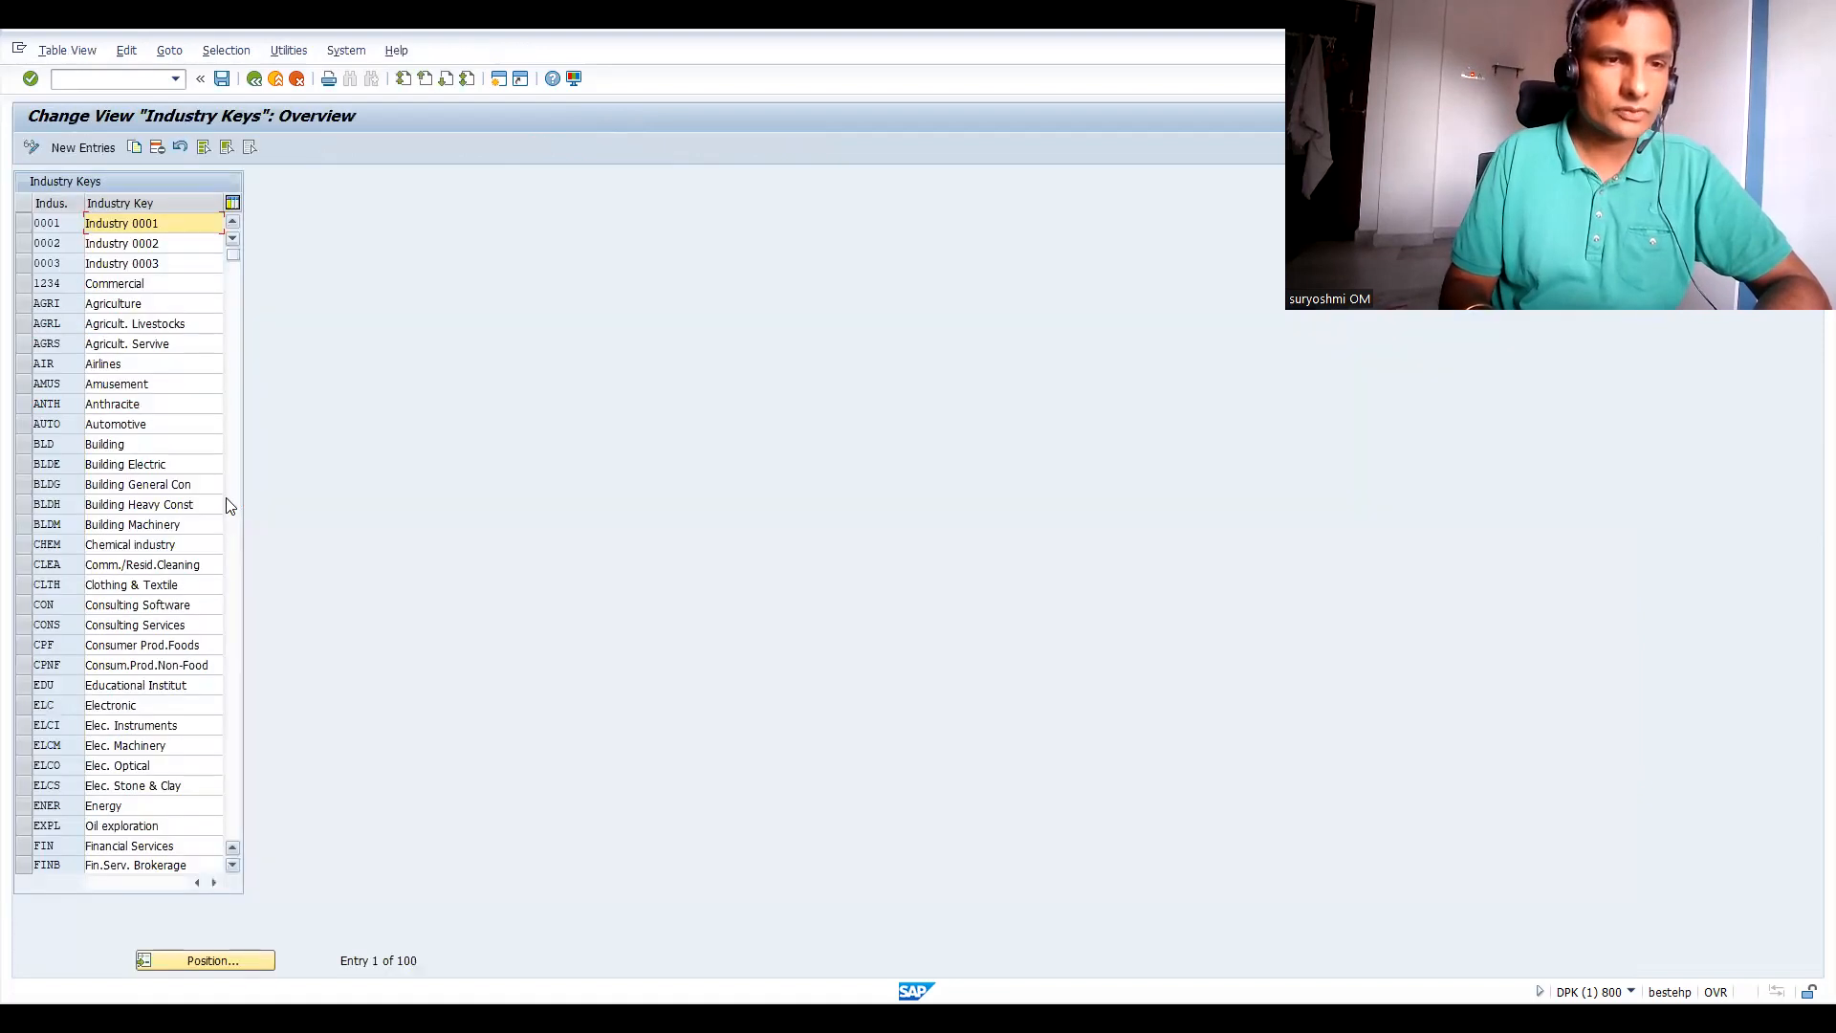
Create a new industry key 6666 with the description ALL INDIAN INDUSTIES.
{"action": "left_click", "coordinate": [84, 148]}
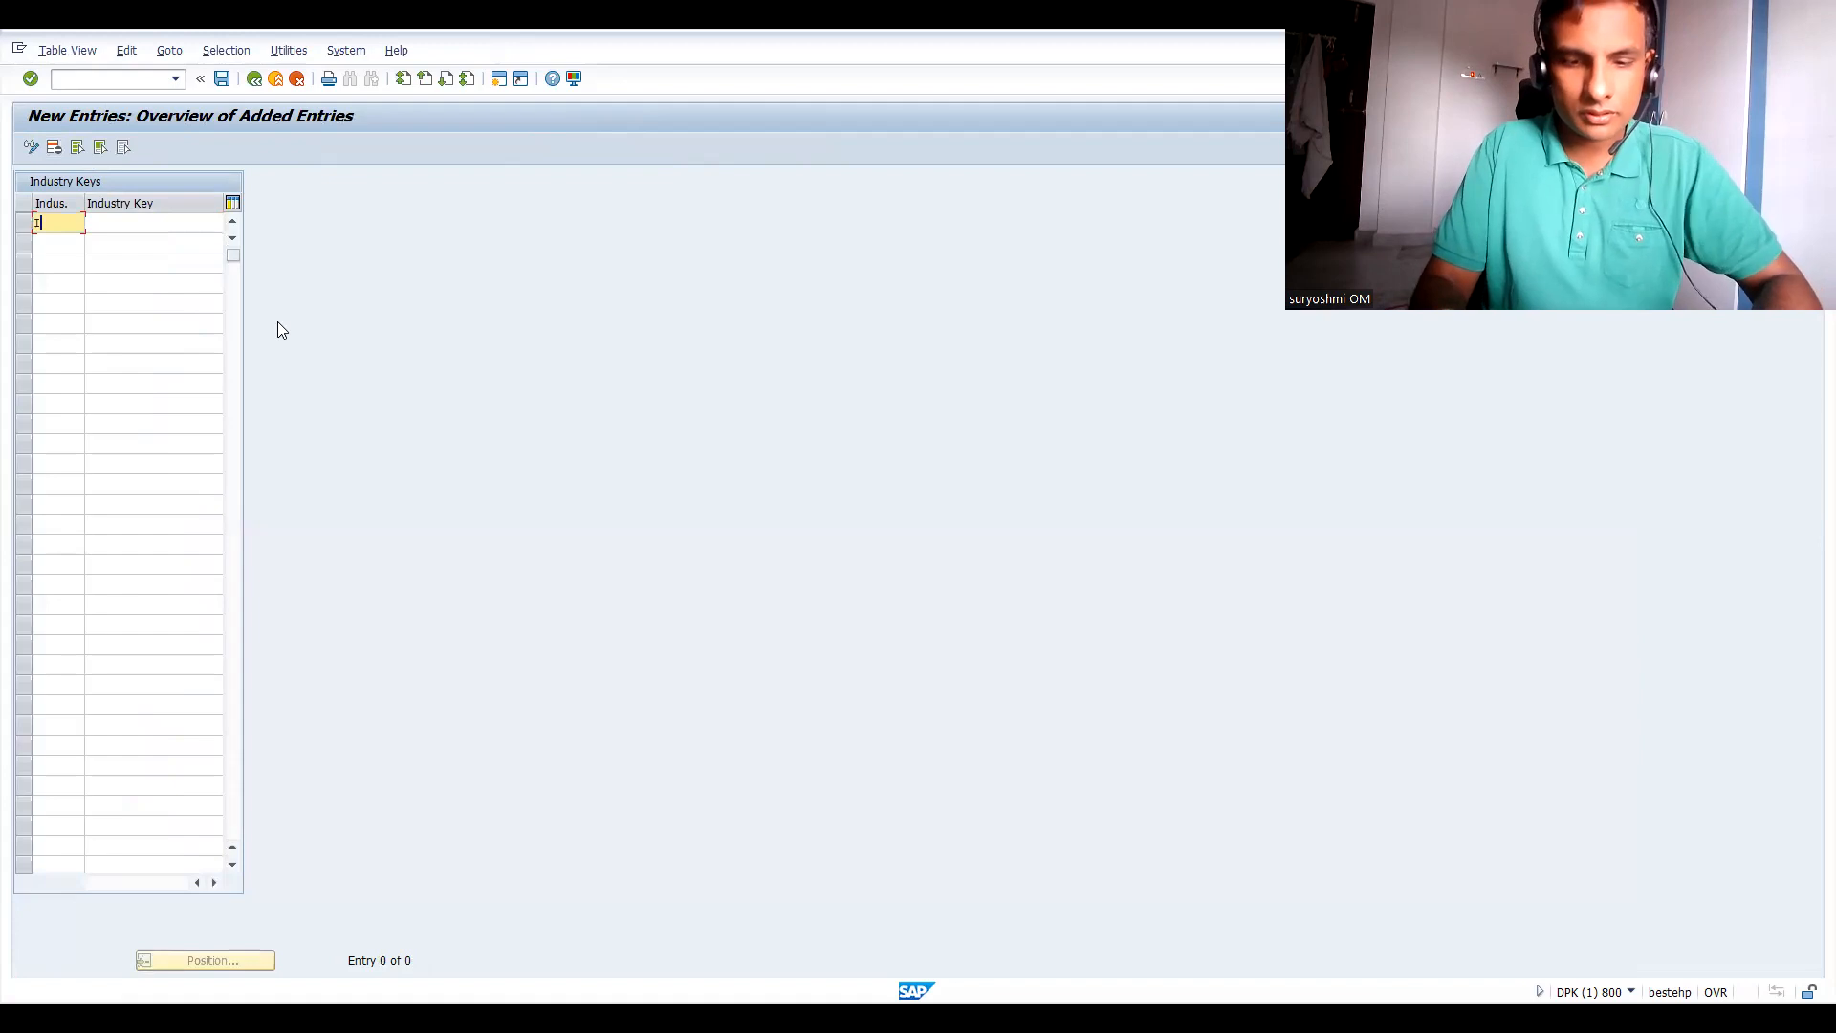
{"action": "key", "text": "BackSpace"}
{"action": "type", "text": "6666"}
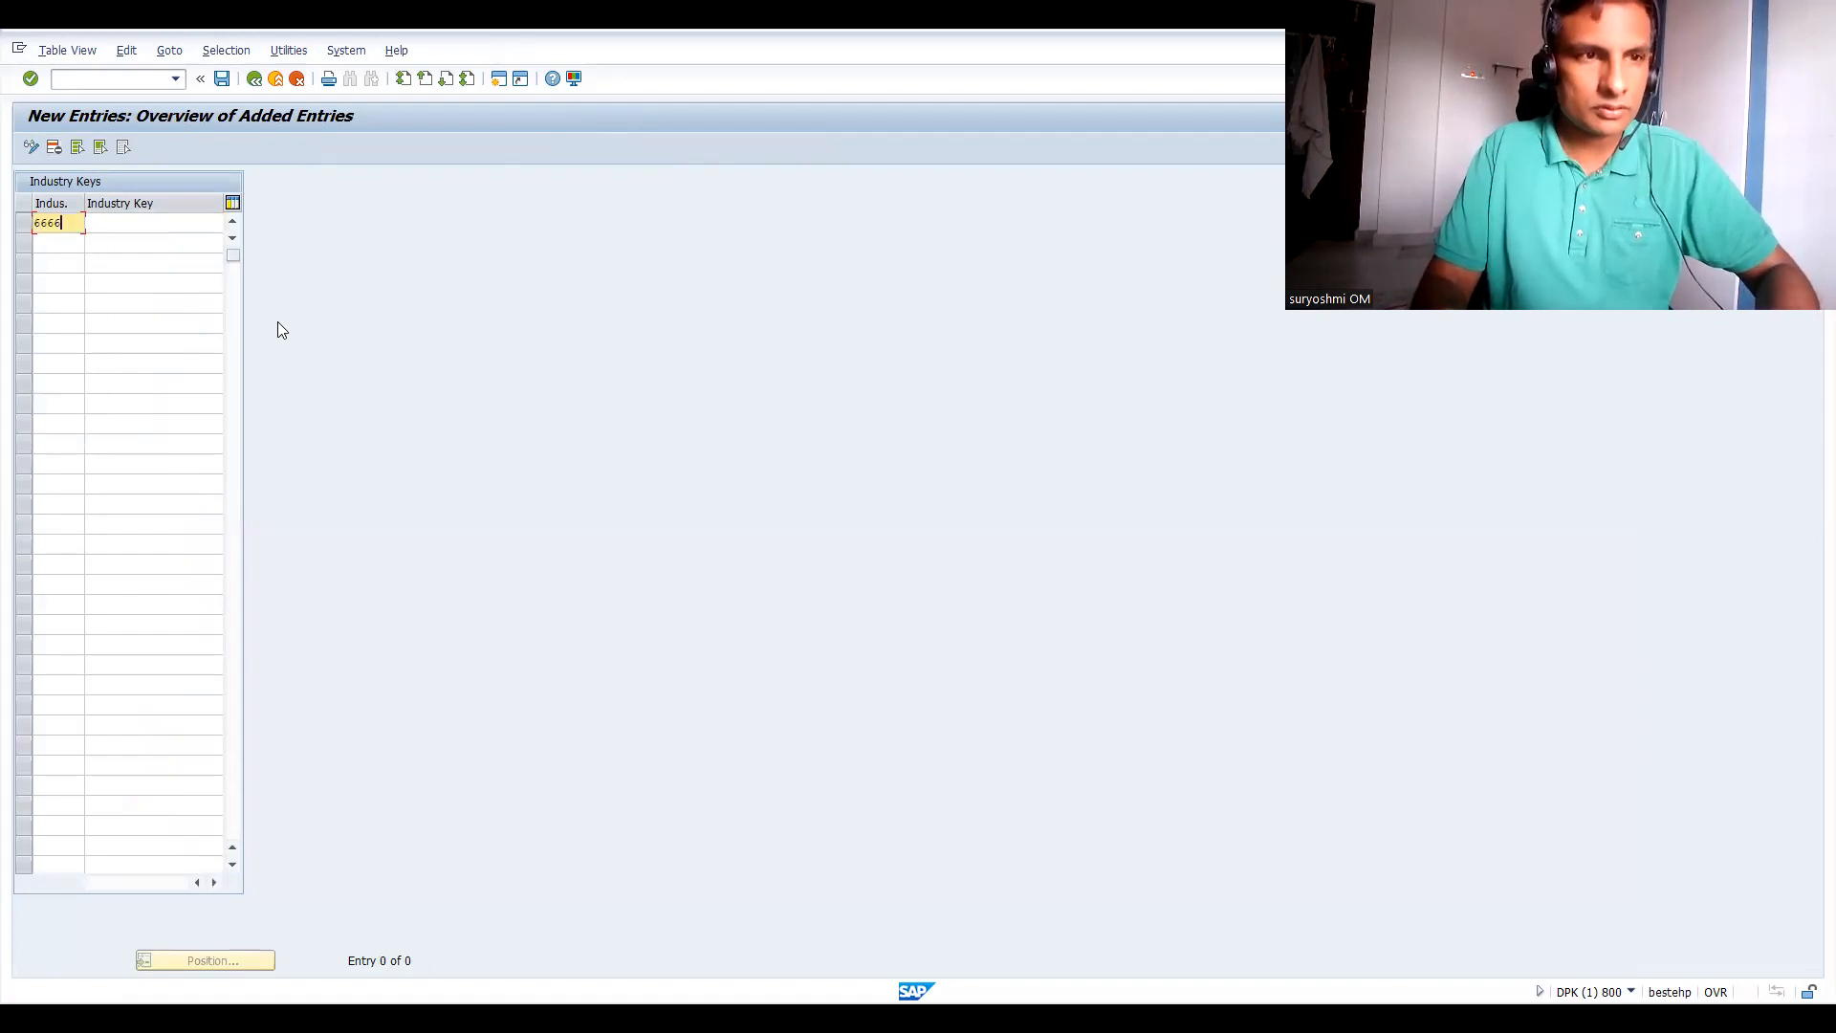
{"action": "key", "text": "Tab"}
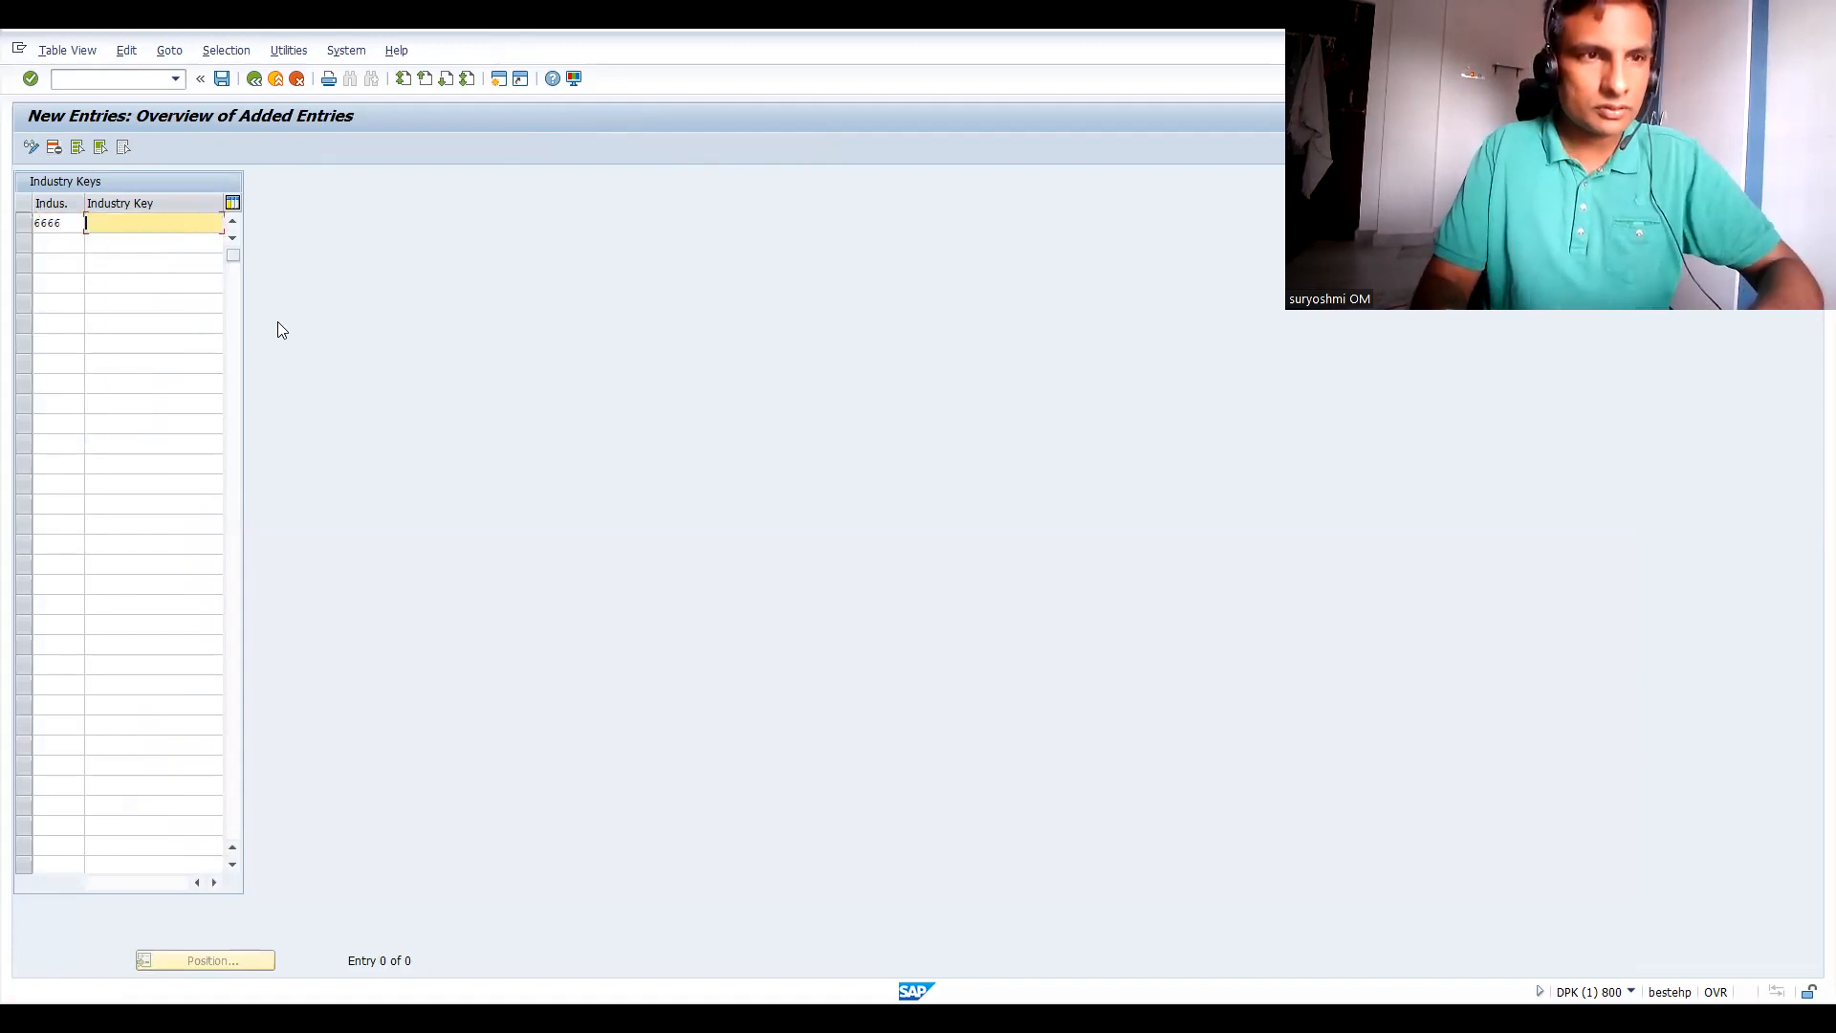
{"action": "type", "text": "ALL"}
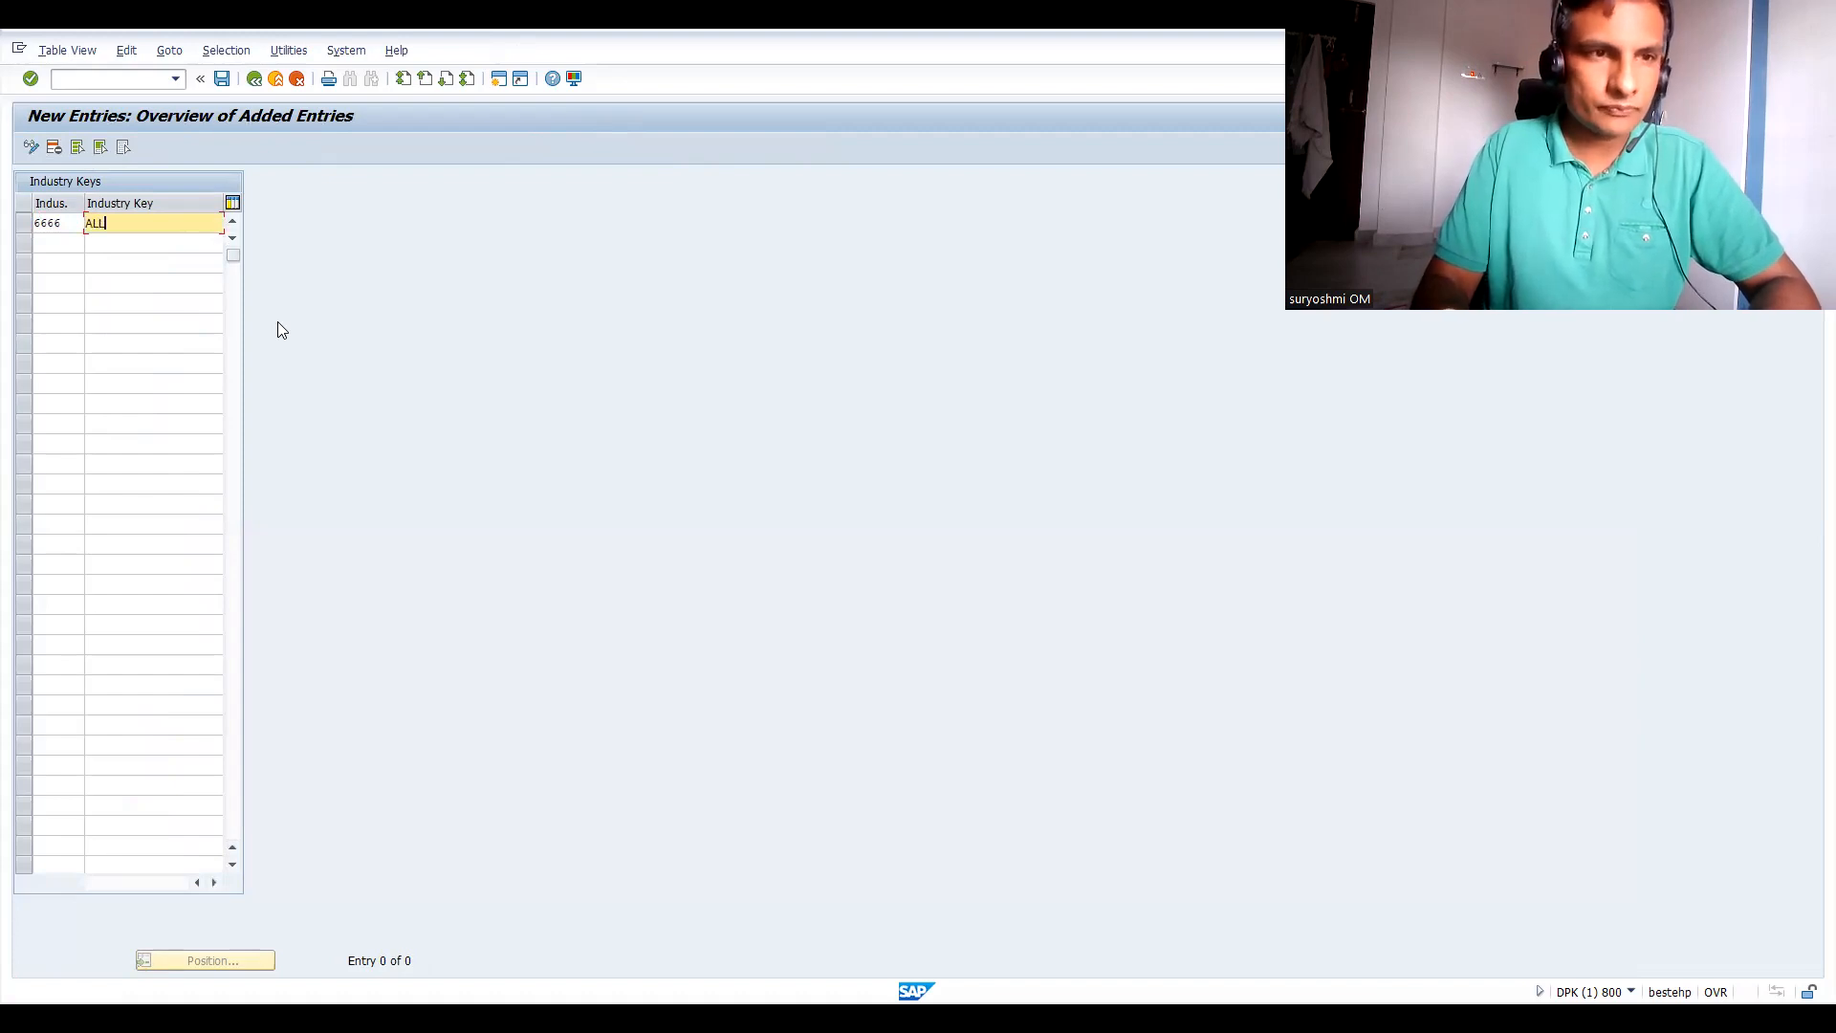
{"action": "type", "text": " INSUR"}
{"action": "key", "text": "BackSpace"}
{"action": "key", "text": "BackSpace"}
{"action": "key", "text": "BackSpace"}
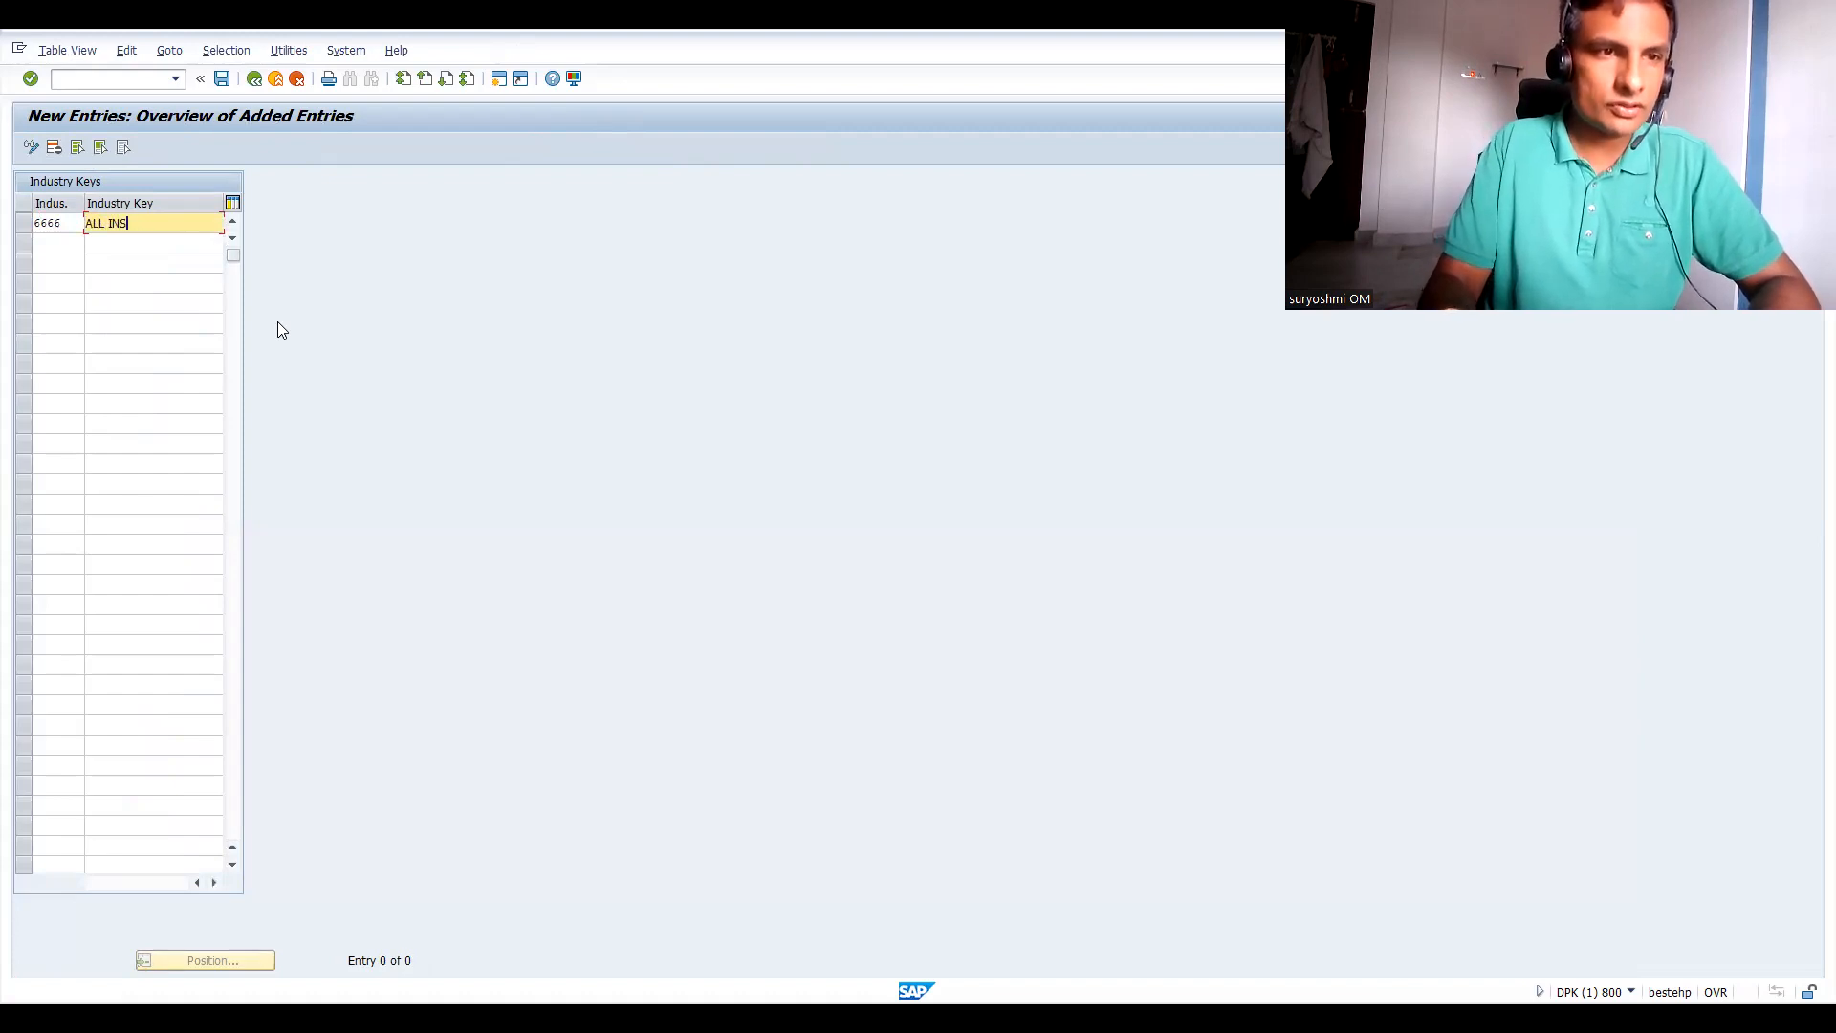
{"action": "type", "text": "DIAN "}
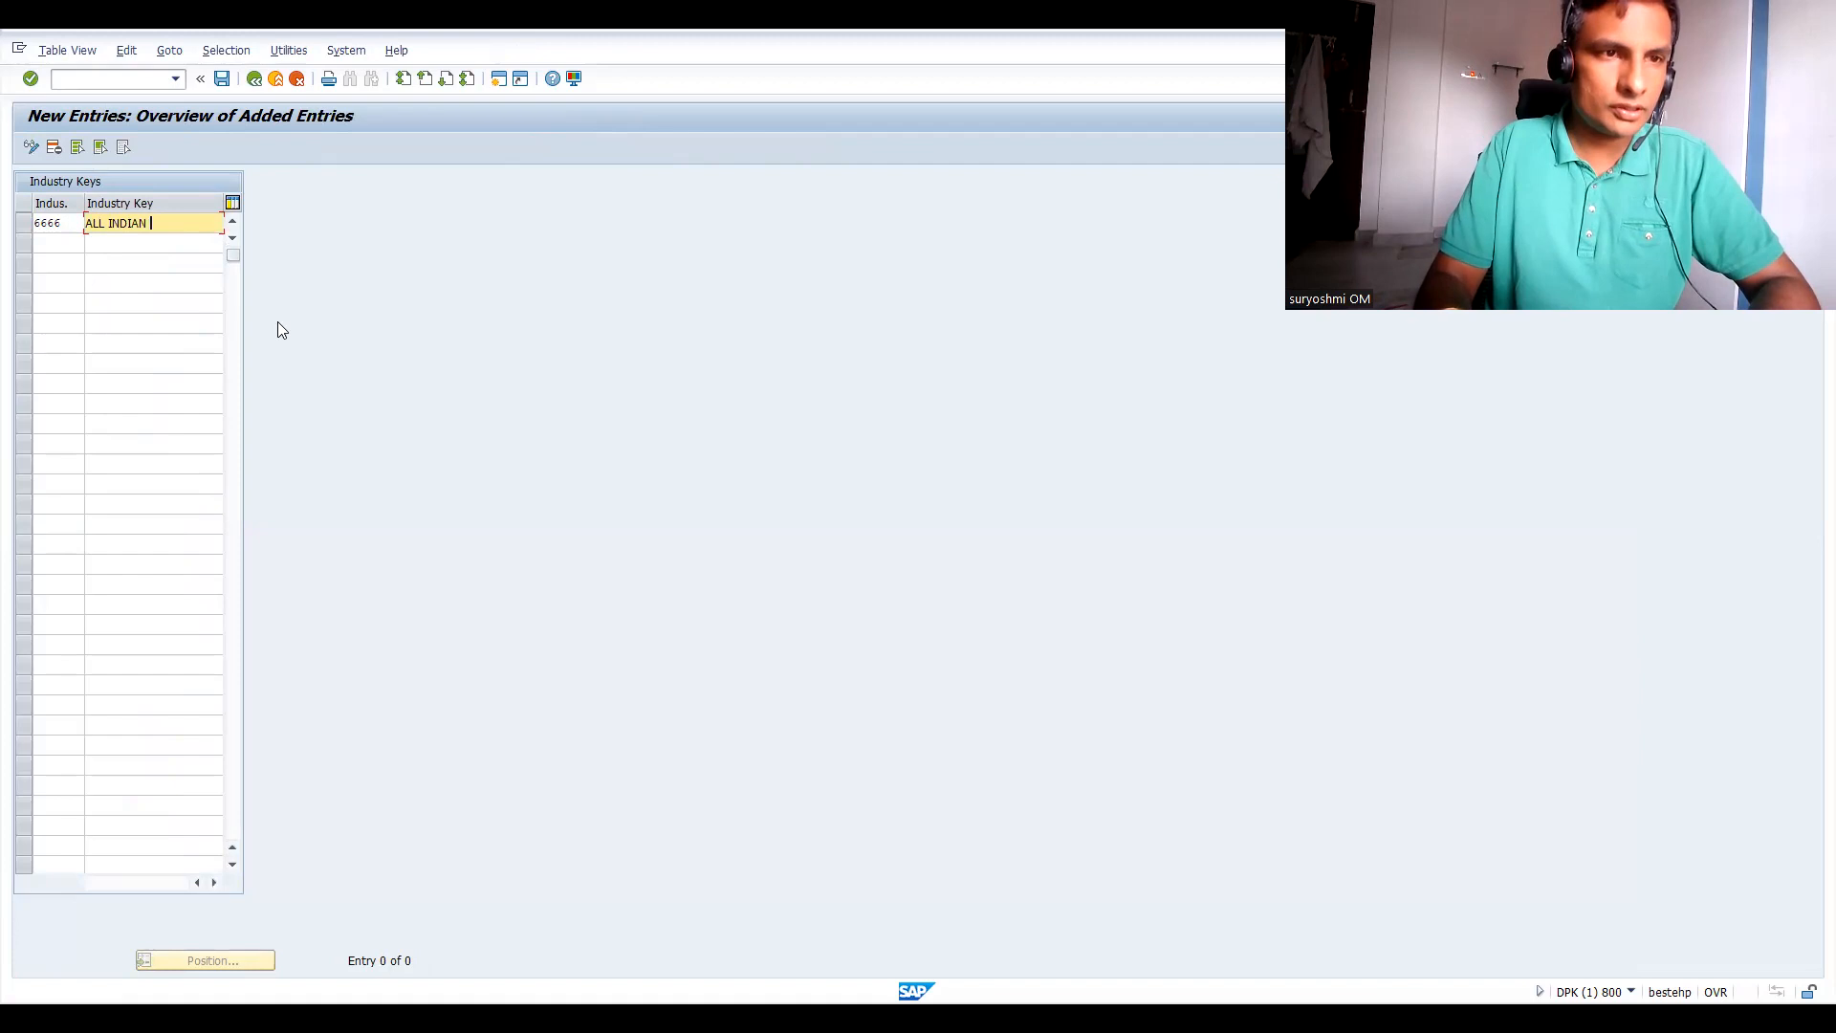
{"action": "type", "text": "INDUSTIES"}
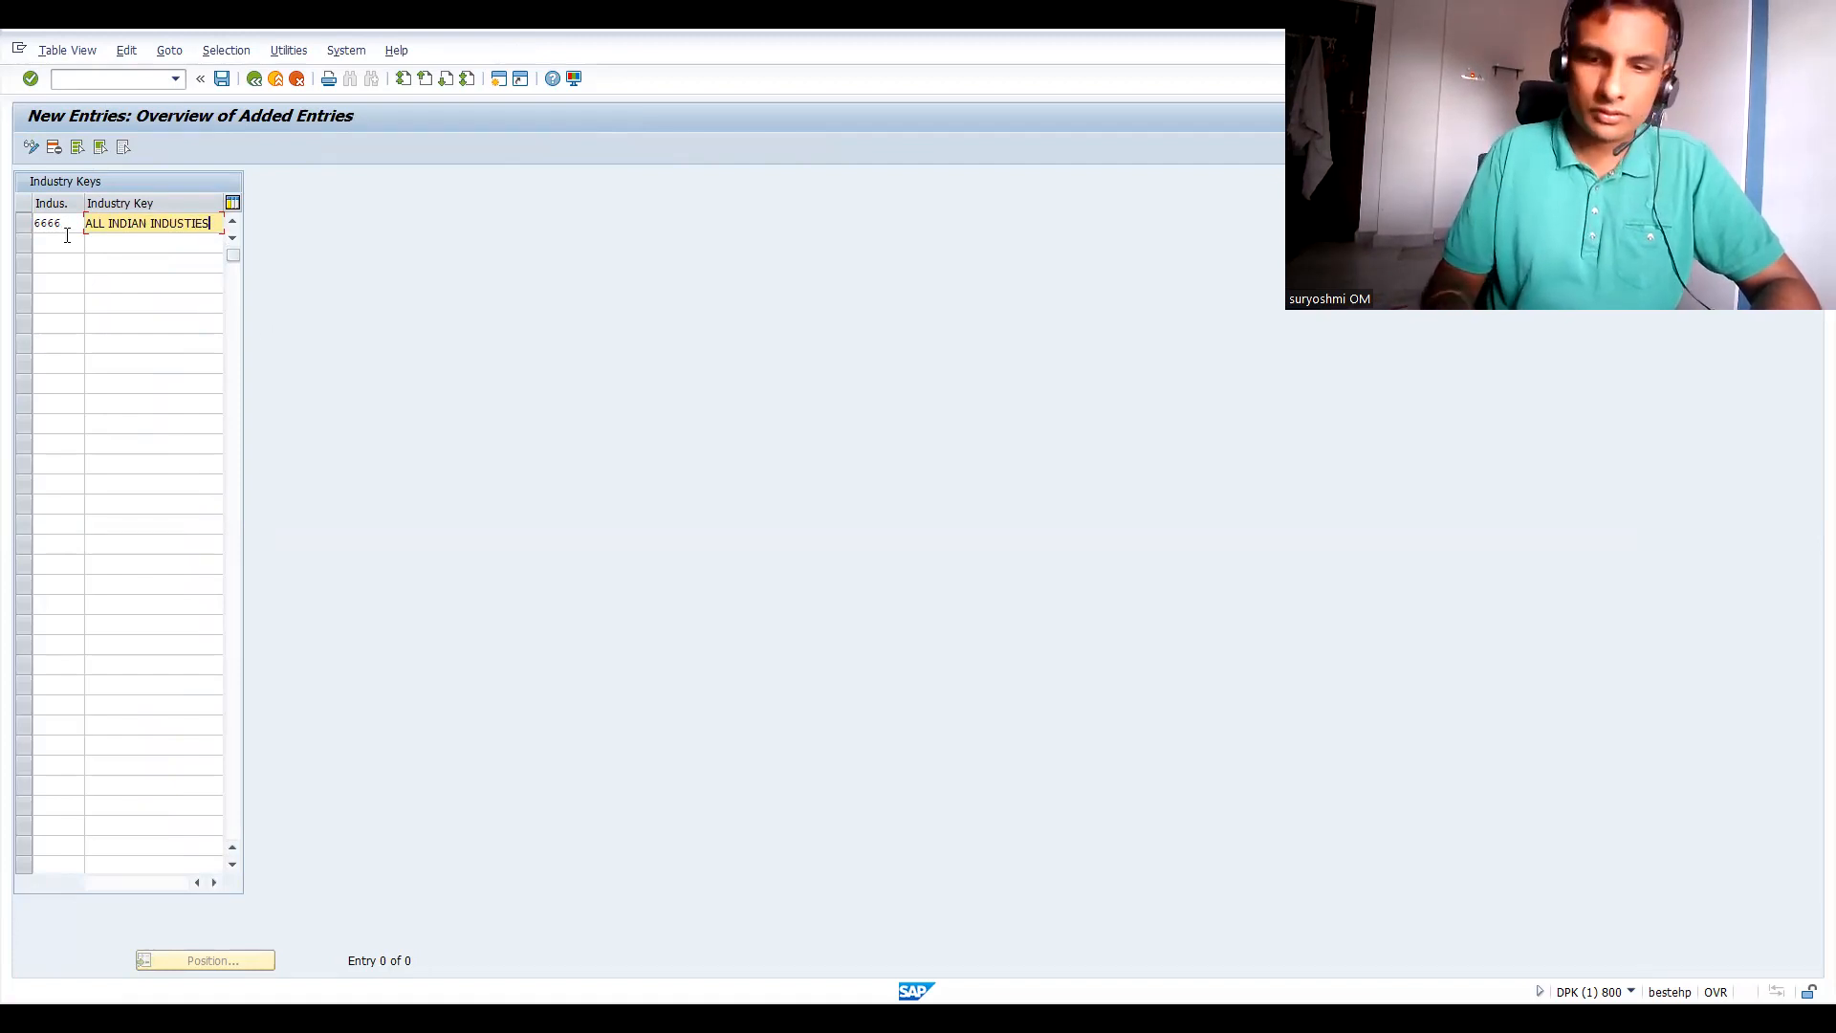
{"action": "key", "text": "Return"}
Add a second industry key 7777 with the description GLOBAL CUSTOMERS.
{"action": "left_click", "coordinate": [53, 240]}
{"action": "type", "text": "7777"}
{"action": "key", "text": "Tab"}
{"action": "type", "text": "GLOBAL CUSTOM"}
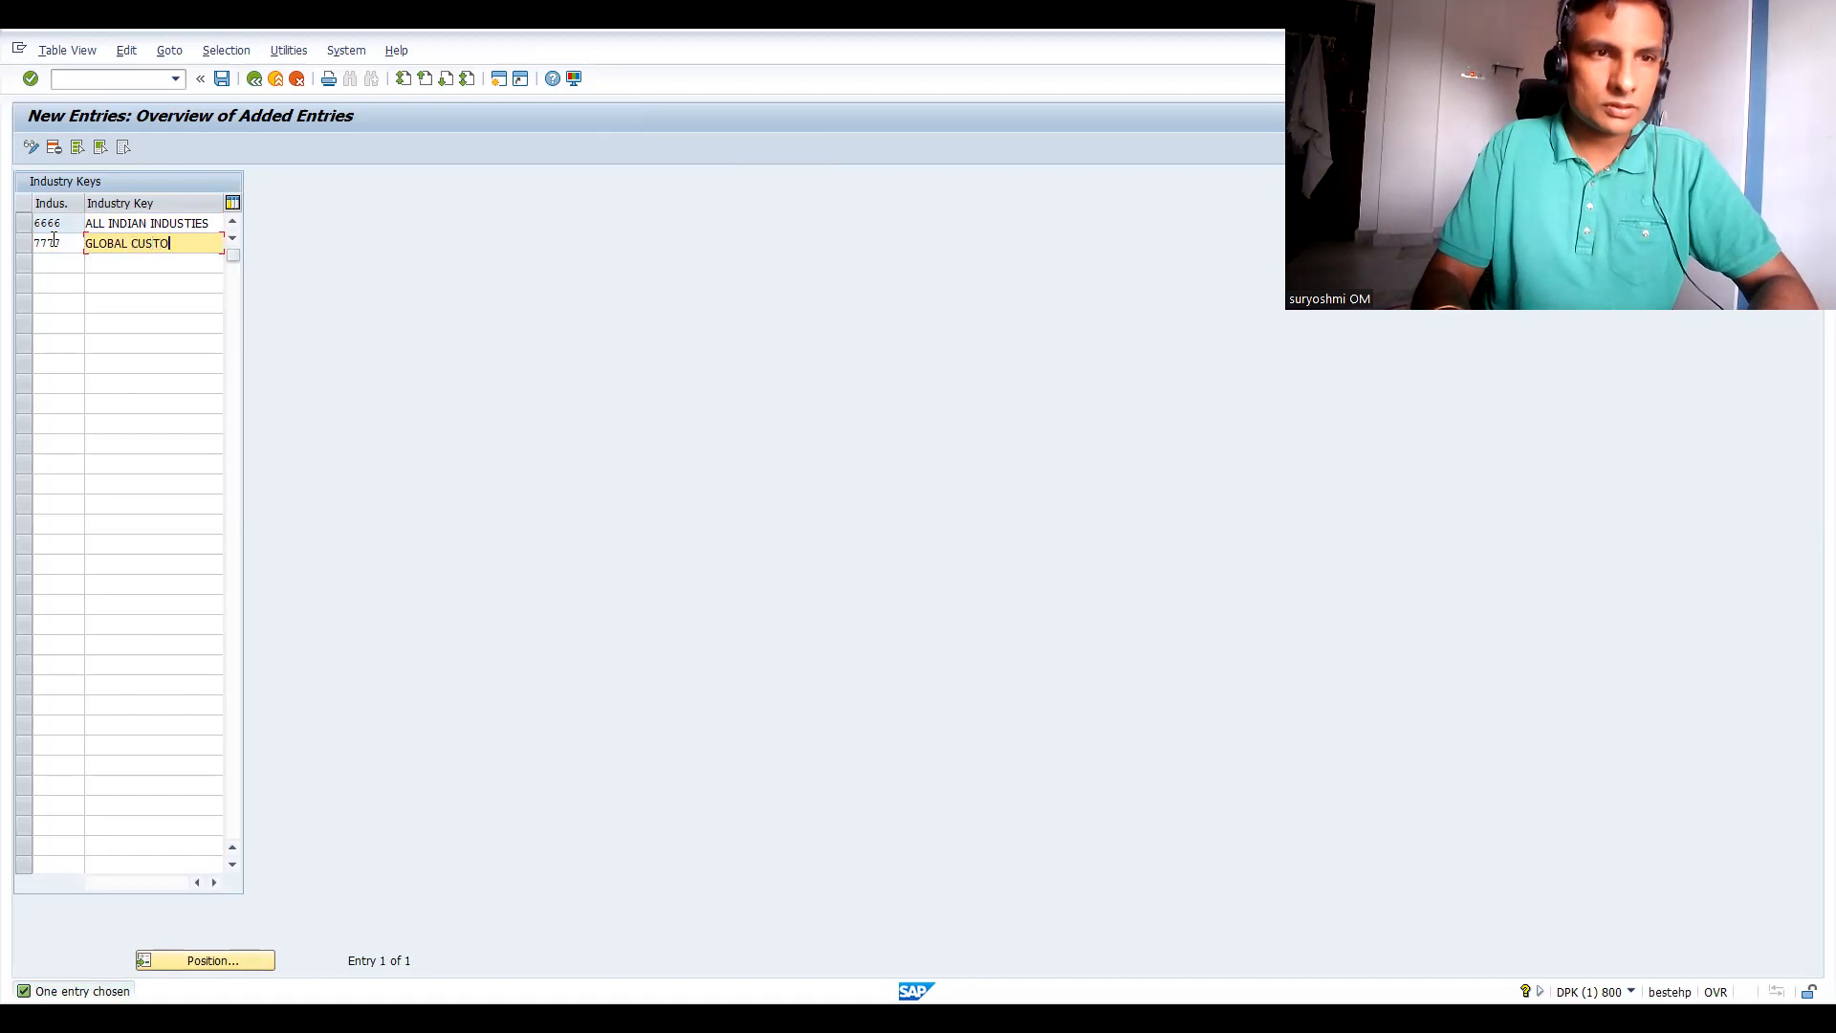
{"action": "key", "text": "BackSpace"}
{"action": "type", "text": "MERS"}
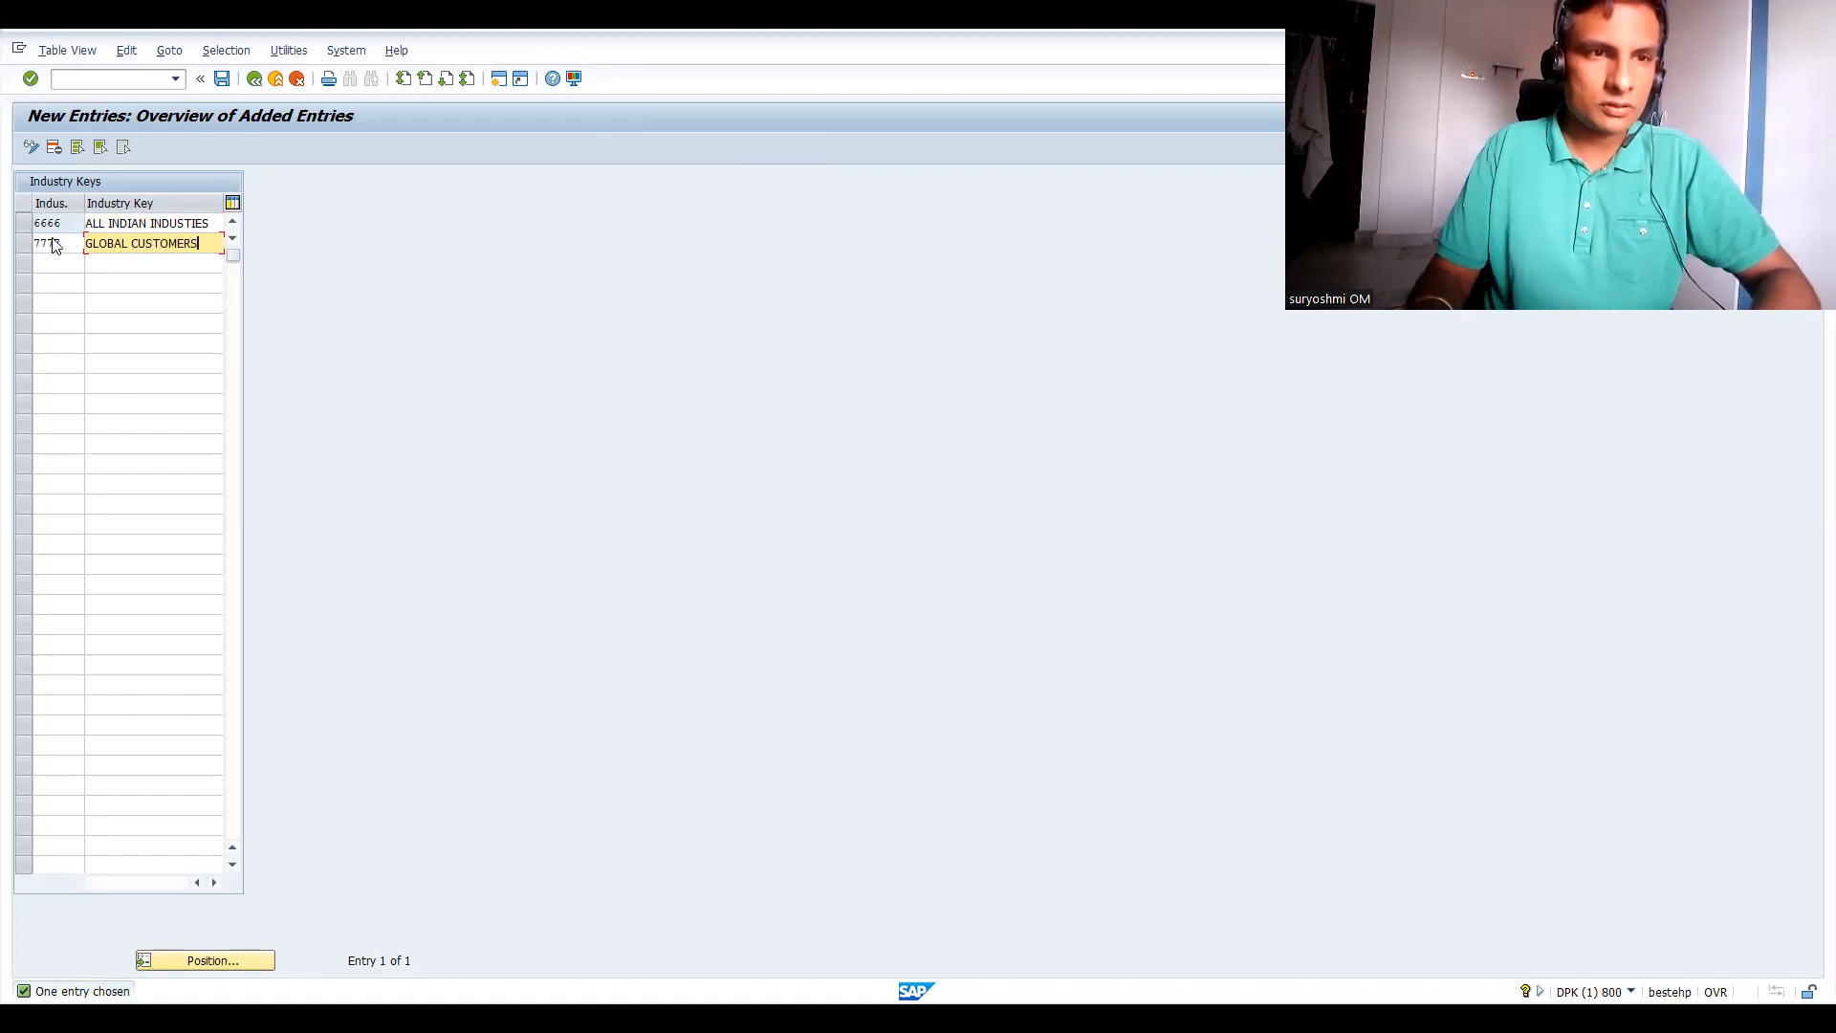
{"action": "key", "text": "Return"}
Save the new industry keys and return to the implementation guide.
{"action": "key", "text": "ctrl+s"}
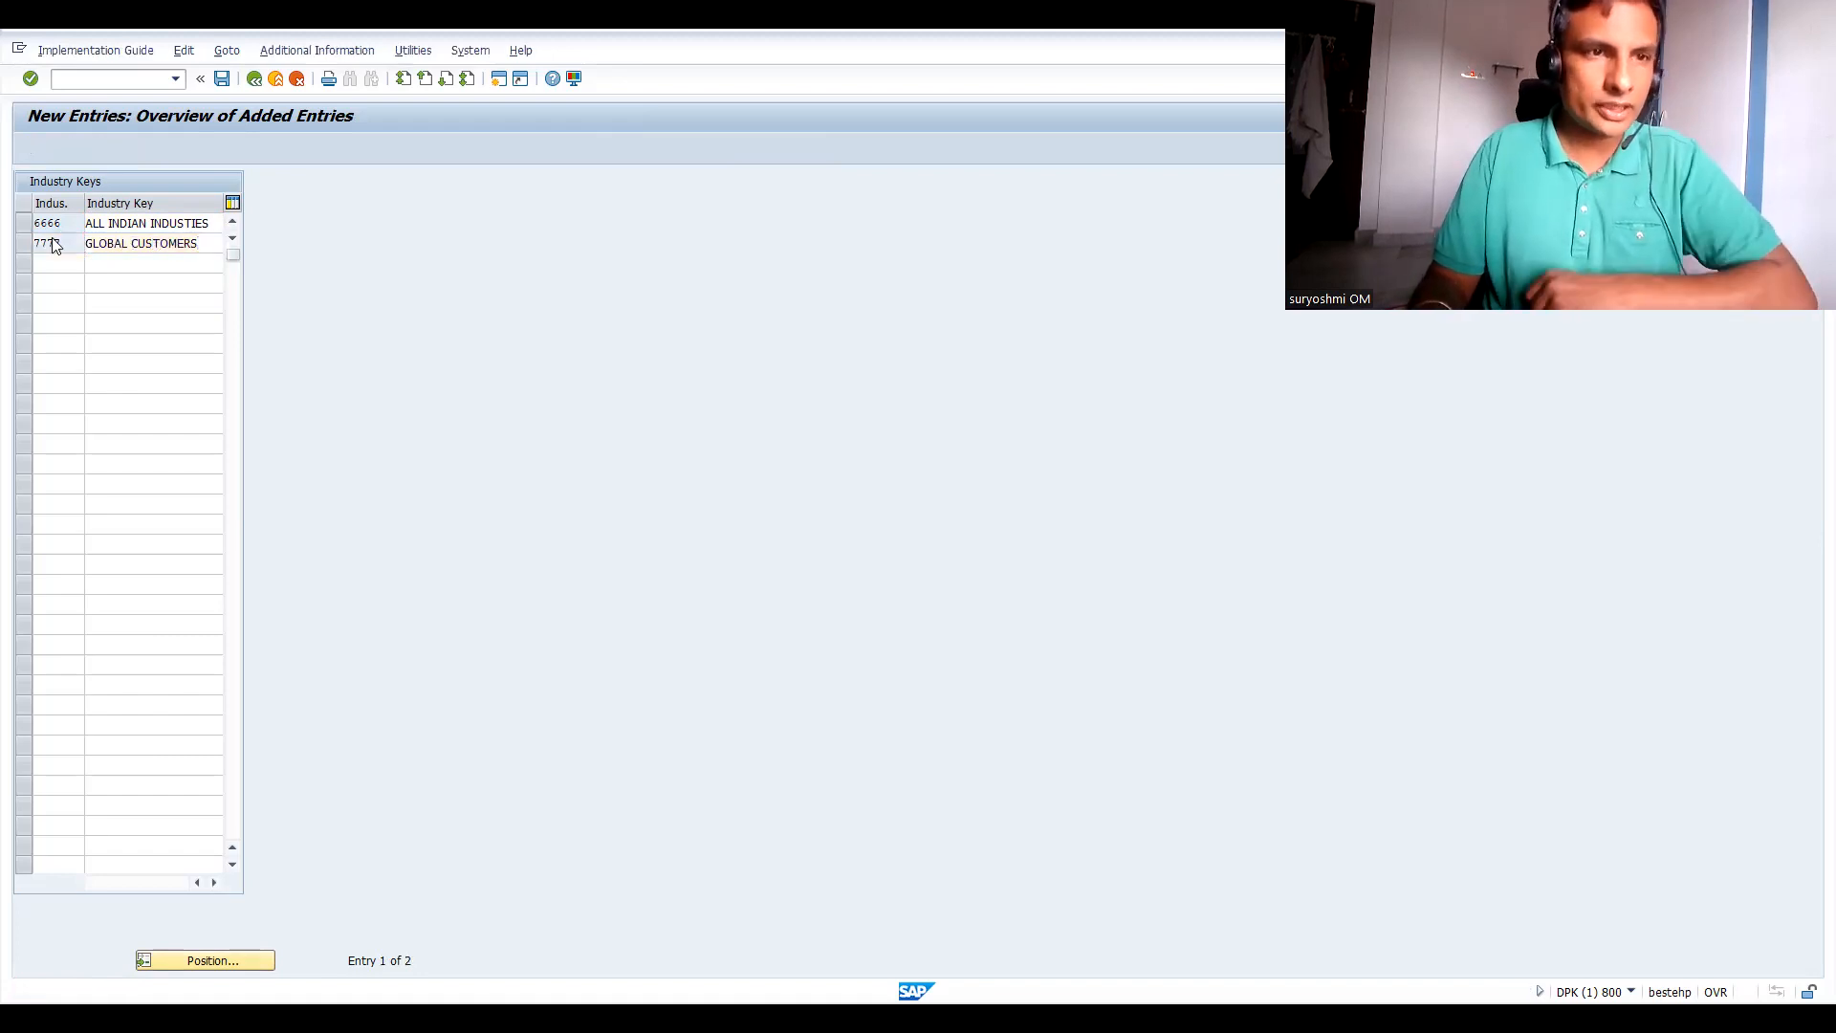
{"action": "key", "text": "Return"}
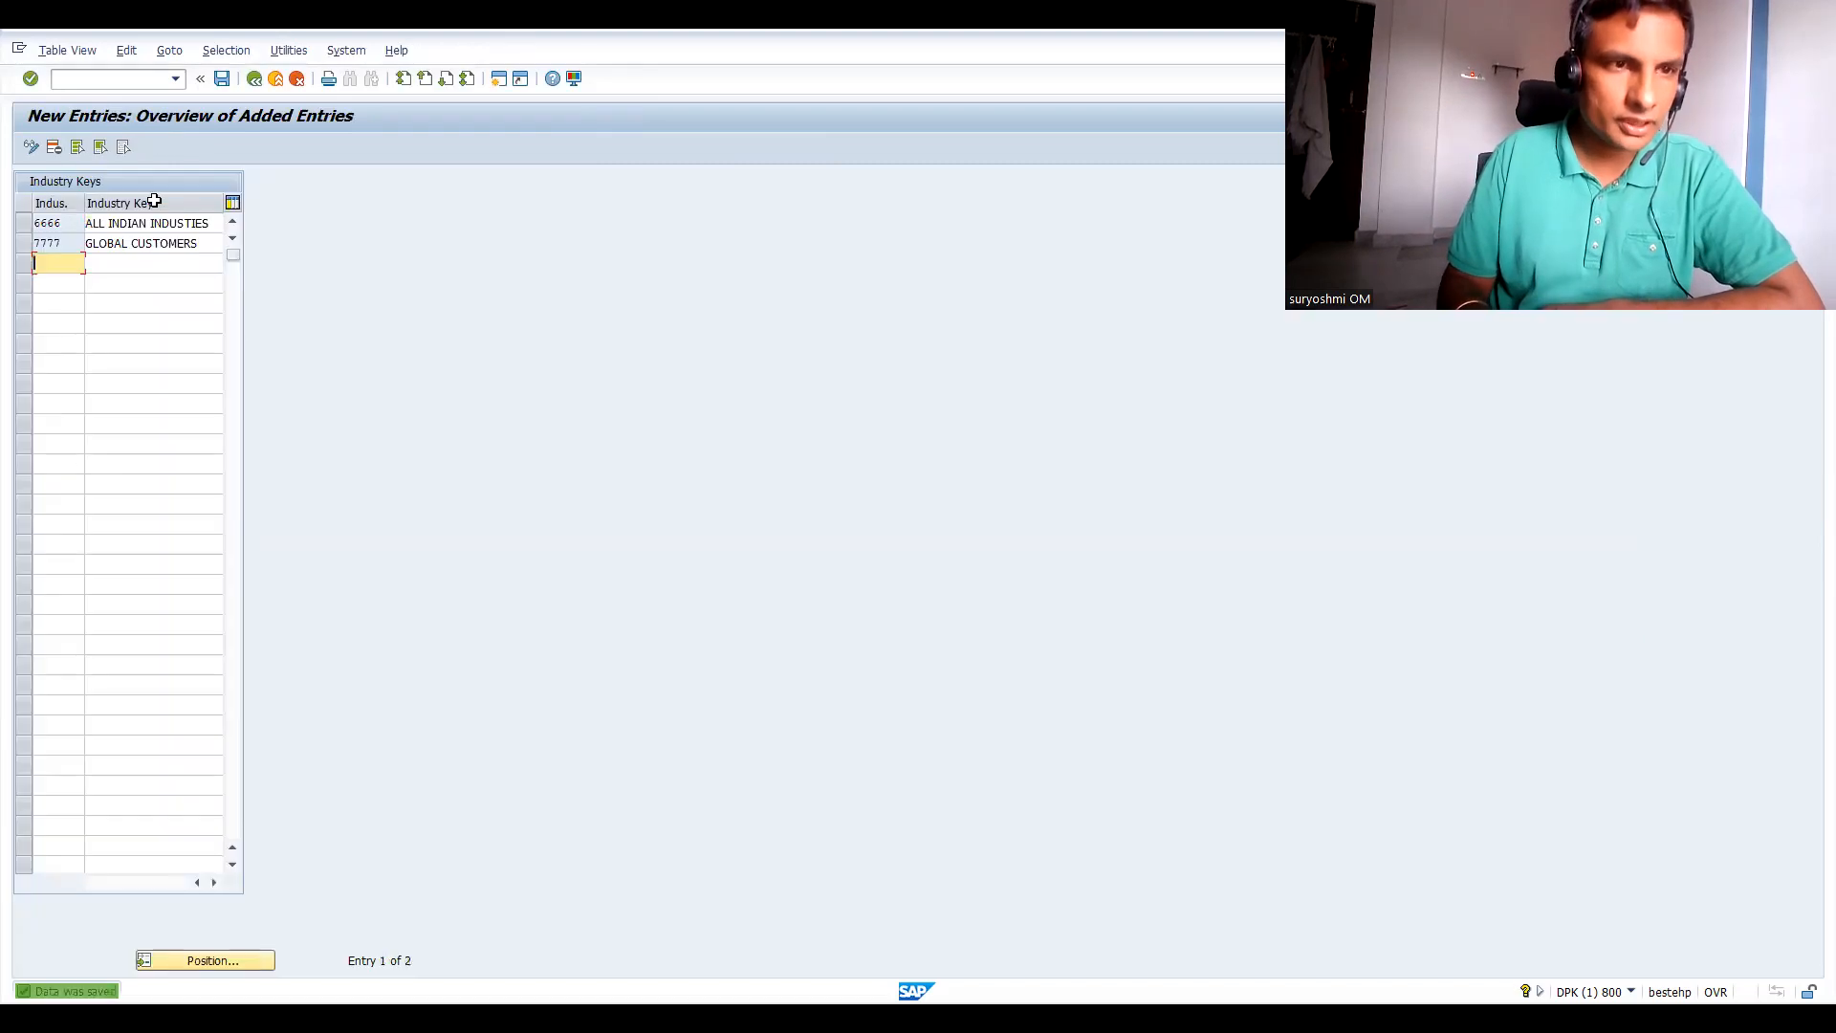
{"action": "key", "text": "F3"}
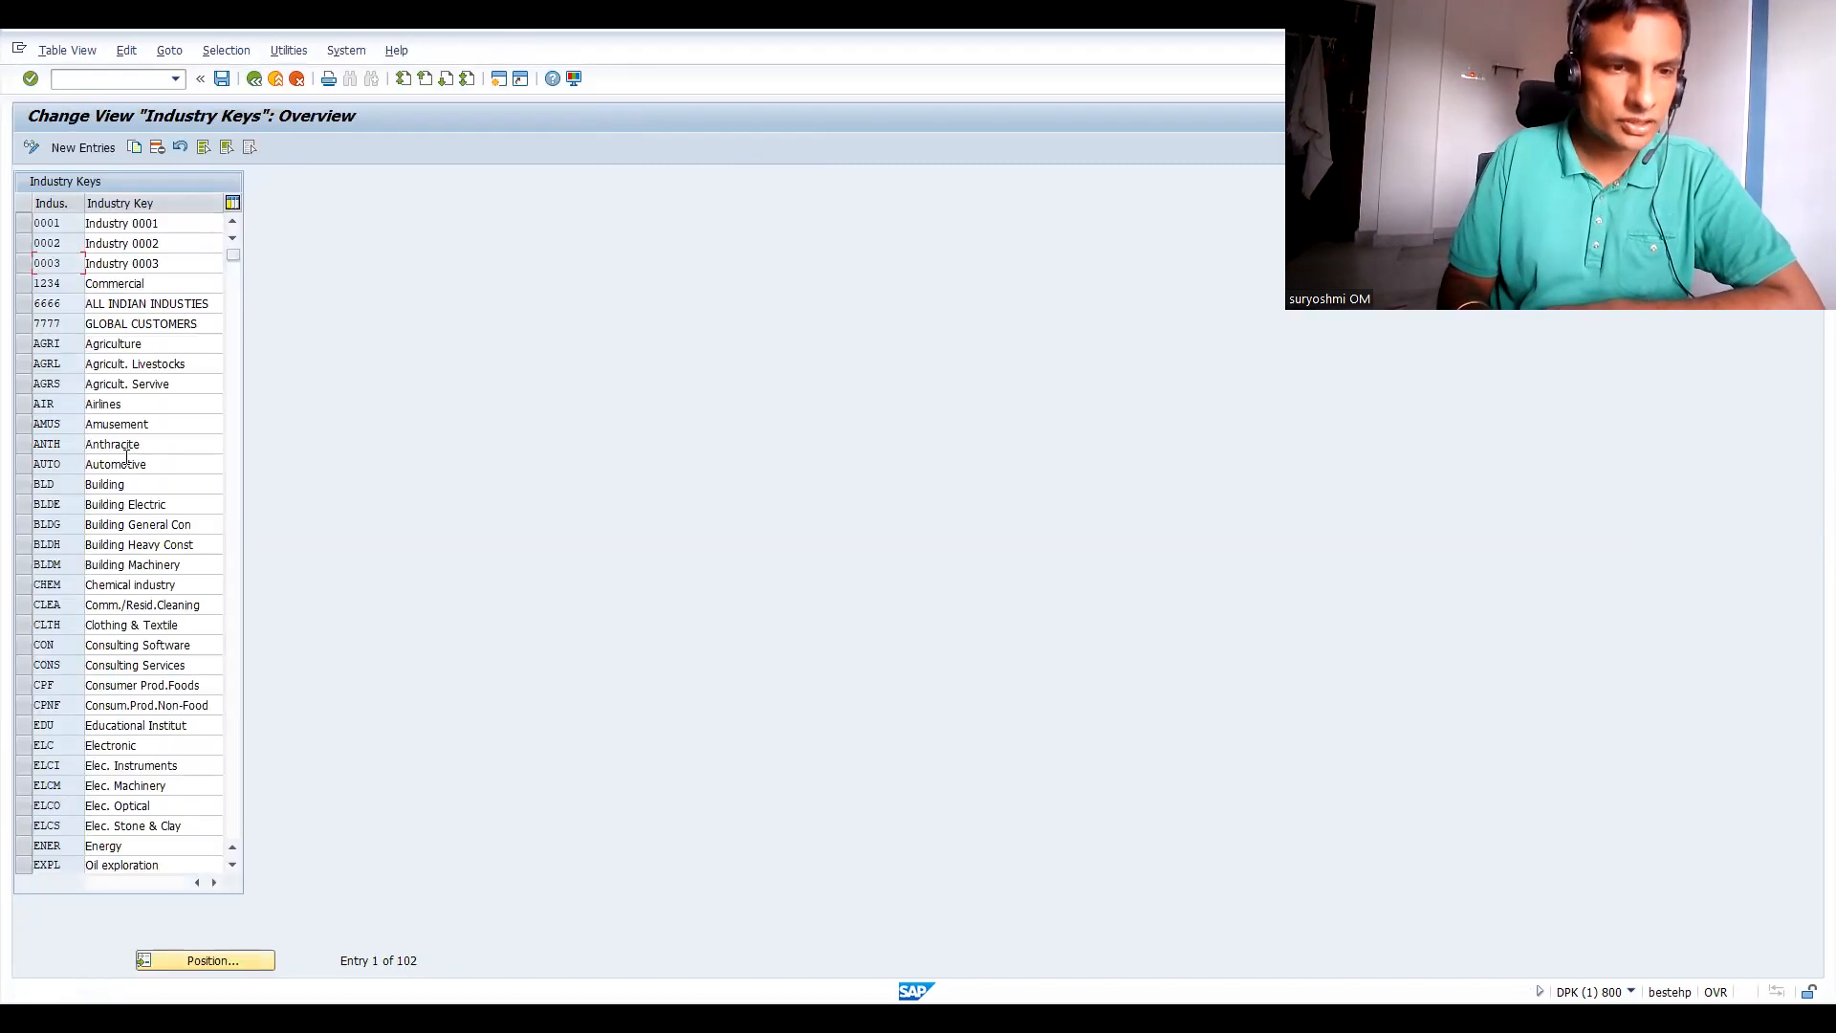
{"action": "left_click", "coordinate": [253, 79]}
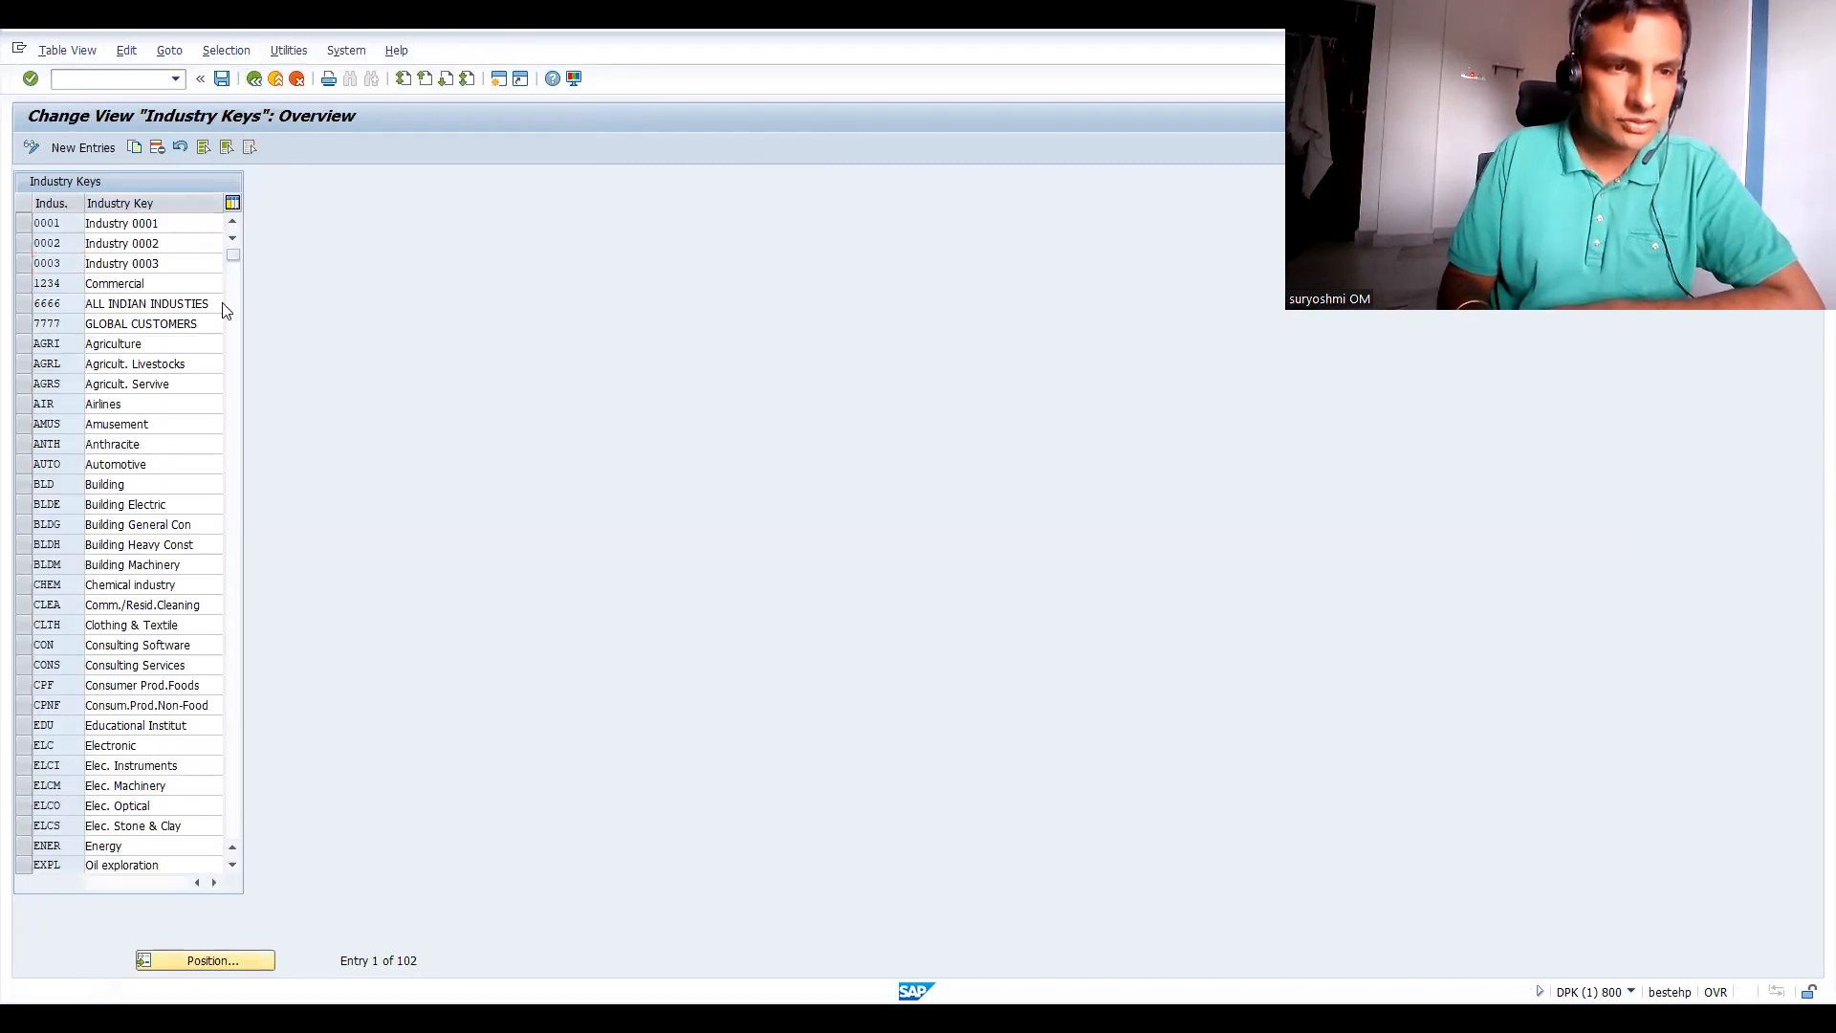
Open the Define Customer Classifications activity and start new entries with classification keys 66 and 67.
{"action": "left_click", "coordinate": [181, 751]}
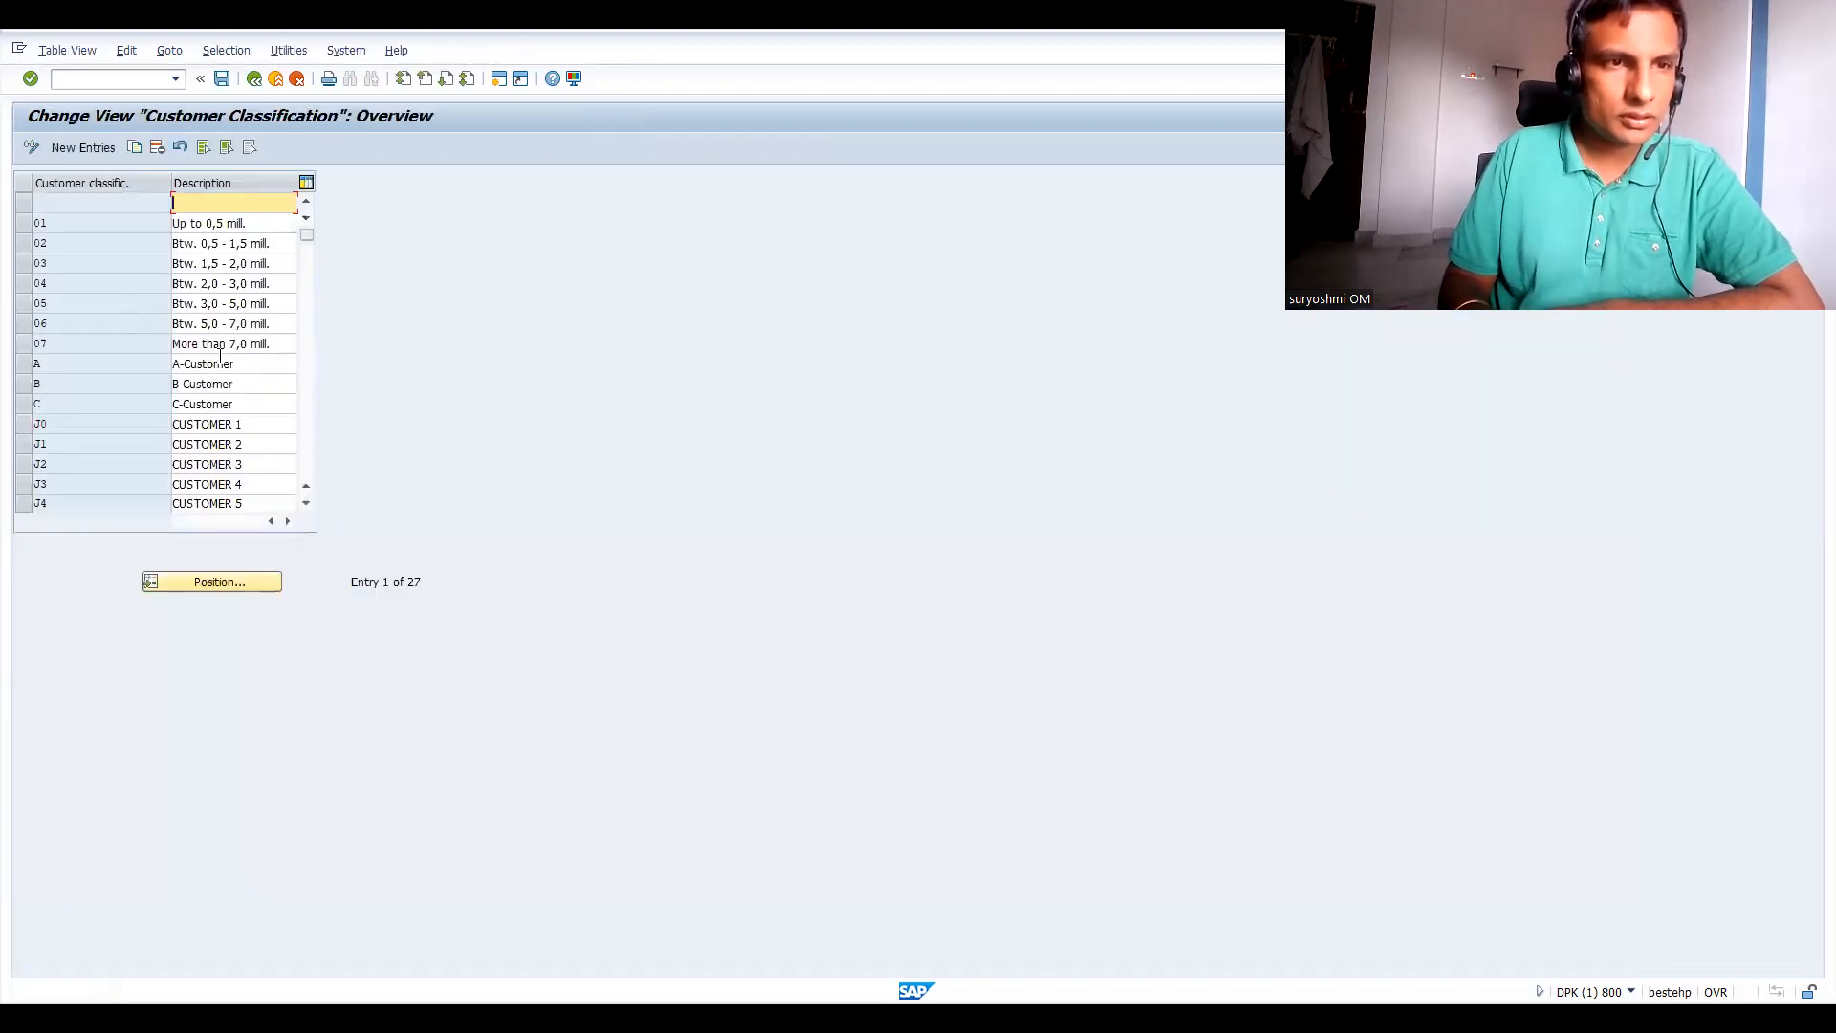
{"action": "left_click", "coordinate": [87, 147]}
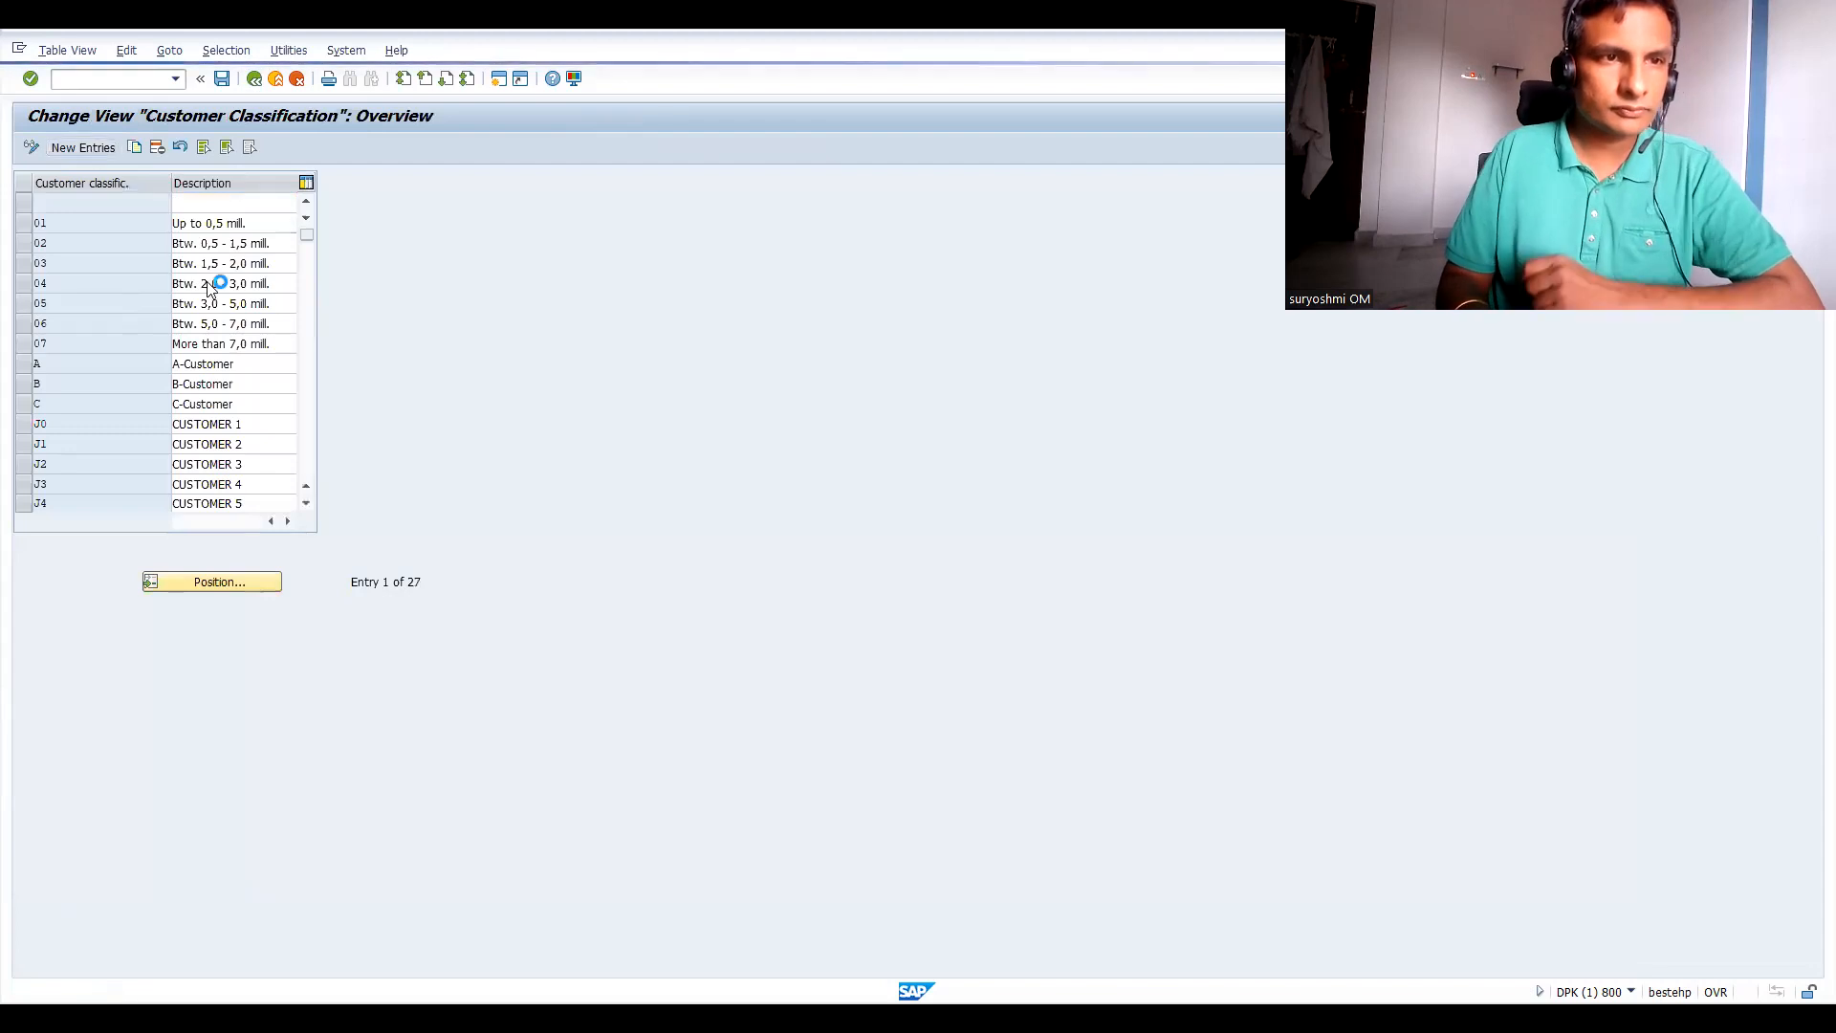
{"action": "type", "text": "66"}
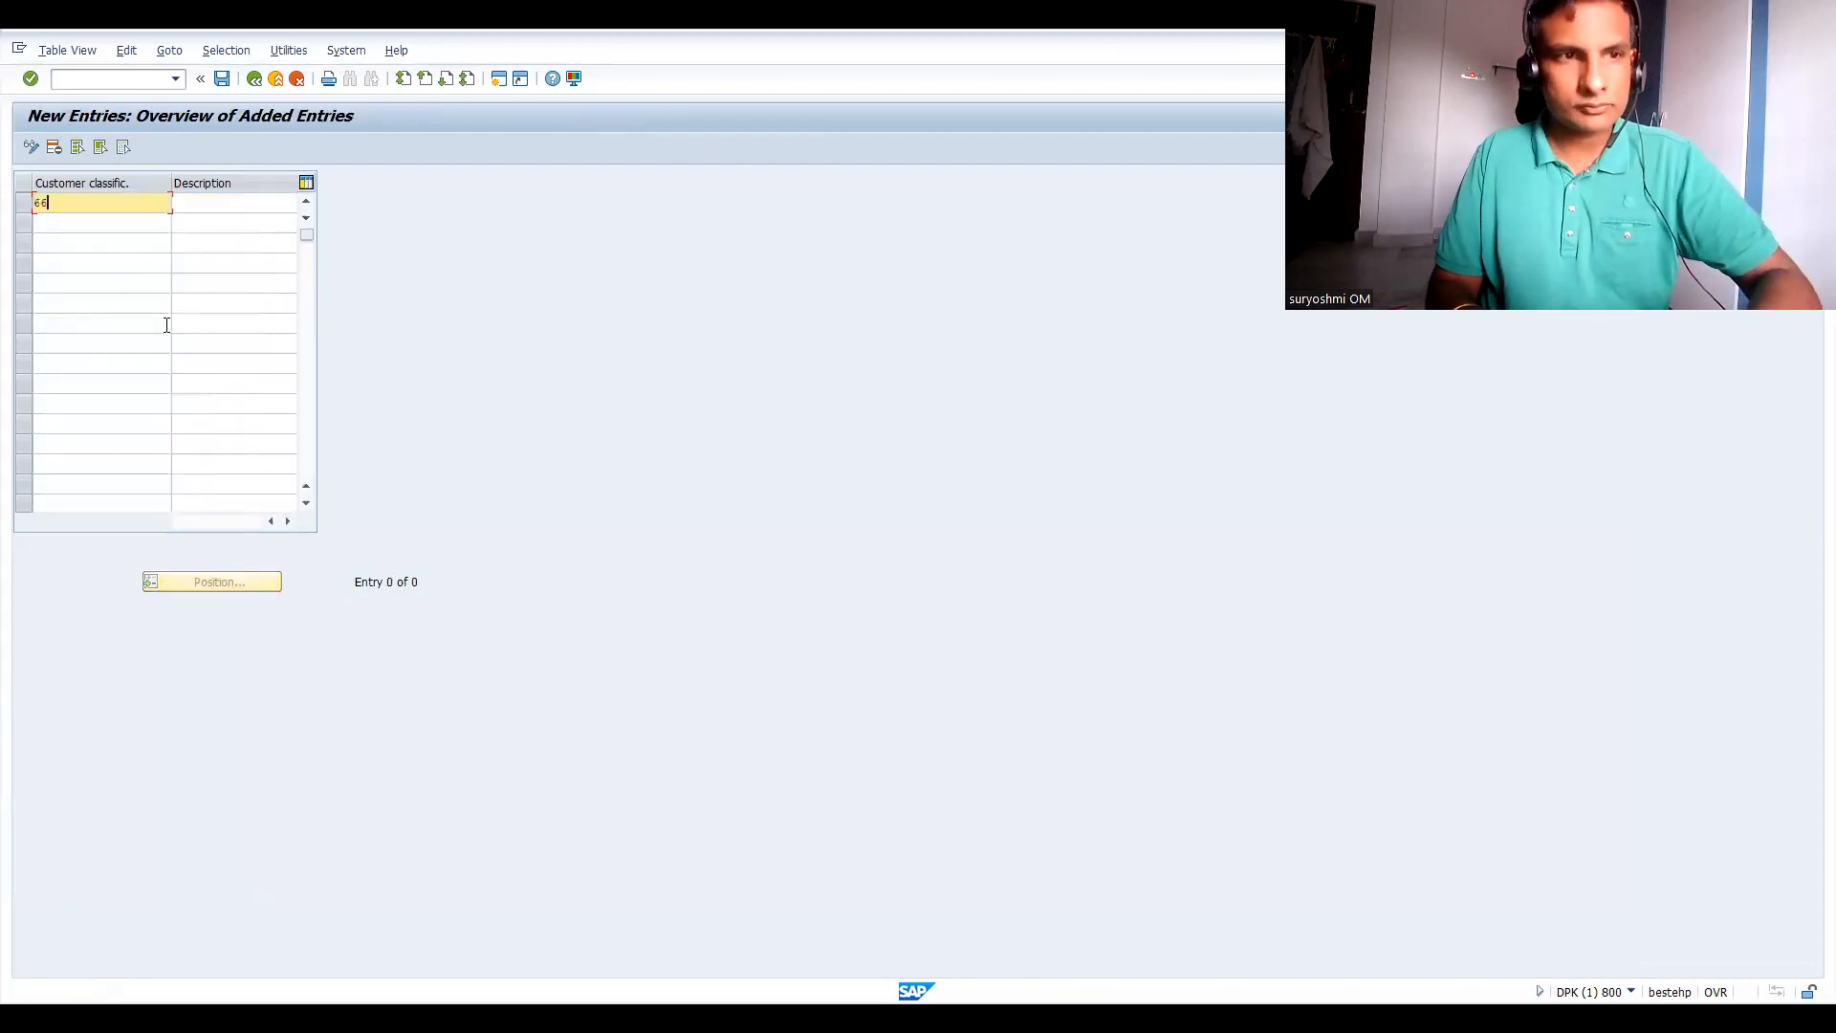
{"action": "left_click", "coordinate": [80, 222]}
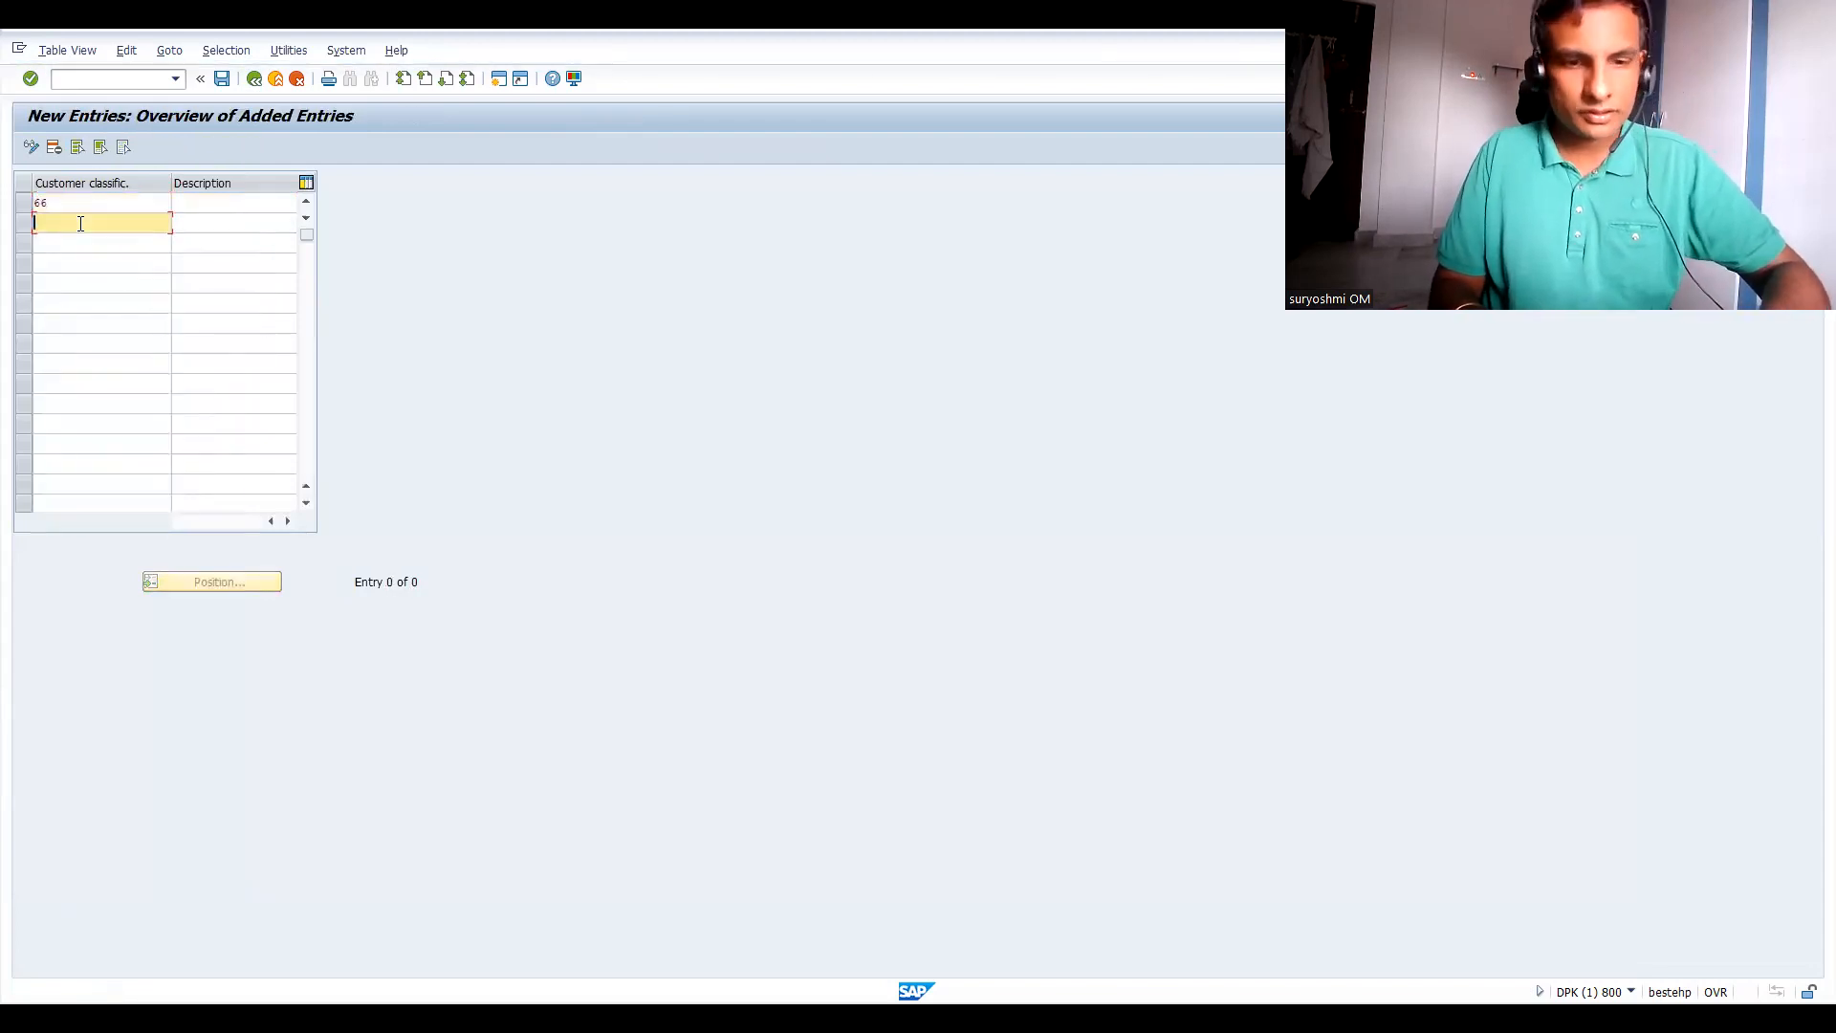
{"action": "type", "text": "67"}
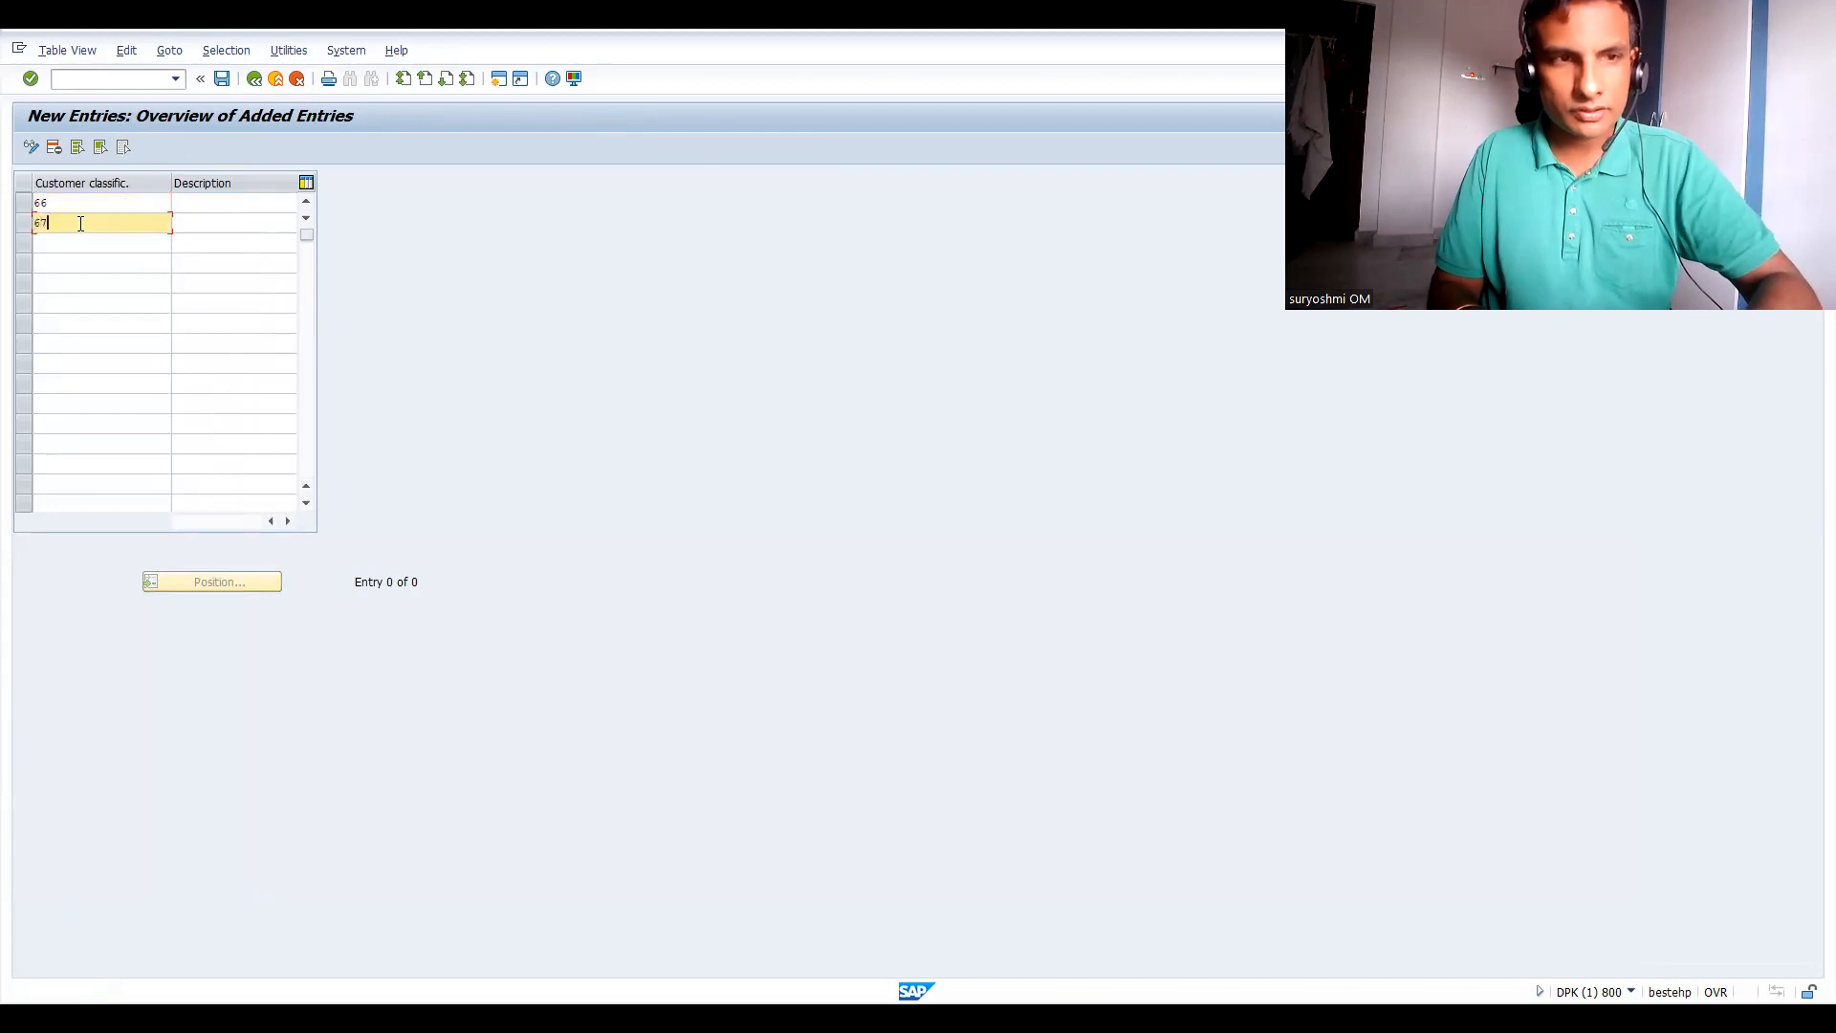
Describe customer classification 66 as 1 TO 10000 and classification 67 as 10000 AND ABOVE.
{"action": "left_click", "coordinate": [218, 209]}
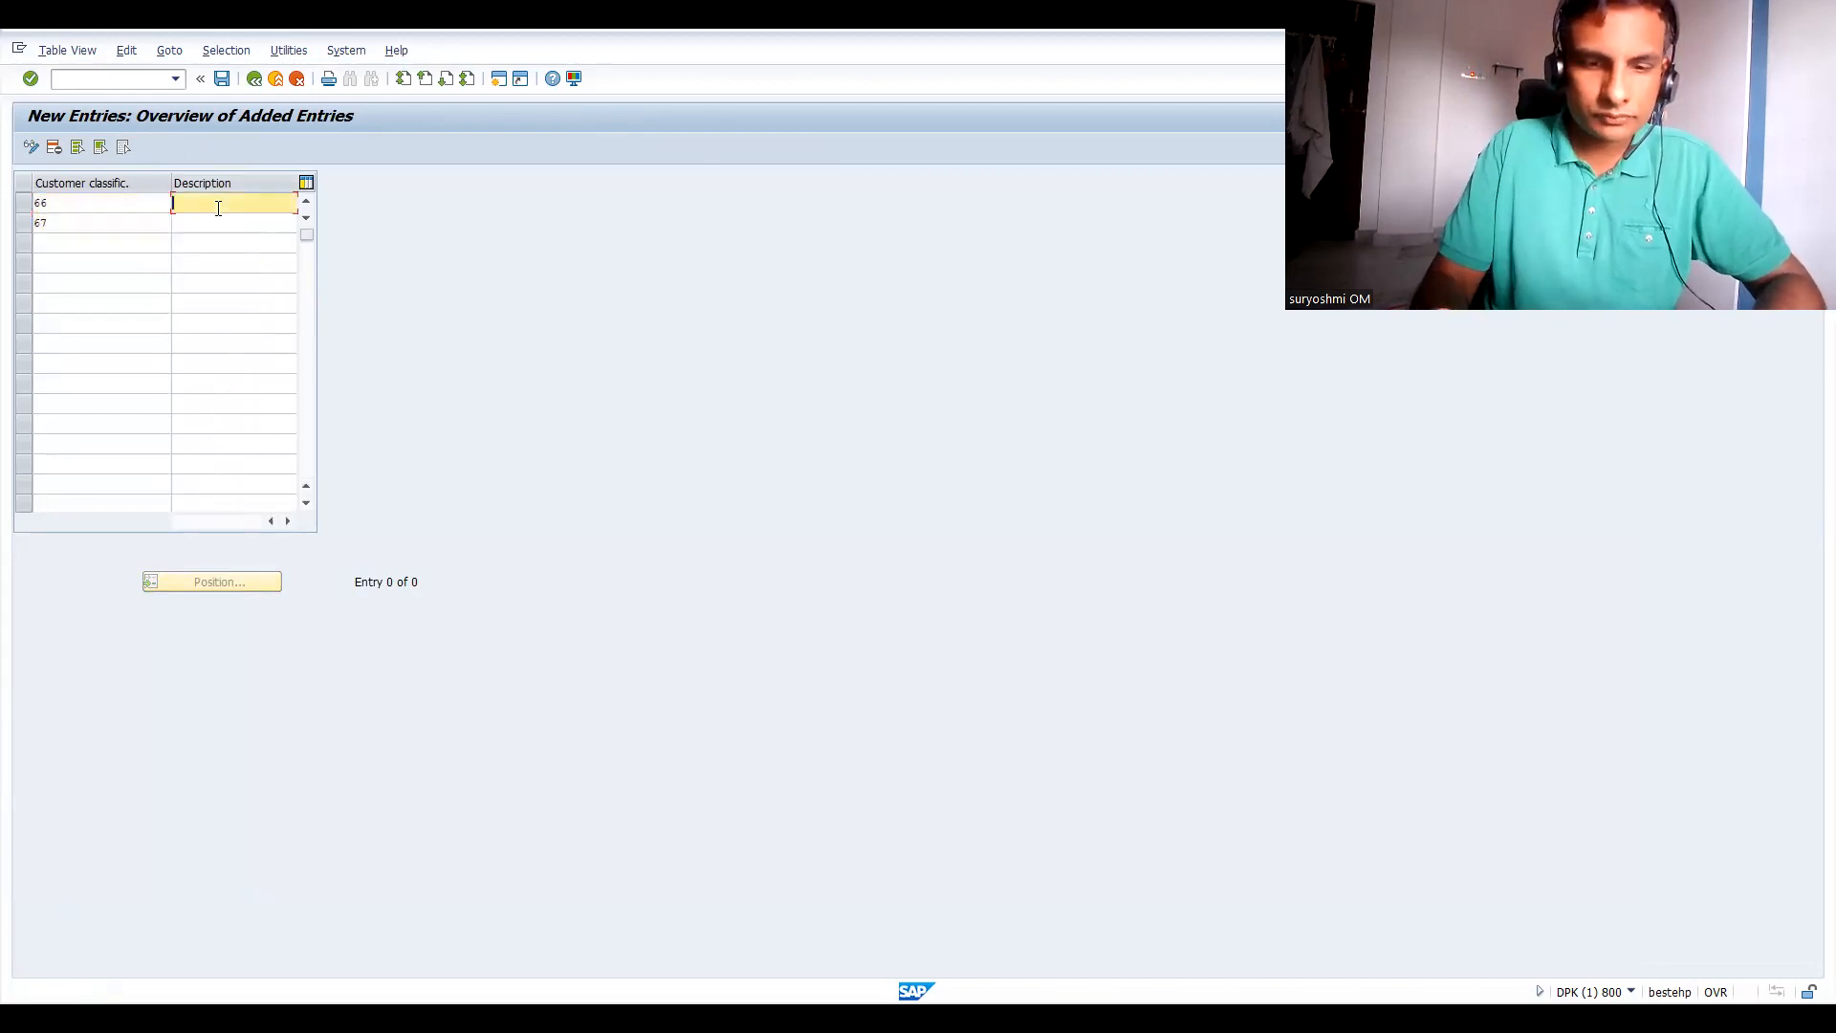
{"action": "type", "text": "1 TO "}
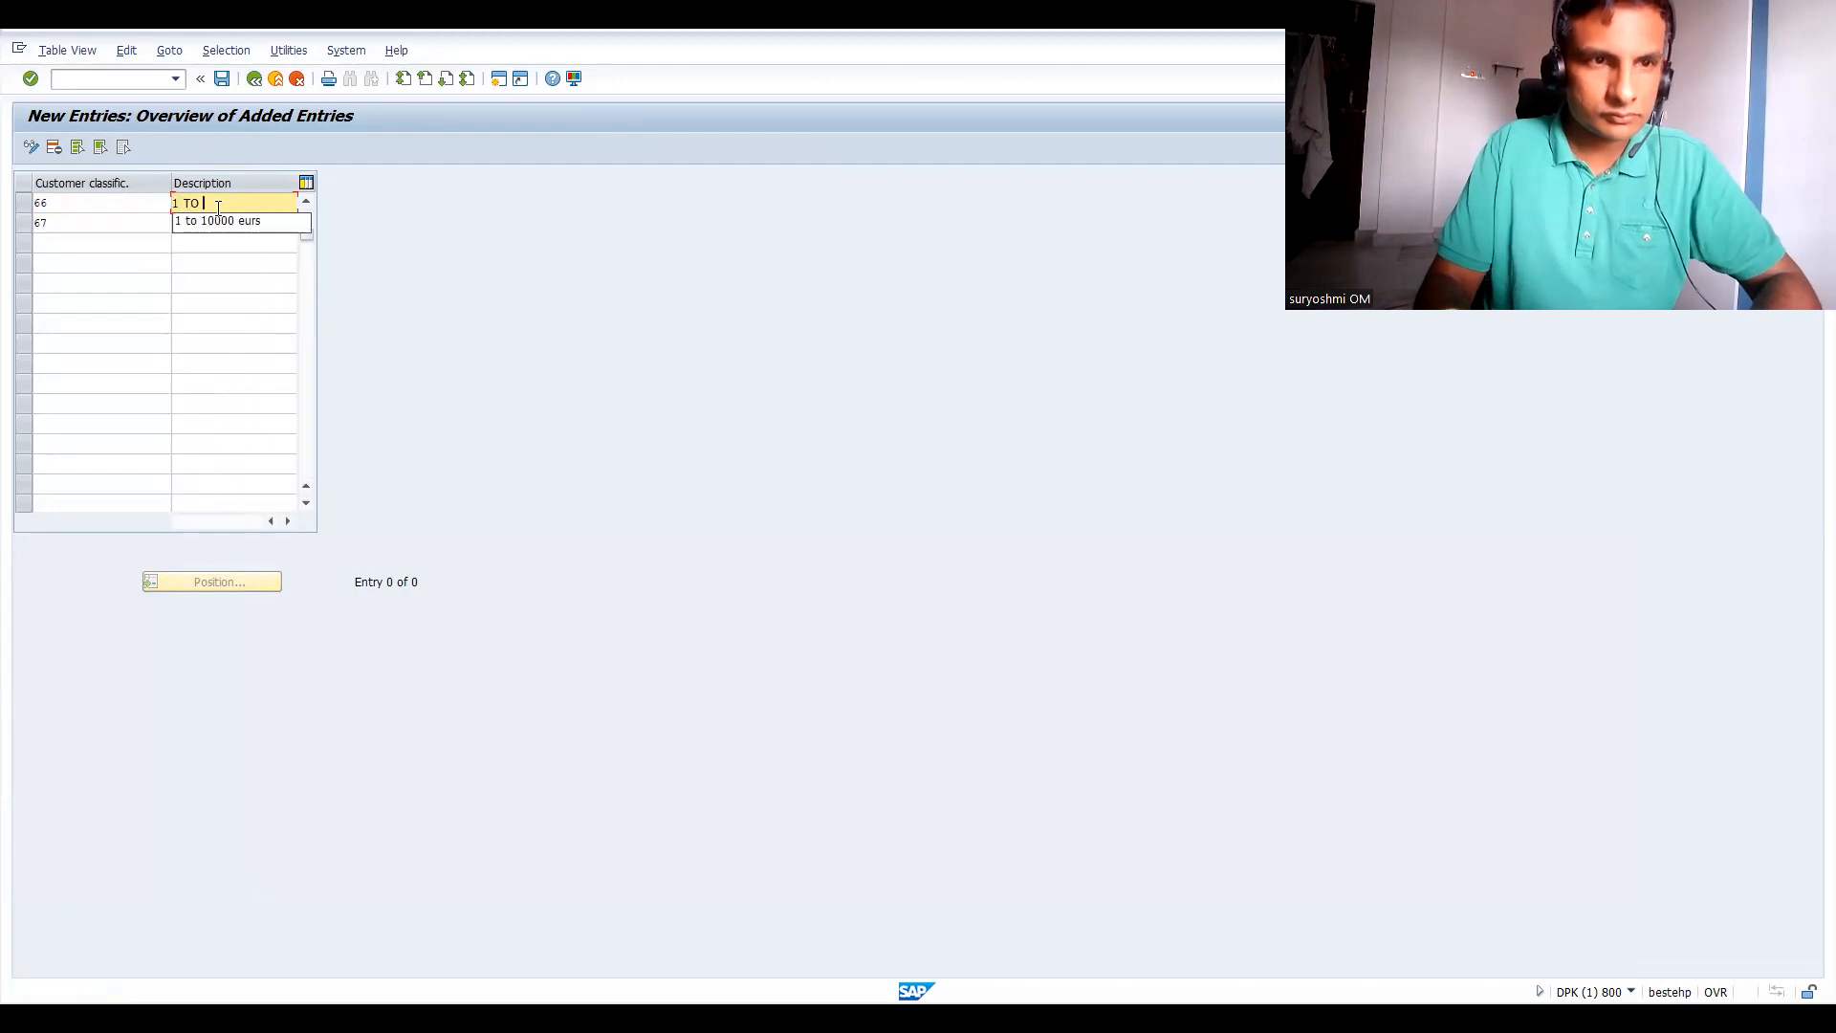
{"action": "type", "text": "10000"}
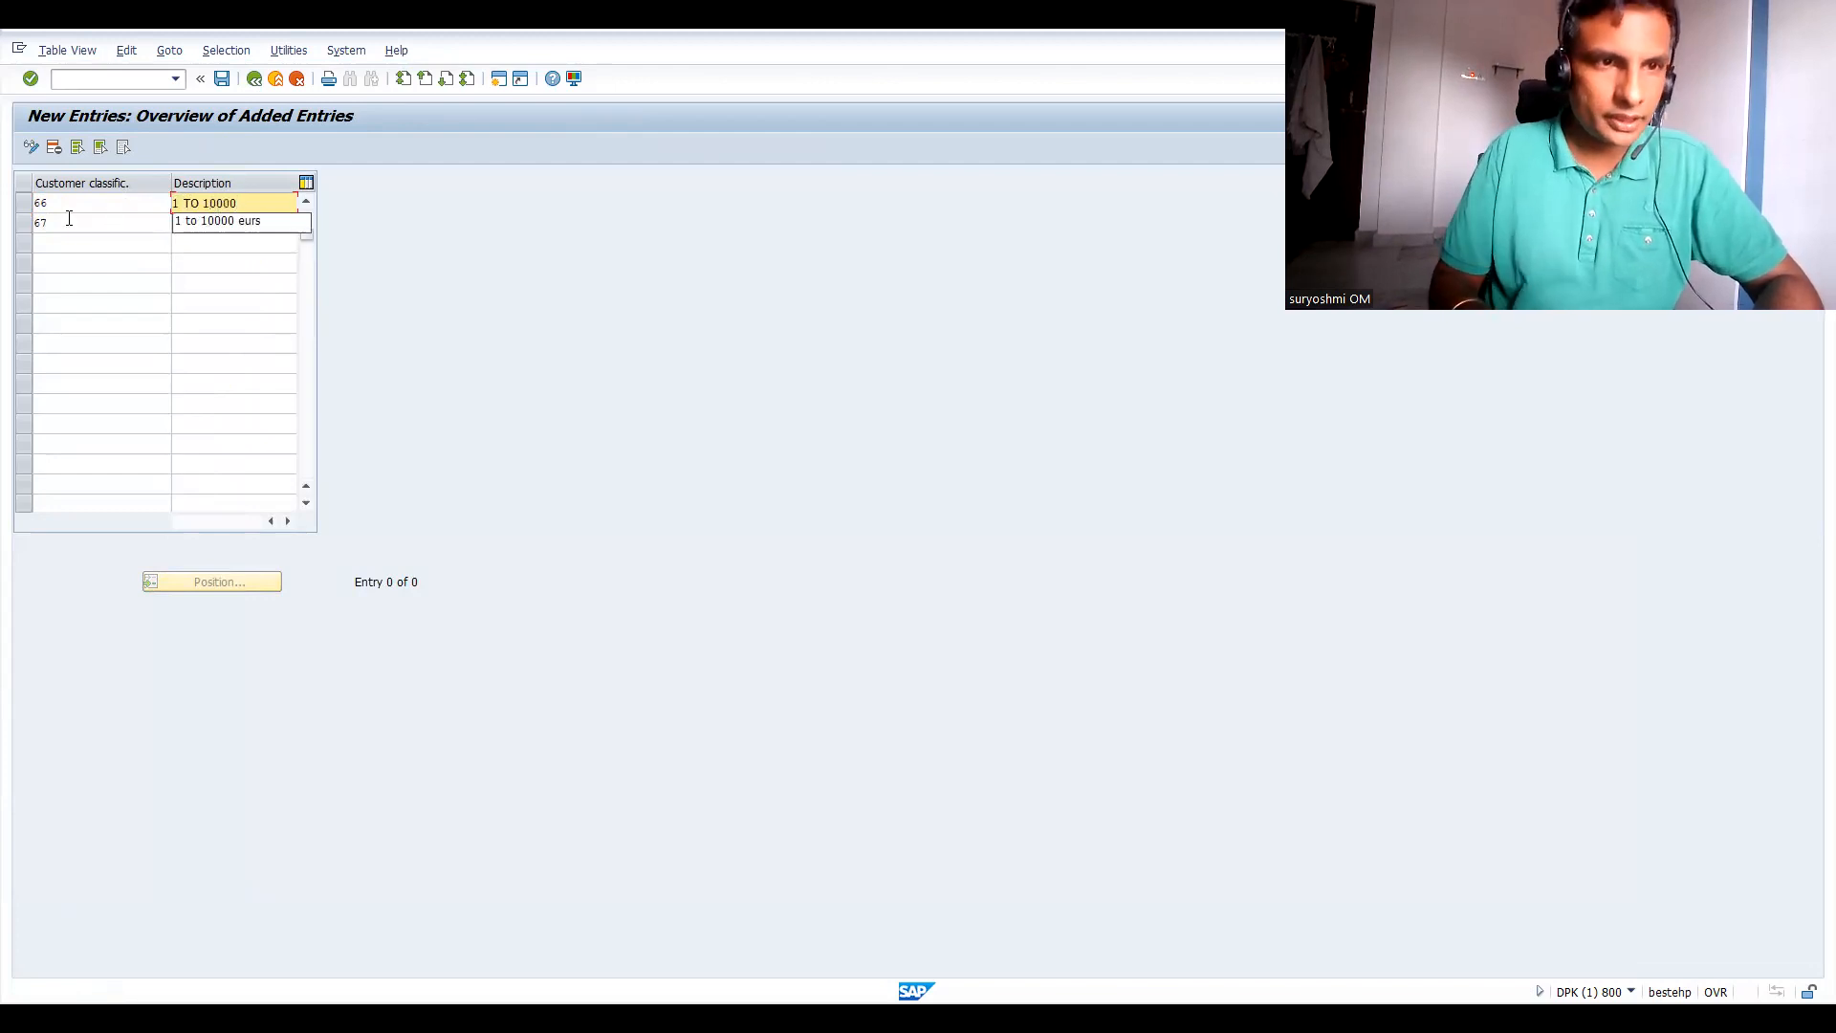
{"action": "left_click", "coordinate": [84, 222]}
{"action": "left_click", "coordinate": [220, 221]}
{"action": "type", "text": "10000 AND ABOVE"}
{"action": "key", "text": "Return"}
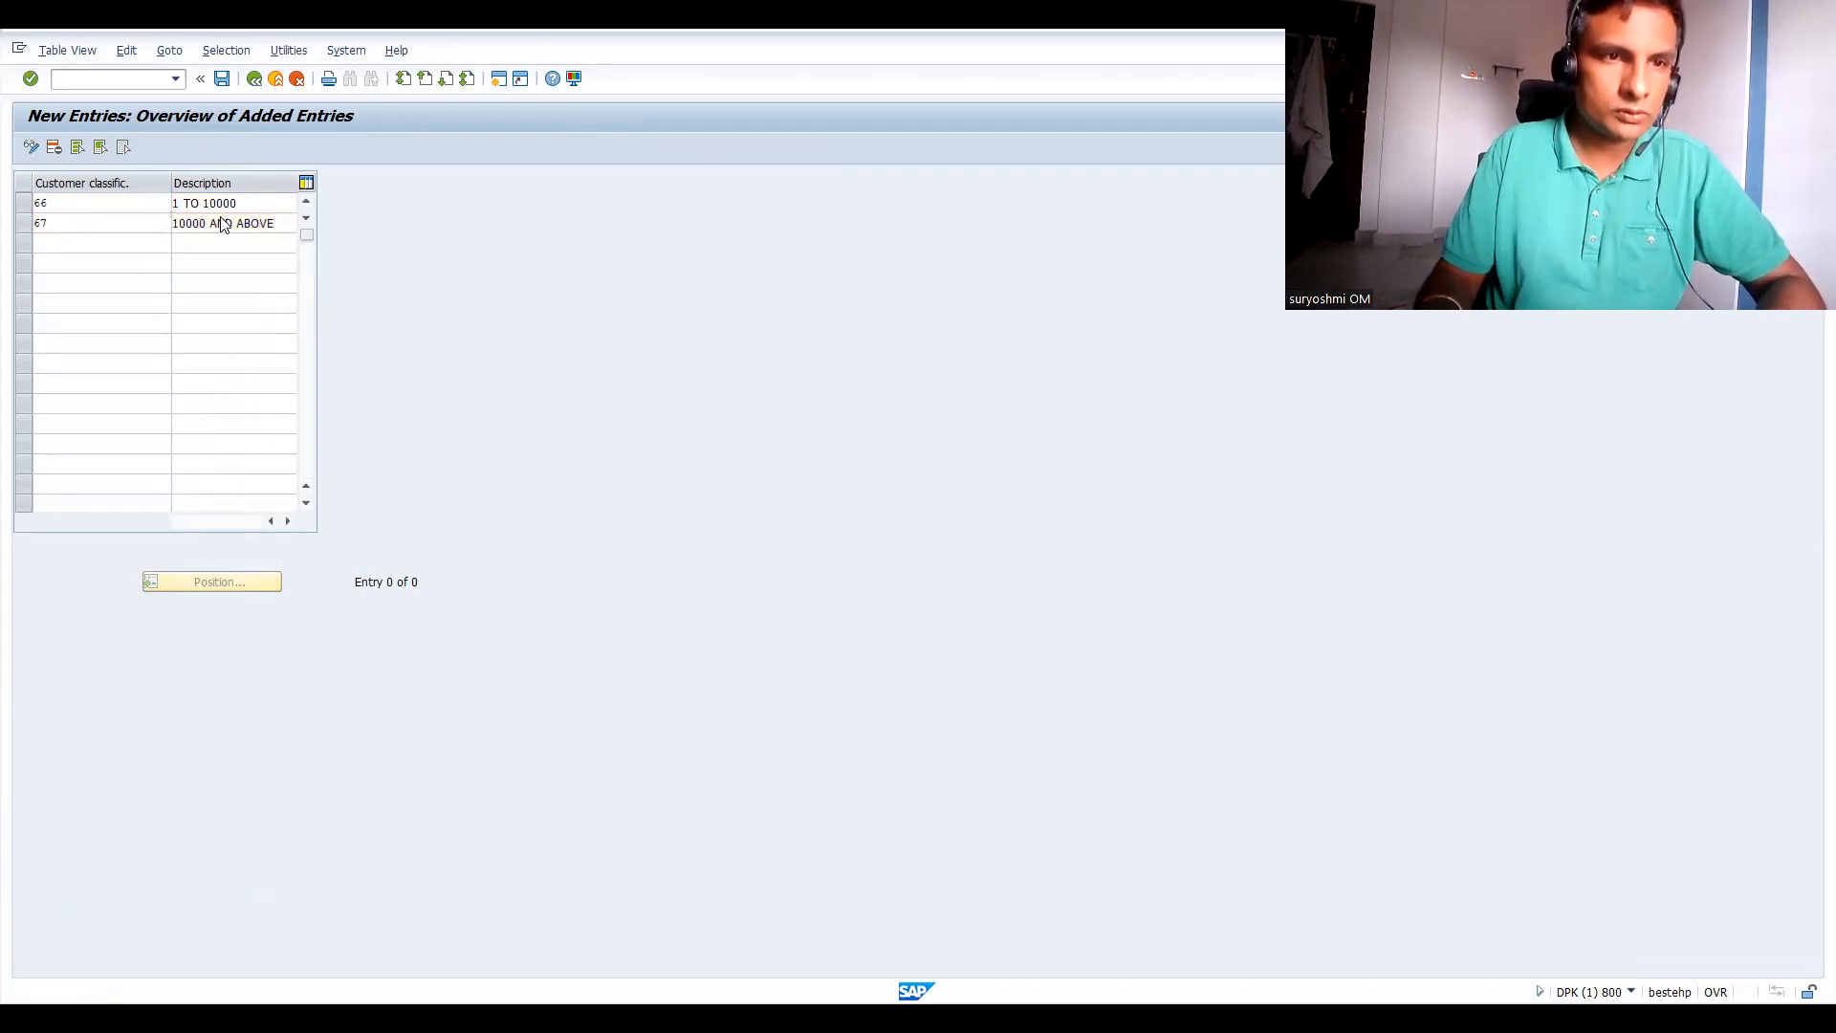
Save the new customer classifications and return to the implementation guide.
{"action": "key", "text": "F3"}
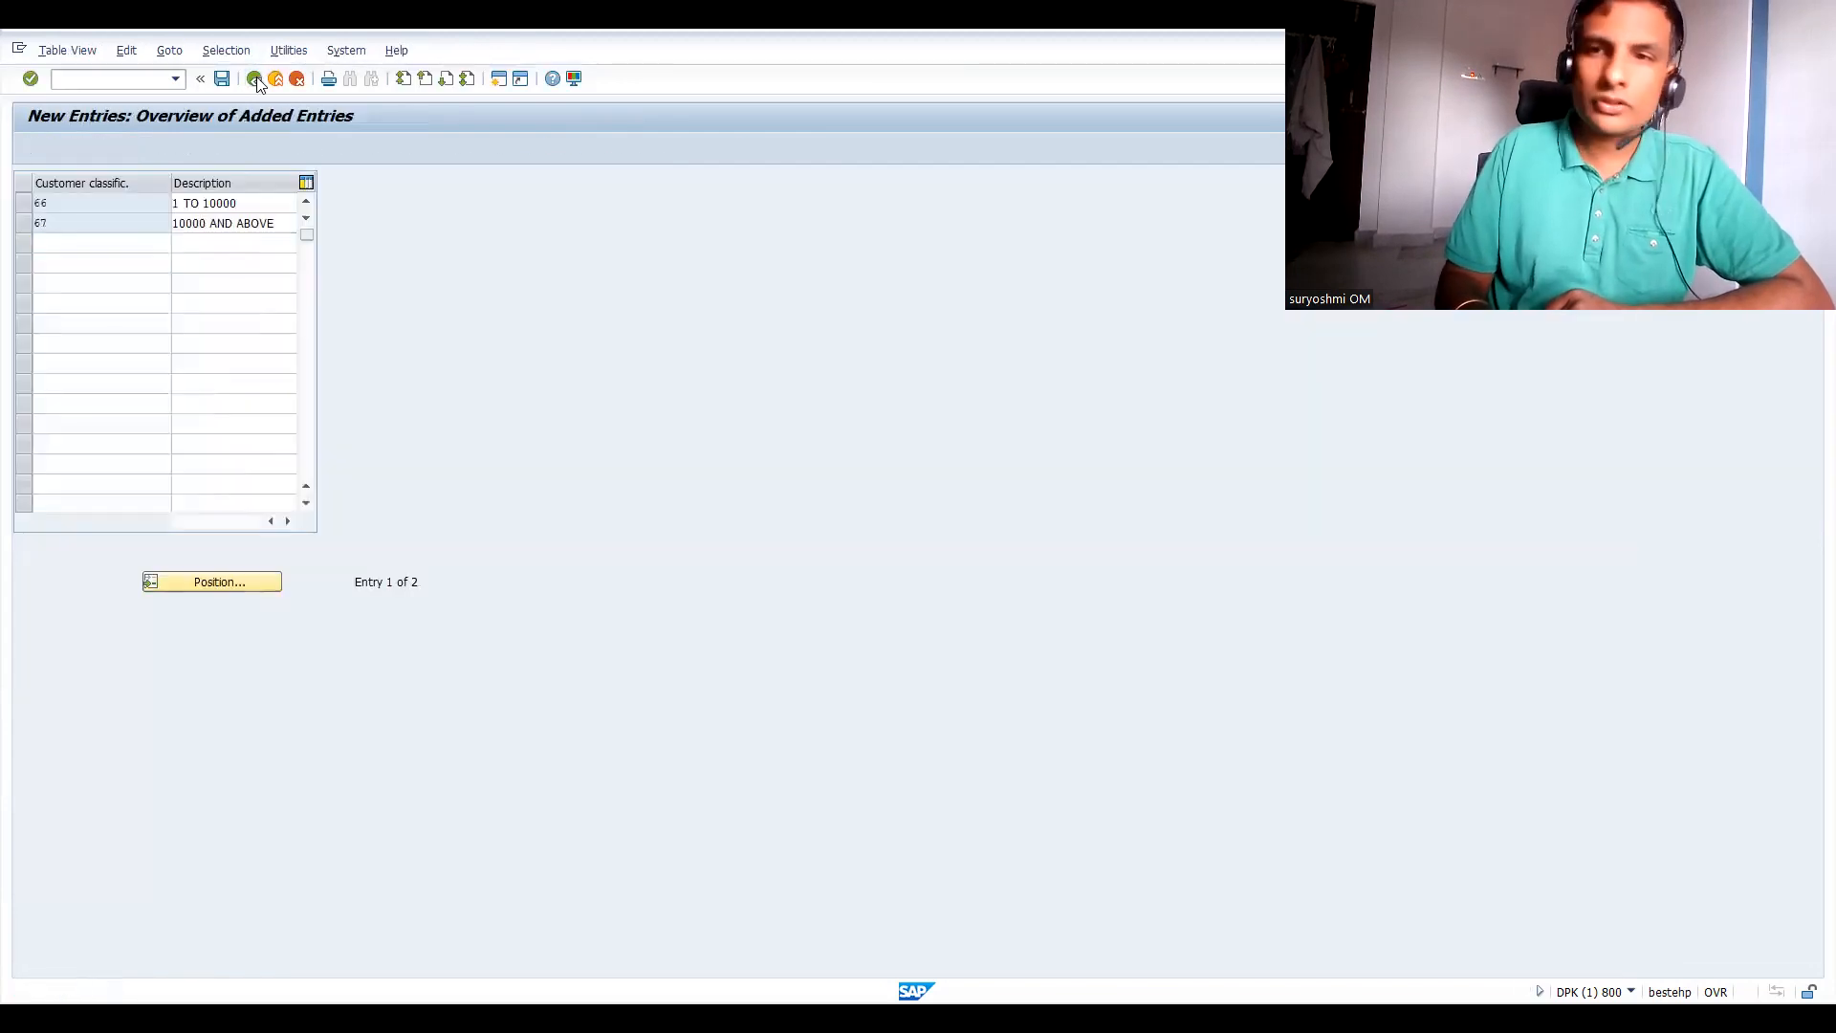
{"action": "left_click", "coordinate": [254, 79]}
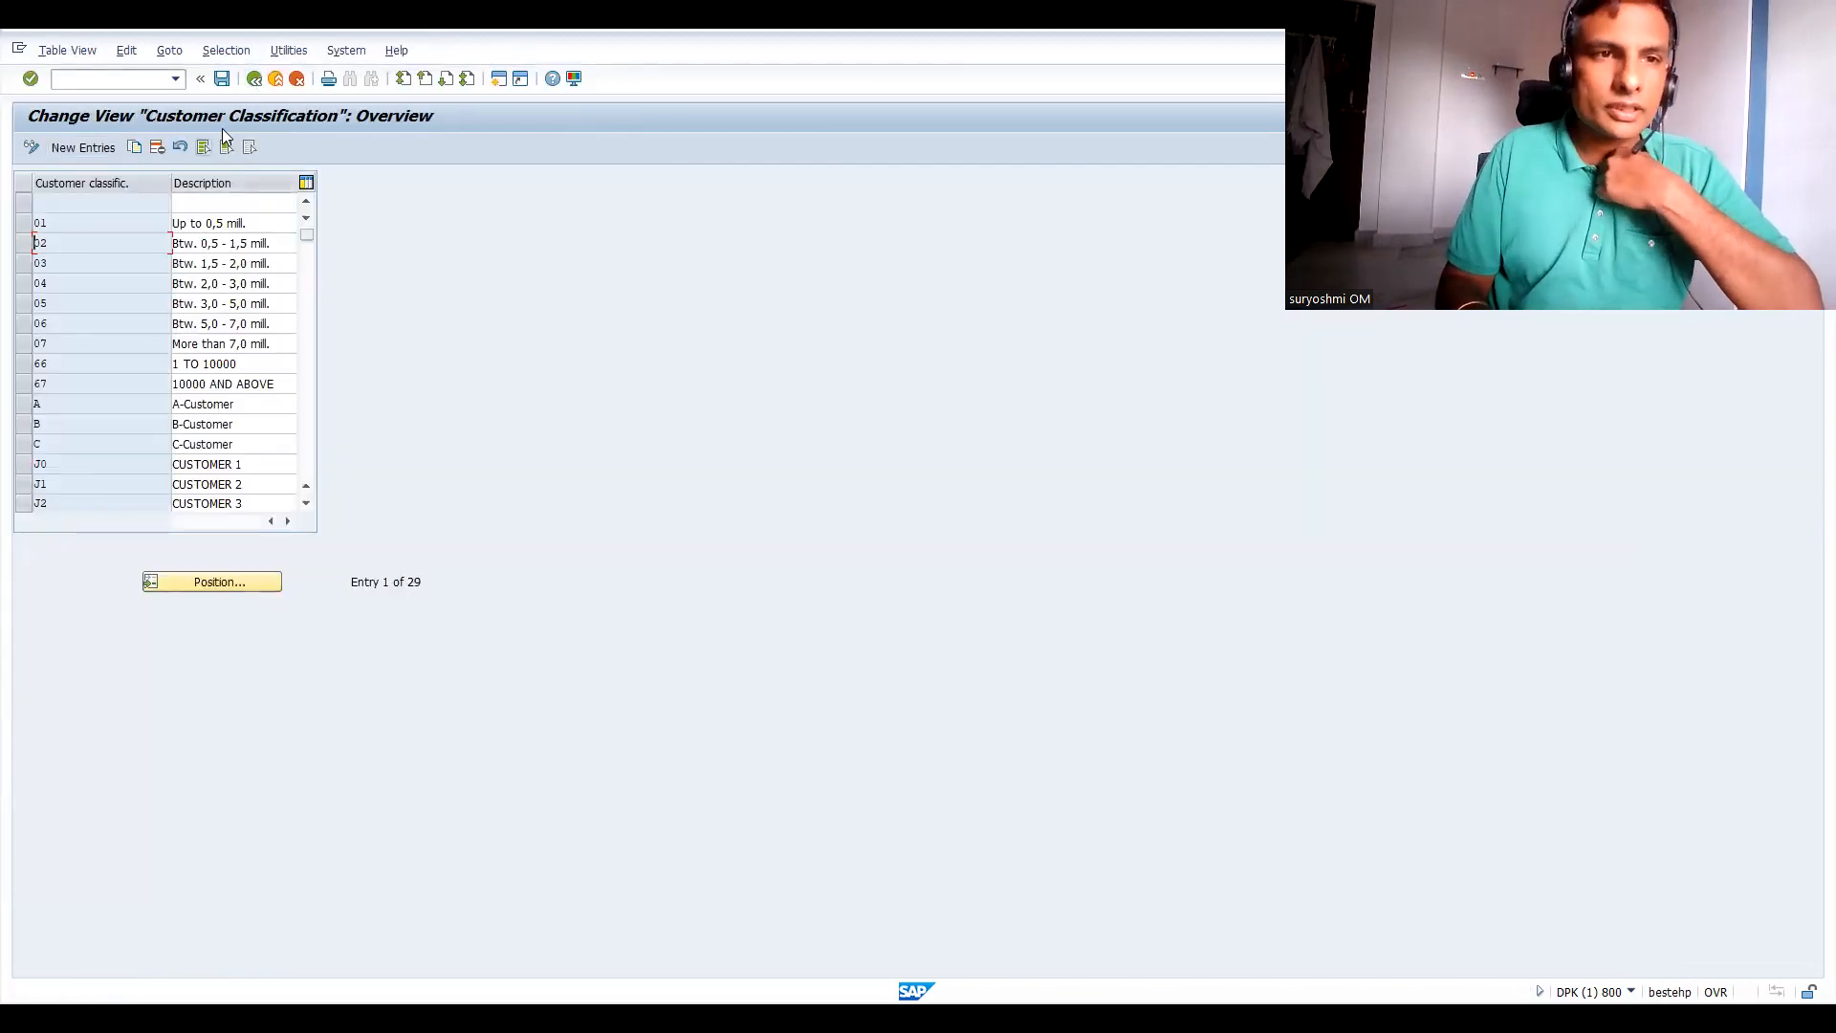
{"action": "left_click", "coordinate": [255, 79]}
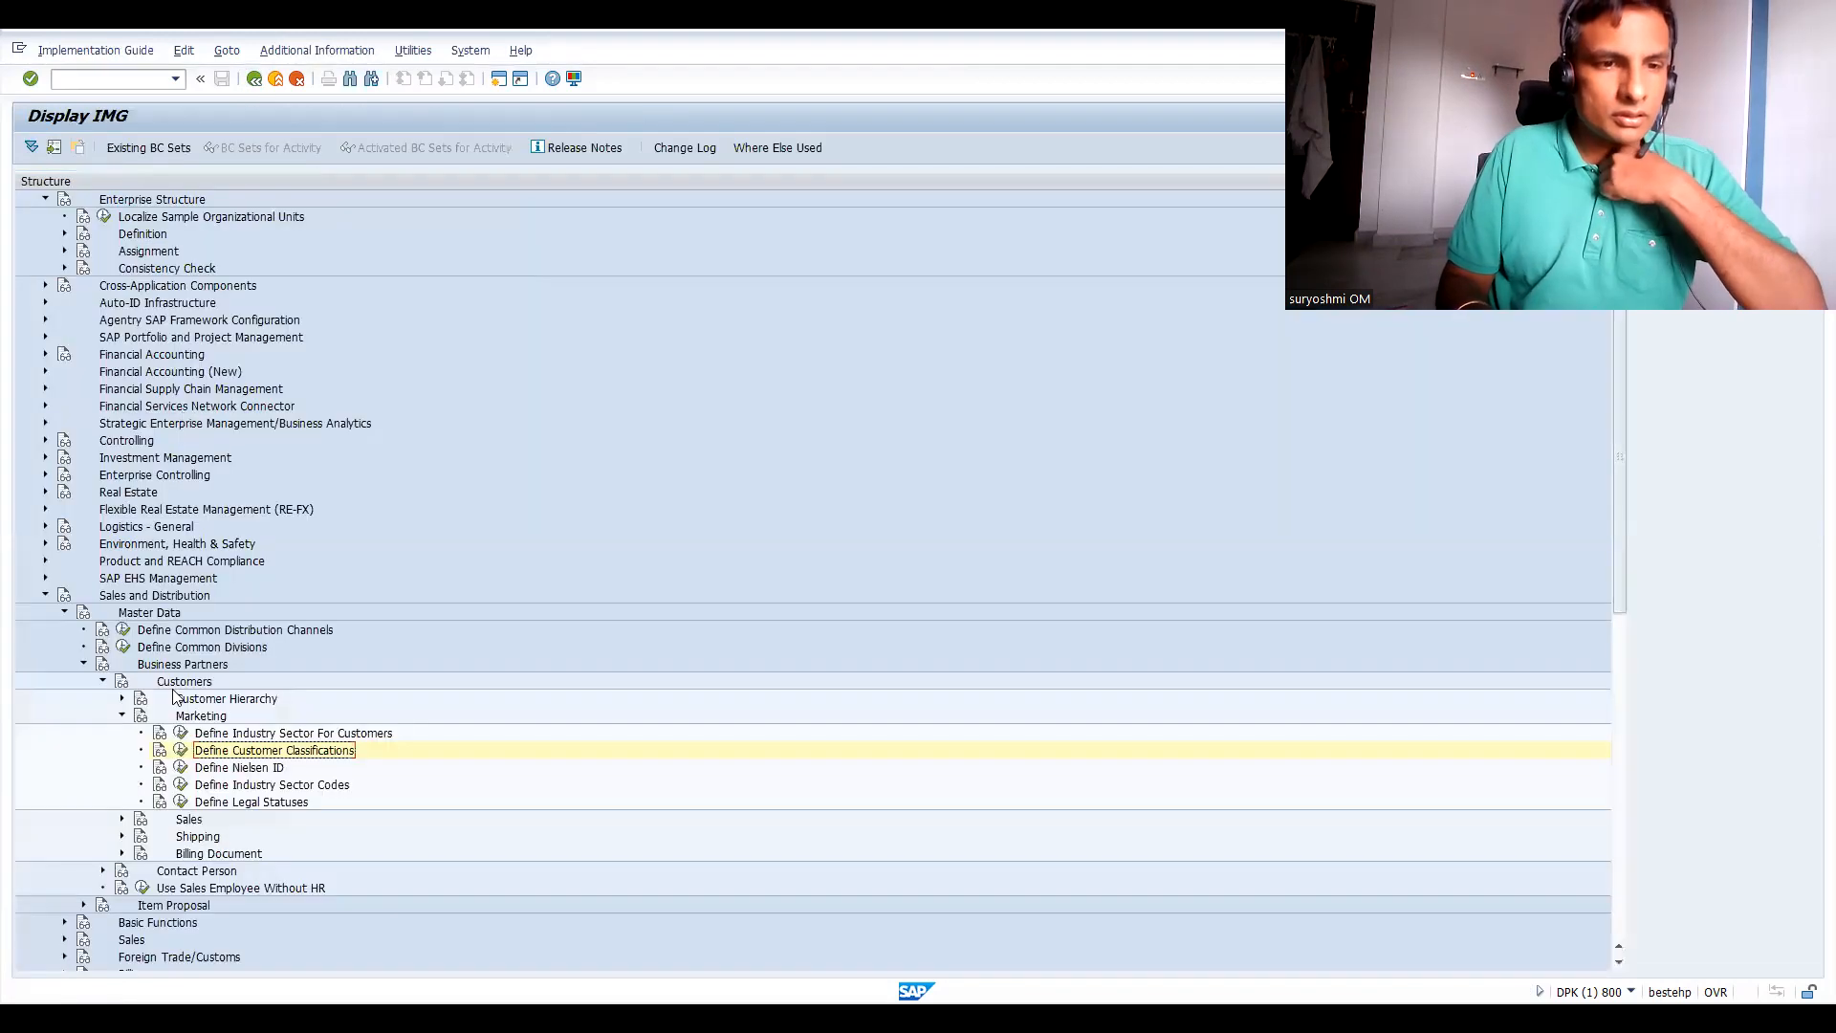
Open the Define Nielsen ID activity and create Nielsen indicator 66 with the description SURVEY TOP BHARTH.
{"action": "left_click", "coordinate": [180, 767]}
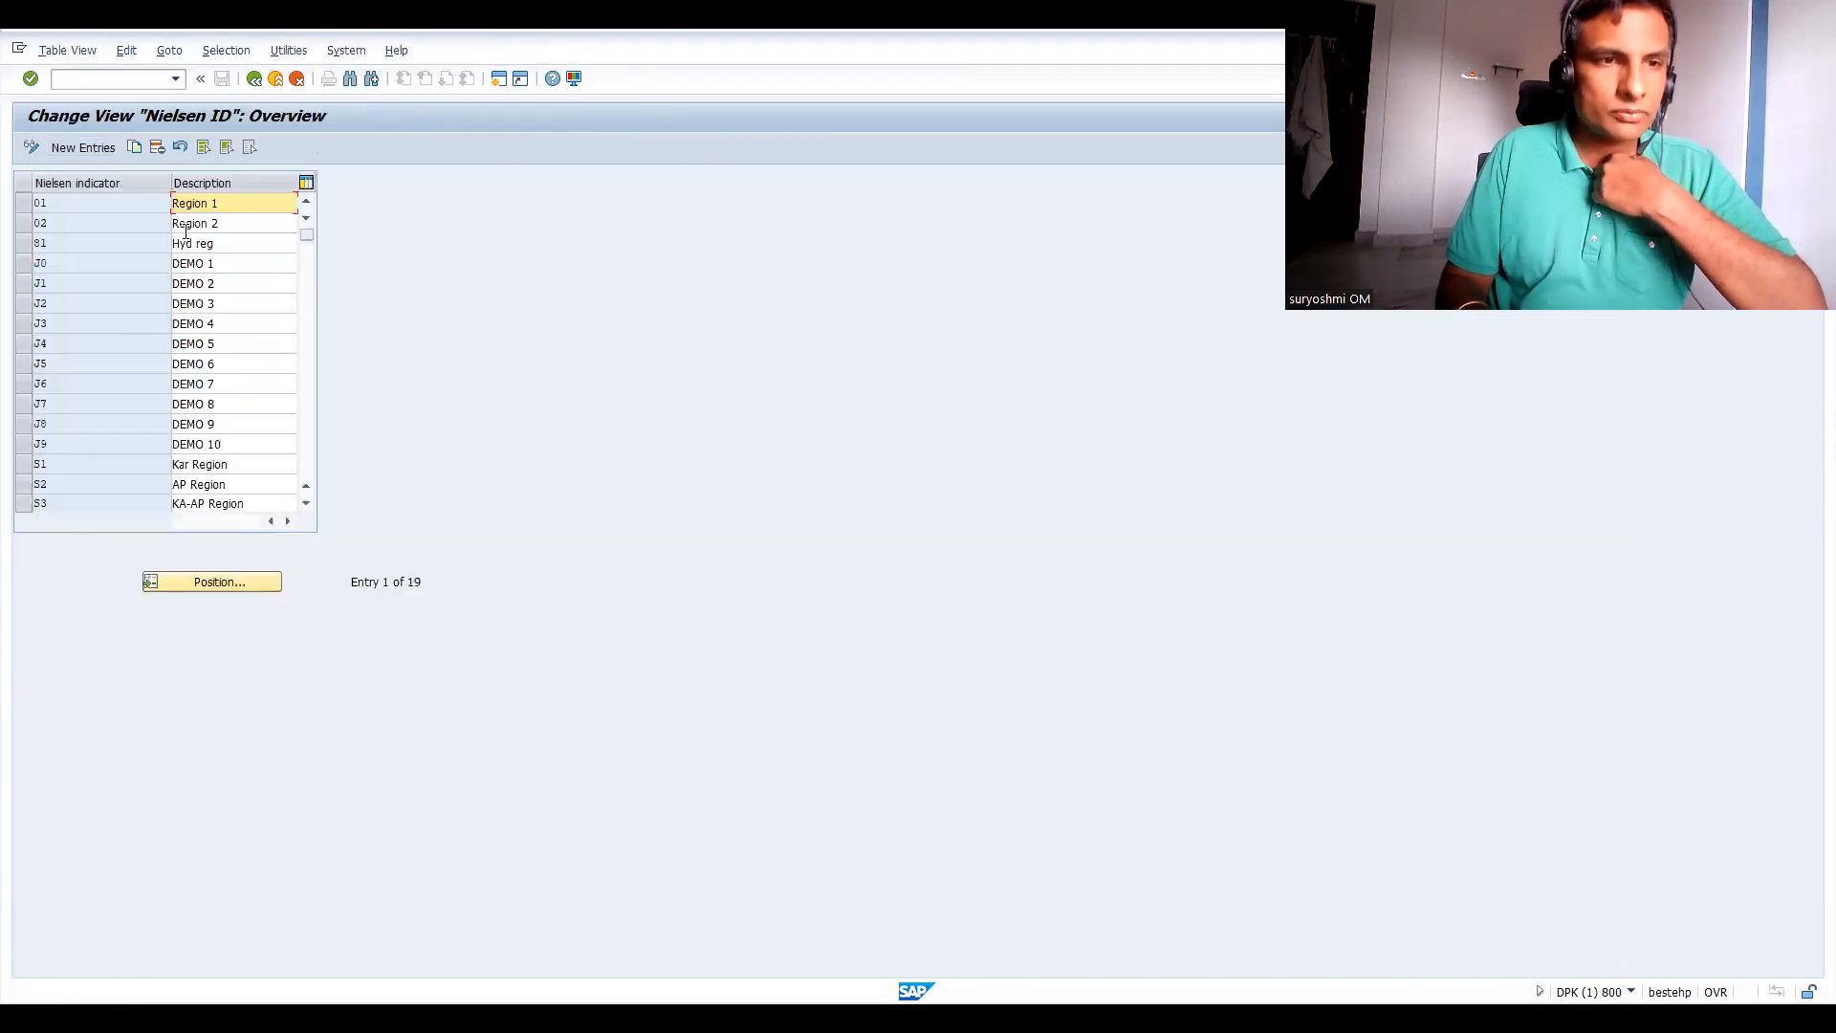
{"action": "left_click", "coordinate": [81, 148]}
{"action": "type", "text": "66"}
{"action": "key", "text": "Tab"}
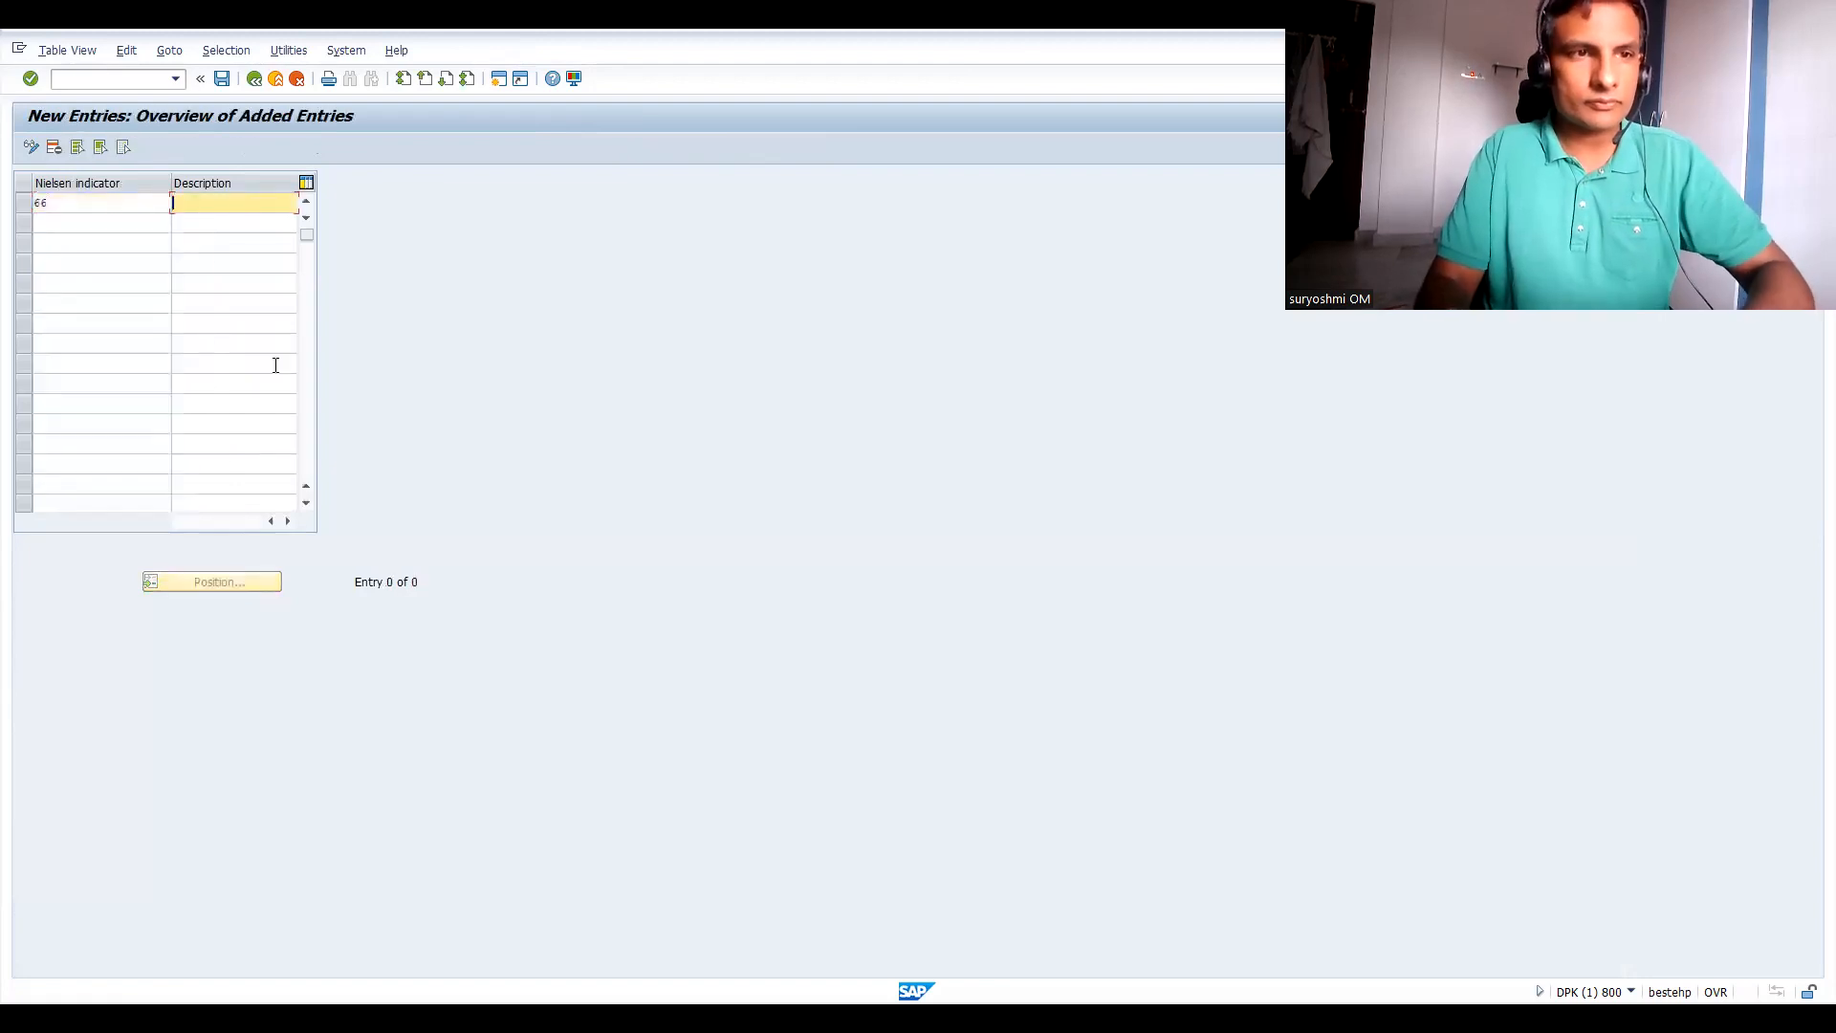
{"action": "type", "text": "SURVER"}
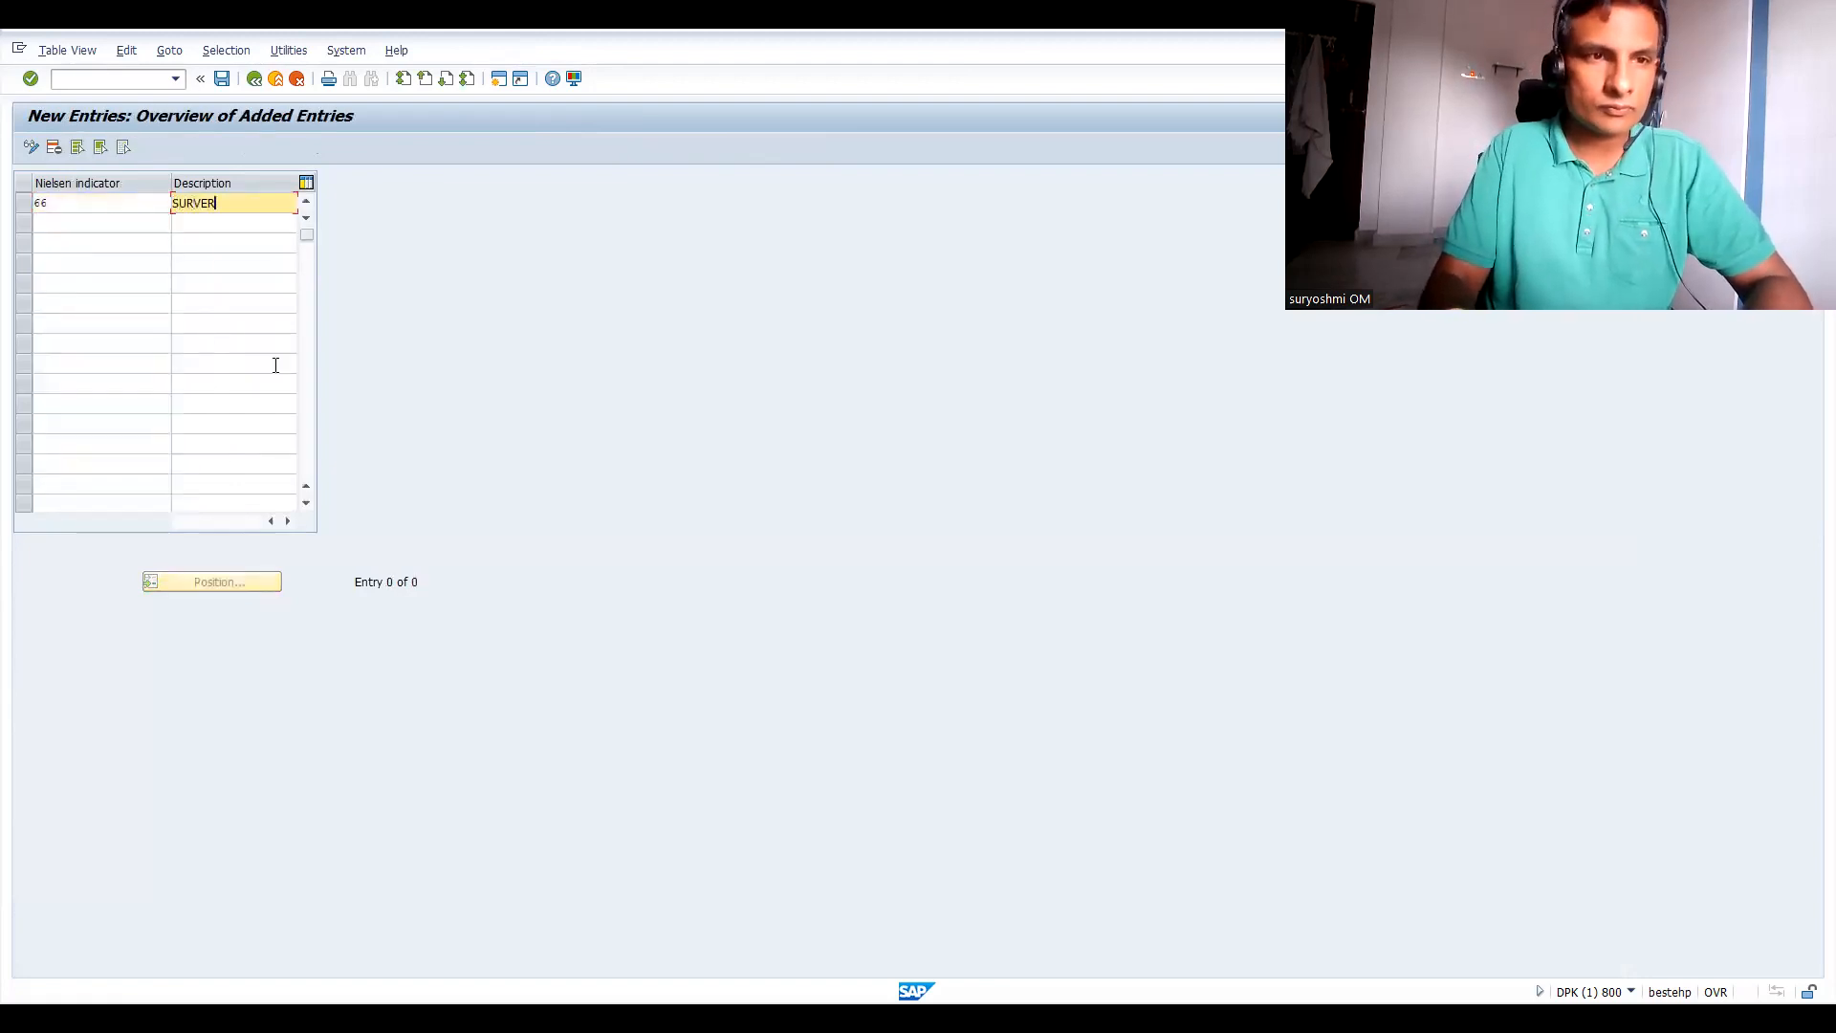
{"action": "key", "text": "BackSpace"}
{"action": "type", "text": "Y TOP BHARTH"}
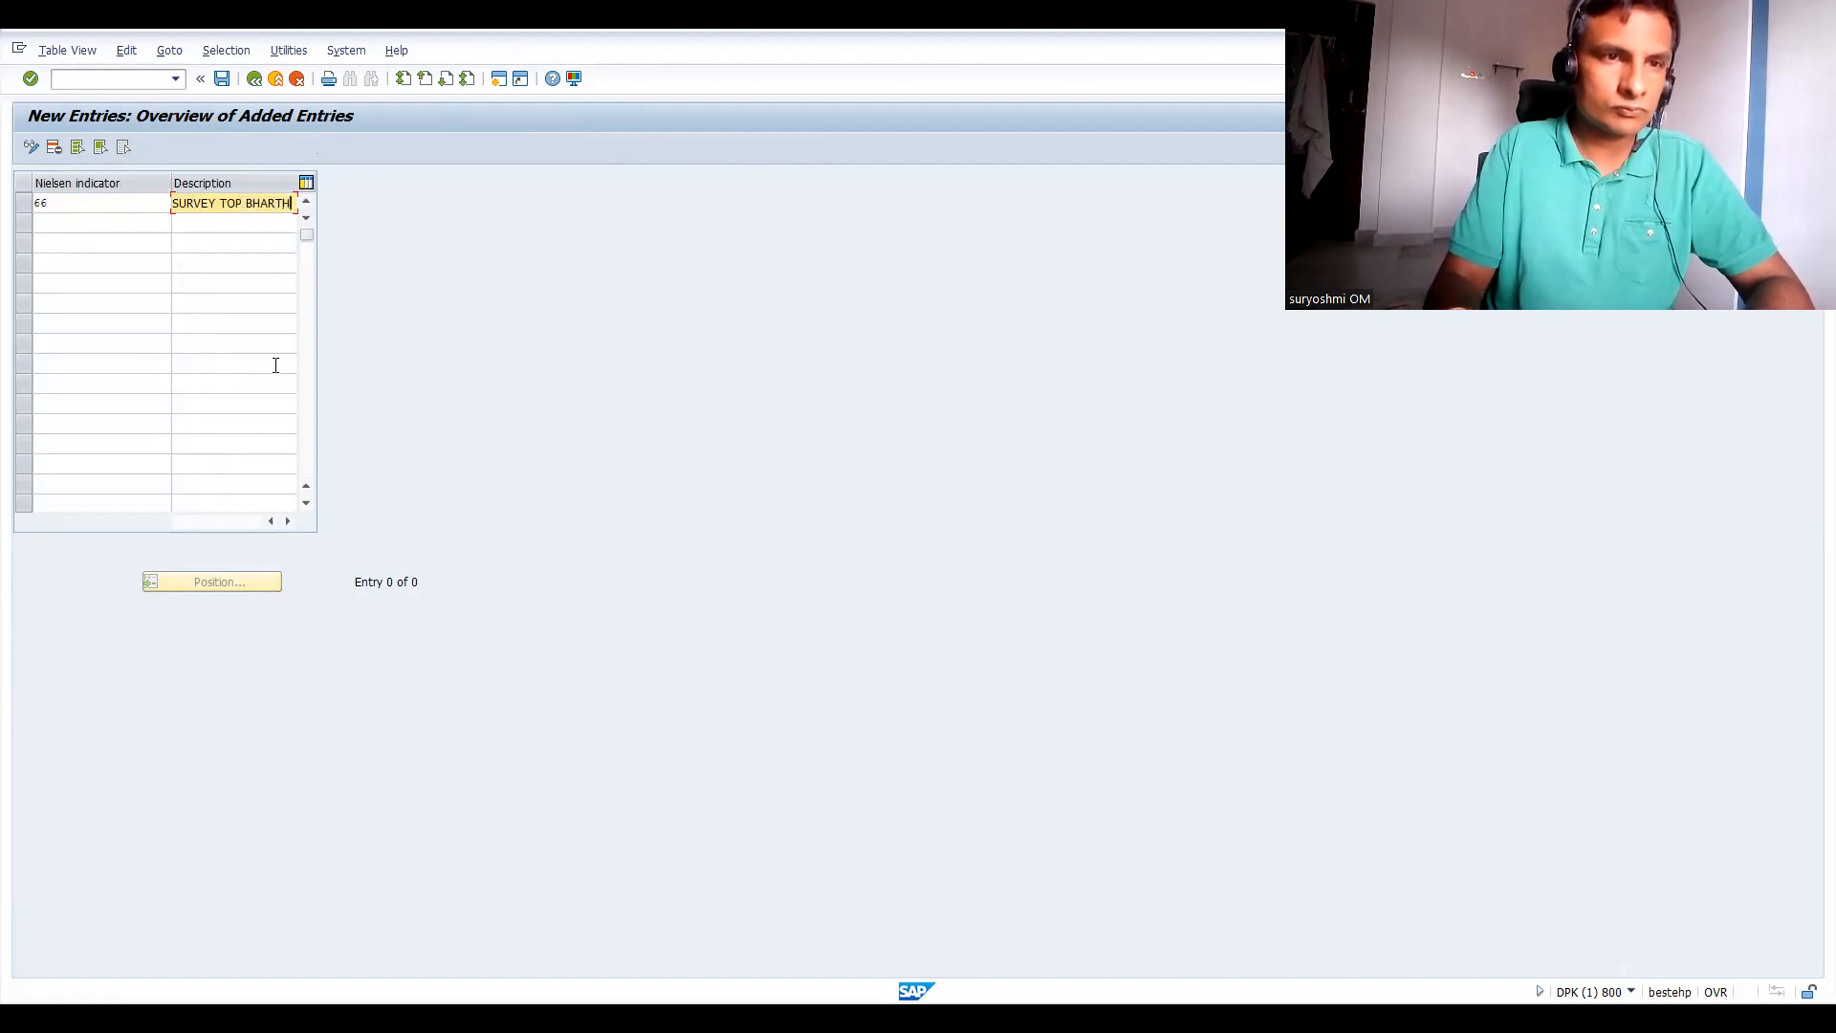
{"action": "key", "text": "Return"}
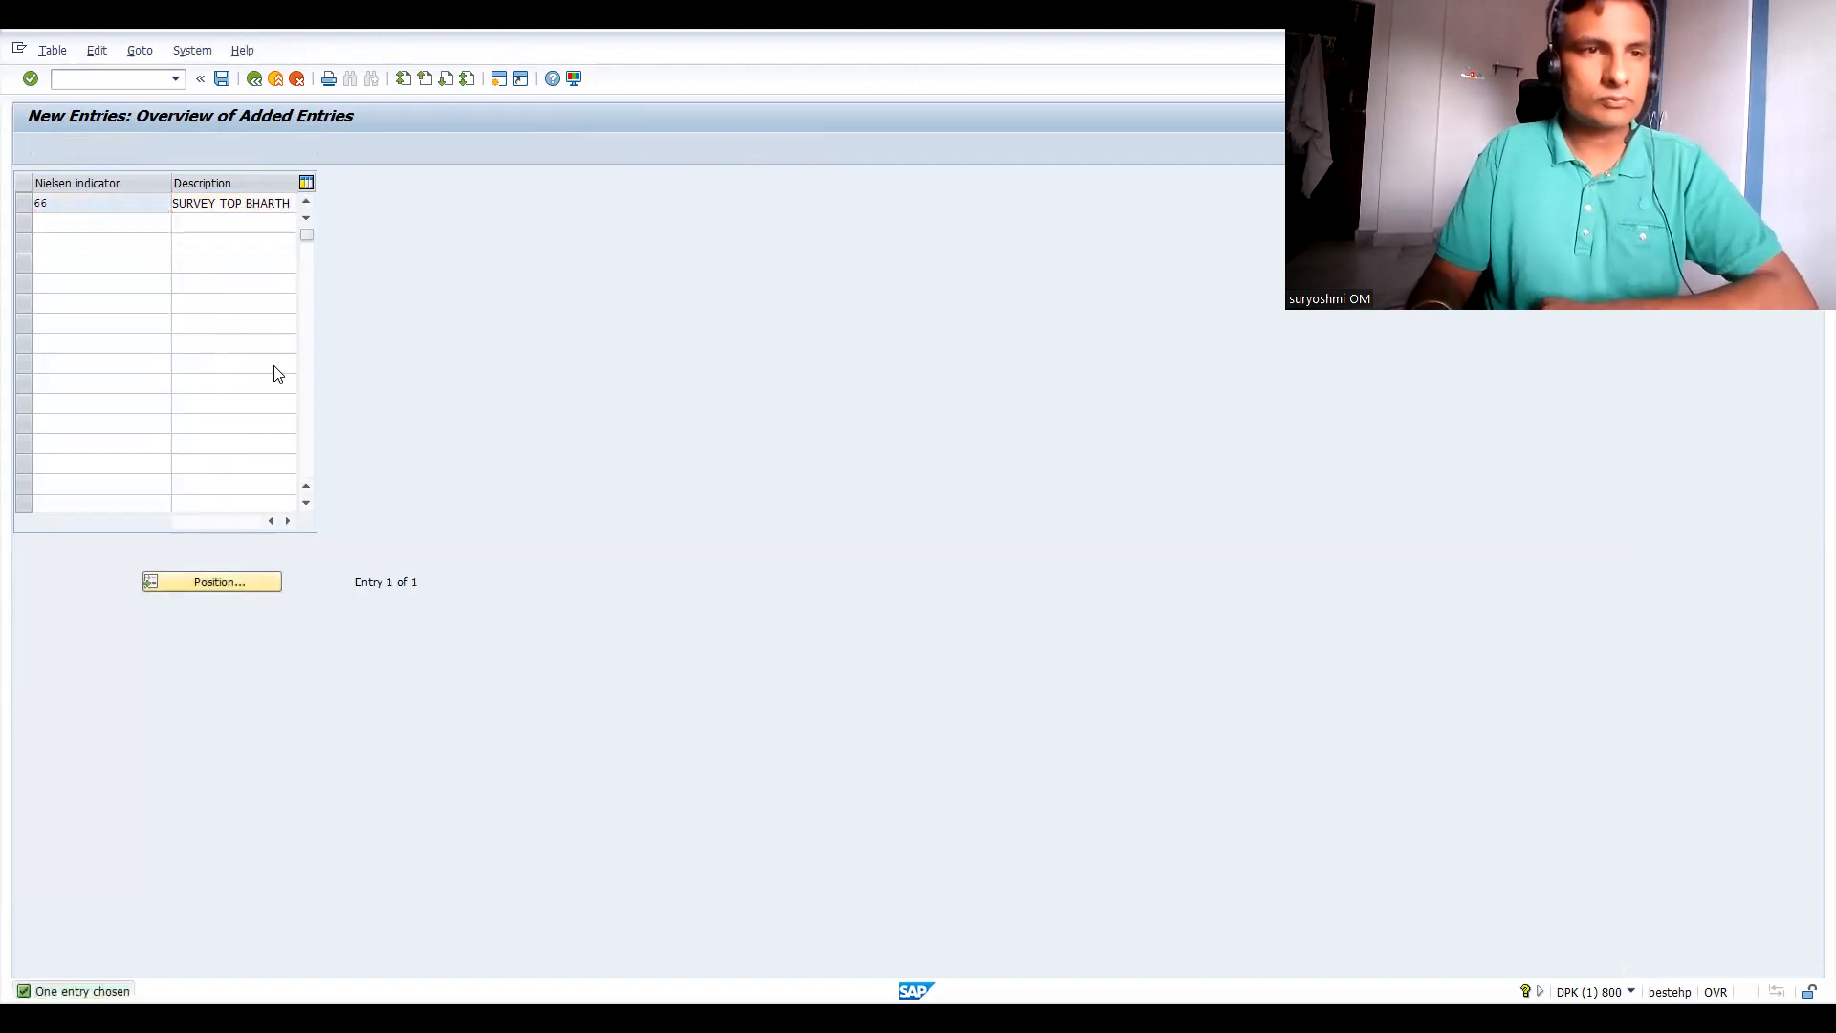
Save the new Nielsen indicator and return to the implementation guide.
{"action": "key", "text": "ctrl+s"}
{"action": "key", "text": "Return"}
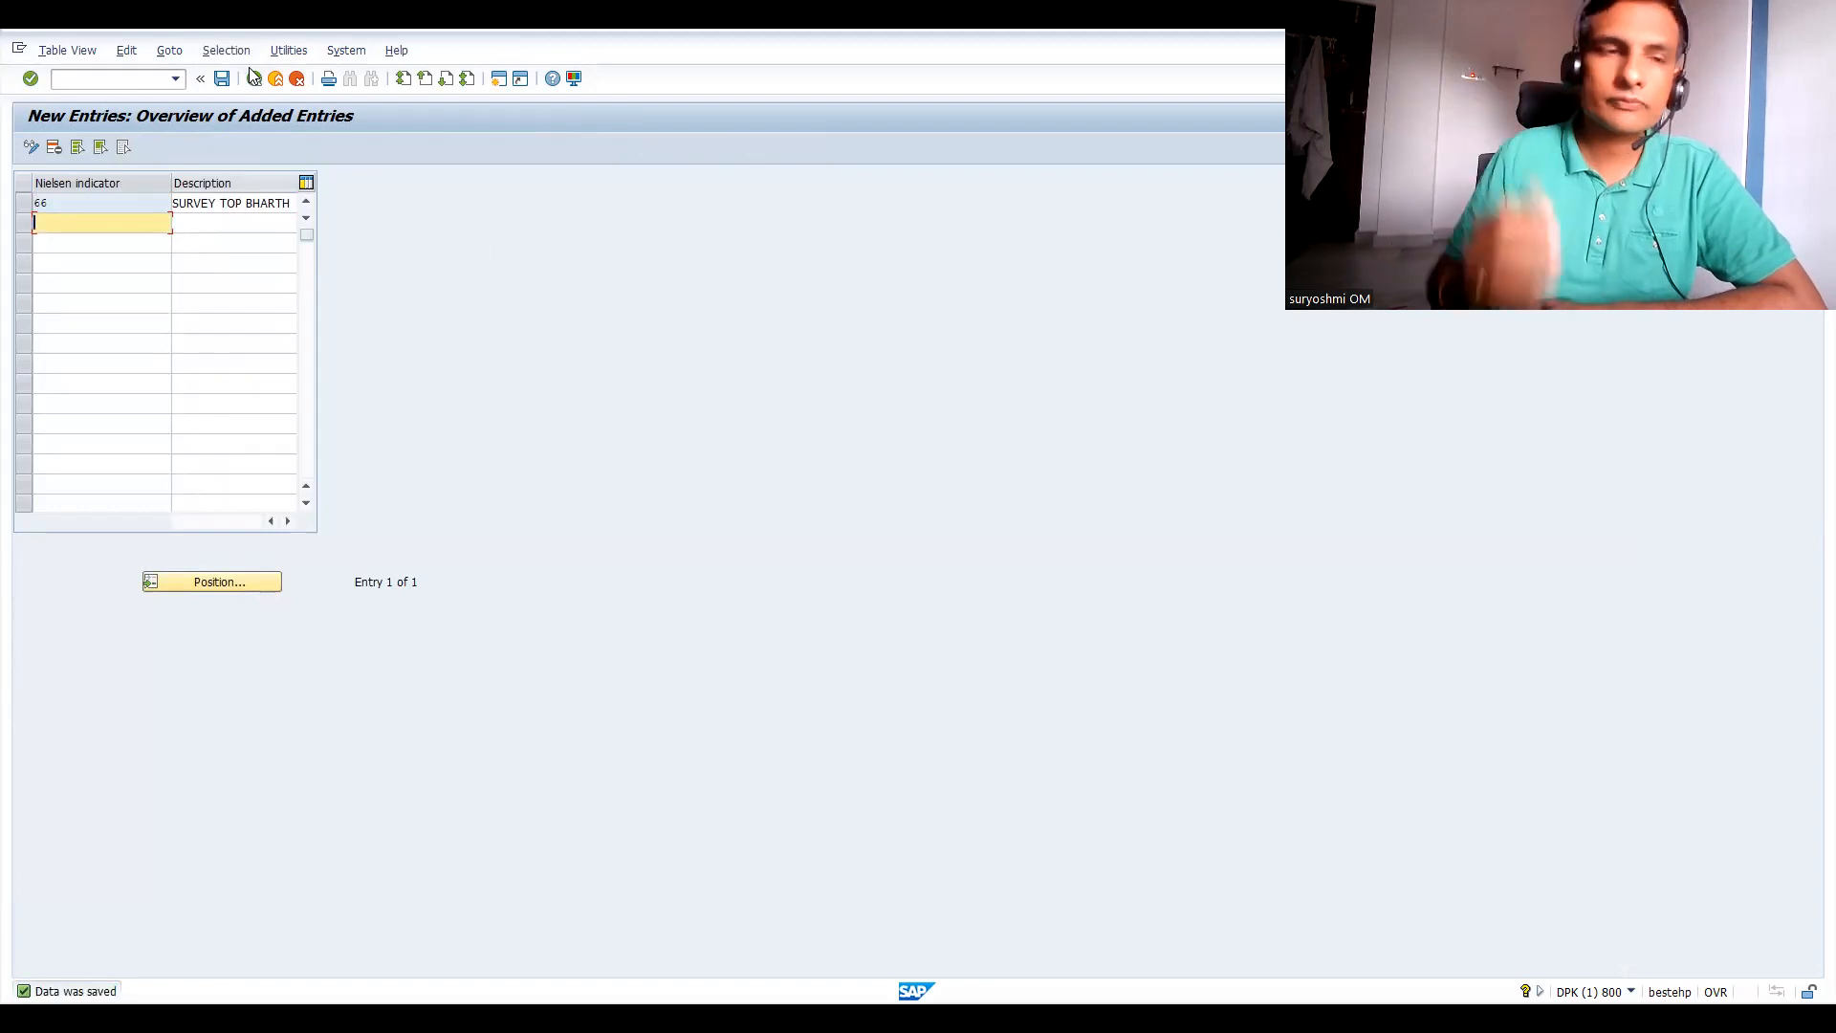
{"action": "left_click", "coordinate": [255, 78]}
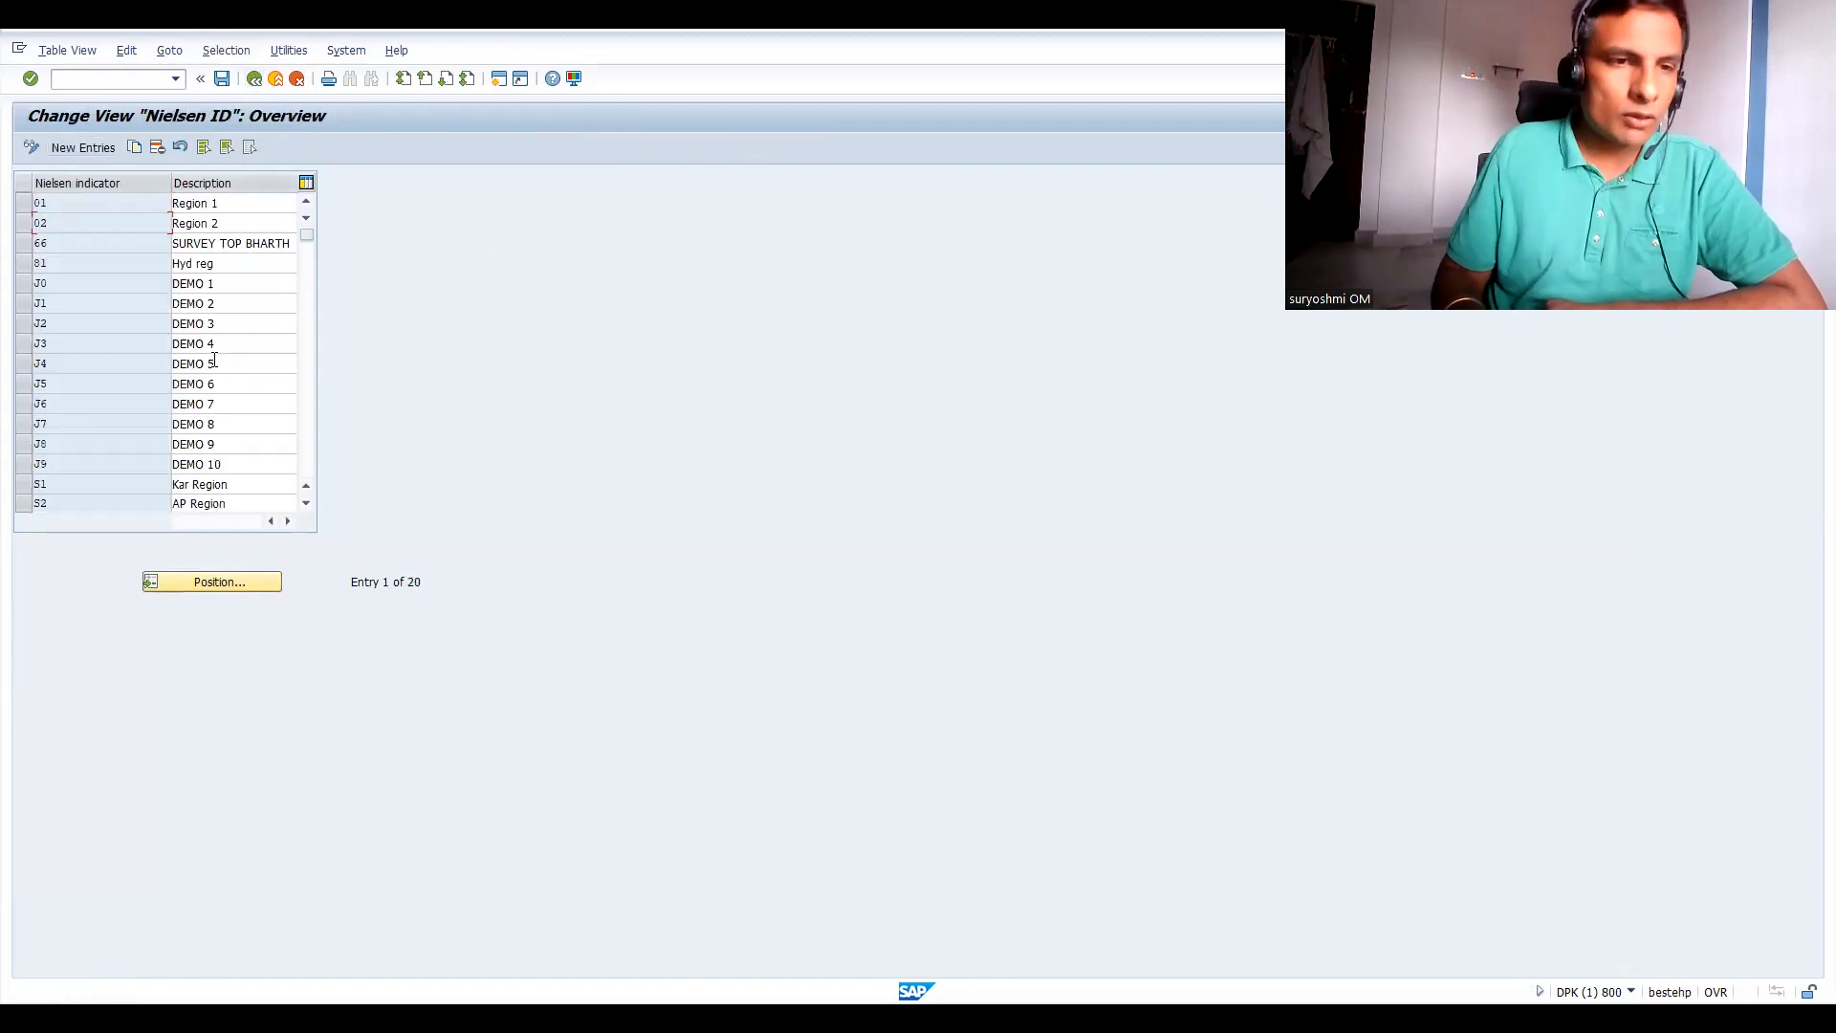
{"action": "left_click", "coordinate": [255, 80]}
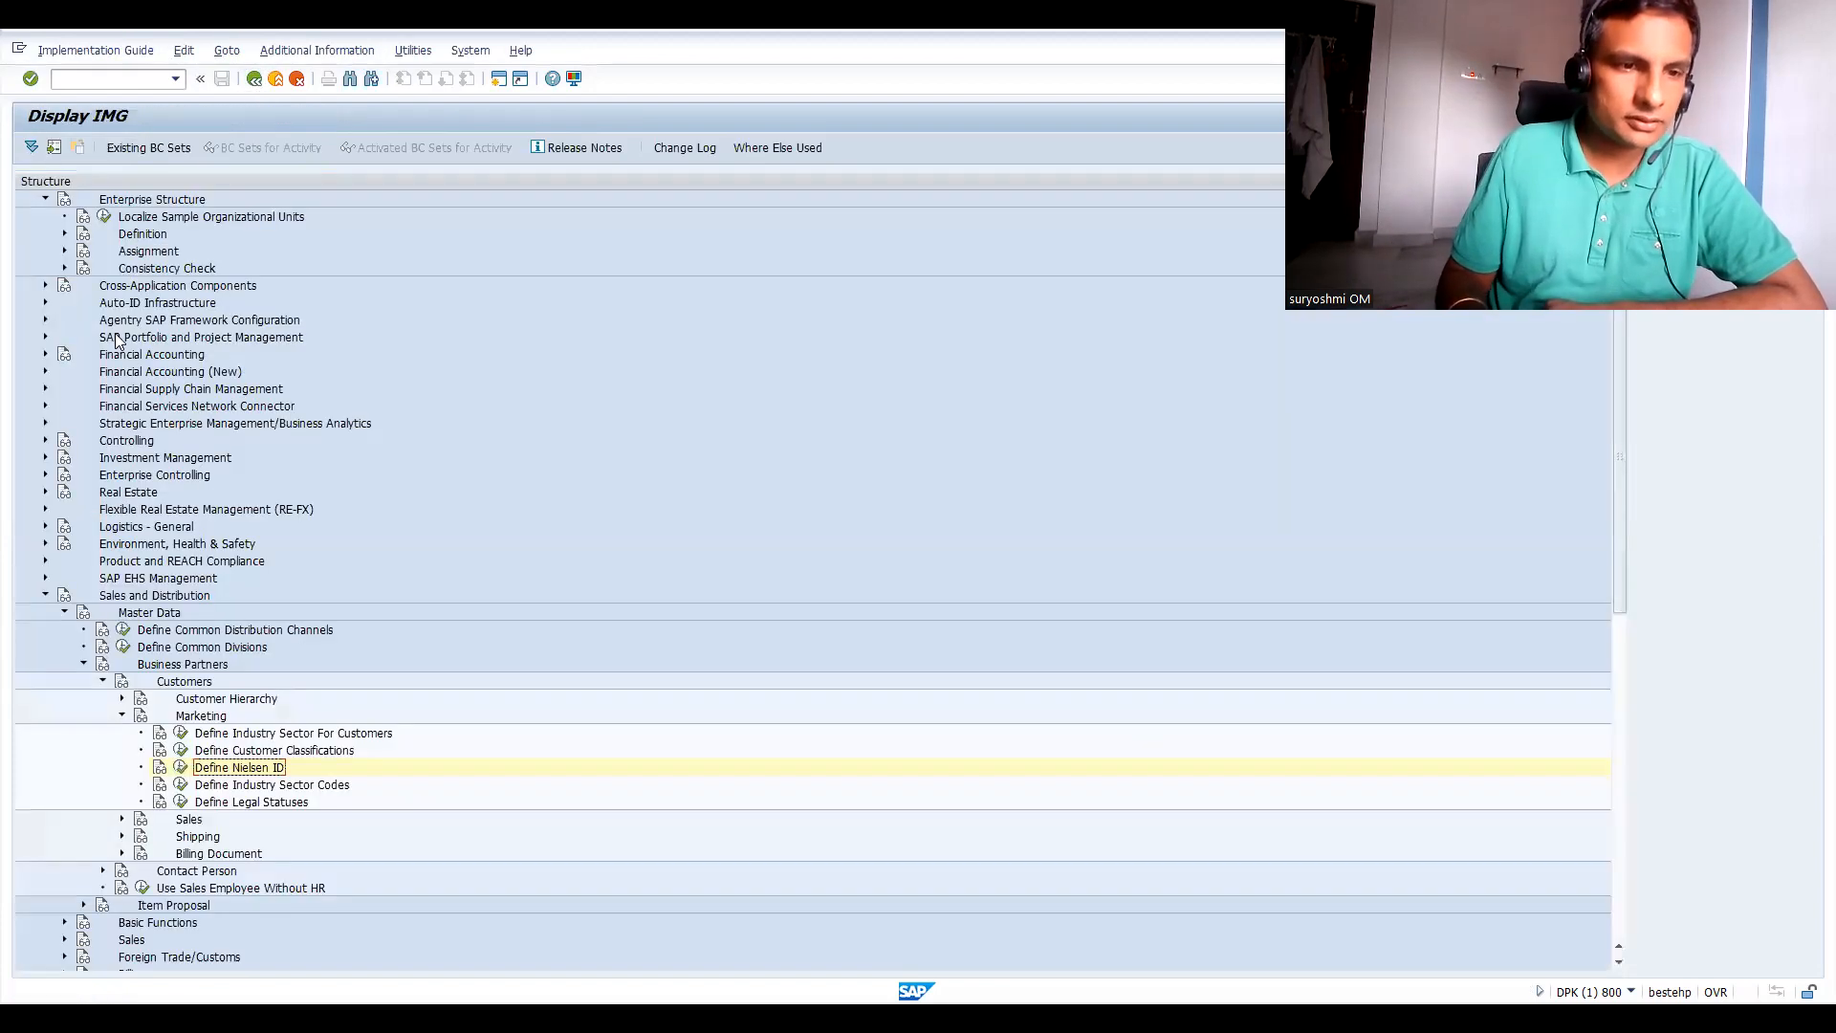
Open the Define Industry Sector Codes activity and create industry code 66 with the description MANUFACTURING.
{"action": "left_click", "coordinate": [179, 784]}
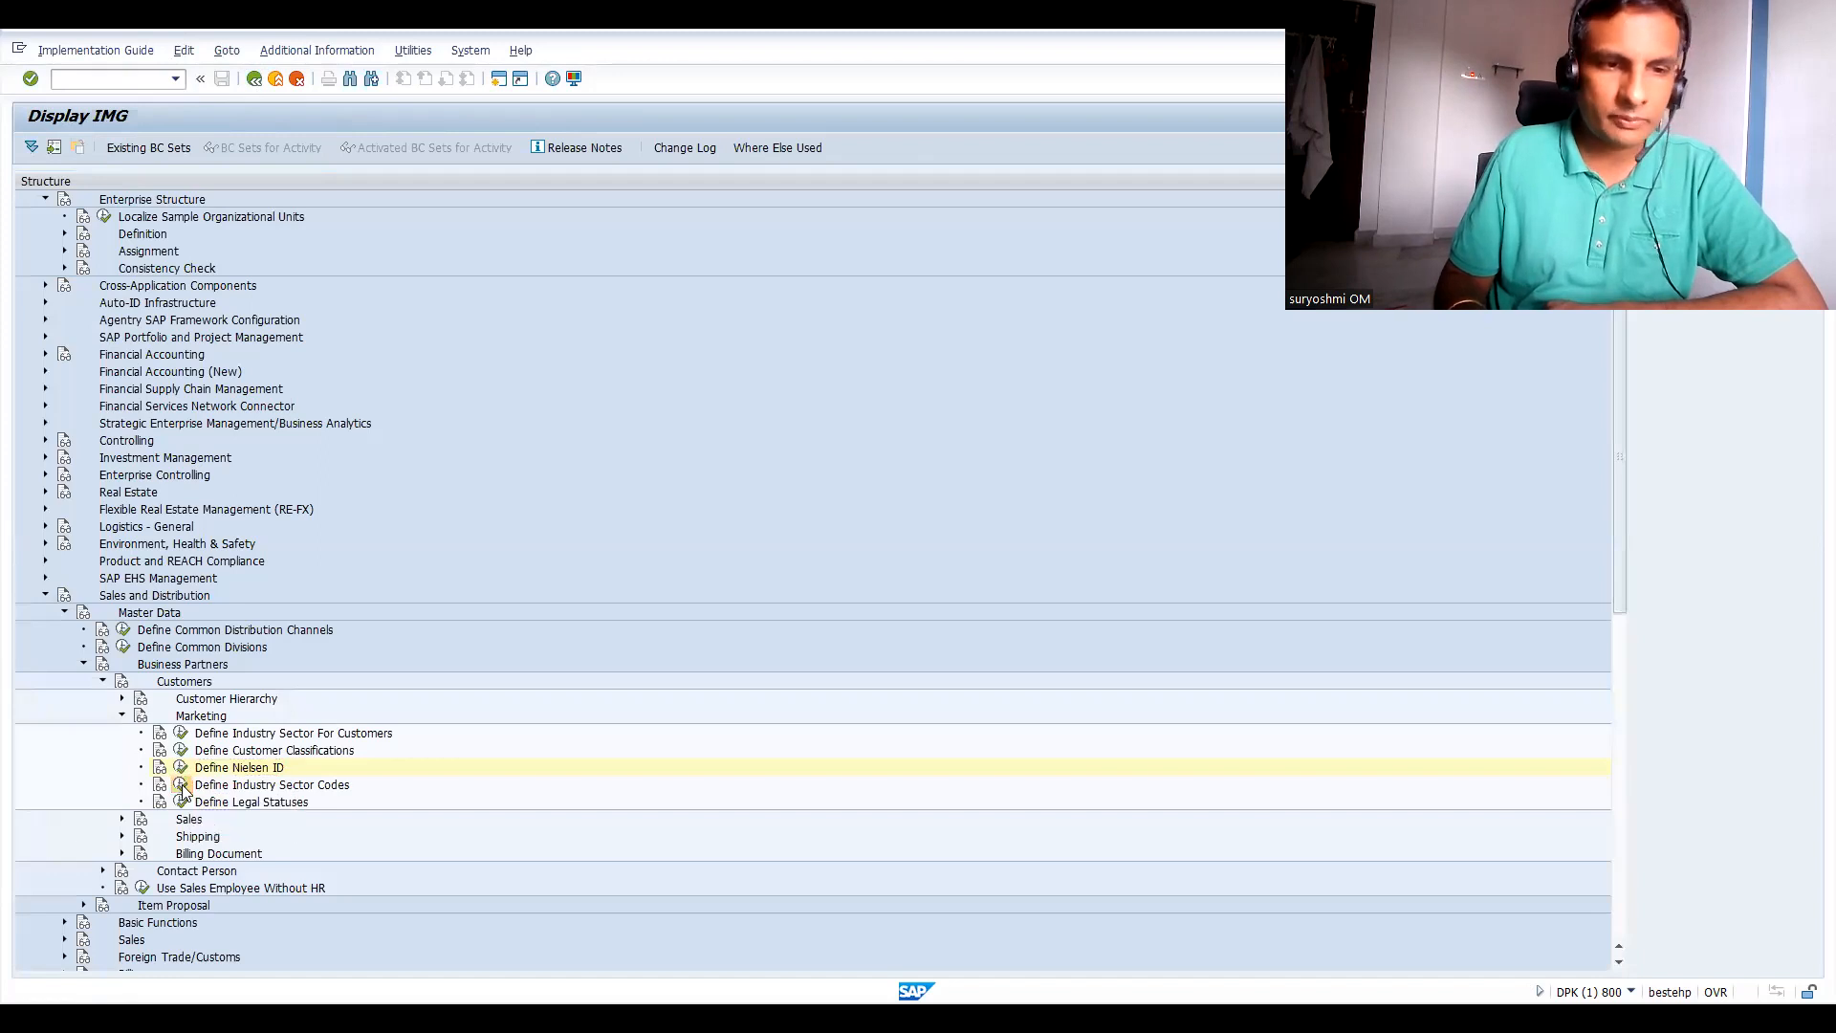
{"action": "left_click", "coordinate": [92, 143]}
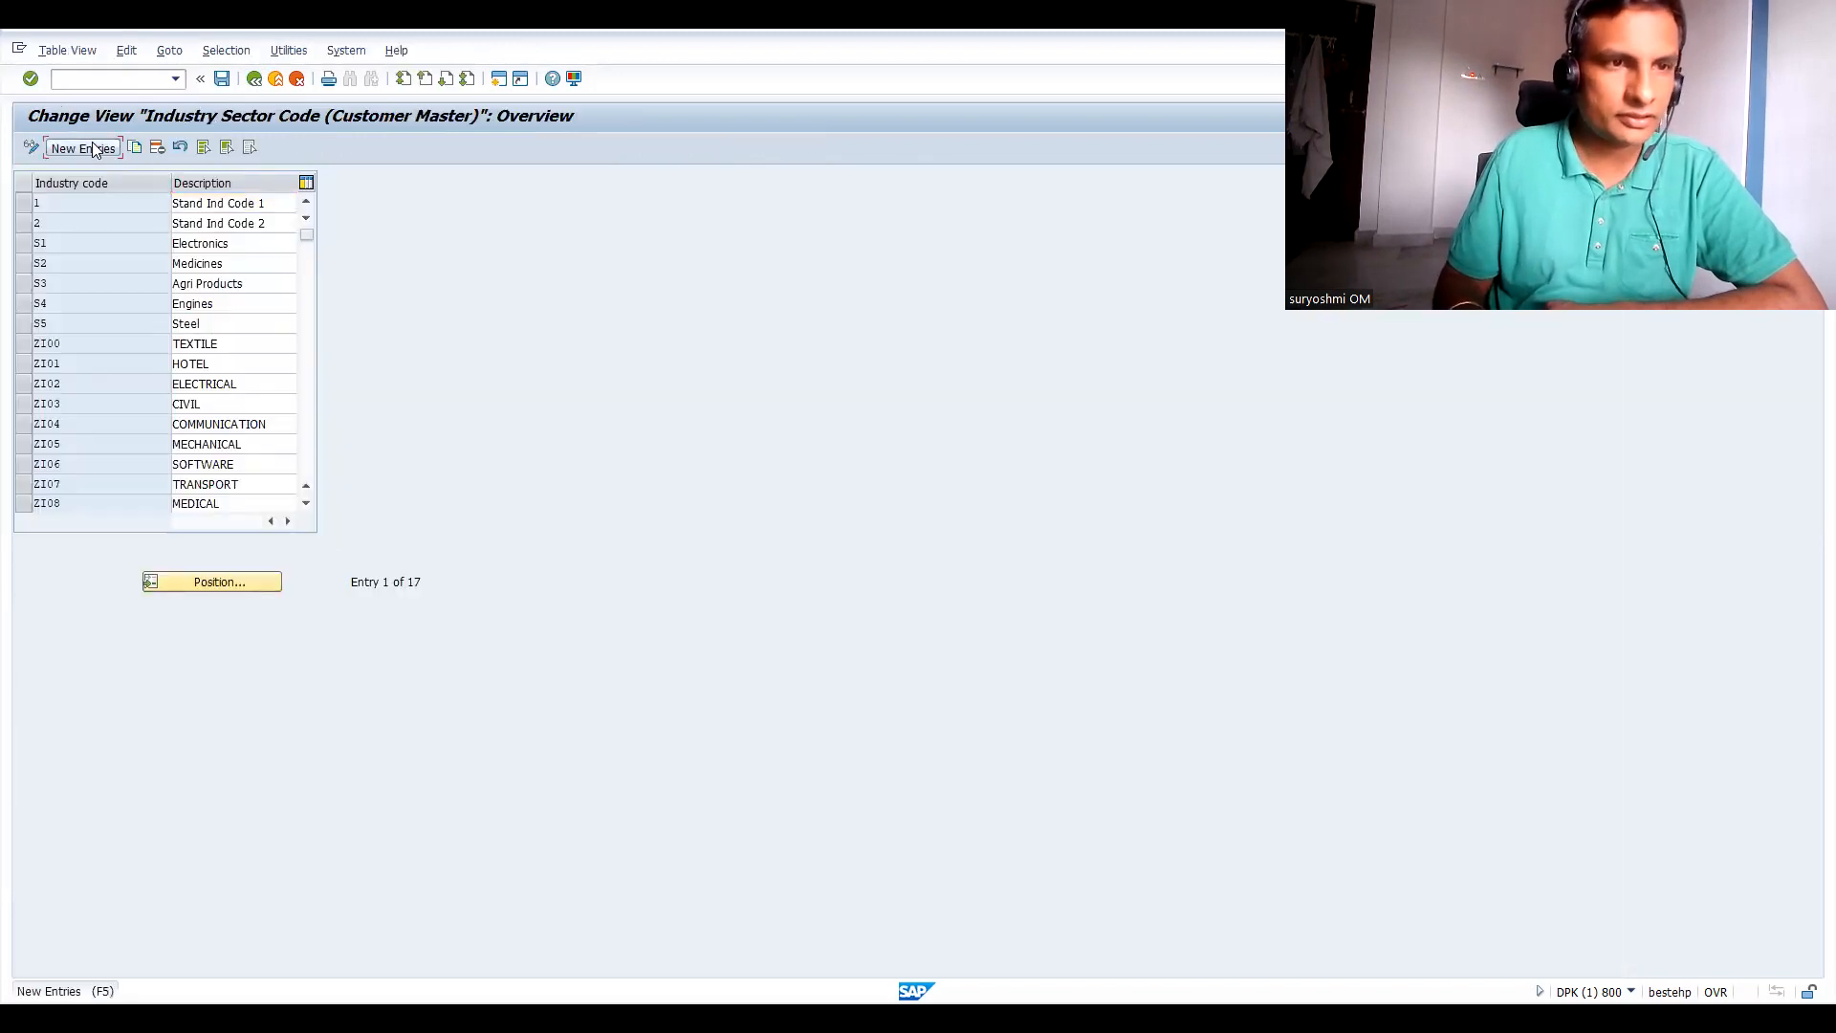
{"action": "type", "text": "55"}
{"action": "key", "text": "BackSpace"}
{"action": "key", "text": "BackSpace"}
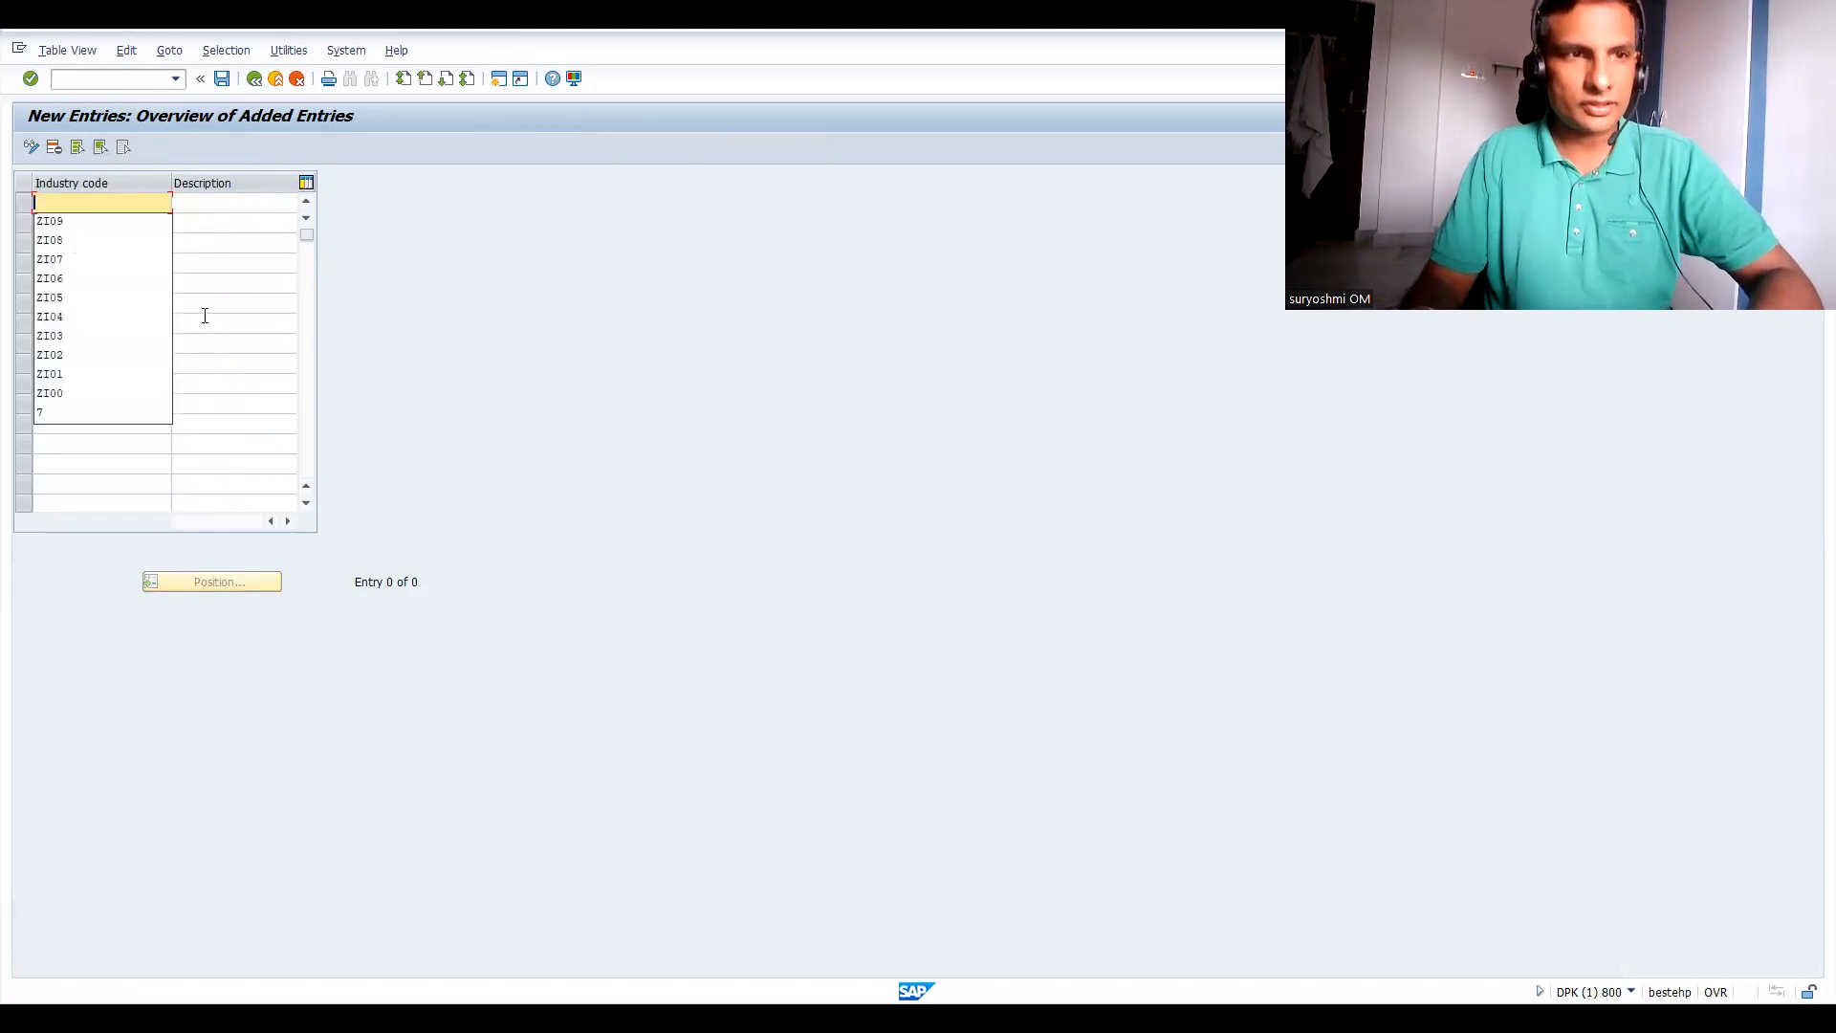
{"action": "type", "text": "66"}
{"action": "key", "text": "Tab"}
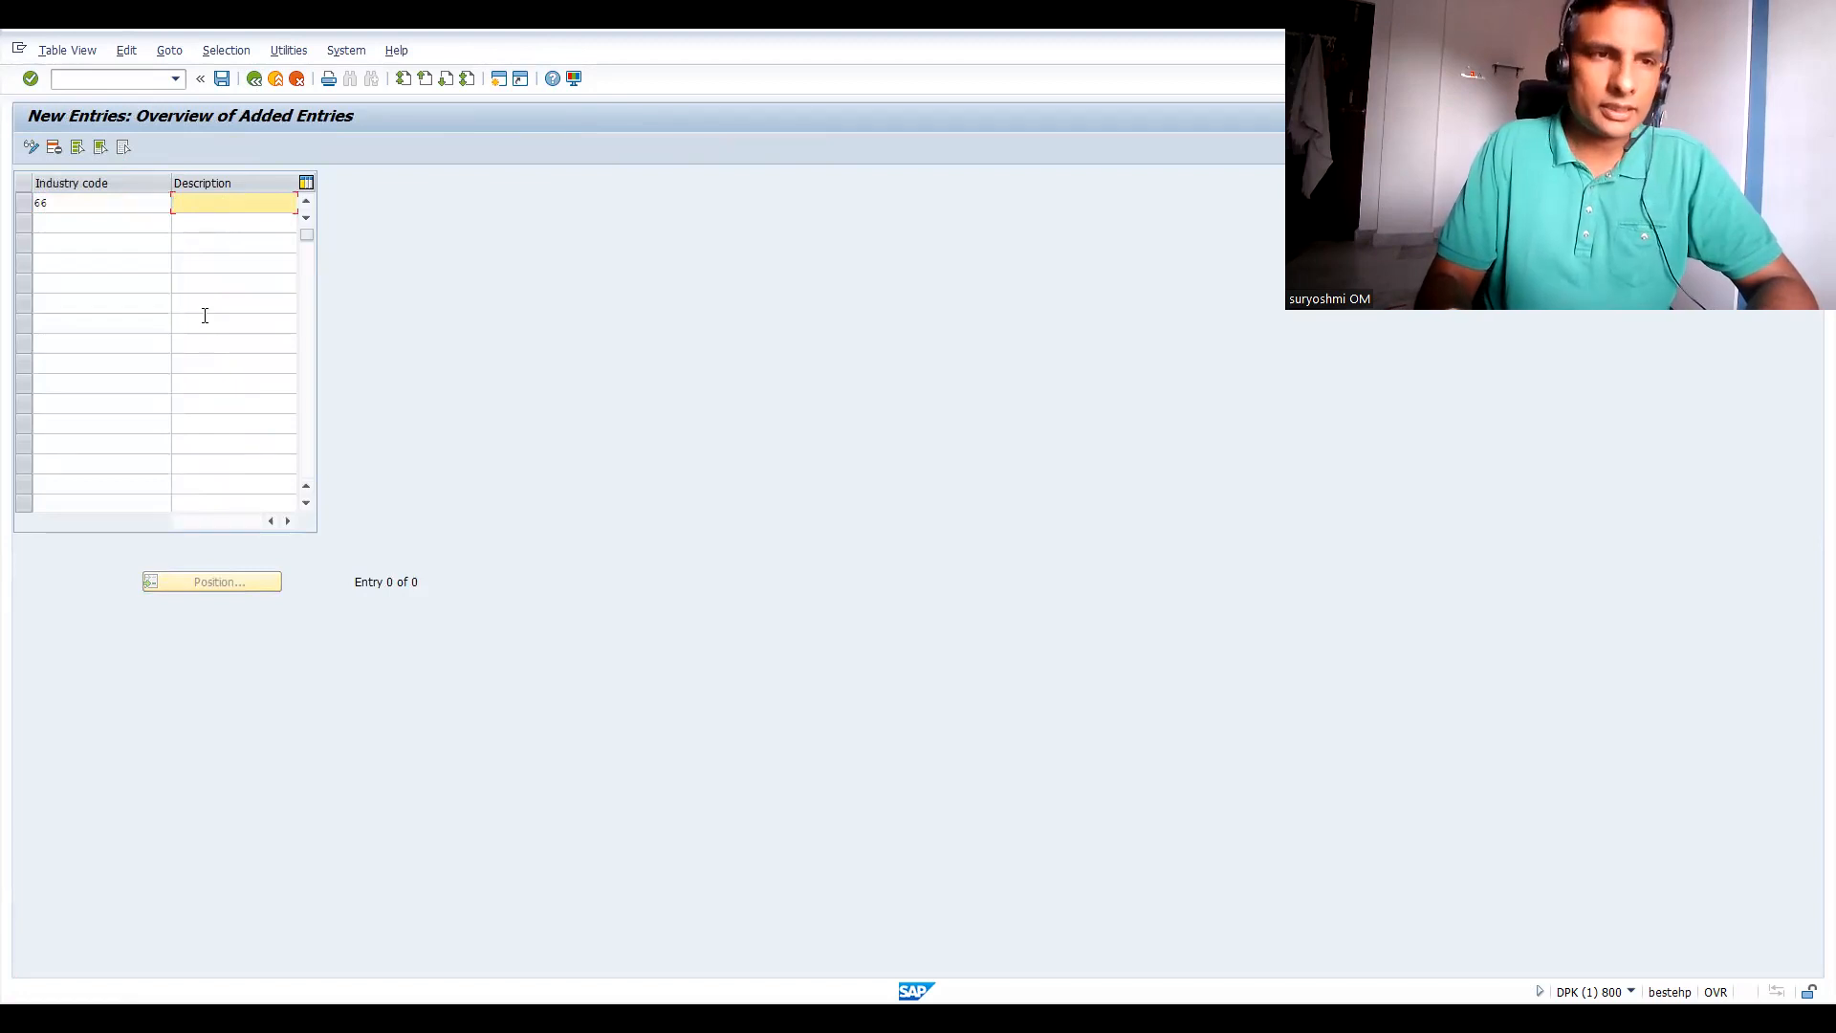
{"action": "type", "text": "Manuf"}
{"action": "key", "text": "Down"}
{"action": "key", "text": "Return"}
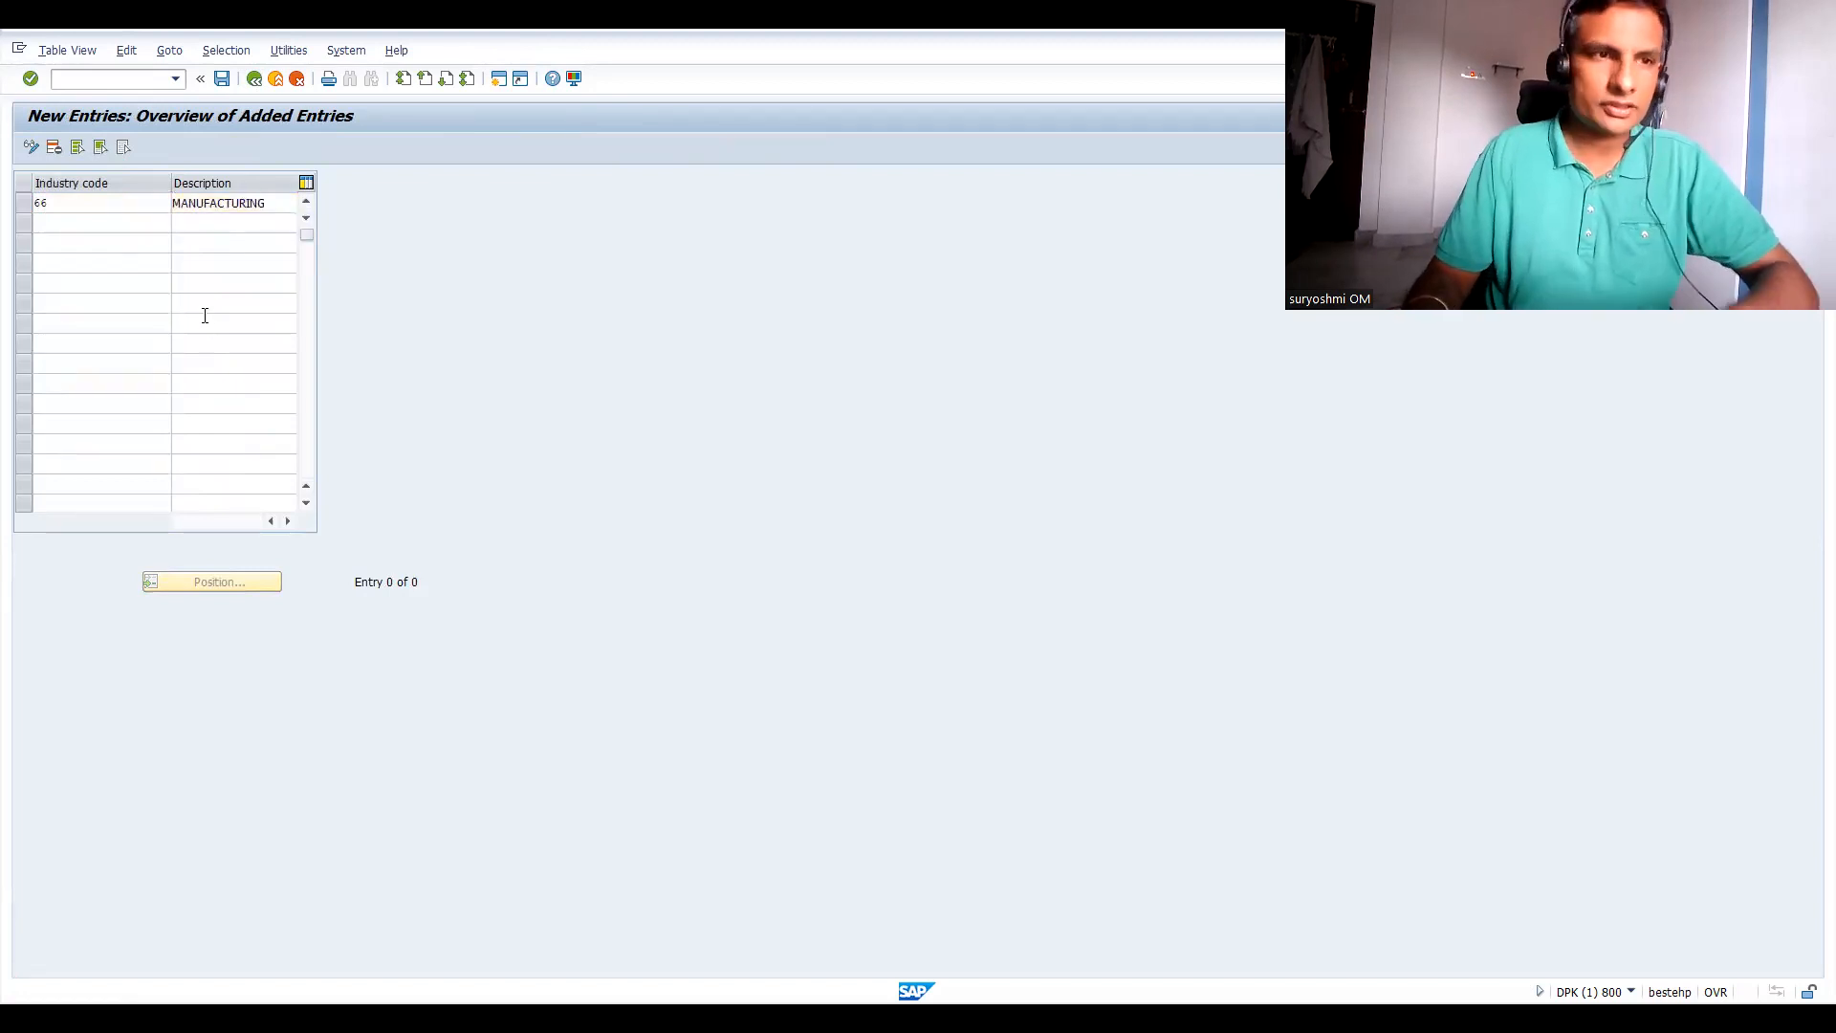
{"action": "key", "text": "Return"}
Save the new industry code to the proposed customizing request and return to the implementation guide.
{"action": "key", "text": "ctrl+s"}
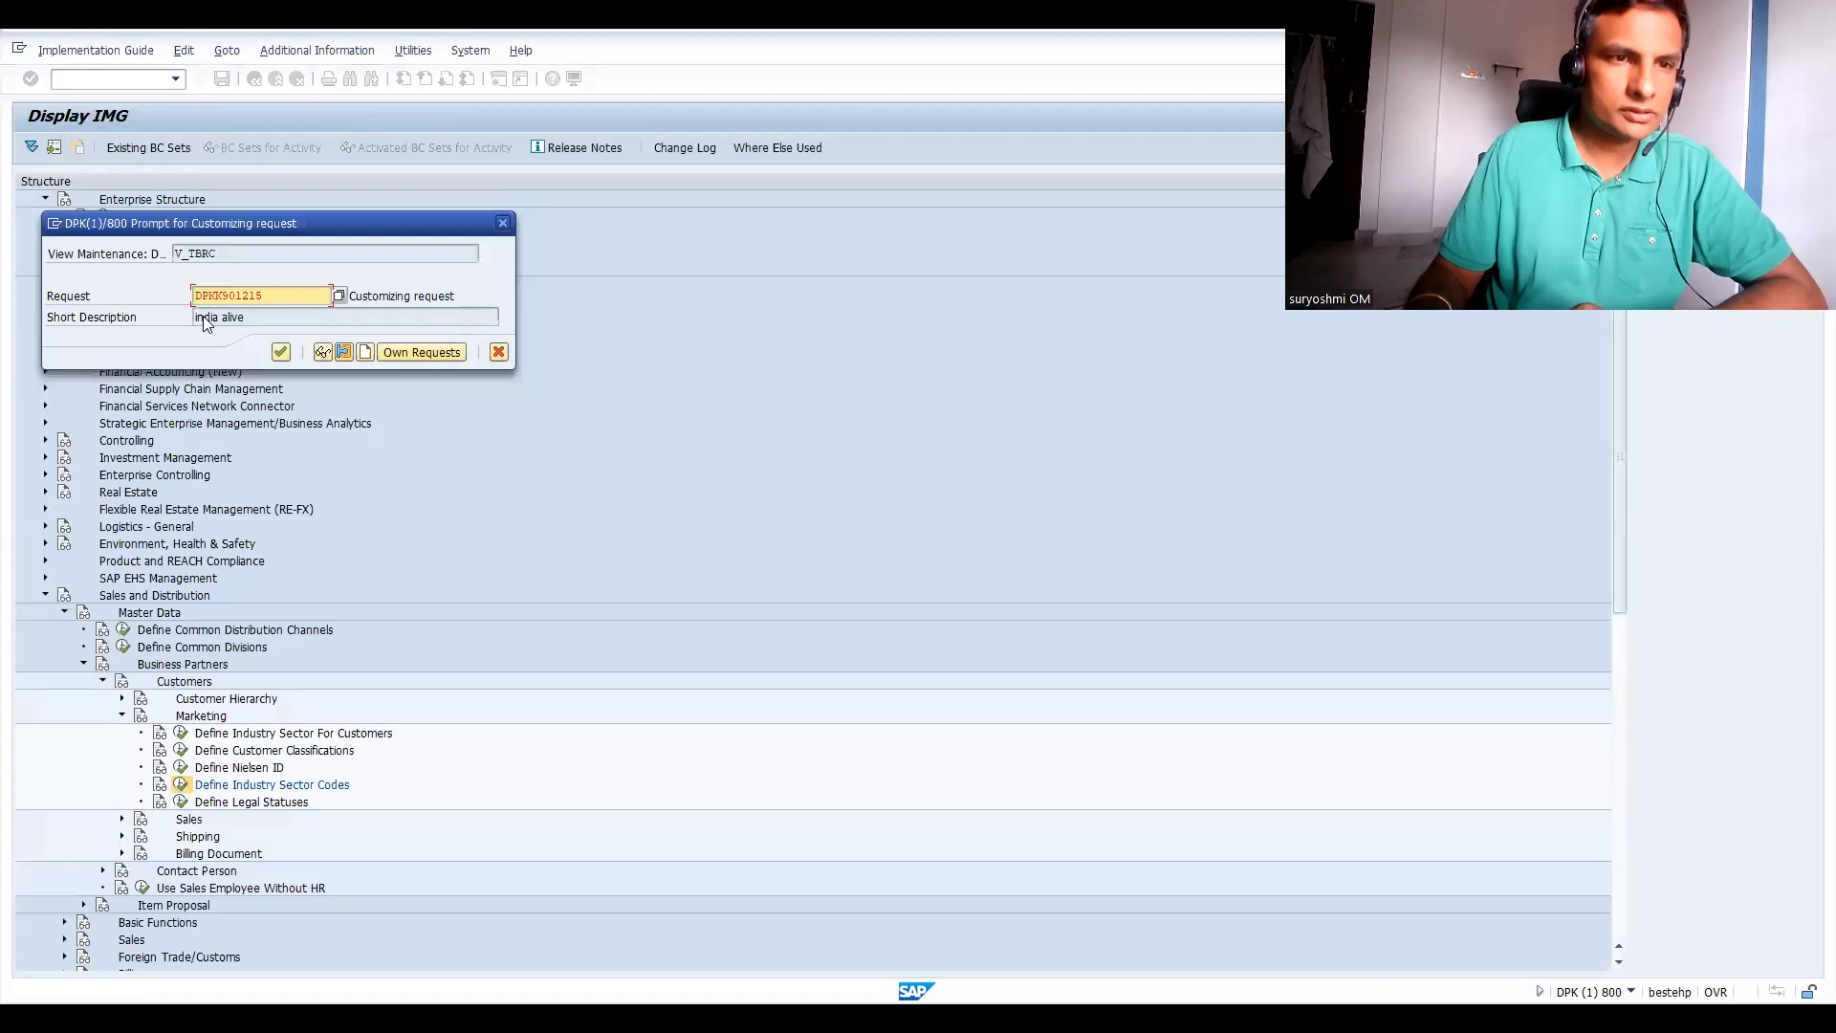
{"action": "key", "text": "Return"}
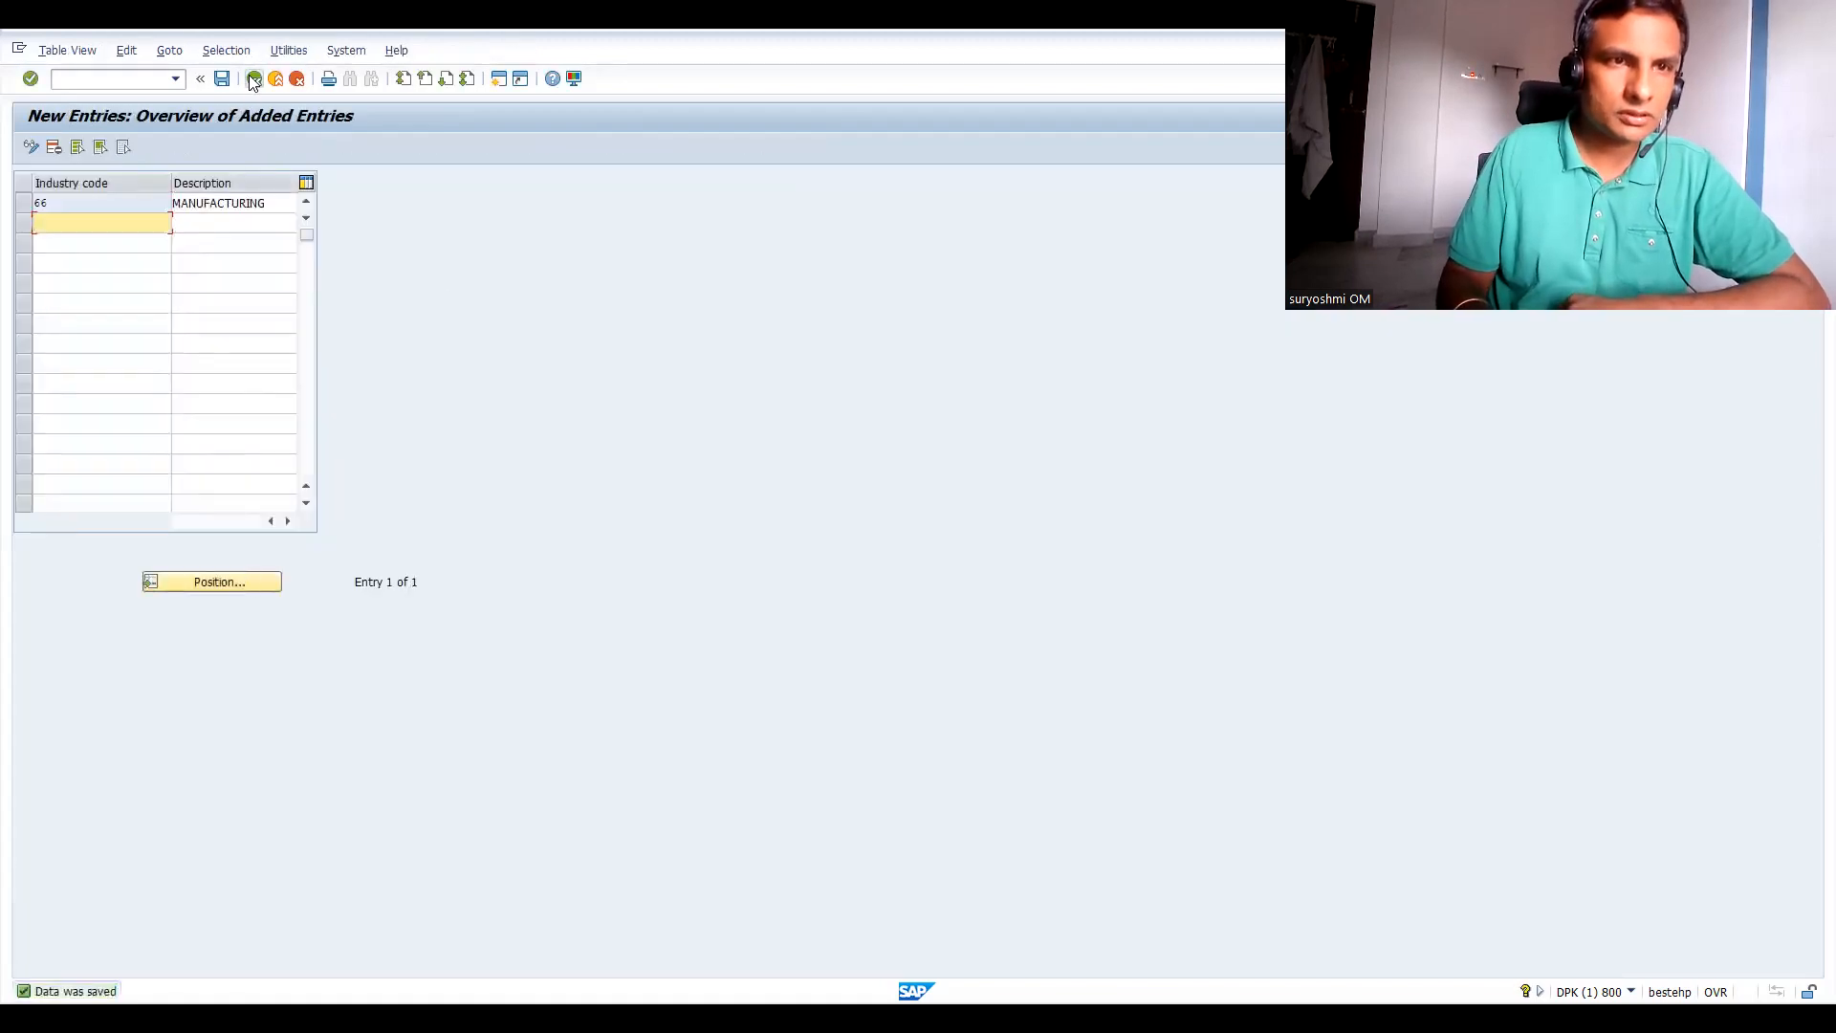
{"action": "left_click", "coordinate": [253, 79]}
{"action": "left_click", "coordinate": [252, 84]}
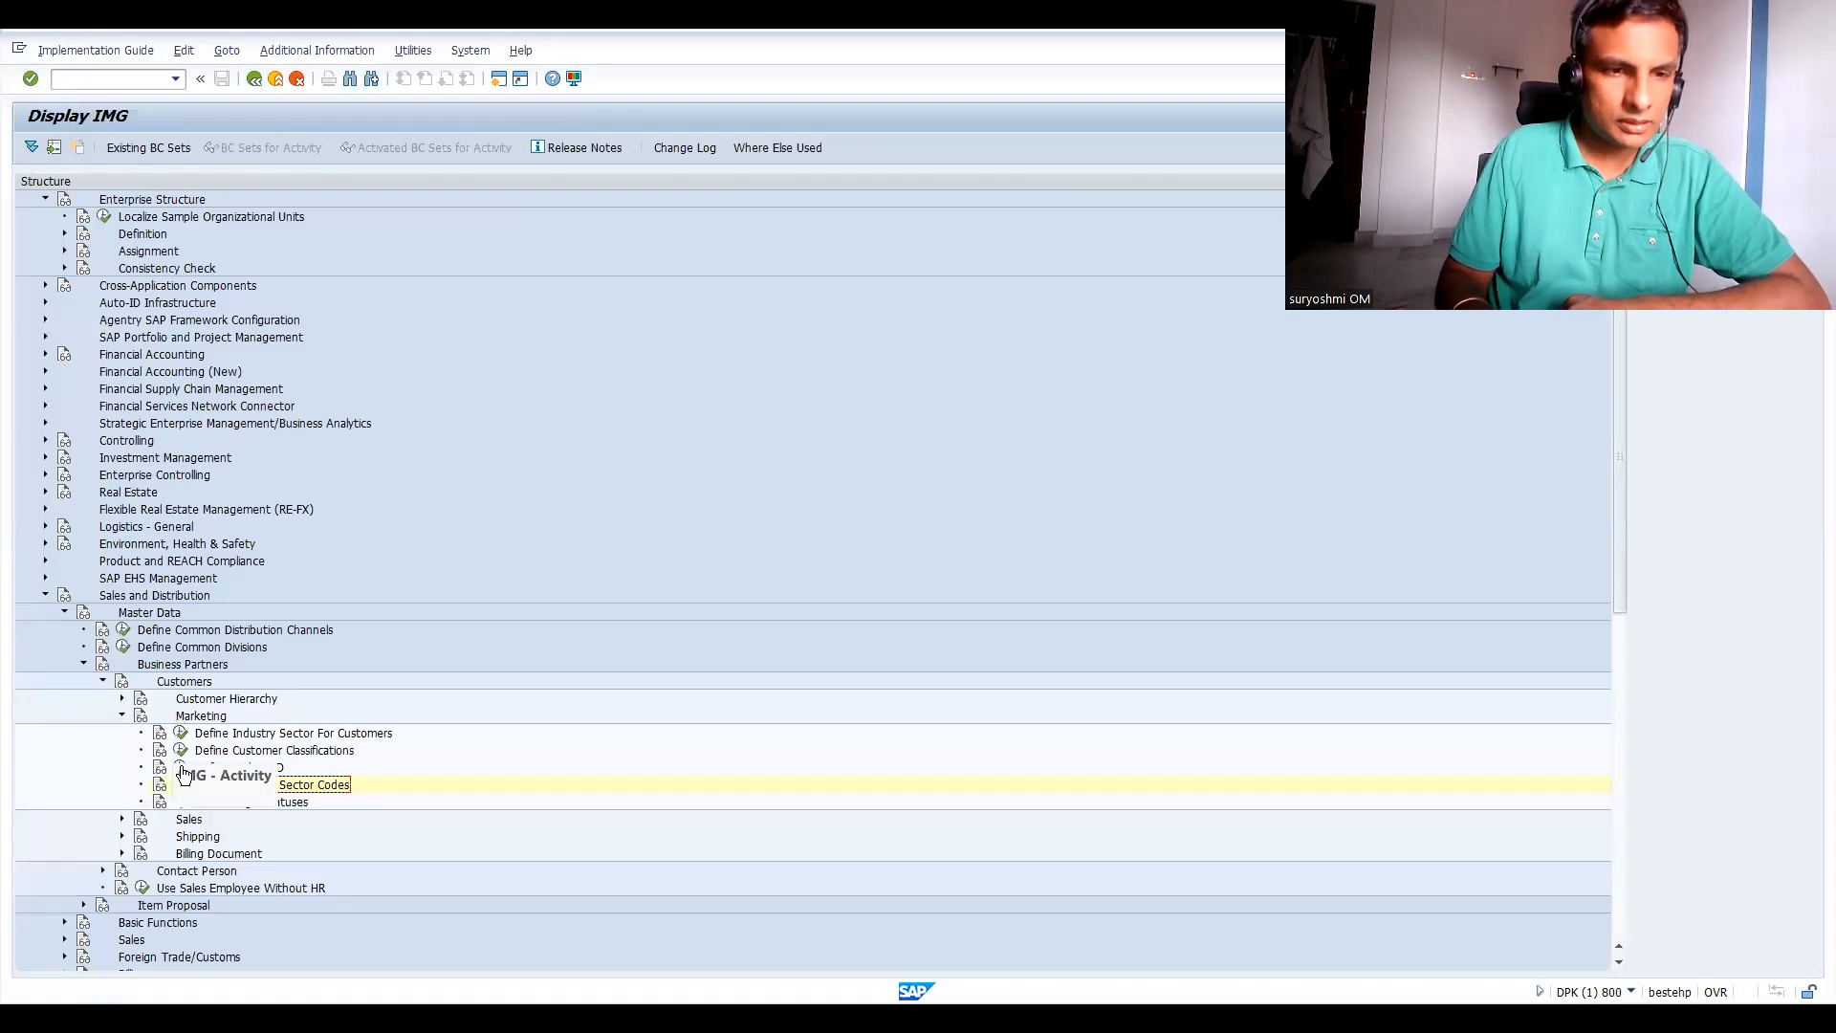
Open the Define Customer Groups activity under Customers > Sales and create customer group 66 named DIS.
{"action": "left_click", "coordinate": [120, 820]}
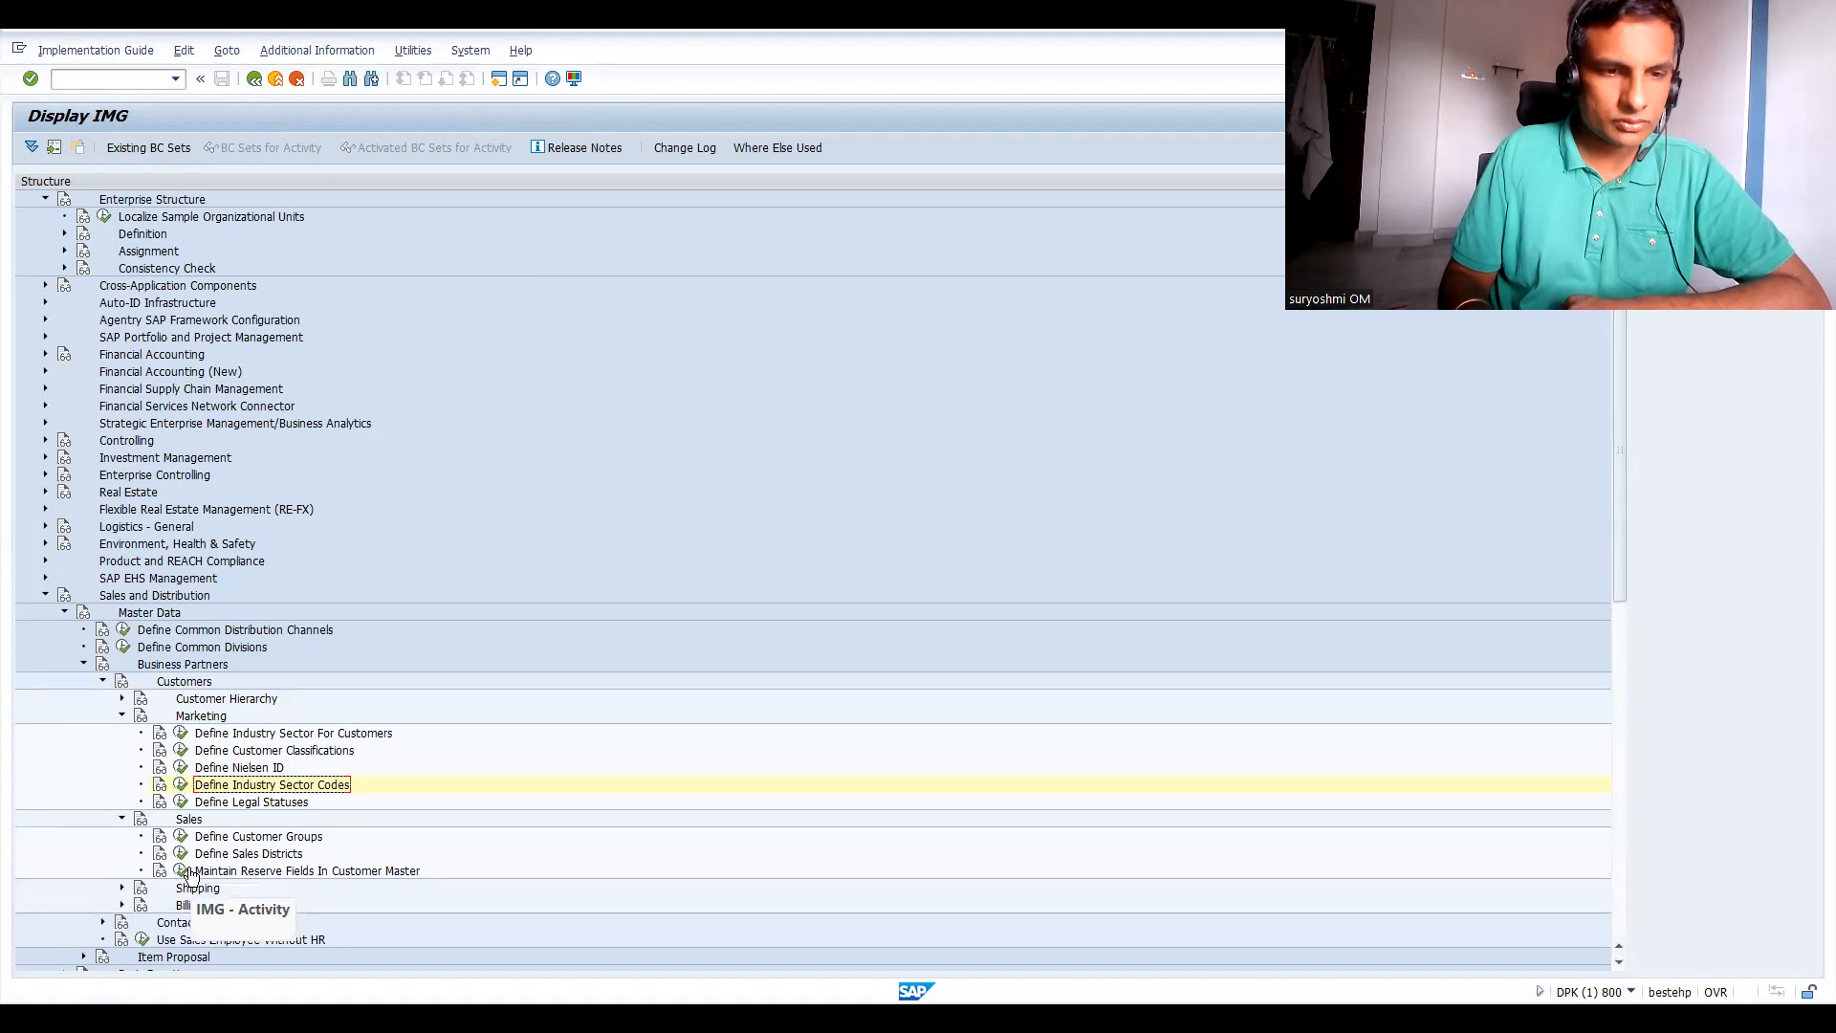
{"action": "left_click", "coordinate": [181, 838]}
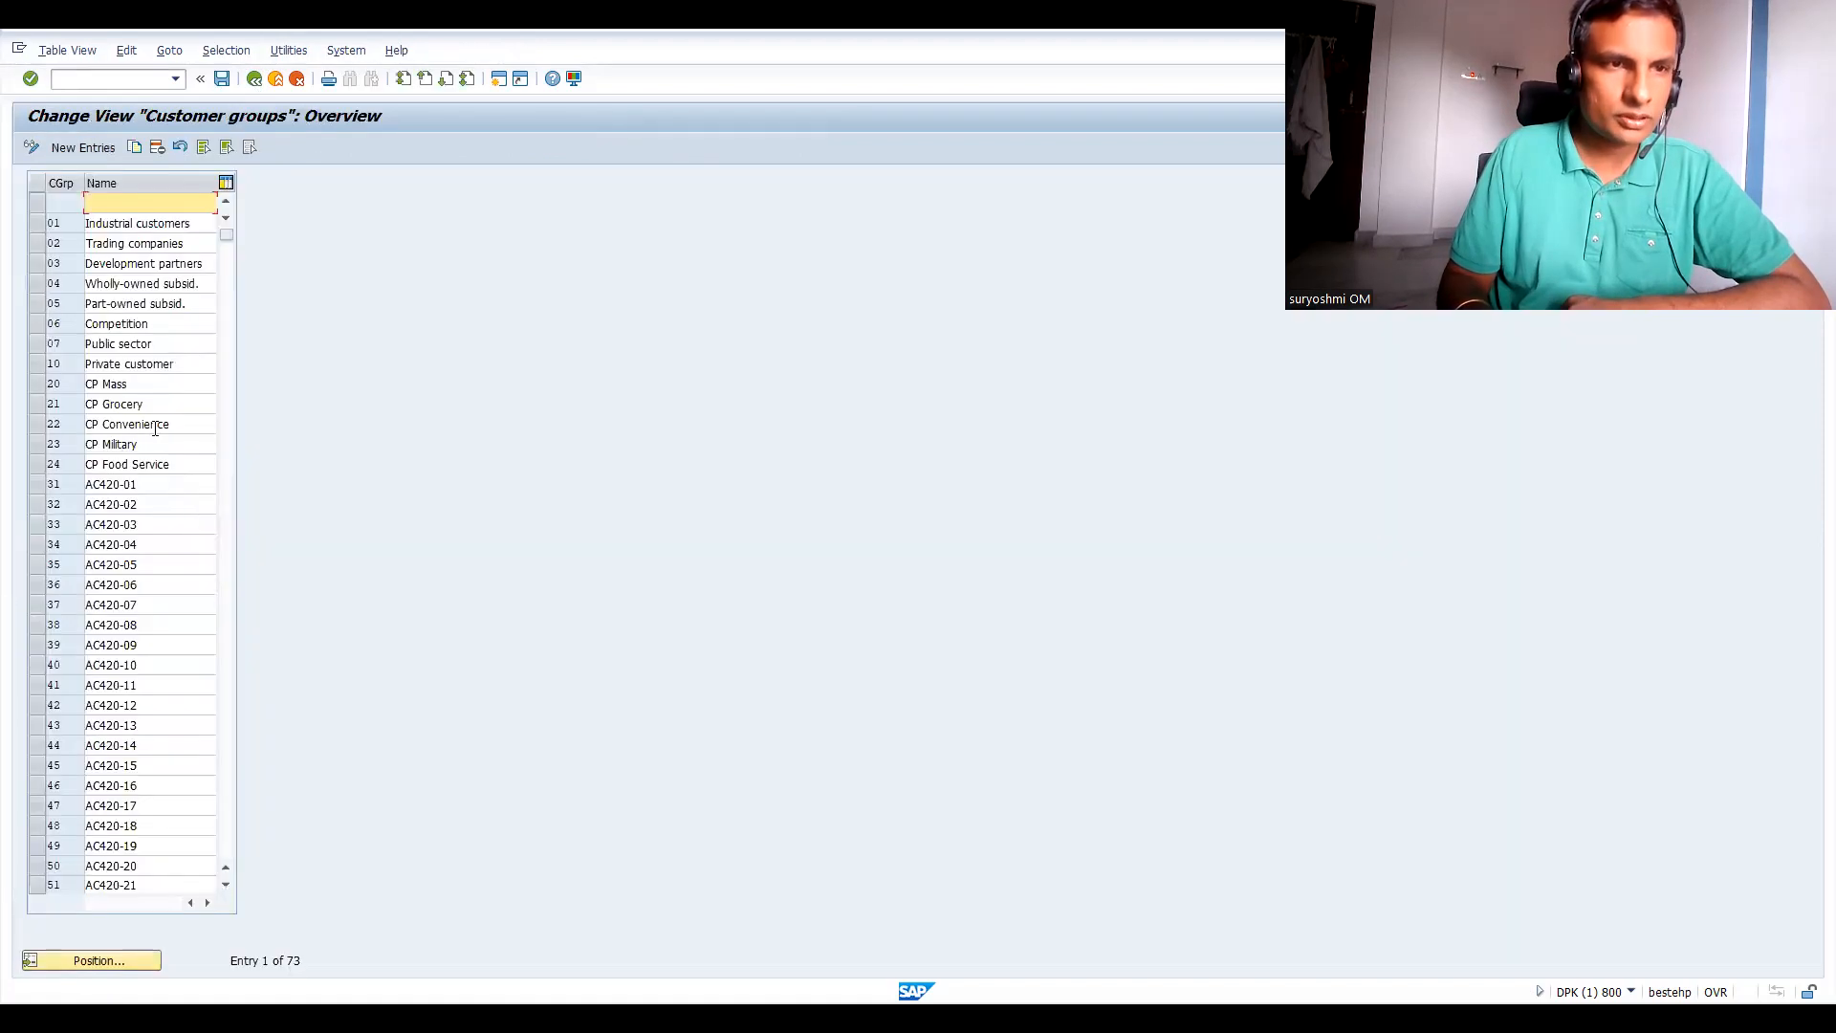
{"action": "left_click", "coordinate": [72, 149]}
{"action": "type", "text": "66"}
{"action": "key", "text": "Tab"}
{"action": "type", "text": "DIS"}
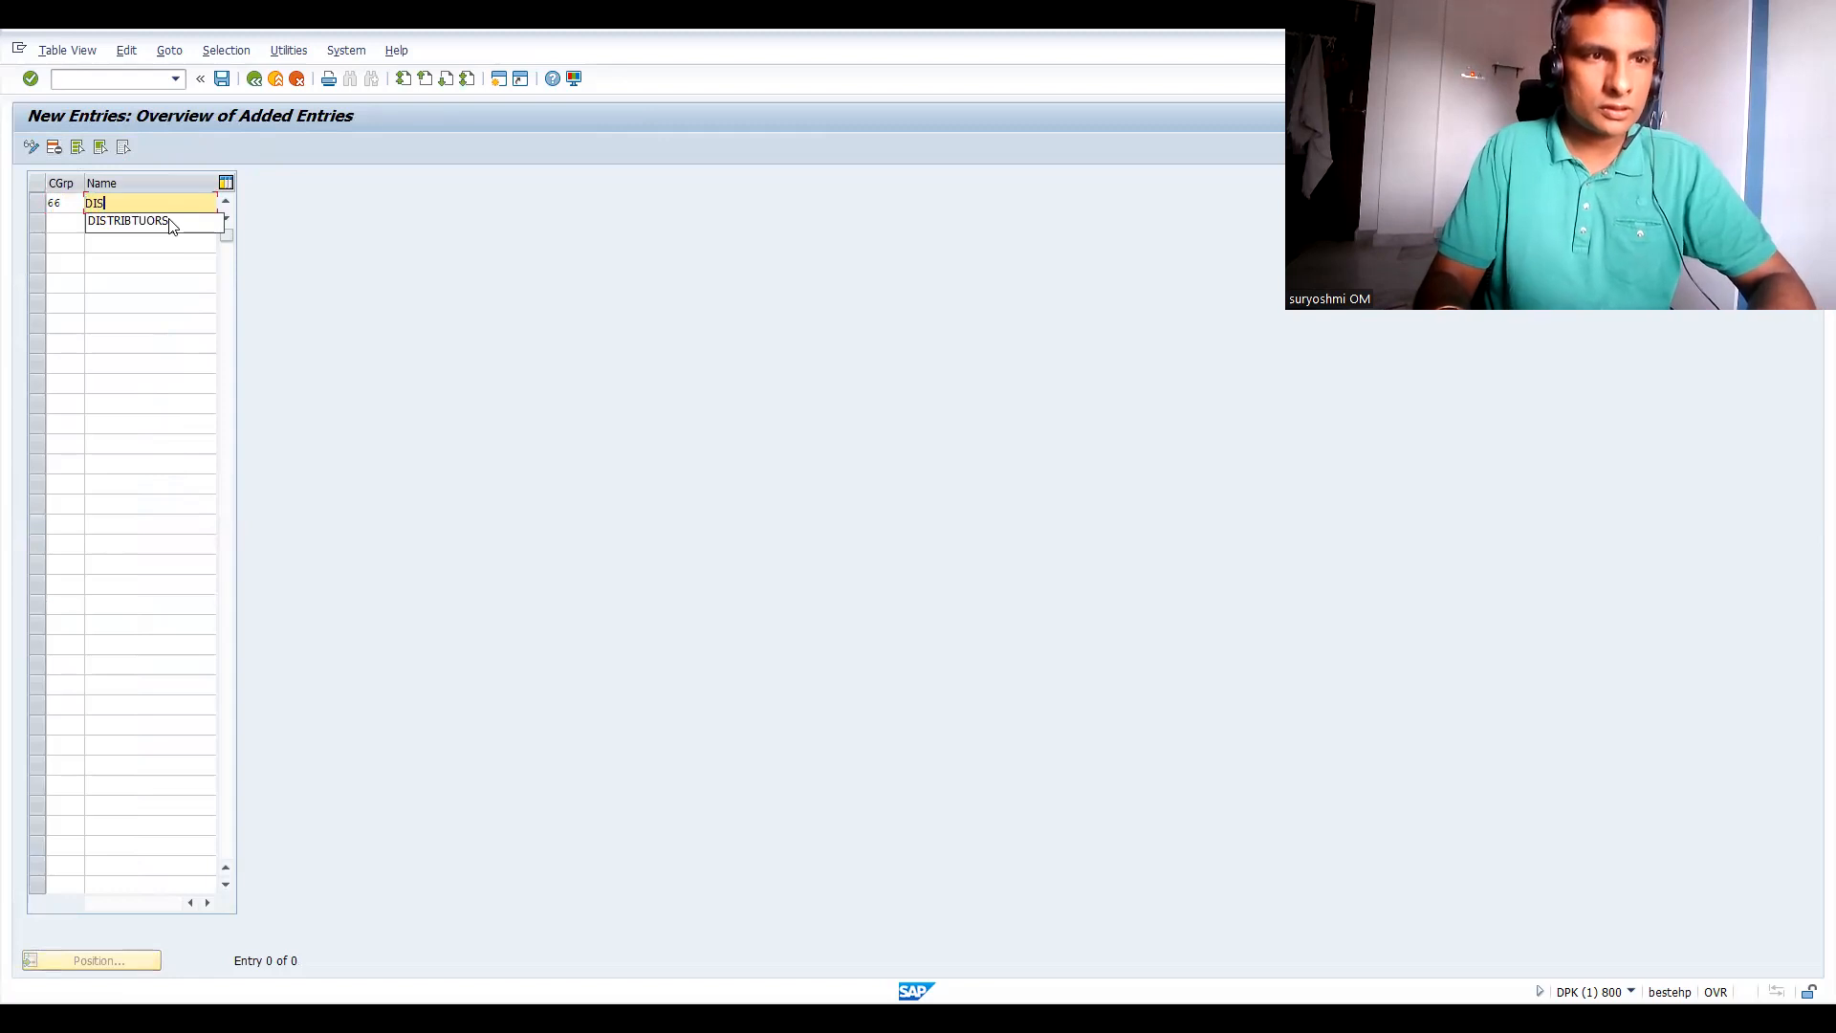
{"action": "key", "text": "Return"}
Add customer group 67 named ALL OTHERS, save the groups to the proposed customizing request and return to the implementation guide.
{"action": "type", "text": "67"}
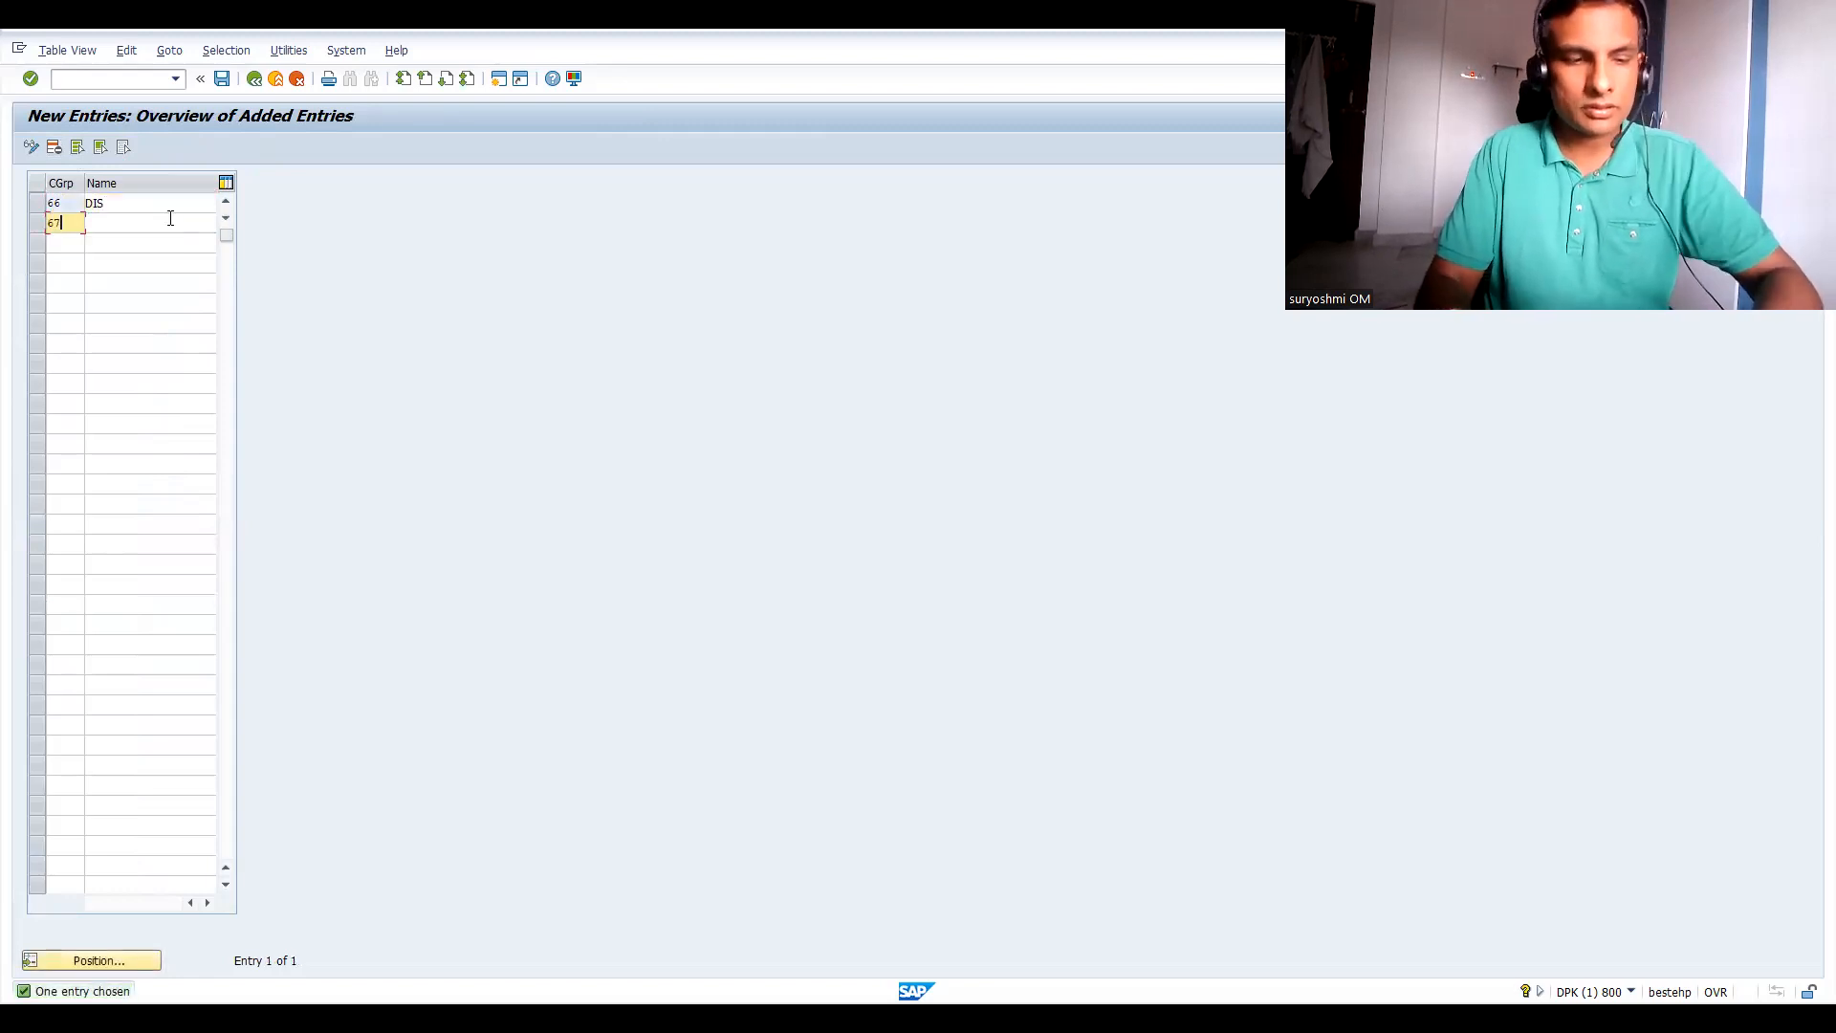
{"action": "key", "text": "Tab"}
{"action": "type", "text": "ALL OTHERS"}
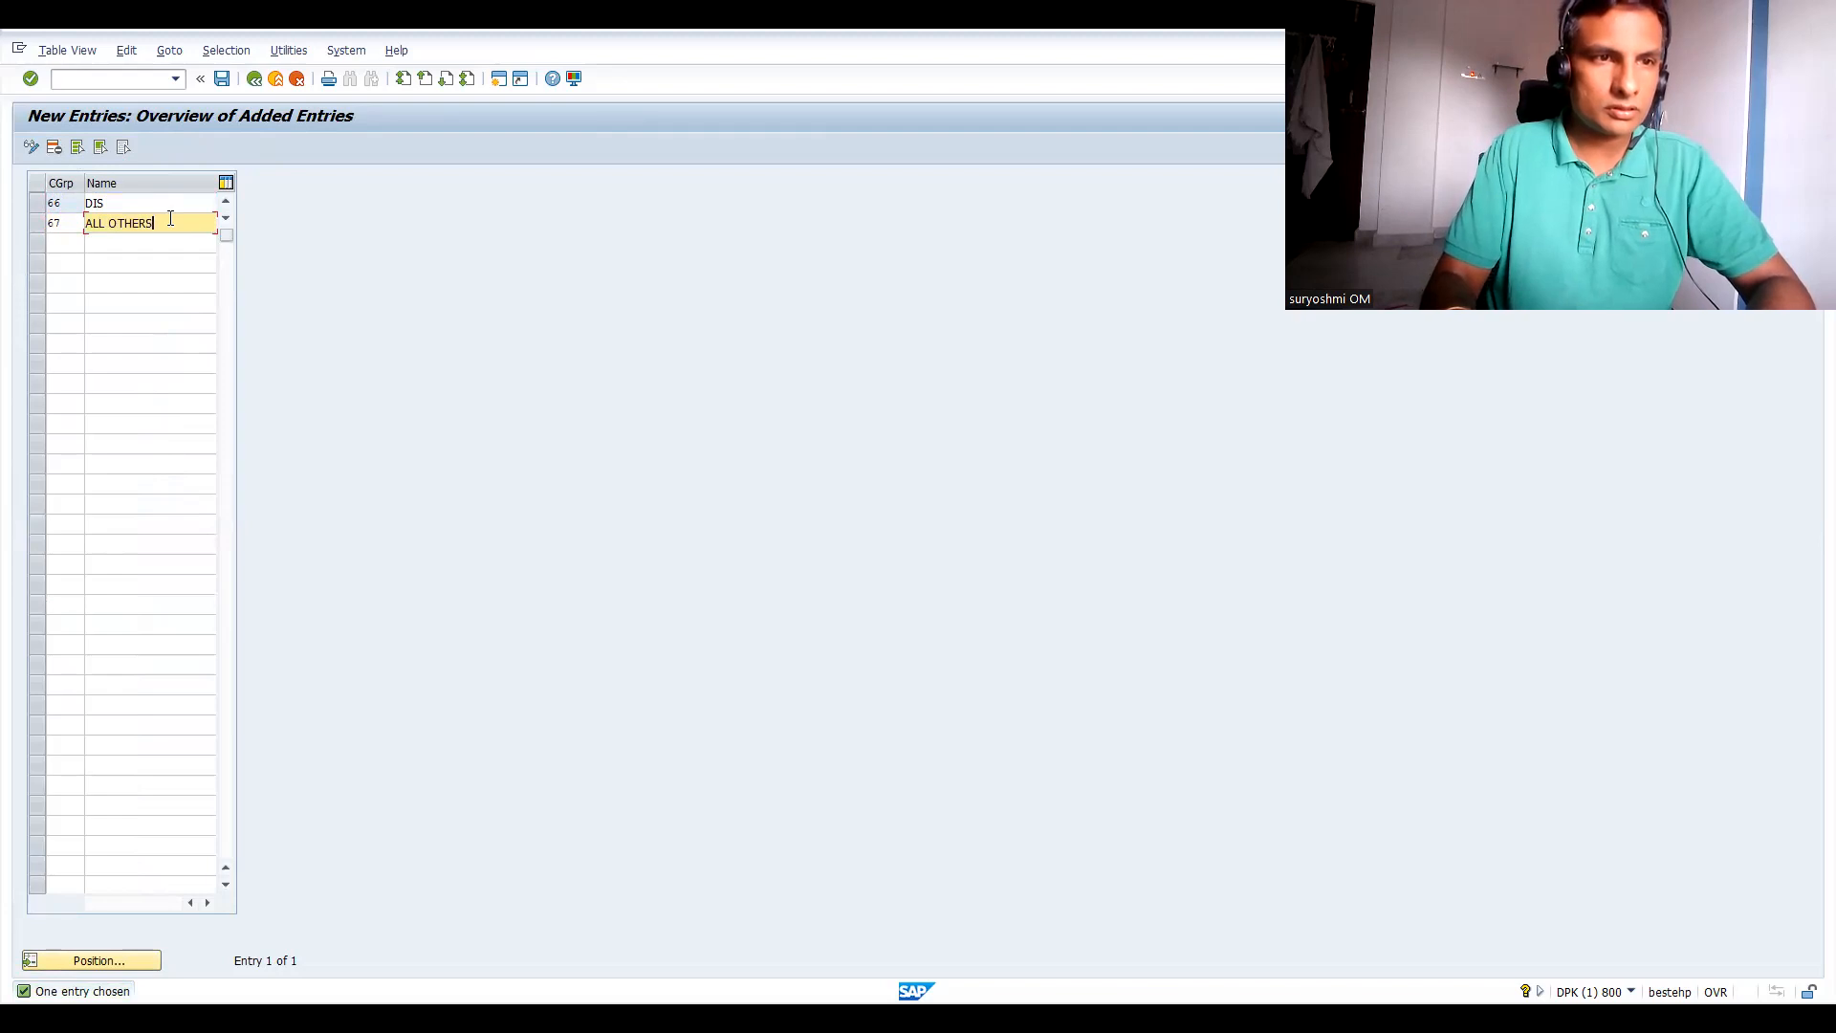
{"action": "key", "text": "Return"}
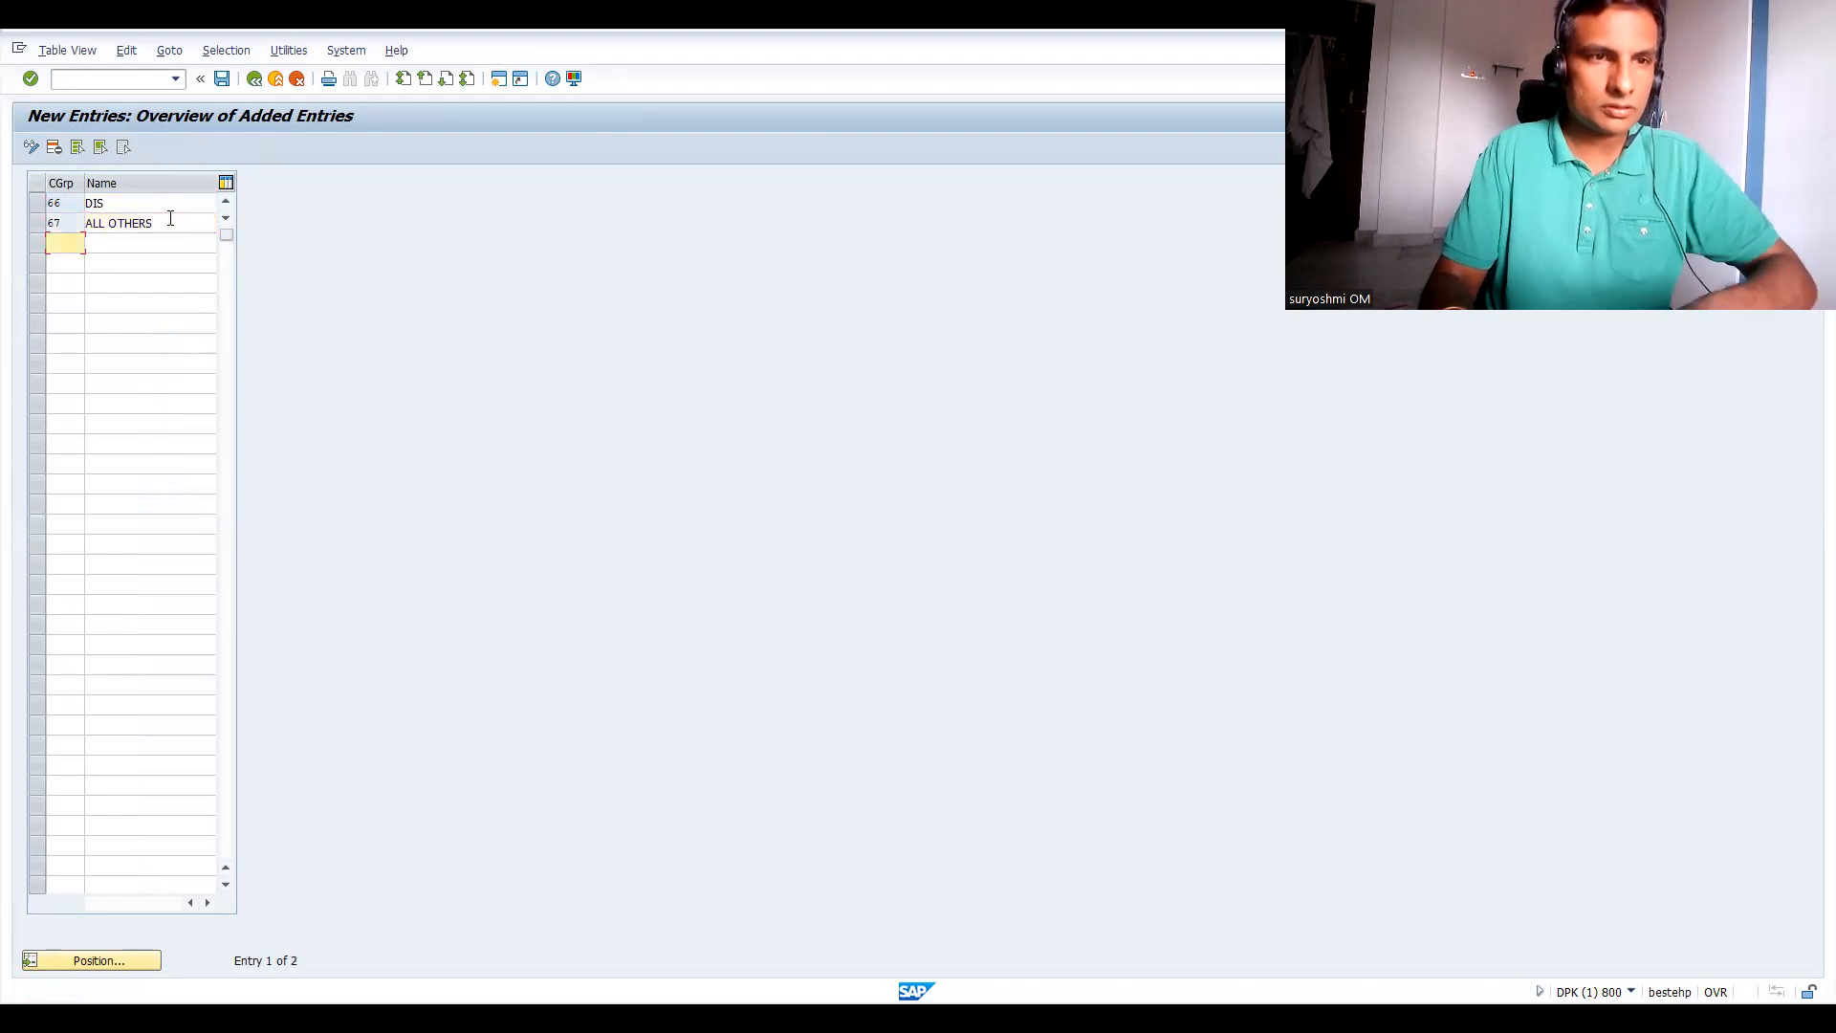
{"action": "key", "text": "ctrl+s"}
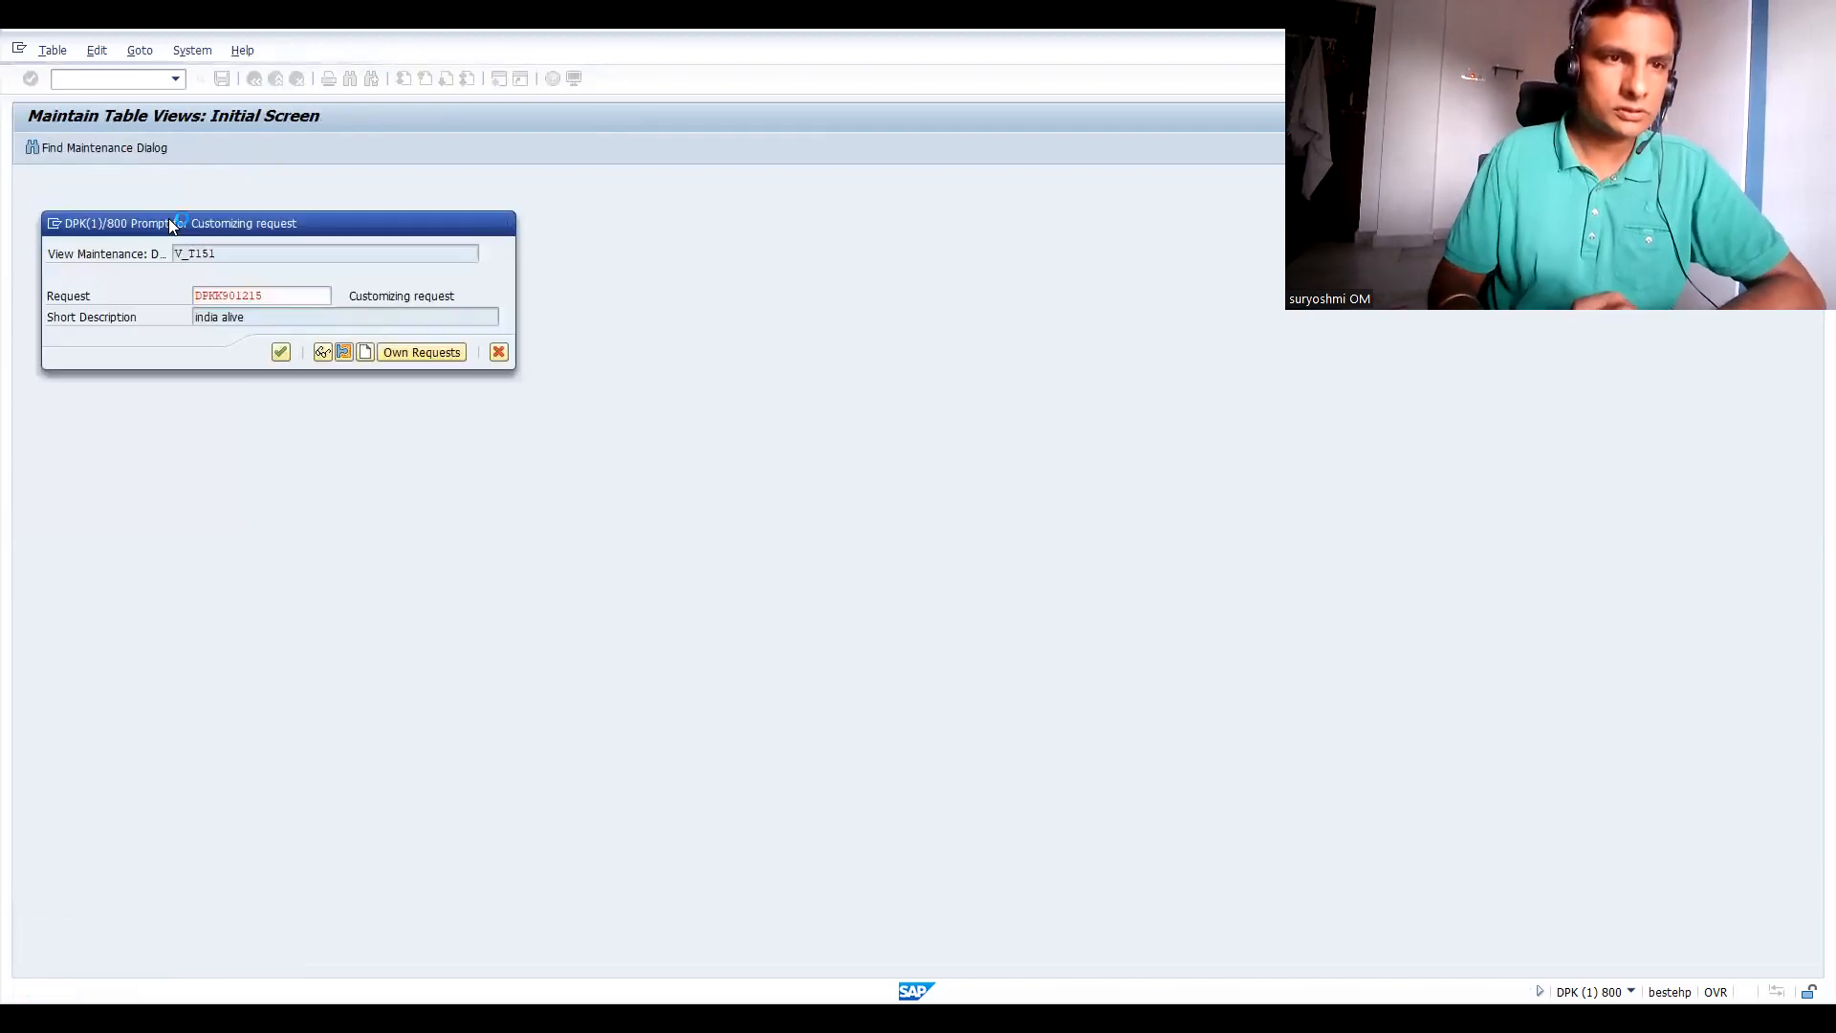
{"action": "key", "text": "Return"}
{"action": "left_click", "coordinate": [254, 78]}
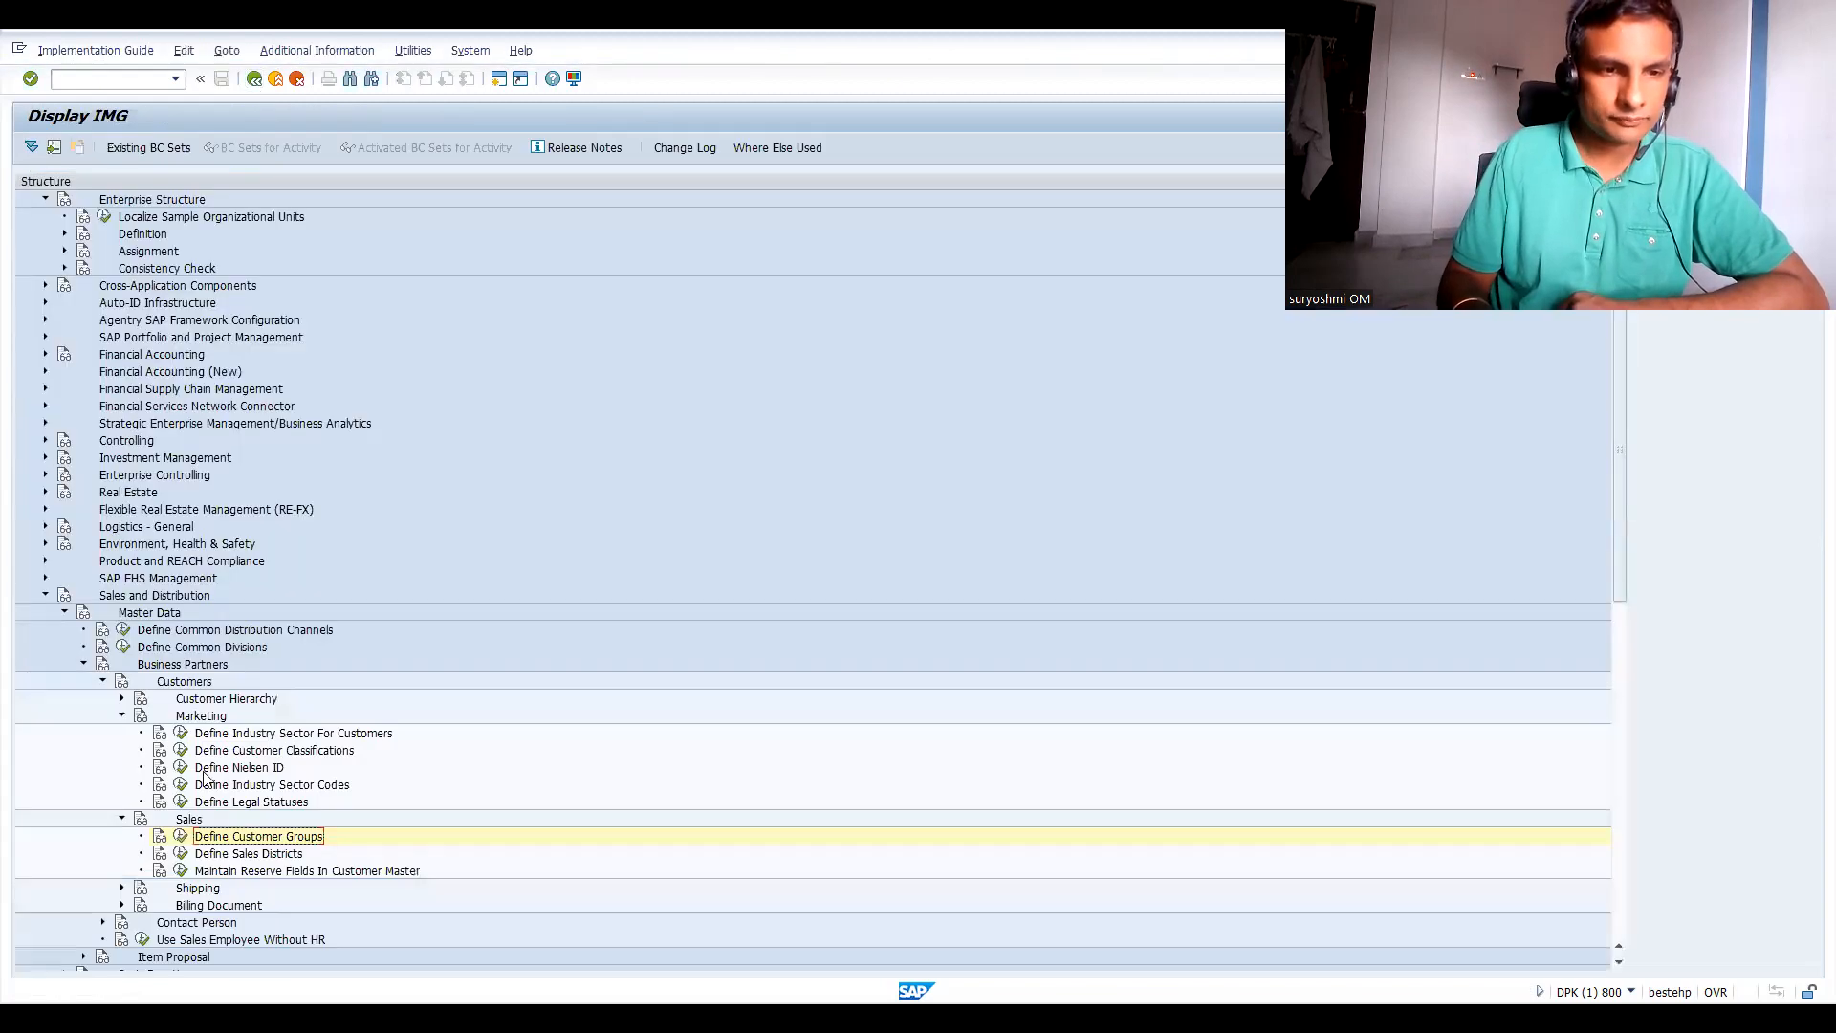
Look over the Shipping and Billing Document activities under Customers and go back to the SAP Easy Access screen.
{"action": "left_click", "coordinate": [121, 889]}
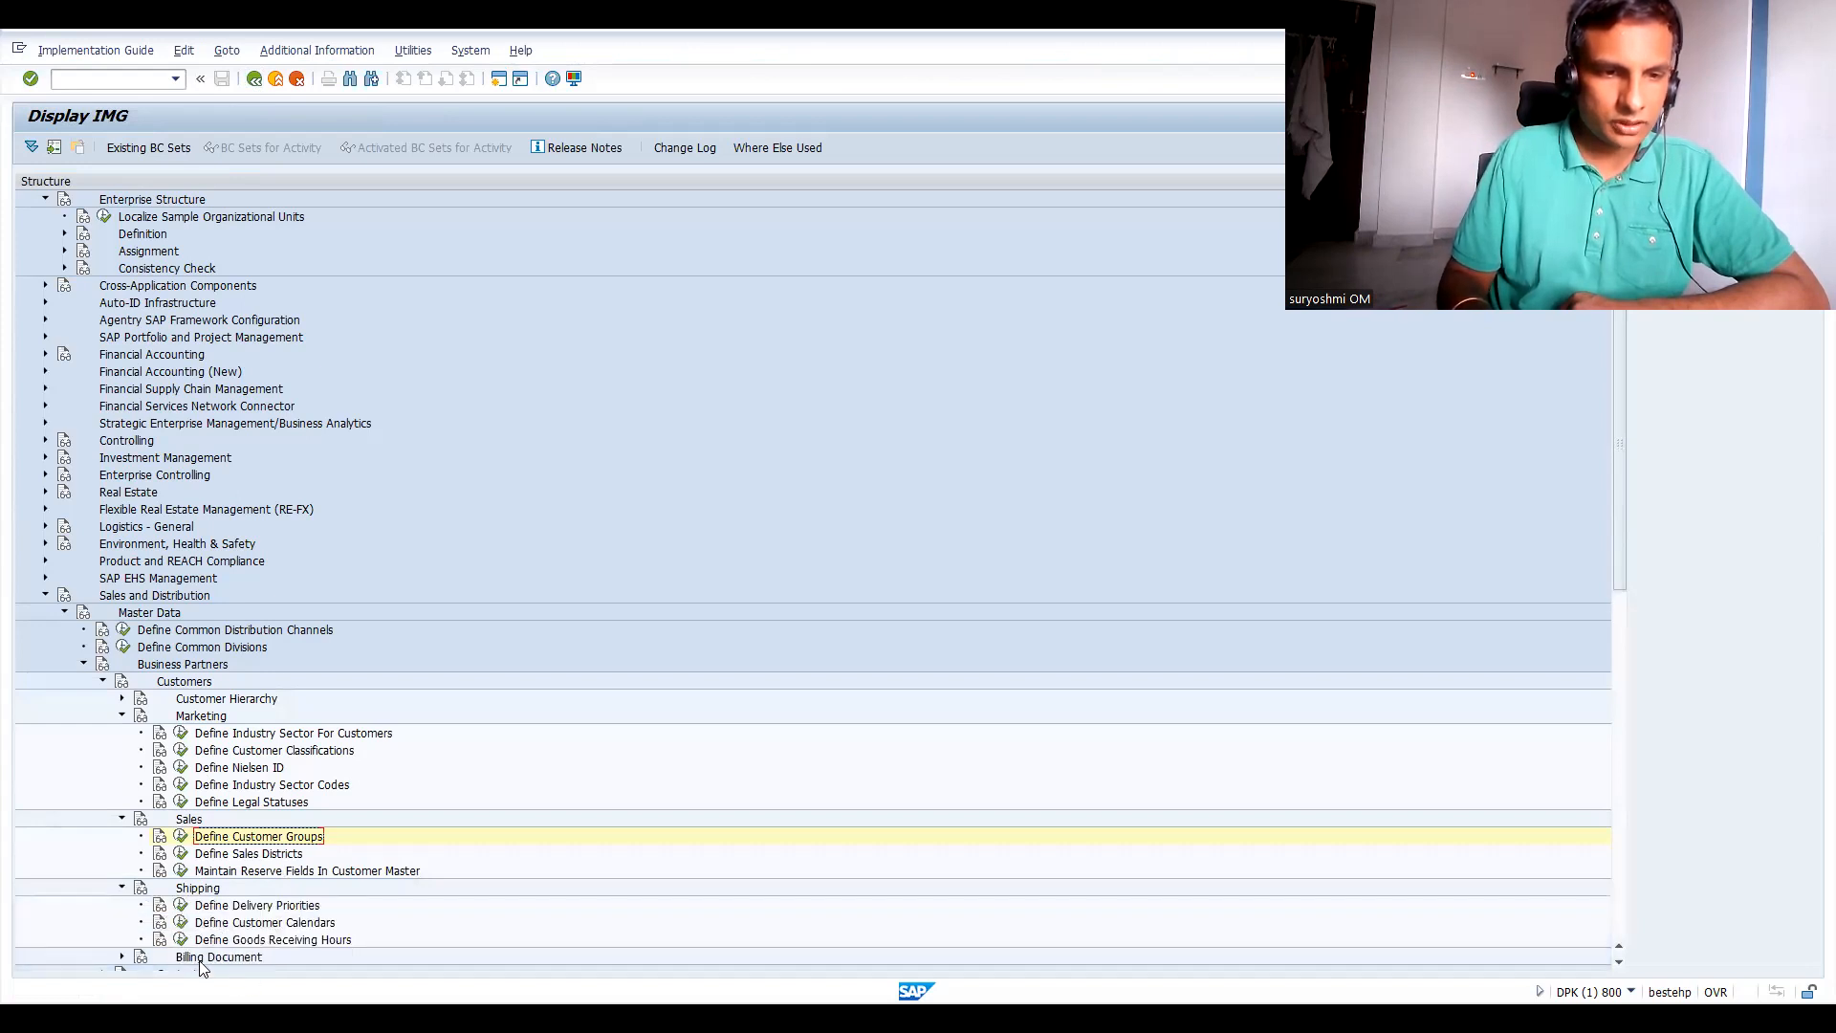
{"action": "left_click", "coordinate": [121, 956]}
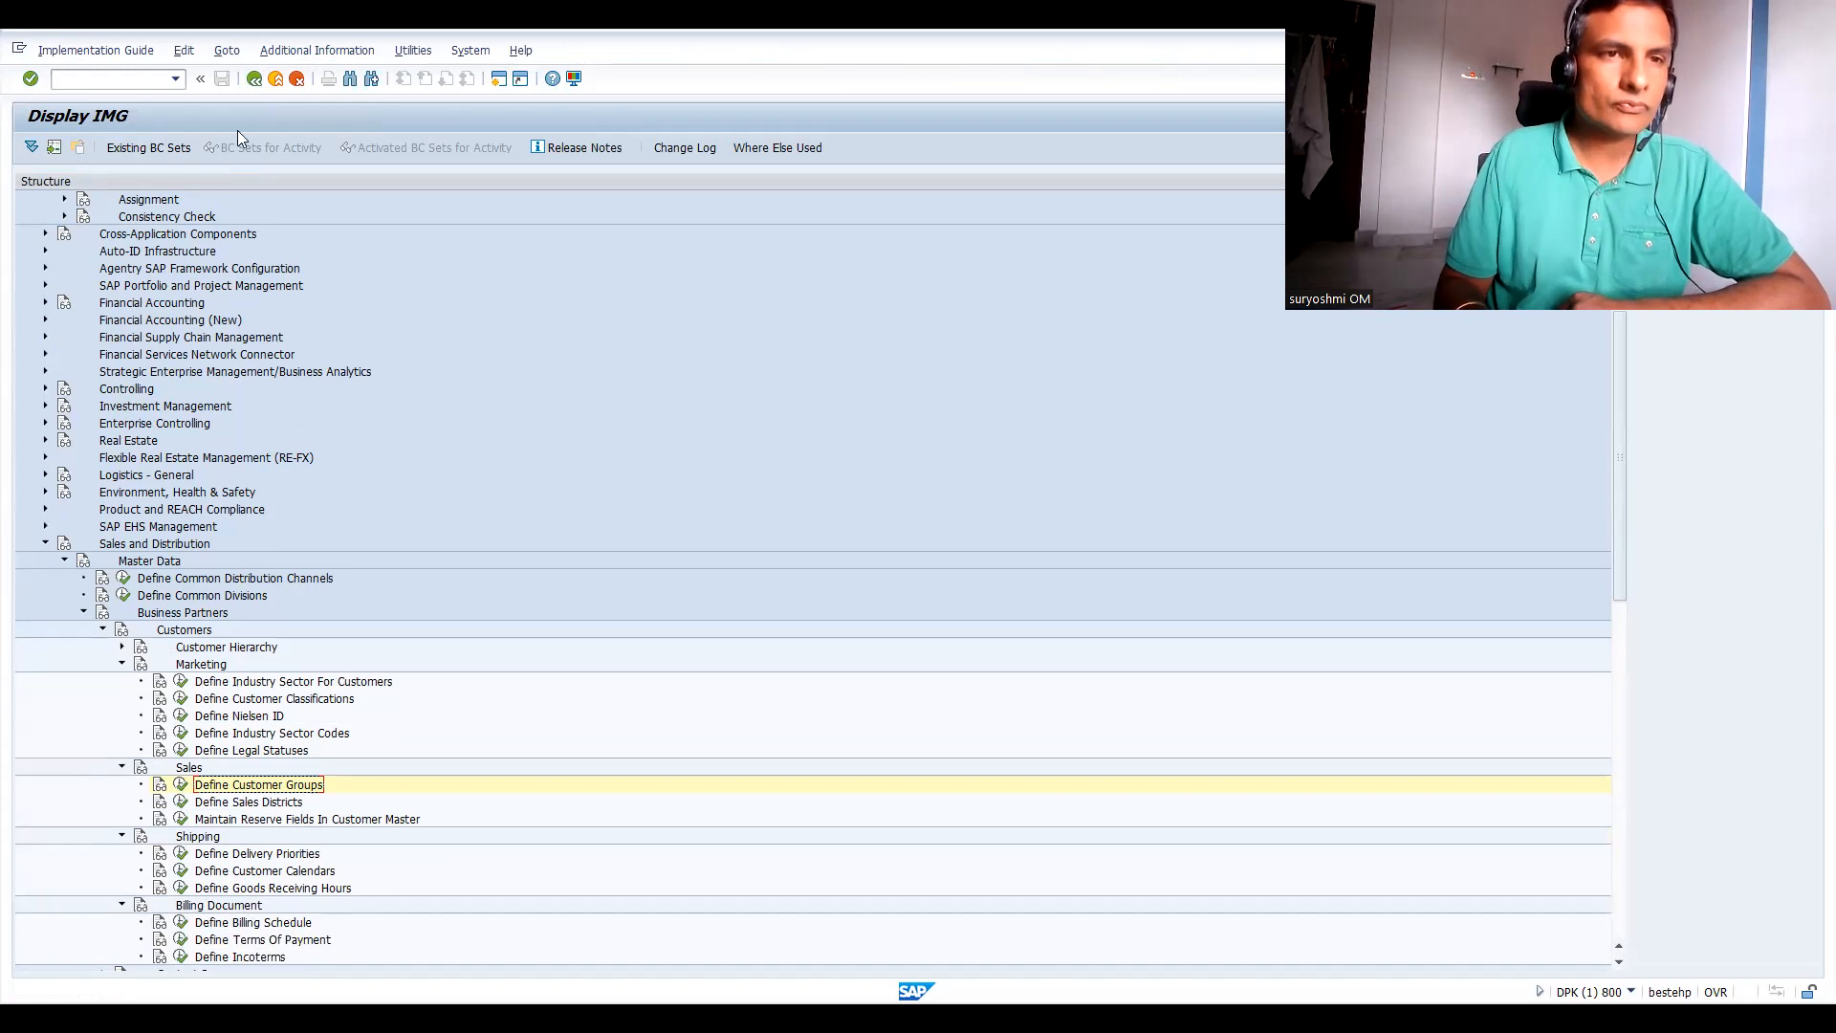
{"action": "left_click", "coordinate": [256, 82]}
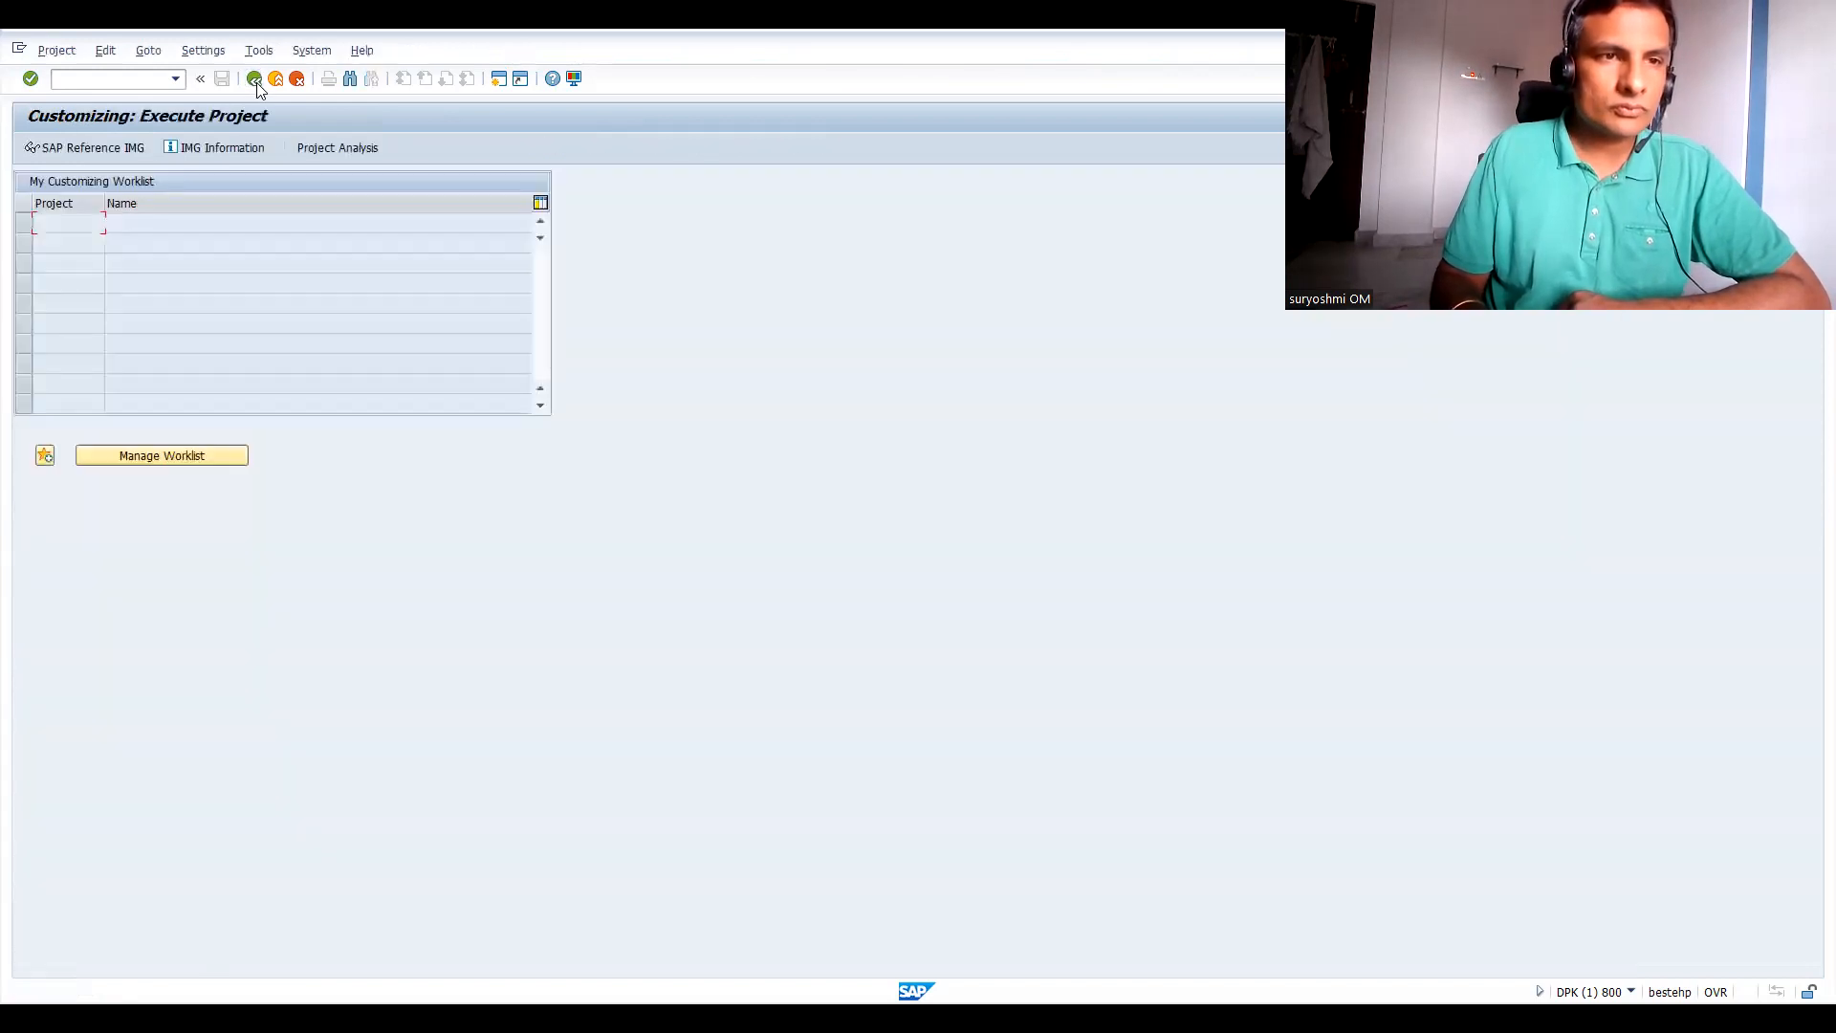
{"action": "left_click", "coordinate": [256, 82]}
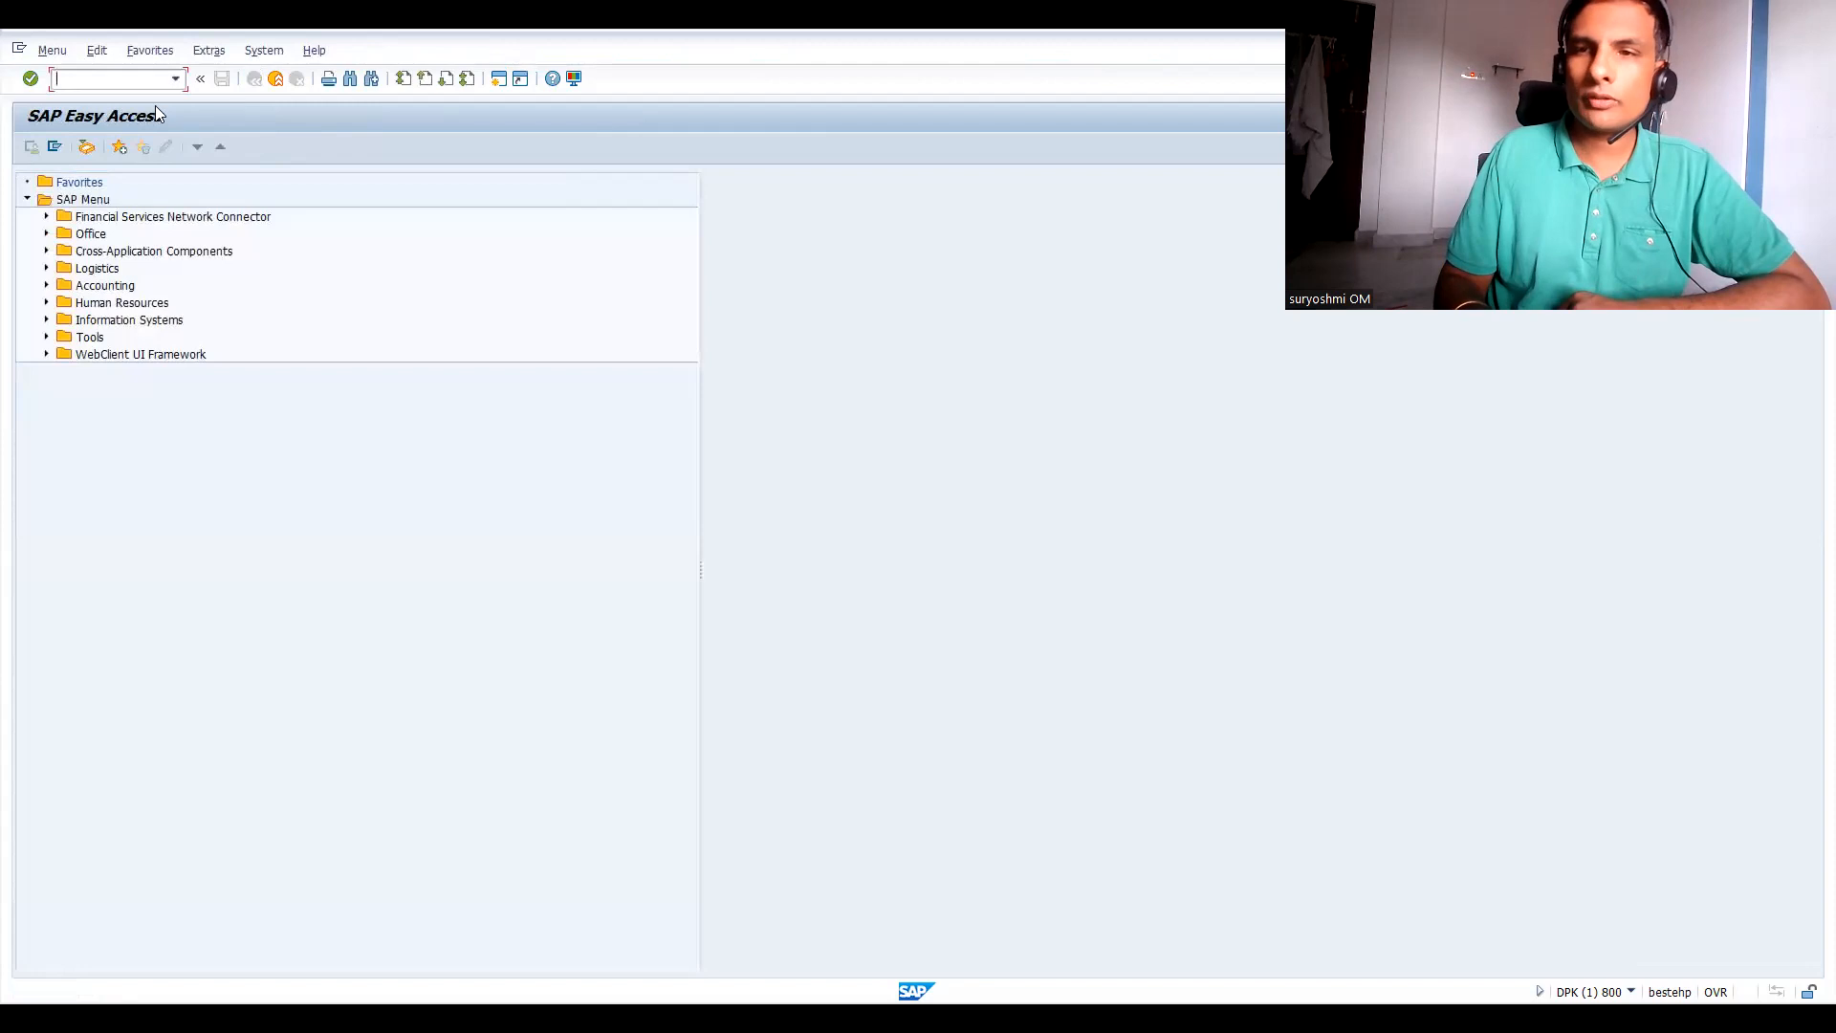
Run transaction VOPAN, view the customer master partner determination procedures in change mode and return to the partner object selection.
{"action": "type", "text": "VOPAN"}
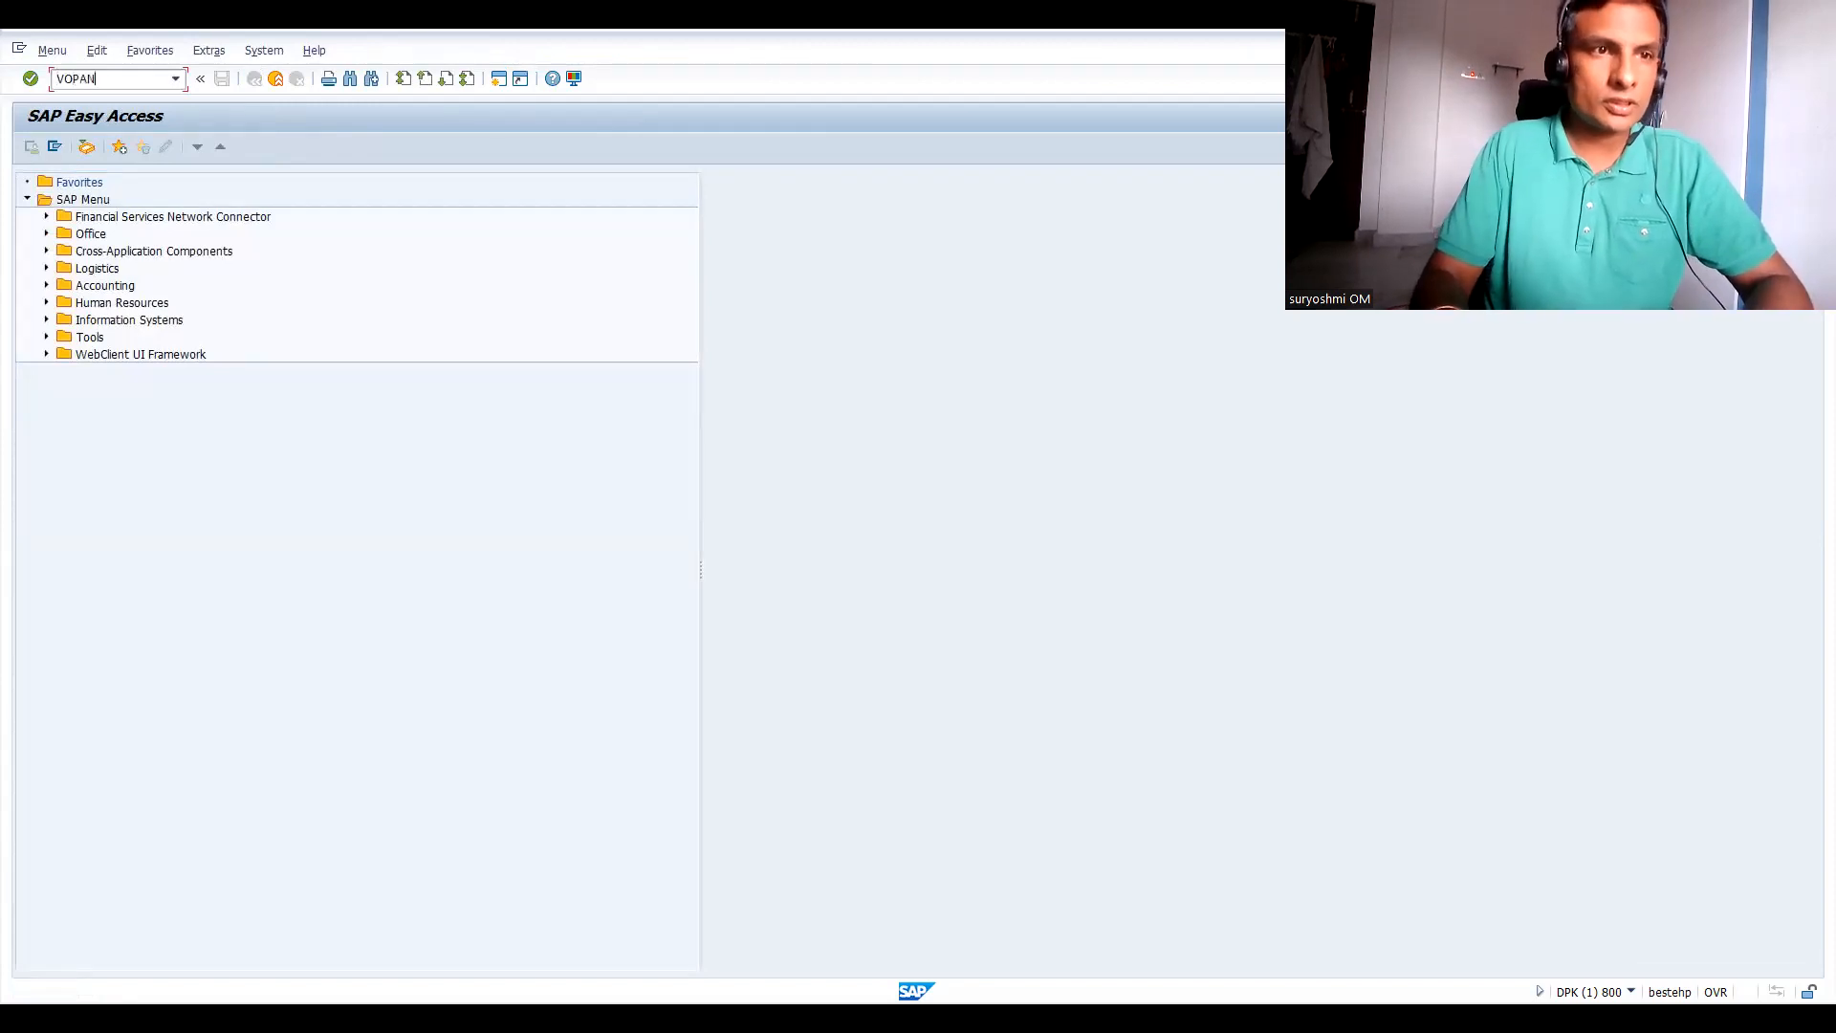
{"action": "key", "text": "Return"}
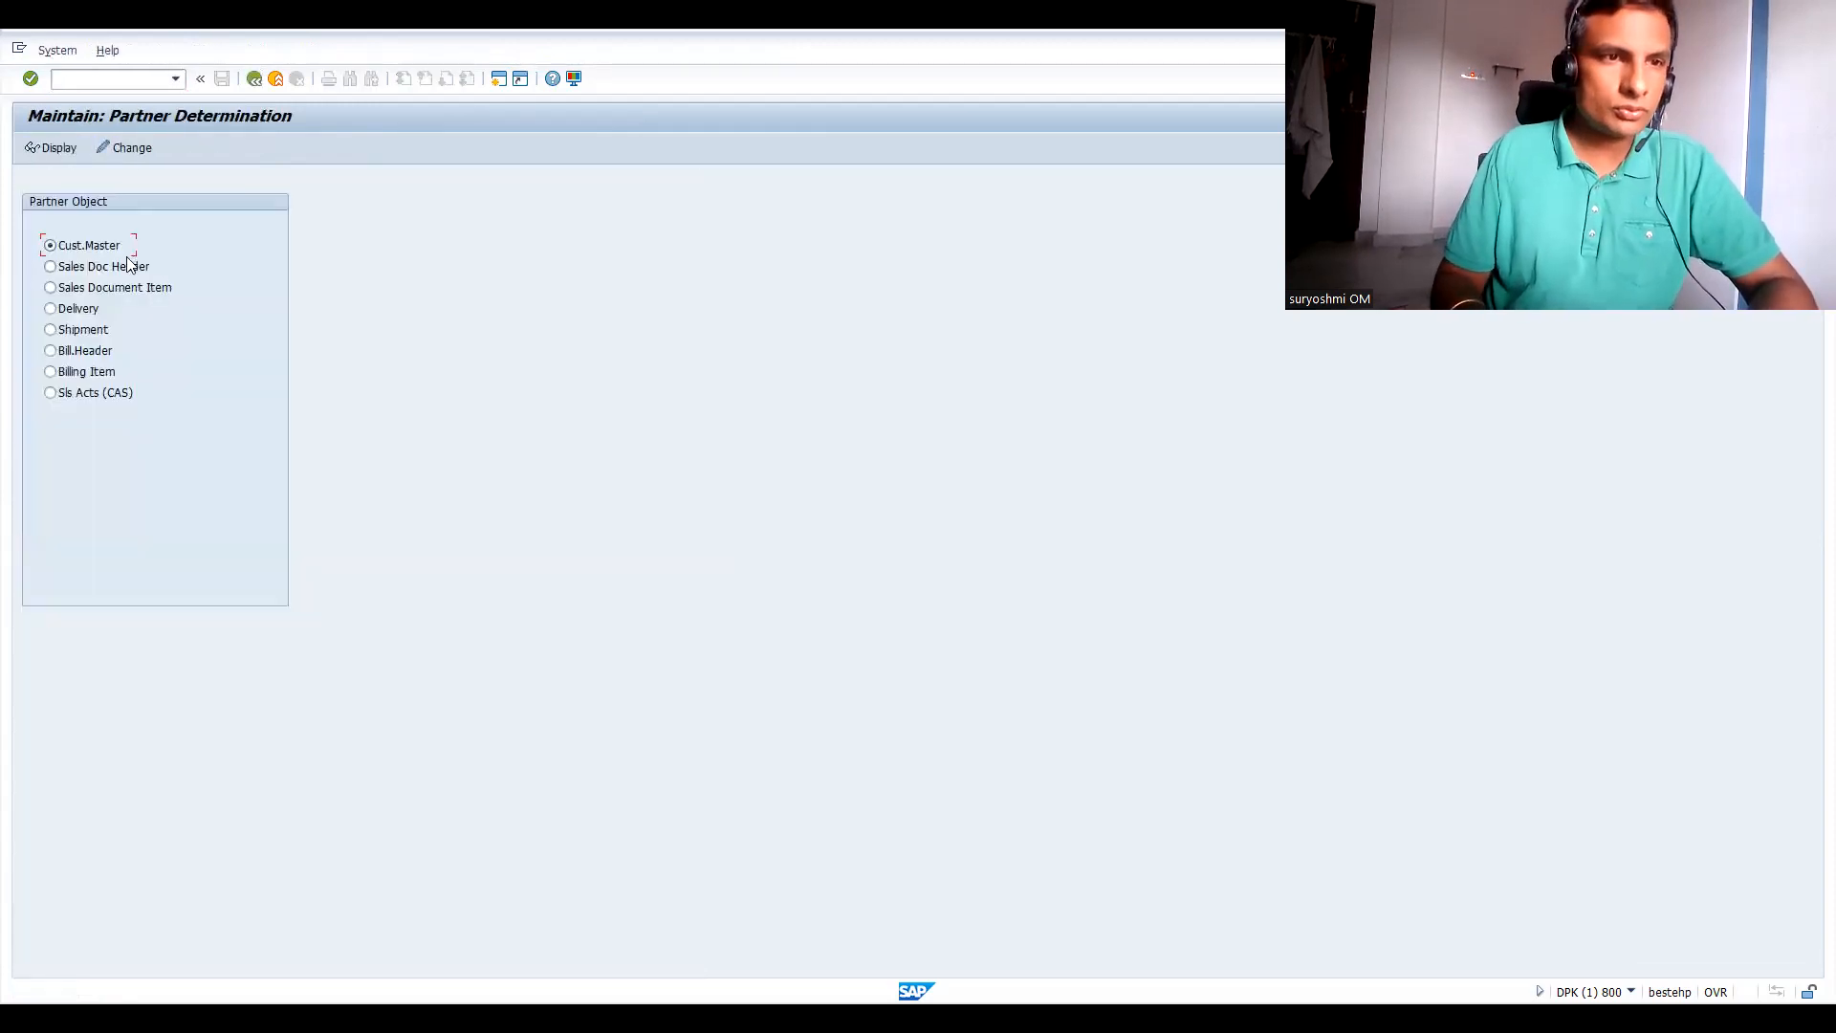
{"action": "left_click", "coordinate": [121, 149]}
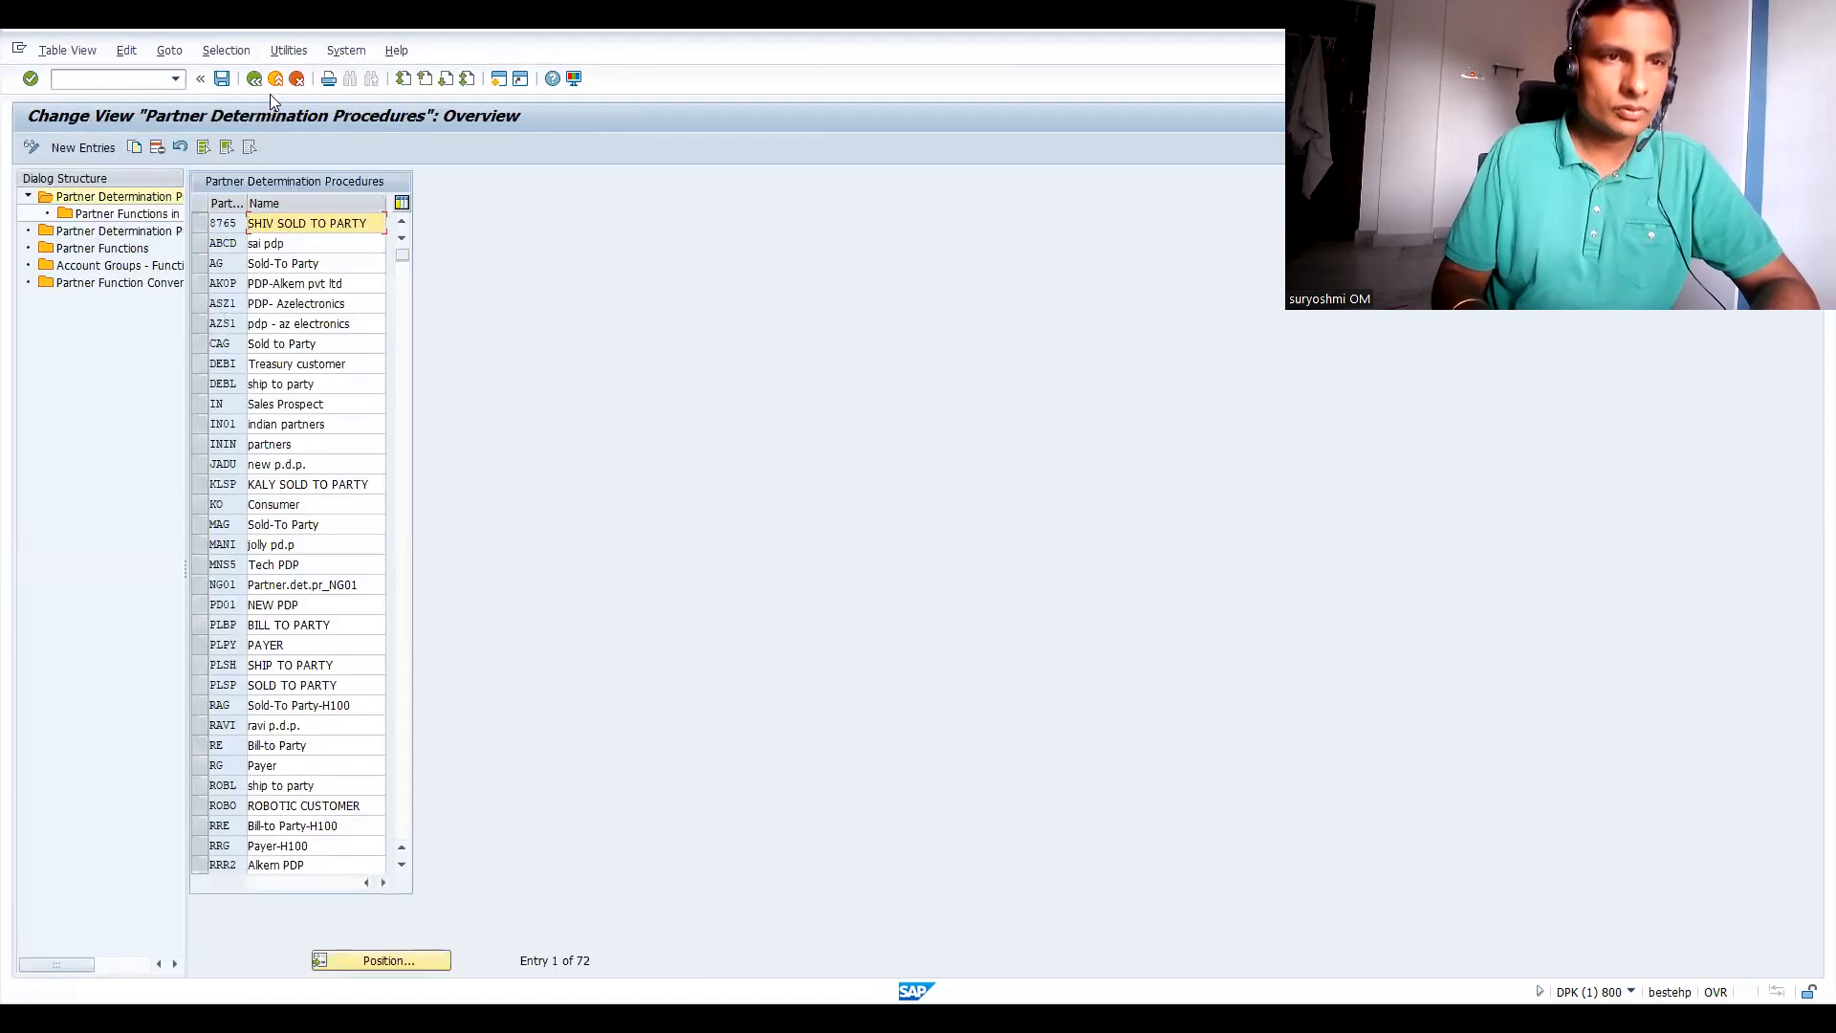
{"action": "left_click", "coordinate": [254, 79]}
Run transaction /NSPRO and display the SAP Reference IMG.
{"action": "left_click", "coordinate": [111, 80]}
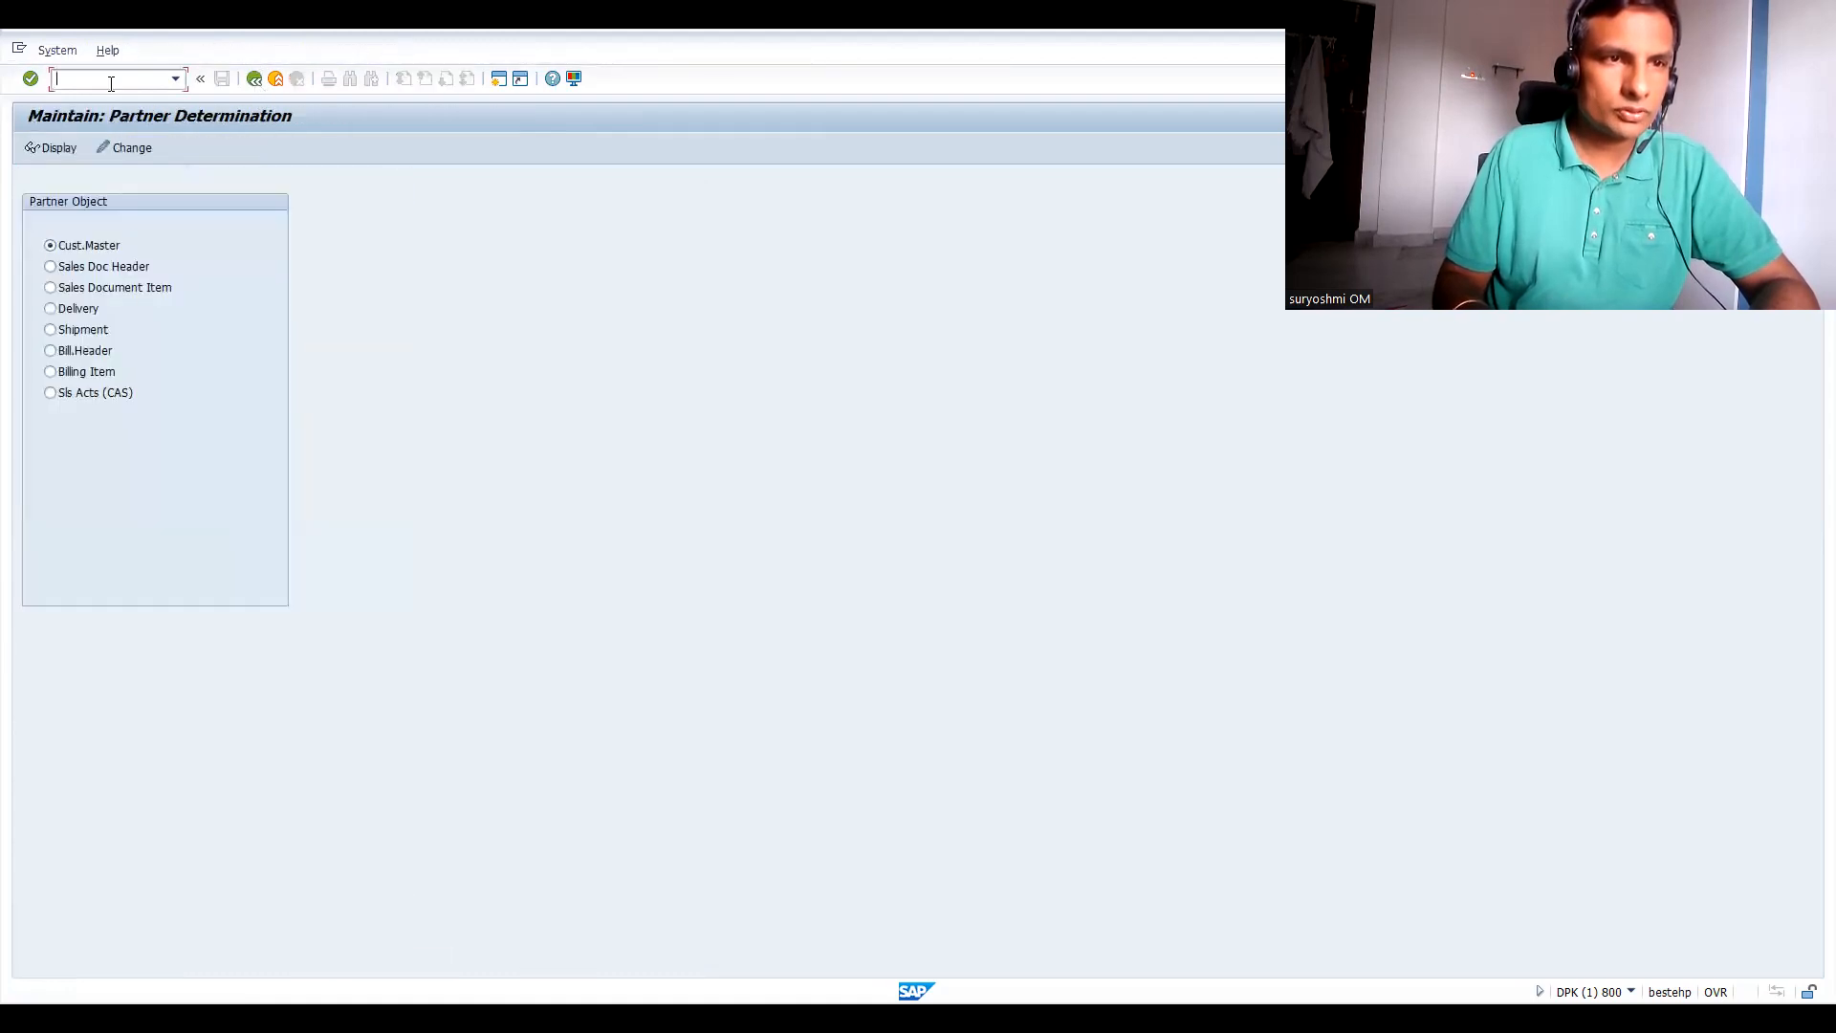
{"action": "type", "text": "/NSPRO"}
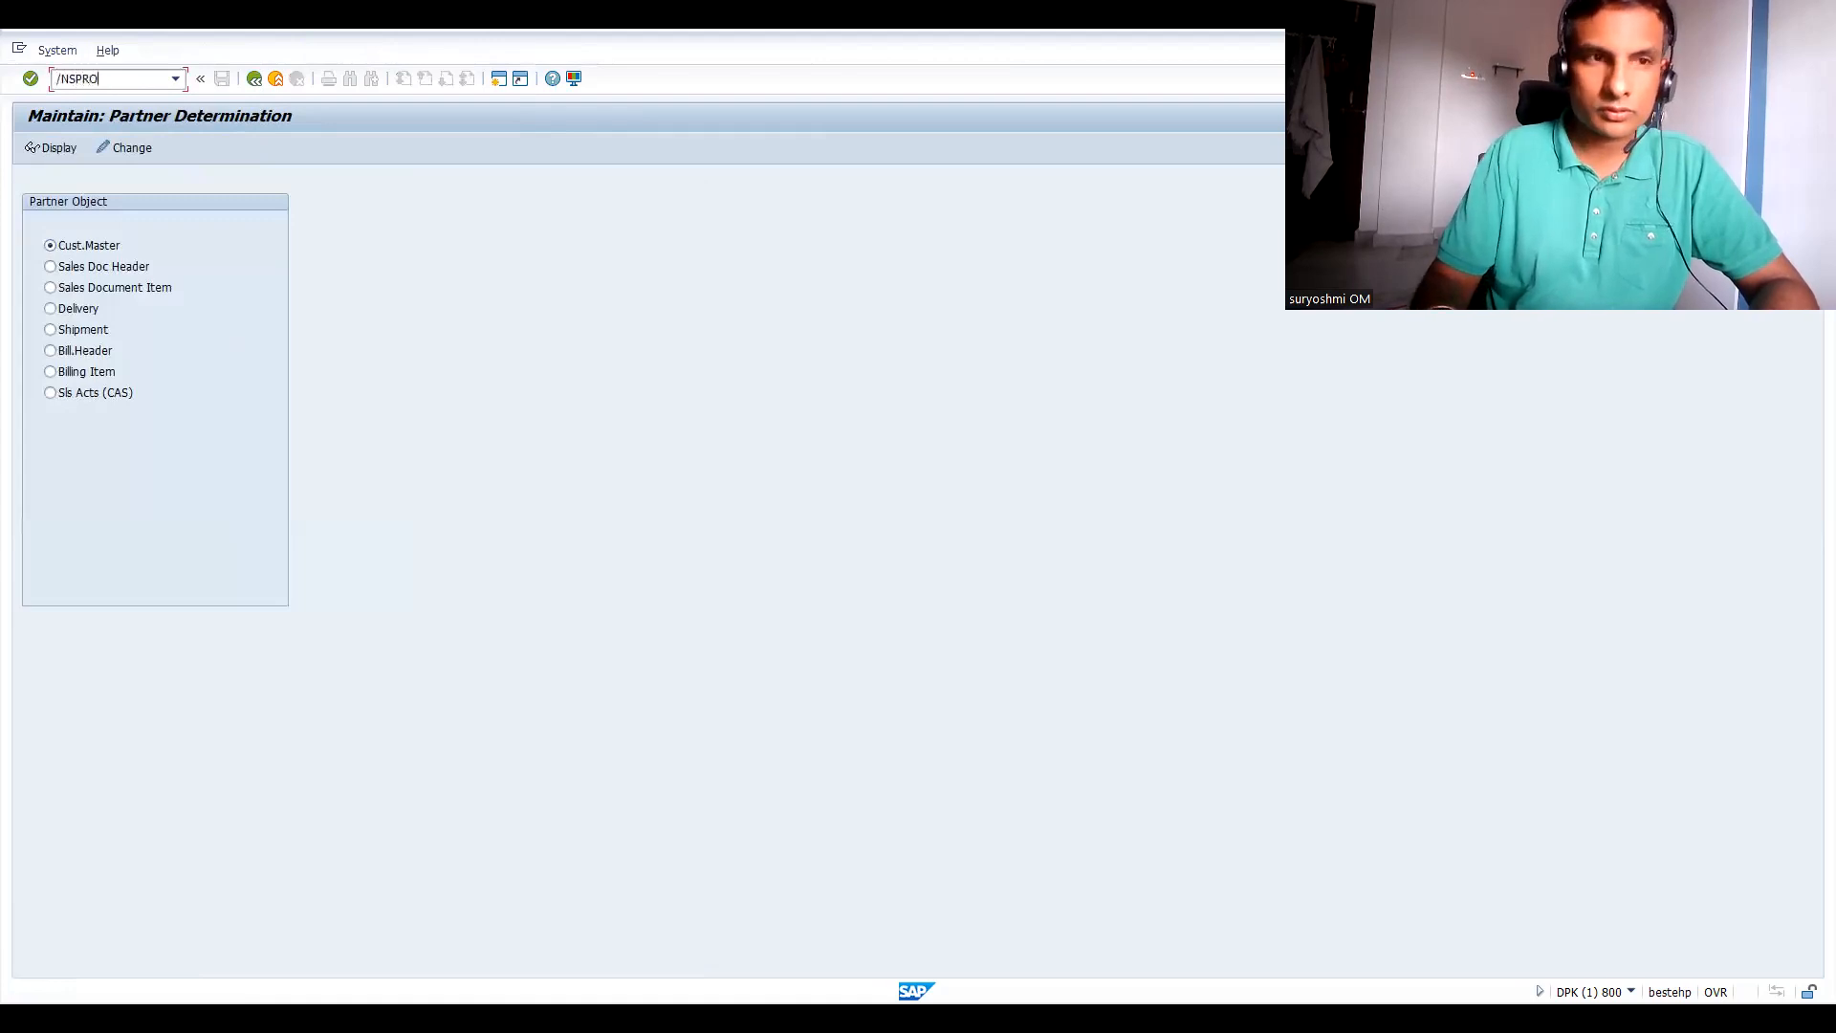
{"action": "key", "text": "Return"}
{"action": "left_click", "coordinate": [105, 150]}
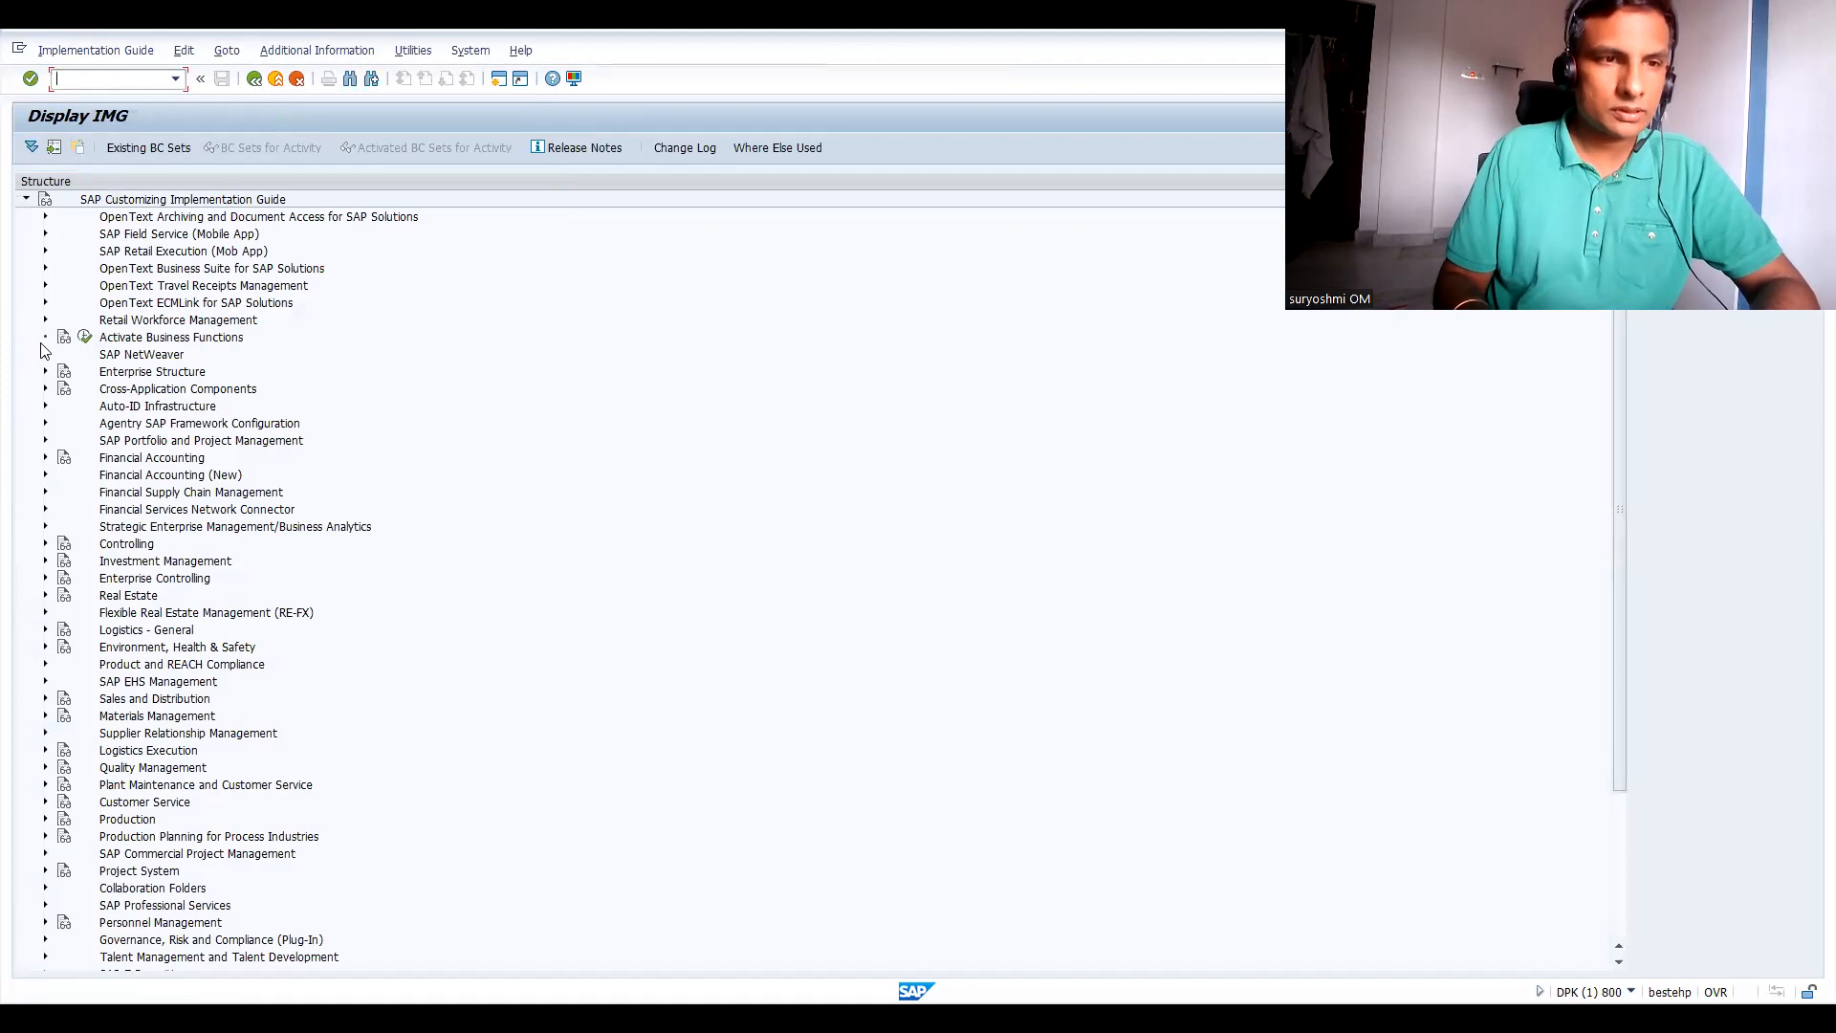
{"action": "left_click", "coordinate": [45, 371]}
{"action": "left_click", "coordinate": [46, 371]}
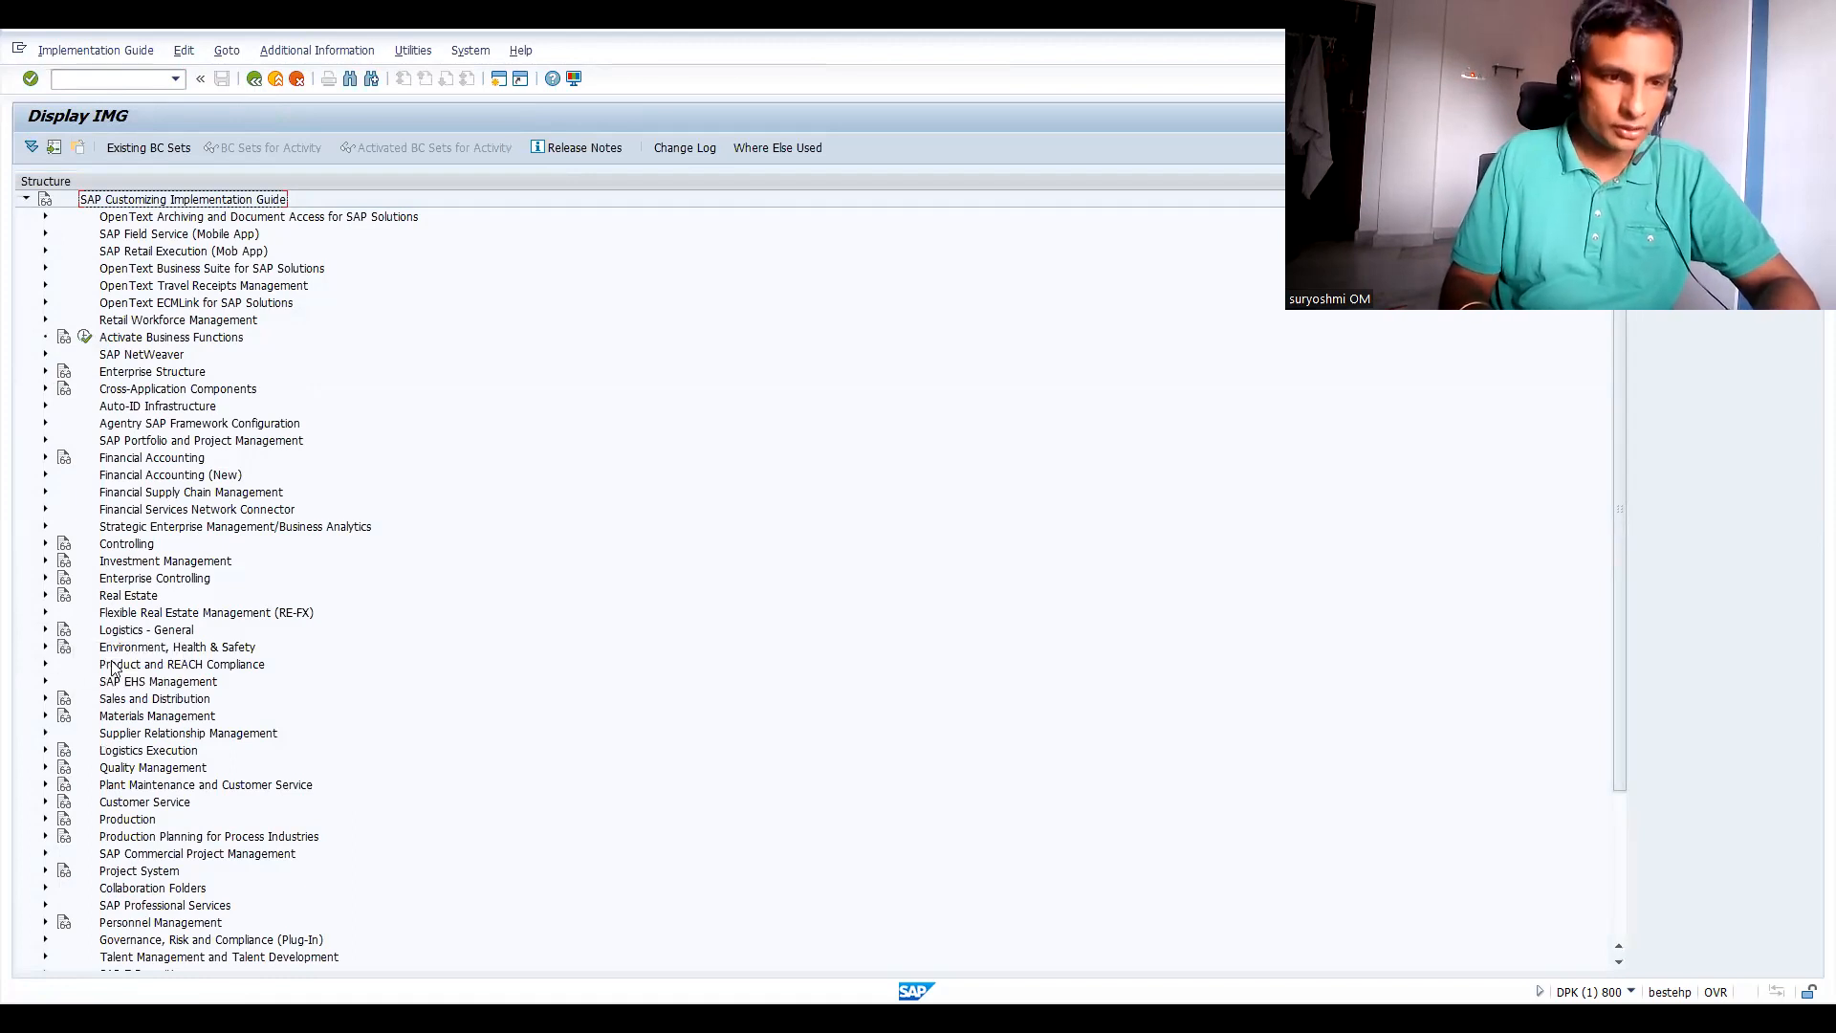
{"action": "left_click", "coordinate": [45, 700]}
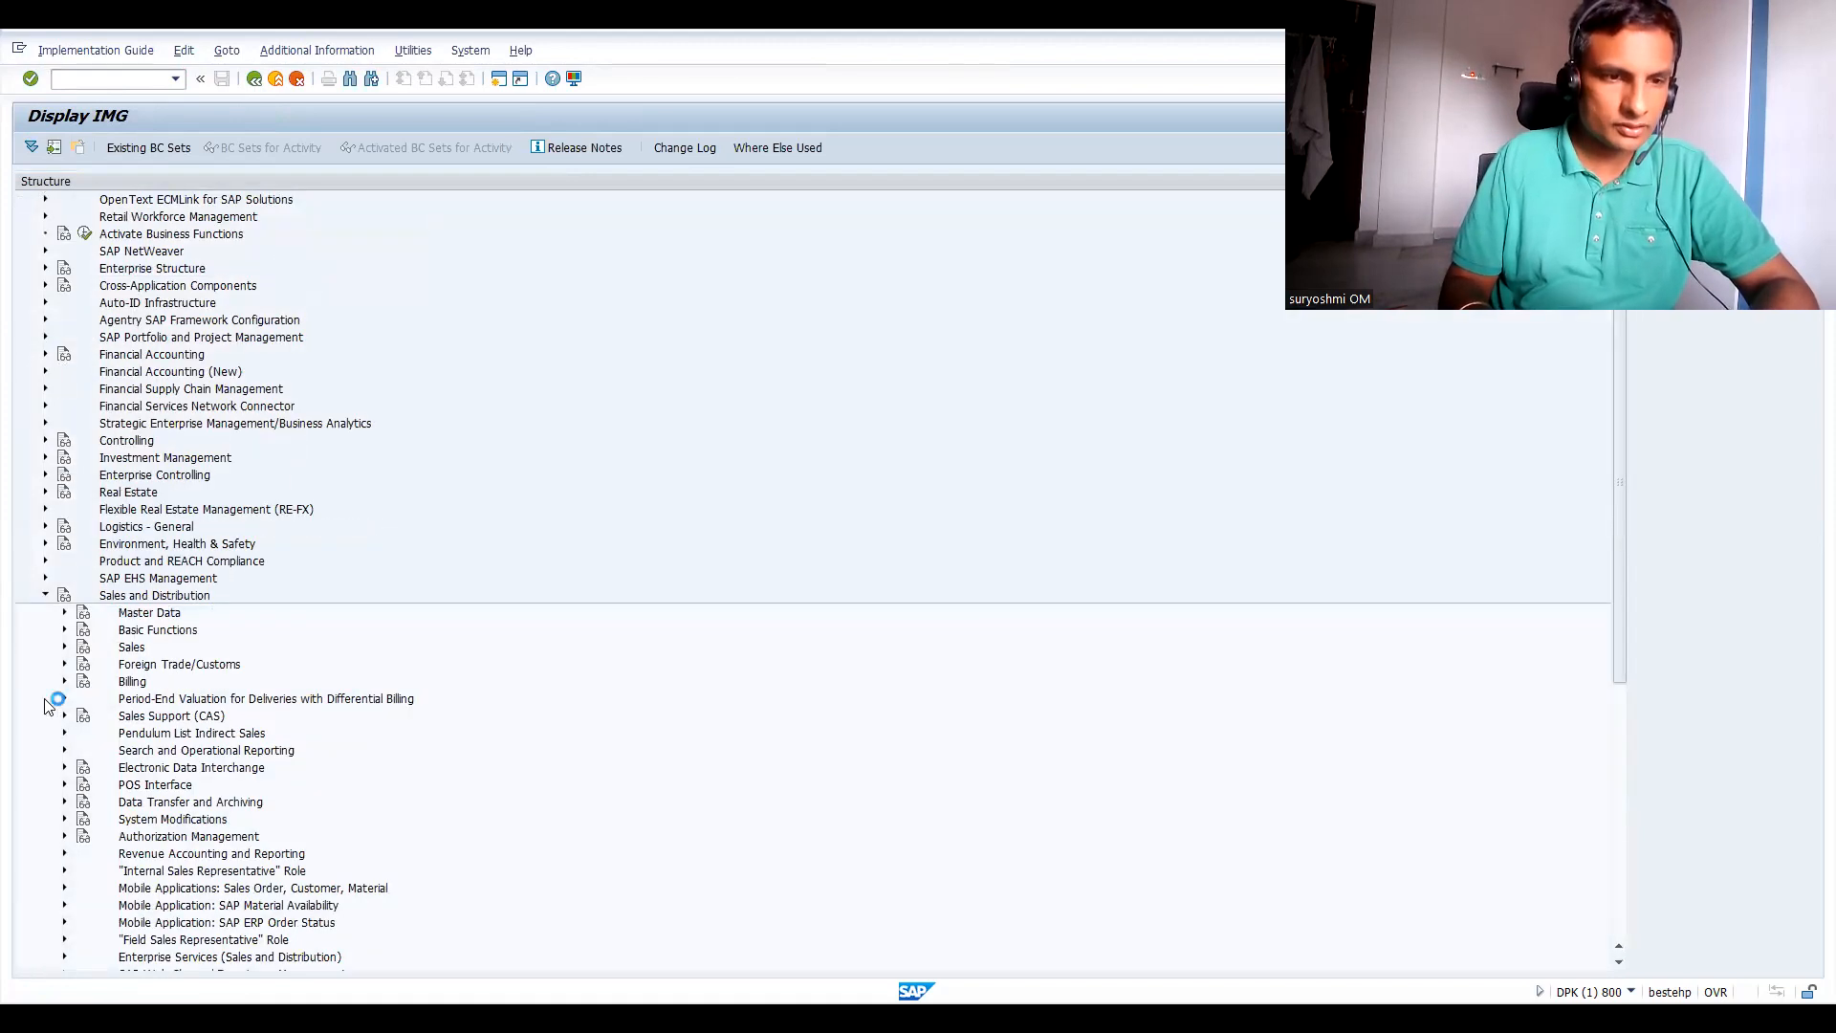
{"action": "left_click", "coordinate": [45, 596]}
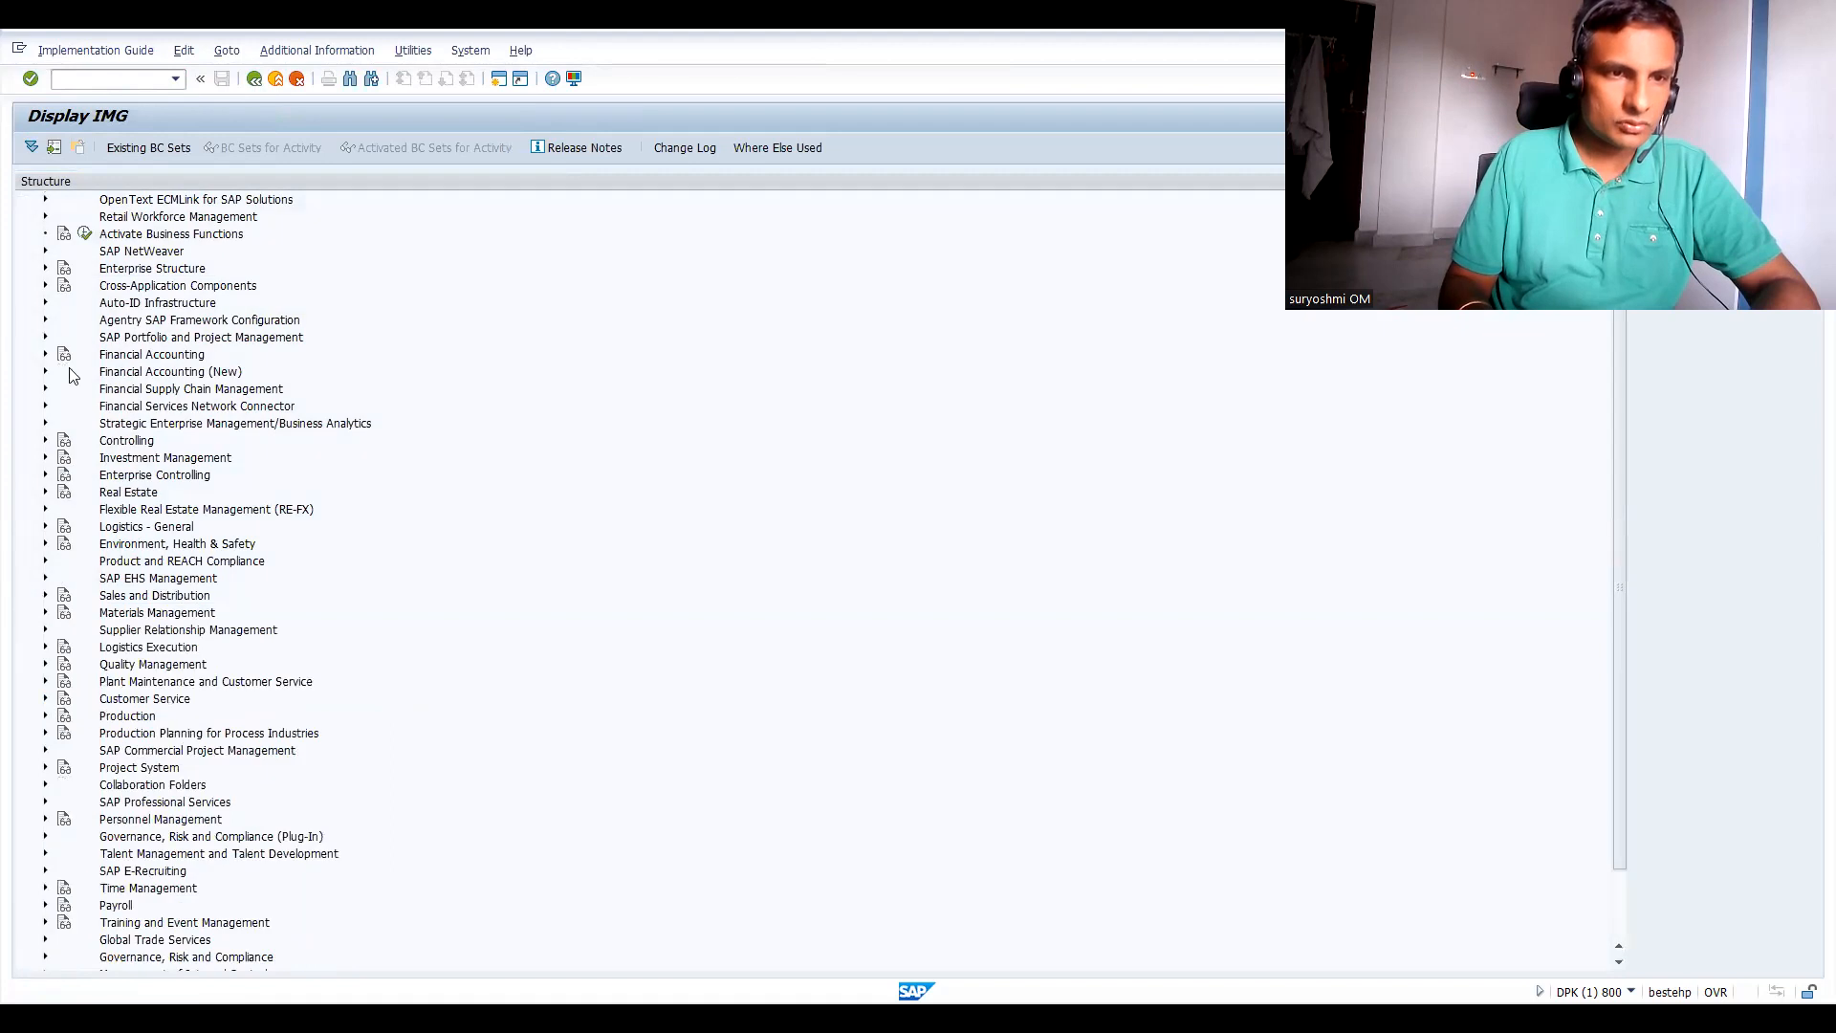
Open Define Account Groups with Screen Layout (Customers) under Financial Accounting (New), in the preparations for creating customer master data.
{"action": "left_click", "coordinate": [45, 373]}
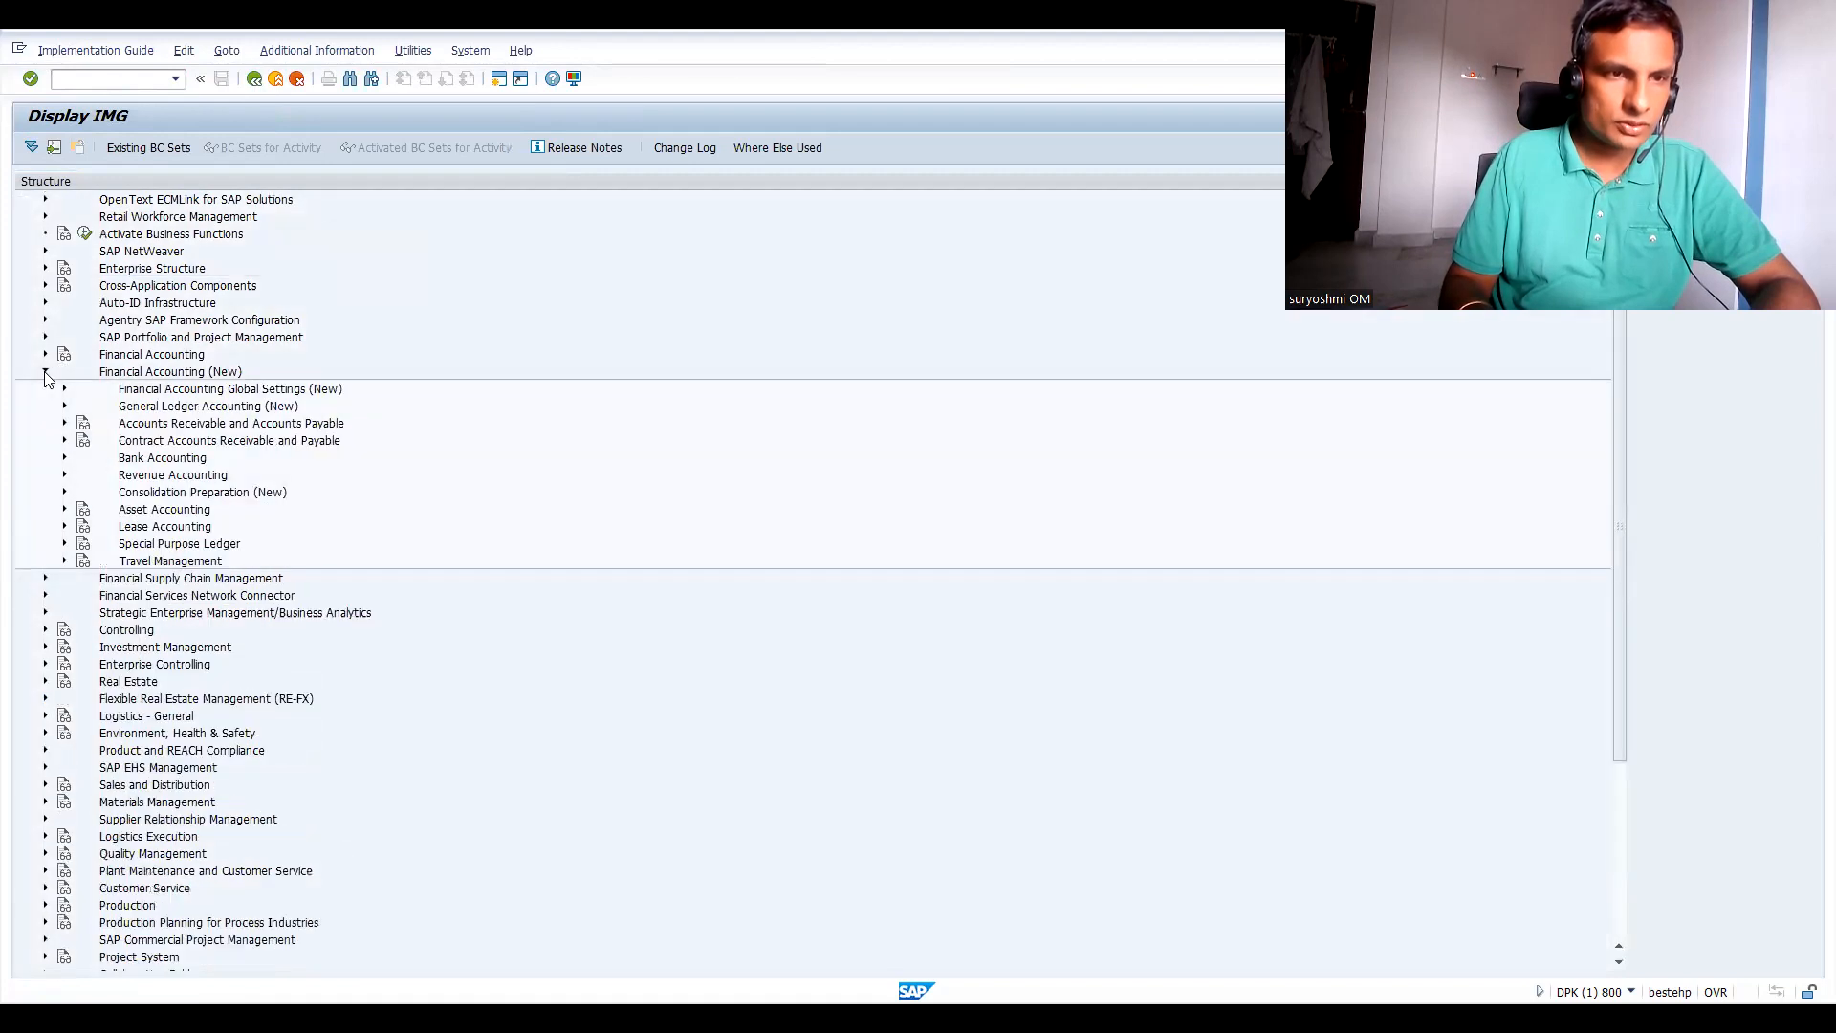
{"action": "left_click", "coordinate": [64, 423]}
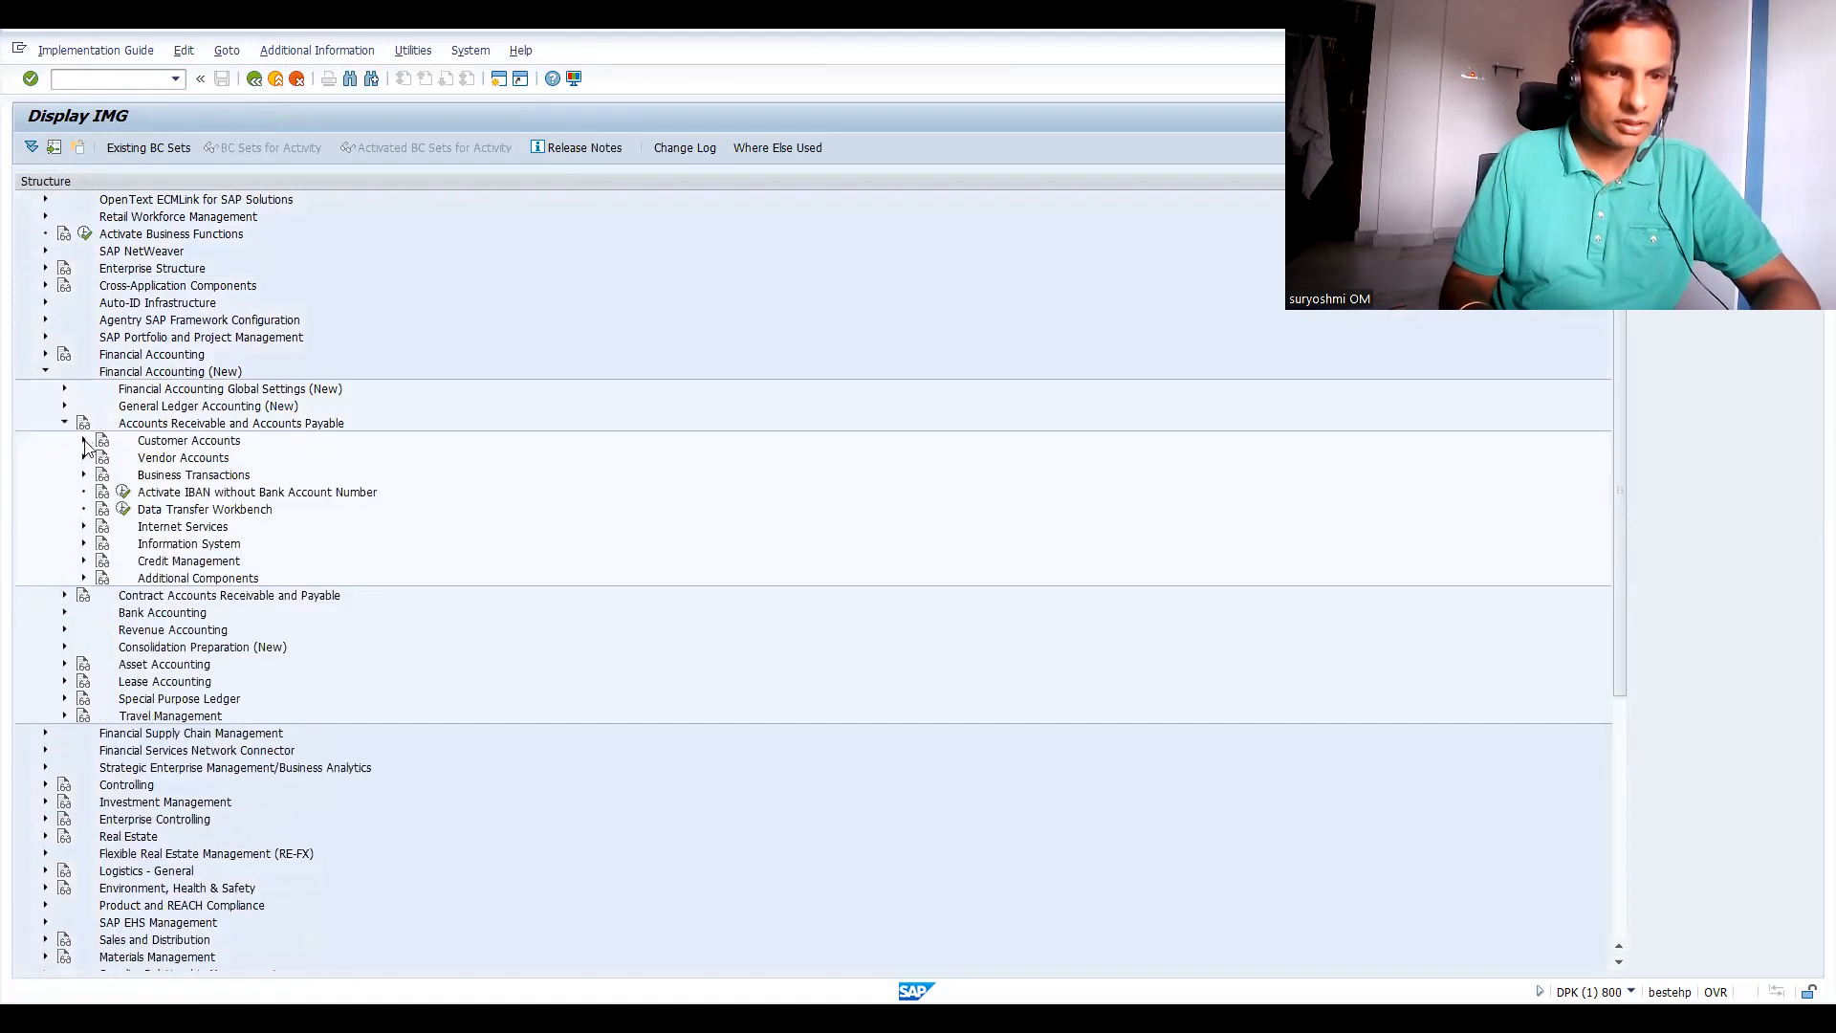
{"action": "left_click", "coordinate": [83, 441]}
{"action": "left_click", "coordinate": [104, 457]}
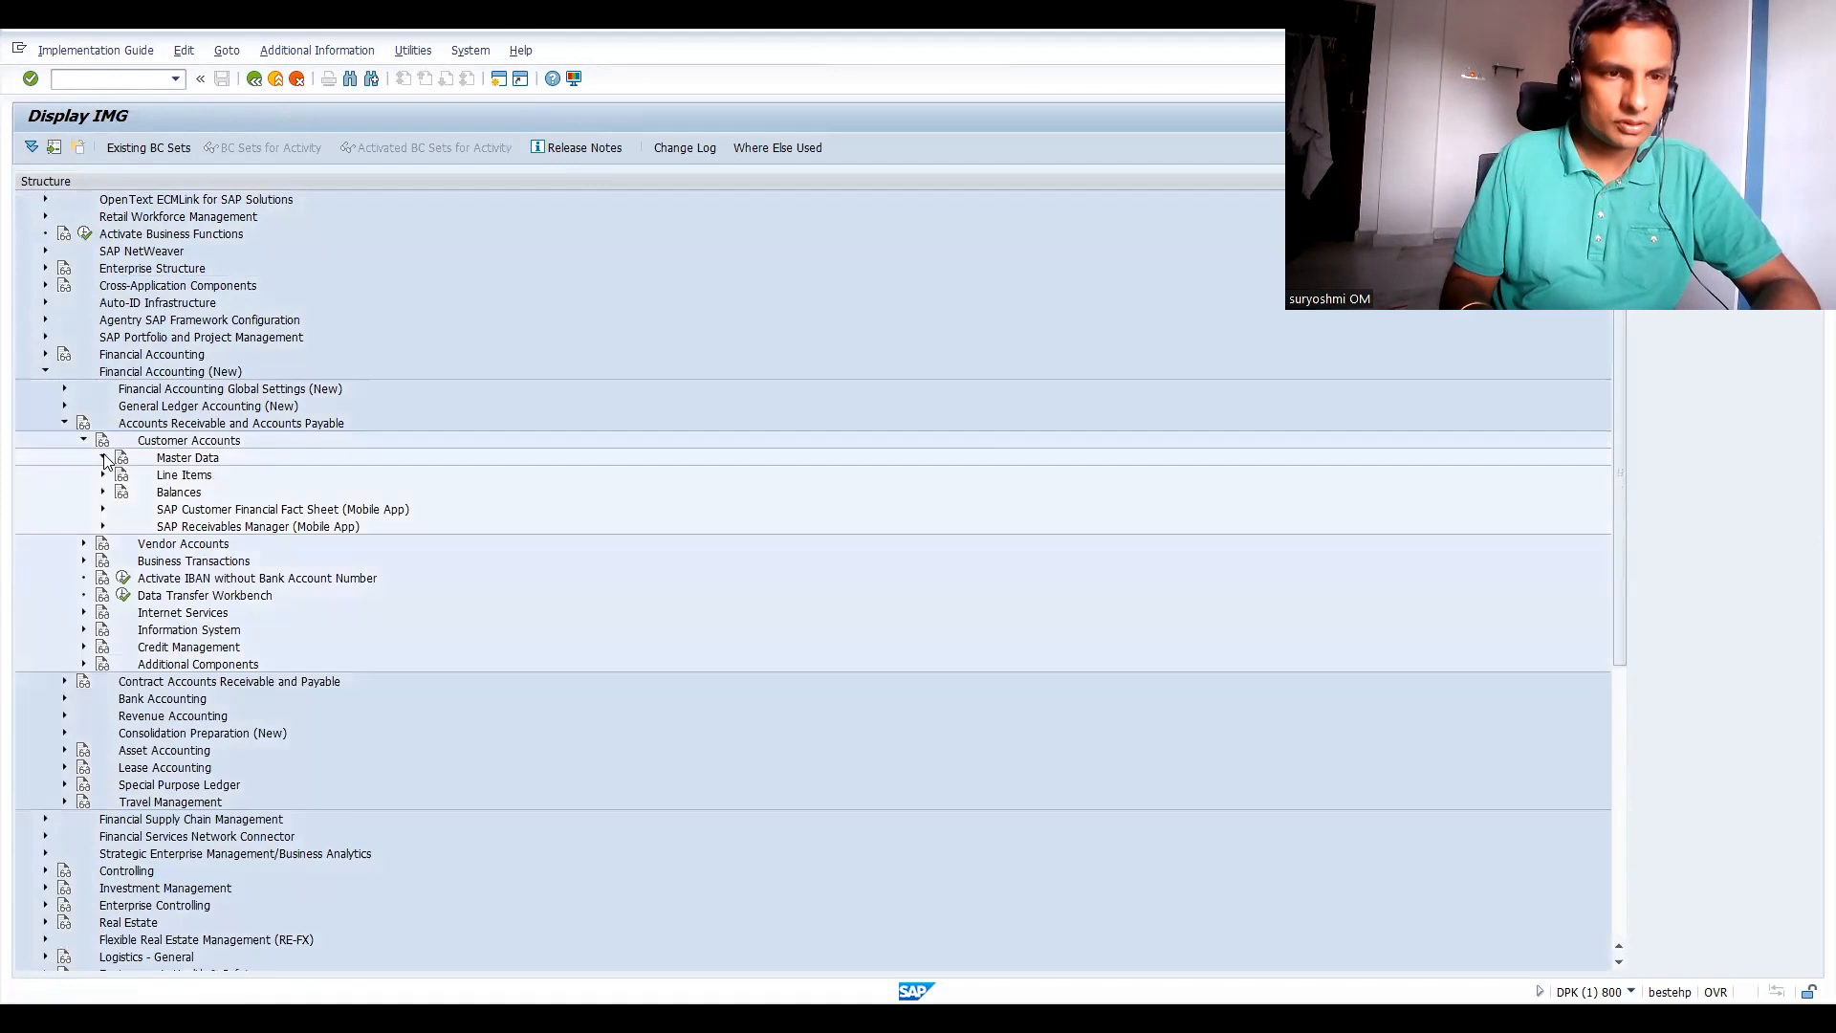
{"action": "left_click", "coordinate": [122, 475]}
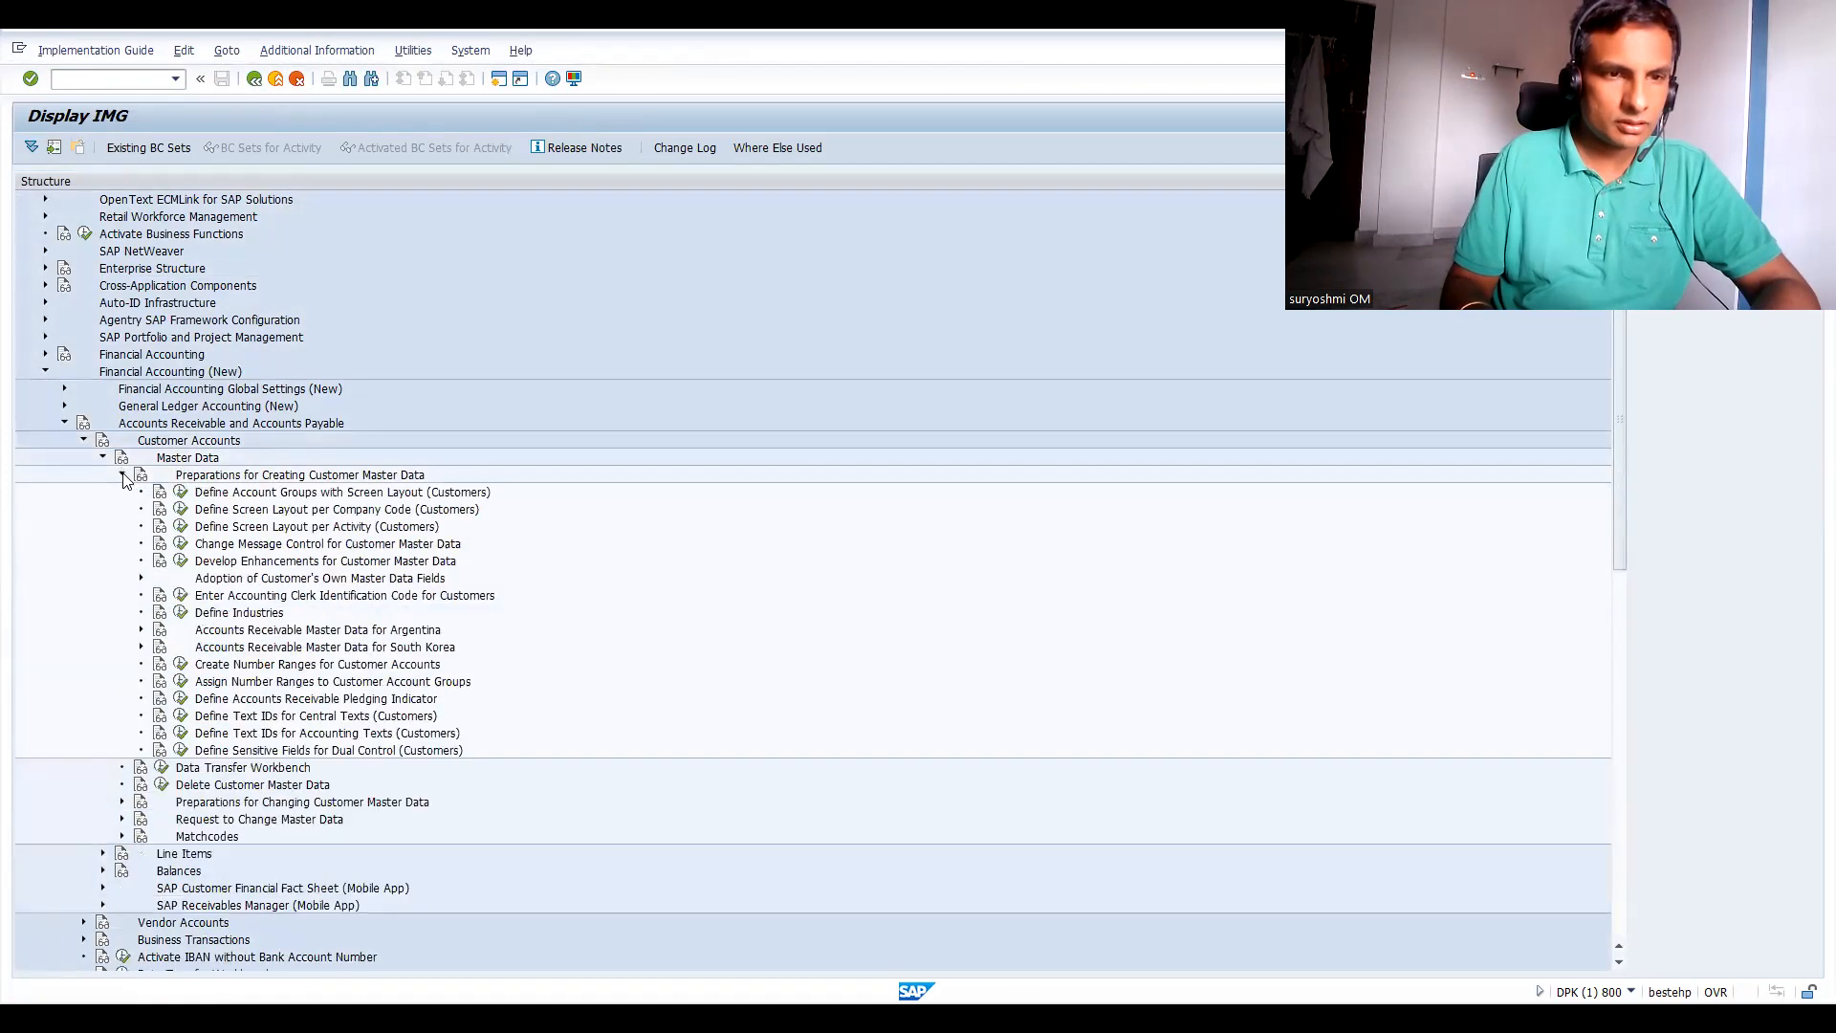
{"action": "left_click", "coordinate": [180, 492]}
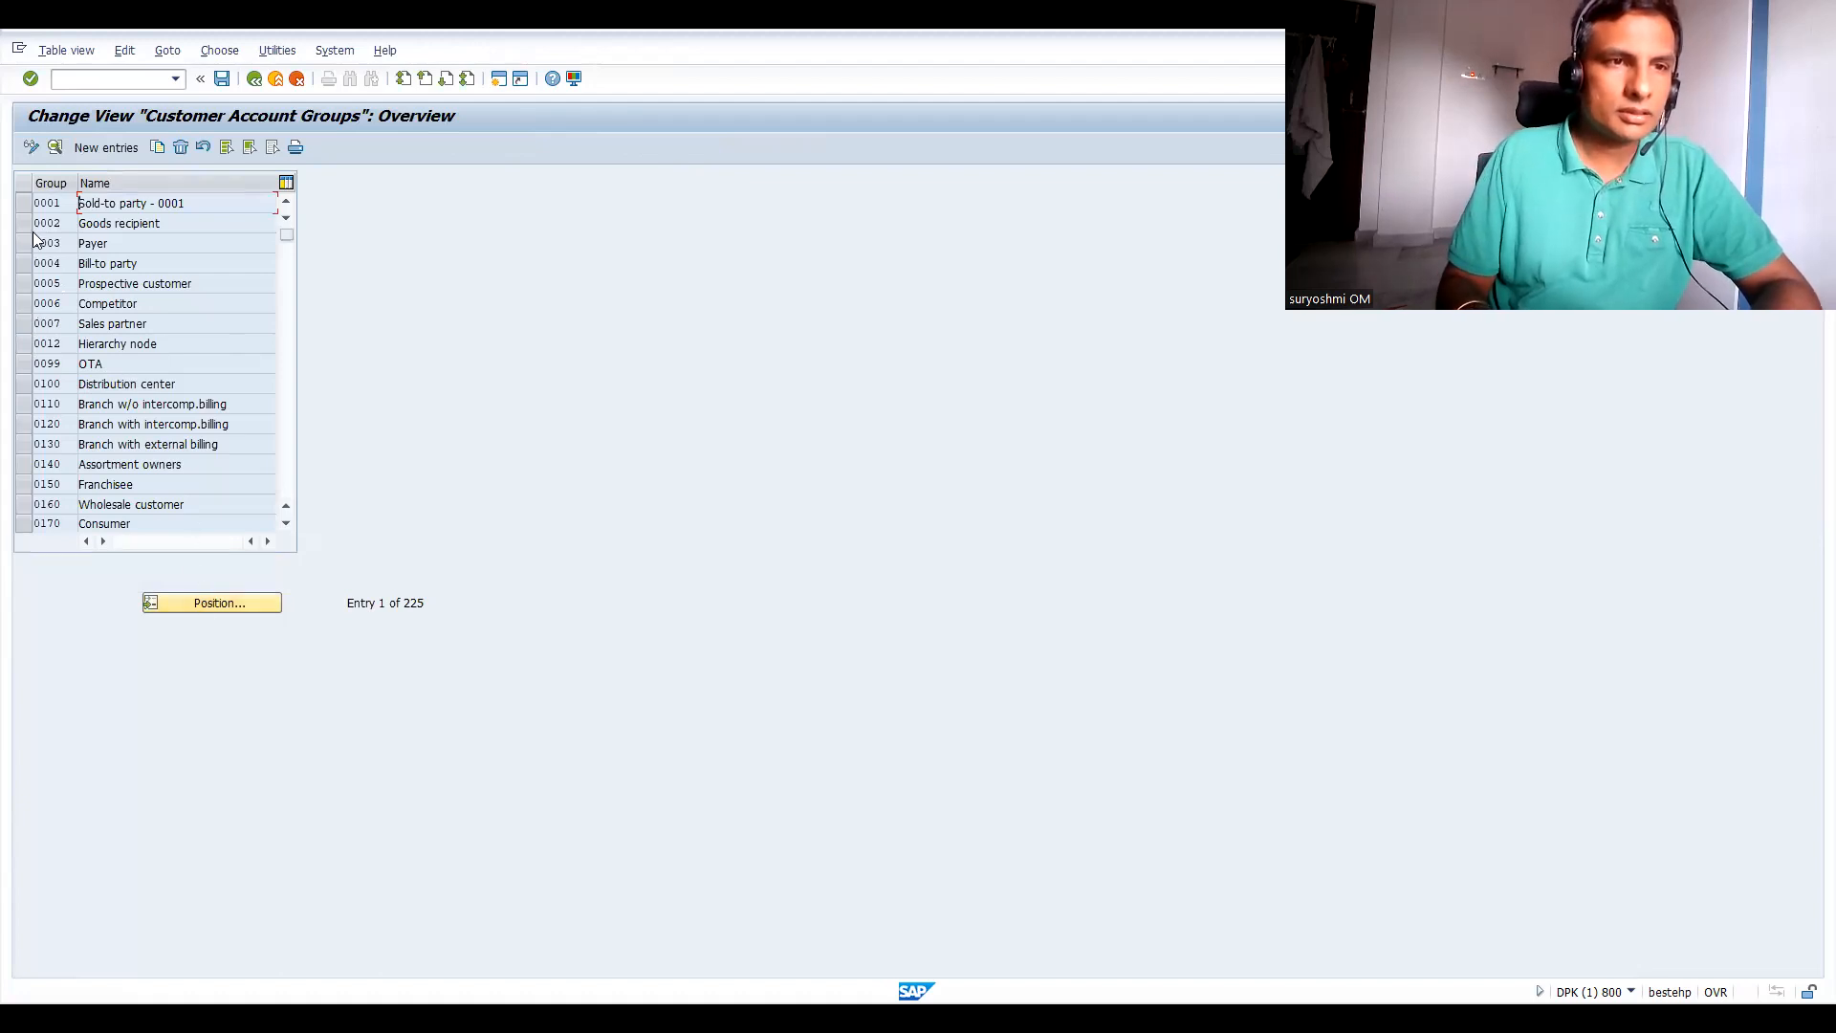
Copy the sold-to party account group 0001 to a new customer account group IN66.
{"action": "left_click", "coordinate": [23, 203]}
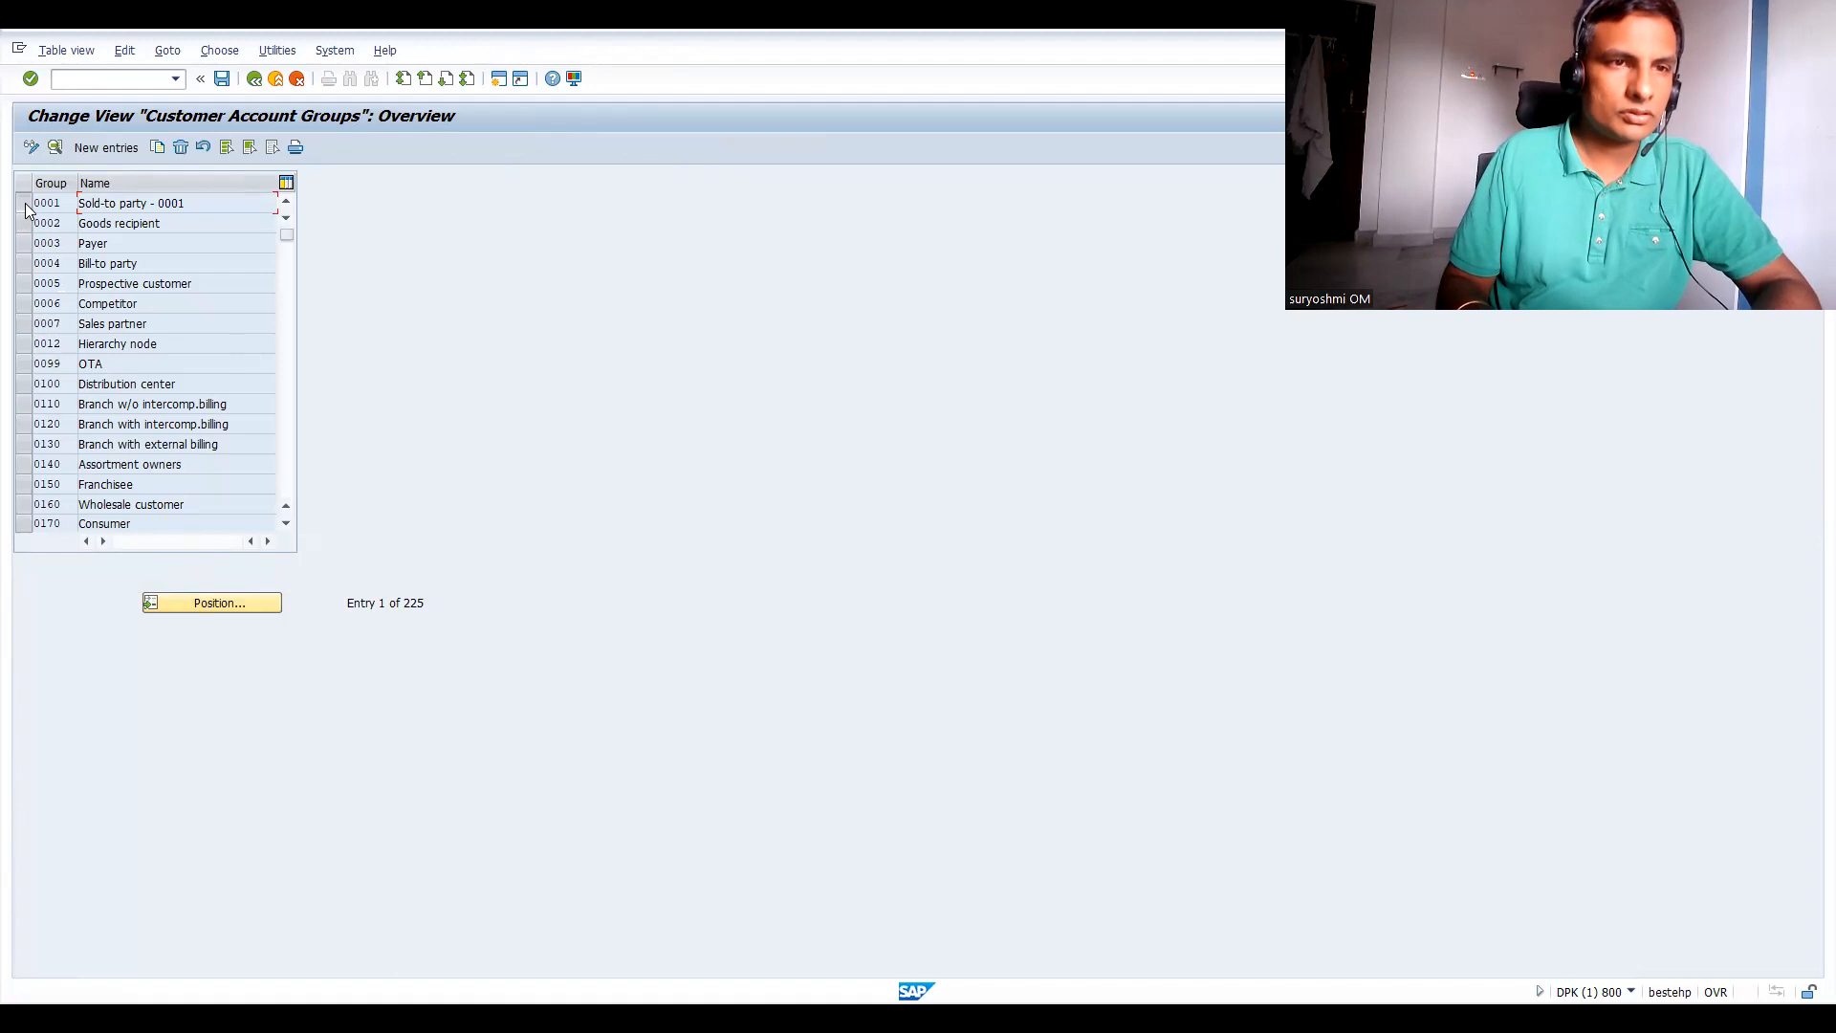
{"action": "left_click", "coordinate": [156, 150]}
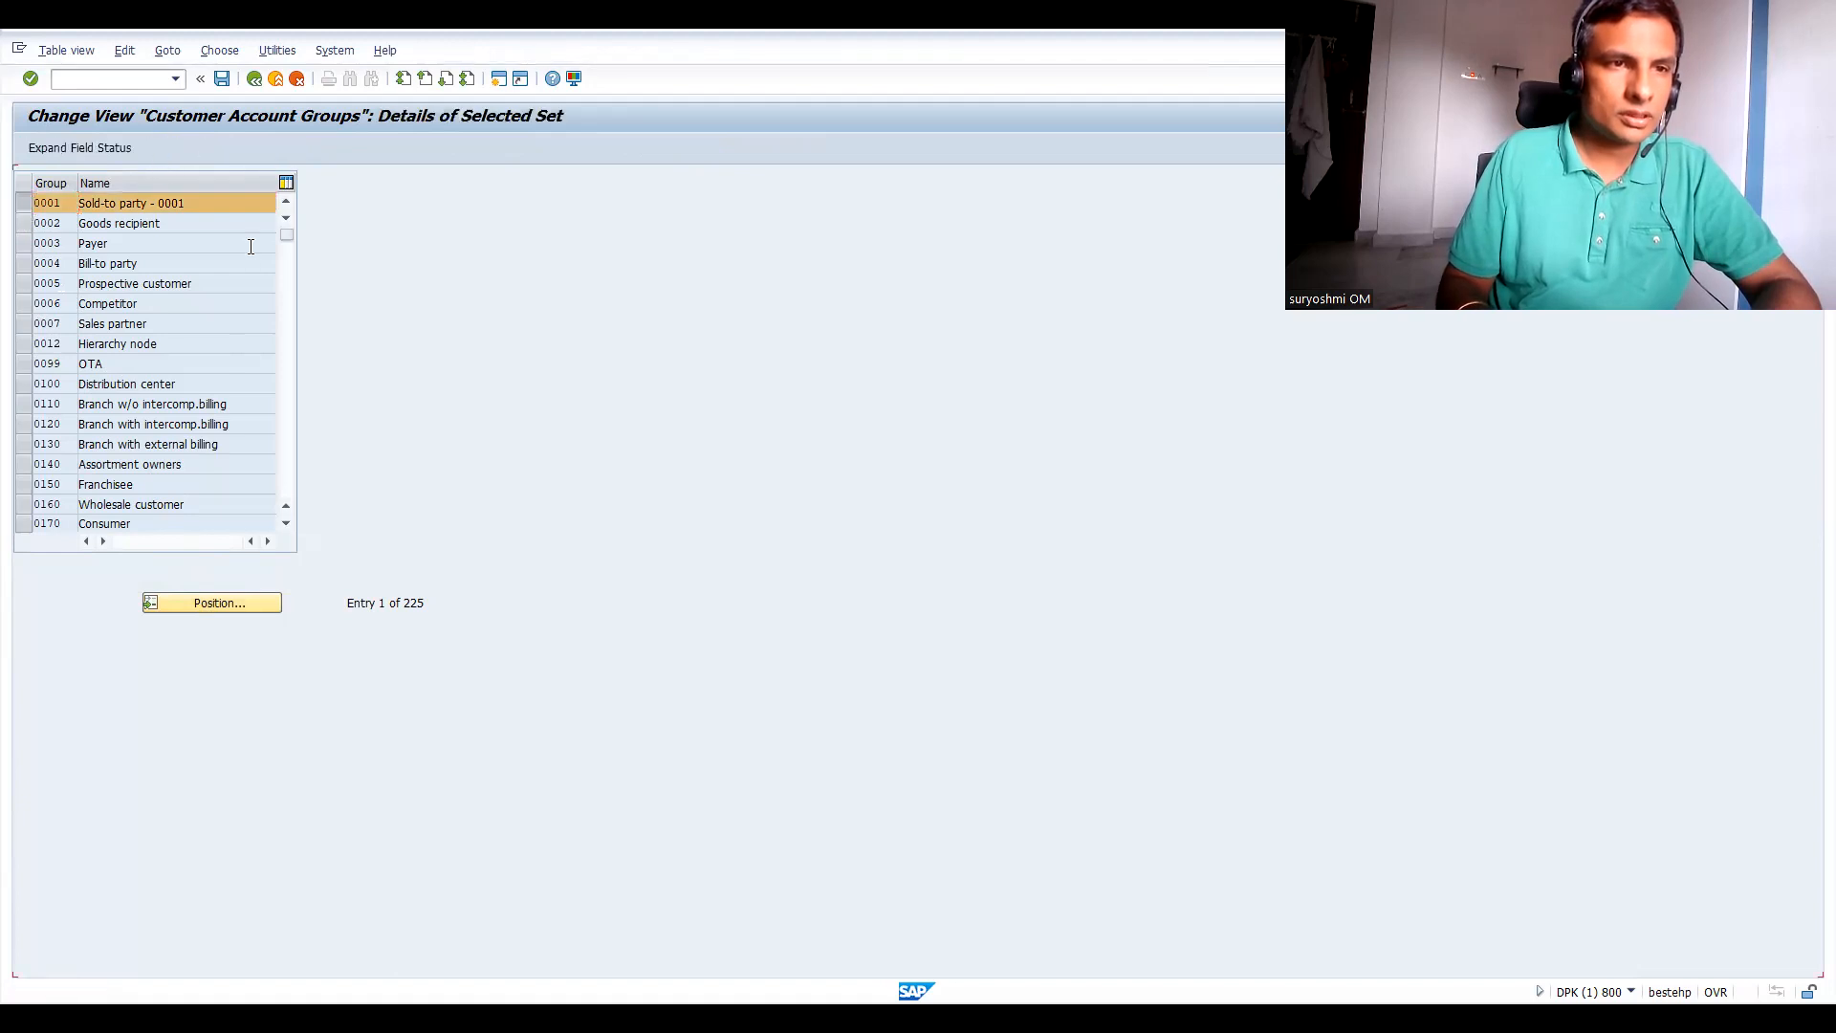
{"action": "type", "text": "6601"}
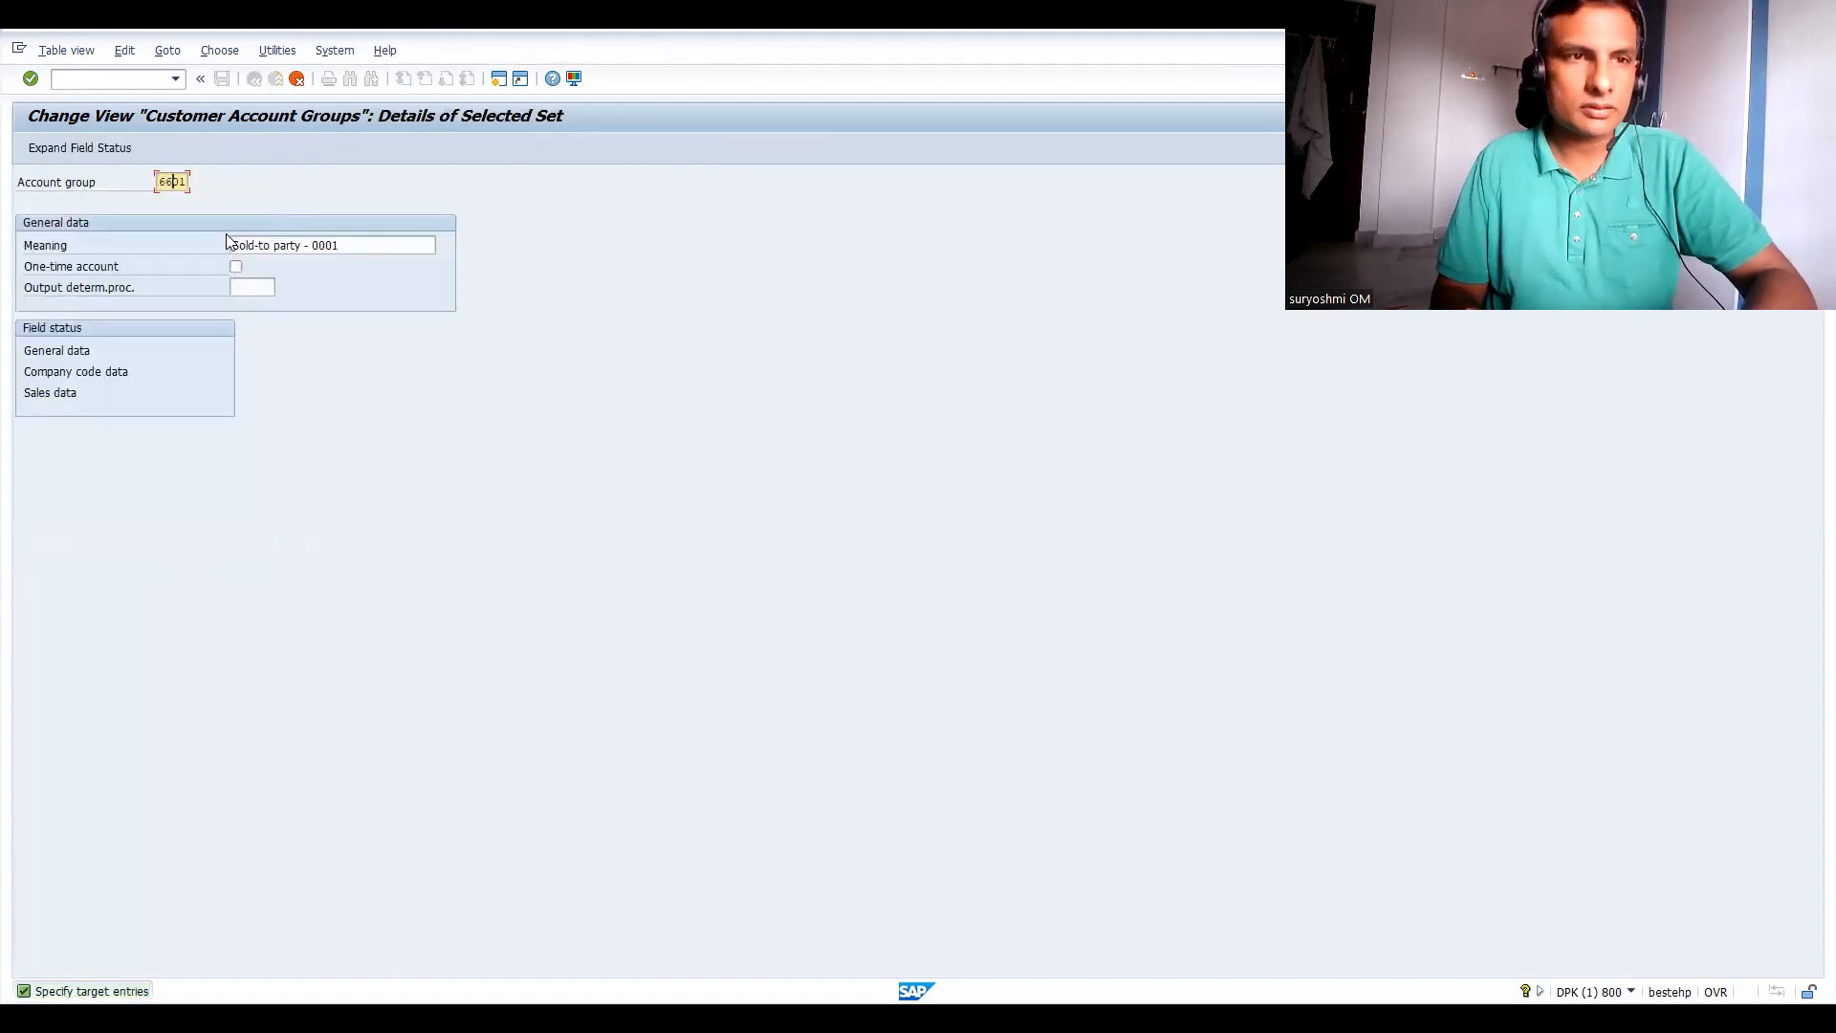
{"action": "key", "text": "BackSpace"}
{"action": "key", "text": "BackSpace"}
{"action": "key", "text": "BackSpace"}
{"action": "key", "text": "BackSpace"}
{"action": "type", "text": "i"}
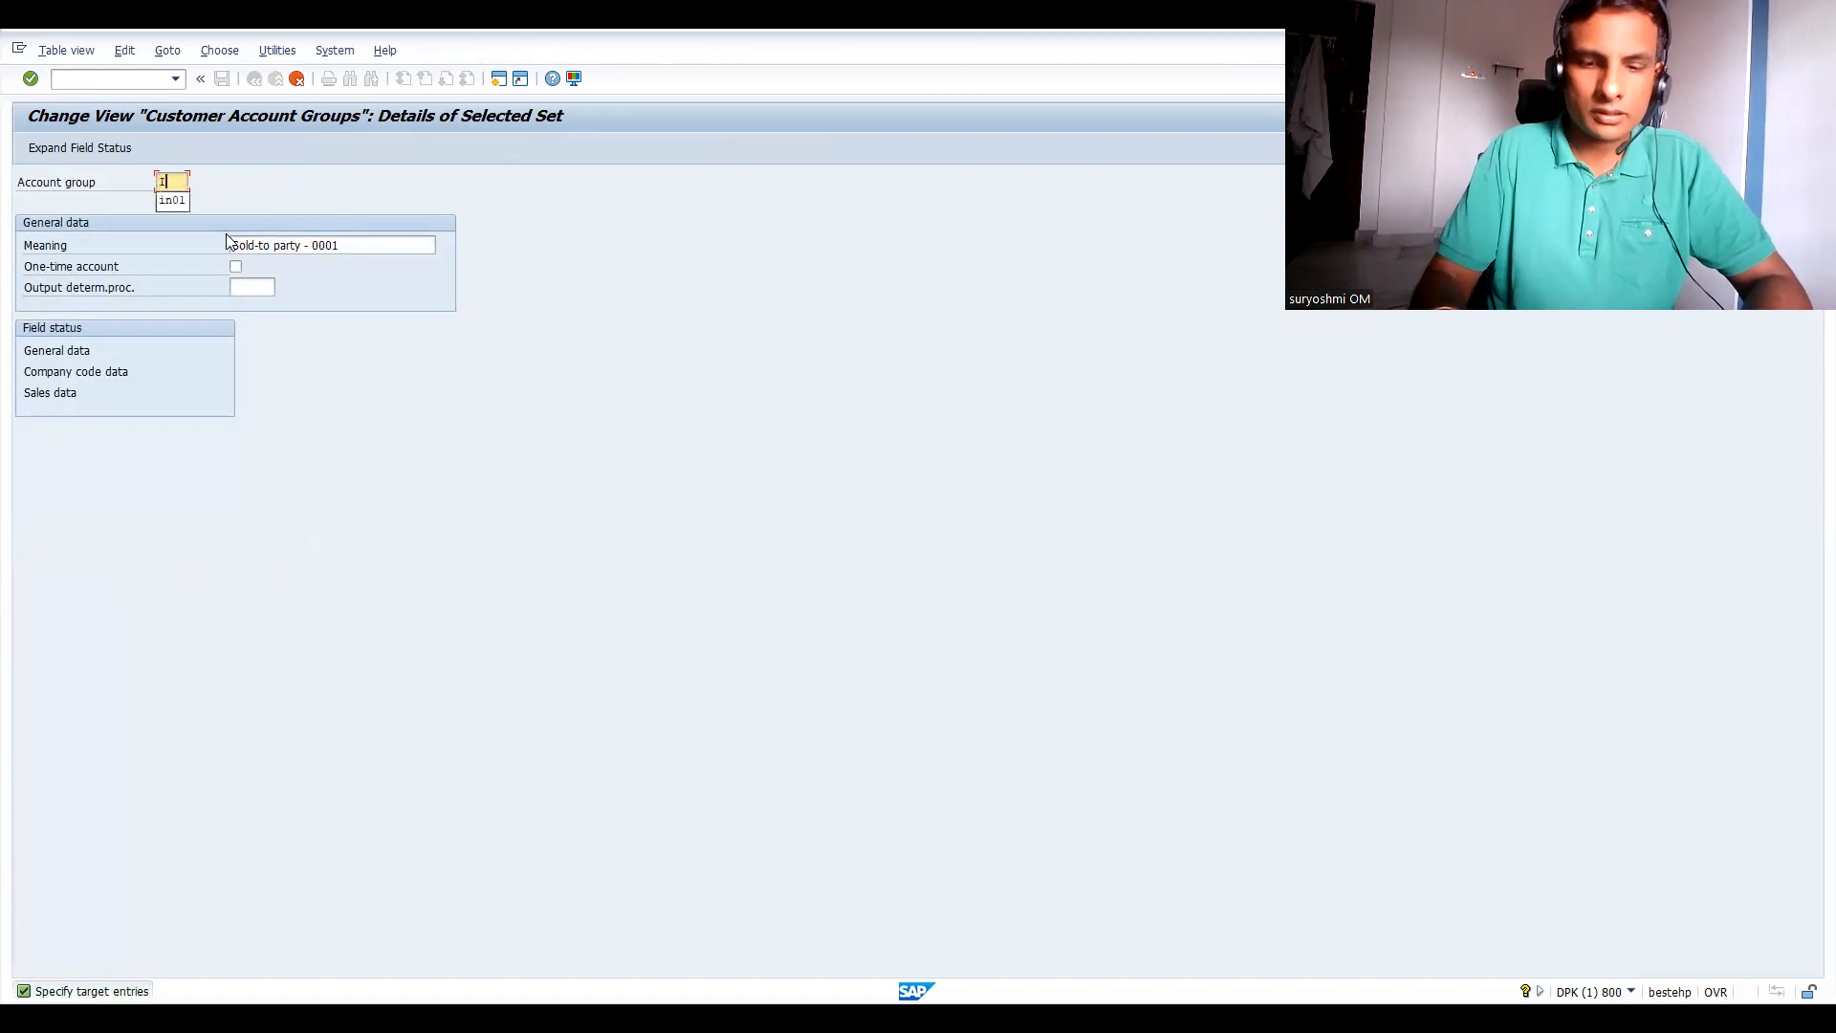
{"action": "type", "text": "n66"}
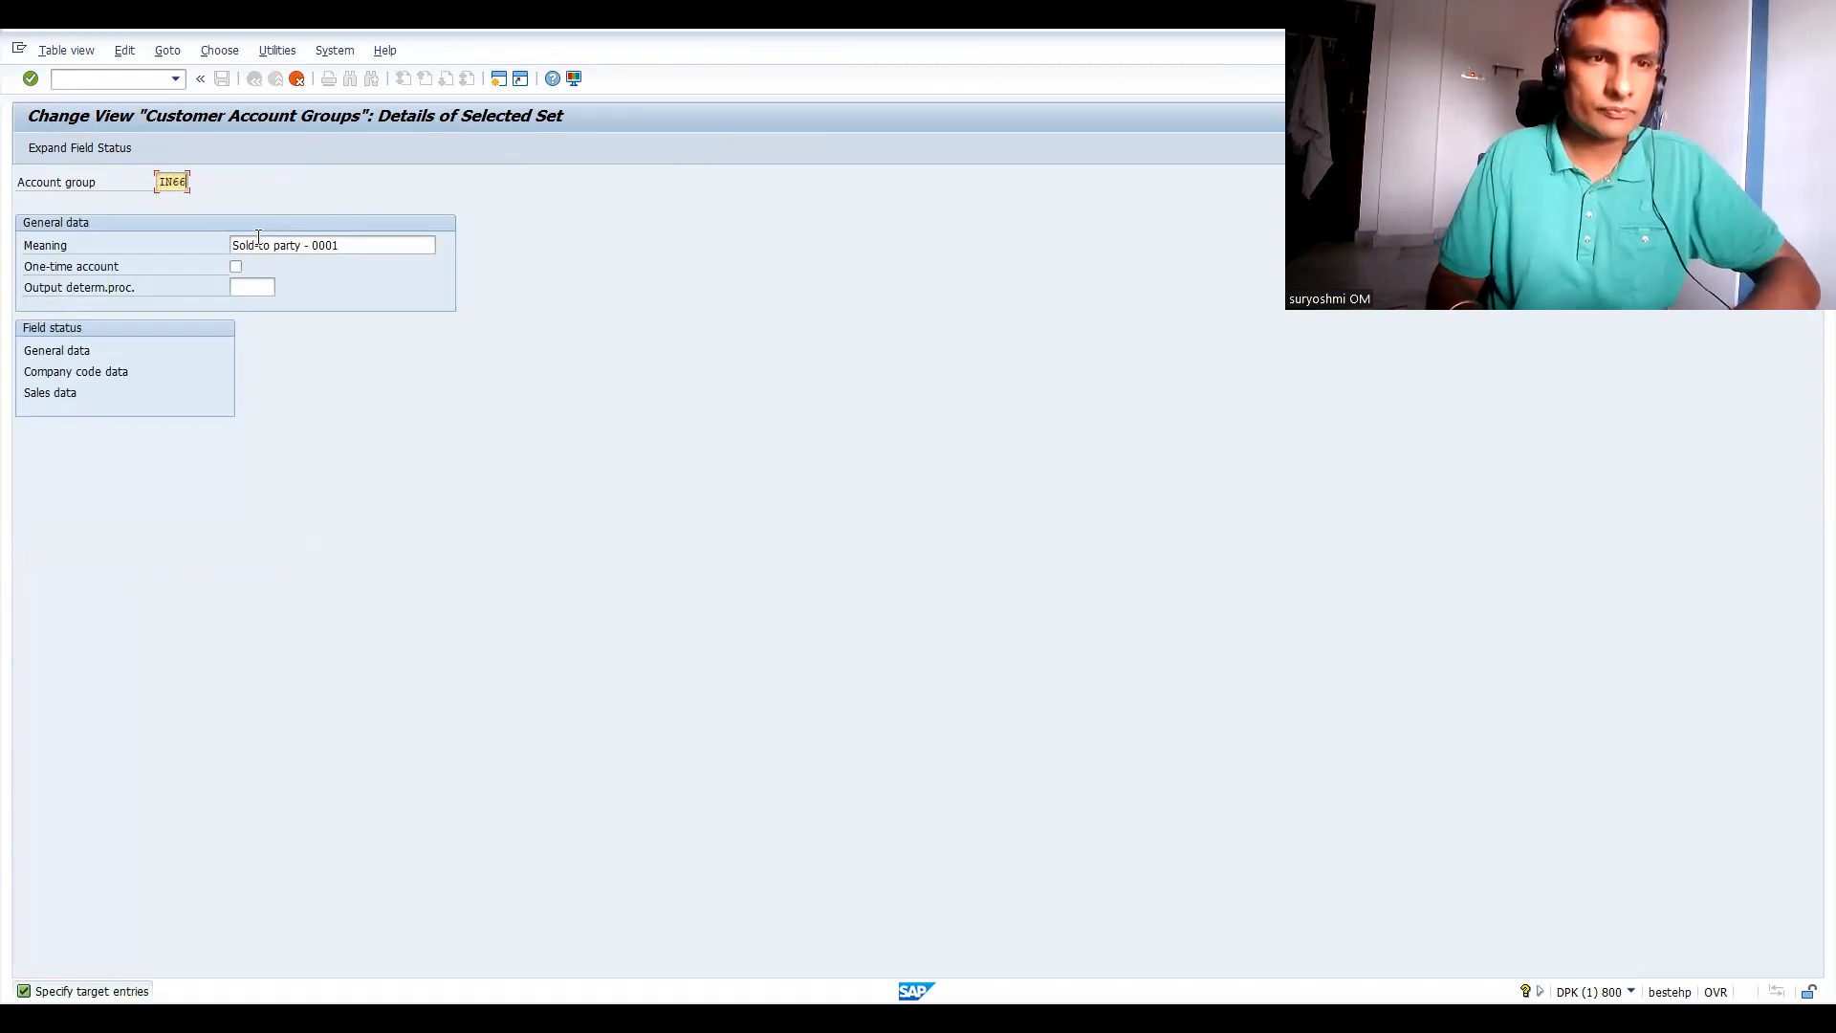
Set the new account group's meaning to IN66 CUSTOMERS and save it to the proposed customizing request.
{"action": "left_click_drag", "start_coordinate": [371, 243], "coordinate": [71, 235]}
{"action": "type", "text": "I"}
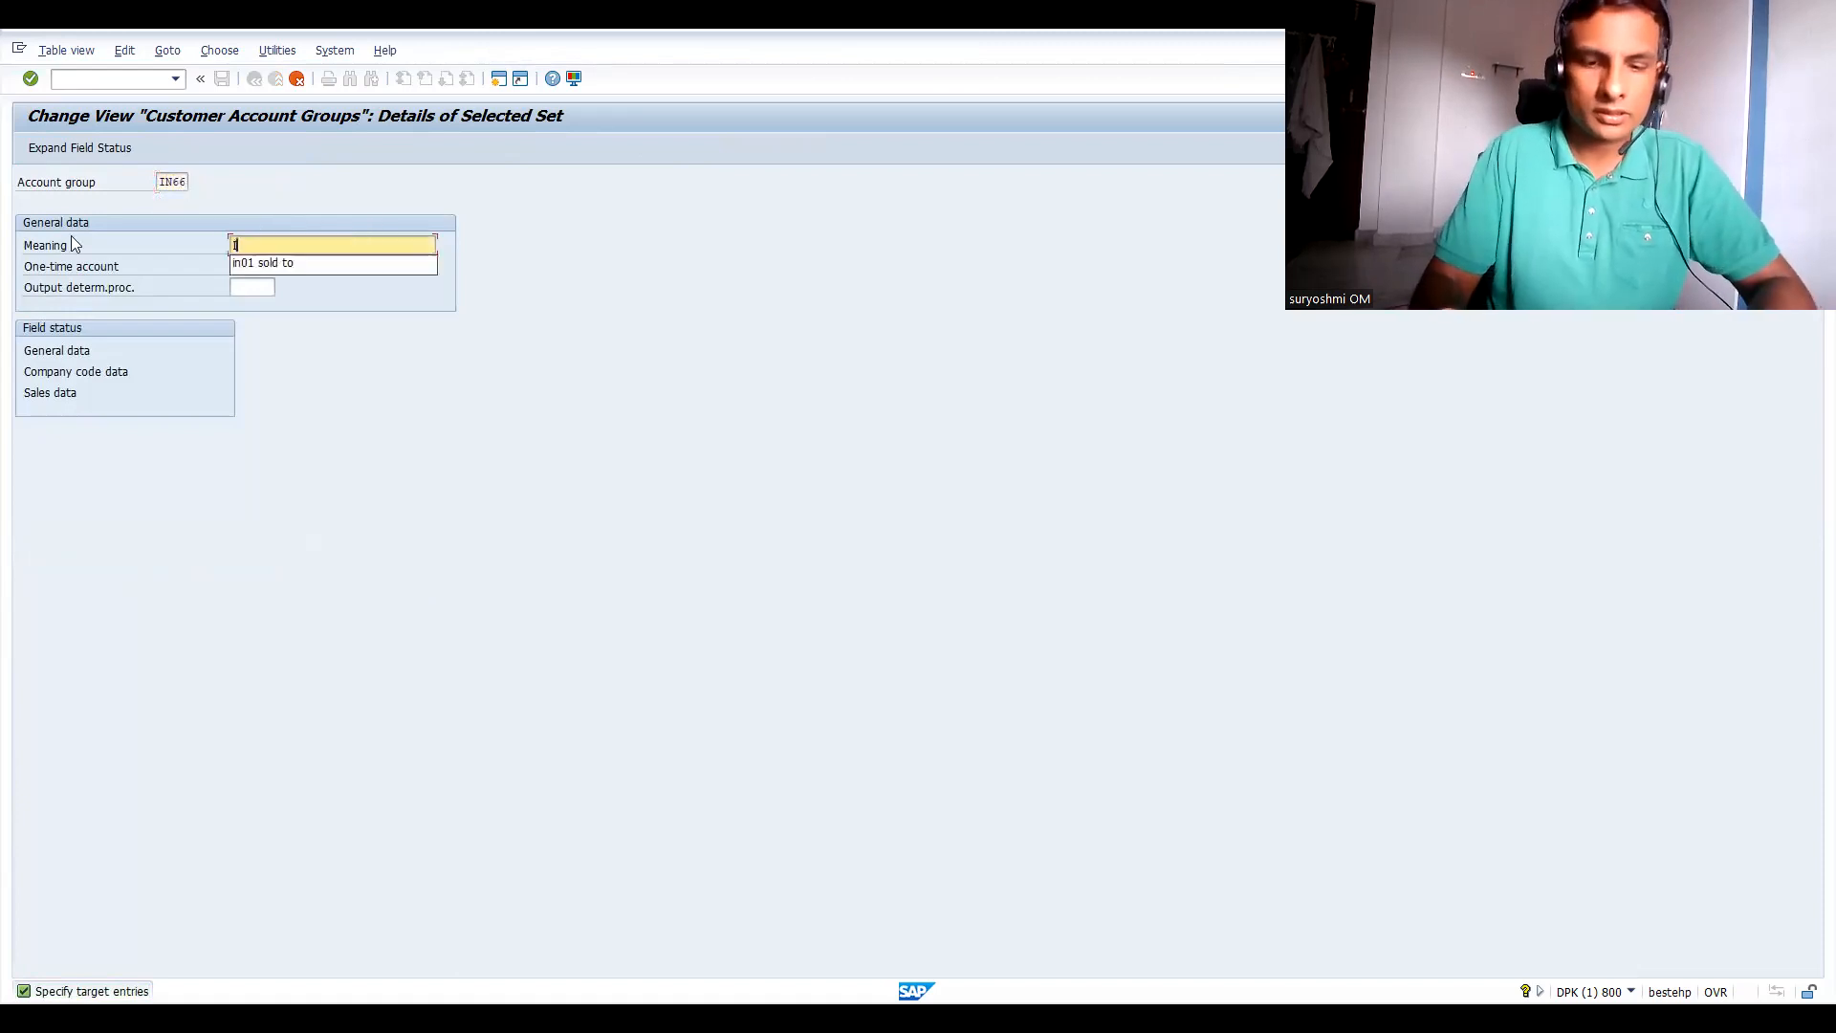
{"action": "type", "text": "N6"}
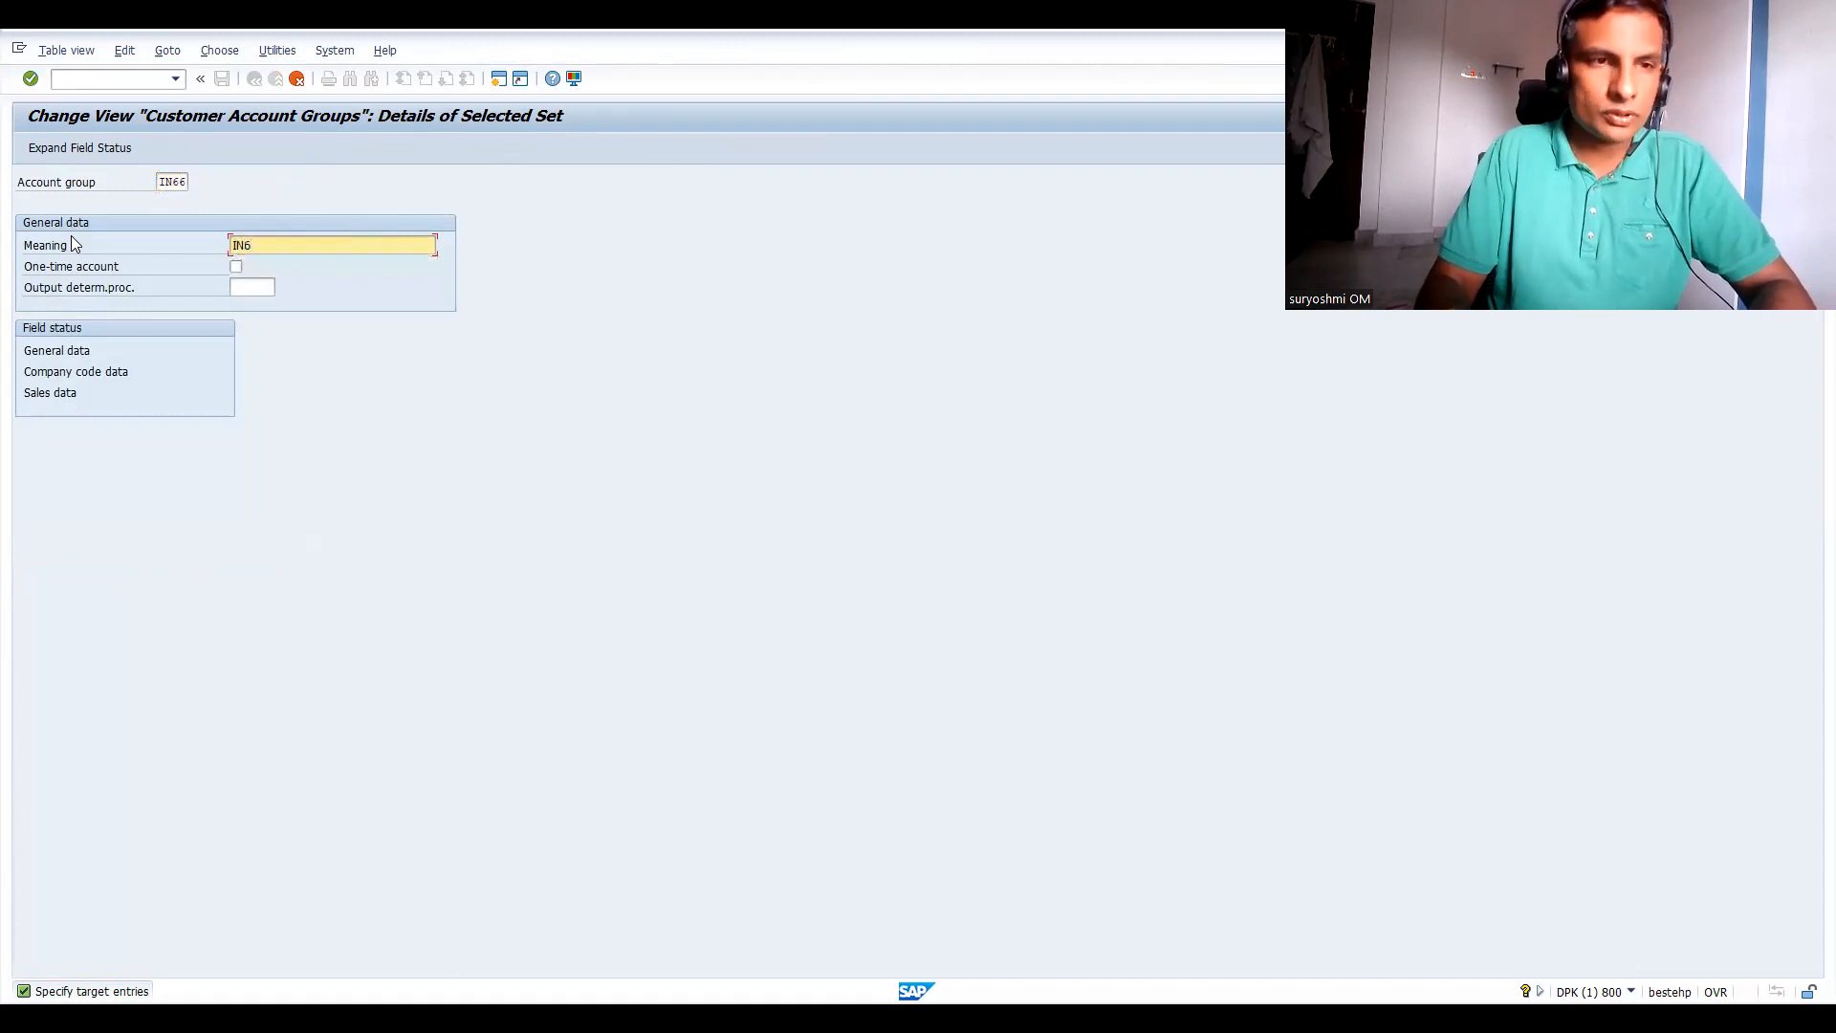
{"action": "type", "text": "6 CUSTOMERS"}
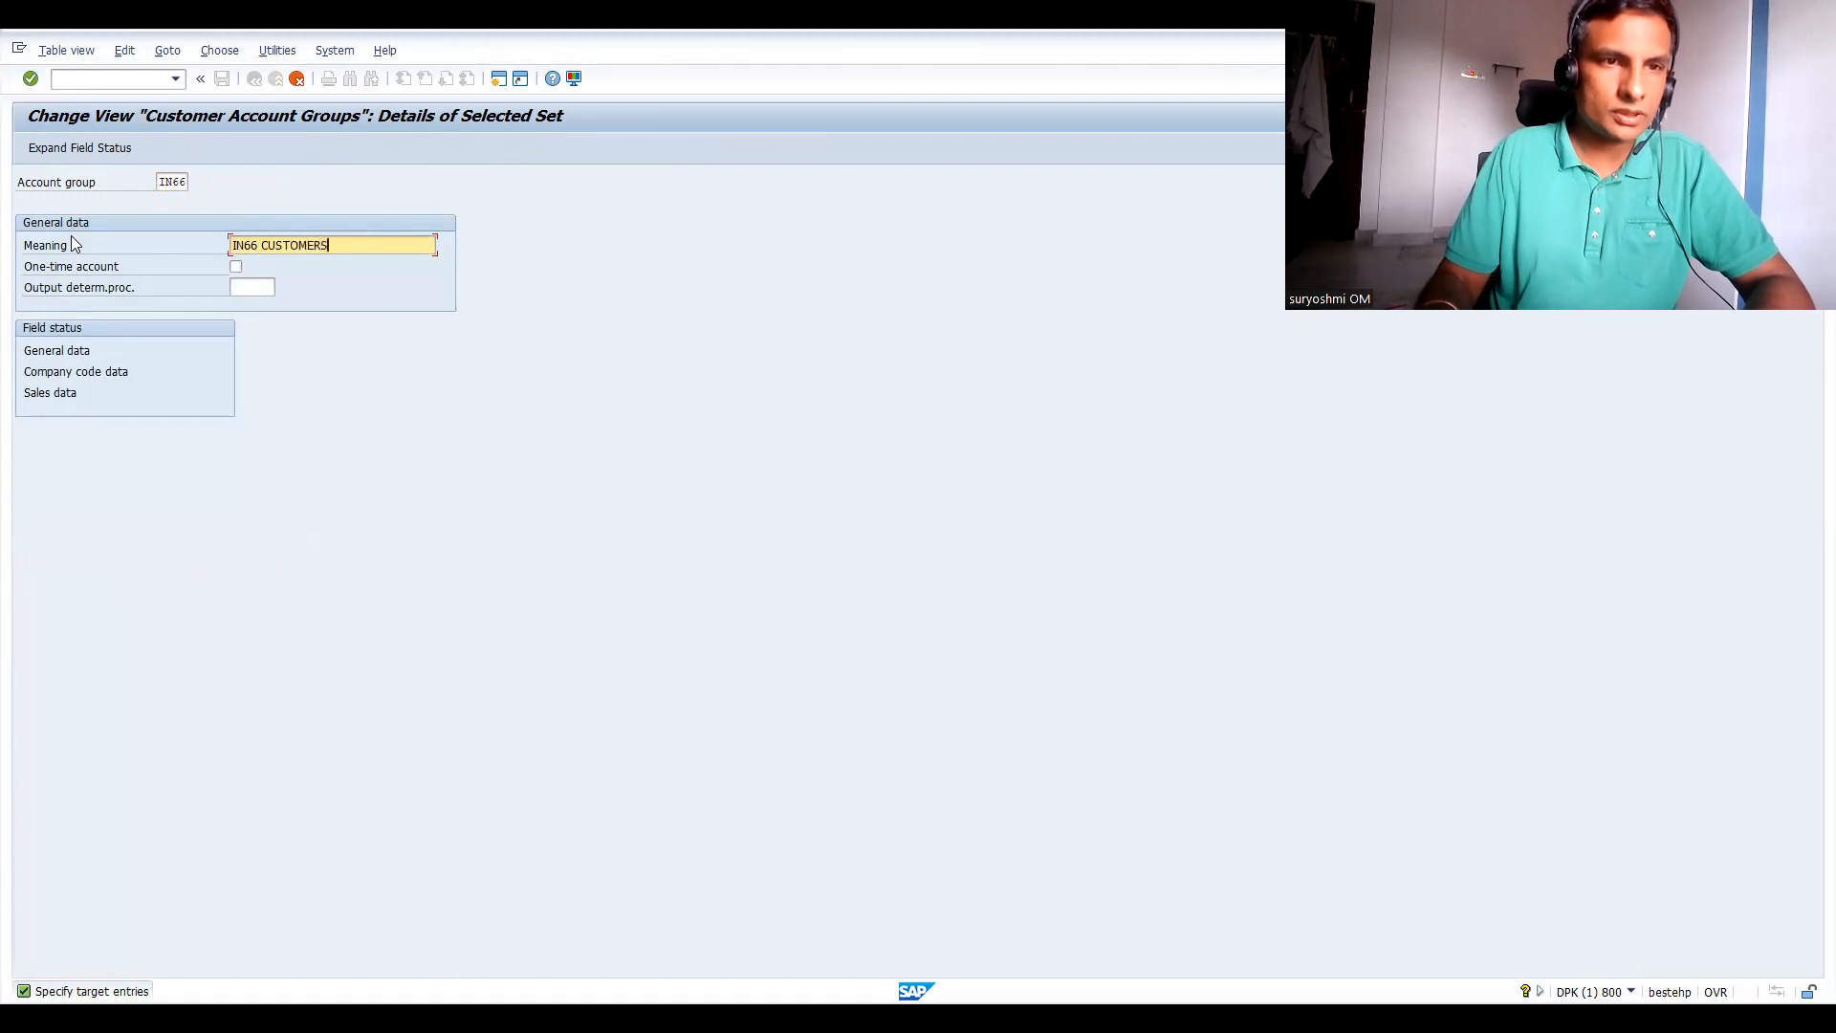
{"action": "key", "text": "F3"}
{"action": "key", "text": "F3"}
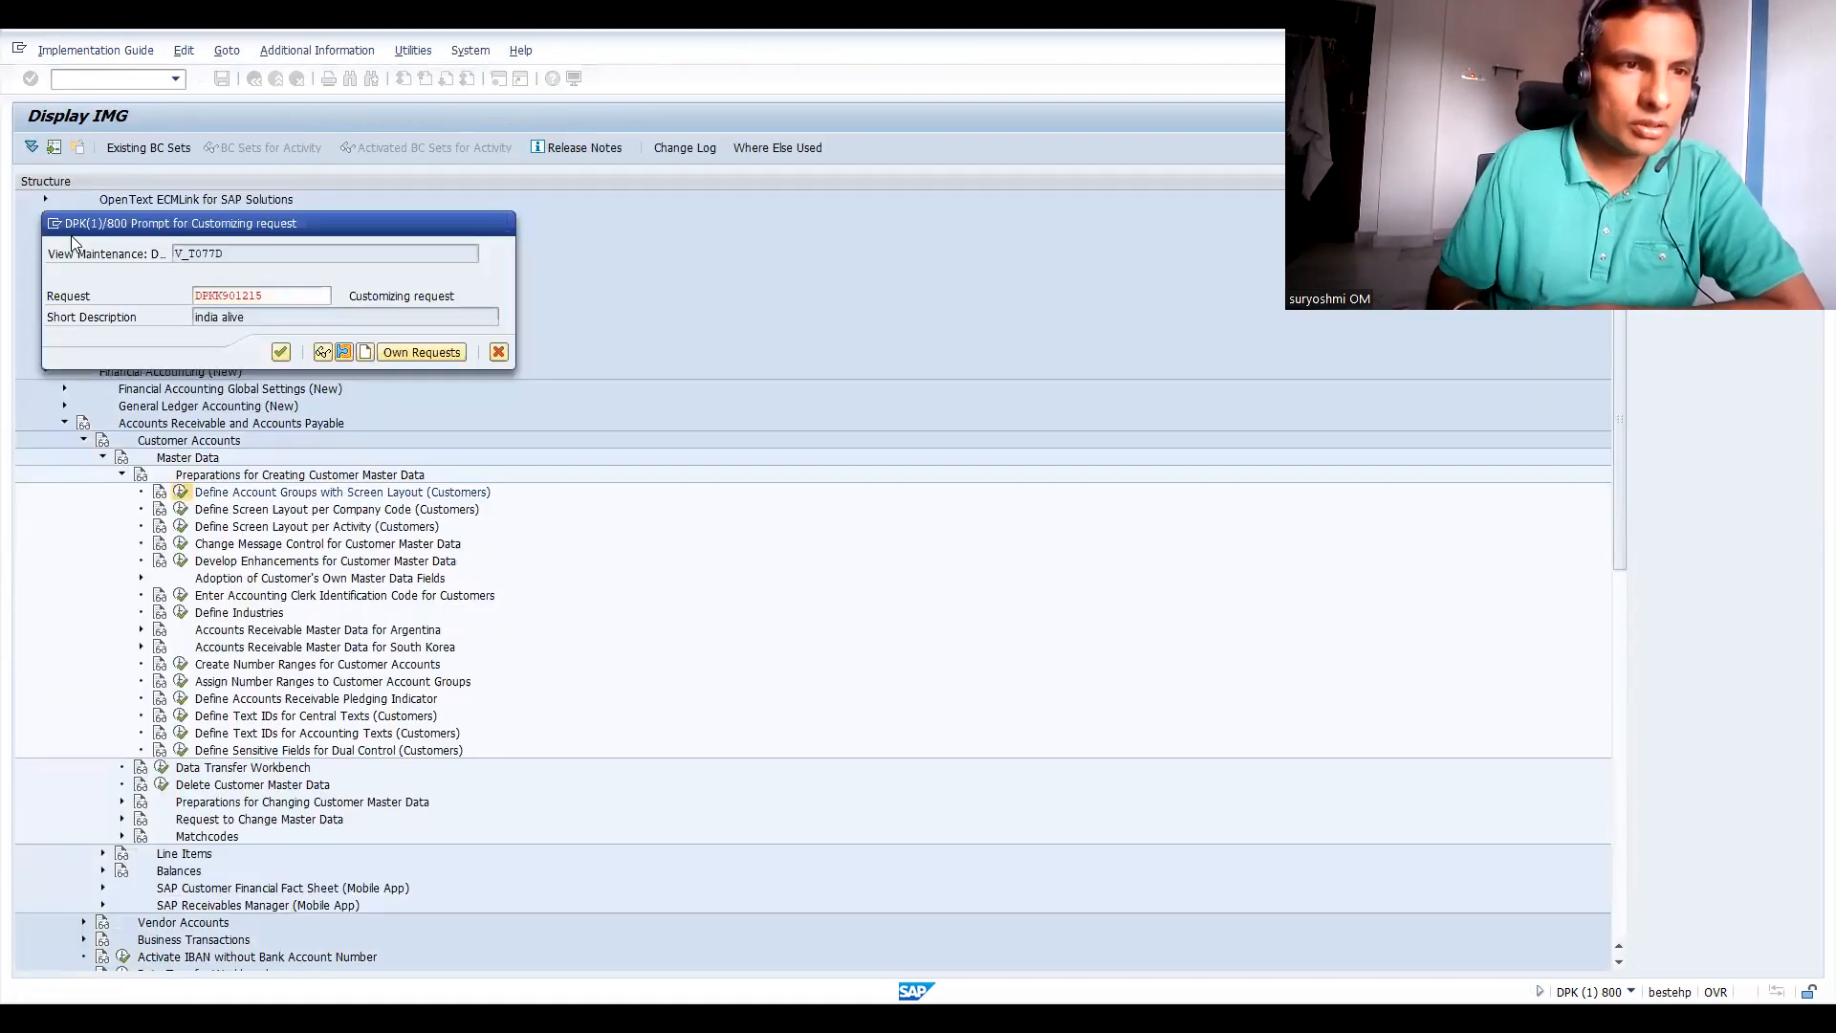
{"action": "key", "text": "Return"}
Open the Account management field status within the company code data of account group IN66.
{"action": "double_click", "coordinate": [50, 204]}
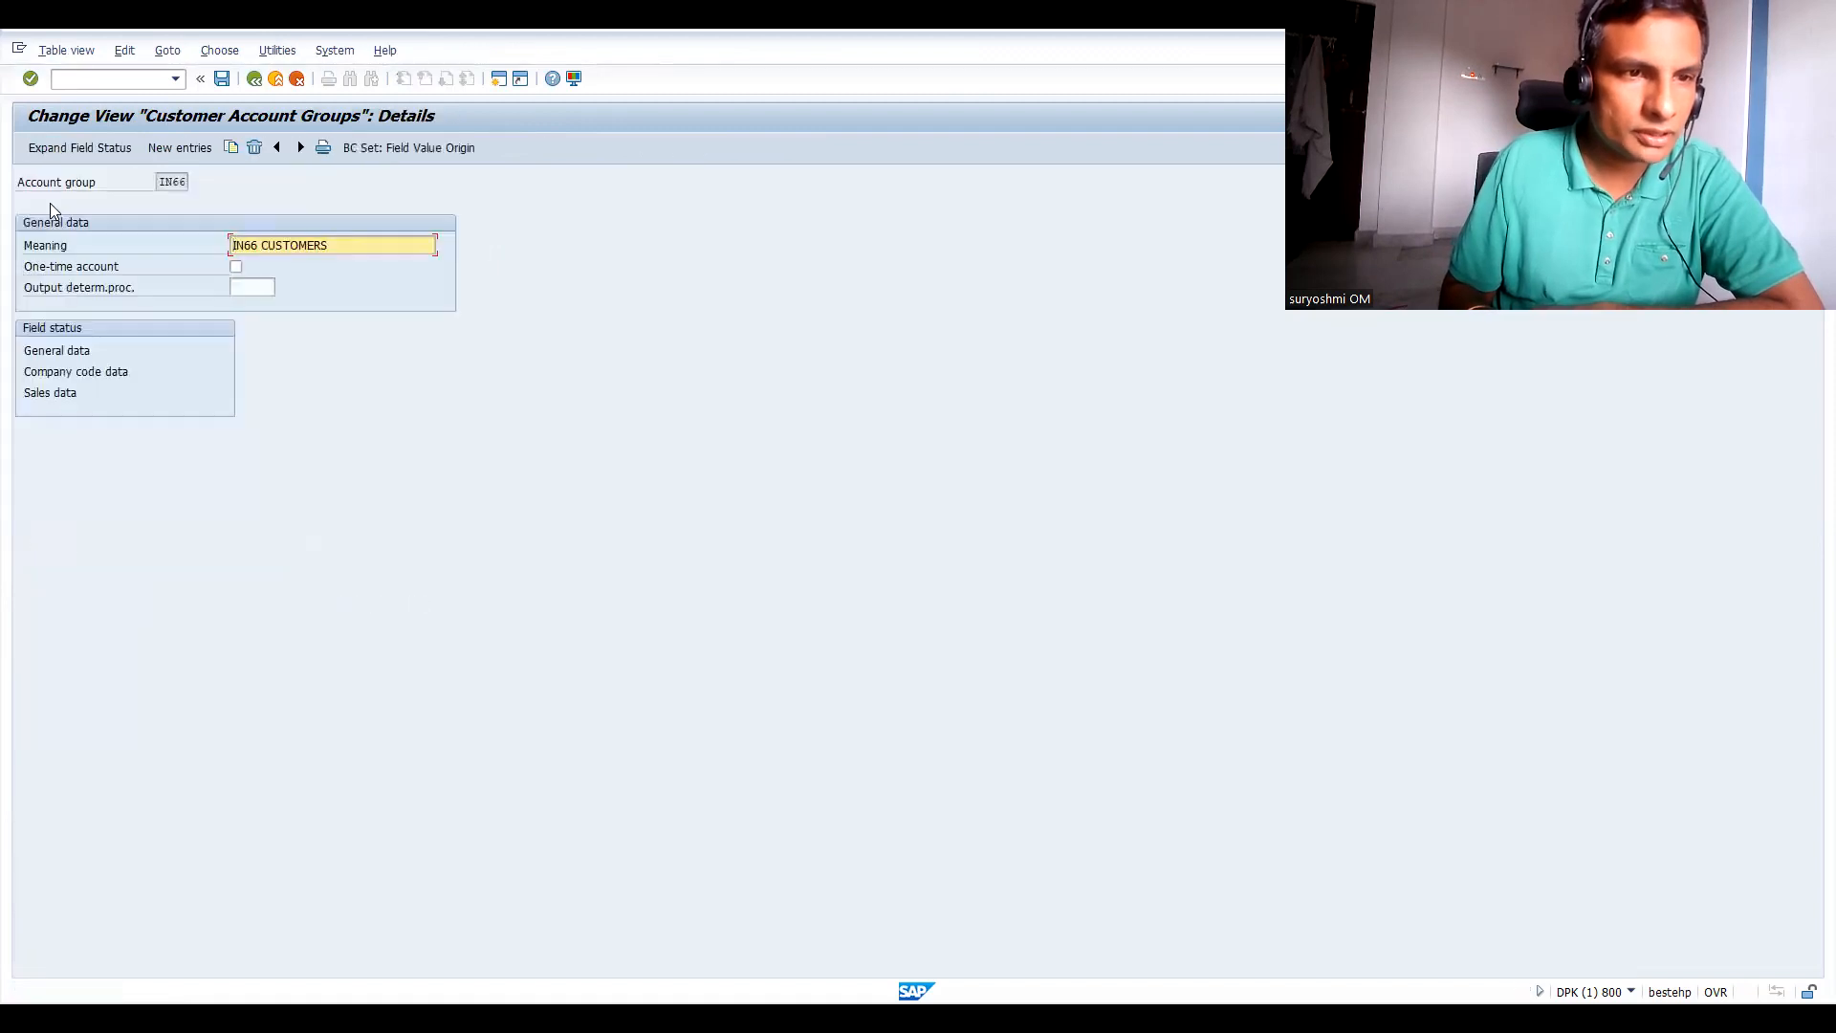
{"action": "double_click", "coordinate": [63, 372]}
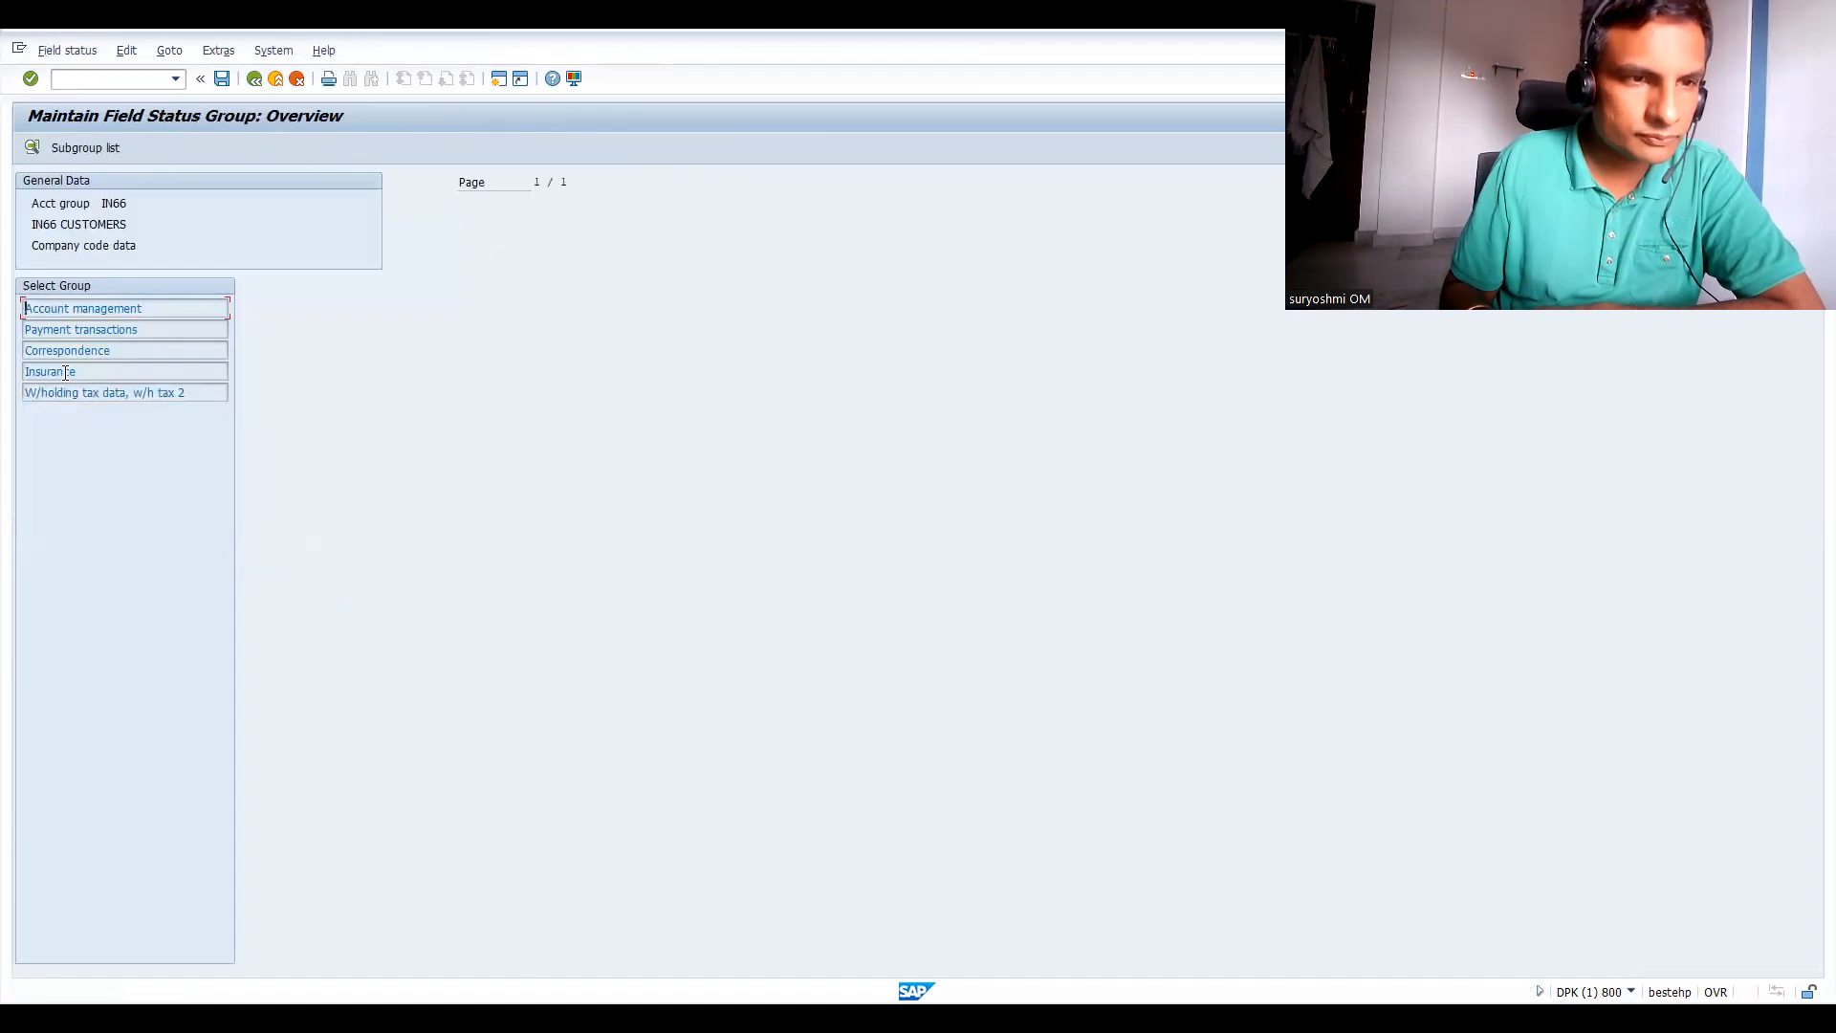
{"action": "double_click", "coordinate": [54, 310]}
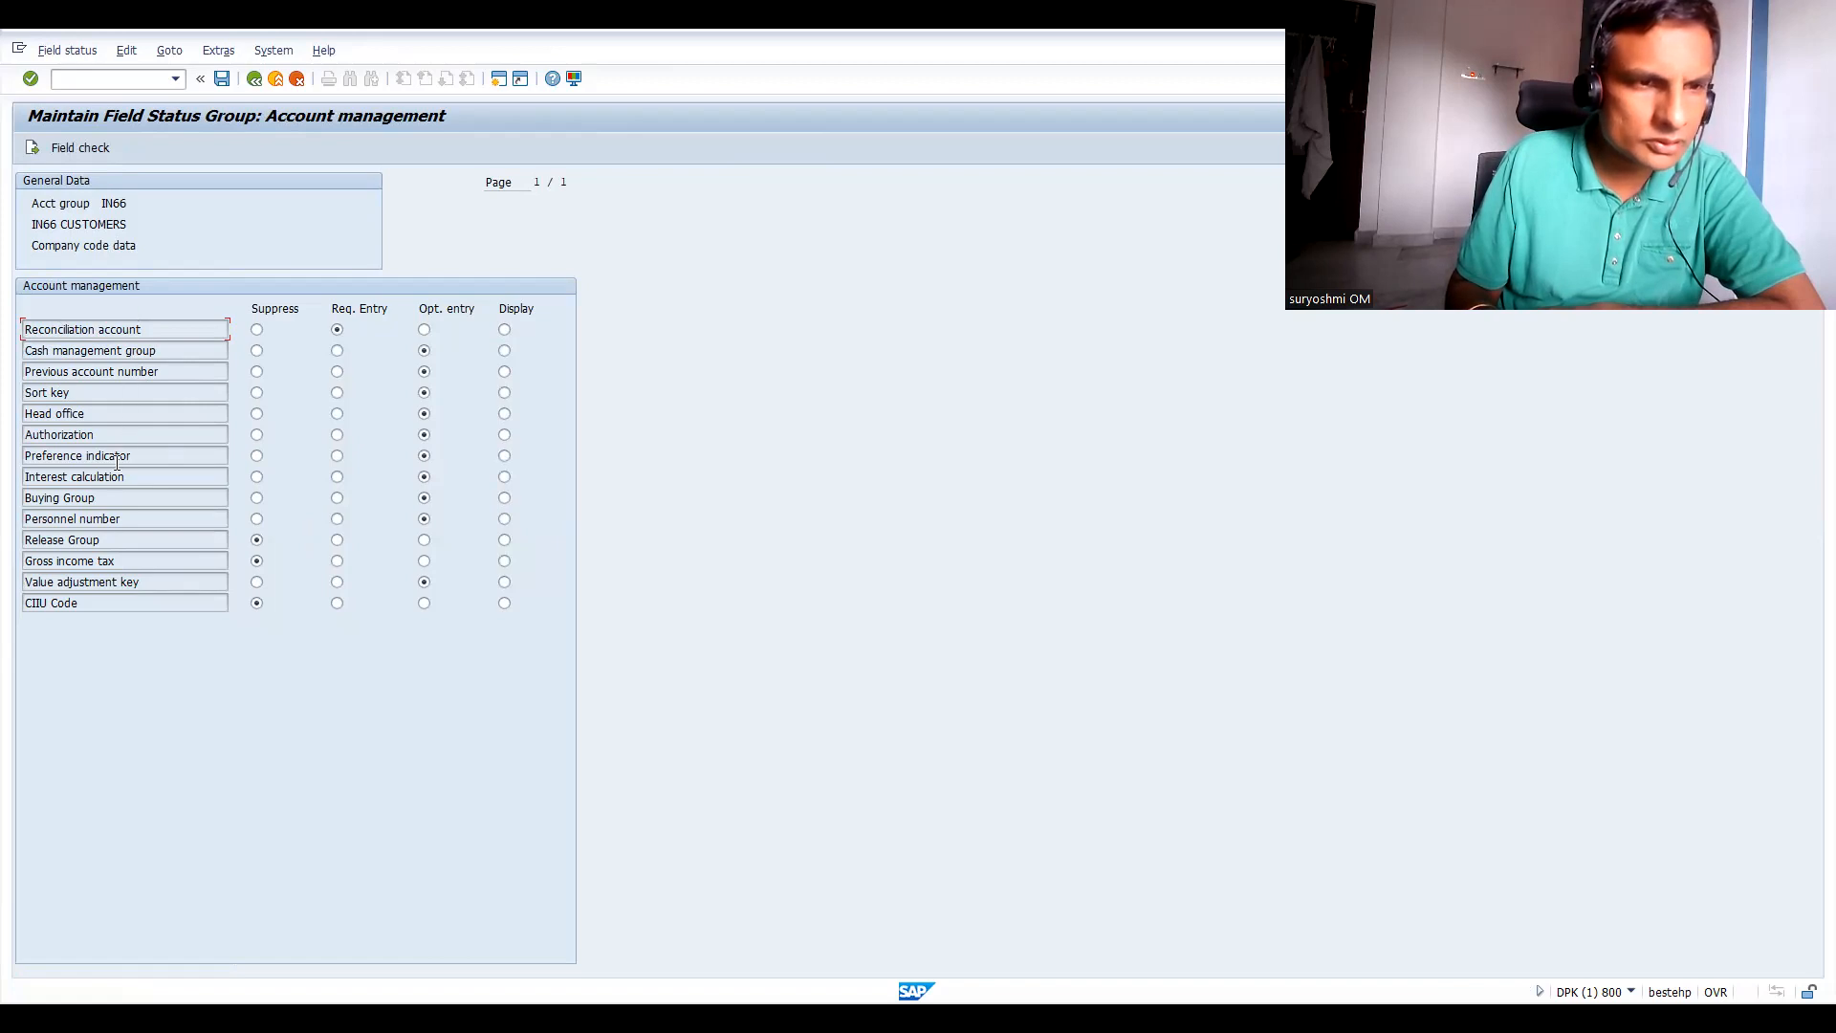
Review the Payment transactions, Correspondence and withholding tax field status groups in the company code data of account group IN66.
{"action": "left_click", "coordinate": [260, 88]}
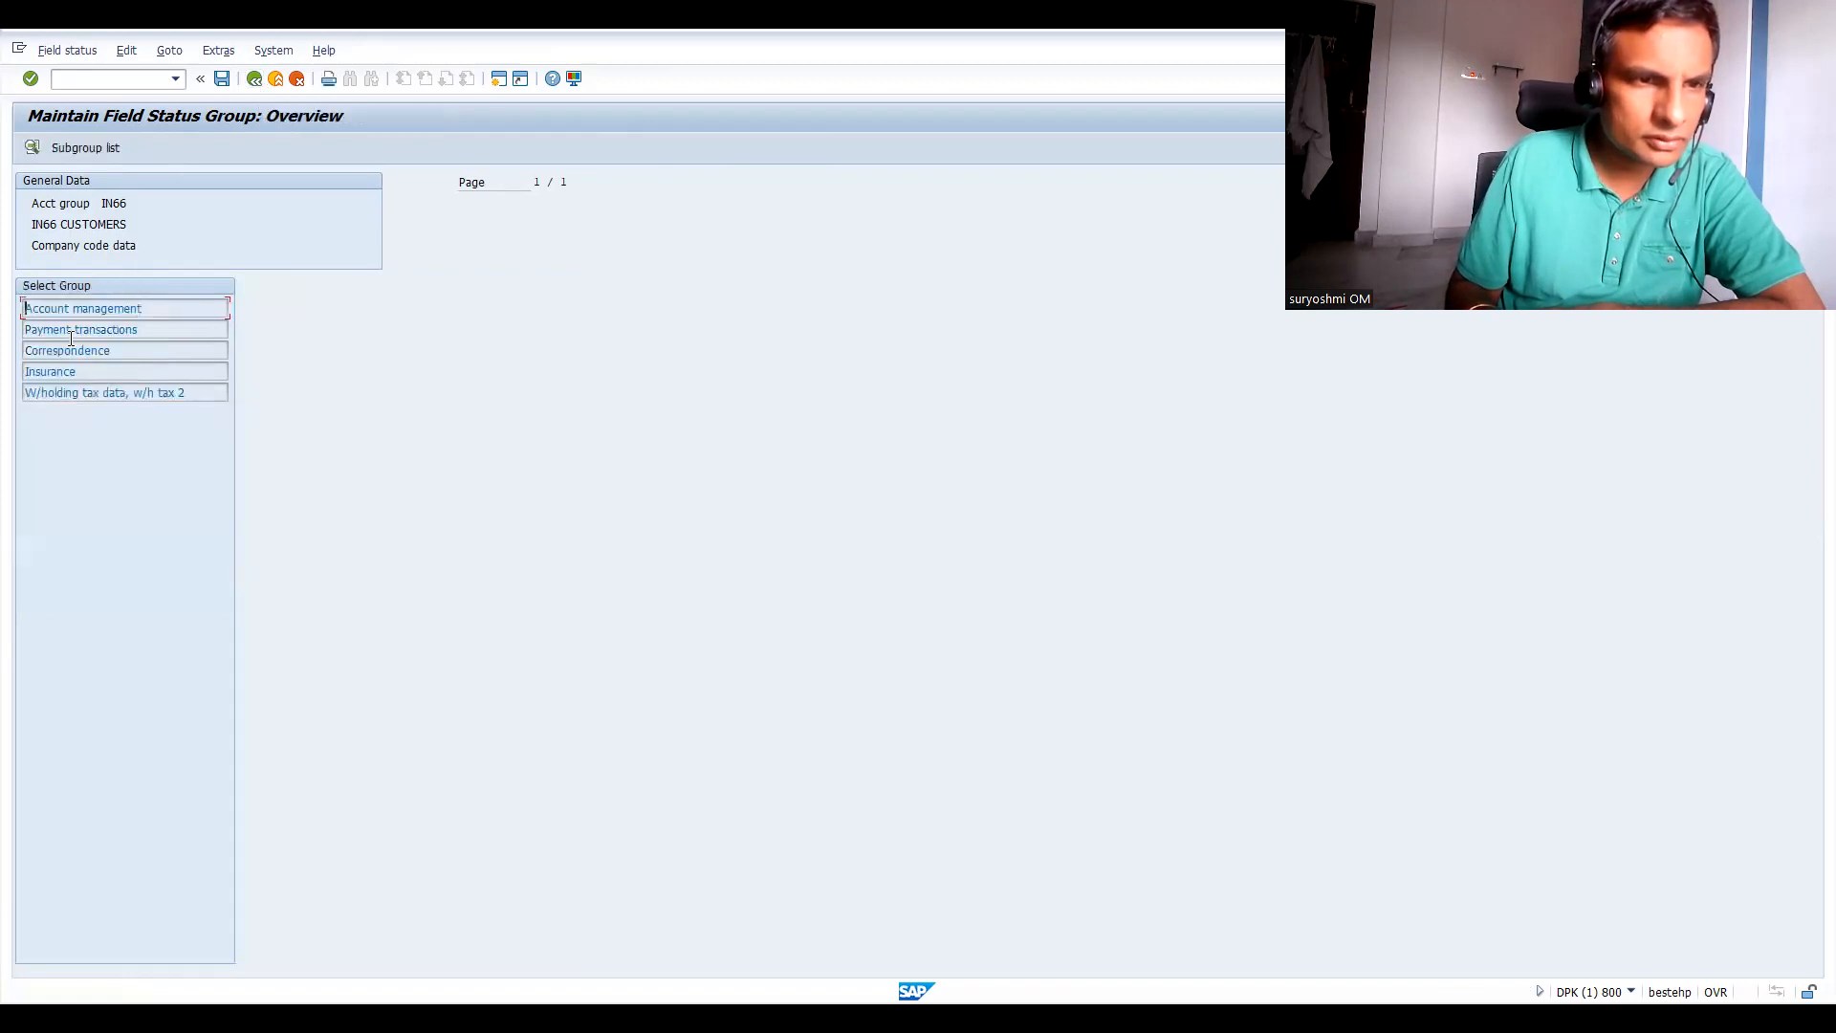
{"action": "double_click", "coordinate": [101, 331]}
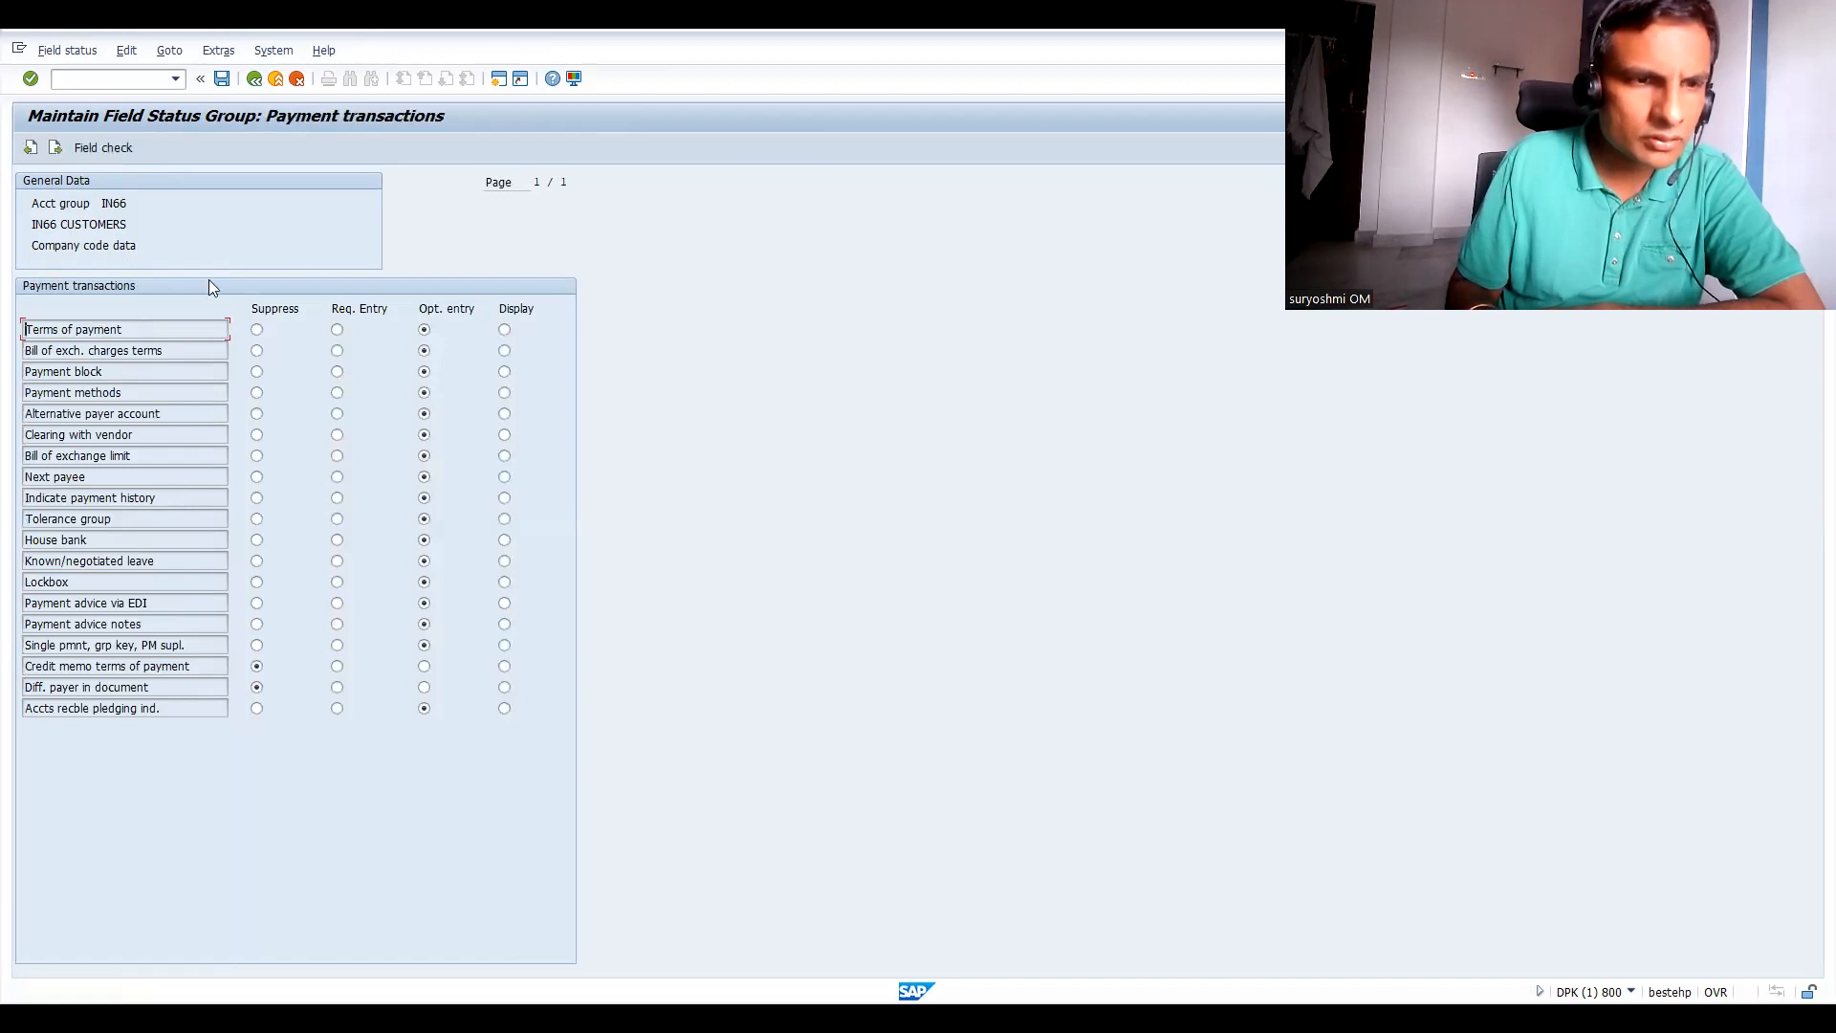
{"action": "left_click", "coordinate": [255, 80]}
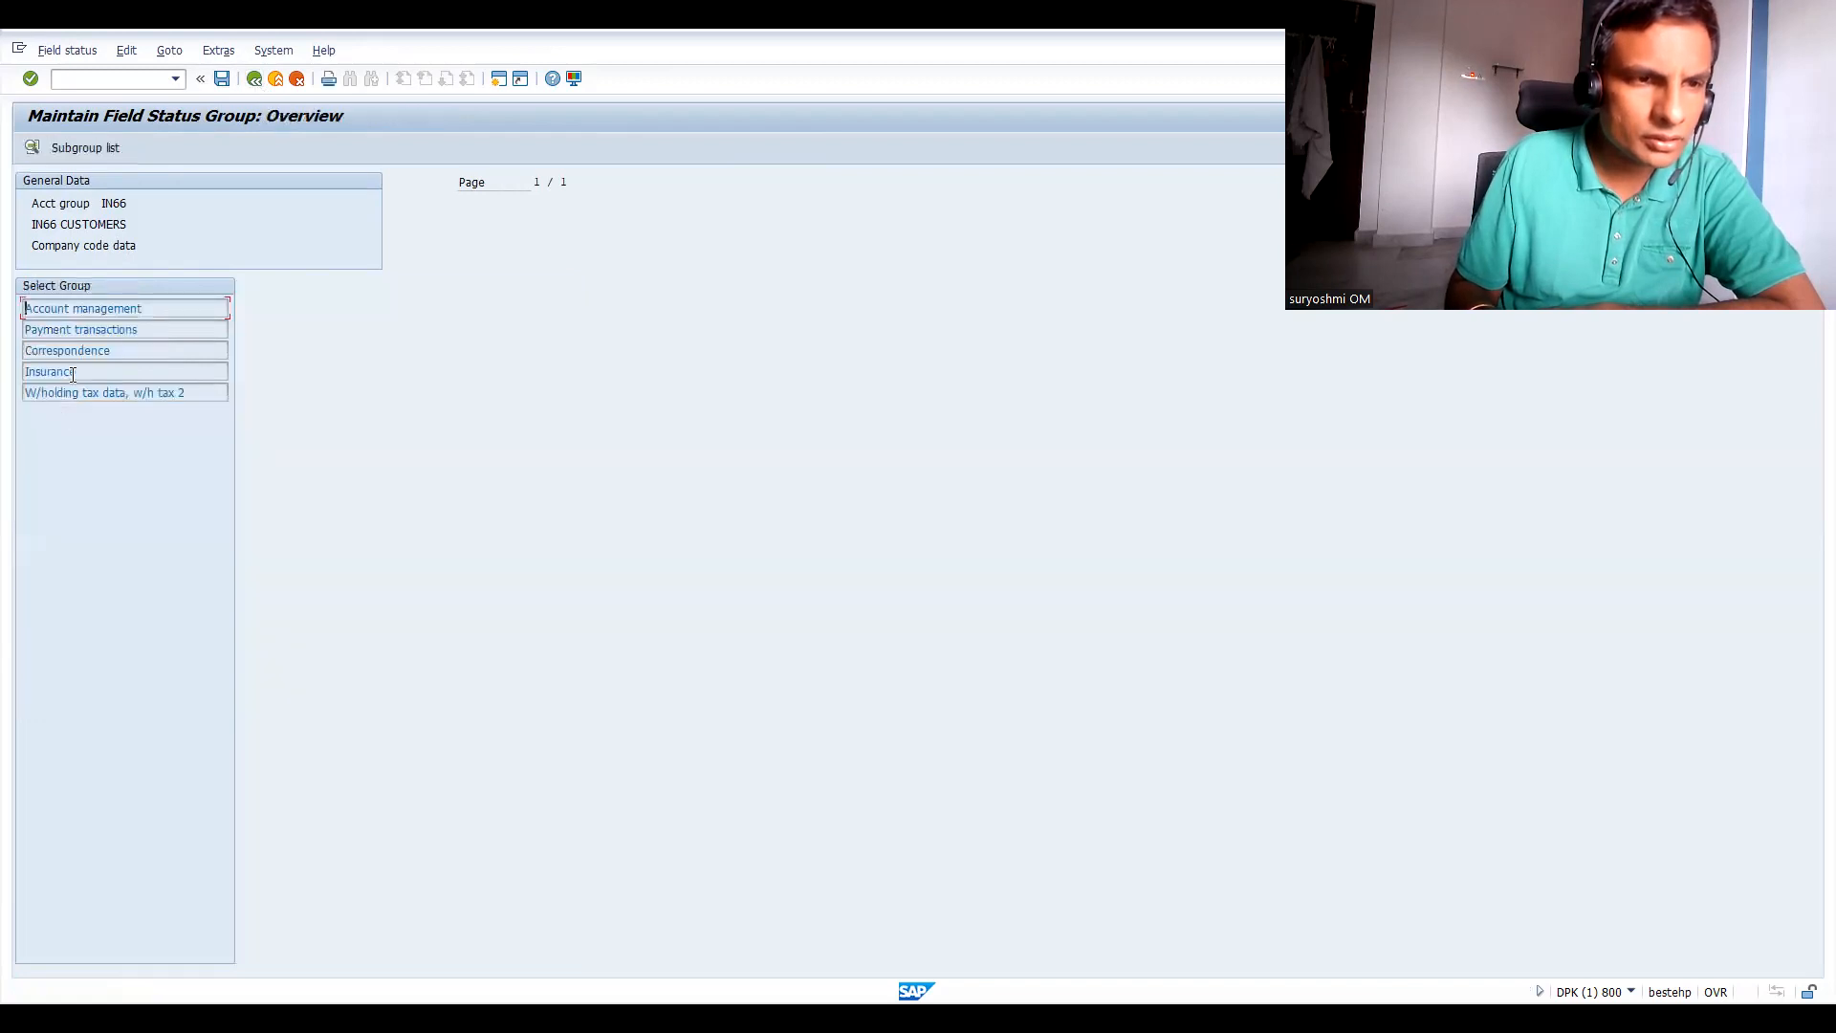
{"action": "double_click", "coordinate": [86, 352]}
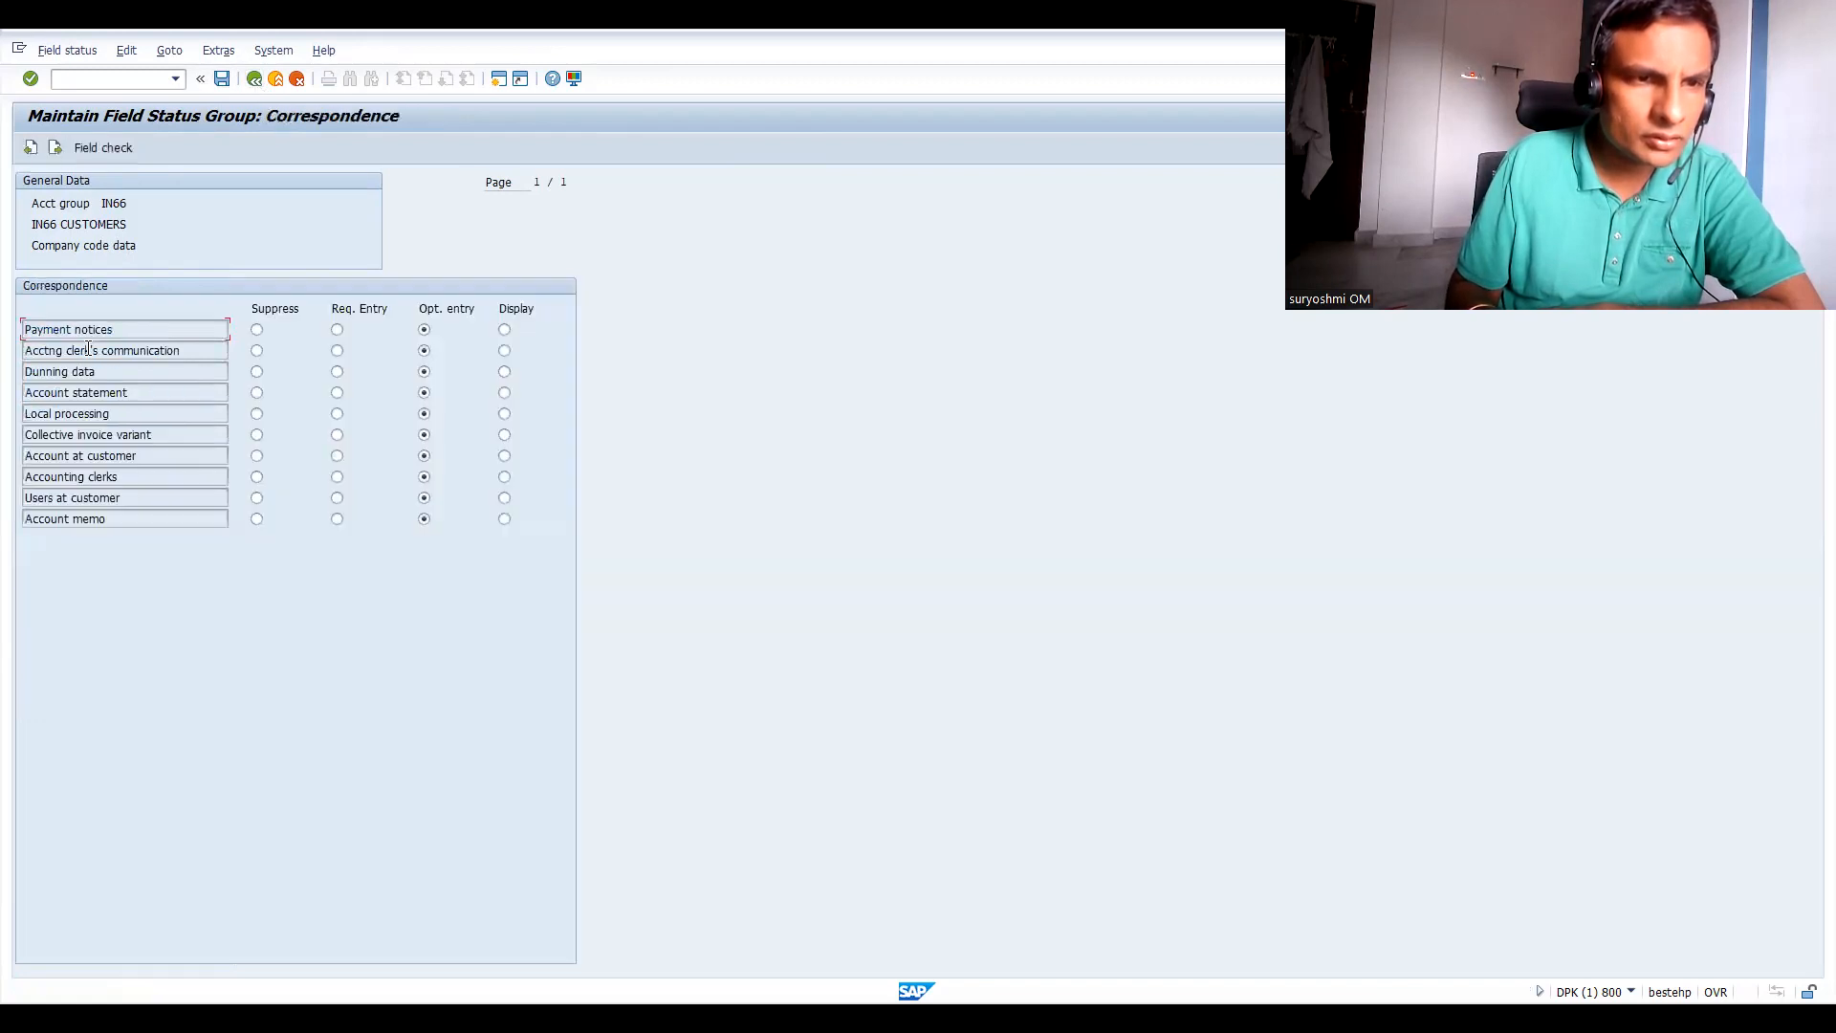
{"action": "left_click", "coordinate": [254, 79]}
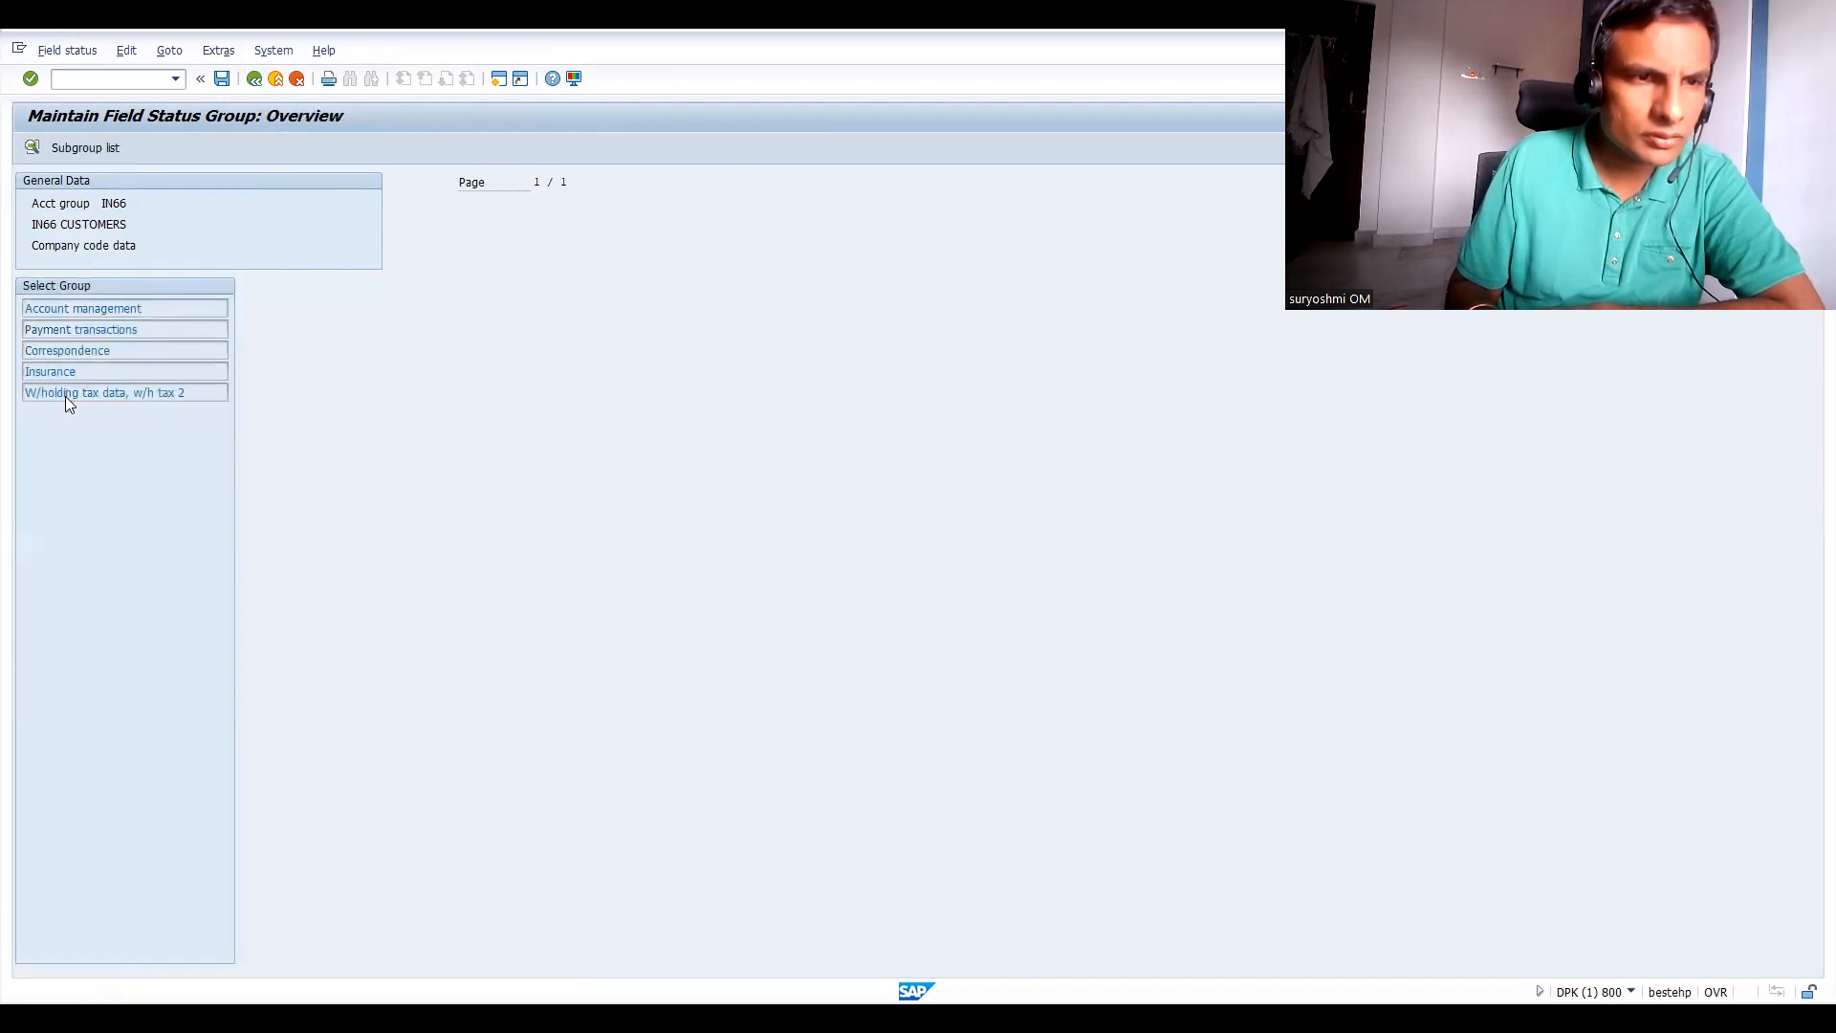
{"action": "double_click", "coordinate": [67, 393]}
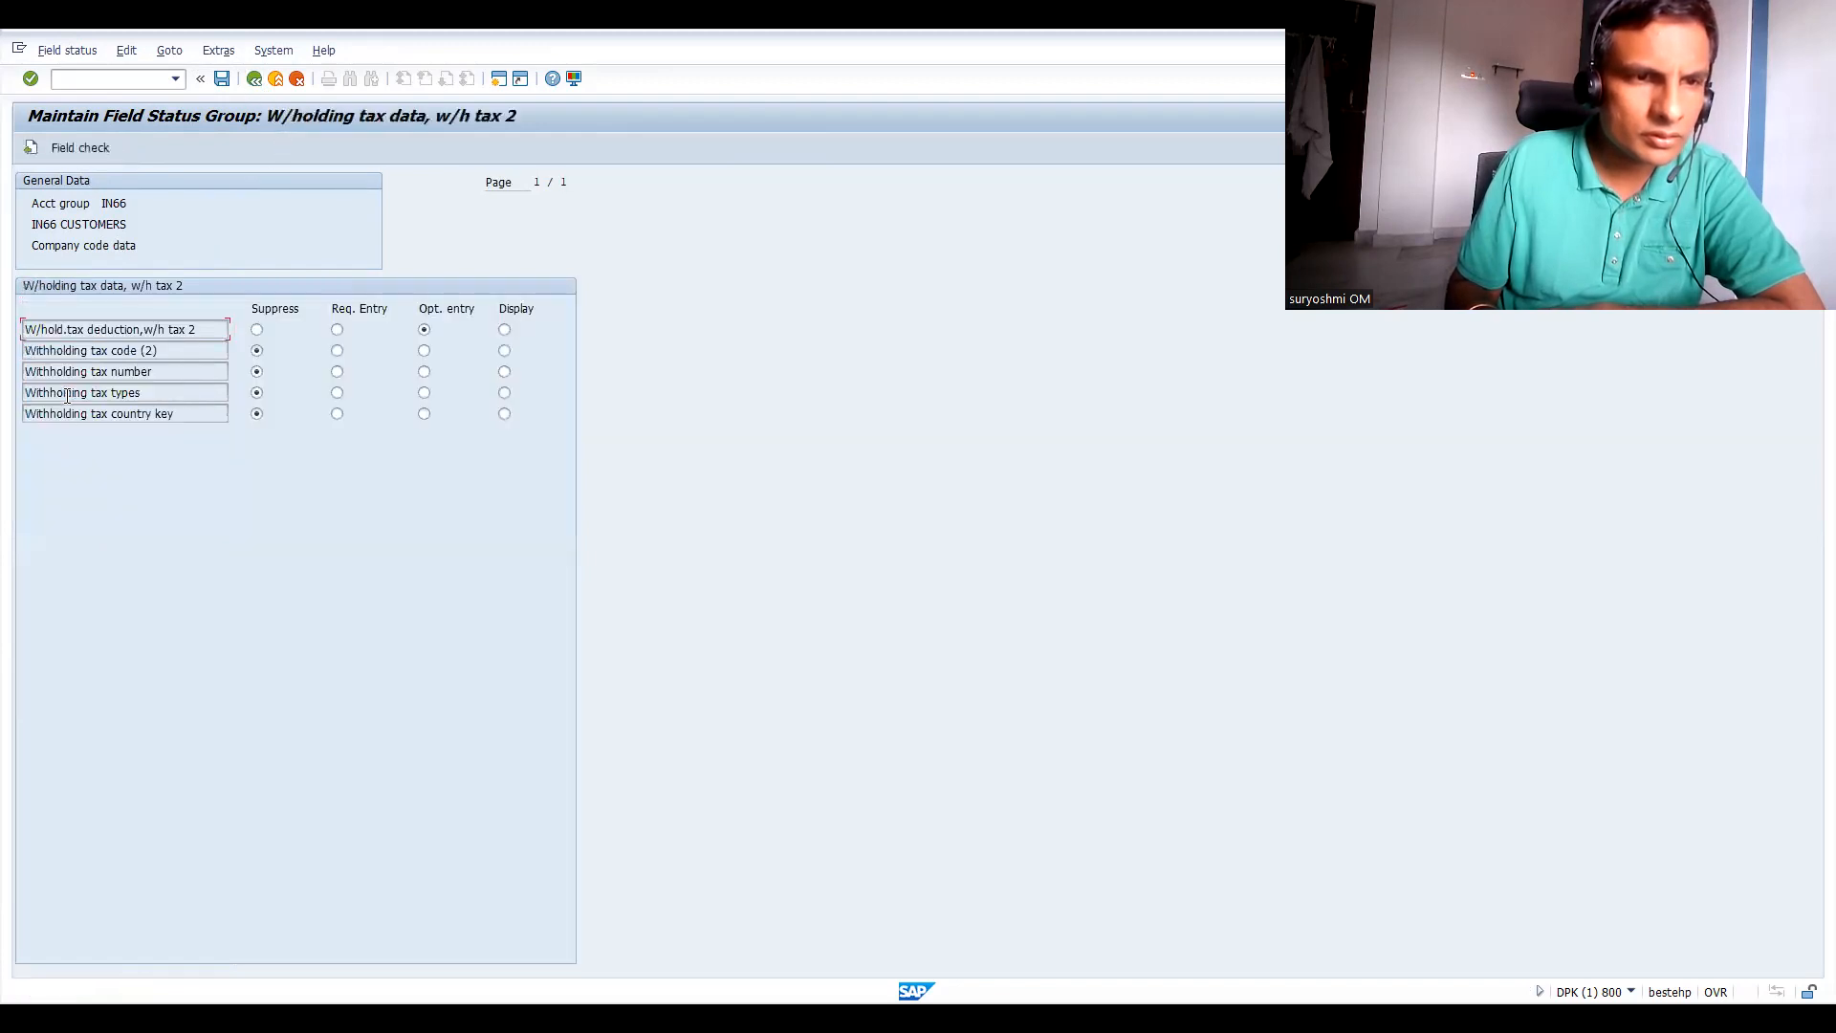
{"action": "left_click", "coordinate": [254, 79]}
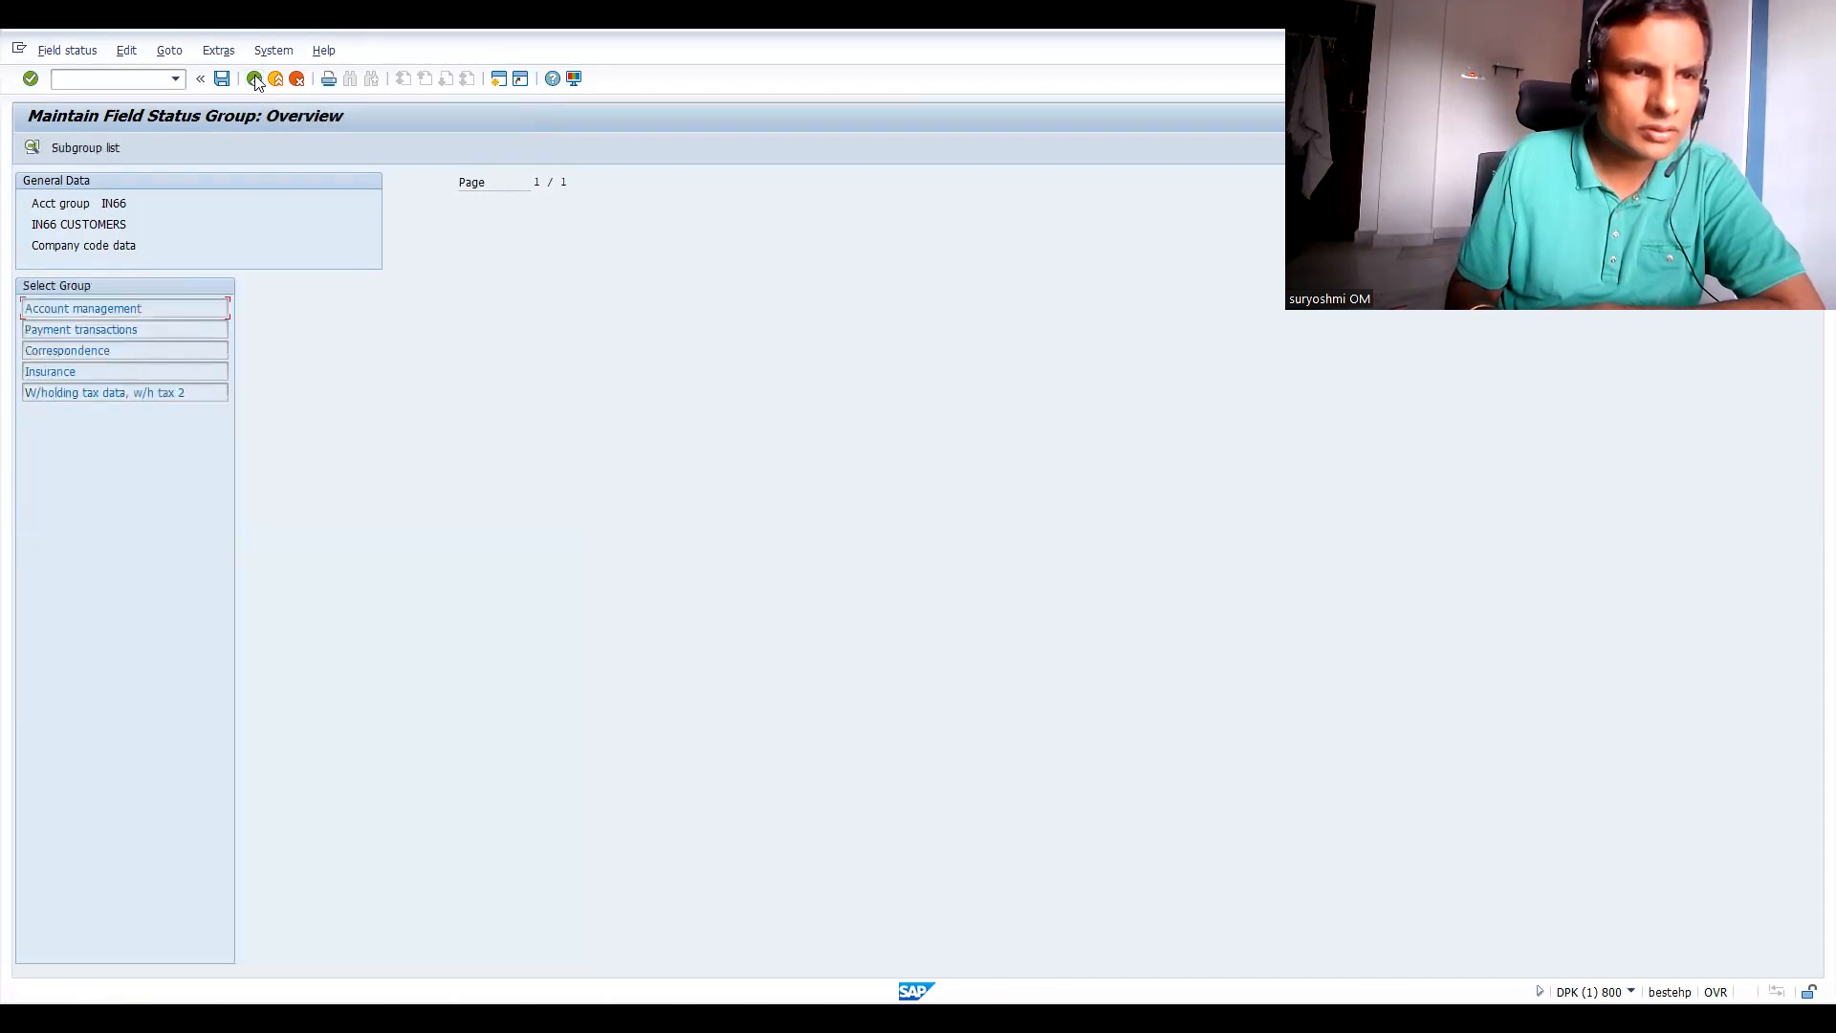
{"action": "left_click", "coordinate": [255, 80]}
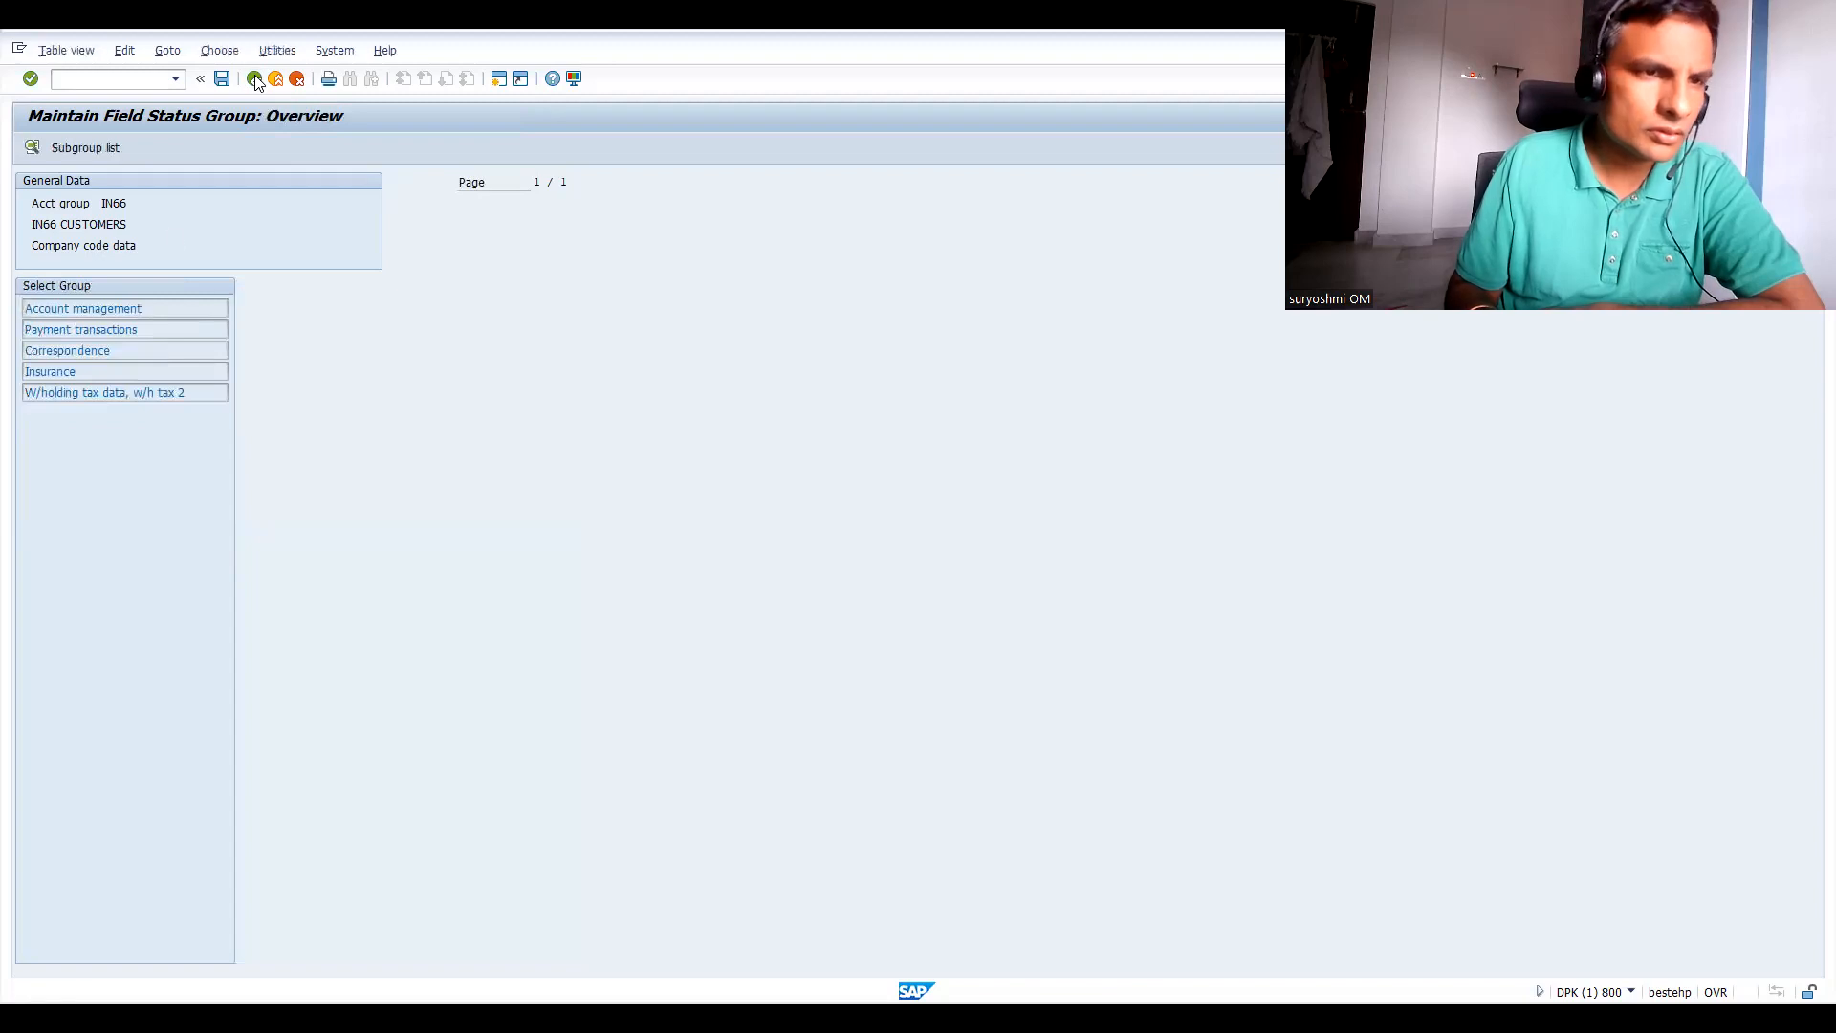
Make Tax number 3, Tax number 4 and Tax Number 5 optional entries in the general data Control group of IN66 and save.
{"action": "double_click", "coordinate": [67, 351]}
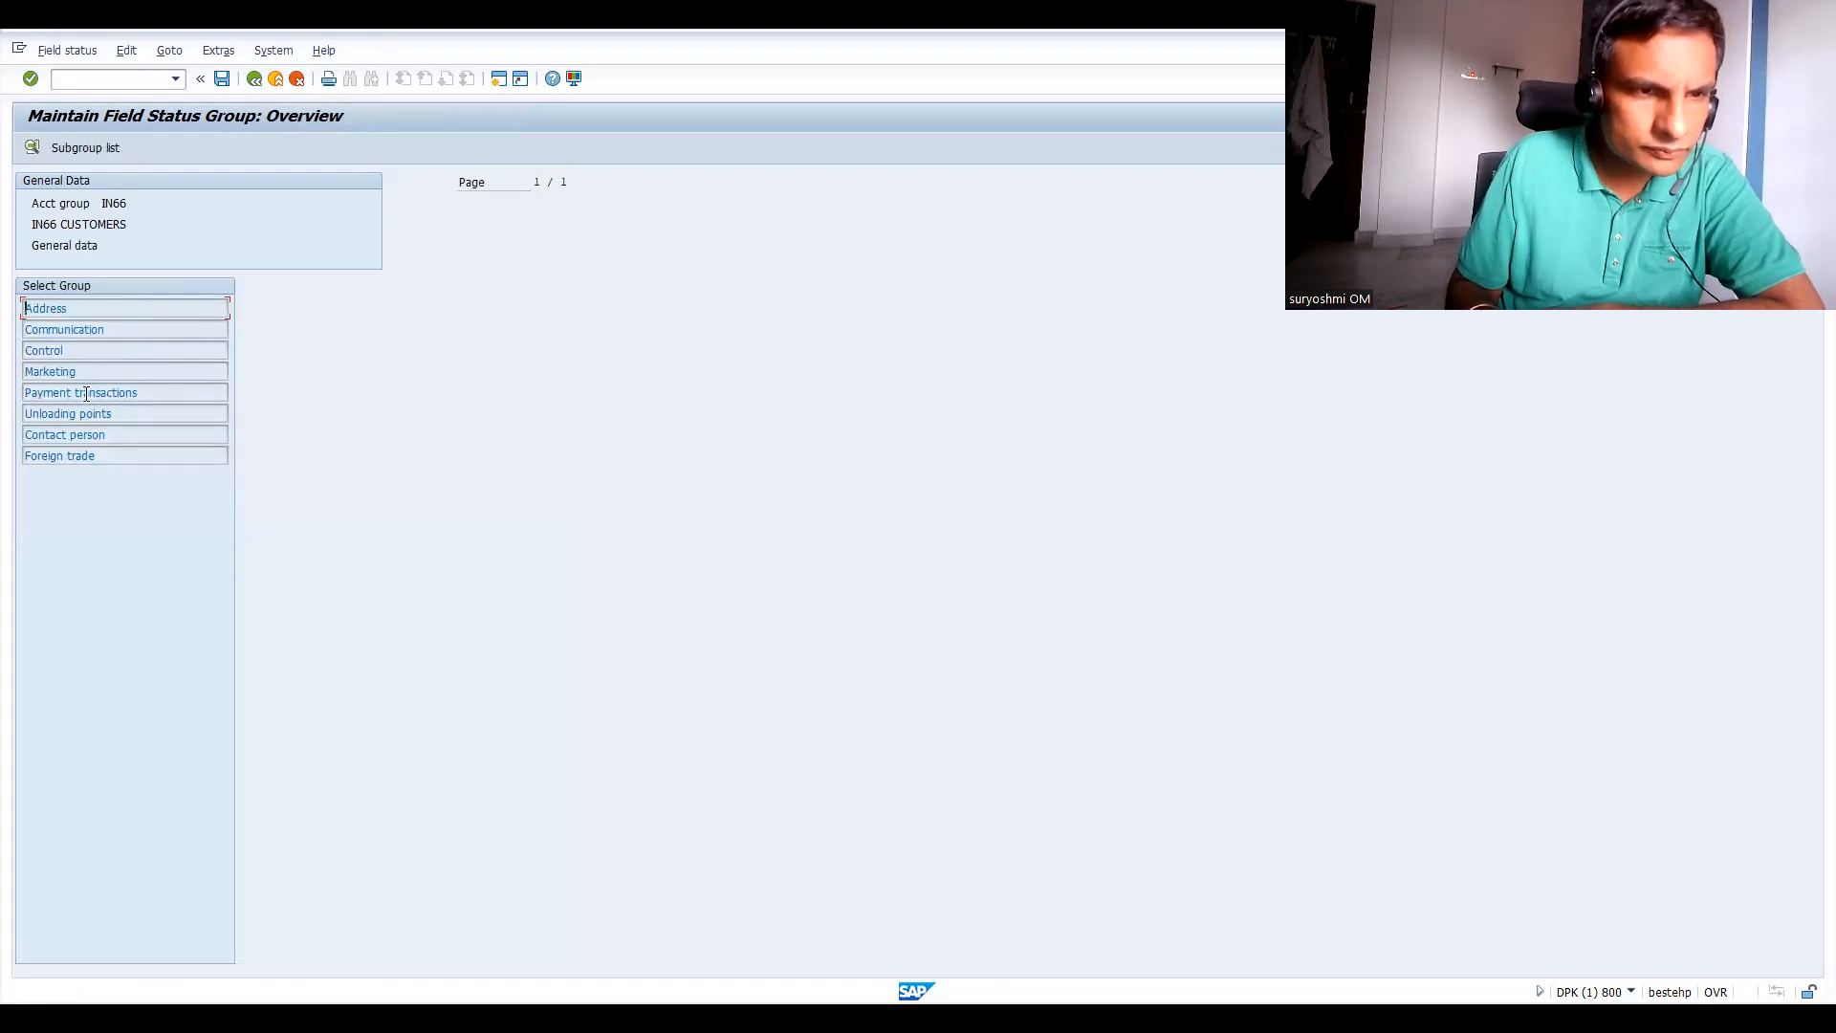
{"action": "double_click", "coordinate": [77, 351]}
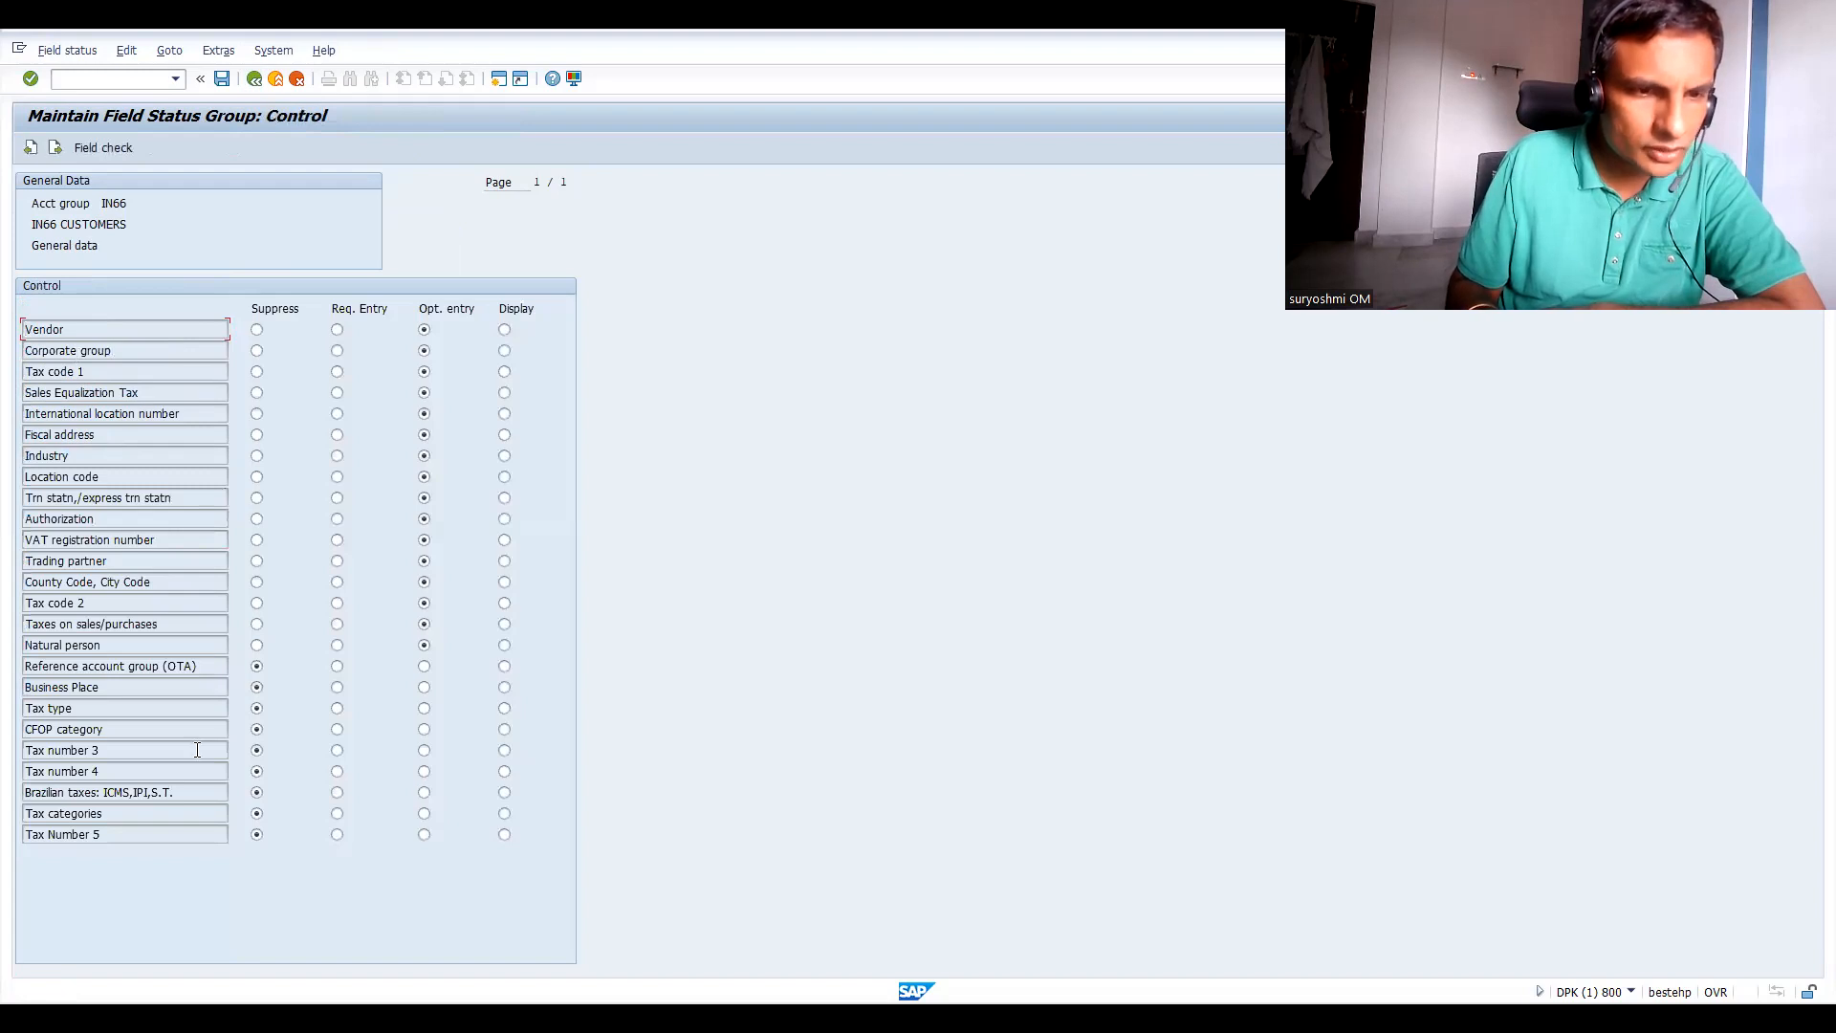
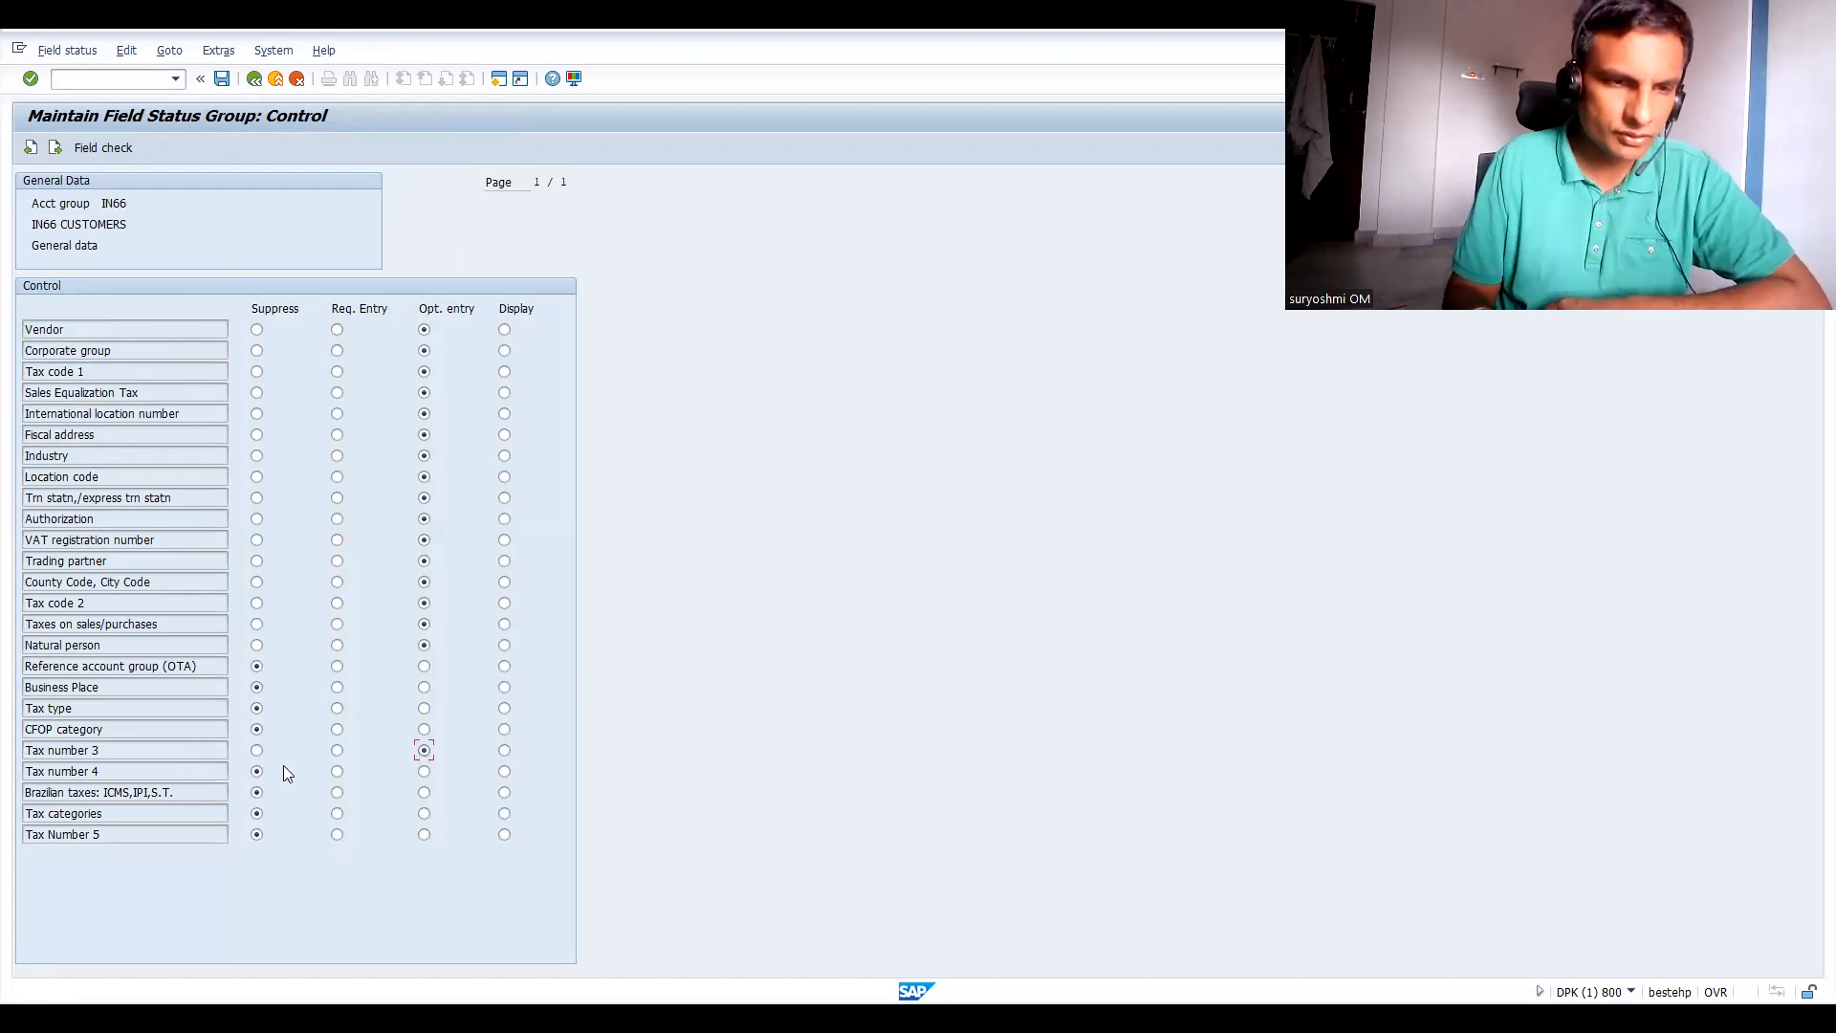
{"action": "left_click", "coordinate": [425, 771]}
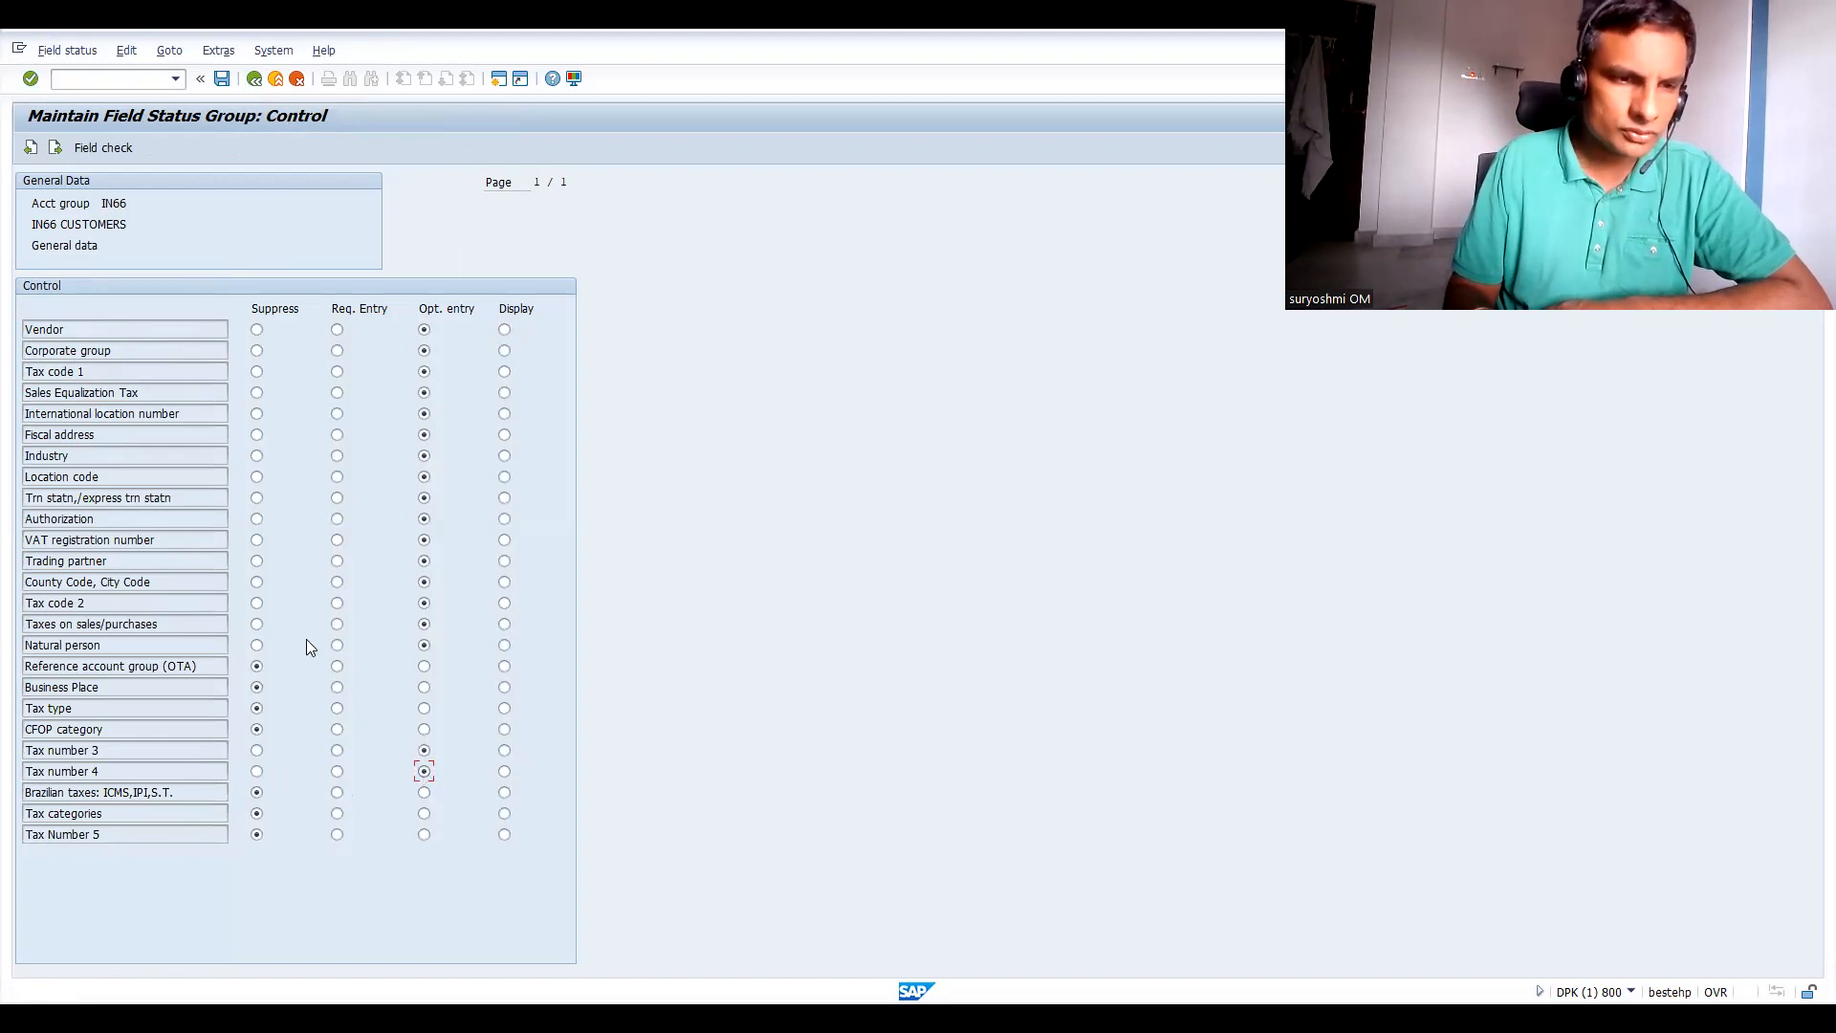
{"action": "left_click", "coordinate": [424, 835]}
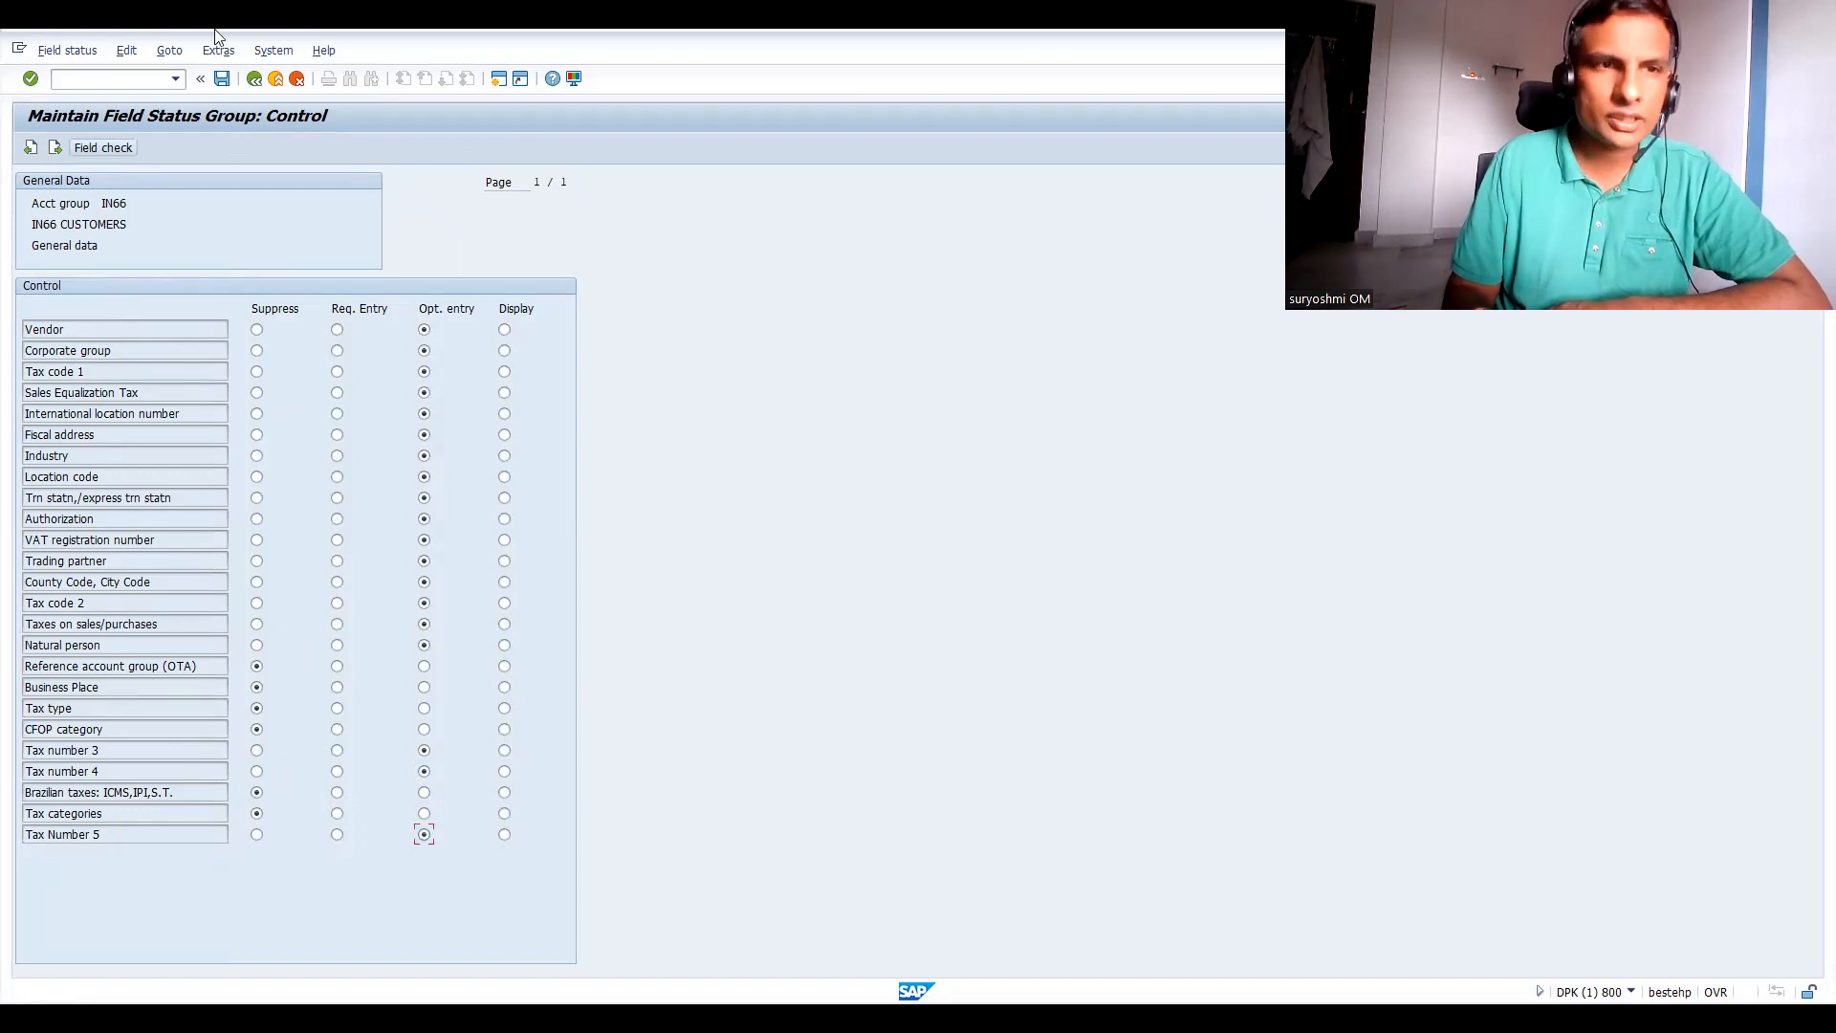
{"action": "left_click", "coordinate": [221, 79]}
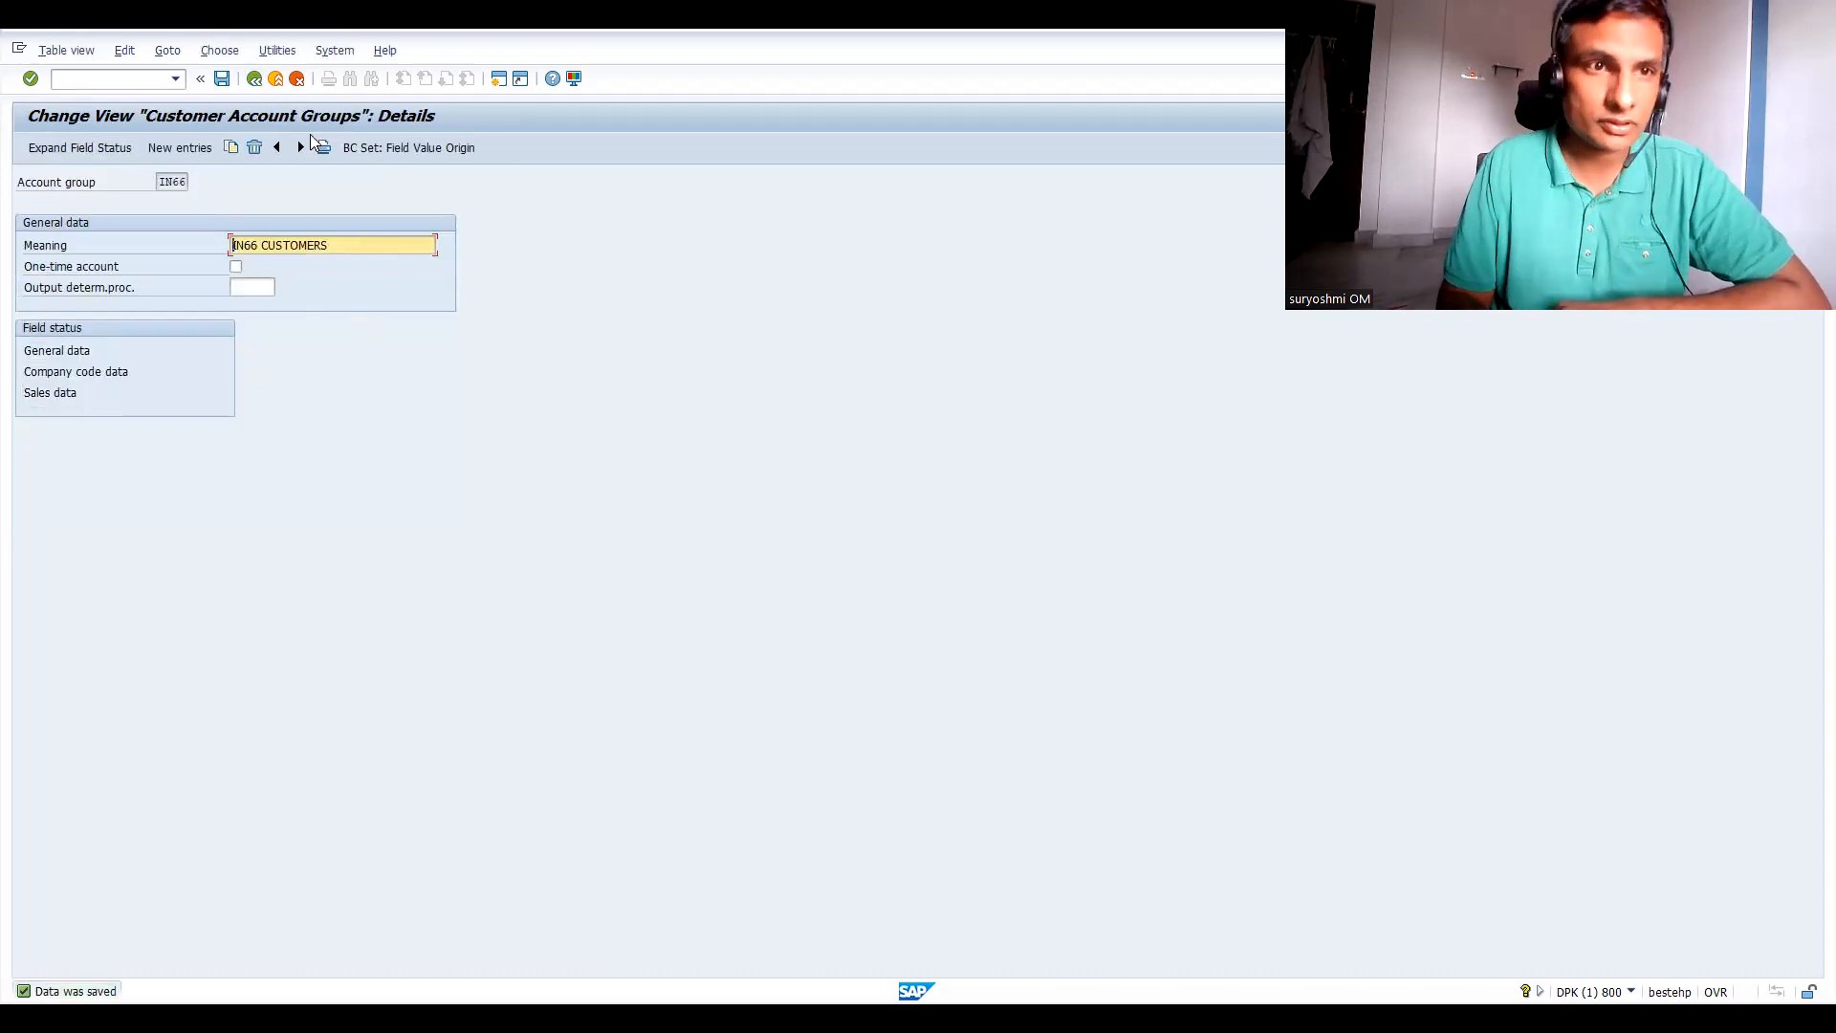
{"action": "left_click", "coordinate": [256, 79]}
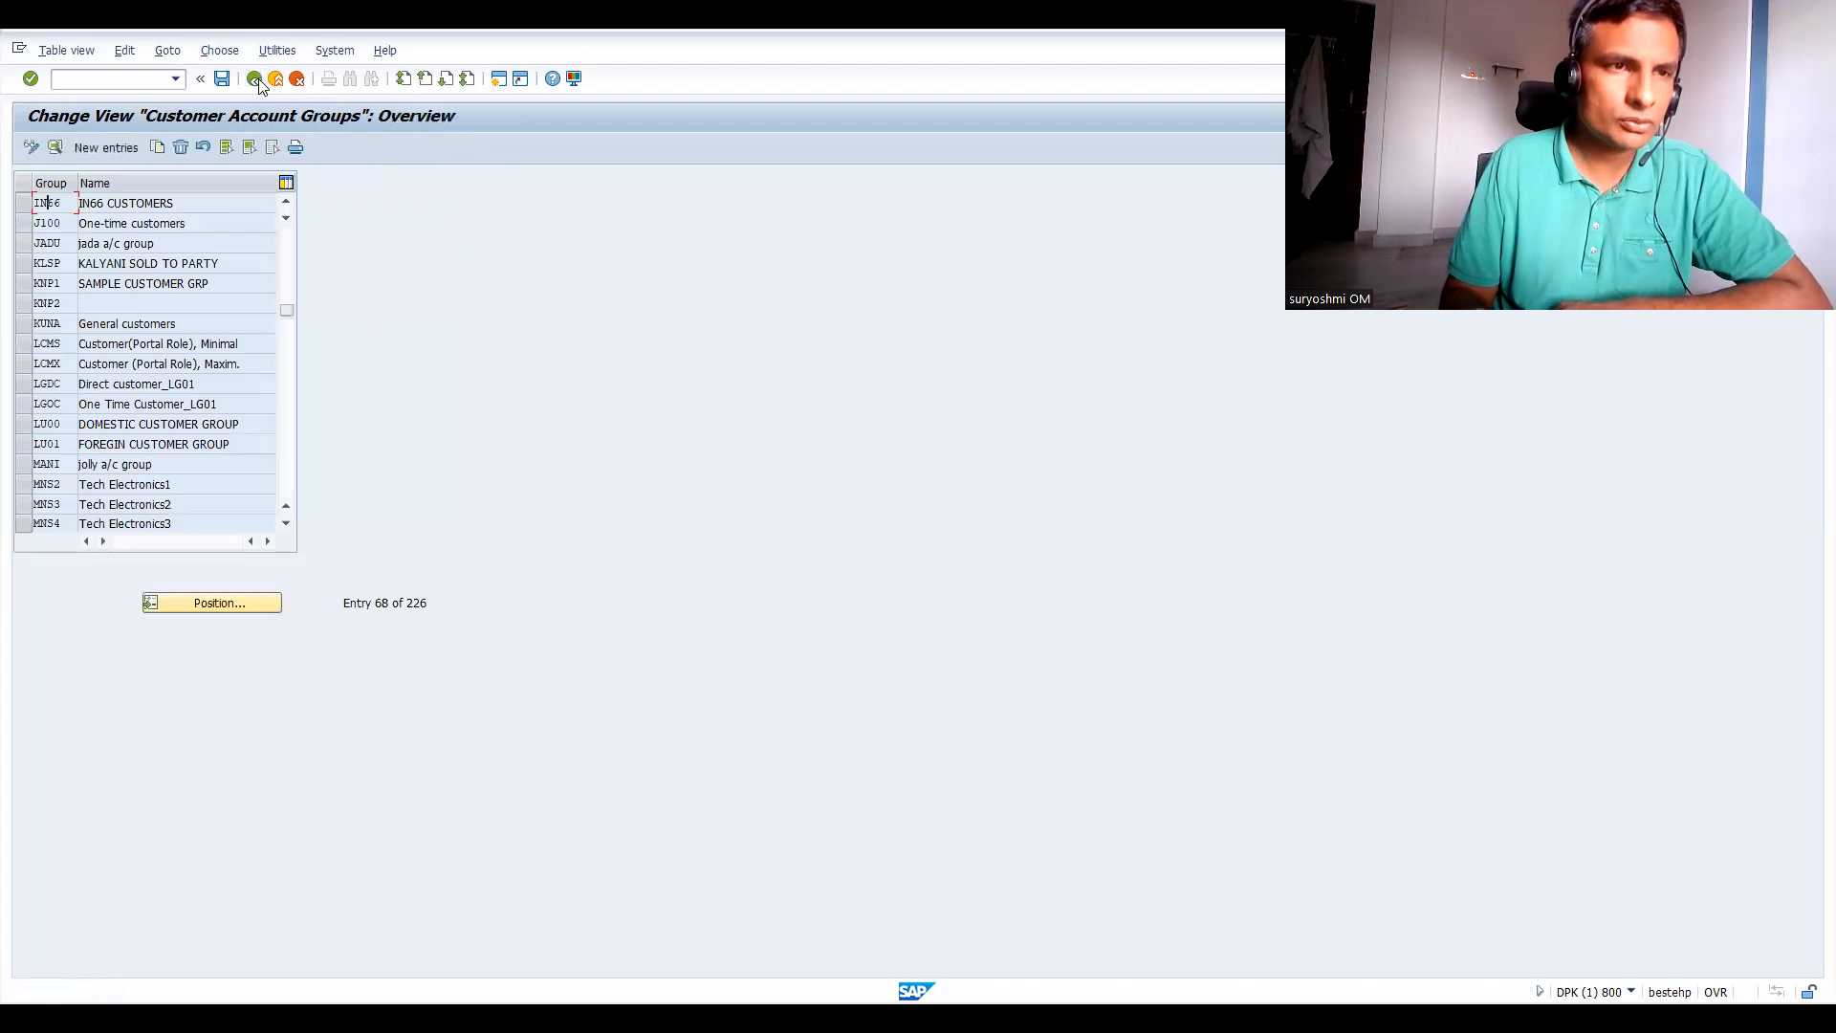
{"action": "left_click", "coordinate": [255, 79]}
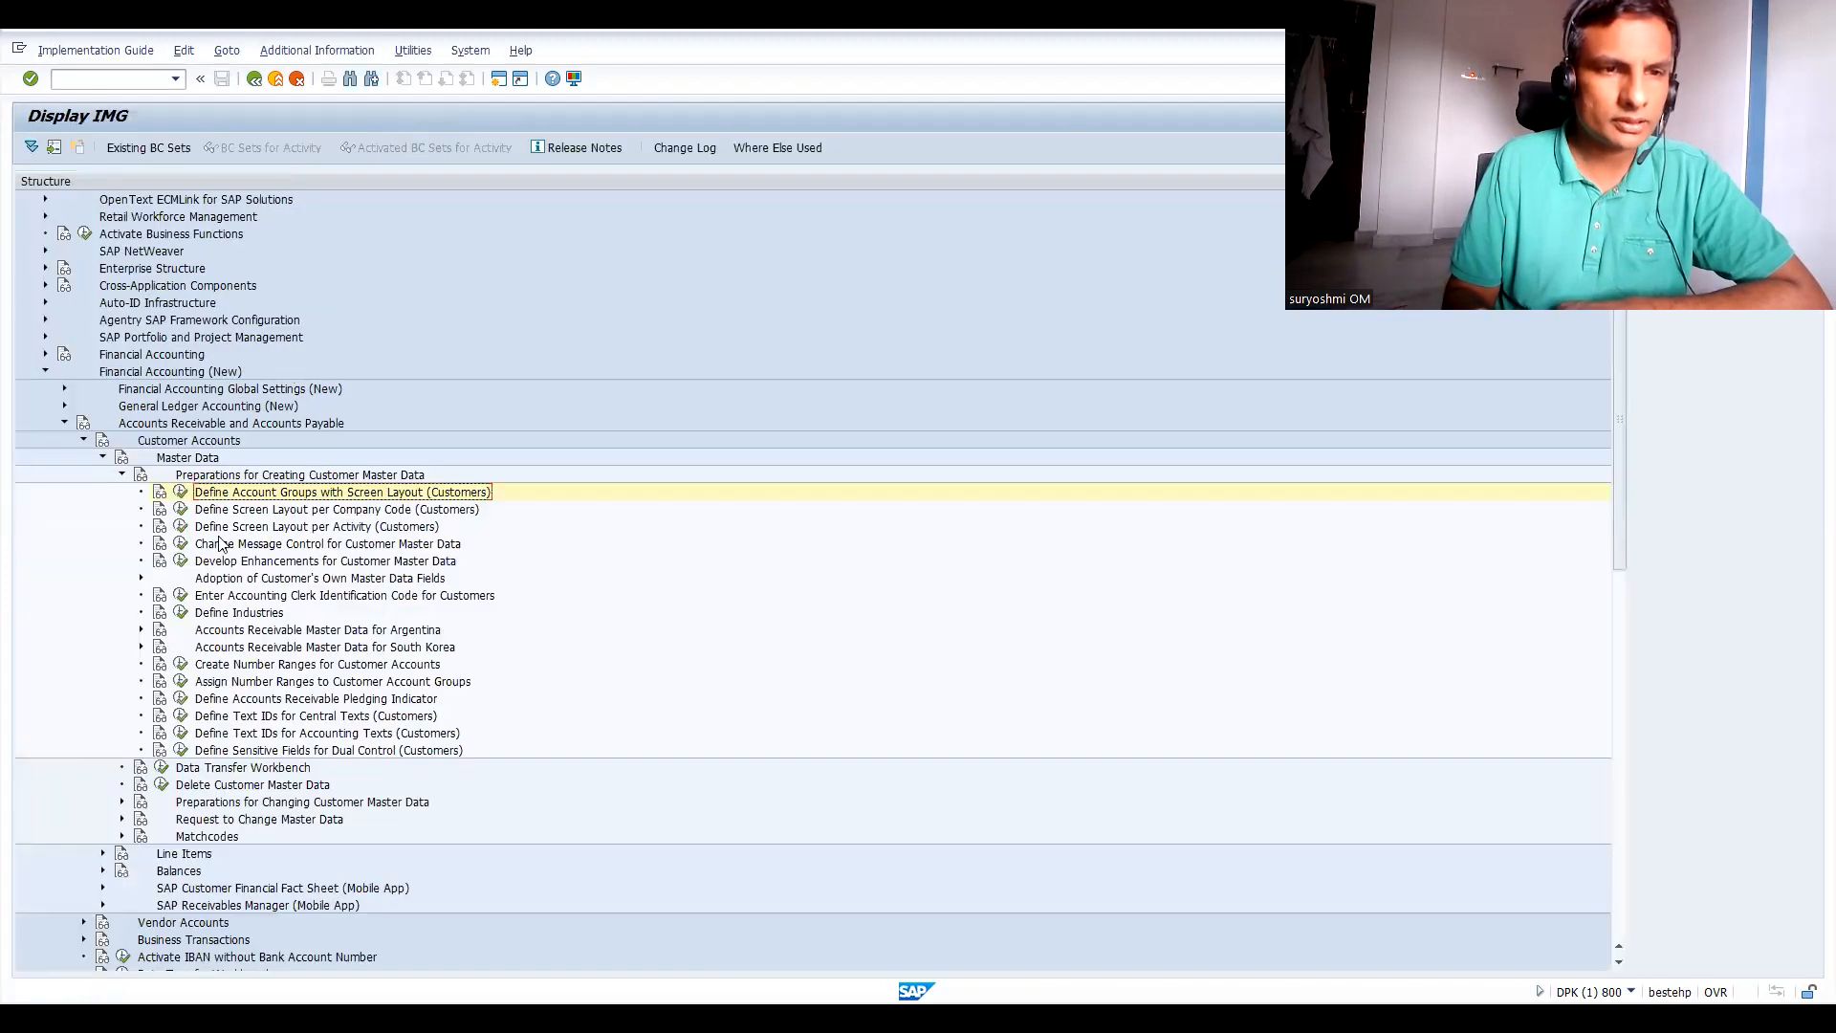
Check the number range assigned to customer account group IN66 in Assign Number Ranges to Customer Account Groups.
{"action": "left_click", "coordinate": [179, 682]}
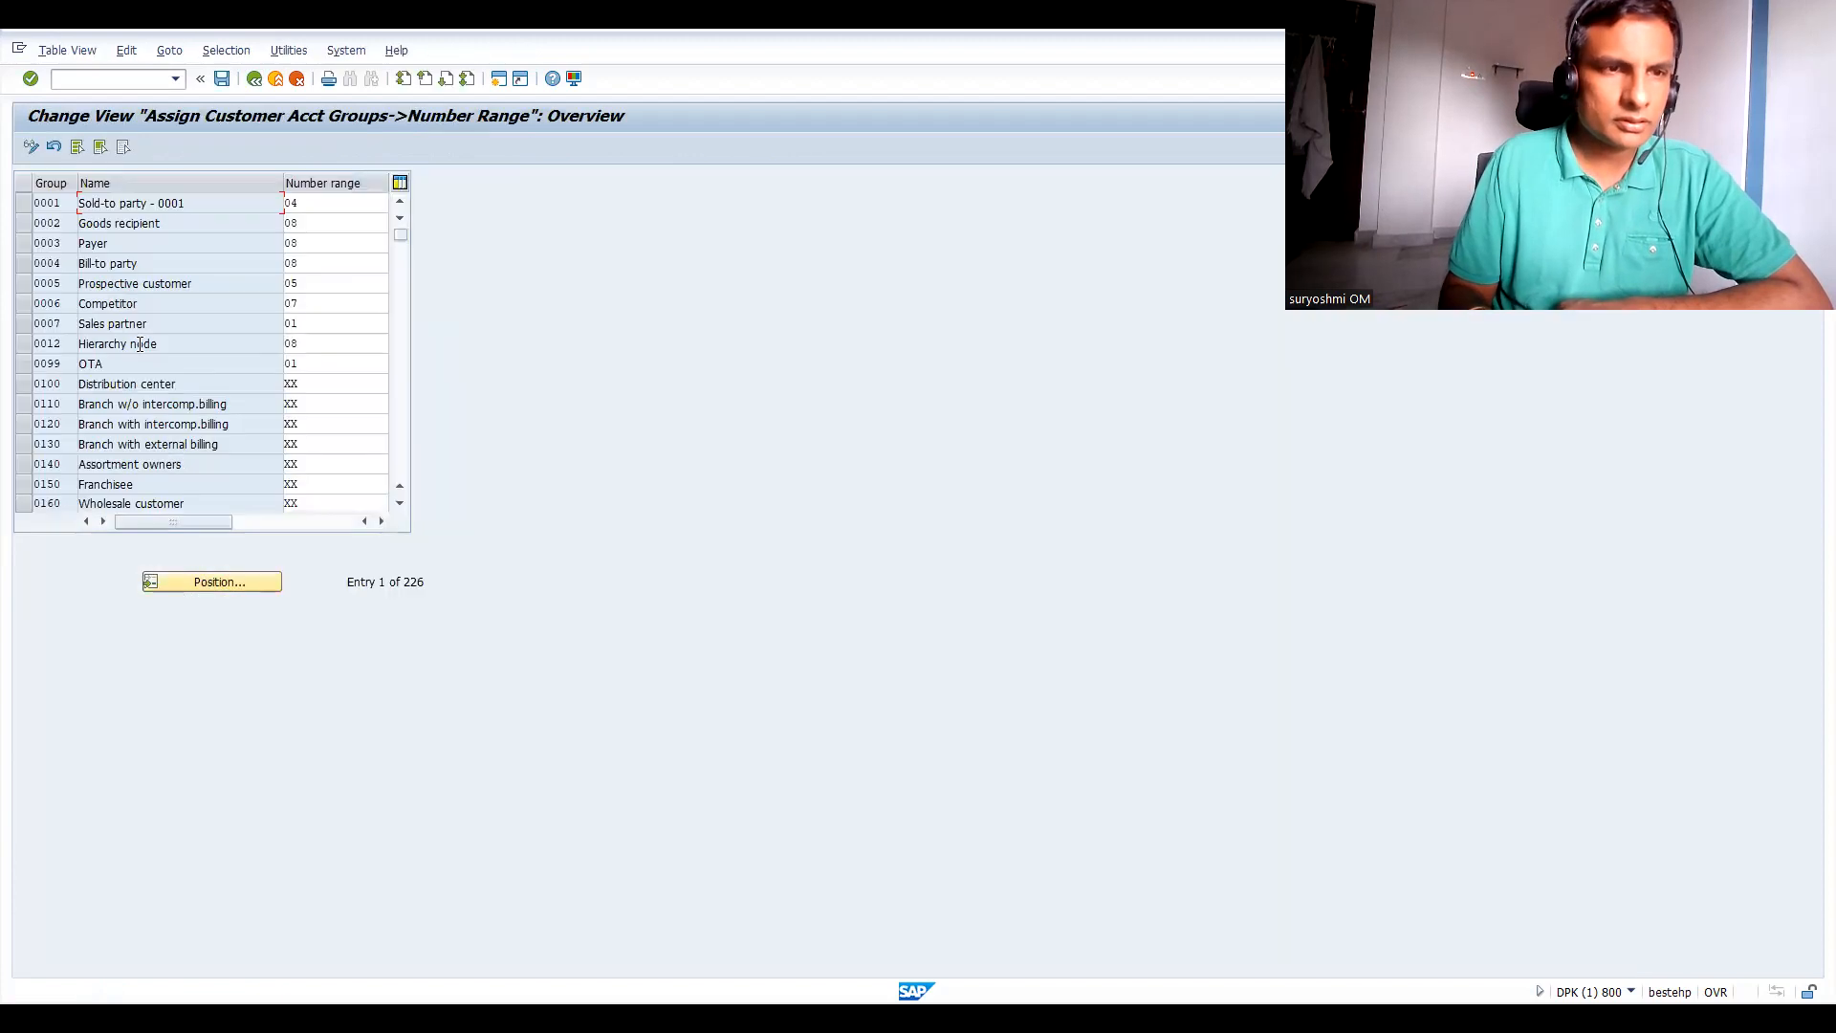
{"action": "left_click", "coordinate": [212, 583]}
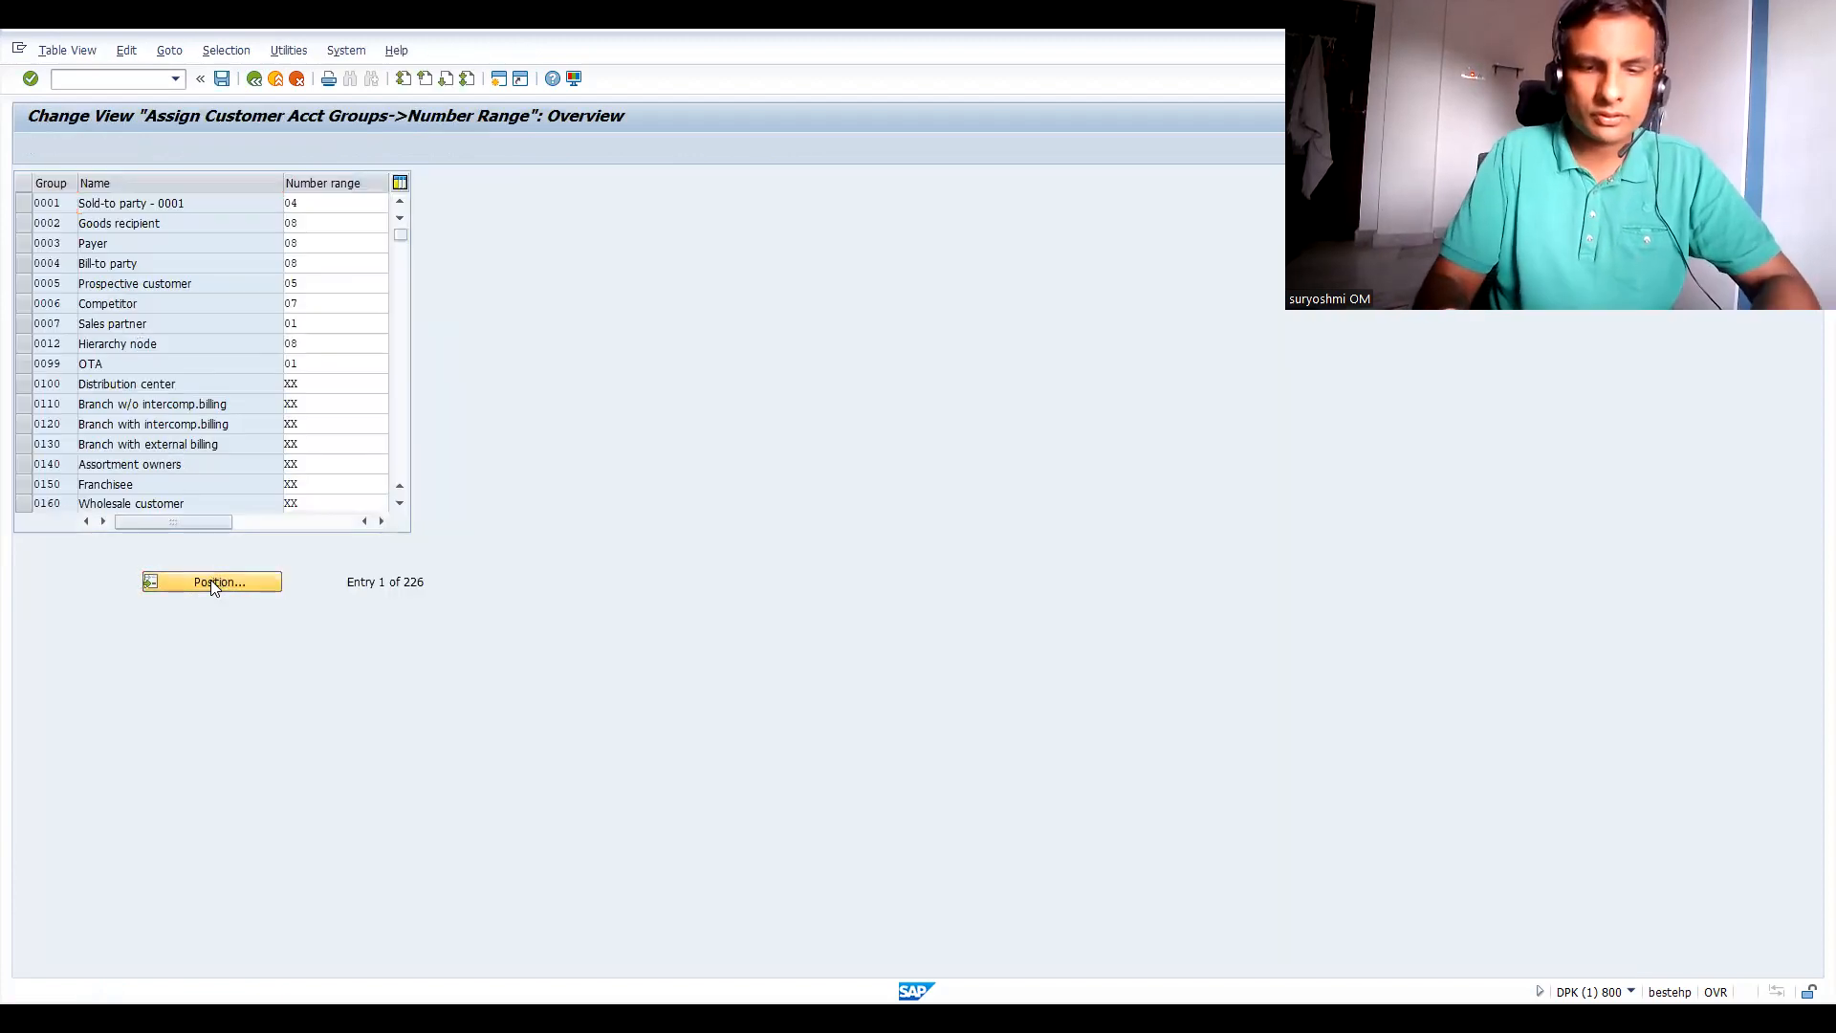
{"action": "type", "text": "IN66"}
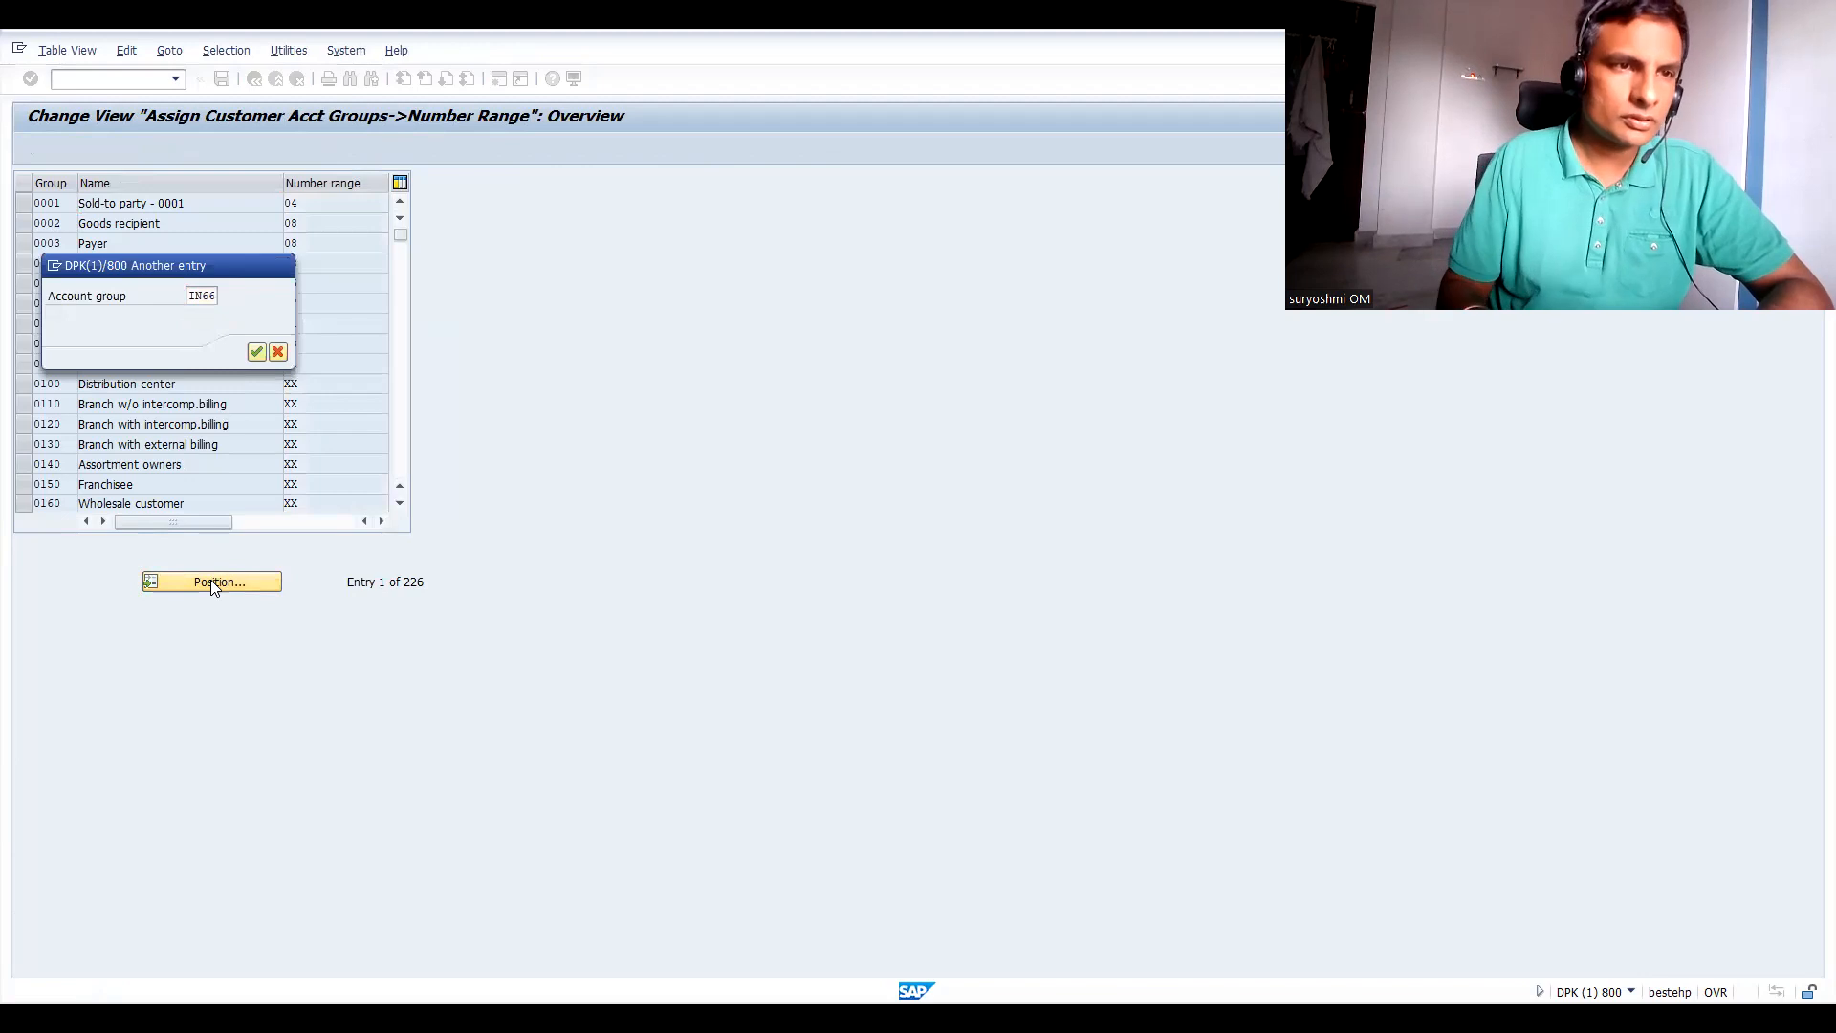
{"action": "key", "text": "Return"}
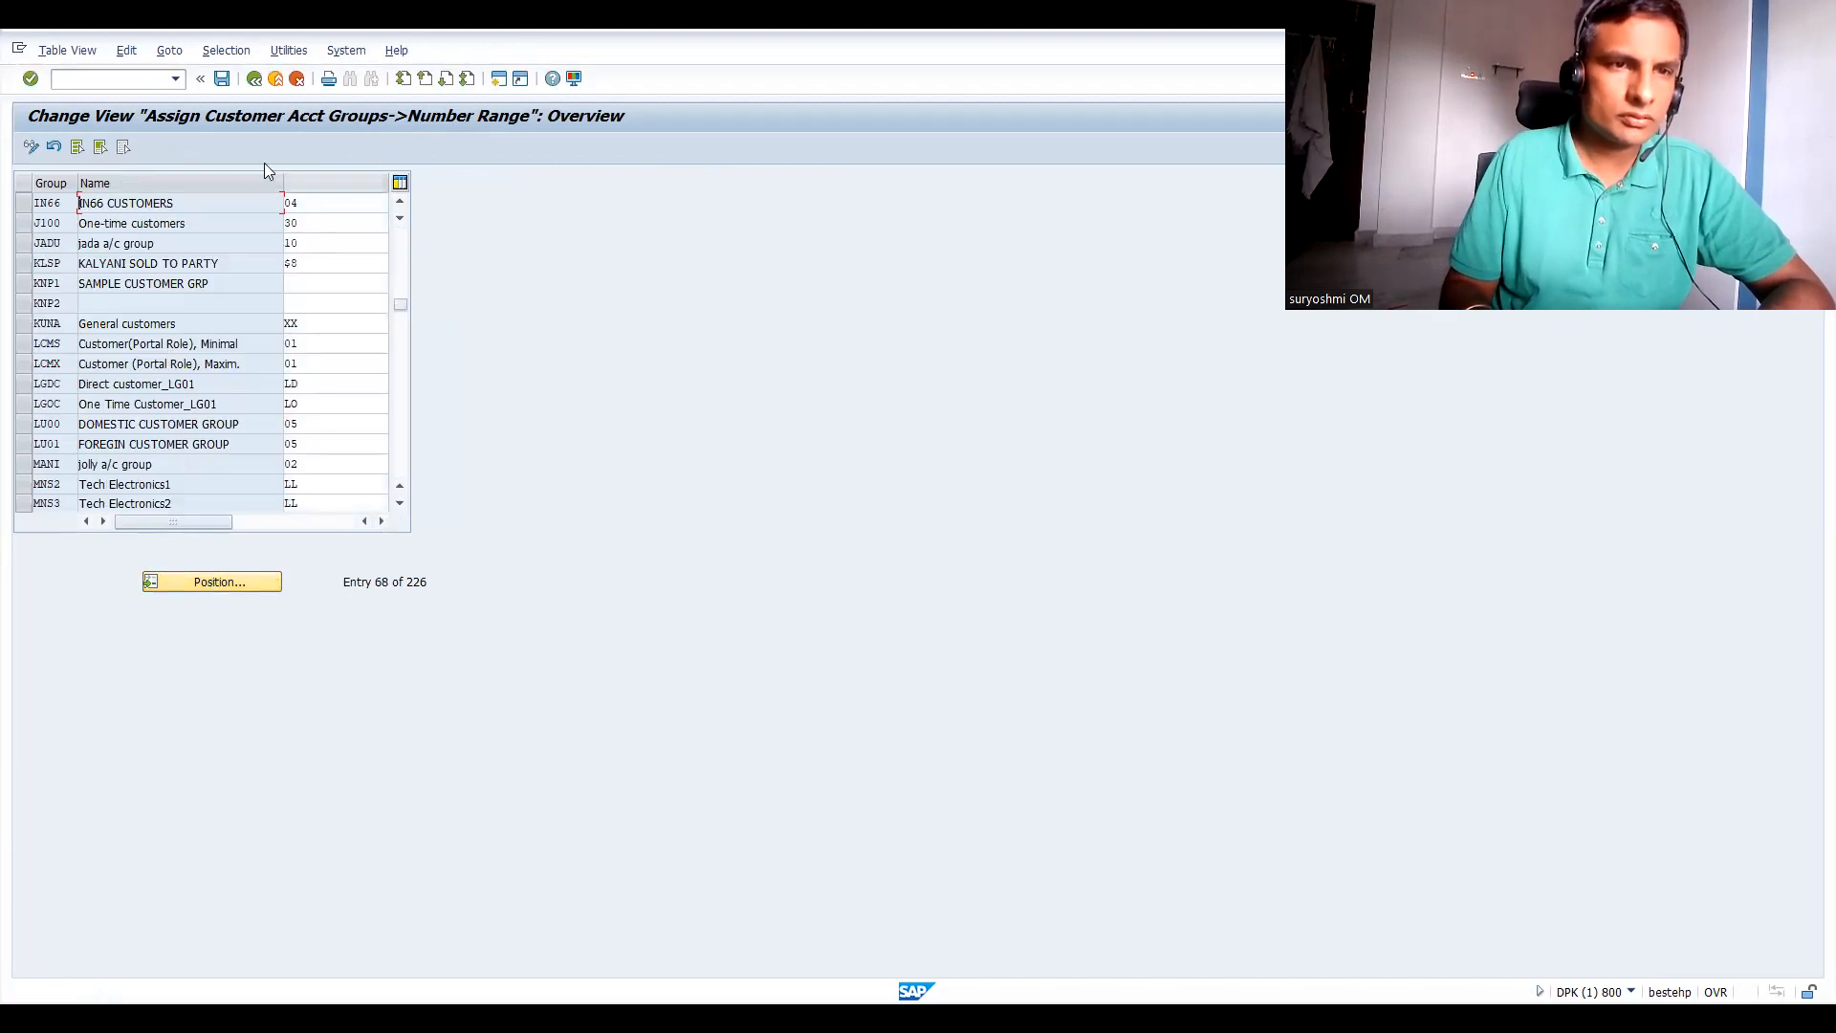
{"action": "left_click", "coordinate": [319, 208]}
{"action": "left_click", "coordinate": [256, 81]}
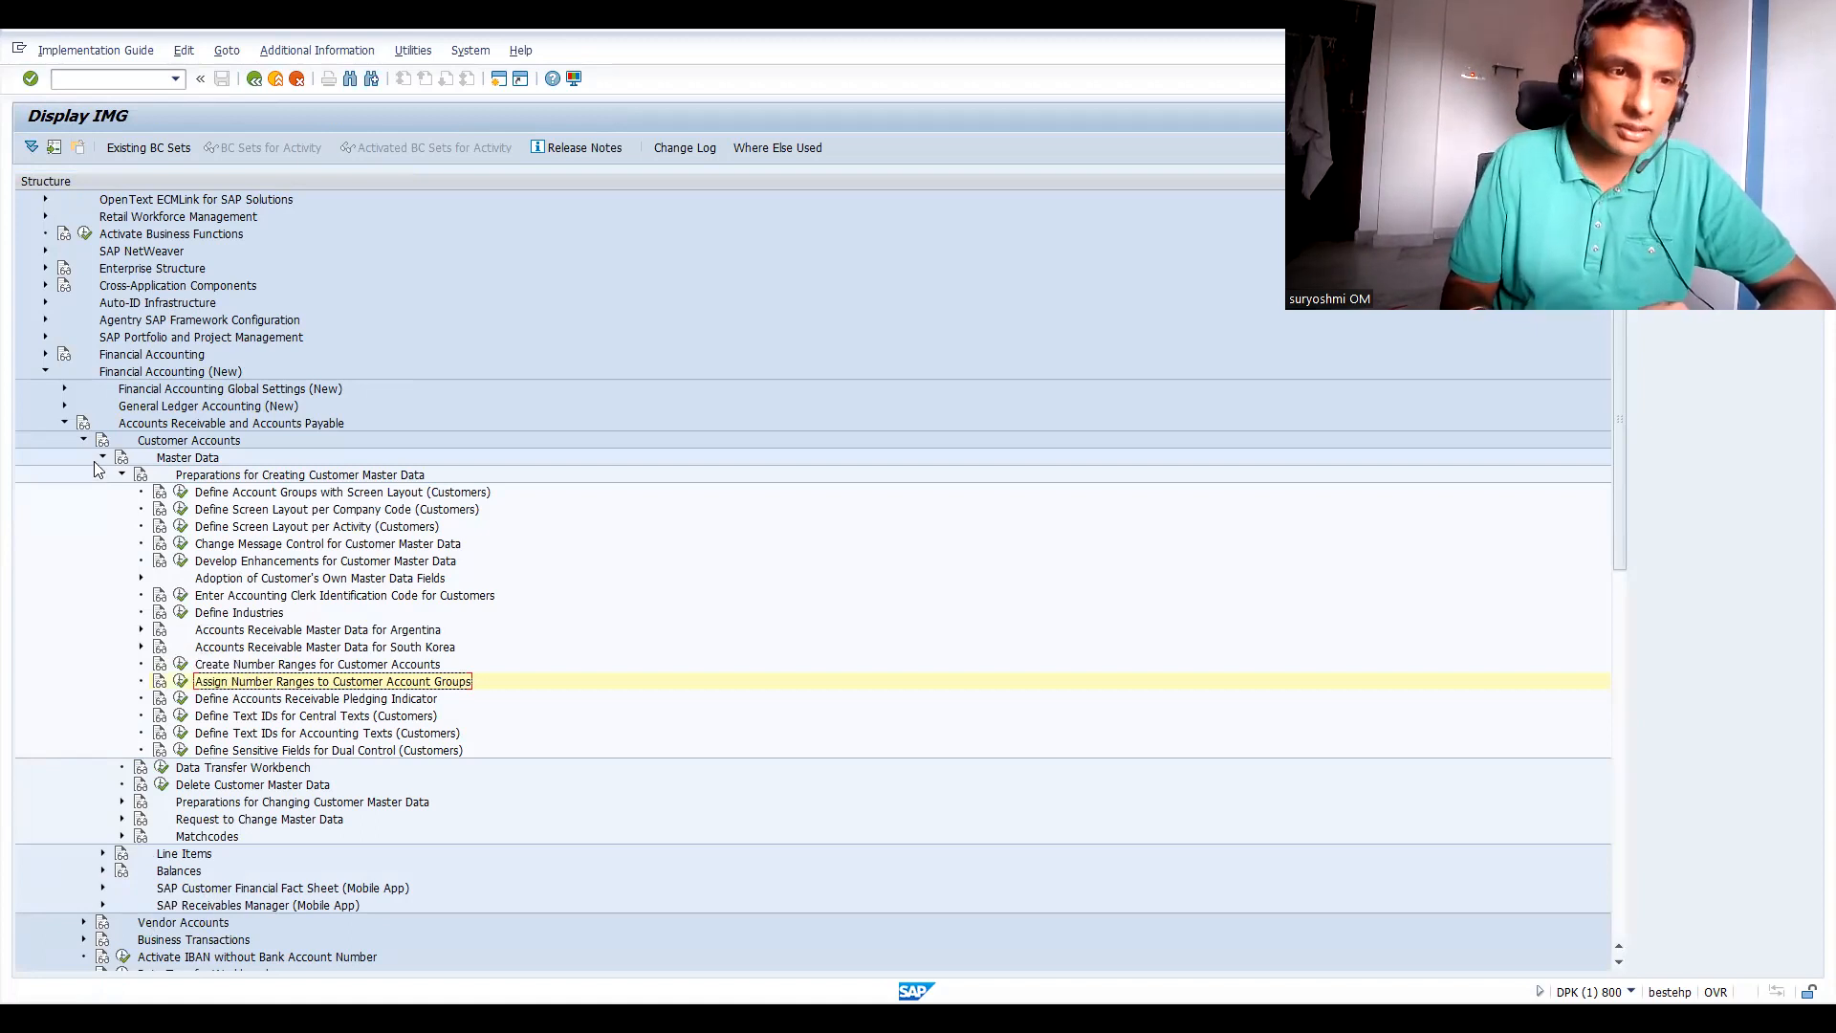
Collapse Accounts Receivable and Accounts Payable in the implementation guide and expand Sales and Distribution.
{"action": "left_click", "coordinate": [121, 474]}
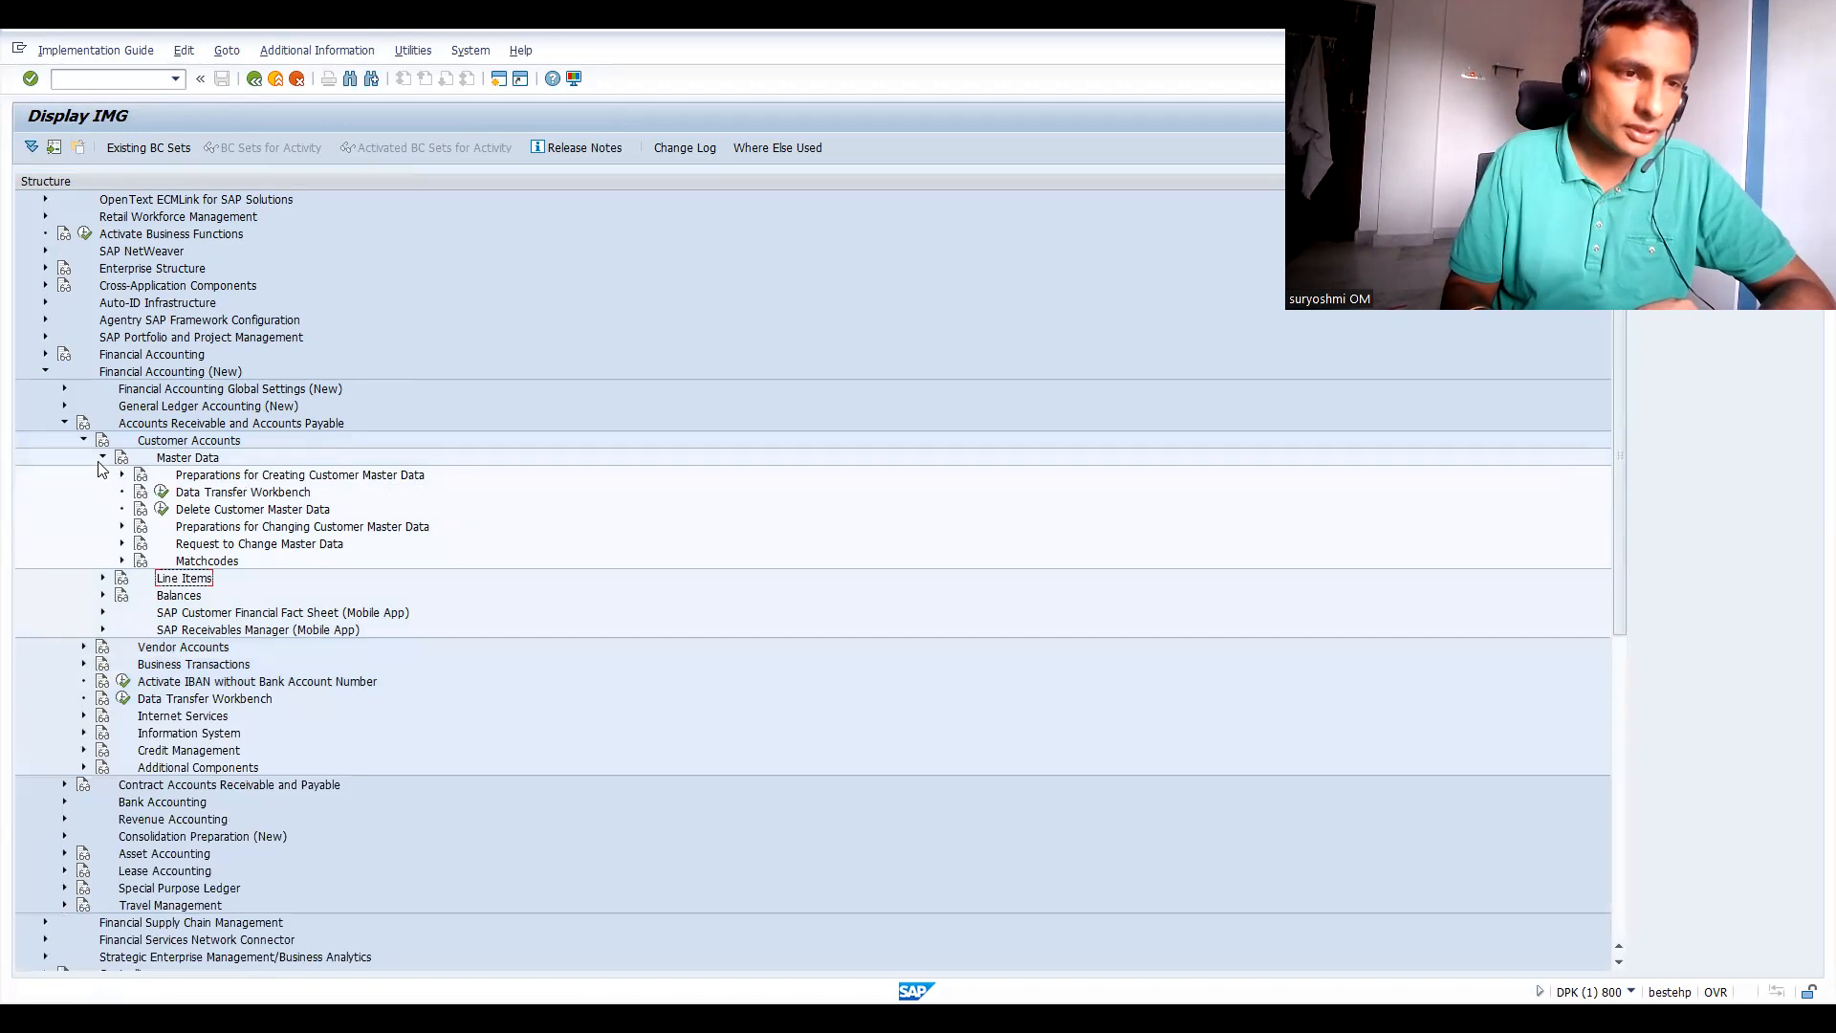
{"action": "left_click", "coordinate": [103, 458]}
{"action": "left_click", "coordinate": [64, 422]}
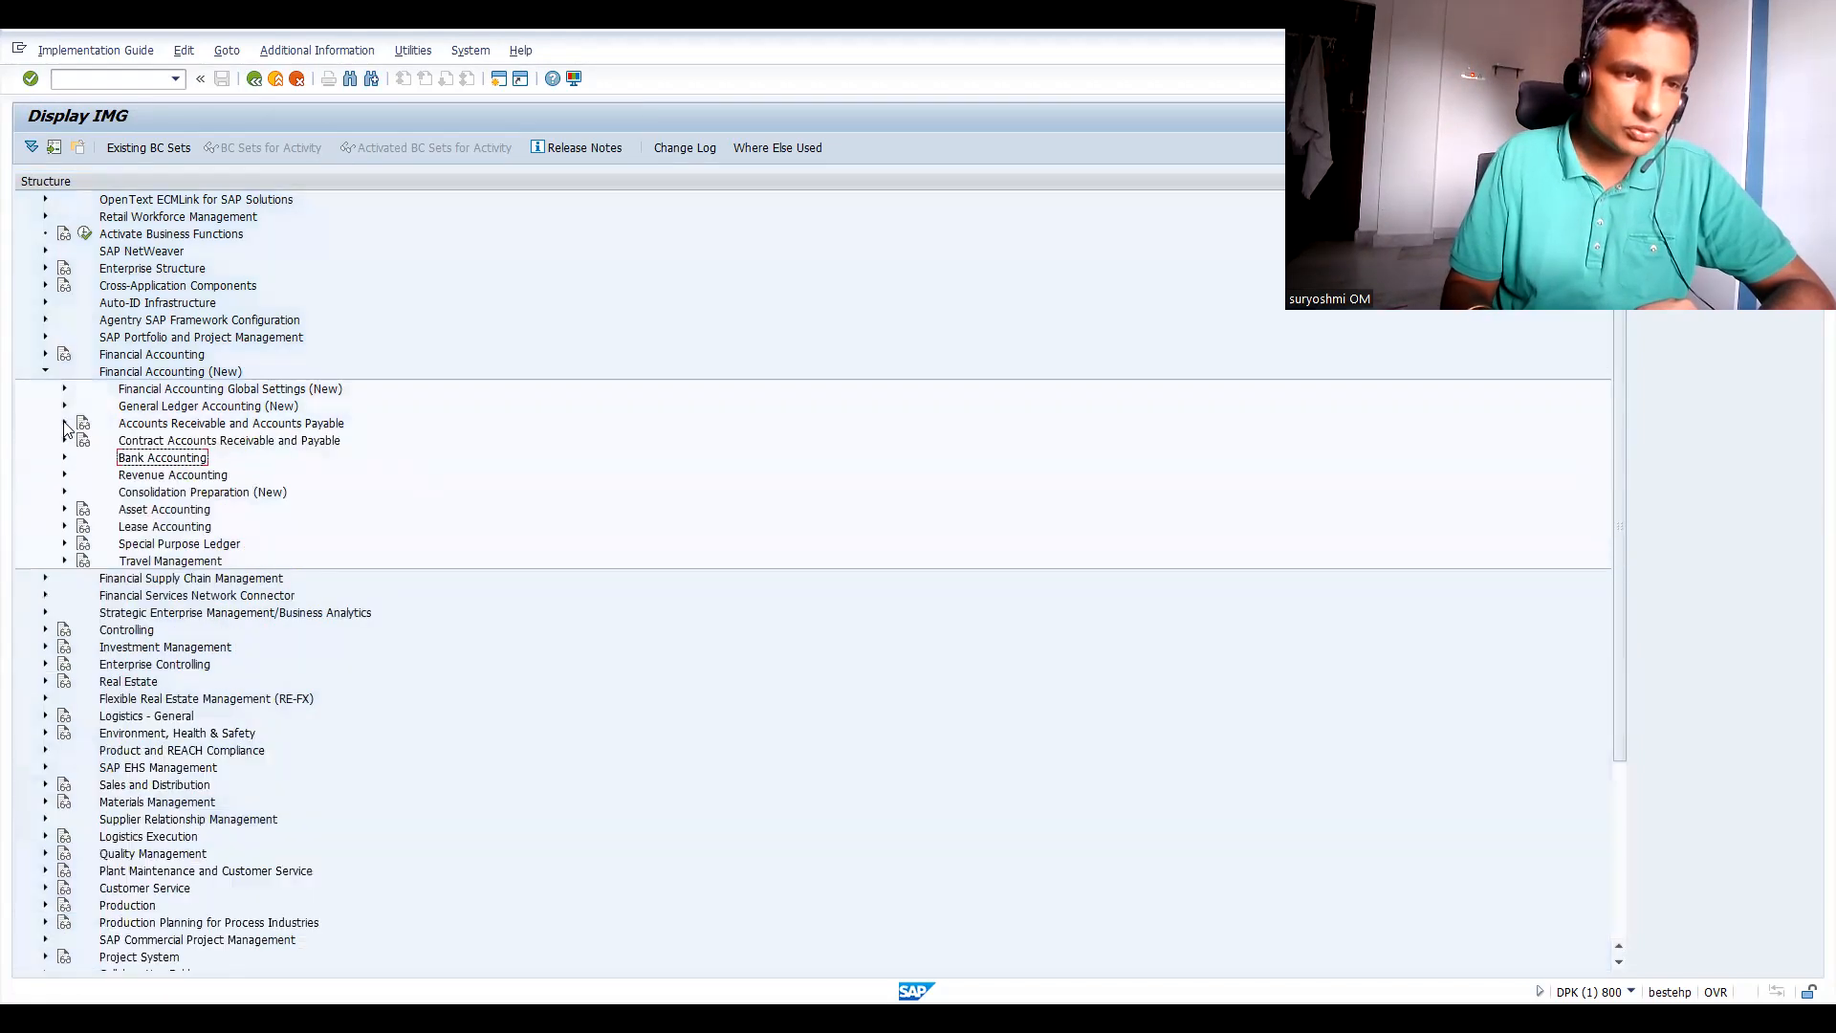
{"action": "left_click", "coordinate": [123, 698]}
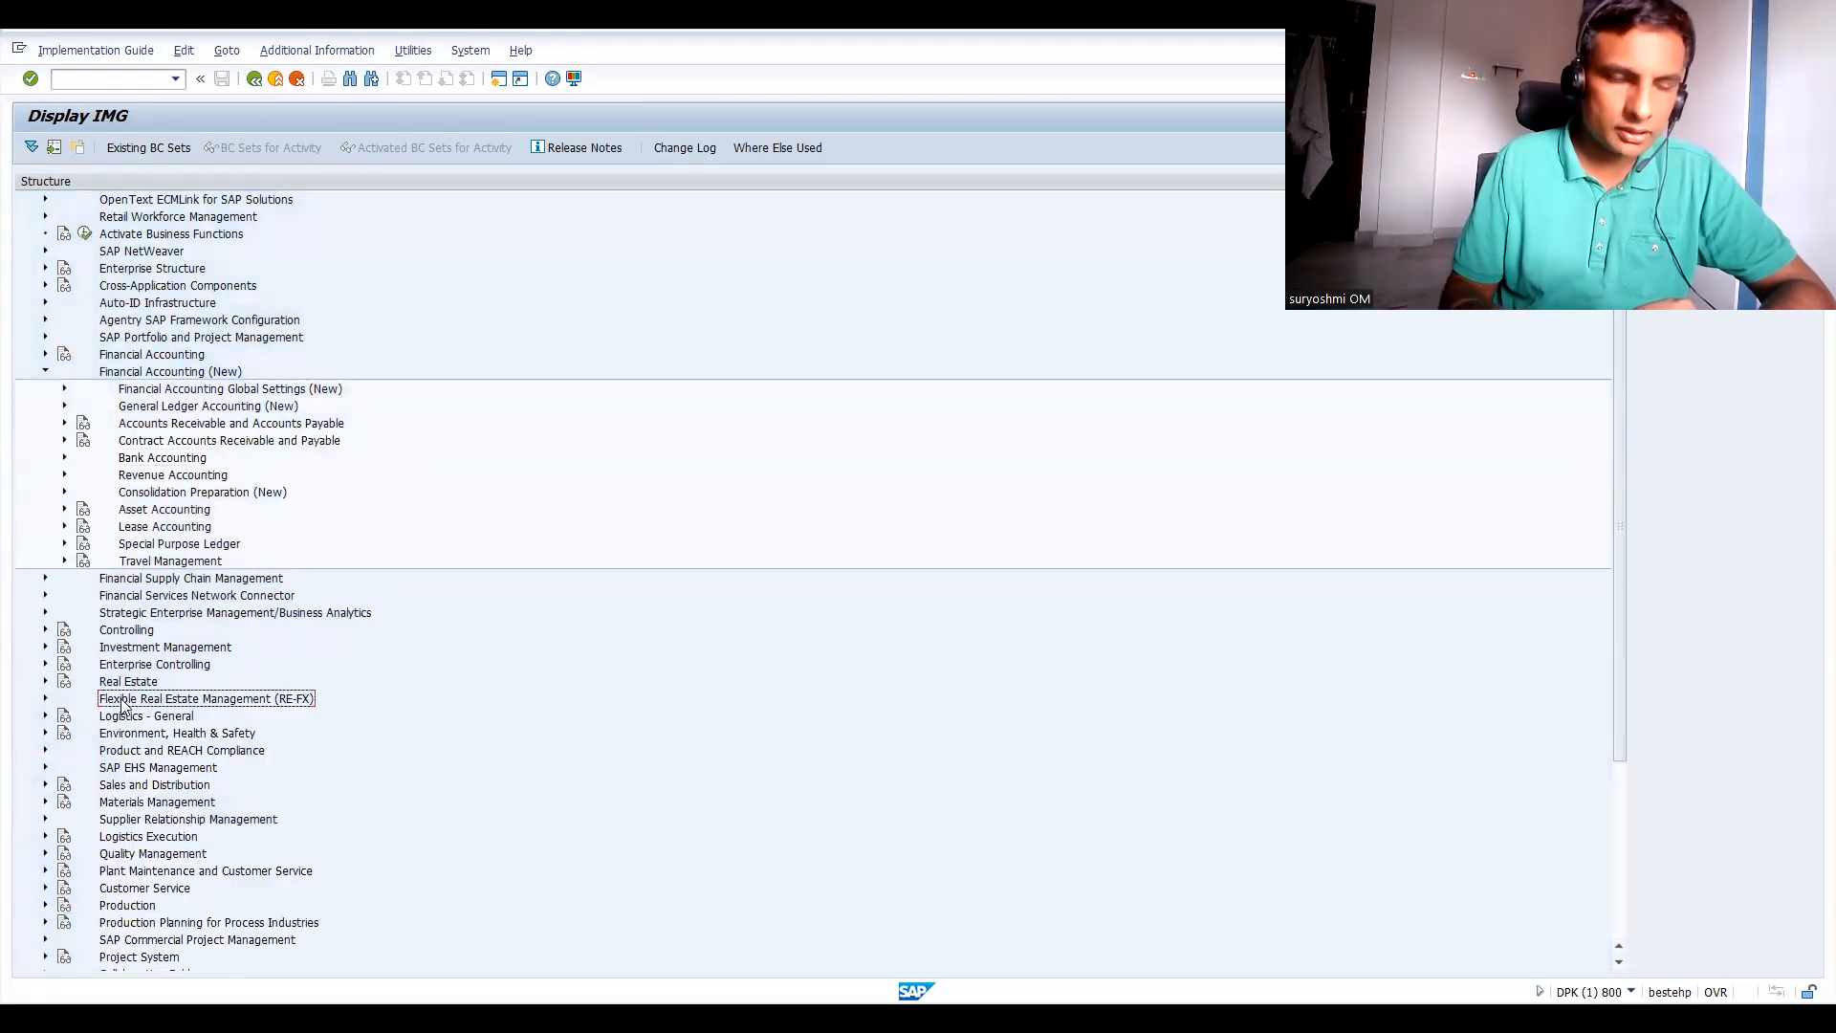
{"action": "key", "text": "Down"}
{"action": "key", "text": "Down"}
{"action": "key", "text": "Down"}
{"action": "key", "text": "Down"}
{"action": "key", "text": "Down"}
{"action": "key", "text": "Down"}
{"action": "key", "text": "Down"}
{"action": "key", "text": "Up"}
{"action": "key", "text": "Up"}
{"action": "key", "text": "Right"}
{"action": "key", "text": "Down"}
{"action": "key", "text": "Down"}
{"action": "key", "text": "Down"}
{"action": "key", "text": "Right"}
{"action": "key", "text": "Down"}
{"action": "key", "text": "Down"}
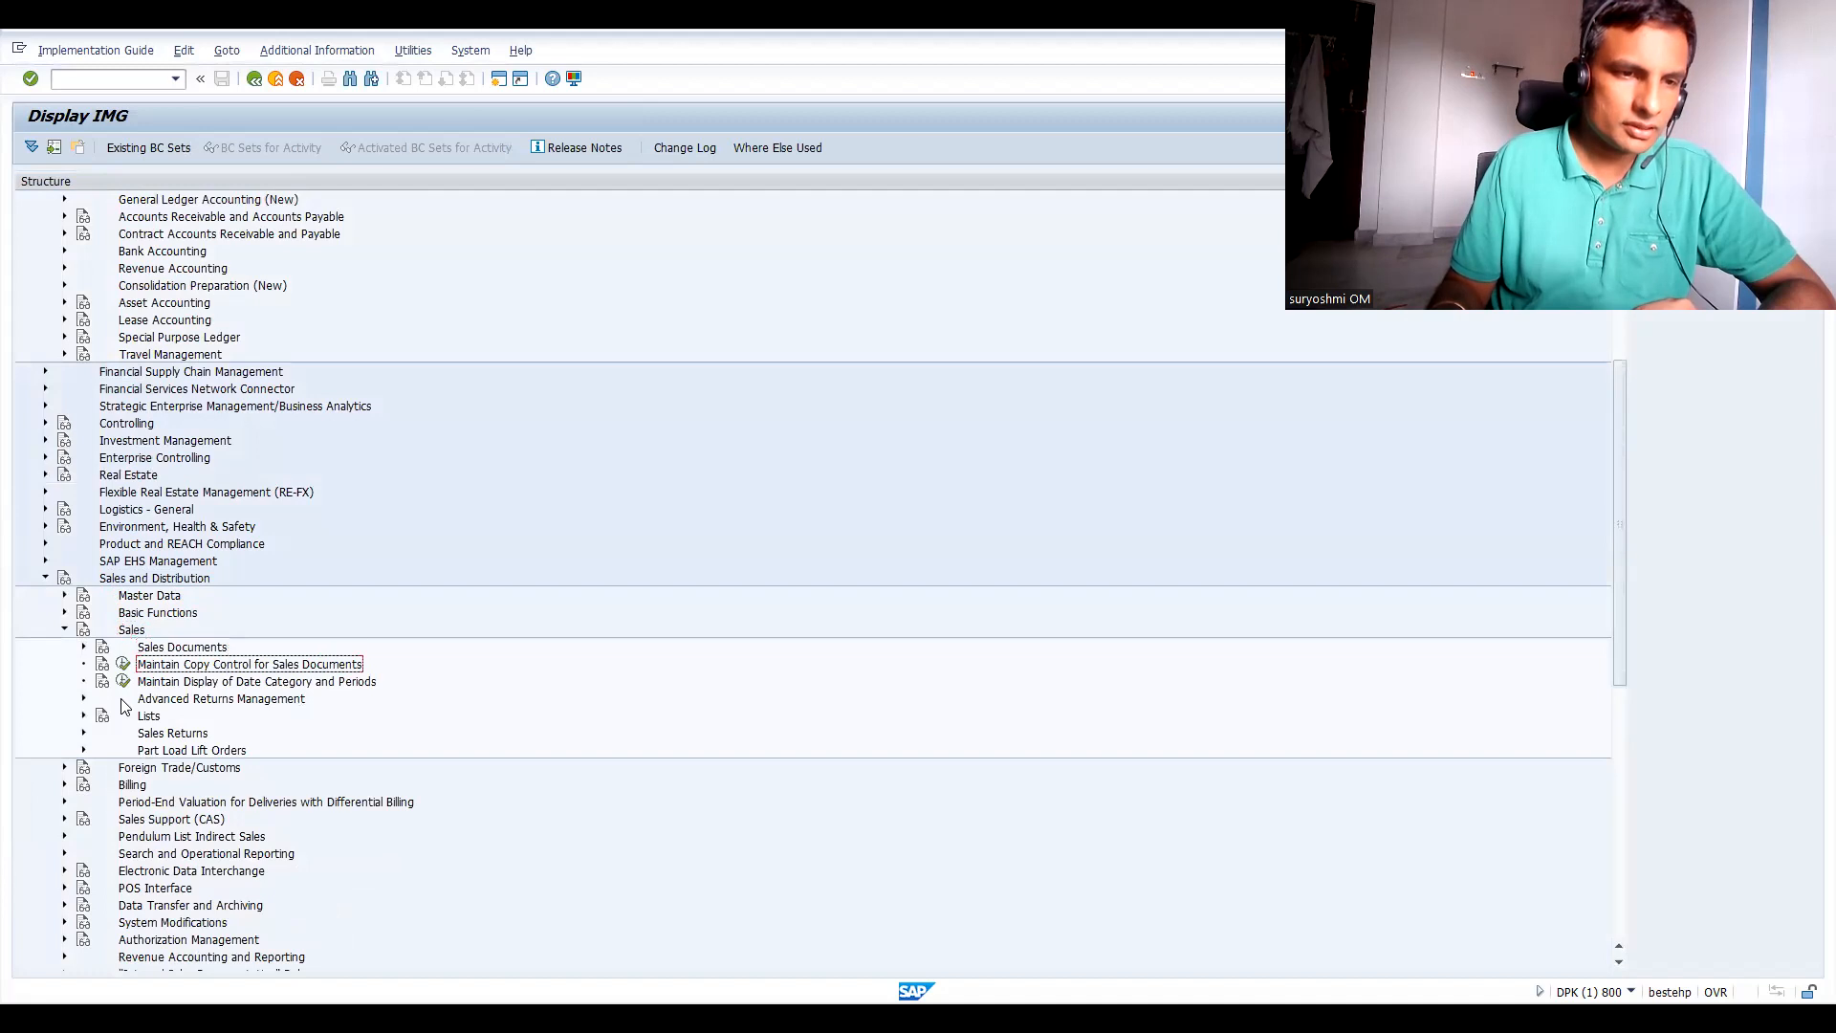
{"action": "key", "text": "Up"}
{"action": "key", "text": "Right"}
{"action": "key", "text": "Left"}
{"action": "key", "text": "Left"}
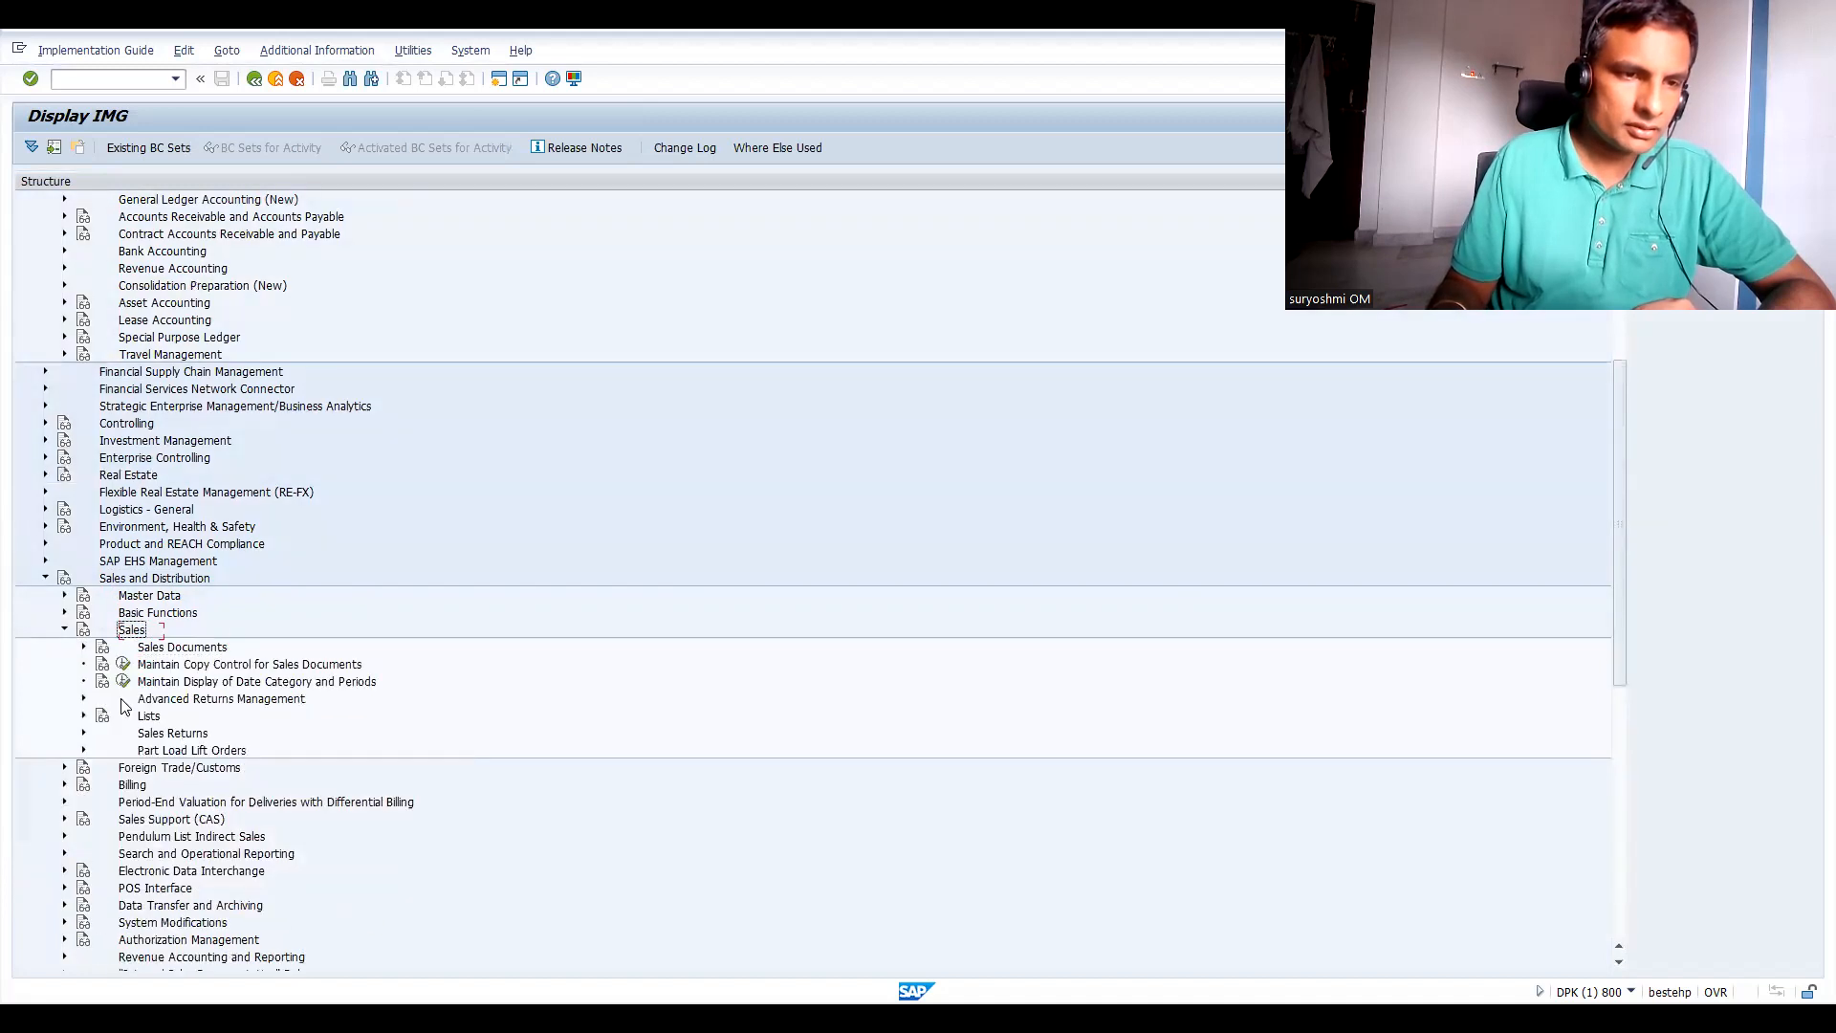
{"action": "key", "text": "Left"}
Open Set Up Partner Determination for Customer Master under Partner Determination in the Sales and Distribution basic functions.
{"action": "key", "text": "Up"}
{"action": "key", "text": "Right"}
{"action": "key", "text": "Down"}
{"action": "key", "text": "Down"}
{"action": "key", "text": "Down"}
{"action": "key", "text": "Down"}
{"action": "key", "text": "Down"}
{"action": "key", "text": "Down"}
{"action": "key", "text": "Down"}
{"action": "key", "text": "Down"}
{"action": "key", "text": "Down"}
{"action": "key", "text": "Down"}
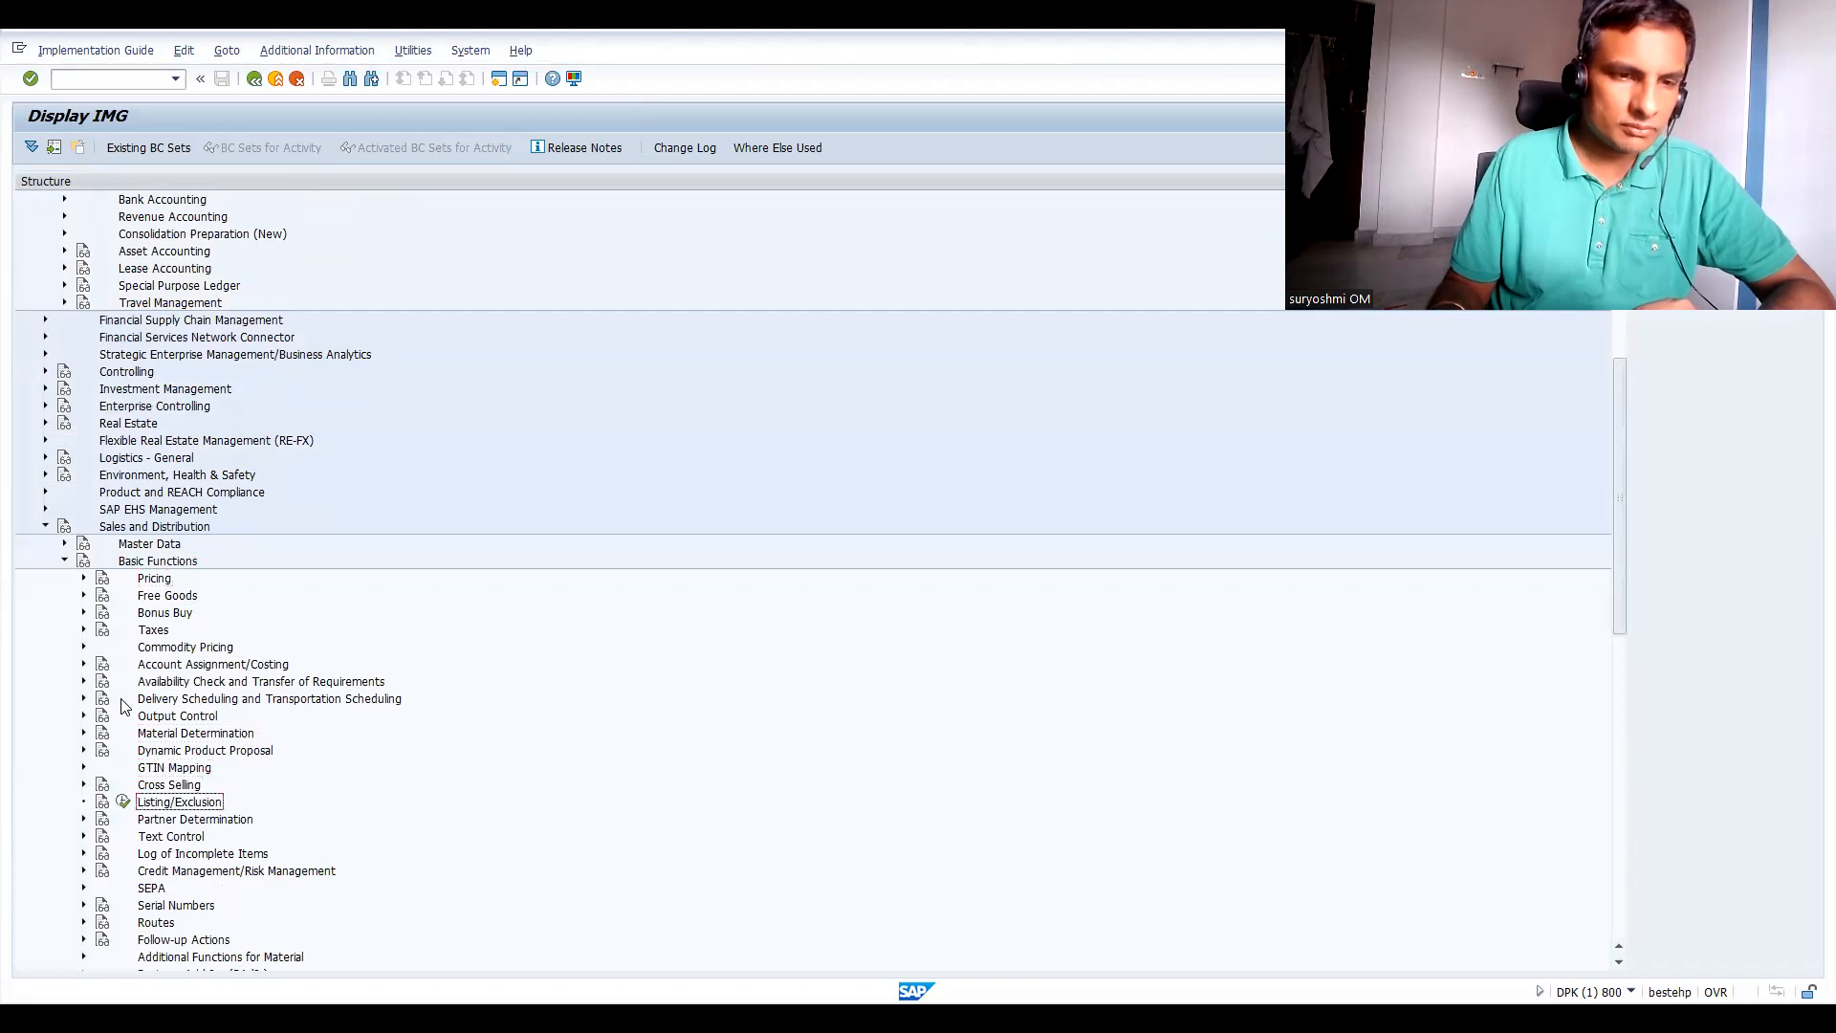
{"action": "key", "text": "Up"}
{"action": "key", "text": "Up"}
{"action": "key", "text": "Up"}
{"action": "key", "text": "Up"}
{"action": "key", "text": "Up"}
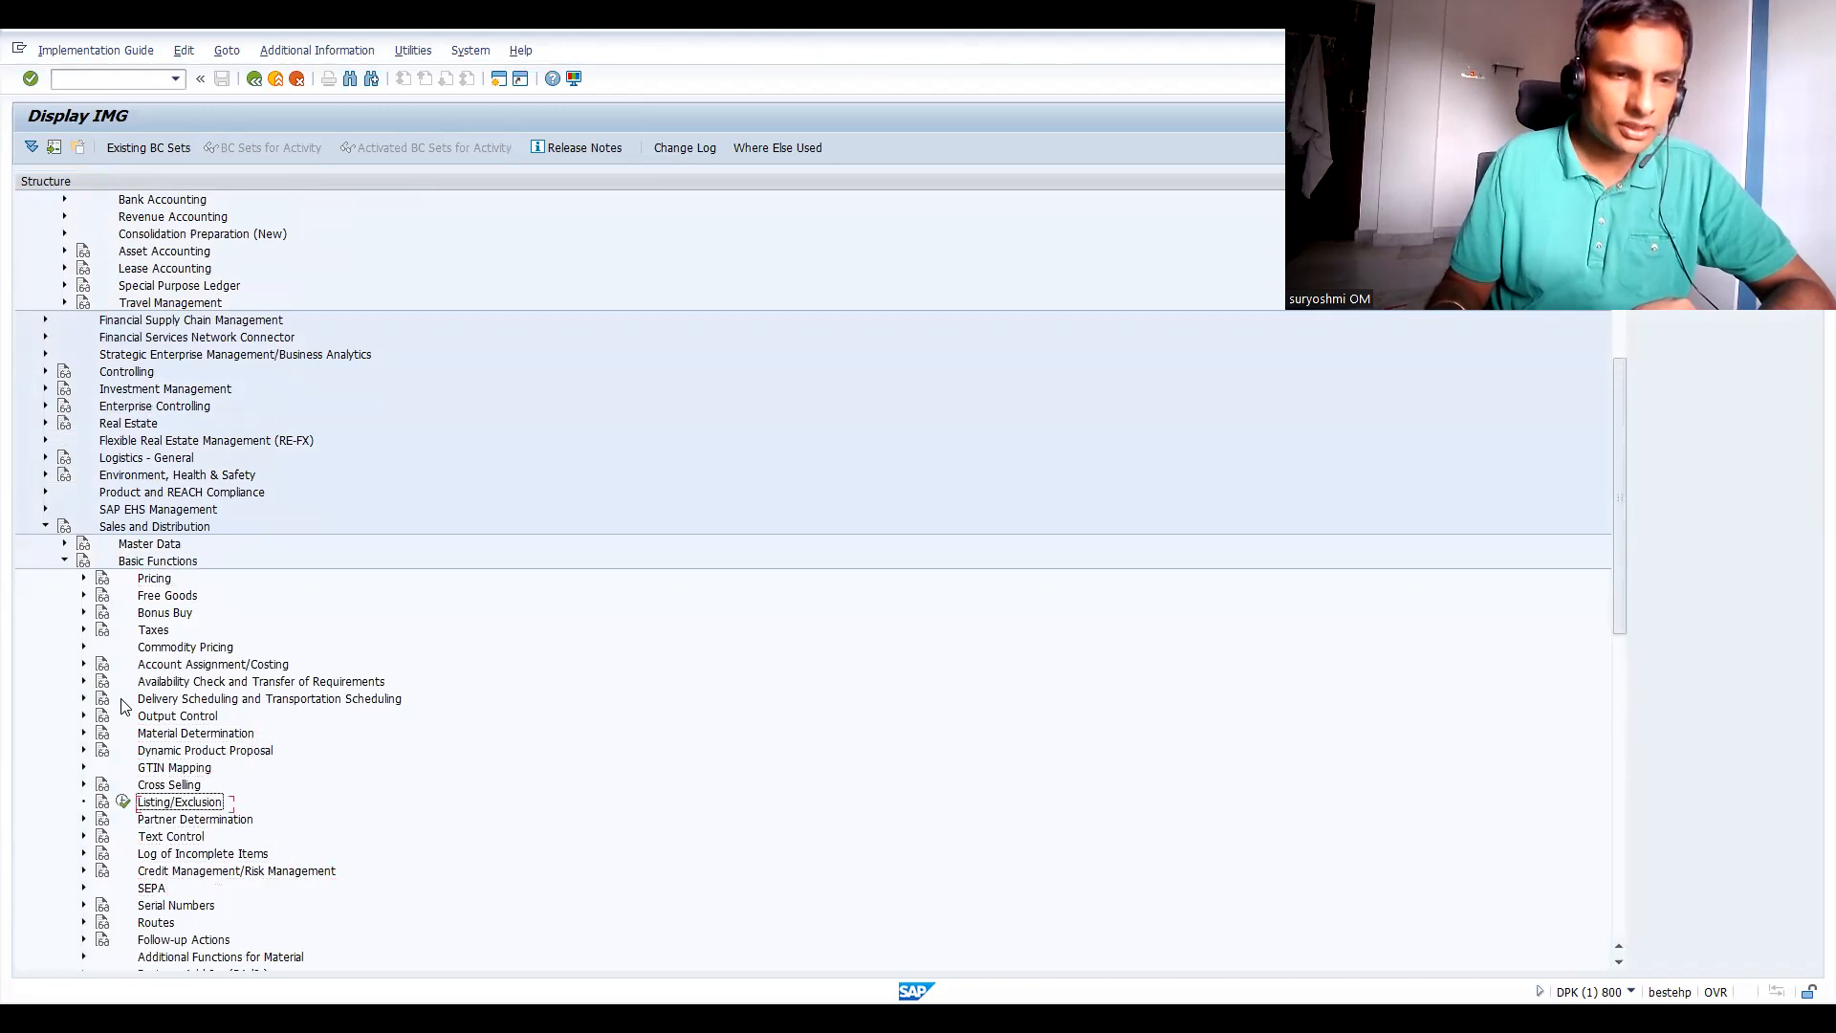
{"action": "key", "text": "Down"}
{"action": "key", "text": "Right"}
{"action": "key", "text": "Down"}
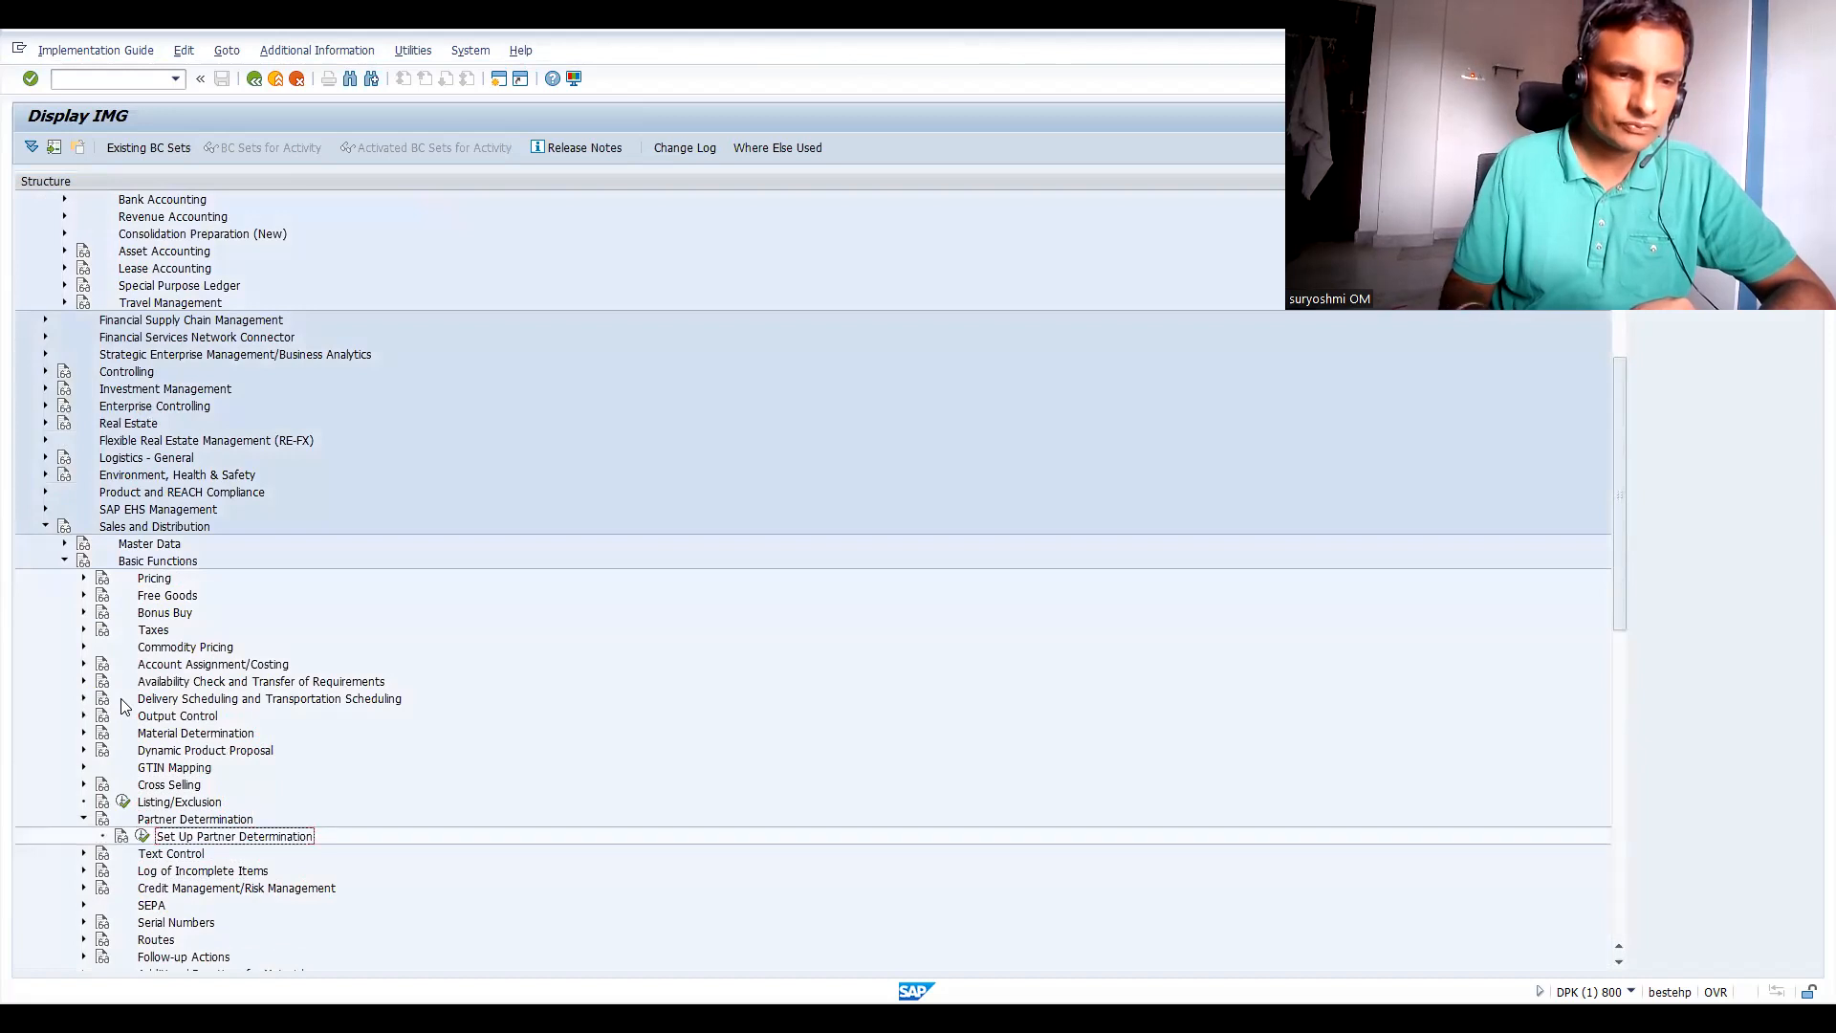
{"action": "left_click", "coordinate": [141, 837]}
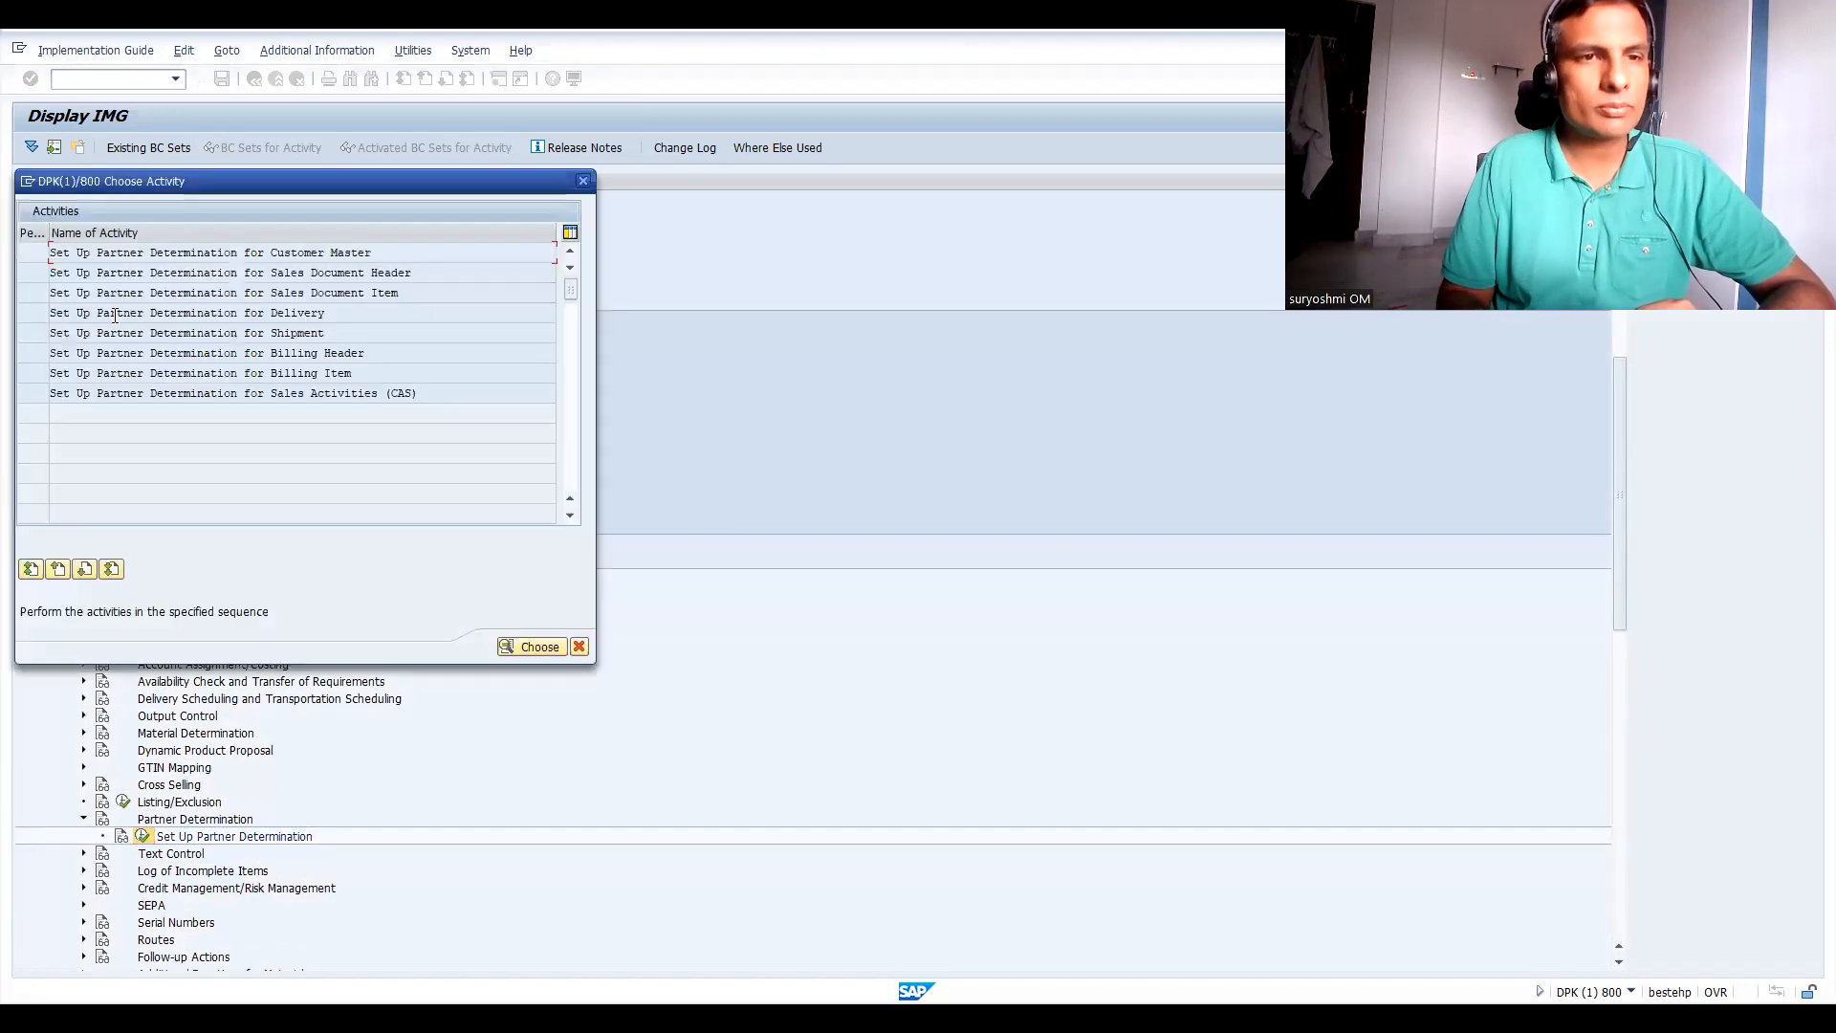
{"action": "double_click", "coordinate": [176, 254]}
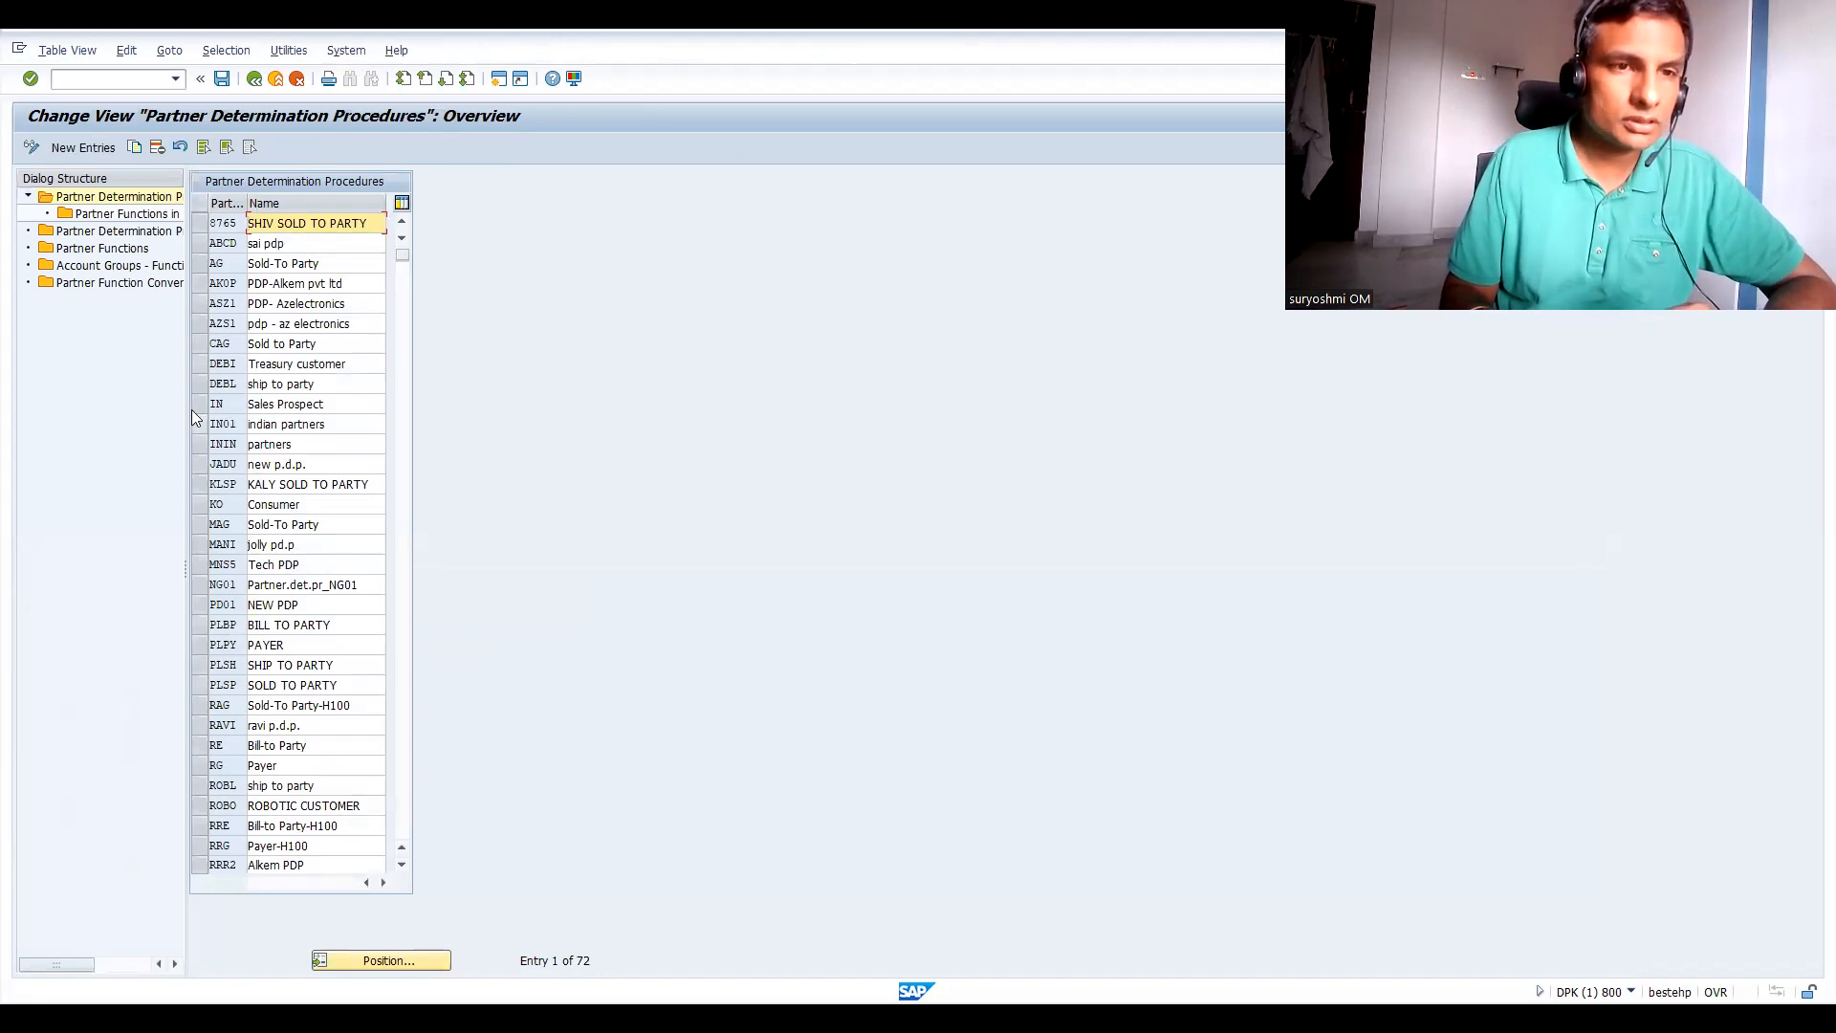
Create partner determination procedure IN66 with the name PARTNER OF BHARTH and save it.
{"action": "left_click", "coordinate": [88, 149]}
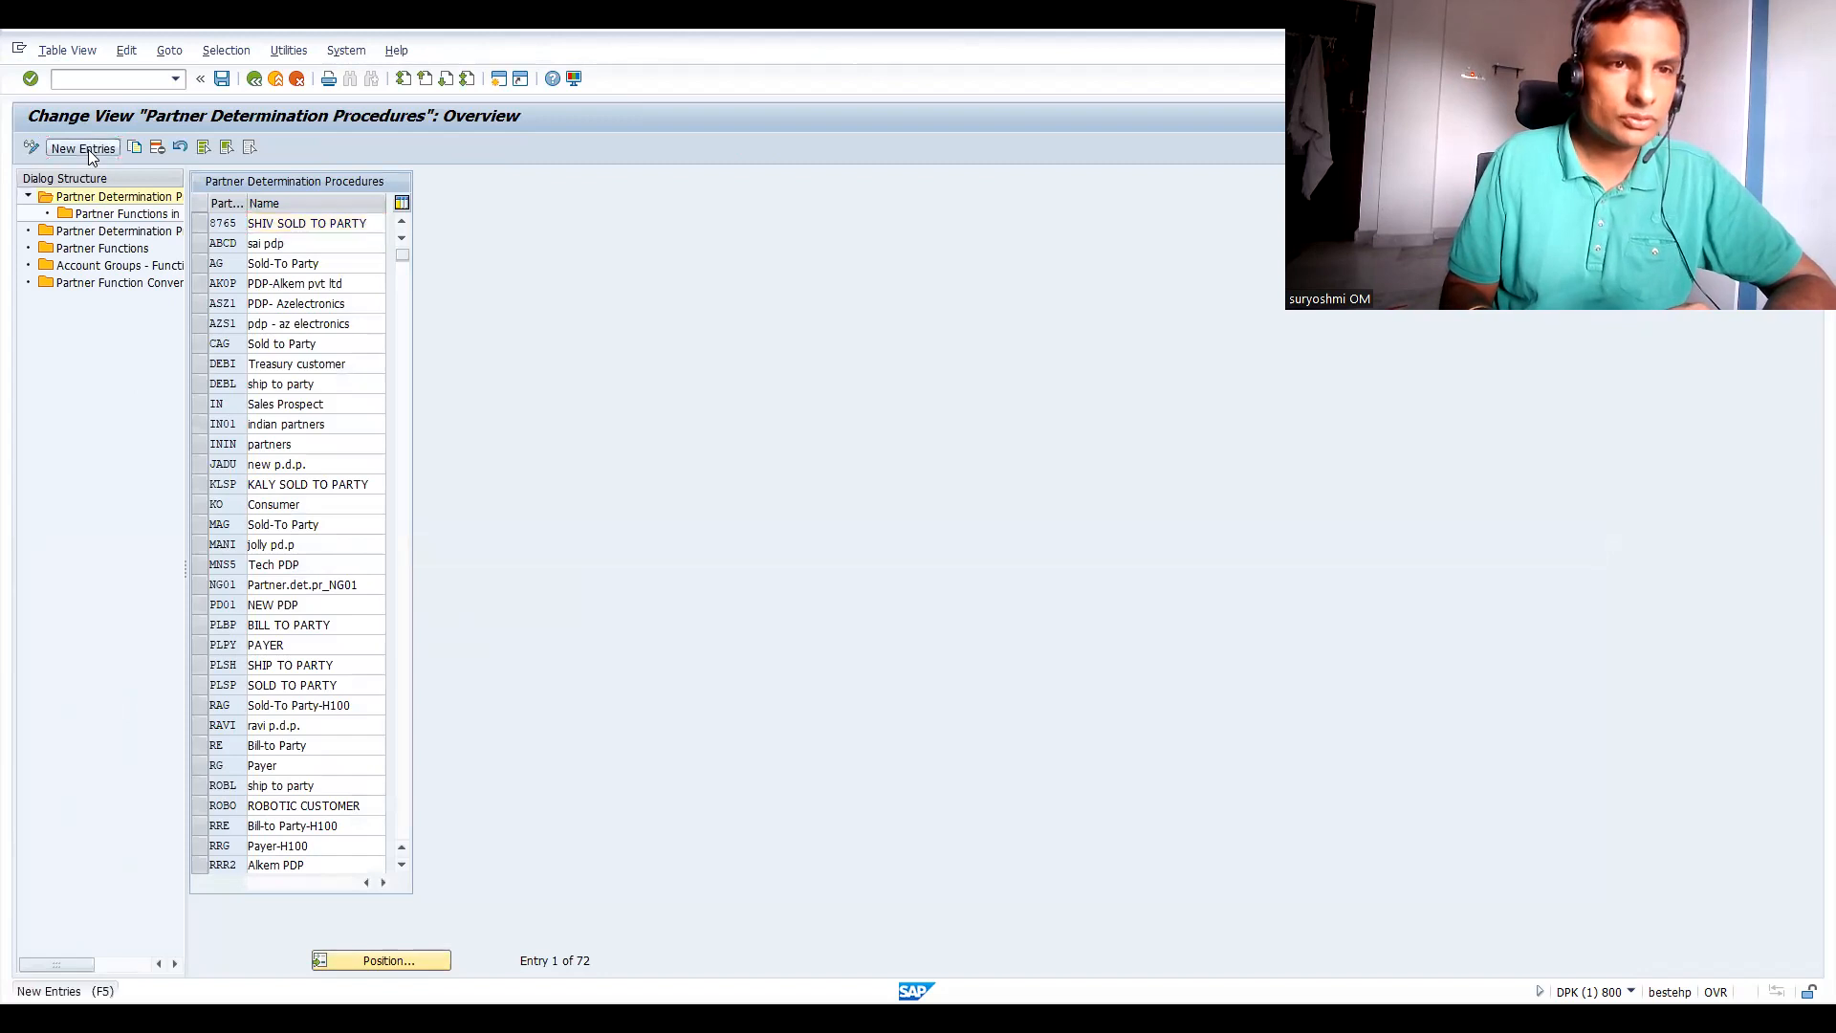
{"action": "type", "text": "IN"}
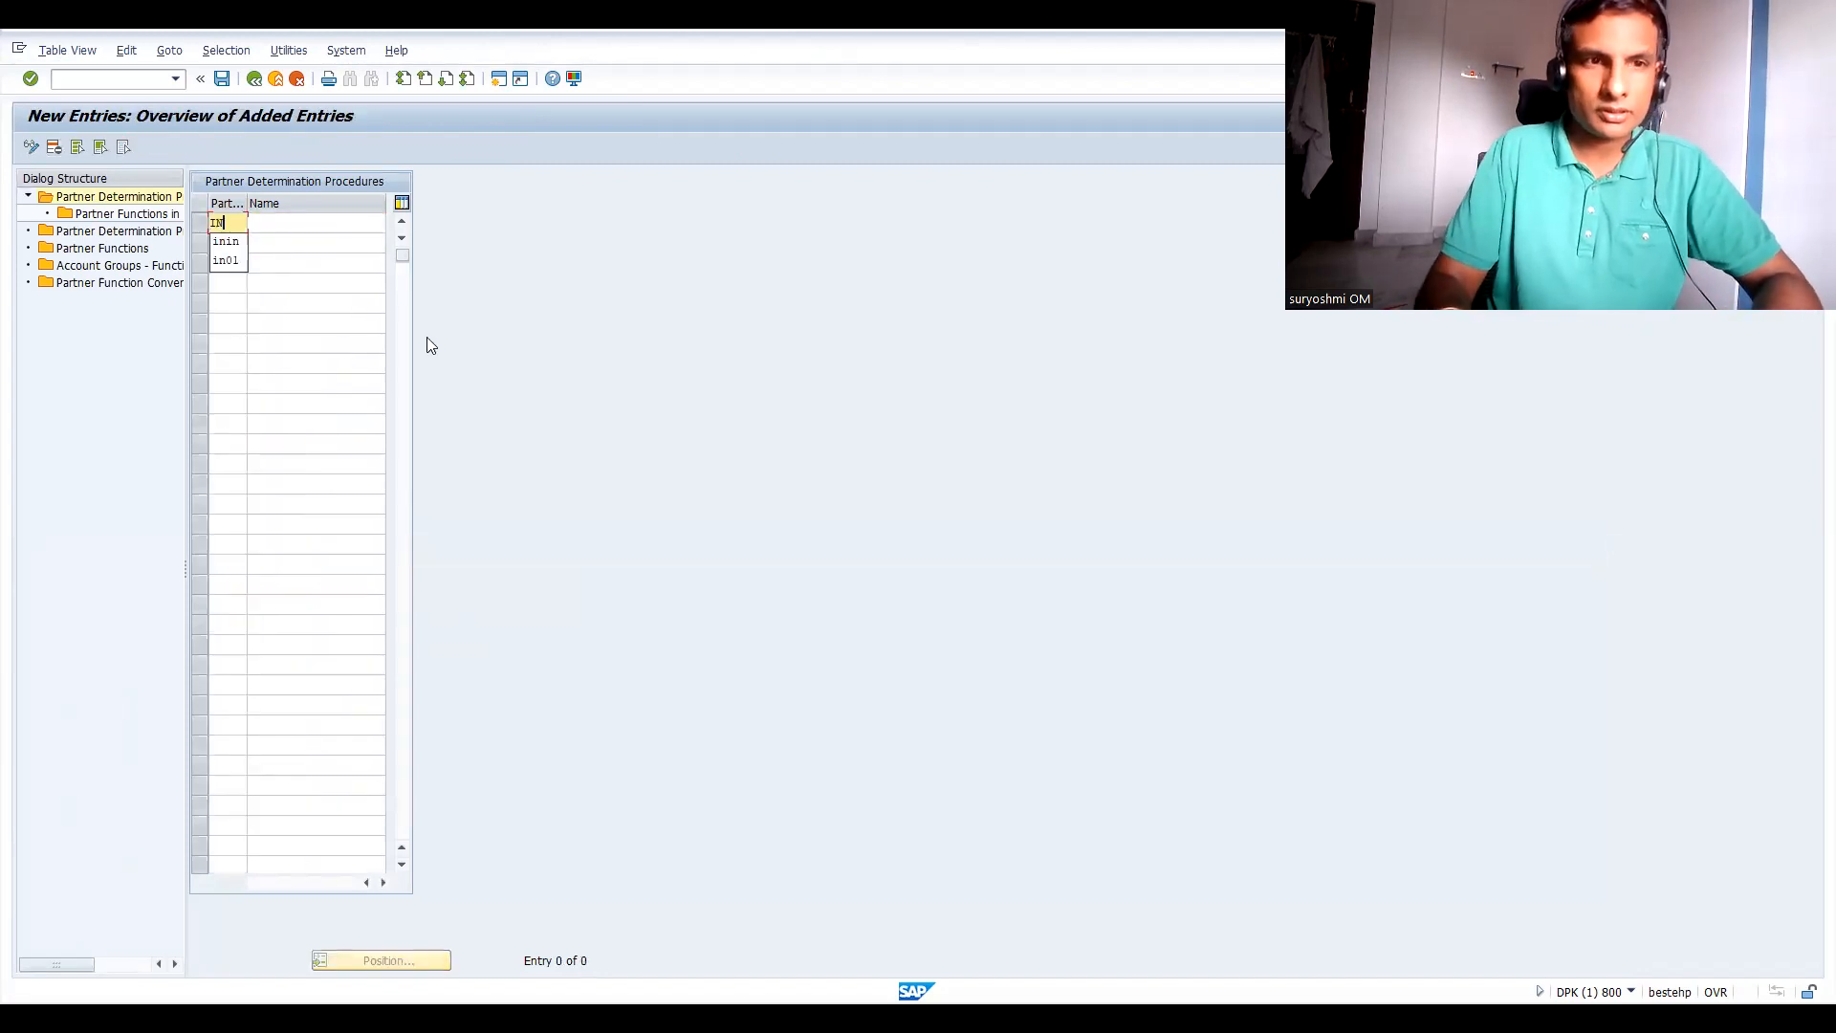
{"action": "type", "text": "66"}
{"action": "key", "text": "Tab"}
{"action": "type", "text": "PARTNER "}
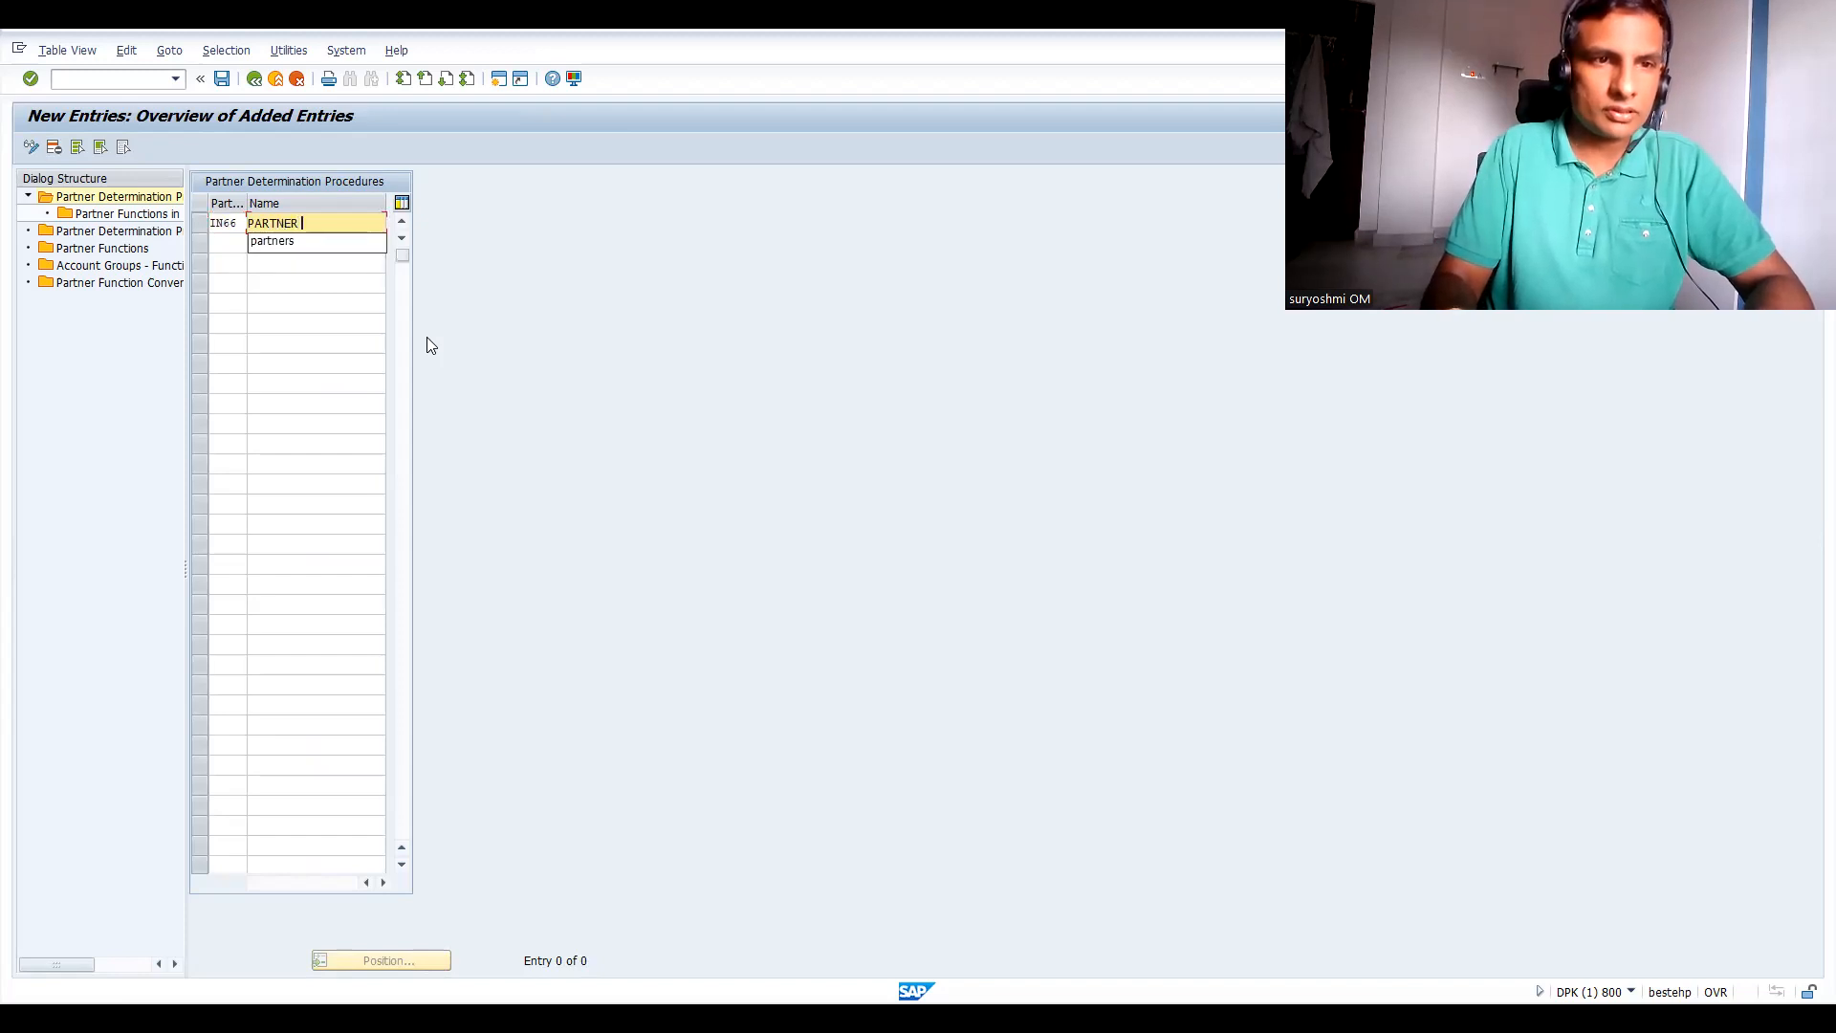
{"action": "type", "text": "OF BHARTH"}
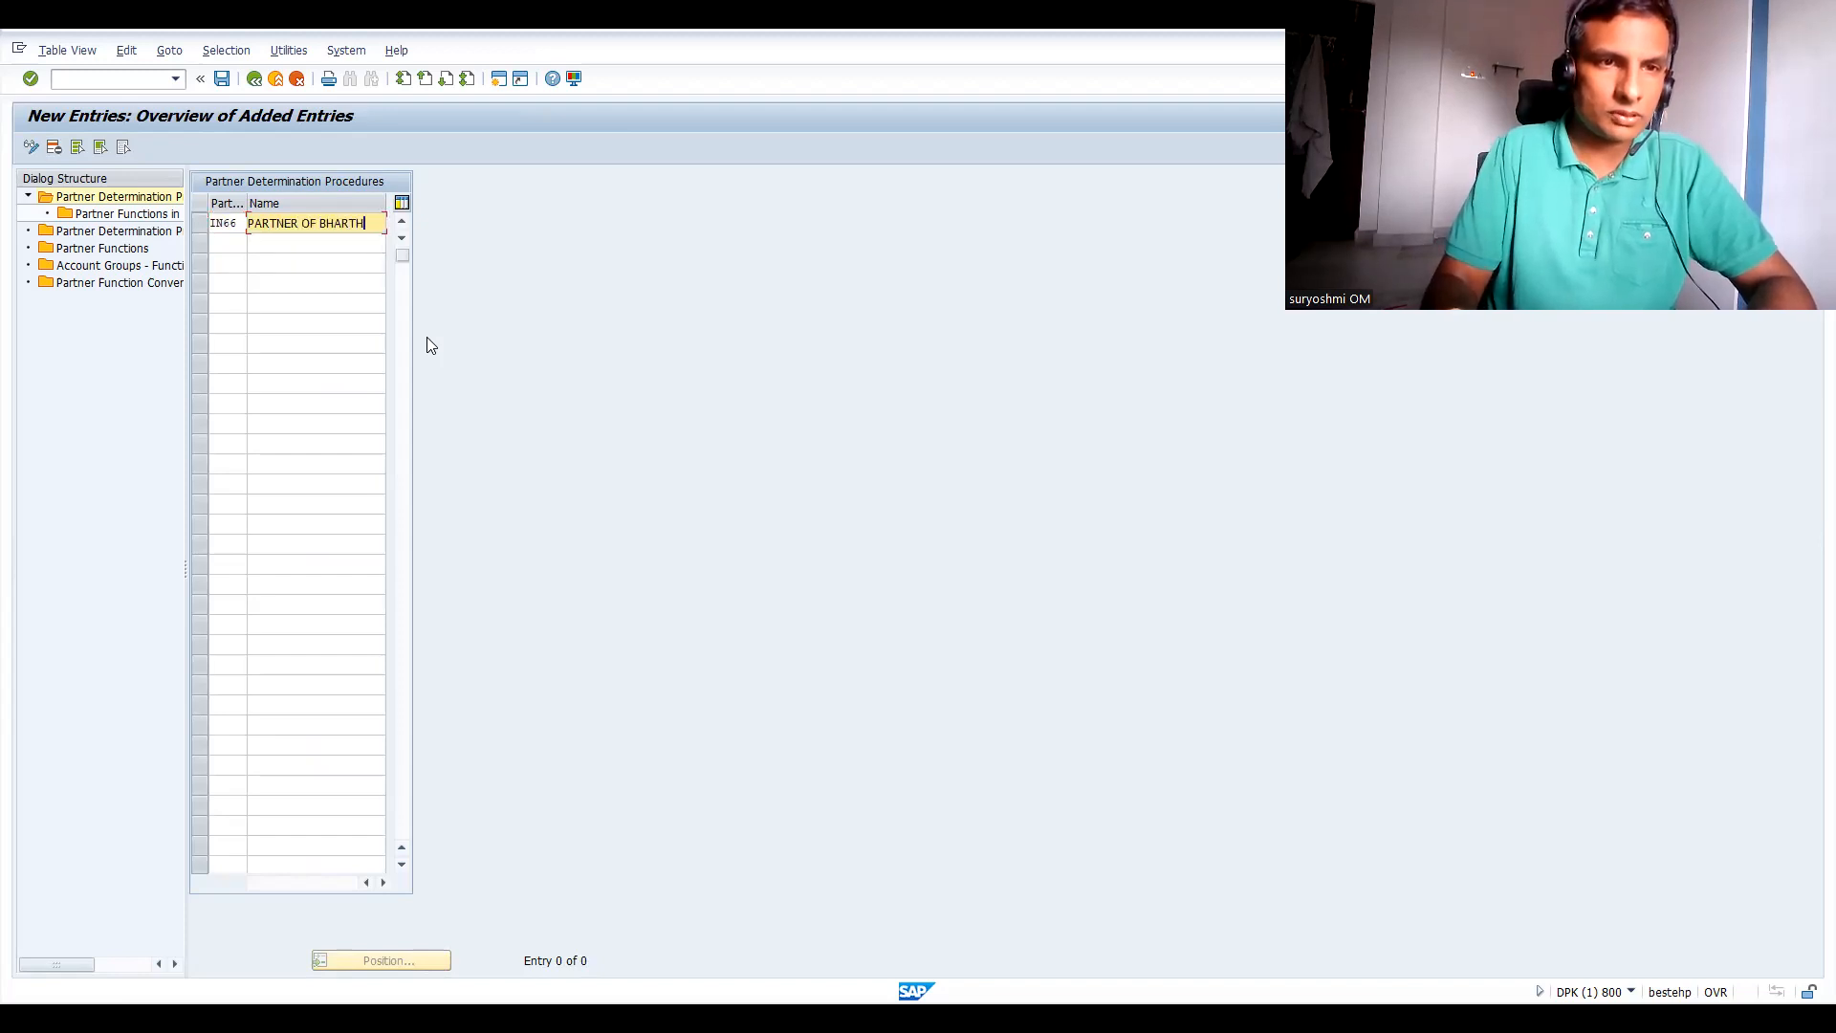
{"action": "key", "text": "Return"}
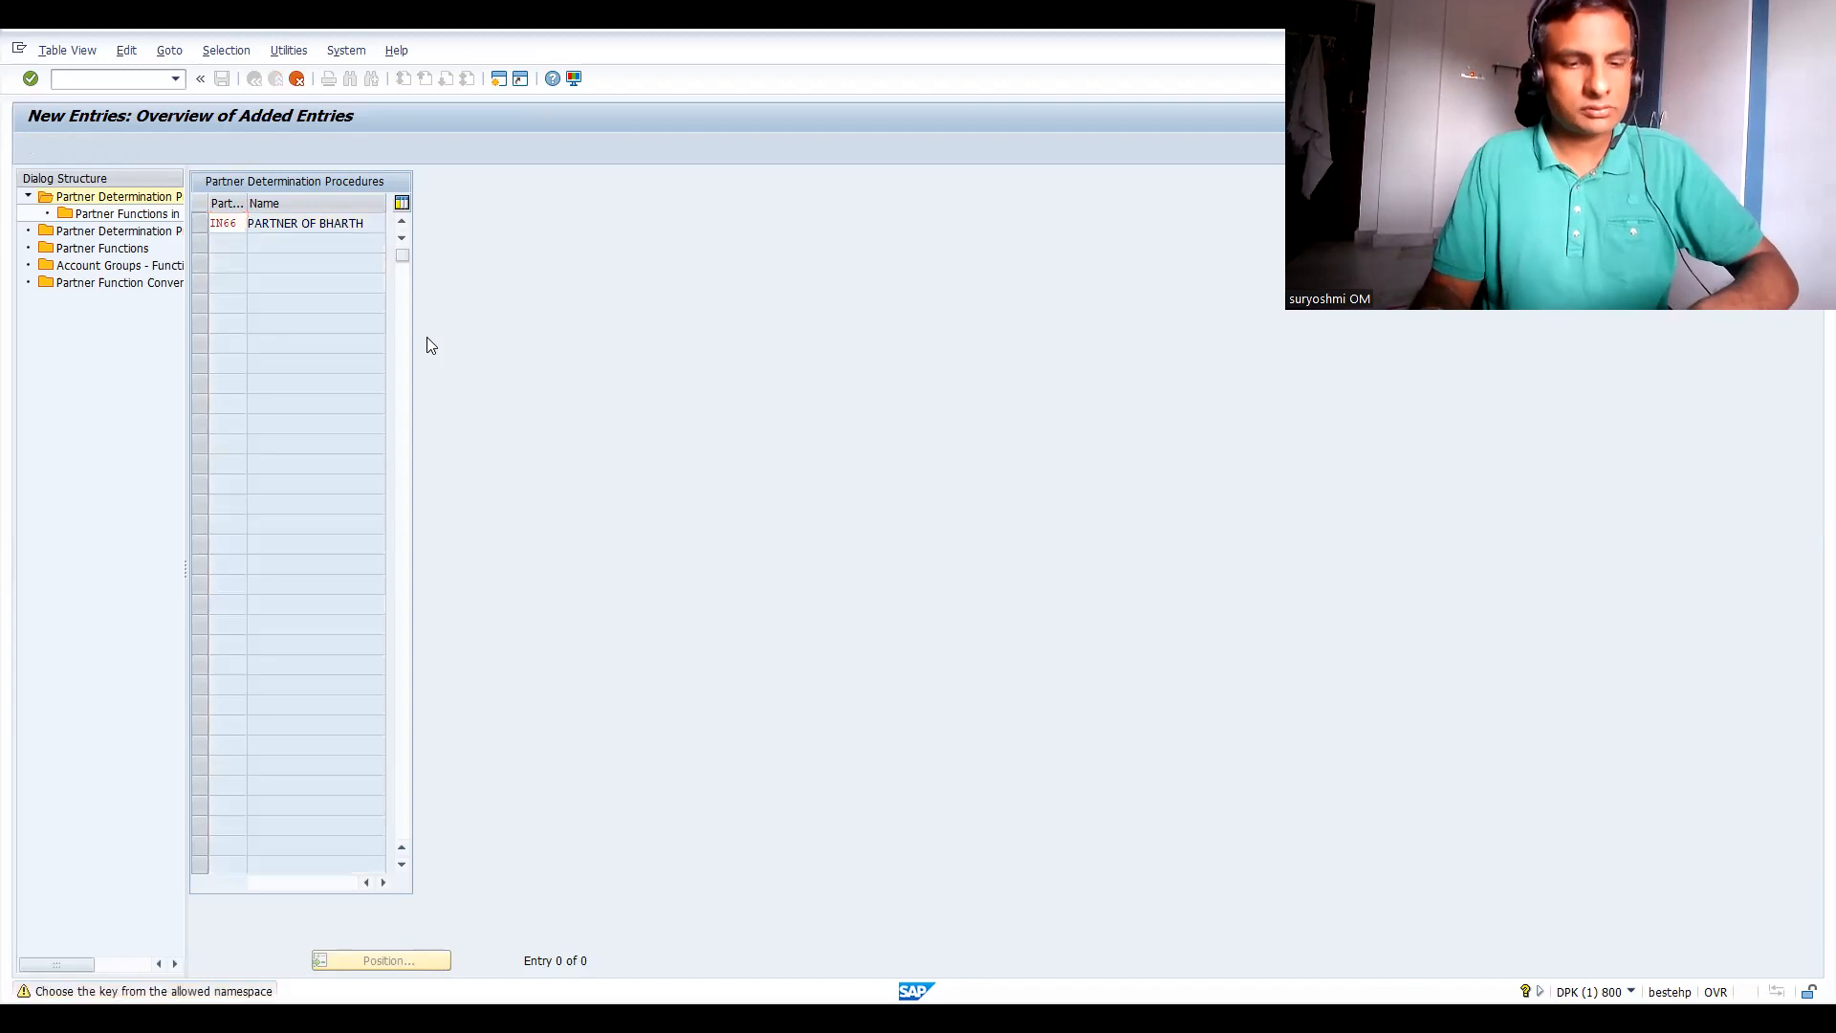
{"action": "key", "text": "F3"}
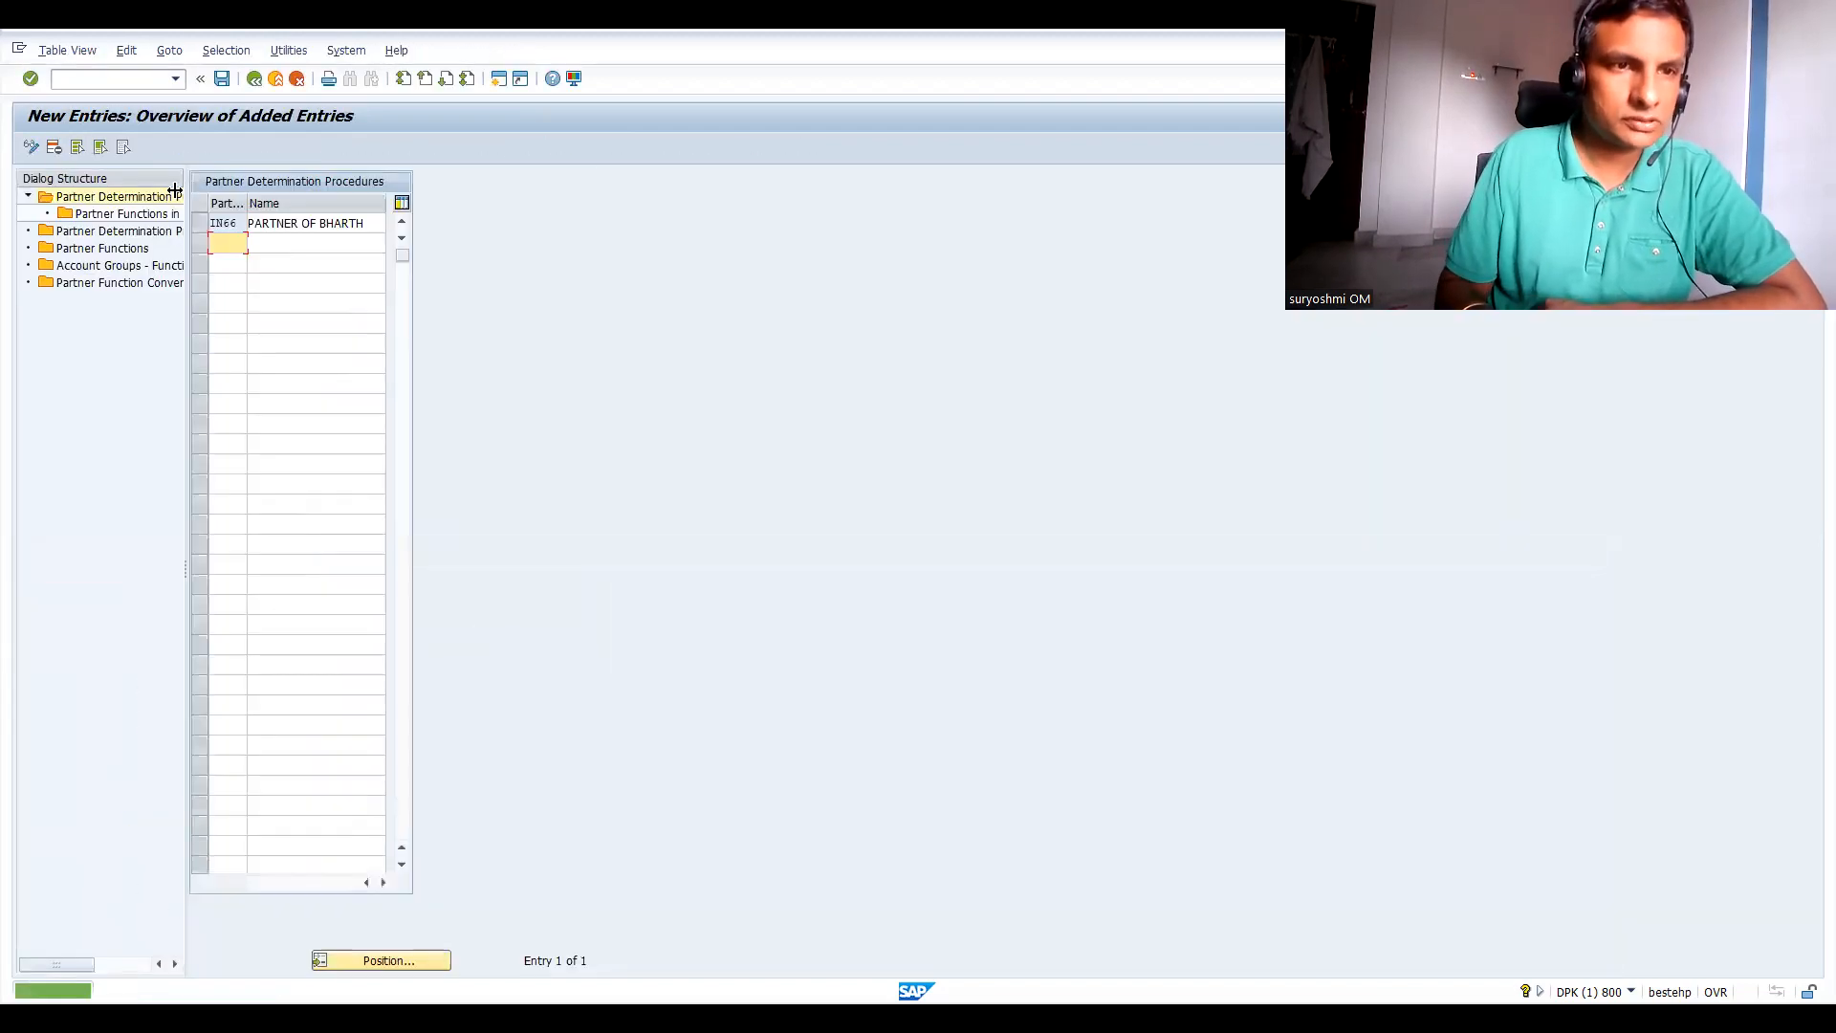
Open Partner Functions in Procedure for procedure IN66 and add a new entry for partner function AG.
{"action": "left_click", "coordinate": [201, 218]}
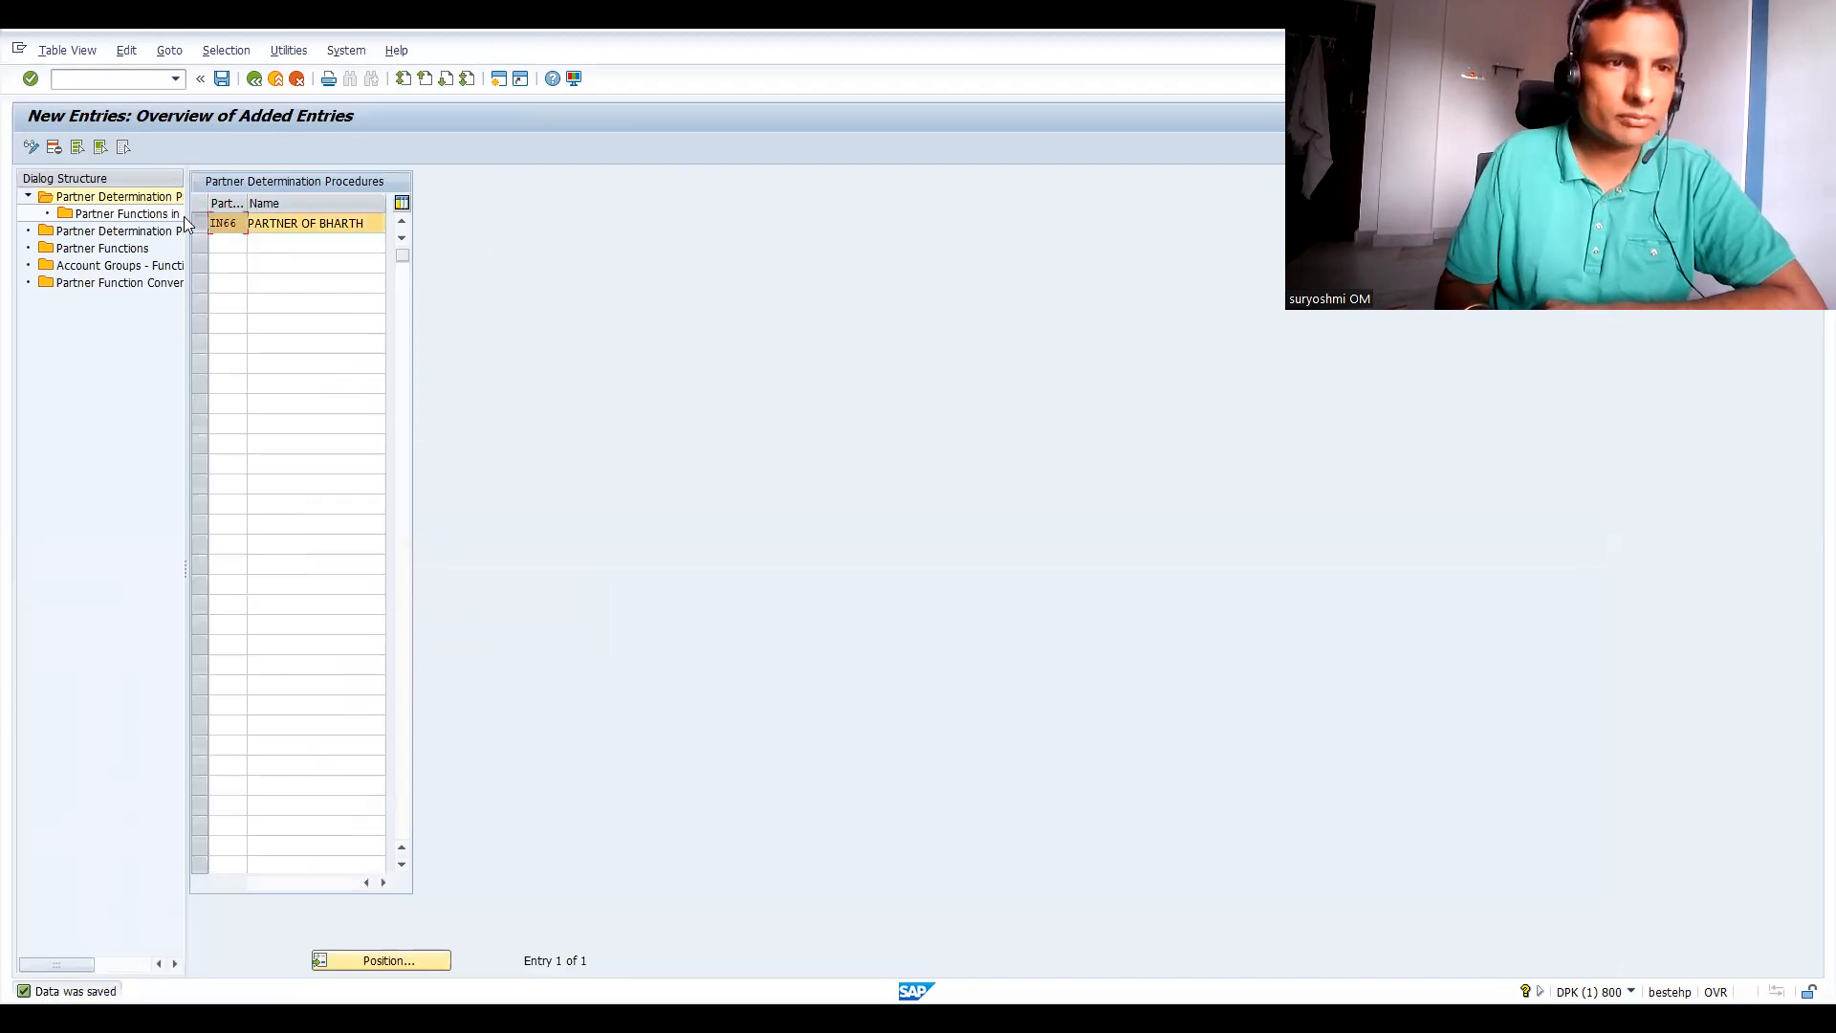
{"action": "double_click", "coordinate": [125, 213]}
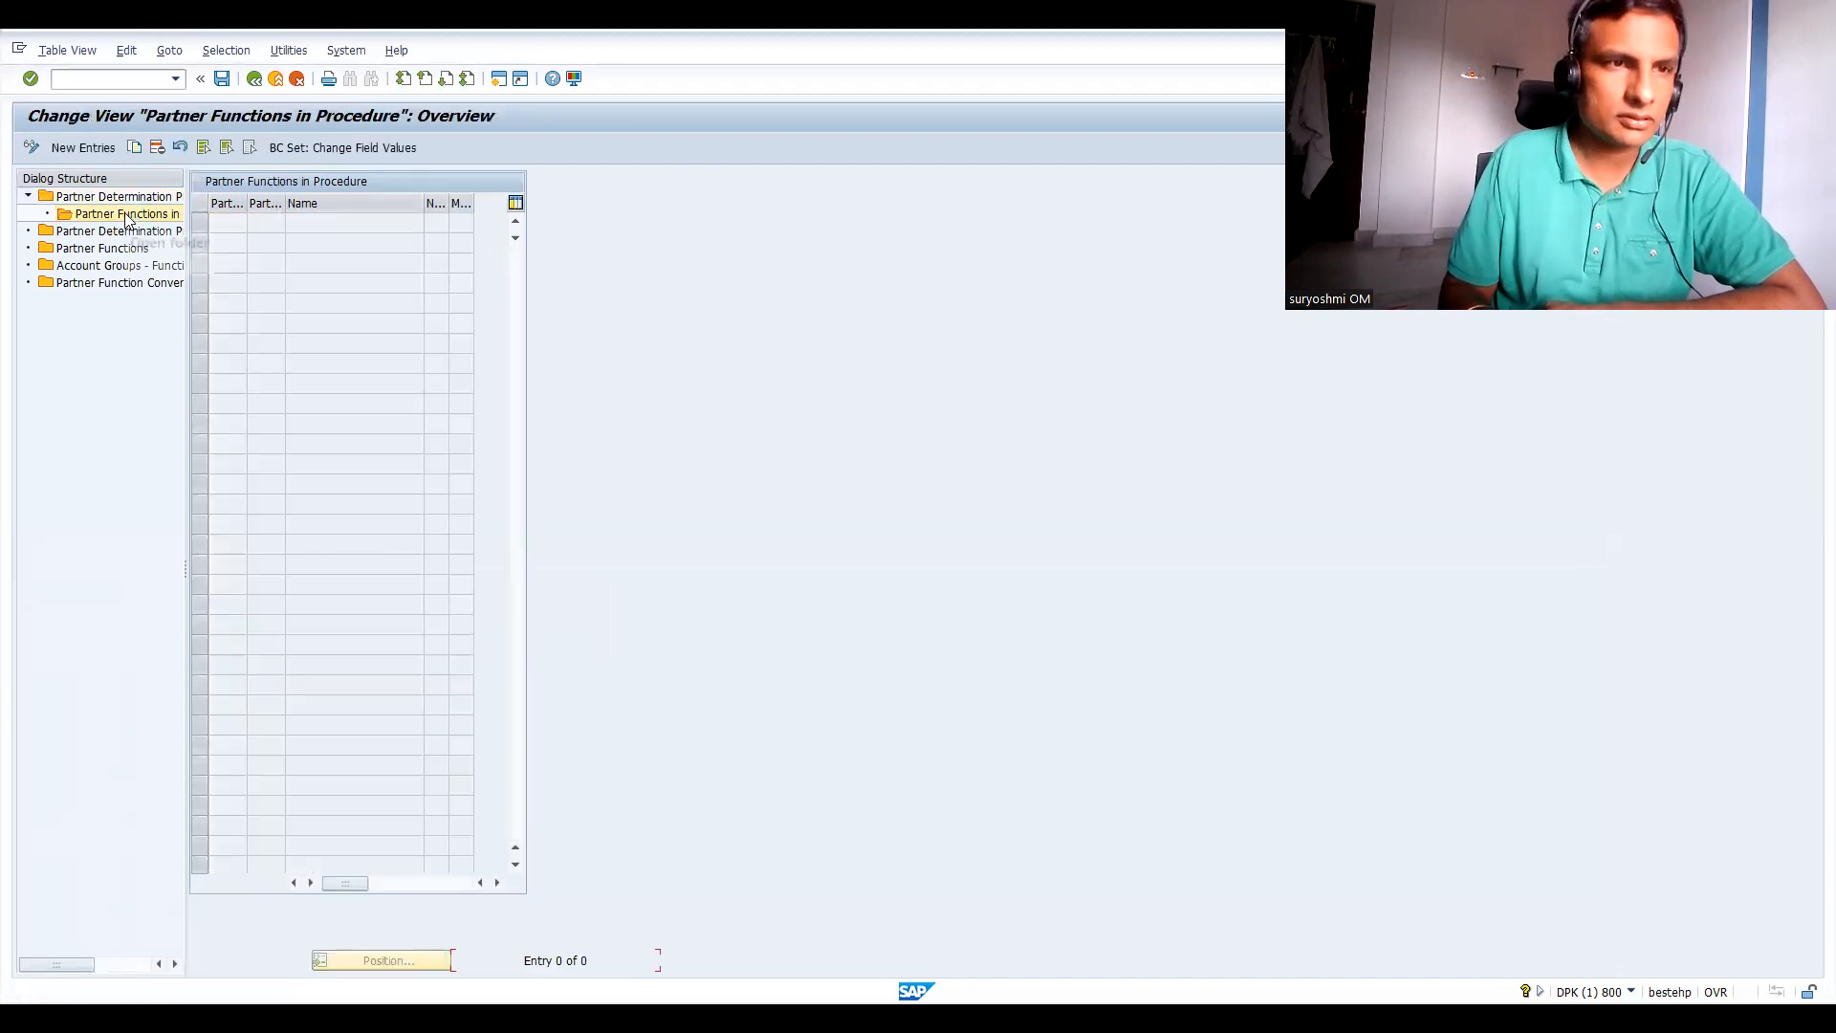
{"action": "left_click", "coordinate": [93, 143]}
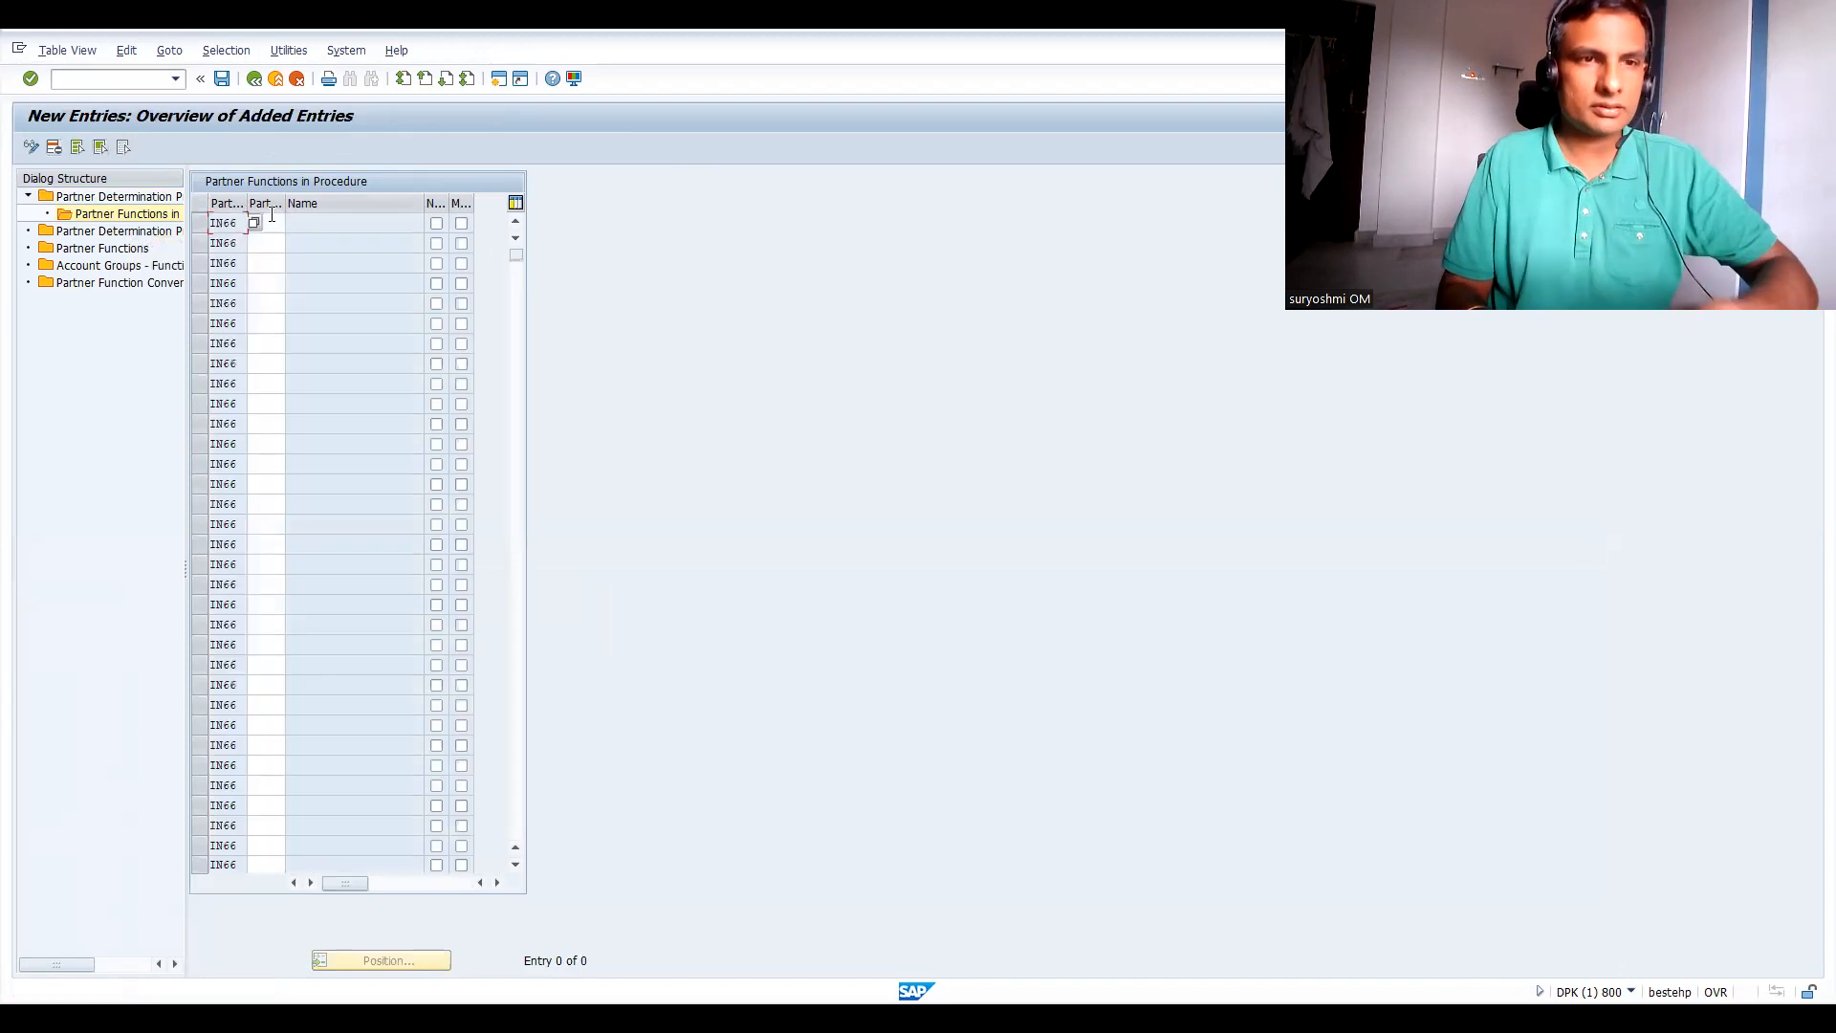
{"action": "type", "text": "a"}
{"action": "key", "text": "BackSpace"}
{"action": "type", "text": "a"}
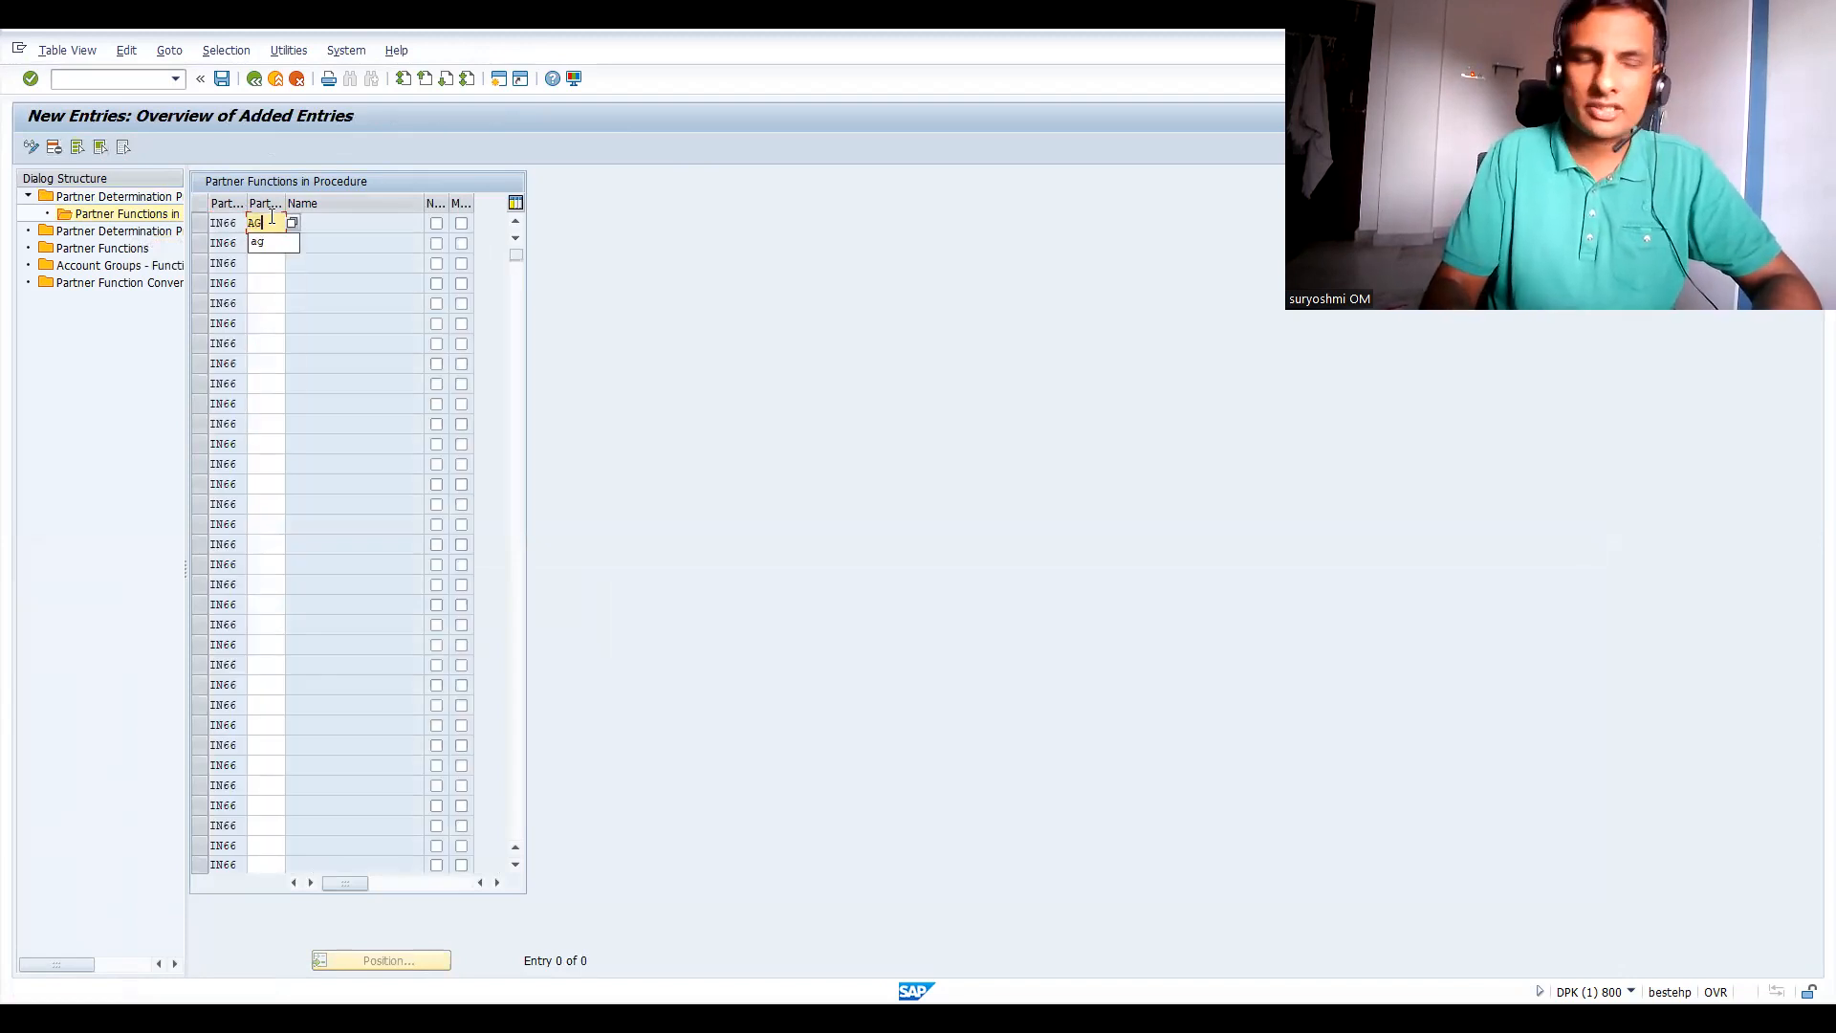
{"action": "type", "text": "g"}
Add partner functions WE, RE and RG to procedure IN66 below AG.
{"action": "left_click", "coordinate": [262, 242]}
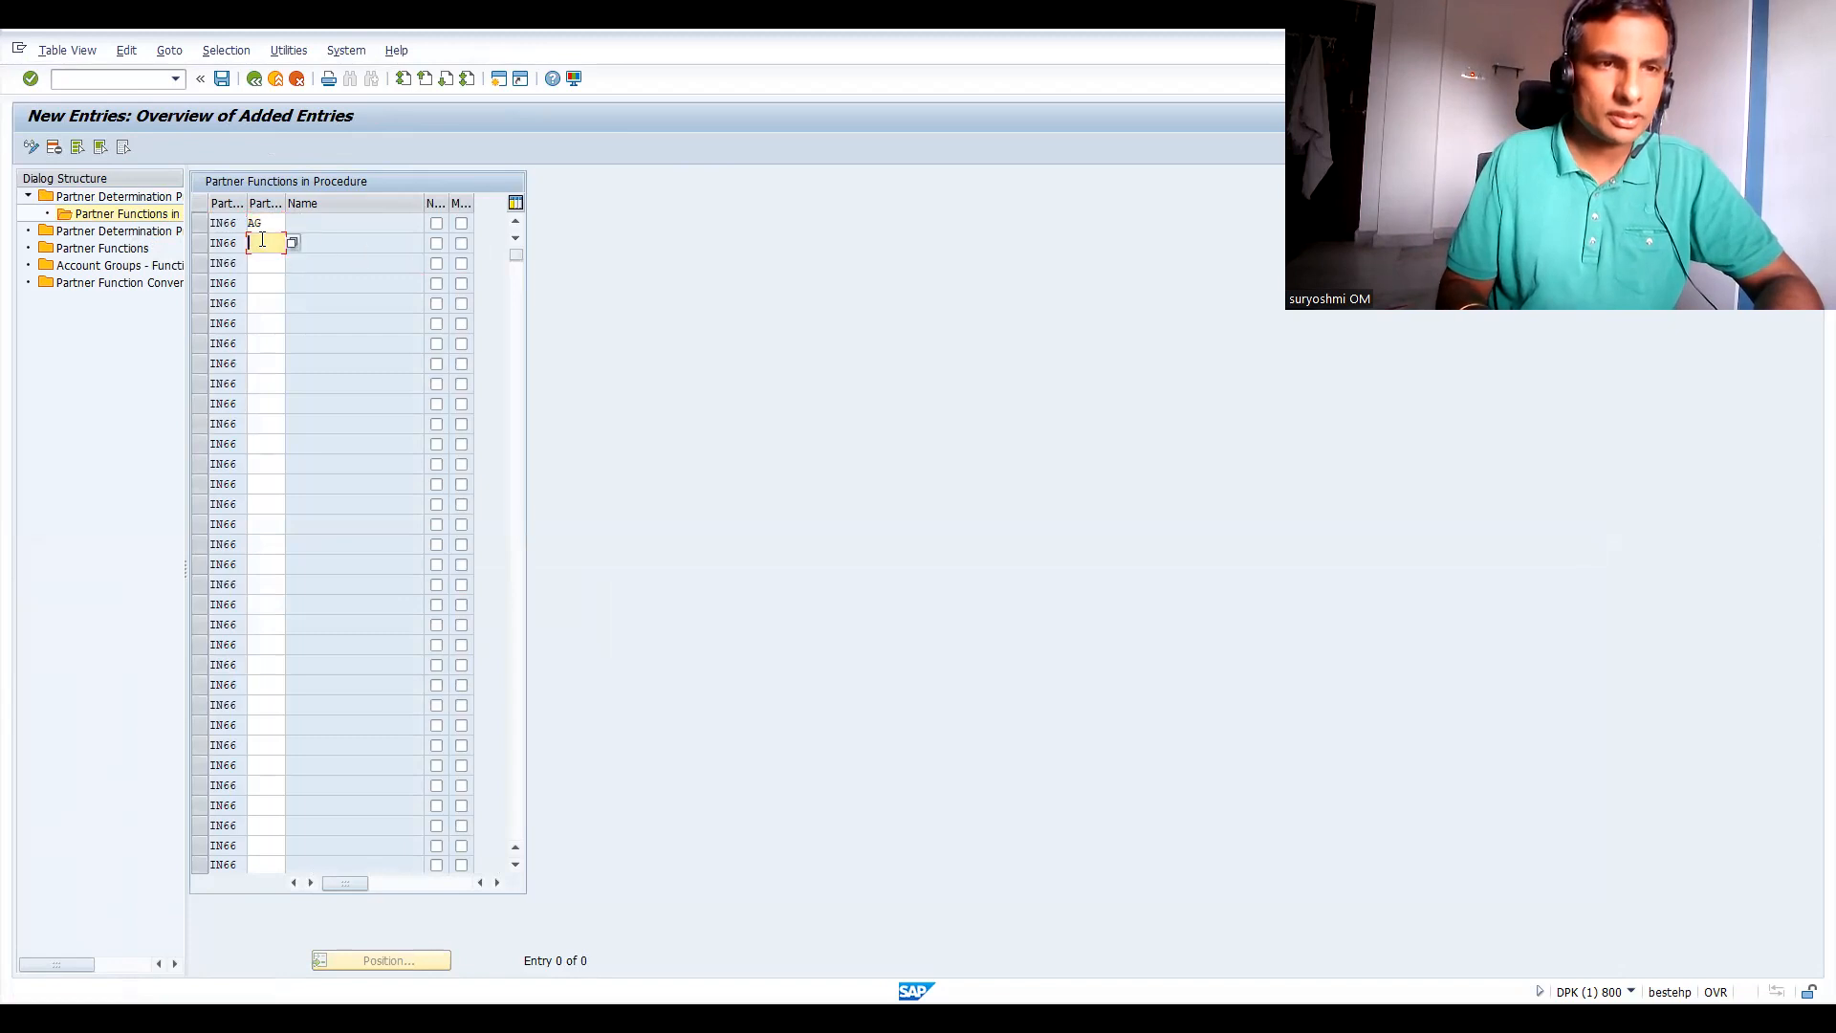
{"action": "type", "text": "we"}
{"action": "left_click", "coordinate": [368, 288]}
{"action": "left_click", "coordinate": [274, 262]}
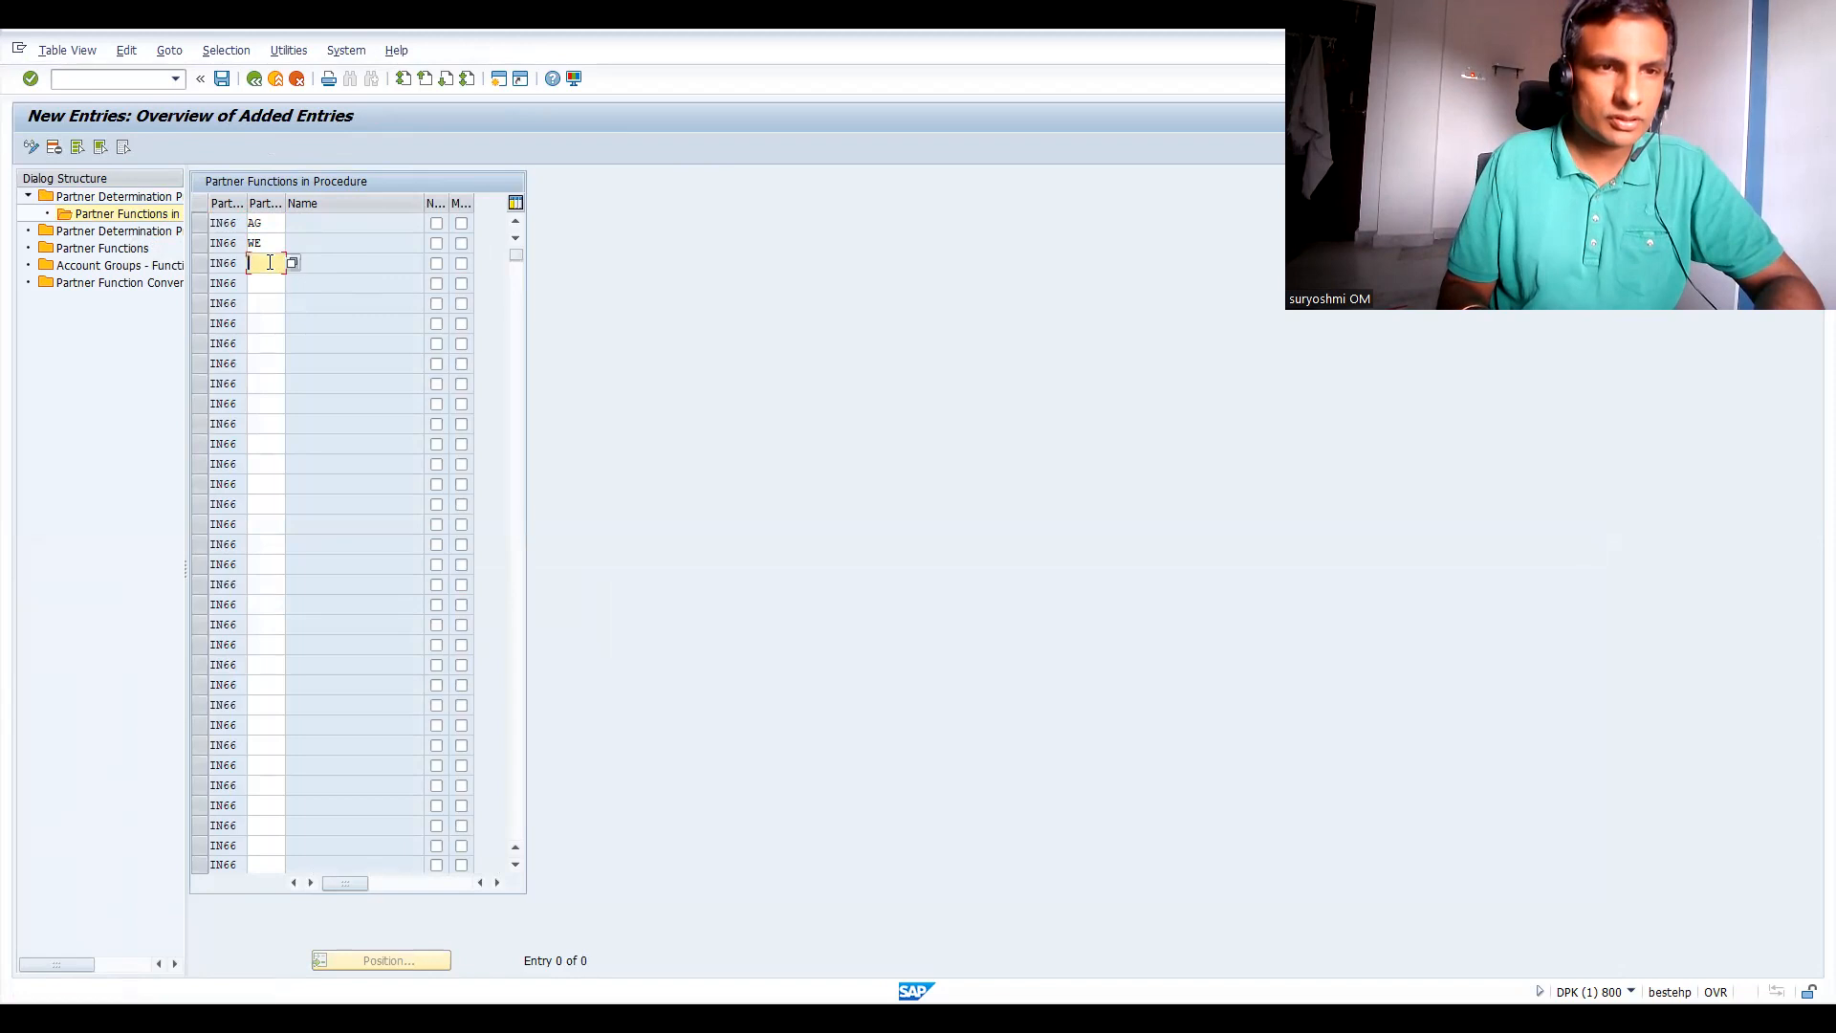
{"action": "type", "text": "re"}
{"action": "left_click", "coordinate": [299, 296]}
{"action": "left_click", "coordinate": [256, 283]}
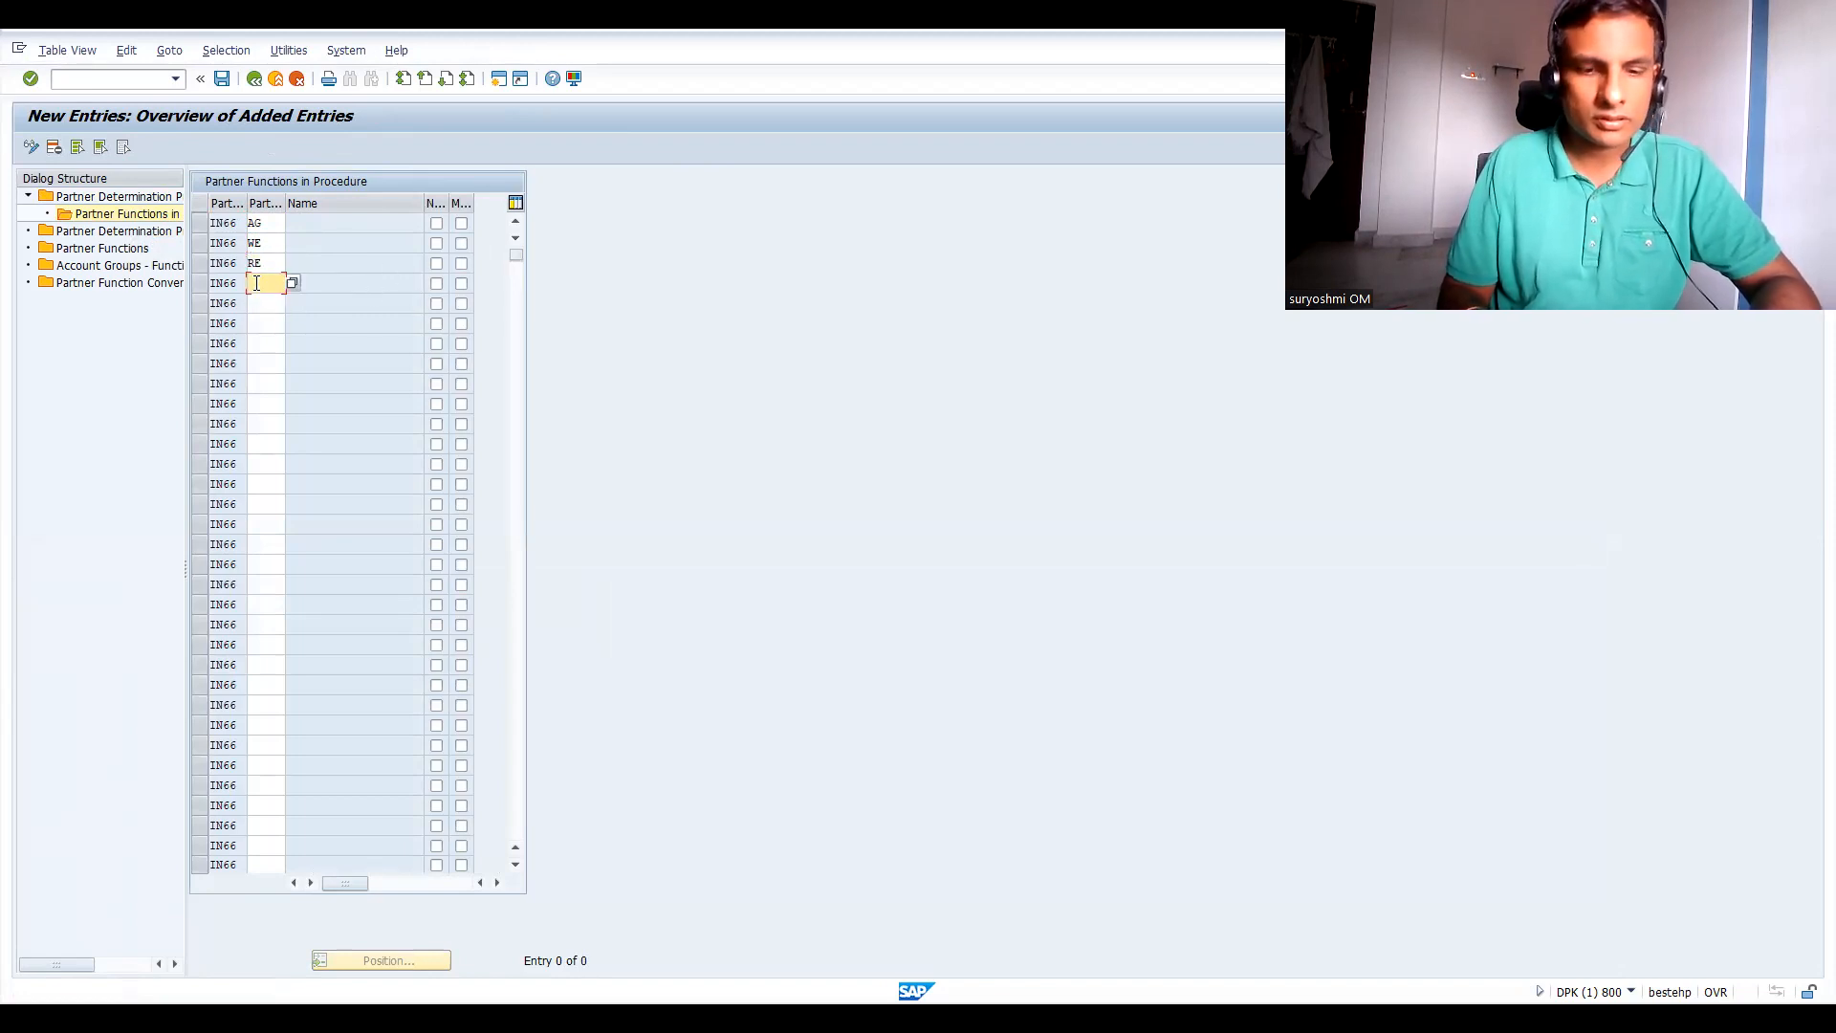
{"action": "type", "text": "rg"}
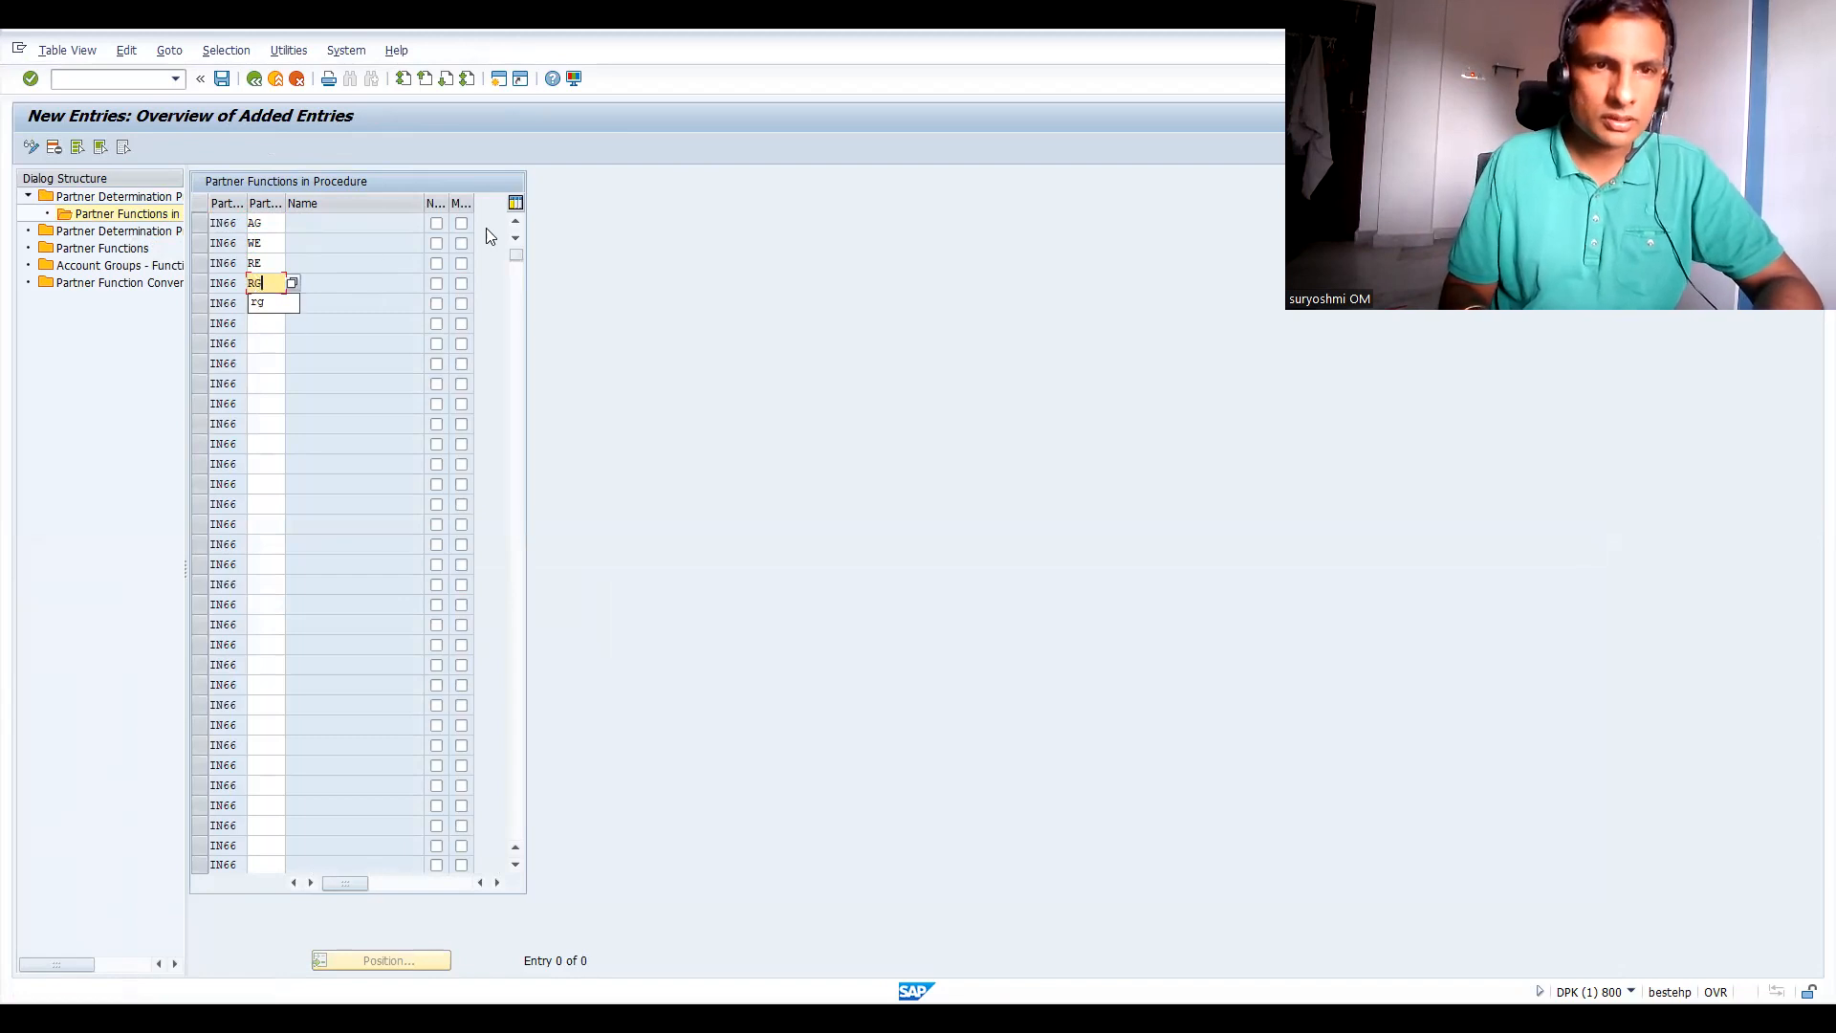
Mark partner function AG as not modifiable, make AG, WE, RE and RG mandatory, and save procedure IN66.
{"action": "left_click", "coordinate": [461, 223]}
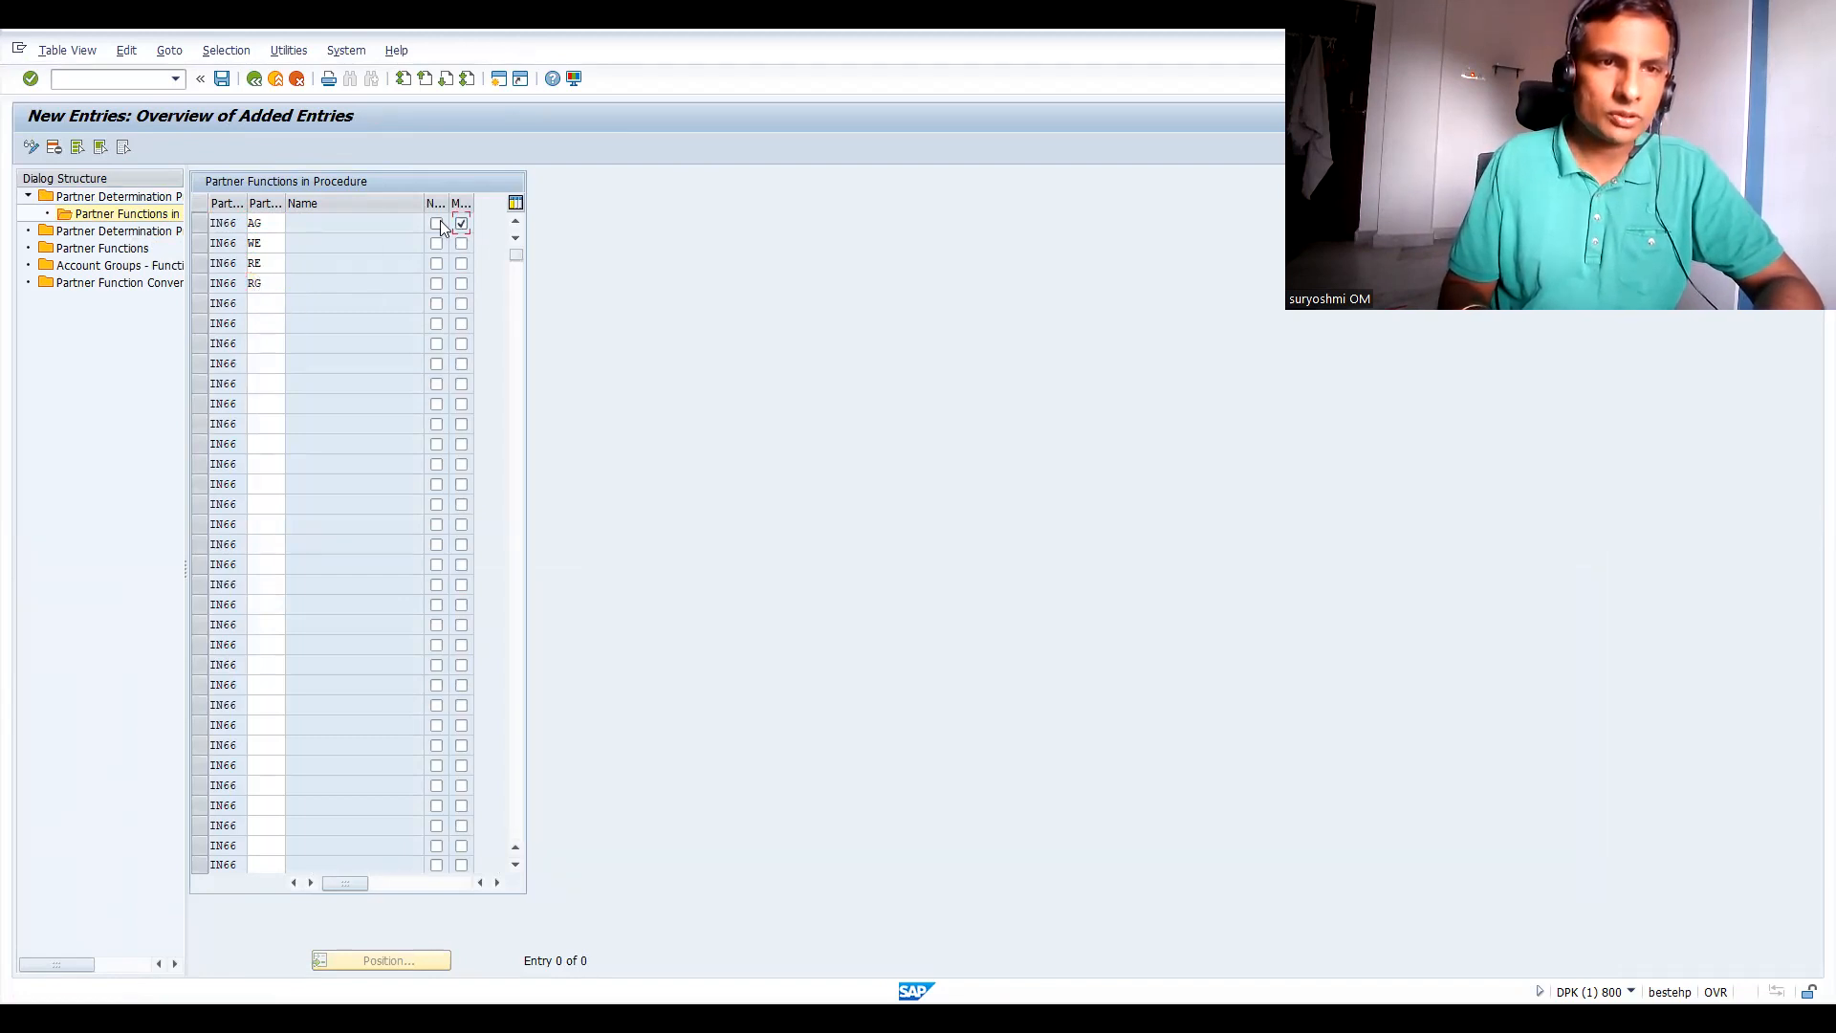
{"action": "left_click", "coordinate": [462, 267]}
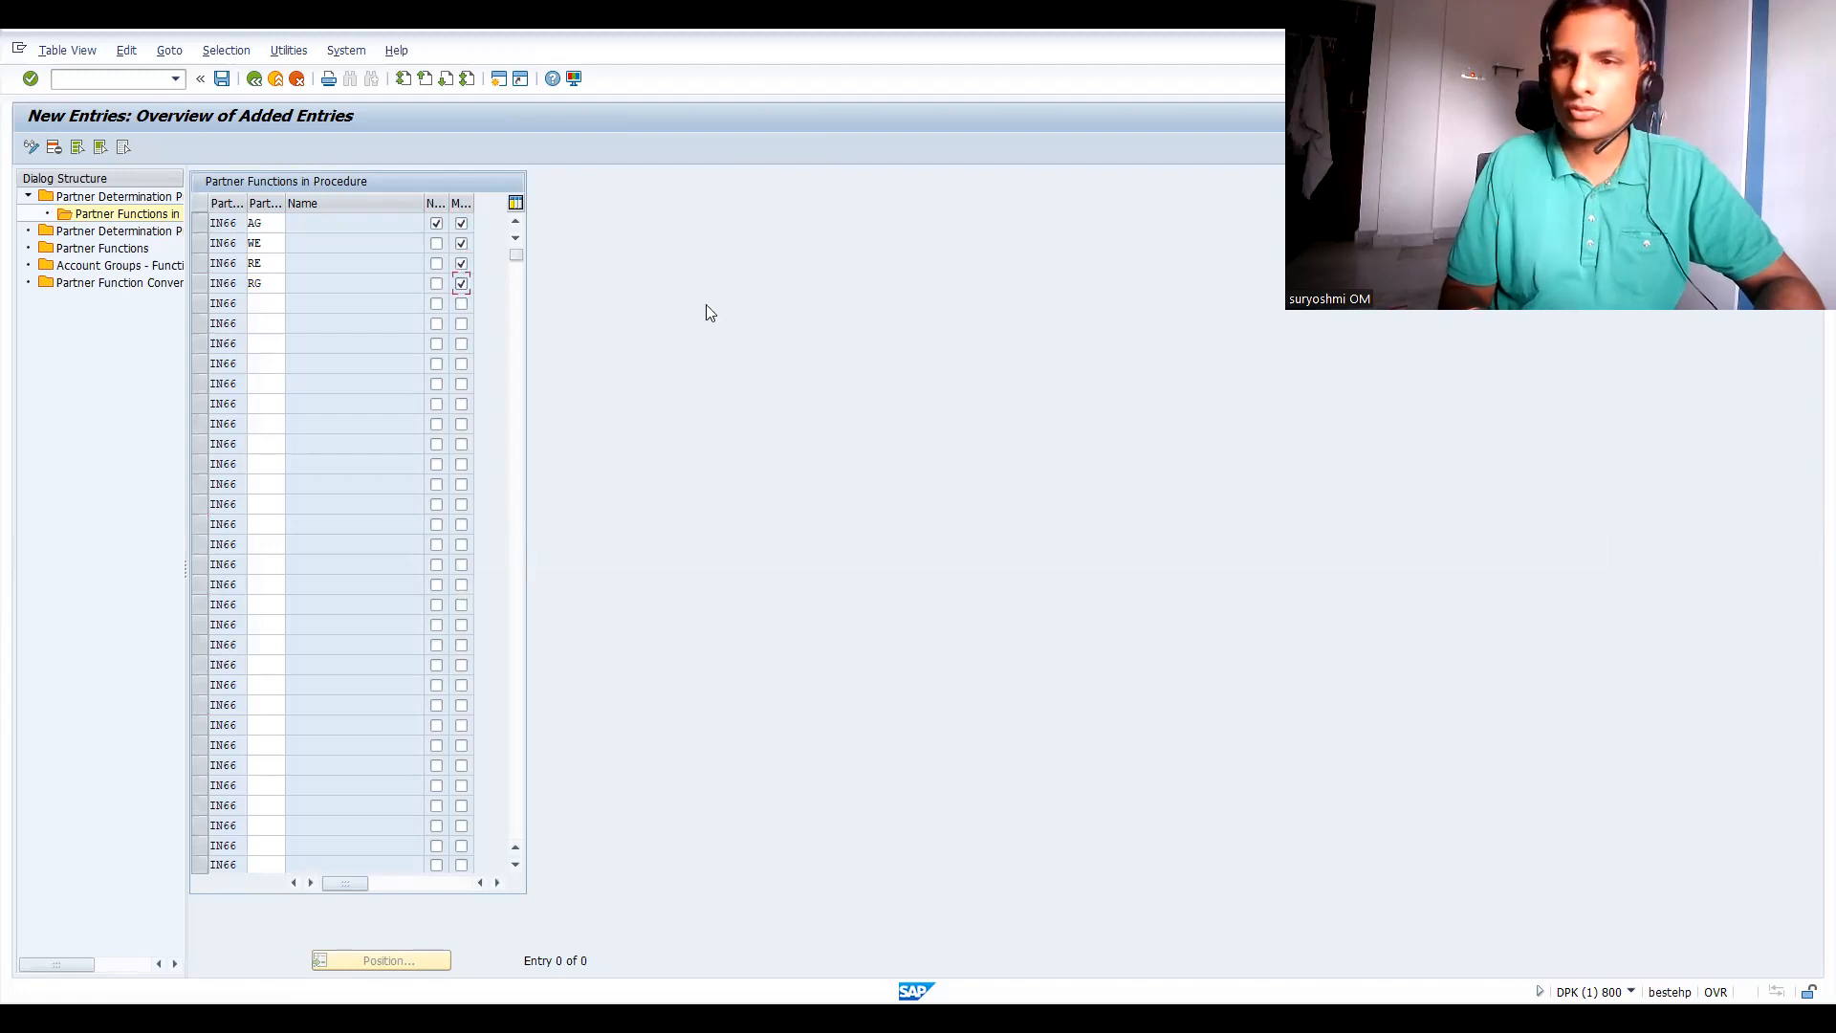
{"action": "key", "text": "Return"}
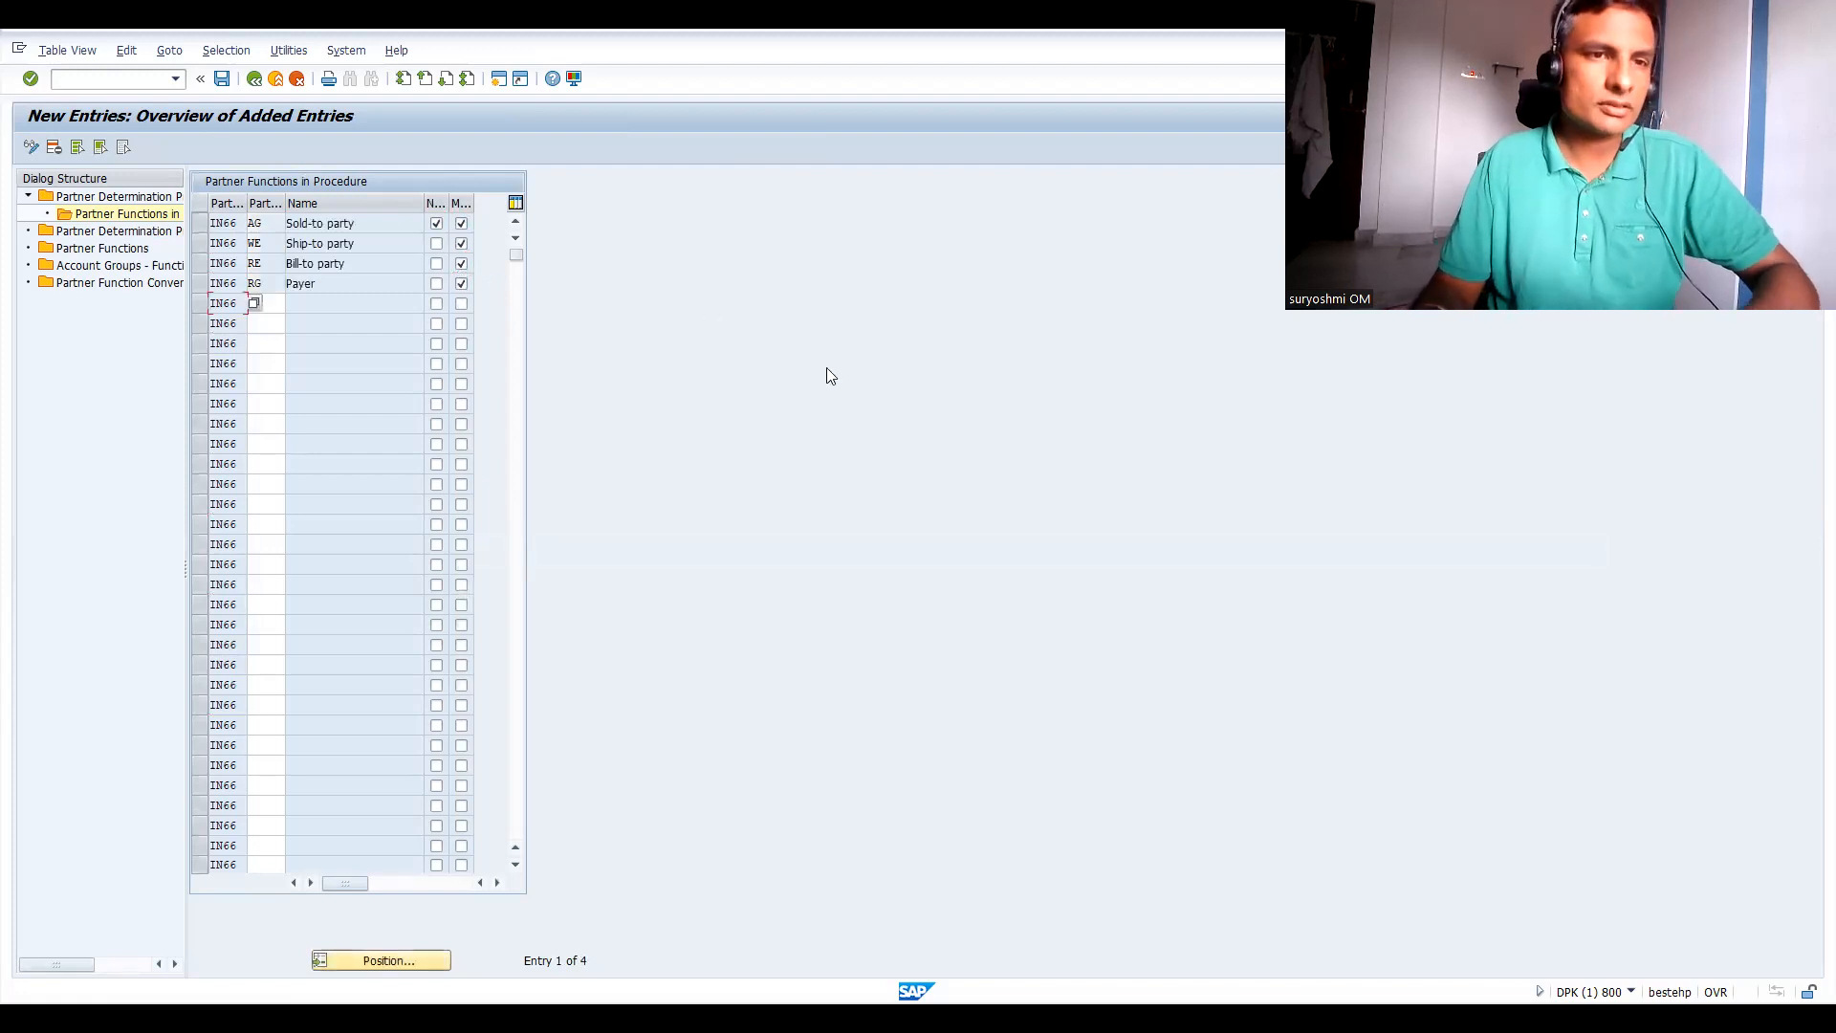
{"action": "key", "text": "ctrl+s"}
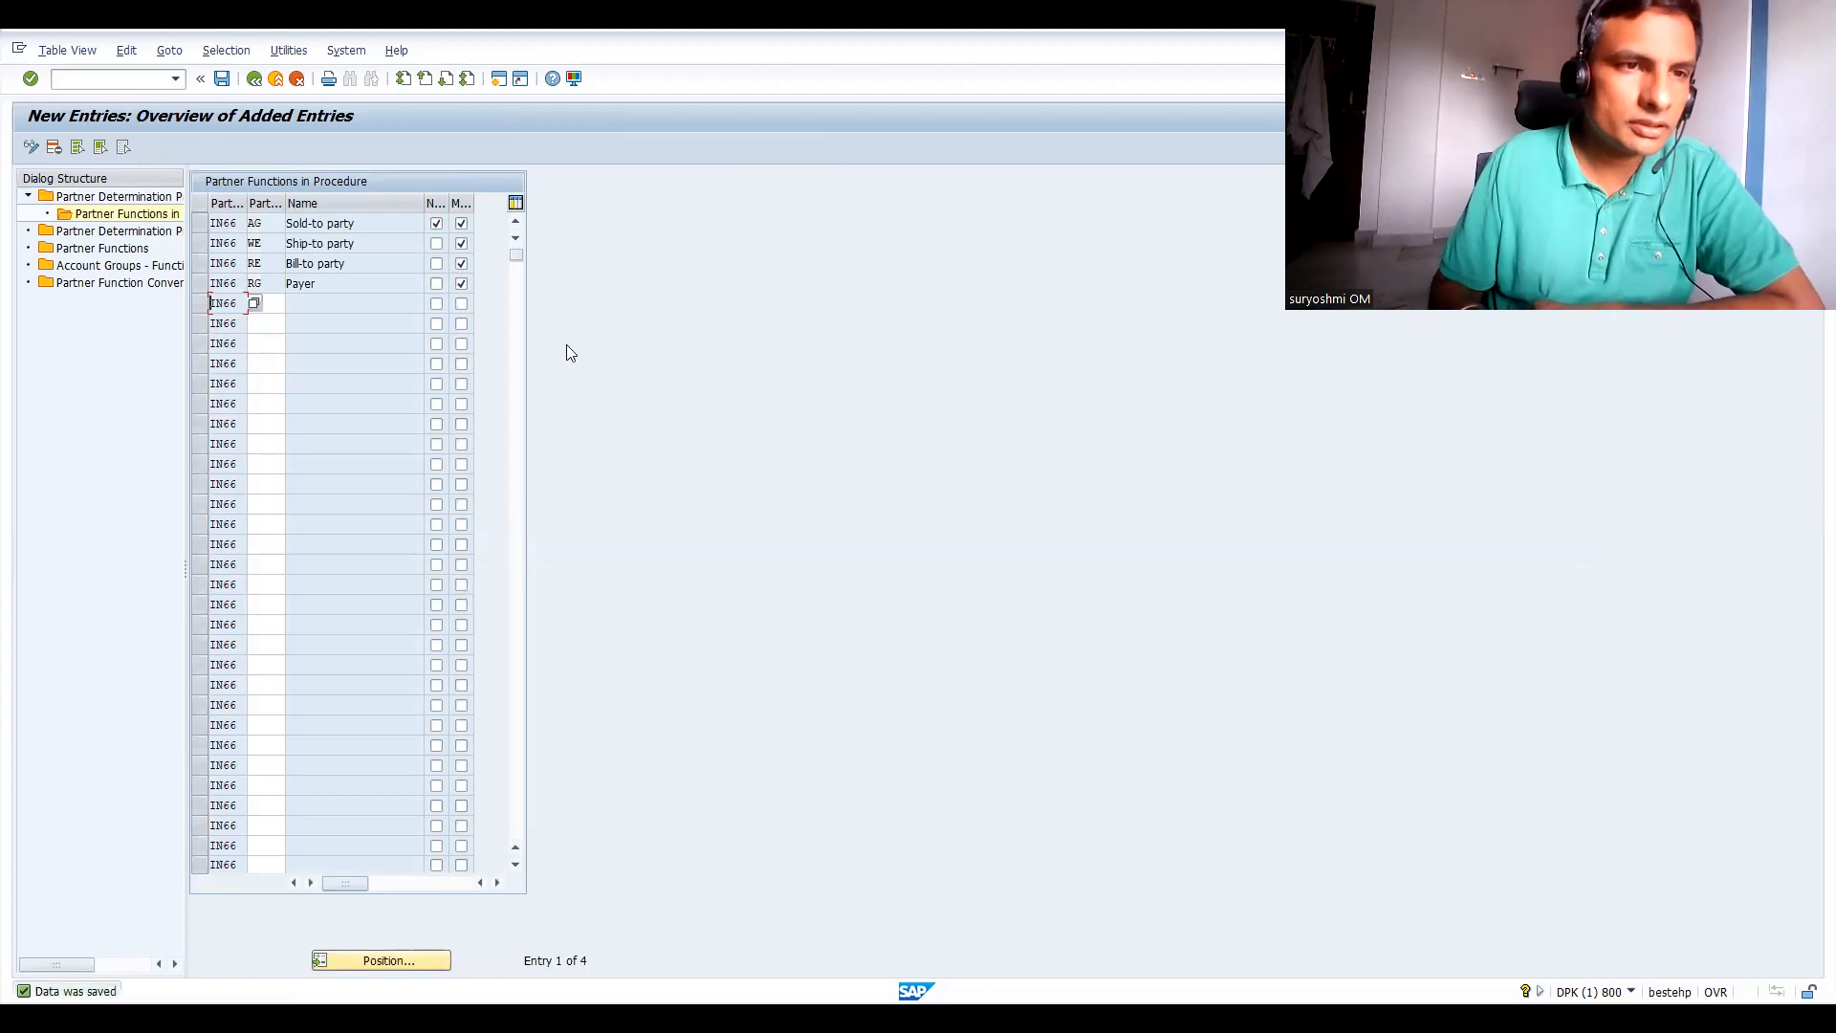
Assign partner determination procedure IN66 to account group IN66 in Partner Determination Procedure Assignment and save.
{"action": "double_click", "coordinate": [107, 232]}
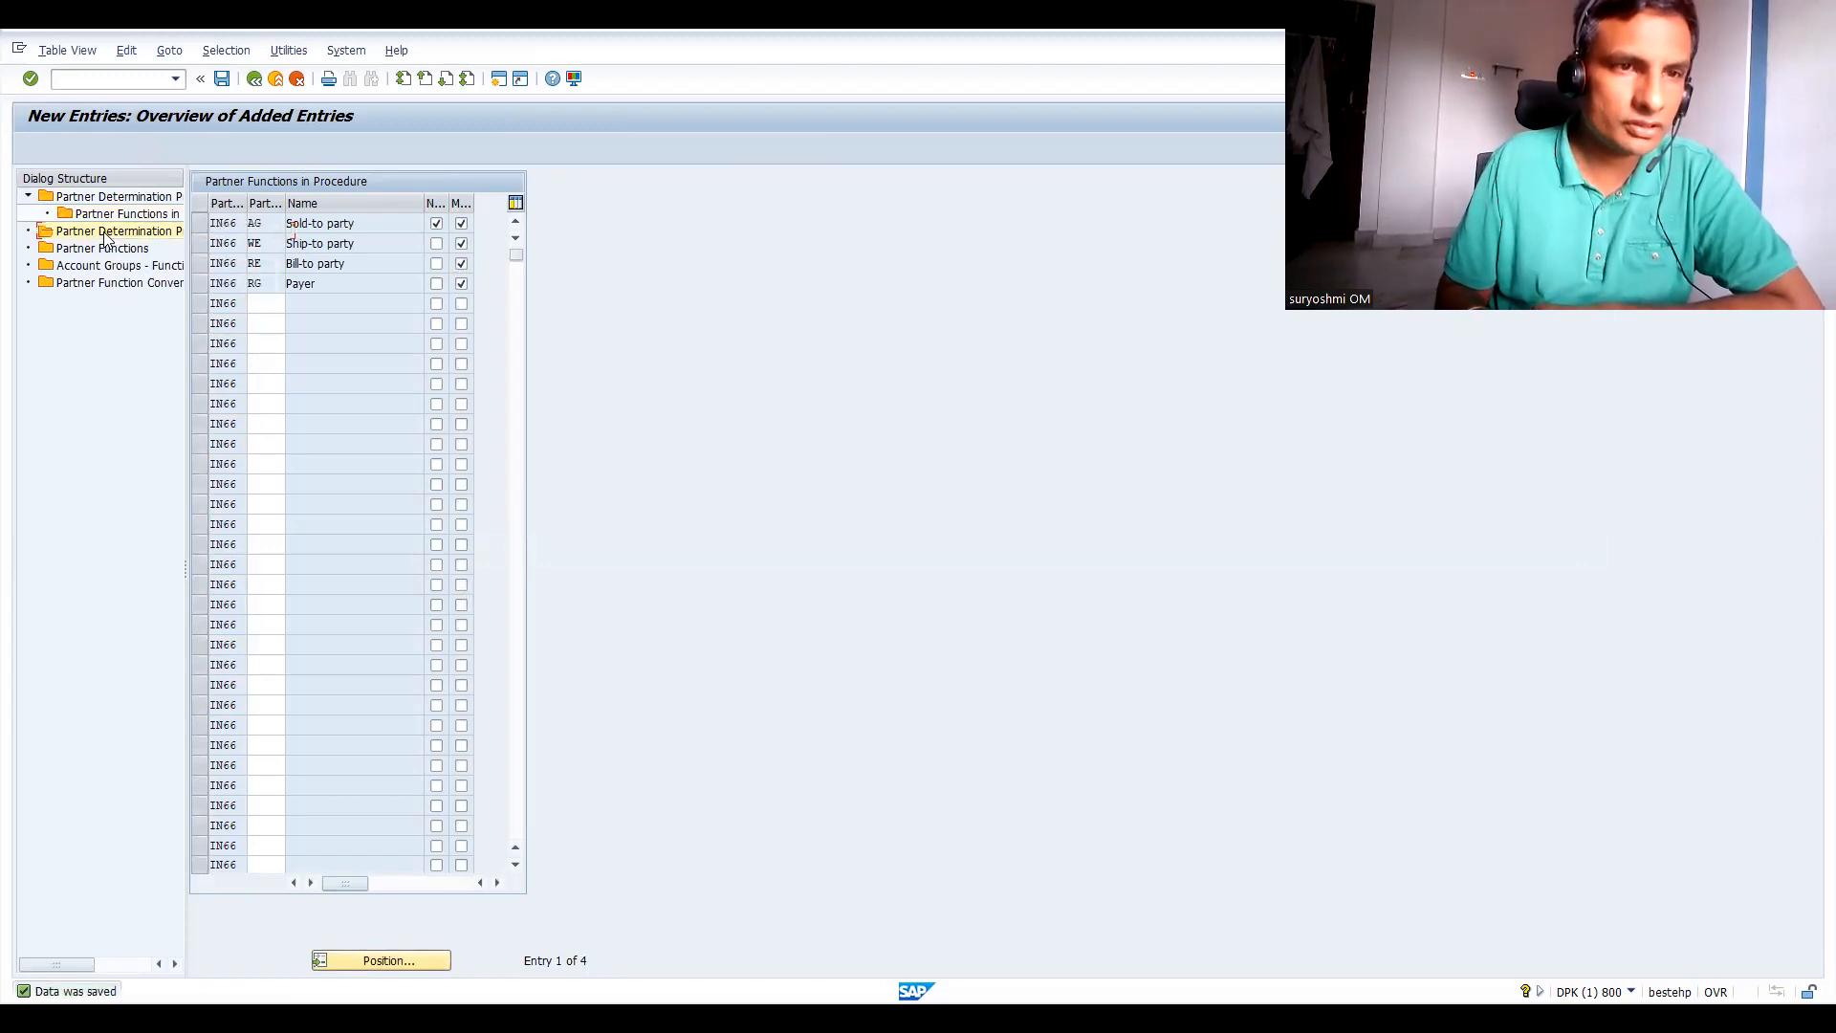
{"action": "left_click", "coordinate": [396, 973]}
{"action": "type", "text": "IN66"}
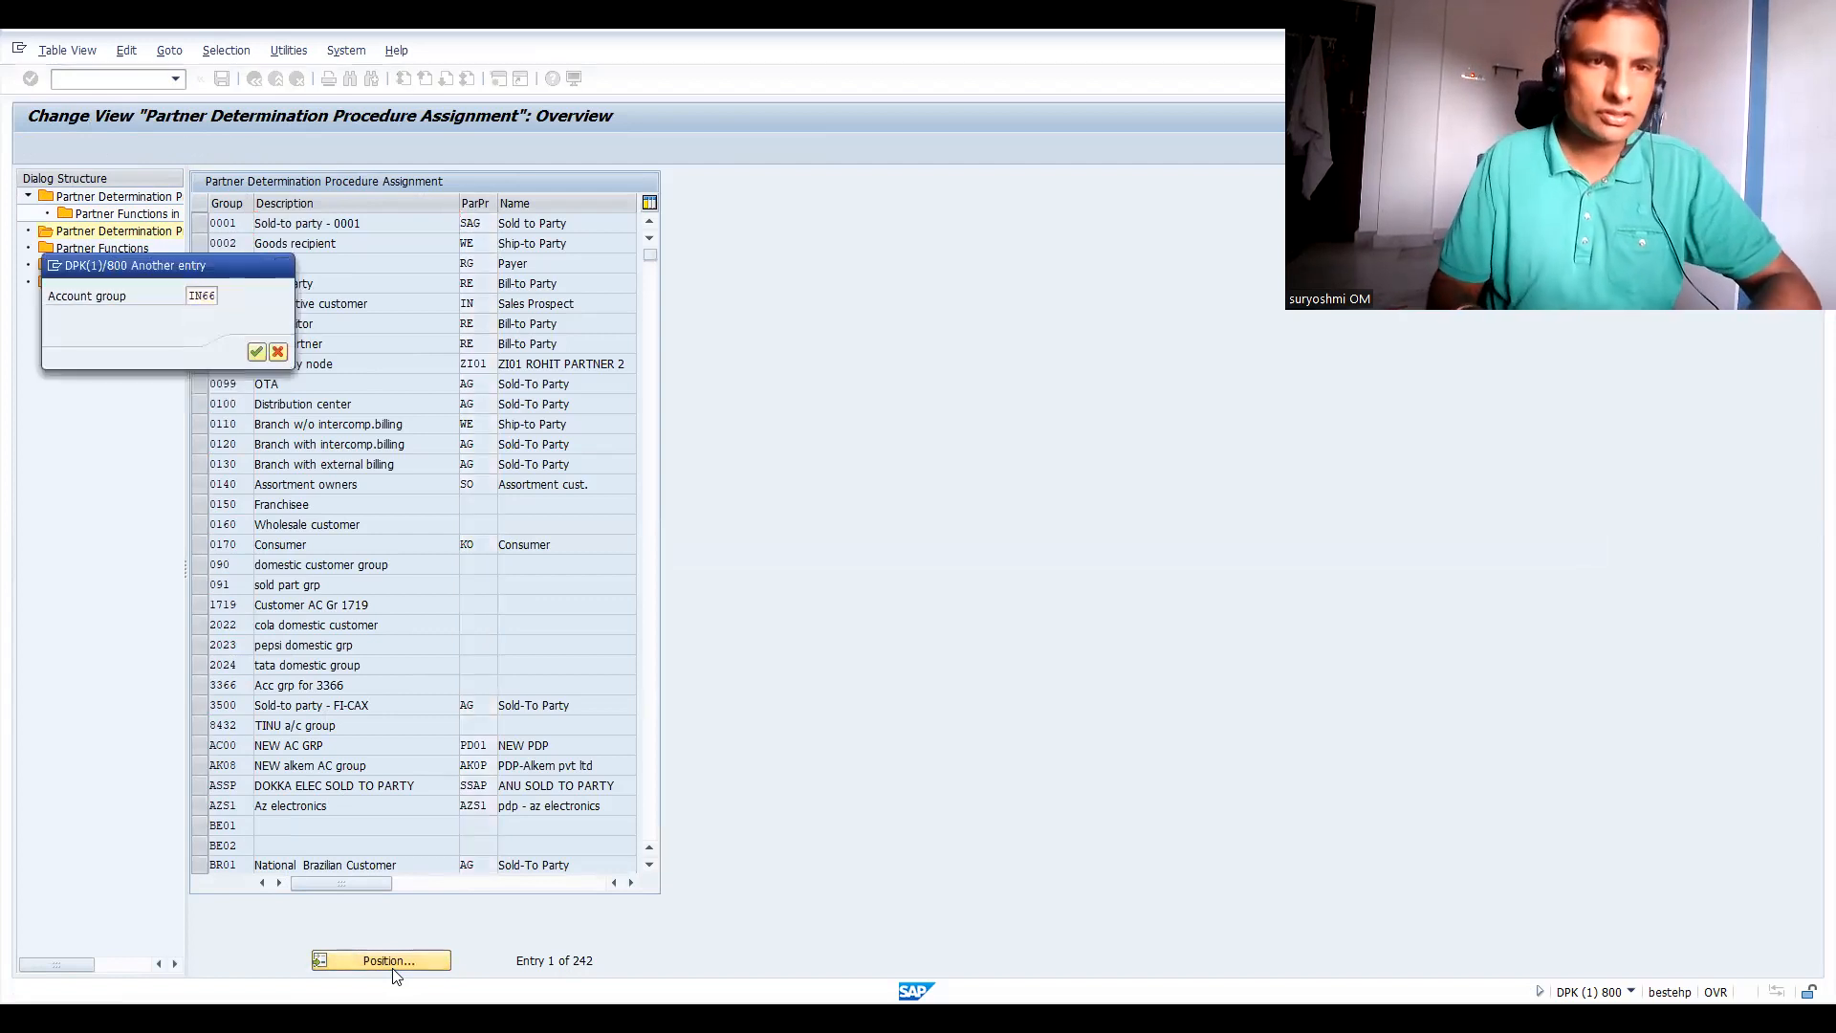
{"action": "key", "text": "Return"}
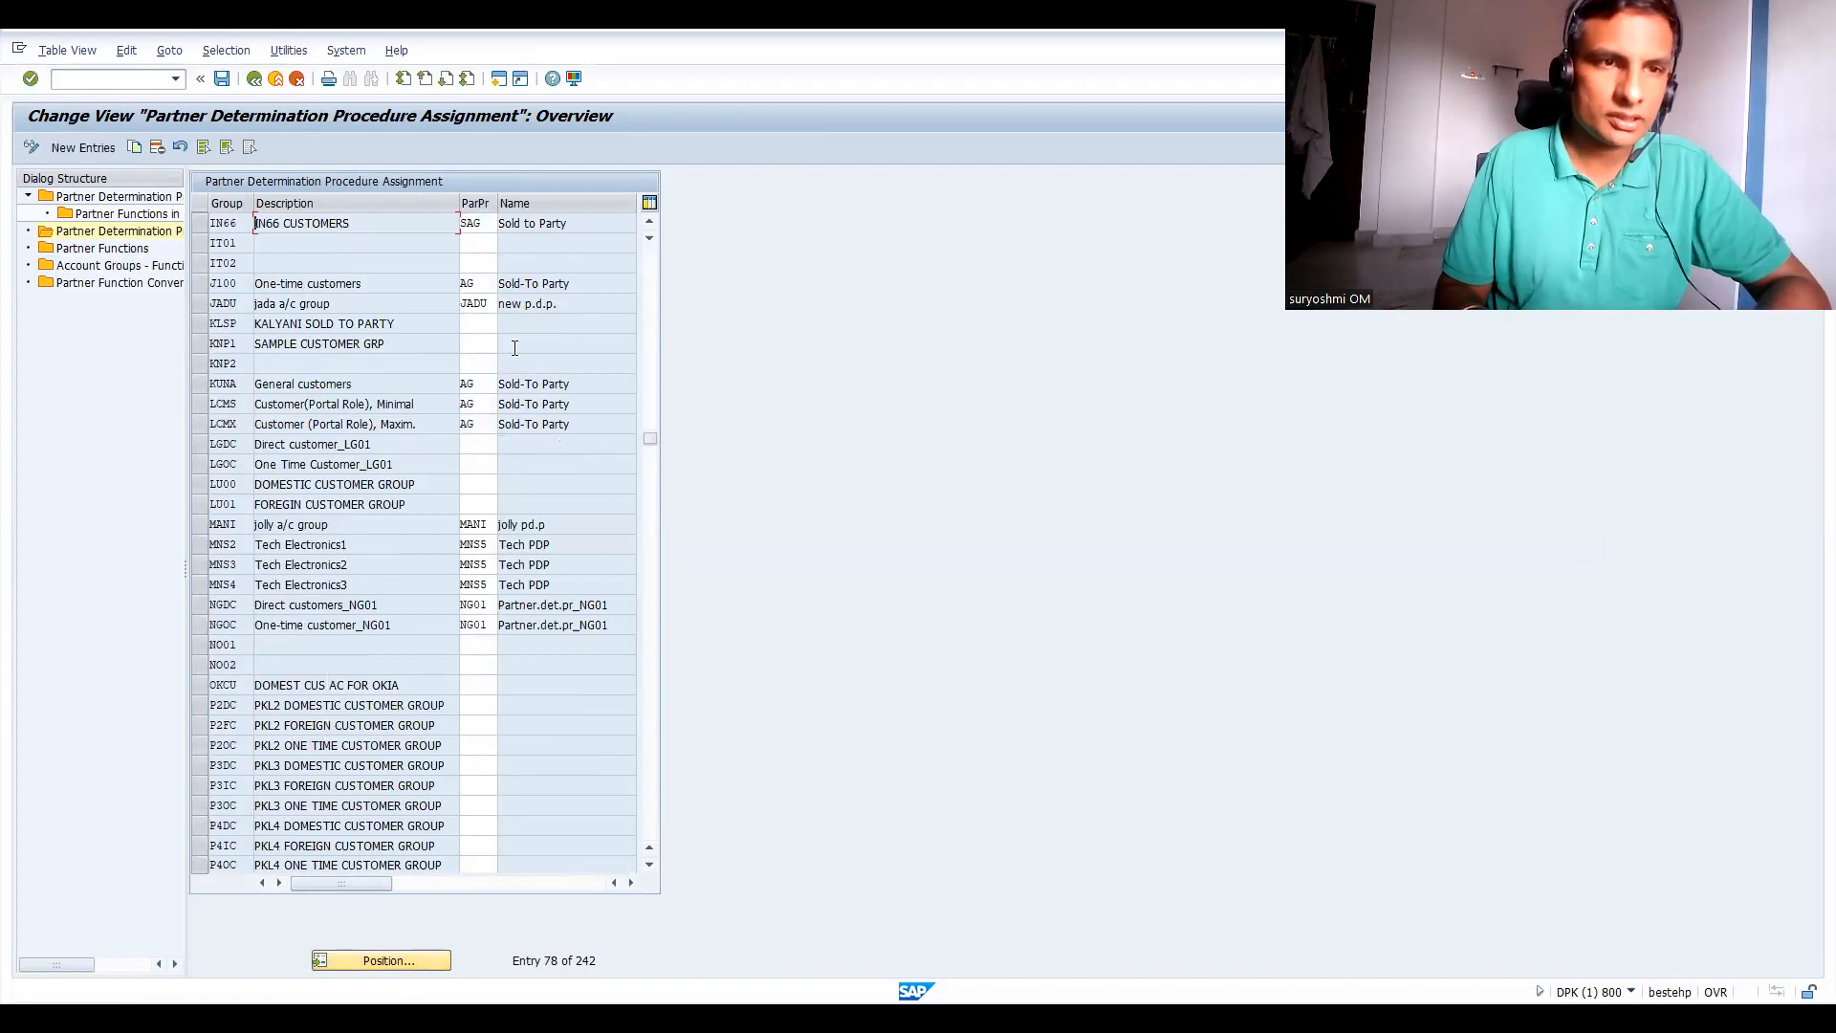
{"action": "left_click", "coordinate": [487, 229]}
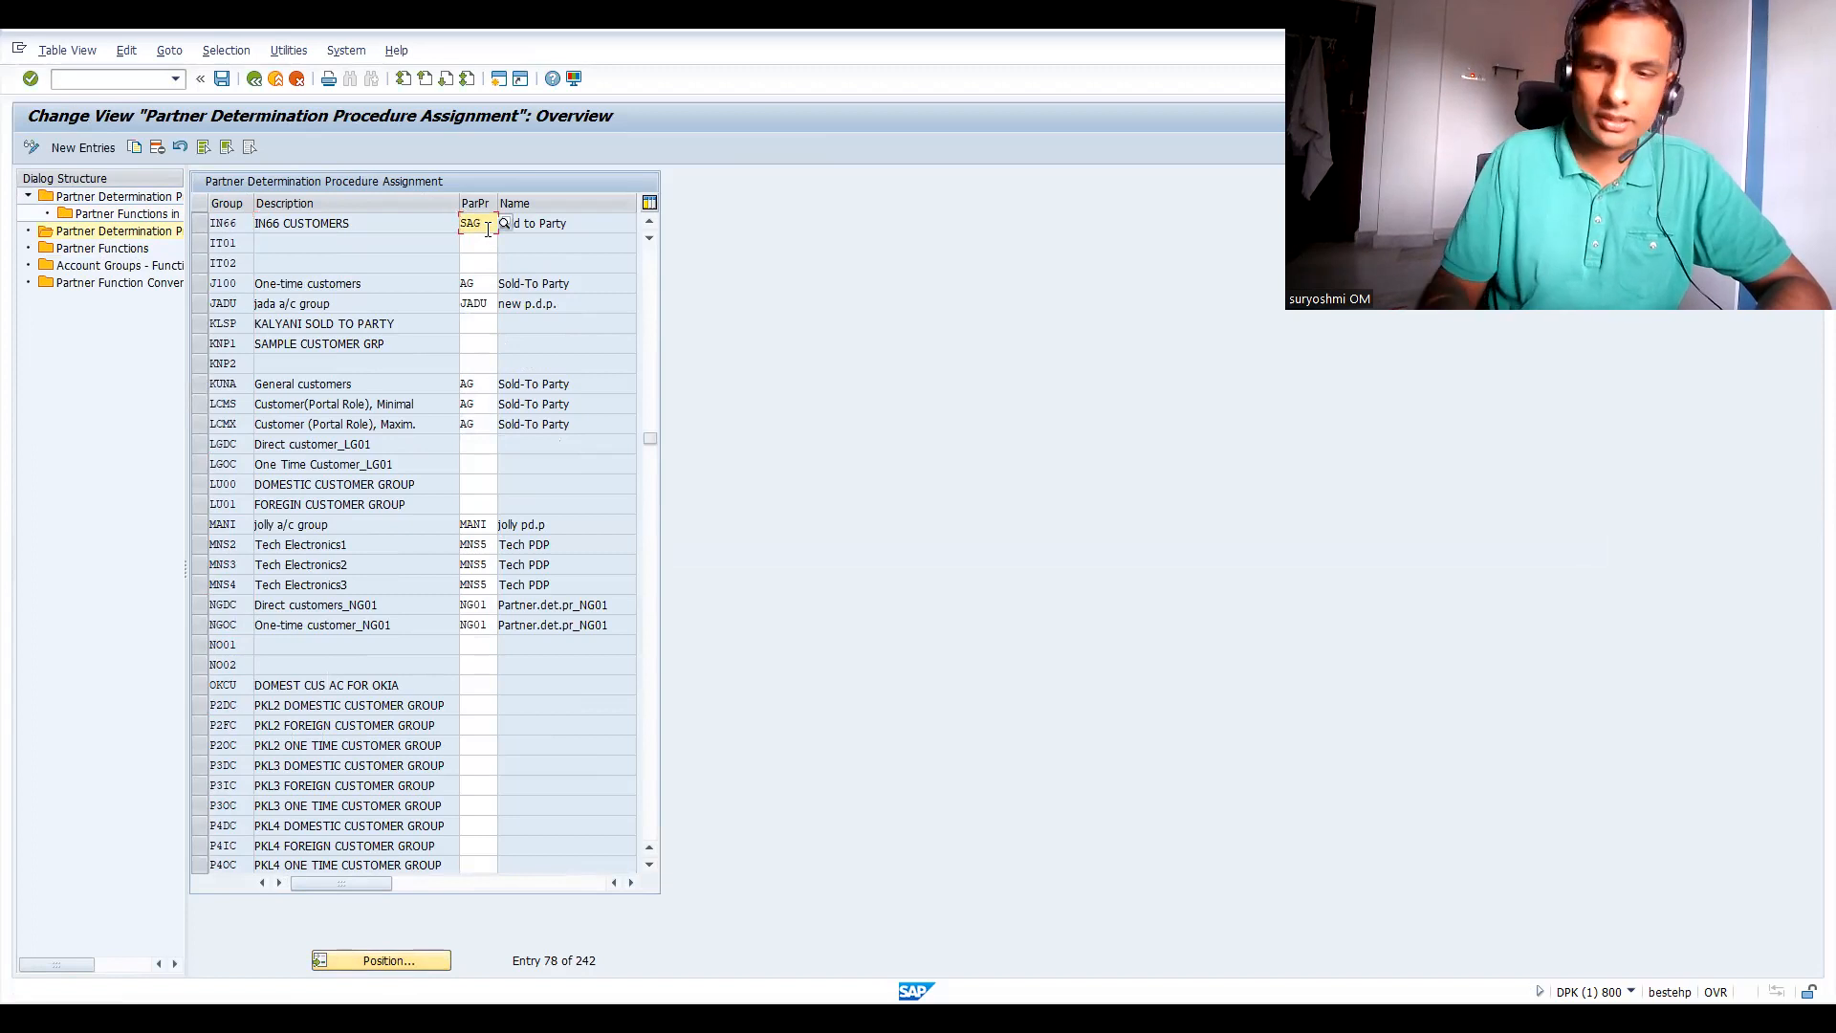
{"action": "type", "text": "IN66"}
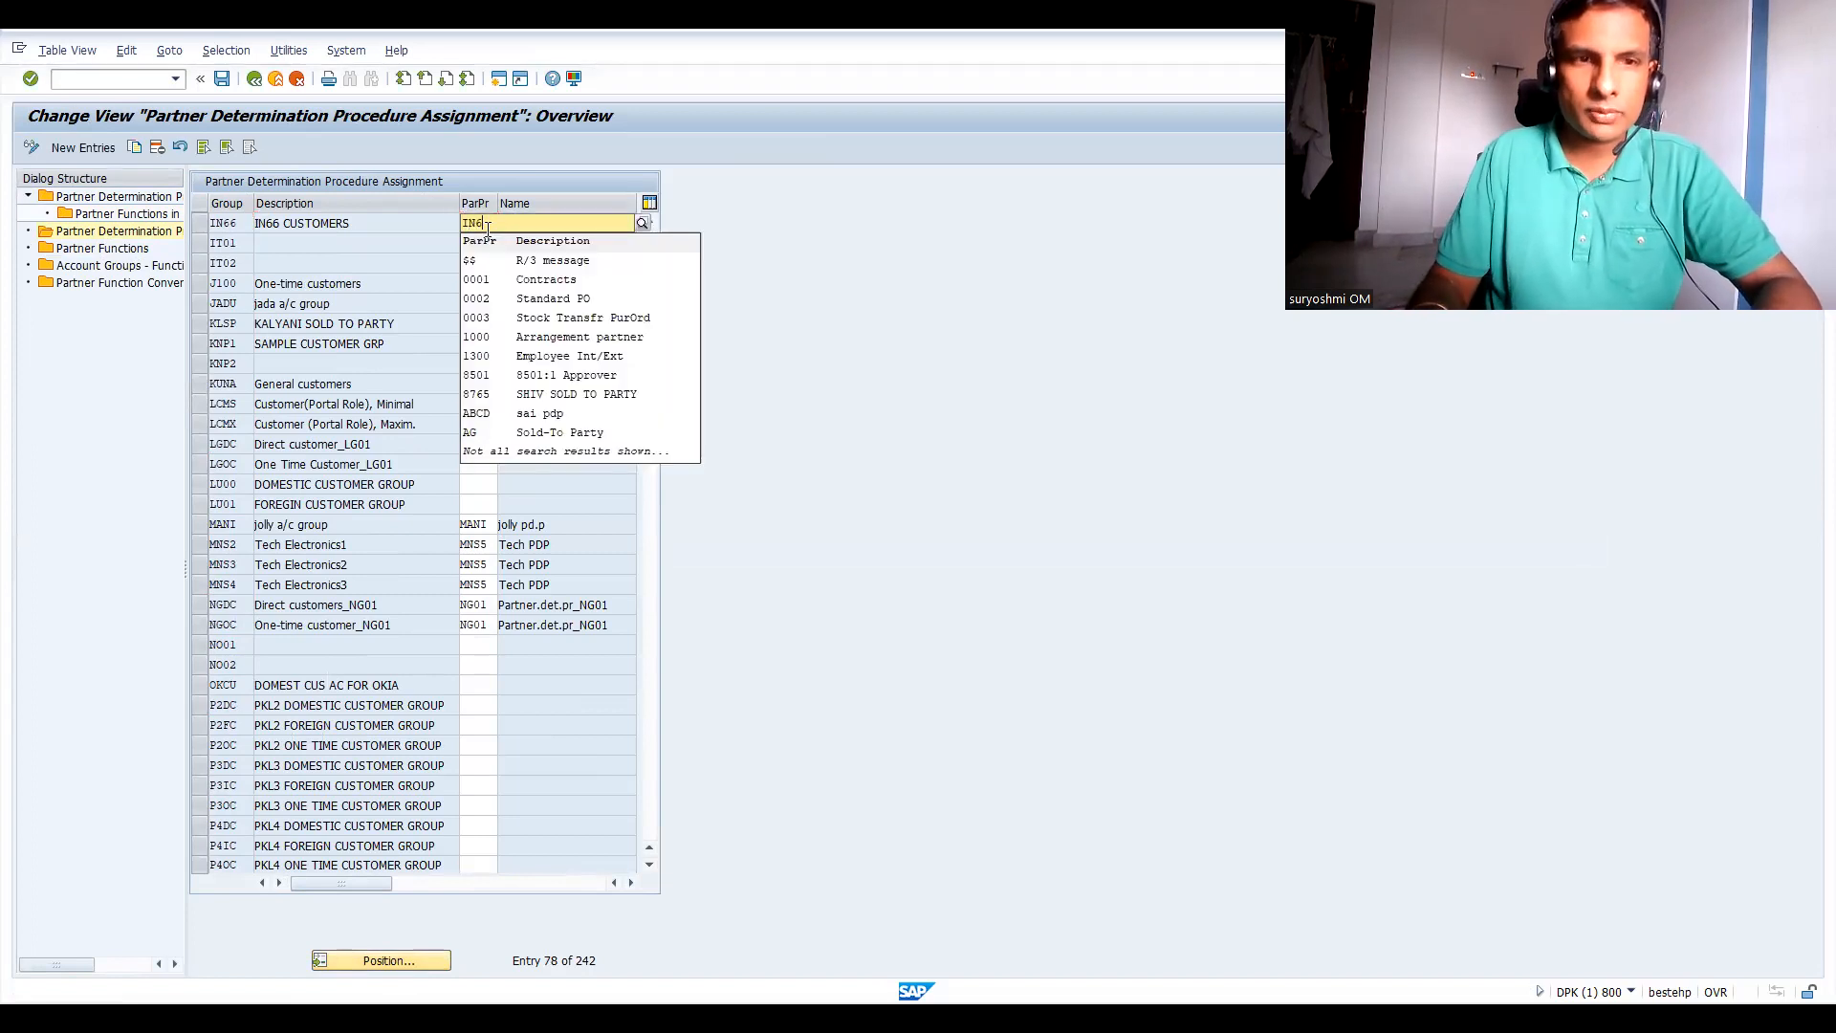
{"action": "key", "text": "Return"}
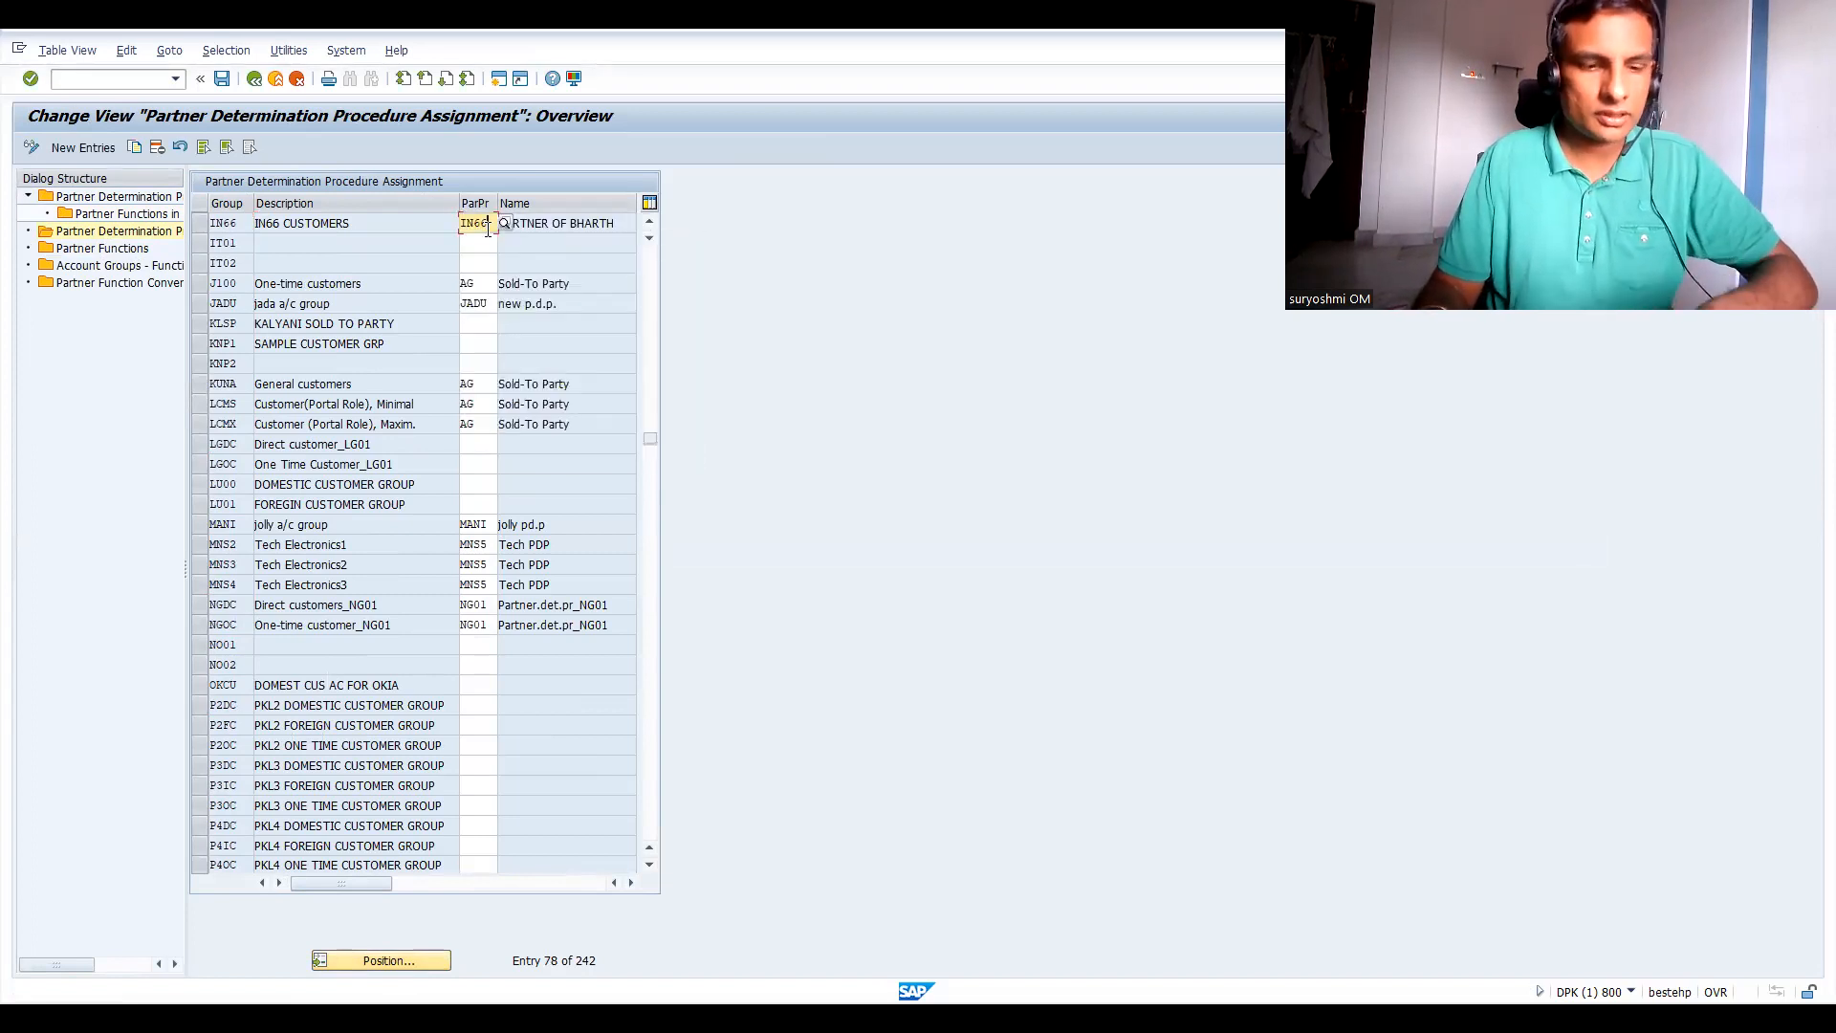
{"action": "key", "text": "ctrl+s"}
Add a new entry in Account Groups - Function Assignment linking partner function AG to account group IN66.
{"action": "double_click", "coordinate": [114, 249]}
{"action": "double_click", "coordinate": [132, 268]}
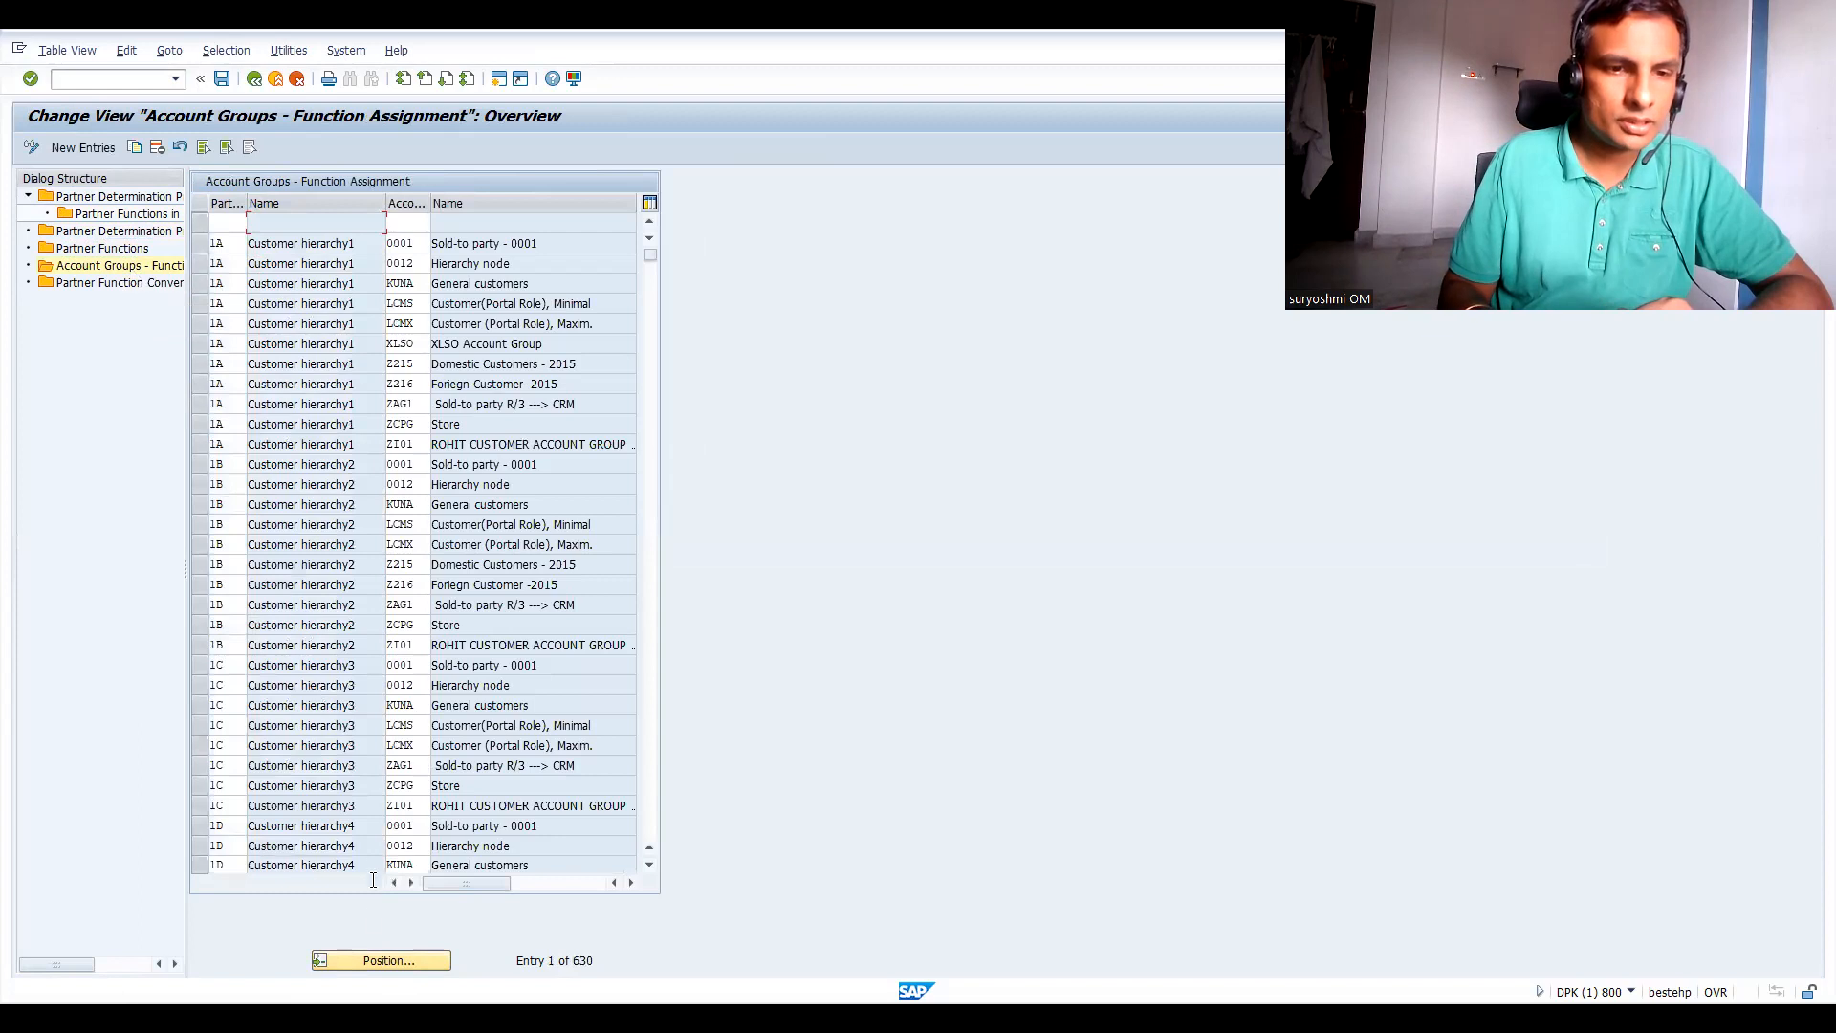
{"action": "left_click", "coordinate": [84, 146]}
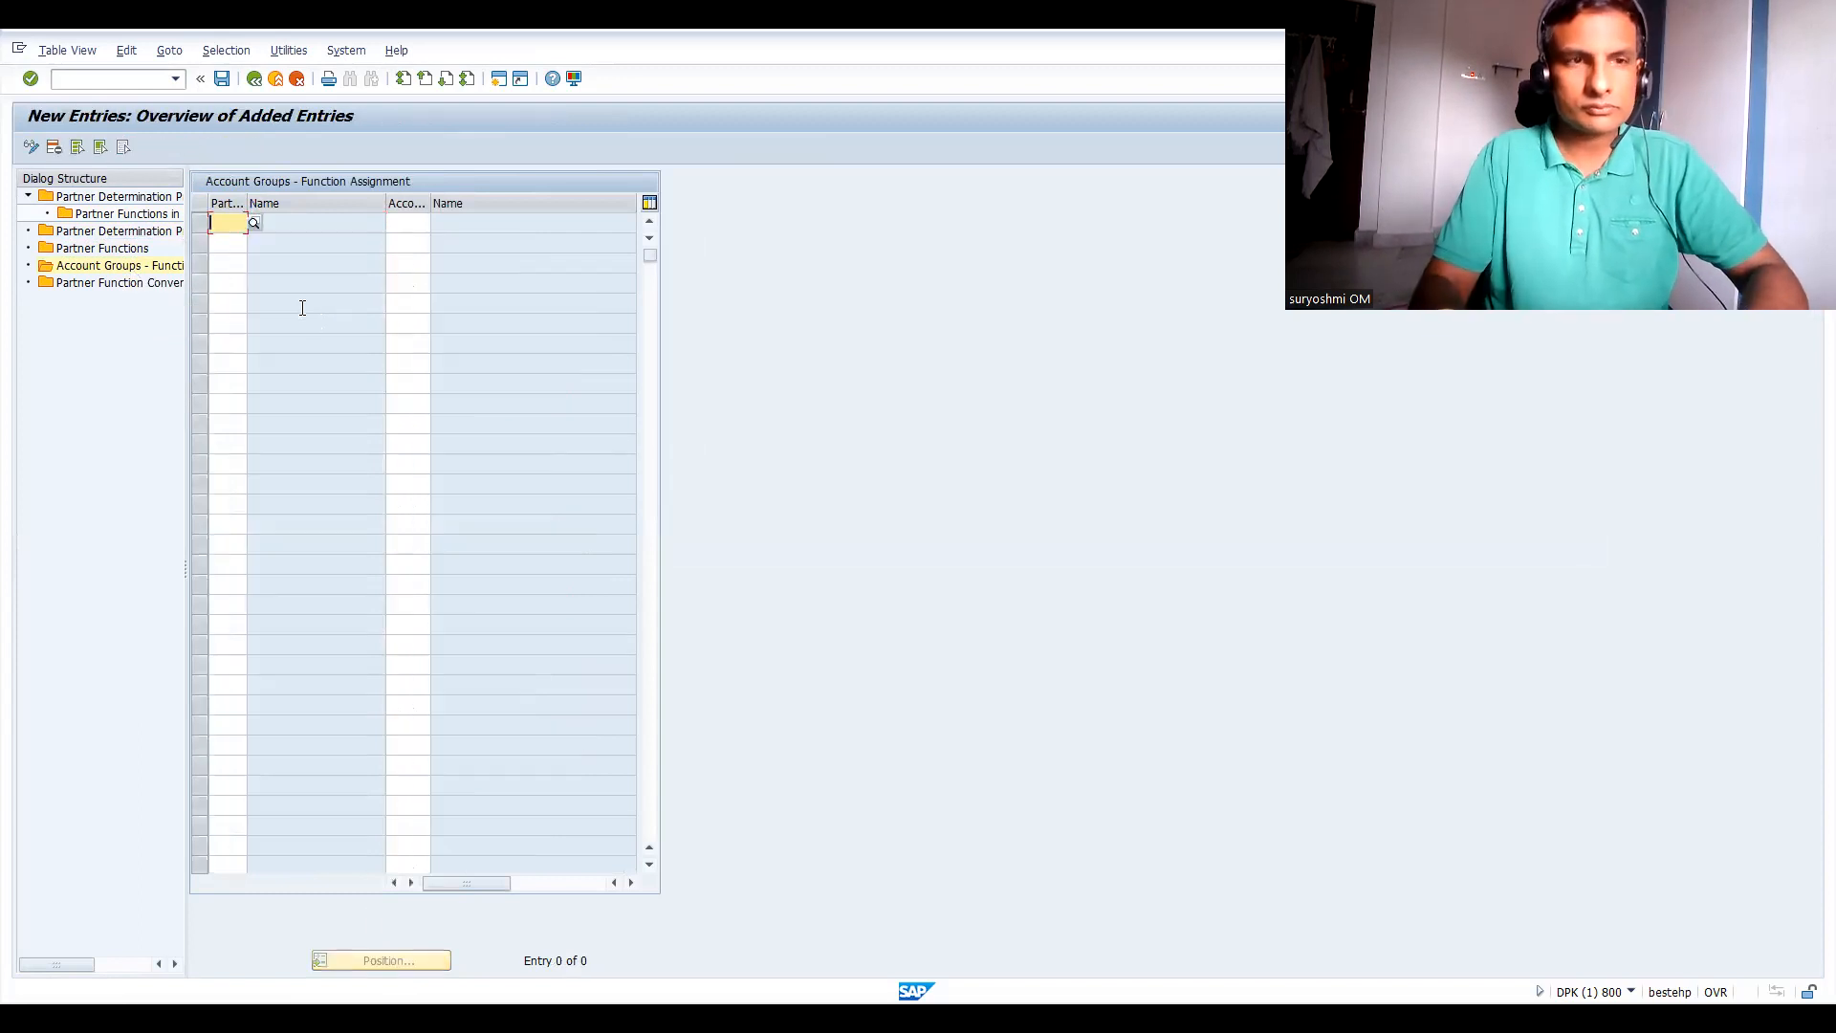
{"action": "type", "text": "AG"}
{"action": "key", "text": "Return"}
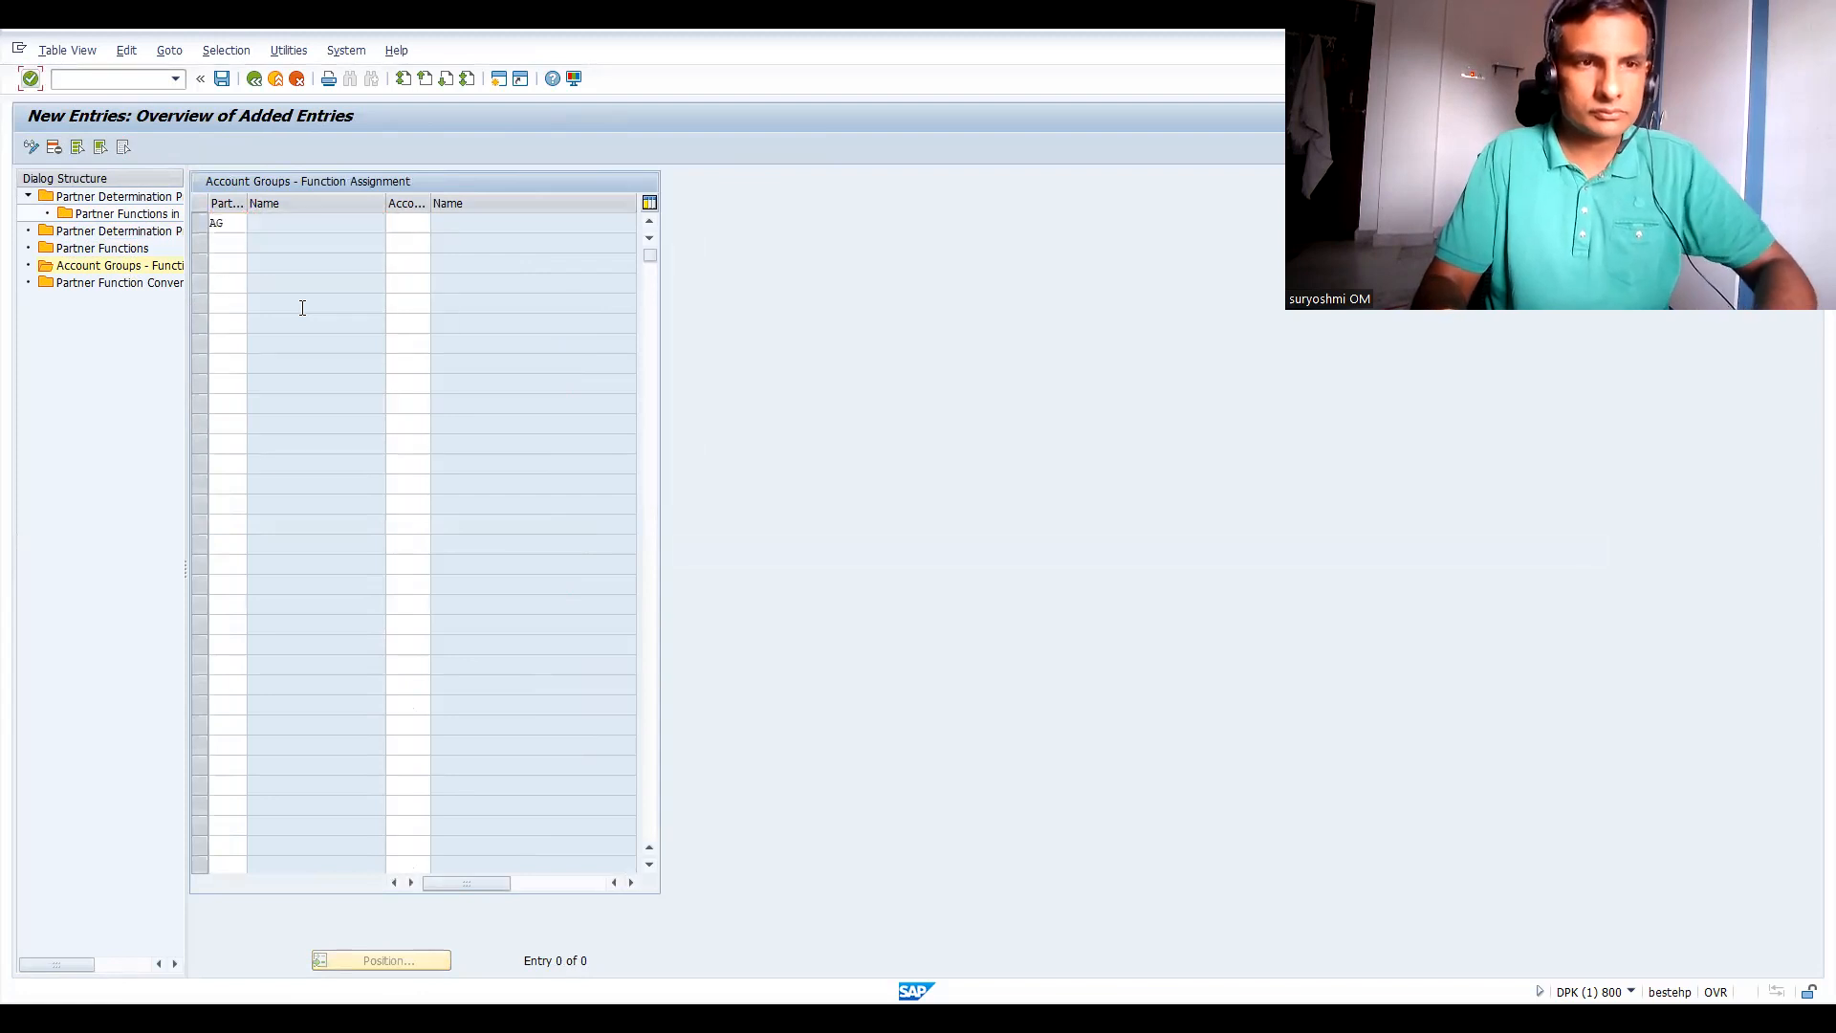
{"action": "left_click", "coordinate": [402, 227]}
{"action": "type", "text": "IN66"}
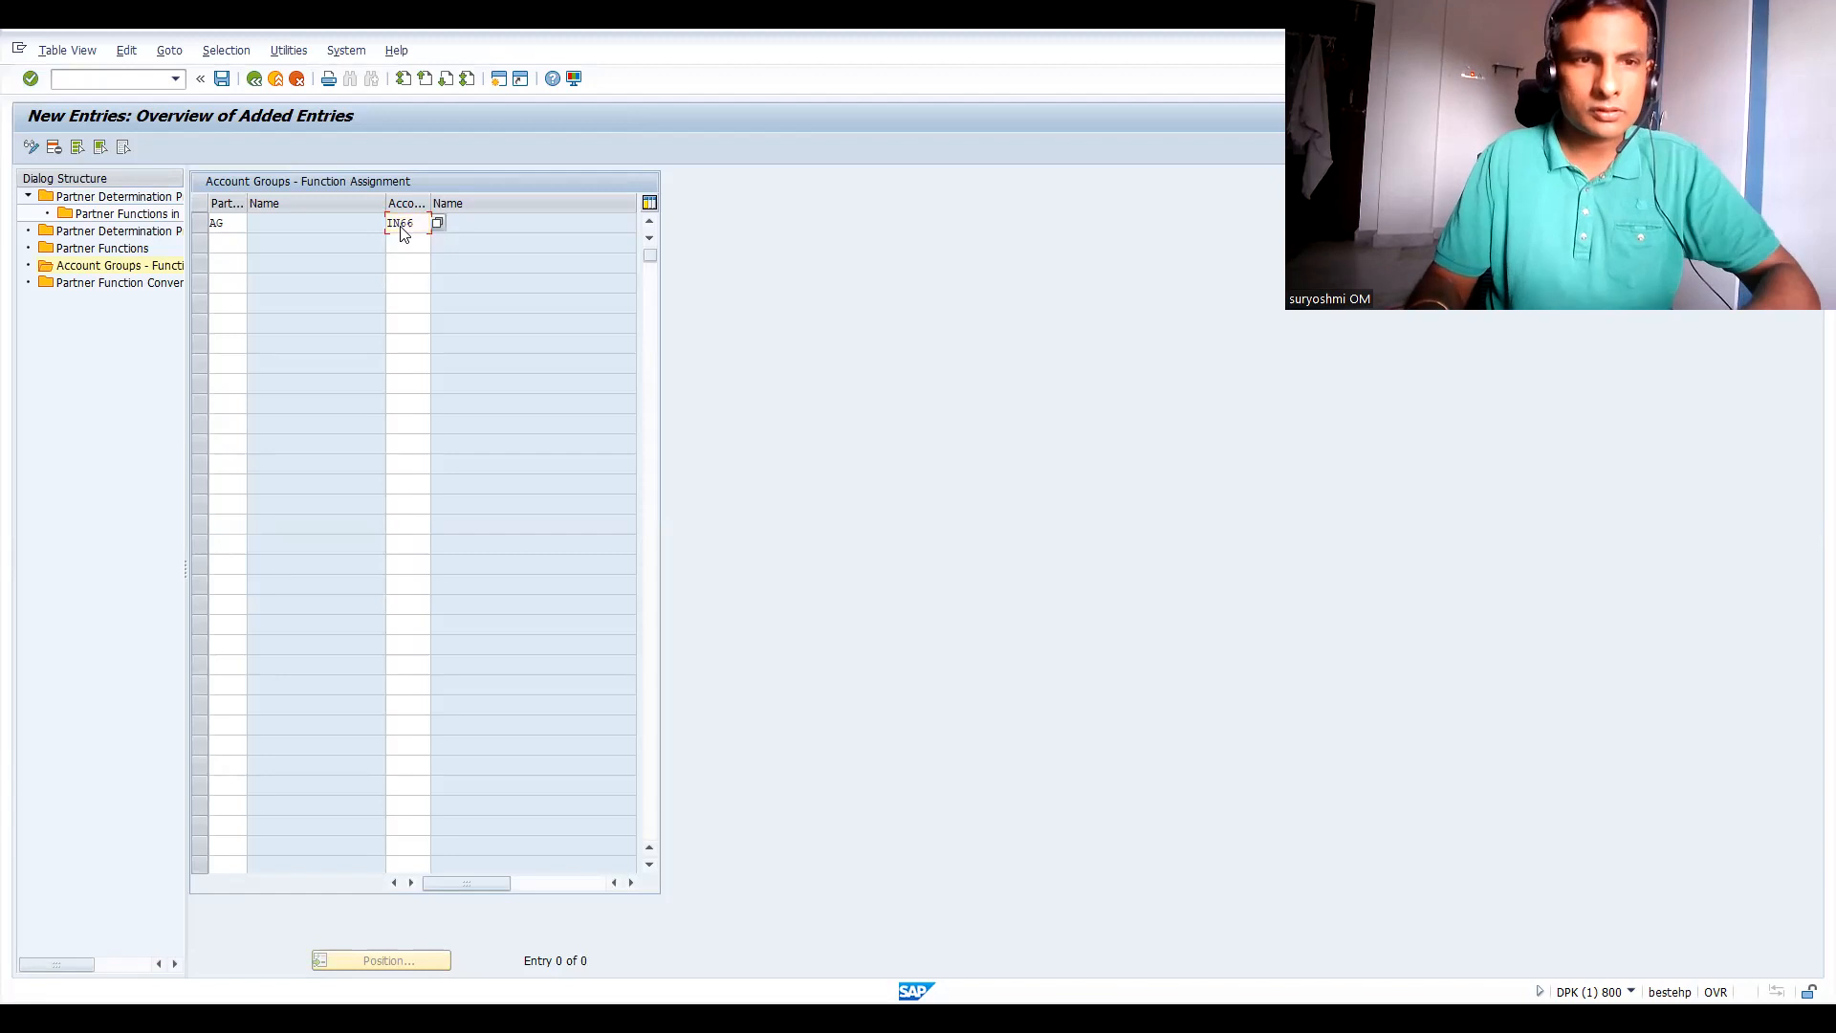
{"action": "key", "text": "Return"}
{"action": "key", "text": "Return"}
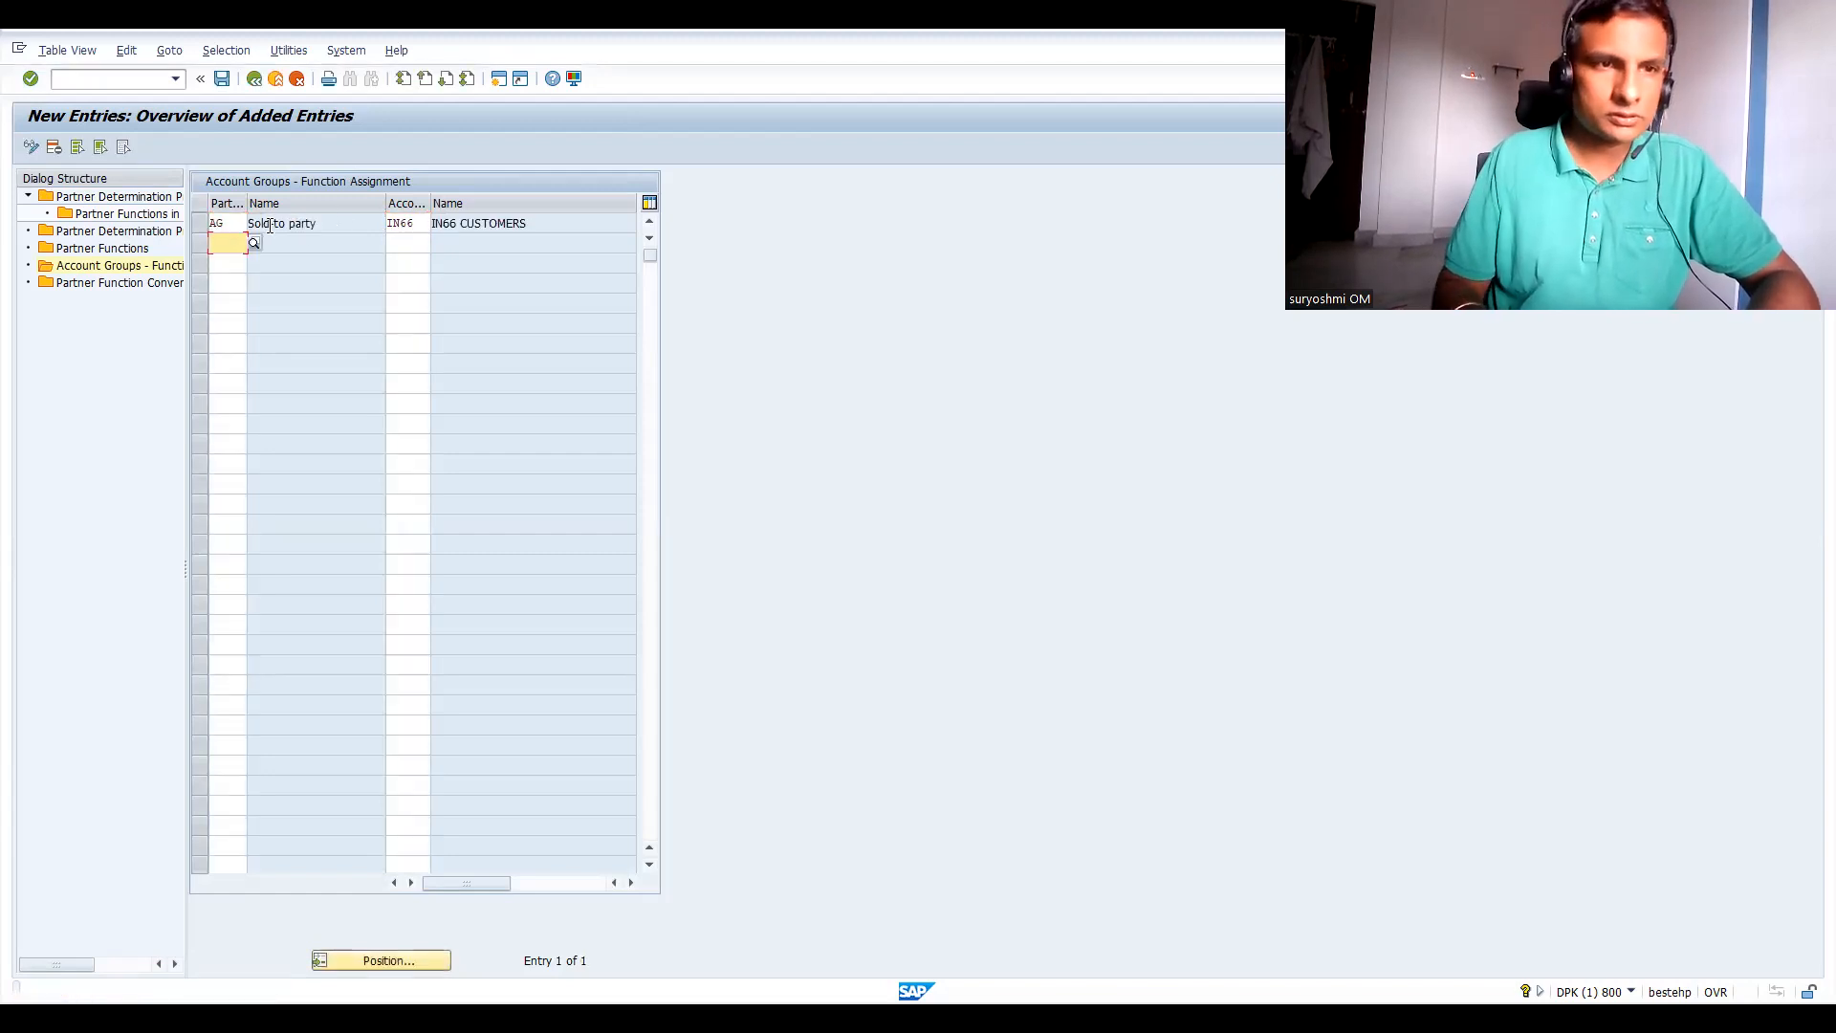
Assign partner function WE to account group IN66 in the second row of the function assignment.
{"action": "type", "text": "WE"}
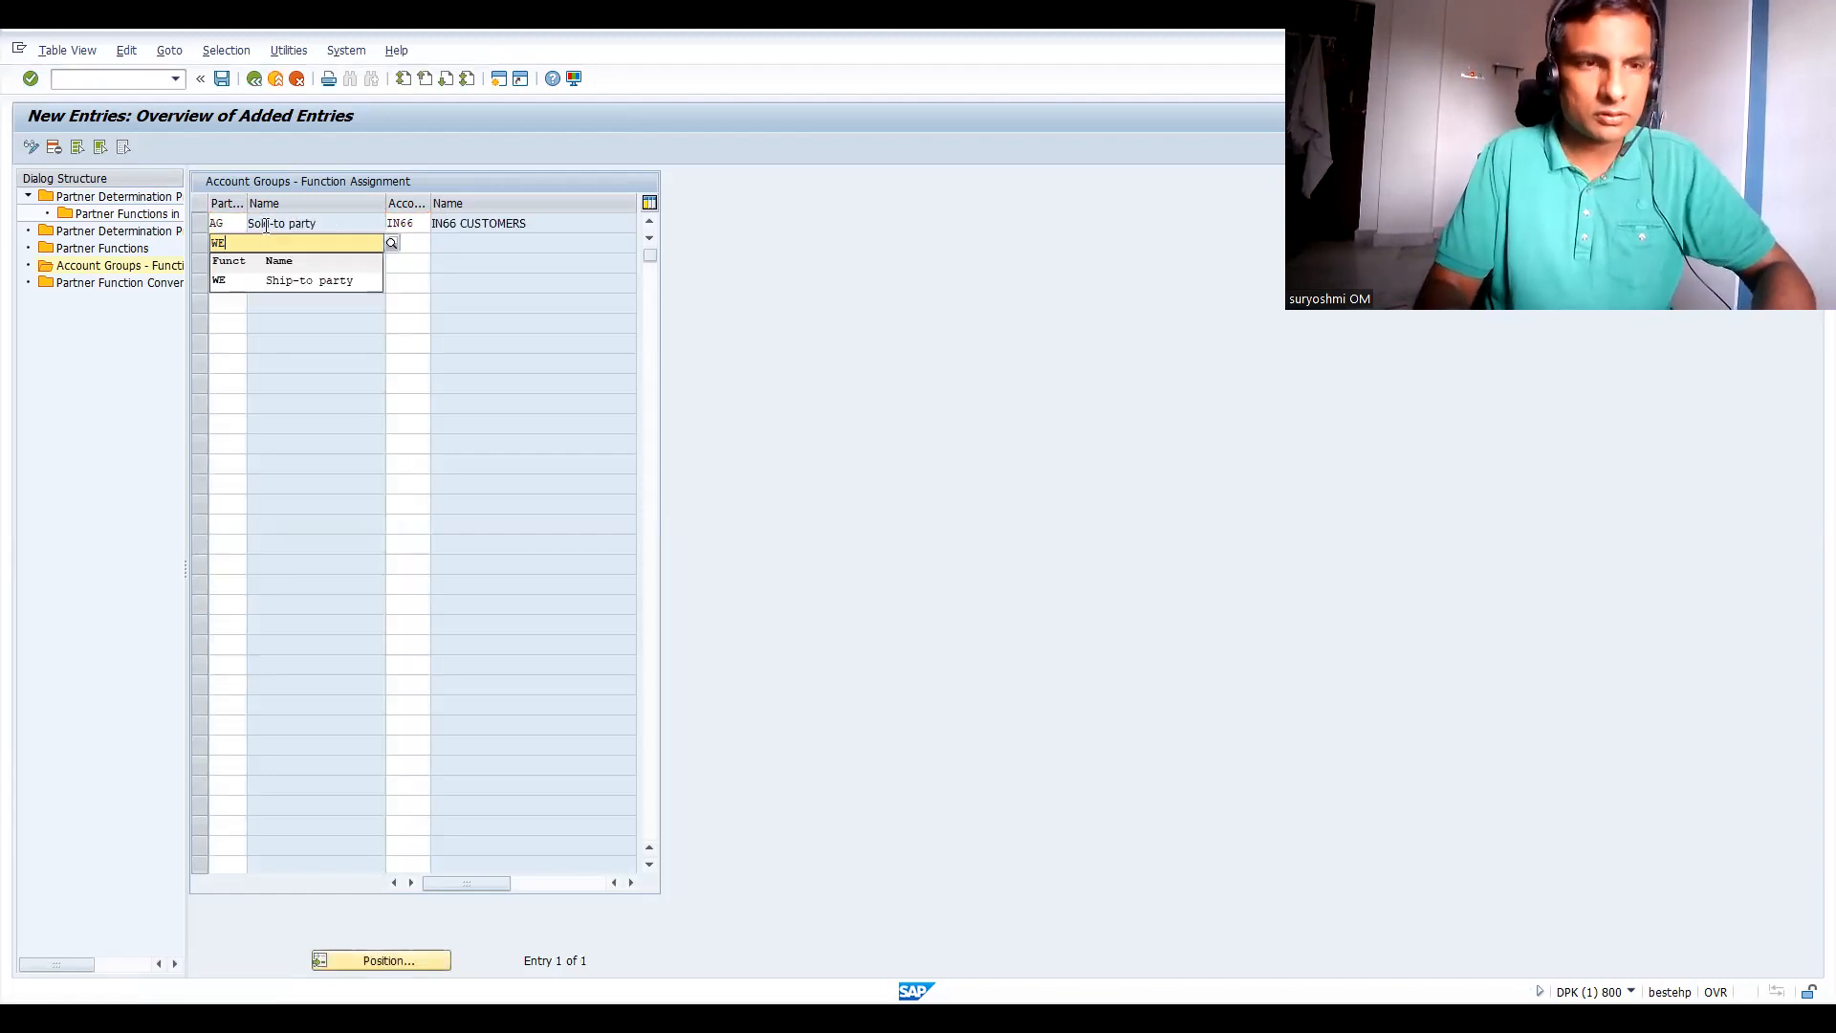
{"action": "key", "text": "Return"}
{"action": "left_click", "coordinate": [409, 239]}
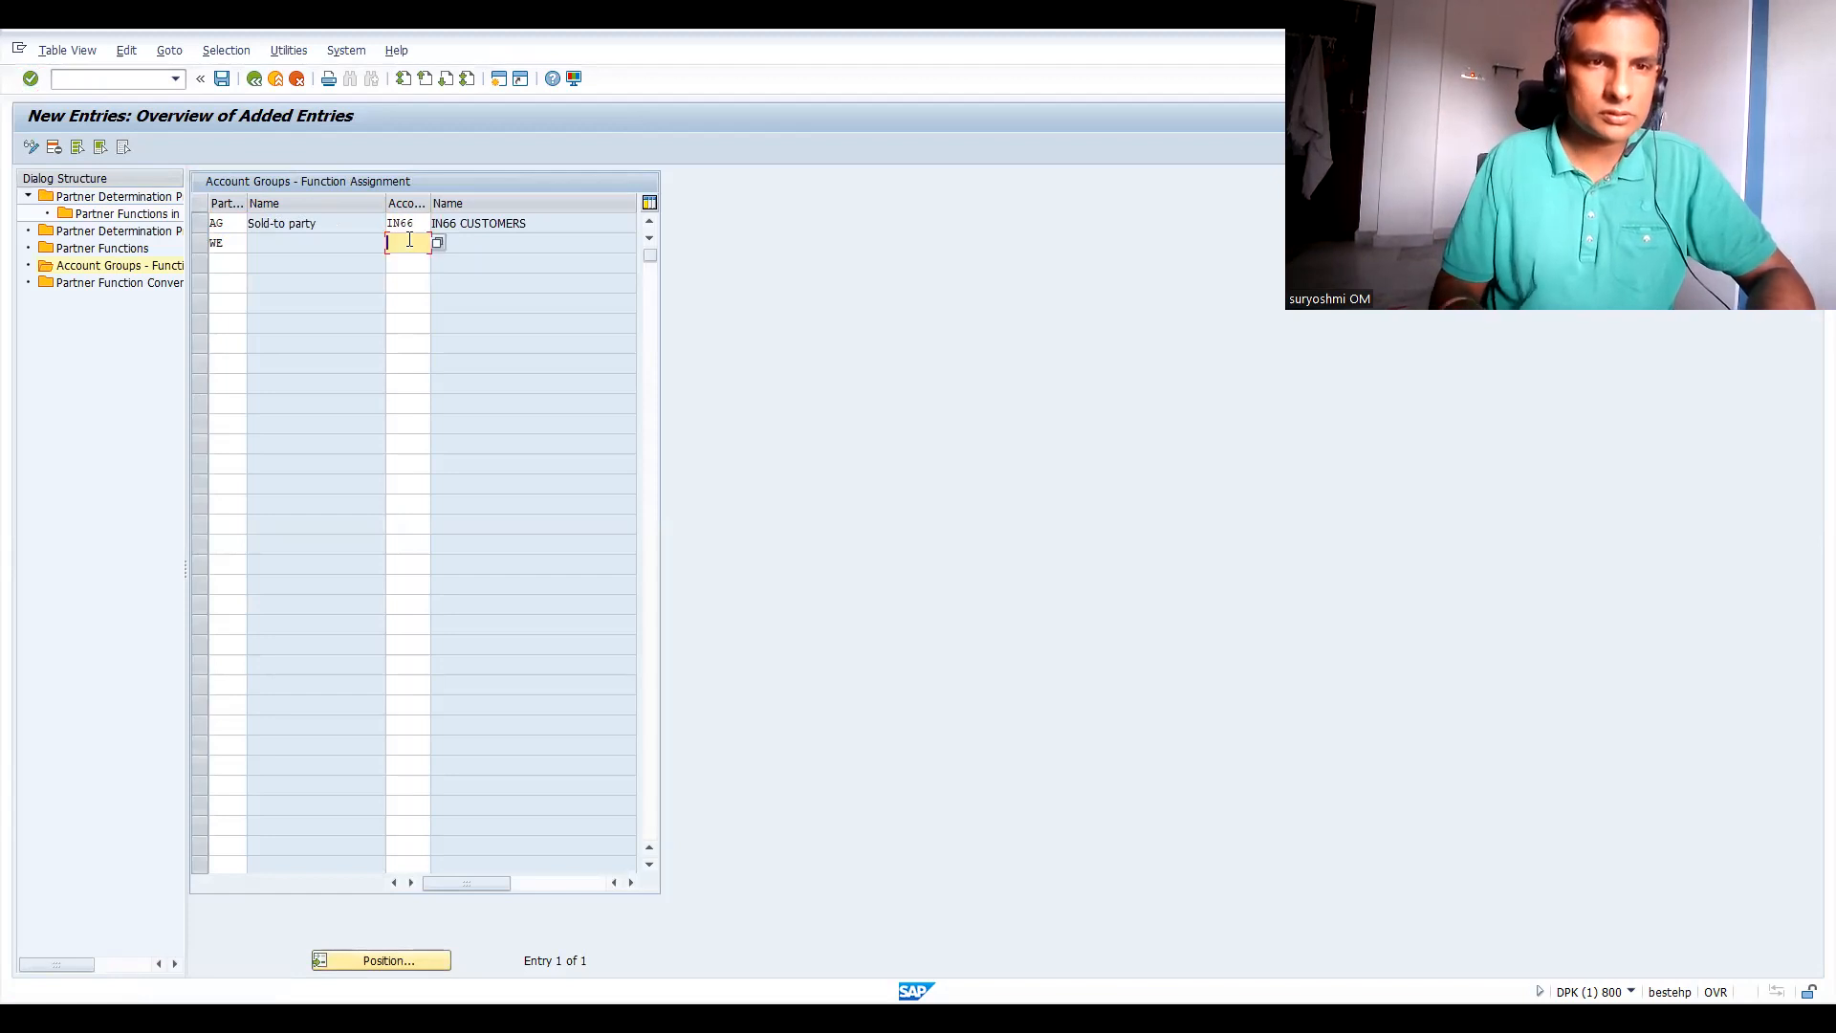
{"action": "left_click", "coordinate": [402, 261]}
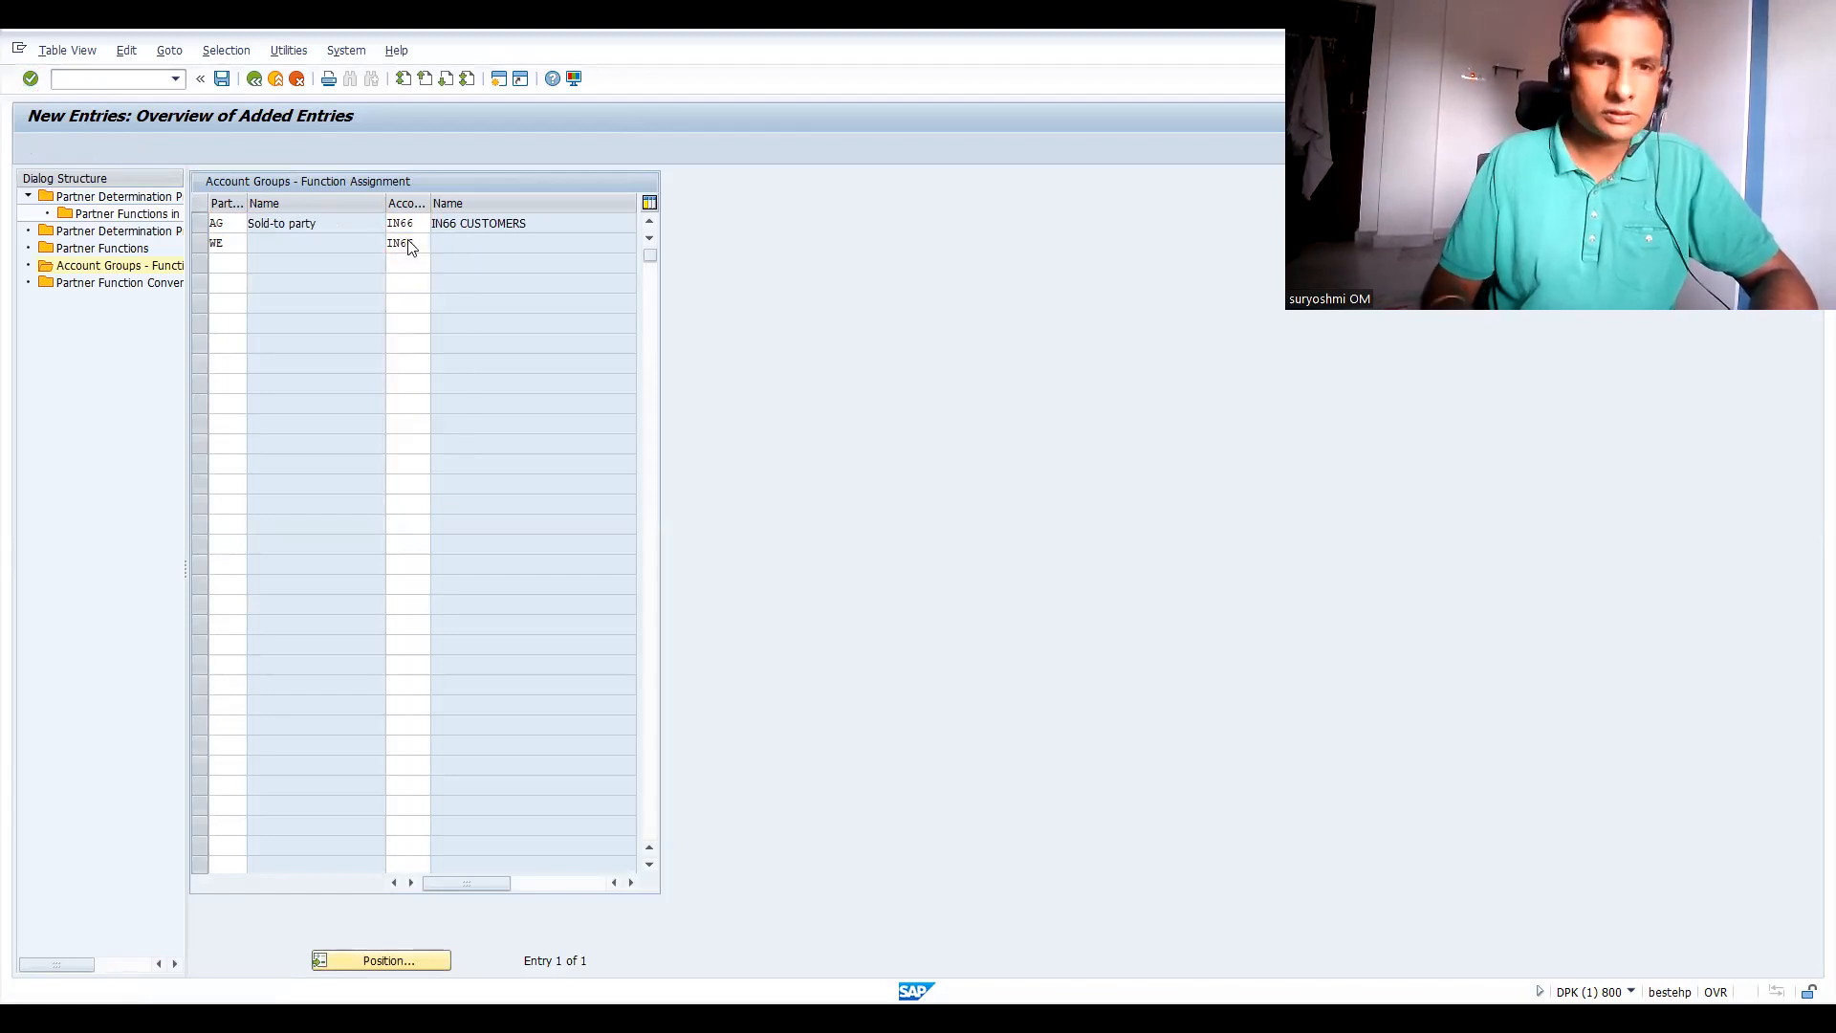
{"action": "key", "text": "Return"}
{"action": "key", "text": "Return"}
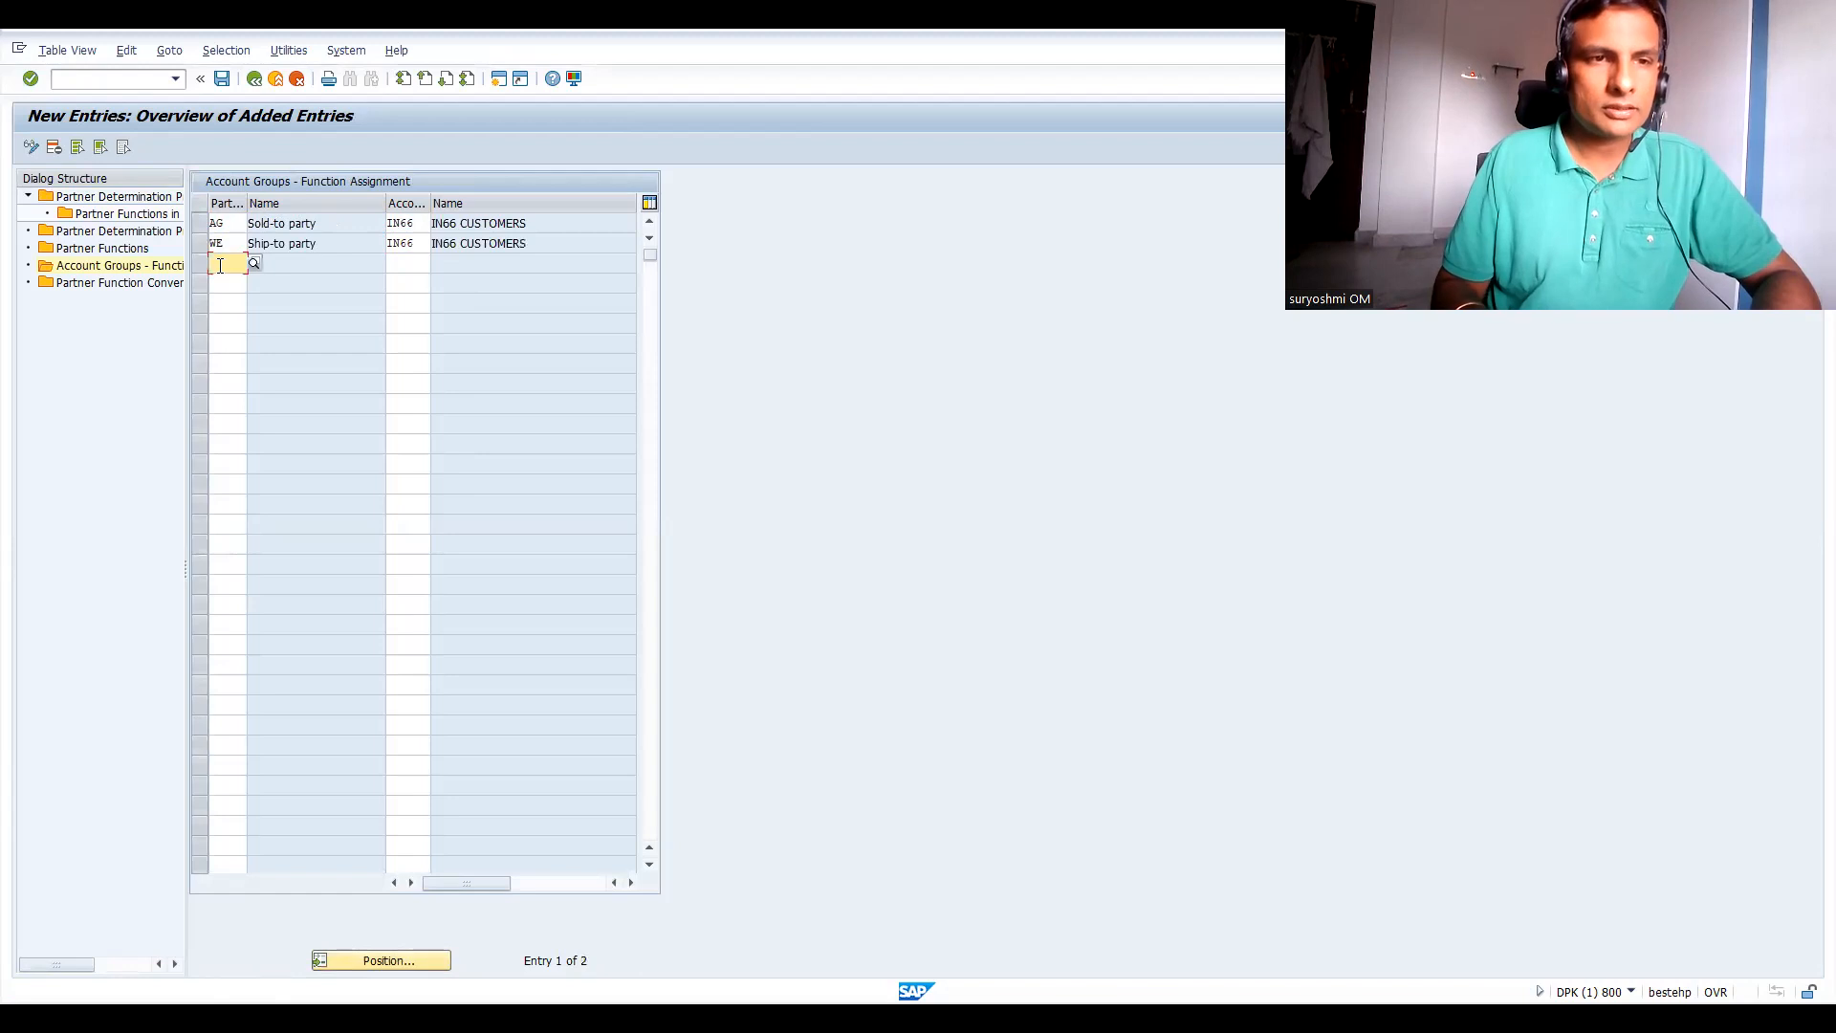
Assign partner function RG to account group IN66 in the third row of the function assignment.
{"action": "left_click", "coordinate": [218, 265]}
{"action": "key", "text": "Down"}
{"action": "key", "text": "Down"}
{"action": "key", "text": "Down"}
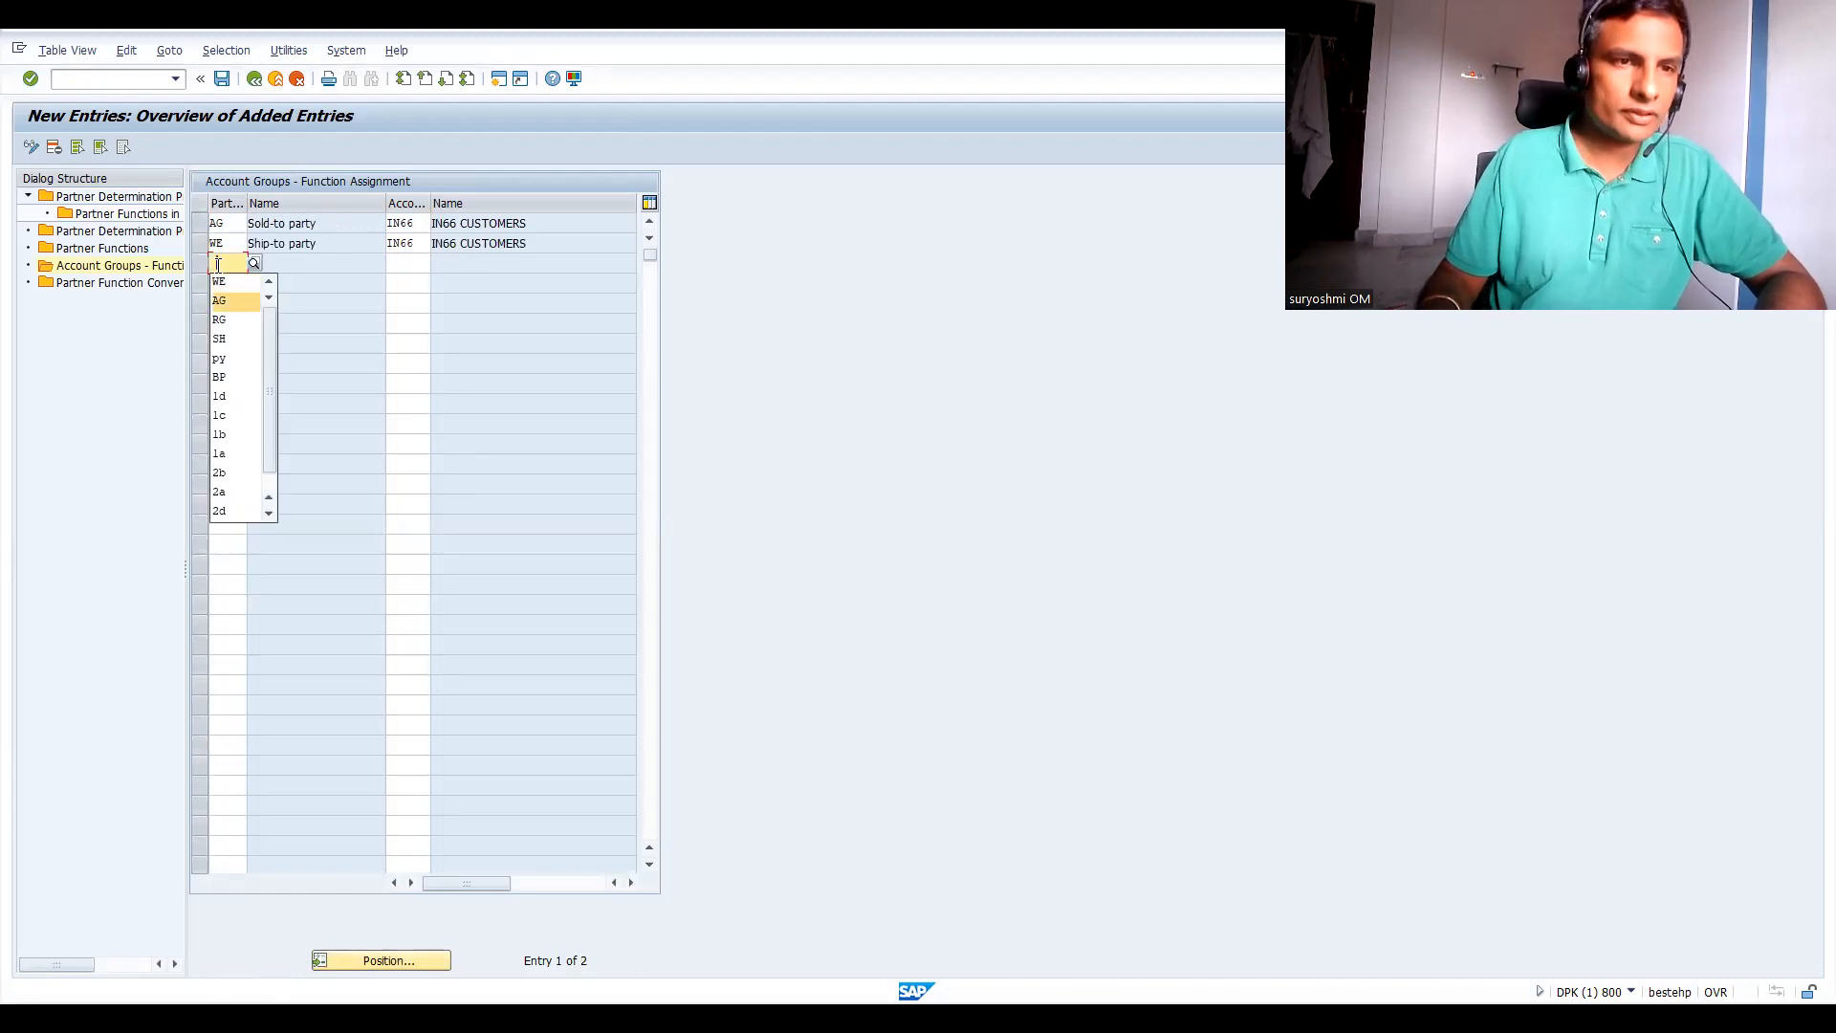
{"action": "key", "text": "Return"}
{"action": "key", "text": "Return"}
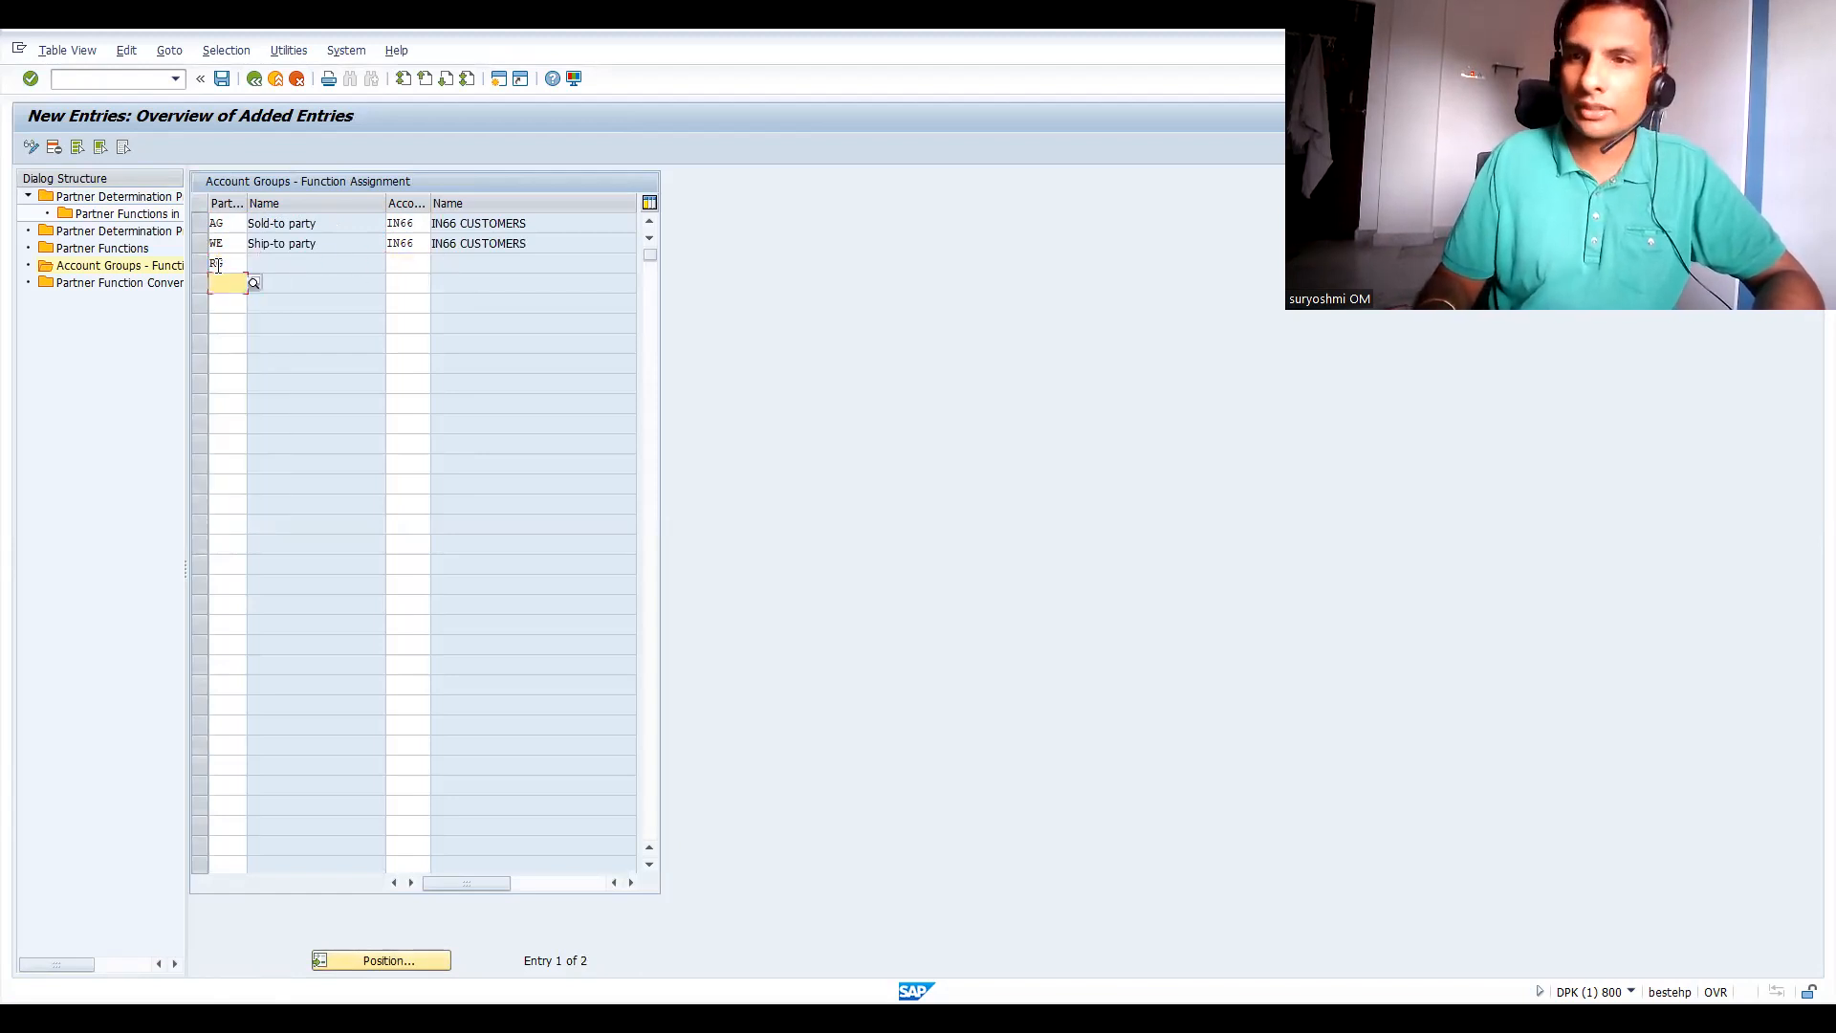
{"action": "left_click", "coordinate": [408, 262]}
{"action": "key", "text": "Down"}
{"action": "key", "text": "Return"}
{"action": "key", "text": "Return"}
{"action": "key", "text": "Return"}
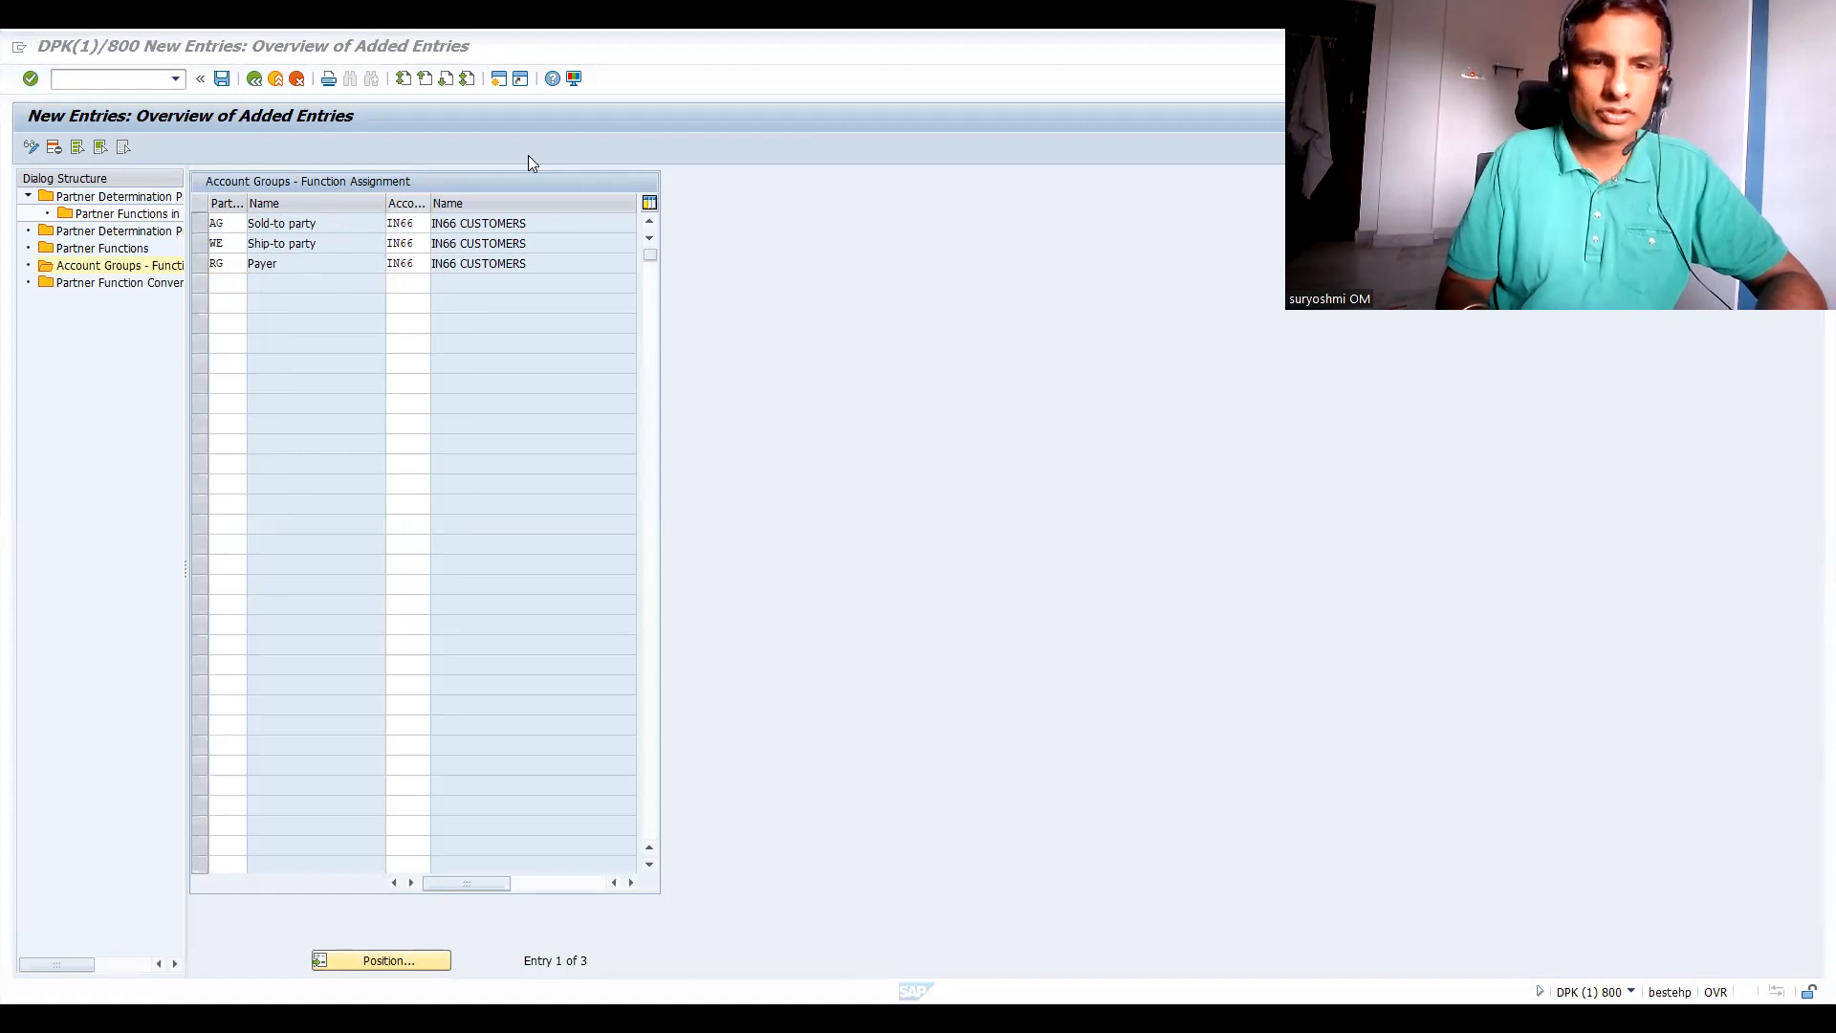
Switch to the web browser and look through both pages of SAP courses on the instructor's Udemy profile.
{"action": "key", "text": "alt+Tab"}
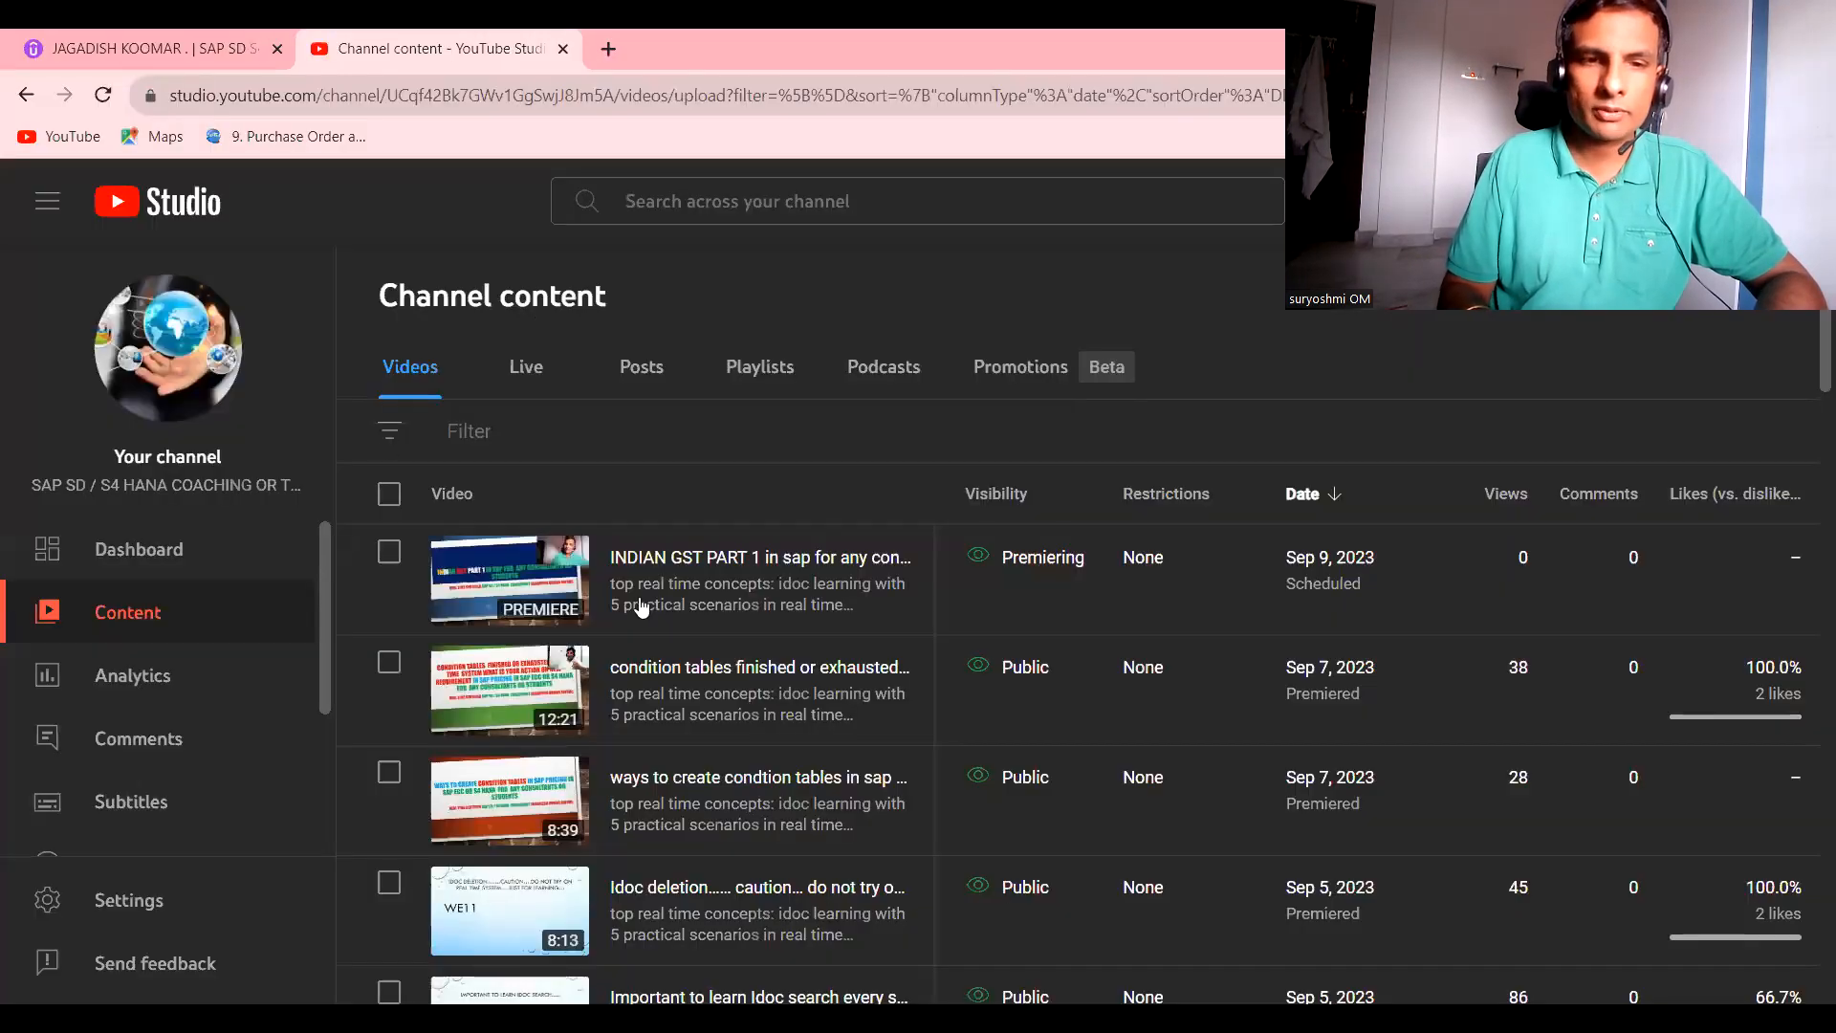
{"action": "left_click", "coordinate": [164, 57]}
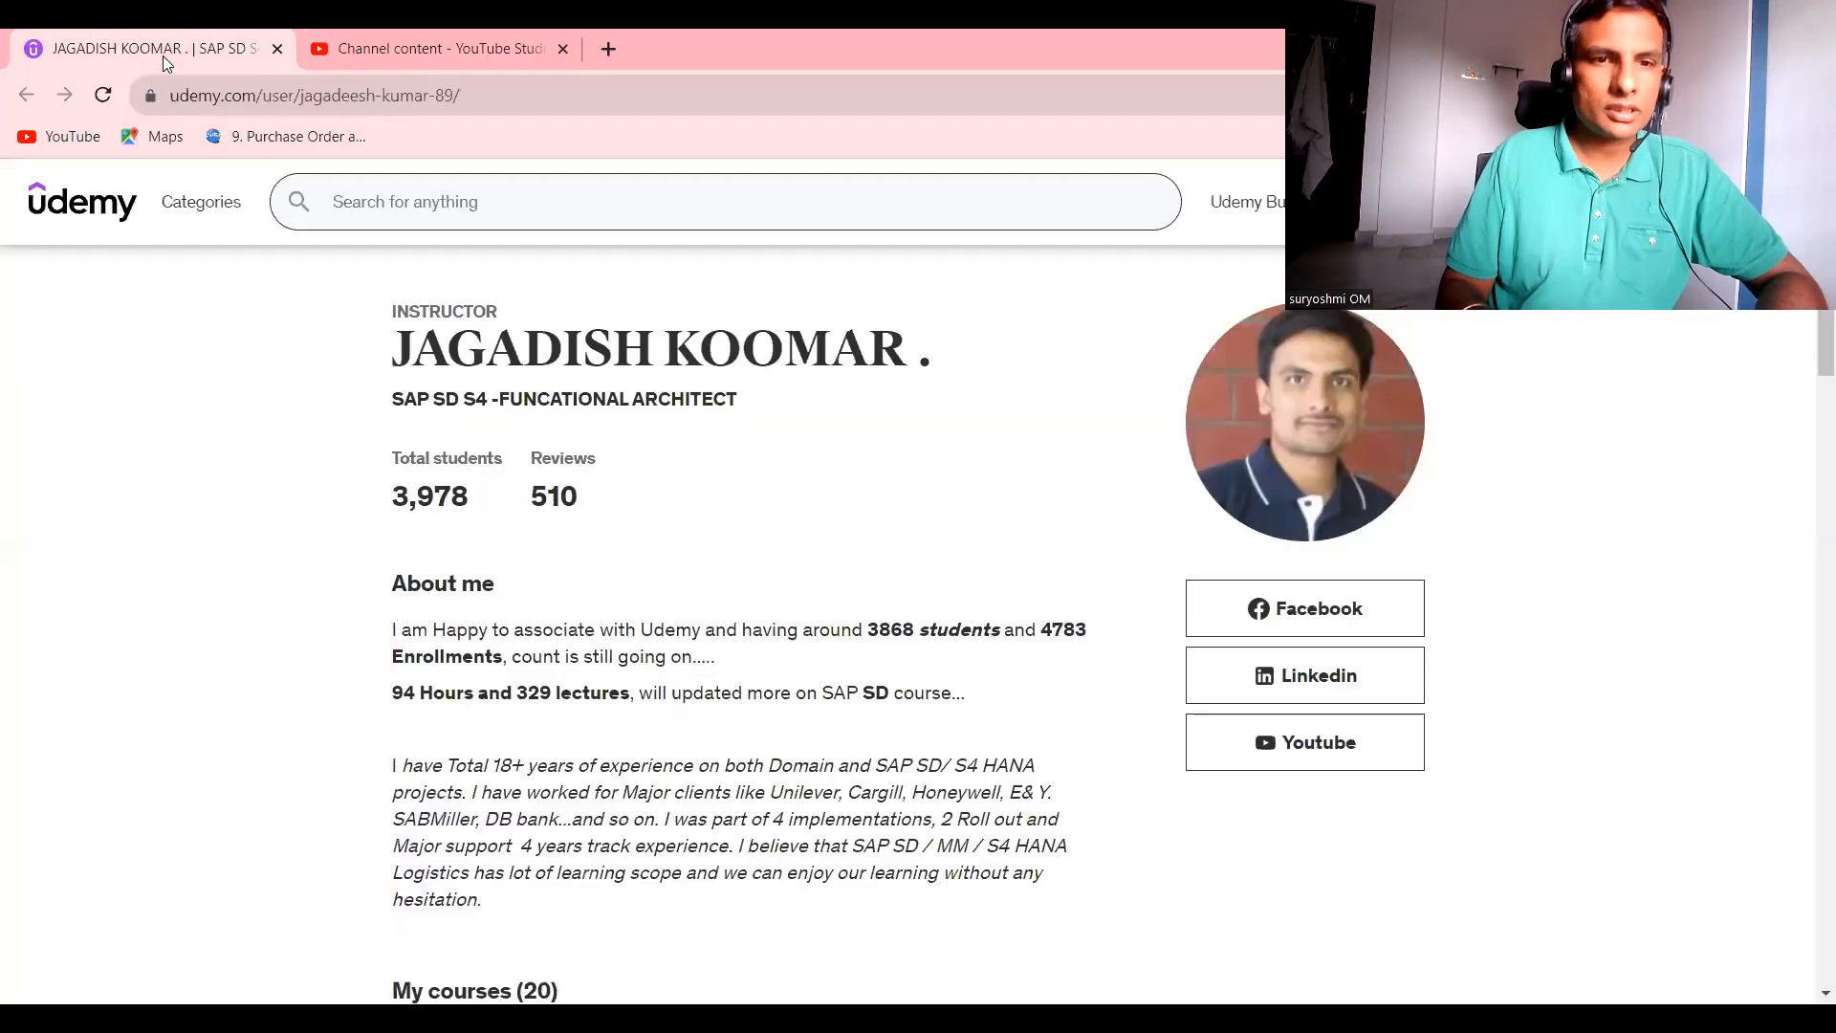
{"action": "scroll", "coordinate": [1809, 432], "scroll_direction": "down", "scroll_amount": 6}
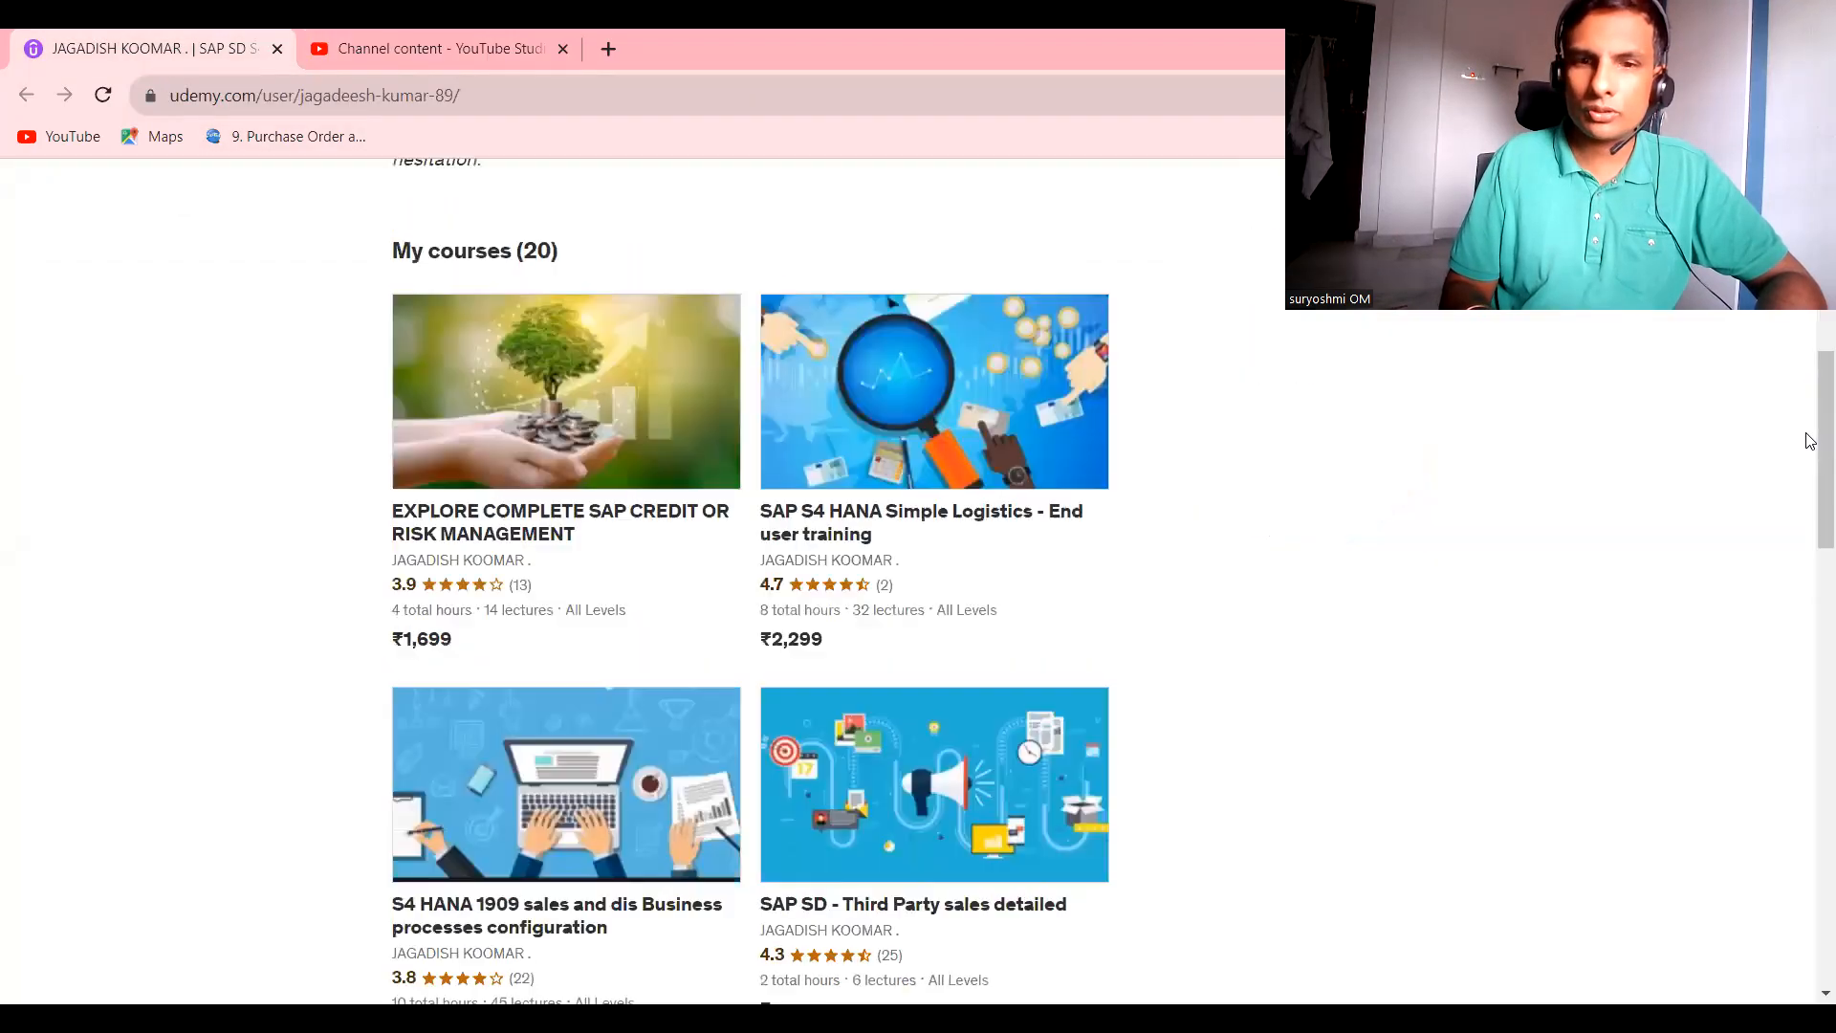
{"action": "left_click_drag", "start_coordinate": [1808, 439], "coordinate": [1809, 776]}
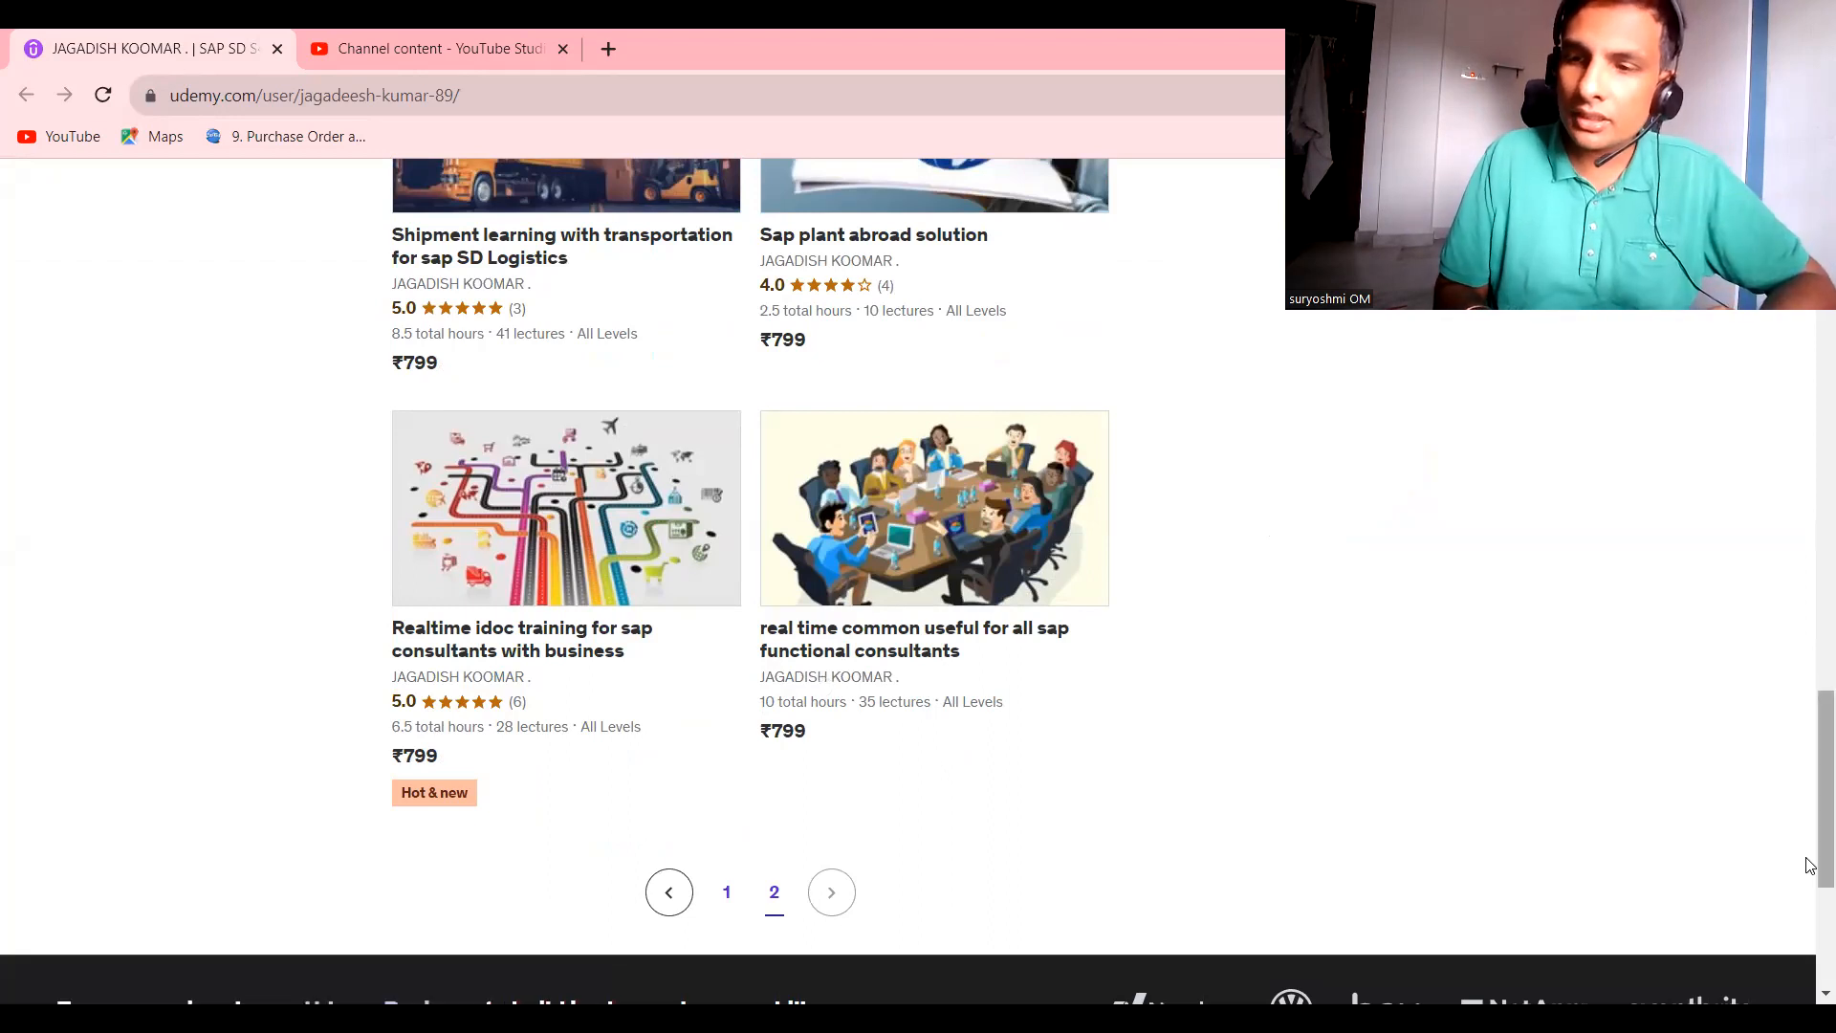
{"action": "left_click_drag", "start_coordinate": [1807, 856], "coordinate": [1808, 860]}
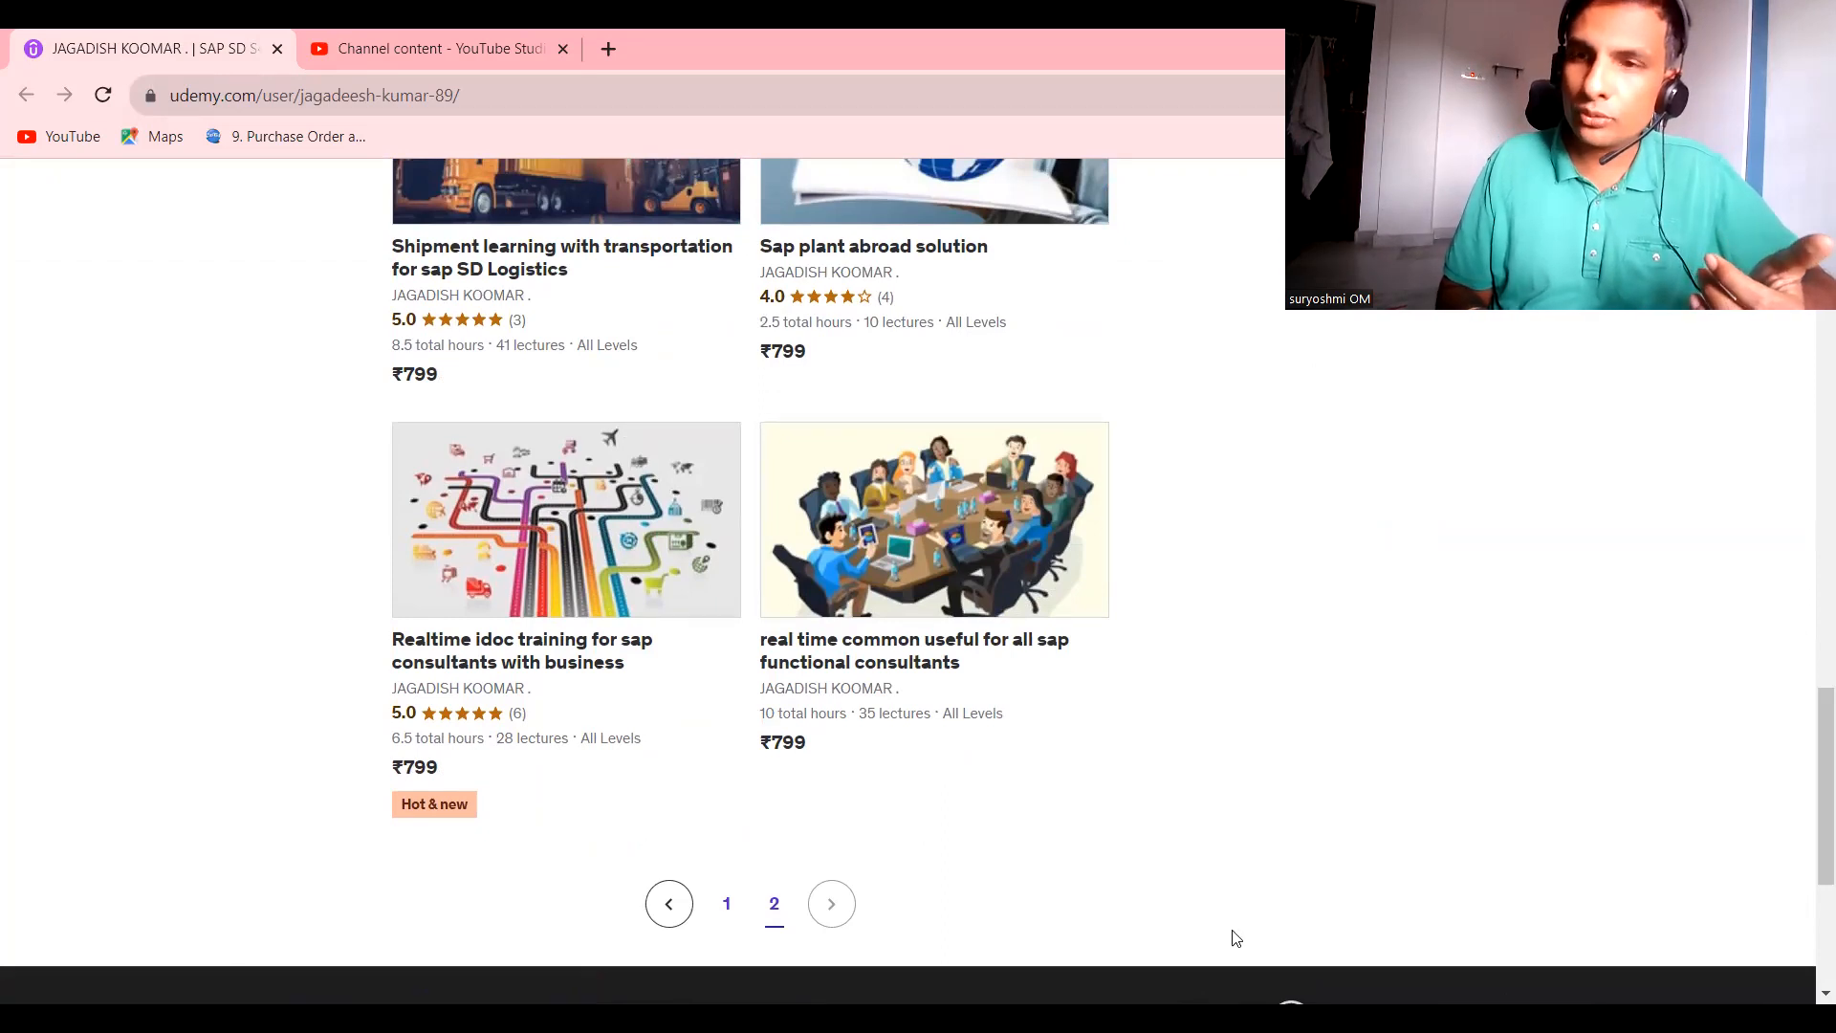
{"action": "left_click_drag", "start_coordinate": [1819, 781], "coordinate": [1817, 708]}
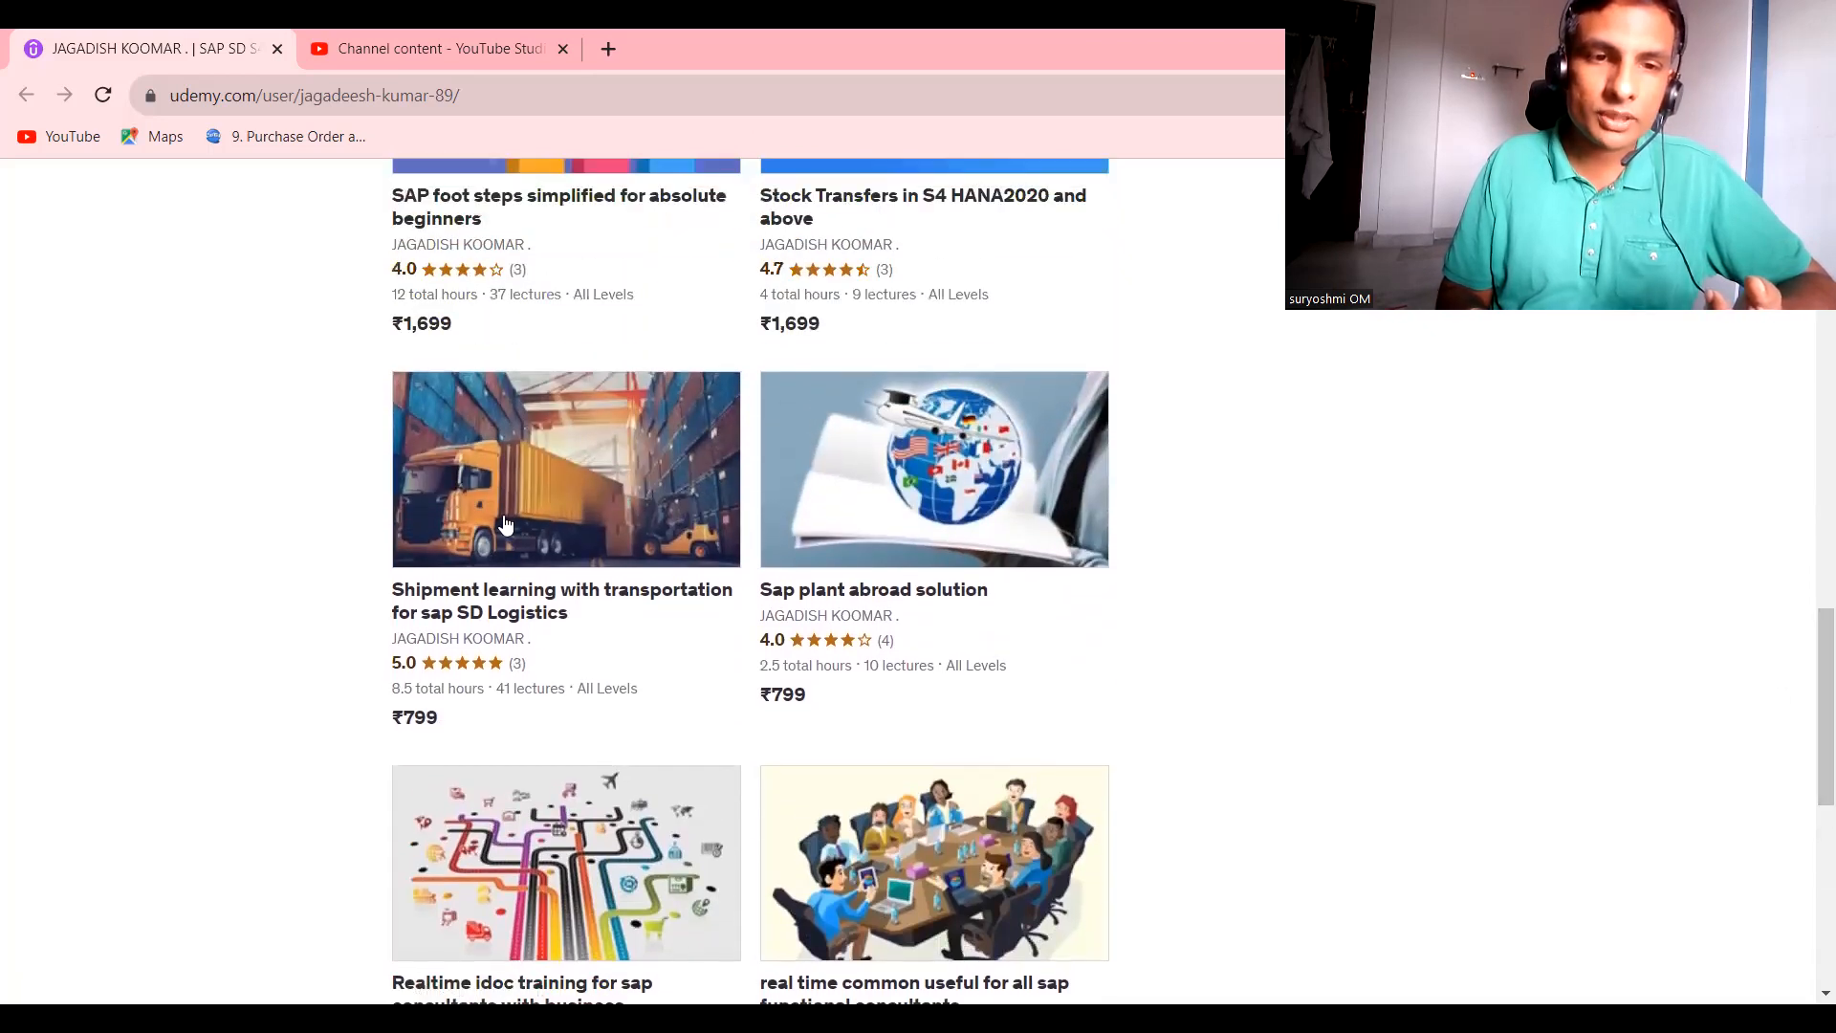
{"action": "left_click_drag", "start_coordinate": [1807, 635], "coordinate": [1807, 758]}
{"action": "scroll", "coordinate": [746, 648], "scroll_direction": "down", "scroll_amount": 2}
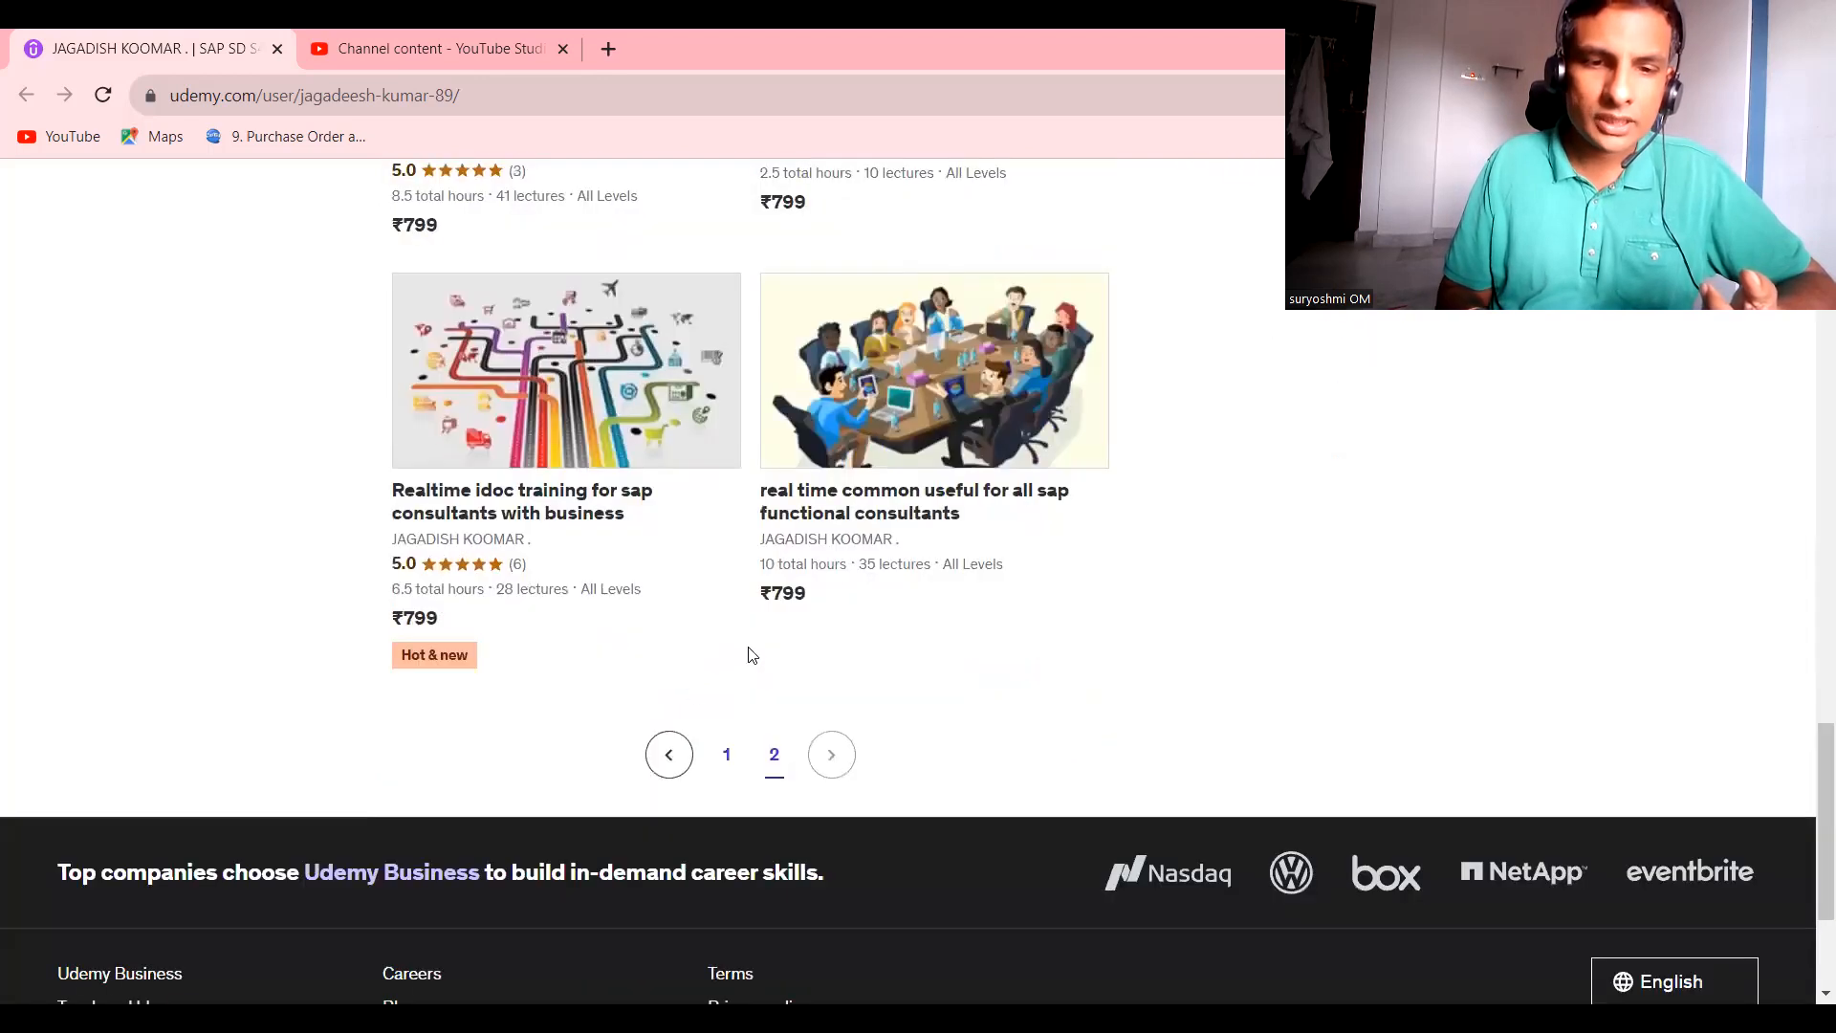
{"action": "left_click", "coordinate": [729, 758]}
{"action": "left_click_drag", "start_coordinate": [1810, 782], "coordinate": [1810, 650]}
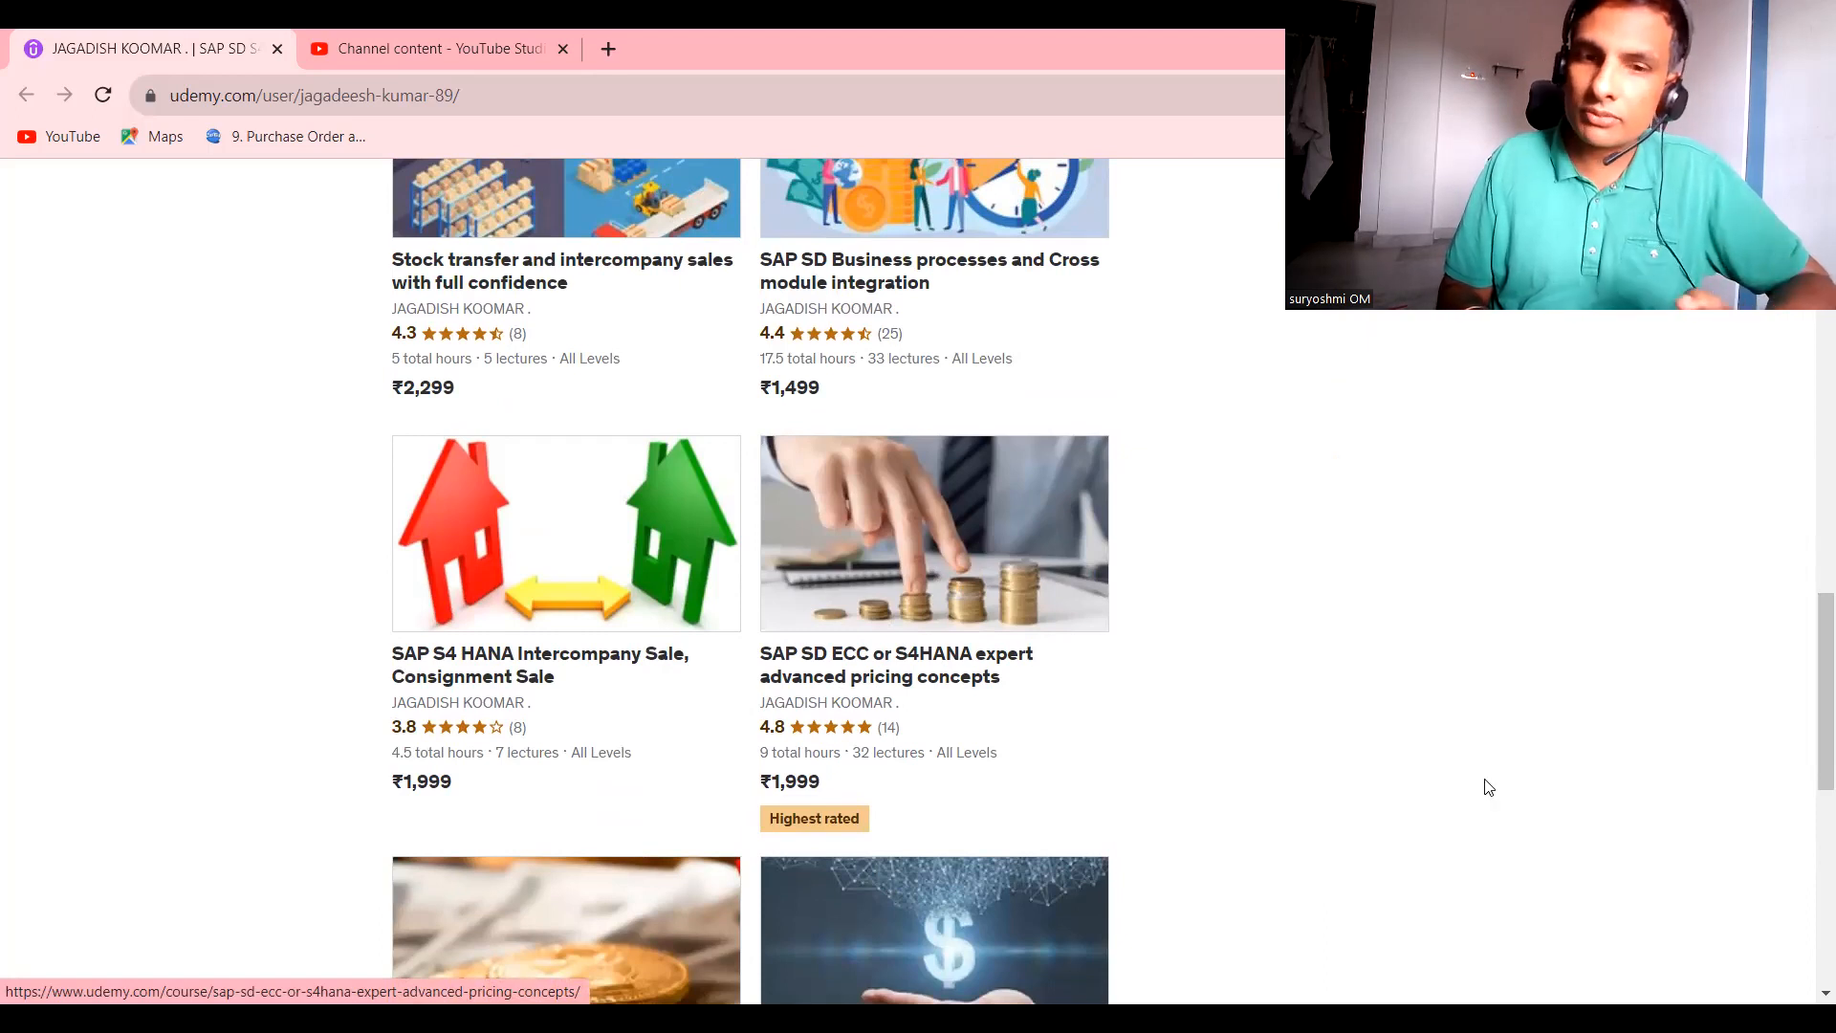
{"action": "left_click_drag", "start_coordinate": [1810, 743], "coordinate": [1811, 520]}
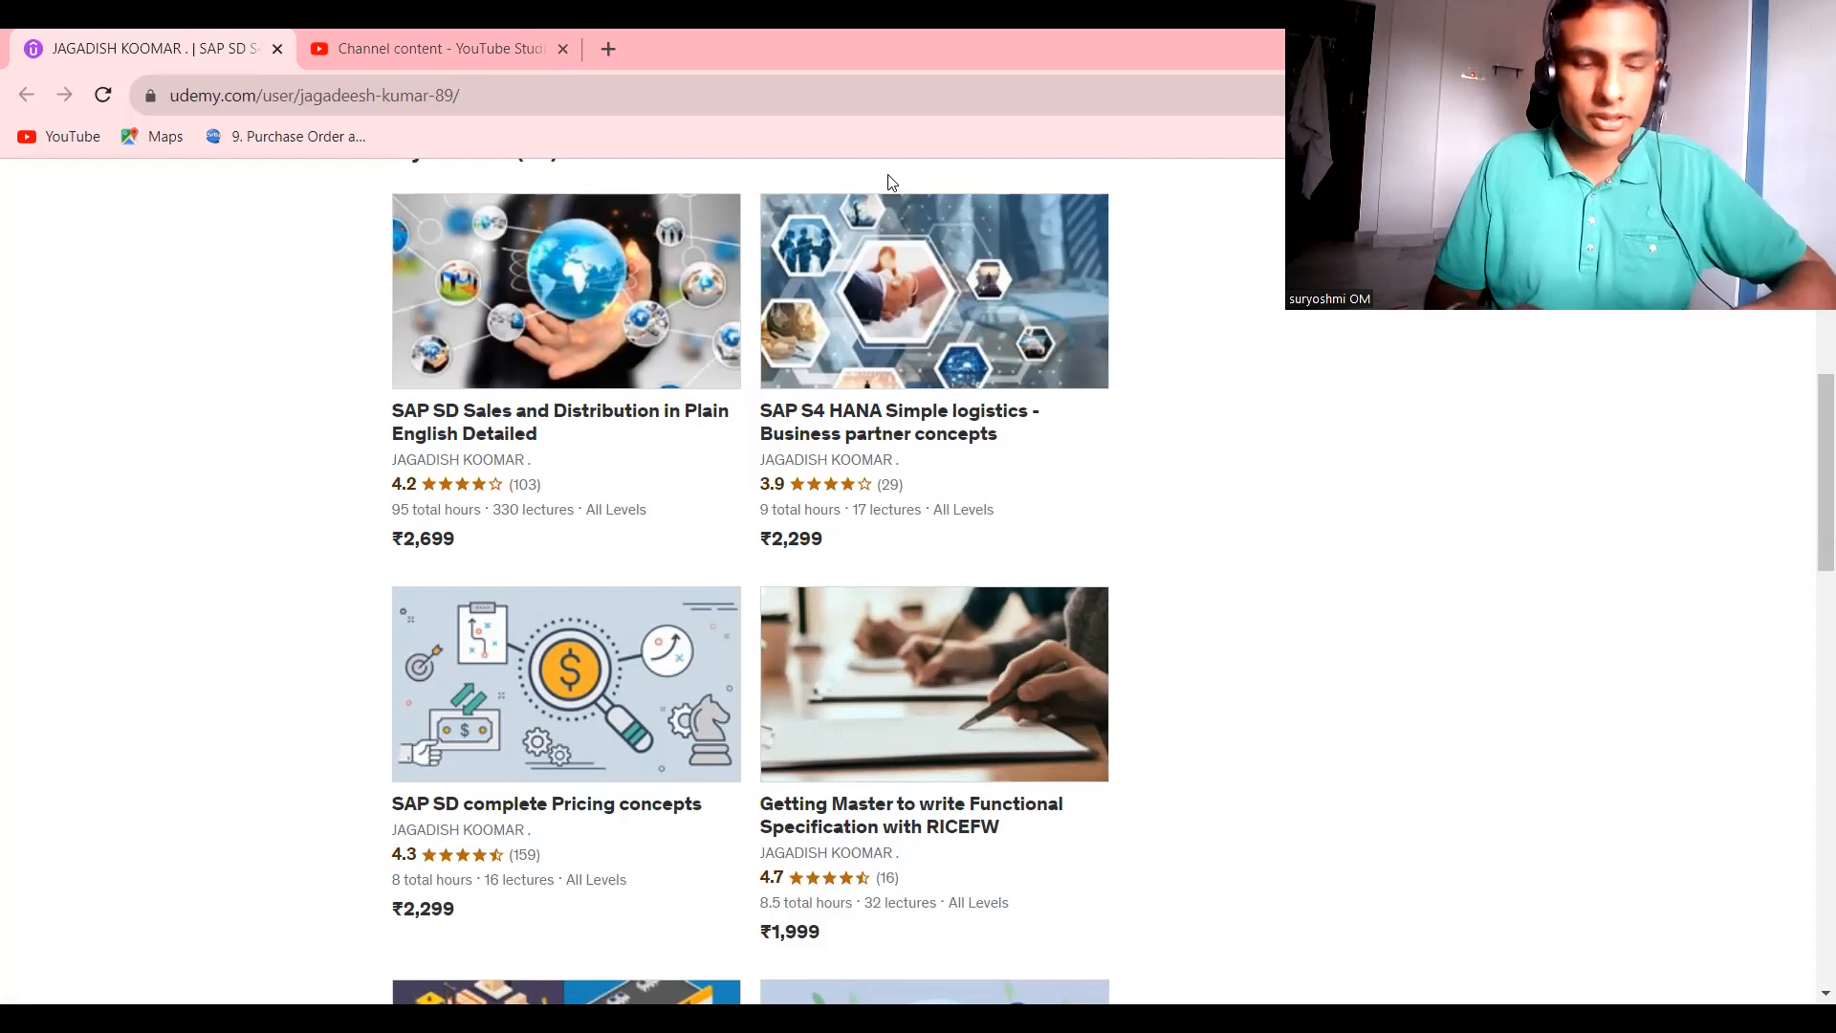
Switch back to SAP and enter partner function RE with account group IN66 in the fourth row of the function assignment.
{"action": "key", "text": "alt+Tab"}
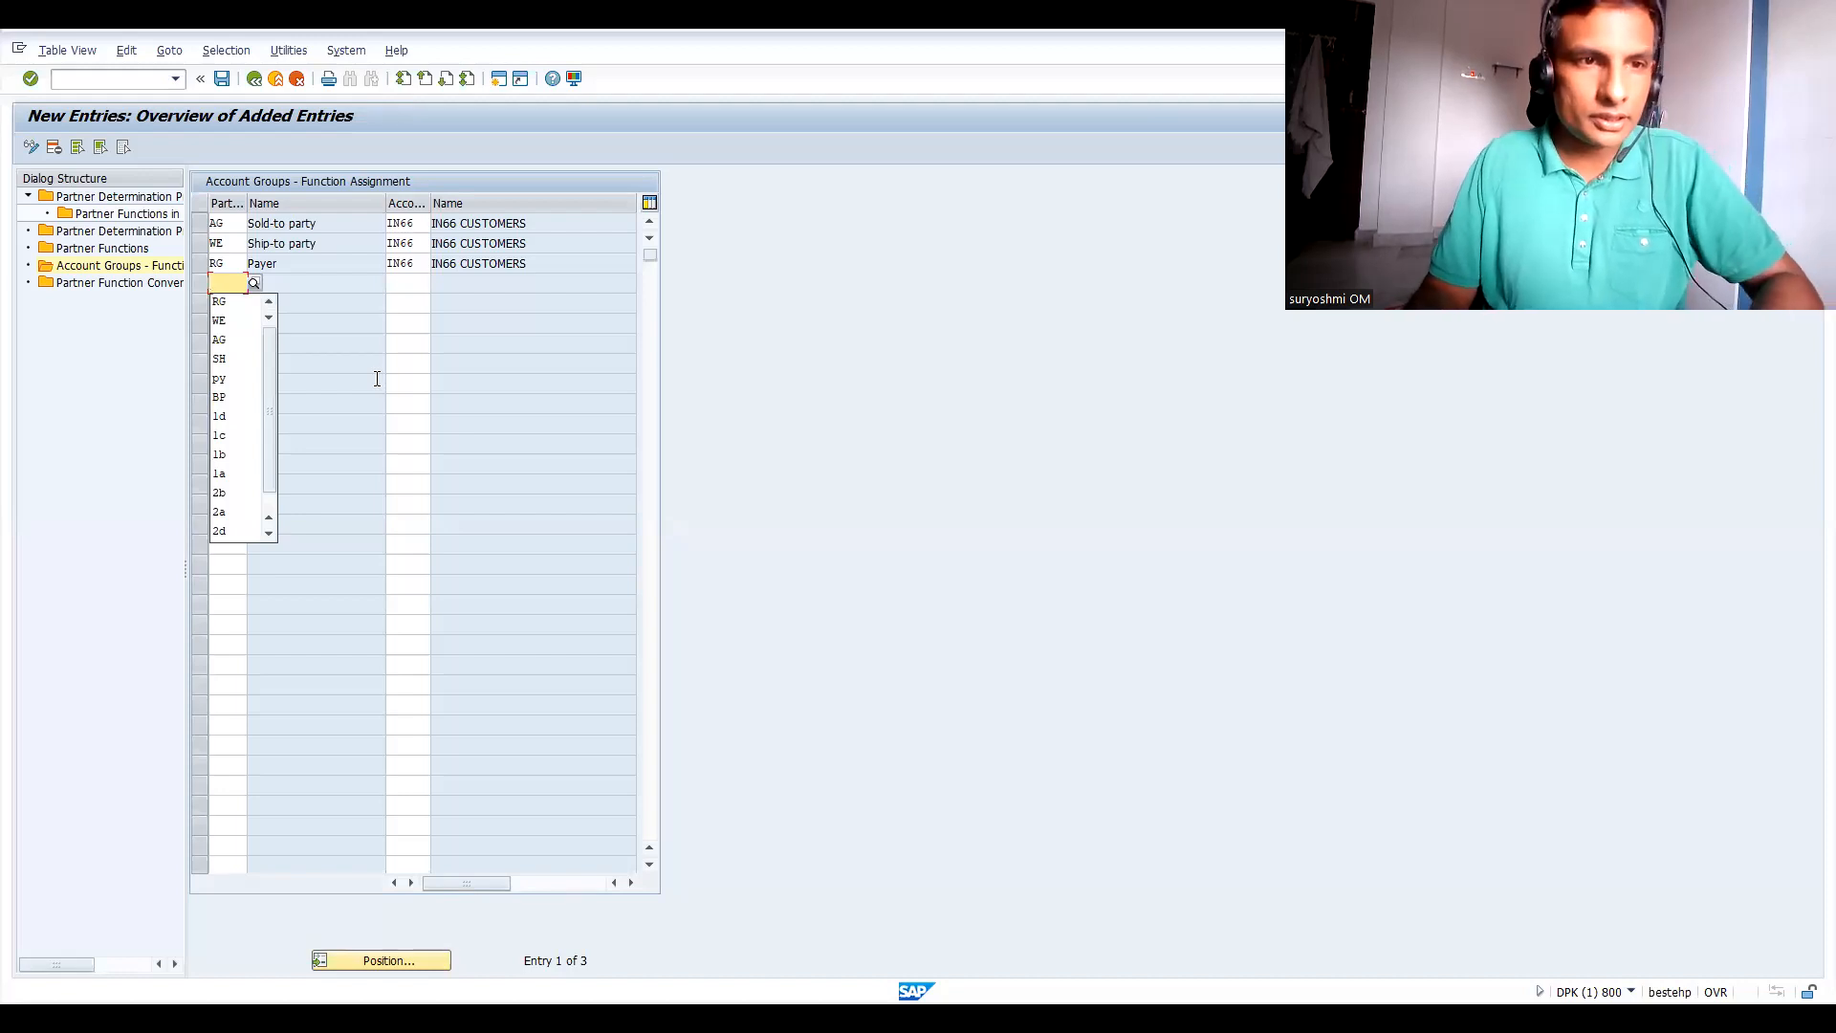
{"action": "type", "text": "RE"}
{"action": "key", "text": "Tab"}
{"action": "type", "text": "IN66"}
{"action": "key", "text": "Return"}
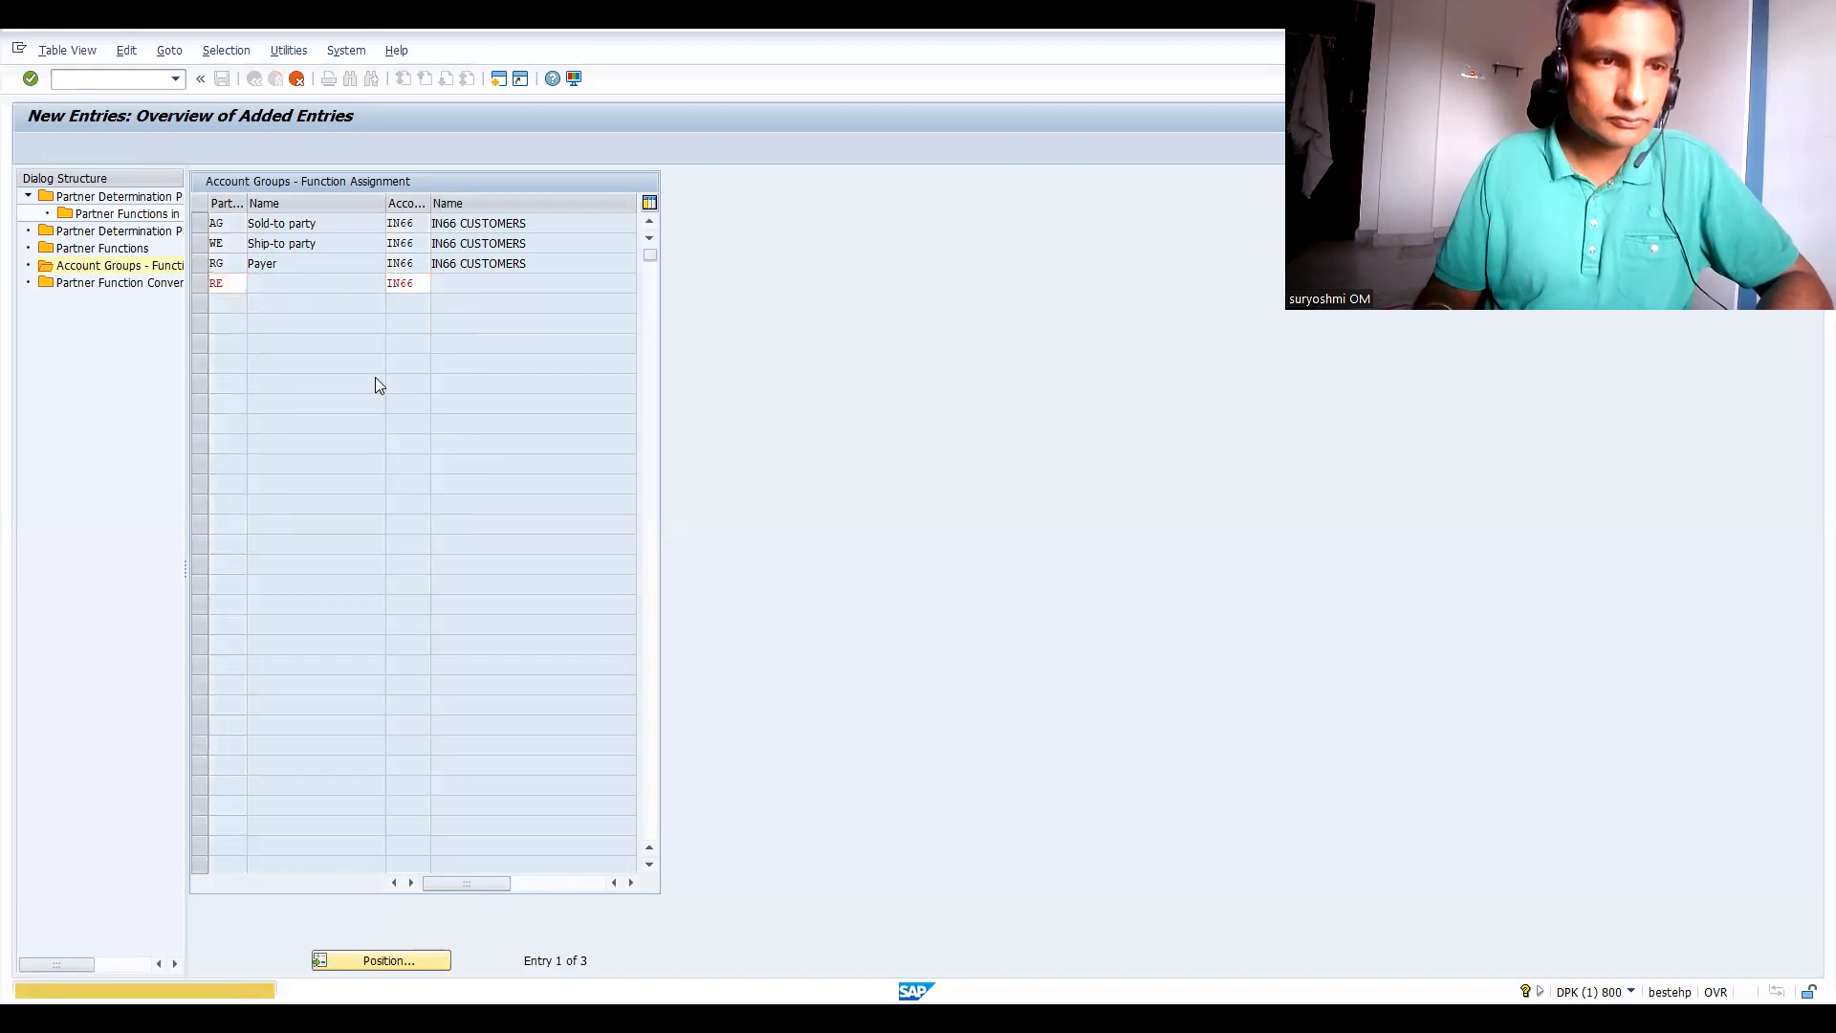
Save the account group IN66 partner function assignments and leave the new entries overview.
{"action": "key", "text": "ctrl+s"}
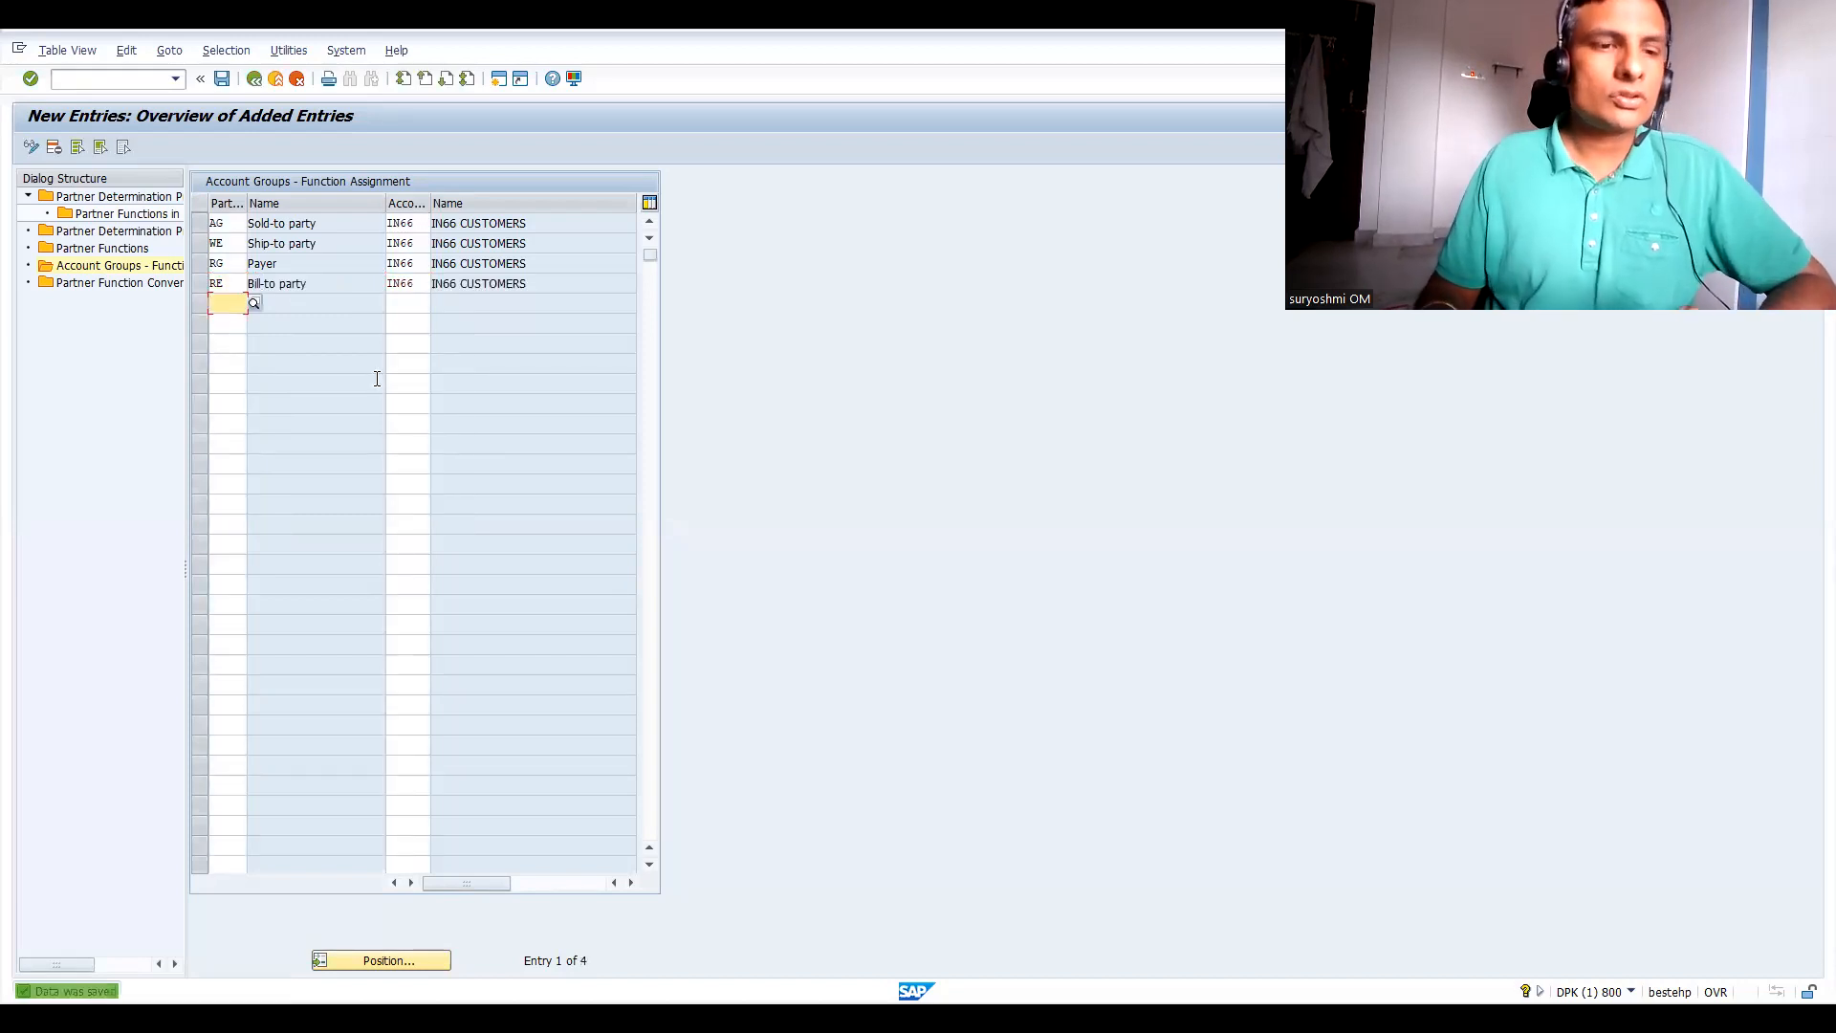
{"action": "left_click", "coordinate": [251, 81]}
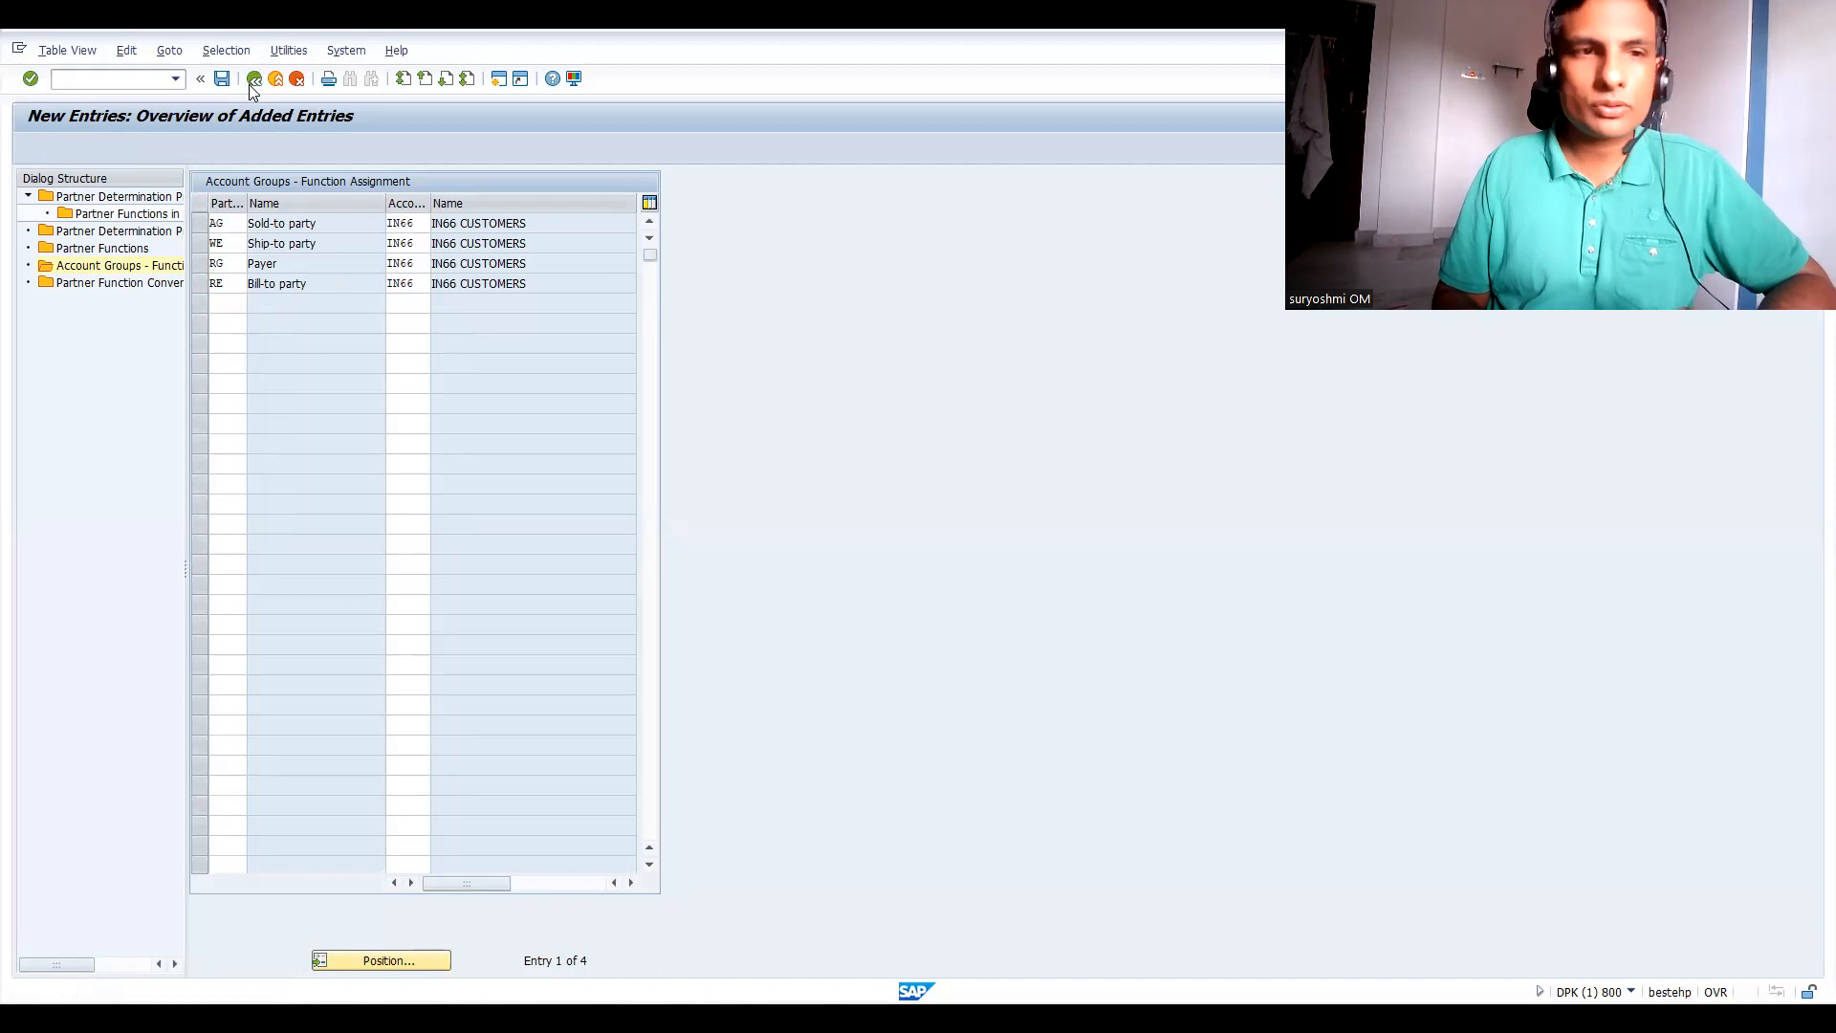
{"action": "left_click", "coordinate": [254, 80]}
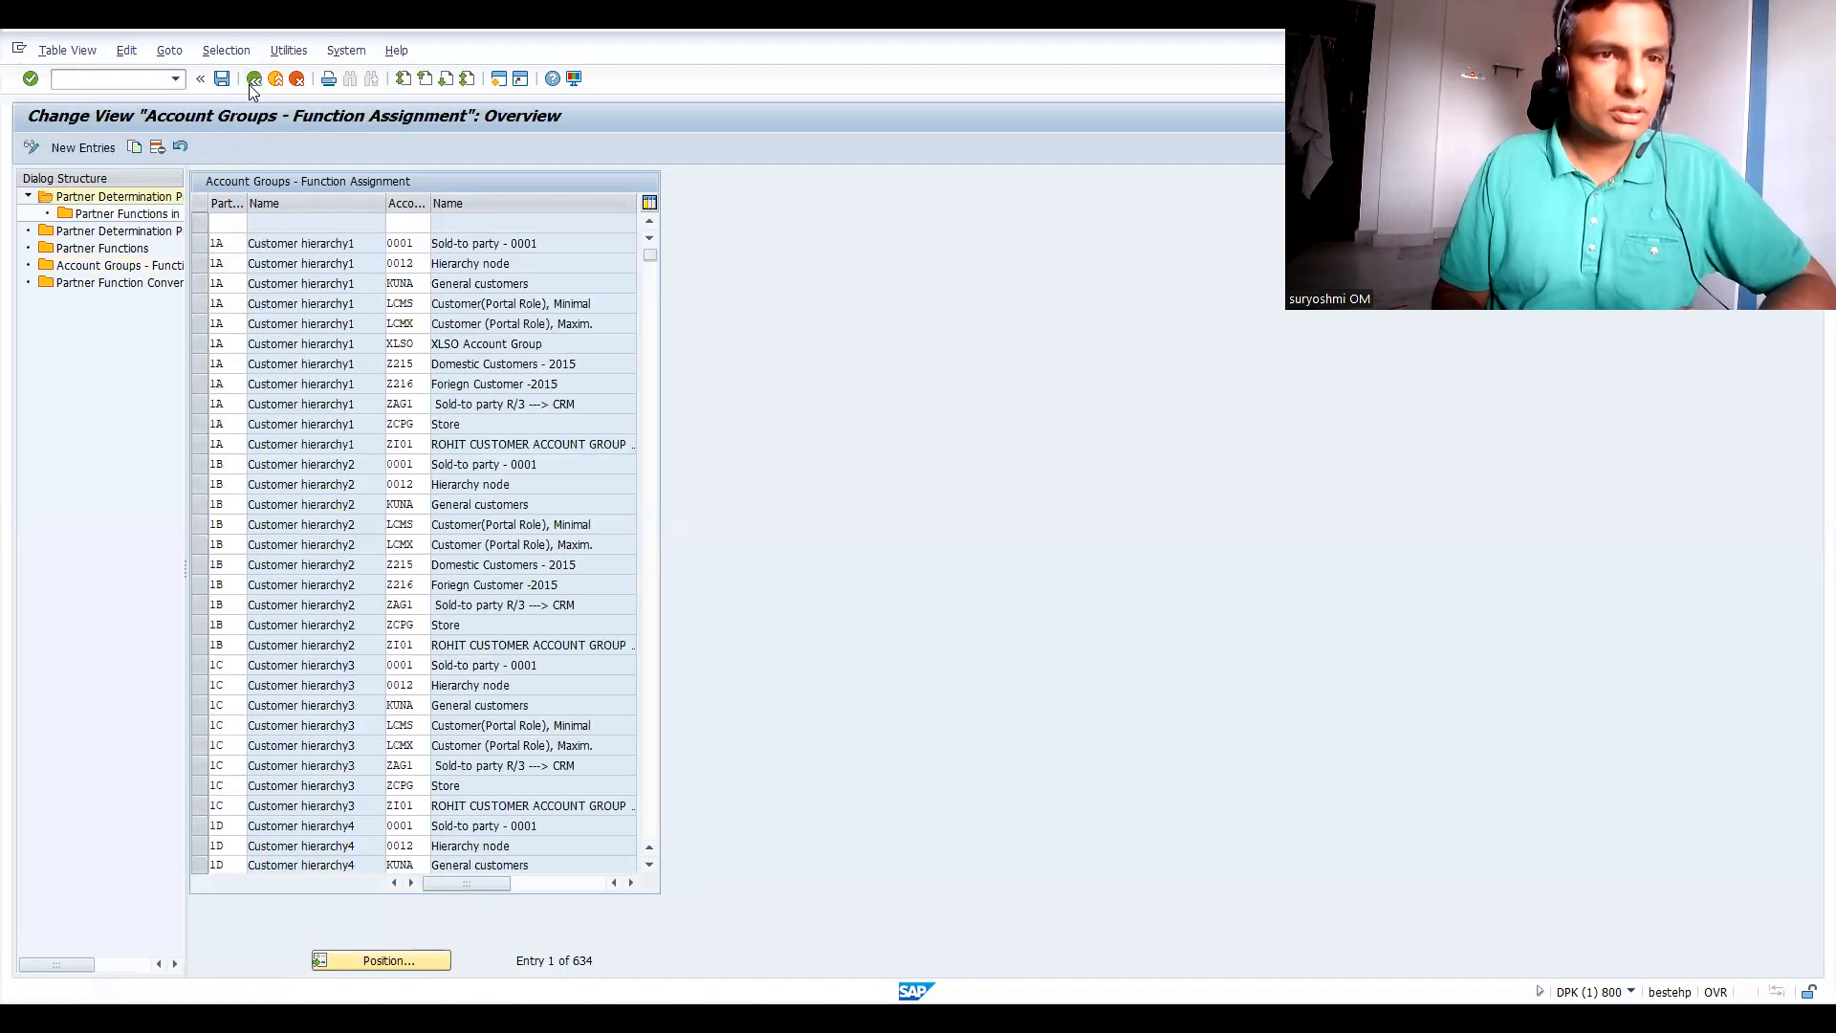
Open the partner functions assigned to partner determination procedure IN66 to check them.
{"action": "left_click", "coordinate": [107, 216]}
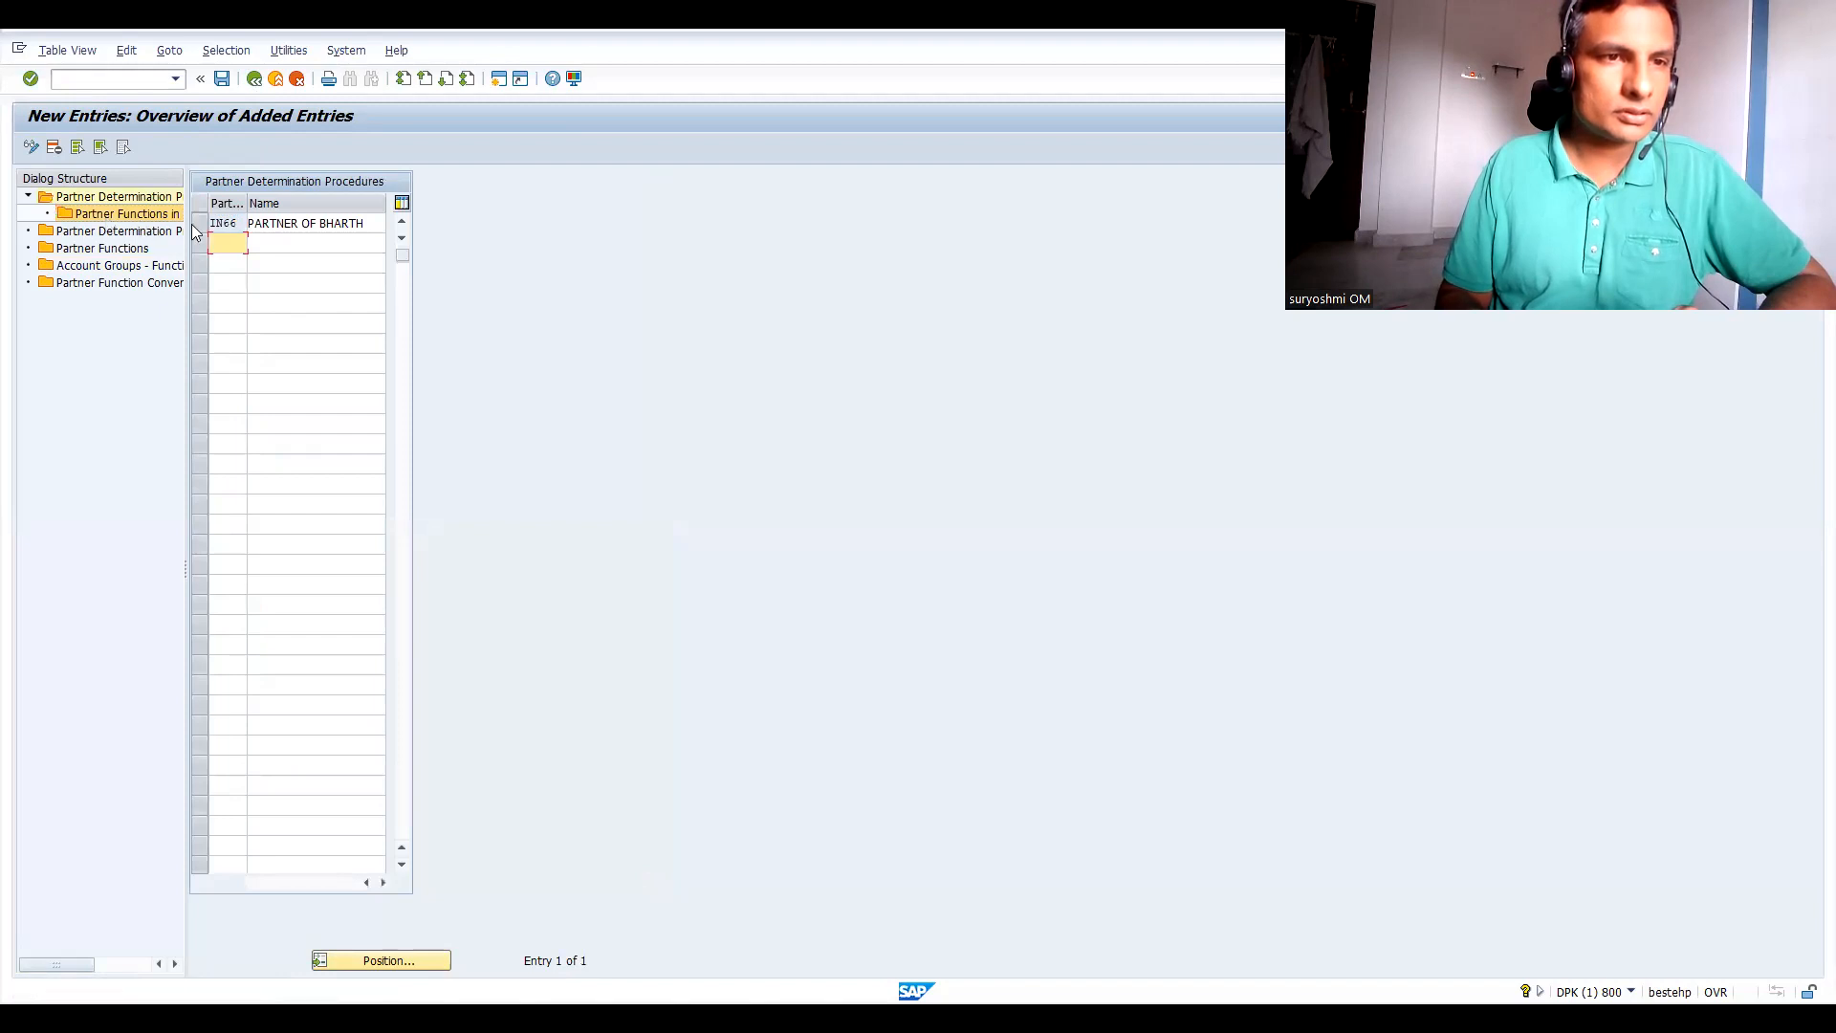
{"action": "left_click", "coordinate": [137, 216]}
{"action": "double_click", "coordinate": [135, 216]}
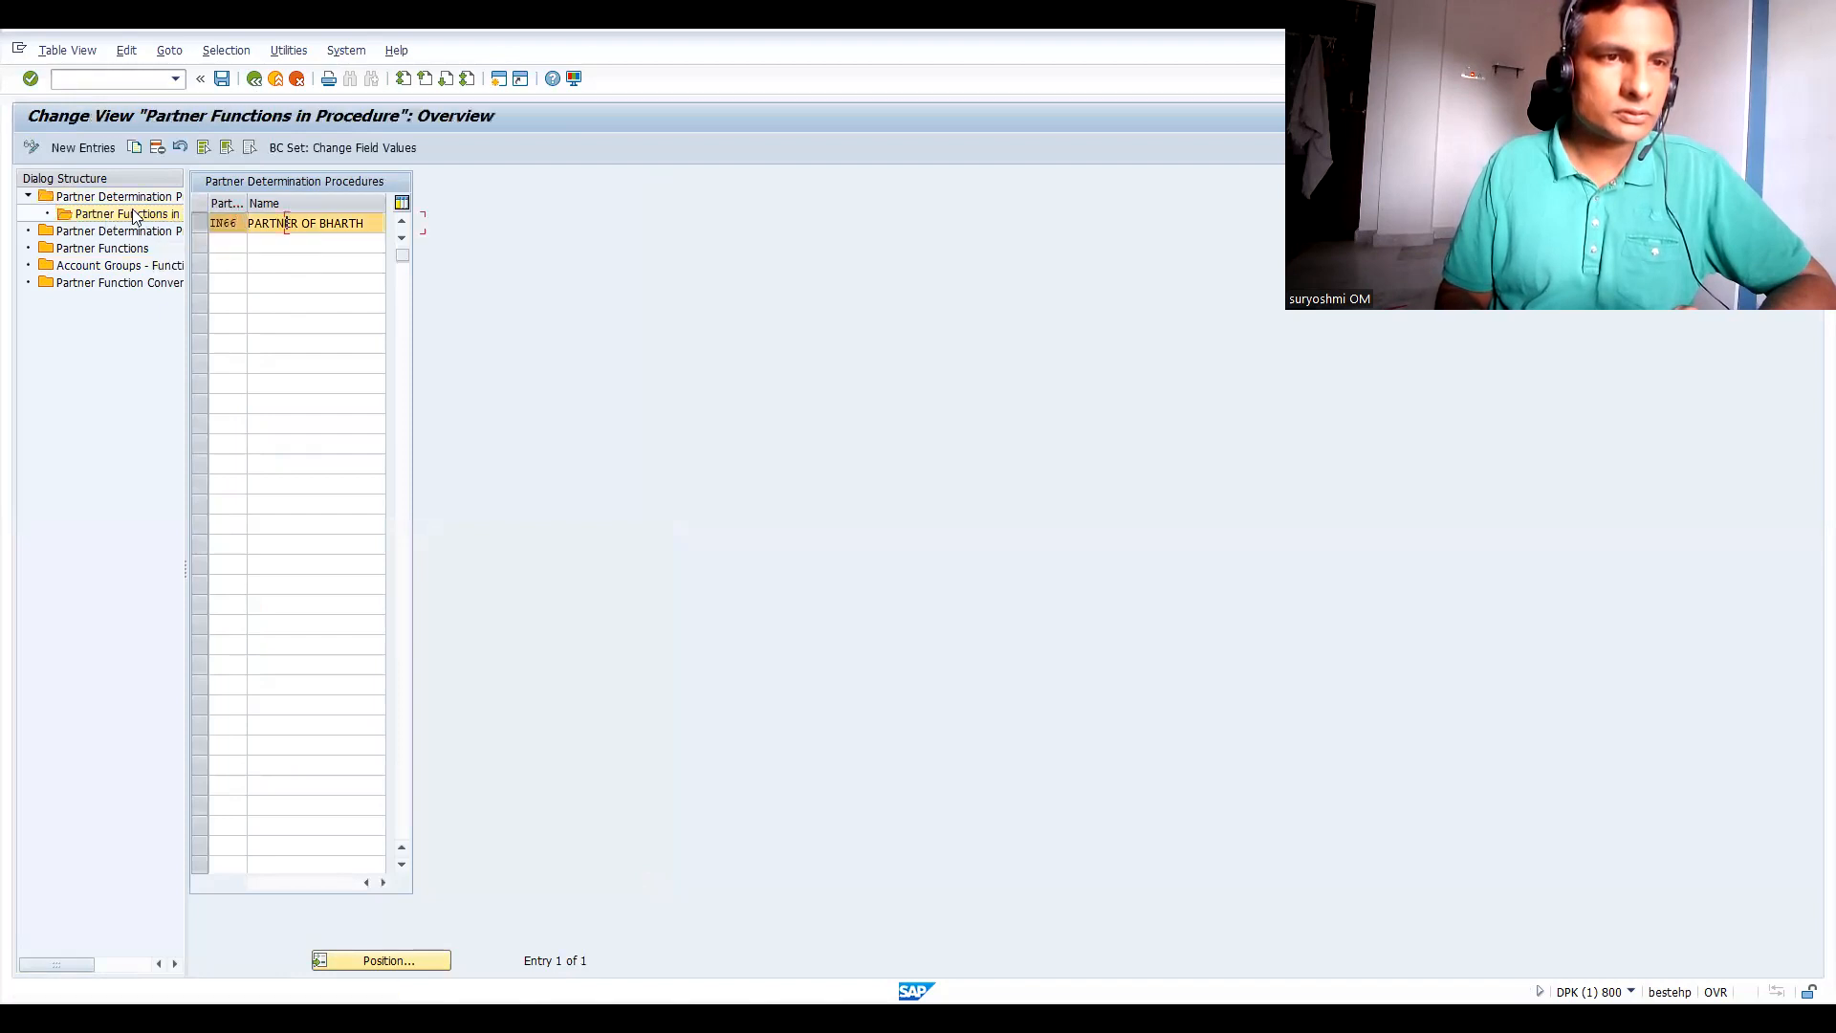
Leave the partner determination customizing and return to the SAP Easy Access start screen.
{"action": "left_click", "coordinate": [255, 79]}
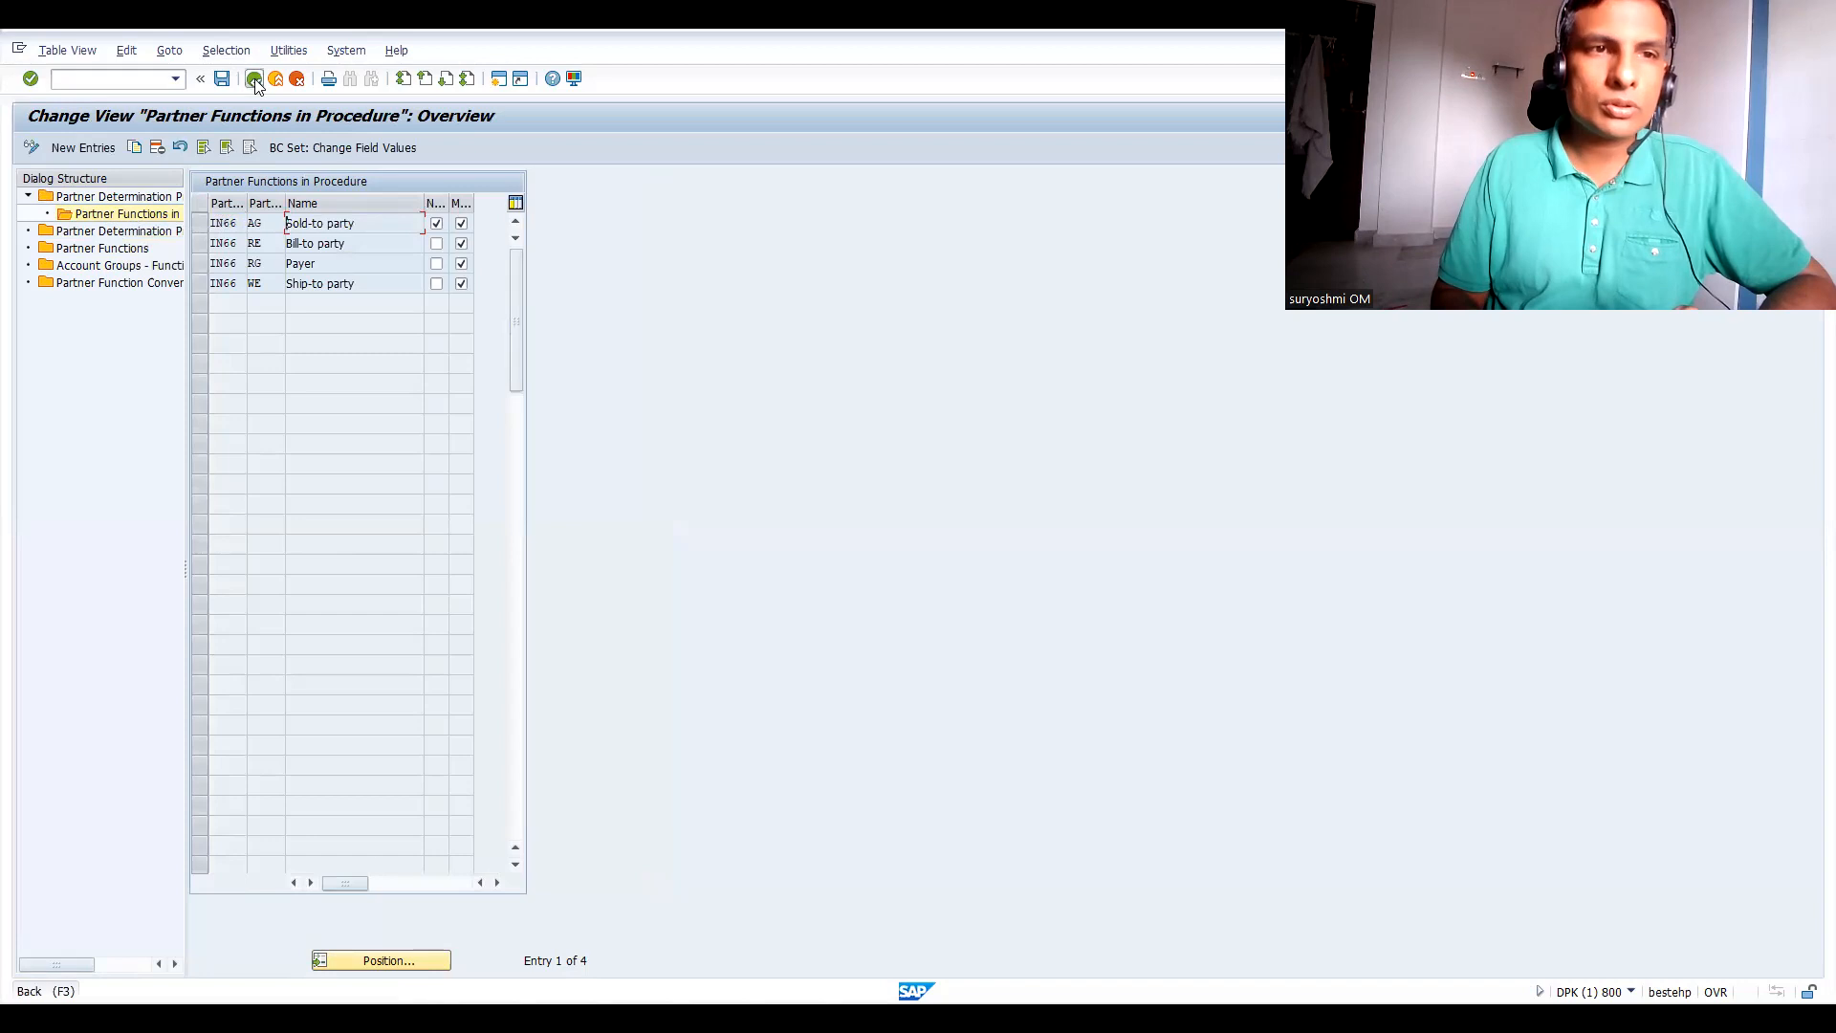
{"action": "left_click", "coordinate": [254, 79]}
{"action": "left_click", "coordinate": [254, 78]}
{"action": "left_click", "coordinate": [255, 79]}
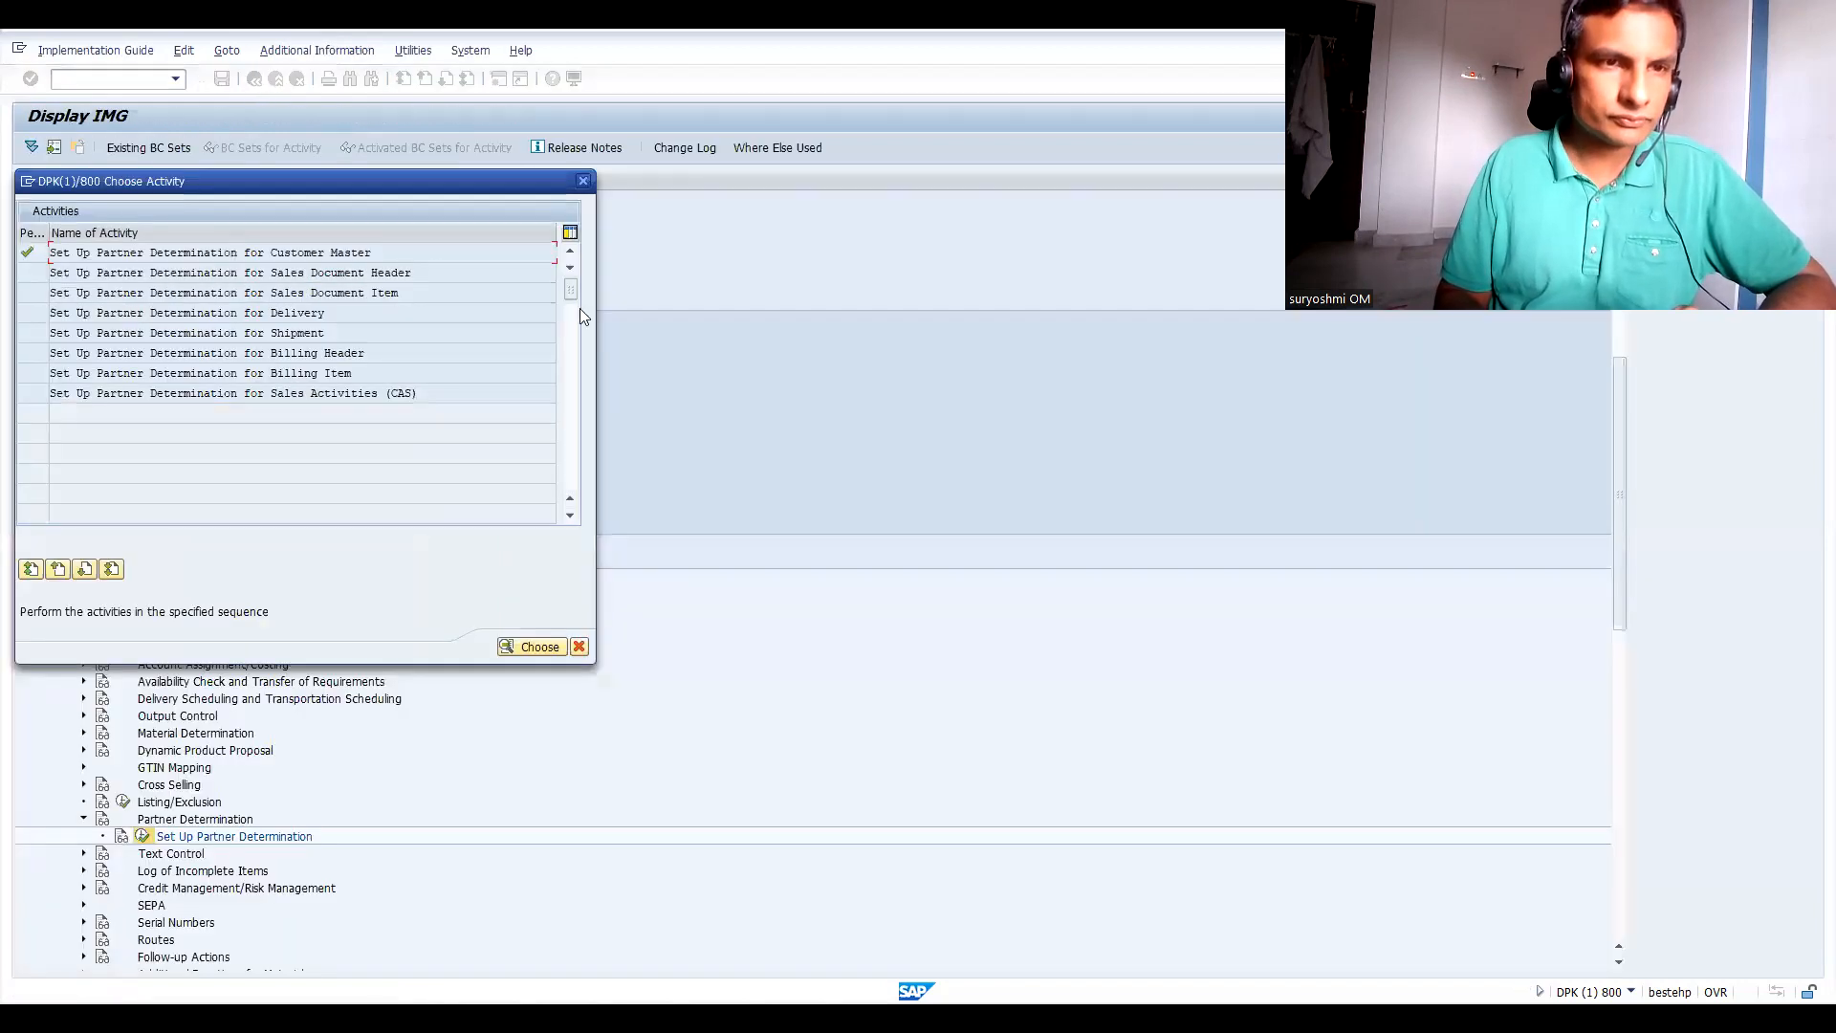
{"action": "left_click", "coordinate": [584, 185]}
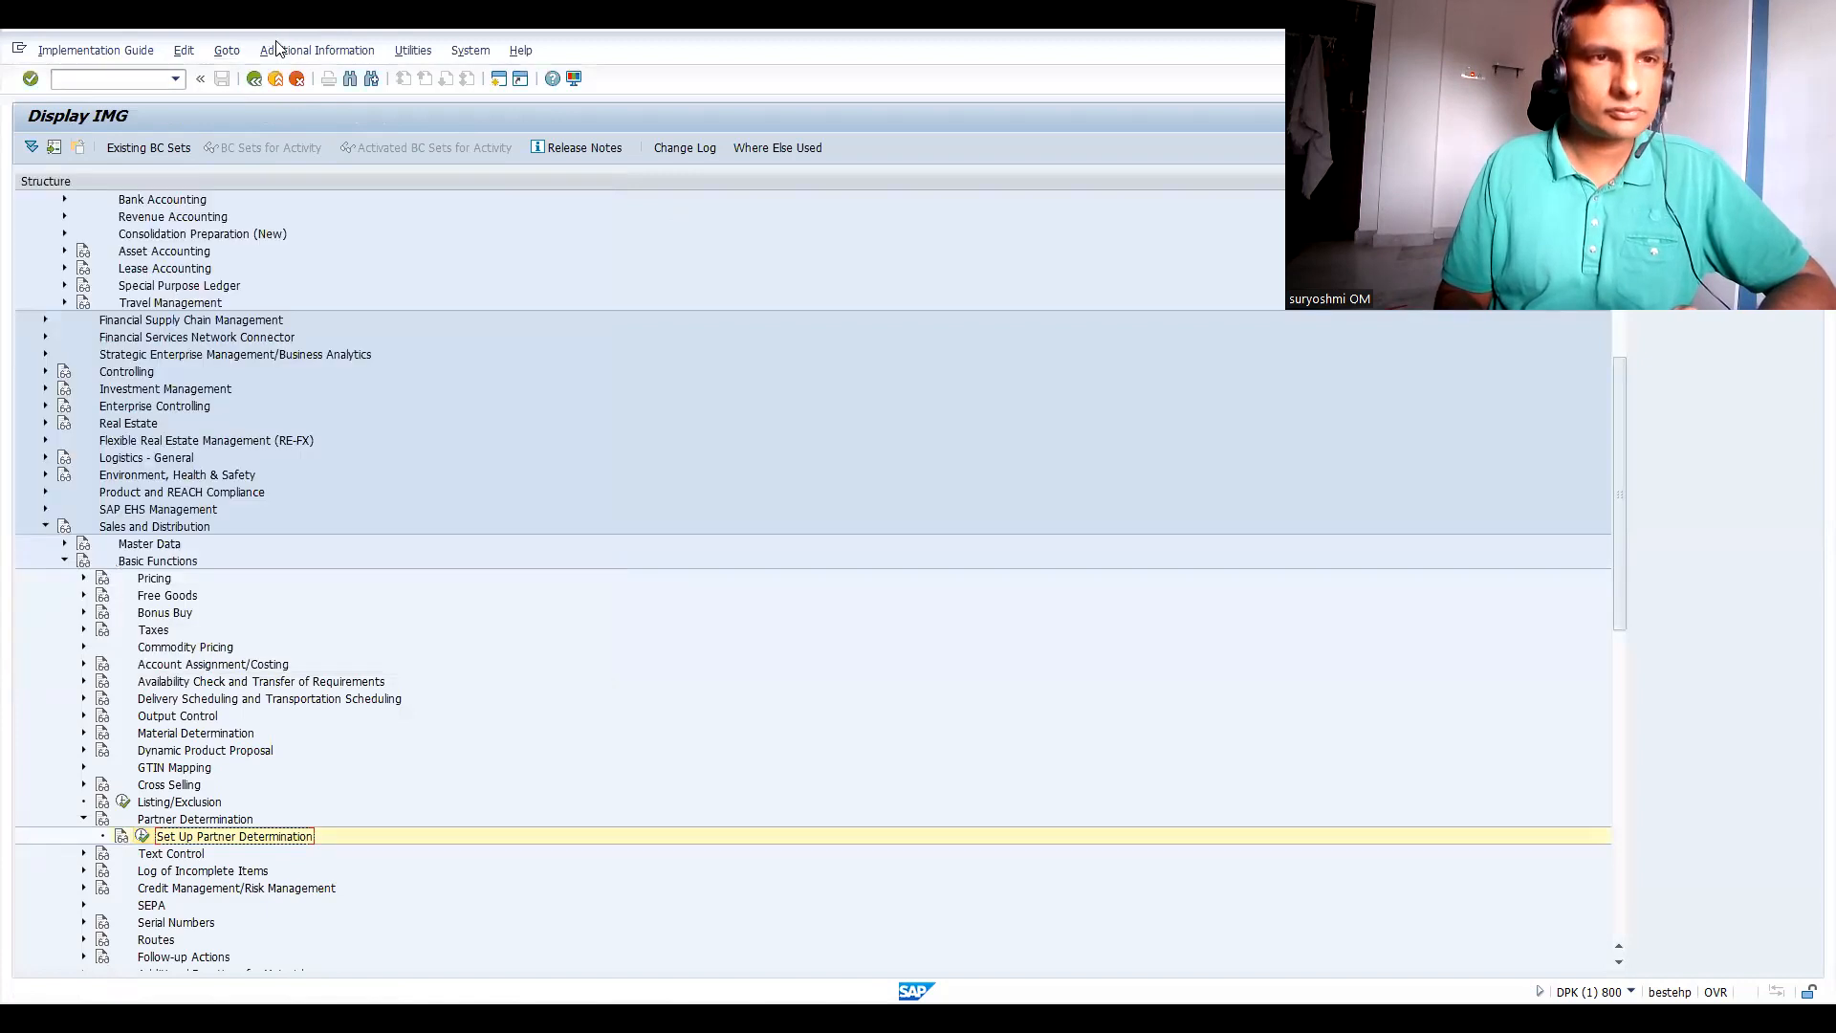
{"action": "left_click", "coordinate": [253, 79]}
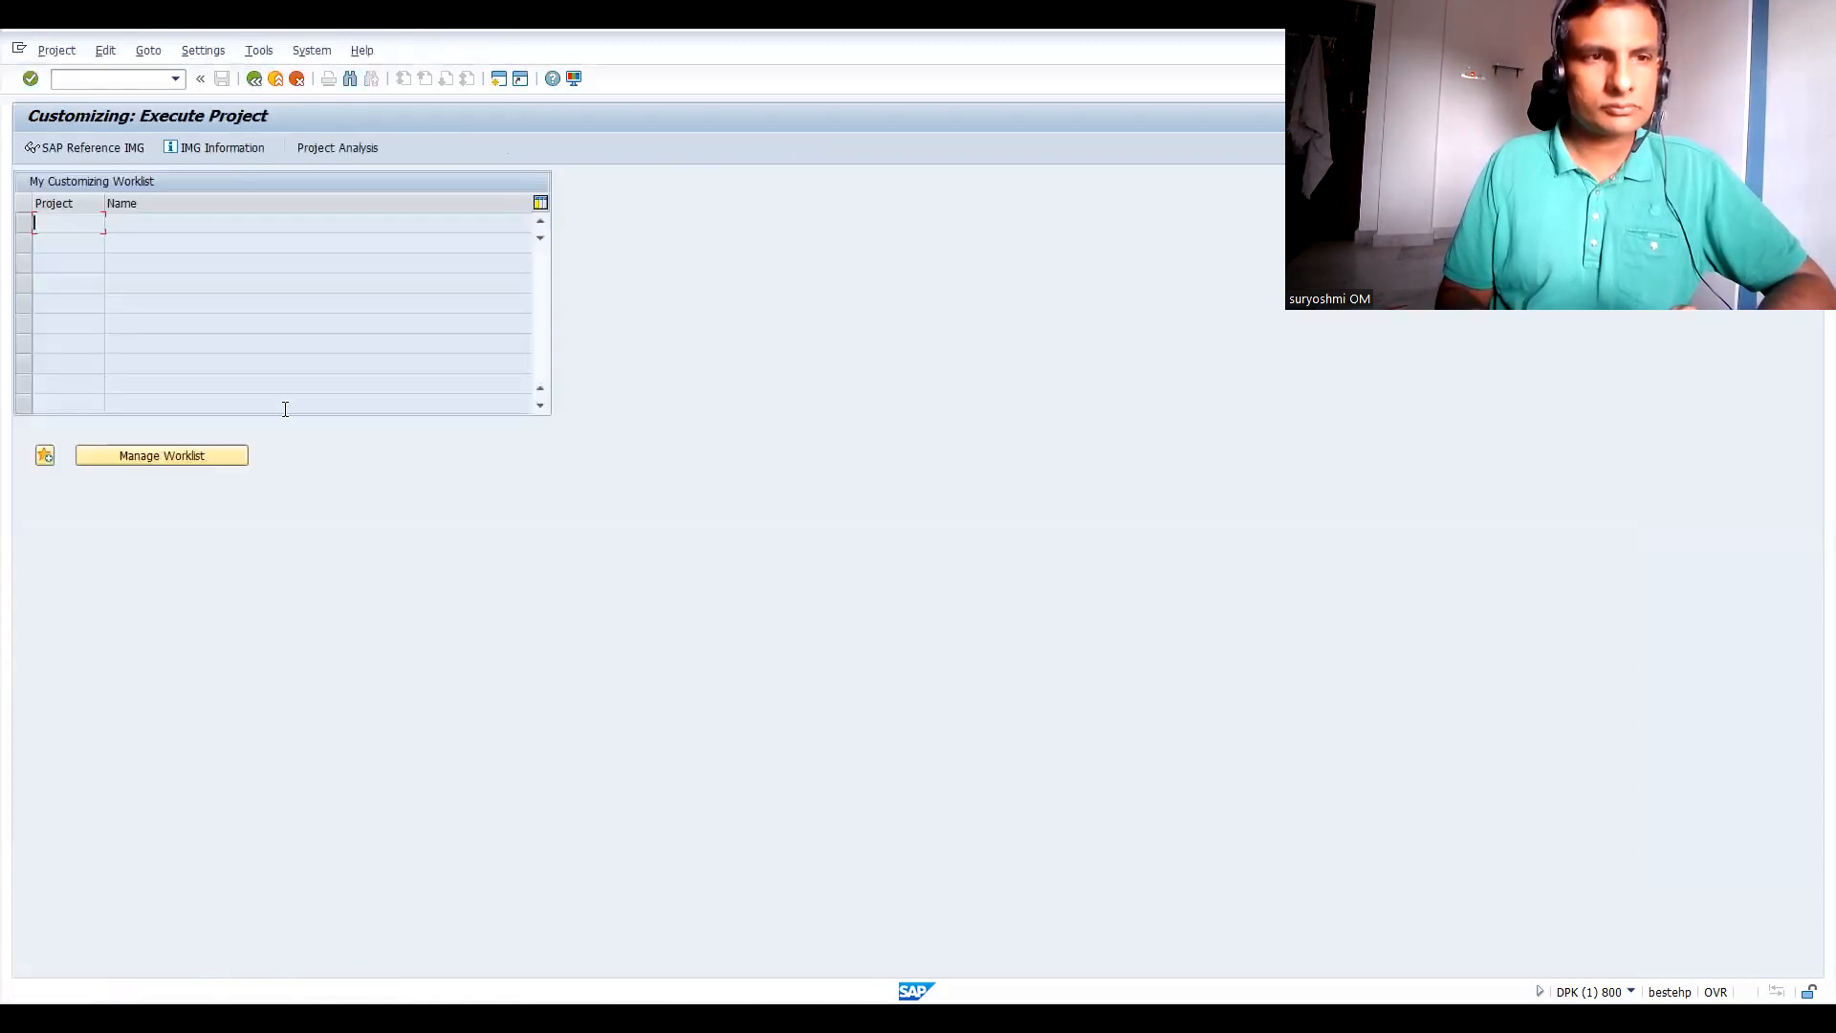
{"action": "left_click", "coordinate": [253, 78]}
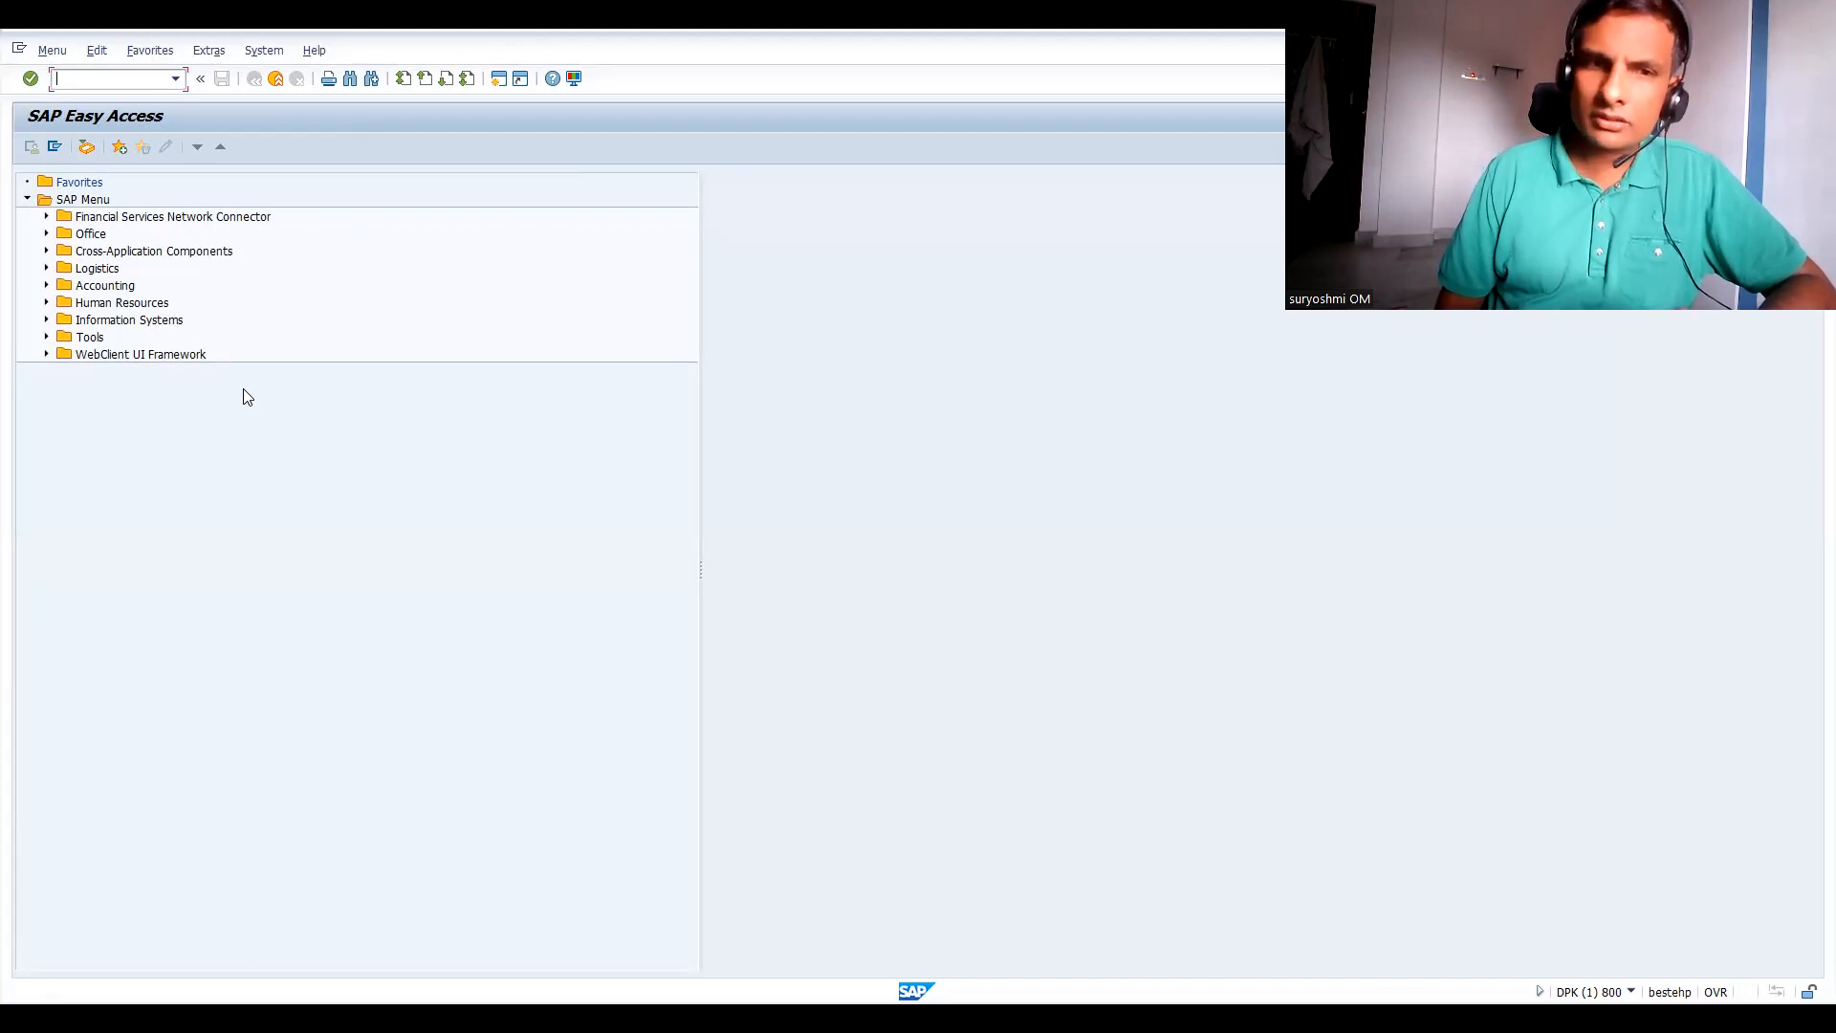
Start central customer creation with transaction XD01 and choose account group IN66 IN66 CUSTOMERS.
{"action": "type", "text": "XD01"}
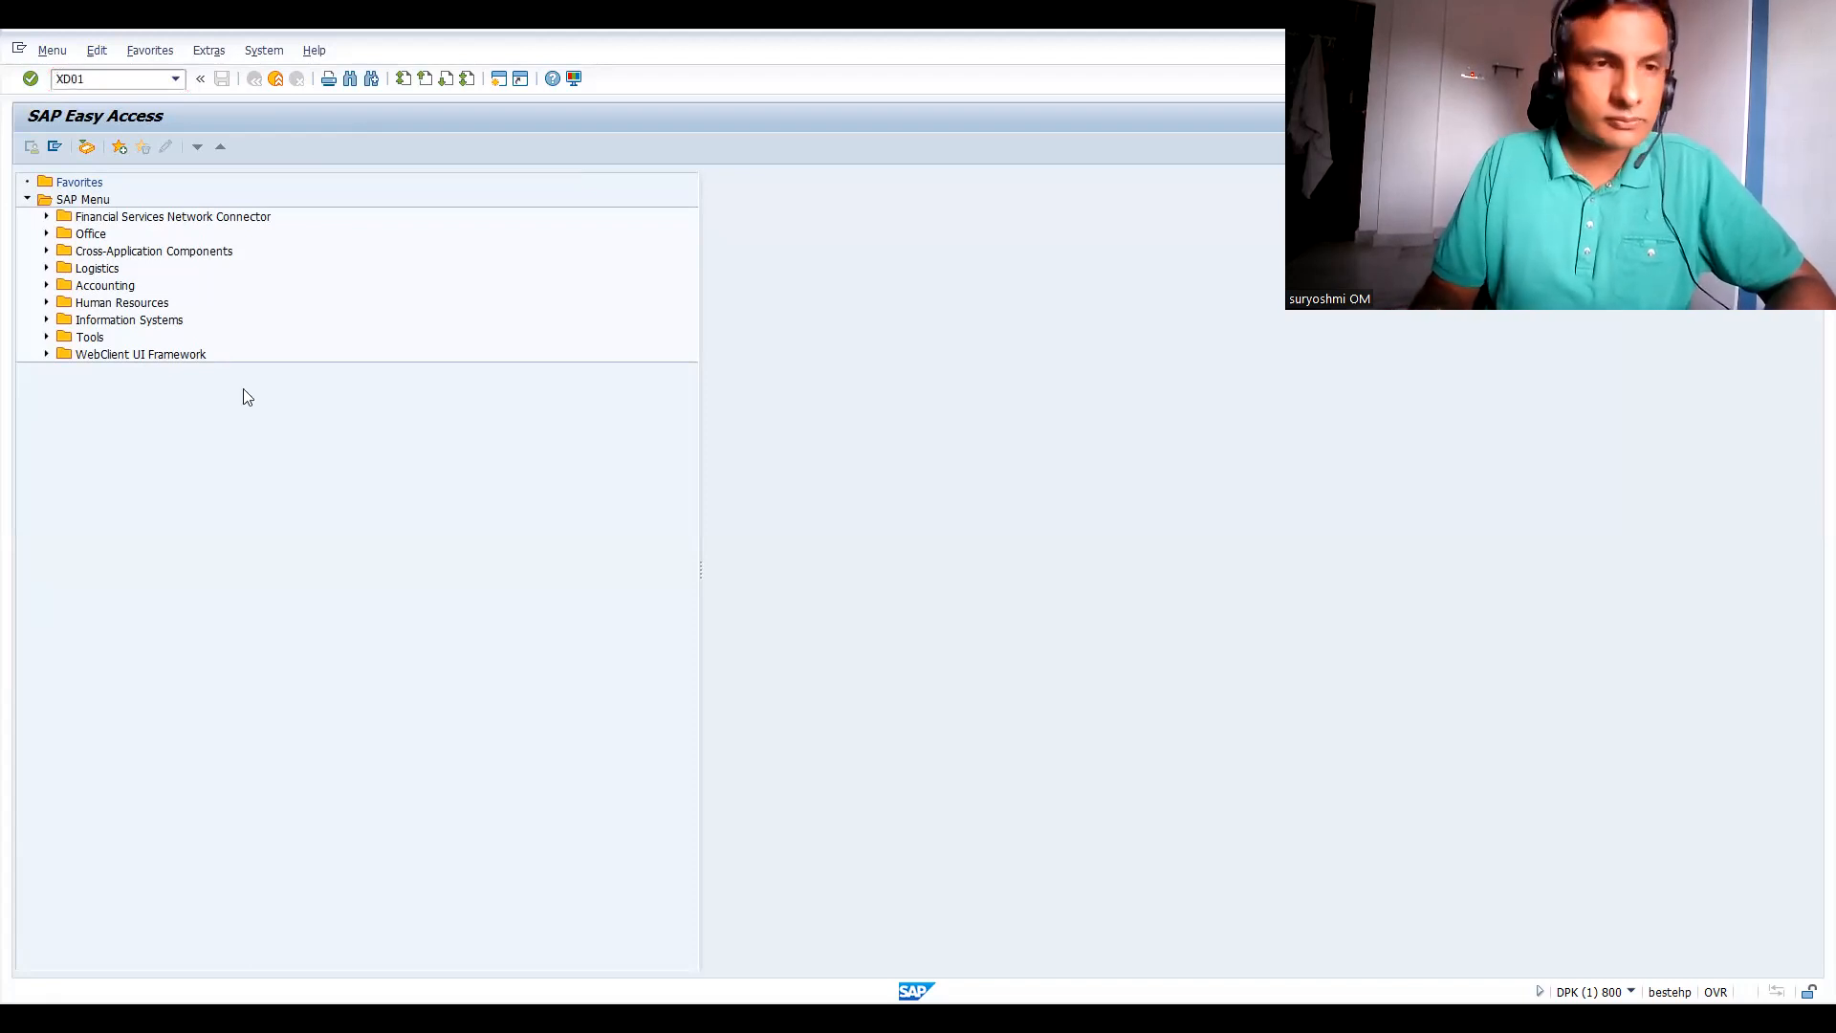
{"action": "key", "text": "Return"}
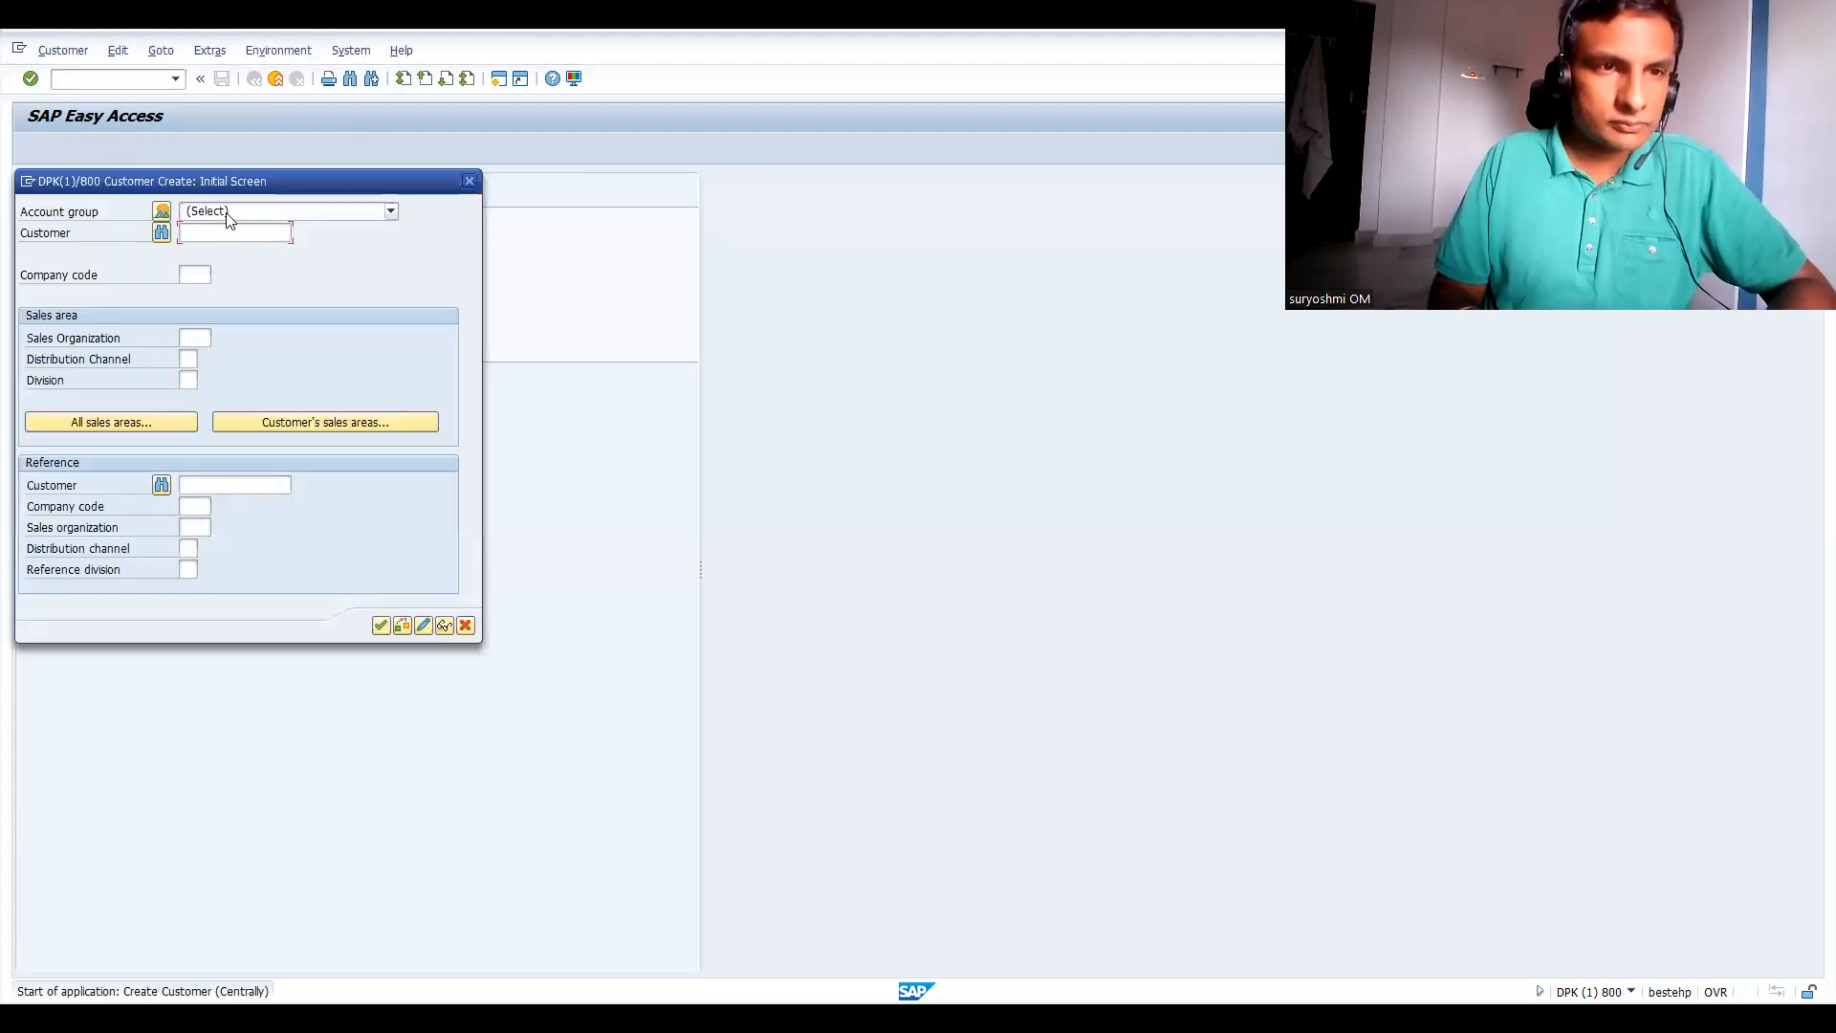
{"action": "left_click", "coordinate": [225, 213]}
{"action": "key", "text": "i"}
{"action": "key", "text": "Down"}
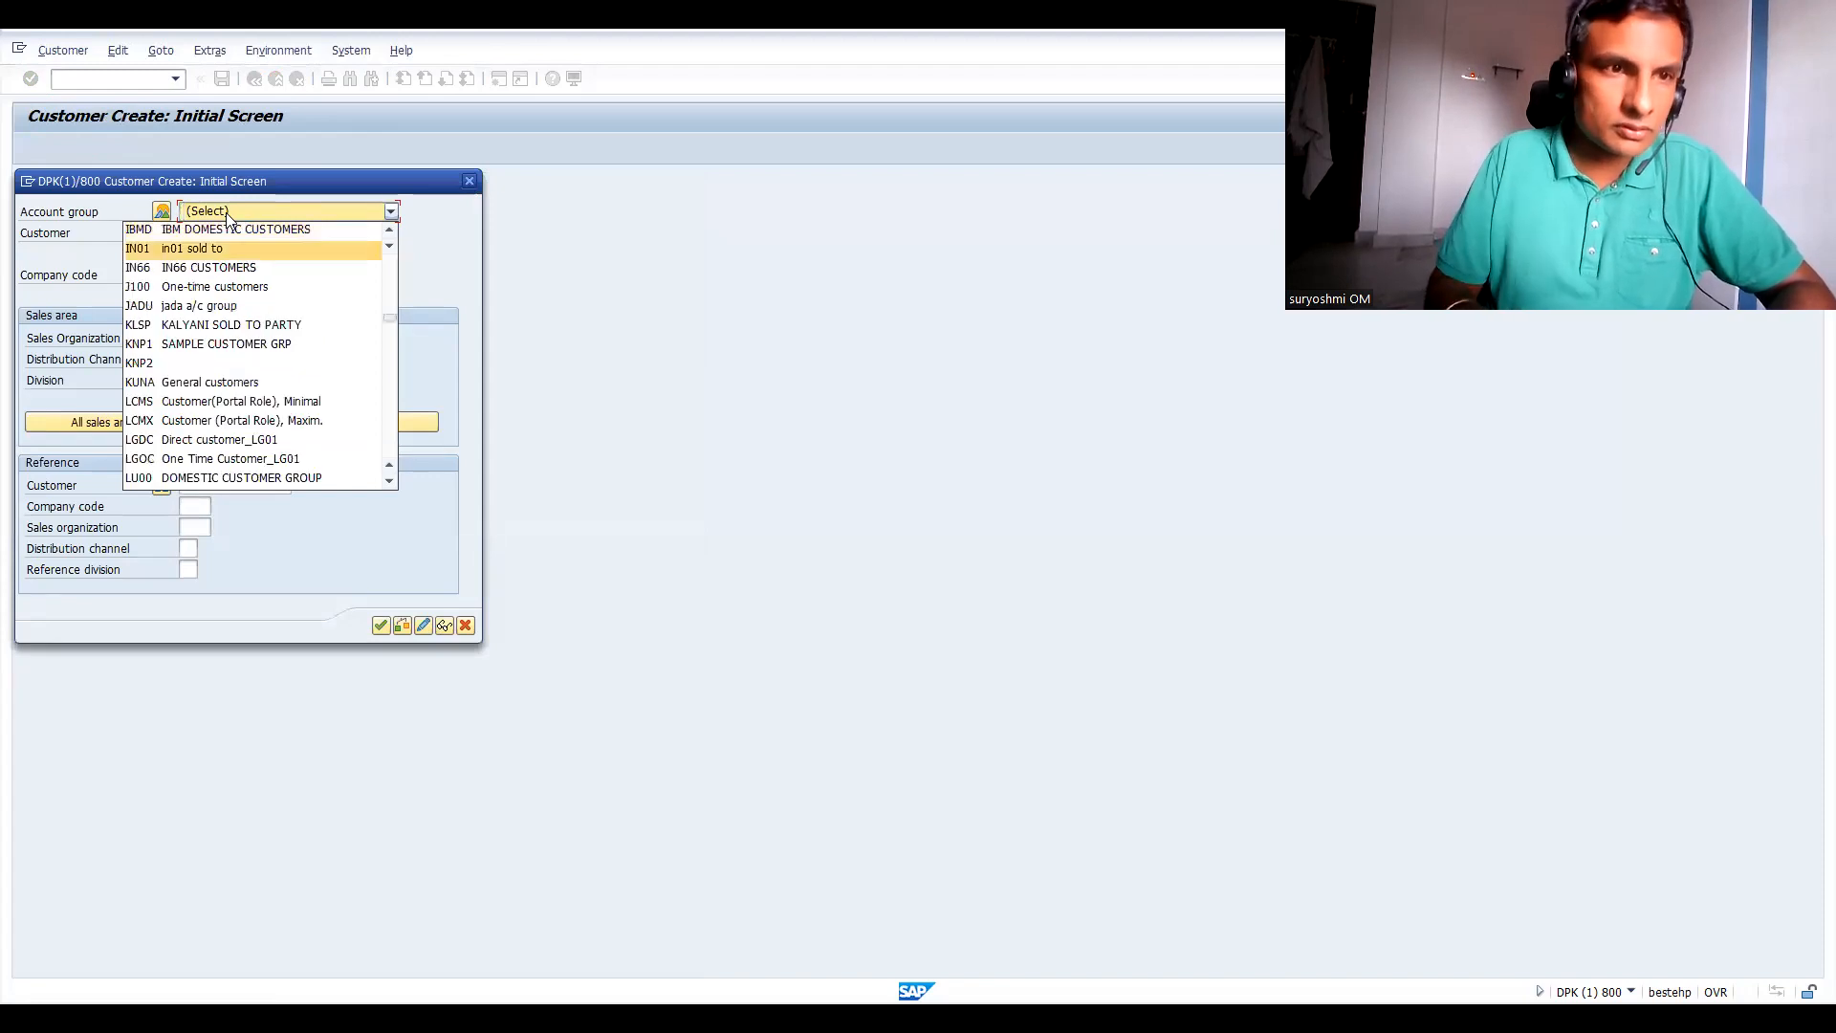
{"action": "left_click", "coordinate": [188, 268]}
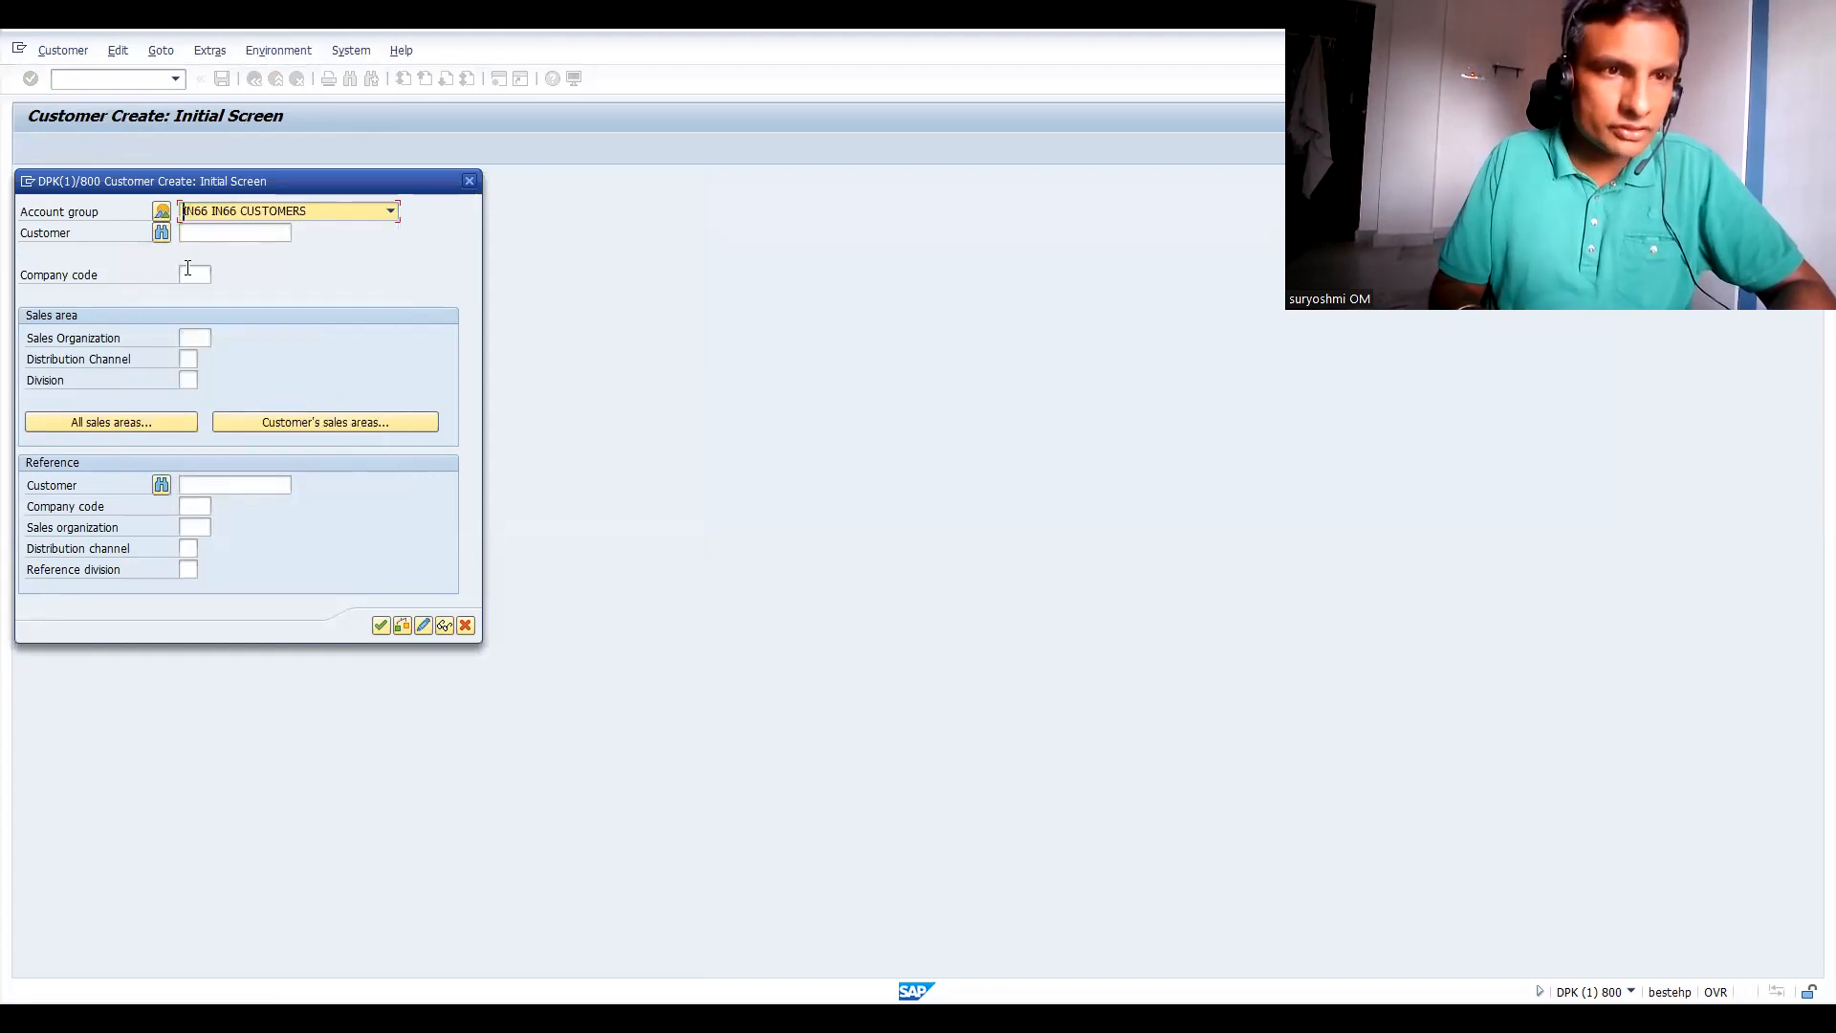
Enter company code IN66, sales organization IN66, distribution channel 66 and division IN, and continue to the customer's general data.
{"action": "left_click", "coordinate": [193, 274]}
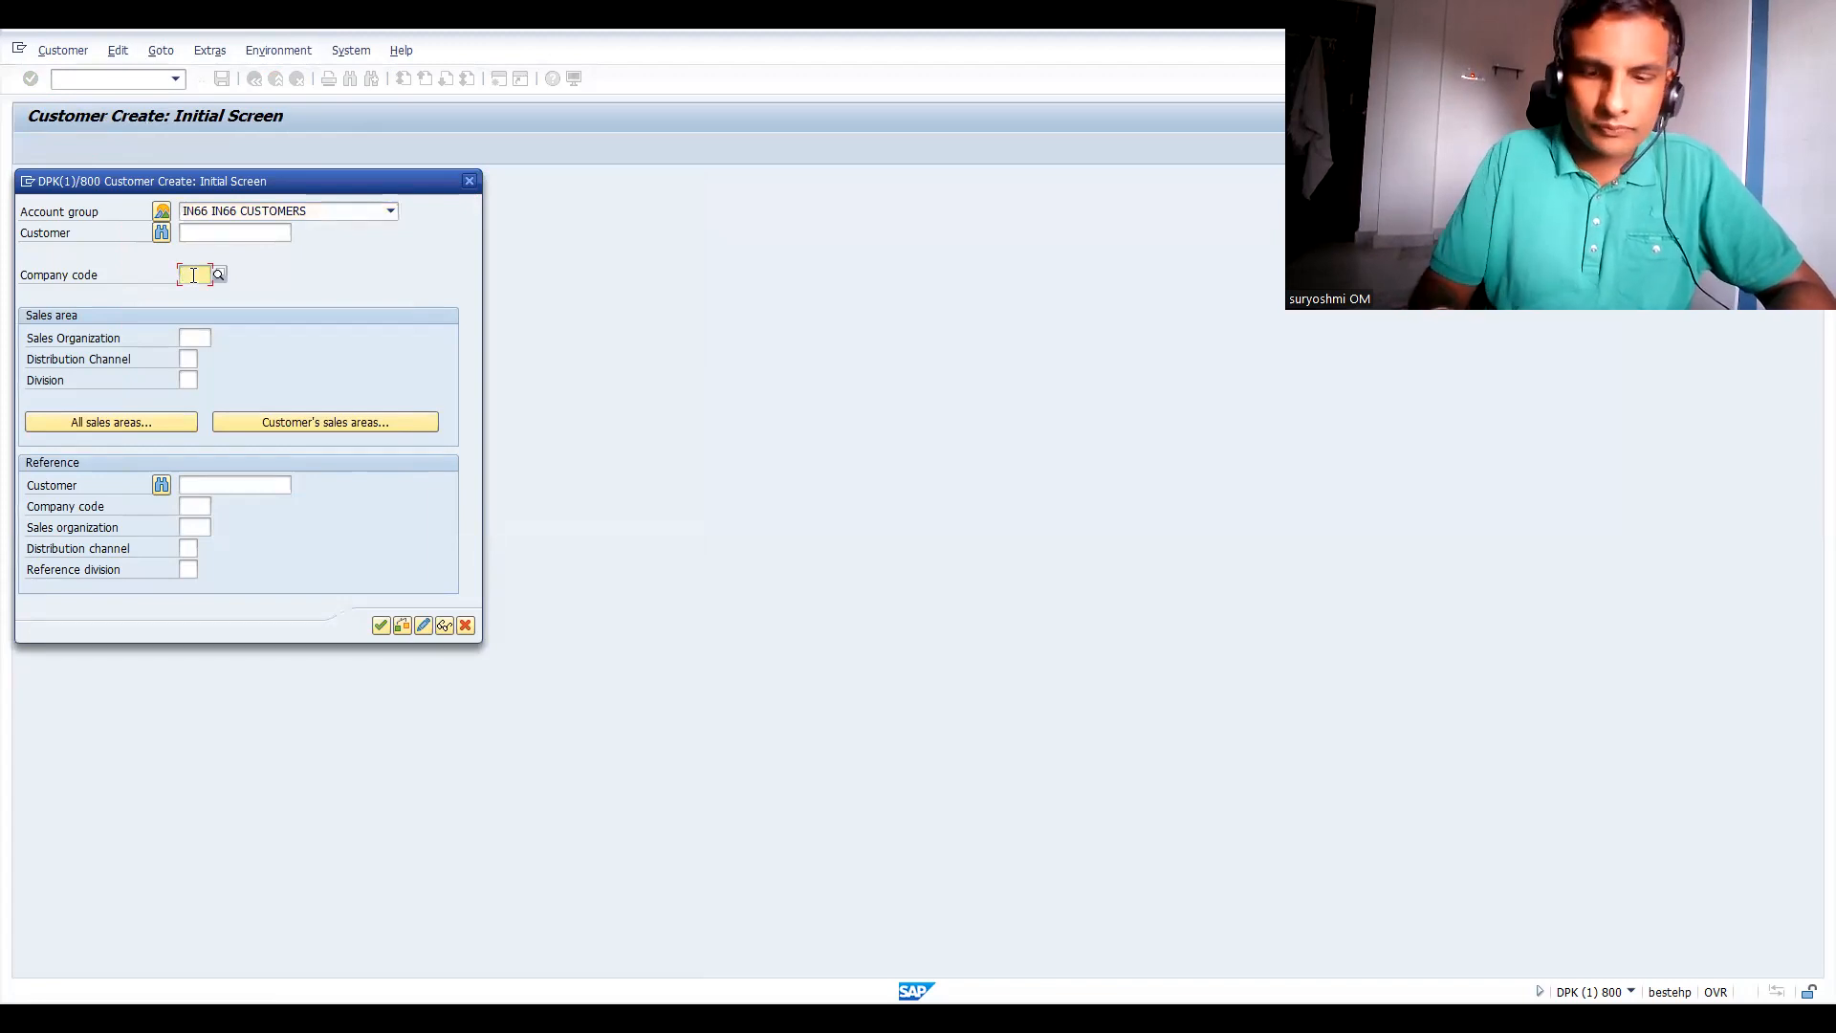
{"action": "type", "text": "IN66"}
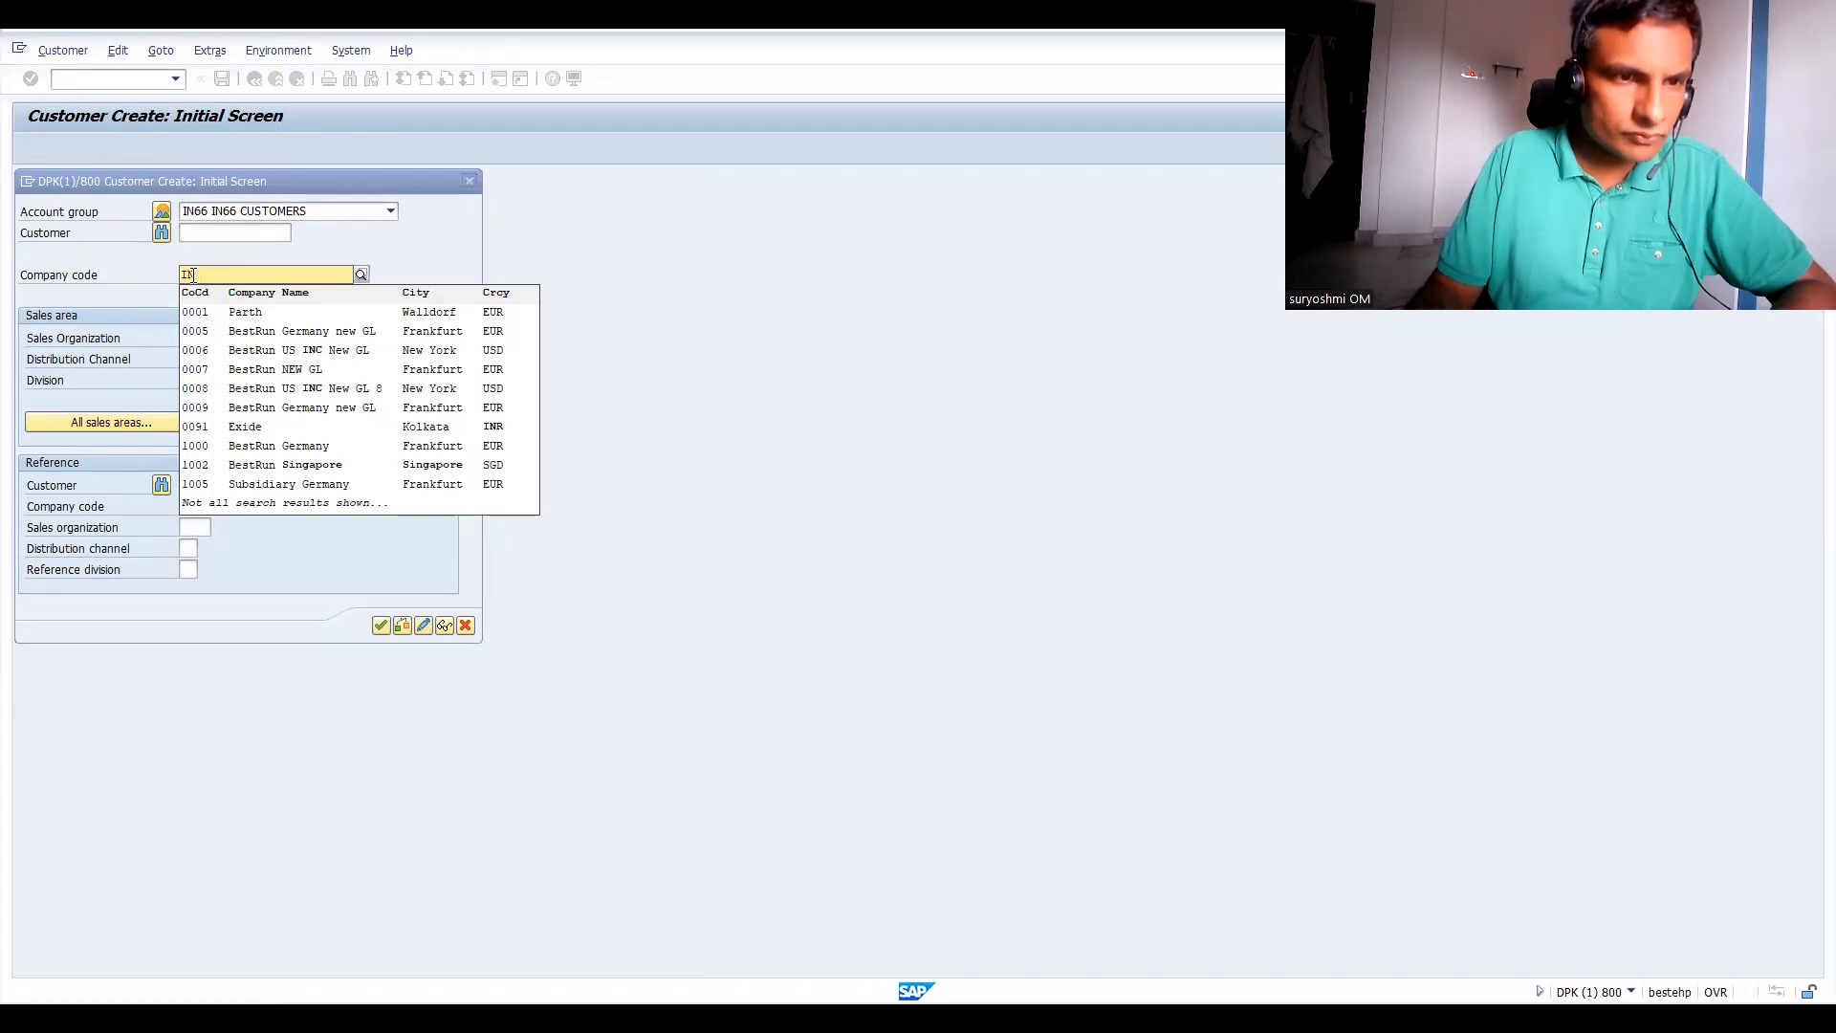
{"action": "type", "text": "66"}
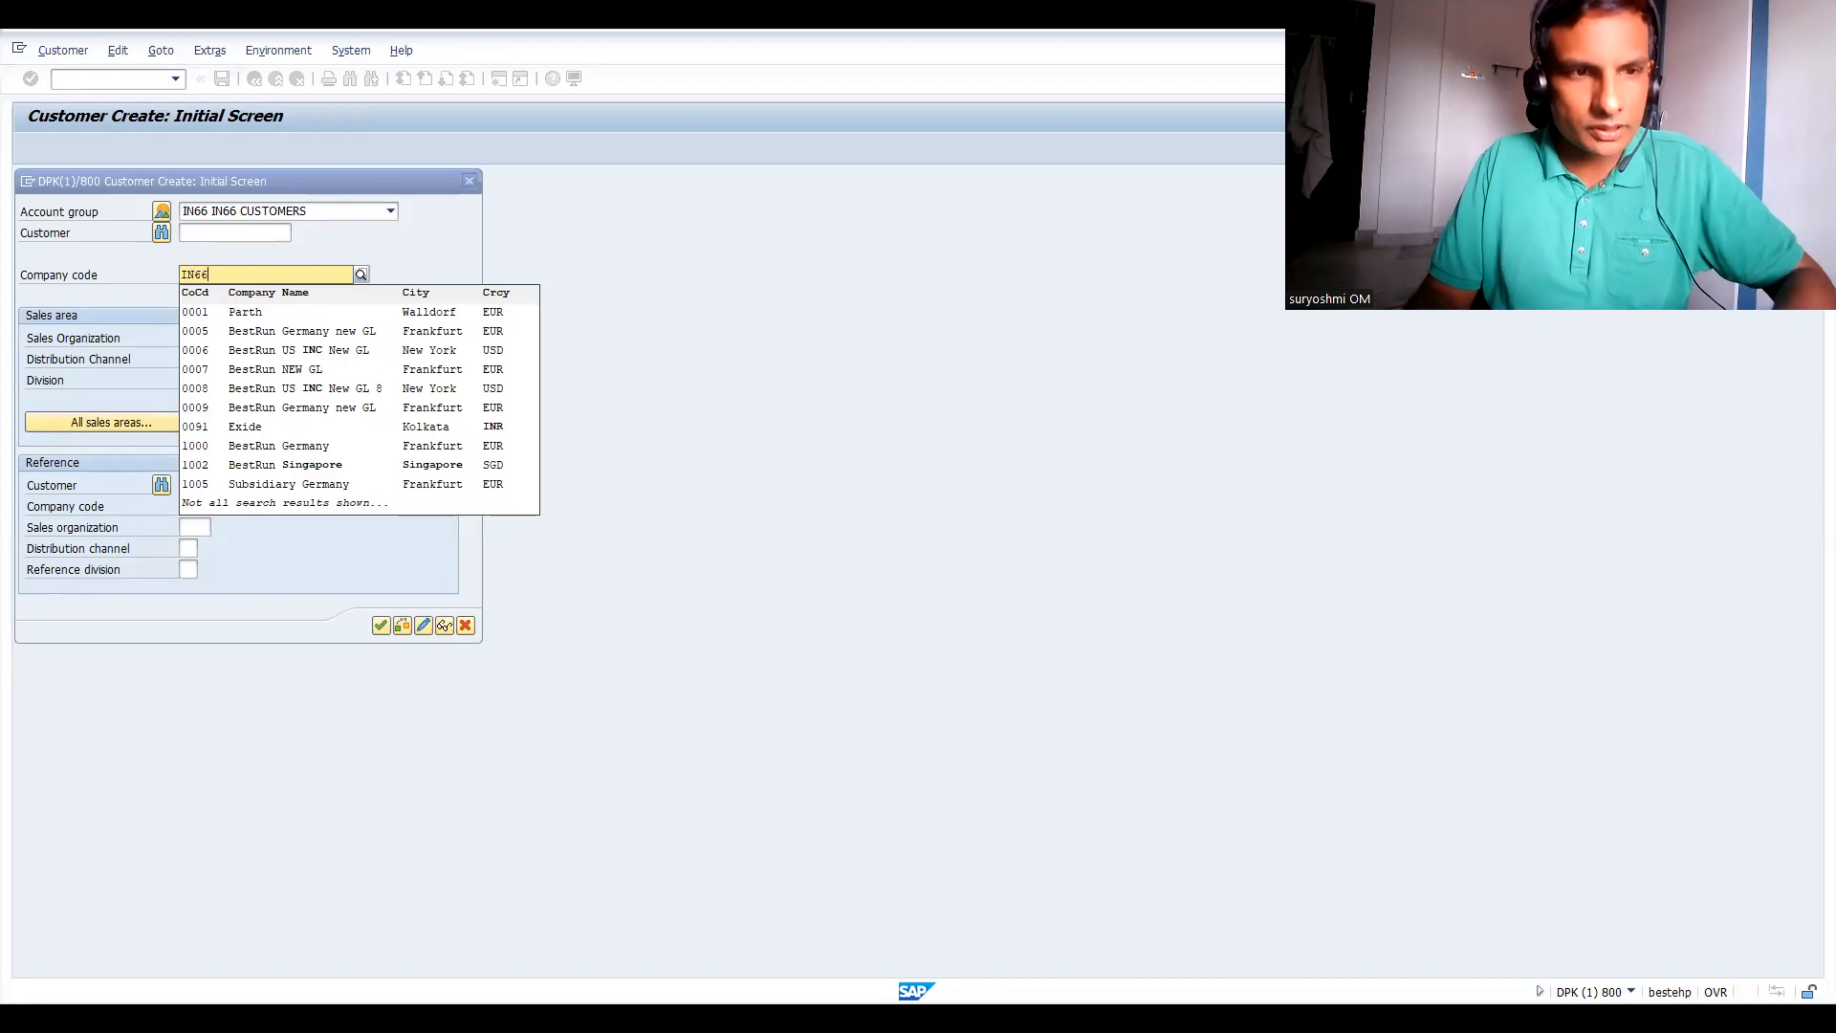
{"action": "key", "text": "Tab"}
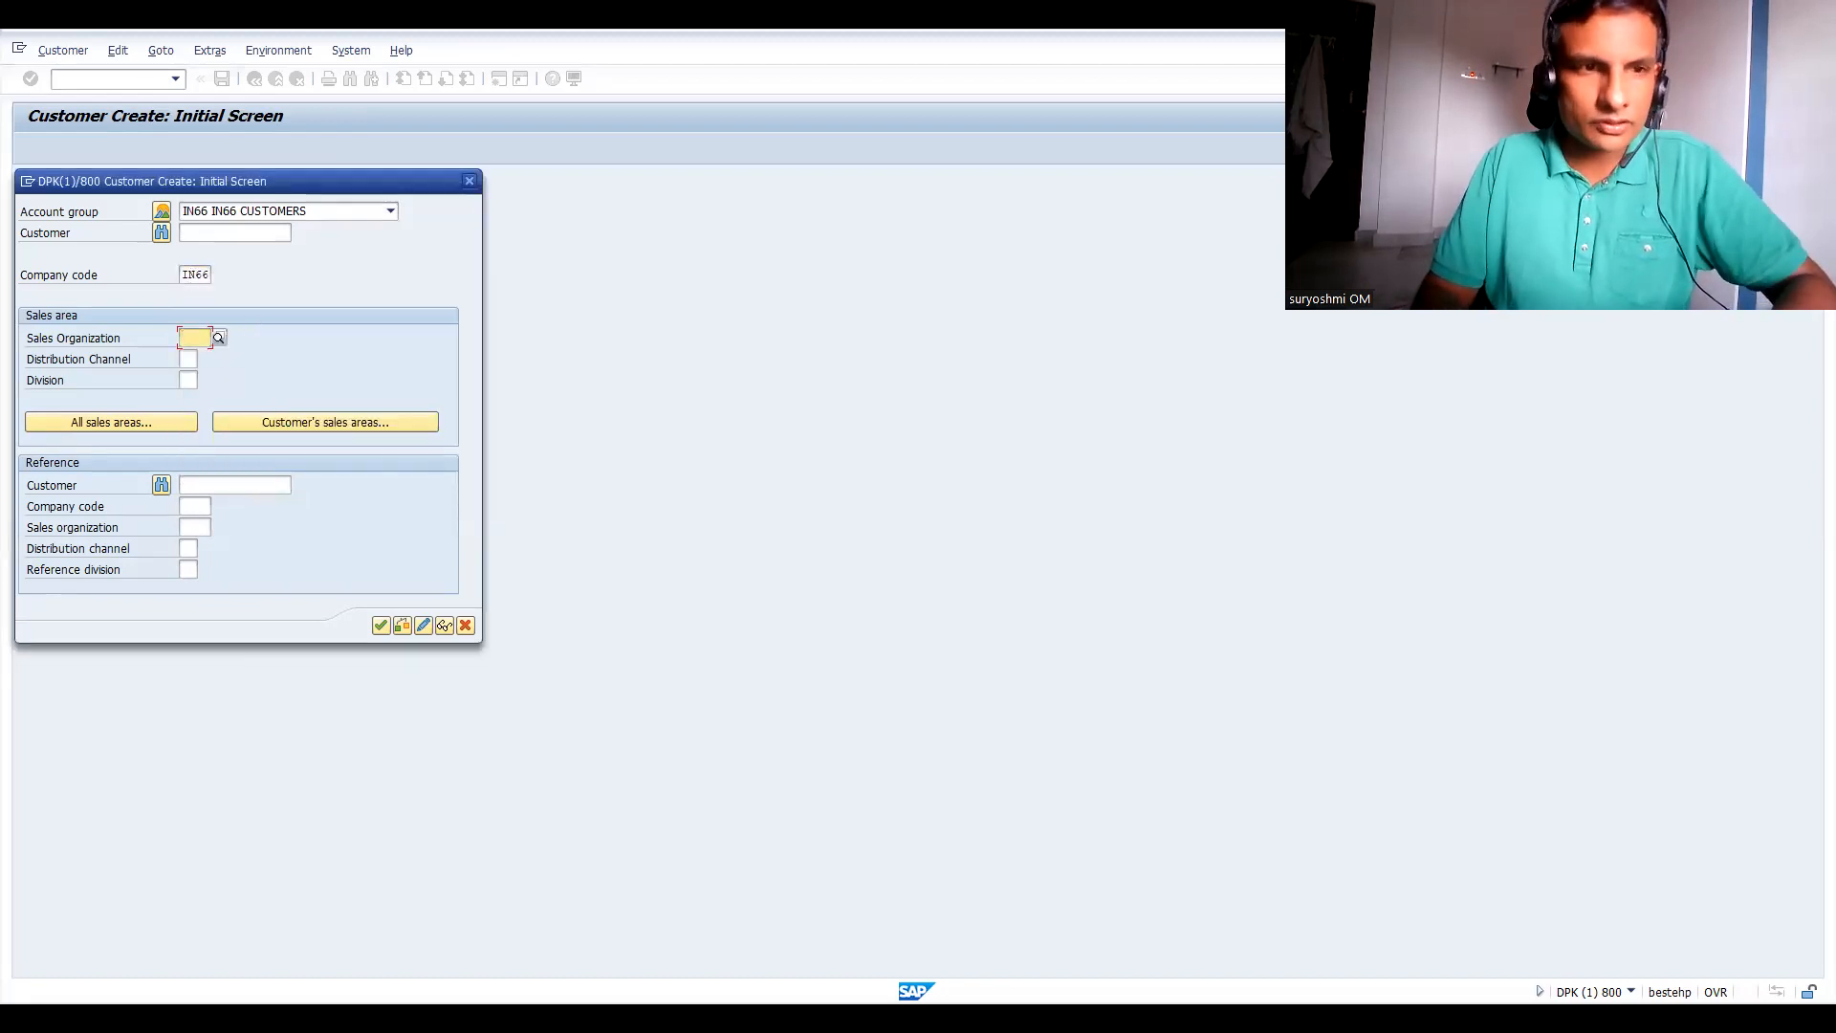
{"action": "type", "text": "IN66"}
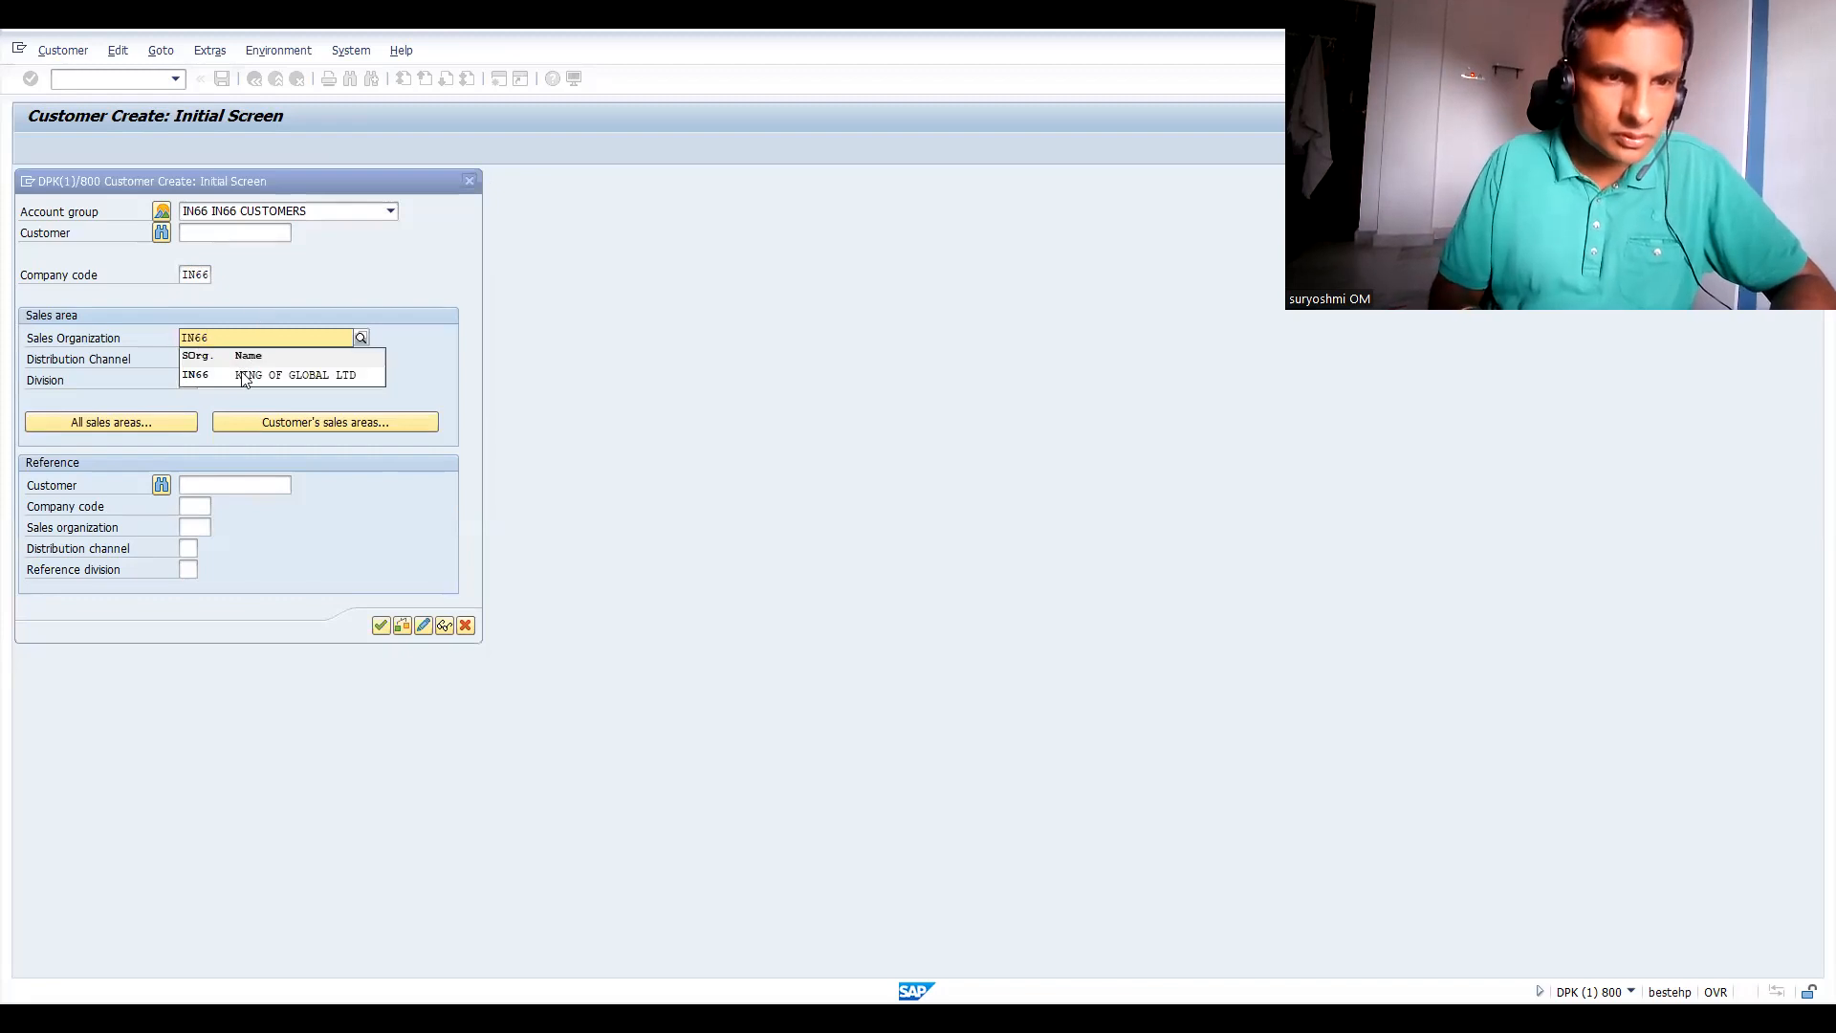
{"action": "left_click", "coordinate": [197, 371]}
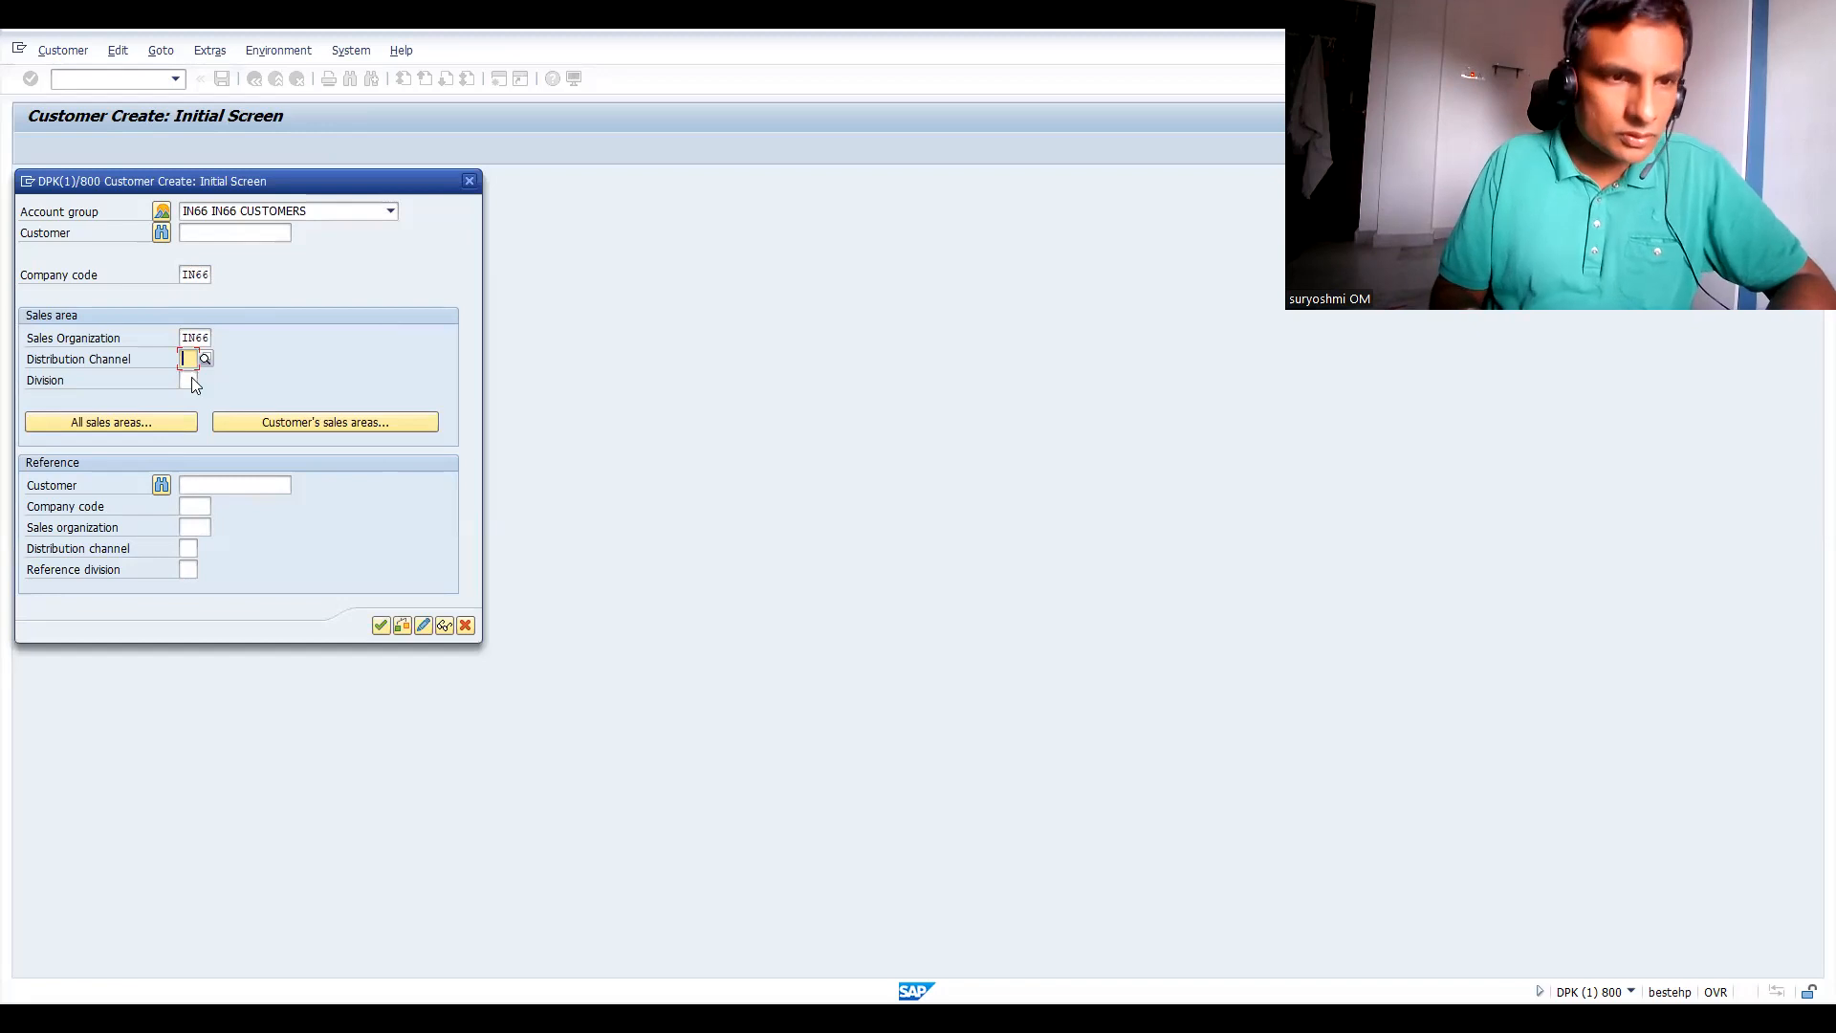
{"action": "type", "text": "66"}
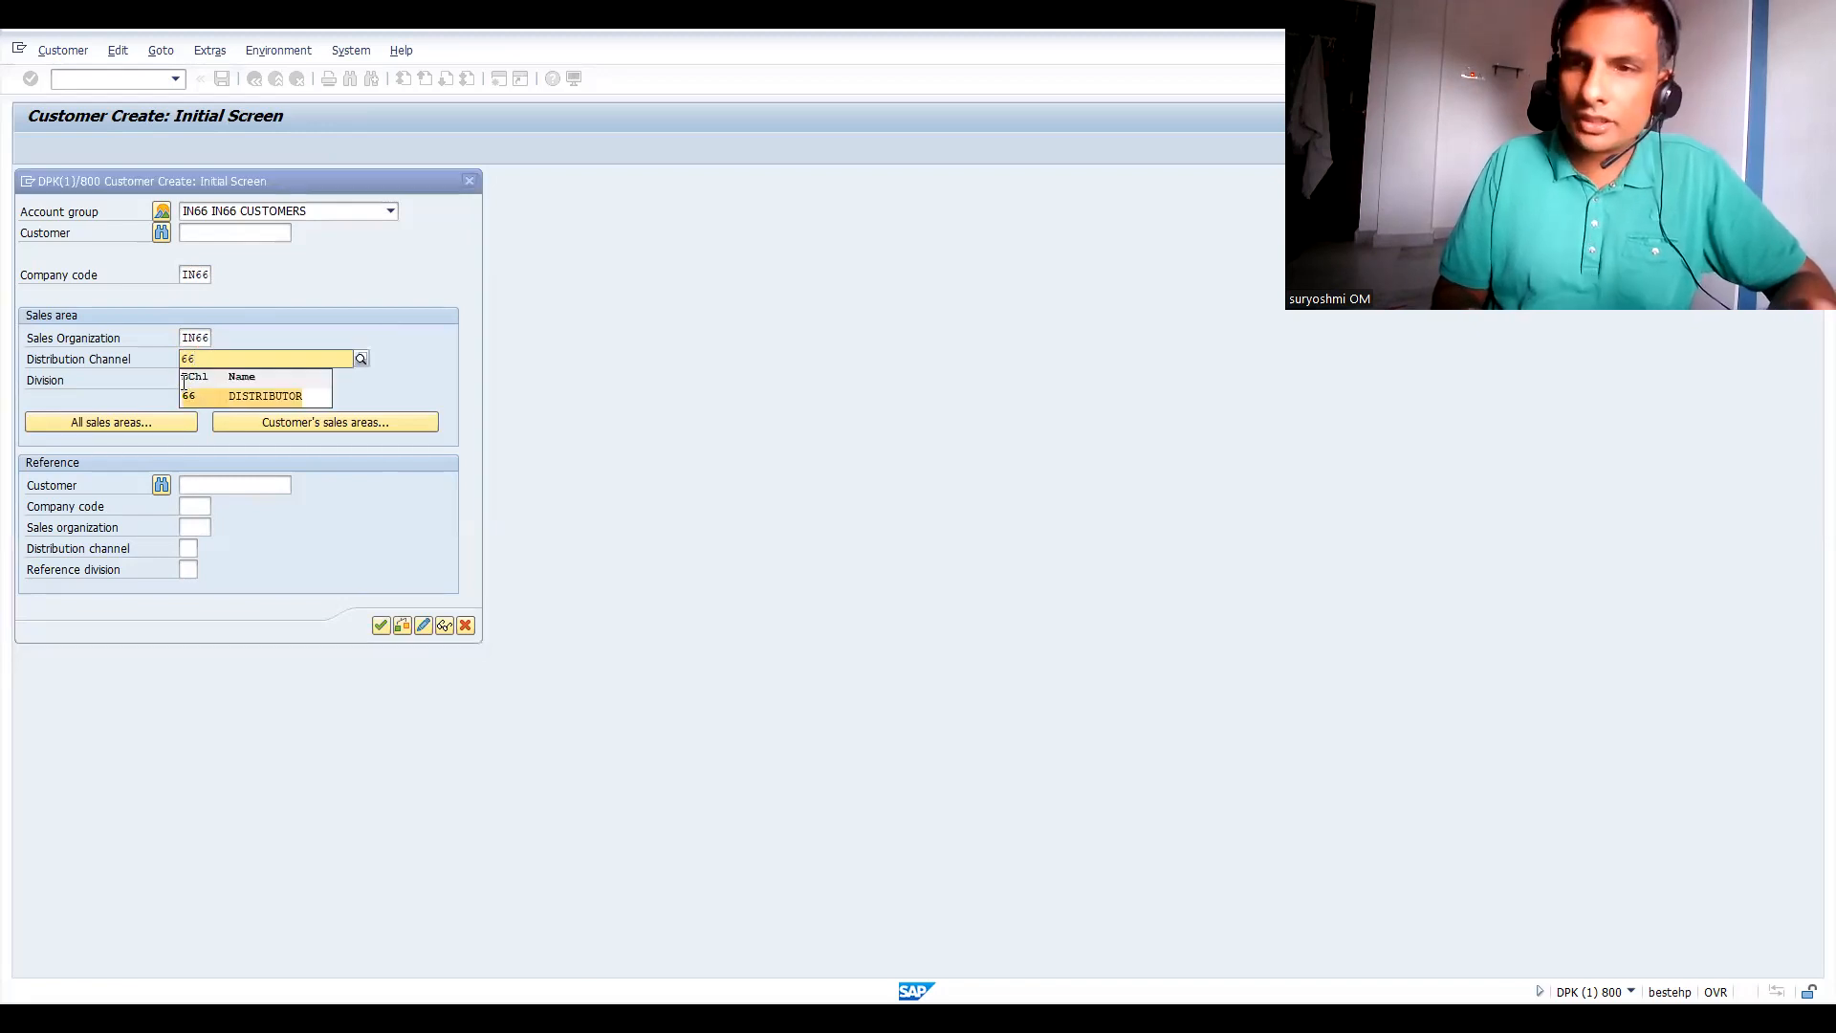
{"action": "left_click", "coordinate": [185, 381]}
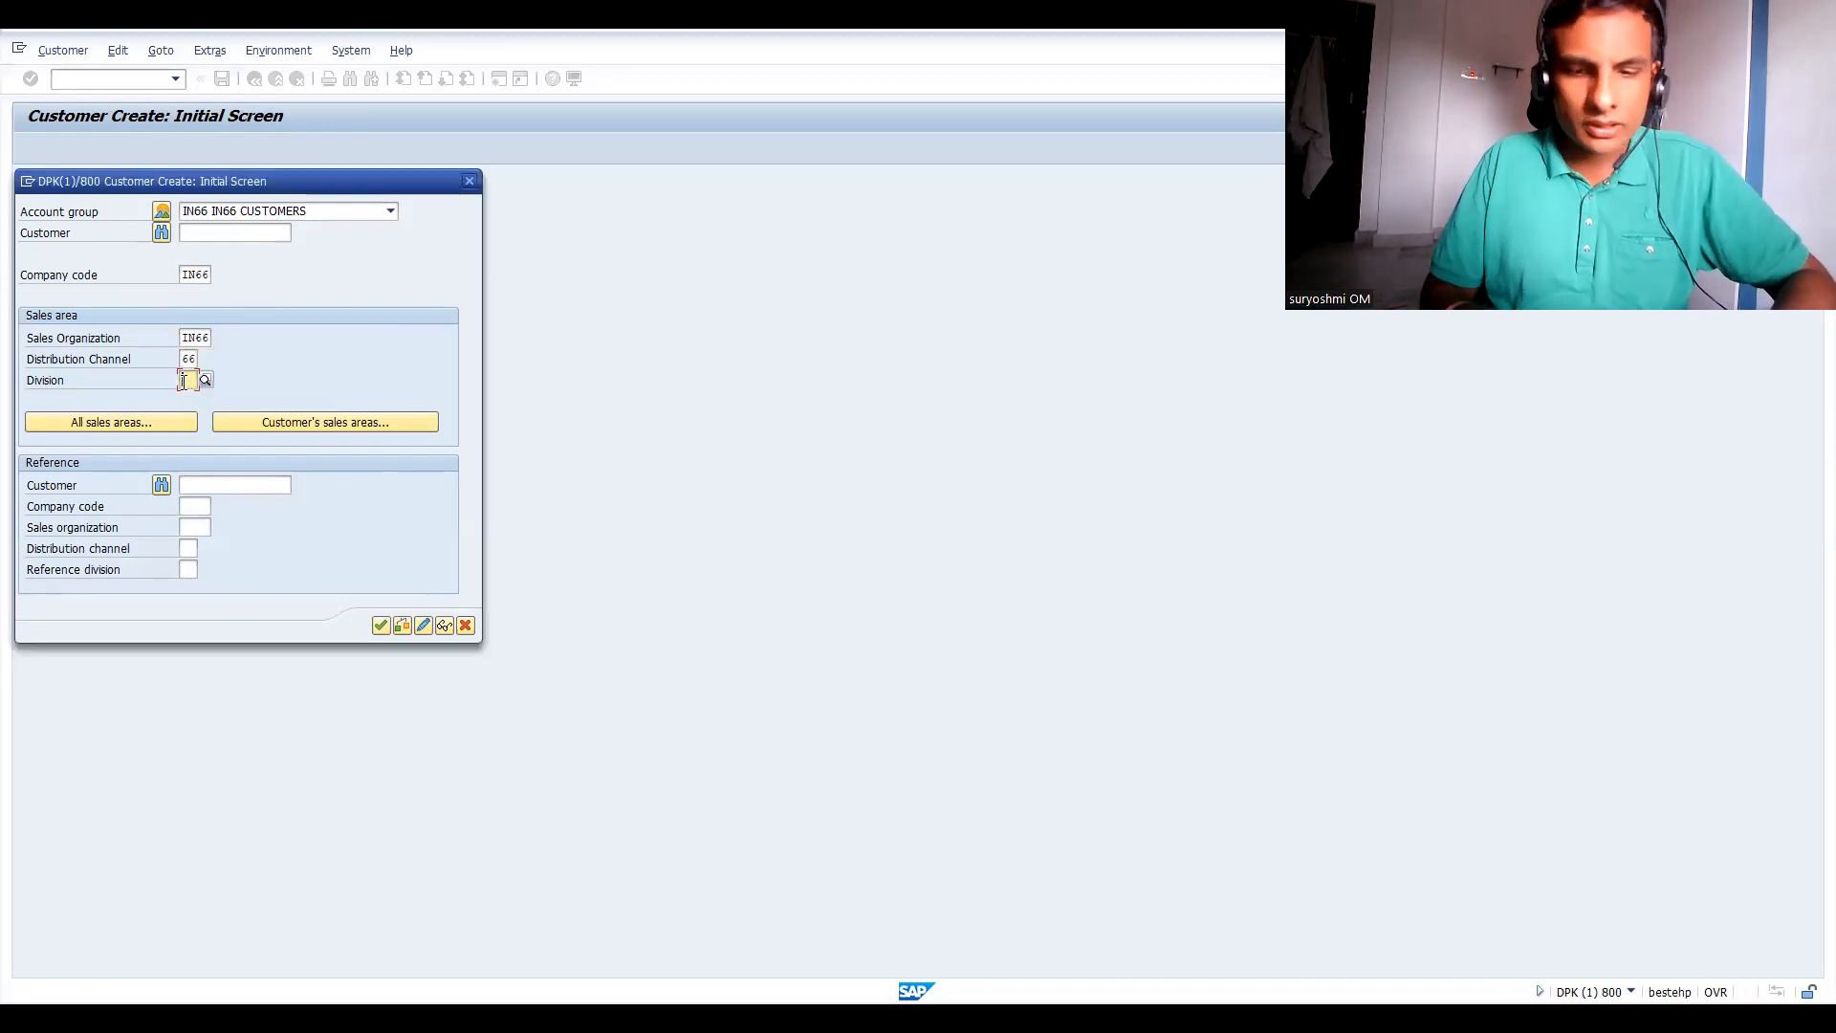
{"action": "type", "text": "IN"}
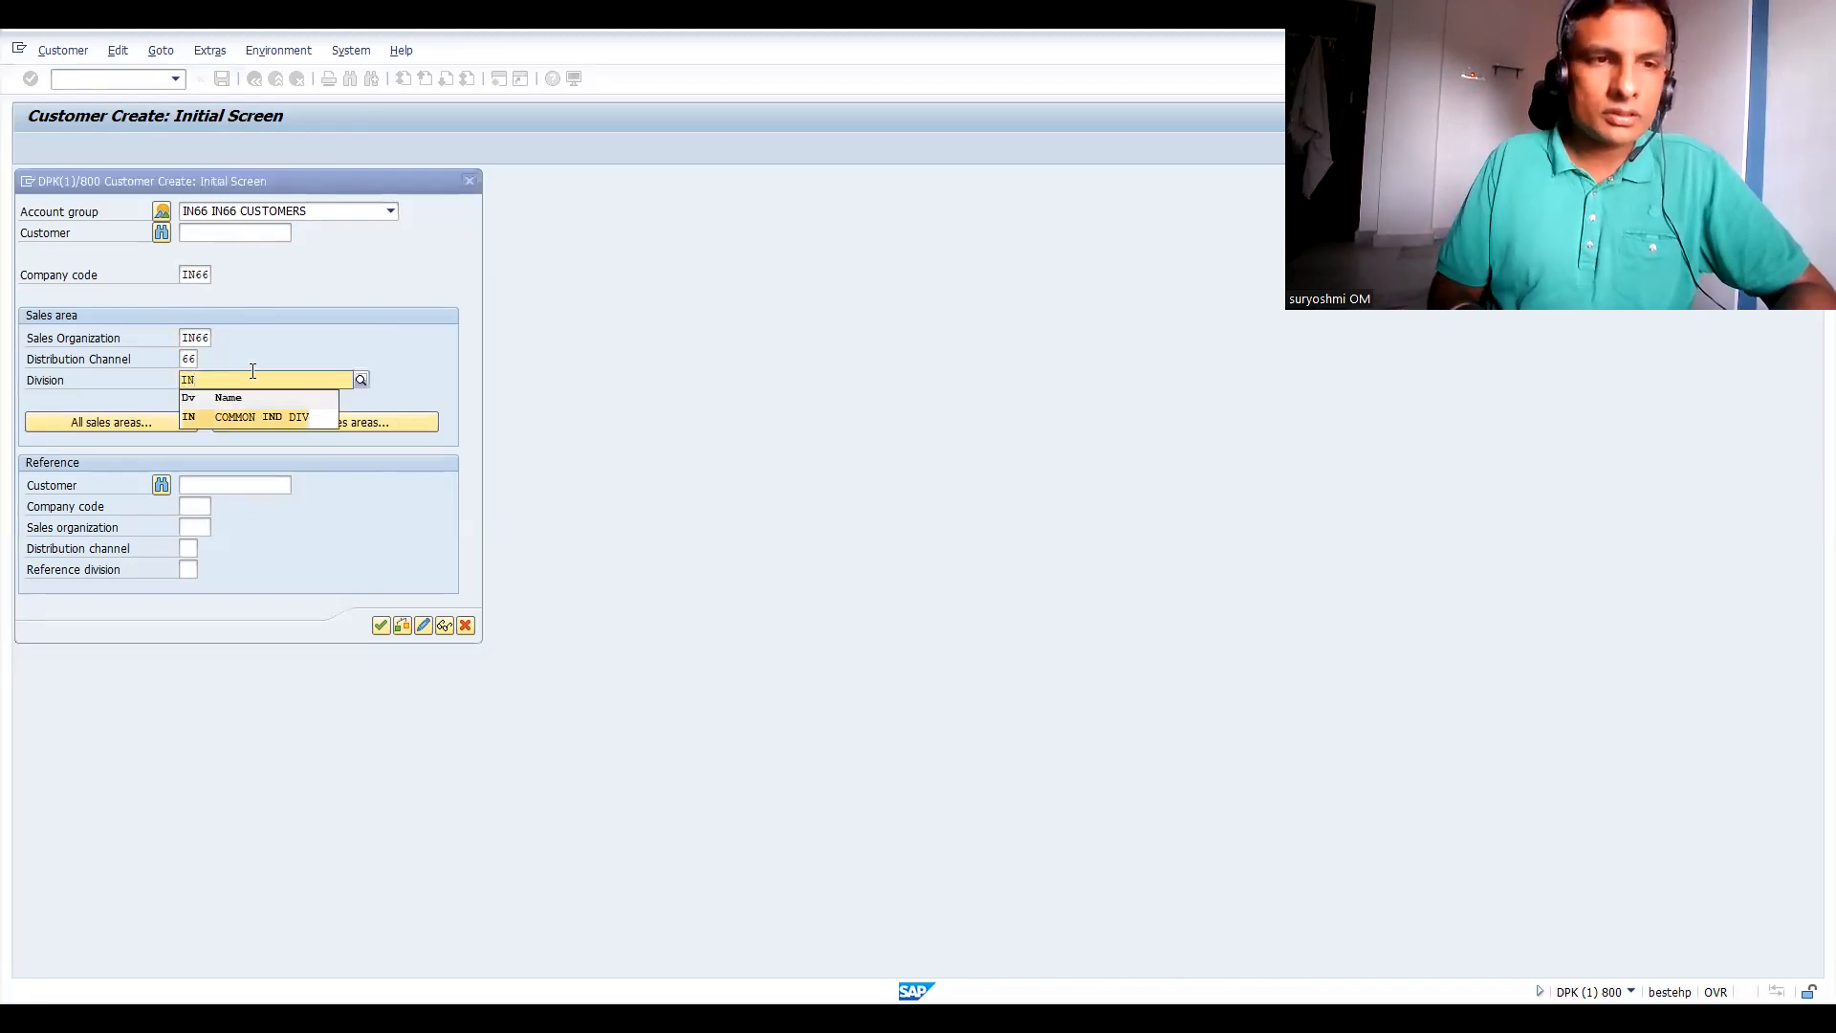
{"action": "key", "text": "Return"}
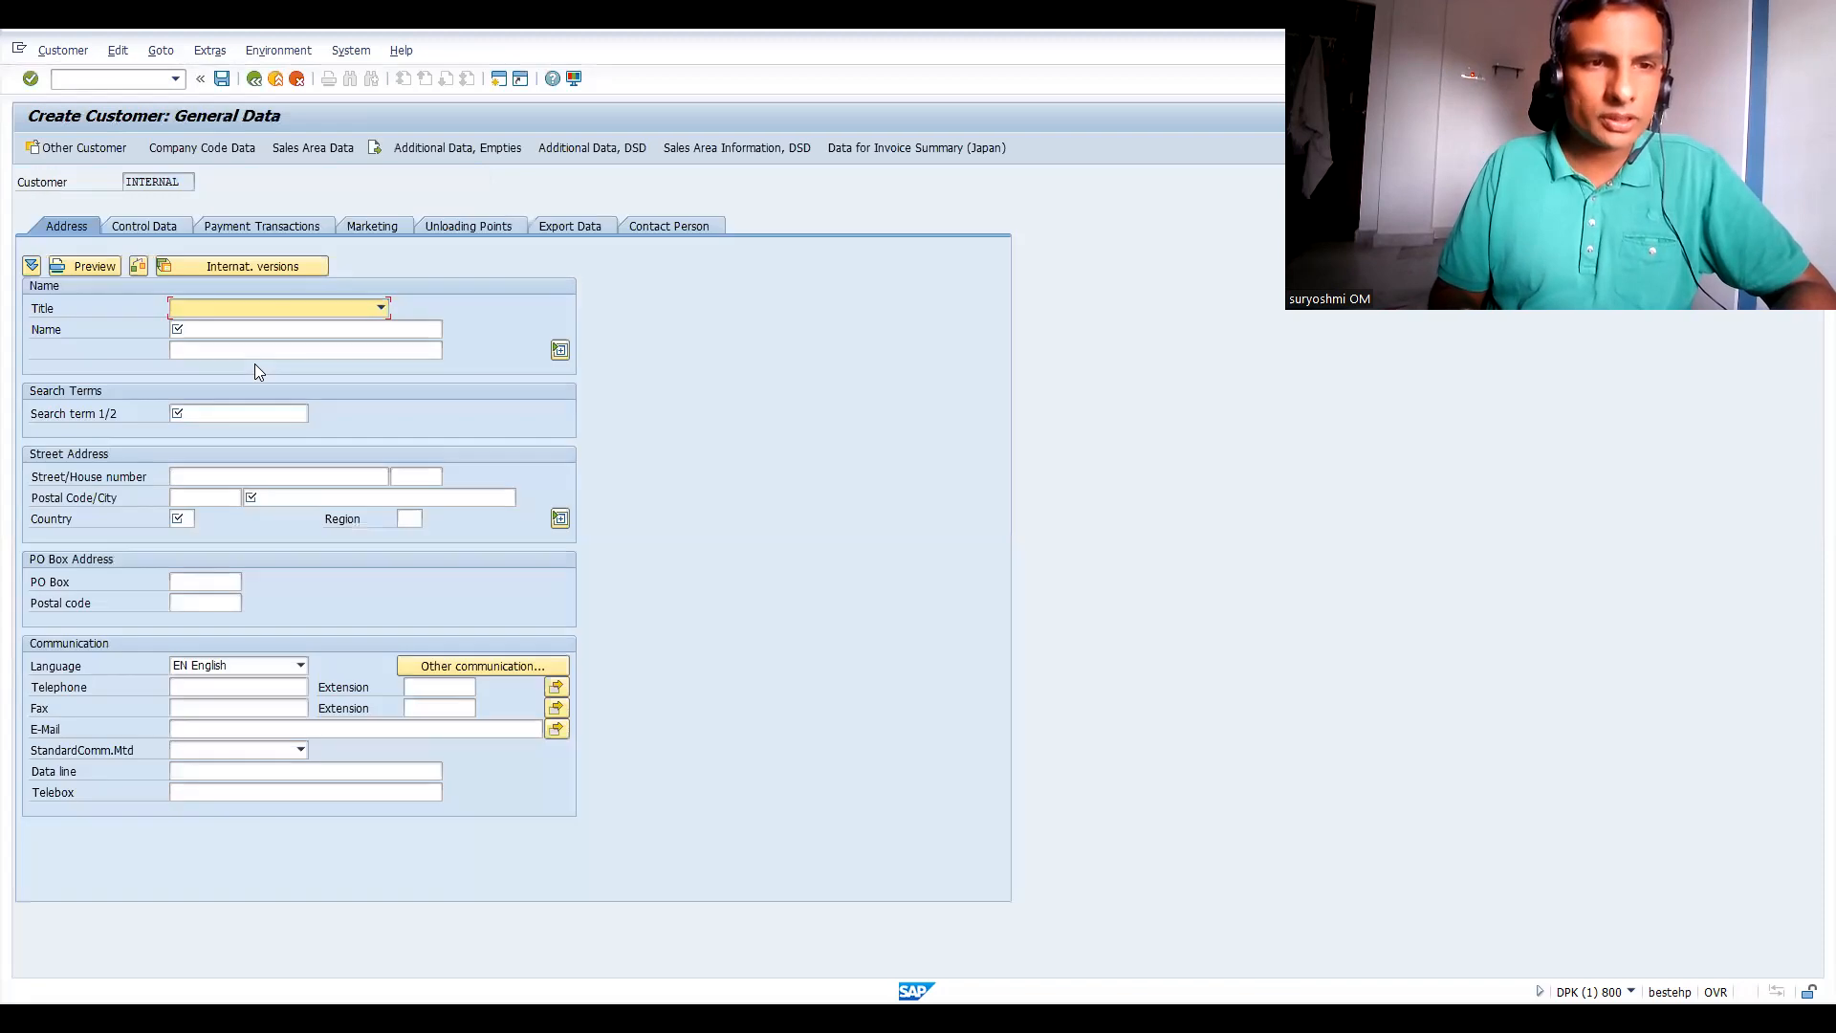
Set the customer's title to Mr. and the name to RUSHKESH LTD.
{"action": "type", "text": "Mr."}
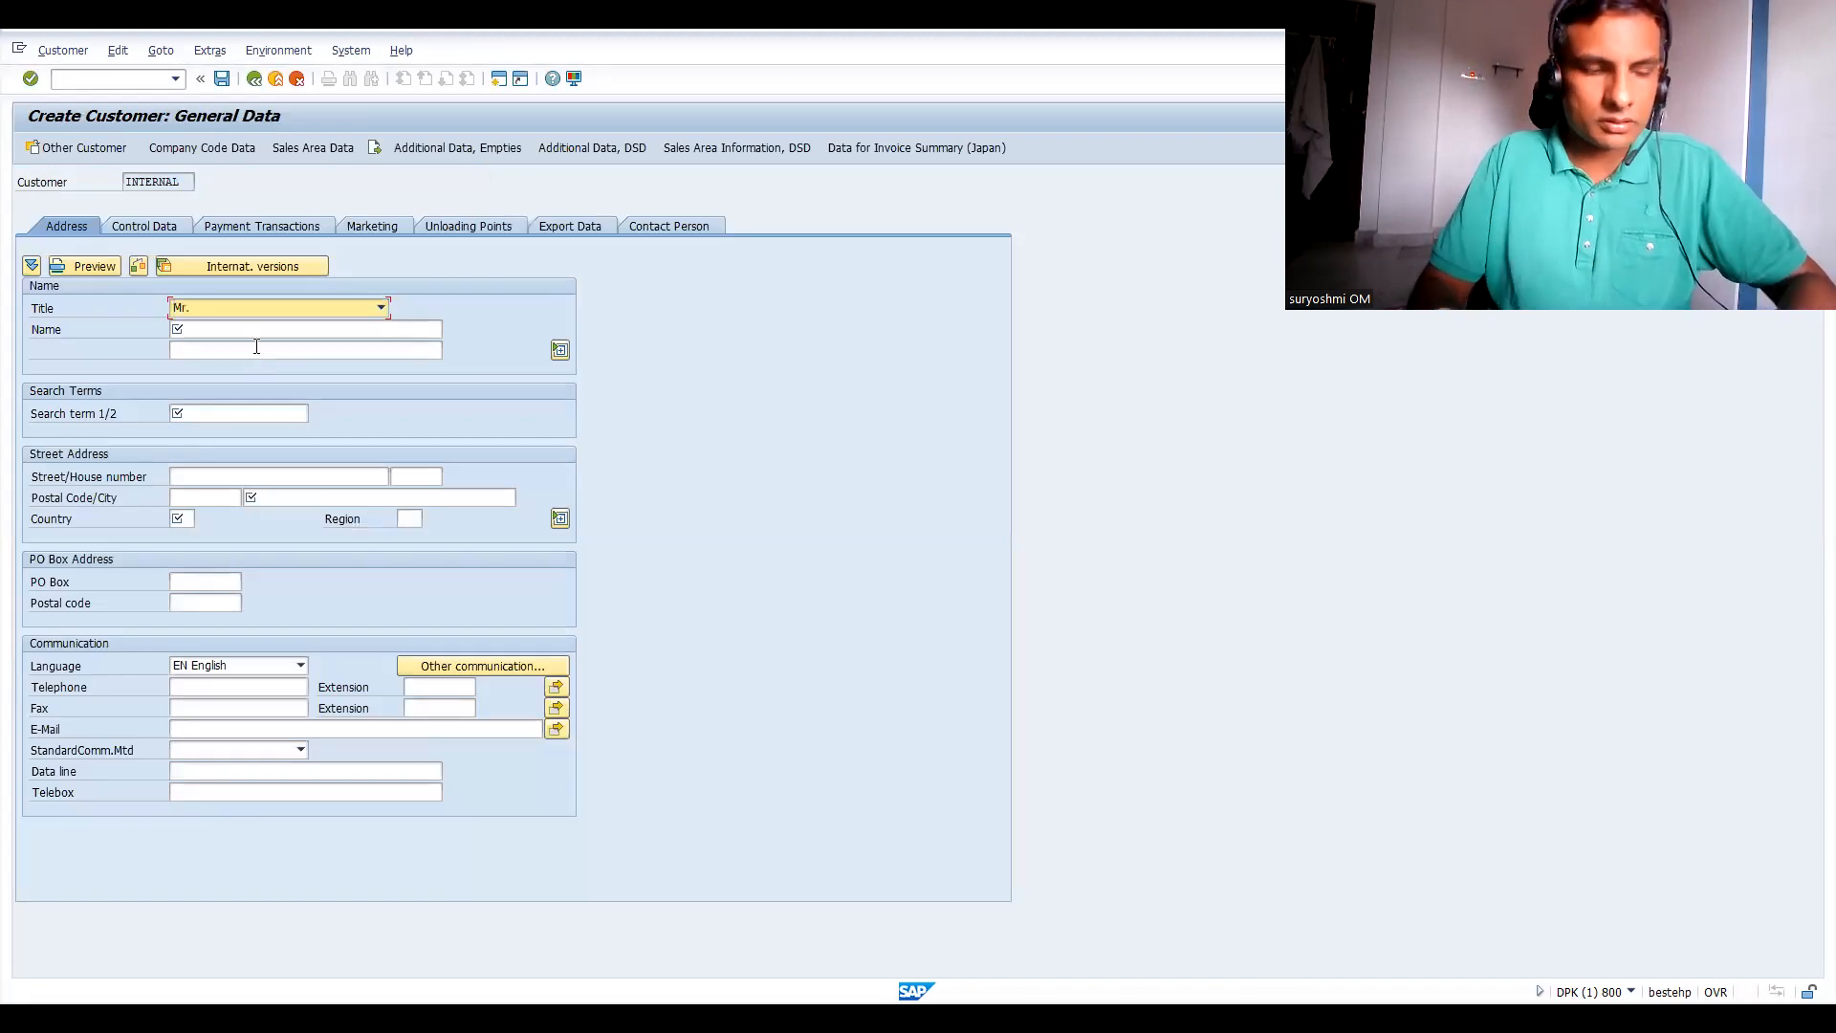
{"action": "key", "text": "Tab"}
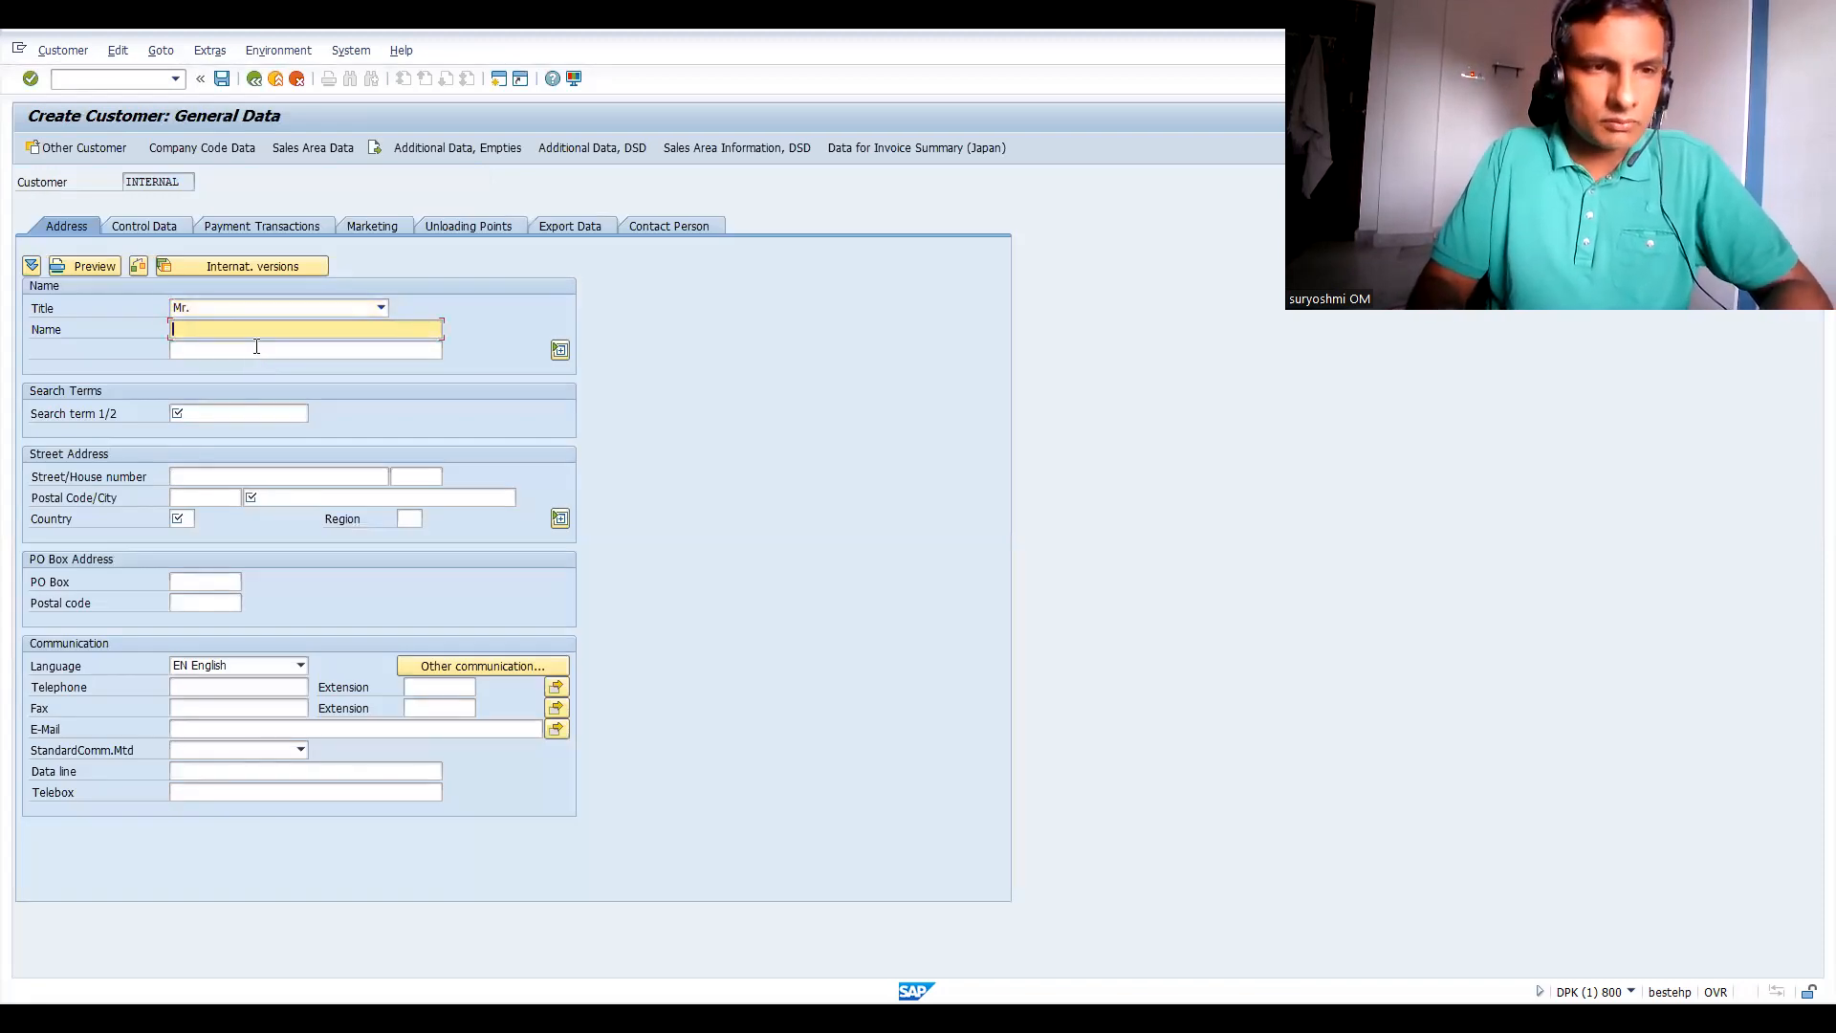
{"action": "type", "text": "R"}
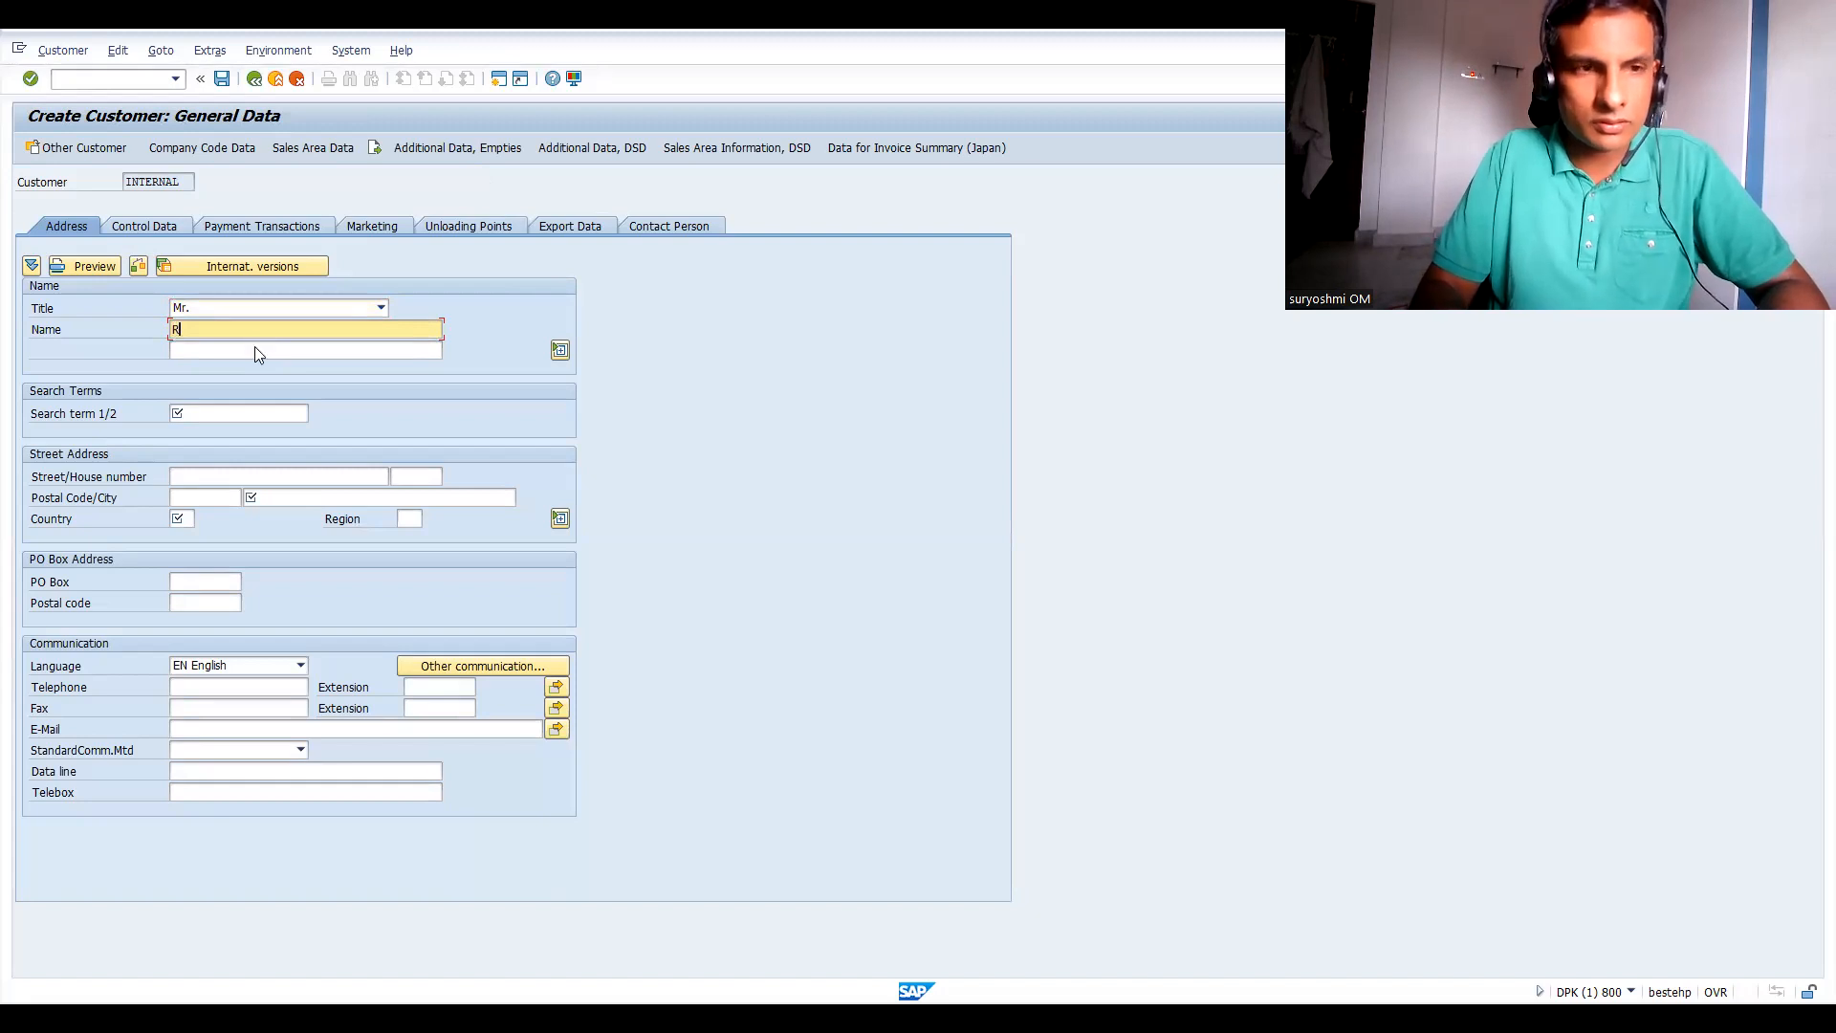
{"action": "type", "text": "USHKESH"}
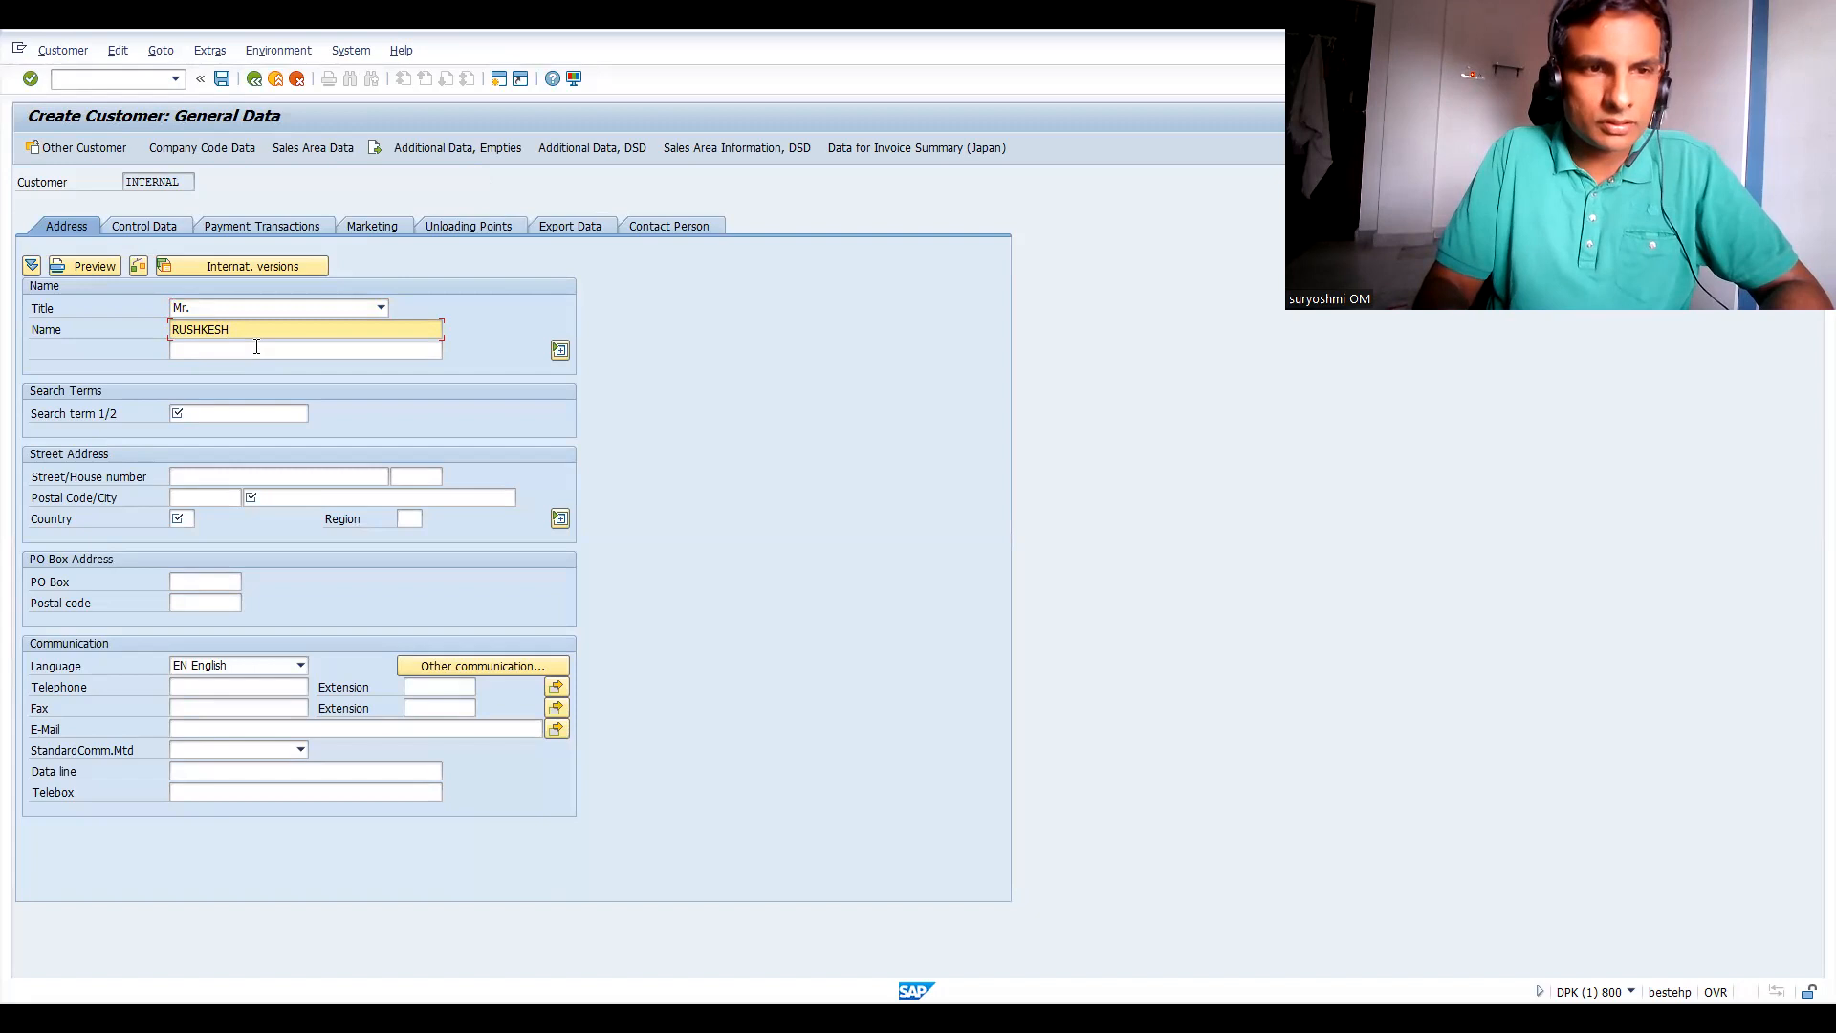
{"action": "type", "text": " LTD"}
{"action": "key", "text": "Tab"}
{"action": "key", "text": "Tab"}
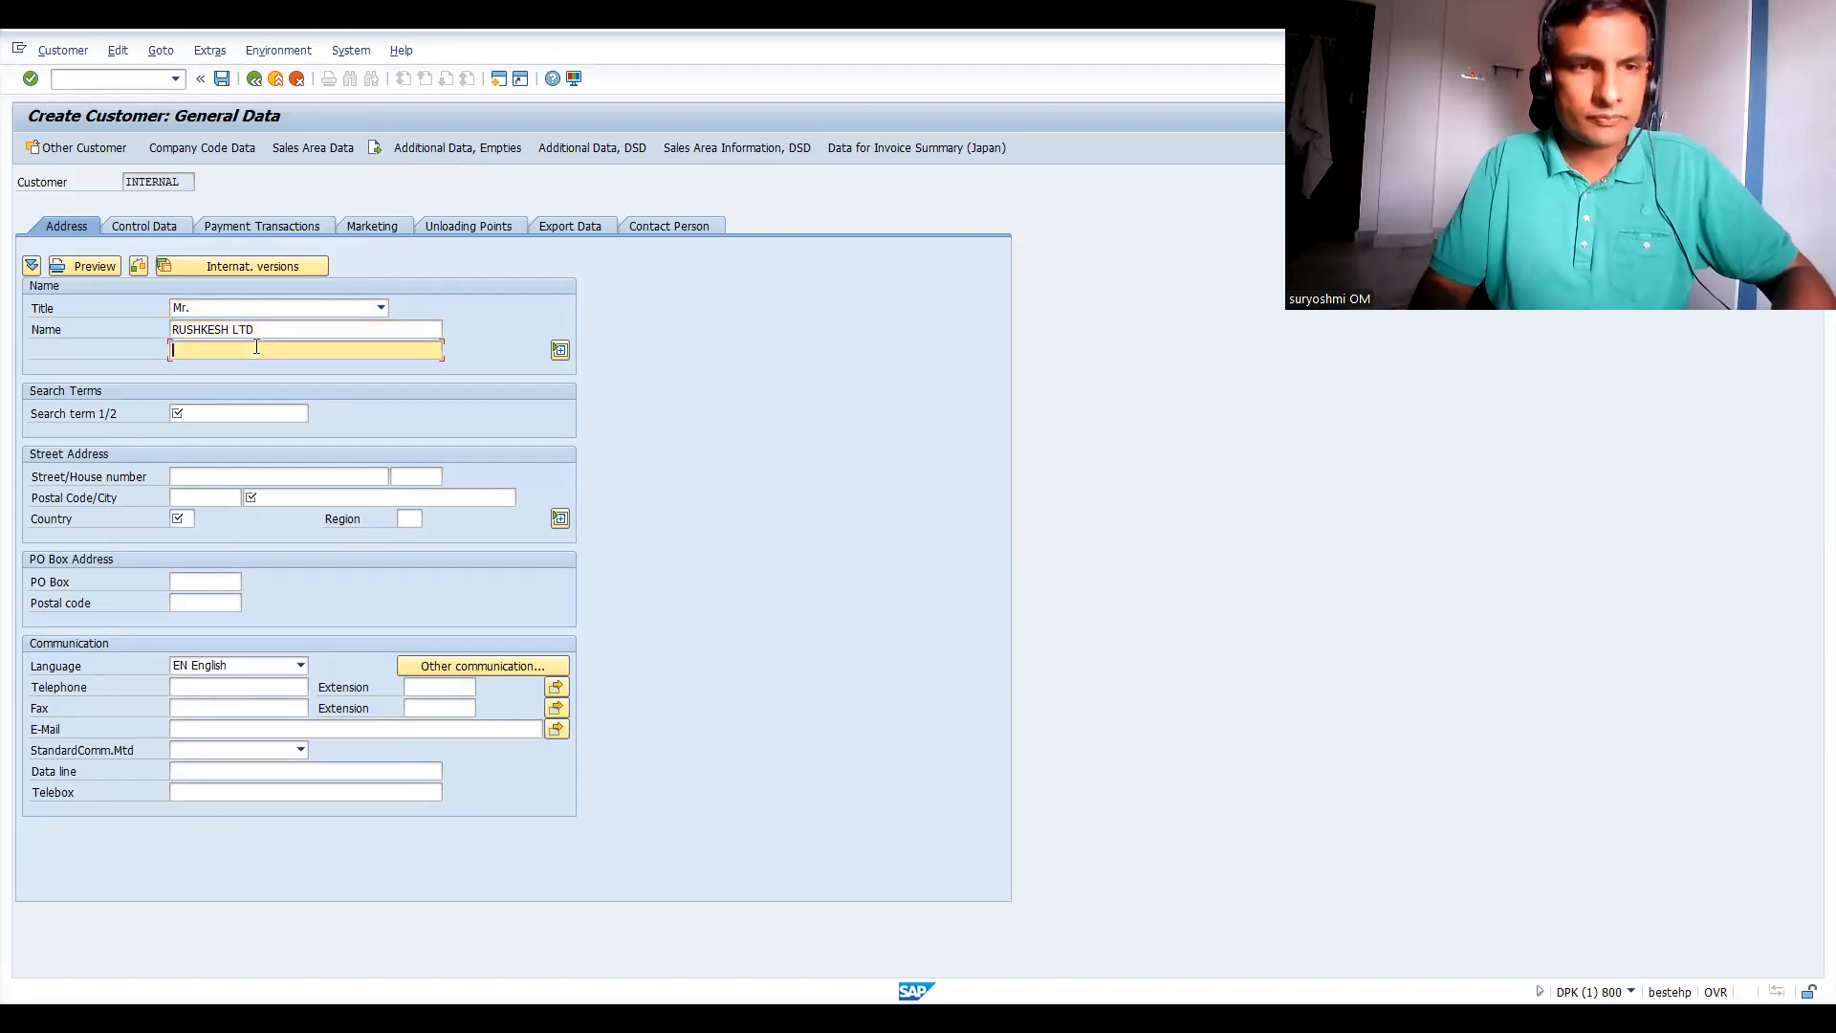
Set the customer's first search term to BHARAT.
{"action": "key", "text": "Tab"}
{"action": "type", "text": "BH"}
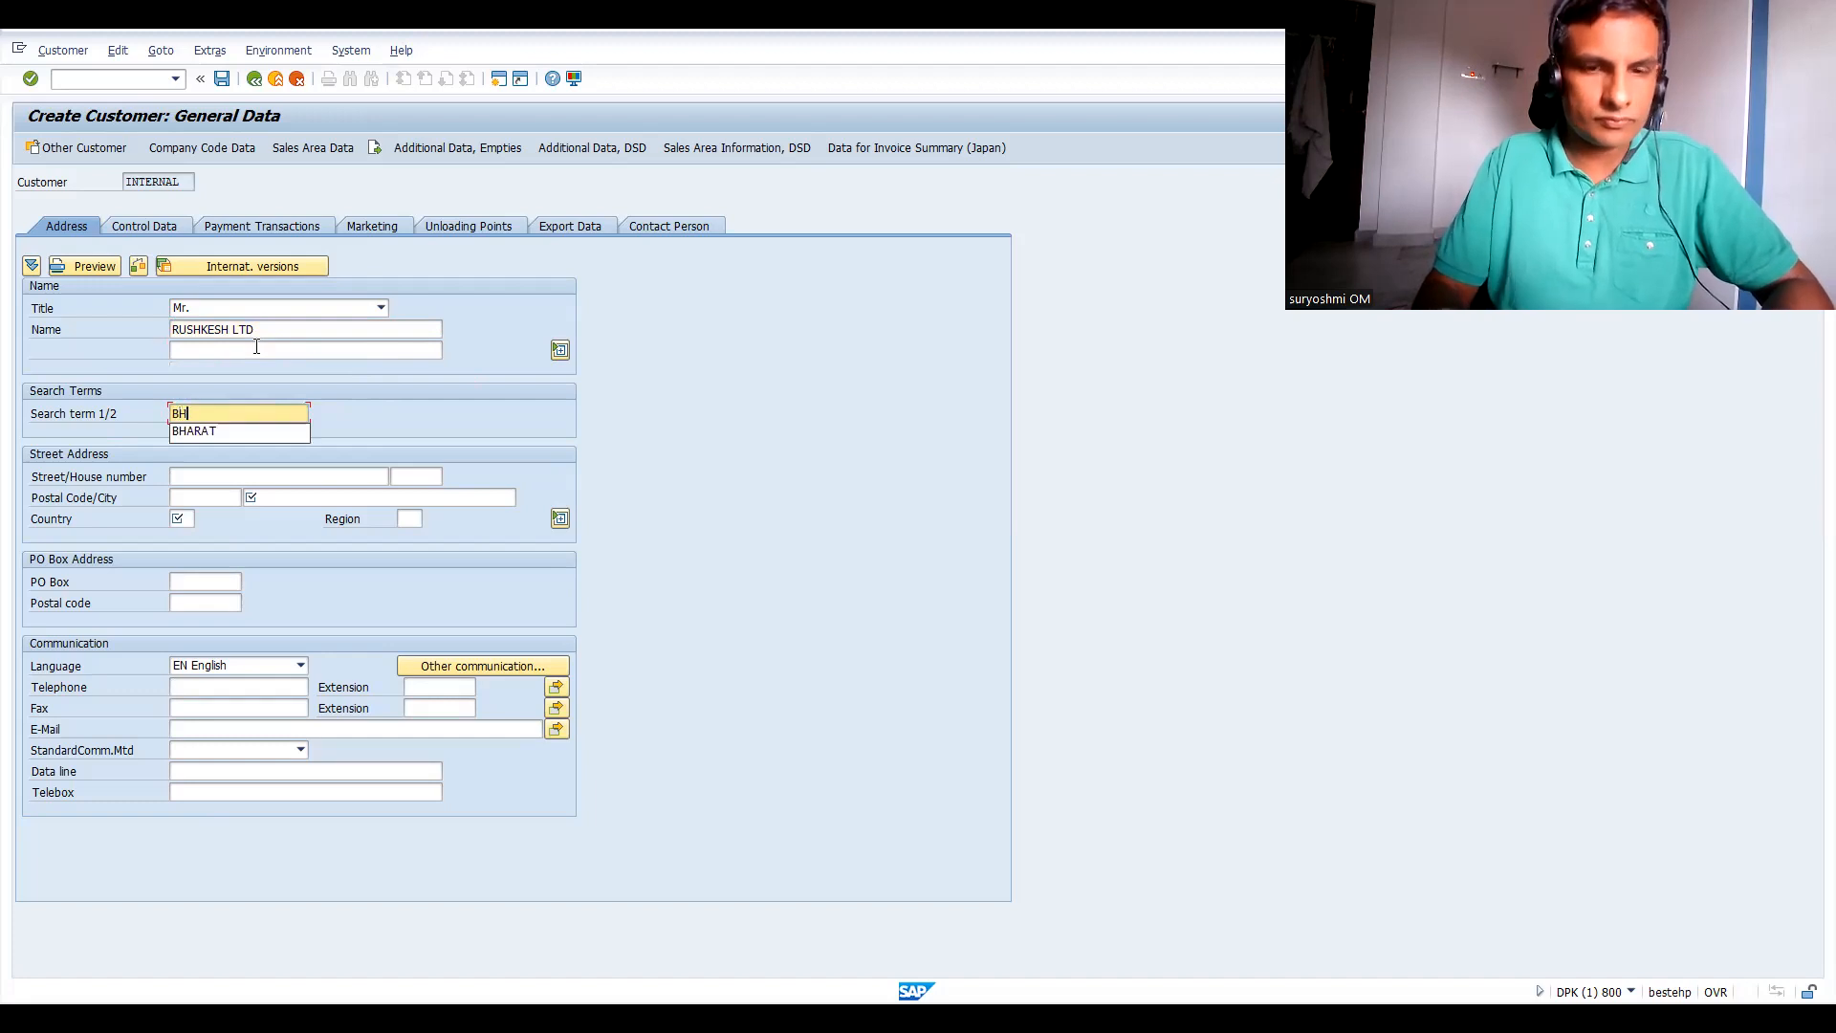
{"action": "key", "text": "Down"}
{"action": "key", "text": "Return"}
{"action": "key", "text": "Tab"}
{"action": "key", "text": "Tab"}
{"action": "key", "text": "Tab"}
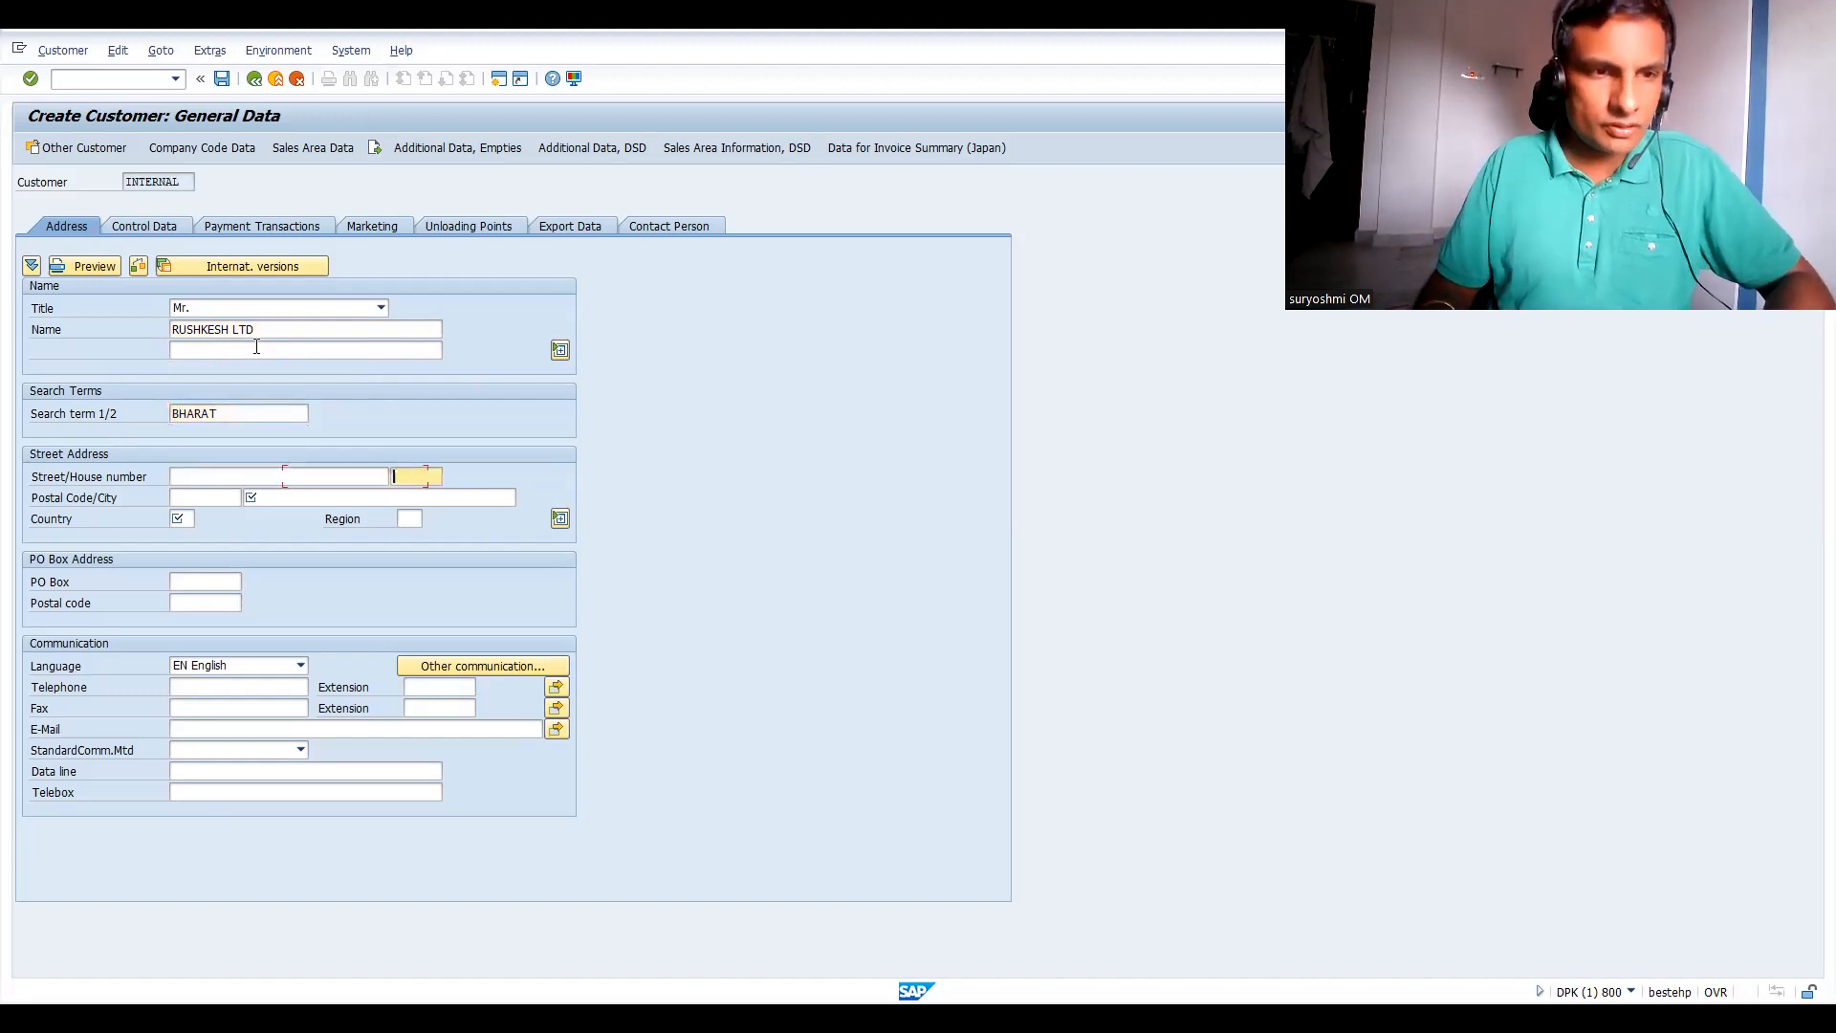
Fill in the postal code and city of the customer's street address from the suggested entries.
{"action": "key", "text": "Down"}
{"action": "key", "text": "Down"}
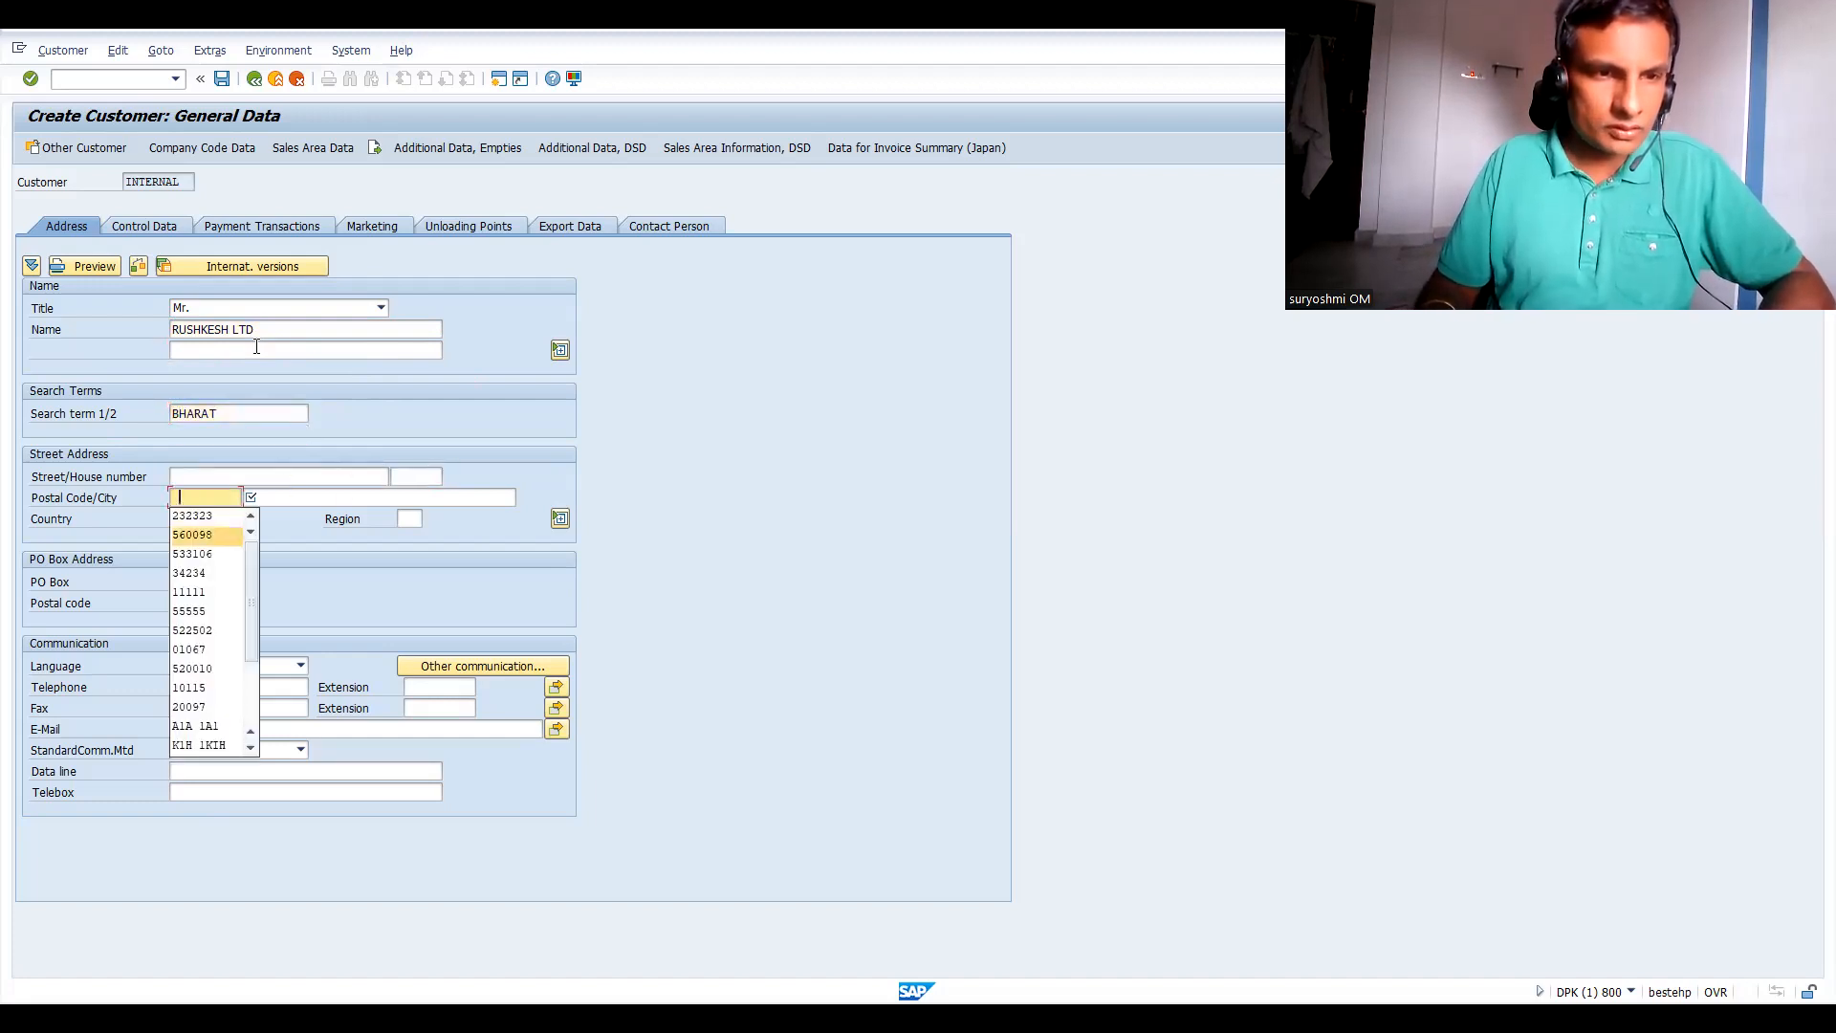
{"action": "key", "text": "Return"}
{"action": "key", "text": "Tab"}
{"action": "key", "text": "Down"}
{"action": "key", "text": "Down"}
{"action": "key", "text": "Return"}
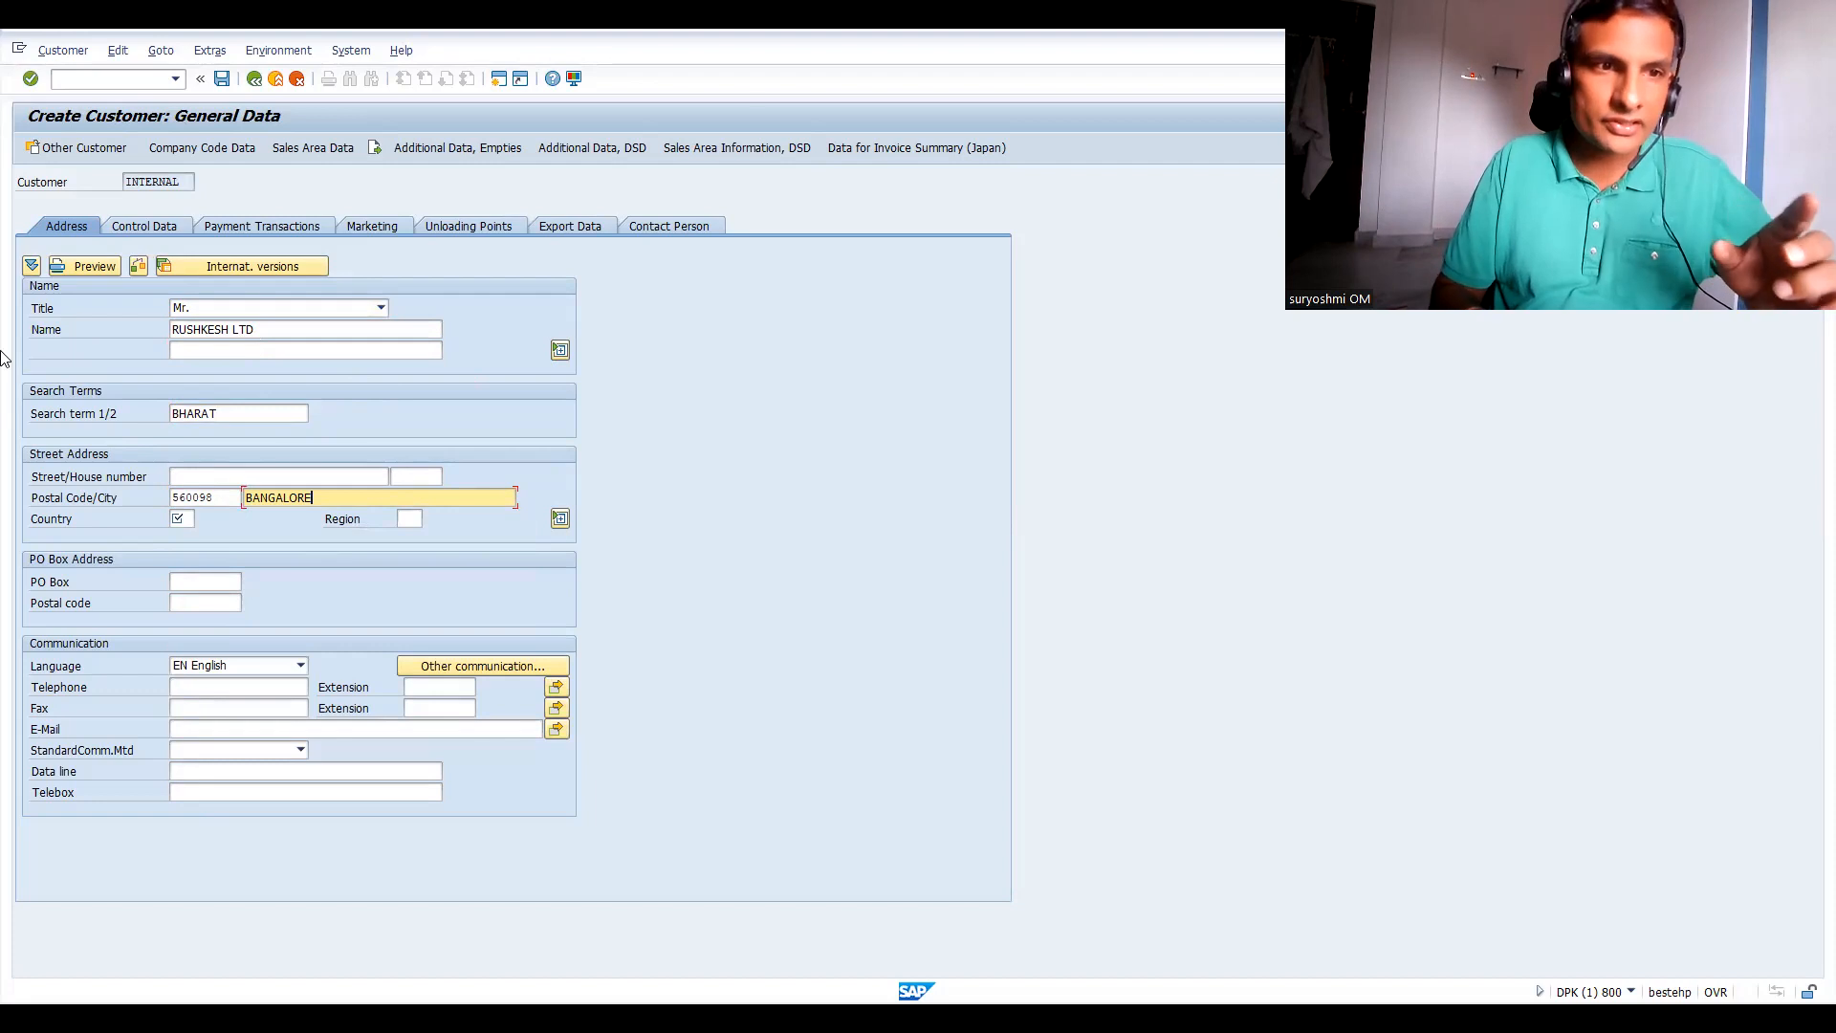
Fill in the country of the customer's street address from the suggested entries.
{"action": "left_click", "coordinate": [181, 517]}
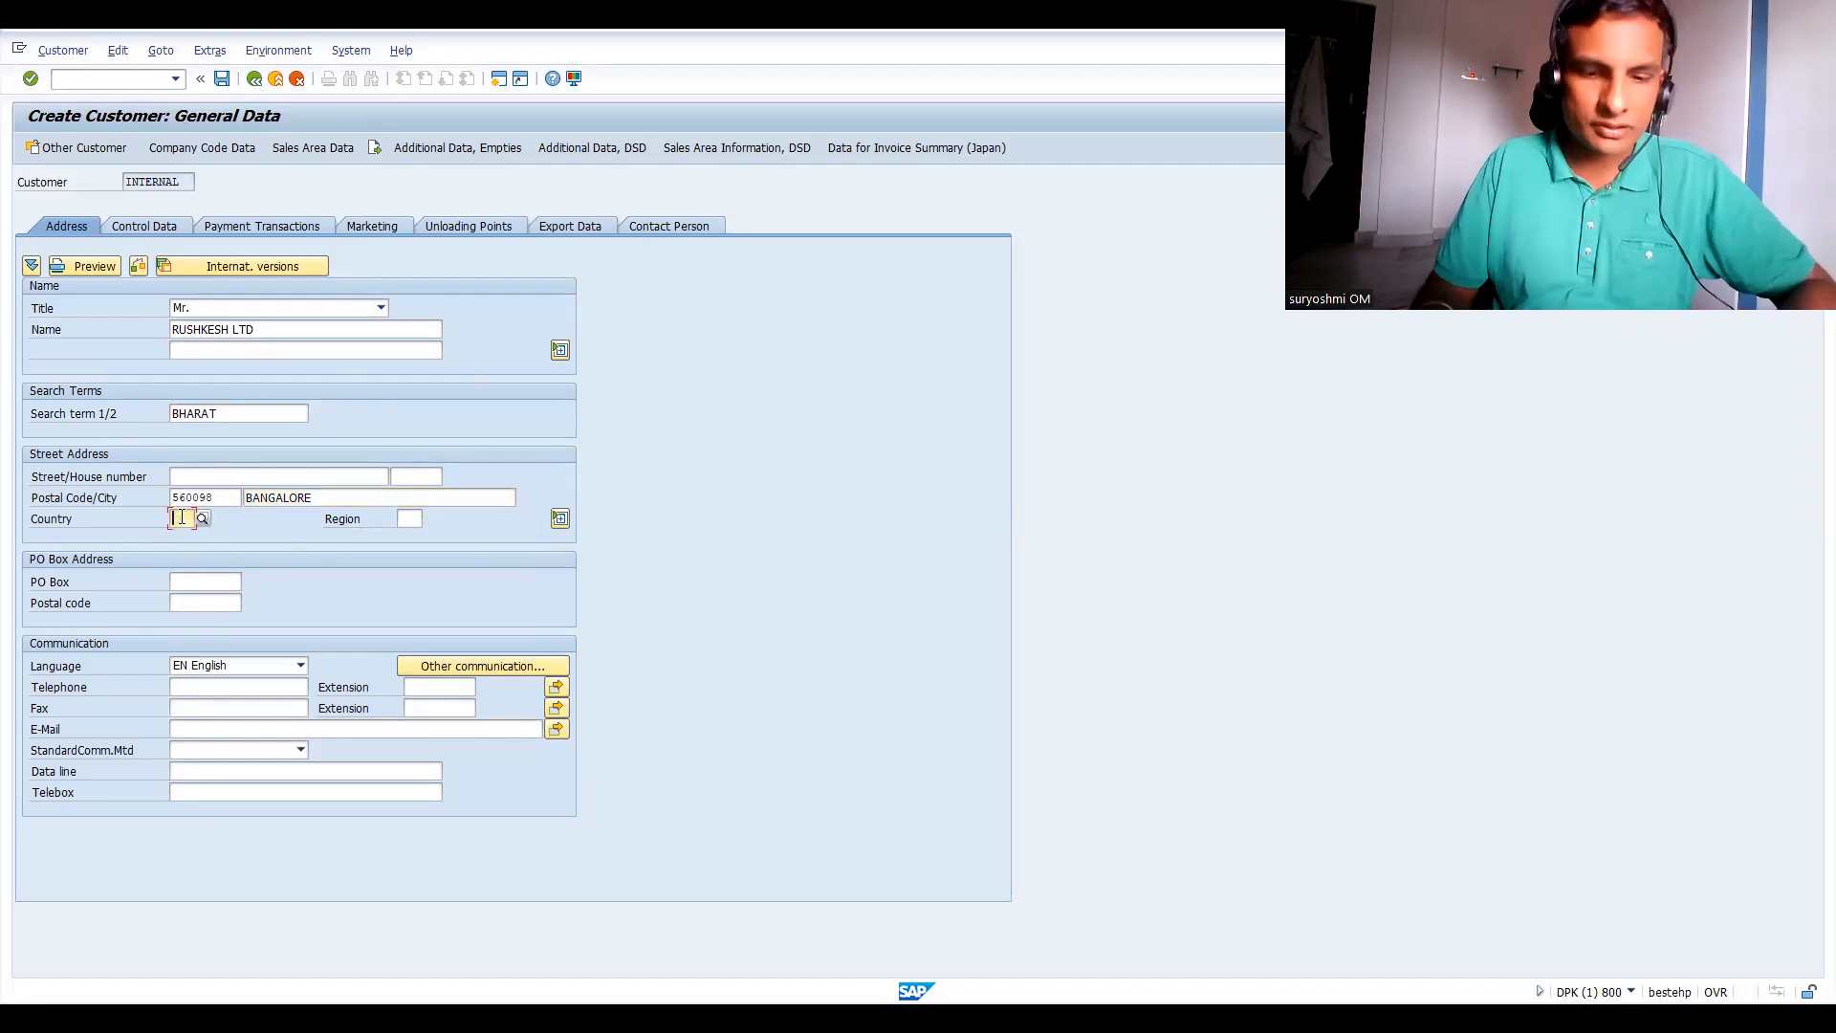
{"action": "key", "text": "Down"}
{"action": "key", "text": "Down"}
{"action": "key", "text": "Return"}
{"action": "key", "text": "Tab"}
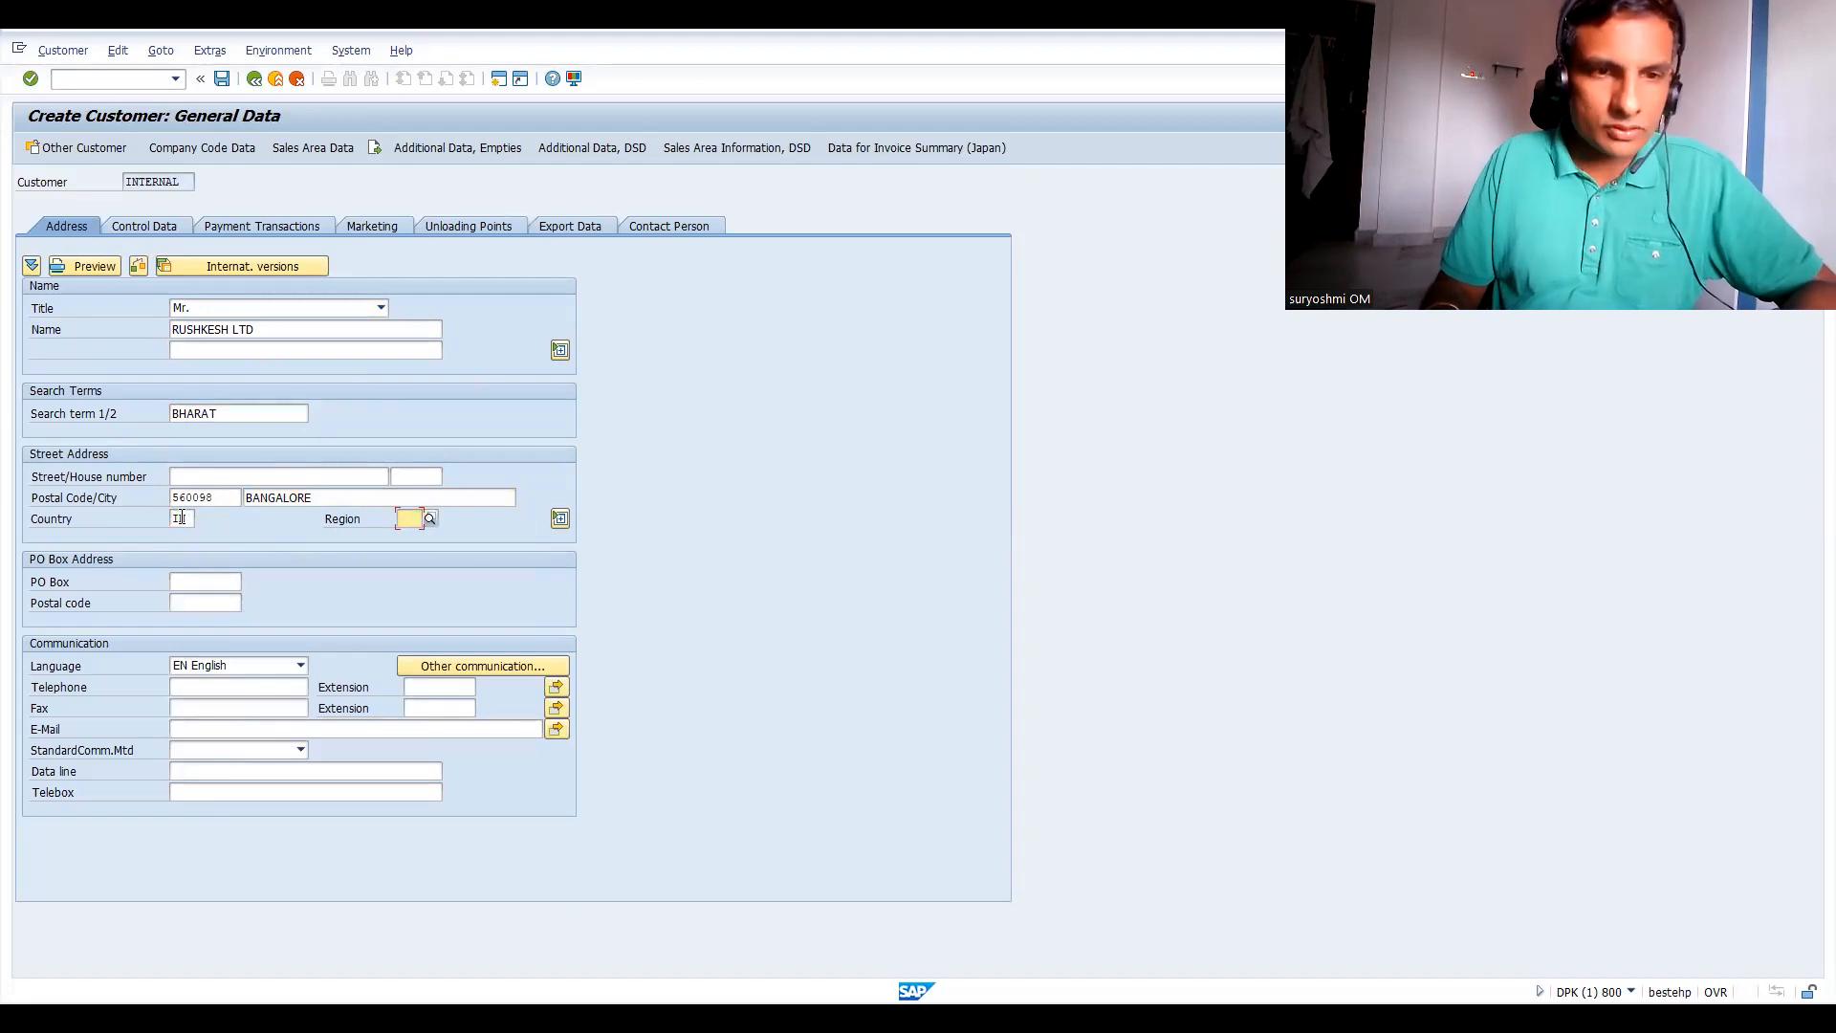
Set the region of the customer's street address to 10 and validate the address data.
{"action": "key", "text": "Down"}
{"action": "key", "text": "Down"}
{"action": "key", "text": "Return"}
{"action": "key", "text": "Return"}
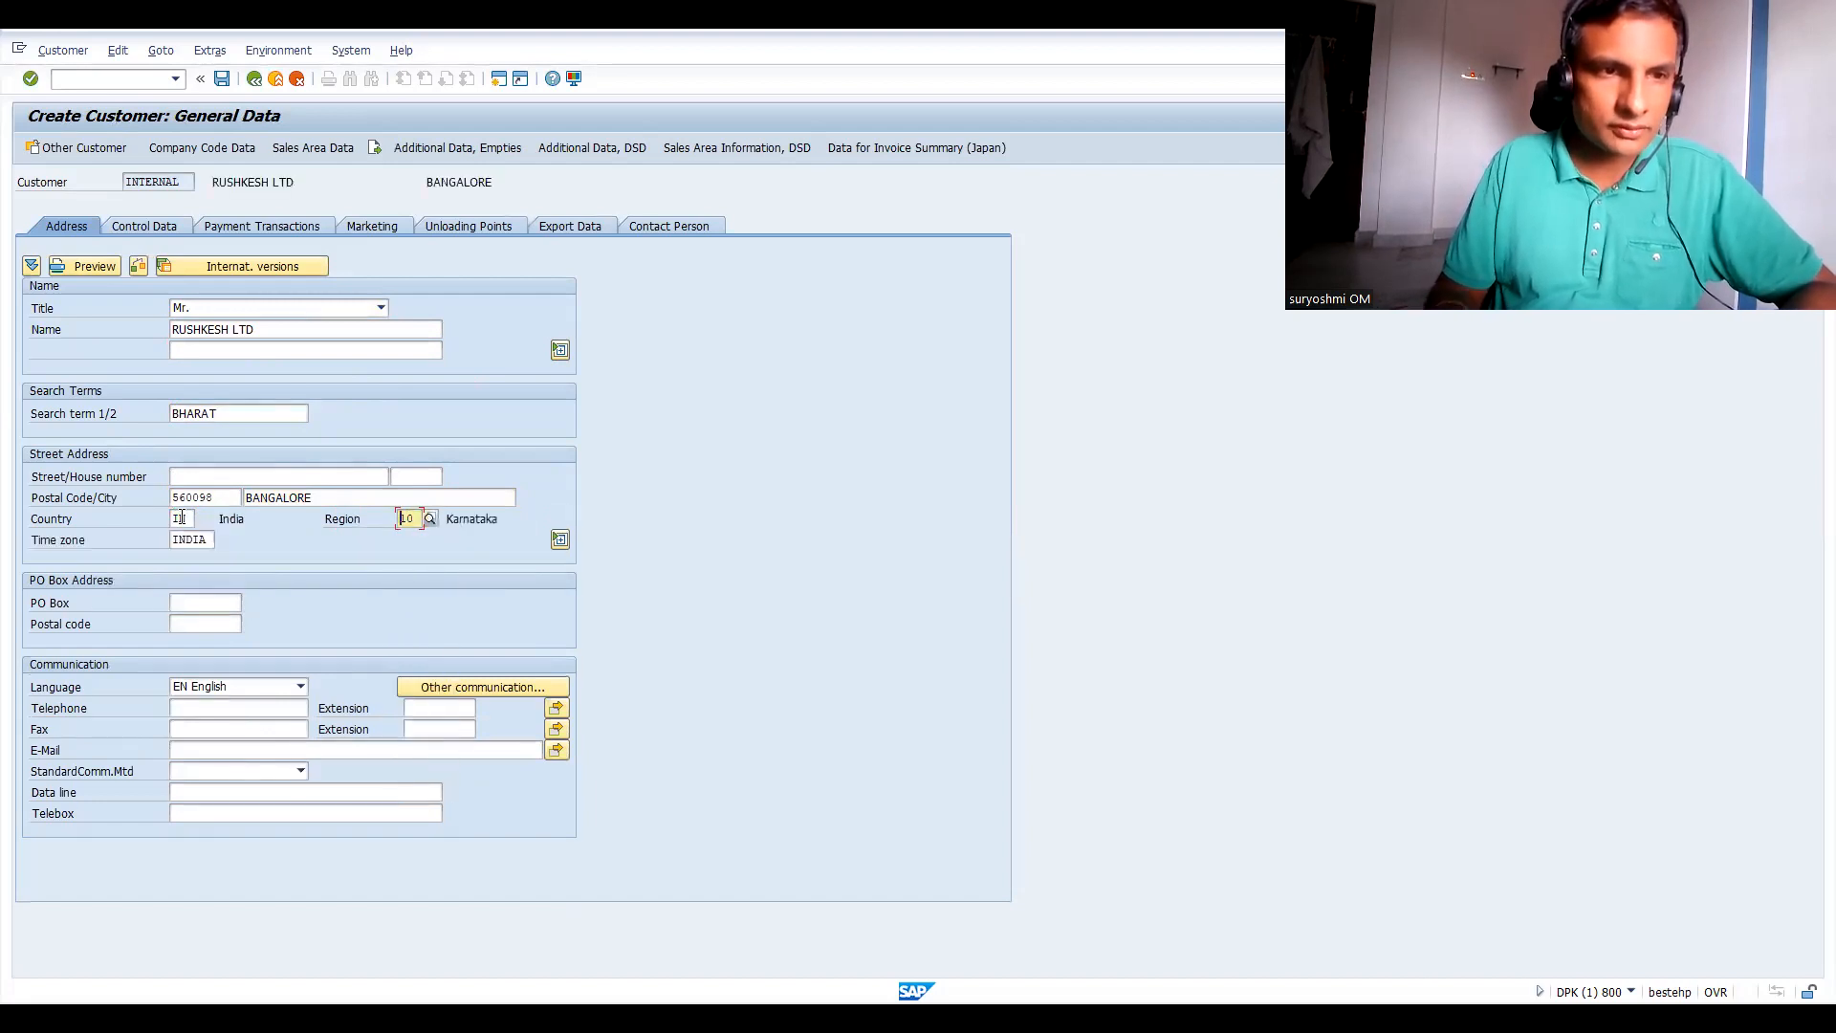
Leave the general control data blank and set the reconciliation account in the company code data to 140000.
{"action": "left_click", "coordinate": [148, 229]}
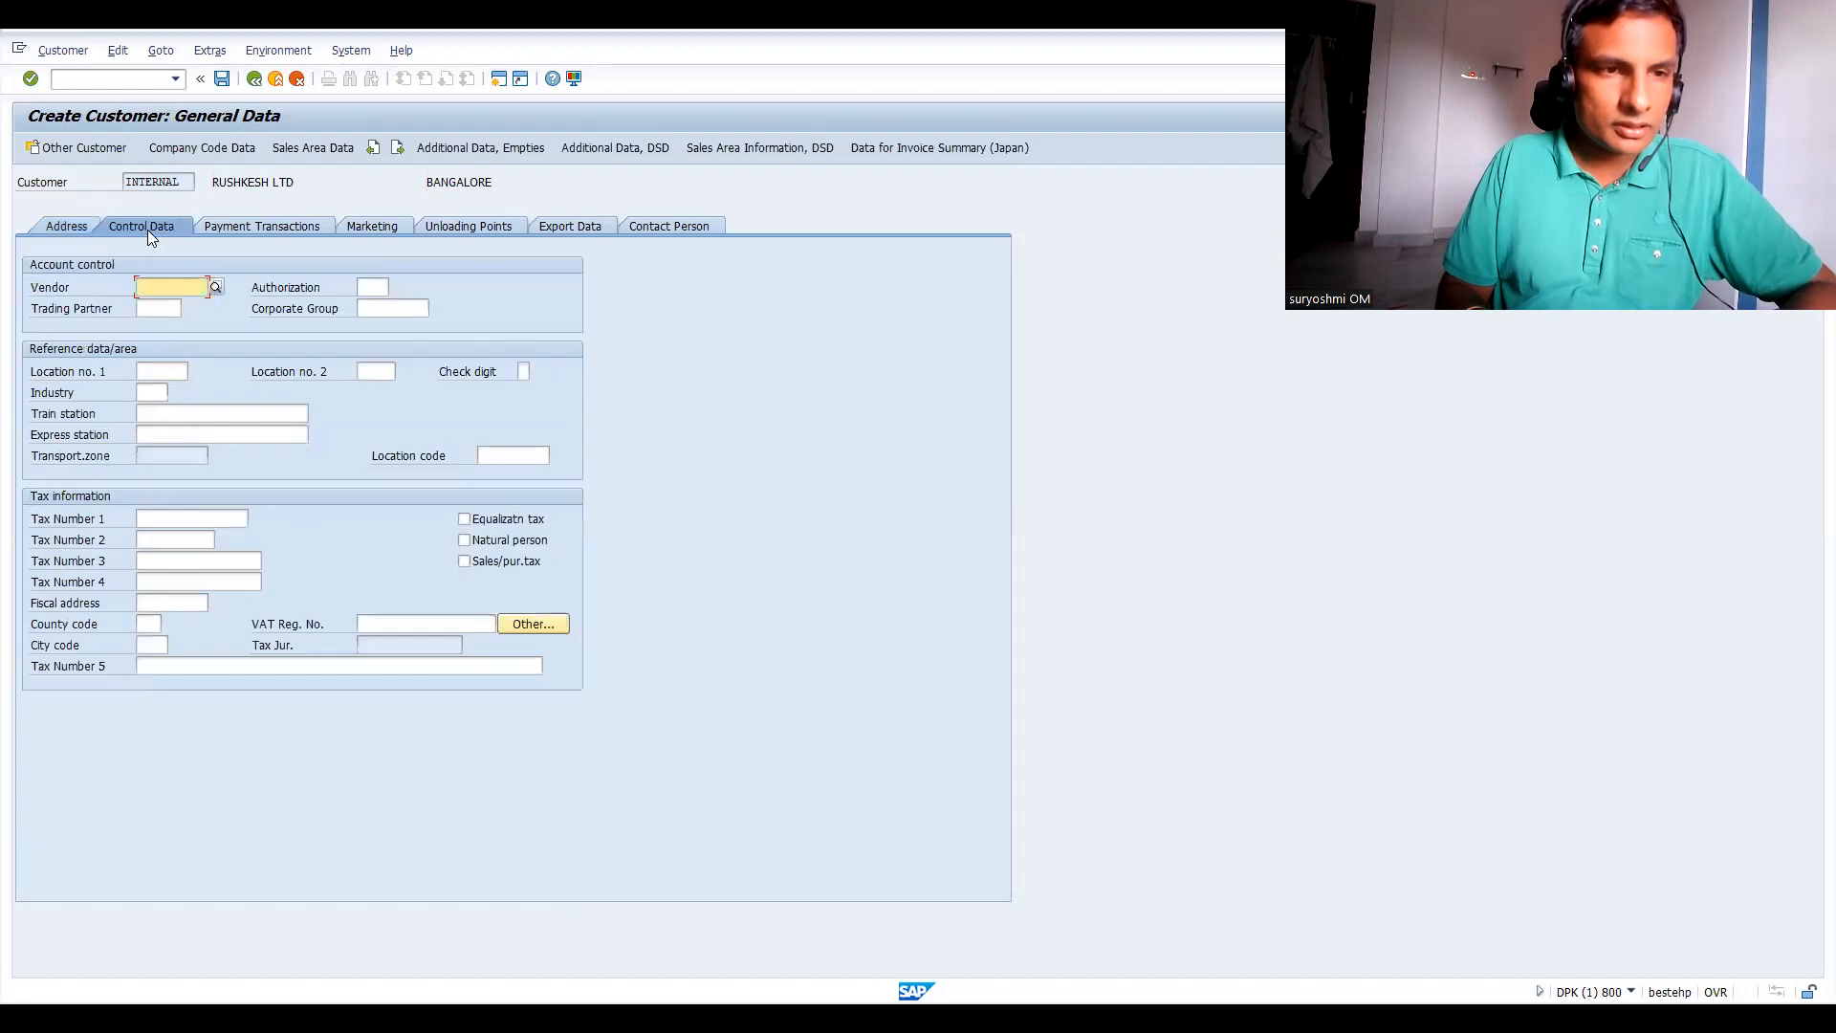
{"action": "left_click", "coordinate": [183, 561]}
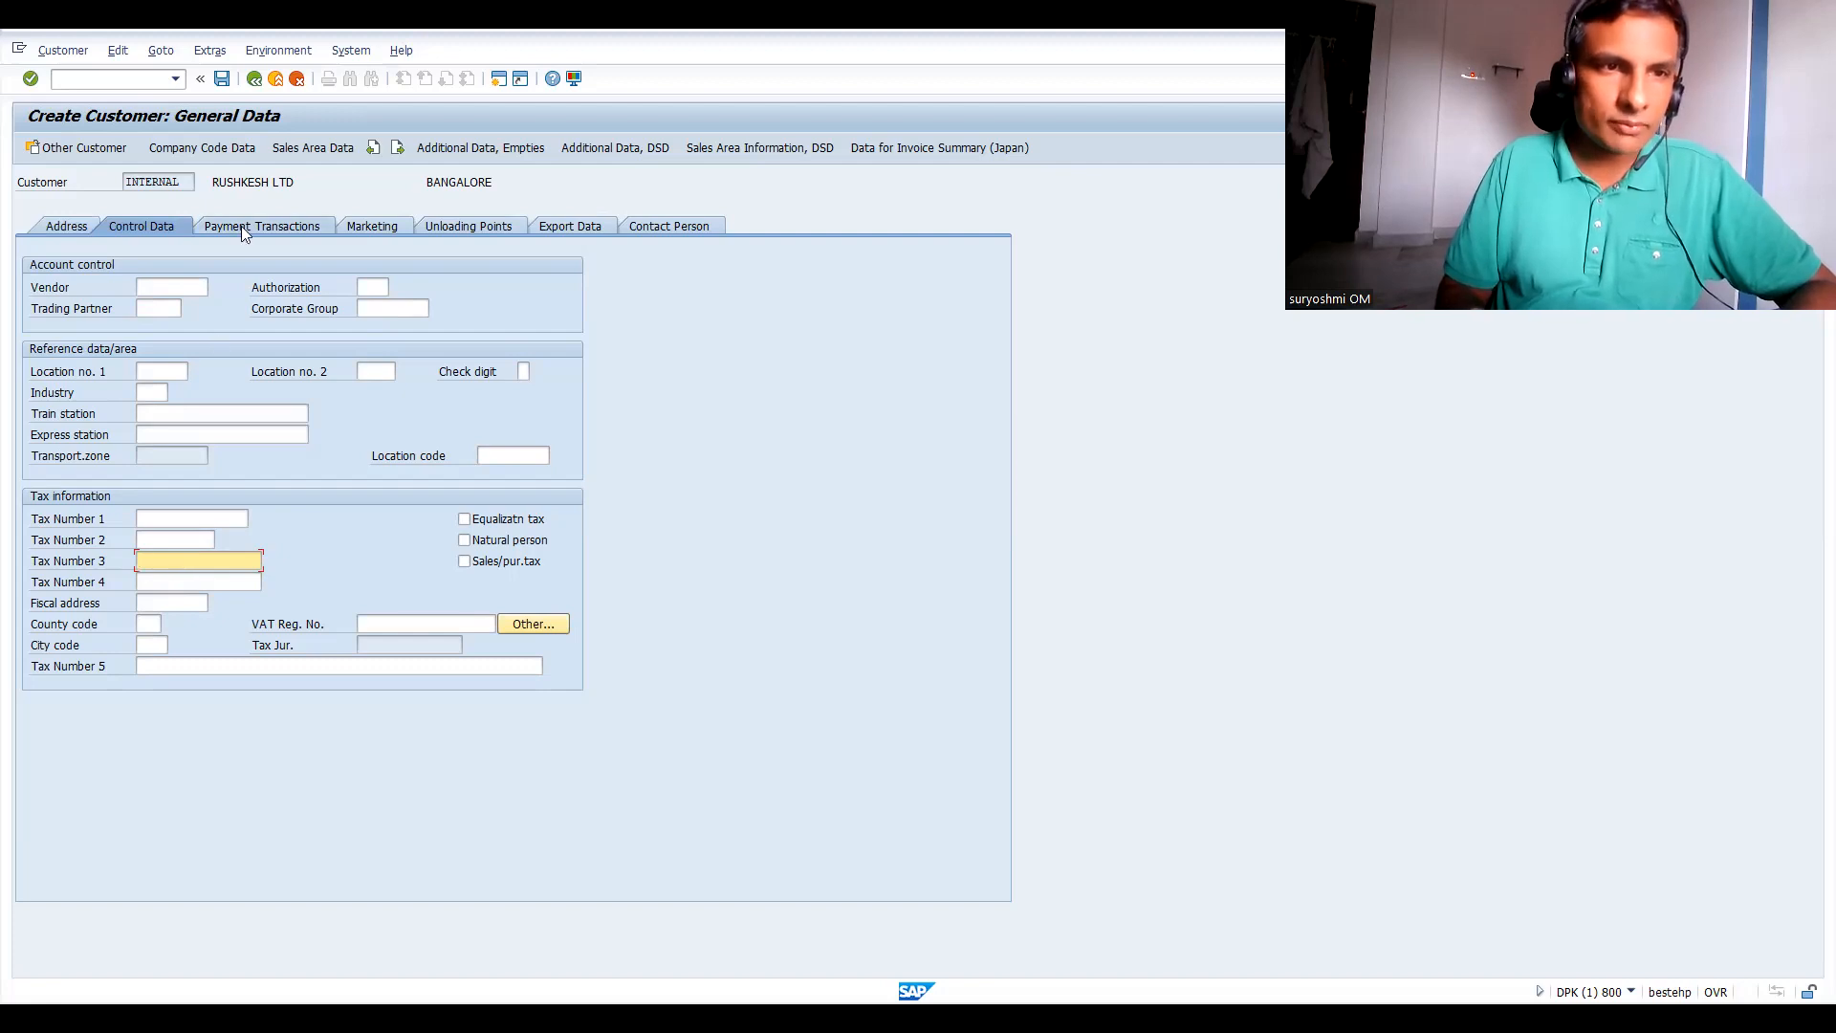
{"action": "left_click", "coordinate": [201, 148]}
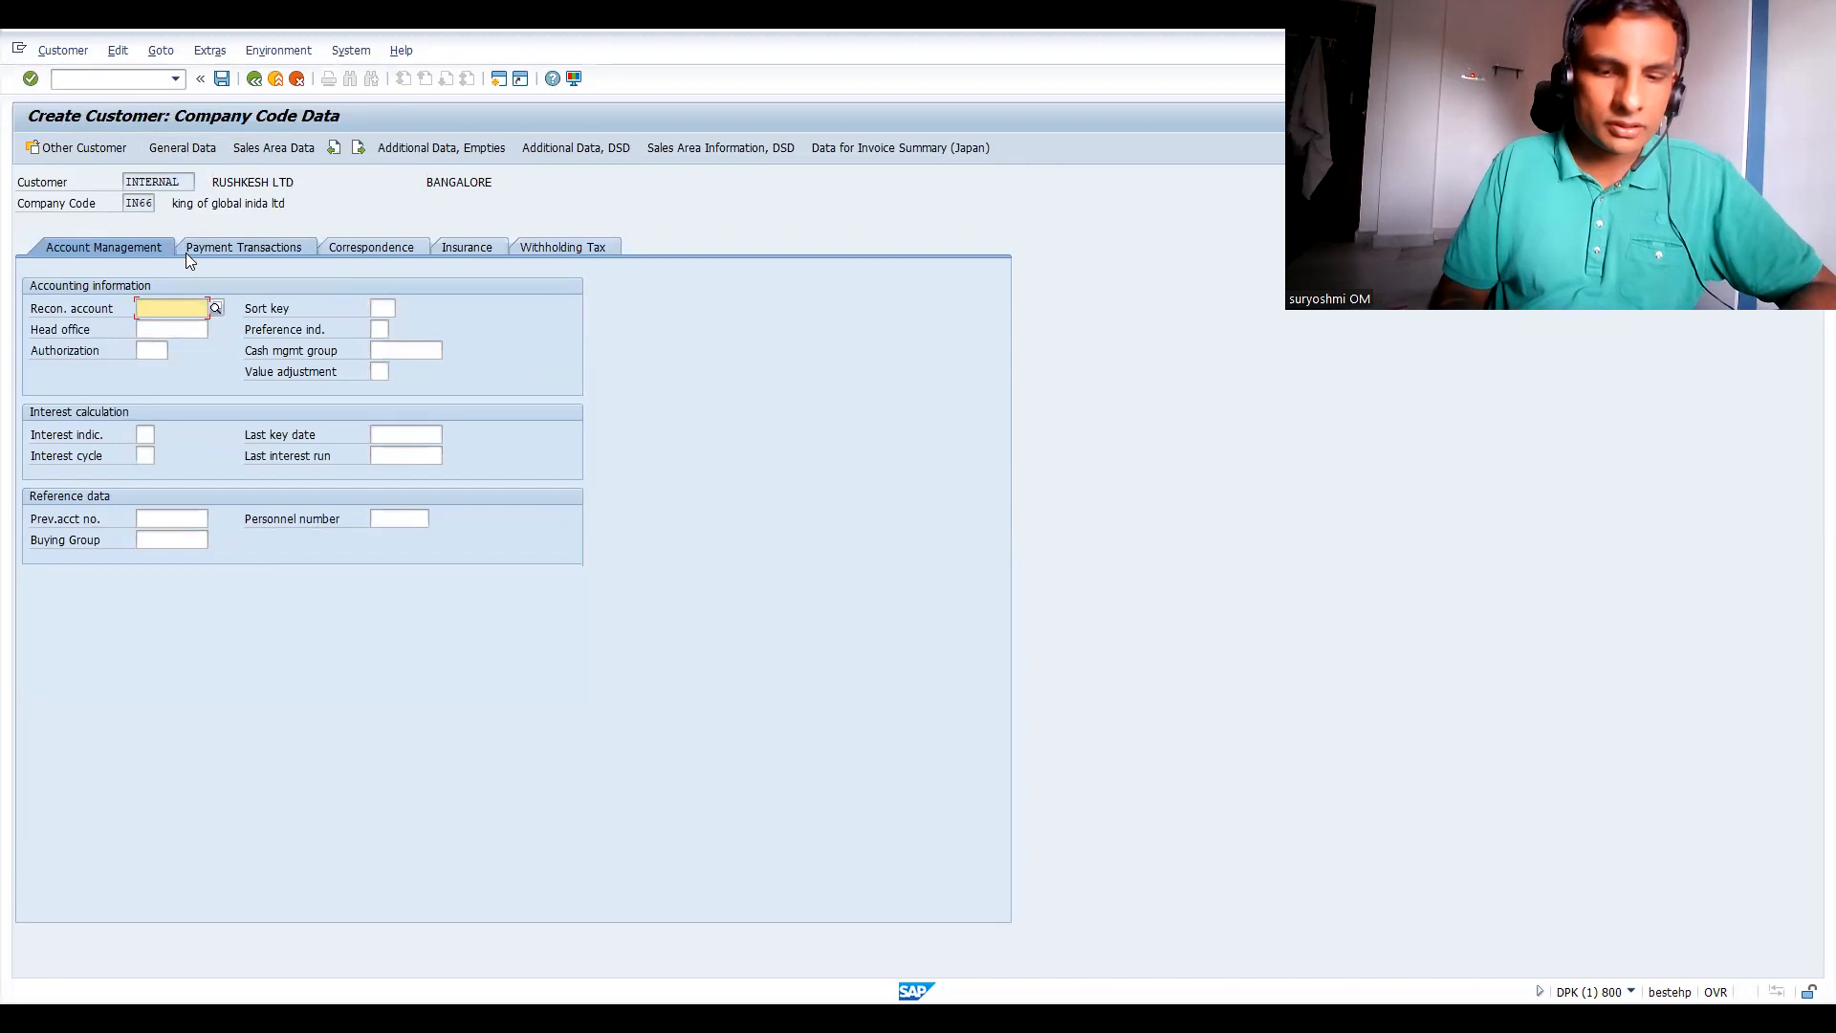
{"action": "key", "text": "Return"}
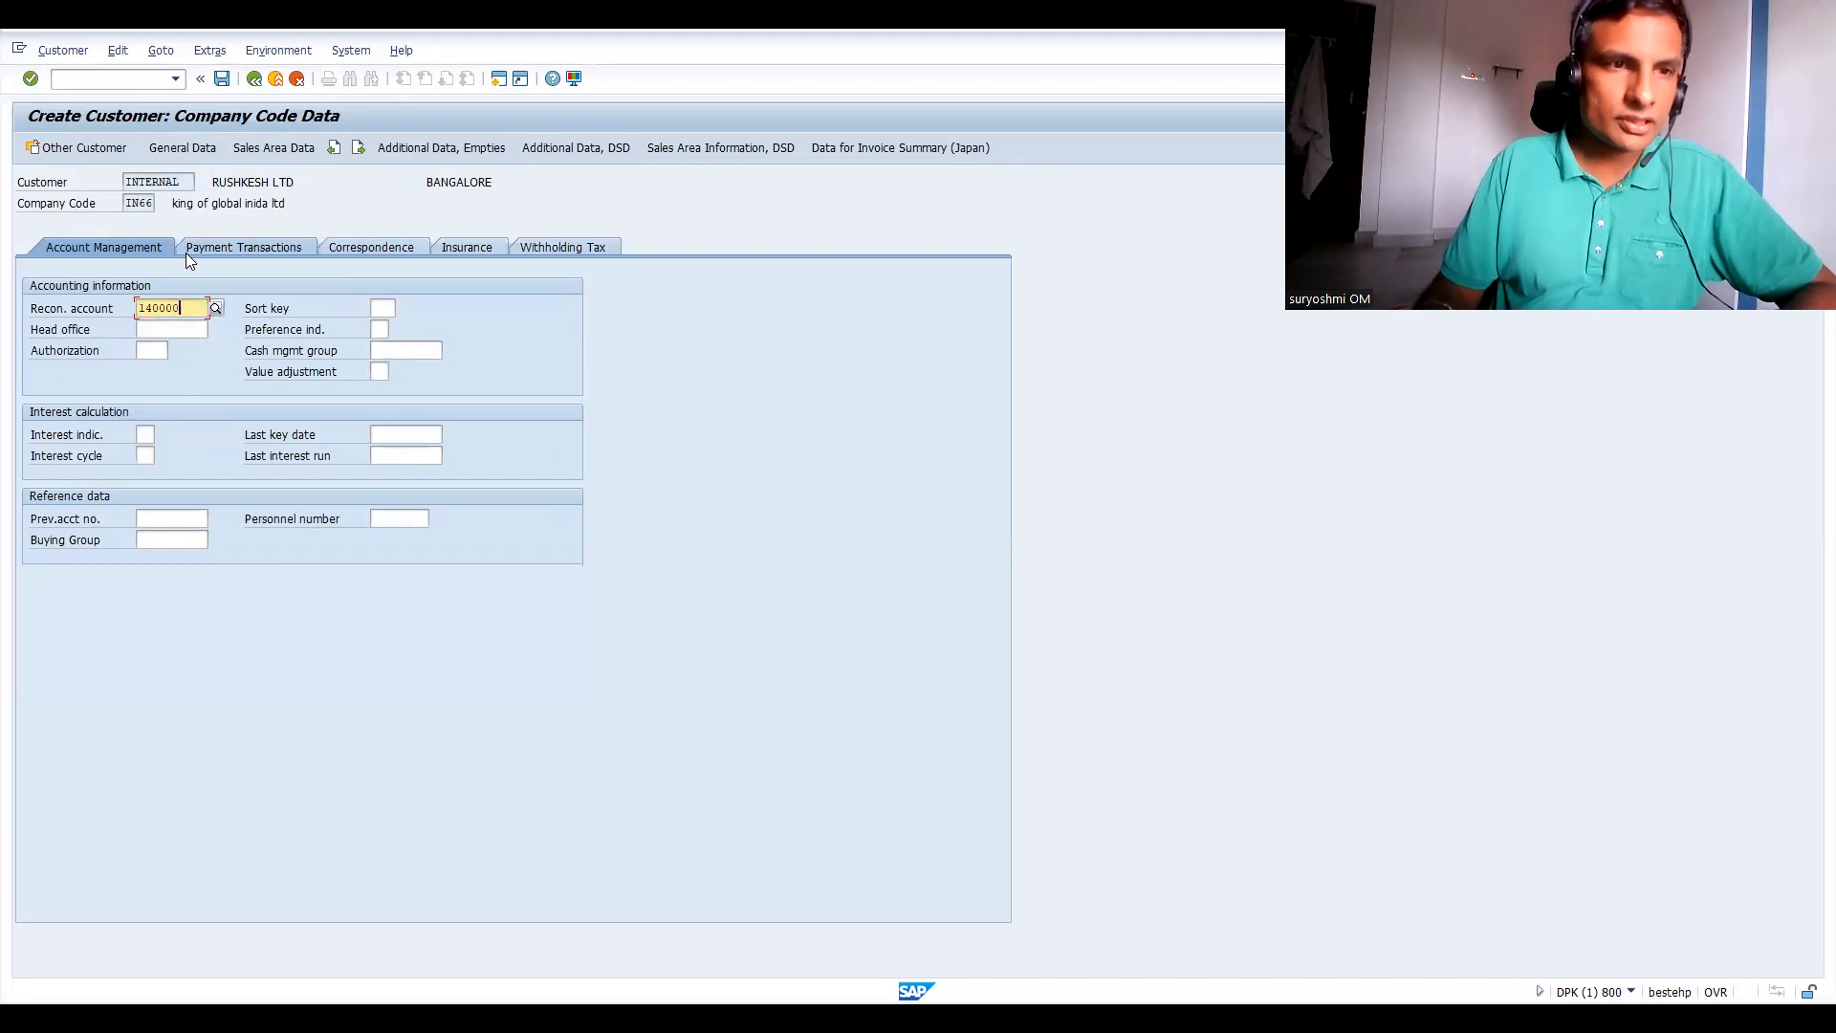
Set the sales district in the customer's sales area data to SO001 (Bangalore).
{"action": "left_click", "coordinate": [246, 148]}
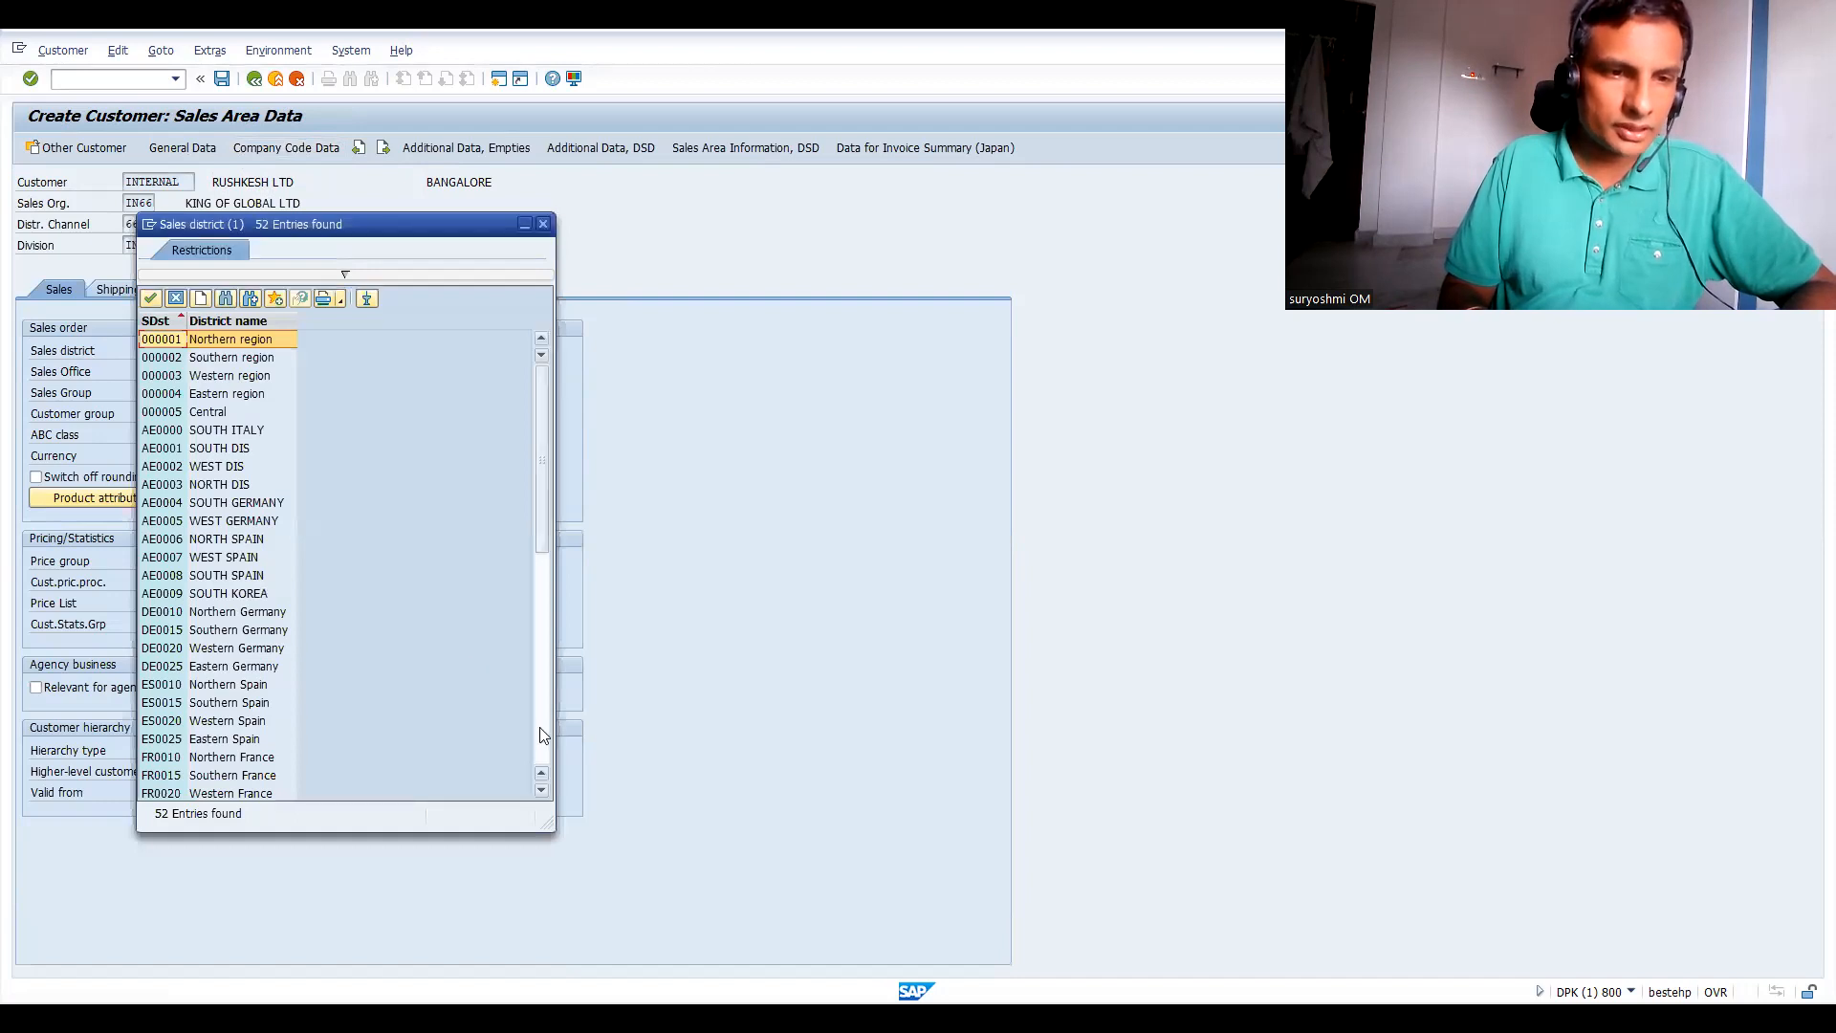
{"action": "left_click", "coordinate": [542, 734]}
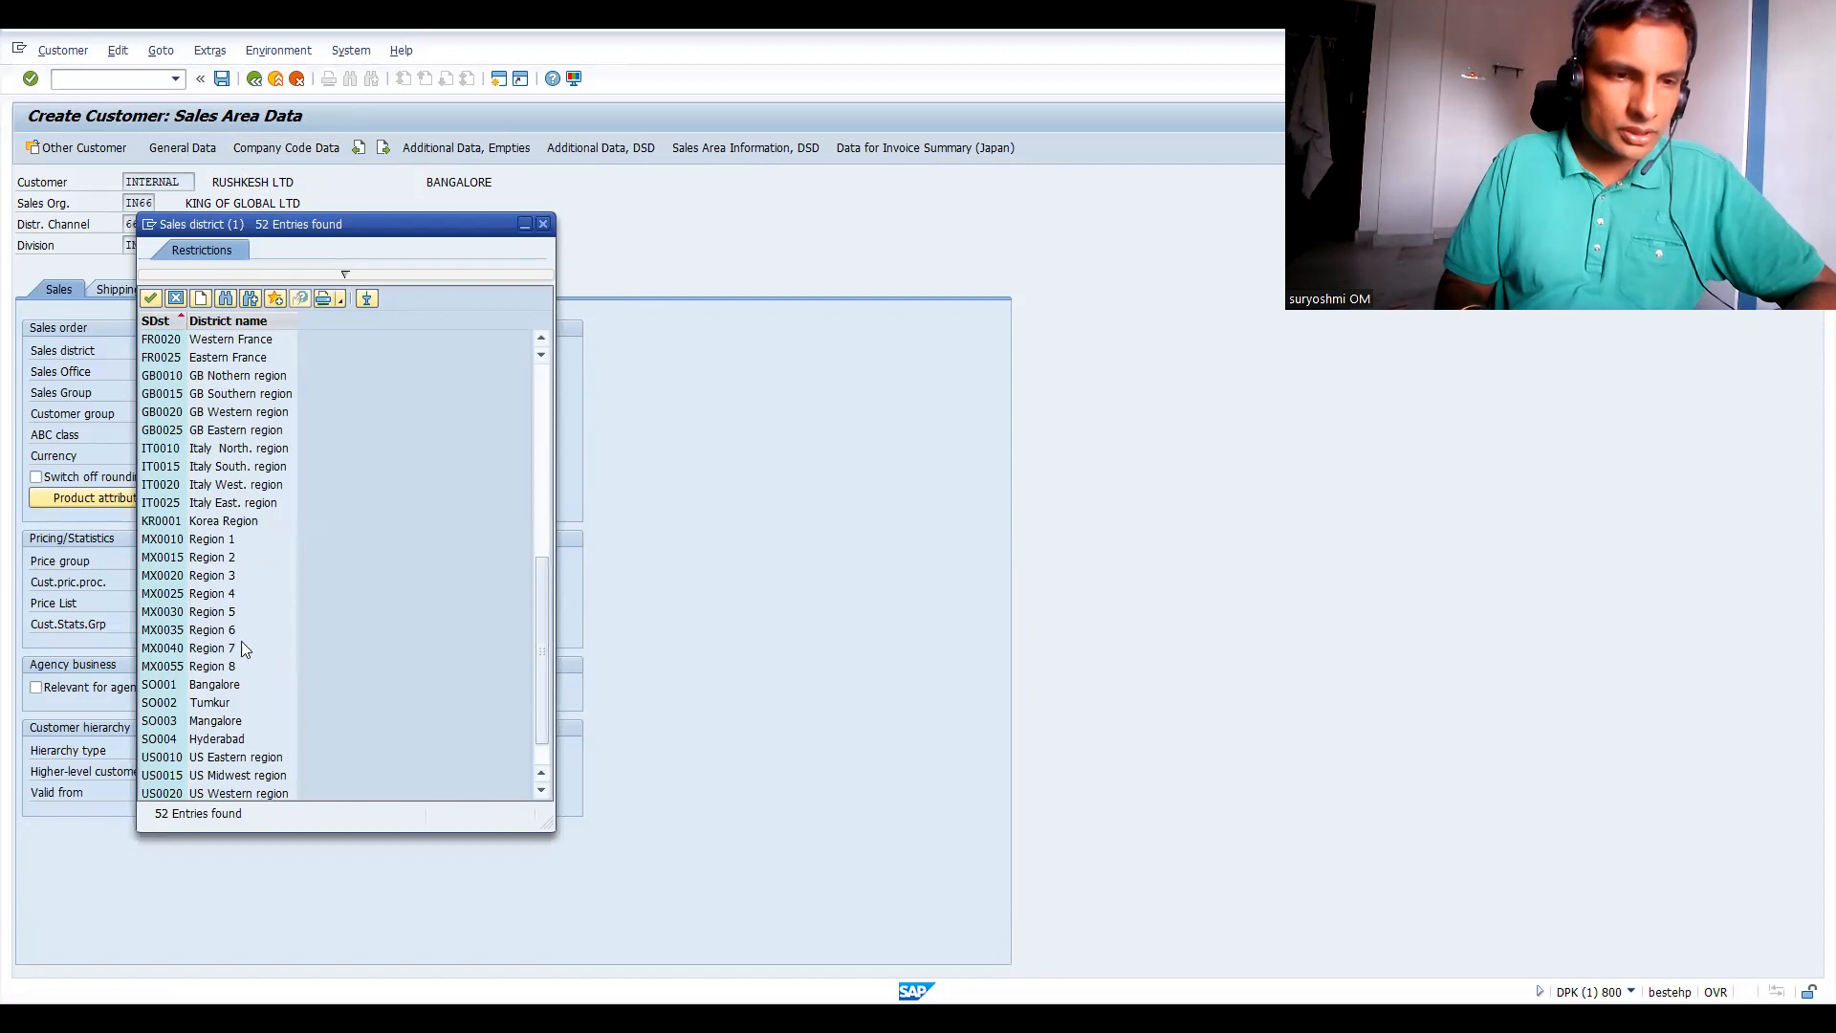
{"action": "double_click", "coordinate": [198, 683]}
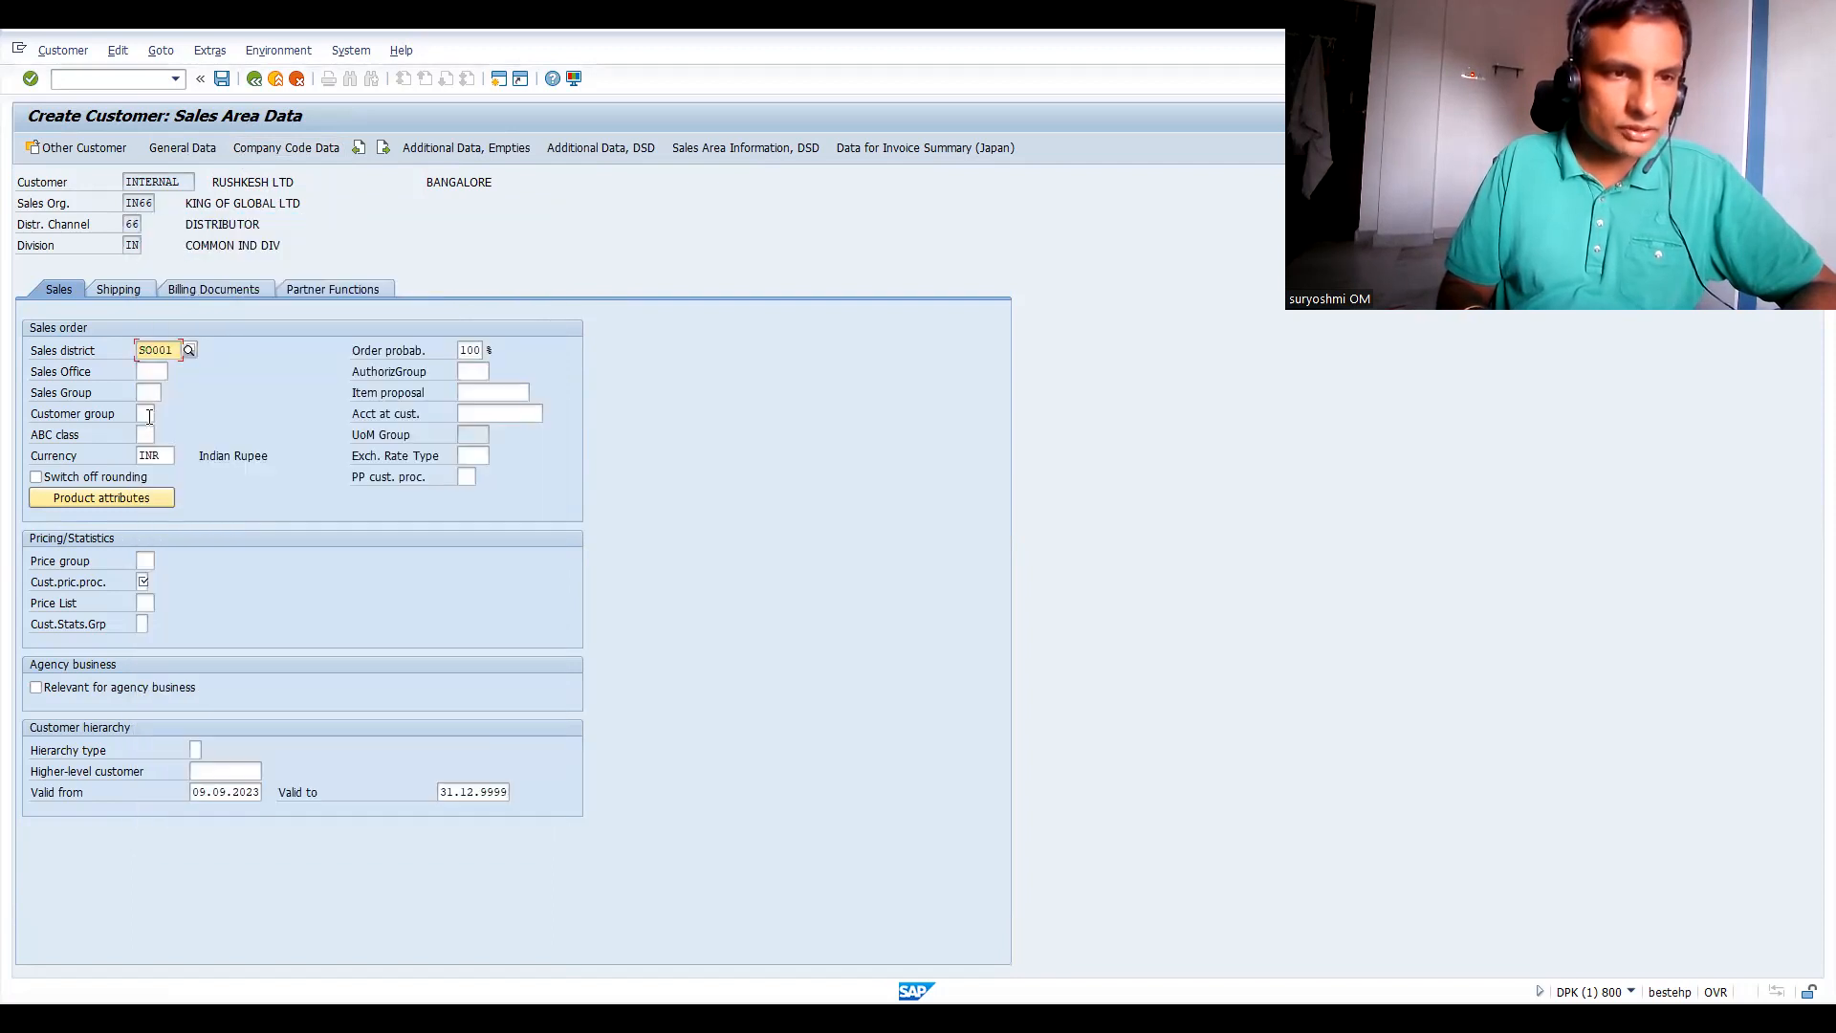
{"action": "left_click", "coordinate": [149, 393]}
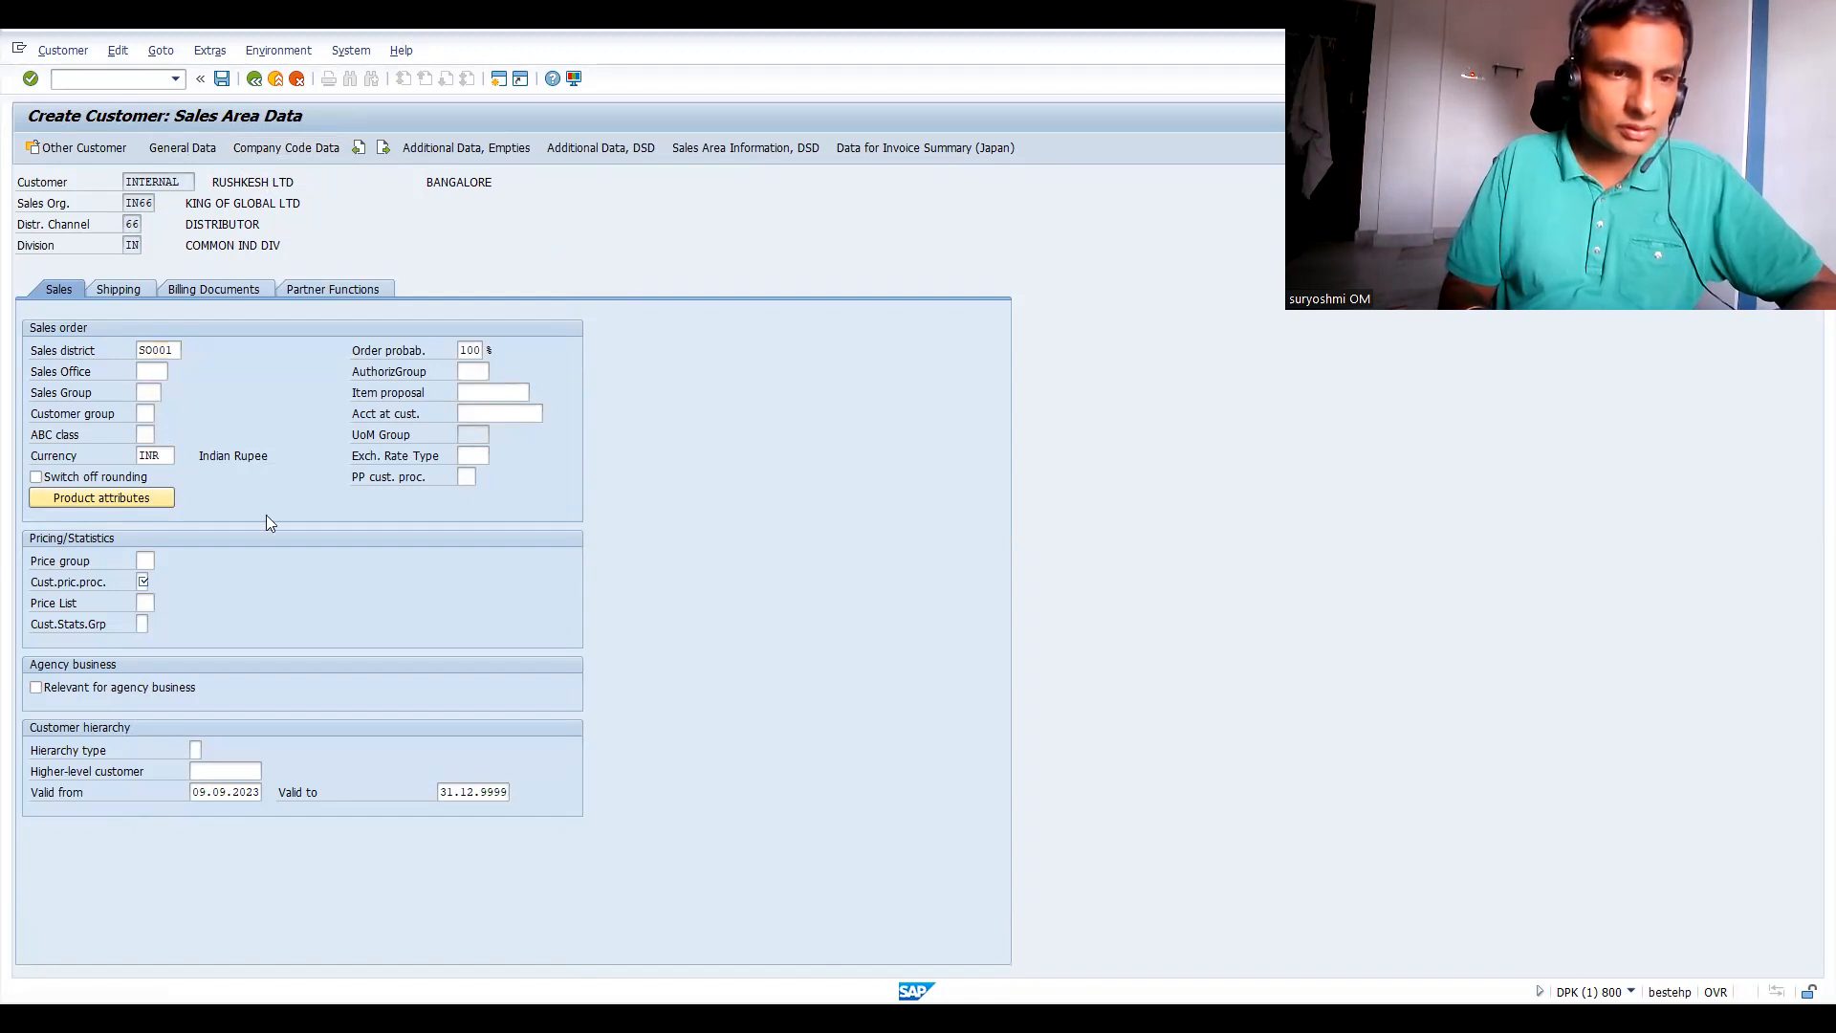
{"action": "left_click", "coordinate": [543, 840]}
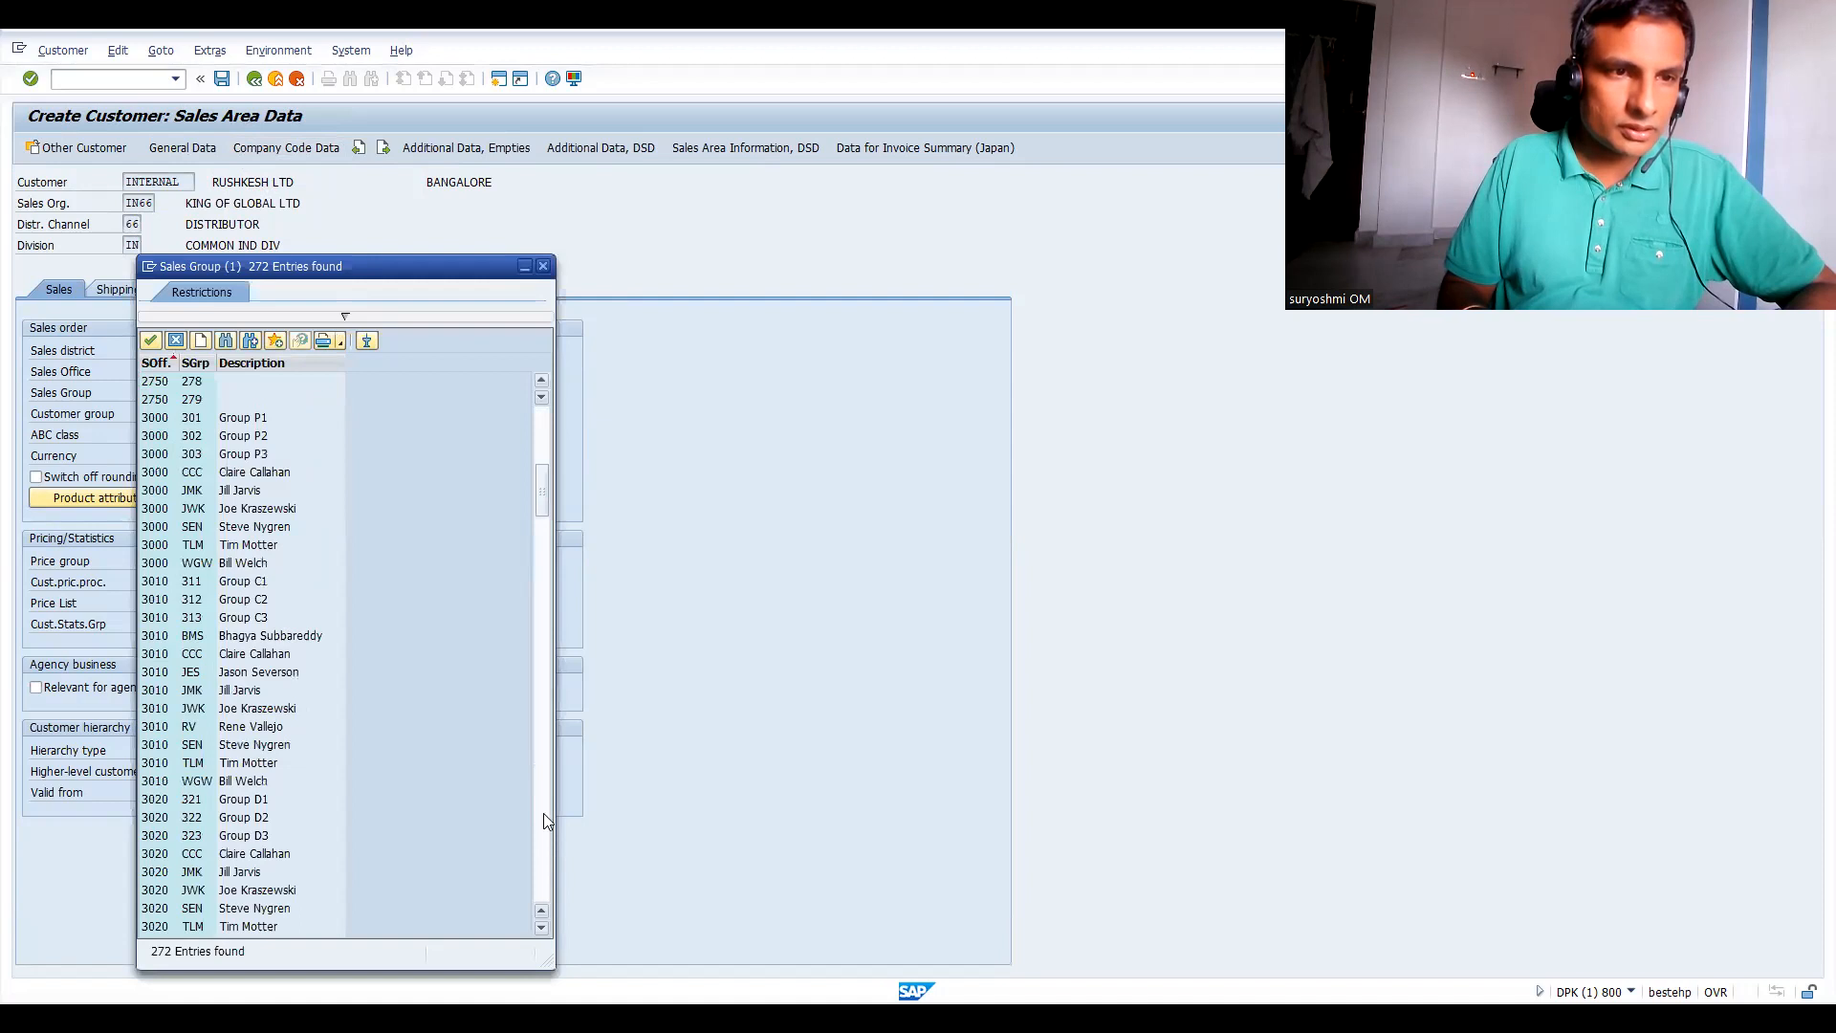
{"action": "key", "text": "Escape"}
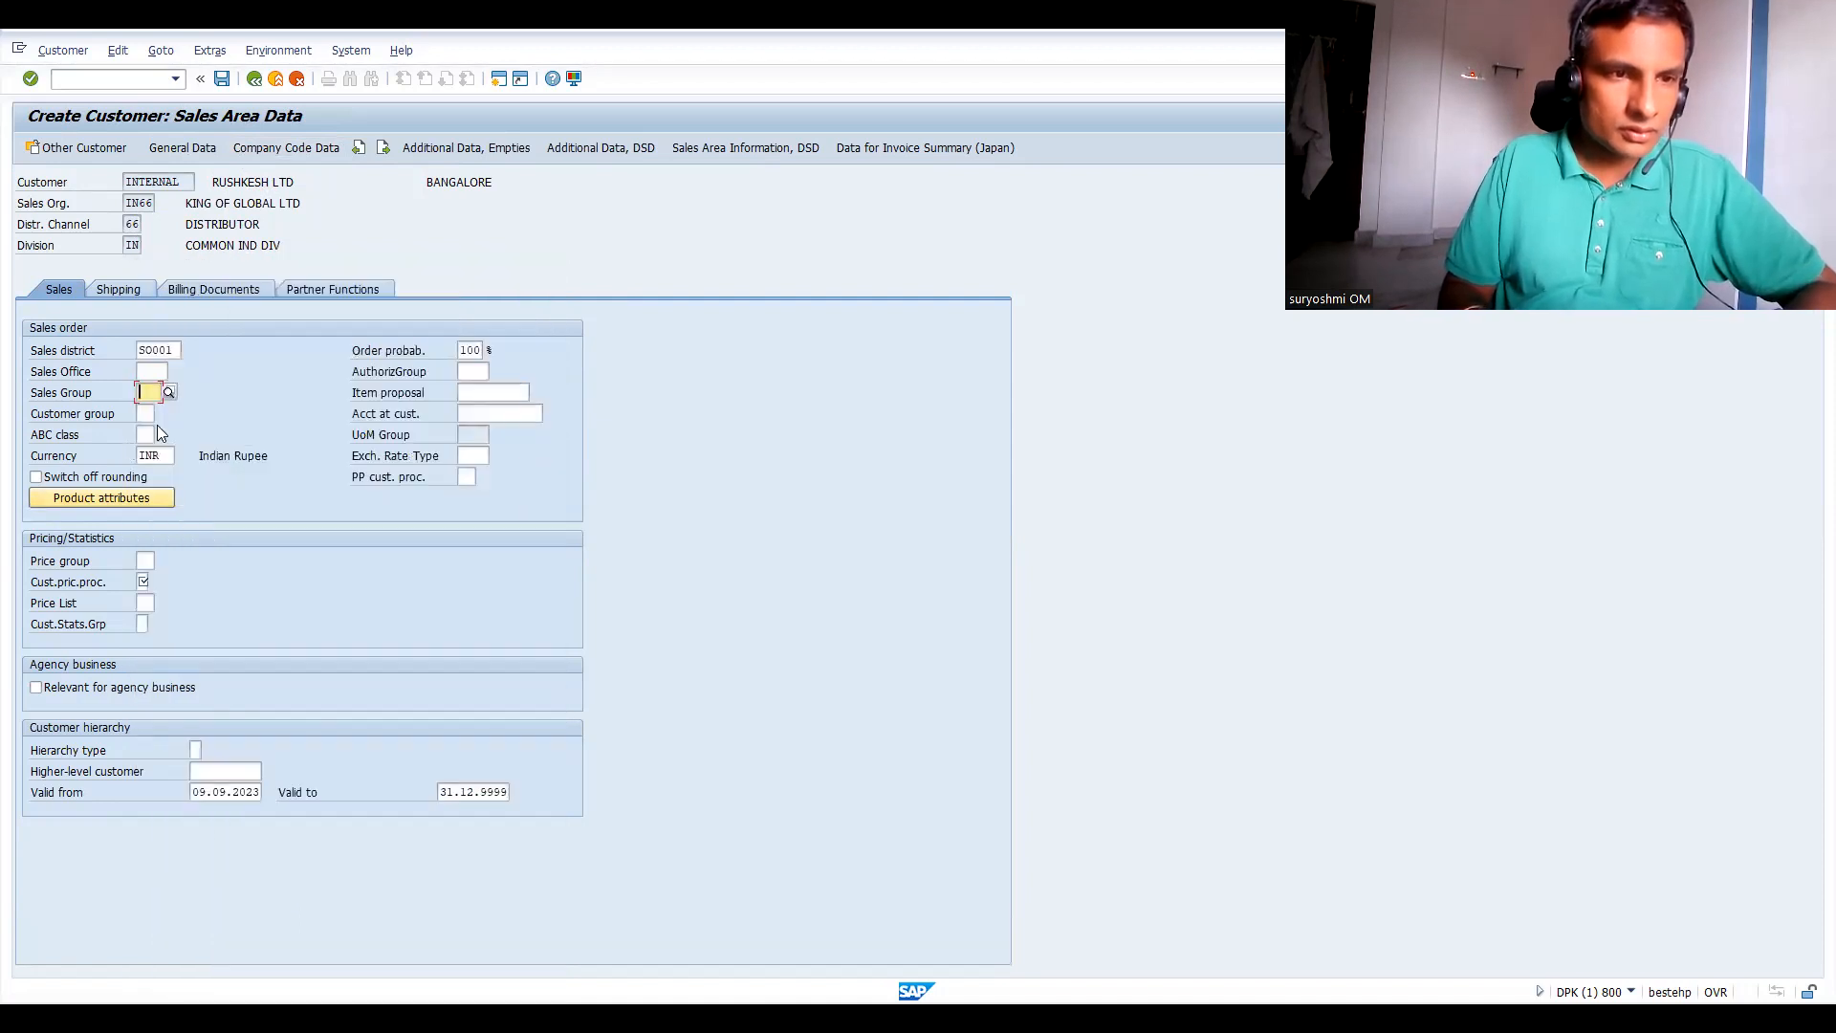
Set the customer group in the sales area data to 66 (DIS) from the list of possible values.
{"action": "left_click", "coordinate": [145, 415]}
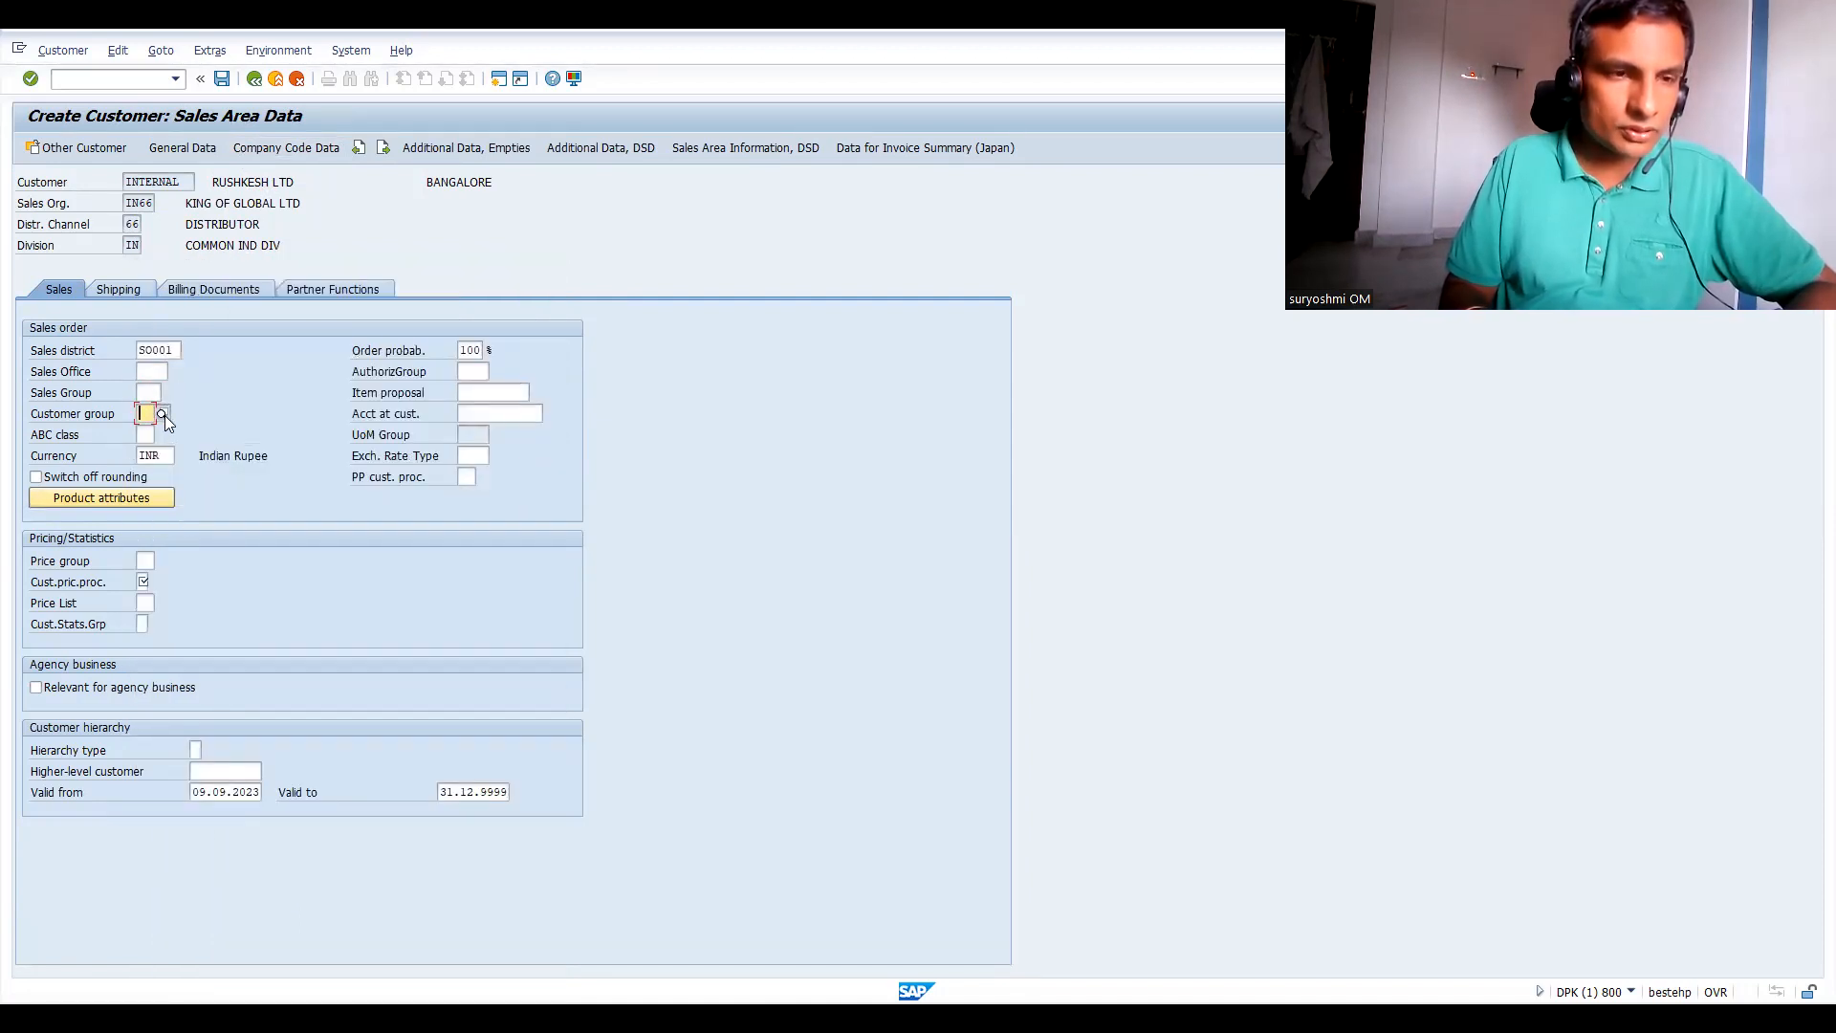
{"action": "left_click", "coordinate": [164, 415]}
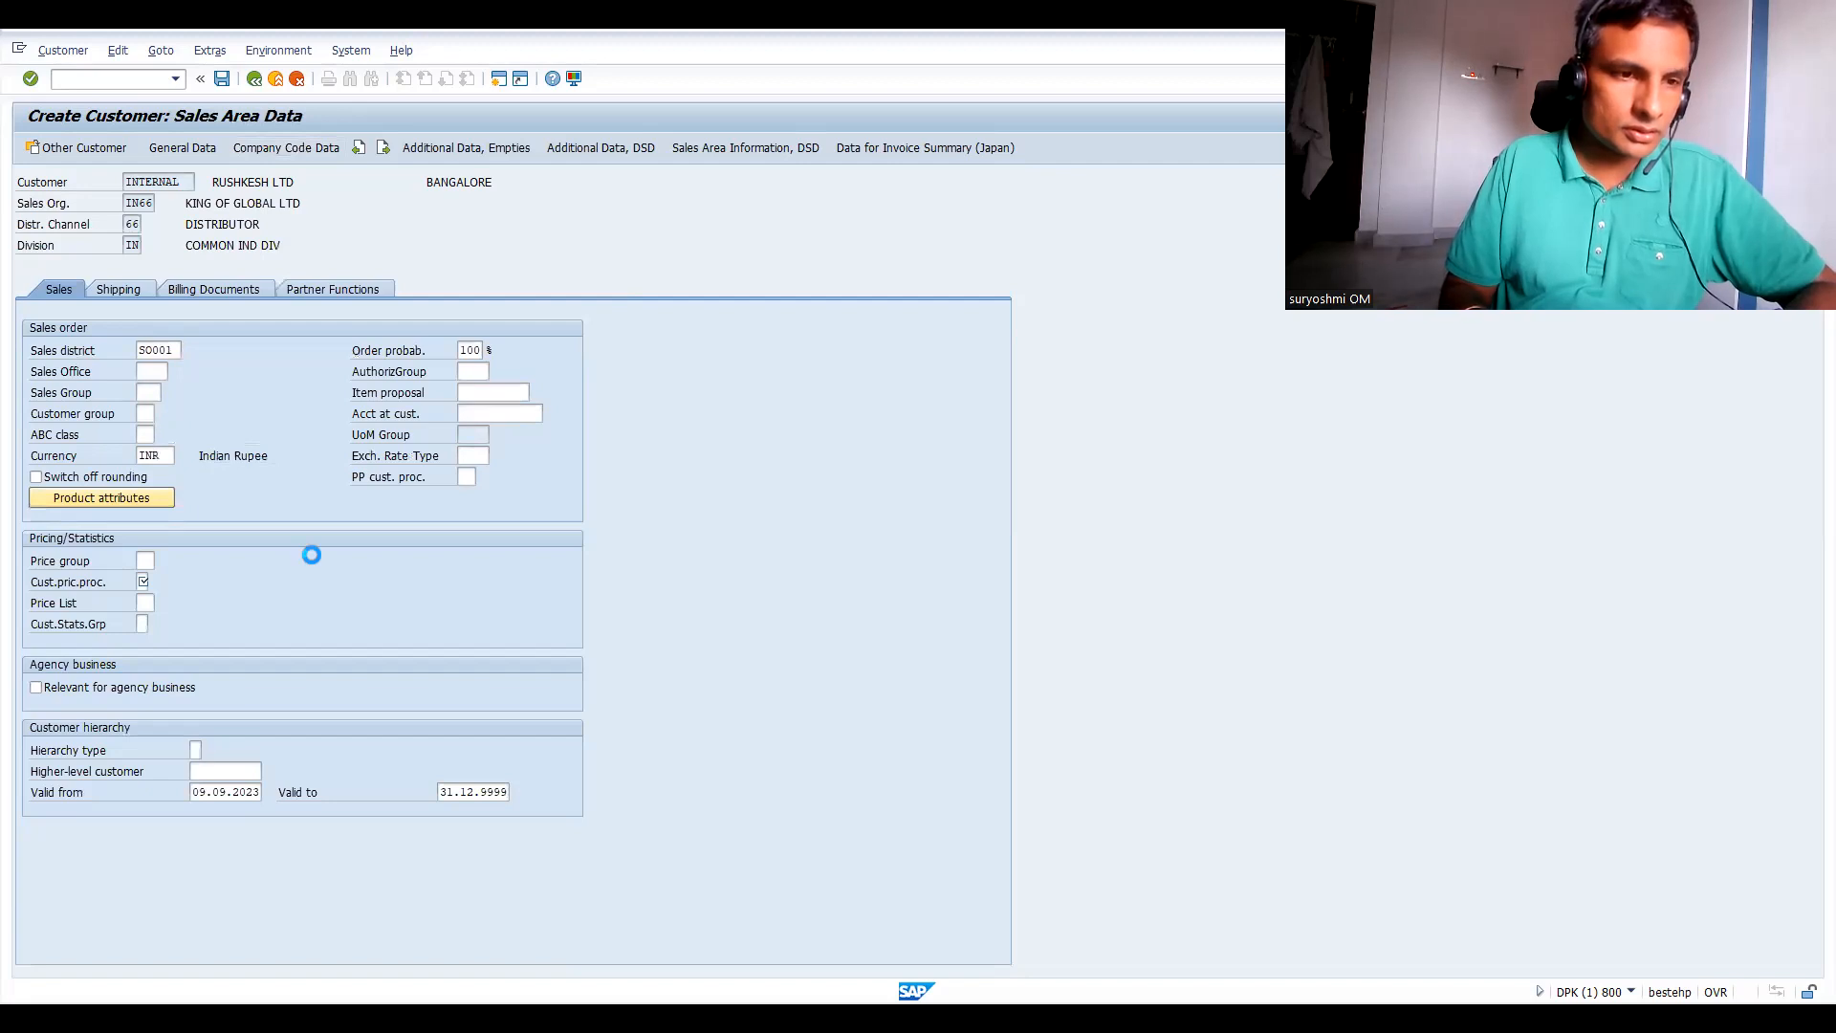
{"action": "left_click", "coordinate": [540, 811]}
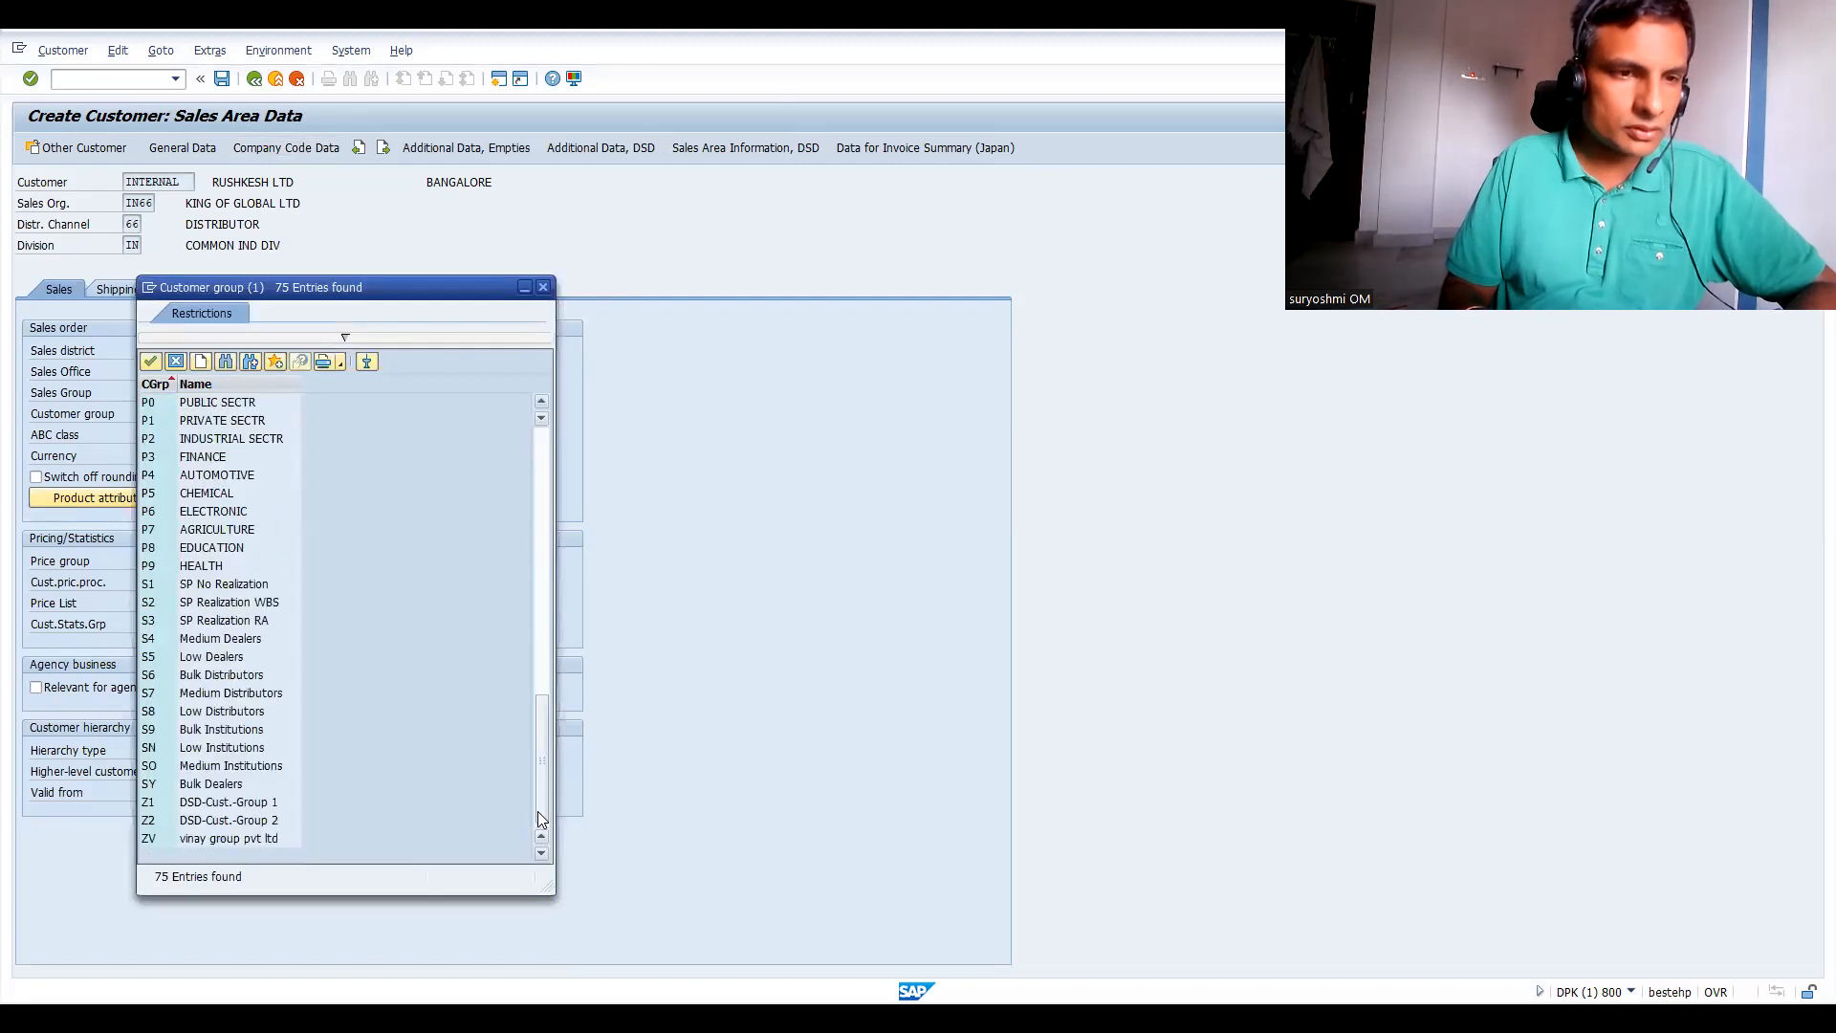
{"action": "left_click", "coordinate": [542, 459]}
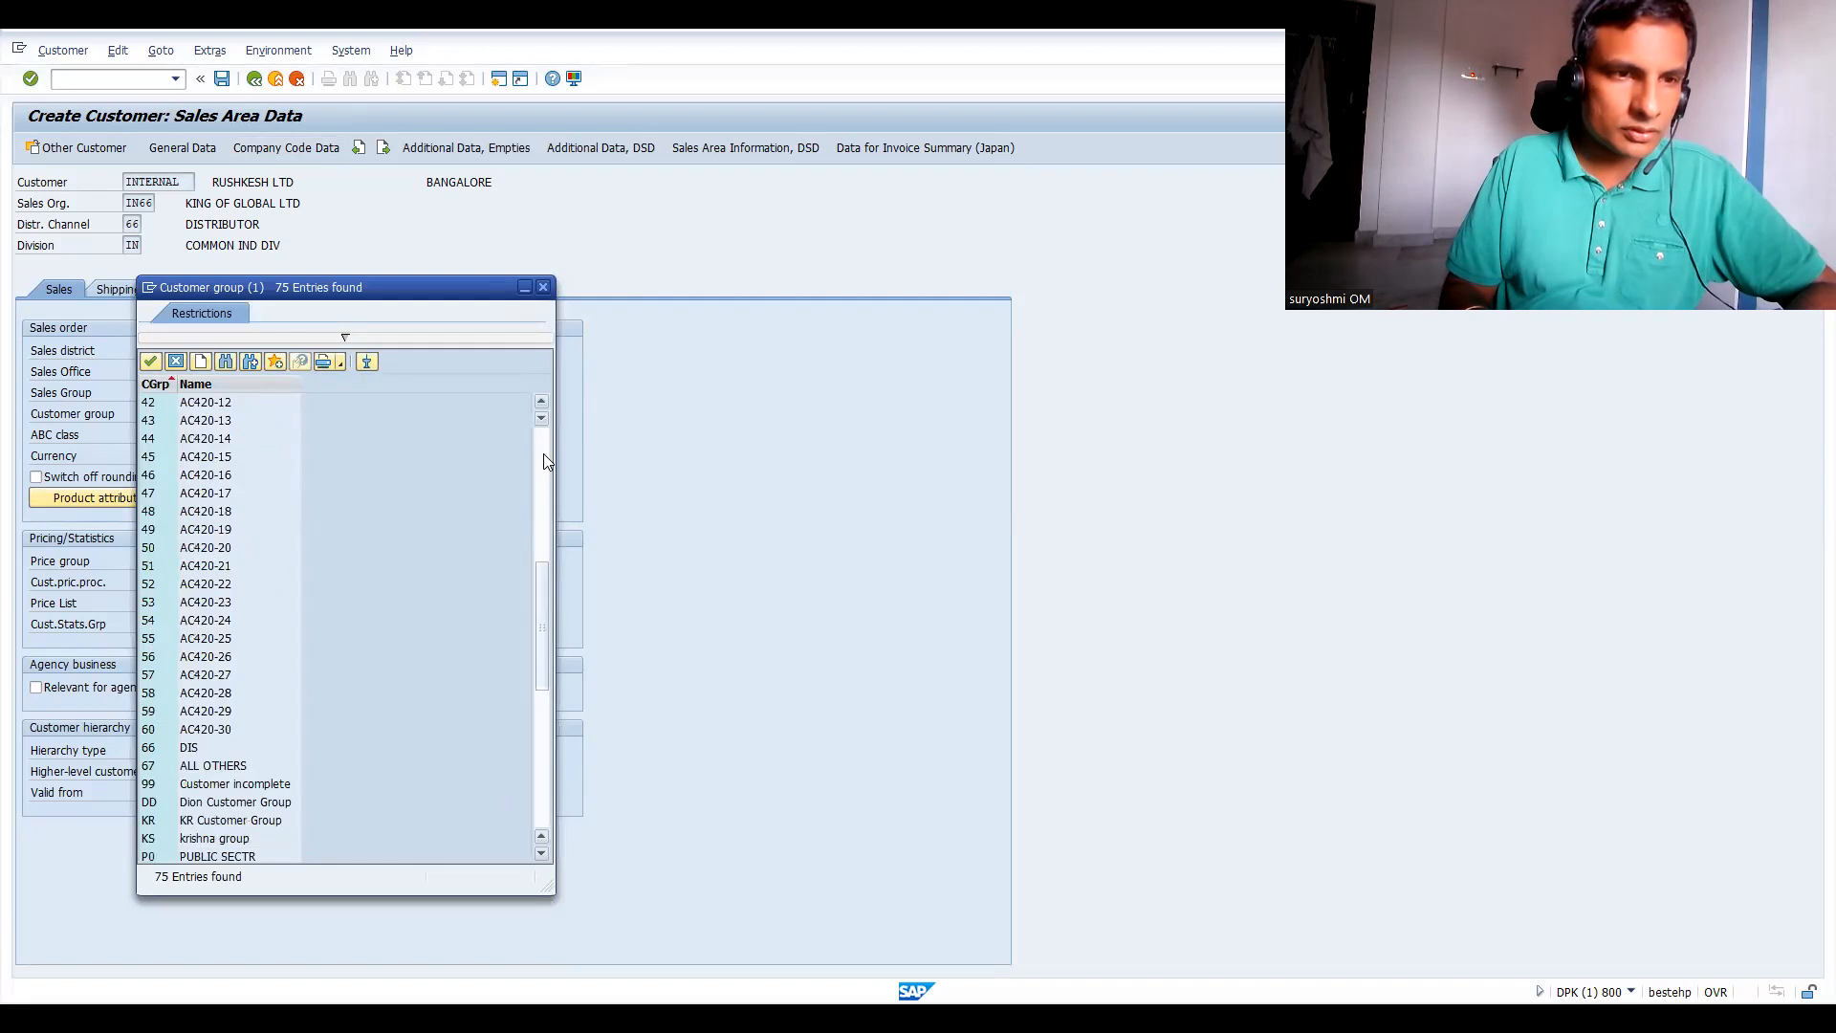
{"action": "left_click", "coordinate": [153, 746]}
{"action": "double_click", "coordinate": [153, 745]}
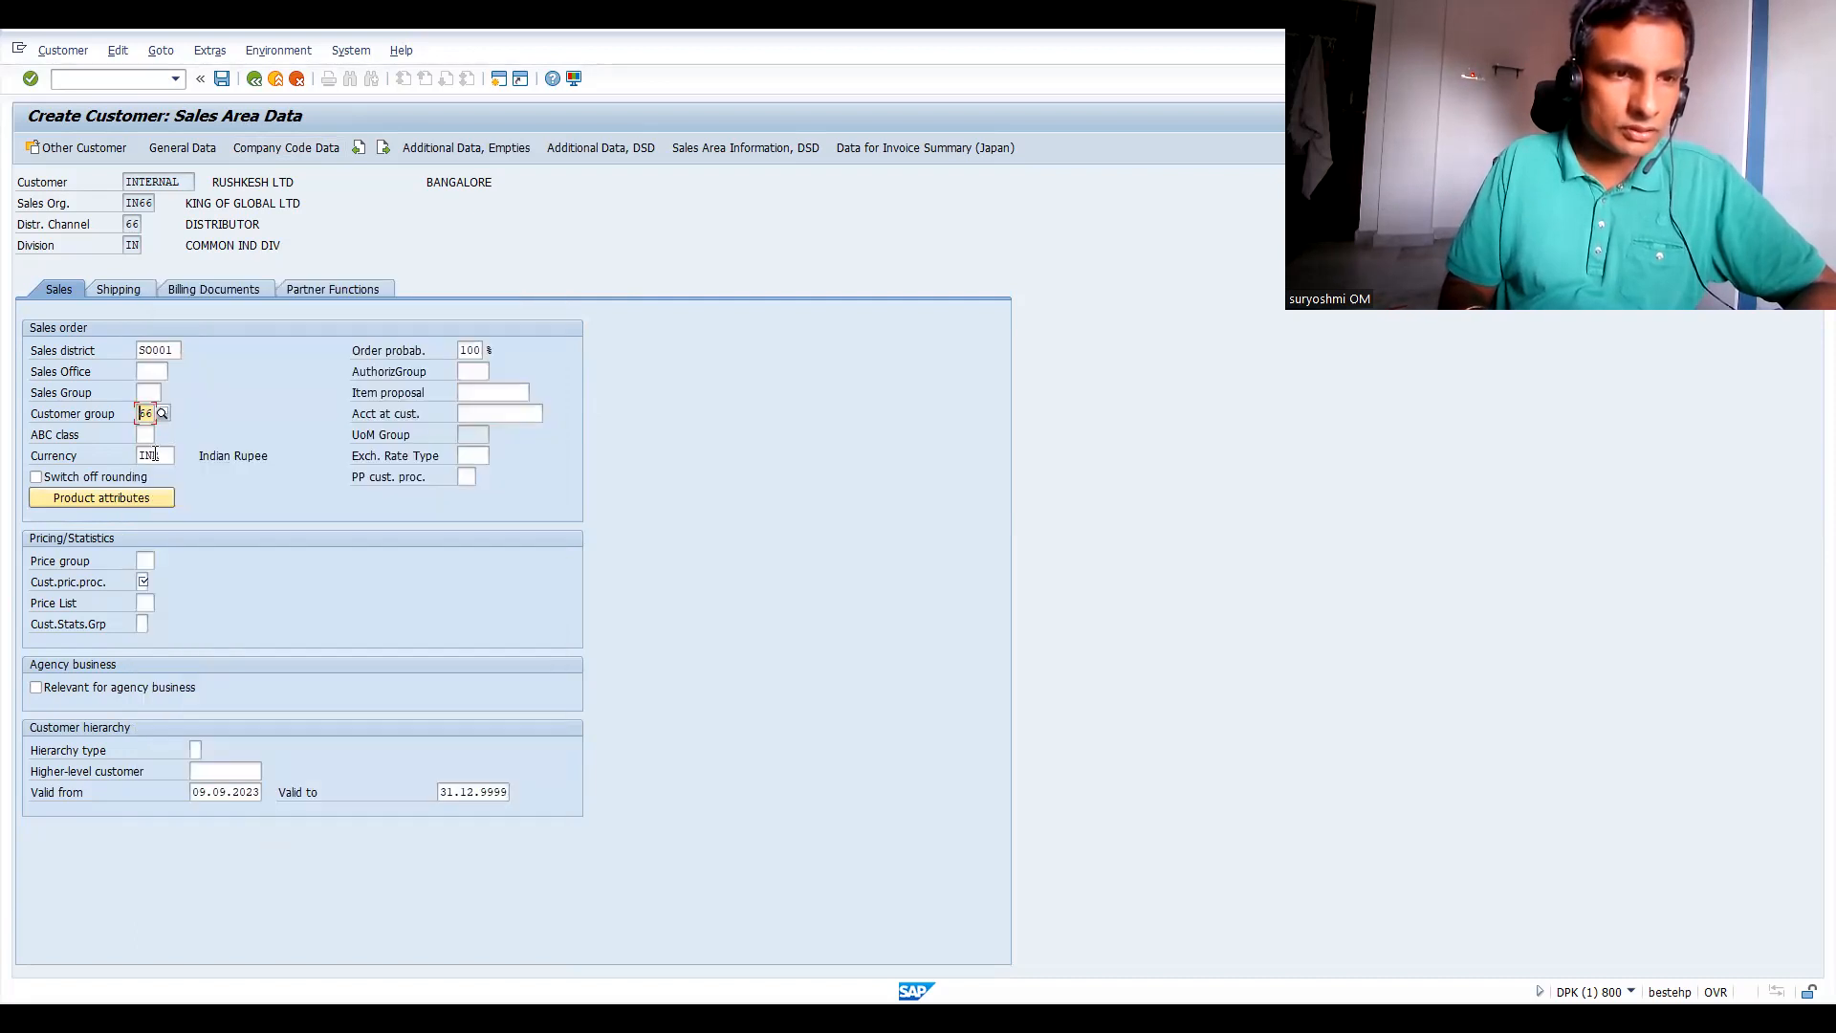
Set the customer pricing procedure to 1 and the price group to 01 in the sales data.
{"action": "left_click", "coordinate": [142, 581]}
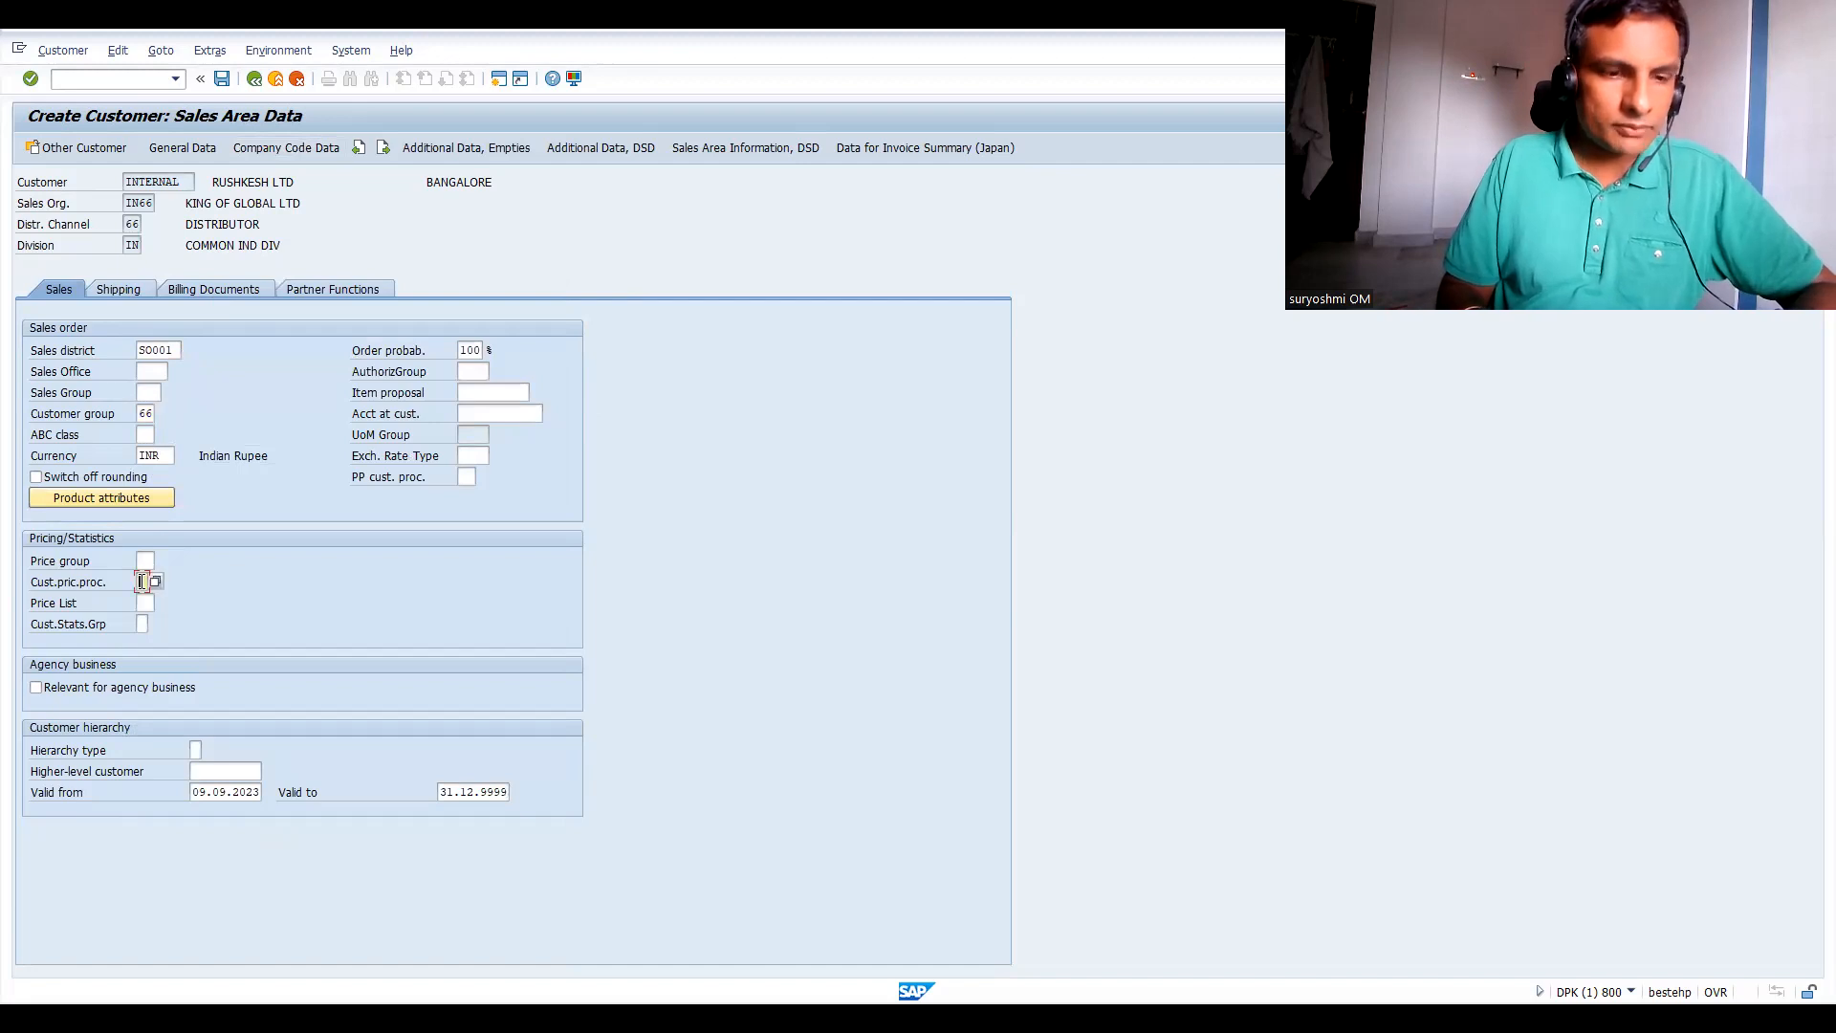
{"action": "type", "text": "1"}
{"action": "left_click", "coordinate": [146, 560]}
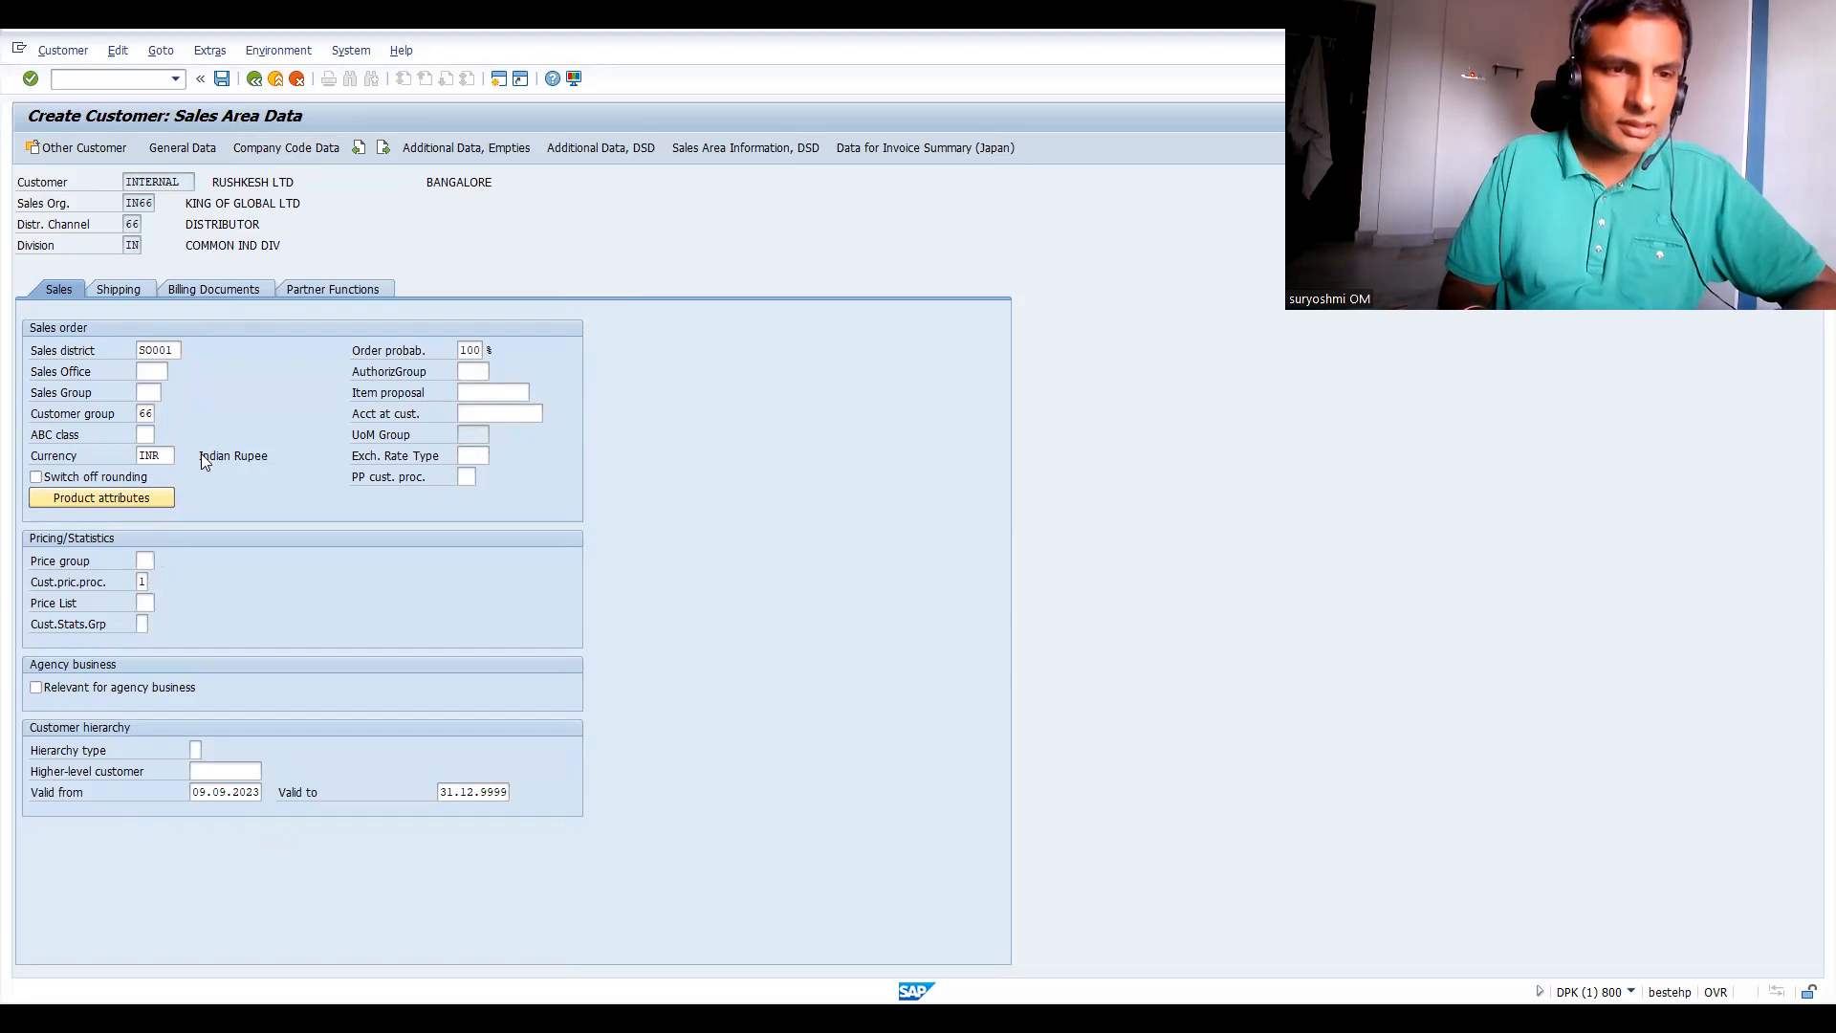
{"action": "key", "text": "F4"}
{"action": "double_click", "coordinate": [178, 513]}
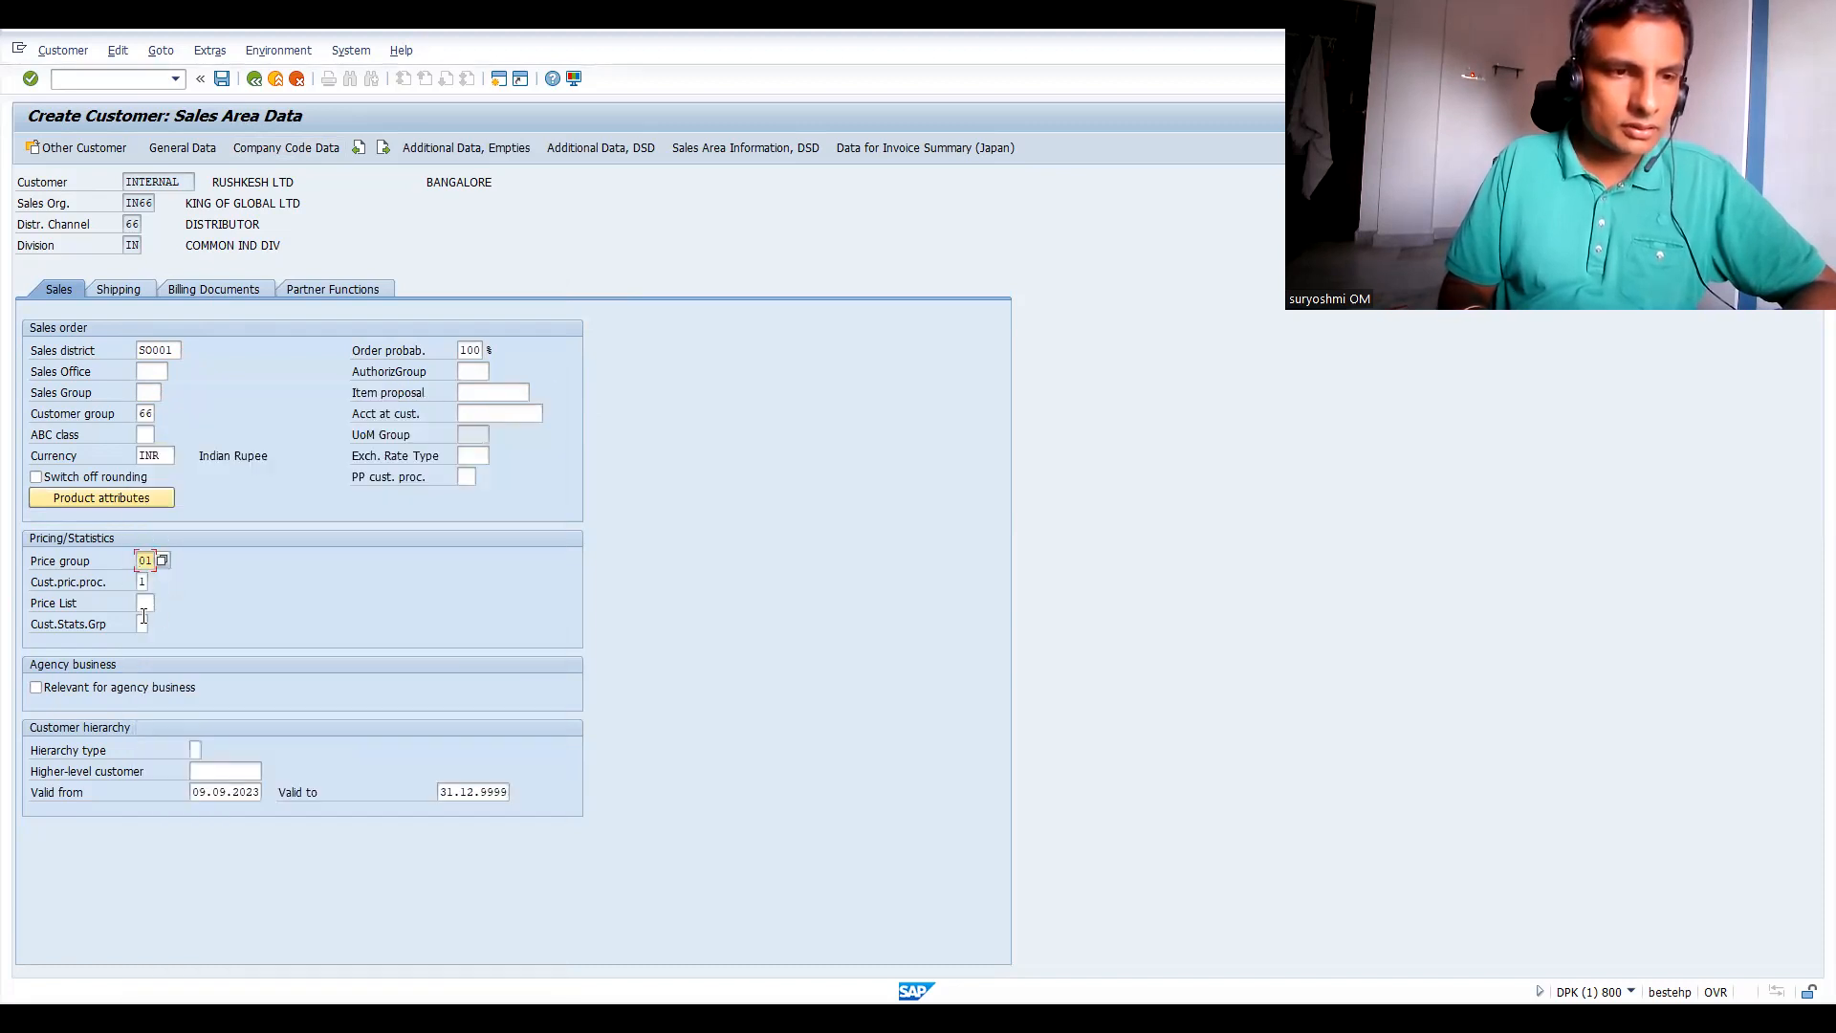
{"action": "key", "text": "Return"}
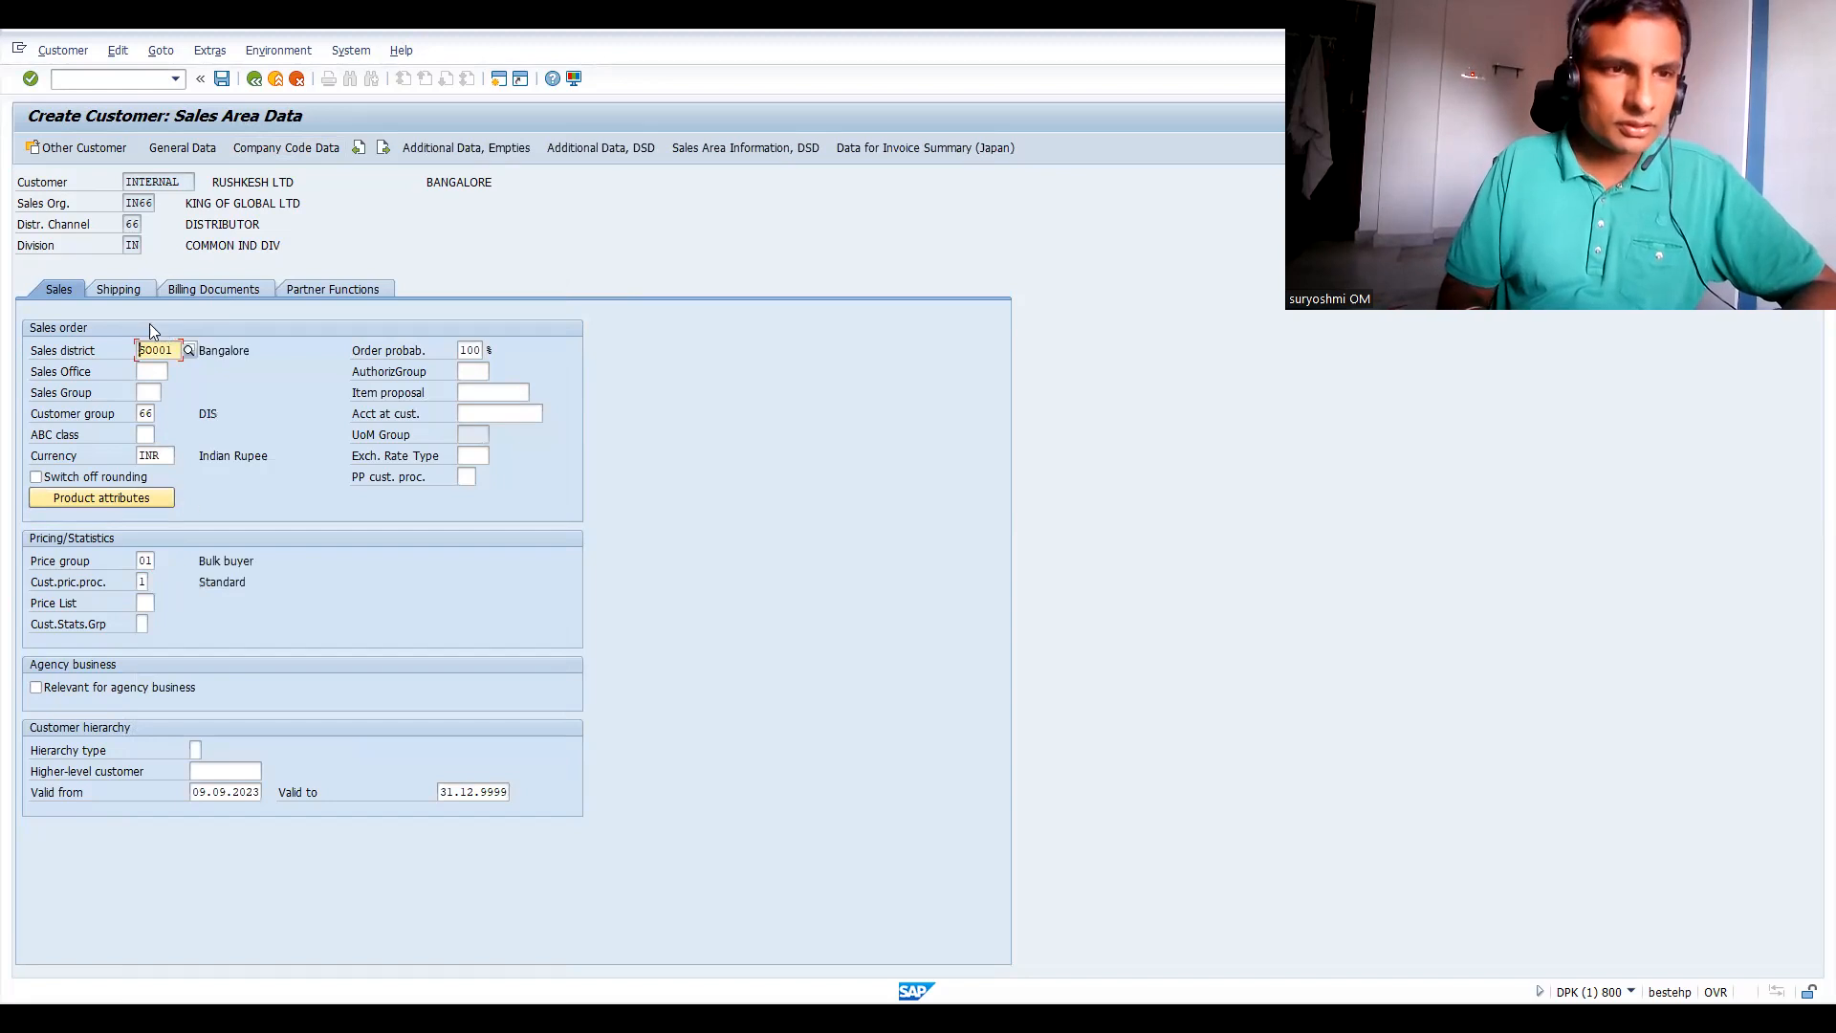
Fill in the shipping data with delivery priority 1, shipping conditions 01 and delivering plant IN61.
{"action": "left_click", "coordinate": [121, 289]}
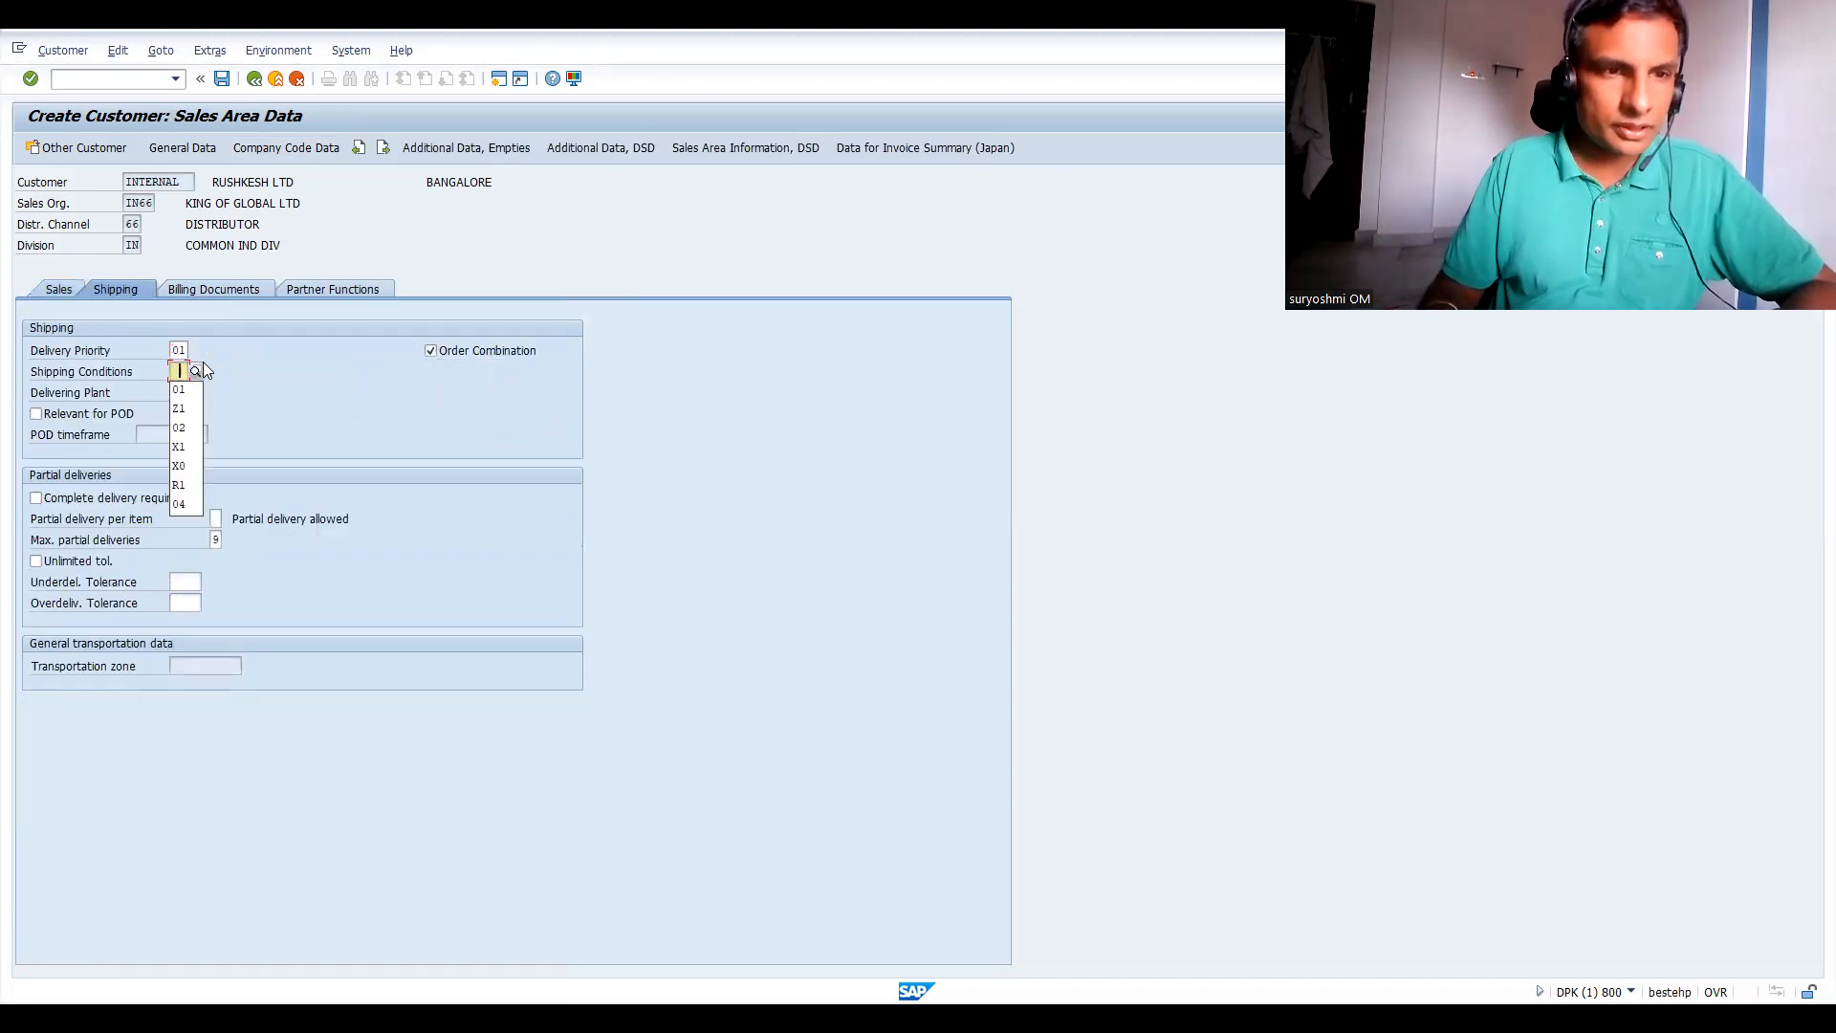
{"action": "key", "text": "Return"}
{"action": "left_click", "coordinate": [178, 394]}
{"action": "type", "text": "IN66"}
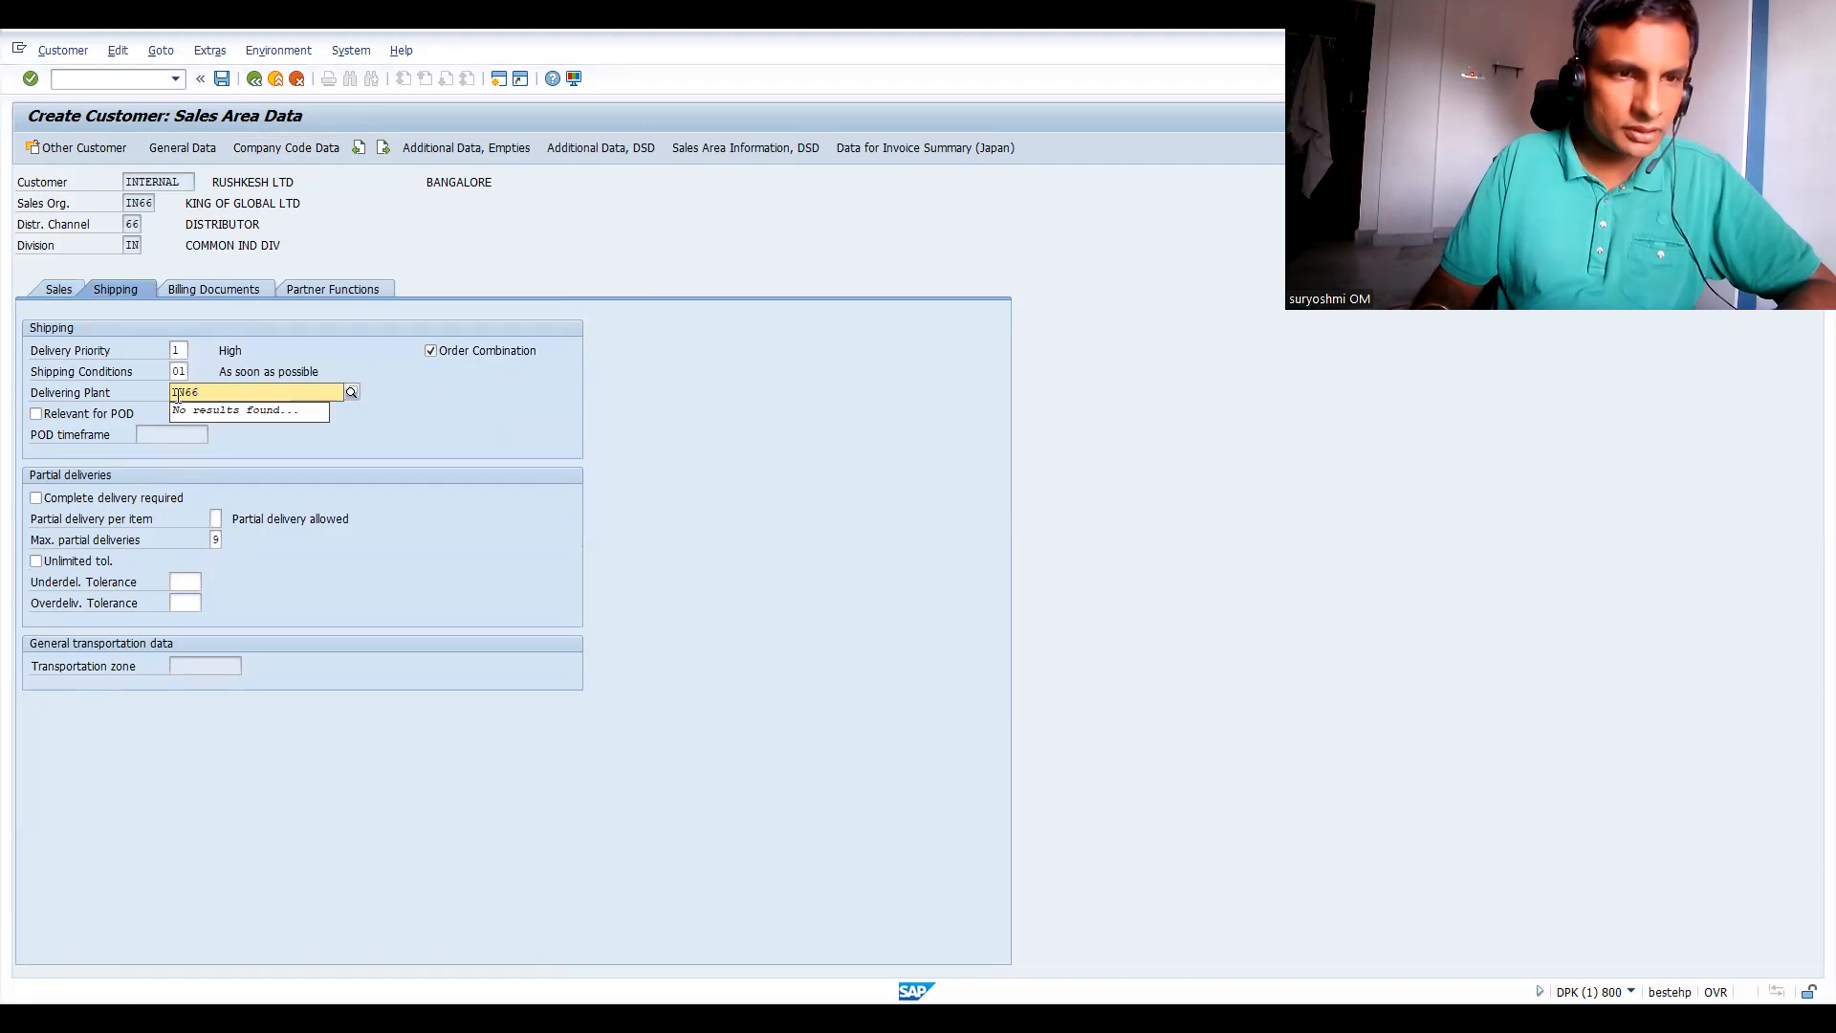
{"action": "key", "text": "BackSpace"}
{"action": "type", "text": "1"}
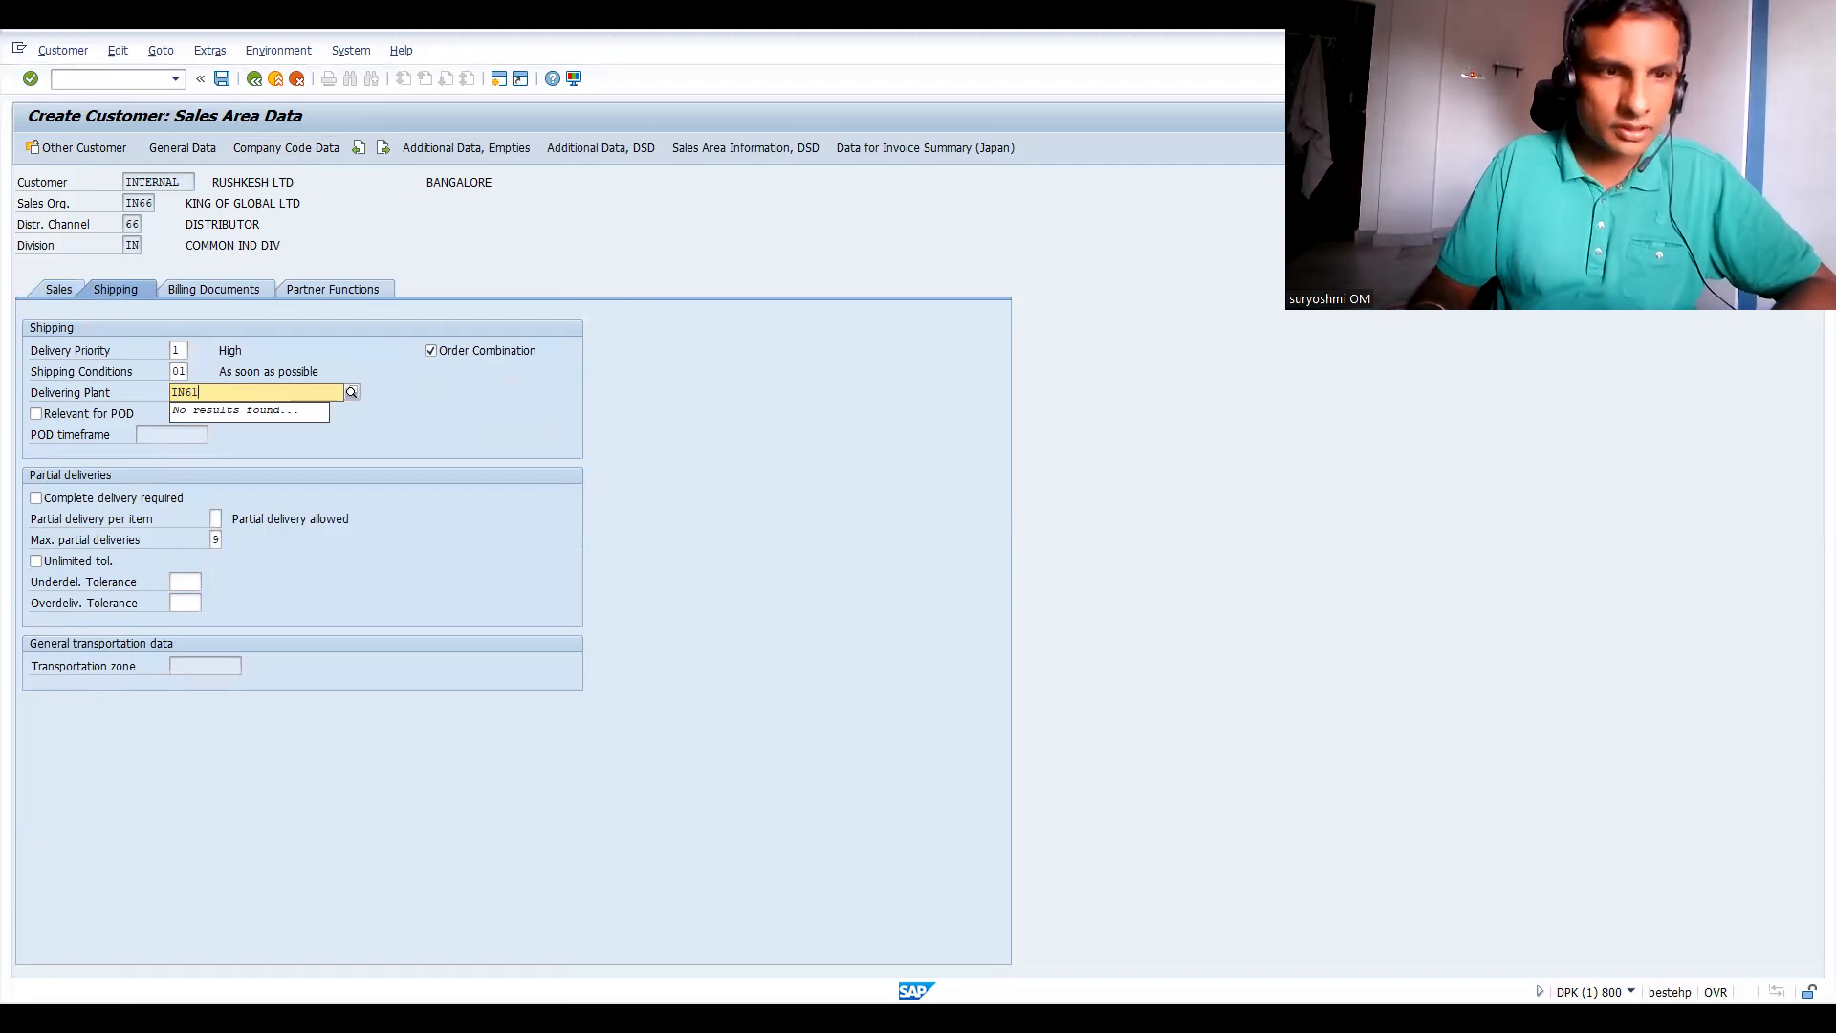
{"action": "key", "text": "Return"}
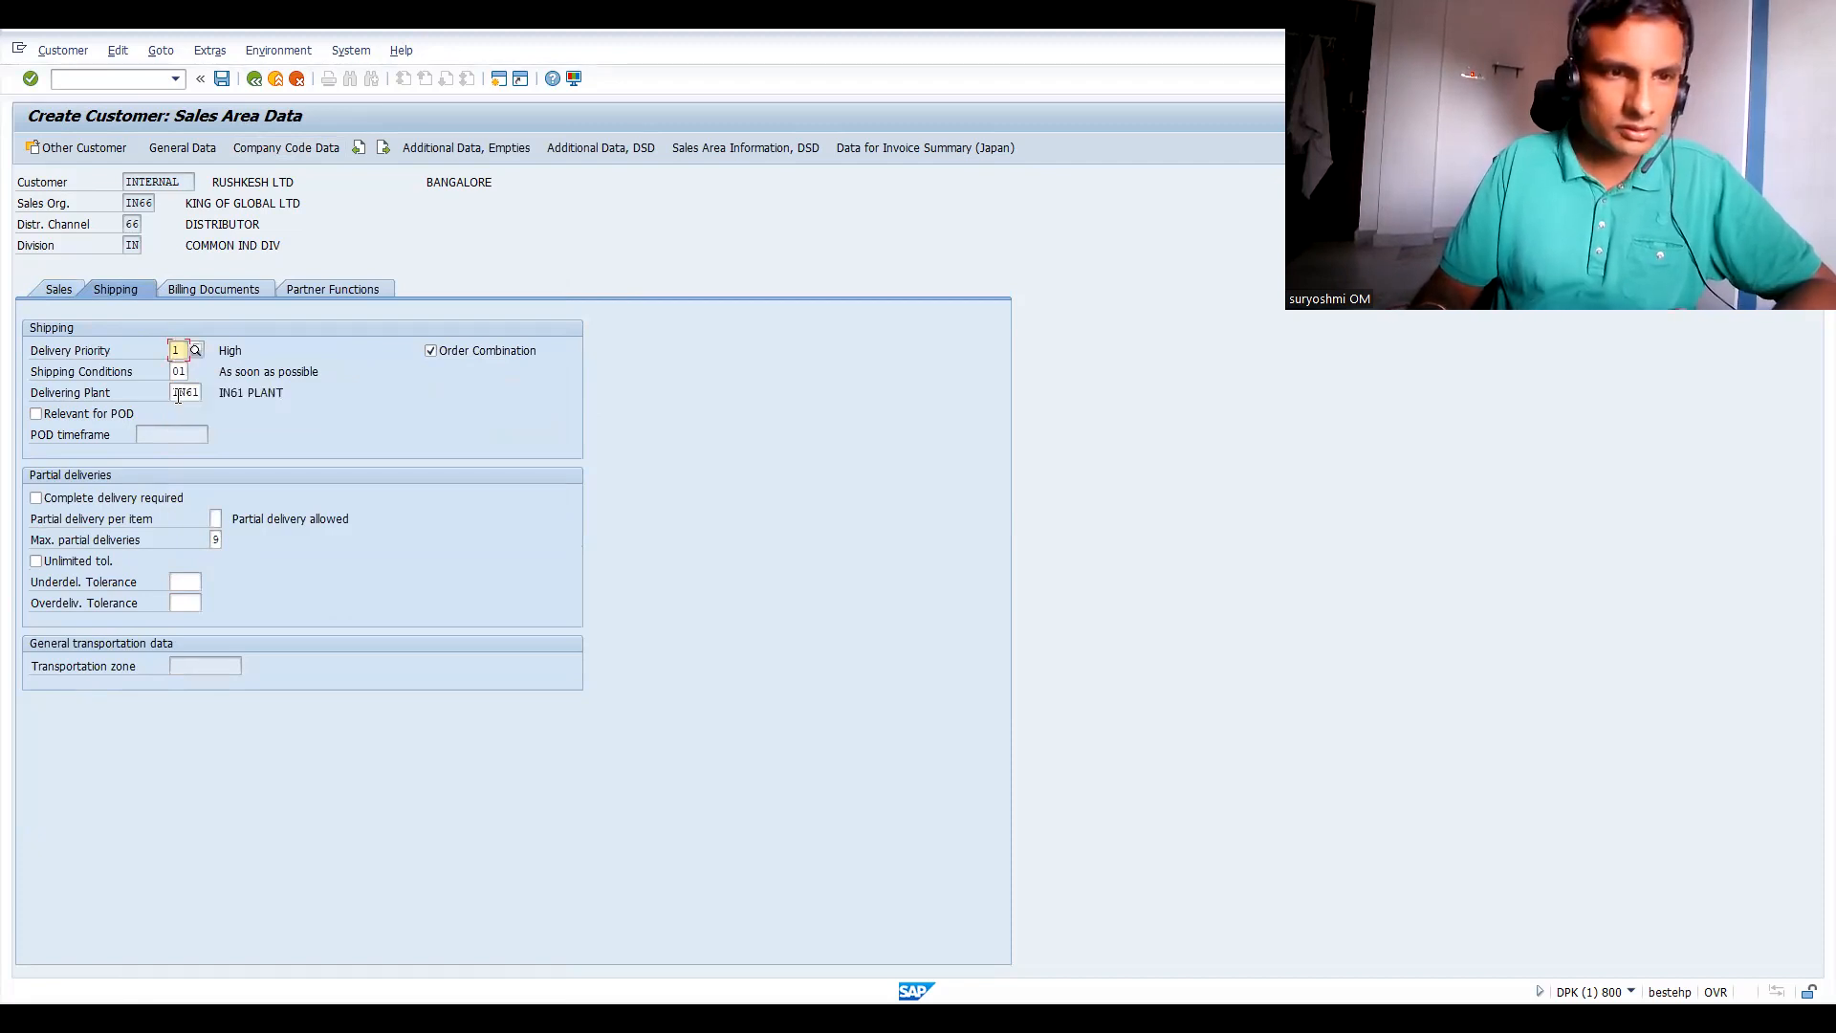
Set the billing document's invoicing dates to 01 and the tax classification for Output VAT in India to 1.
{"action": "left_click", "coordinate": [203, 289]}
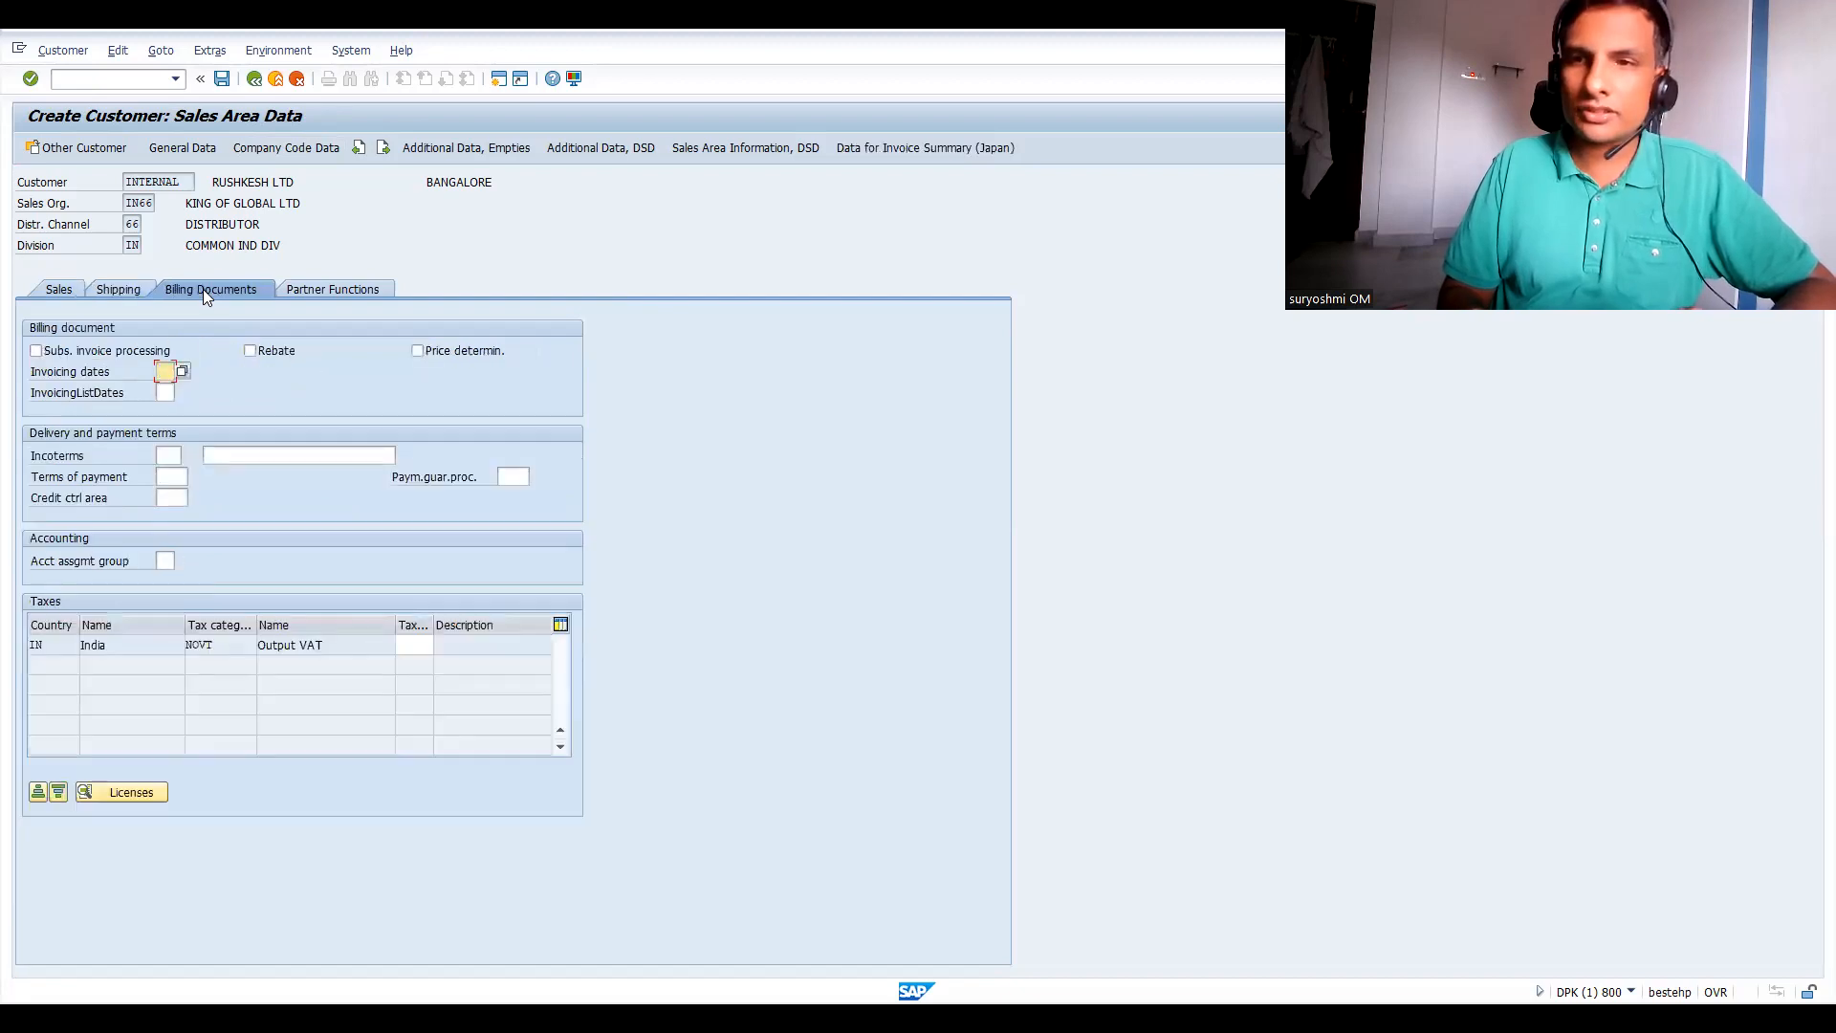
{"action": "type", "text": "01"}
{"action": "key", "text": "Return"}
{"action": "type", "text": "1"}
{"action": "key", "text": "Return"}
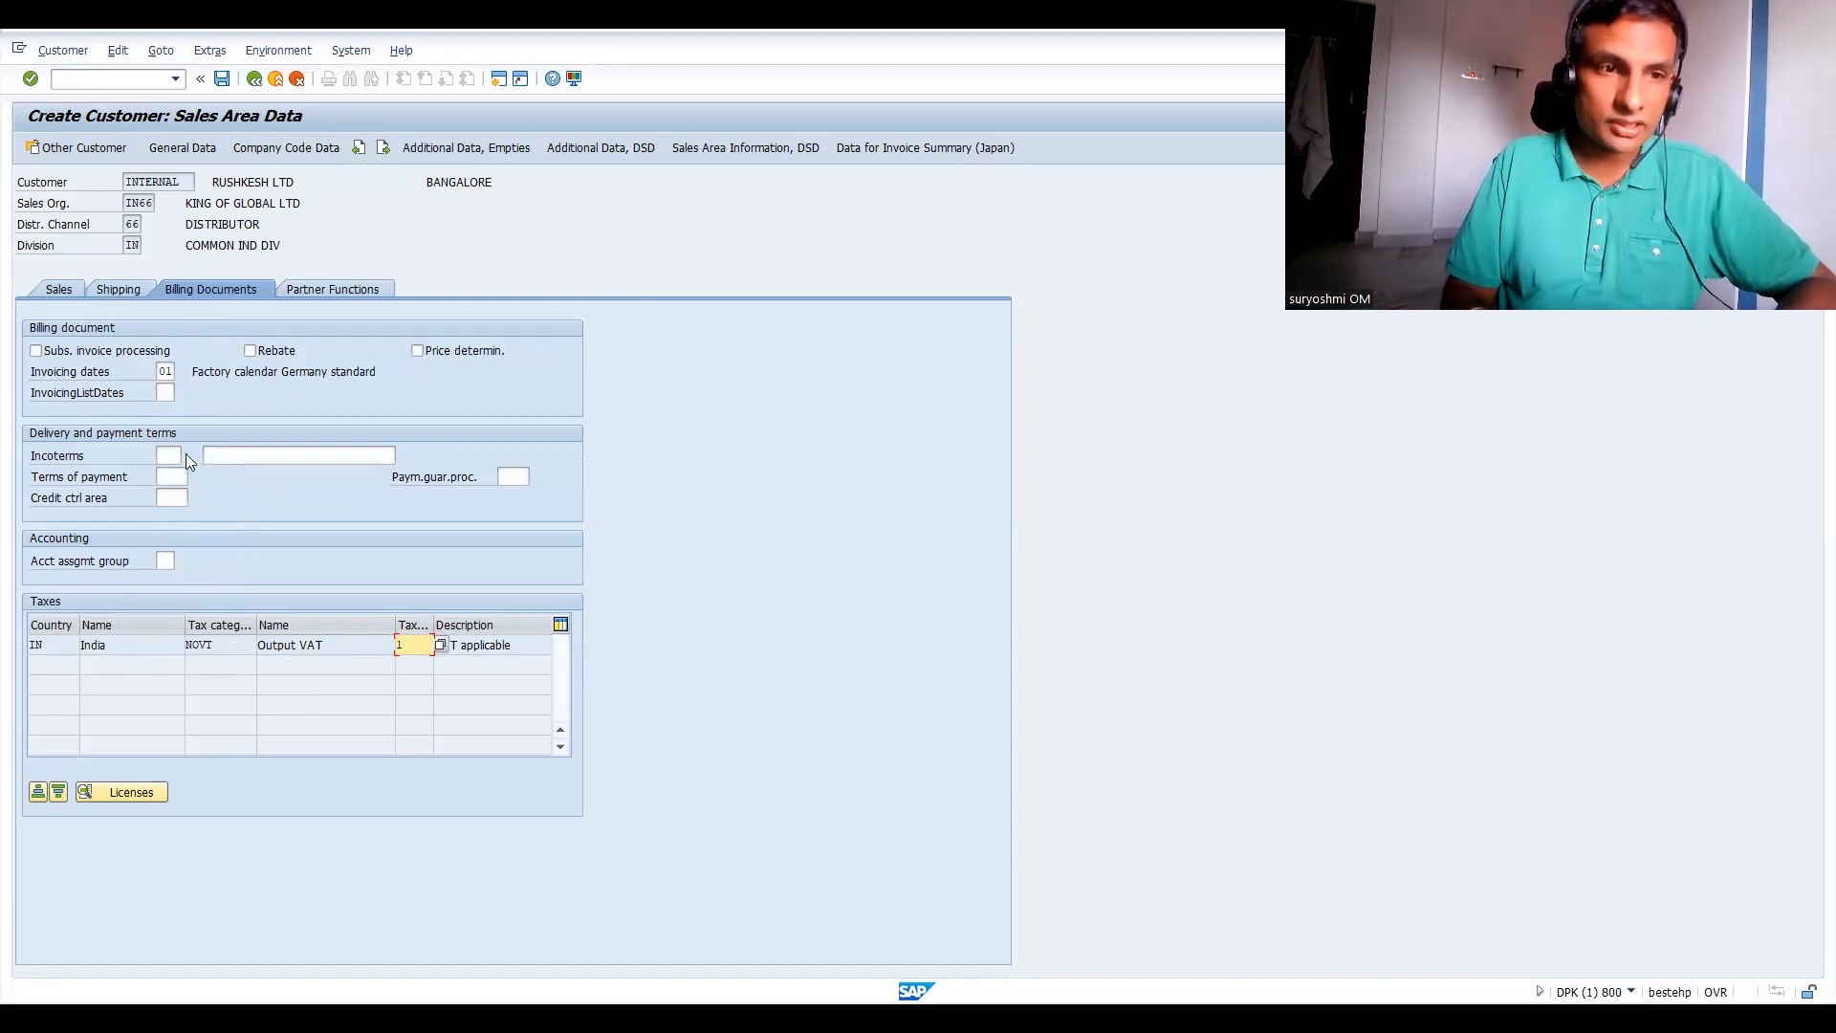
Set the invoicing list dates of the billing data to 01.
{"action": "left_click", "coordinate": [163, 392]}
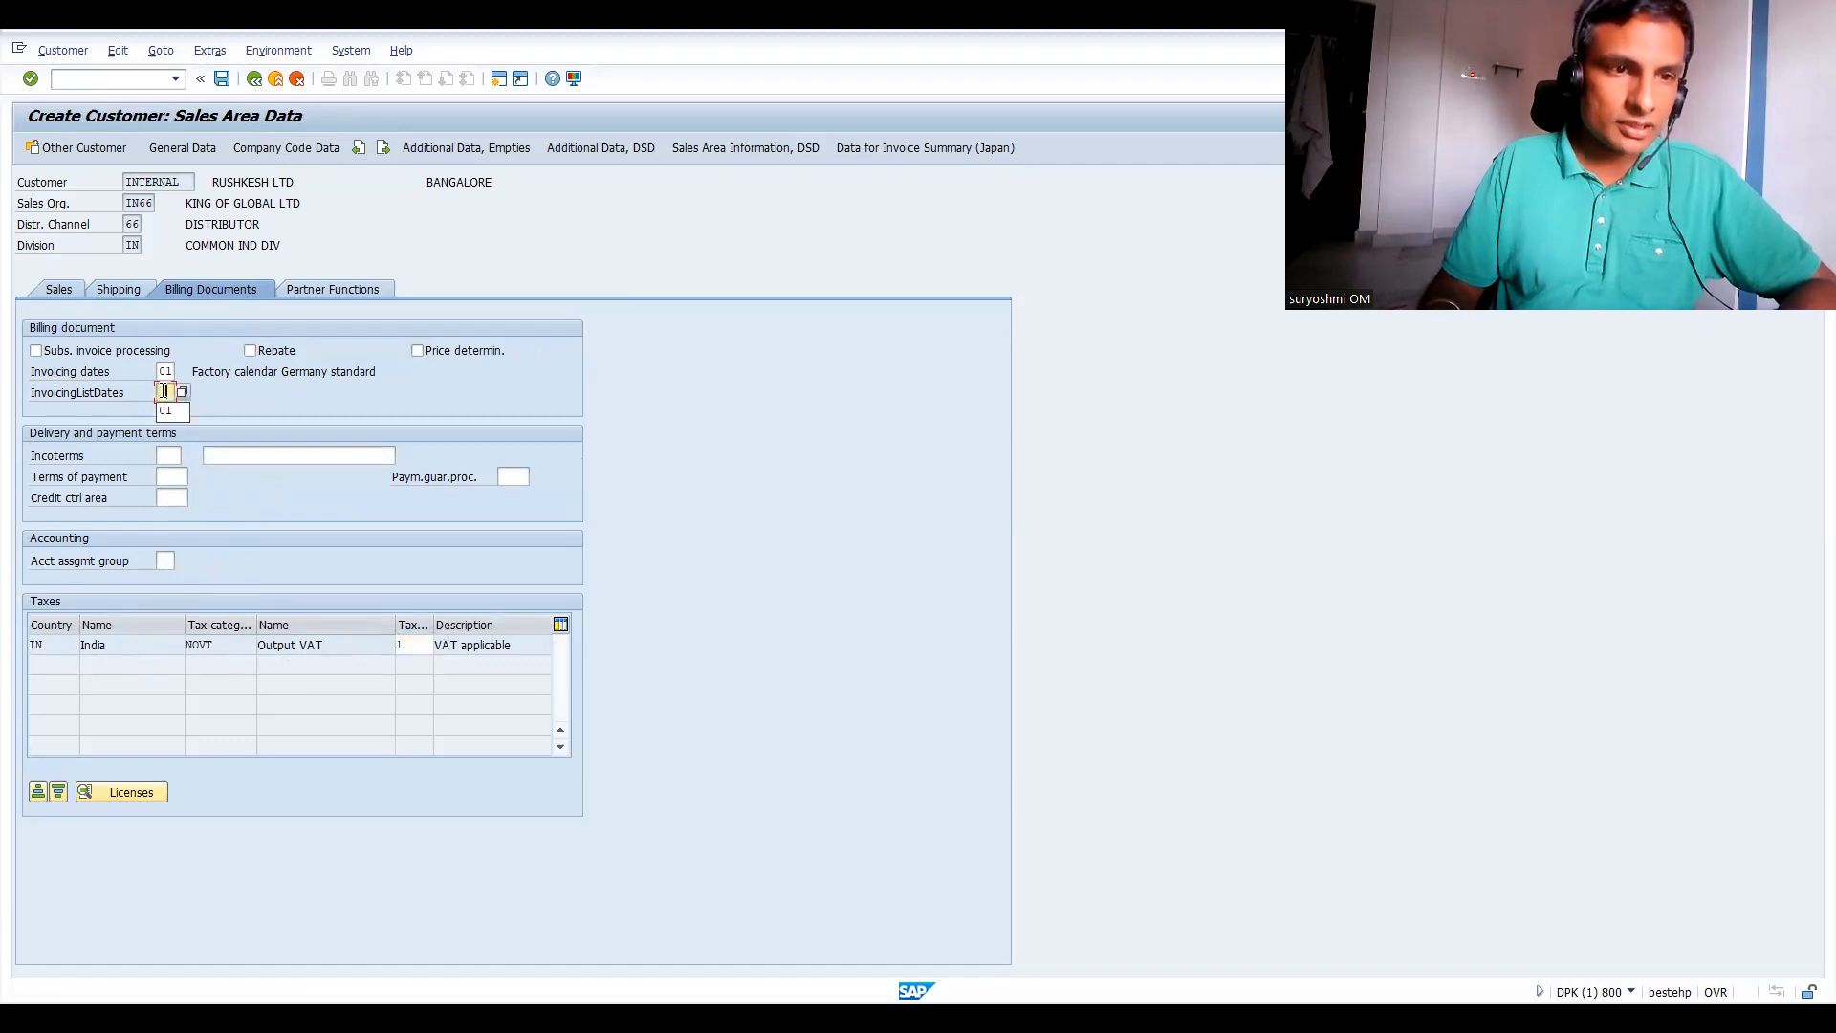
{"action": "left_click", "coordinate": [166, 410]}
{"action": "key", "text": "Return"}
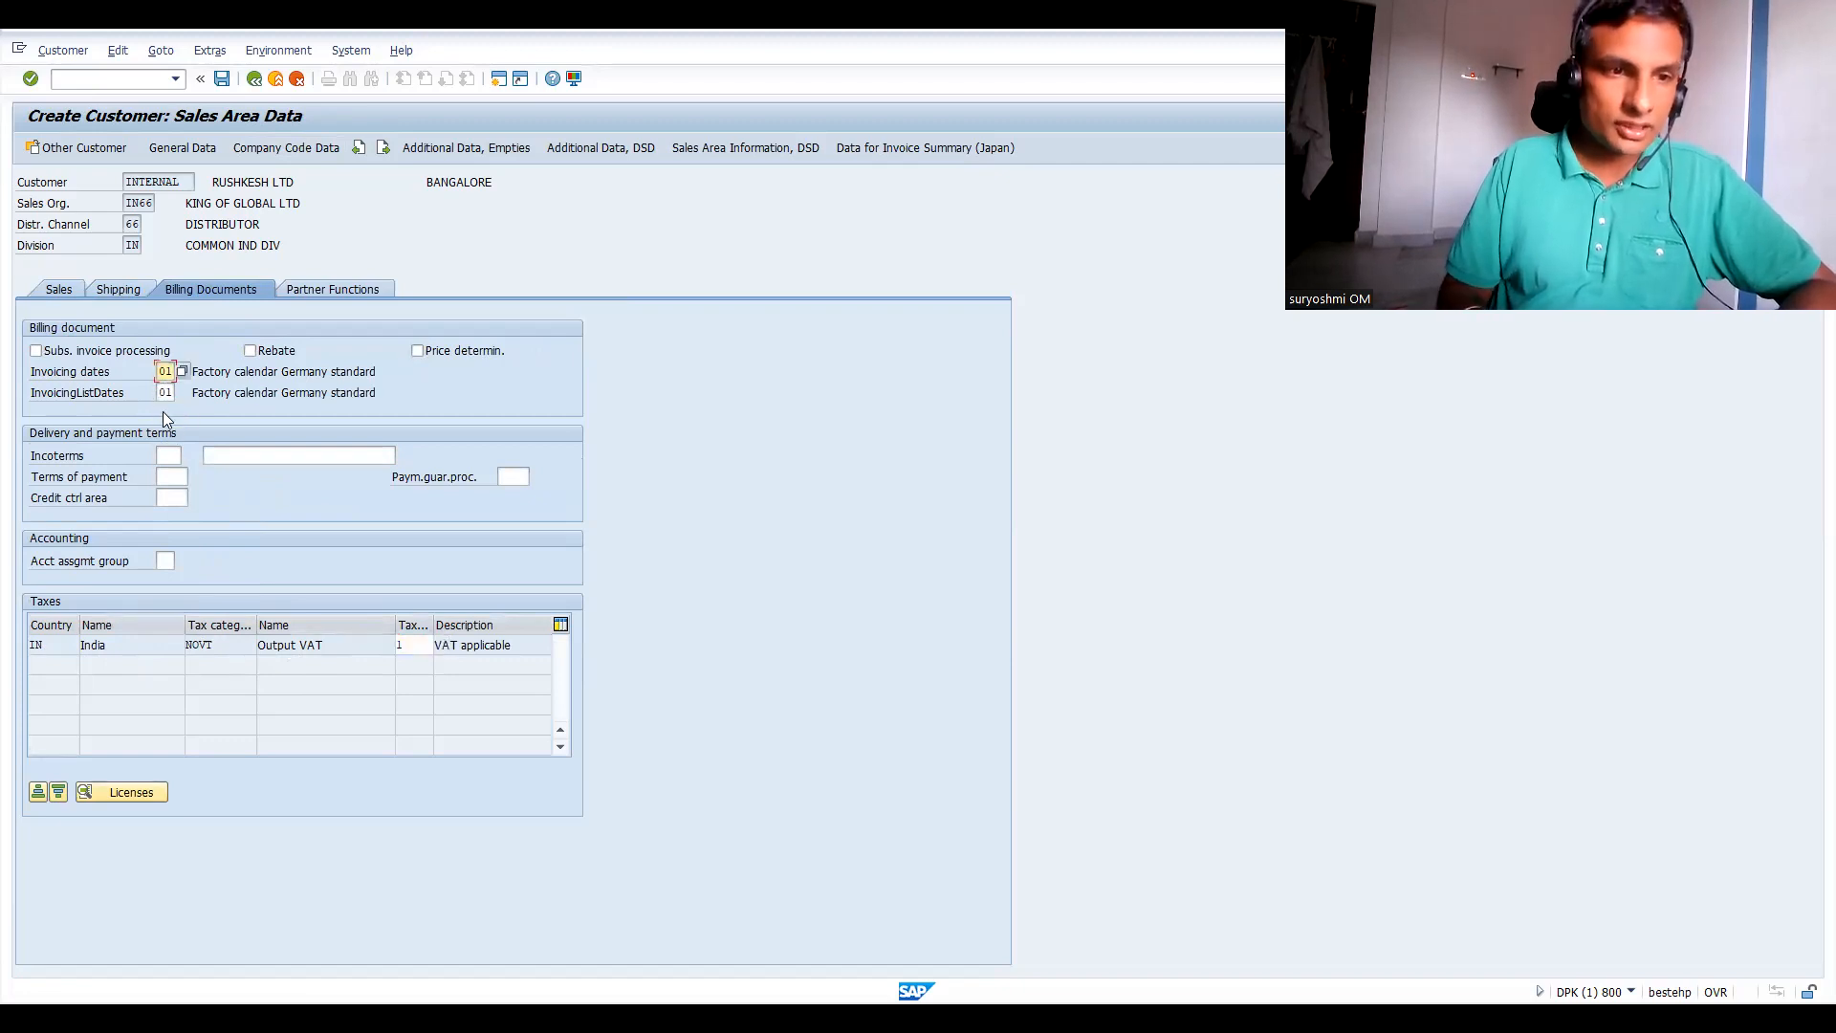
Set the Incoterms to fob with BANGALORE as the location.
{"action": "left_click", "coordinate": [165, 453]}
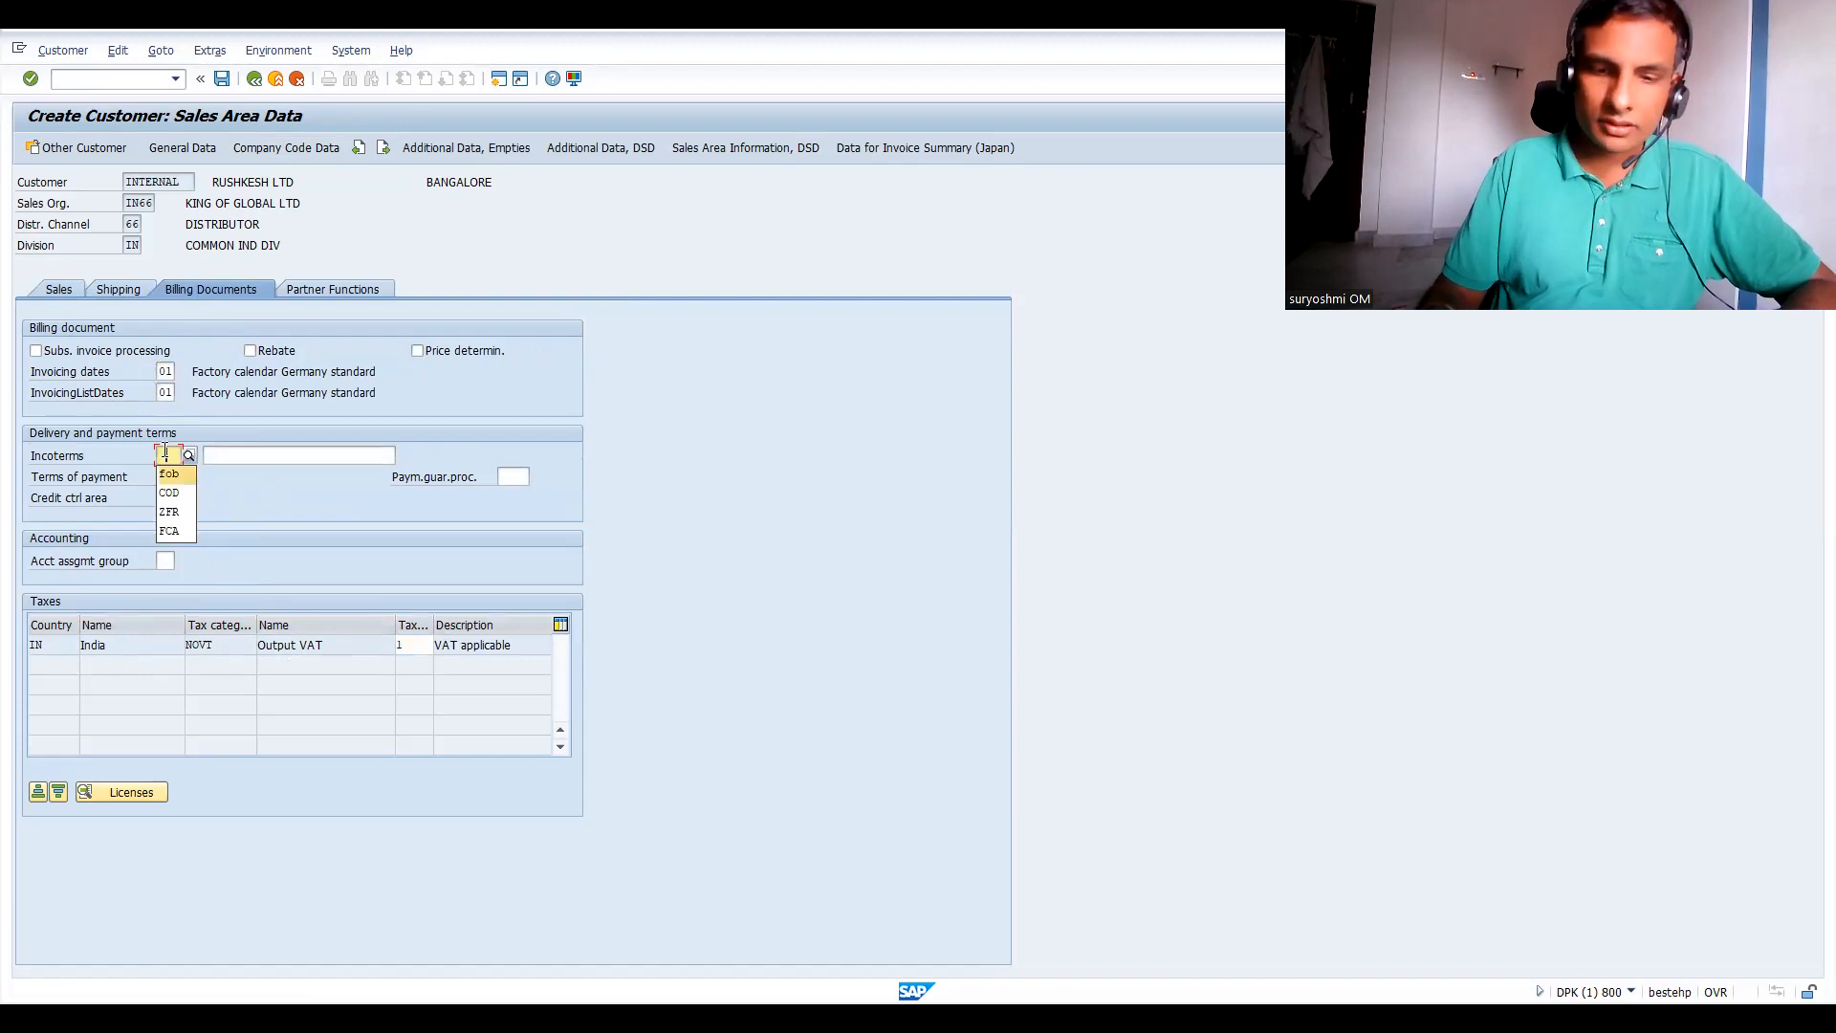
{"action": "key", "text": "Return"}
{"action": "key", "text": "Tab"}
{"action": "type", "text": "BANG"}
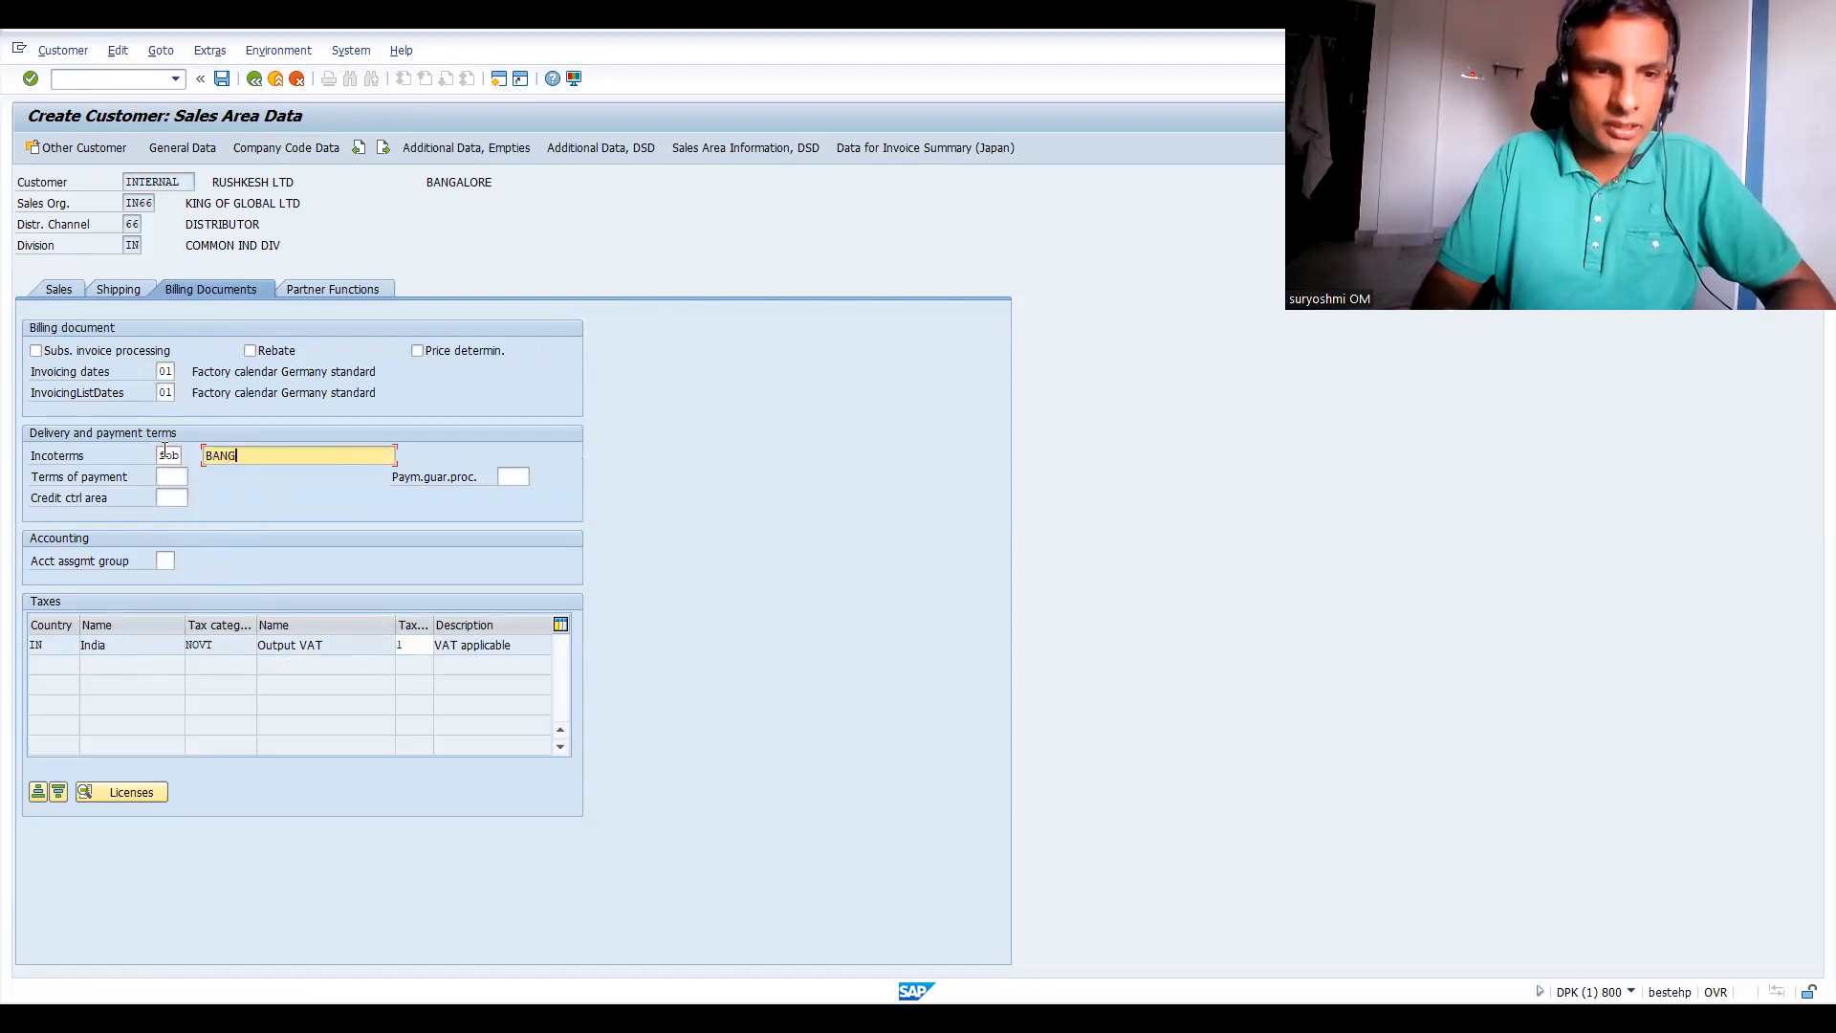
{"action": "type", "text": "ALORE"}
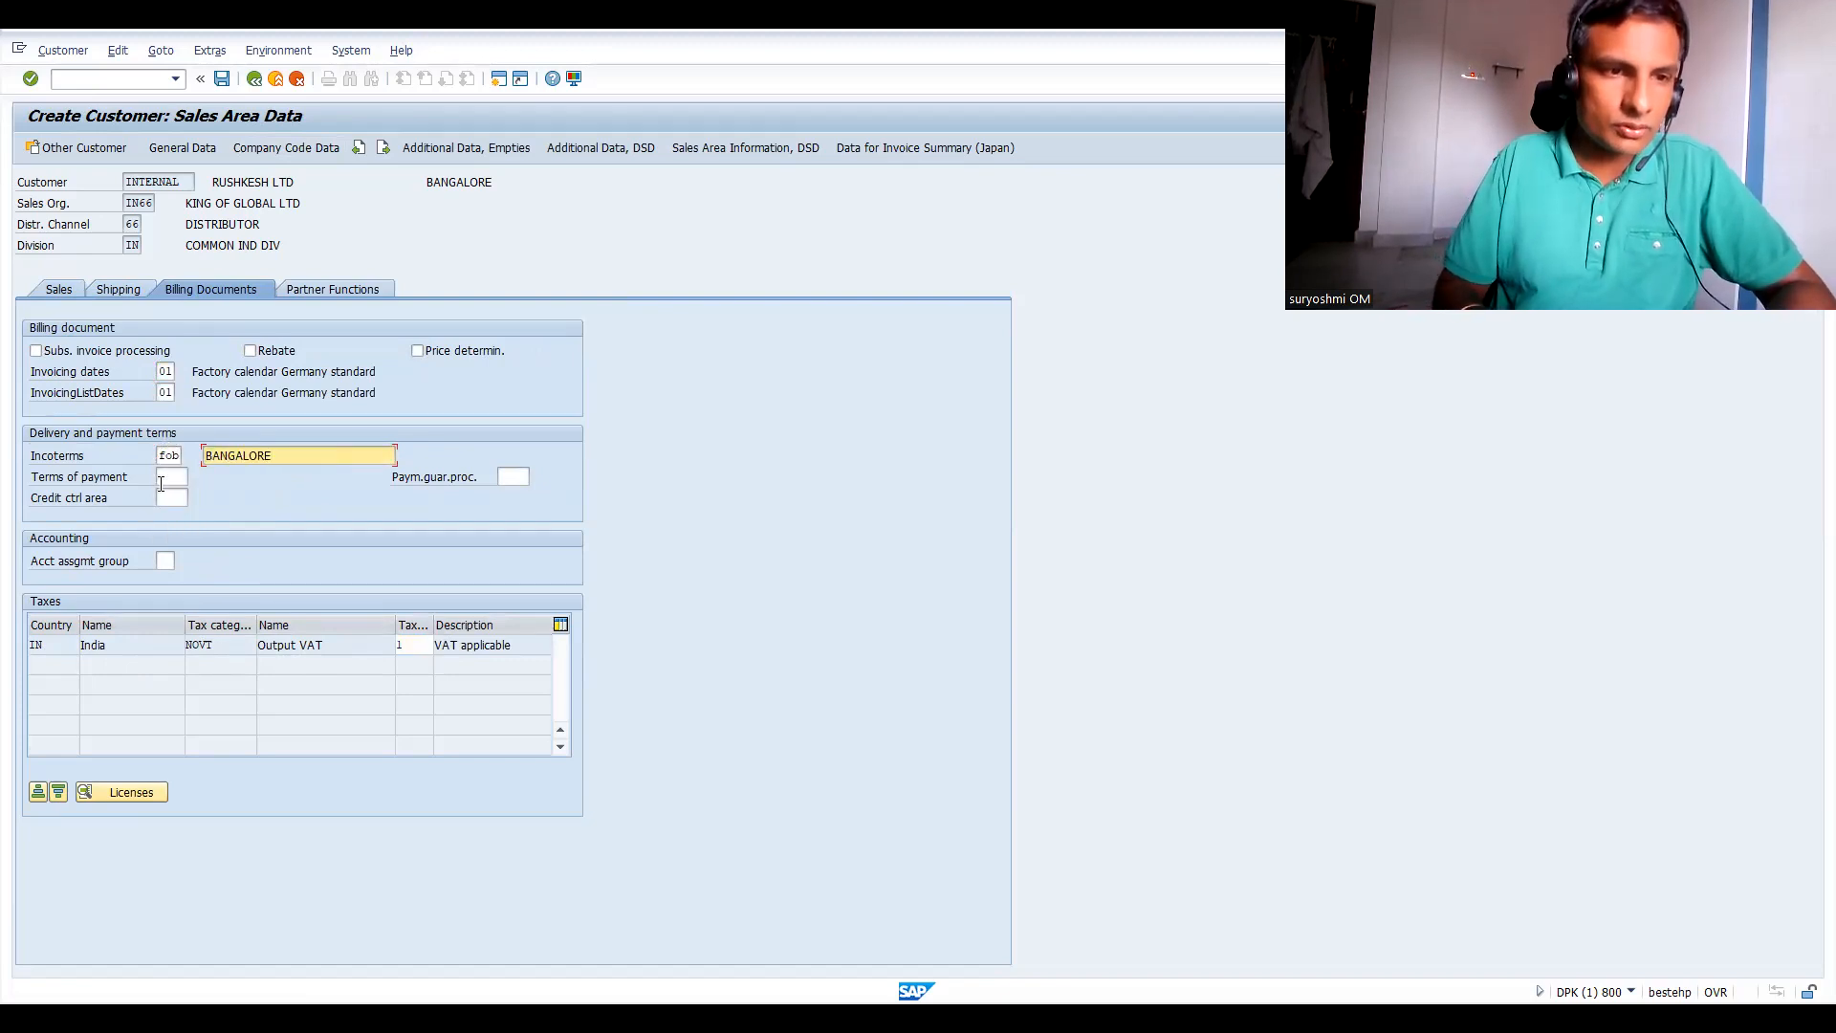
Set the terms of payment to 0001 and the account assignment group to 01.
{"action": "left_click", "coordinate": [161, 478]}
{"action": "key", "text": "Down"}
{"action": "key", "text": "Return"}
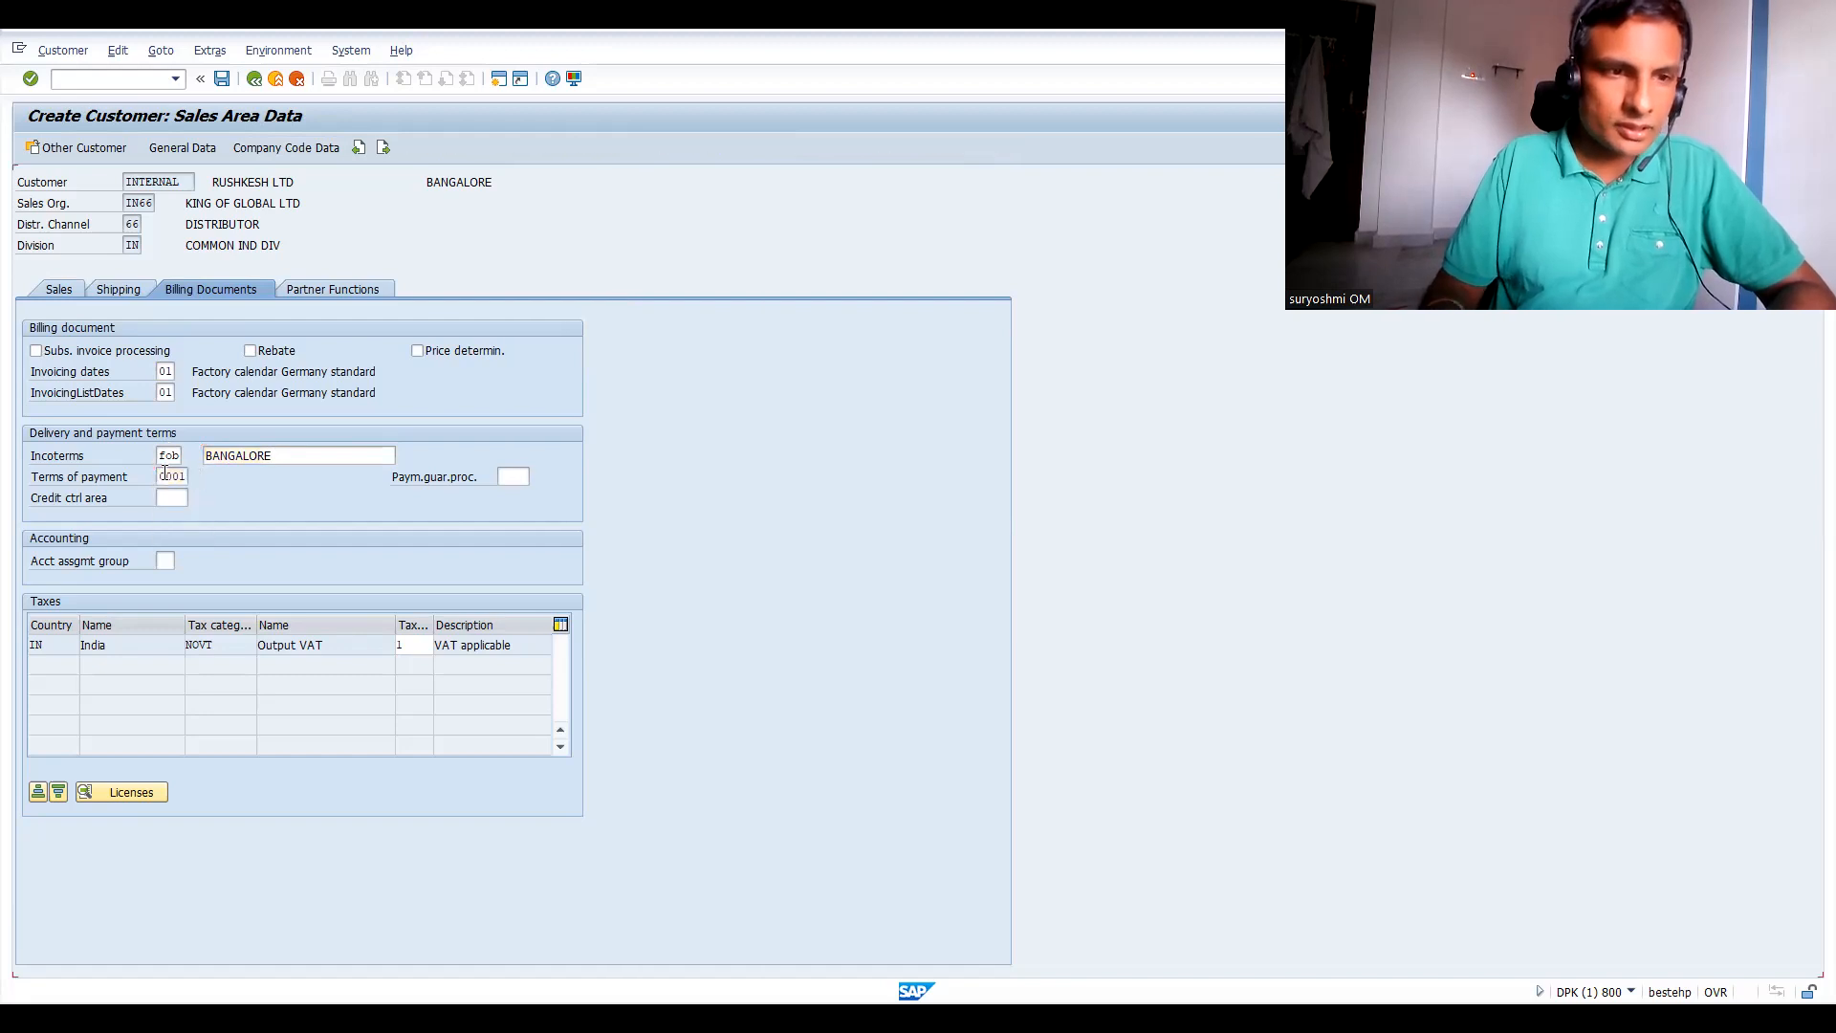
{"action": "left_click", "coordinate": [164, 561]}
{"action": "type", "text": "01"}
{"action": "key", "text": "Return"}
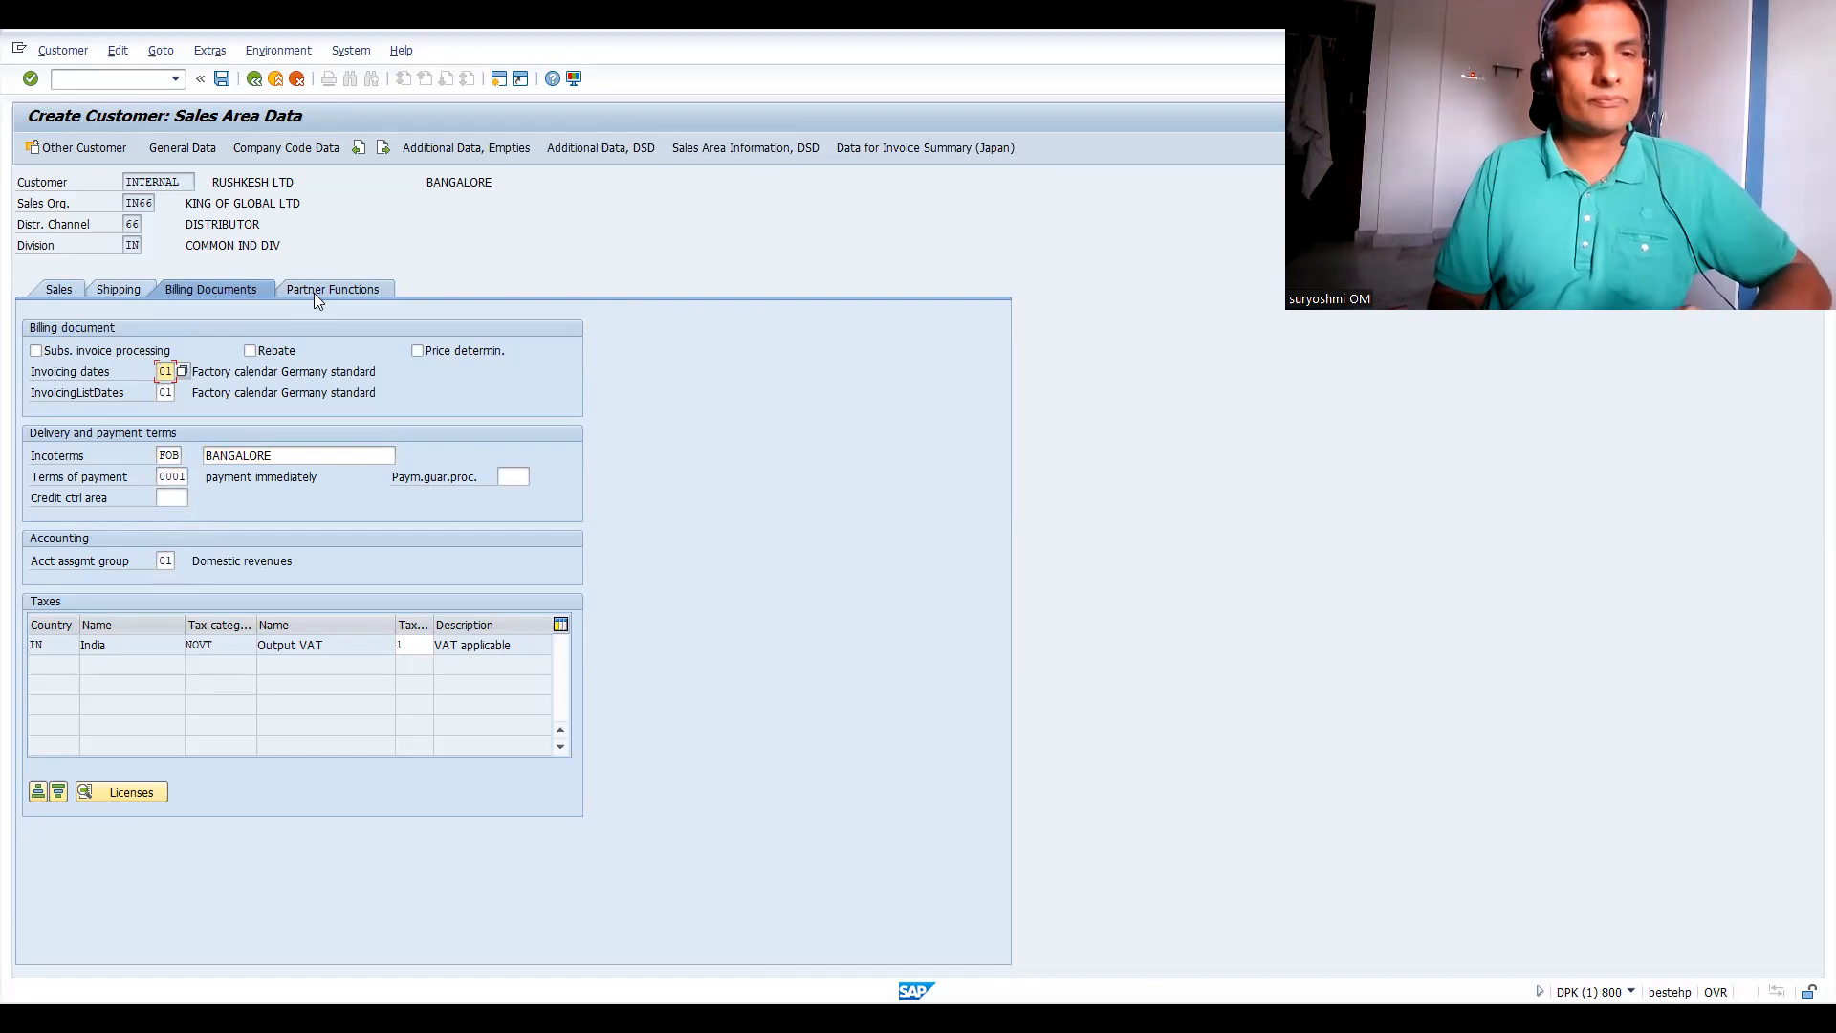
Check the customer's partner functions and save the new customer record.
{"action": "left_click", "coordinate": [315, 292]}
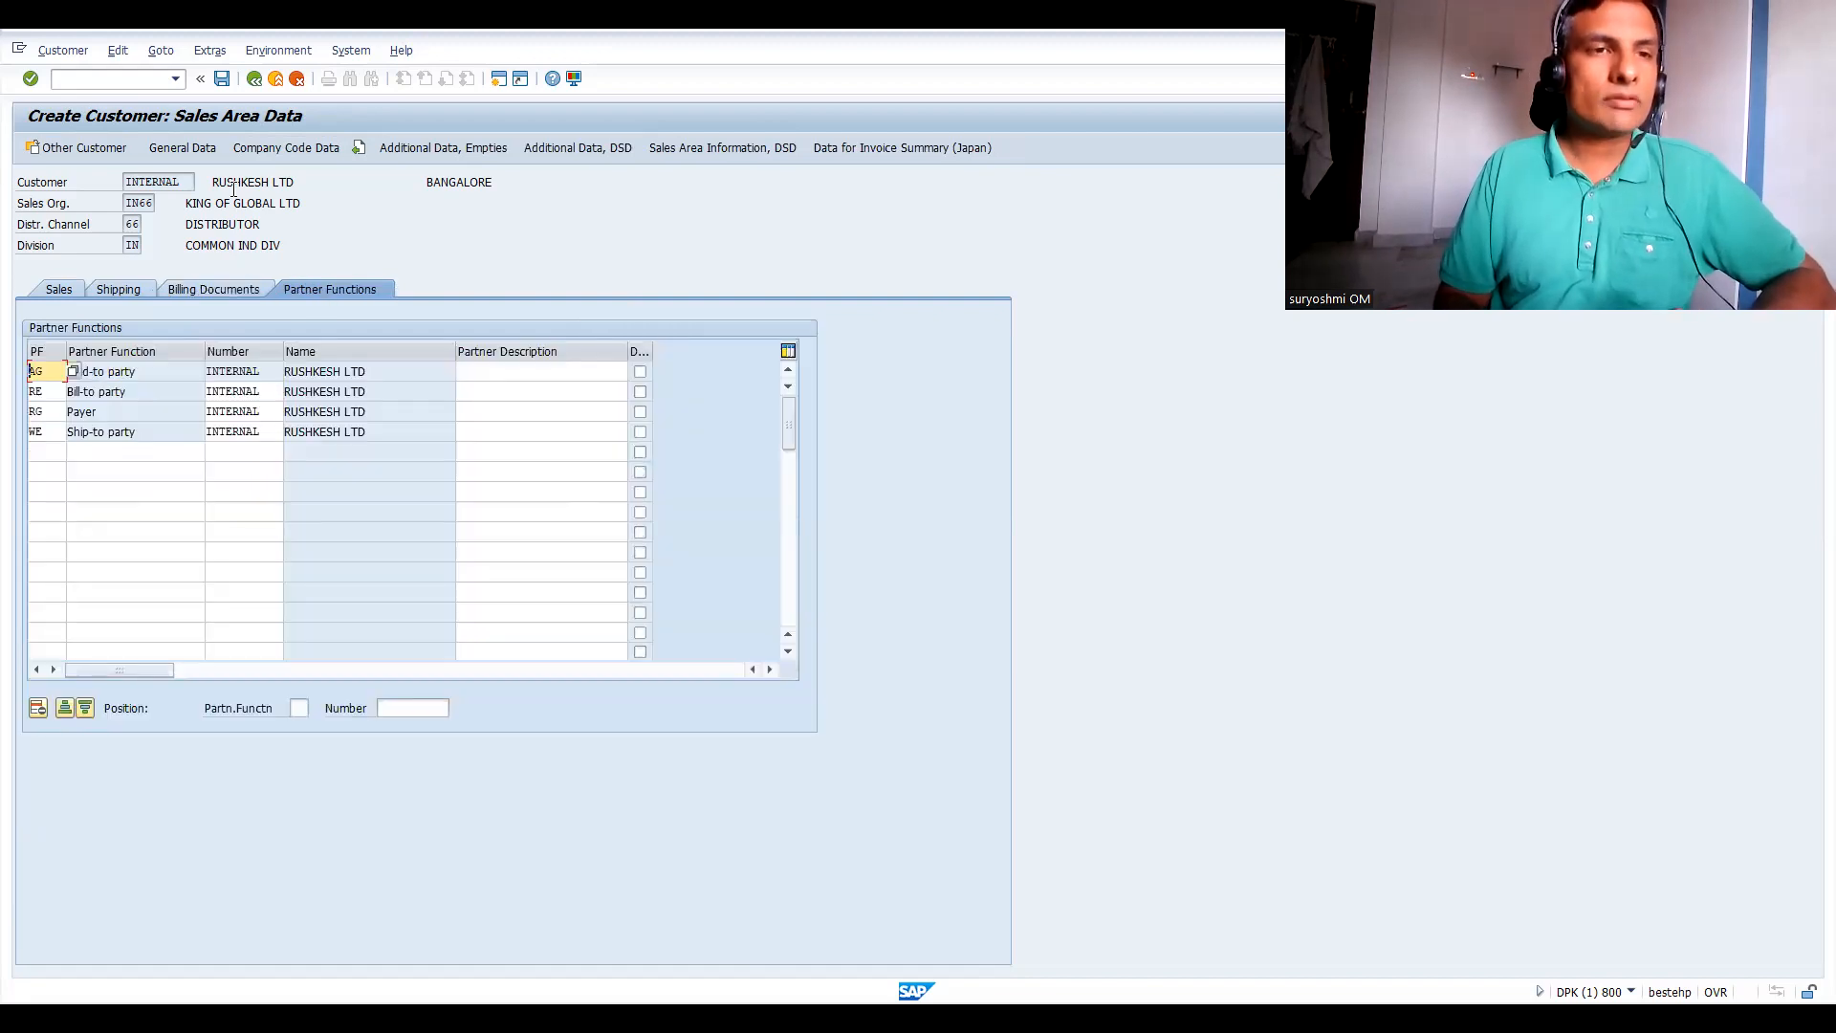
{"action": "left_click", "coordinate": [222, 78]}
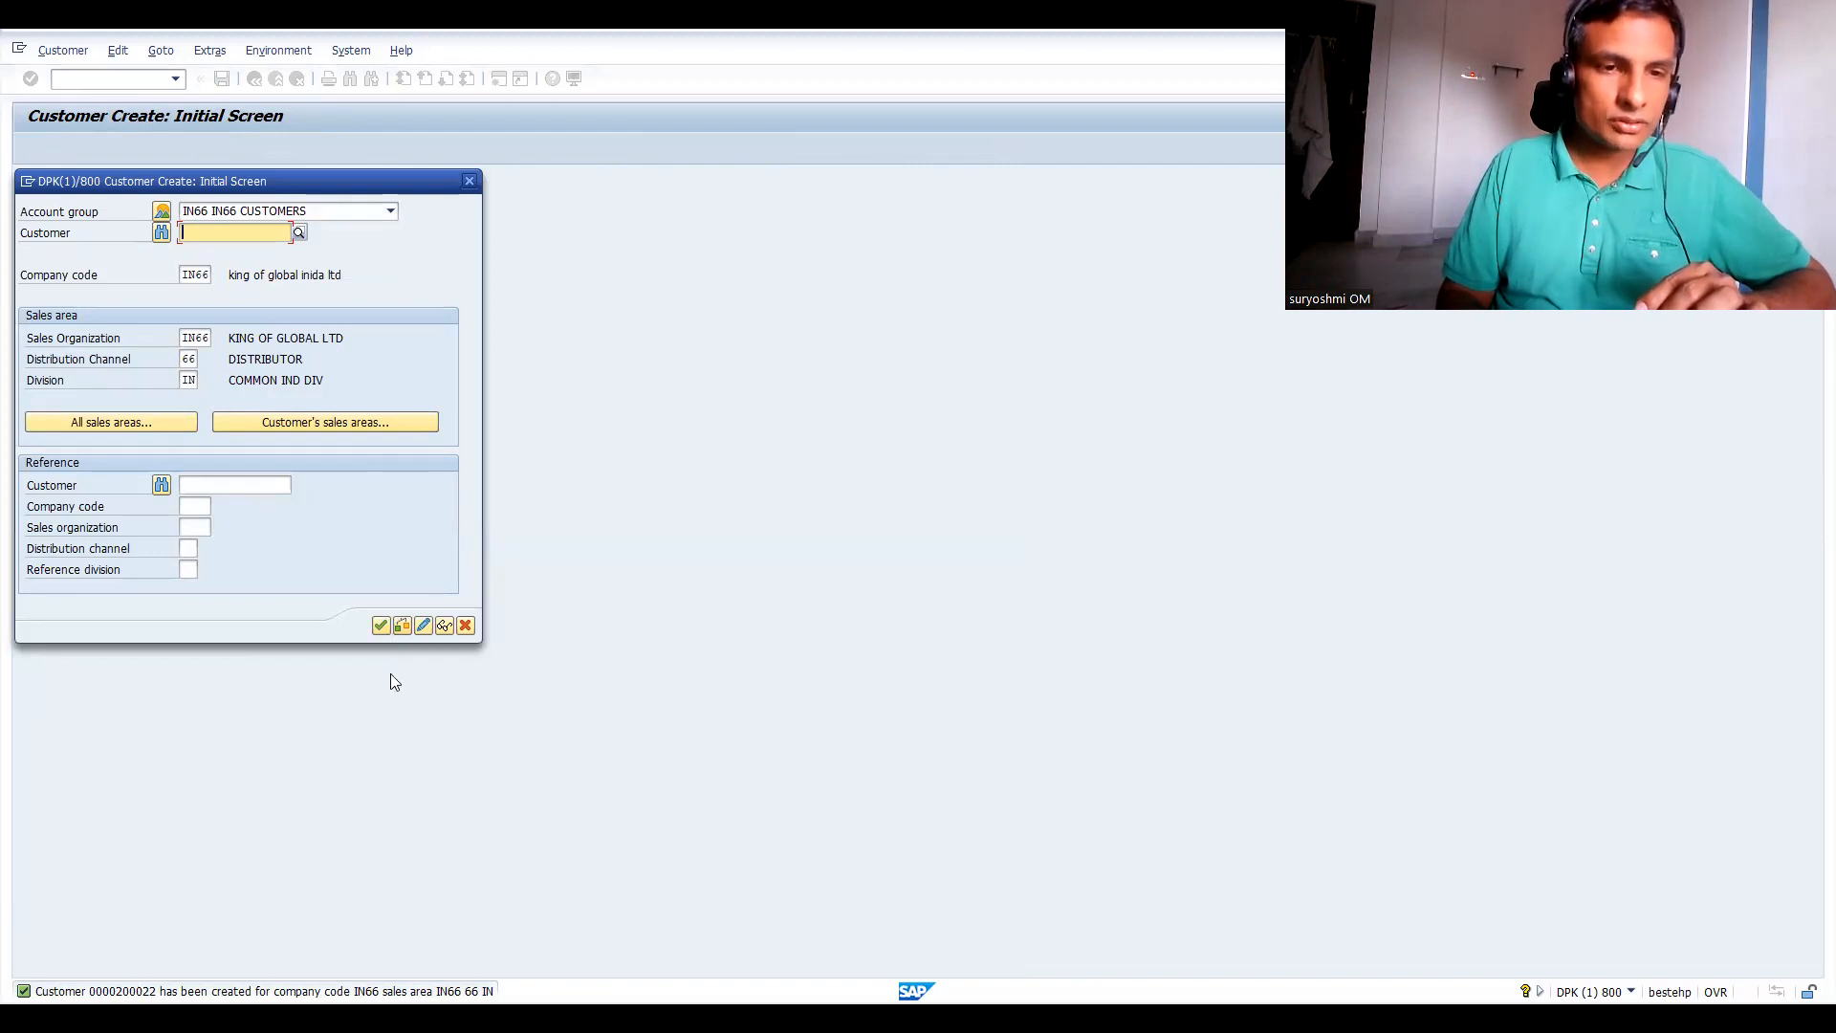
Start another customer in account group IN66 with the title Mr. and the name ROBERT SOLUTION LTD.
{"action": "left_click", "coordinate": [381, 626]}
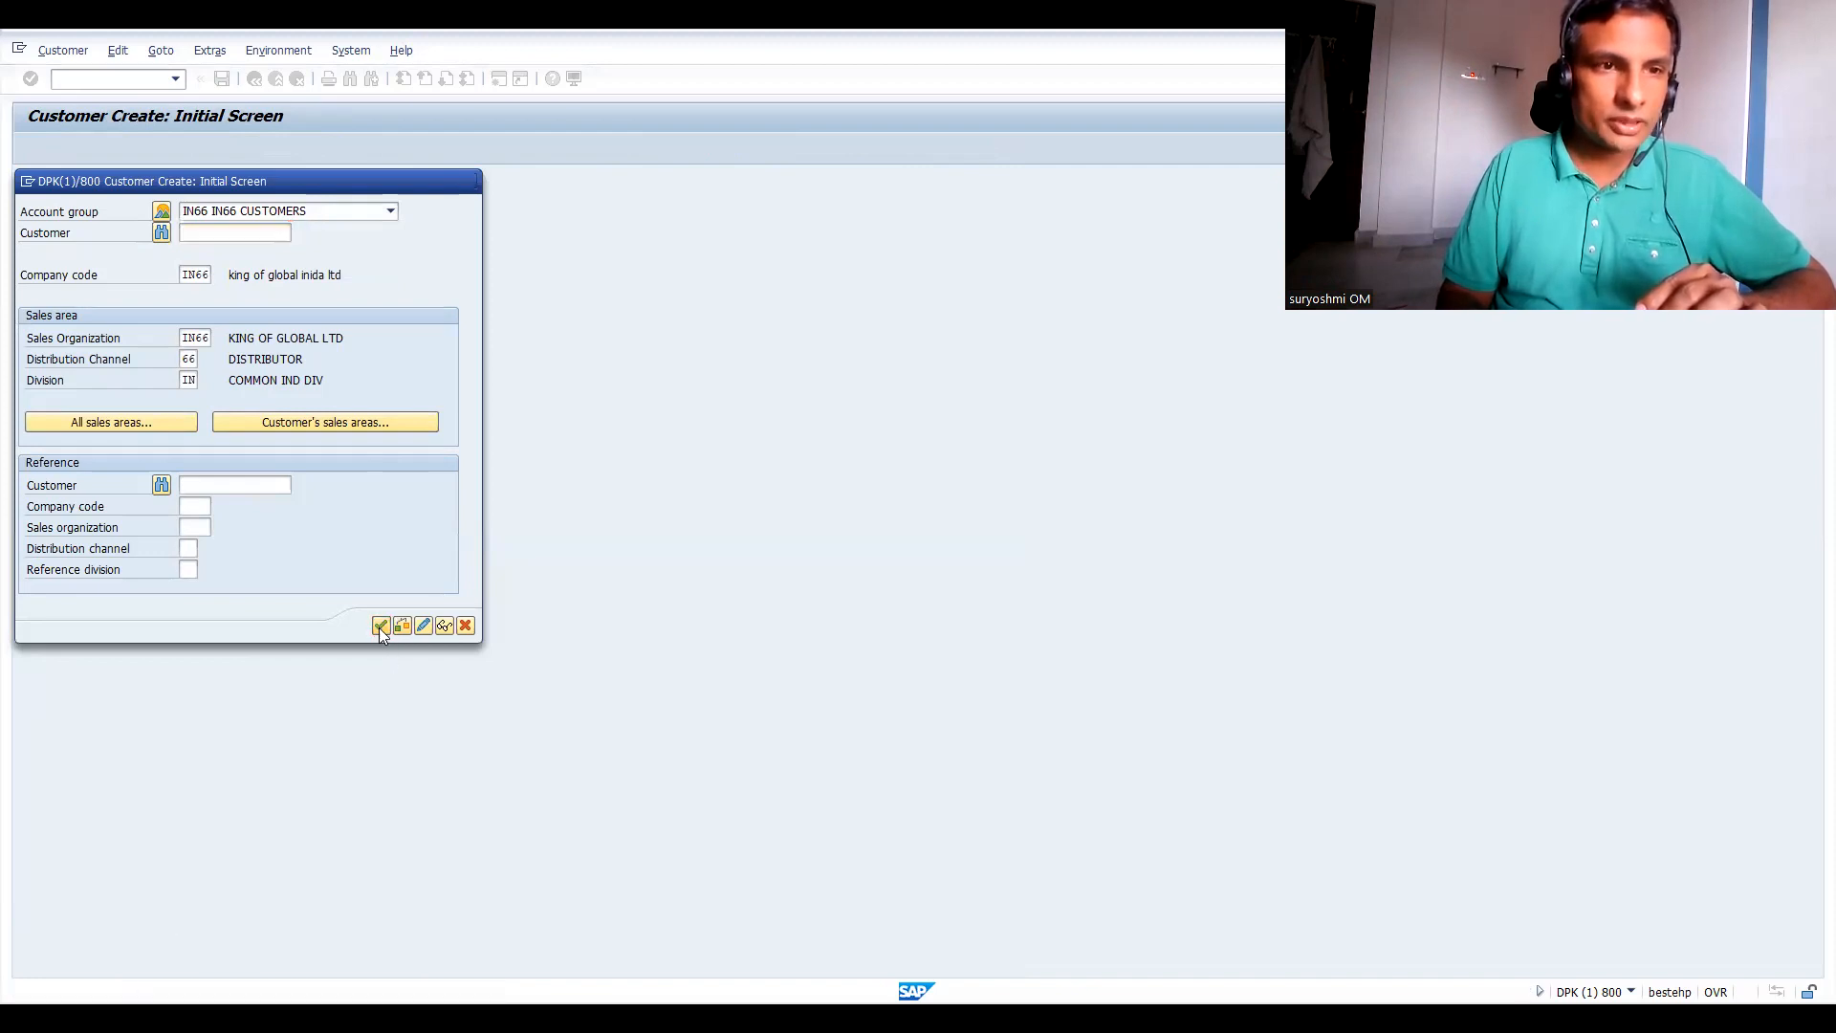
{"action": "type", "text": "MADM"}
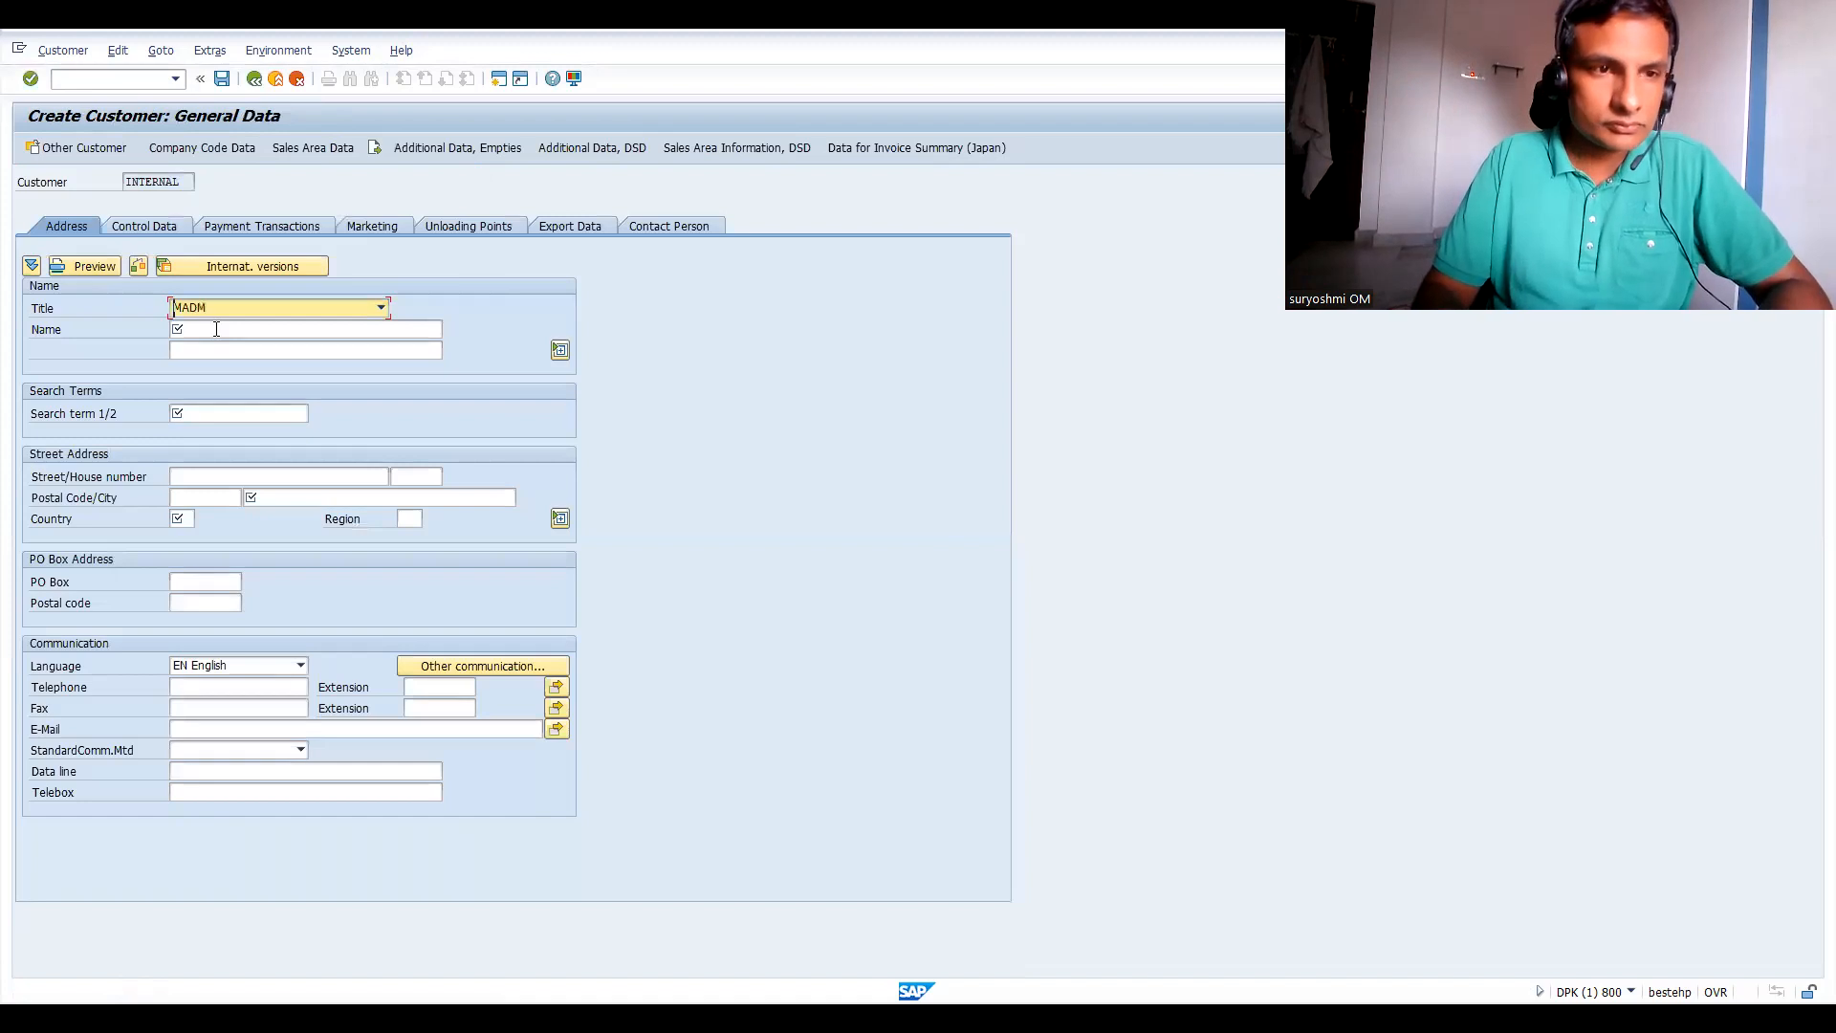
{"action": "type", "text": "r"}
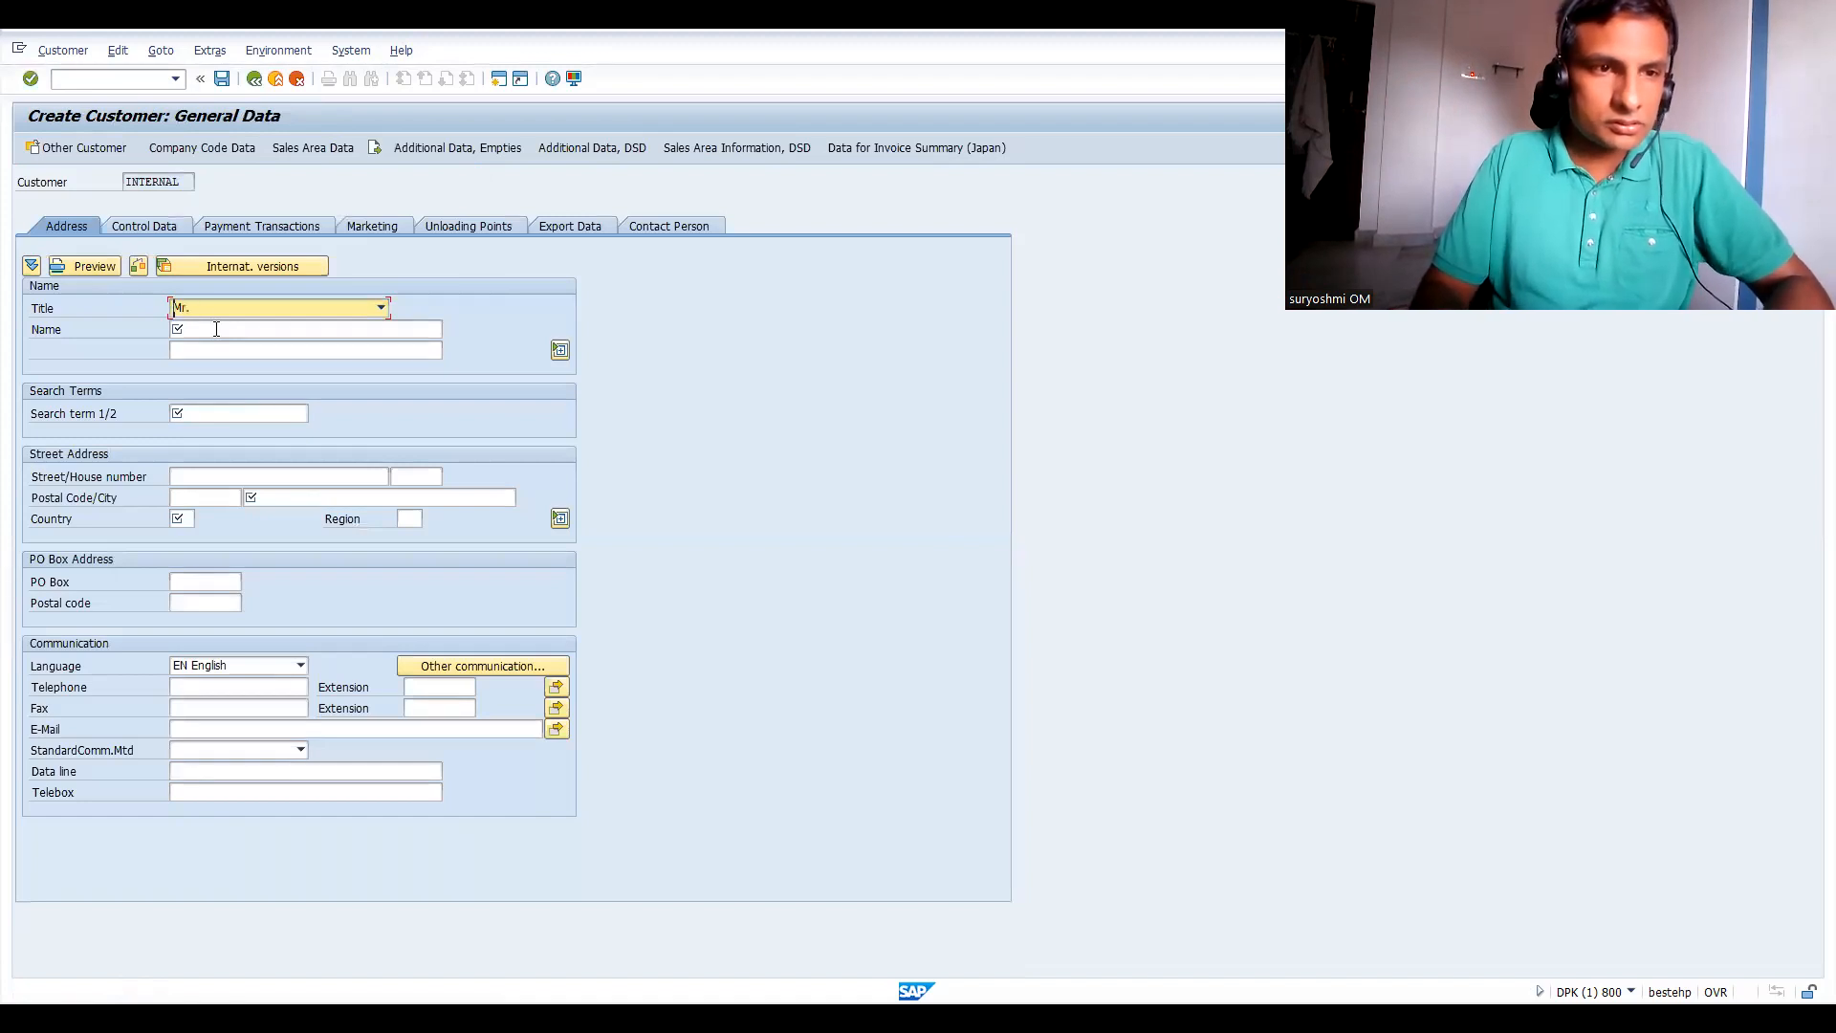
{"action": "left_click", "coordinate": [217, 329]}
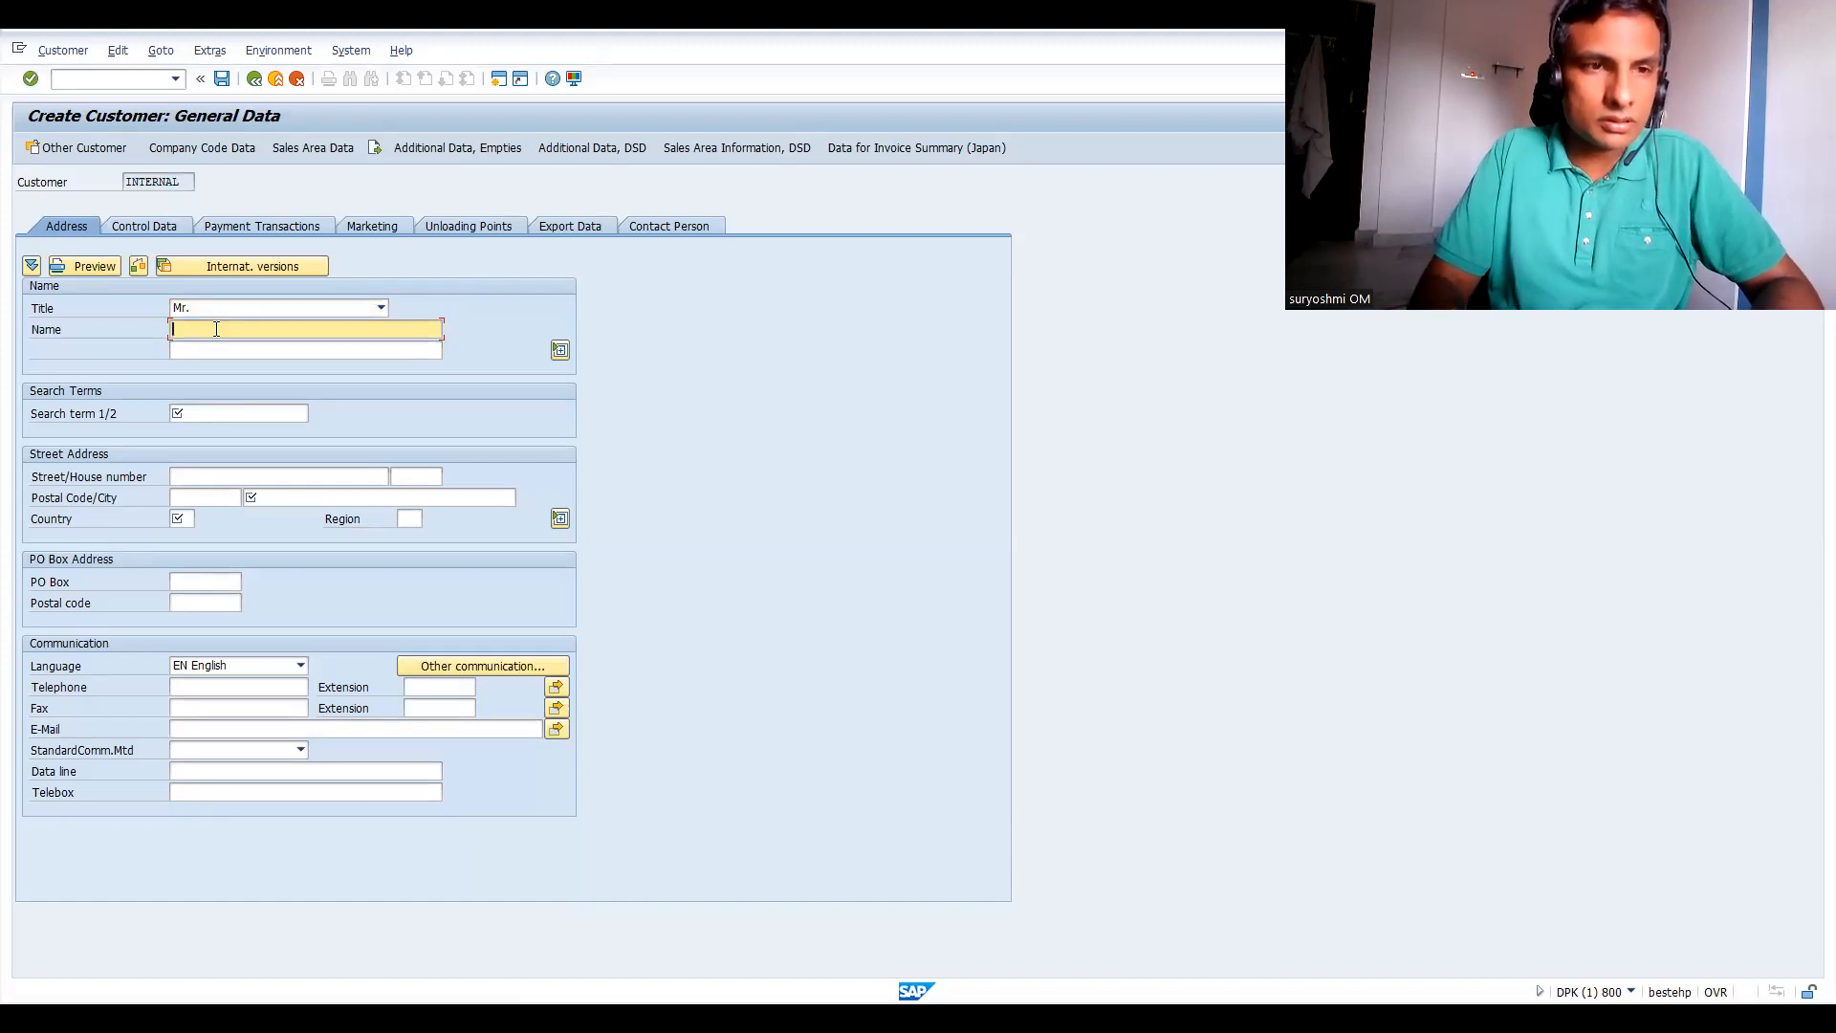
{"action": "type", "text": "ROBERT"}
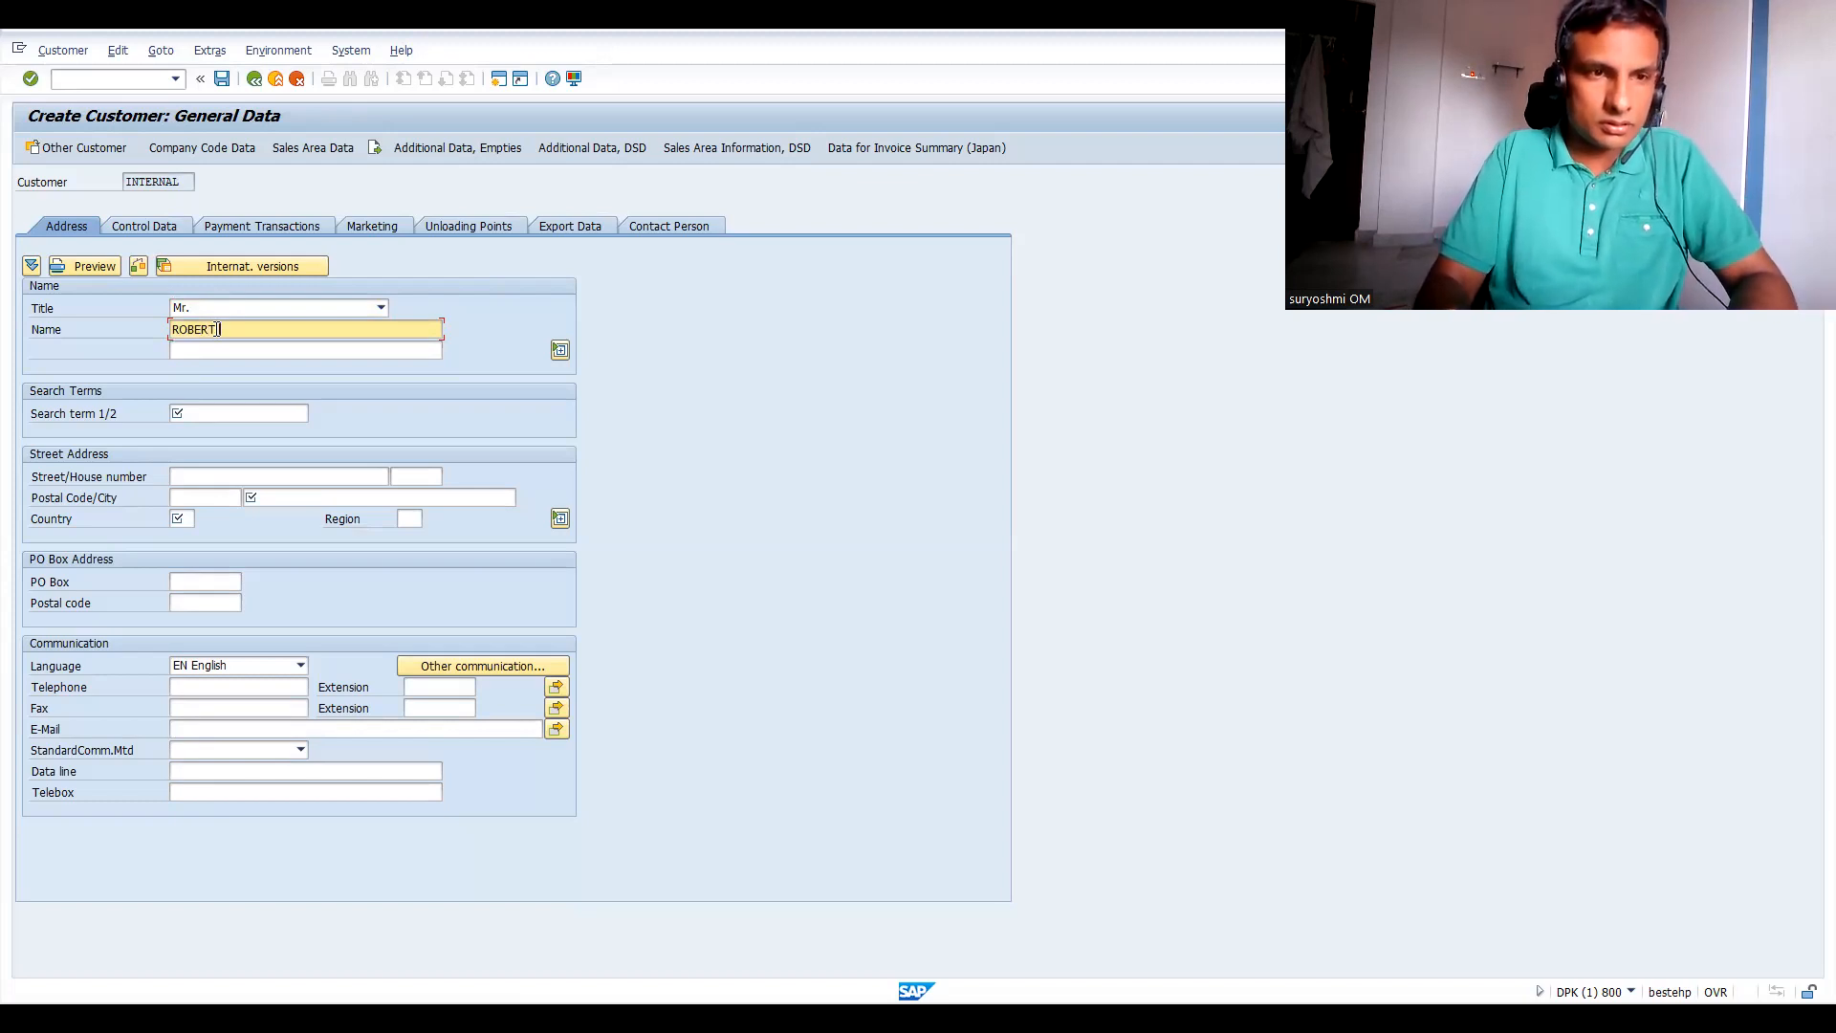
{"action": "type", "text": " SOLUTIO"}
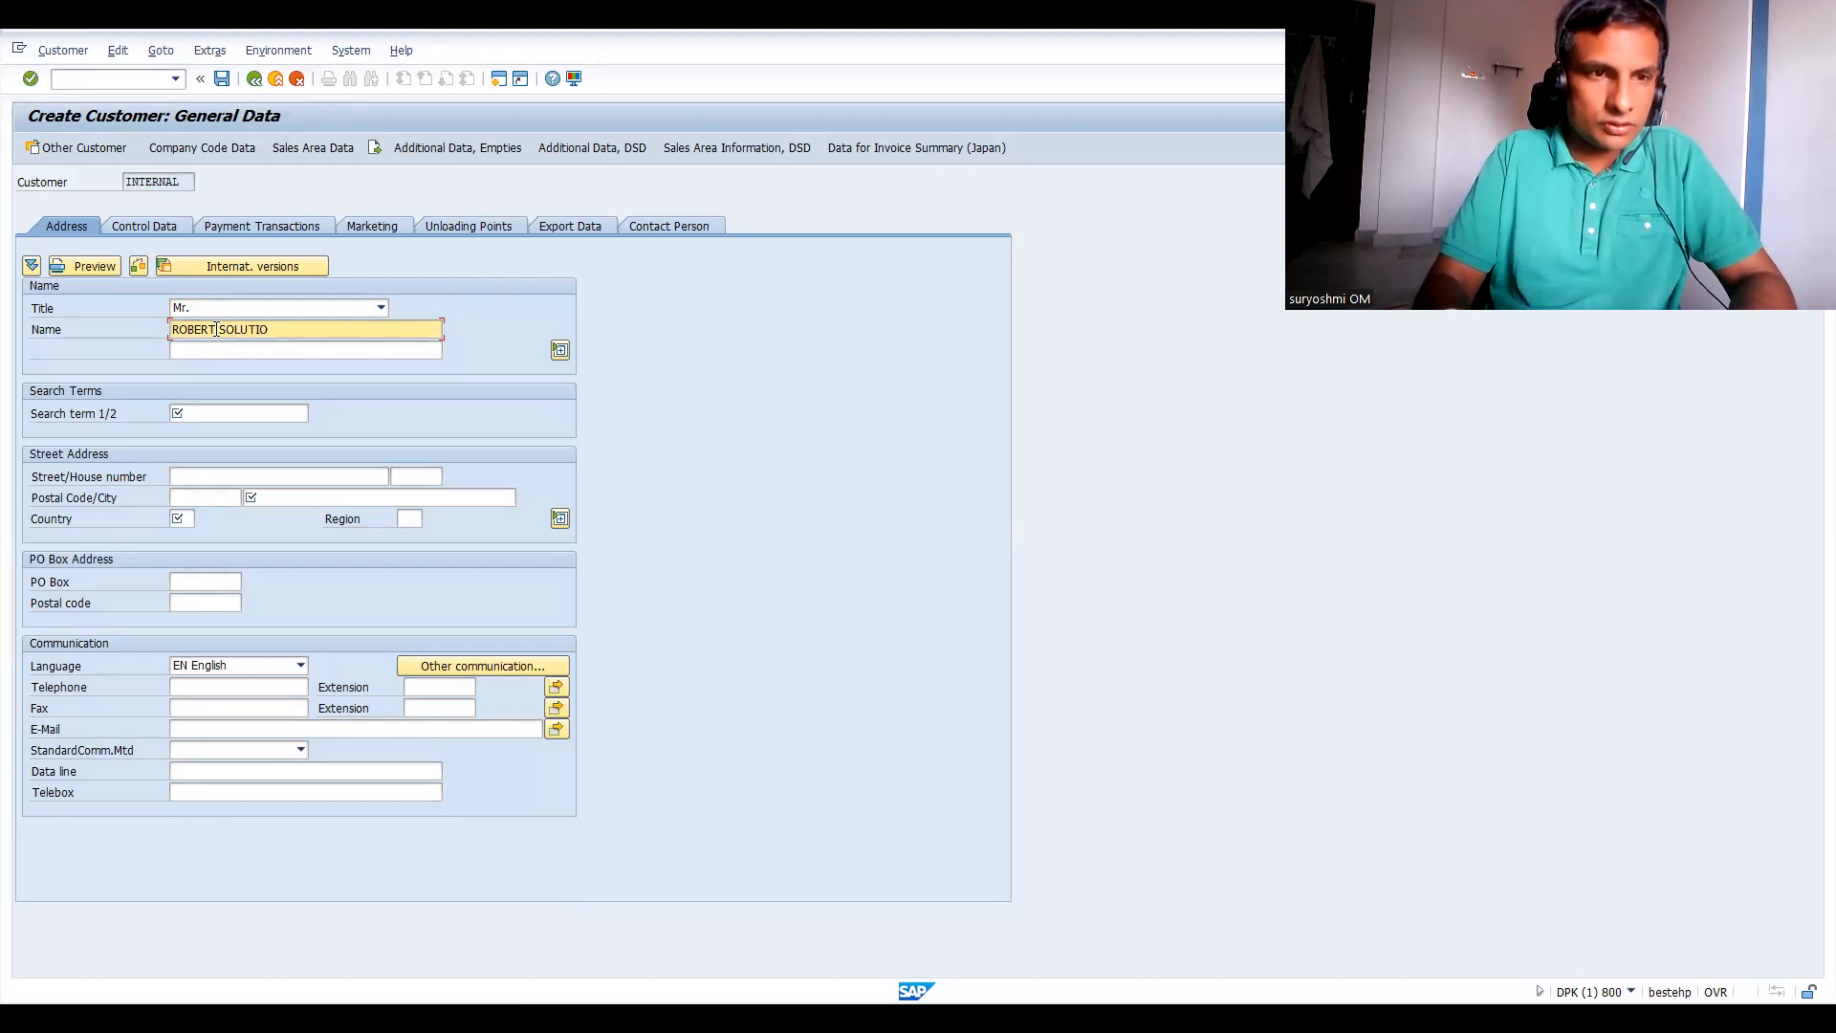
{"action": "type", "text": "N LTD"}
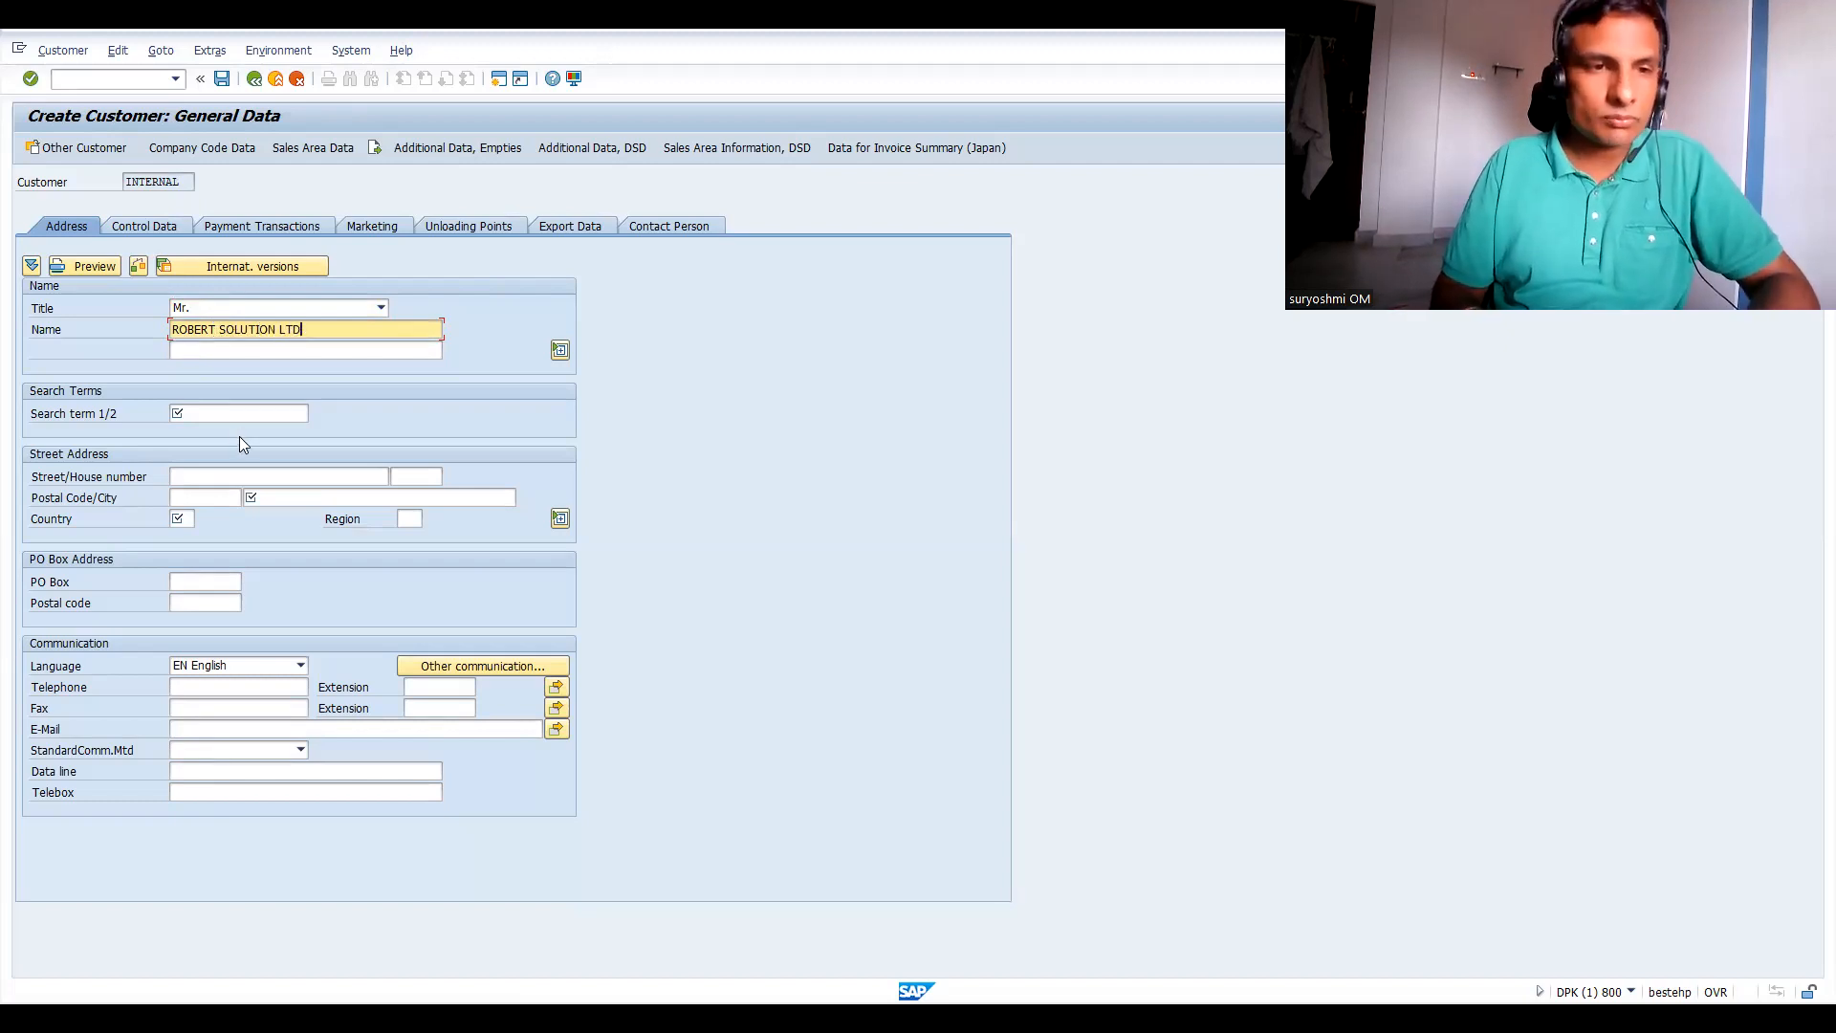
Set the customer's search term to BHARAT.
{"action": "left_click", "coordinate": [224, 411]}
{"action": "type", "text": "BHARAT"}
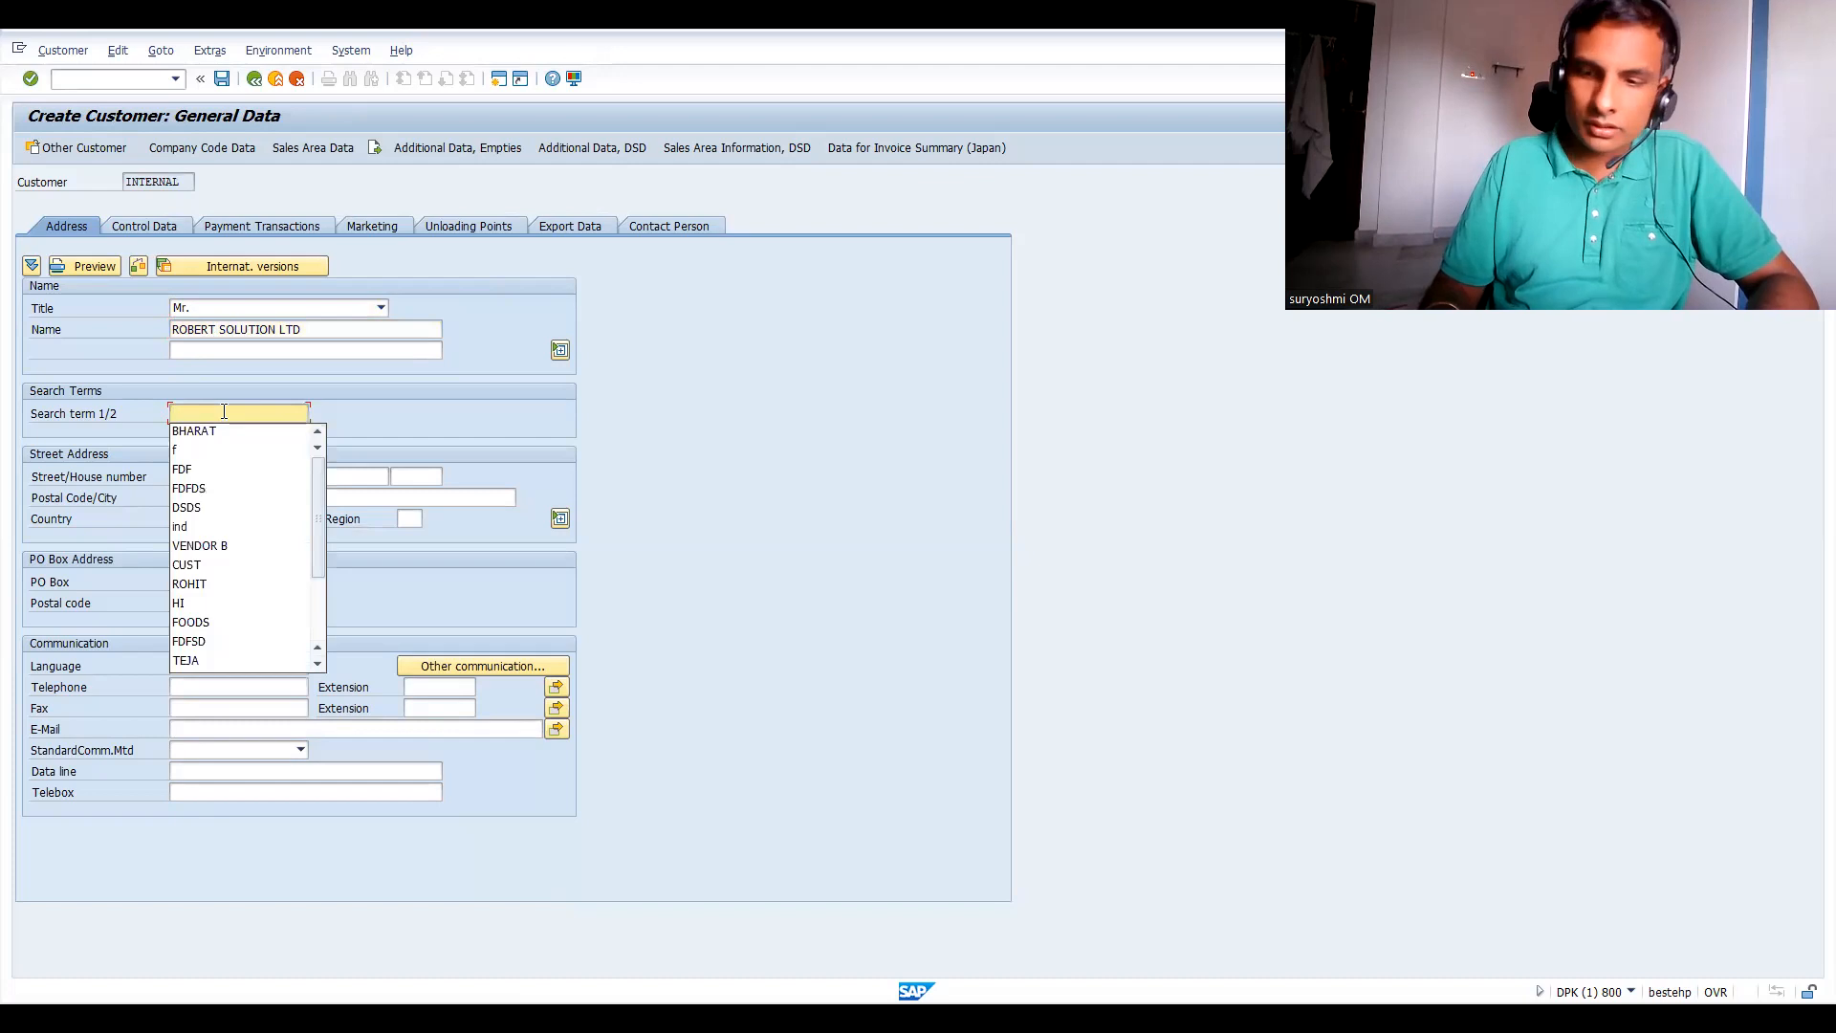
{"action": "key", "text": "Tab"}
{"action": "key", "text": "Tab"}
{"action": "key", "text": "Tab"}
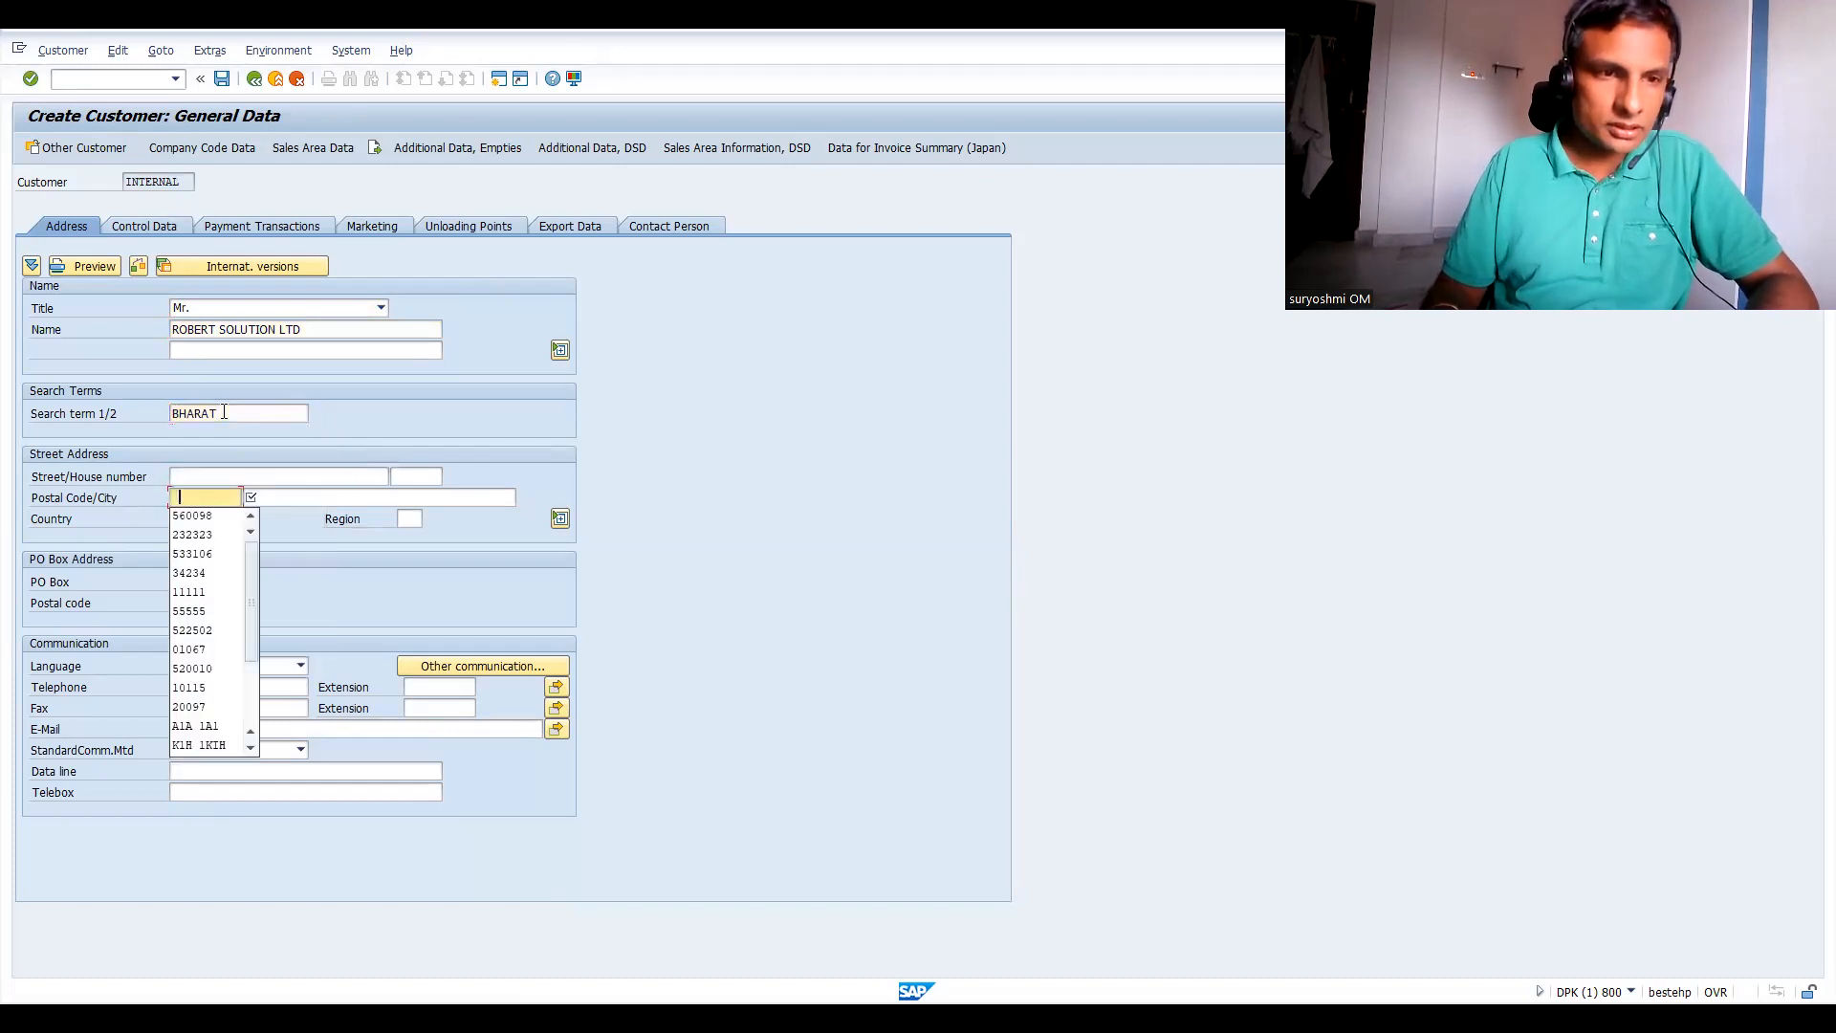
Enter the postal code in the customer's street address.
{"action": "key", "text": "Down"}
{"action": "key", "text": "Down"}
{"action": "key", "text": "Down"}
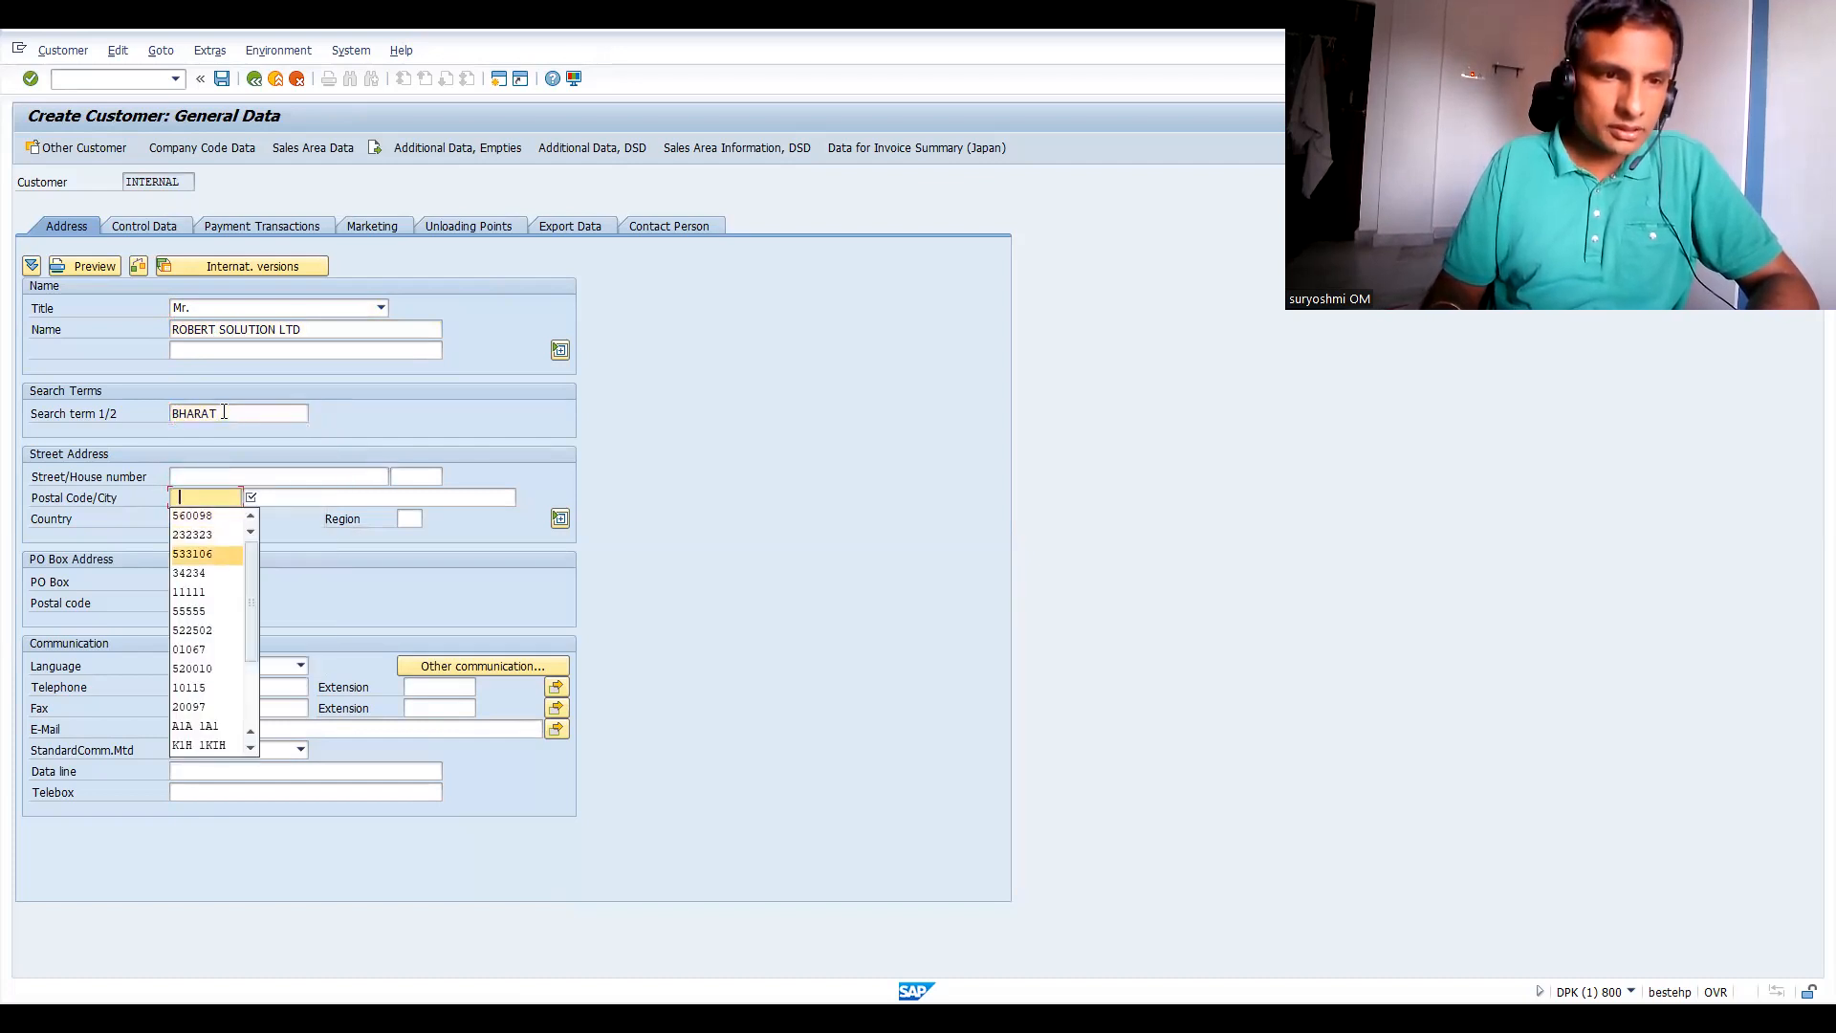
{"action": "key", "text": "Down"}
{"action": "key", "text": "Down"}
{"action": "key", "text": "Down"}
{"action": "key", "text": "Down"}
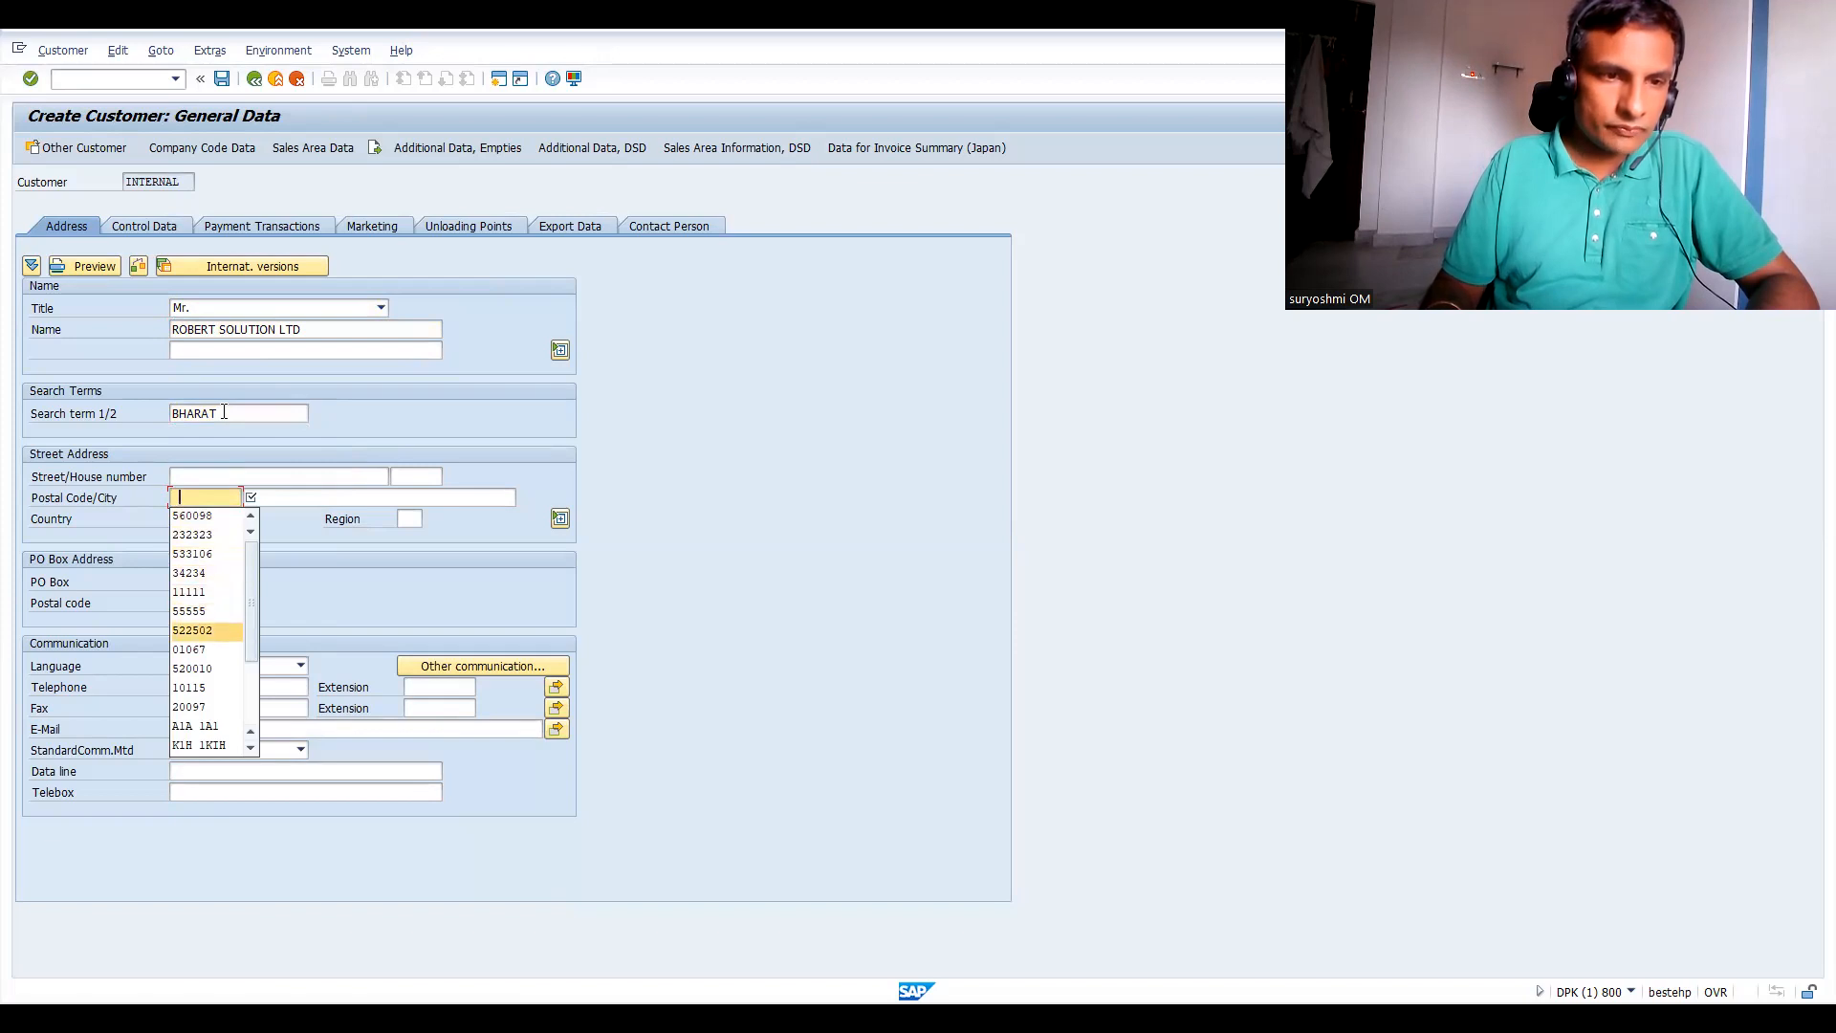
{"action": "key", "text": "Up"}
{"action": "key", "text": "Down"}
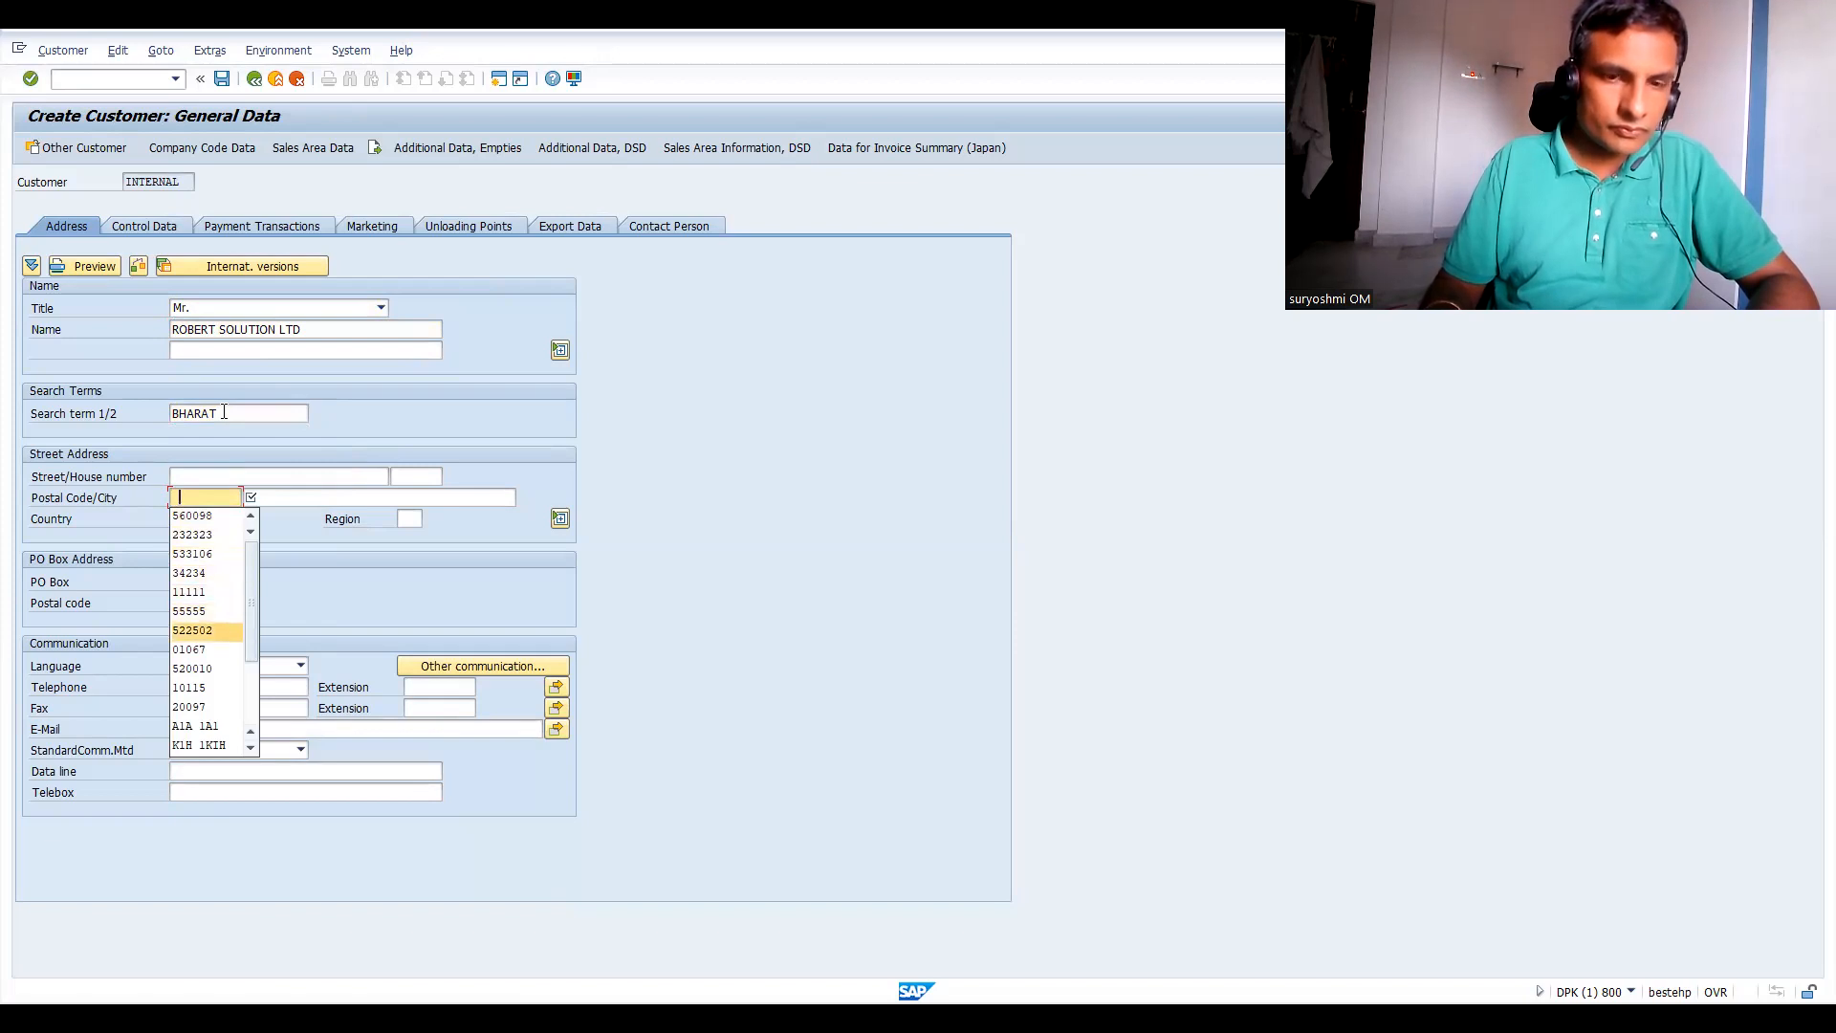
{"action": "key", "text": "Return"}
{"action": "key", "text": "BackSpace"}
{"action": "key", "text": "BackSpace"}
{"action": "key", "text": "BackSpace"}
{"action": "key", "text": "BackSpace"}
{"action": "key", "text": "BackSpace"}
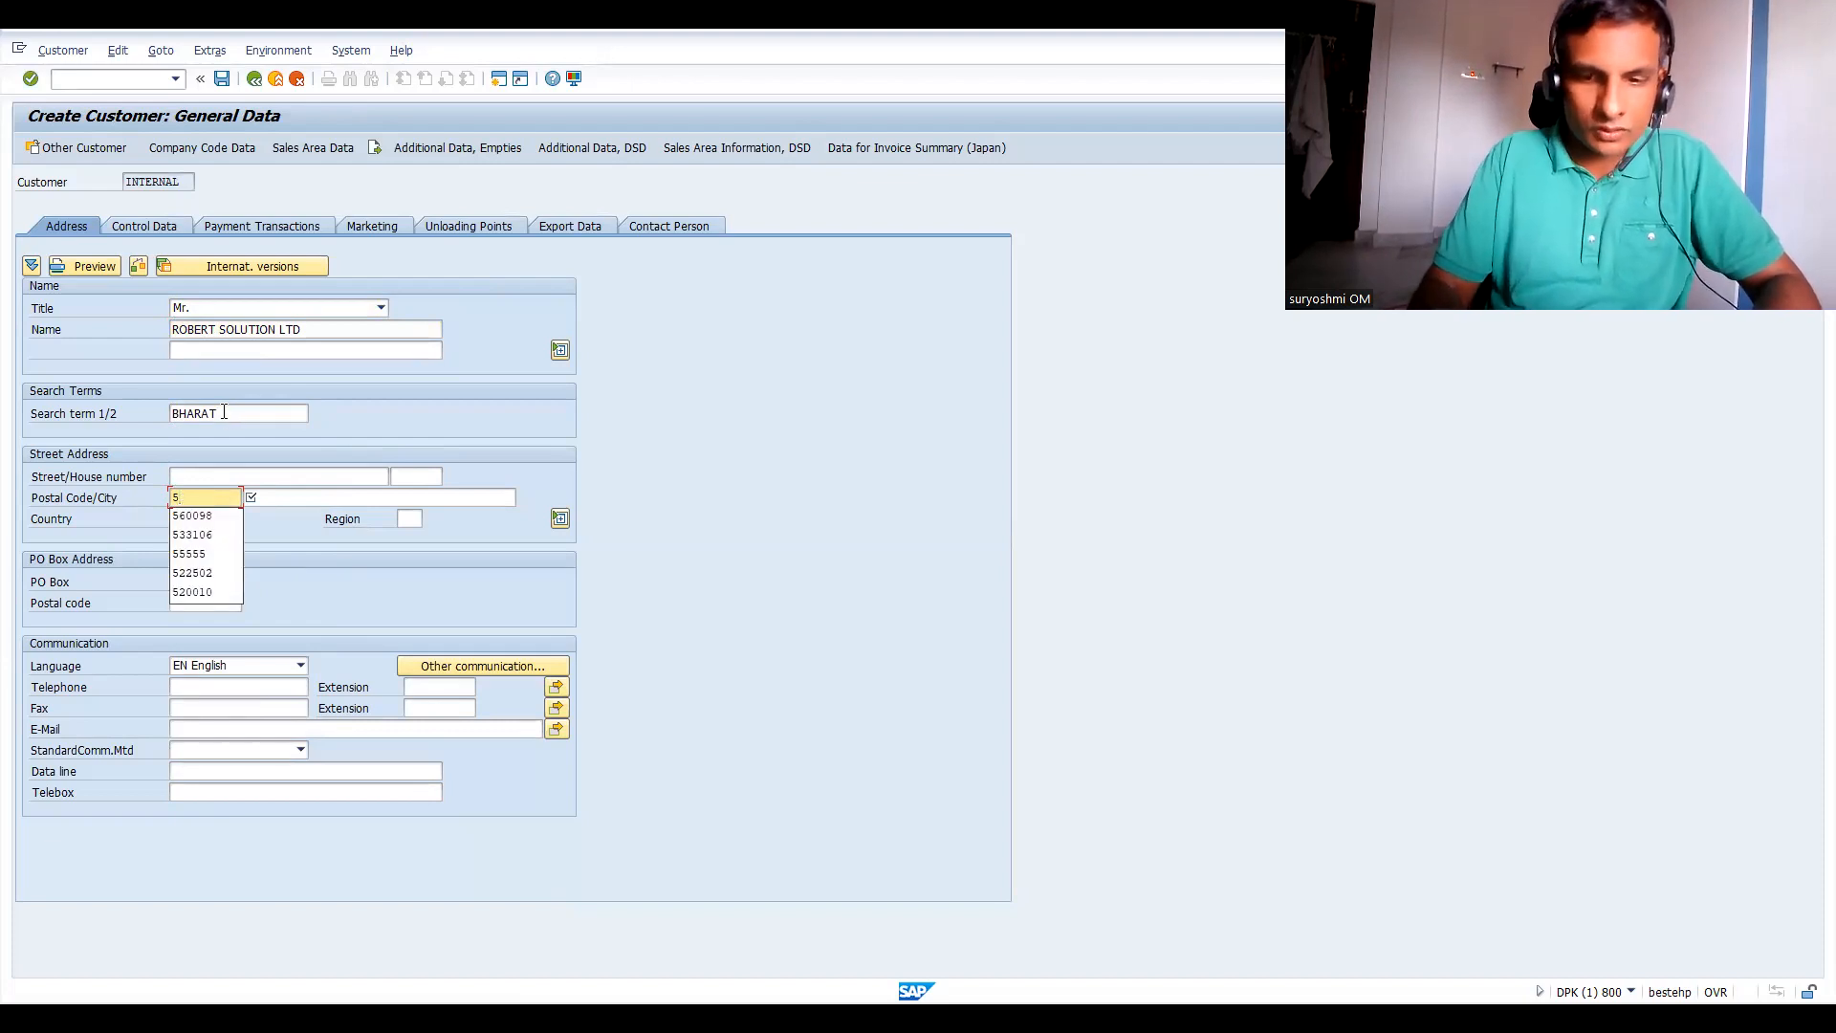
{"action": "type", "text": "01212"}
{"action": "key", "text": "BackSpace"}
{"action": "type", "text": "8"}
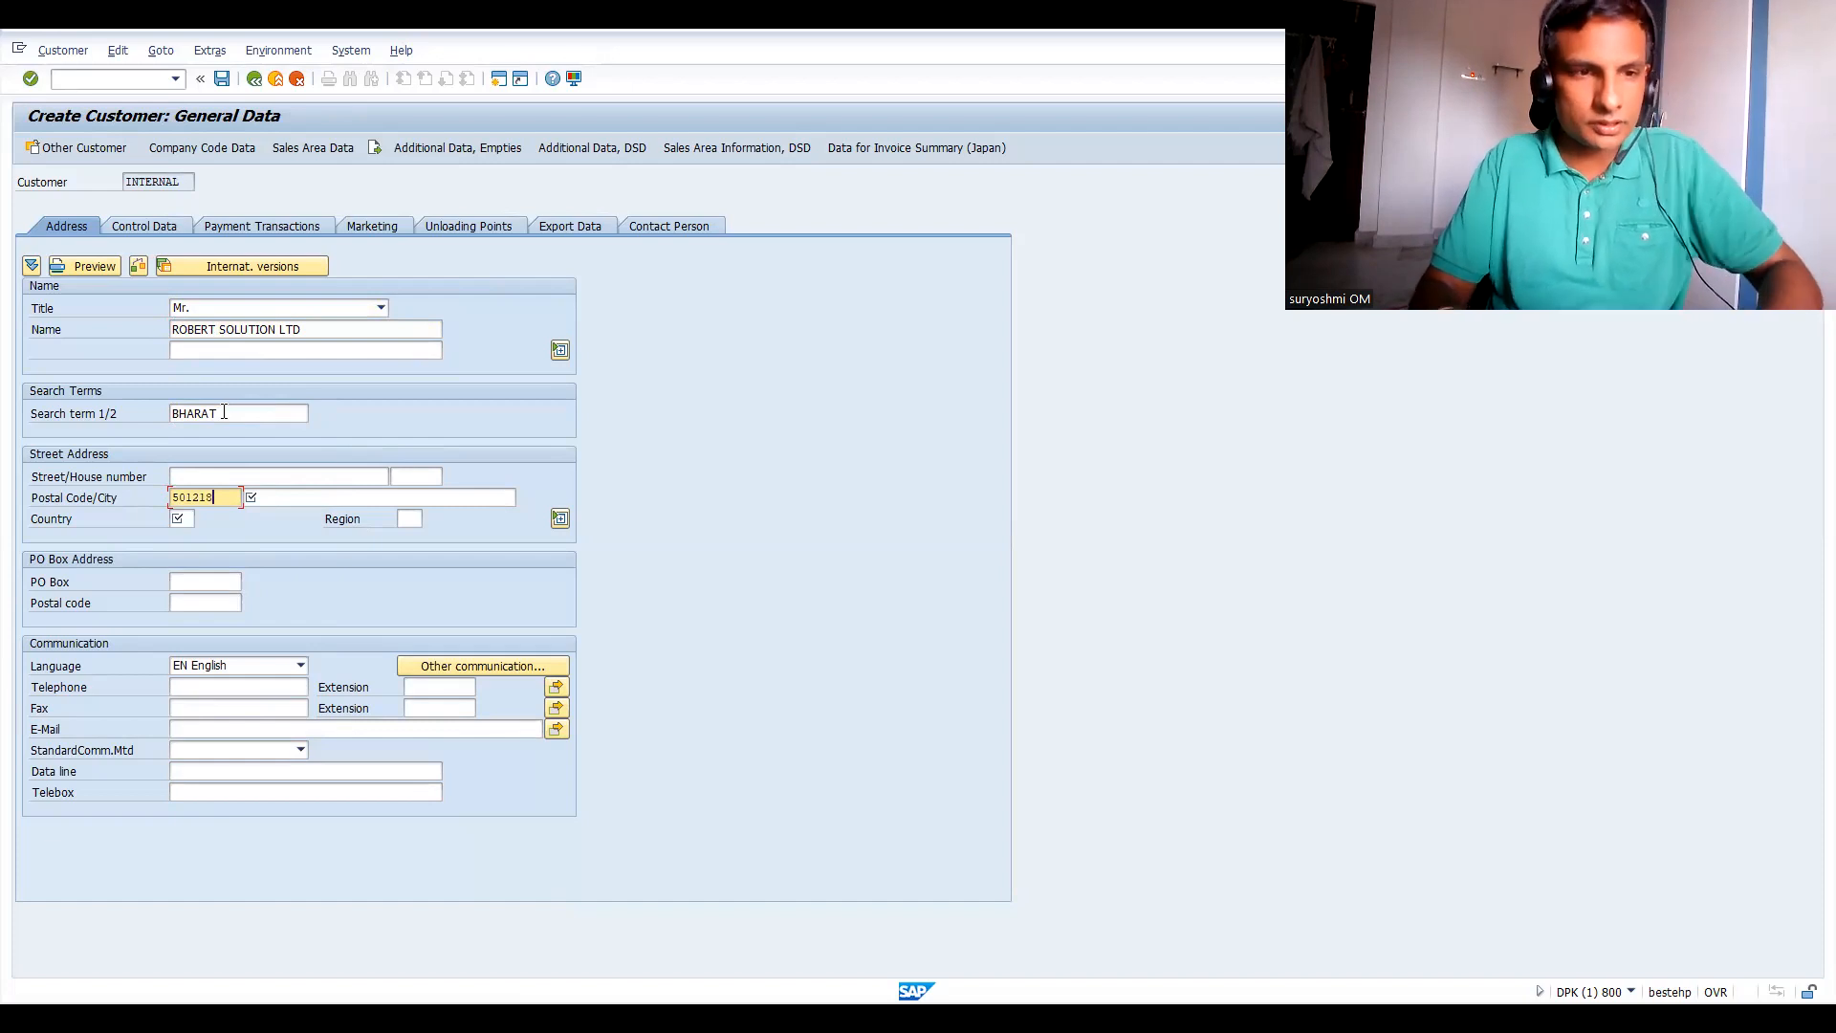
Set the city to HYDERABAD and the country to IN in the street address.
{"action": "key", "text": "Tab"}
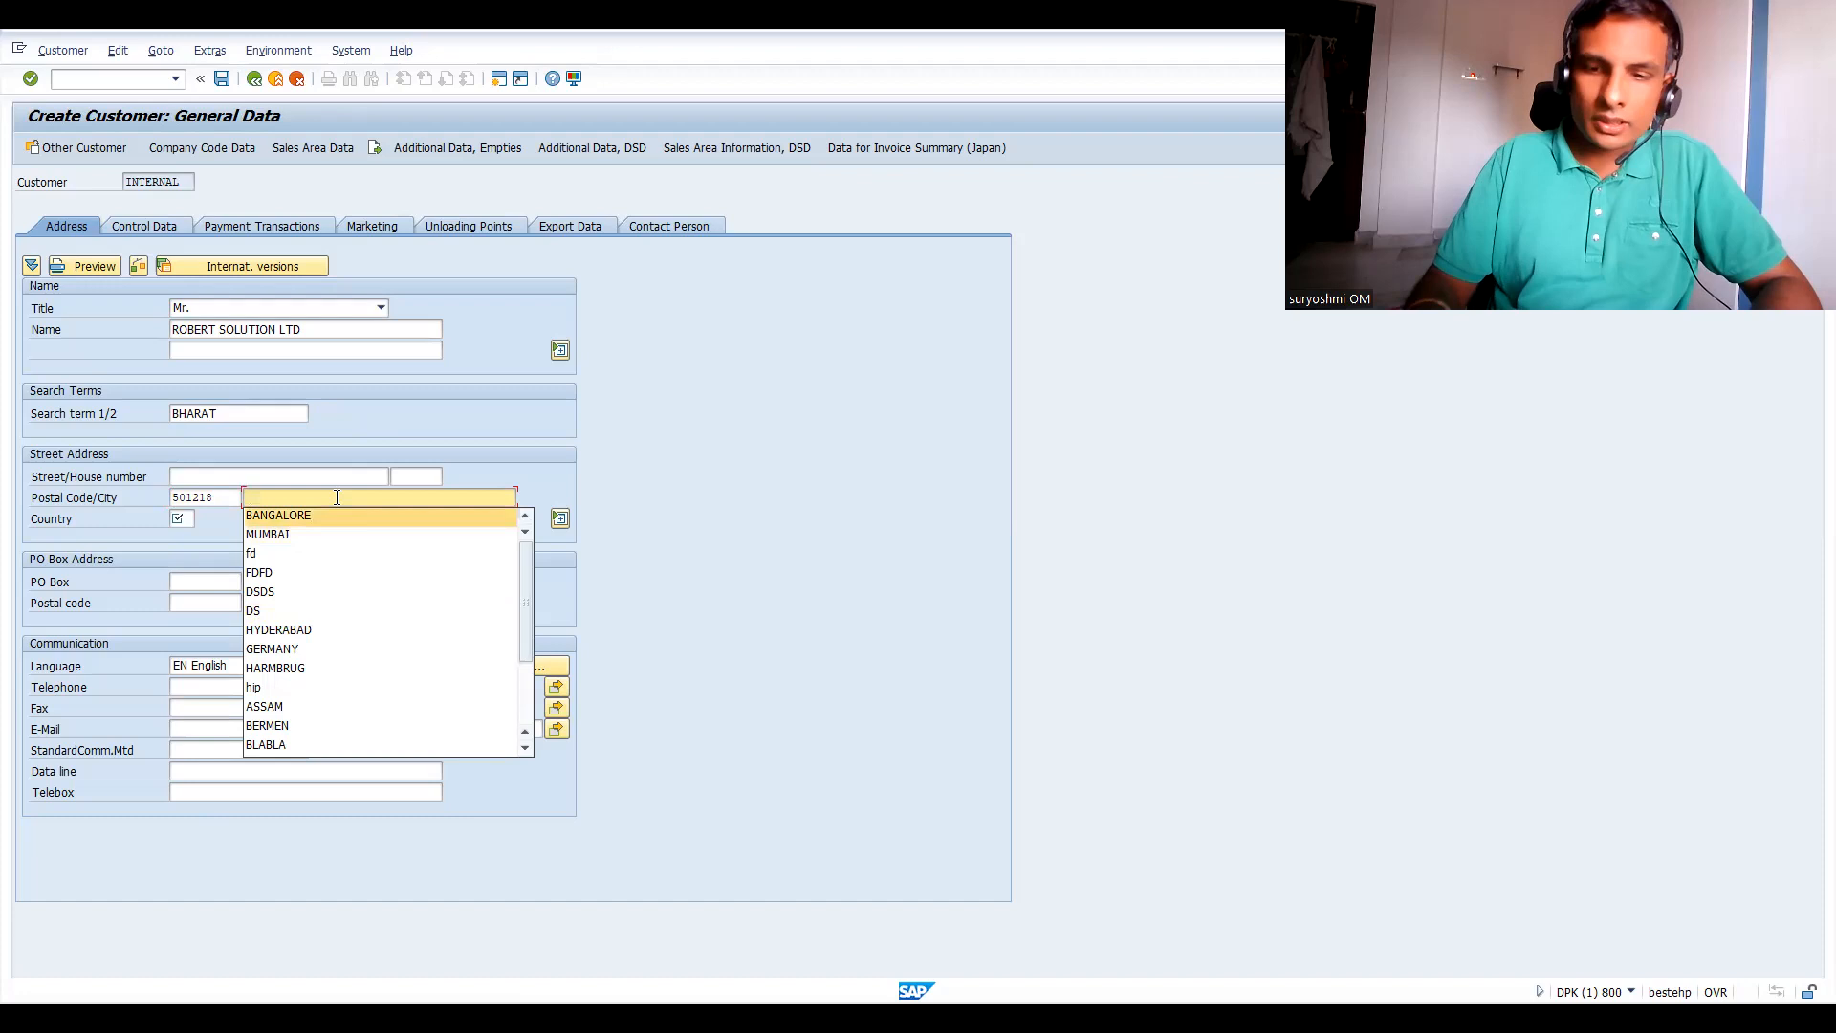
{"action": "type", "text": "HYDER"}
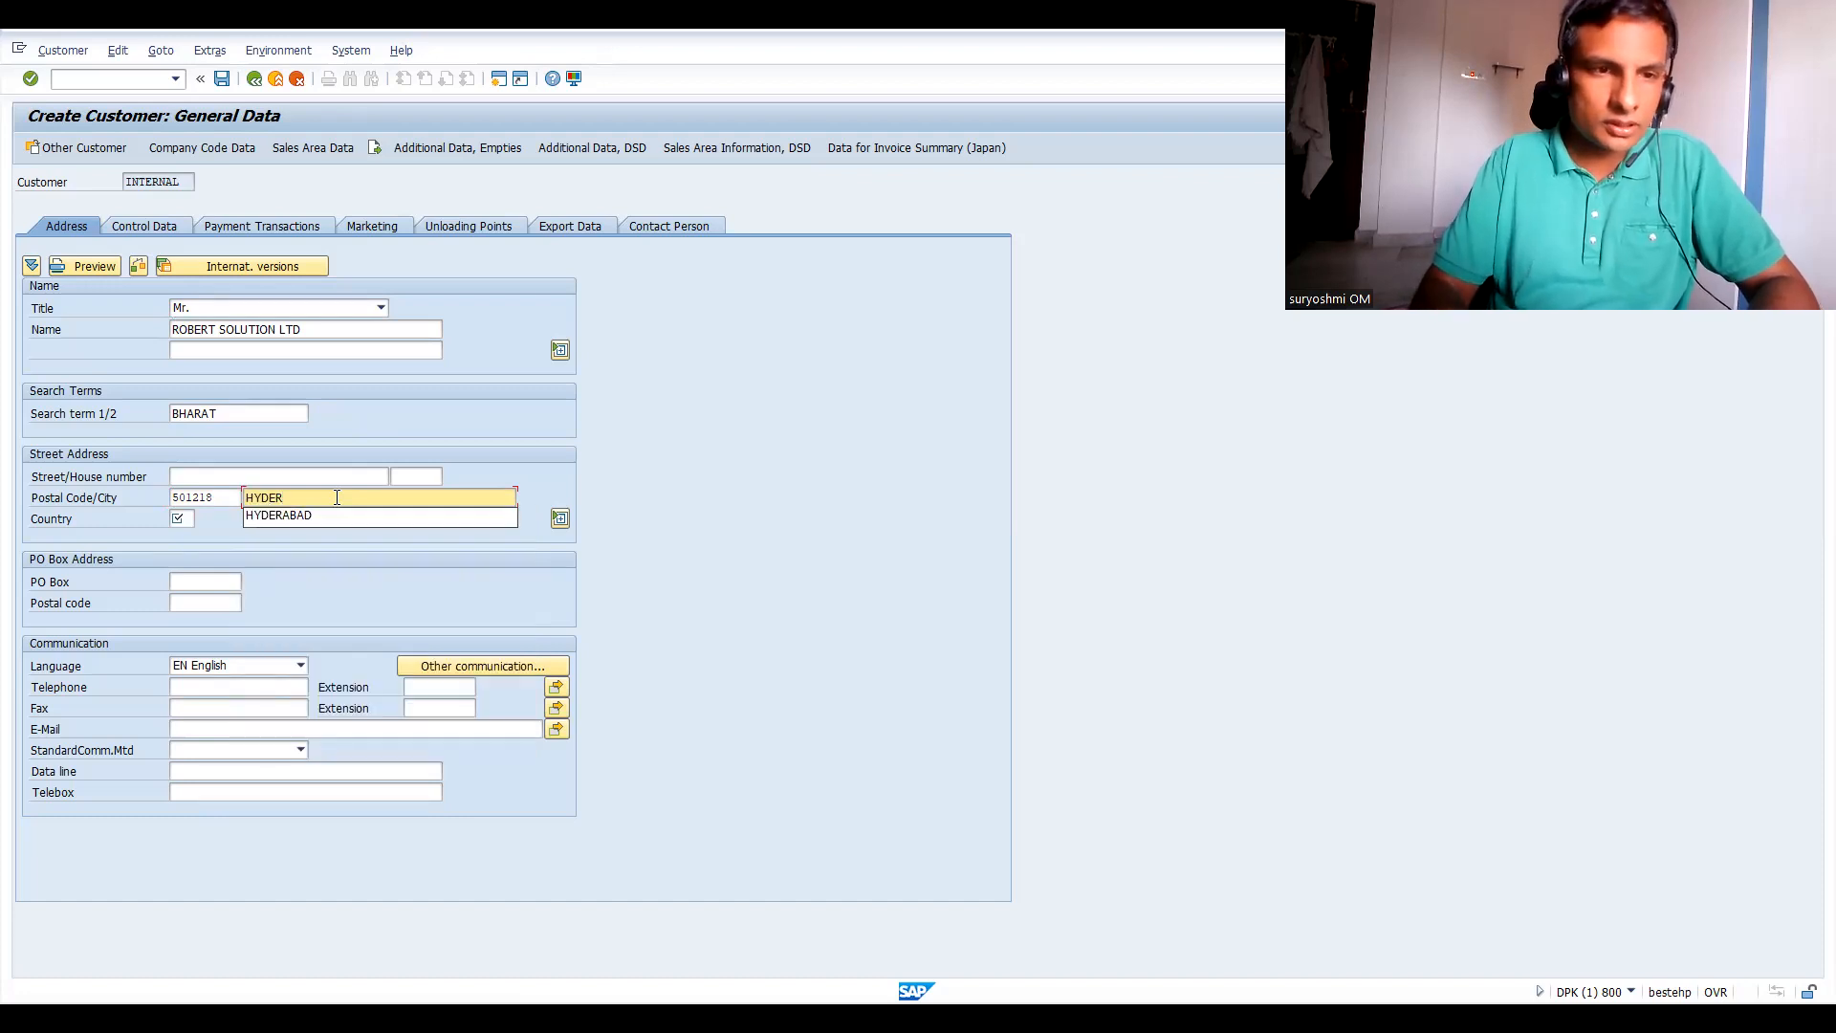
{"action": "type", "text": "VA"}
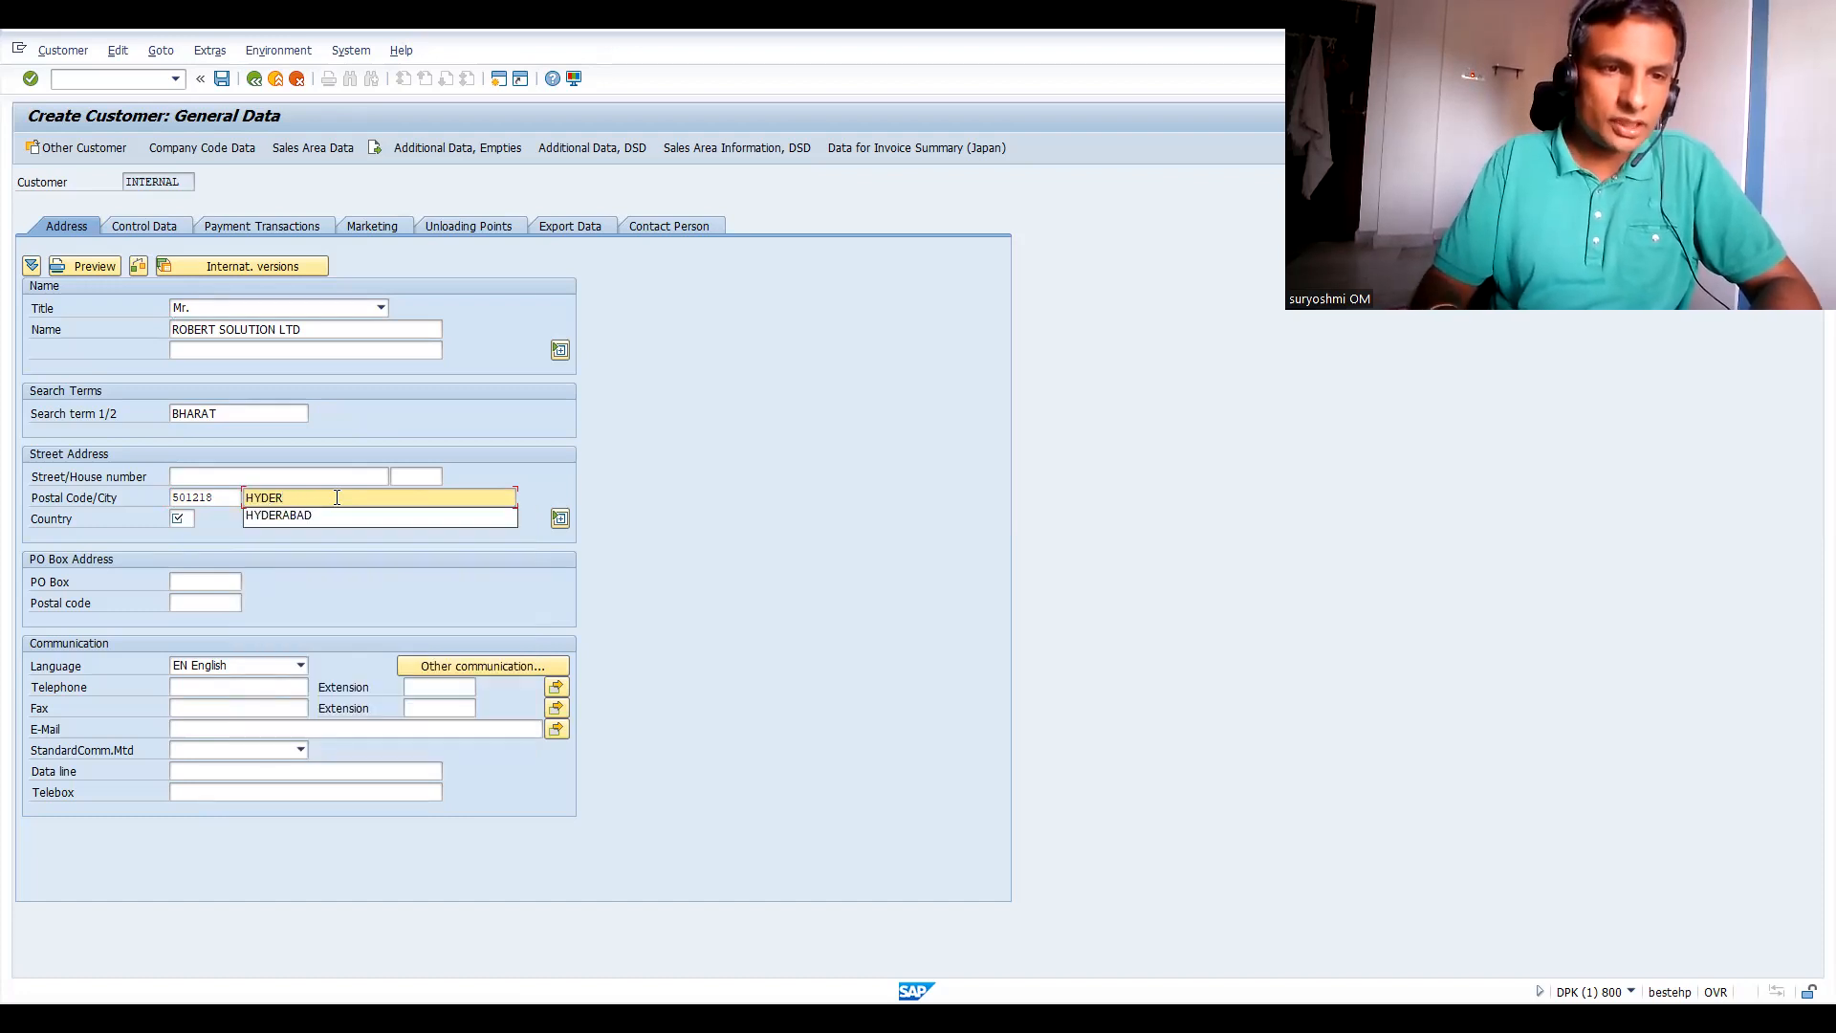
{"action": "type", "text": "BAD"}
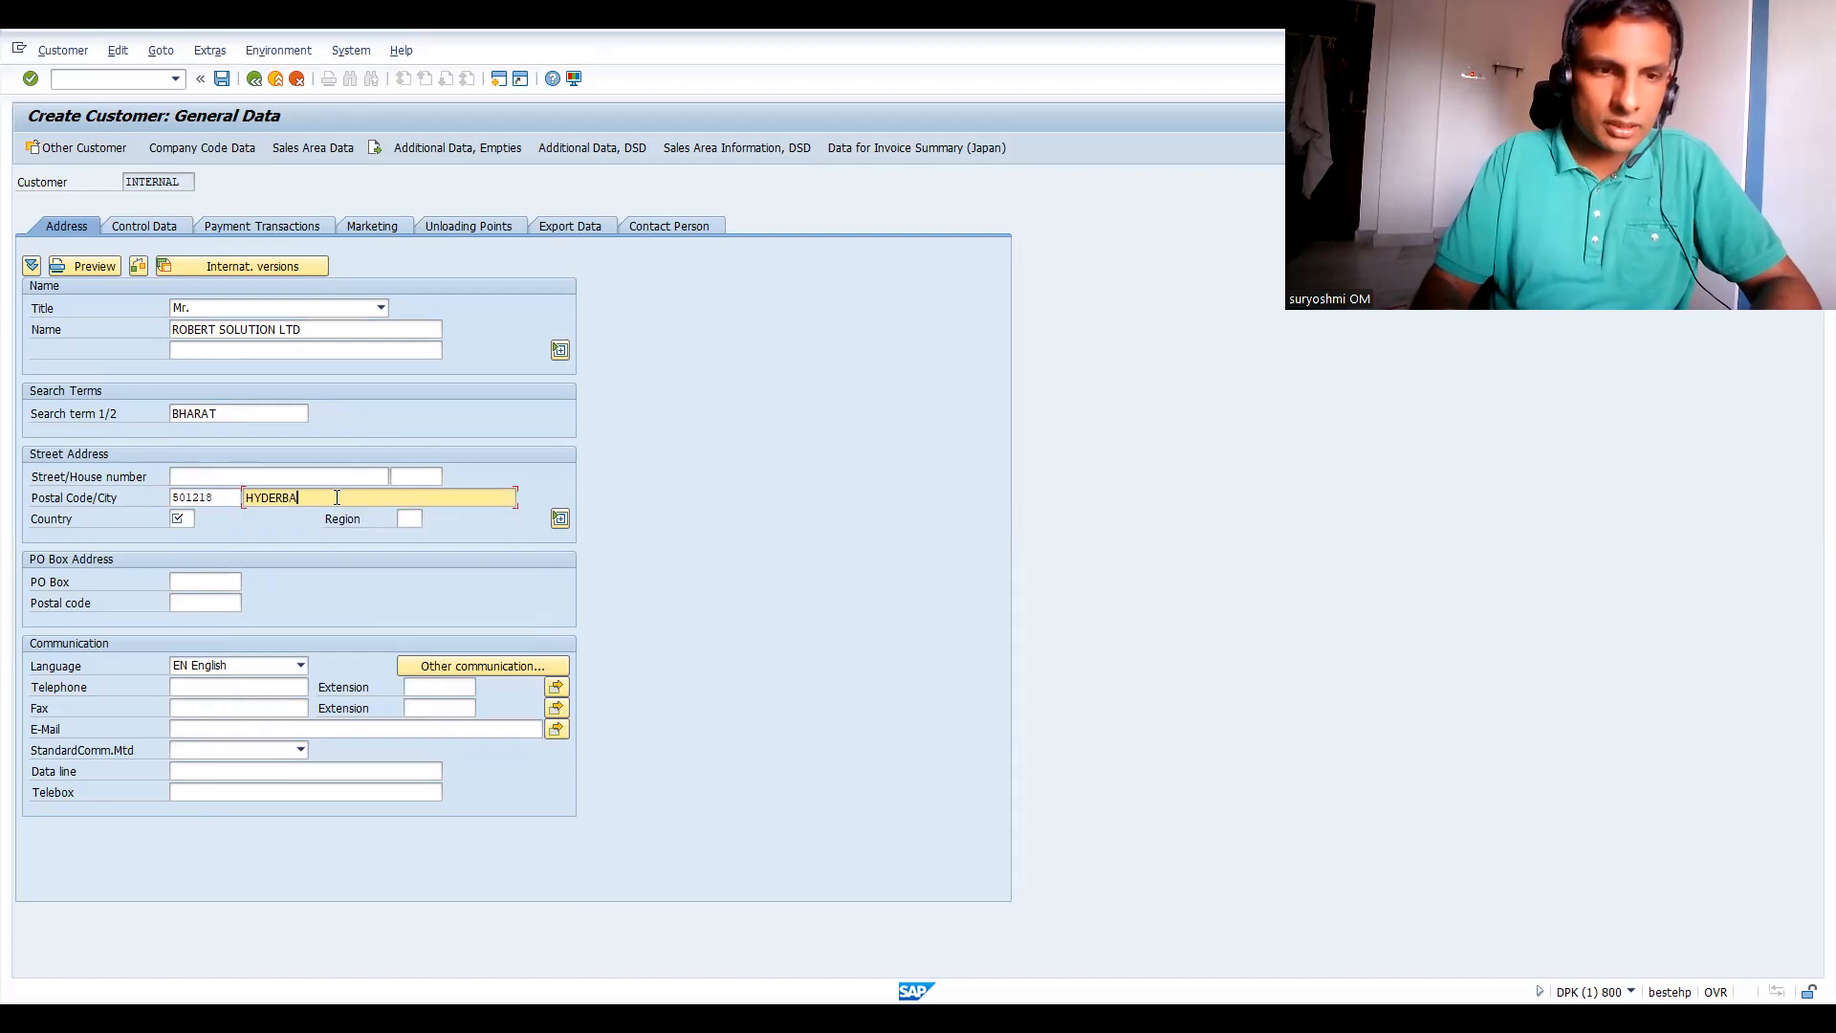
{"action": "key", "text": "BackSpace"}
{"action": "key", "text": "BackSpace"}
{"action": "type", "text": "ABAD"}
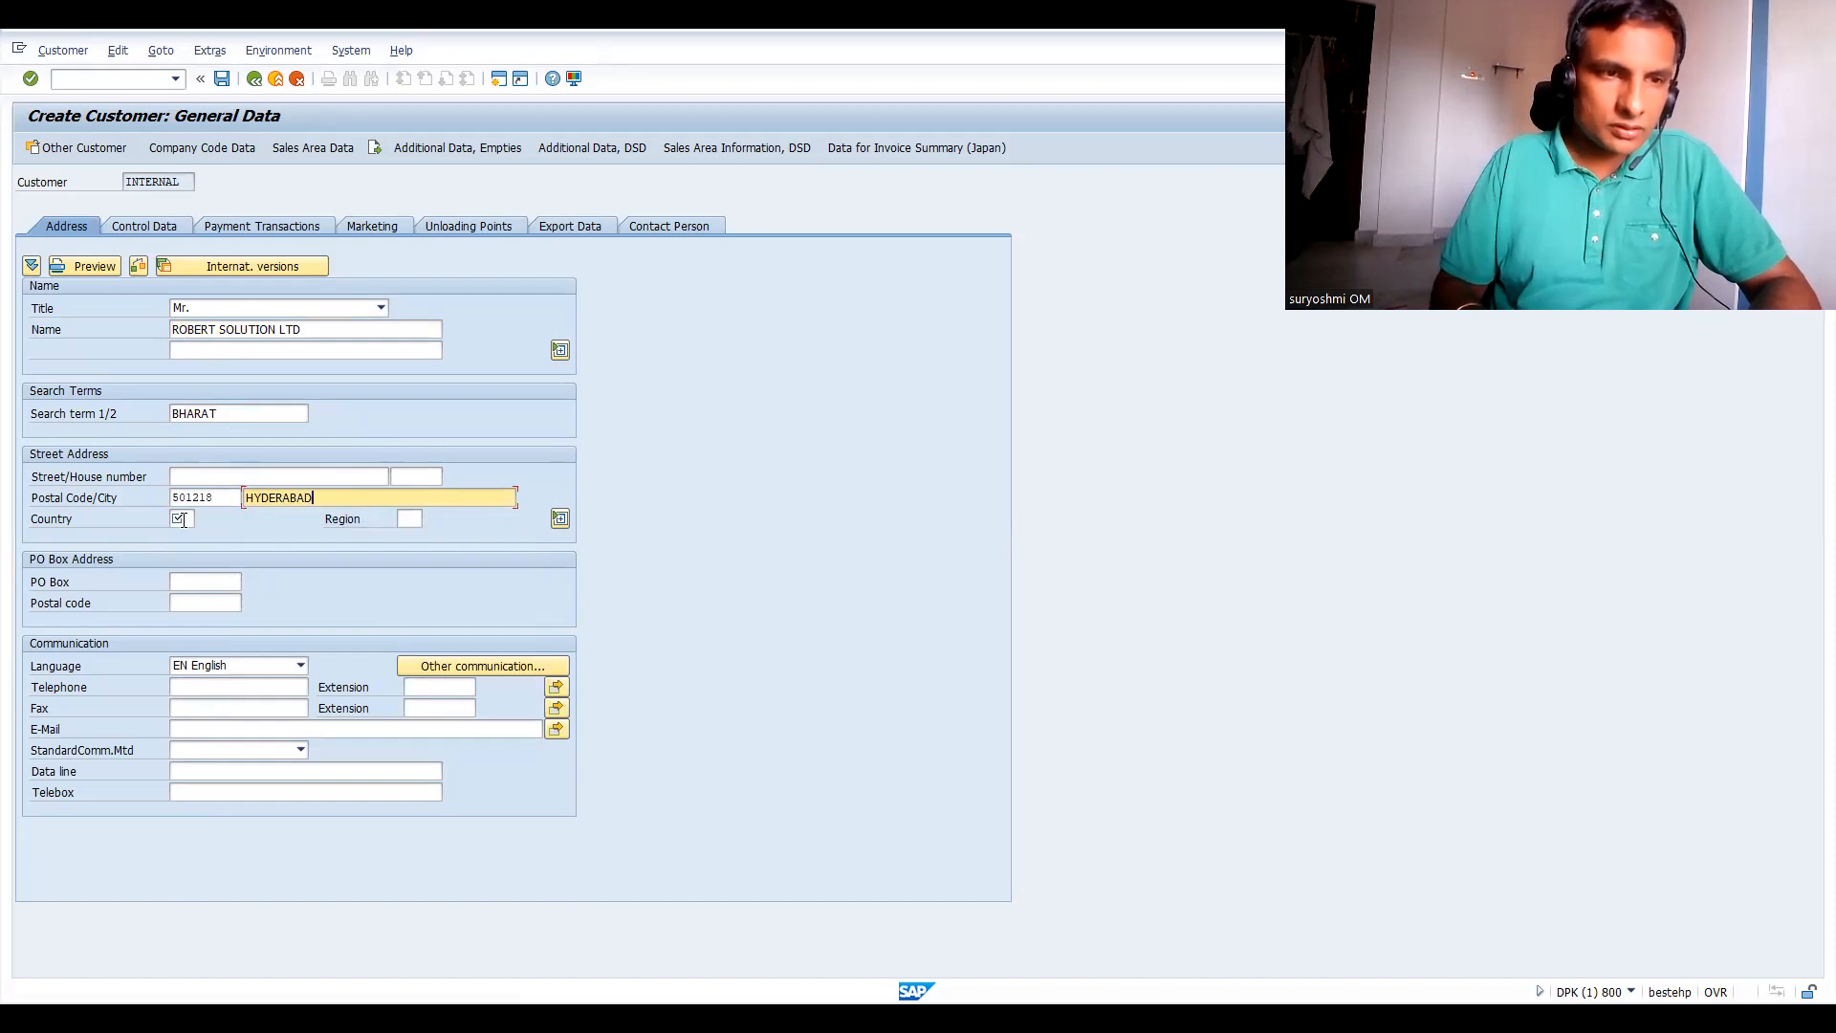
{"action": "left_click", "coordinate": [182, 520]}
{"action": "type", "text": "IN"}
{"action": "key", "text": "Tab"}
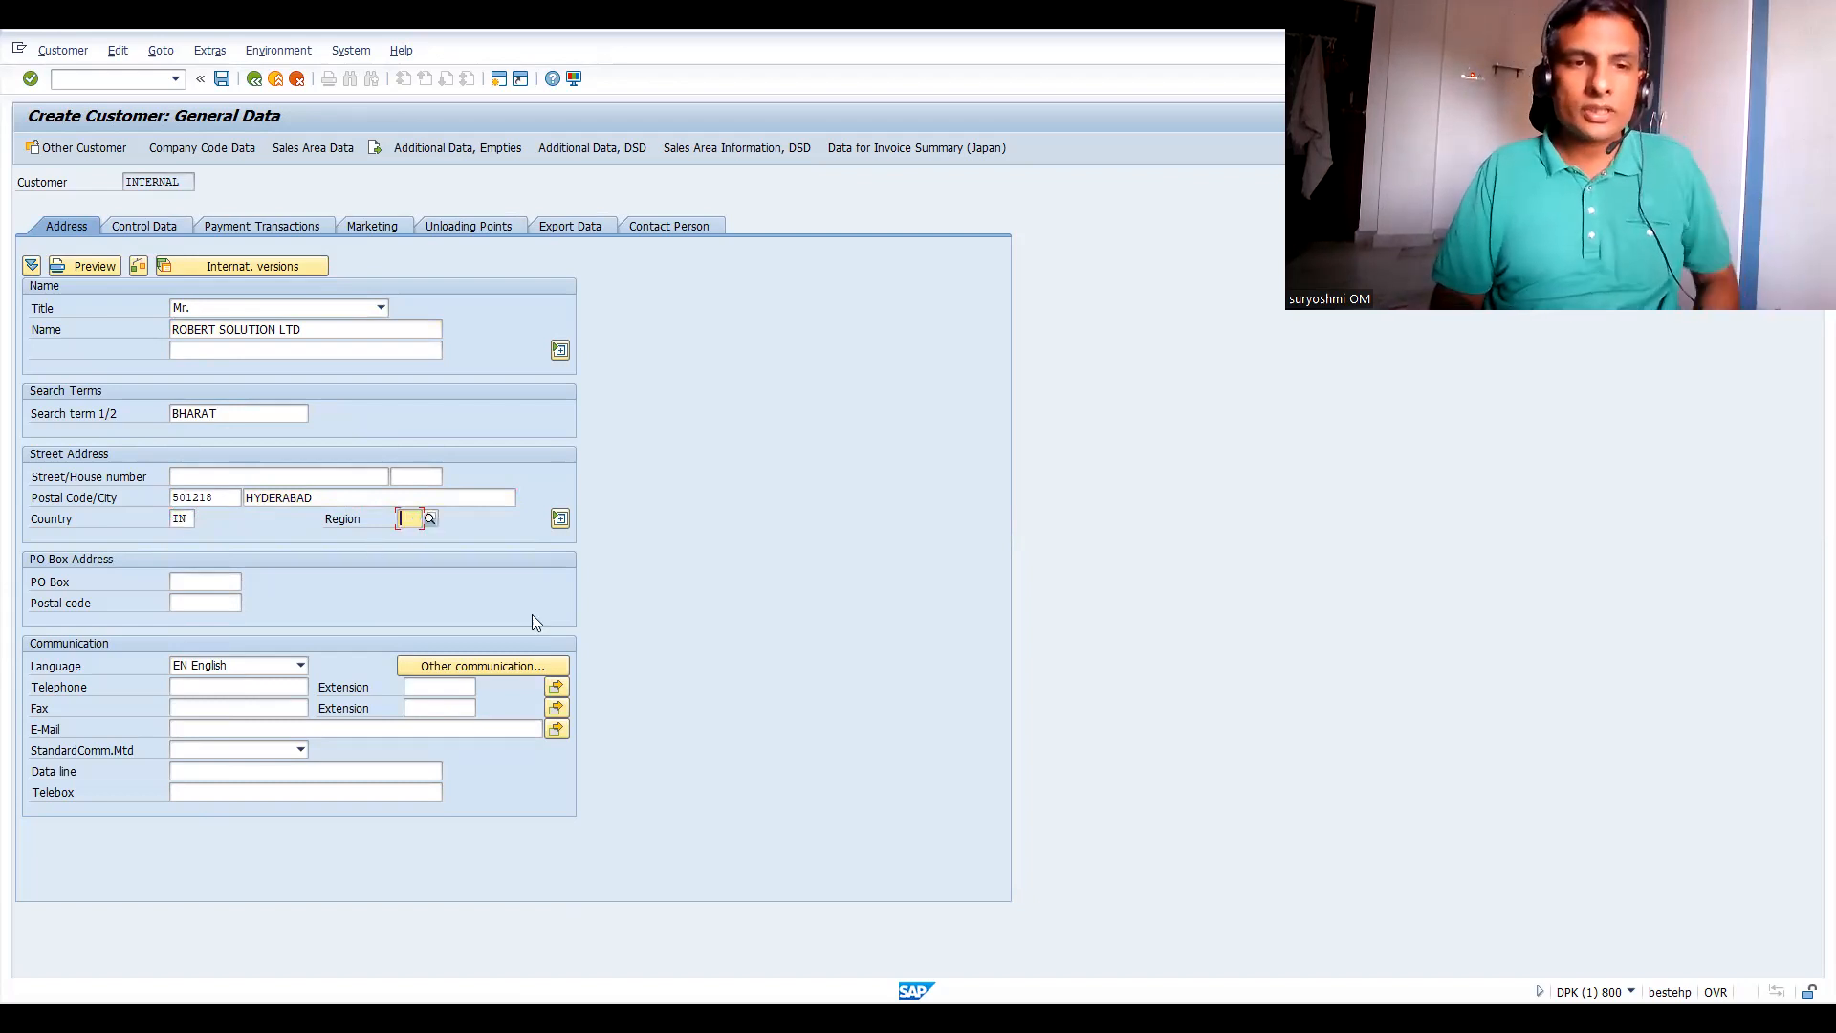
Choose Karnataka (10) as the region of the street address.
{"action": "key", "text": "F4"}
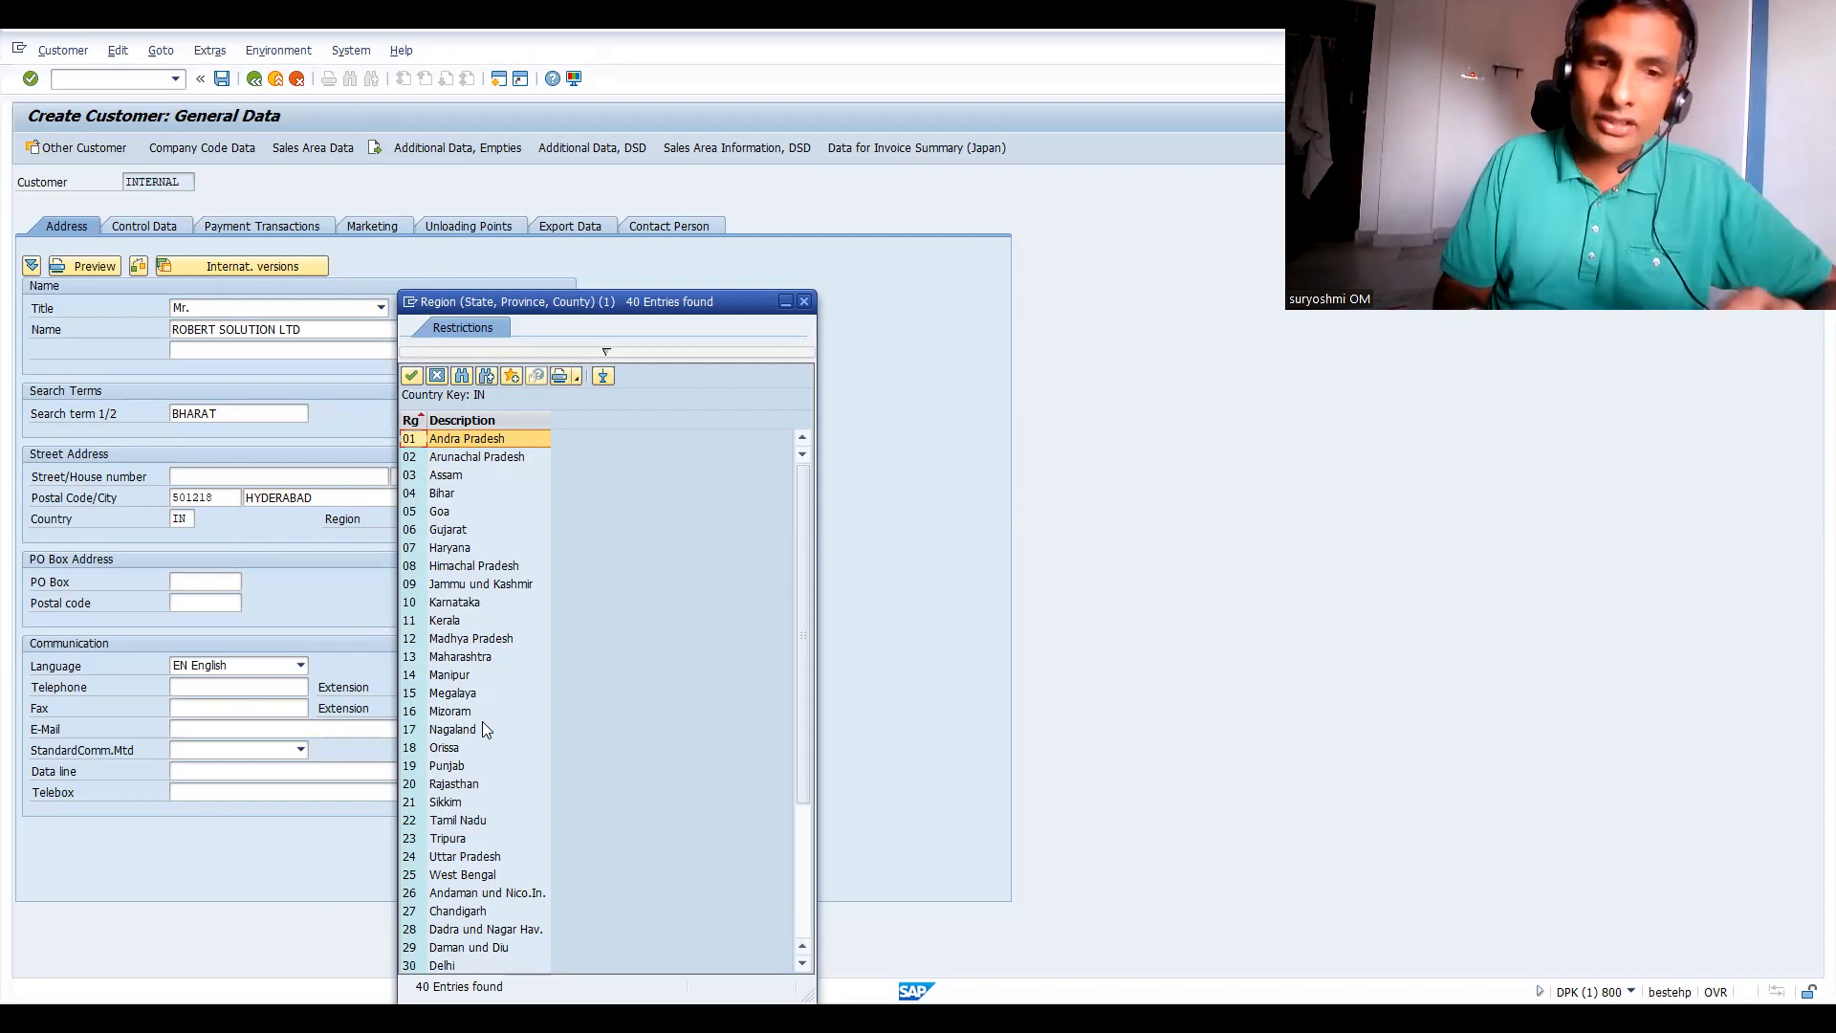
{"action": "left_click", "coordinate": [453, 605]}
{"action": "double_click", "coordinate": [453, 605]}
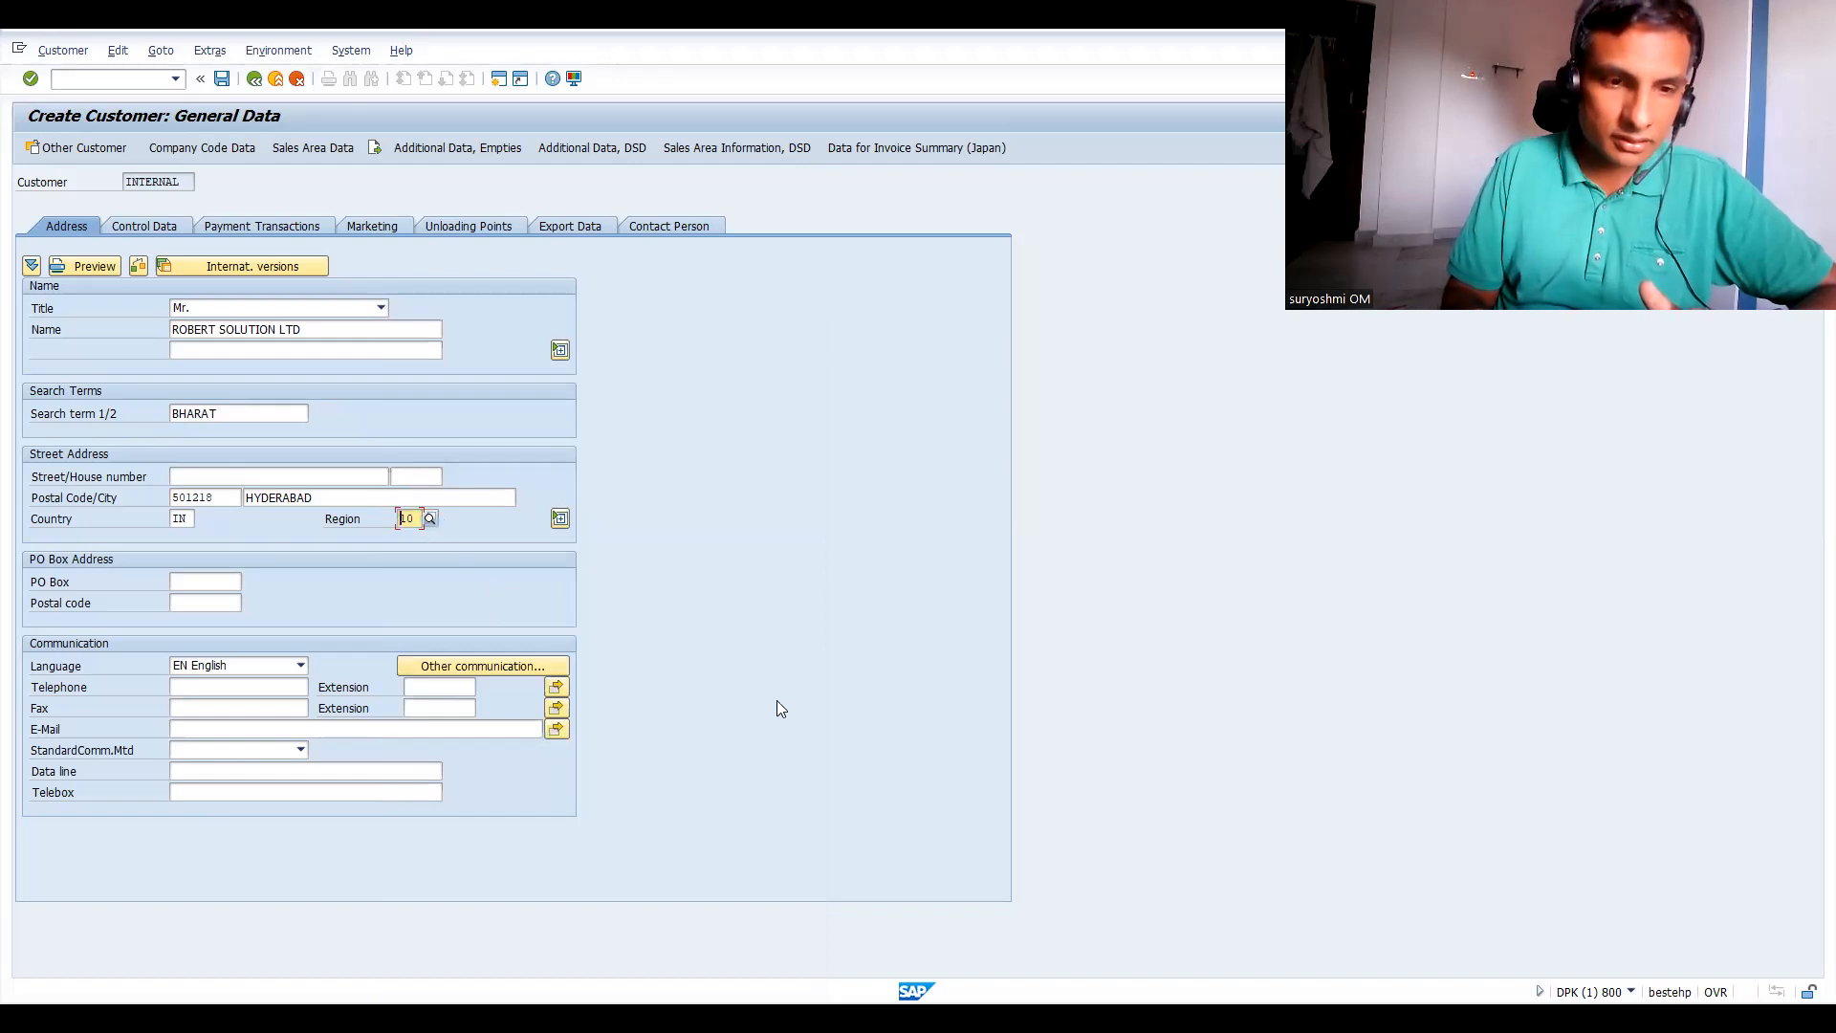
Set the region of the street address to 36 (Telangana).
{"action": "key", "text": "F4"}
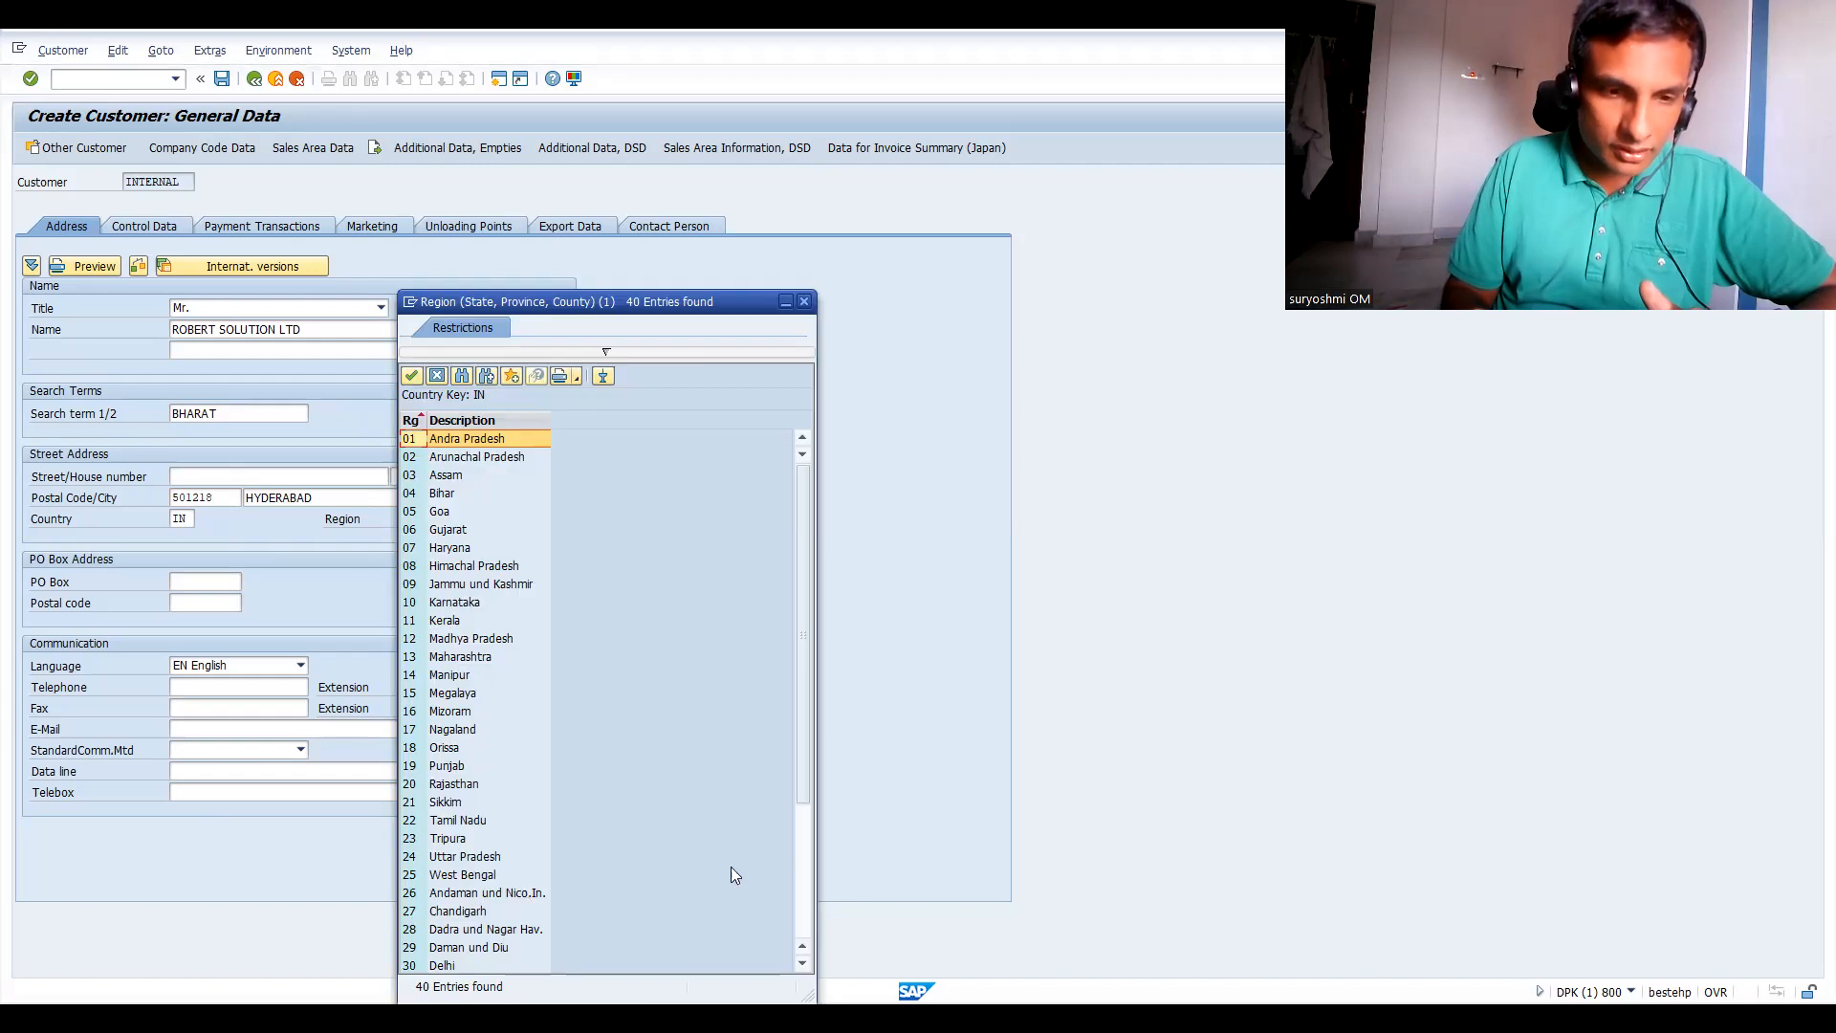
{"action": "left_click", "coordinate": [807, 925]}
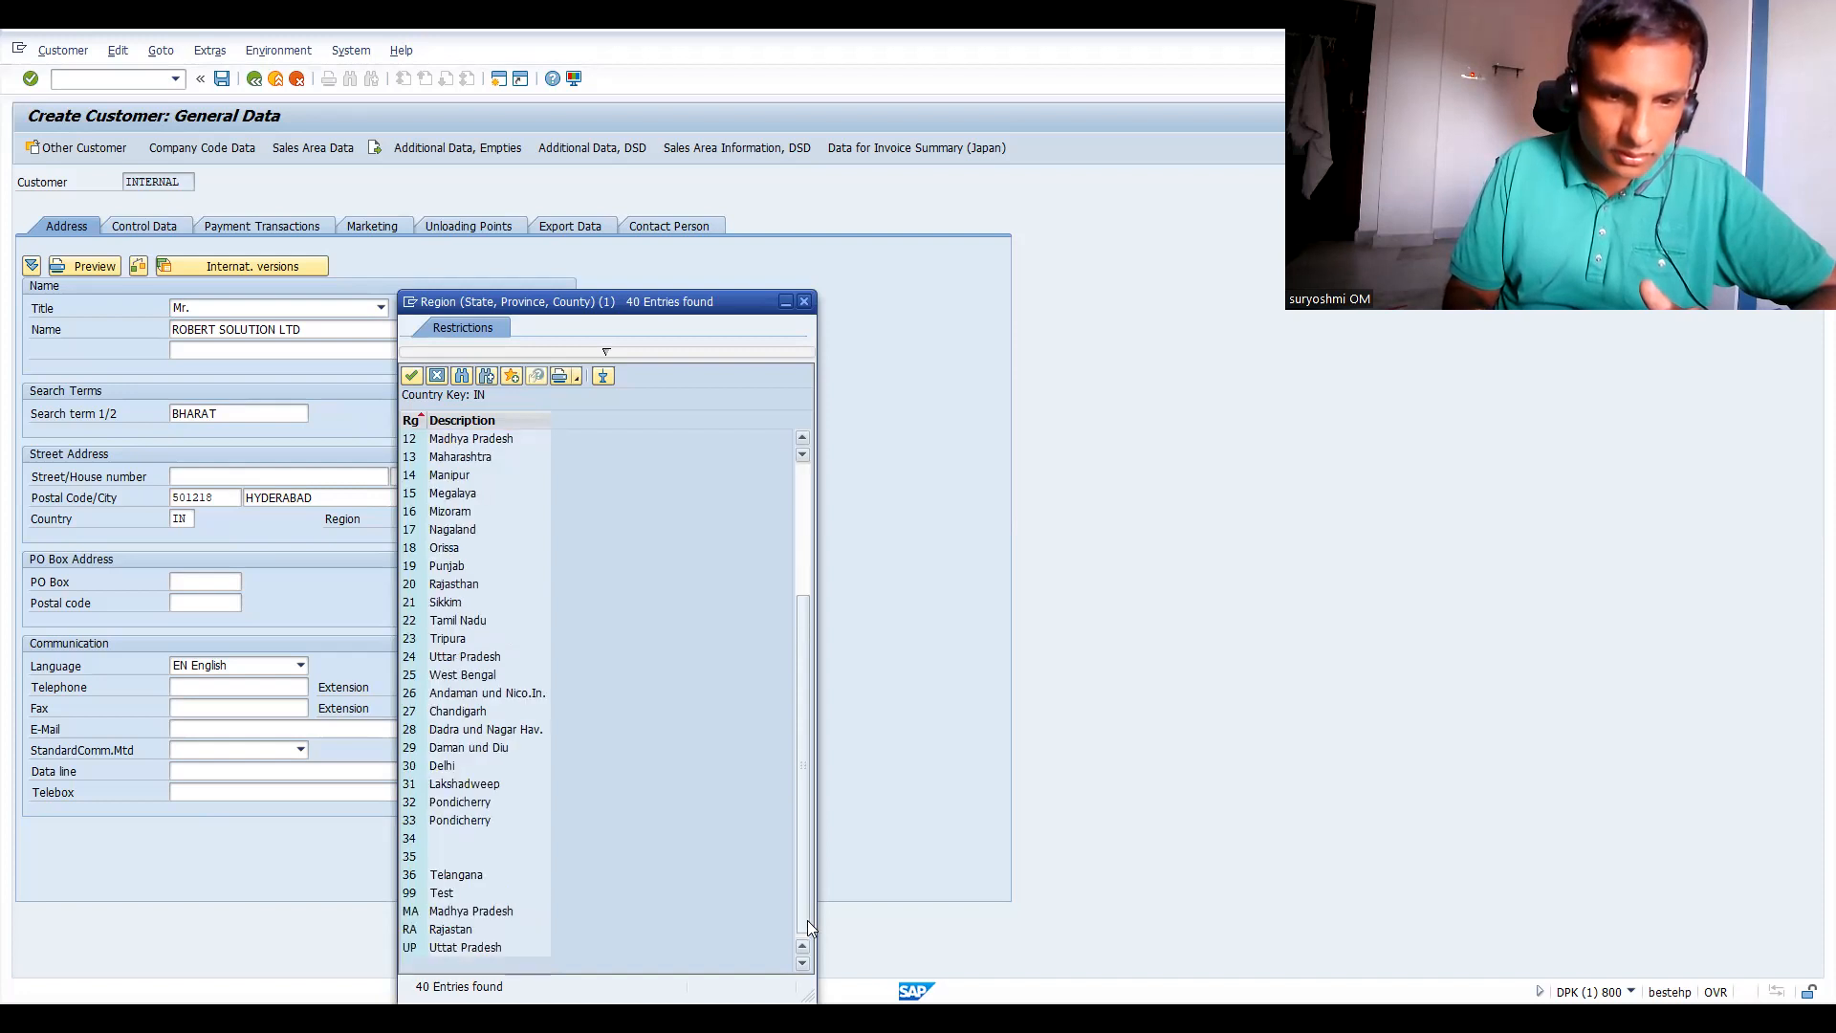
{"action": "double_click", "coordinate": [455, 872]}
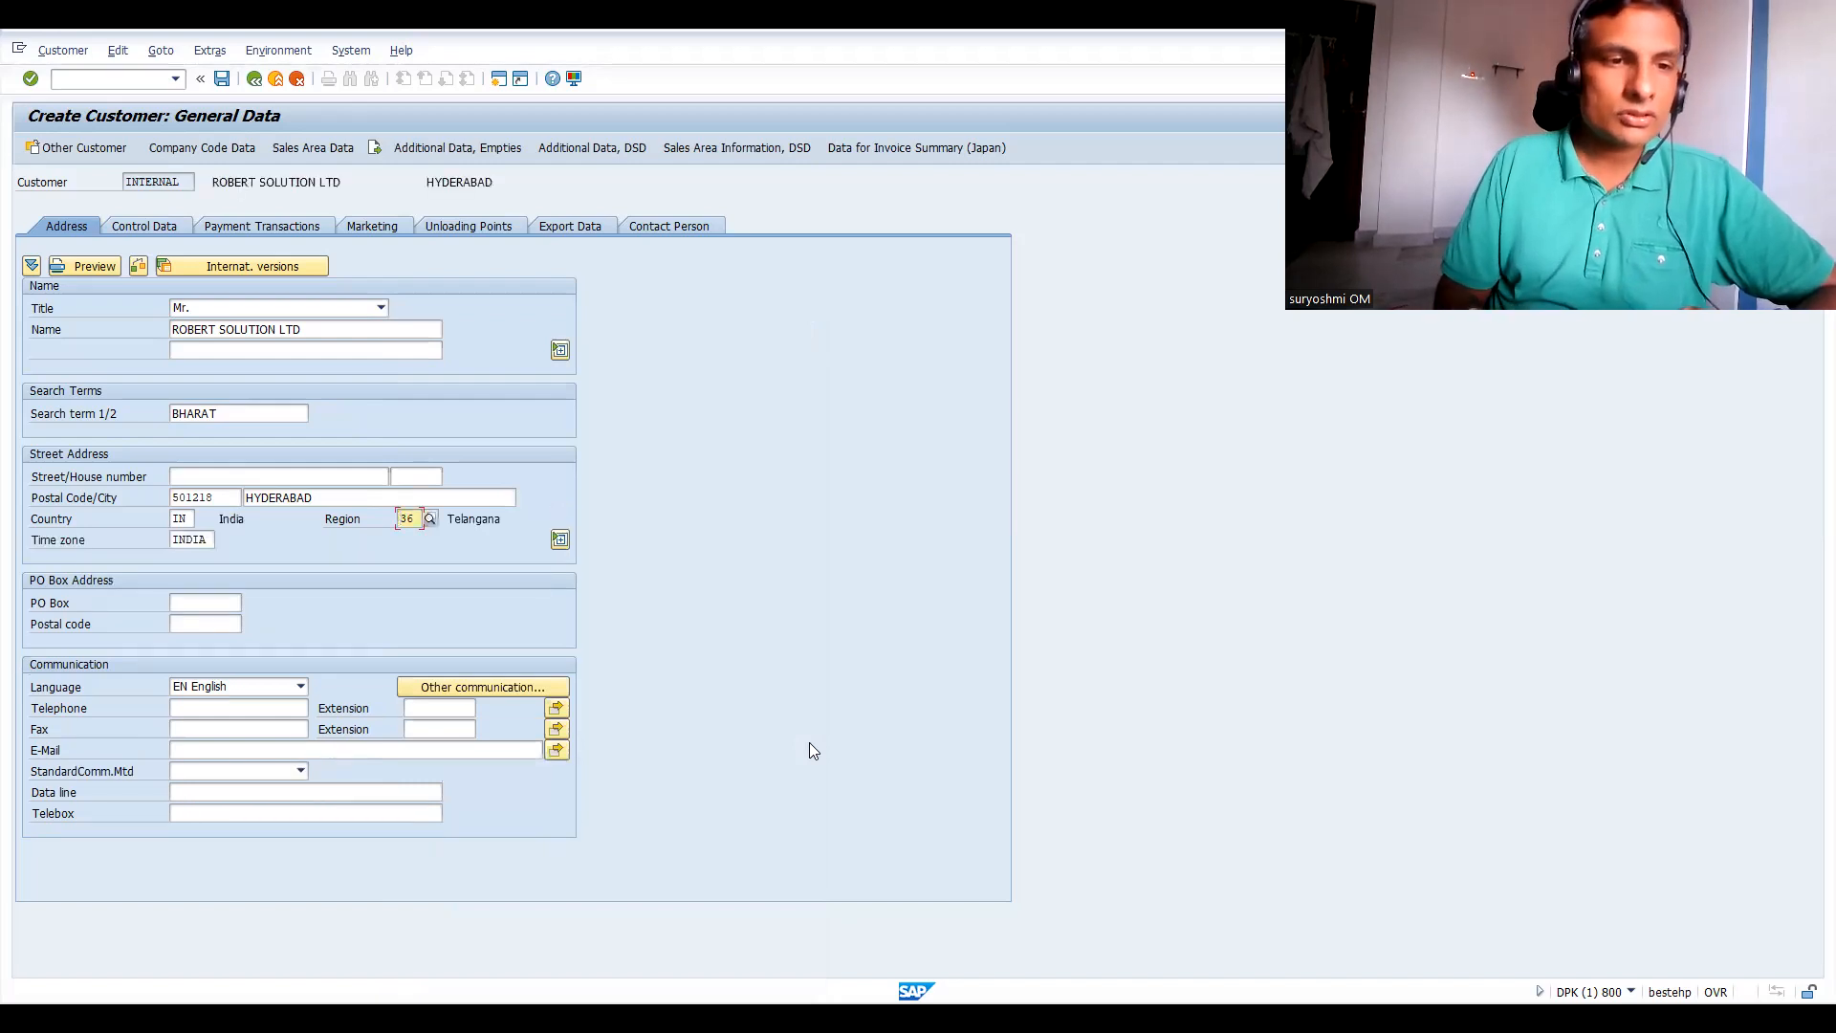
Look at the tax numbers in the control data and set the reconciliation account to 140000 in the company code data.
{"action": "left_click", "coordinate": [147, 225]}
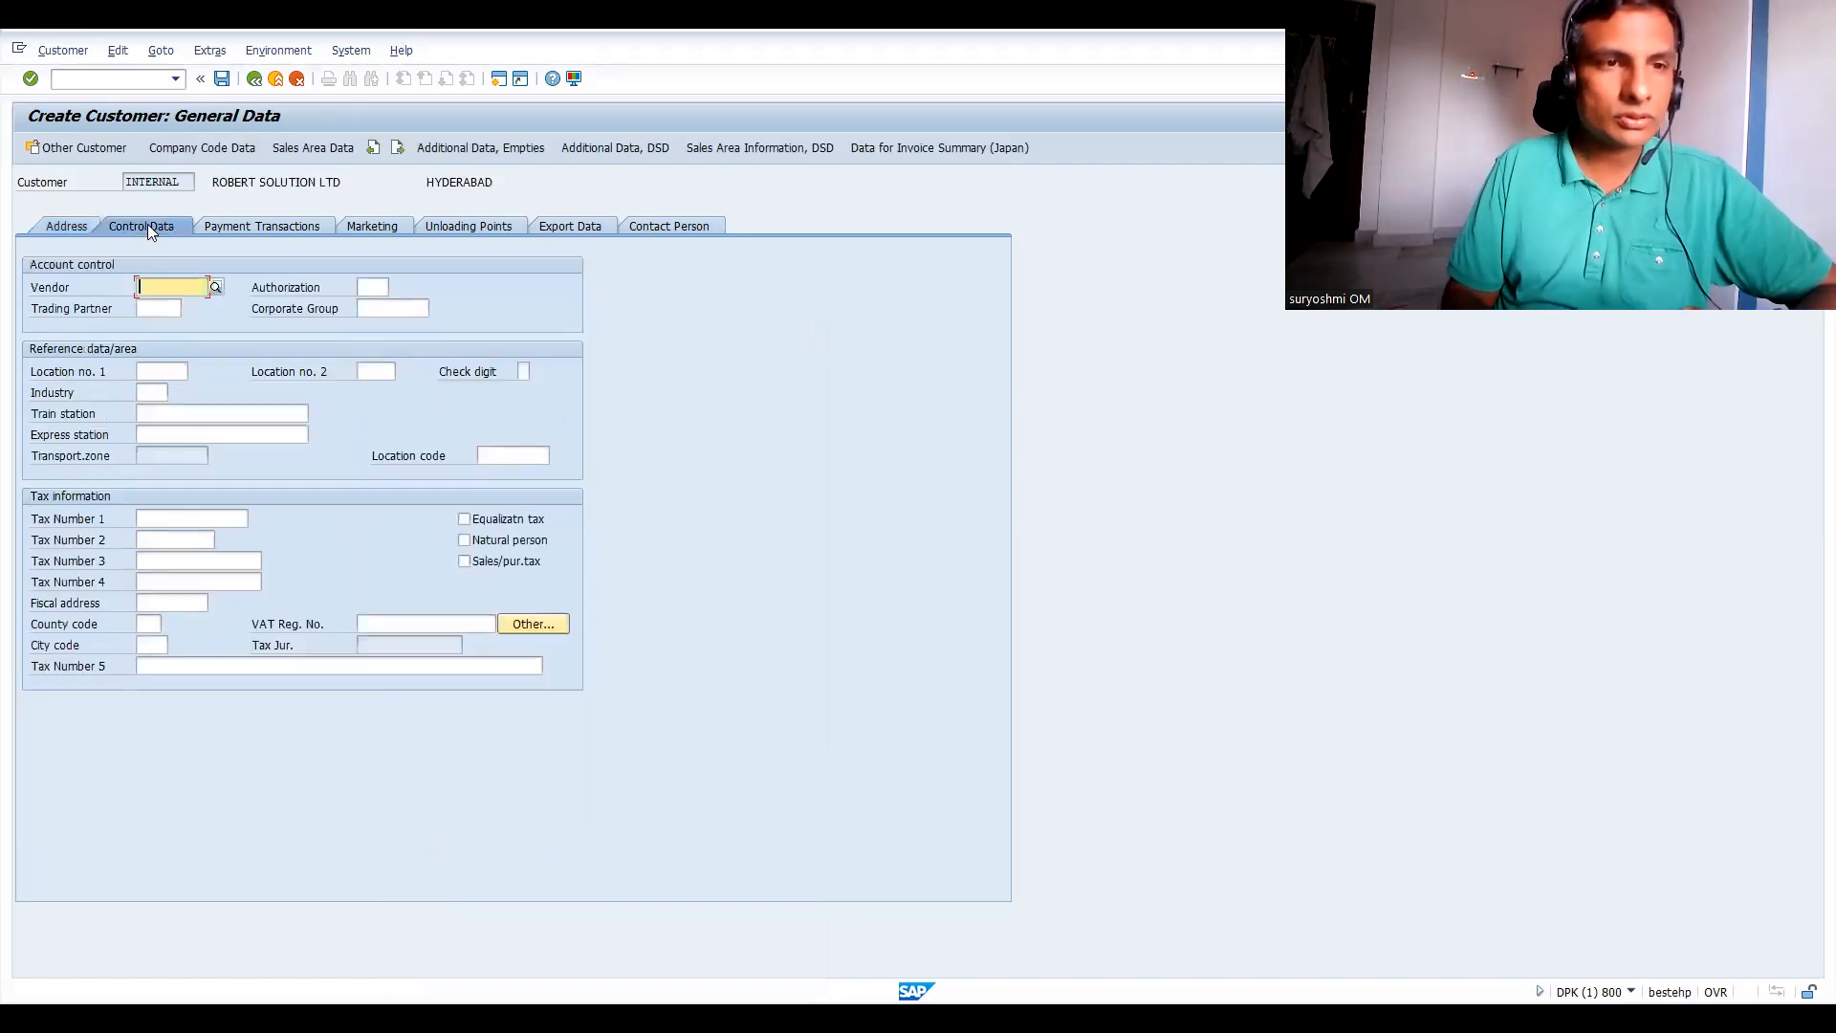
{"action": "left_click", "coordinate": [178, 564]}
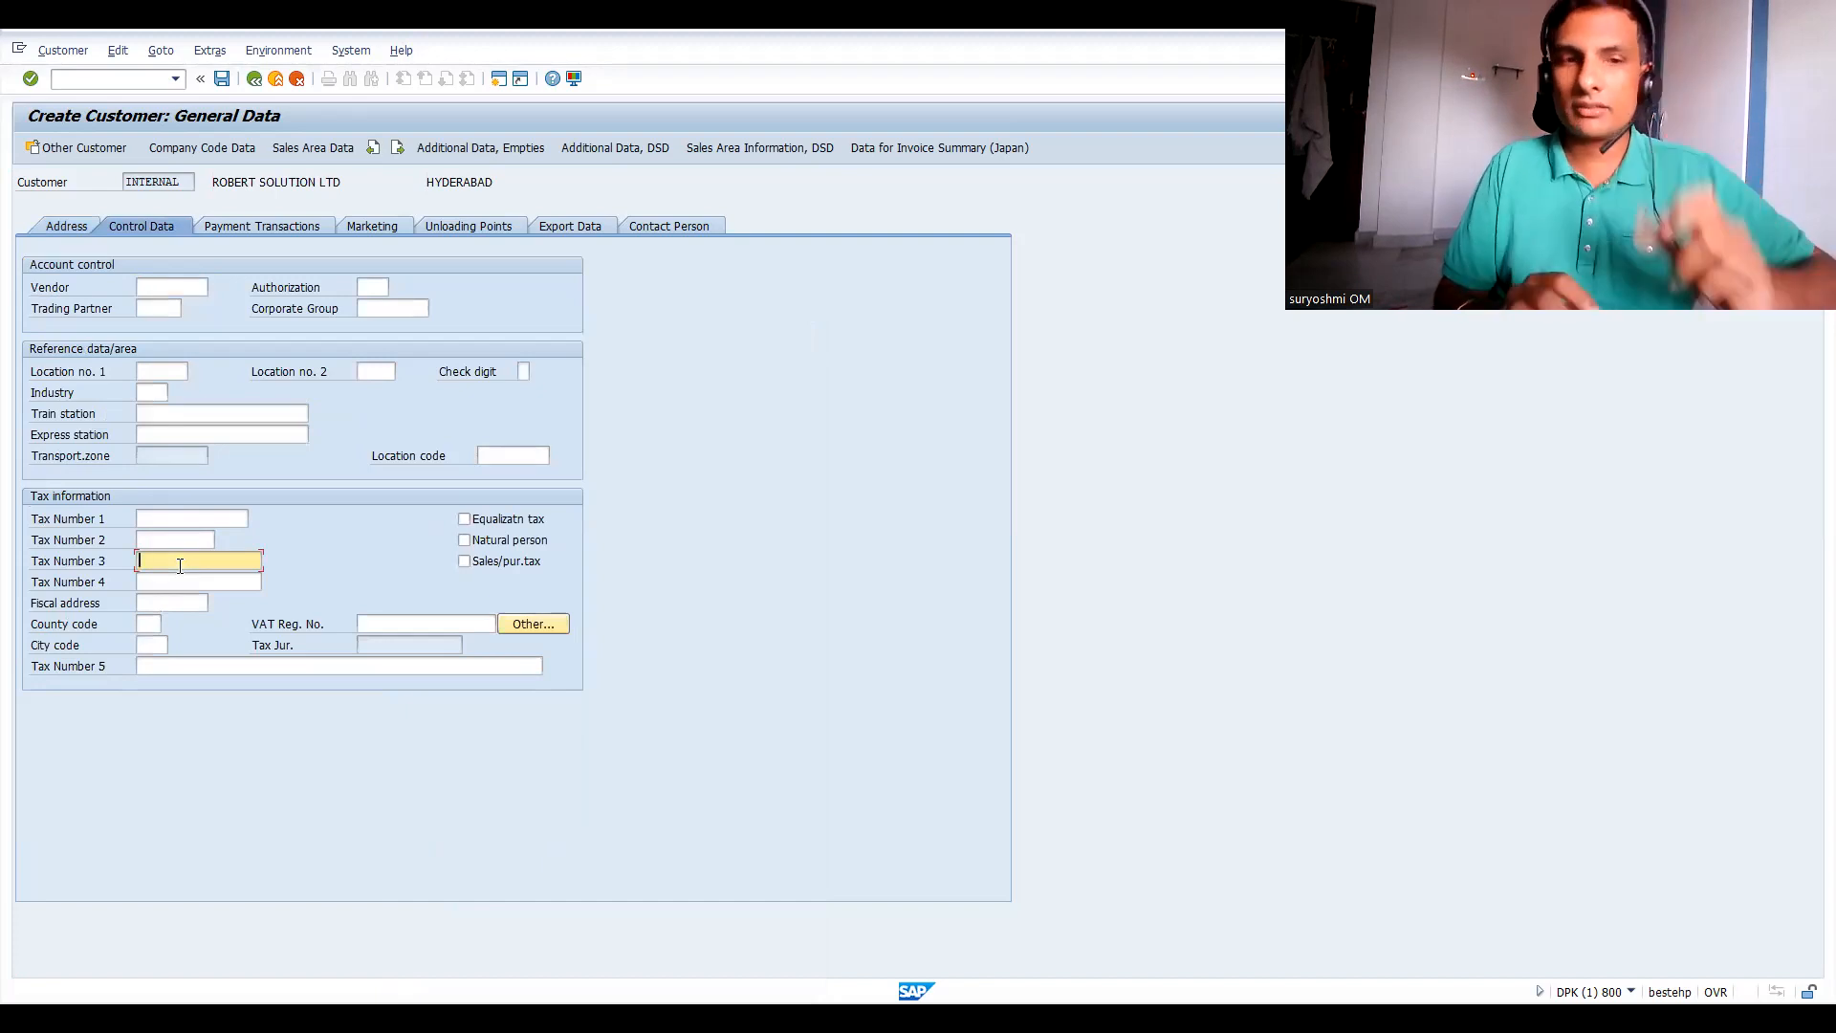
{"action": "left_click", "coordinate": [220, 147]}
{"action": "type", "text": "1"}
{"action": "key", "text": "Down"}
{"action": "key", "text": "Return"}
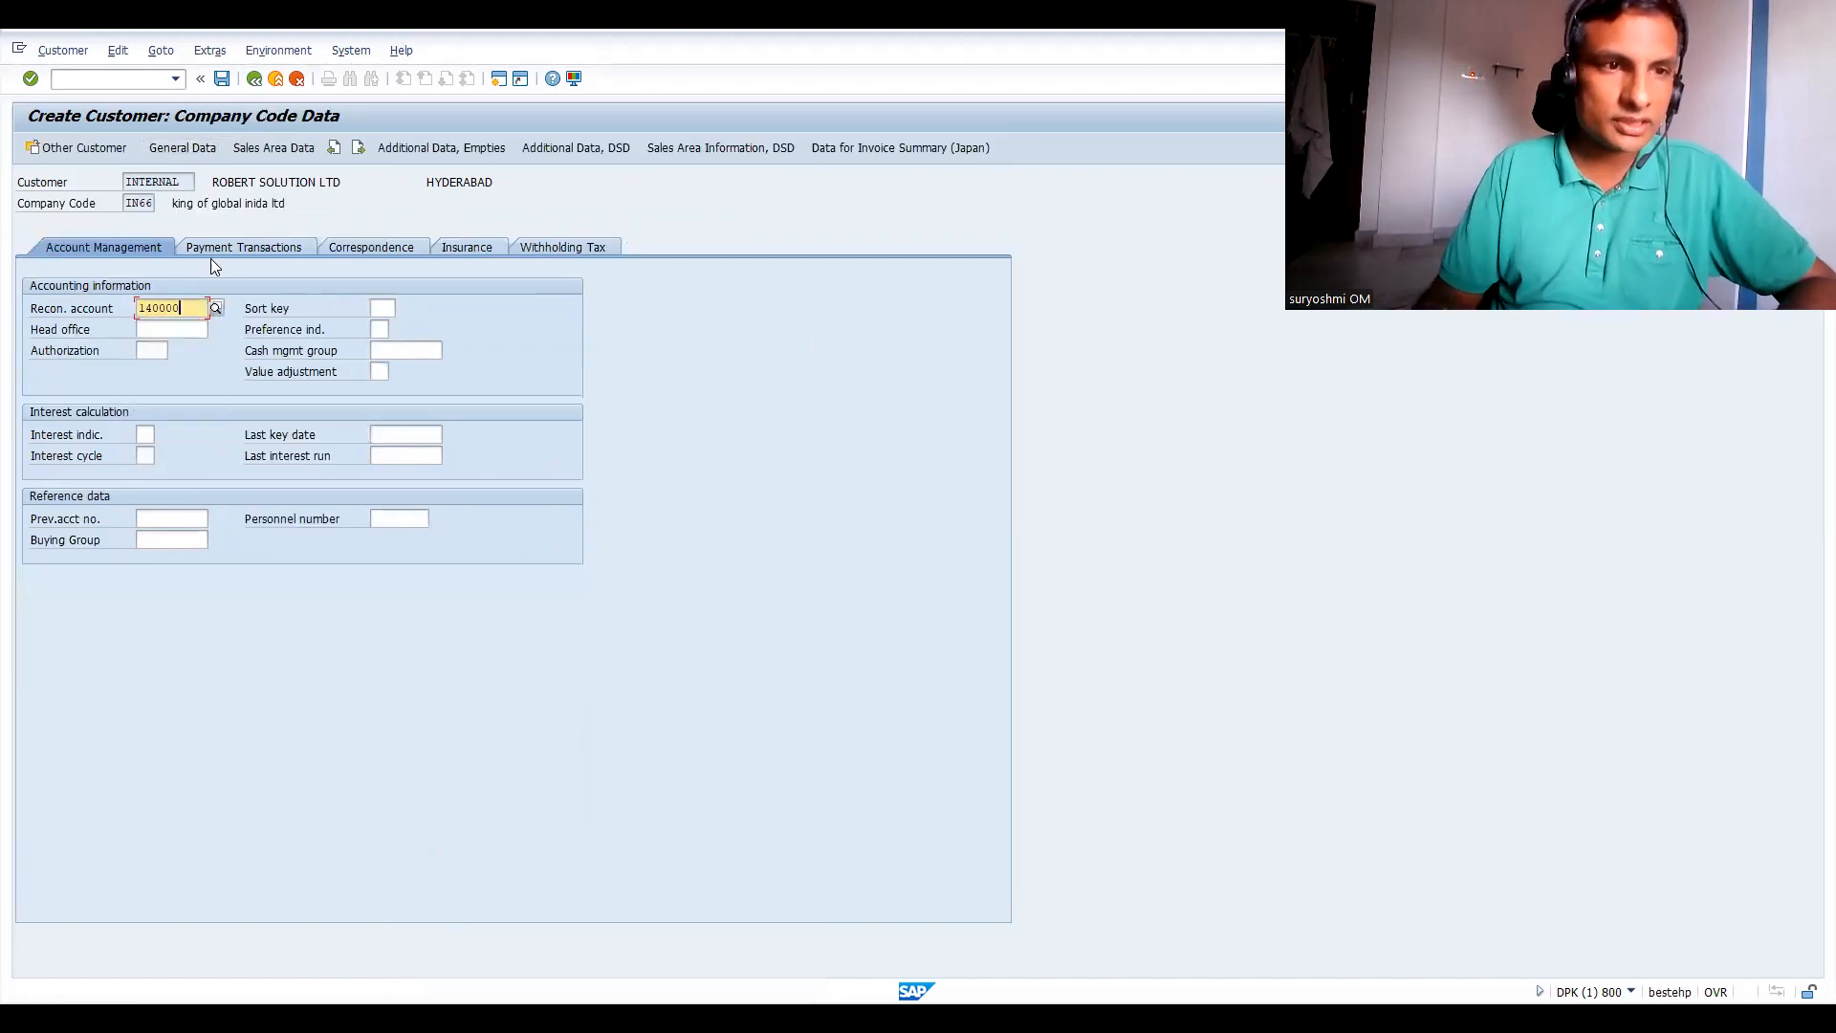
In the sales area data, set the sales district to SO002 (Tumkur) and the customer pricing procedure to 1.
{"action": "left_click", "coordinate": [260, 146]}
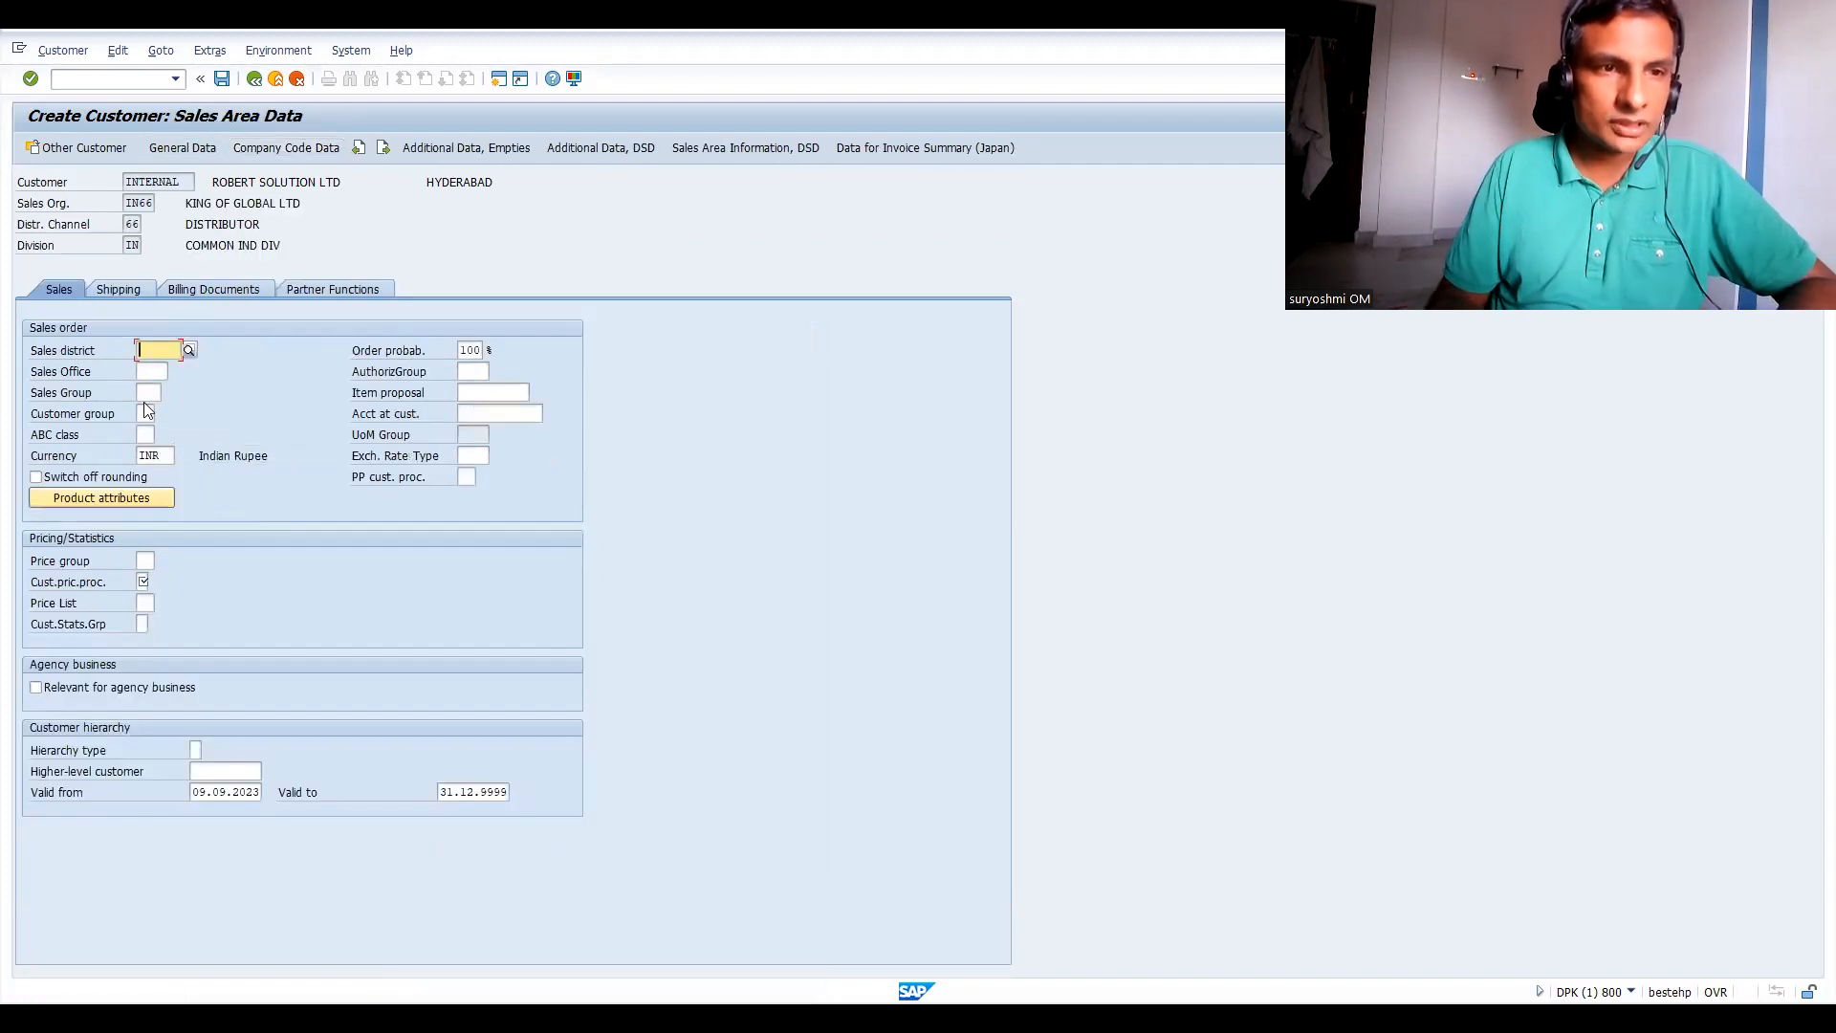
{"action": "type", "text": "S"}
{"action": "key", "text": "Down"}
{"action": "key", "text": "Return"}
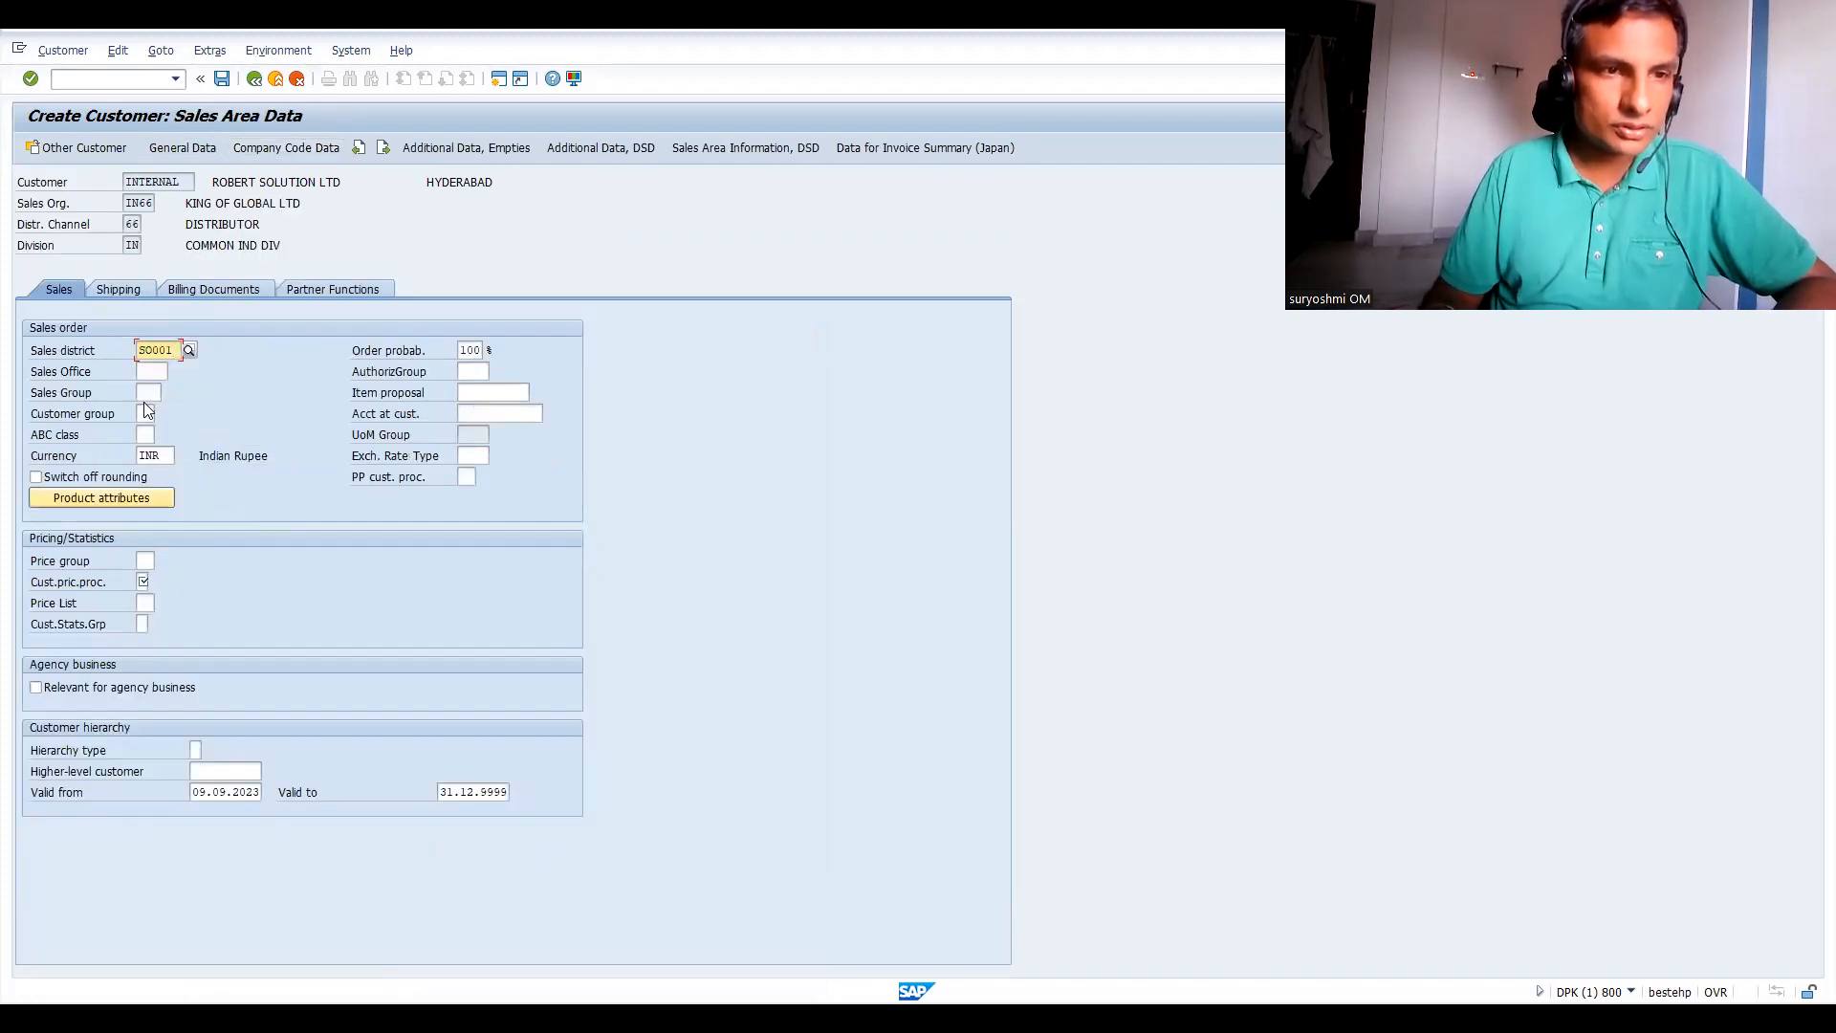
{"action": "key", "text": "BackSpace"}
{"action": "type", "text": "2"}
{"action": "key", "text": "Return"}
{"action": "type", "text": "1"}
{"action": "key", "text": "Return"}
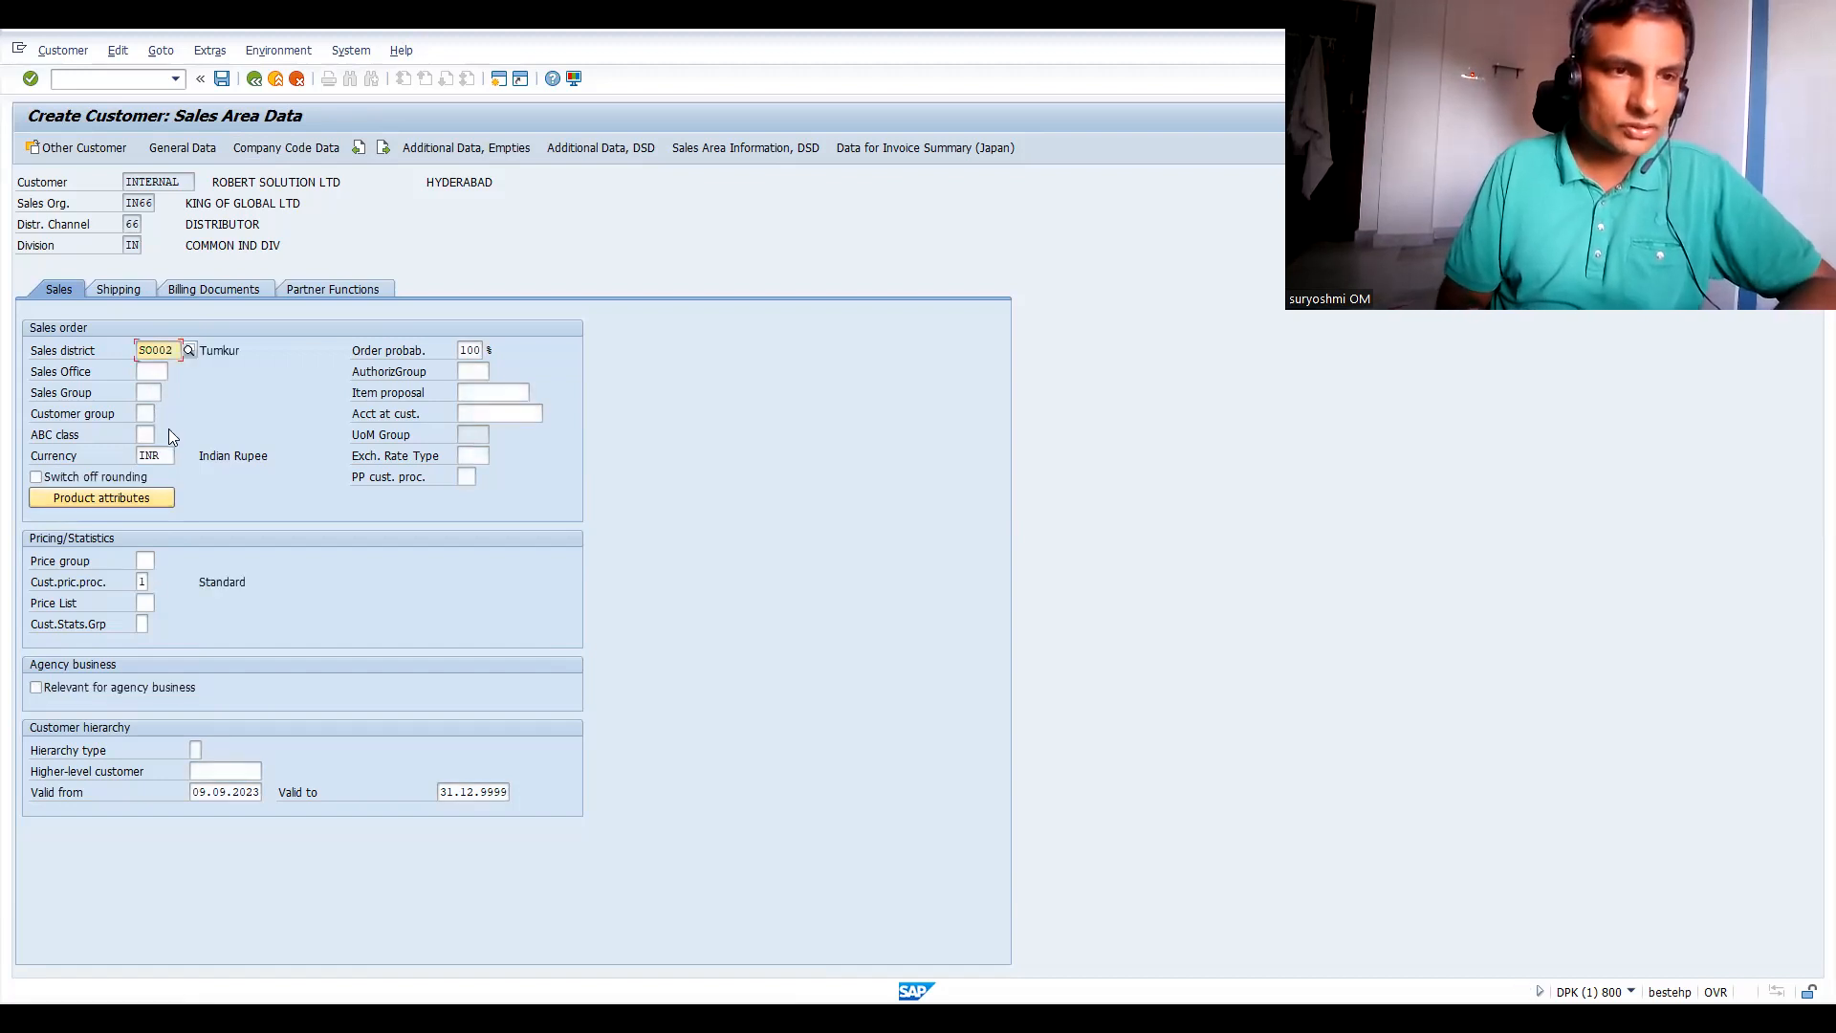
Set the customer group to 66 and the price group to 03 (New customers) in the sales data.
{"action": "left_click", "coordinate": [145, 414]}
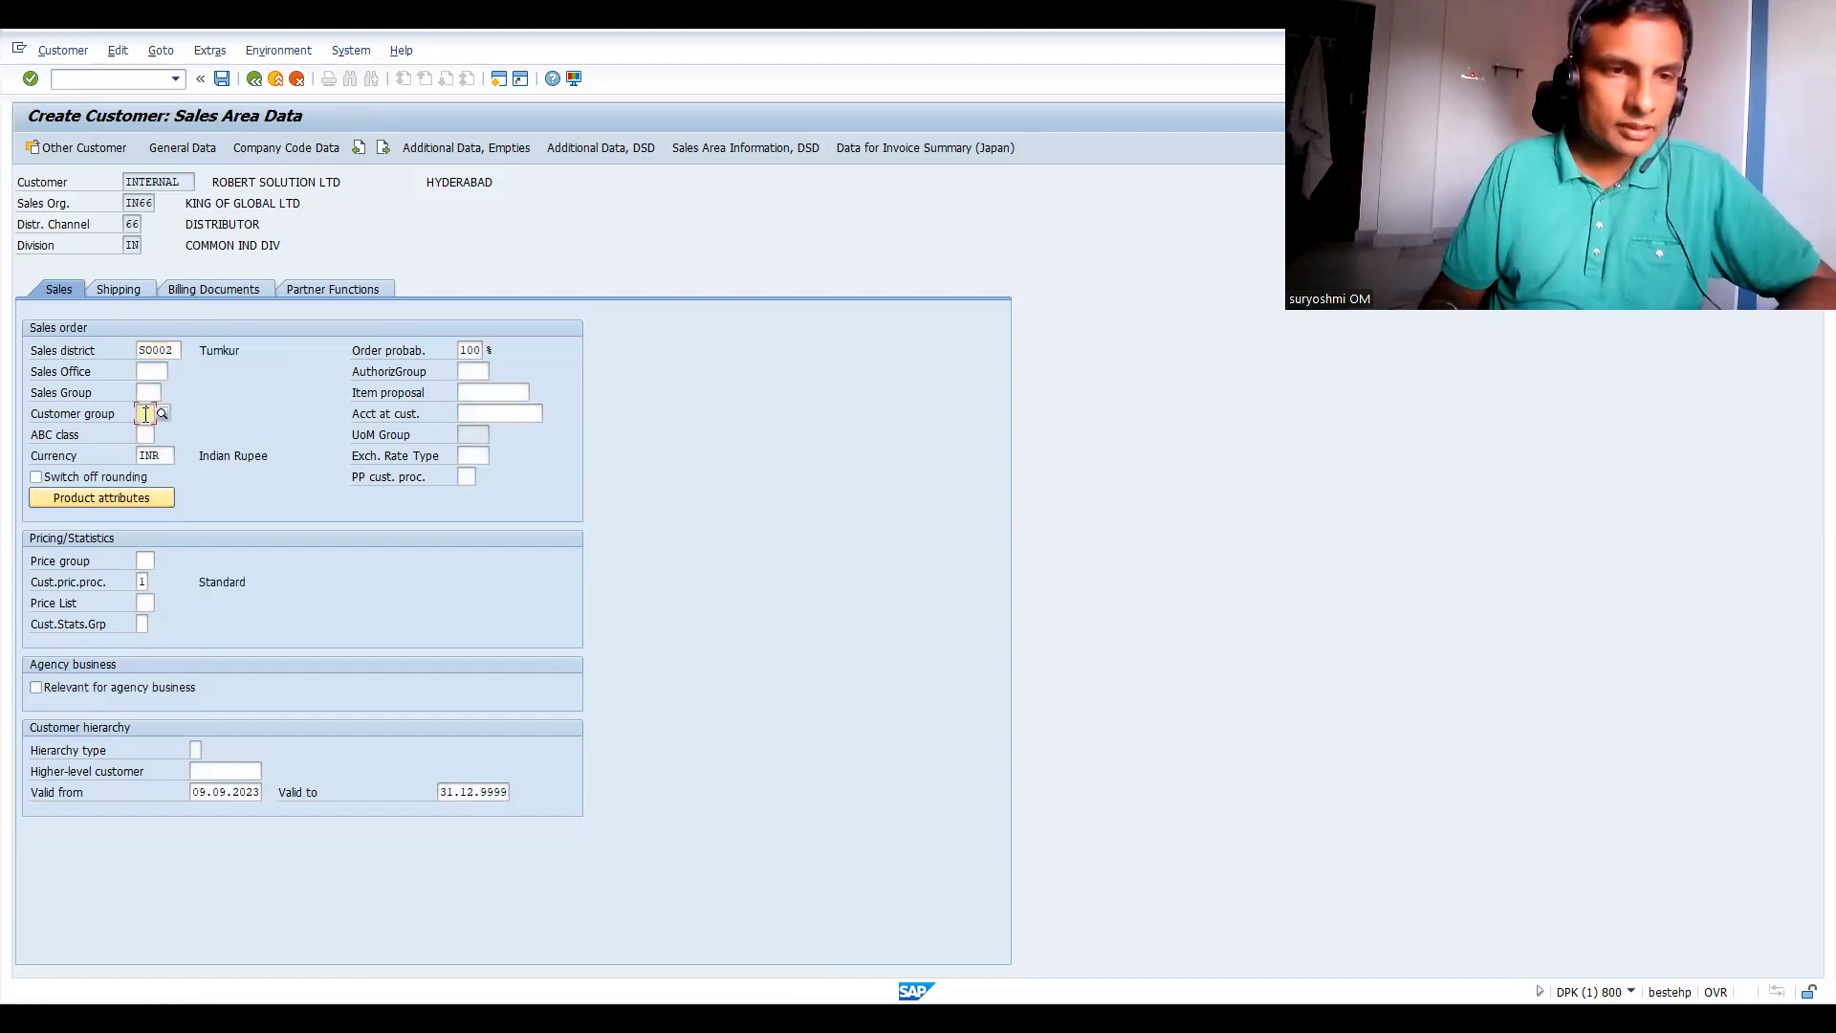
{"action": "key", "text": "Return"}
{"action": "key", "text": "Return"}
{"action": "left_click", "coordinate": [143, 560]}
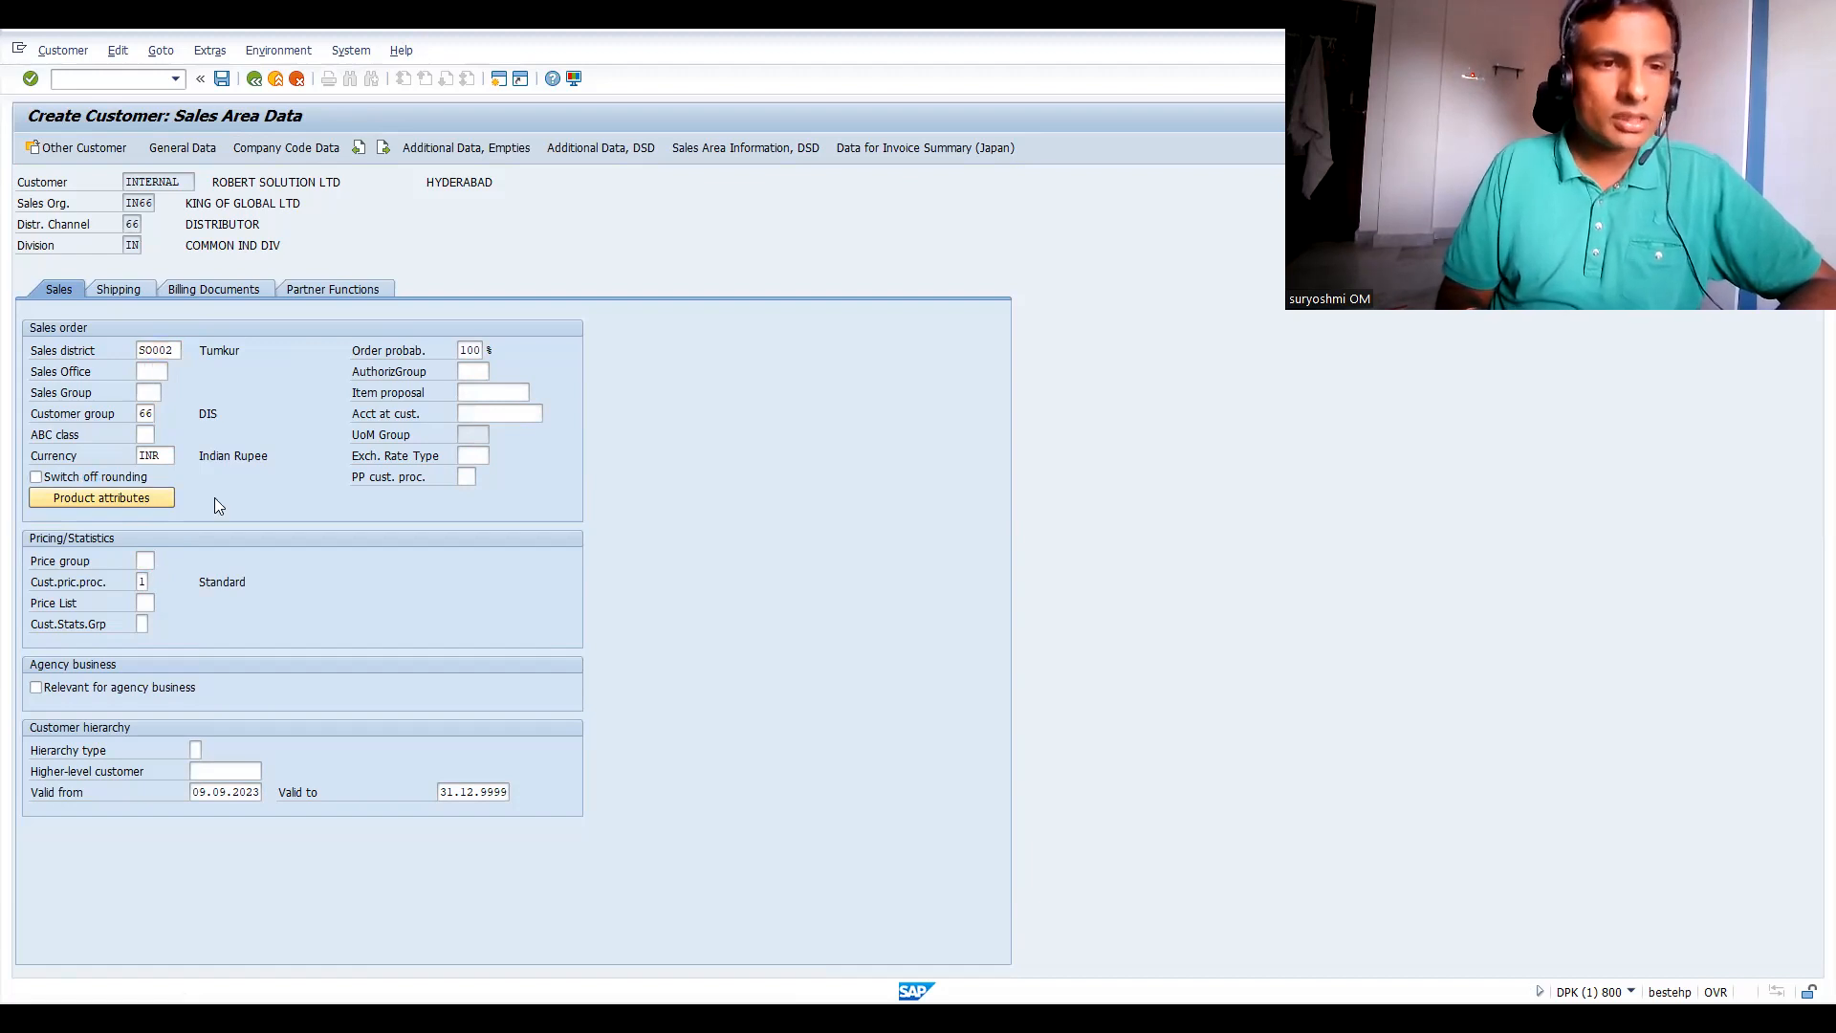
{"action": "double_click", "coordinate": [187, 549]}
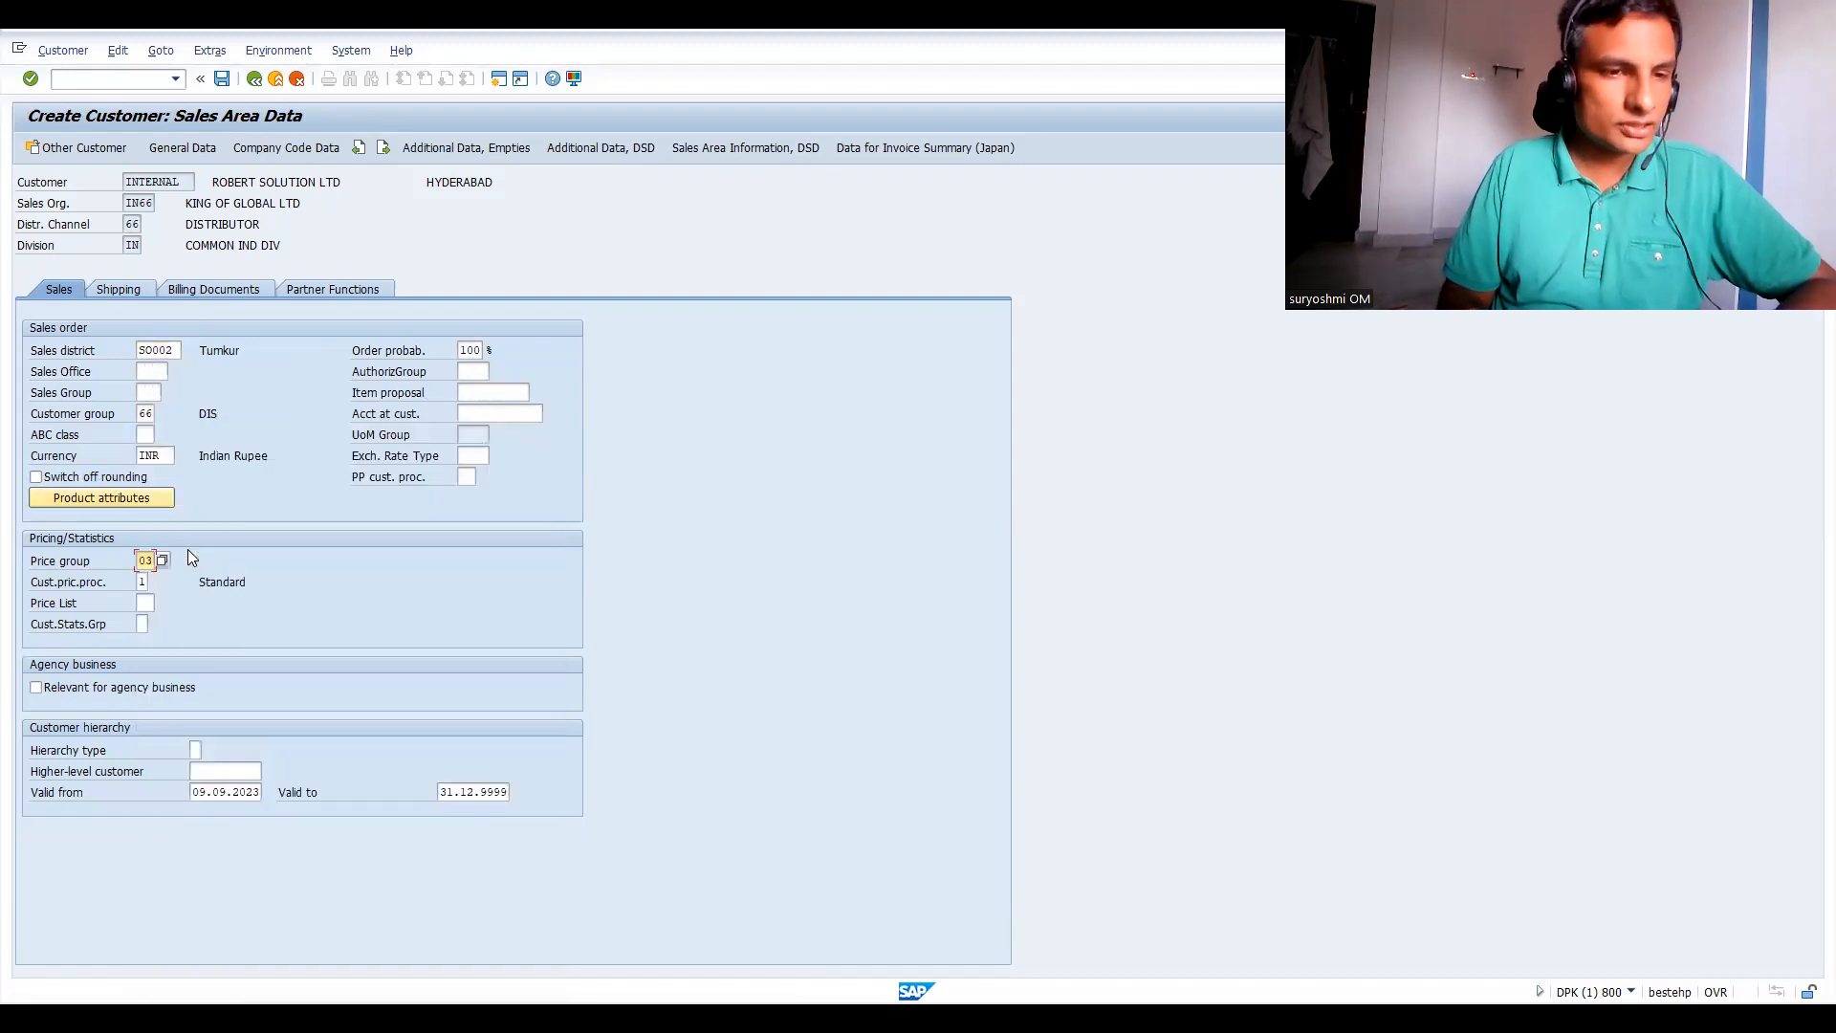
{"action": "key", "text": "Return"}
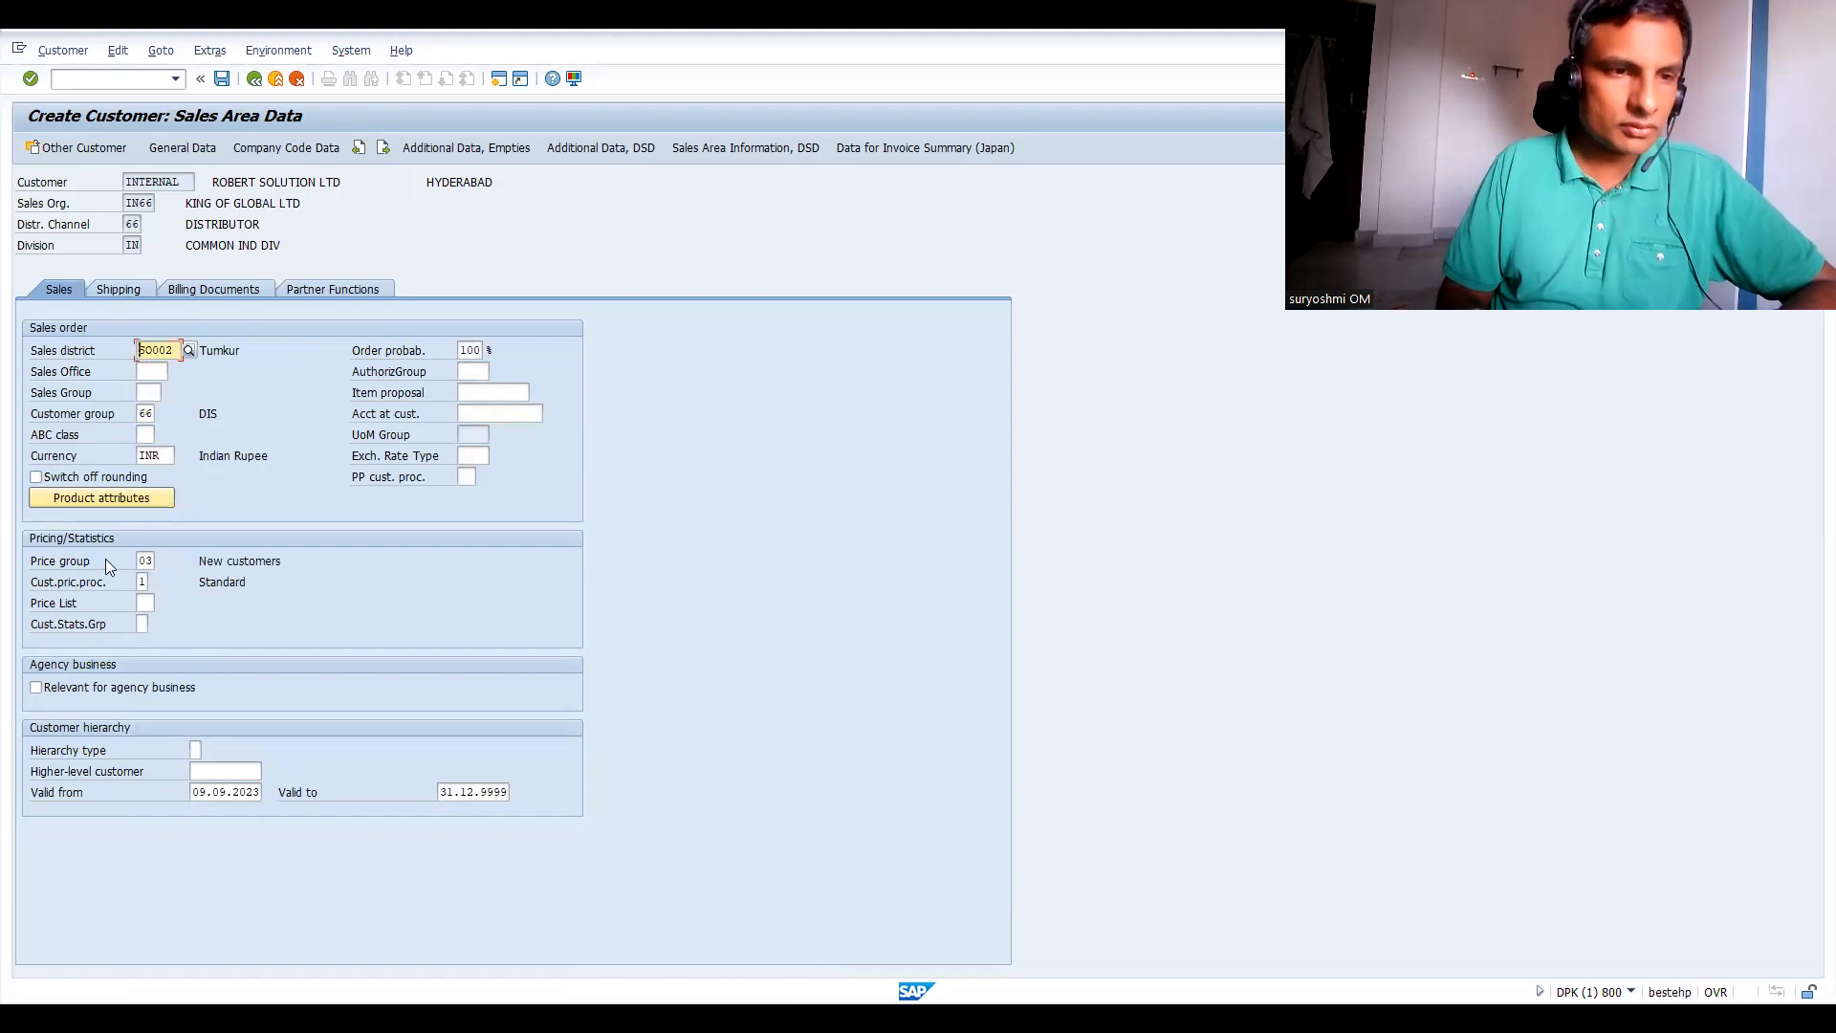
In the shipping data, set the delivery priority to 01 (High) and the shipping conditions to 01 (As soon as possible).
{"action": "left_click", "coordinate": [120, 289]}
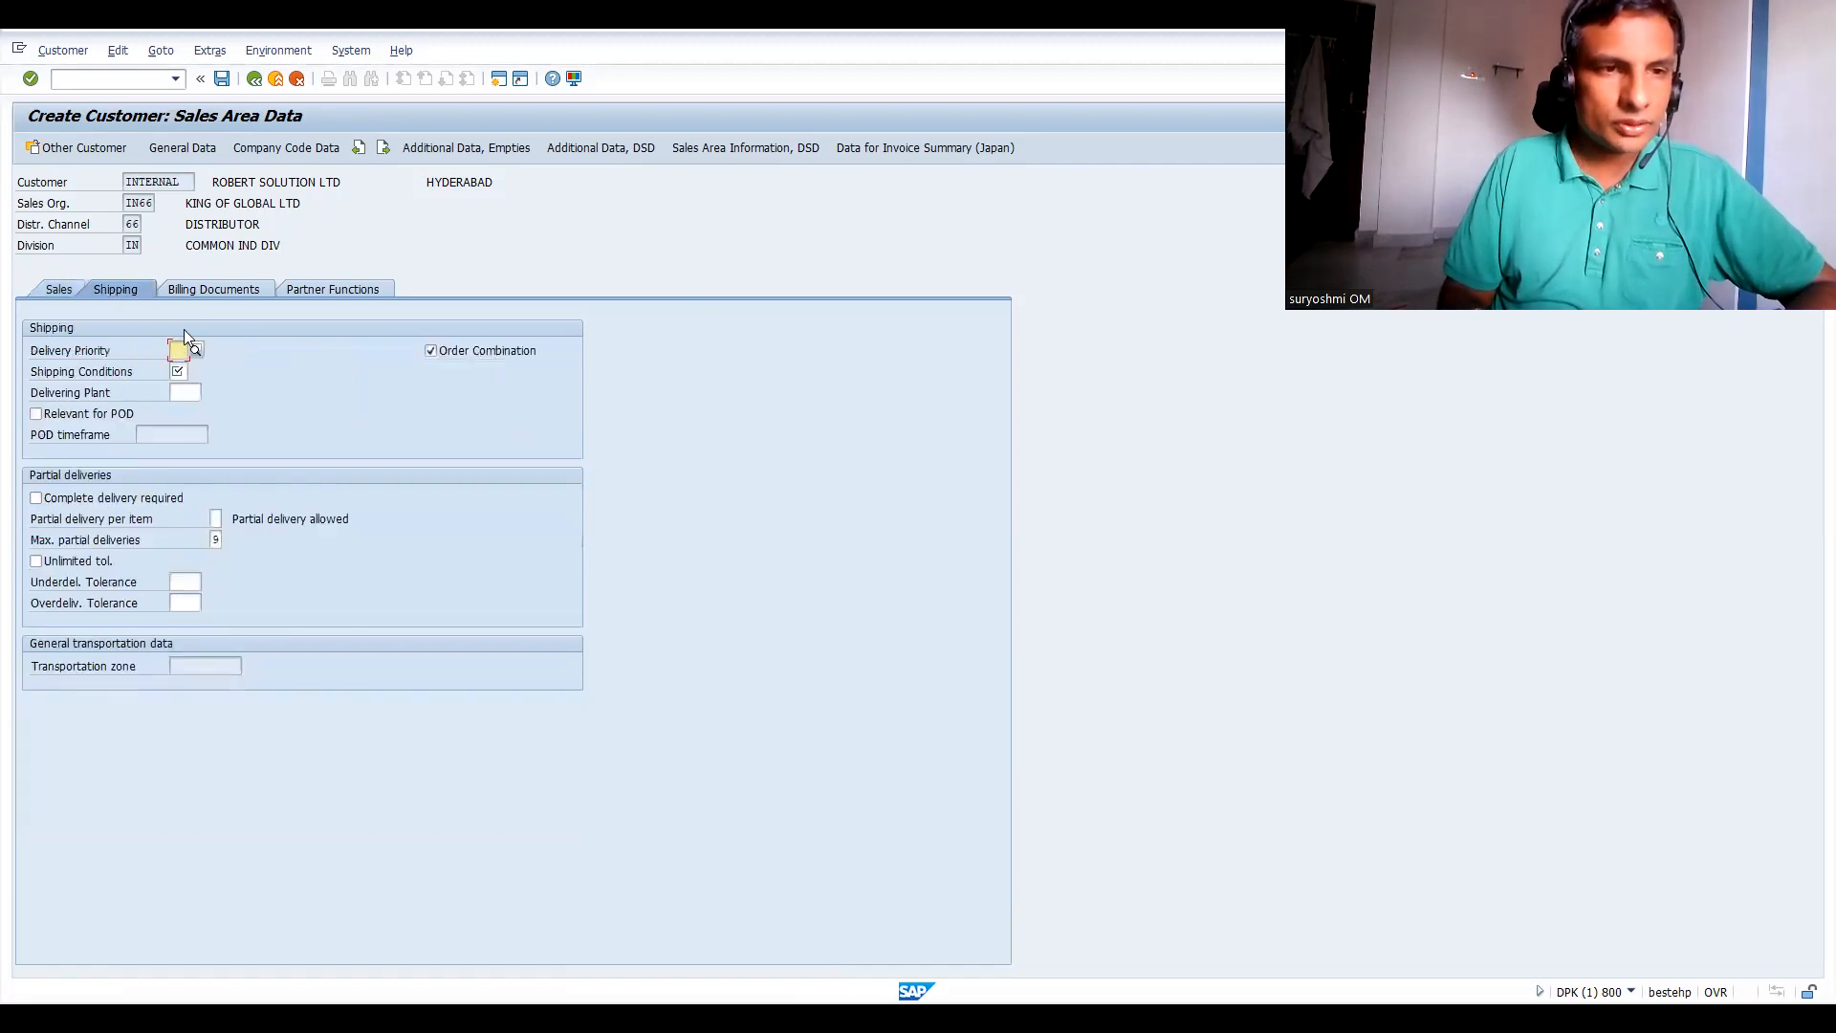
{"action": "type", "text": "01"}
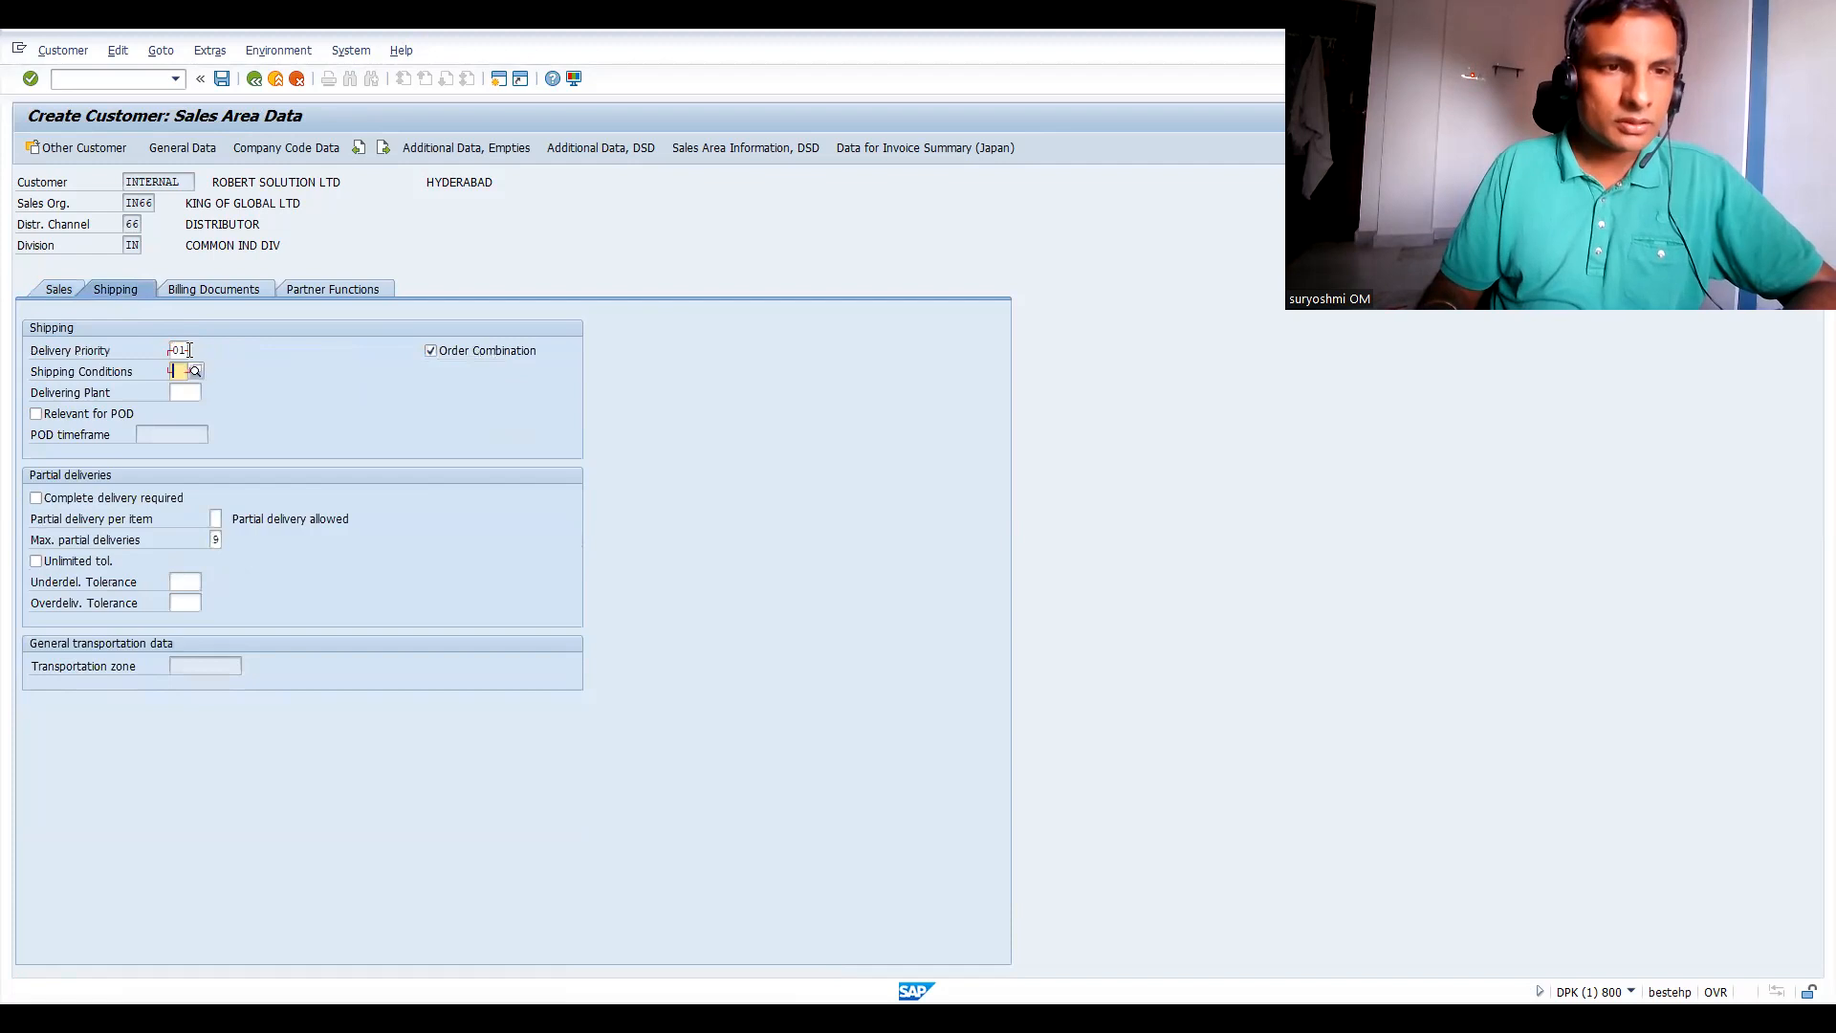
{"action": "key", "text": "Tab"}
{"action": "type", "text": "01"}
{"action": "key", "text": "Return"}
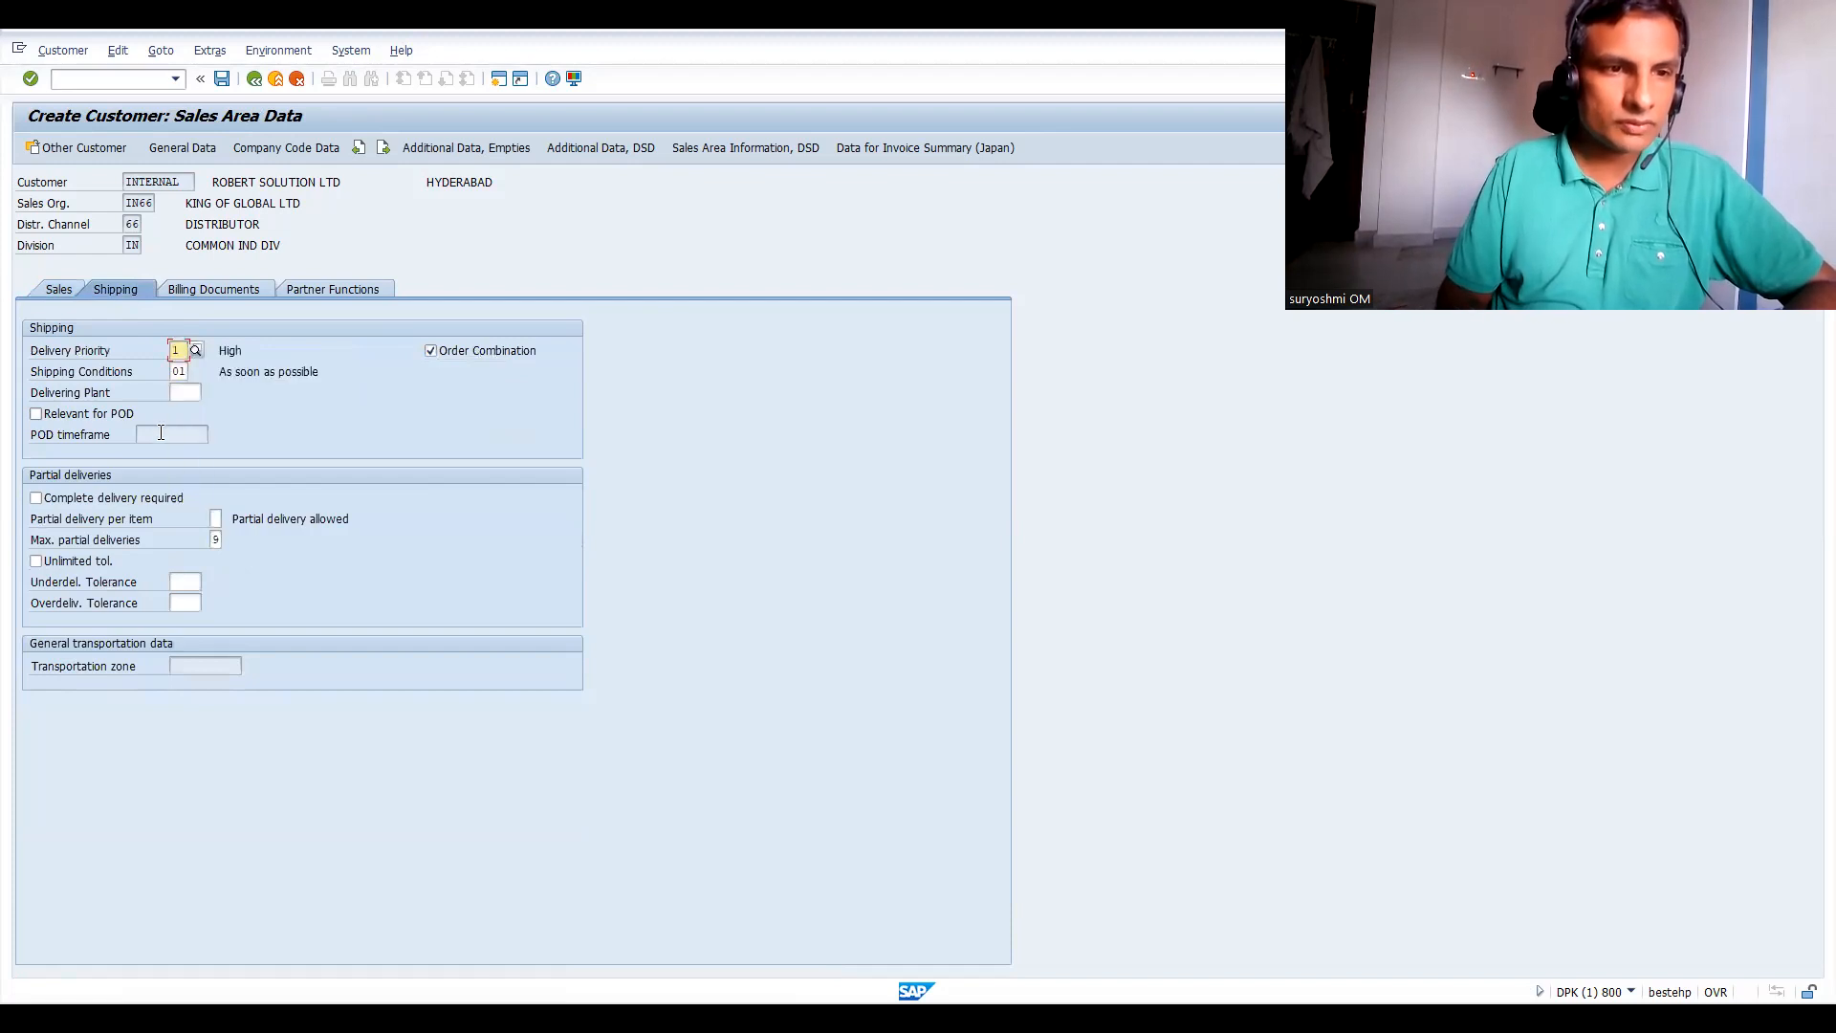
Set the customer's delivering plant to IN61 in the shipping data.
{"action": "left_click", "coordinate": [181, 389]}
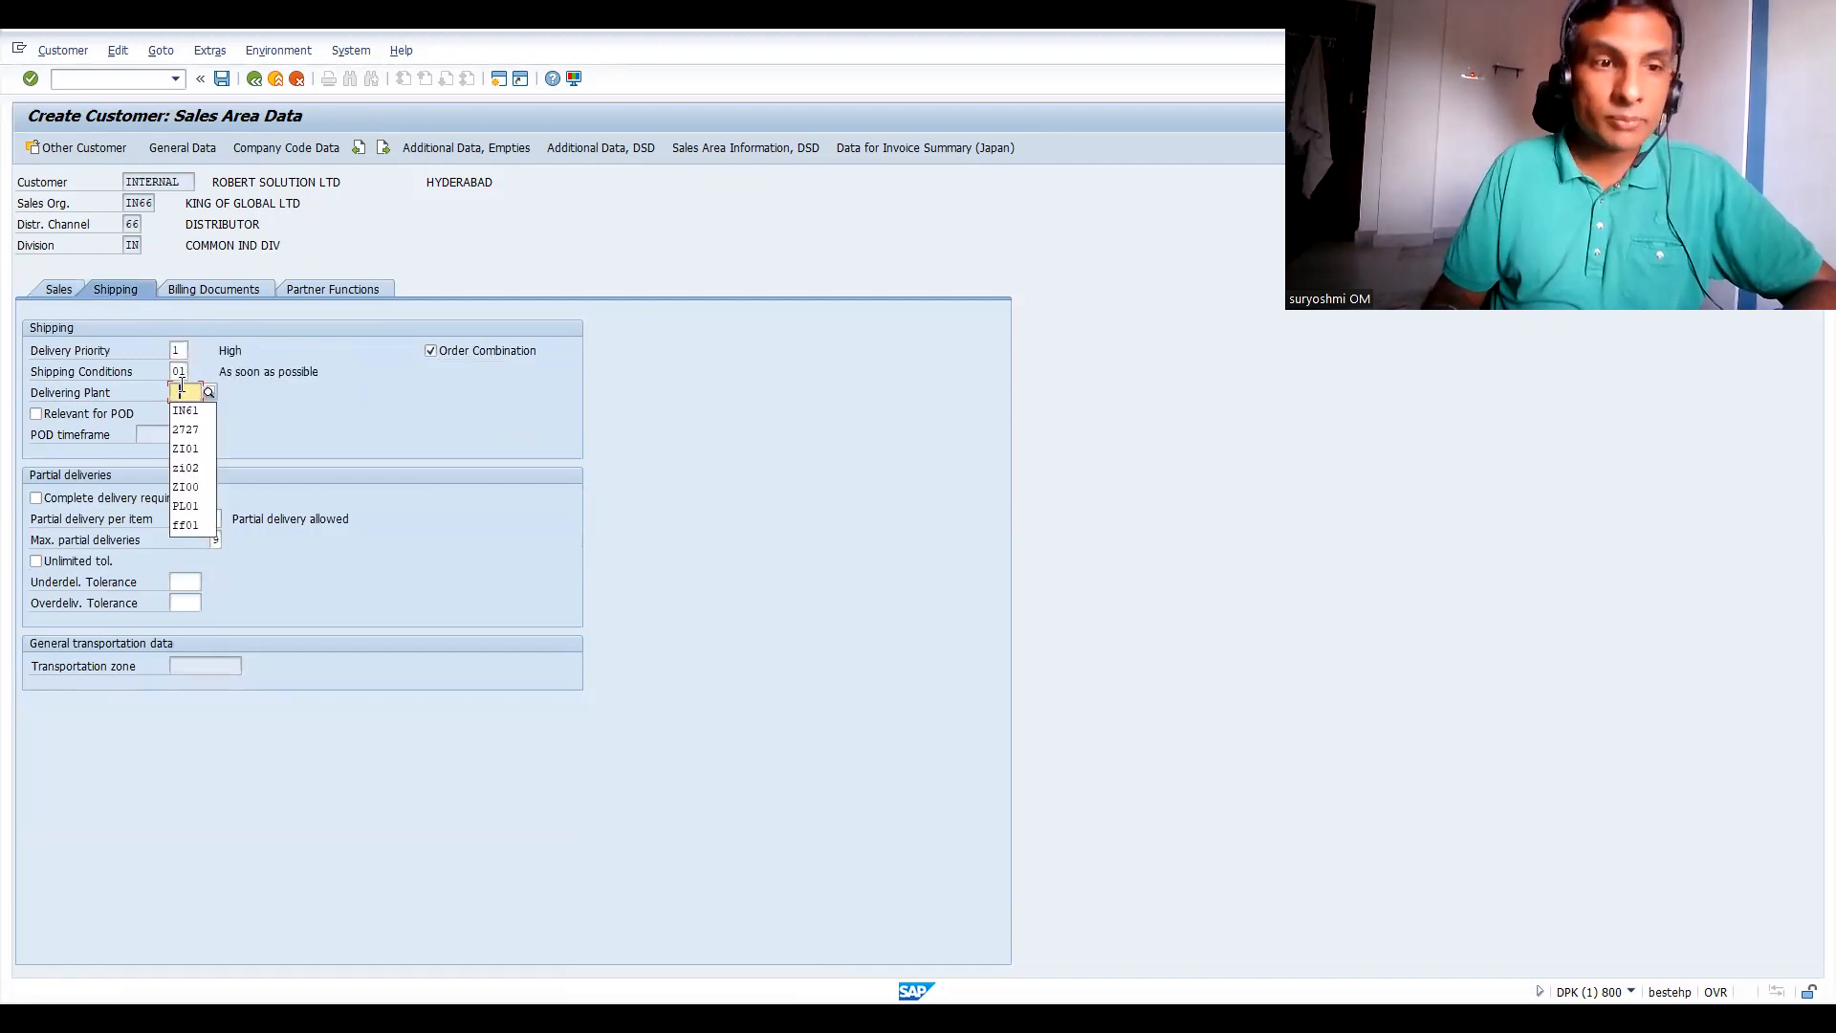
{"action": "key", "text": "Down"}
{"action": "key", "text": "Return"}
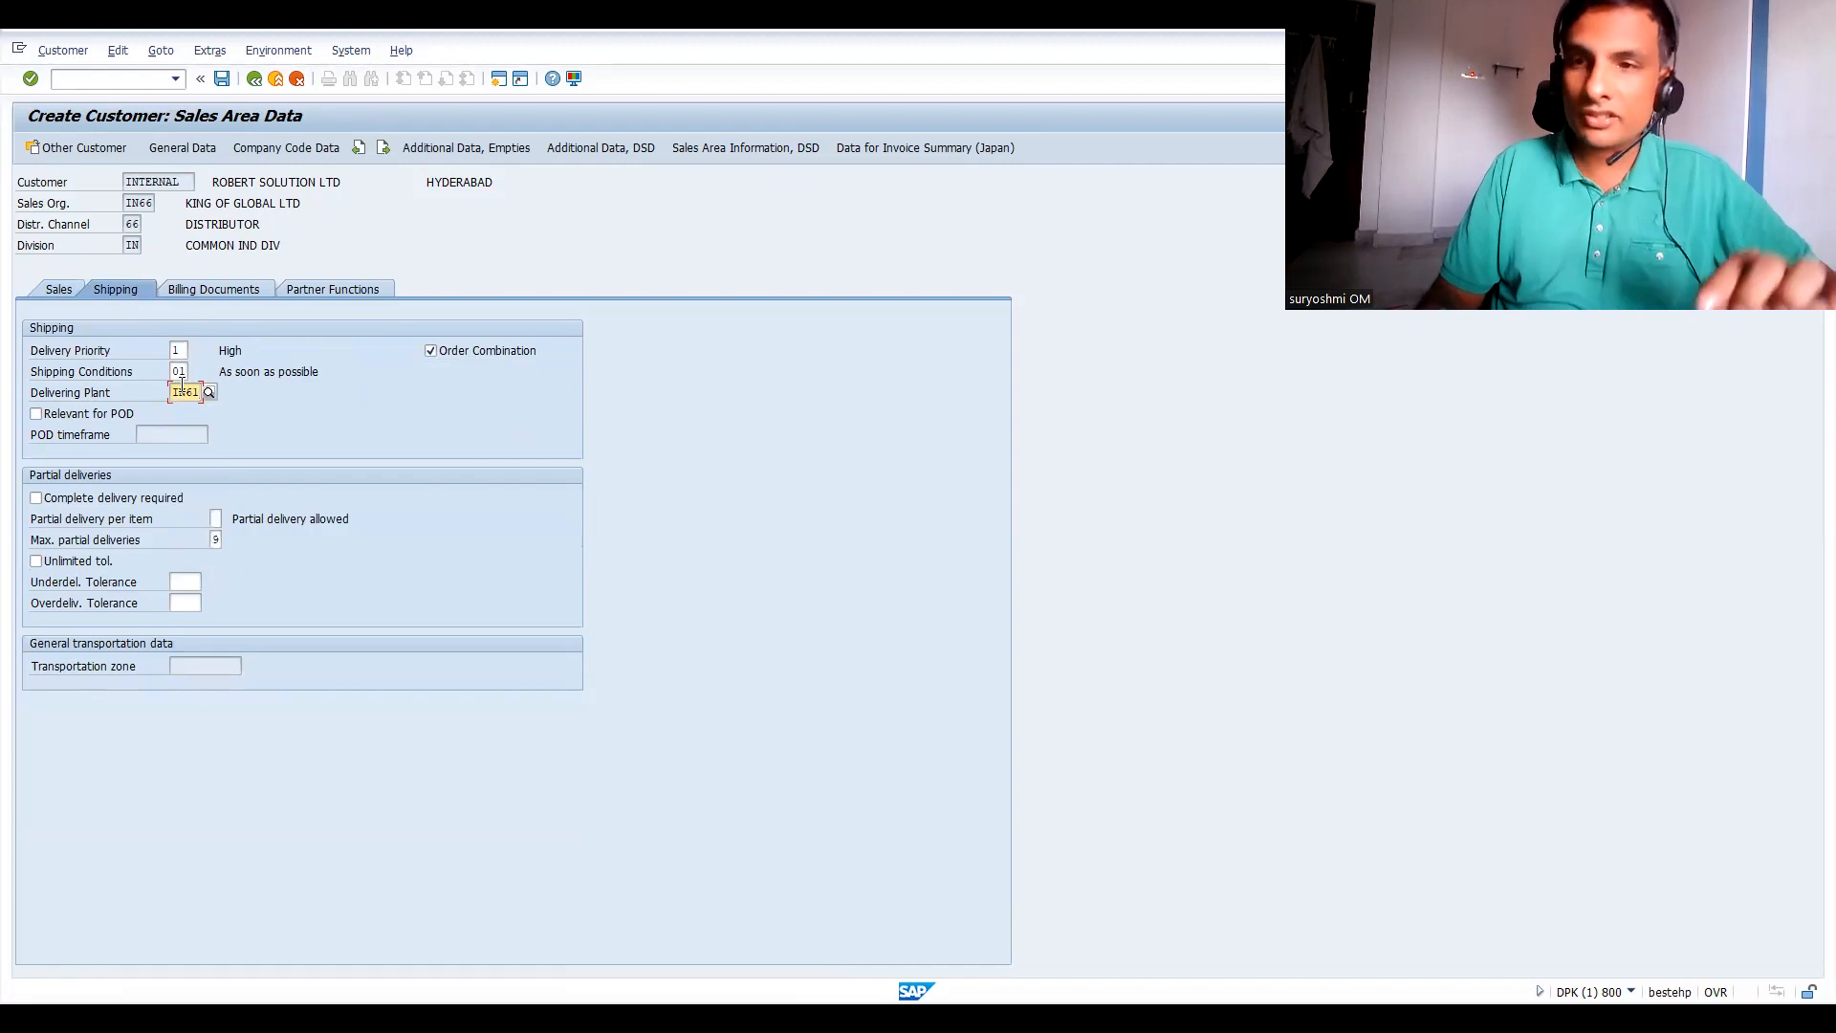
{"action": "key", "text": "Return"}
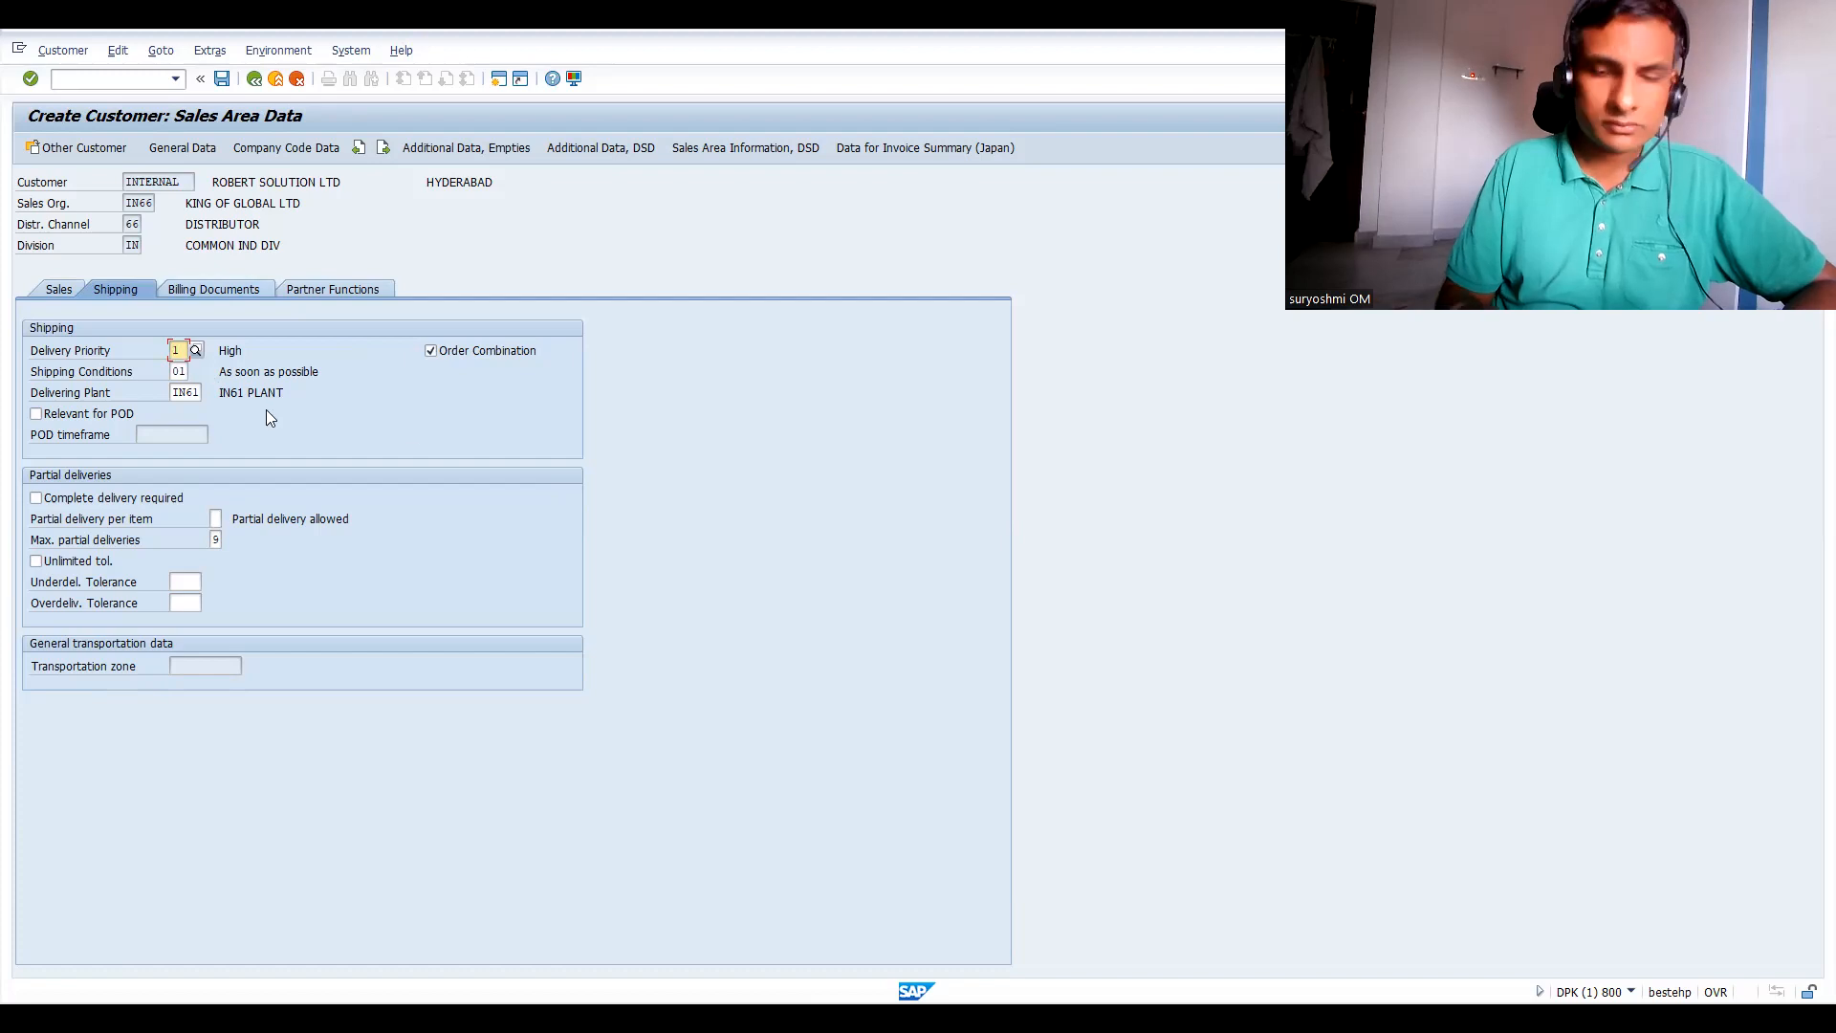
In the billing document data, set the invoicing dates and the invoicing list dates to 01.
{"action": "left_click", "coordinate": [208, 289]}
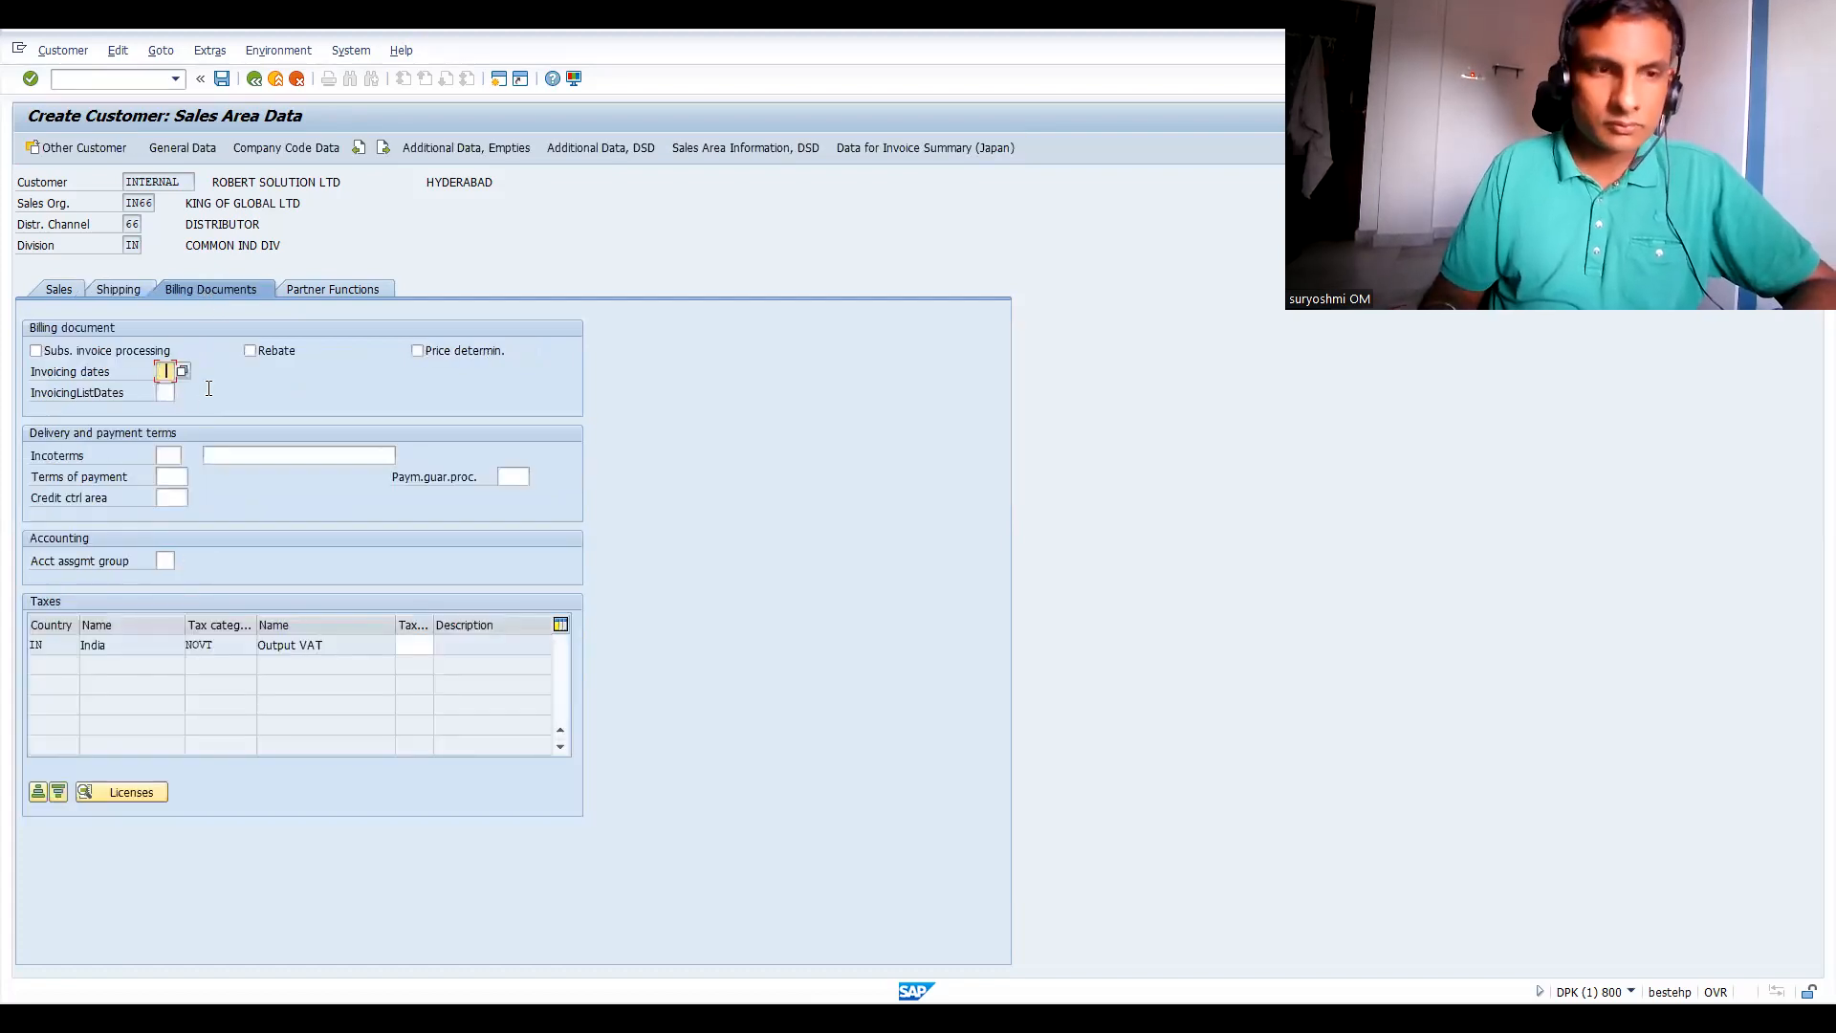
{"action": "type", "text": "01"}
{"action": "key", "text": "Tab"}
{"action": "type", "text": "01"}
{"action": "key", "text": "Tab"}
Set the Incoterms to FOB with the location text "hyderbbad, peddaglokonda".
{"action": "type", "text": "fob"}
{"action": "key", "text": "Tab"}
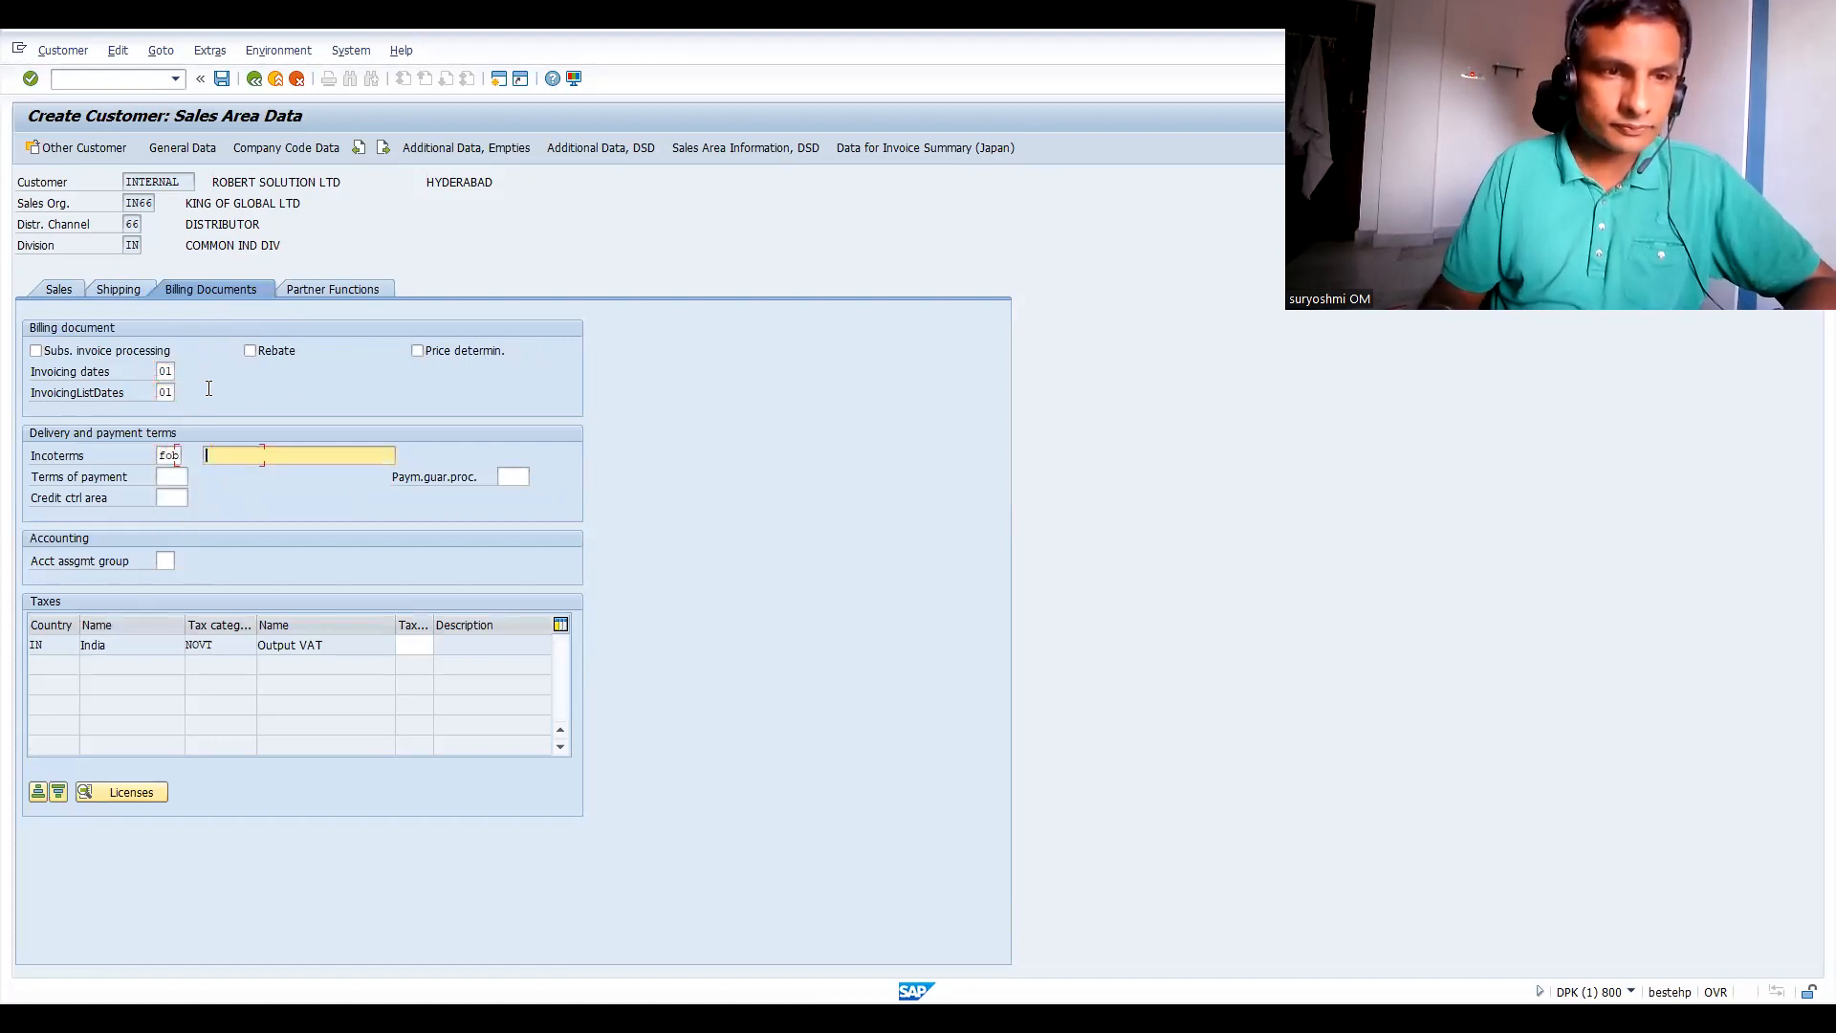
{"action": "type", "text": "hyder"}
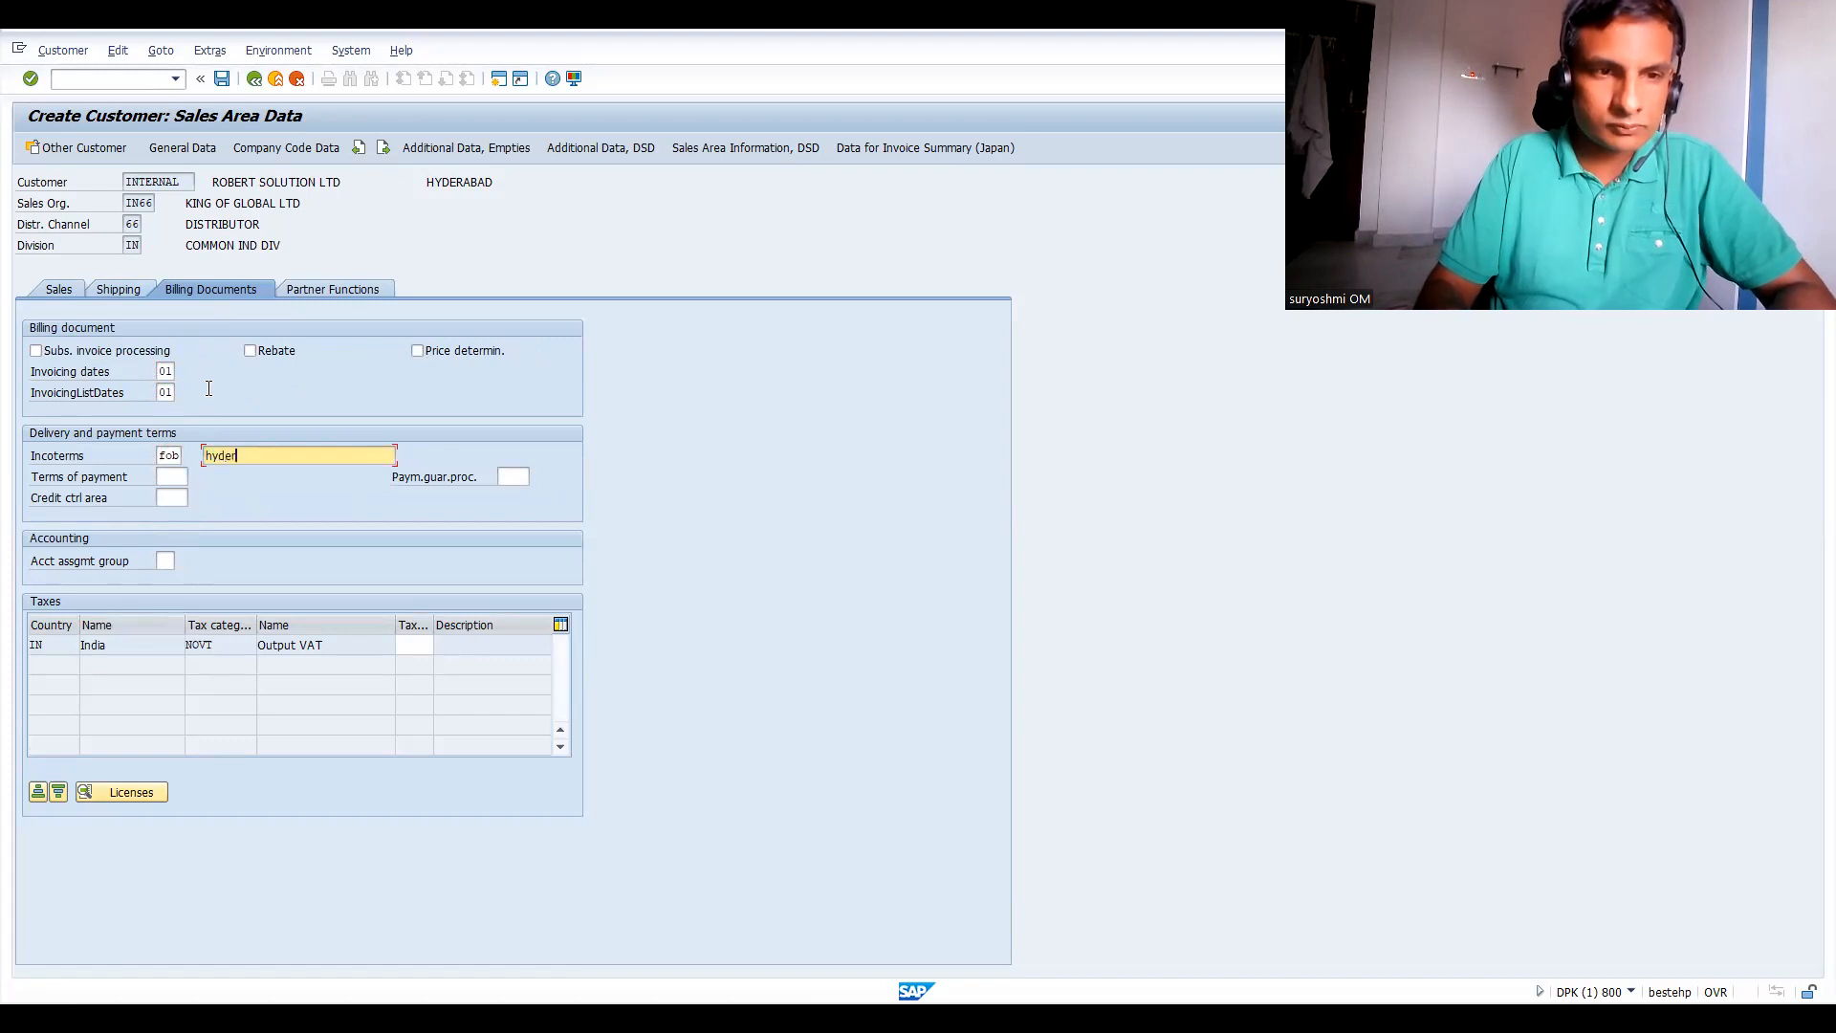
{"action": "type", "text": "bad"}
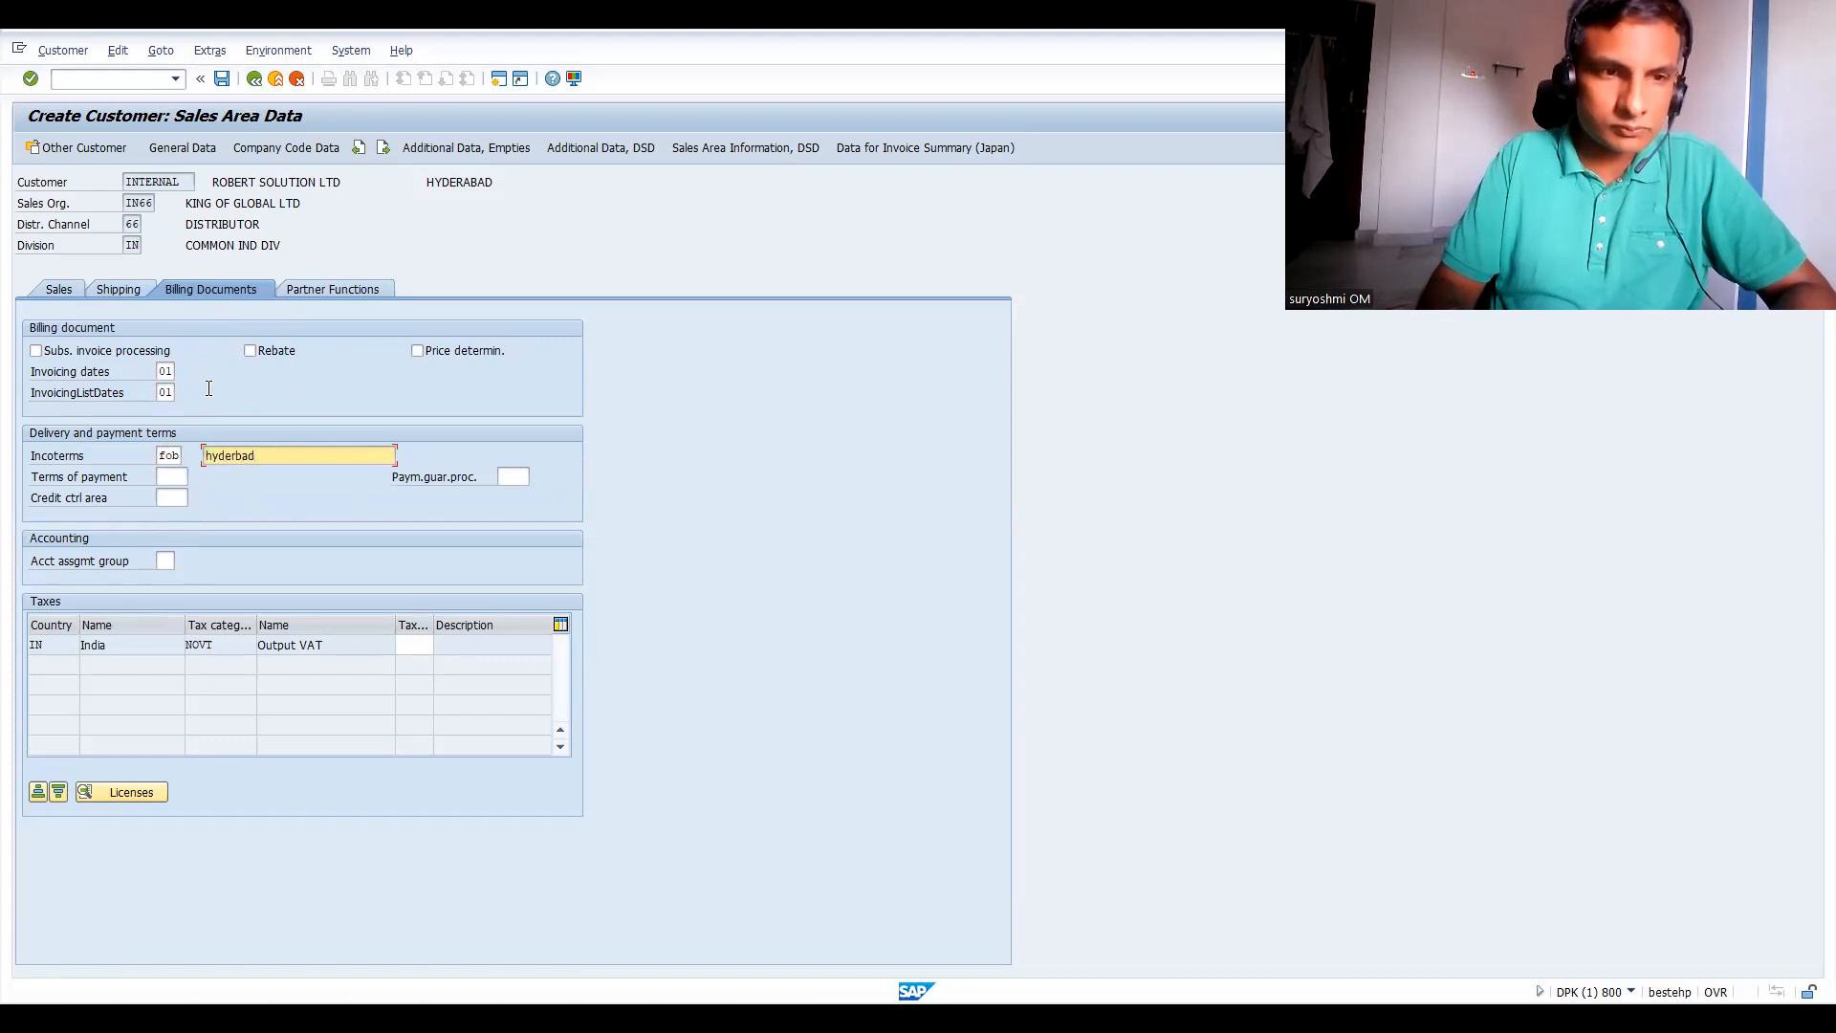
{"action": "key", "text": "BackSpace"}
{"action": "key", "text": "BackSpace"}
{"action": "type", "text": "bad, pe"}
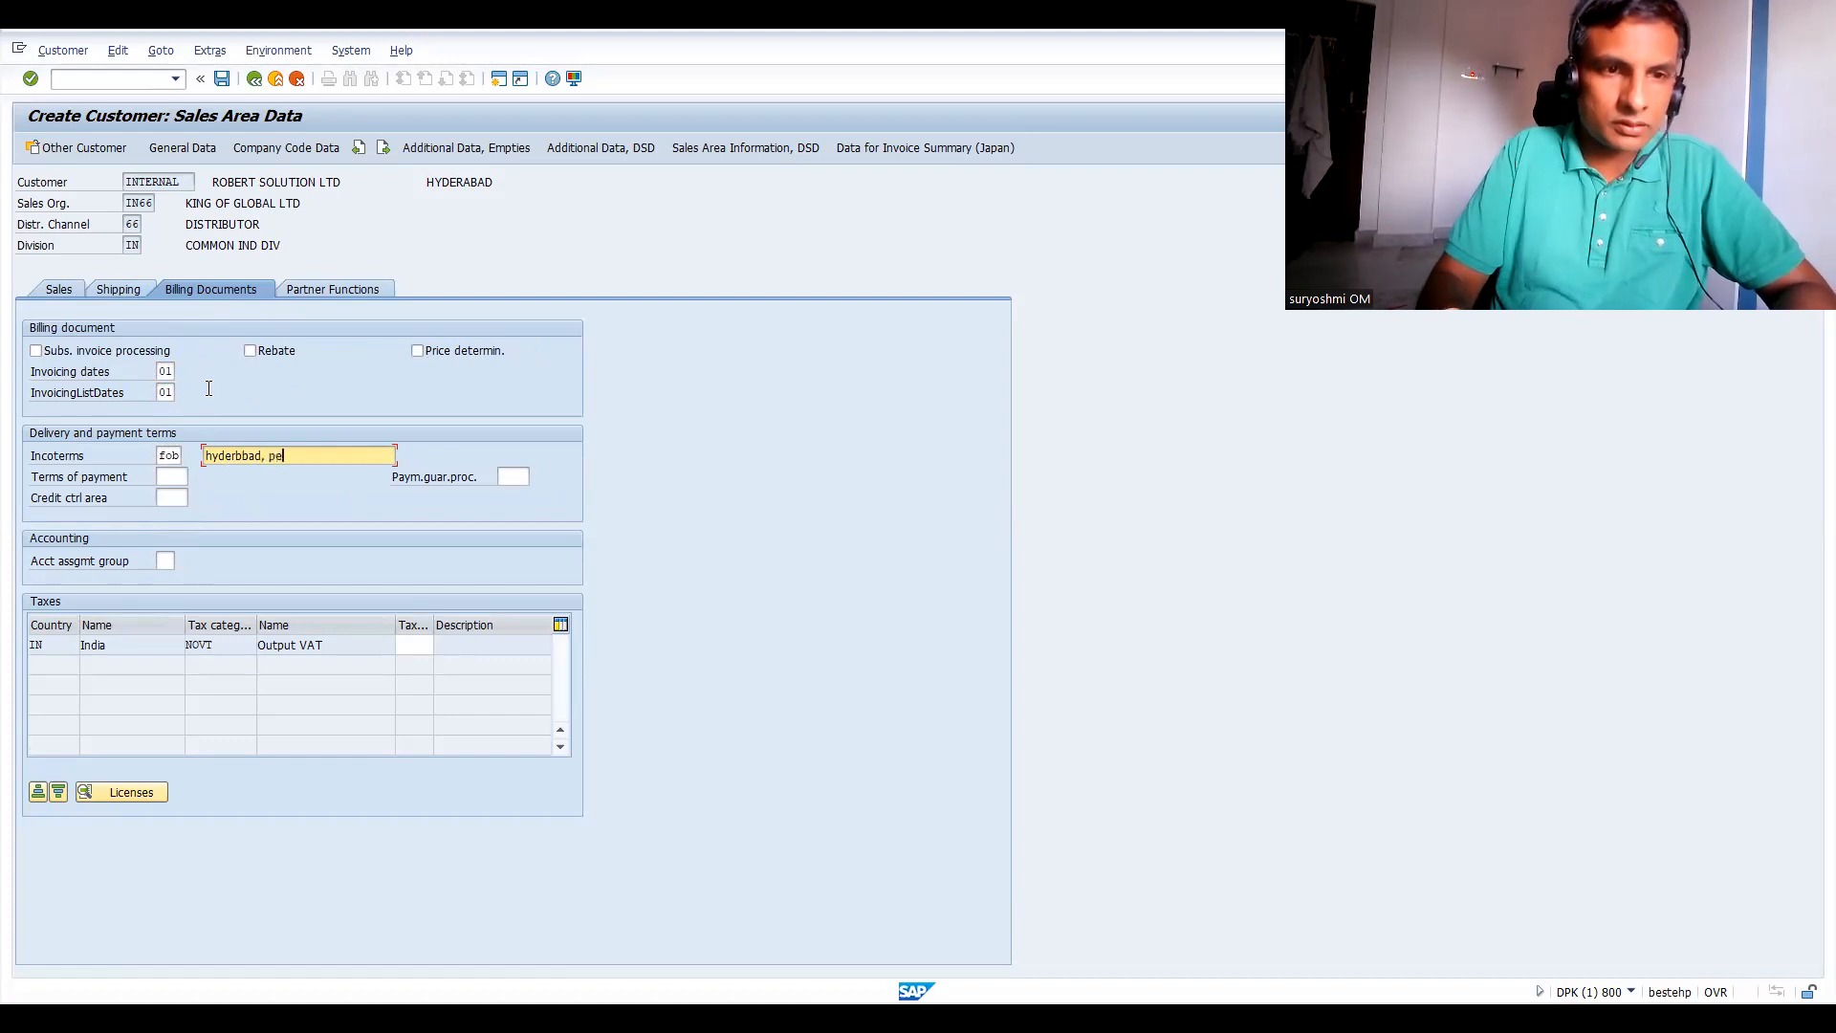
{"action": "type", "text": "ddapa"}
{"action": "key", "text": "BackSpace"}
{"action": "key", "text": "BackSpace"}
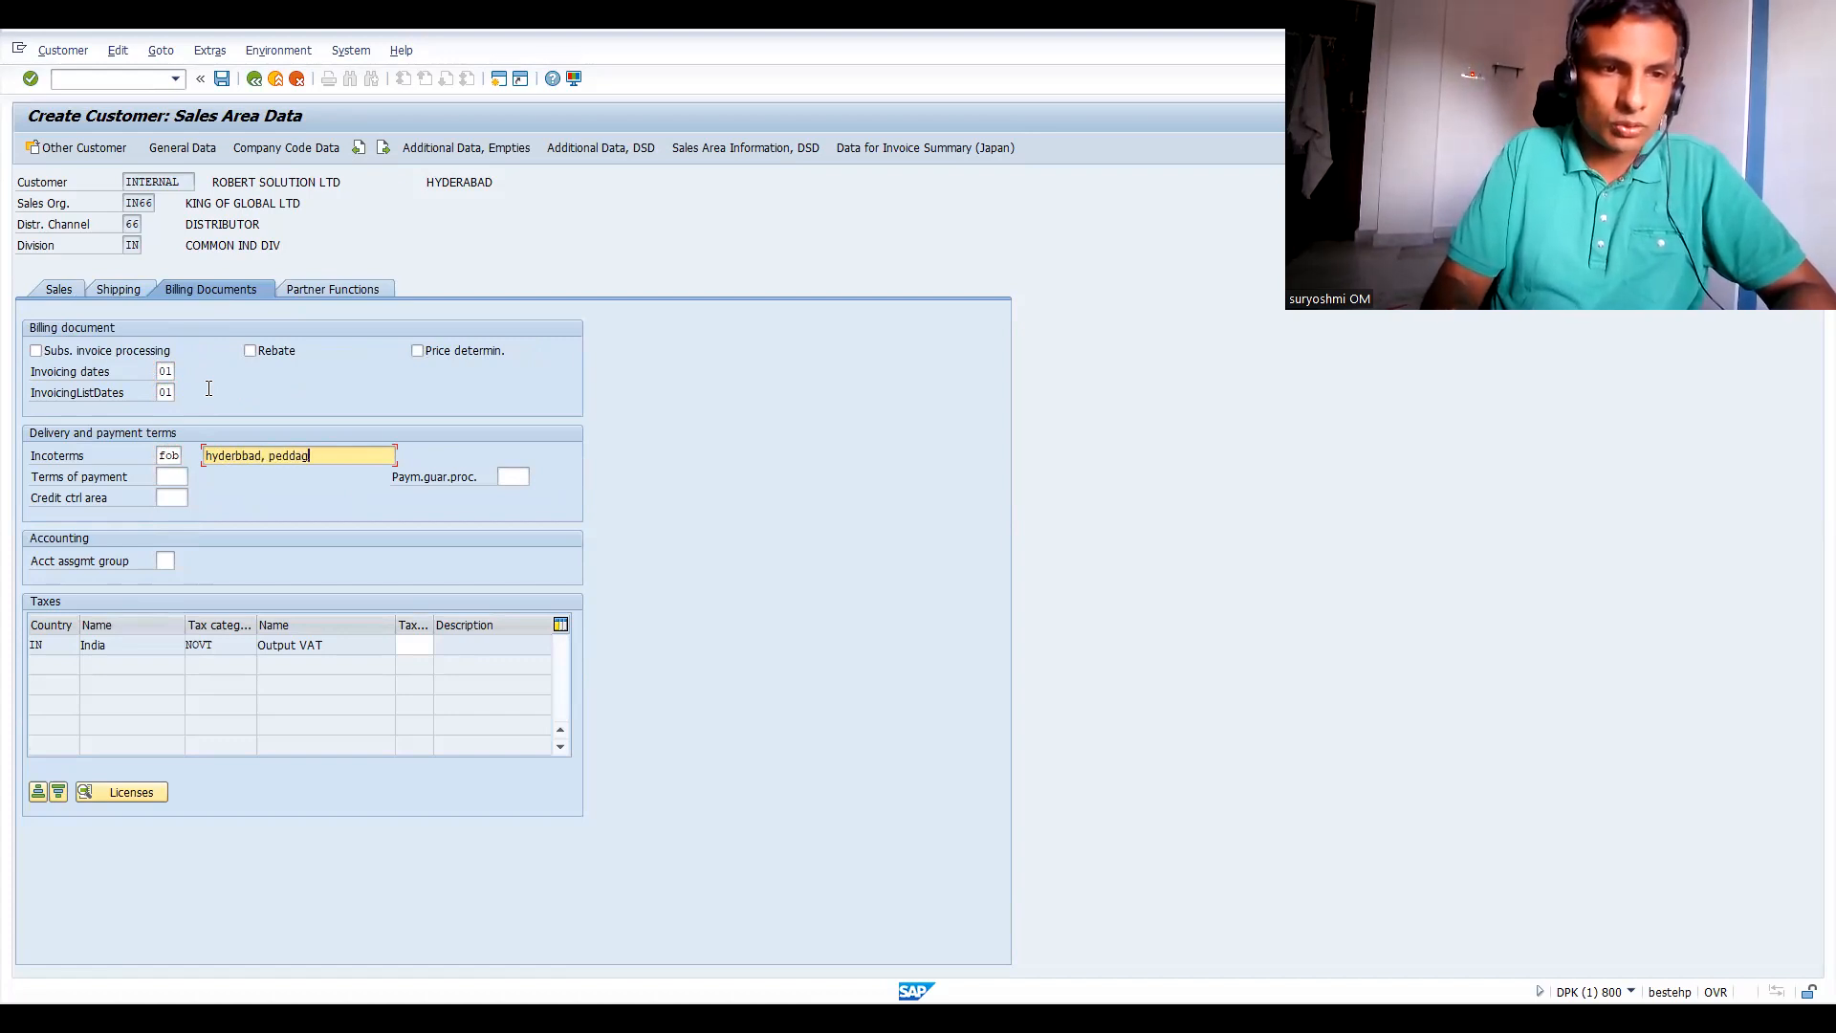
{"action": "type", "text": "glokonda"}
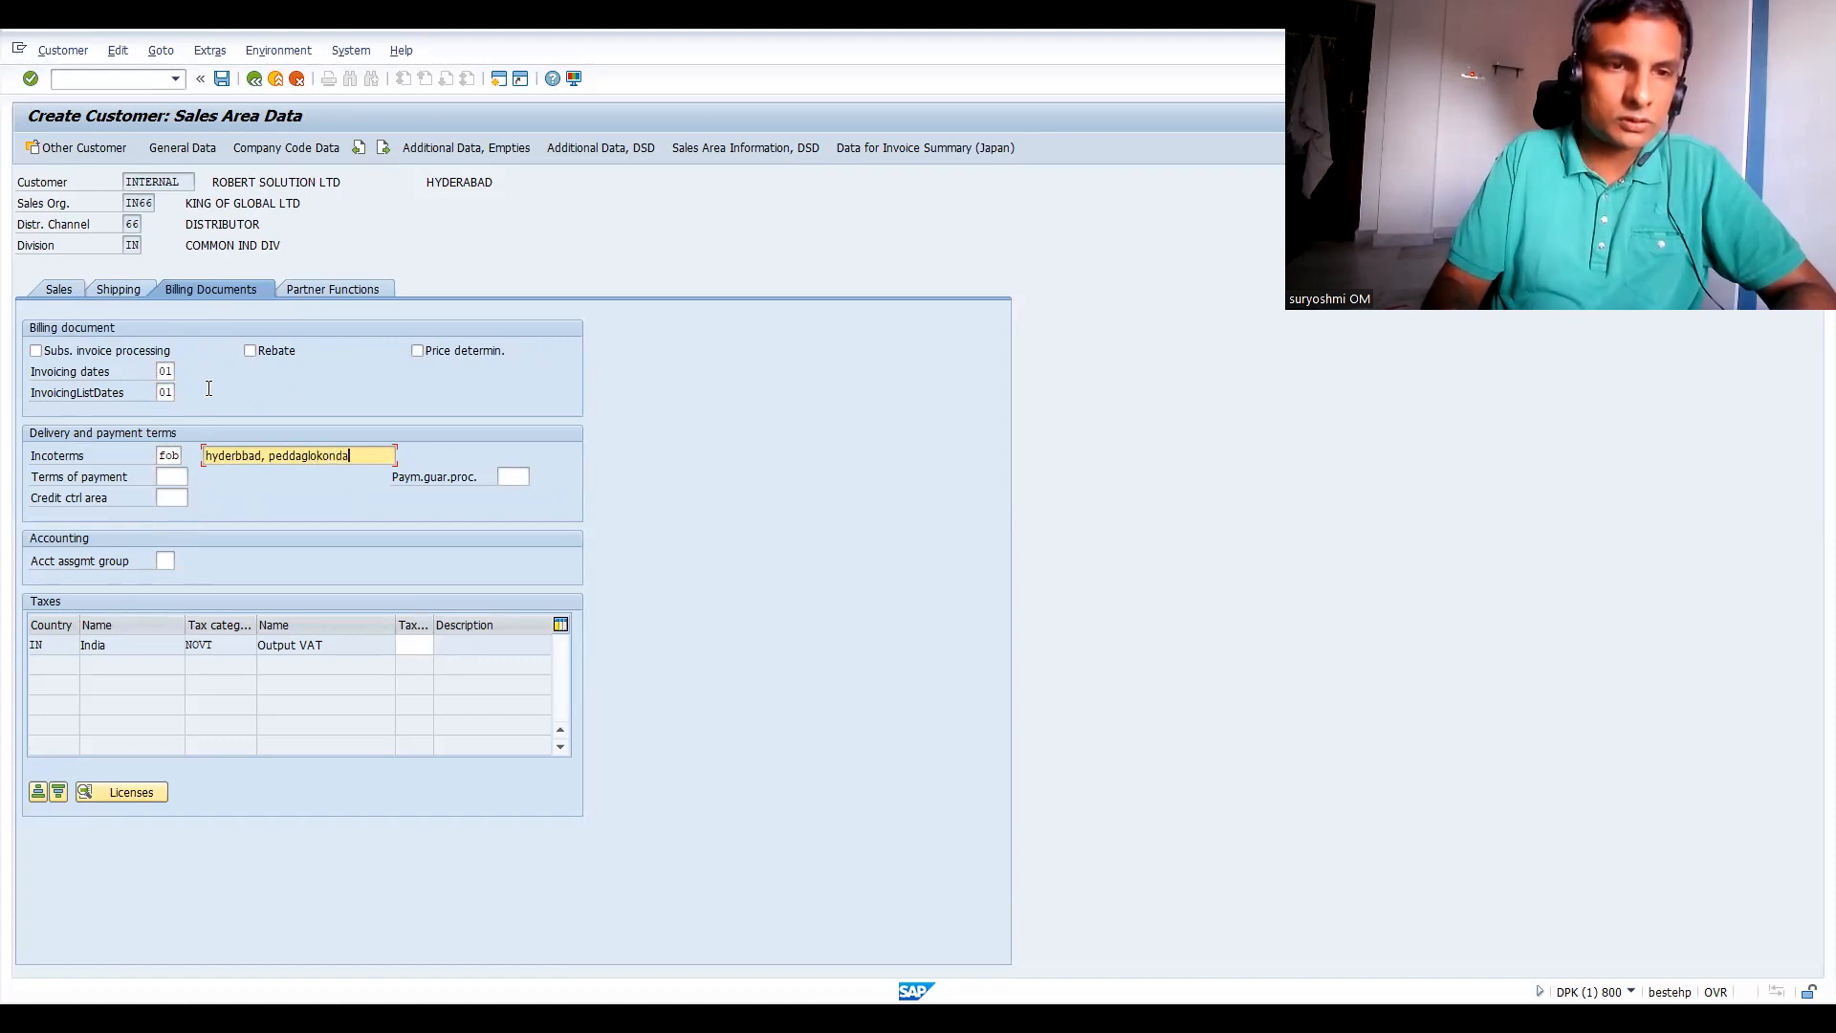
{"action": "key", "text": "Return"}
Set the output VAT tax classification to 1 and the terms of payment to 0001 (payment immediately).
{"action": "type", "text": "1"}
{"action": "key", "text": "Return"}
{"action": "left_click", "coordinate": [169, 480]}
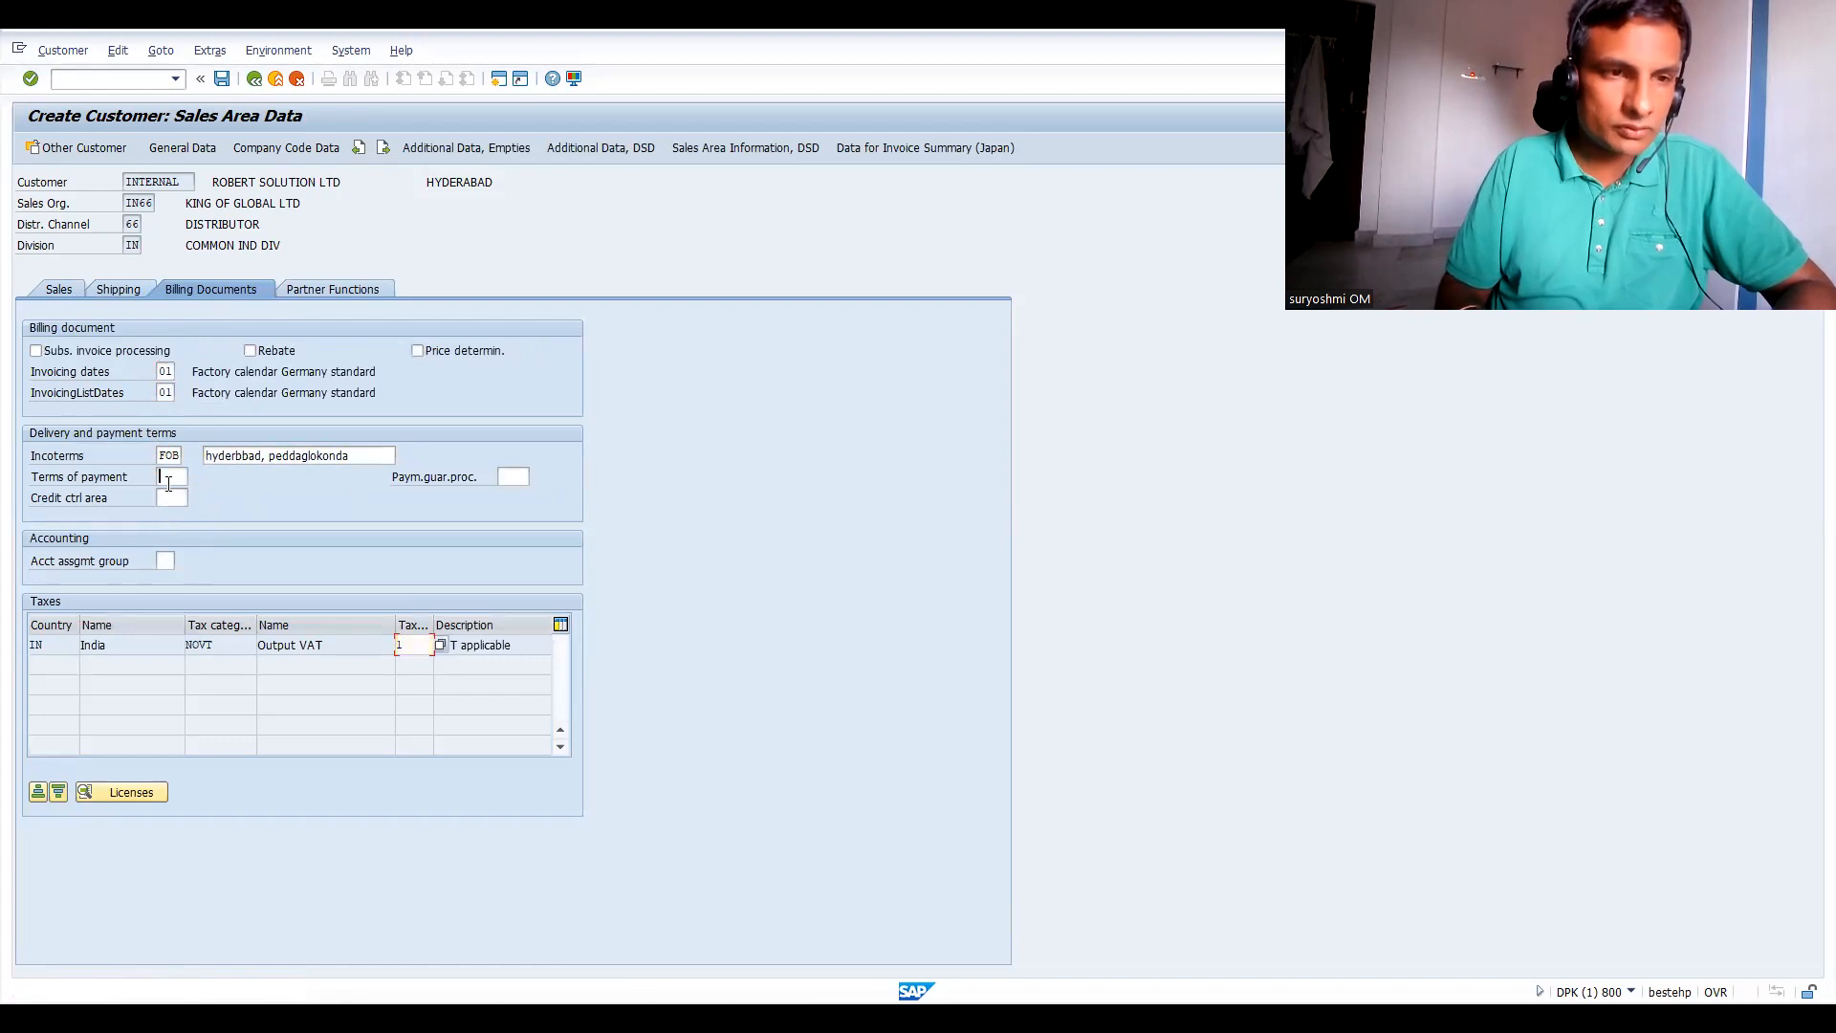
{"action": "type", "text": "0"}
{"action": "key", "text": "Down"}
{"action": "key", "text": "Return"}
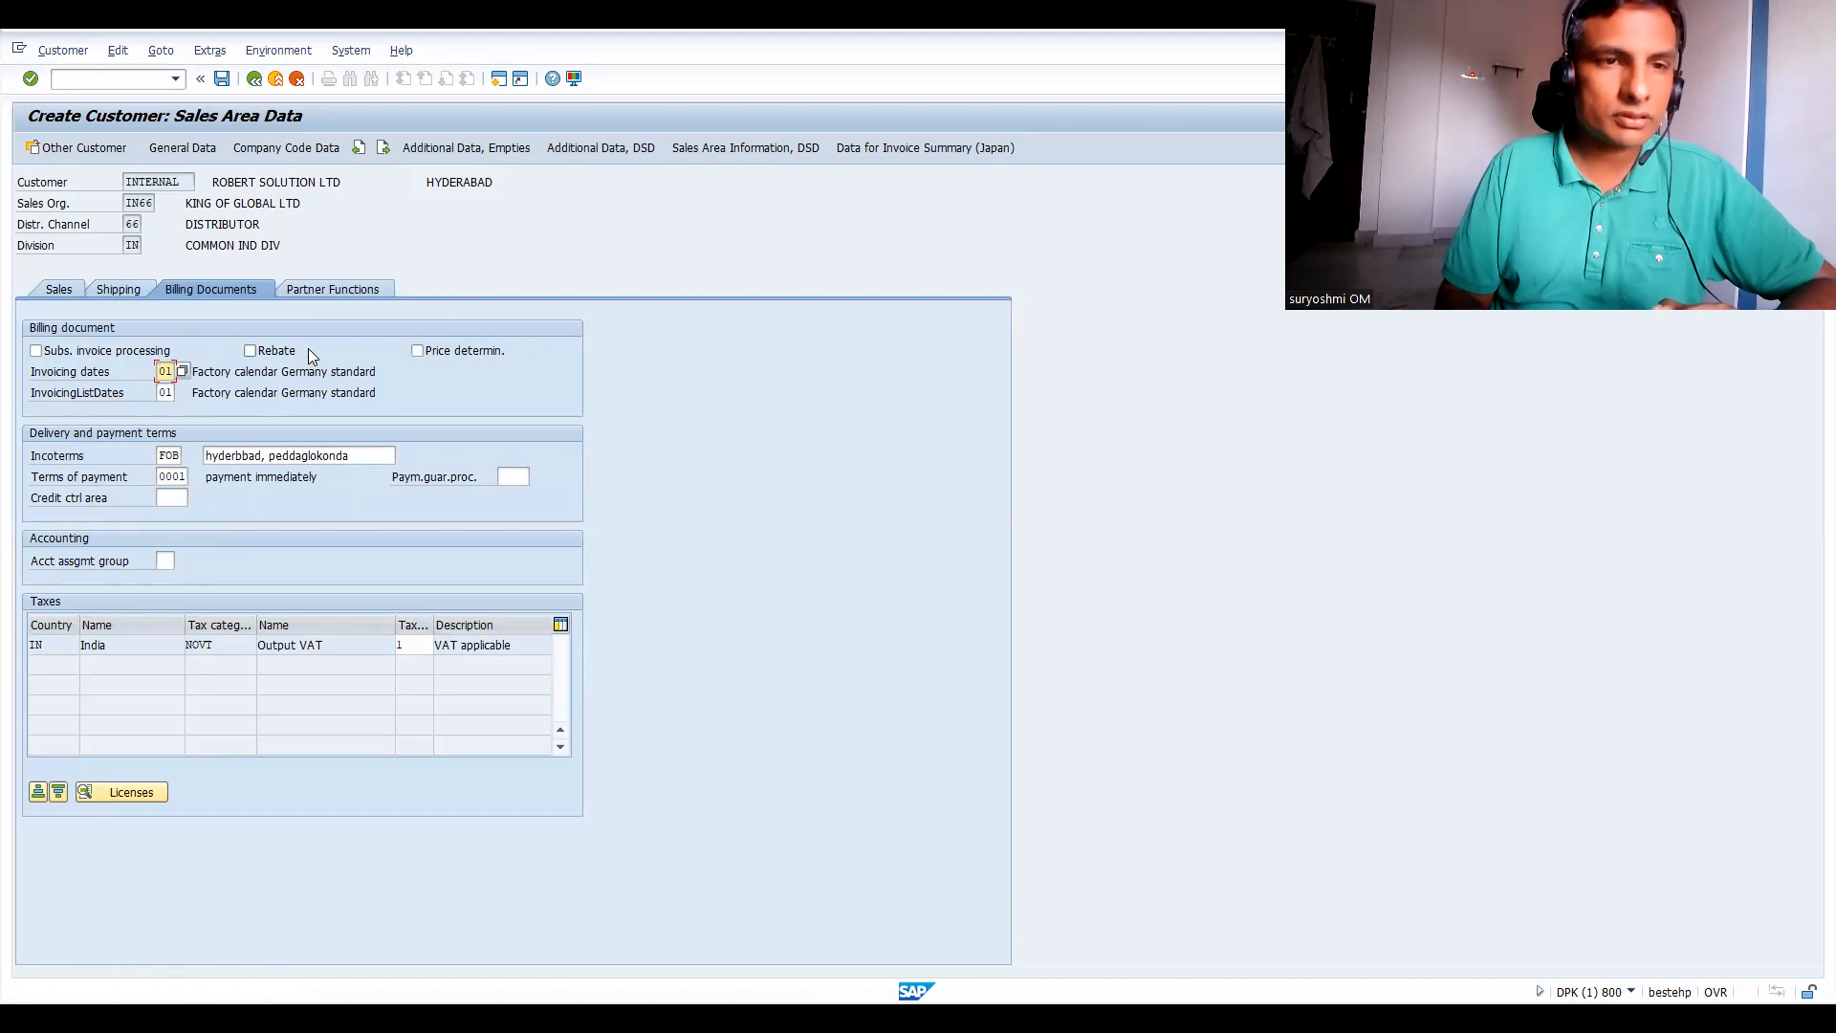
Save the new customer and leave customer creation without starting another record.
{"action": "left_click", "coordinate": [323, 289]}
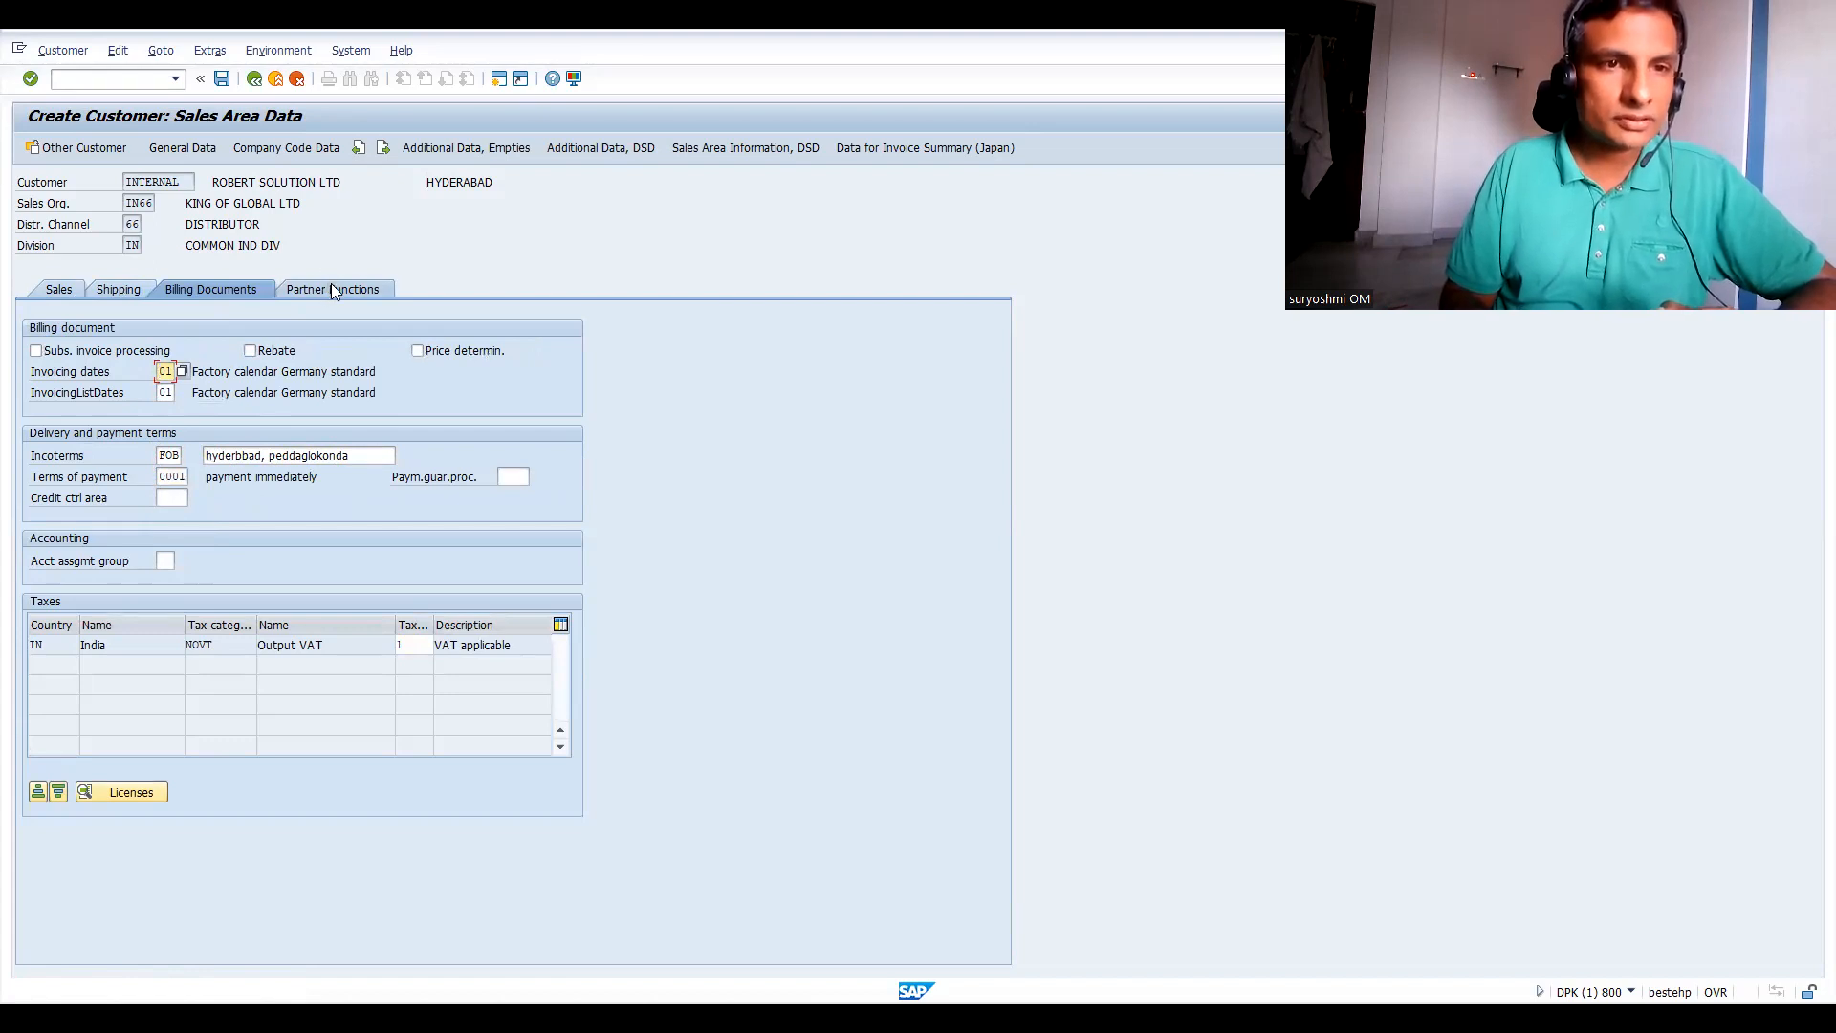
{"action": "left_click", "coordinate": [222, 80]}
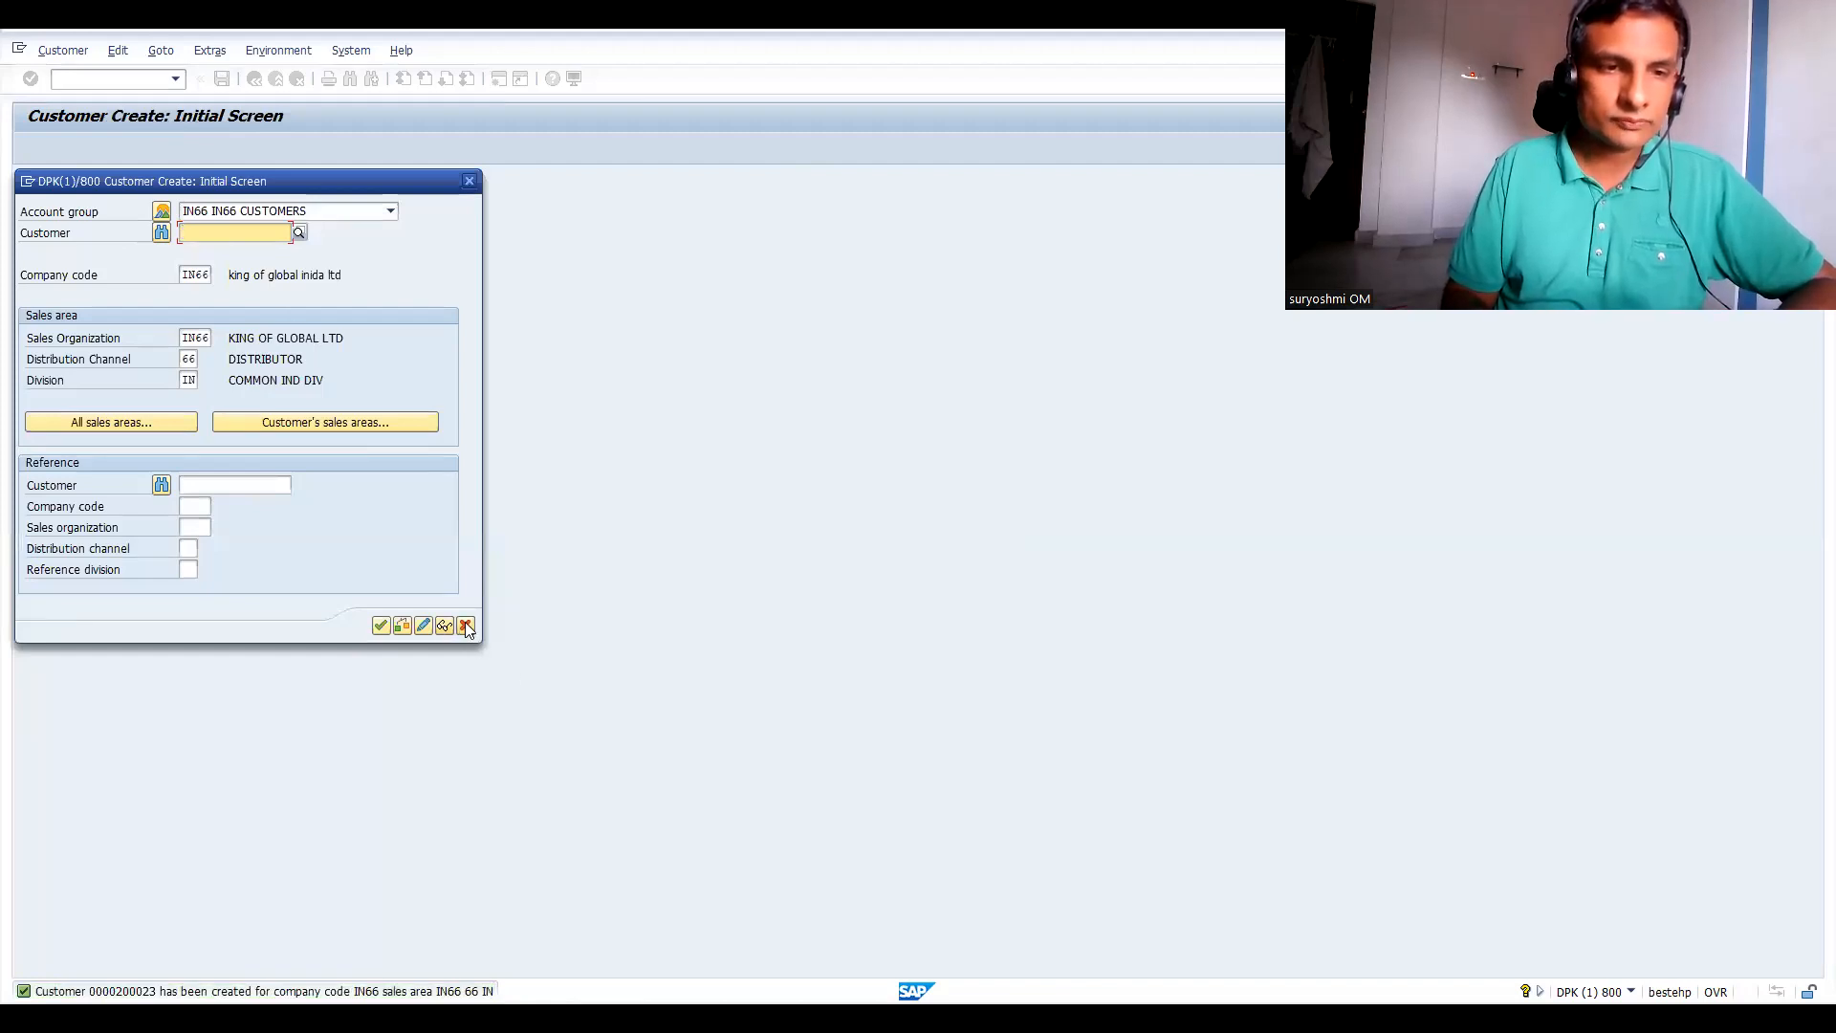
{"action": "left_click", "coordinate": [466, 627]}
Start transaction MM01 to create a material.
{"action": "type", "text": "/nse"}
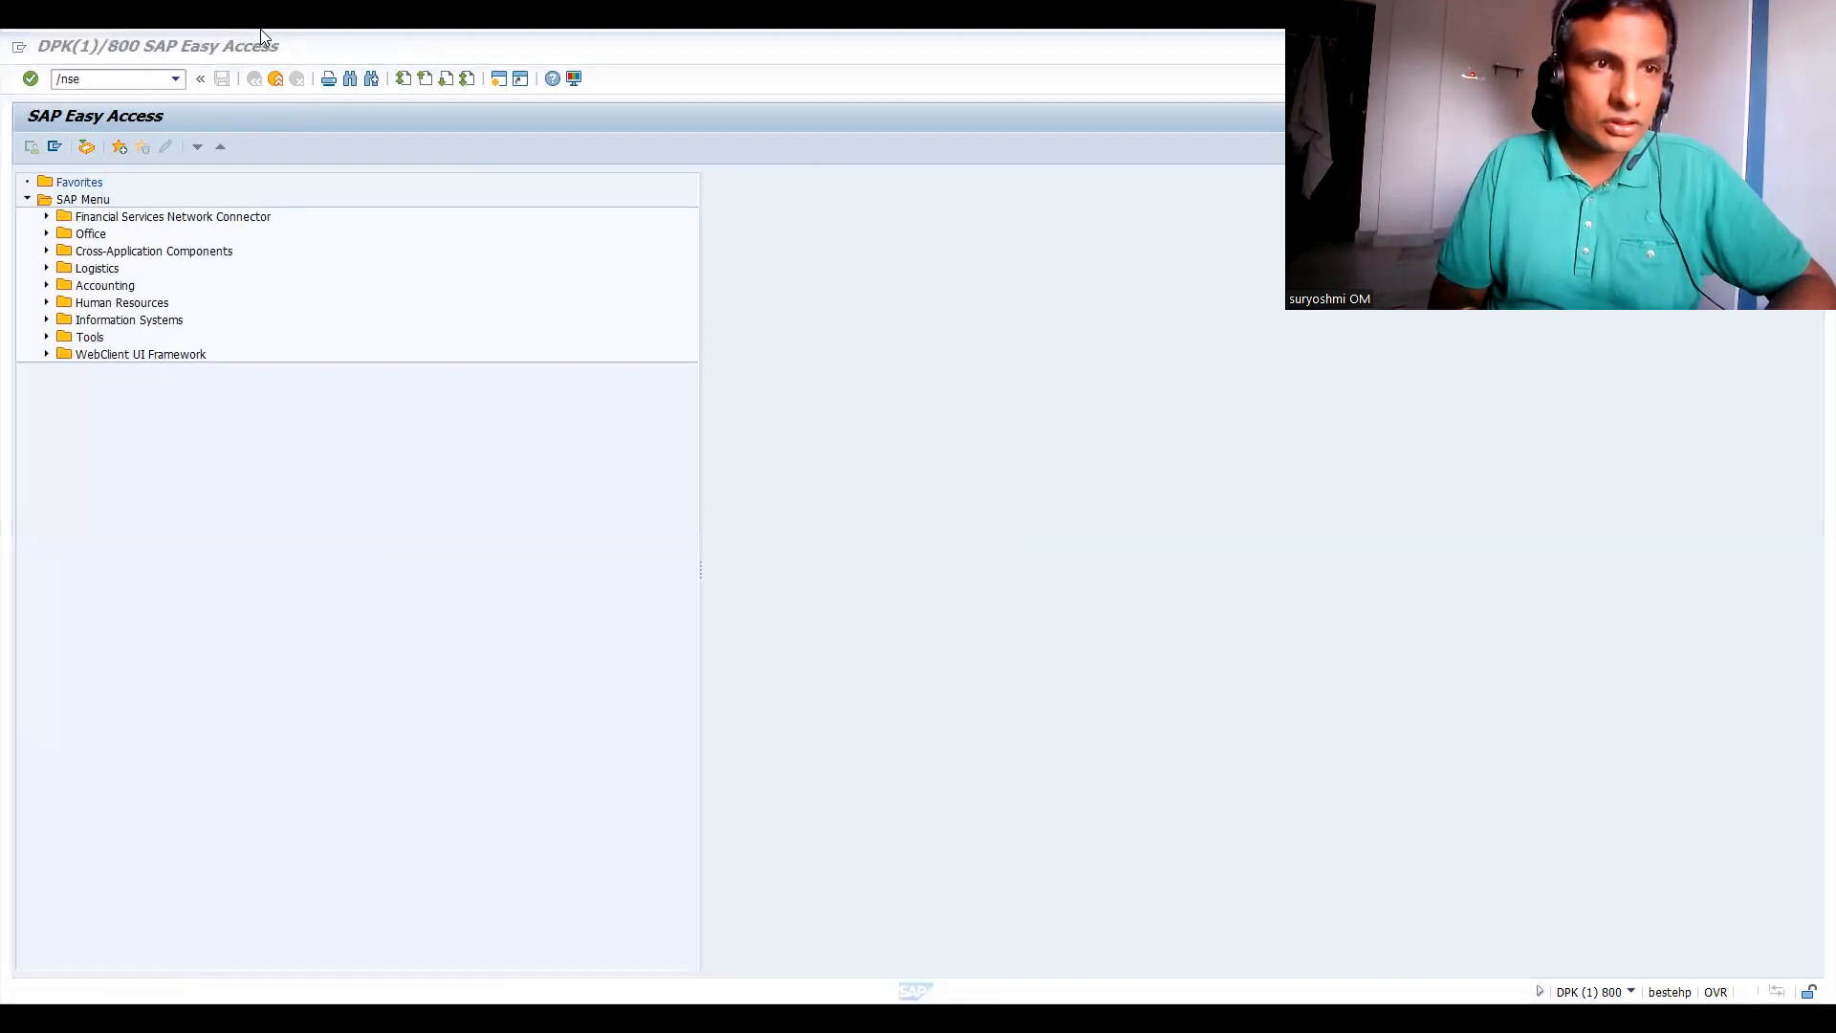
{"action": "left_click", "coordinate": [96, 79]}
{"action": "type", "text": "mm0"}
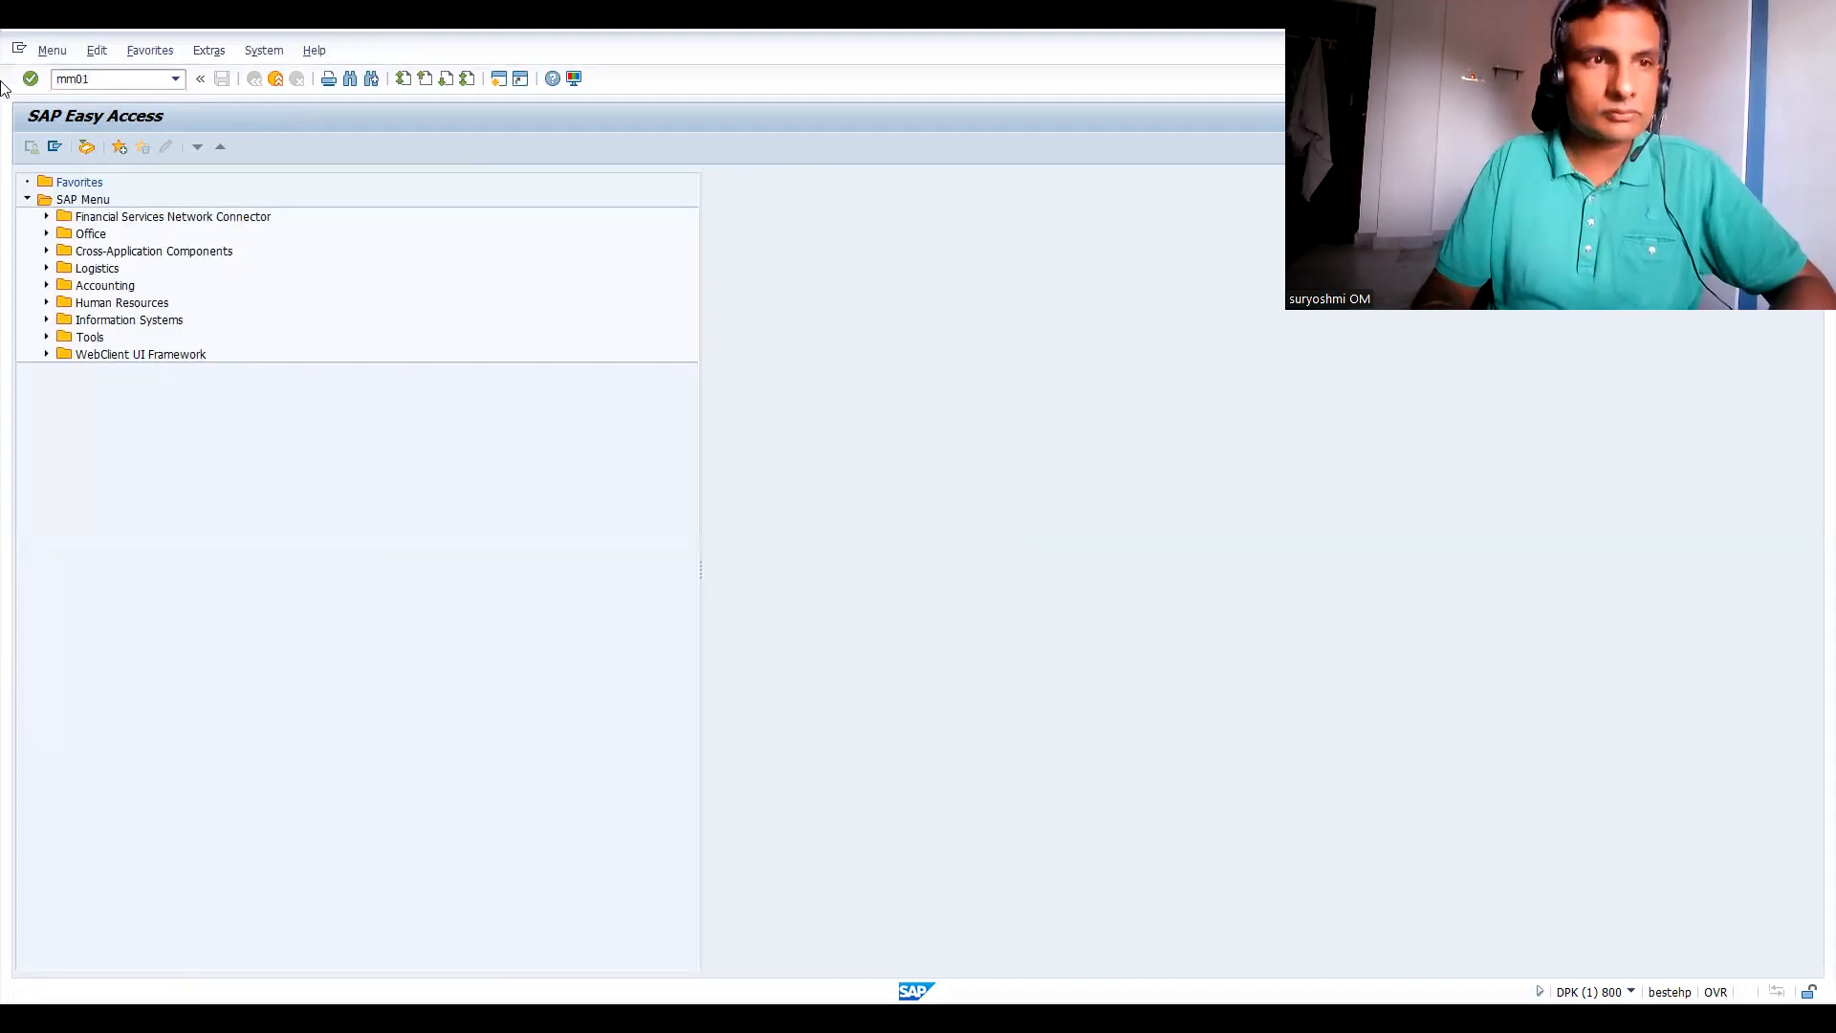
{"action": "type", "text": "1"}
{"action": "key", "text": "Return"}
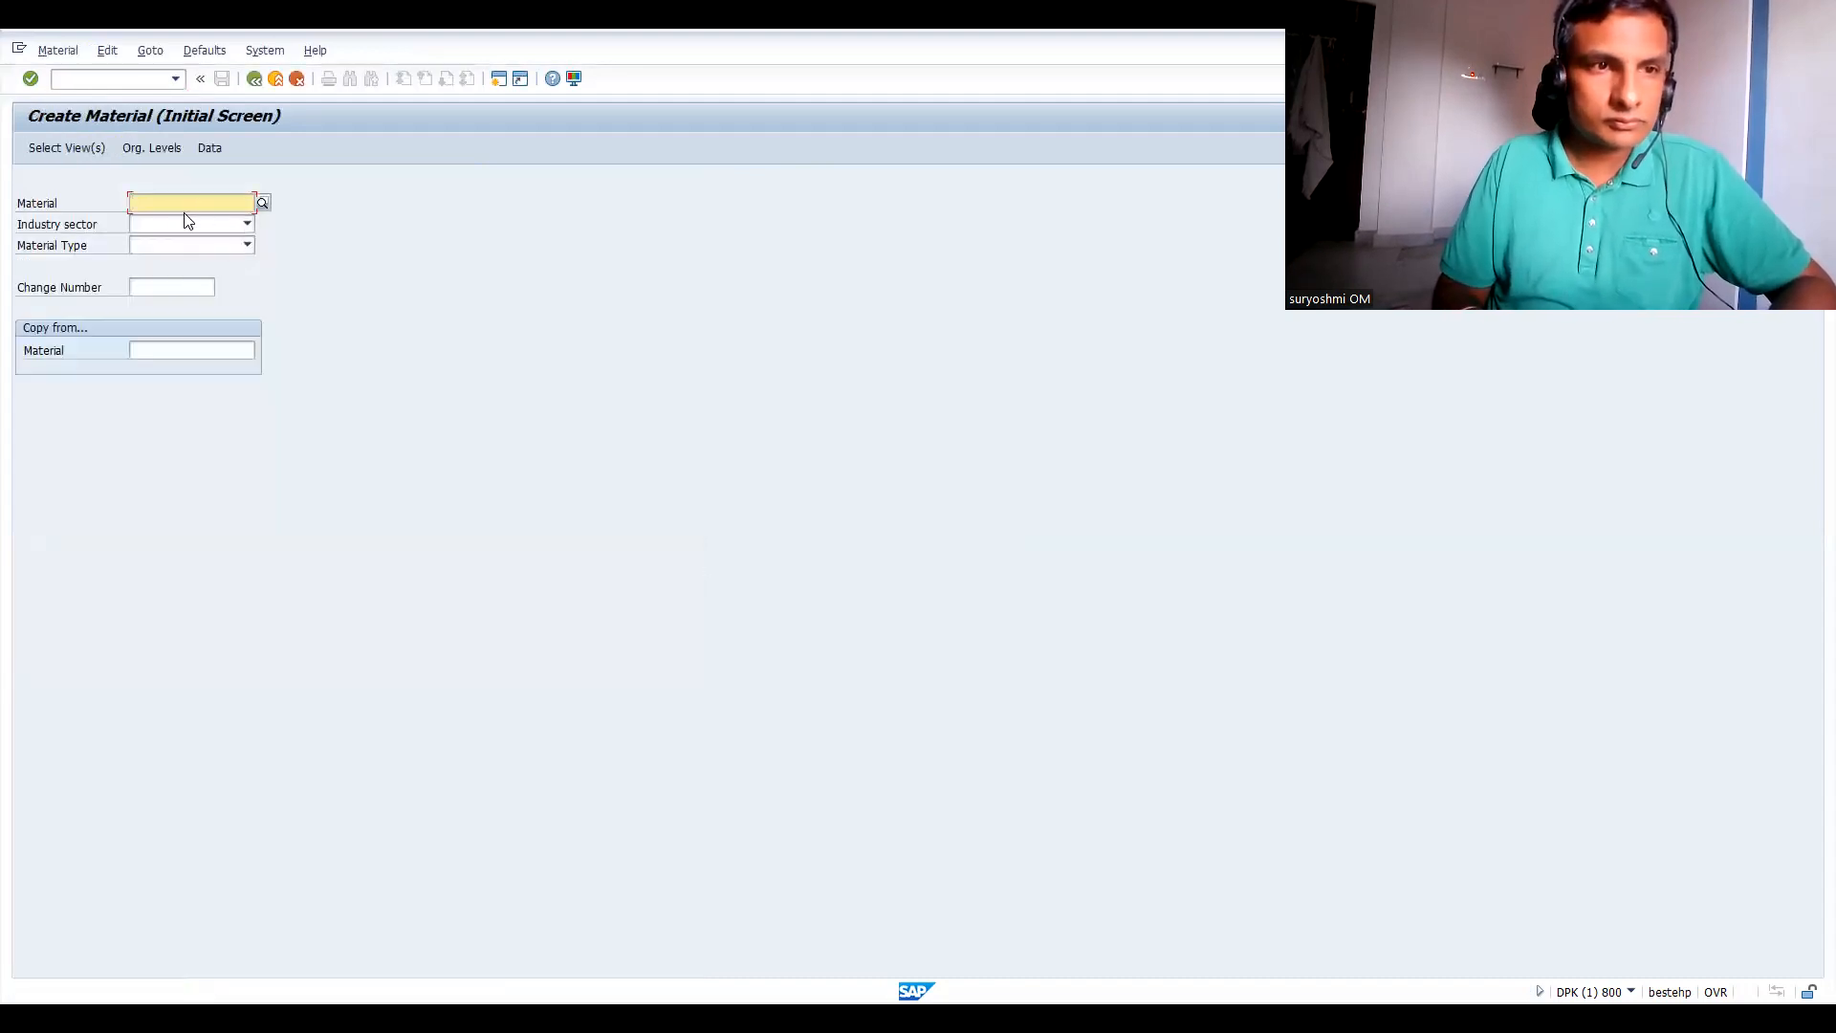
Set the industry sector to 1 Retail and the material type to HAWA Trading goods, and continue to the organizational levels.
{"action": "left_click", "coordinate": [203, 227]}
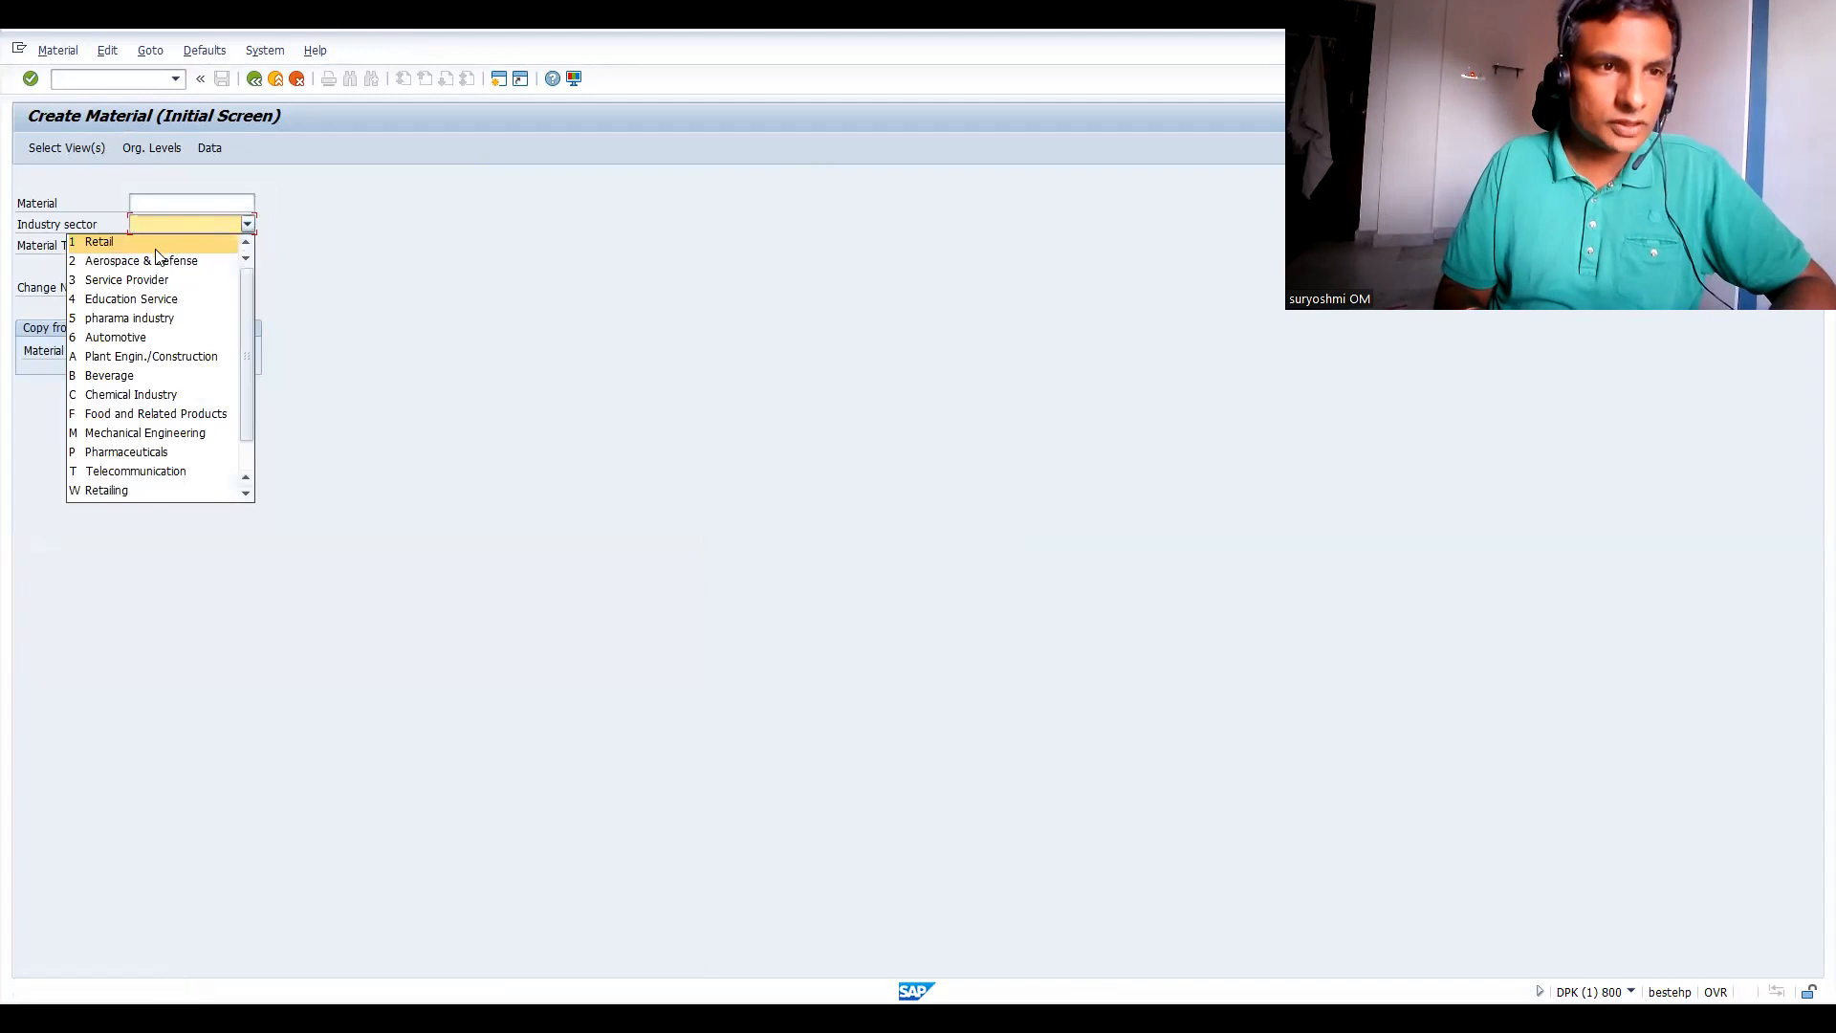
{"action": "left_click", "coordinate": [152, 246]}
{"action": "left_click", "coordinate": [176, 244]}
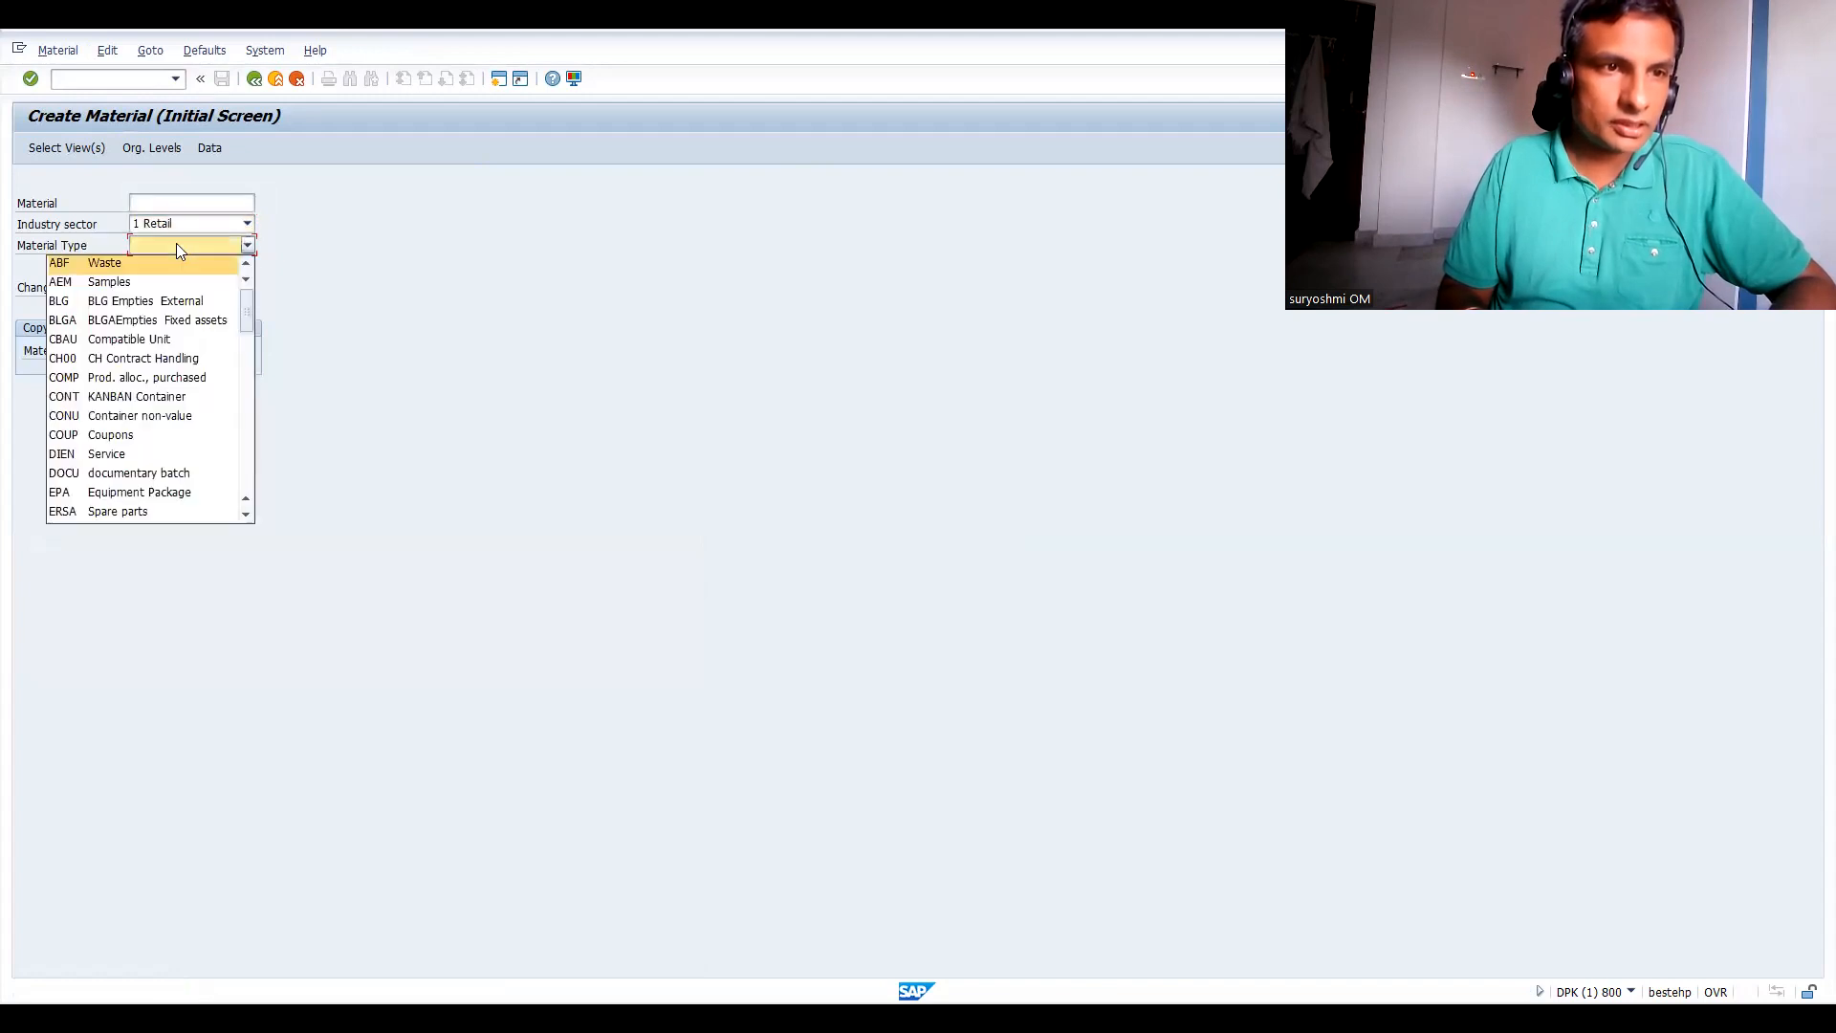
{"action": "scroll", "coordinate": [145, 363], "scroll_direction": "down", "scroll_amount": 3}
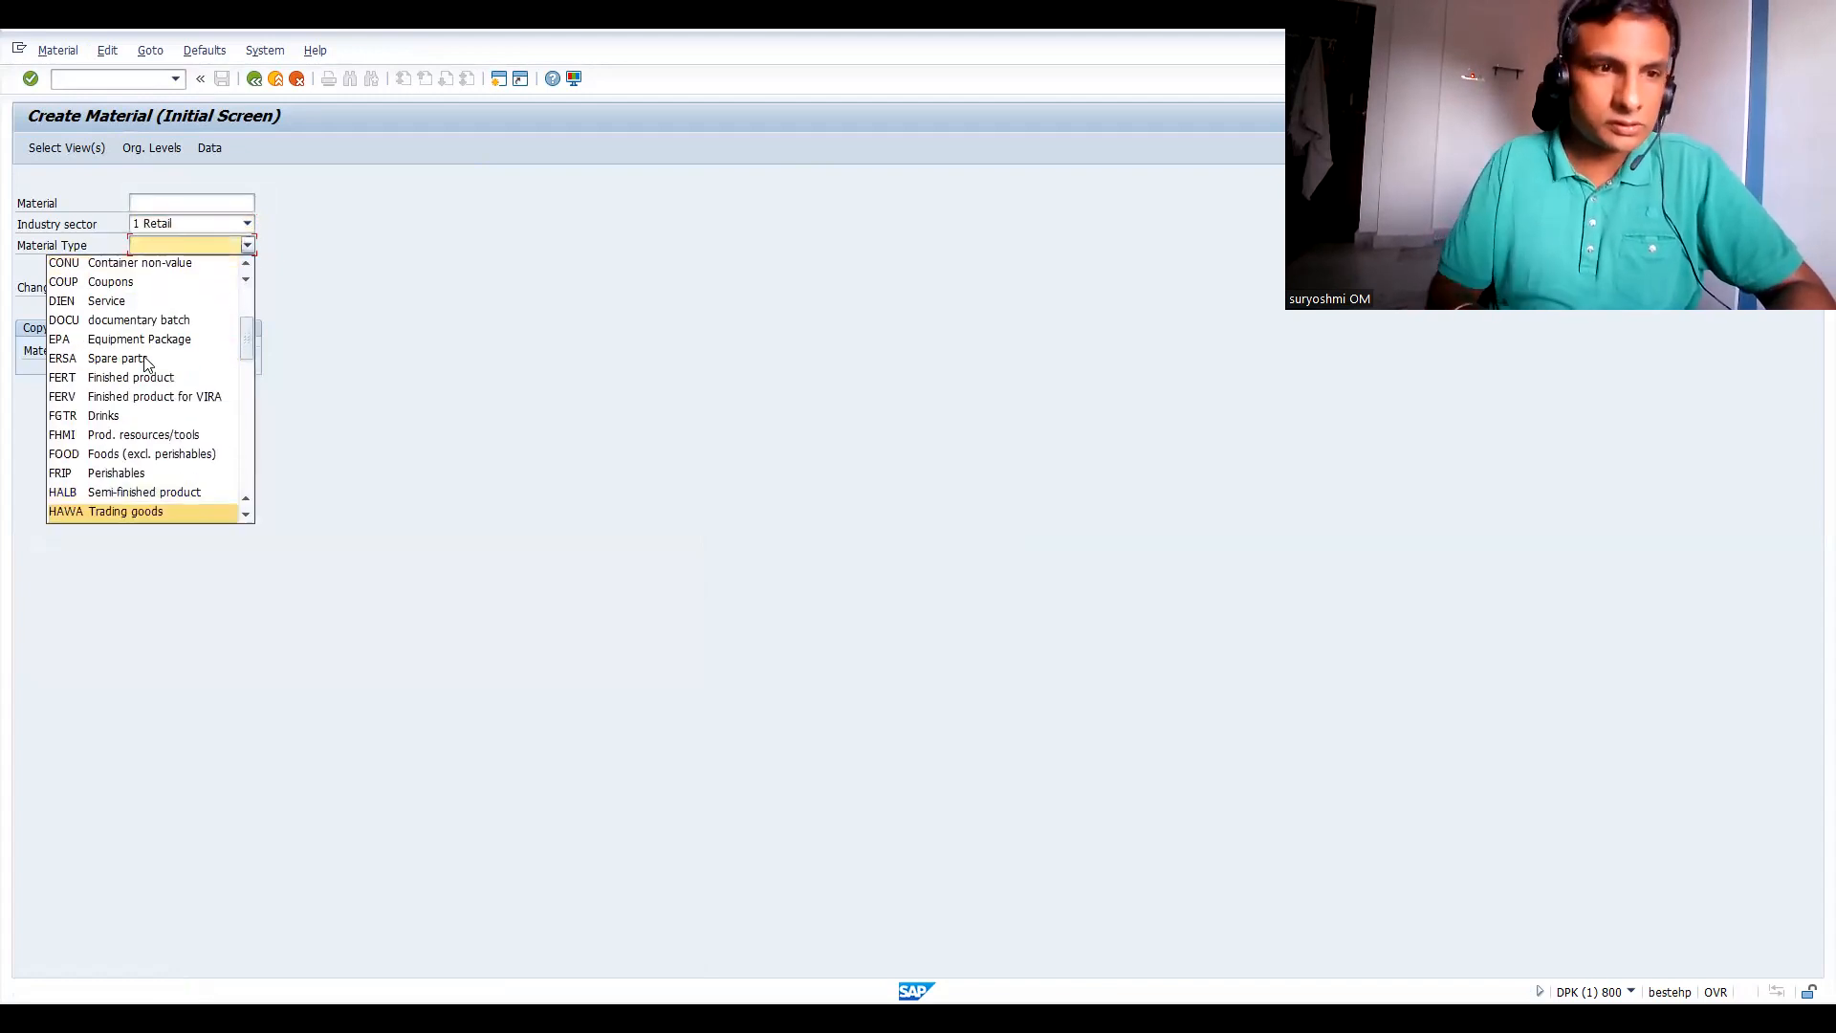
{"action": "left_click", "coordinate": [127, 512]}
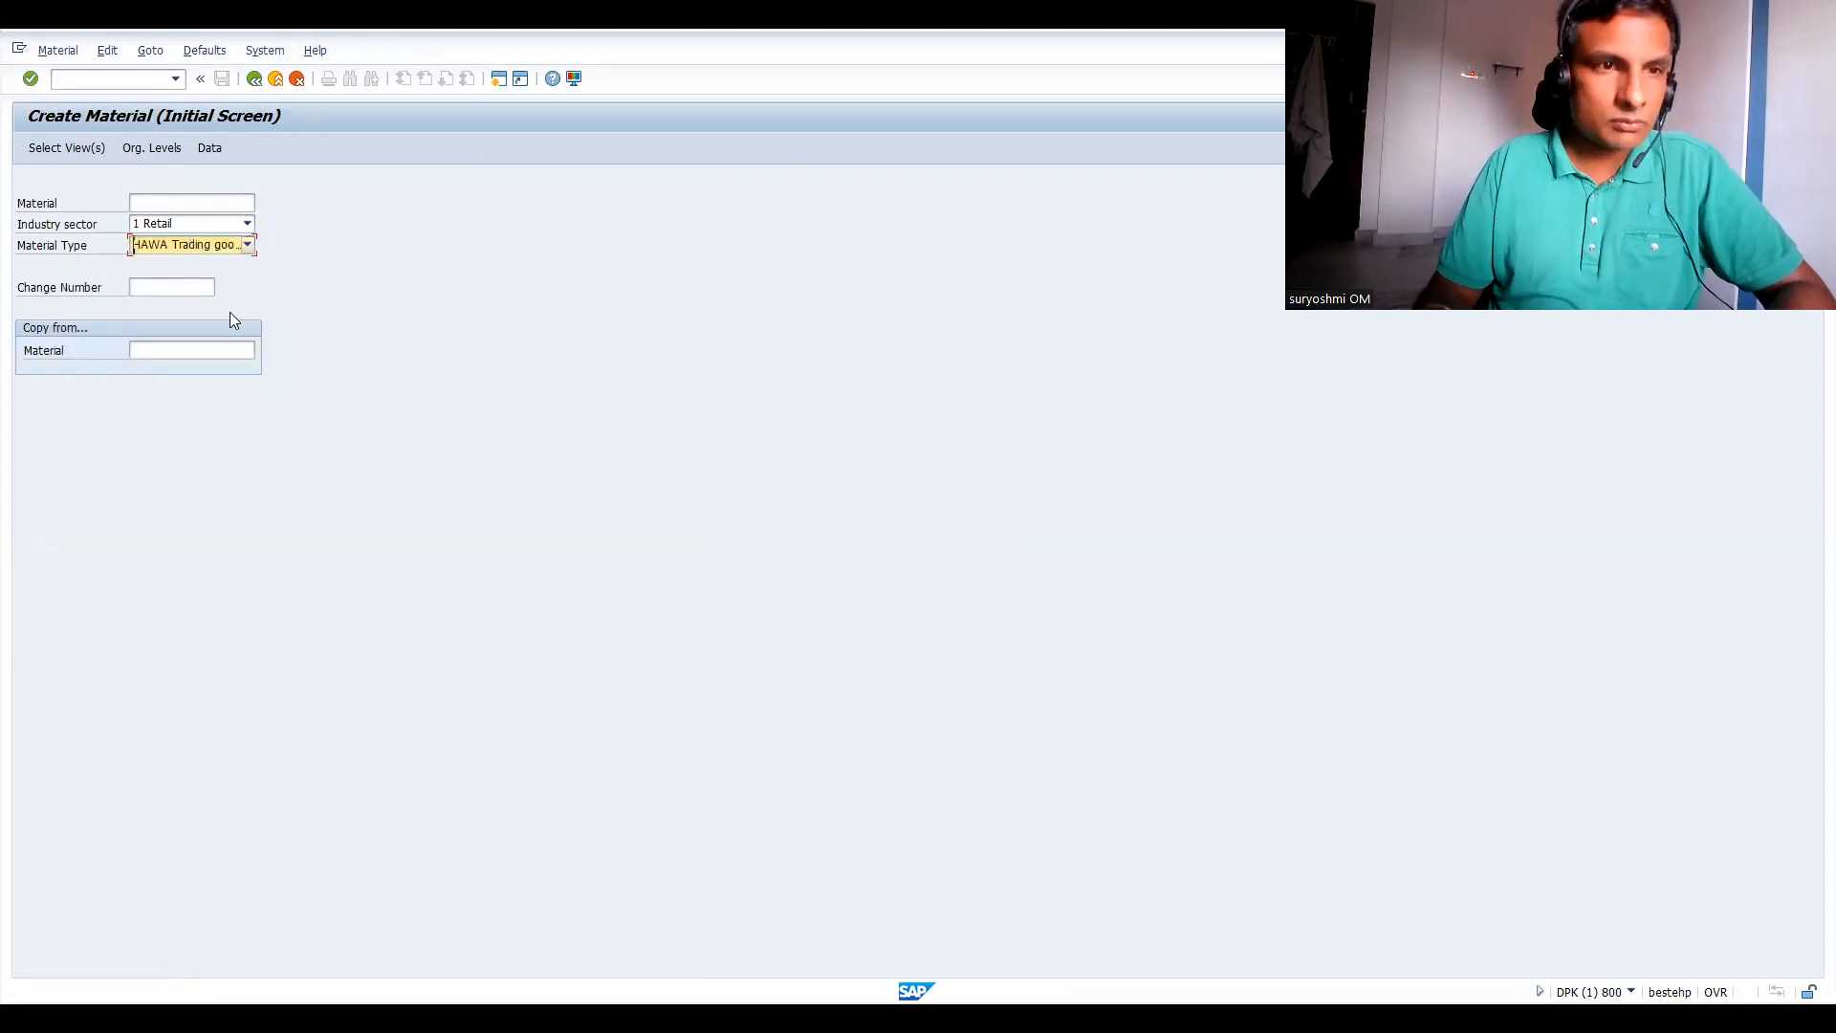
{"action": "key", "text": "Return"}
{"action": "key", "text": "Return"}
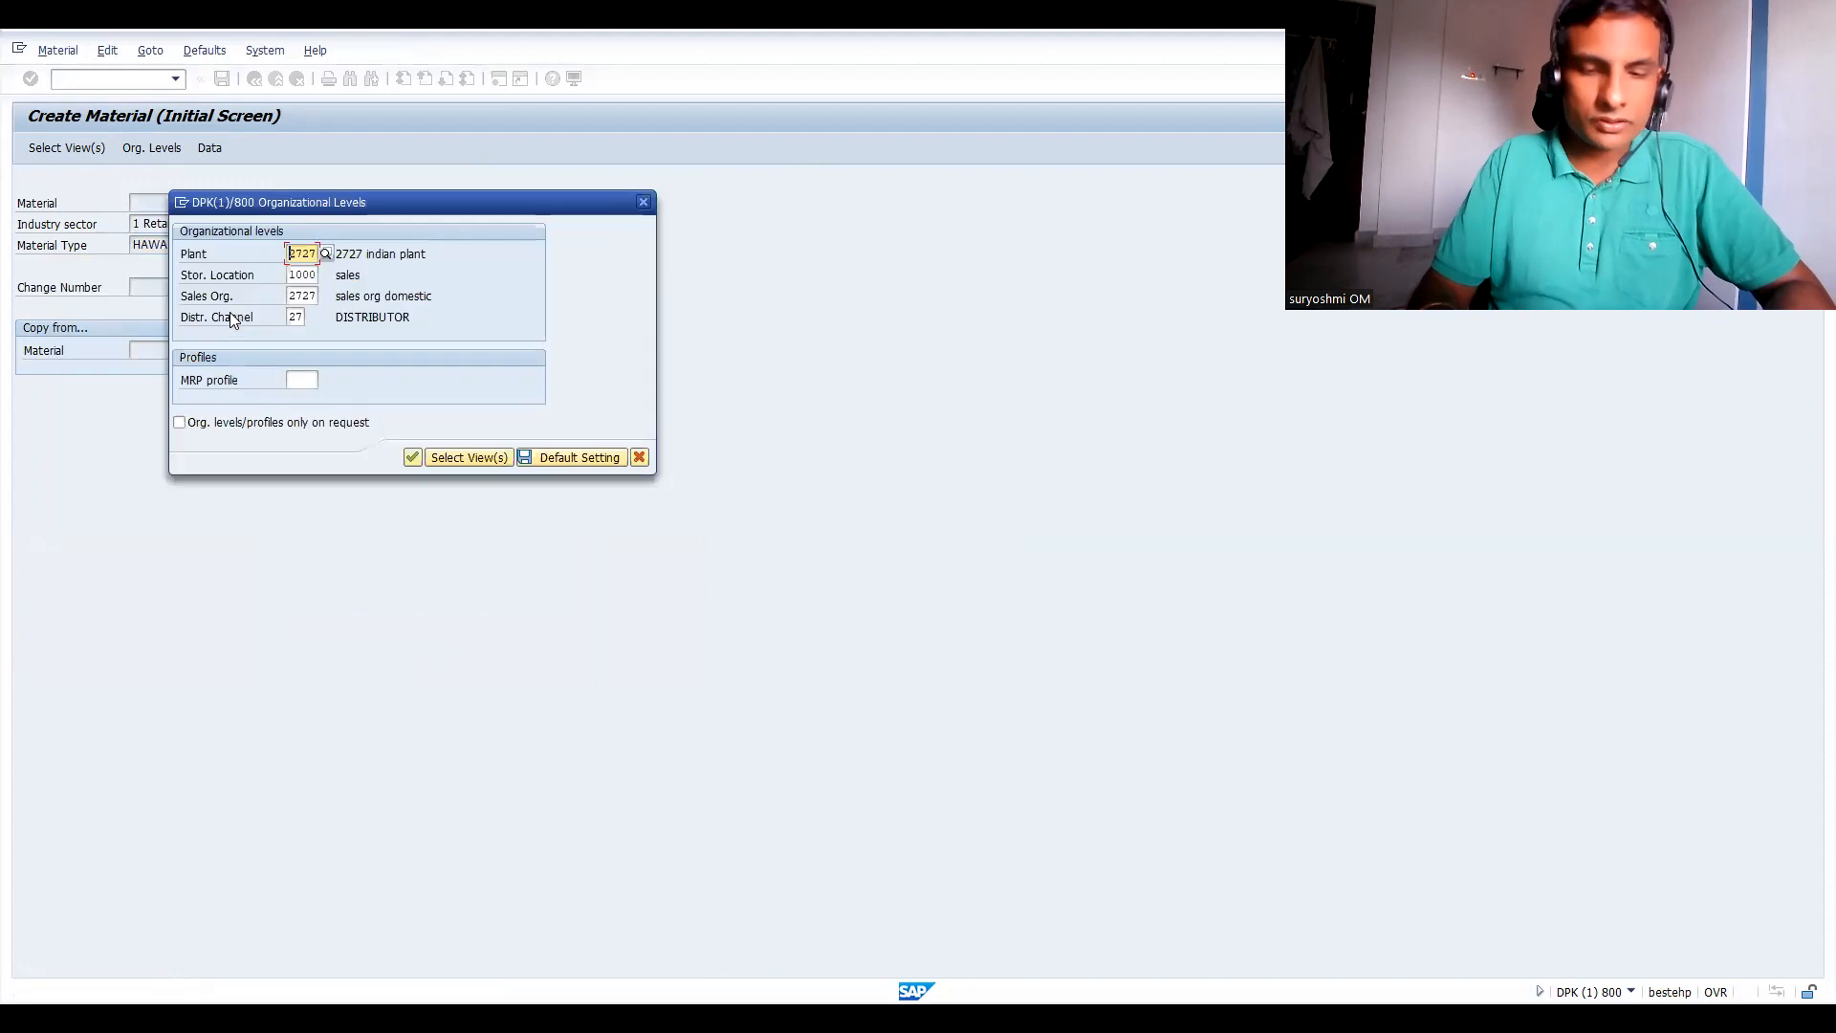
In the organizational levels, set the plant to IN61 and the storage location to SALE.
{"action": "type", "text": "ind"}
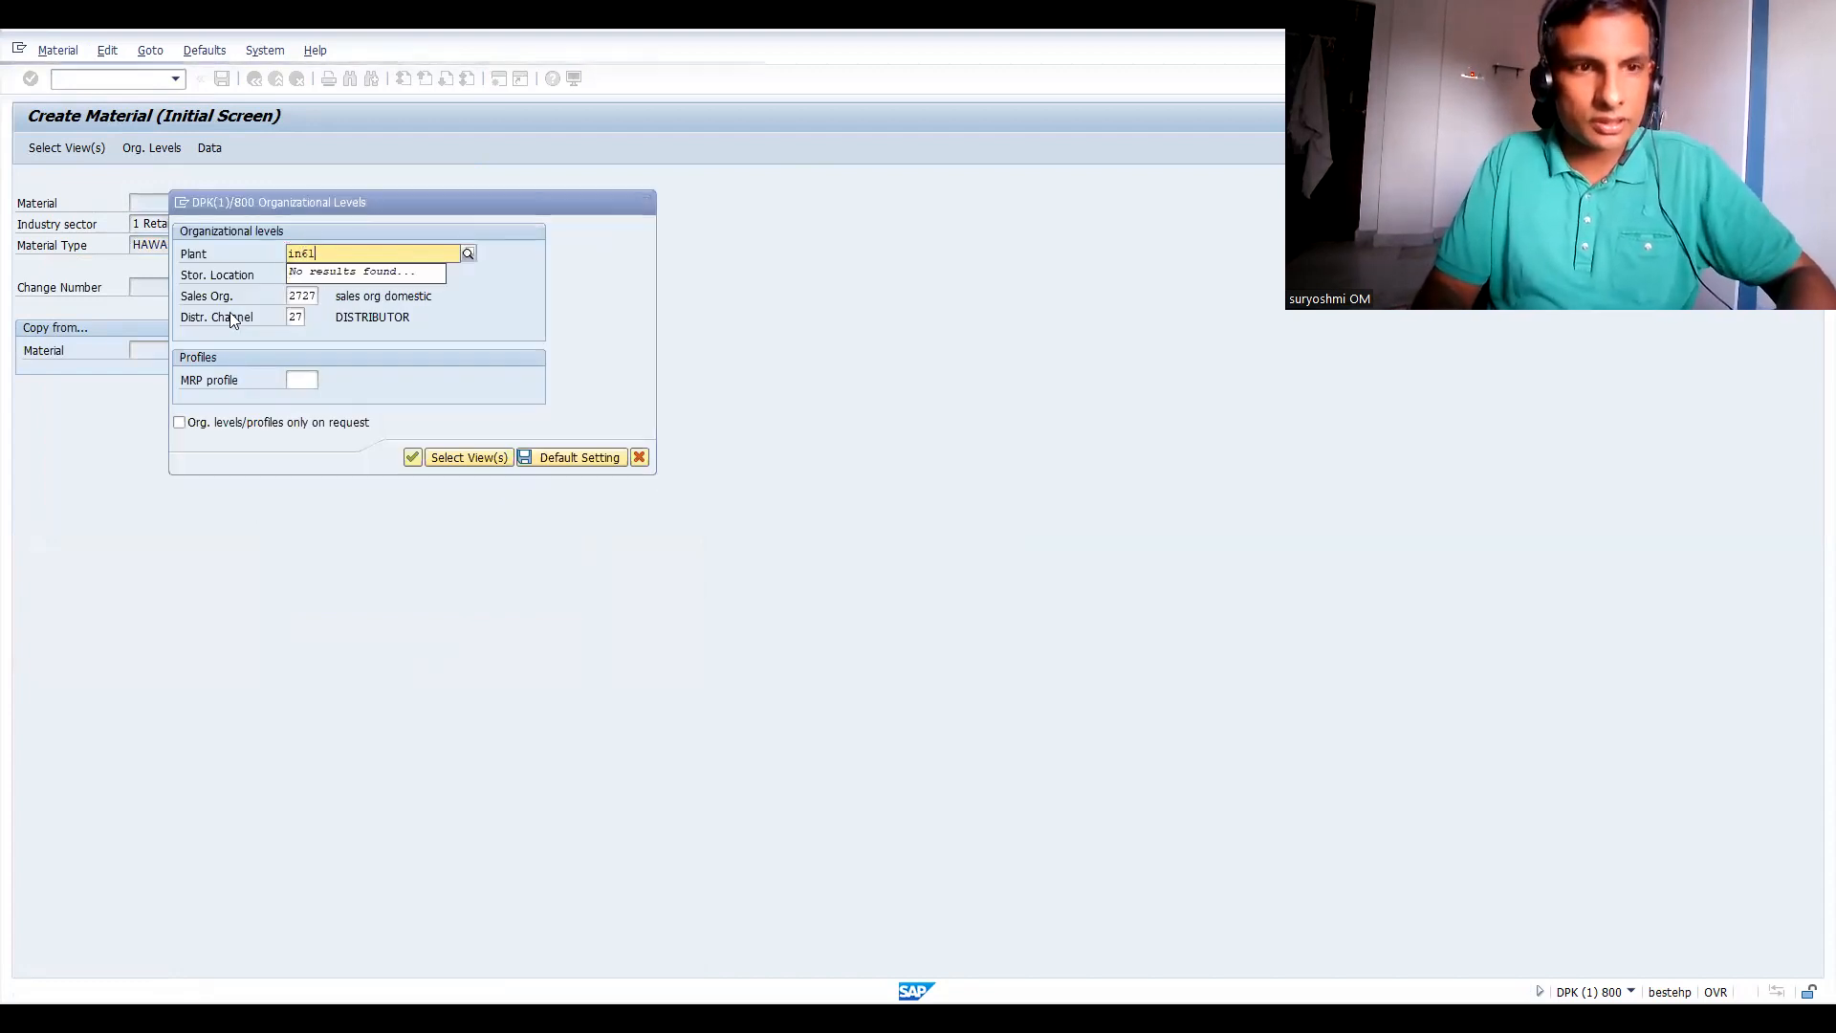
{"action": "type", "text": "1"}
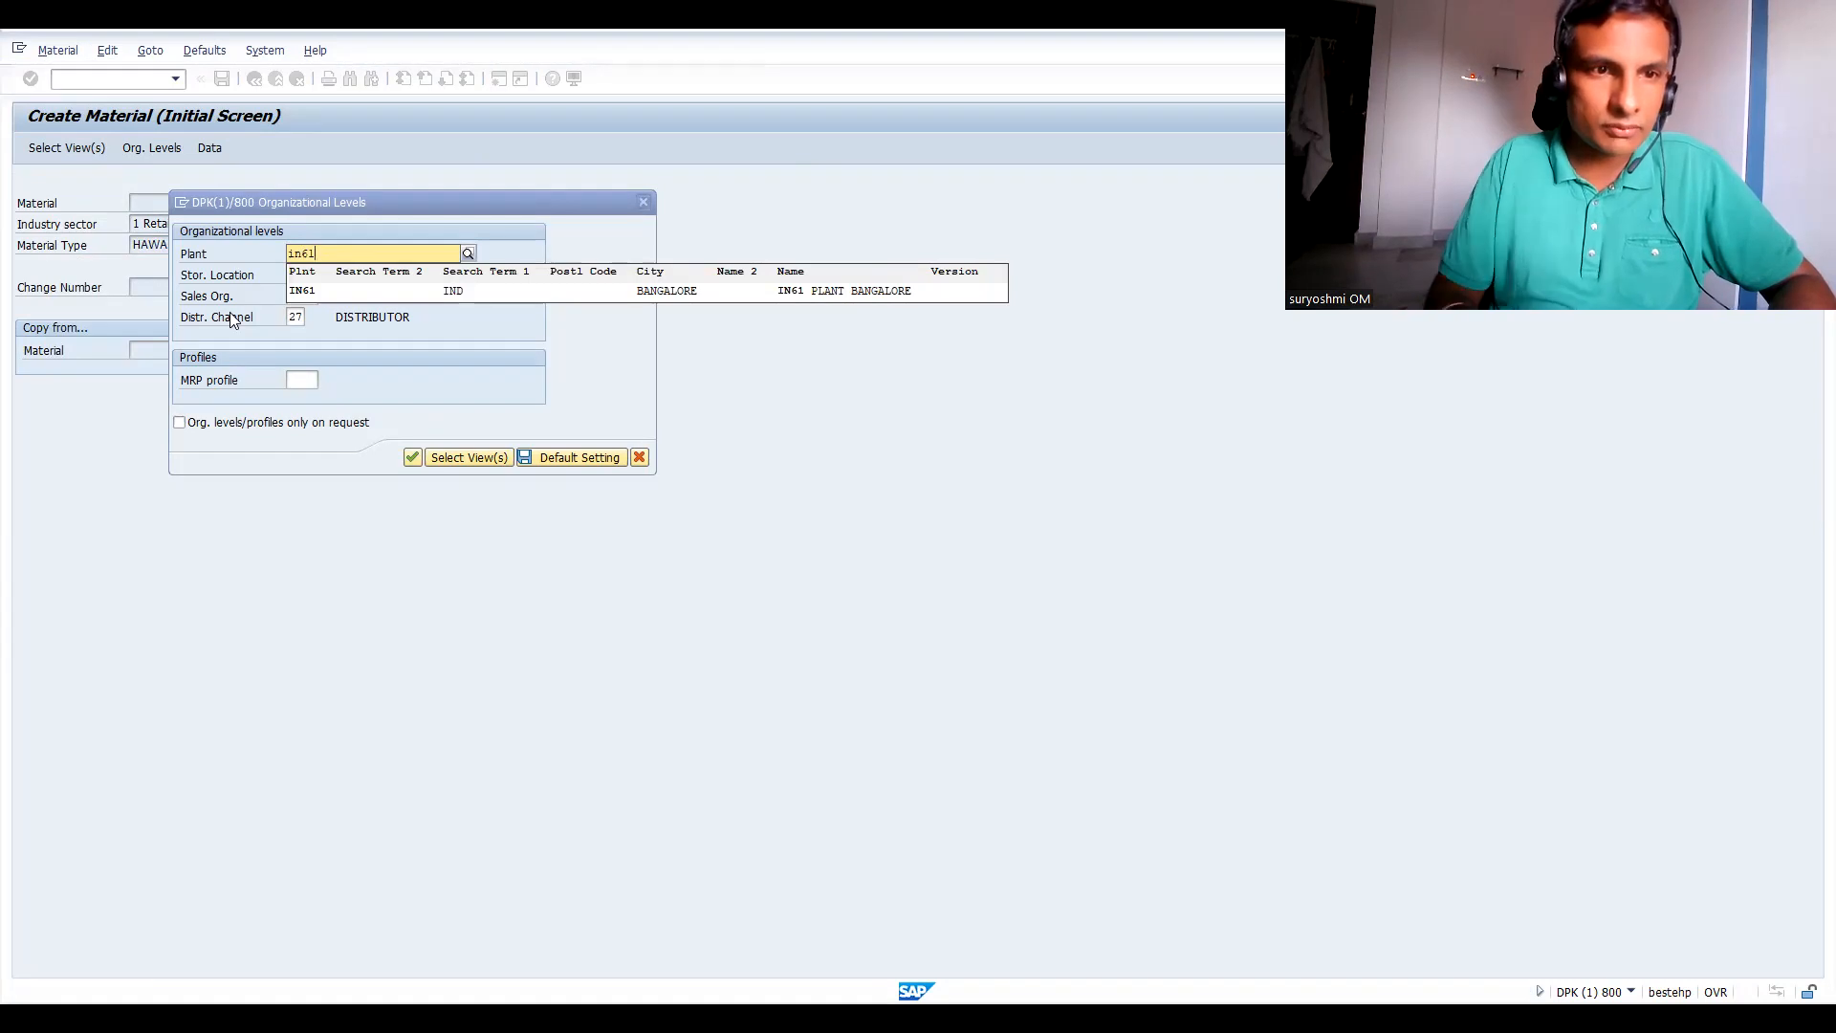
{"action": "left_click", "coordinate": [294, 291]}
{"action": "double_click", "coordinate": [296, 274]}
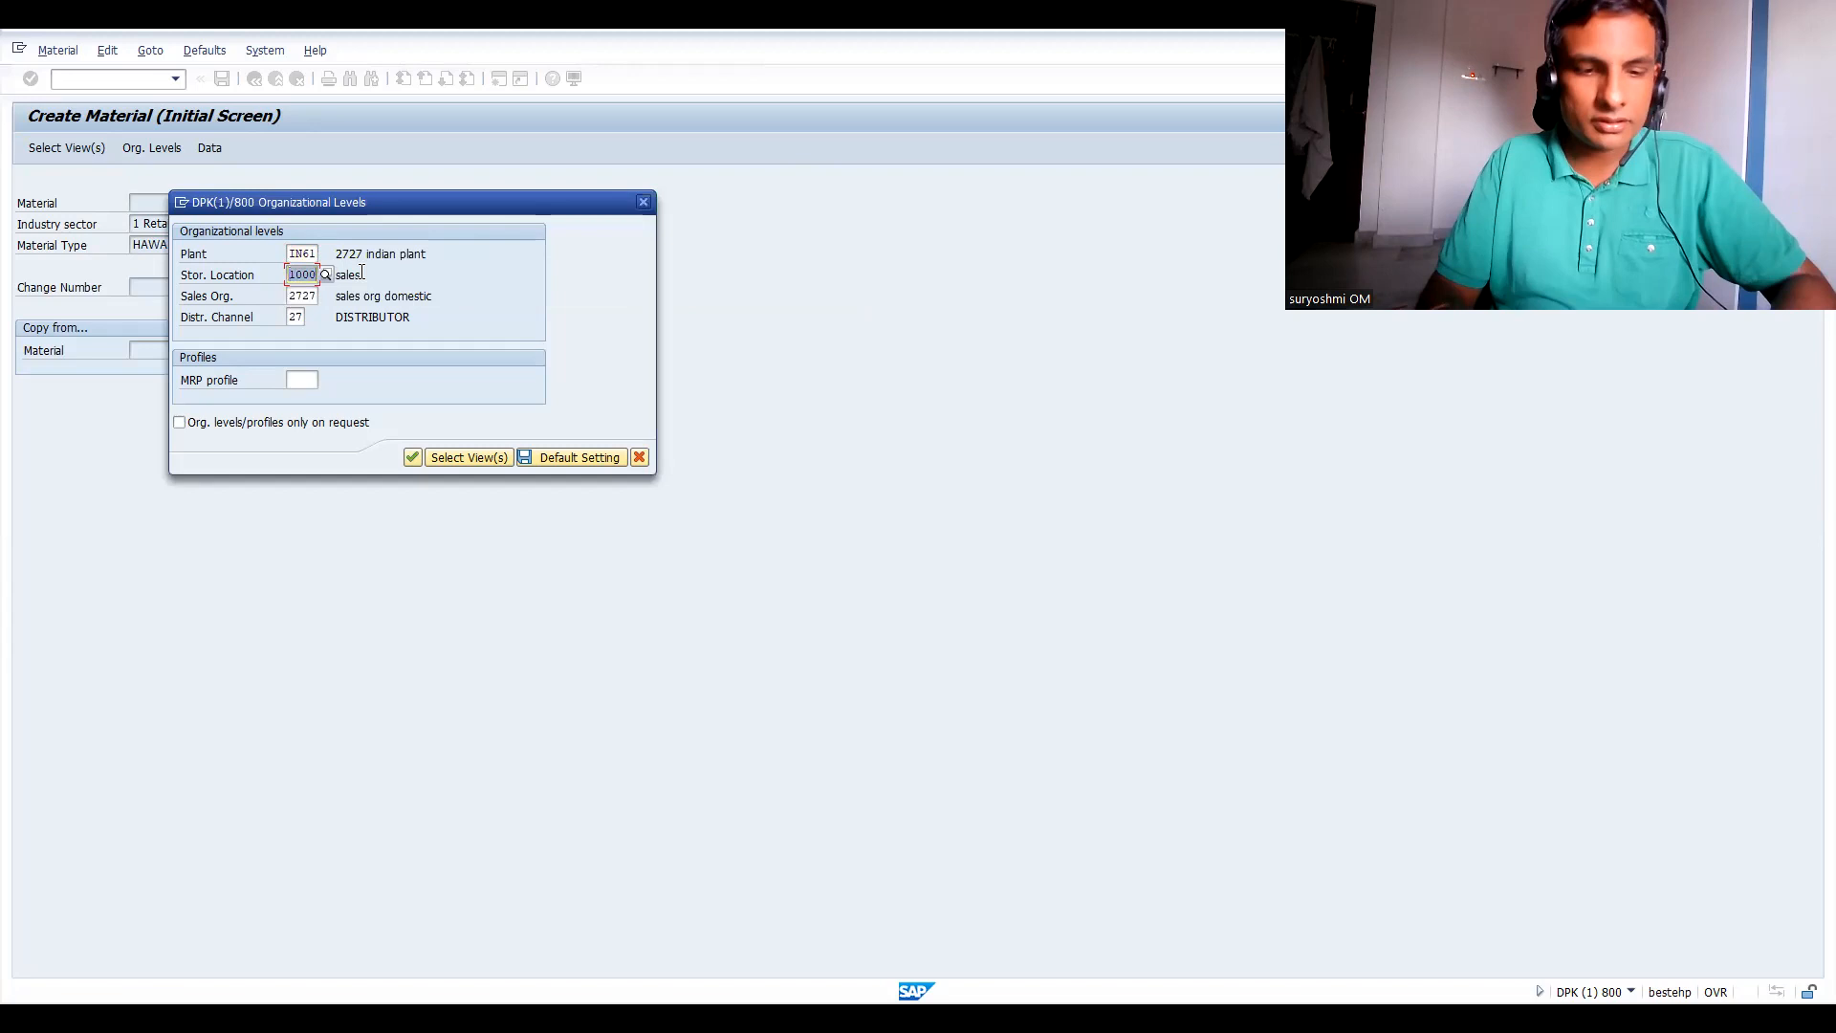
{"action": "type", "text": "sale"}
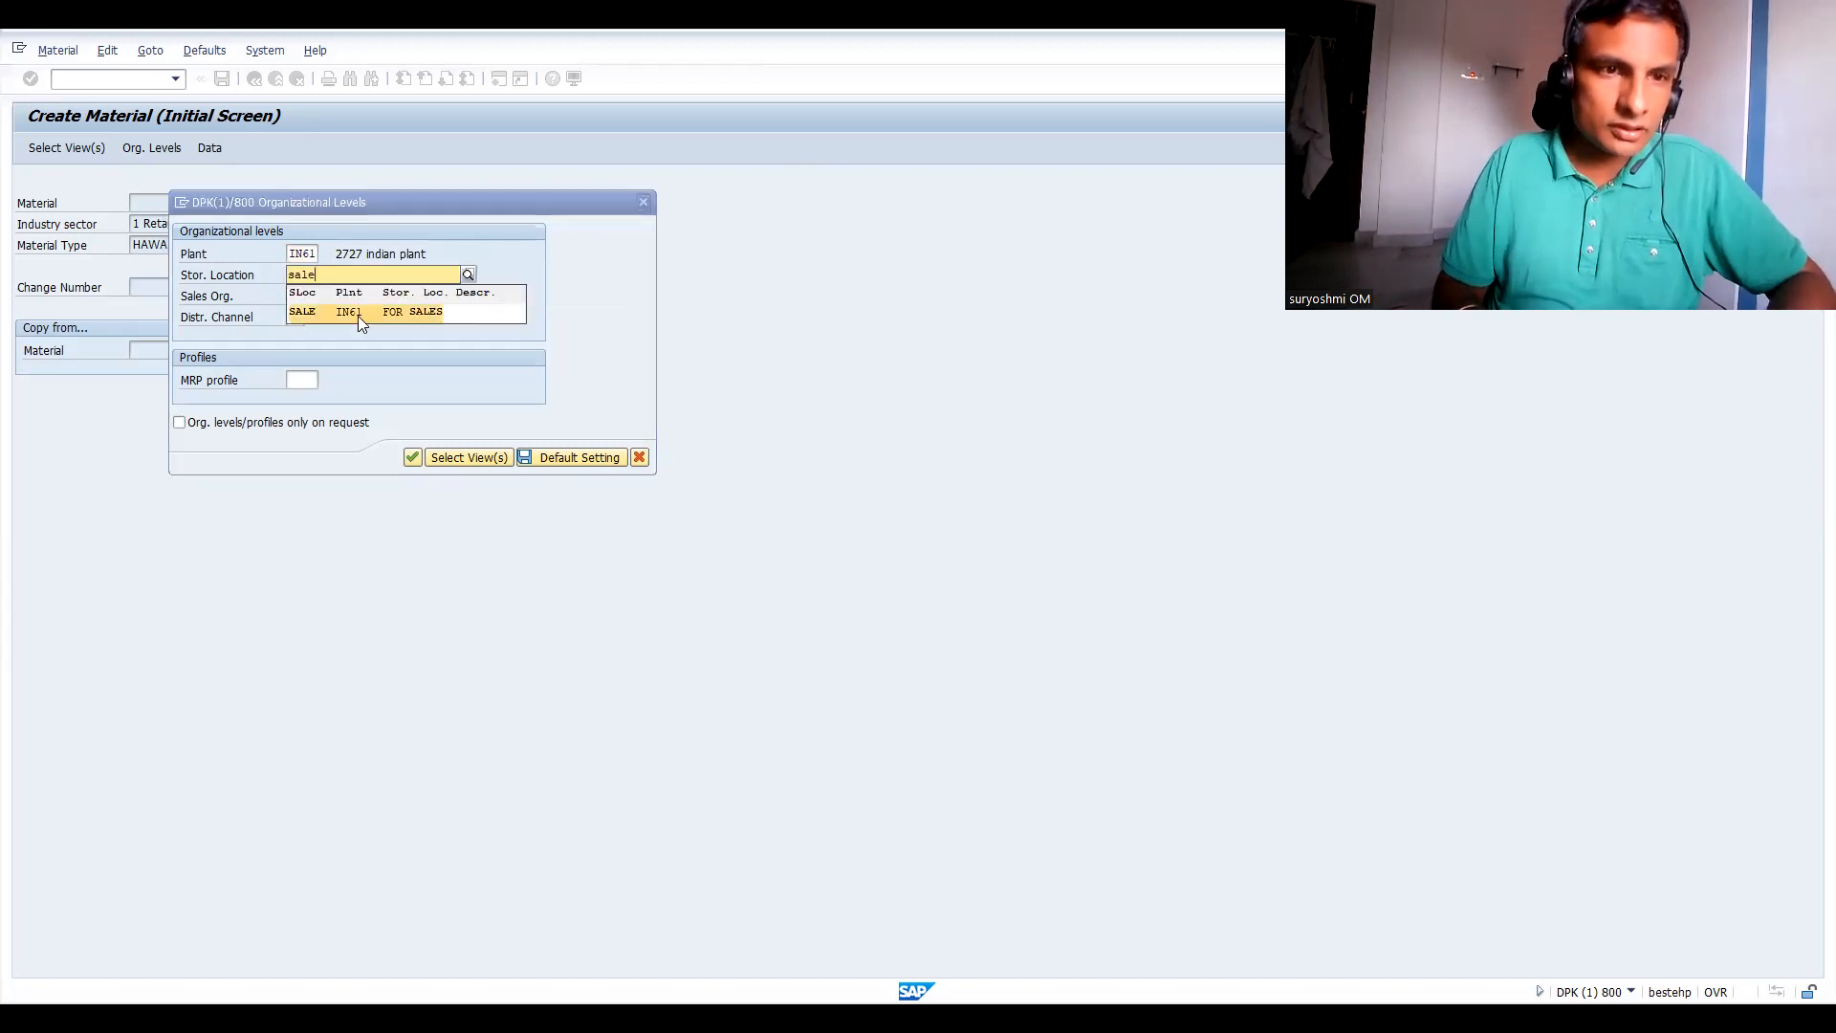
{"action": "left_click", "coordinate": [353, 313]}
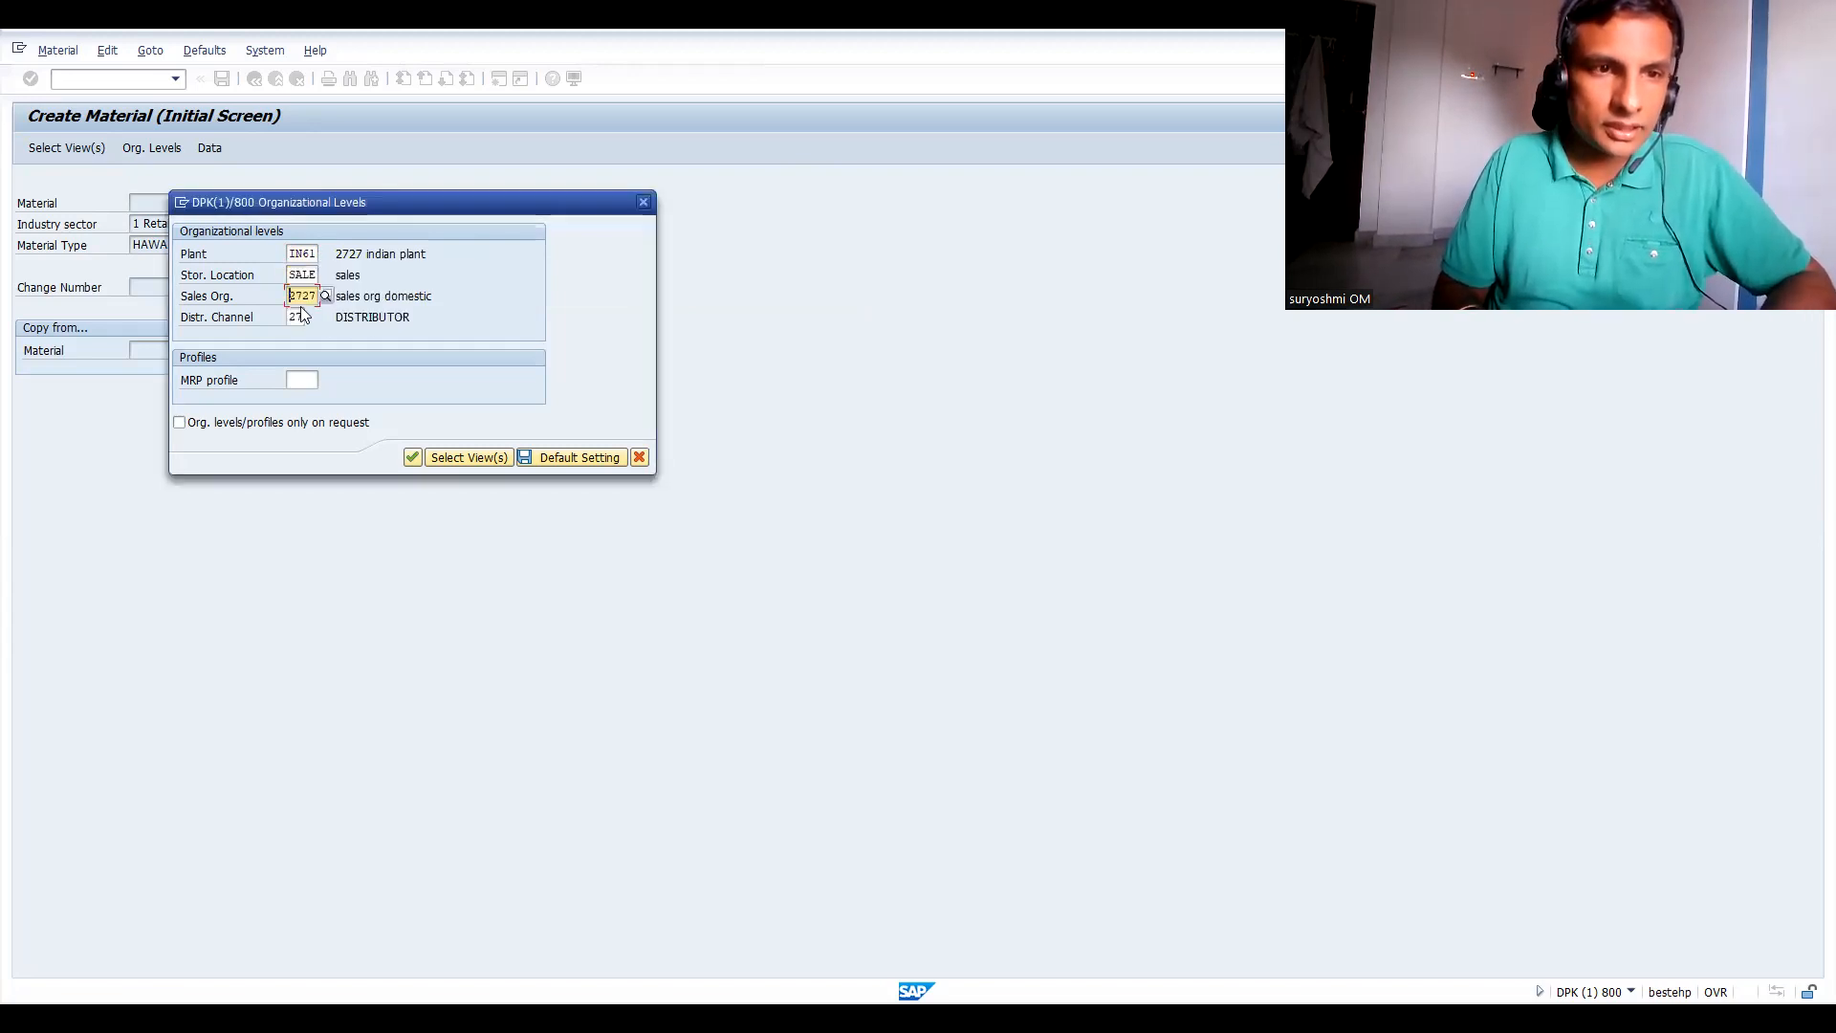
Set the sales organization to IN66 and the distribution channel to 66 (Distributor) in the organizational levels.
{"action": "left_click_drag", "start_coordinate": [288, 295], "coordinate": [346, 296]}
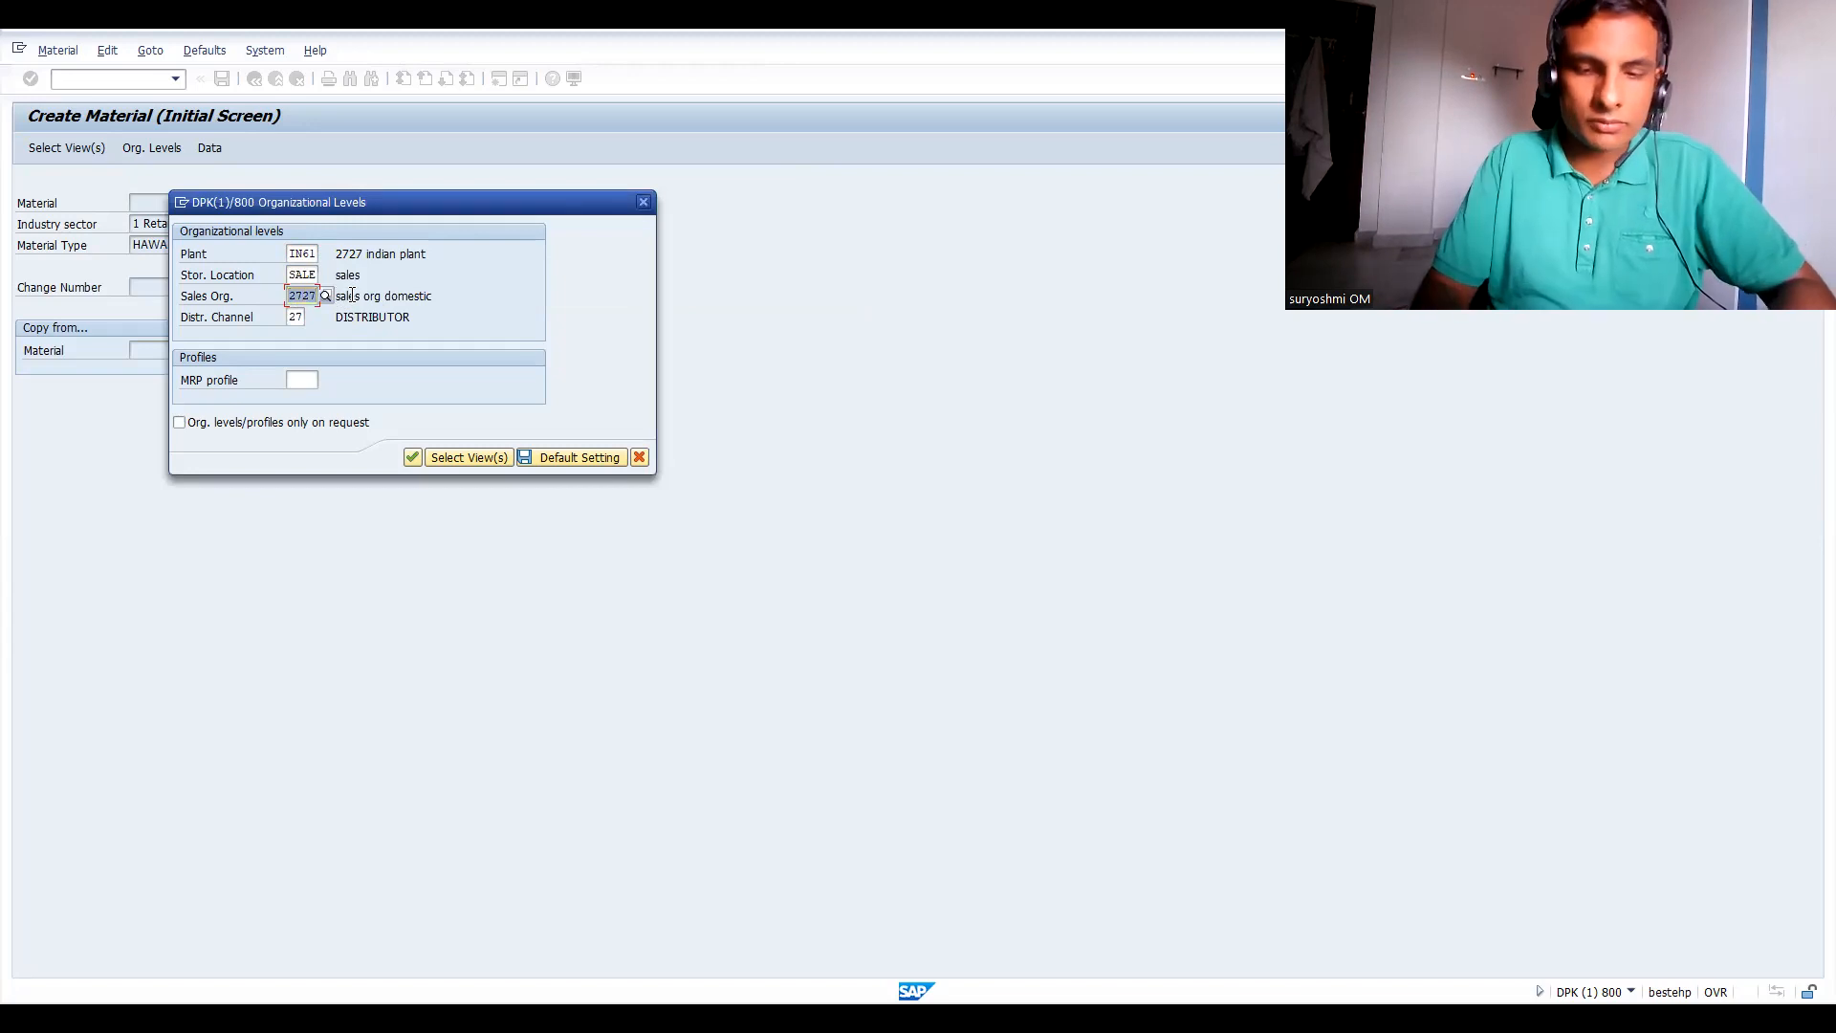
{"action": "type", "text": "in"}
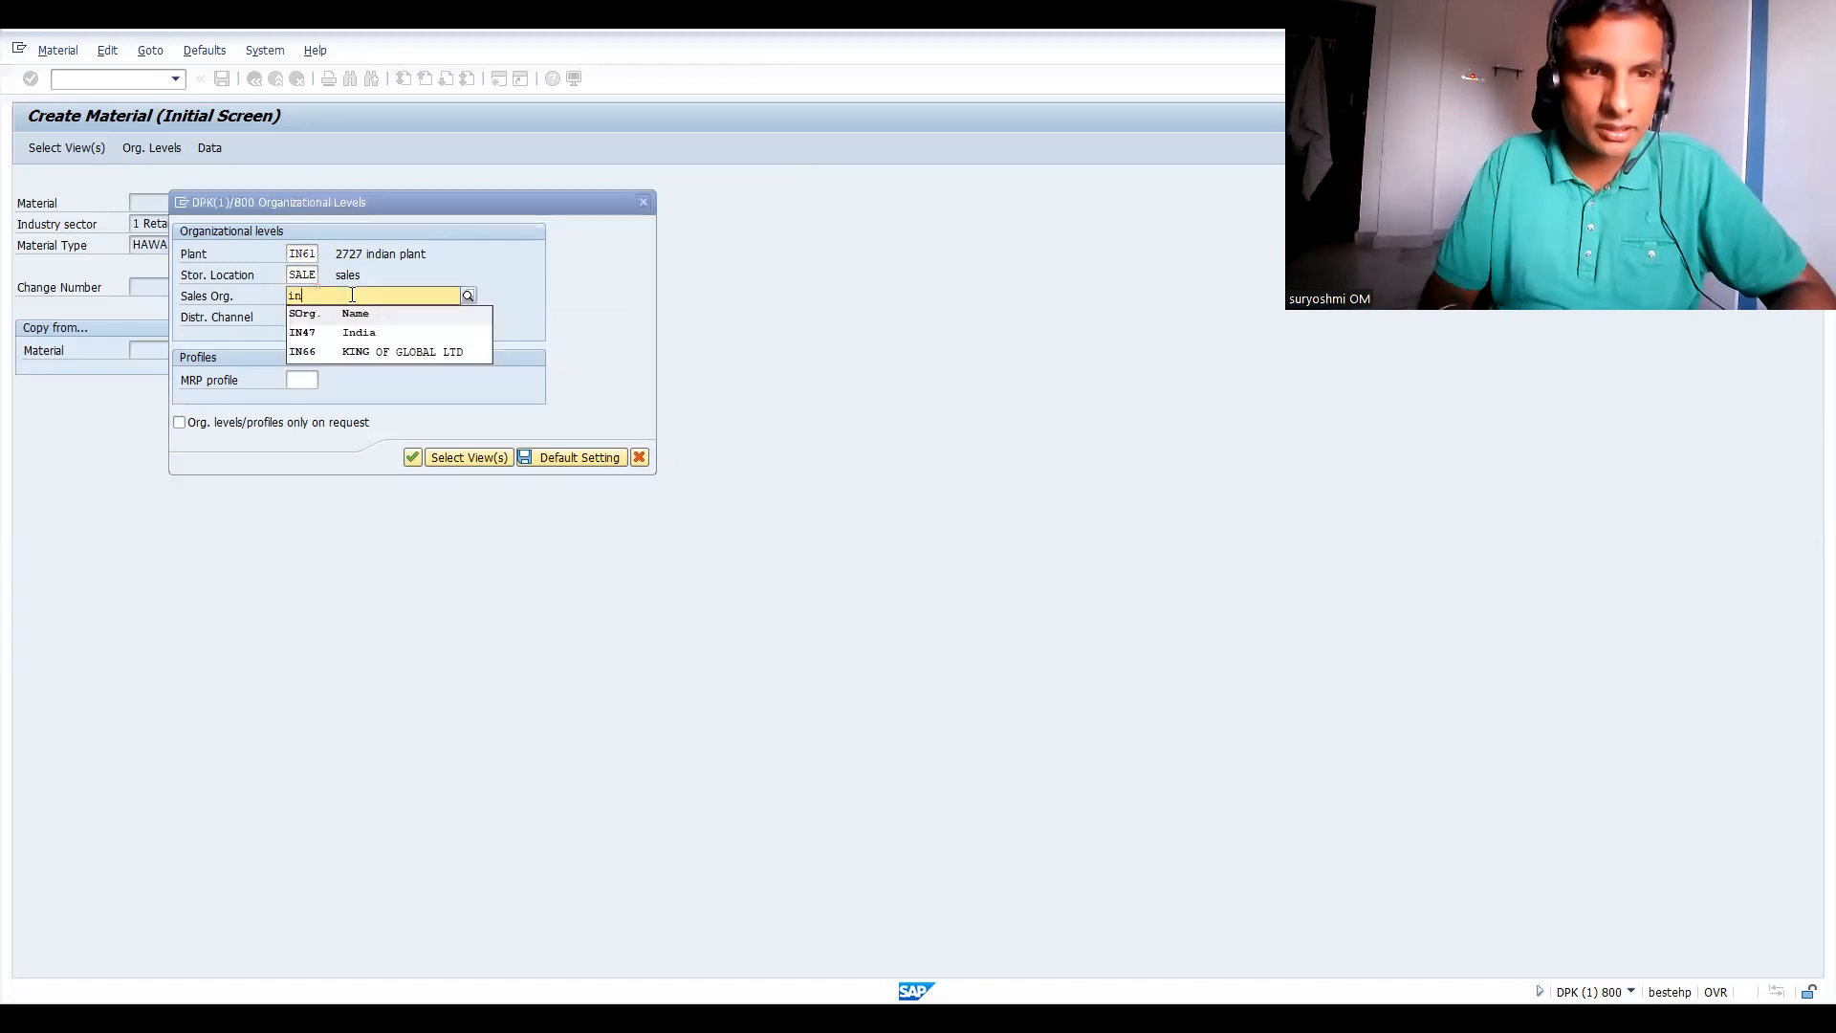
{"action": "left_click", "coordinate": [338, 351]}
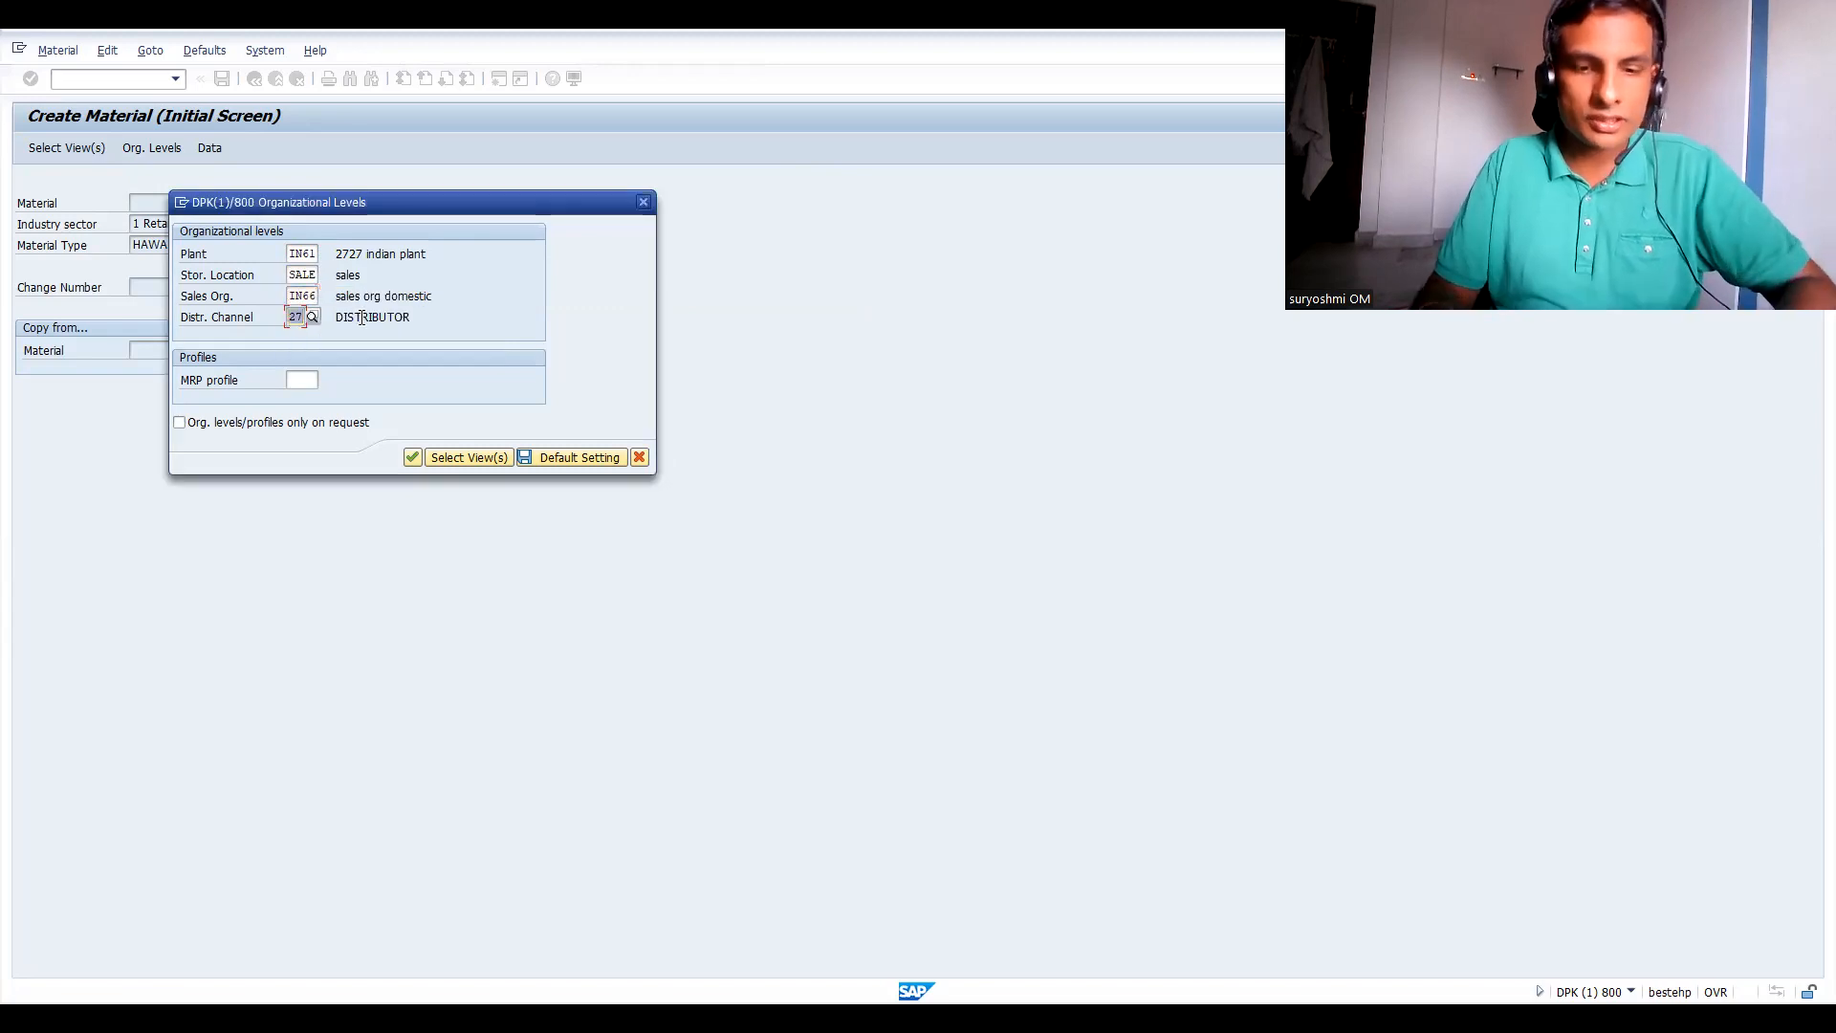
{"action": "type", "text": "66"}
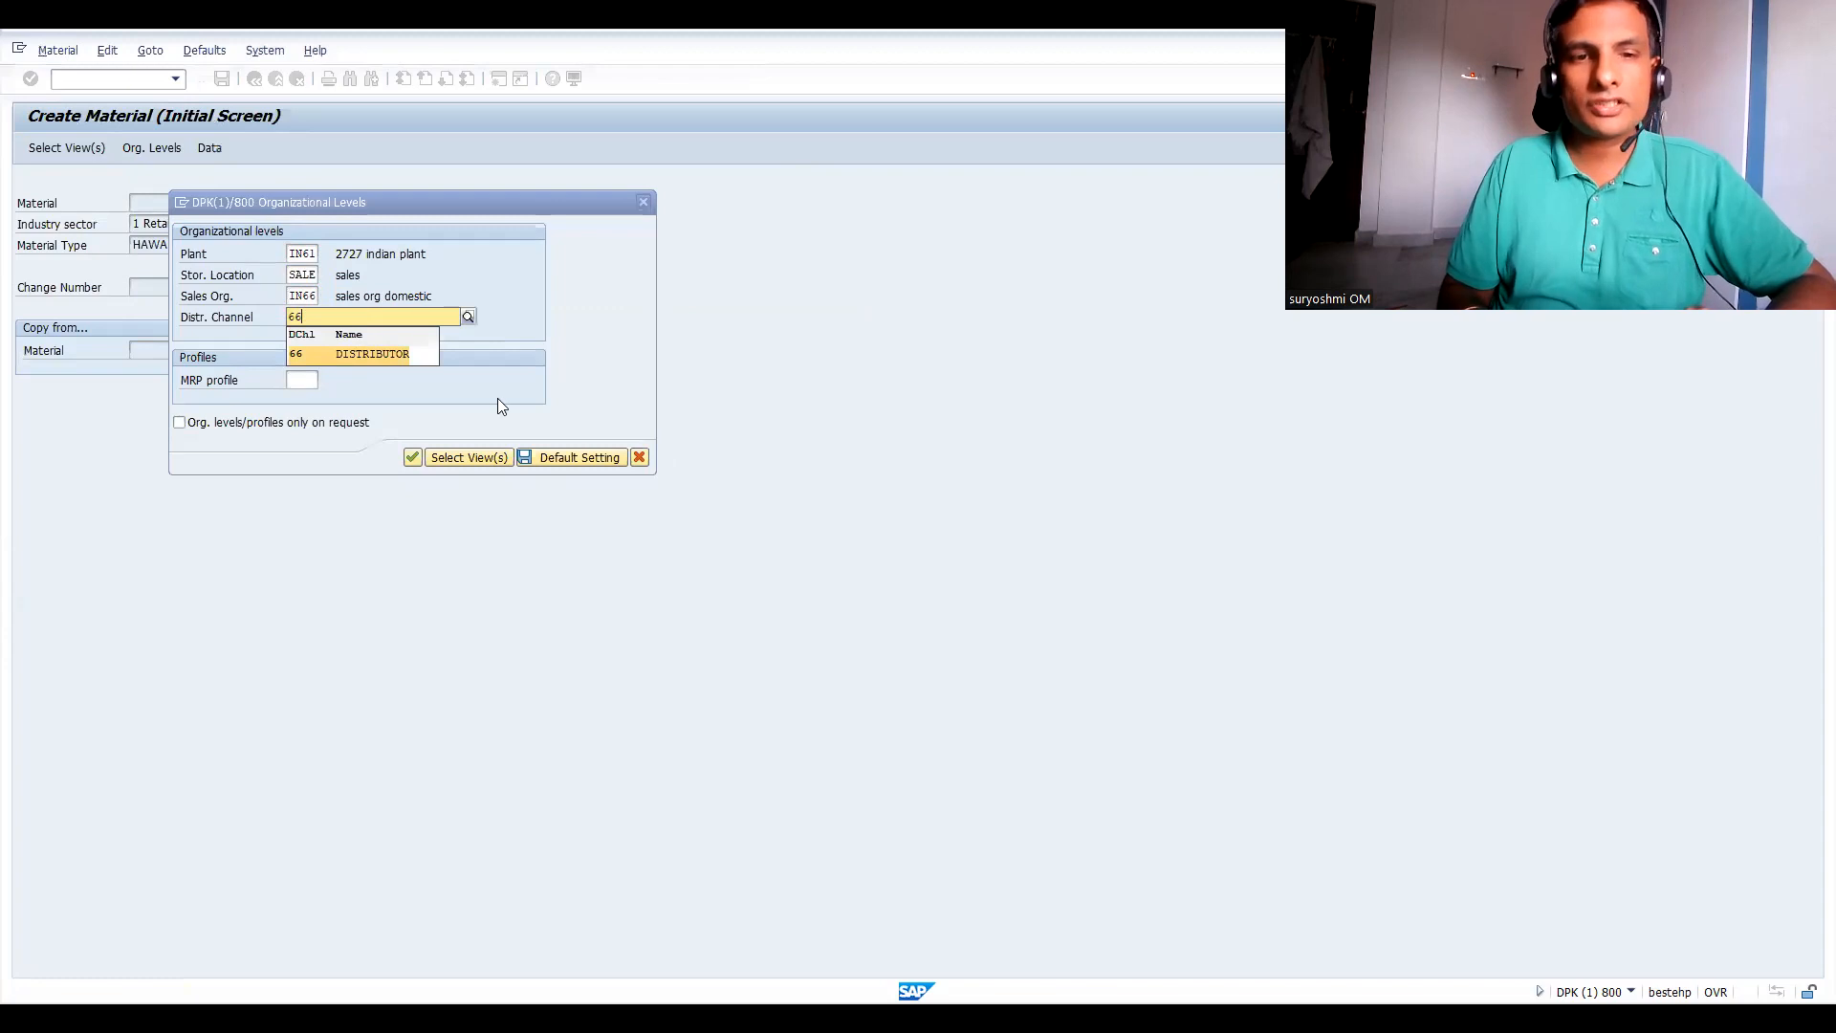
{"action": "key", "text": "Return"}
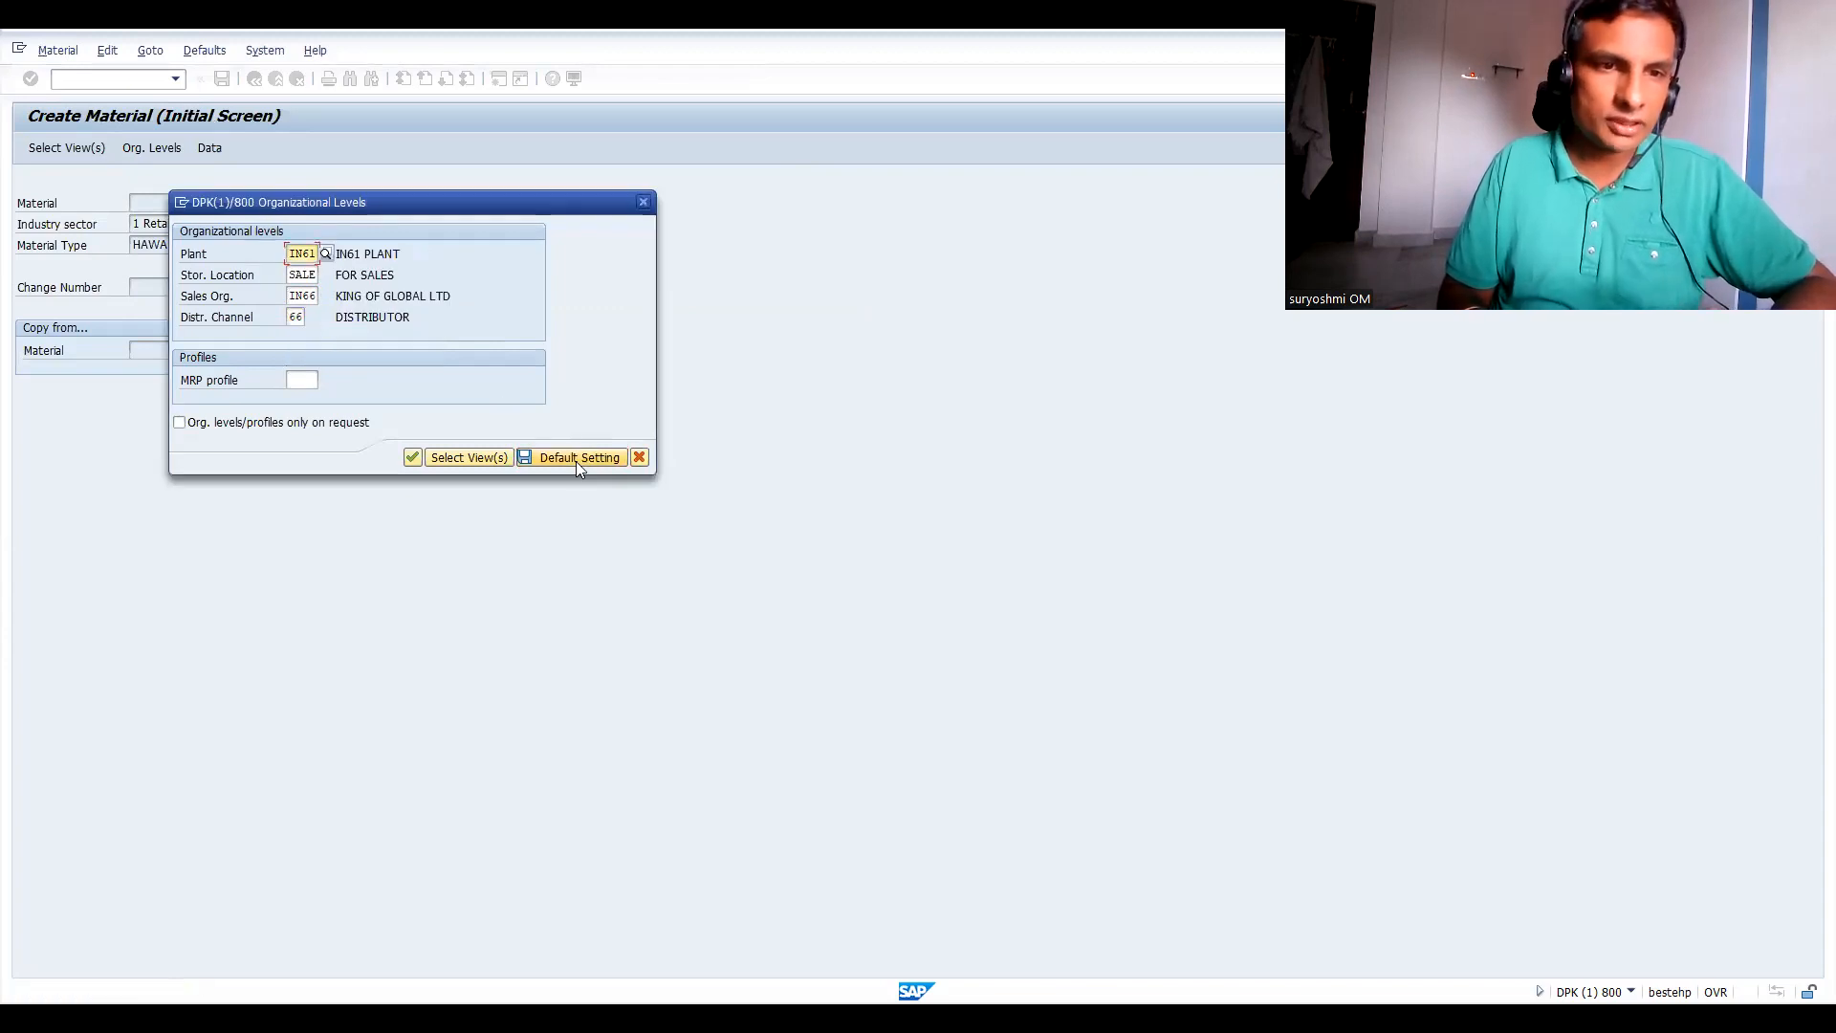
Accept the organizational levels and enter ROSEMARRY BISCUITS as the material description.
{"action": "left_click", "coordinate": [412, 457]}
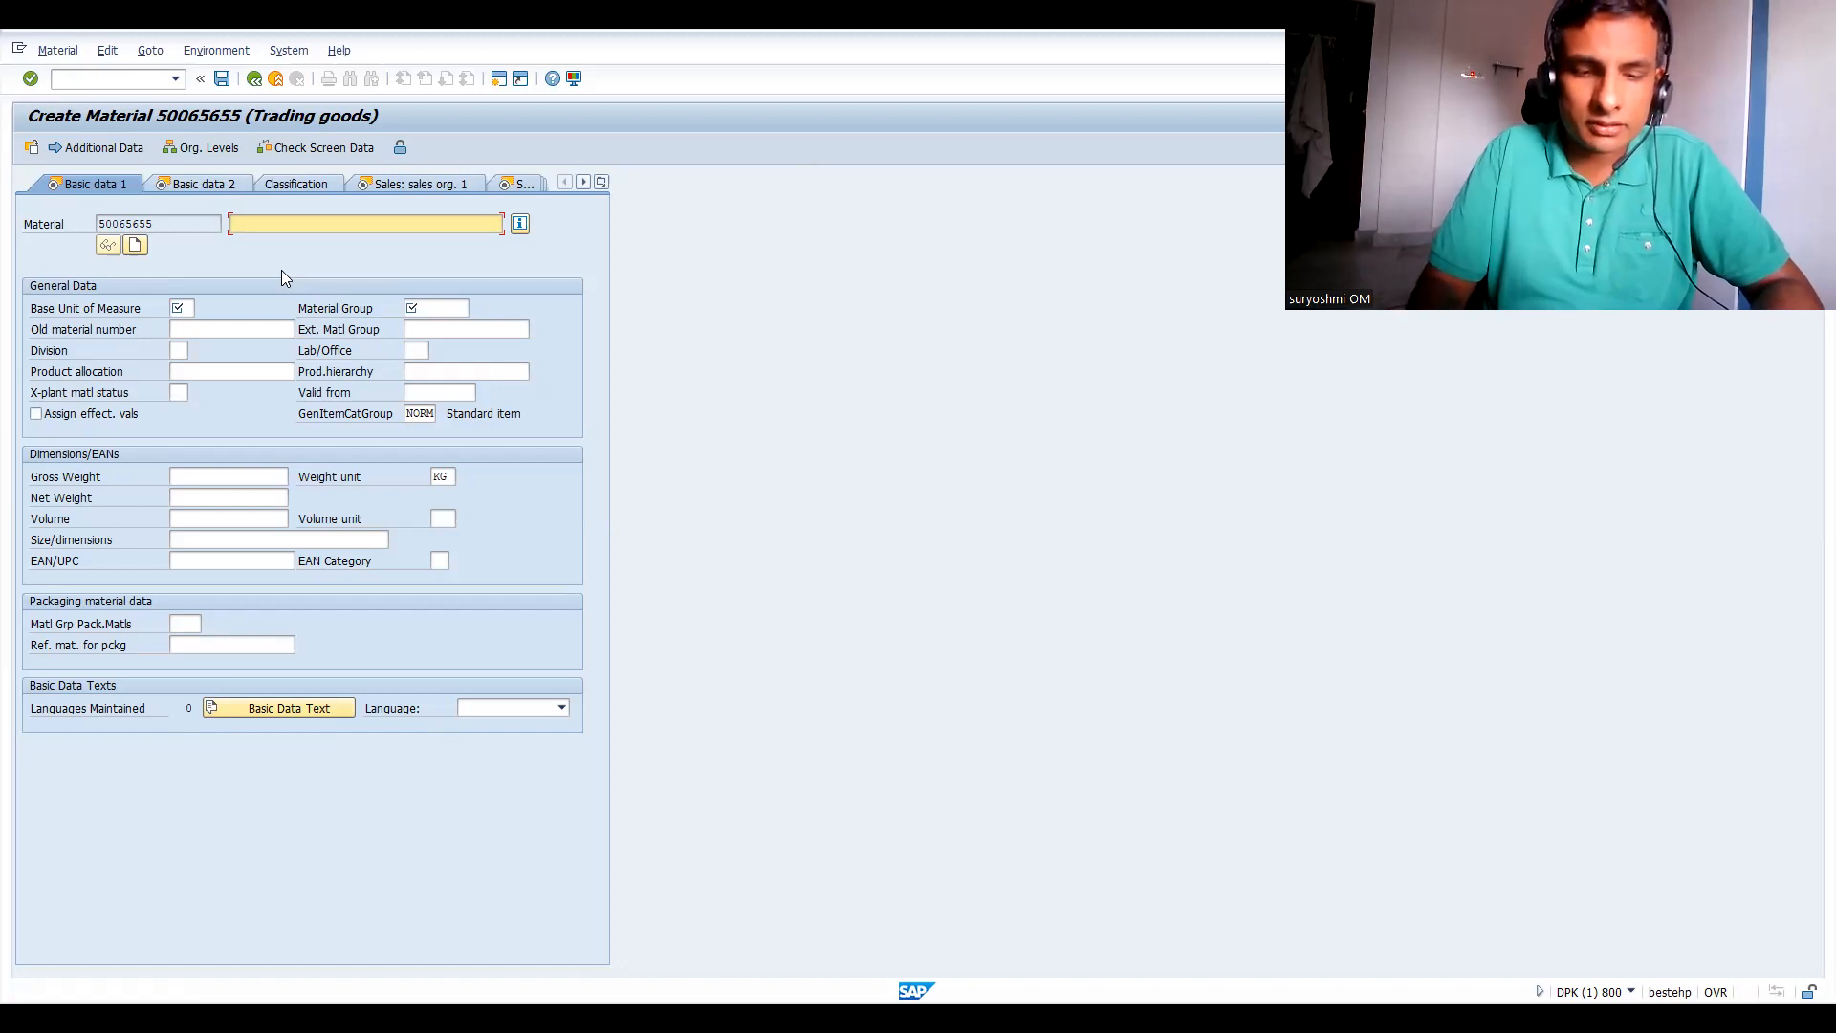
{"action": "type", "text": "r"}
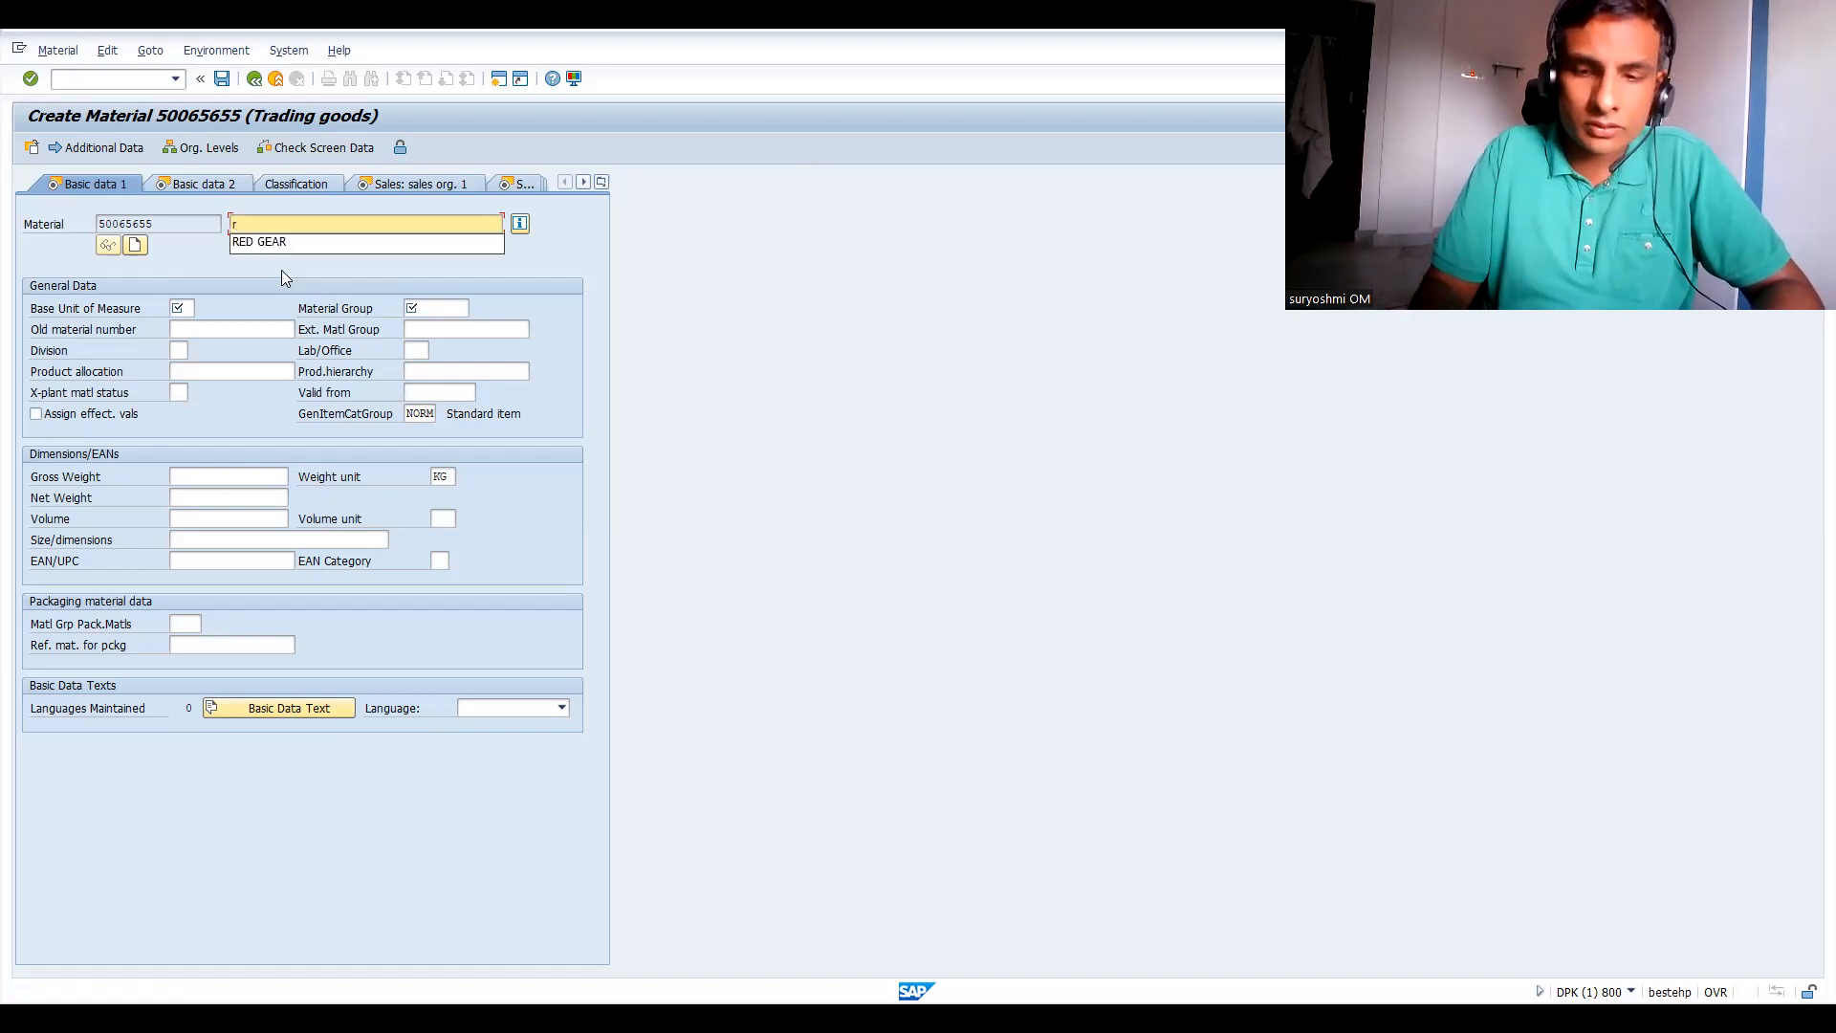
{"action": "key", "text": "BackSpace"}
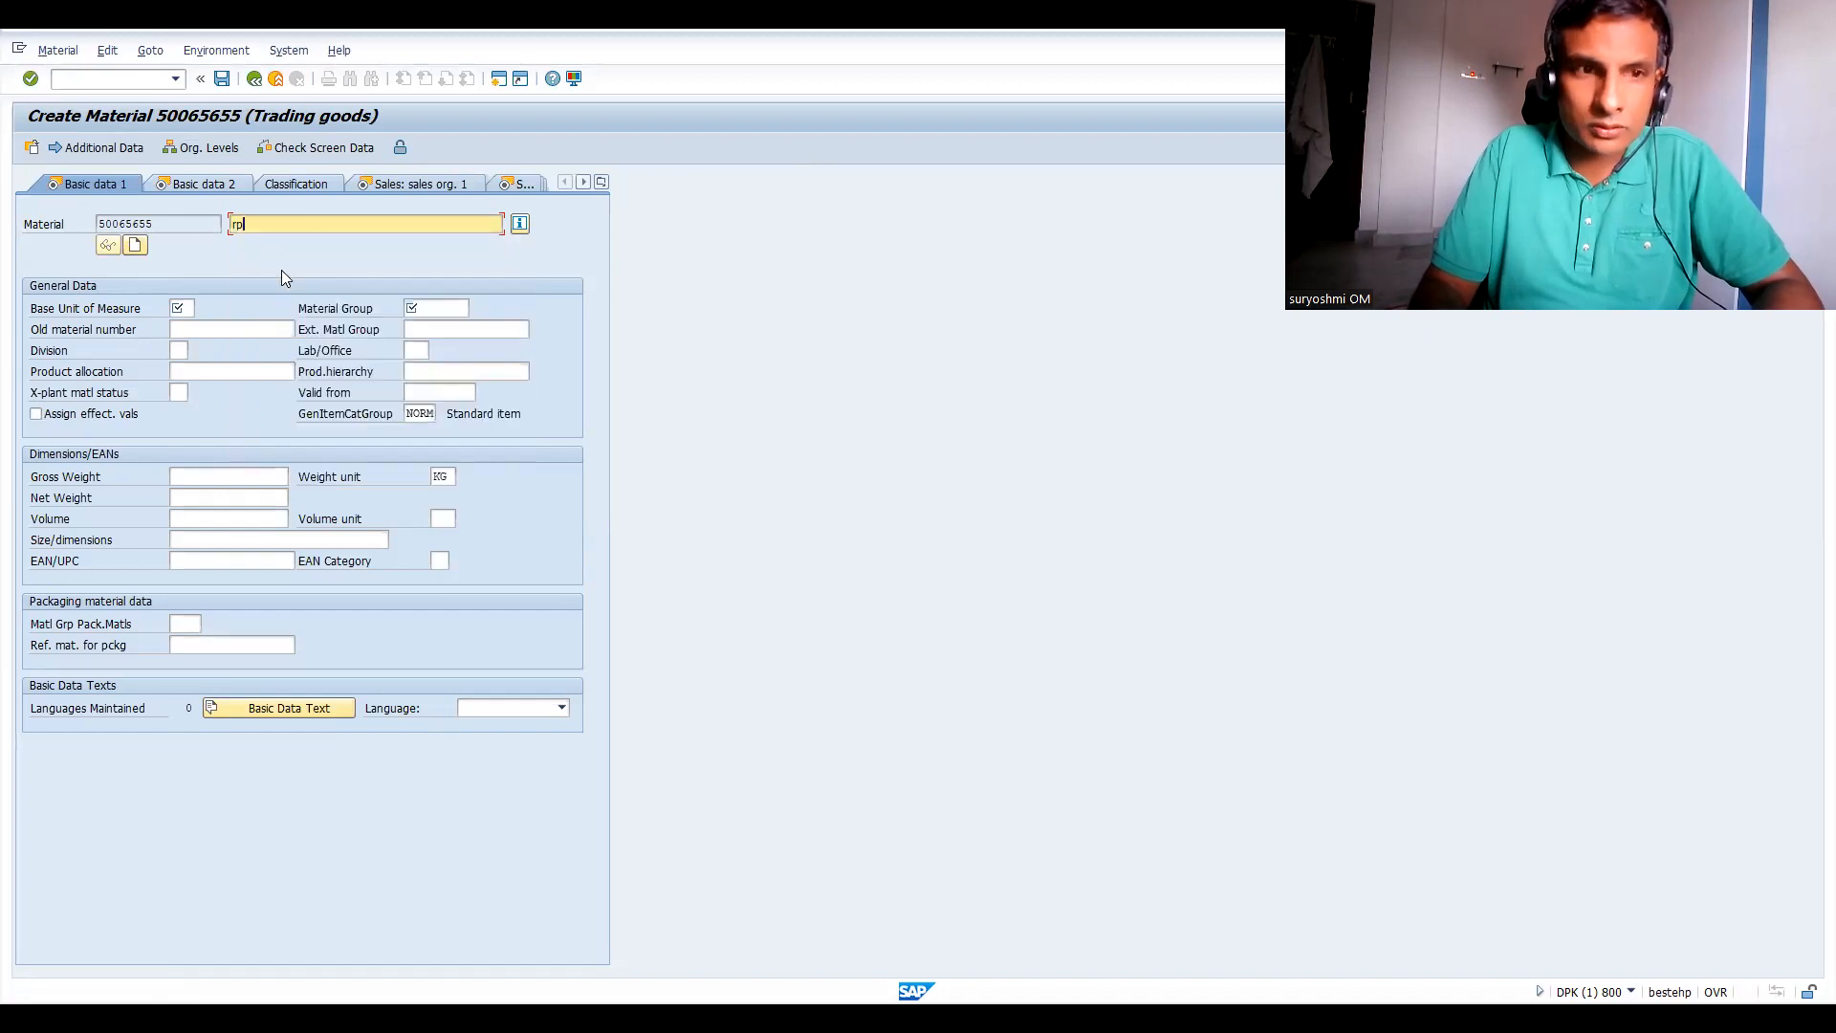
{"action": "type", "text": "ROSEMARR"}
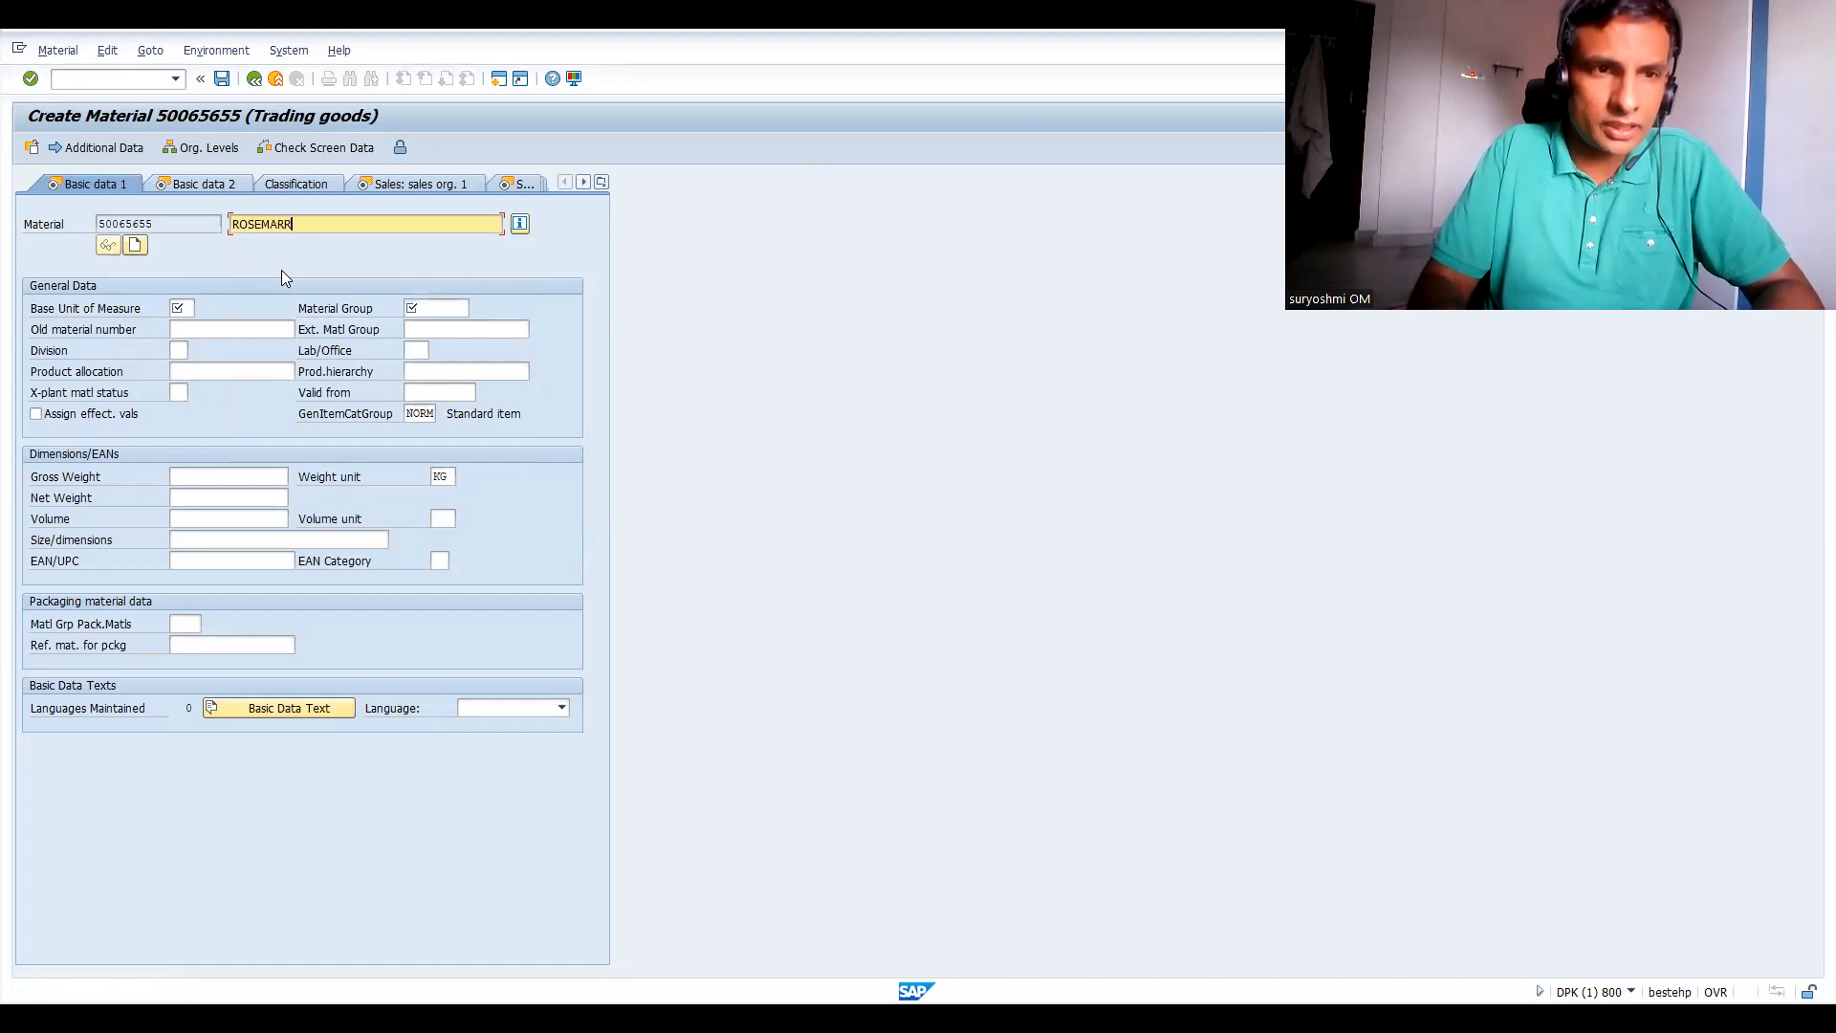
{"action": "type", "text": "Y BISCUITS"}
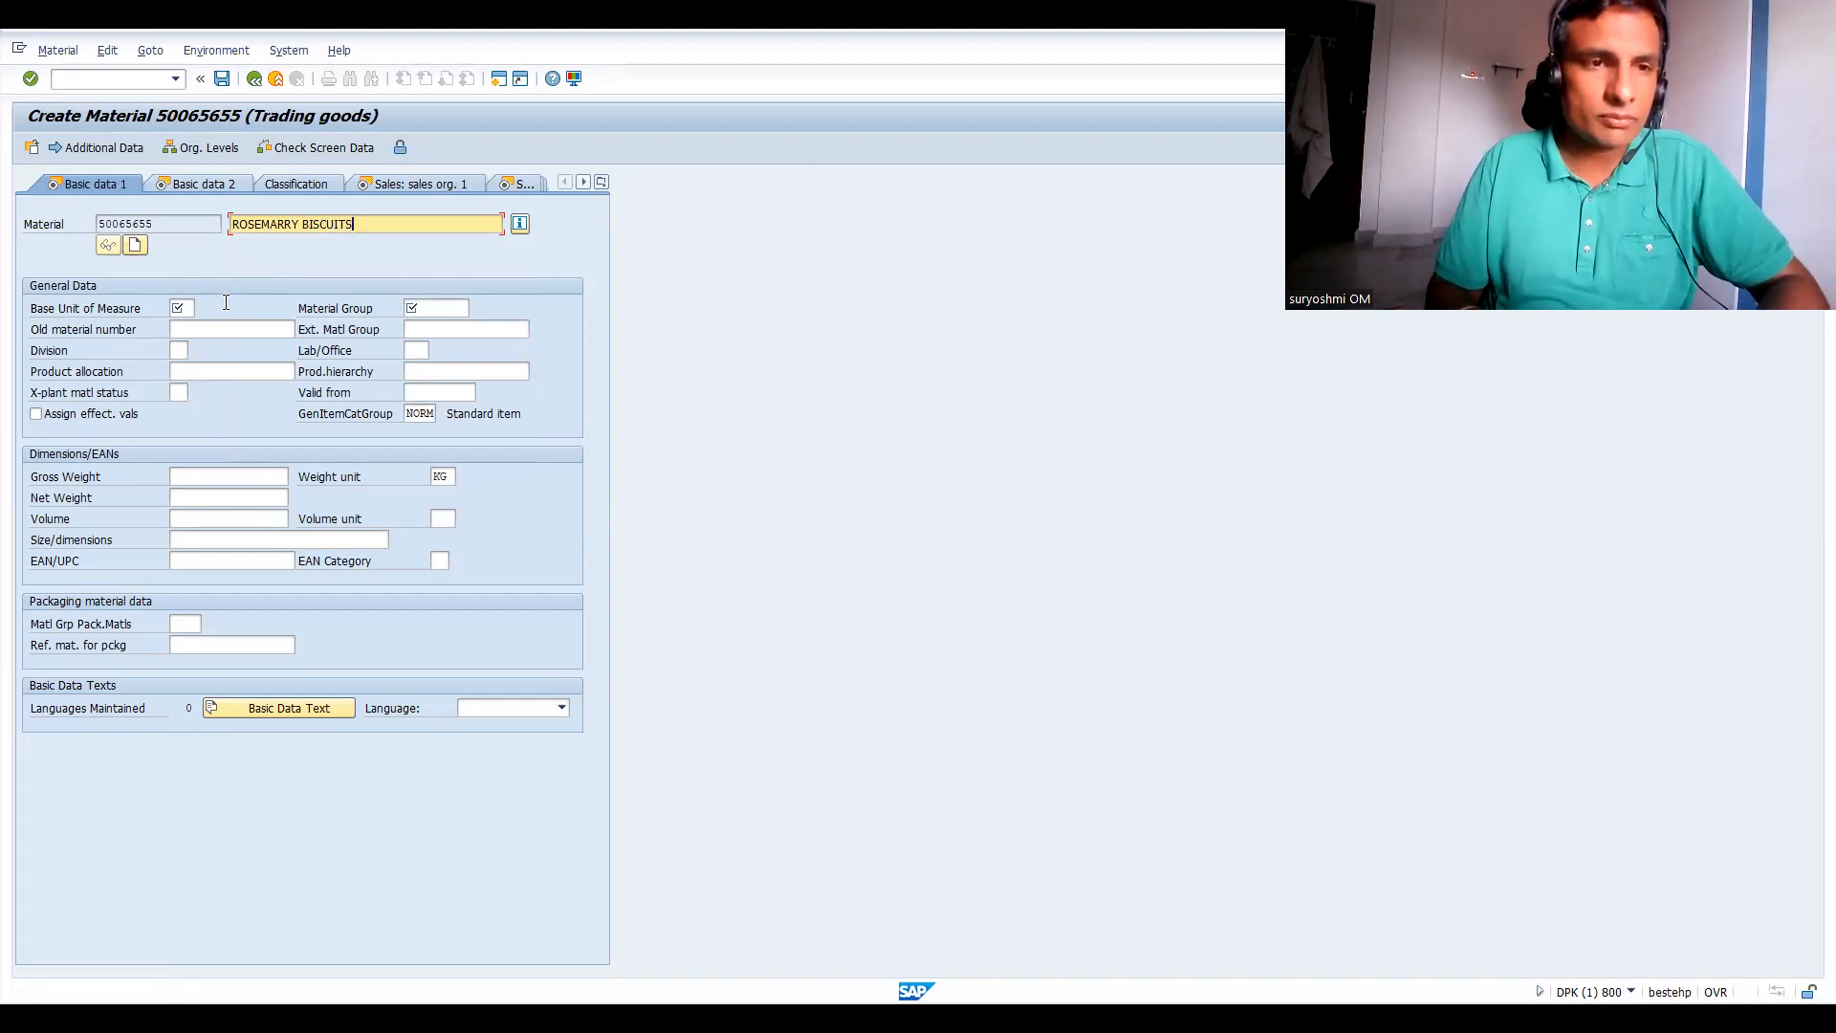
Set the base unit of measure to PC and the material group to 015 in the basic data.
{"action": "left_click", "coordinate": [179, 306]}
{"action": "type", "text": "PC"}
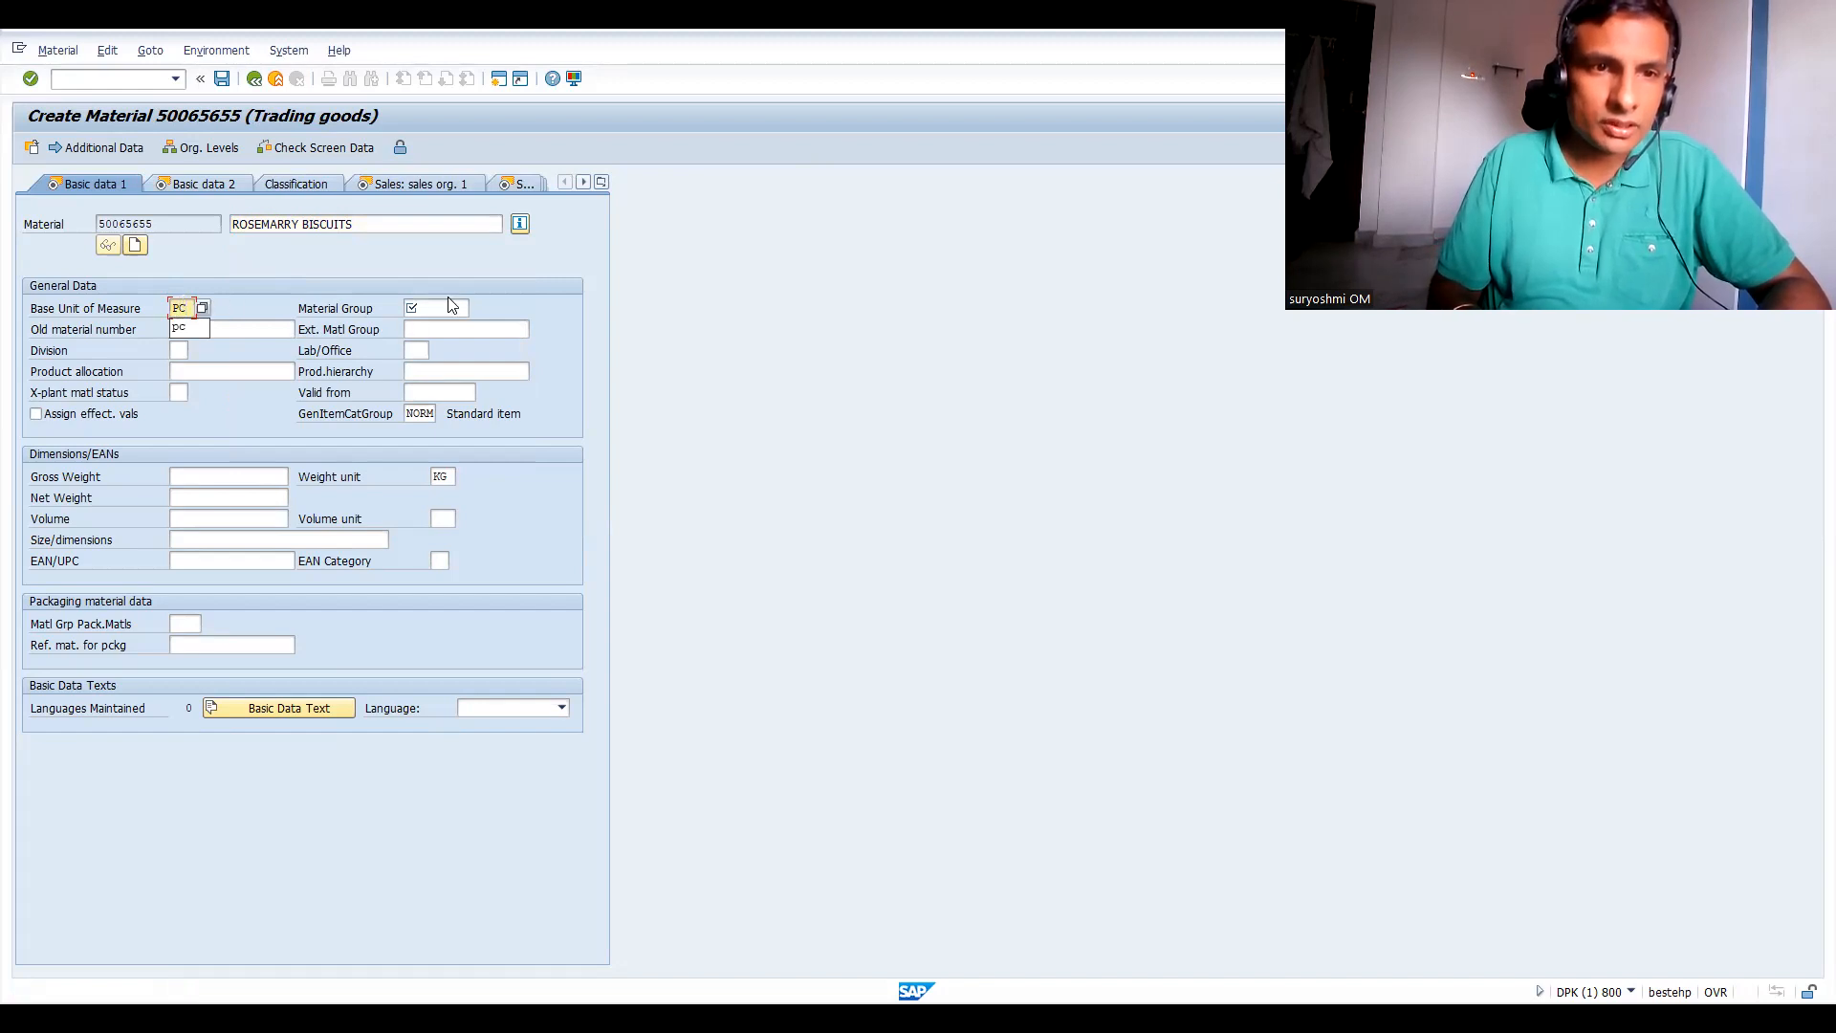
{"action": "left_click", "coordinate": [442, 308]}
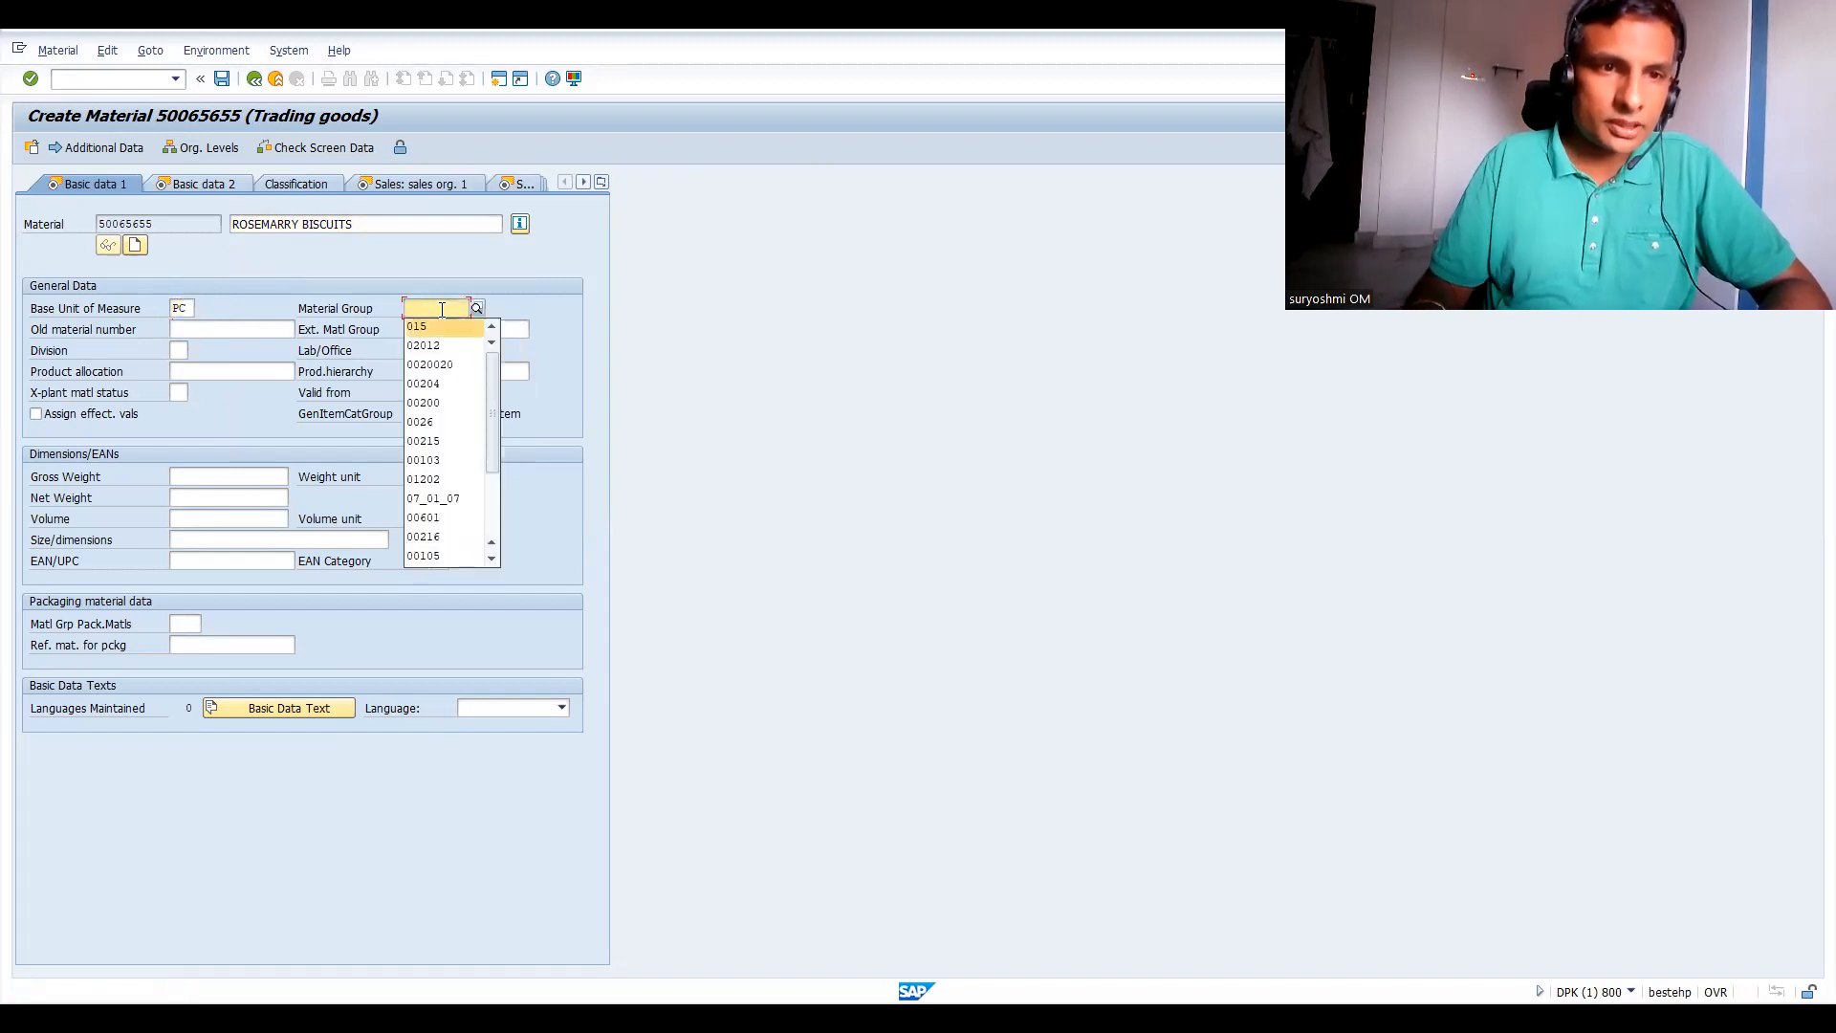
{"action": "key", "text": "Return"}
{"action": "key", "text": "BackSpace"}
{"action": "key", "text": "BackSpace"}
{"action": "key", "text": "BackSpace"}
{"action": "key", "text": "F4"}
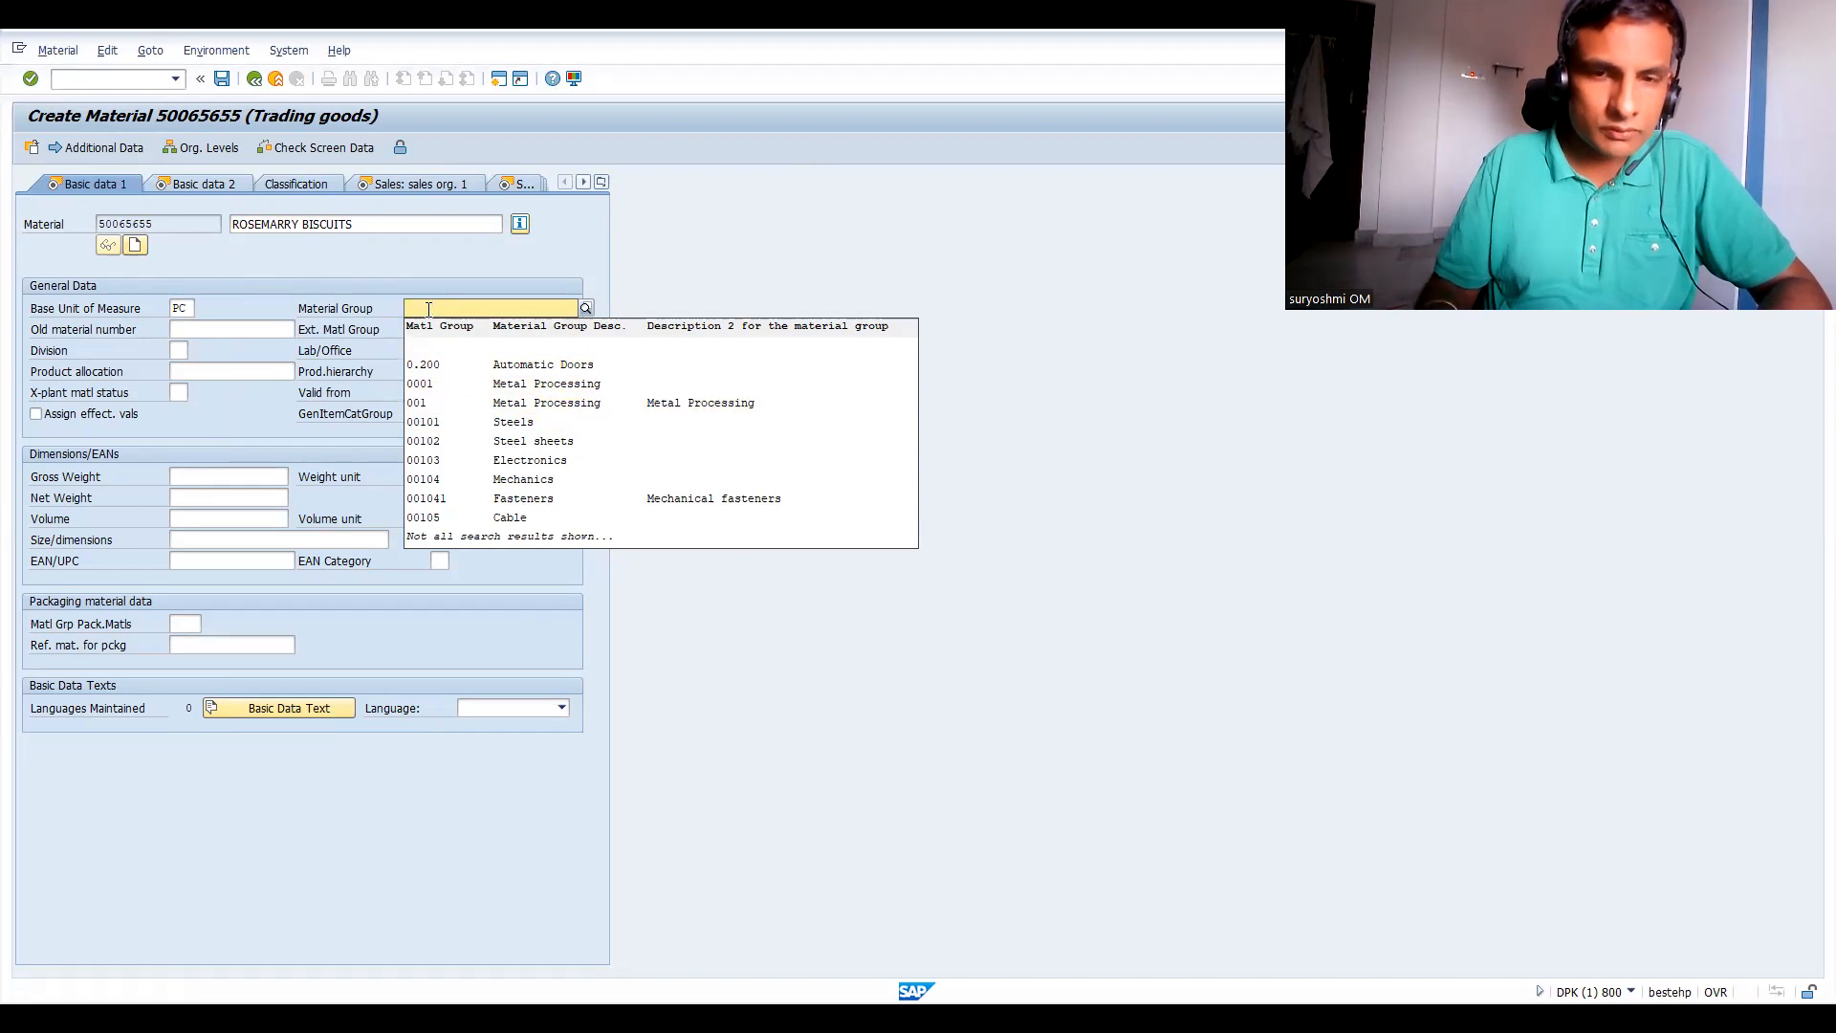
{"action": "type", "text": "015"}
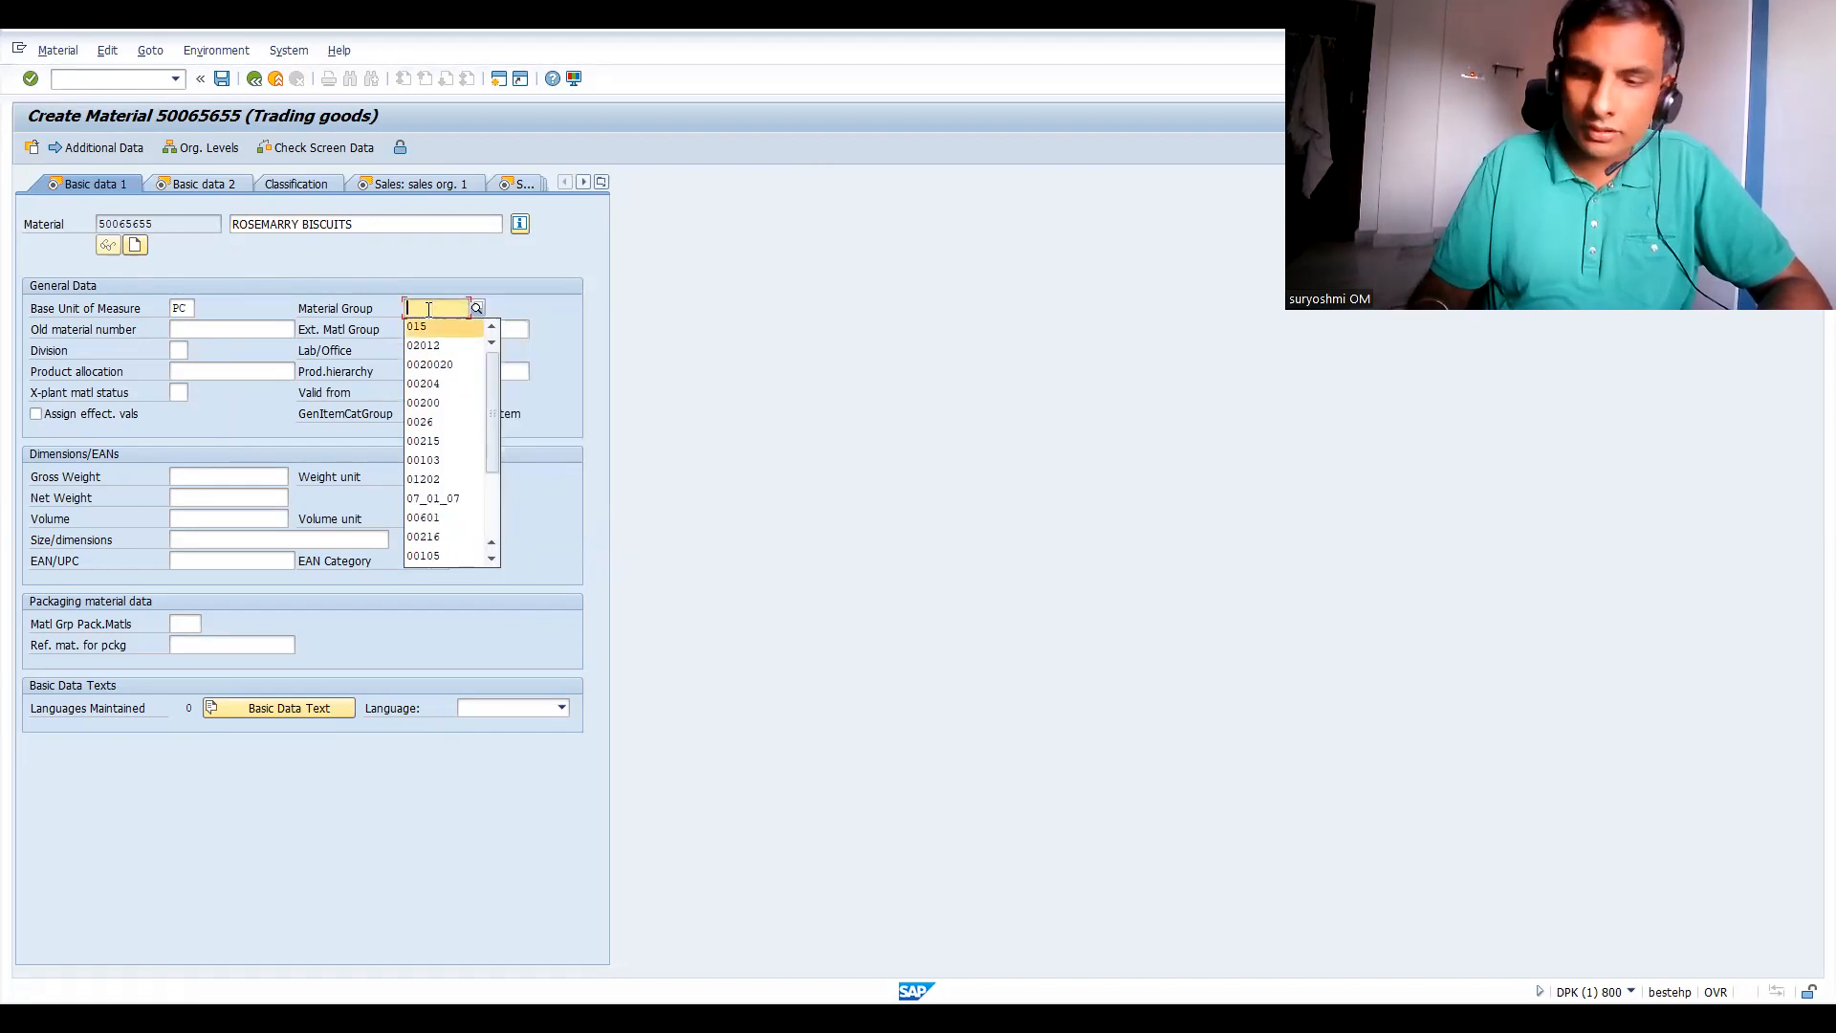
{"action": "key", "text": "Return"}
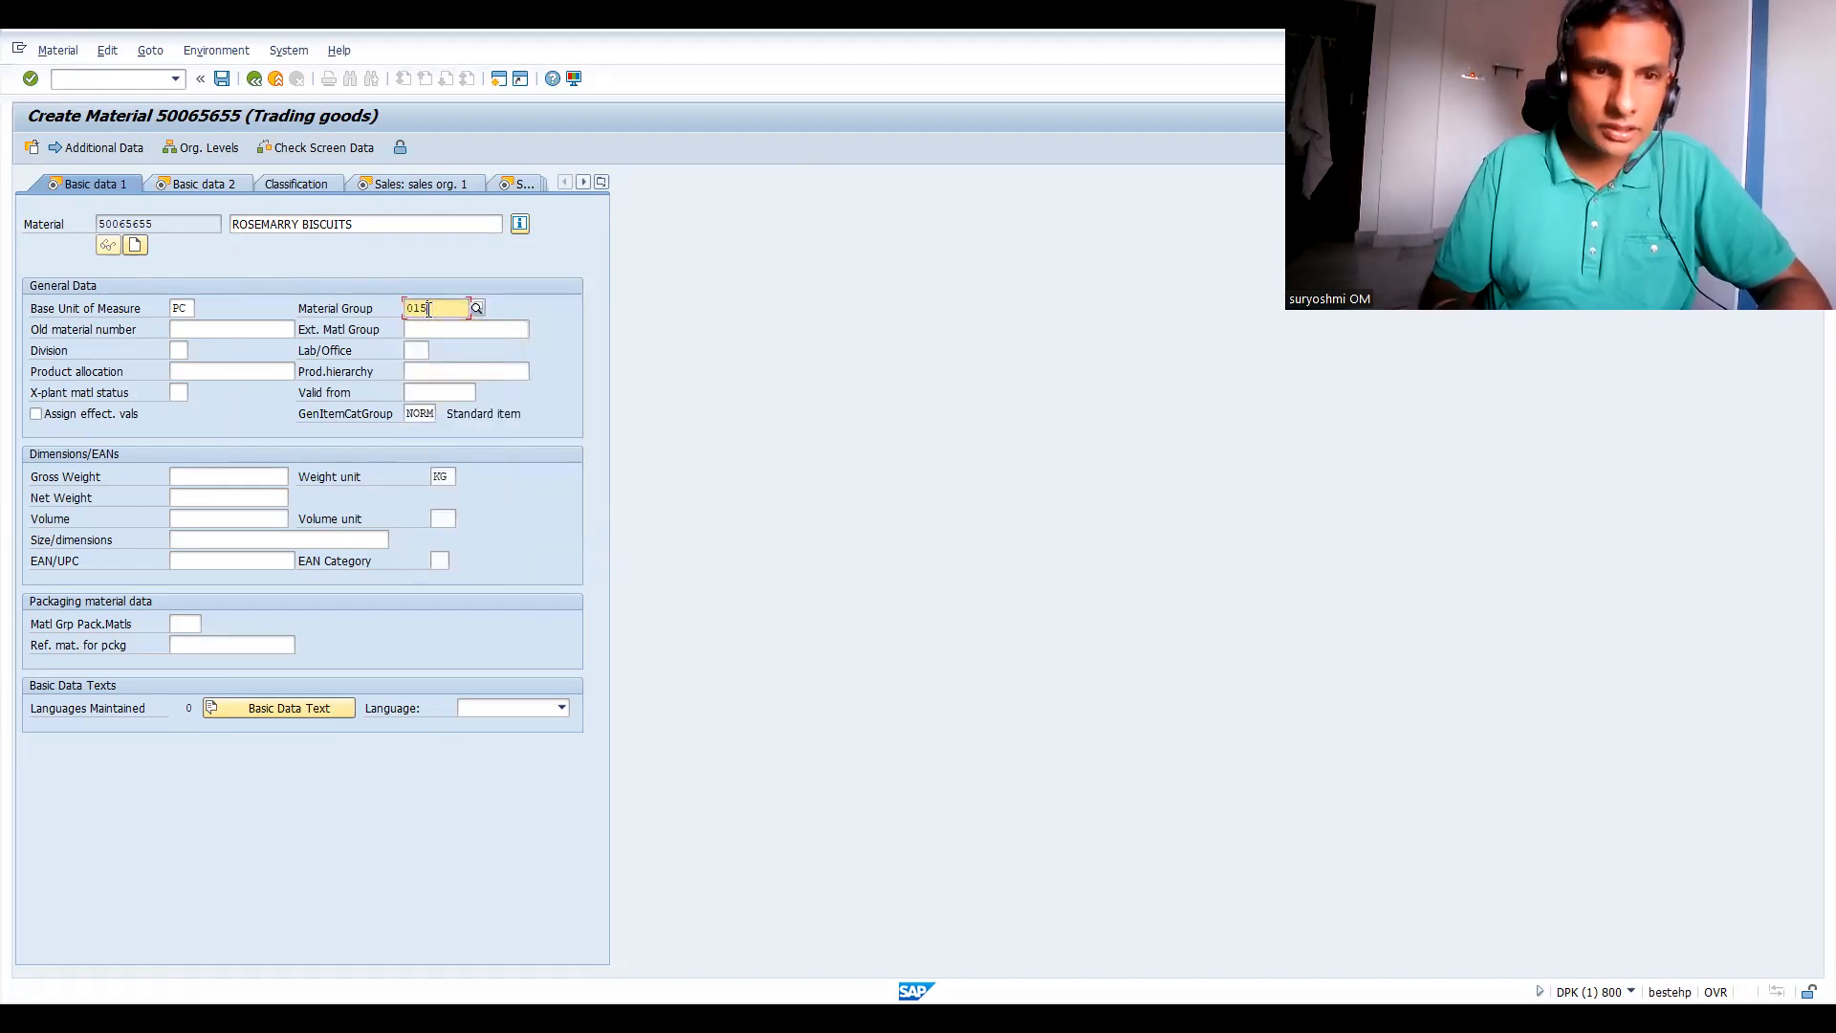
Set the gross weight to 100, the net weight to 99 and the weight unit to G, and continue to the first sales organization view.
{"action": "left_click", "coordinate": [221, 476]}
{"action": "type", "text": "100"}
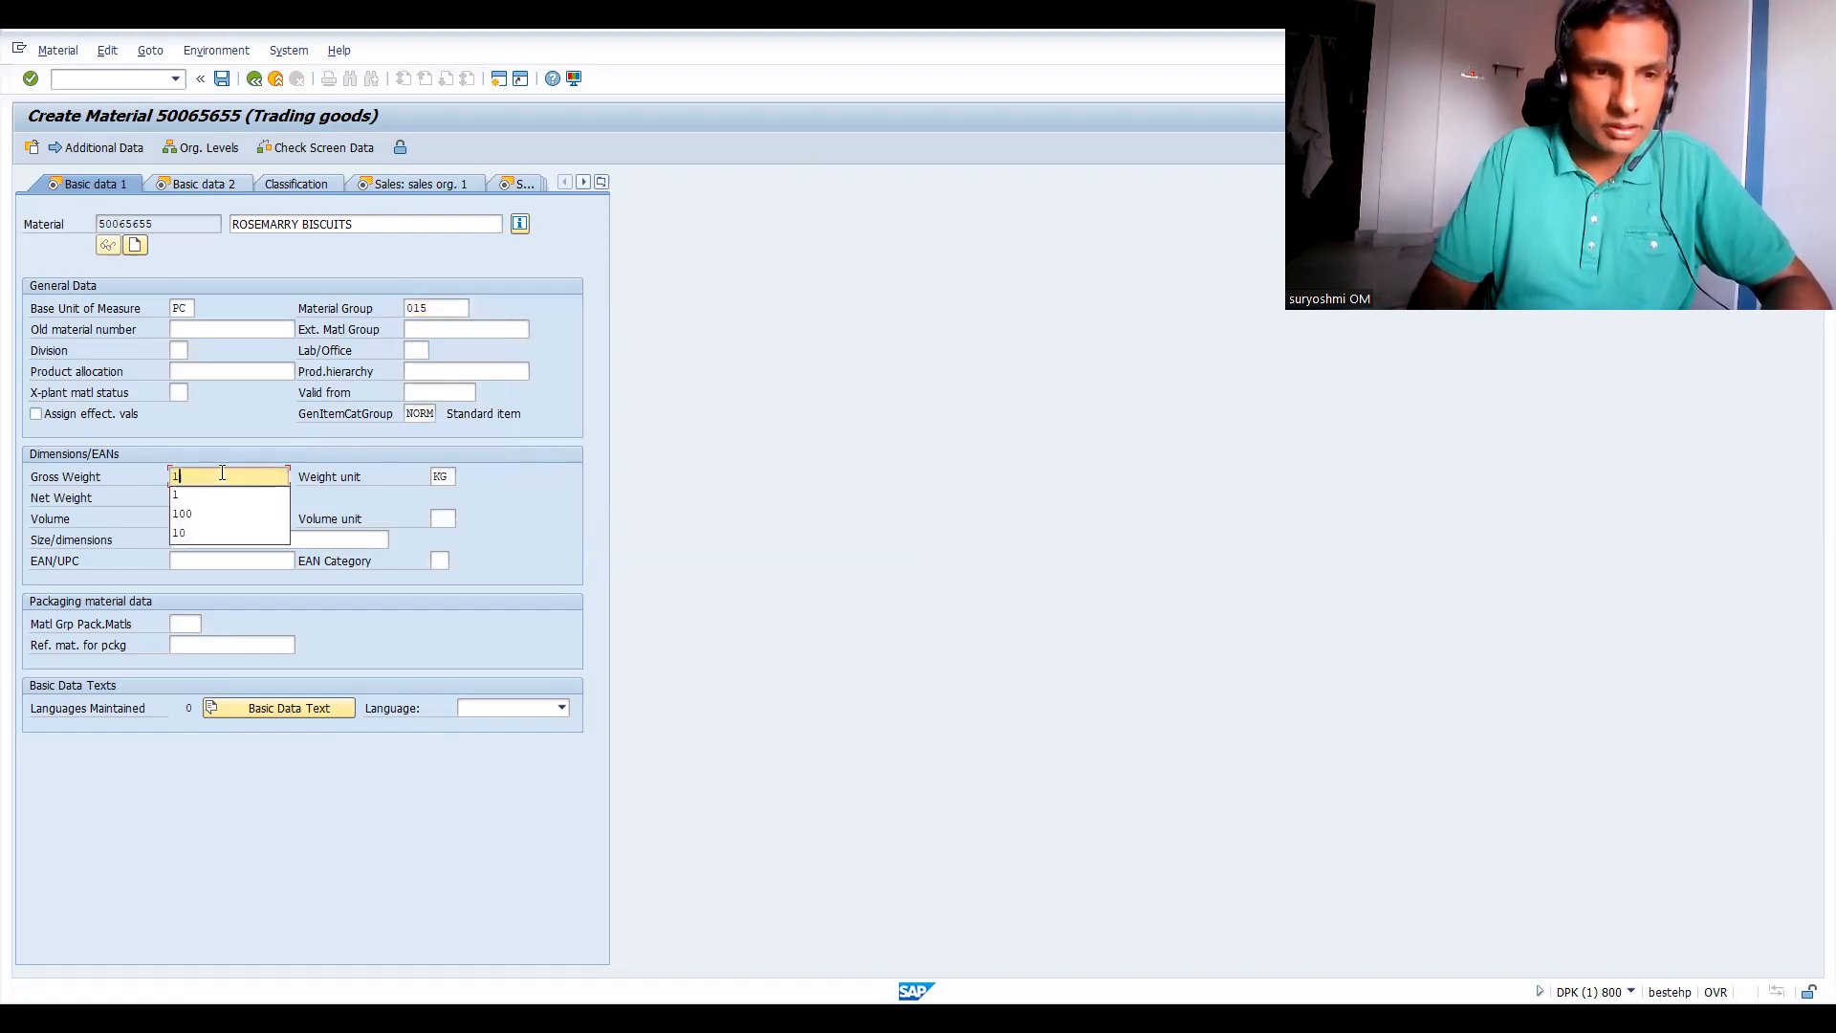
{"action": "left_click", "coordinate": [193, 495]}
{"action": "type", "text": "99"}
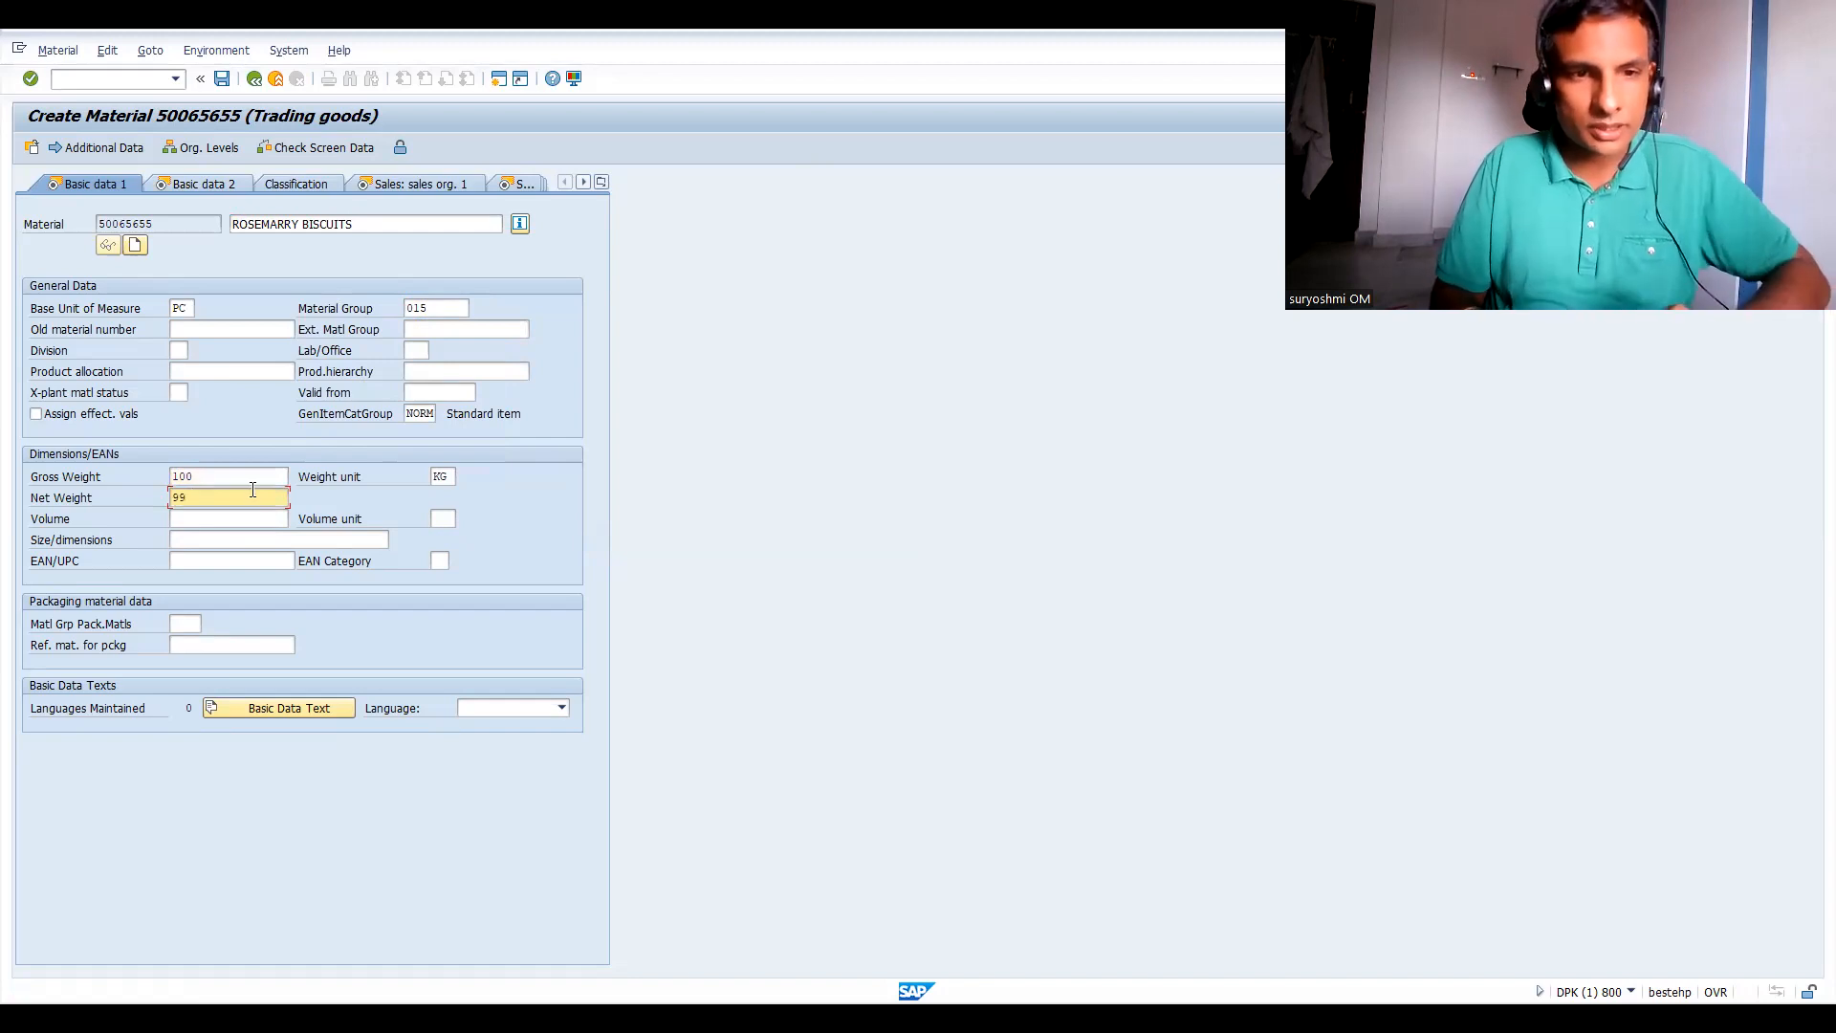
{"action": "left_click", "coordinate": [445, 475]}
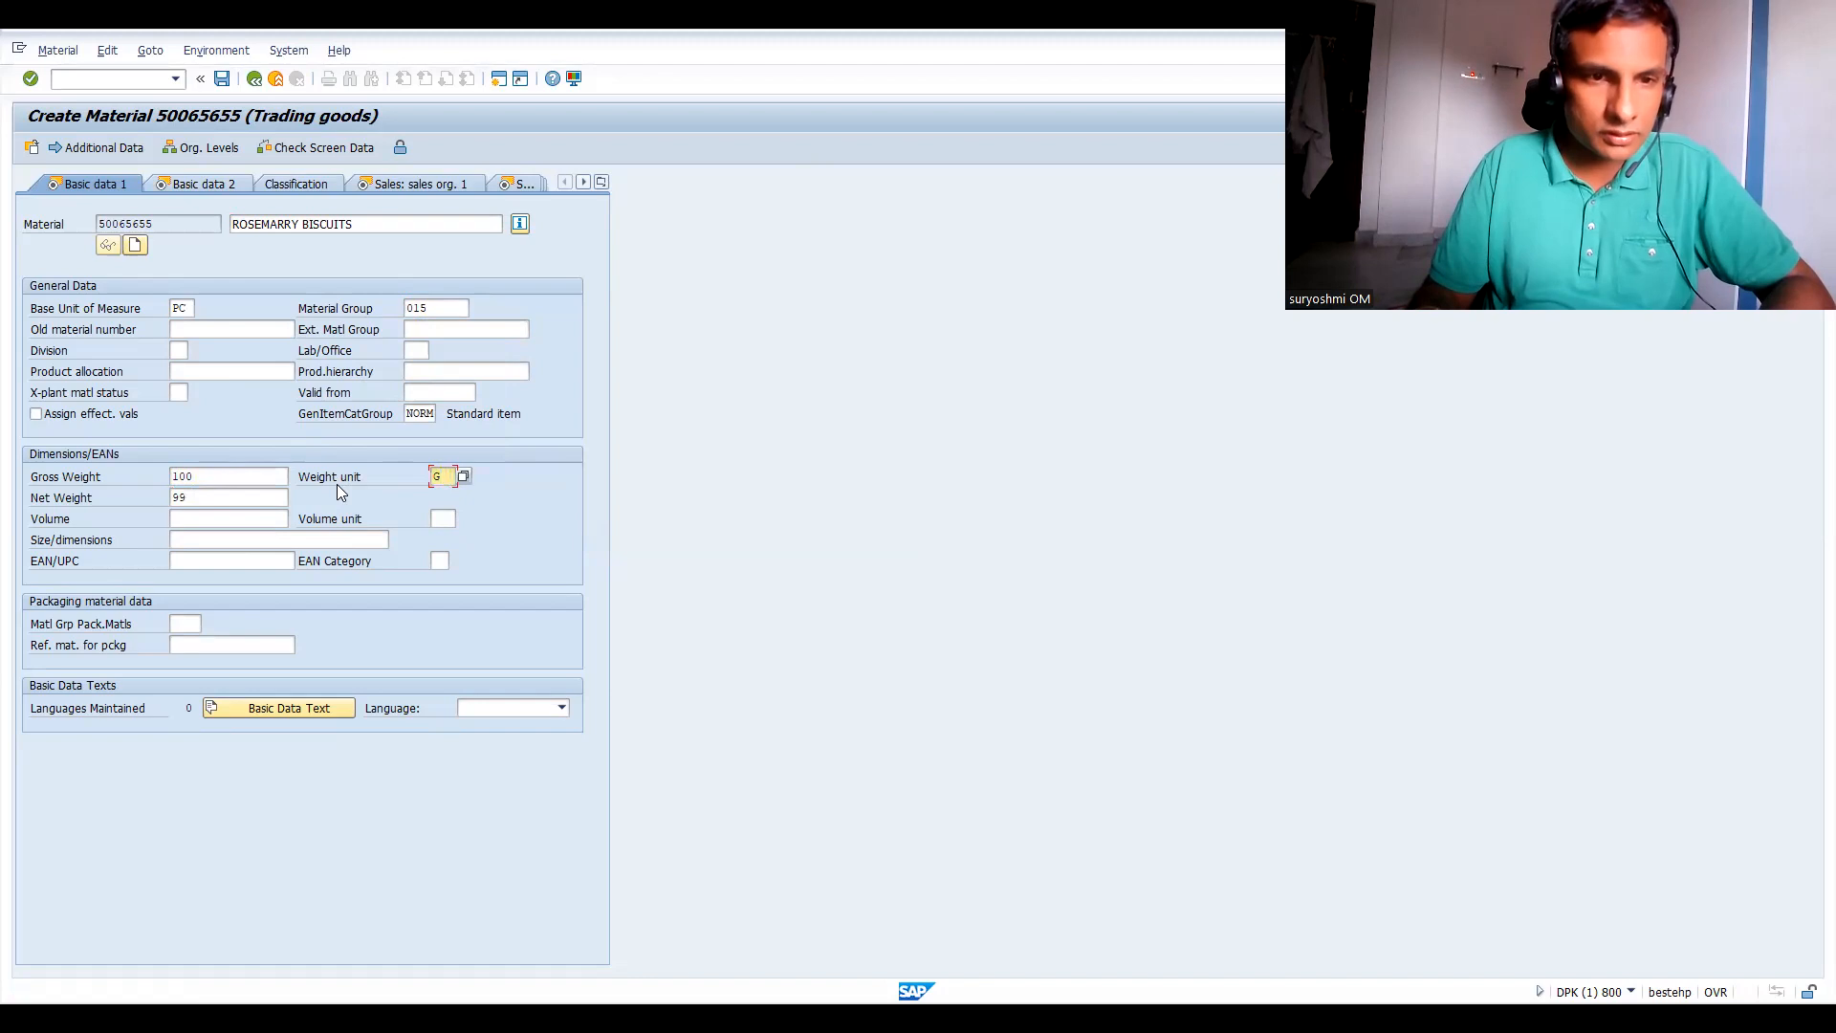
{"action": "key", "text": "Return"}
{"action": "key", "text": "Return"}
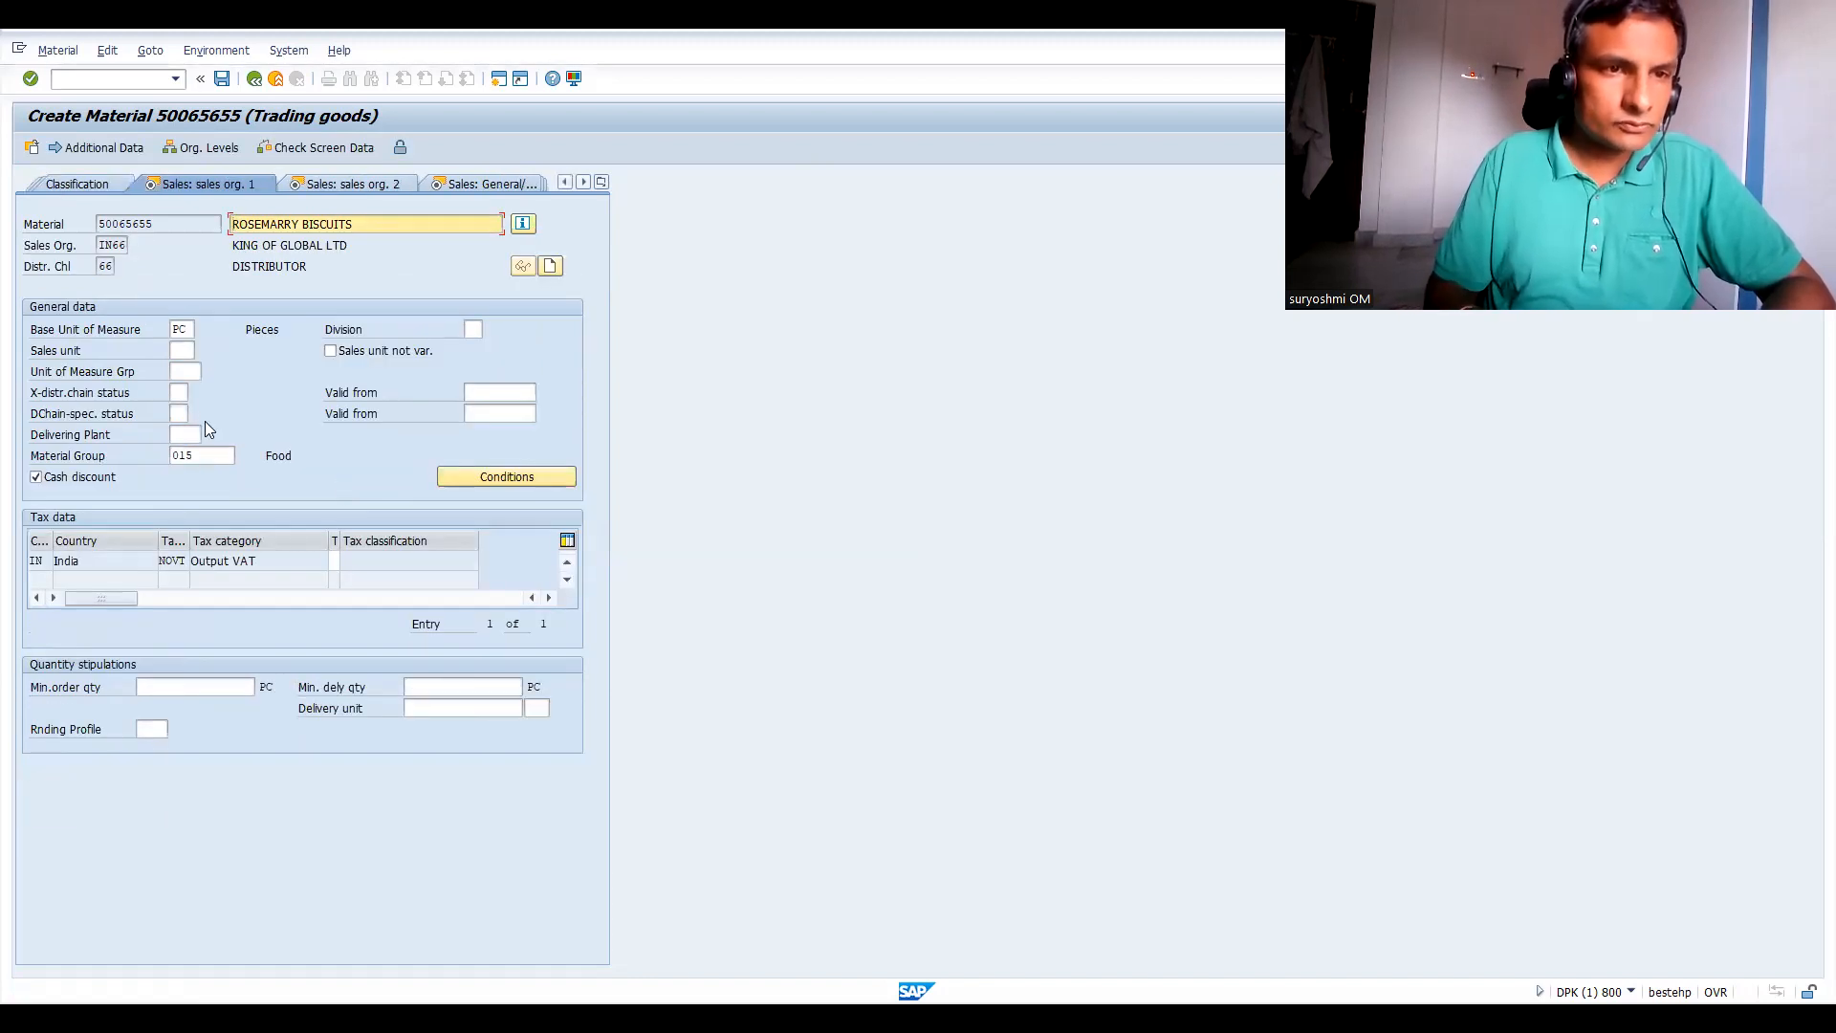
Try to switch from the first sales organization view to another view of the material.
{"action": "left_click", "coordinate": [182, 348]}
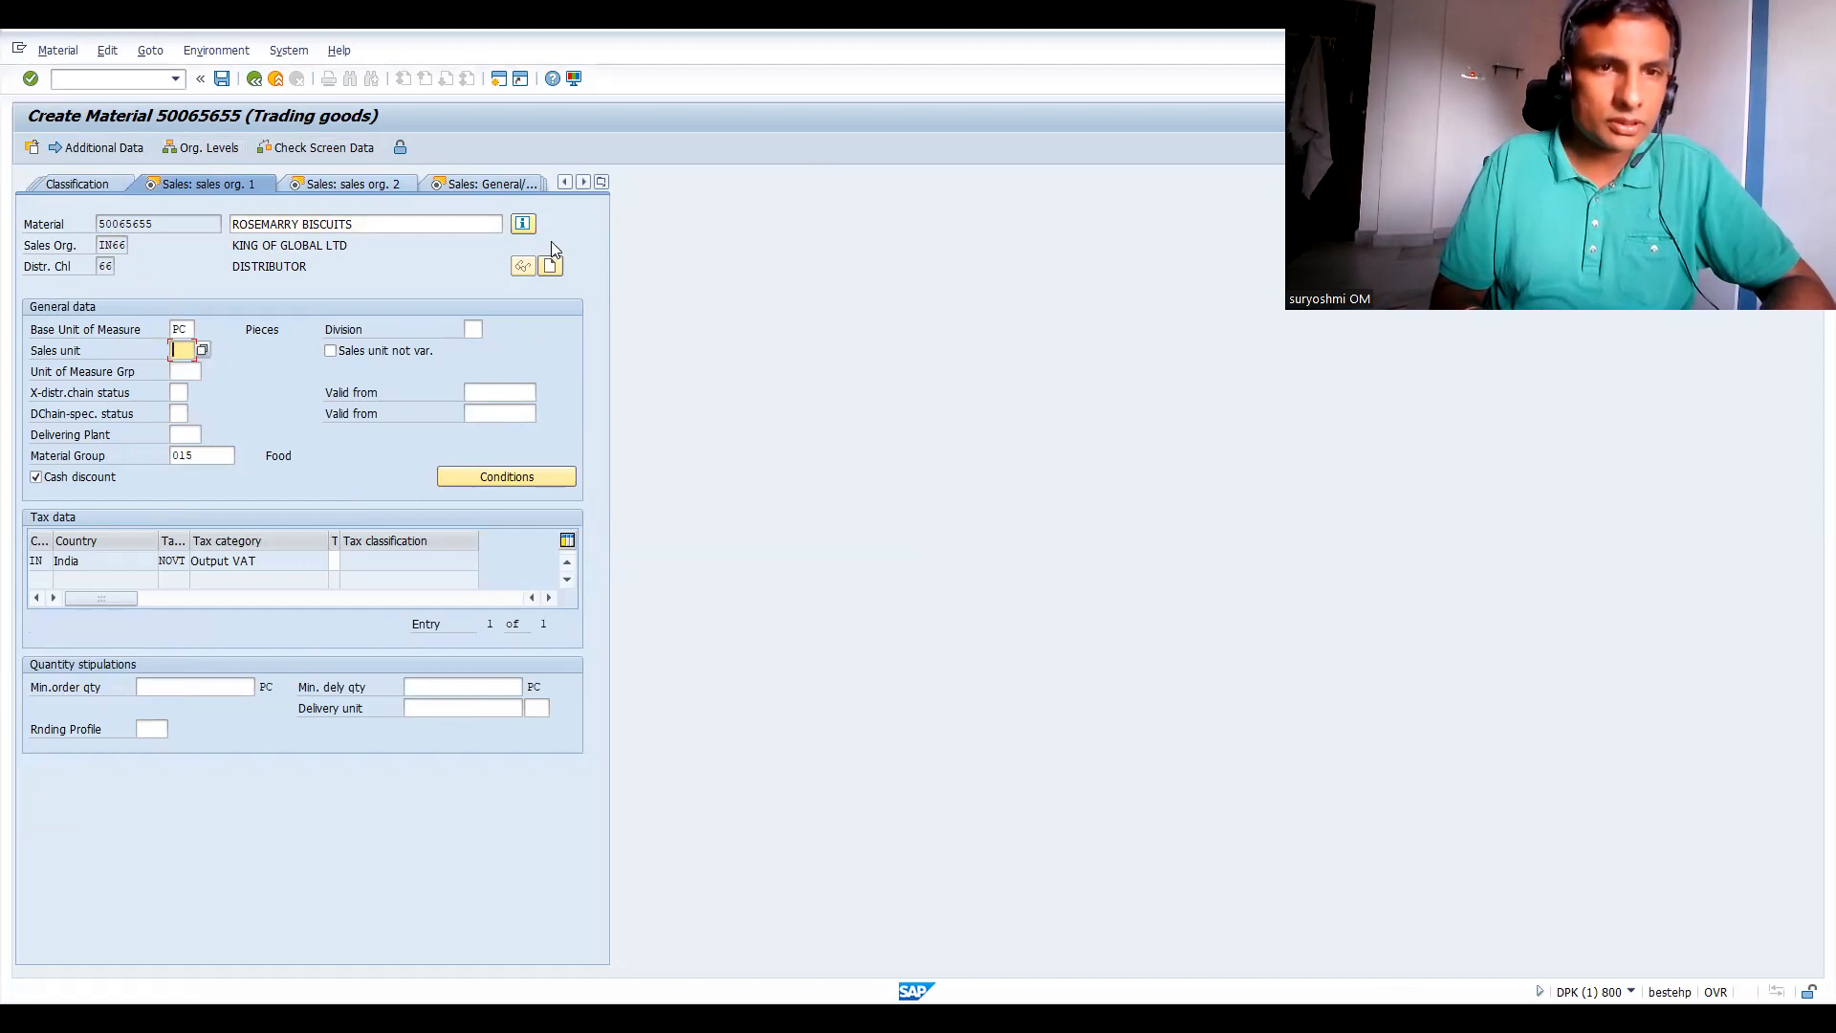
{"action": "left_click", "coordinate": [601, 182]}
{"action": "left_click", "coordinate": [610, 206]}
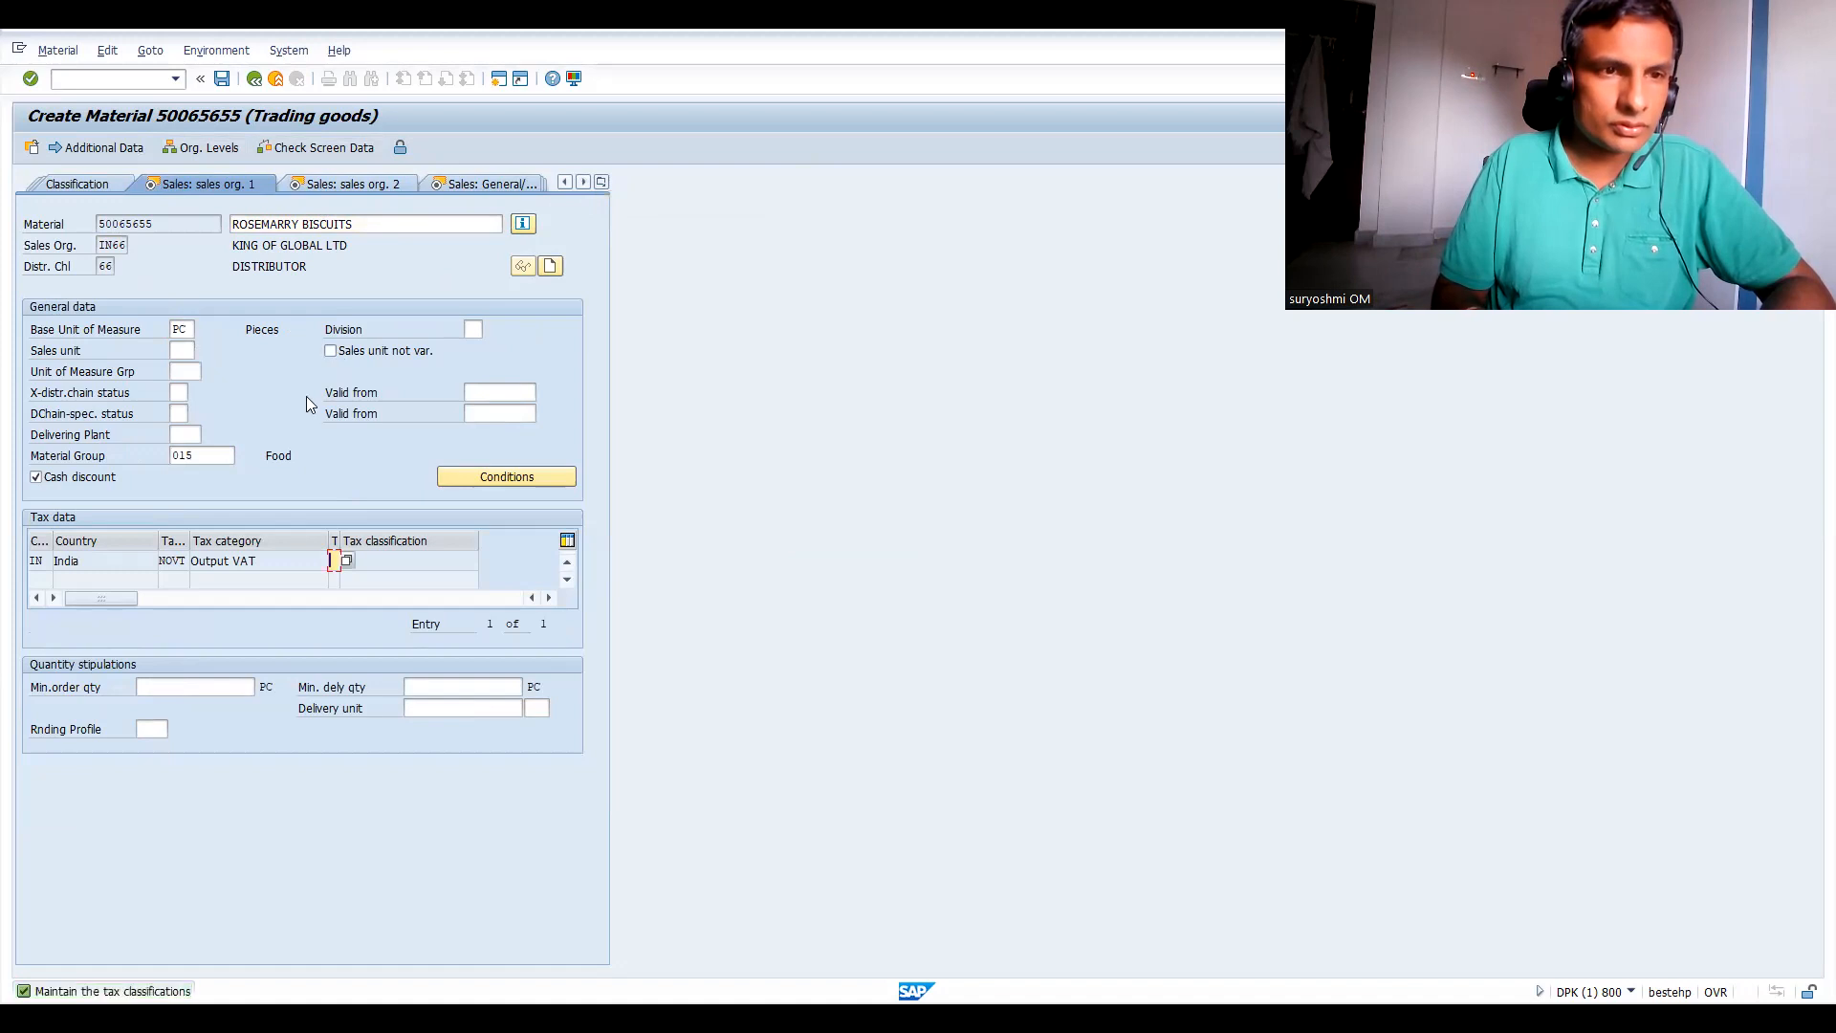
Set the sales unit to PAC with a conversion factor of 1 PAC to 10 PC.
{"action": "left_click", "coordinate": [180, 348]}
{"action": "type", "text": "P"}
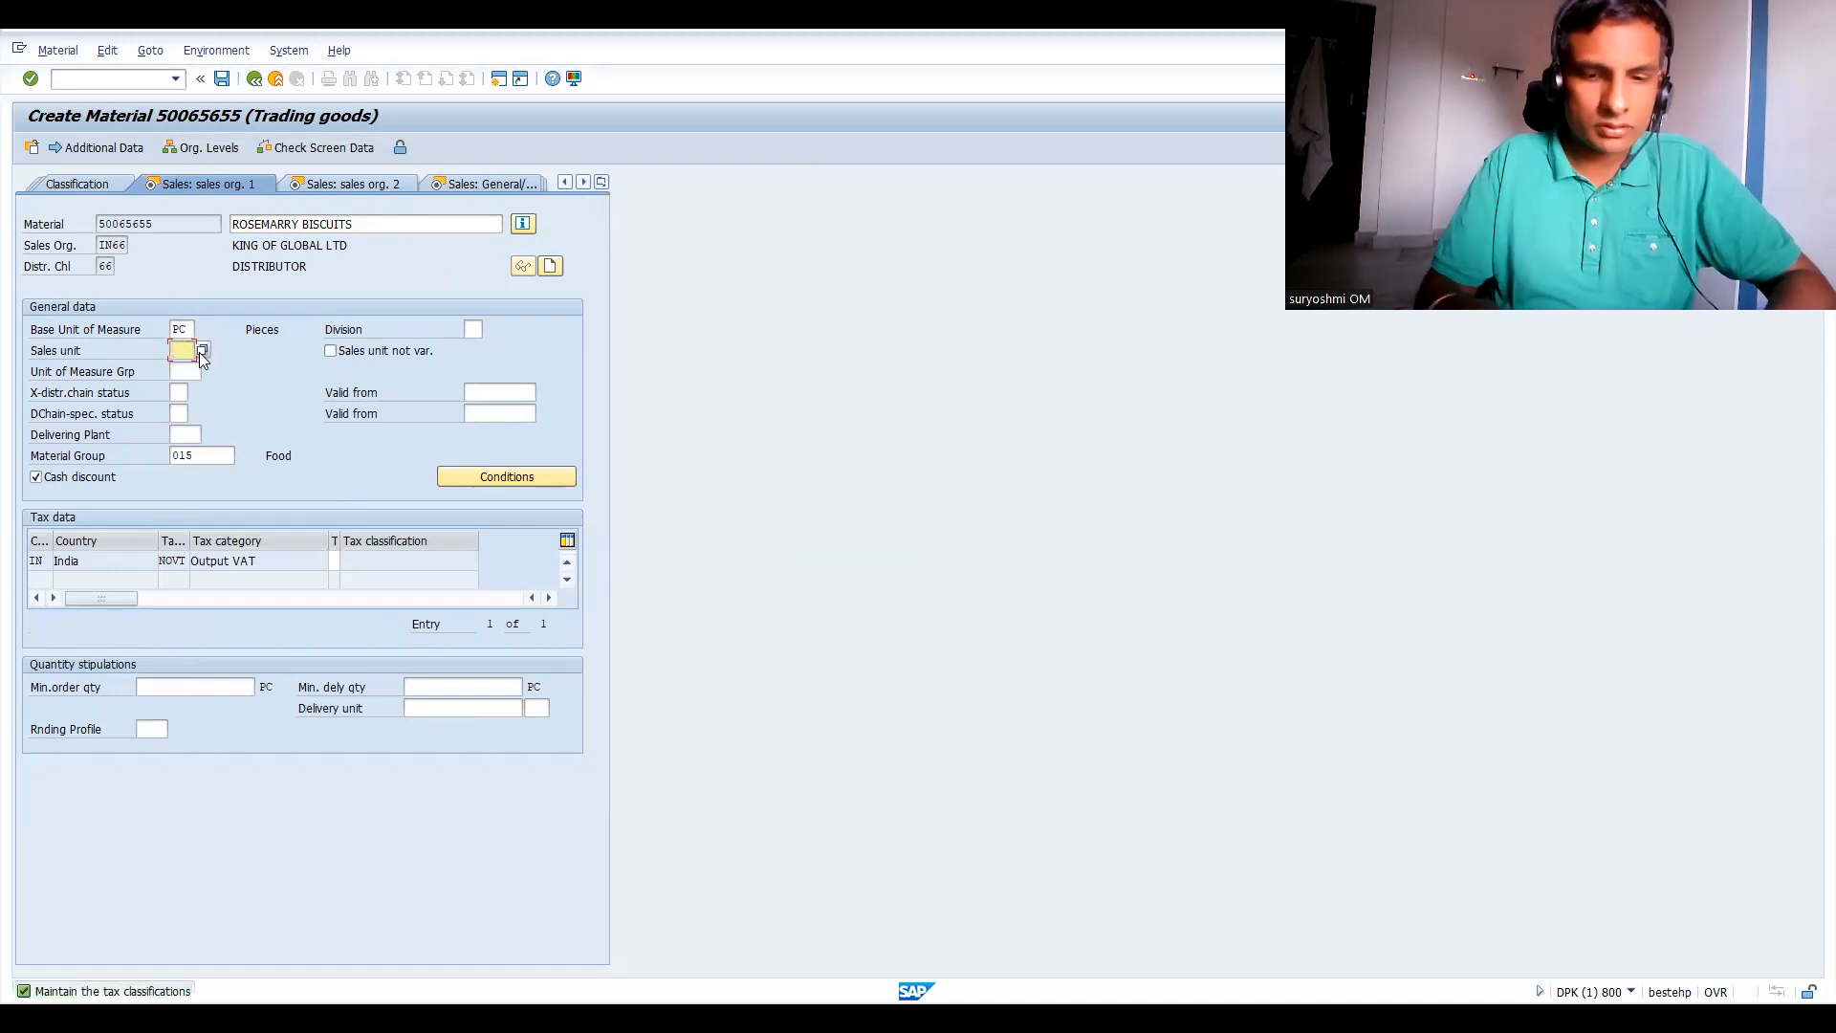
{"action": "key", "text": "Down"}
{"action": "key", "text": "Return"}
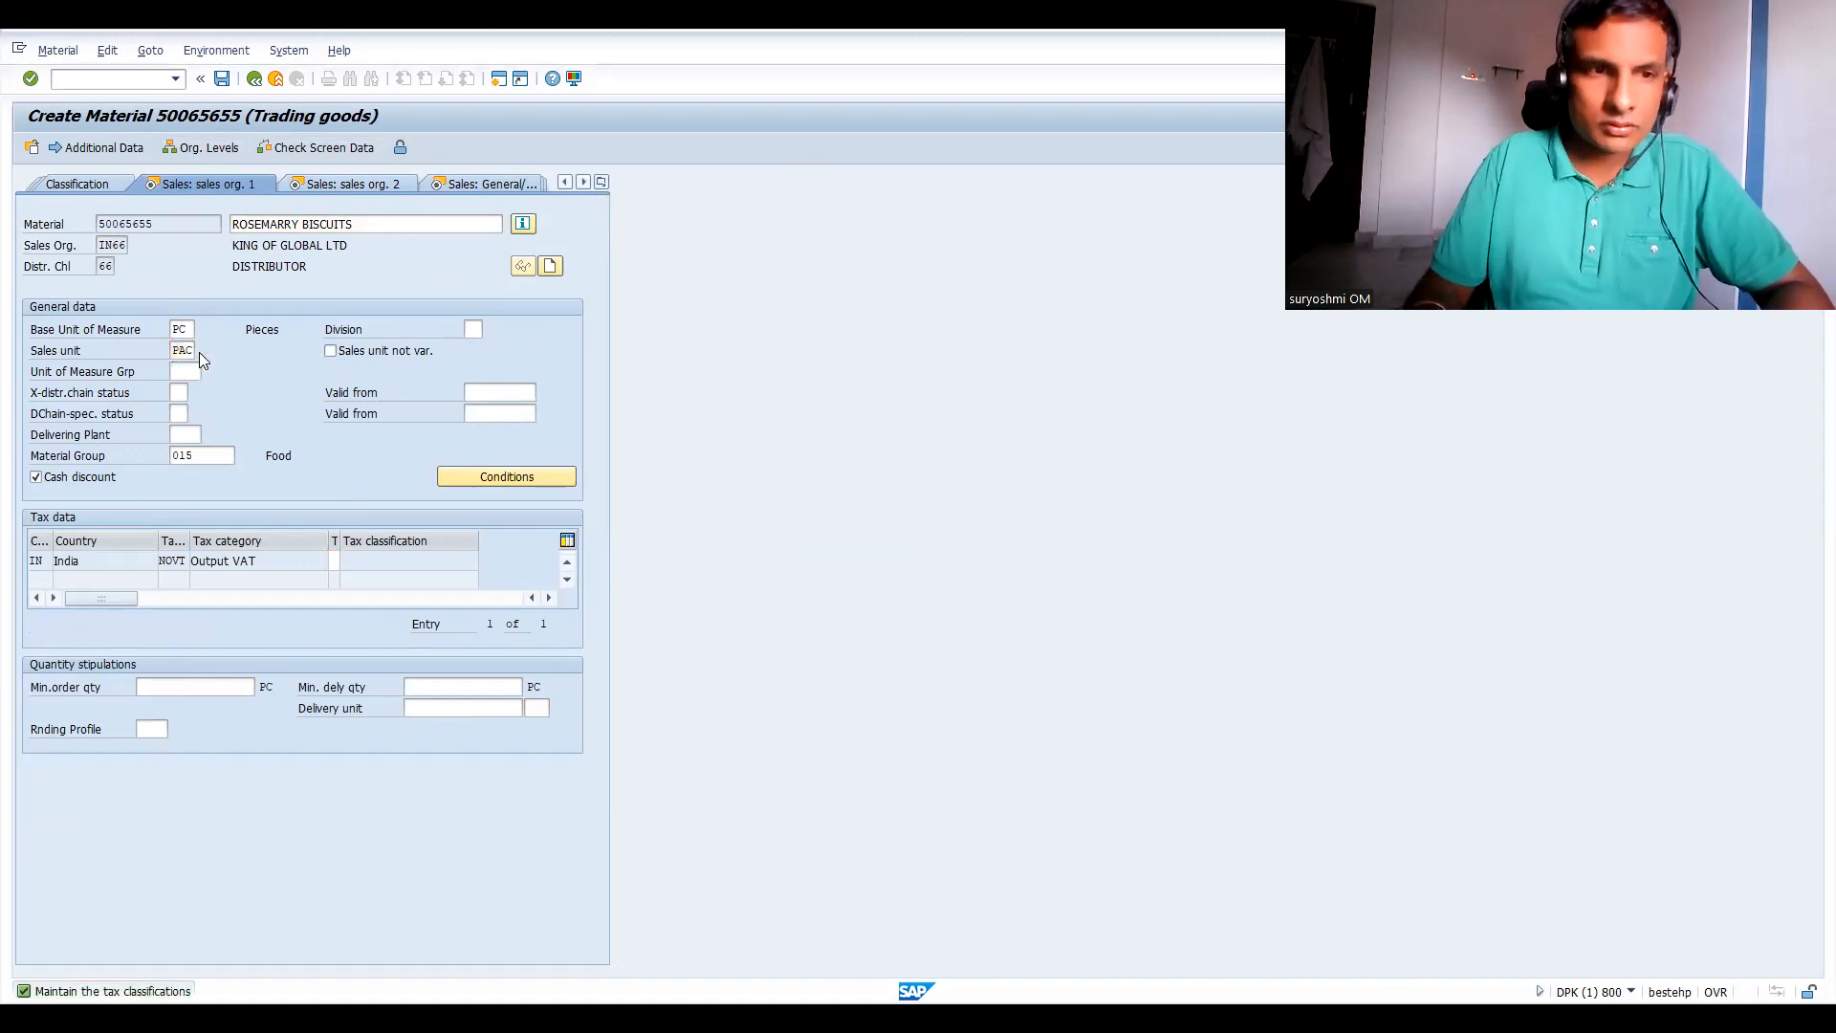
{"action": "key", "text": "Return"}
{"action": "type", "text": "1"}
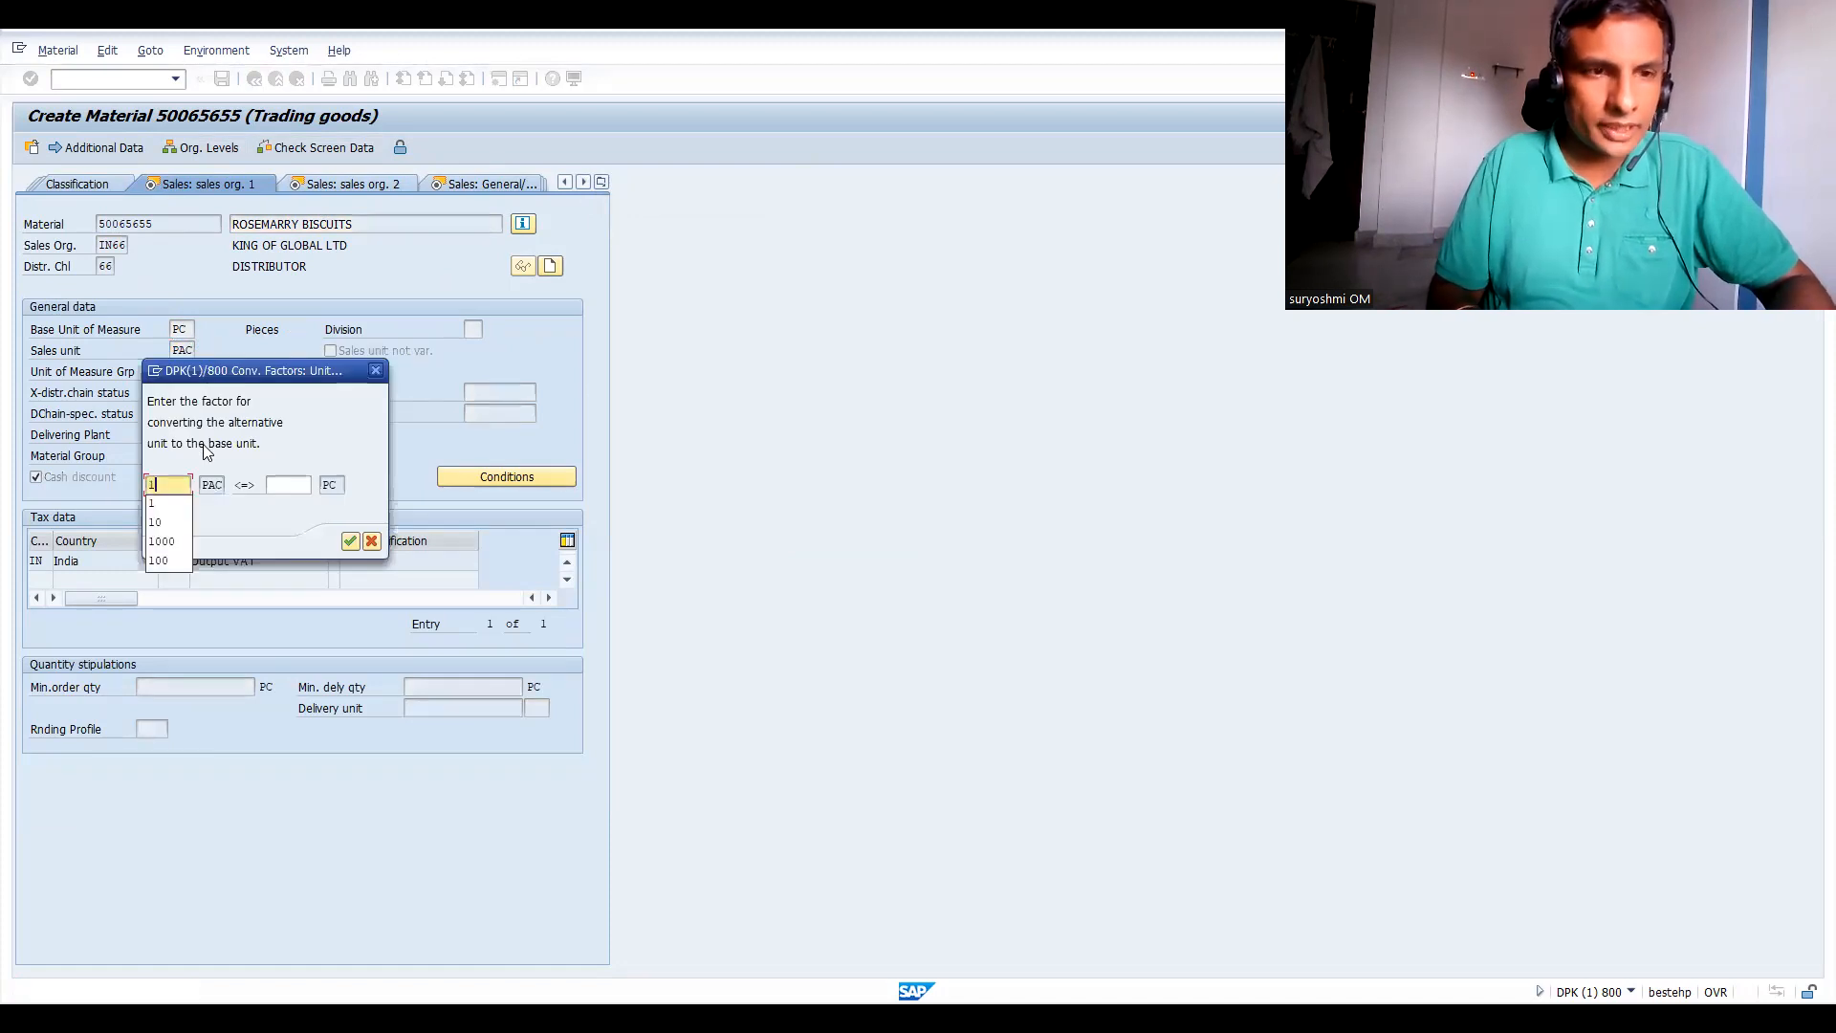
{"action": "left_click", "coordinate": [285, 486]}
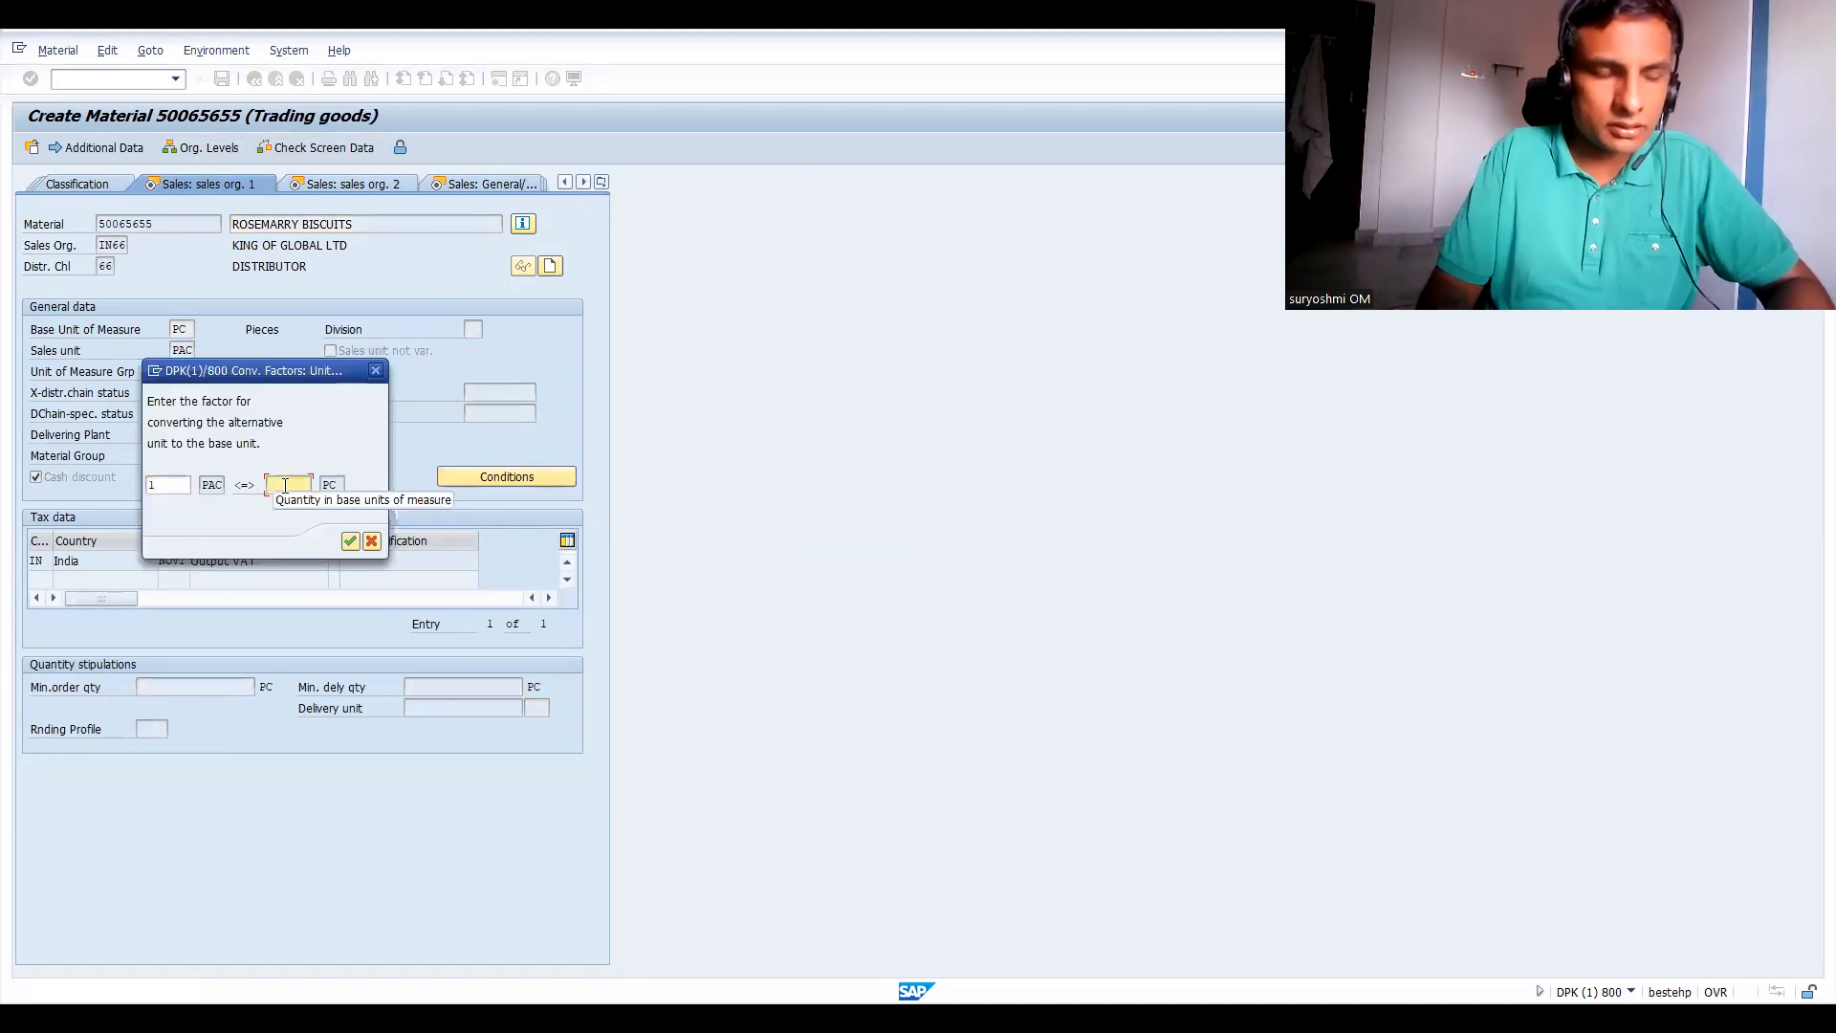
{"action": "type", "text": "10"}
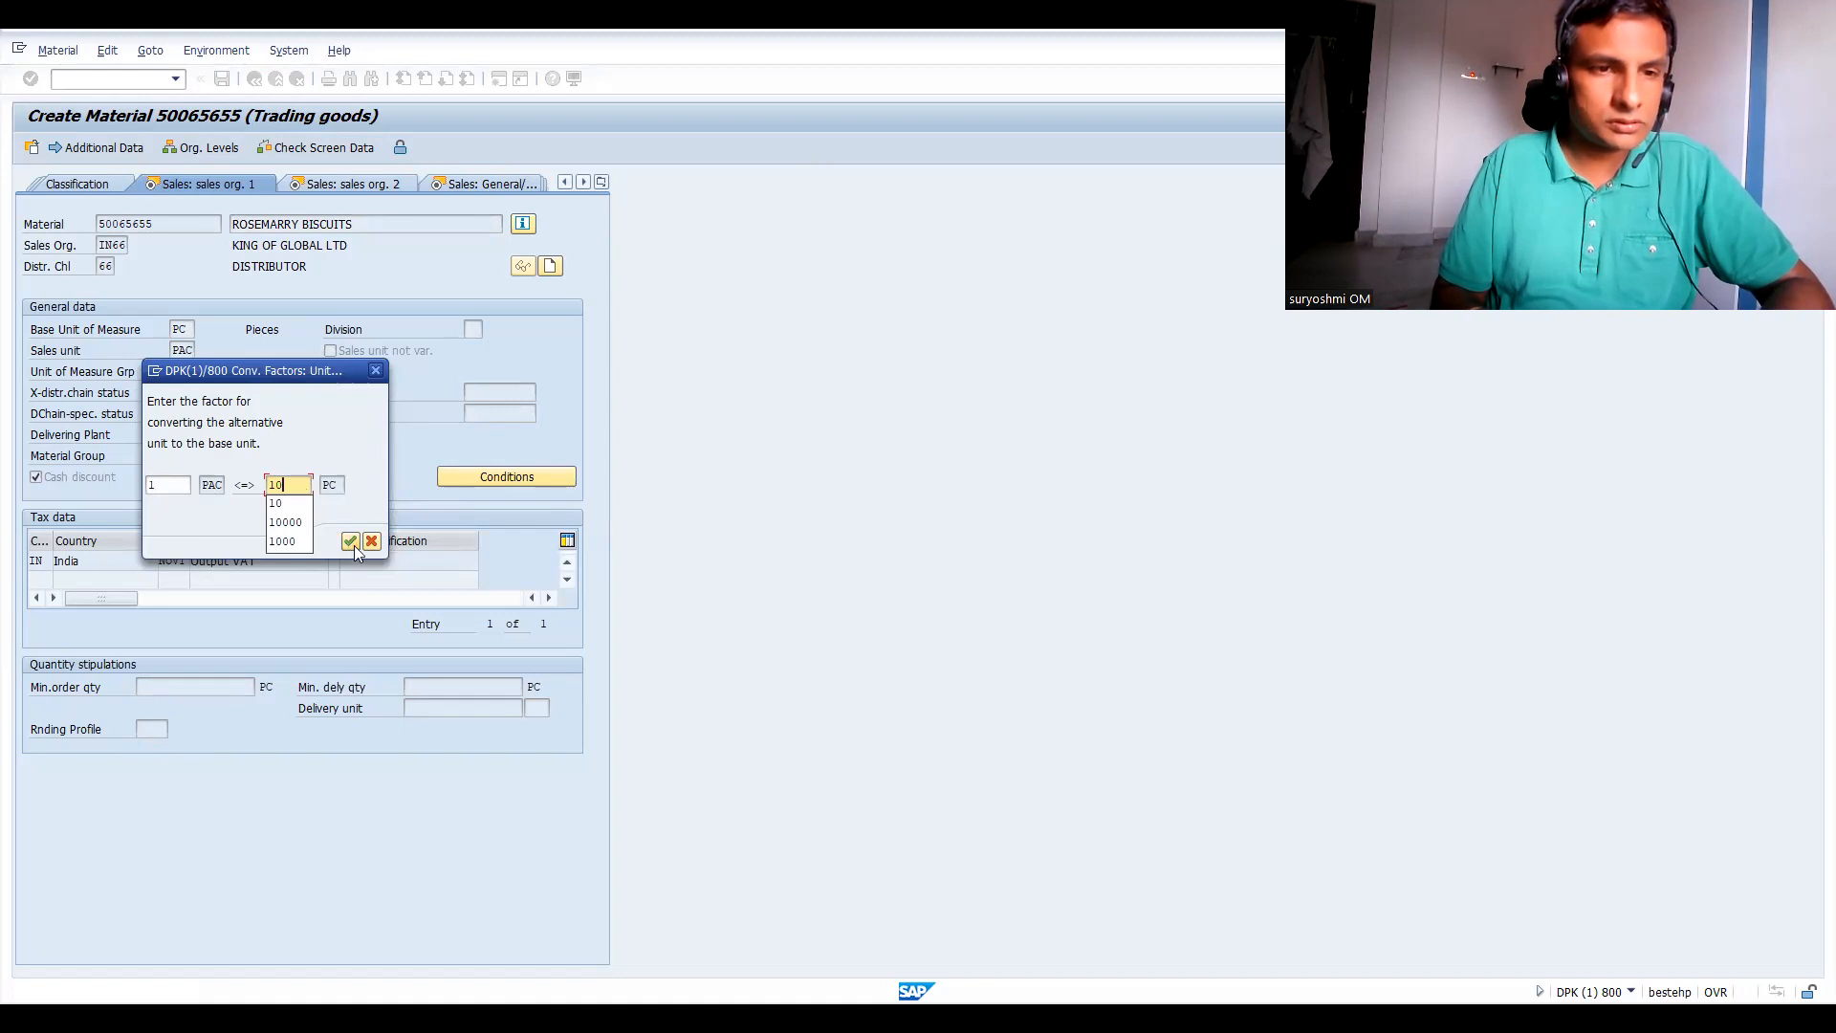
{"action": "left_click", "coordinate": [171, 483]}
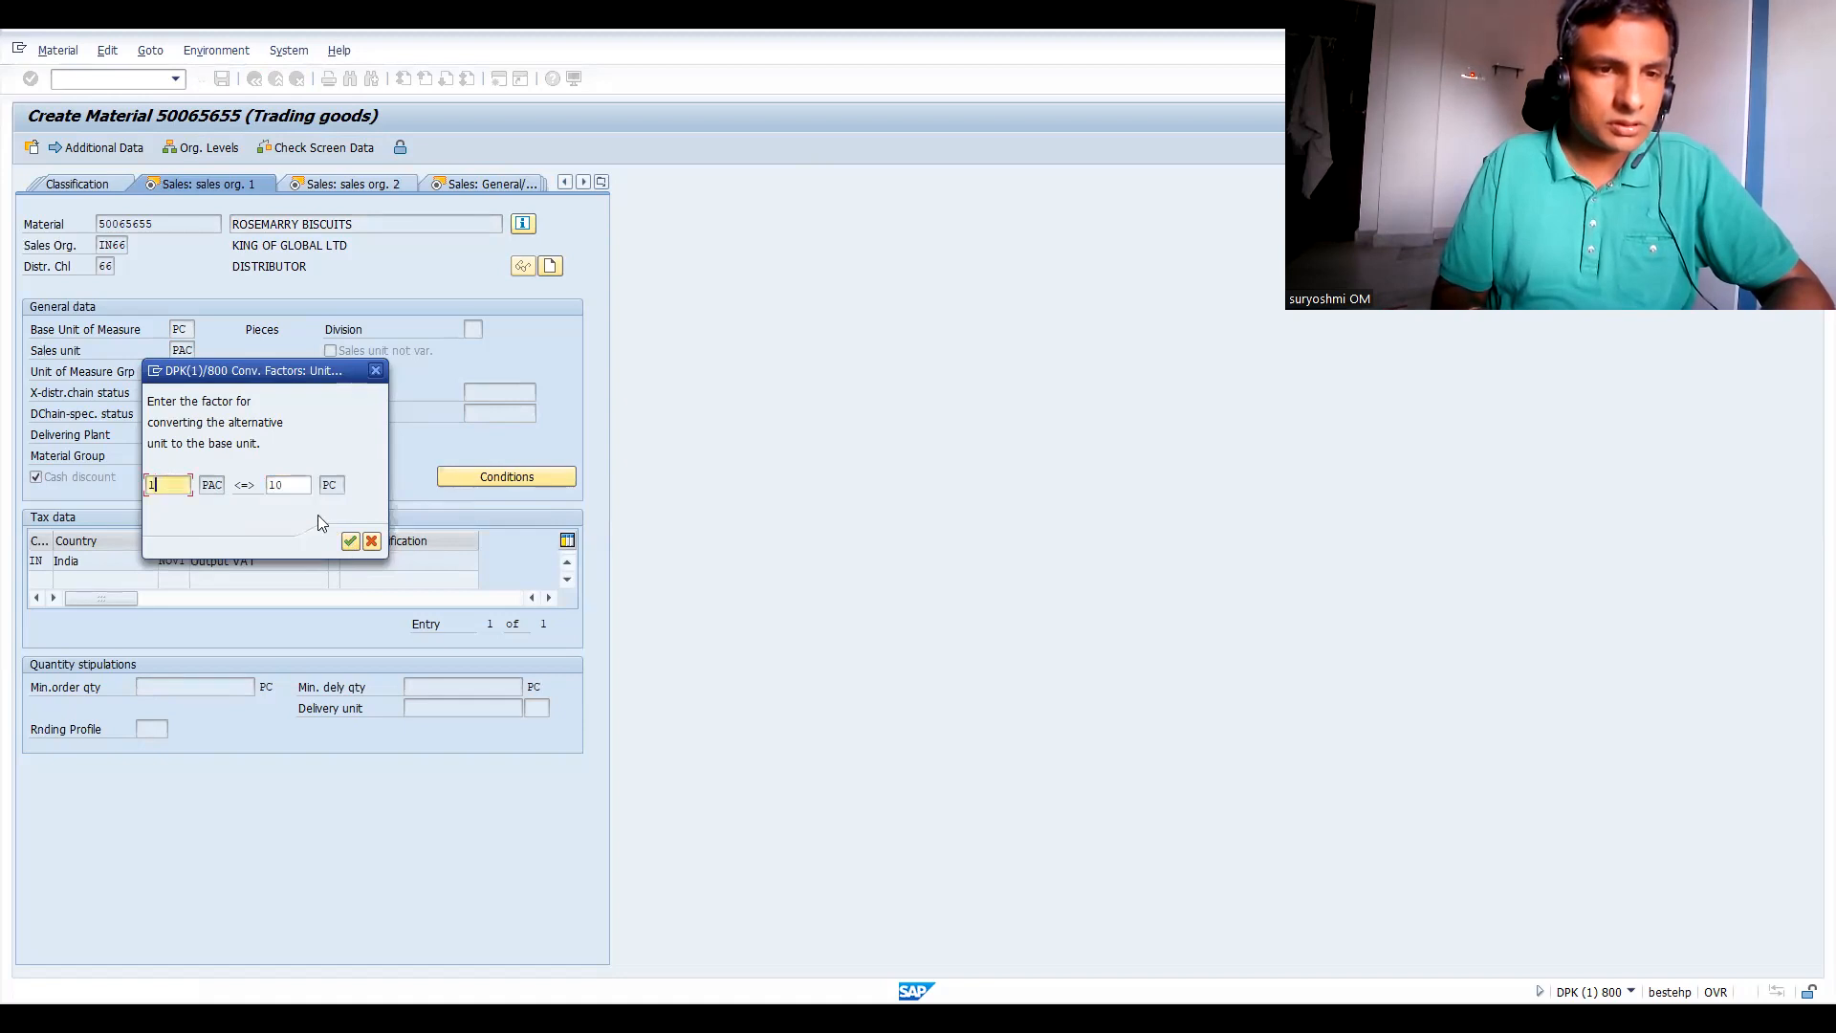
{"action": "left_click", "coordinate": [351, 542]}
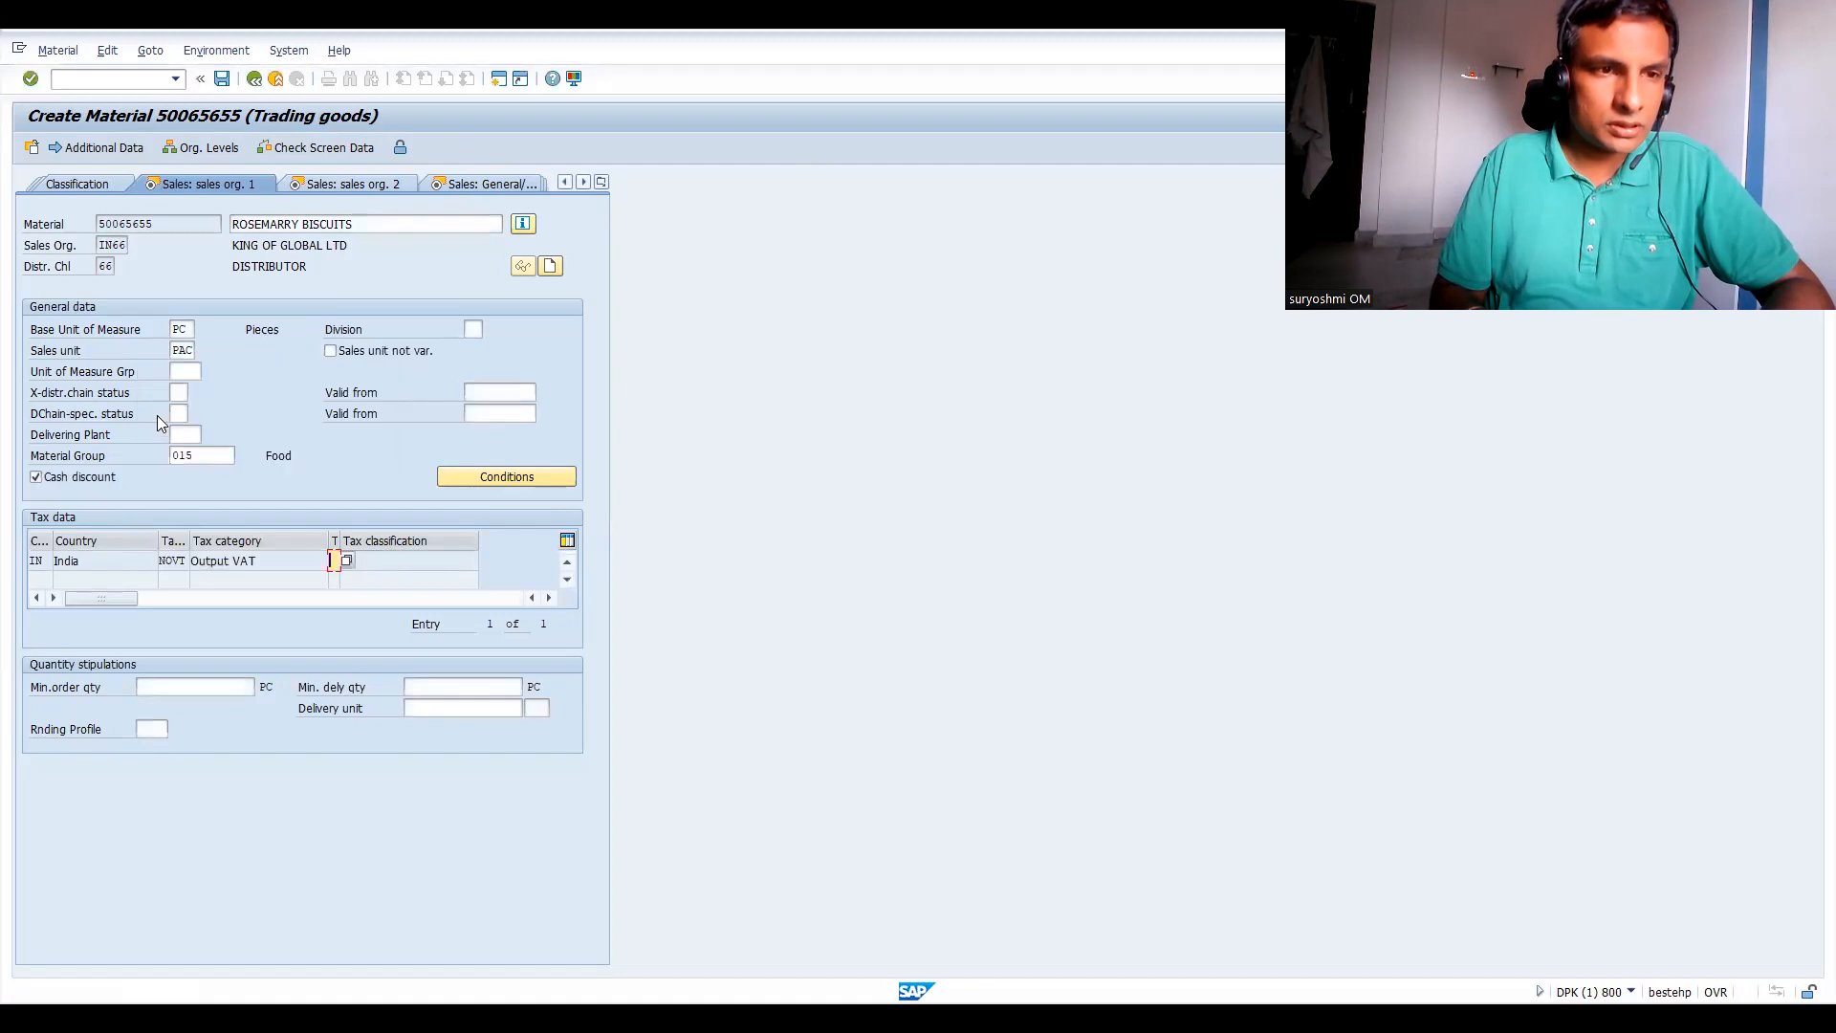
Set the delivering plant to IN61, maintain the Output VAT tax classification for India, and continue to the second sales organization view.
{"action": "left_click", "coordinate": [175, 433]}
{"action": "type", "text": "IN61"}
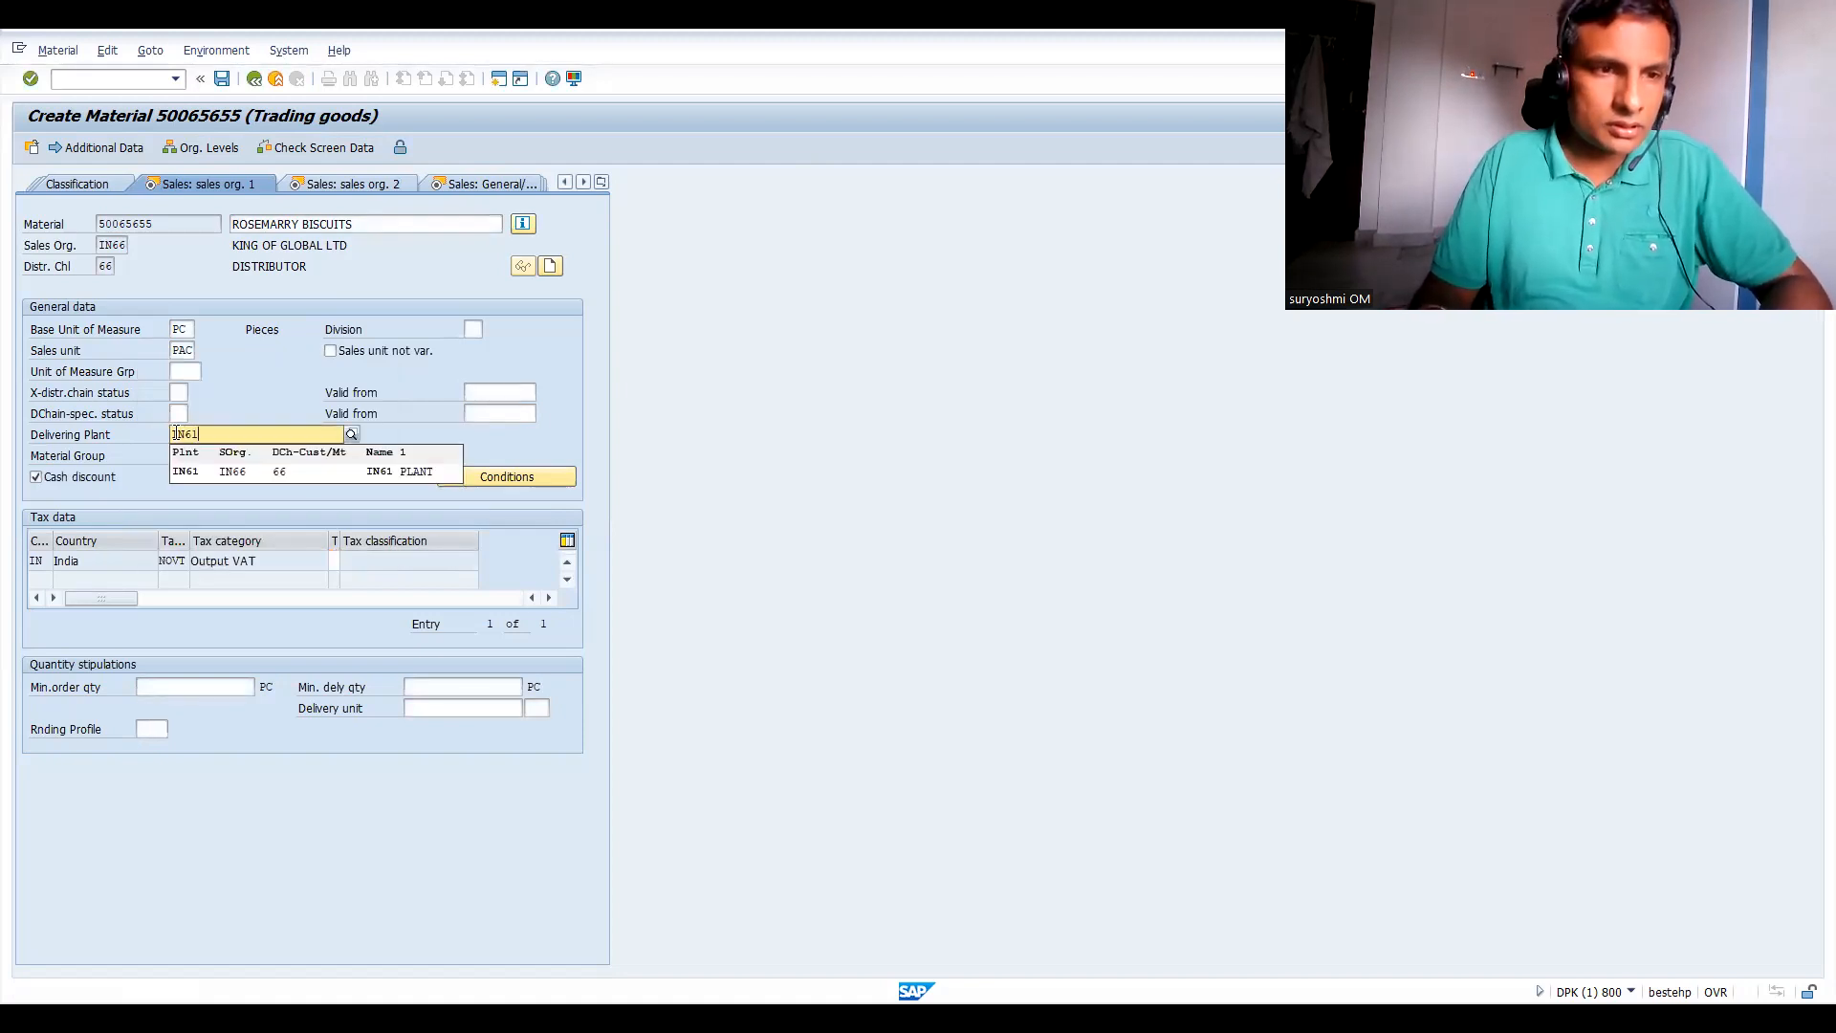
{"action": "left_click", "coordinate": [245, 476]}
{"action": "left_click", "coordinate": [333, 561]}
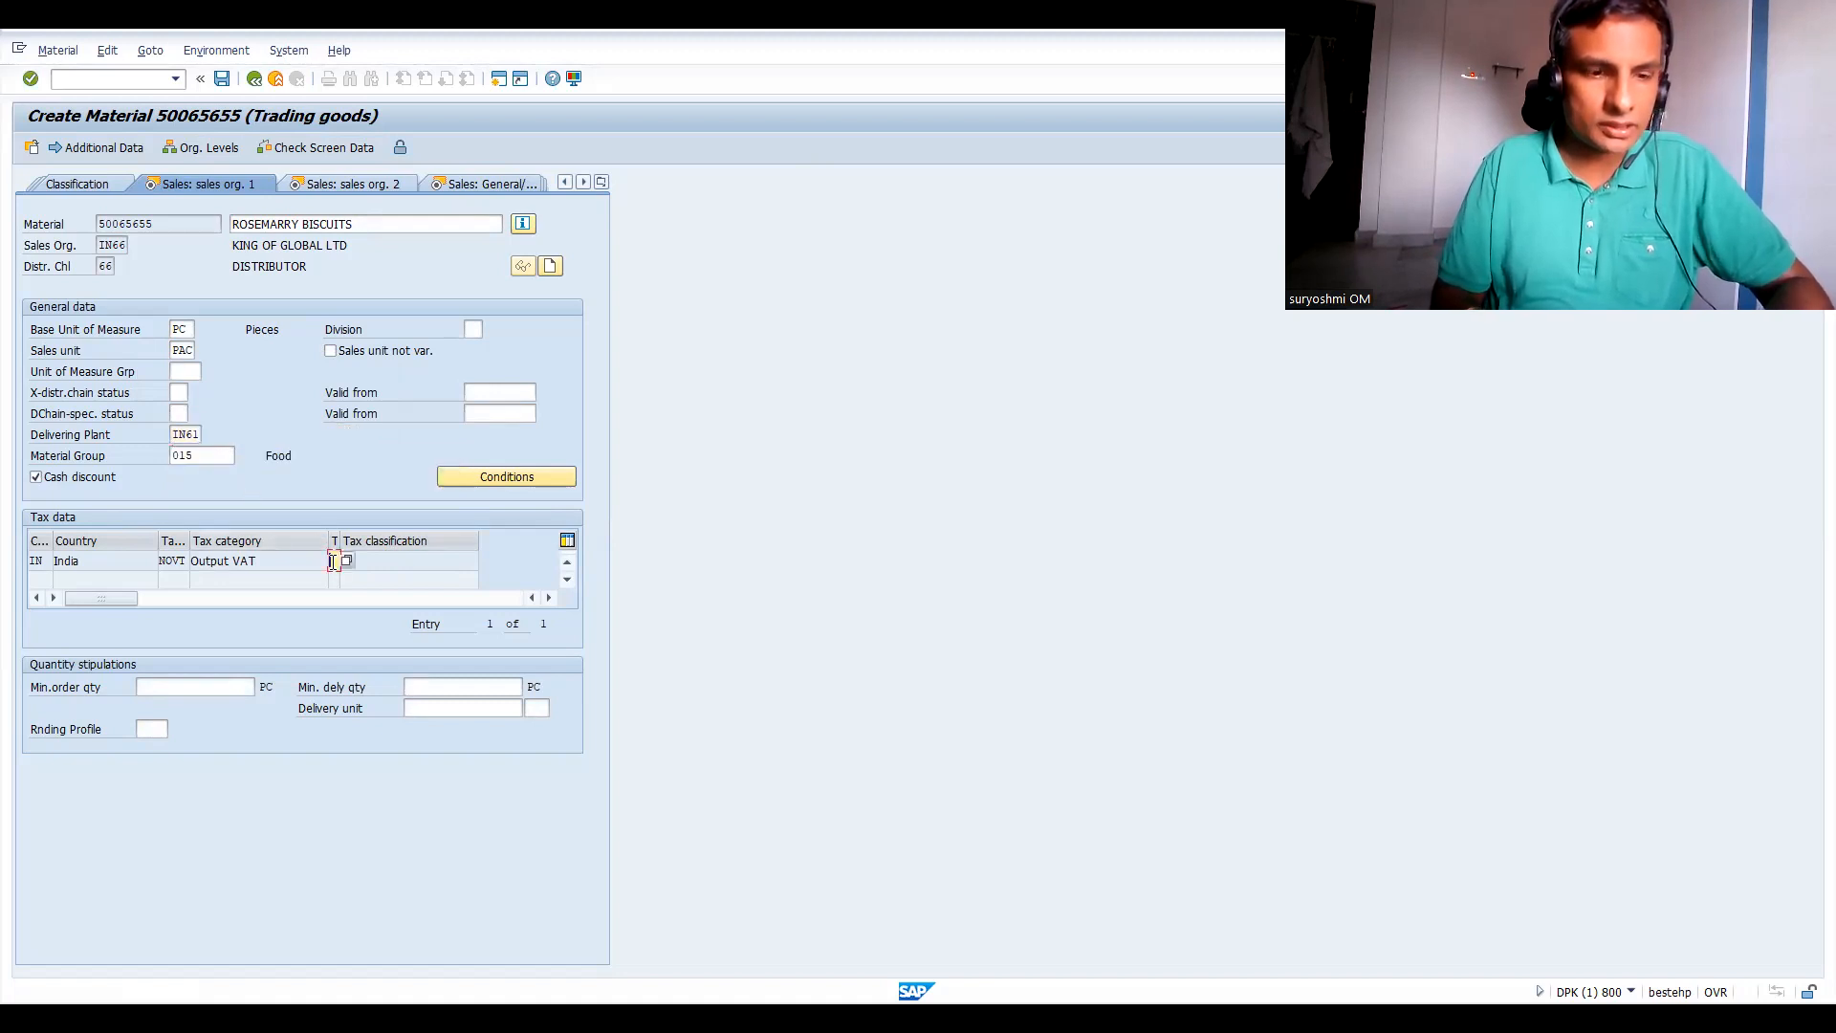
{"action": "key", "text": "Return"}
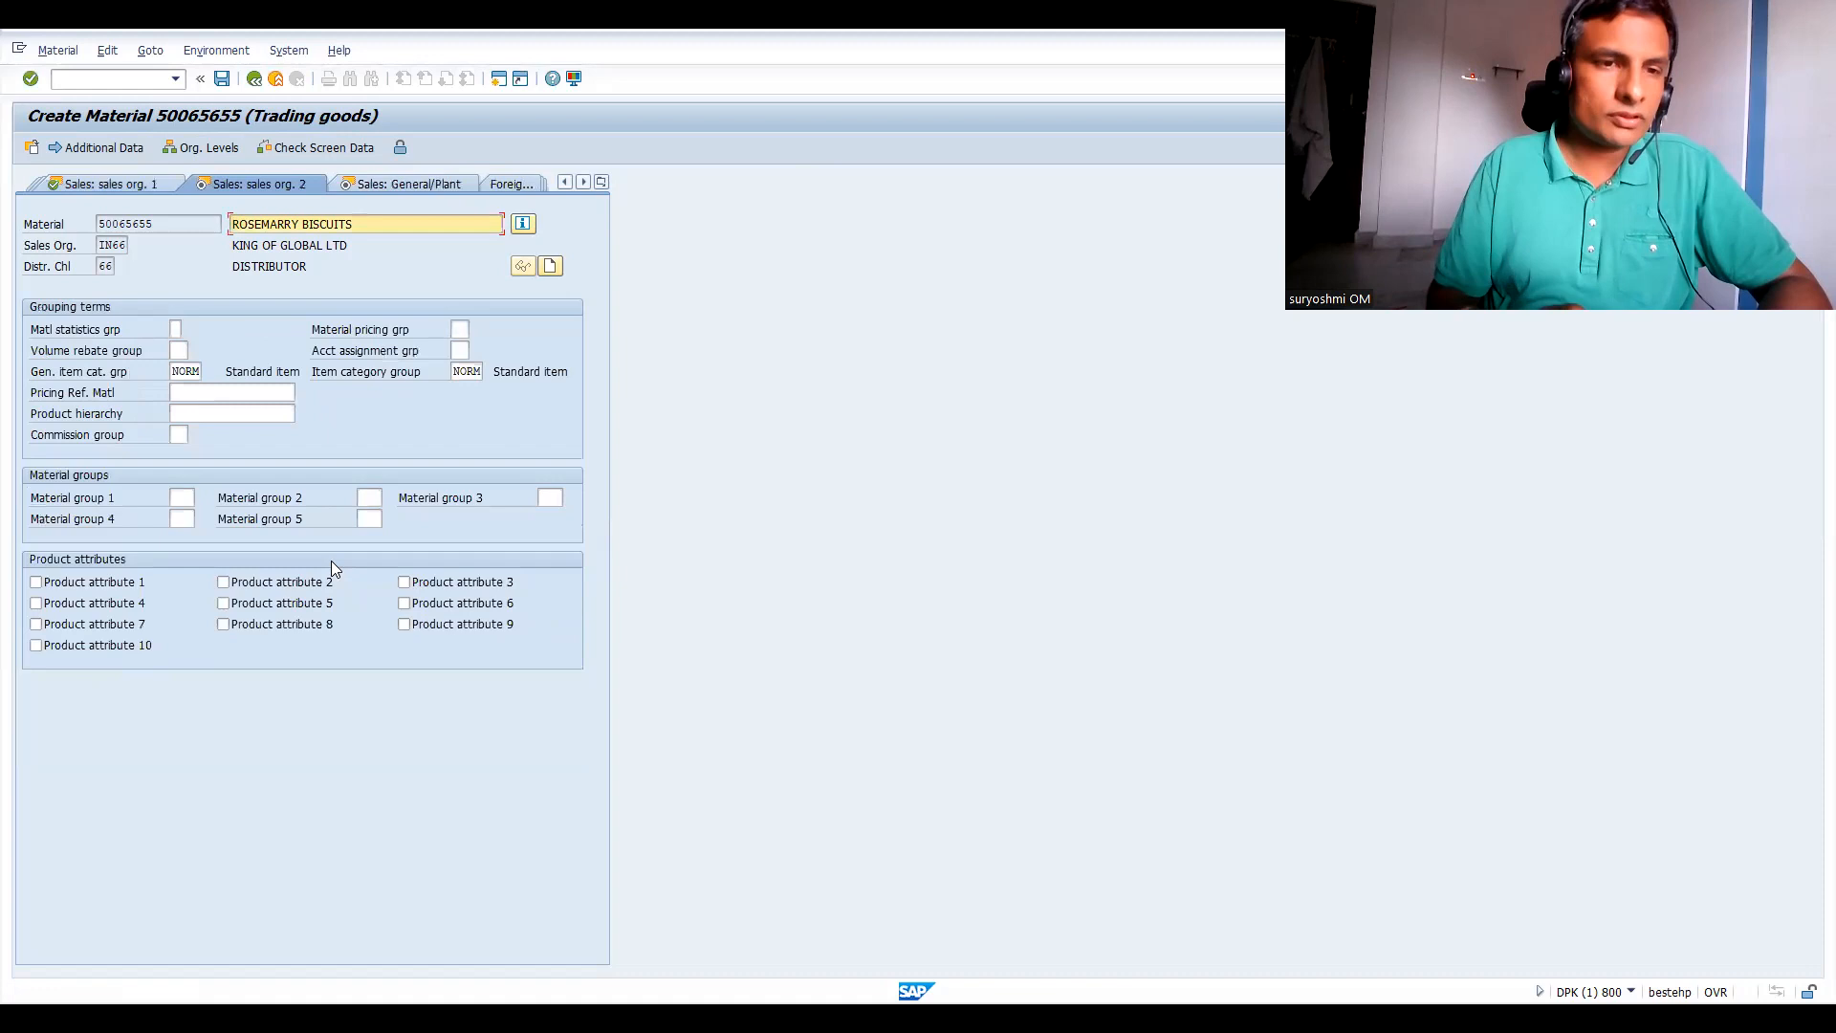
In the Sales: General/Plant view, set the availability check to 02 (Individual reqmt).
{"action": "left_click", "coordinate": [379, 184]}
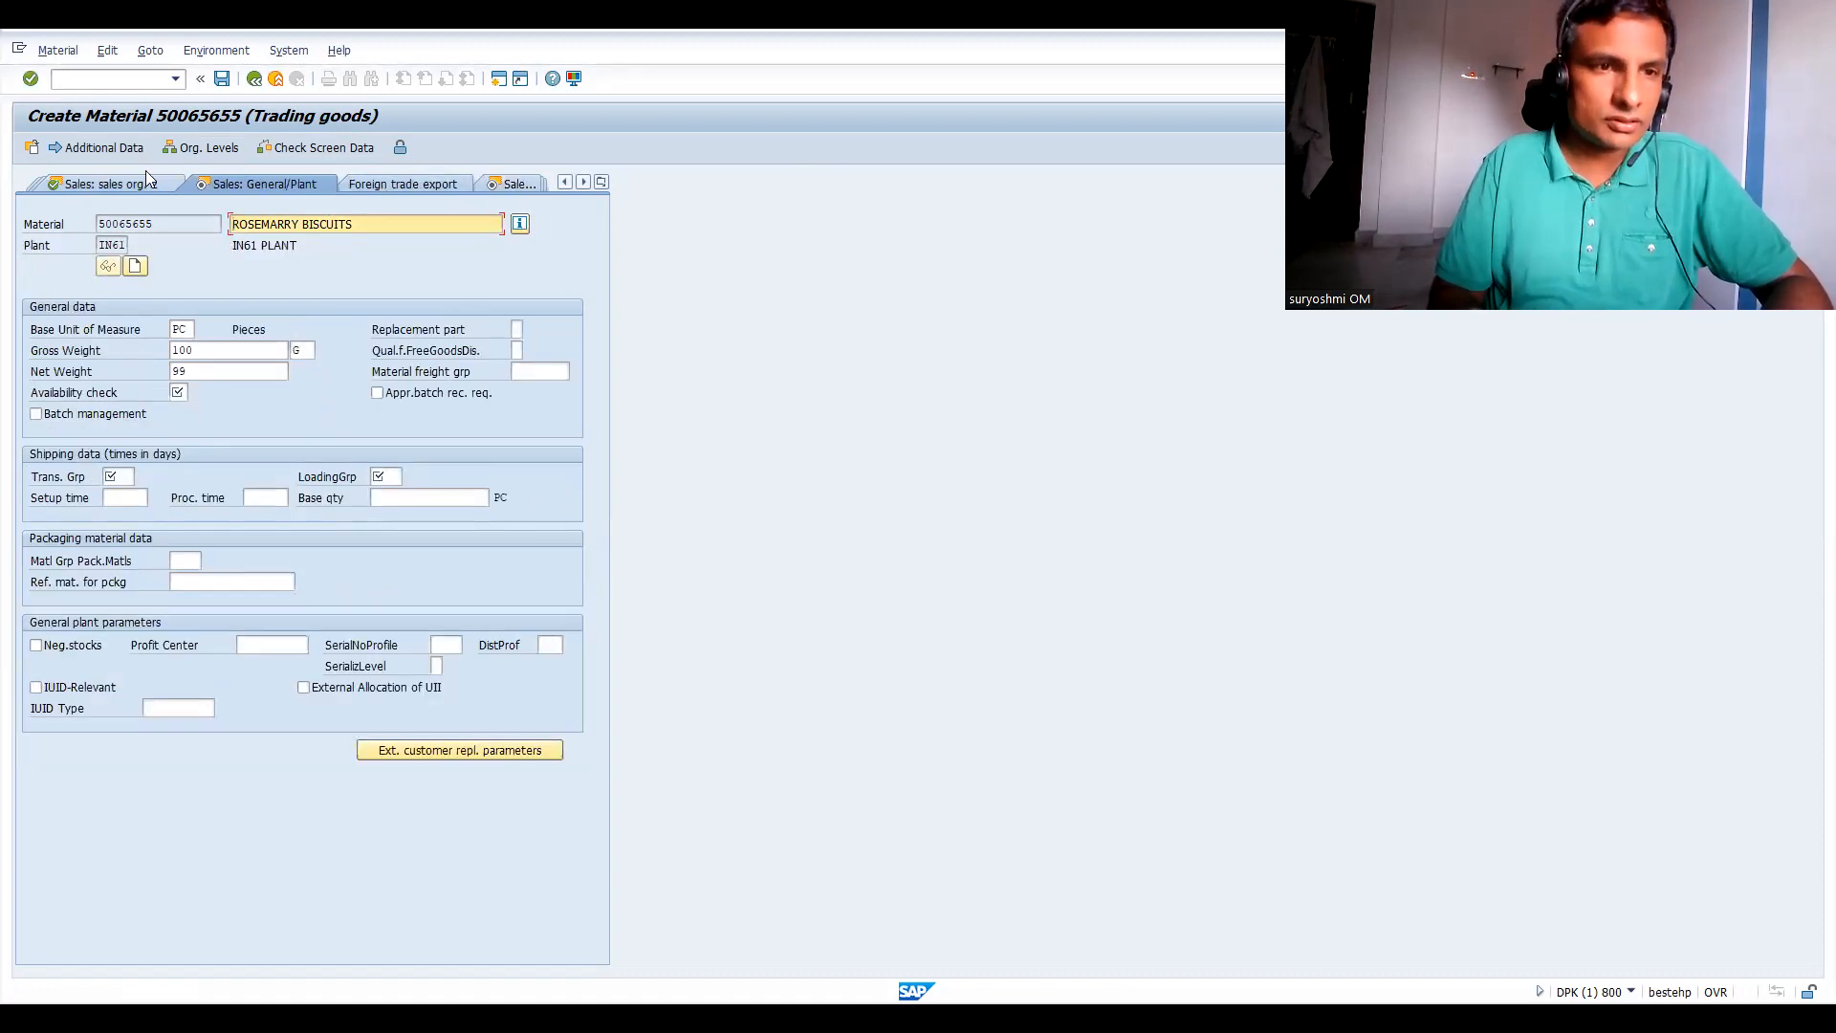
{"action": "left_click", "coordinate": [138, 183]}
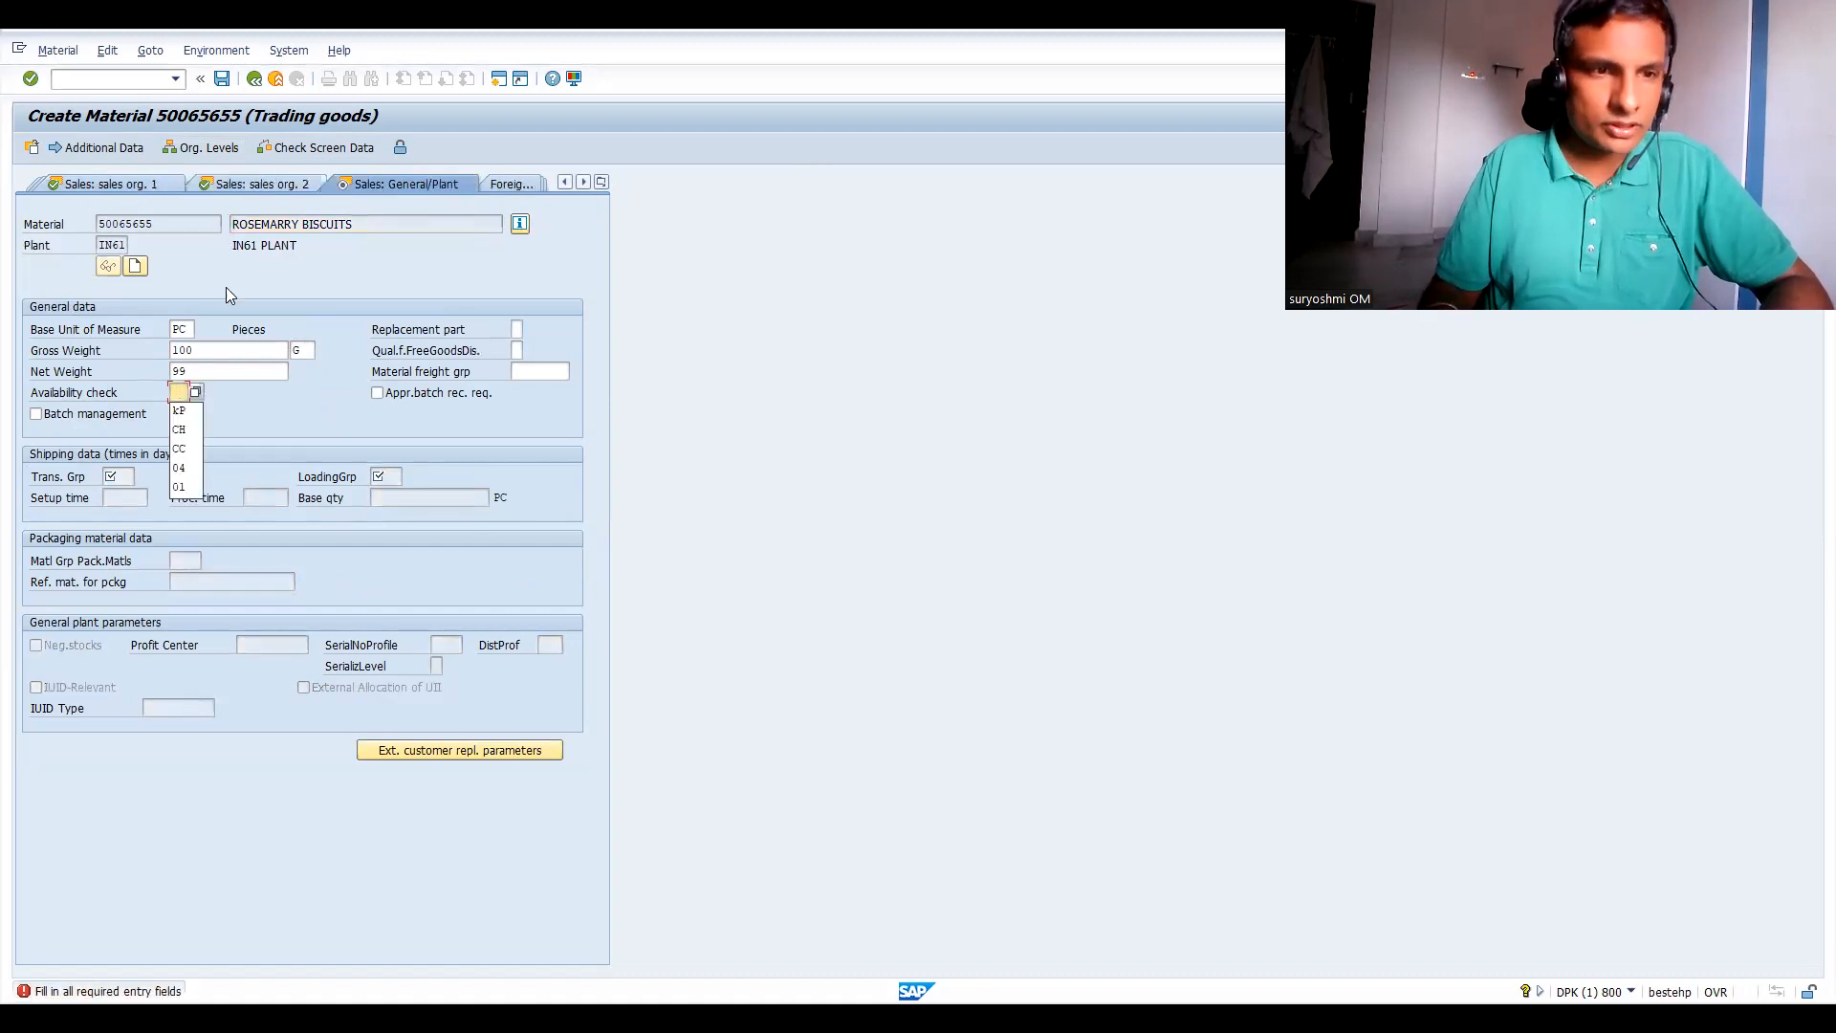
{"action": "key", "text": "Down"}
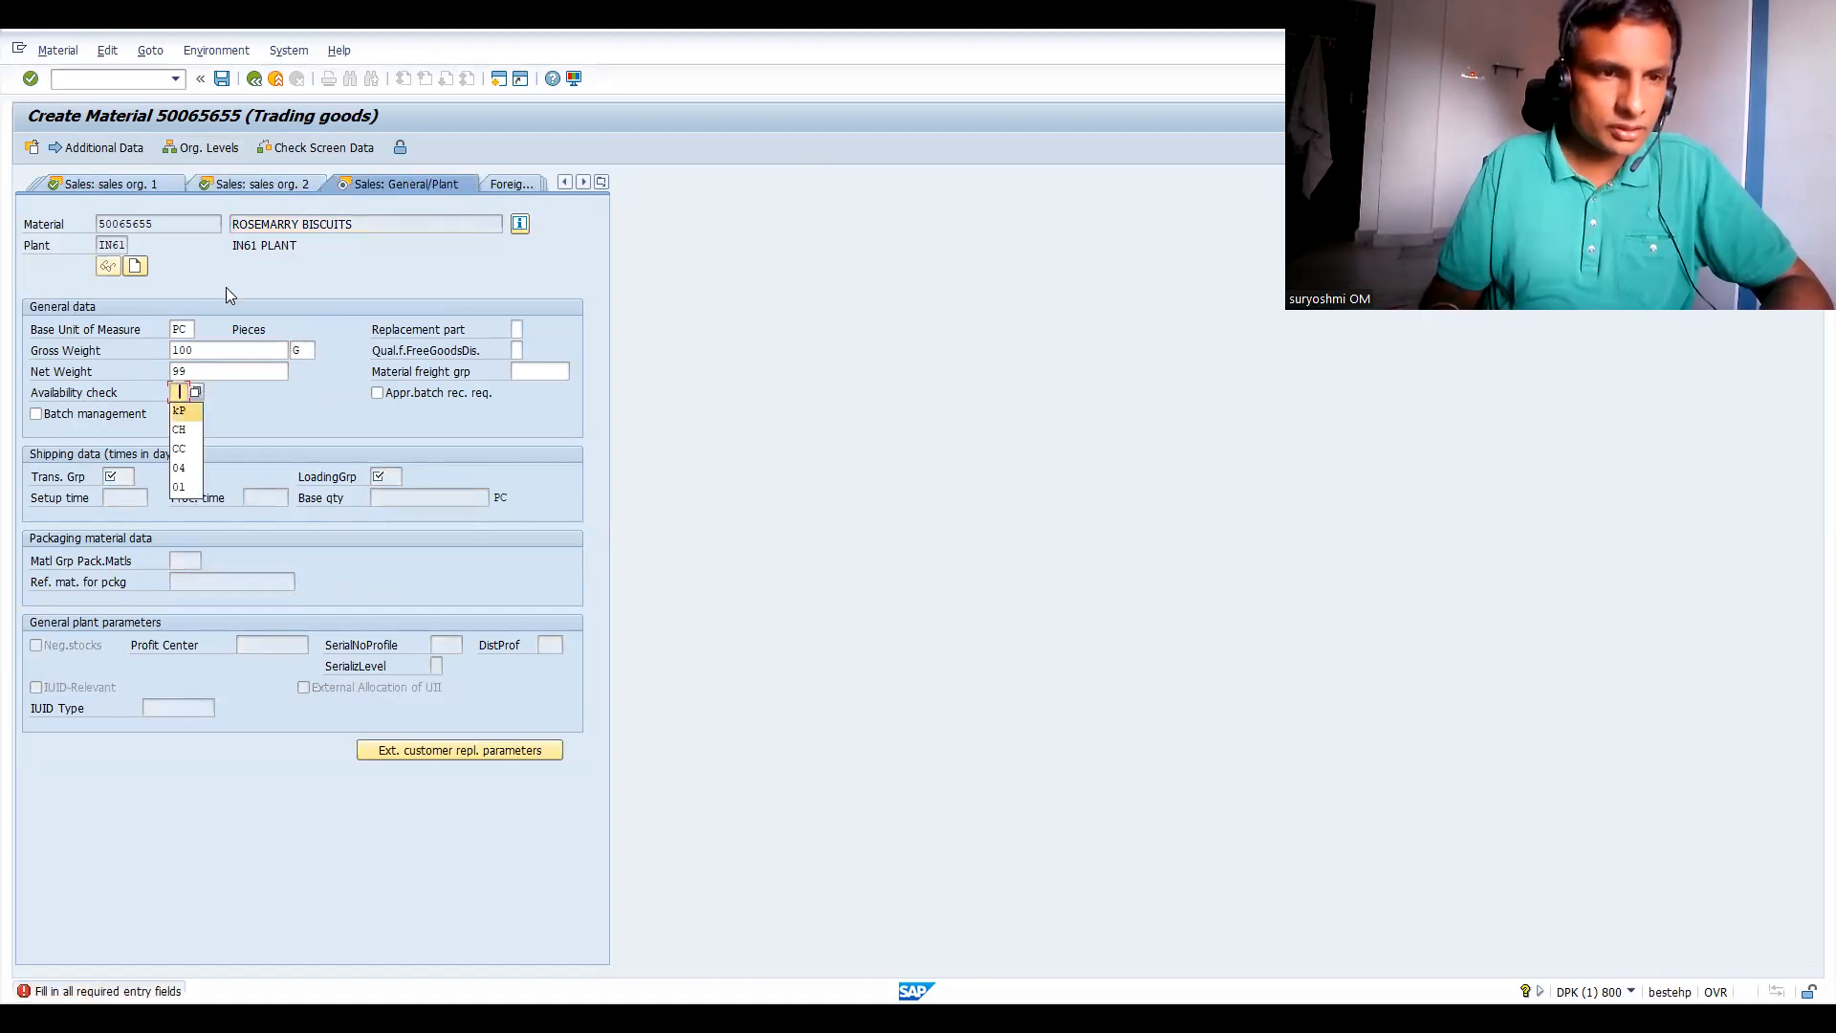
{"action": "left_click", "coordinate": [196, 393]}
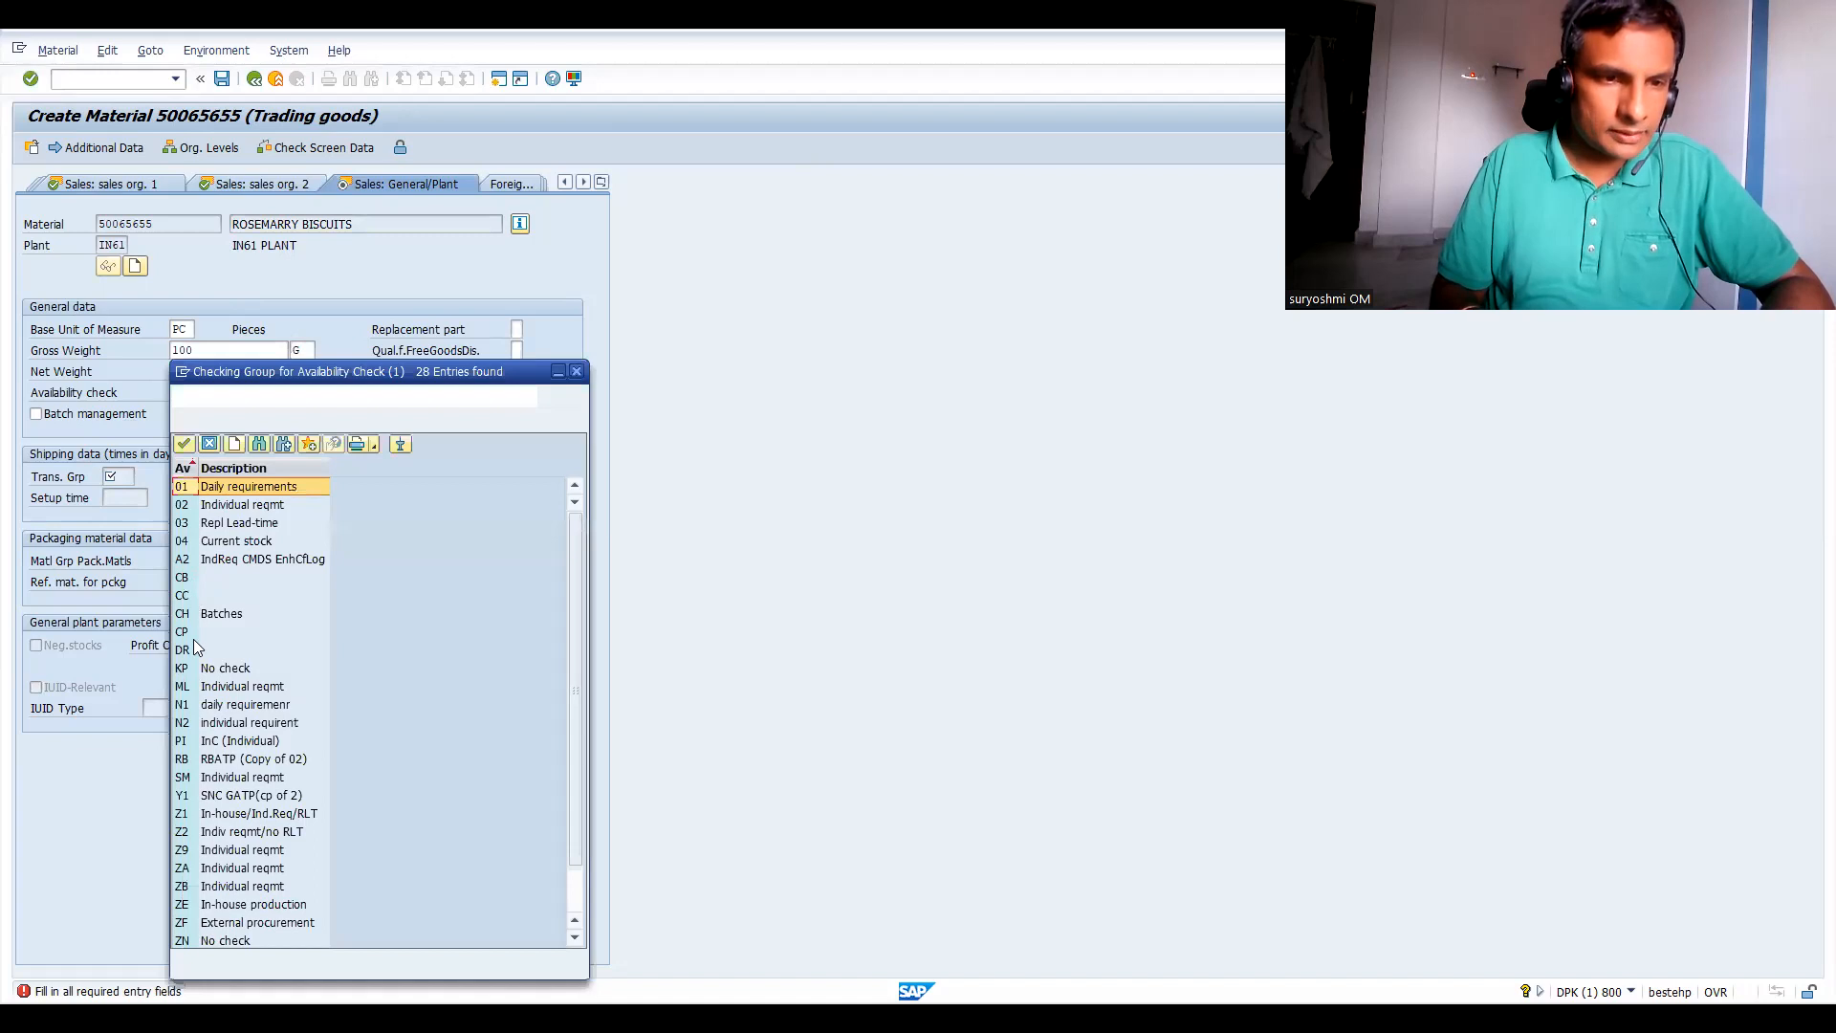
{"action": "double_click", "coordinate": [195, 505]}
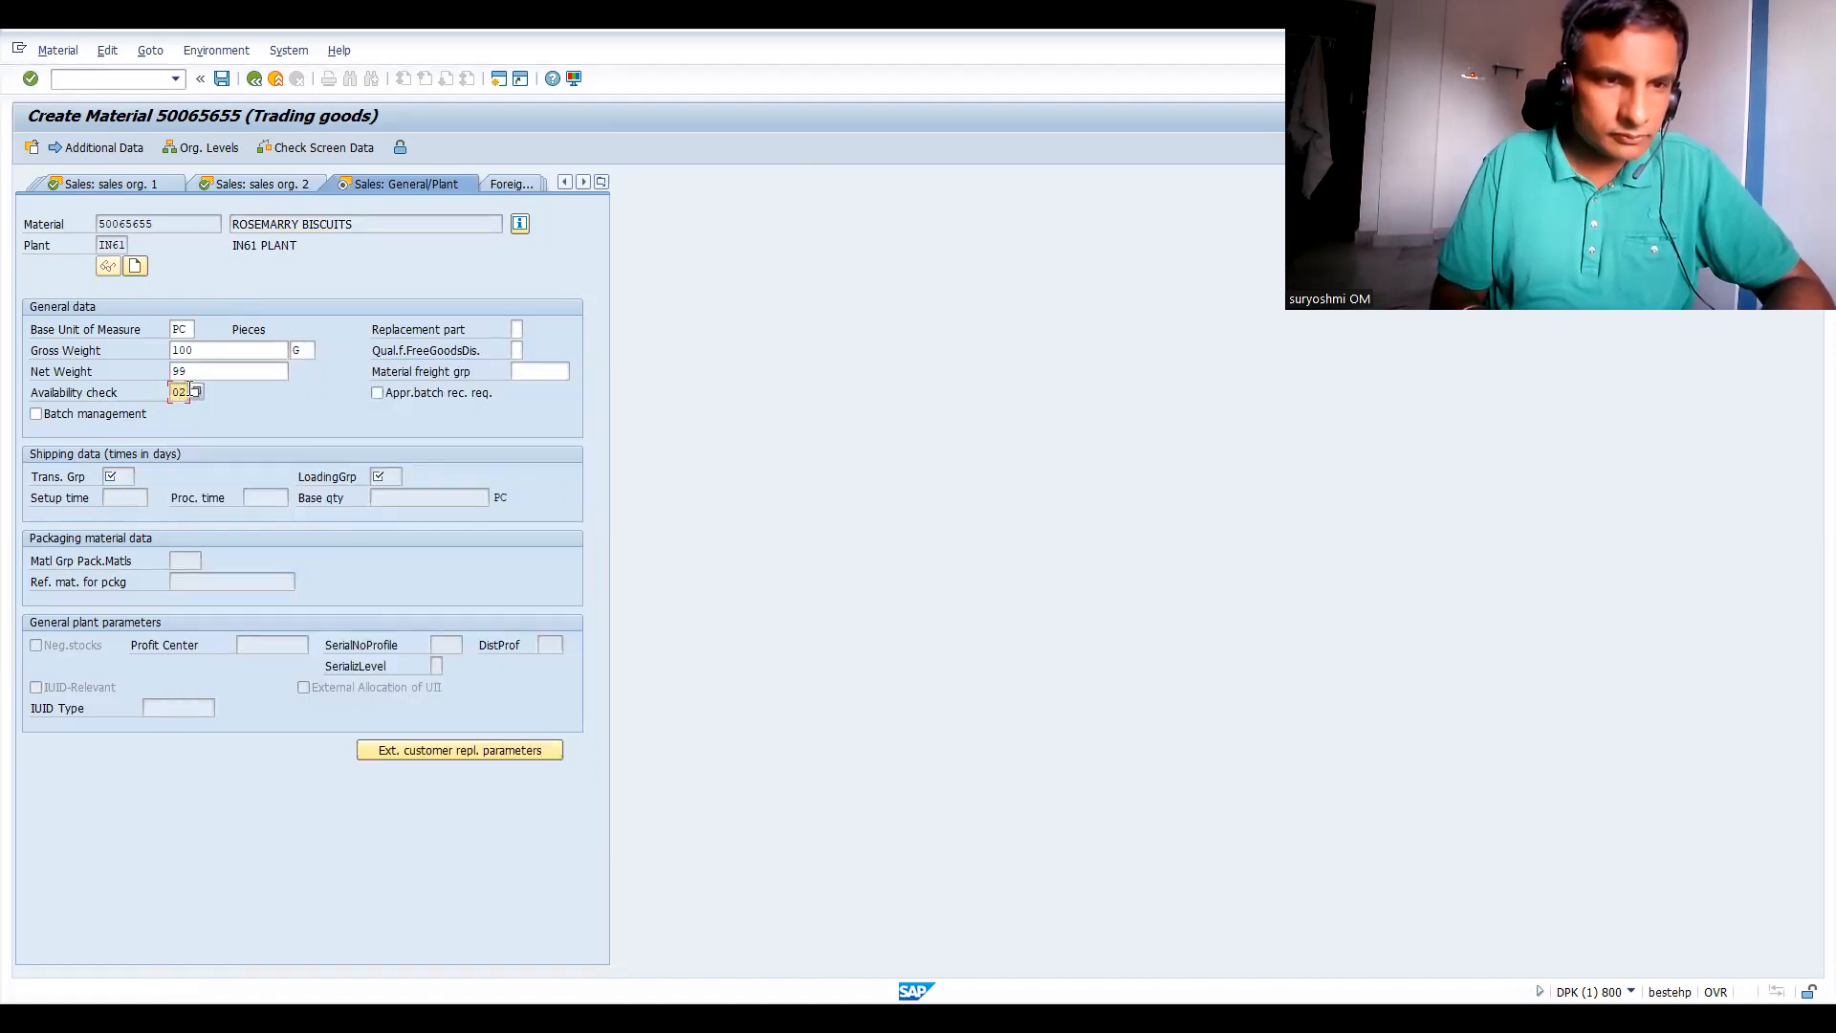
Set the transportation group and the loading group to 0003 in the shipping data, and return to the second sales organization view.
{"action": "key", "text": "Return"}
{"action": "key", "text": "space"}
{"action": "key", "text": "Down"}
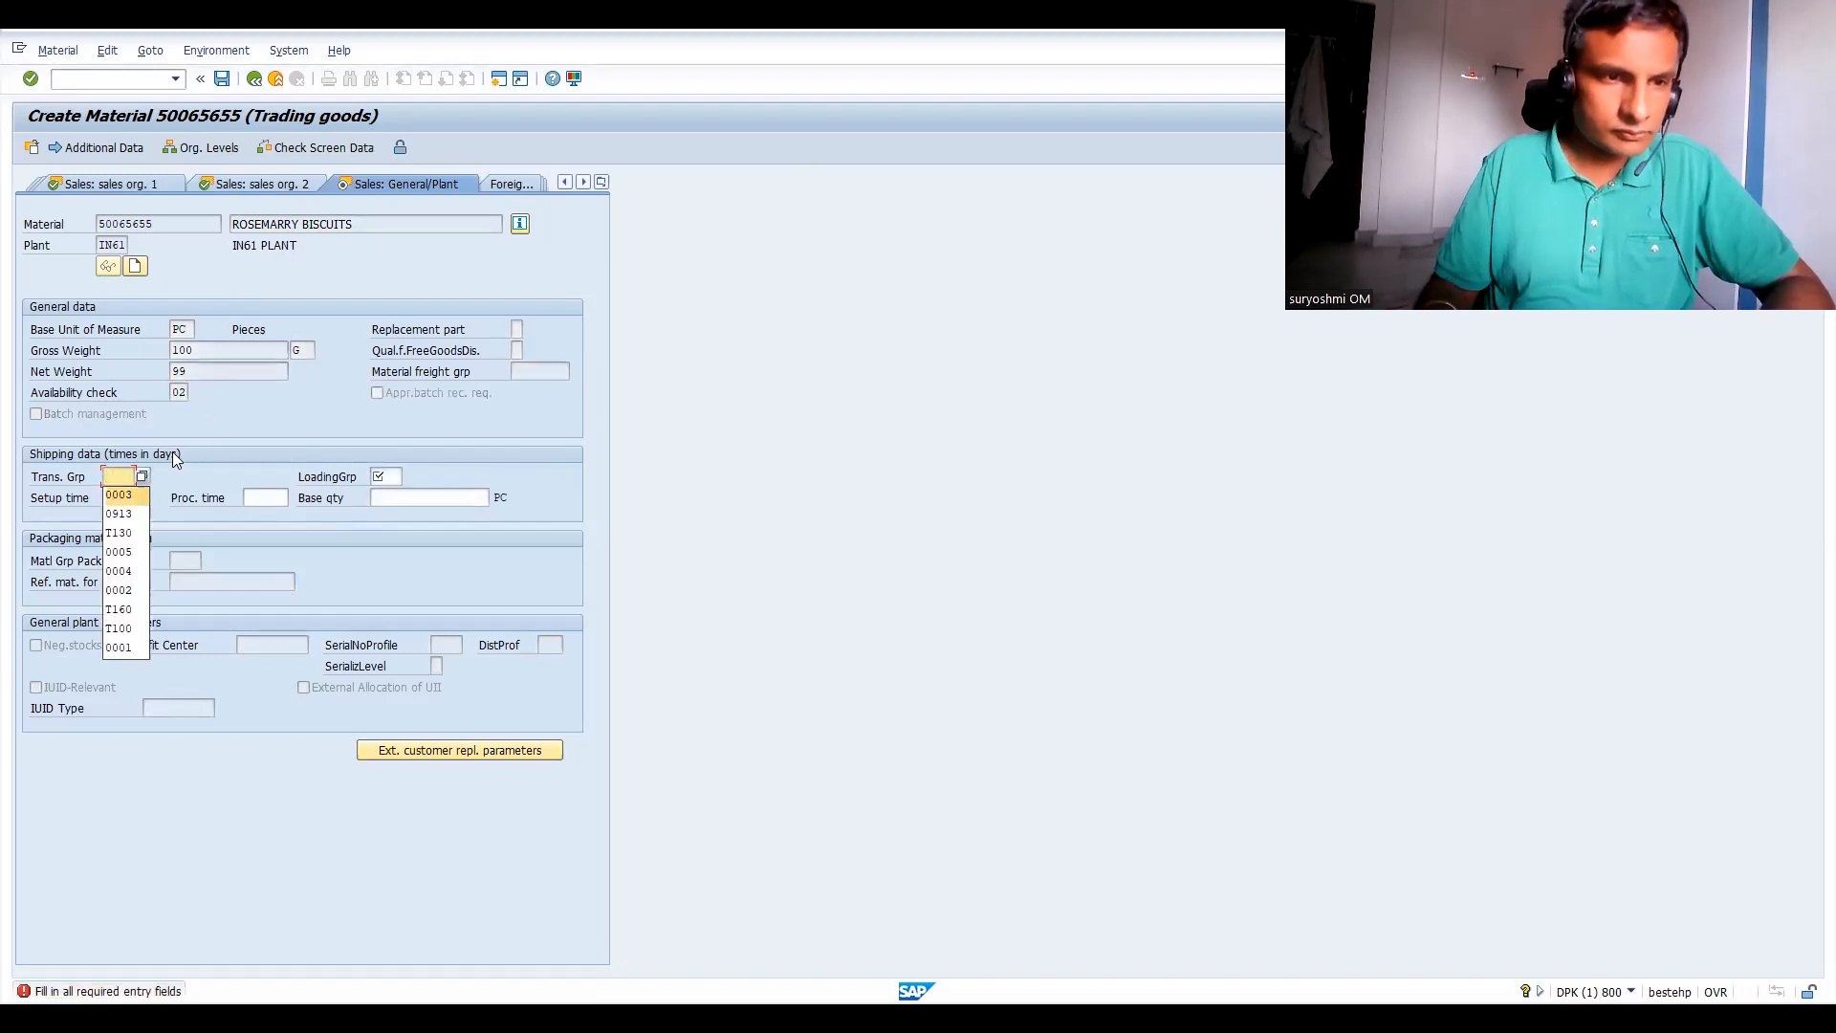
{"action": "key", "text": "Return"}
{"action": "key", "text": "Tab"}
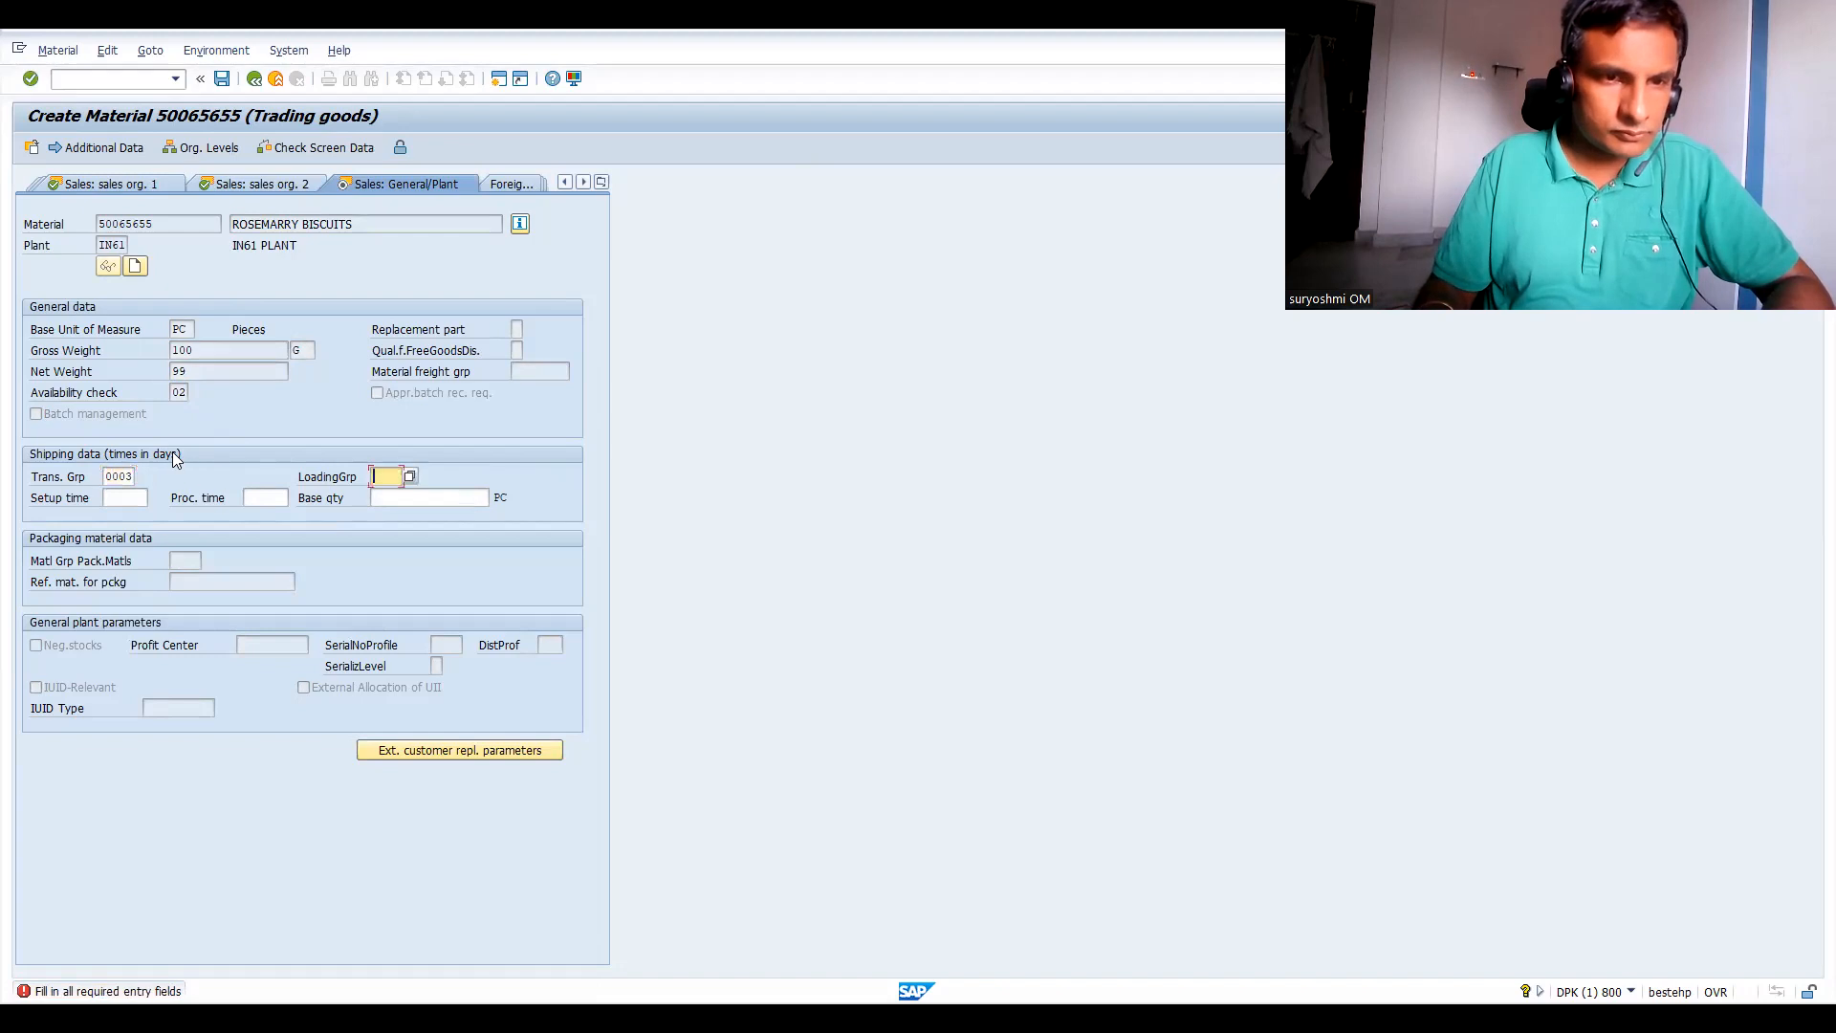
{"action": "key", "text": "space"}
{"action": "key", "text": "Down"}
{"action": "key", "text": "Return"}
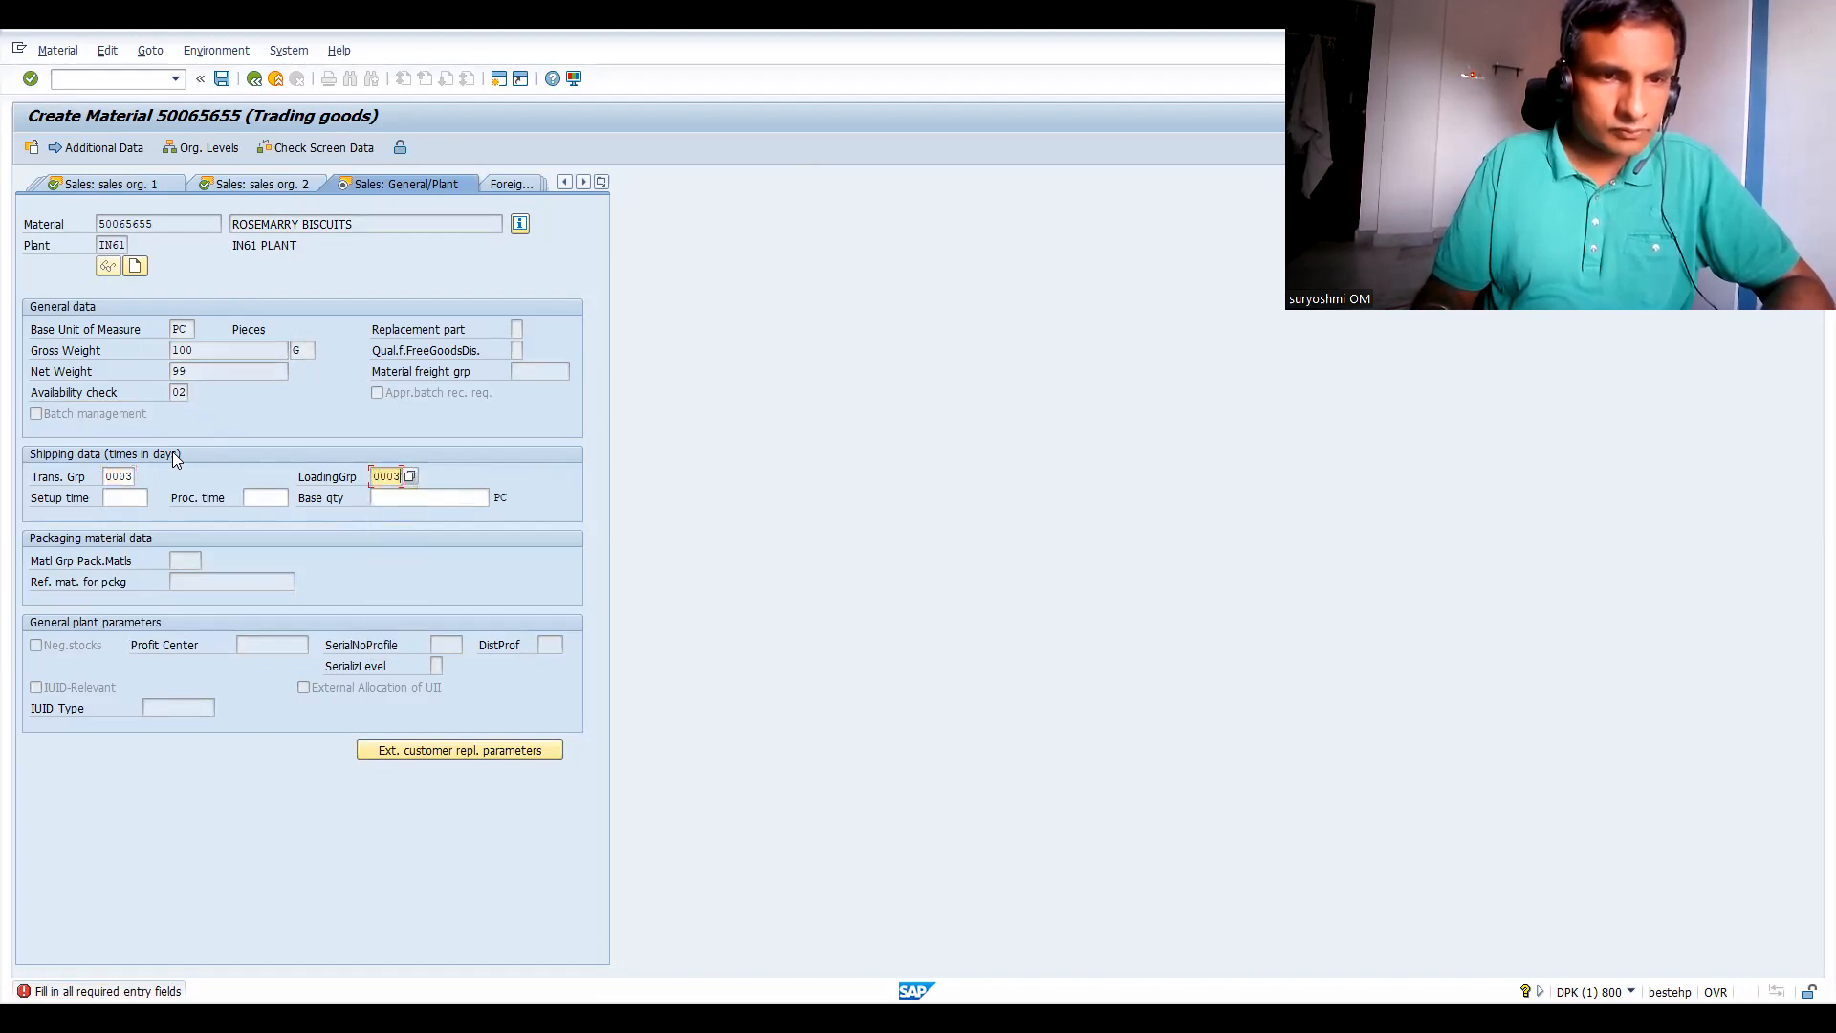
{"action": "key", "text": "Return"}
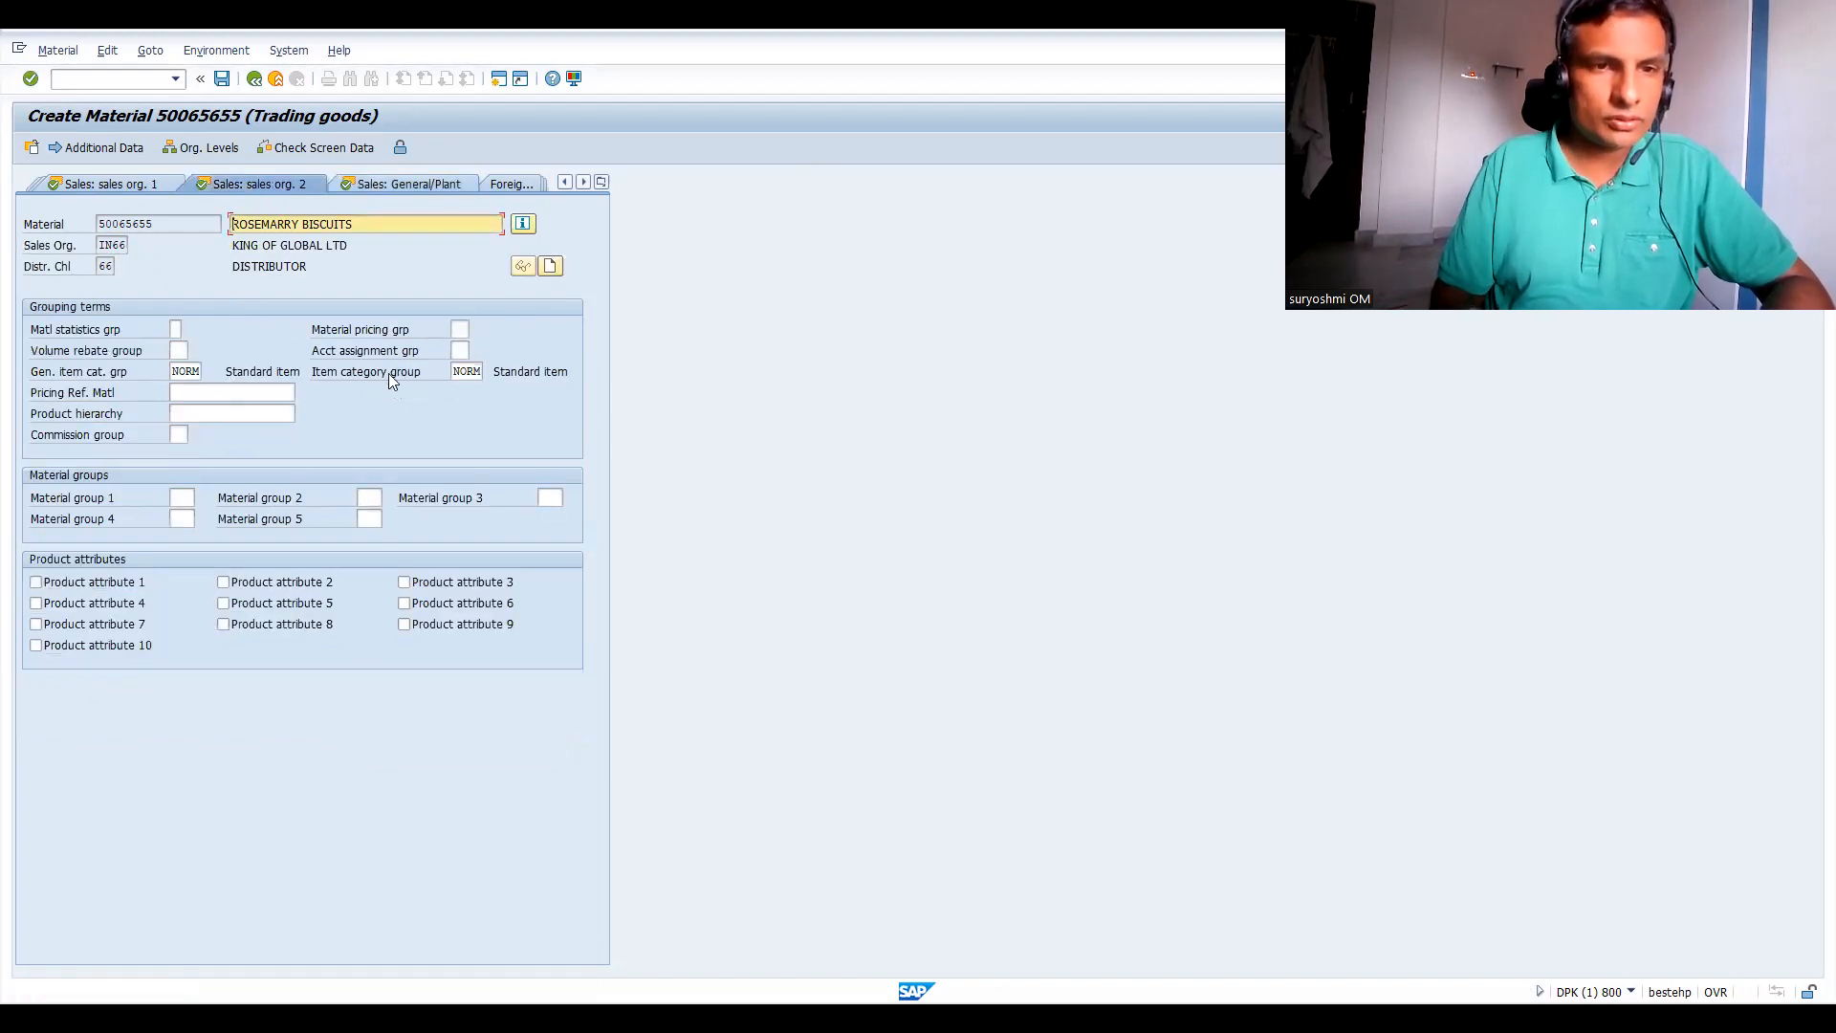
Set the account assignment group to 01 (Trading goods) in the second sales organization view and the division to IN in the first.
{"action": "key", "text": "Return"}
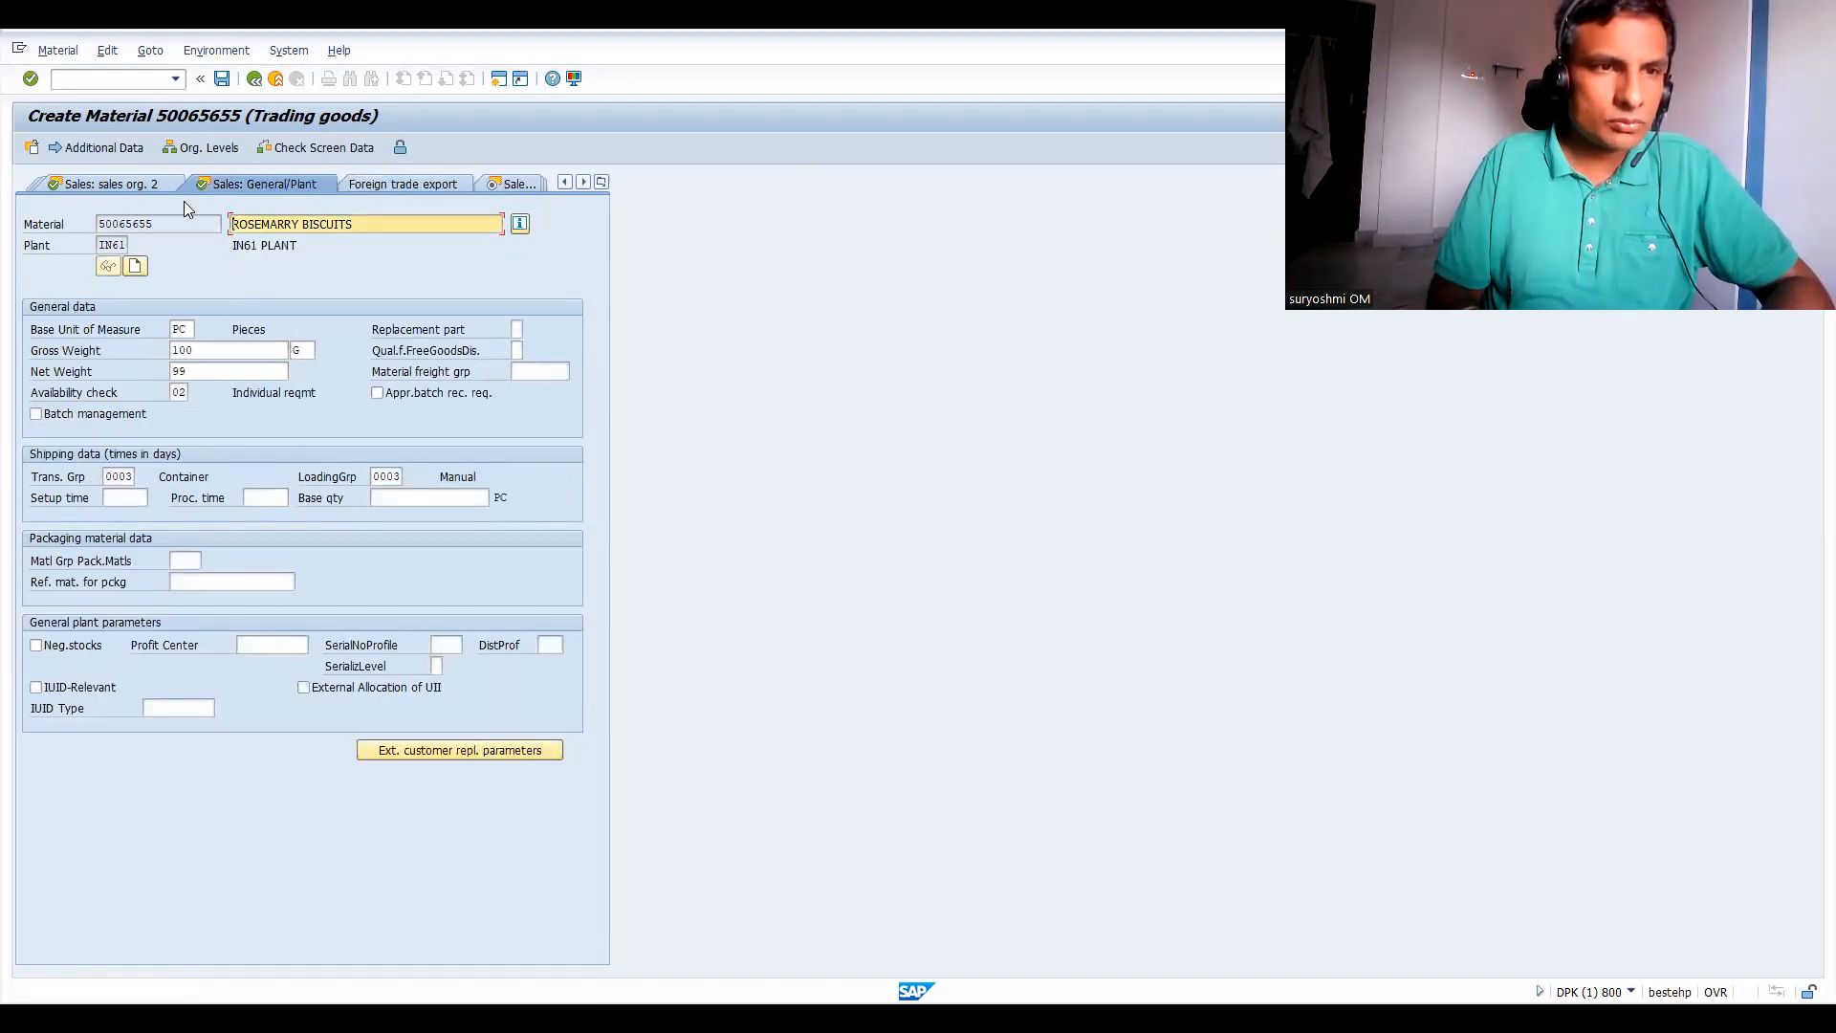
{"action": "left_click", "coordinate": [136, 186]}
{"action": "left_click", "coordinate": [137, 186]}
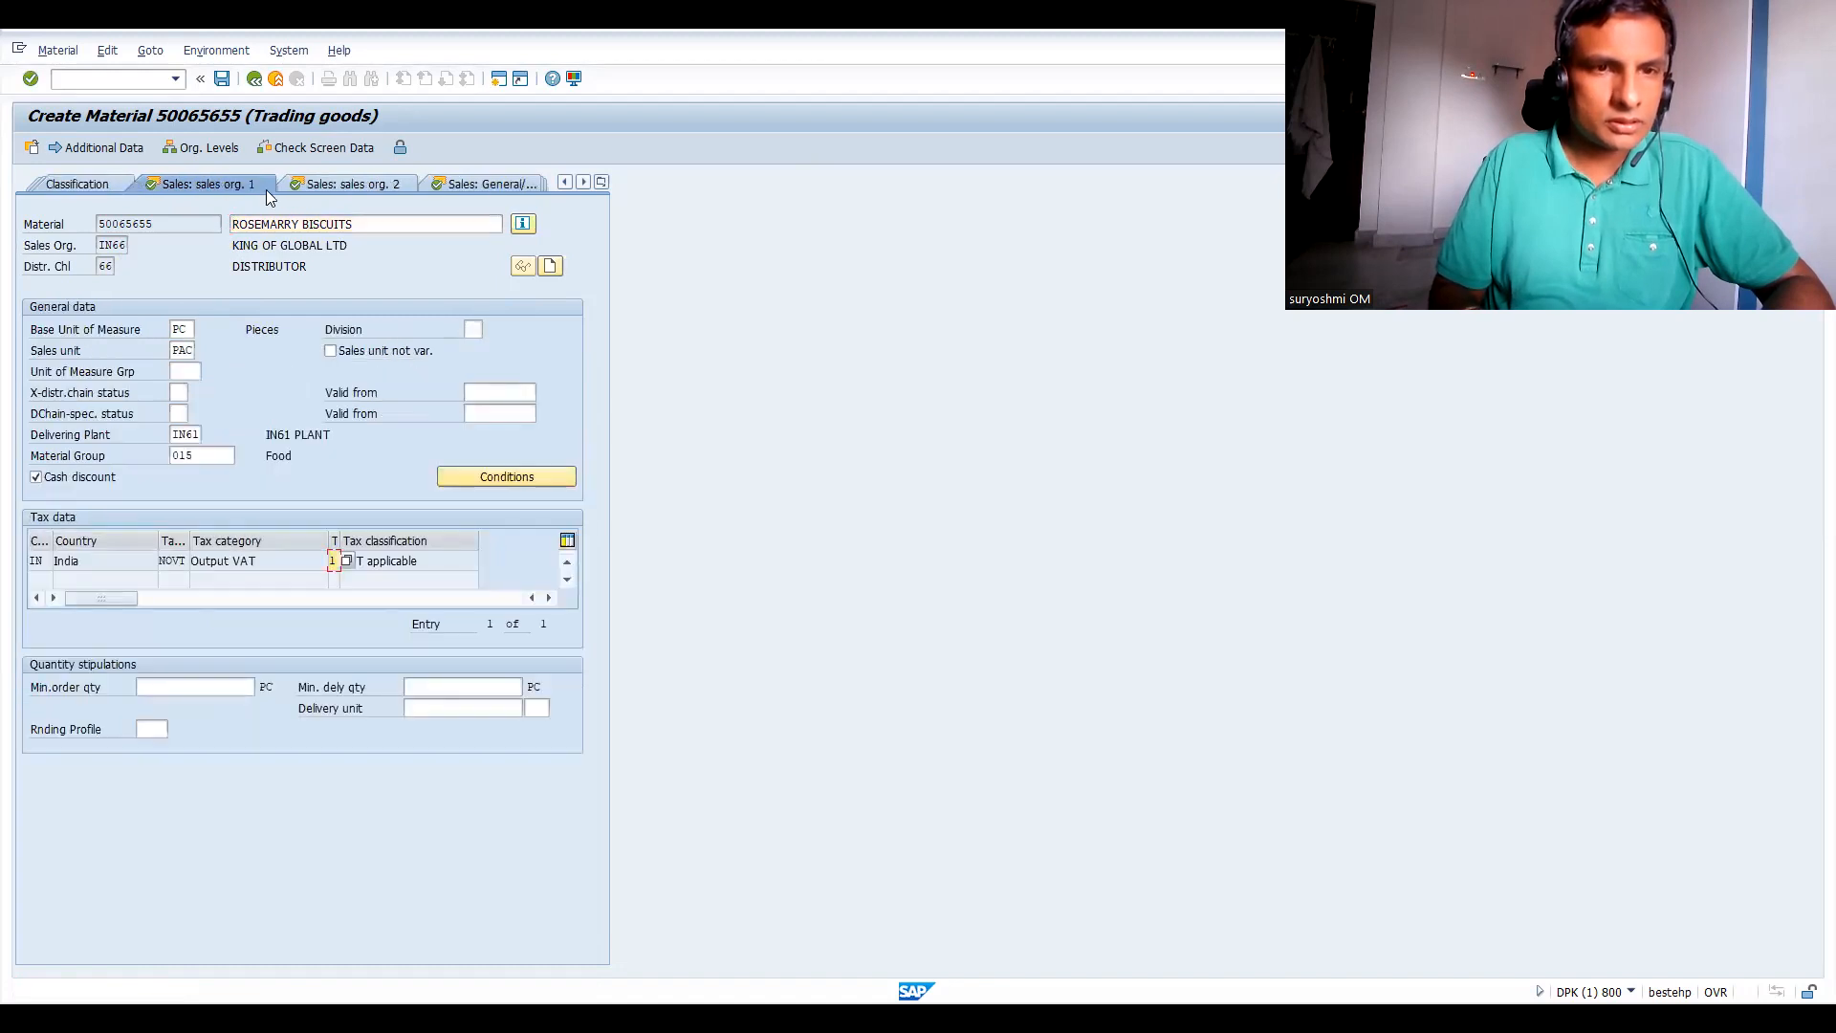
{"action": "left_click", "coordinate": [470, 329]}
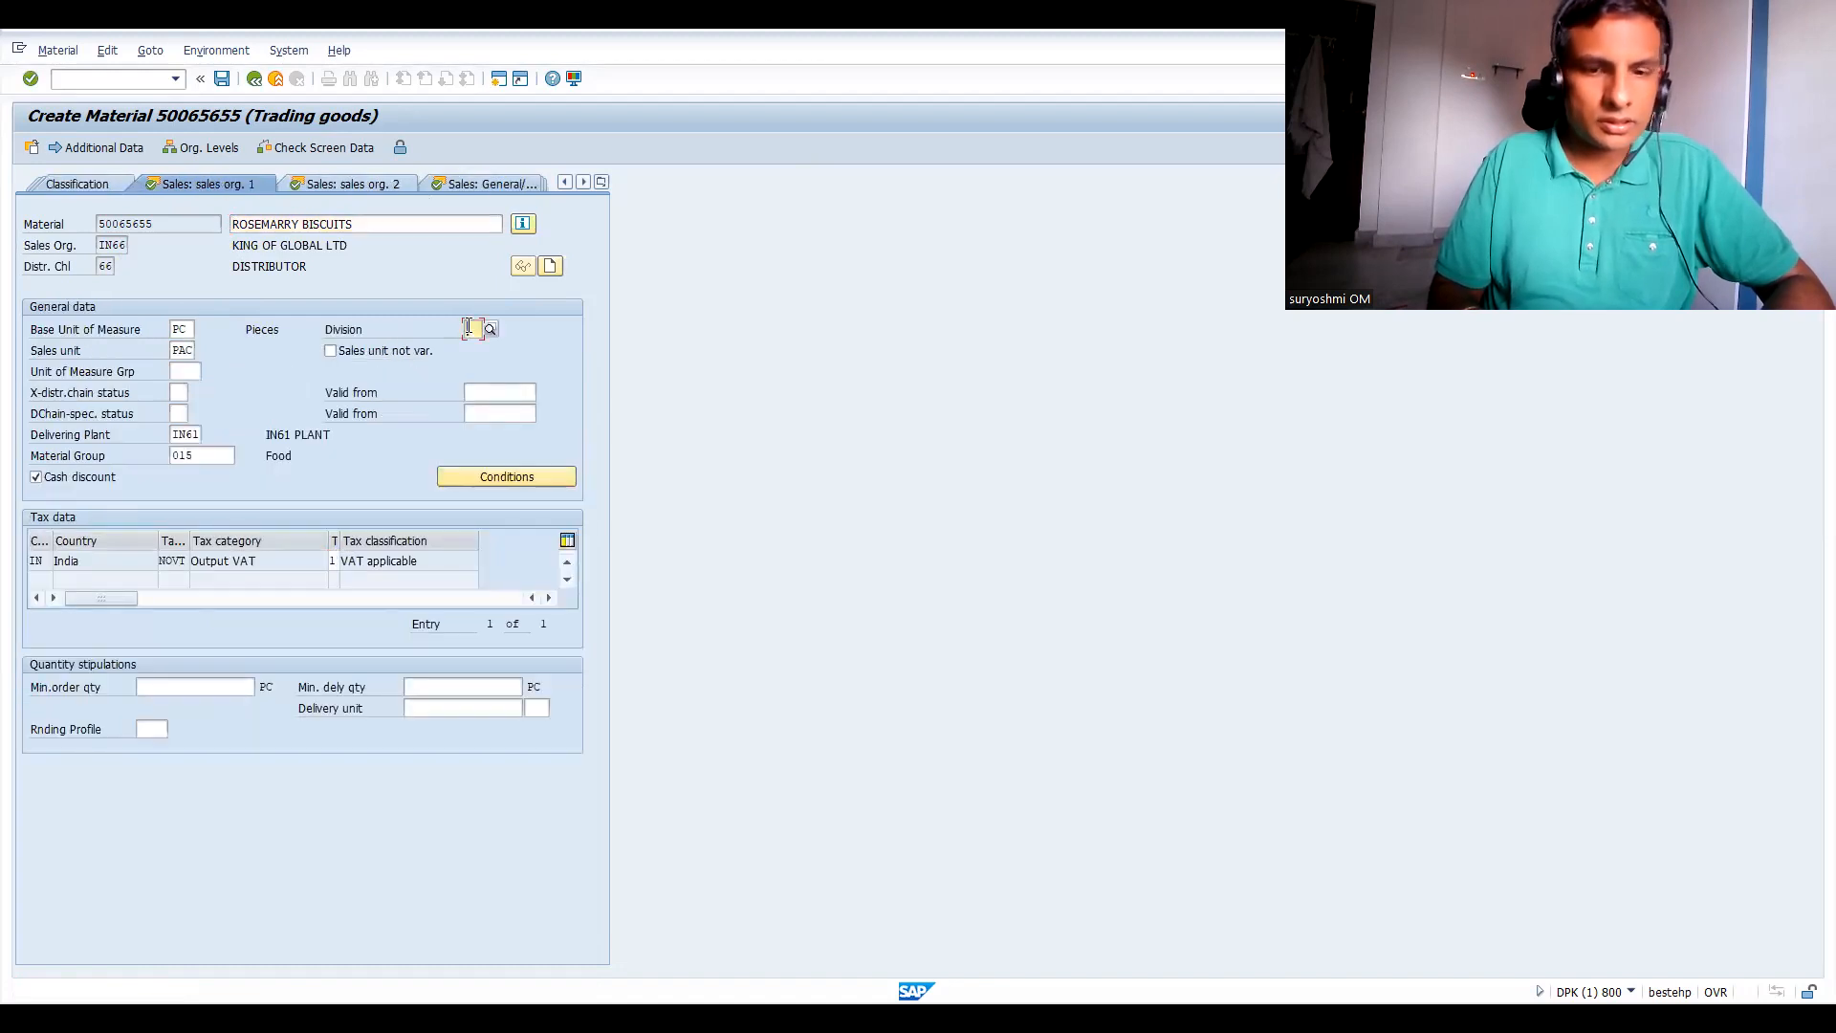
{"action": "type", "text": "66"}
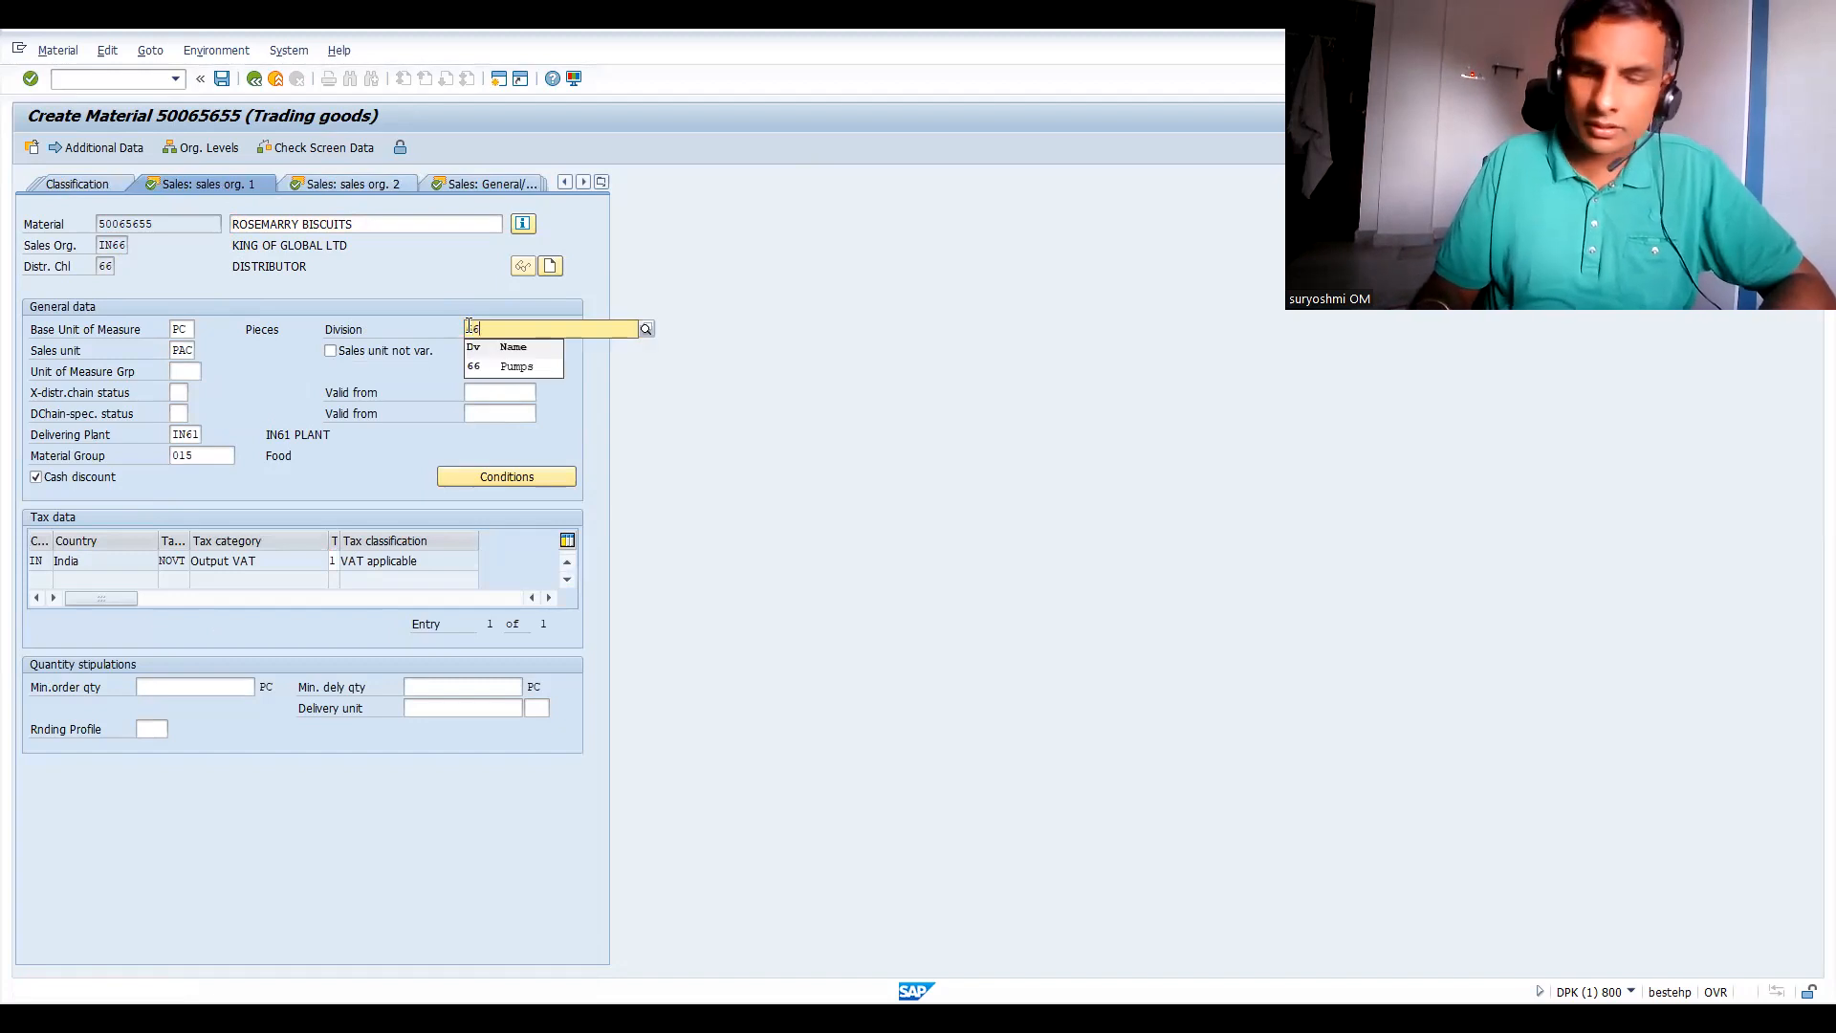
{"action": "key", "text": "BackSpace"}
{"action": "key", "text": "BackSpace"}
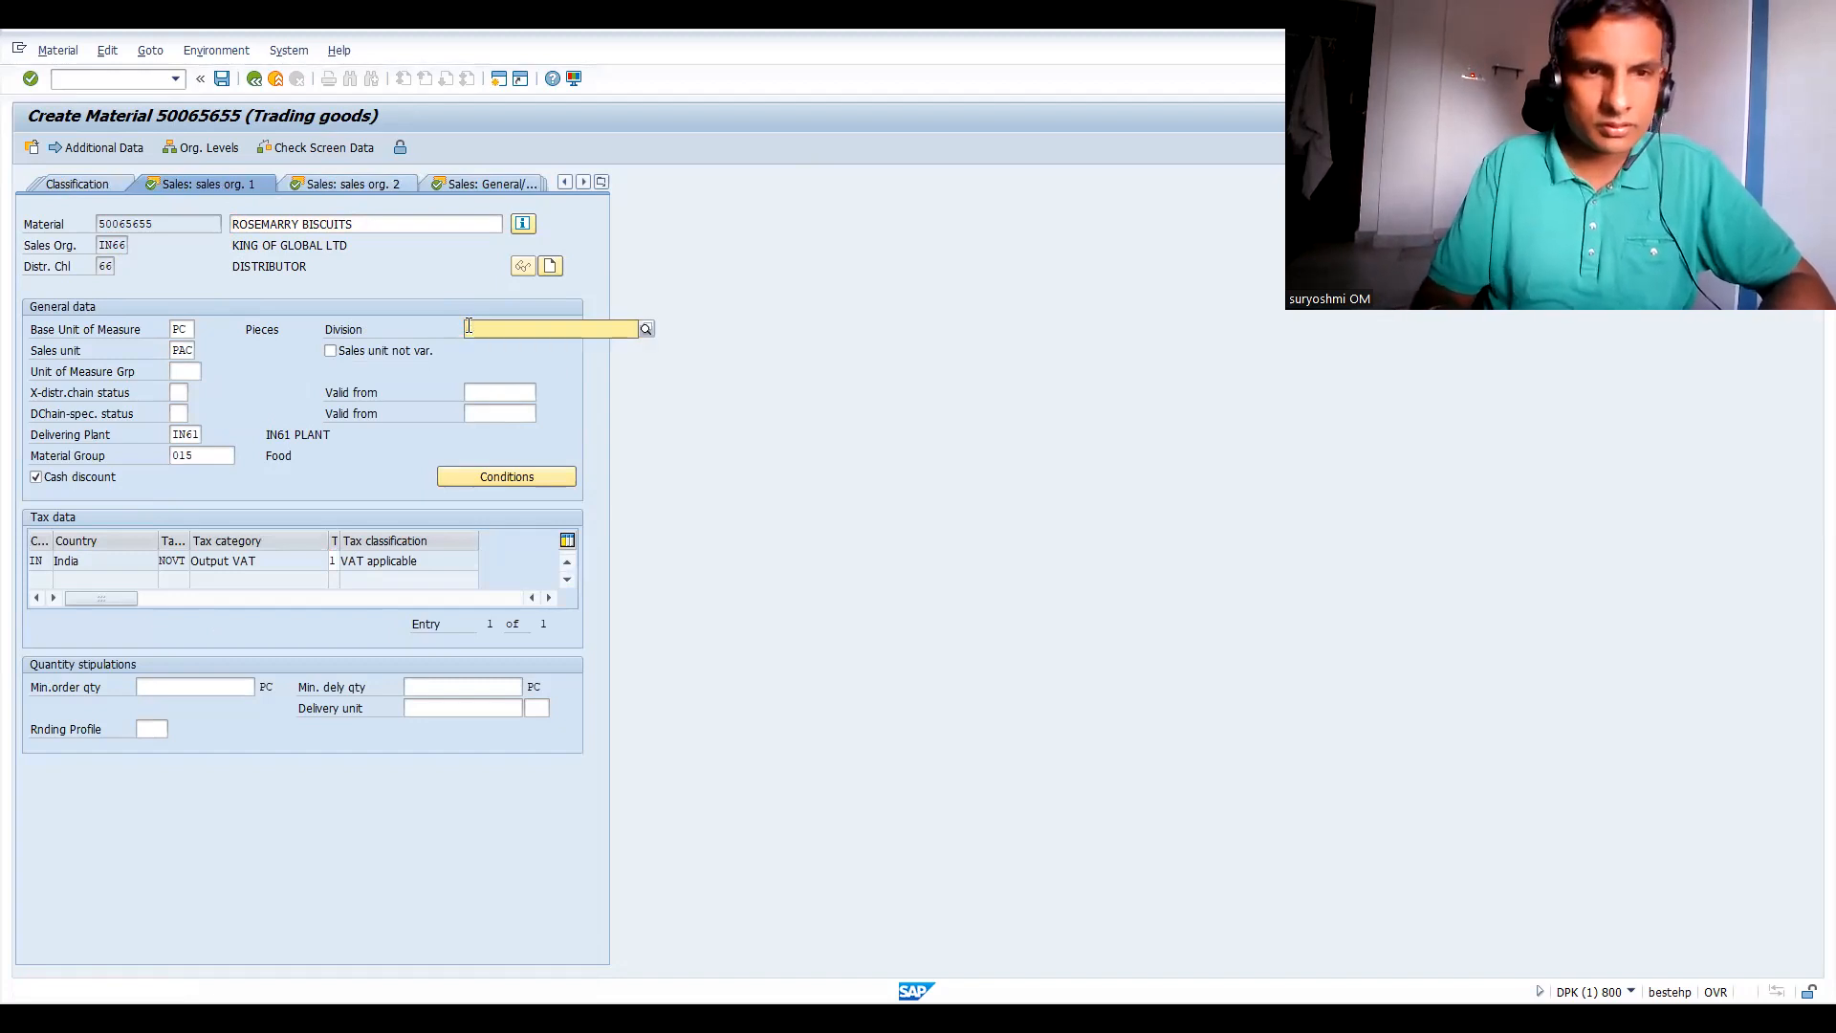
{"action": "type", "text": "IN"}
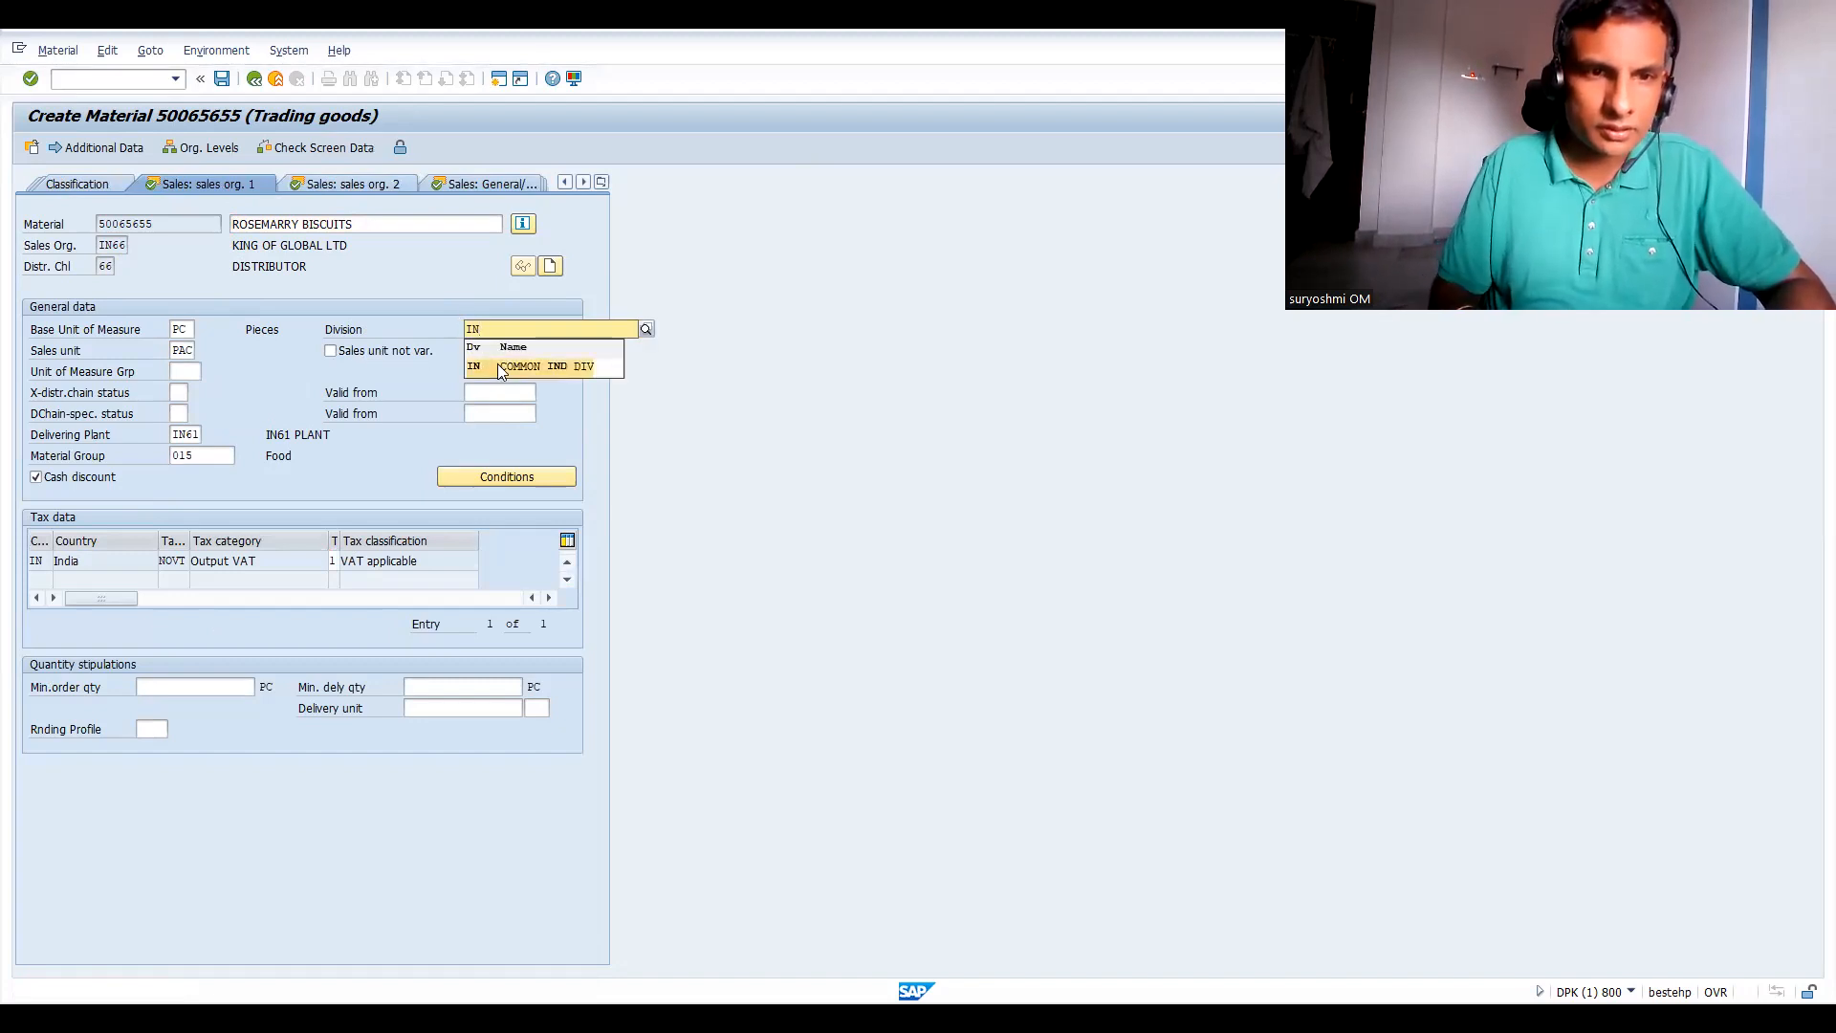
{"action": "key", "text": "Return"}
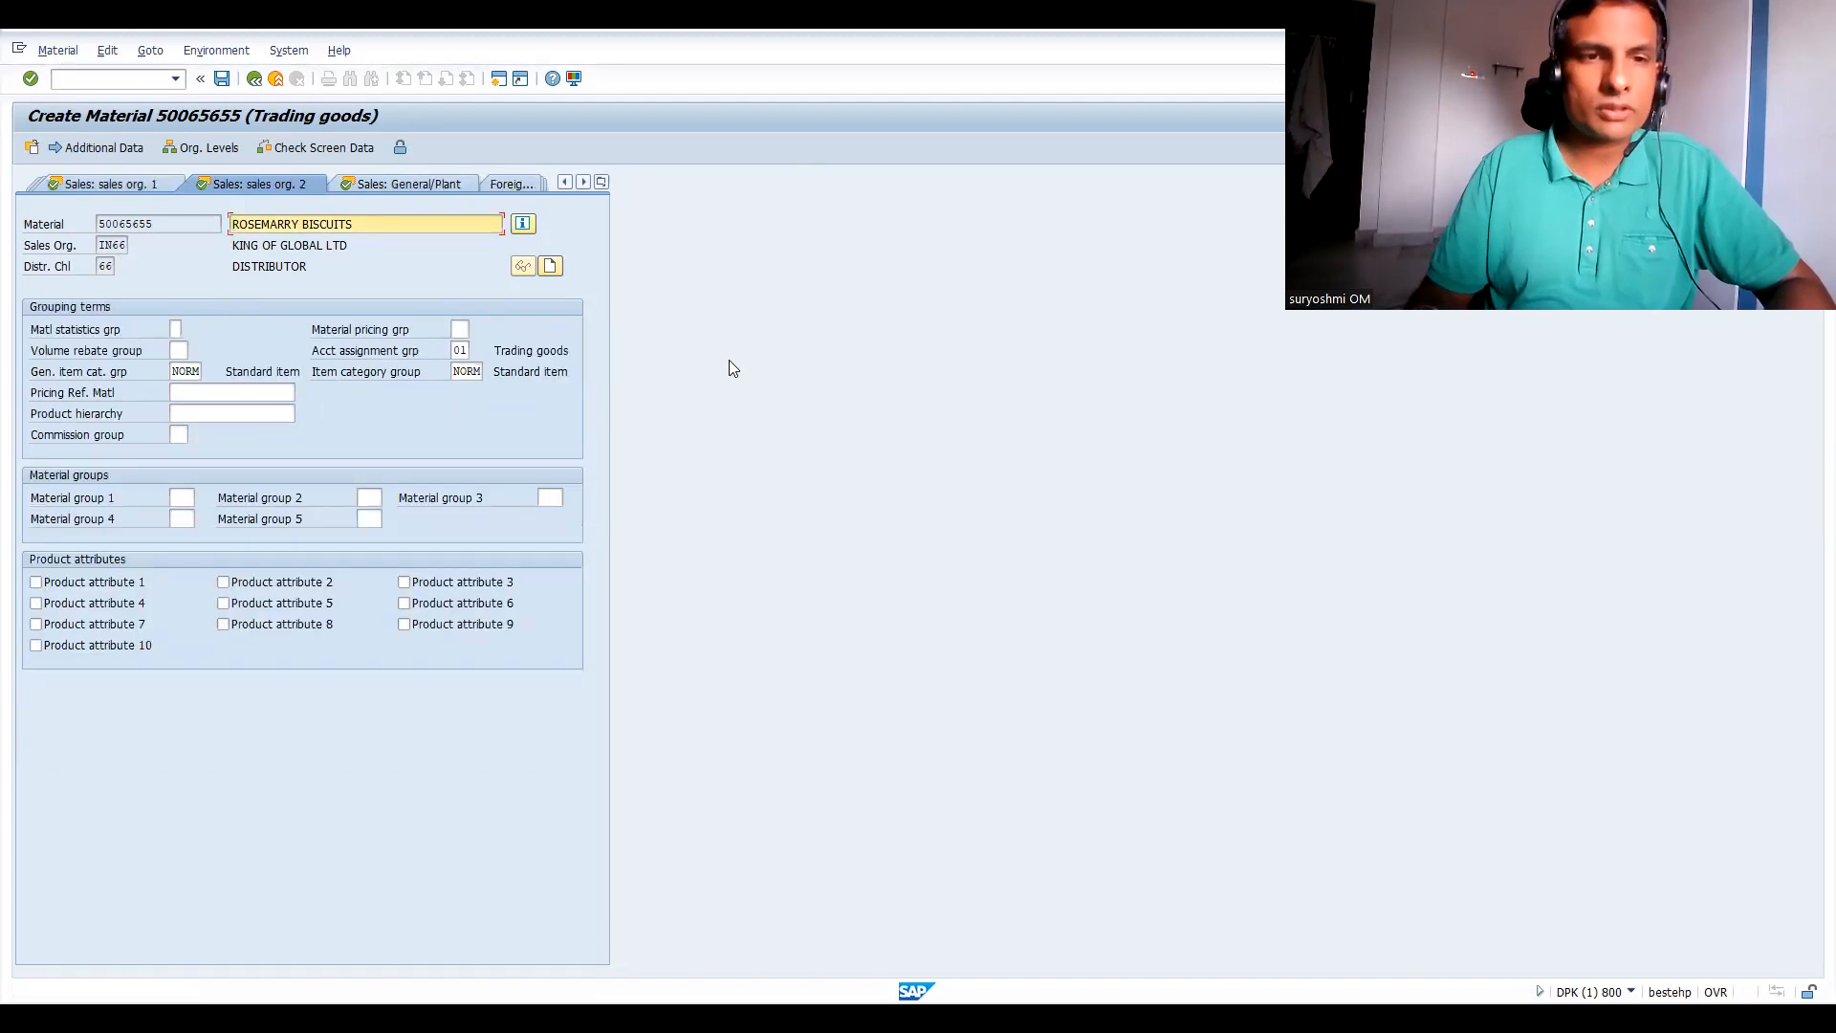
Continue to the sales text view and enter the English text "ROSEMARRY BISCUITS WILL EXPIRE WITH 6 MONTHS FROM MANFACTURING".
{"action": "key", "text": "Return"}
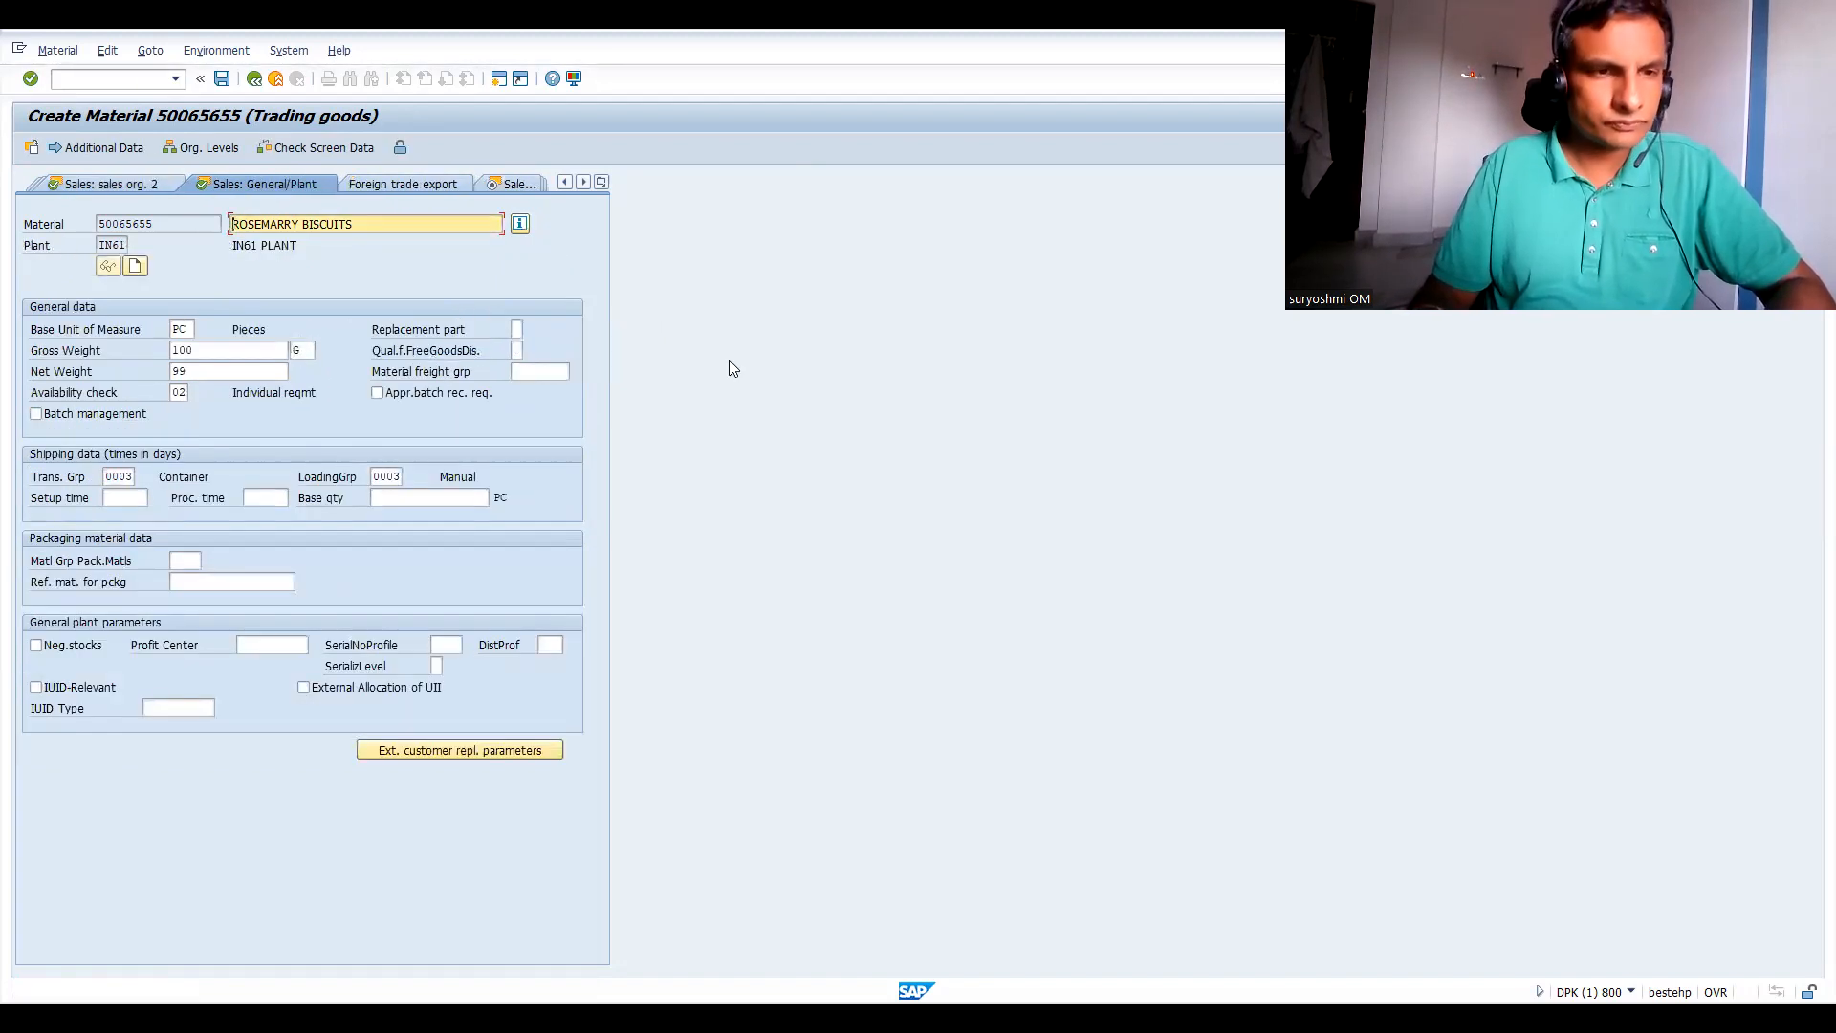
{"action": "key", "text": "Return"}
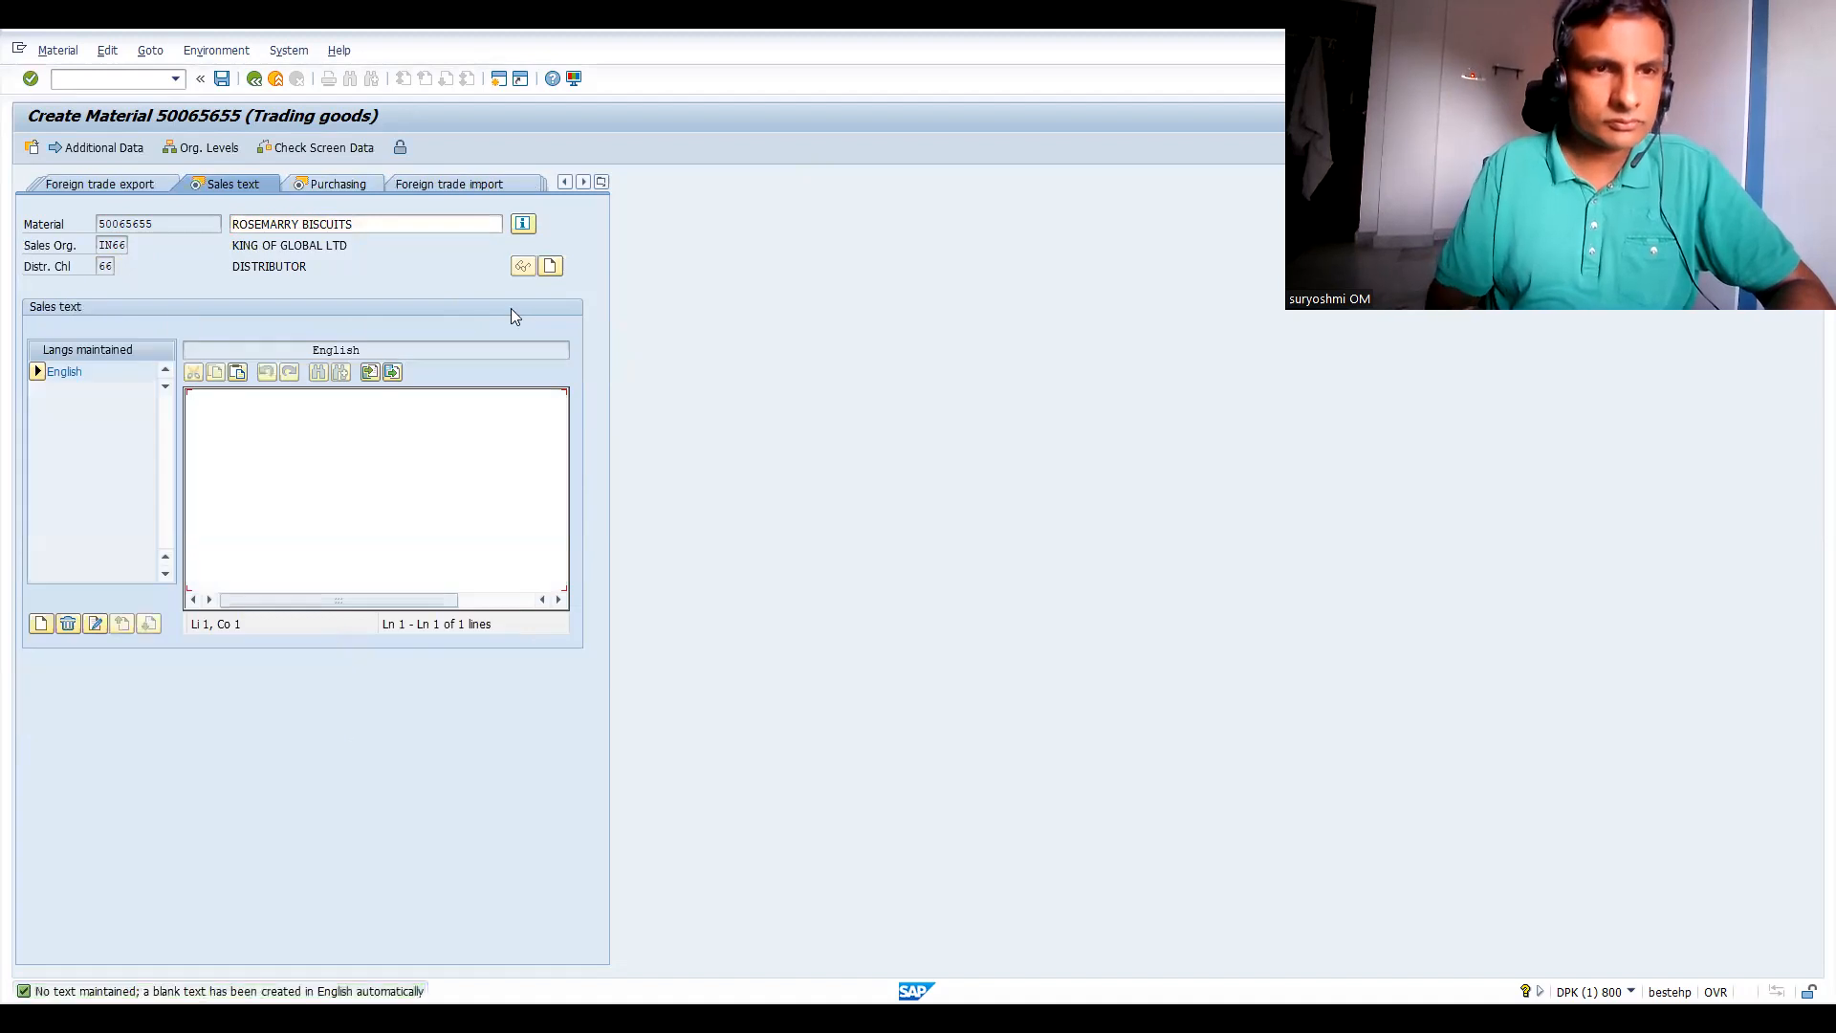
{"action": "left_click_drag", "start_coordinate": [387, 229], "coordinate": [155, 223]}
{"action": "key", "text": "ctrl+c"}
{"action": "left_click", "coordinate": [154, 223]}
{"action": "left_click", "coordinate": [229, 415]}
{"action": "key", "text": "ctrl+v"}
{"action": "type", "text": "WILL EXPIRE WITH 6 MONT"}
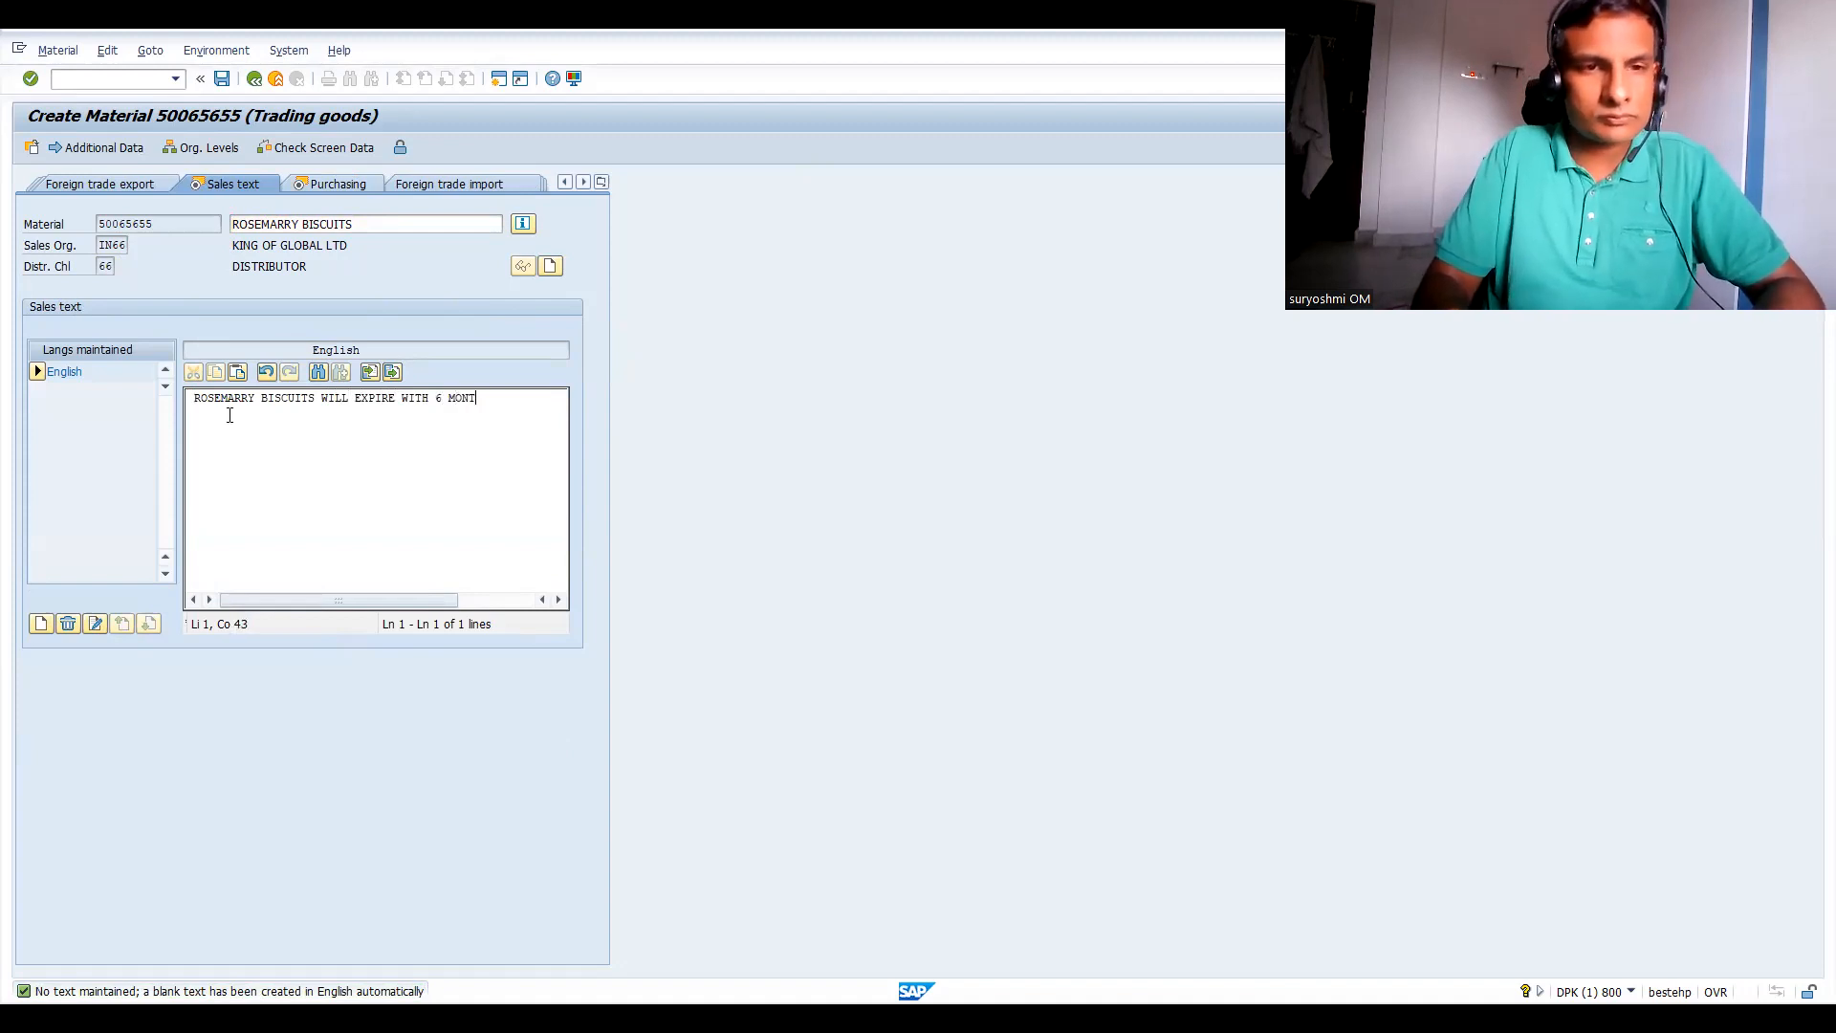
{"action": "type", "text": "HS FR"}
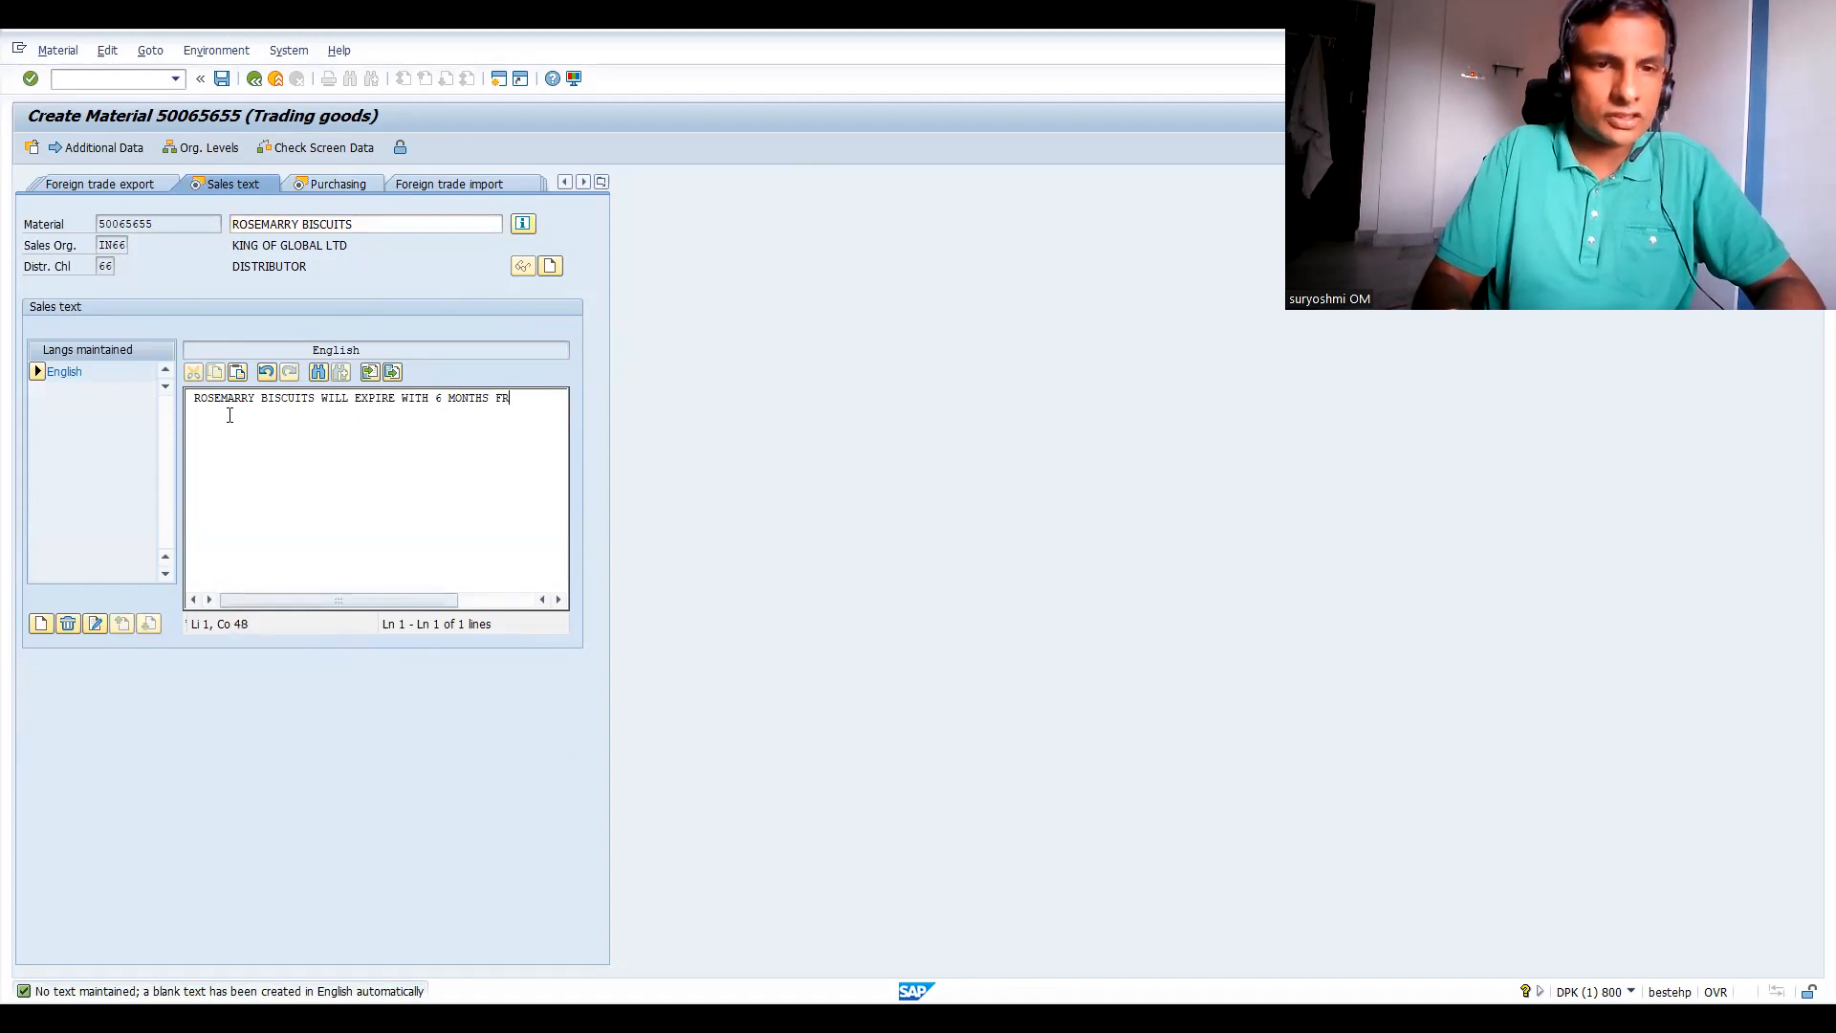
{"action": "type", "text": "OM MANFACTURING"}
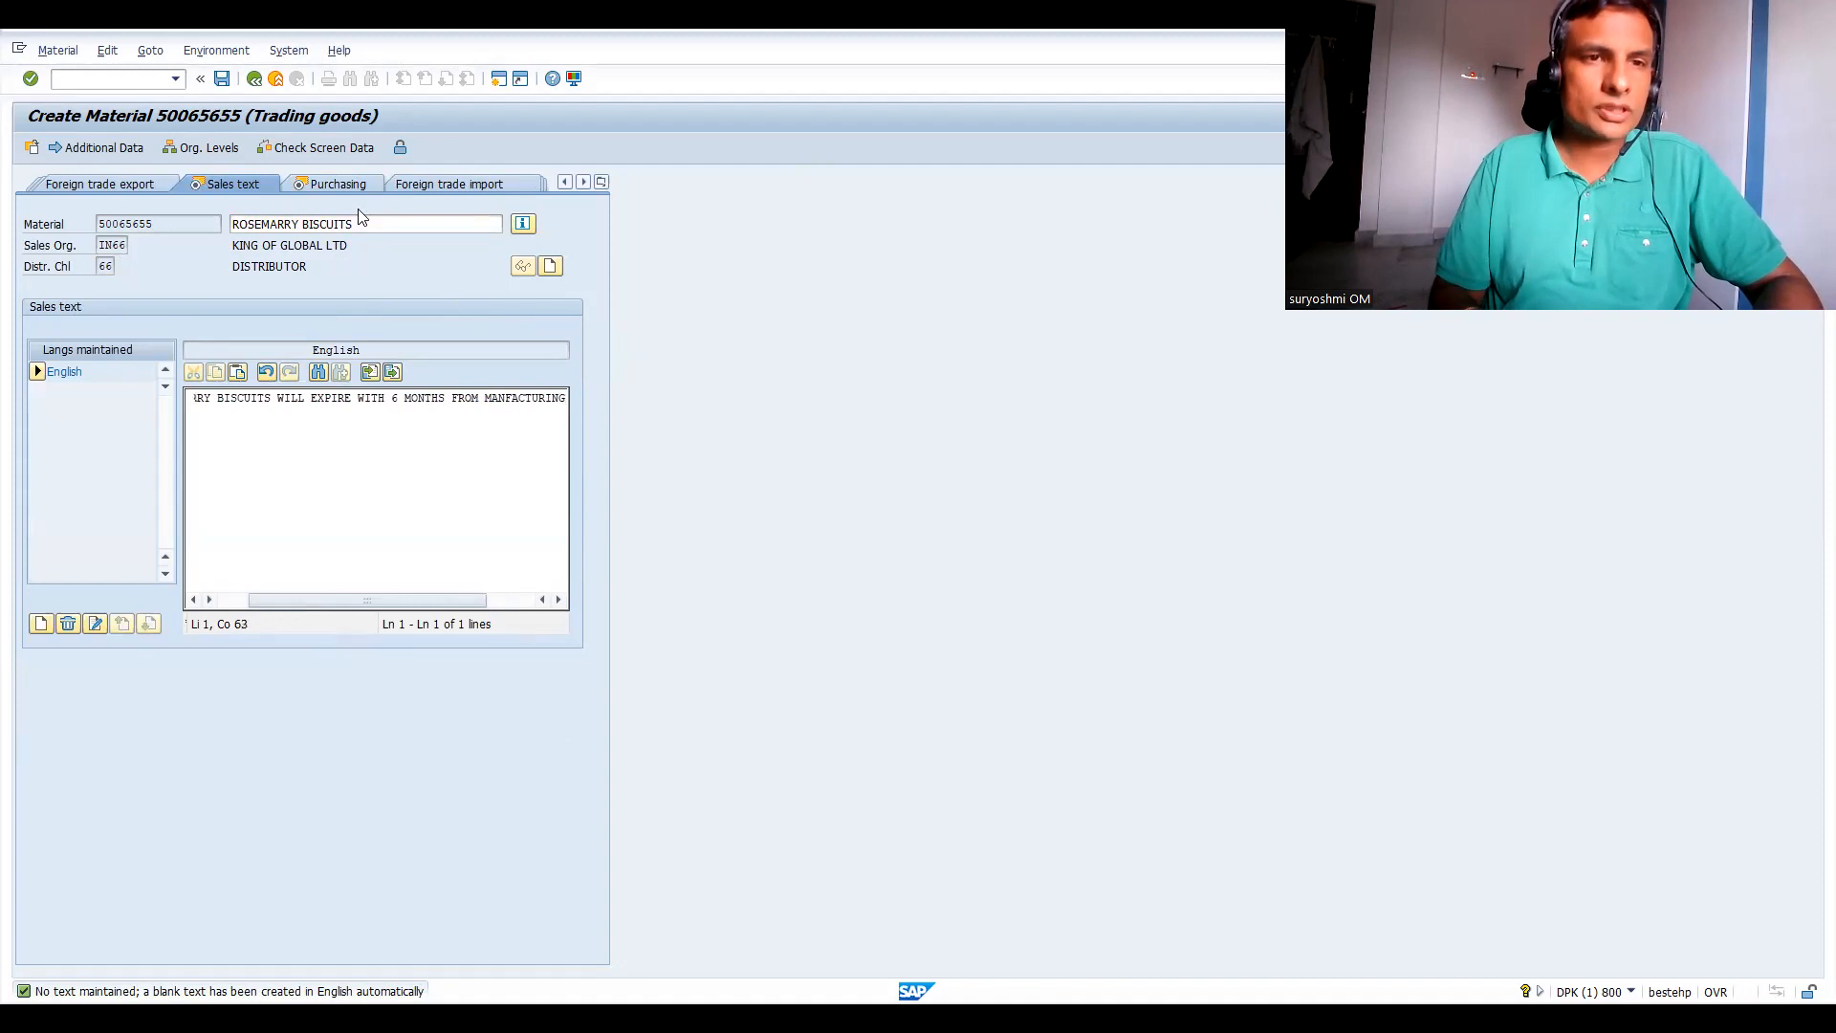
Set the purchasing group to 000 in the Purchasing view and continue to the MRP 1 view.
{"action": "left_click", "coordinate": [345, 187]}
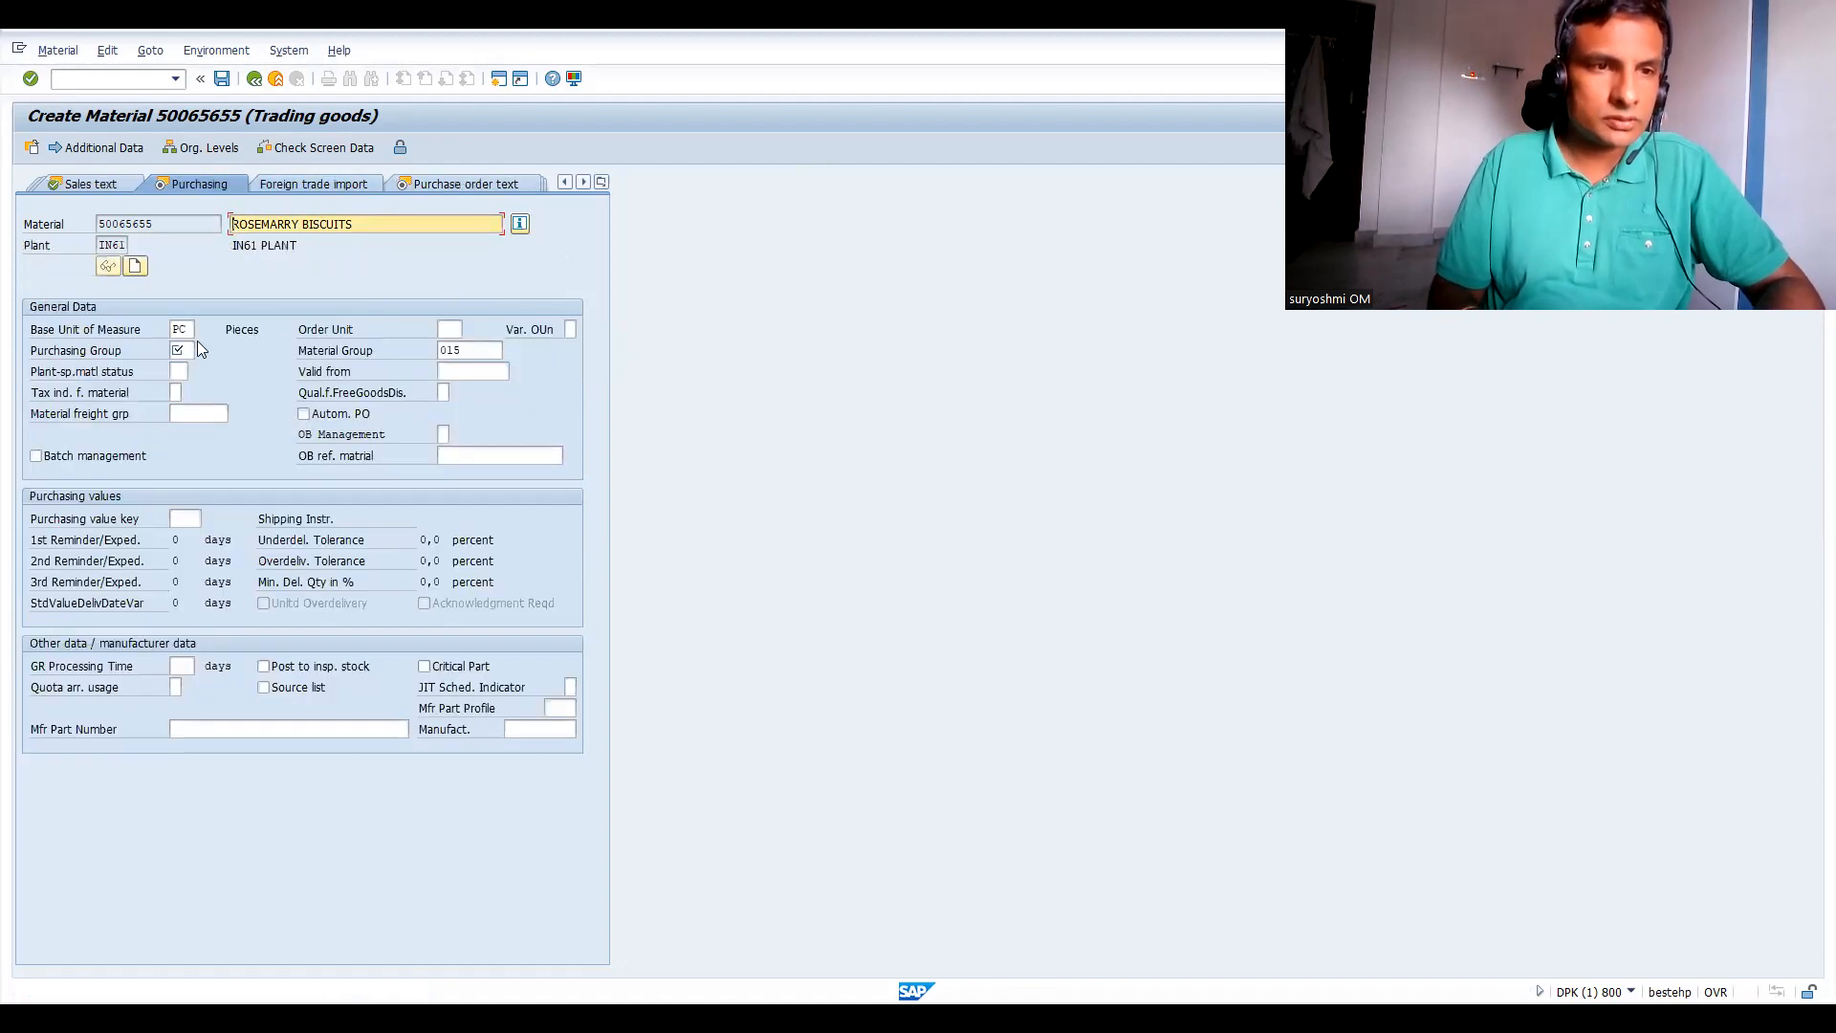
{"action": "left_click", "coordinate": [187, 346]}
{"action": "left_click", "coordinate": [188, 348]}
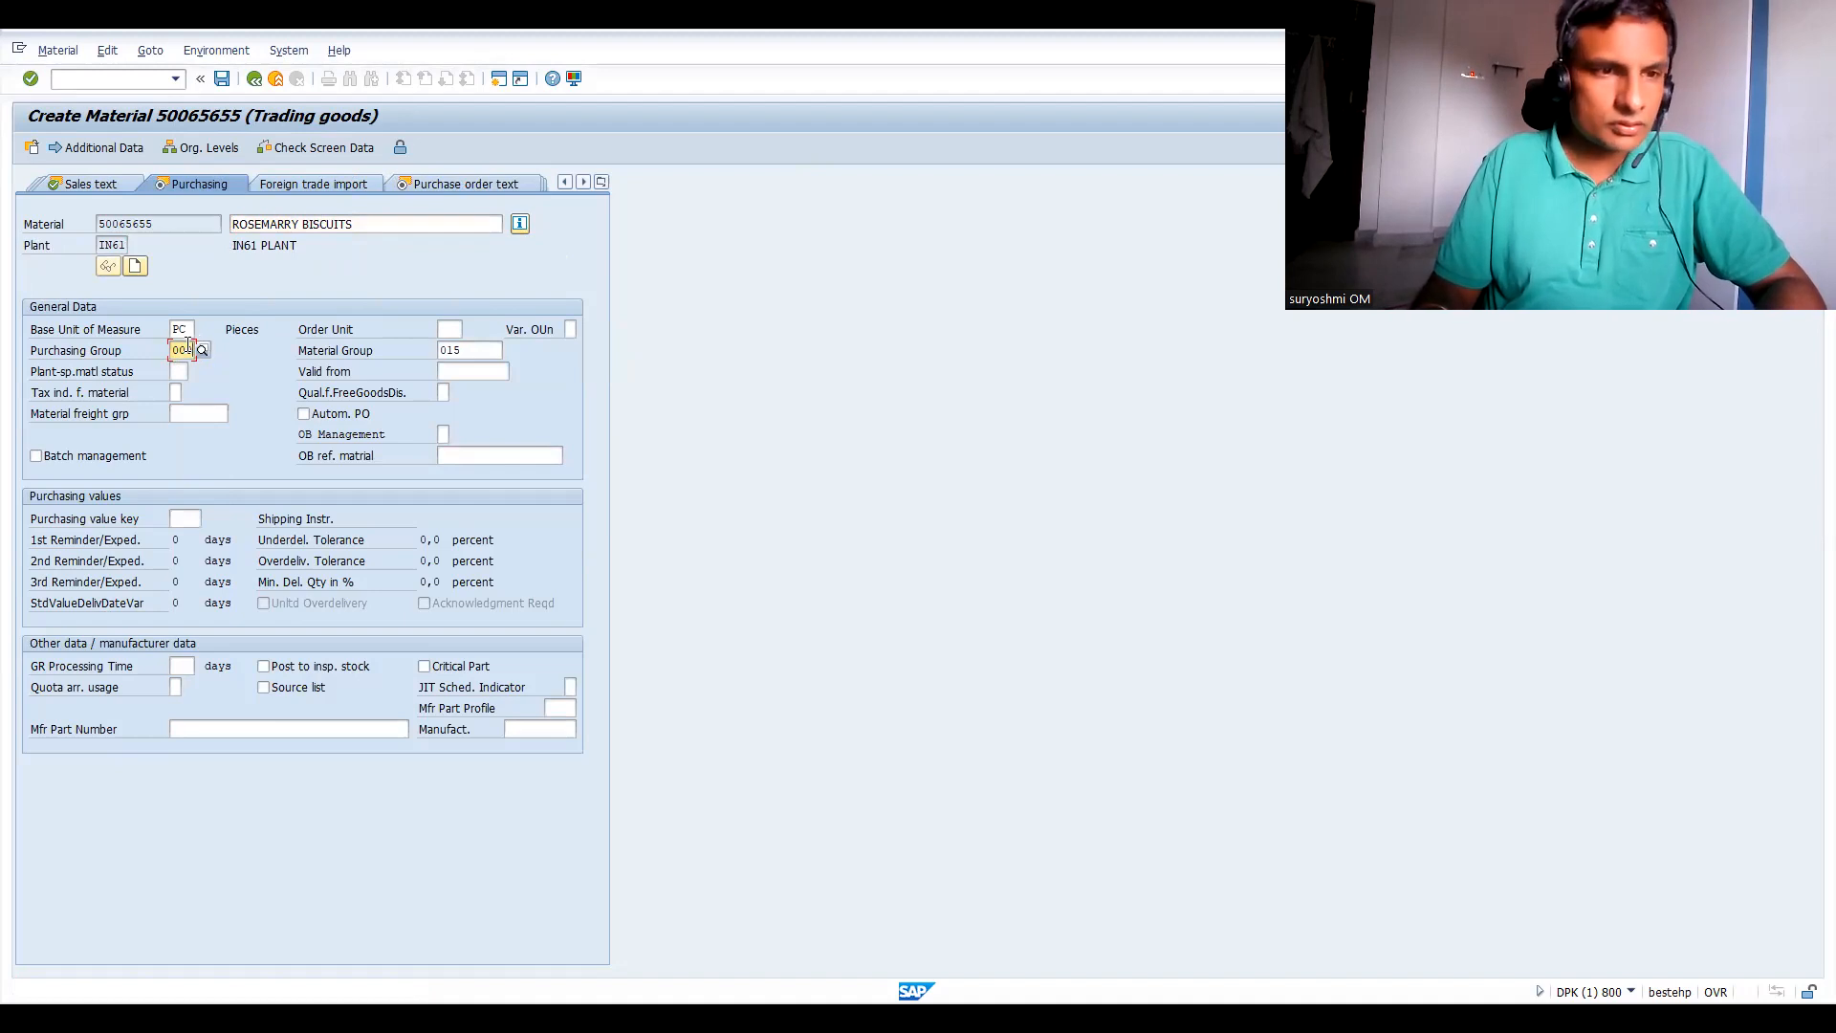
{"action": "key", "text": "Return"}
{"action": "left_click", "coordinate": [359, 184]}
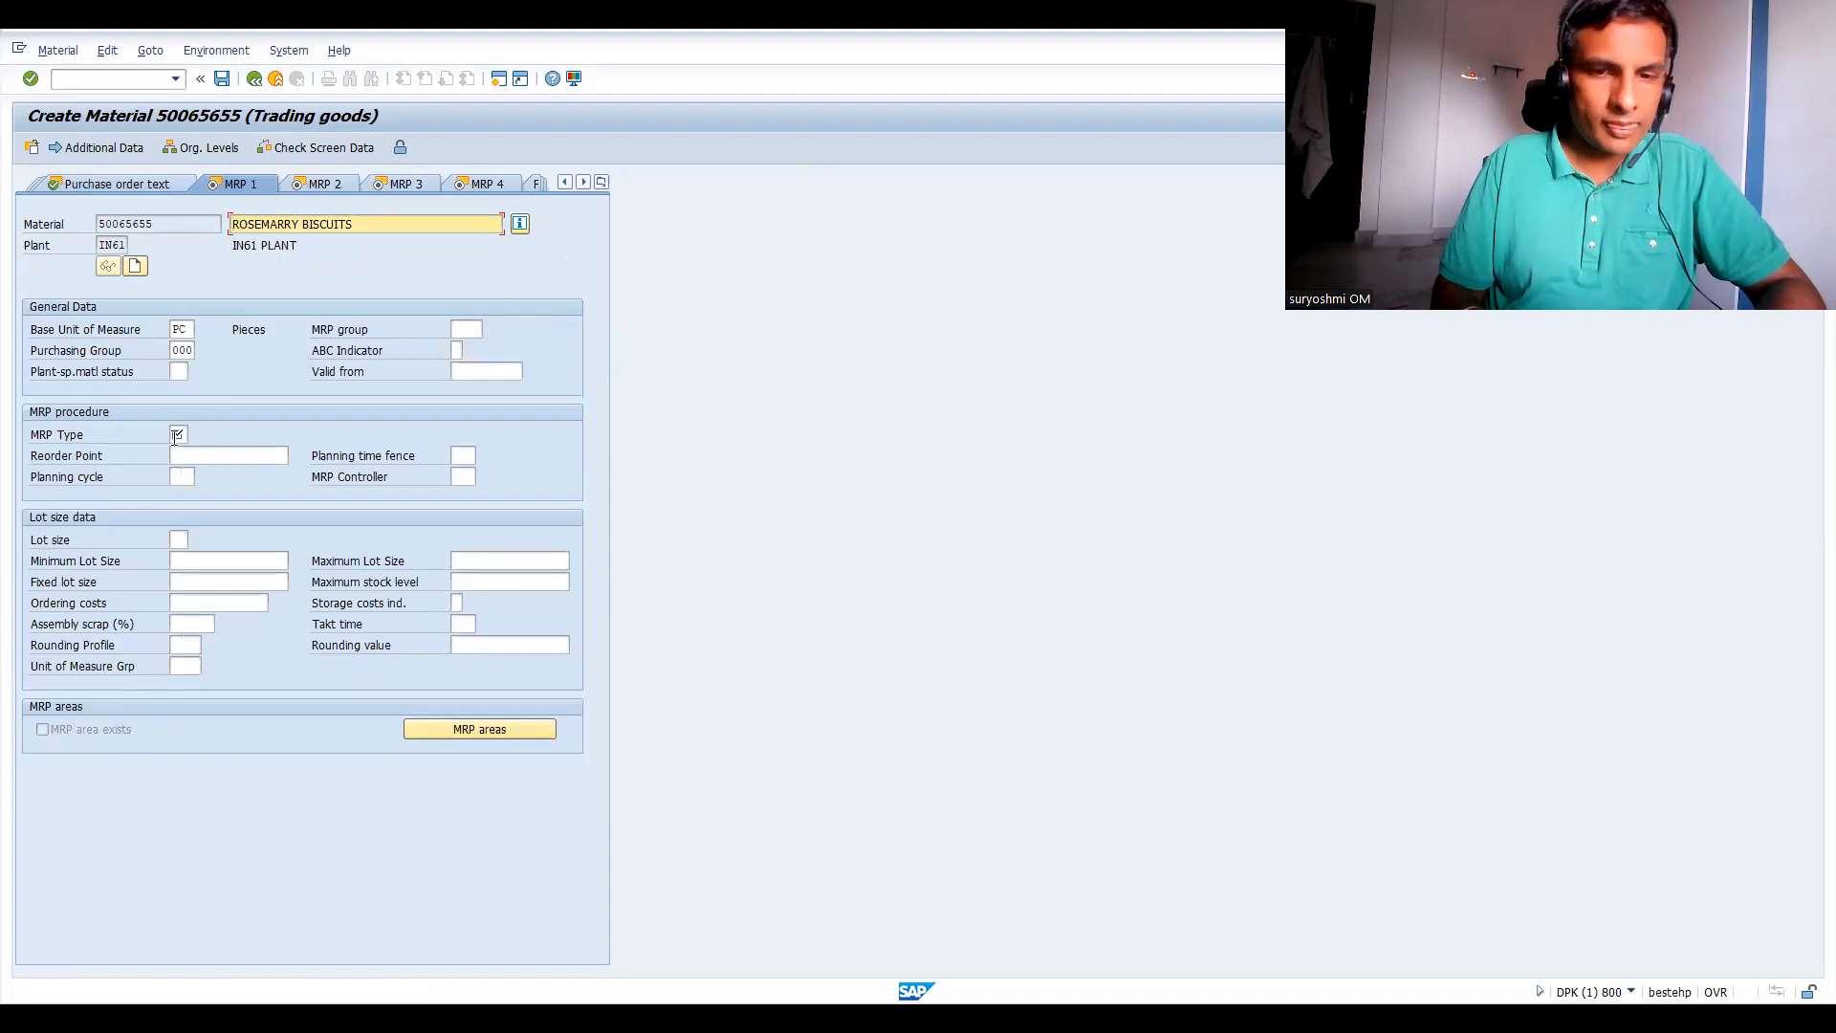
In the MRP procedure data, set the MRP type to PD and the MRP controller to FI1.
{"action": "left_click", "coordinate": [177, 435]}
{"action": "key", "text": "Return"}
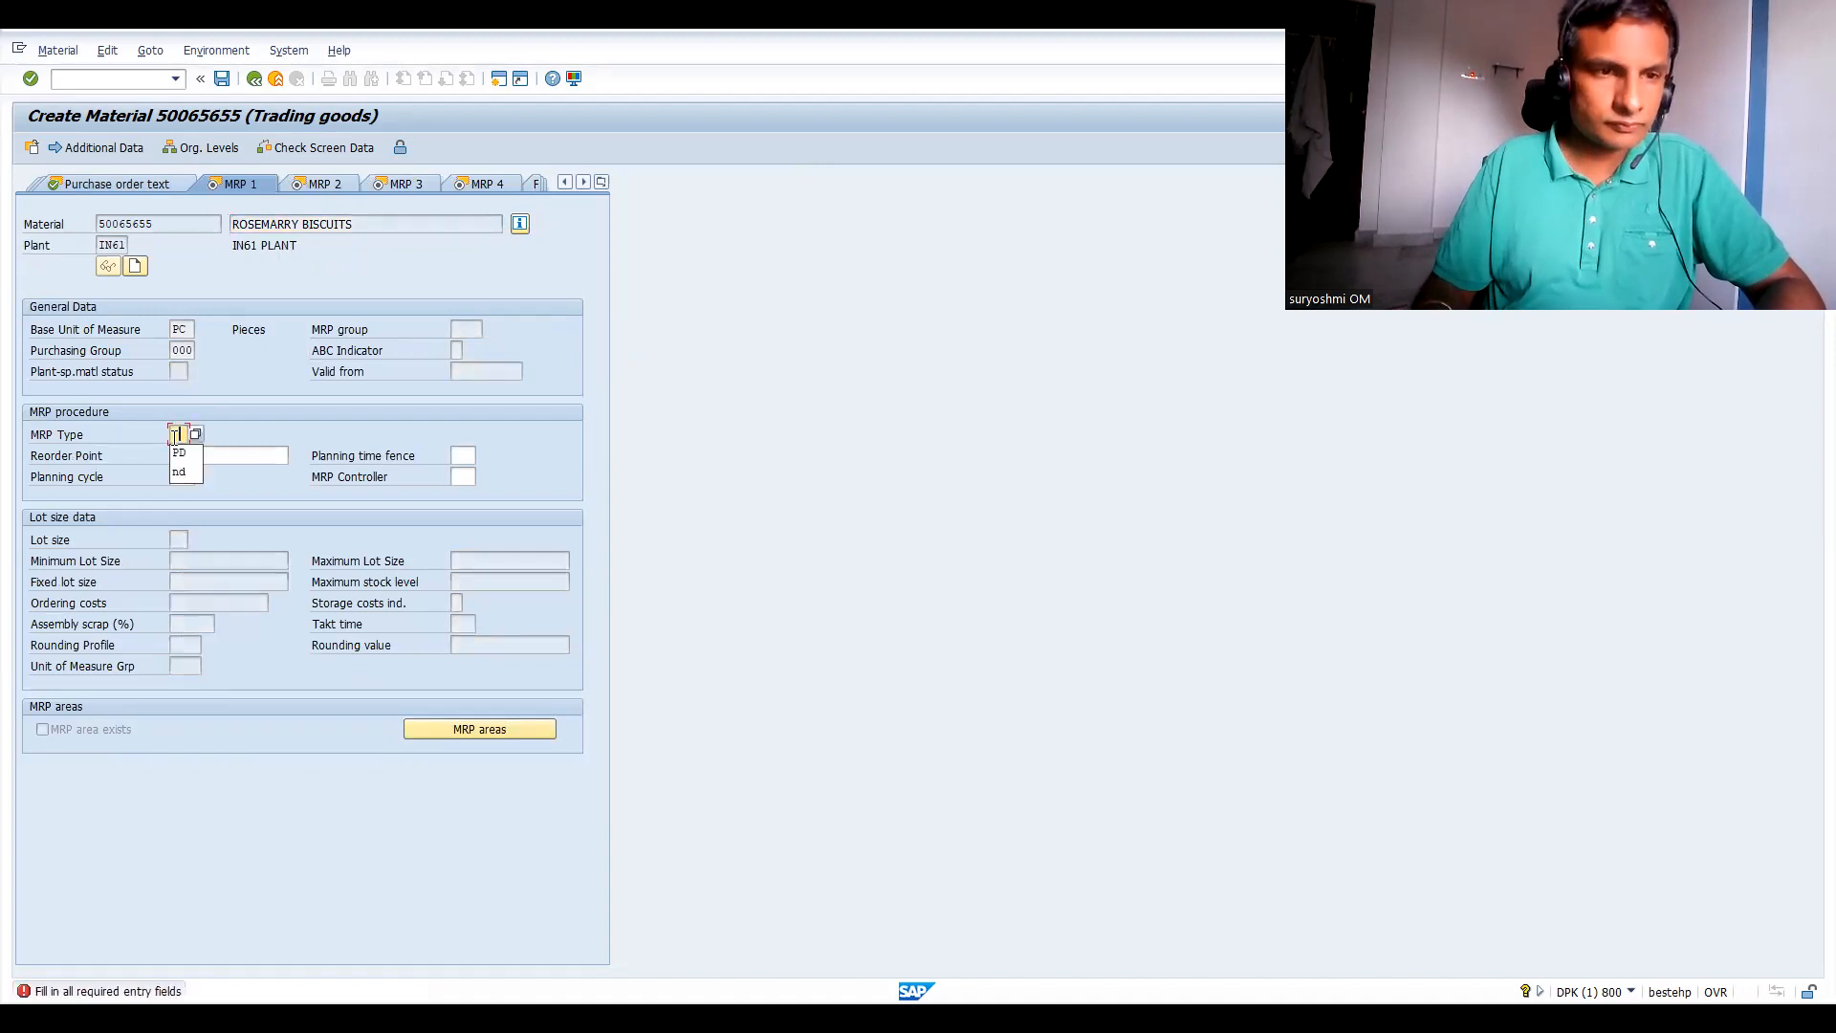
{"action": "key", "text": "Return"}
{"action": "key", "text": "Return"}
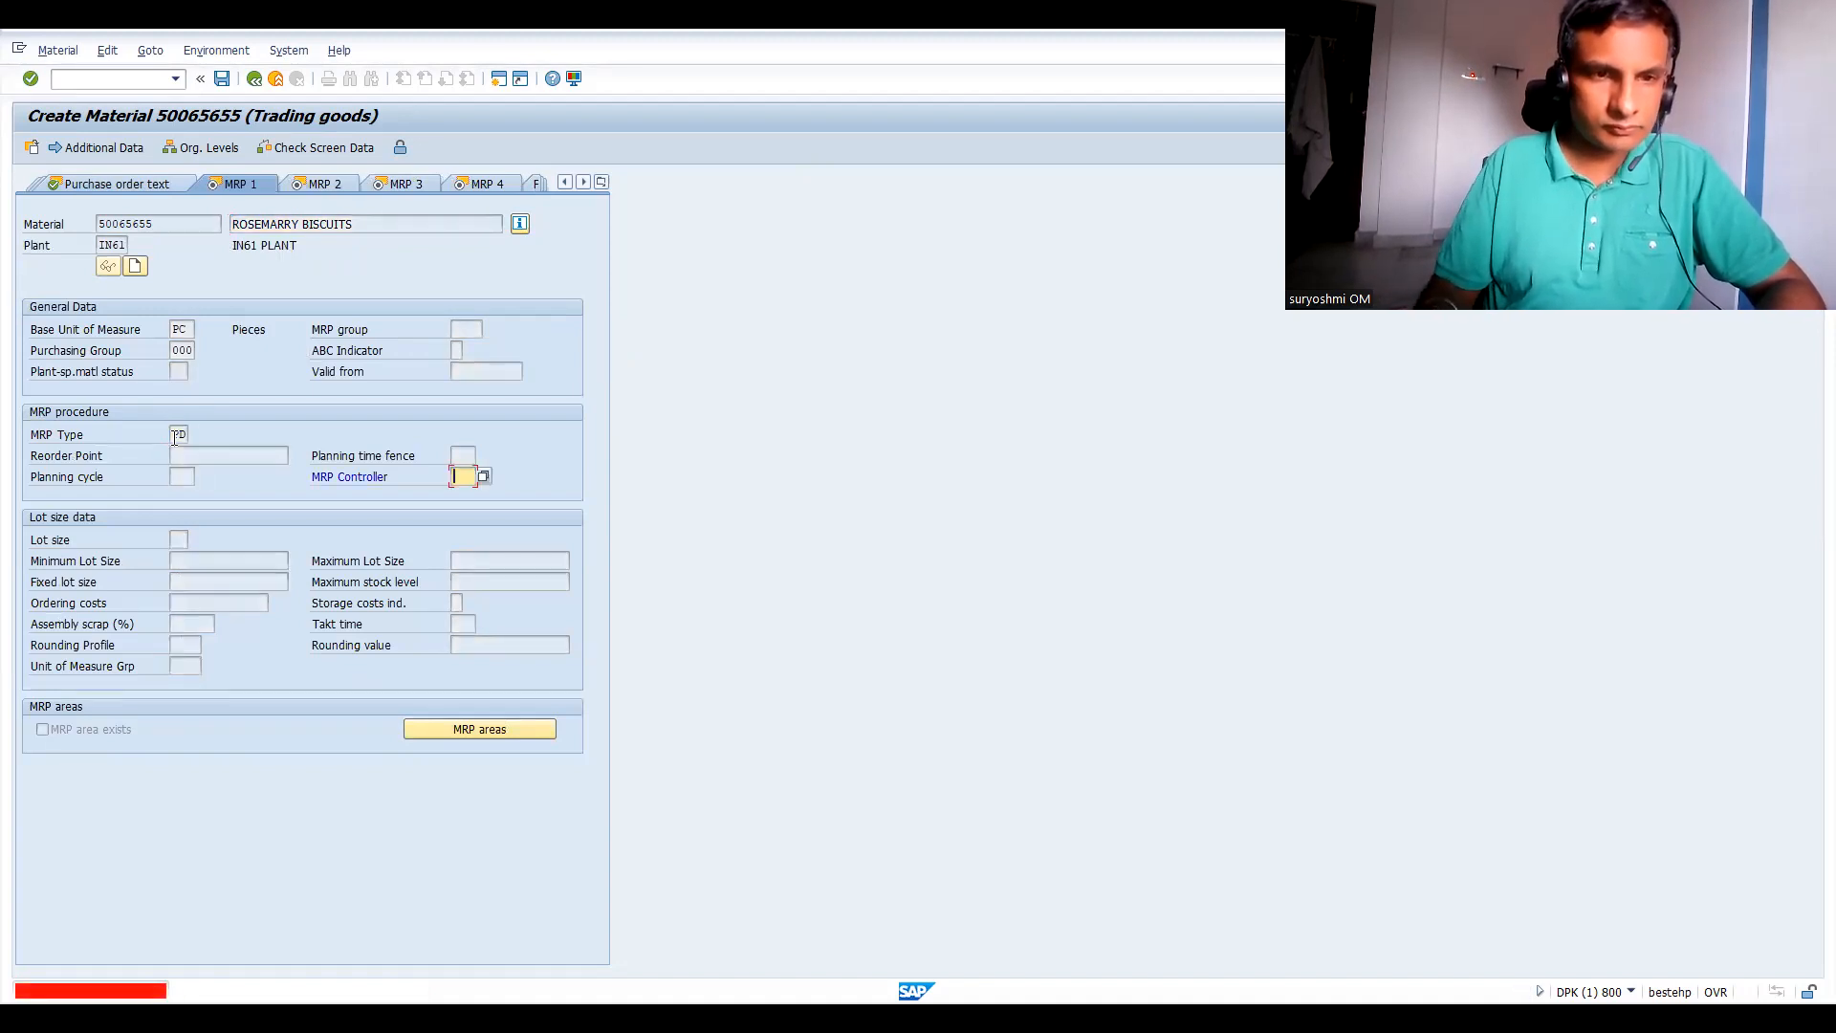
{"action": "key", "text": "space"}
{"action": "left_click", "coordinate": [463, 495]}
{"action": "key", "text": "Return"}
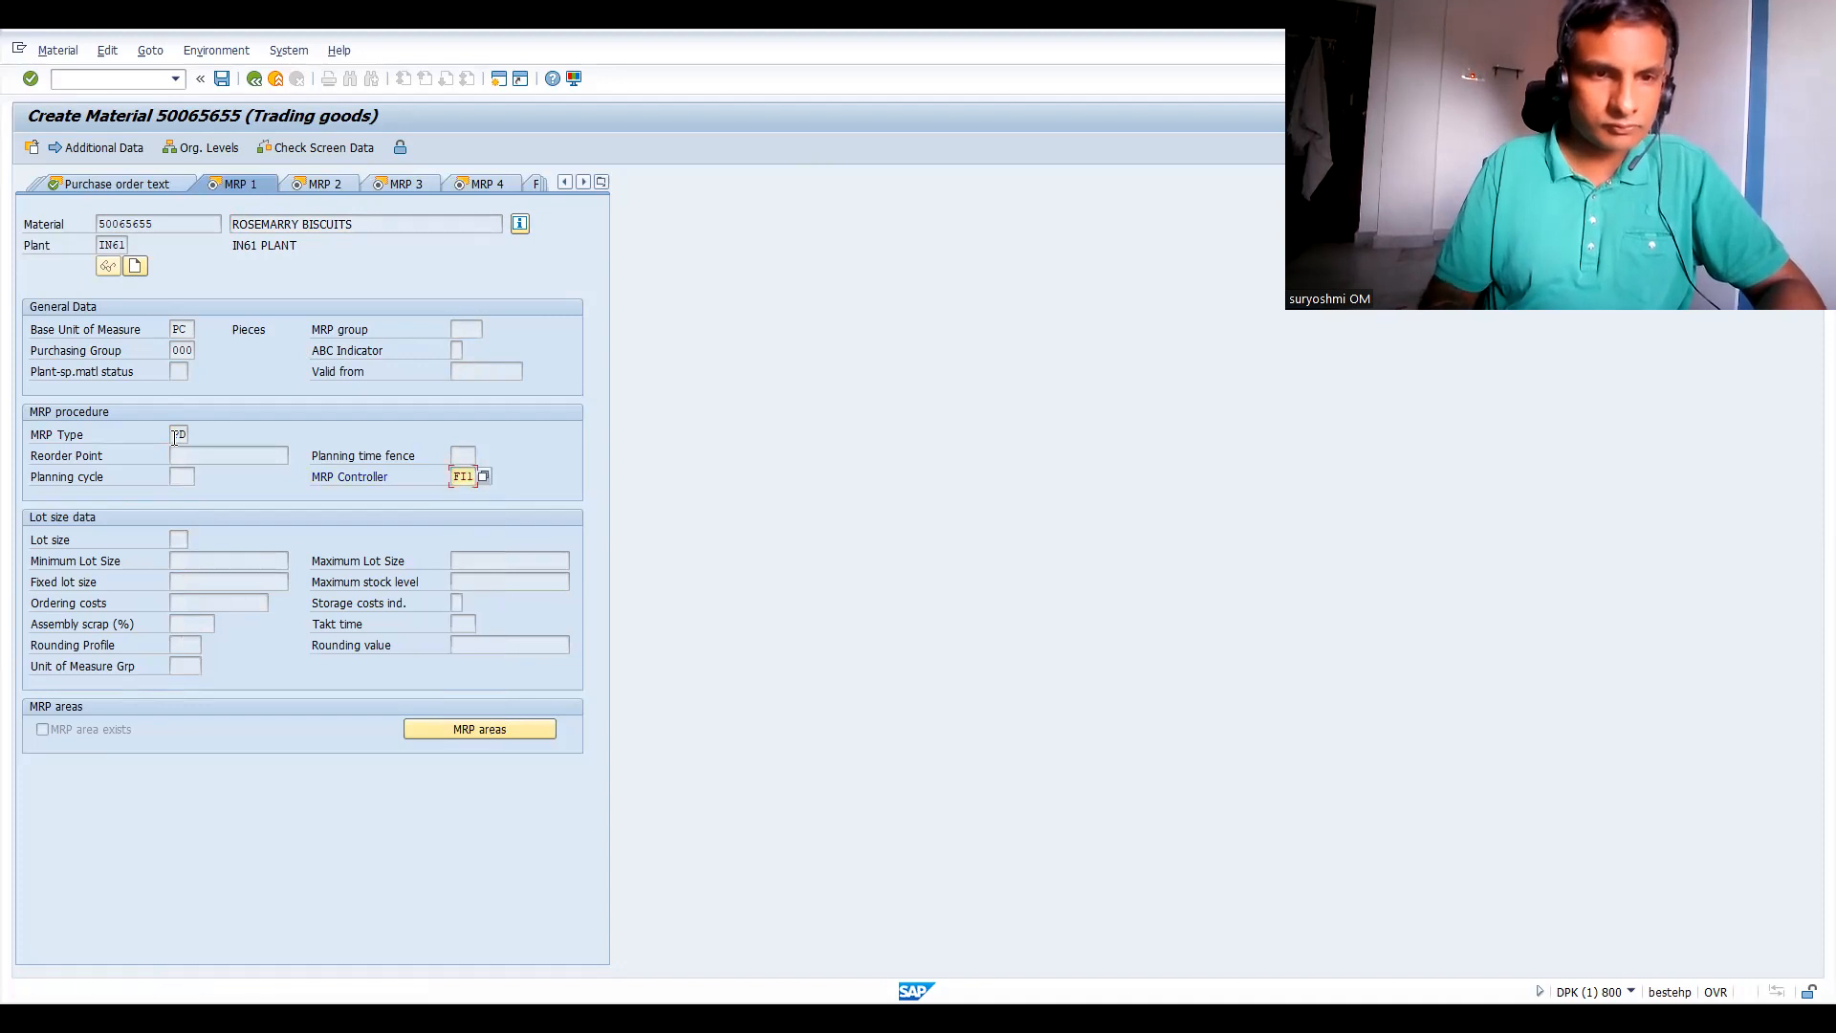
Go from the MRP controller's possible entries to the customizing activity Carry Out Overall Maintenance of Plant Parameters, and start copying plant parameters.
{"action": "left_click", "coordinate": [483, 477]}
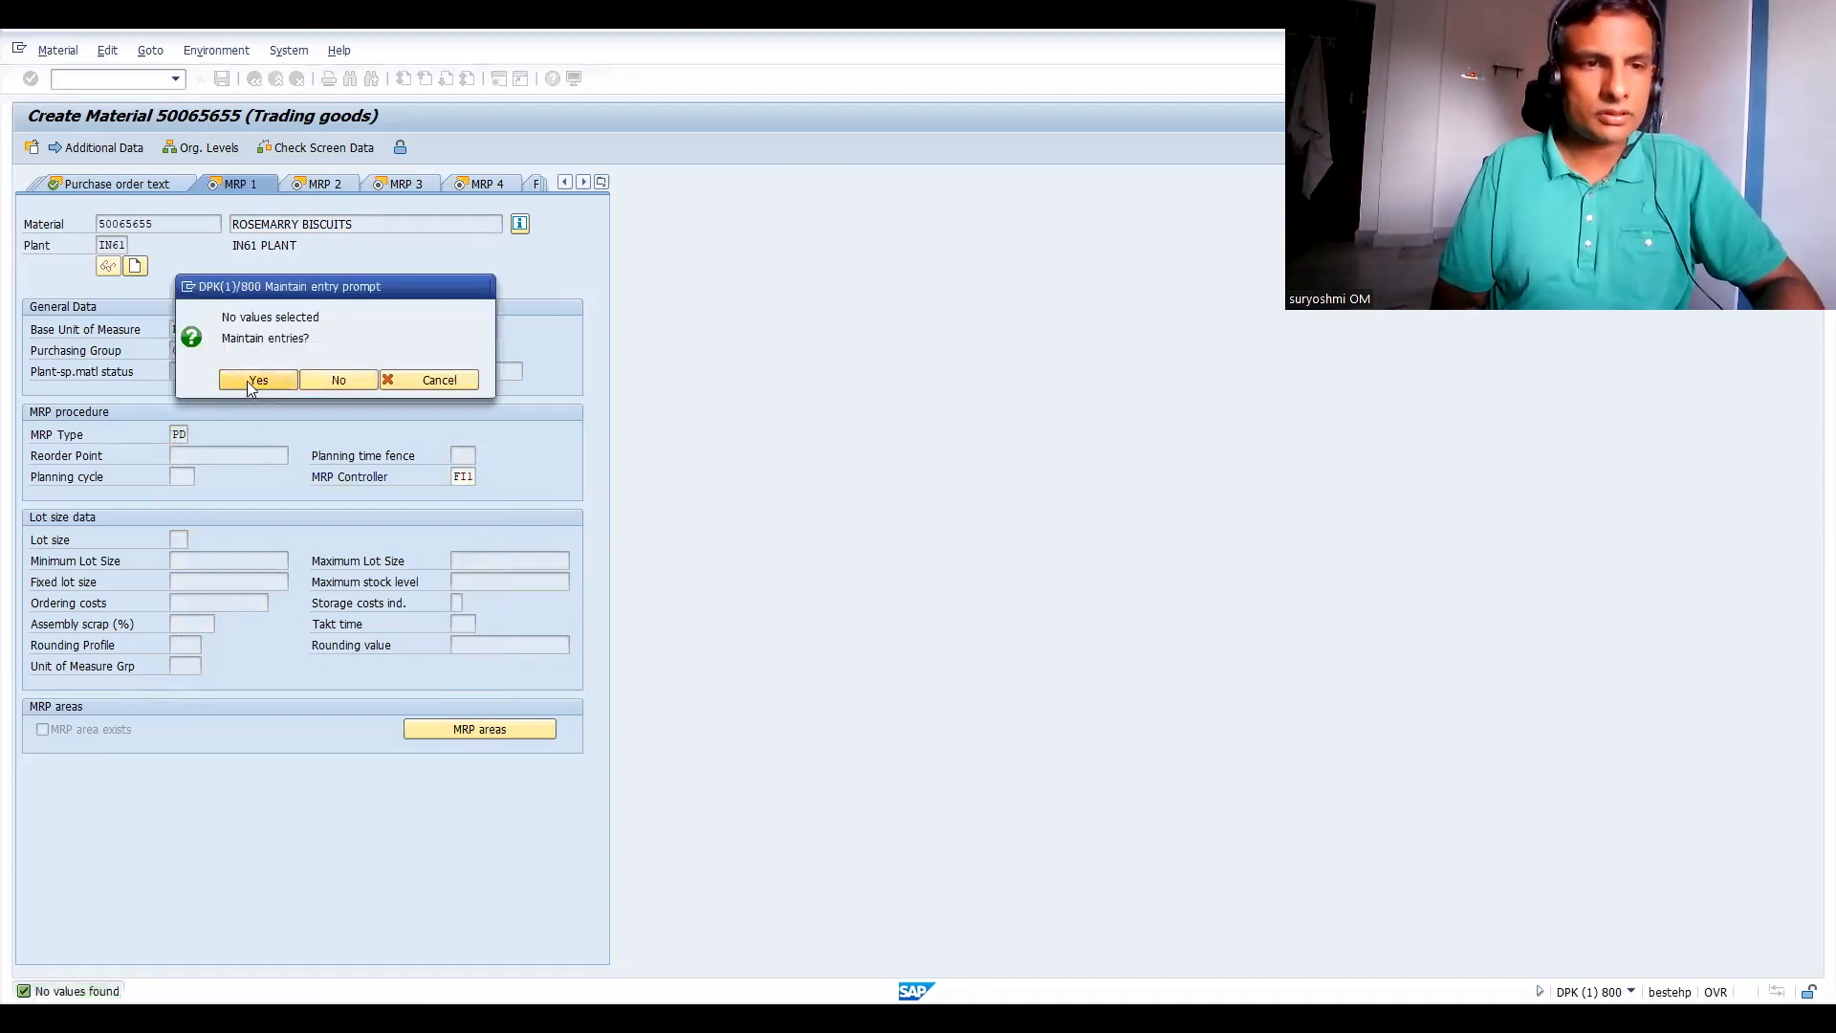
{"action": "left_click", "coordinate": [247, 381]}
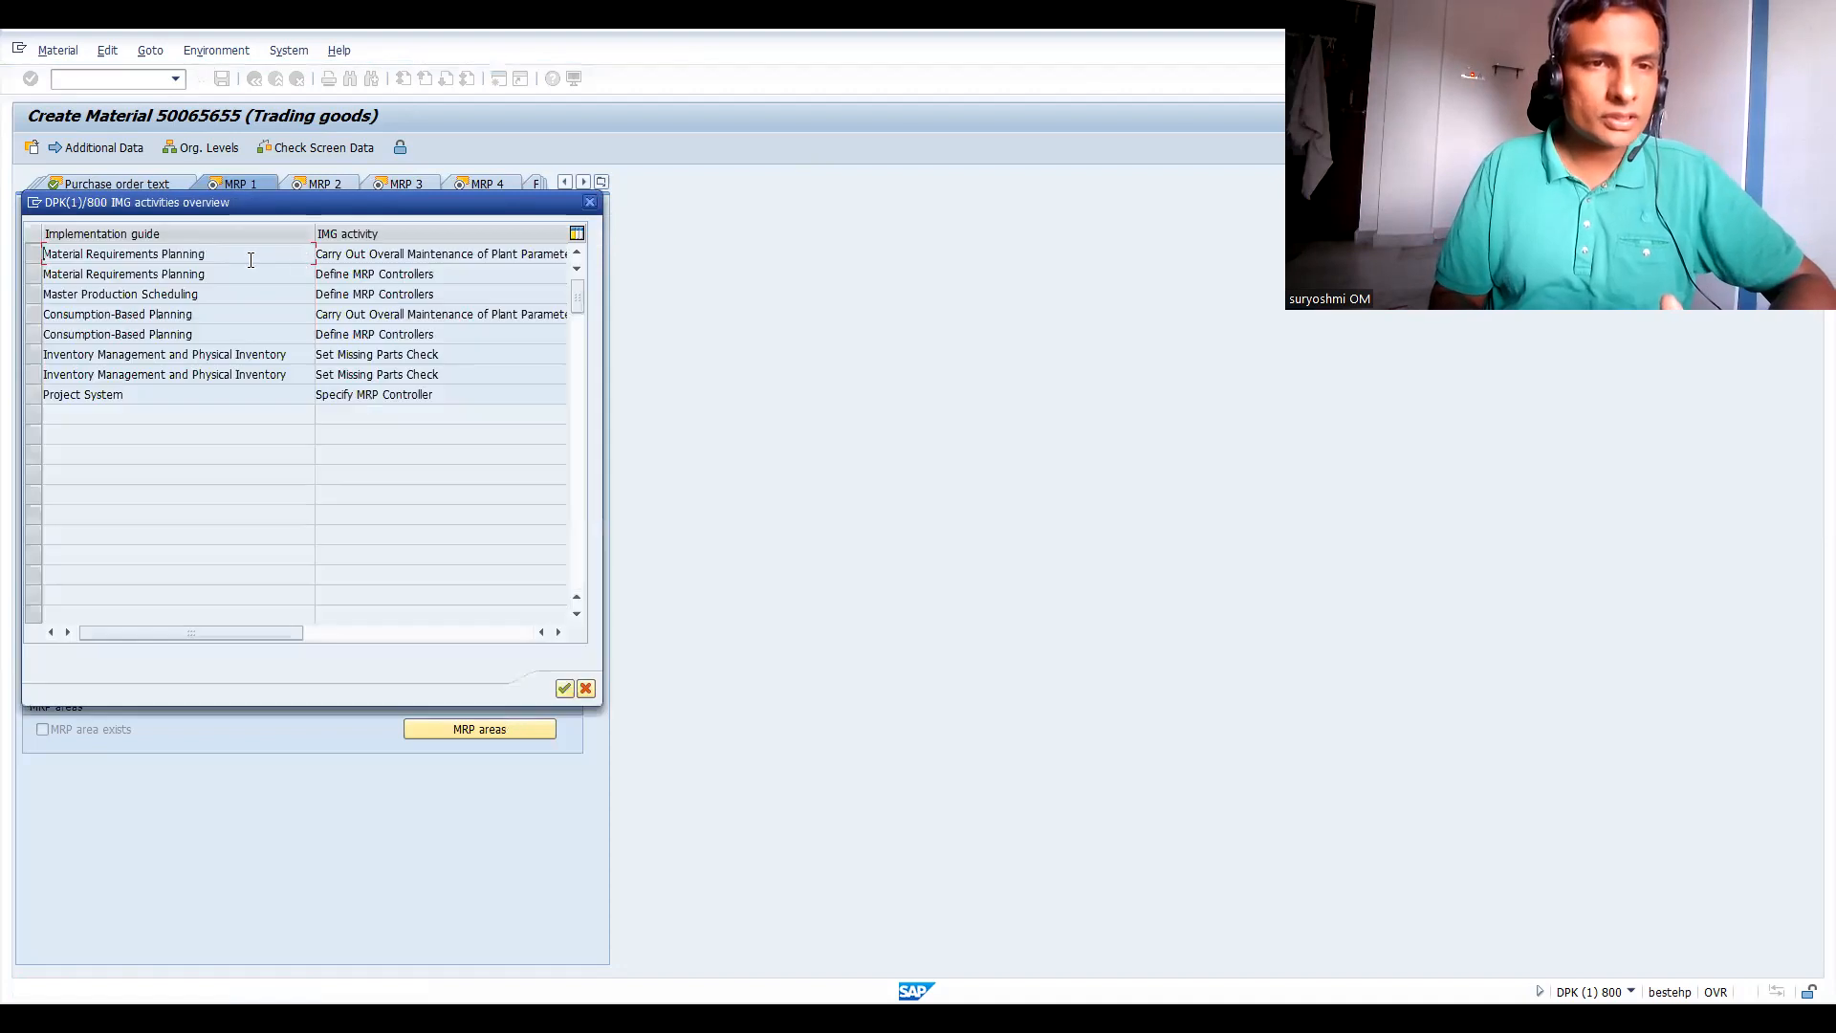
{"action": "double_click", "coordinate": [180, 255]}
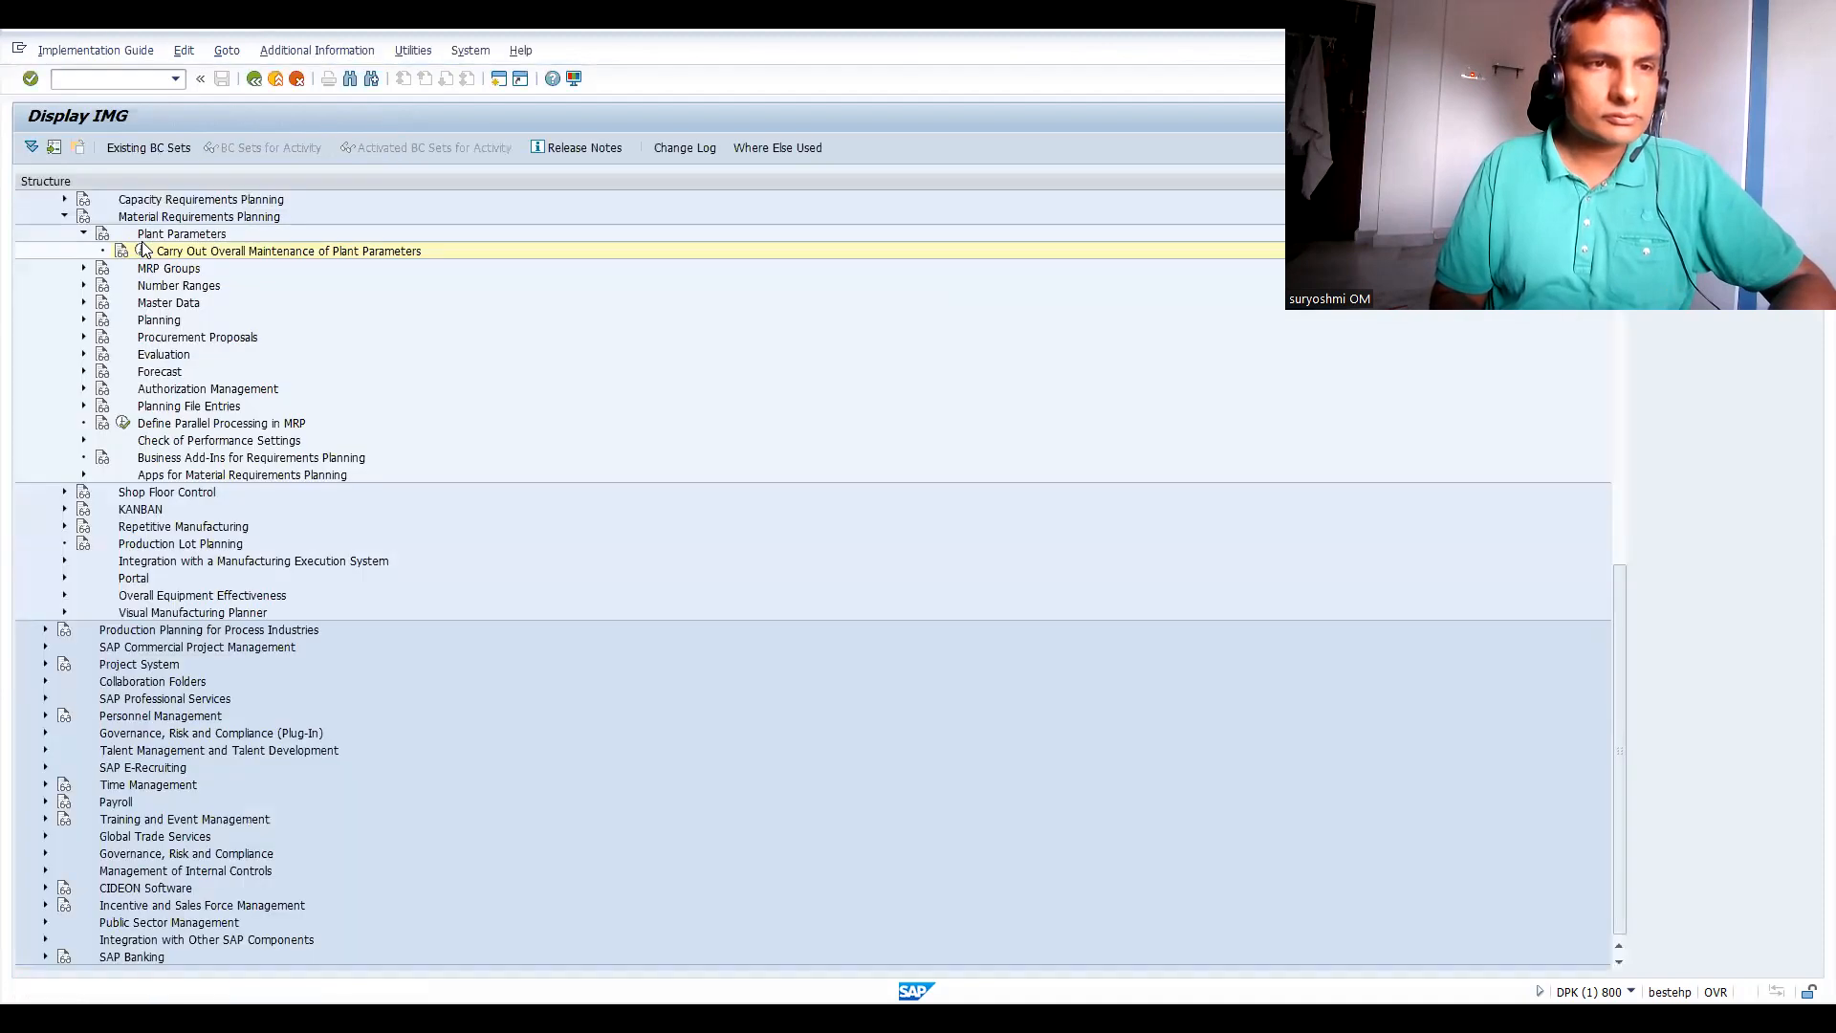
{"action": "left_click", "coordinate": [141, 249]}
{"action": "left_click", "coordinate": [109, 306]}
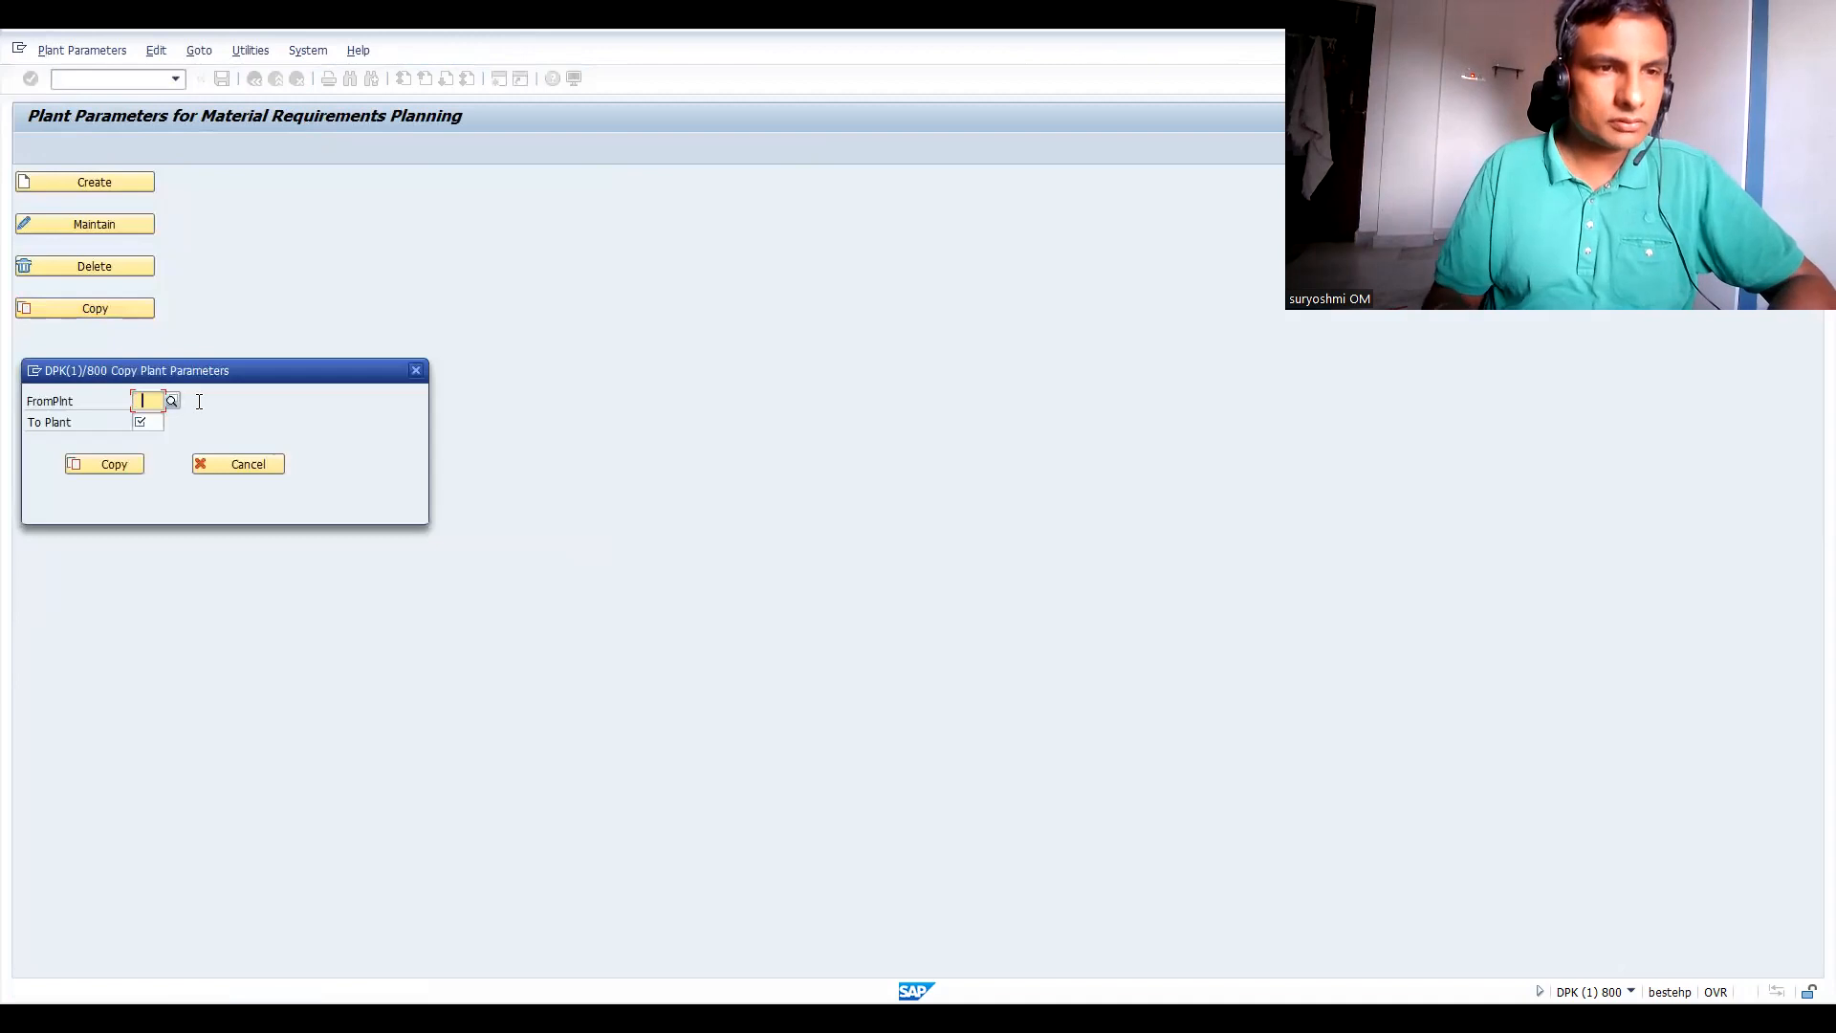
Try to copy the MRP plant parameters from plant FR01 to plant IN66.
{"action": "key", "text": "Down"}
{"action": "key", "text": "Return"}
{"action": "key", "text": "Tab"}
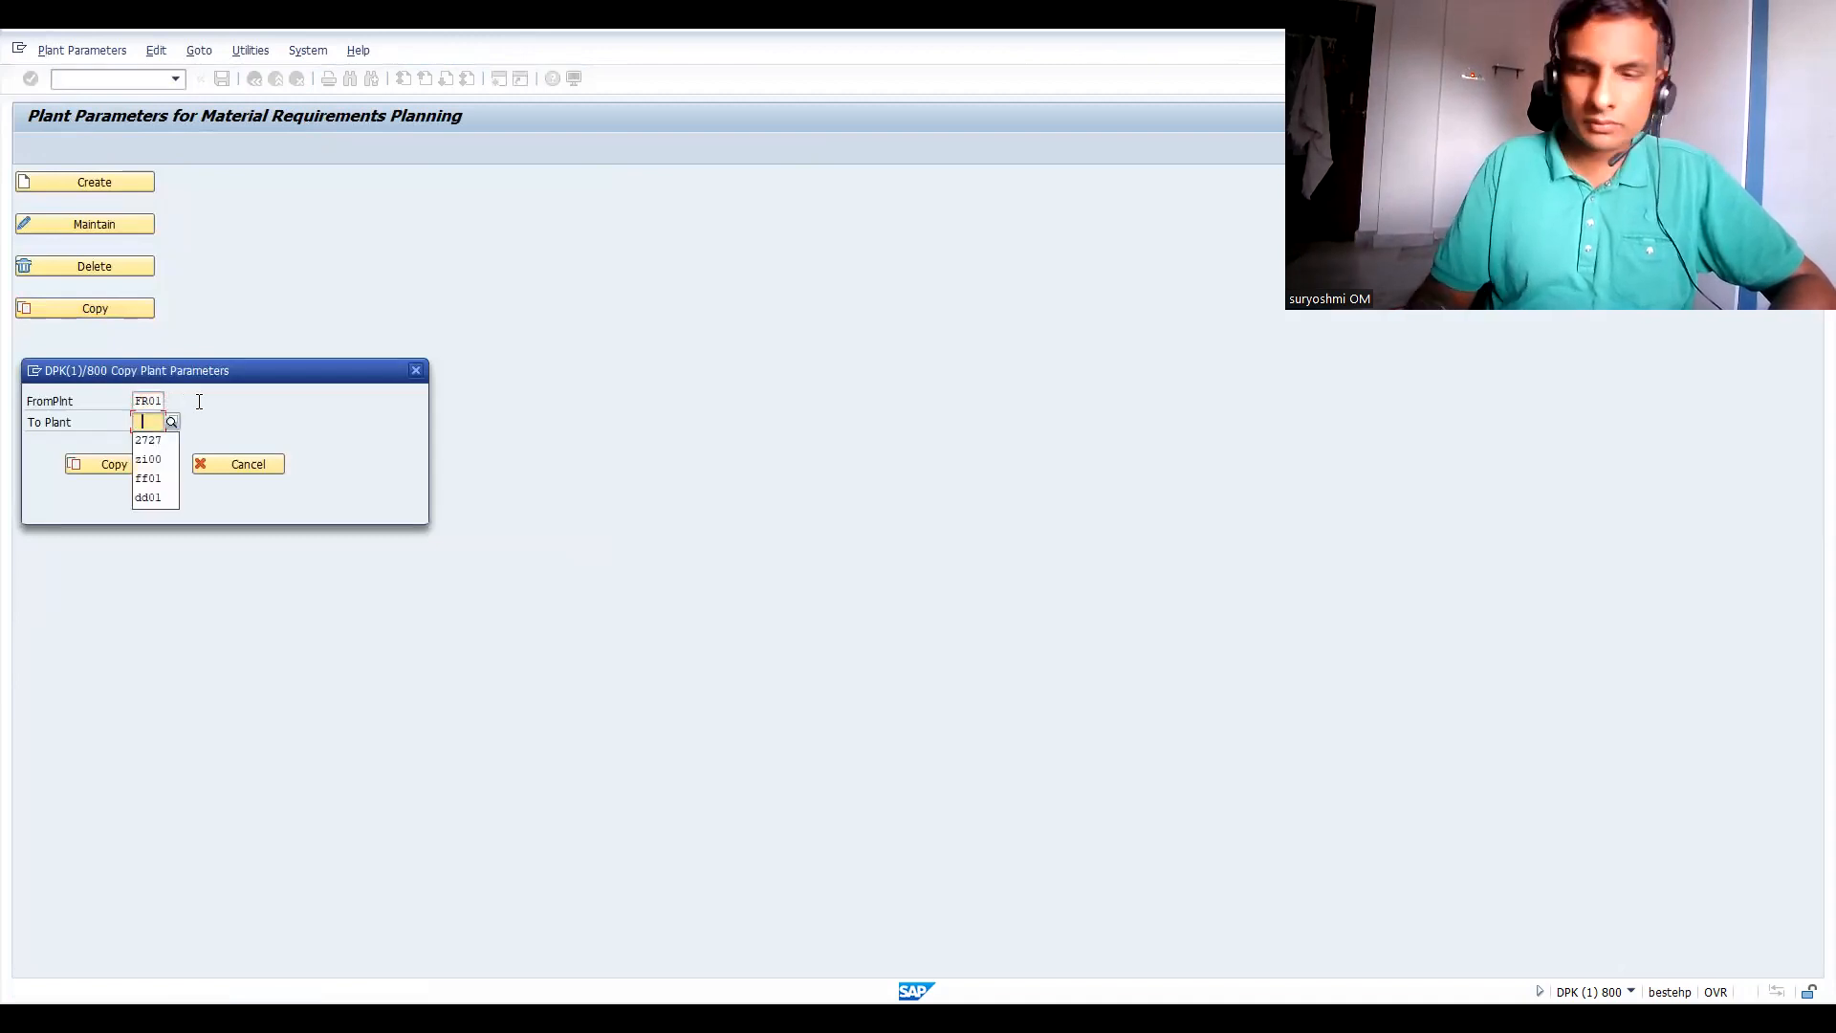
{"action": "type", "text": "0"}
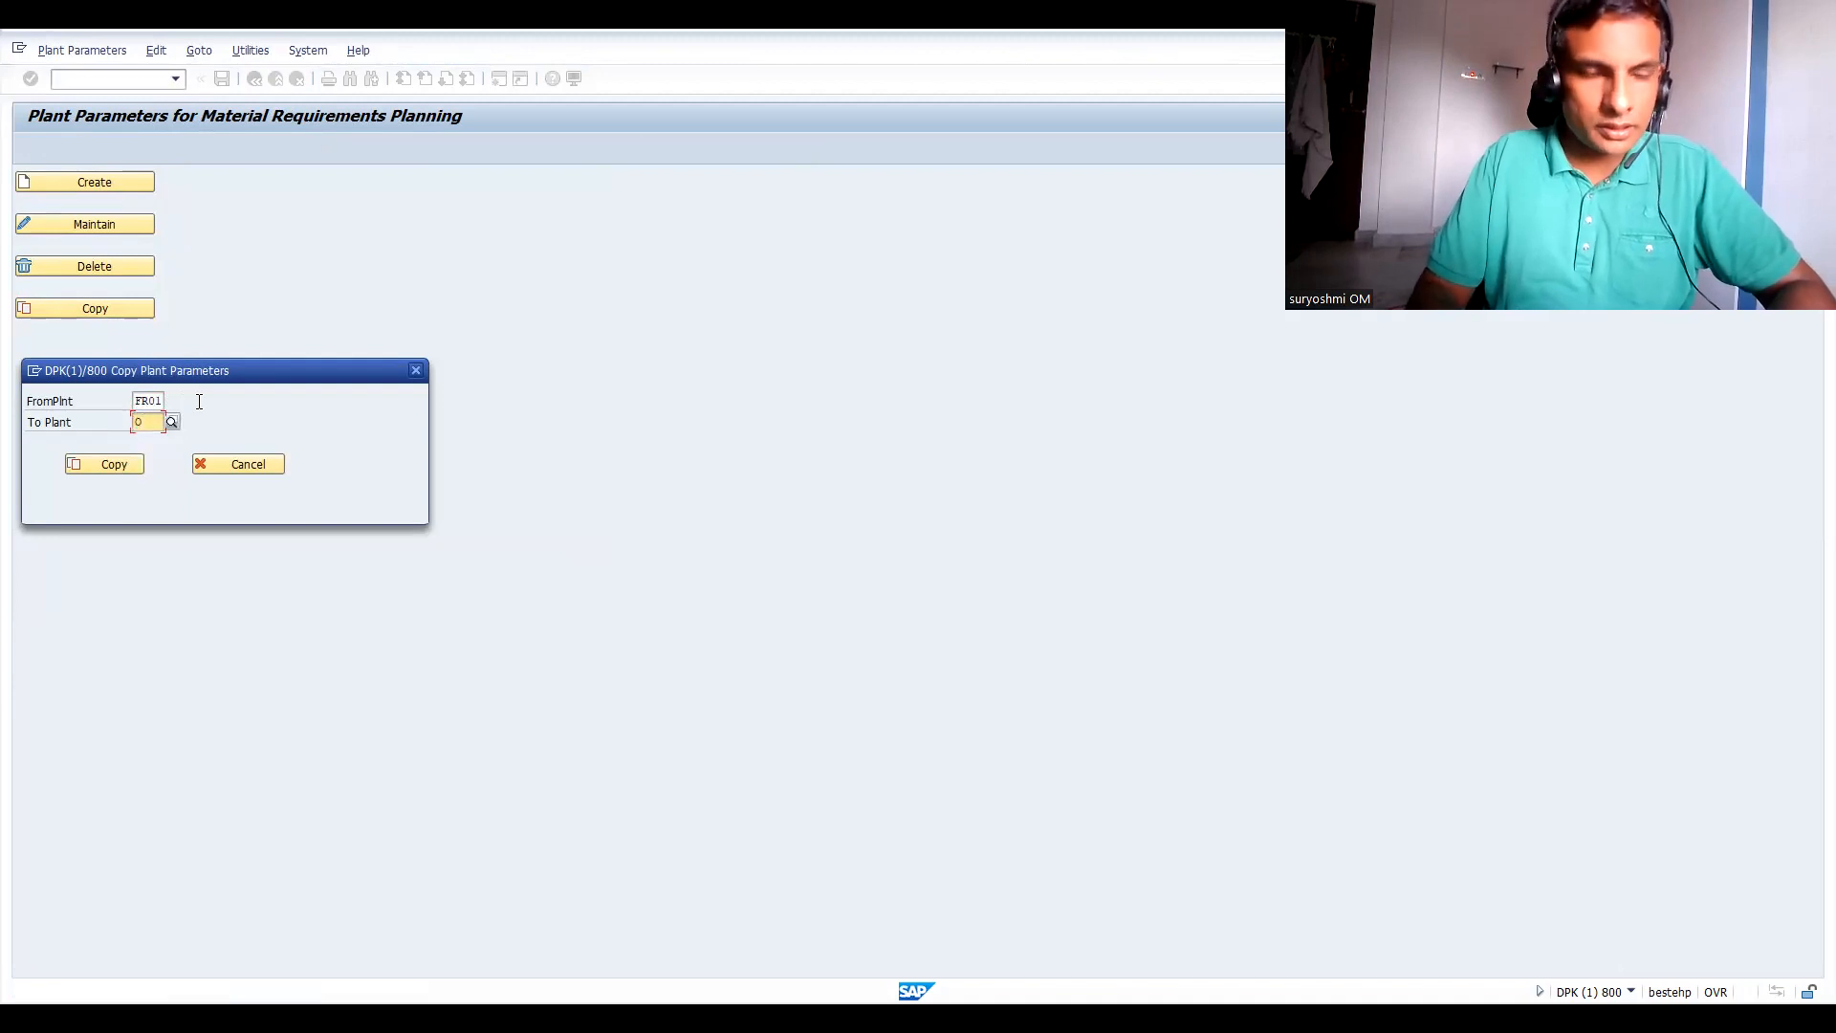
{"action": "key", "text": "BackSpace"}
{"action": "type", "text": "IN66"}
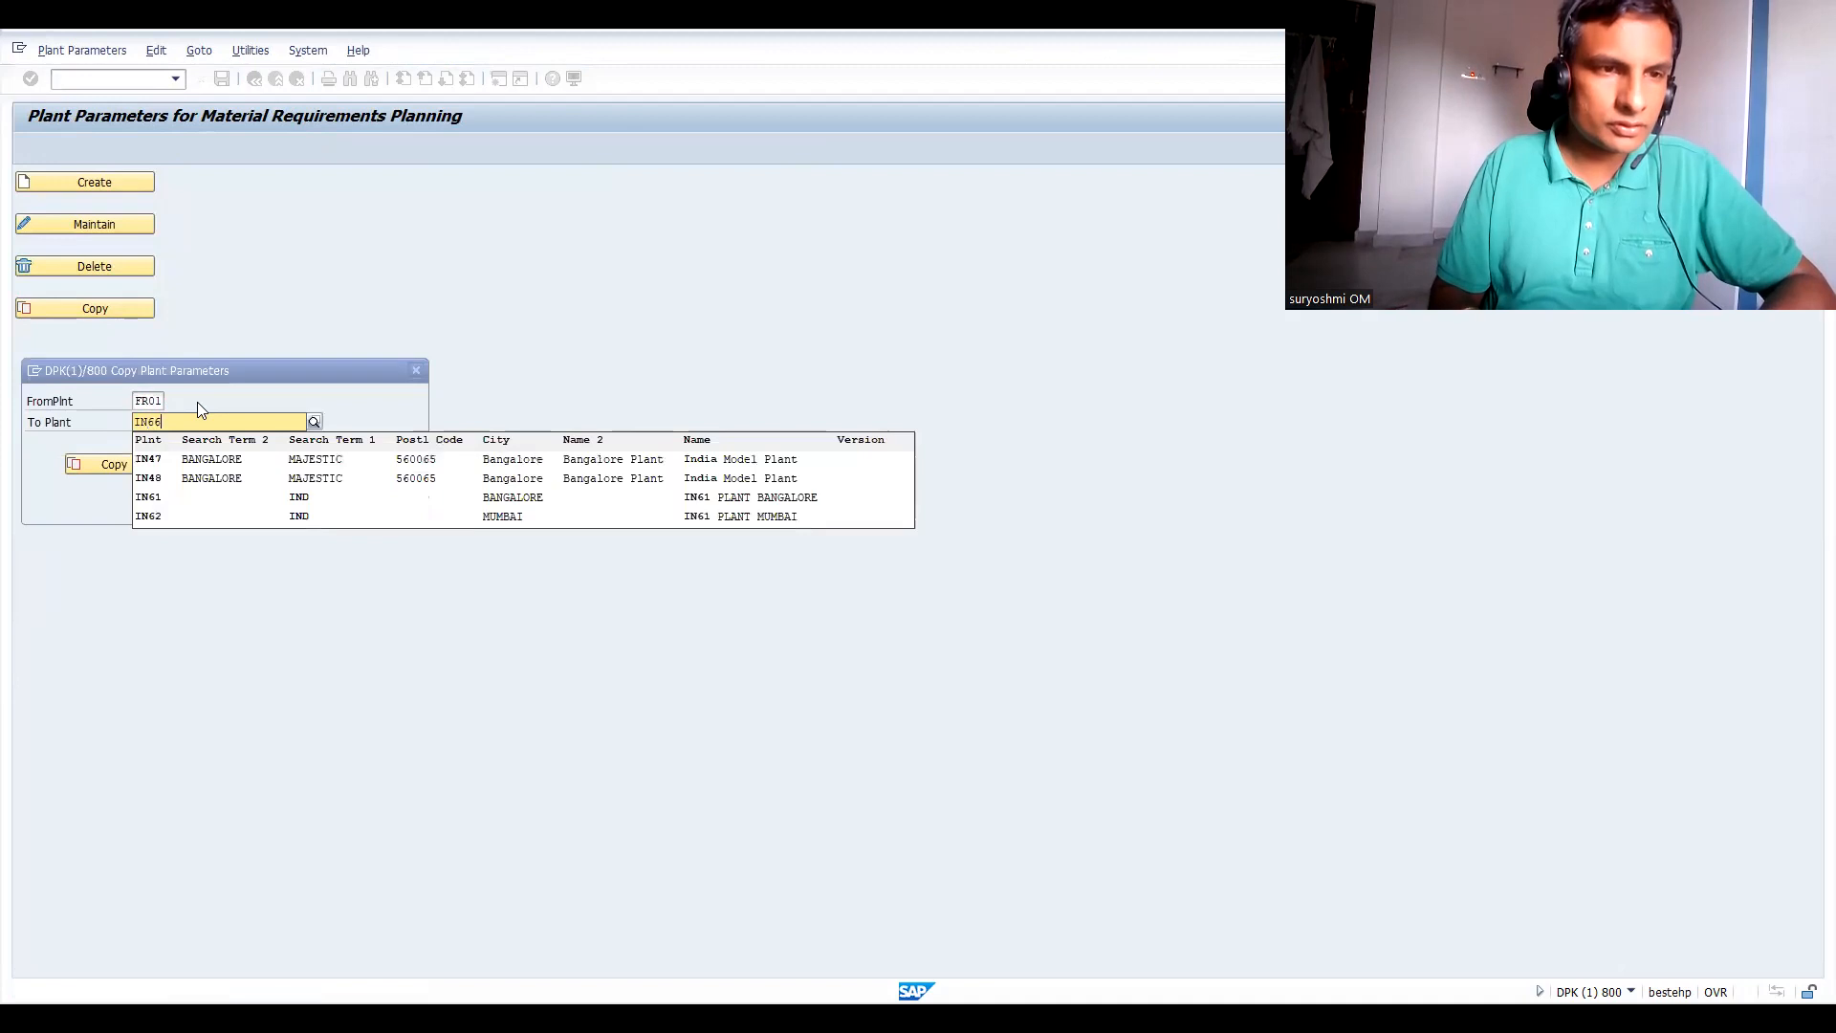
{"action": "key", "text": "Return"}
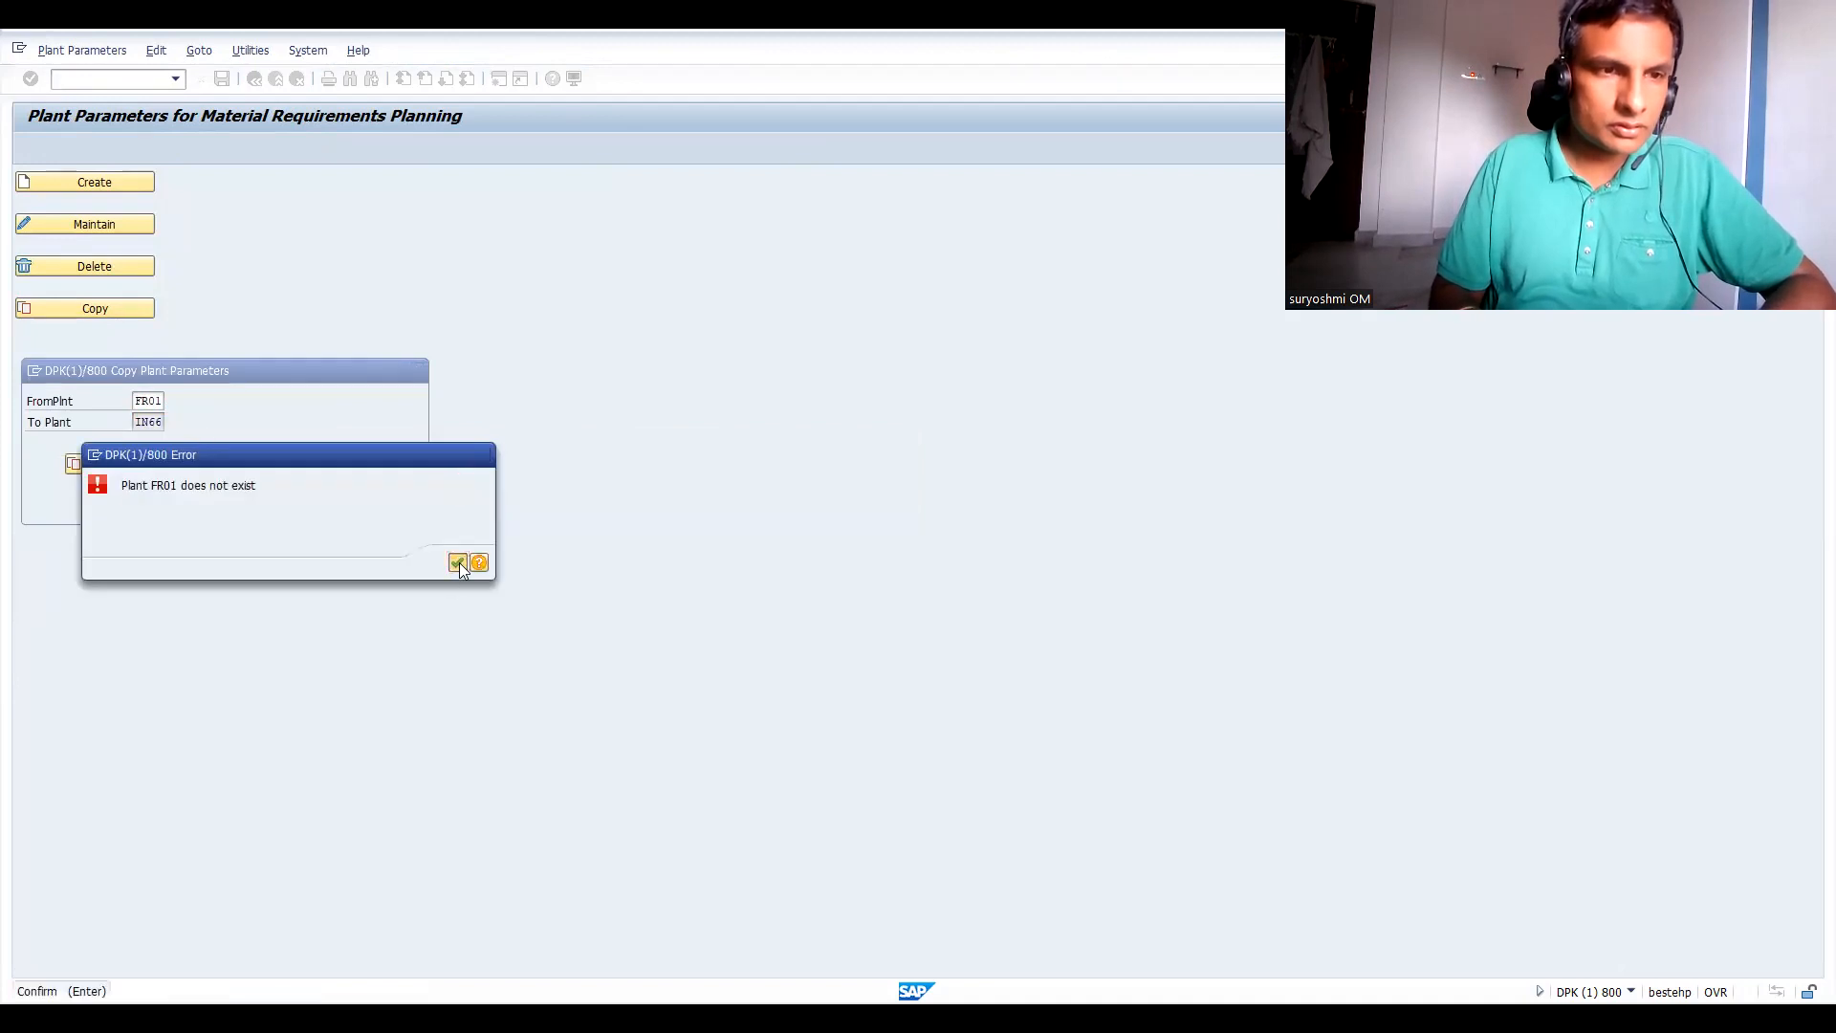
{"action": "key", "text": "Return"}
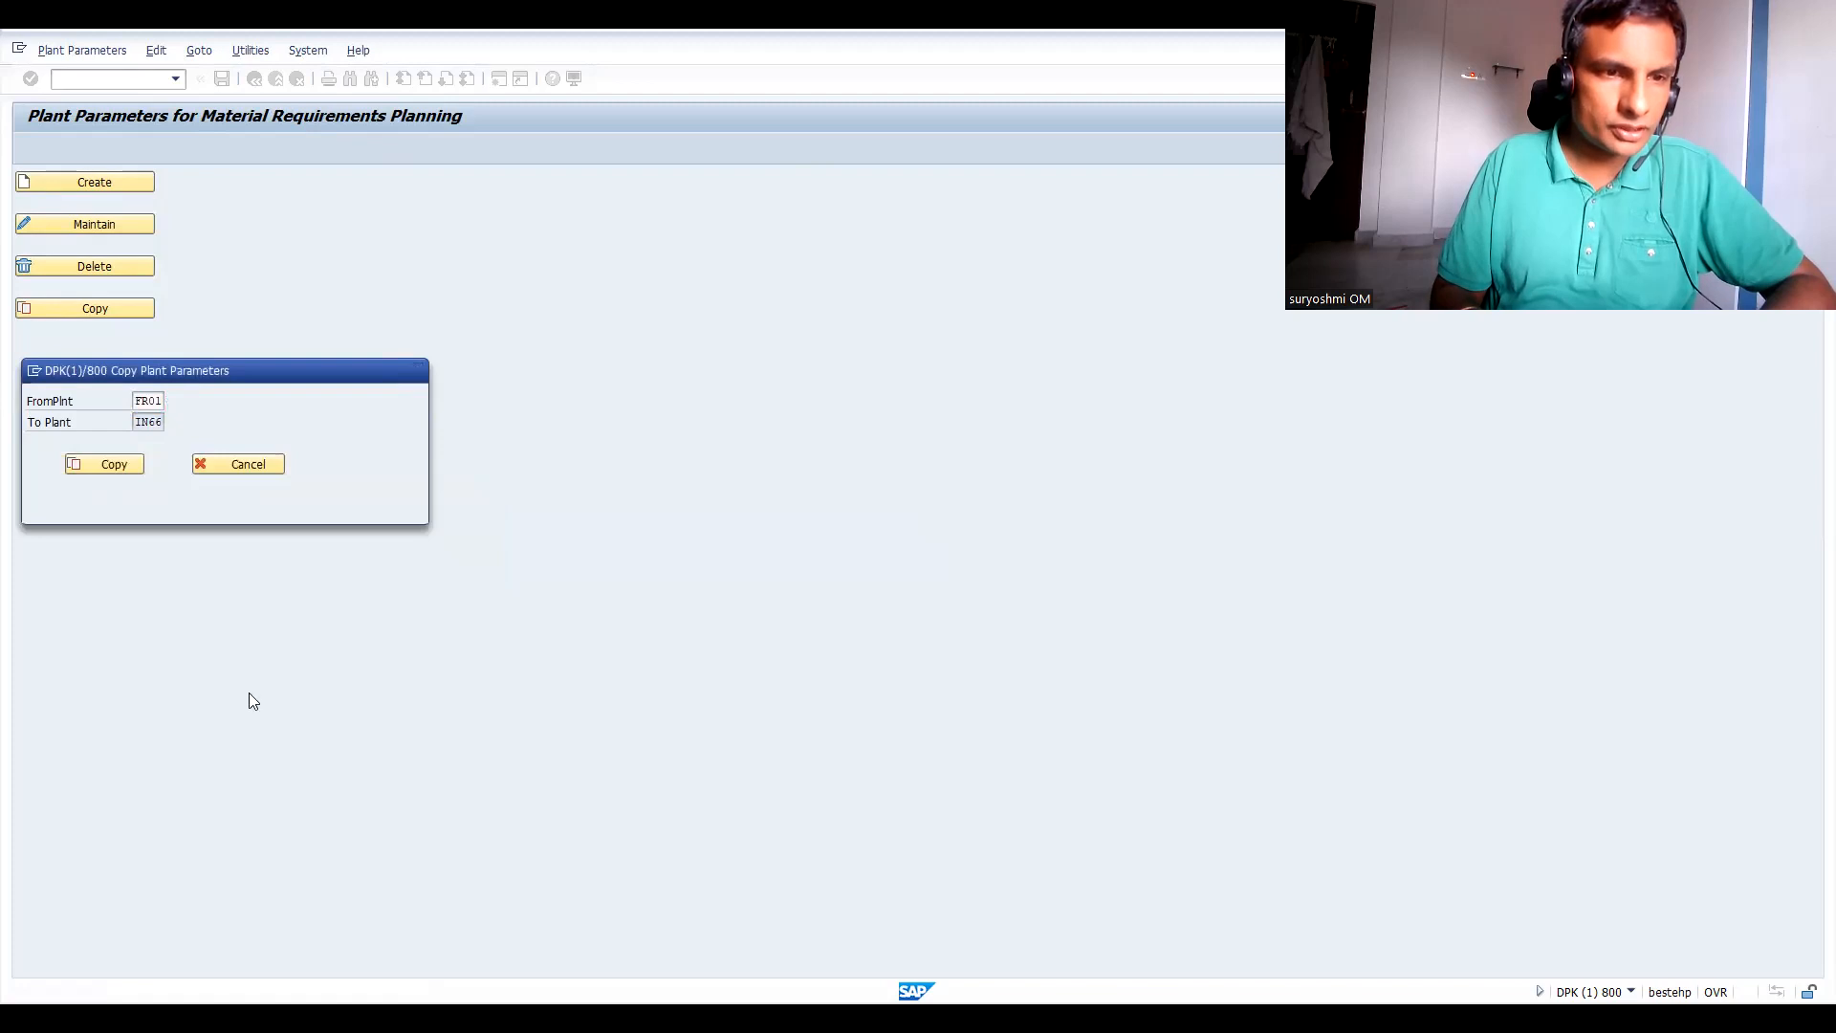
Choose plant 0001 as the source plant and try to copy its parameters to plant IN66.
{"action": "key", "text": "F4"}
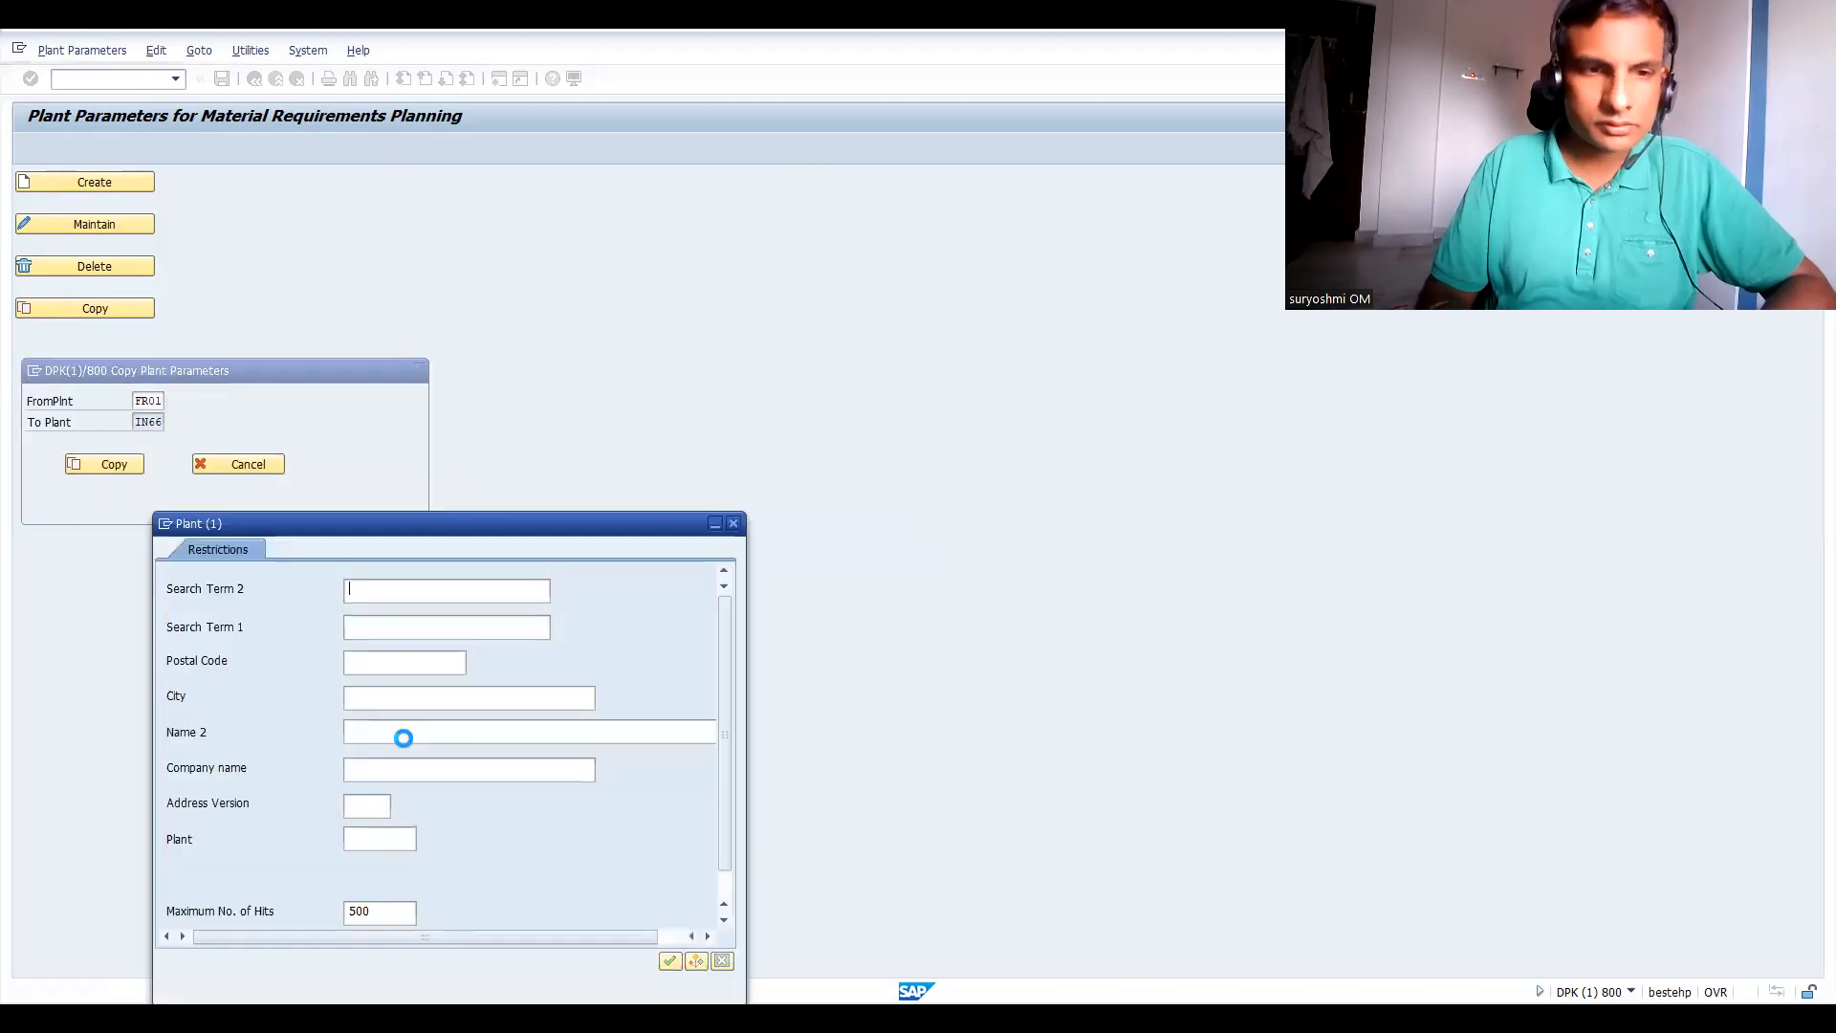
{"action": "key", "text": "Return"}
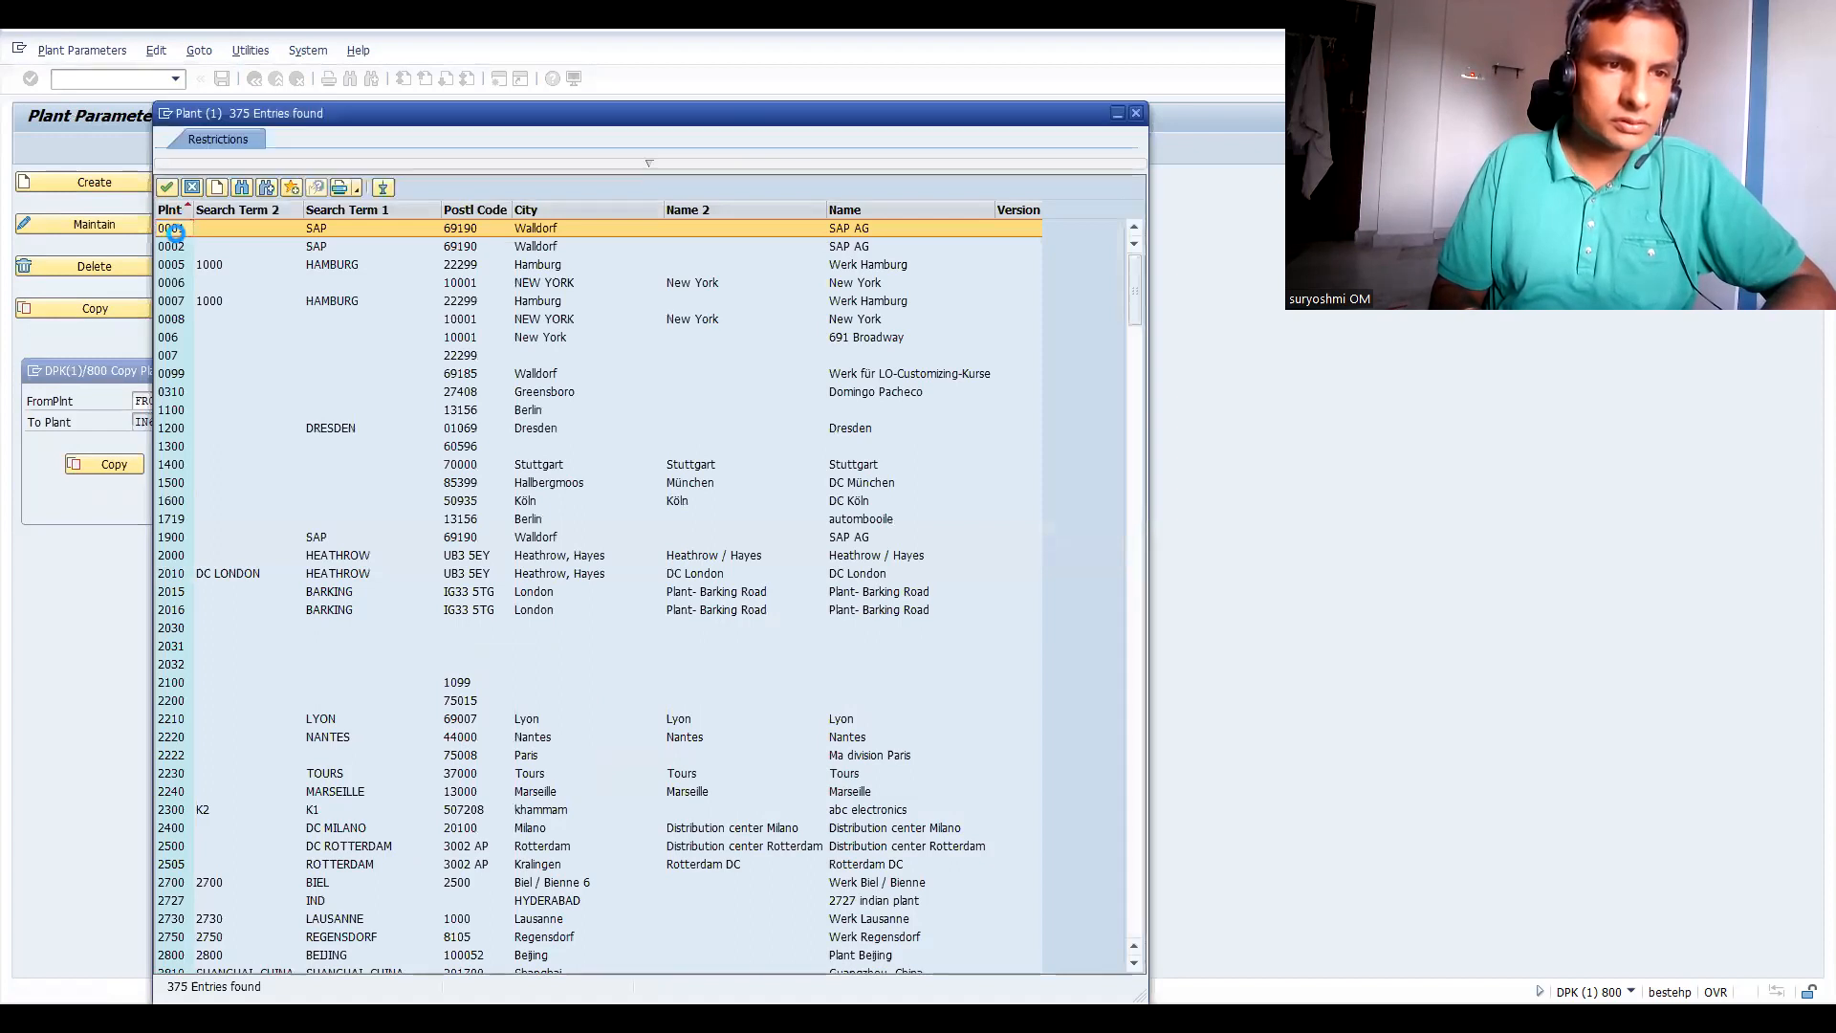
{"action": "key", "text": "Return"}
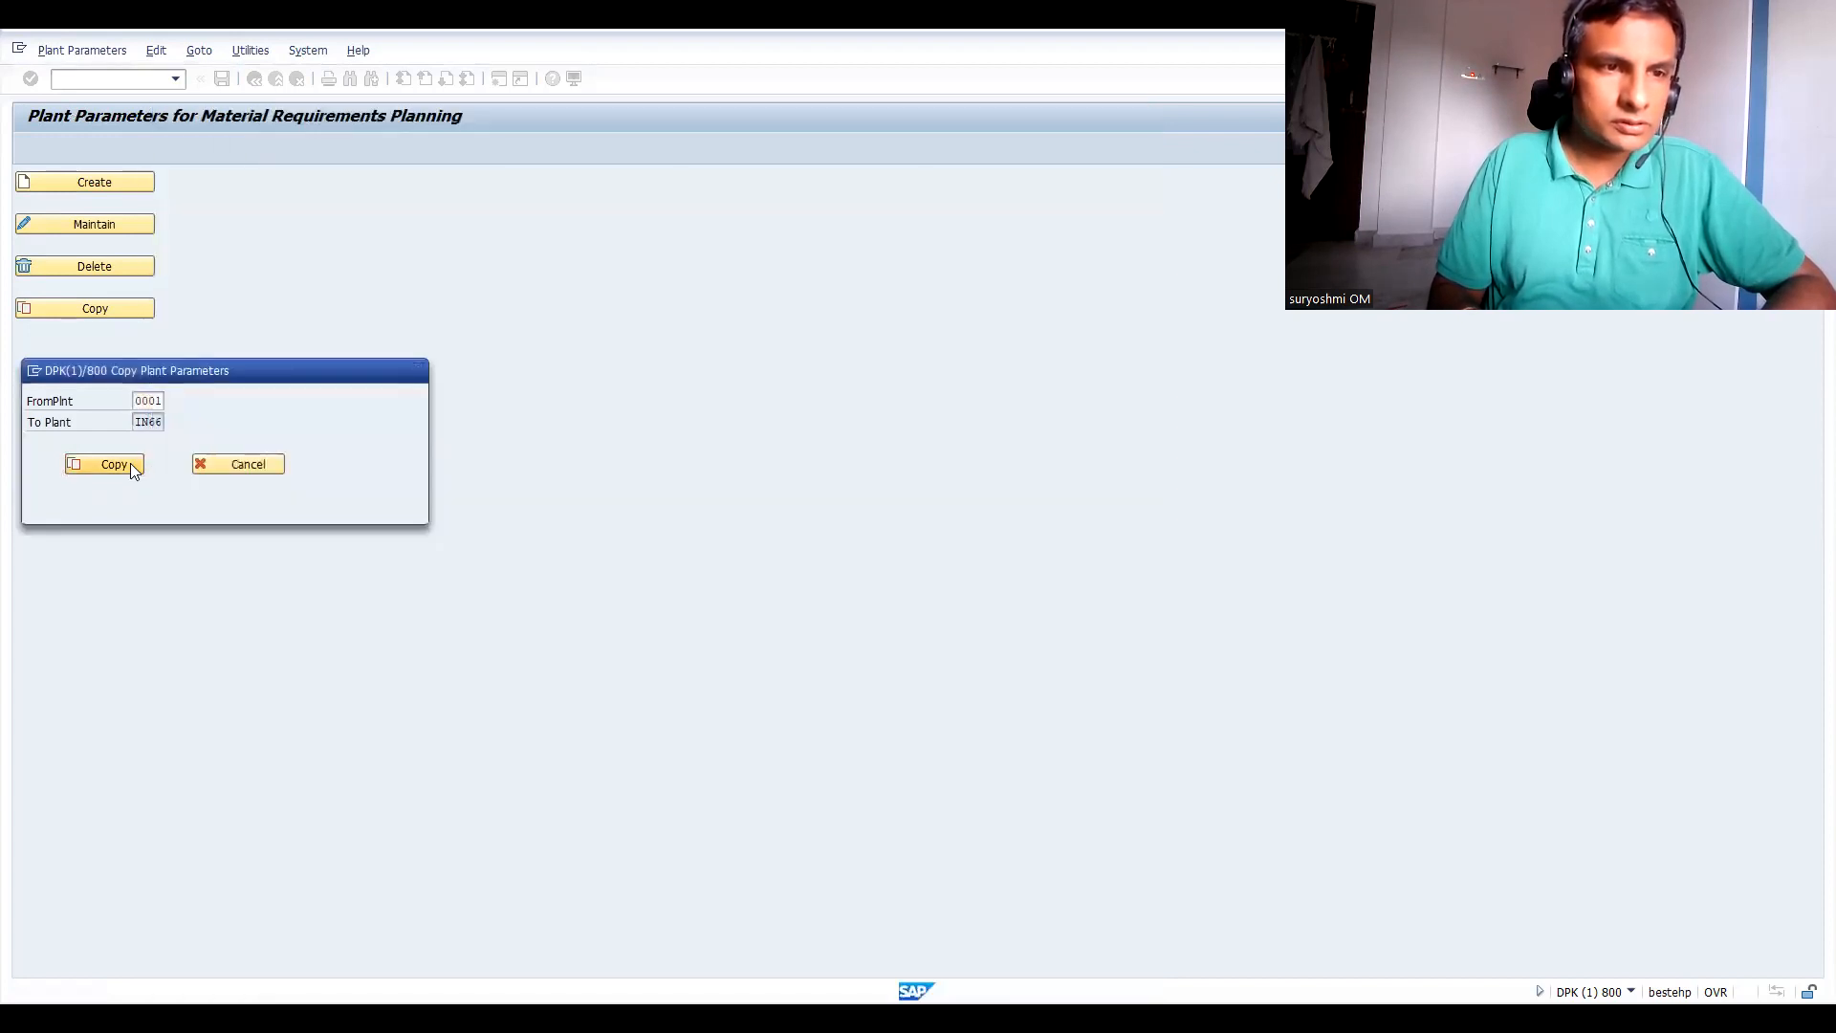
{"action": "left_click", "coordinate": [133, 466]}
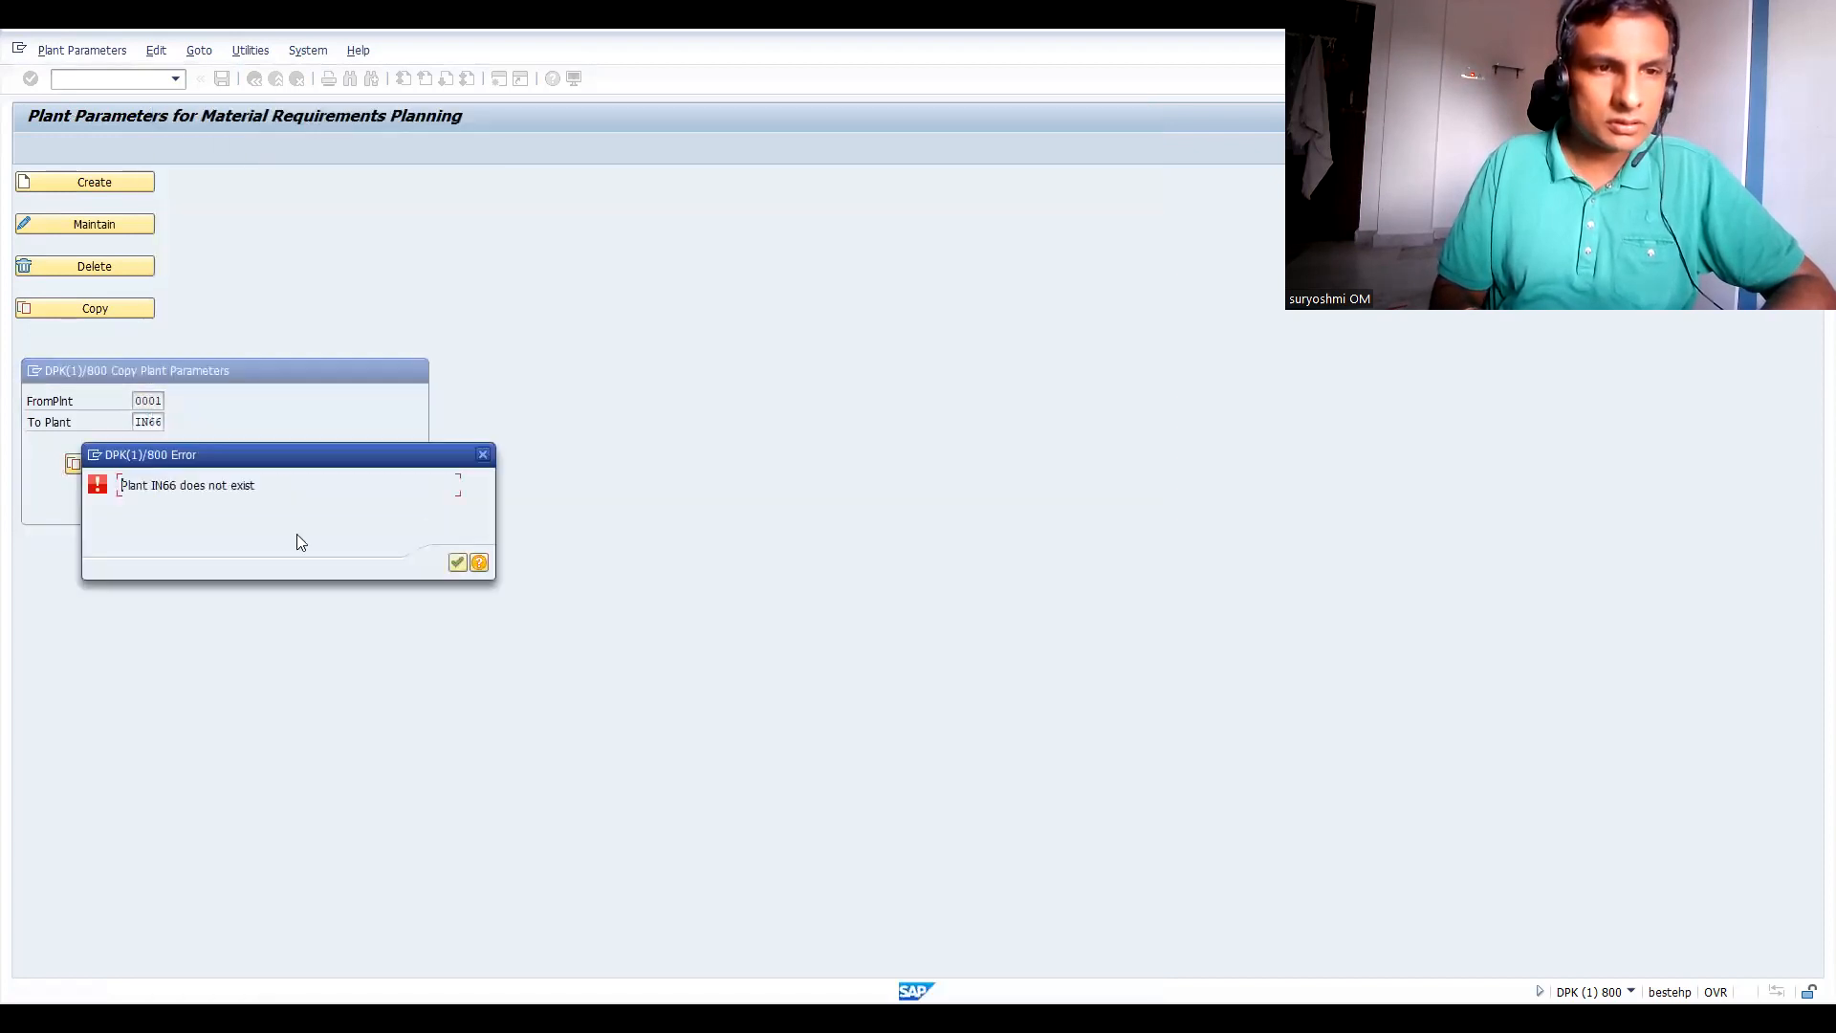
{"action": "left_click", "coordinate": [453, 570]}
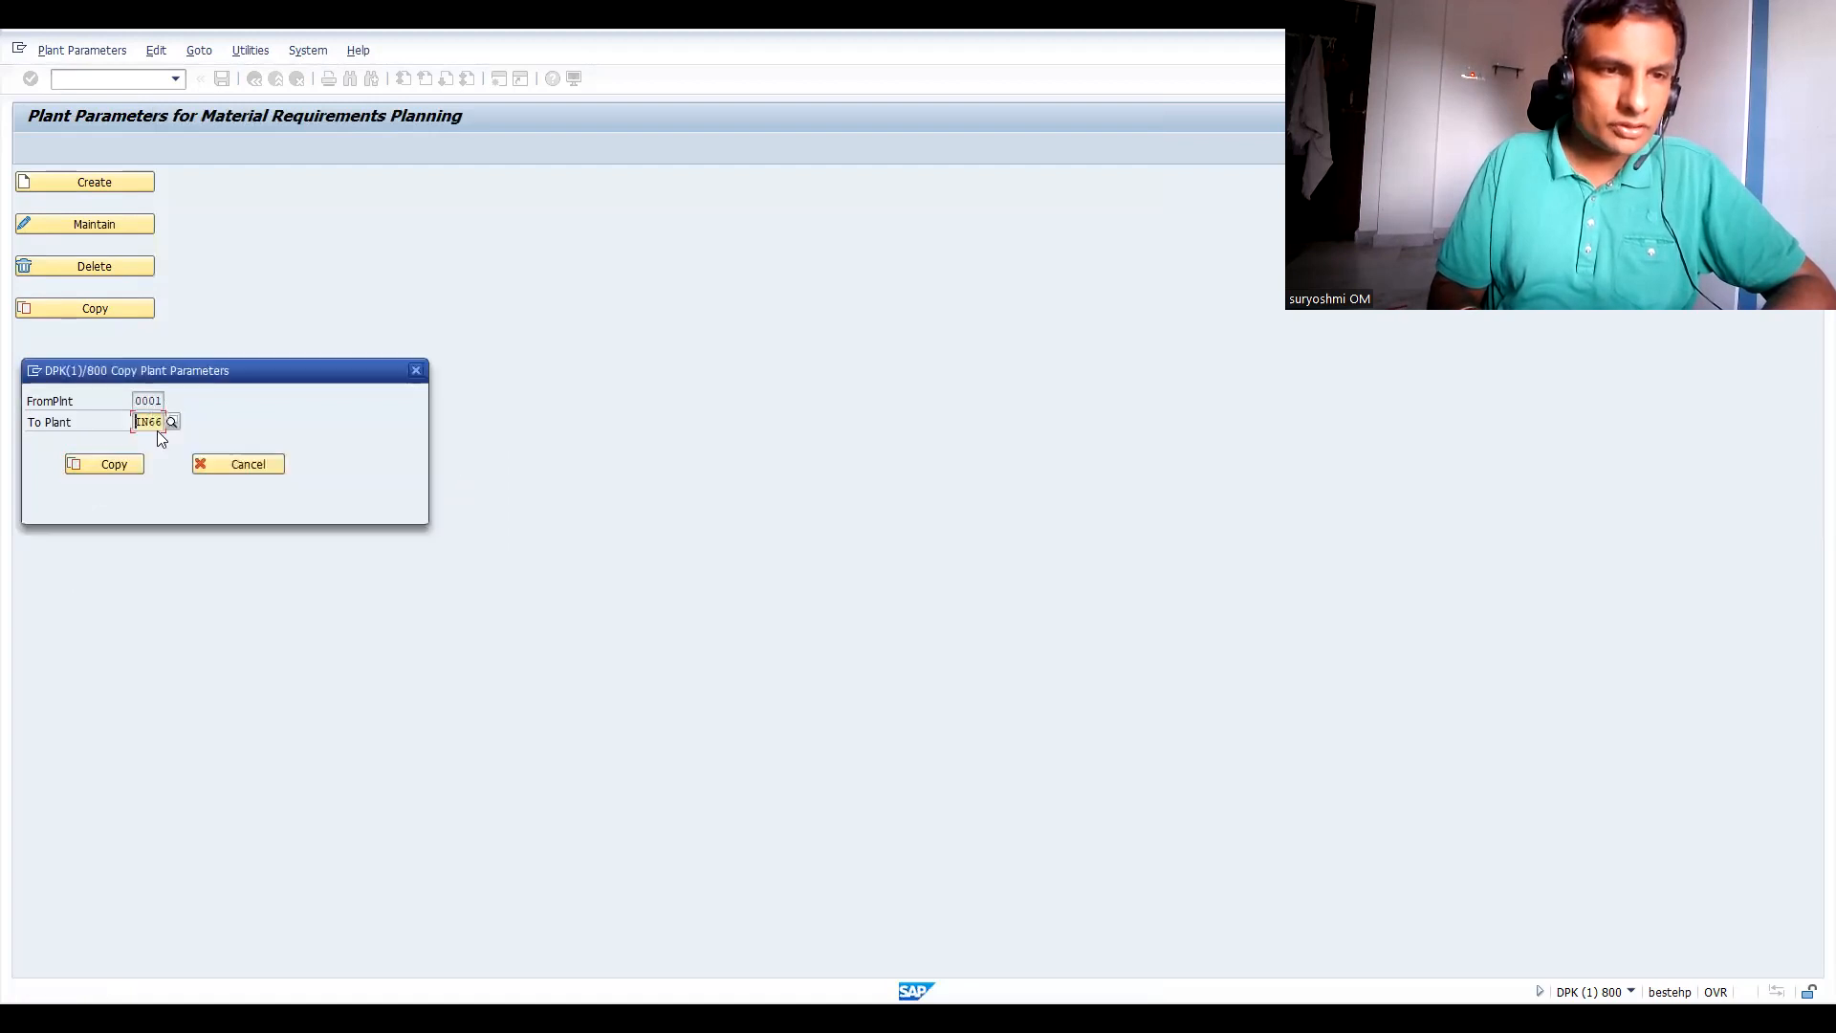
Set the target plant to IN61 and copy the MRP plant parameters from plant 0001 to it.
{"action": "type", "text": "1"}
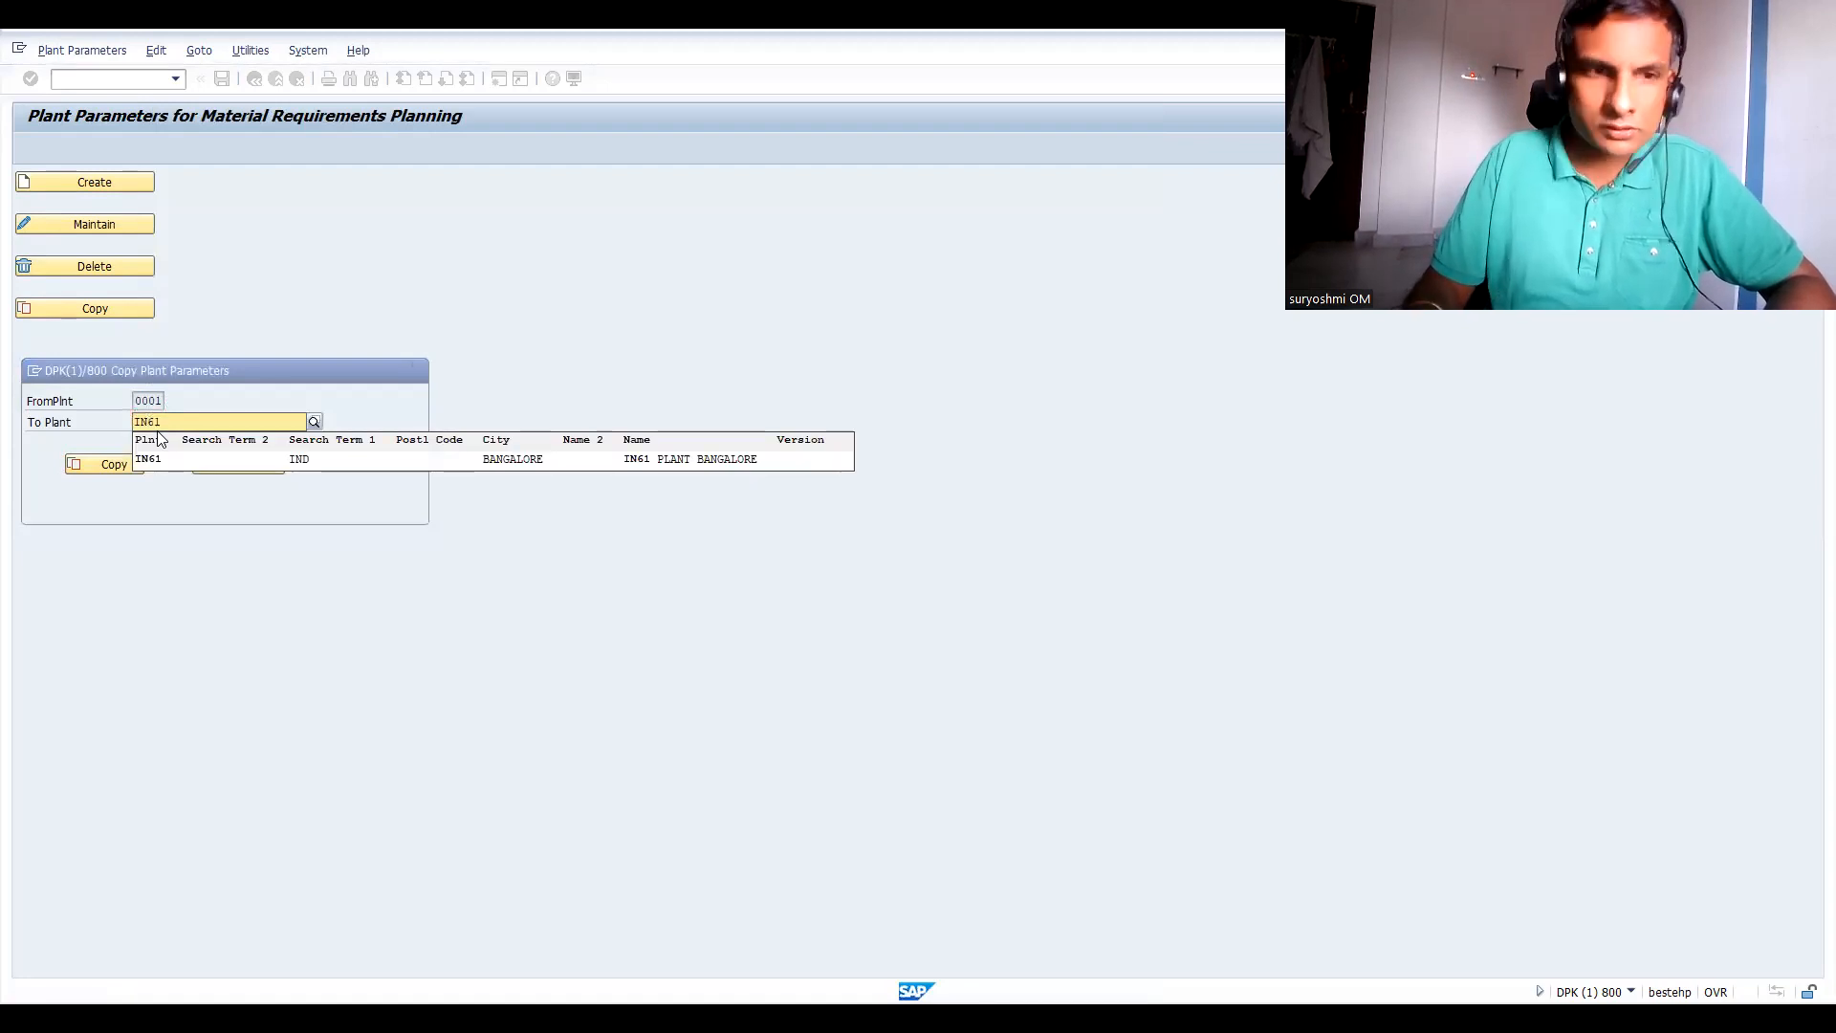
{"action": "key", "text": "Escape"}
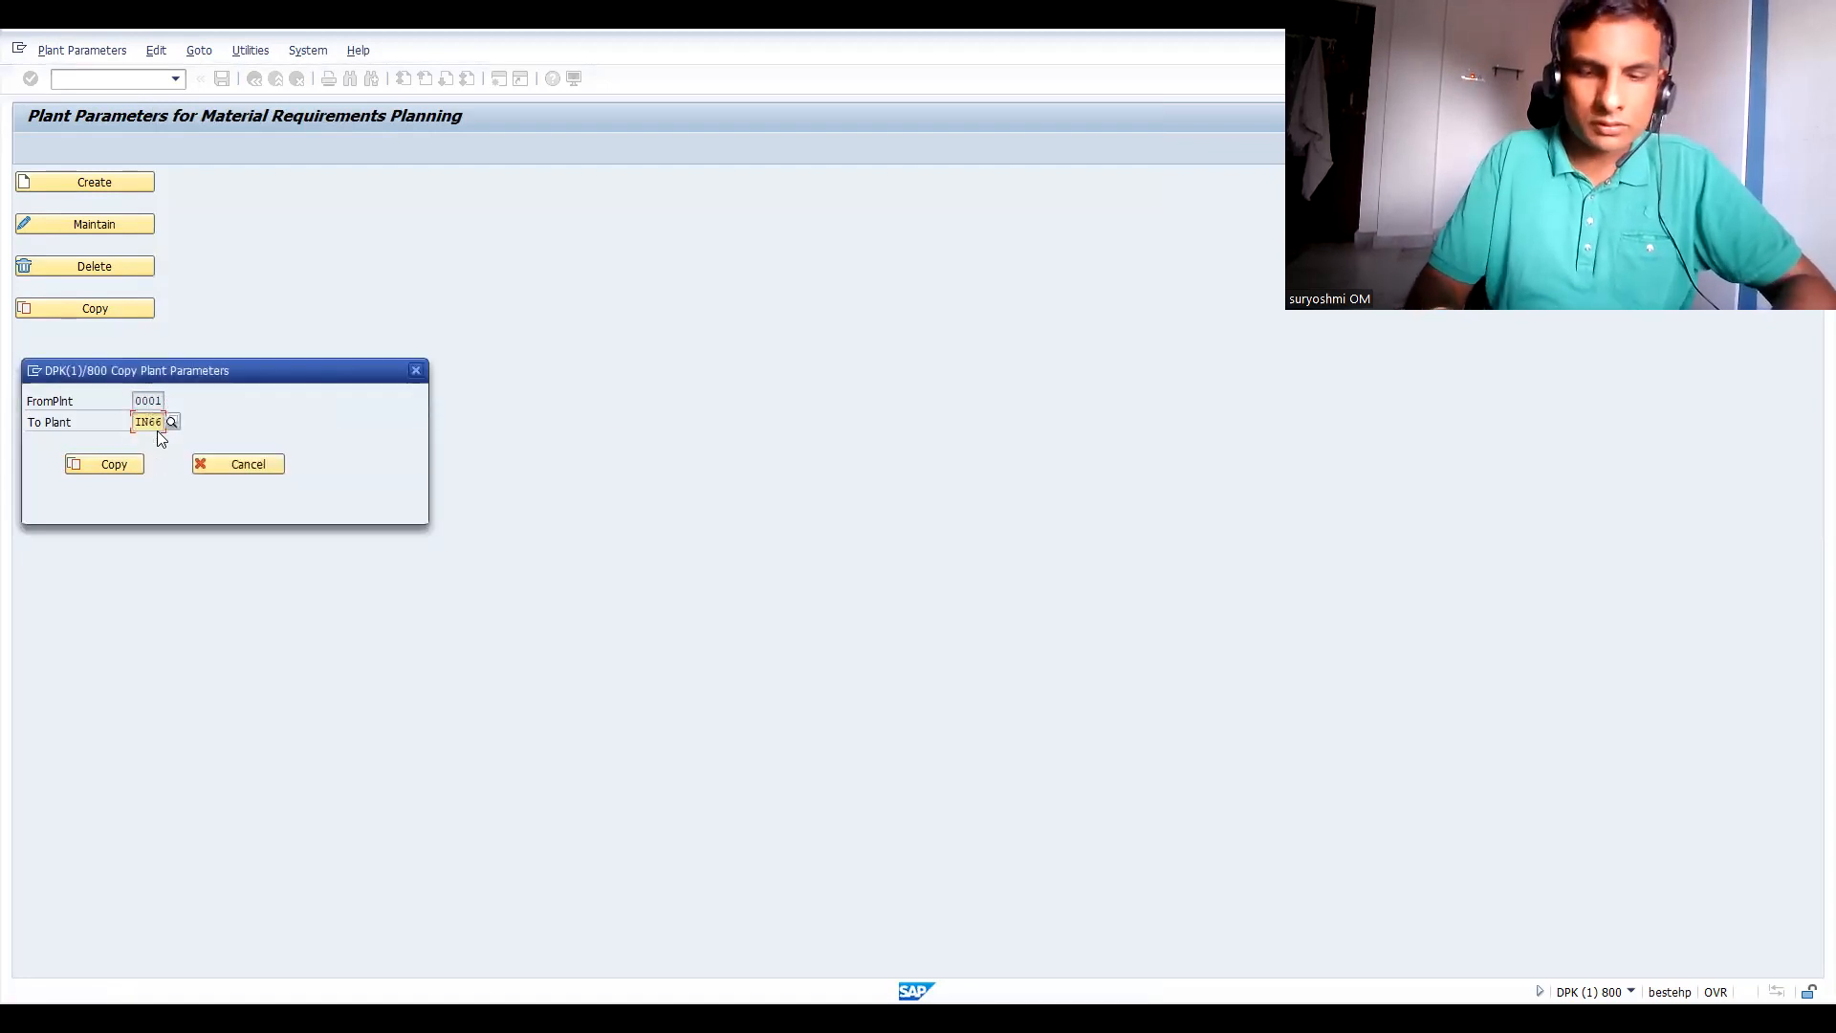
{"action": "type", "text": "IN61"}
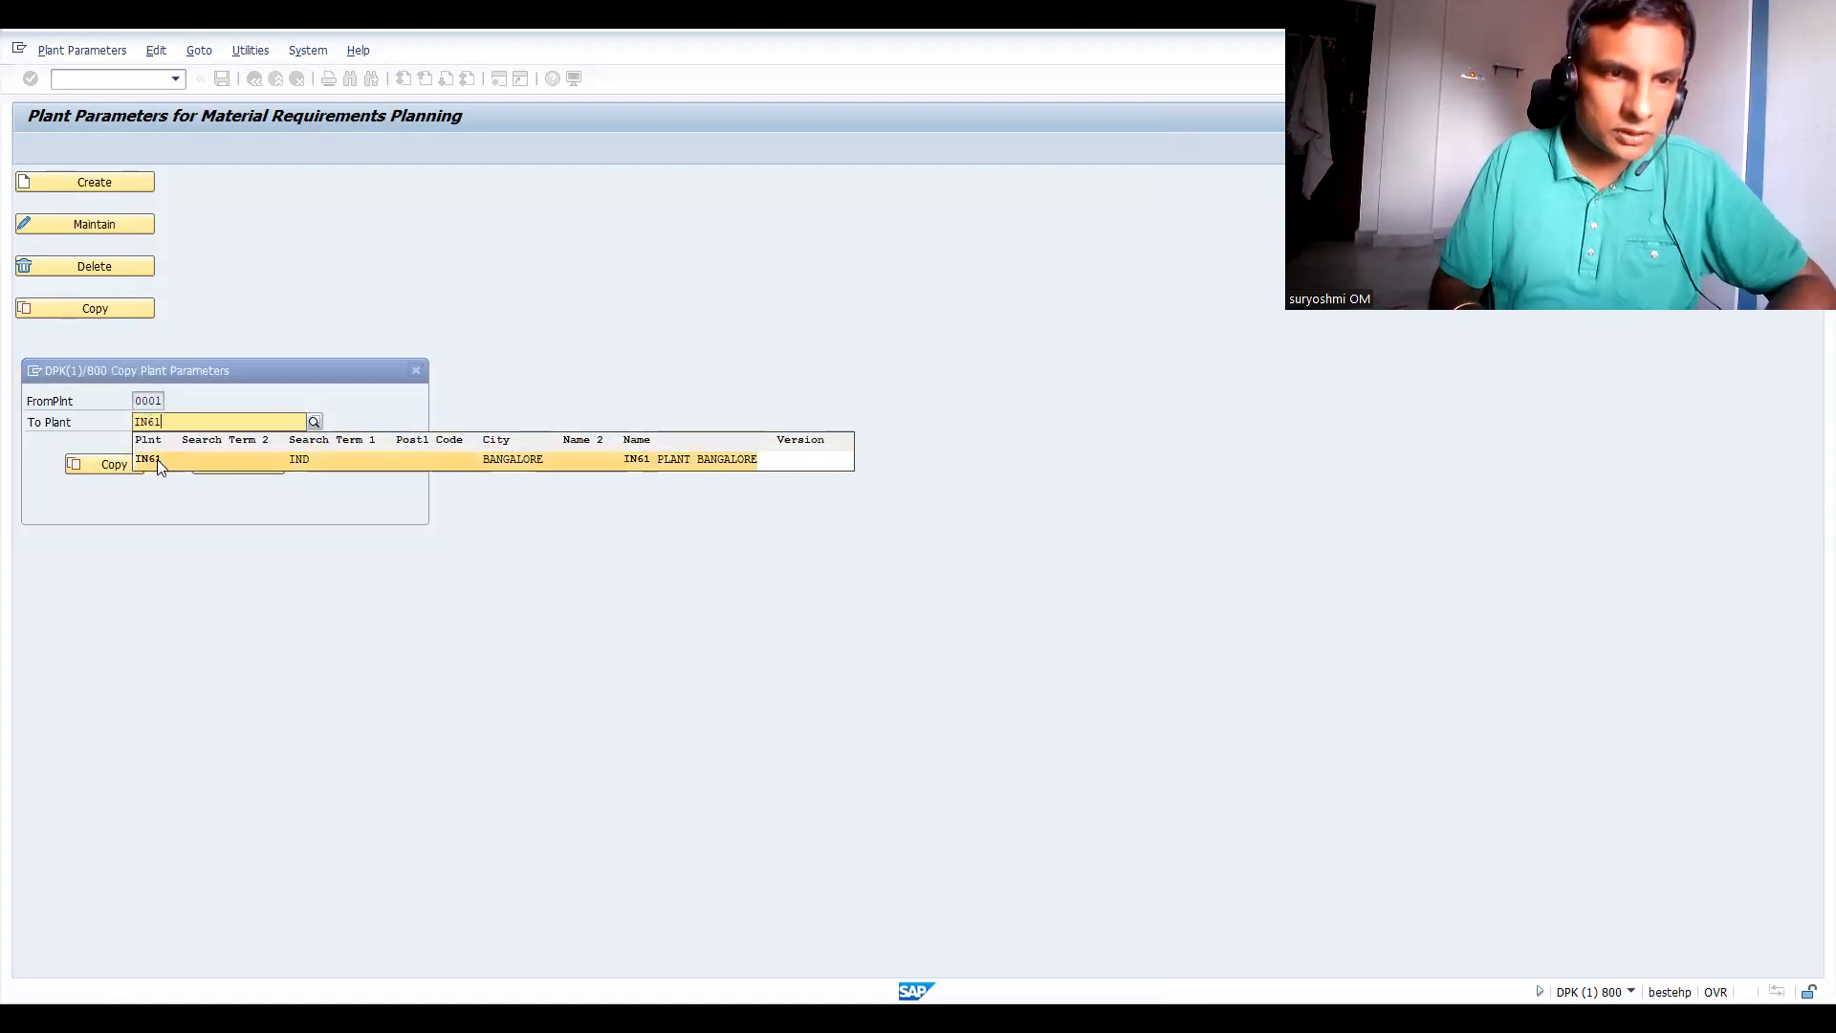
{"action": "left_click", "coordinate": [111, 469]}
{"action": "left_click", "coordinate": [113, 469]}
{"action": "left_click", "coordinate": [284, 334]}
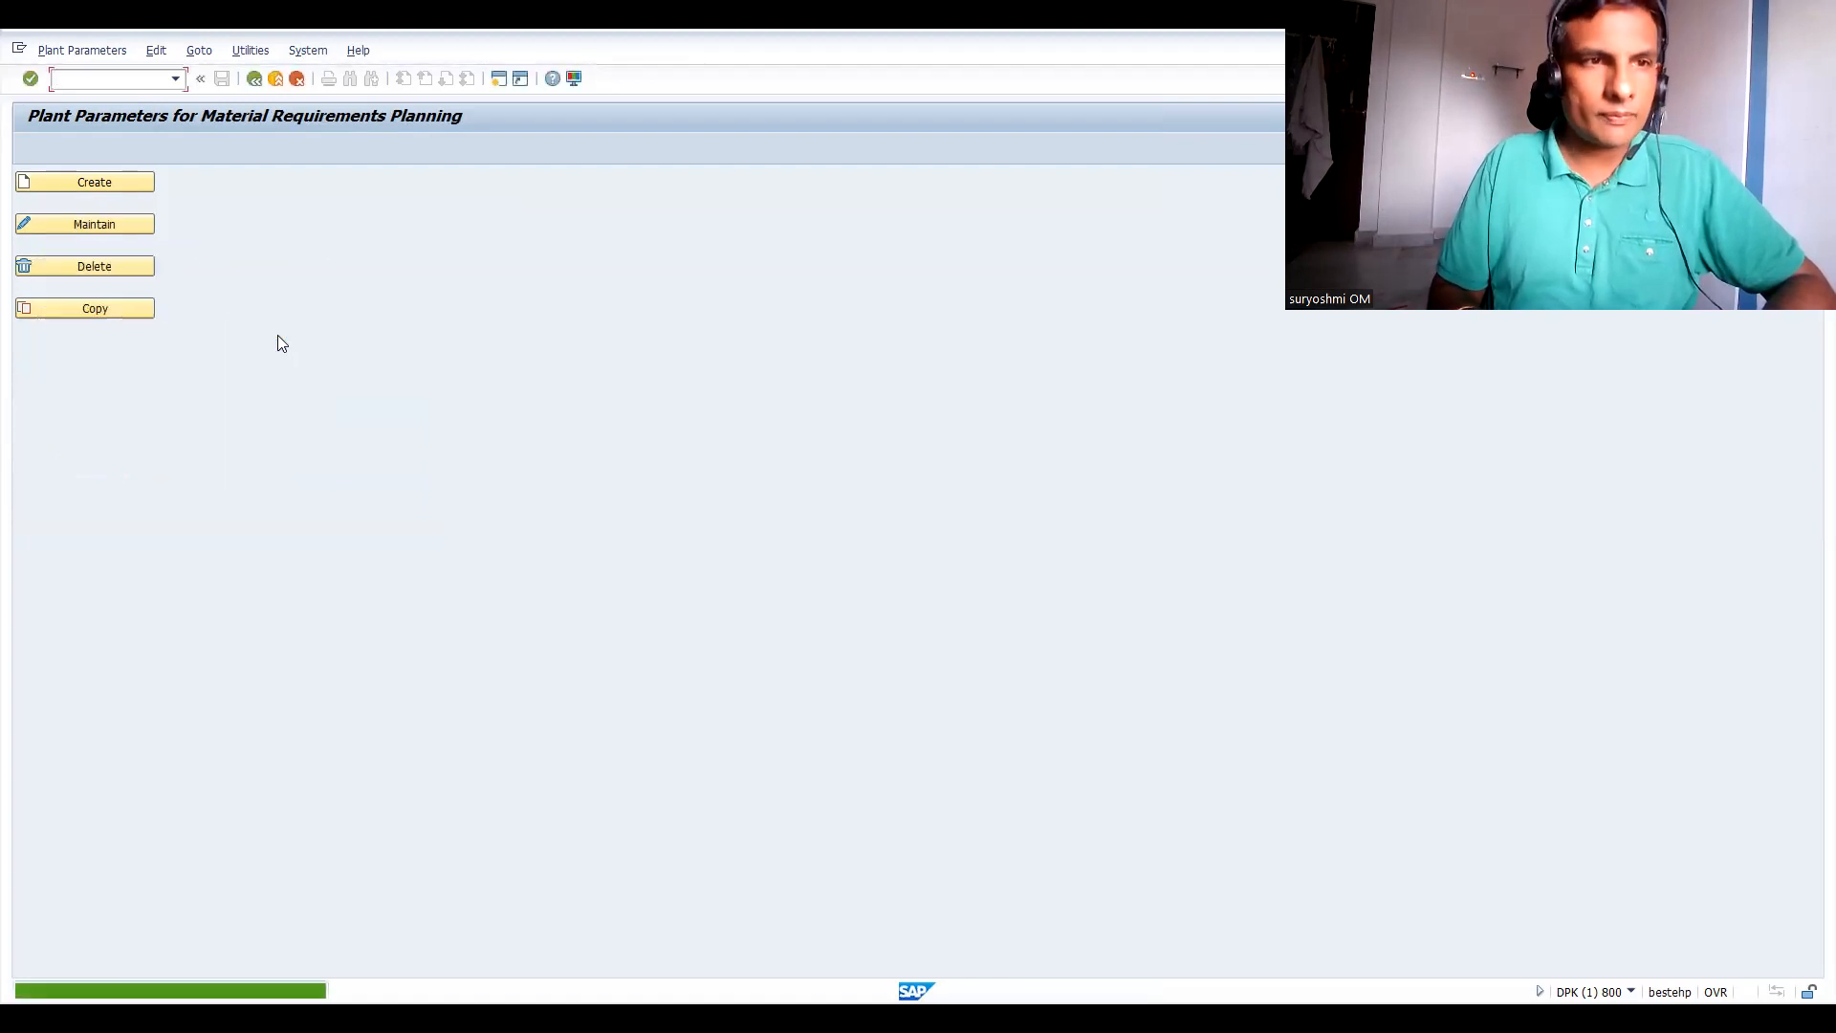
Return to the IMG activities overview and open the Define MRP Controllers activity for Material Requirements Planning.
{"action": "left_click", "coordinate": [255, 79]}
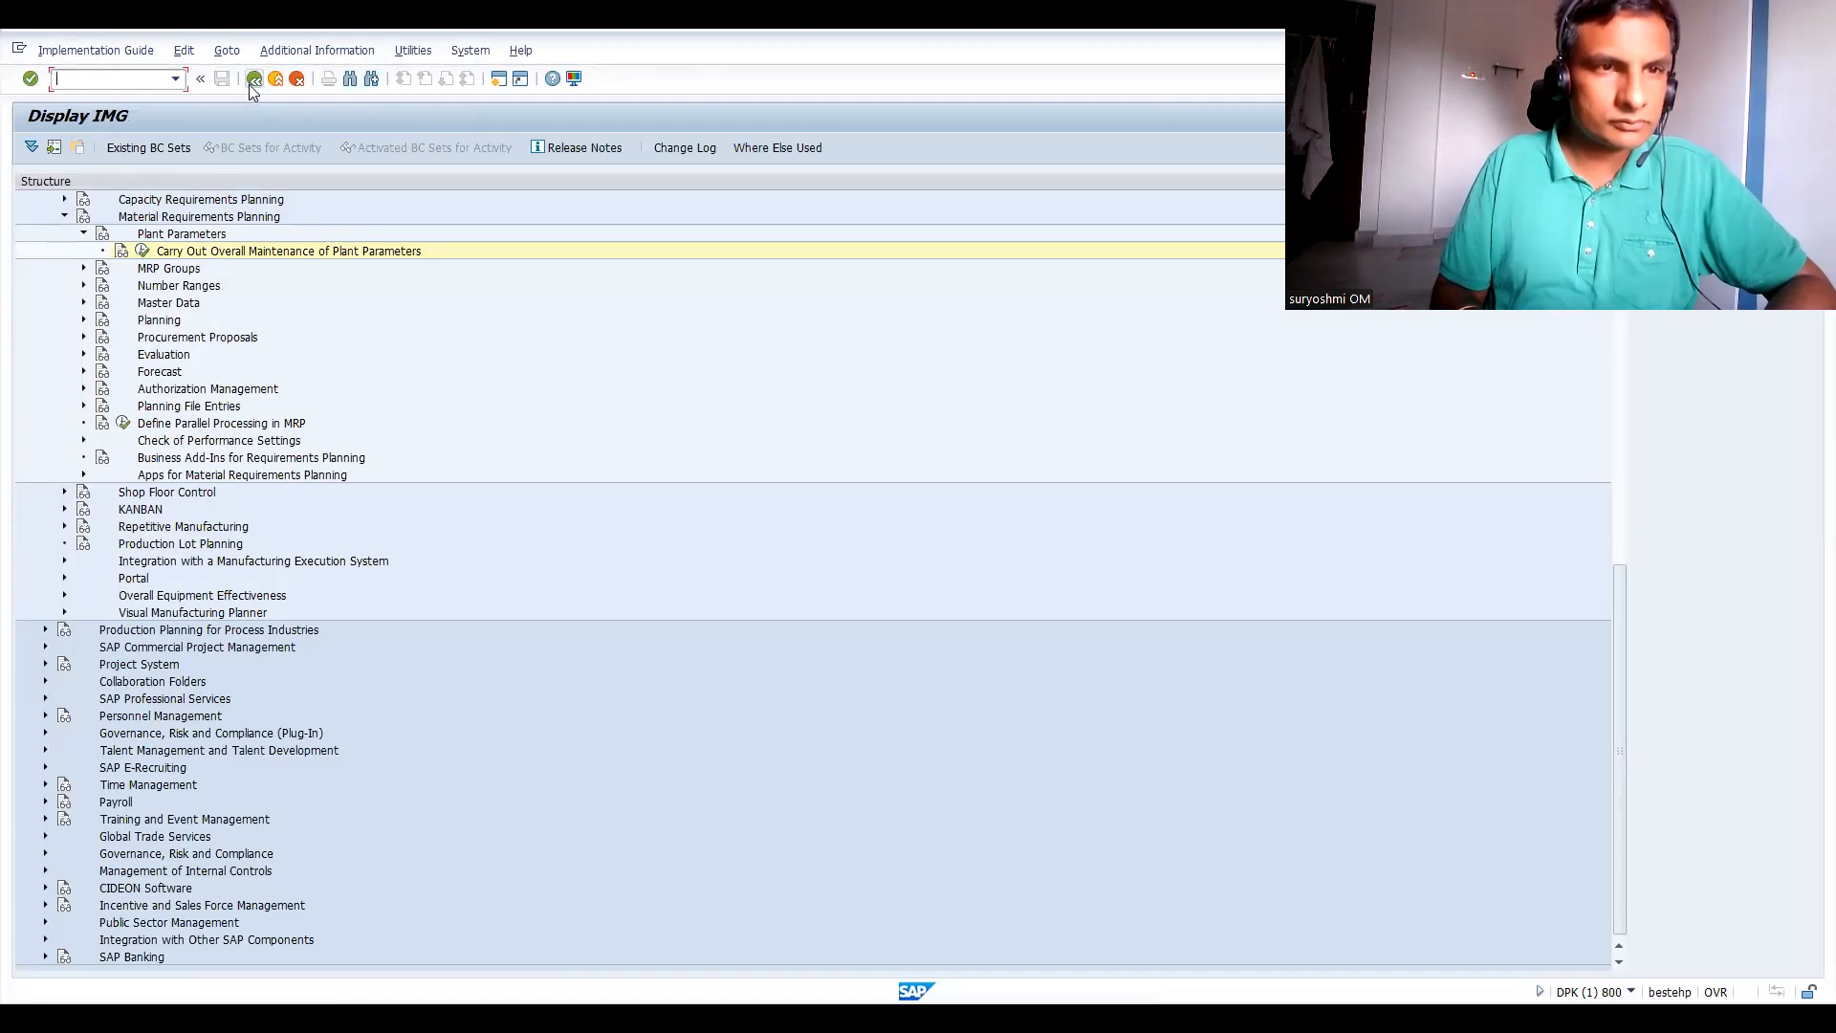
{"action": "left_click", "coordinate": [253, 81]}
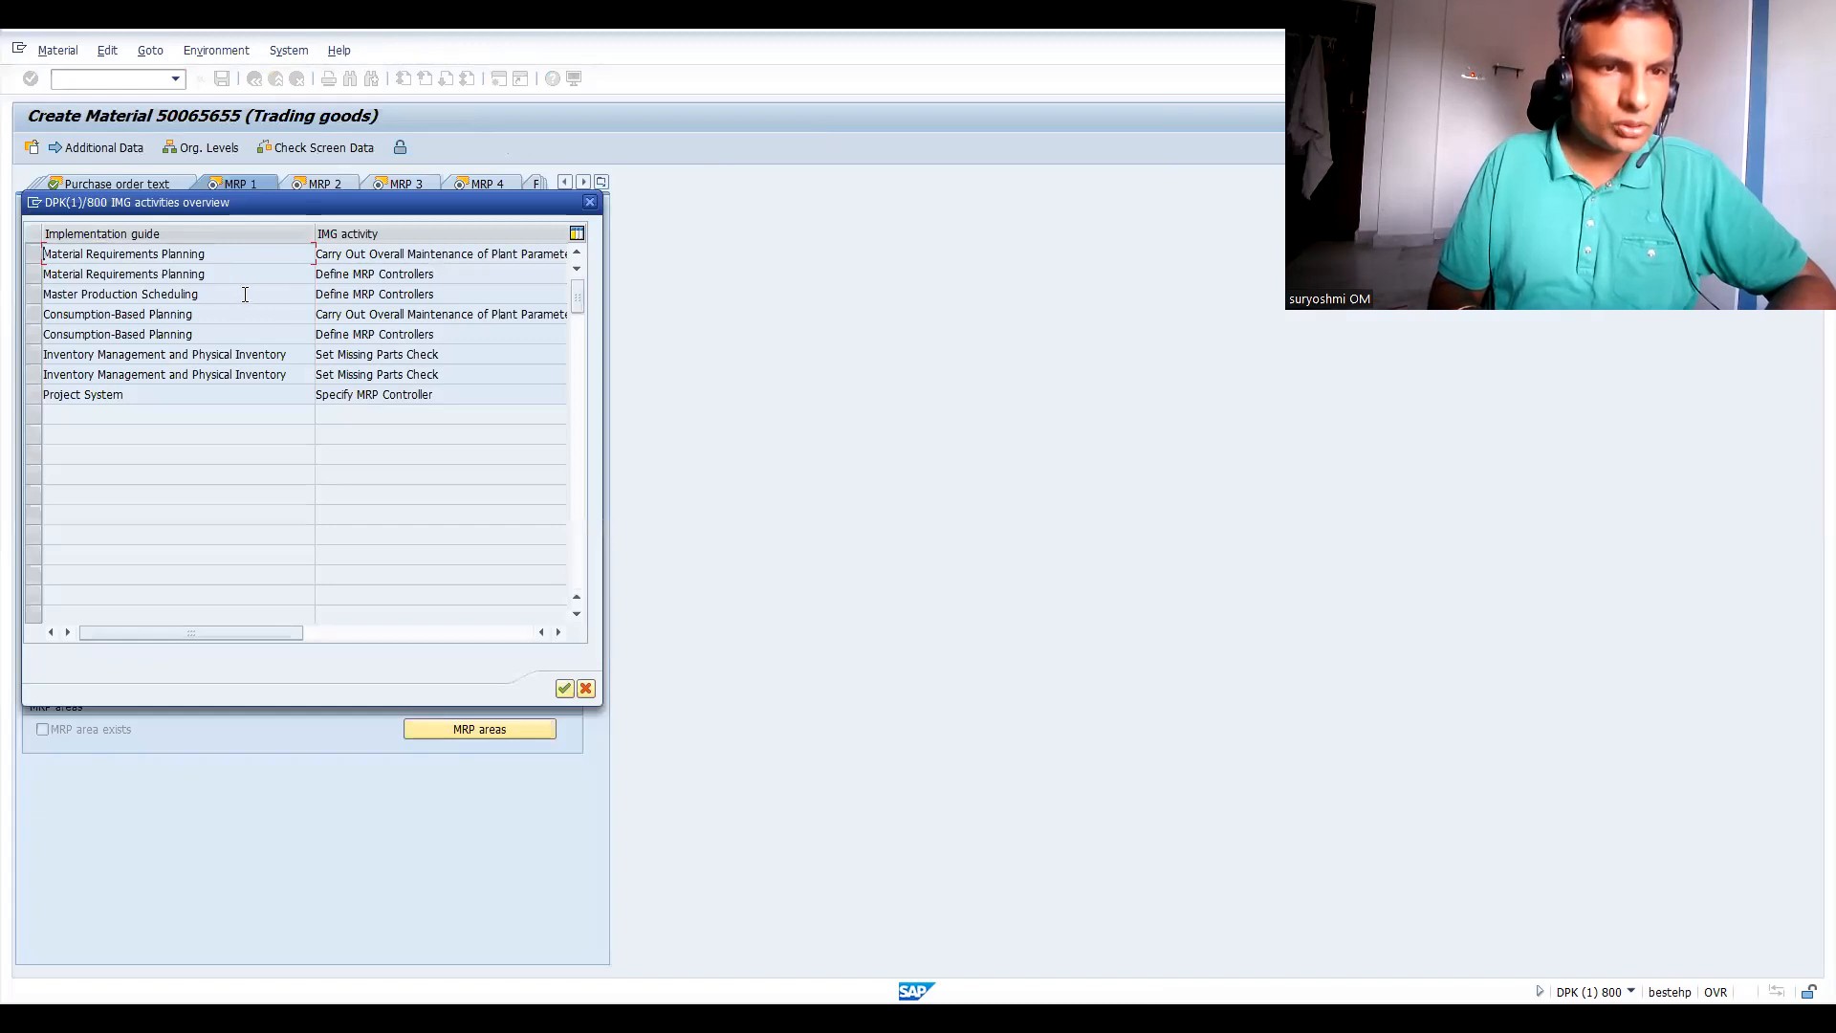
{"action": "double_click", "coordinate": [199, 276]}
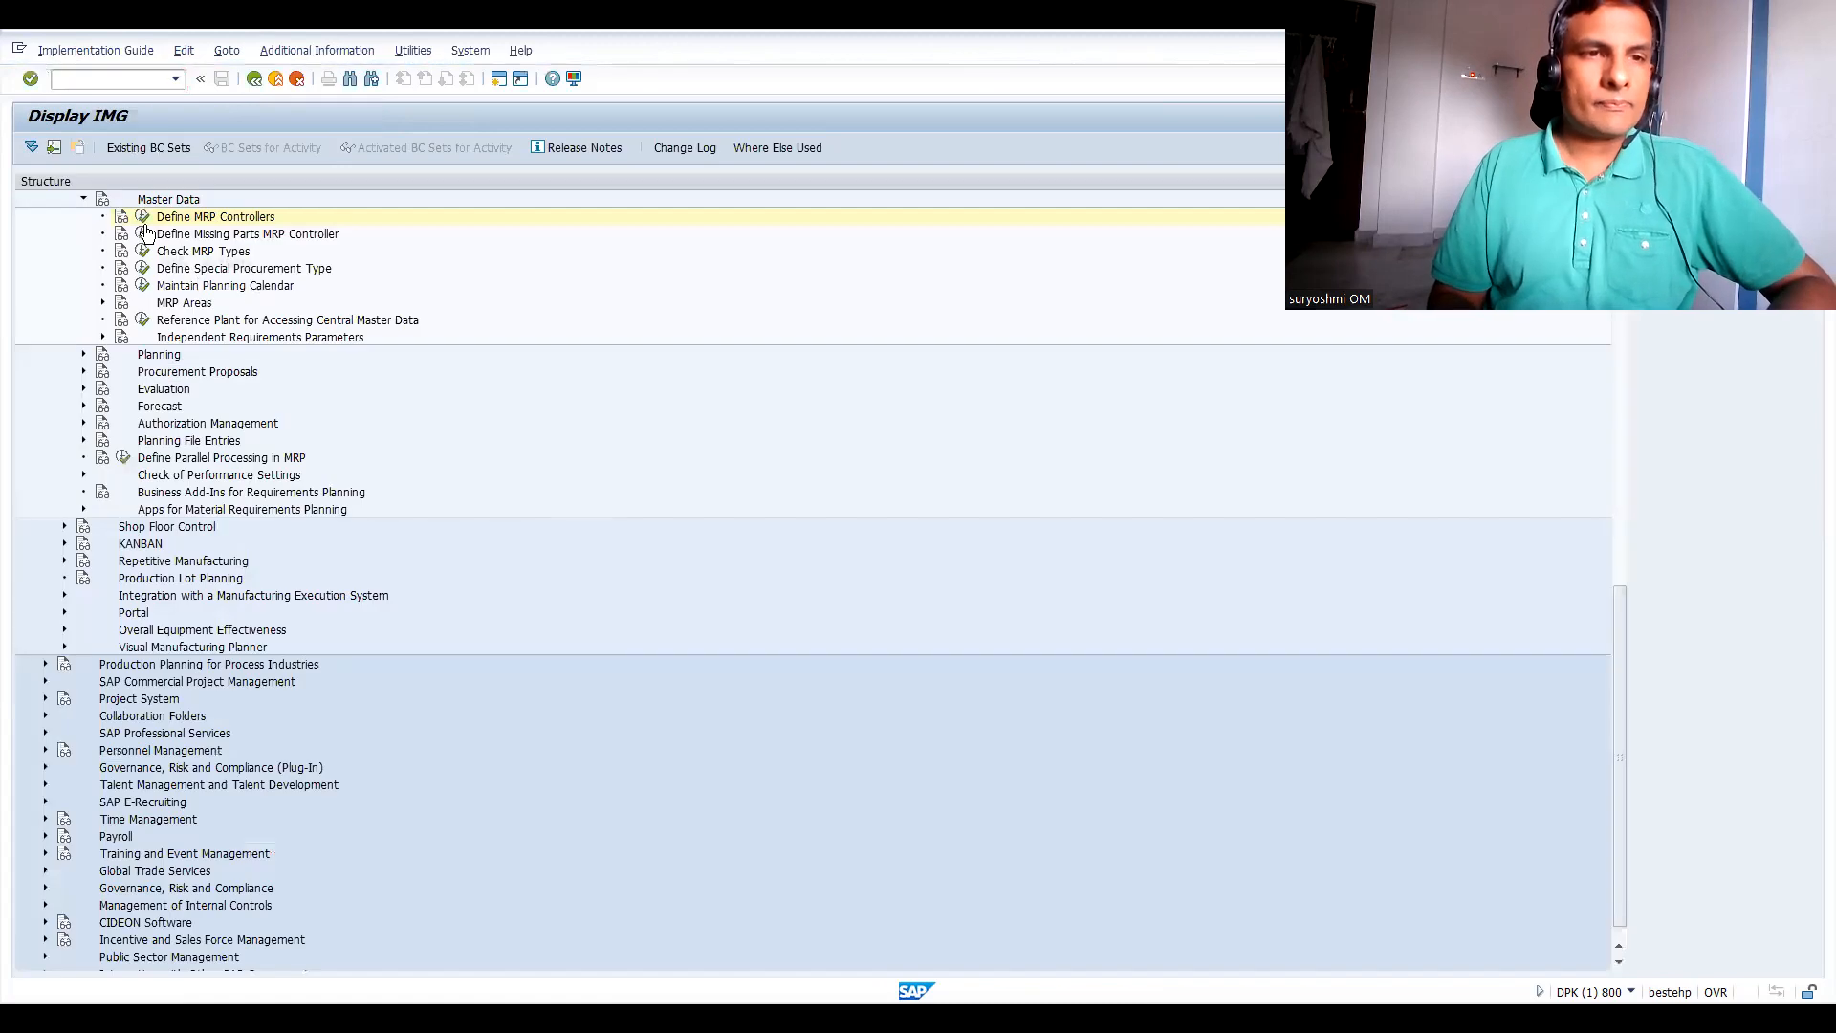
{"action": "left_click", "coordinate": [143, 216]}
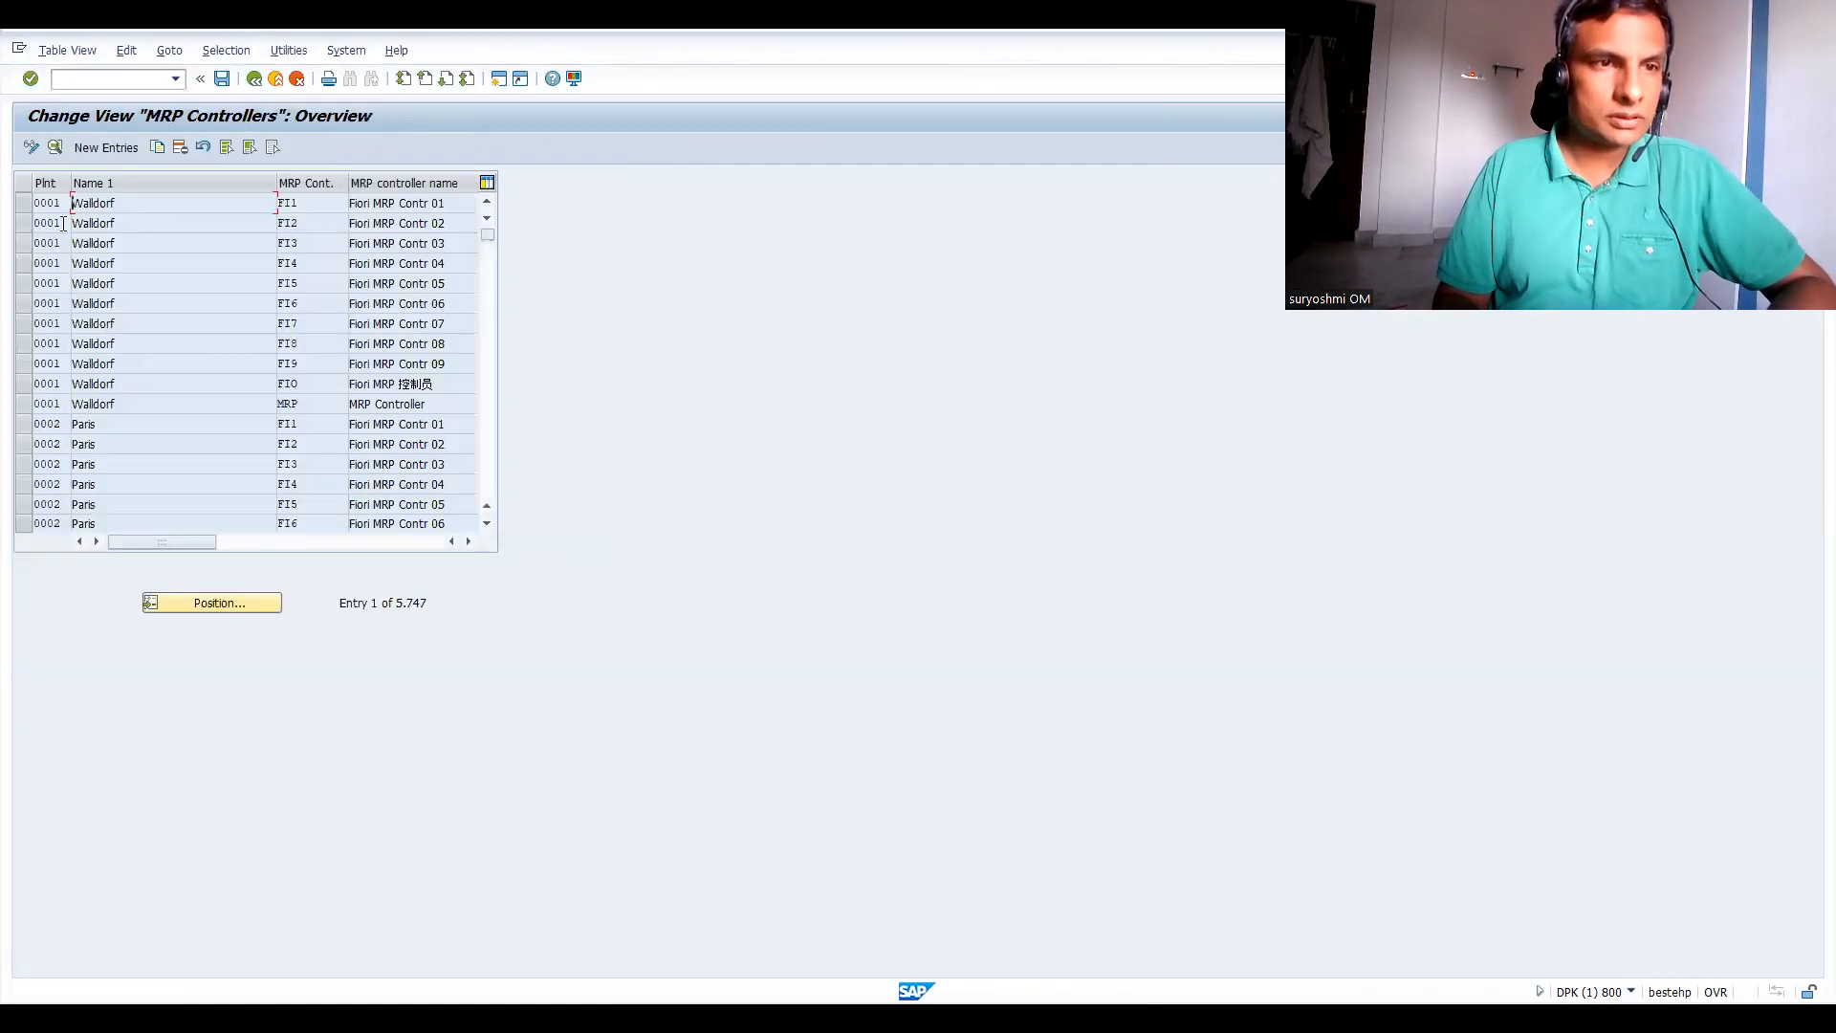
Copy the MRP controller FI1 entry of plant 0001 and enter IN66 as the copy's plant.
{"action": "left_click", "coordinate": [23, 202]}
{"action": "left_click", "coordinate": [151, 151]}
{"action": "type", "text": "IN66"}
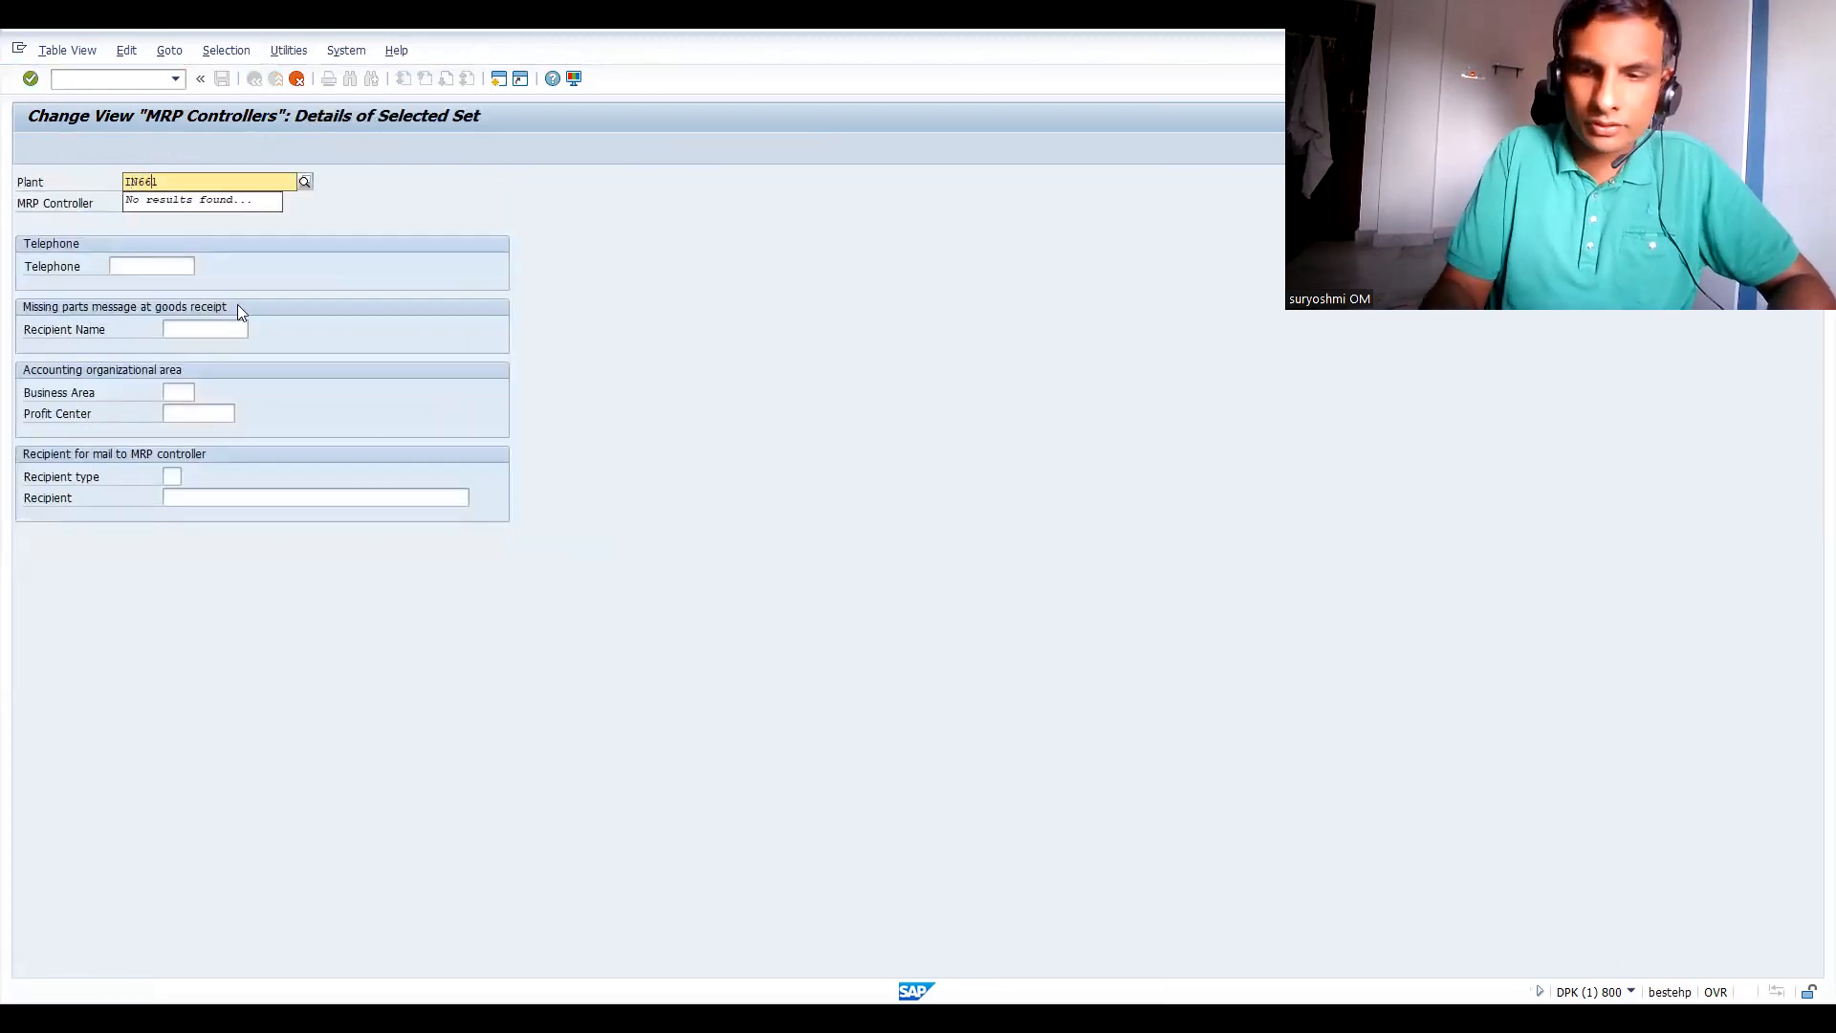
{"action": "key", "text": "Return"}
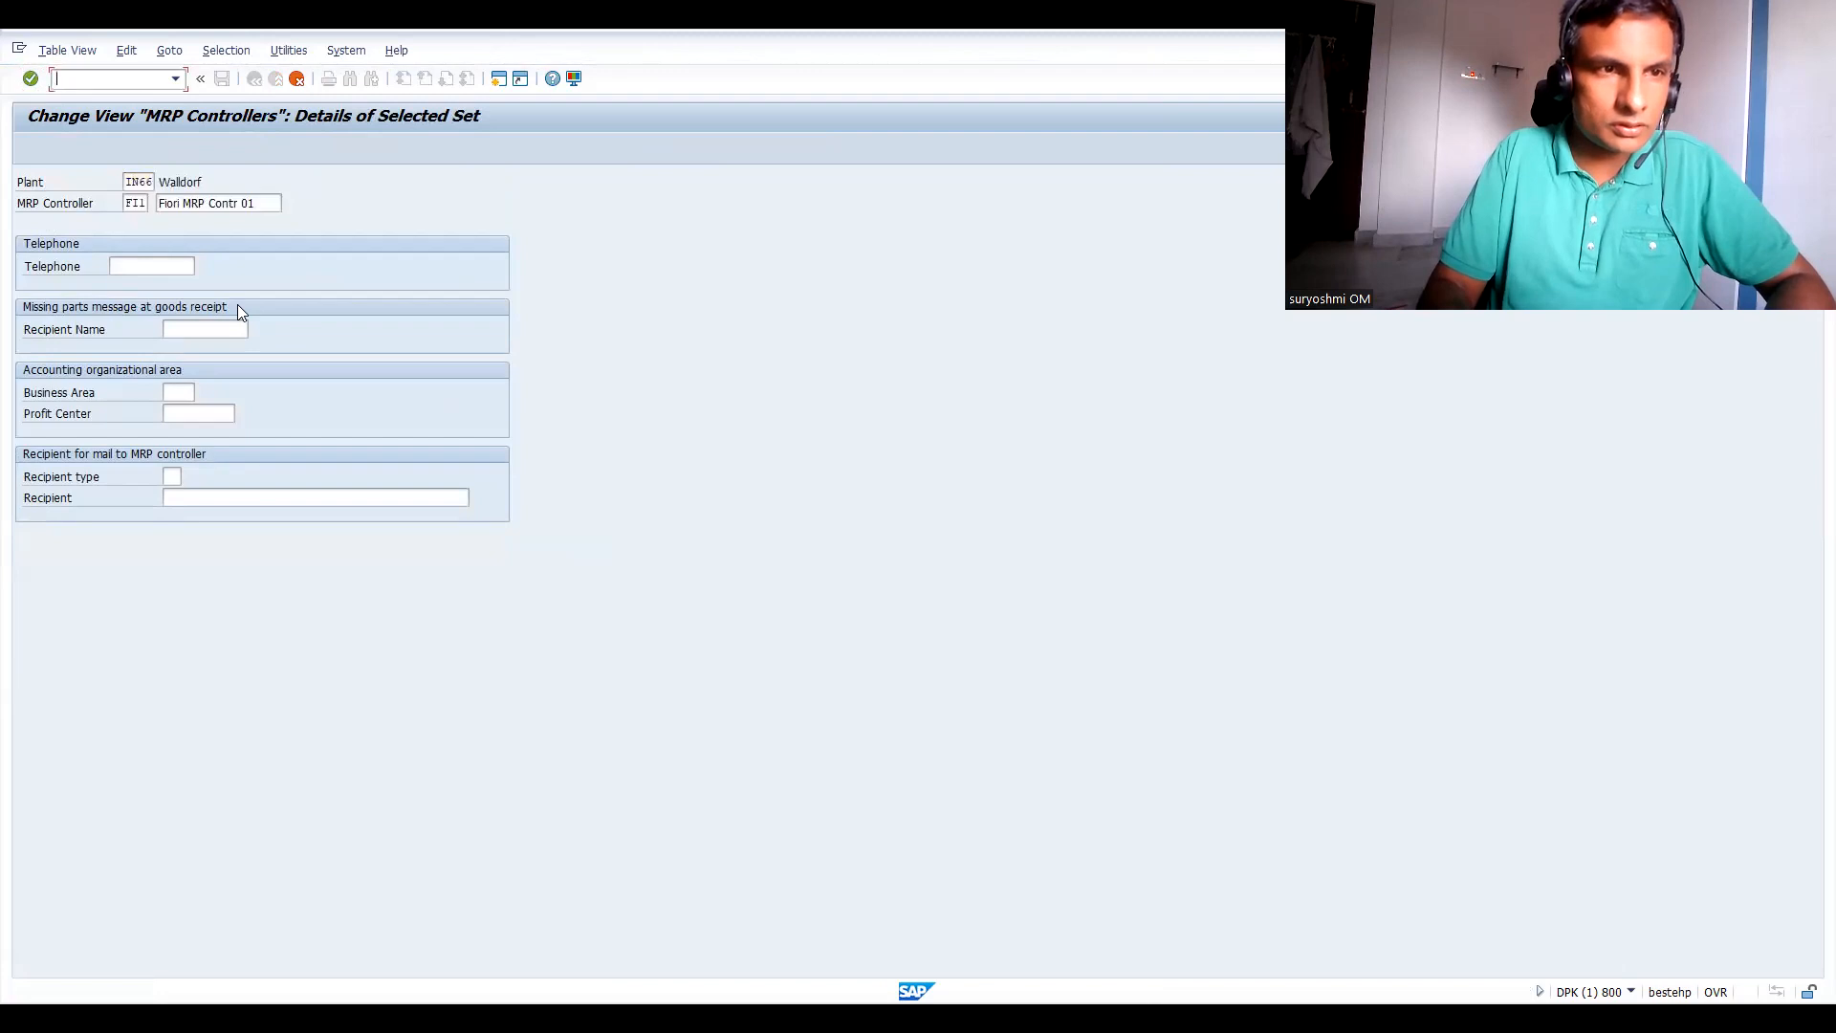
Name the copied FI1 controller DATTA LTD and try to confirm the entry for plant IN66.
{"action": "left_click_drag", "start_coordinate": [270, 204], "coordinate": [5, 227]}
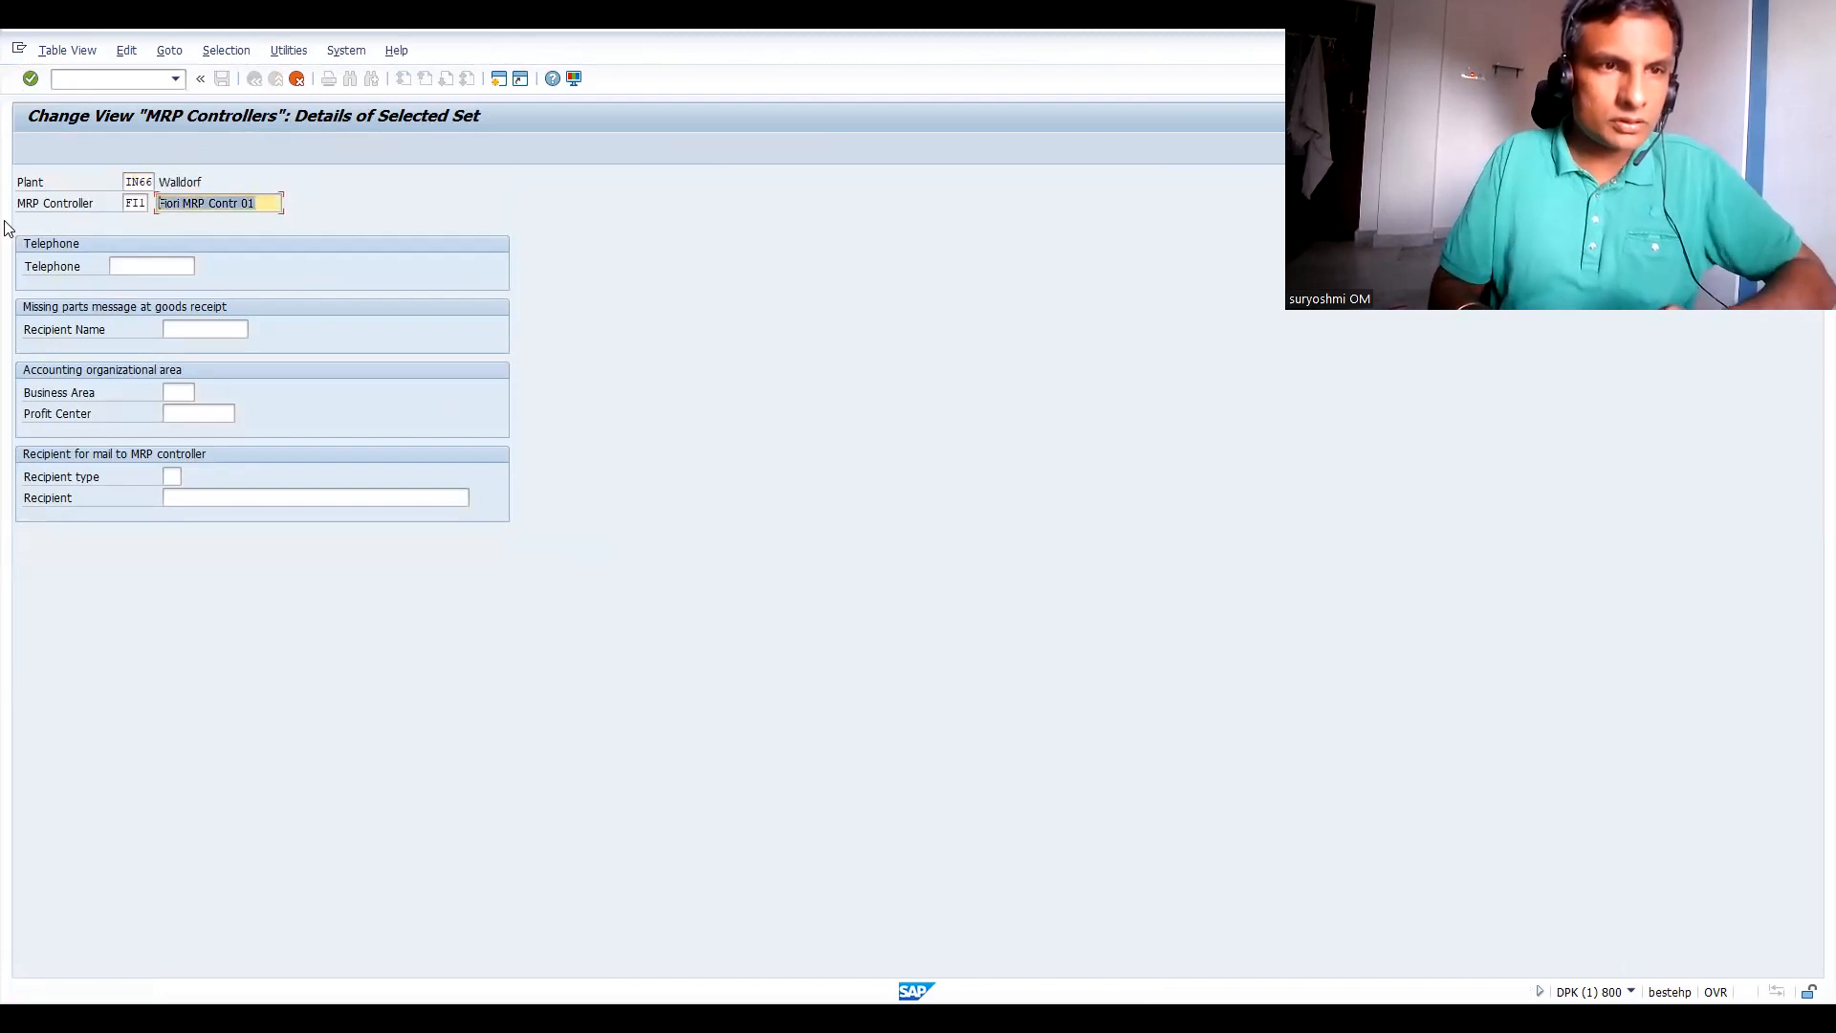
{"action": "type", "text": "GUR"}
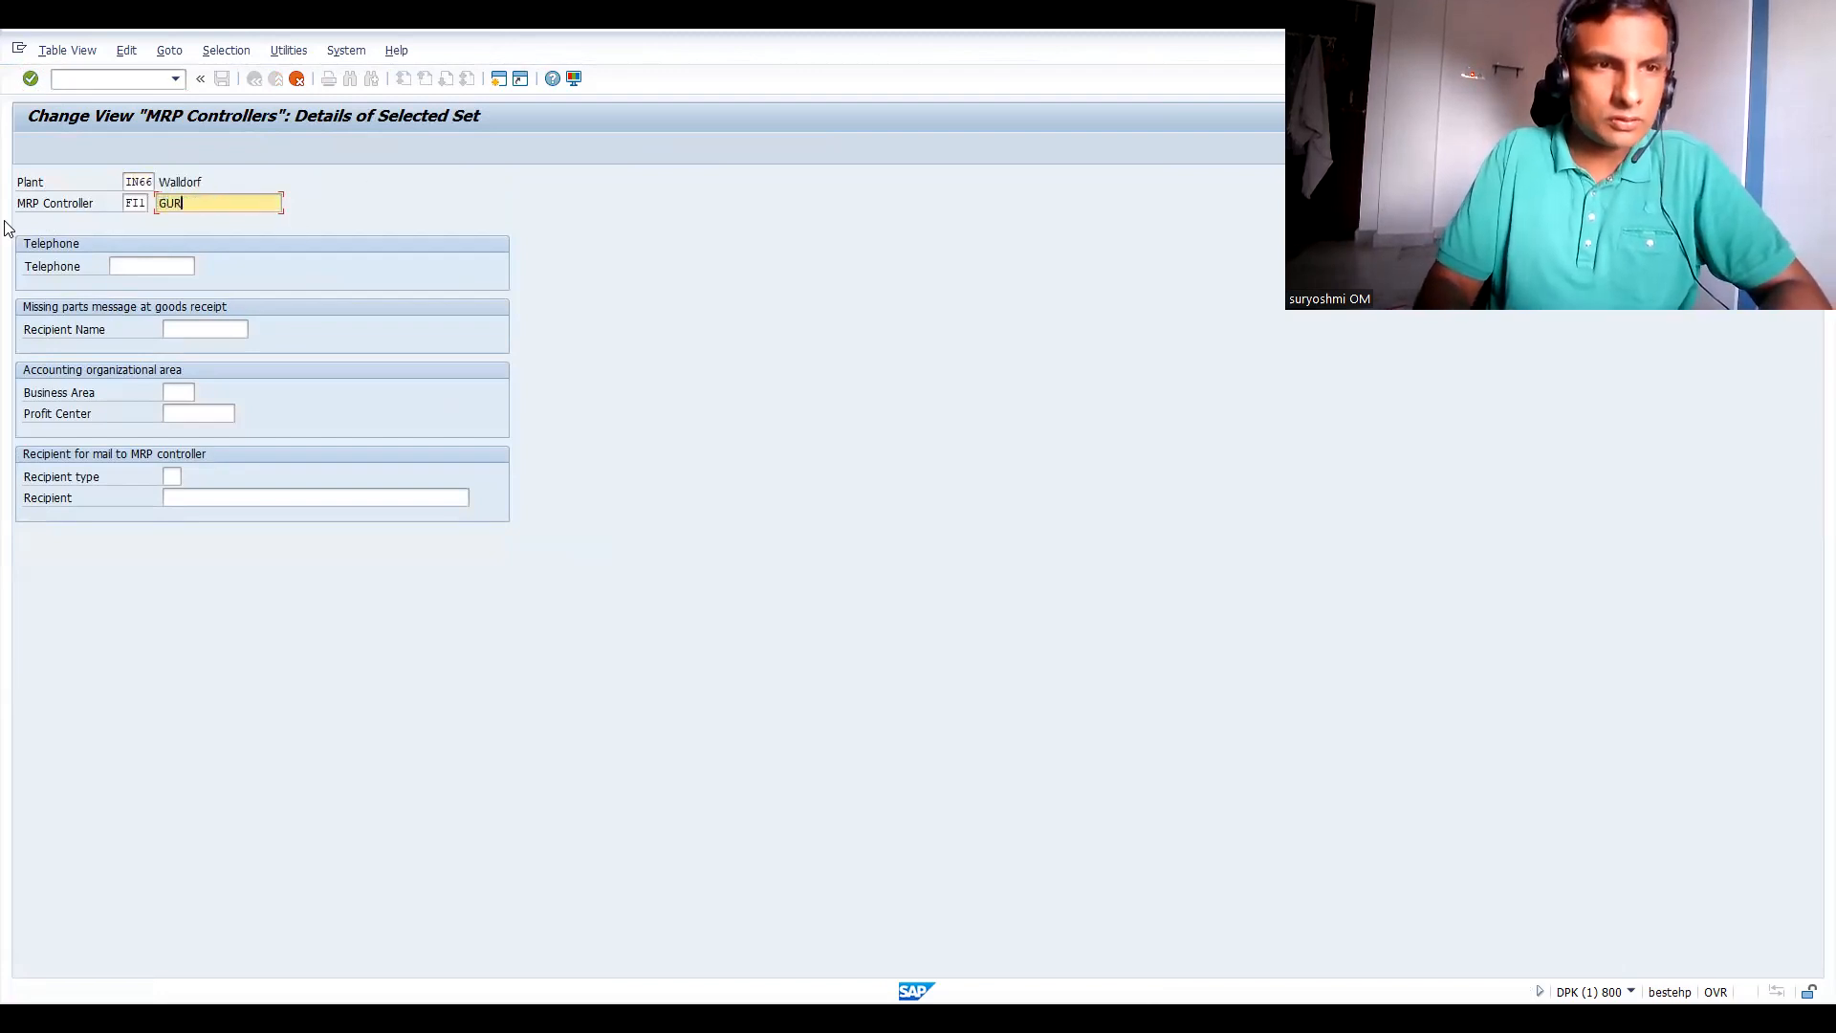
{"action": "key", "text": "BackSpace"}
{"action": "key", "text": "BackSpace"}
{"action": "key", "text": "BackSpace"}
{"action": "type", "text": "DATA"}
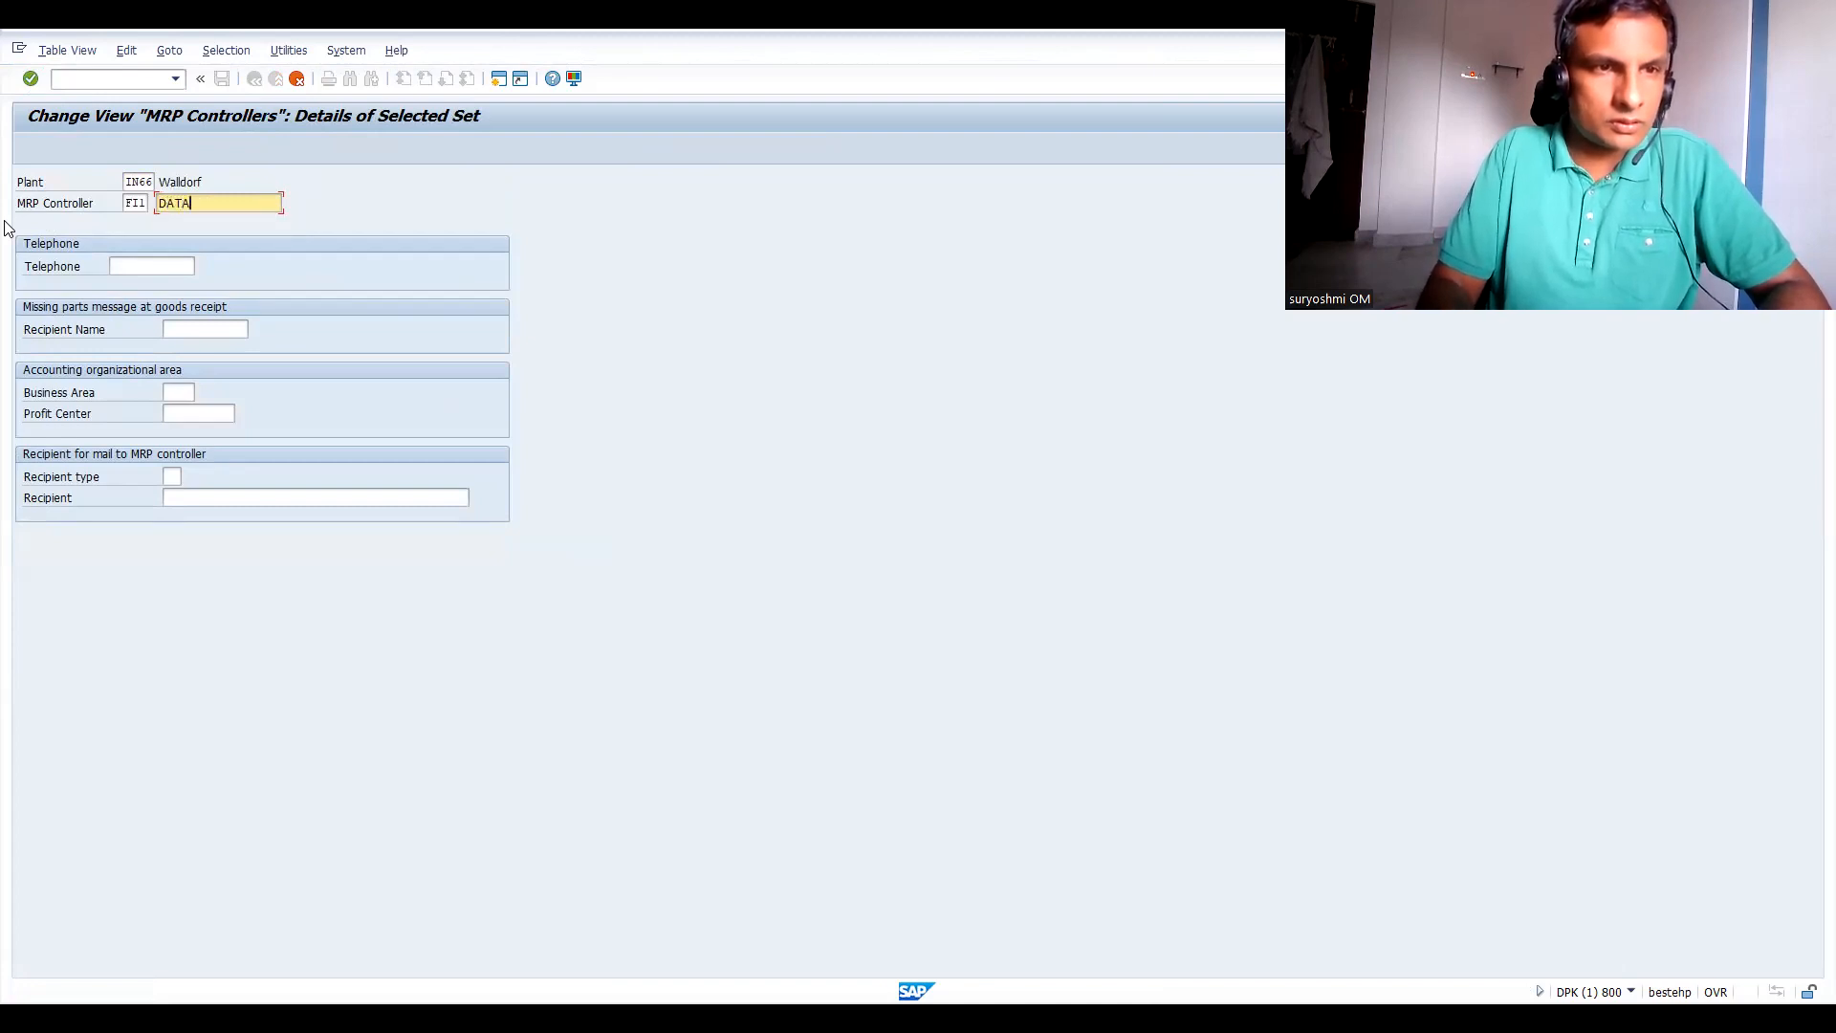
{"action": "key", "text": "BackSpace"}
{"action": "type", "text": "TA LR"}
{"action": "key", "text": "BackSpace"}
{"action": "type", "text": "TD"}
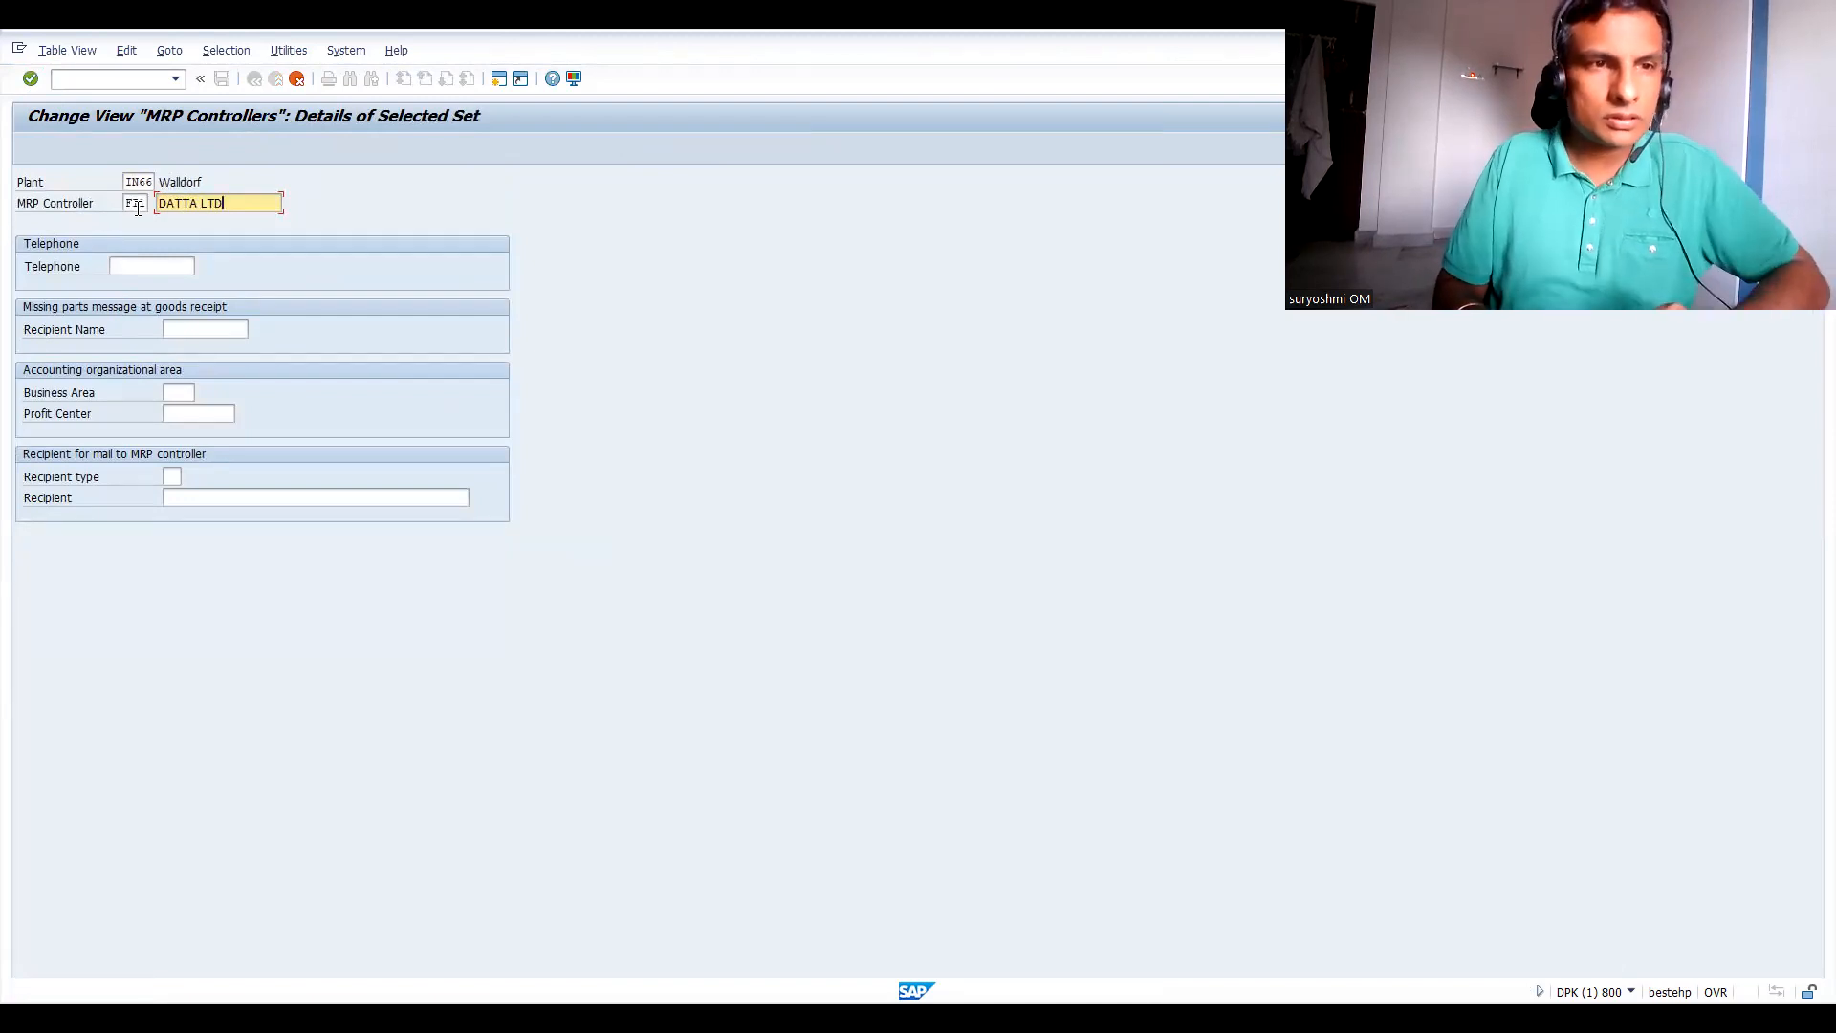
{"action": "key", "text": "Return"}
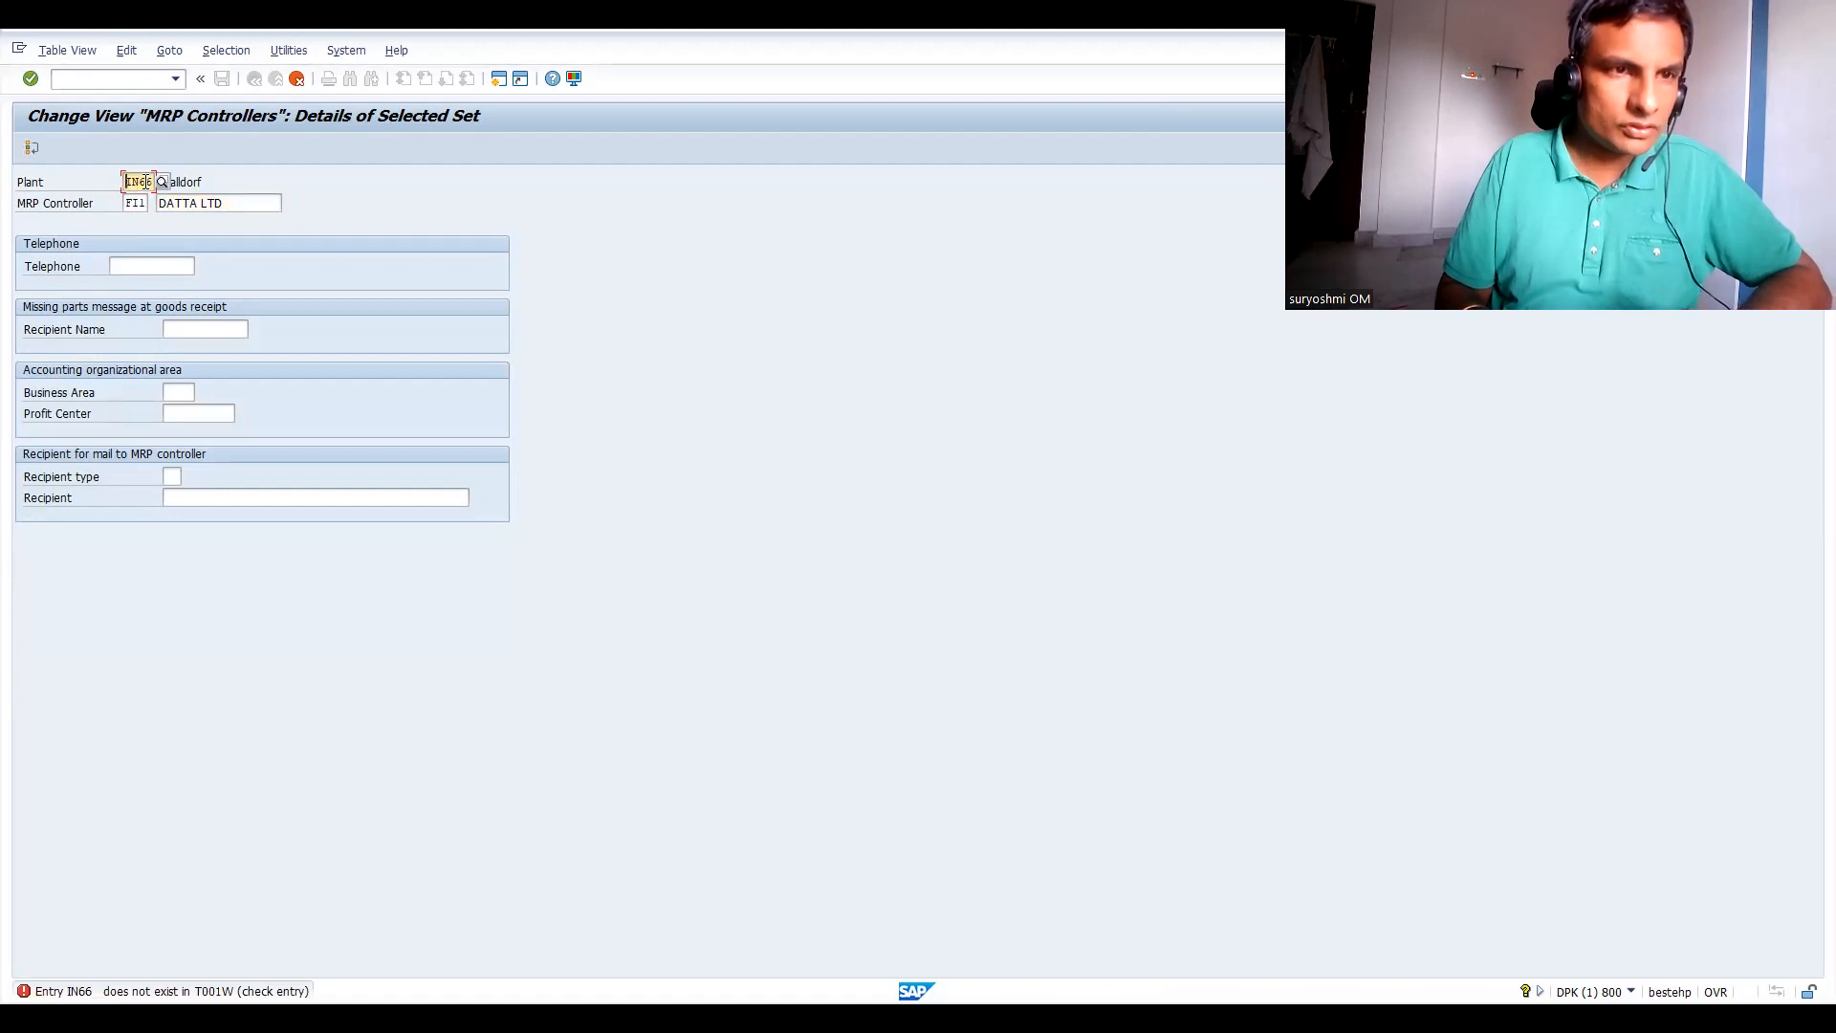
Change the copied controller's plant to IN61, save it with the proposed customizing request and return to the material's IMG activities overview.
{"action": "key", "text": "BackSpace"}
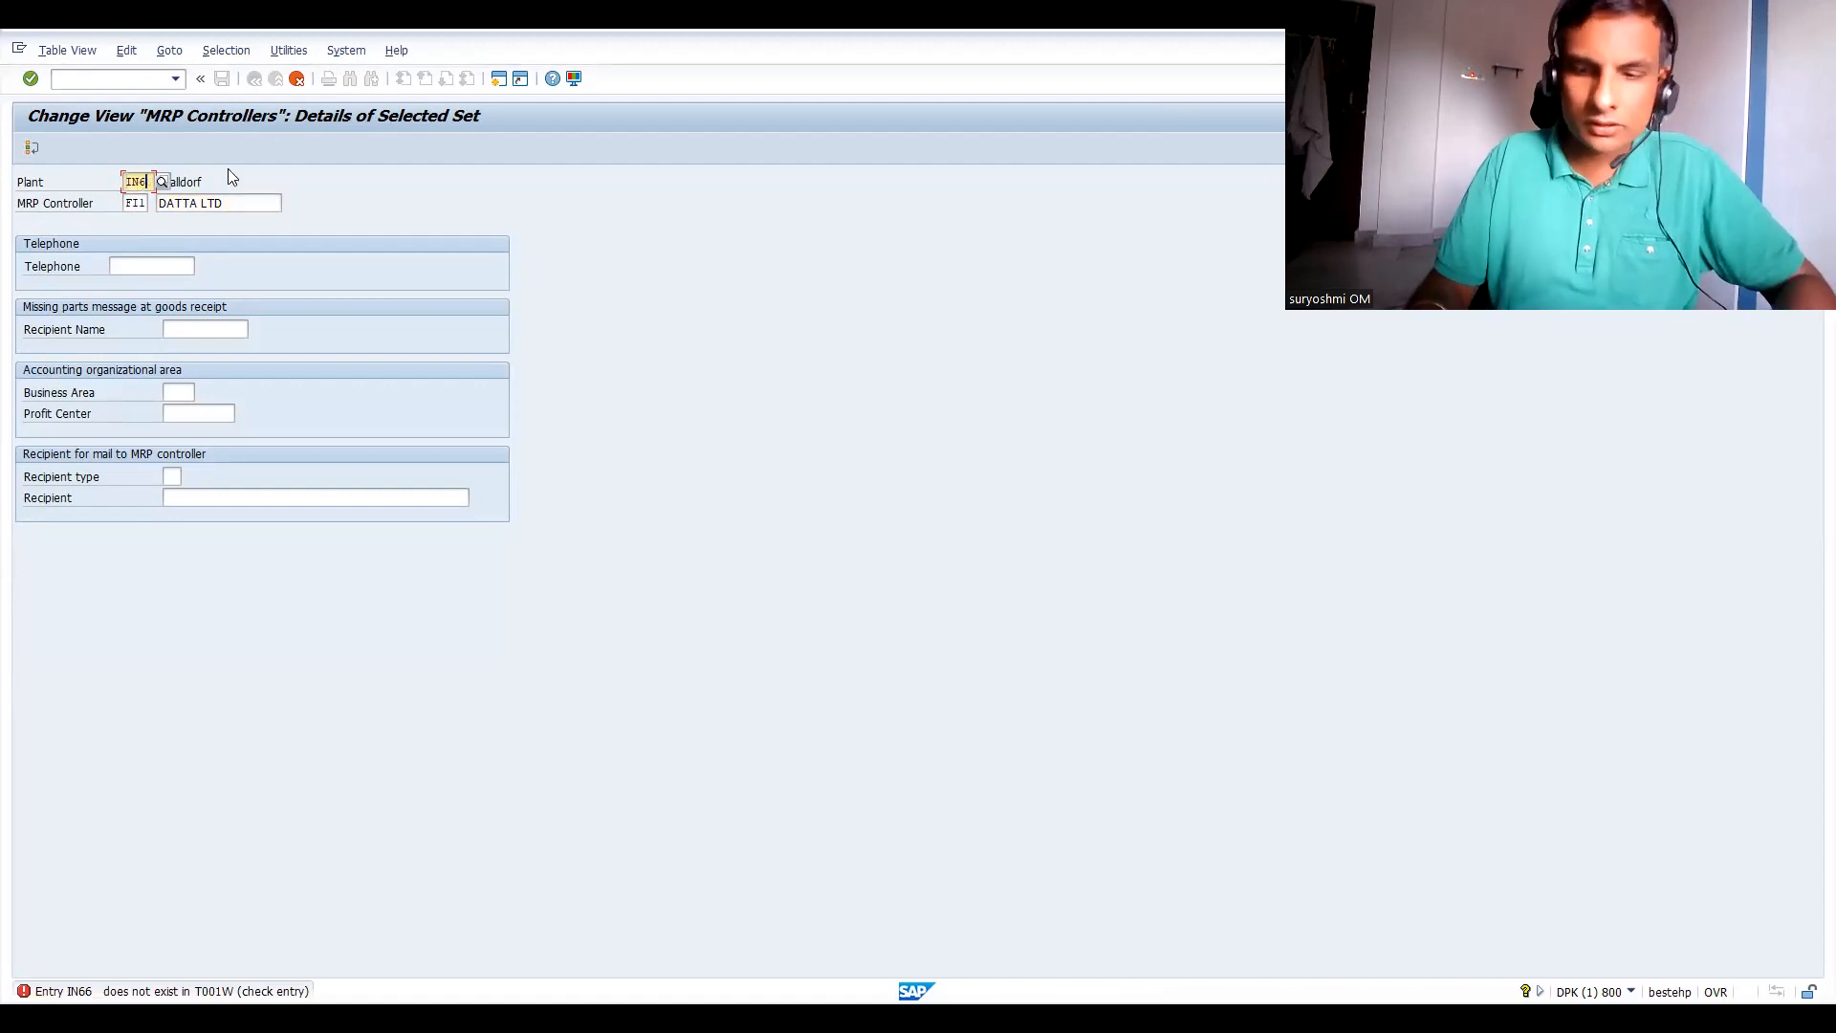
{"action": "type", "text": "1"}
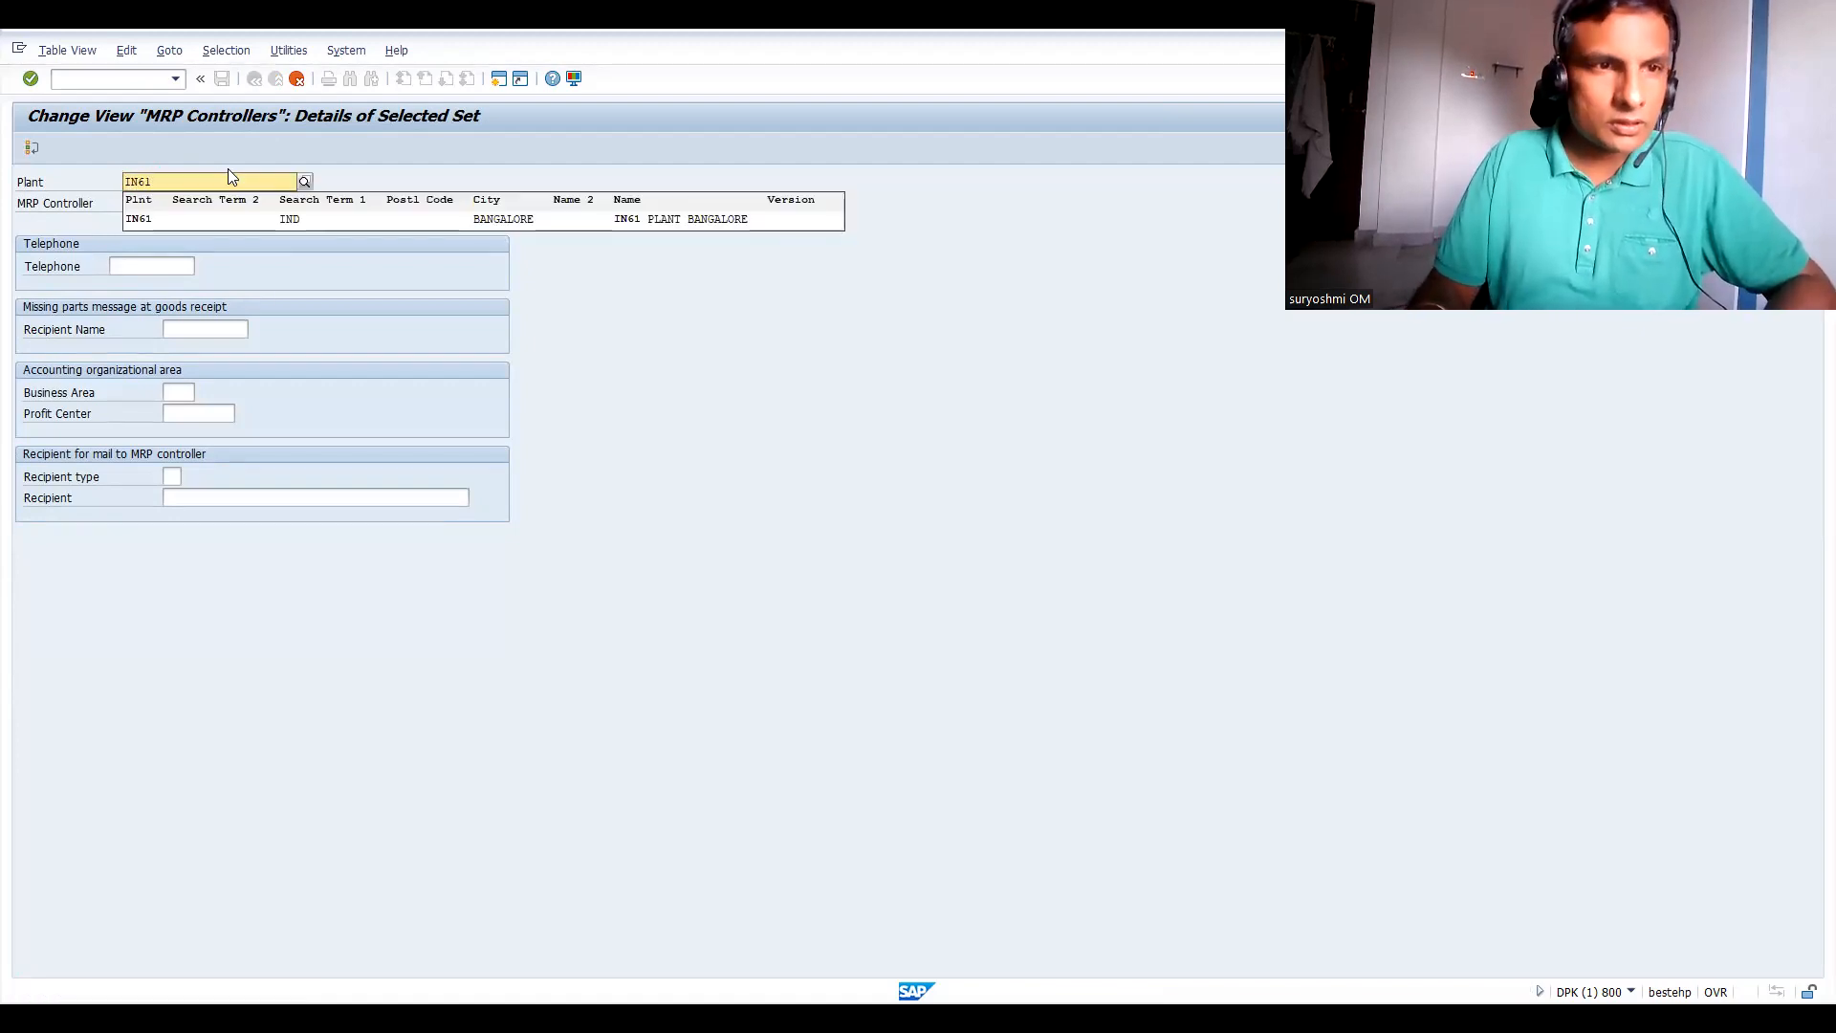
{"action": "left_click", "coordinate": [228, 218]}
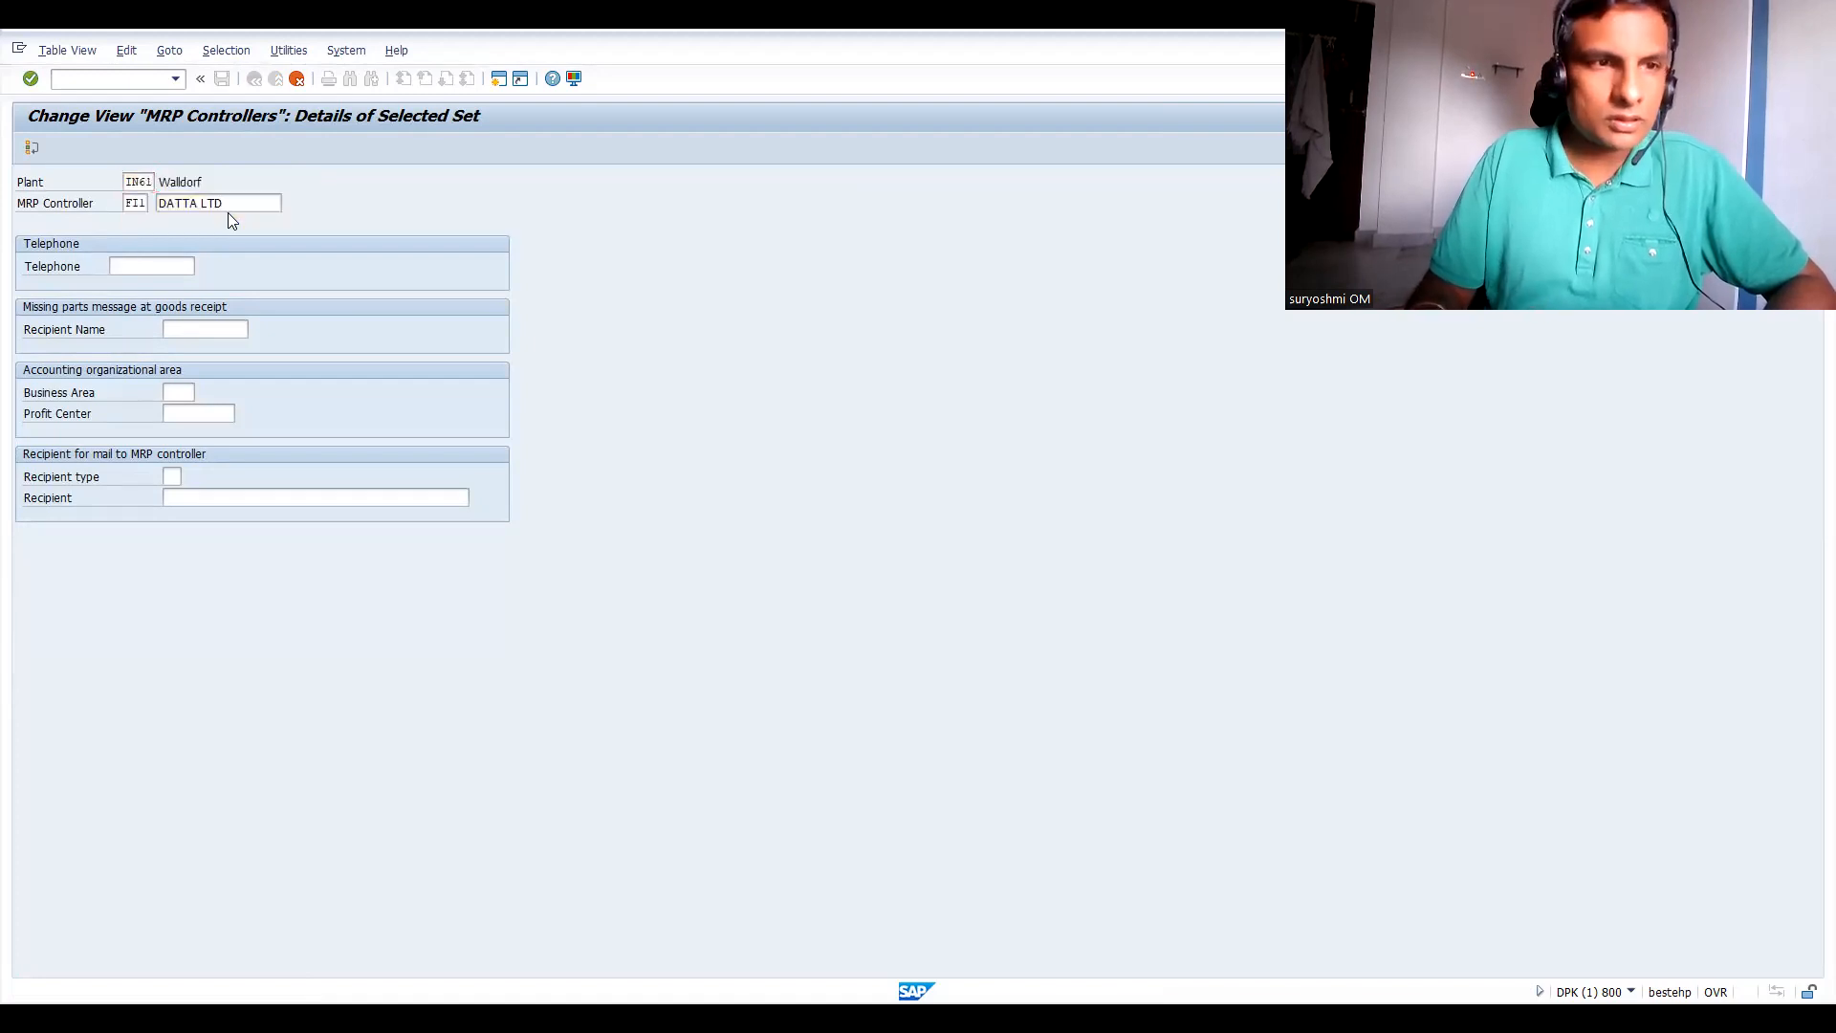
{"action": "key", "text": "F3"}
{"action": "key", "text": "ctrl+s"}
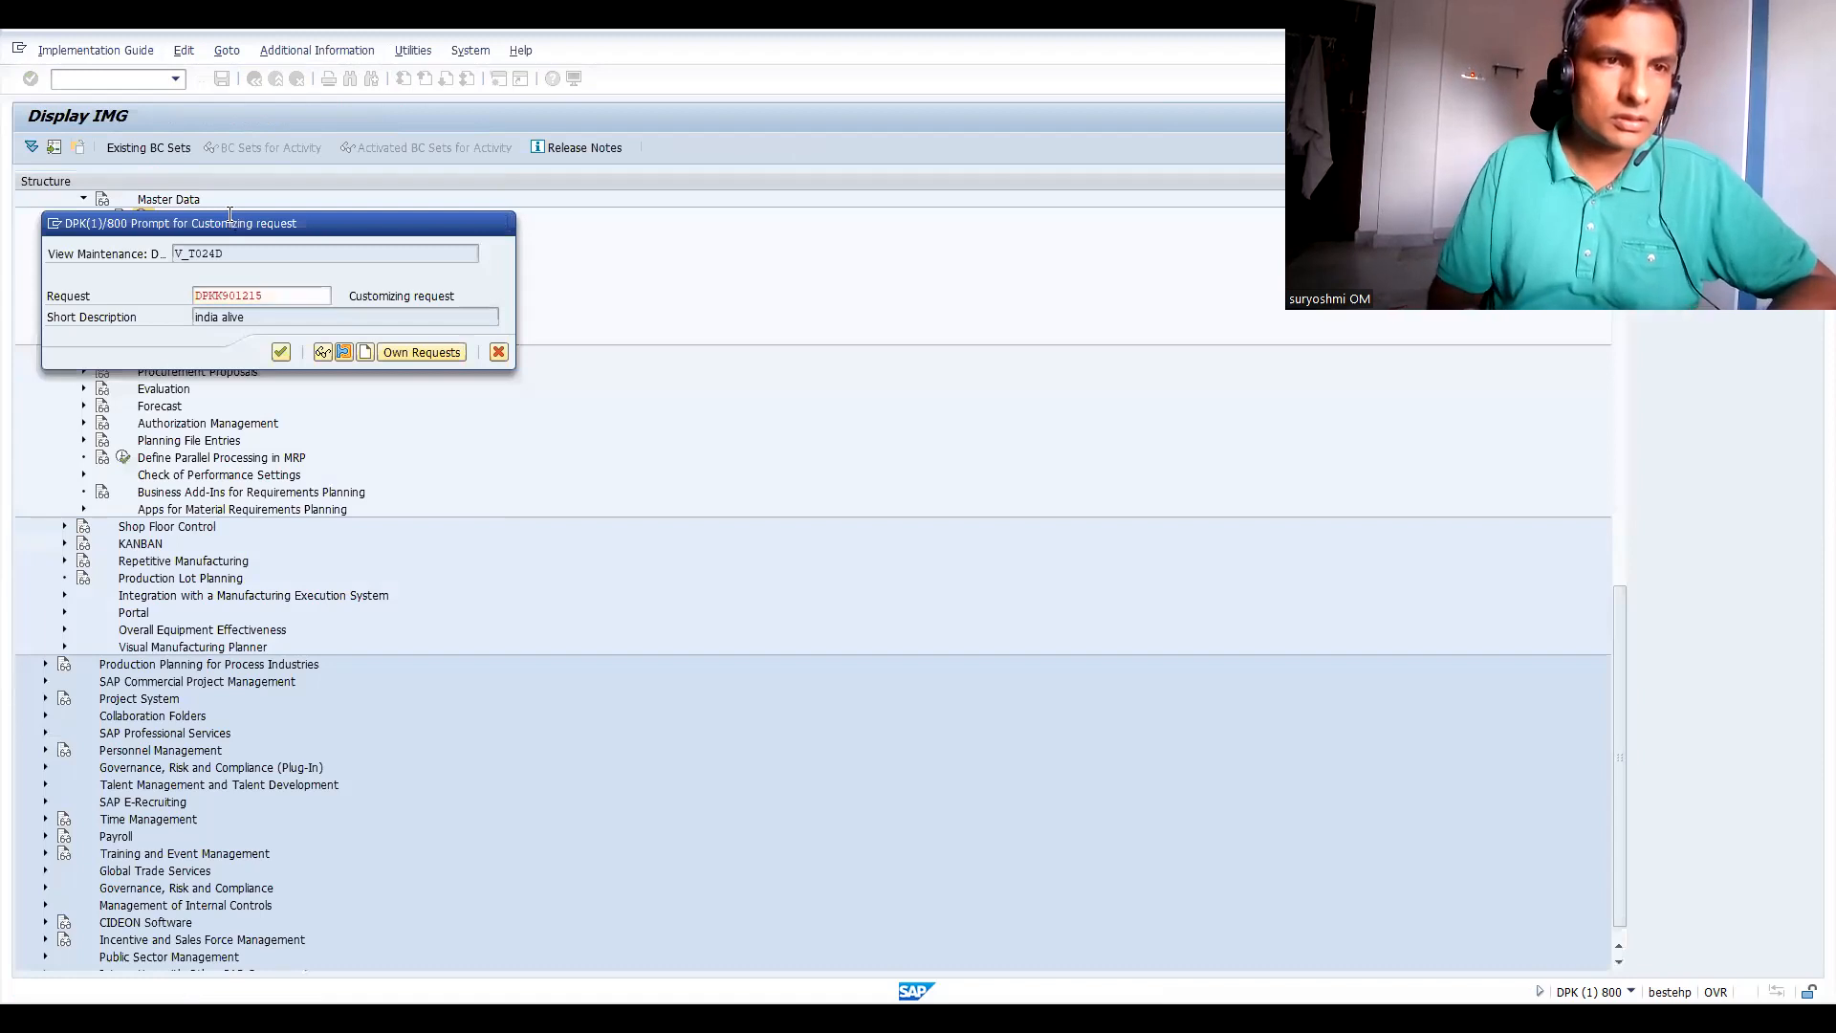
{"action": "key", "text": "Return"}
{"action": "left_click", "coordinate": [255, 79]}
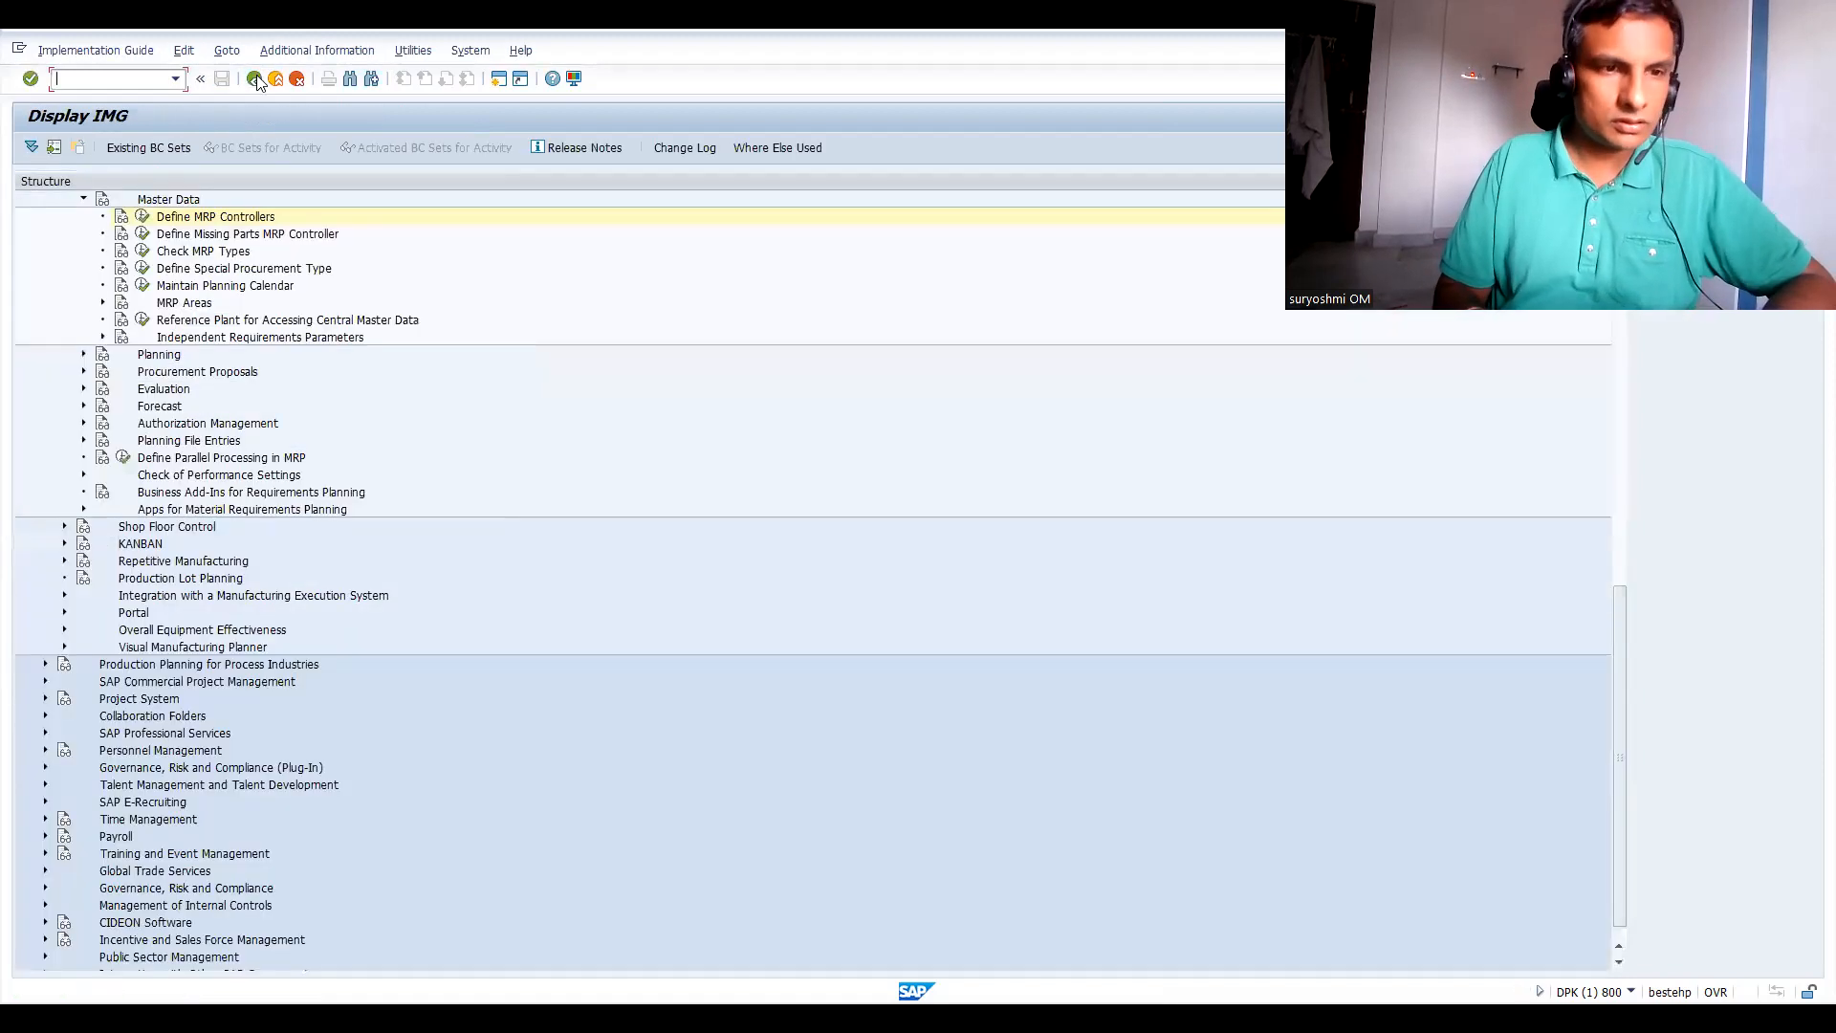
{"action": "left_click", "coordinate": [254, 79]}
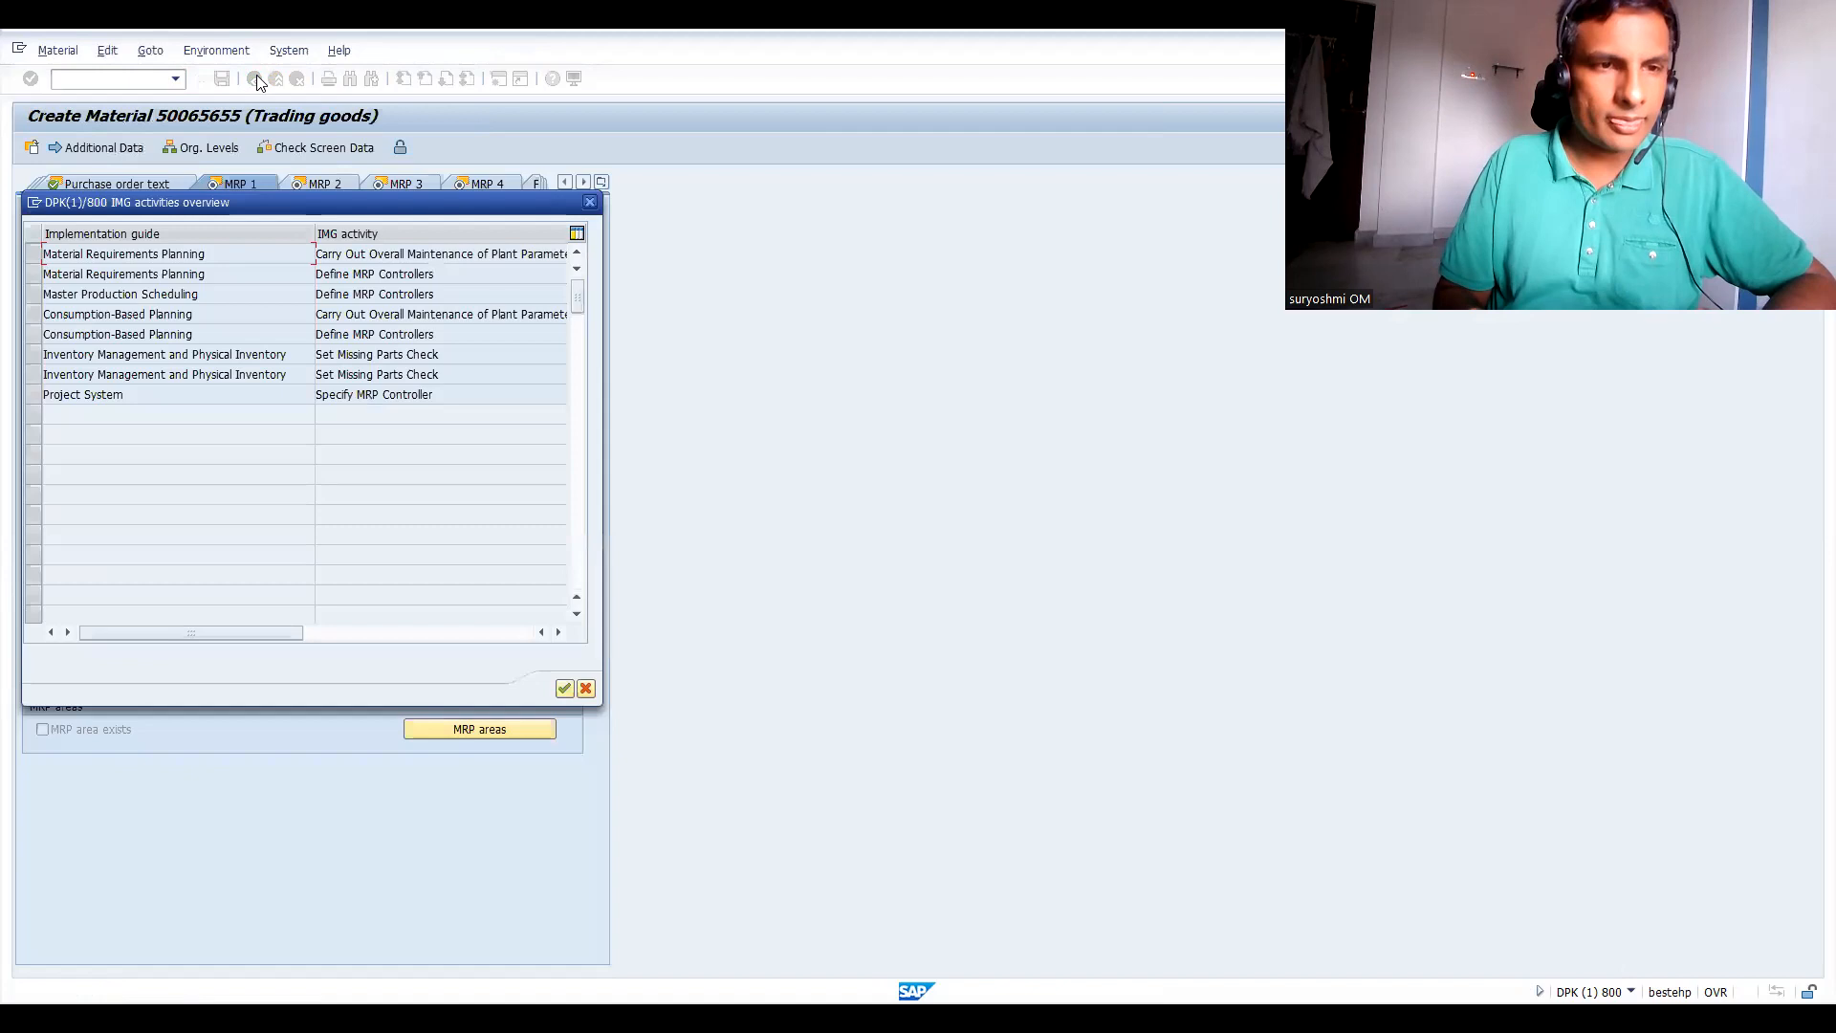
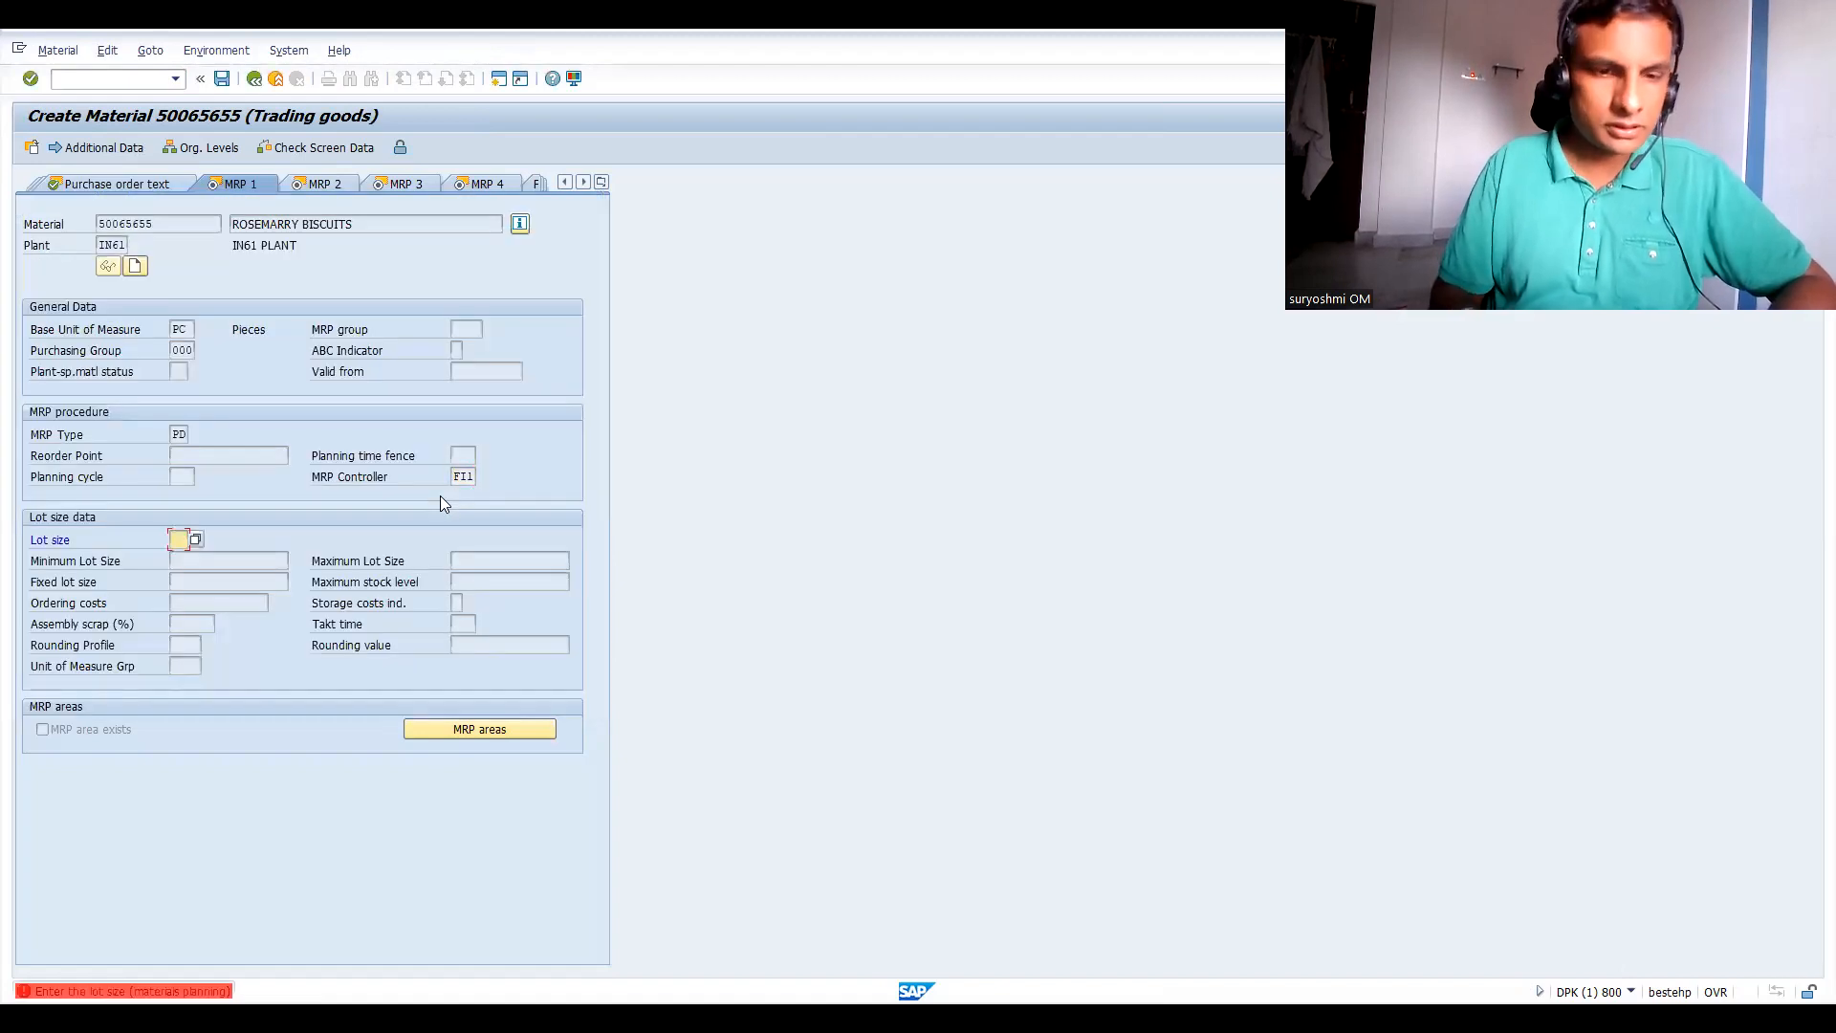
Choose a previously used lot size for the material in plant IN61 and continue to the MRP 2 view.
{"action": "key", "text": "Down"}
{"action": "key", "text": "Down"}
{"action": "key", "text": "Return"}
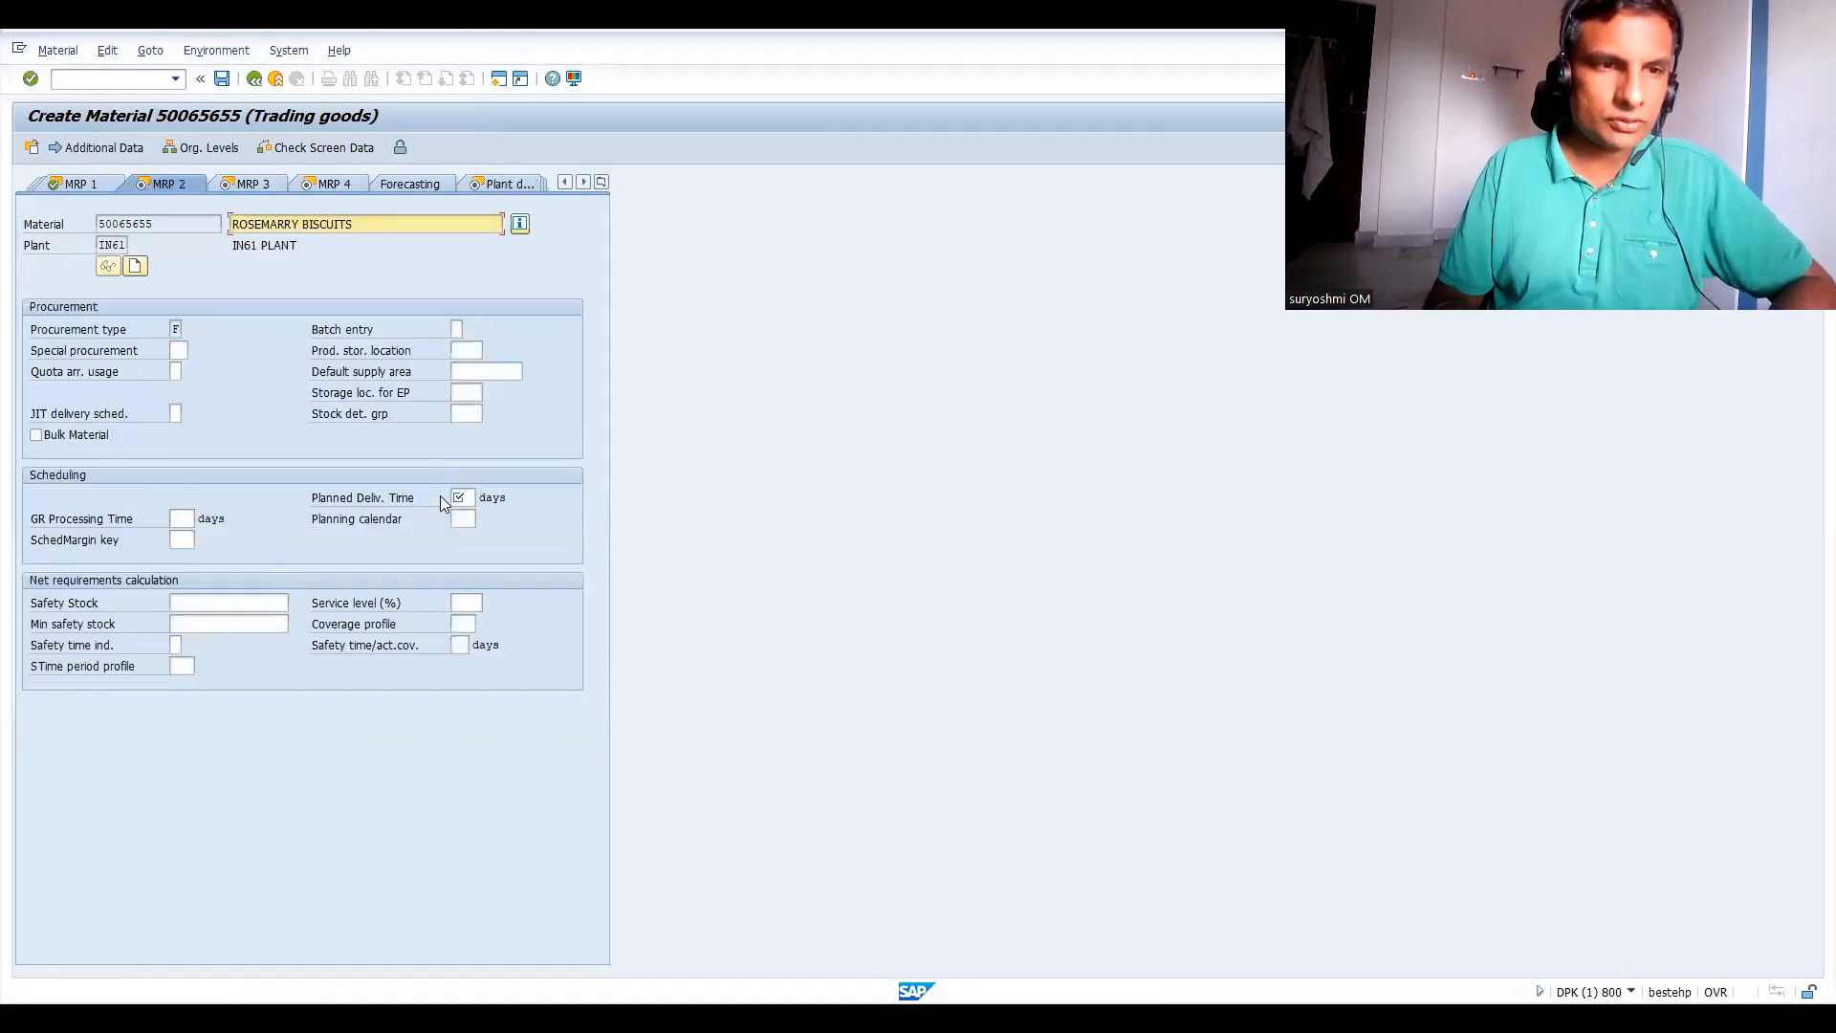
Set the planned delivery time to 1 day, choose a previously used scheduling margin key and continue to the MRP 3 view.
{"action": "type", "text": "1"}
{"action": "key", "text": "Return"}
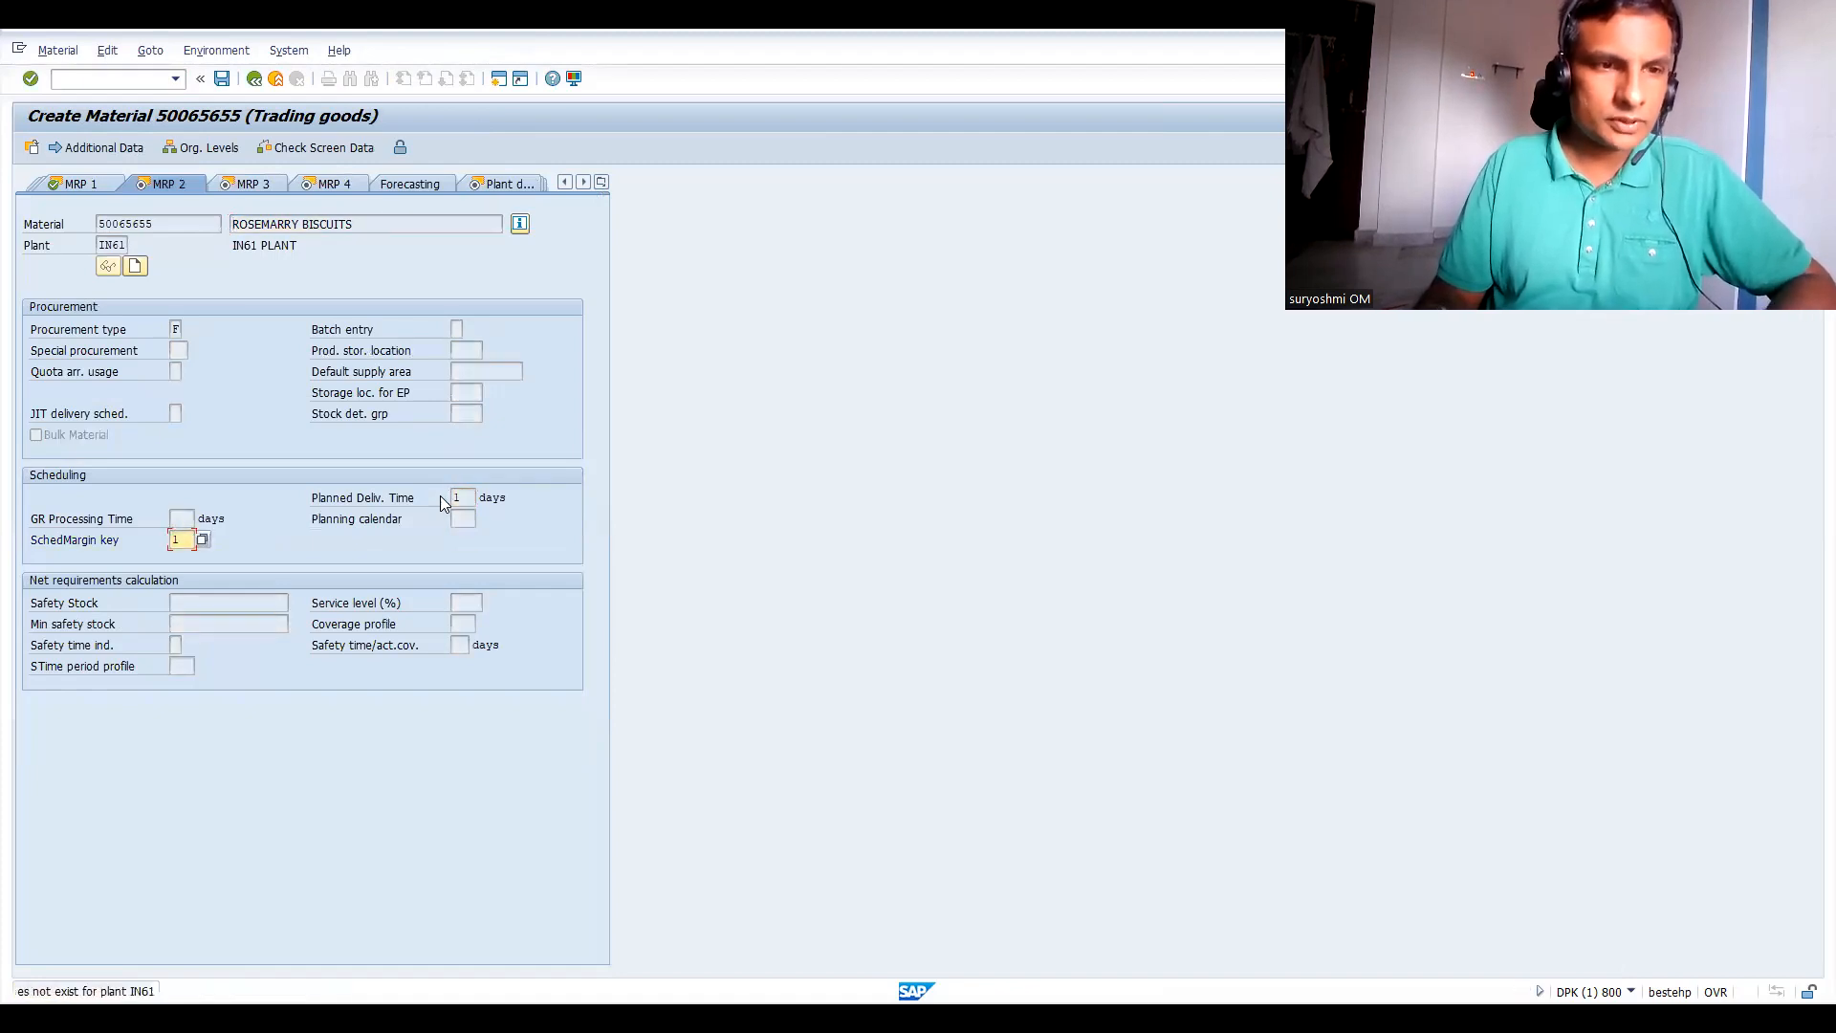
{"action": "key", "text": "F4"}
{"action": "key", "text": "Down"}
{"action": "key", "text": "Down"}
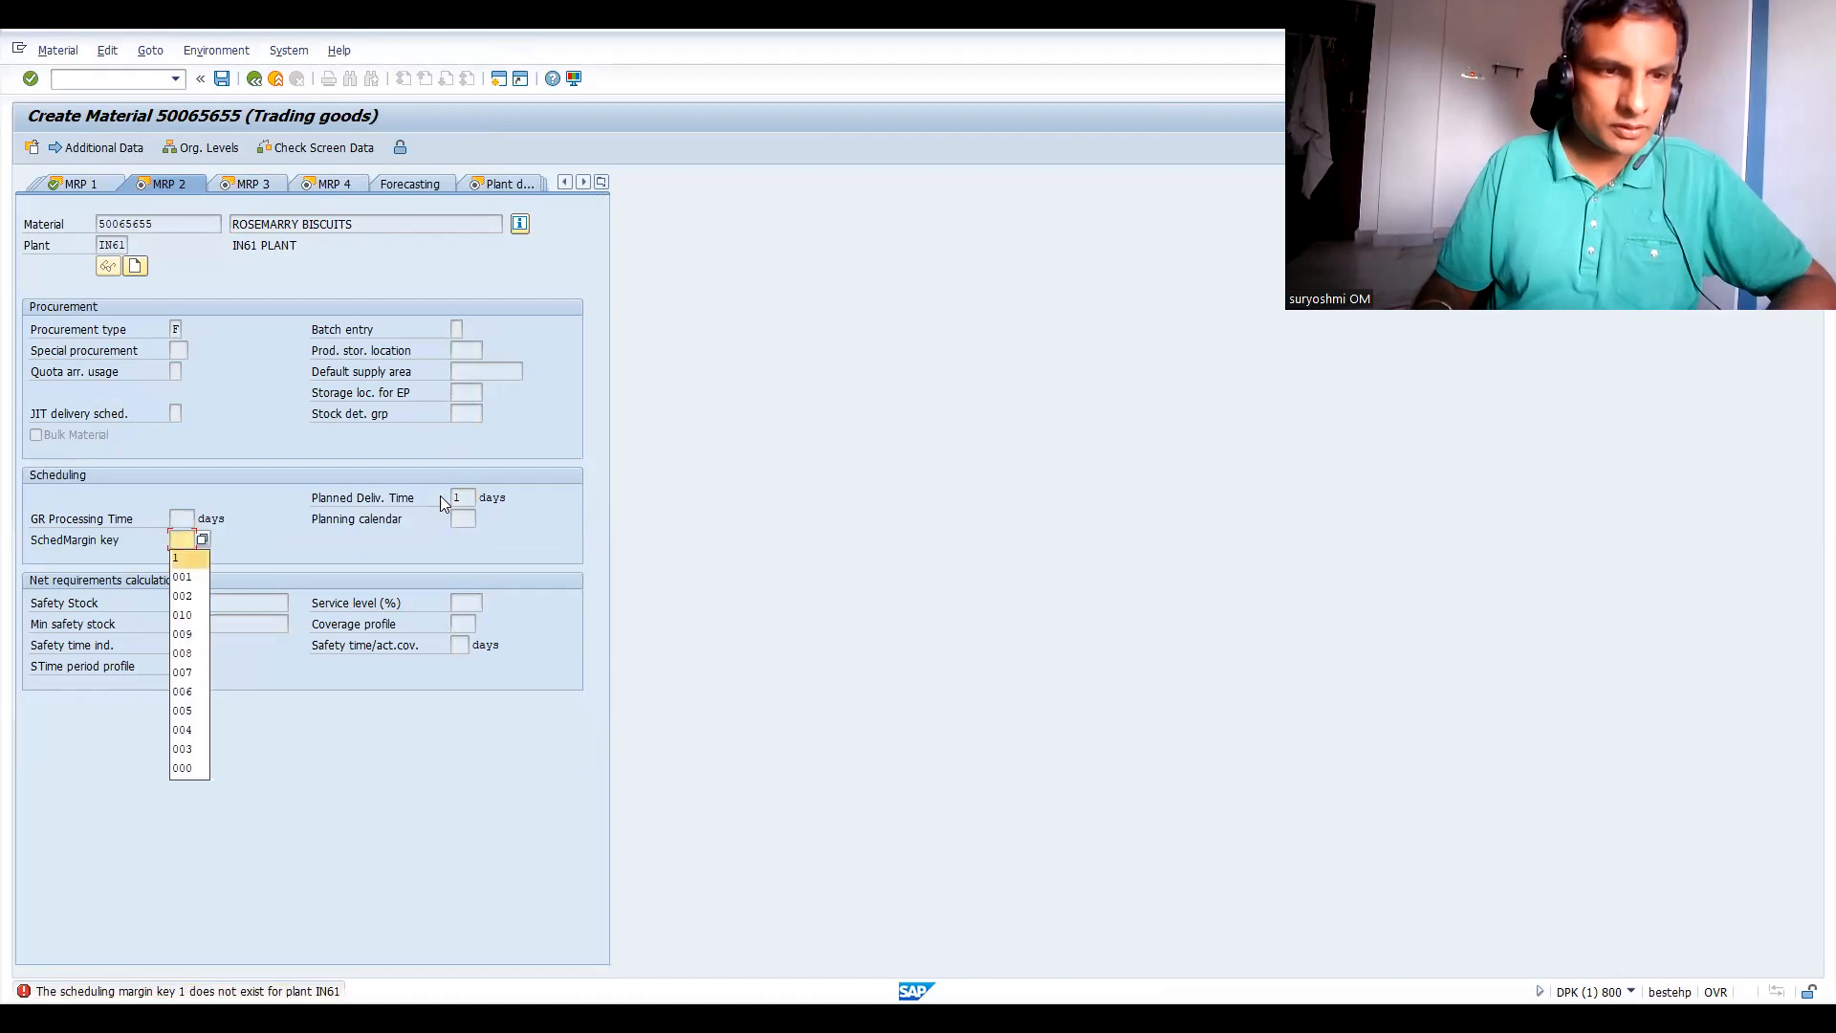
{"action": "key", "text": "Return"}
{"action": "key", "text": "Return"}
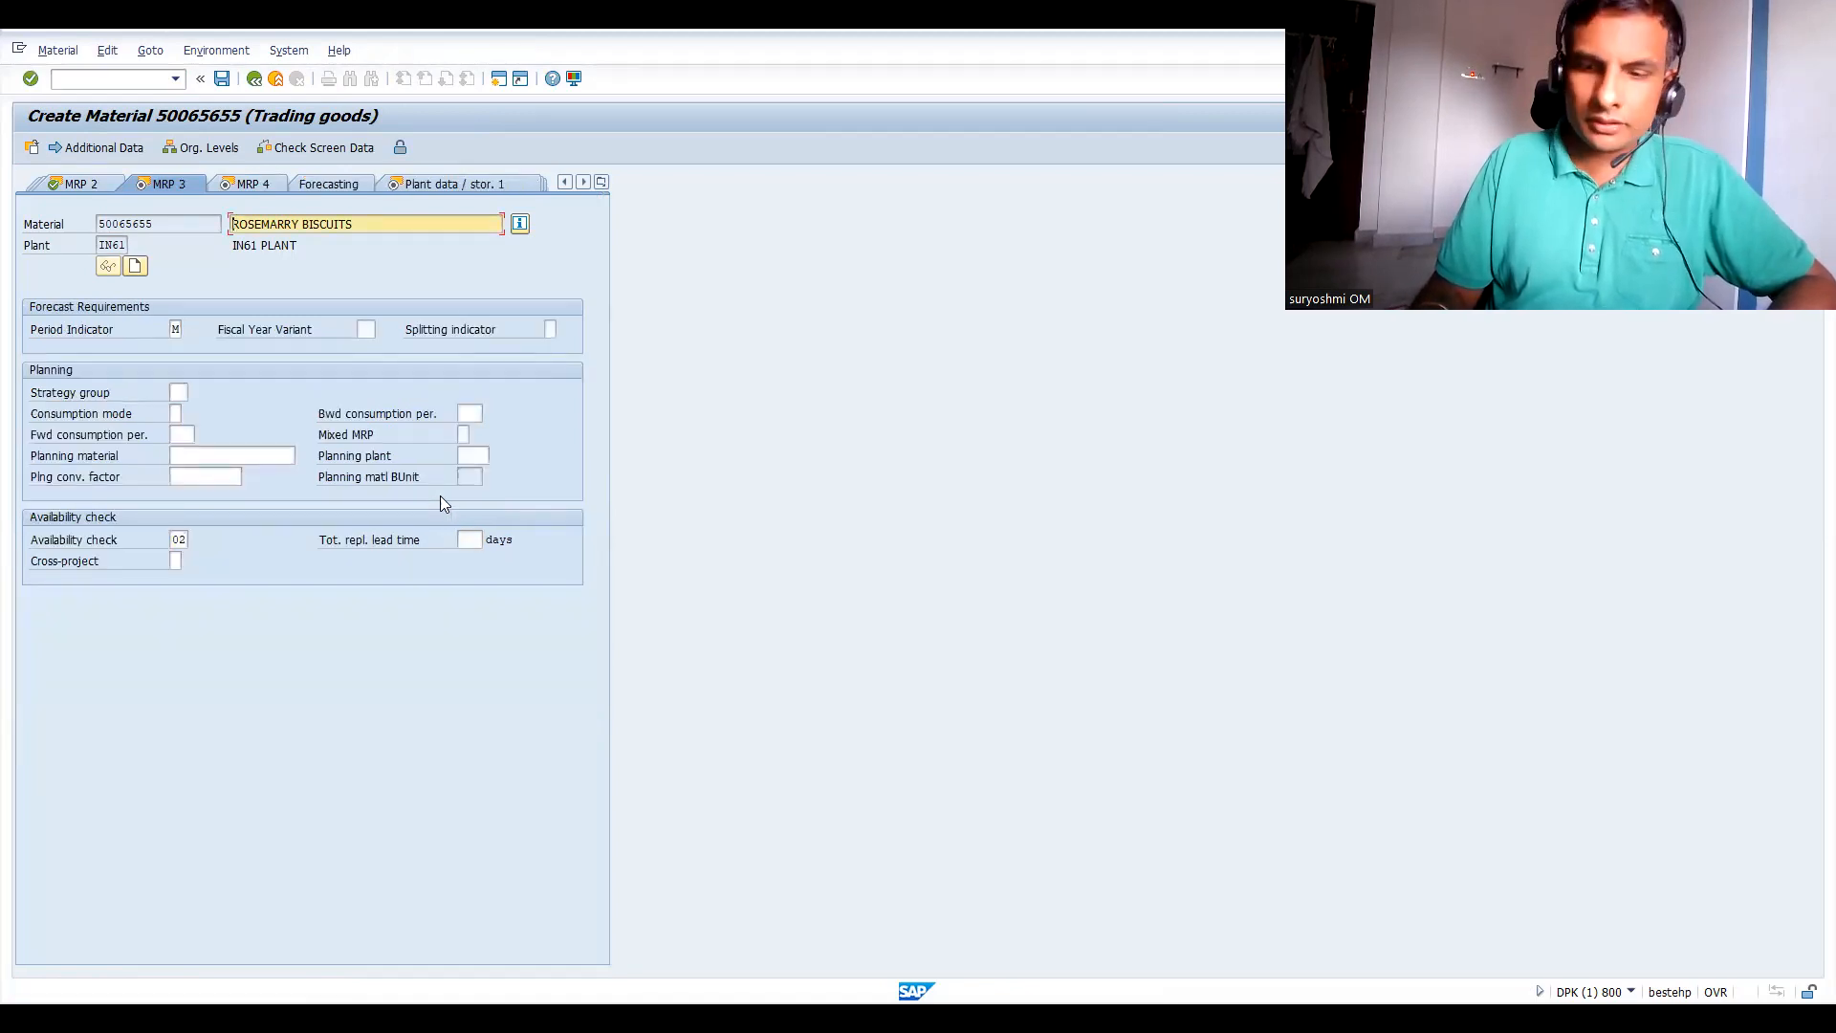
Accept the MRP 3, MRP 4, forecasting and plant storage views without changes and continue to the Accounting 1 view.
{"action": "key", "text": "Return"}
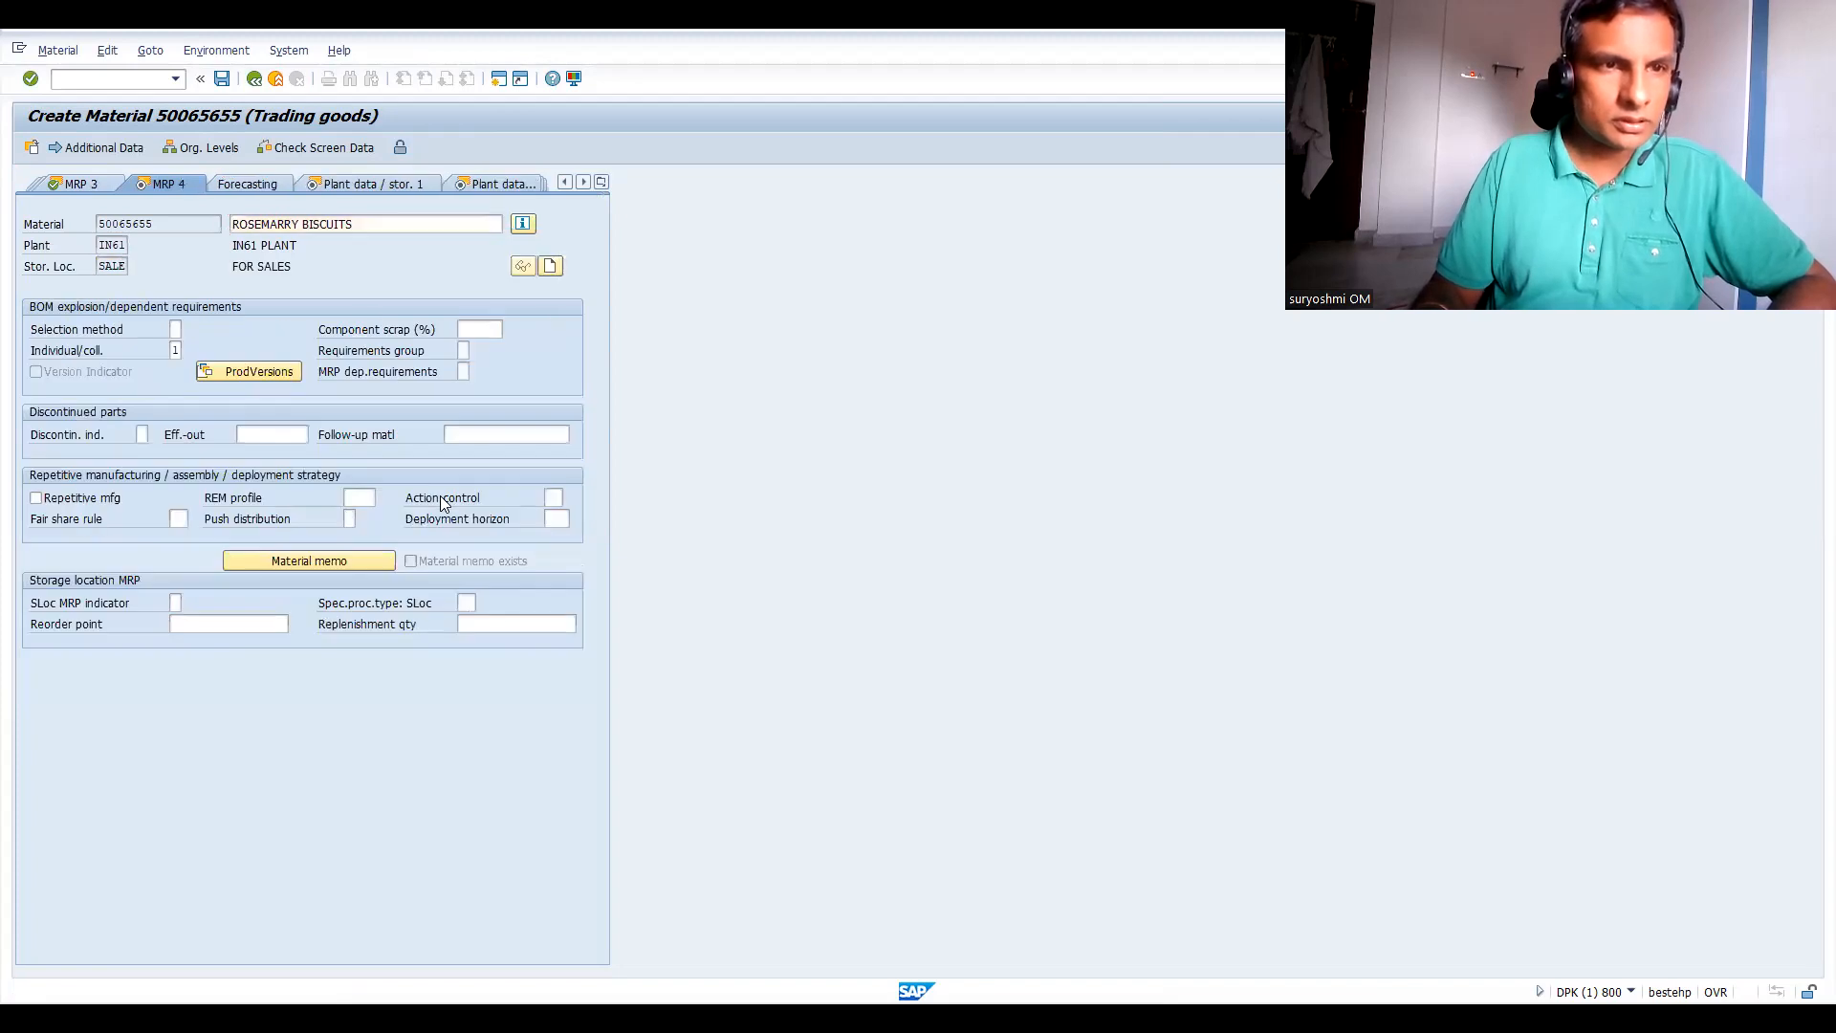
{"action": "key", "text": "Return"}
{"action": "key", "text": "Return"}
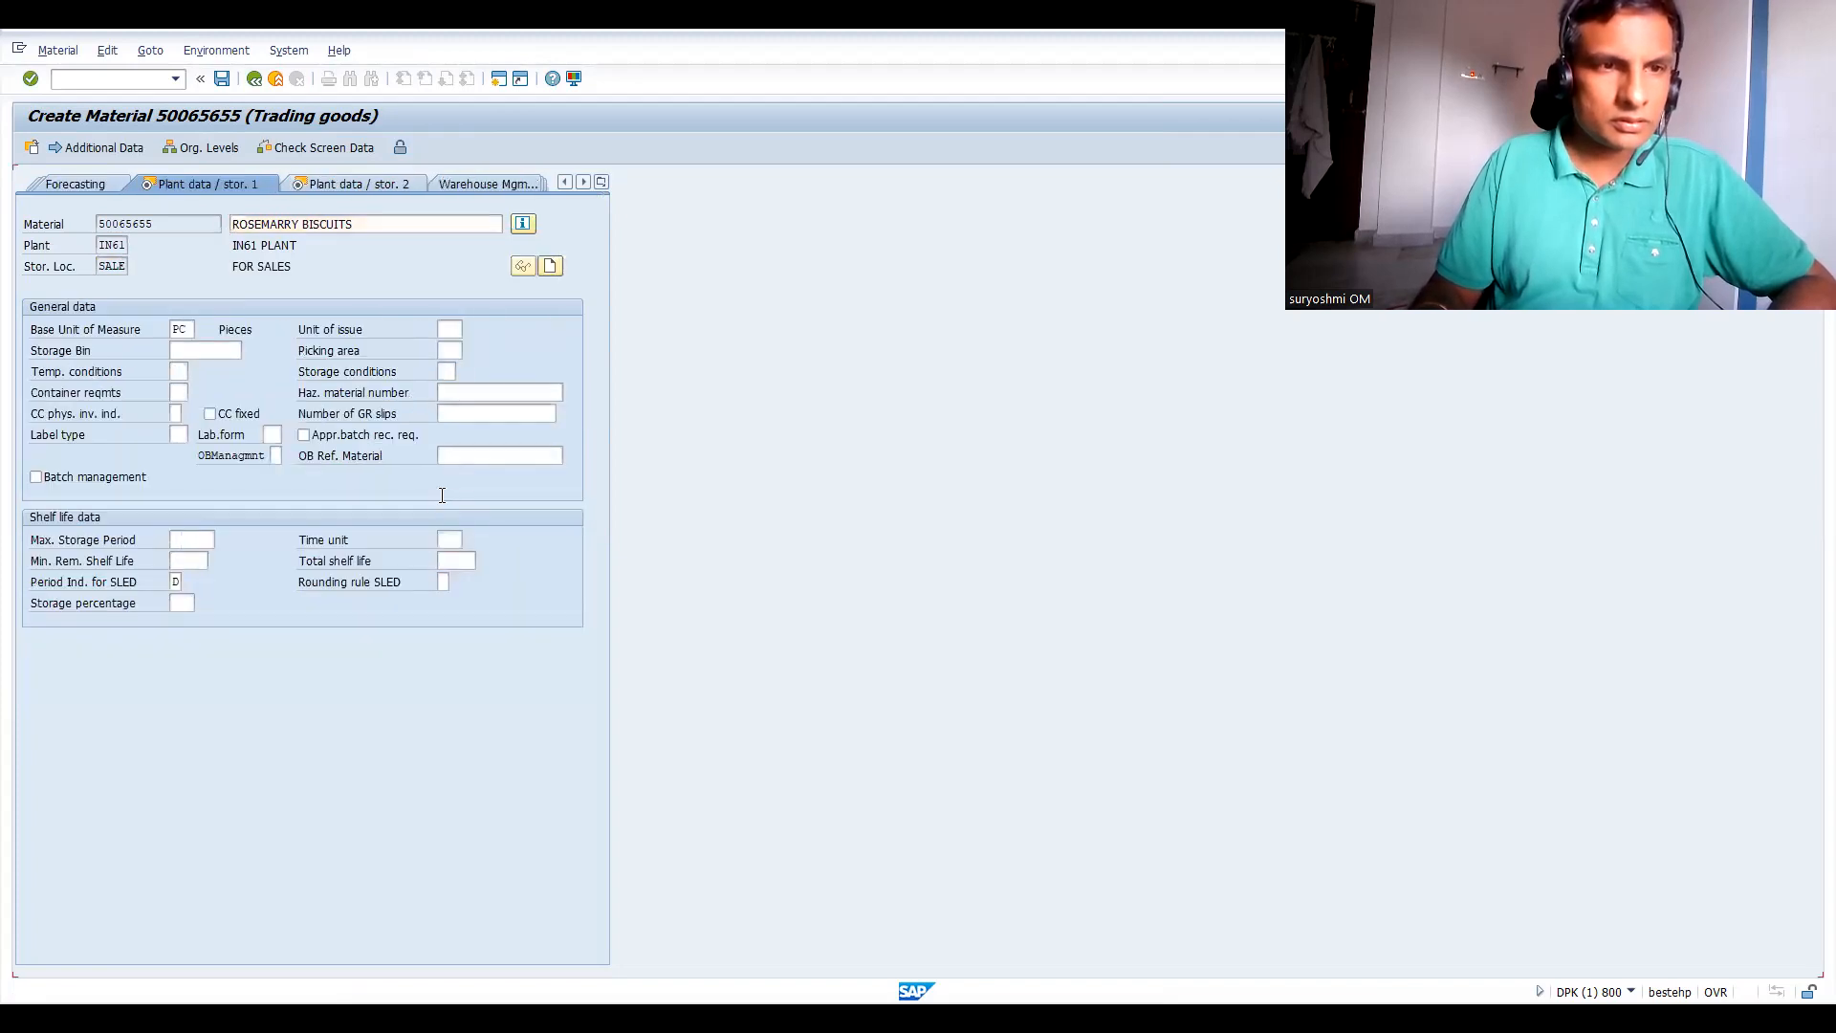
{"action": "key", "text": "Return"}
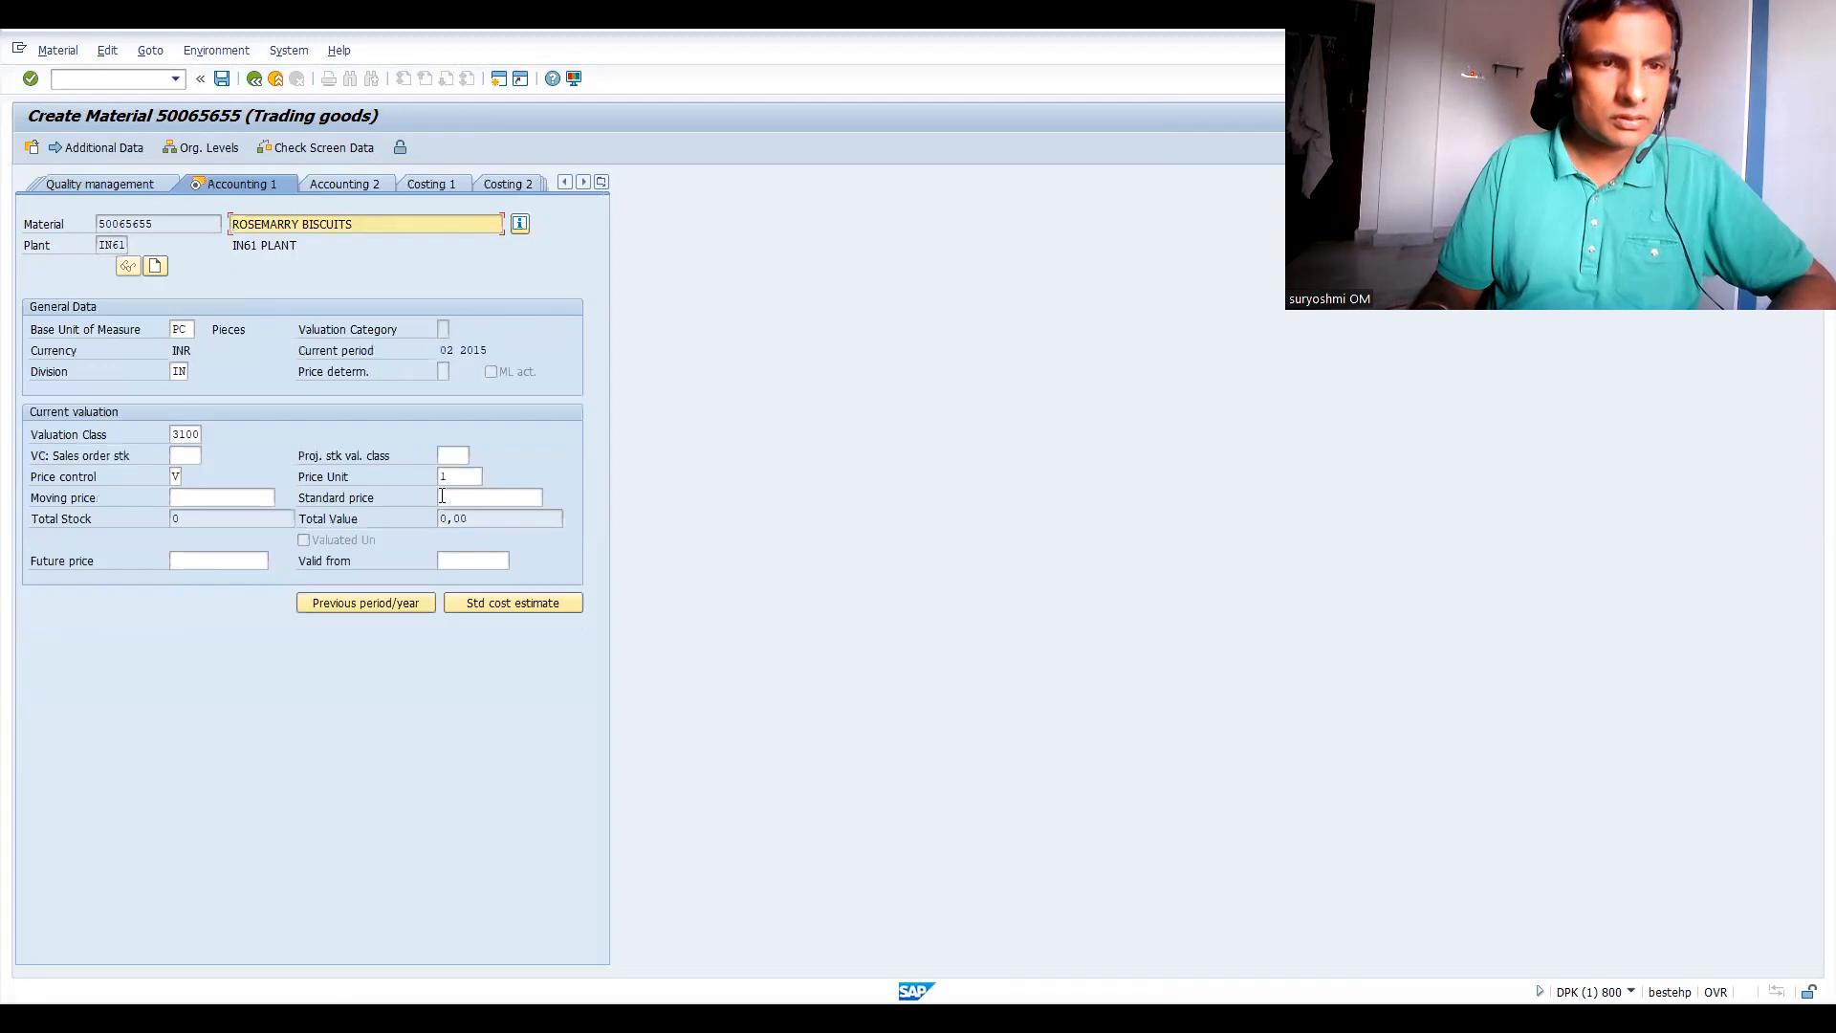
Set the material's price control to S (Standard price) in the current valuation.
{"action": "left_click", "coordinate": [175, 475]}
{"action": "type", "text": "V"}
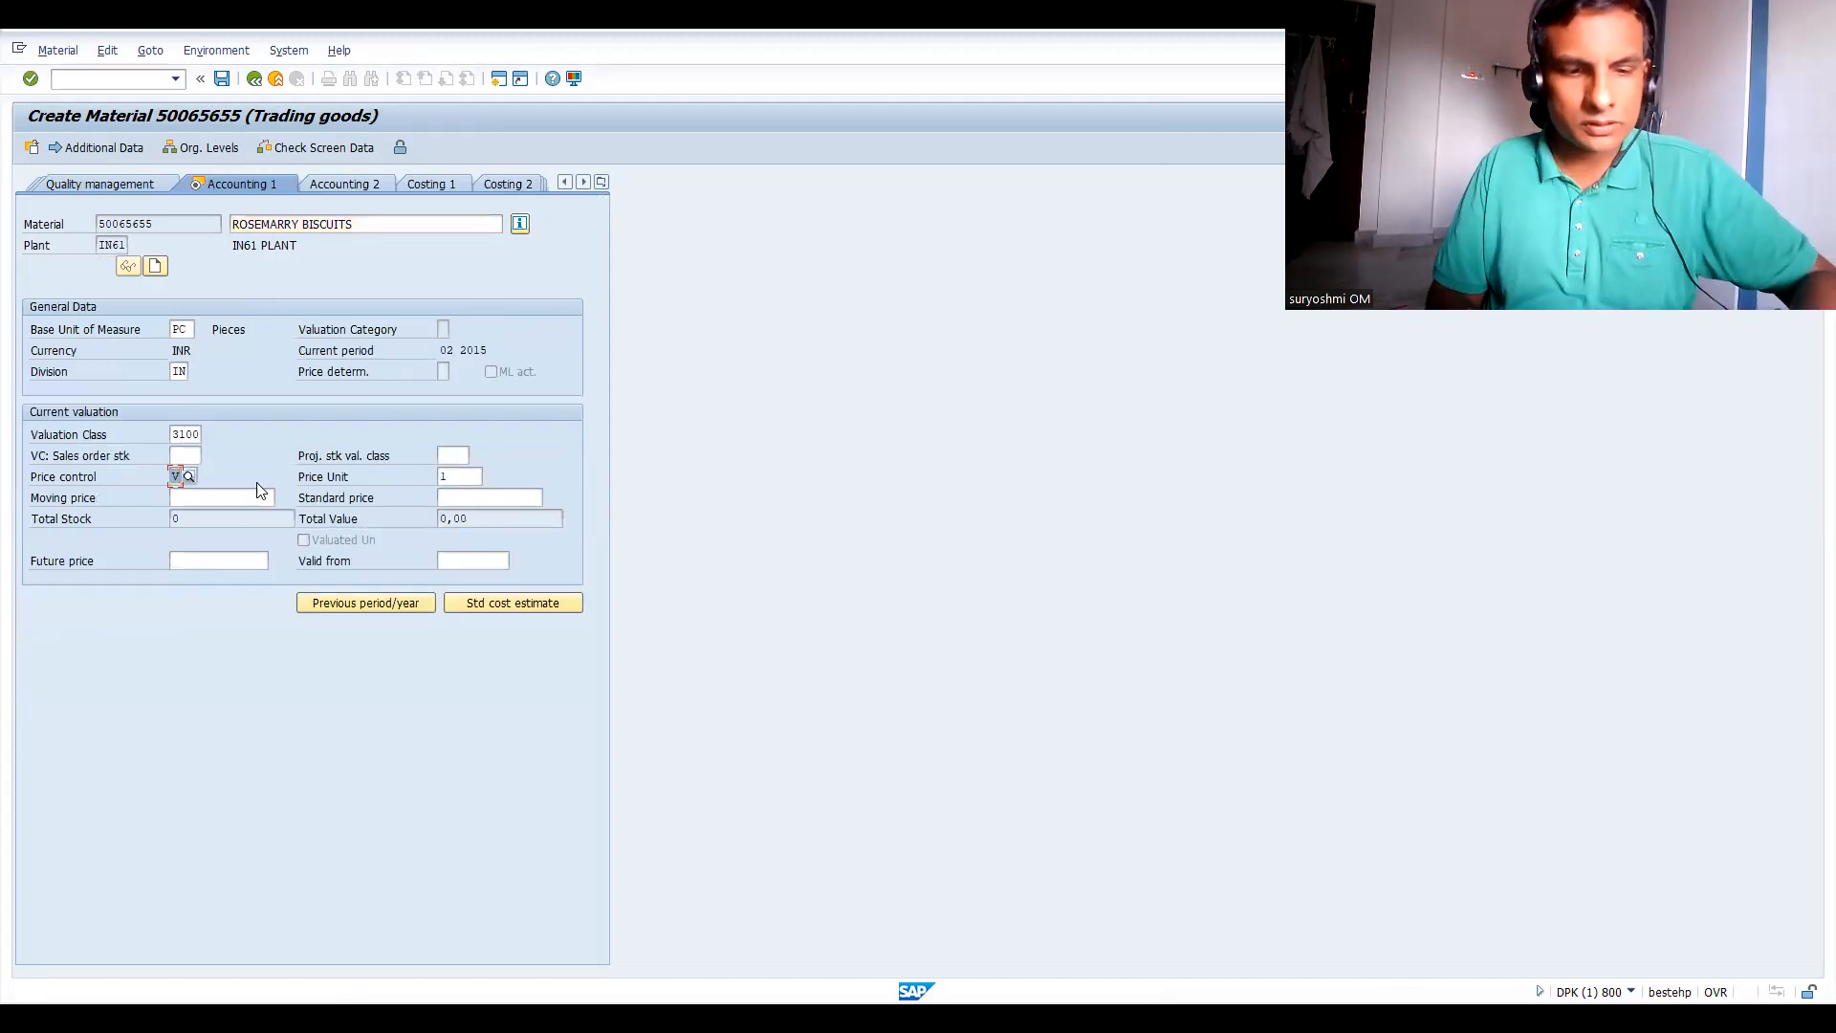
{"action": "type", "text": "S"}
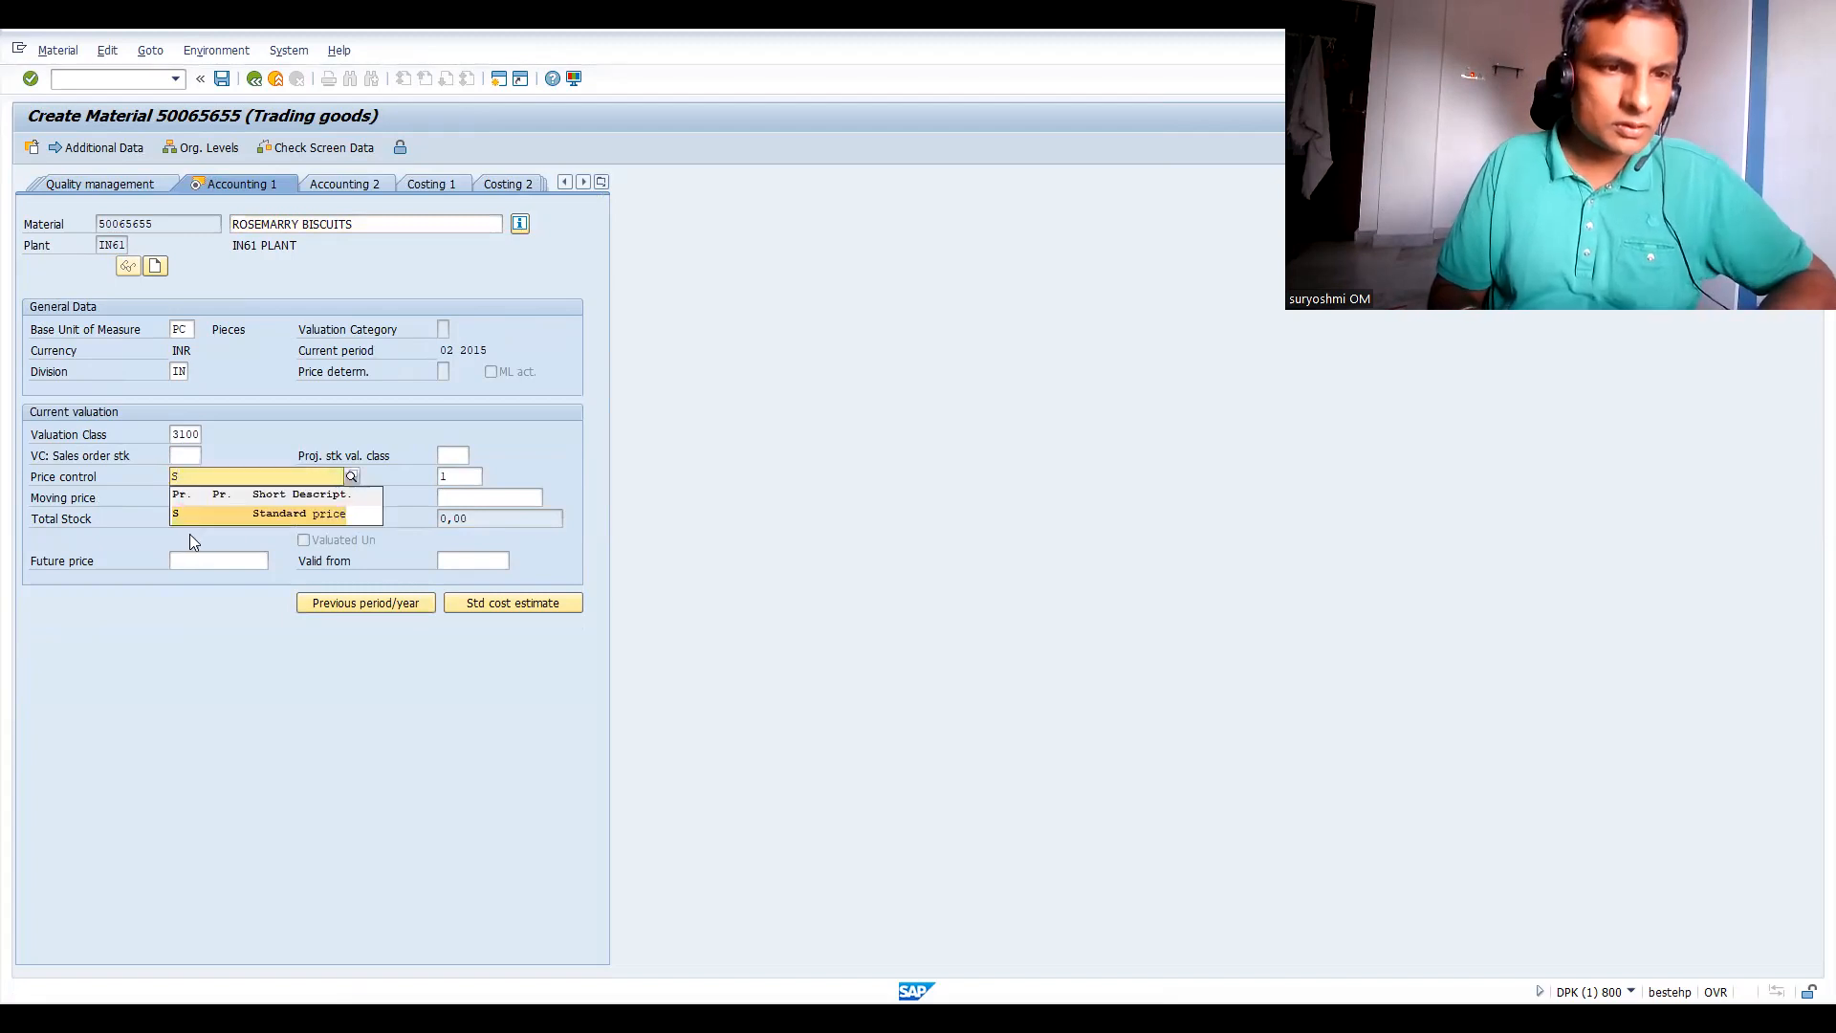
{"action": "left_click", "coordinate": [195, 514]}
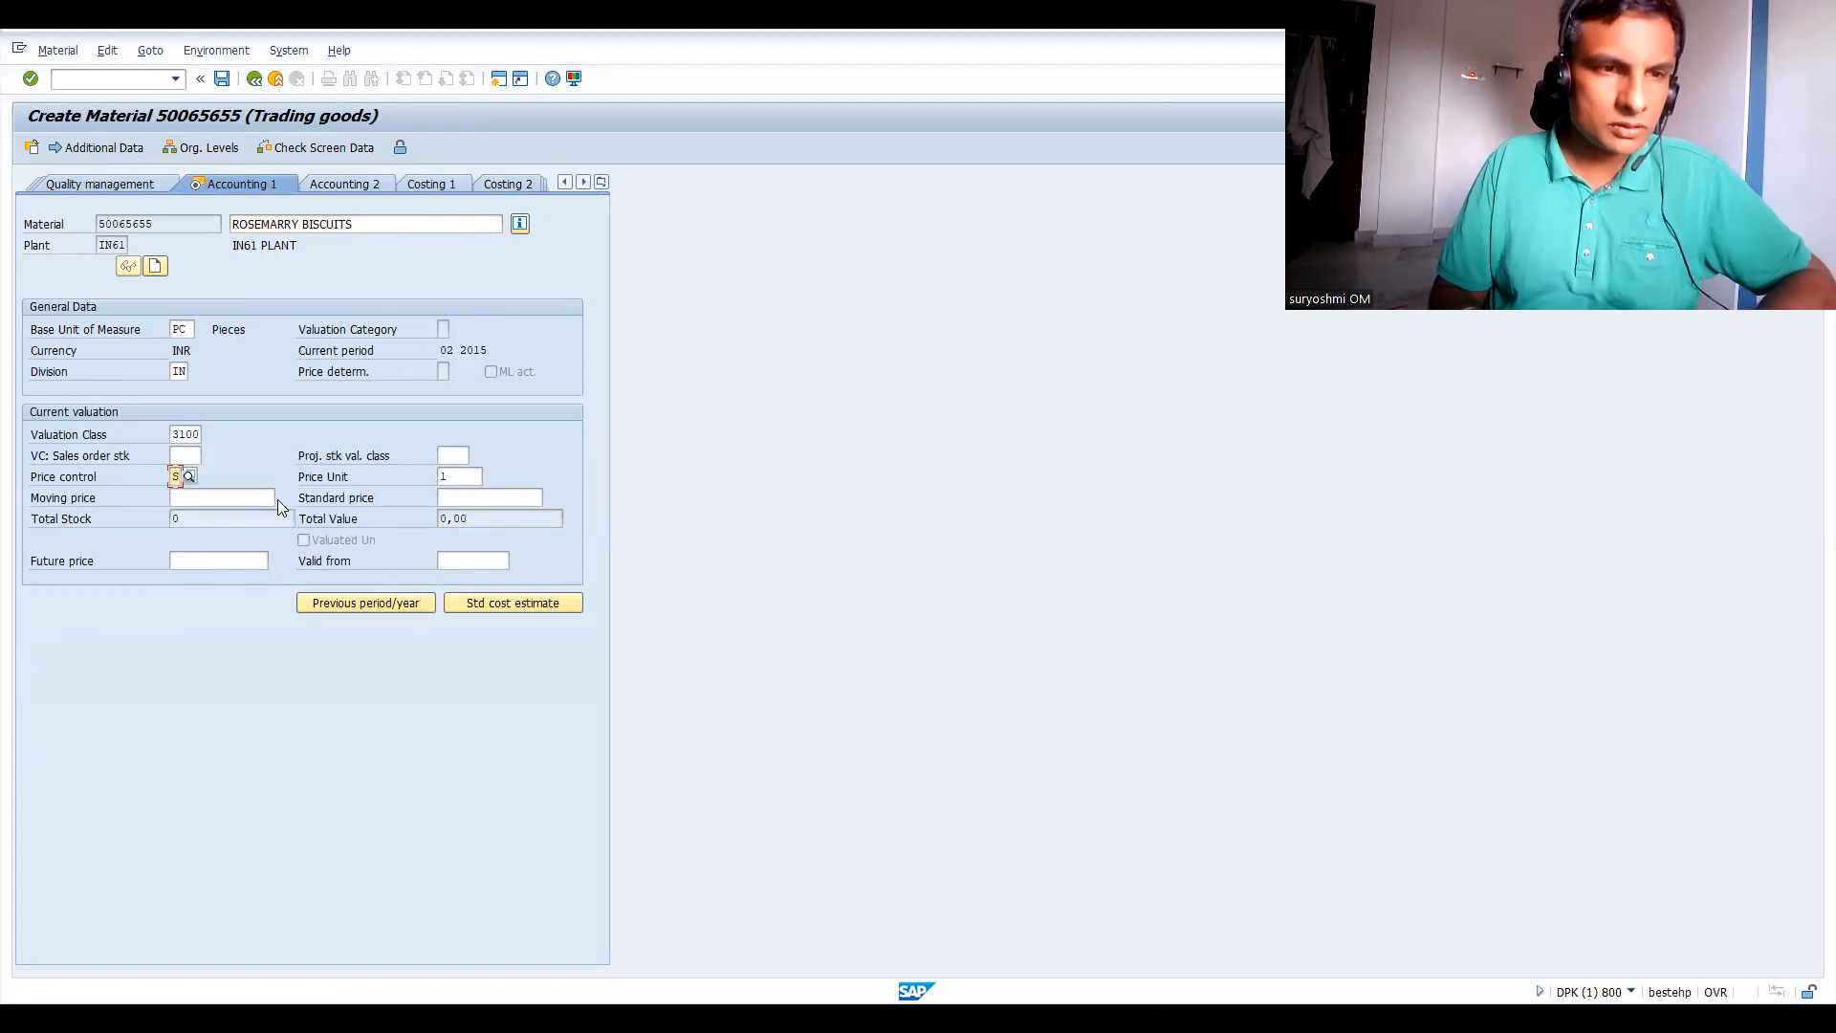
Enter a standard price of 100 and save the new material ROSEMARRY BISCUITS.
{"action": "left_click", "coordinate": [453, 495]}
{"action": "type", "text": "100"}
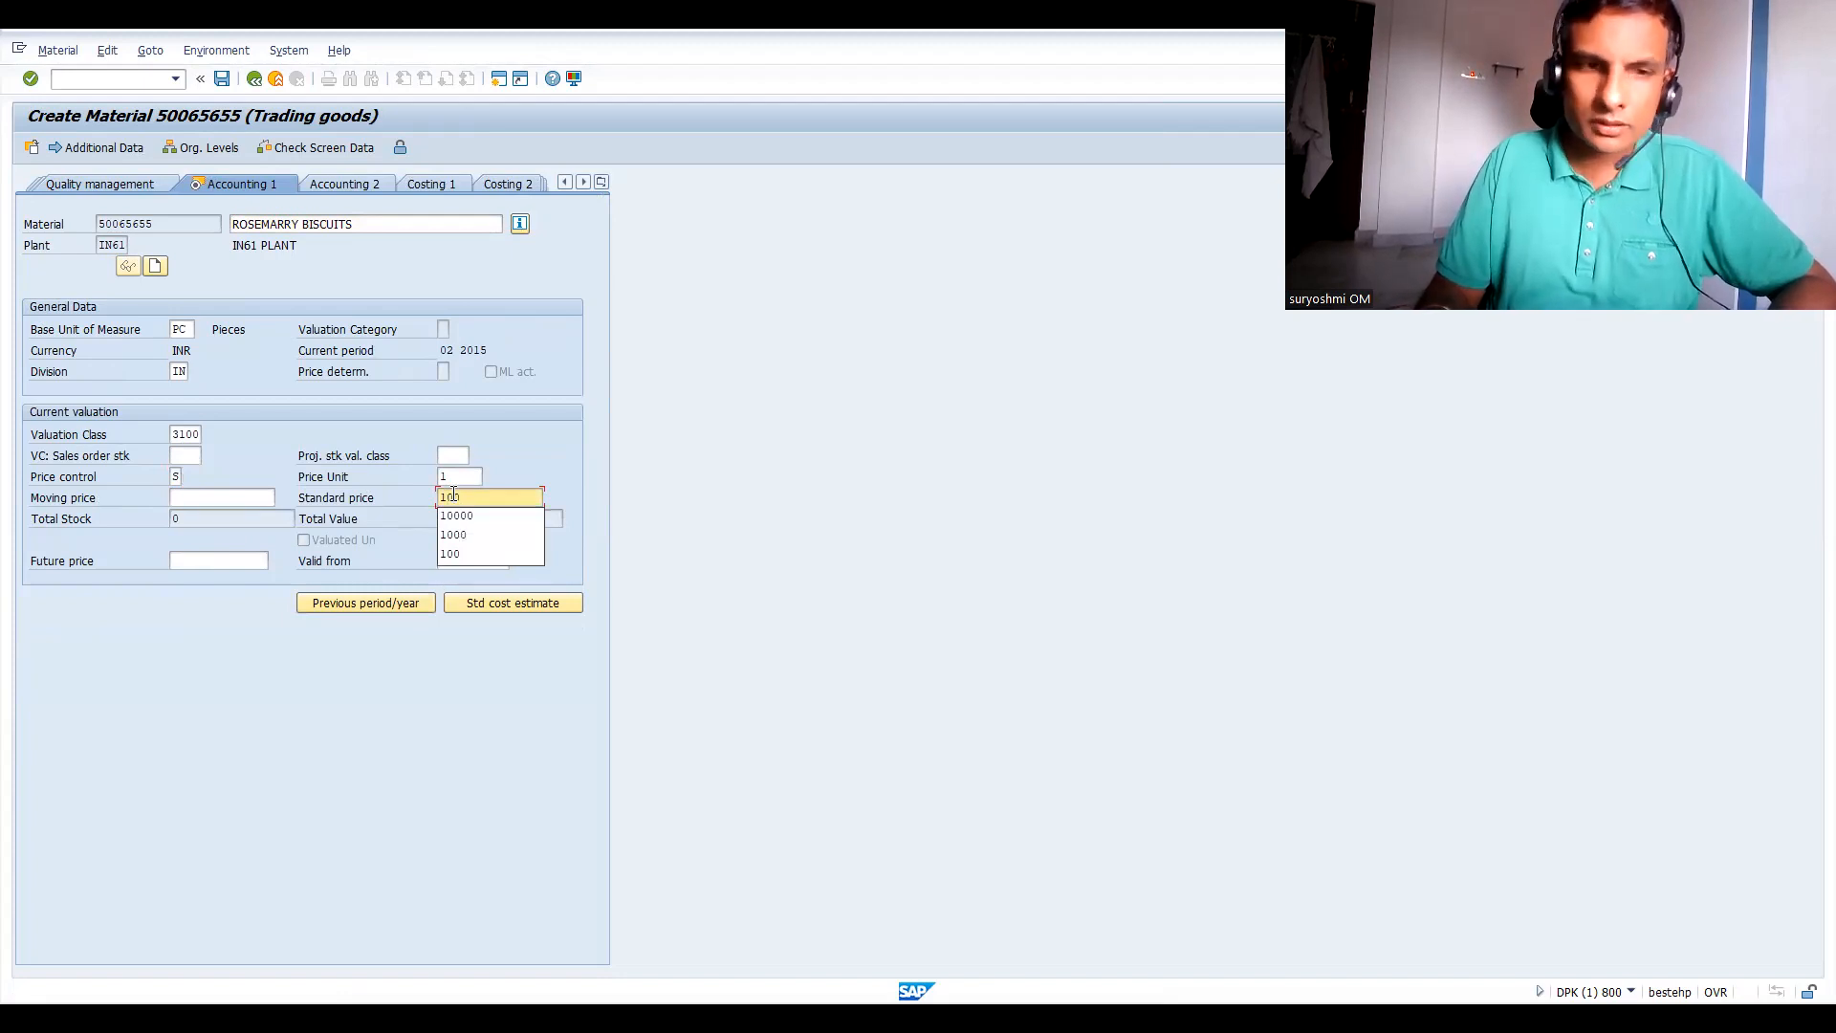
{"action": "key", "text": "Return"}
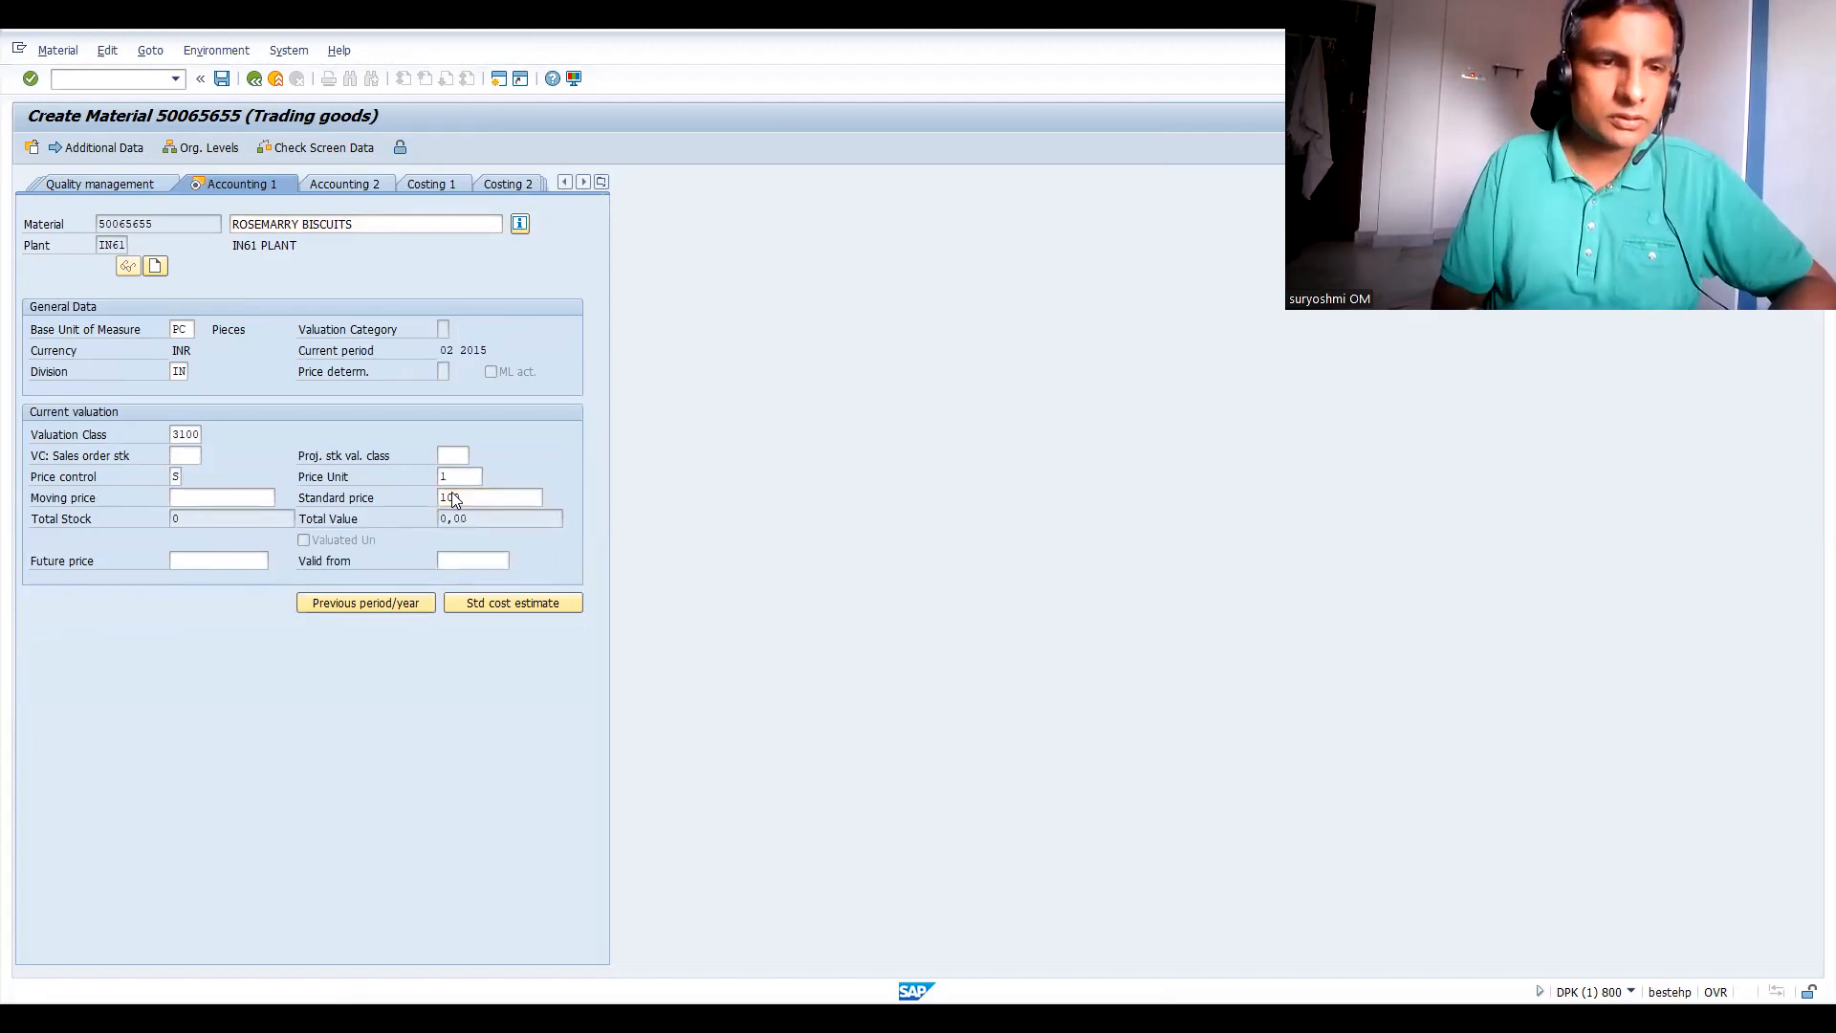
{"action": "key", "text": "Return"}
{"action": "left_click", "coordinate": [271, 423]}
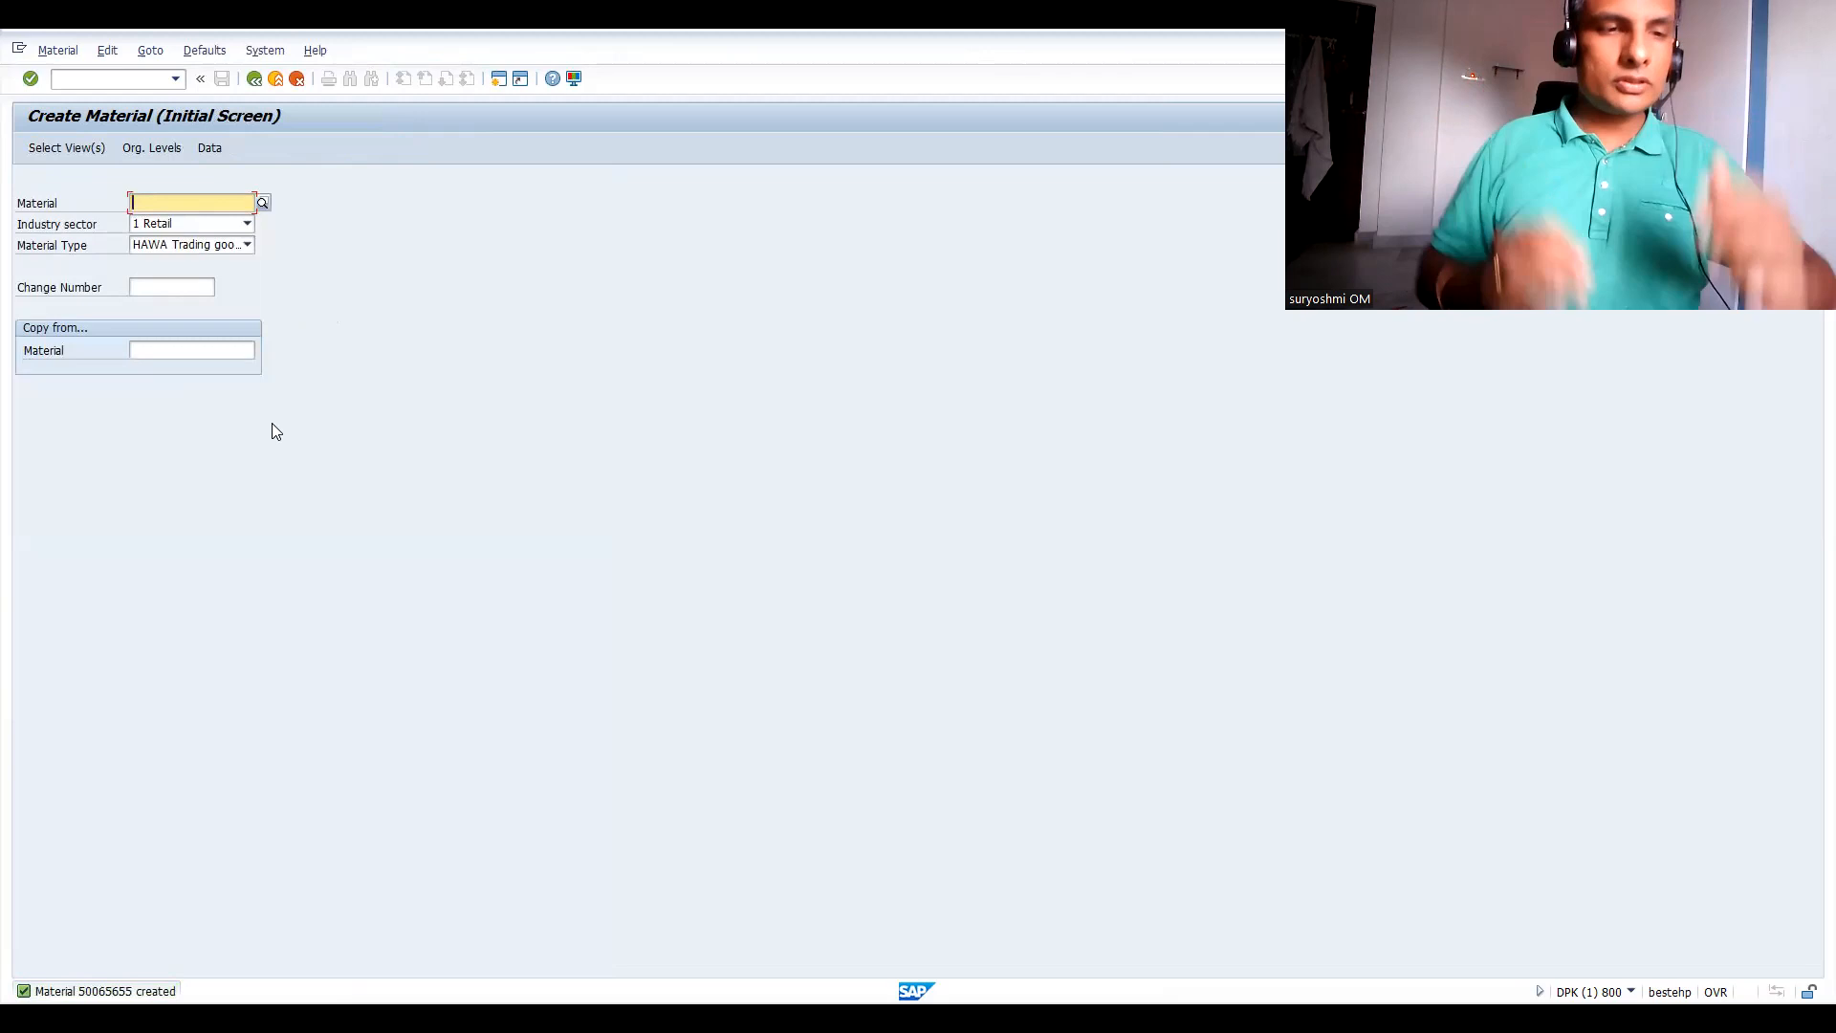
Open the material display transaction and copy the number of the newly created material.
{"action": "left_click", "coordinate": [82, 54]}
{"action": "mouse_move", "coordinate": [122, 139]}
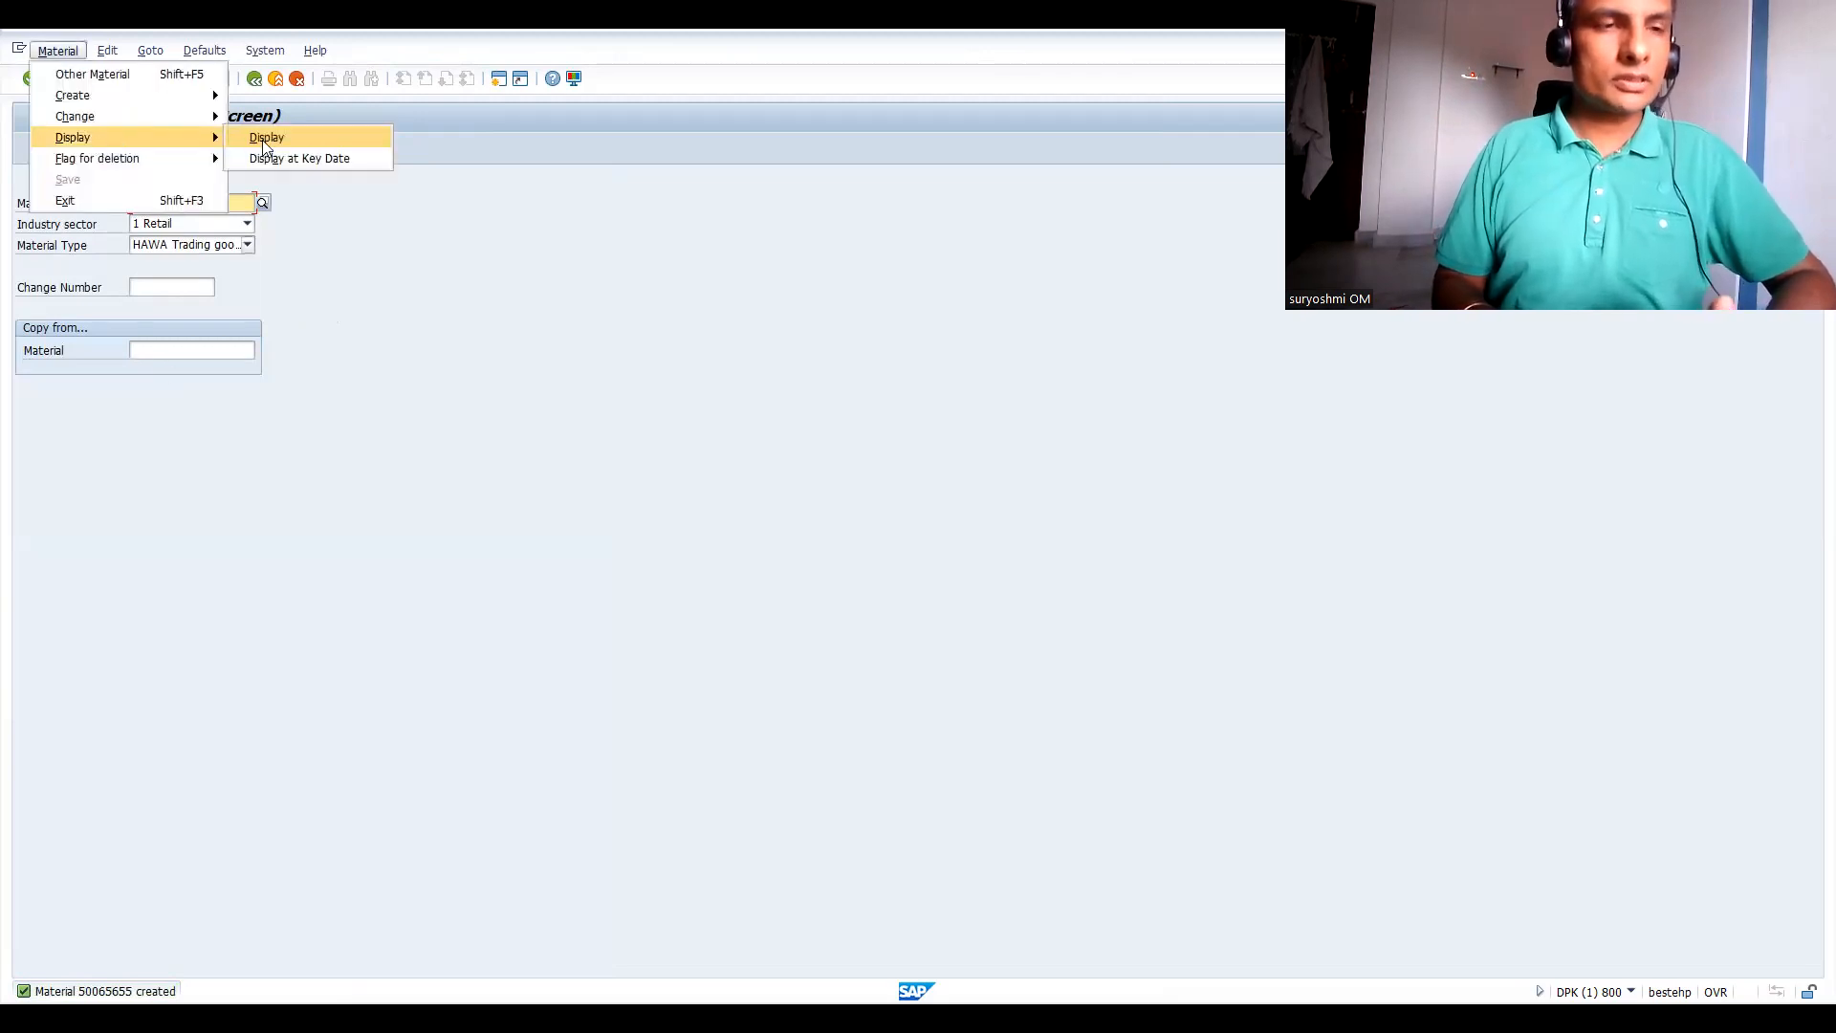
{"action": "left_click", "coordinate": [262, 139]}
{"action": "left_click_drag", "start_coordinate": [216, 200], "coordinate": [50, 209]}
{"action": "key", "text": "ctrl+c"}
{"action": "left_click", "coordinate": [168, 266]}
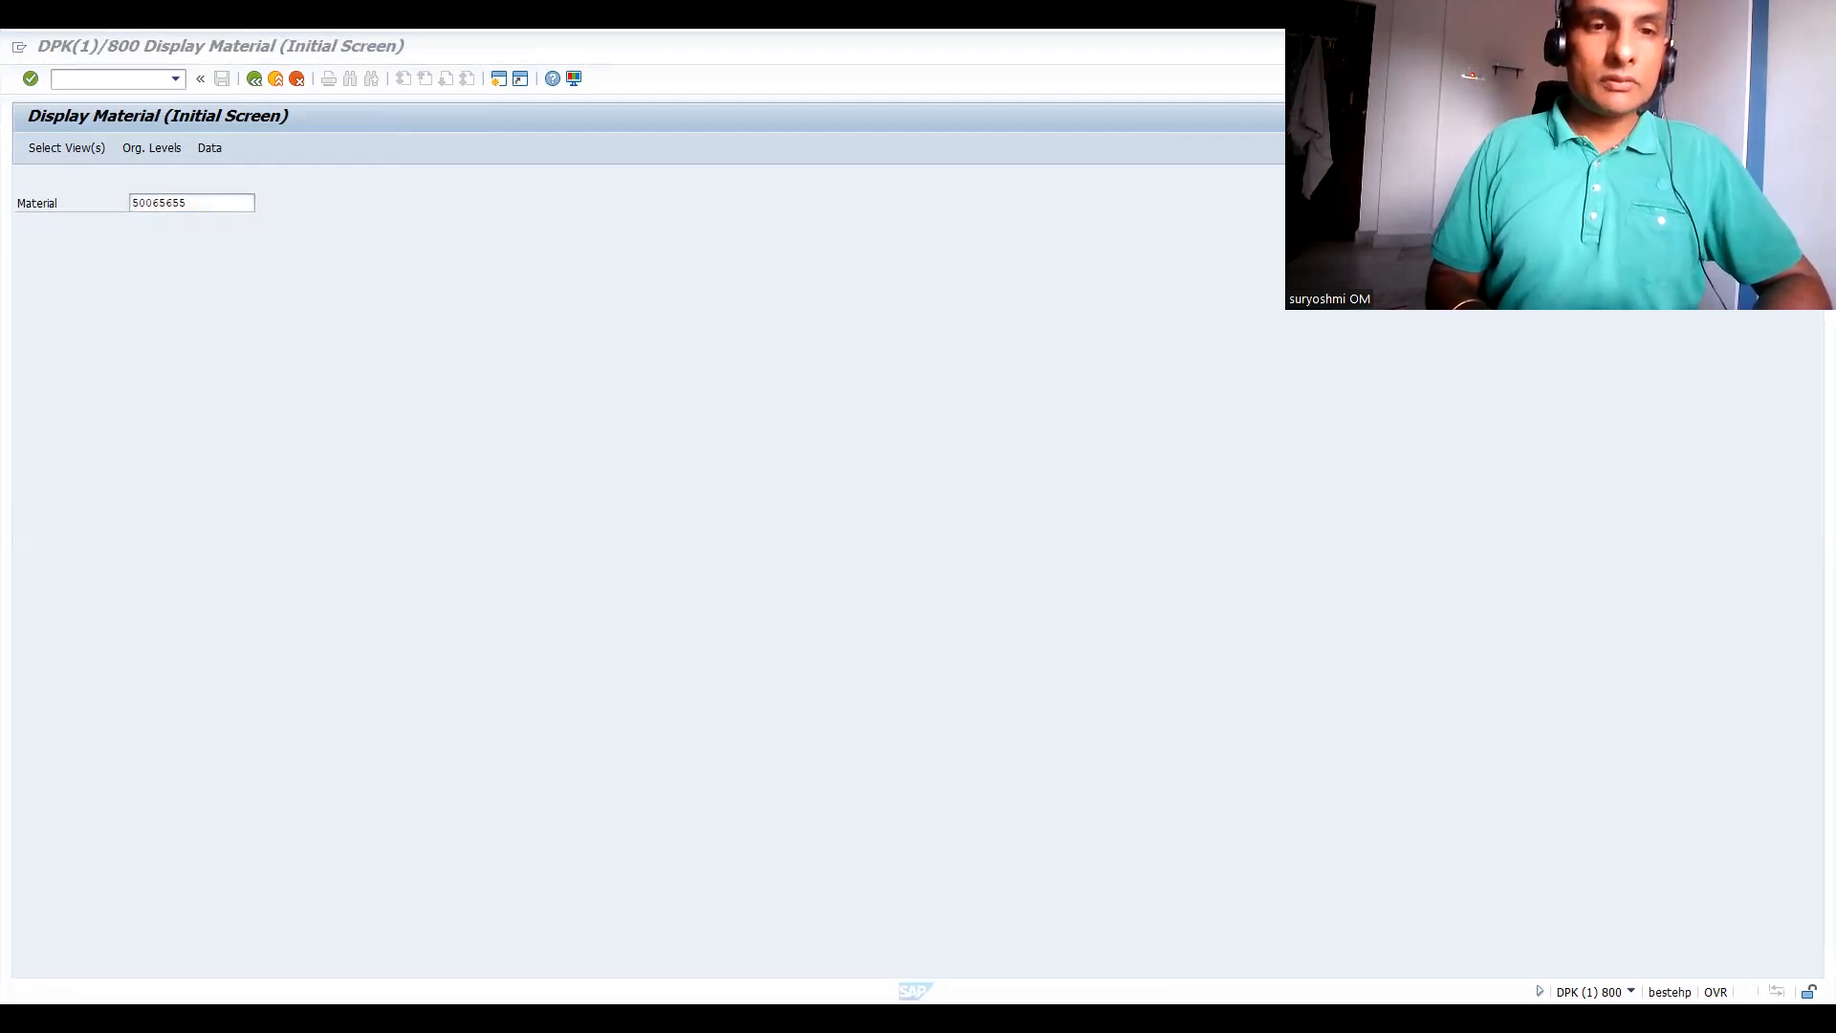
Switch to the Excel workbook, paste the material number into cell I7 and label it MATERIAL in H7.
{"action": "key", "text": "alt+Tab"}
{"action": "left_click", "coordinate": [685, 391]}
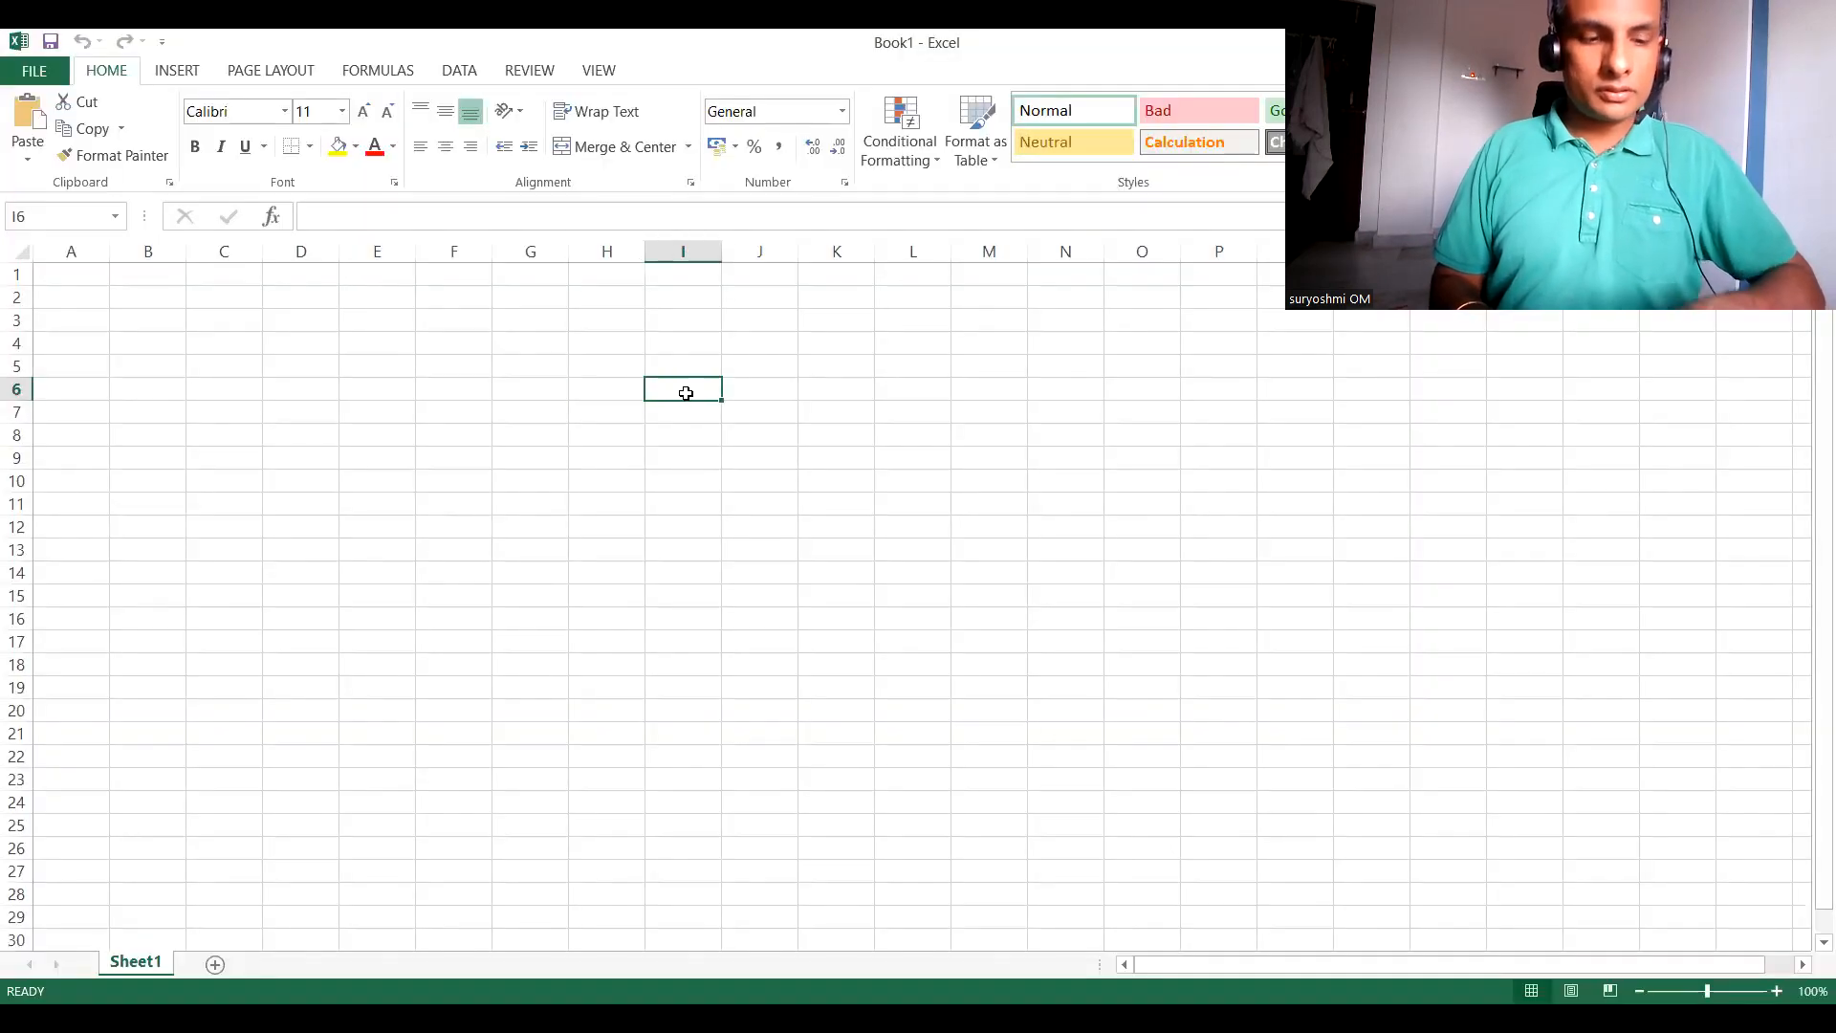
{"action": "left_click", "coordinate": [672, 417]}
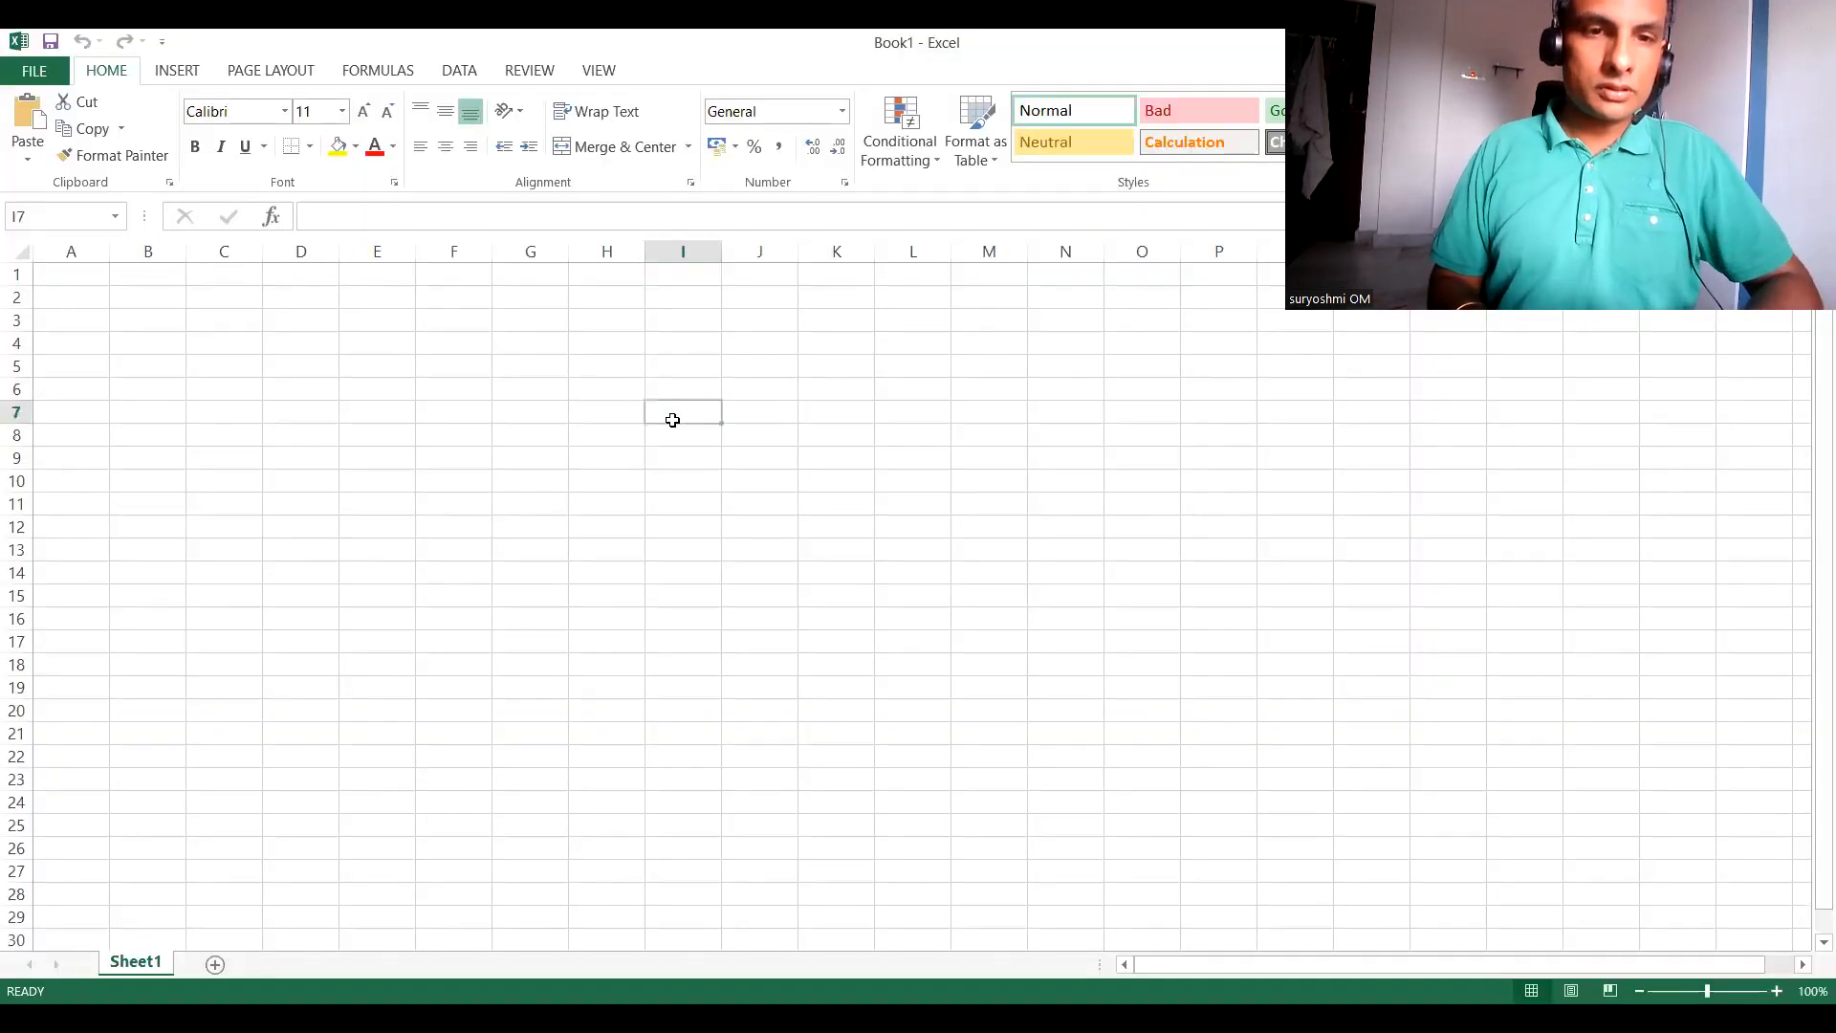
{"action": "key", "text": "ctrl+v"}
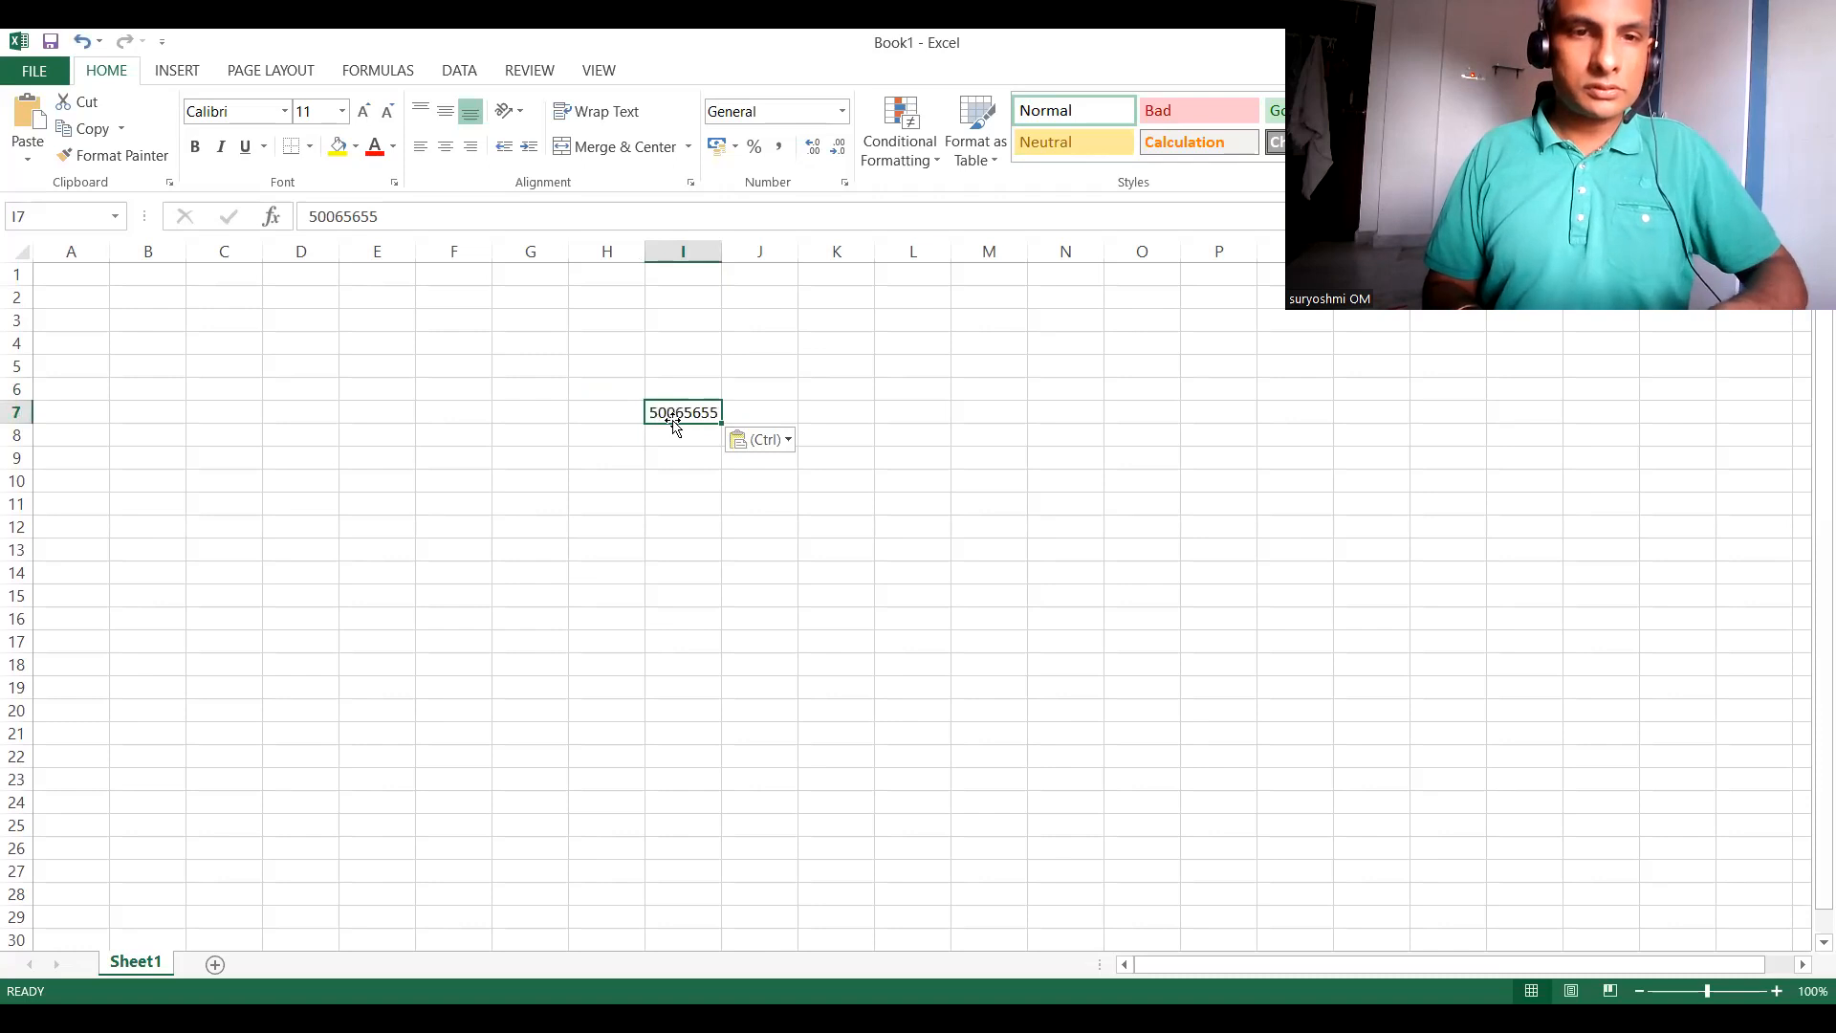
{"action": "left_click", "coordinate": [601, 416]}
{"action": "type", "text": "MATERIAL"}
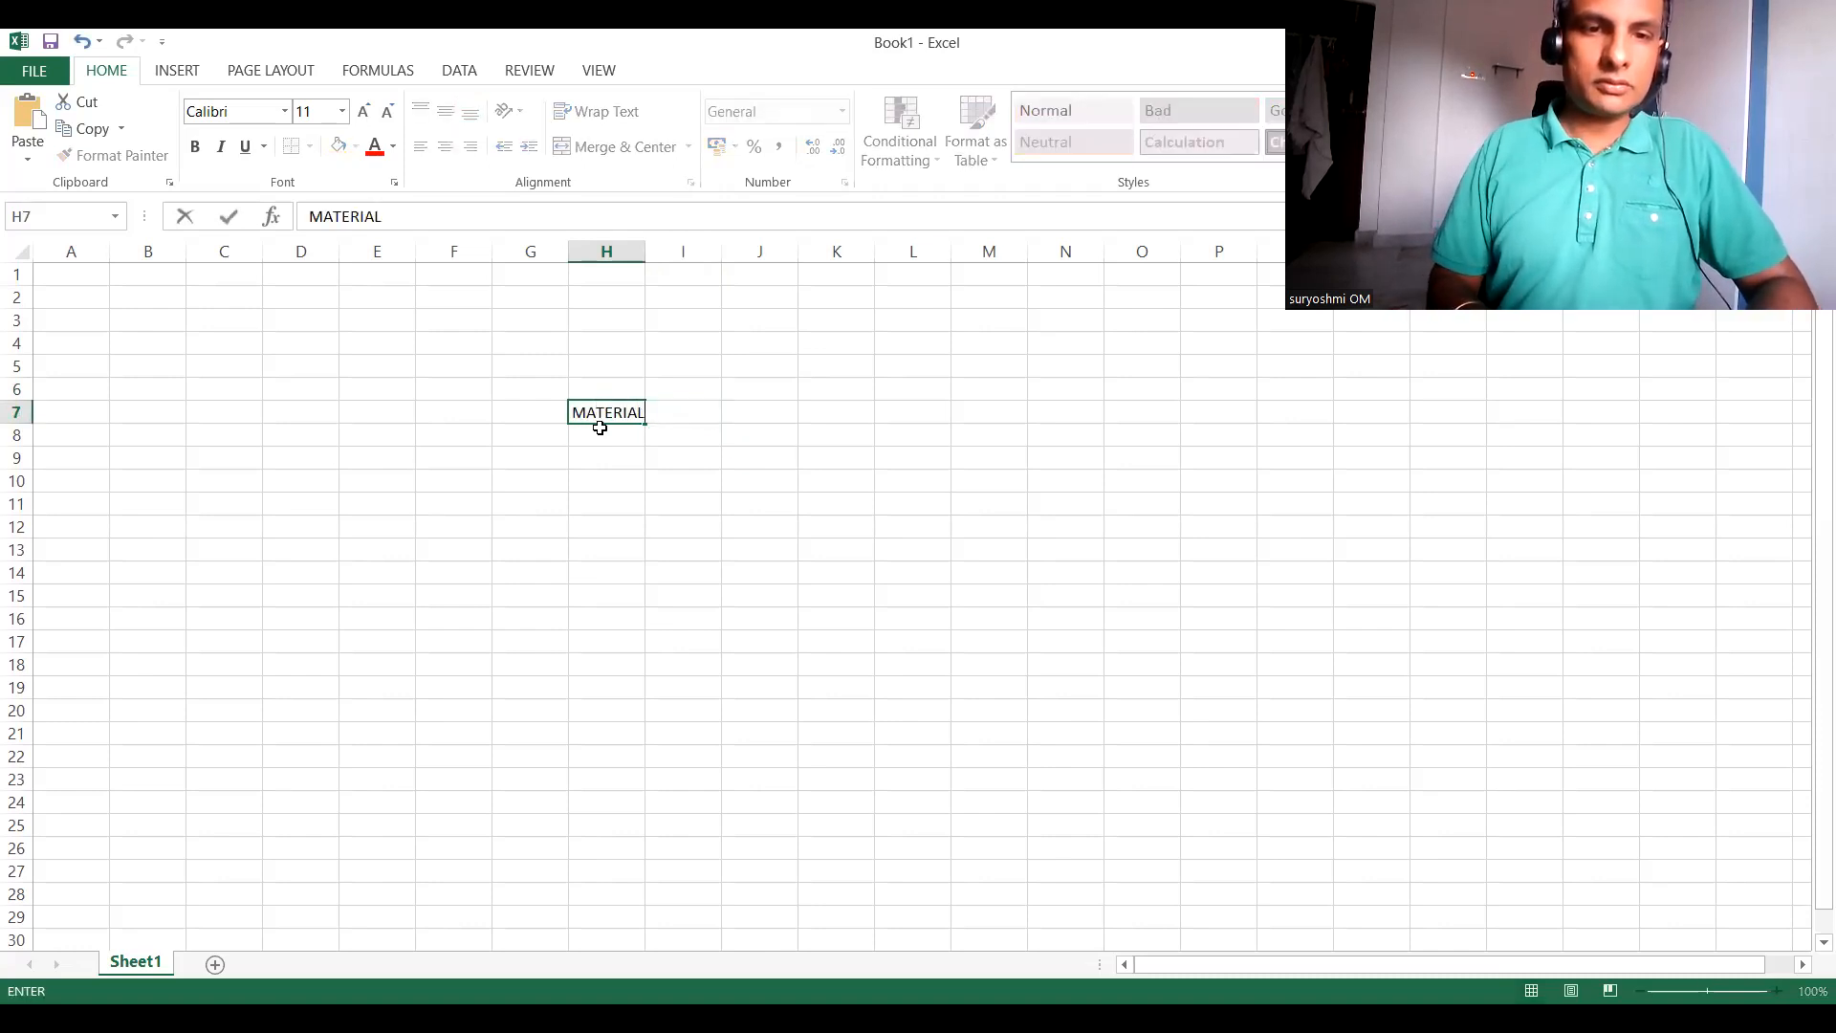
{"action": "key", "text": "Return"}
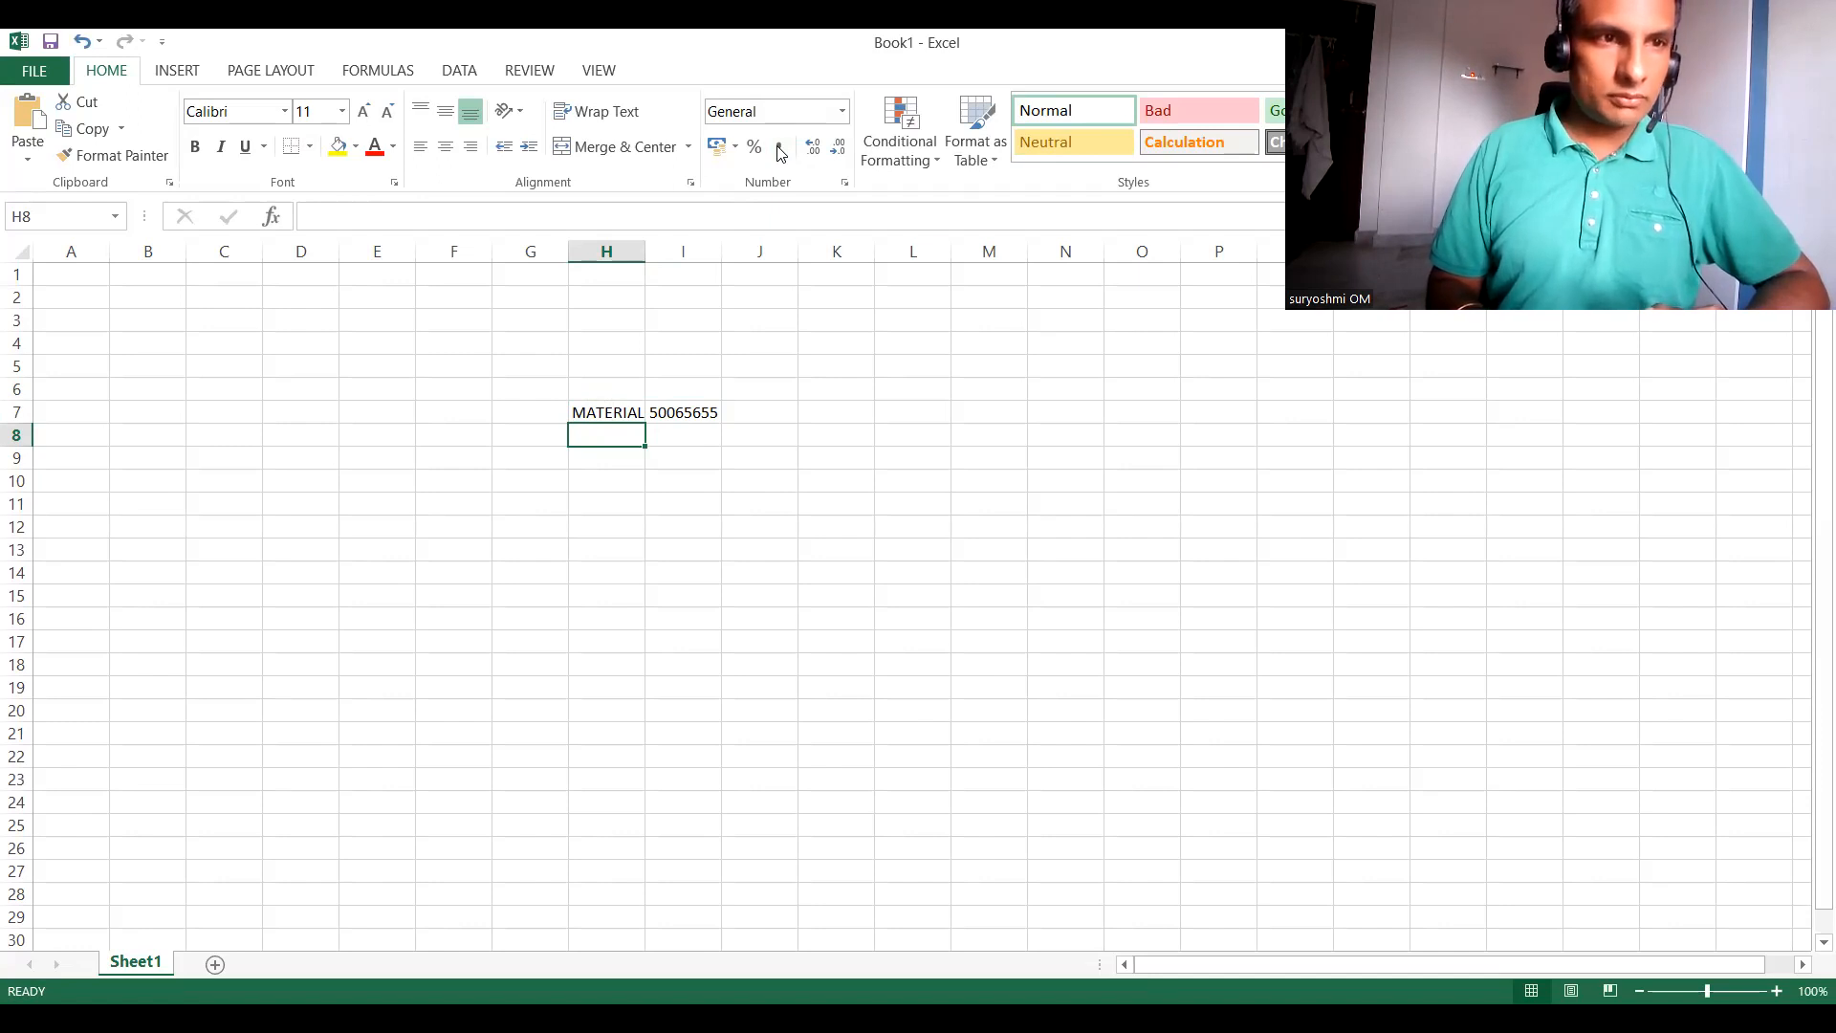
Switch back to SAP and list the table KNVV entries for sales organization IN66 in General Table Display.
{"action": "key", "text": "alt+Tab"}
{"action": "type", "text": "16"}
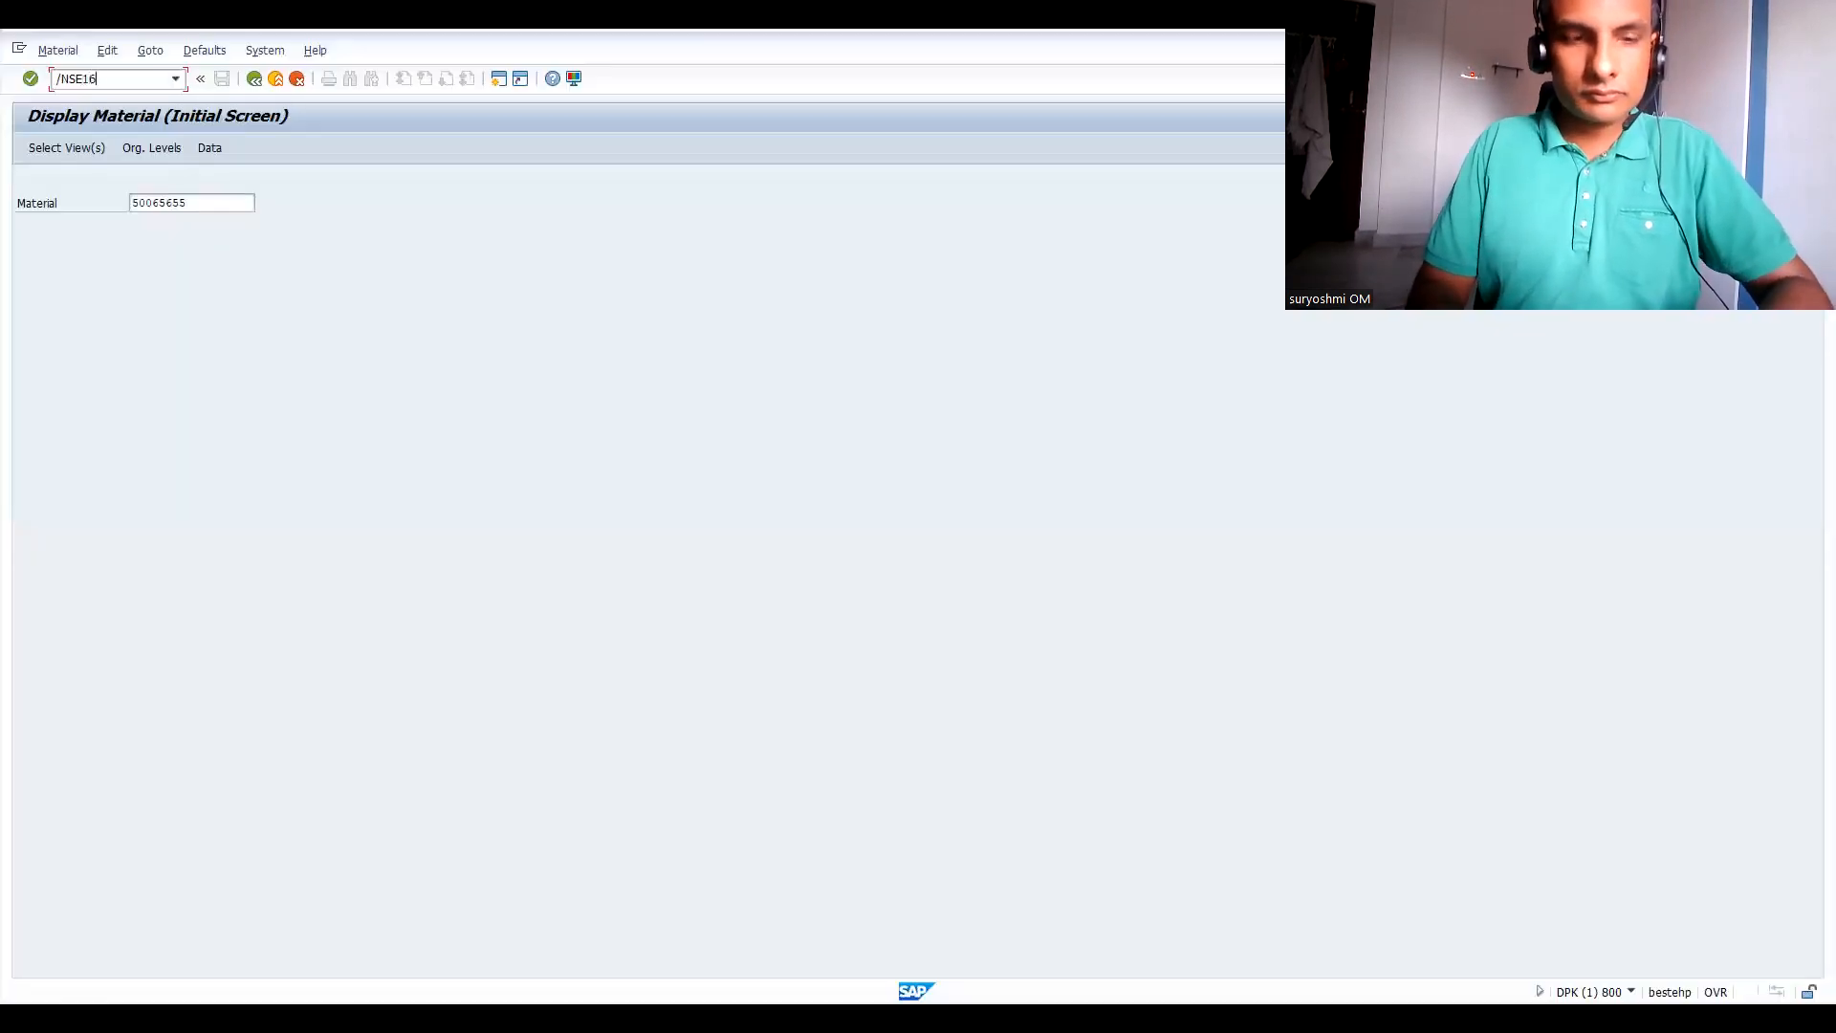
{"action": "key", "text": "Return"}
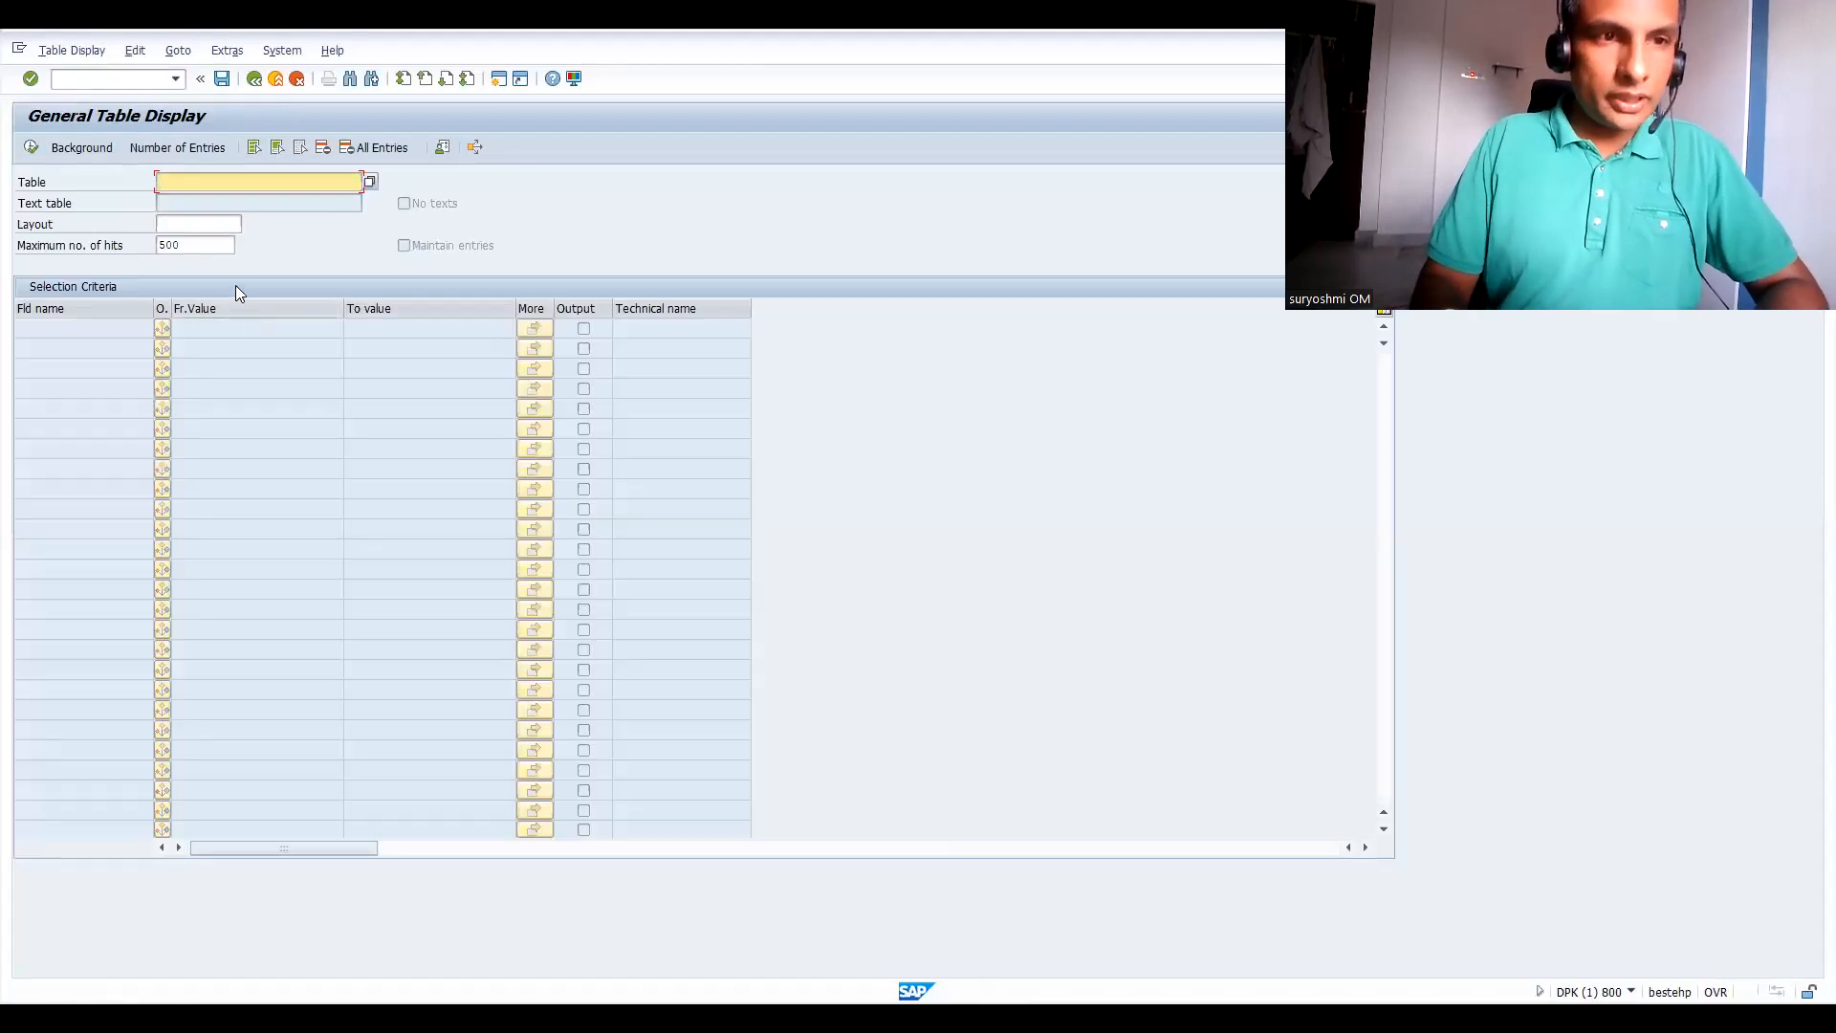
{"action": "type", "text": "KNVV"}
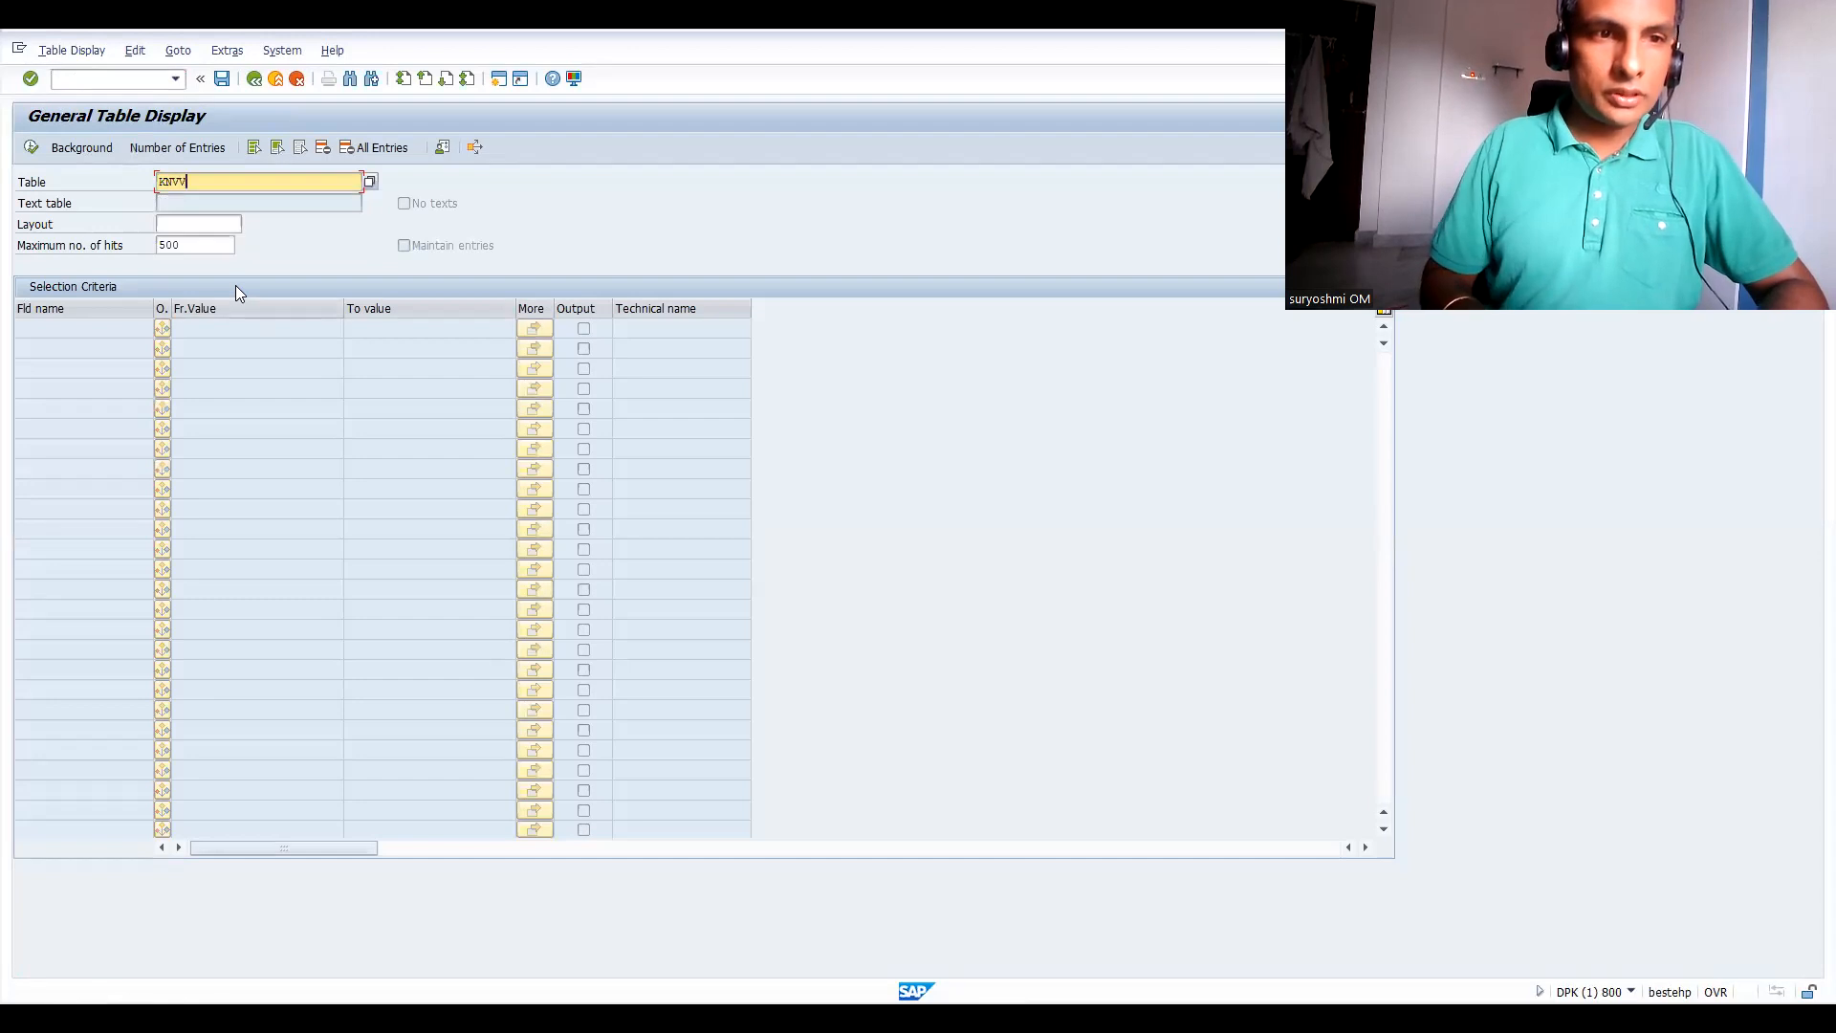
{"action": "key", "text": "Return"}
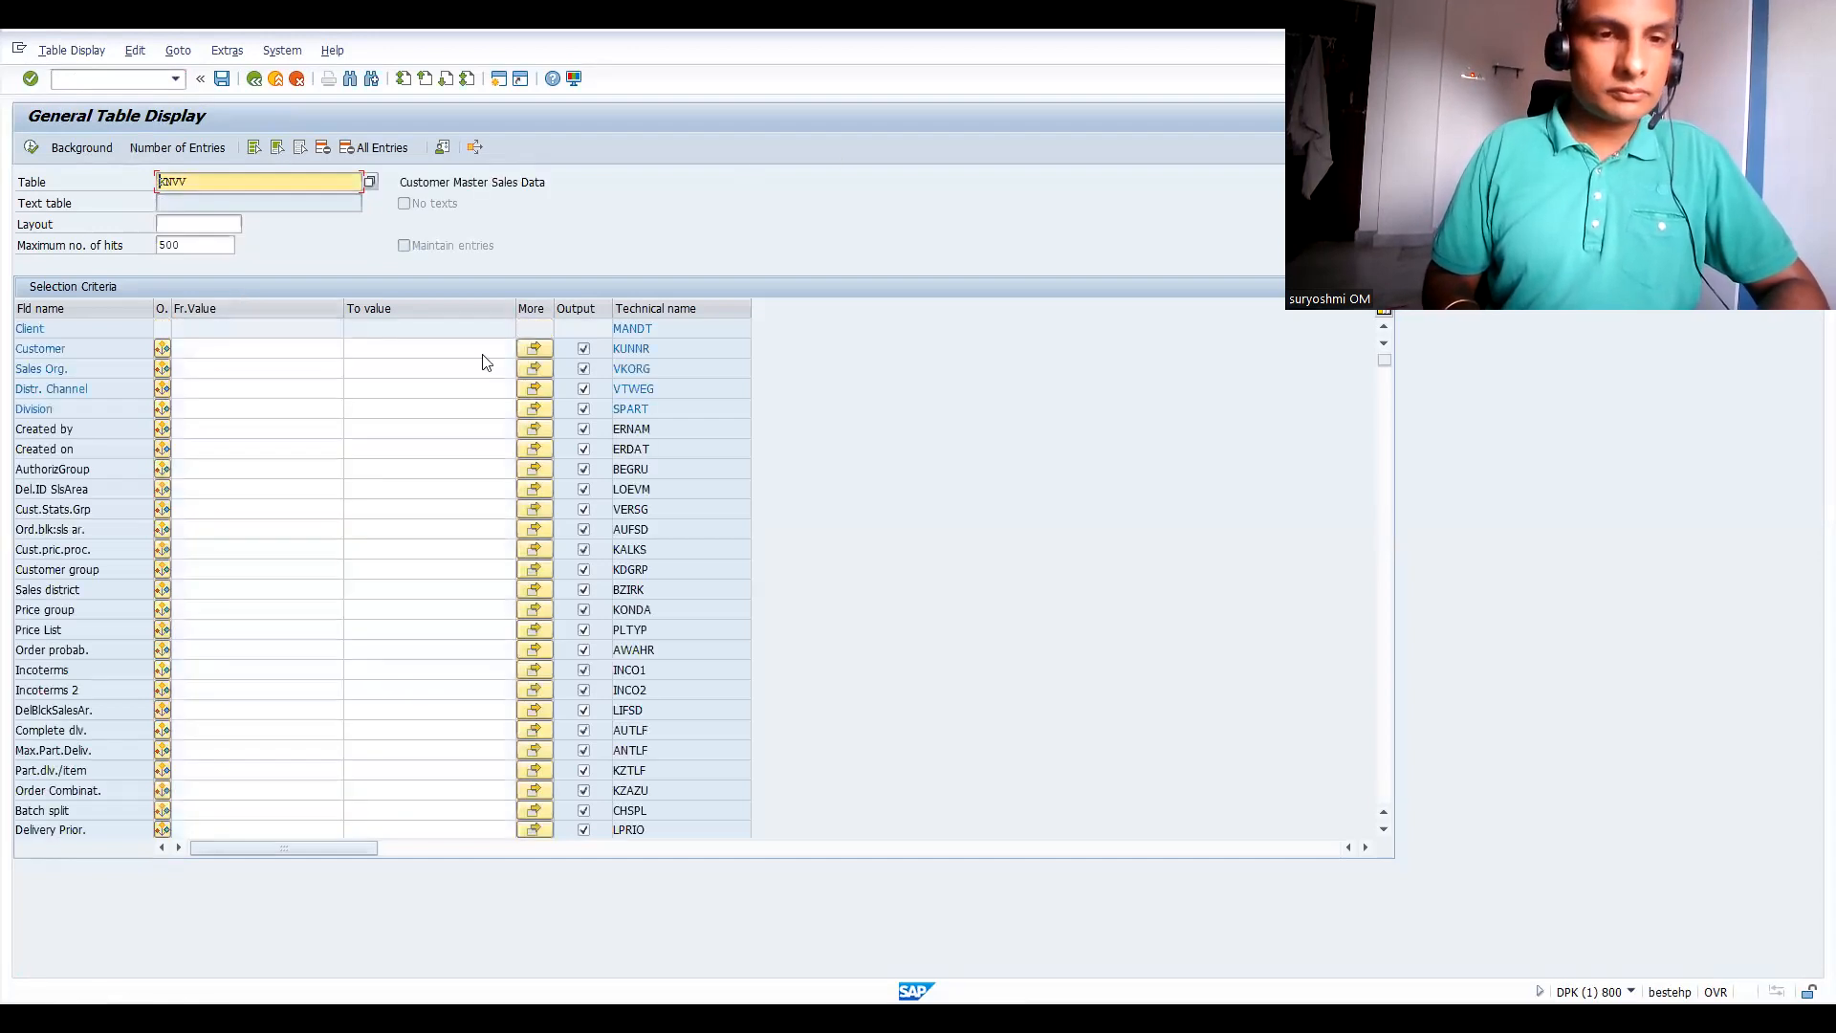
{"action": "left_click", "coordinate": [201, 367]}
{"action": "type", "text": "IN66"}
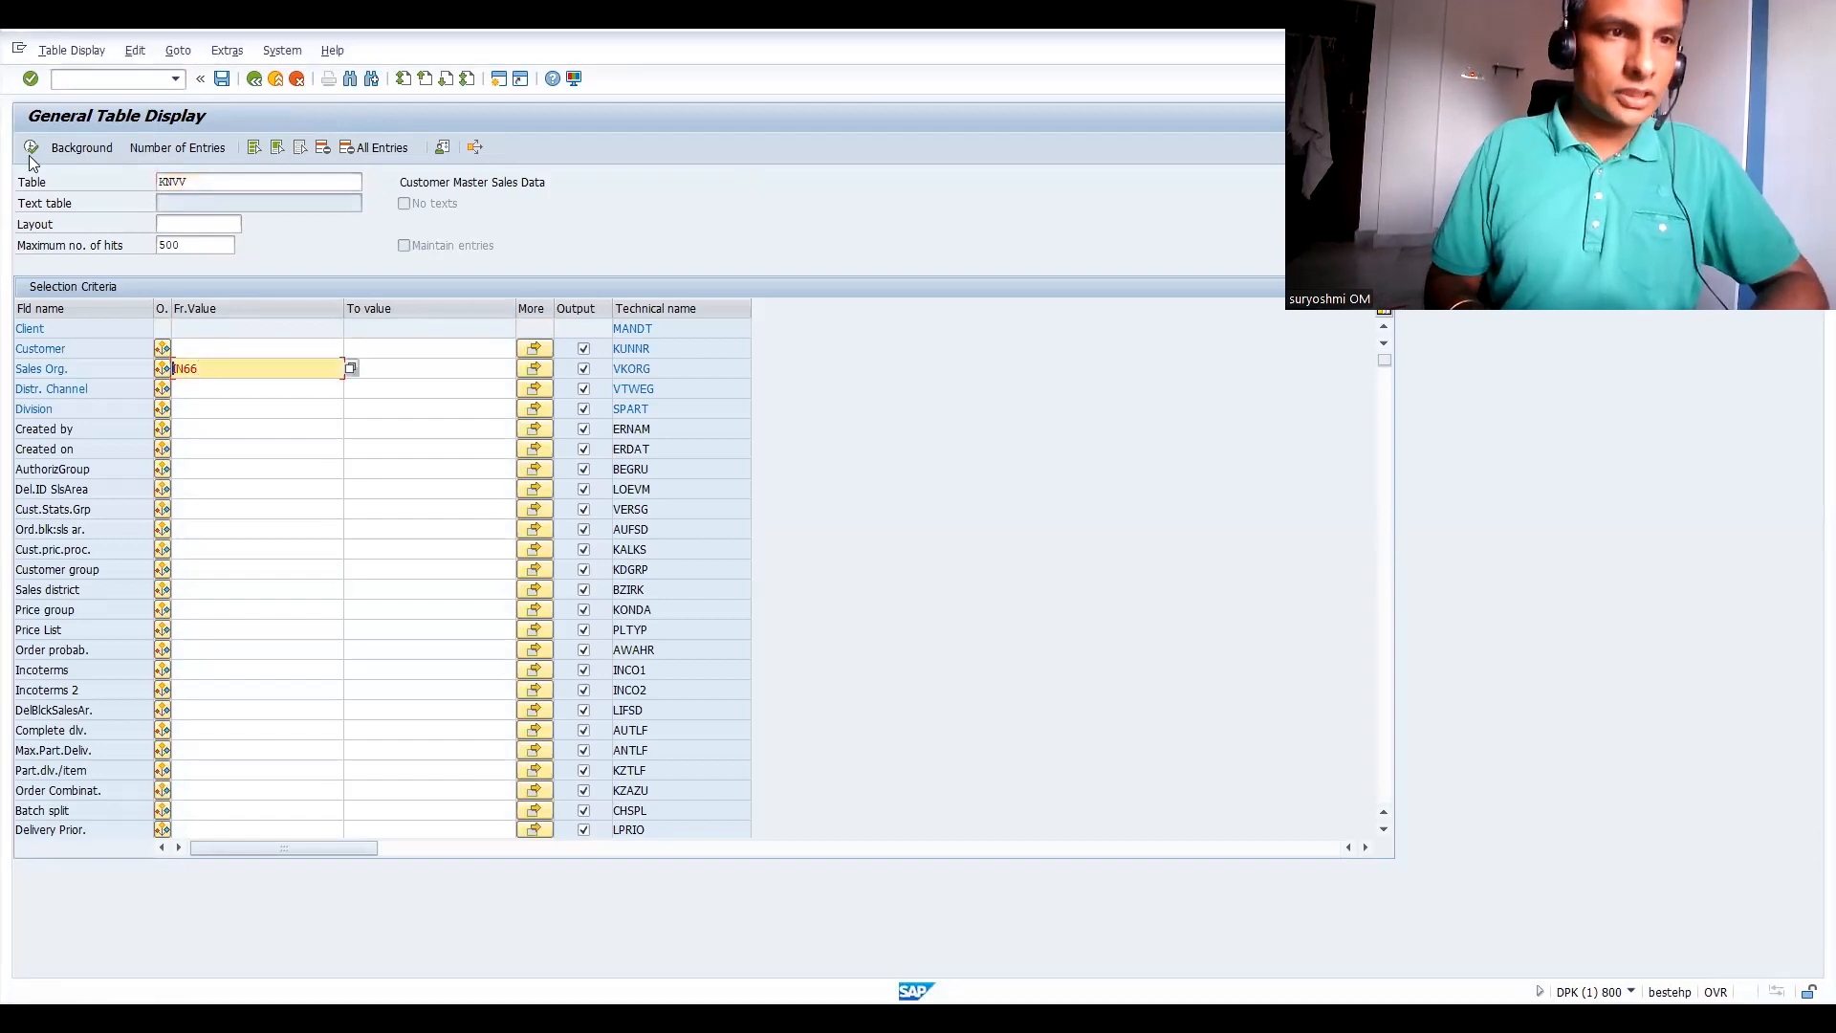
{"action": "key", "text": "F8"}
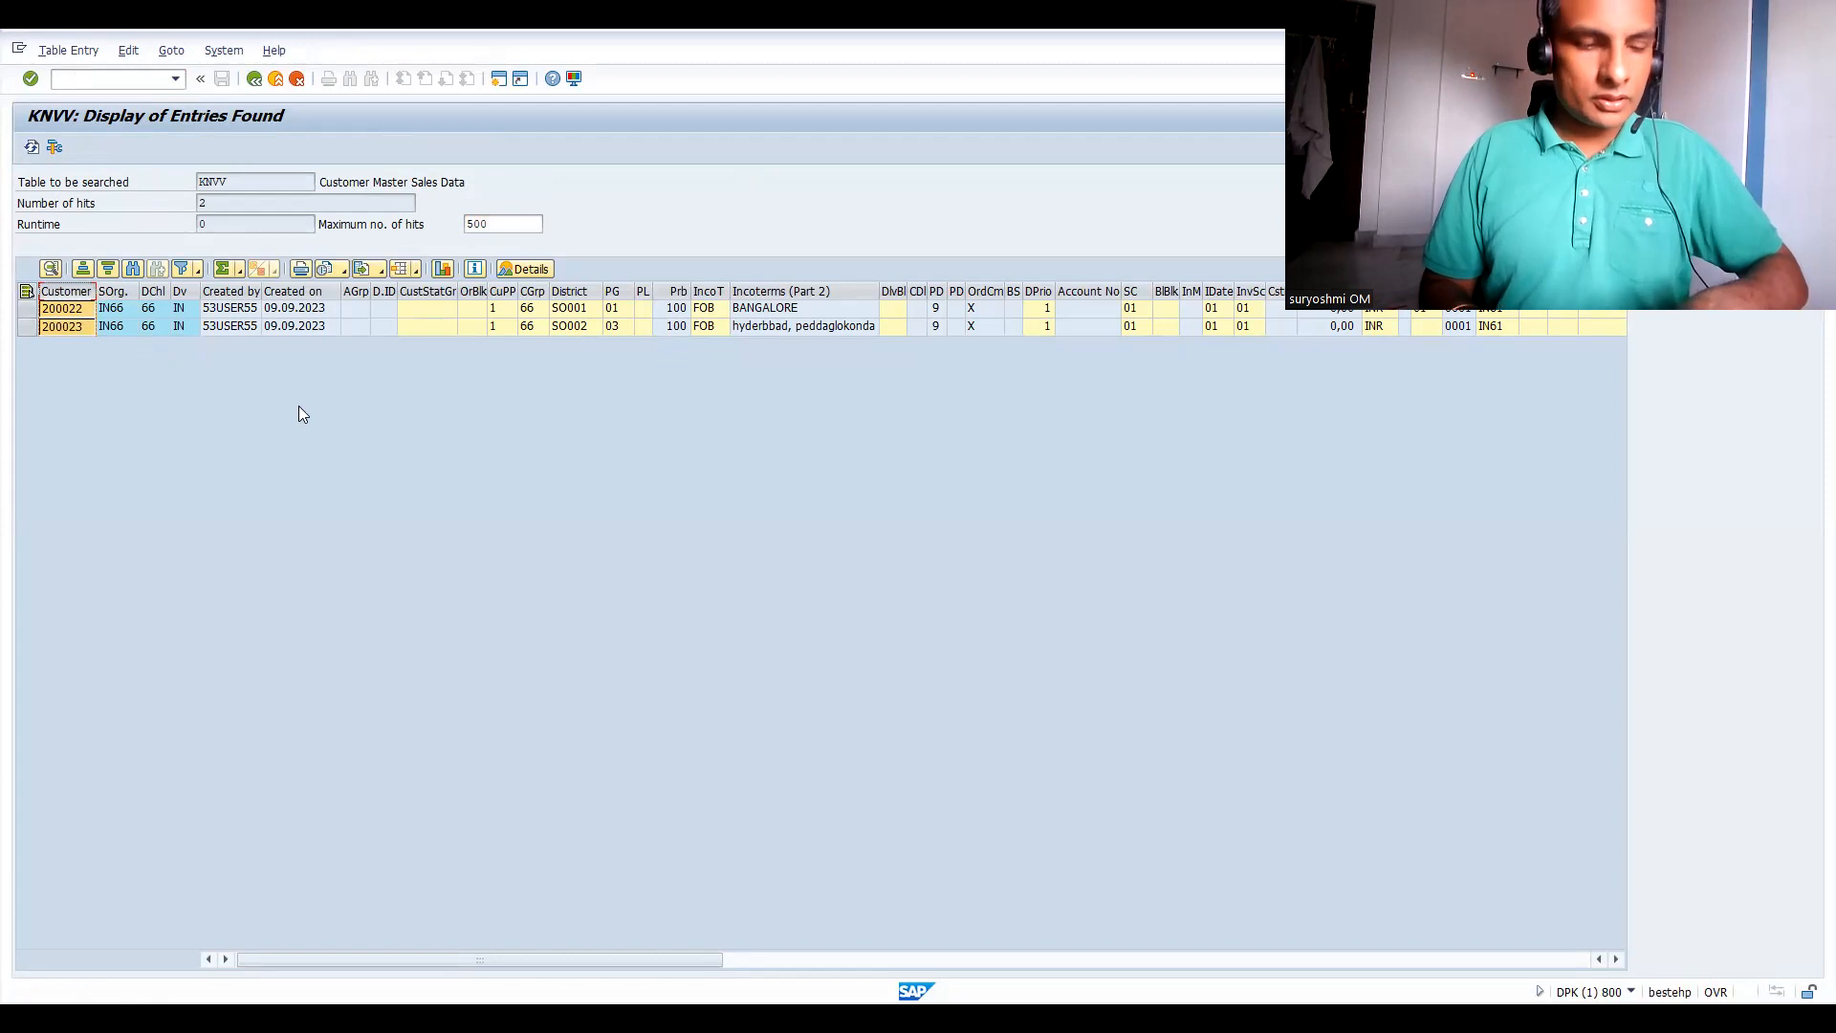
Copy the customer, sales organization, distribution channel, division and both Incoterms columns of the two entries into Excel starting at cell H8.
{"action": "left_click_drag", "start_coordinate": [67, 291], "coordinate": [182, 290]}
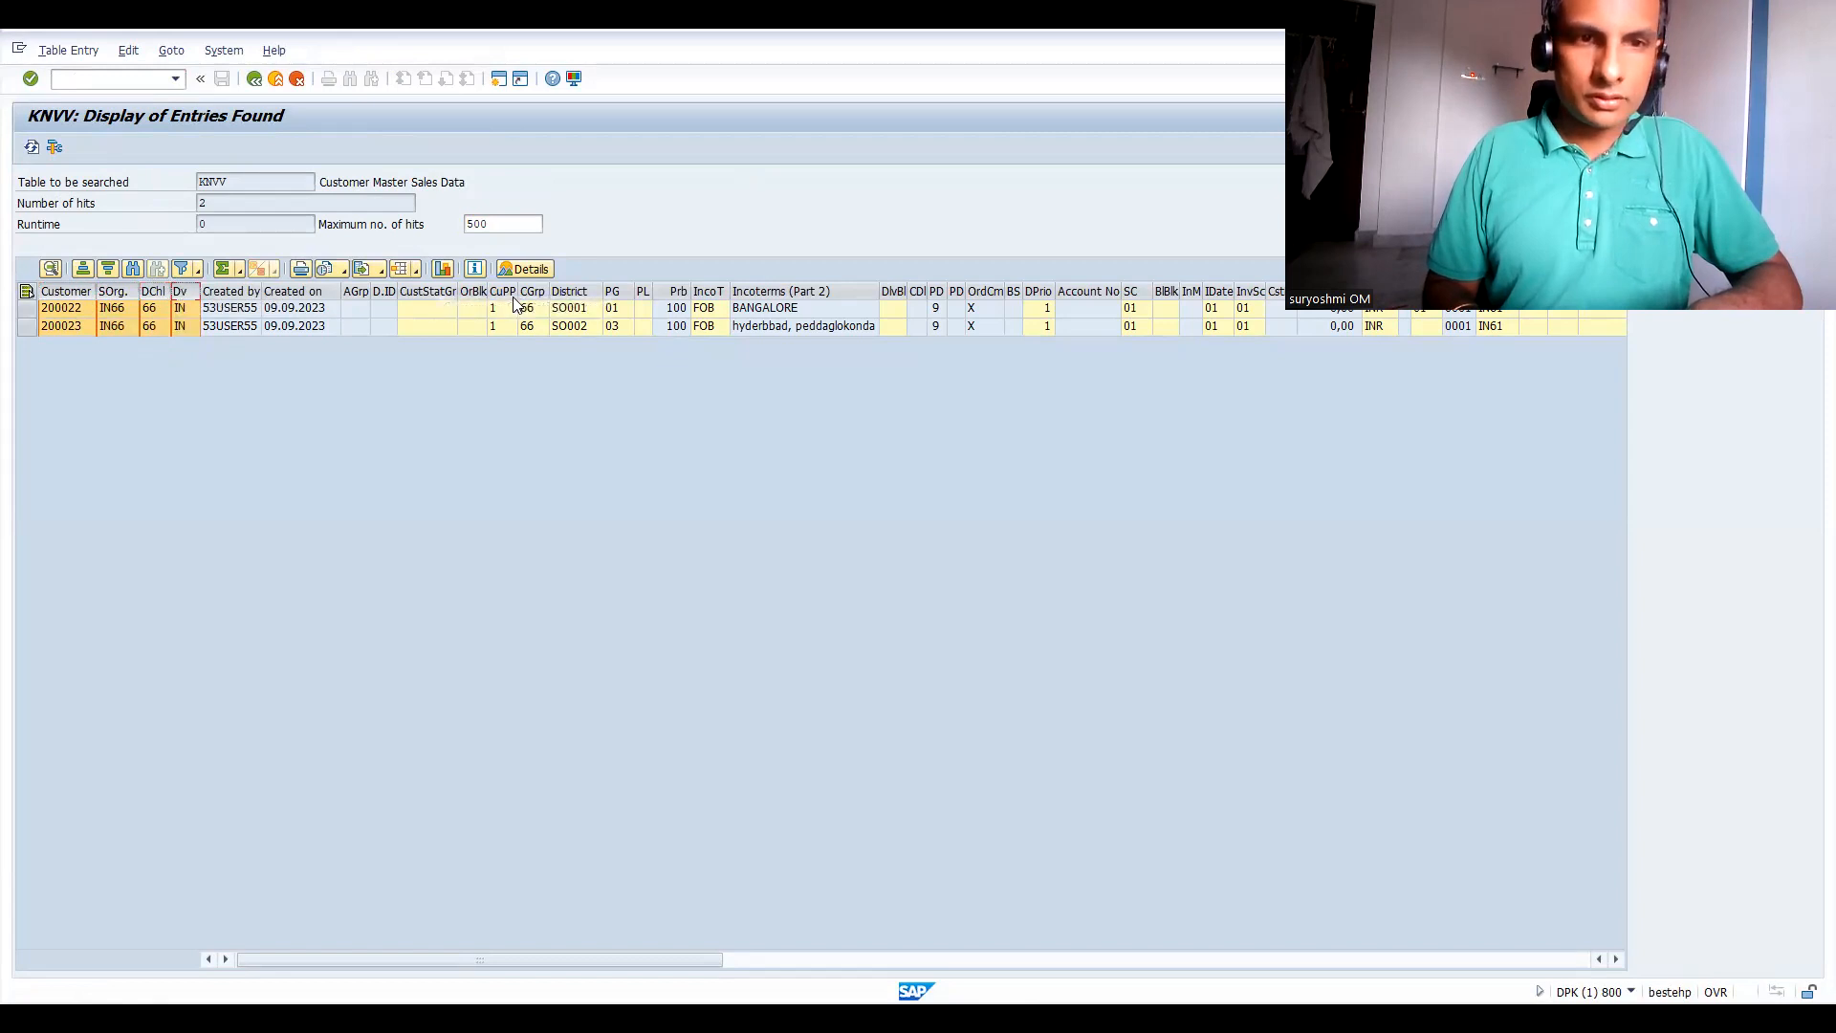
{"action": "left_click", "coordinate": [765, 291]}
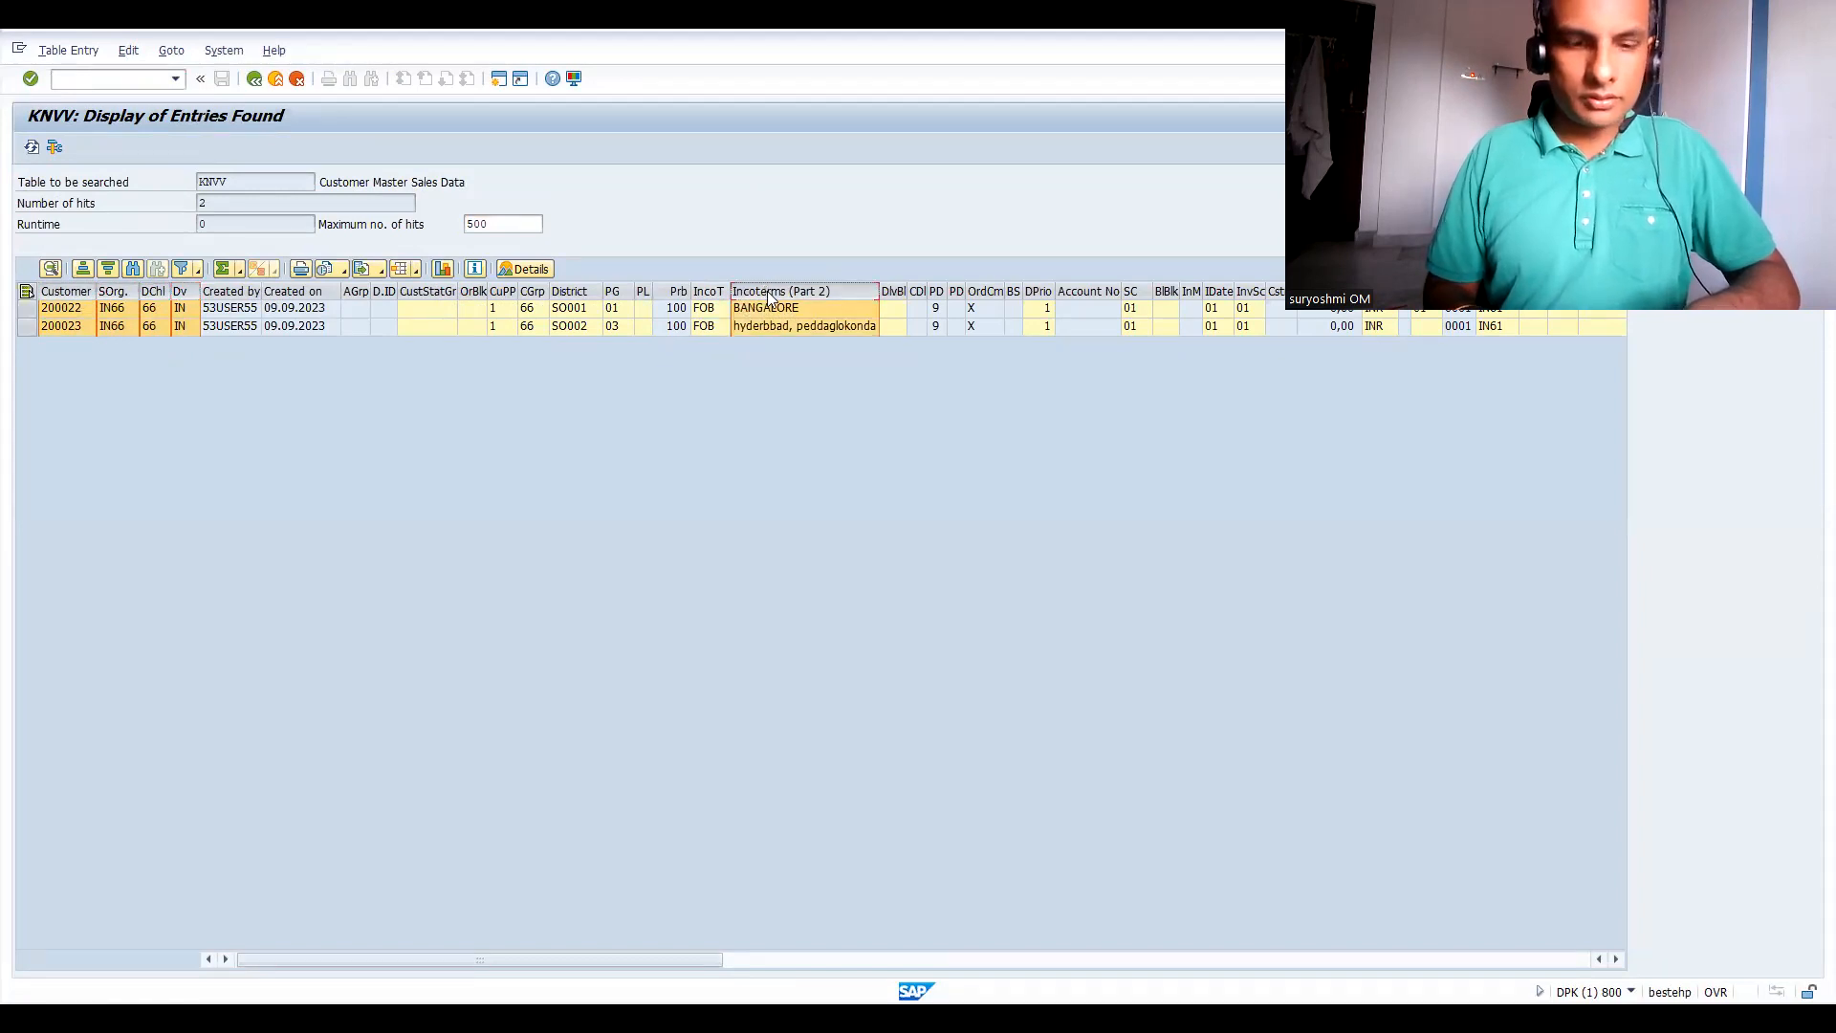
{"action": "left_click", "coordinate": [708, 292], "text": "ctrl"}
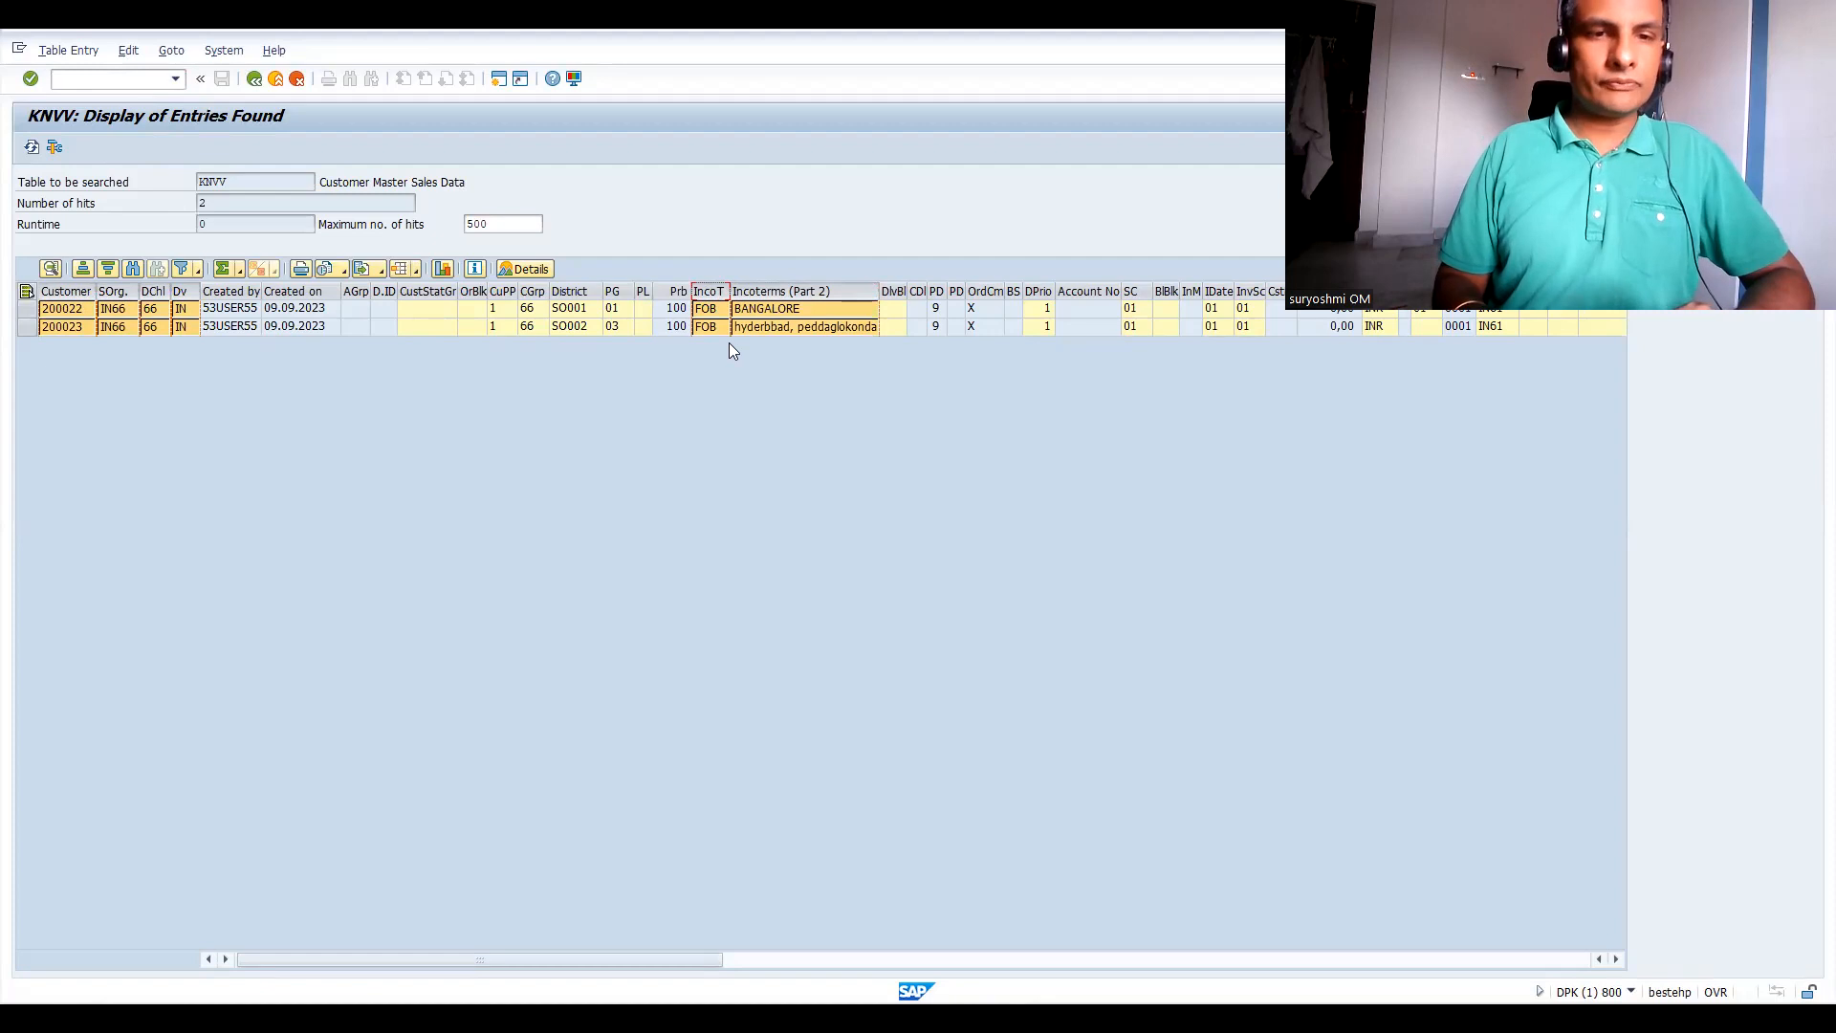
{"action": "key", "text": "alt+Tab"}
{"action": "type", "text": "200022\tIN66\t66\tIN\tFOB\tBANGALORE 200023\tIN66\t66\tIN\tFOB\thyderbbad, peddaglokonda"}
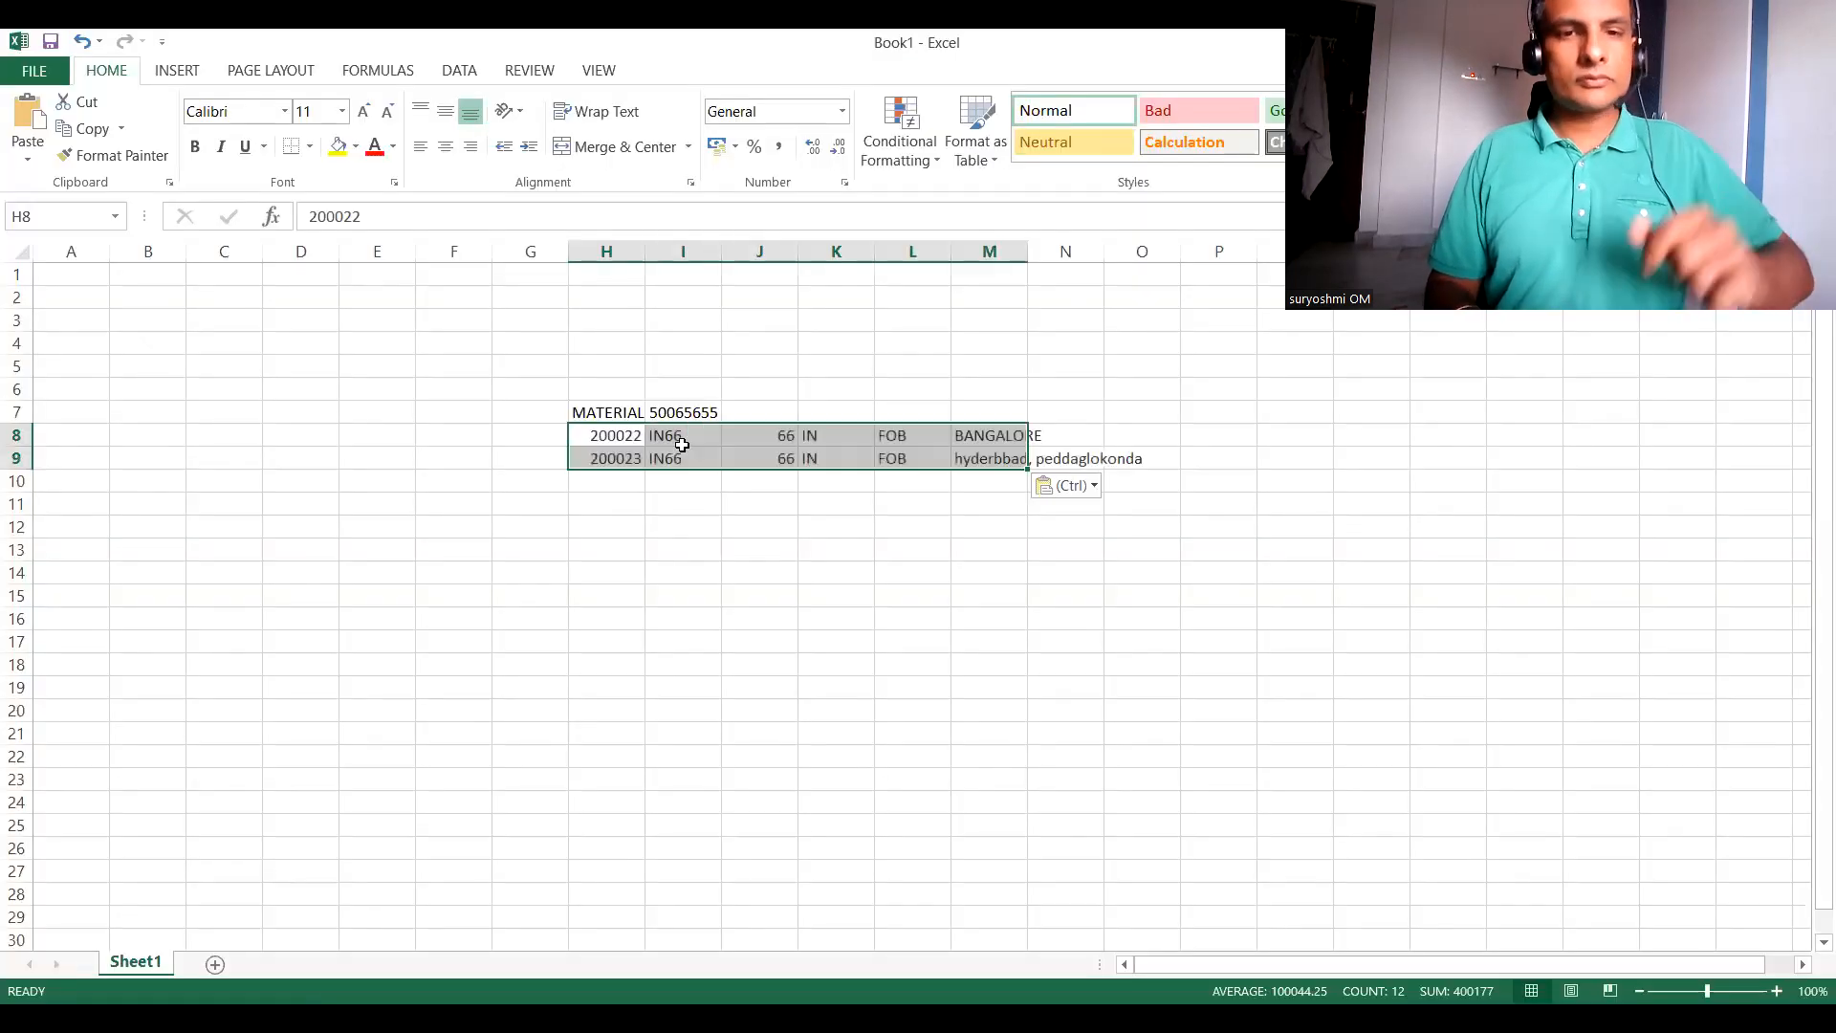
{"action": "left_click", "coordinate": [954, 366]}
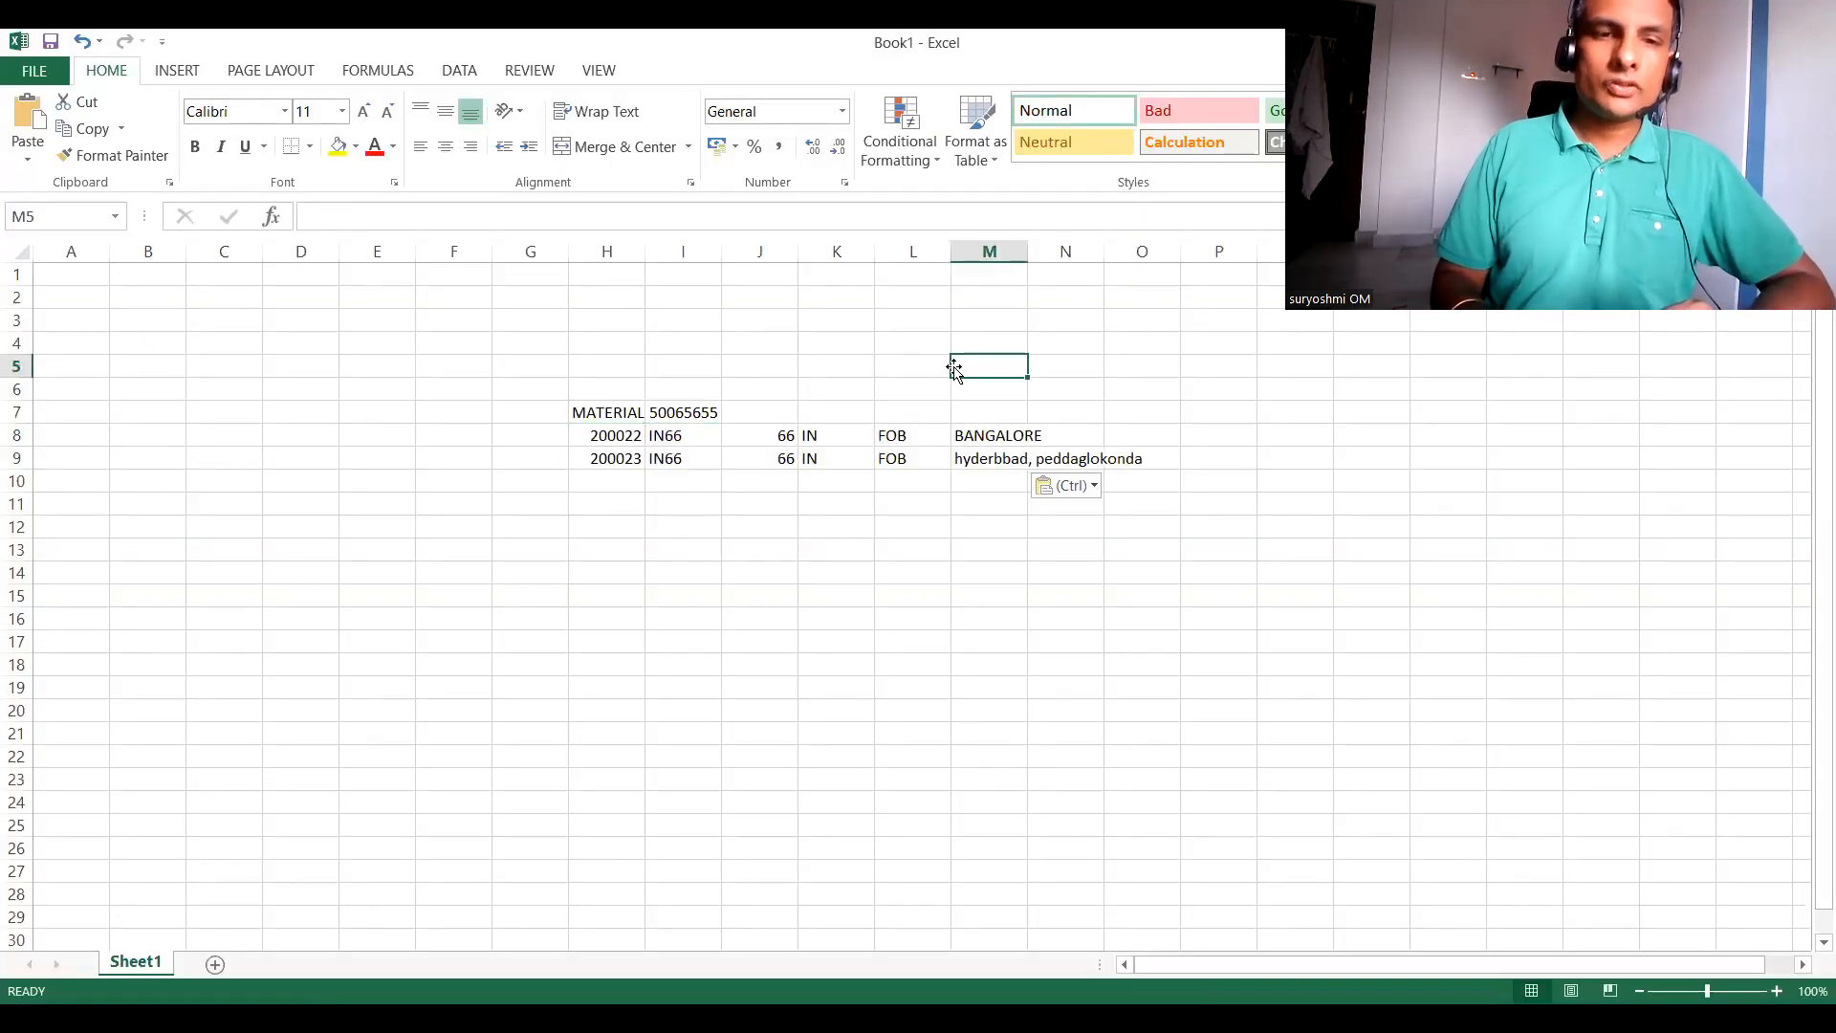
Note the plant IN61 in cell G3 and its region KA in cell H3.
{"action": "left_click", "coordinate": [581, 547]}
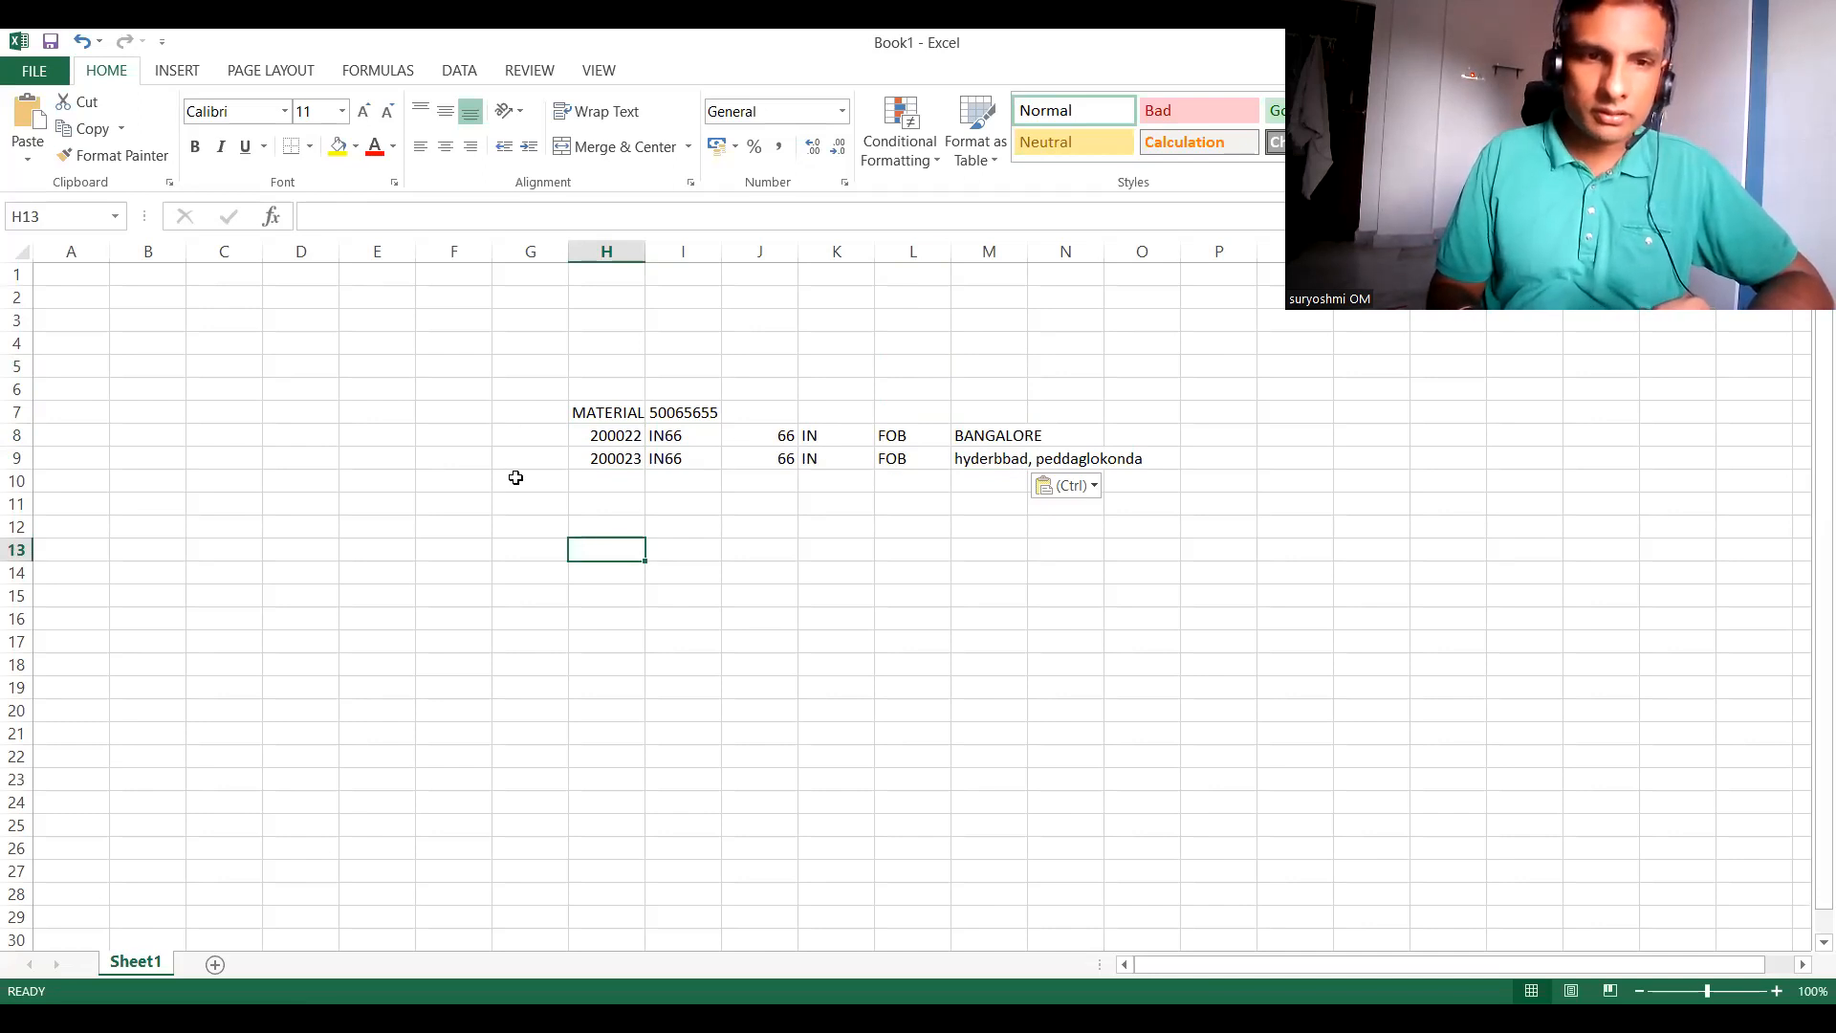
{"action": "left_click", "coordinate": [523, 323]}
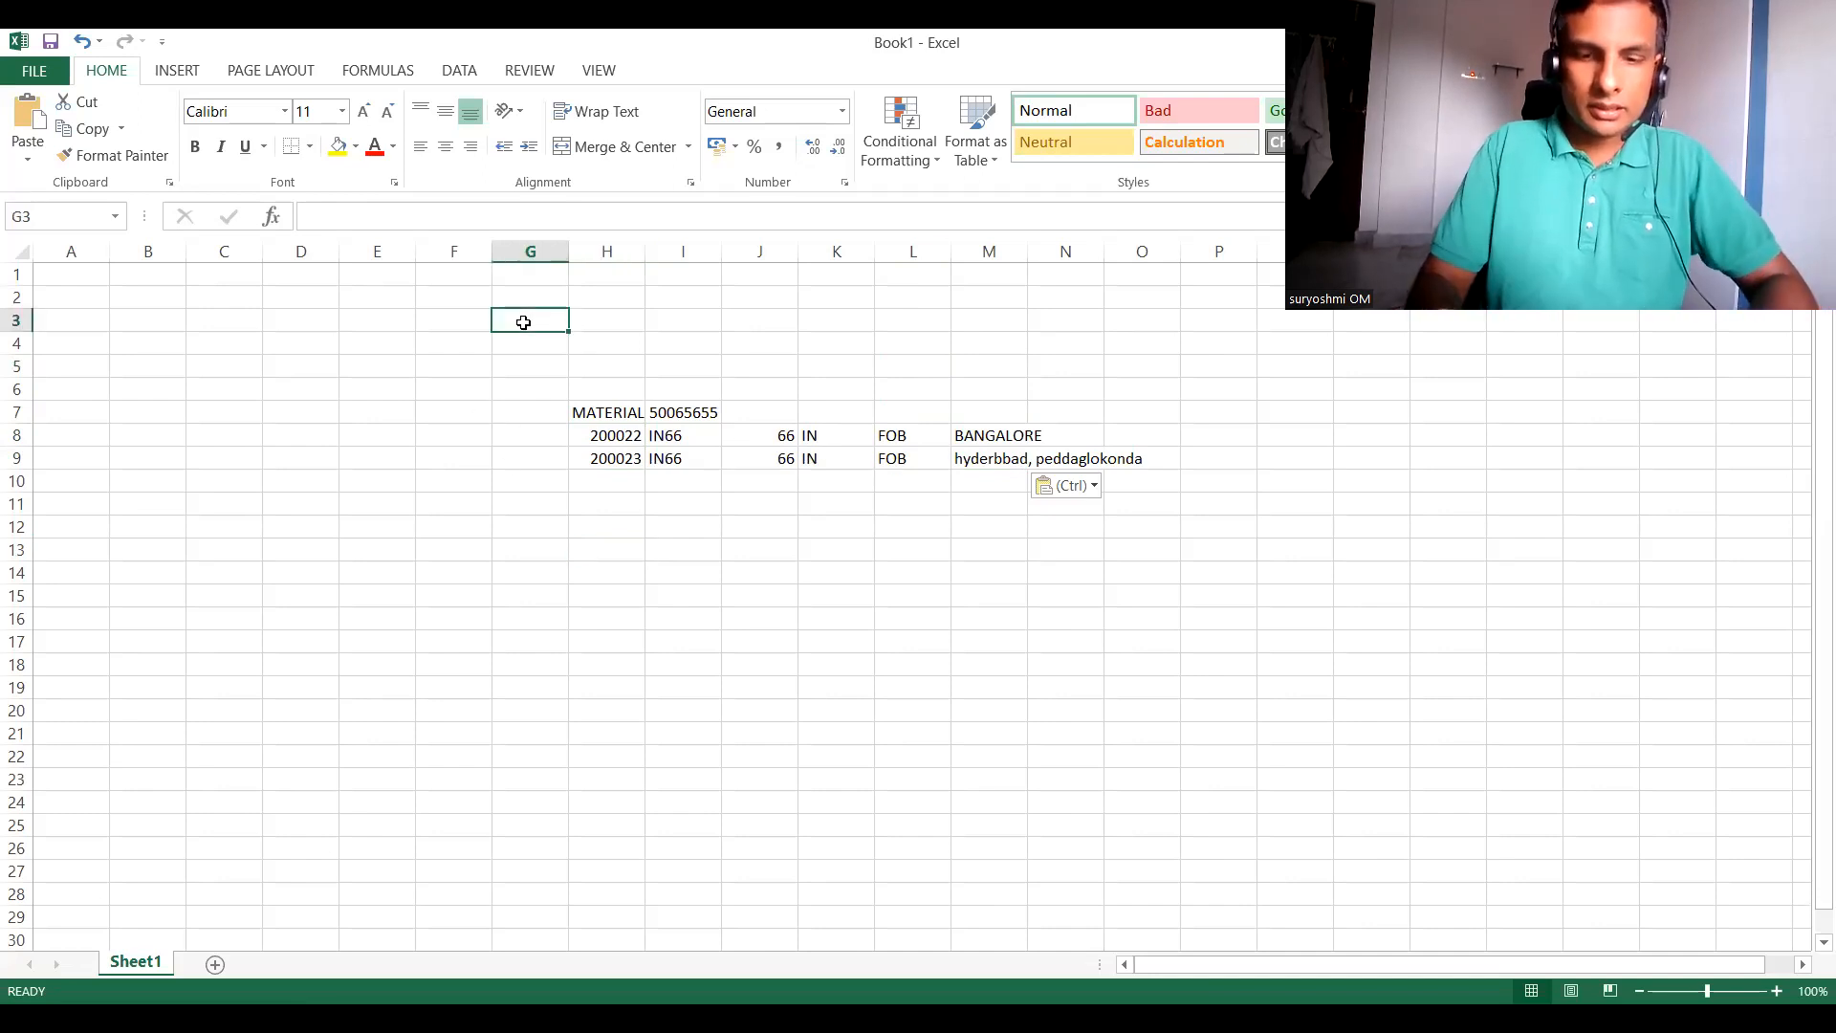
{"action": "type", "text": "IN"}
{"action": "type", "text": "66"}
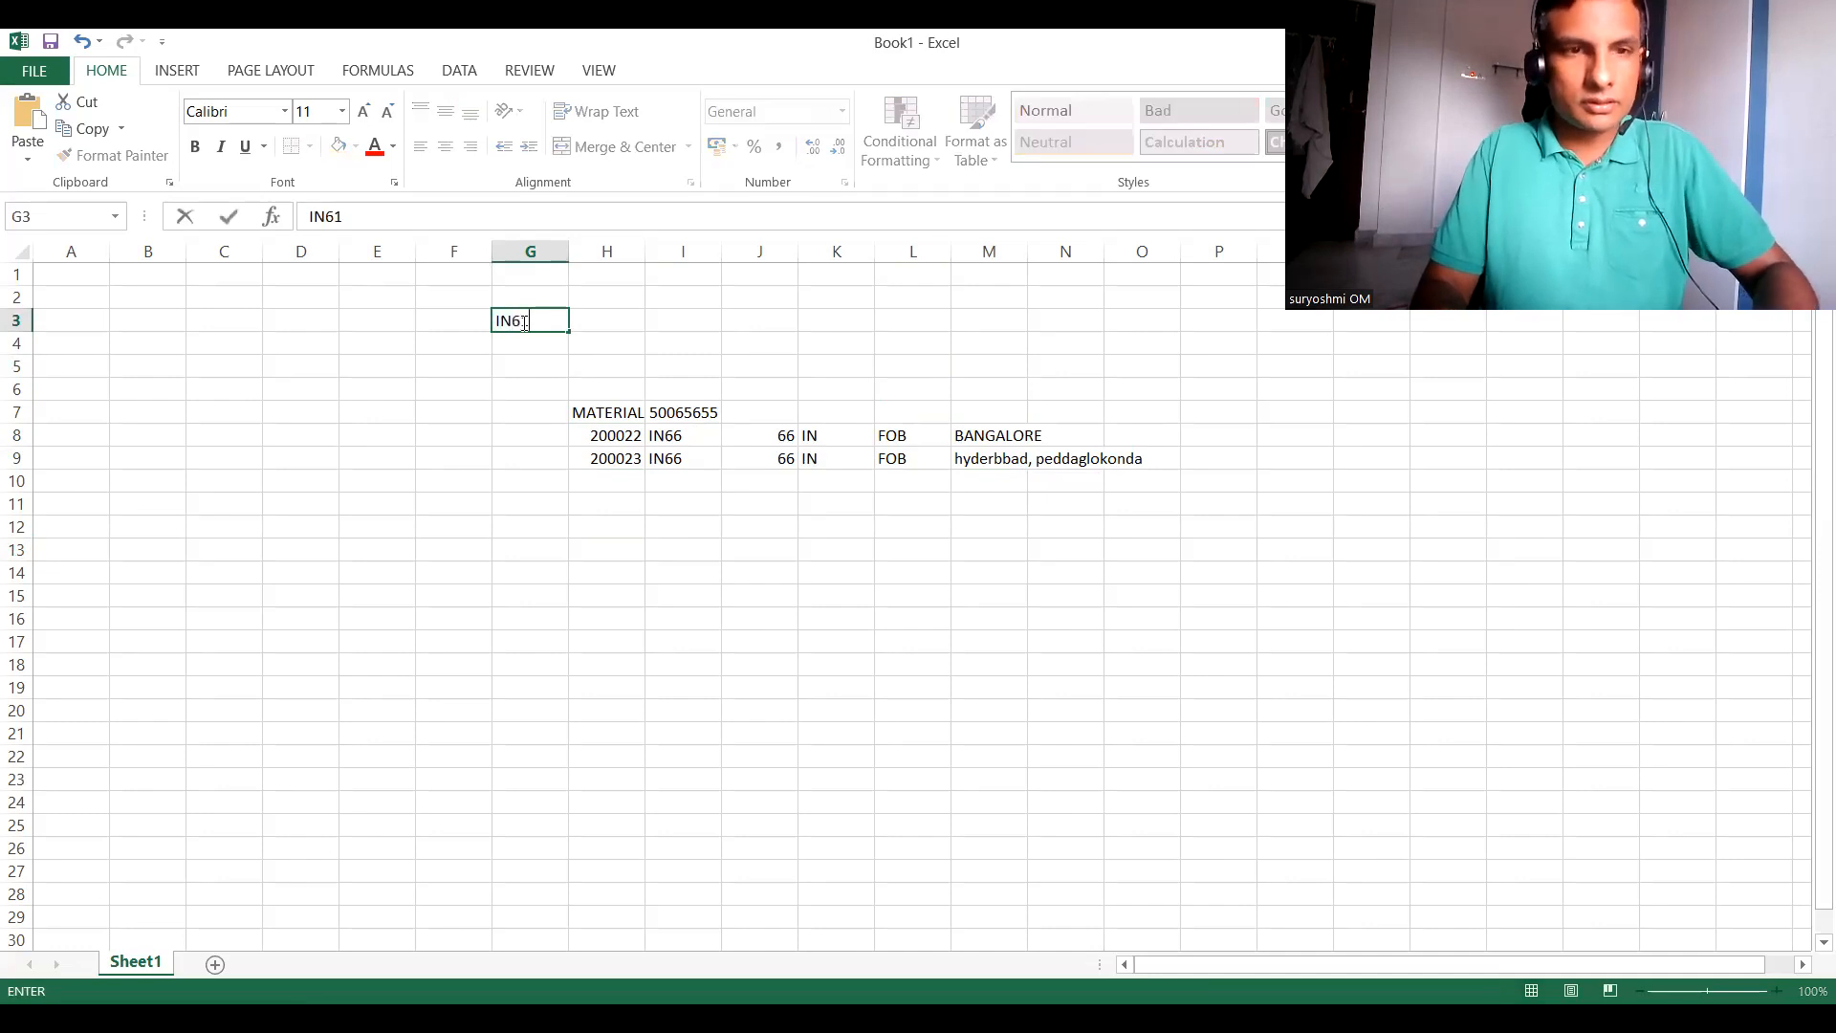
{"action": "key", "text": "Tab"}
{"action": "type", "text": "BAN"}
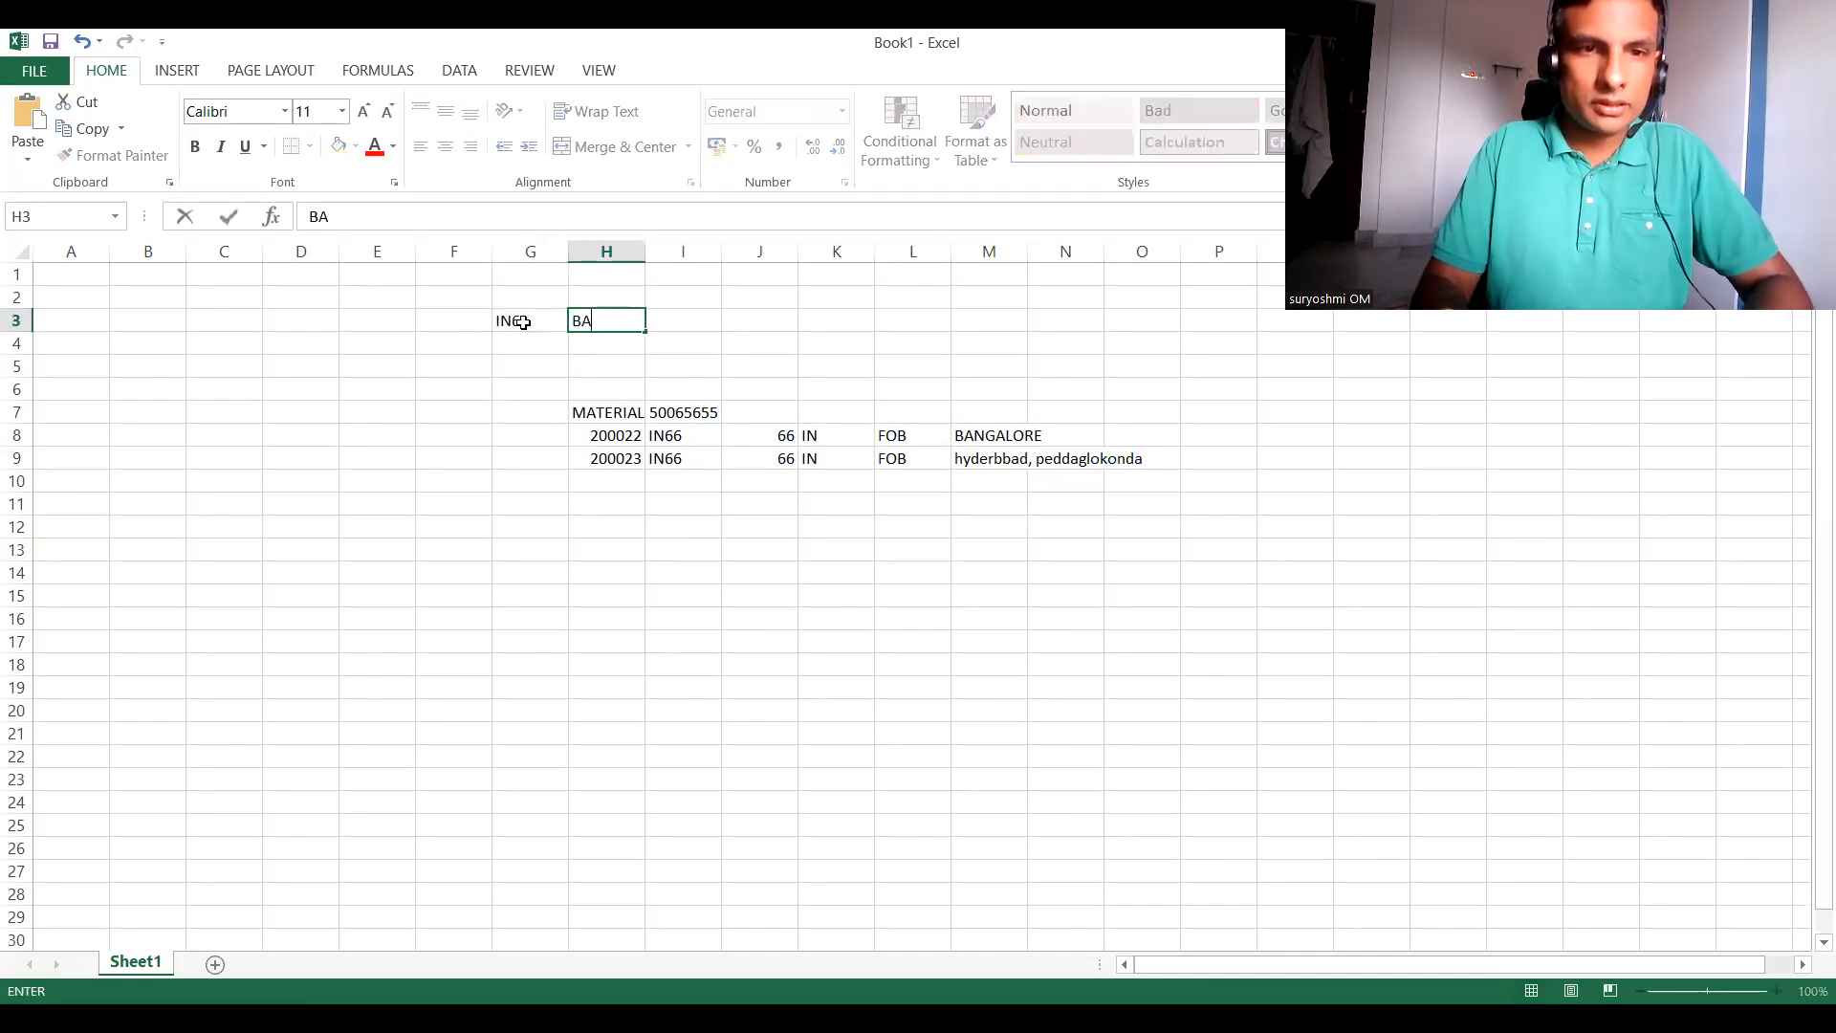
{"action": "key", "text": "BackSpace"}
{"action": "key", "text": "BackSpace"}
{"action": "key", "text": "BackSpace"}
{"action": "type", "text": "KA"}
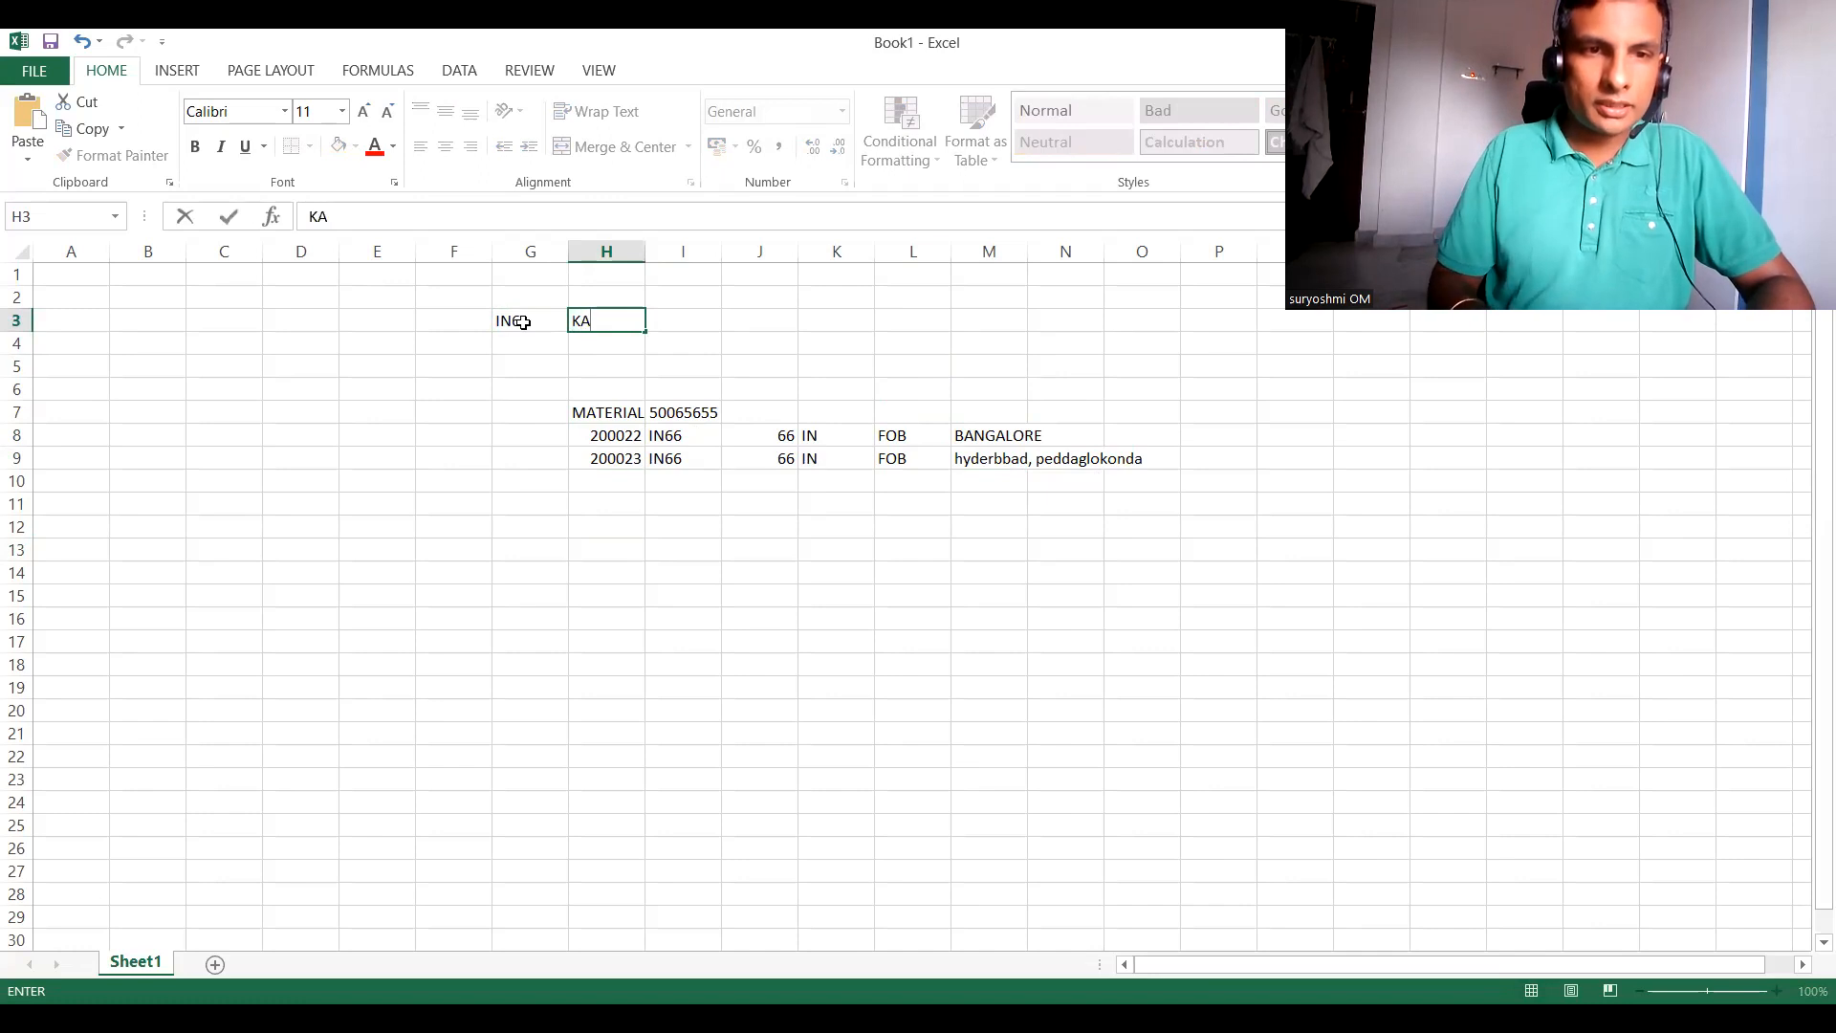
{"action": "left_click", "coordinate": [514, 323]}
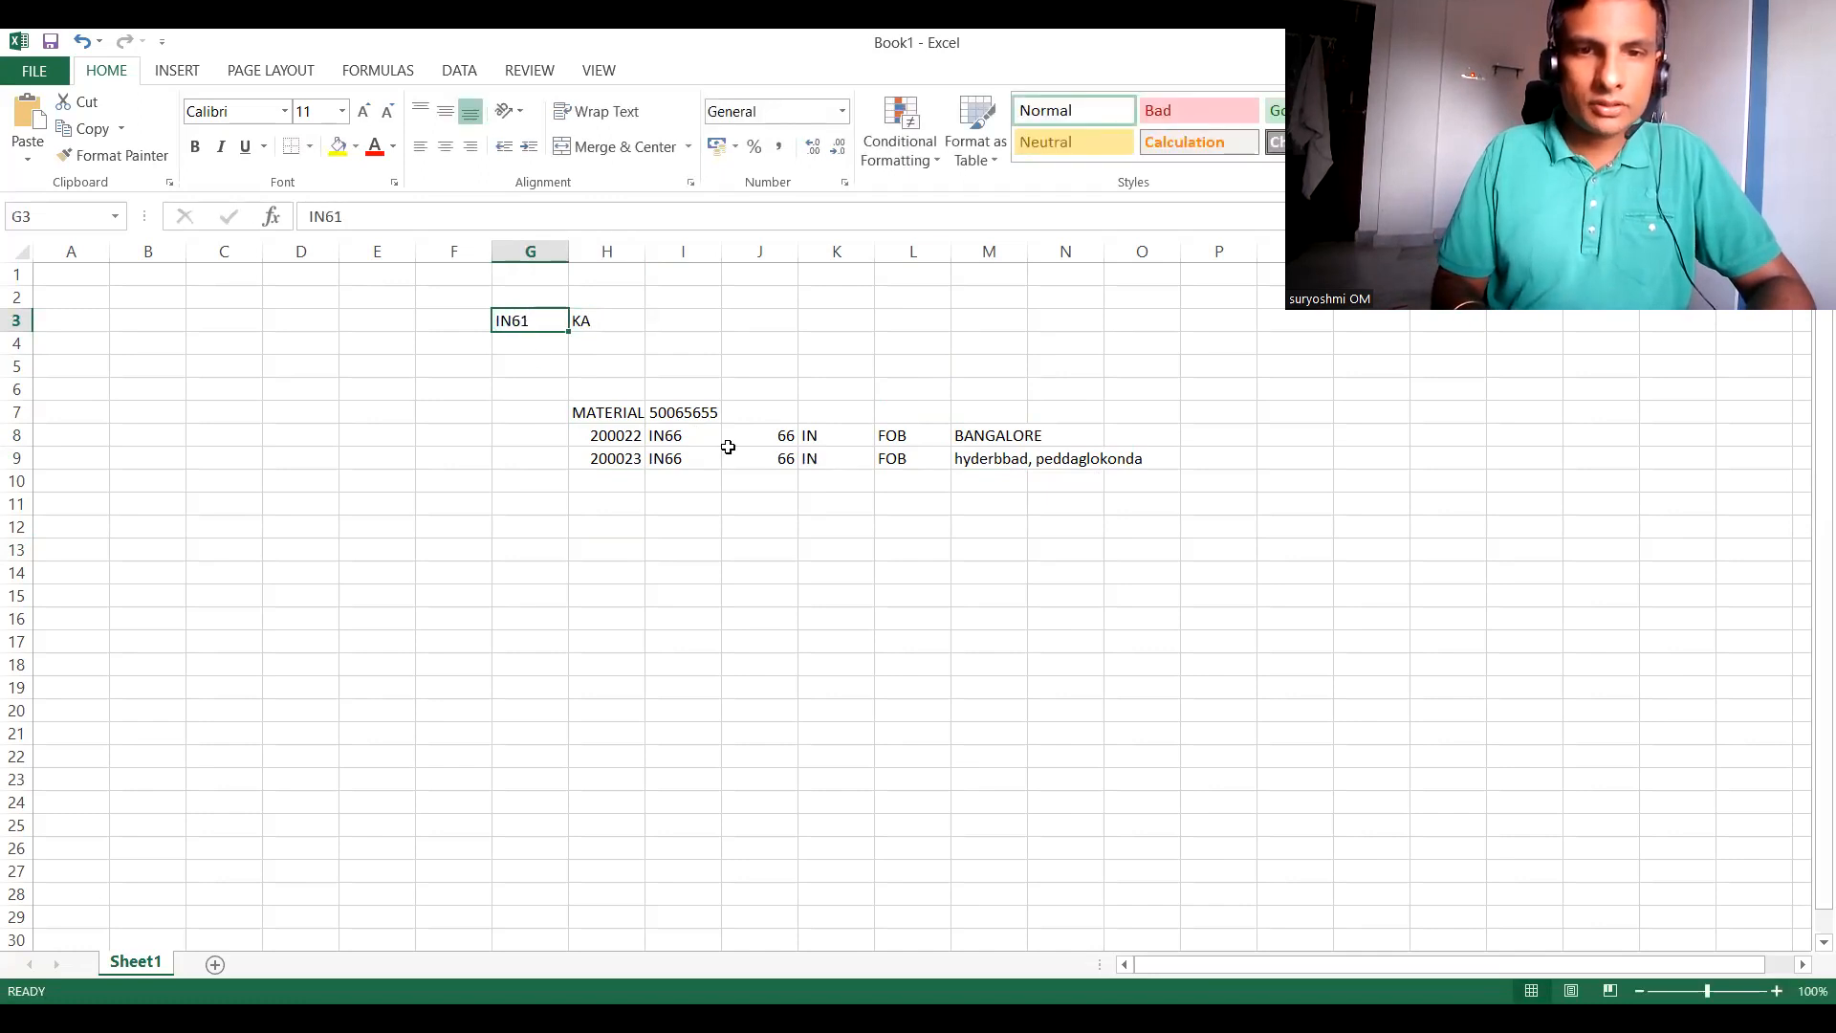
Compare the plant IN61 and region KA entries with the two customer rows of sales organization IN66.
{"action": "left_click", "coordinate": [620, 439]}
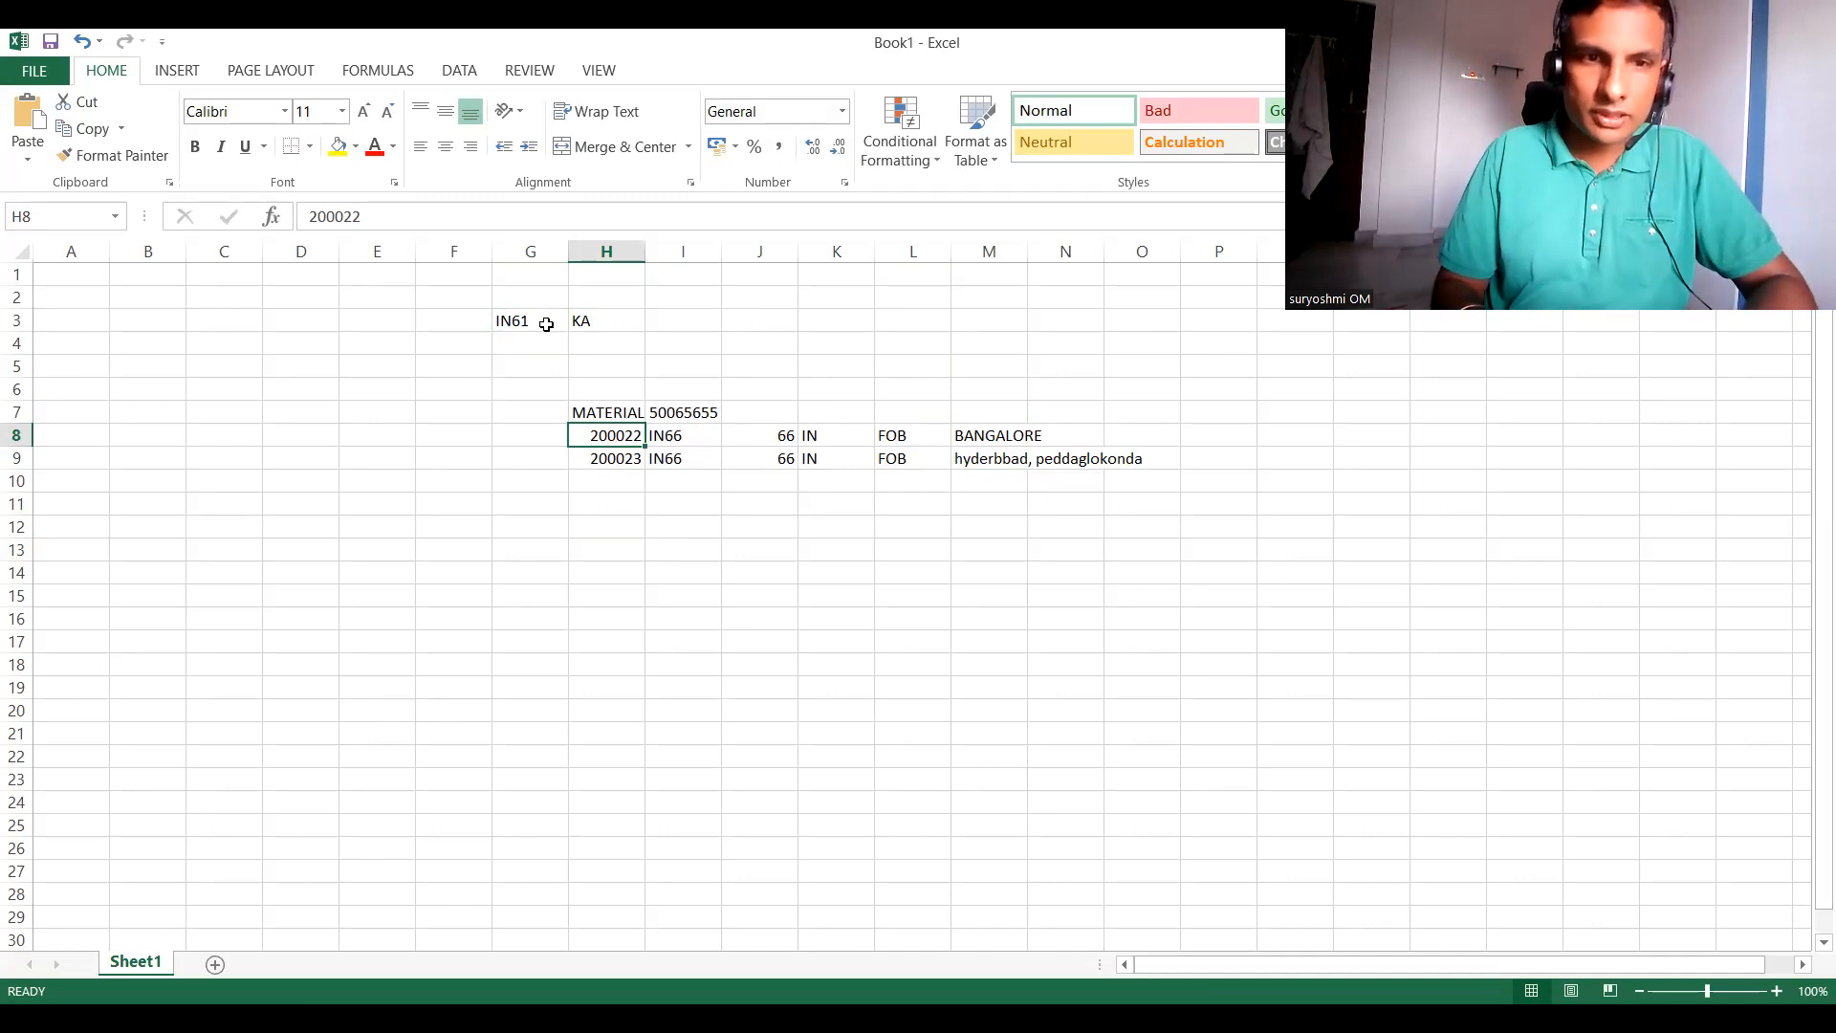
{"action": "left_click", "coordinate": [608, 462]}
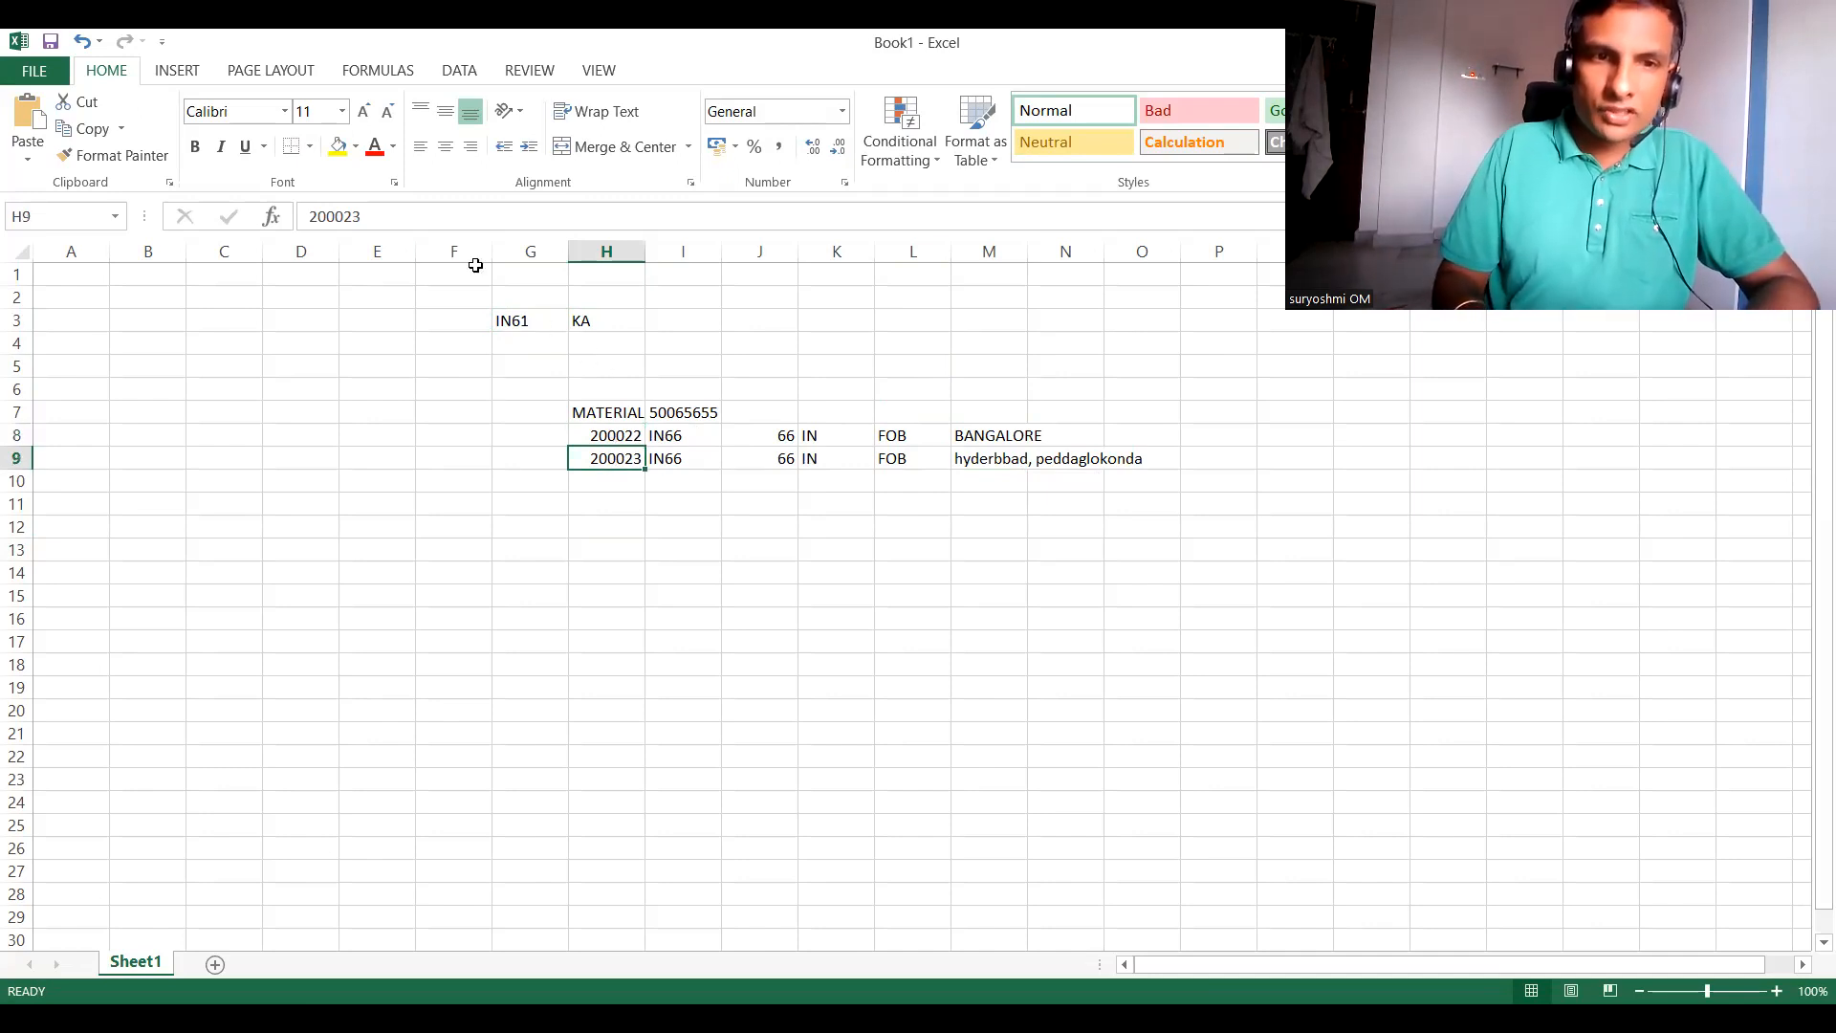
{"action": "left_click", "coordinate": [534, 319]}
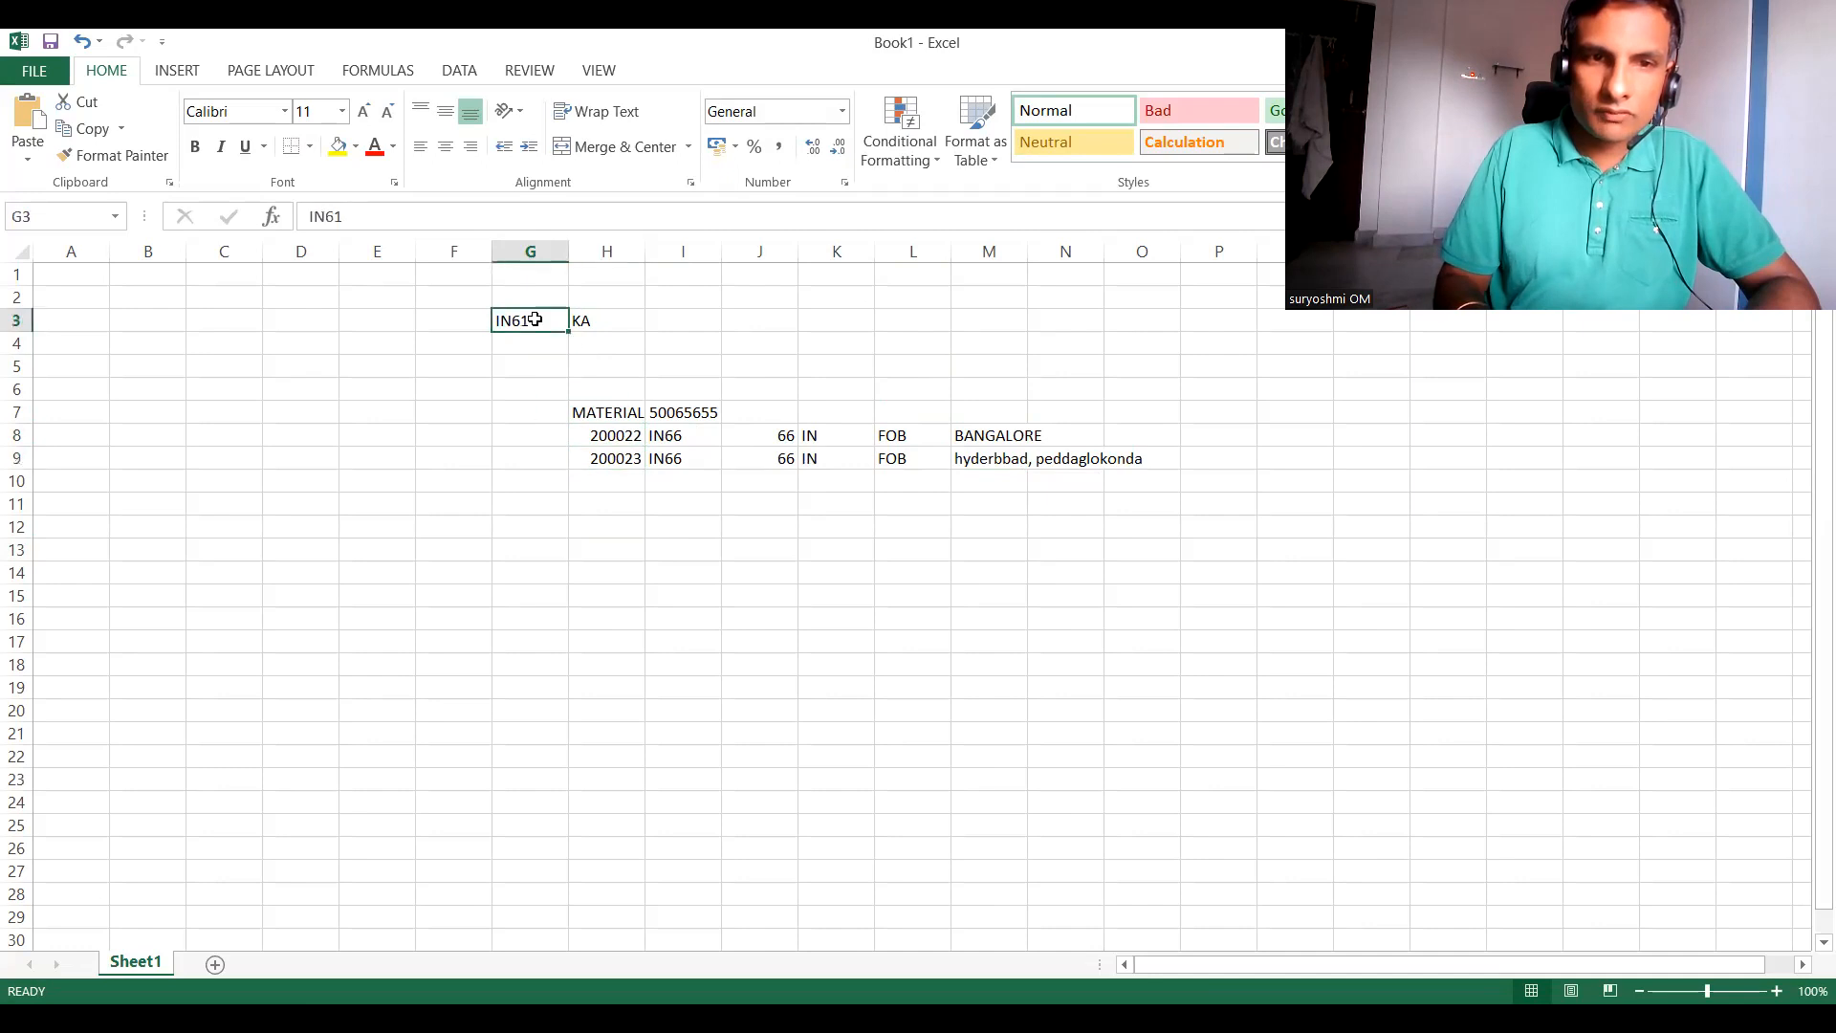
{"action": "left_click", "coordinate": [618, 460]}
{"action": "left_click", "coordinate": [526, 322]}
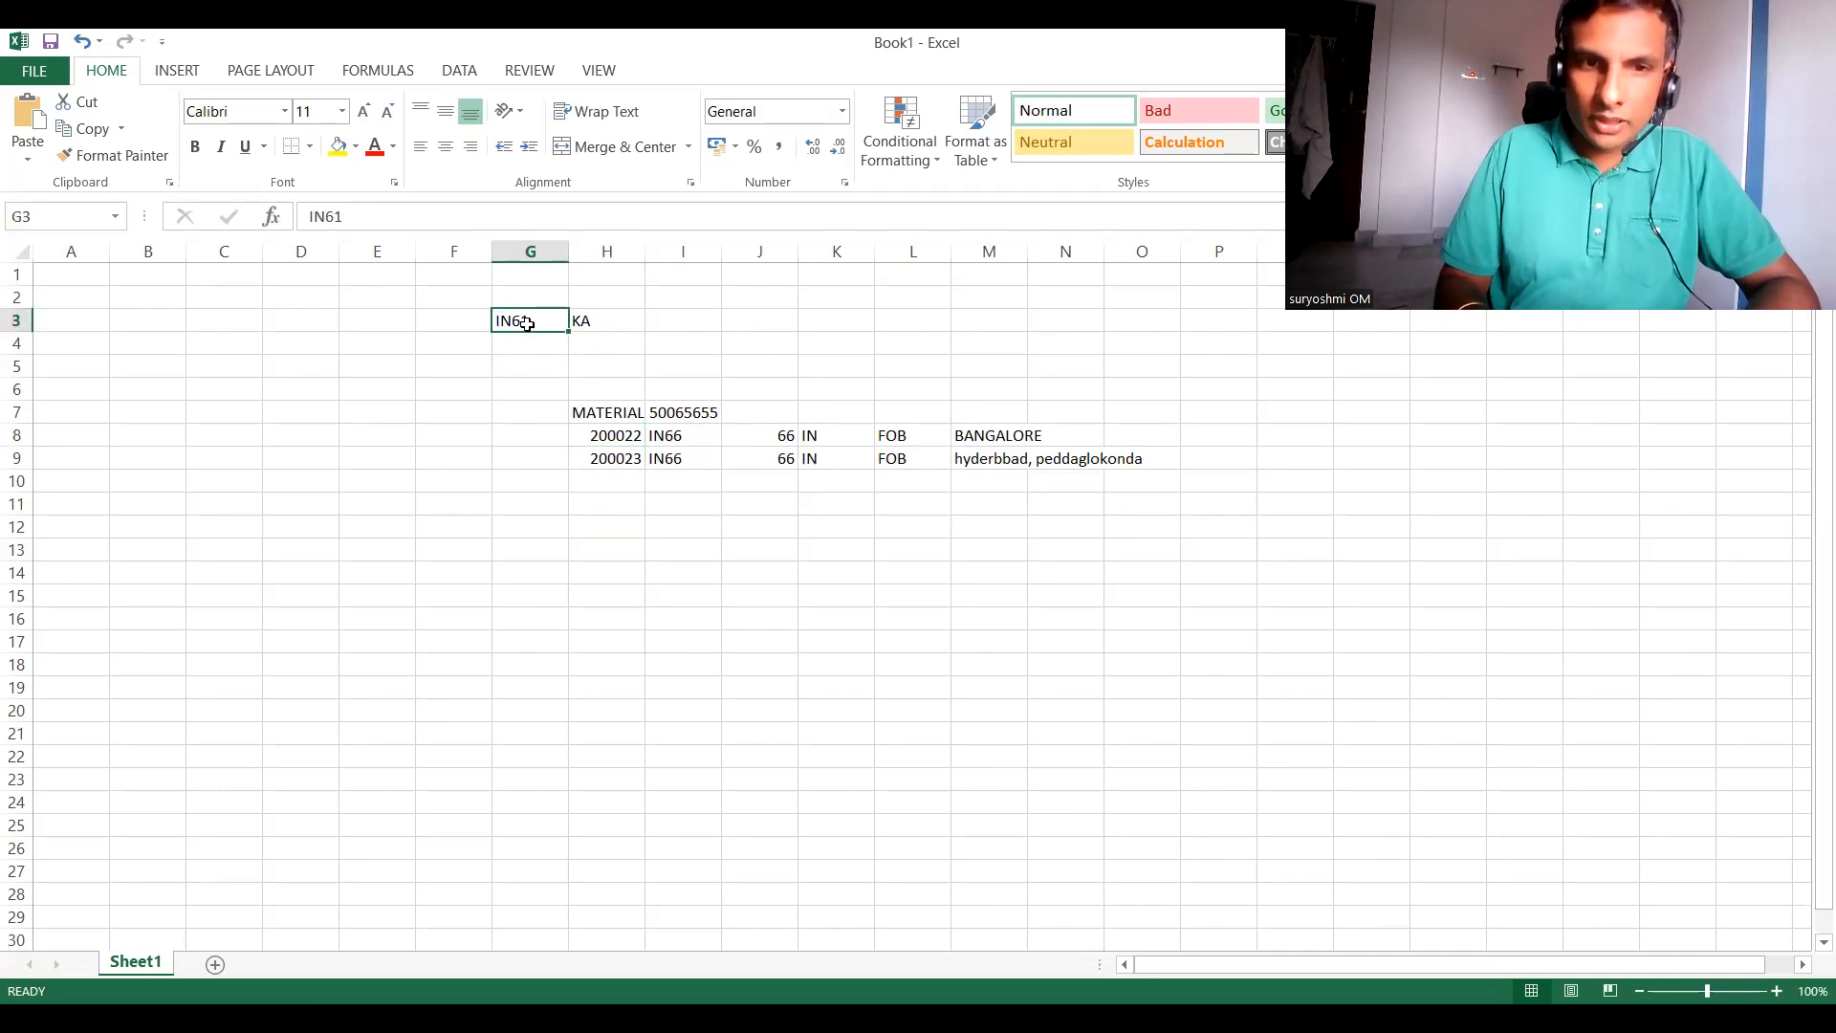
{"action": "left_click", "coordinate": [639, 458]}
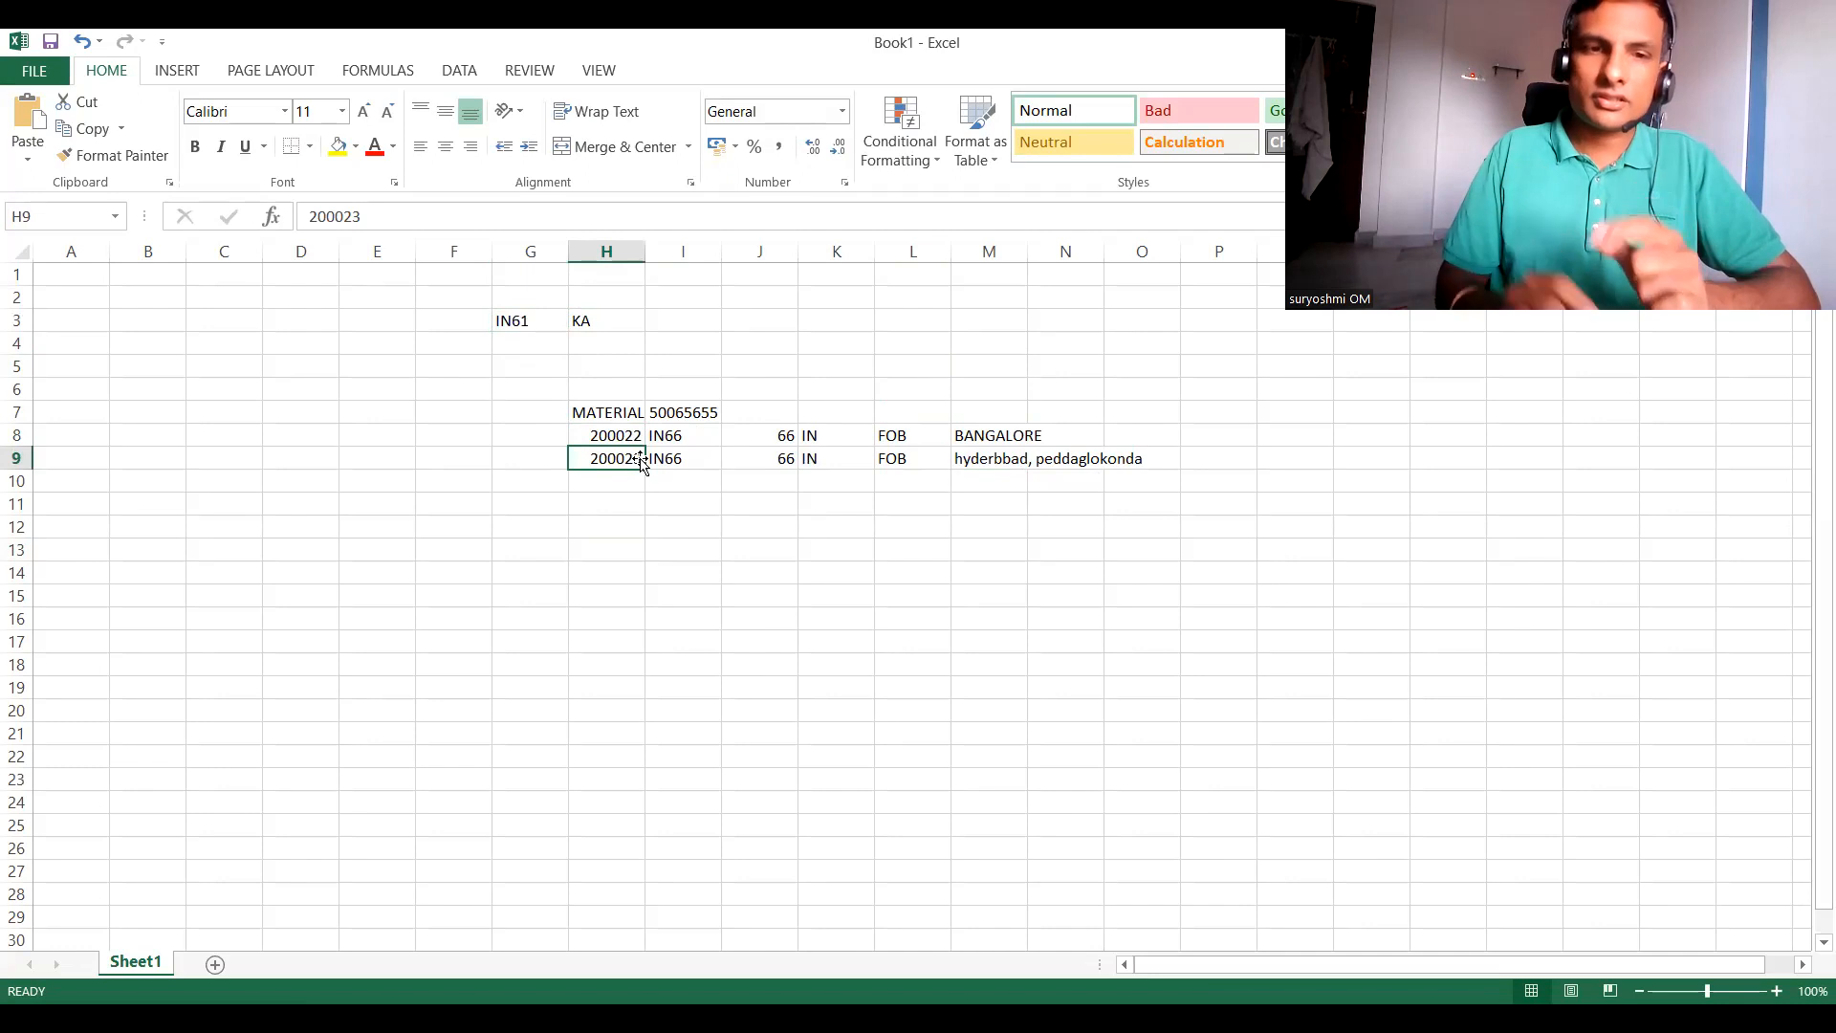
{"action": "left_click", "coordinate": [593, 319]}
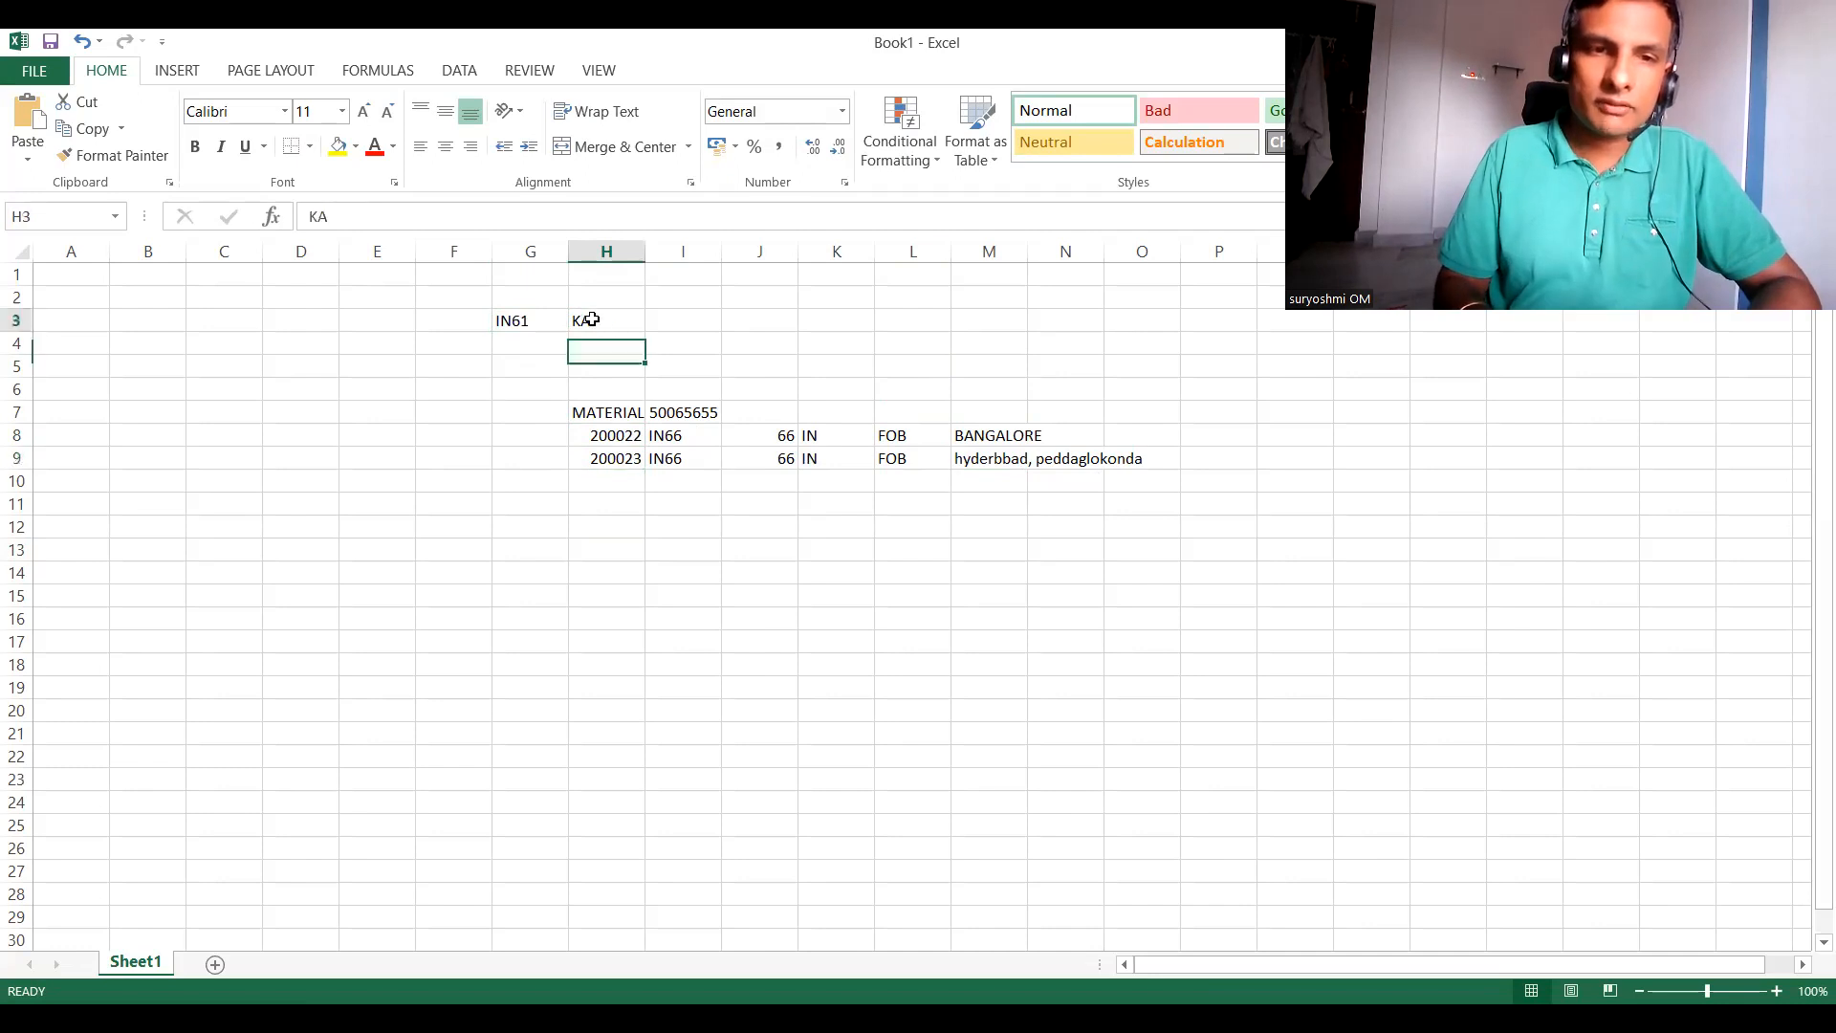
{"action": "left_click", "coordinate": [680, 460]}
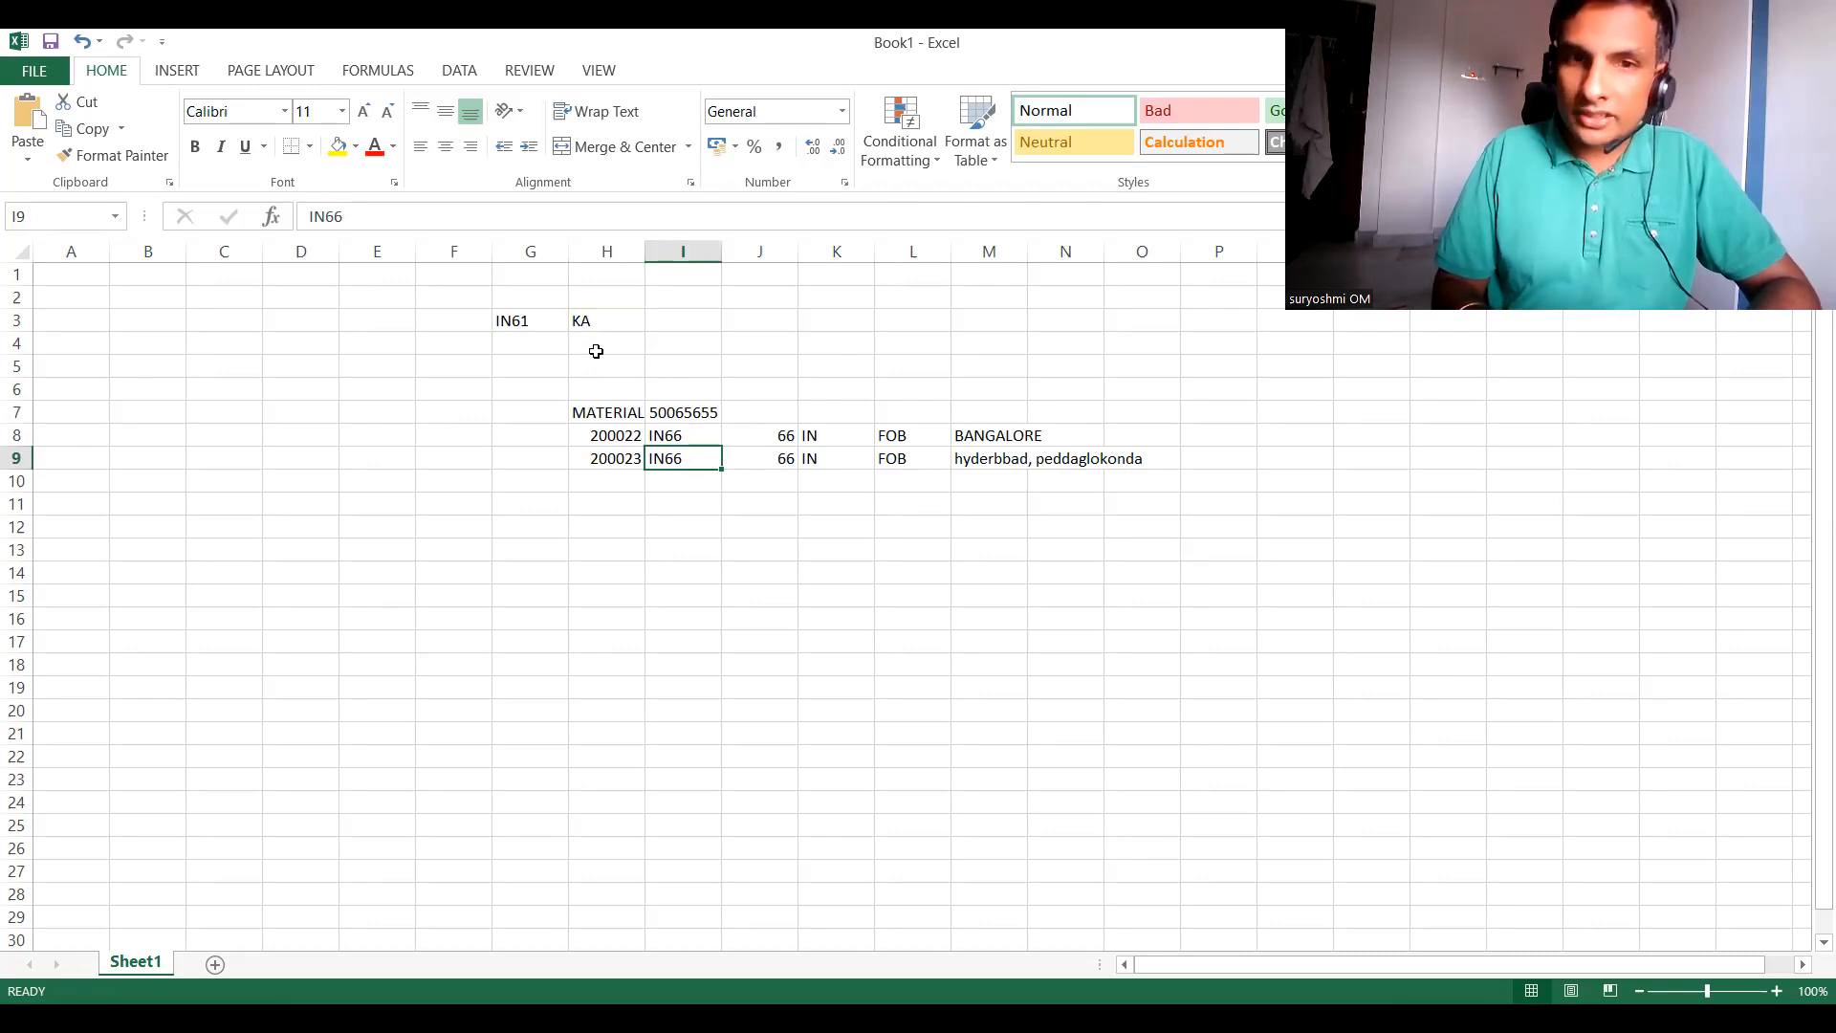
{"action": "left_click", "coordinate": [516, 320]}
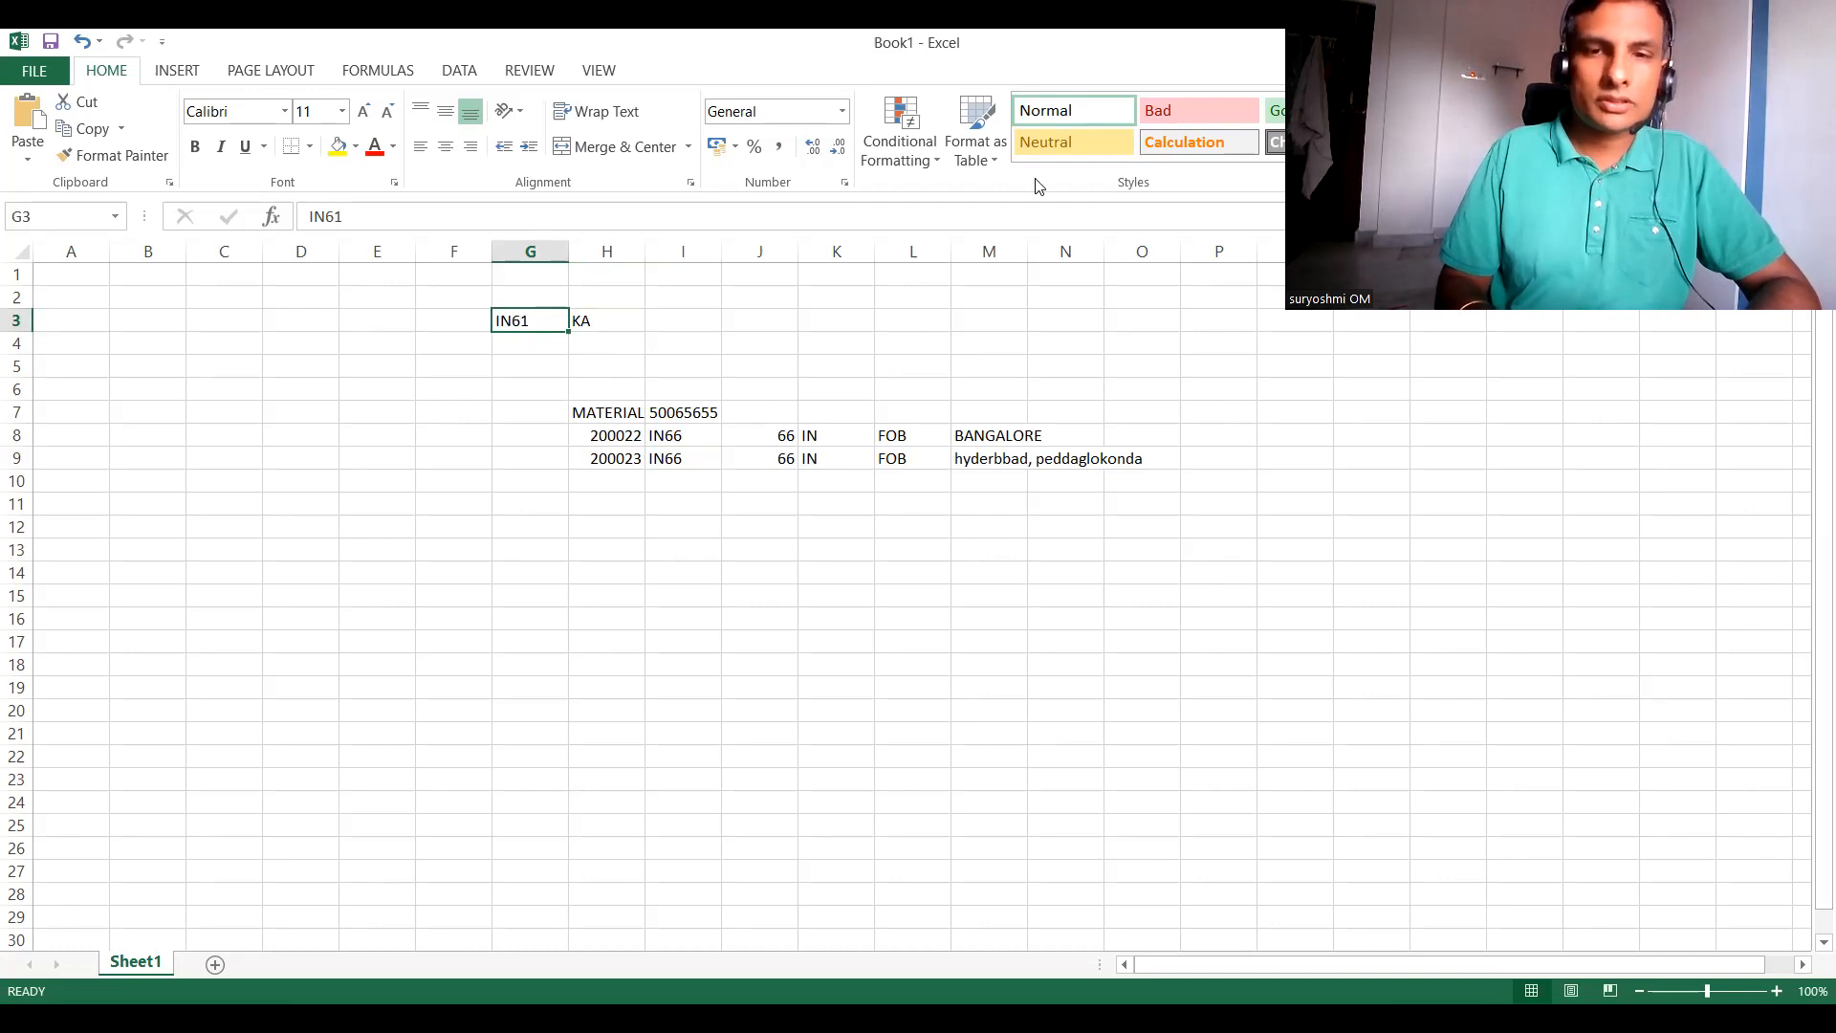
{"action": "key", "text": "alt+Tab"}
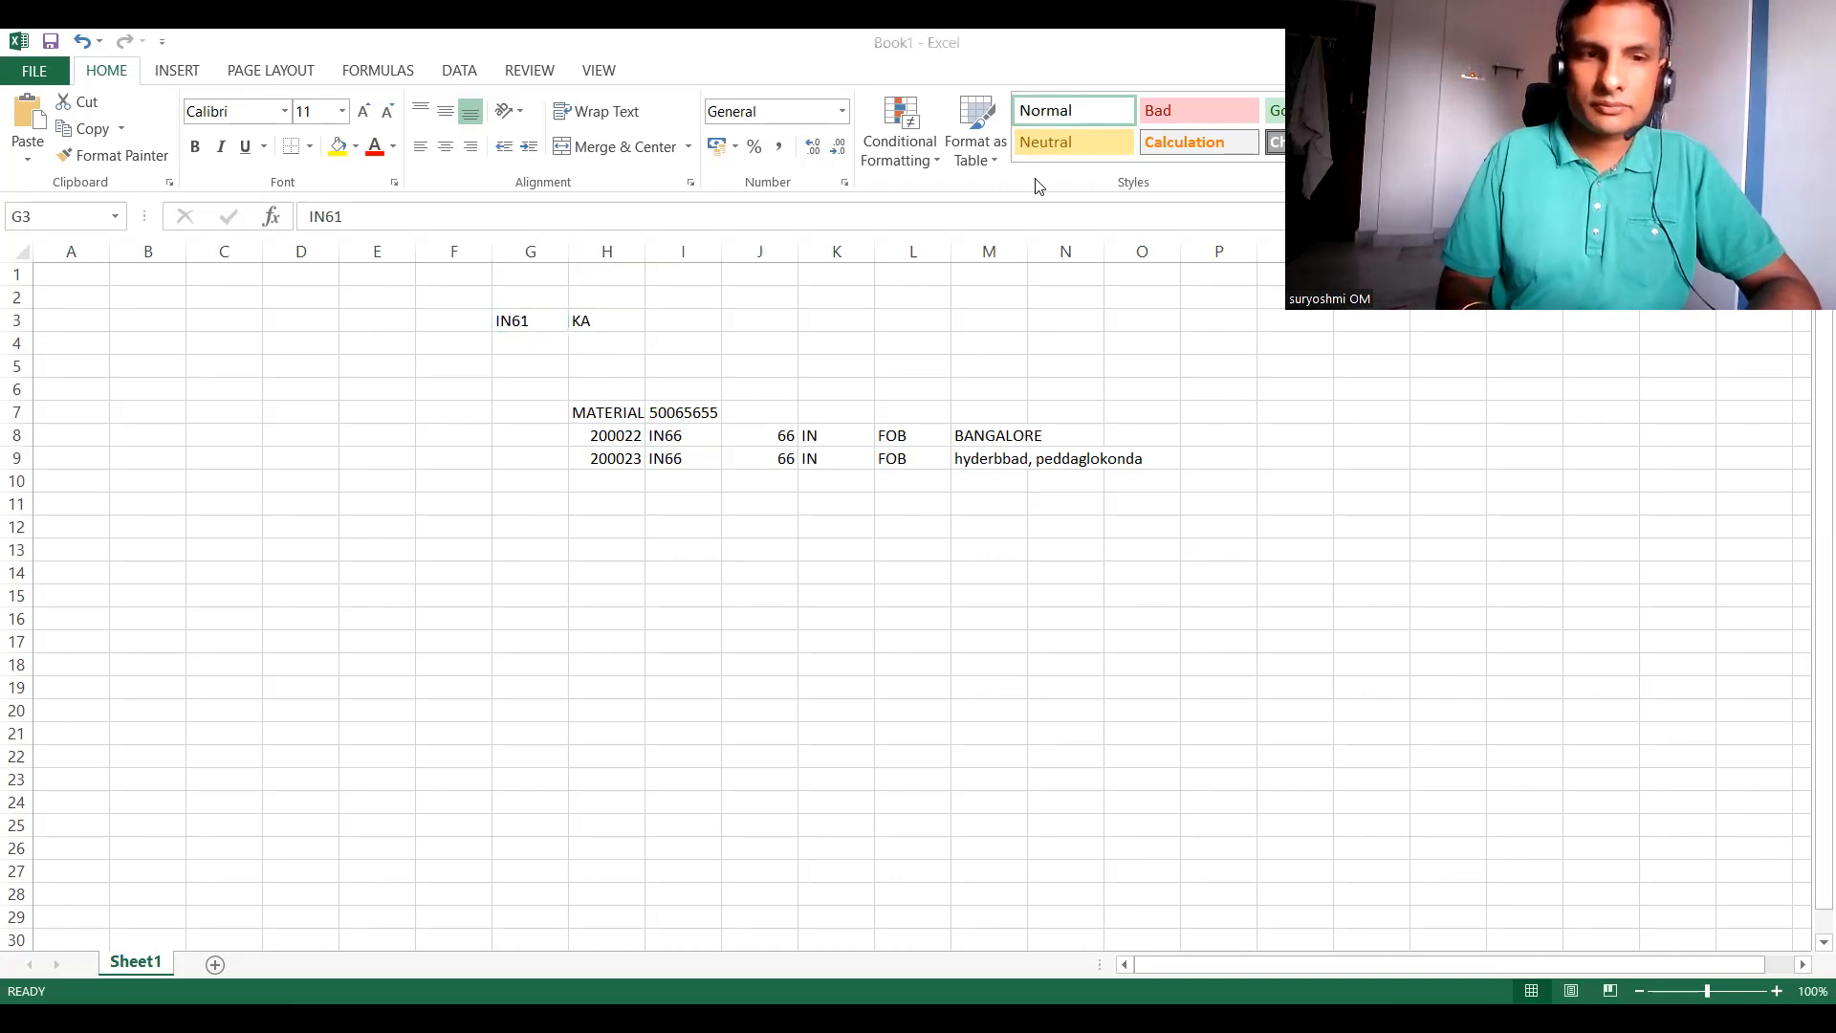